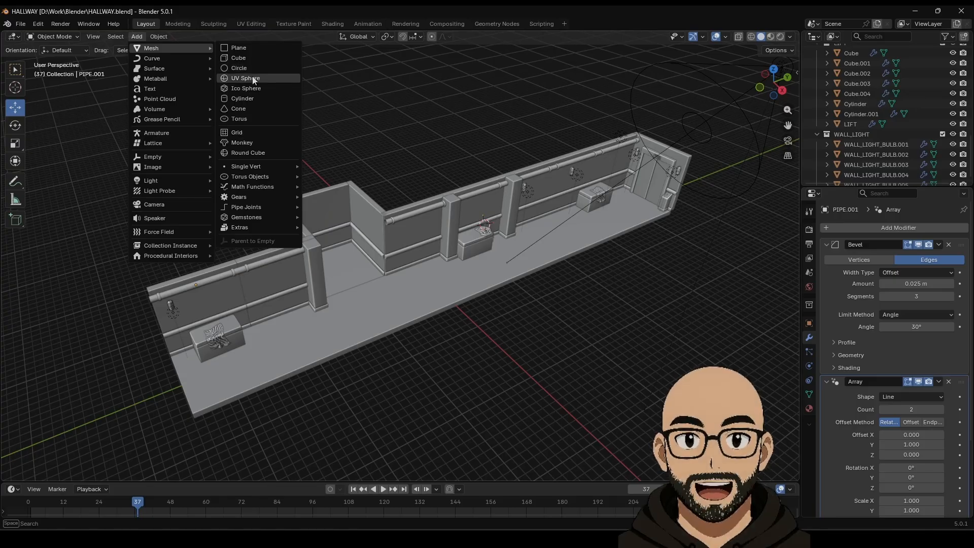
Step: Add a plane and slide it along X out beside the hallway
click(243, 49)
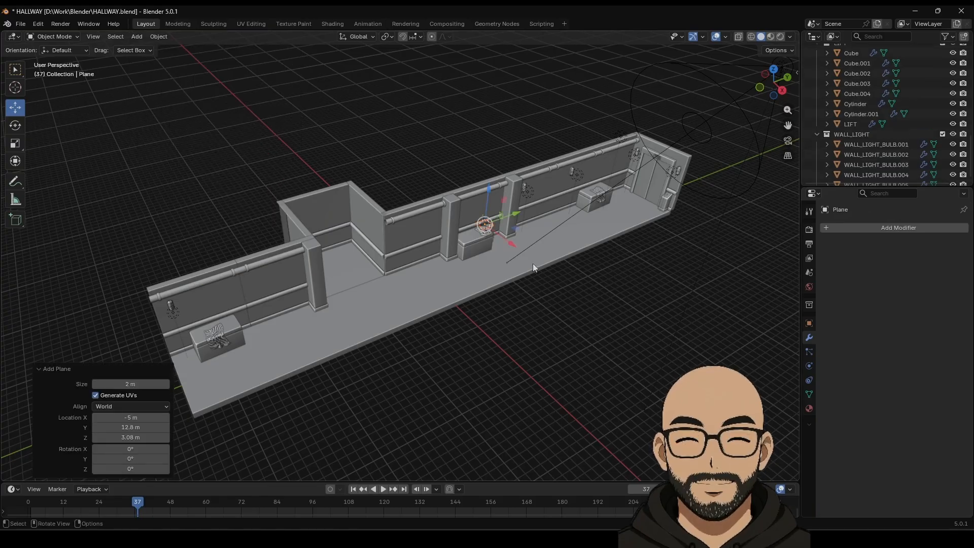
key(g)
key(x)
click(613, 338)
key(KP_Decimal)
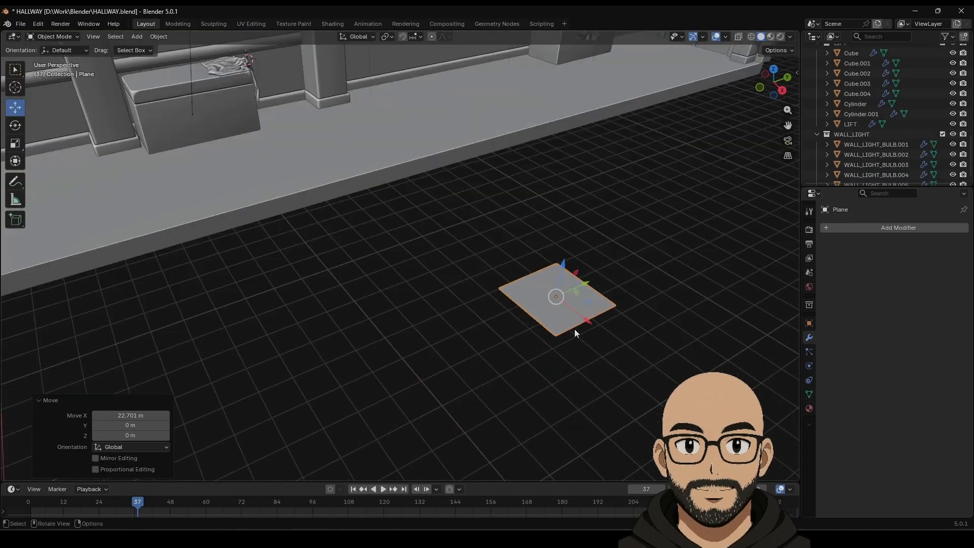
middle_drag(540, 340, 608, 301)
scroll(502, 321, down, 2)
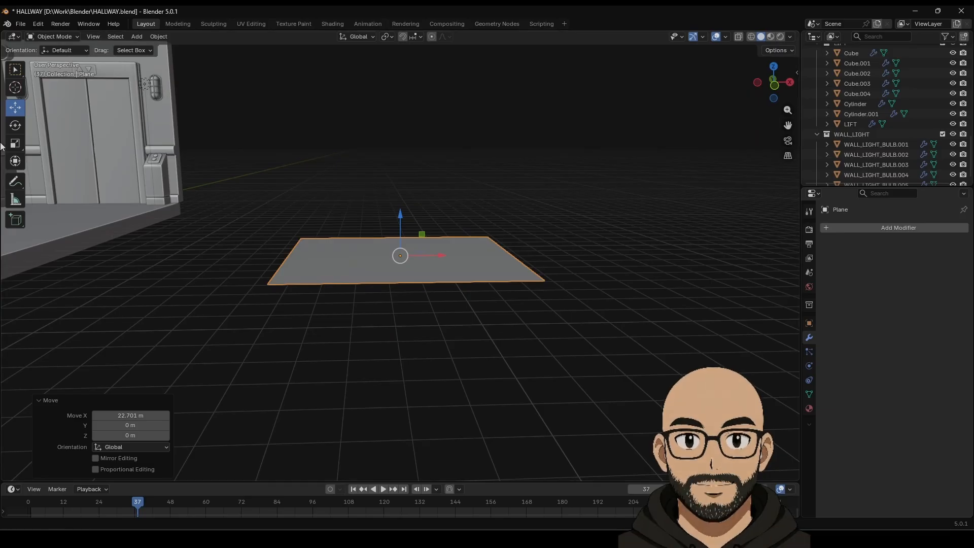
Step: Rotate the plane 90° on Y so it stands upright
click(15, 128)
drag(431, 224, 434, 290)
middle_drag(433, 290, 405, 304)
scroll(400, 306, down, 2)
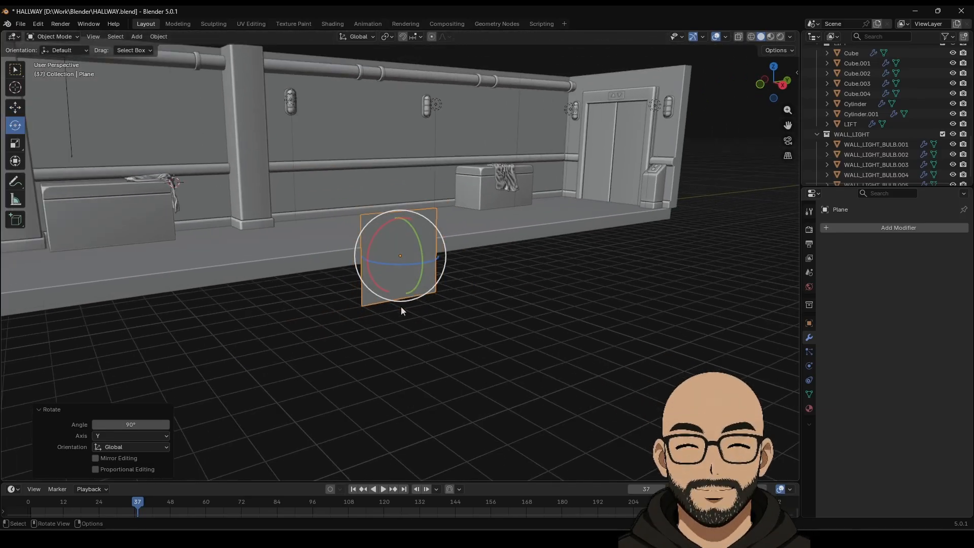
Step: Scale the upright plane up by about 2.383
key(s)
click(554, 302)
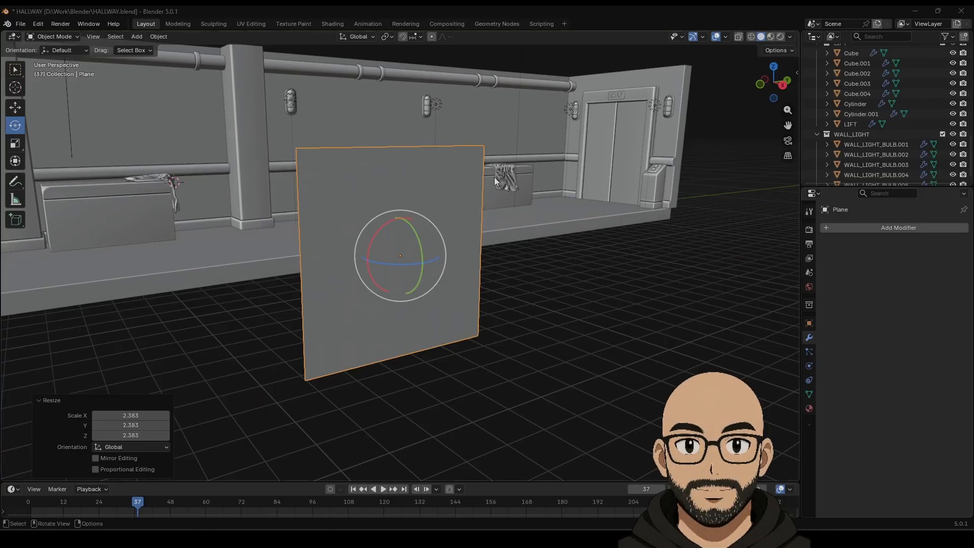
middle_drag(369, 242, 418, 290)
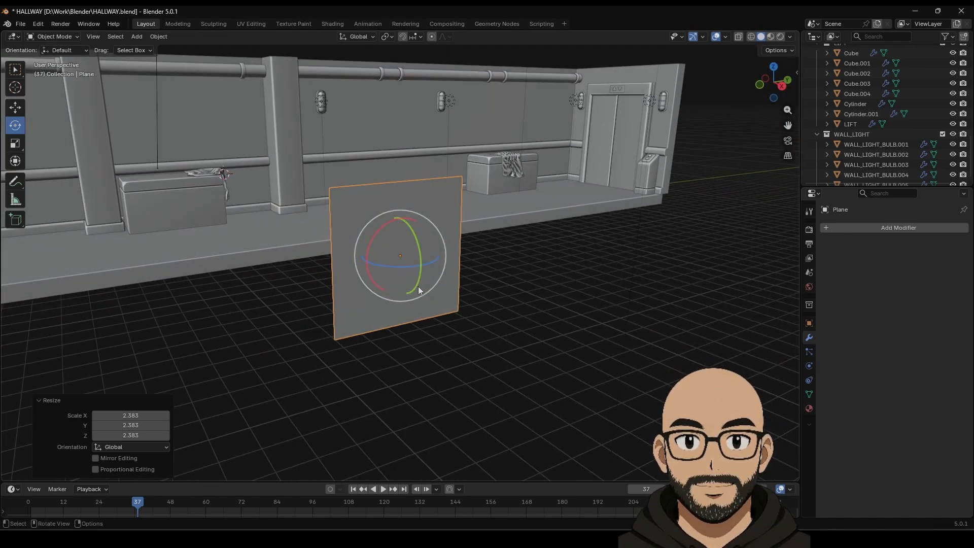
middle_drag(465, 313, 359, 228)
Step: In vertex mode, select the plane's top edge and raise it along Z
key(Tab)
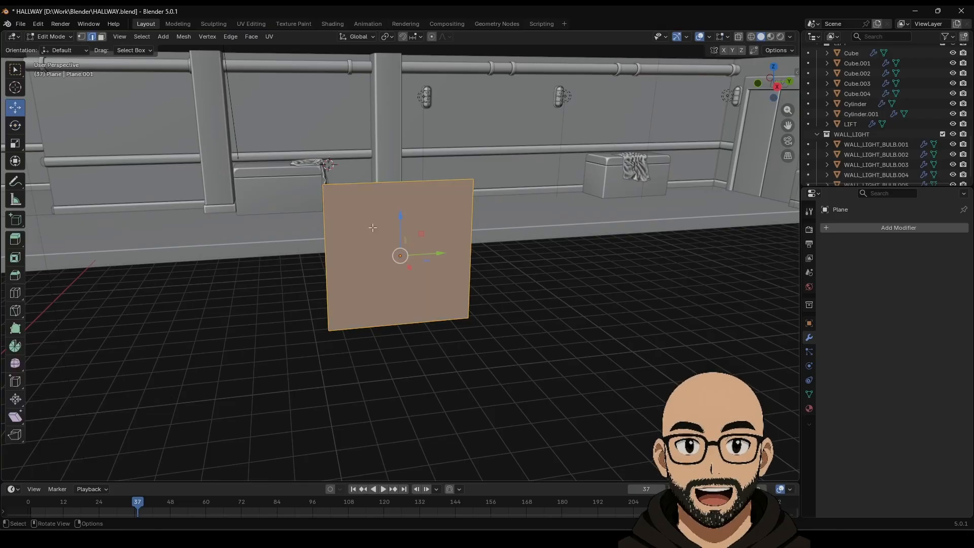
click(81, 36)
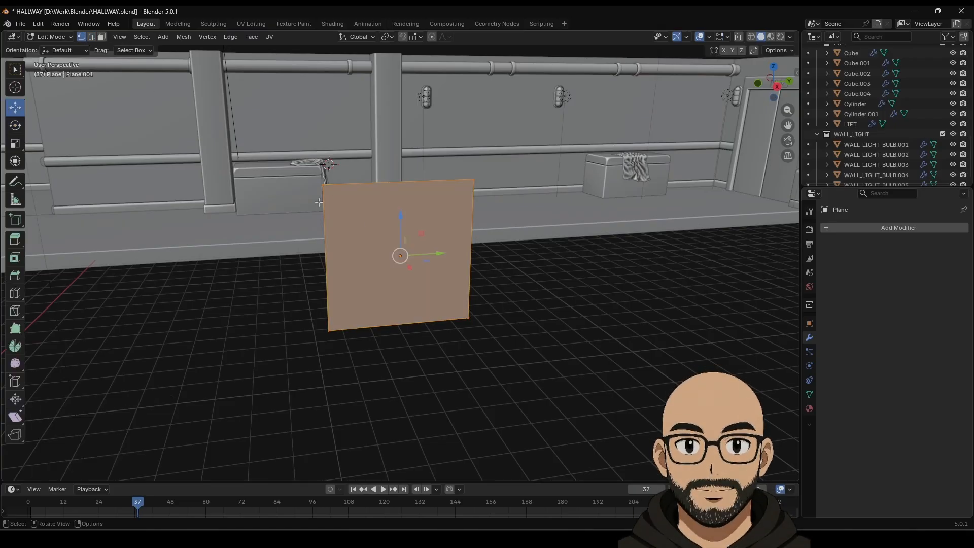
click(323, 184)
drag(462, 172, 500, 190)
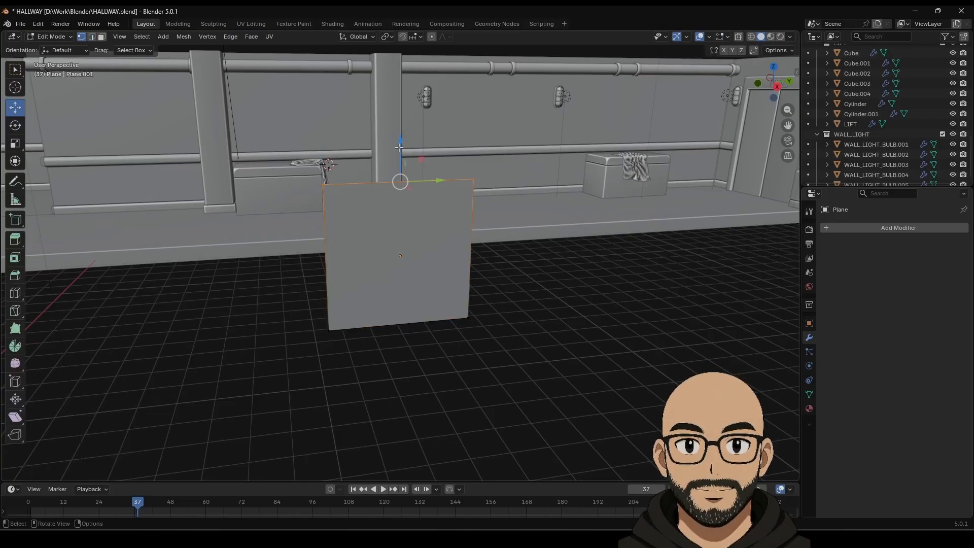
key(g)
key(z)
click(417, 241)
middle_drag(417, 242, 408, 227)
scroll(398, 254, up, 2)
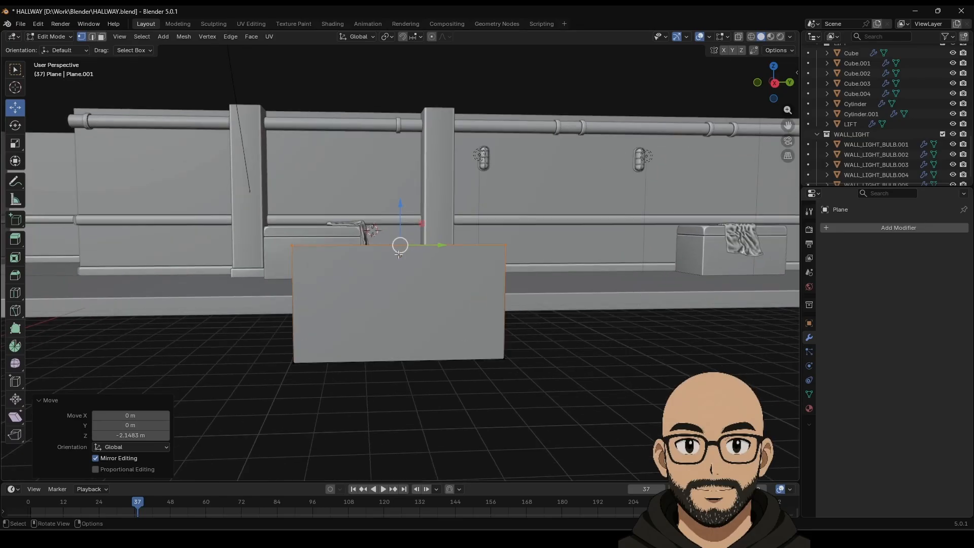
drag(399, 218, 403, 195)
middle_drag(266, 253, 332, 276)
Step: Move the plane against the hallway wall (-20.873 m on X, -14.73 m on Y)
key(Tab)
scroll(409, 308, down, 3)
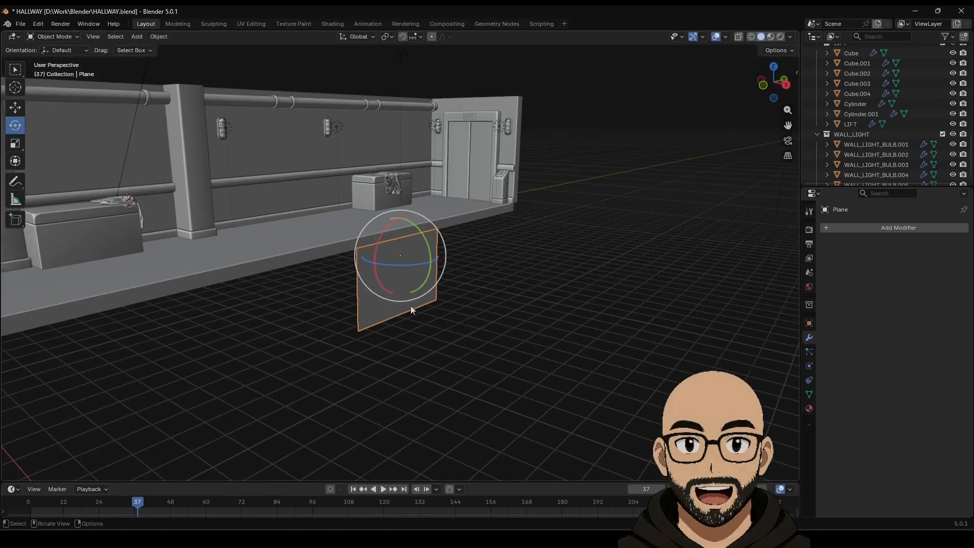
click(16, 108)
scroll(425, 278, down, 3)
drag(433, 263, 75, 264)
key(KP_Decimal)
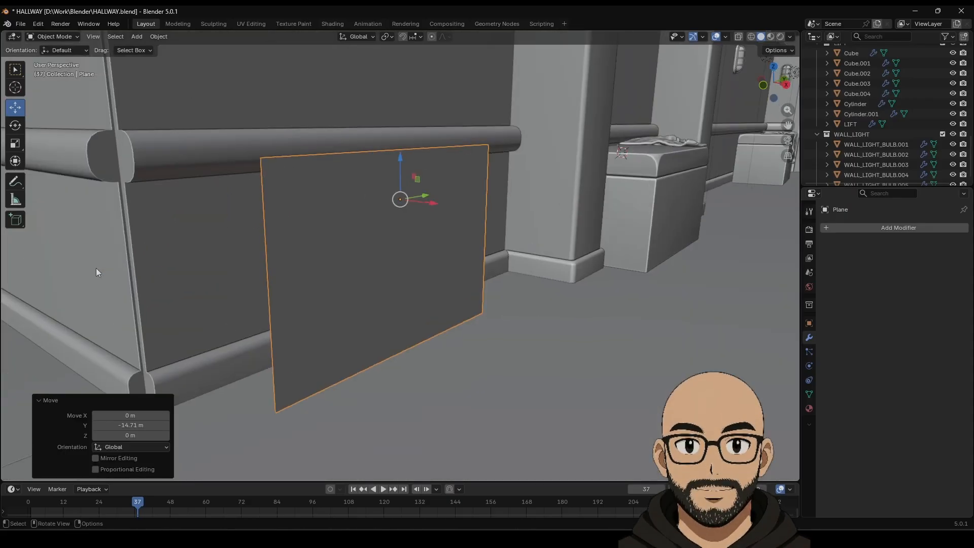
Step: Raise the panel's top edge about 1.093 m higher, then bring up Apply transforms
key(Tab)
drag(401, 135, 436, 54)
key(KP_Decimal)
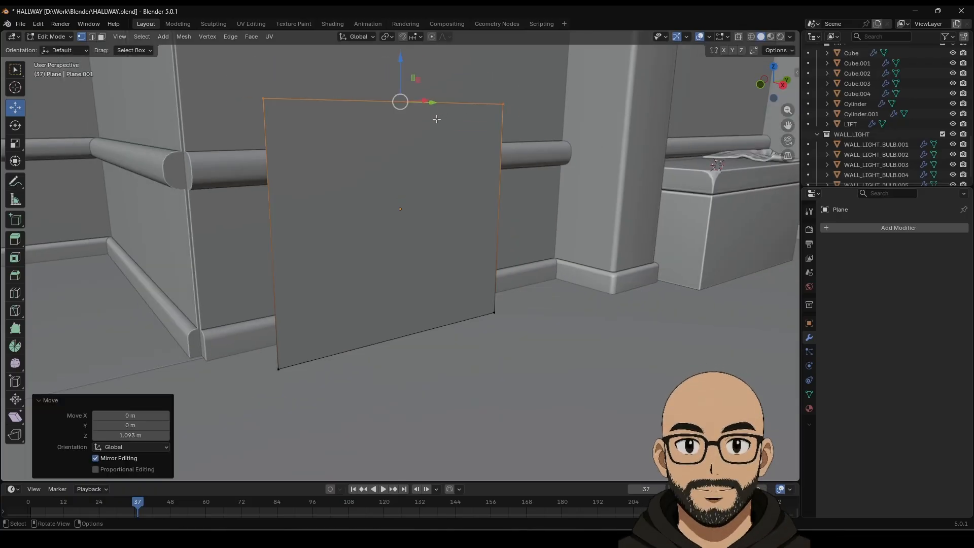
drag(403, 92, 402, 84)
click(263, 91)
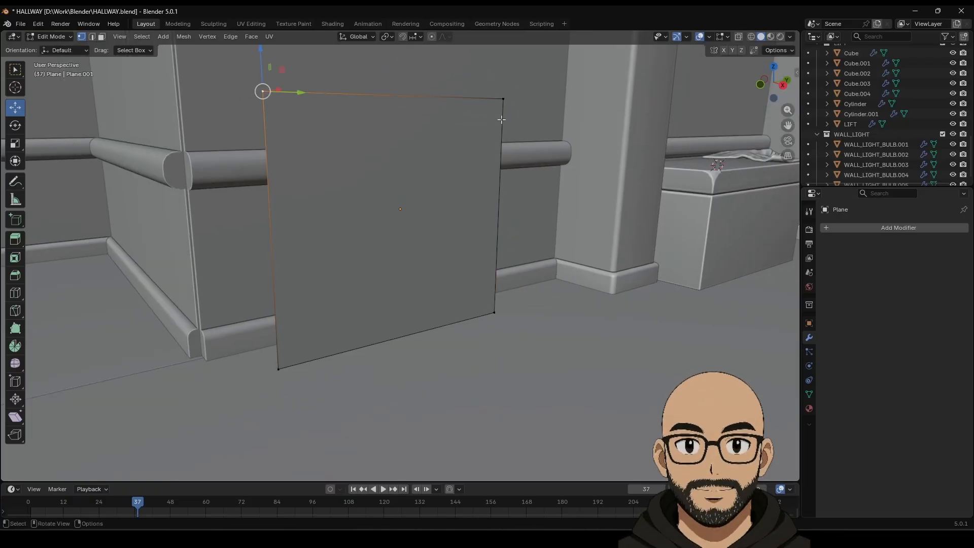
key(Tab)
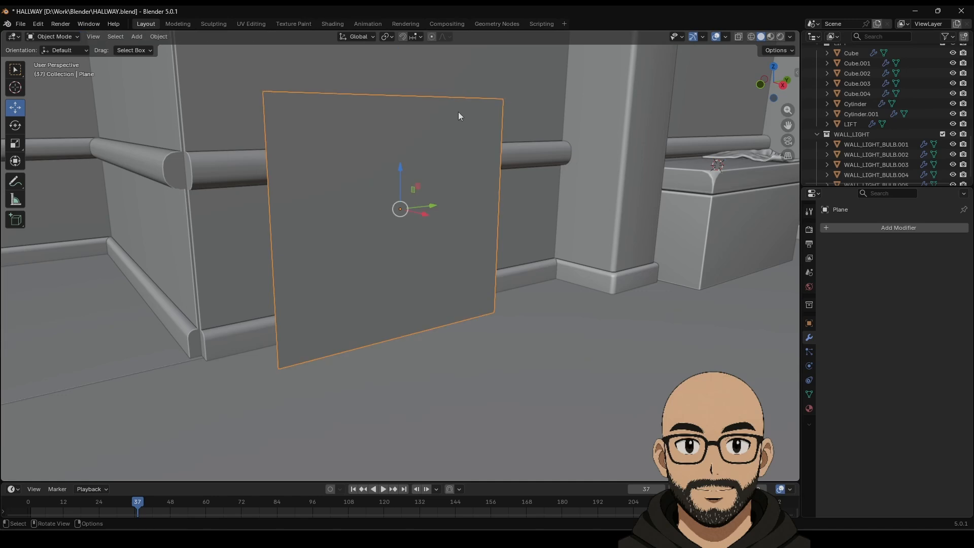
key(ctrl+a)
Step: Apply the scale and bevel the two top corners with 8 segments and 0.621 m width
click(442, 133)
key(Tab)
right_click(342, 110)
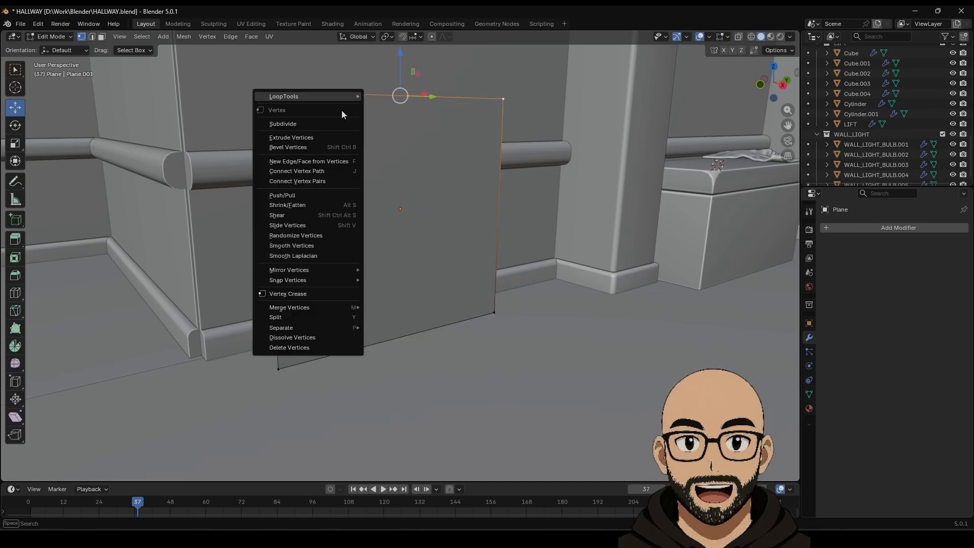
click(326, 149)
scroll(528, 137, up, 11)
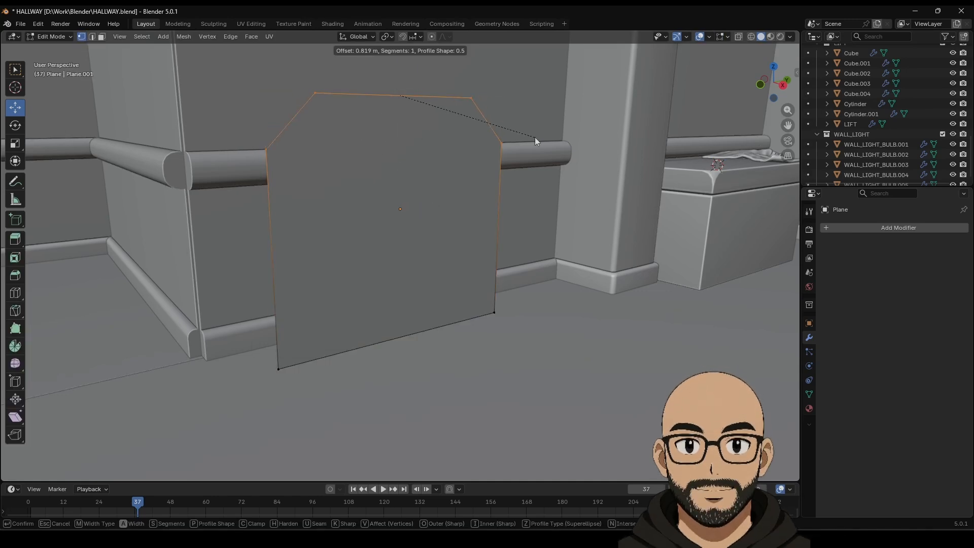
click(535, 137)
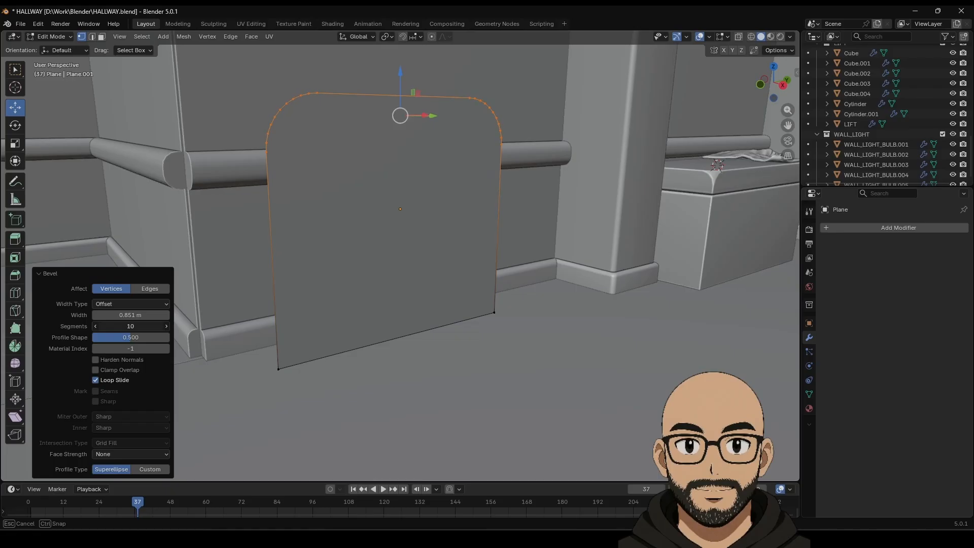
drag(130, 326, 176, 325)
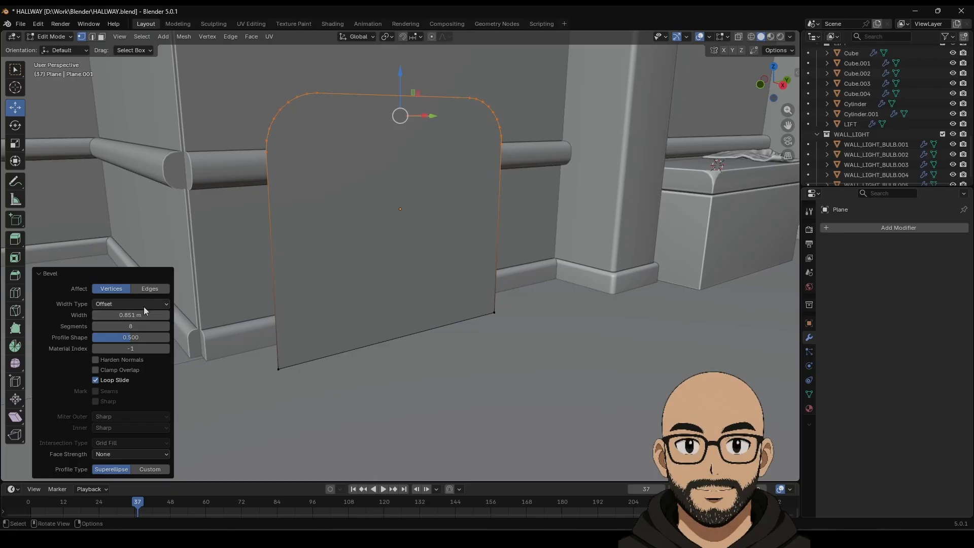
drag(140, 315, 138, 316)
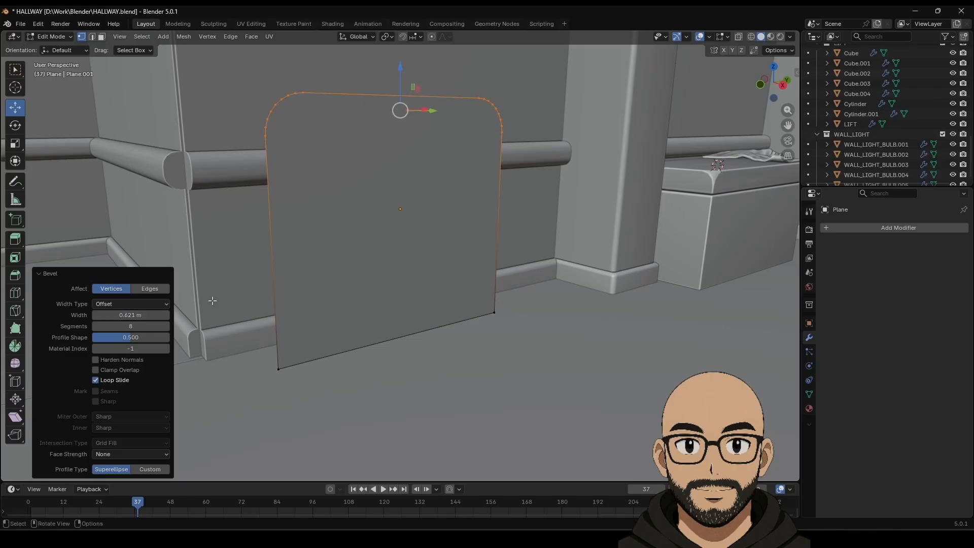
key(Tab)
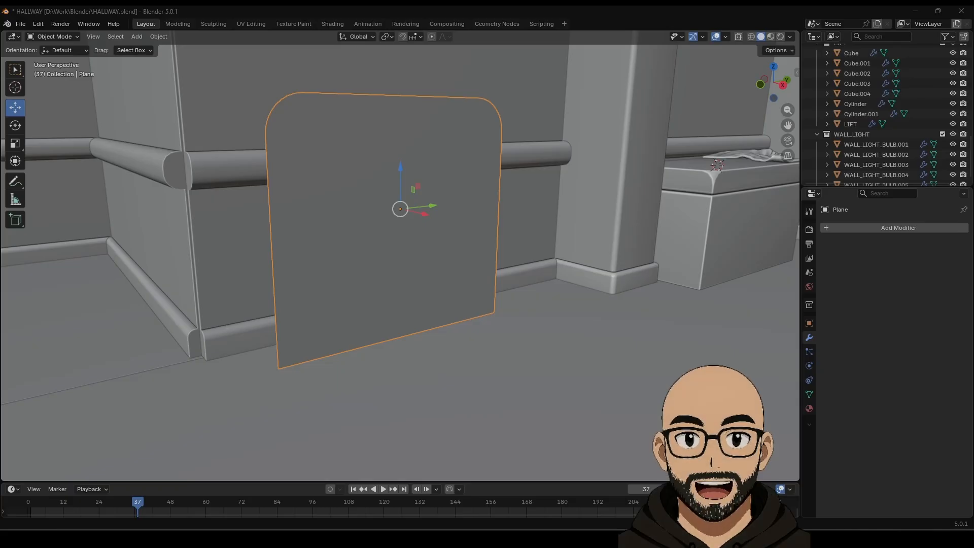
Step: Lower the panel's bottom edge by about 0.336 m on Z
middle_drag(342, 259, 446, 269)
key(Tab)
drag(292, 314, 454, 366)
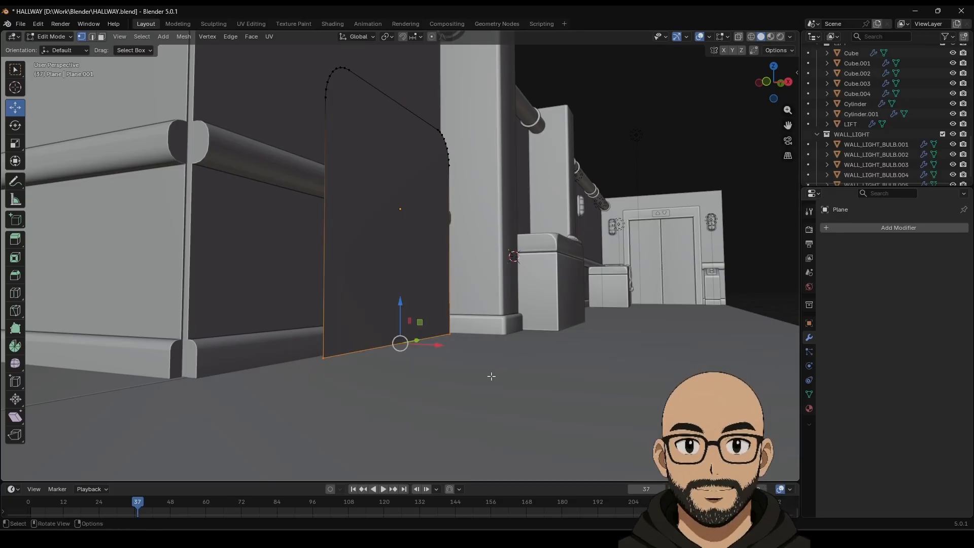
drag(401, 304, 401, 323)
middle_drag(446, 289, 401, 296)
key(Tab)
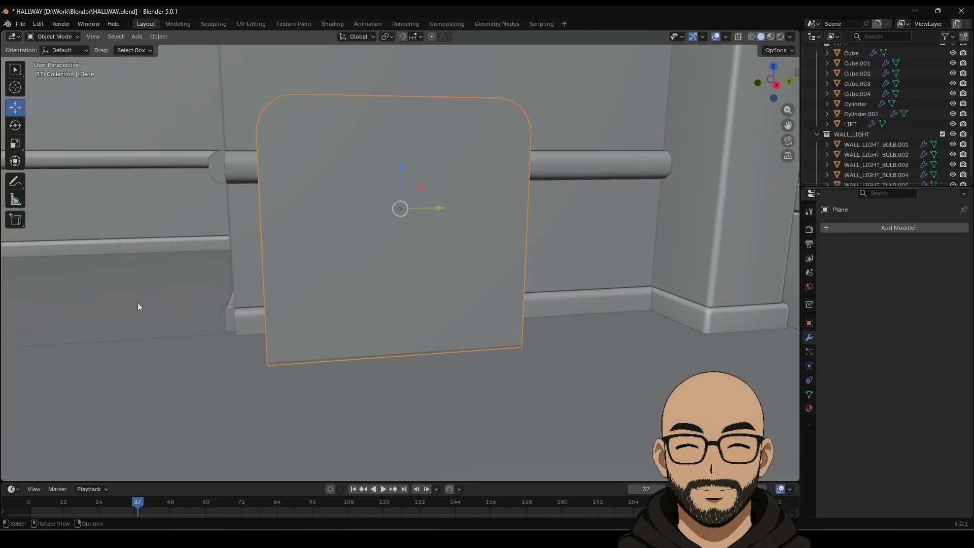
key(Tab)
click(16, 294)
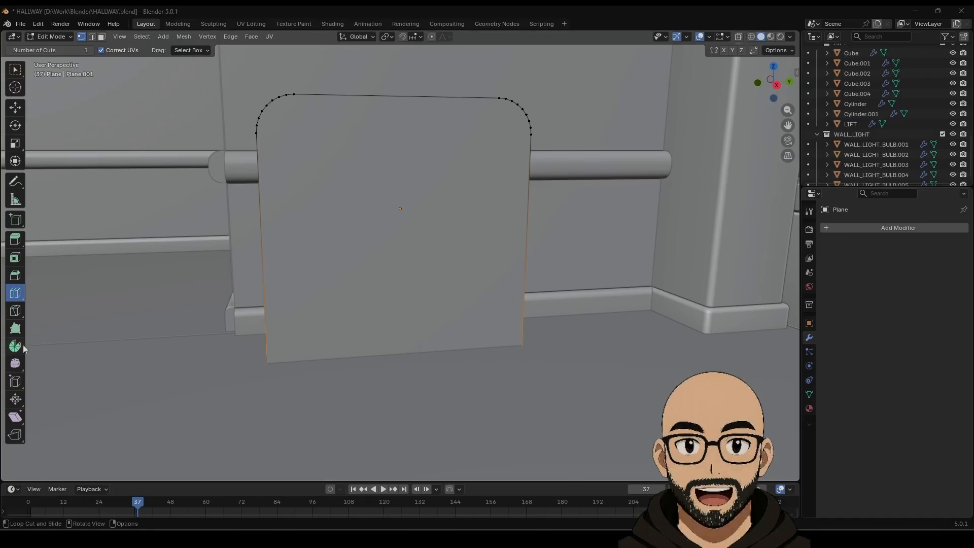
Step: Knife-cut a vertical edge from the panel's top edge to its bottom edge
click(19, 309)
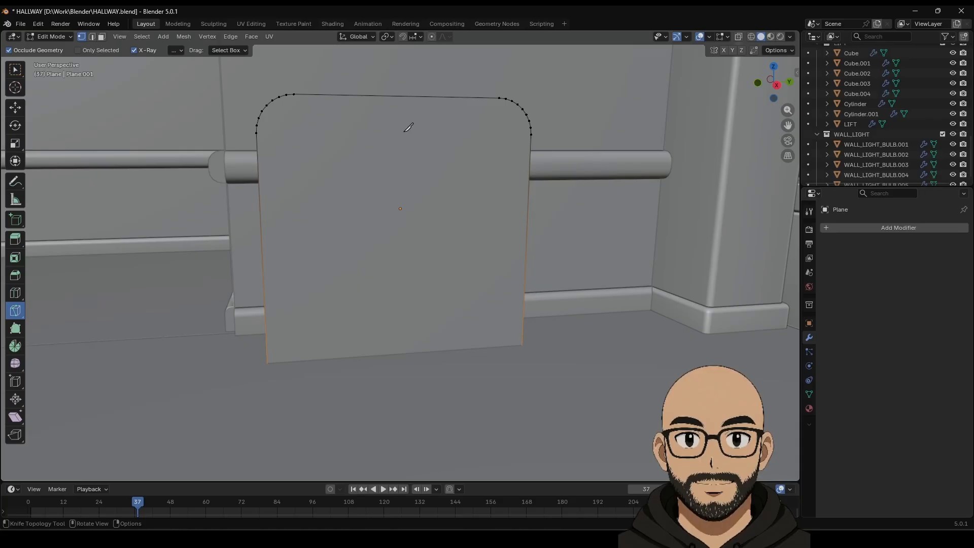
click(402, 95)
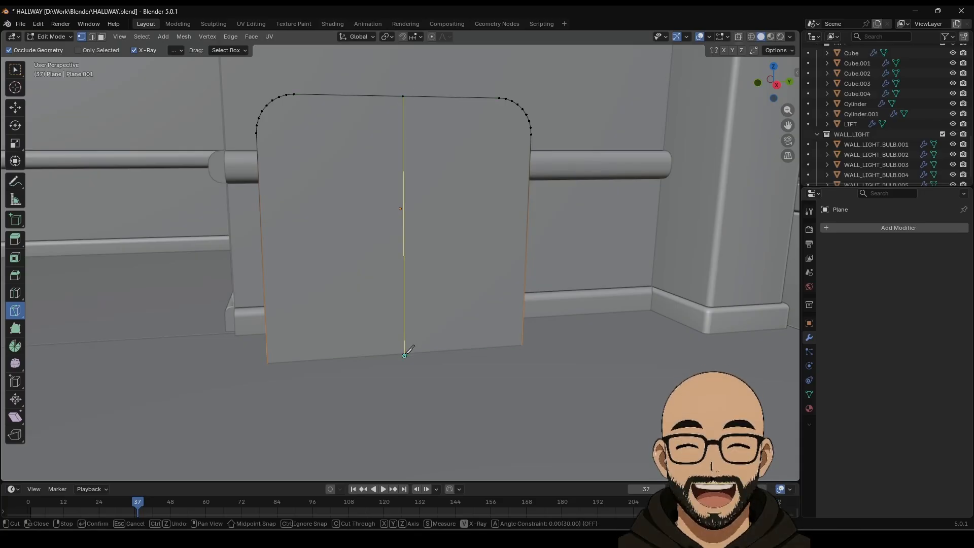
click(404, 355)
key(Return)
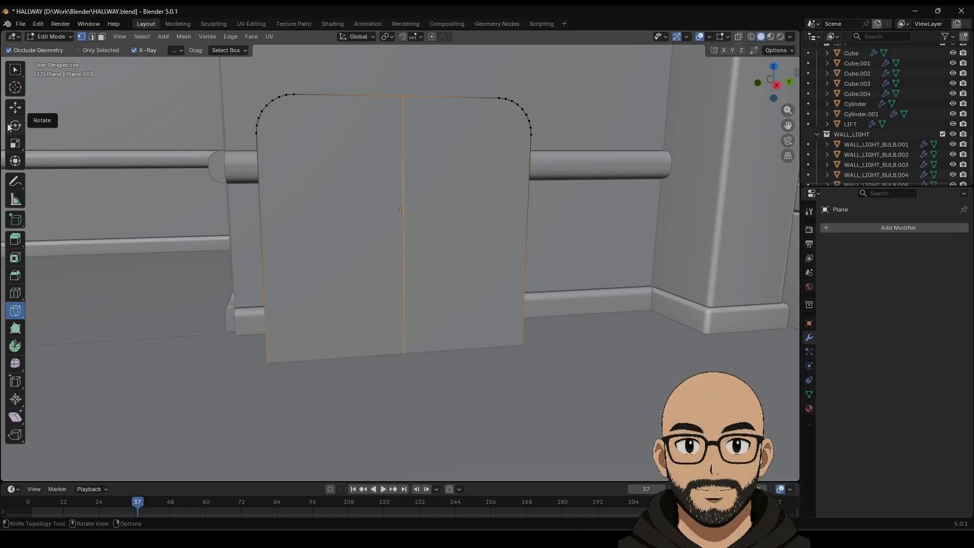
Step: Turn on X-ray and view the panel along the X axis
click(16, 110)
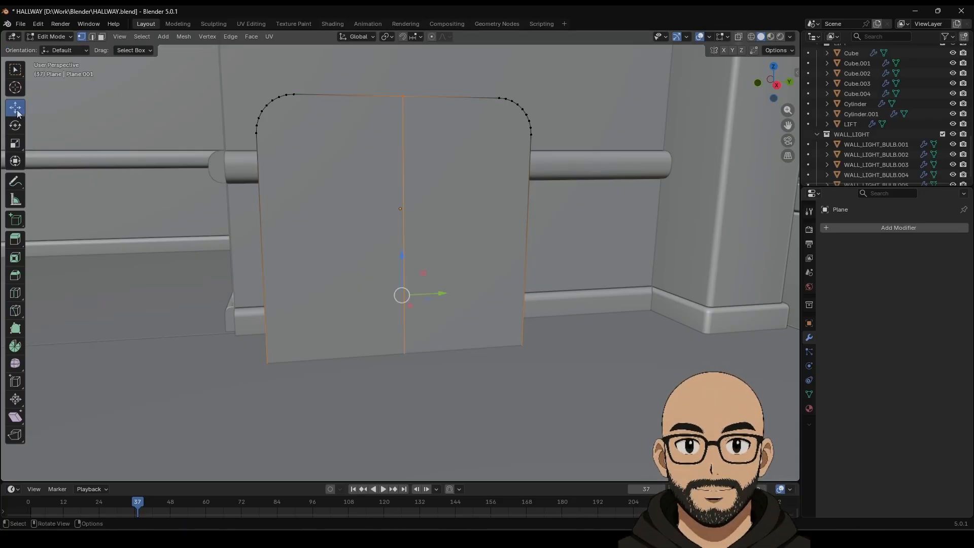
click(736, 37)
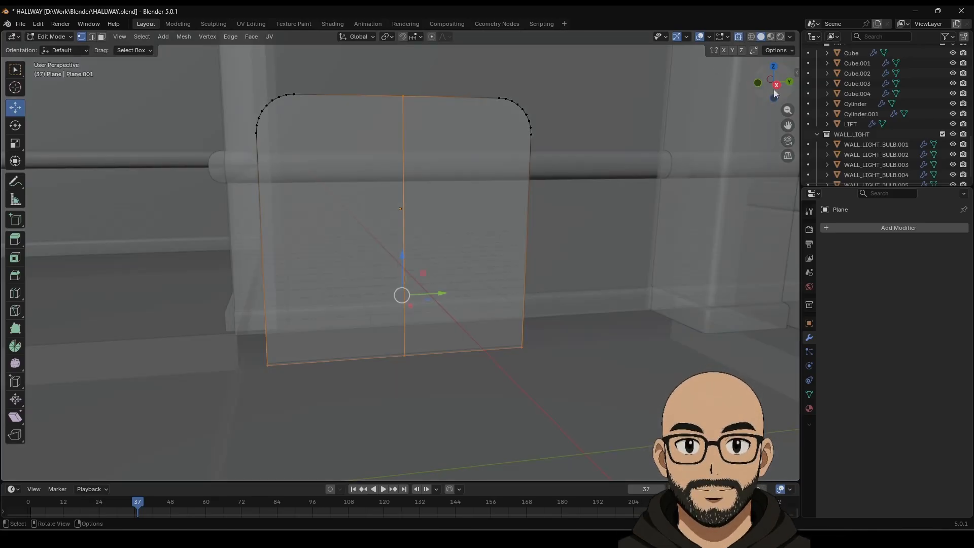
click(775, 86)
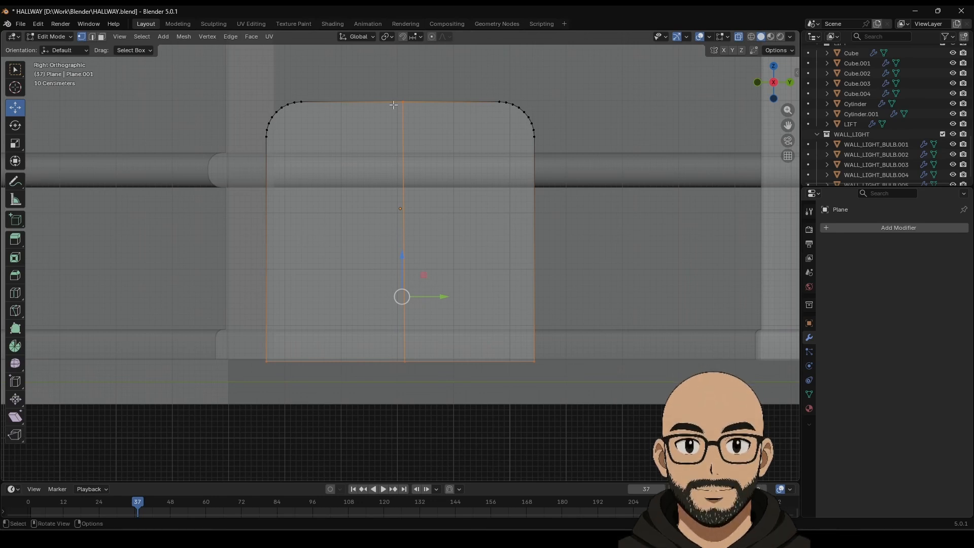
Step: Select the middle vertical edge and scale it along Y
drag(438, 272, 423, 386)
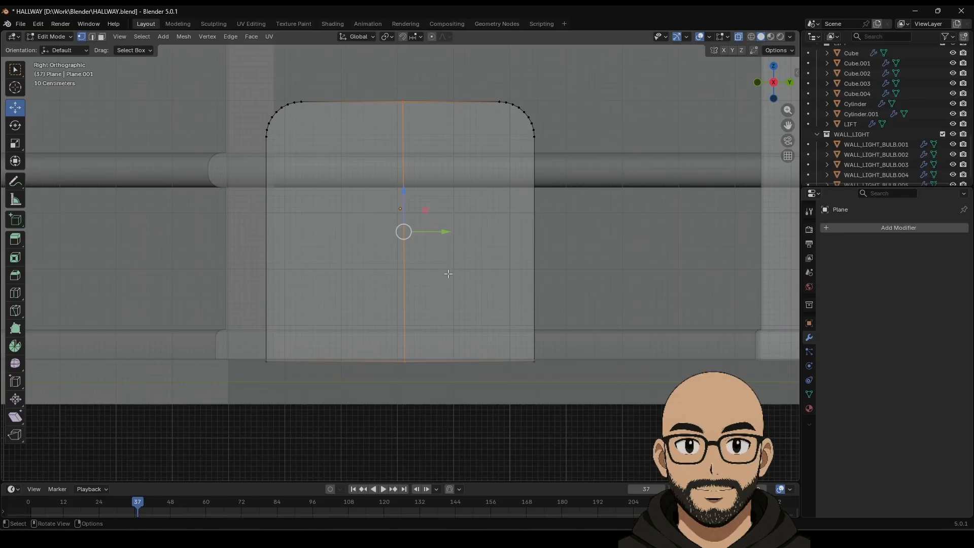
click(15, 143)
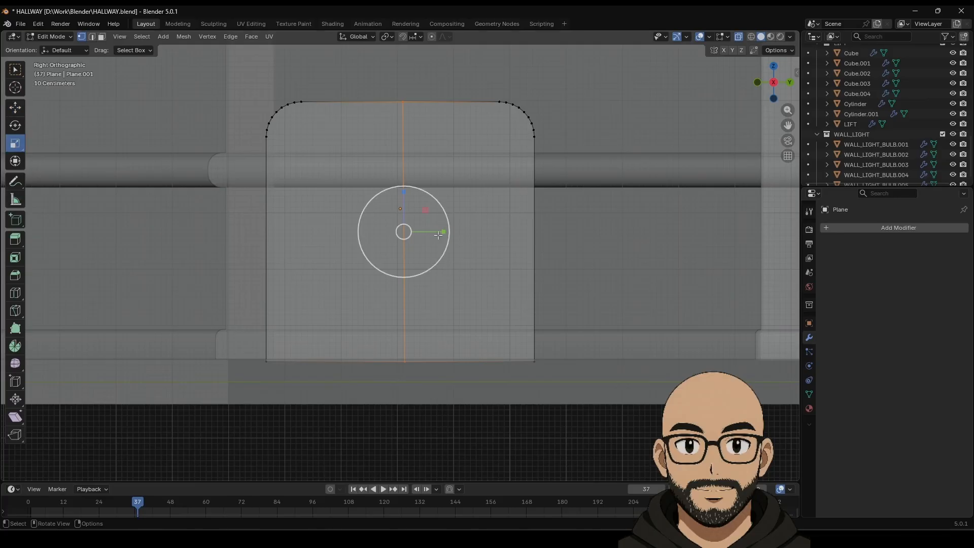
drag(440, 231, 348, 227)
click(15, 107)
Step: Duplicate the middle edge along Y into two copies, undoing a misplaced third
key(shift+d)
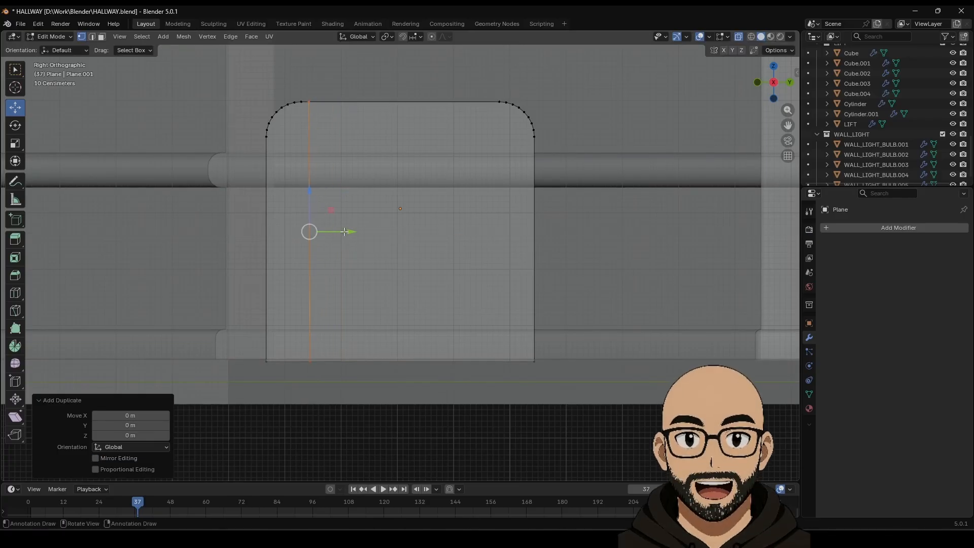
key(y)
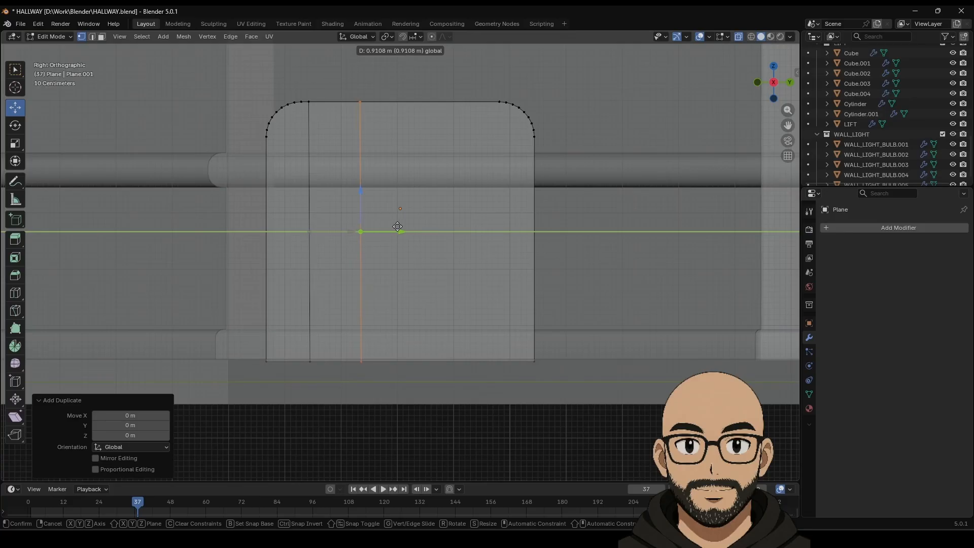
click(397, 227)
key(shift+d)
key(y)
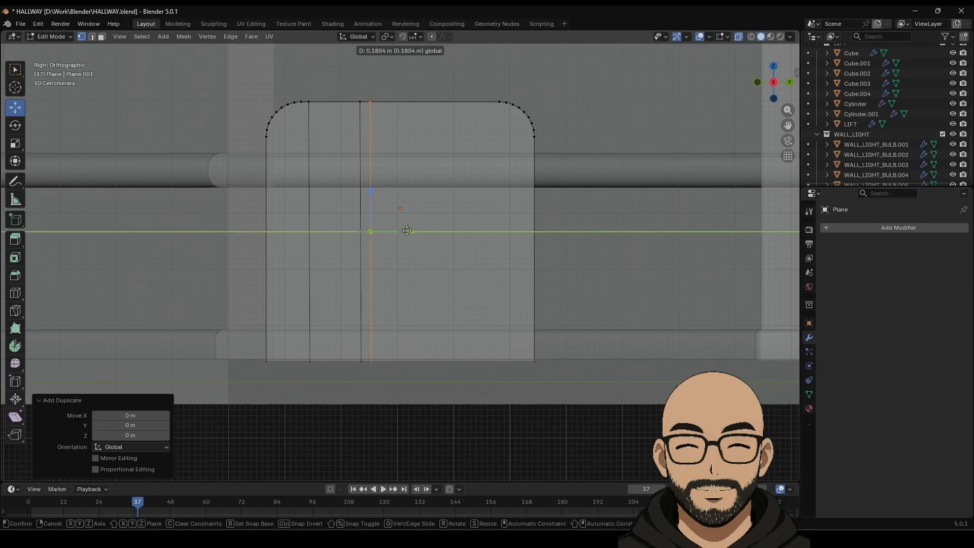
click(446, 222)
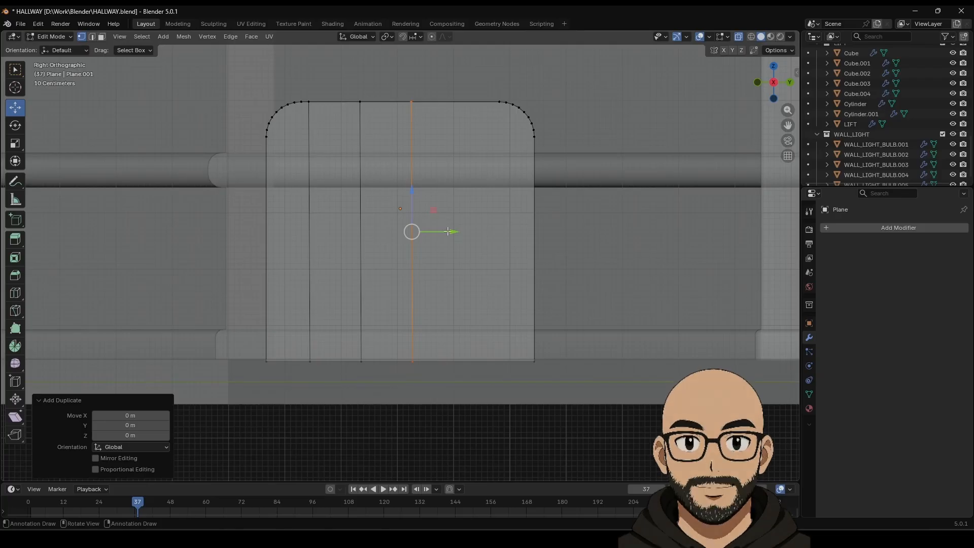
key(shift+d)
key(y)
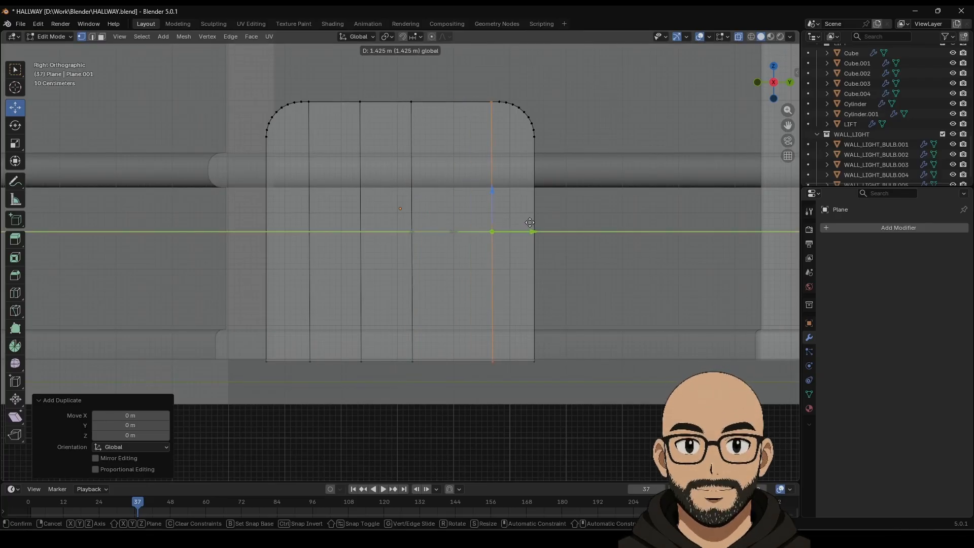
click(527, 221)
key(ctrl+z)
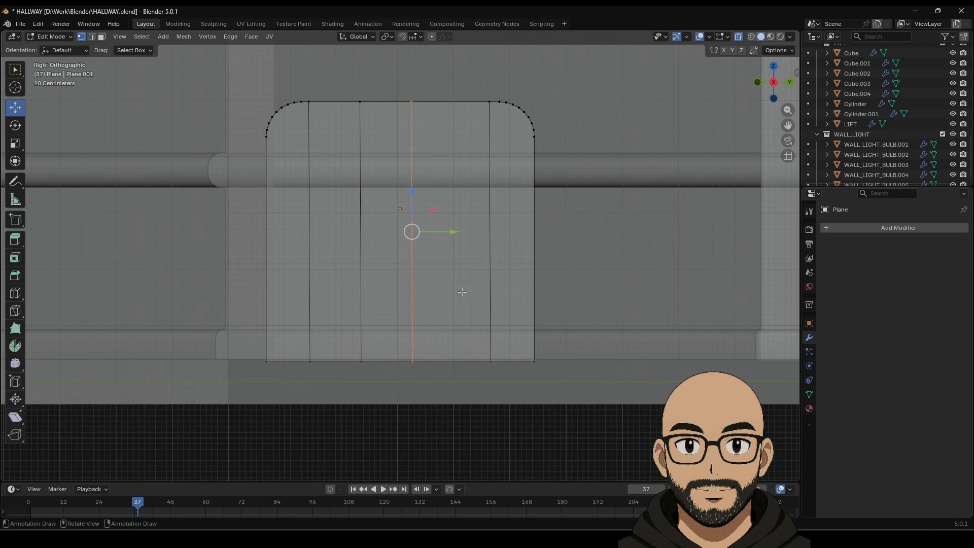
Step: Add two more Y-constrained edge copies, right and left of centre
key(shift+d)
key(y)
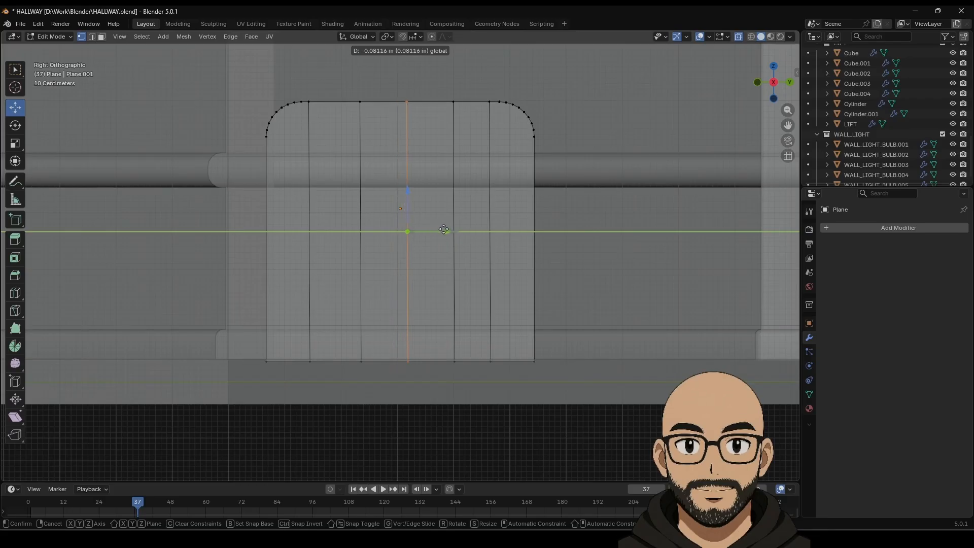
click(444, 229)
key(shift+d)
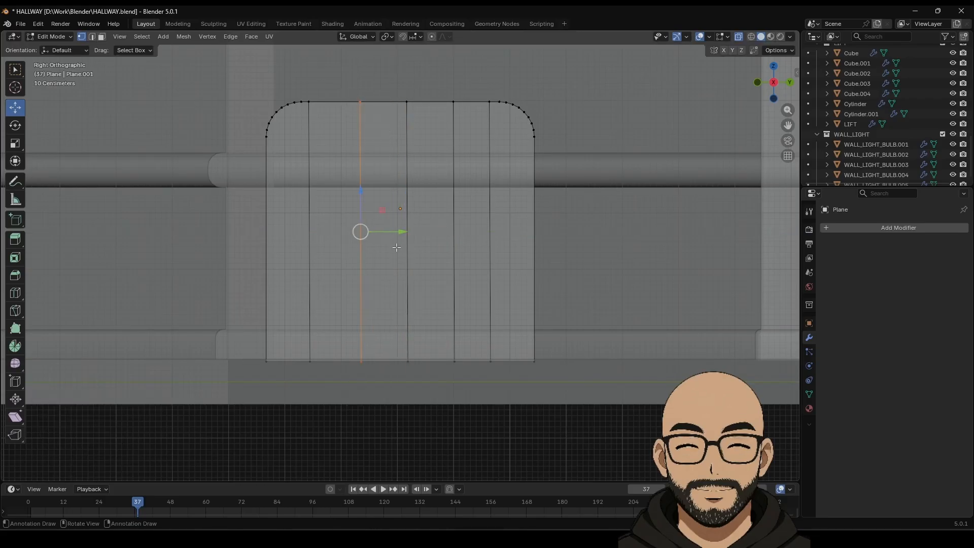
key(y)
click(392, 233)
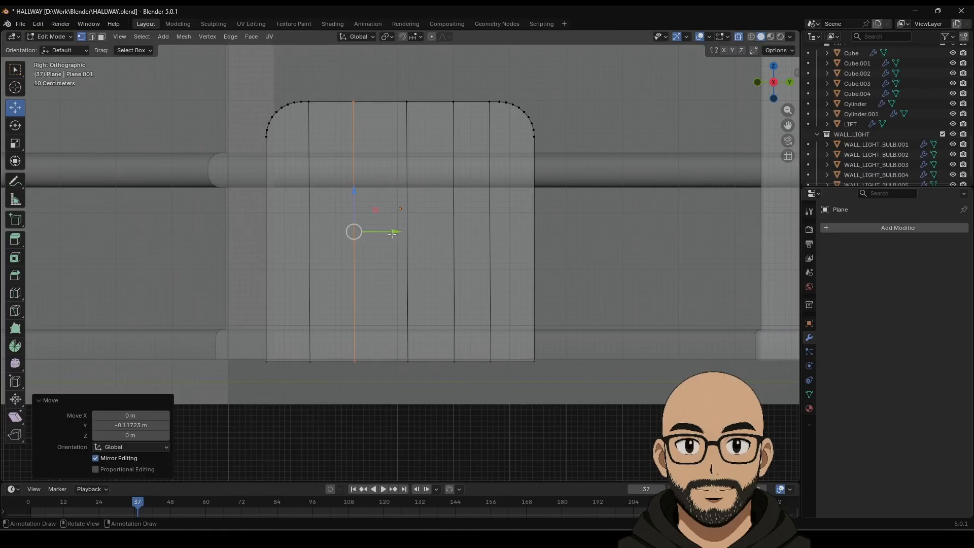
Step: Slide two central vertical edges sideways to even out the spacing
click(390, 73)
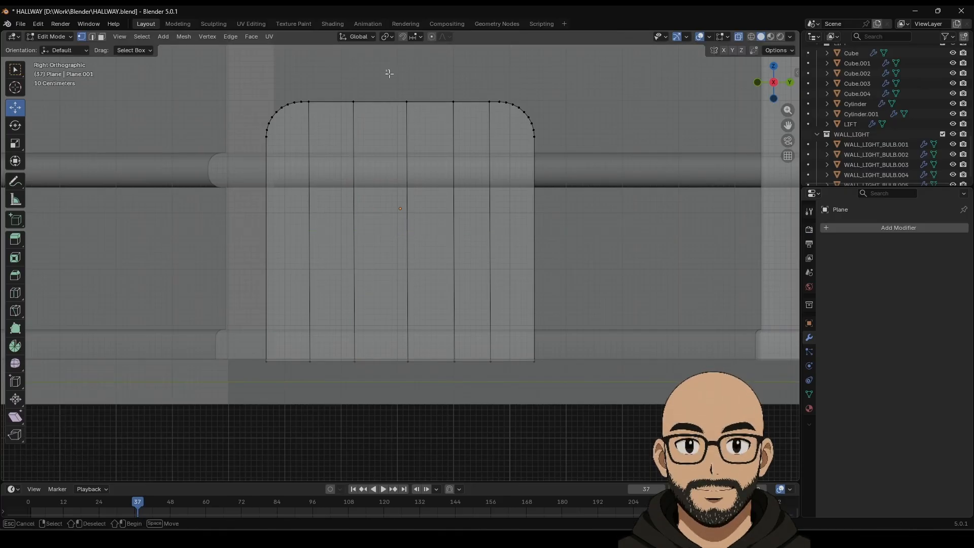
drag(423, 389, 423, 389)
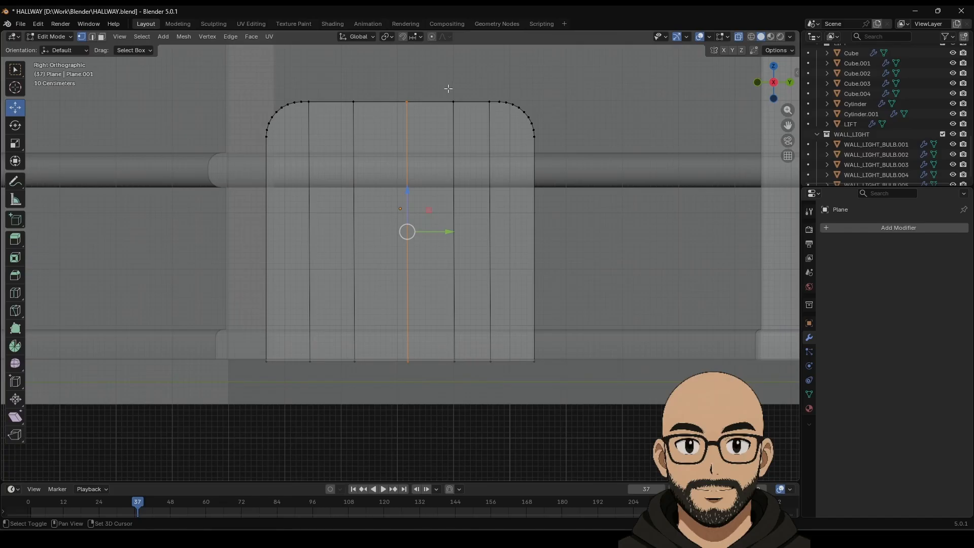
shift+drag(448, 88, 454, 440)
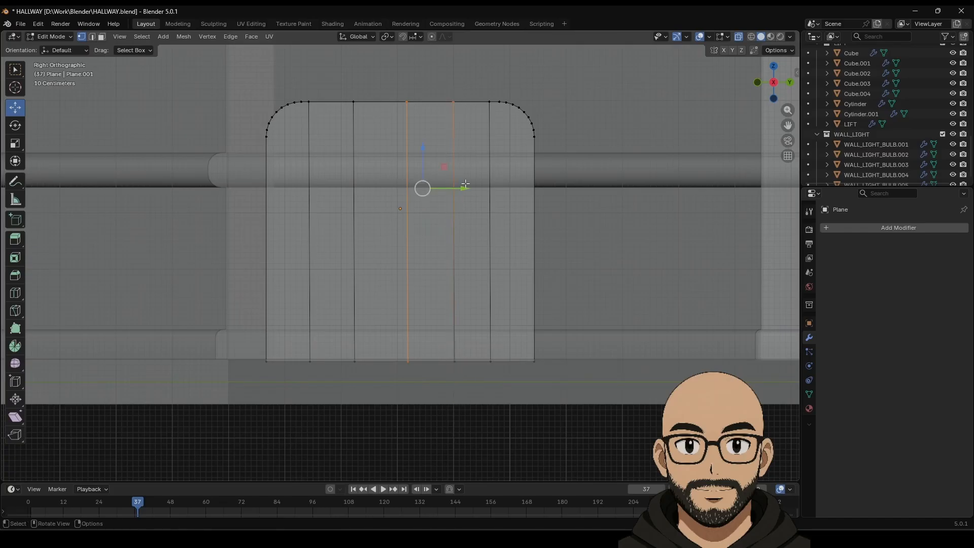
drag(457, 188, 456, 235)
key(ctrl+z)
shift+drag(448, 338, 462, 374)
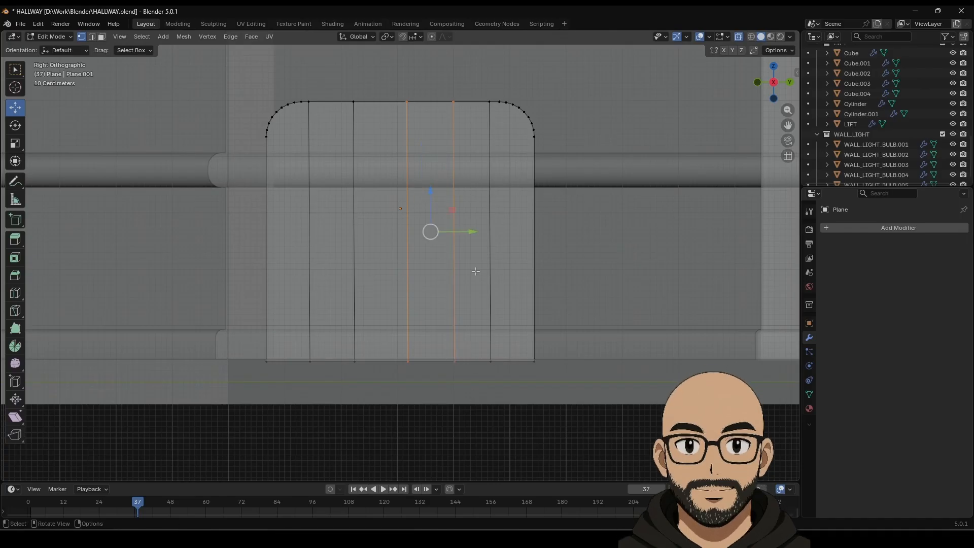
drag(470, 233, 462, 233)
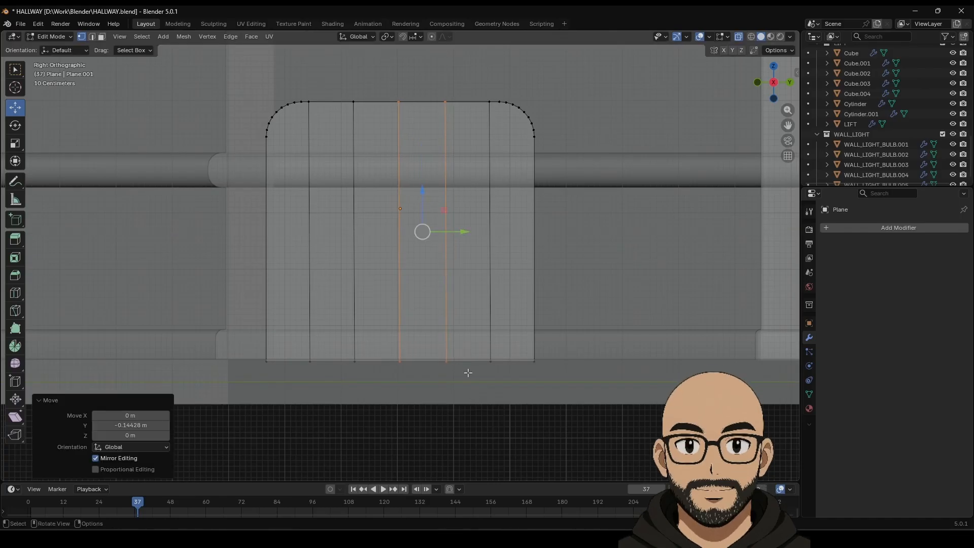
key(Tab)
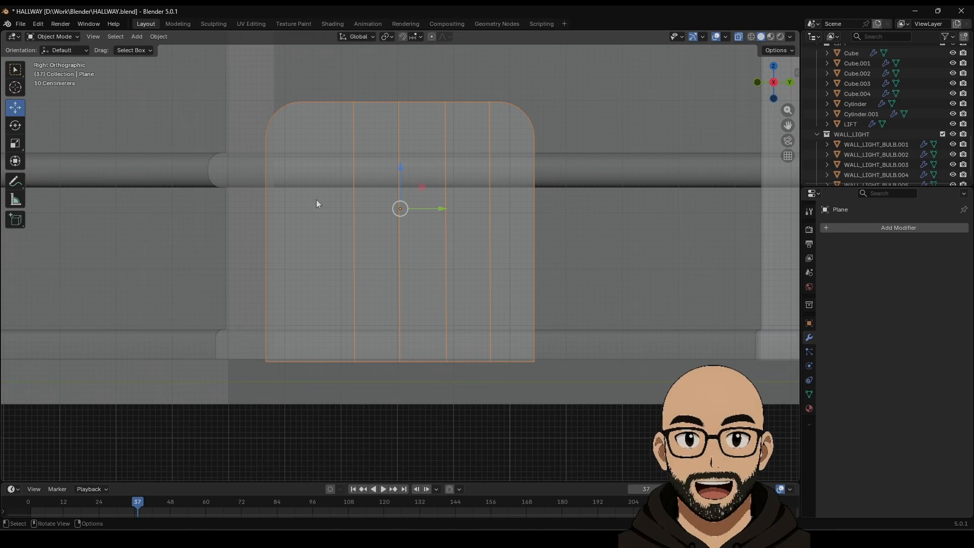
key(Tab)
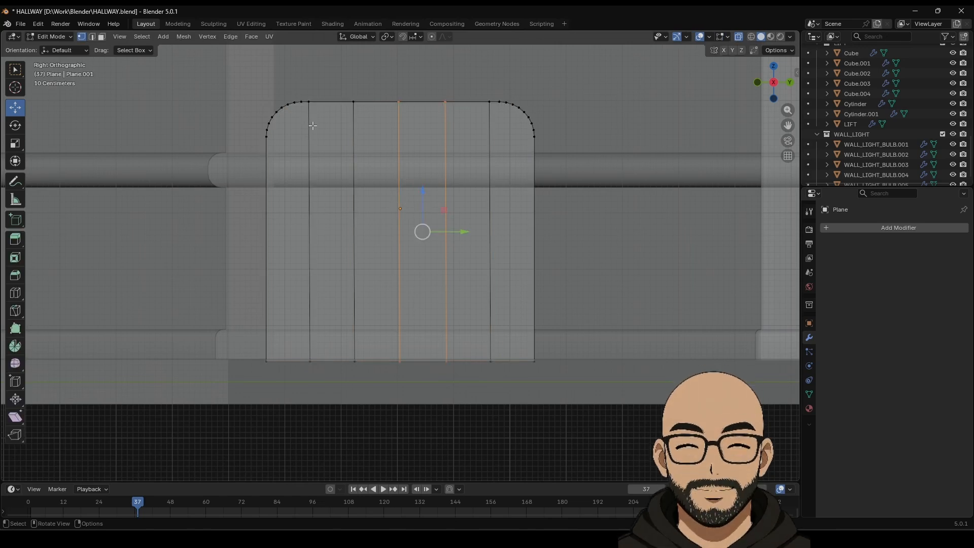
key(Tab)
key(Tab)
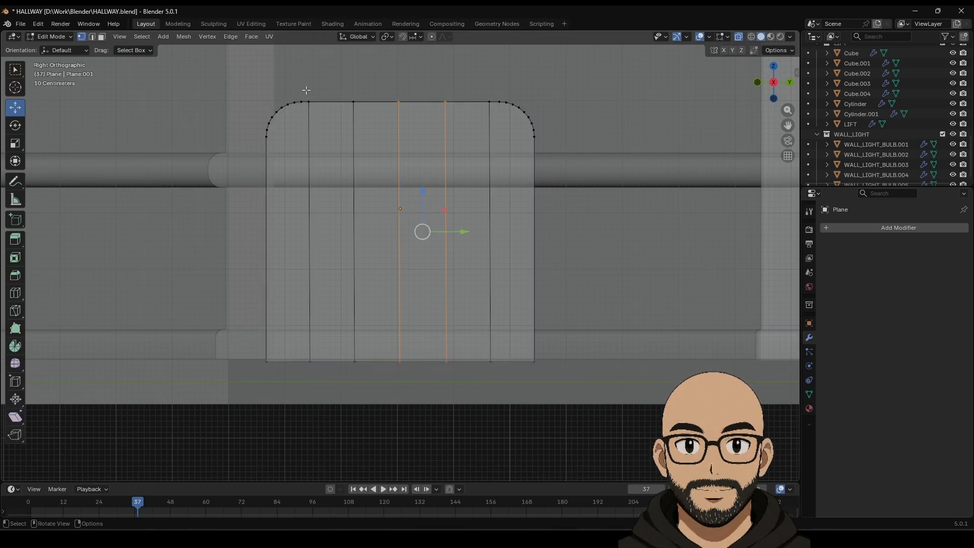
Step: Nudge the leftmost inner edge to balance the strips, then reselect the Plane object
drag(375, 387, 389, 377)
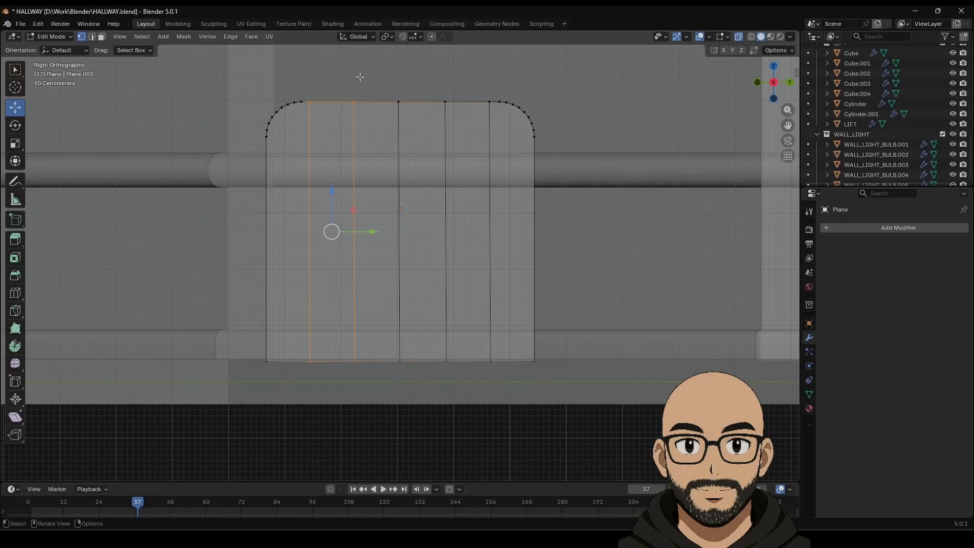
click(326, 94)
drag(305, 88, 489, 369)
key(Tab)
key(Tab)
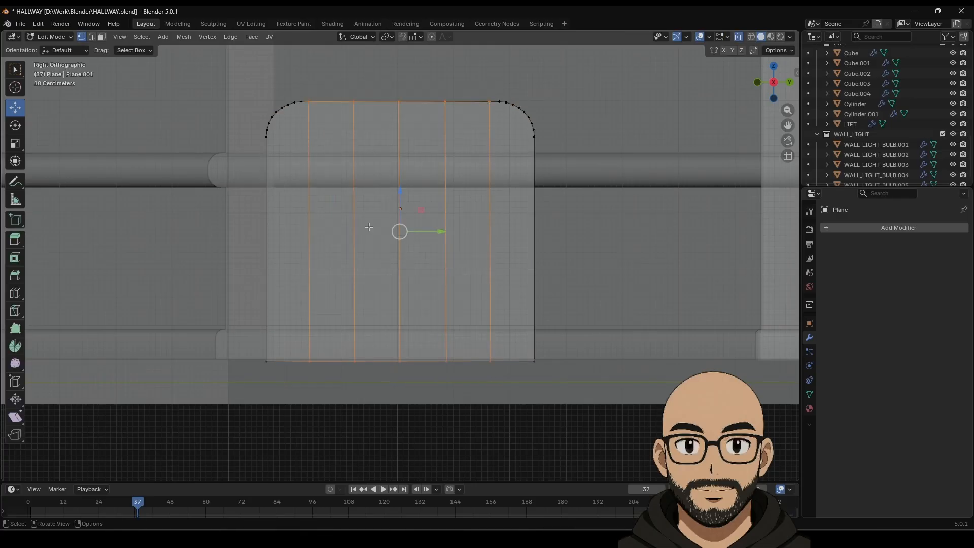
click(314, 93)
drag(305, 91, 339, 375)
drag(342, 231, 340, 231)
key(Tab)
click(318, 315)
click(371, 292)
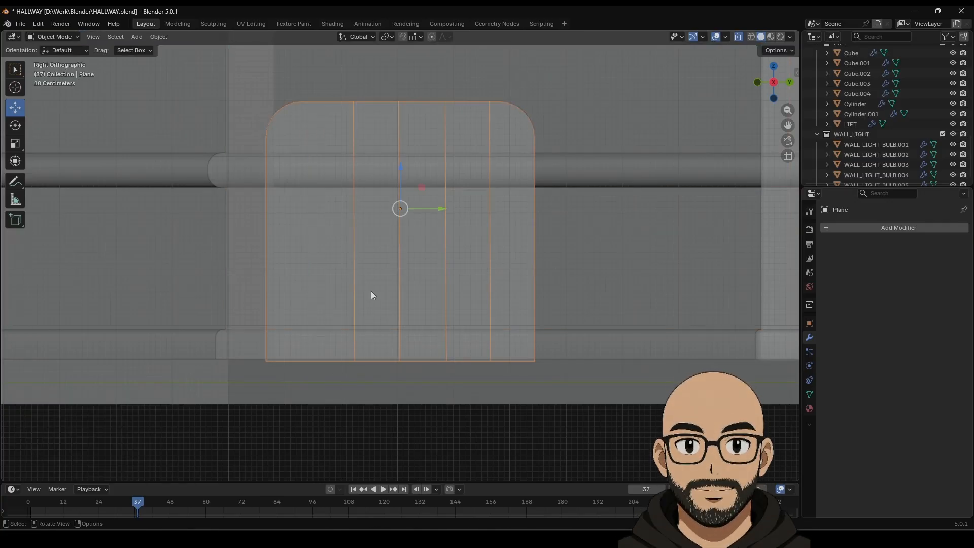
middle_drag(373, 293, 413, 339)
Step: Slide the leftmost inner edge and move the bottom-left edge along X
key(Tab)
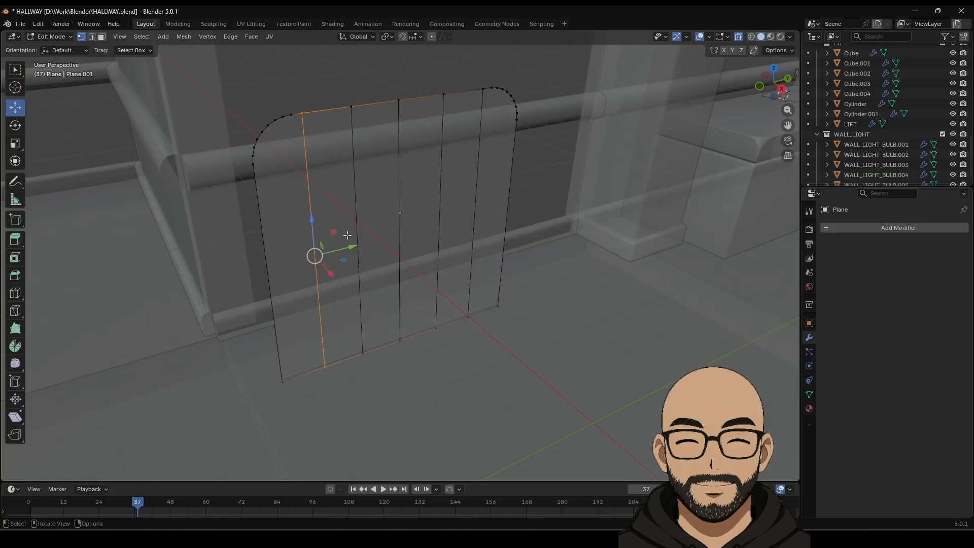
drag(385, 251, 347, 246)
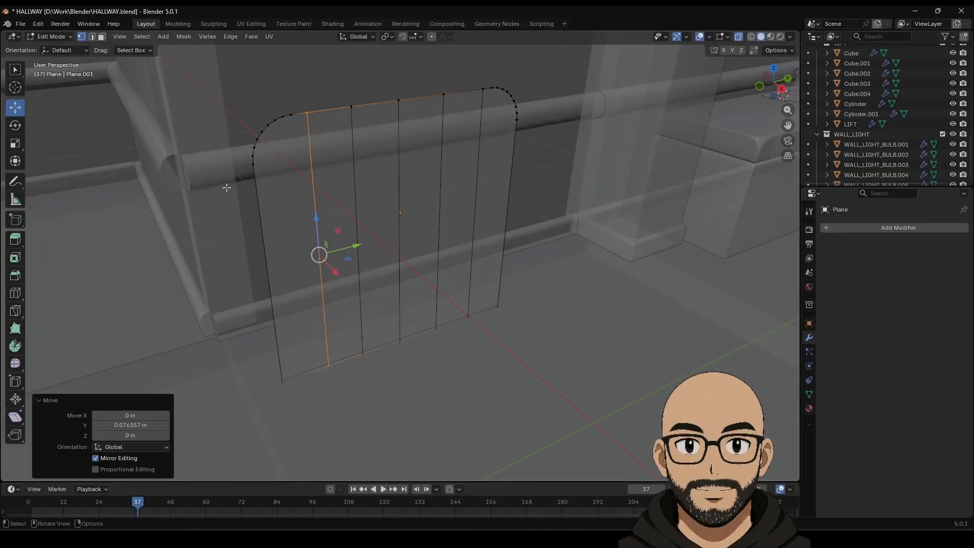
click(92, 39)
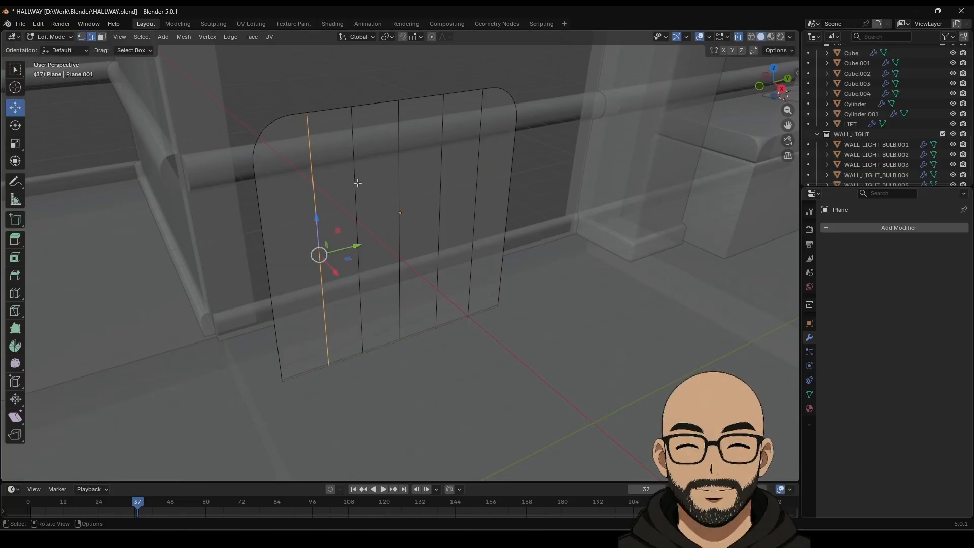
middle_drag(335, 326, 378, 324)
click(347, 408)
middle_drag(346, 407, 358, 398)
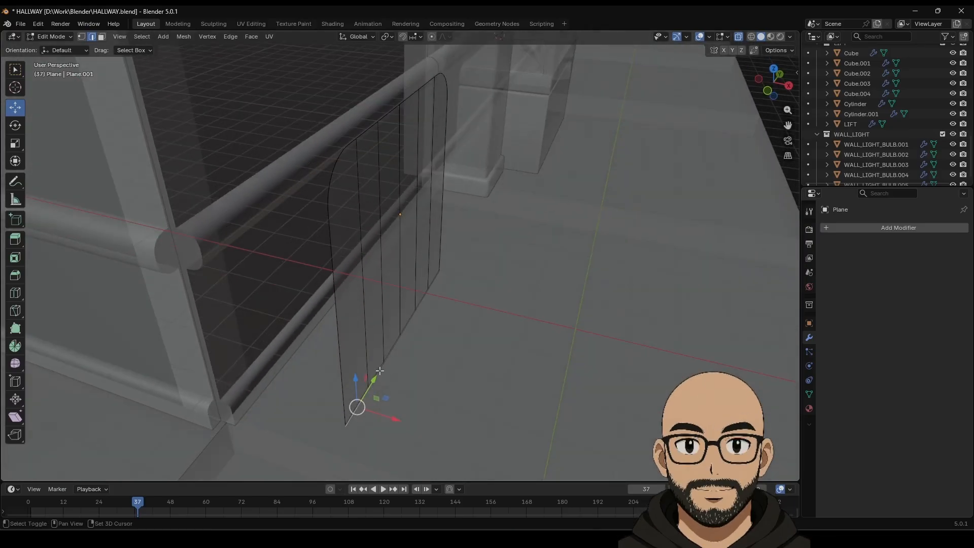
drag(437, 369, 530, 371)
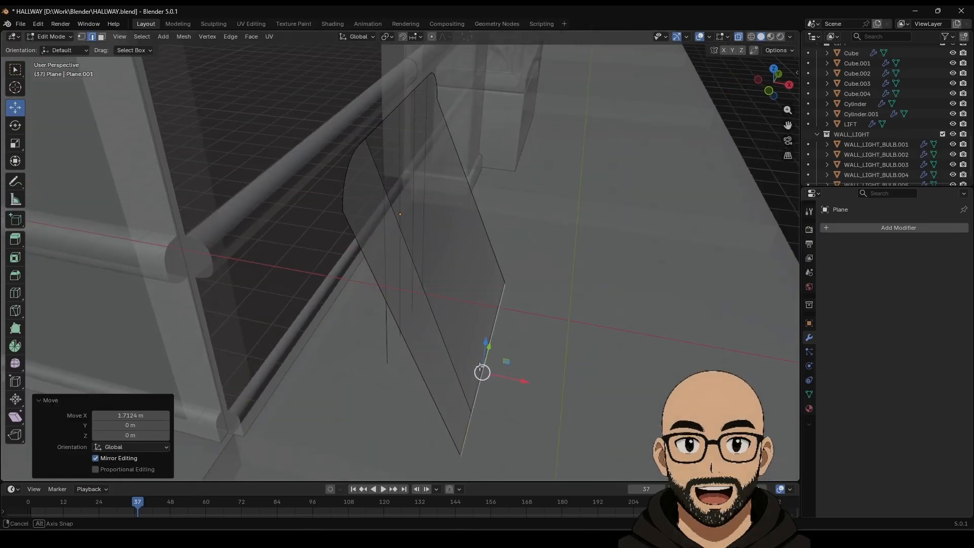
middle_drag(530, 370, 482, 327)
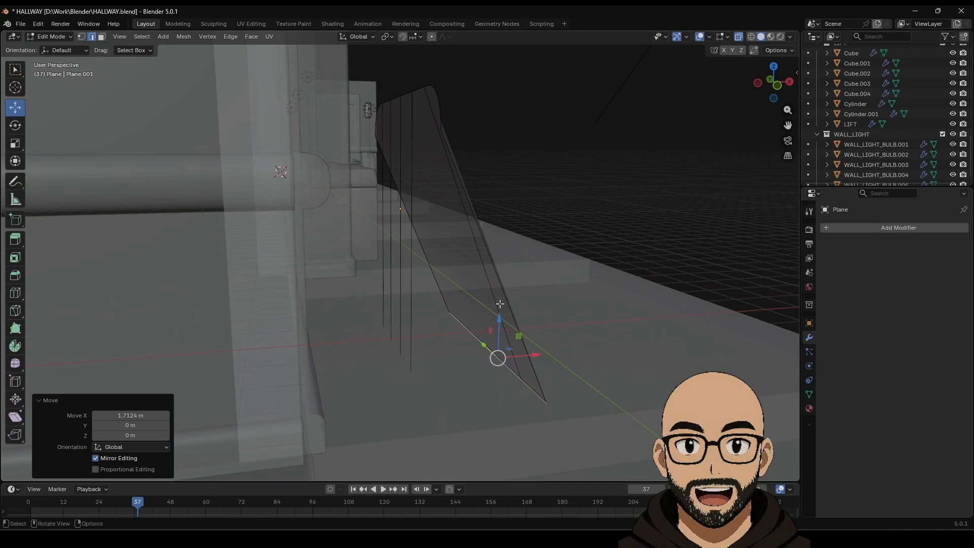
Step: Undo four steps to restore the vertical edge loops and face the plane
key(ctrl+z)
key(ctrl+z)
key(ctrl+z)
key(ctrl+z)
key(ctrl+z)
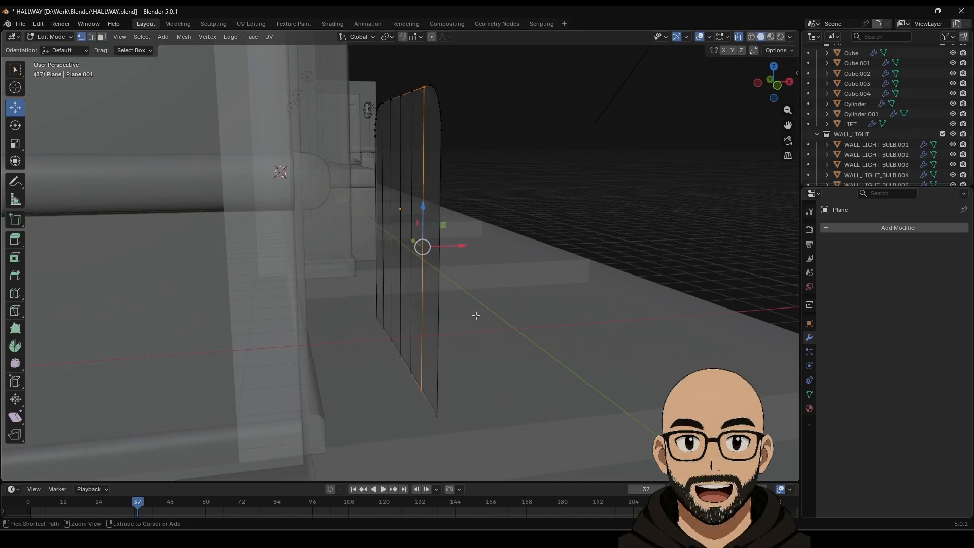
key(ctrl+z)
key(ctrl+z)
key(ctrl+z)
key(ctrl+z)
key(ctrl+z)
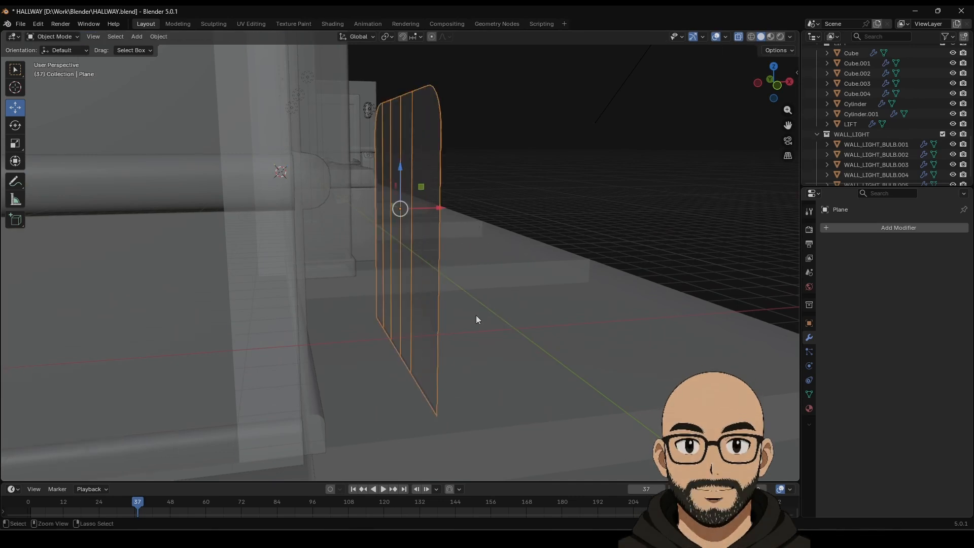
key(ctrl+z)
key(ctrl+z)
key(ctrl+z)
key(ctrl+z)
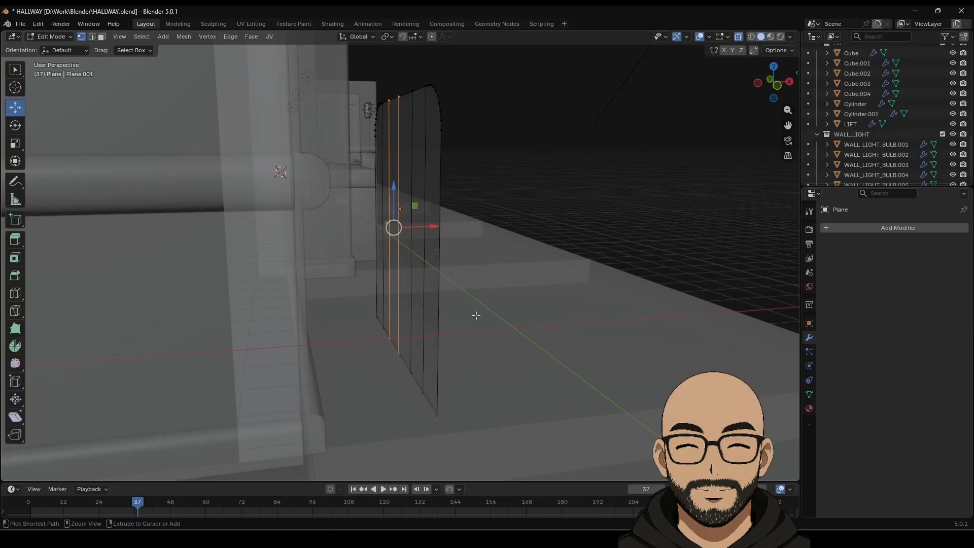
key(ctrl+z)
key(ctrl+z)
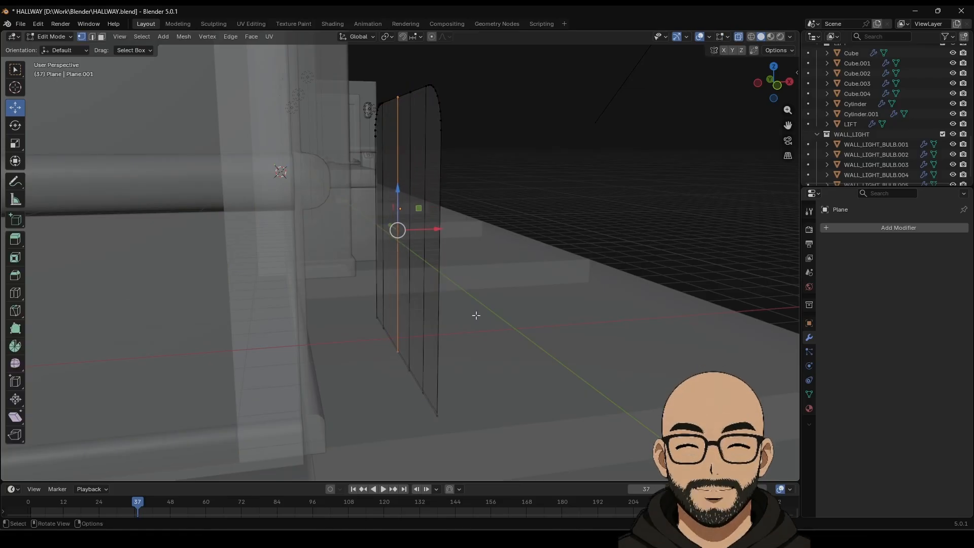
middle_drag(476, 314, 377, 348)
key(Tab)
key(Tab)
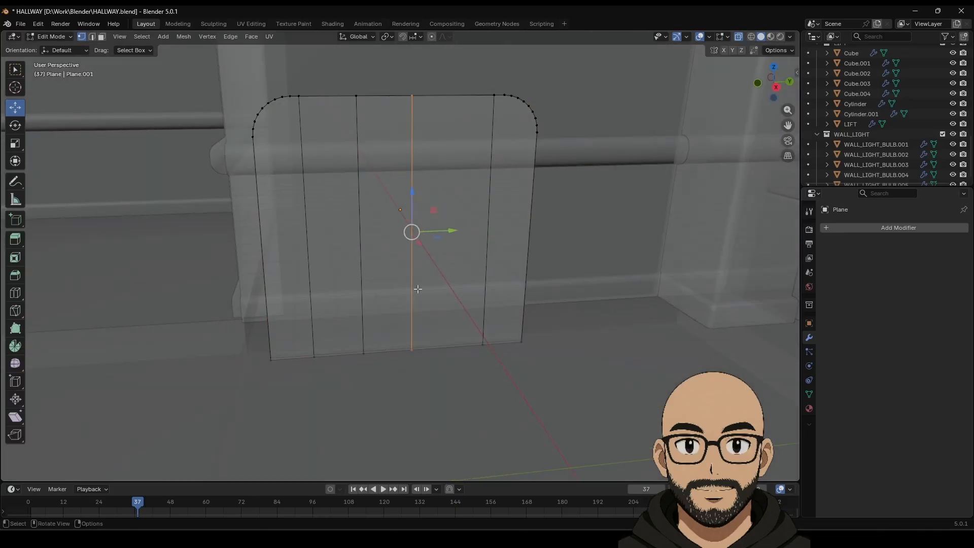
Step: Delete the centre and right vertical edges from the panel
key(x)
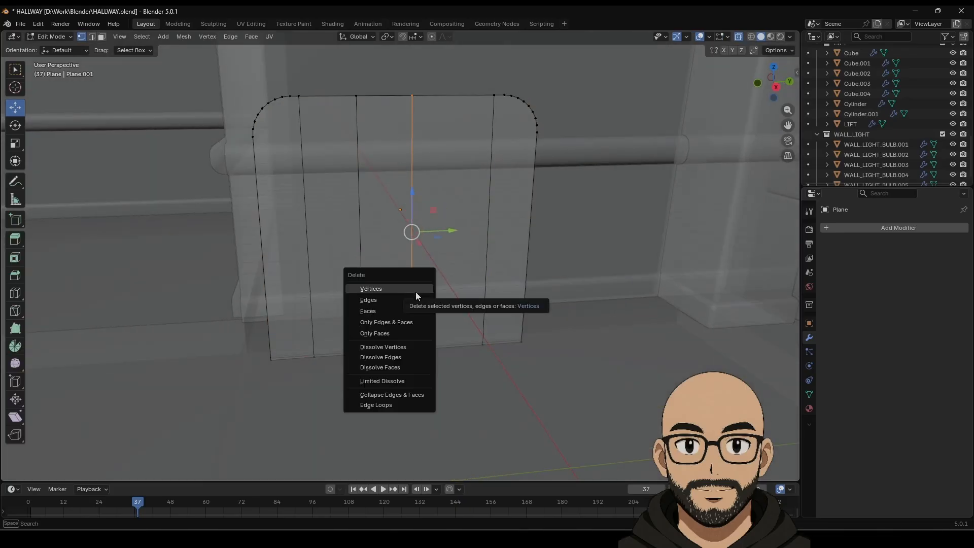
click(410, 297)
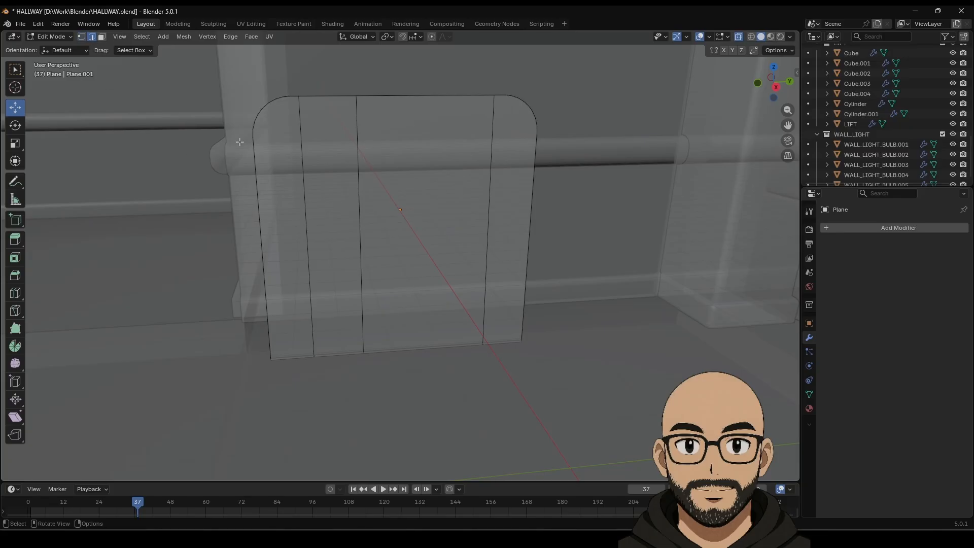
click(358, 193)
key(x)
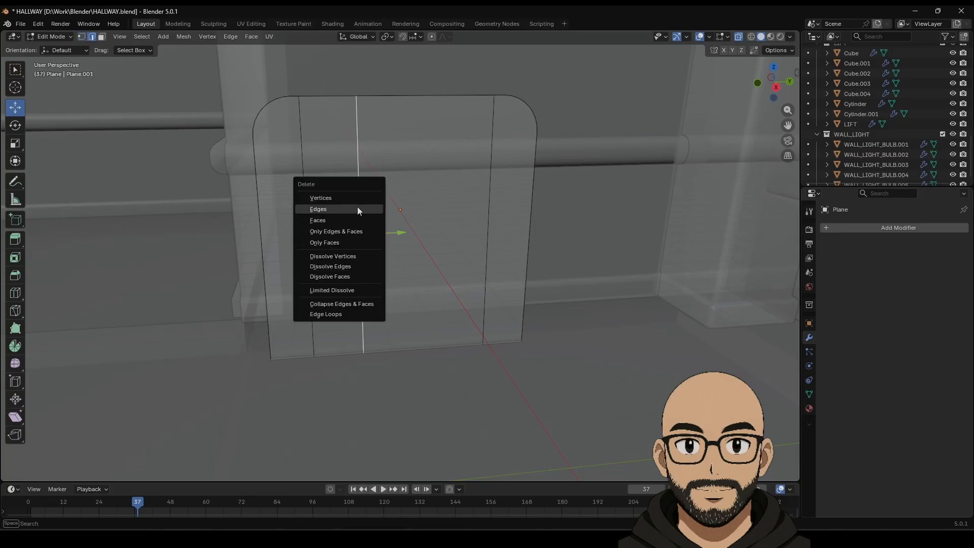
click(337, 220)
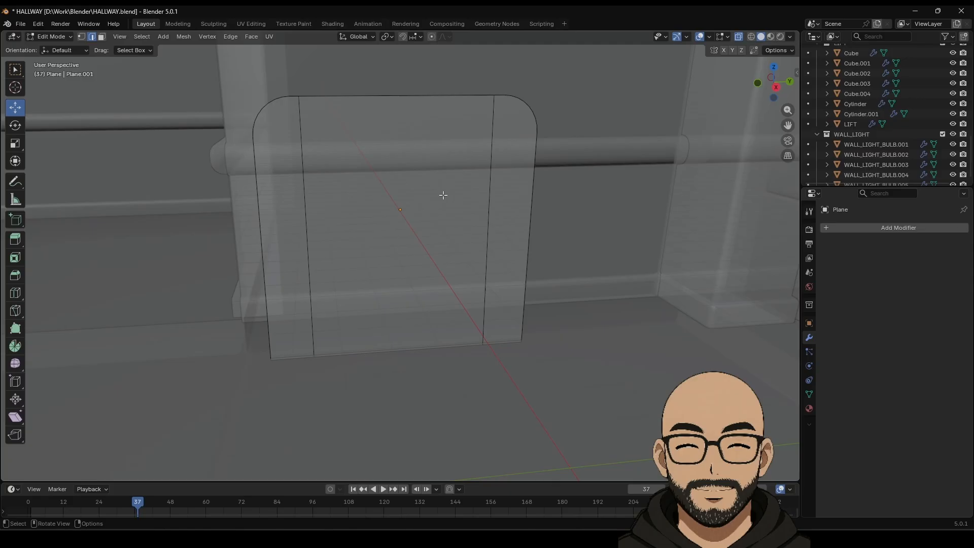
key(x)
click(478, 185)
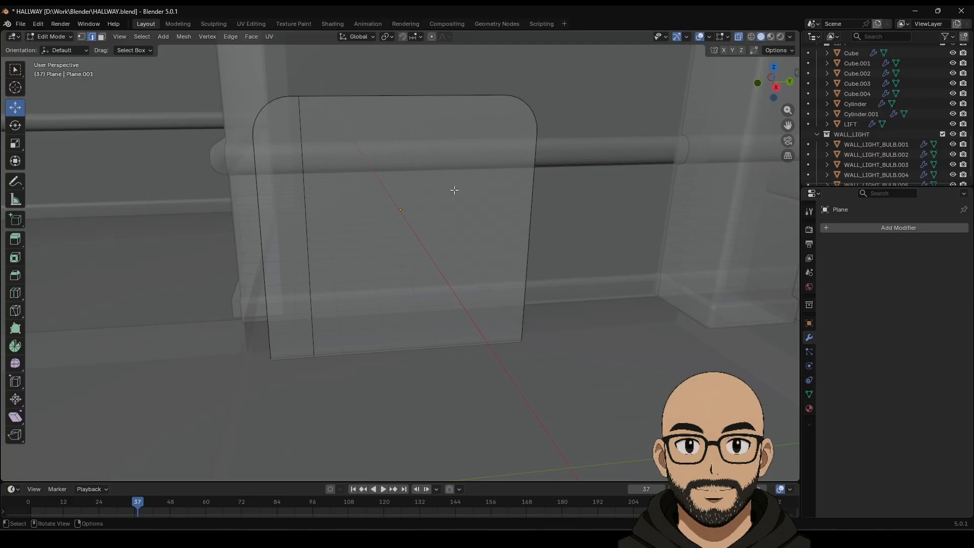
Step: Delete the left vertical edge, leaving only the outline, then reselect the panel for editing
click(305, 236)
key(x)
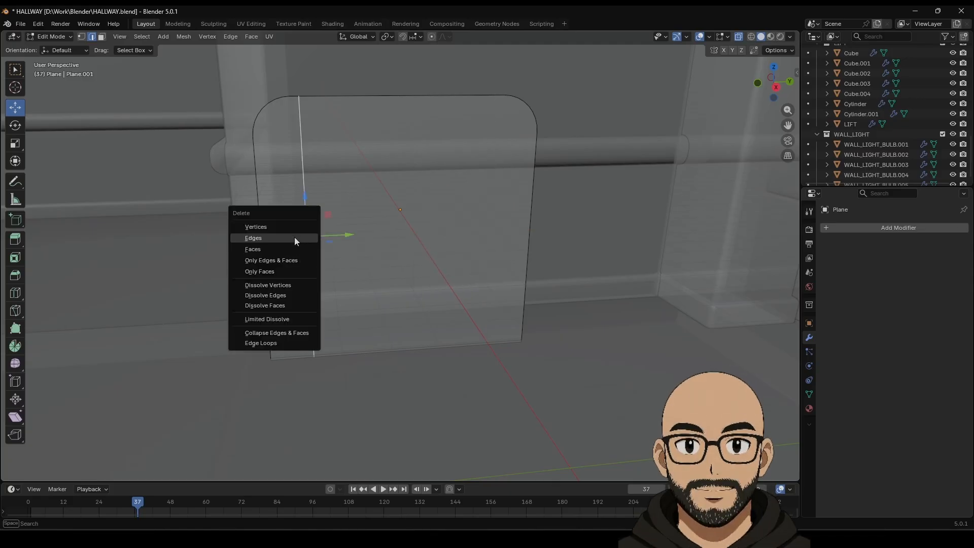
click(296, 237)
middle_drag(358, 283, 406, 291)
key(Tab)
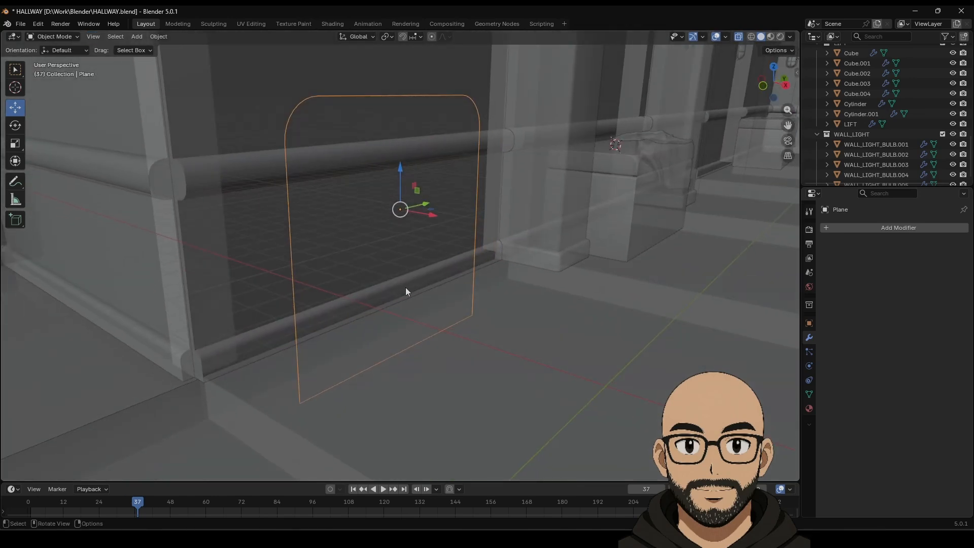
click(401, 353)
key(Tab)
Step: Select the plane's bottom vertices and dissolve the extra ones with Dissolve Vertices
key(Tab)
click(357, 373)
key(Tab)
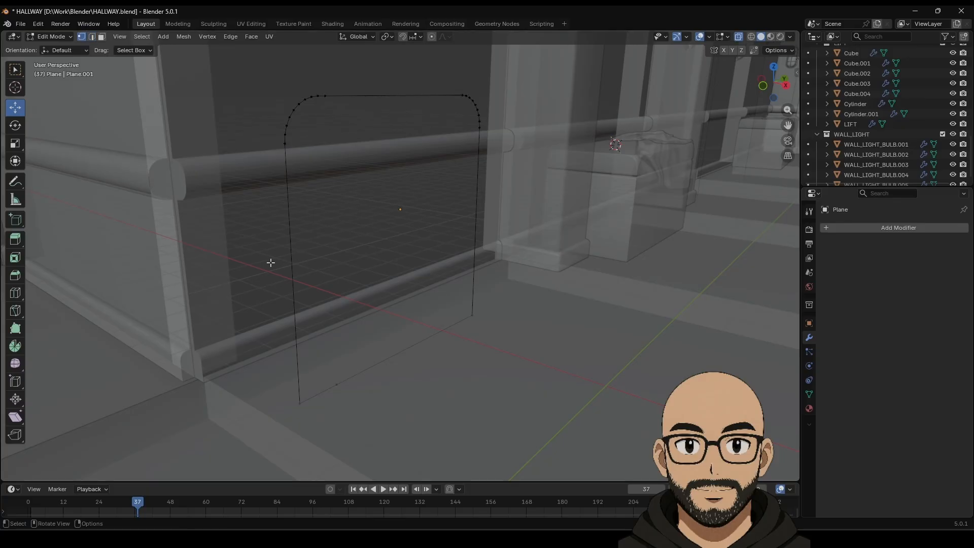
drag(252, 270, 509, 404)
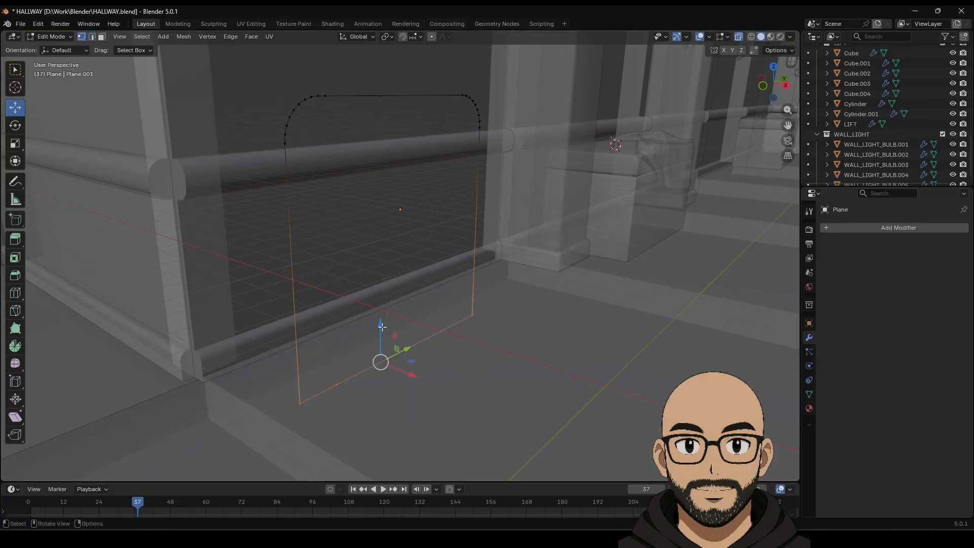
drag(382, 326, 381, 319)
click(360, 333)
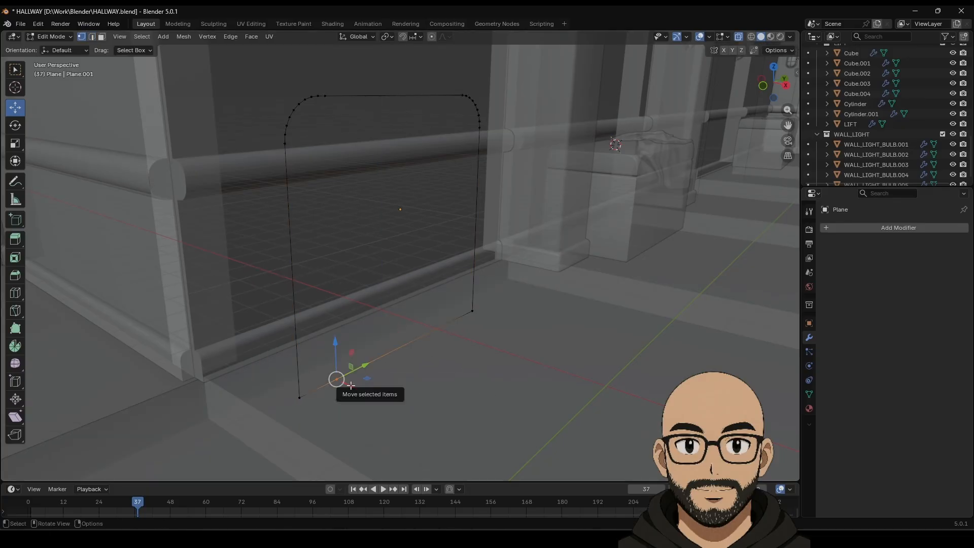
right_click(339, 383)
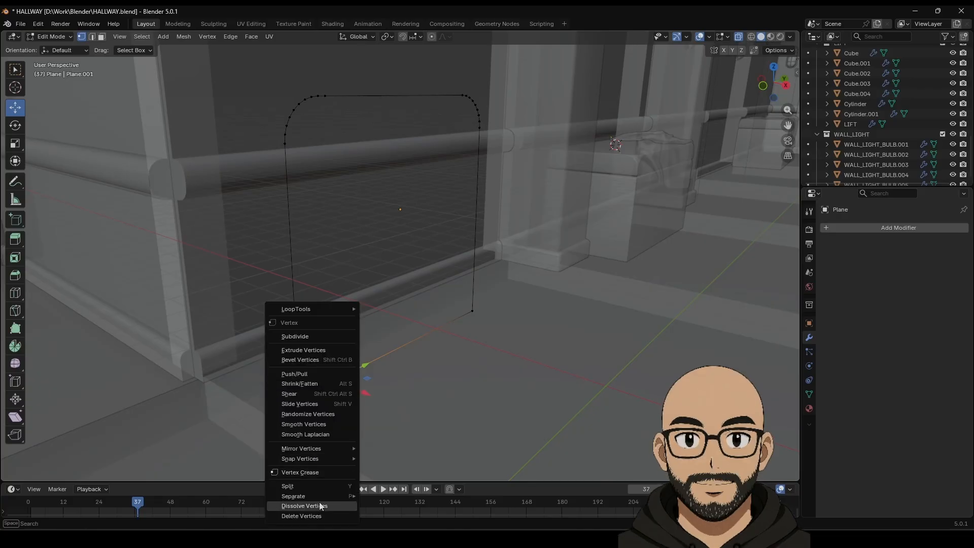
click(318, 506)
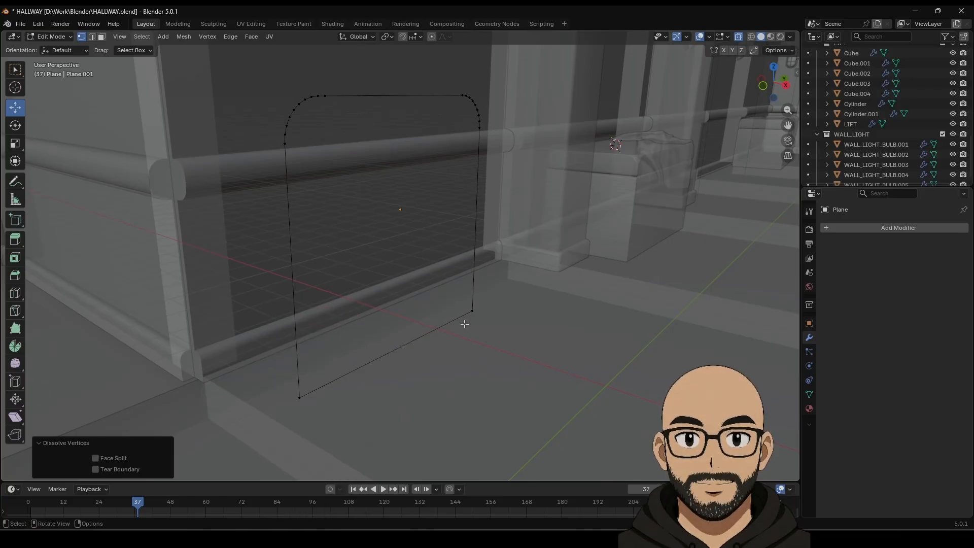
Step: In Right Ortho view, move the plane's bottom edge along Z onto the floor line
middle_drag(463, 321, 386, 314)
drag(243, 333, 545, 386)
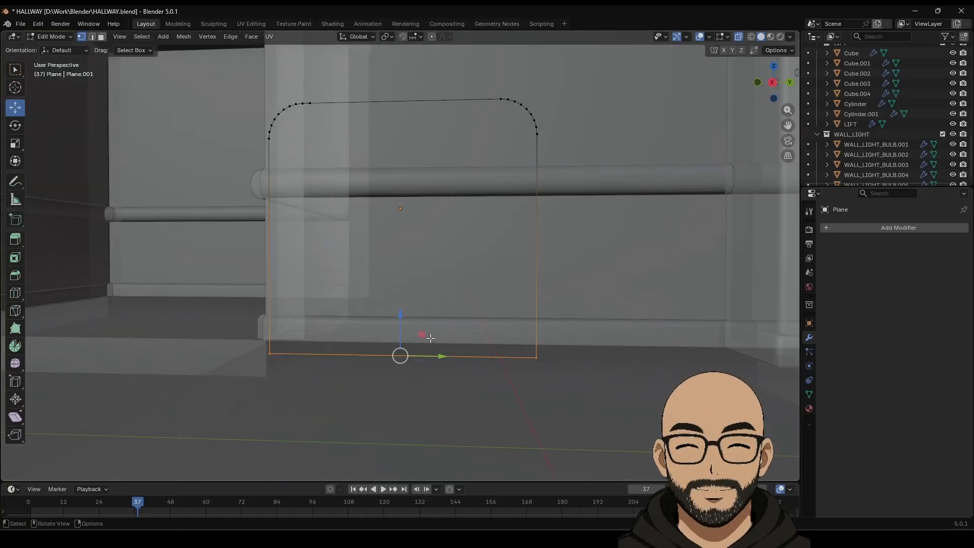
mouse_move(402, 318)
mouse_down()
mouse_move(402, 332)
mouse_move(403, 312)
mouse_up()
click(772, 82)
scroll(384, 387, up, 3)
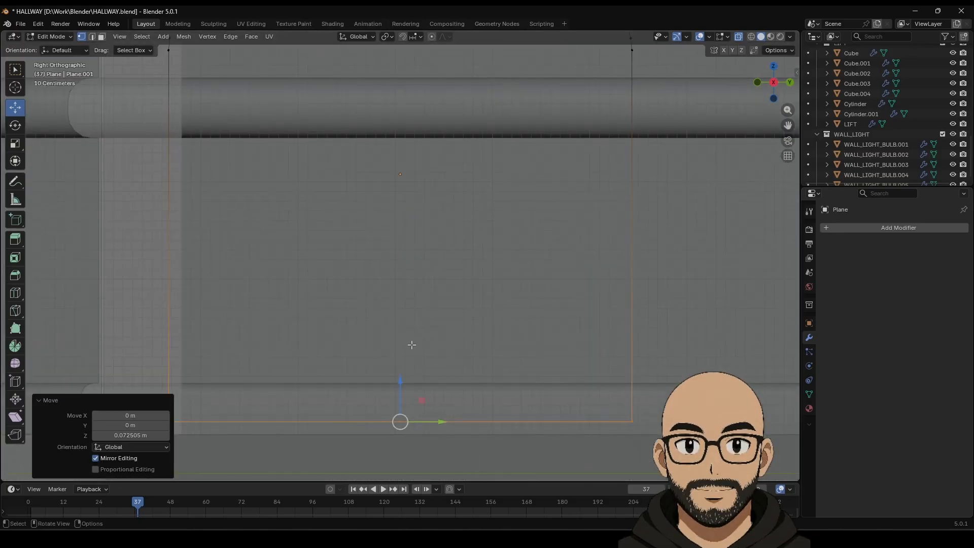
drag(398, 359, 399, 369)
key(Tab)
scroll(418, 239, down, 1)
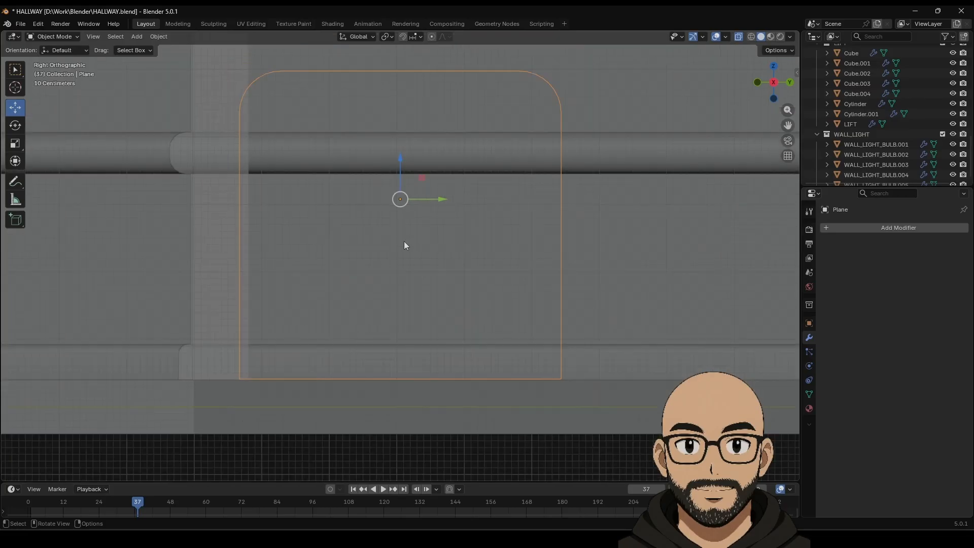
middle_drag(403, 241, 406, 250)
Step: Subdivide the plane's straight top edge with 3 cuts, then pick a middle top vertex
key(Tab)
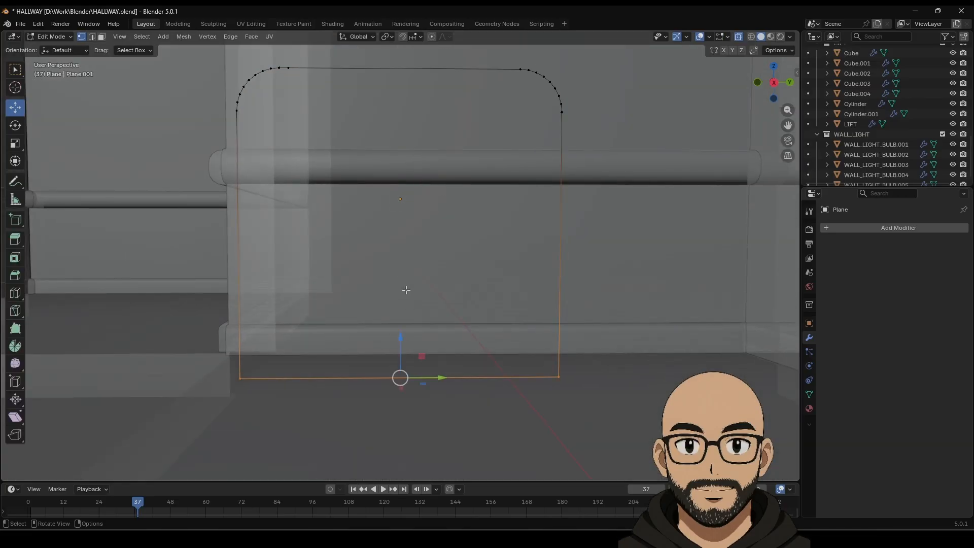
click(288, 68)
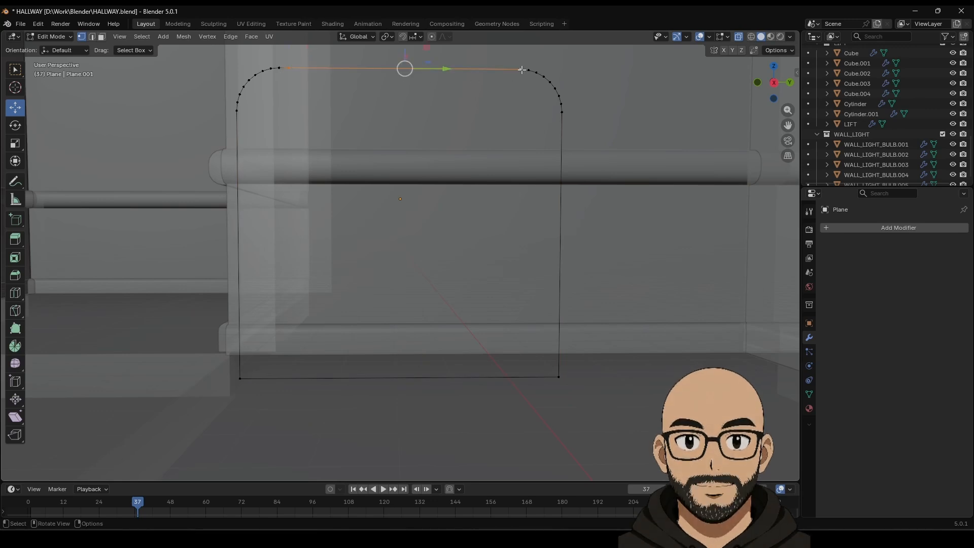
right_click(473, 71)
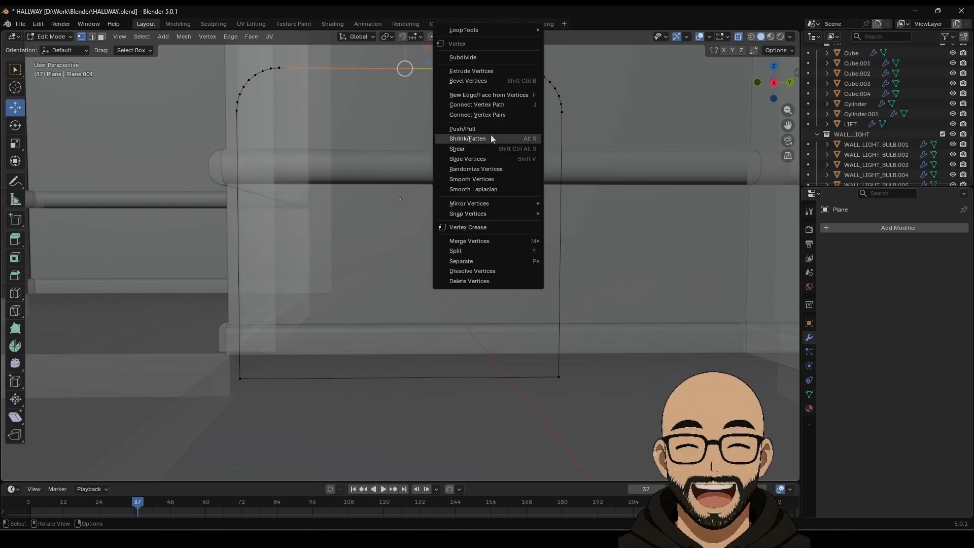
click(481, 58)
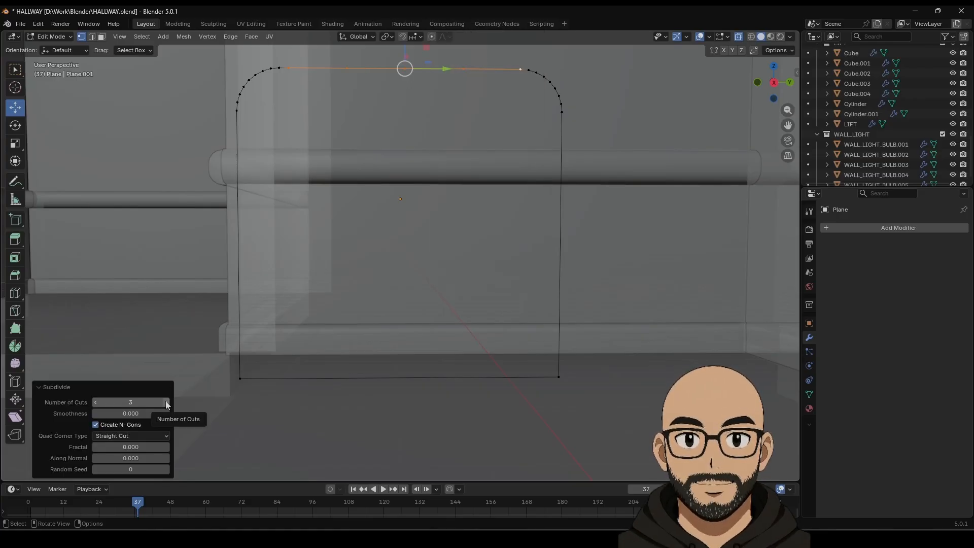
click(367, 123)
click(346, 68)
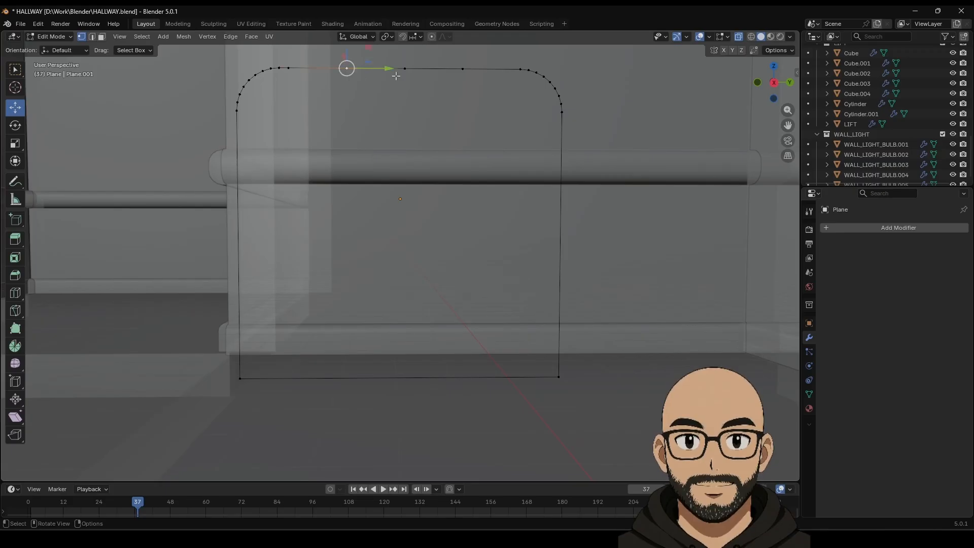
Step: Extrude the middle top-edge vertex straight down along Z to the floor
key(e)
right_click(440, 118)
scroll(408, 172, down, 1)
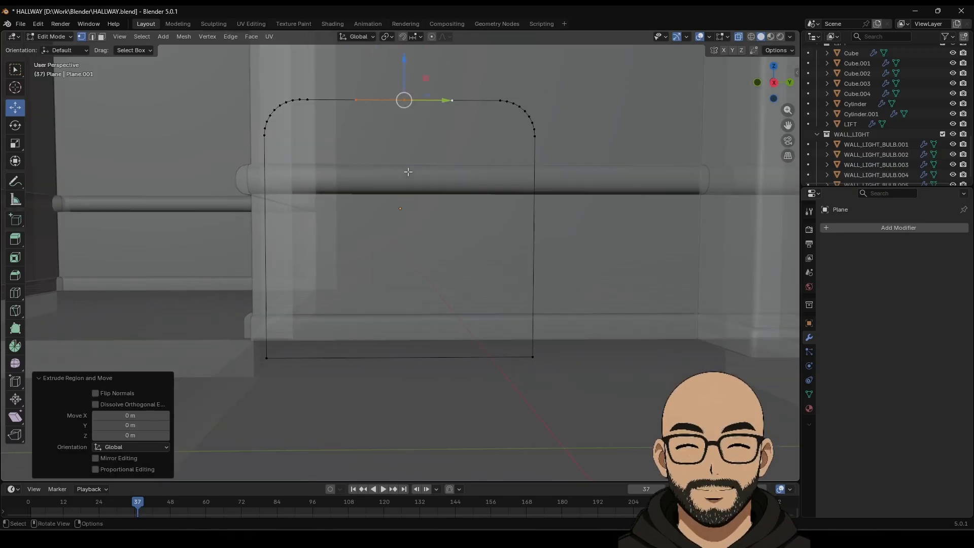
scroll(408, 171, down, 2)
key(e)
key(z)
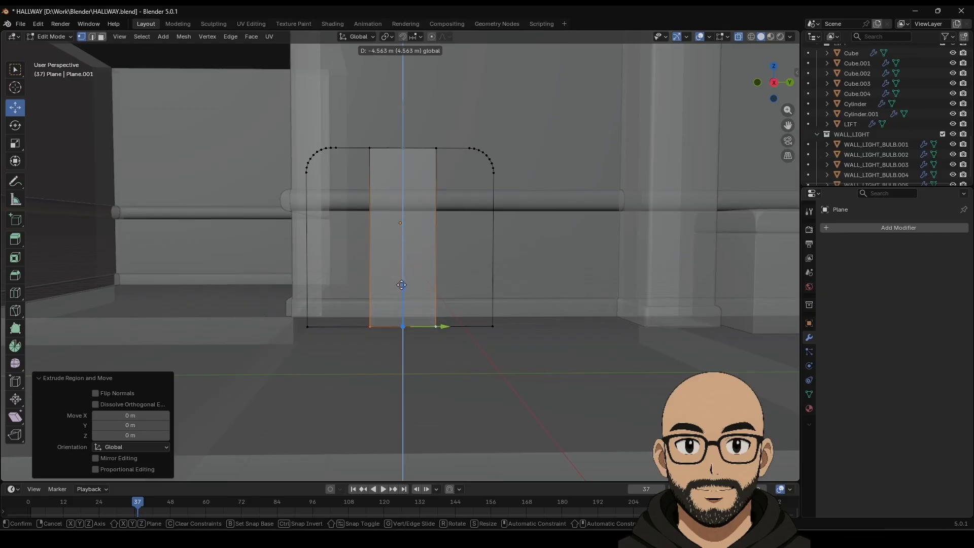
click(401, 285)
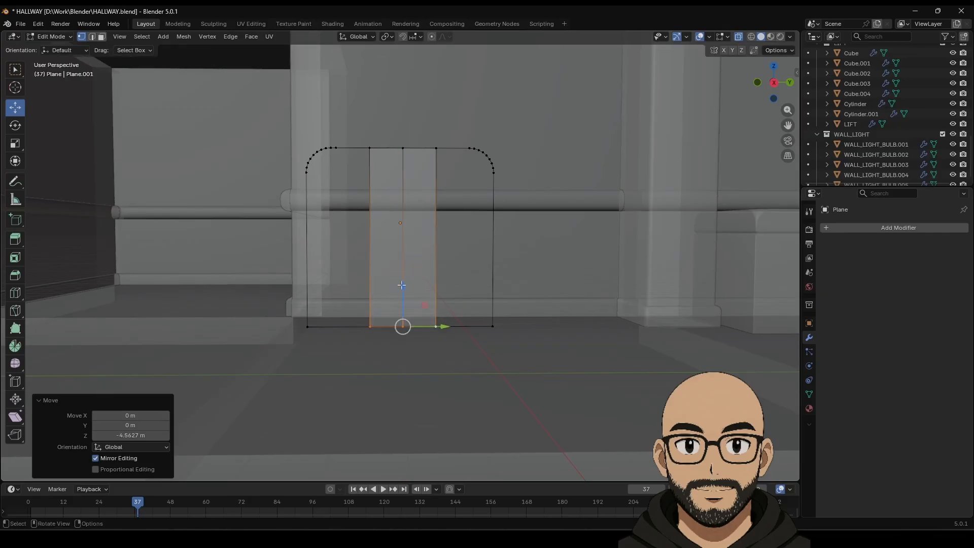
Step: In edge select mode, delete the outline's bottom edges
click(307, 326)
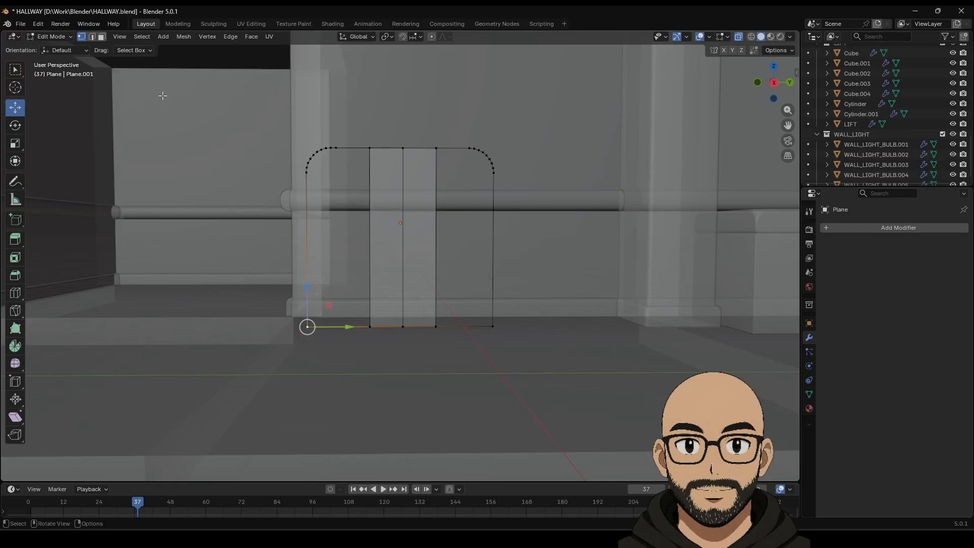
key(2)
alt+click(342, 327)
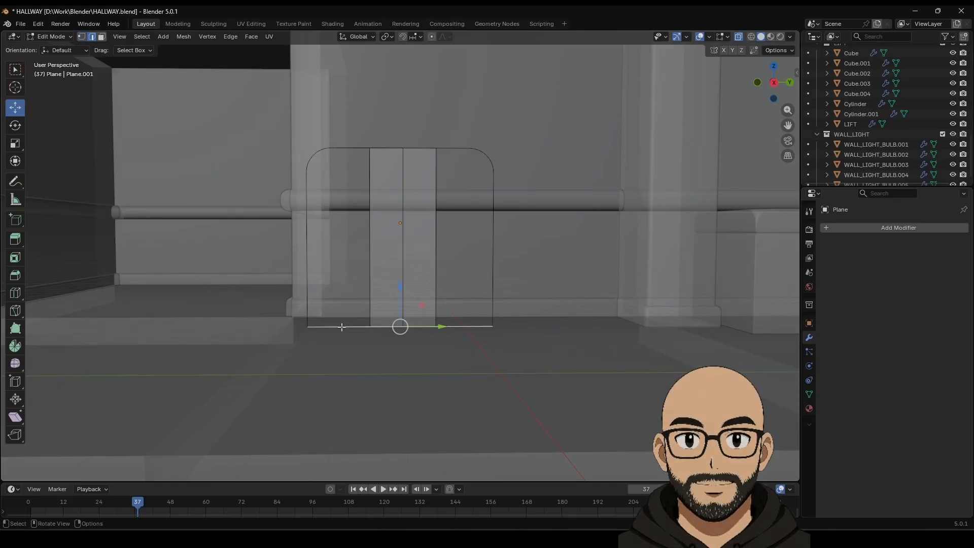
key(x)
click(342, 327)
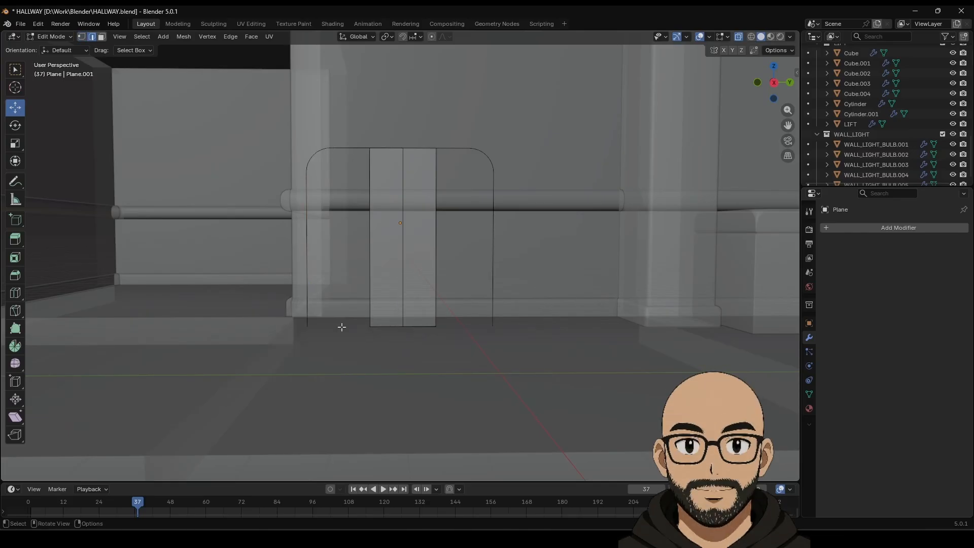
key(Tab)
key(Tab)
key(Tab)
key(Tab)
key(Tab)
key(Tab)
Step: Extrude the two top arc vertices down toward the floor as new vertical wires
key(Tab)
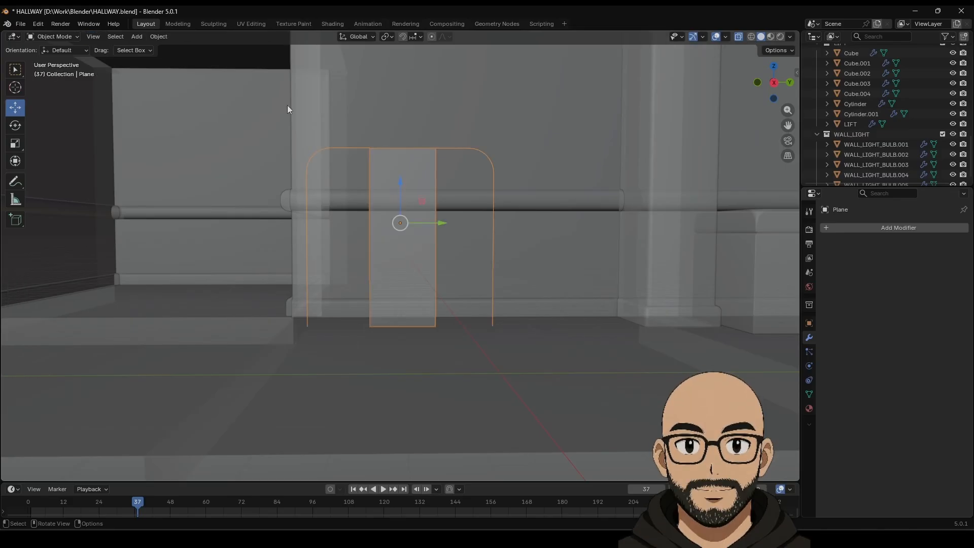
key(Tab)
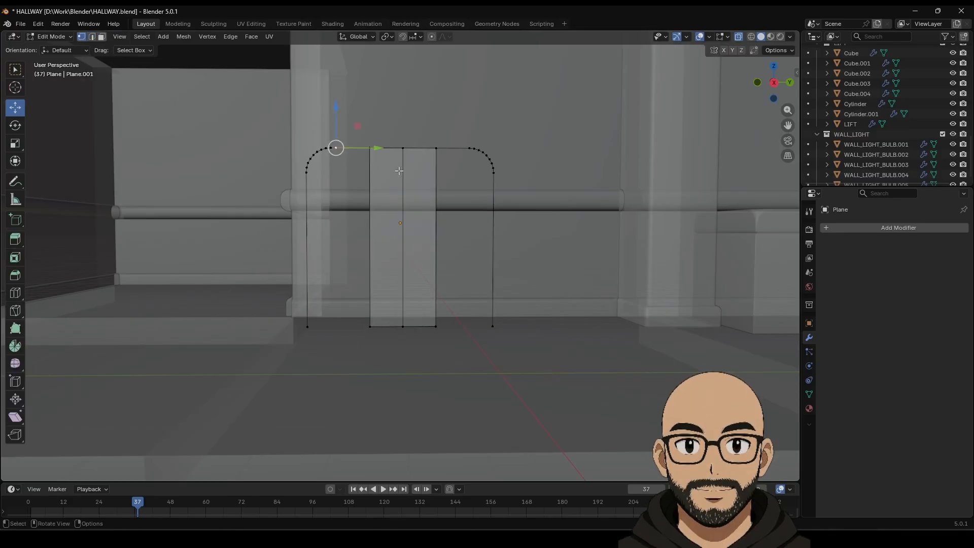
shift+click(469, 148)
key(g)
right_click(463, 222)
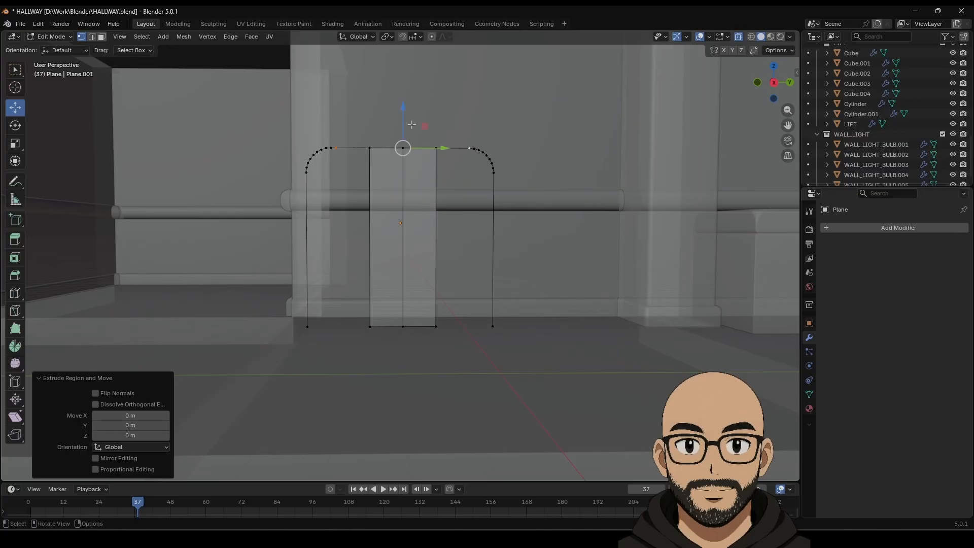
drag(405, 115, 409, 228)
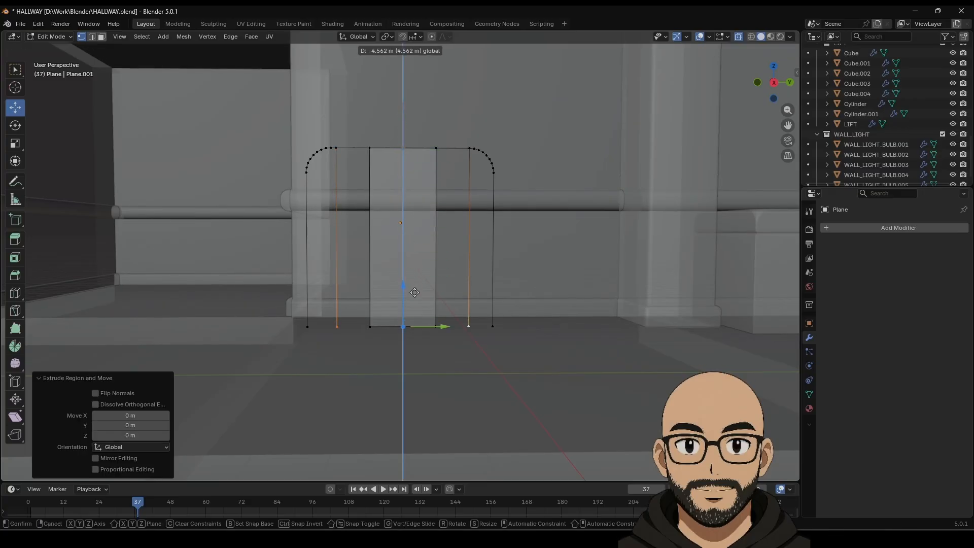
drag(414, 293, 415, 293)
Step: Scale all bottom vertices to zero on Z so they sit level
click(307, 326)
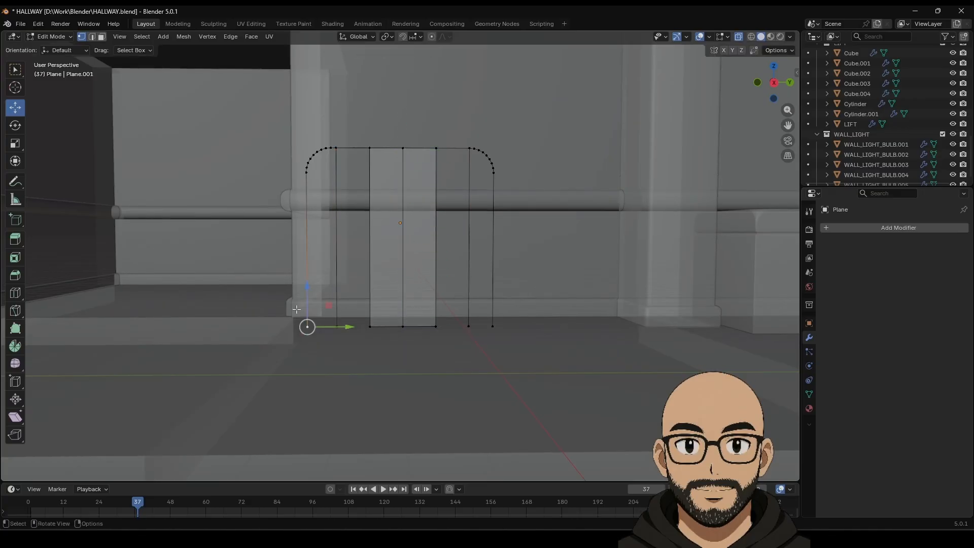
drag(279, 311, 506, 328)
click(14, 147)
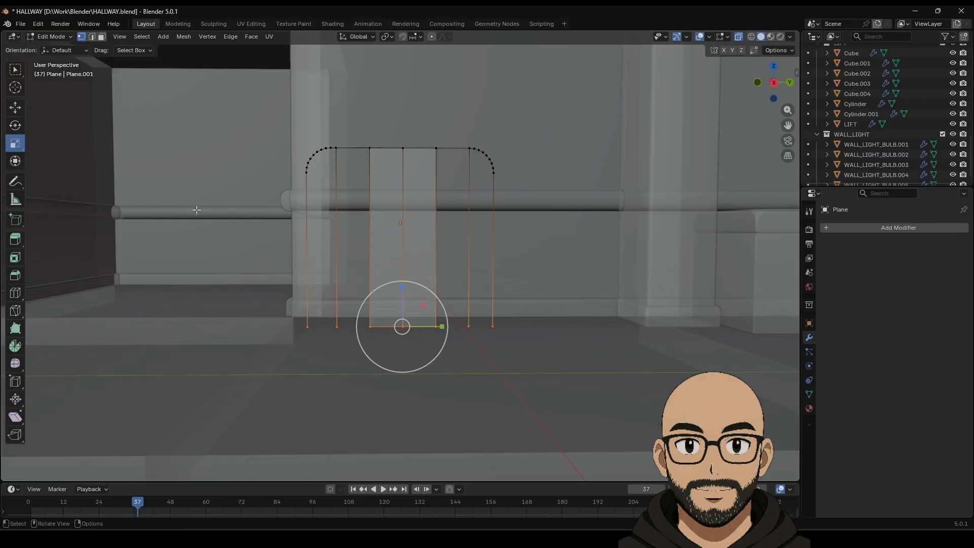
drag(404, 280, 404, 292)
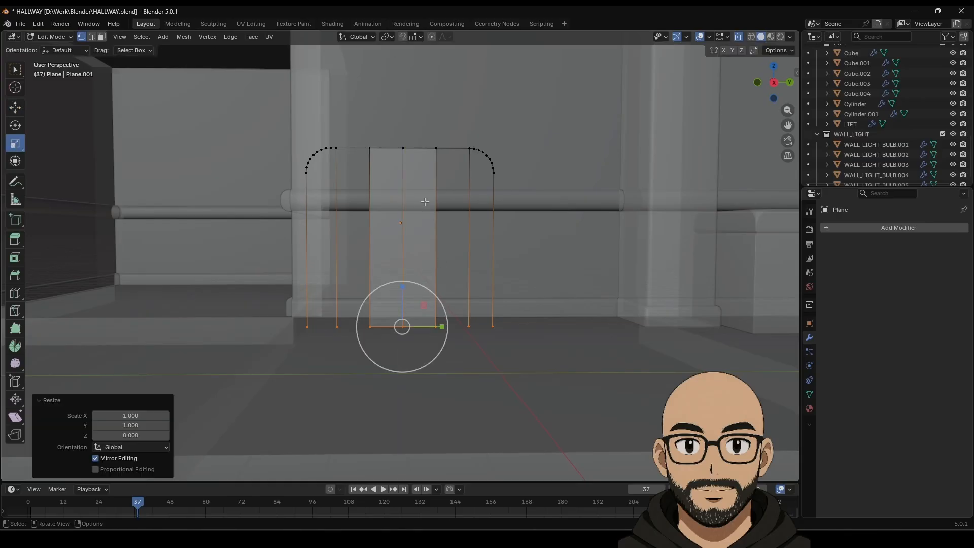
Step: Re-enter editing of the wire frame and orbit it to stand upright
key(Tab)
middle_drag(420, 229, 442, 274)
scroll(427, 257, up, 4)
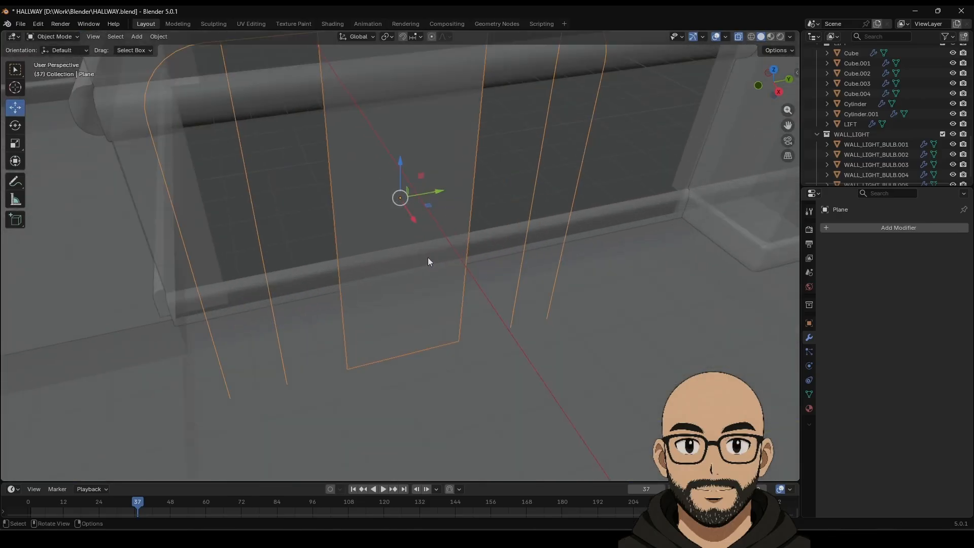
key(Tab)
middle_drag(417, 145, 434, 183)
Step: In edge select mode, pick the frame's top, arch and vertical edges
click(93, 40)
click(408, 161)
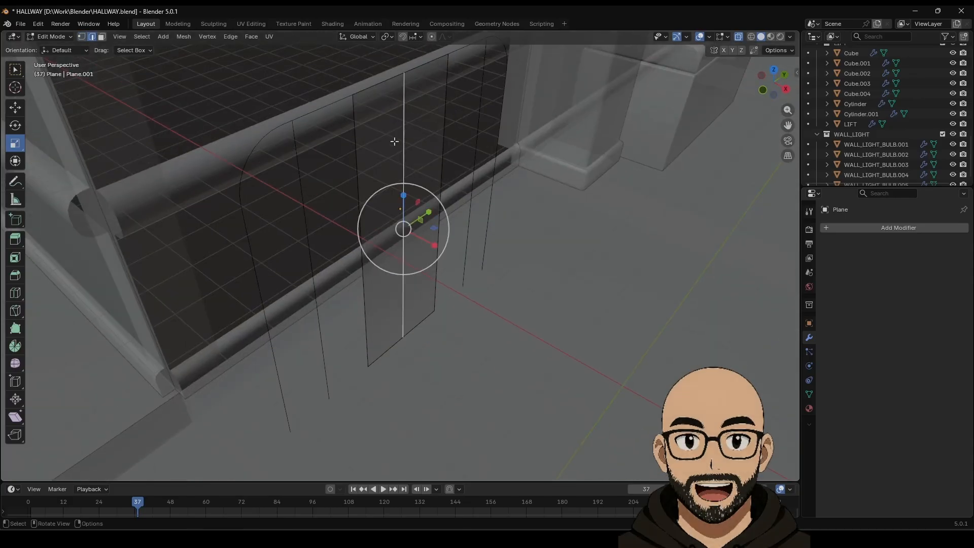
click(389, 77)
alt+click(332, 102)
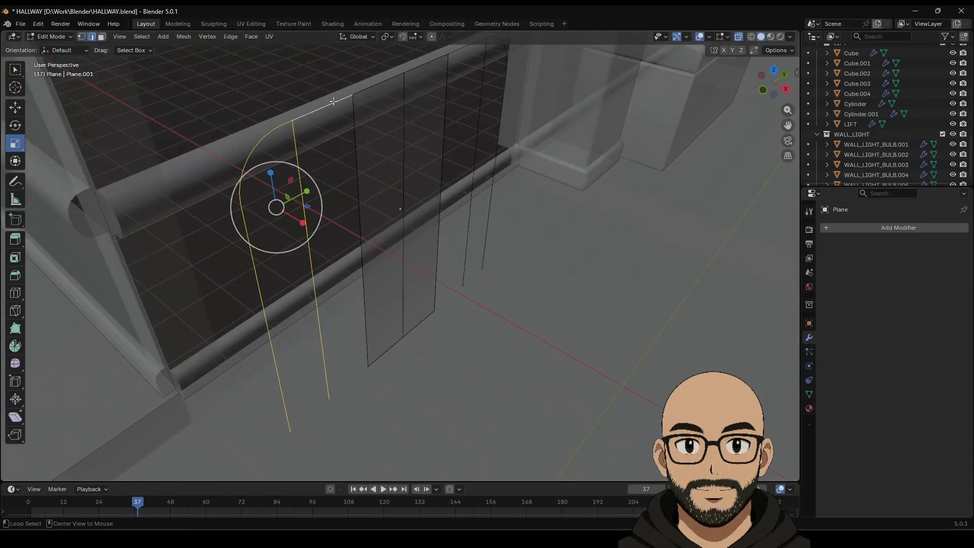
shift+click(396, 89)
middle_drag(412, 90, 479, 57)
alt+shift+click(479, 57)
shift+click(458, 90)
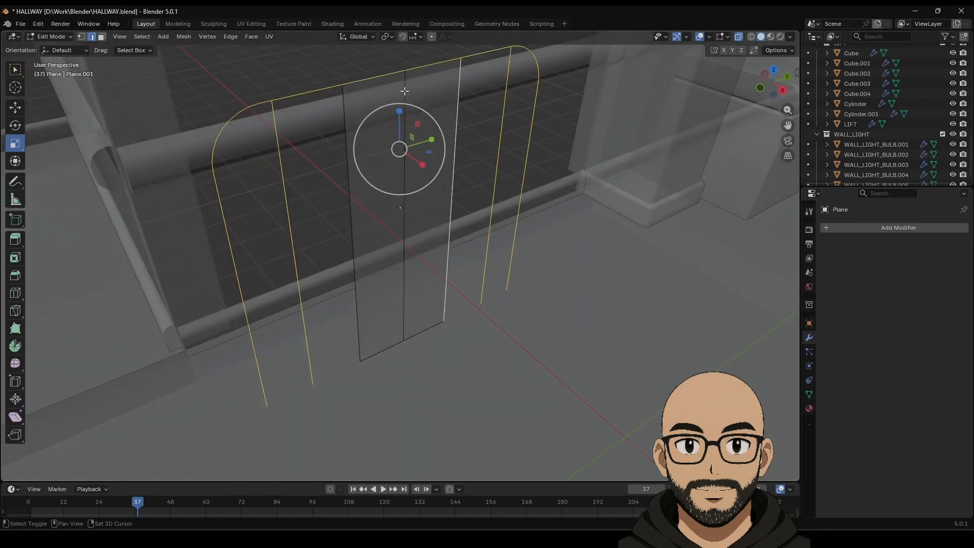
shift+click(404, 92)
shift+click(345, 150)
middle_drag(344, 150, 429, 305)
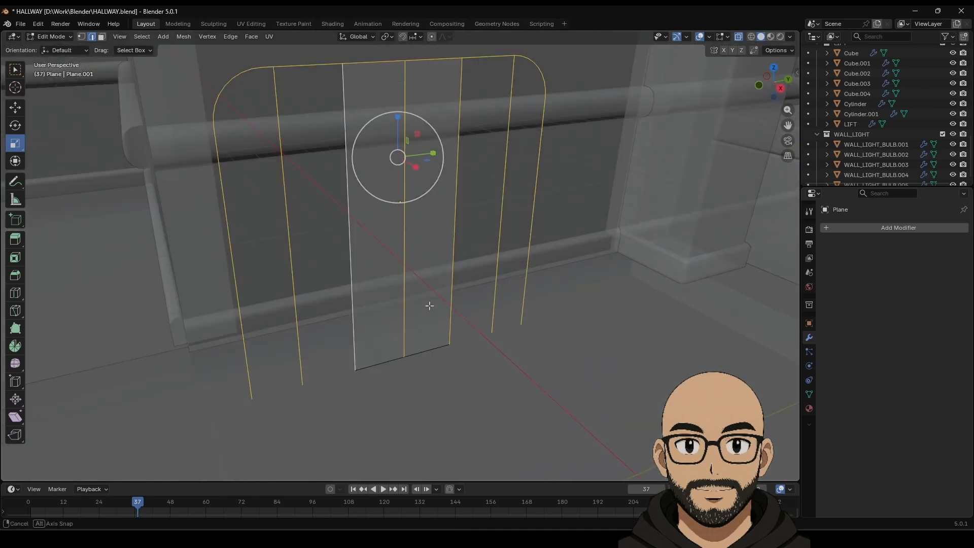
Step: Delete the panel's bottom edge, leaving the vertical wires open, and check it head-on
click(384, 363)
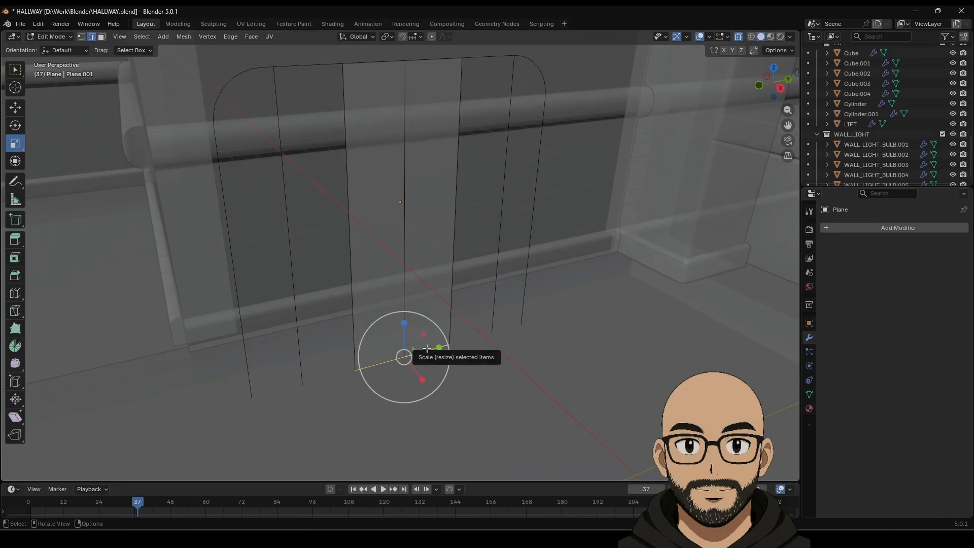
right_click(427, 347)
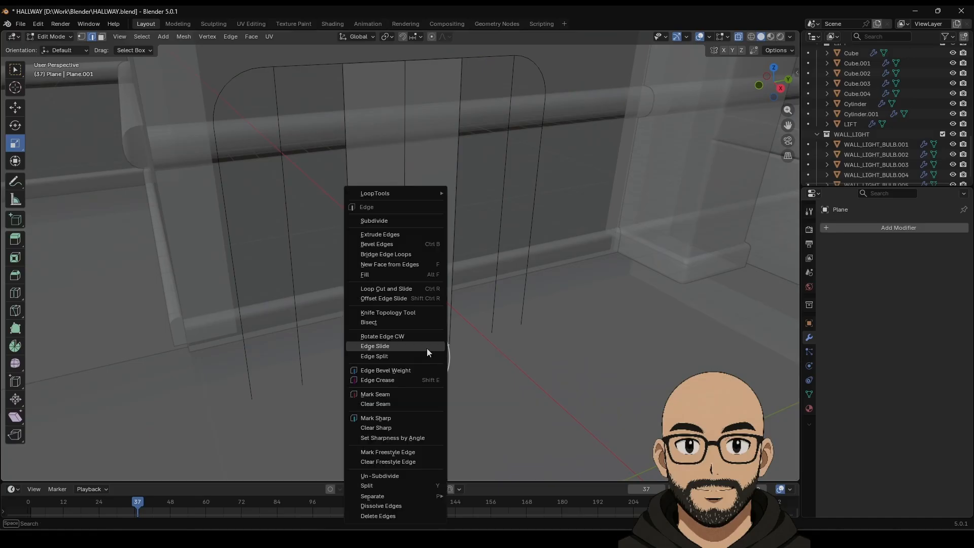
right_click(455, 290)
click(430, 294)
middle_drag(428, 291, 462, 269)
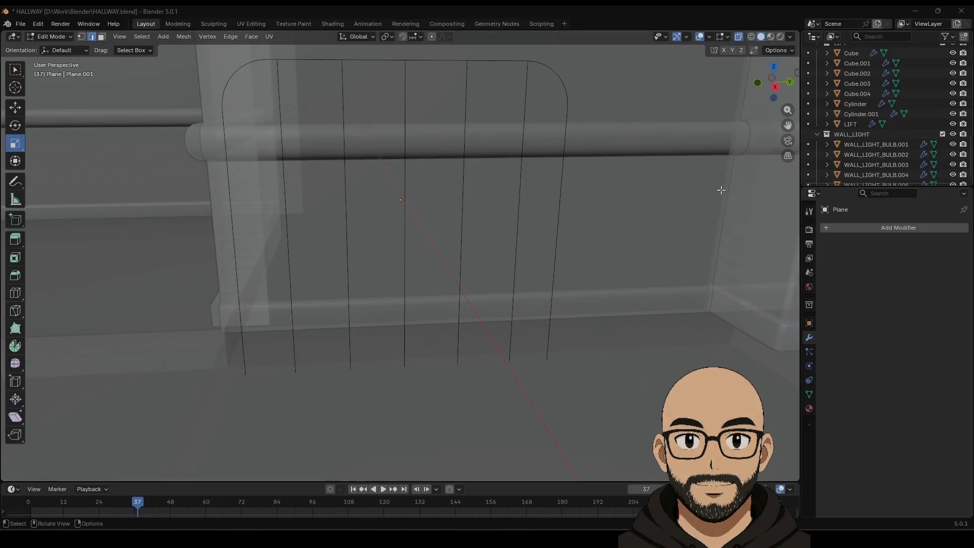
mouse_move(532, 213)
middle_down()
mouse_move(528, 192)
mouse_move(530, 213)
middle_up()
middle_drag(375, 234, 461, 233)
Step: Convert the wire frame mesh to a curve with a 0.08 m round bevel depth
key(Tab)
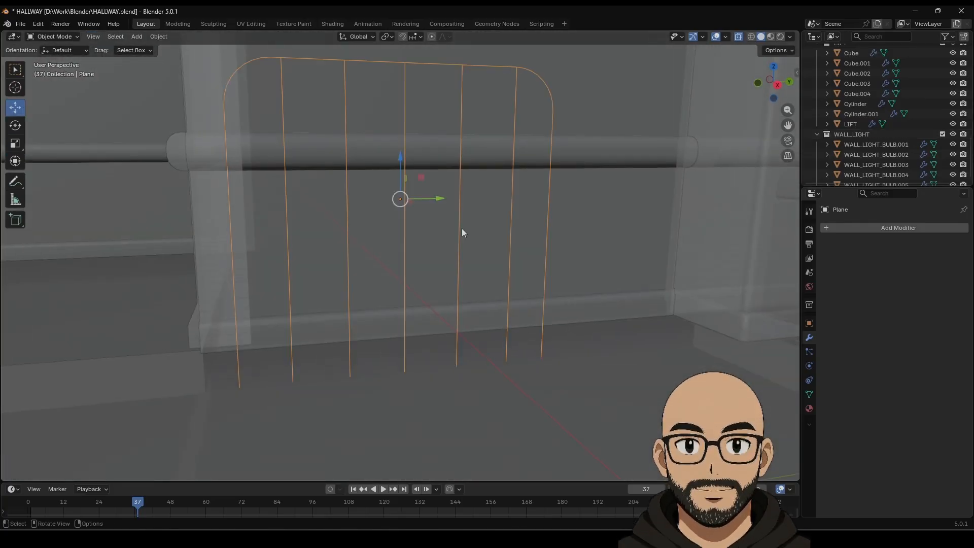
right_click(458, 233)
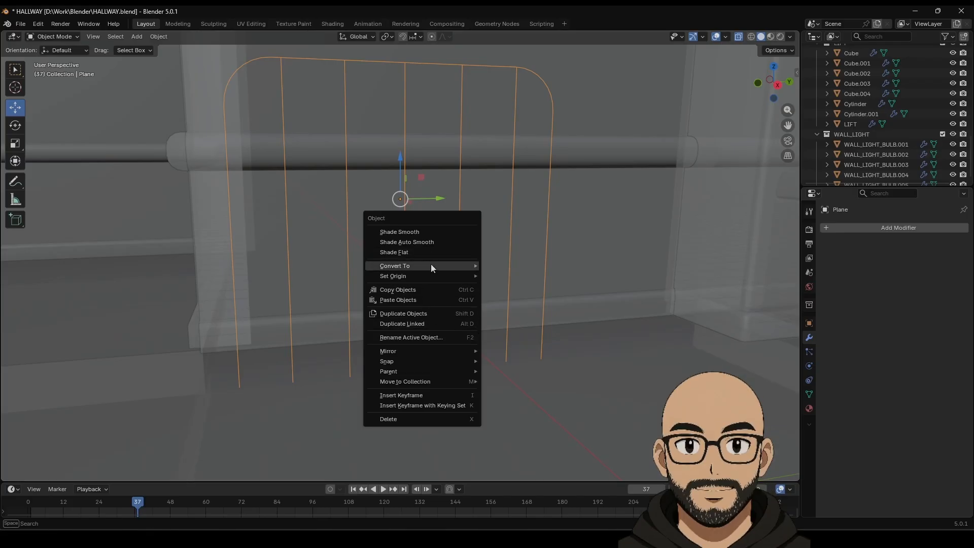
mouse_move(430, 265)
click(514, 274)
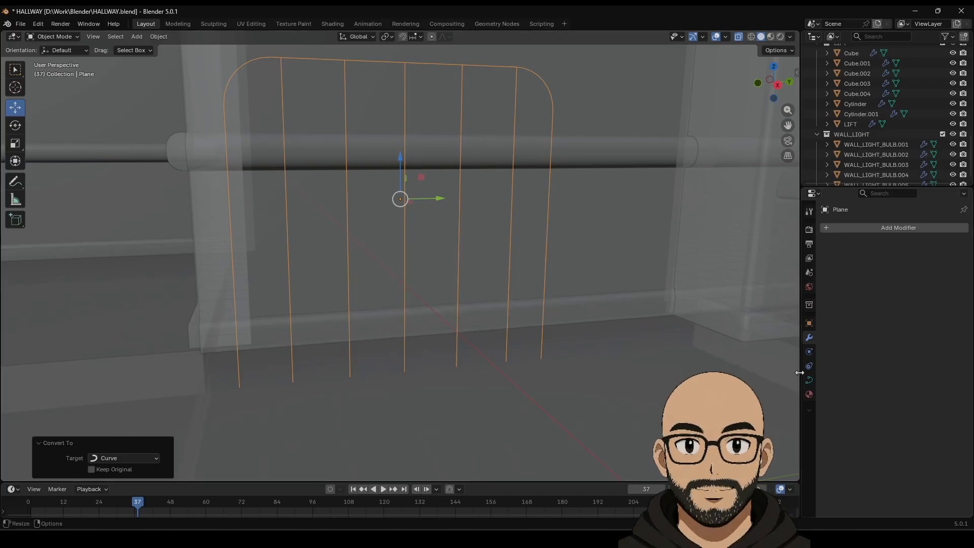
click(809, 380)
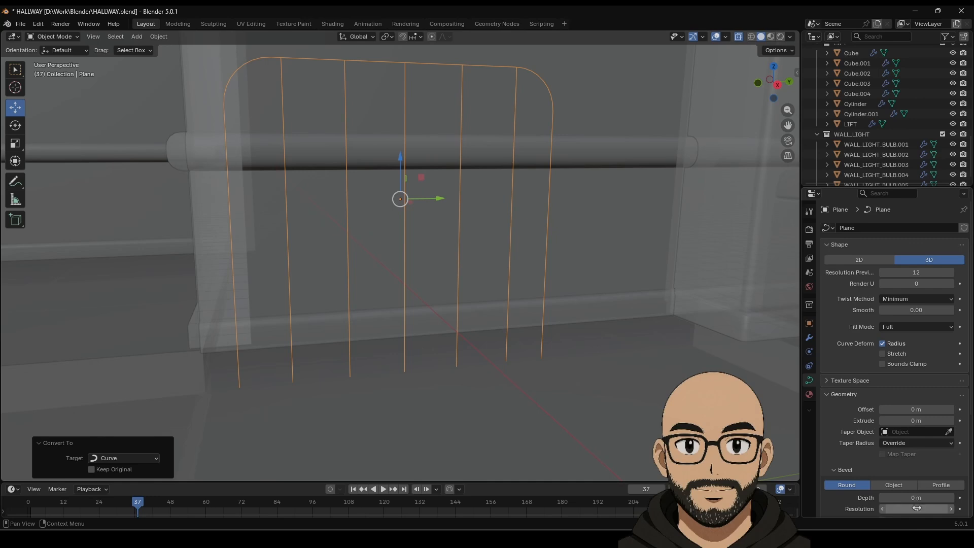
drag(916, 497, 943, 498)
middle_drag(609, 254, 541, 227)
key(Tab)
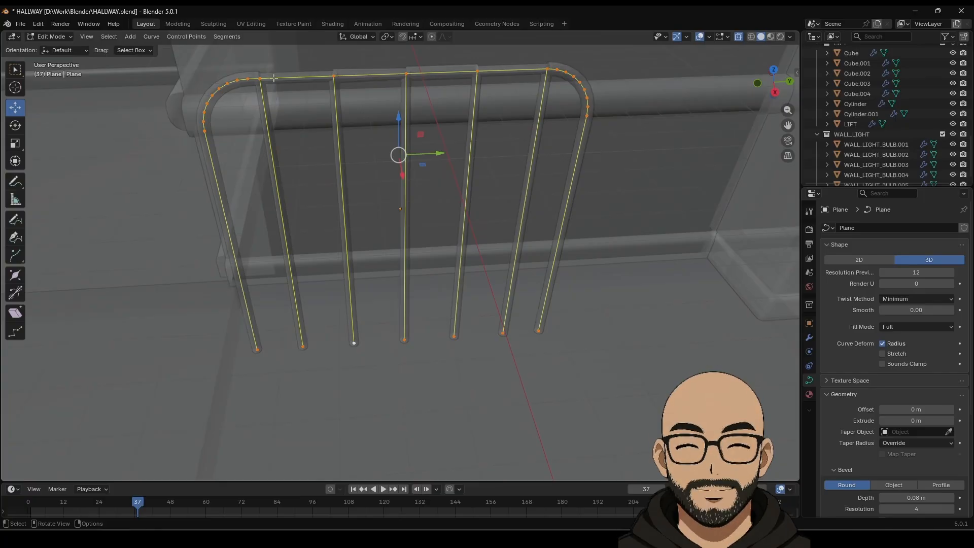
Step: Slide the second bar's top control point about 0.32 m along Y on the rail
click(256, 75)
right_click(274, 99)
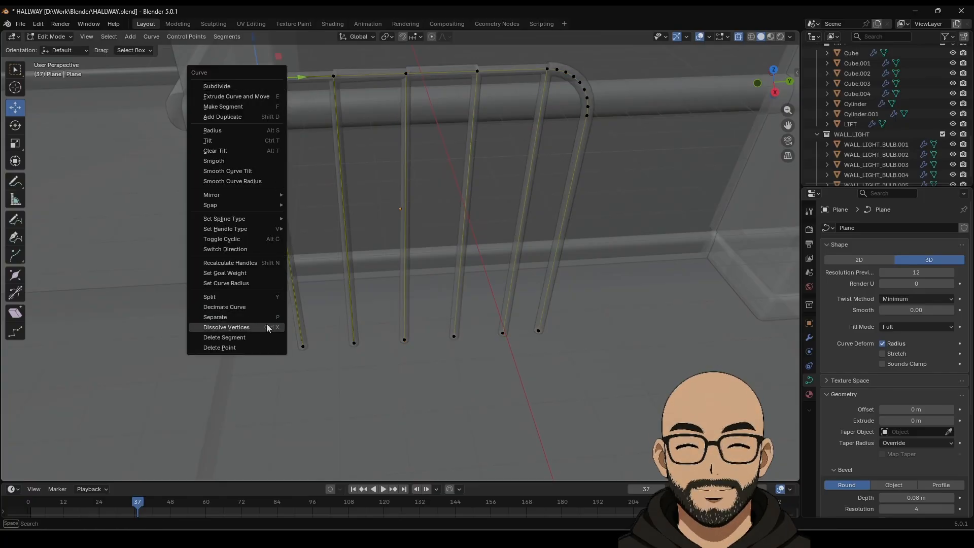
drag(301, 77, 330, 76)
key(z)
click(313, 80)
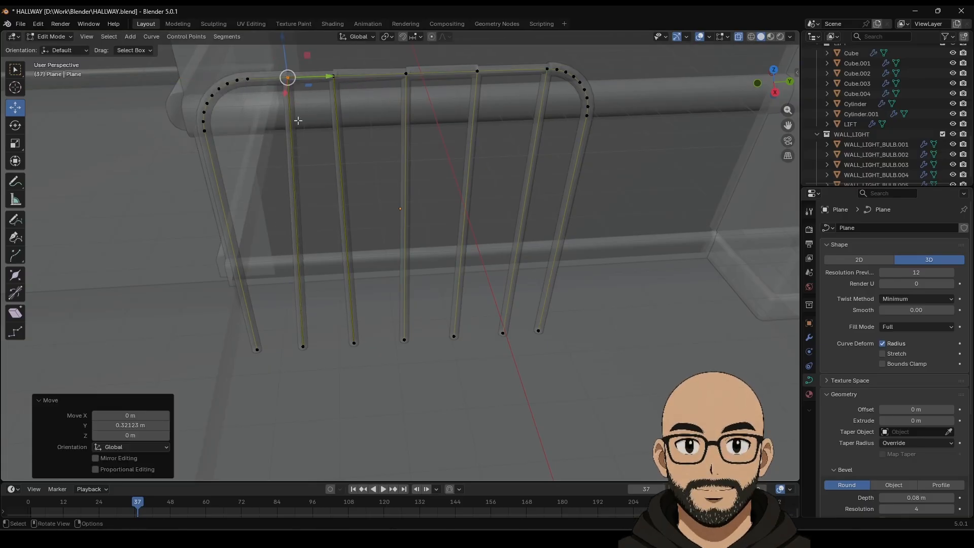
Step: Undo an accidental wall selection and return to editing the curve's points
key(Tab)
click(297, 100)
key(ctrl+z)
key(Tab)
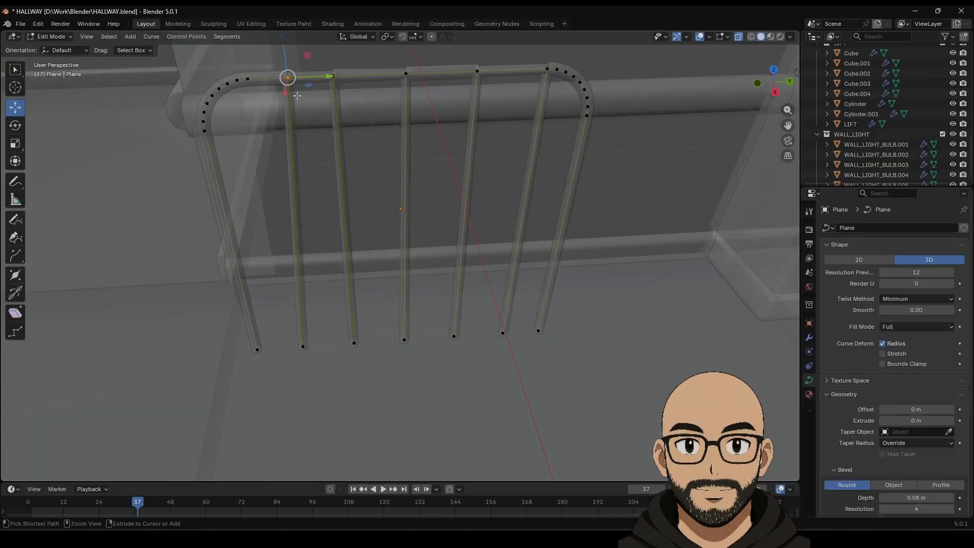
Step: Zoom in along the top rail and try moving the junction point, then undo it
shift+middle_drag(284, 99, 333, 227)
scroll(333, 226, up, 6)
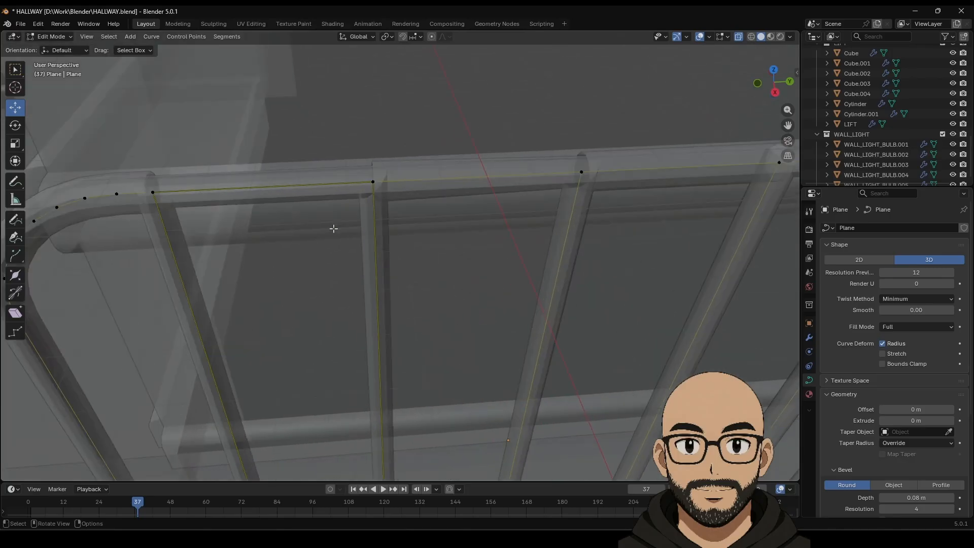
shift+middle_drag(243, 170, 393, 182)
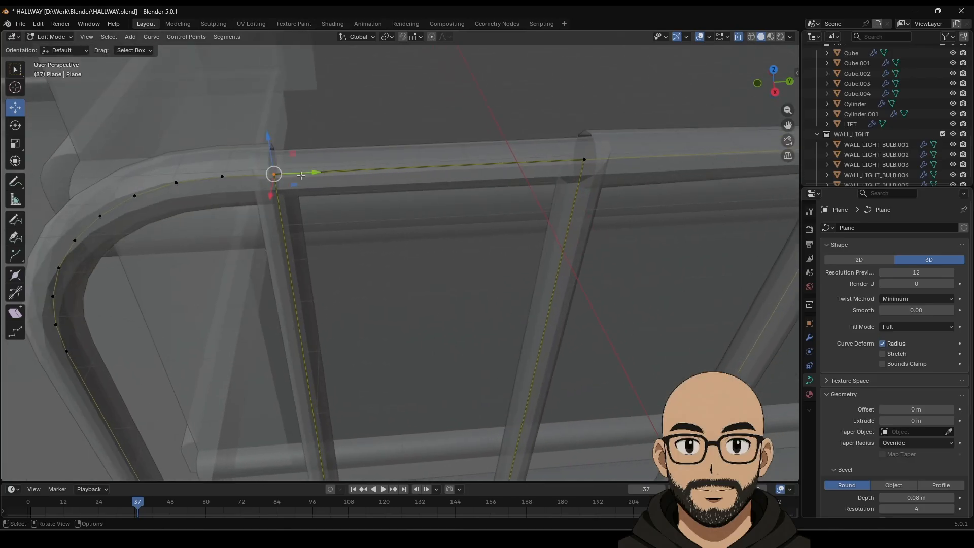
drag(301, 175, 391, 170)
key(ctrl+z)
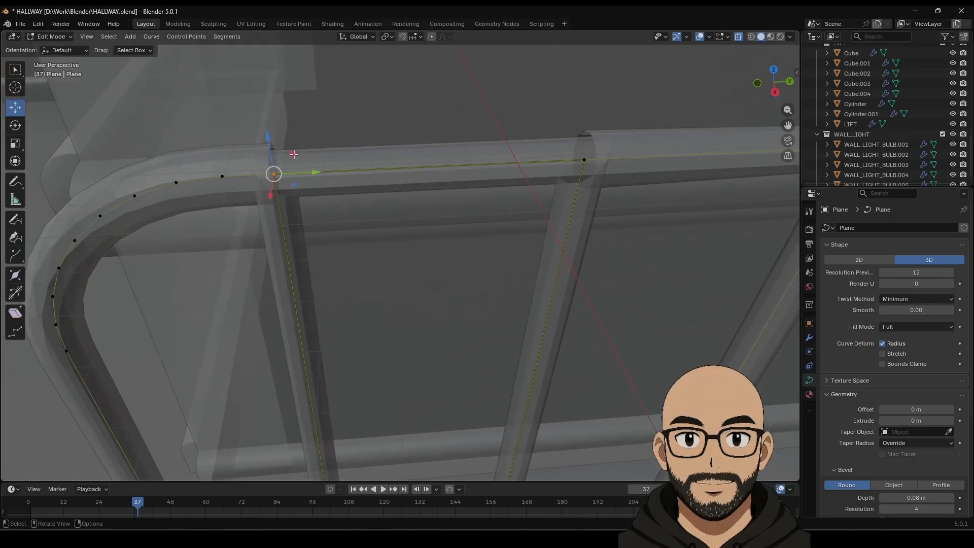
key(ctrl+shift+z)
key(ctrl+z)
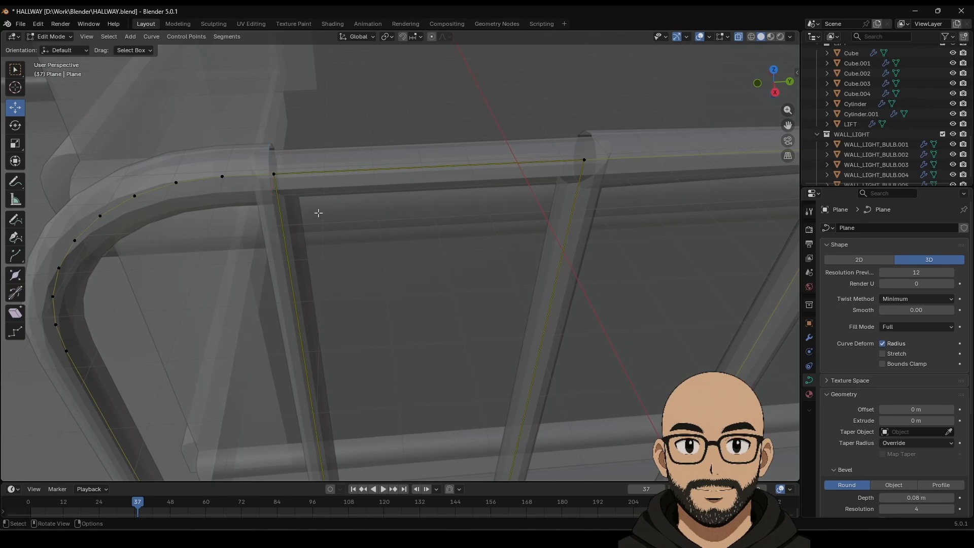
Step: Thin the tubes to a 0.059 m bevel at resolution 9 and select the curve's end point
key(alt+s)
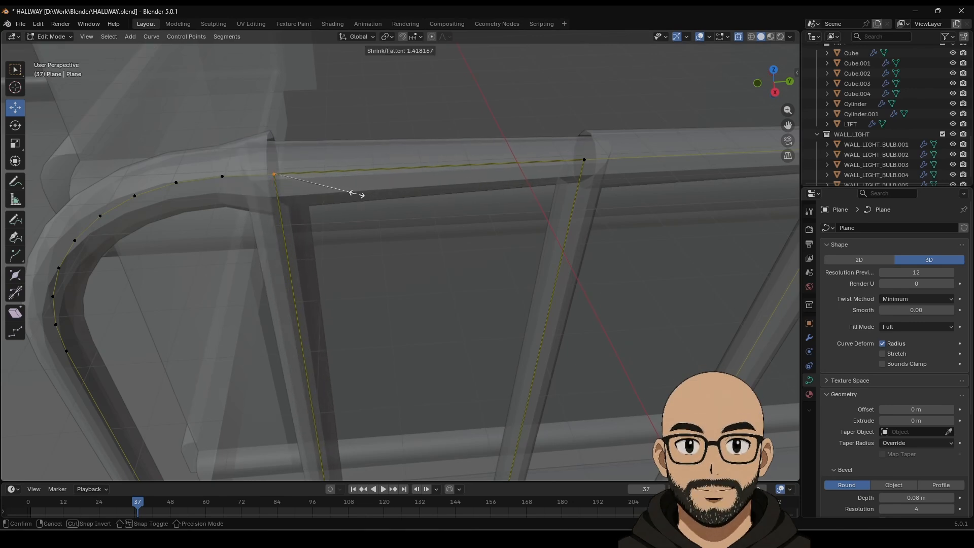
click(335, 189)
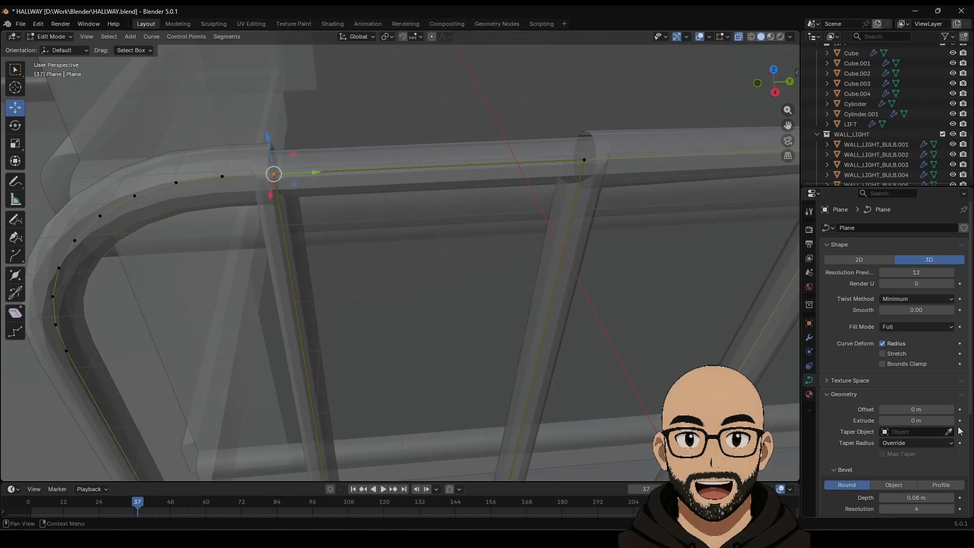
scroll(944, 482, down, 2)
mouse_move(916, 468)
mouse_down()
mouse_move(938, 468)
mouse_move(916, 468)
mouse_move(938, 469)
mouse_move(915, 468)
mouse_move(938, 468)
mouse_move(912, 457)
mouse_move(943, 457)
mouse_move(900, 457)
mouse_move(911, 457)
mouse_up()
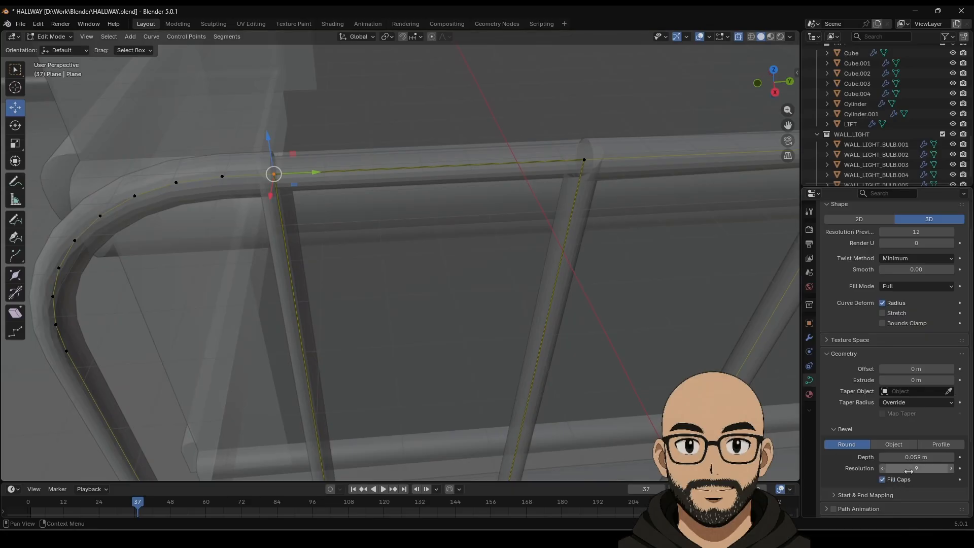
drag(579, 196, 596, 131)
right_click(583, 161)
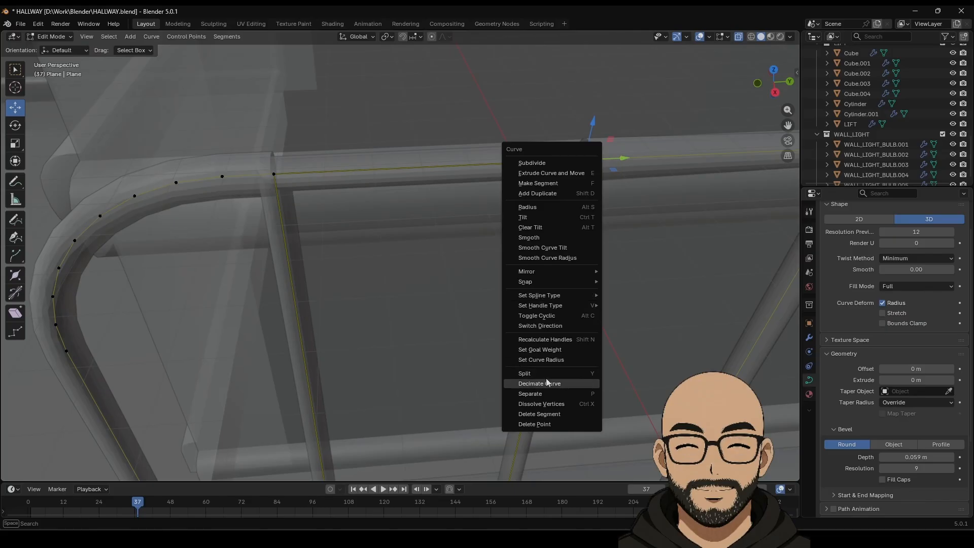
Step: Cycle through overlapping objects to select the rail frame curve and edit it
key(Tab)
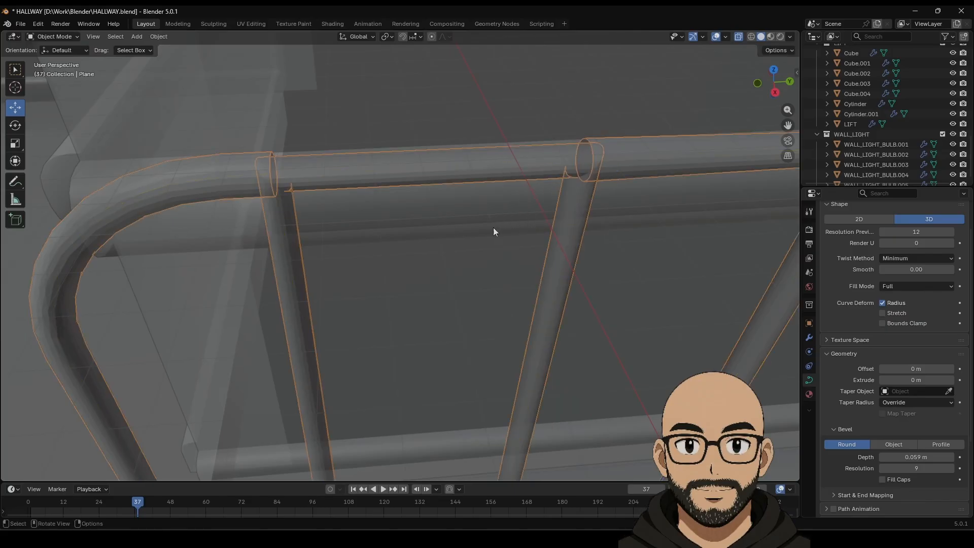
scroll(563, 191, down, 5)
middle_drag(555, 218, 496, 187)
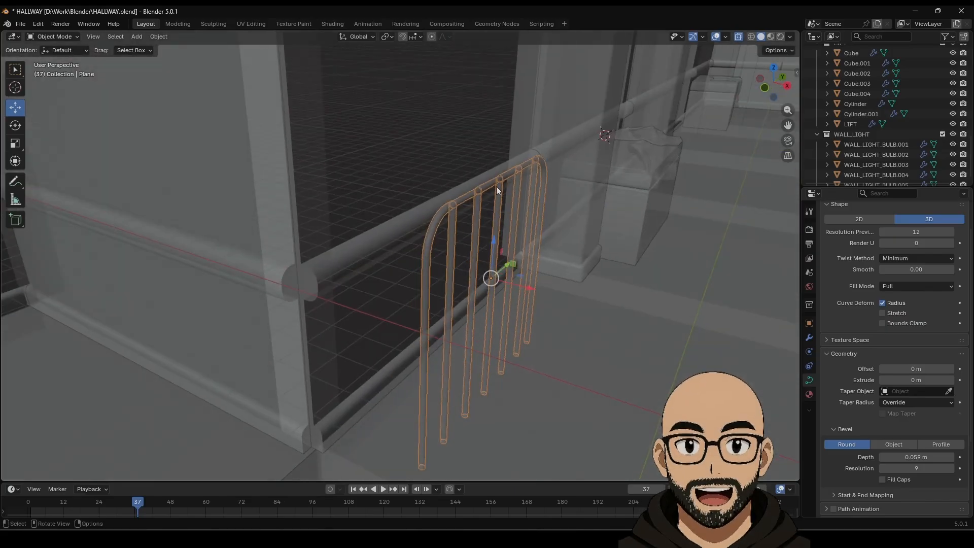
click(496, 184)
click(498, 187)
click(471, 193)
click(471, 193)
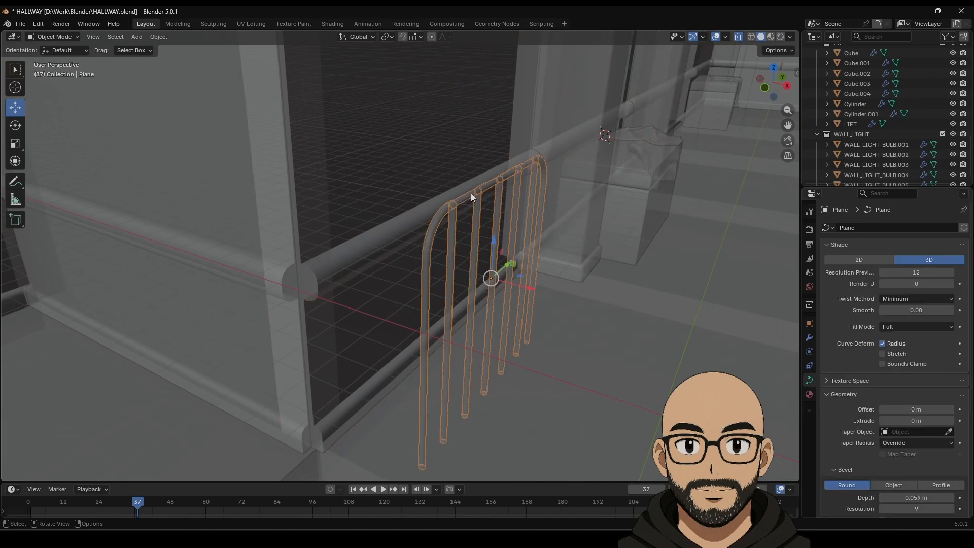
key(Tab)
Step: Set the curve's Bevel Depth to 0 so the bars become thin lines
middle_drag(580, 236, 482, 240)
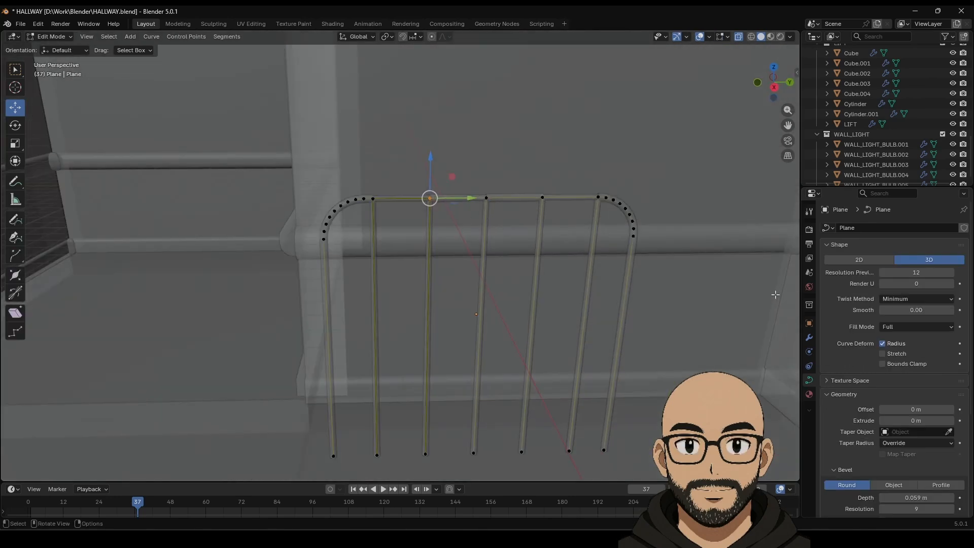
click(933, 498)
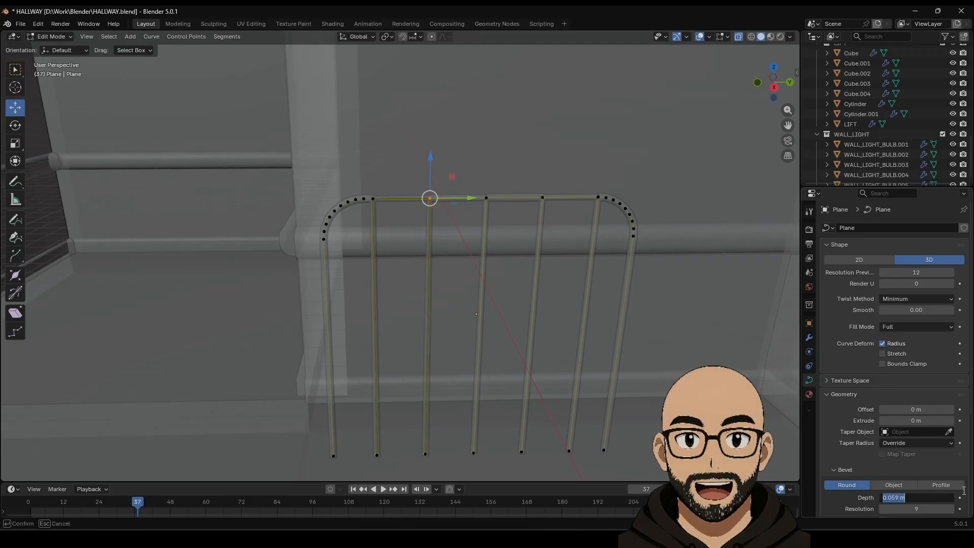
text(0)
key(Return)
scroll(329, 217, up, 4)
key(Tab)
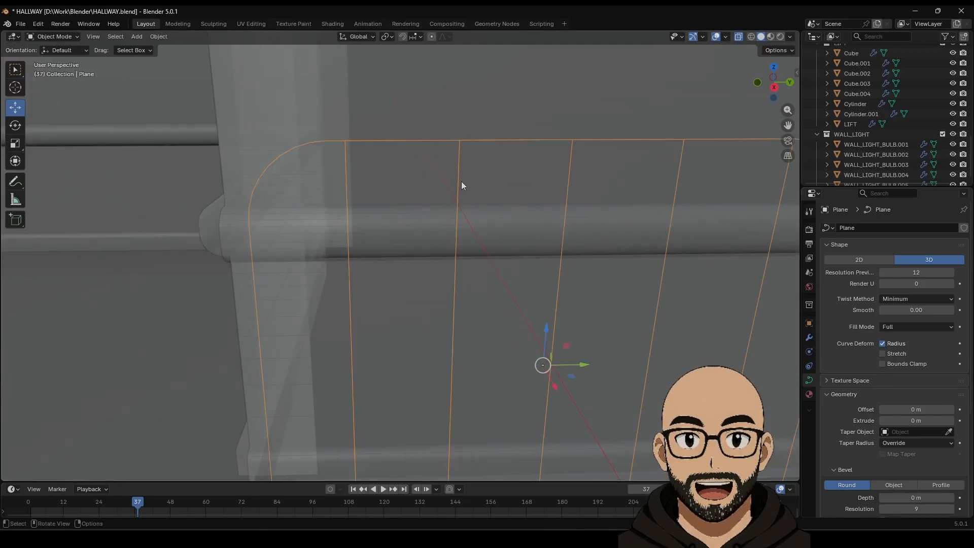
Step: Convert the rail frame curve into a mesh and enter Edit Mode
right_click(457, 144)
mouse_move(421, 147)
click(532, 147)
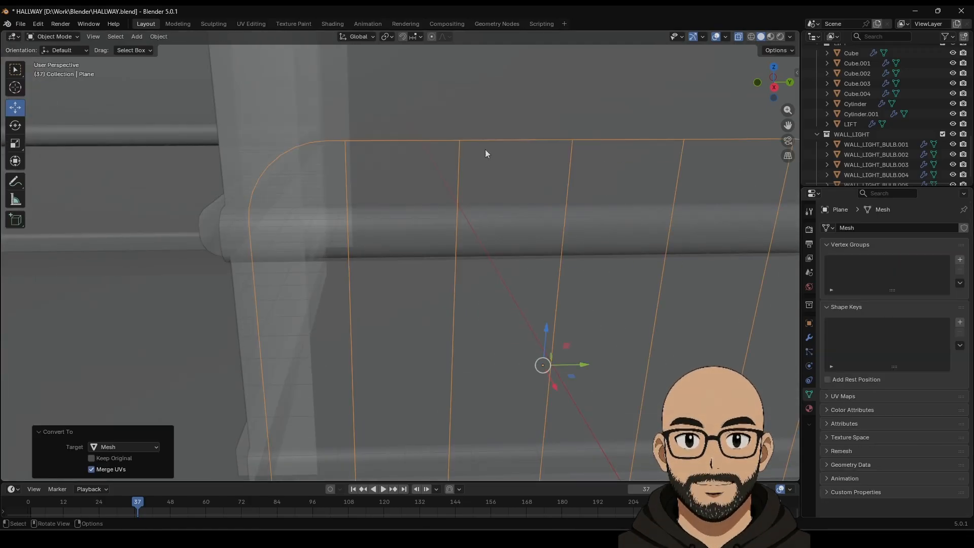
scroll(446, 154, up, 1)
key(Tab)
Step: In vertex select, merge the overlapping vertices at the first top corner at center
middle_drag(387, 134, 508, 179)
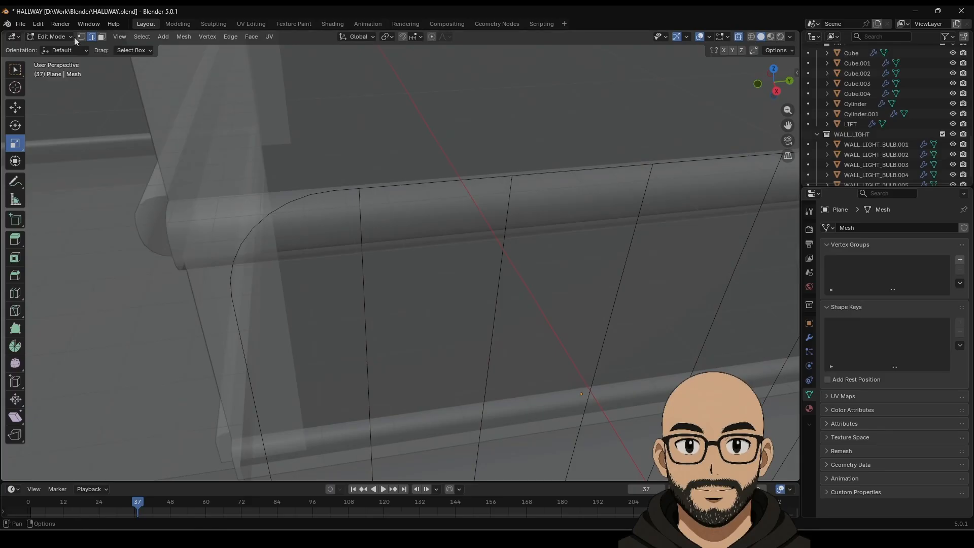
click(81, 36)
drag(372, 196, 373, 197)
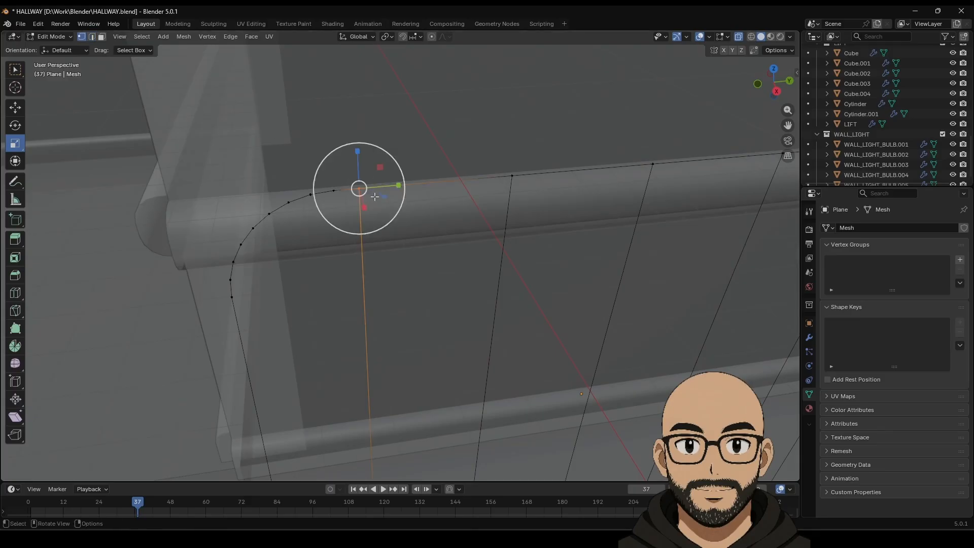
right_click(379, 416)
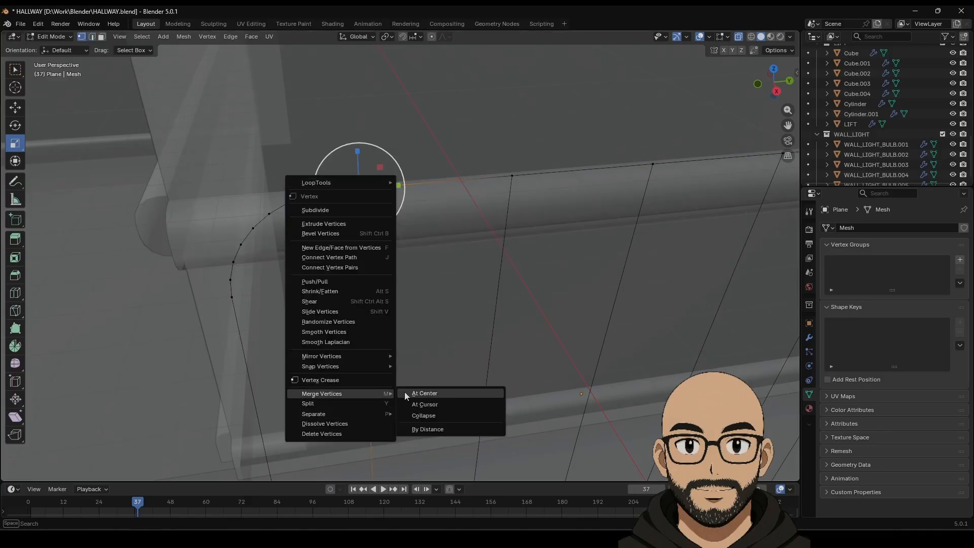
click(416, 394)
click(511, 175)
right_click(522, 194)
mouse_move(497, 242)
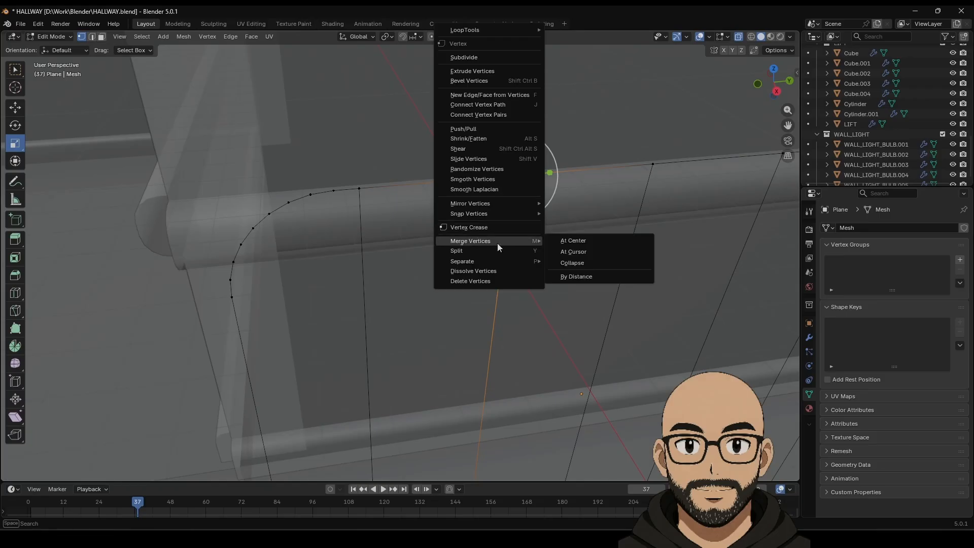
click(561, 240)
right_click(653, 181)
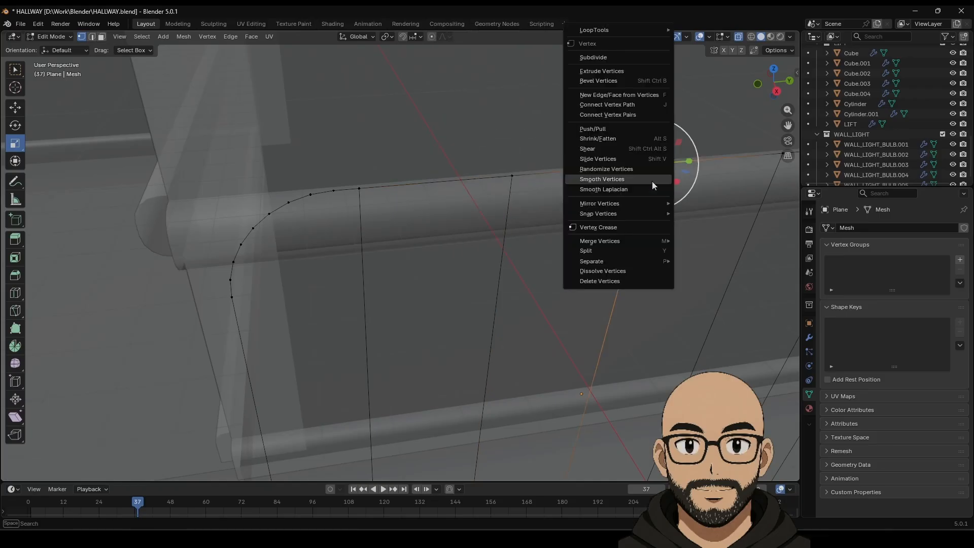
mouse_move(646, 214)
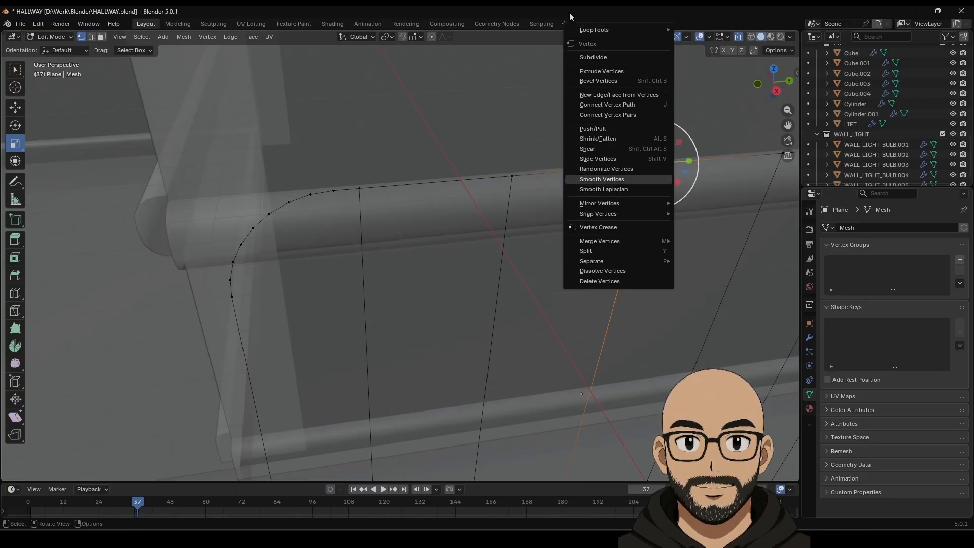
mouse_move(631, 241)
click(693, 241)
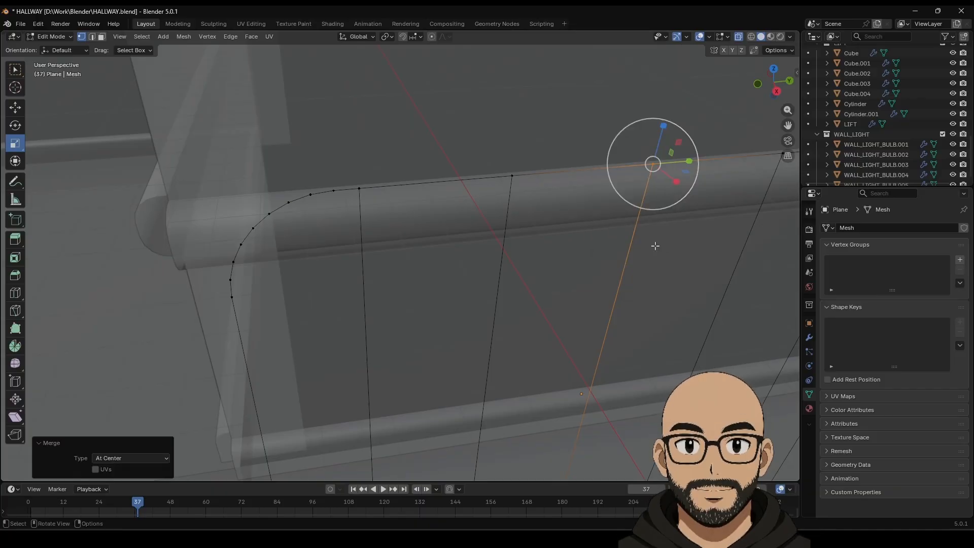
Step: Merge the overlapping vertices at the other top corner at center and leave Edit Mode
shift+middle_drag(652, 246, 491, 243)
drag(489, 133, 506, 165)
key(ctrl+v)
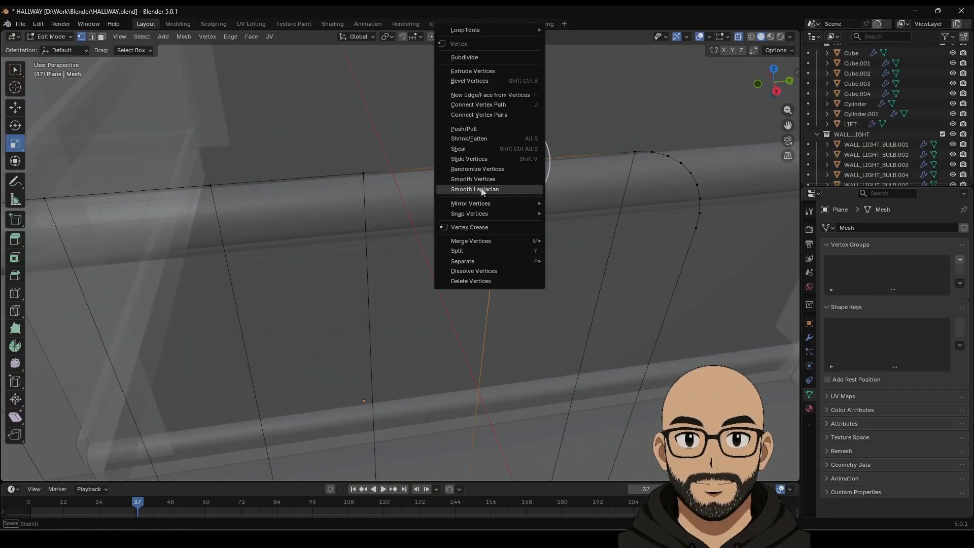
mouse_move(506, 240)
click(577, 242)
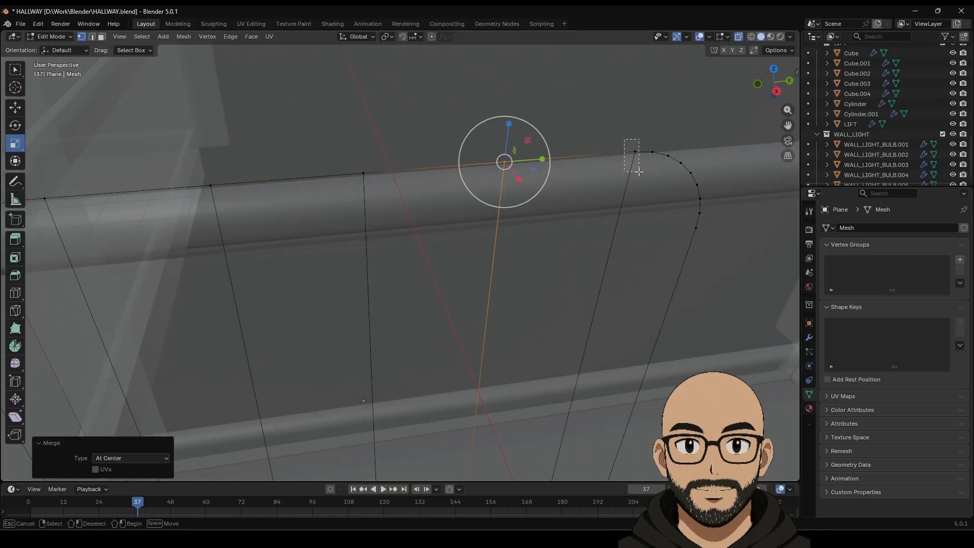
drag(638, 171, 639, 171)
key(ctrl+v)
mouse_move(619, 241)
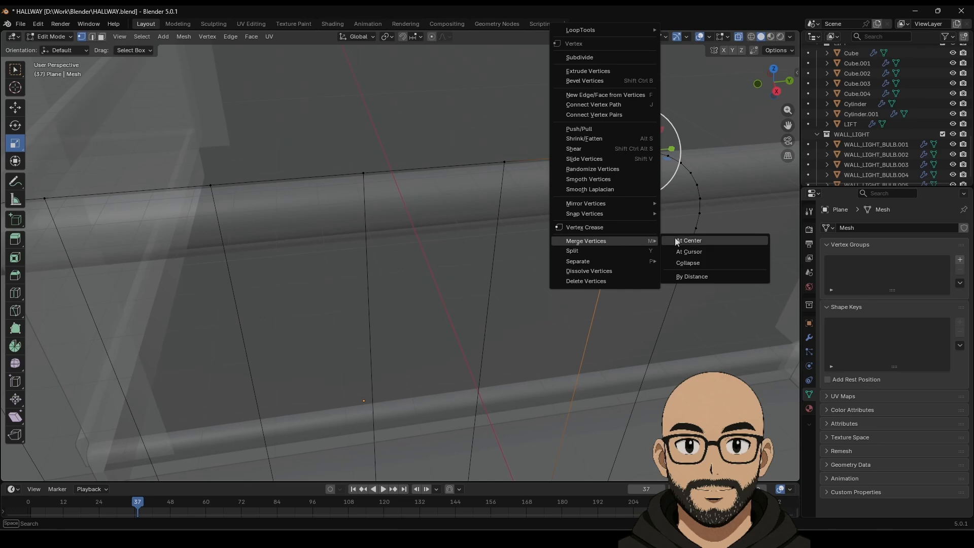
click(675, 239)
scroll(443, 328, down, 5)
key(Tab)
Step: Convert the frame back into a curve with a 0.09 m bevel depth for round tubes
middle_drag(441, 329, 438, 306)
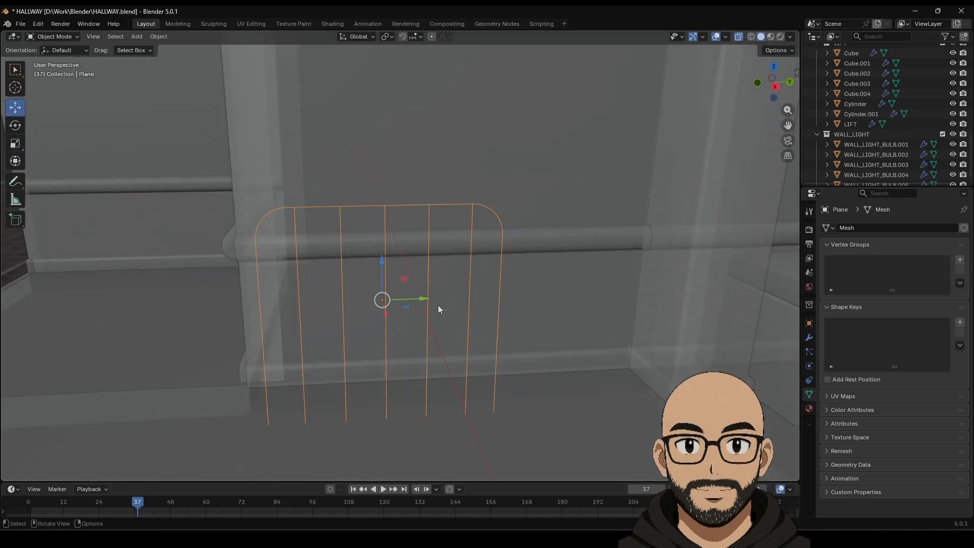
right_click(409, 267)
mouse_move(455, 263)
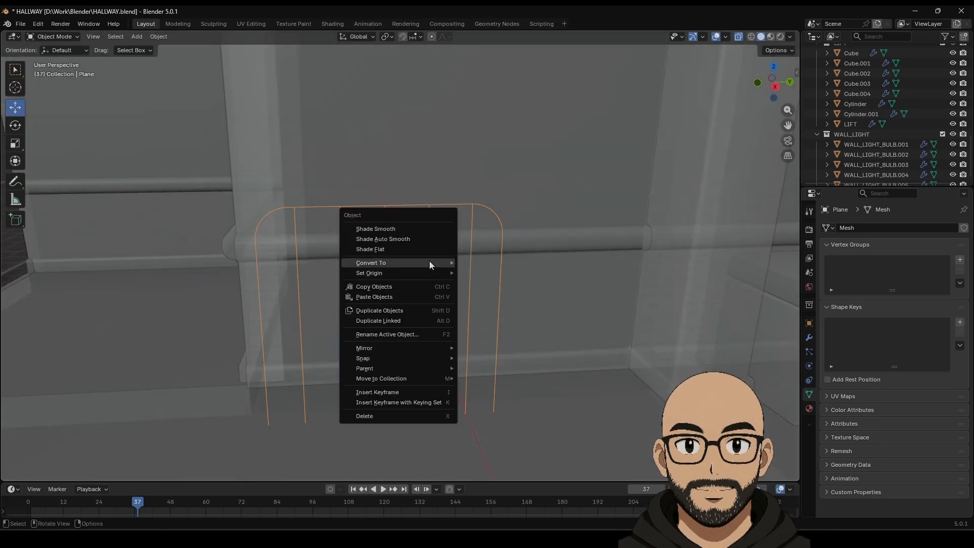
click(492, 276)
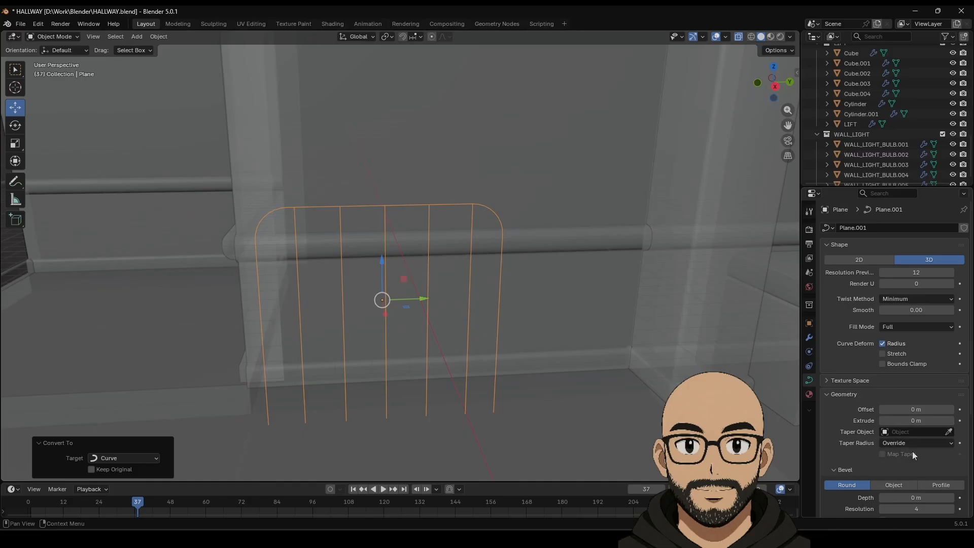
drag(903, 499, 933, 498)
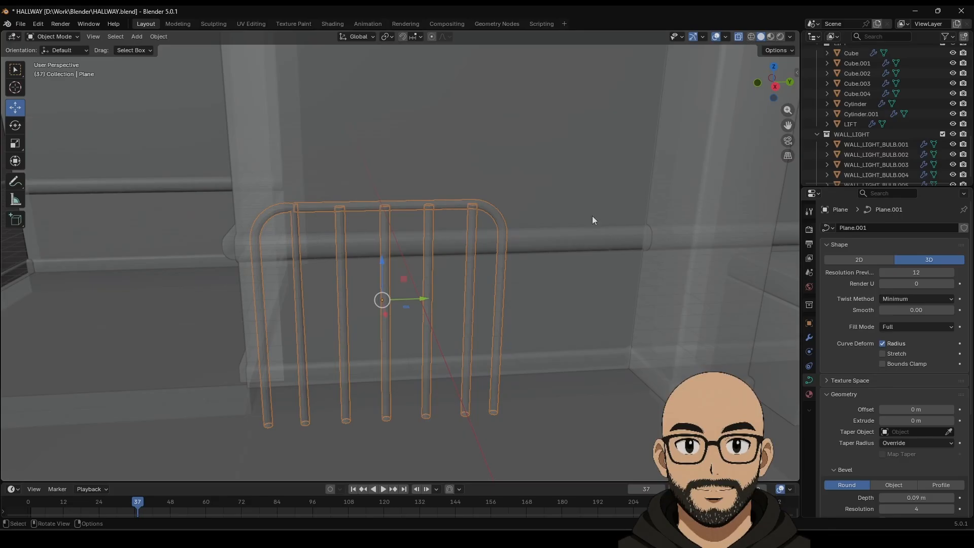
Step: Select the wall and turn X-ray off so the wall is opaque
click(581, 198)
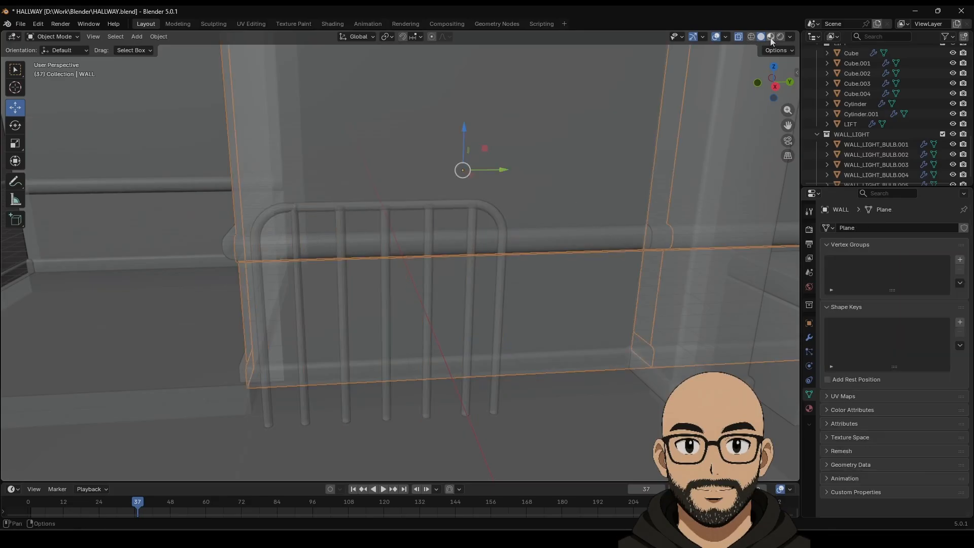
click(738, 36)
scroll(406, 205, up, 2)
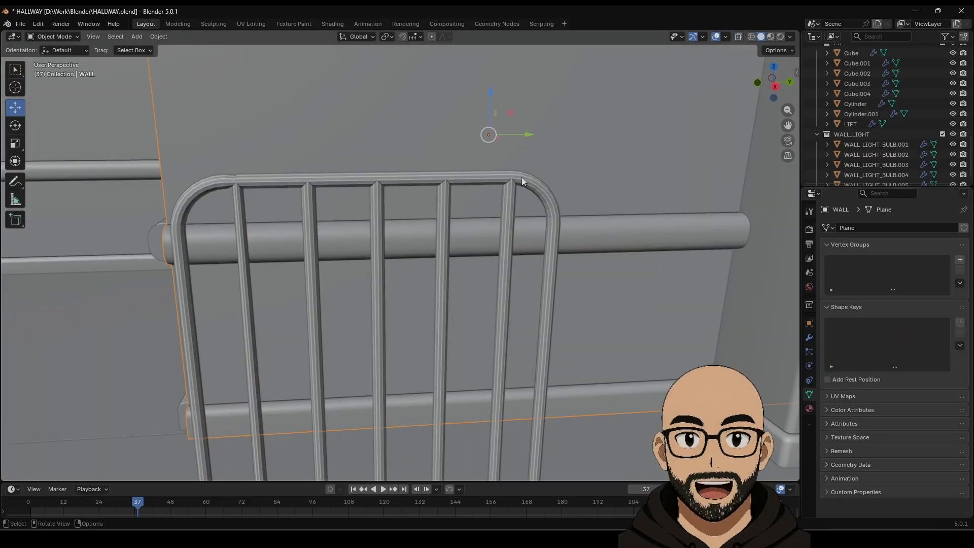
key(Tab)
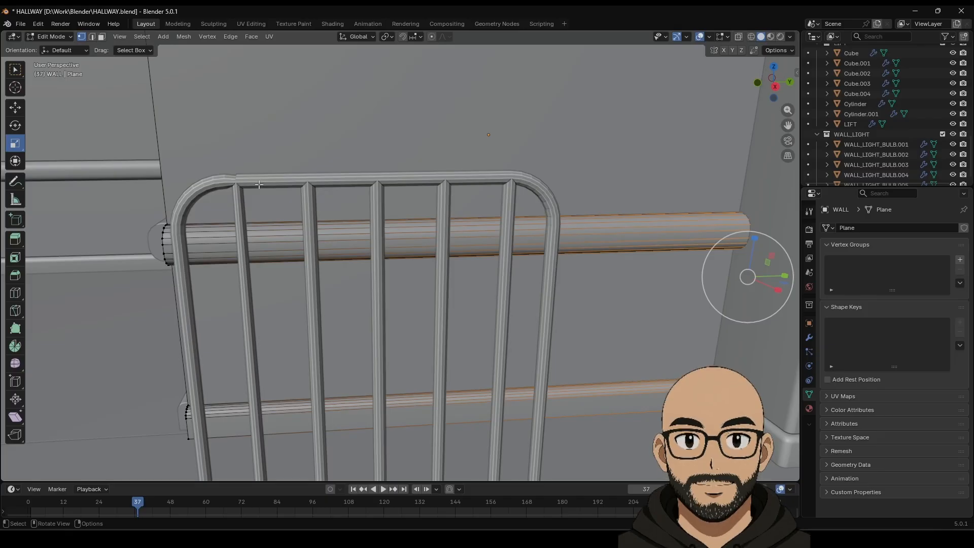
Step: Undo back to the thin mesh frame and trial-move the top-left corner vertex, then cancel
key(Tab)
key(ctrl+z)
key(ctrl+z)
key(ctrl+z)
key(ctrl+z)
key(ctrl+z)
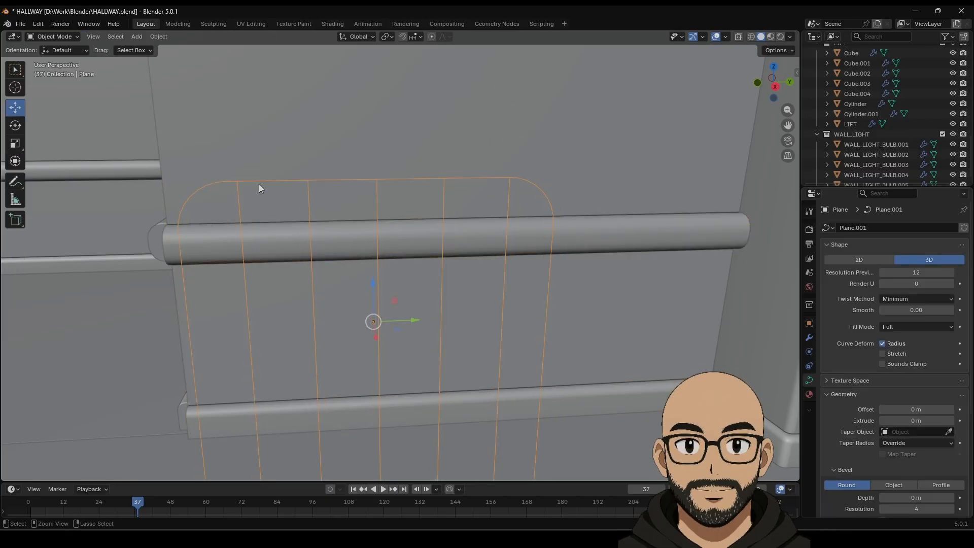
key(Tab)
click(238, 180)
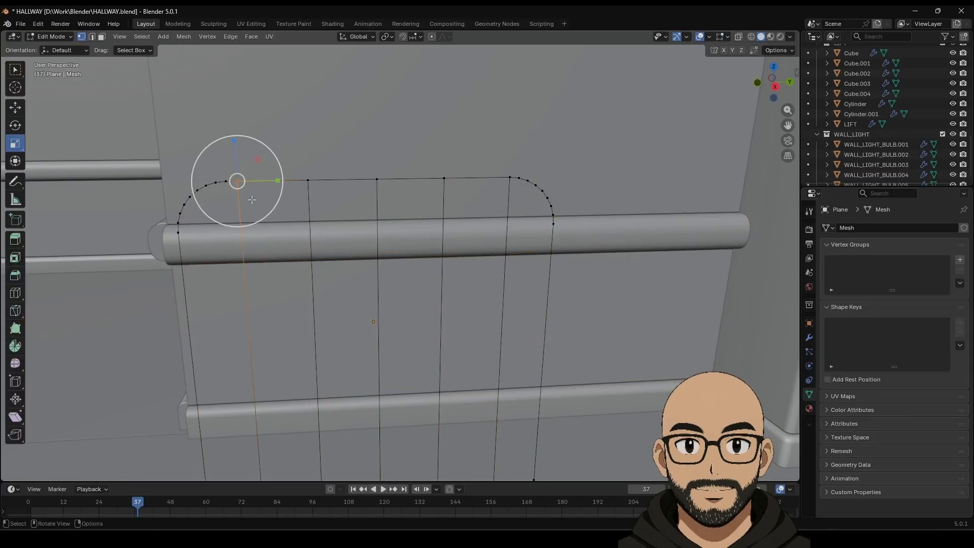
right_click(254, 179)
mouse_move(249, 306)
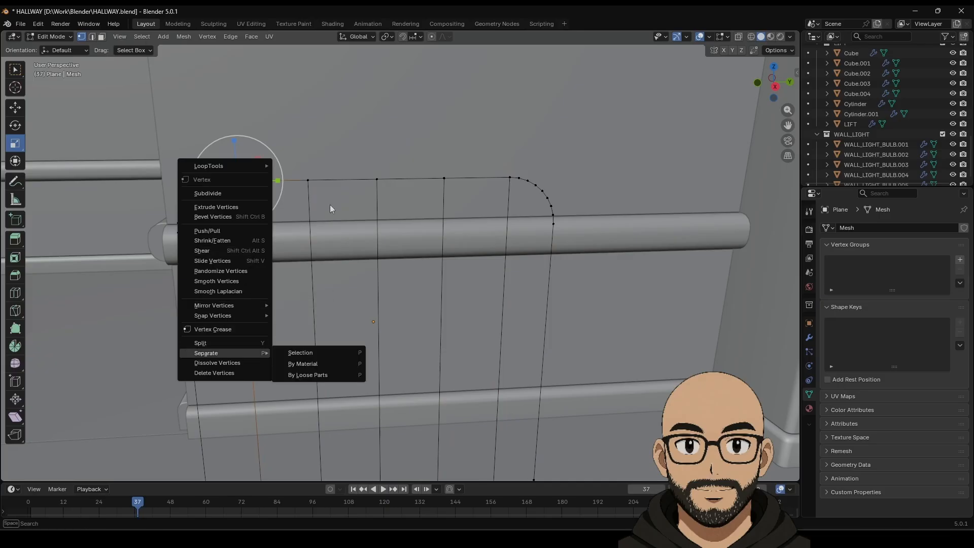
middle_drag(329, 226, 305, 242)
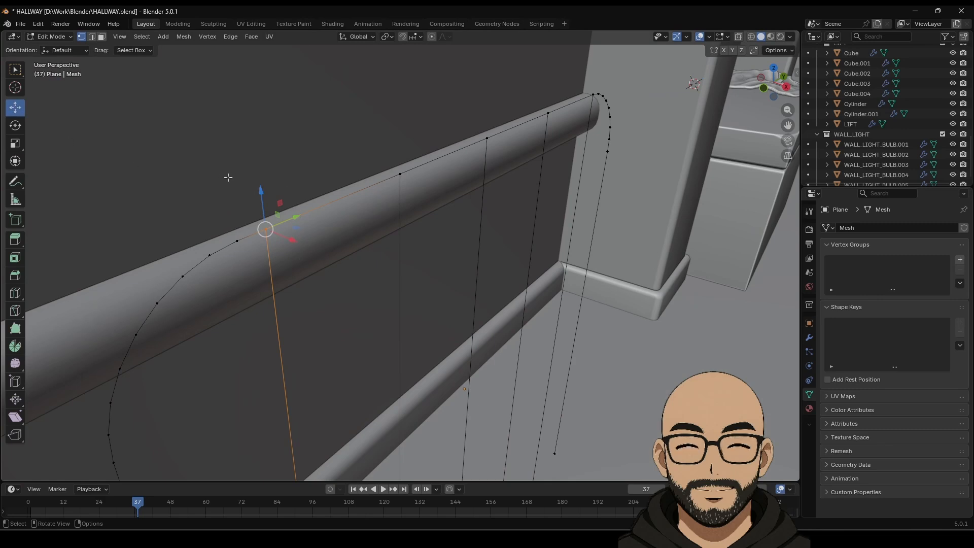
drag(294, 218, 348, 250)
key(ctrl+z)
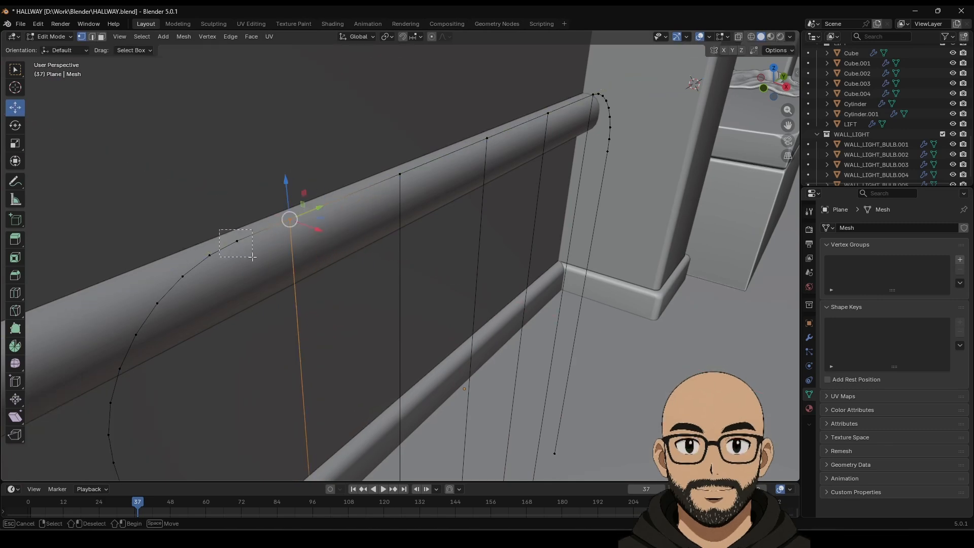
Step: Select a vertical bar's bottom and top vertices and slide the bar along the rail
drag(252, 257, 253, 258)
right_click(246, 234)
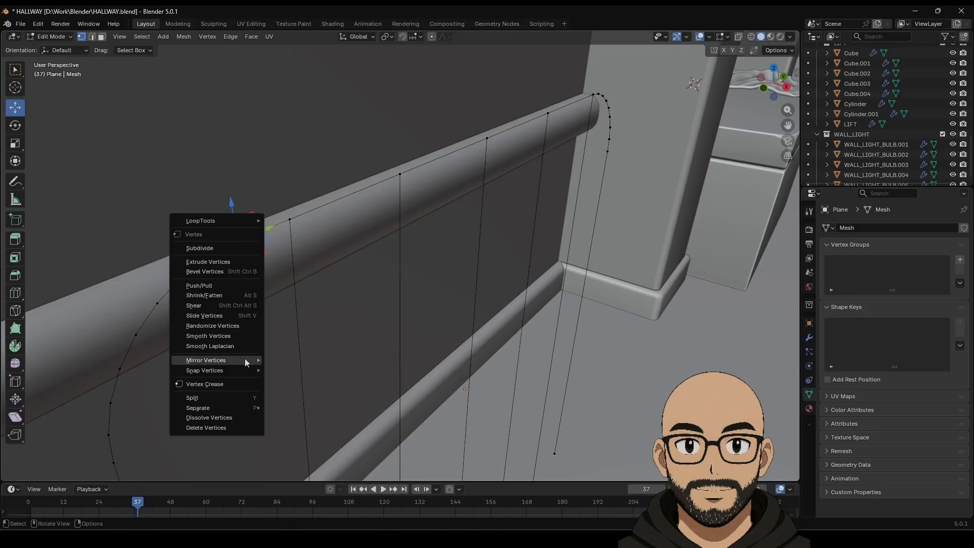
key(Tab)
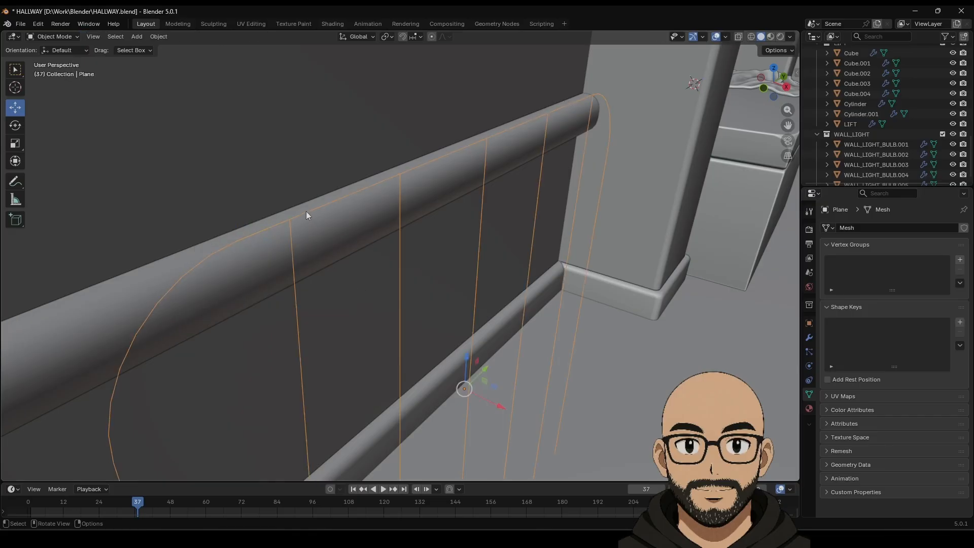
key(Tab)
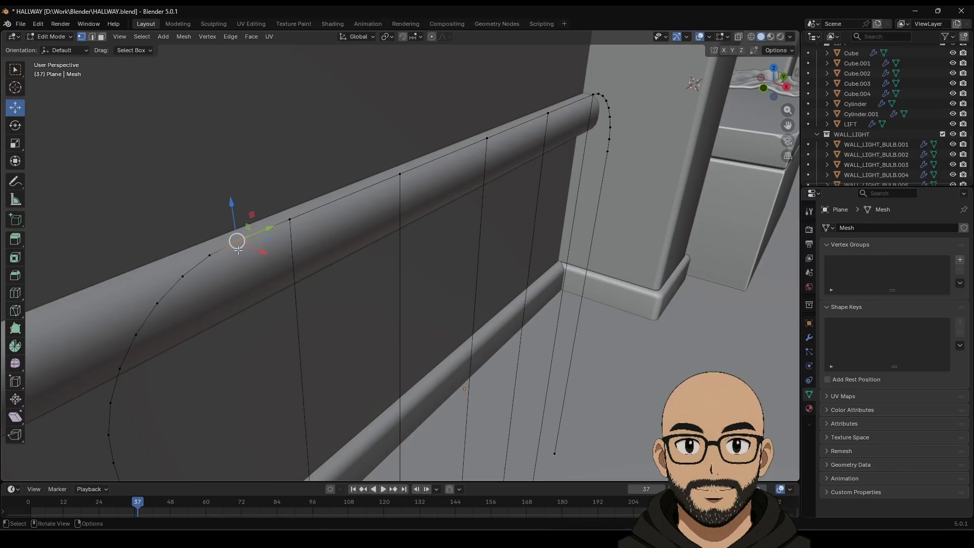
drag(227, 227, 253, 253)
key(ctrl+z)
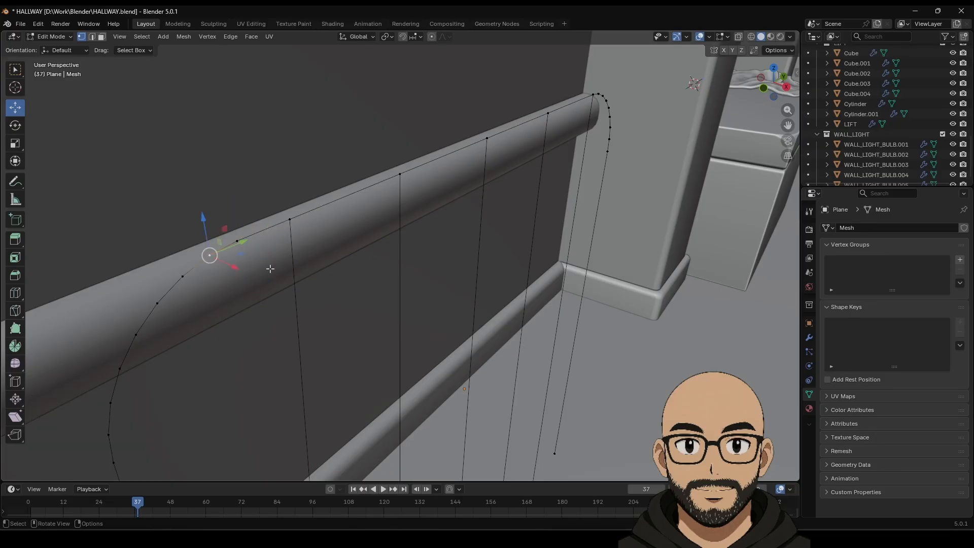
right_click(234, 209)
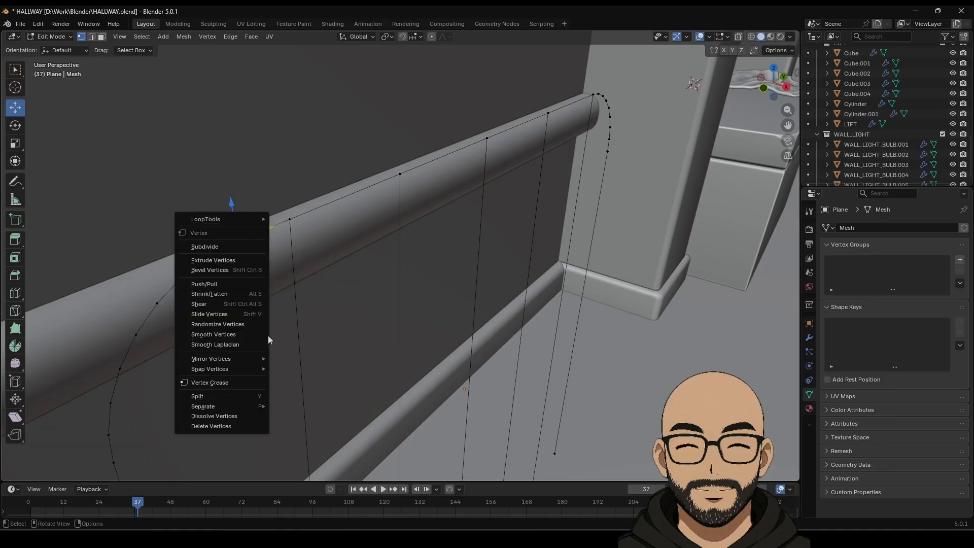
click(289, 219)
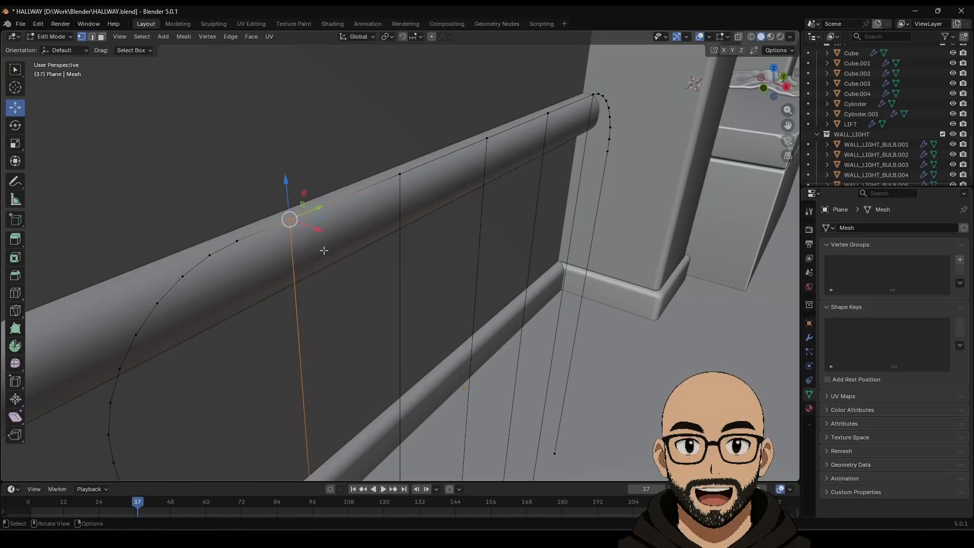
middle_drag(330, 225, 318, 284)
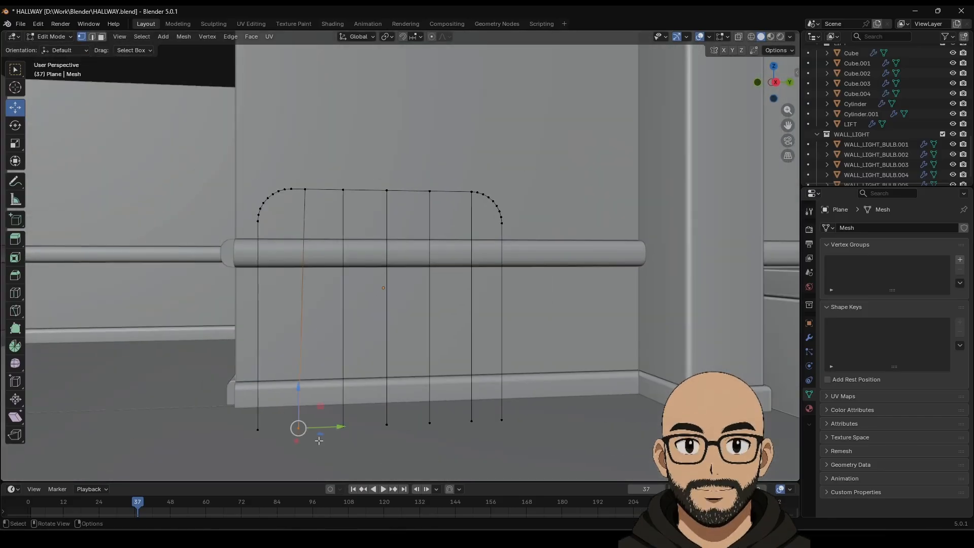
drag(336, 424, 345, 423)
shift+click(308, 191)
drag(346, 306, 348, 305)
Step: Centre the view on the bar's top vertex to check it, then return to Object Mode
click(342, 190)
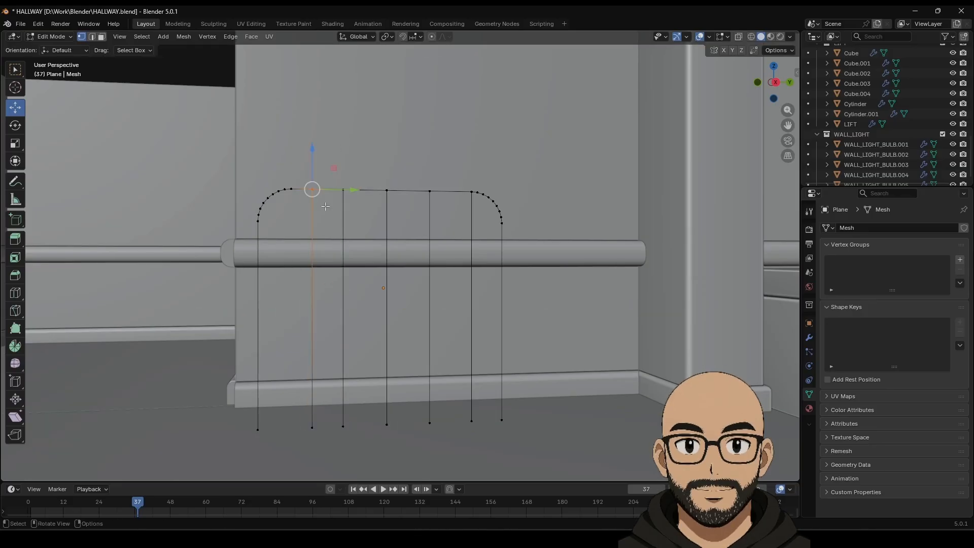
scroll(325, 206, up, 5)
key(KP_Decimal)
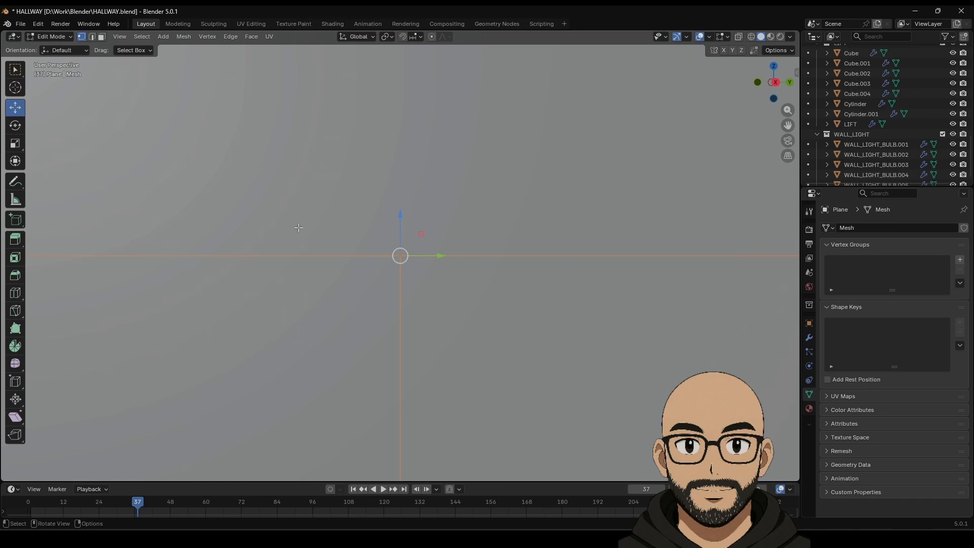
middle_drag(298, 227, 390, 284)
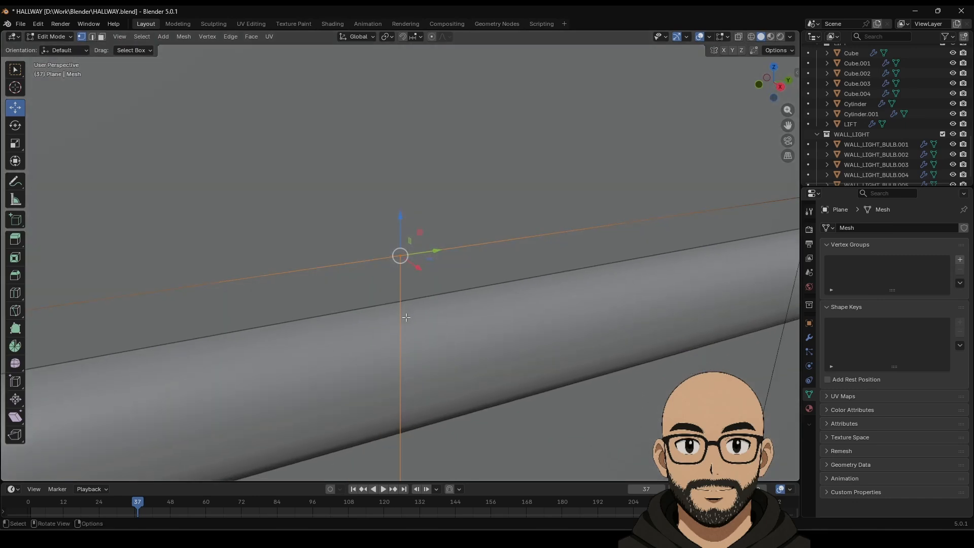
middle_drag(406, 317, 464, 320)
key(Tab)
scroll(401, 310, down, 5)
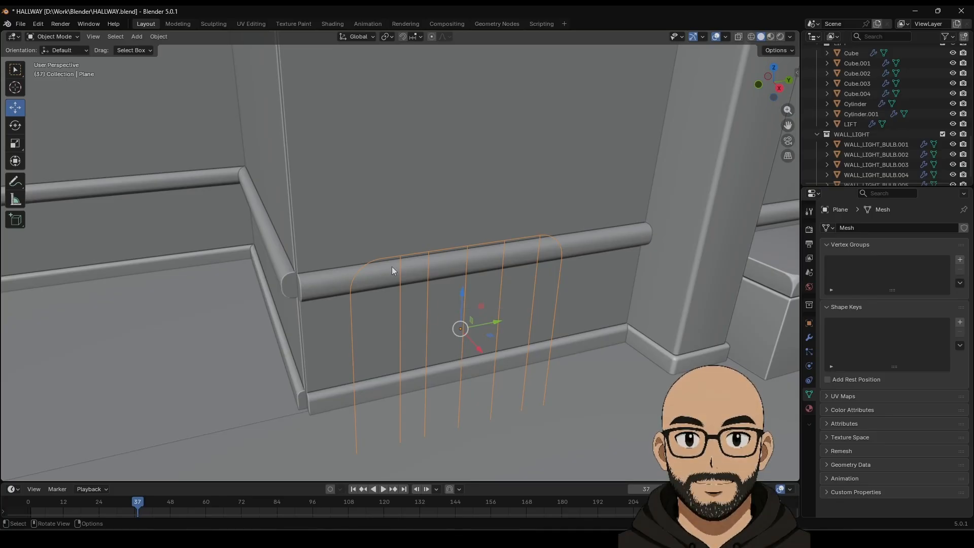
key(Tab)
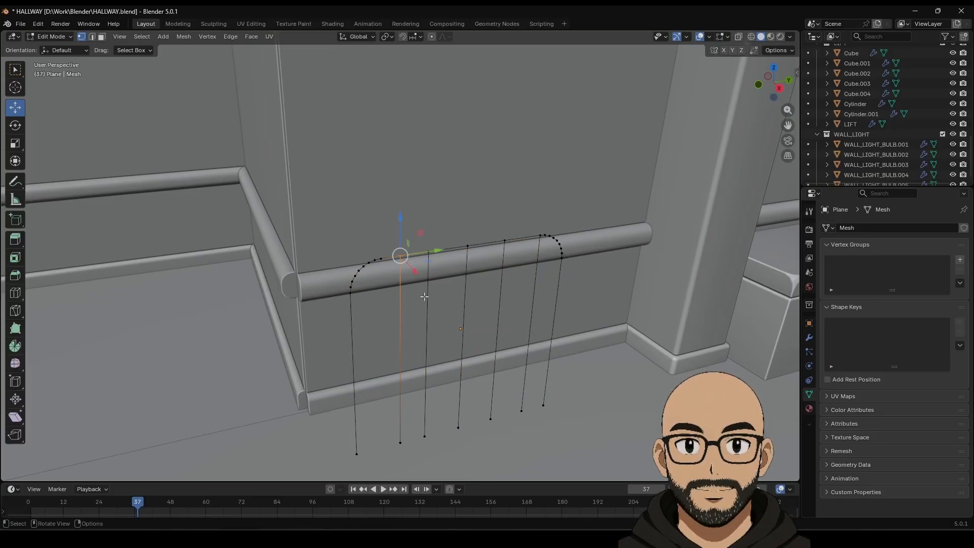
key(Tab)
key(Tab)
key(Tab)
Step: Convert the frame outline into a curve with a 0.08 m bevel depth
right_click(482, 293)
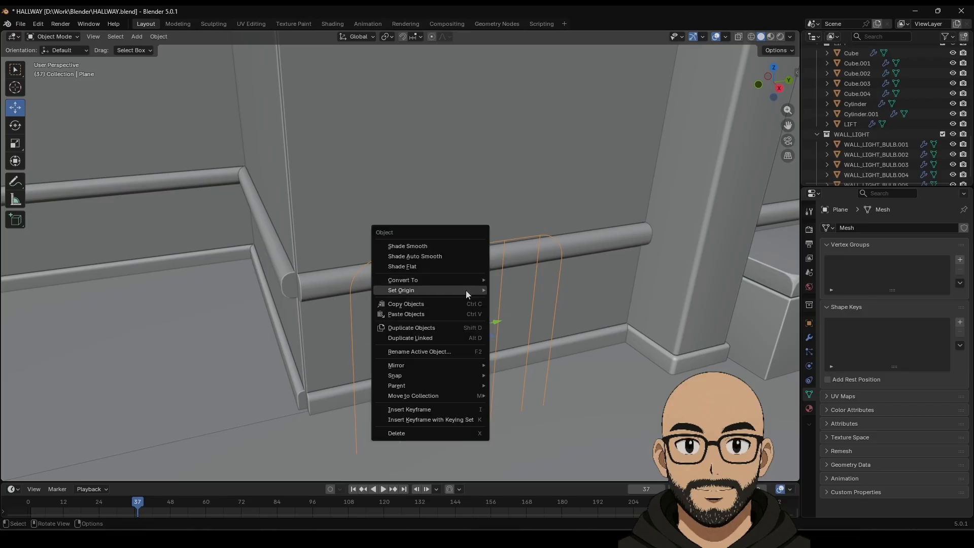
mouse_move(478, 279)
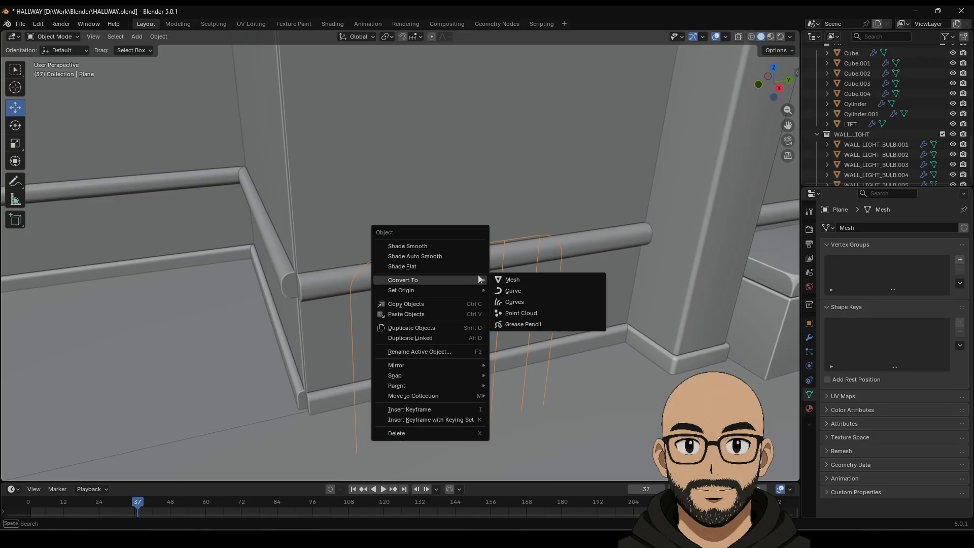
click(535, 291)
scroll(856, 419, down, 3)
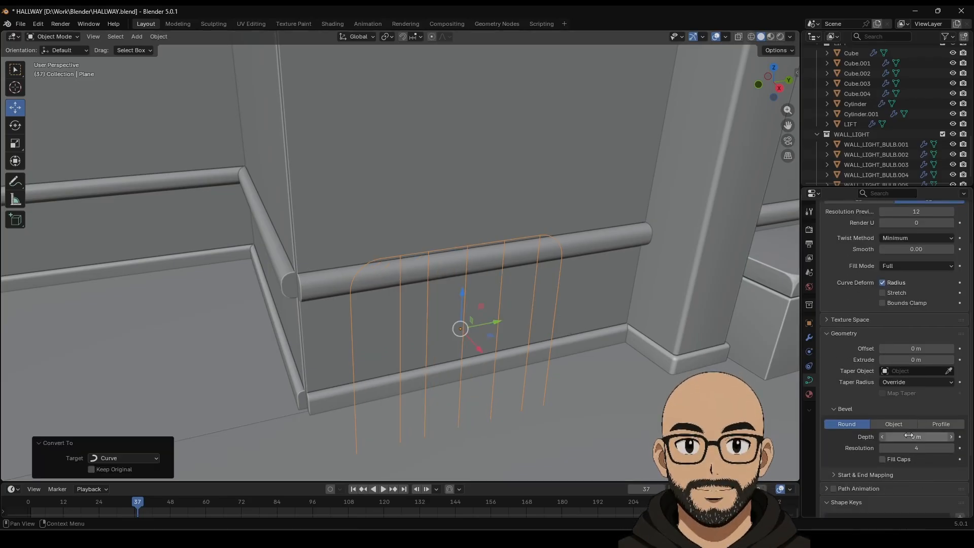
drag(915, 436, 936, 436)
scroll(450, 336, up, 4)
middle_drag(450, 337, 404, 269)
Step: Select the bar junction control point and trial a radius change and a move, undoing both
key(Tab)
click(398, 254)
scroll(400, 256, up, 2)
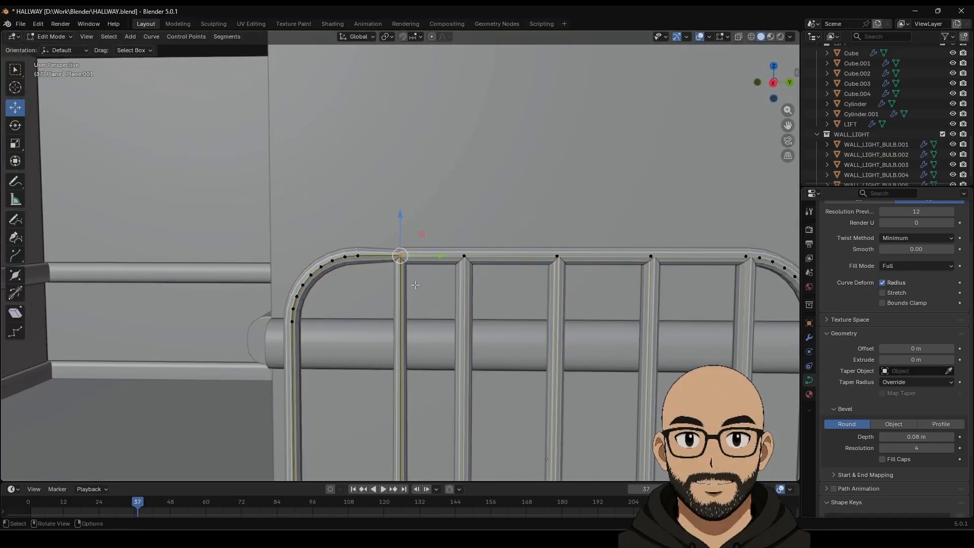
key(alt+s)
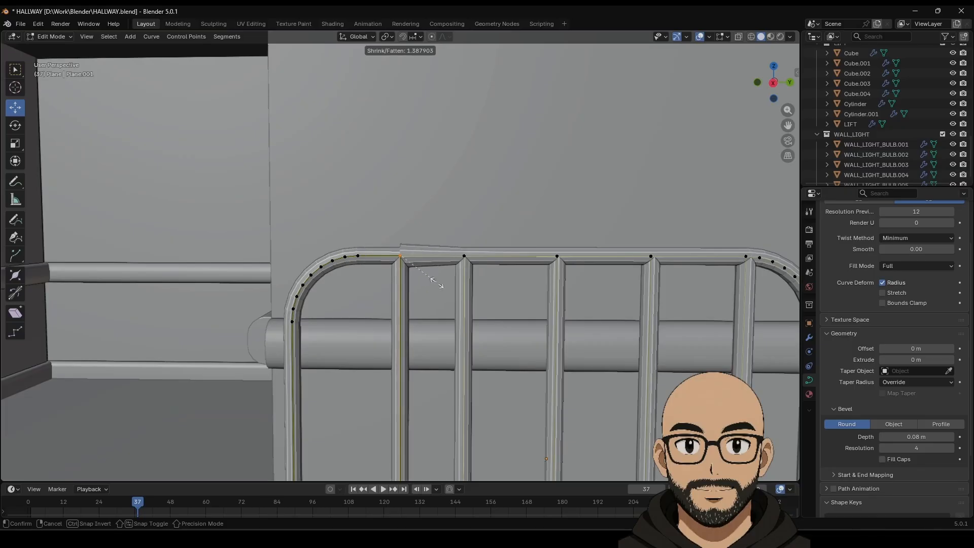
click(420, 281)
key(ctrl+z)
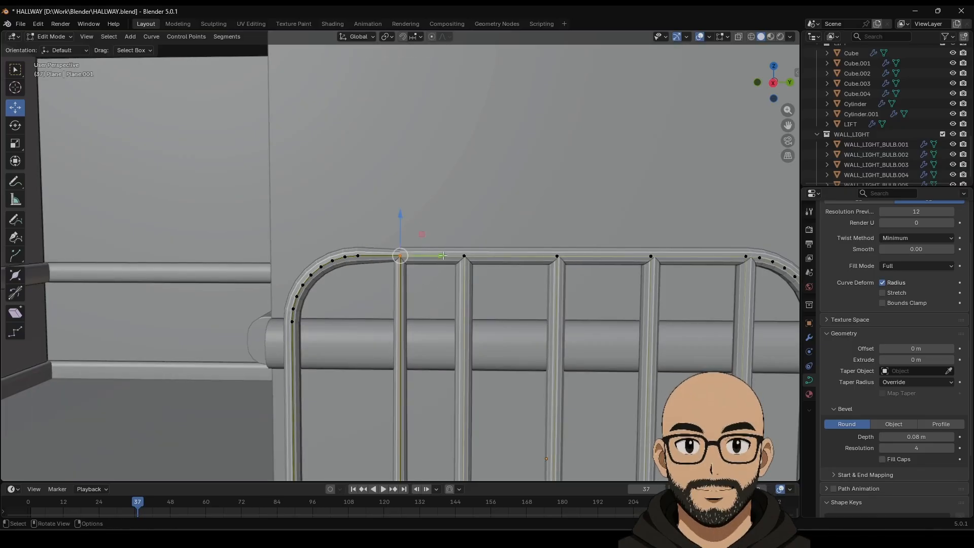
drag(443, 256, 433, 263)
key(ctrl+z)
Step: Slide the vertical bar, with its bottom point, left along the rail
scroll(423, 344, down, 4)
shift+middle_drag(421, 446, 416, 328)
shift+drag(409, 387, 408, 387)
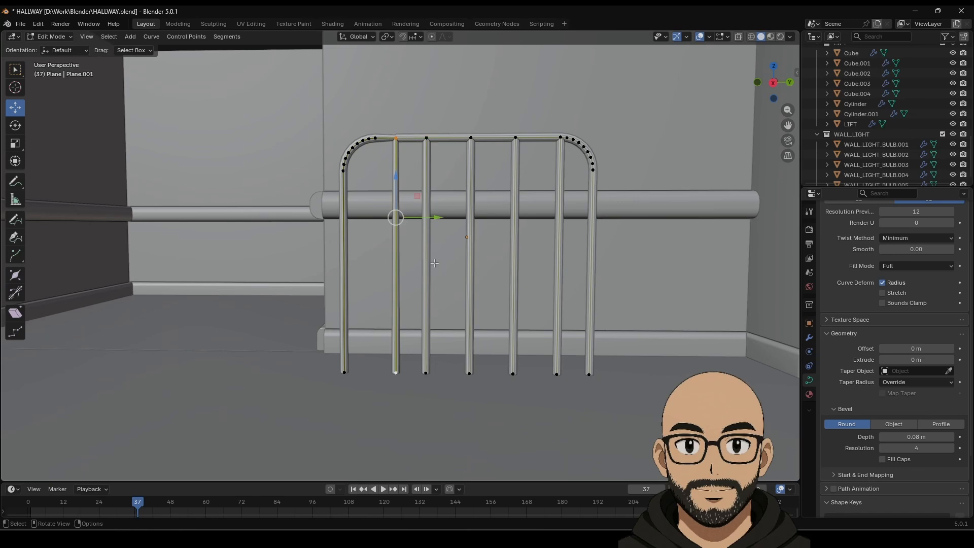
drag(435, 217, 421, 134)
Step: Shift the top-left bend junction point about 0.11 m left along the rail
click(380, 143)
scroll(410, 218, up, 4)
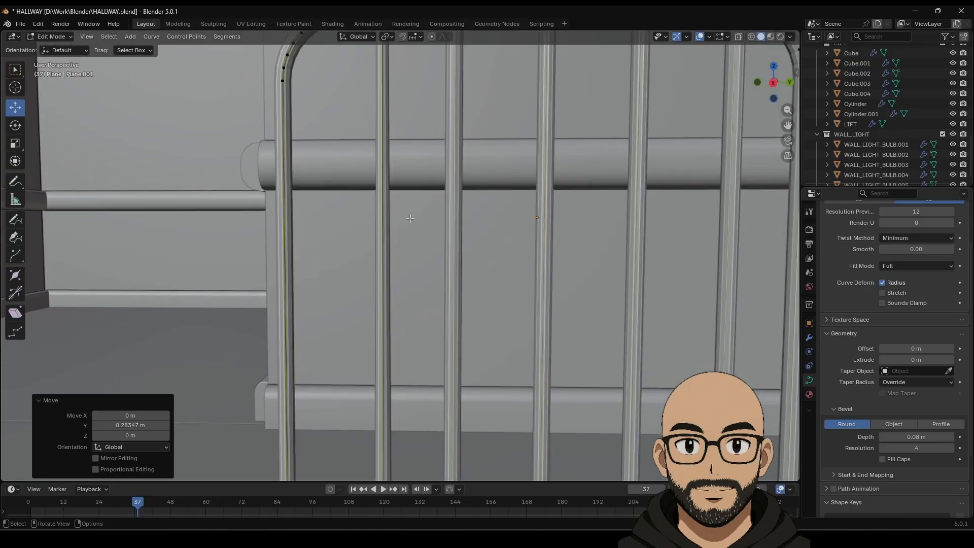
shift+middle_drag(409, 175, 430, 323)
scroll(431, 323, up, 3)
shift+middle_drag(424, 190, 420, 303)
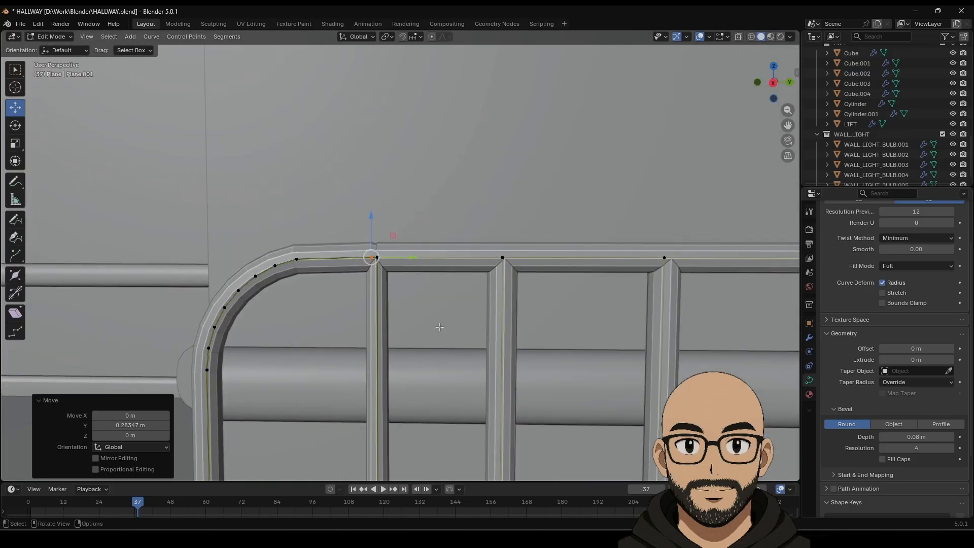
scroll(420, 303, up, 3)
drag(390, 259, 298, 257)
key(ctrl+z)
key(ctrl+z)
key(ctrl+z)
drag(362, 259, 326, 258)
Step: Inspect the gap between junction points, return to Object Mode and set bevel depth to 0 m
middle_drag(396, 279, 410, 330)
shift+click(343, 294)
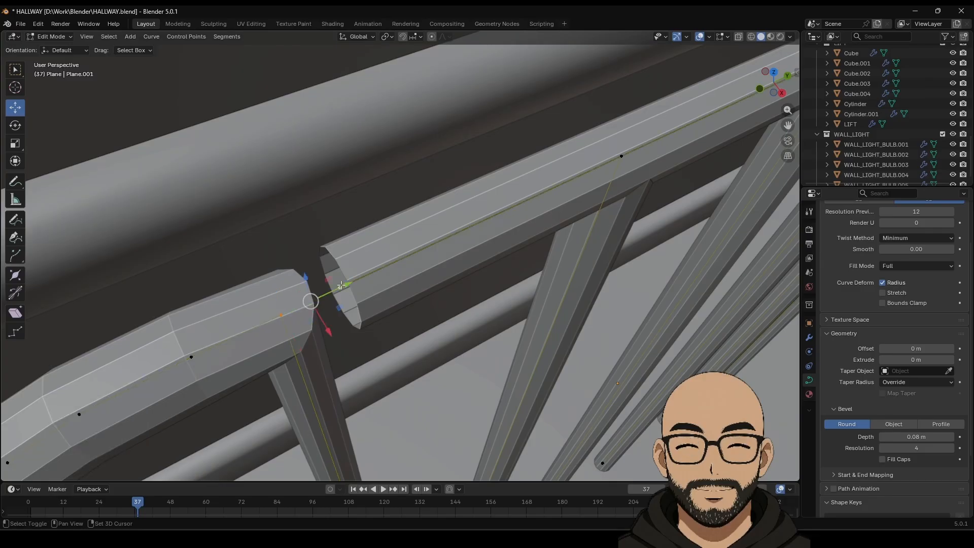
middle_drag(343, 294, 336, 279)
middle_drag(409, 322, 393, 308)
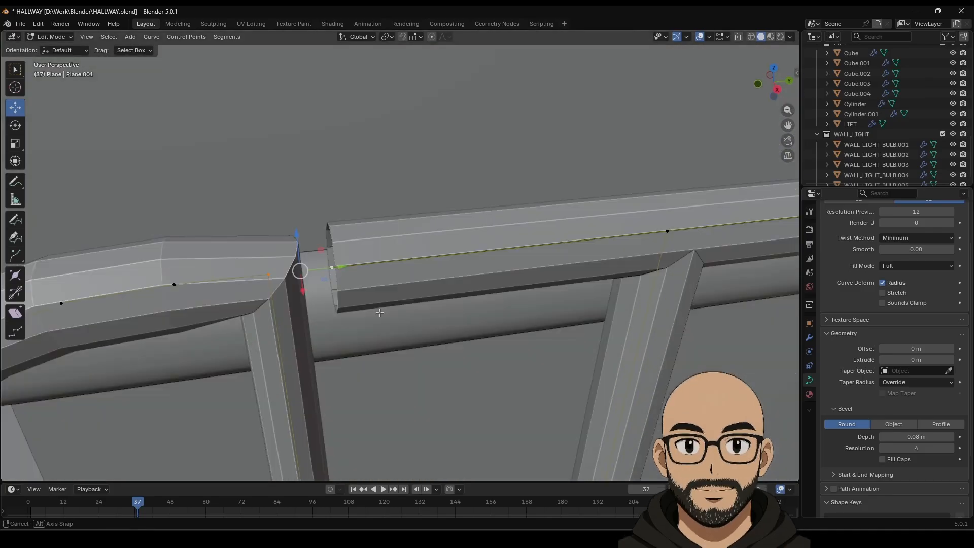
scroll(394, 307, down, 3)
key(Tab)
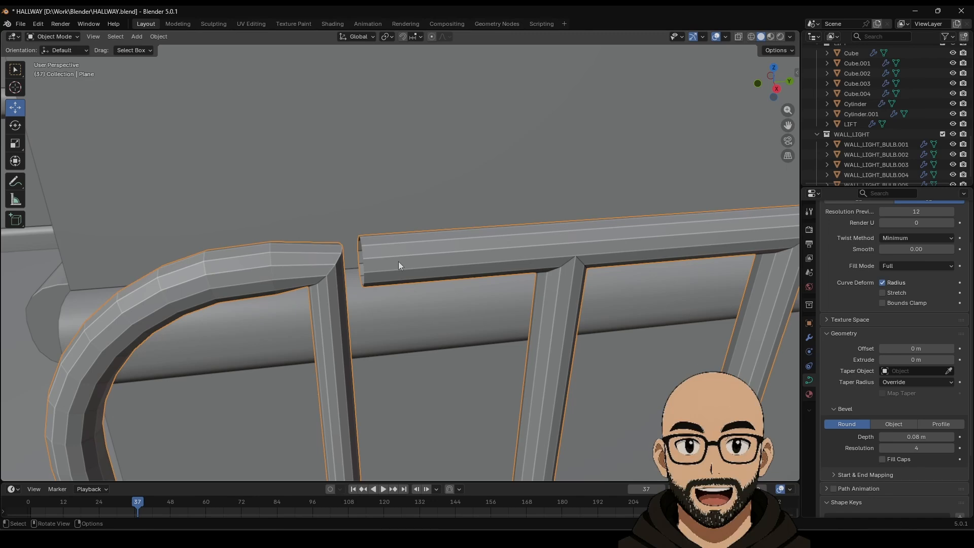
drag(913, 436, 887, 437)
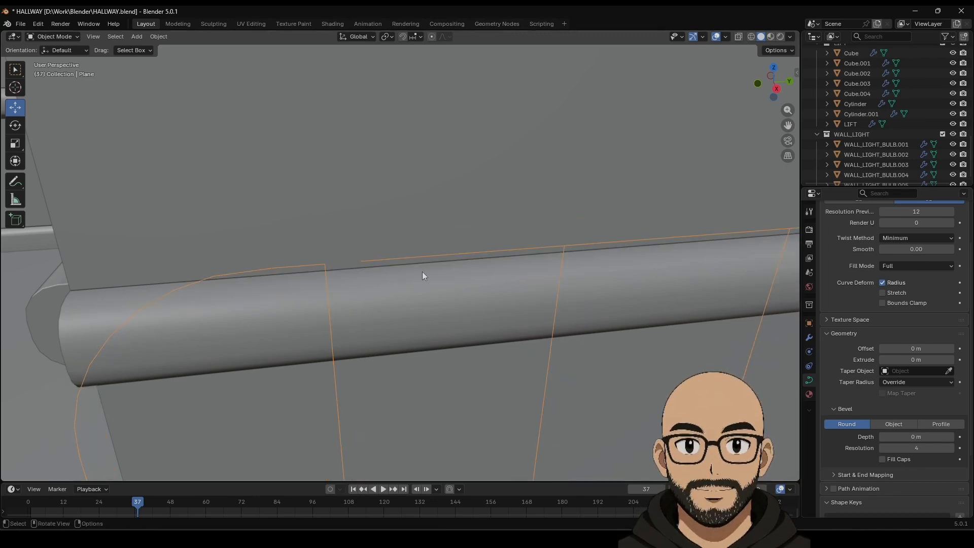
Step: Convert the curve to a mesh and merge the two vertices at the gap at center
right_click(413, 257)
mouse_move(426, 257)
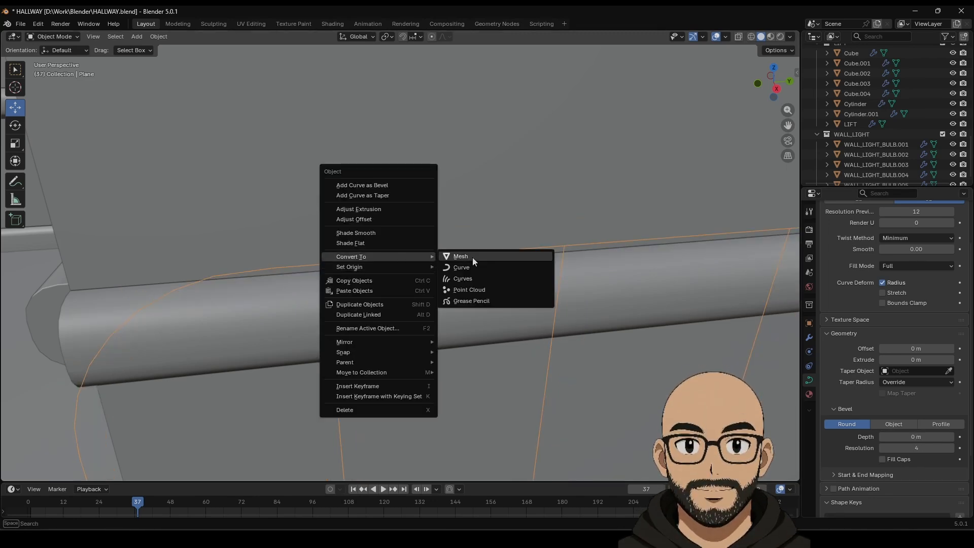
click(470, 256)
key(Tab)
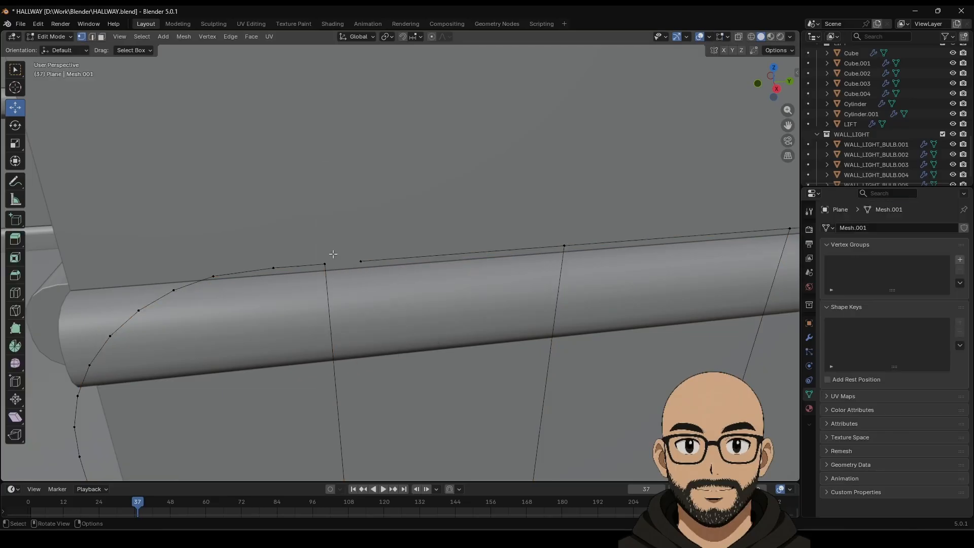
drag(313, 249, 376, 271)
right_click(337, 261)
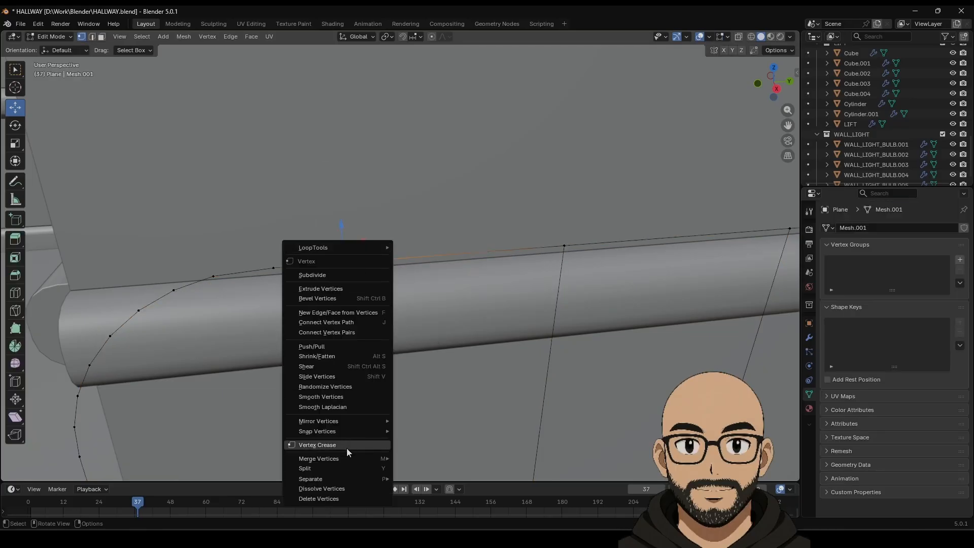
mouse_move(375, 458)
click(431, 458)
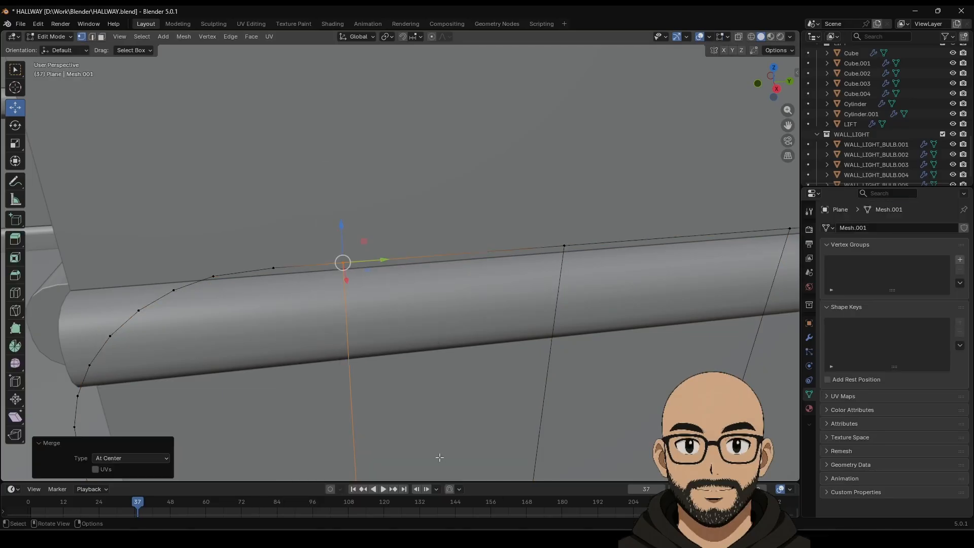
scroll(387, 306, down, 5)
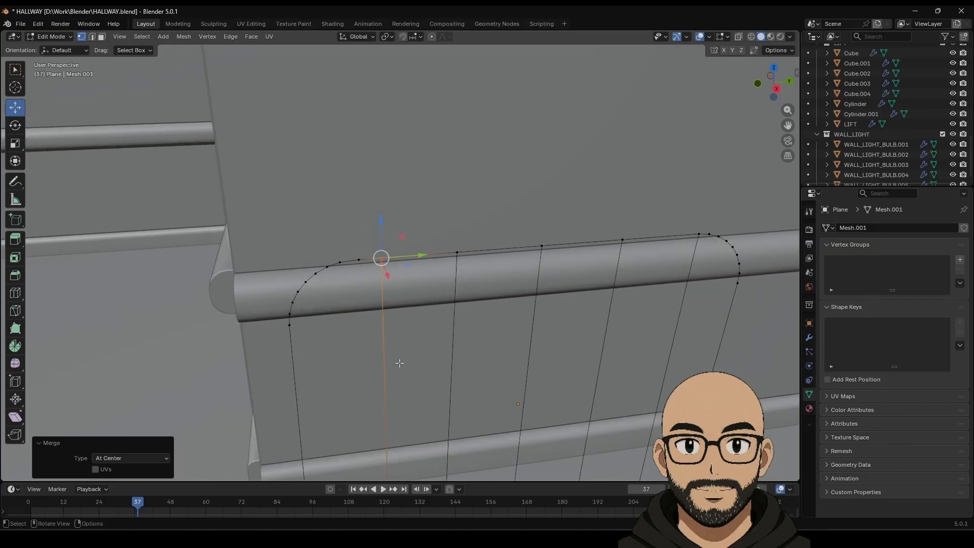
key(Tab)
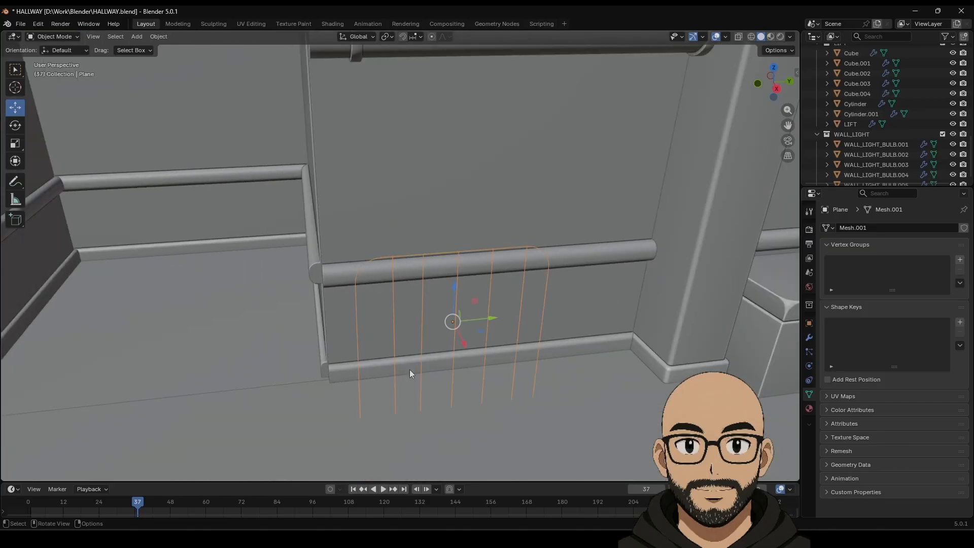
Step: Convert the mesh back to a curve with 0.12 m bevel depth and switch to Right Ortho view
right_click(455, 272)
mouse_move(449, 267)
click(506, 278)
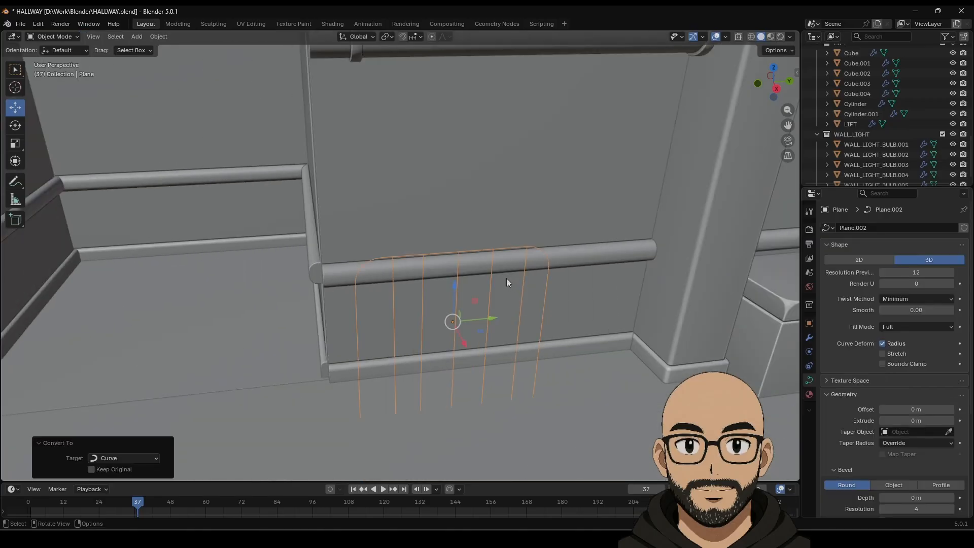
drag(914, 498, 932, 498)
middle_drag(527, 369, 507, 209)
click(771, 89)
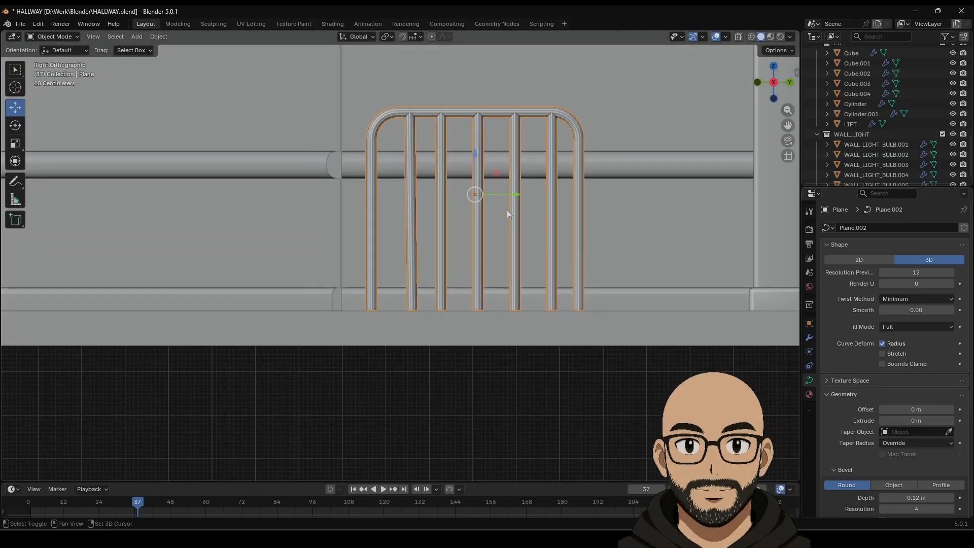
Step: Straighten the second and third bars by scaling their points to 0 along Y; set bevel depth 0.078 m
key(Tab)
drag(427, 308, 436, 320)
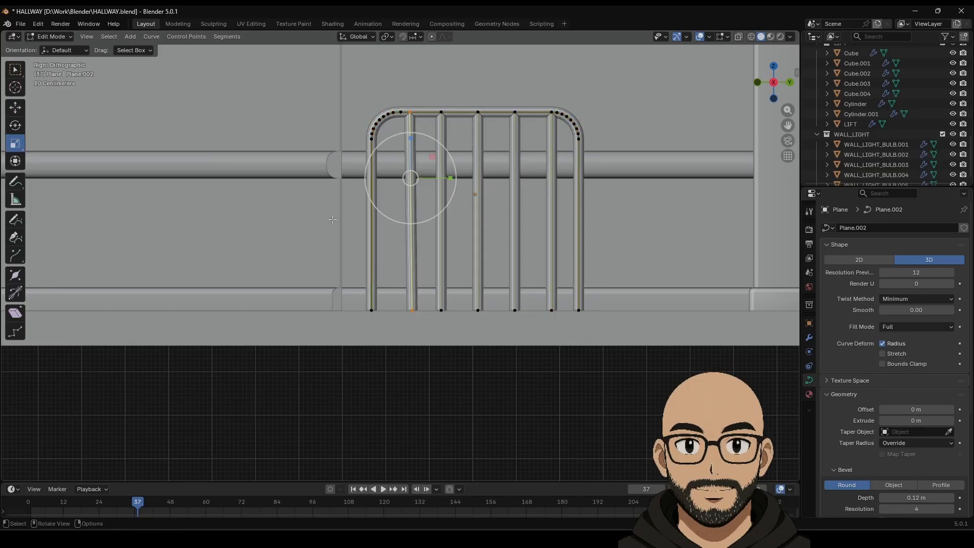
drag(450, 177, 444, 179)
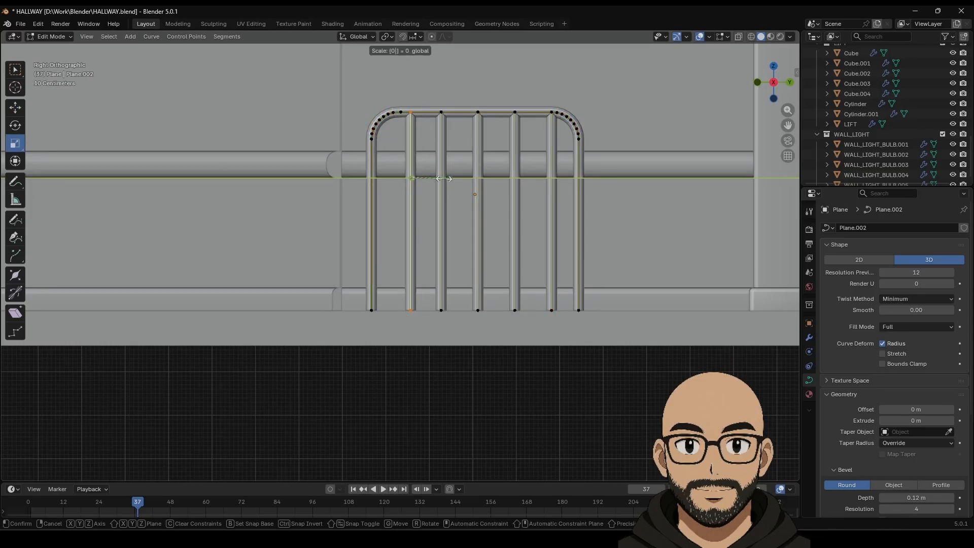
key(Return)
drag(462, 326, 530, 338)
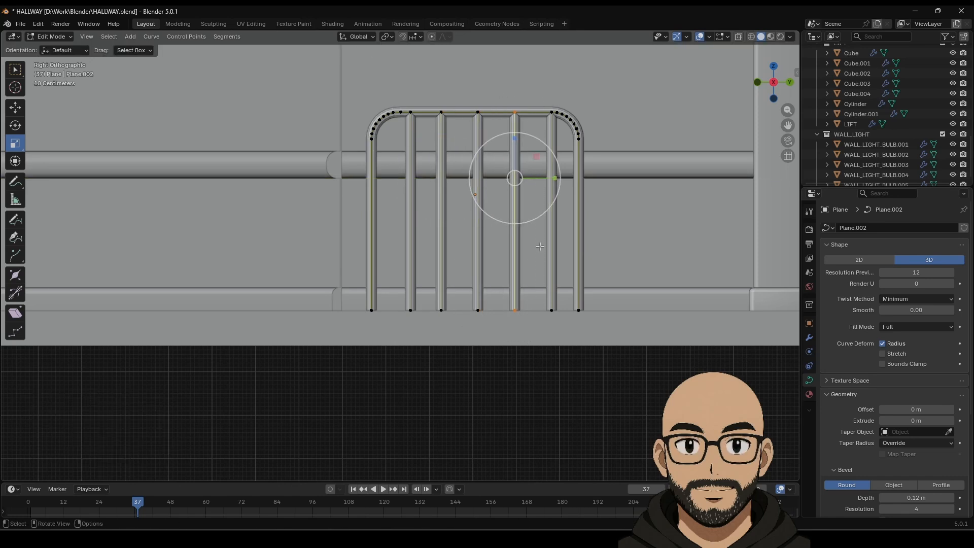
ctrl+drag(556, 177, 516, 178)
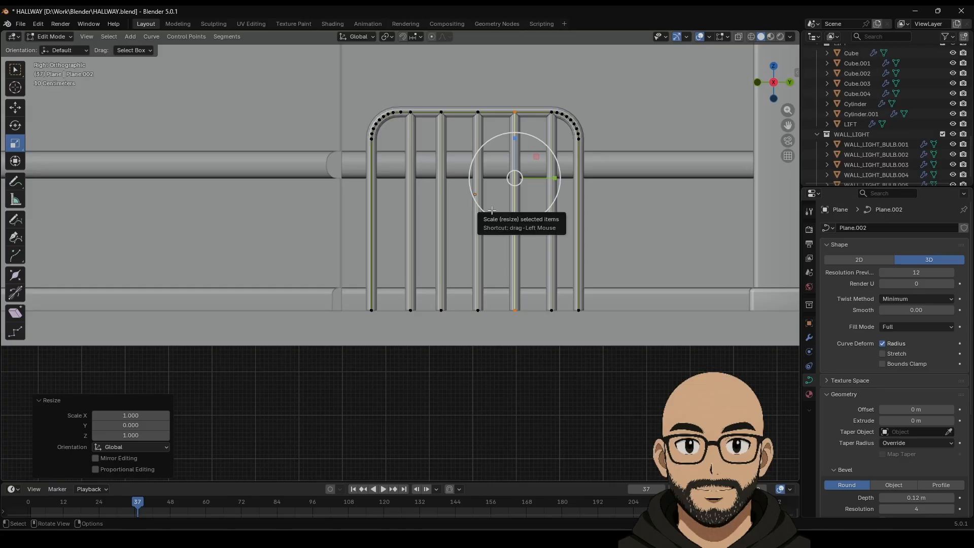
key(Tab)
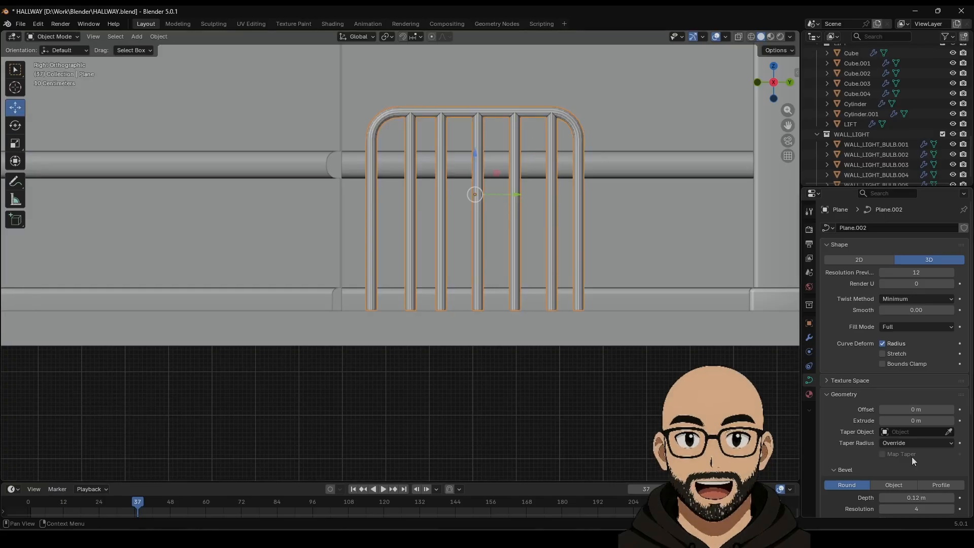
drag(916, 497, 900, 497)
Step: Slide several vertical bars sideways along Y to even their spacing, then deselect the railing
key(Tab)
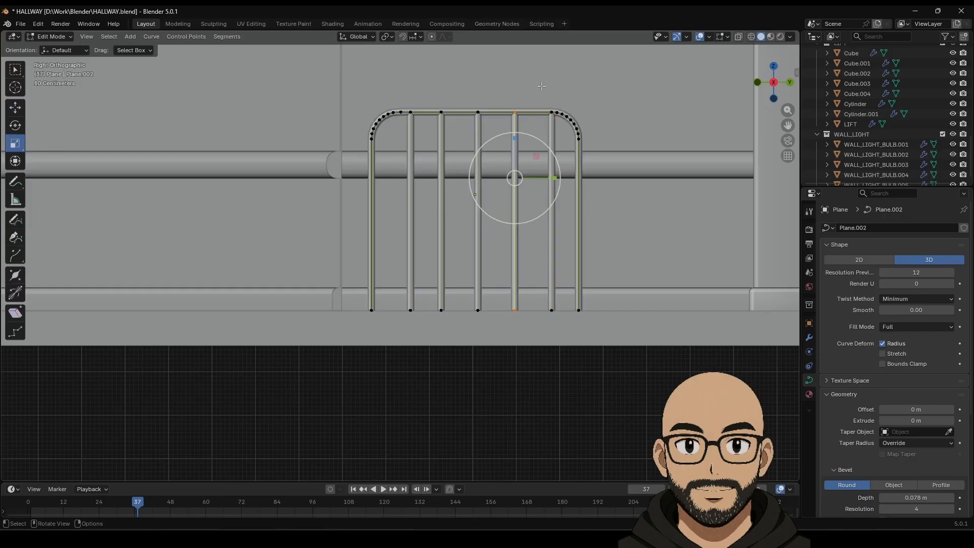
drag(554, 320, 554, 320)
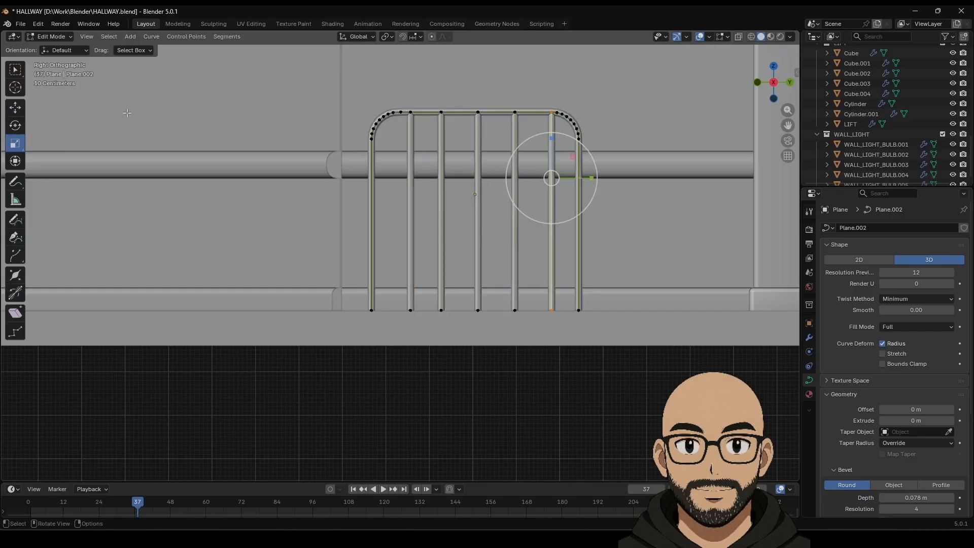
click(15, 108)
drag(588, 175, 581, 174)
drag(537, 305, 538, 305)
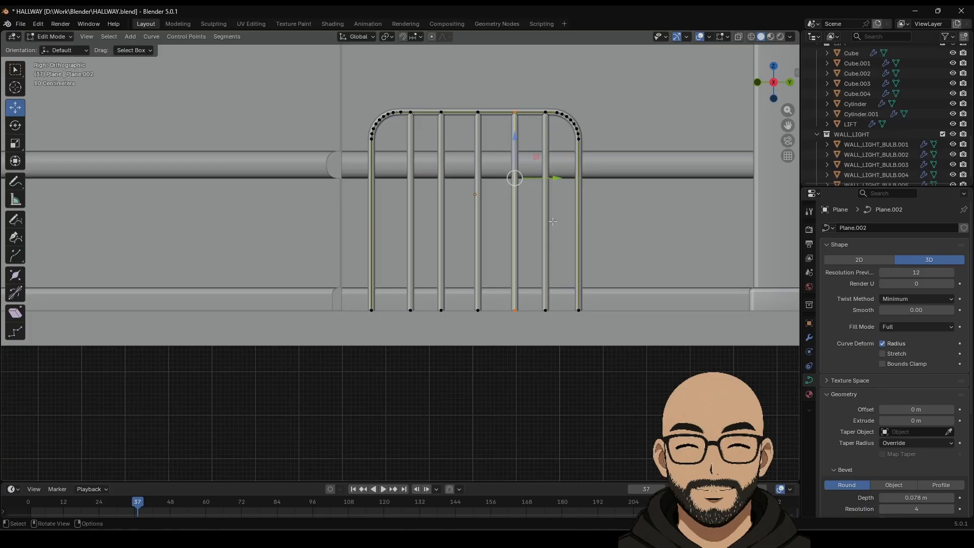
drag(557, 173, 552, 173)
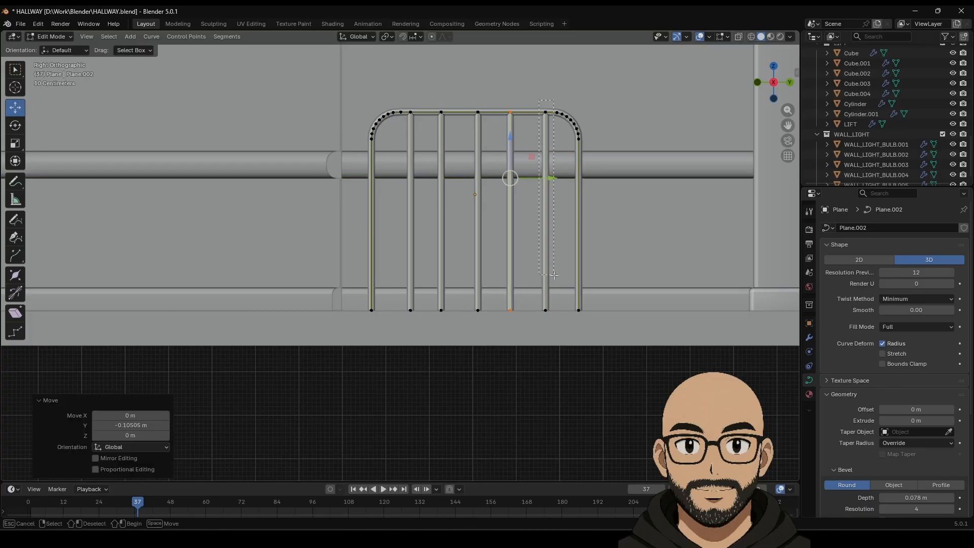
drag(554, 275, 554, 275)
drag(591, 160, 587, 161)
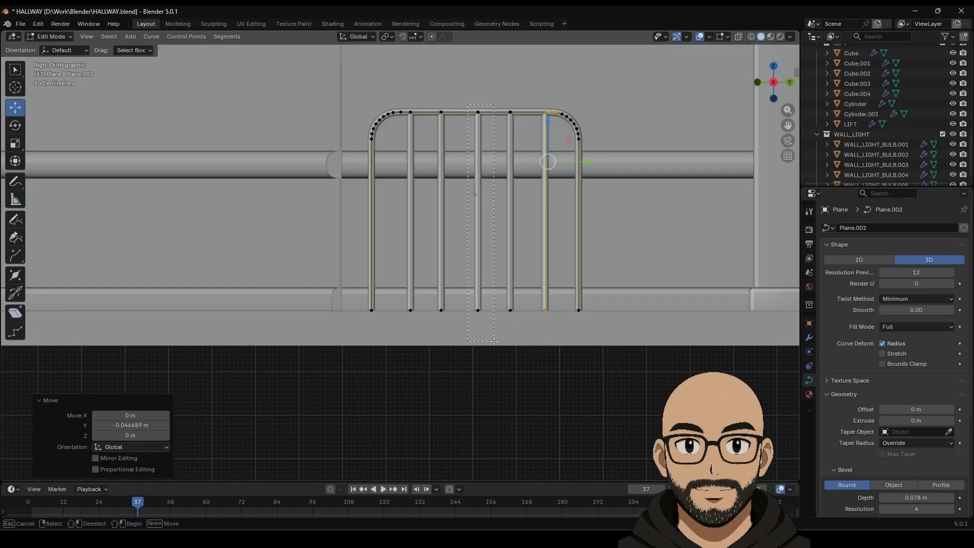
drag(494, 341, 494, 341)
drag(445, 200, 488, 180)
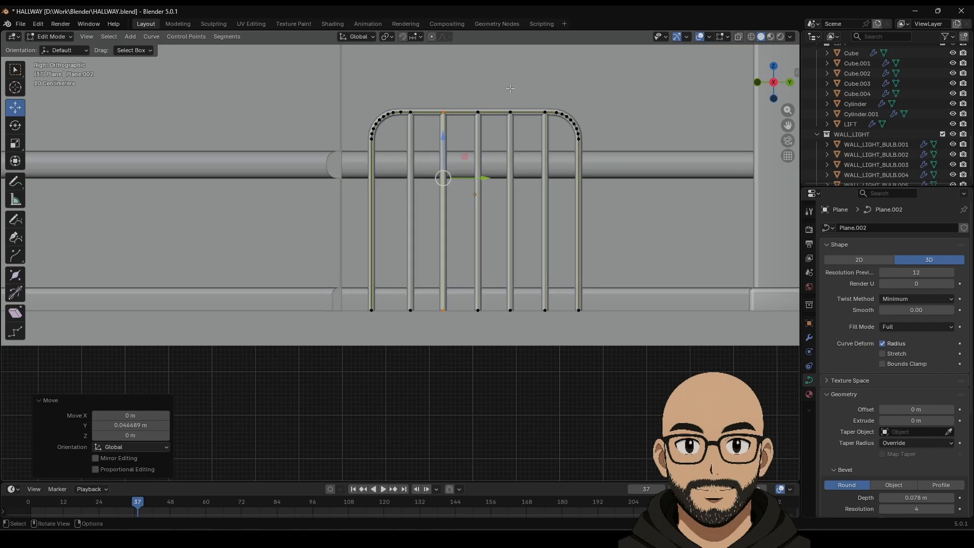
key(Tab)
middle_drag(500, 211, 537, 267)
click(603, 373)
Step: Apply Shade Smooth to the railing
click(453, 166)
right_click(453, 165)
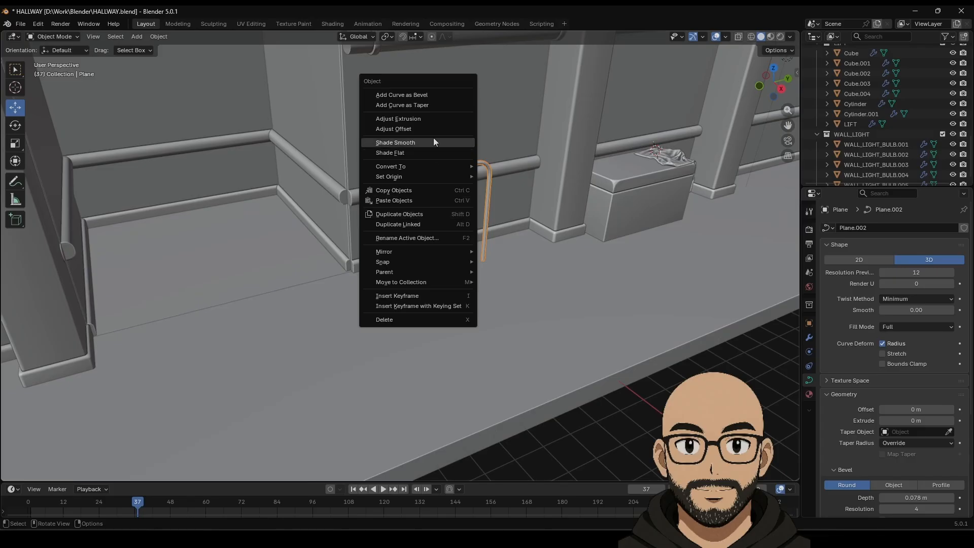
click(418, 142)
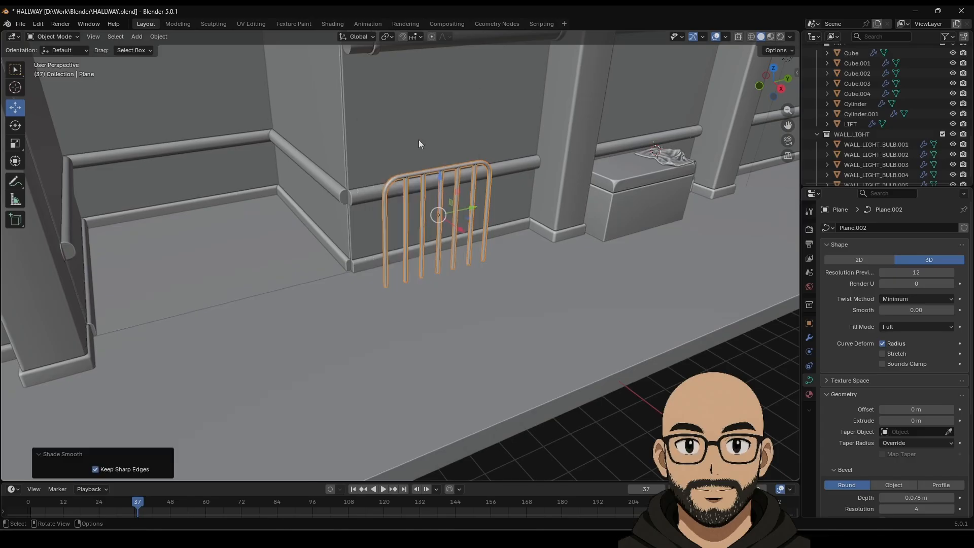
Step: In right side view, raise the bottom points of the railing's inner bars
click(652, 404)
middle_drag(652, 404, 484, 299)
key(Tab)
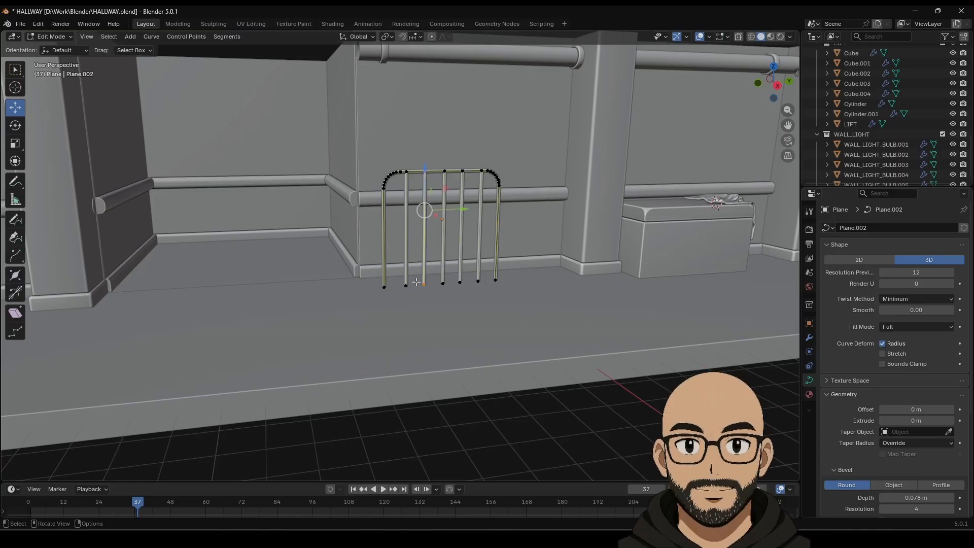
scroll(459, 310, up, 2)
click(774, 85)
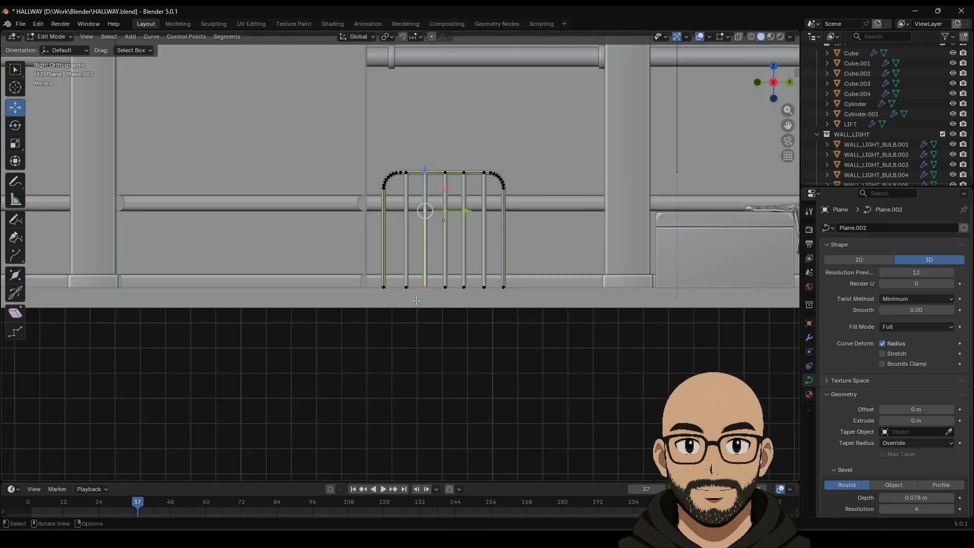
mouse_move(446, 250)
mouse_down()
mouse_move(458, 208)
mouse_move(465, 215)
mouse_up()
key(Tab)
middle_drag(411, 338, 481, 271)
key(Tab)
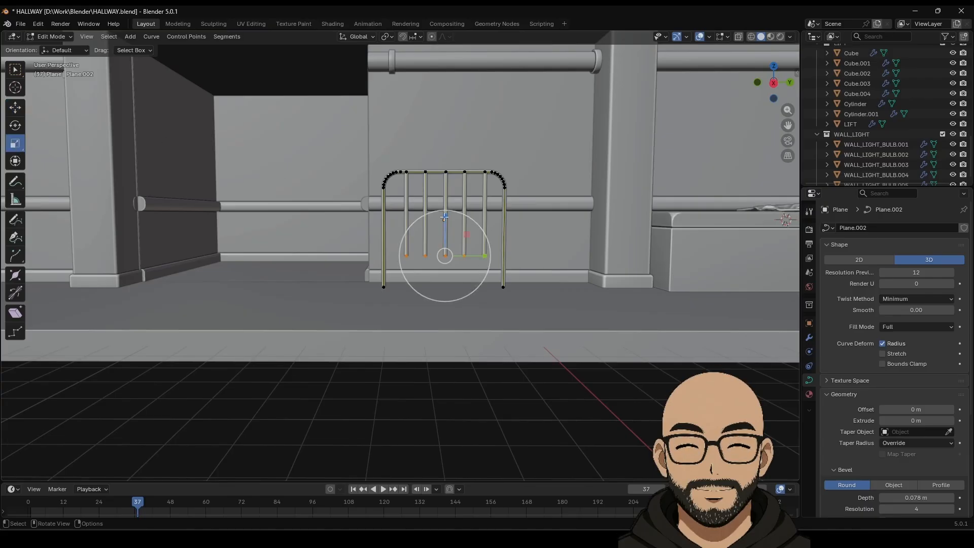
mouse_move(445, 218)
mouse_down()
mouse_move(447, 208)
mouse_move(446, 220)
mouse_up()
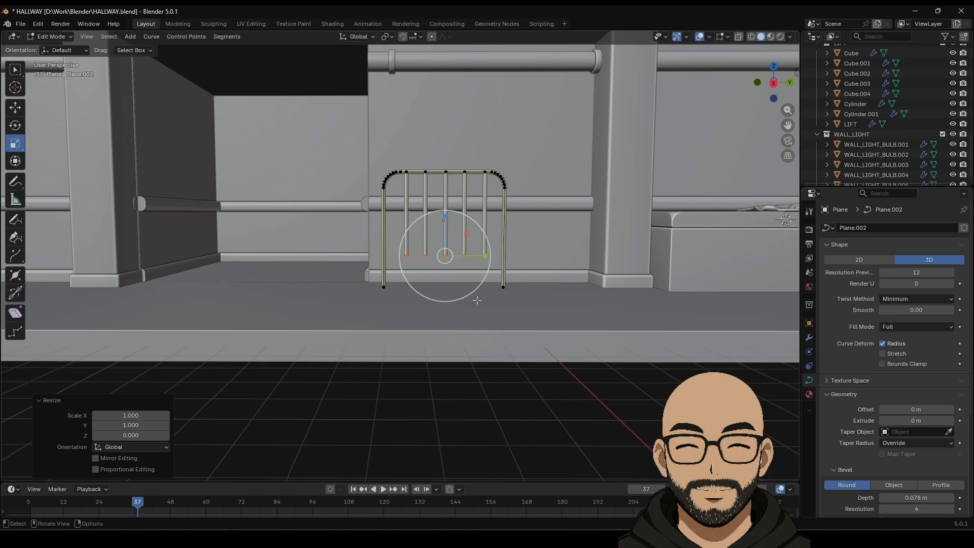
key(Tab)
Step: Scale the inner bar ends to 0 in Z so they end level, and level the outer legs' bottoms
click(467, 359)
middle_drag(520, 381, 531, 363)
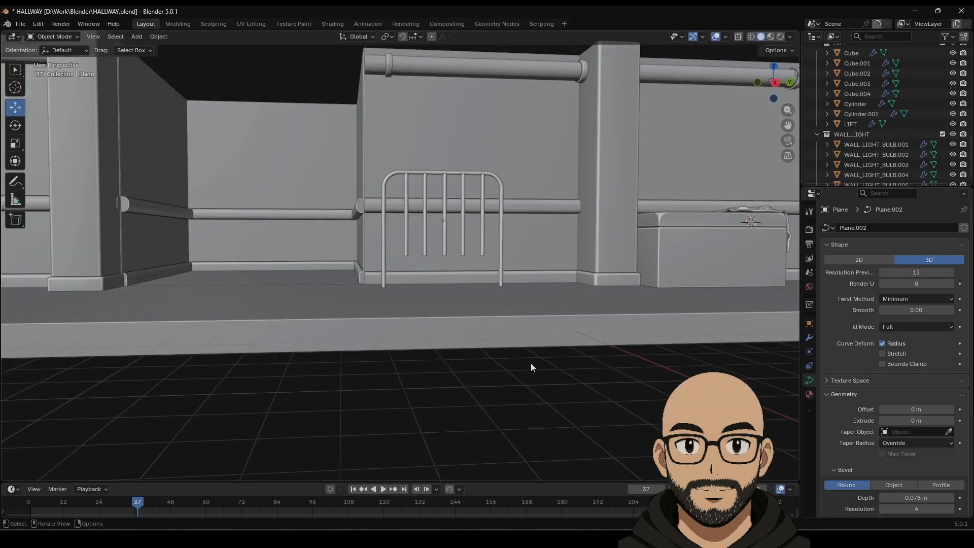
scroll(507, 325, up, 5)
mouse_move(514, 329)
middle_down()
mouse_move(497, 322)
mouse_move(548, 330)
mouse_move(550, 373)
mouse_move(512, 393)
mouse_move(516, 311)
mouse_move(517, 331)
middle_up()
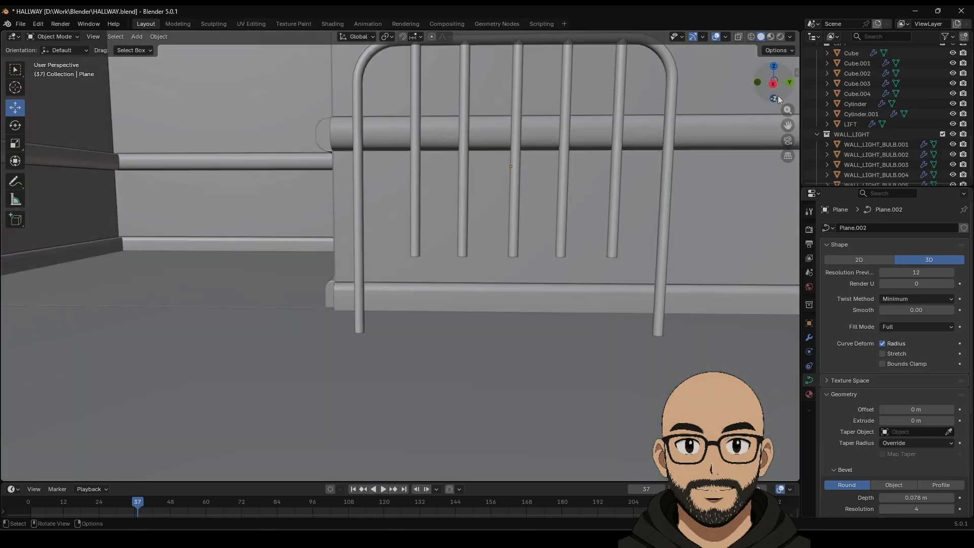
click(773, 84)
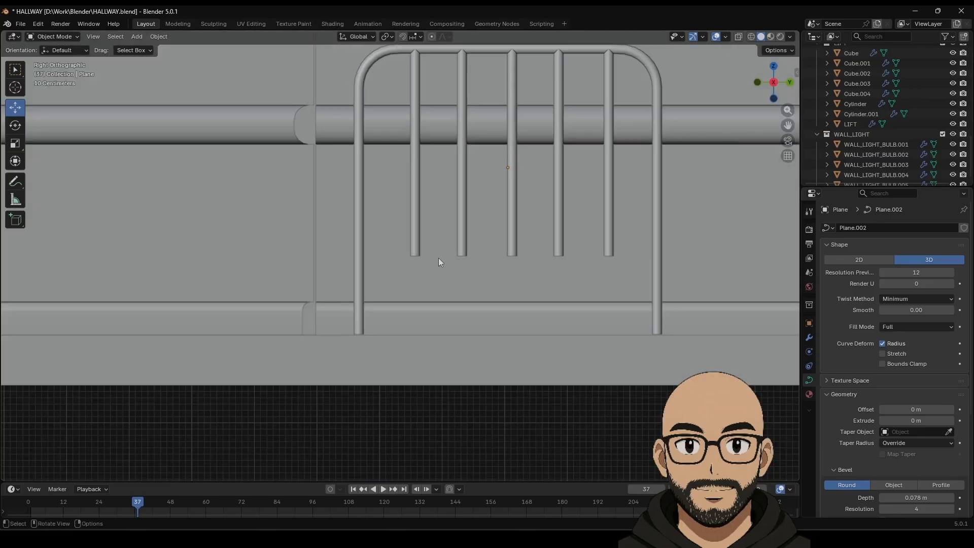
key(Tab)
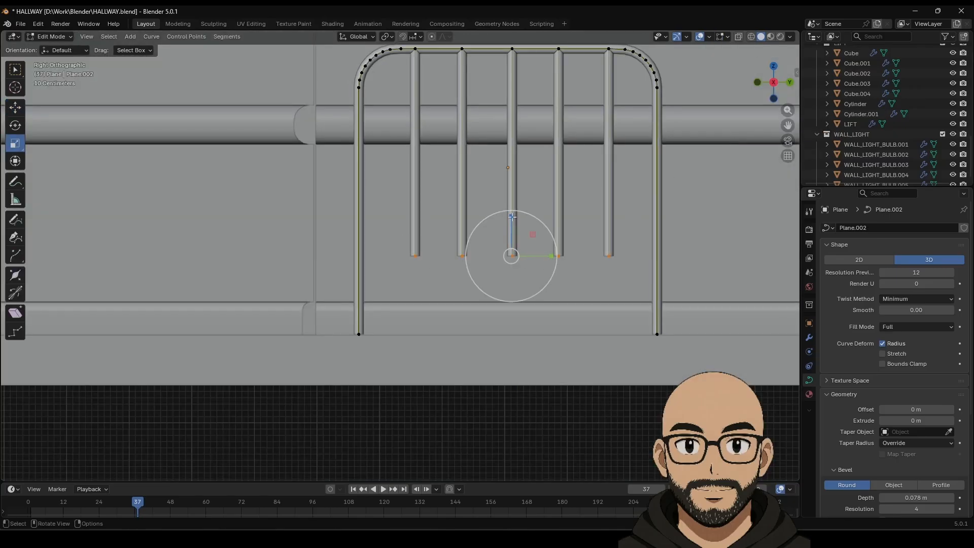
drag(511, 216, 514, 230)
key(Return)
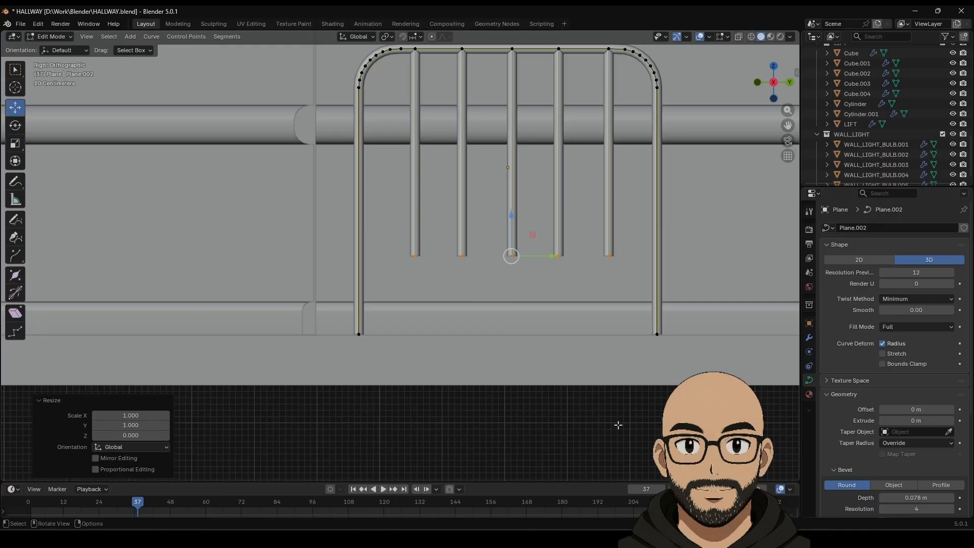
click(581, 431)
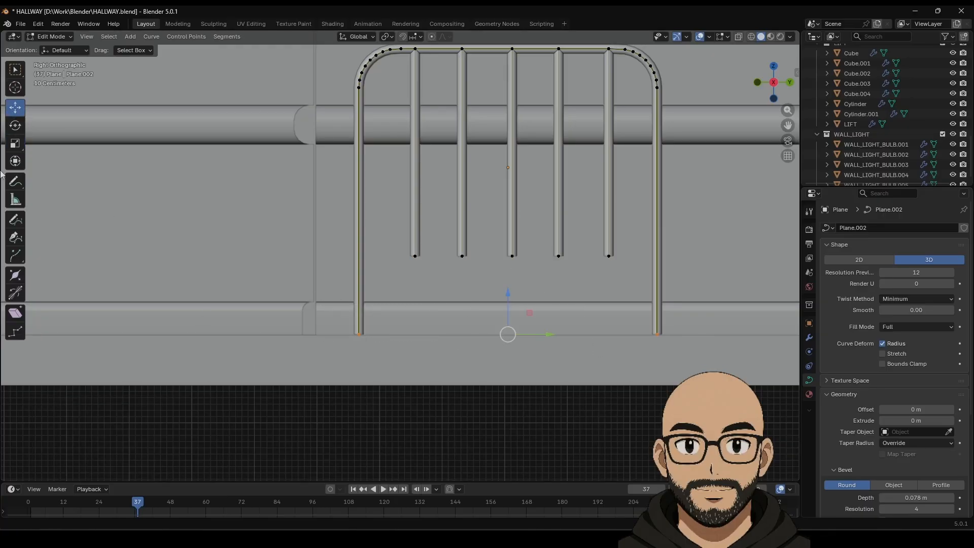
drag(507, 293, 509, 305)
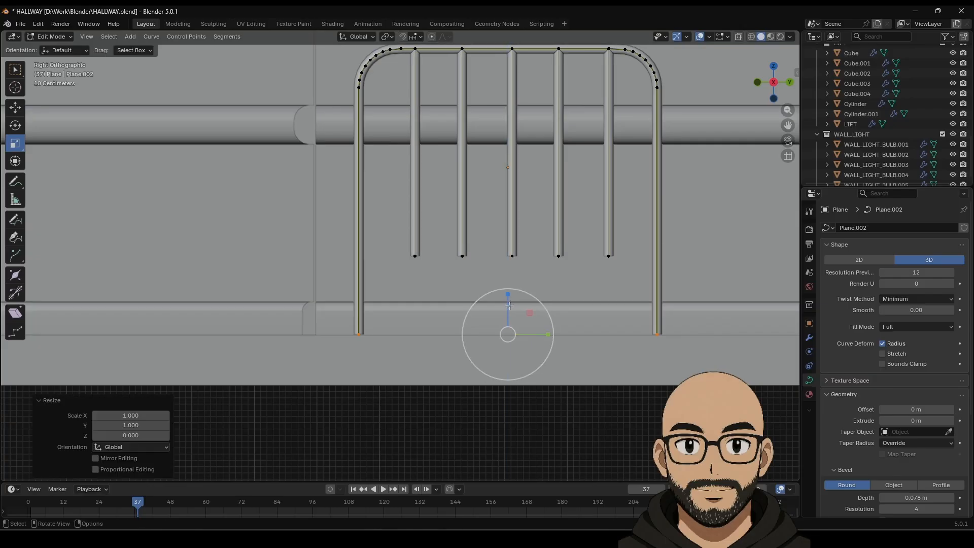
key(Tab)
Step: Set the railing's Bevel Depth to 0.142 m to thicken the tubes
click(652, 327)
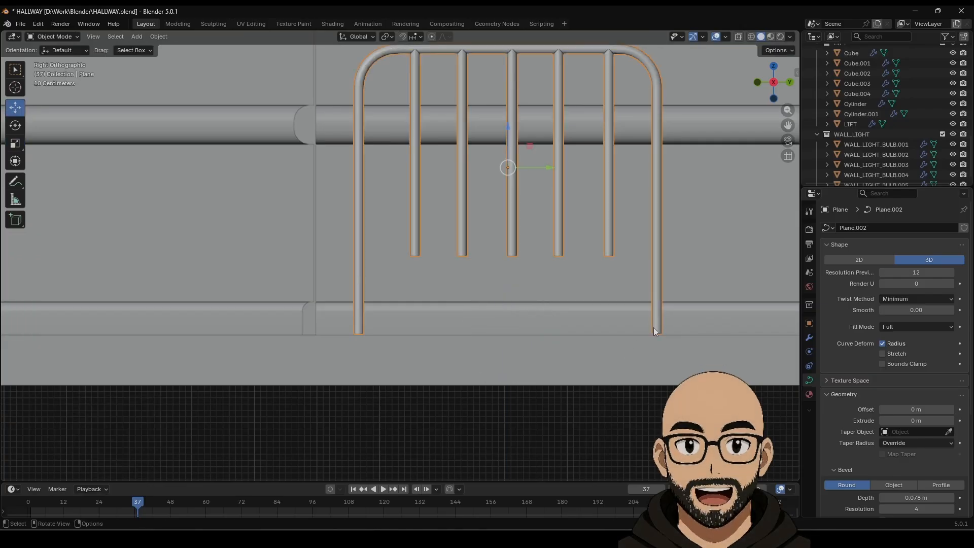
drag(907, 498, 940, 497)
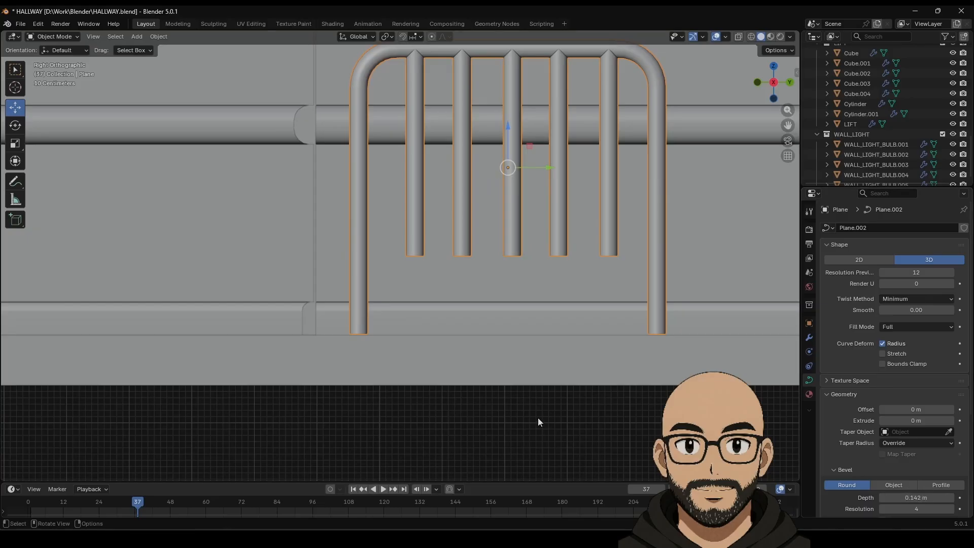
middle_drag(524, 213, 550, 264)
scroll(546, 267, down, 2)
middle_drag(404, 219, 422, 208)
Step: Duplicate the railing and place the copy farther along the hallway as the footboard
click(422, 207)
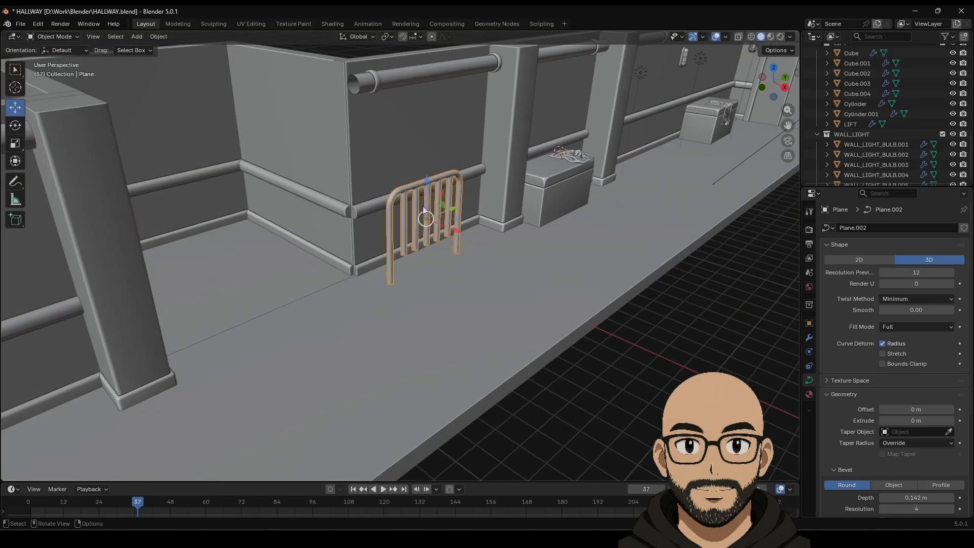
key(shift+d)
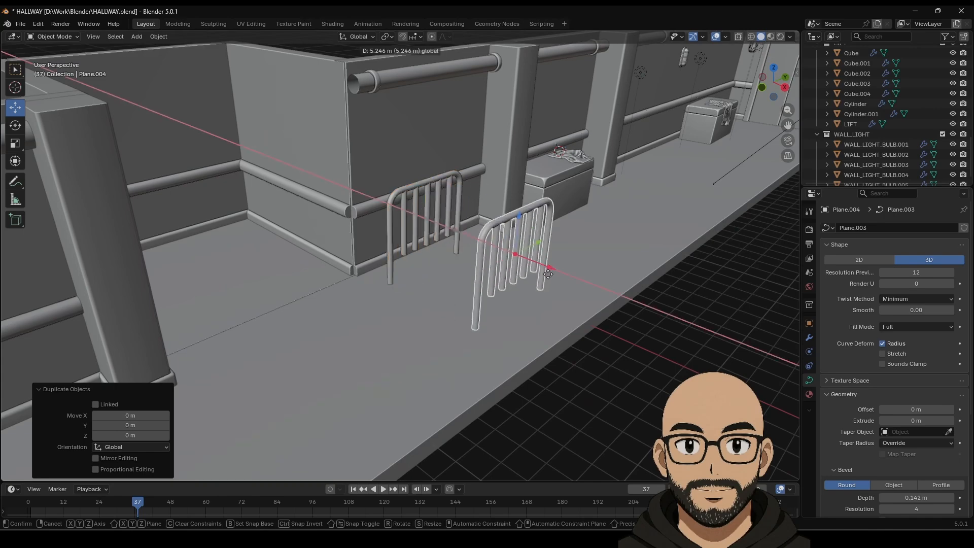
click(587, 312)
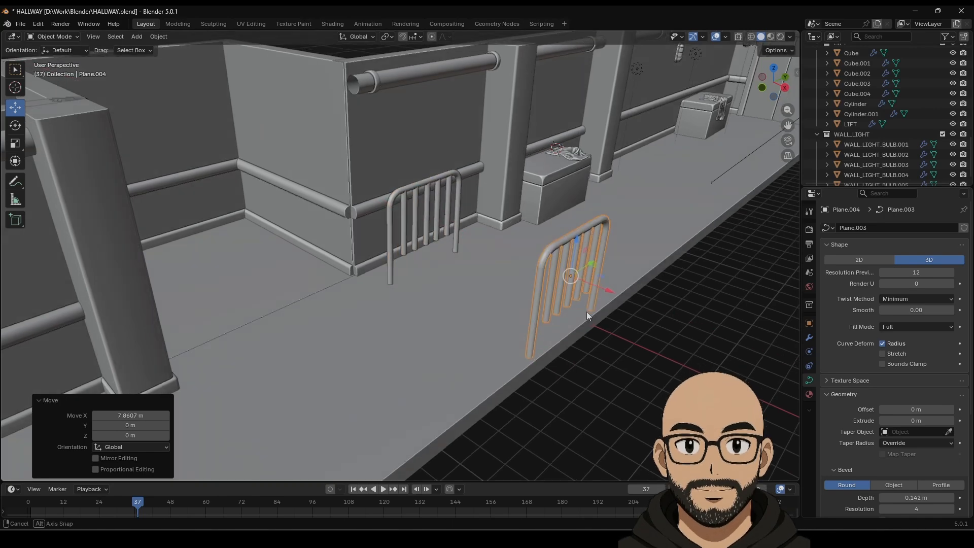
middle_drag(586, 312, 601, 279)
Step: Shorten the footboard copy by lowering its top arc points in side view
key(Tab)
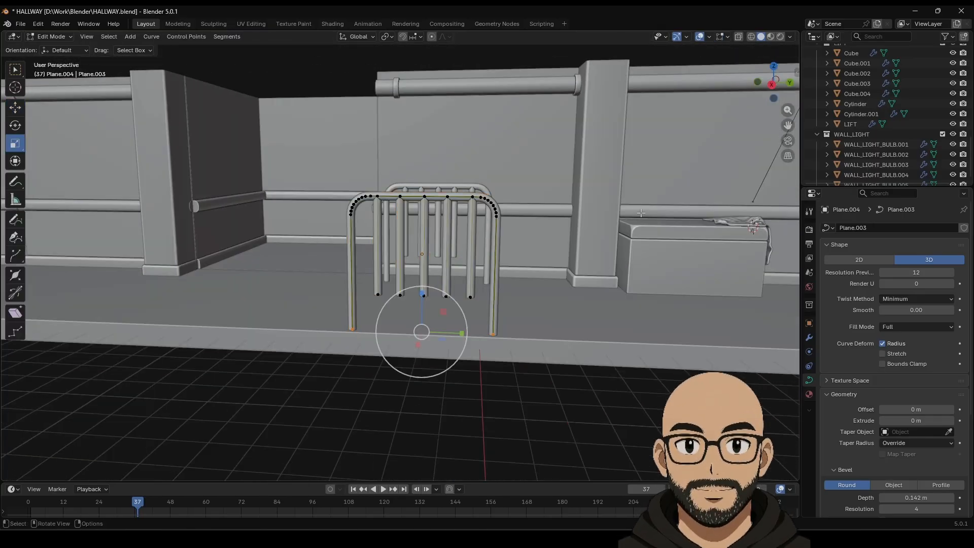
click(770, 85)
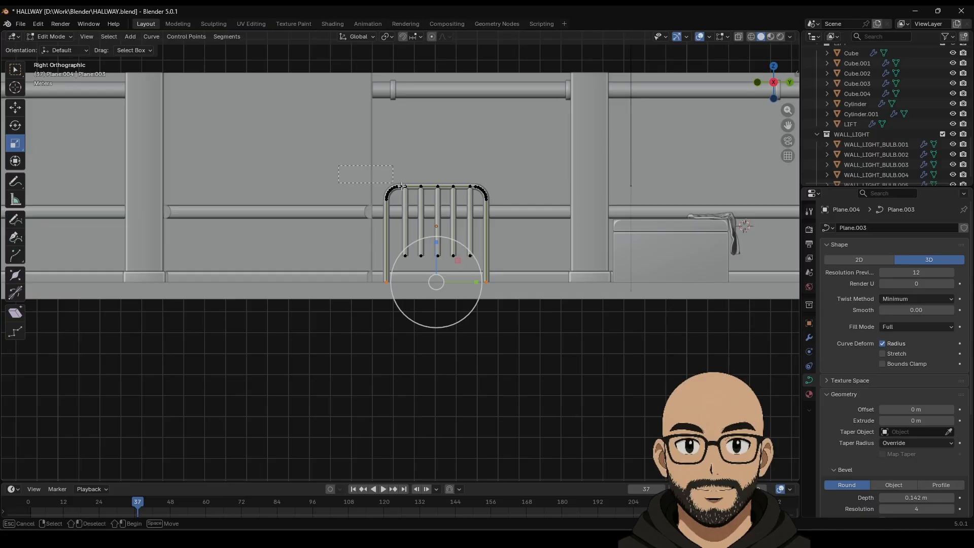
drag(550, 222, 550, 222)
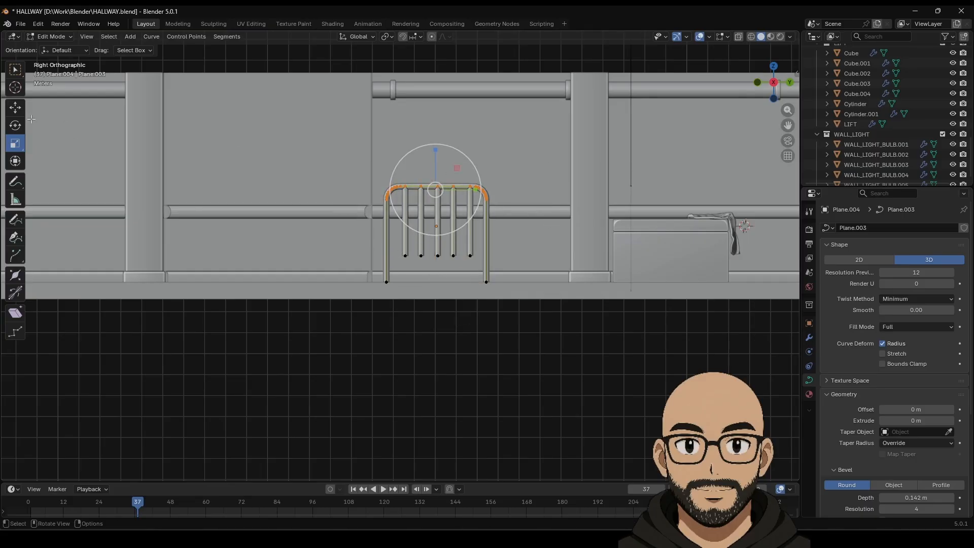
drag(431, 154, 432, 198)
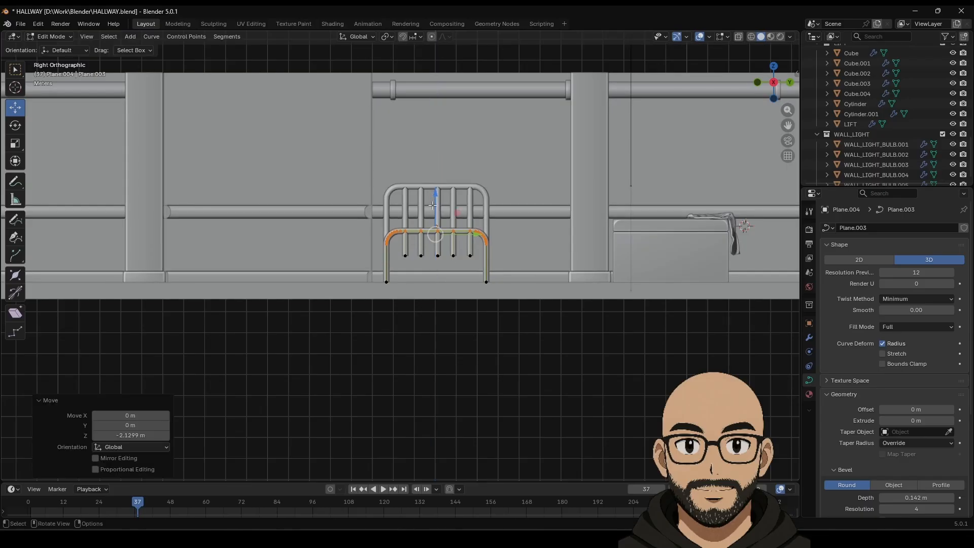
key(Tab)
middle_drag(402, 348, 519, 330)
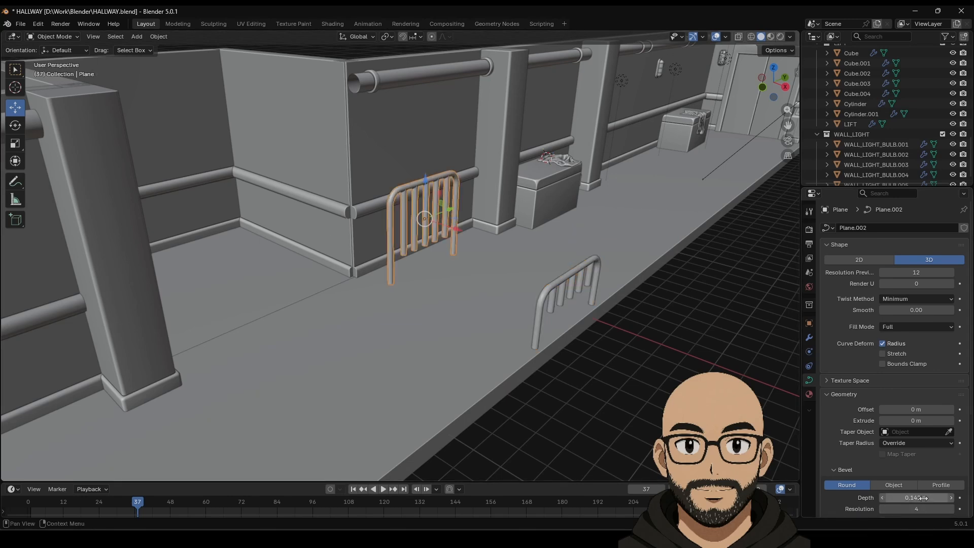
Step: Reduce the headboard's Bevel Depth so its tubes are about 0.13 m
drag(922, 498, 910, 497)
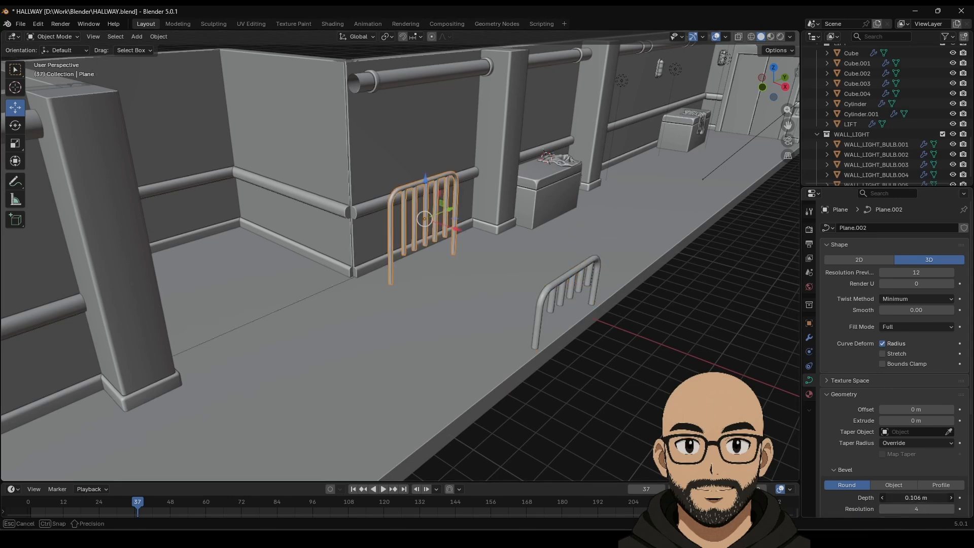
click(584, 387)
middle_drag(593, 385, 359, 62)
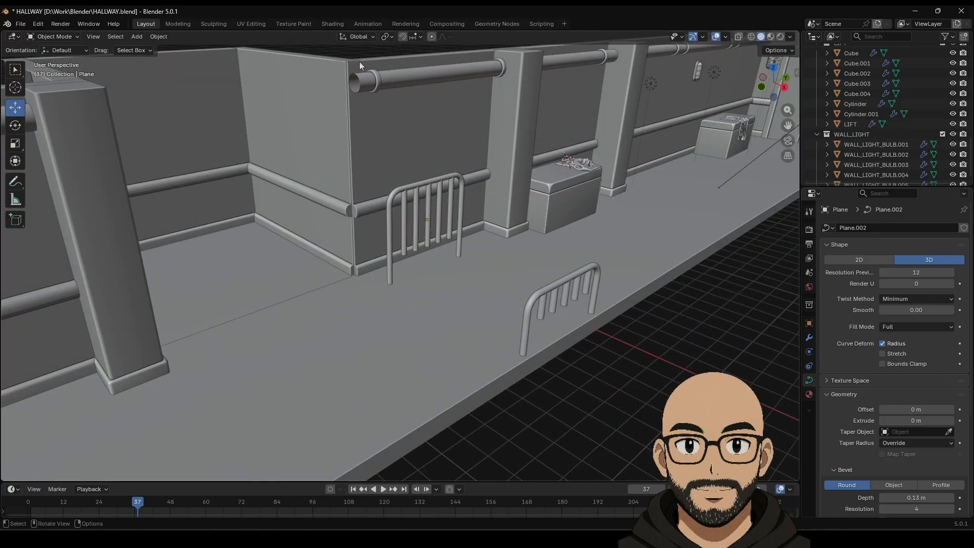
click(137, 37)
Step: Add a cube and move it onto the floor between the two railings
mouse_move(158, 43)
click(251, 59)
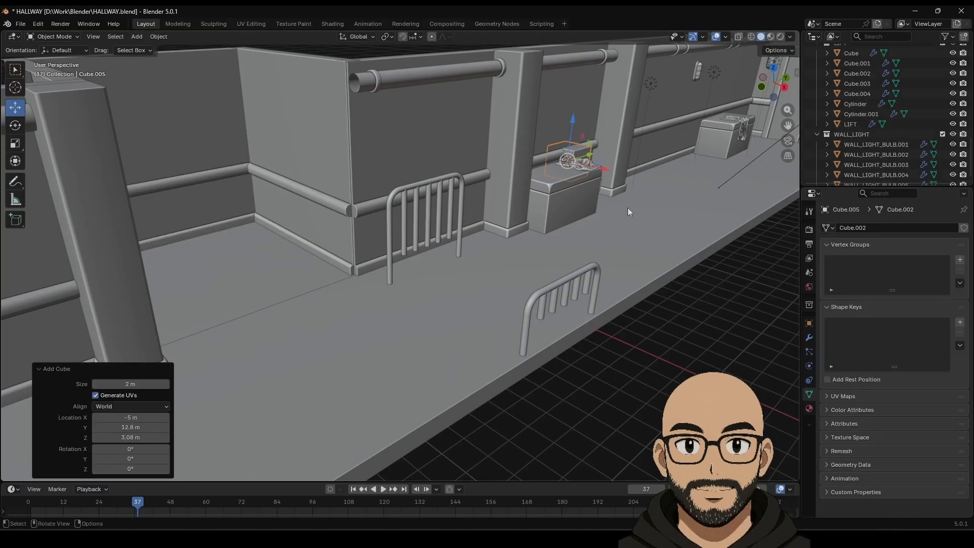
middle_drag(628, 208, 613, 207)
drag(664, 148, 448, 199)
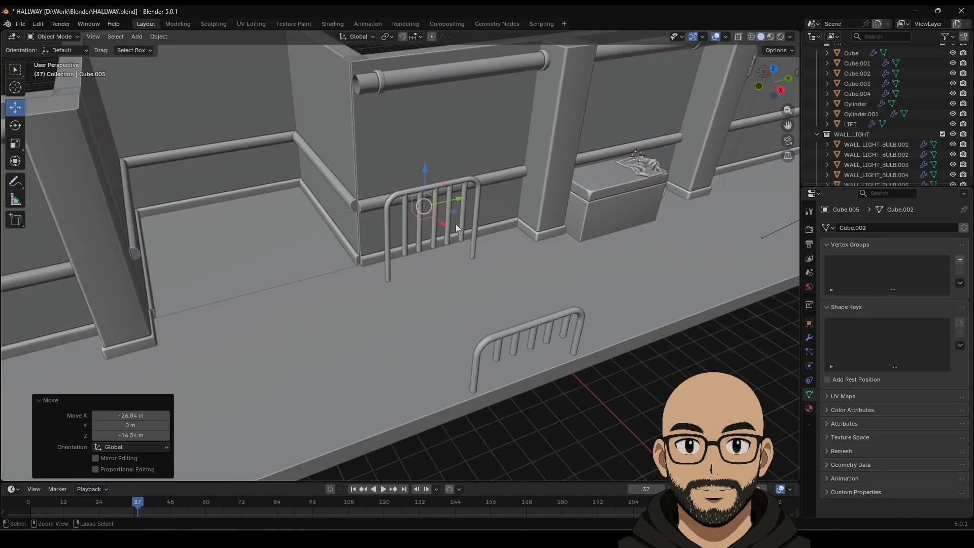
key(ctrl+z)
middle_drag(689, 132, 651, 178)
drag(749, 189, 474, 206)
click(439, 233)
key(ctrl+z)
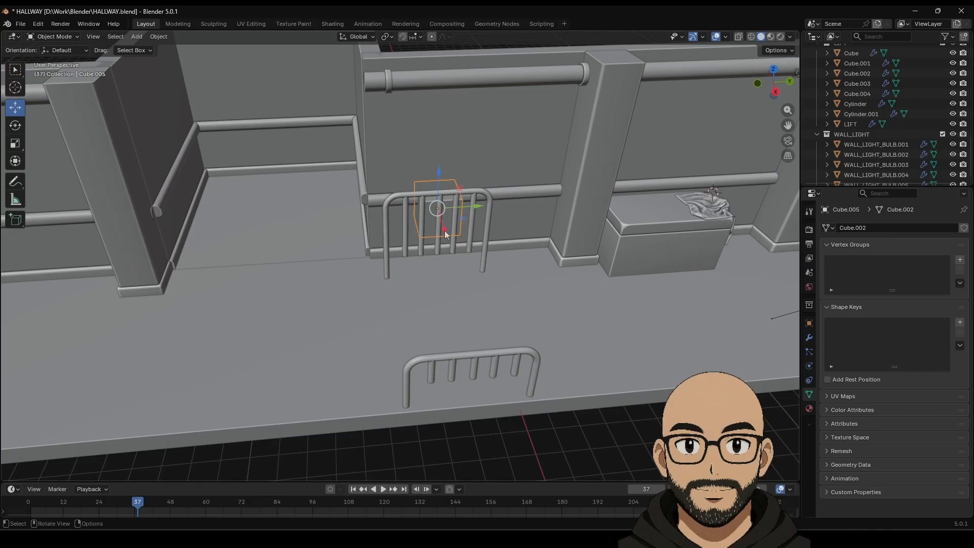
drag(449, 244, 470, 304)
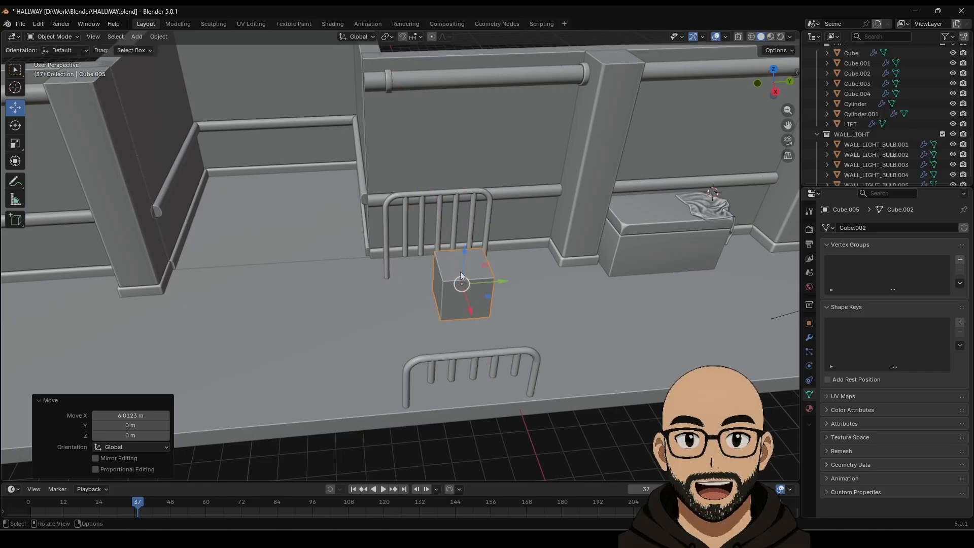
middle_drag(461, 271, 543, 265)
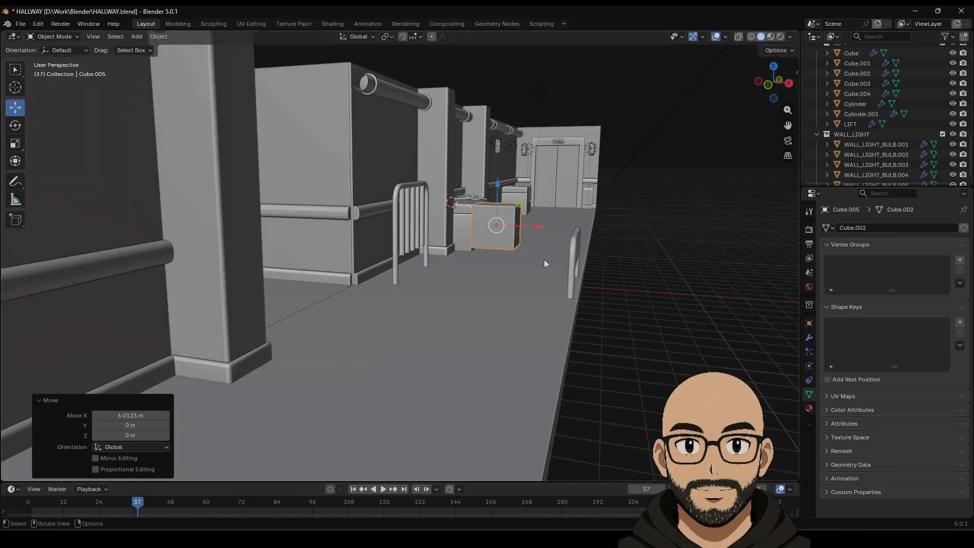
Step: Stretch the cube lengthwise to roughly four times its original length
click(15, 143)
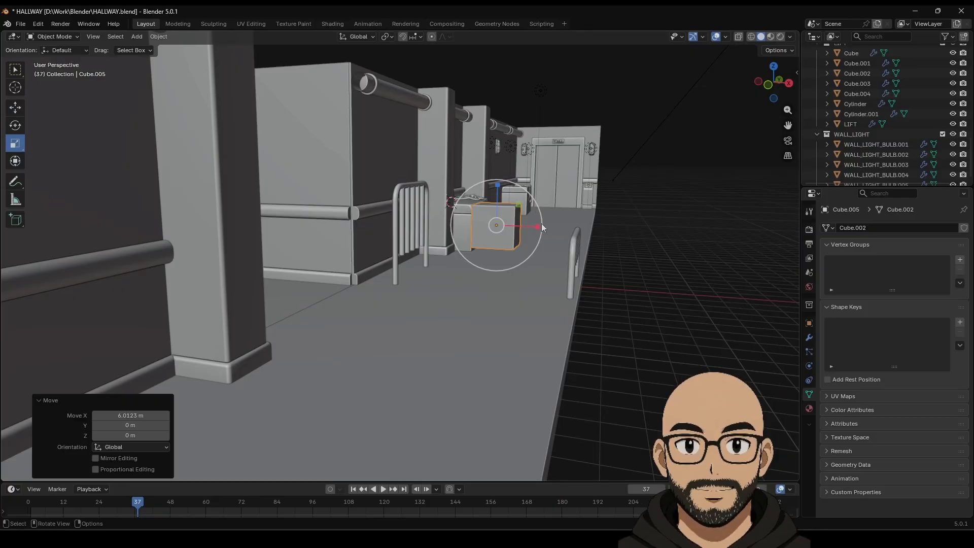
drag(540, 223, 667, 242)
middle_drag(665, 233, 557, 269)
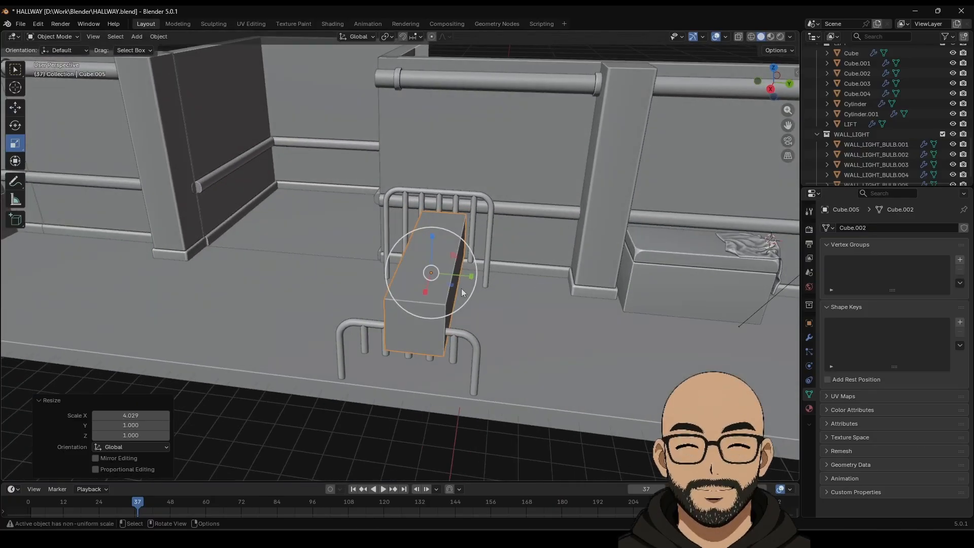
middle_drag(428, 303, 476, 296)
drag(528, 270, 523, 267)
middle_drag(558, 271, 528, 256)
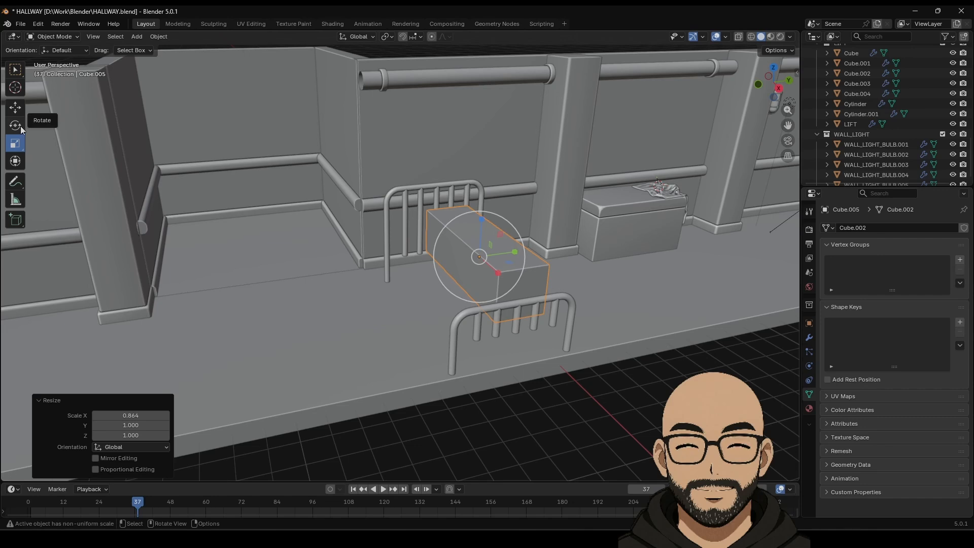
Step: Lower the cube, widen it across the bed, and flatten it to 0.393 Z scale
drag(495, 224, 520, 254)
middle_drag(520, 253, 523, 276)
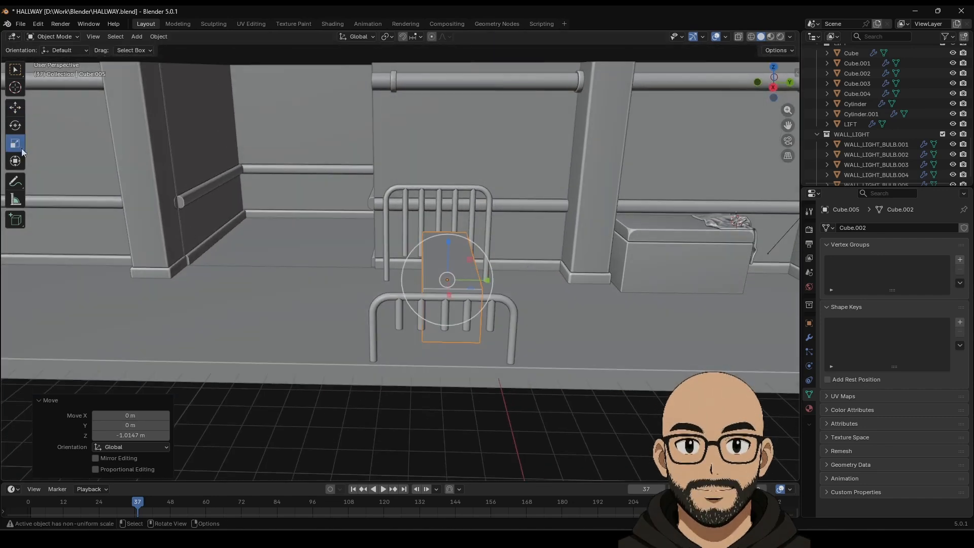
mouse_move(490, 285)
mouse_down()
mouse_move(515, 283)
mouse_move(506, 283)
mouse_up()
middle_drag(506, 282, 472, 221)
drag(499, 218, 498, 242)
middle_drag(498, 242, 236, 177)
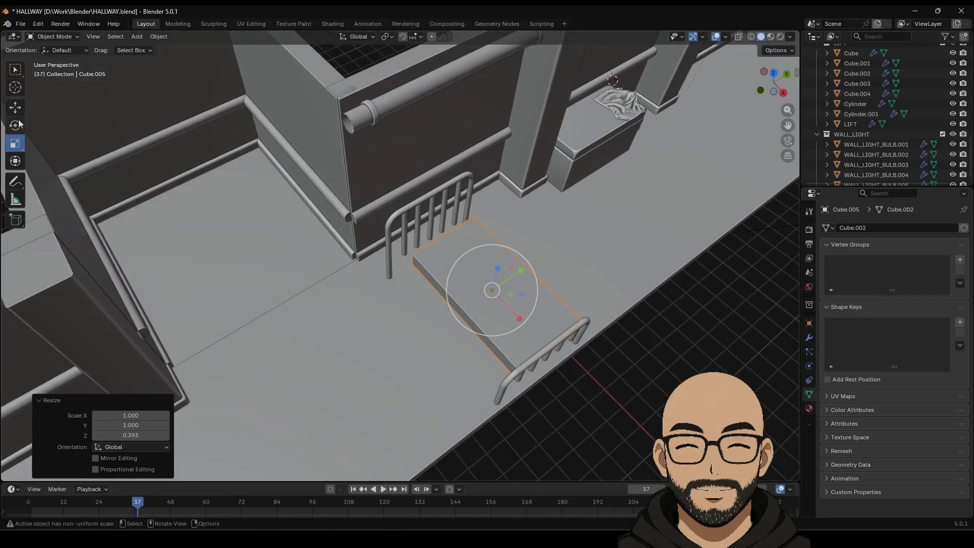
Step: In top view, slide the slab between the frames and scale it up to 1.093
drag(522, 271, 513, 275)
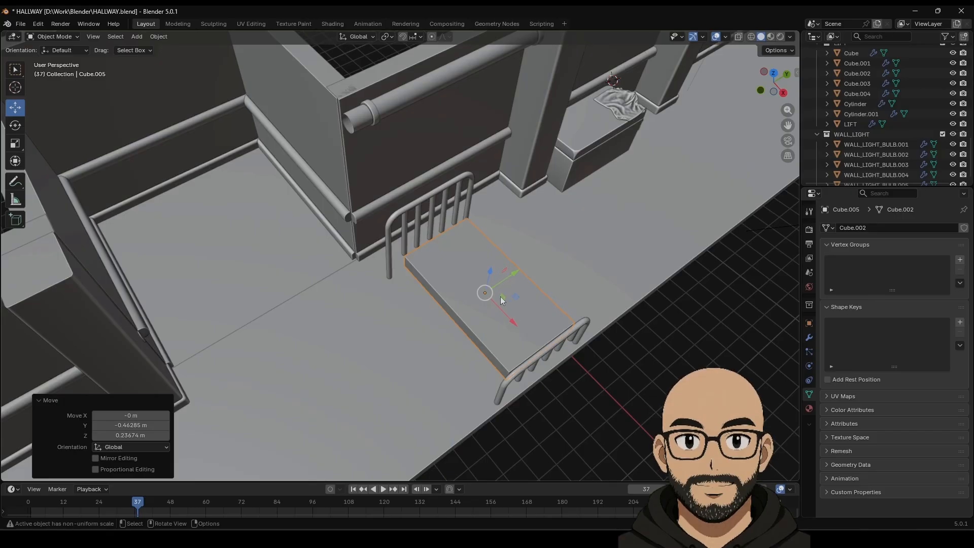
key(ctrl+z)
middle_drag(470, 280, 538, 295)
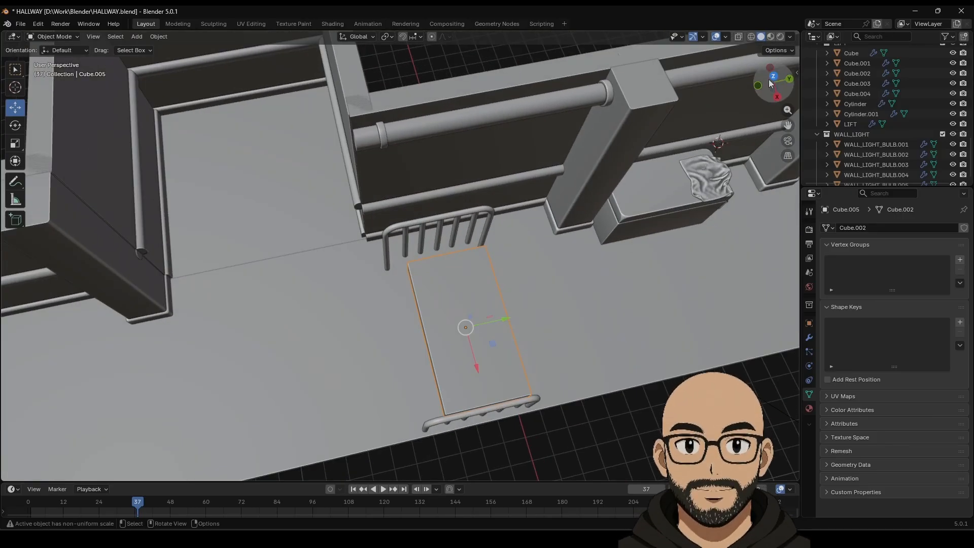
key(KP_7)
drag(489, 199, 521, 221)
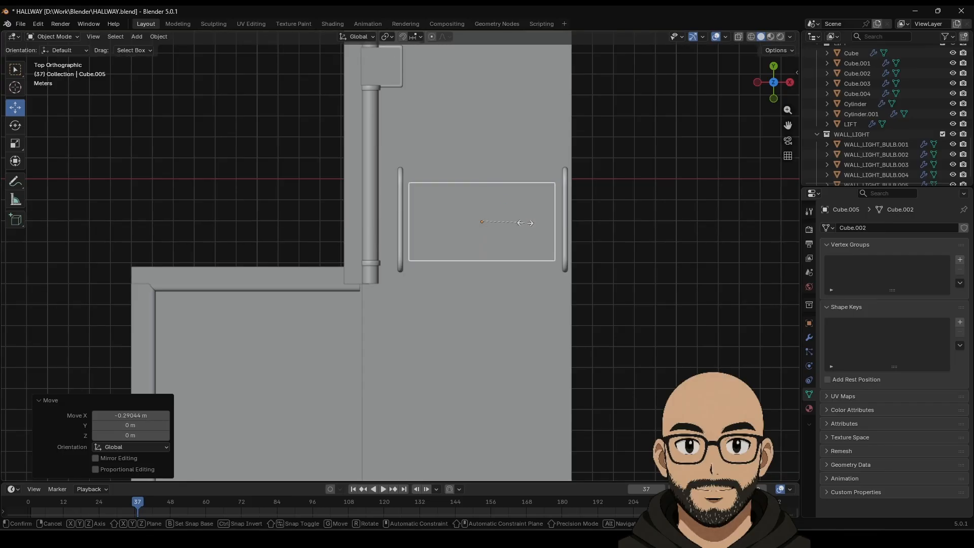
key(s)
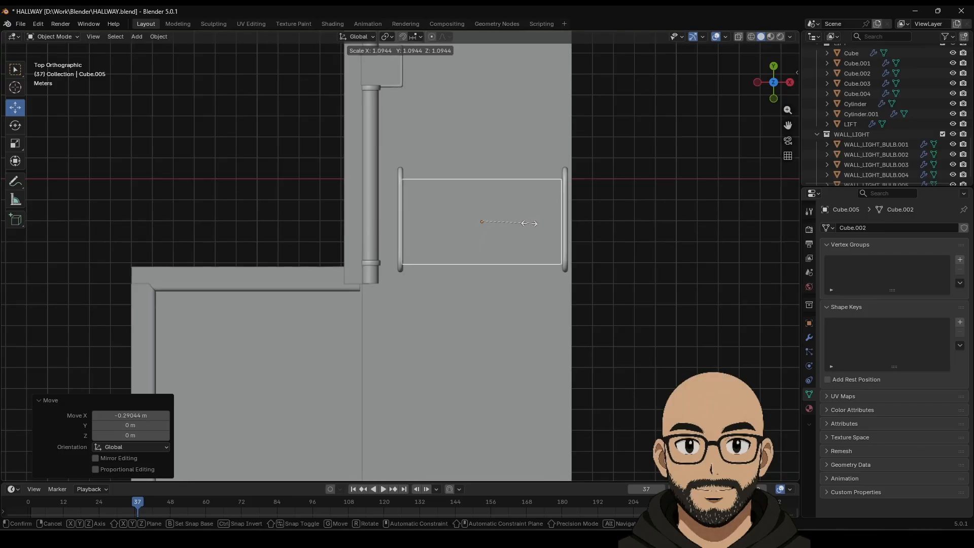
click(528, 221)
Step: Raise the slab slightly off the floor
middle_drag(529, 221, 482, 218)
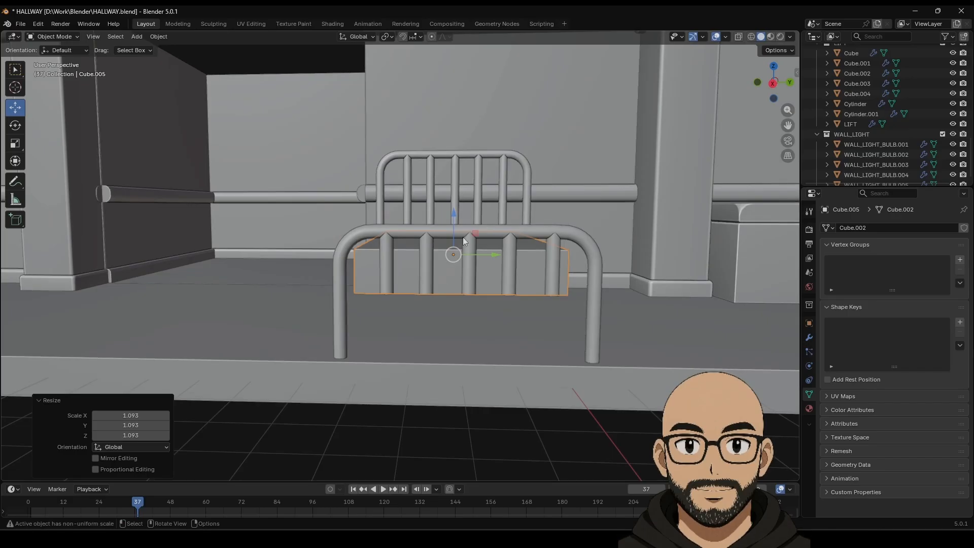
drag(455, 222, 456, 220)
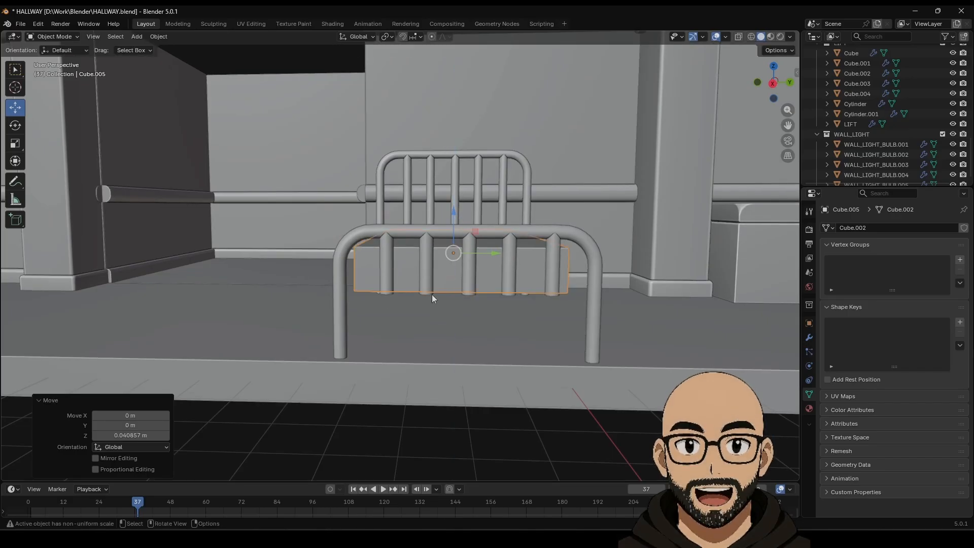
middle_drag(431, 294, 338, 231)
scroll(355, 239, down, 5)
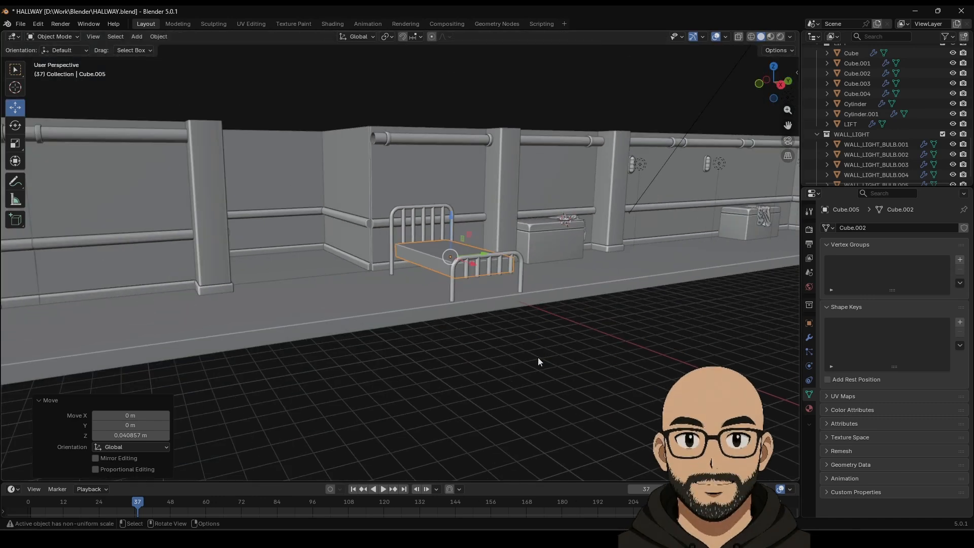
click(537, 357)
middle_drag(536, 349, 500, 372)
Step: Duplicate the slab and lift the copy about 1 m straight up along Z
key(shift+d)
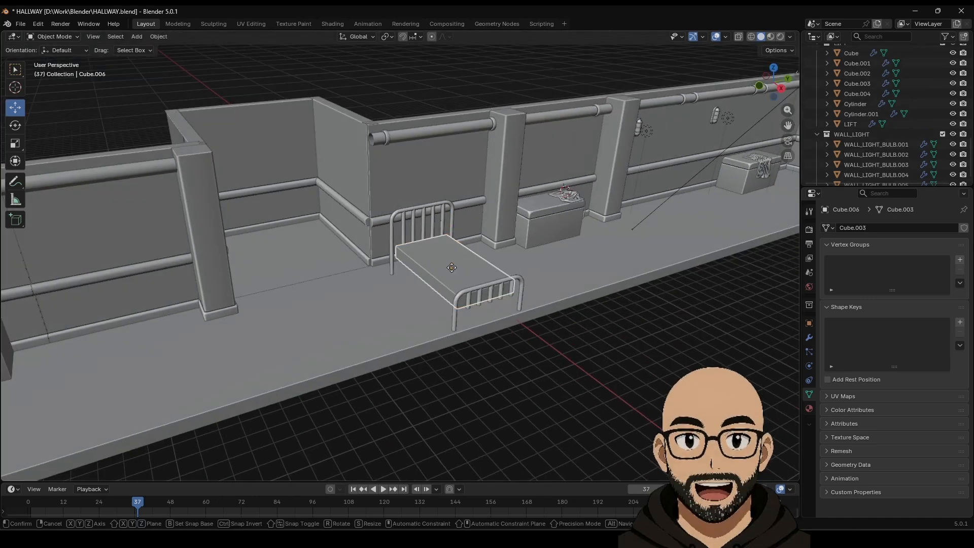
right_click(451, 269)
key(g)
key(z)
drag(455, 217, 454, 217)
scroll(461, 284, up, 4)
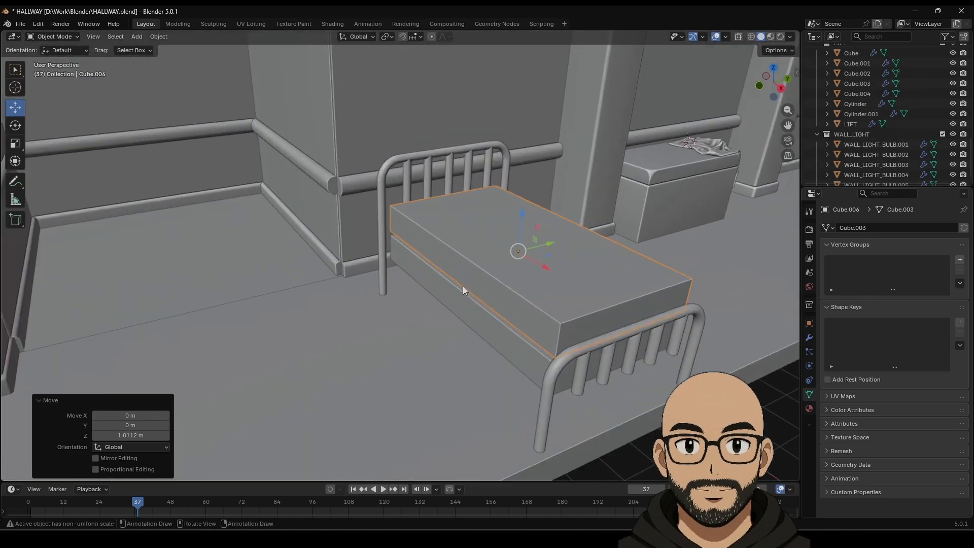
middle_drag(462, 286, 458, 263)
click(493, 255)
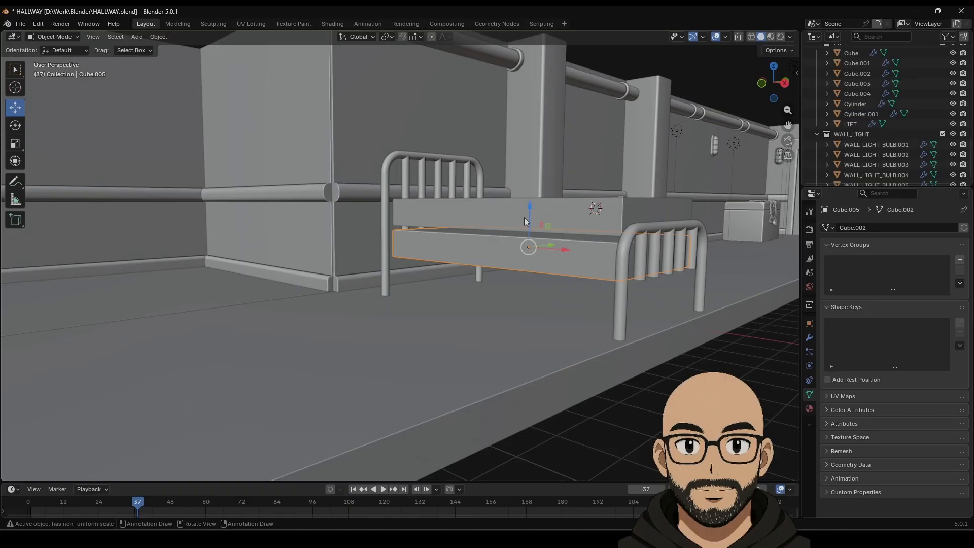
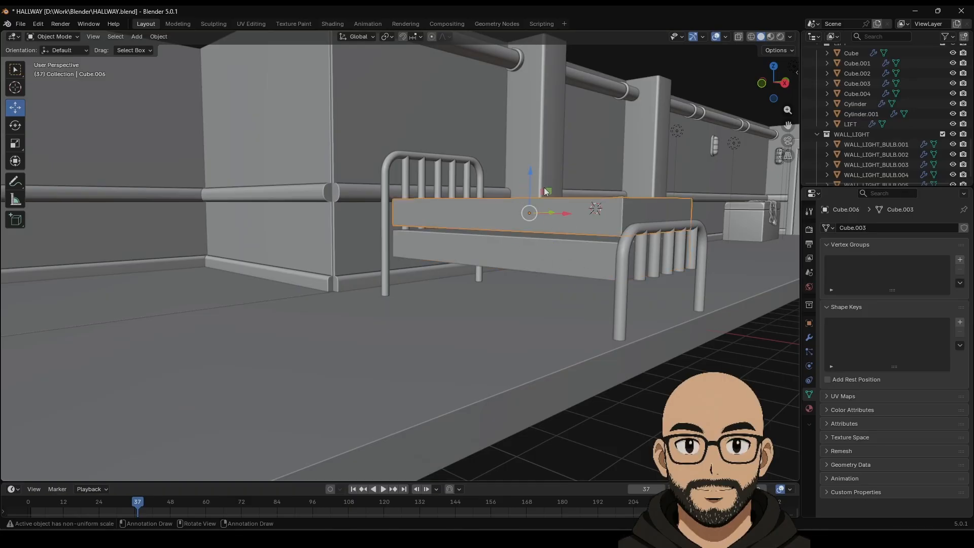
Step: Scale the mattress down slightly and shift it 0.015 m to settle it on the bed frame
click(15, 143)
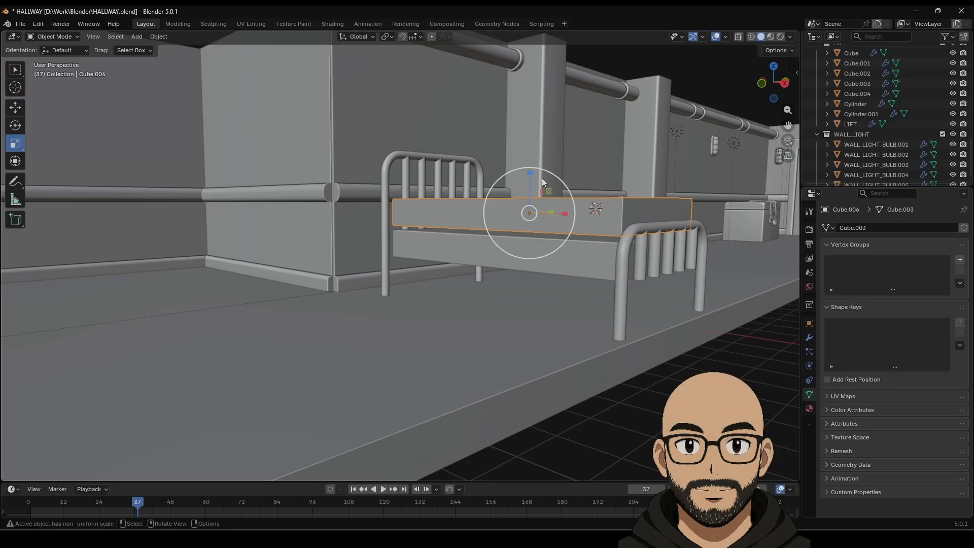
drag(530, 173, 449, 186)
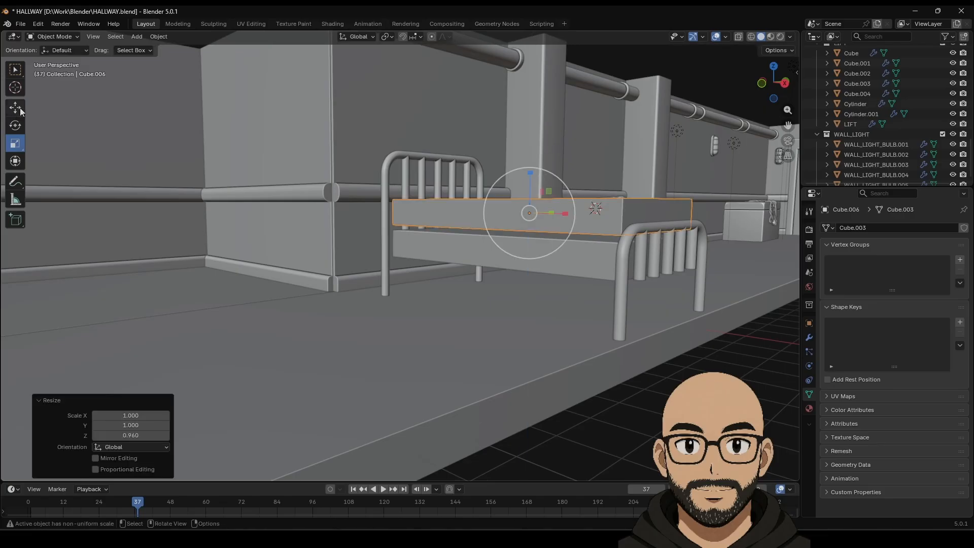
key(s)
click(587, 259)
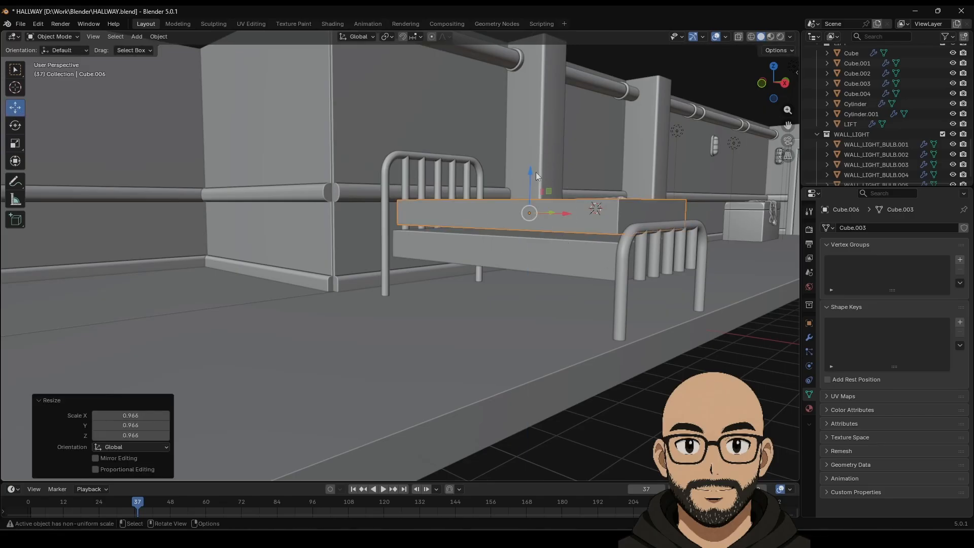
drag(536, 174, 531, 183)
key(s)
click(575, 205)
Step: Give the mattress a two-segment Bevel modifier after applying its scale
click(809, 337)
click(898, 227)
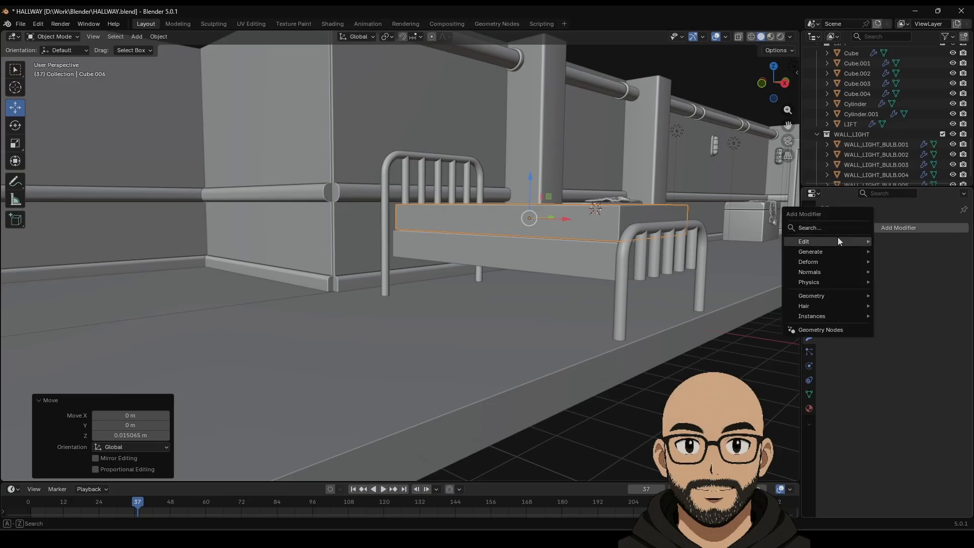
mouse_move(851, 253)
click(897, 272)
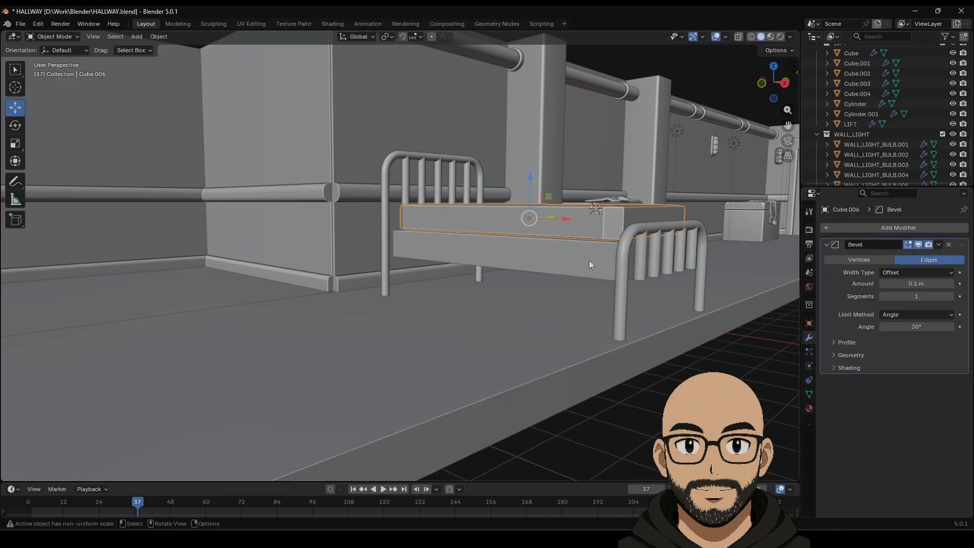
key(ctrl+a)
click(523, 250)
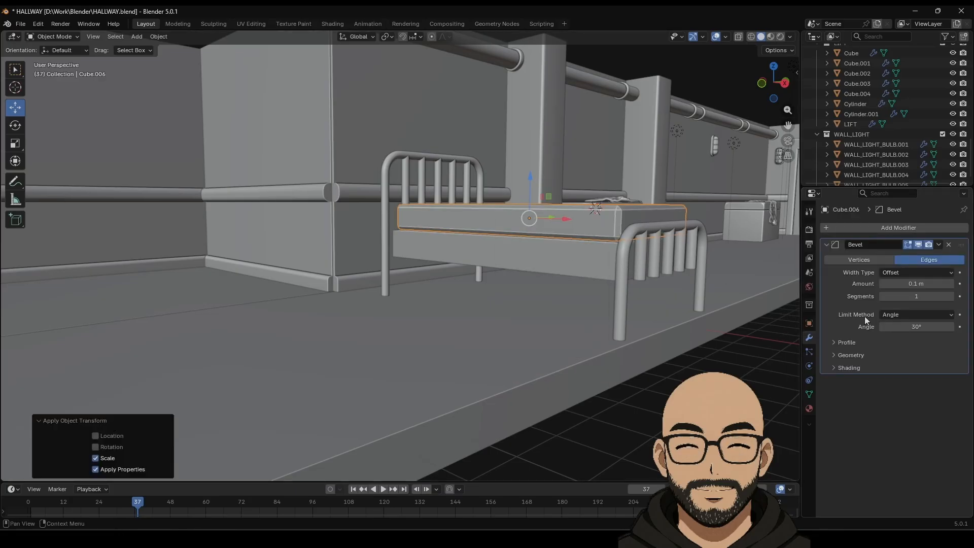
mouse_move(916, 296)
mouse_down()
mouse_move(924, 296)
mouse_move(915, 283)
mouse_up()
Step: Apply the bed base's scale and bevel it 0.049 m with 2 segments
click(582, 259)
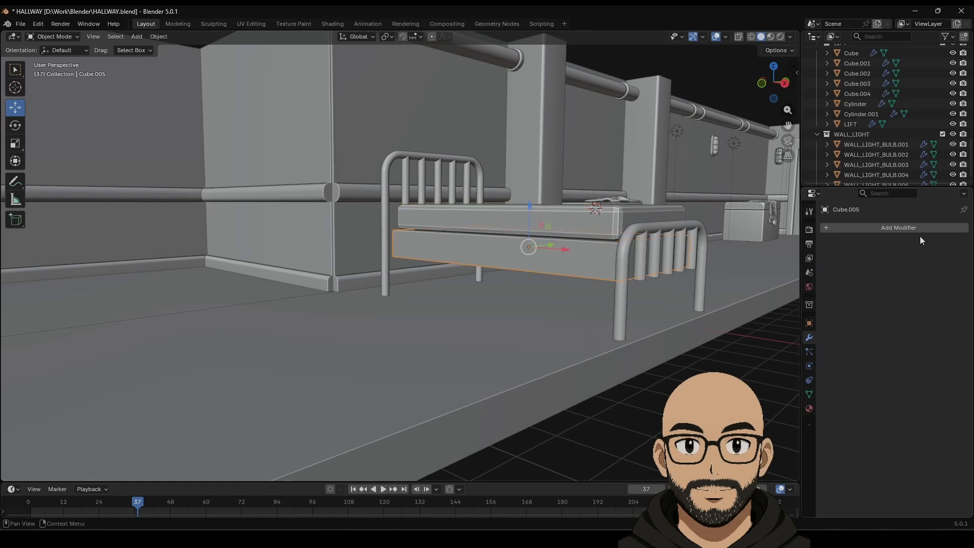
click(874, 228)
mouse_move(868, 229)
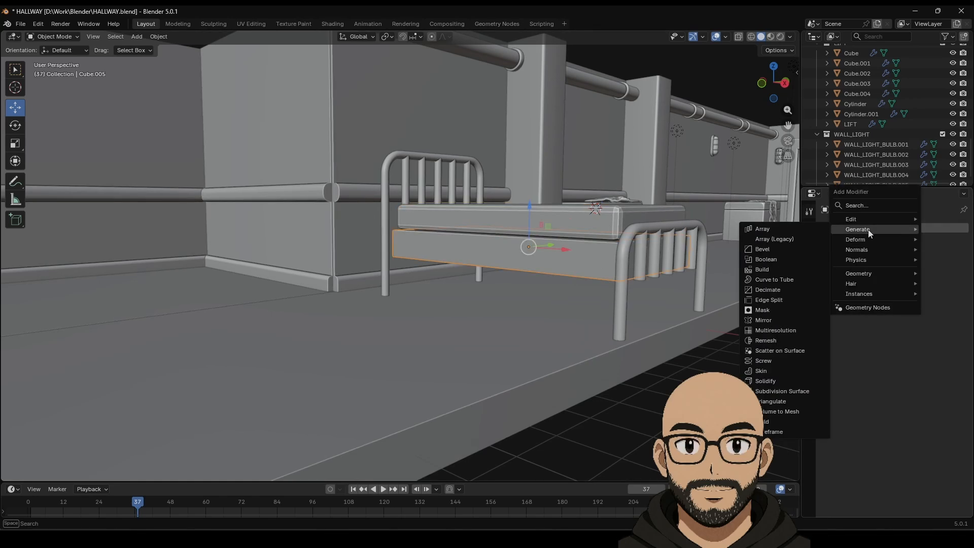
click(781, 249)
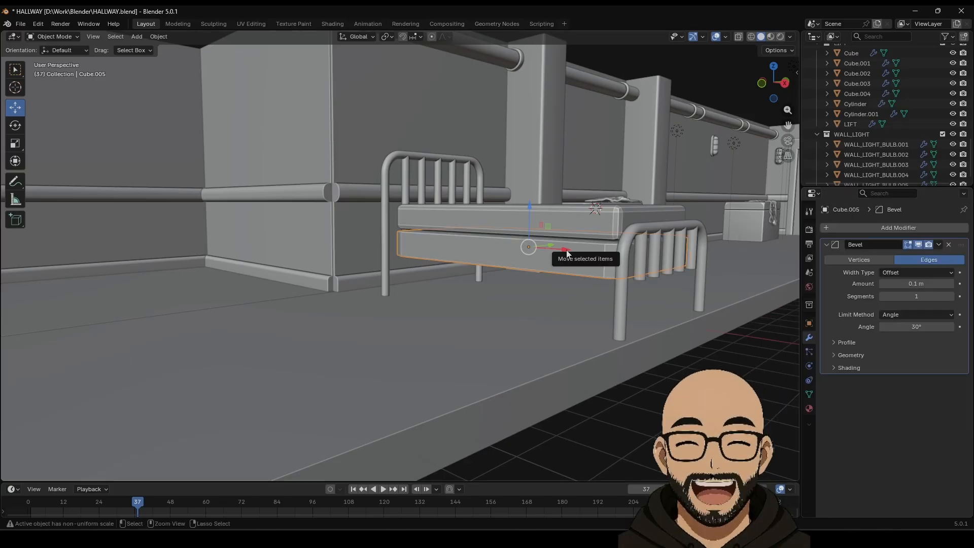
key(ctrl+a)
click(566, 251)
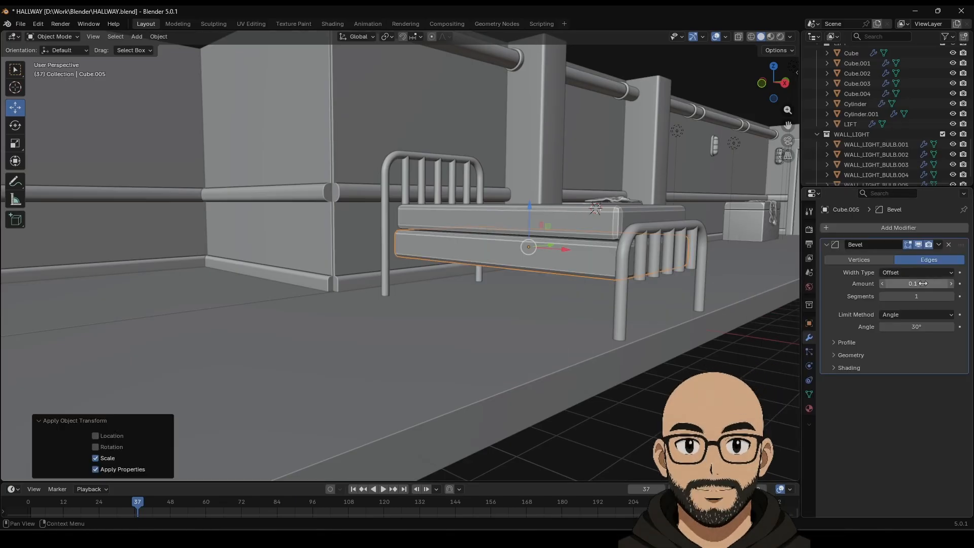
drag(885, 284, 862, 283)
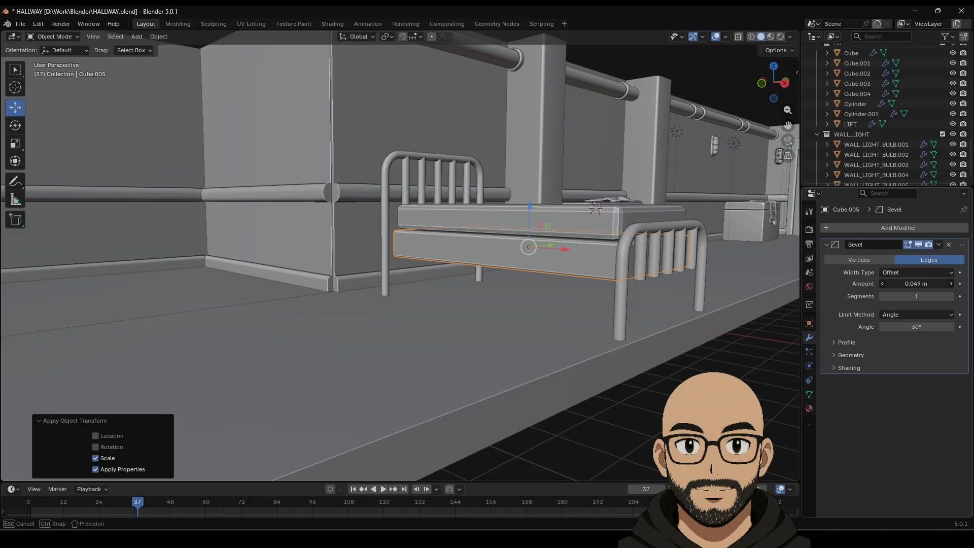
click(951, 297)
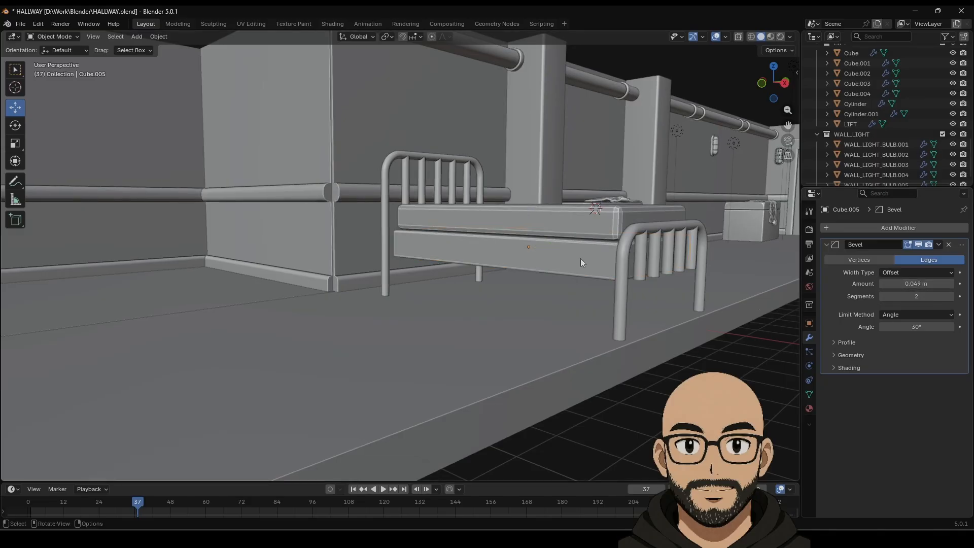
middle_drag(580, 258, 466, 240)
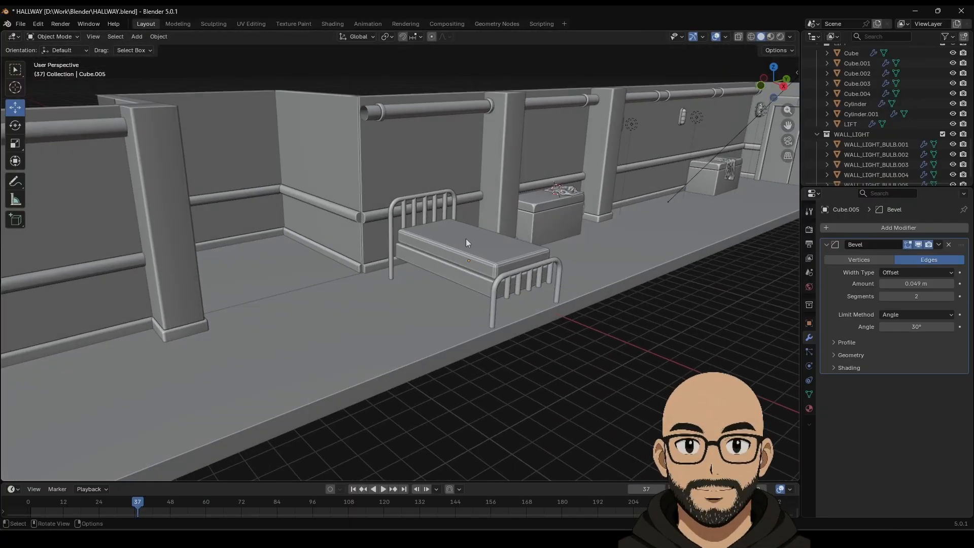
Step: Add a cylinder at the bed's foot, rotate it -90° onto its side and scale it to 0.207
click(133, 38)
mouse_move(183, 47)
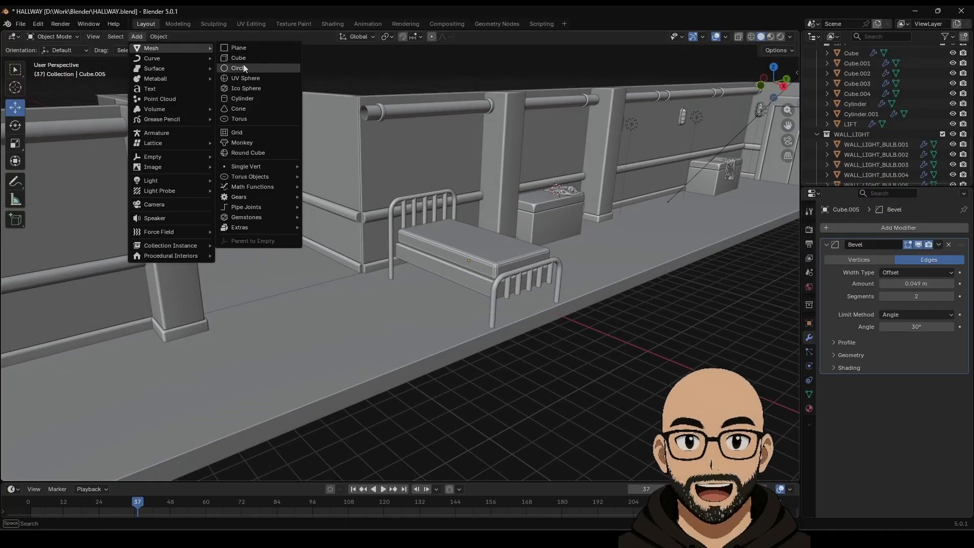
click(250, 97)
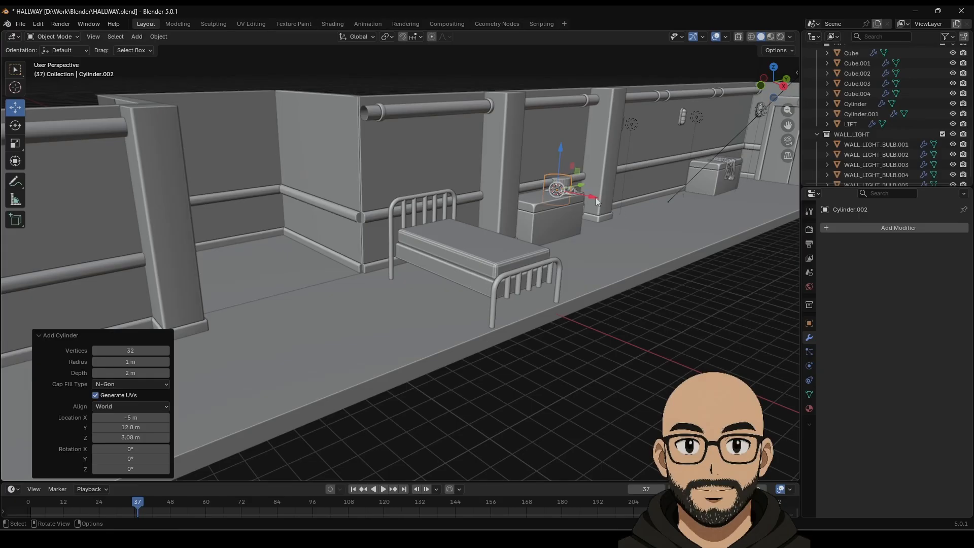
middle_drag(595, 197, 558, 217)
drag(677, 190, 487, 370)
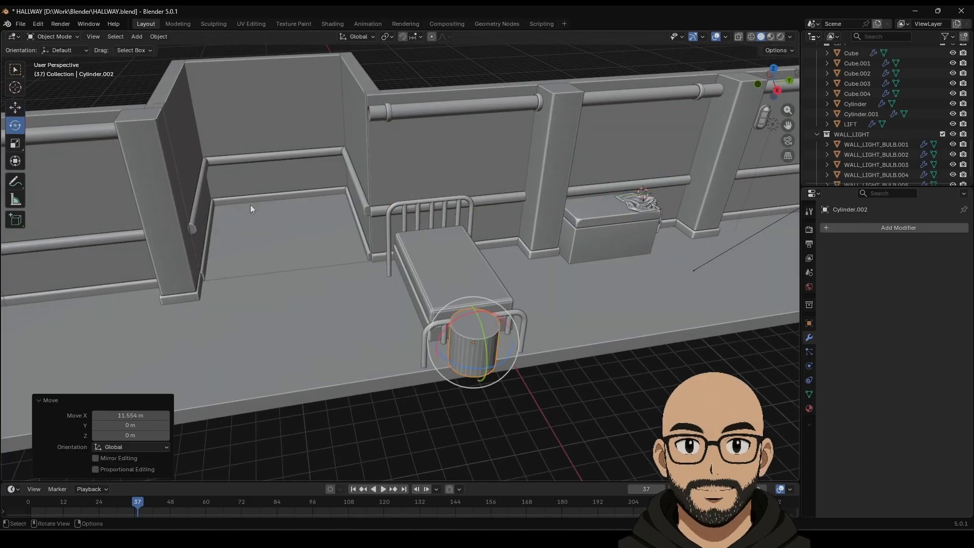
drag(445, 329, 494, 308)
middle_drag(516, 326, 533, 309)
key(s)
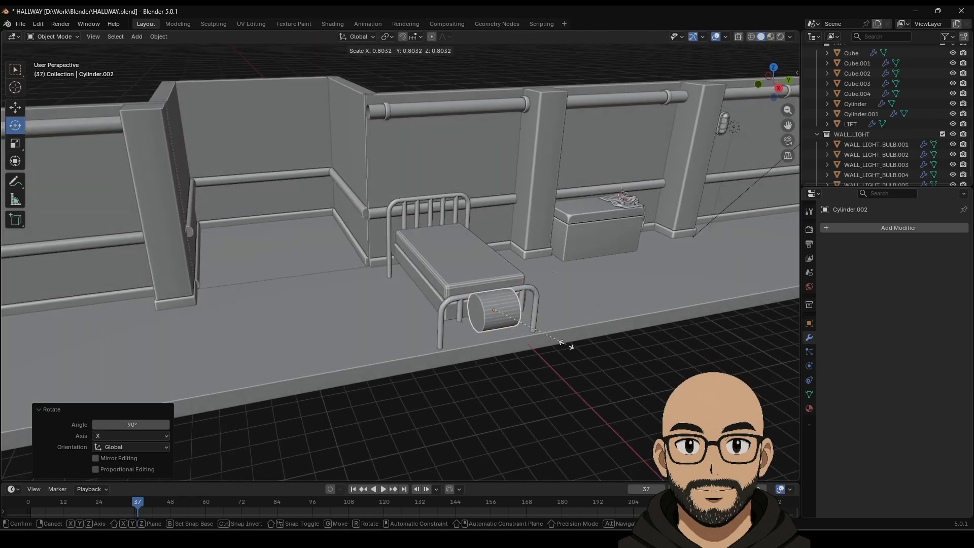
click(506, 327)
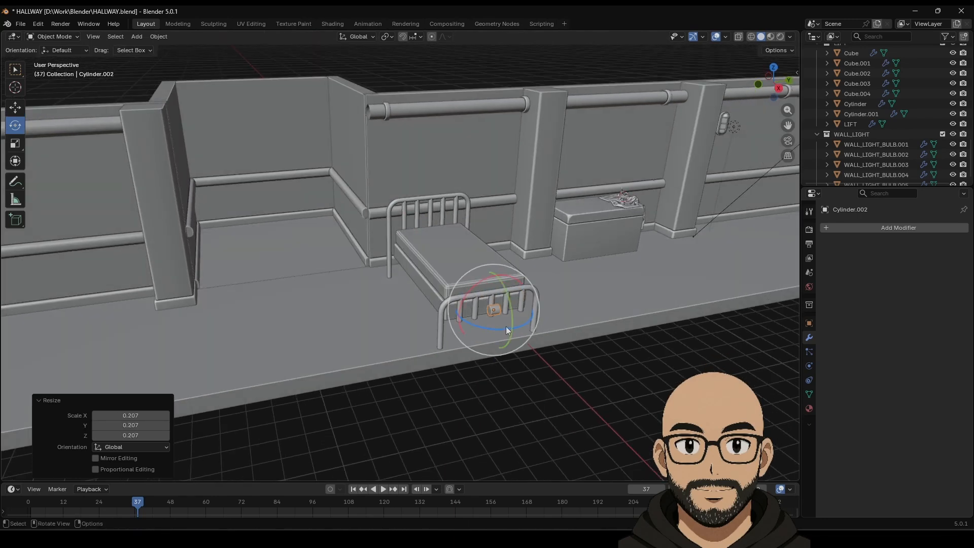
Step: Stretch the cylinder along Y into a long bar, then rescale it evenly to 0.861
click(15, 143)
drag(509, 309, 589, 296)
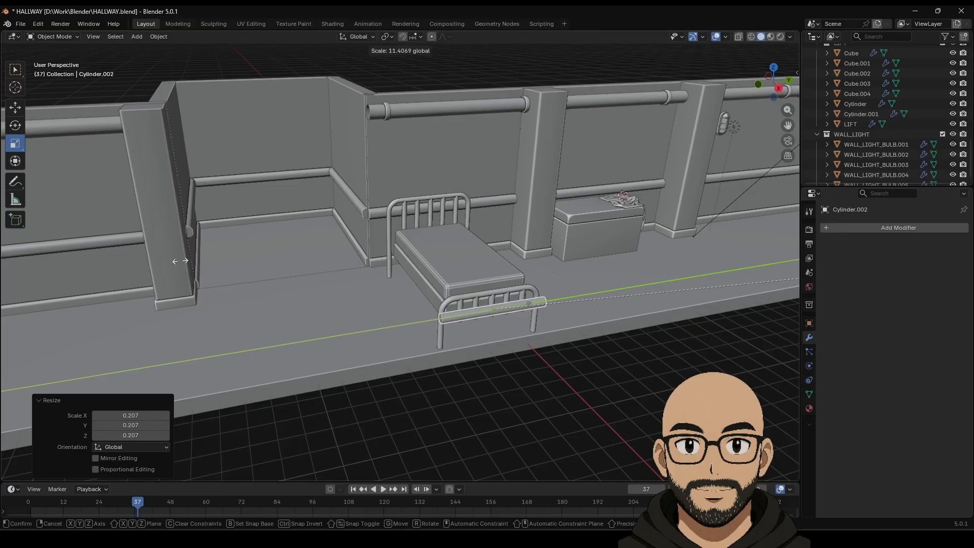
drag(180, 261, 172, 264)
key(s)
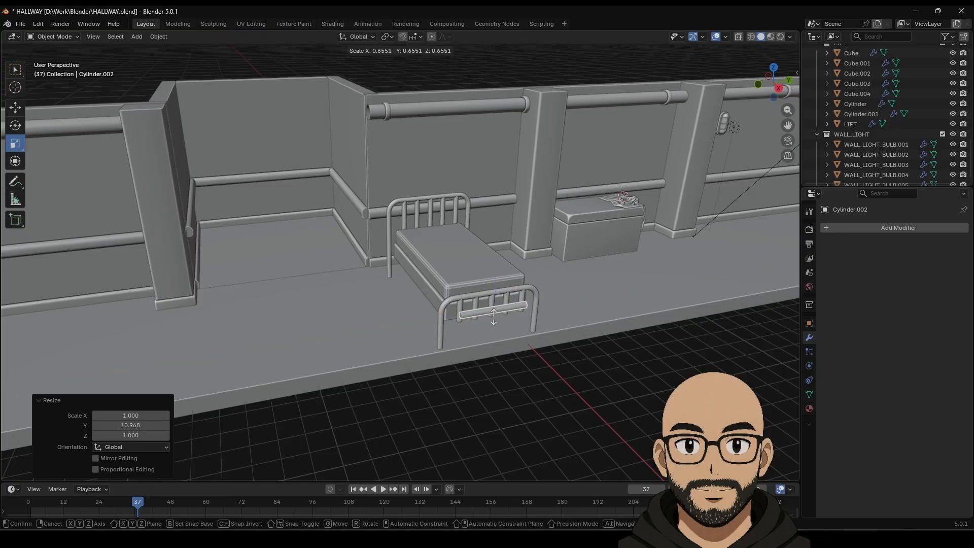
click(493, 317)
key(s)
key(y)
right_click(567, 298)
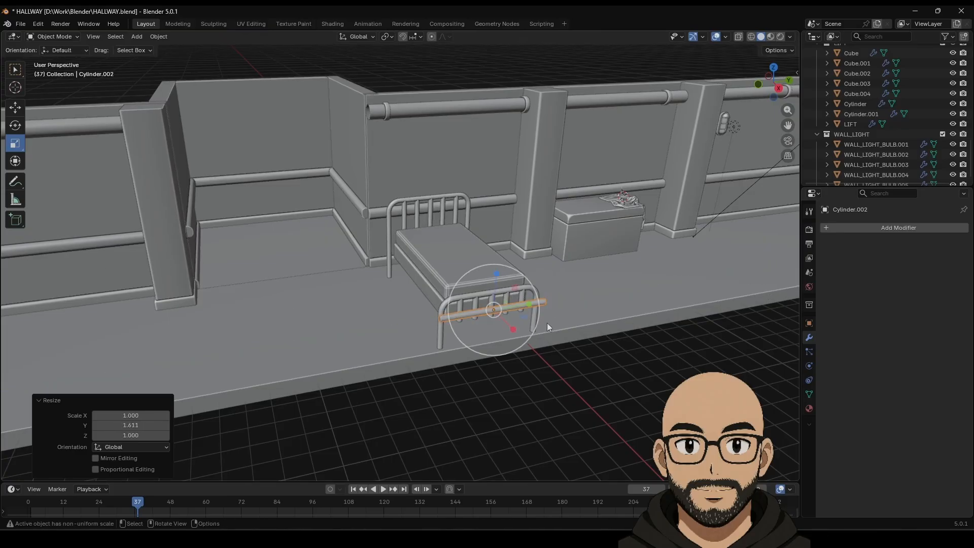
key(s)
click(535, 330)
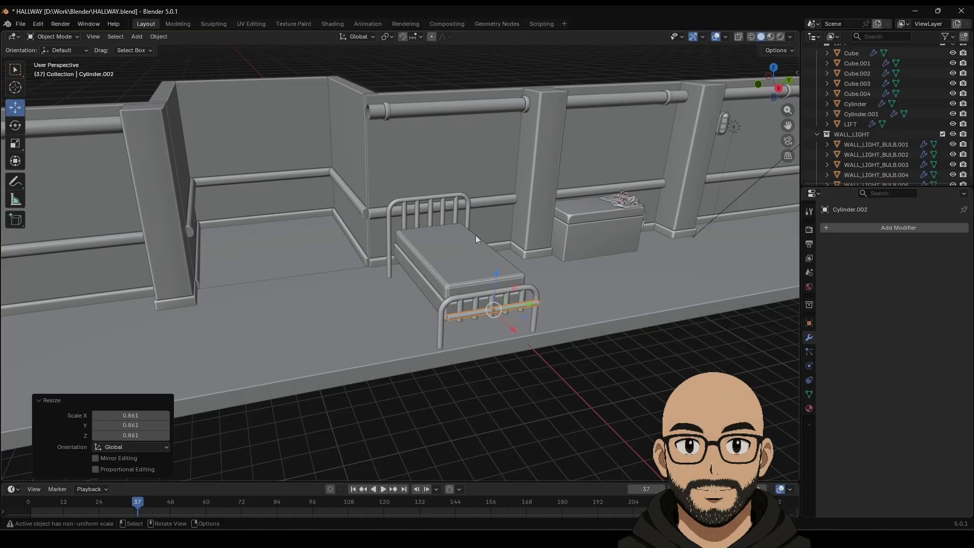
Step: Lower the bar onto the footboard and stretch it to span the footboard's width
click(773, 67)
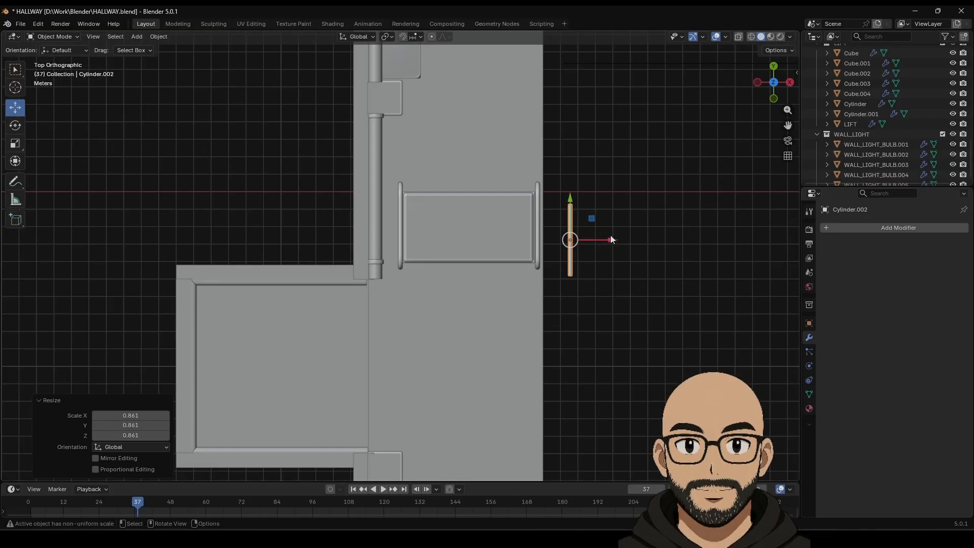
drag(610, 239, 577, 232)
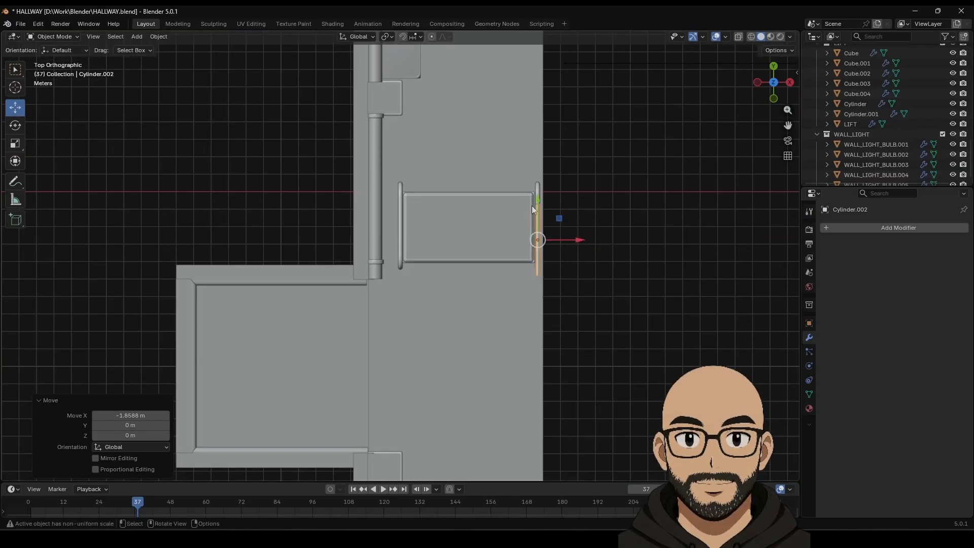
drag(538, 200, 540, 183)
middle_drag(602, 281, 493, 188)
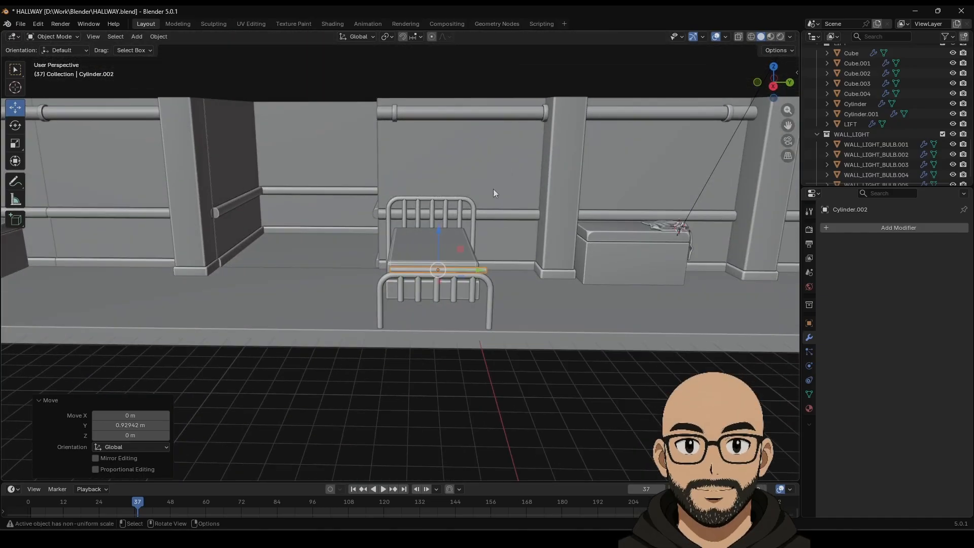
scroll(493, 193, up, 5)
middle_drag(461, 300, 473, 279)
drag(541, 132, 545, 207)
middle_drag(545, 208, 426, 320)
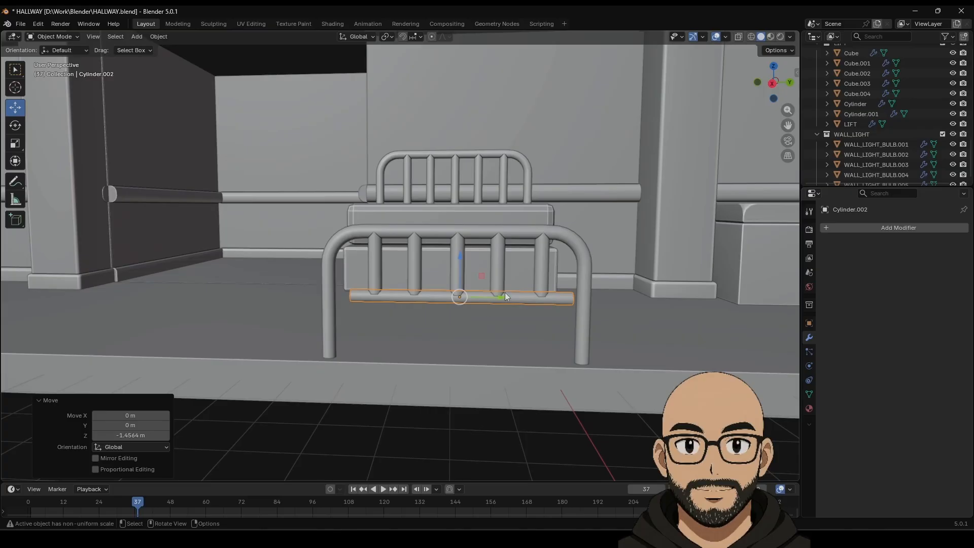
drag(504, 296, 497, 297)
click(16, 108)
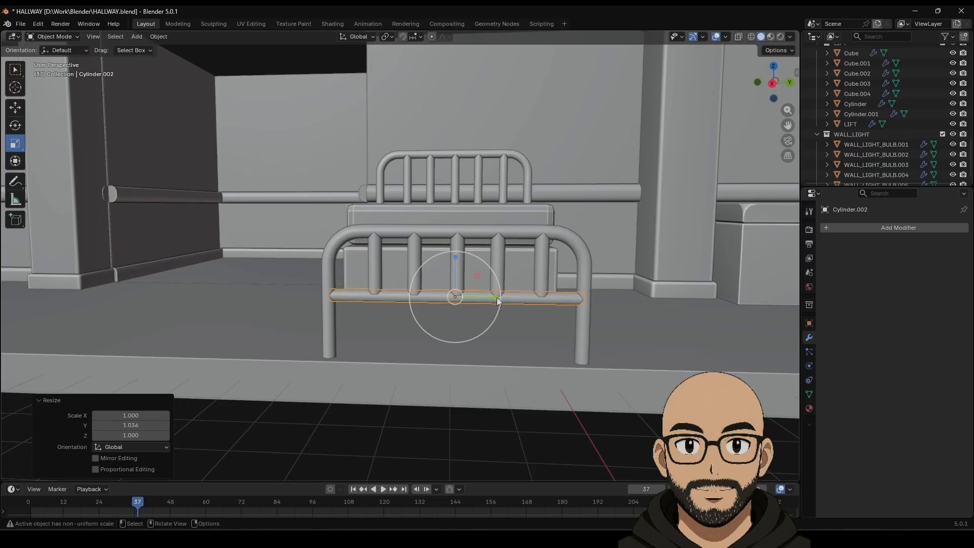
middle_drag(497, 297, 384, 258)
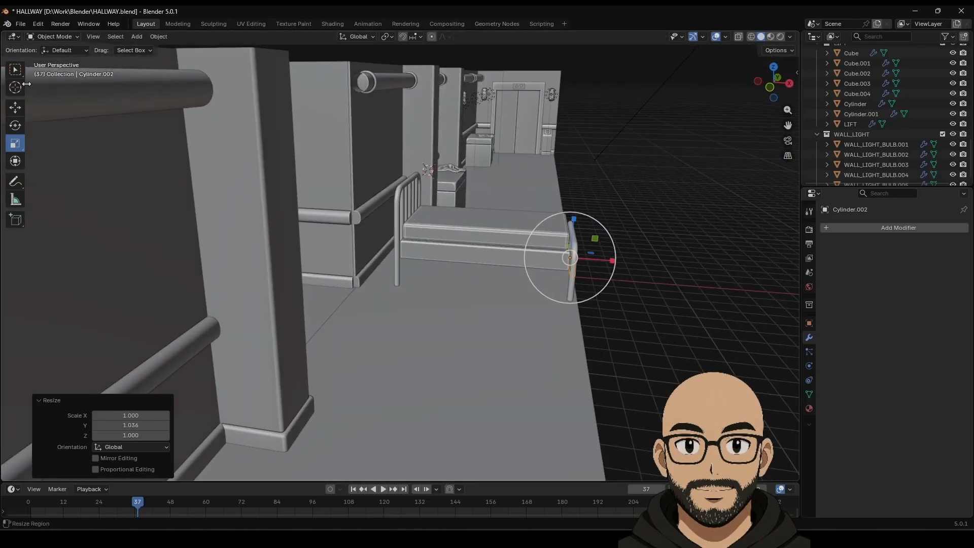
Step: Duplicate the bar and move the copy -7.8766 m along X to the headboard end
click(17, 107)
key(shift+d)
right_click(598, 241)
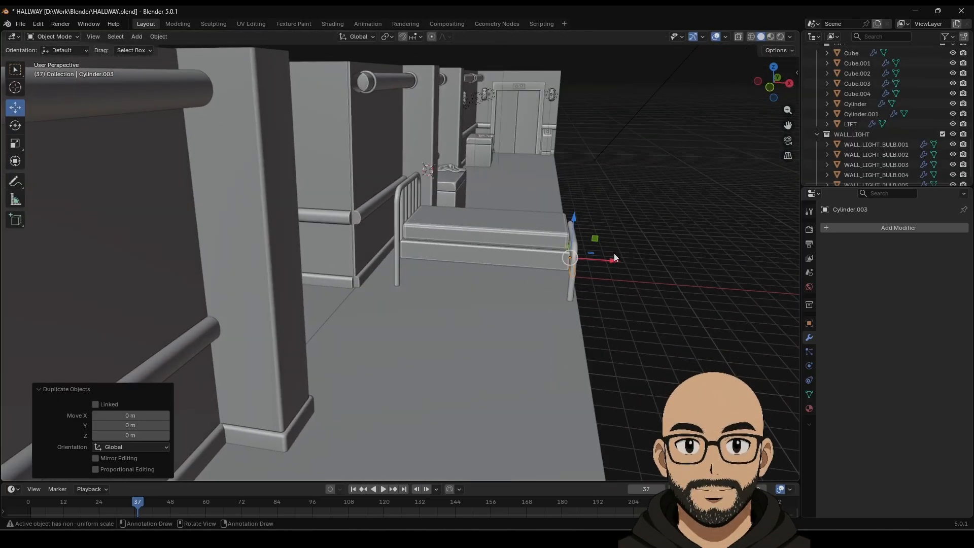
drag(613, 257, 449, 246)
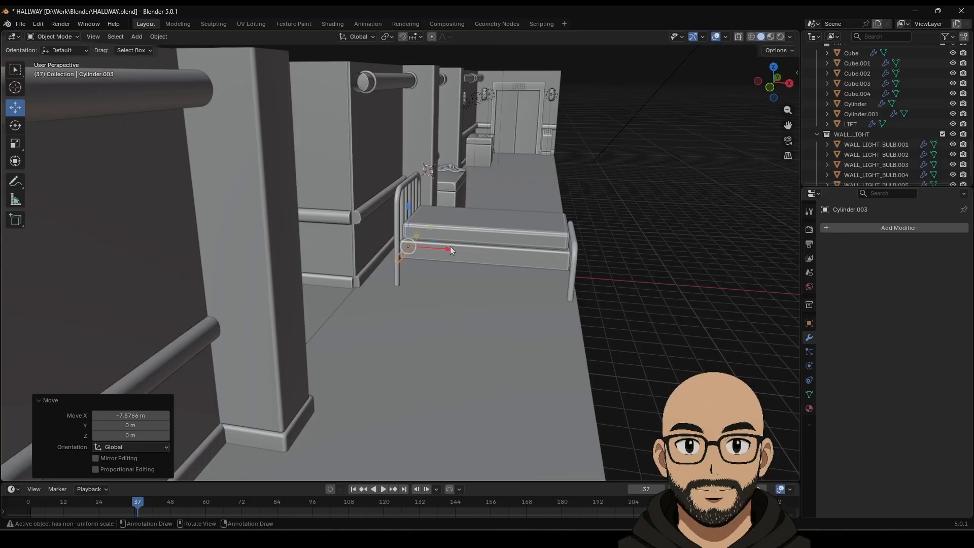
key(KP_Decimal)
middle_drag(449, 246, 531, 243)
scroll(523, 284, down, 6)
scroll(516, 301, down, 4)
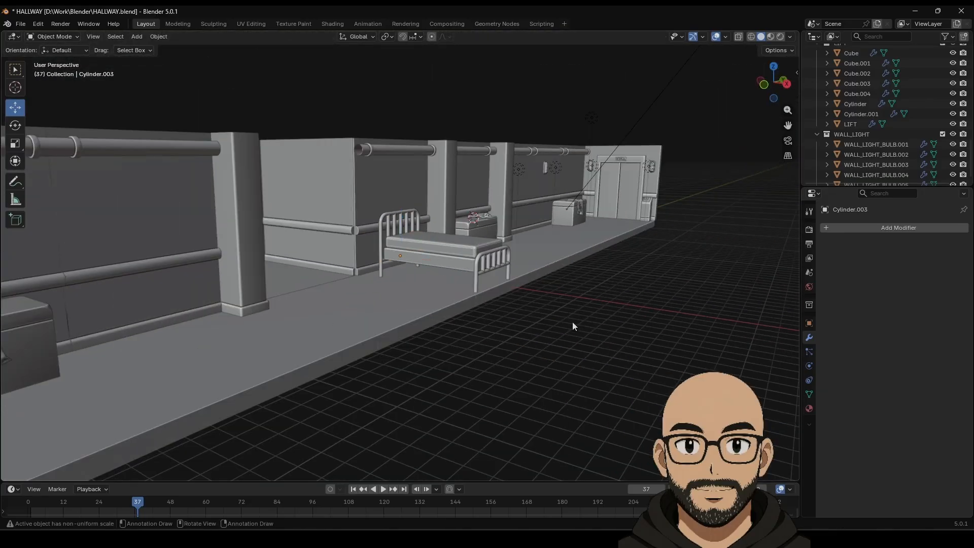
middle_drag(571, 327, 512, 315)
Step: Join the footboard parts into a single object
click(462, 342)
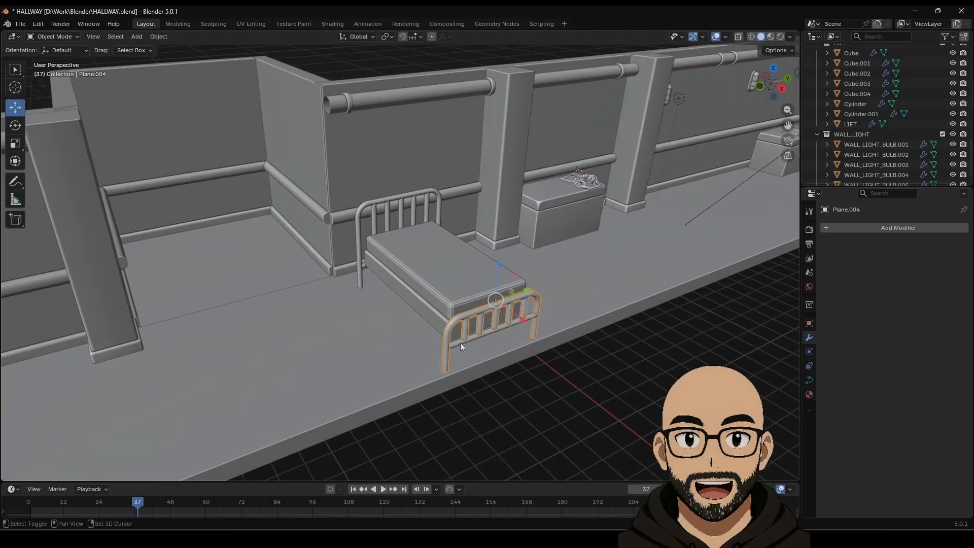
right_click(464, 333)
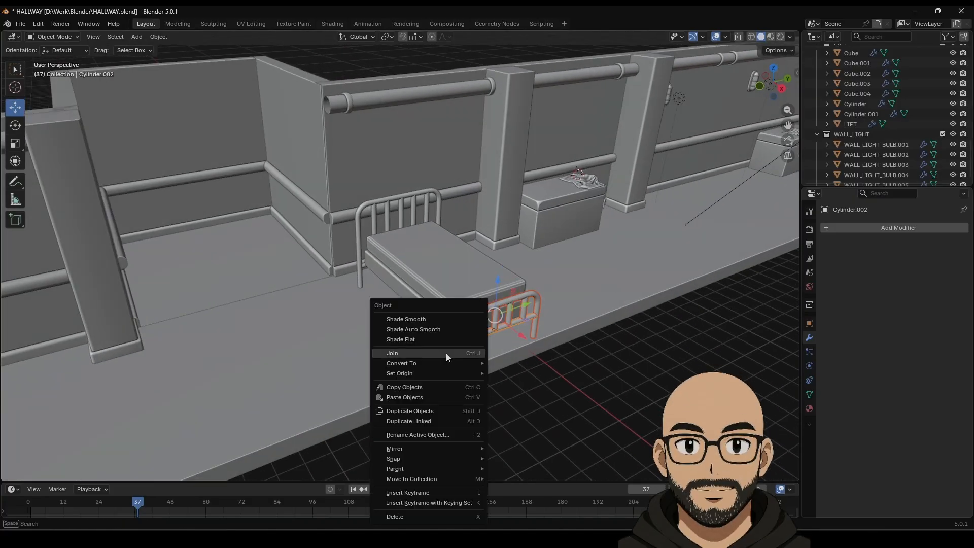
click(446, 353)
click(509, 381)
click(465, 332)
right_click(464, 333)
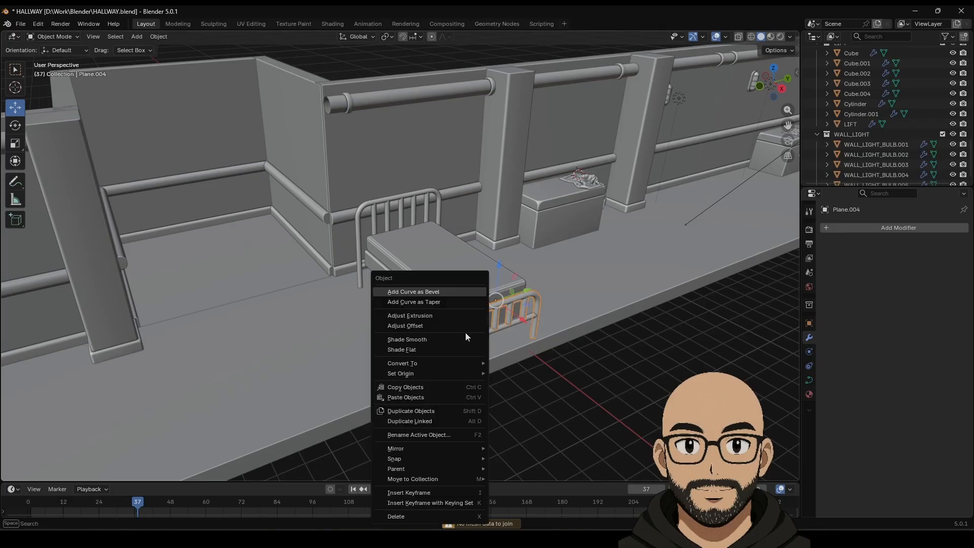
middle_drag(579, 354, 526, 357)
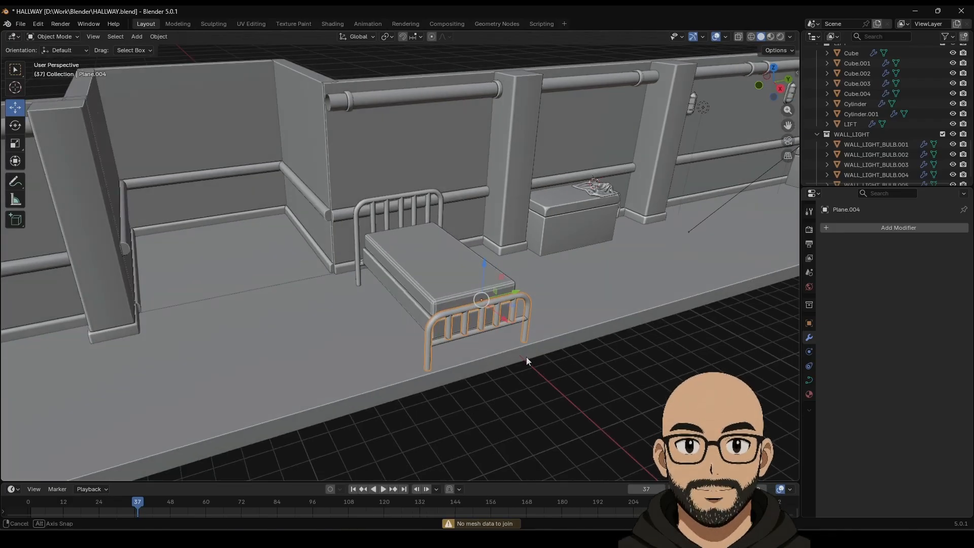
Step: Move the footboard, headboard, copied bar and mattress into a new BED collection
click(449, 346)
click(447, 331)
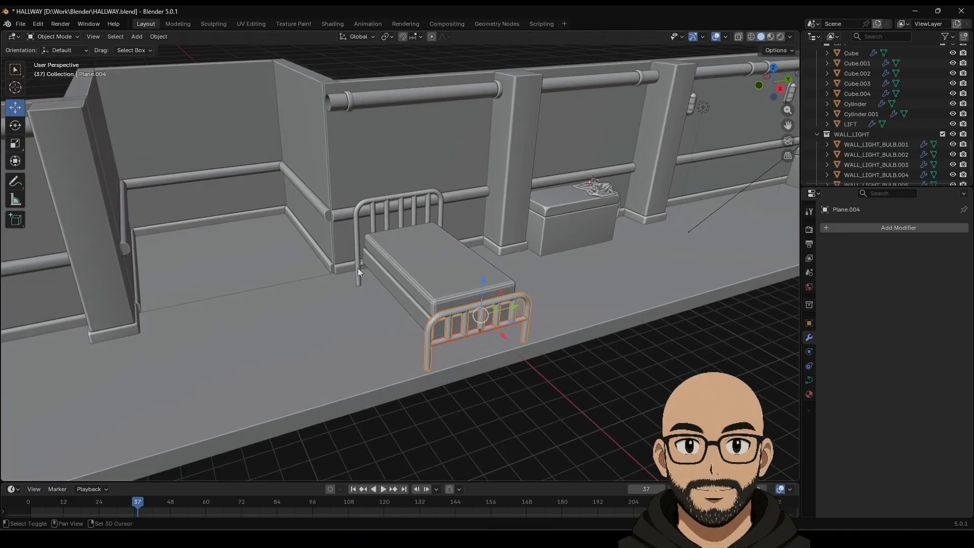
shift+click(357, 267)
middle_drag(361, 261, 333, 310)
scroll(412, 294, up, 6)
shift+click(324, 310)
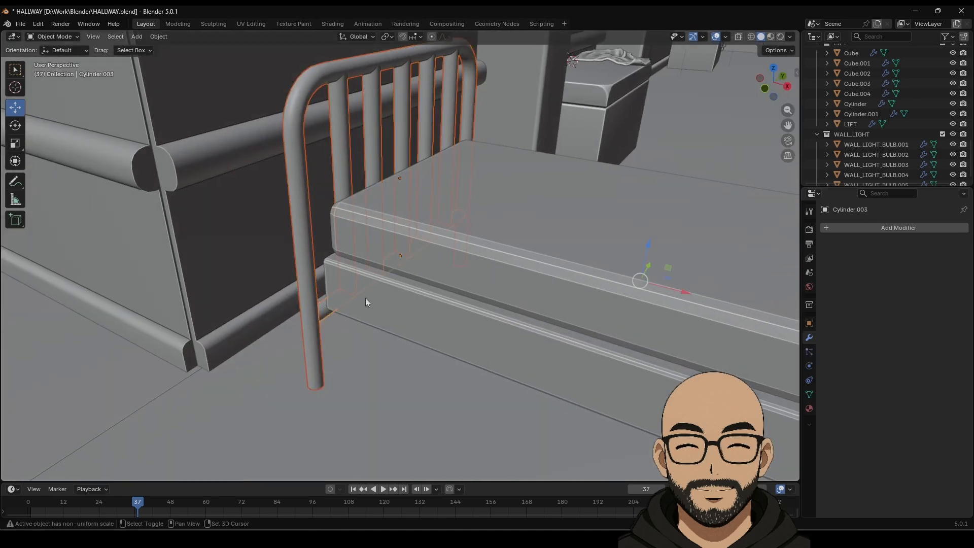
shift+click(410, 319)
scroll(494, 285, down, 5)
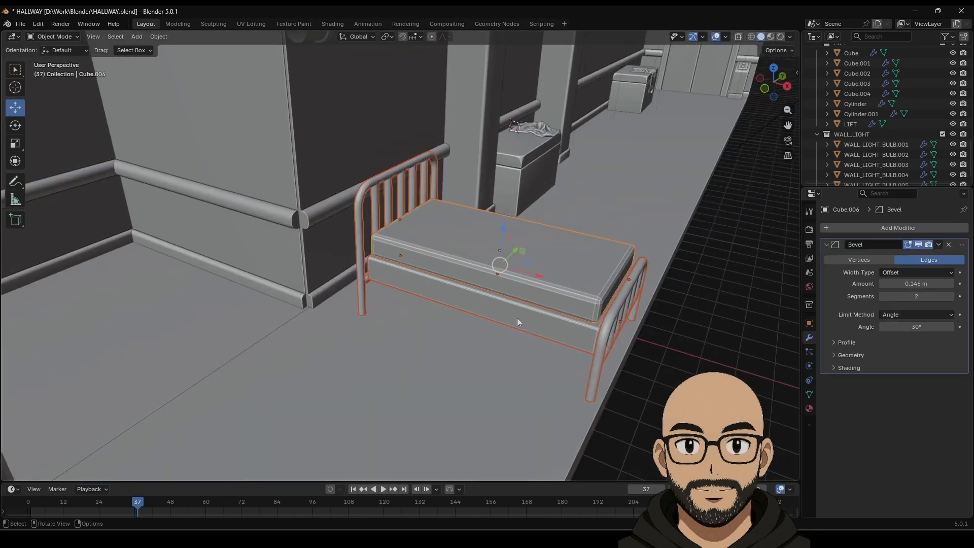
right_click(527, 292)
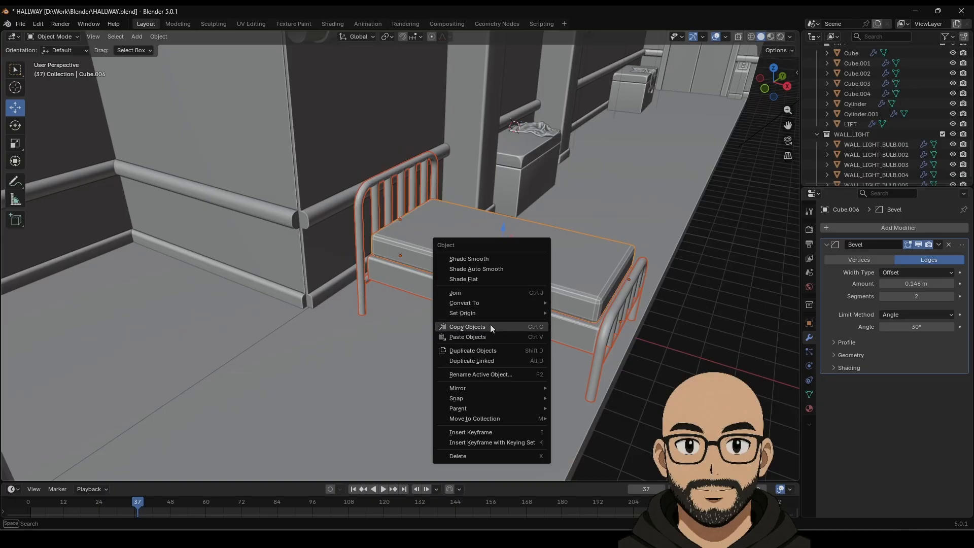
mouse_move(486, 388)
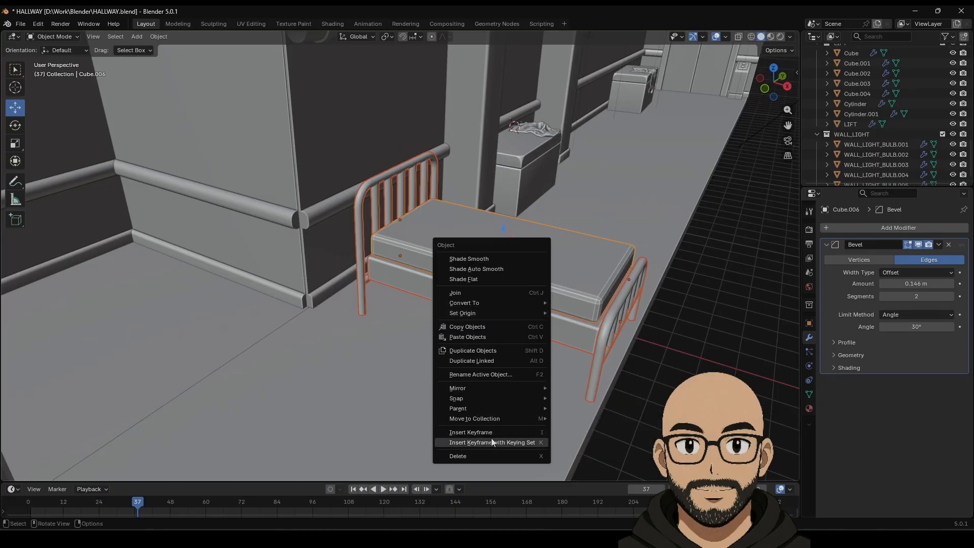
mouse_move(516, 417)
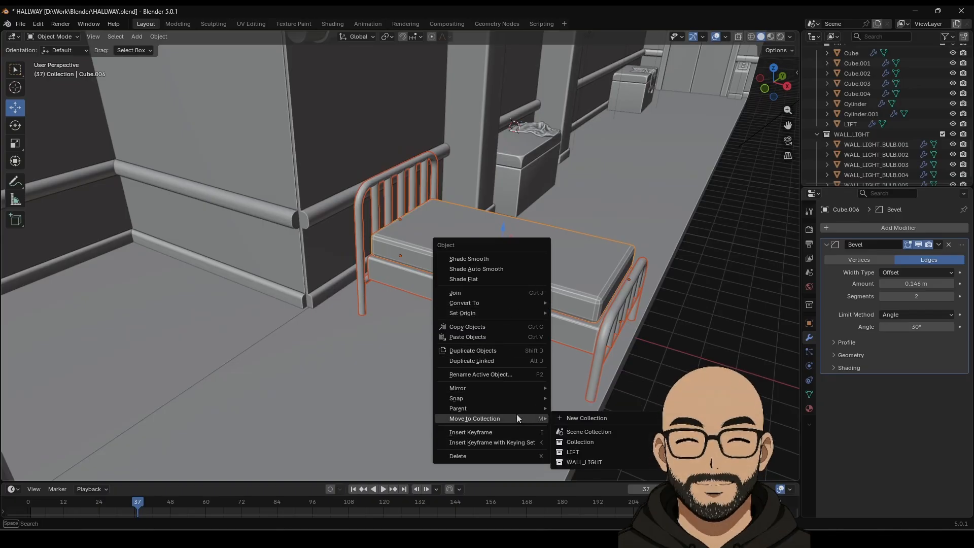
click(589, 415)
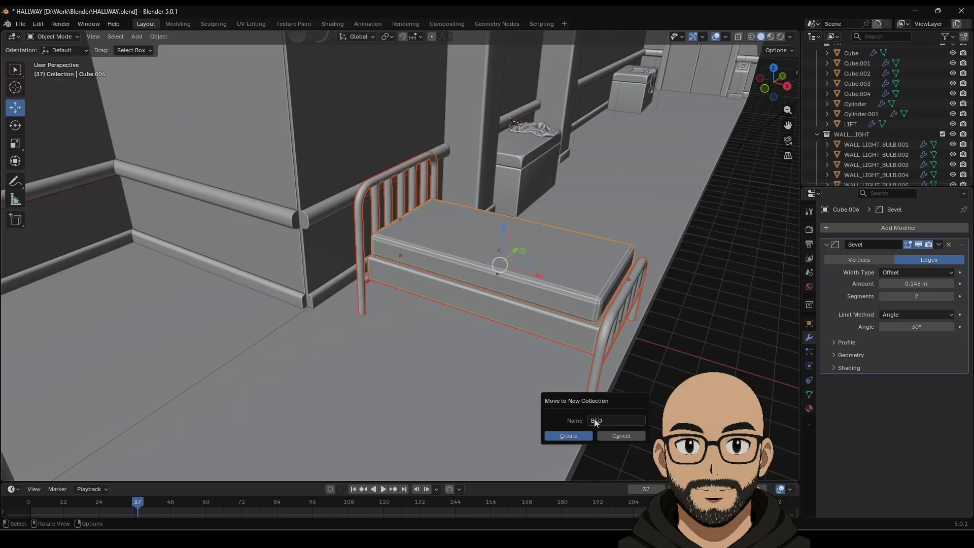
click(565, 435)
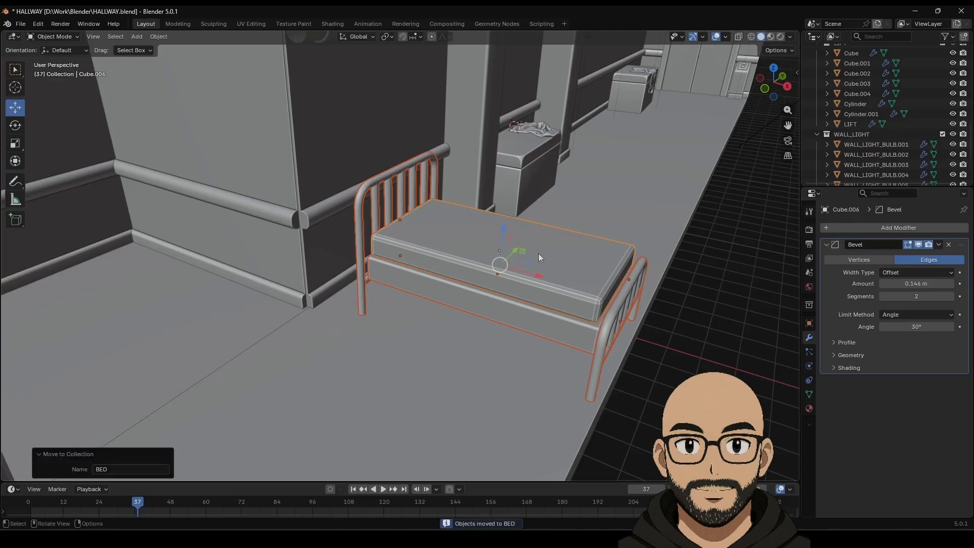
Step: Parent the bed frame to the mattress and rotate the bed -91.9° about Z
right_click(537, 254)
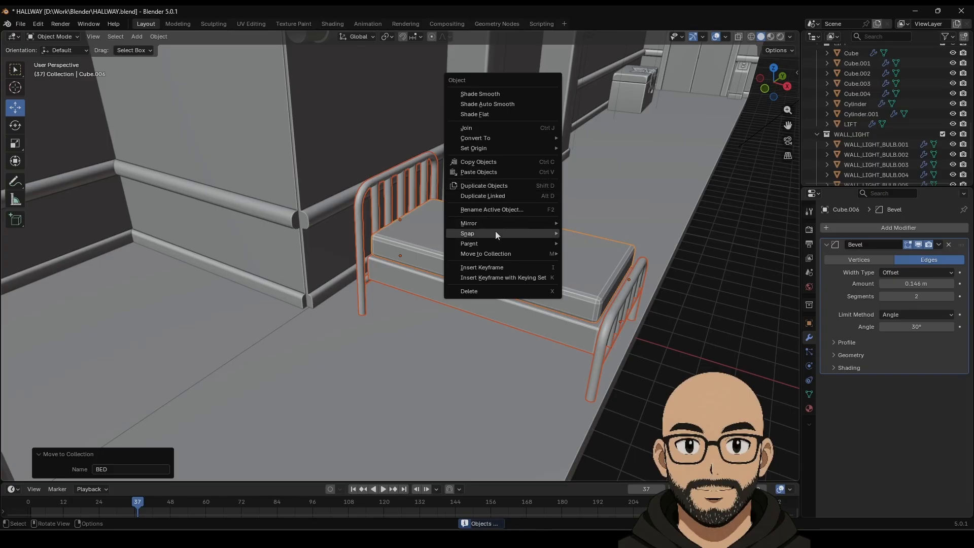
mouse_move(510, 242)
click(585, 243)
click(527, 276)
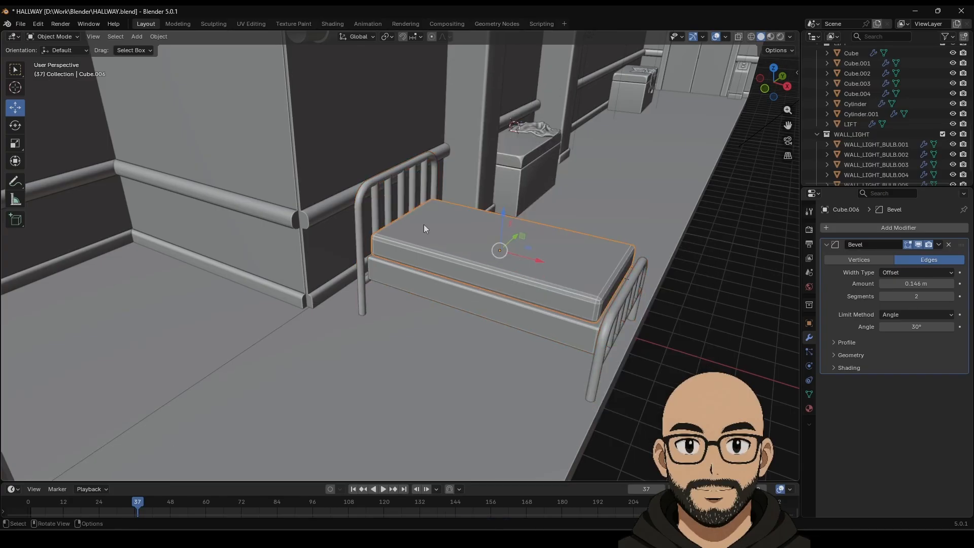
click(15, 125)
drag(522, 269, 481, 267)
middle_drag(481, 267, 549, 309)
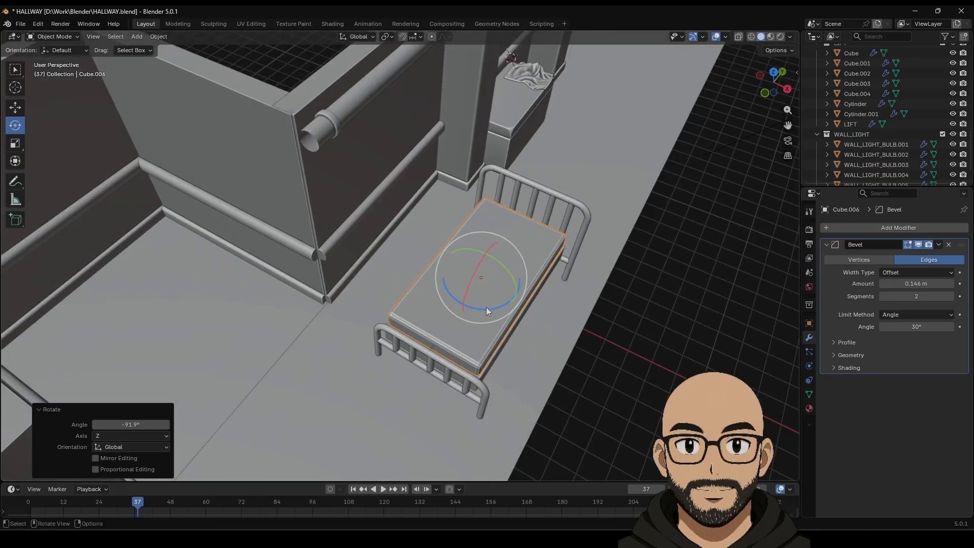
Step: Adjust the bed's rotation and move it across the hallway against the wall
drag(488, 309, 463, 269)
click(15, 107)
middle_drag(487, 289, 453, 256)
drag(439, 232, 482, 234)
middle_drag(482, 234, 588, 297)
scroll(579, 302, down, 4)
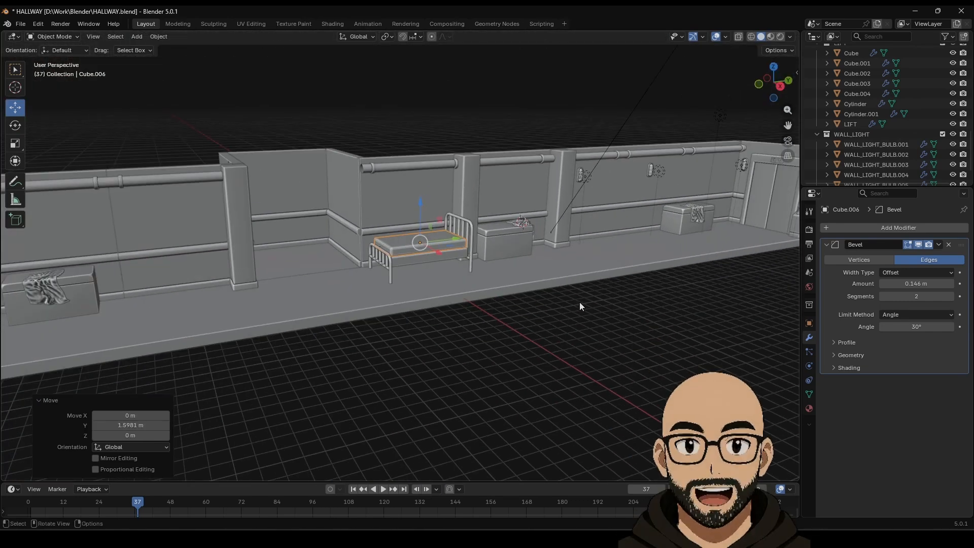
key(KP_5)
middle_drag(448, 337, 572, 331)
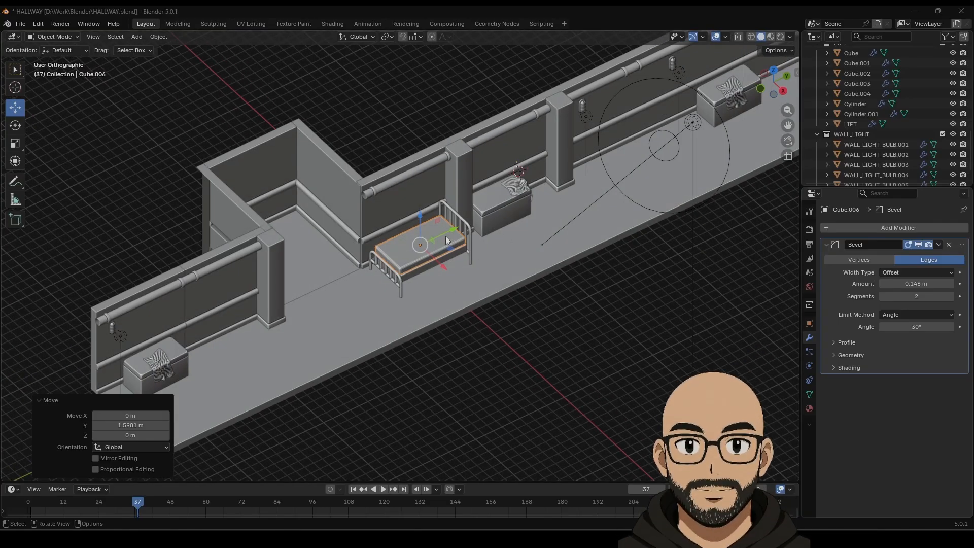
drag(451, 236, 461, 224)
middle_drag(462, 223, 467, 261)
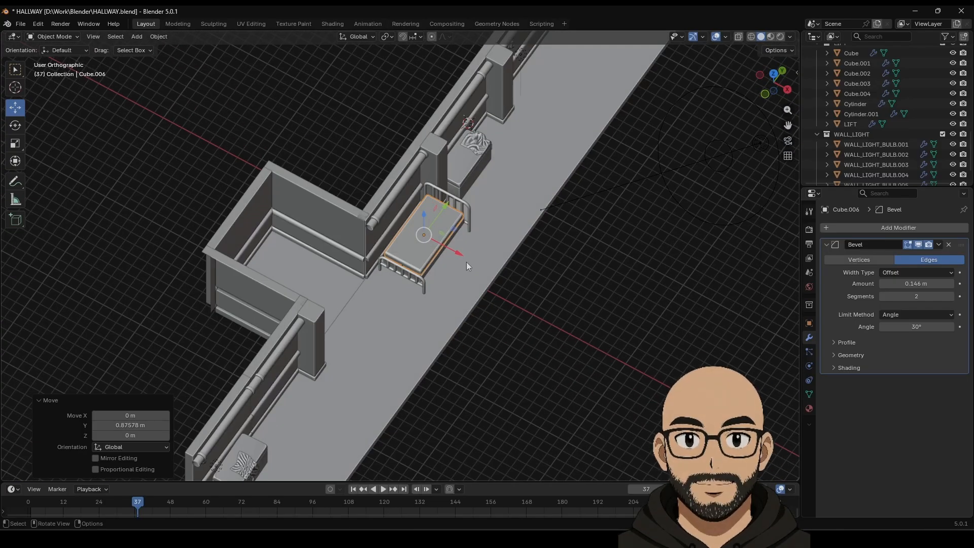
Step: Fine-tune the bed's size and nudge its position along X and Y
key(s)
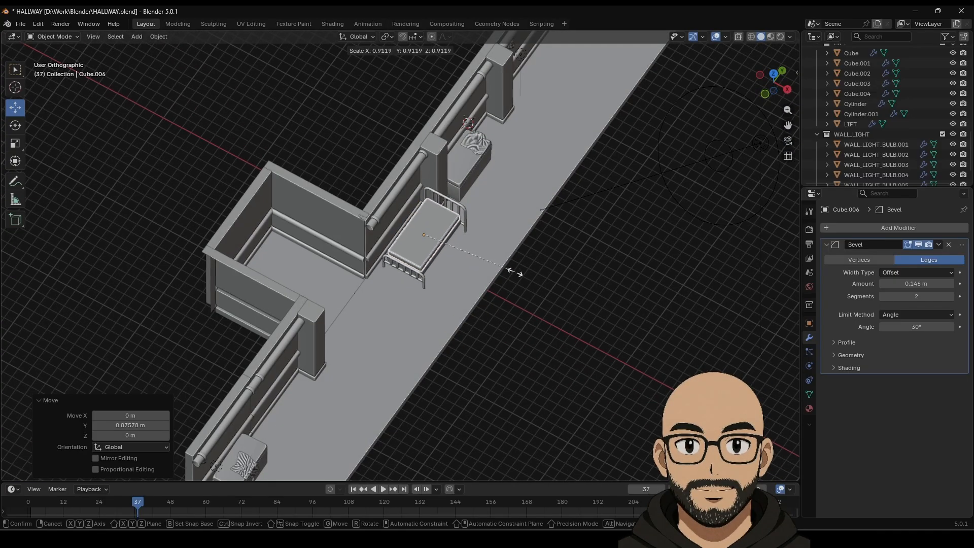
click(517, 273)
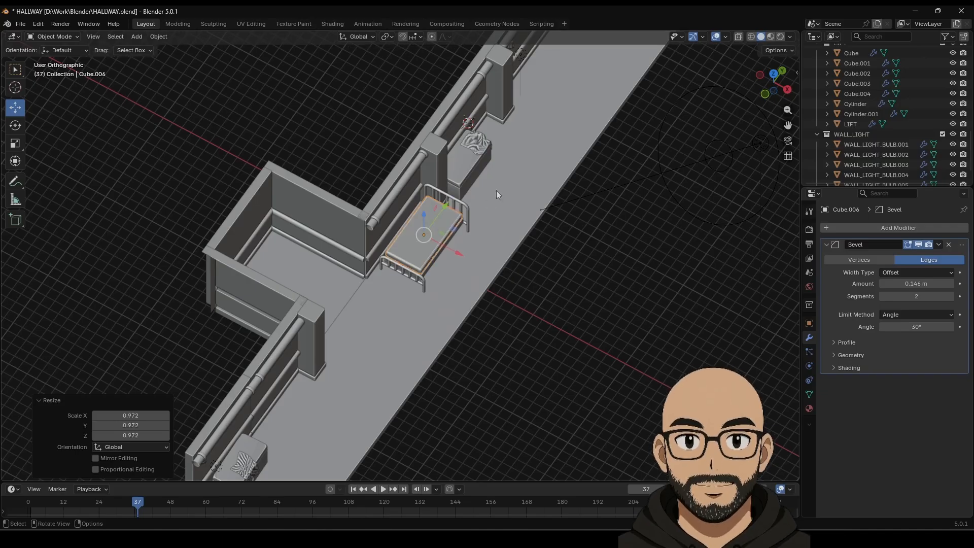
key(s)
click(487, 269)
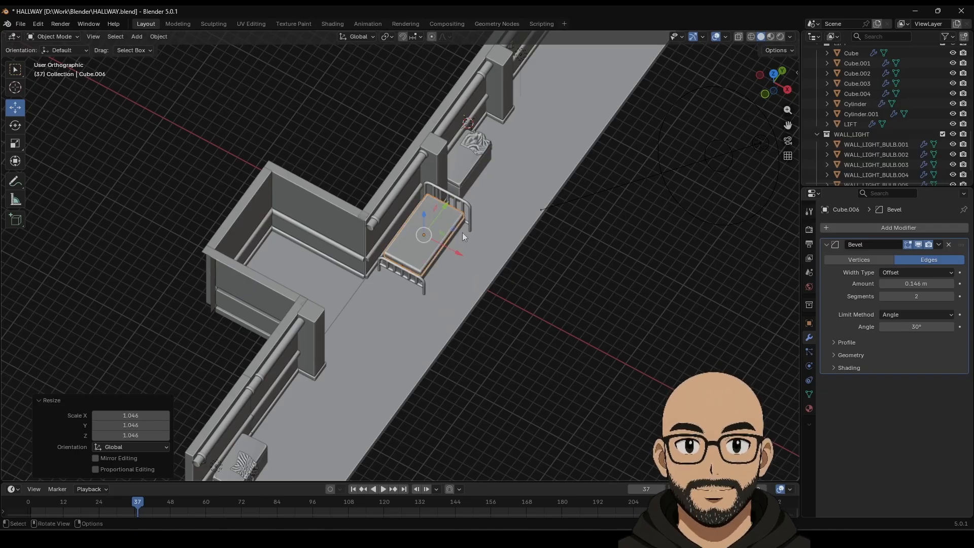
drag(440, 210, 435, 218)
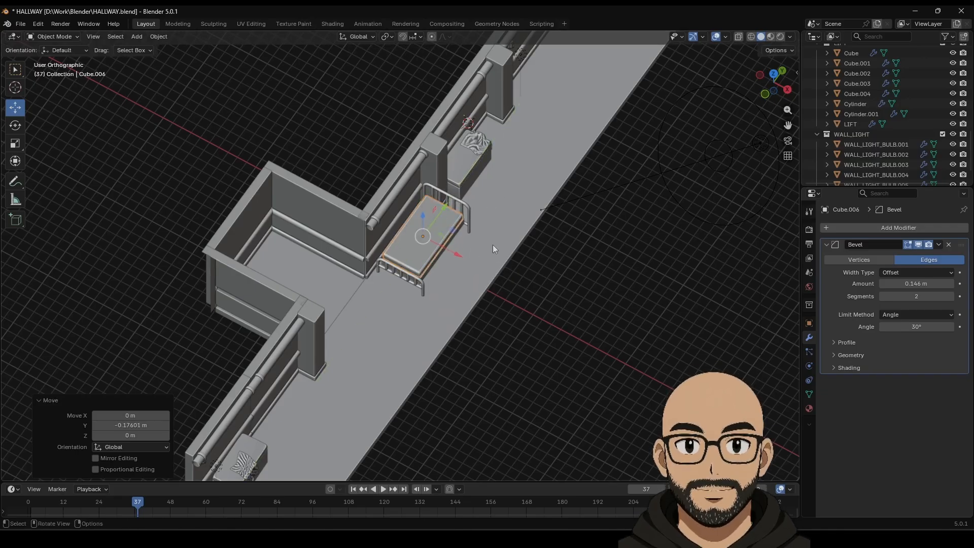
key(s)
click(488, 243)
key(g)
key(x)
click(439, 218)
key(g)
key(y)
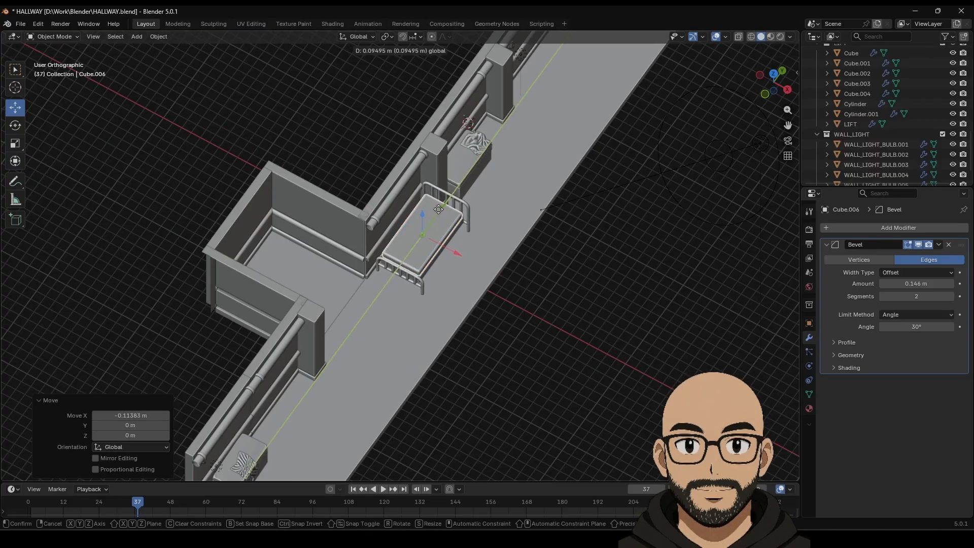
click(438, 209)
Step: Inspect the headboard and footboard, then preview the hallway in Rendered shading
click(583, 300)
middle_drag(582, 301, 539, 257)
scroll(528, 253, up, 5)
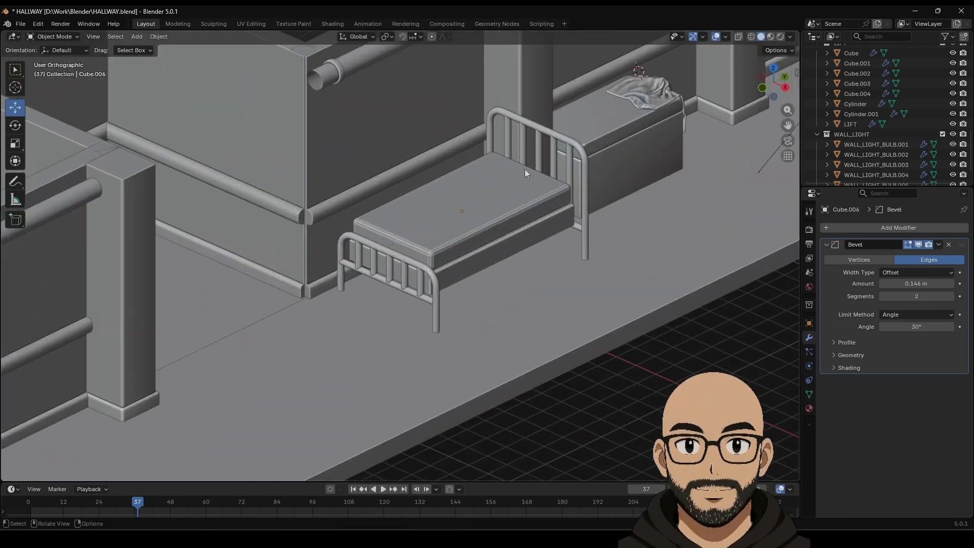
middle_drag(484, 280, 449, 289)
click(404, 290)
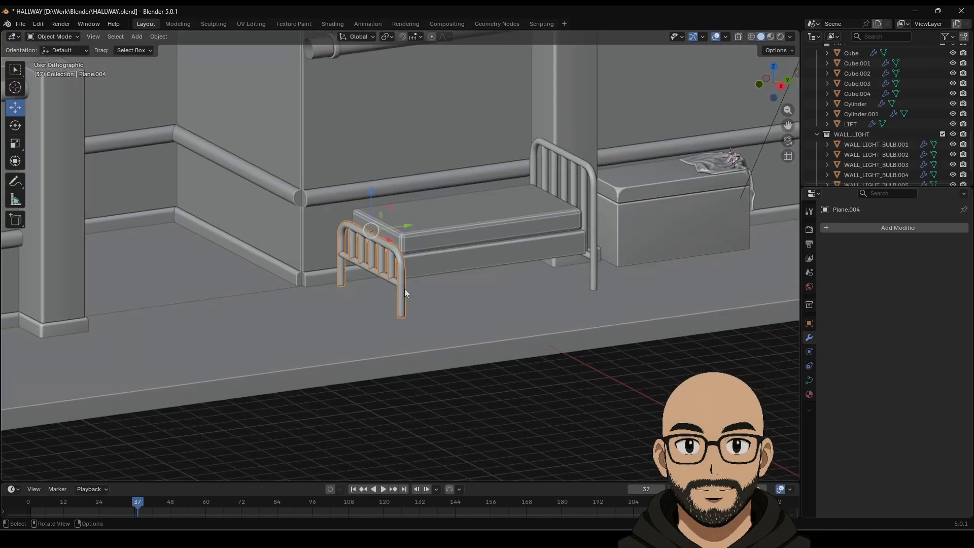
click(590, 242)
middle_drag(531, 309, 547, 320)
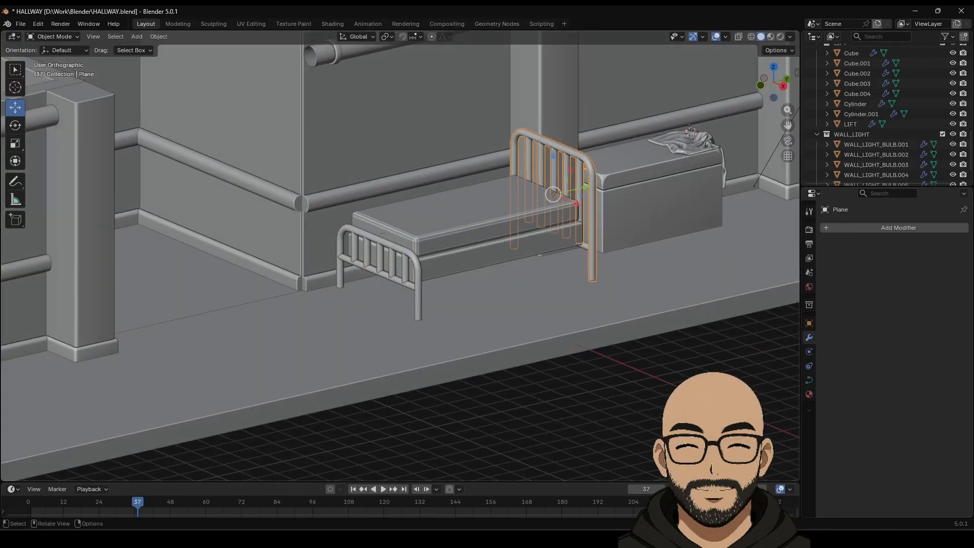
key(alt+a)
click(780, 37)
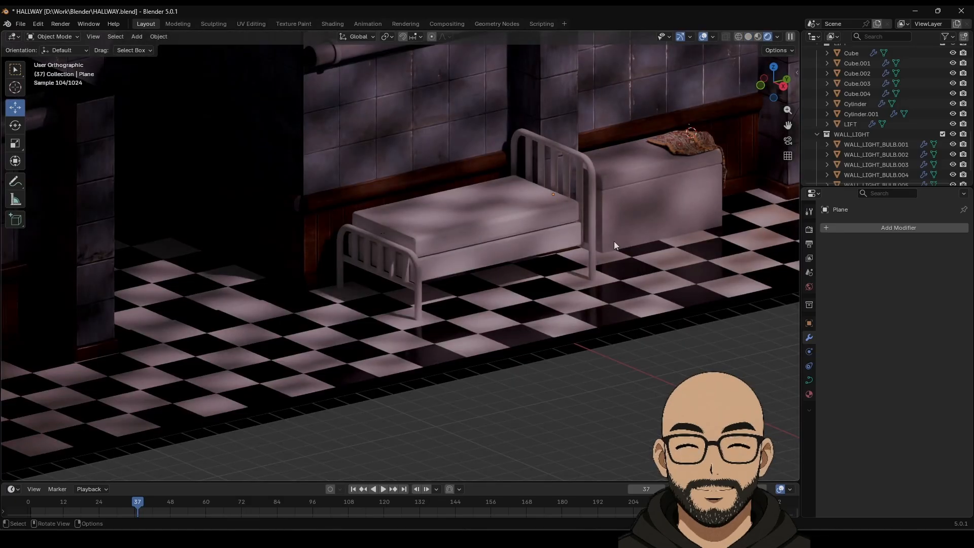
Step: Duplicate the foot-end rod Cylinder.002 in place
key(KP_5)
key(KP_5)
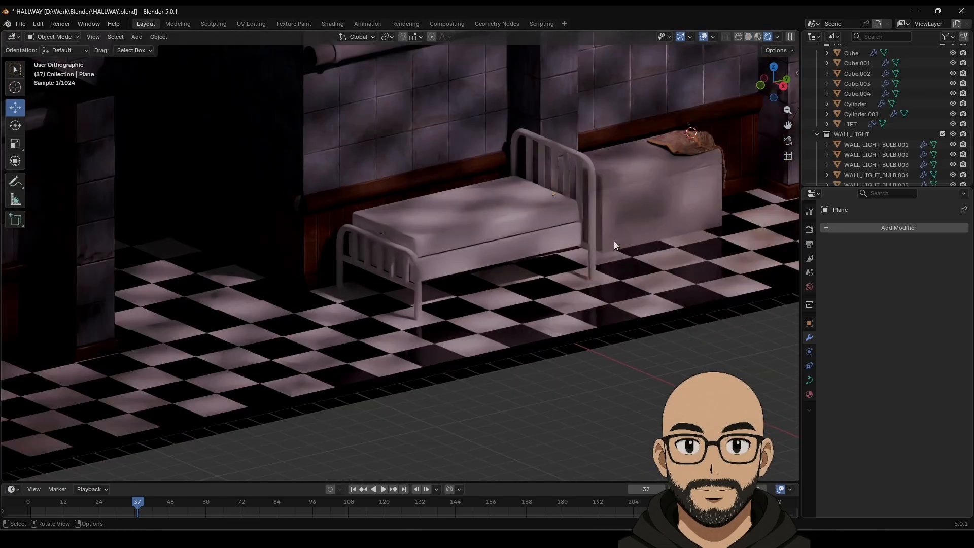
middle_drag(524, 238, 468, 311)
scroll(518, 275, down, 3)
middle_drag(449, 331, 412, 366)
click(328, 420)
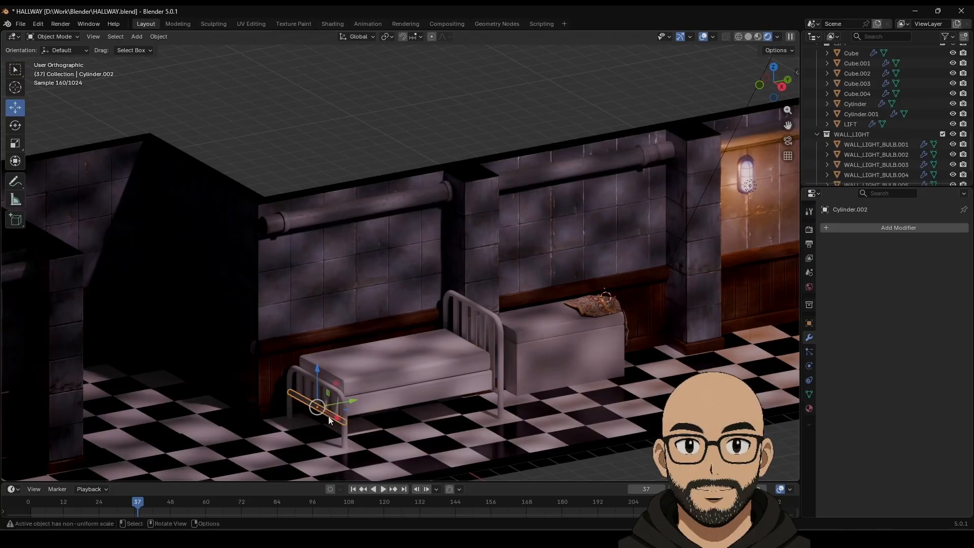
key(shift+d)
key(Escape)
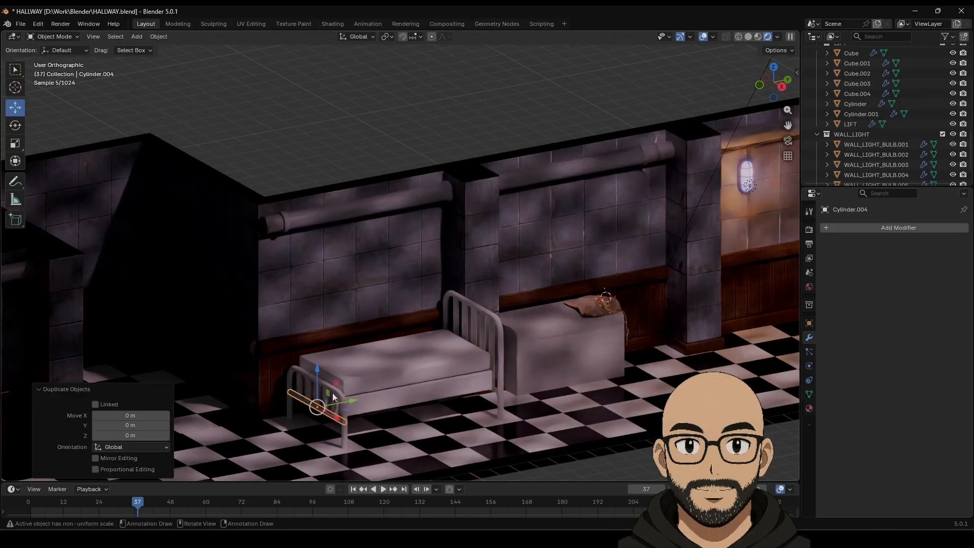
Step: Rotate the rod copy about Z, stretch it to 1.547 along Y, and shift it -0.166 m in Y
click(15, 125)
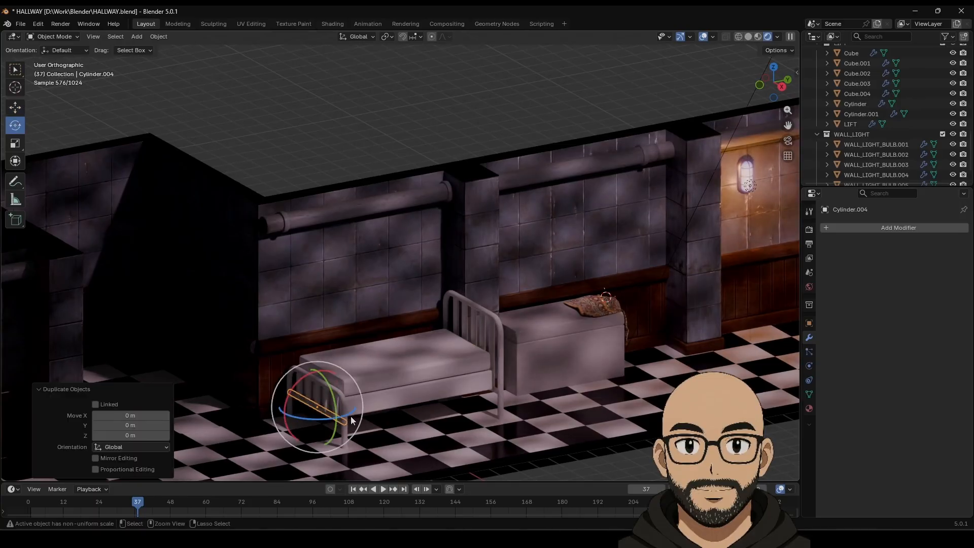
drag(339, 420, 462, 396)
click(20, 109)
click(15, 143)
key(shift+space)
key(g)
key(shift+space)
key(s)
Step: Deselect, then reselect the new side rail Cylinder.004 to check its fit under the mattress
click(612, 458)
scroll(517, 408, down, 2)
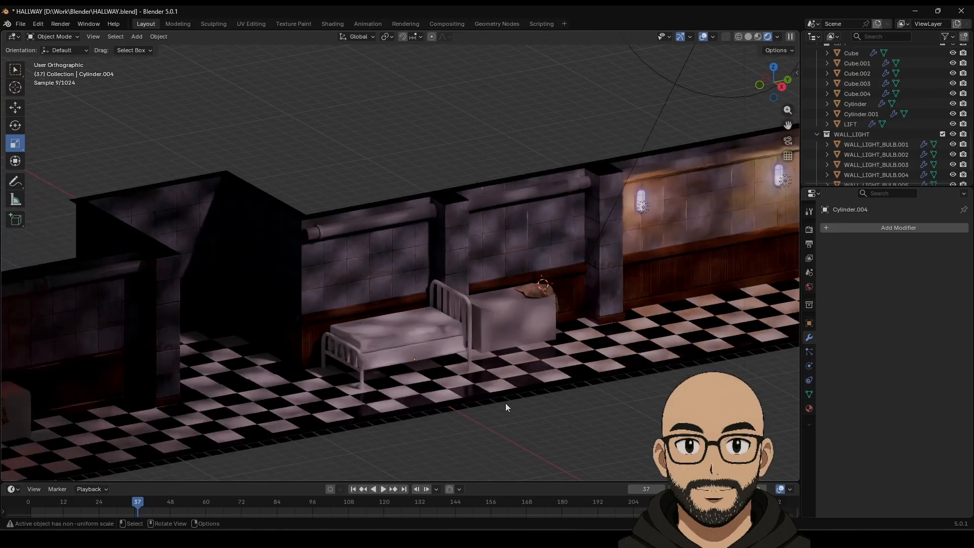
scroll(502, 400, up, 1)
click(479, 372)
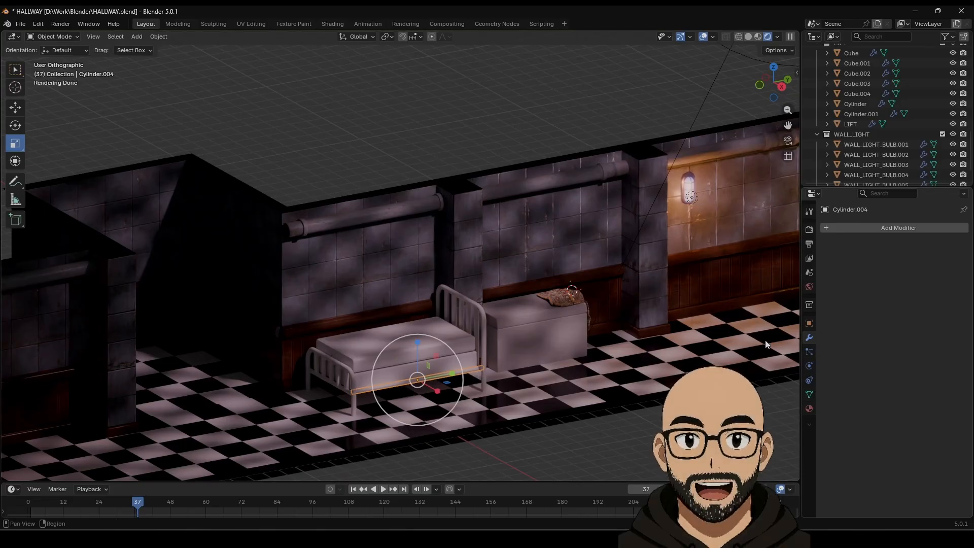
shift+middle_drag(679, 318, 671, 284)
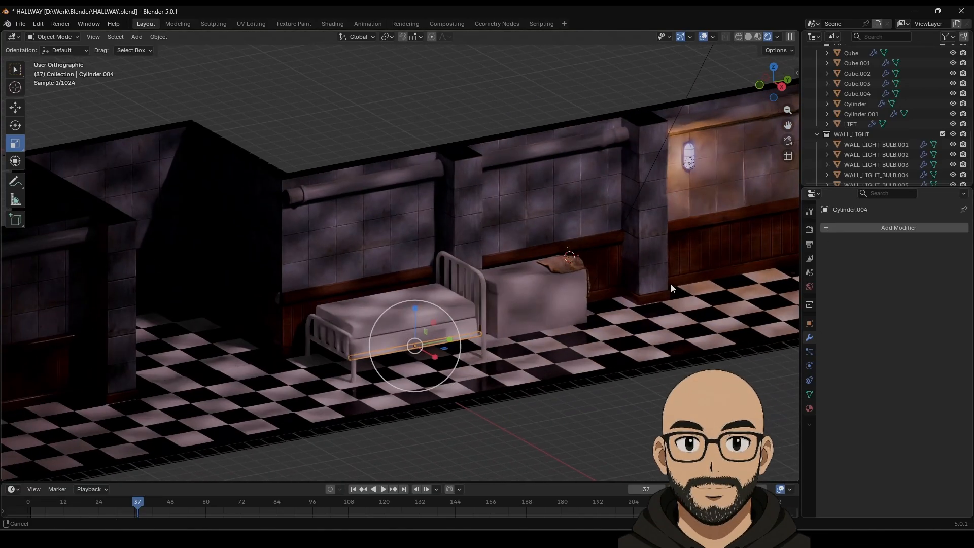
Step: Assign LIFT_METAL1 to the side rod, headboard and footboard
click(809, 409)
click(829, 272)
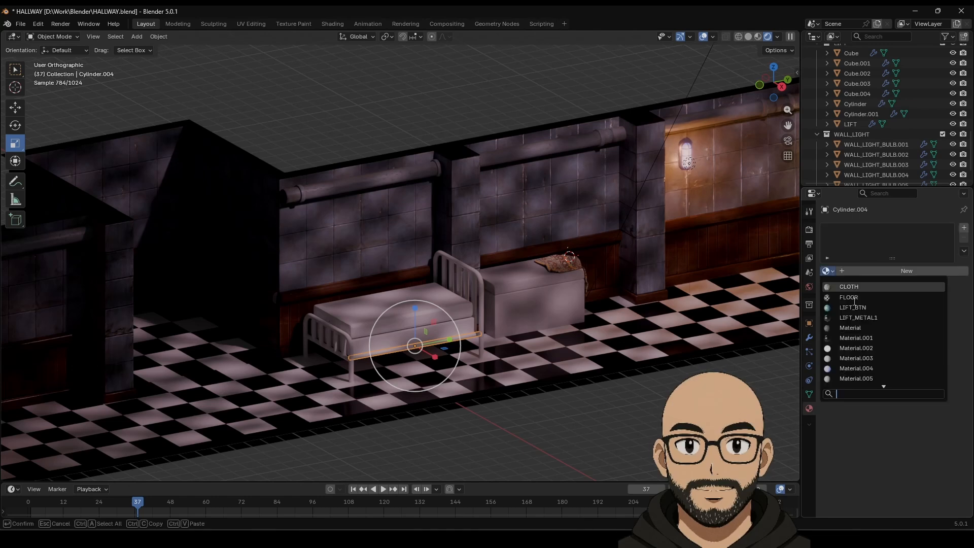
click(874, 318)
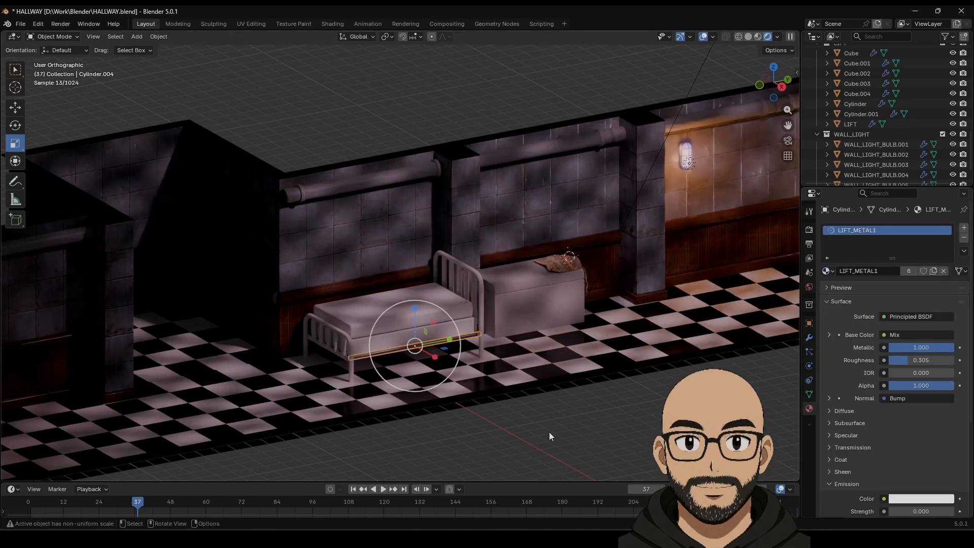
click(481, 327)
click(828, 271)
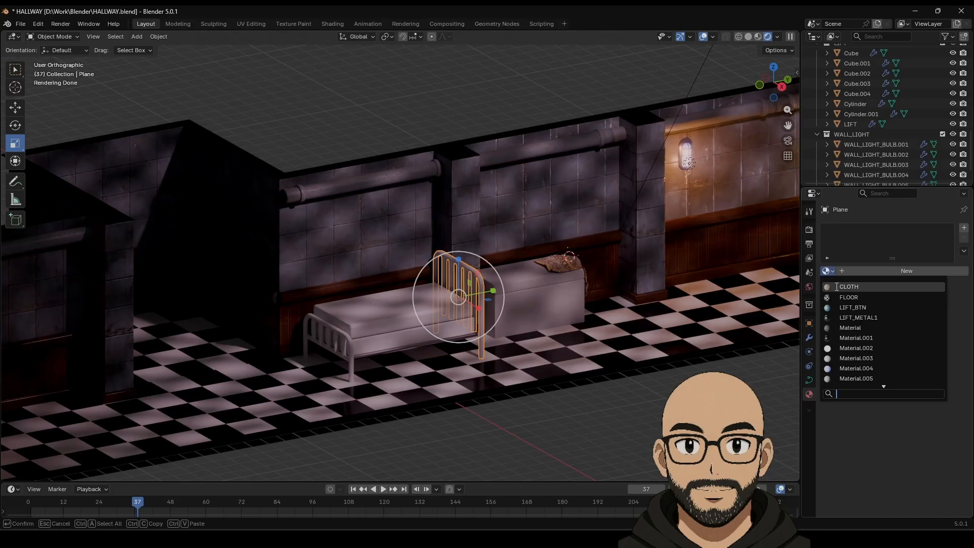
click(857, 317)
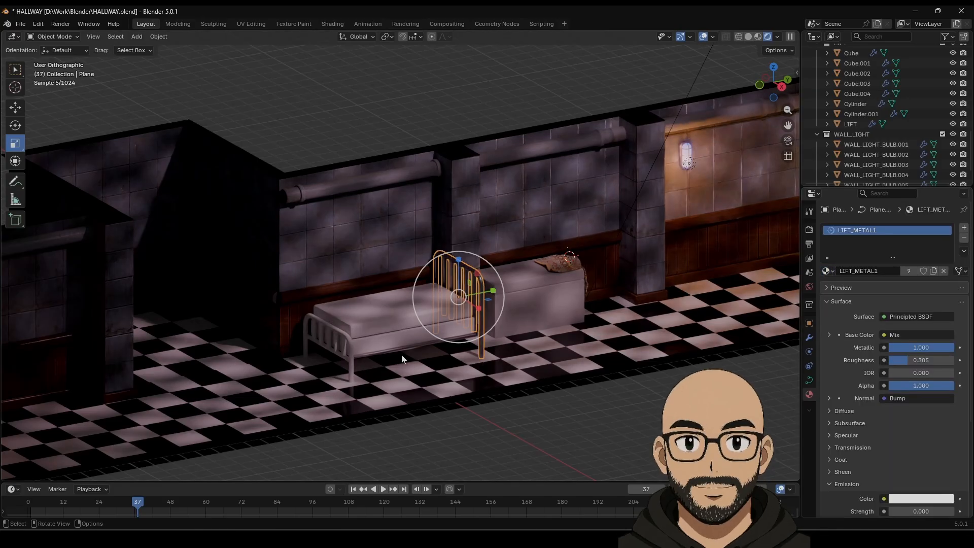
click(349, 348)
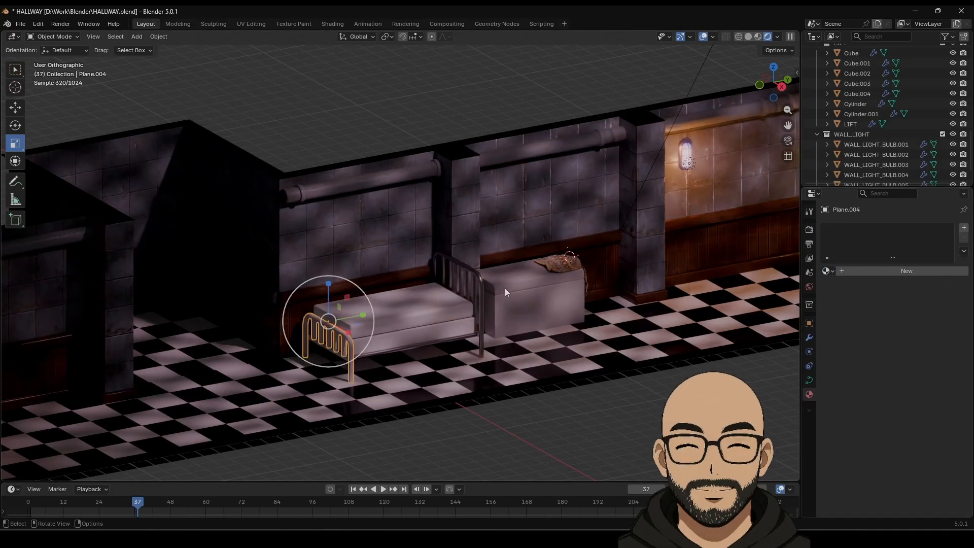
click(828, 270)
click(851, 317)
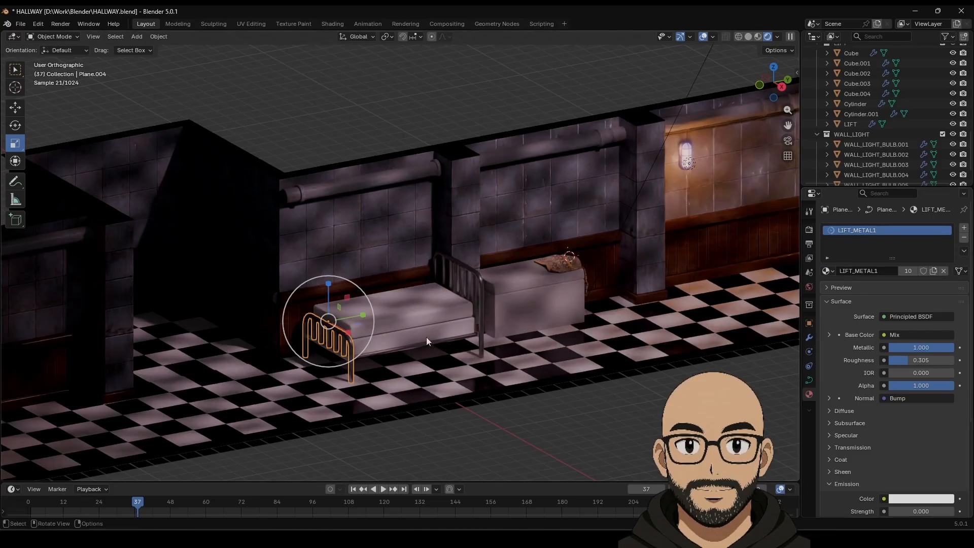
Step: Give the foot-end rod the LIFT_METAL1 material as well
click(445, 455)
click(341, 361)
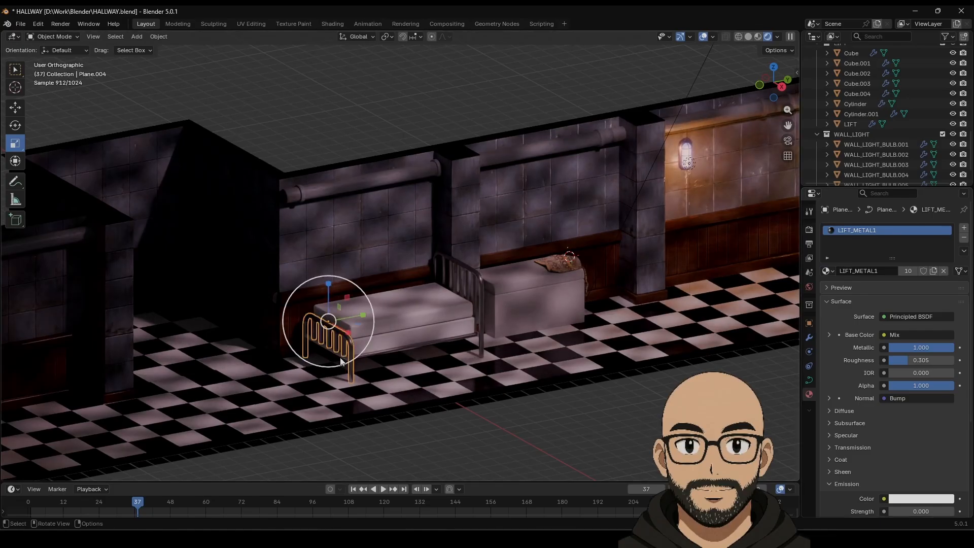
click(326, 348)
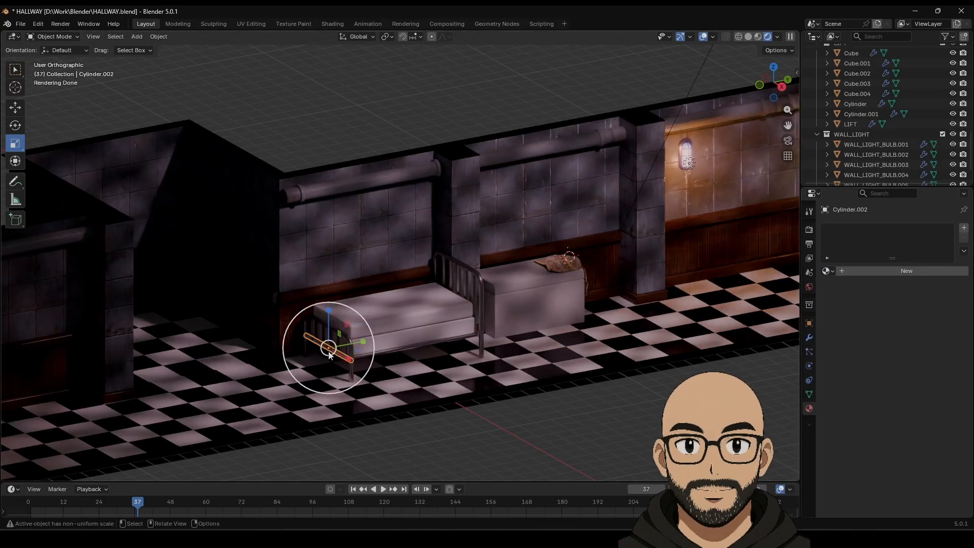
click(827, 271)
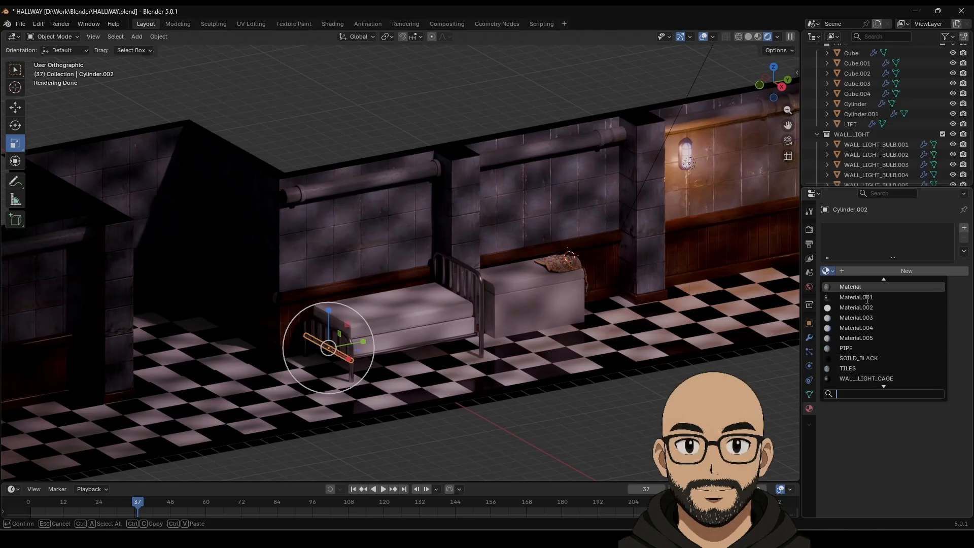
click(862, 308)
click(535, 440)
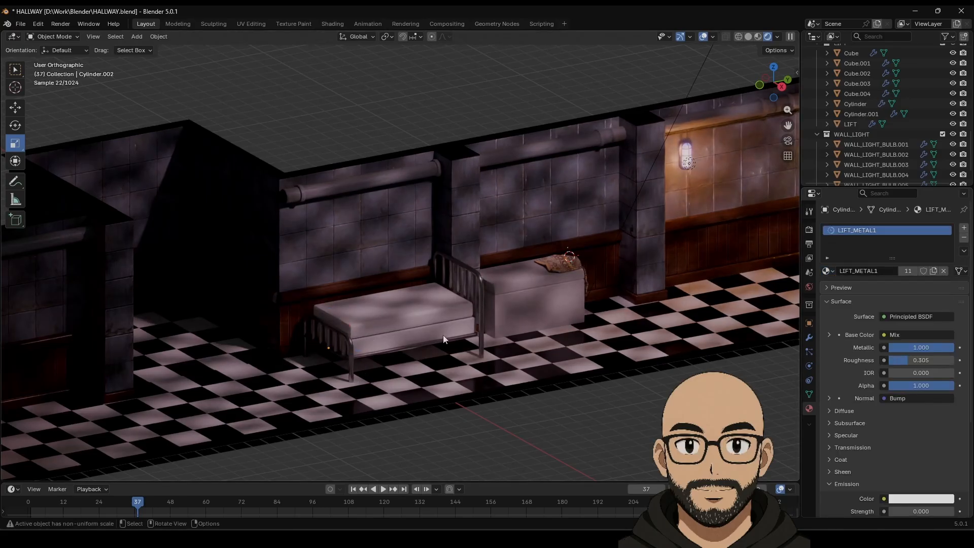
Step: Assign Material.005 to the mattress base Cube.005 and mattress top Cube.006
click(412, 333)
click(530, 301)
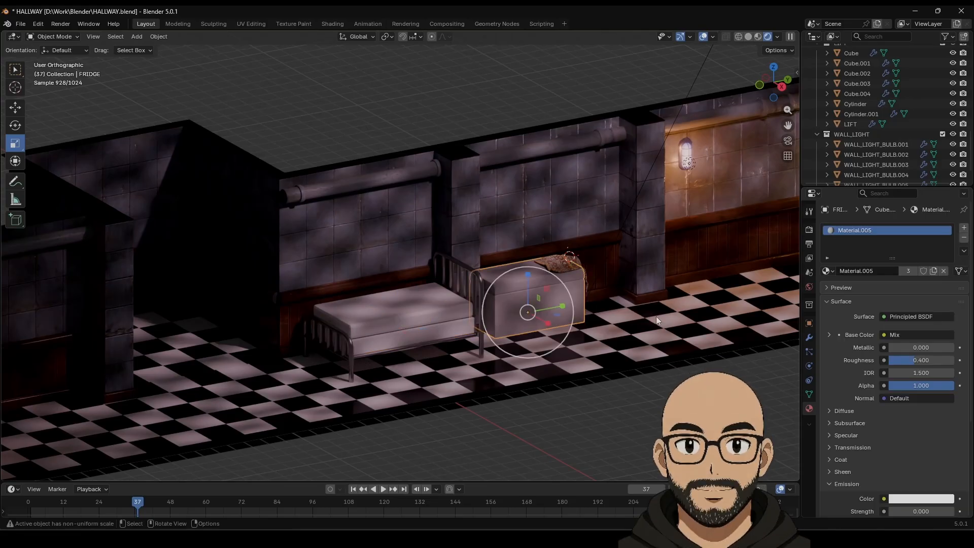
click(389, 335)
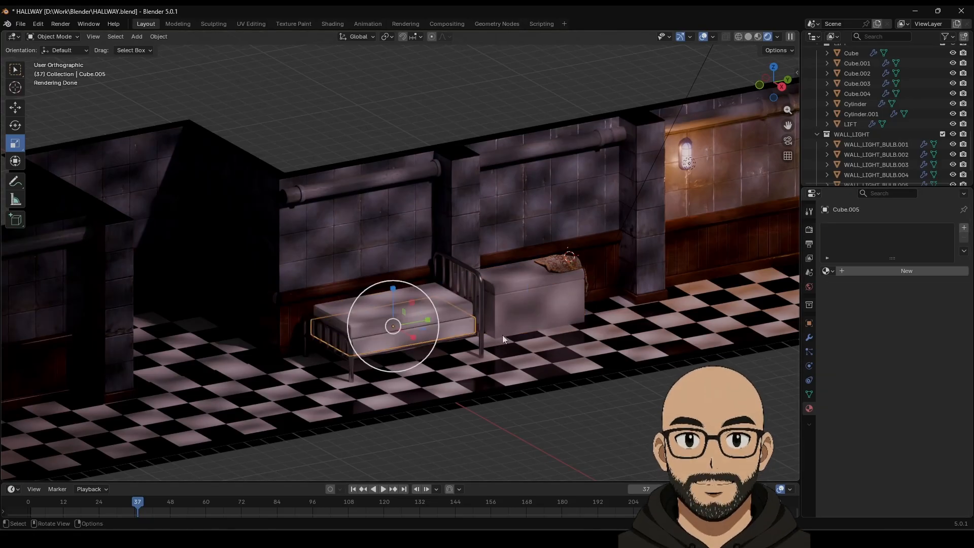
click(828, 271)
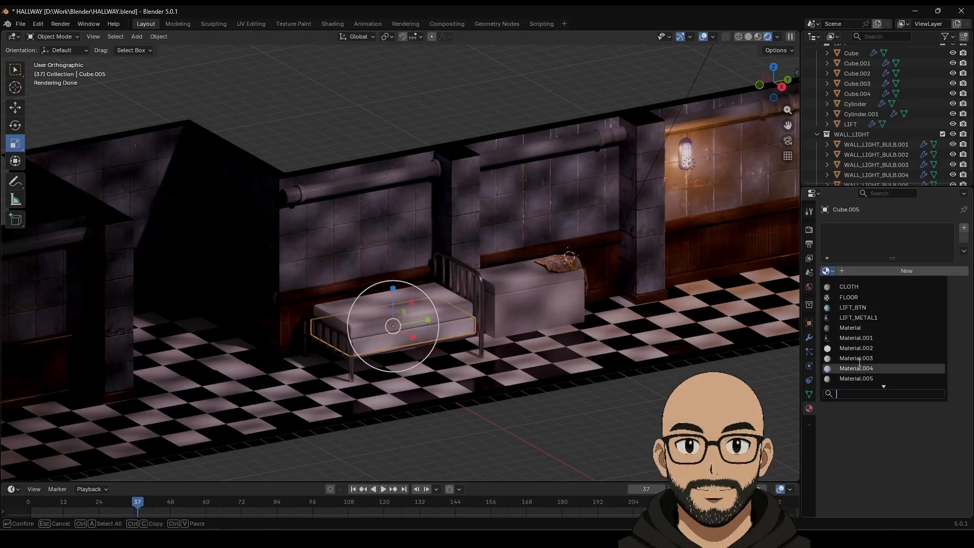
click(856, 377)
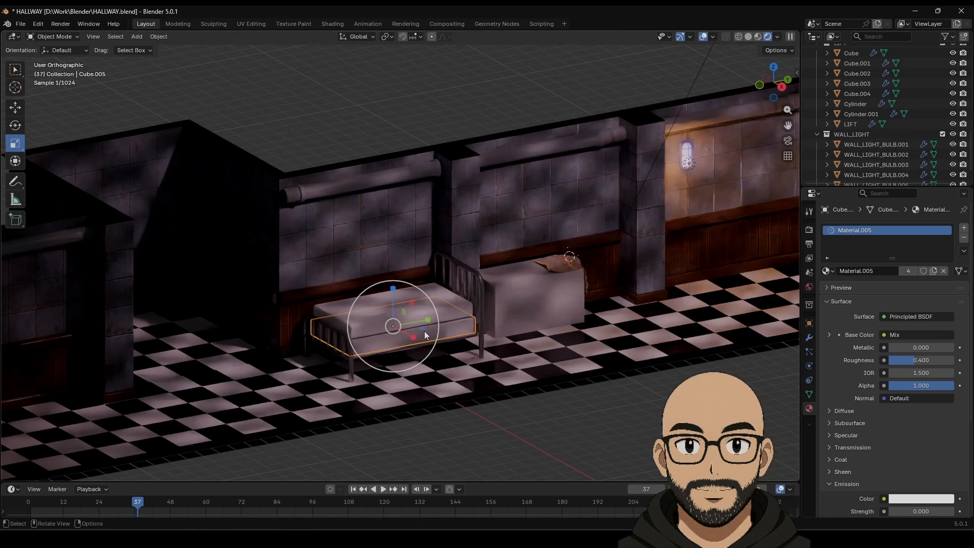
click(452, 305)
click(829, 271)
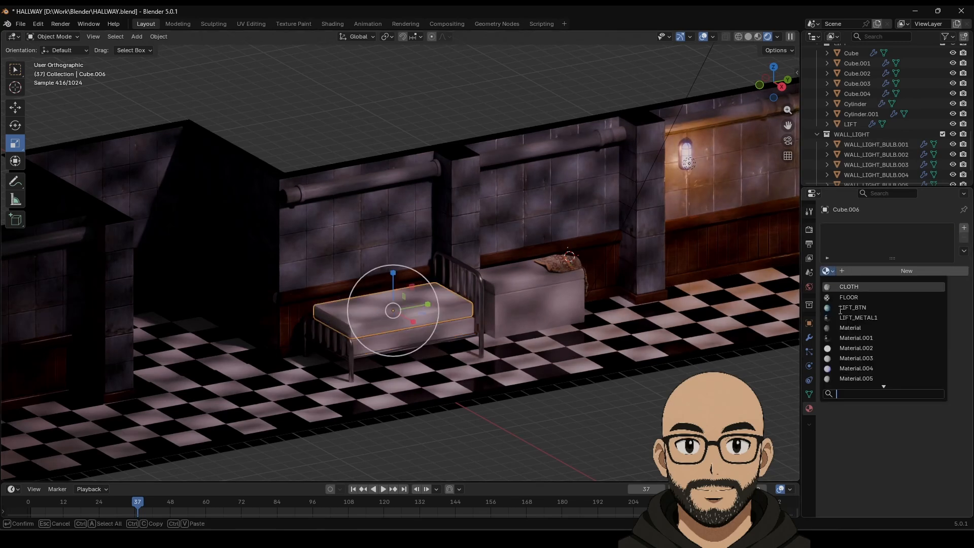
click(863, 378)
middle_drag(549, 410, 405, 315)
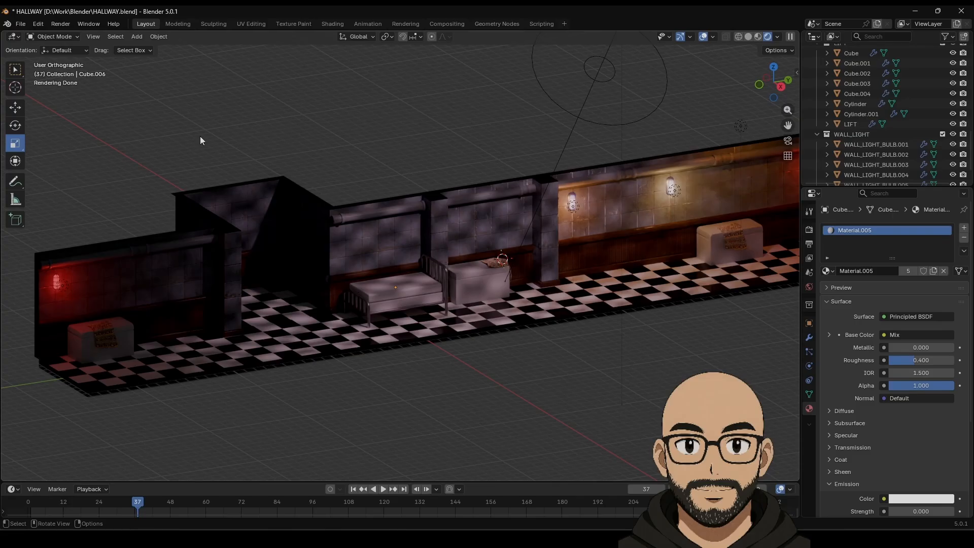
Step: Compare solid and wireframe shading, then save the hallway file
click(748, 37)
click(752, 37)
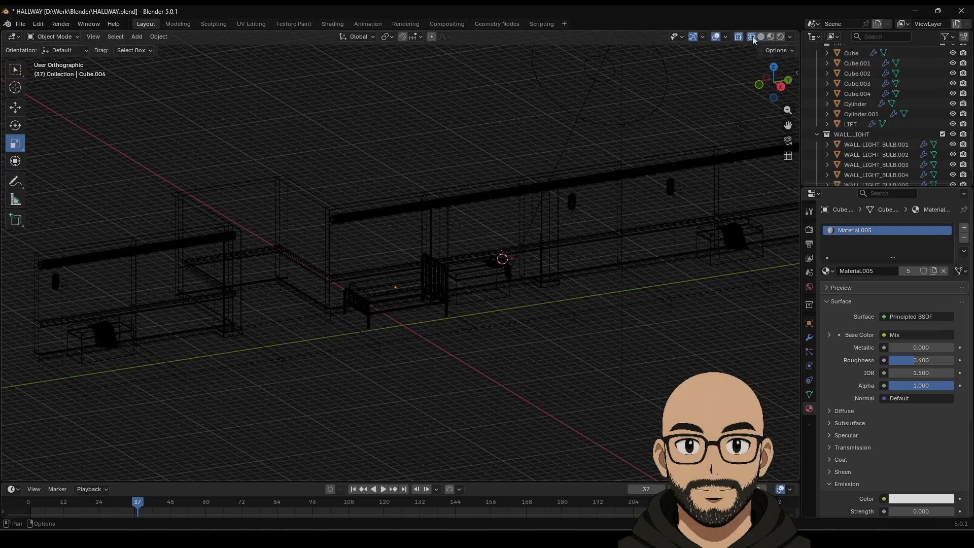
click(760, 36)
middle_drag(443, 153, 460, 179)
scroll(443, 238, up, 4)
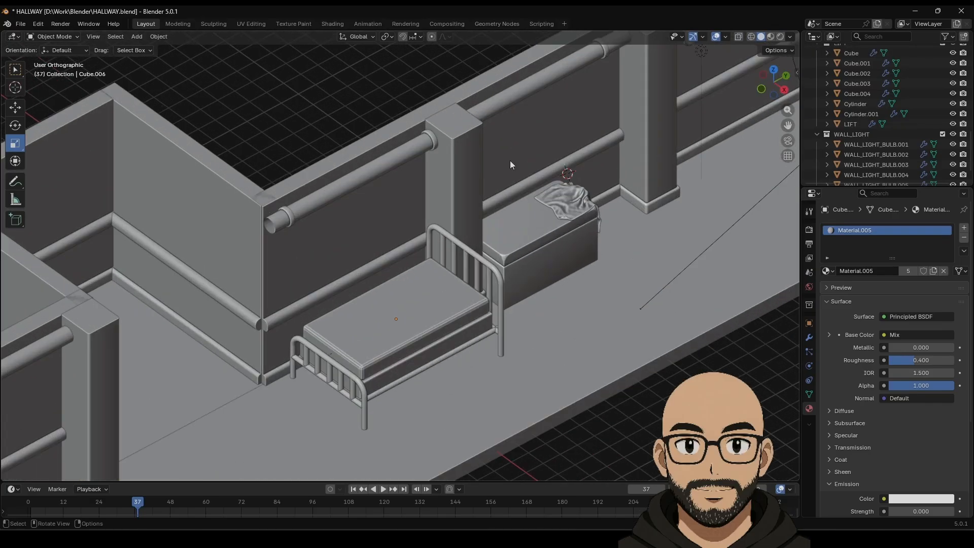
key(KP_5)
middle_drag(311, 321, 304, 284)
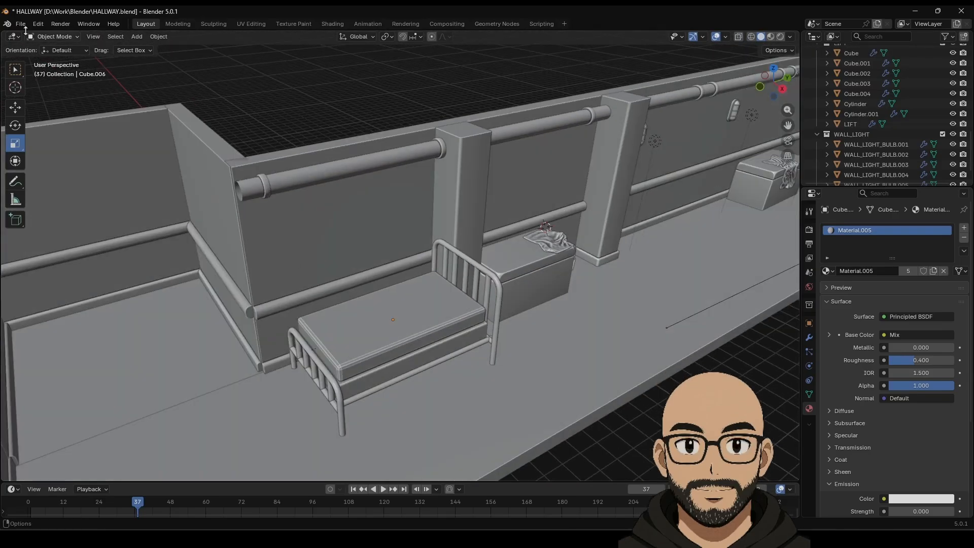
click(21, 23)
click(40, 90)
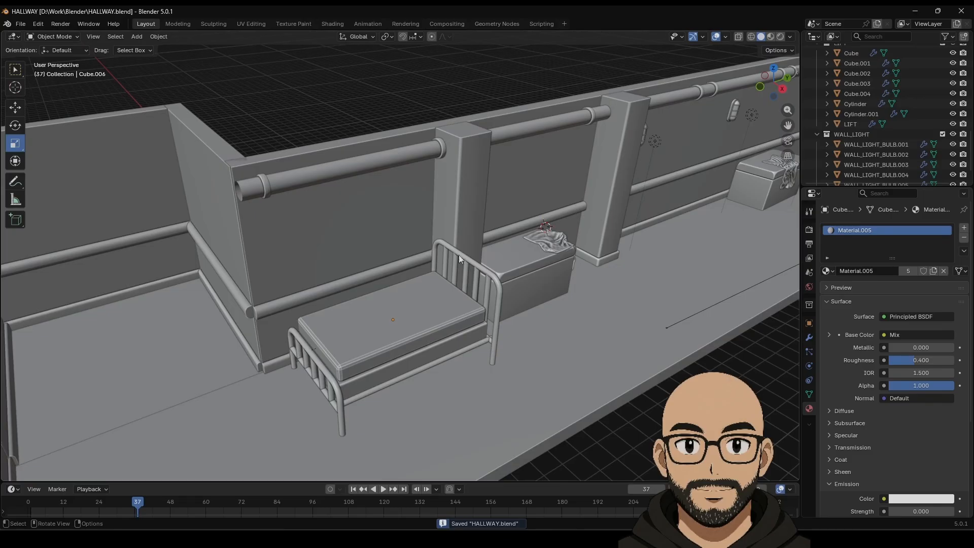
Step: Duplicate the mattress top, lift the copy, and scale it along Y and X into a pillow block
middle_drag(459, 254, 440, 261)
click(431, 326)
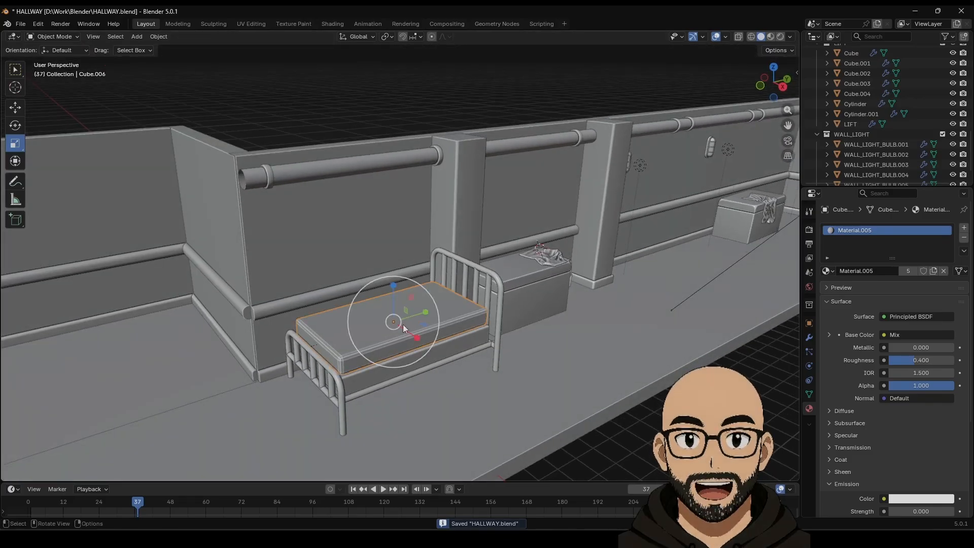
key(shift+d)
key(Escape)
click(14, 104)
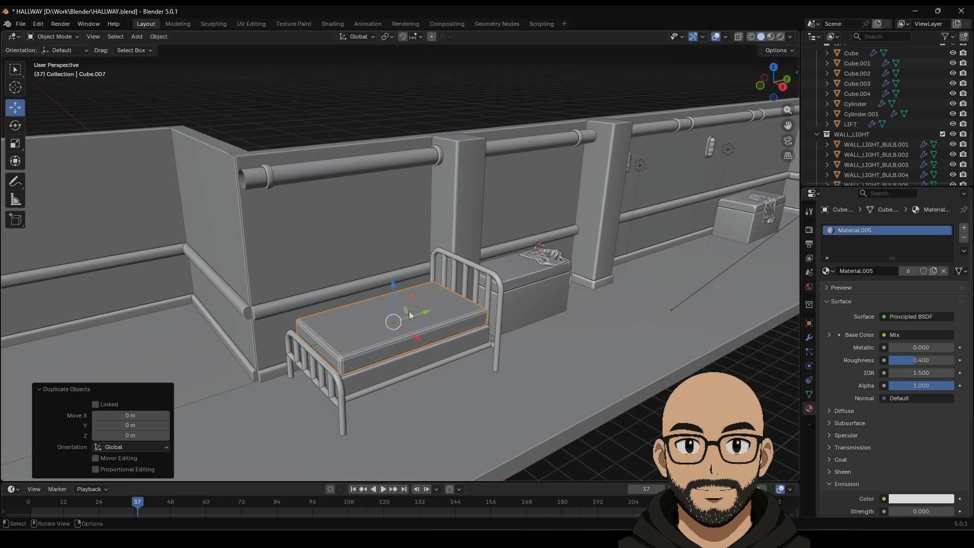
drag(393, 285, 393, 255)
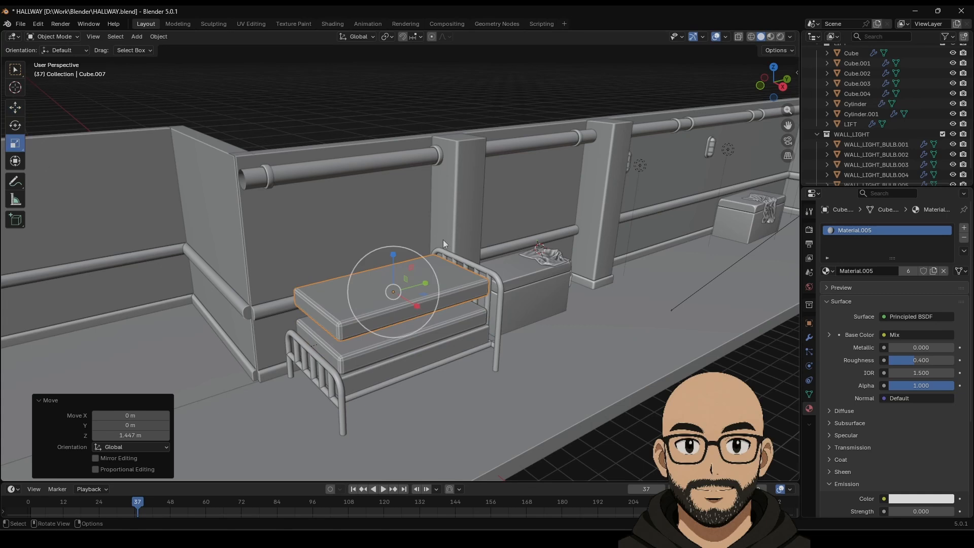
key(s)
key(y)
click(412, 313)
key(s)
key(x)
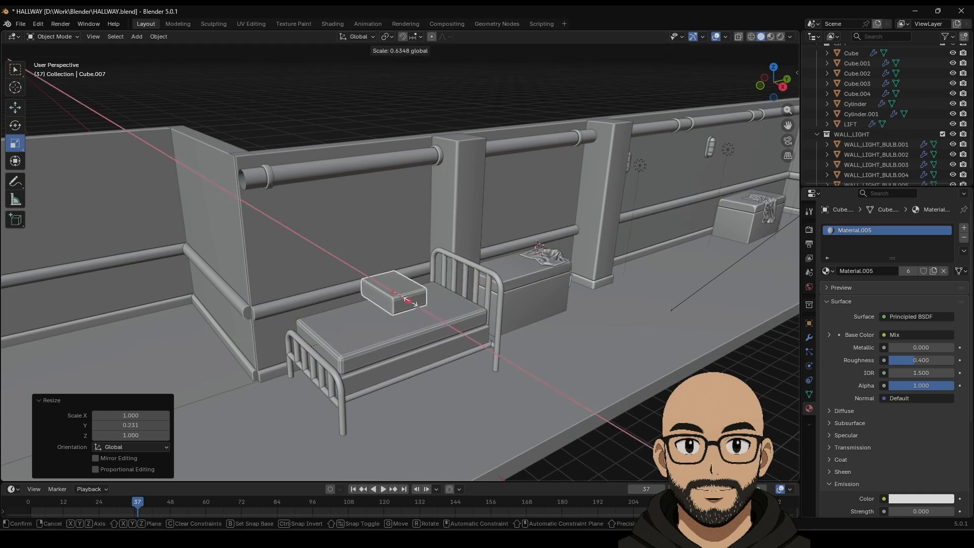
drag(411, 301, 427, 283)
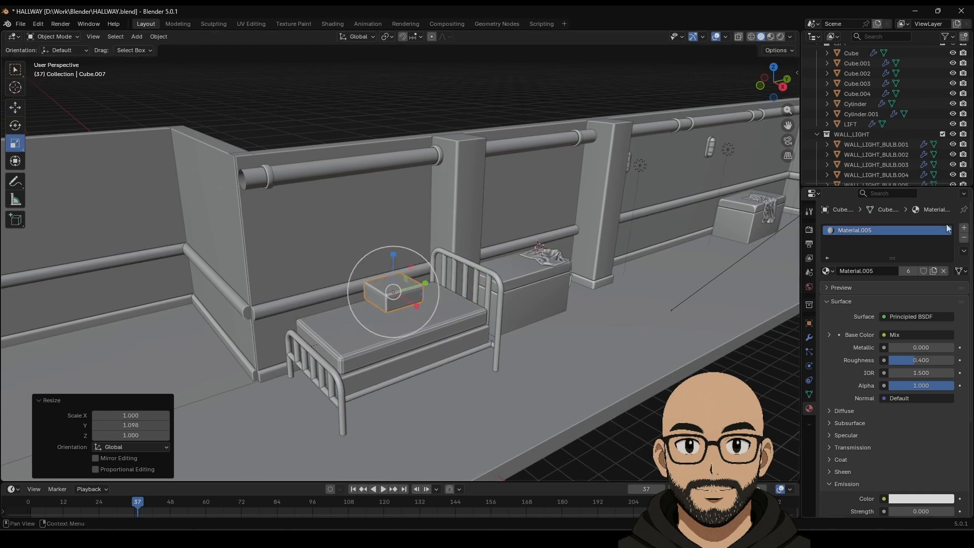
Step: Remove the pillow's Bevel modifier, thin it, tilt it 24° about X, and seat it by the headboard
click(809, 339)
click(951, 245)
middle_drag(568, 286, 525, 269)
drag(417, 287, 398, 253)
click(14, 123)
click(15, 107)
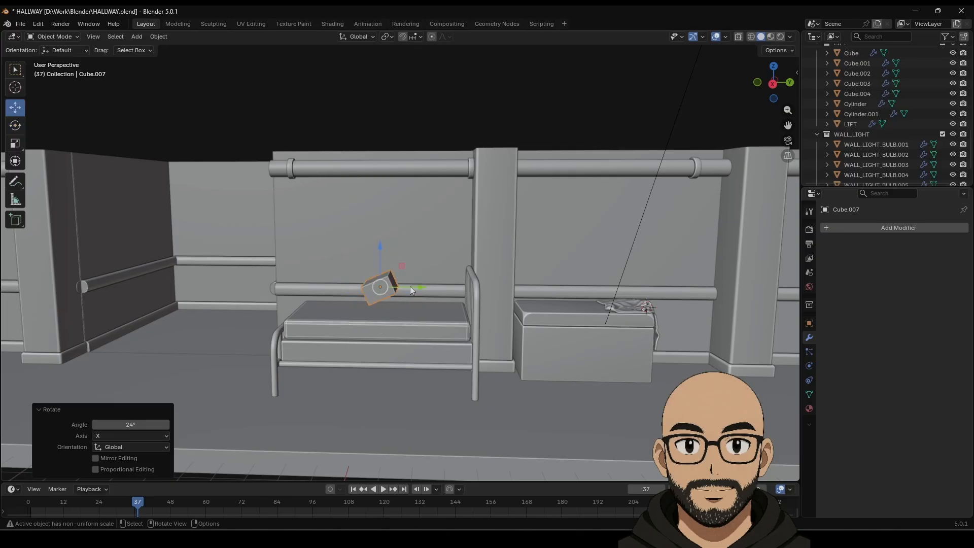
drag(410, 286, 451, 287)
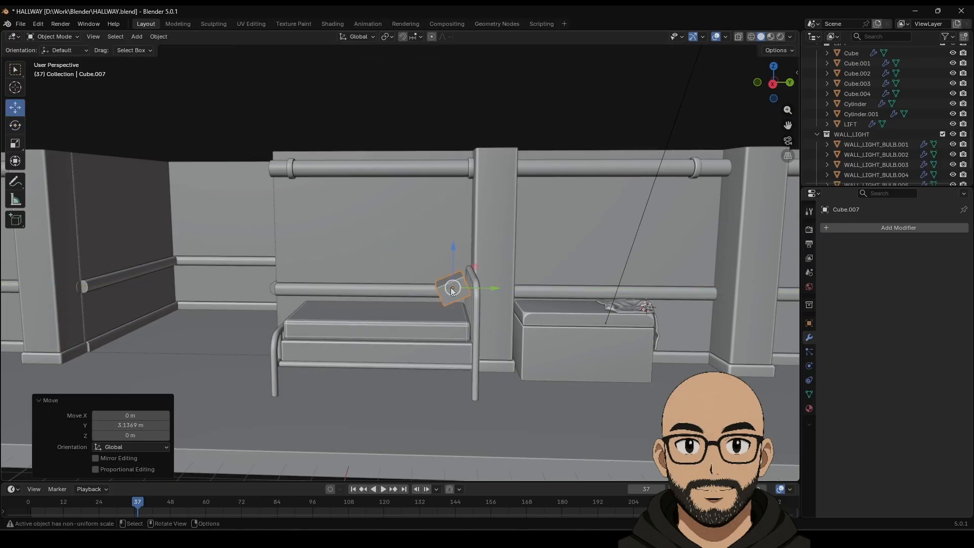
middle_drag(450, 287, 472, 279)
drag(449, 261, 452, 274)
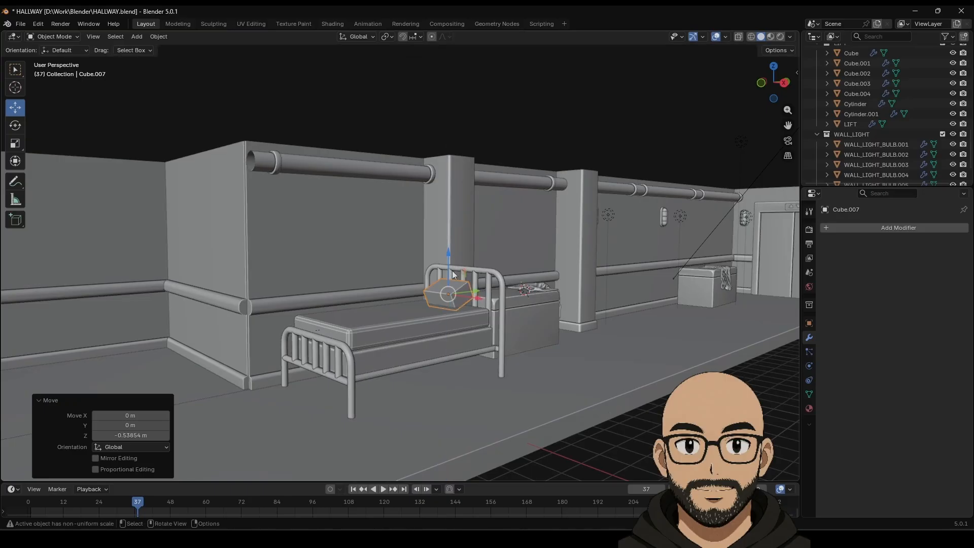
Step: Scale the pillow to 0.763, slide it sideways, then resize it to 1.239
middle_drag(453, 275, 466, 318)
key(s)
click(499, 300)
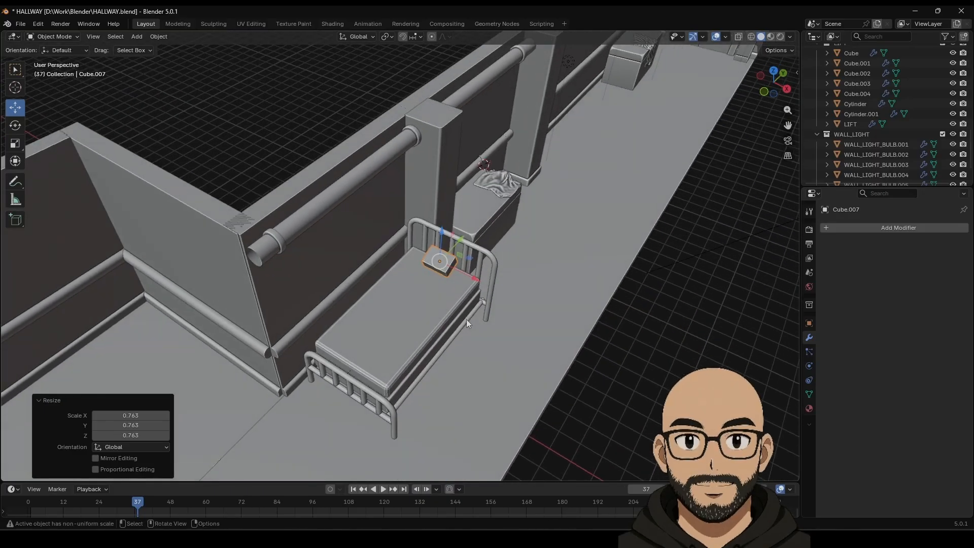
scroll(467, 319, up, 3)
drag(503, 281, 471, 271)
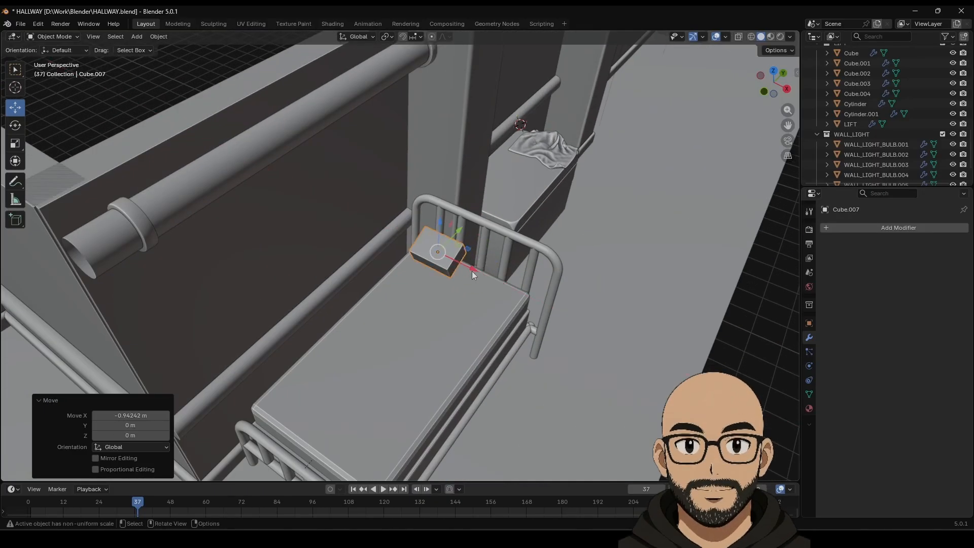
key(s)
click(477, 278)
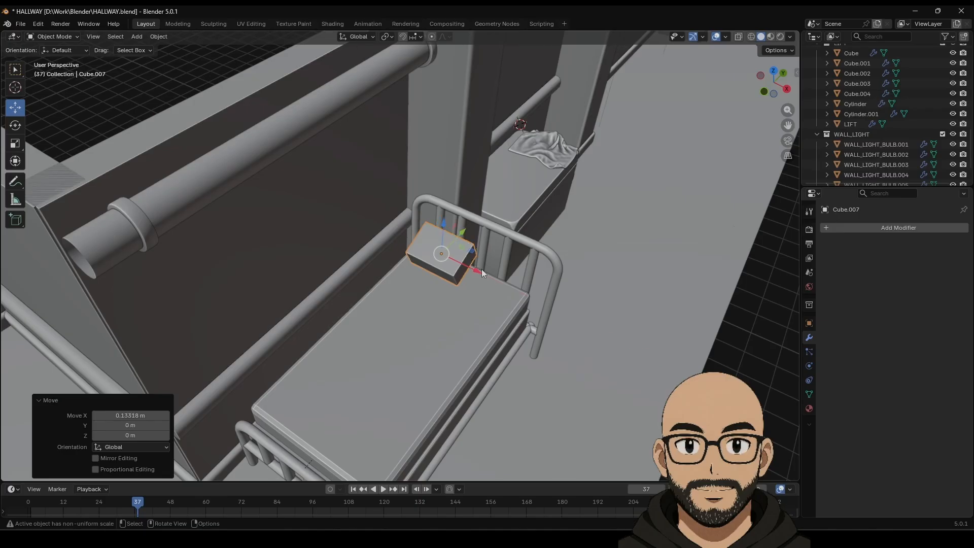
Step: Duplicate the pillow along X to place a second pillow beside the first
key(shift+d)
key(x)
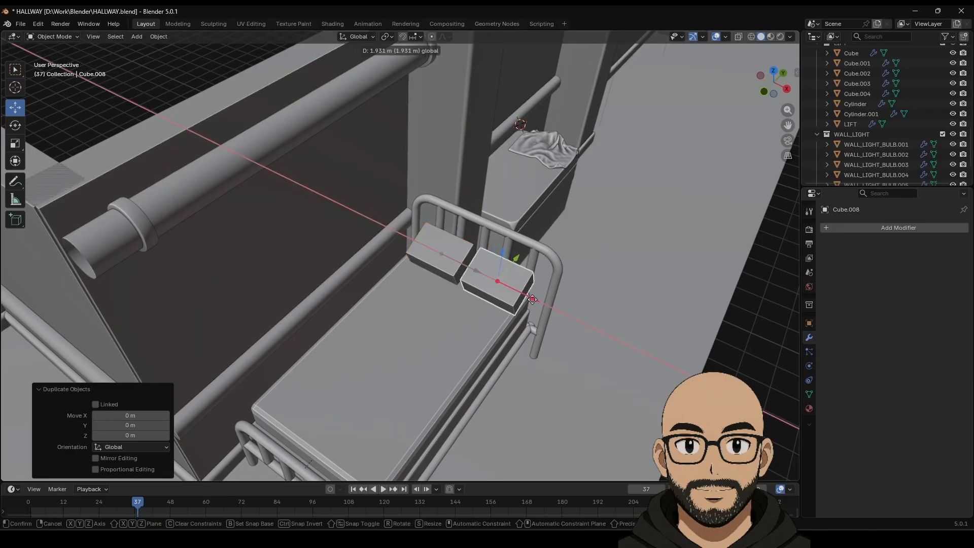
click(527, 297)
middle_drag(677, 383, 606, 327)
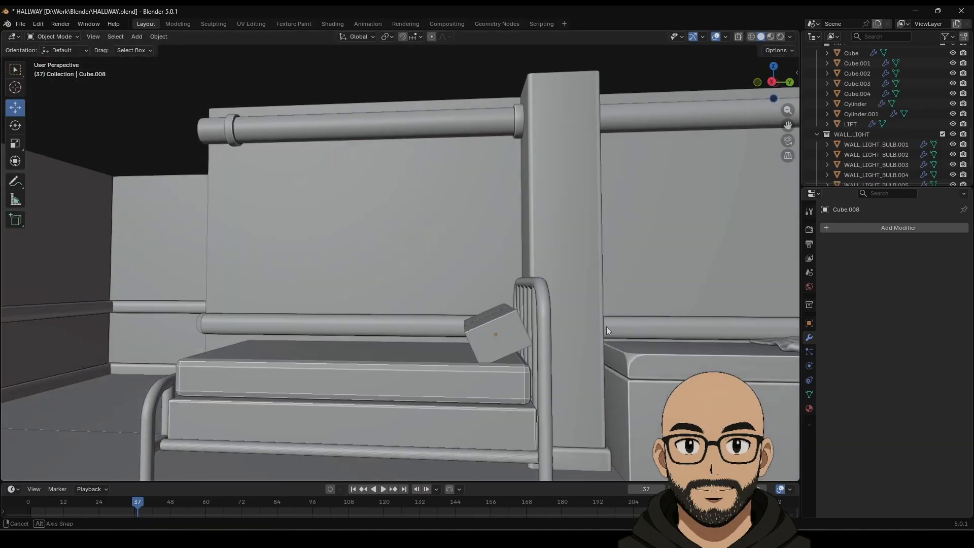
scroll(516, 348, down, 3)
middle_drag(383, 319, 446, 341)
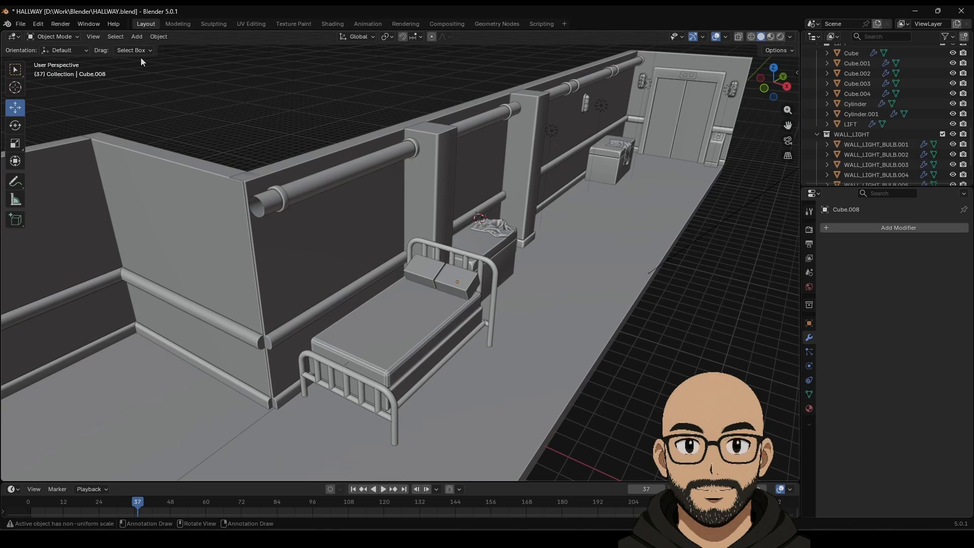
click(137, 37)
Step: Add a plane and move it along X and Z into the corridor beside the bed
mouse_move(152, 48)
click(244, 49)
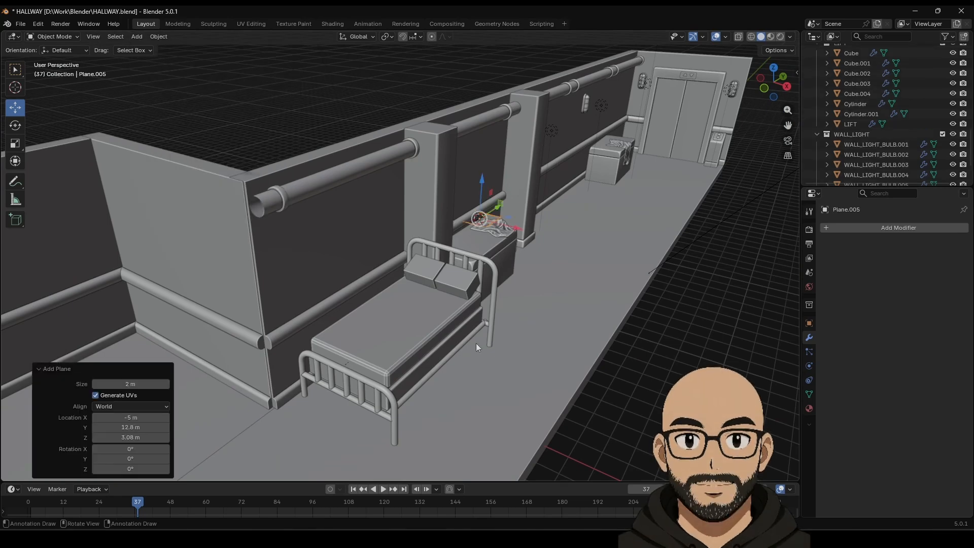
drag(516, 229, 682, 287)
middle_drag(690, 284, 667, 320)
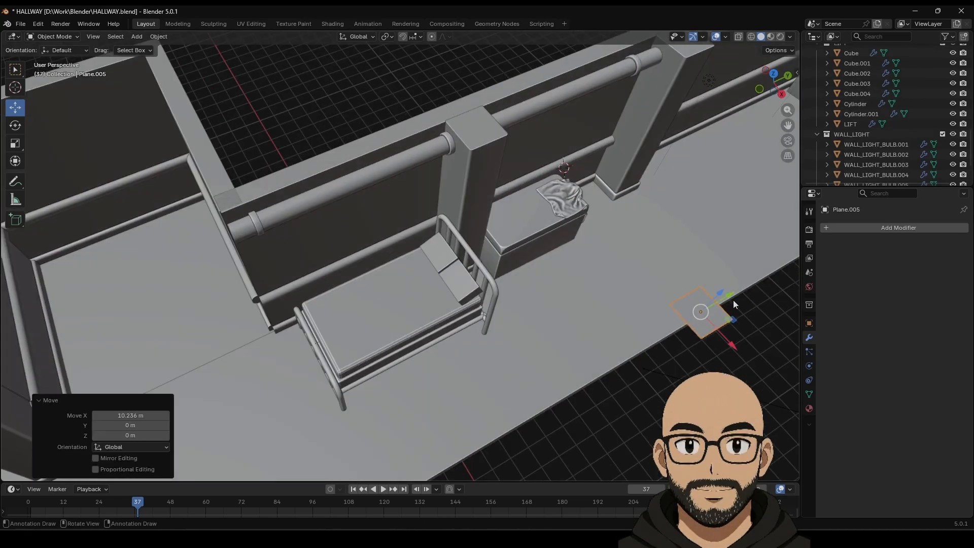
drag(721, 294, 480, 382)
key(ctrl+z)
middle_drag(540, 379, 552, 358)
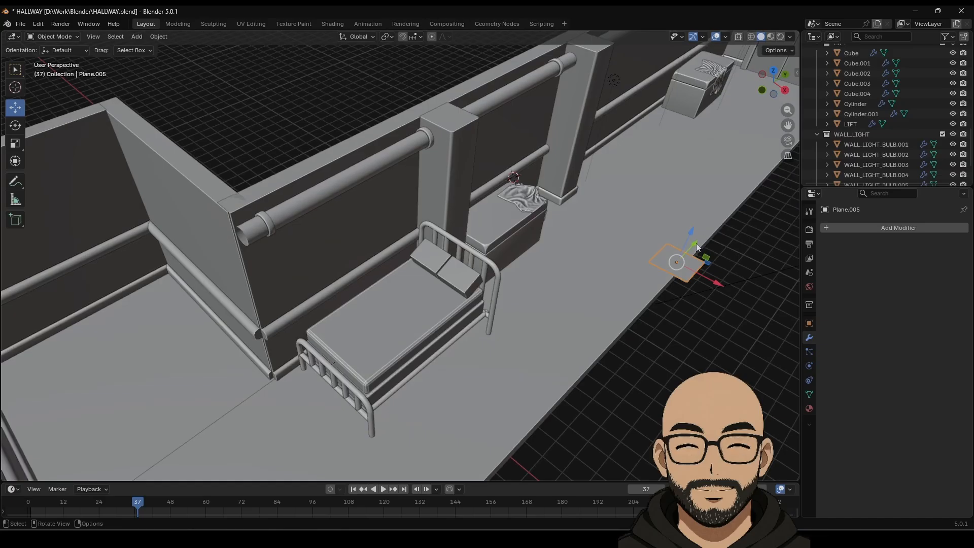
drag(697, 247, 543, 392)
Step: Scale the plane up to 1.777 and bring up the vertex menu in Edit Mode
key(s)
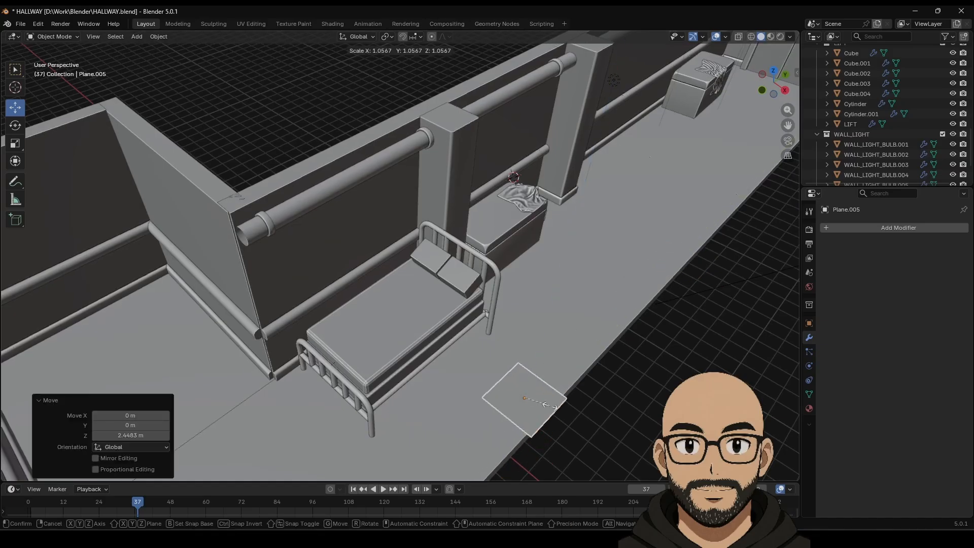
click(561, 413)
scroll(500, 290, up, 5)
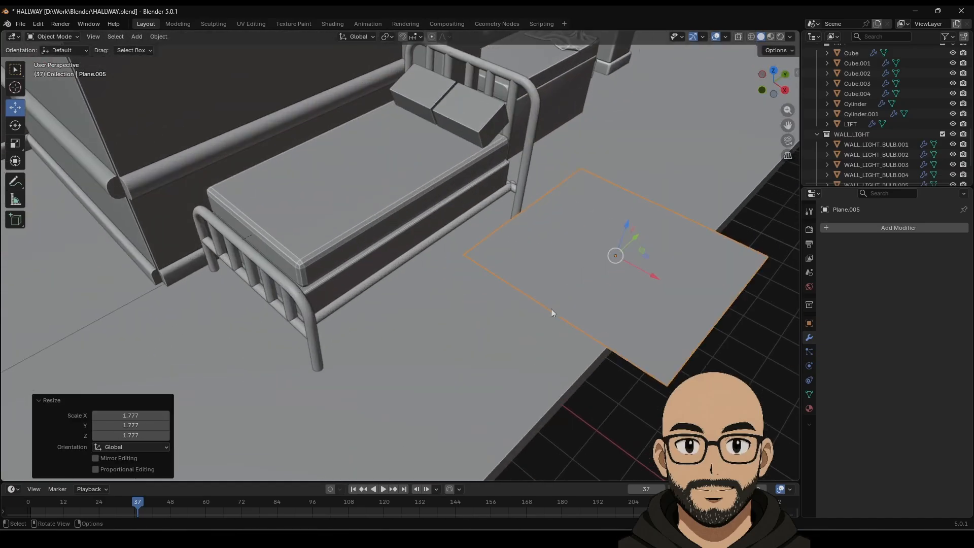
key(Tab)
right_click(597, 277)
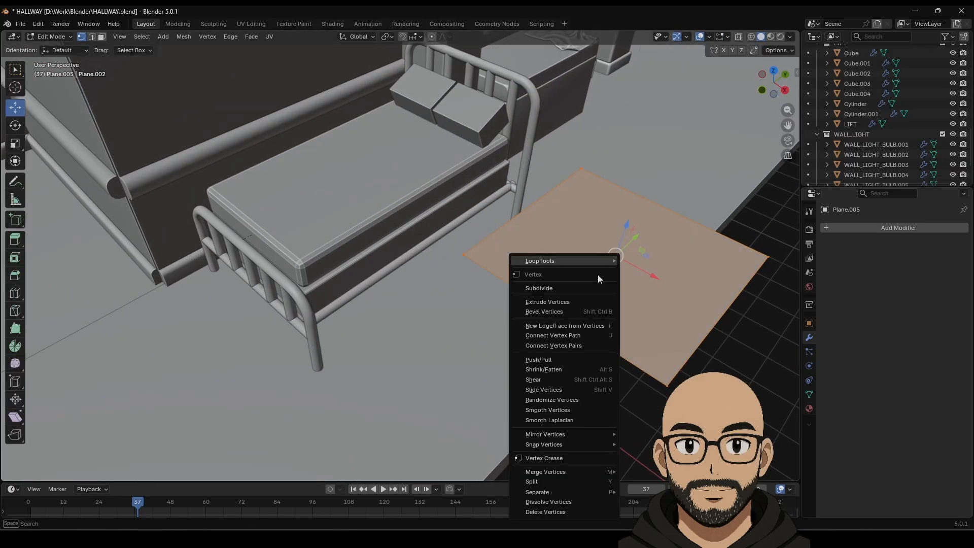
Step: Subdivide the plane's mesh with 25 cuts
click(559, 288)
mouse_move(126, 402)
mouse_down()
mouse_move(150, 402)
mouse_move(123, 402)
mouse_up()
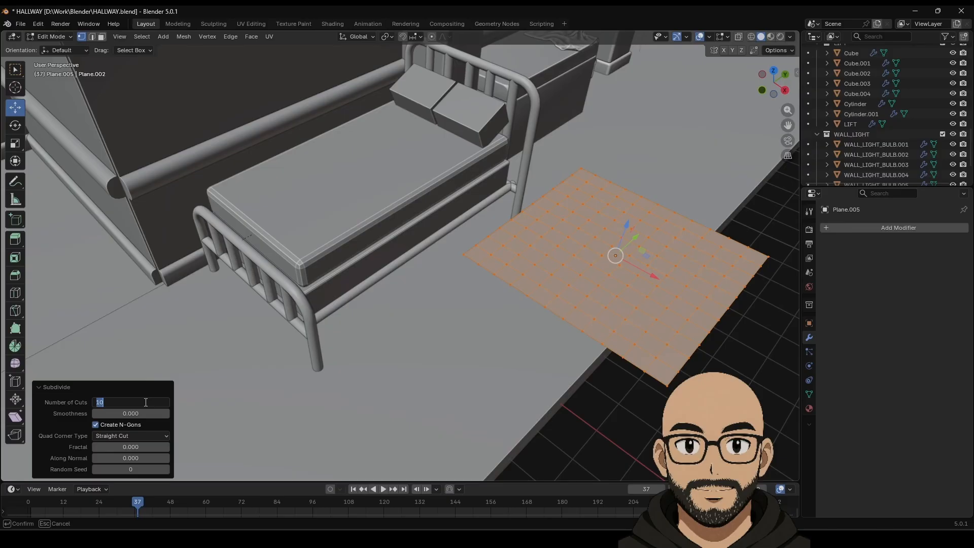
text(25)
key(Return)
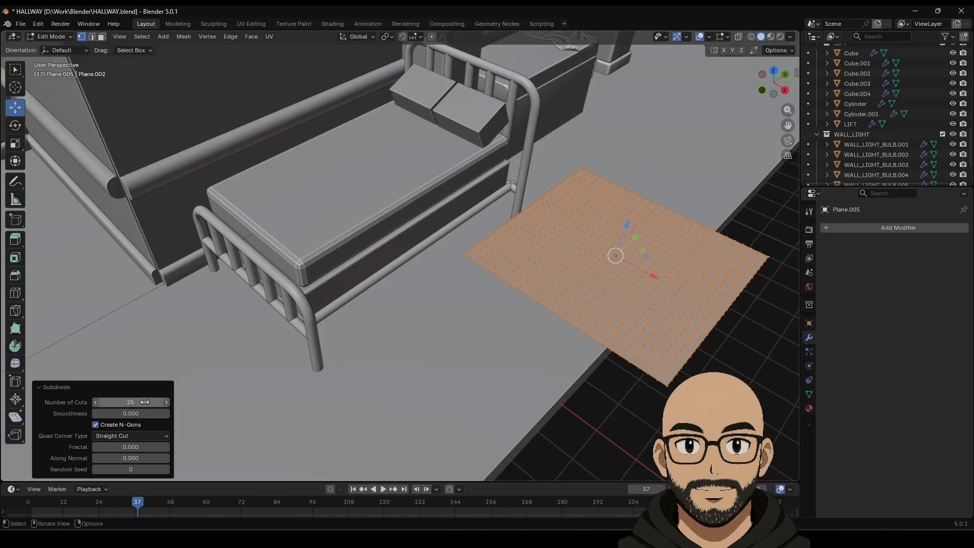
shift+middle_drag(604, 304, 521, 313)
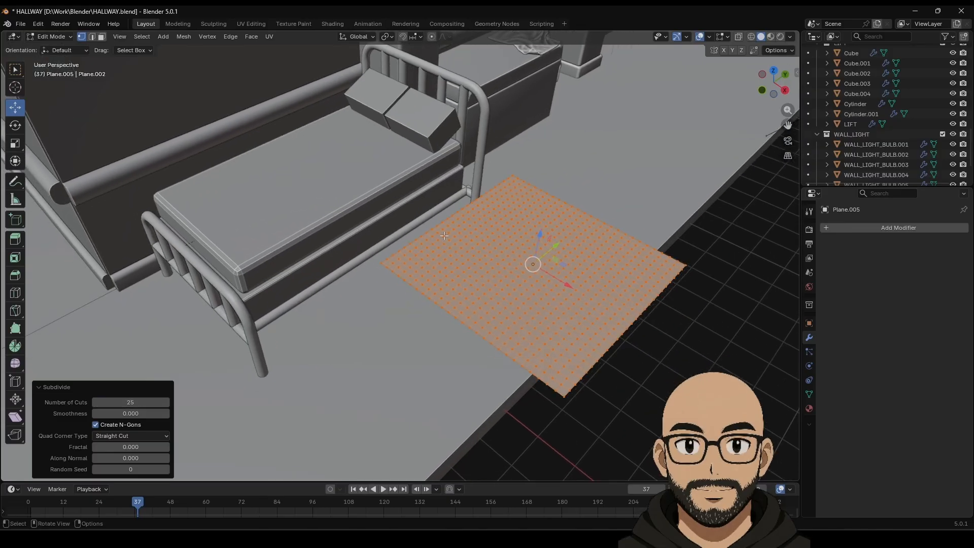
Step: Select the lower-left and upper-right border edge loops, then return to Object Mode
click(93, 37)
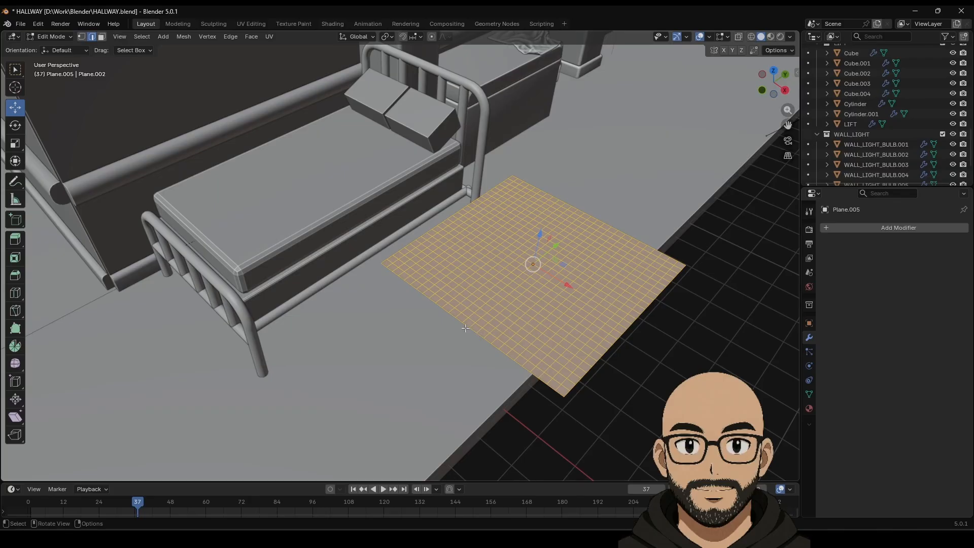
alt+click(467, 327)
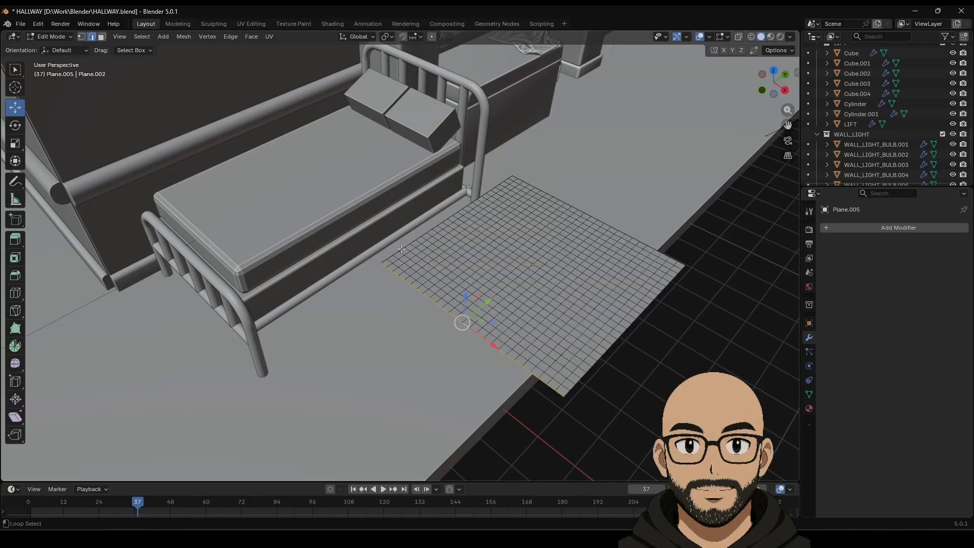
alt+shift+click(566, 207)
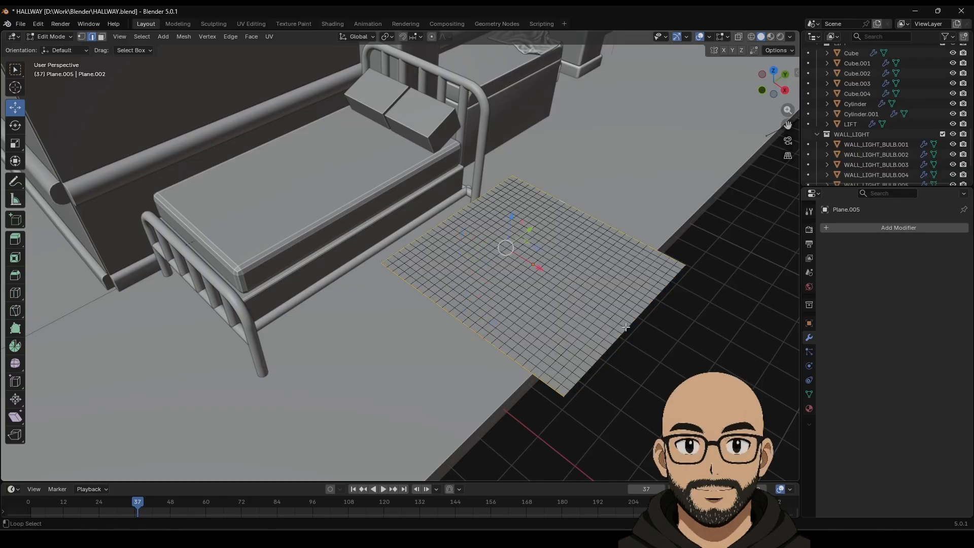
scroll(596, 321, up, 2)
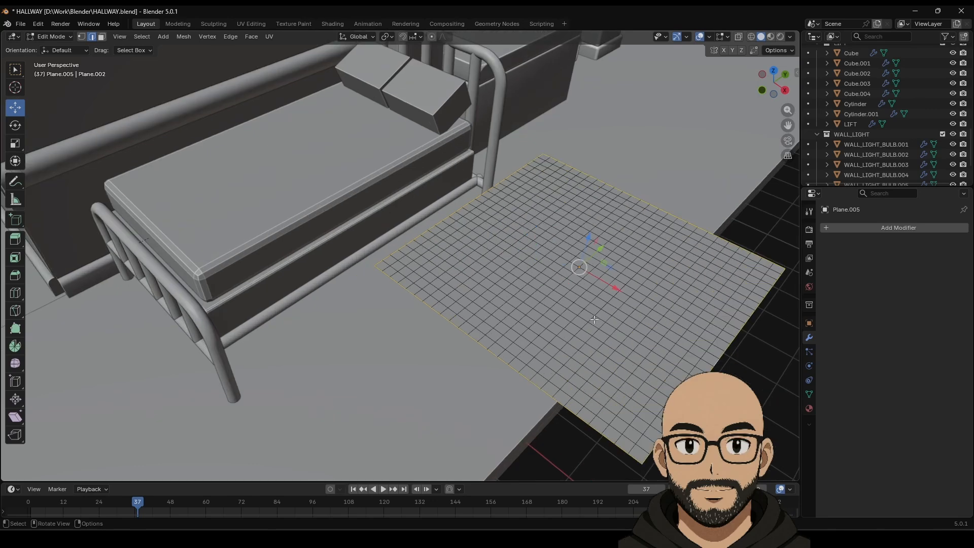
middle_drag(602, 312, 587, 291)
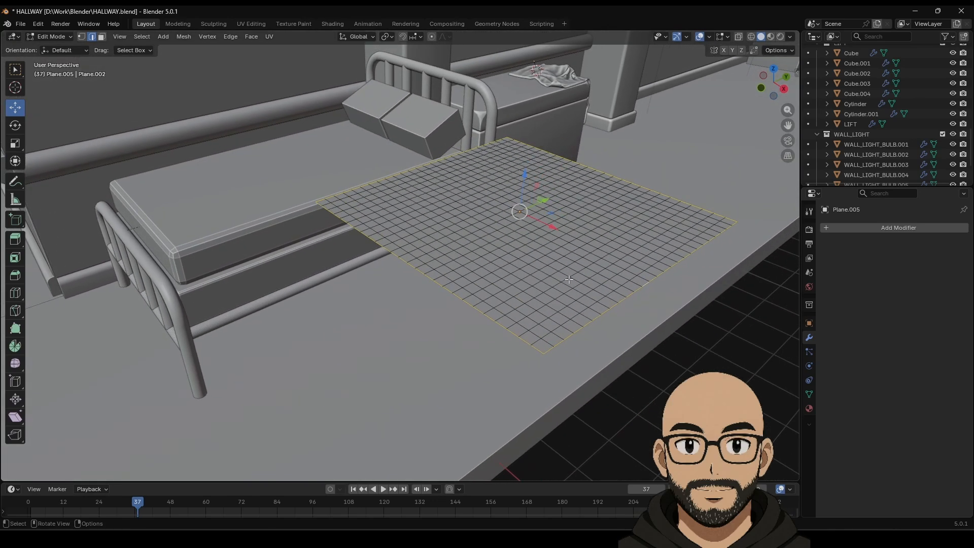
key(Tab)
key(Tab)
key(Tab)
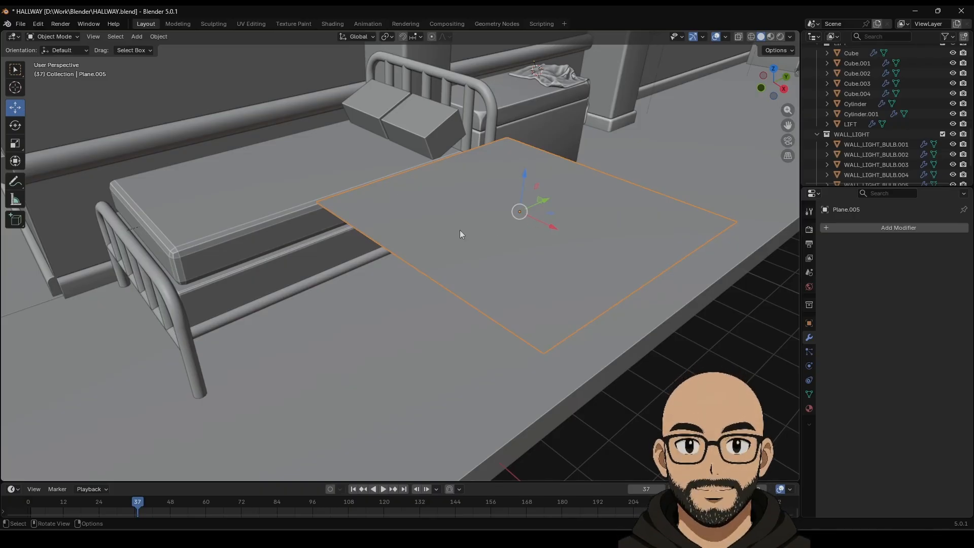
Step: Delete the spare plane copy Plane.006
key(shift+d)
right_click(514, 224)
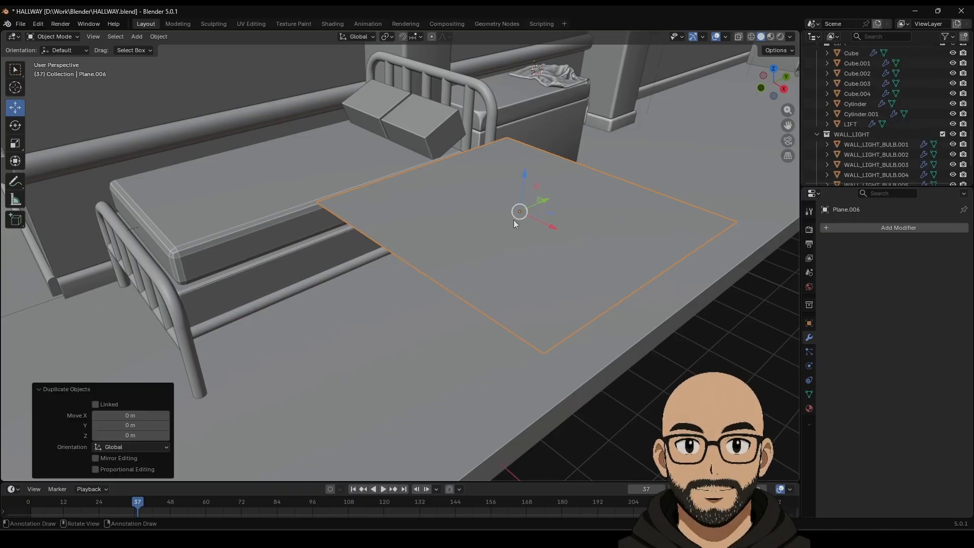
drag(523, 178, 523, 171)
key(Tab)
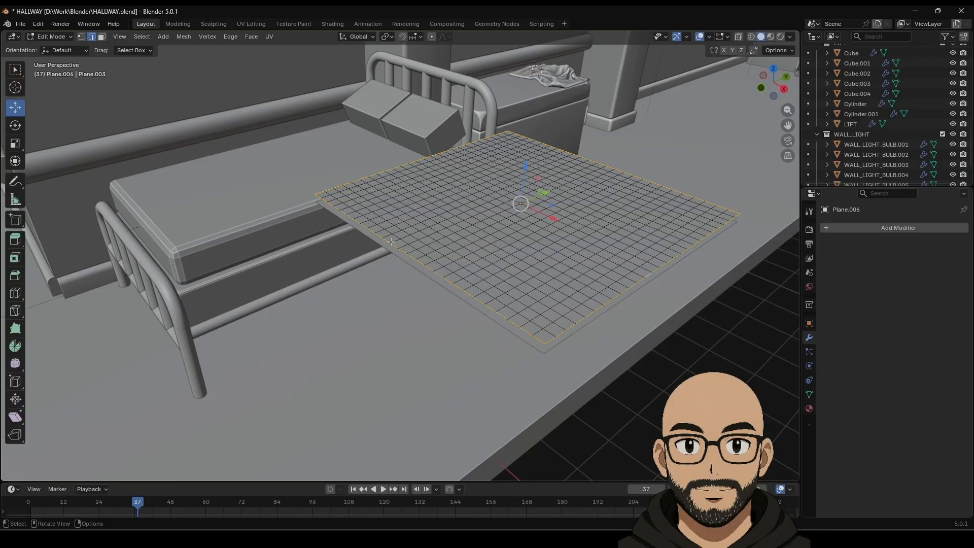
key(Tab)
key(Delete)
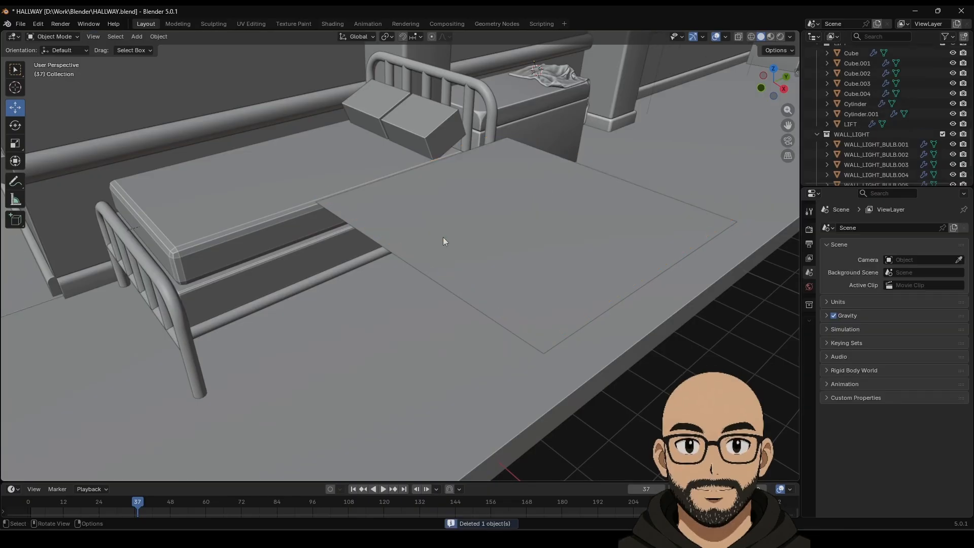
Step: Duplicate all of Plane.005's faces in place as a second layer
click(442, 237)
key(Tab)
key(a)
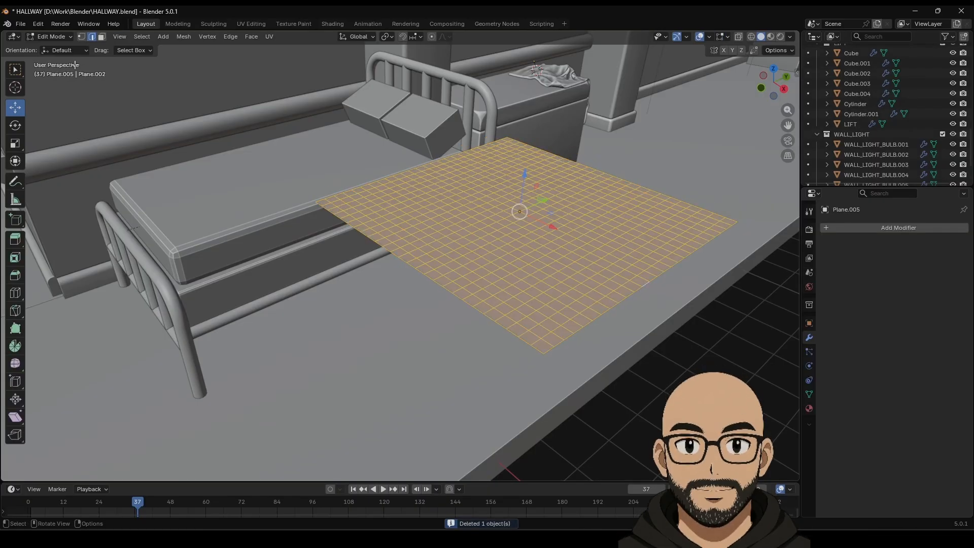
click(101, 37)
key(shift+d)
key(z)
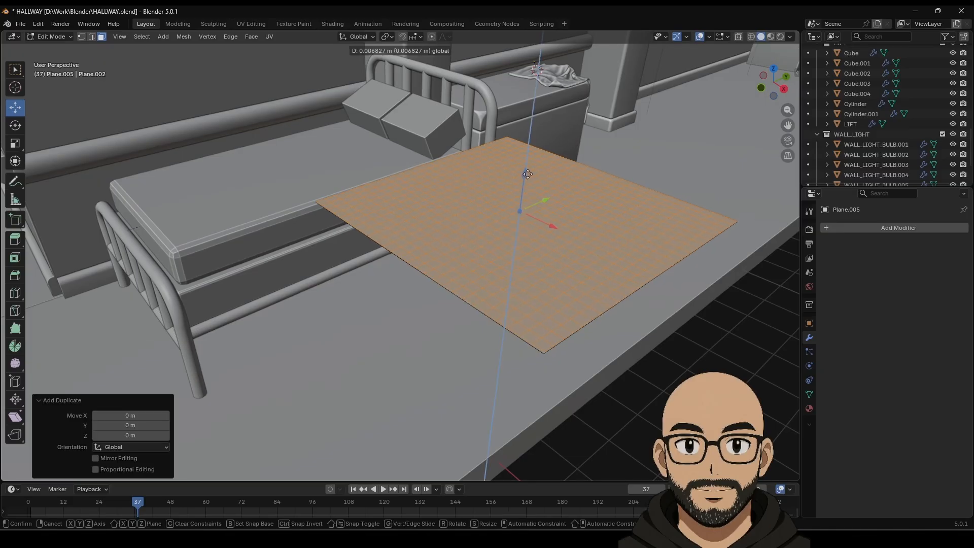
click(528, 171)
key(Tab)
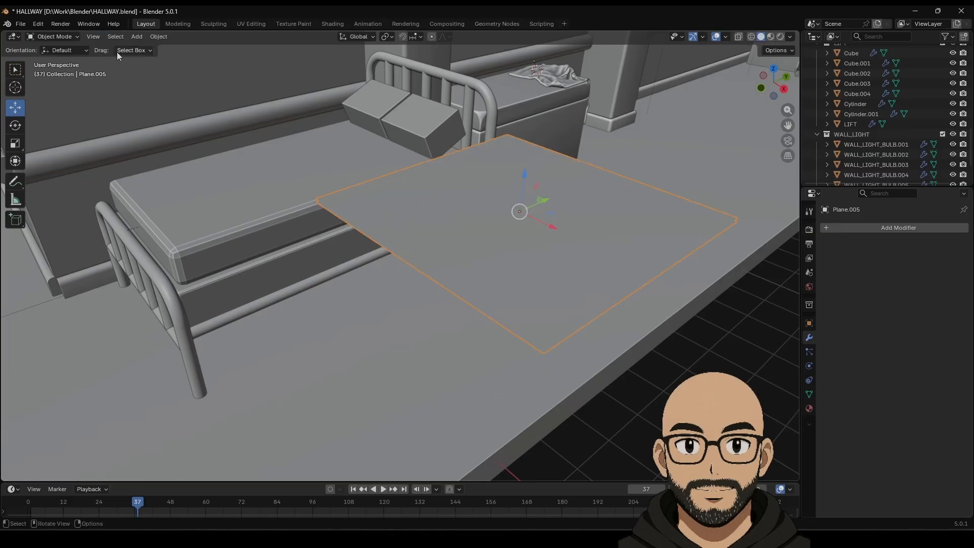
Step: Select the outer boundary edge loops of both plane layers
key(Tab)
click(92, 38)
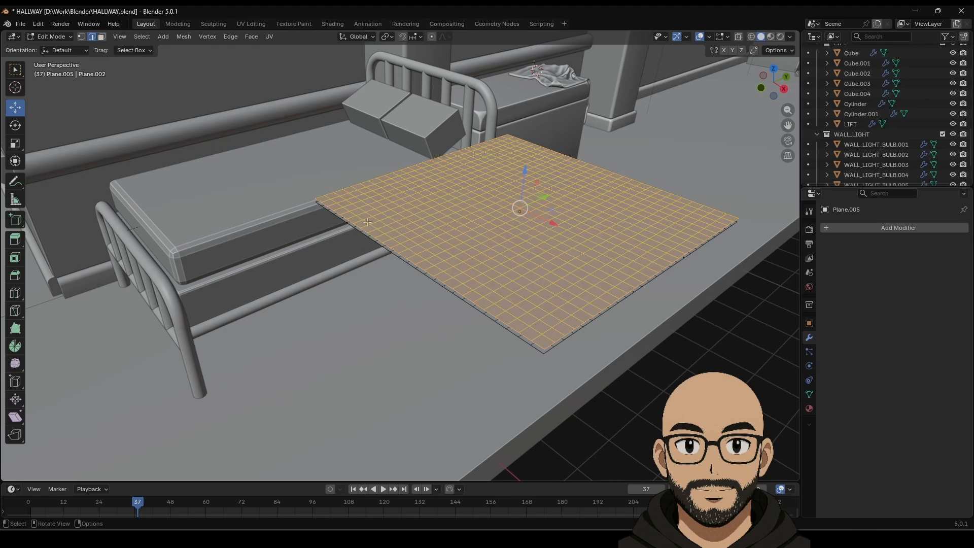
click(391, 251)
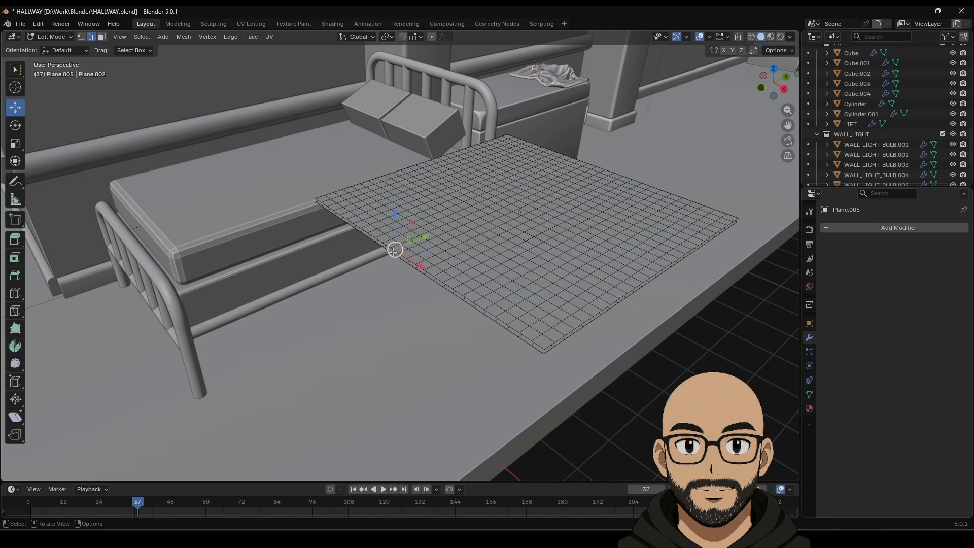
alt+click(394, 251)
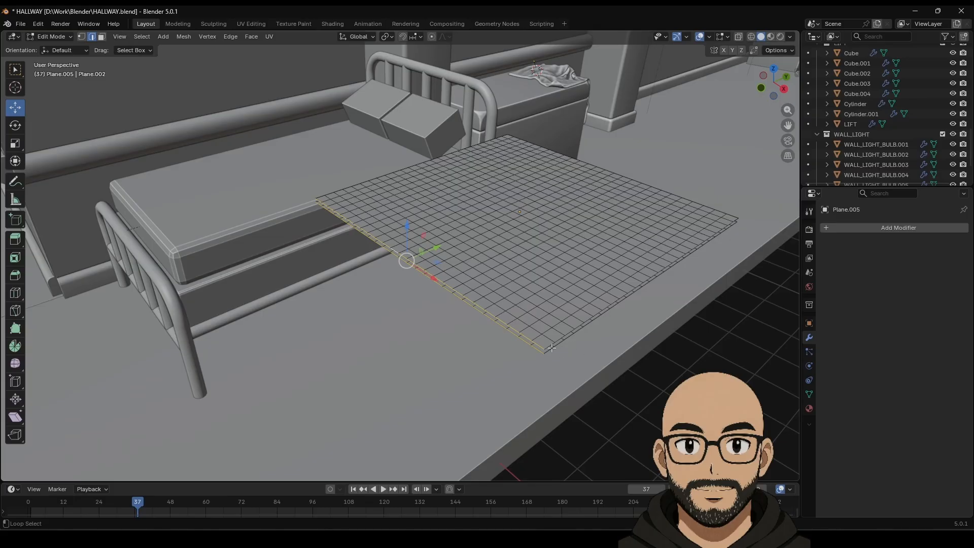
middle_drag(578, 338, 657, 188)
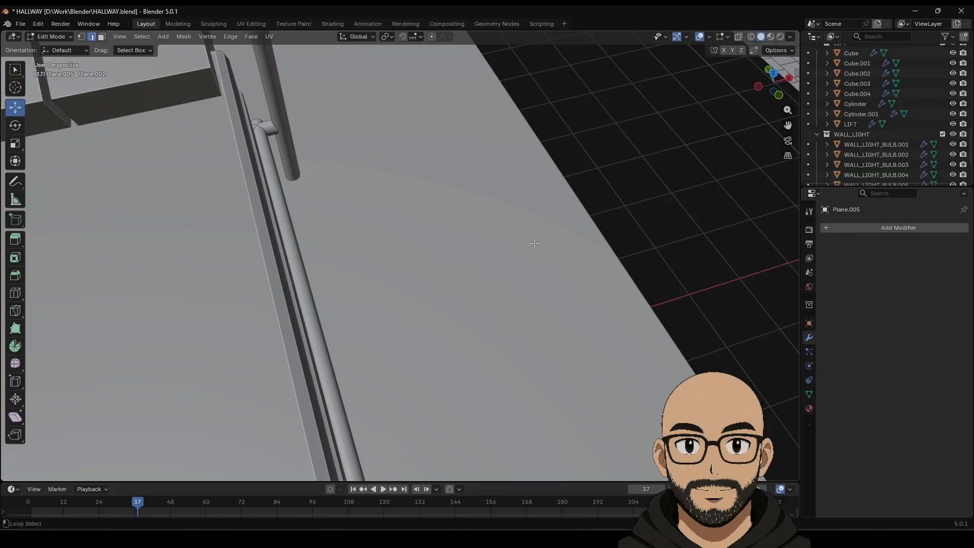
middle_drag(534, 243, 558, 234)
alt+shift+click(573, 194)
scroll(563, 228, down, 4)
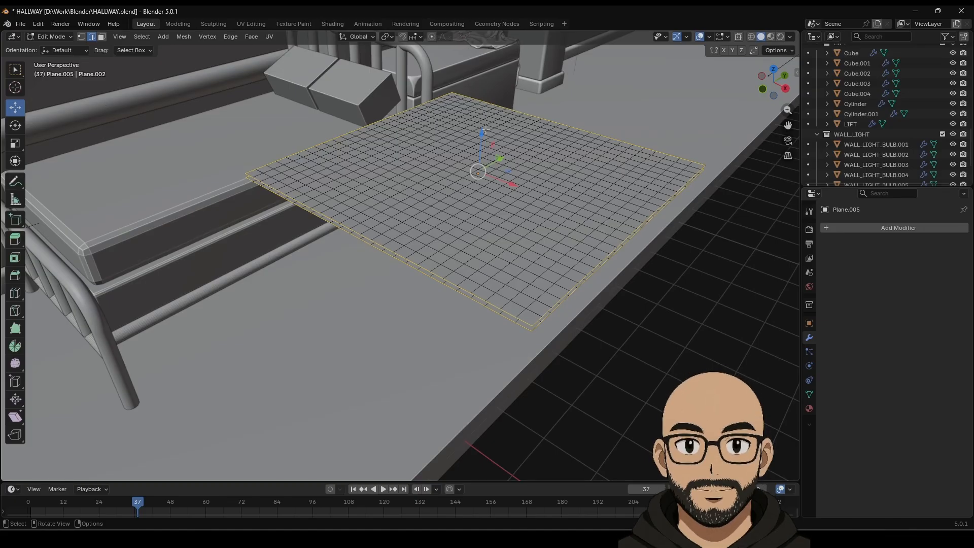
Step: Scale the two boundary loops to zero on Z so both plane layers lie flat together
click(14, 145)
drag(482, 131, 480, 135)
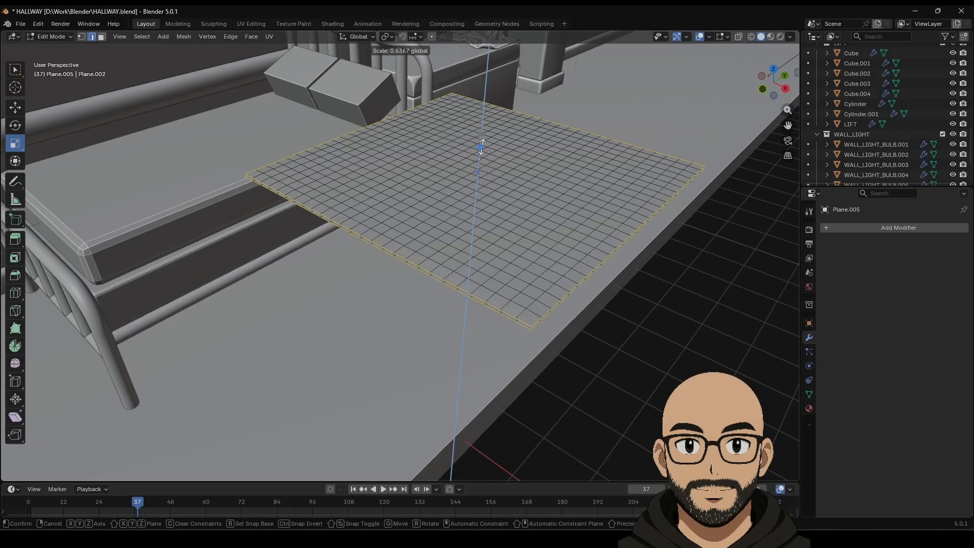
key(0)
key(Return)
middle_drag(555, 292, 543, 283)
scroll(515, 279, up, 2)
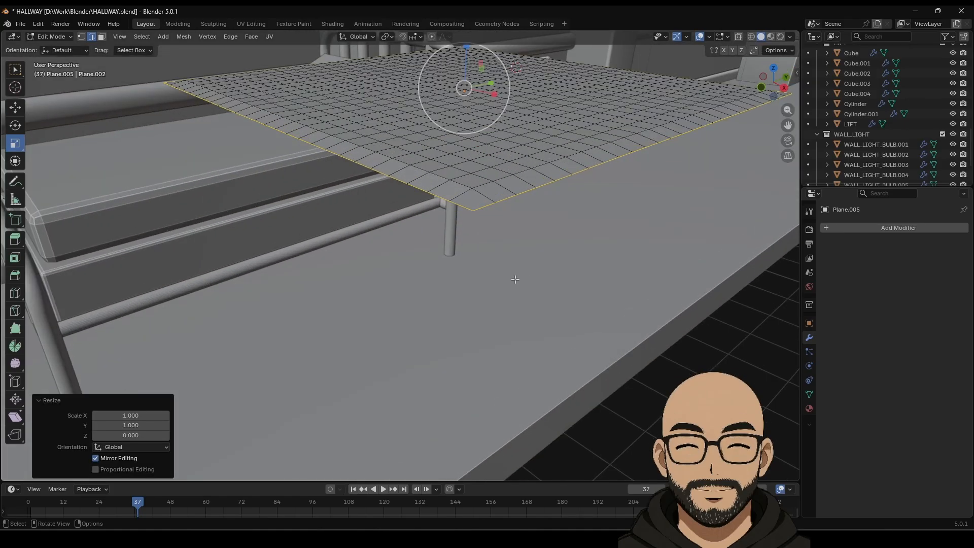
Step: Merge the overlapping vertices by distance at 0.0001 m, removing 104 duplicates, then clear the selection
click(80, 37)
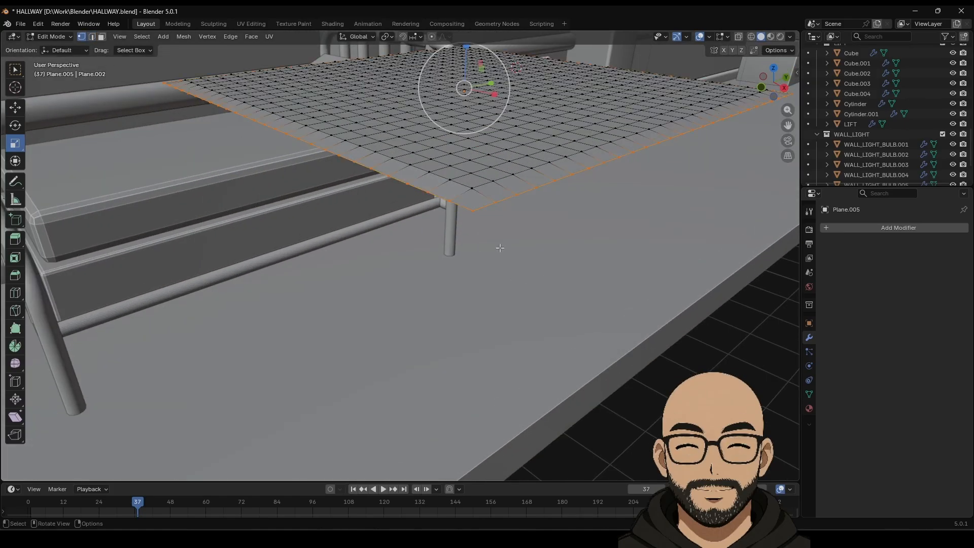
middle_drag(500, 245, 515, 280)
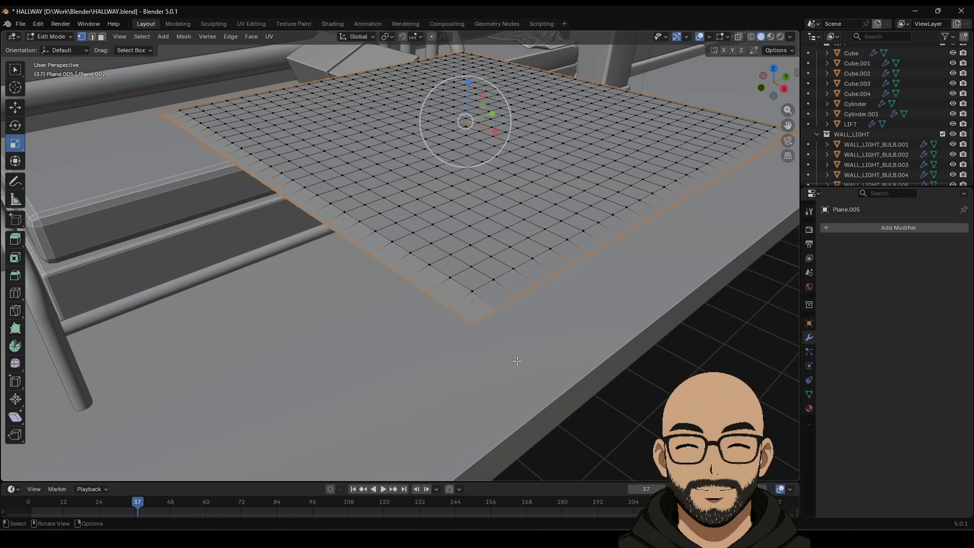
right_click(459, 307)
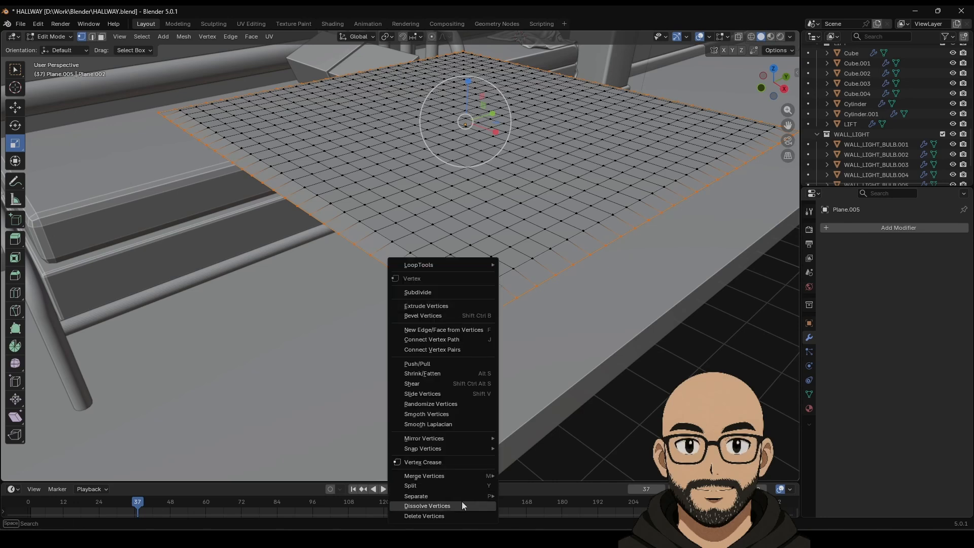
mouse_move(465, 496)
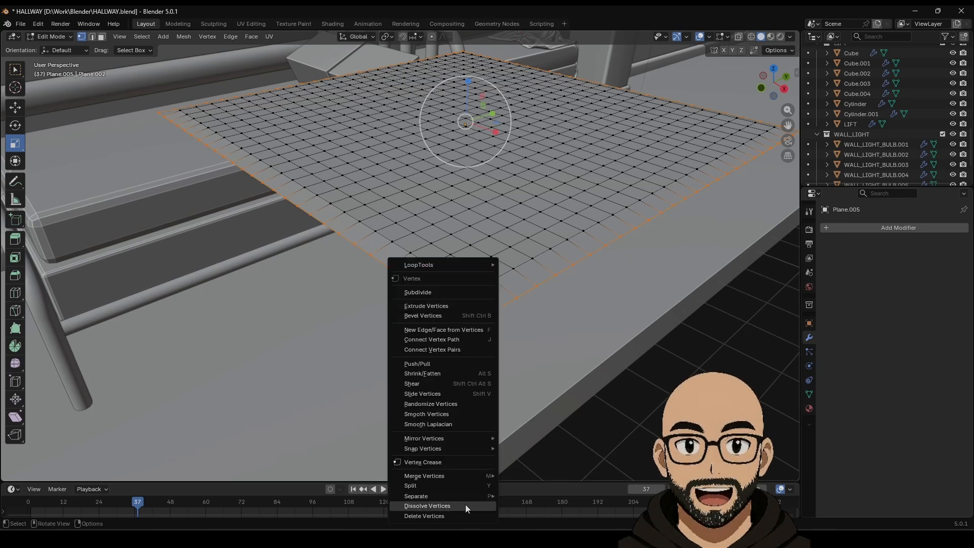
mouse_move(469, 476)
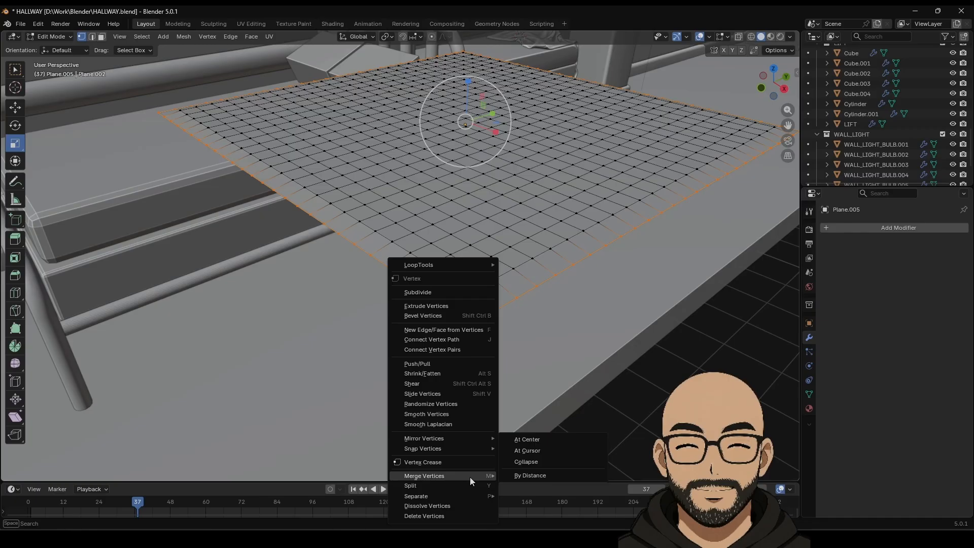
click(533, 474)
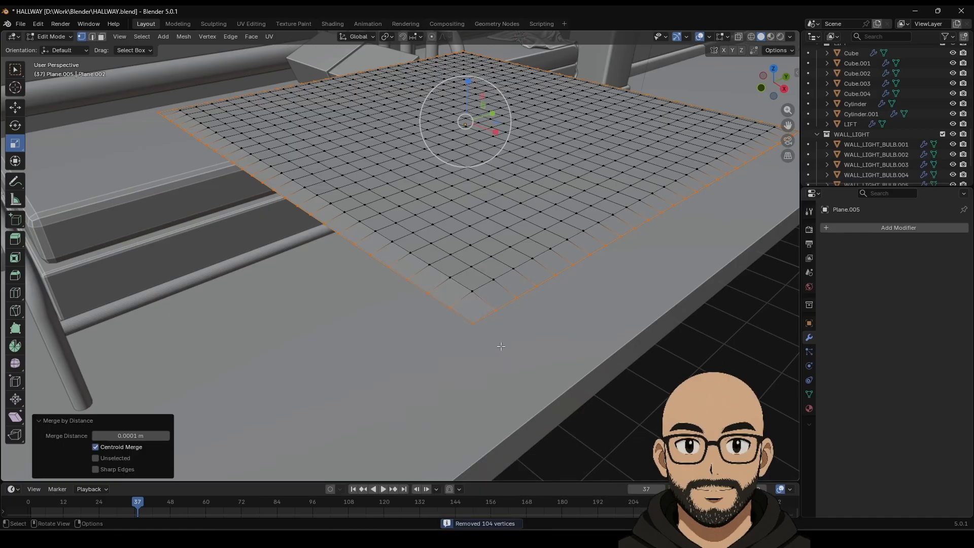
click(543, 331)
click(481, 328)
click(523, 358)
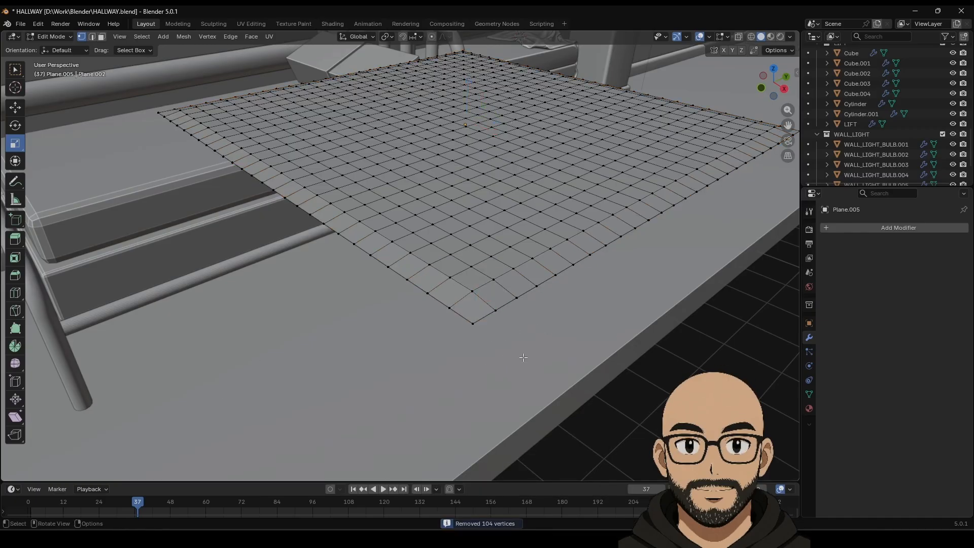
Step: Test-lift a corner vertex and undo it, then check Material Preview before returning to Solid shading
click(472, 323)
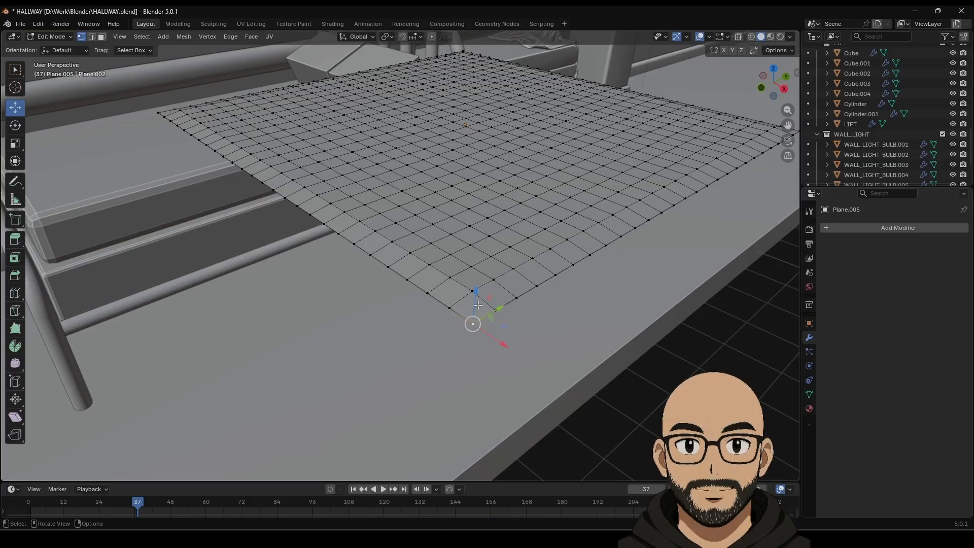
drag(475, 289, 517, 252)
key(ctrl+z)
scroll(540, 284, down, 6)
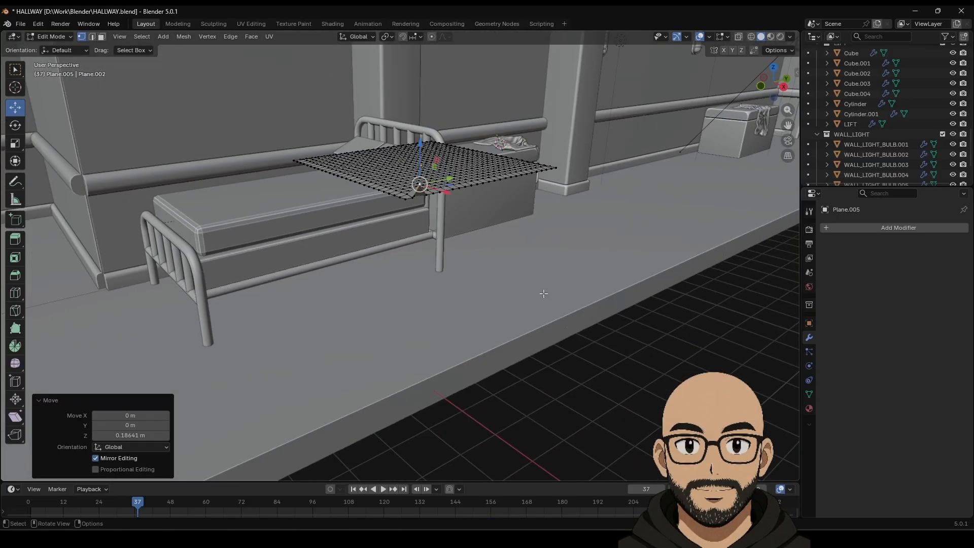
key(z)
click(478, 237)
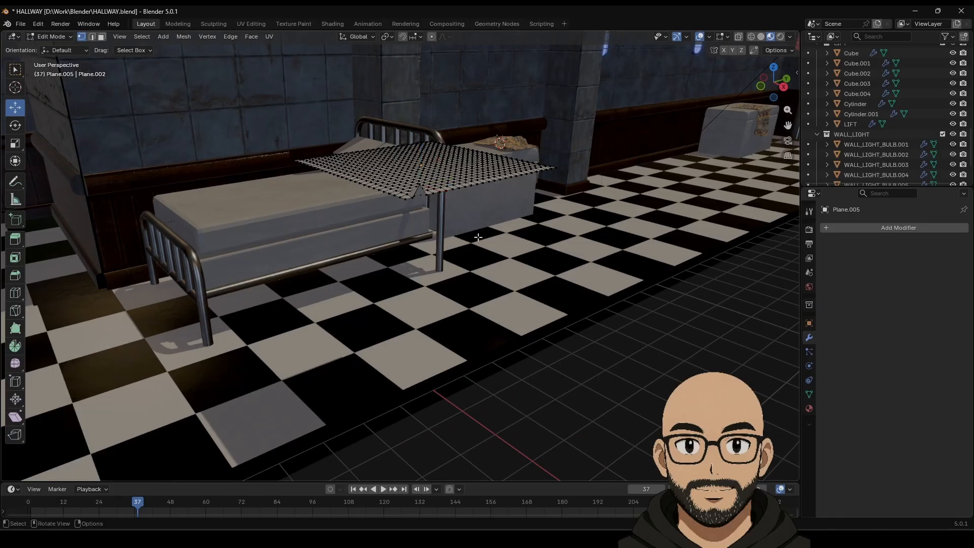
scroll(482, 232, up, 3)
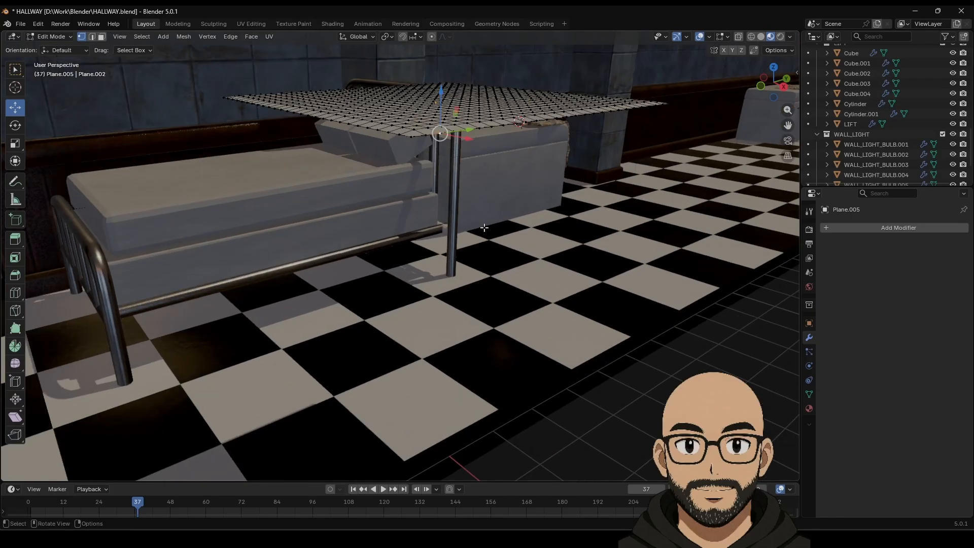
click(760, 37)
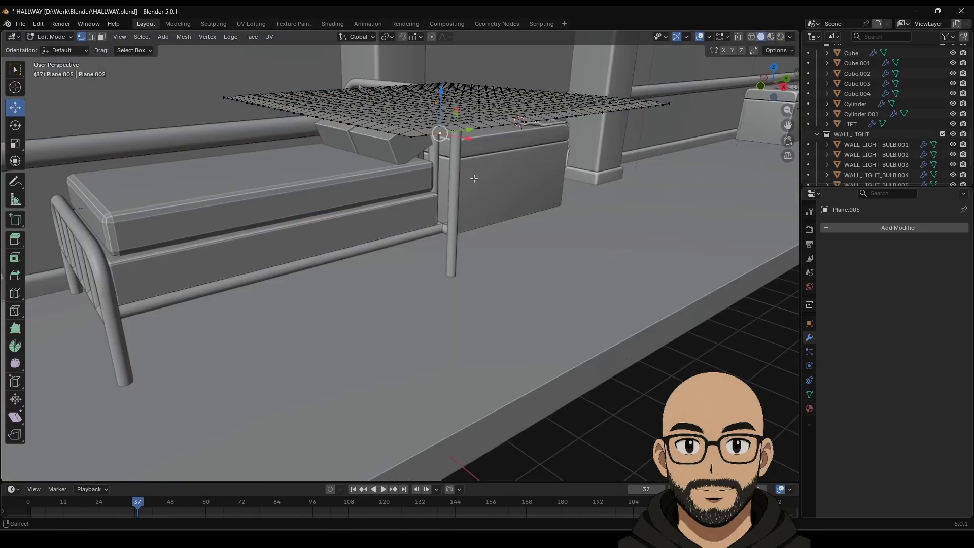
Step: Pull another vertex up to confirm the layers are joined, then undo the pull
middle_drag(473, 178, 463, 325)
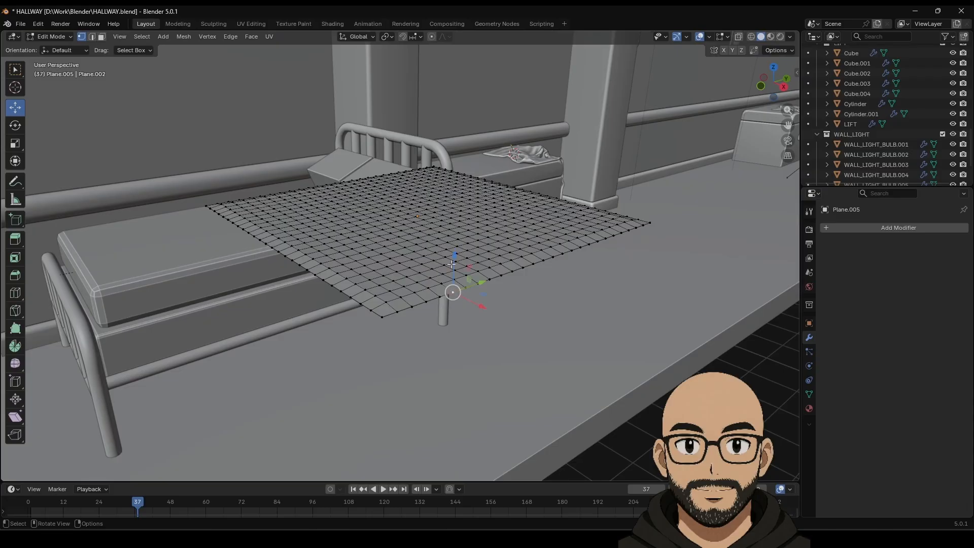
drag(452, 263, 453, 242)
key(ctrl+z)
Step: Return to Object Mode and save HALLWAY.blend
key(Tab)
middle_drag(488, 185, 512, 236)
scroll(501, 251, down, 5)
click(19, 25)
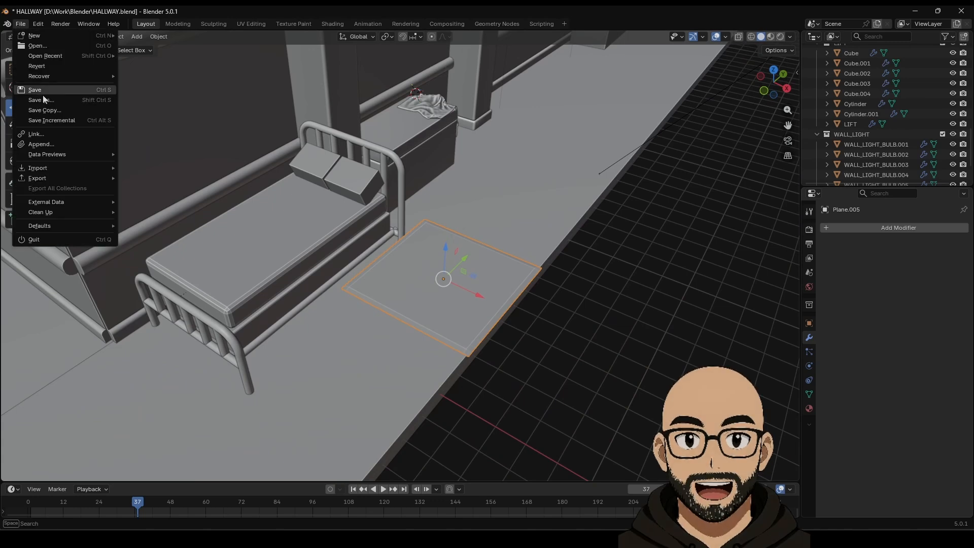
click(43, 95)
middle_drag(510, 298, 500, 285)
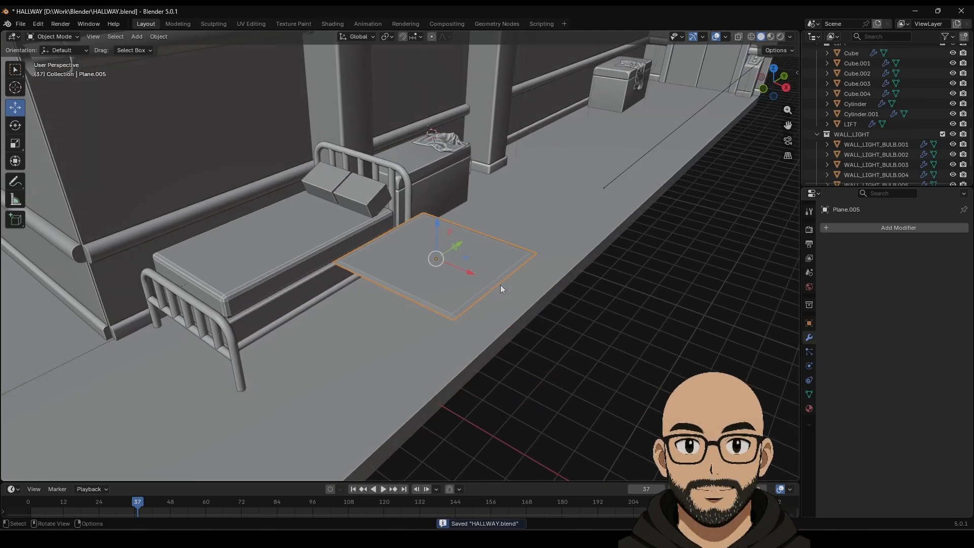
Step: Add a Cloth simulation to Plane.005 and play it to watch the cloth fall
click(868, 228)
mouse_move(868, 228)
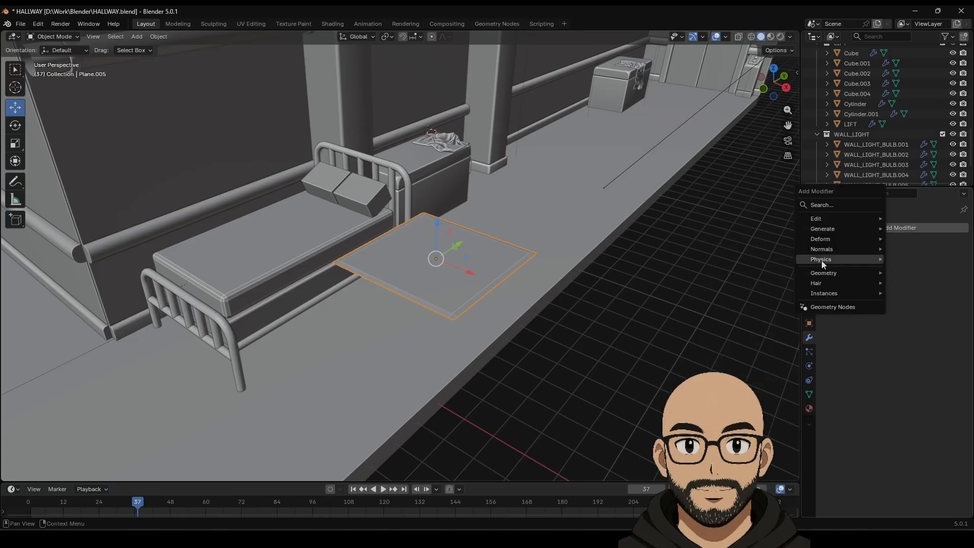
mouse_move(820, 260)
click(760, 257)
middle_drag(497, 367, 445, 415)
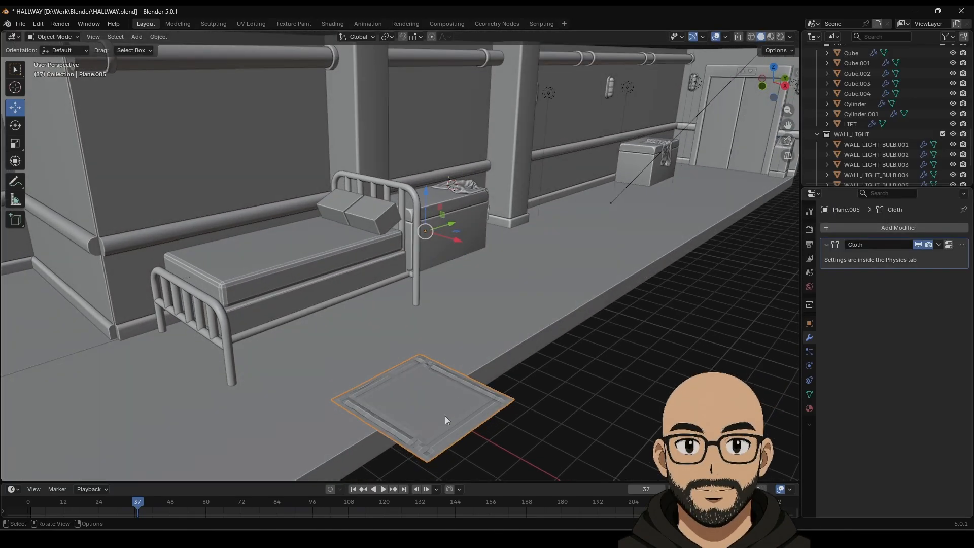
click(353, 489)
click(383, 489)
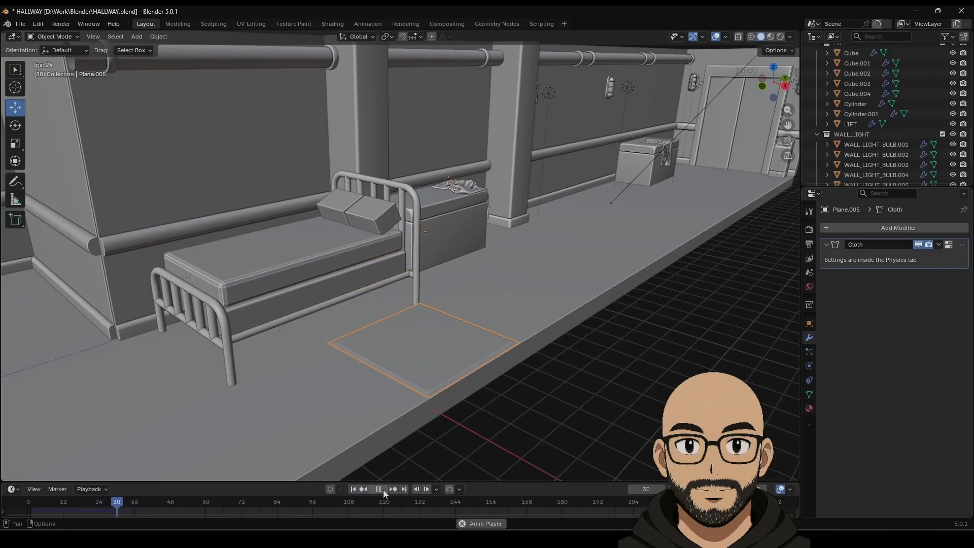
click(382, 489)
click(352, 489)
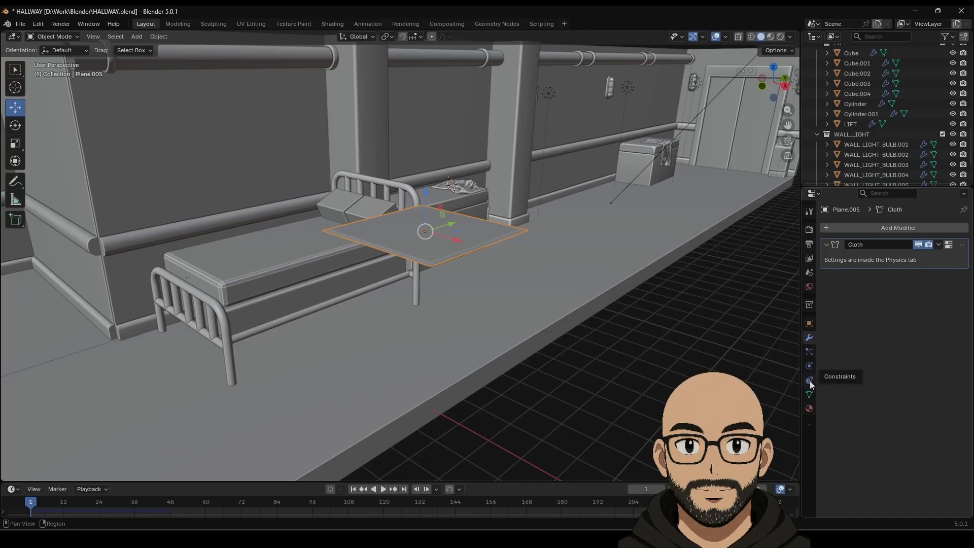
Step: Set Gravity to 0 in the cloth's Field Weights and replay the simulation to test it
click(809, 366)
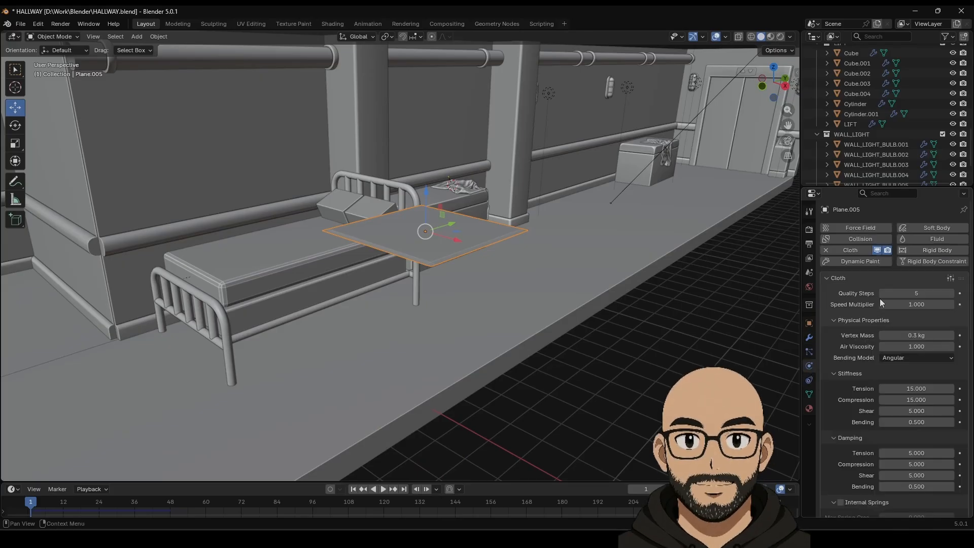
scroll(843, 350, down, 5)
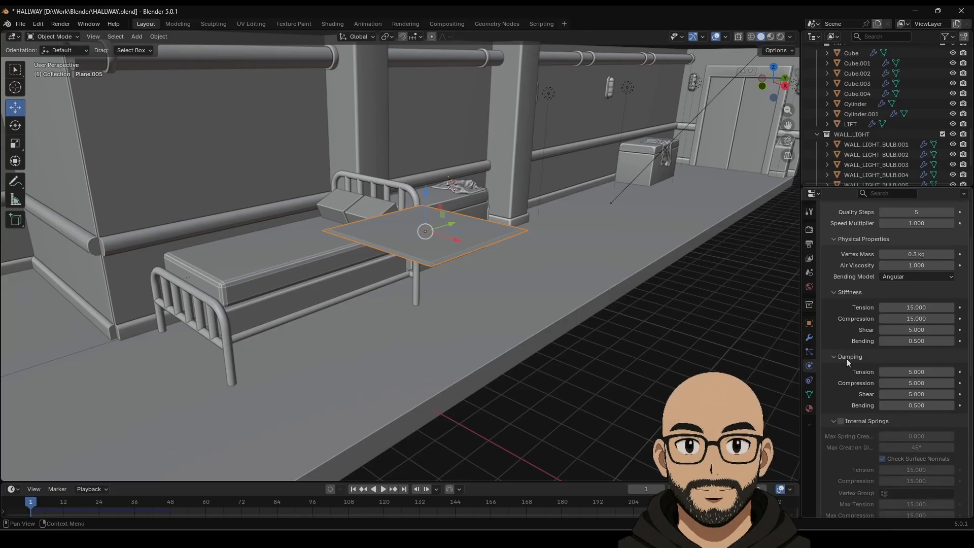
scroll(845, 358, down, 5)
scroll(848, 352, down, 8)
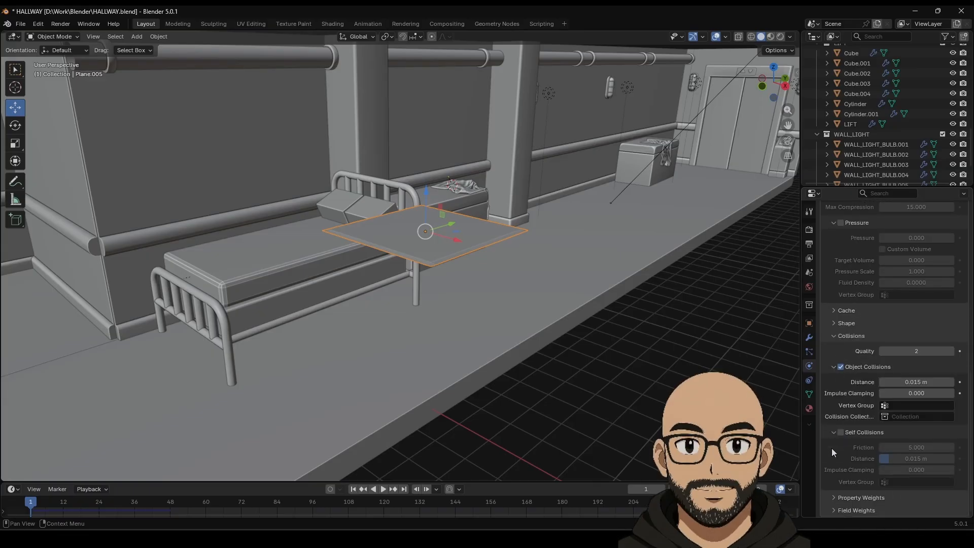
click(833, 509)
scroll(848, 447, down, 6)
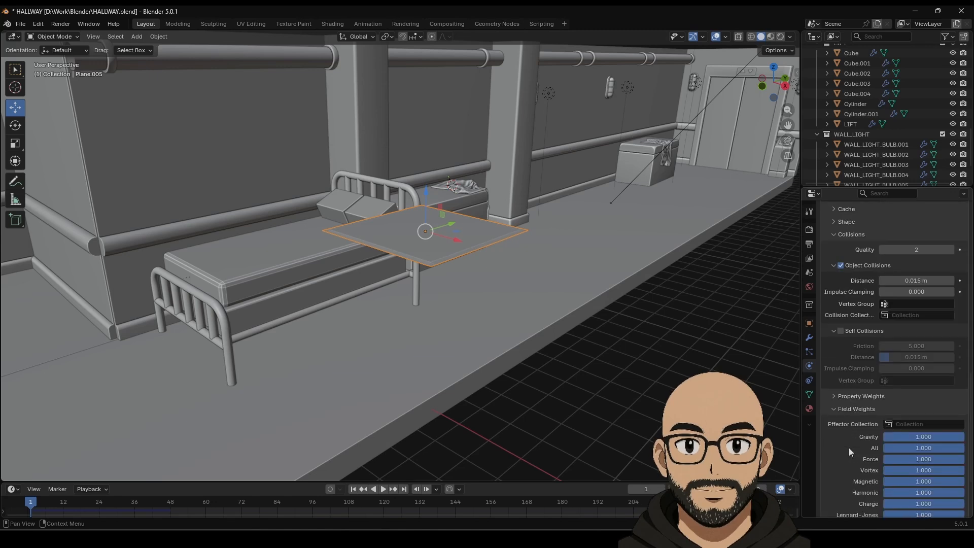
key(BackSpace)
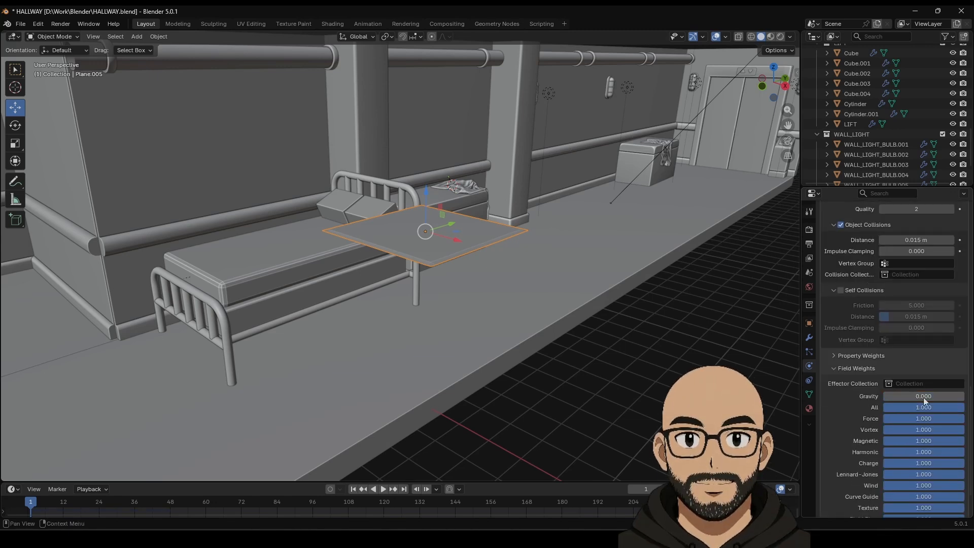
click(383, 490)
click(353, 490)
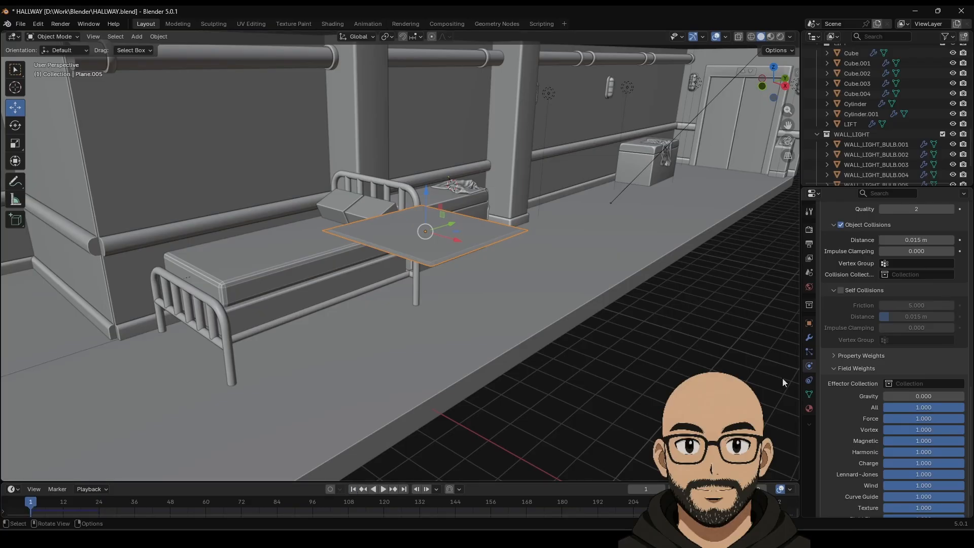
scroll(877, 431, down, 1)
scroll(865, 381, up, 6)
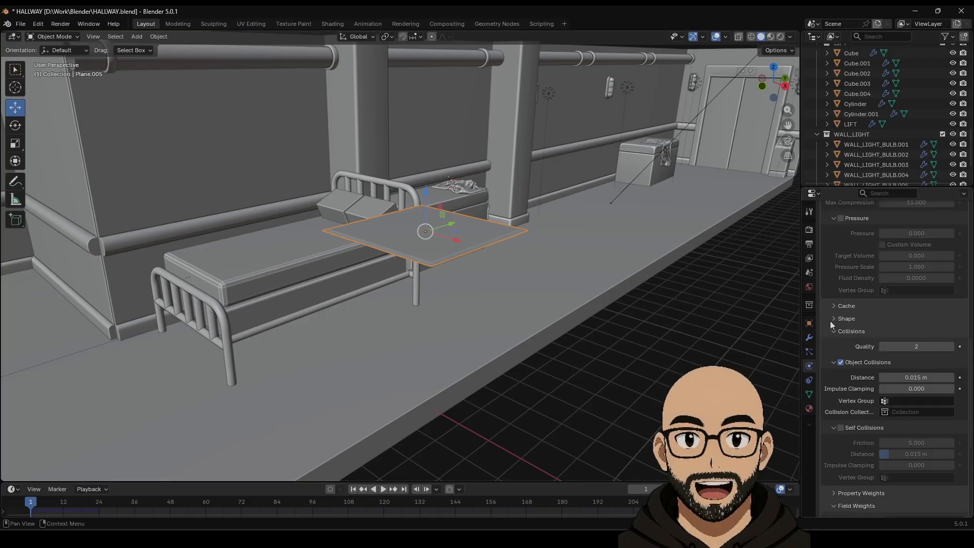
Step: Expand the cloth Shape settings and check the Pin Group field, finding no vertex group
click(833, 319)
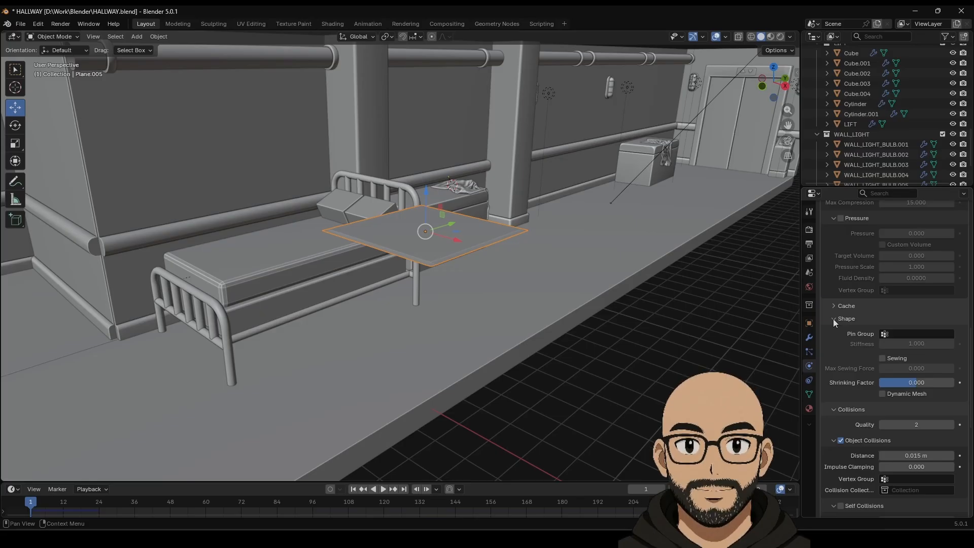
click(909, 333)
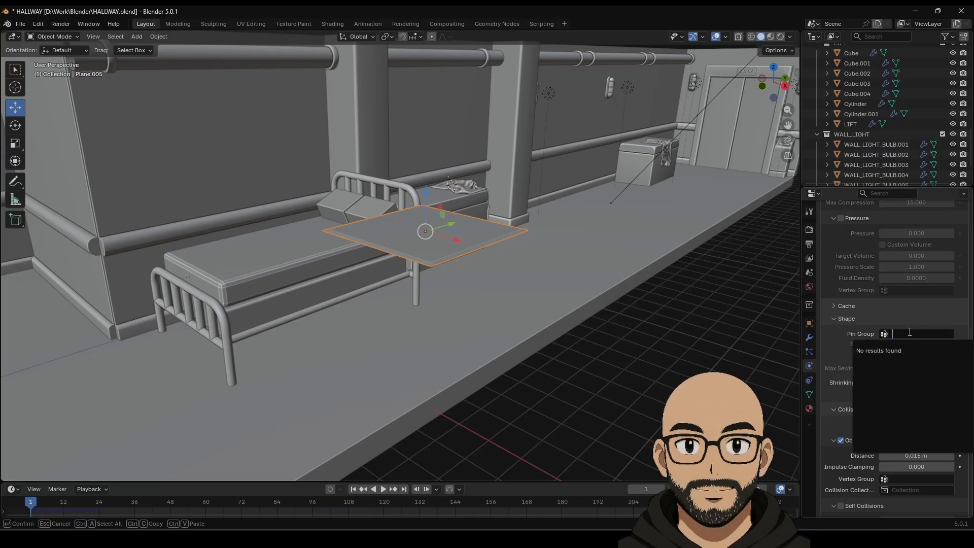
key(Tab)
Step: Select all the plane's vertices and add a vertex group named Group containing them
scroll(454, 307, up, 4)
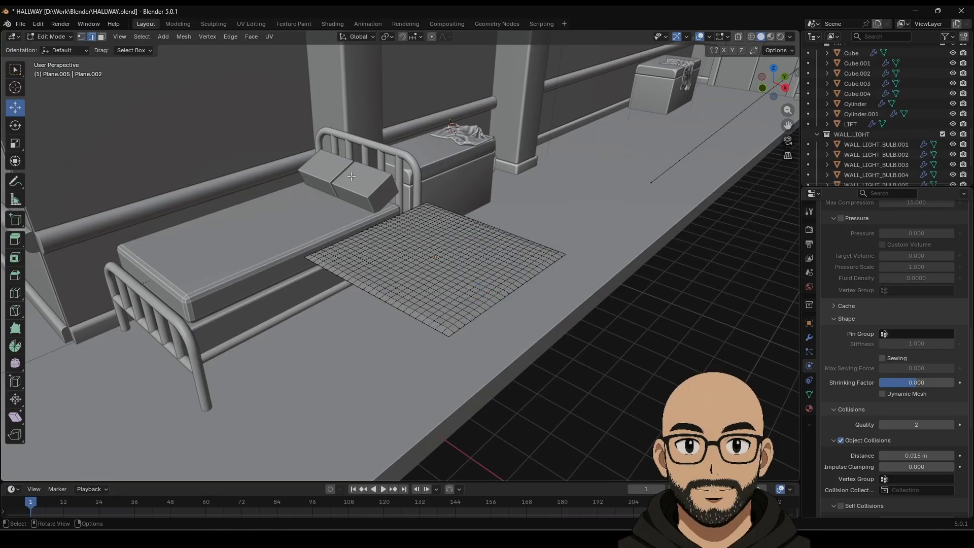
key(a)
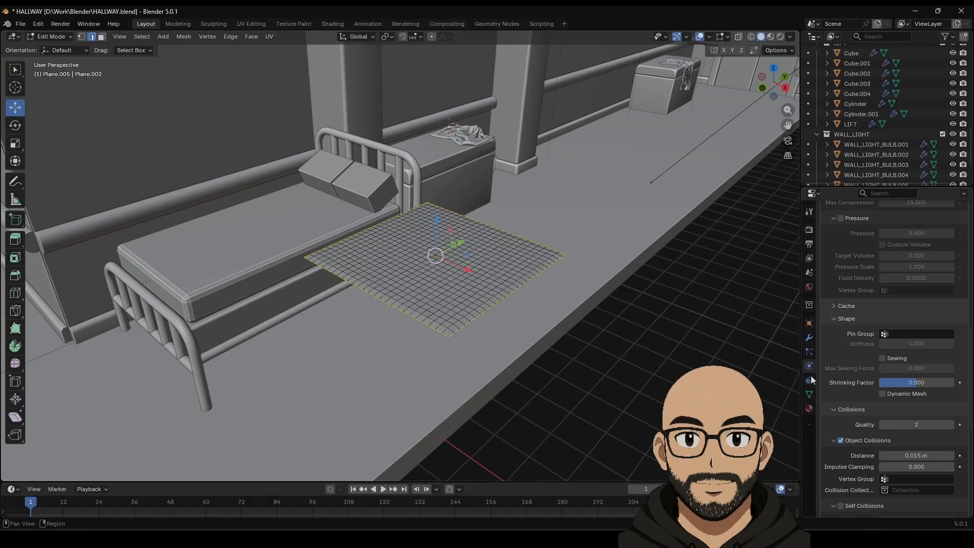
click(809, 394)
click(959, 260)
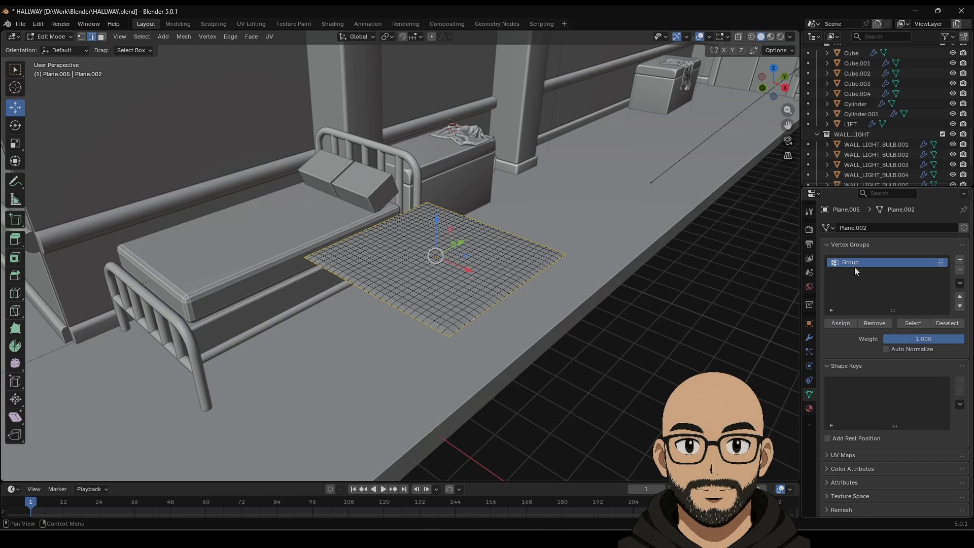
Step: Verify Group holds the vertices by reselecting them, then reopen the plane's cloth physics settings
key(Tab)
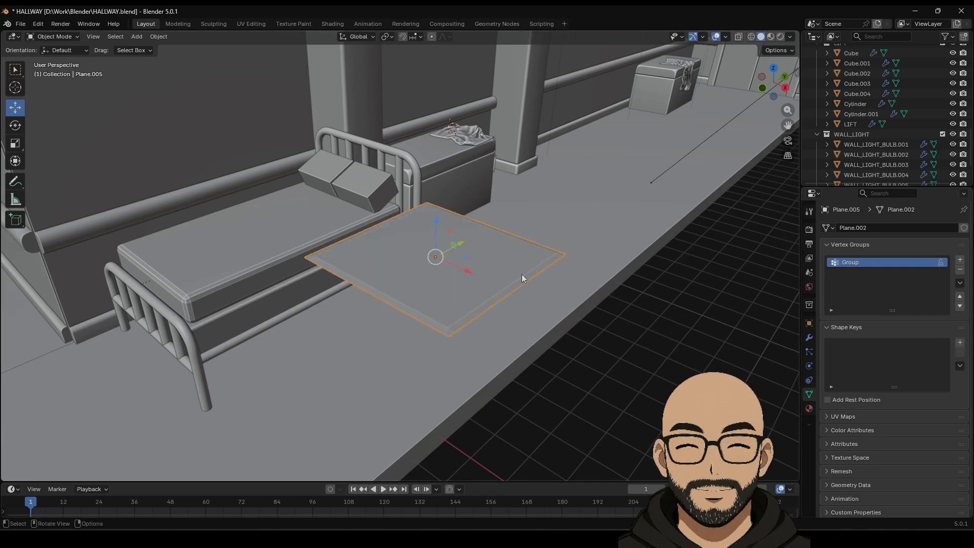
click(697, 324)
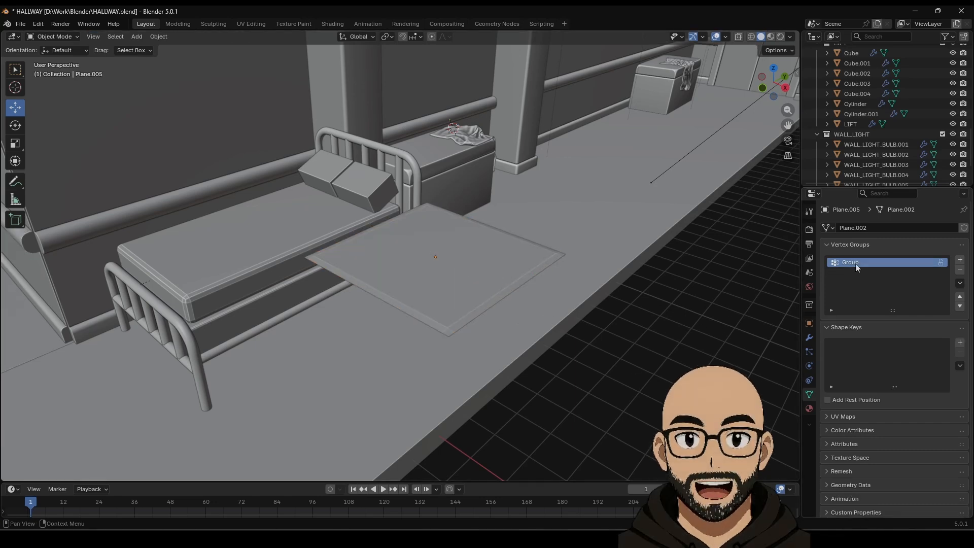
key(Tab)
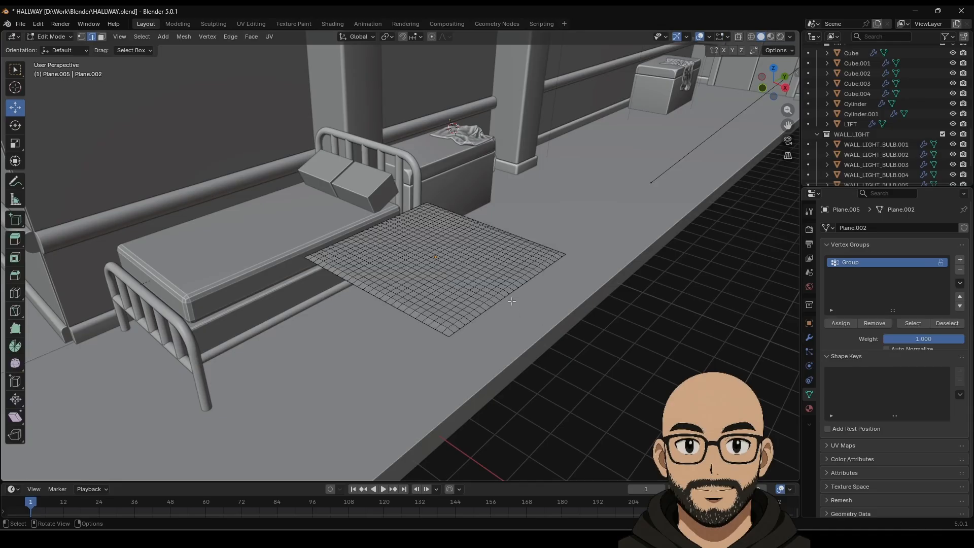
click(916, 320)
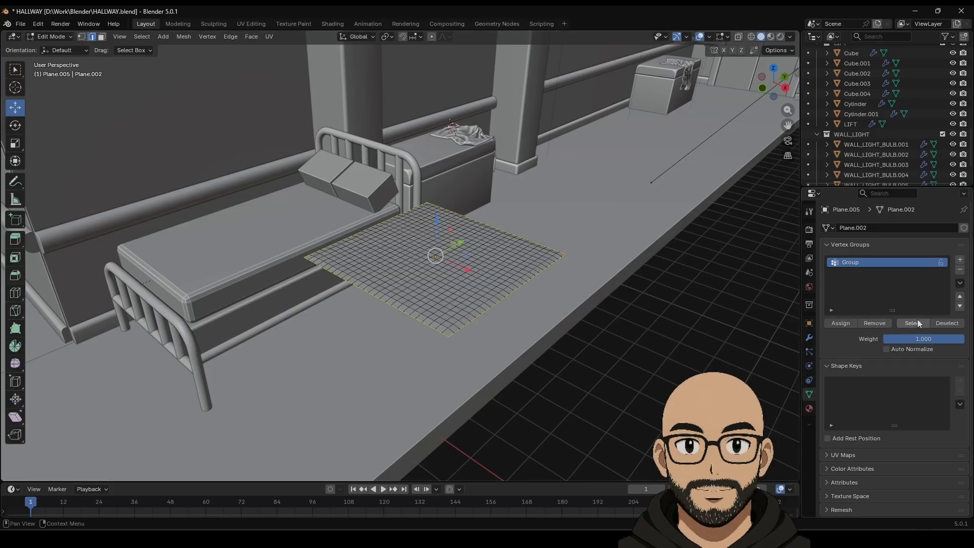
key(Tab)
click(428, 294)
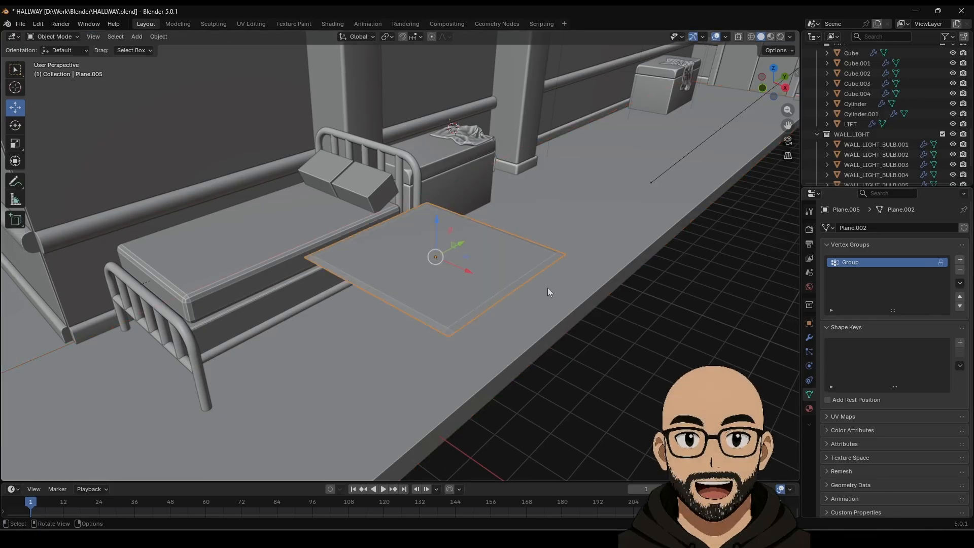
click(809, 366)
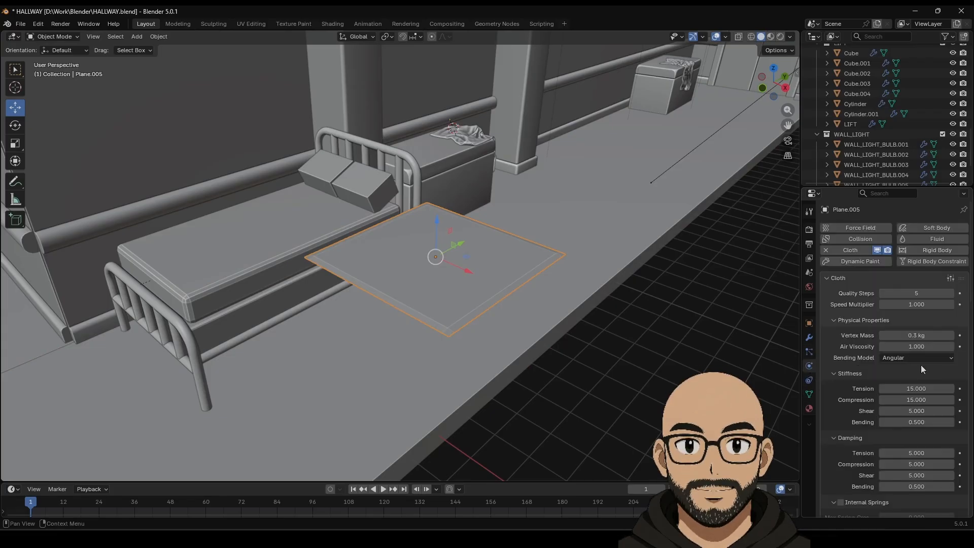
Step: Enable cloth Pressure at a value of 2 and play the simulation
scroll(856, 379, down, 3)
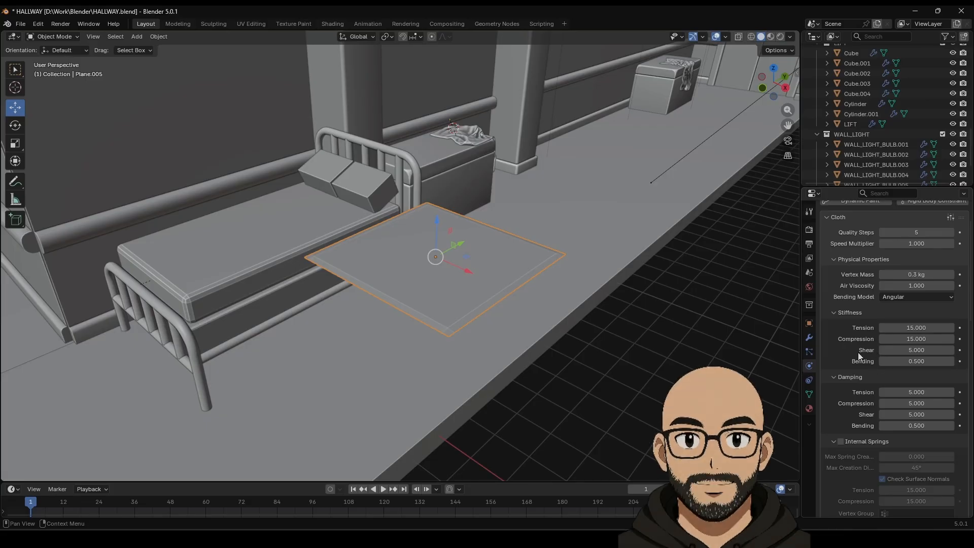
scroll(853, 359, down, 3)
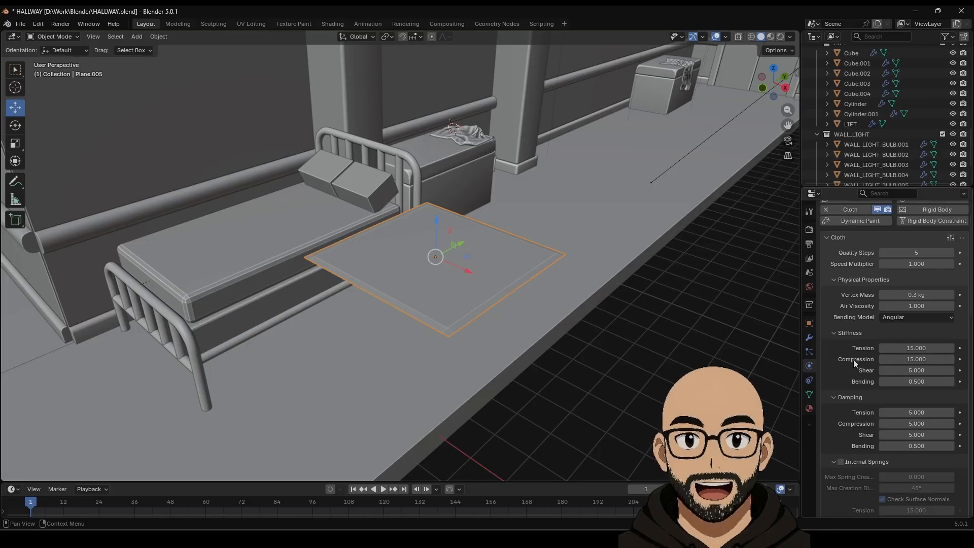
scroll(863, 349, down, 4)
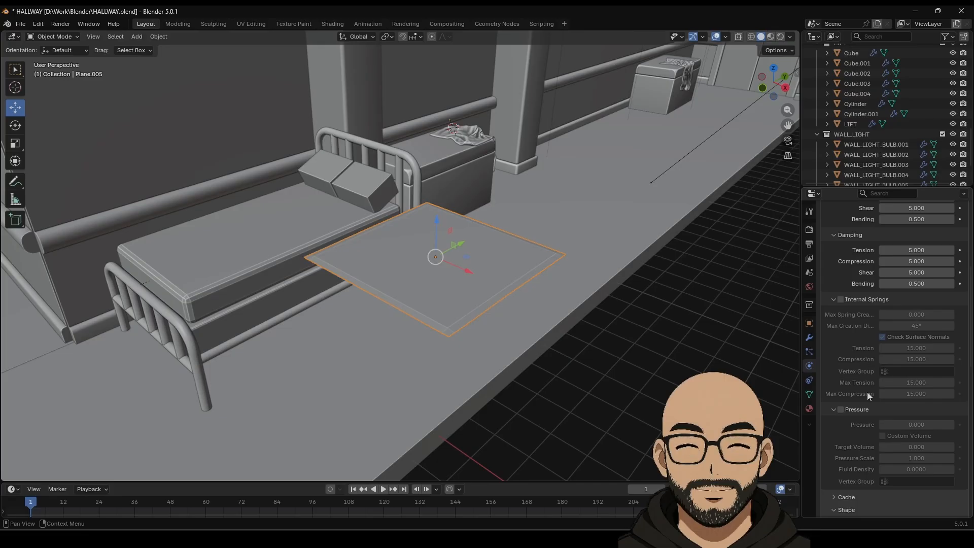
click(841, 415)
click(932, 427)
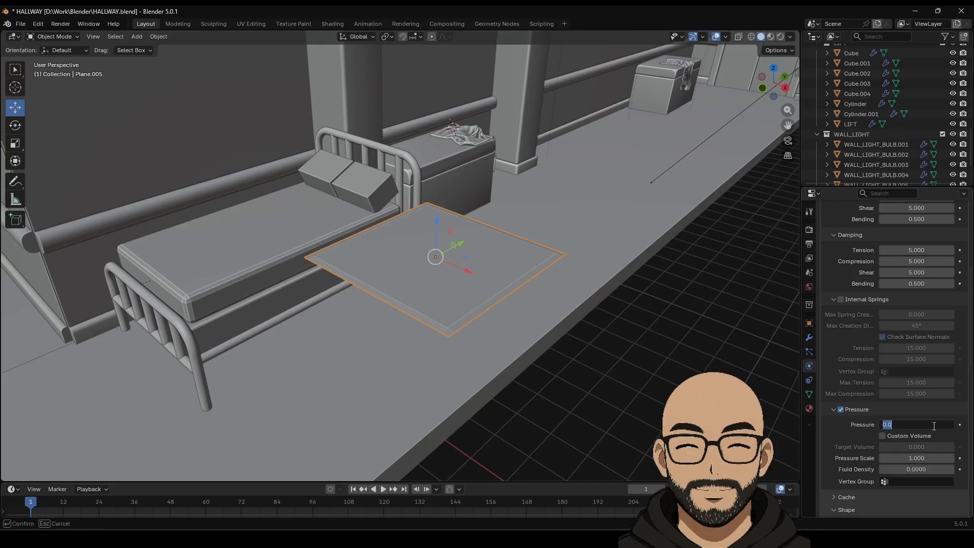
text(2)
key(Return)
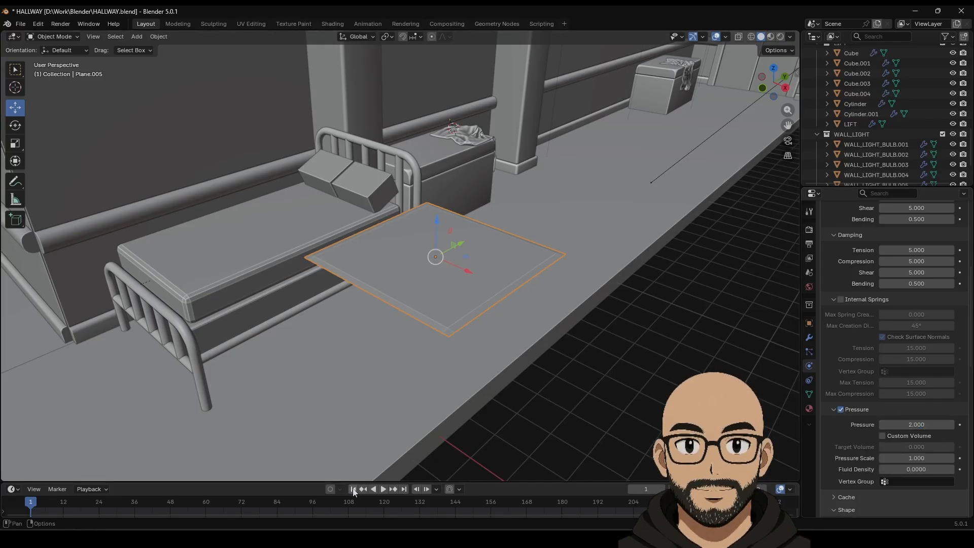
click(384, 489)
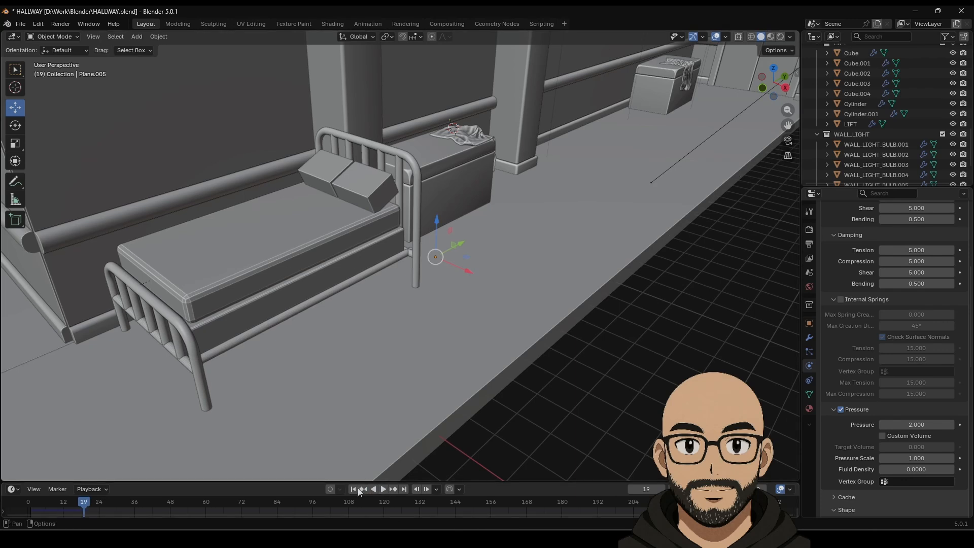
key(Escape)
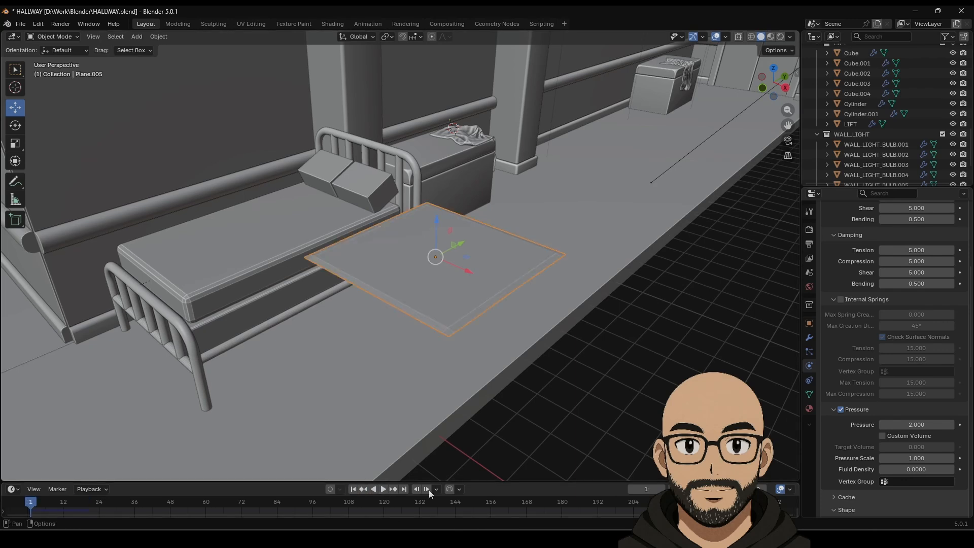
Step: Try a lower pressure value and replay the simulation, then rewind to frame one
click(915, 426)
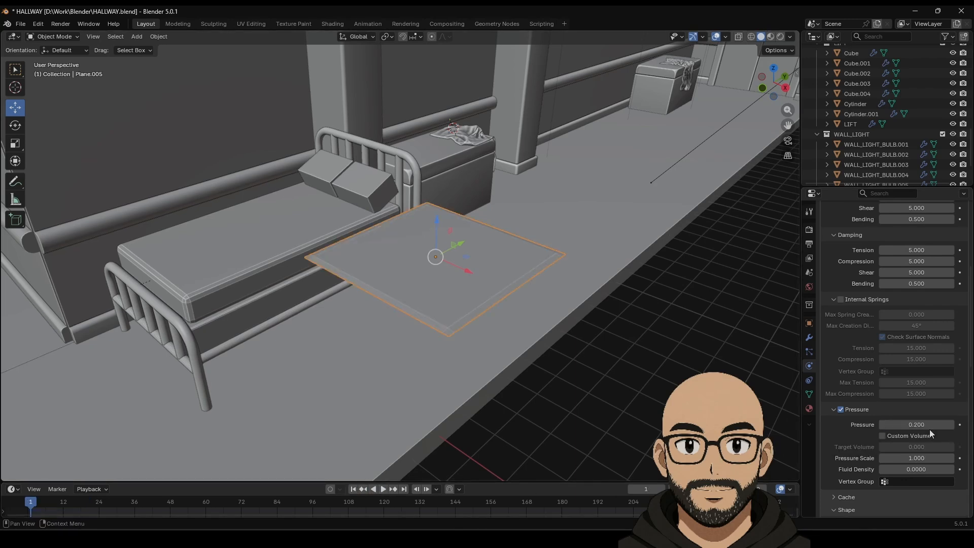
click(384, 489)
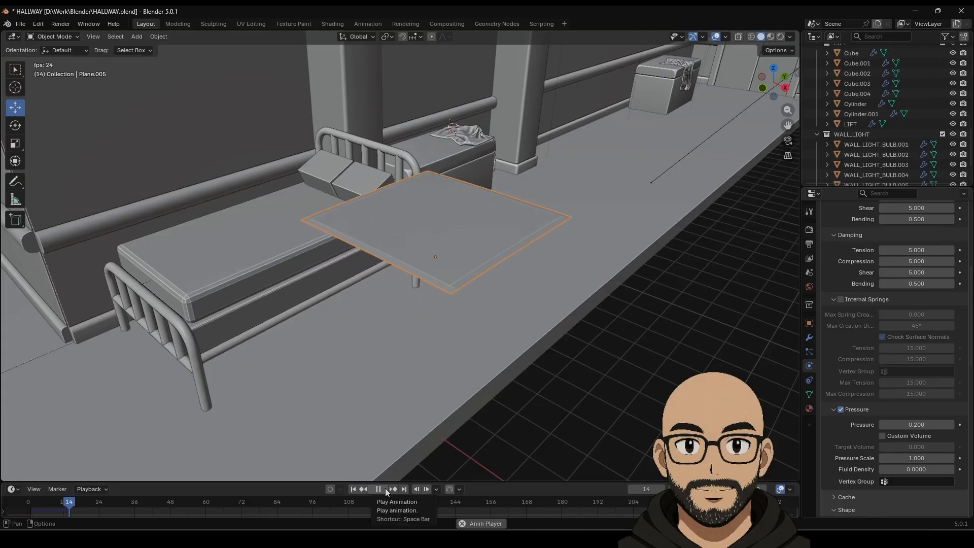
key(space)
middle_drag(555, 309, 530, 232)
scroll(534, 276, down, 5)
shift+middle_drag(533, 300, 508, 318)
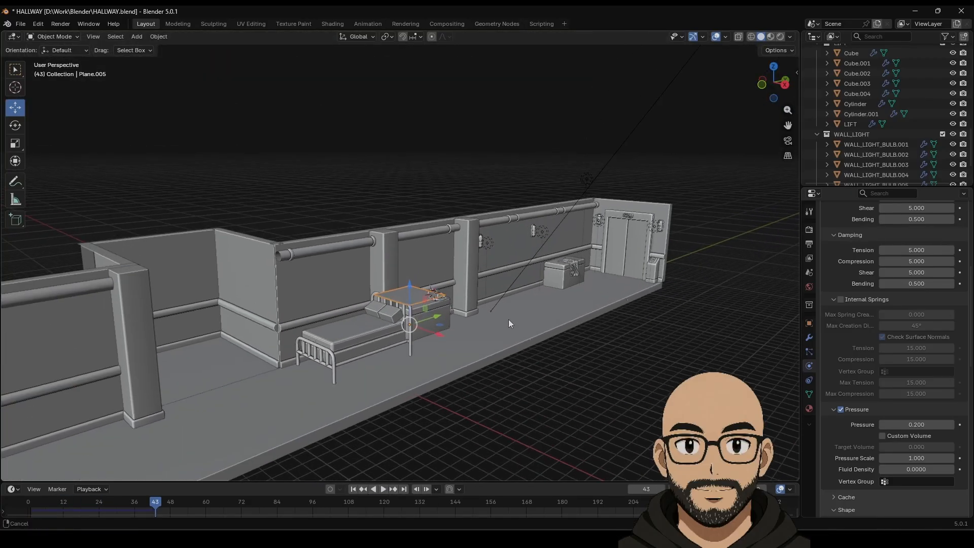
click(354, 489)
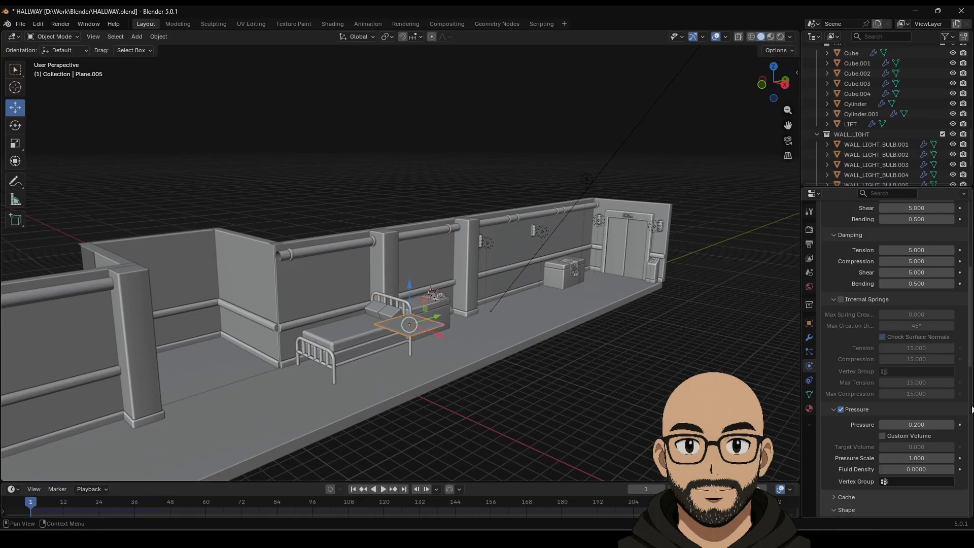
Step: Set the cloth Pressure to 5 and play the simulation
click(919, 423)
text(5)
key(Return)
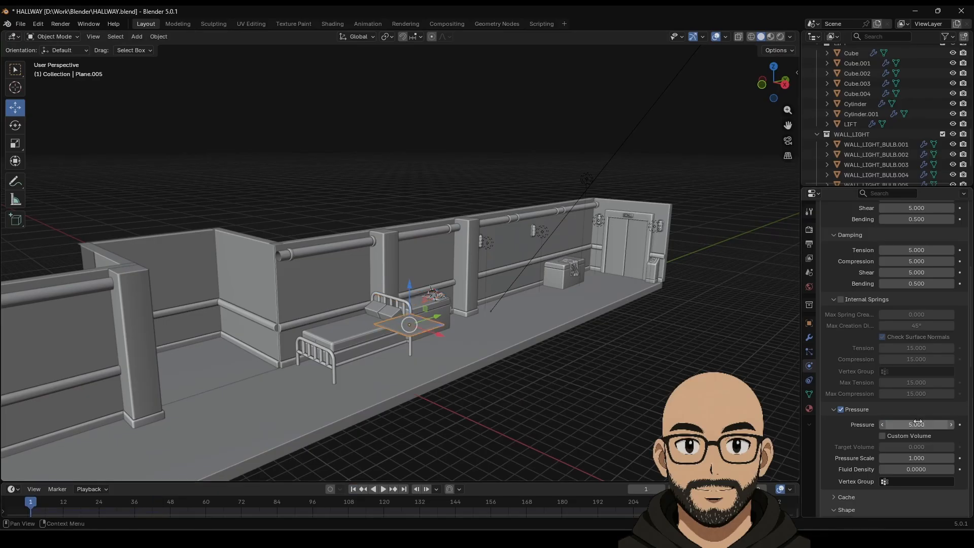
click(384, 489)
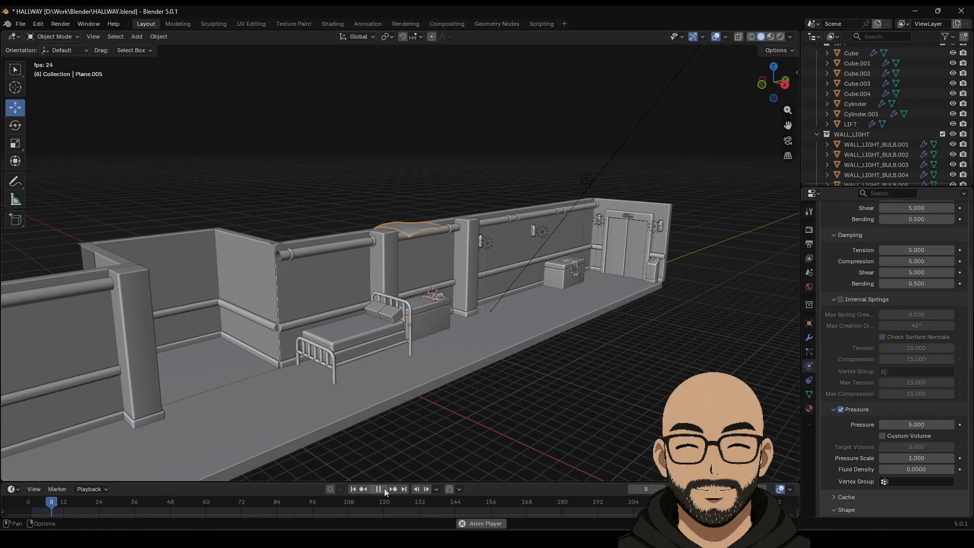
scroll(484, 284, down, 5)
middle_drag(485, 284, 528, 341)
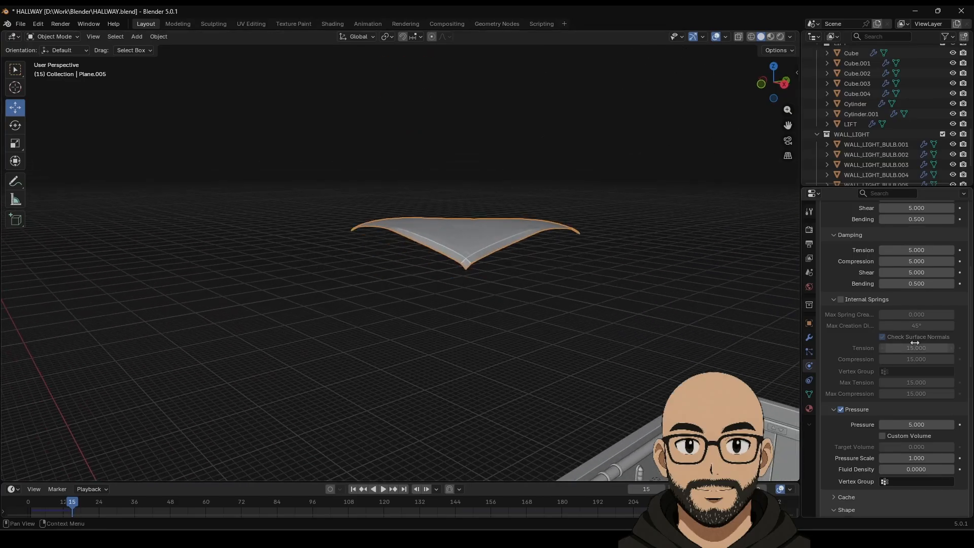
scroll(883, 448, down, 10)
scroll(884, 449, down, 5)
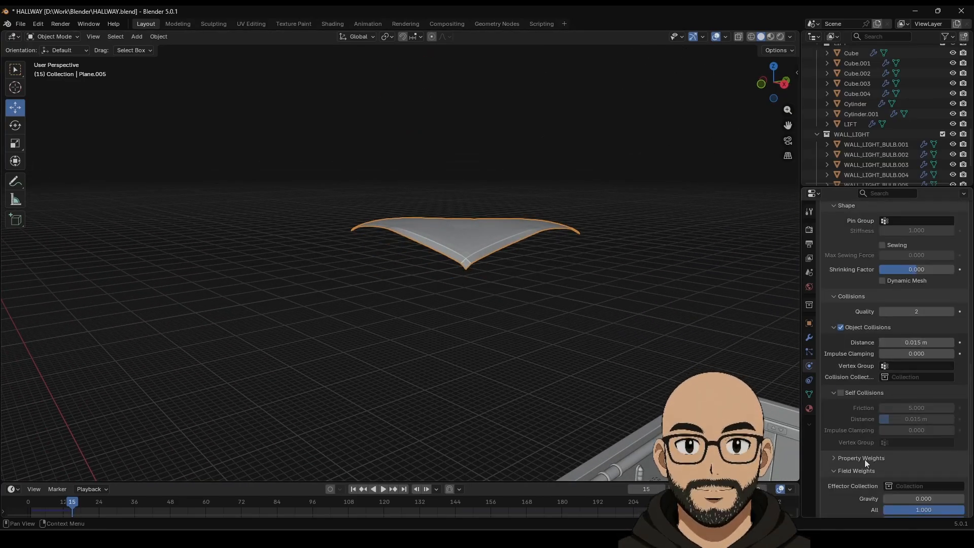
Step: Turn on Self Collisions for the cloth and replay the simulation over the bed
click(840, 372)
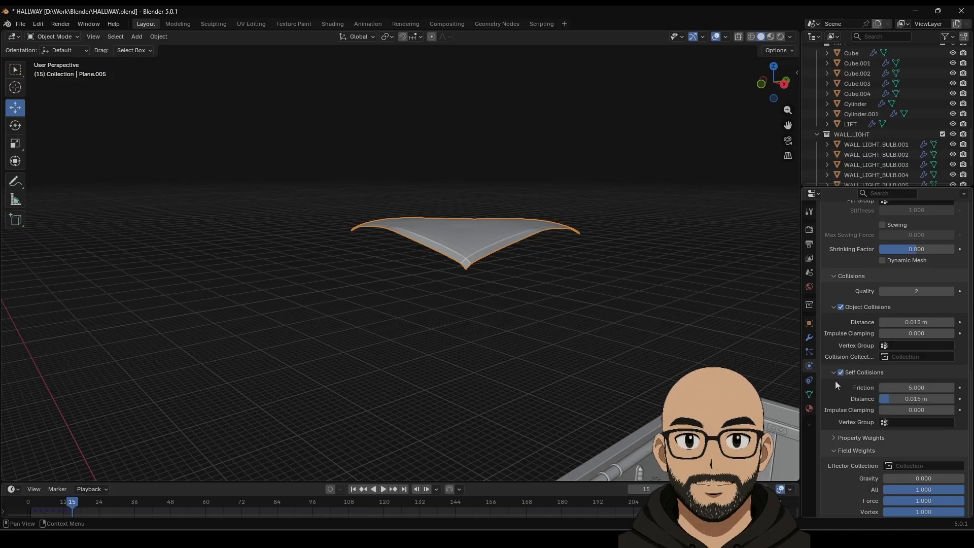
click(363, 488)
click(383, 490)
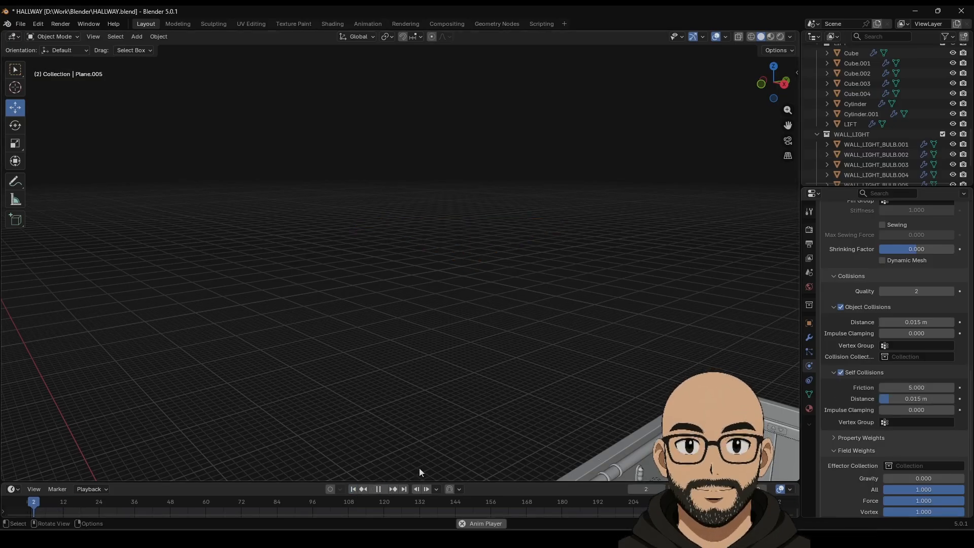
scroll(512, 419, down, 5)
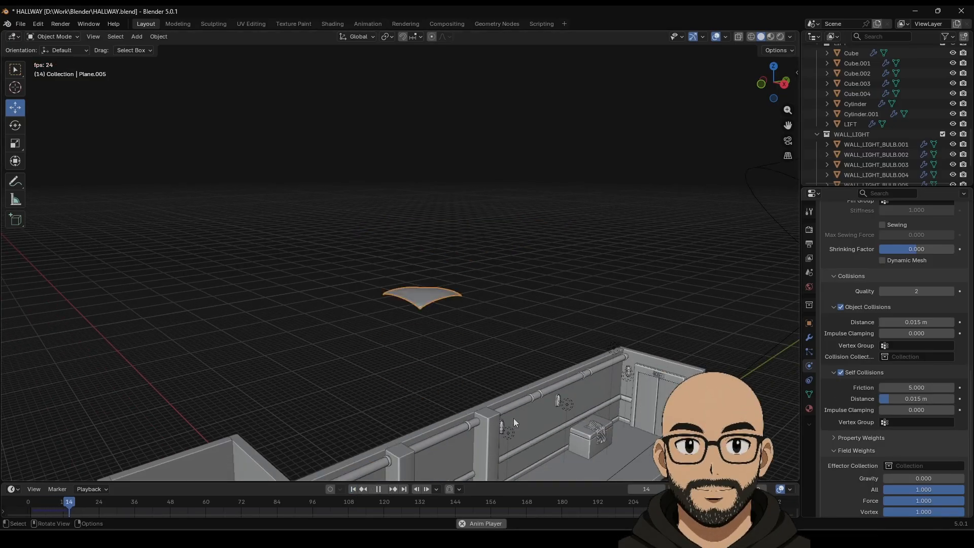
click(378, 489)
scroll(509, 394, down, 6)
scroll(505, 412, up, 3)
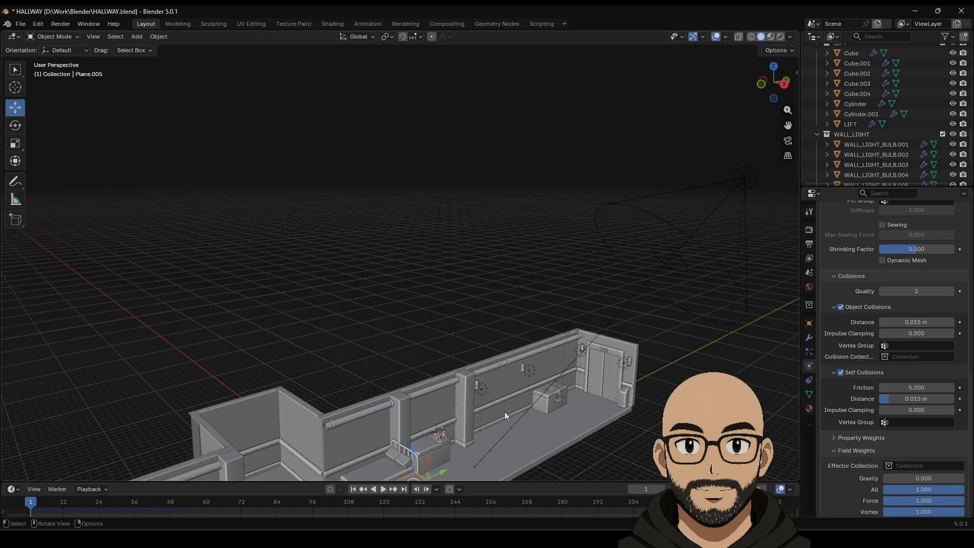
shift+middle_drag(504, 411, 503, 320)
scroll(503, 320, up, 3)
shift+middle_drag(492, 428, 489, 322)
scroll(529, 385, up, 2)
shift+middle_drag(528, 385, 505, 308)
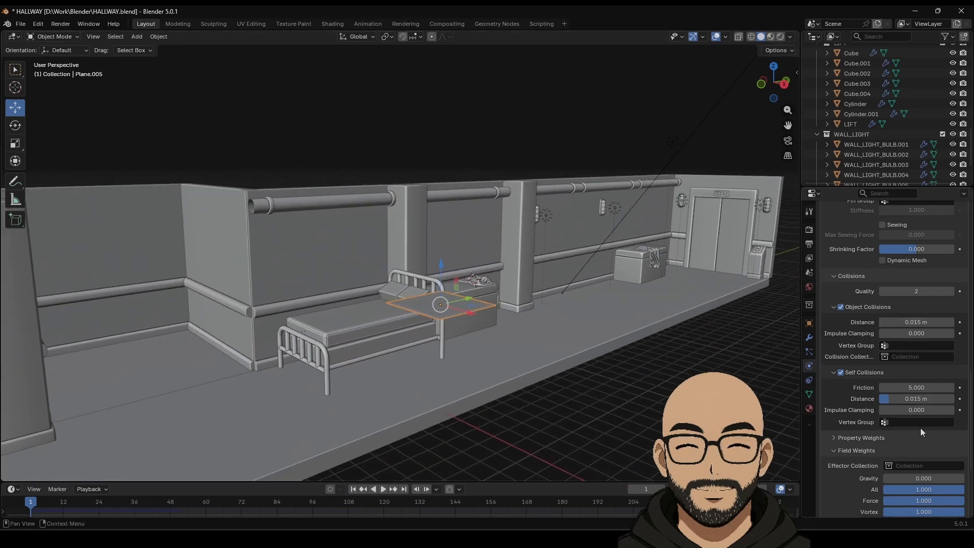
scroll(903, 348, up, 8)
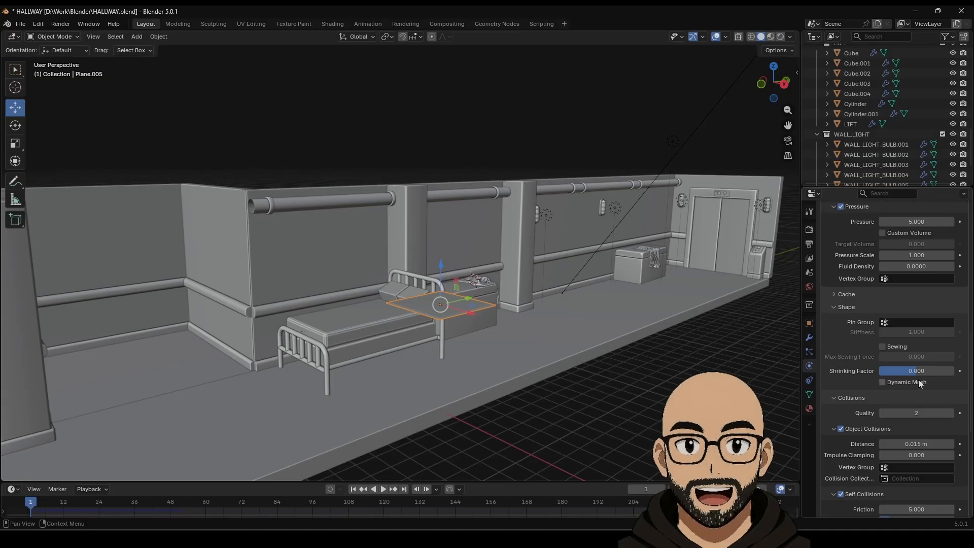
scroll(908, 376, up, 1)
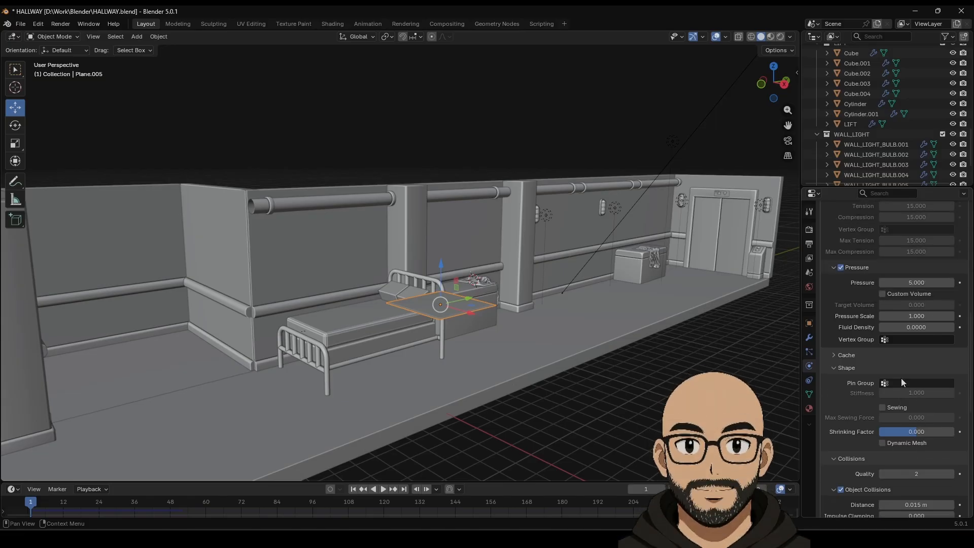
scroll(928, 307, up, 2)
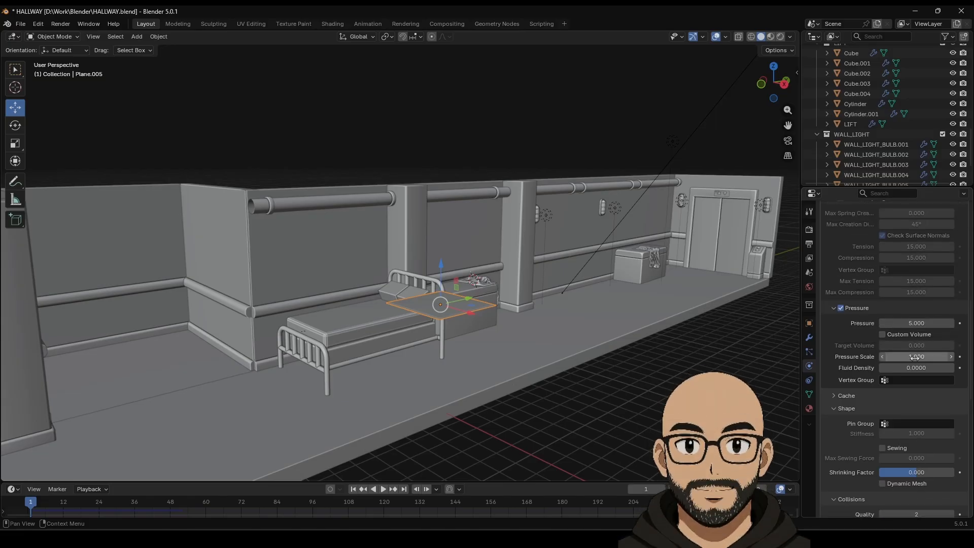
scroll(924, 341, up, 2)
scroll(911, 380, up, 2)
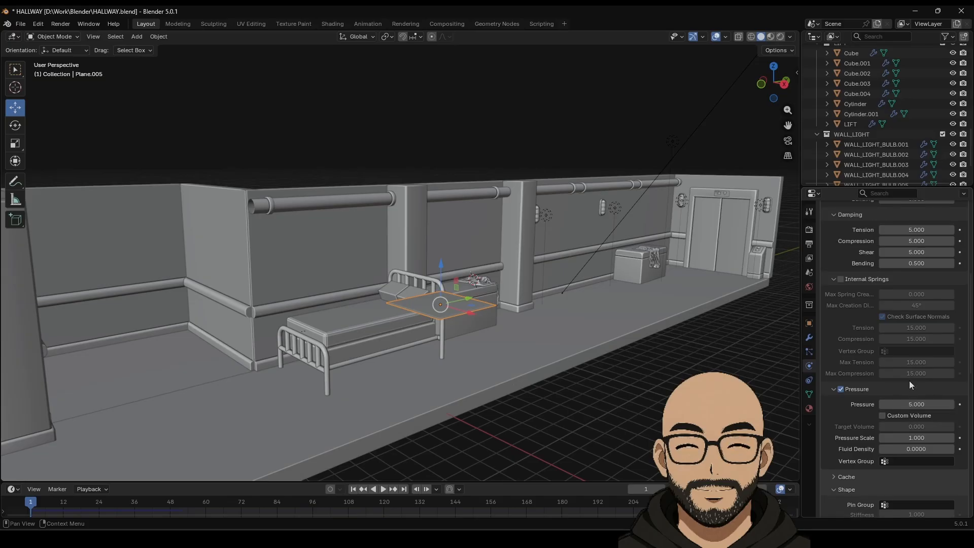
scroll(909, 390, down, 5)
scroll(907, 393, down, 1)
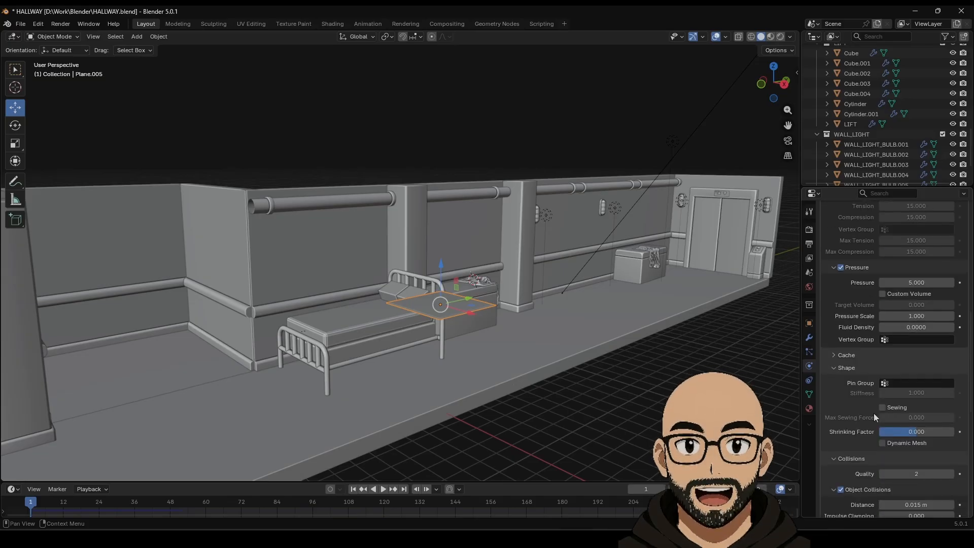
Step: Choose Group as the cloth's Pin Group and play the simulation to see it stay flat
click(892, 383)
click(885, 399)
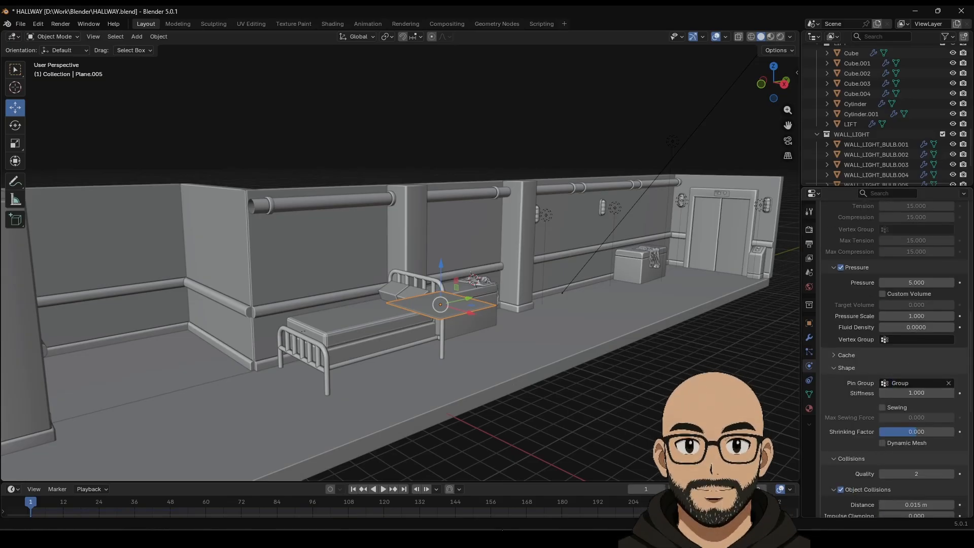
click(382, 489)
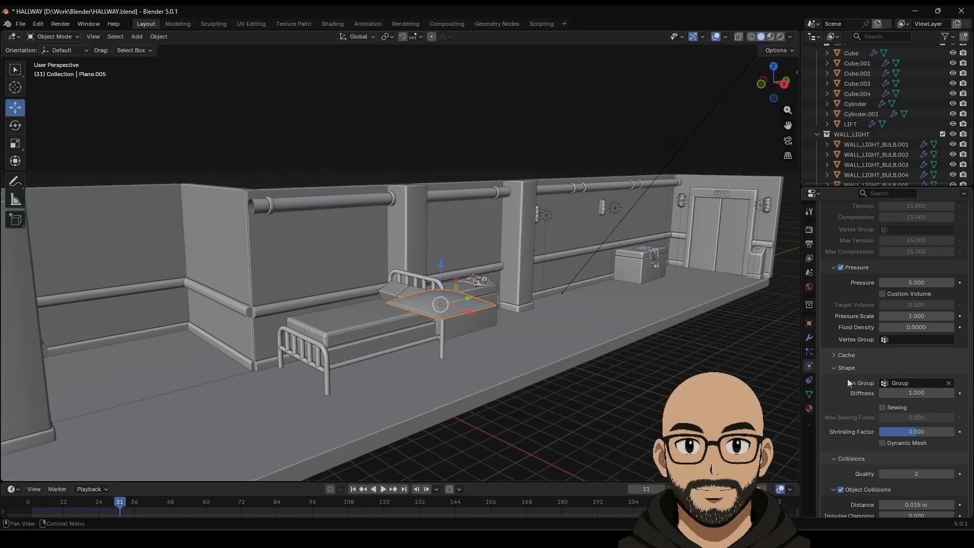
middle_drag(415, 284, 477, 341)
scroll(483, 340, up, 4)
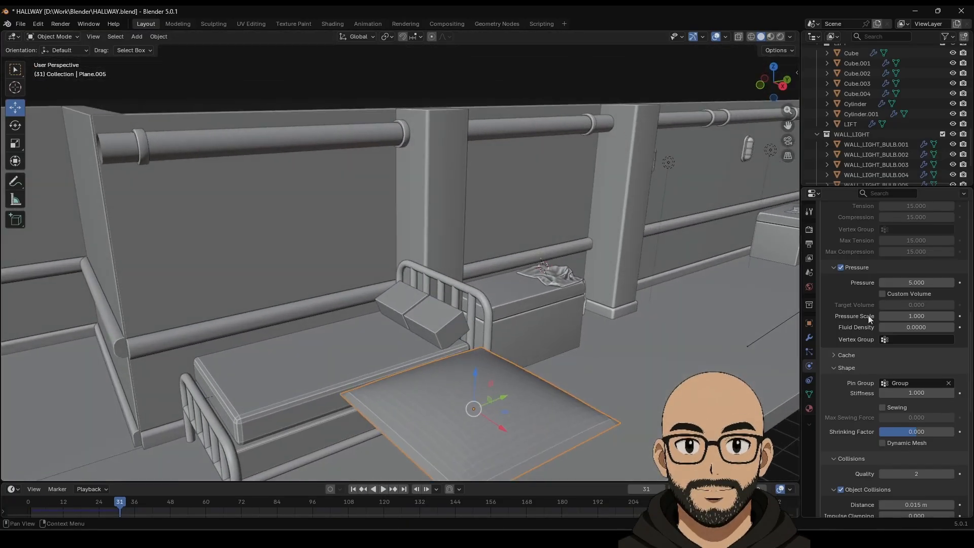
Step: Set cloth Pressure to 25 and play the simulation to watch the plane inflate into a dome
click(353, 489)
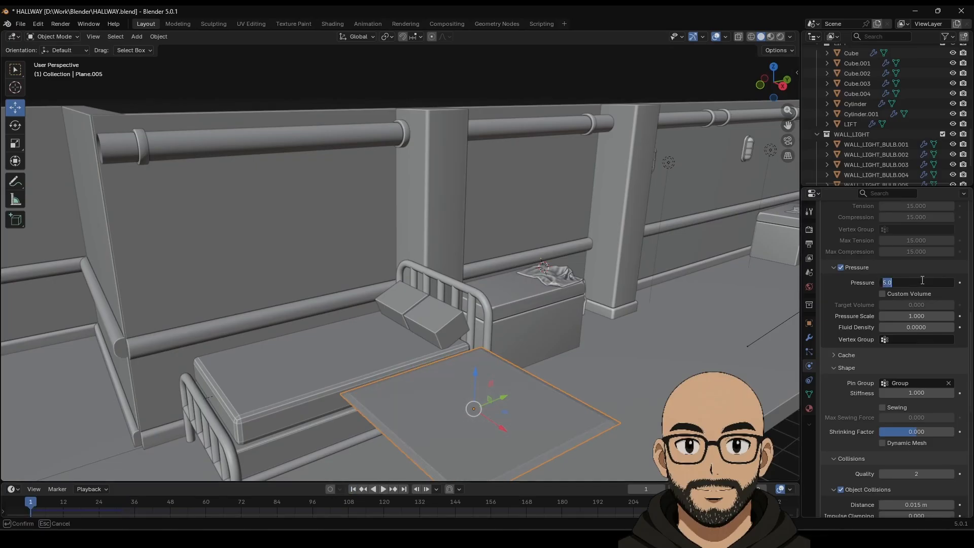
text(25)
key(Return)
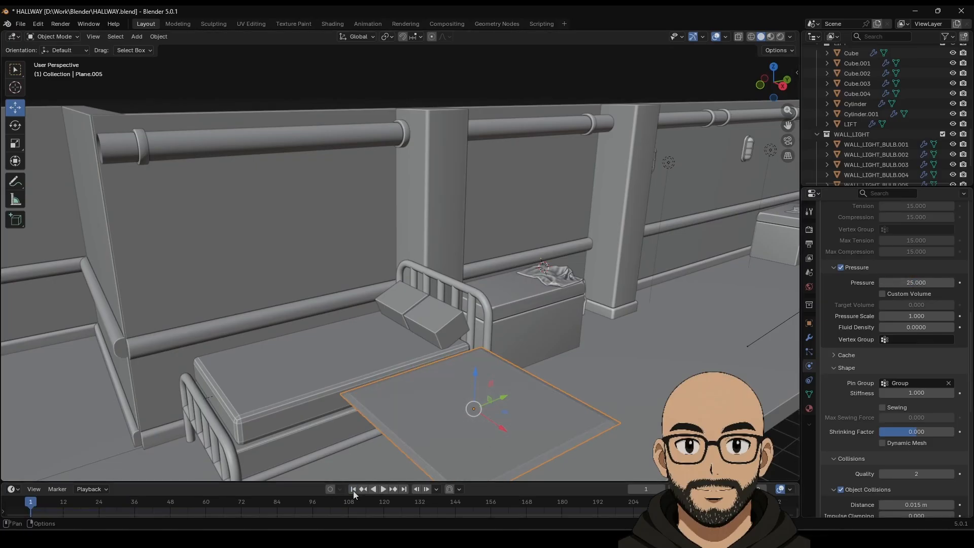
click(384, 490)
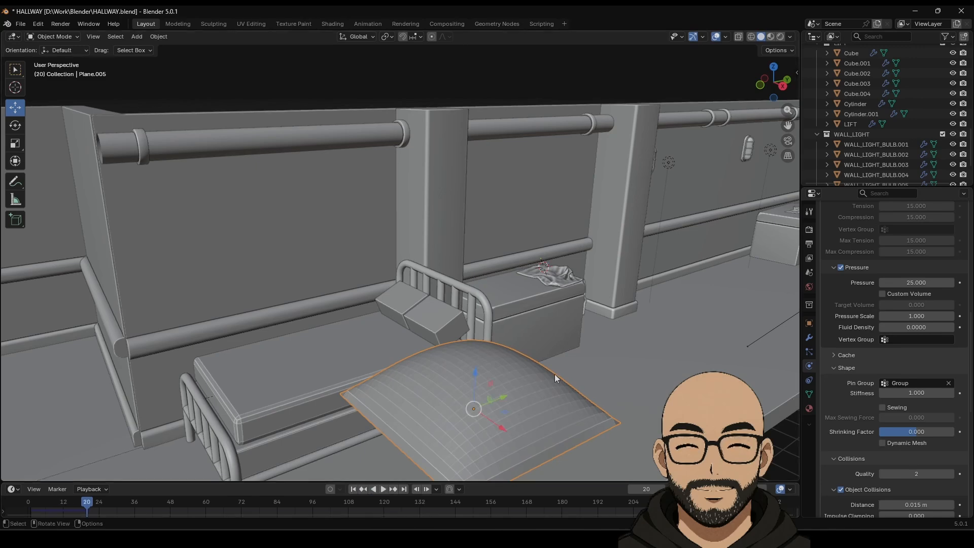
scroll(555, 373, down, 5)
middle_drag(532, 384, 549, 353)
scroll(515, 369, up, 3)
middle_drag(538, 349, 582, 335)
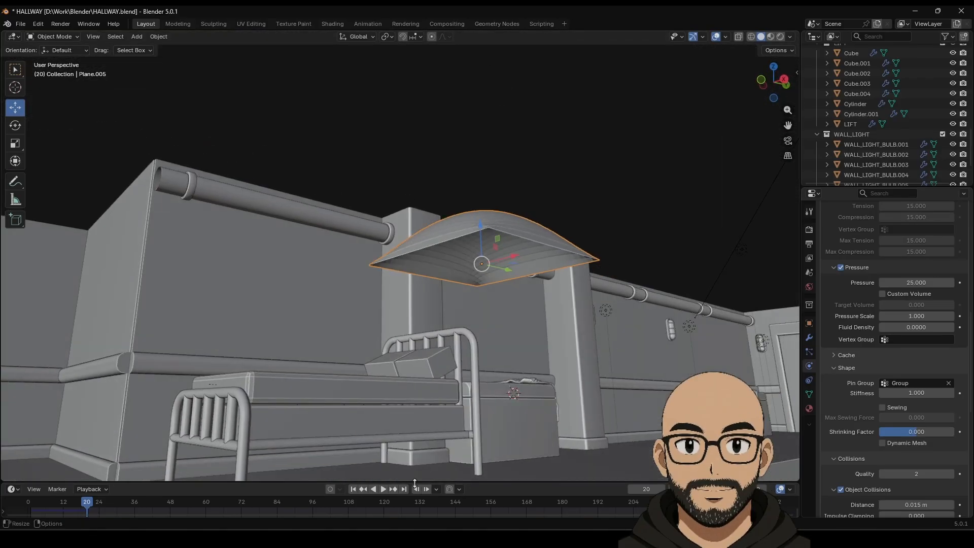
click(364, 489)
click(382, 489)
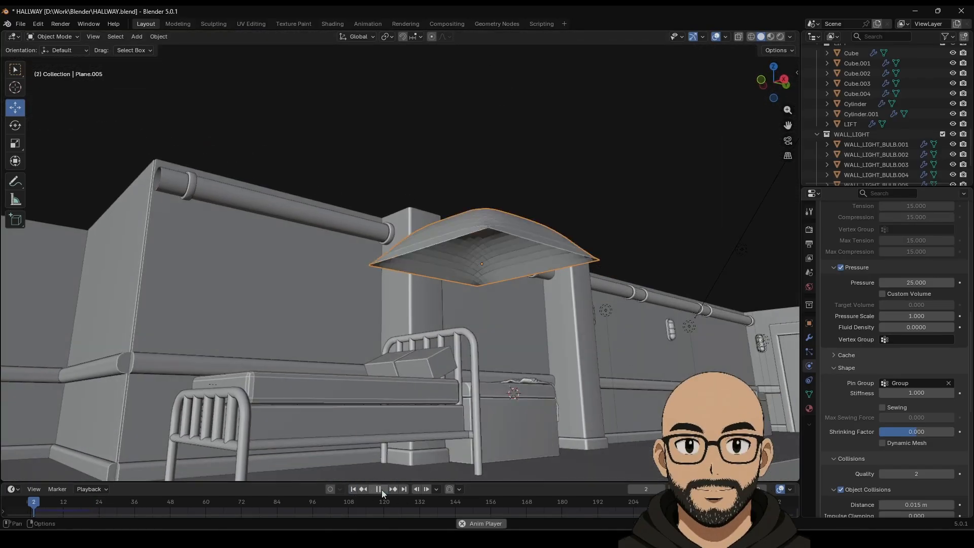
click(355, 490)
Step: Enter Edit Mode on the cloth plane and grow a face selection across it
middle_drag(514, 340, 456, 355)
key(Tab)
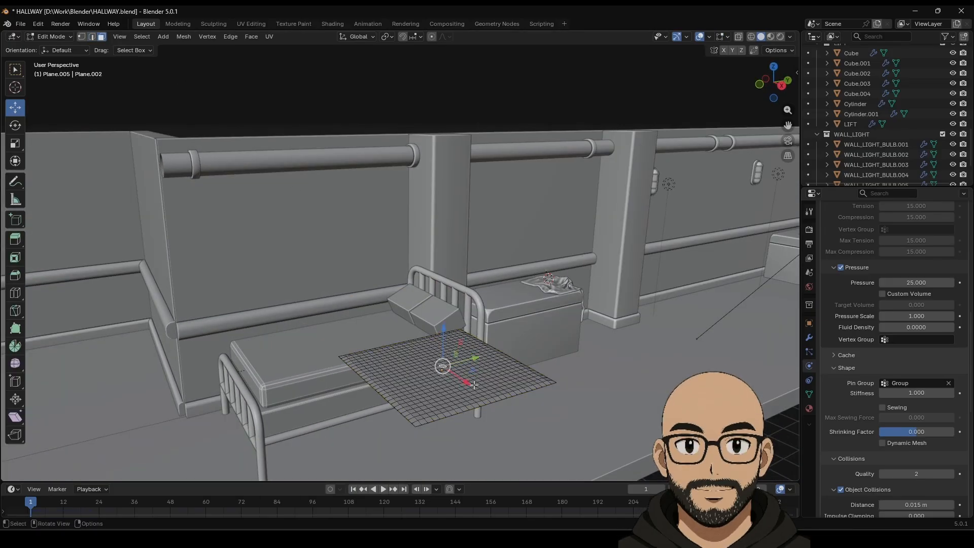
key(ctrl+KP_Add)
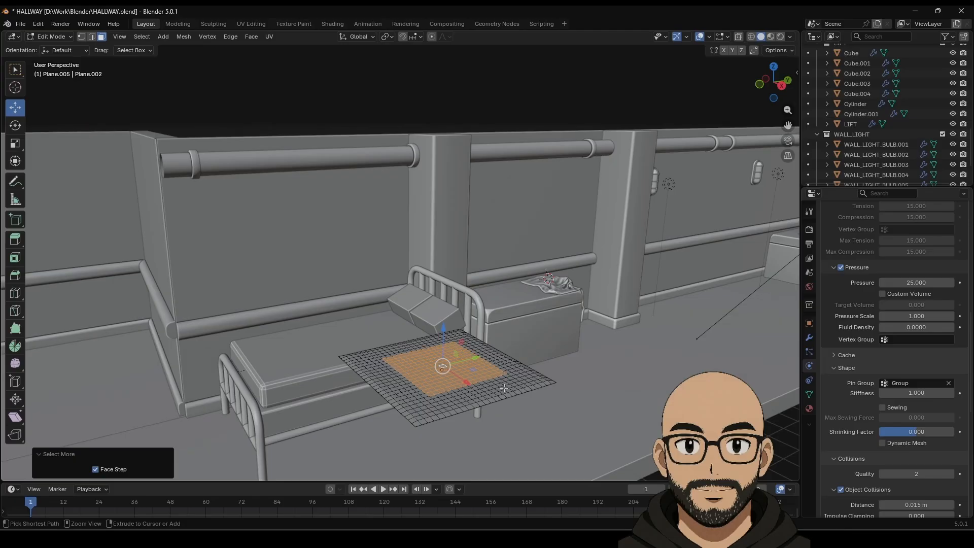
middle_drag(505, 388, 480, 386)
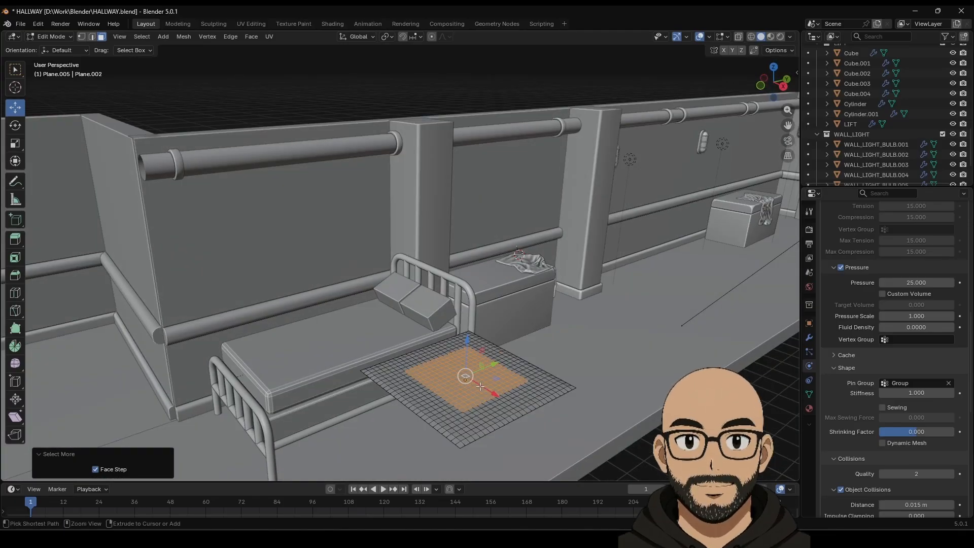
key(ctrl+KP_Add)
key(ctrl+KP_Add)
key(ctrl+KP_Add)
key(ctrl+KP_Add)
key(ctrl+KP_Add)
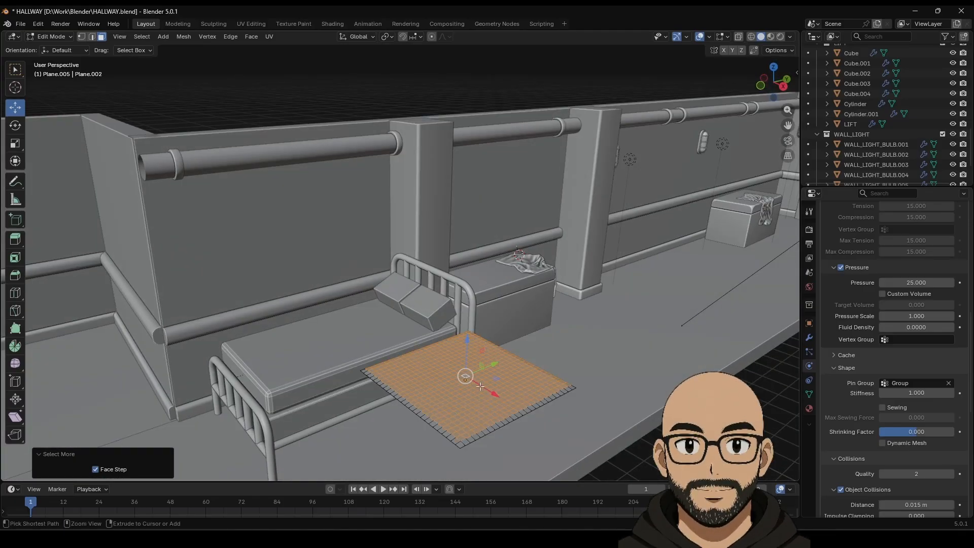
middle_drag(480, 386, 514, 434)
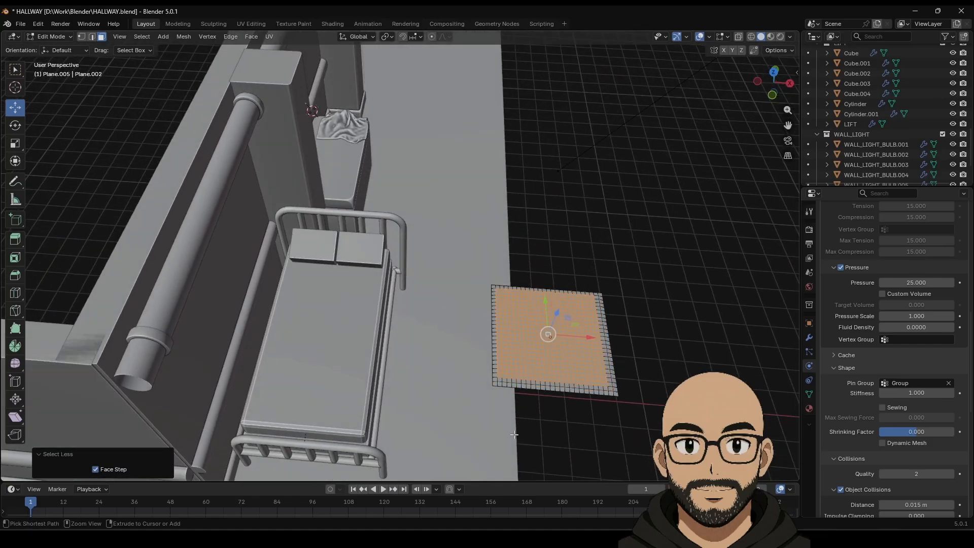
middle_drag(629, 391, 557, 379)
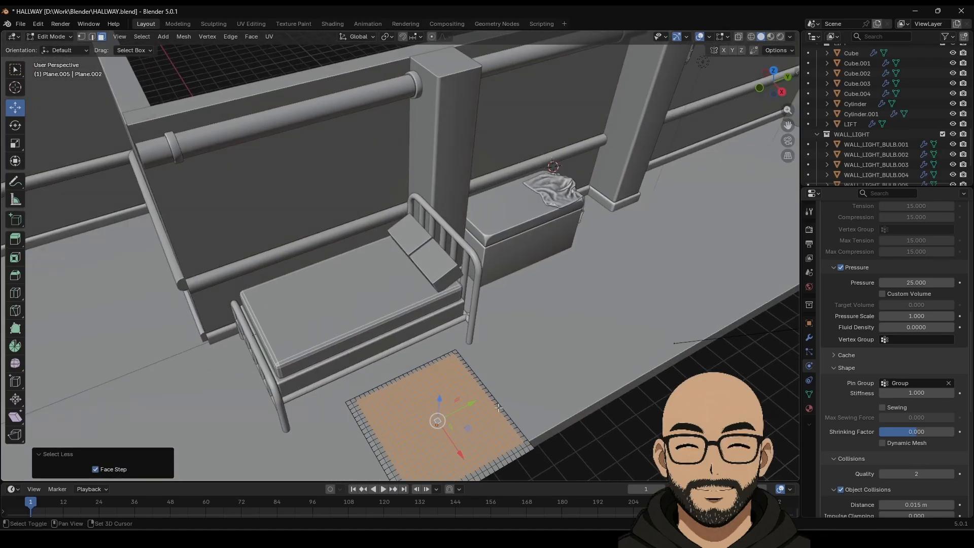
shift+middle_drag(502, 454, 495, 352)
scroll(495, 351, up, 4)
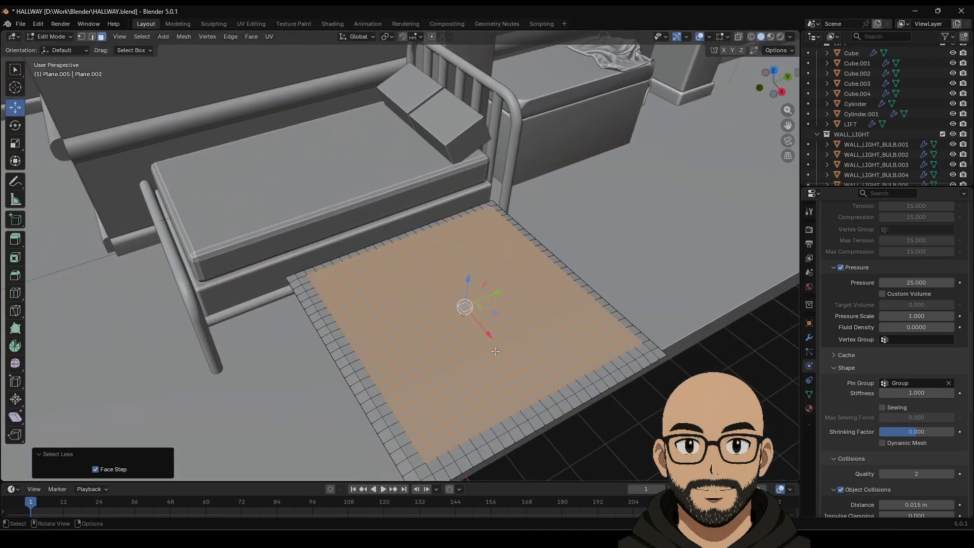
key(ctrl+z)
click(637, 353)
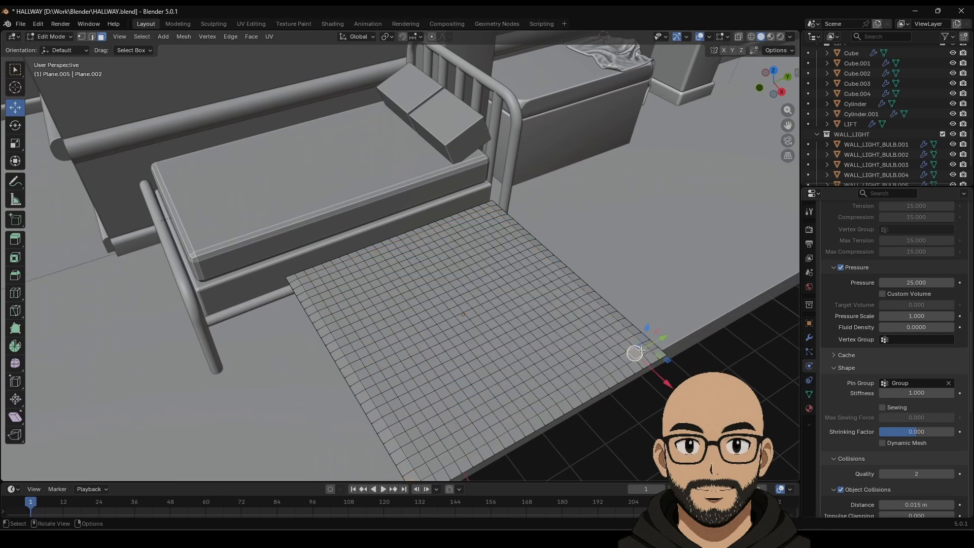
Step: From the top view, select a centre face, grow it twice, and raise it about 0.106 m in Z
middle_drag(481, 319, 474, 341)
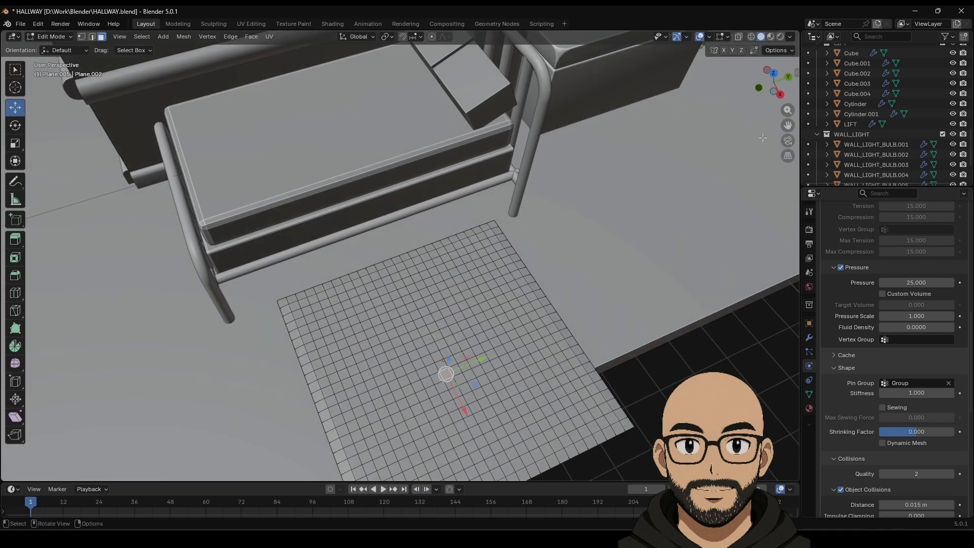
click(773, 73)
scroll(644, 309, up, 4)
shift+middle_drag(641, 319, 478, 292)
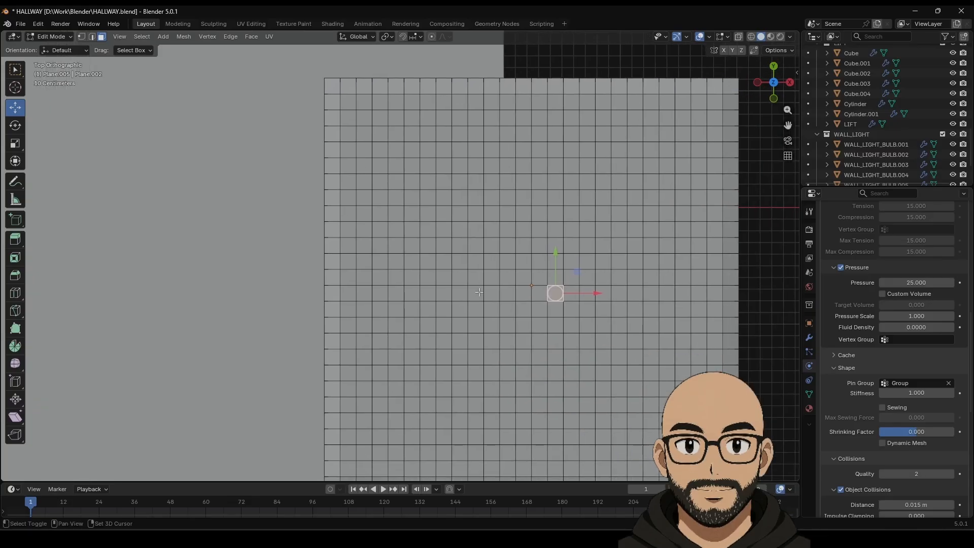
click(527, 279)
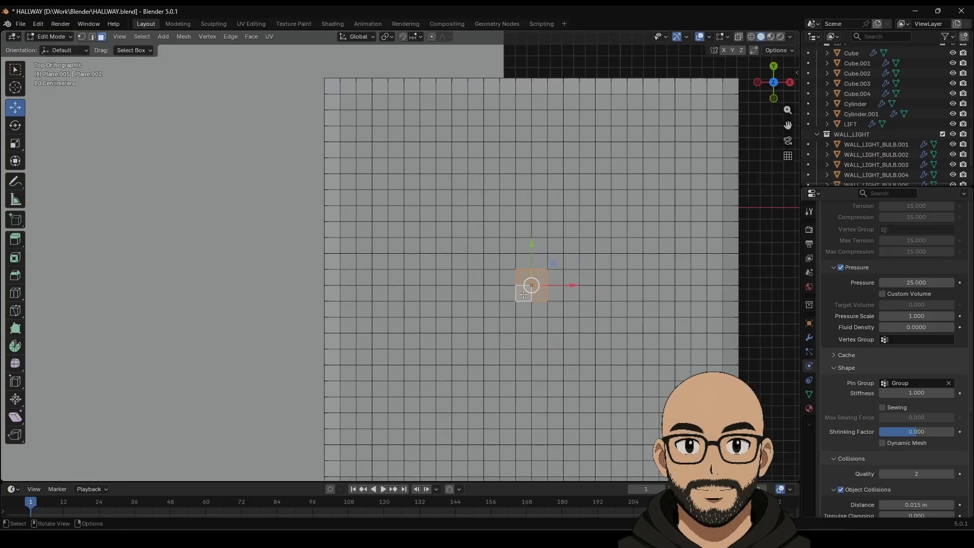
key(ctrl+KP_Add)
key(ctrl+KP_Add)
key(ctrl+KP_Add)
key(ctrl+KP_Add)
key(ctrl+KP_Add)
key(ctrl+KP_Add)
key(ctrl+KP_Add)
key(ctrl+KP_Add)
key(ctrl+KP_Add)
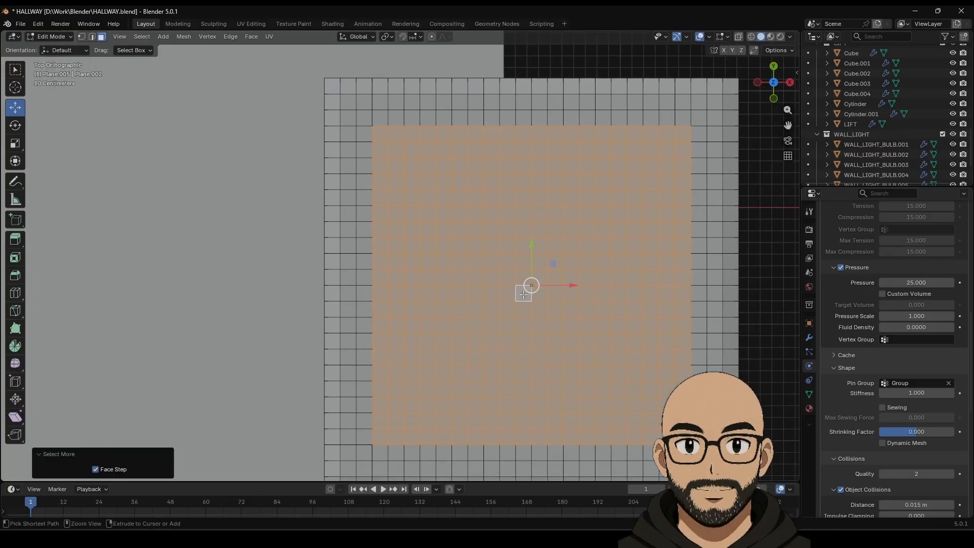
key(ctrl+KP_Add)
key(ctrl+KP_Add)
middle_drag(425, 309, 507, 84)
key(g)
key(z)
click(509, 78)
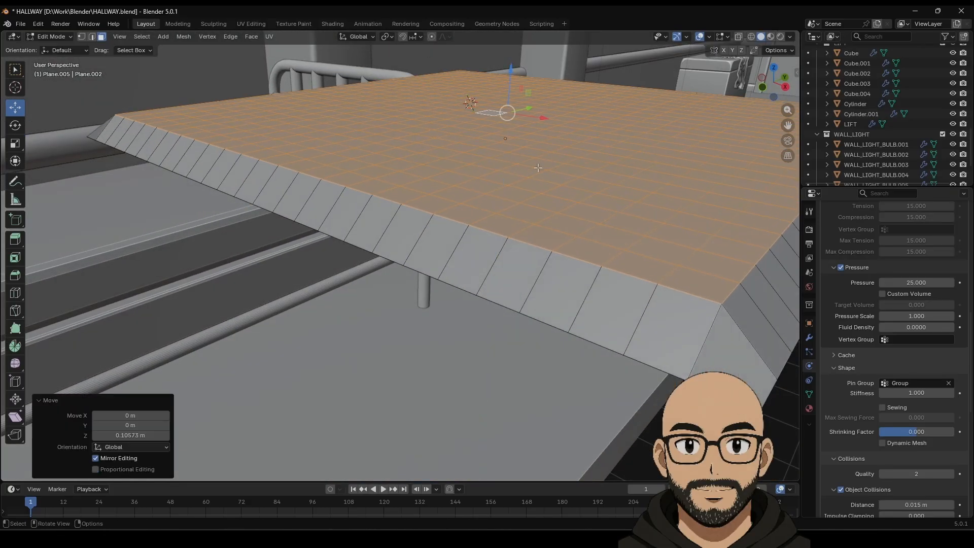
Step: Select and grow the underside faces, lower them about 0.077 m, then return to Object Mode
middle_drag(538, 165, 494, 136)
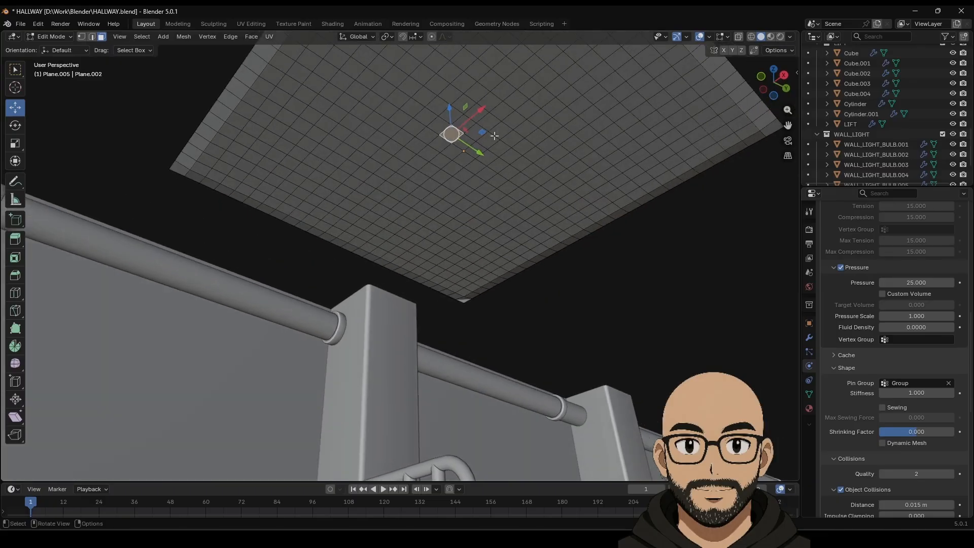
click(773, 95)
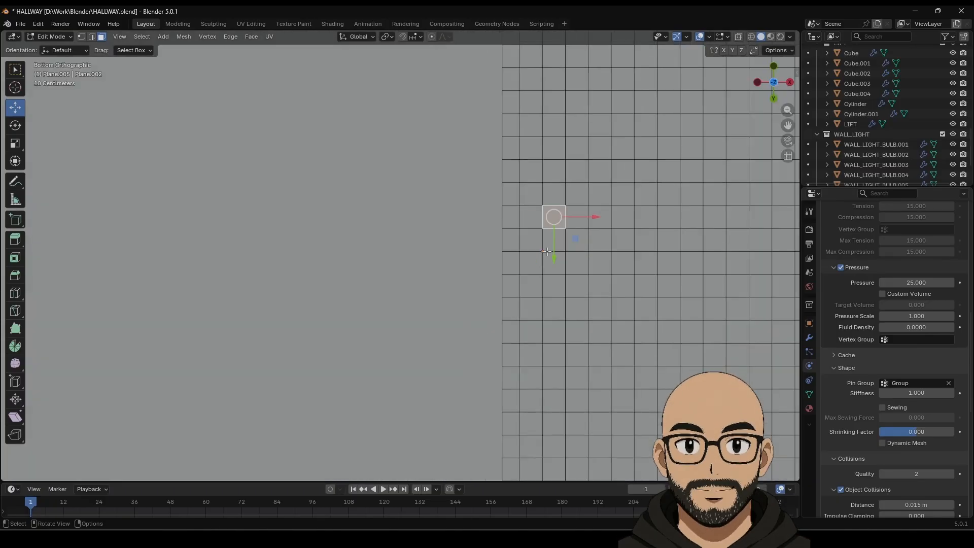
click(540, 264)
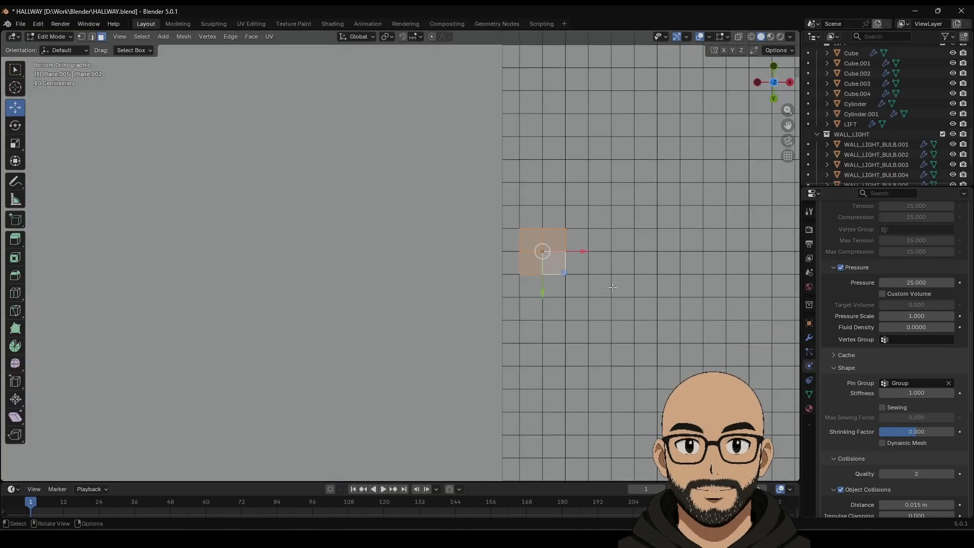
middle_drag(612, 287, 557, 320)
key(ctrl+KP_Add)
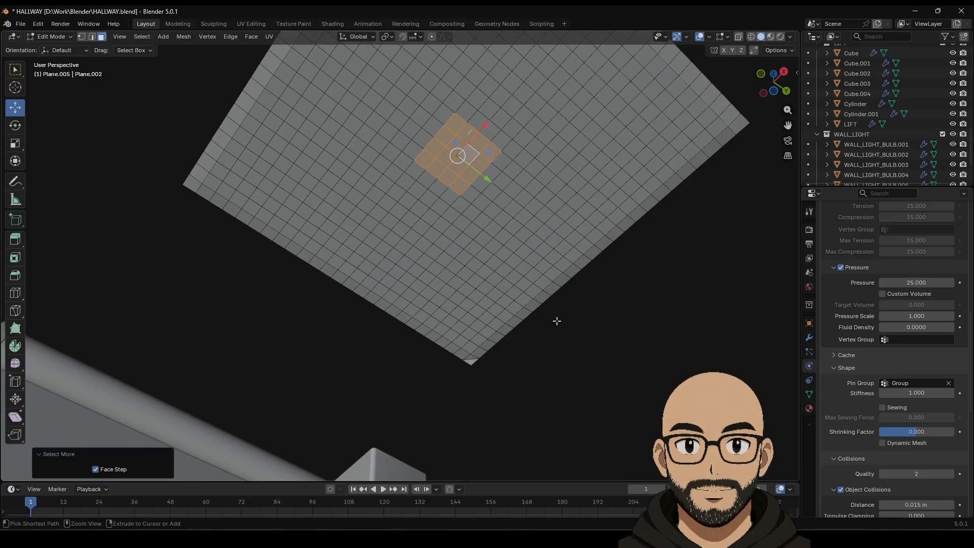
key(ctrl+KP_Add)
key(ctrl+KP_Add)
key(ctrl+KP_Add)
key(ctrl+KP_Add)
key(ctrl+KP_Add)
key(ctrl+KP_Add)
key(ctrl+KP_Add)
key(ctrl+KP_Add)
key(ctrl+KP_Add)
key(ctrl+KP_Add)
key(ctrl+KP_Add)
key(ctrl+KP_Add)
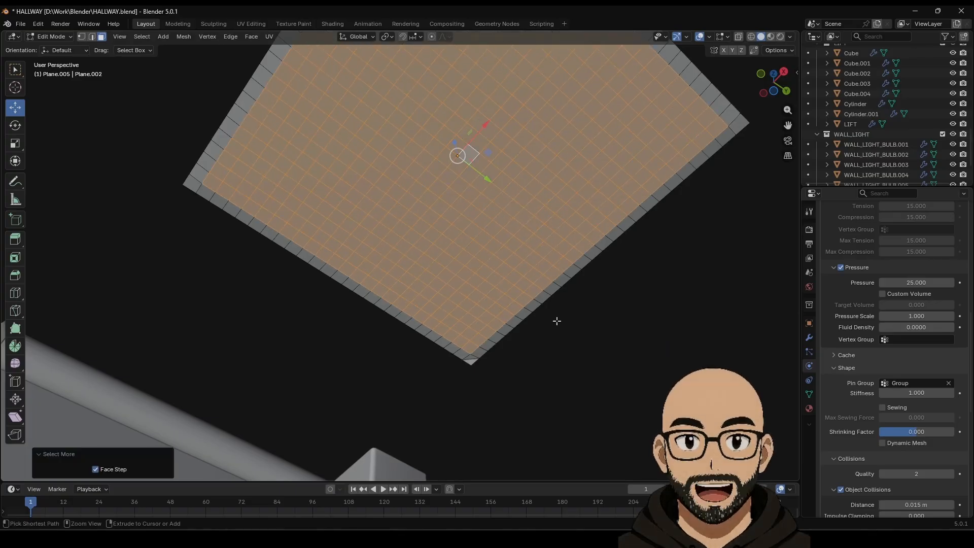
middle_drag(446, 195, 477, 163)
drag(457, 169, 457, 180)
middle_drag(450, 230, 450, 275)
scroll(450, 275, down, 3)
key(Tab)
scroll(829, 421, down, 2)
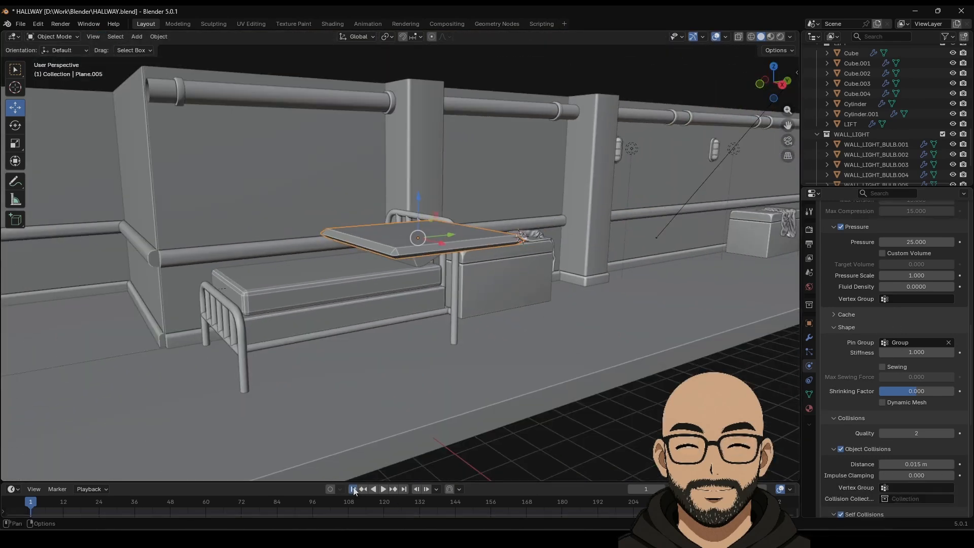
Step: Set the cloth Pressure to 1 and replay the simulation from the first frame
click(386, 488)
middle_drag(413, 462, 525, 248)
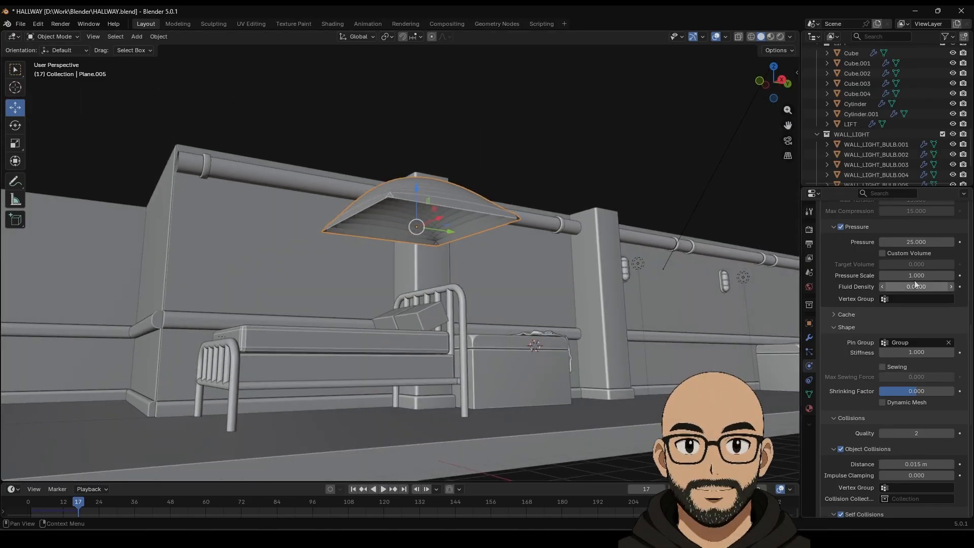
scroll(885, 335, up, 2)
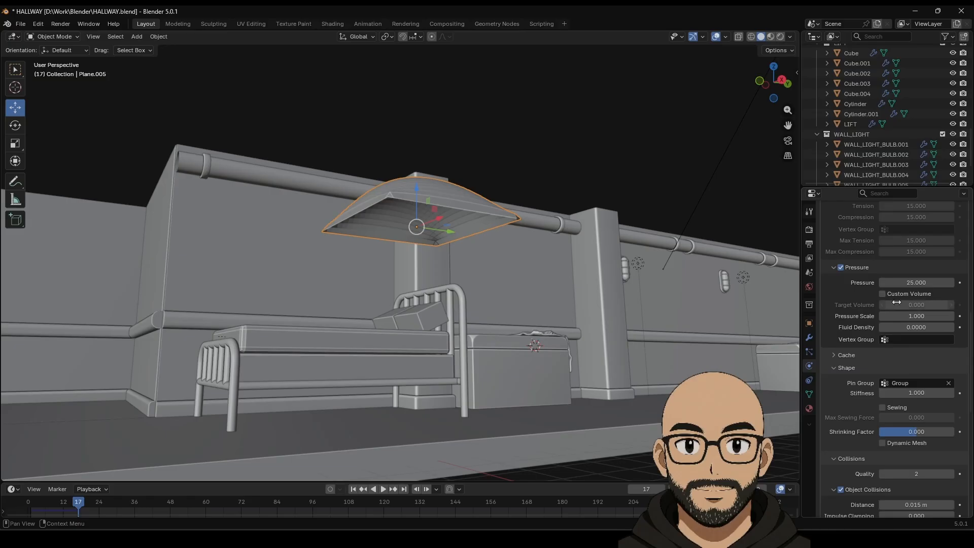
double_click(908, 282)
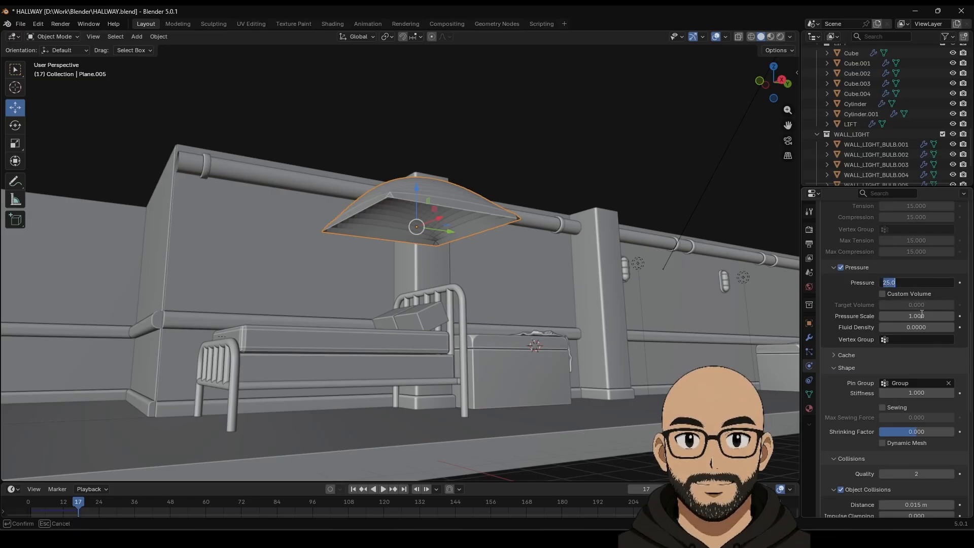
text(1)
key(Return)
click(353, 489)
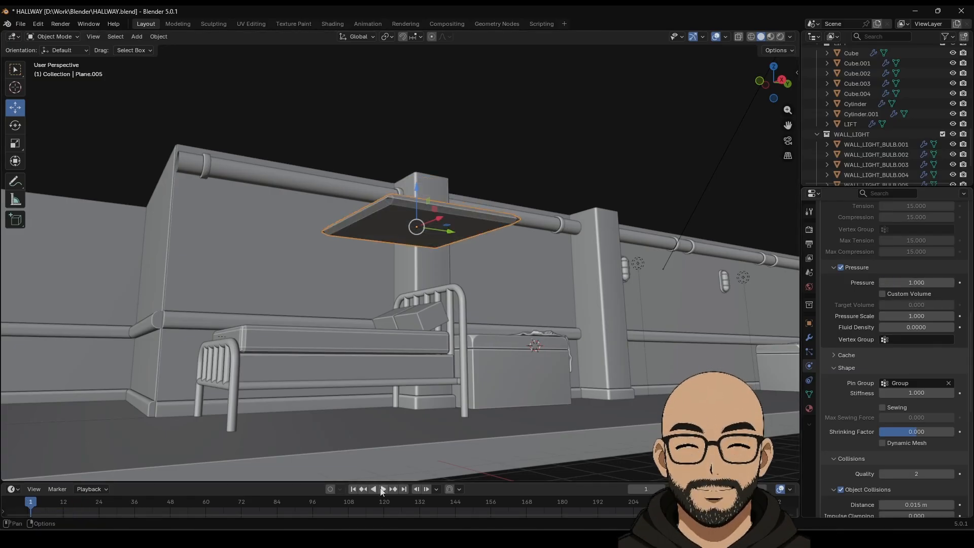
click(383, 489)
Step: Raise Self Collisions Distance to 0.1 m and replay the simulation to inspect the cloth
middle_drag(484, 327, 483, 357)
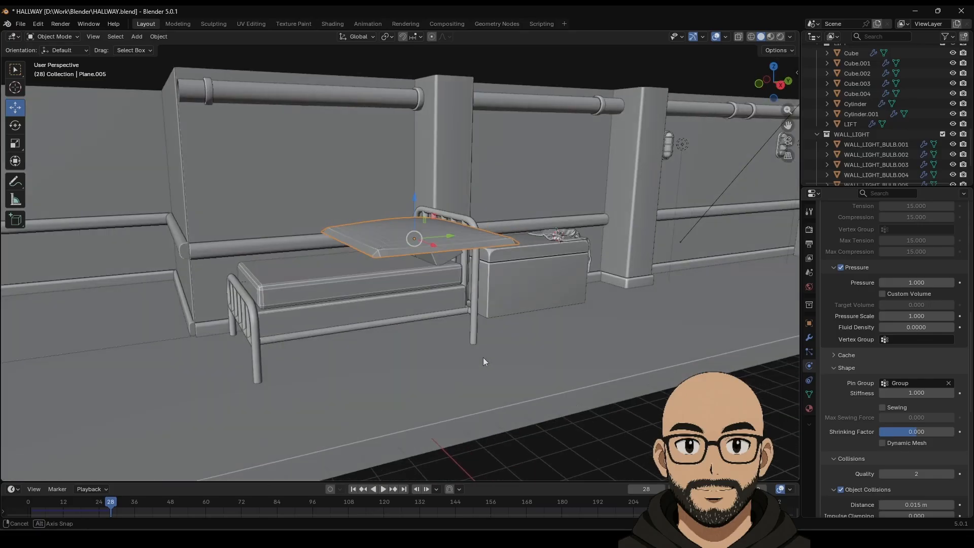
scroll(925, 452, down, 4)
scroll(925, 451, down, 1)
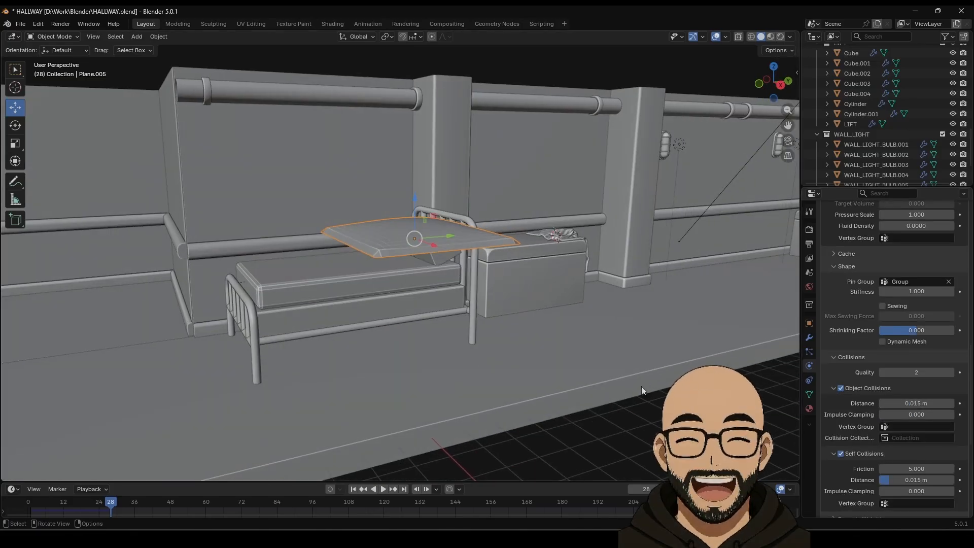
middle_drag(641, 386, 647, 384)
scroll(950, 472, down, 1)
scroll(923, 451, down, 2)
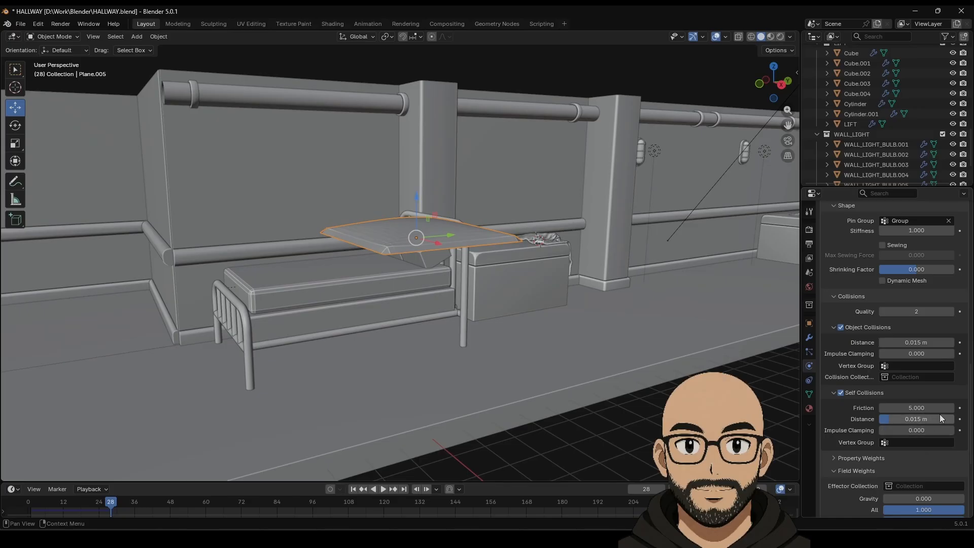
drag(905, 421, 929, 421)
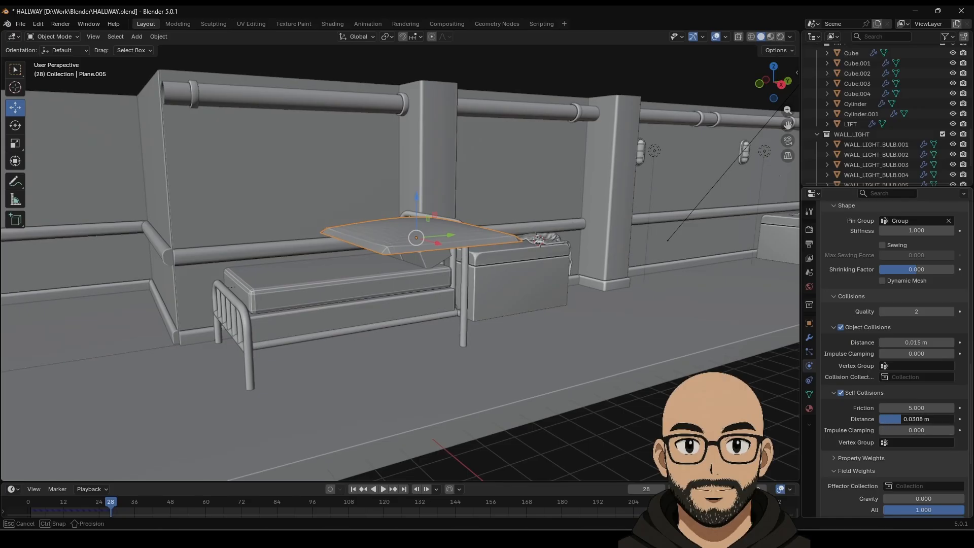
click(353, 490)
click(382, 491)
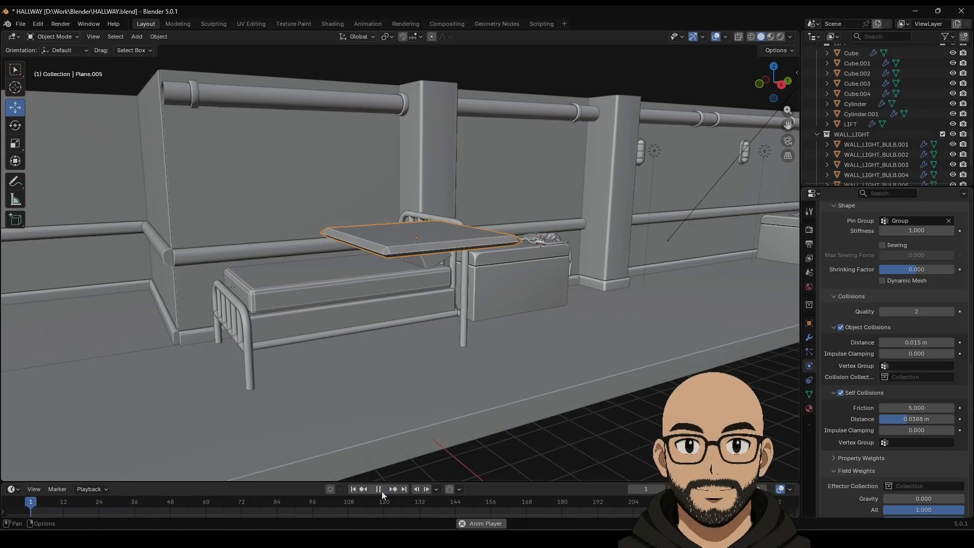
click(382, 491)
middle_drag(460, 381, 462, 325)
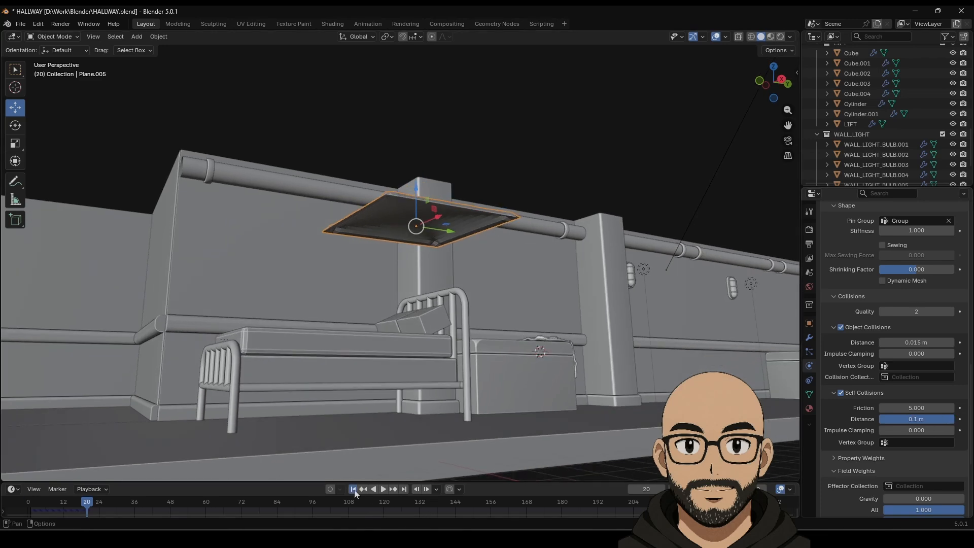
click(353, 489)
click(382, 489)
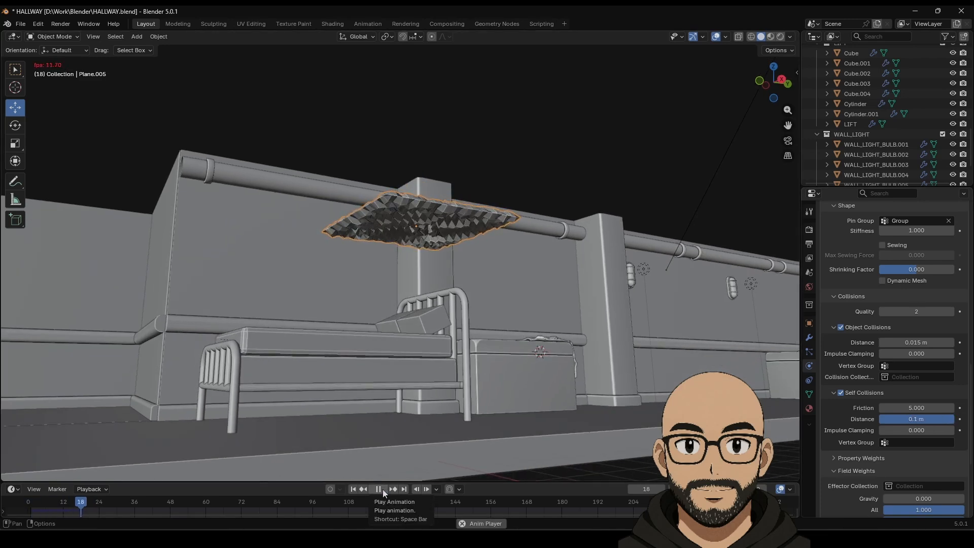
click(383, 489)
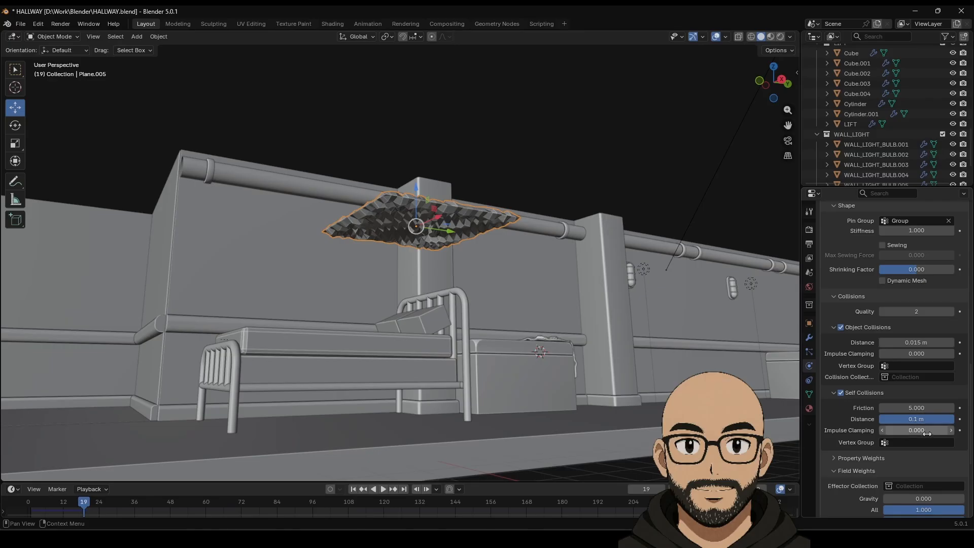
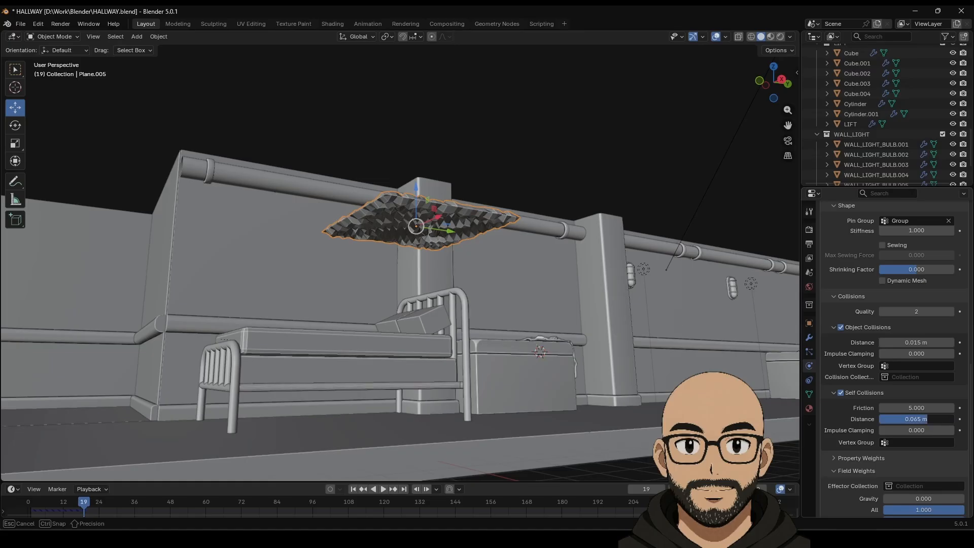
Step: Try a smaller self-collision distance, then settle on 0.1 m and replay the cloth drop
drag(915, 419, 354, 482)
click(354, 489)
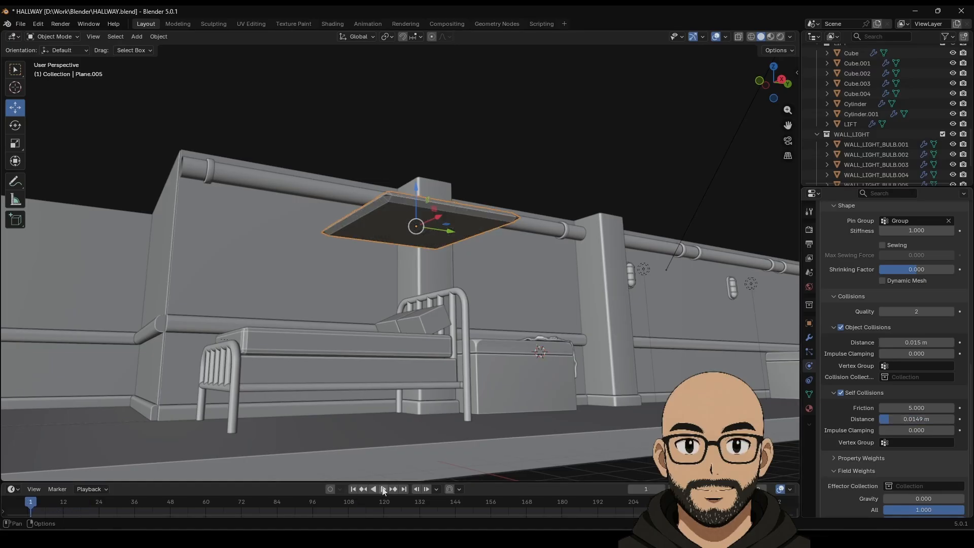
click(383, 489)
click(377, 489)
drag(916, 419, 963, 419)
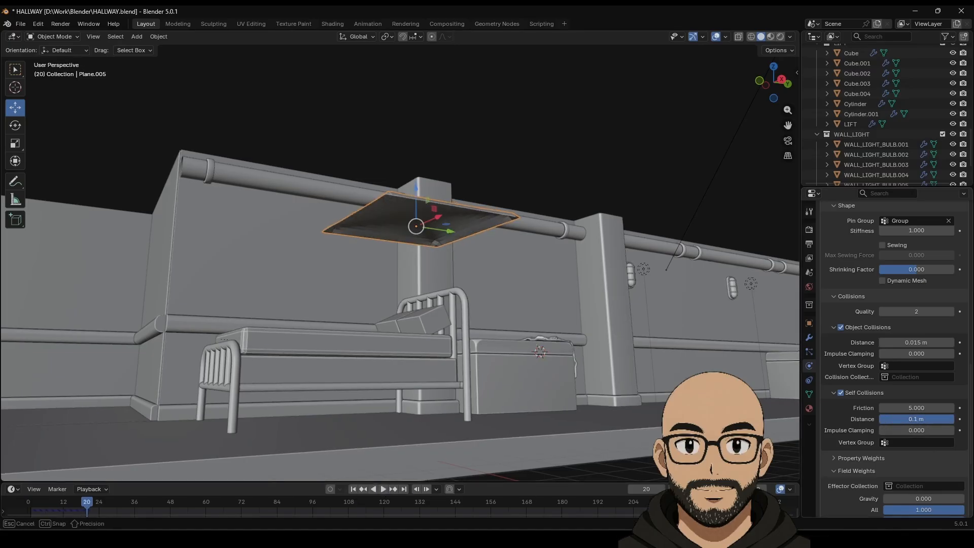
click(354, 489)
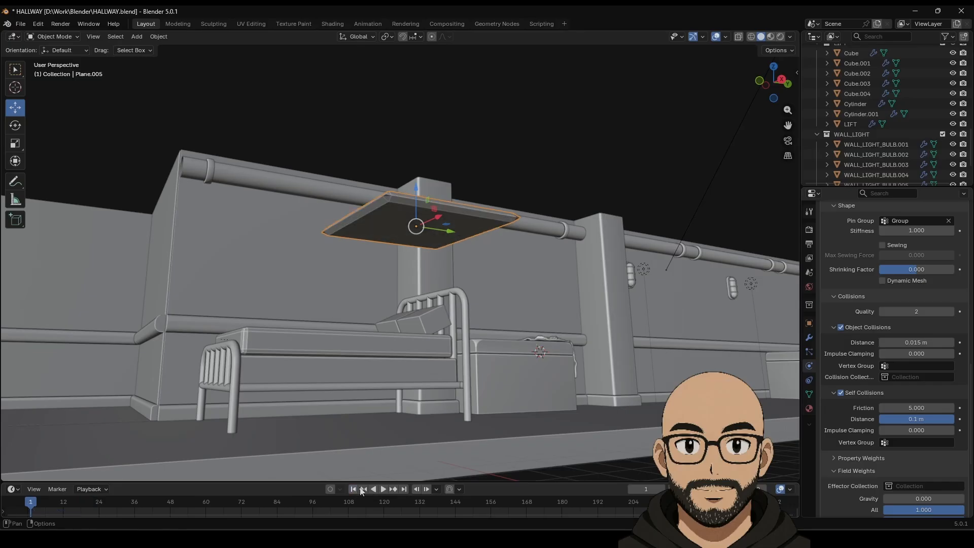
click(384, 489)
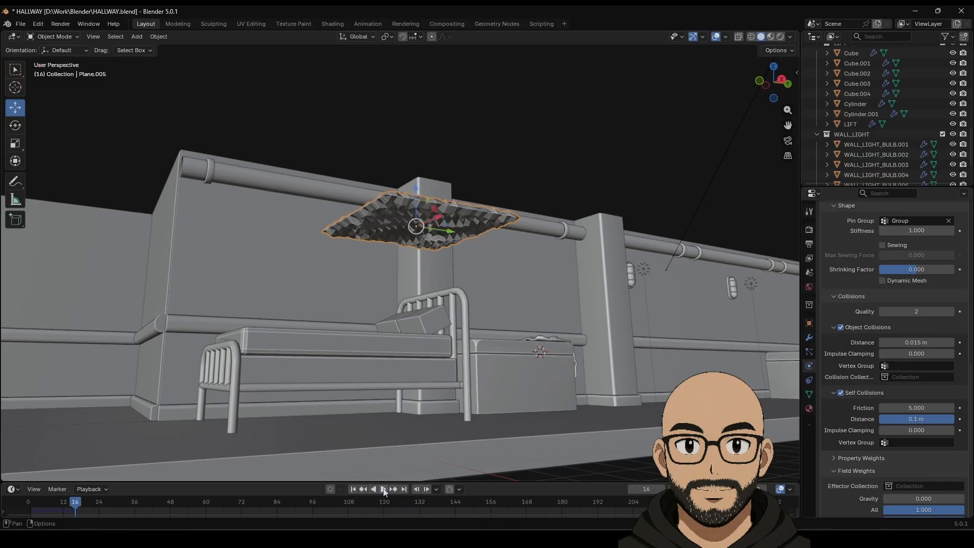
click(354, 489)
middle_drag(422, 311, 506, 158)
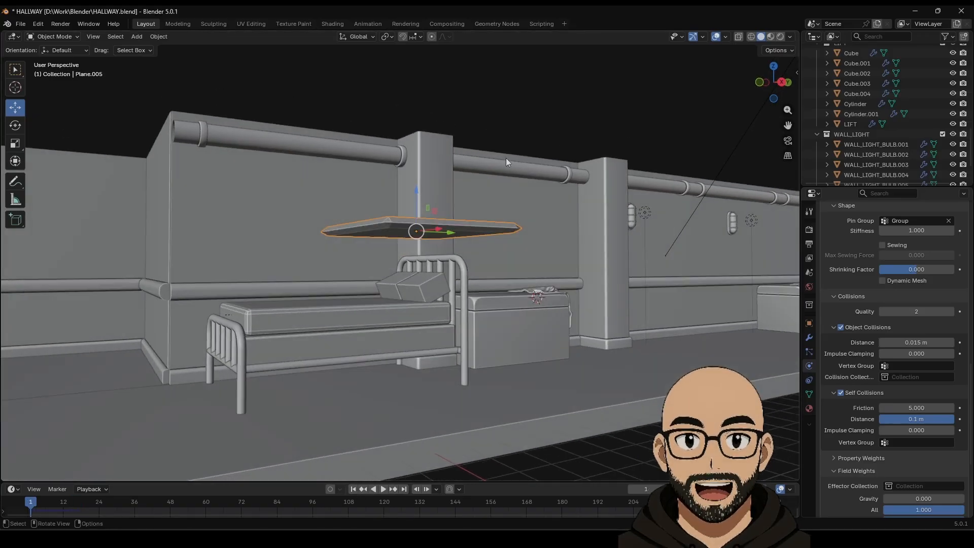
Step: Turn on the Face Orientation overlay to see which way the plane's faces point
click(726, 36)
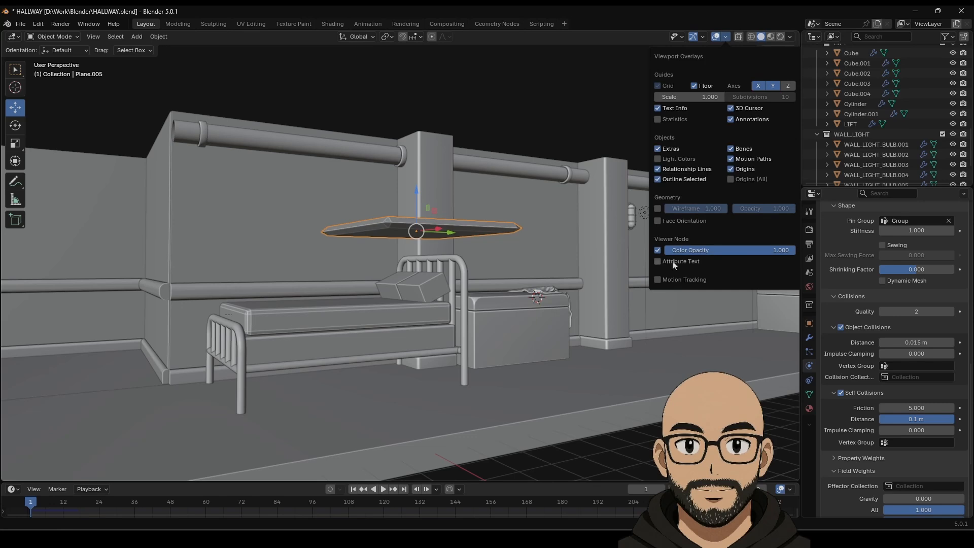
click(657, 221)
middle_drag(464, 223, 377, 229)
Step: Select all the plane's faces in Edit Mode, flip their normals, and return to Object Mode
key(Tab)
key(ctrl+KP_Add)
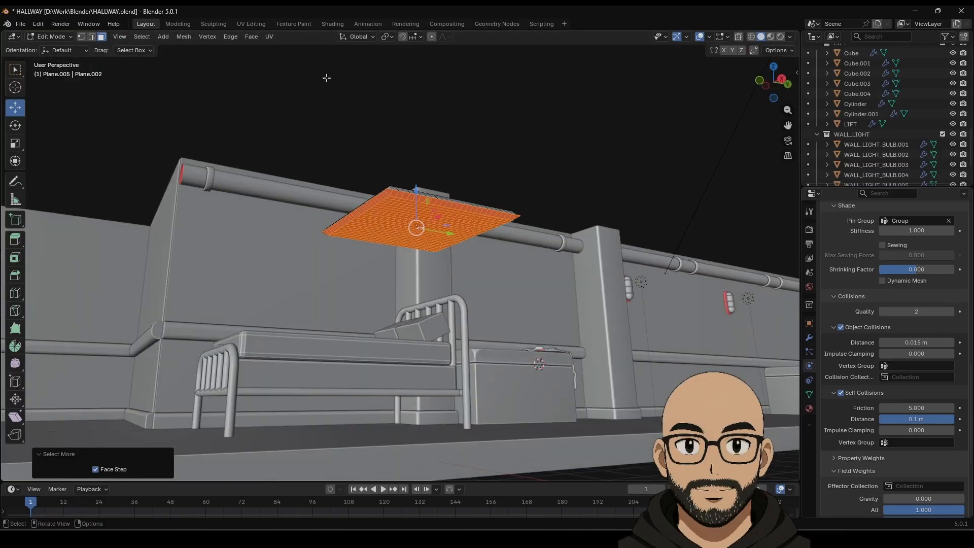
click(252, 37)
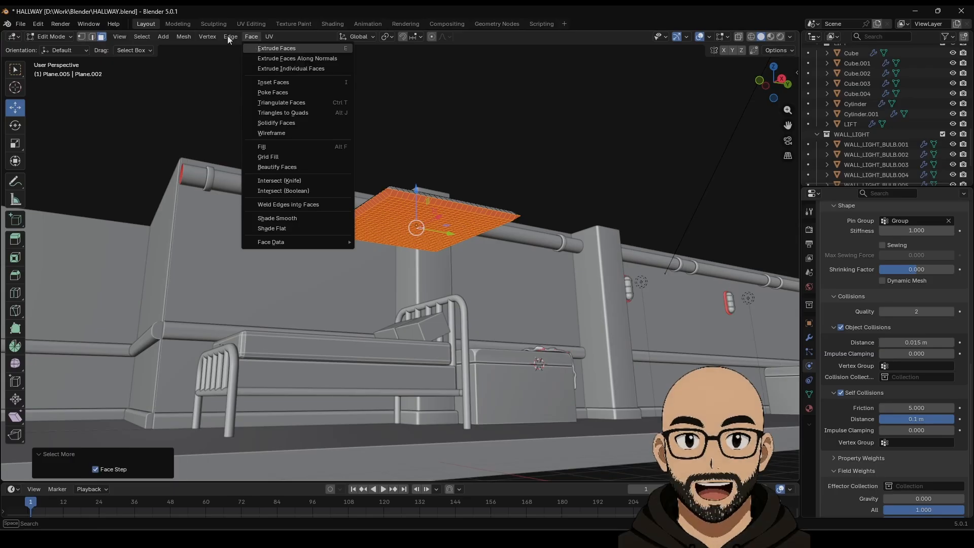
click(183, 36)
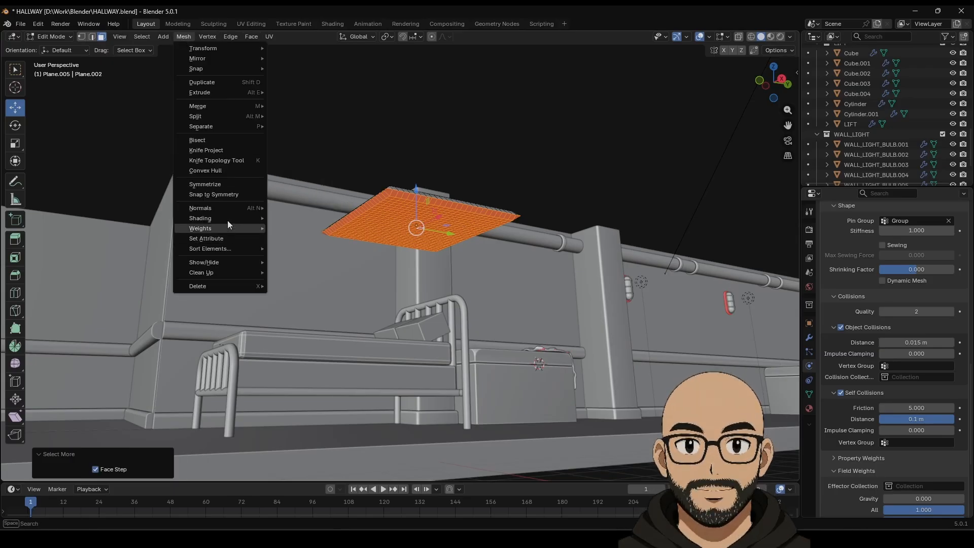
mouse_move(227, 226)
click(320, 206)
middle_drag(539, 126, 542, 189)
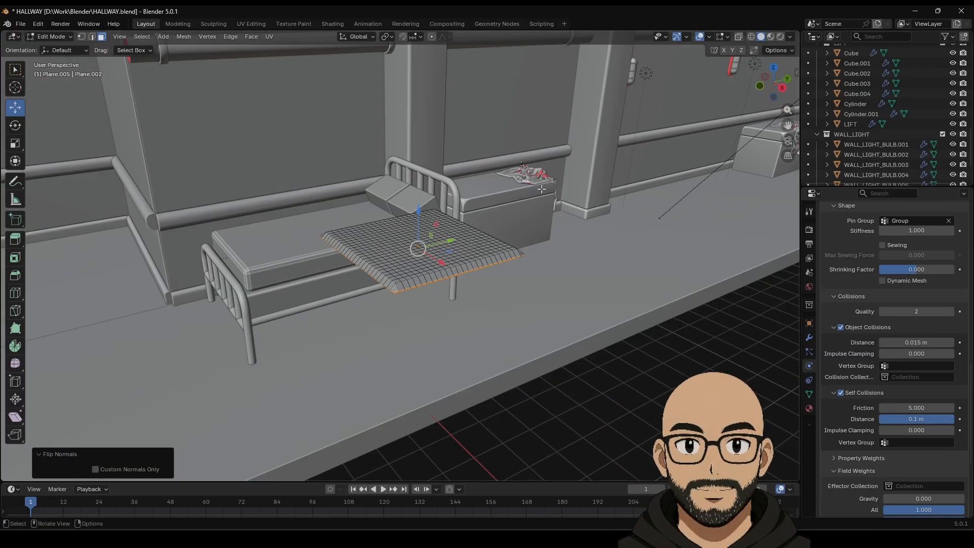
key(Tab)
middle_drag(629, 319, 424, 293)
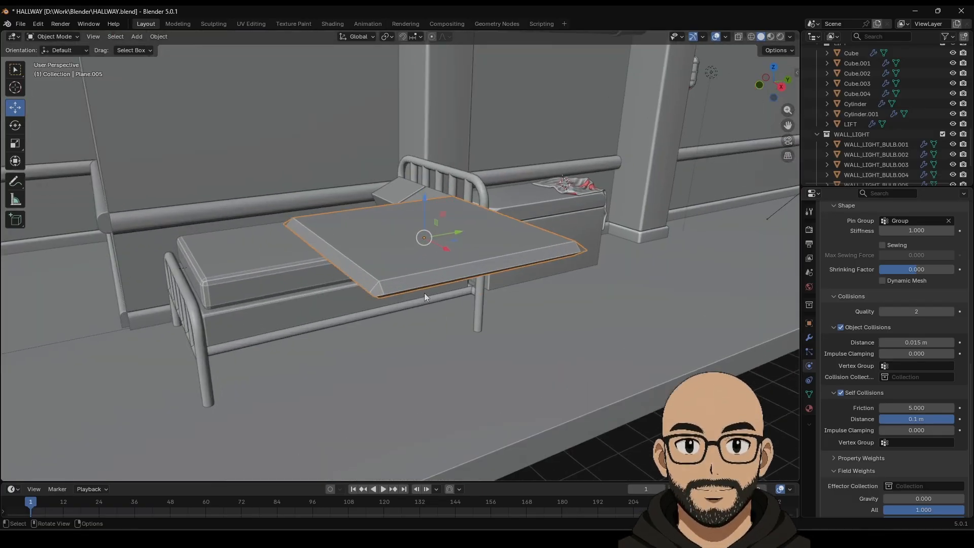
Step: Lower the Self Collisions Distance to 0.001 m and replay the cloth up to frame 20
click(383, 489)
middle_drag(506, 307, 445, 423)
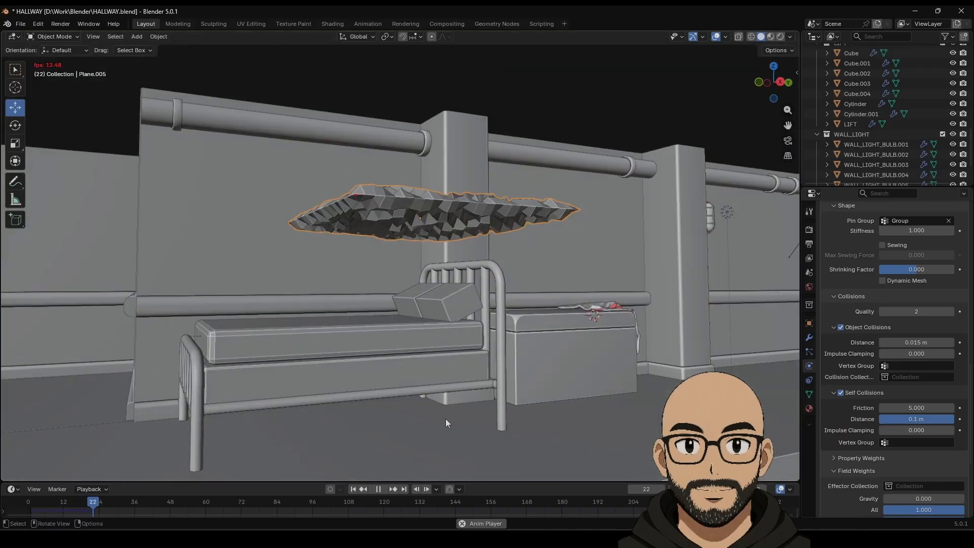
click(378, 490)
click(353, 488)
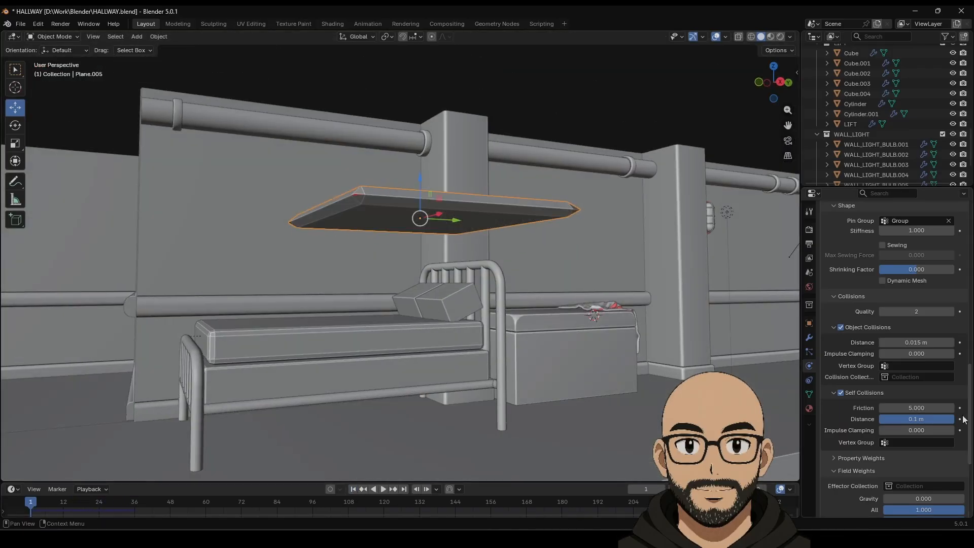
drag(924, 421, 880, 421)
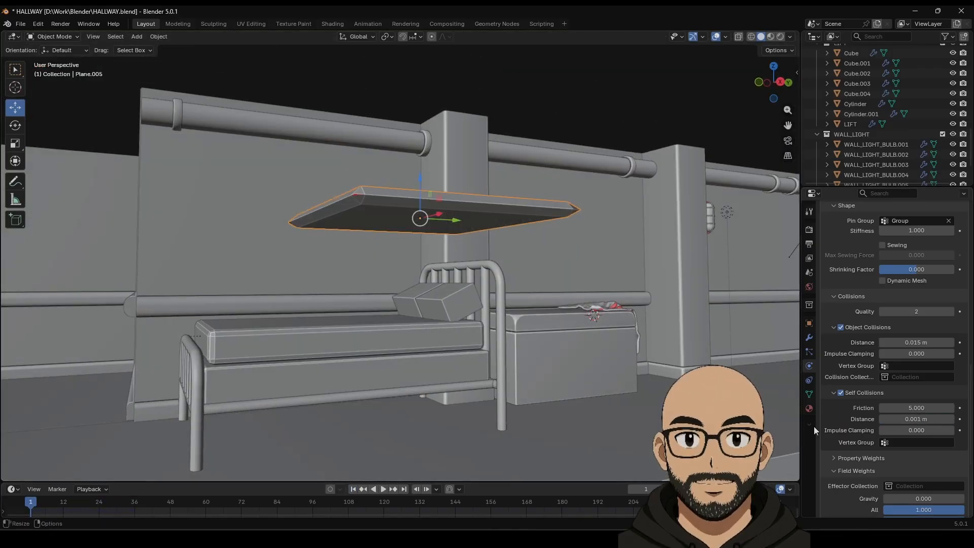
click(384, 490)
click(384, 489)
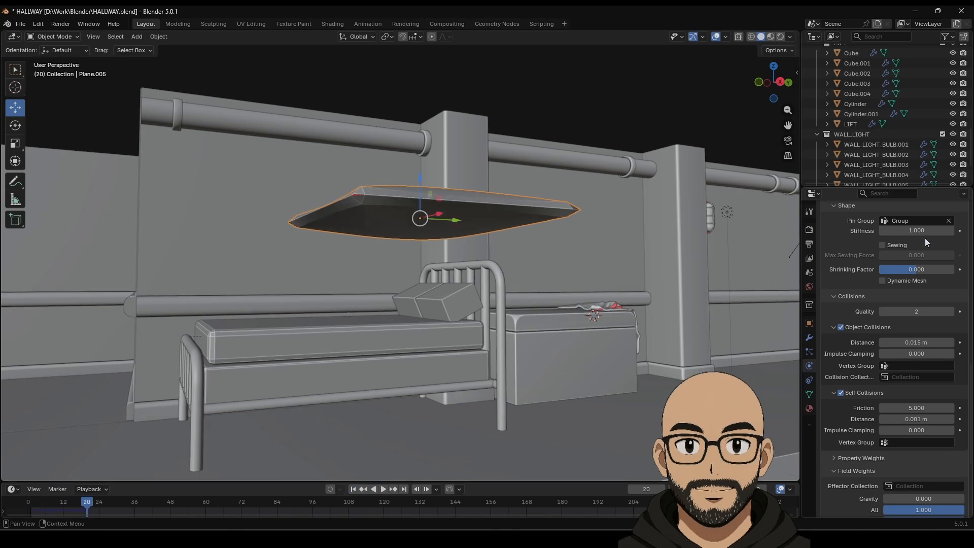
Step: Test a Shrinking Factor of about 0.387 with a replay, then begin entering a new value
scroll(892, 329, up, 3)
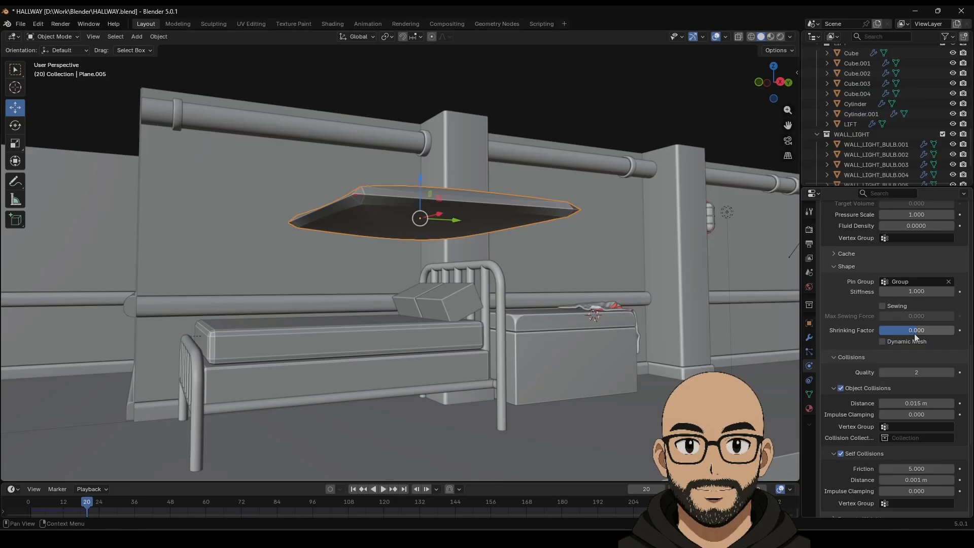
scroll(872, 345, up, 1)
drag(884, 347, 913, 350)
scroll(847, 413, up, 2)
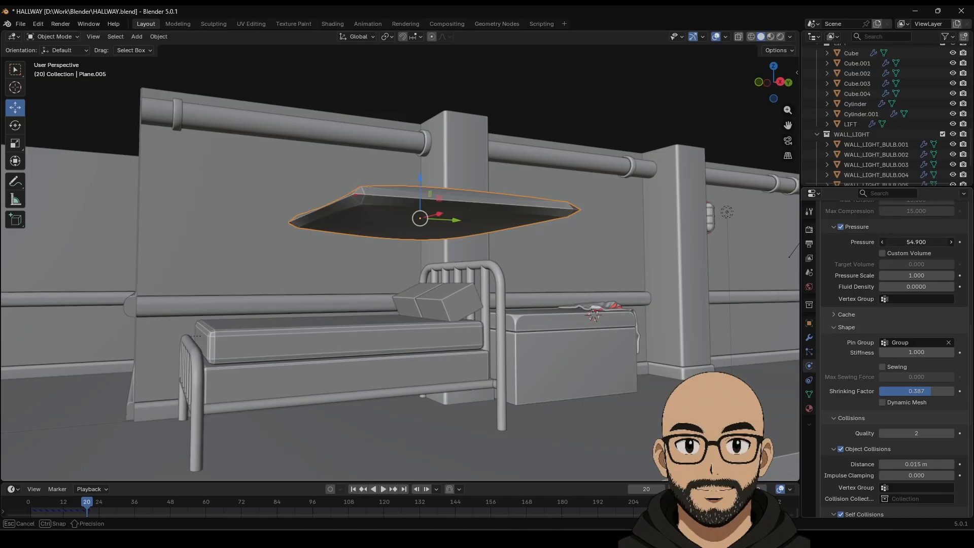
click(353, 490)
click(382, 489)
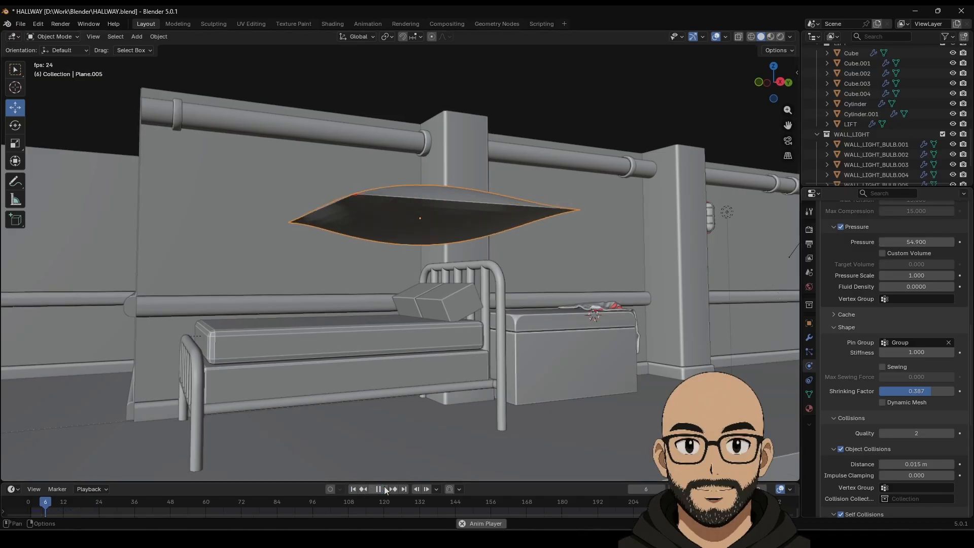
click(378, 489)
middle_drag(431, 365, 445, 346)
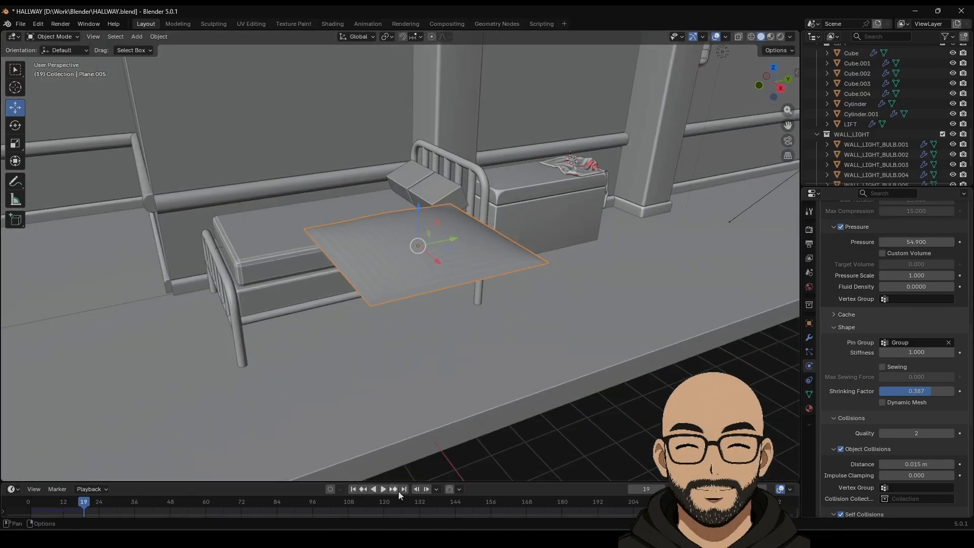
click(354, 489)
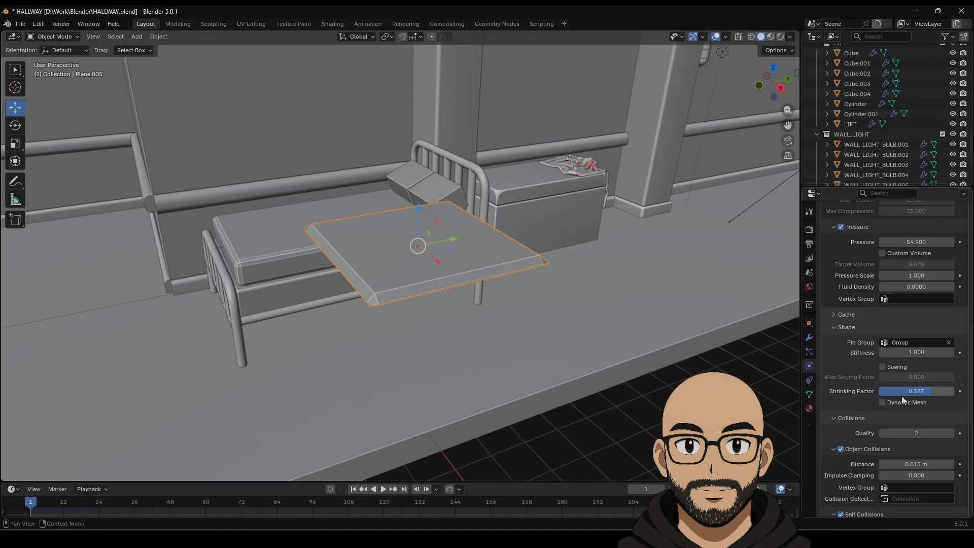
drag(937, 396, 883, 396)
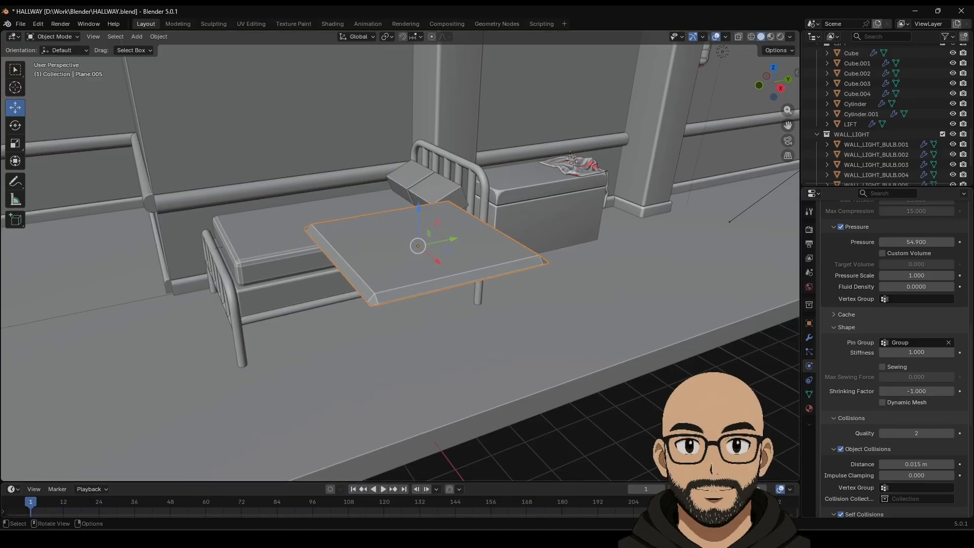
click(923, 392)
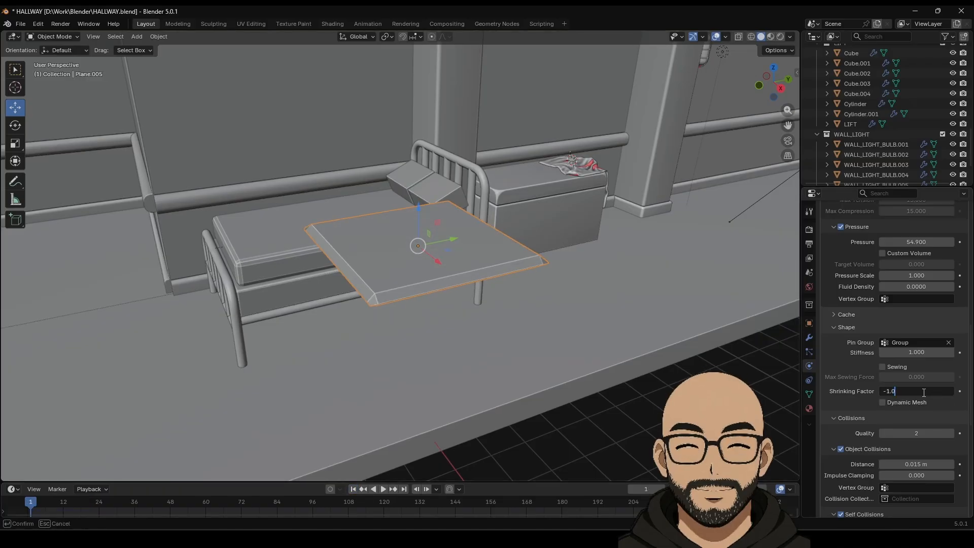
Step: Commit Shrinking Factor 0, set Pressure to 20, and replay the inflation
key(Return)
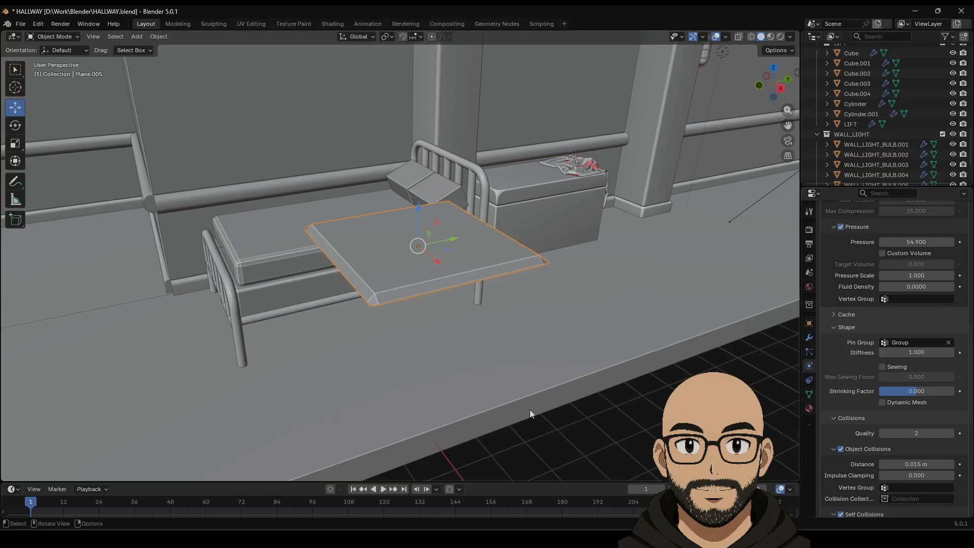
click(384, 489)
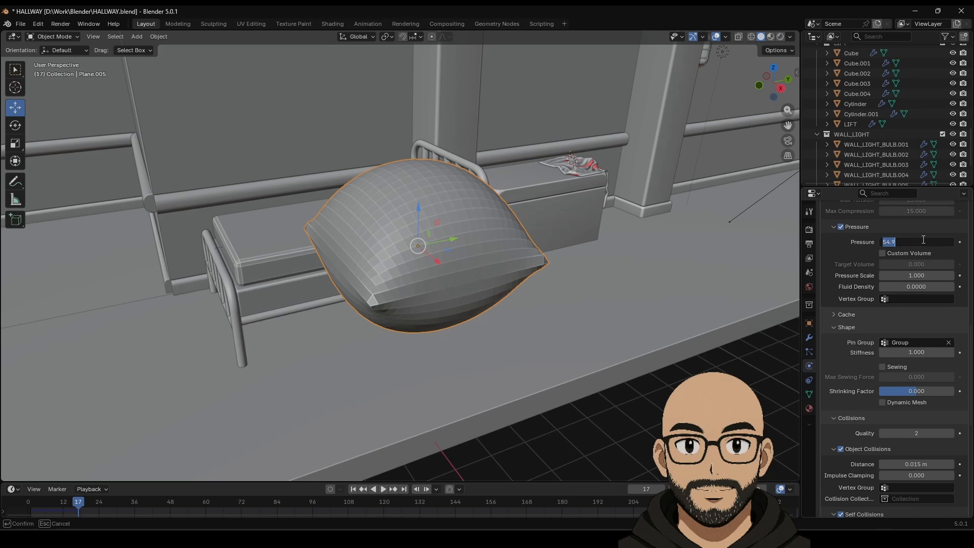
key(Return)
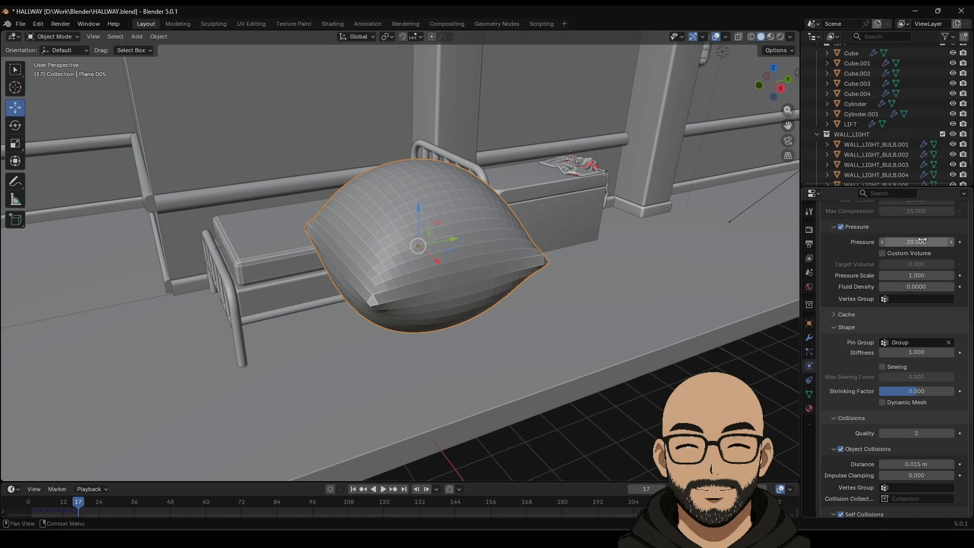
click(353, 489)
click(384, 489)
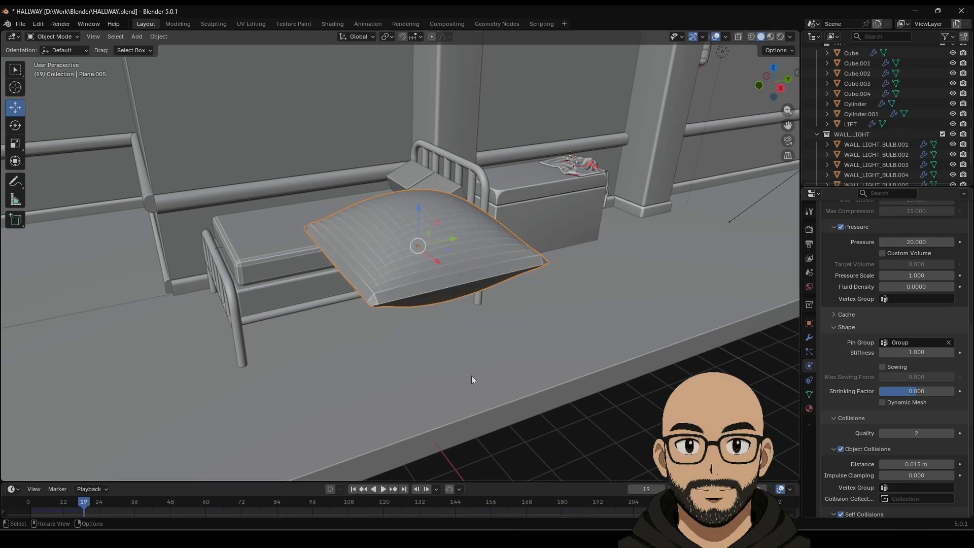
middle_drag(471, 375, 485, 283)
Step: Lower Pressure to 10 and replay the simulation for a softer, slightly puffed pillow
right_click(461, 265)
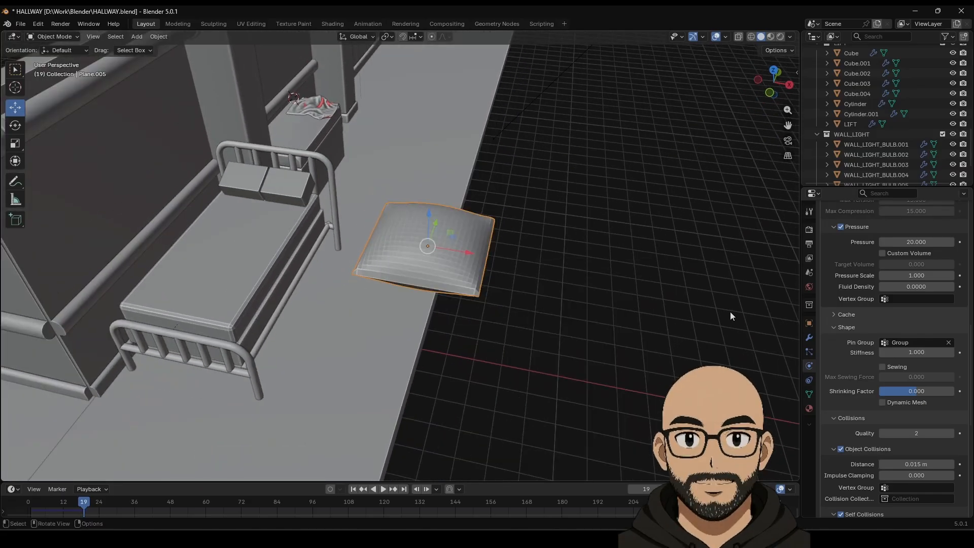
middle_drag(730, 317, 391, 521)
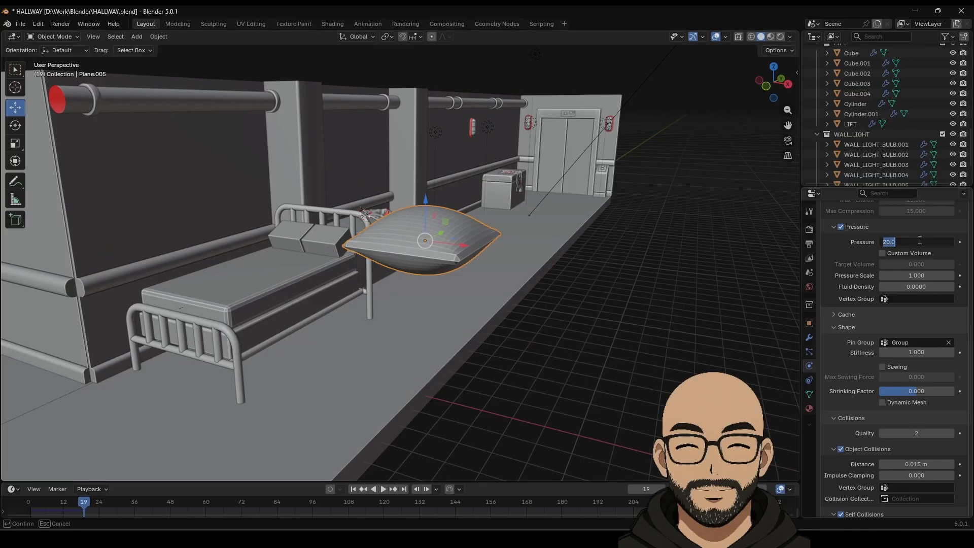
text(10)
key(Return)
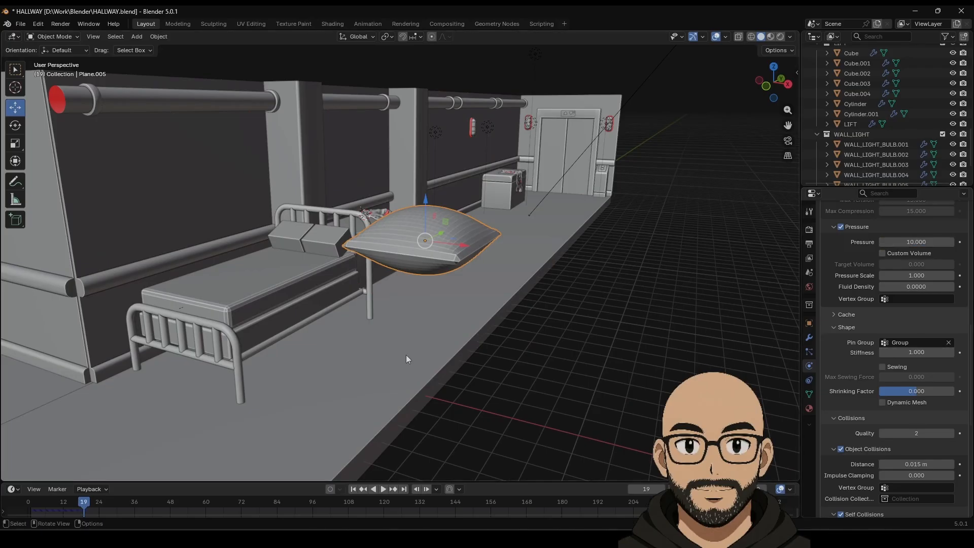
click(352, 489)
click(383, 489)
middle_drag(424, 446, 565, 364)
scroll(893, 318, up, 15)
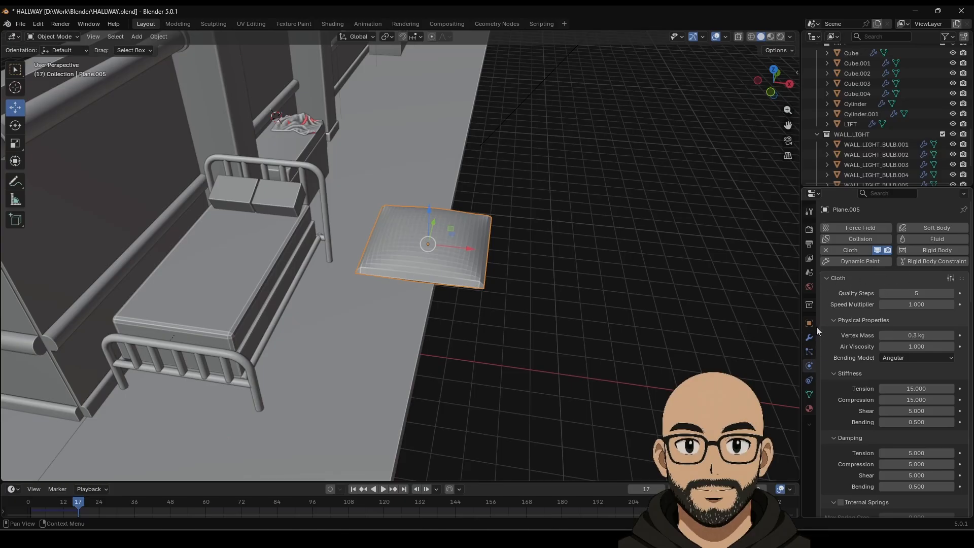
Step: Apply the Cloth modifier to bake the inflated shape into the pad's mesh
click(809, 338)
click(937, 245)
click(915, 257)
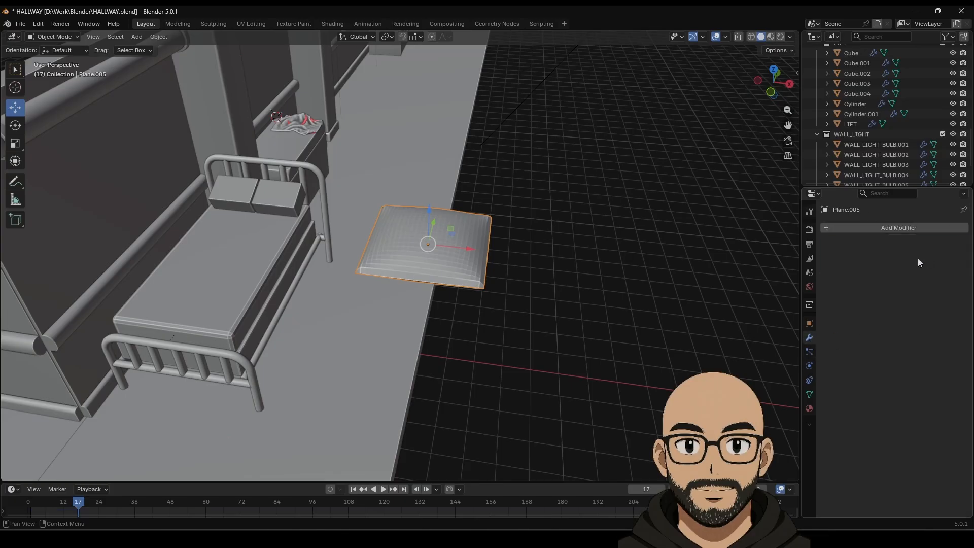
Step: Shade the cushion pad smooth
right_click(456, 257)
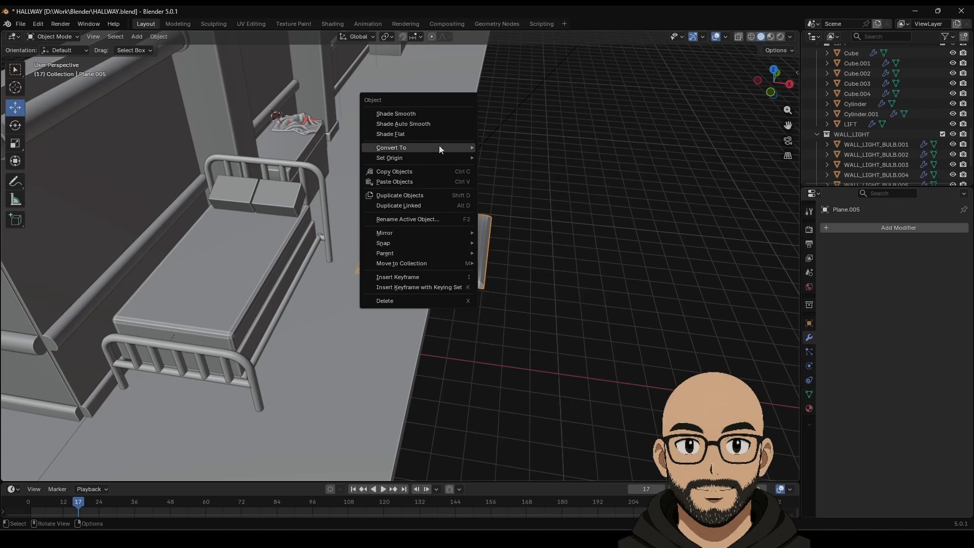
click(436, 114)
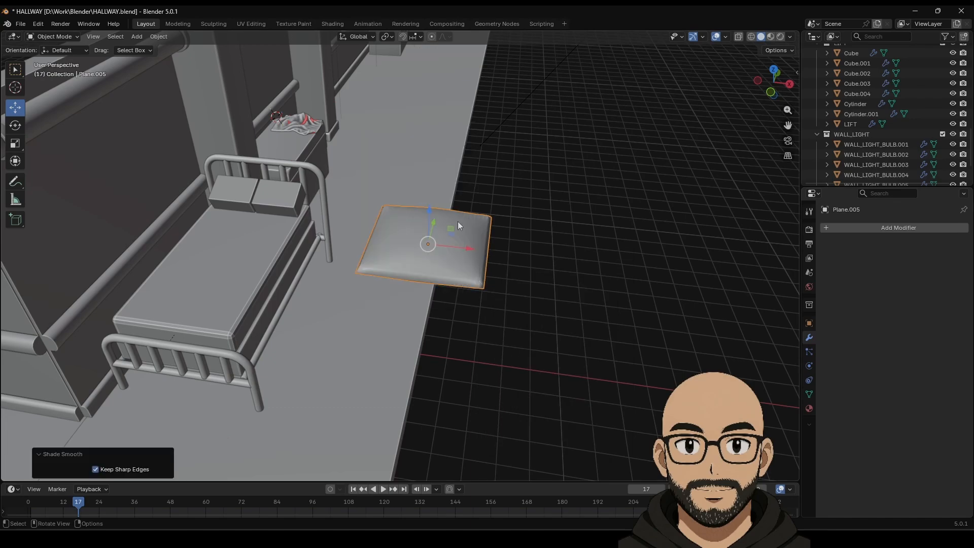
middle_drag(565, 272, 504, 291)
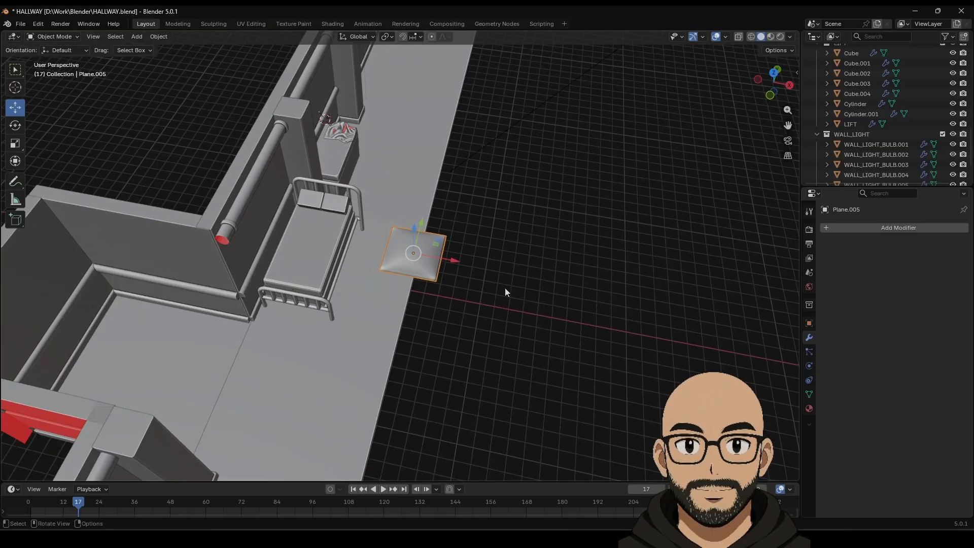
Step: Scale the pad down and move it over onto the bed, framing the view on it
key(s)
click(463, 272)
key(g)
key(x)
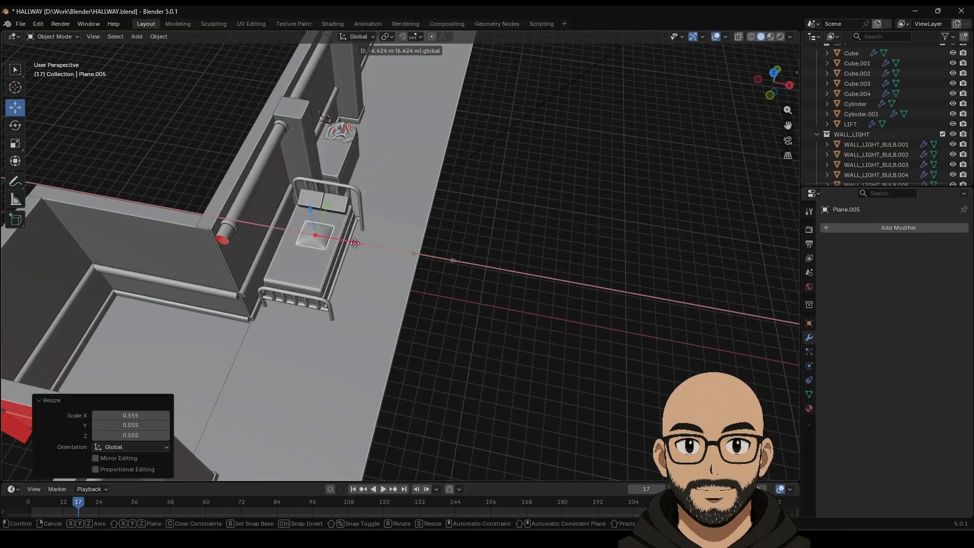
click(384, 248)
key(g)
click(281, 237)
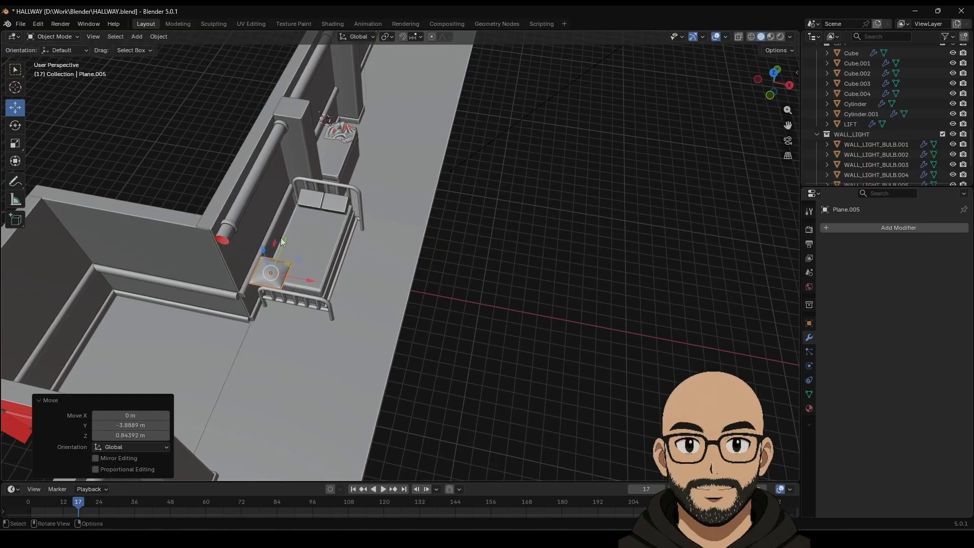
key(KP_Decimal)
scroll(421, 303, down, 5)
Step: Shrink the pad further, lower it to mattress level, and align it along Y in Top view
key(s)
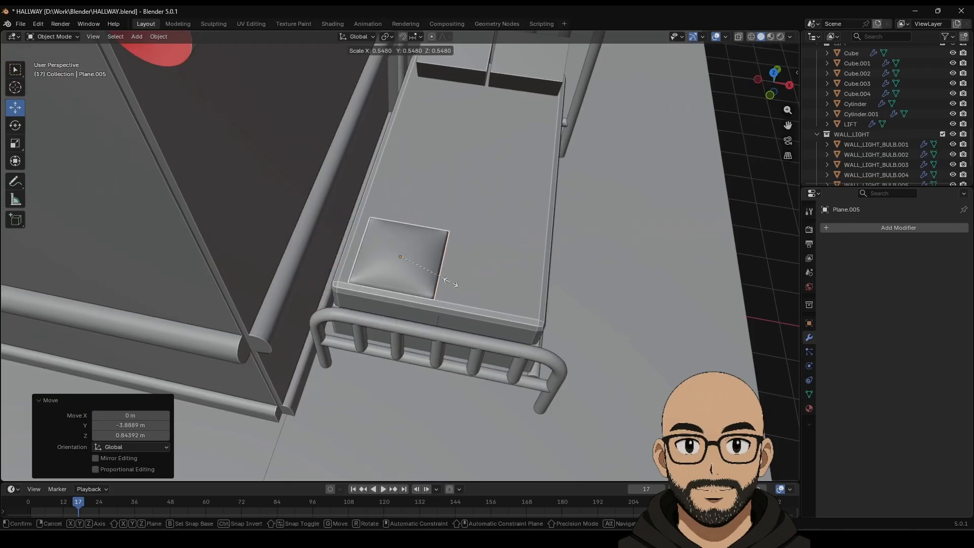
click(438, 265)
drag(438, 265, 388, 256)
middle_drag(400, 276, 418, 221)
drag(346, 225, 370, 416)
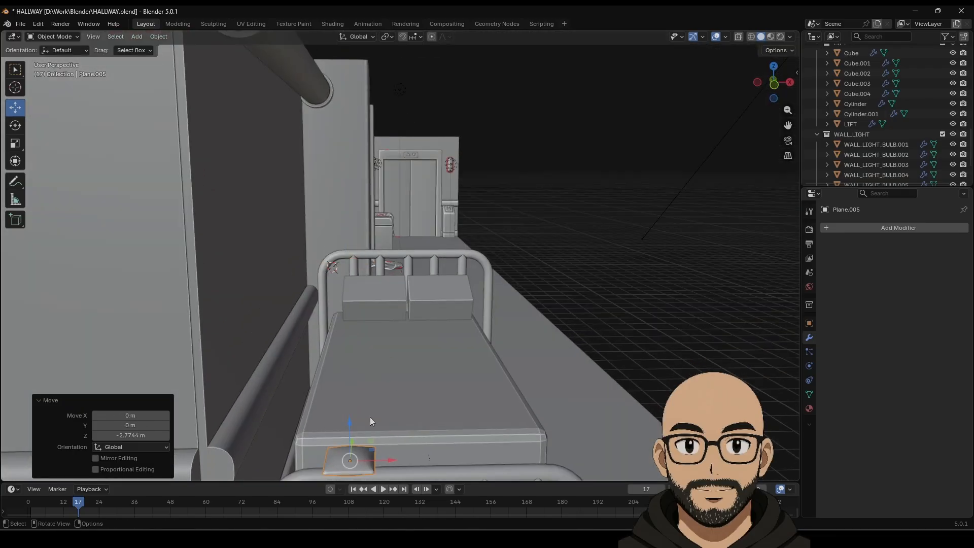
middle_drag(370, 417, 371, 53)
click(773, 77)
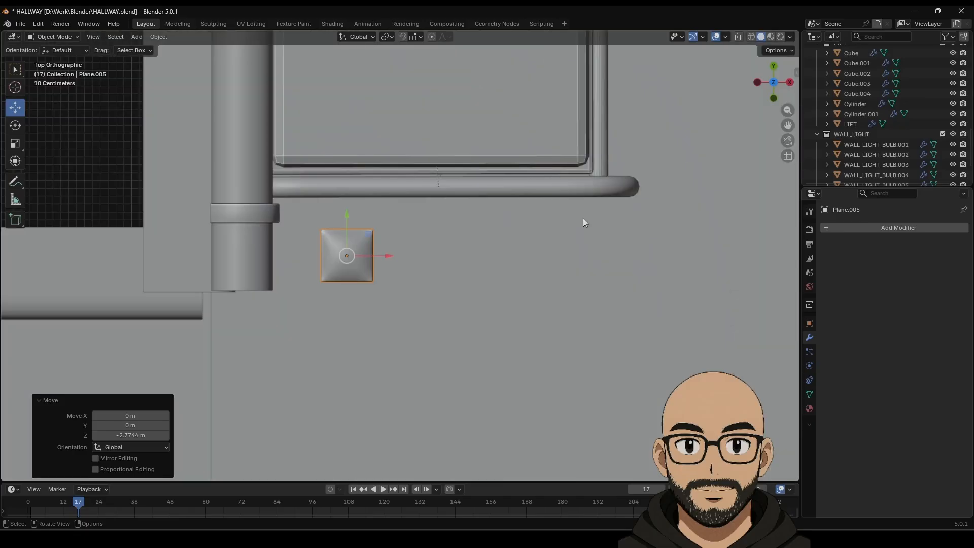
drag(354, 232, 353, 109)
Step: Fine-tune the pad's scale and slide it into place at the mattress corner
key(s)
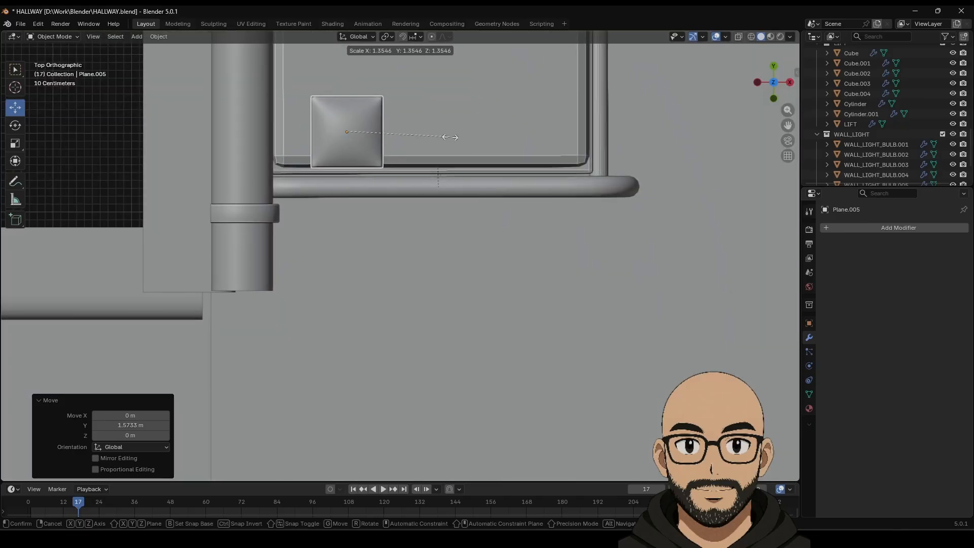
click(439, 142)
drag(388, 132, 334, 133)
middle_drag(452, 160, 439, 74)
middle_drag(439, 324, 425, 252)
key(s)
click(395, 260)
drag(362, 302, 338, 299)
middle_drag(339, 298, 358, 315)
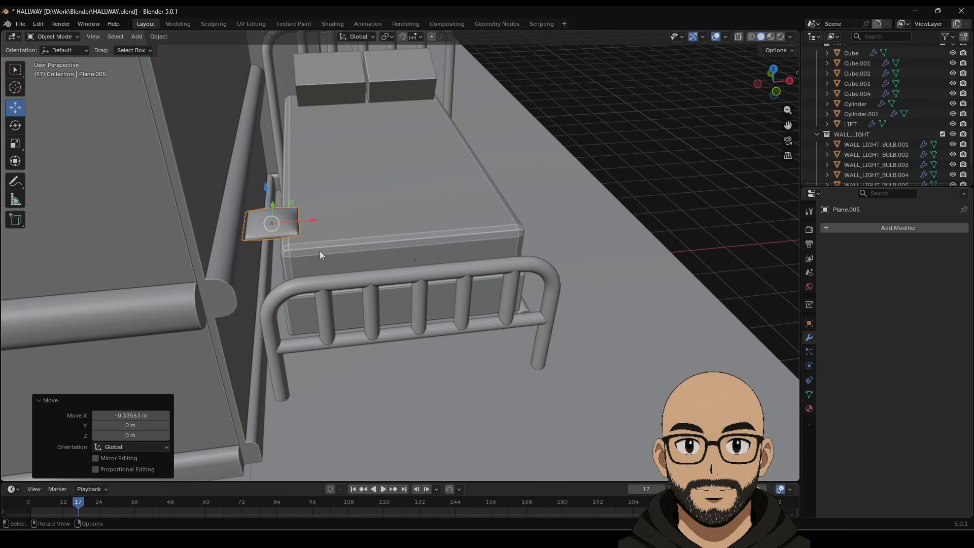
click(349, 228)
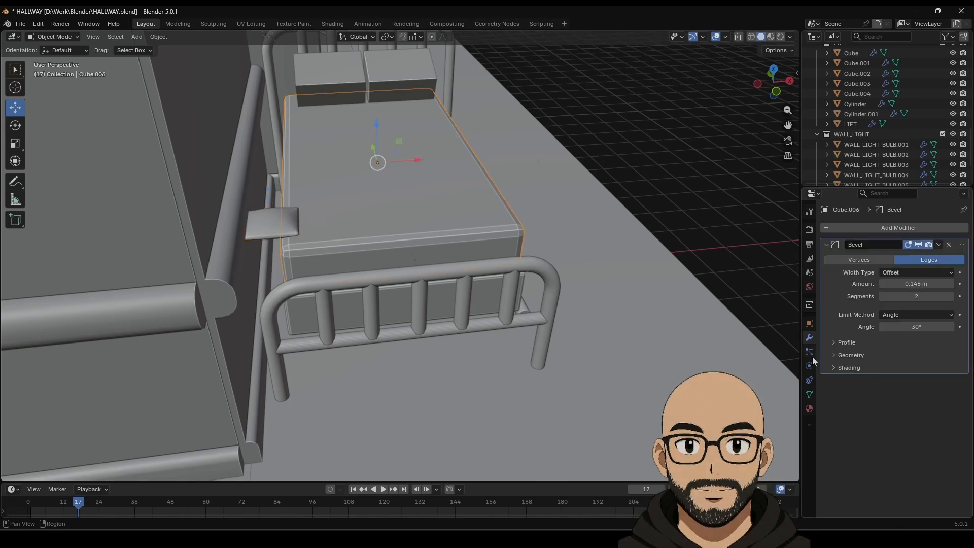
Step: Add Collision modifiers to the mattress and the bed base
click(902, 228)
mouse_move(901, 230)
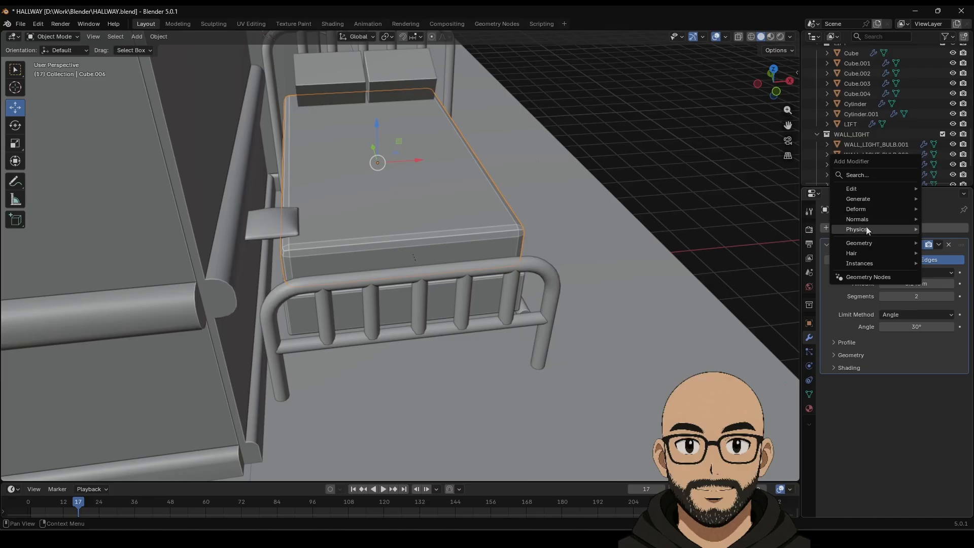
mouse_move(867, 231)
click(795, 239)
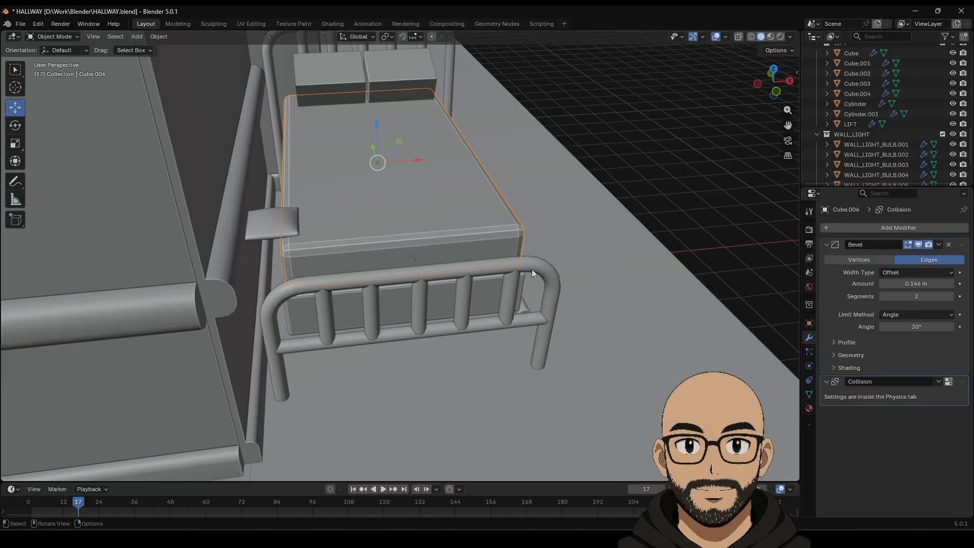
middle_drag(532, 269, 472, 194)
click(558, 316)
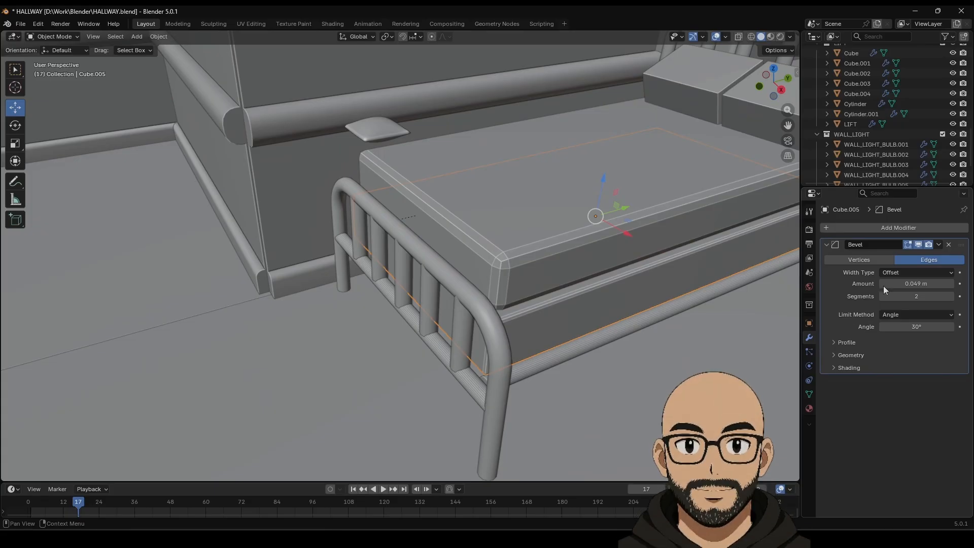
click(848, 229)
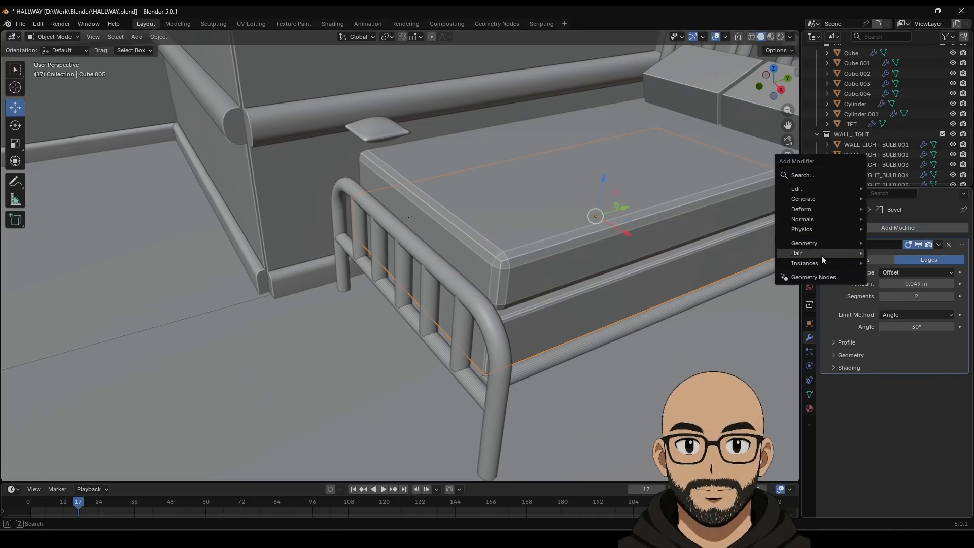
mouse_move(831, 230)
click(894, 238)
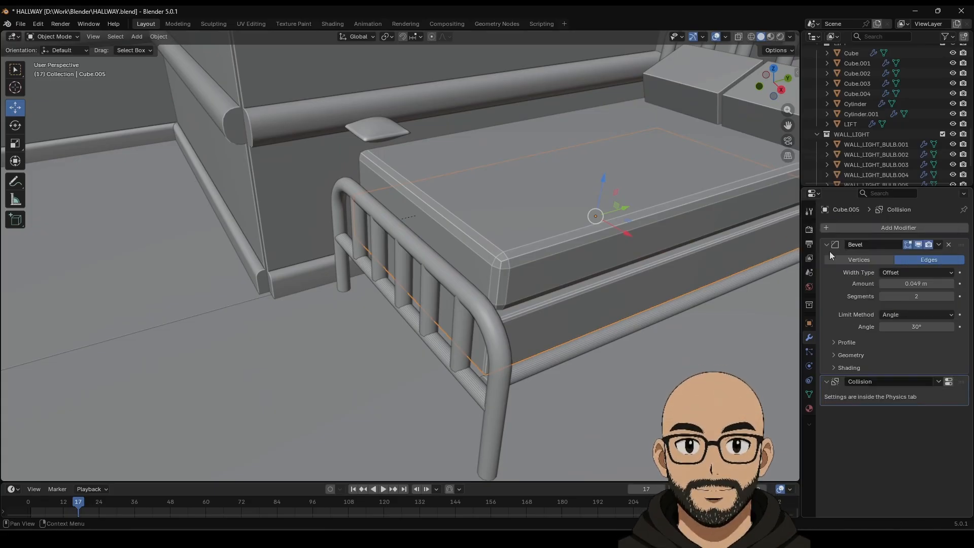
Step: Add Collision modifiers to the left and right pillows
click(415, 250)
mouse_move(514, 278)
middle_down()
mouse_move(583, 303)
mouse_move(526, 279)
middle_up()
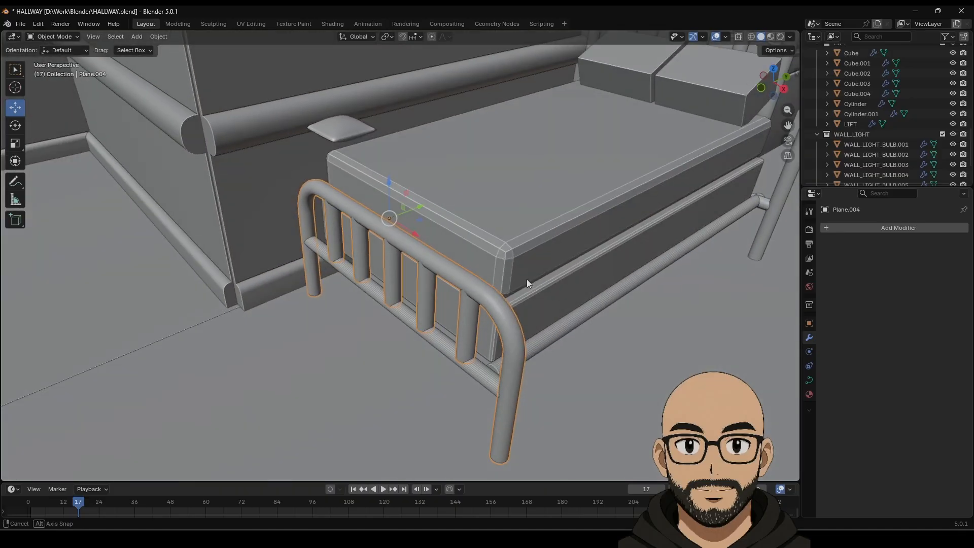
shift+middle_drag(574, 170, 509, 274)
click(566, 163)
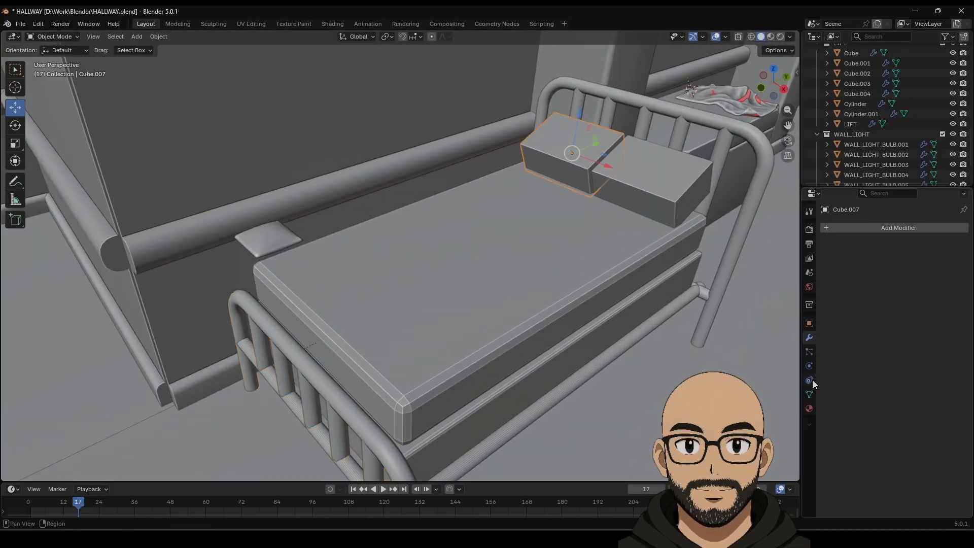
click(866, 228)
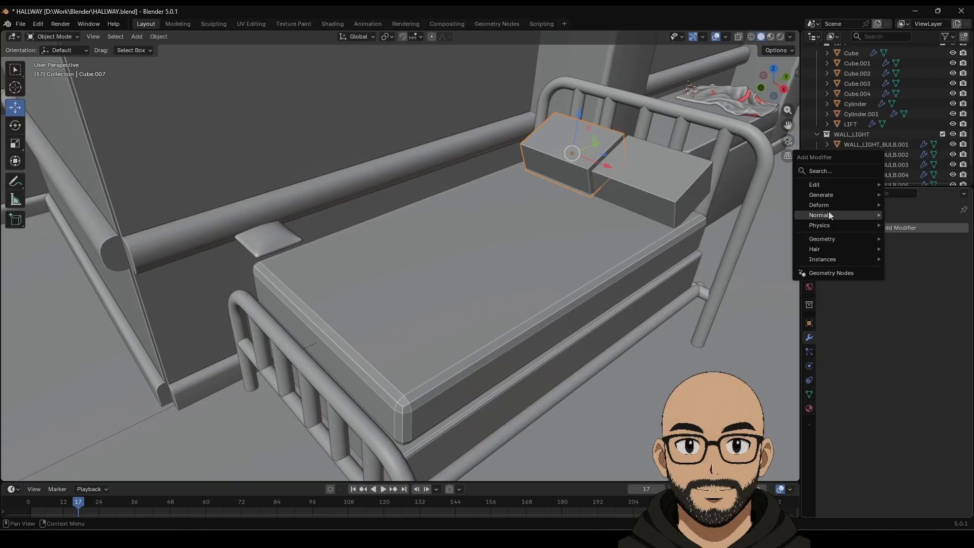
mouse_move(829, 223)
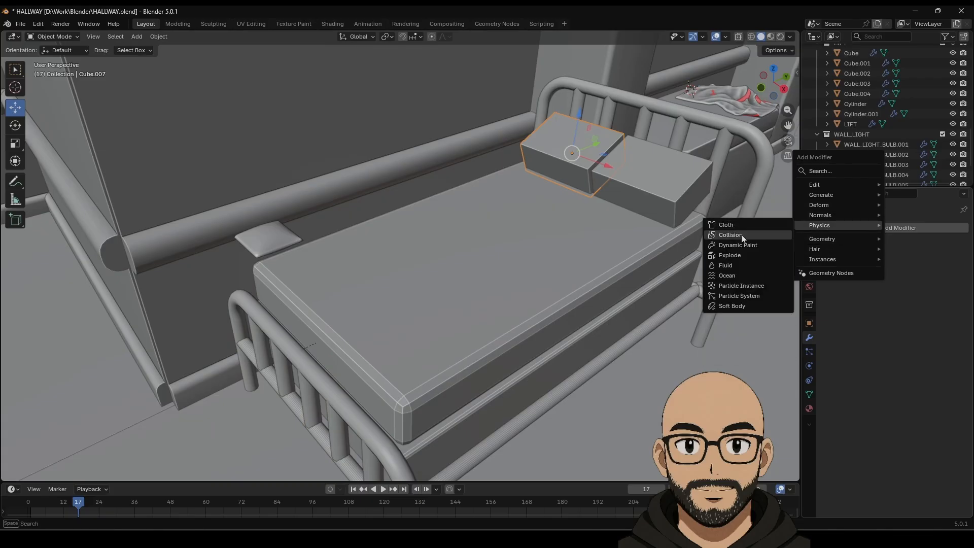
click(726, 237)
click(635, 180)
click(836, 228)
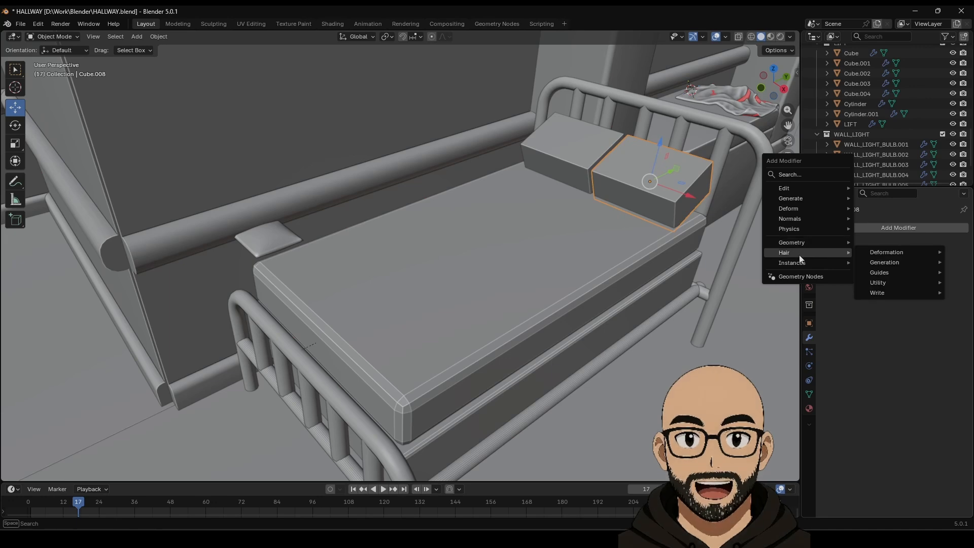
mouse_move(798, 210)
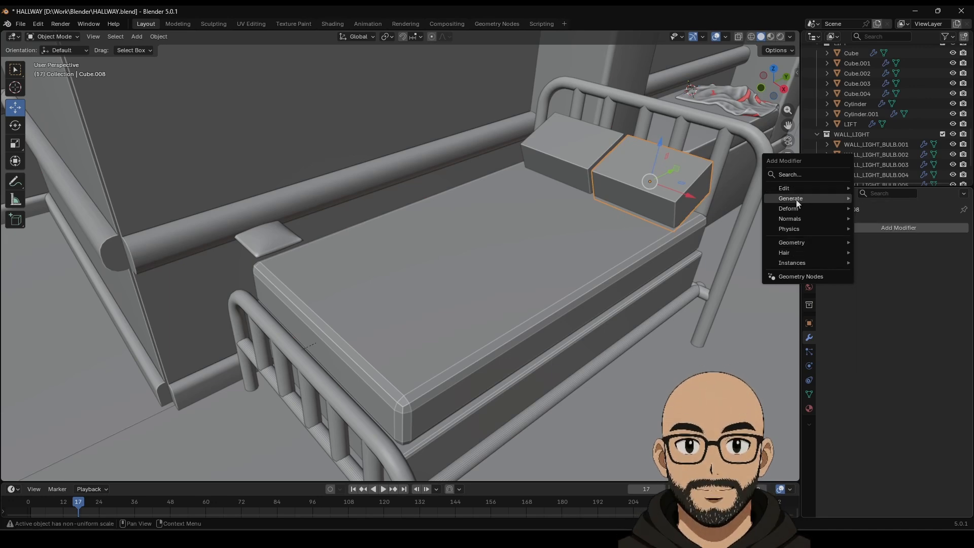
mouse_move(795, 230)
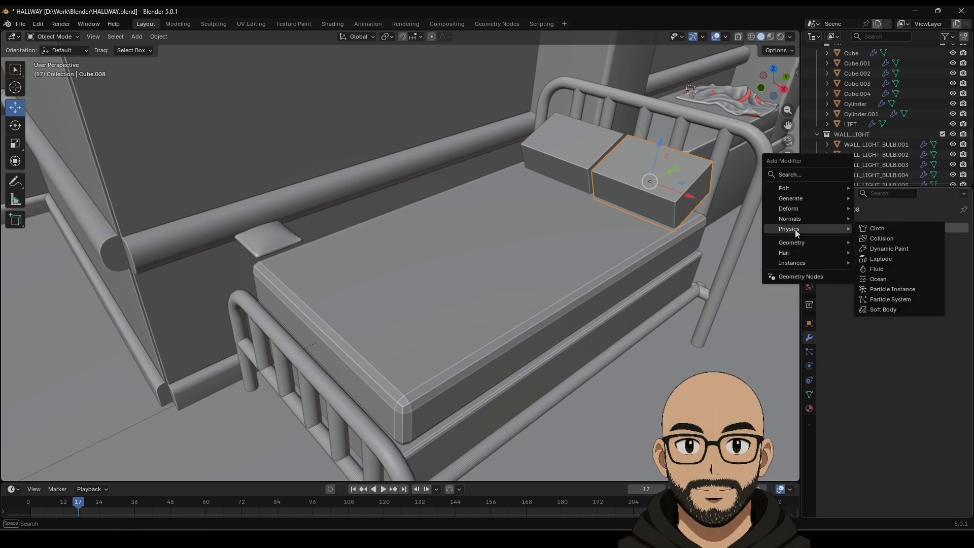
click(881, 238)
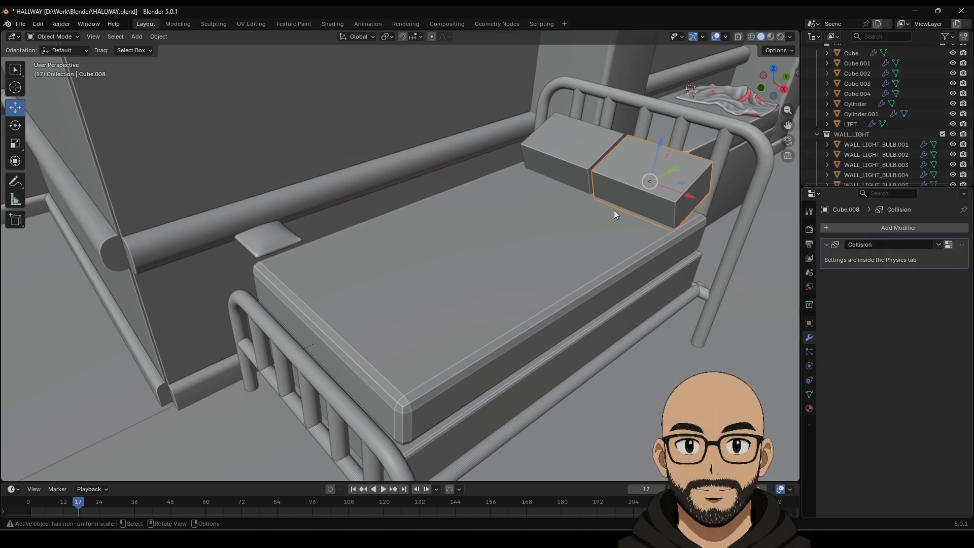
Step: Raise the right pillow's Softbody & Cloth Friction to about 21.7, then reselect the other bed objects
click(809, 372)
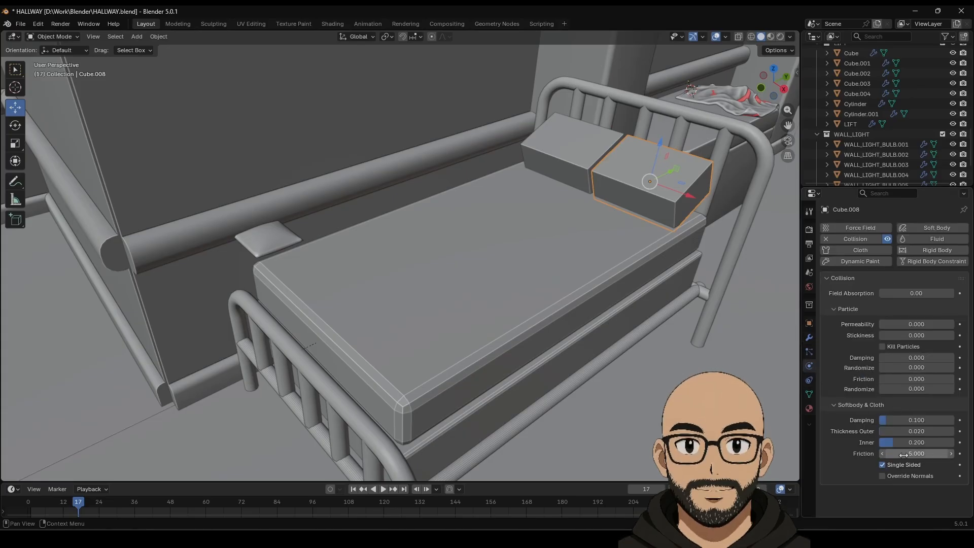
drag(908, 456, 936, 456)
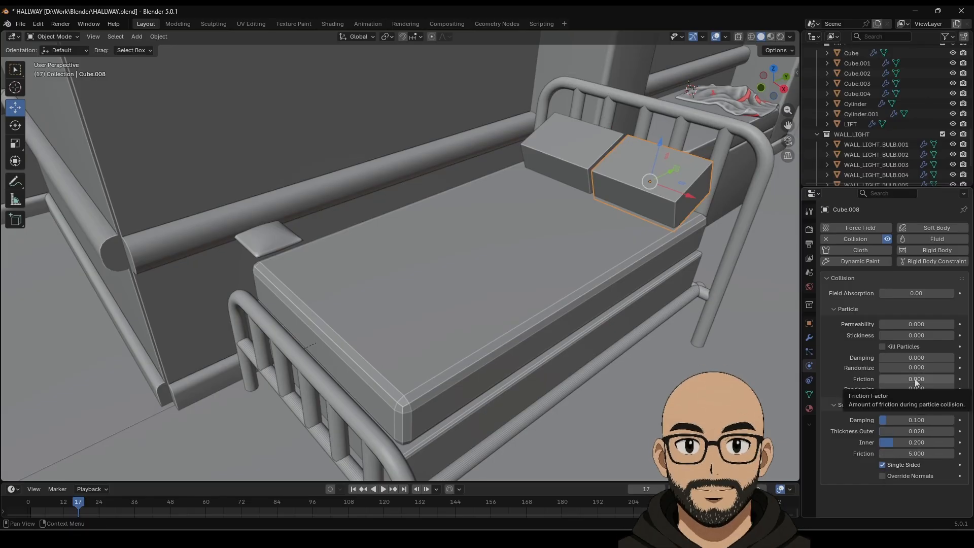
drag(915, 382, 916, 382)
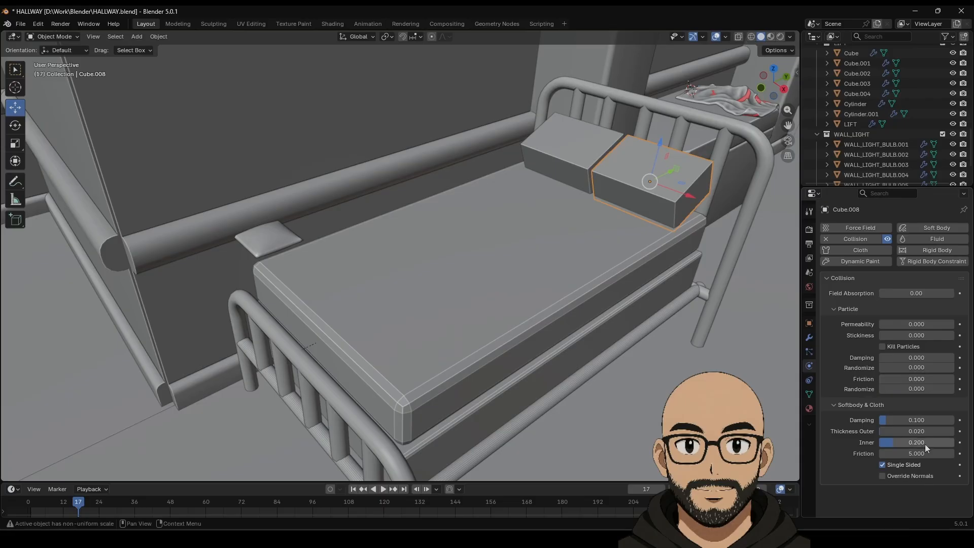
mouse_move(926, 454)
mouse_down()
mouse_move(936, 454)
mouse_move(916, 453)
mouse_up()
click(587, 165)
click(585, 319)
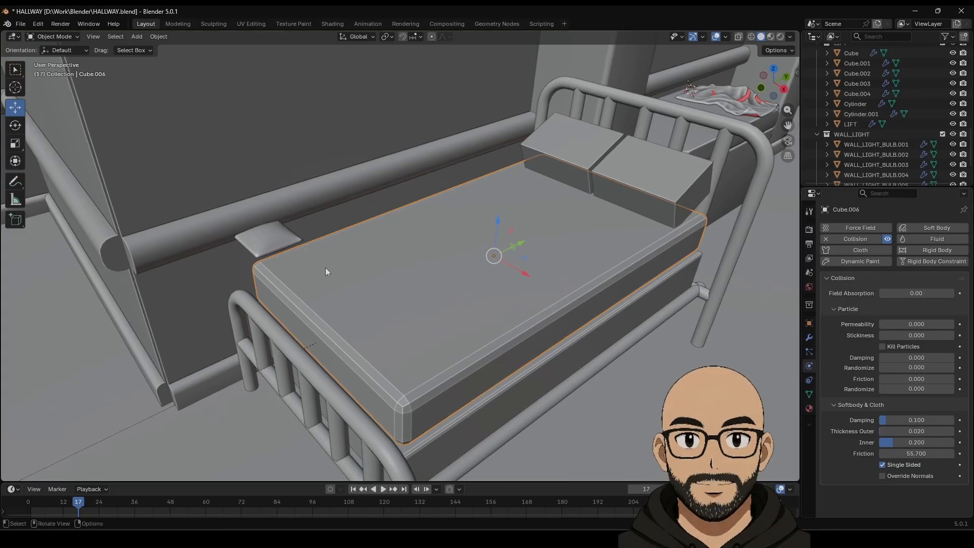
click(285, 236)
middle_drag(284, 236, 335, 334)
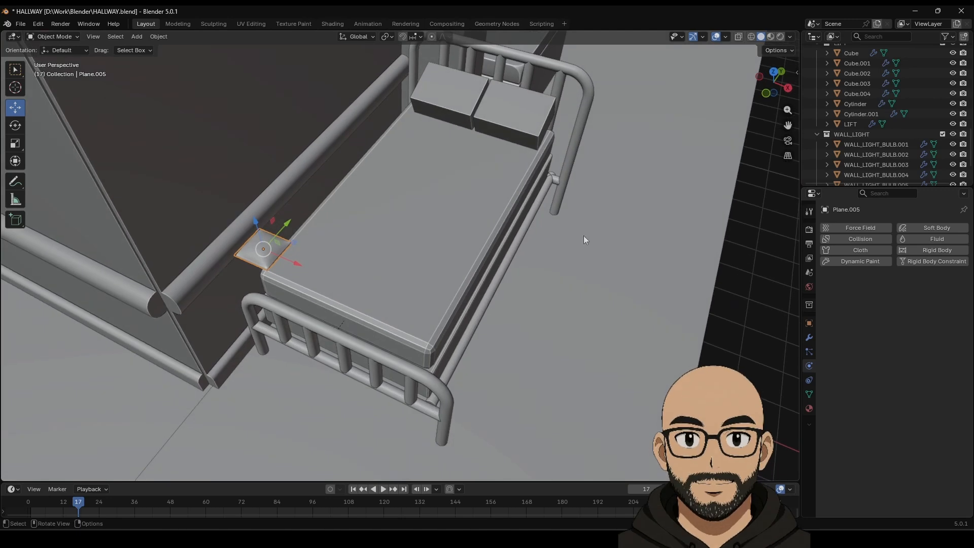
Step: Add an Array modifier with 8 pad copies and slide the strip along the bed's edge
click(809, 337)
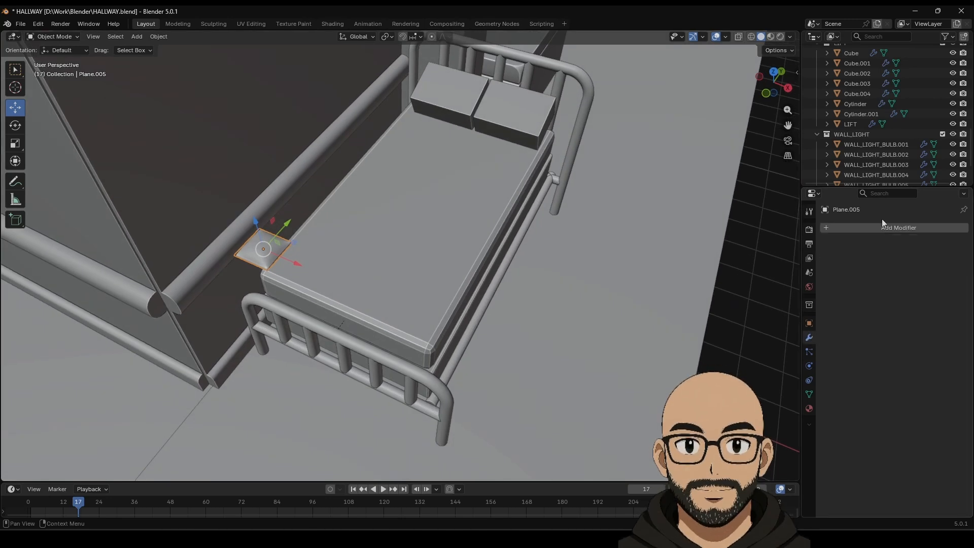
click(881, 227)
mouse_move(849, 196)
click(761, 196)
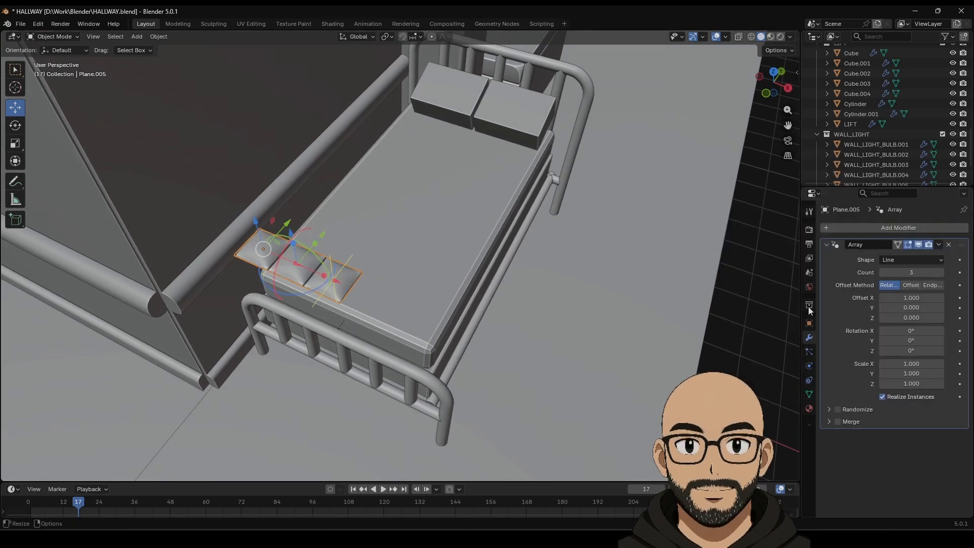
click(939, 273)
click(940, 274)
click(939, 274)
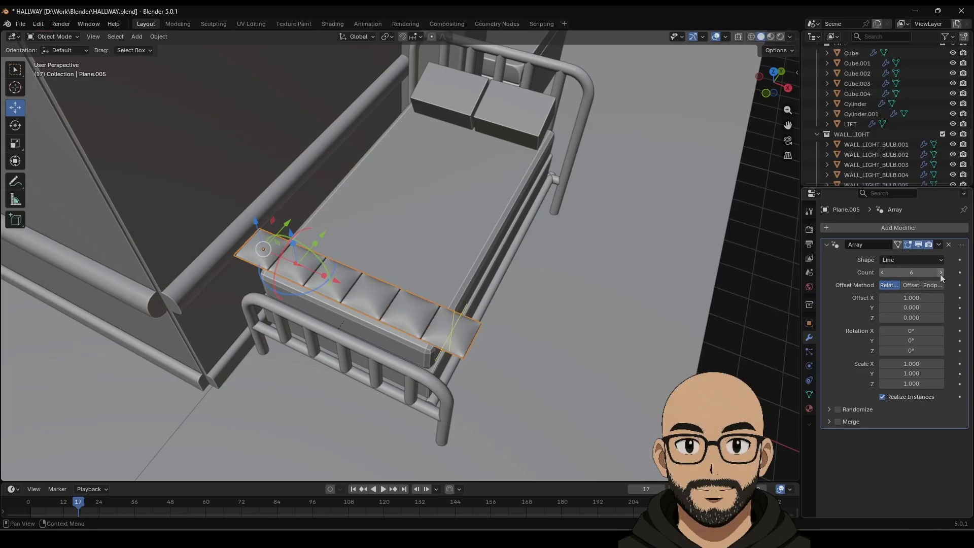
middle_drag(487, 299, 519, 274)
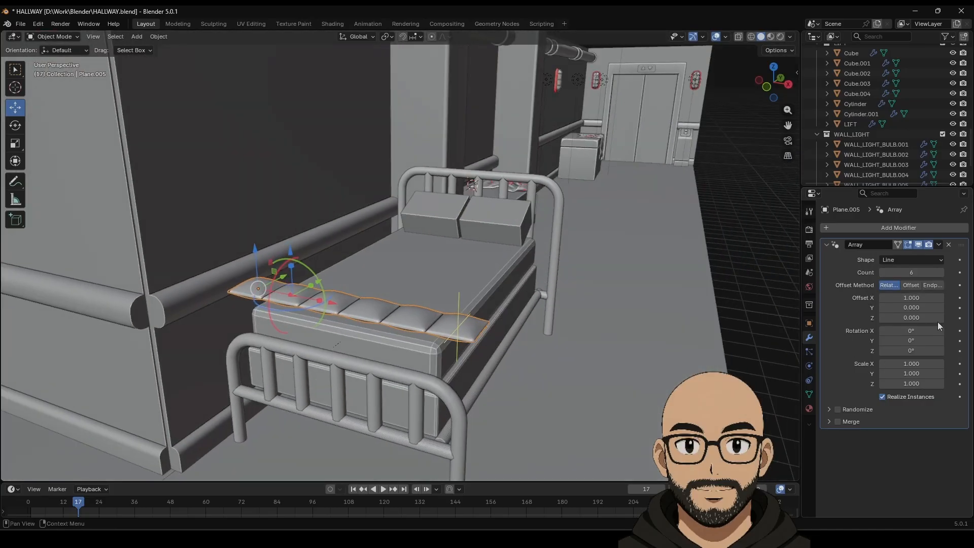
drag(911, 273, 926, 272)
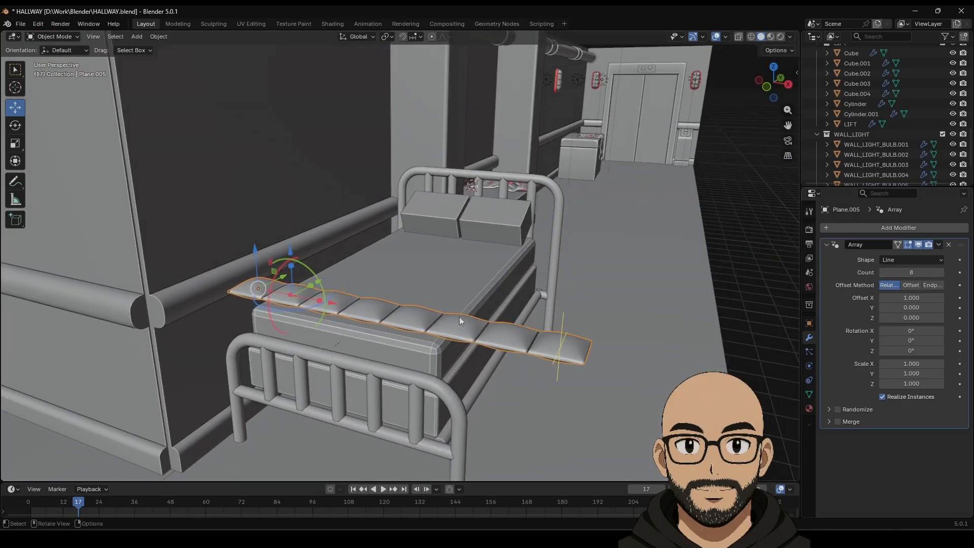
middle_drag(459, 317, 337, 306)
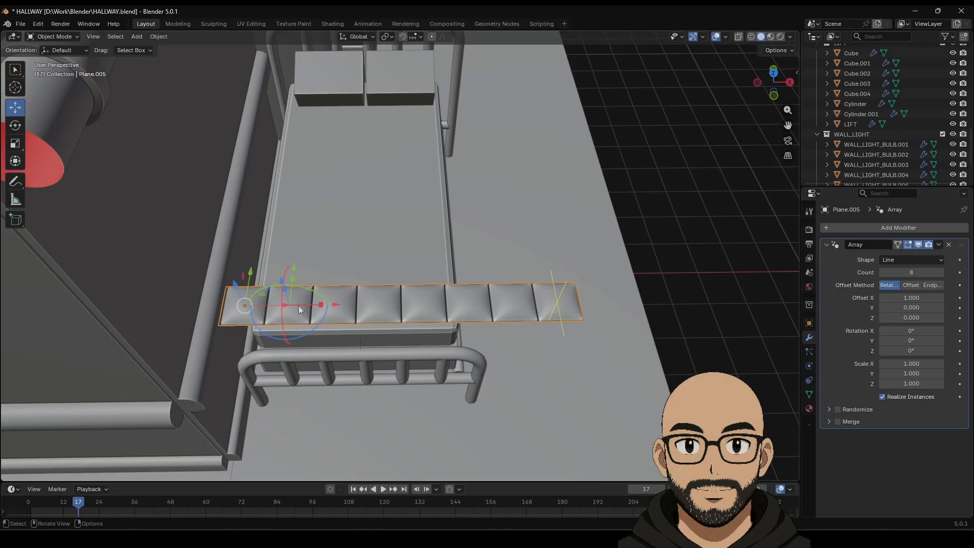
drag(273, 304, 218, 308)
middle_drag(355, 305, 356, 261)
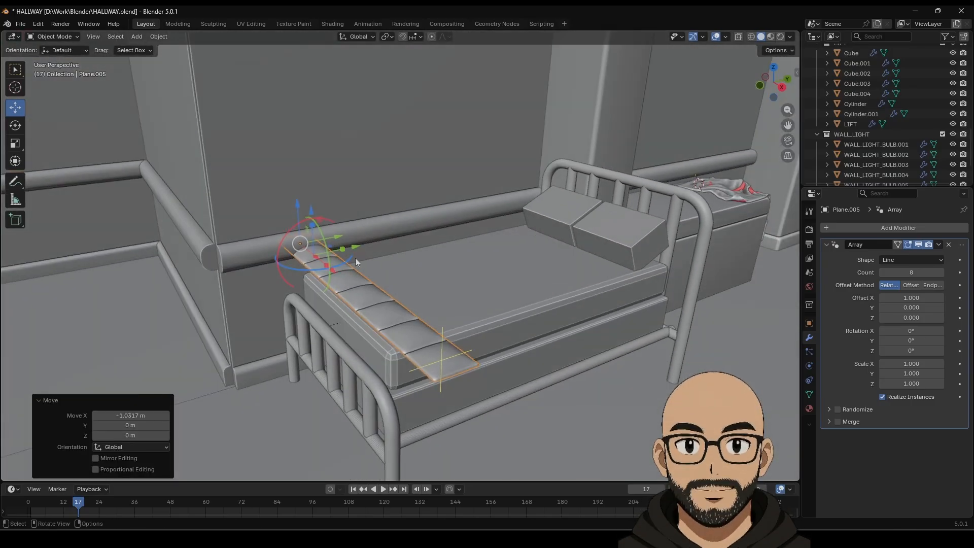
Step: Add a second Array with offset X 0, Y 1 and Count 10
click(891, 228)
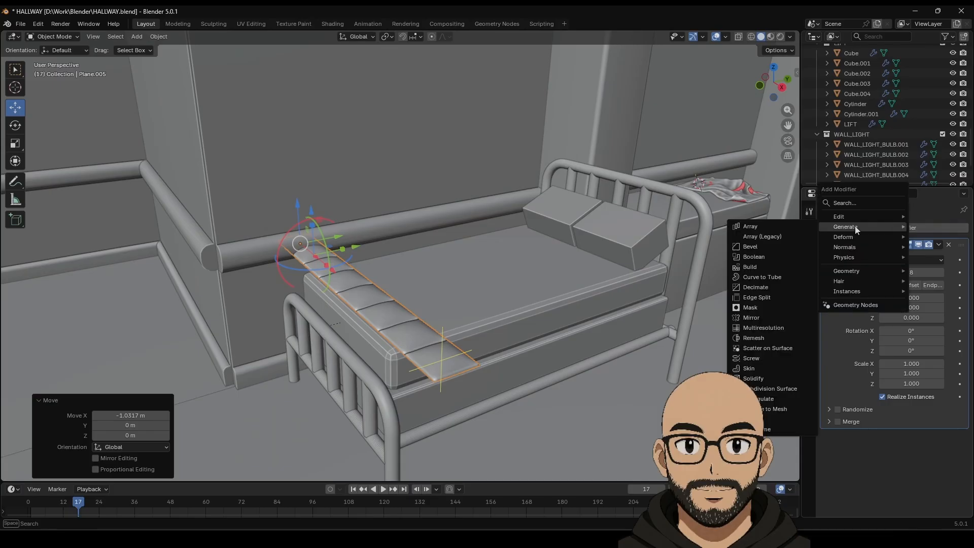
mouse_move(847, 229)
click(785, 227)
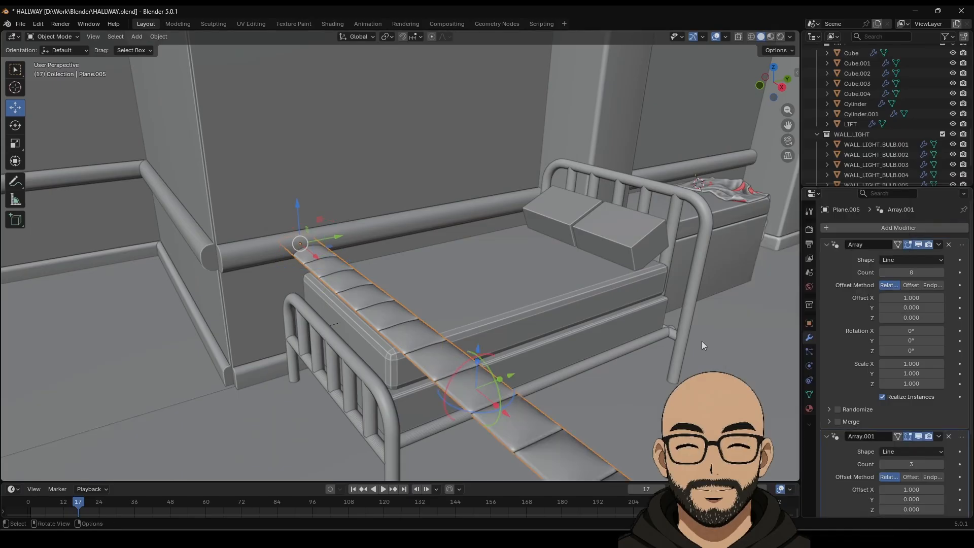
scroll(911, 471, down, 3)
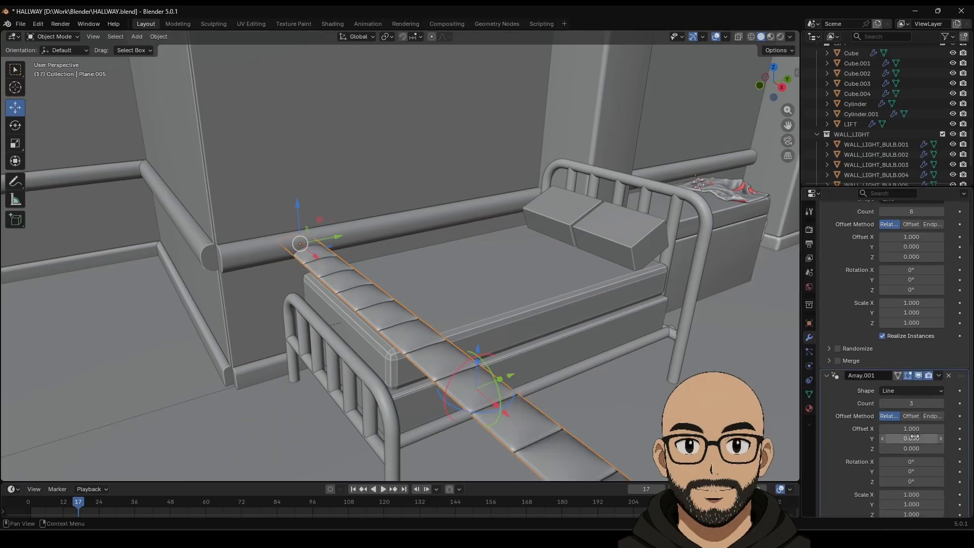
text(0)
key(Return)
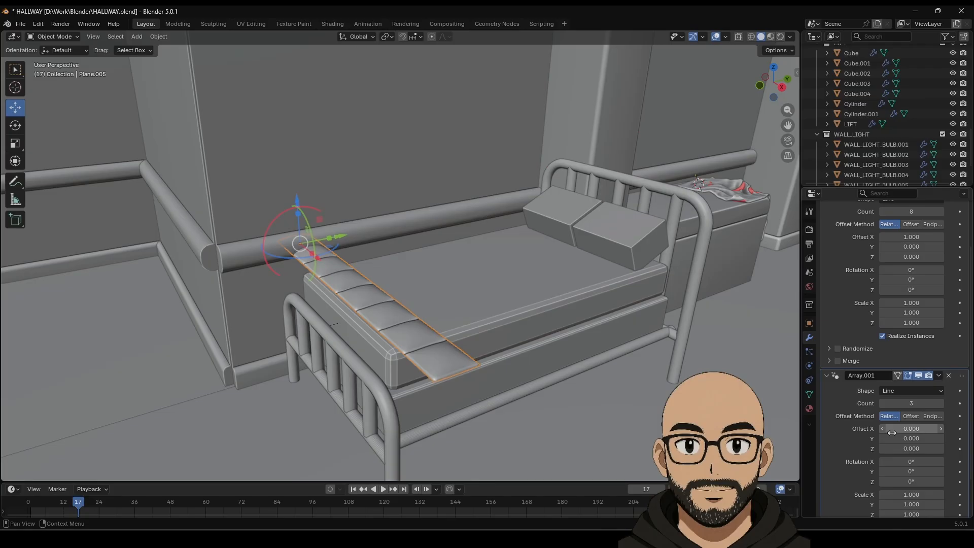
double_click(912, 439)
text(1)
key(Return)
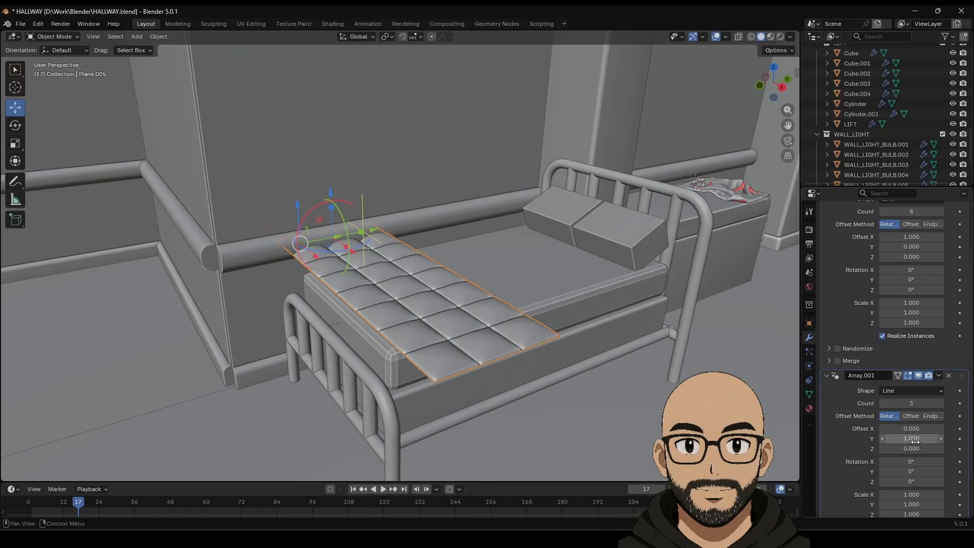
click(940, 404)
click(940, 404)
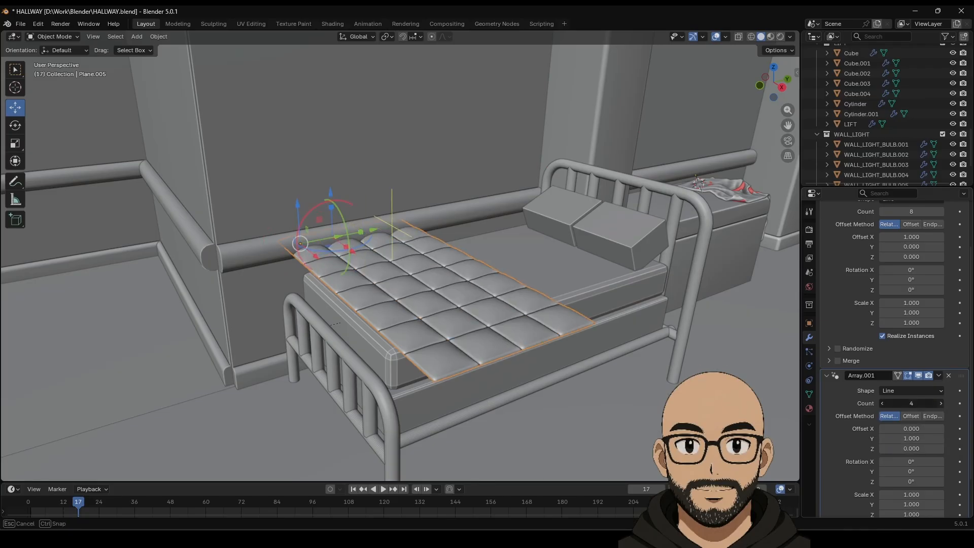
click(940, 403)
click(940, 403)
click(940, 404)
click(940, 403)
click(940, 404)
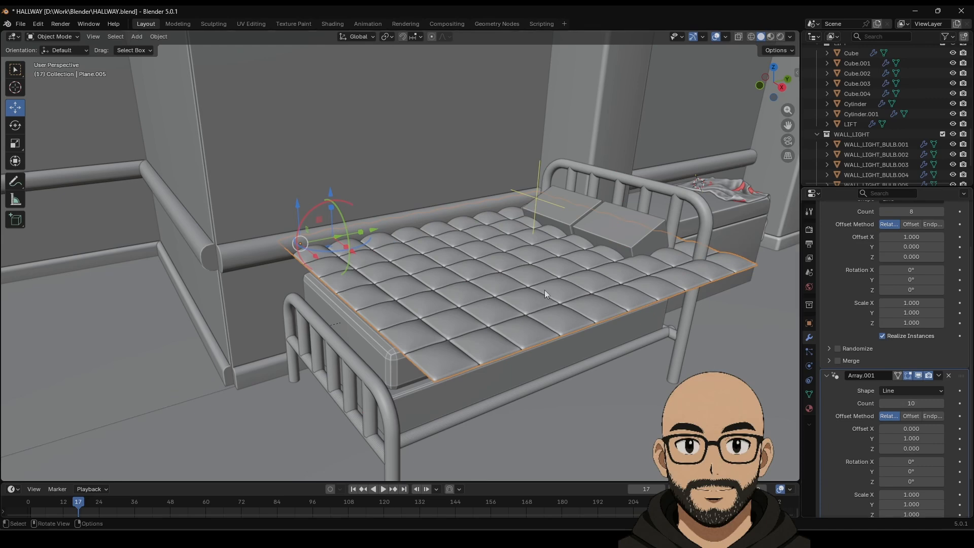
Step: Lift the quilt and shift it -0.3542 m along Y, undoing stray drags that splayed its tiles
middle_drag(544, 290, 597, 317)
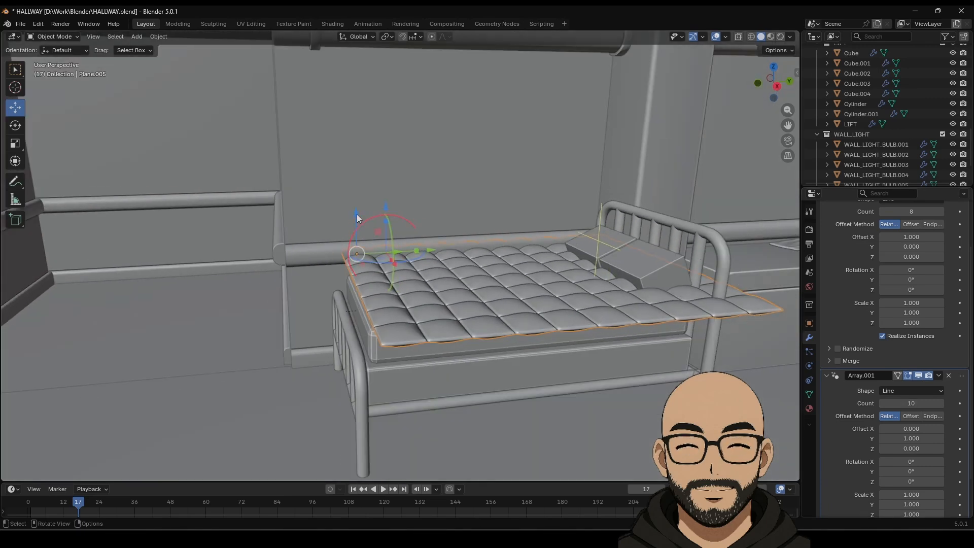
drag(357, 217, 388, 209)
key(ctrl+z)
middle_drag(417, 209, 422, 251)
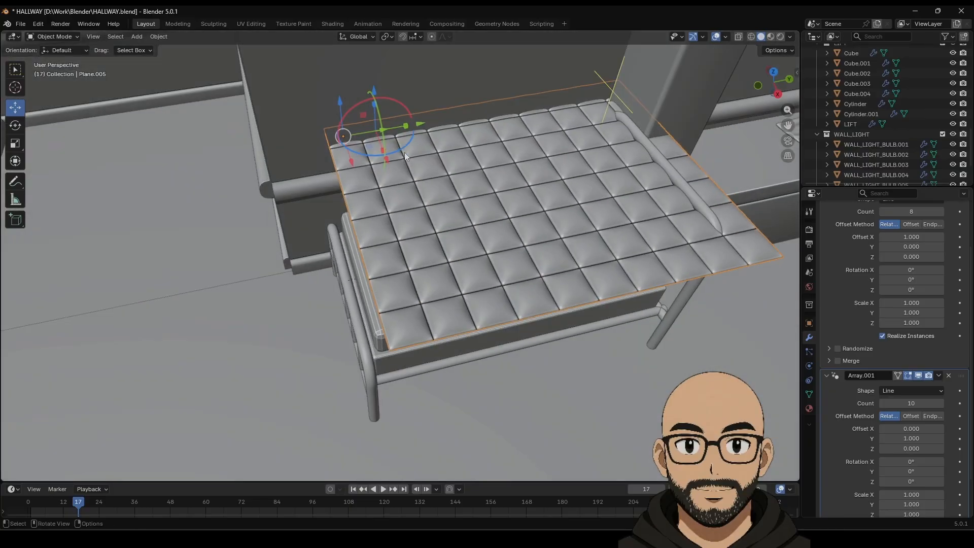
drag(380, 130, 378, 131)
key(ctrl+z)
middle_drag(384, 139, 390, 141)
drag(347, 136, 340, 137)
key(ctrl+z)
key(ctrl+z)
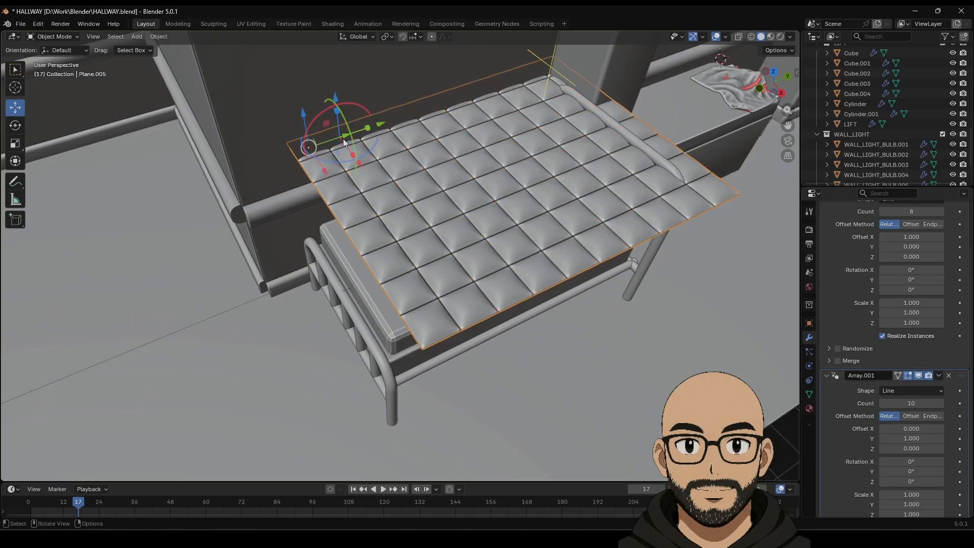
click(917, 375)
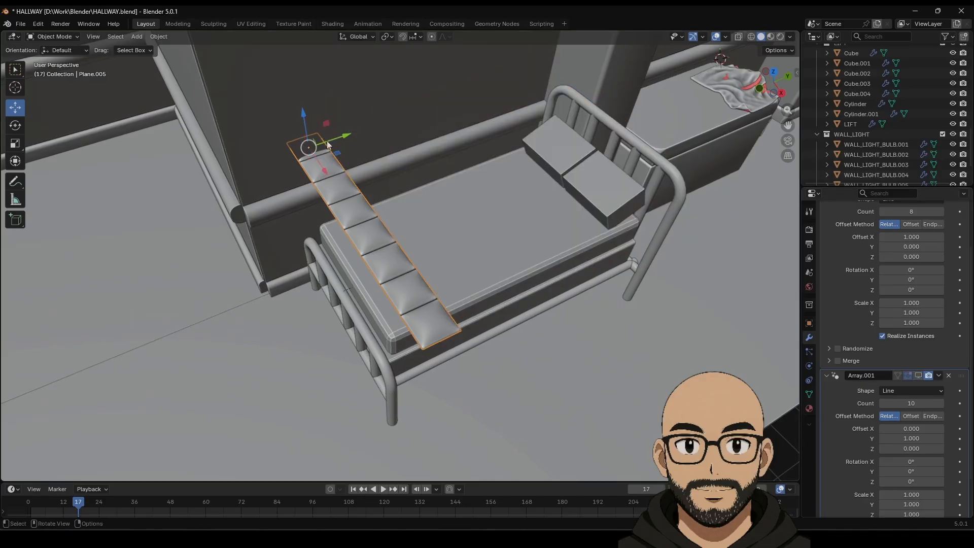
drag(348, 138, 334, 143)
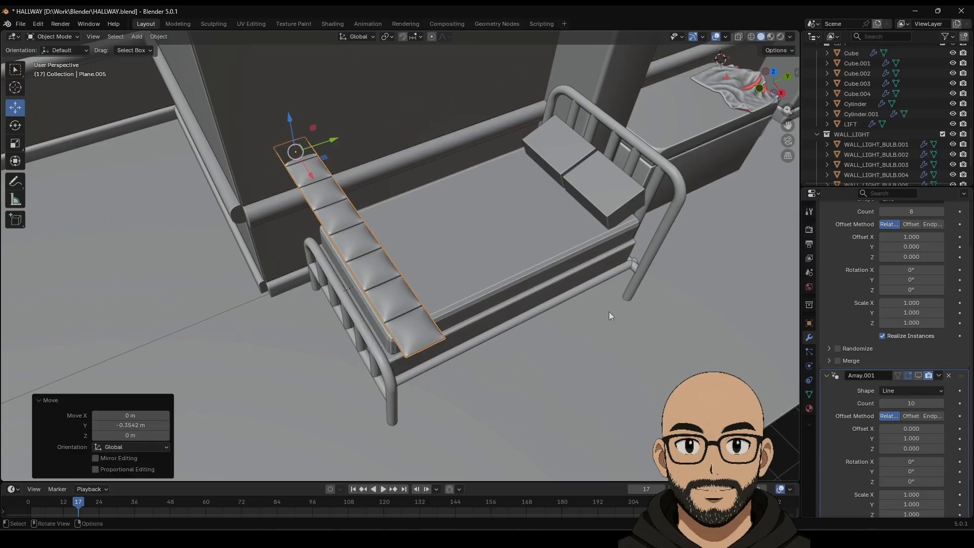
click(918, 375)
Step: Collapse the settings panels of both Array modifiers
middle_drag(325, 250, 659, 301)
scroll(843, 300, up, 3)
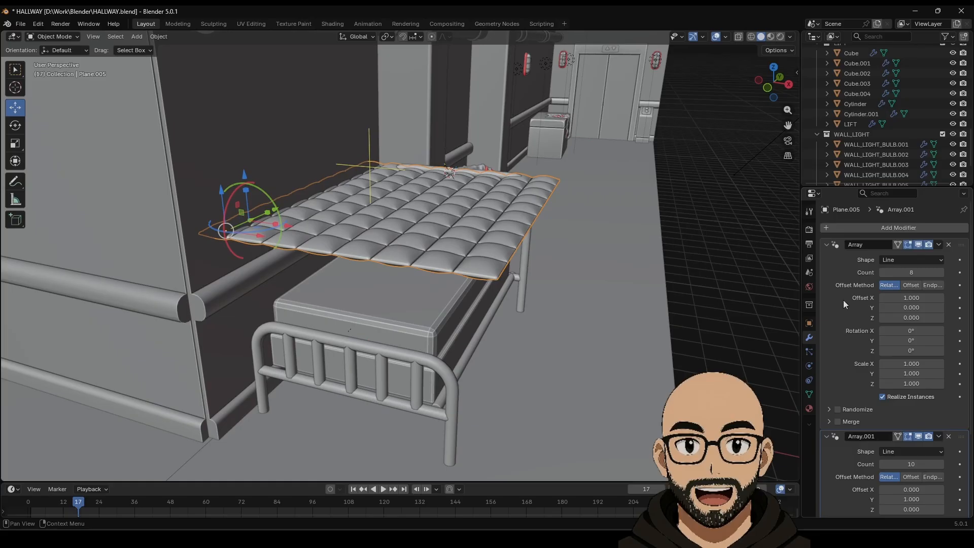
click(835, 244)
click(835, 258)
click(869, 228)
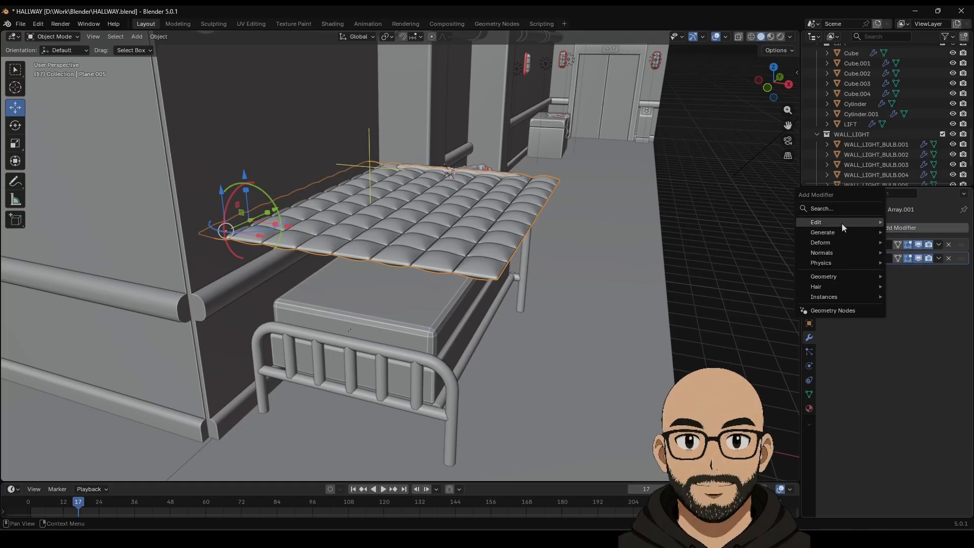
Step: Save HALLWAY.blend, add a Cloth physics modifier to the quilt, and play it from frame 1
click(20, 25)
click(36, 96)
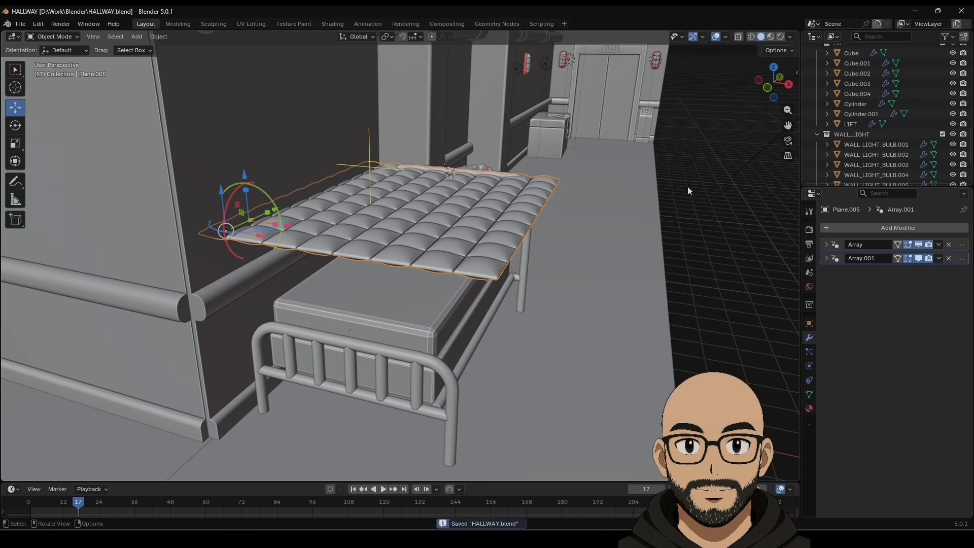
click(877, 227)
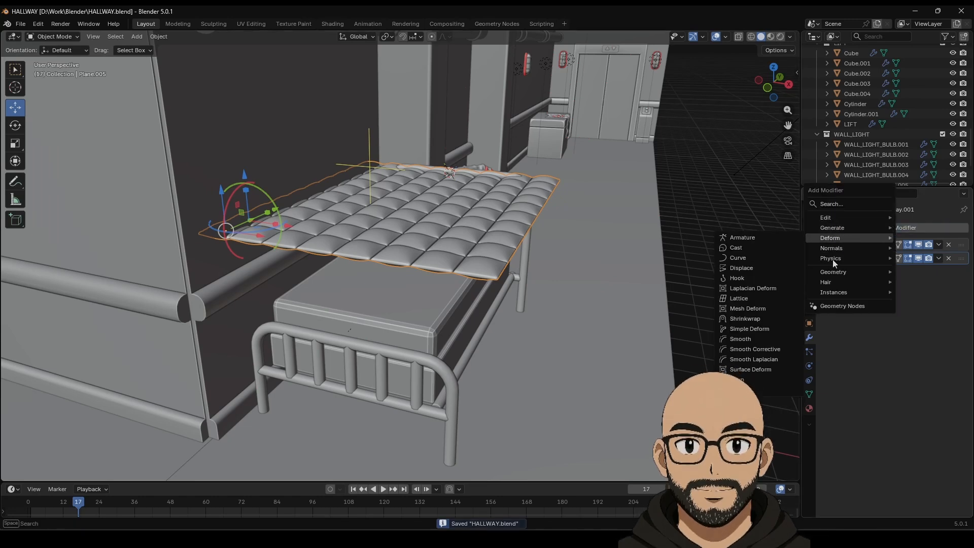
mouse_move(831, 260)
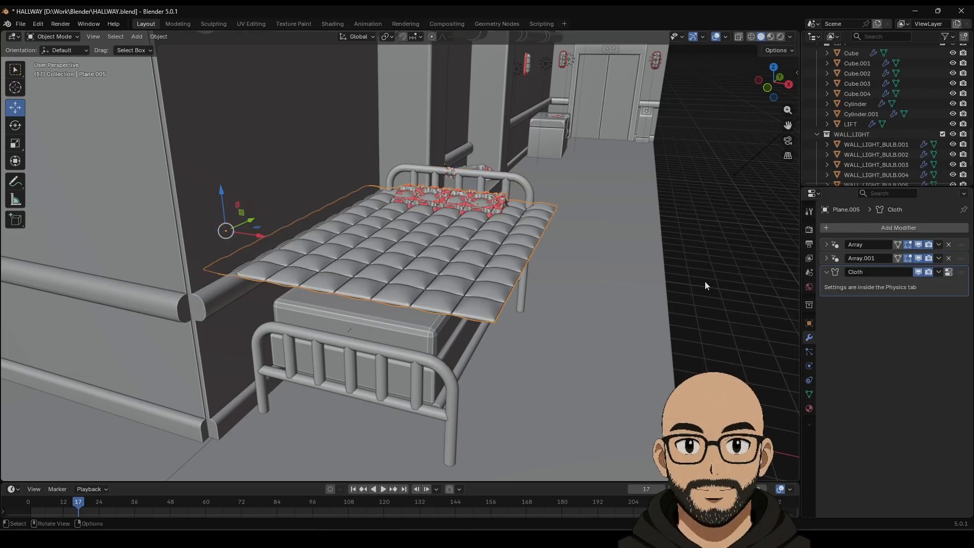
click(353, 489)
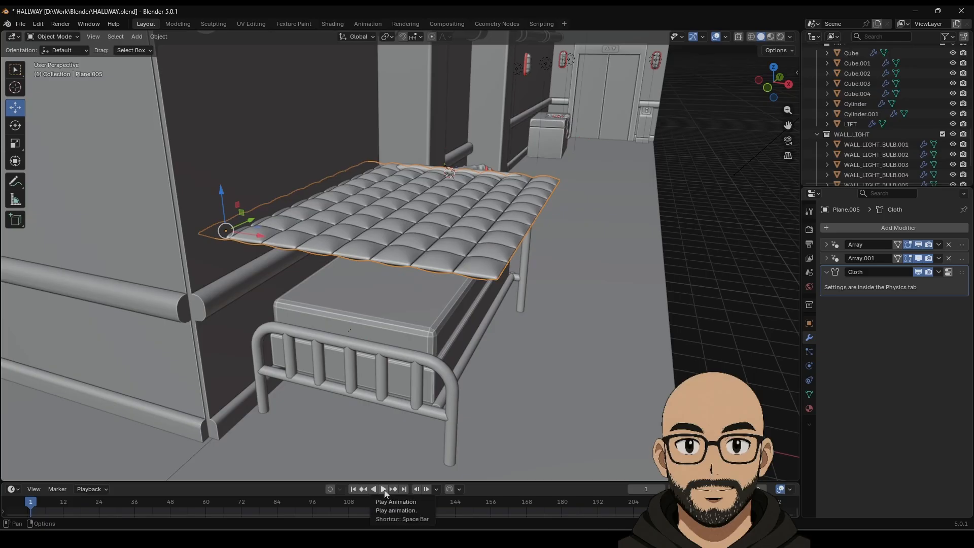
click(384, 489)
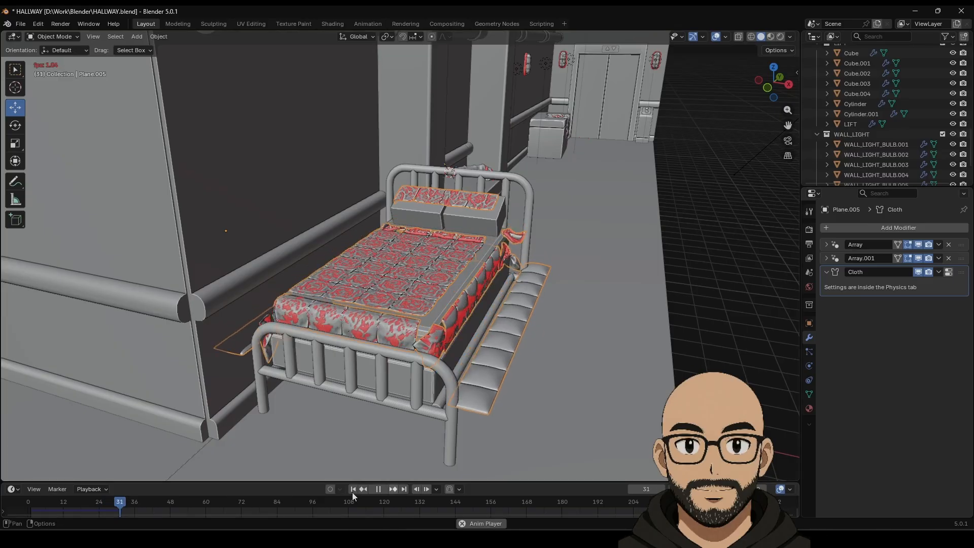
Step: Stop playback, rewind to frame 1, and apply Array.001 then Array to the quilt mesh
click(380, 495)
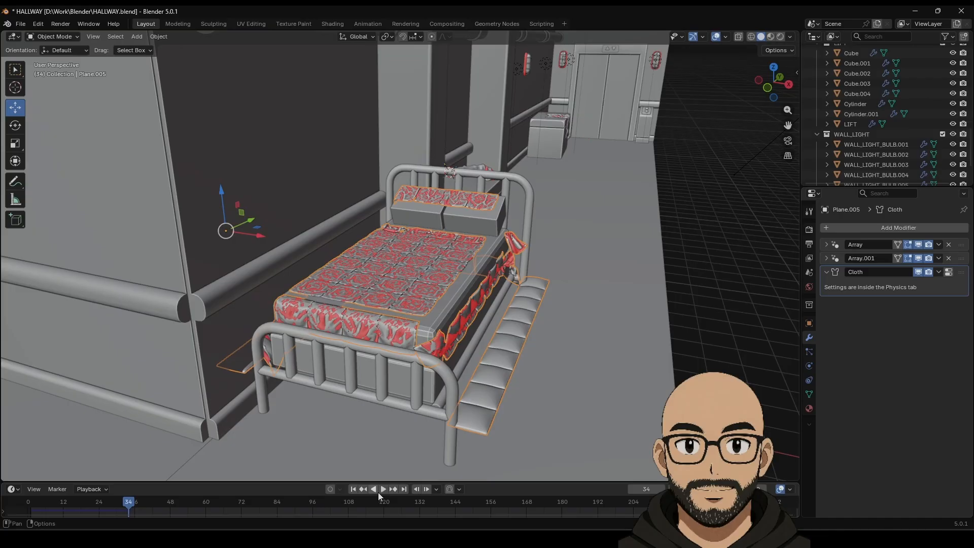
click(353, 489)
middle_drag(440, 260, 481, 292)
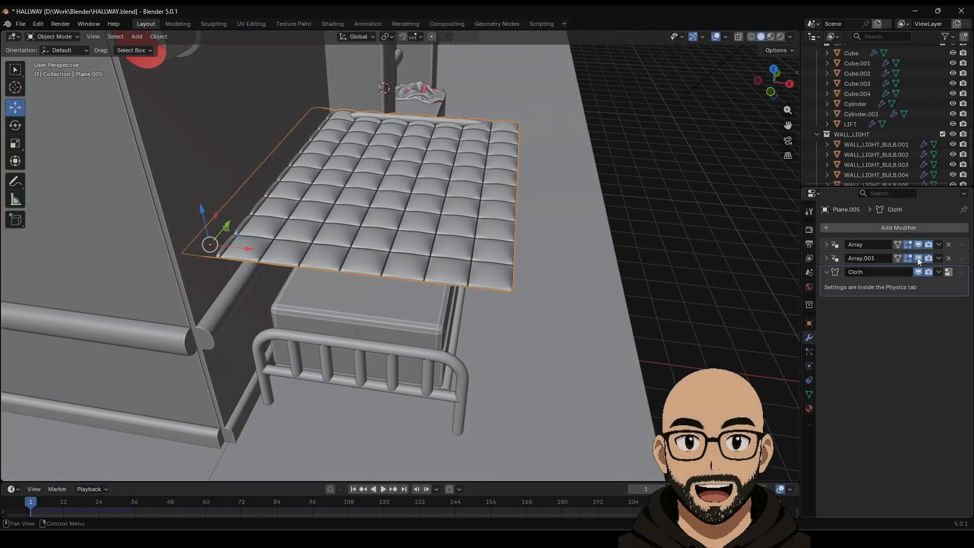
click(938, 259)
click(907, 270)
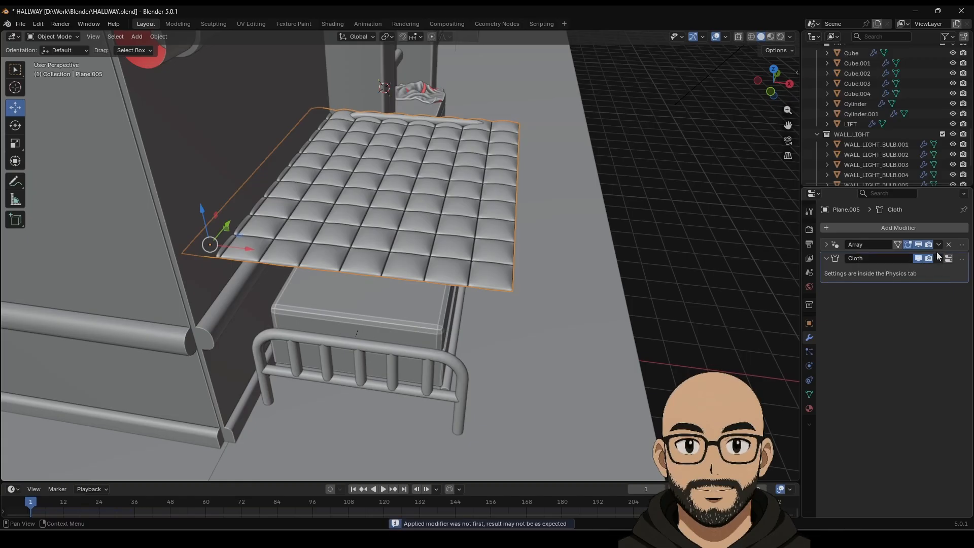
click(937, 245)
click(912, 256)
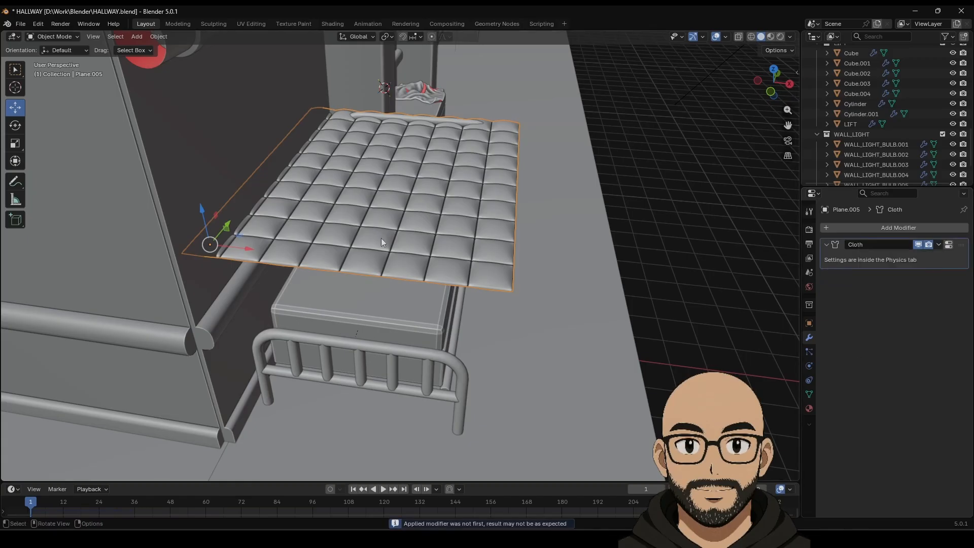
Step: Check the baked quilt mesh in Edit Mode, then slide it along X over the bed
middle_drag(381, 238, 391, 261)
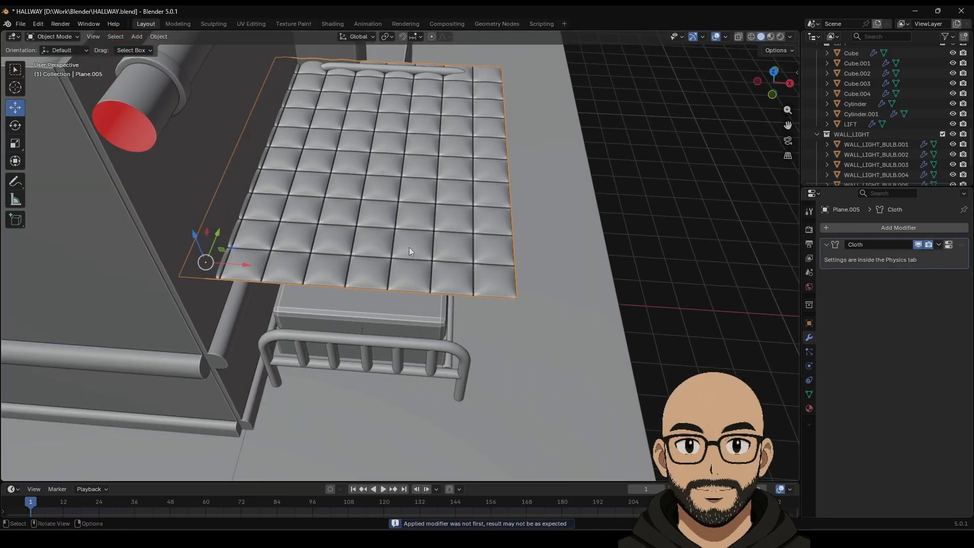
key(Tab)
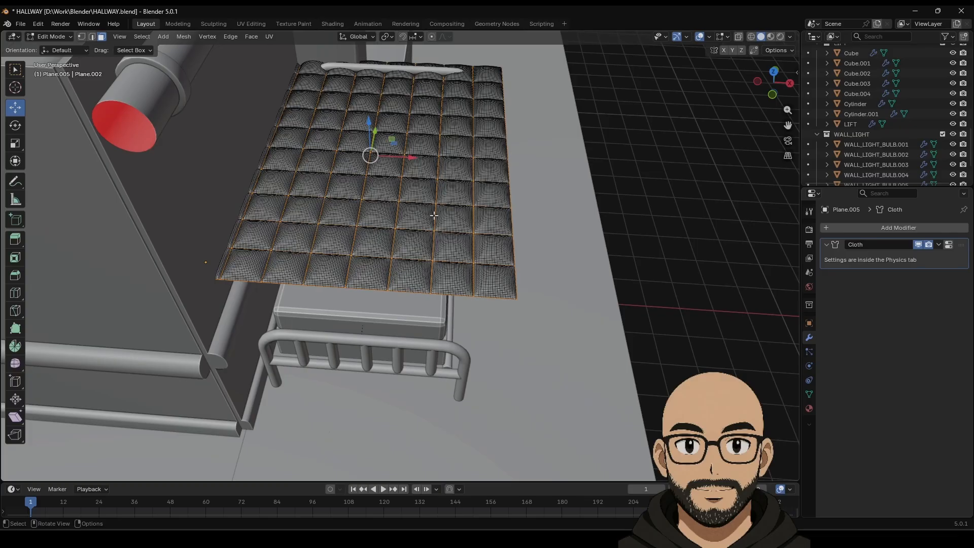
key(Tab)
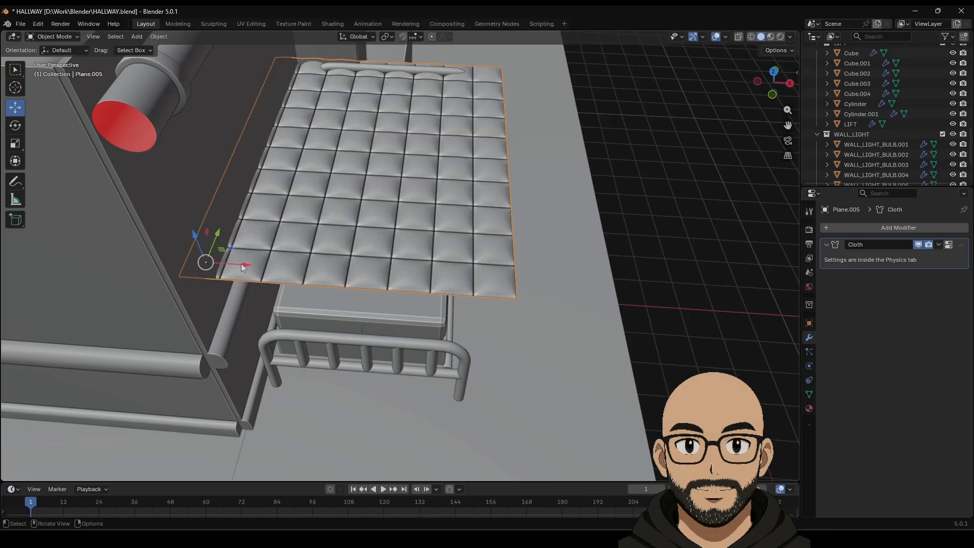
drag(243, 267, 295, 266)
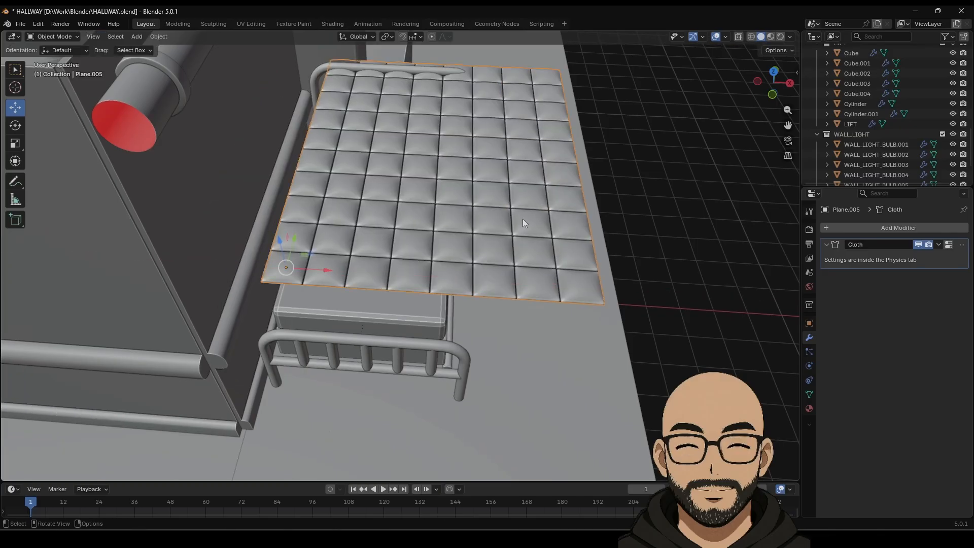
Step: In top view, scale the quilt to about 0.988 and slide it over the bed frame
middle_drag(412, 276, 397, 227)
drag(297, 196, 298, 155)
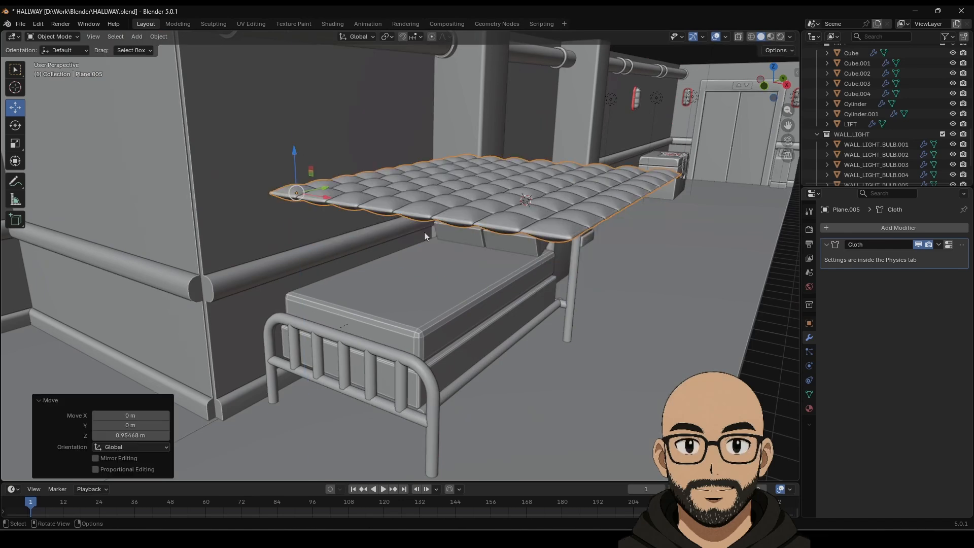
click(775, 67)
shift+middle_drag(489, 194, 562, 363)
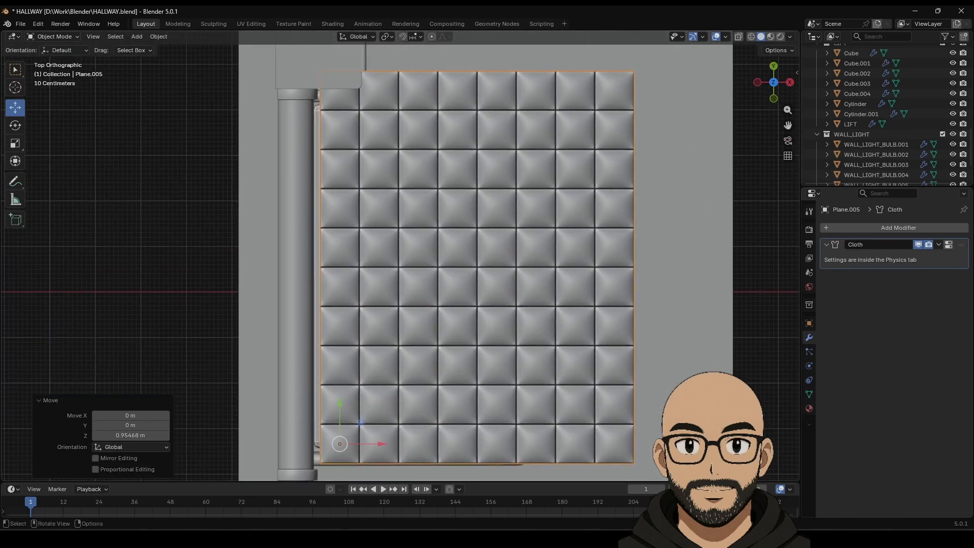
key(s)
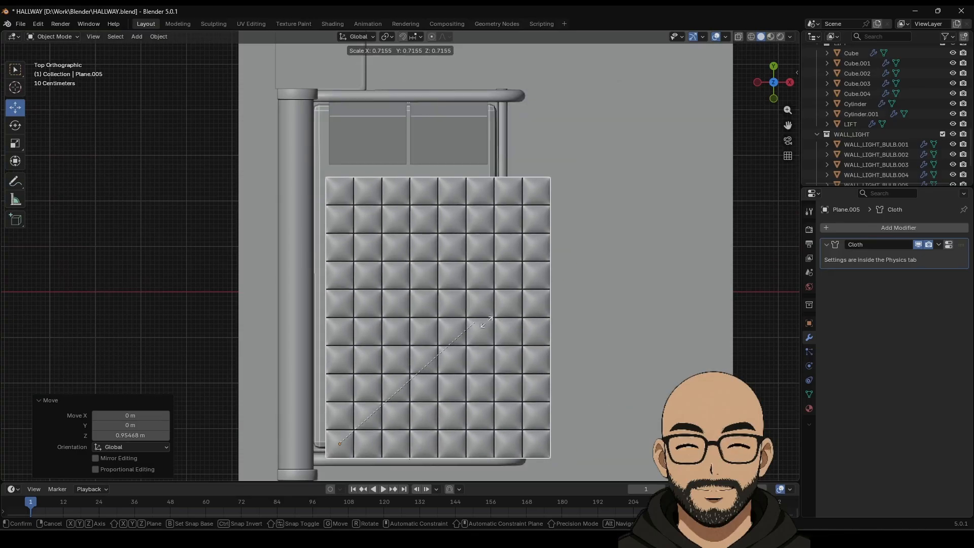
click(536, 356)
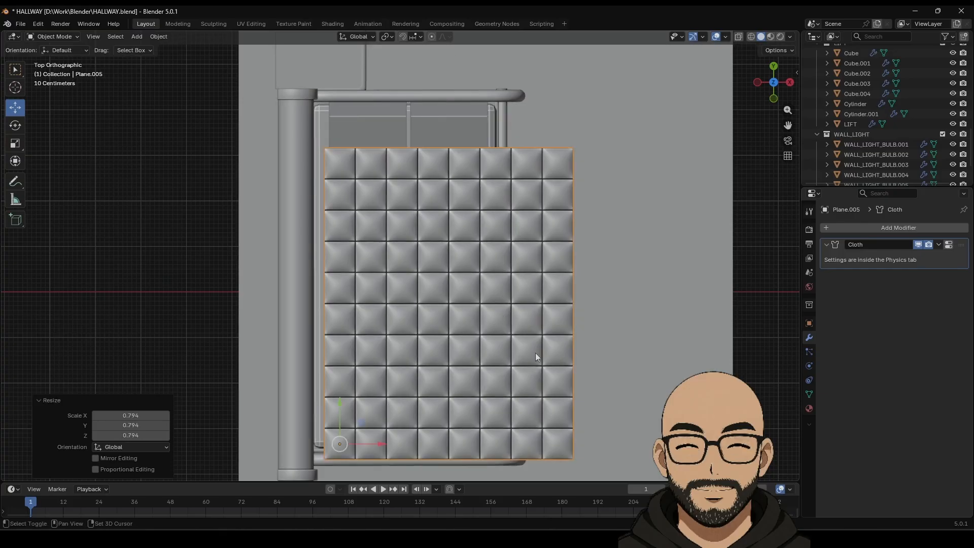
shift+middle_drag(536, 354, 538, 309)
drag(346, 353, 349, 324)
key(s)
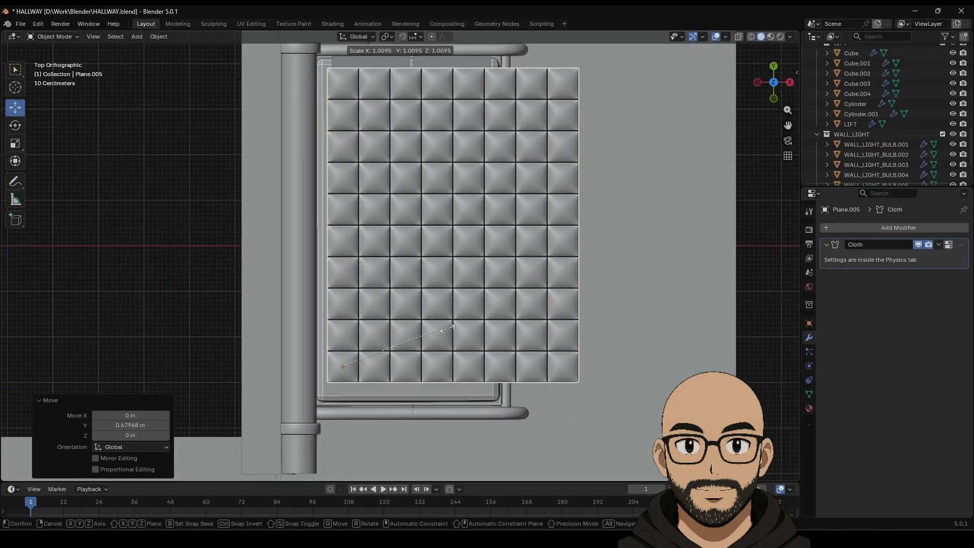
click(461, 329)
drag(345, 327, 346, 349)
key(s)
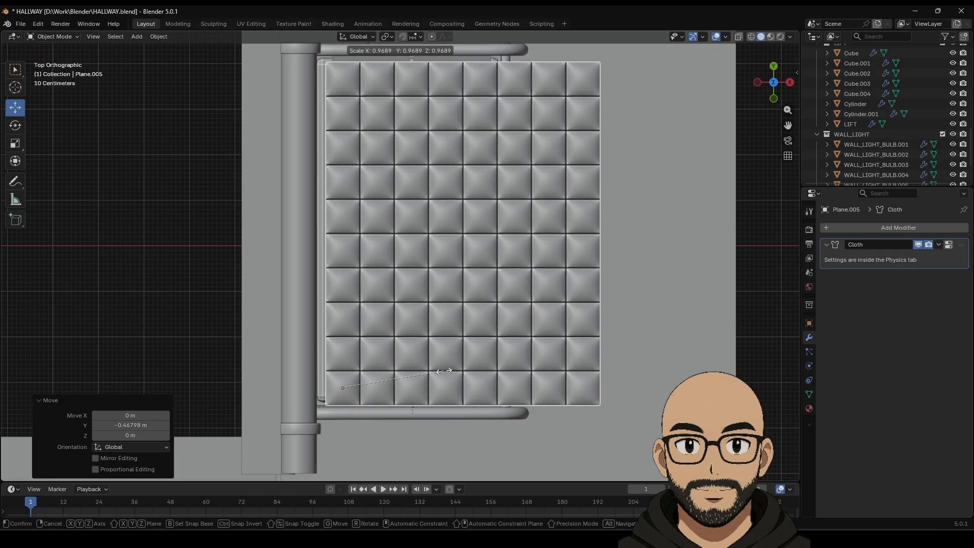
click(442, 371)
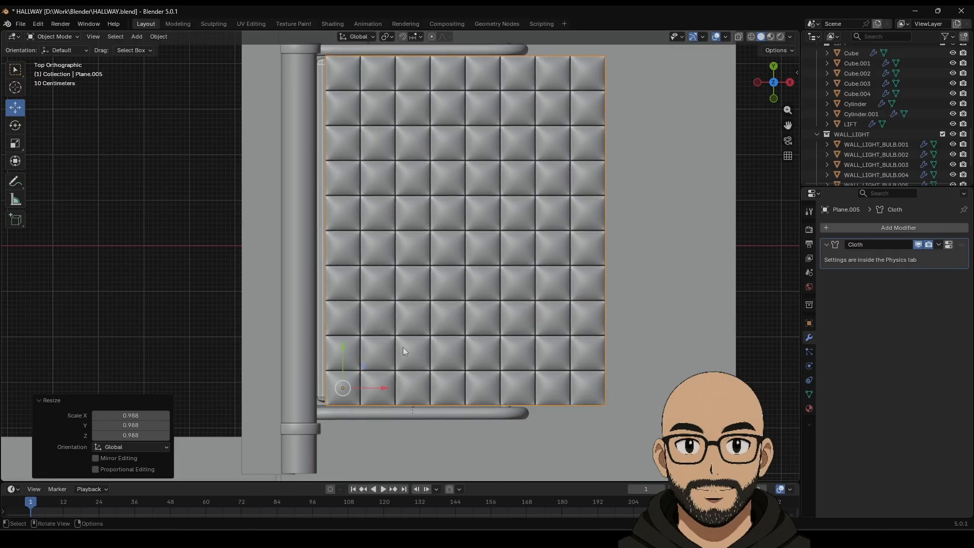
drag(382, 388, 340, 379)
Step: Lower the quilt just above the mattress and stretch it to 1.608 on Z for puffier tufts
middle_drag(553, 378, 251, 170)
key(g)
key(z)
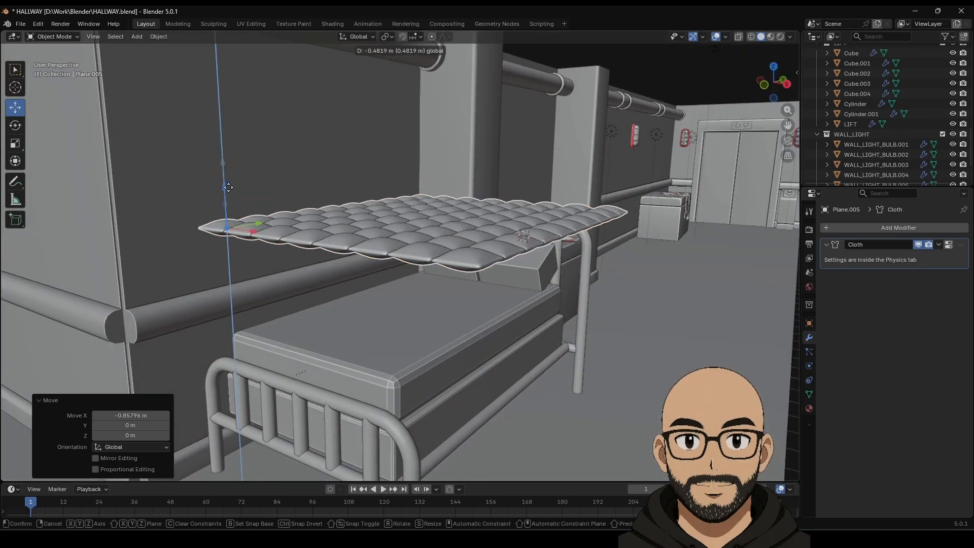
click(410, 269)
middle_drag(410, 270, 351, 235)
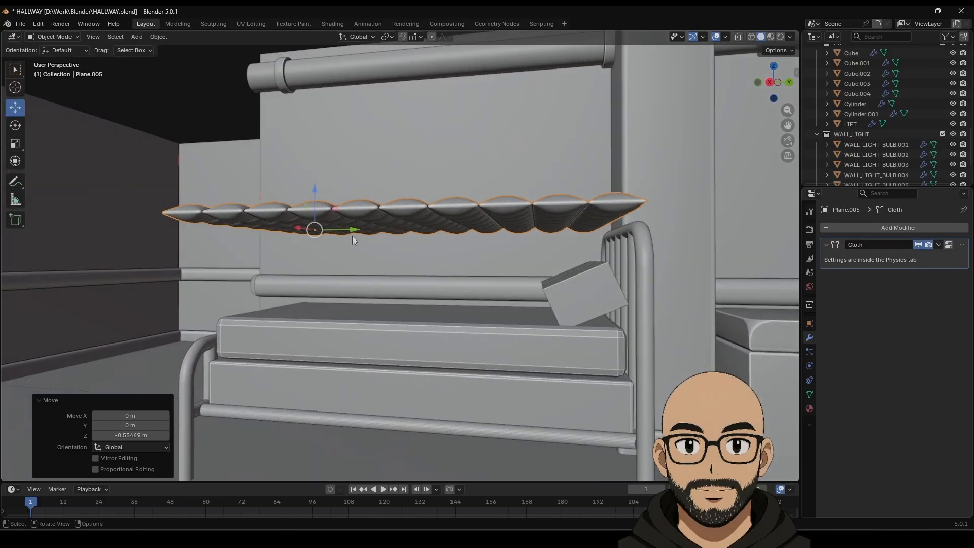
drag(313, 195, 322, 207)
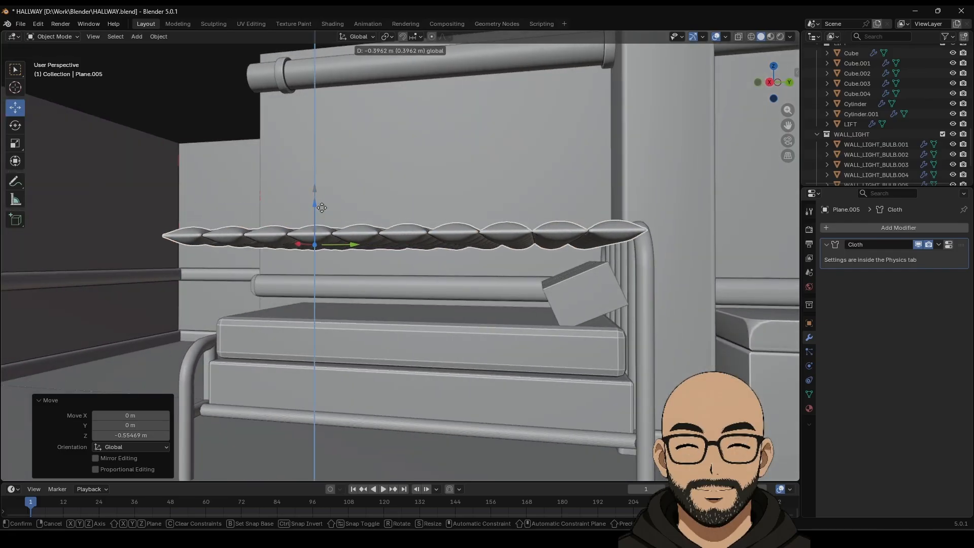
drag(380, 234, 382, 235)
middle_drag(381, 235, 333, 207)
drag(350, 194, 355, 200)
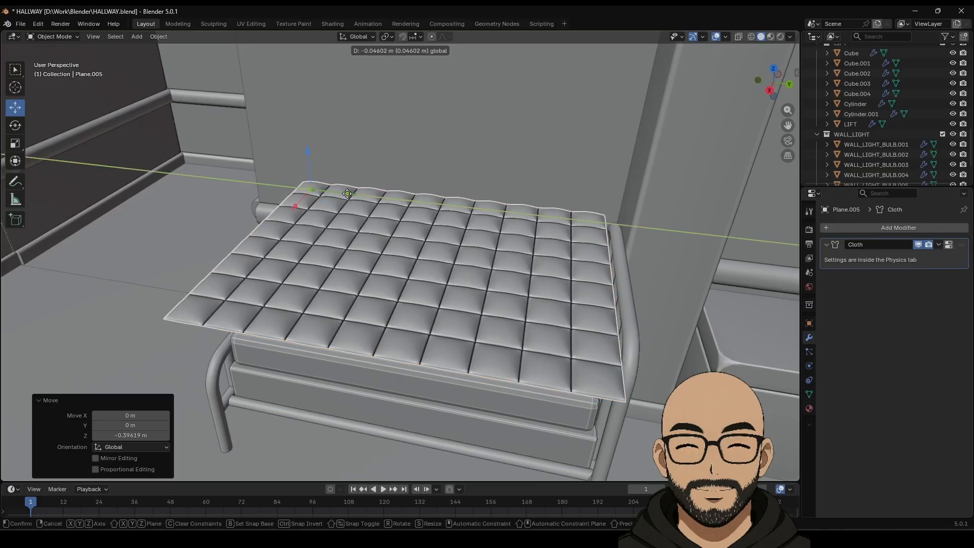
middle_drag(355, 200, 520, 272)
click(22, 149)
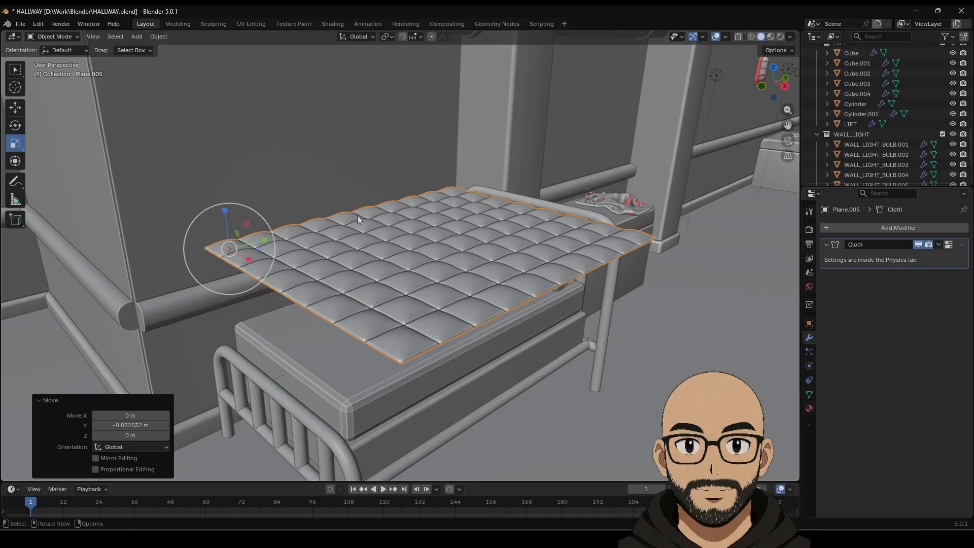
drag(225, 210, 225, 179)
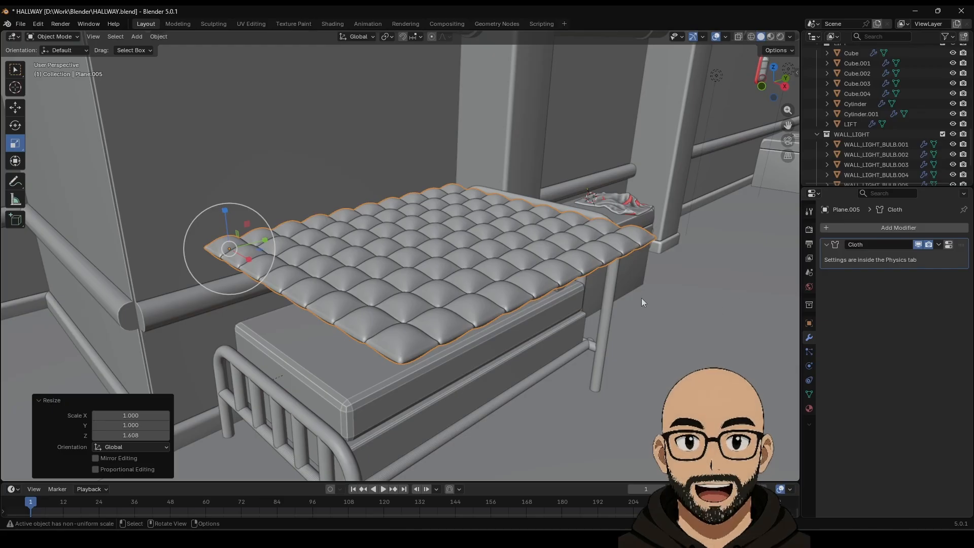
Step: Select all quilt vertices in Edit Mode and merge by distance, removing 3771 duplicates
key(Tab)
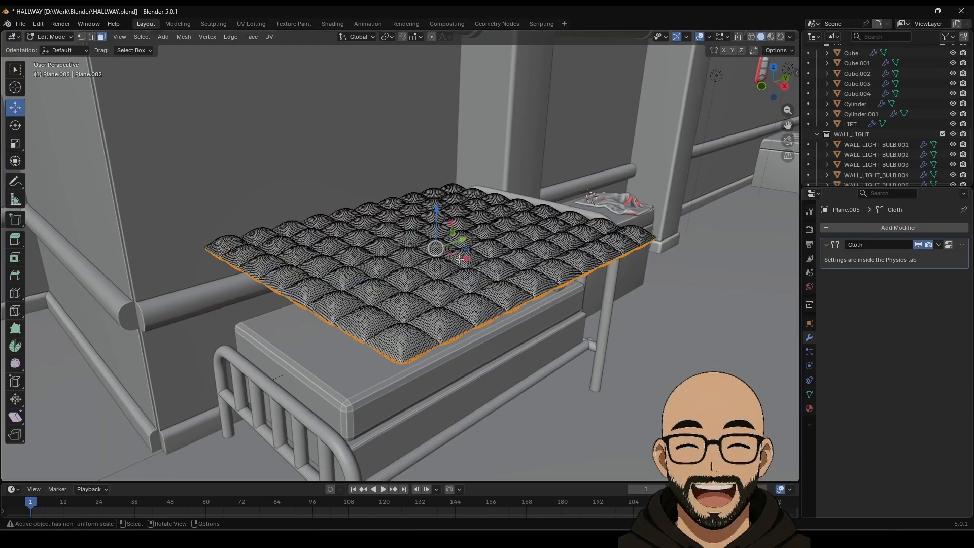
click(80, 37)
key(a)
middle_drag(383, 184, 430, 236)
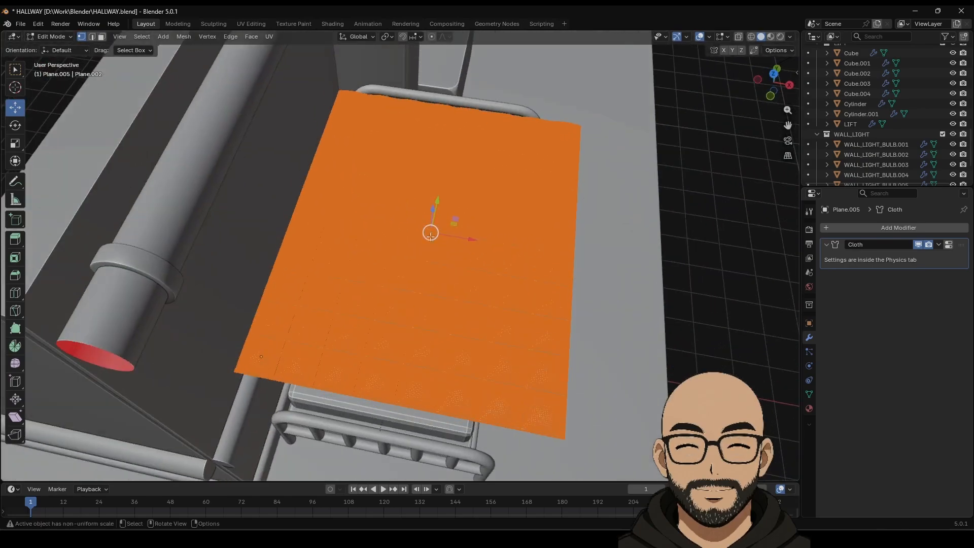
scroll(501, 221, up, 4)
middle_drag(499, 237, 498, 218)
scroll(498, 218, up, 1)
right_click(471, 243)
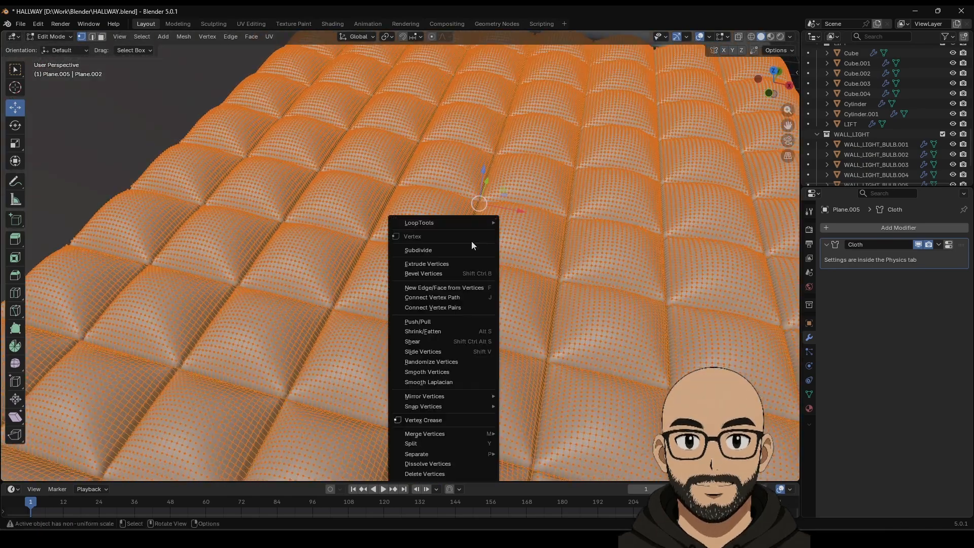
mouse_move(455, 434)
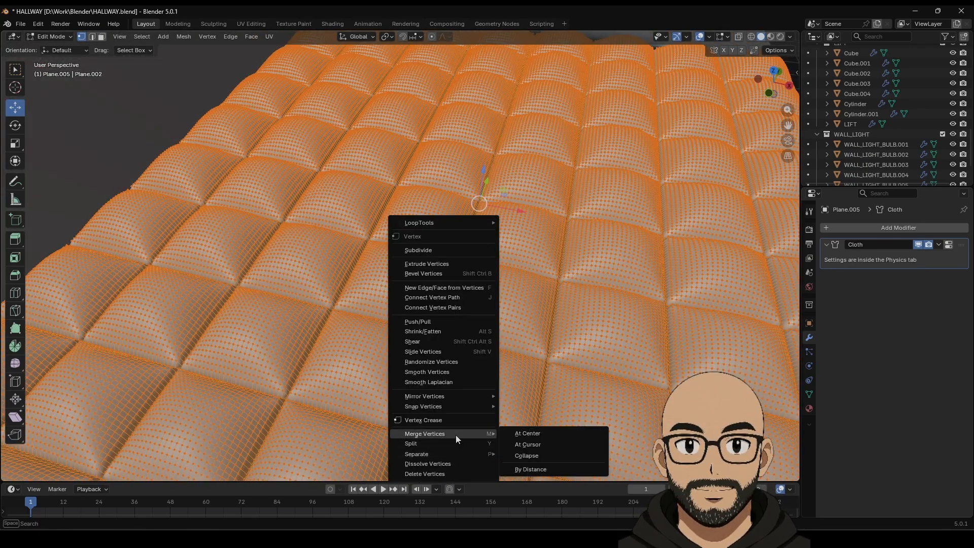
click(537, 470)
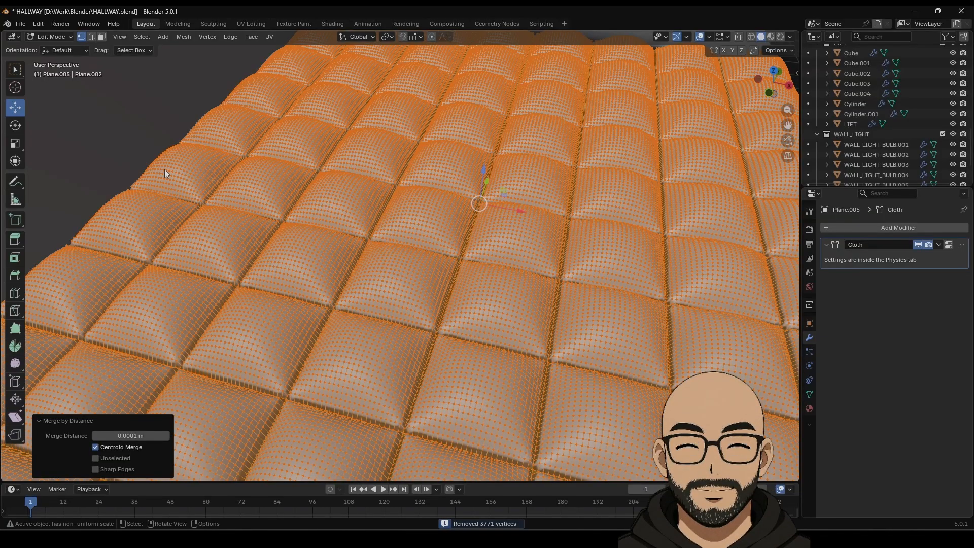
Step: Return to Object Mode and reselect the quilt, ready to save the file
key(Tab)
scroll(164, 169, down, 6)
key(alt+a)
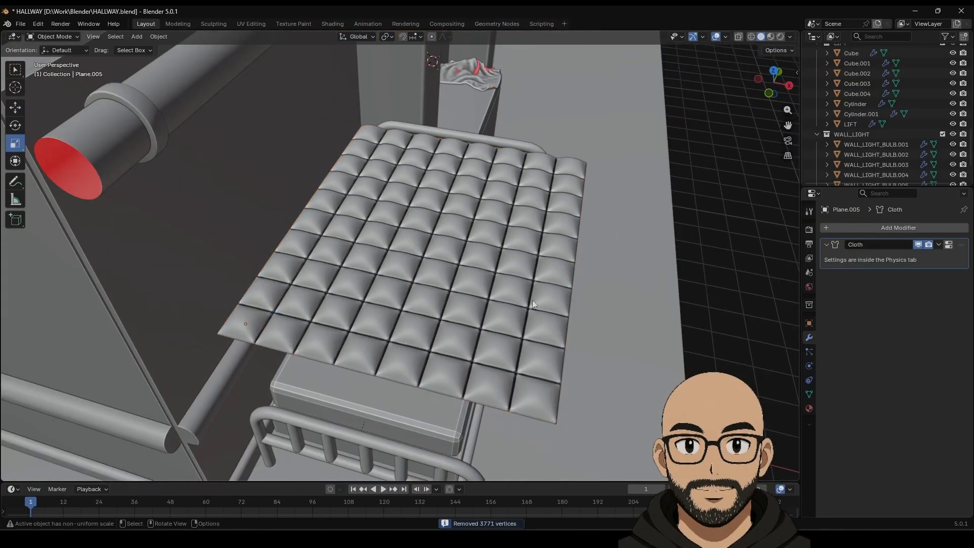
middle_drag(531, 300, 440, 258)
click(513, 322)
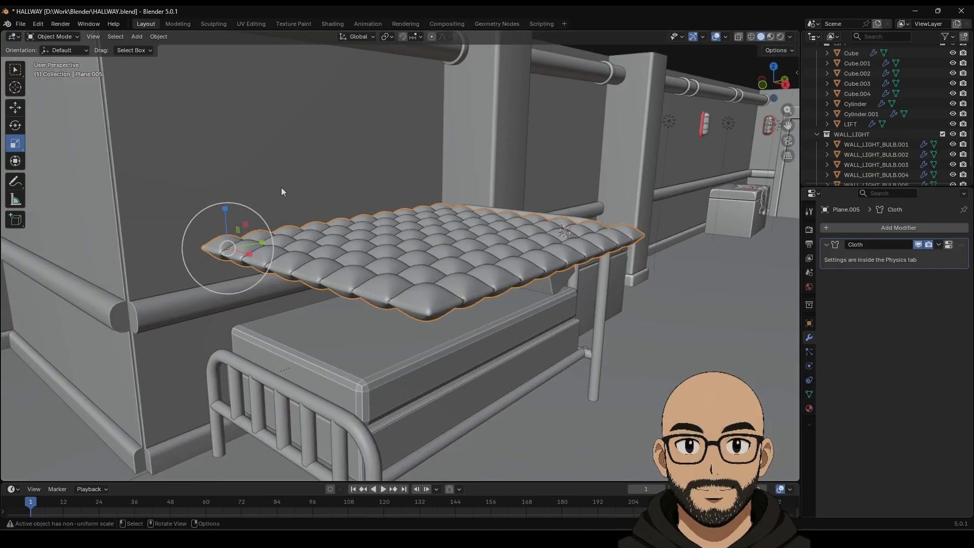
click(18, 27)
Step: Save HALLWAY.blend and play the cloth simulation, pausing at frame 46
click(30, 97)
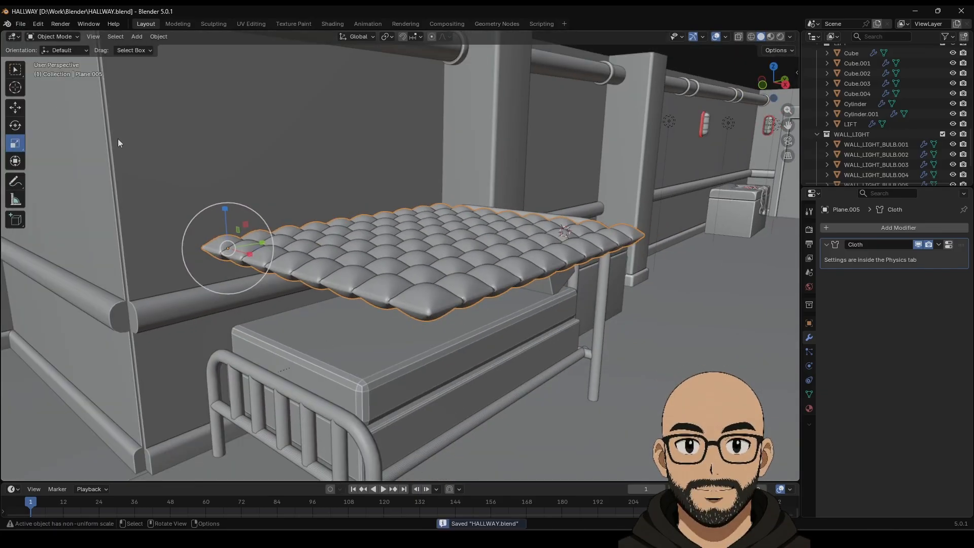
click(383, 488)
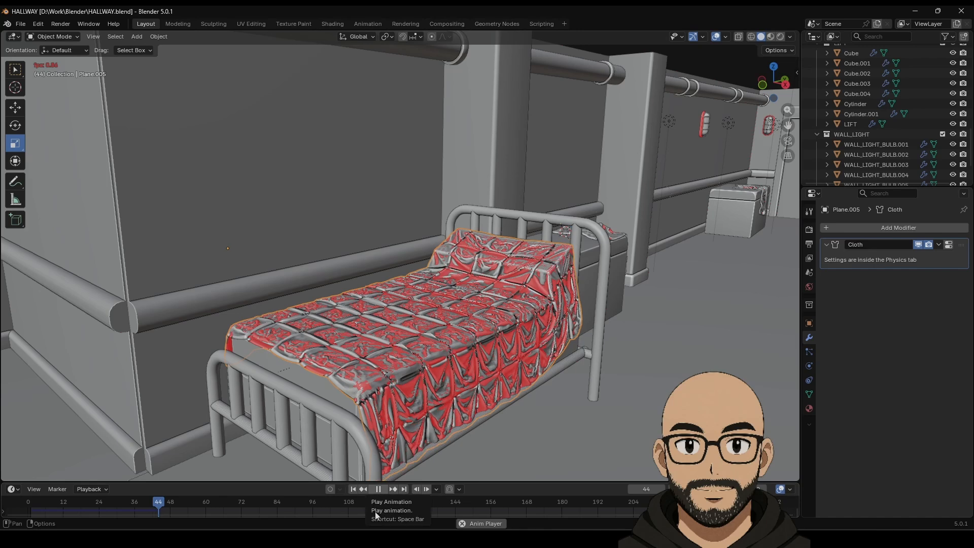
click(377, 488)
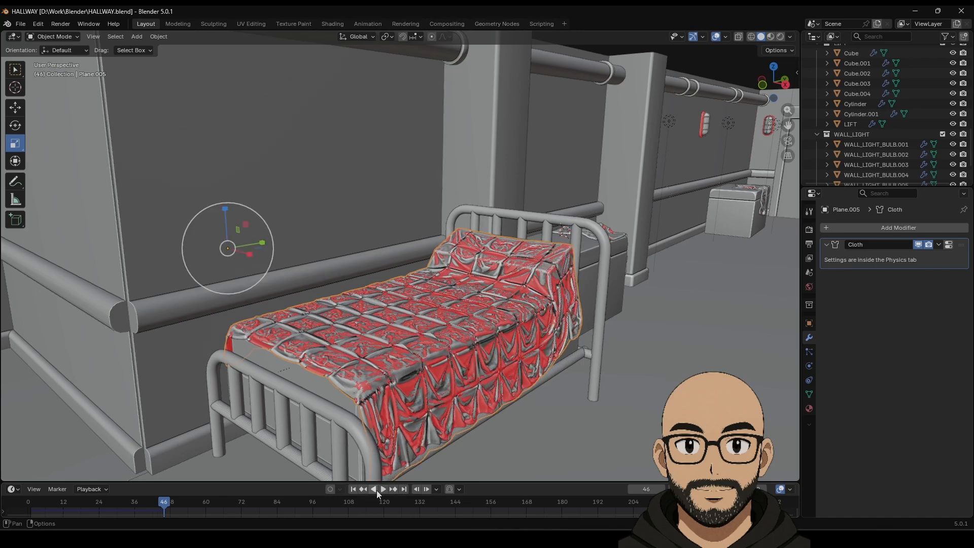
Step: Turn off the Face Orientation overlay and orbit around the draped bed
click(726, 37)
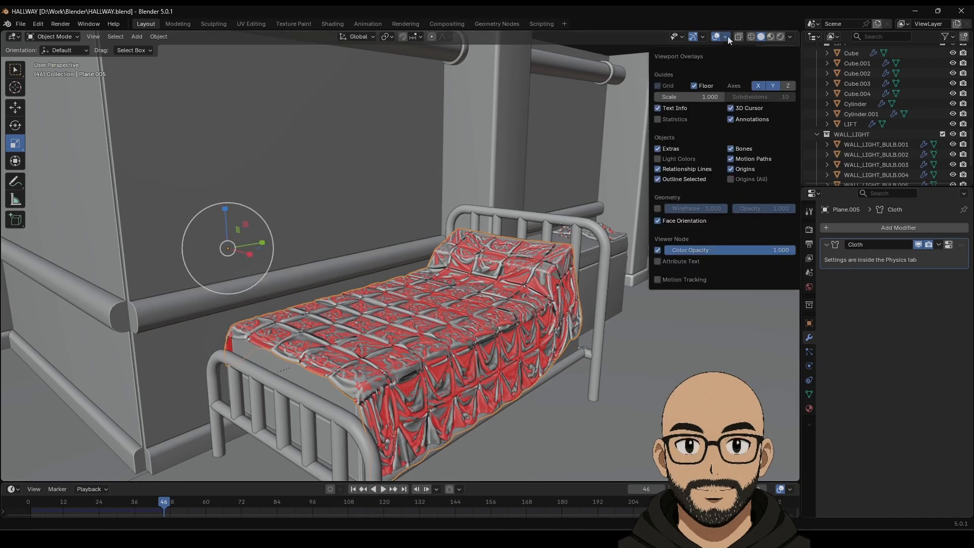
click(680, 223)
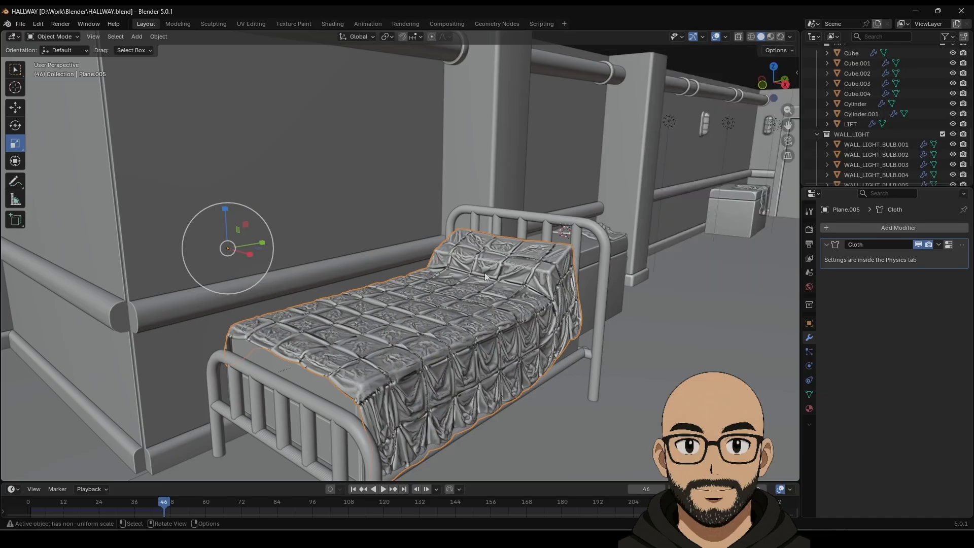
middle_drag(485, 272, 495, 302)
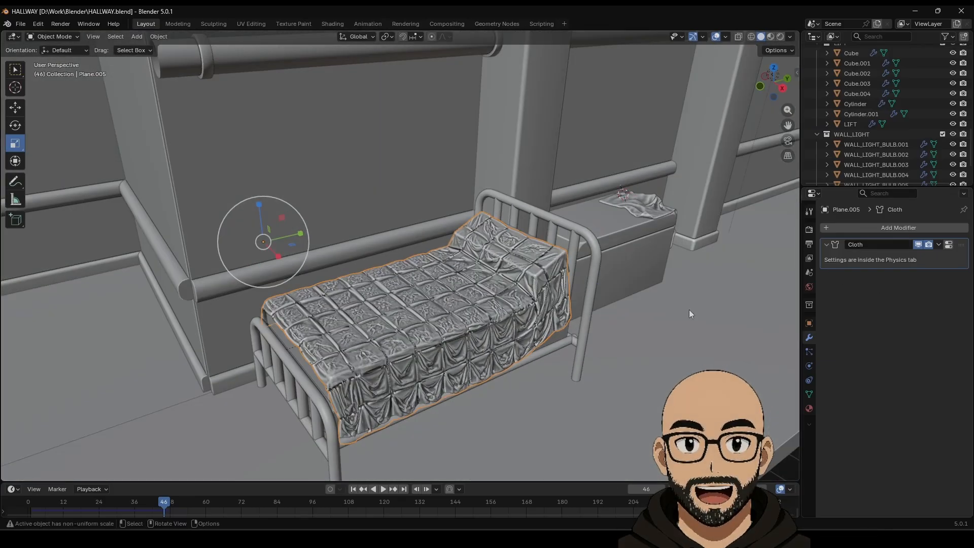
Step: Rewind to frame 1 and lower the cloth Quality Steps to 2
click(353, 489)
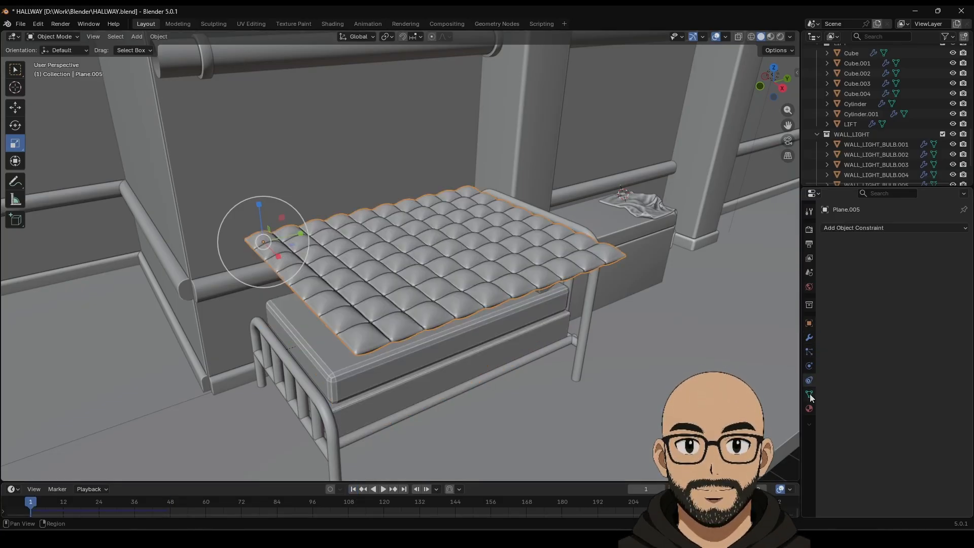
click(809, 368)
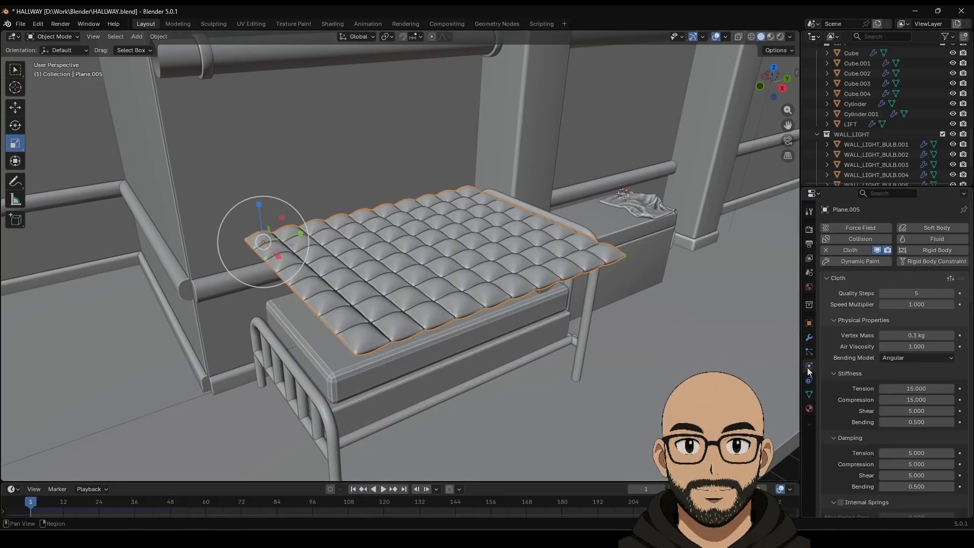
click(882, 293)
click(883, 293)
click(882, 293)
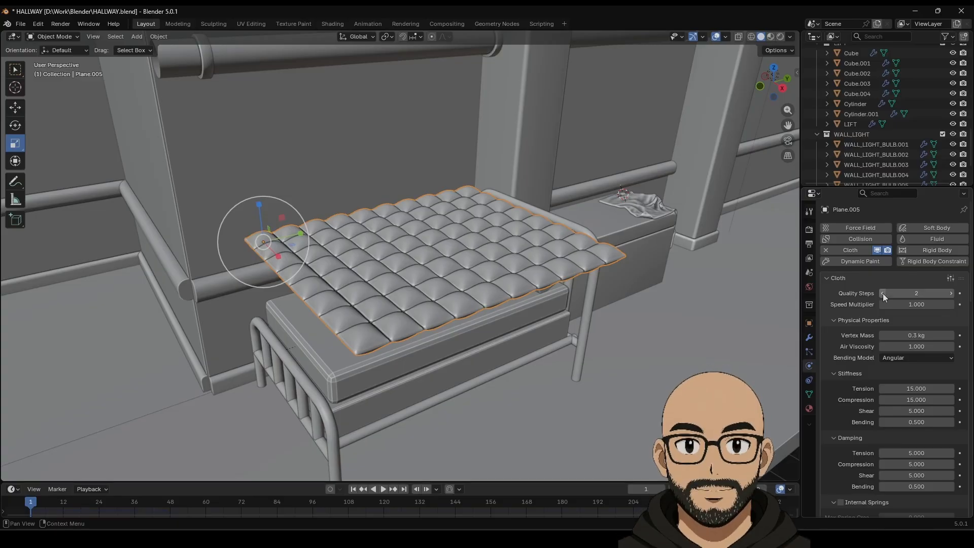
Step: Enable cloth Pressure with a value of 2
scroll(885, 371, down, 7)
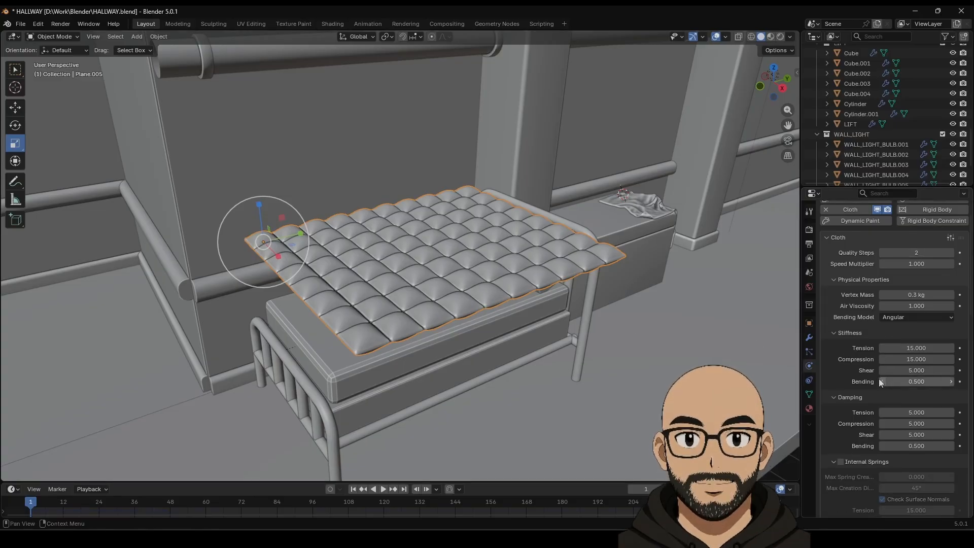
scroll(857, 394, down, 12)
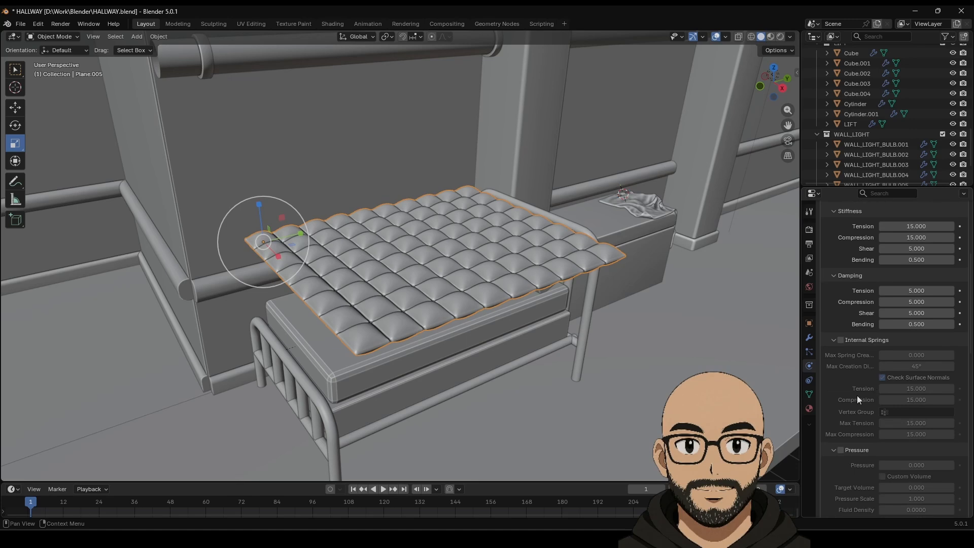
scroll(856, 411, down, 11)
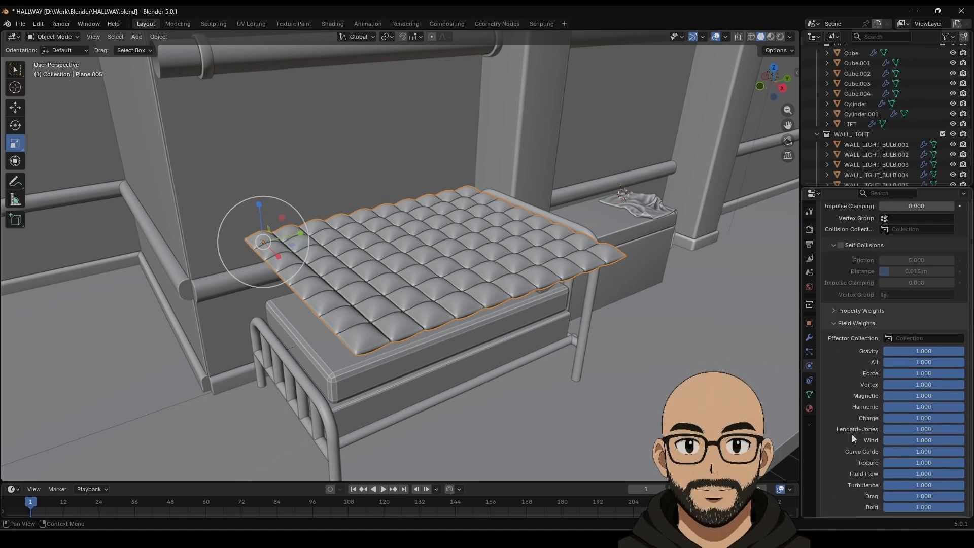
scroll(852, 421, up, 10)
scroll(850, 398, up, 7)
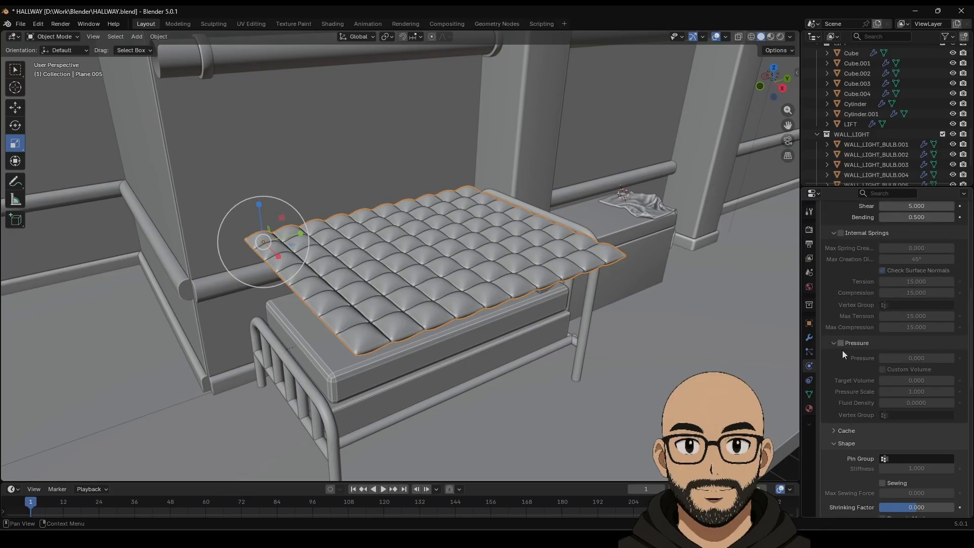
click(840, 343)
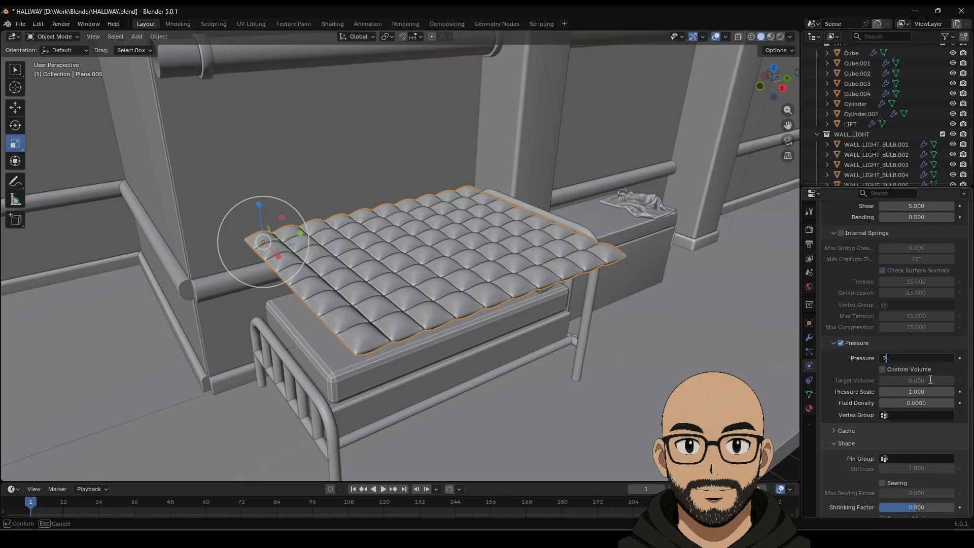
key(Return)
Step: Turn on Self Collisions and replay the cloth simulation
scroll(856, 398, down, 8)
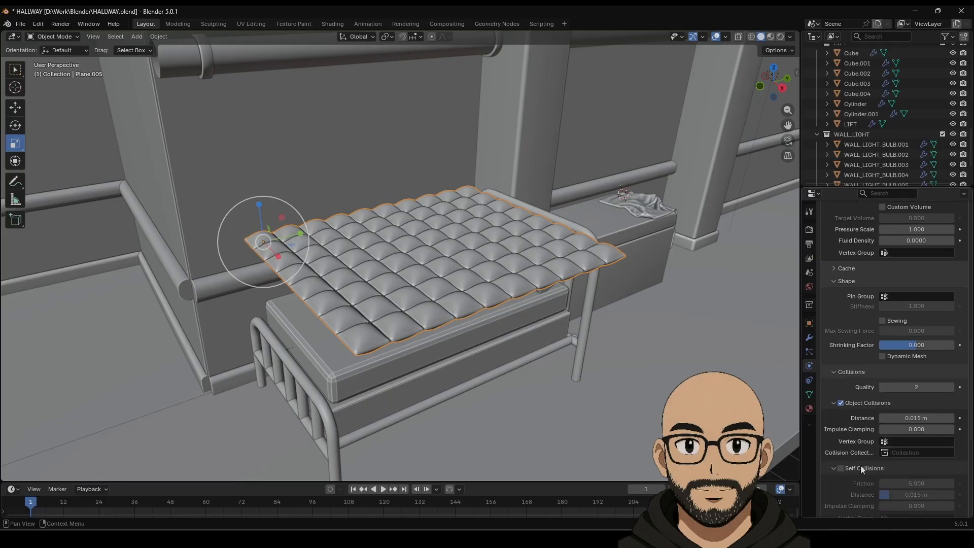
scroll(857, 469, down, 1)
click(841, 449)
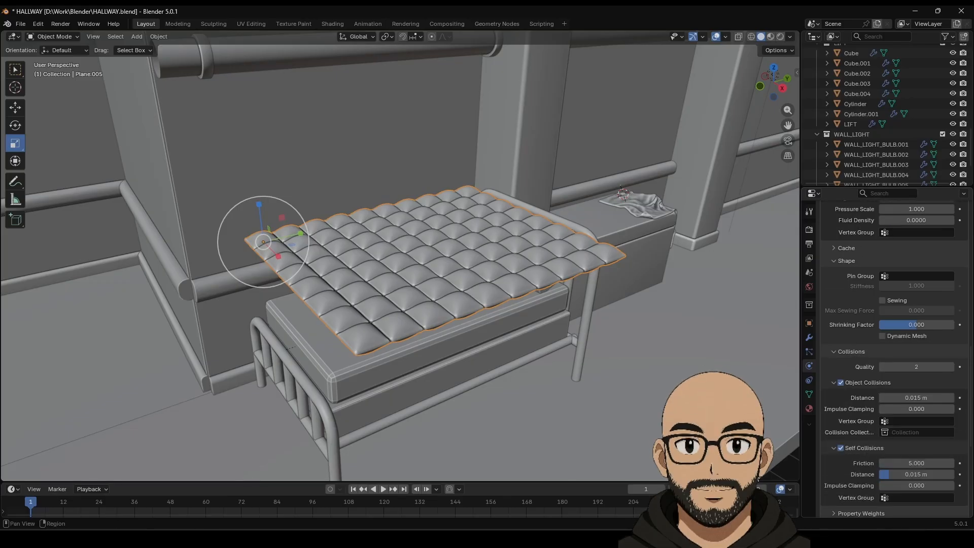
click(383, 489)
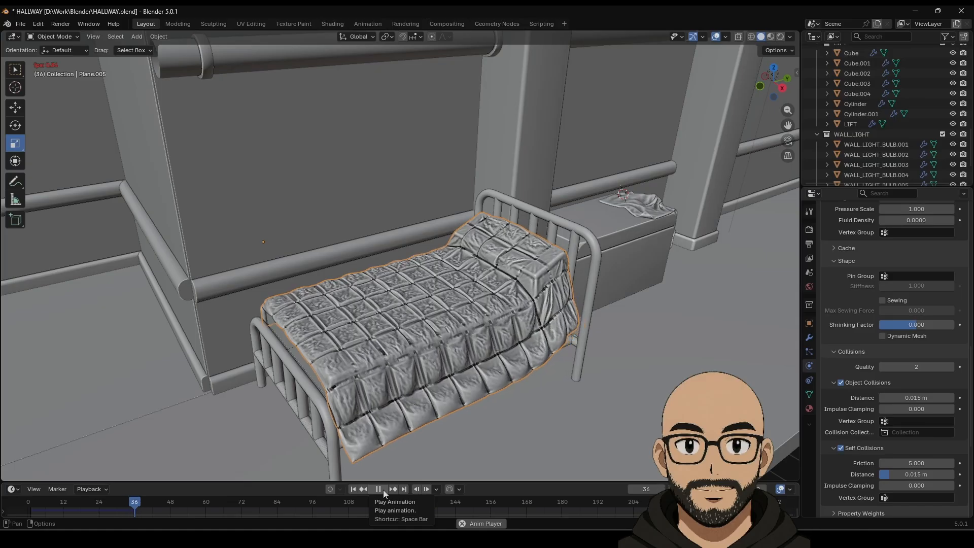
Step: Pause the draping preview at frame 38 and reset the simulation to frame 1
click(383, 489)
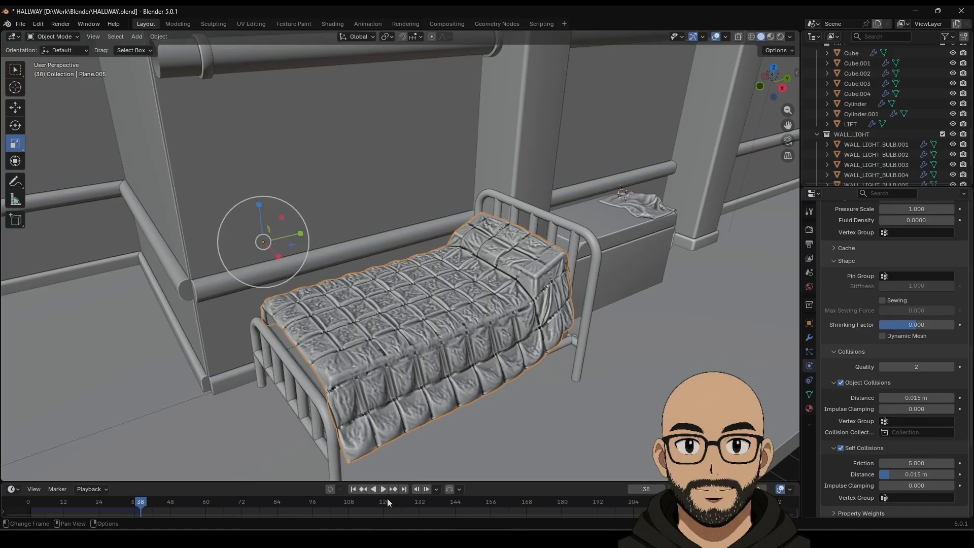
click(354, 488)
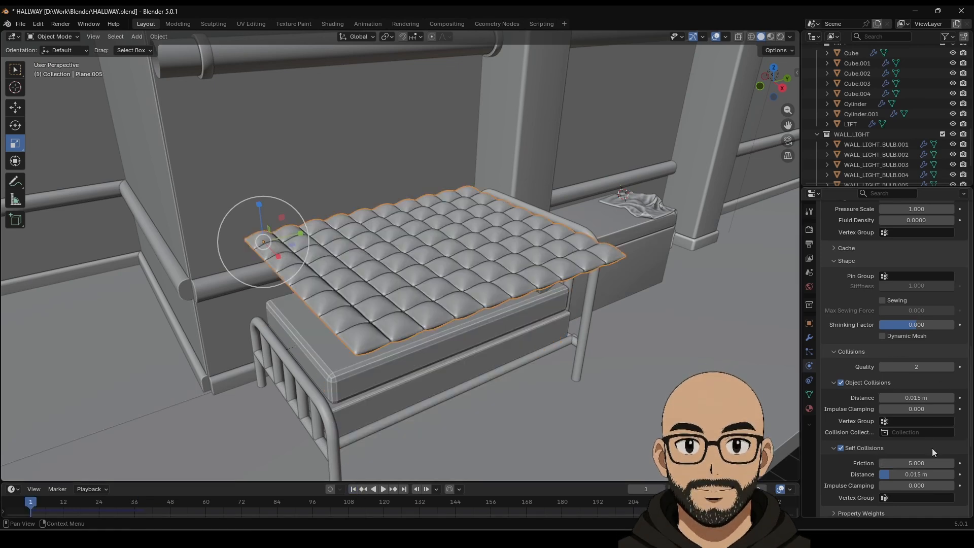
Step: Set the cloth Pressure to 5
scroll(902, 284, up, 12)
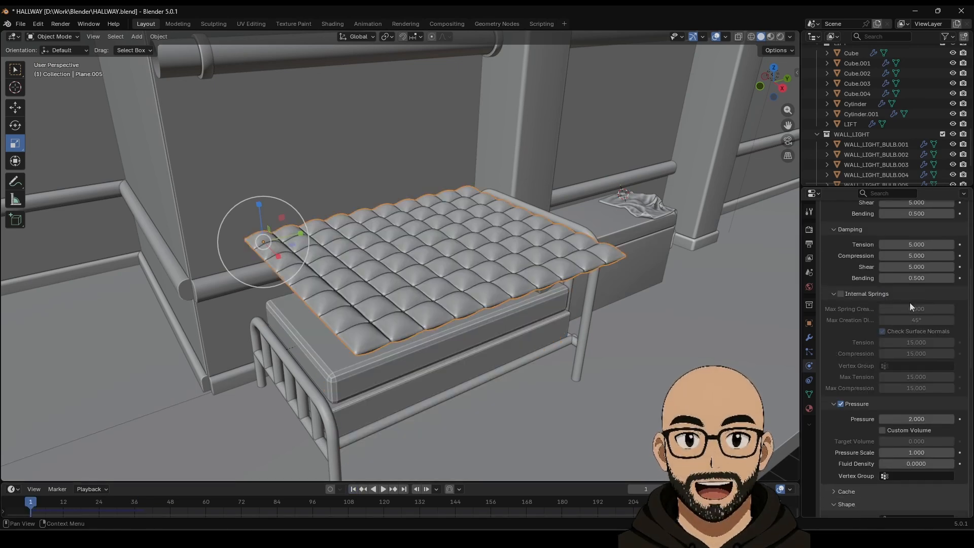
scroll(907, 304, up, 5)
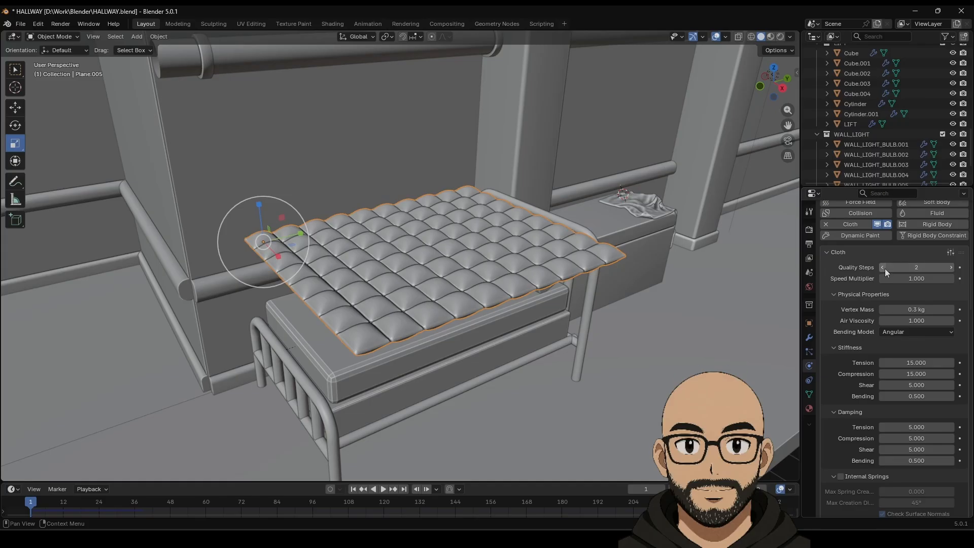
scroll(862, 361, down, 8)
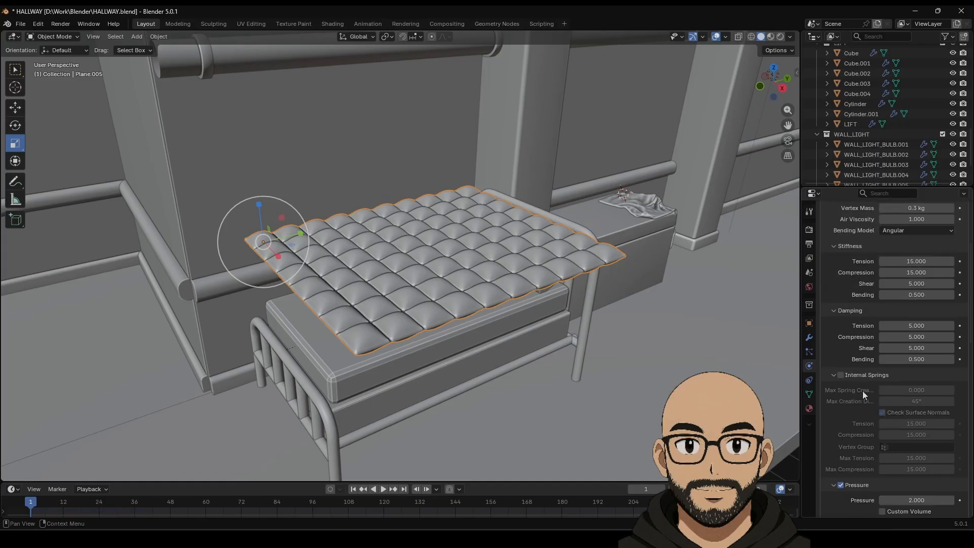
scroll(863, 397, down, 2)
click(922, 378)
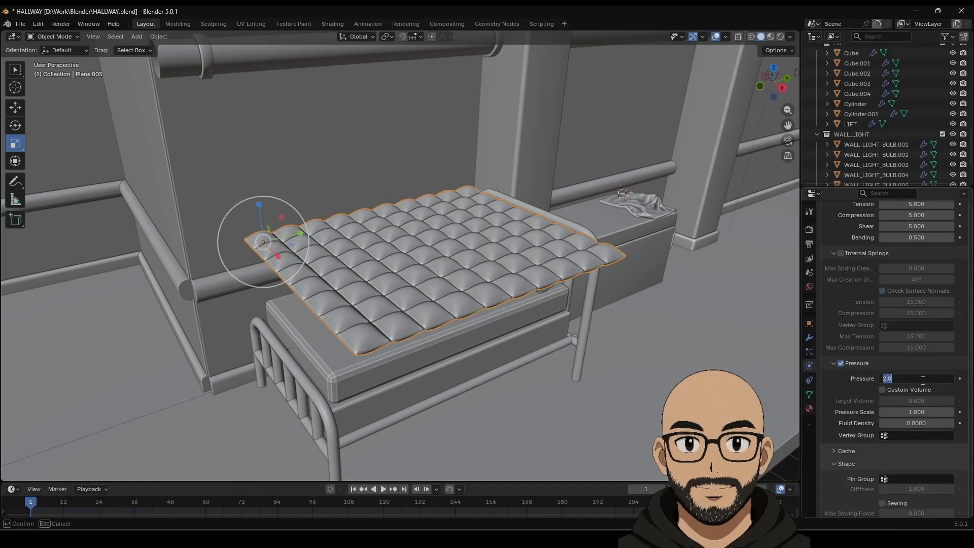
text(5)
key(Return)
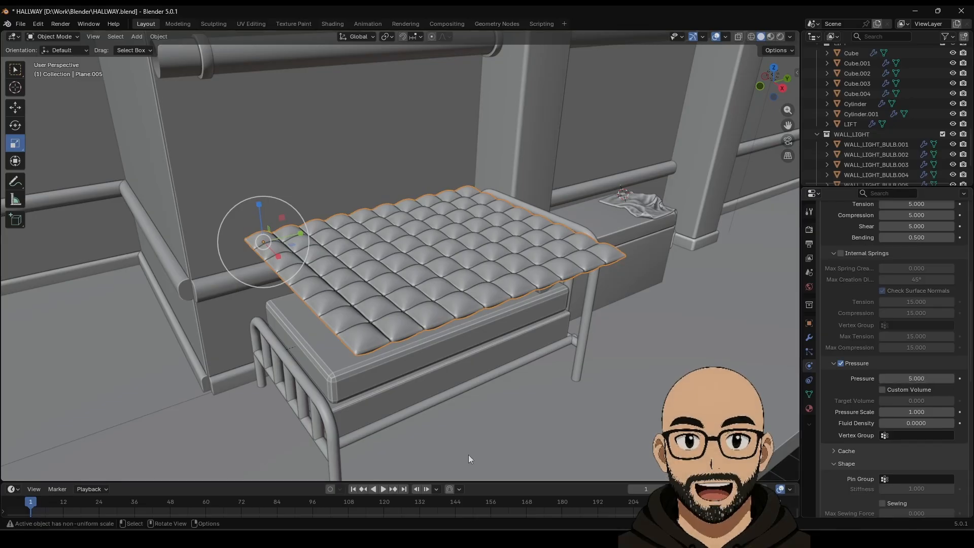
Step: Replay the simulation, pausing at frame 86 to view the puffier draped quilt
click(383, 489)
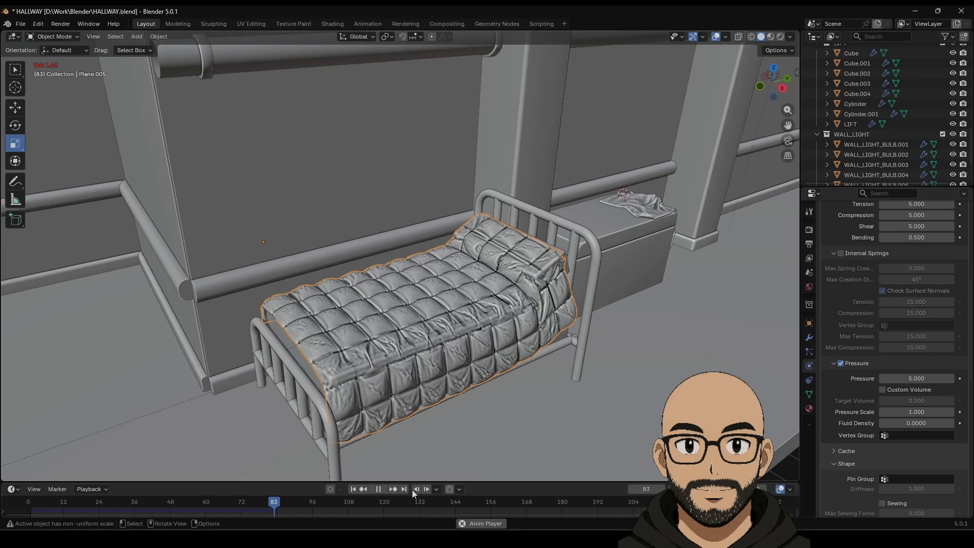
click(379, 490)
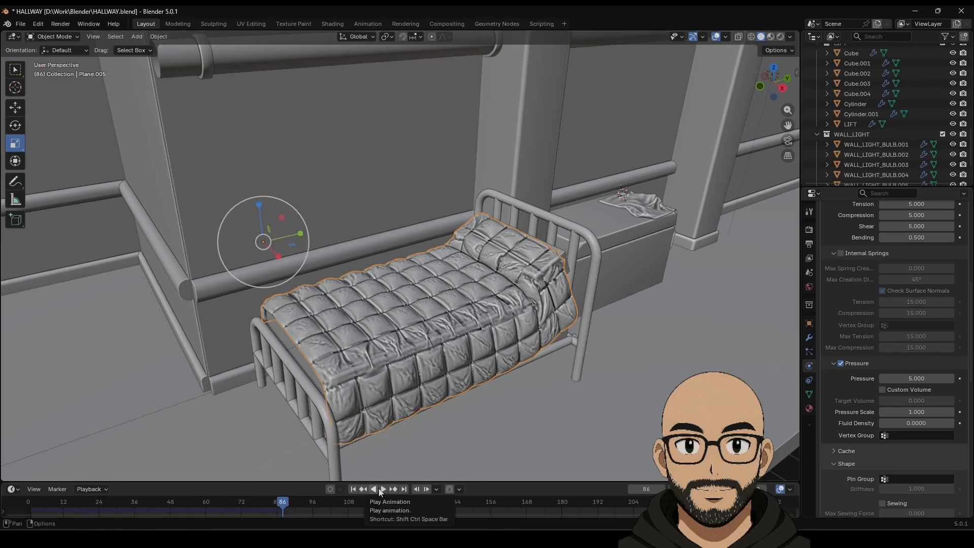
middle_drag(482, 386, 579, 270)
scroll(874, 288, up, 12)
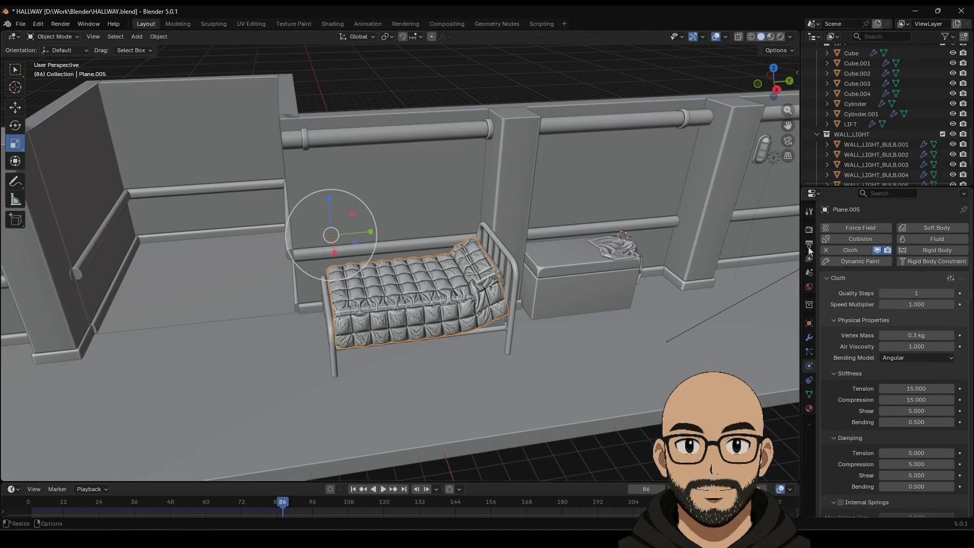
Step: Apply the Cloth modifier to bake the draped shape and inspect the mesh in Edit Mode
click(809, 339)
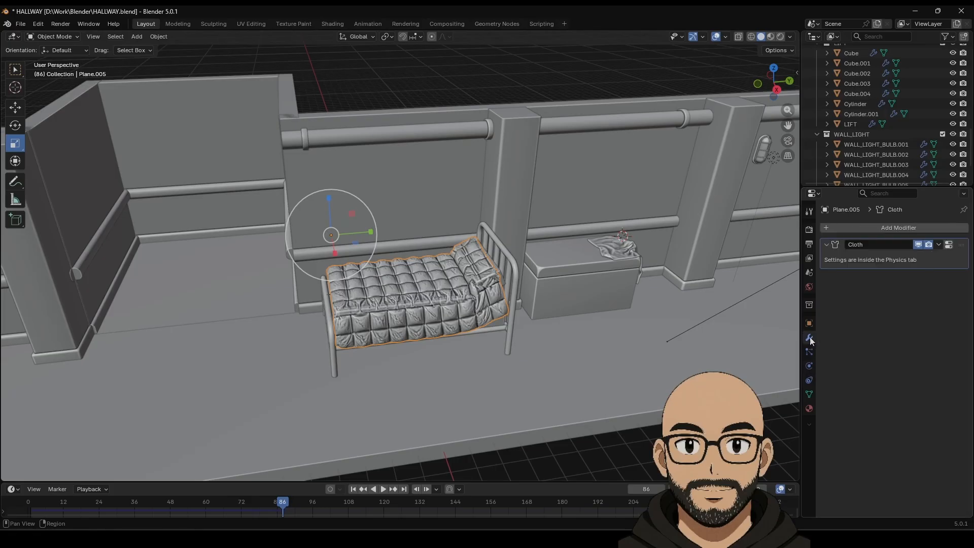
click(939, 245)
click(924, 256)
middle_drag(436, 292, 463, 299)
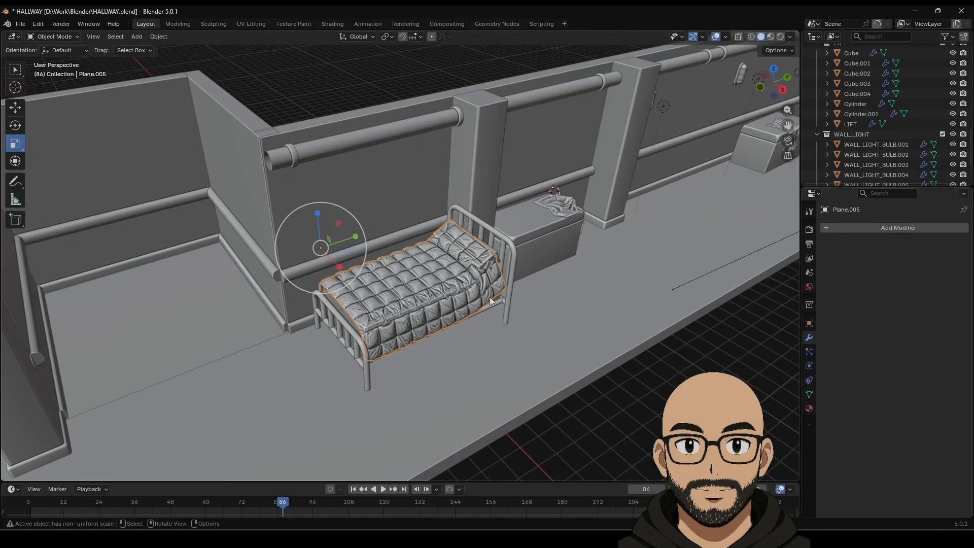
scroll(463, 300, up, 1)
key(Tab)
key(Tab)
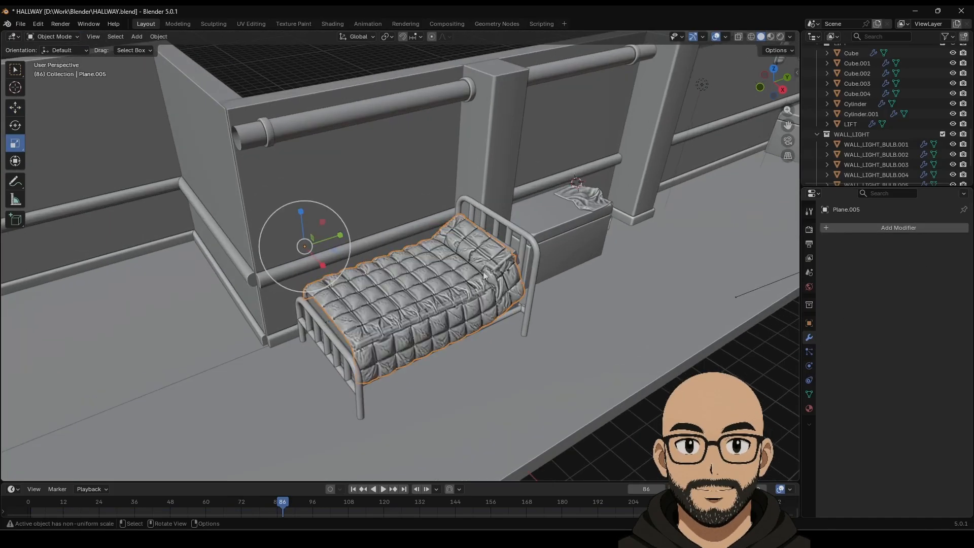
key(g)
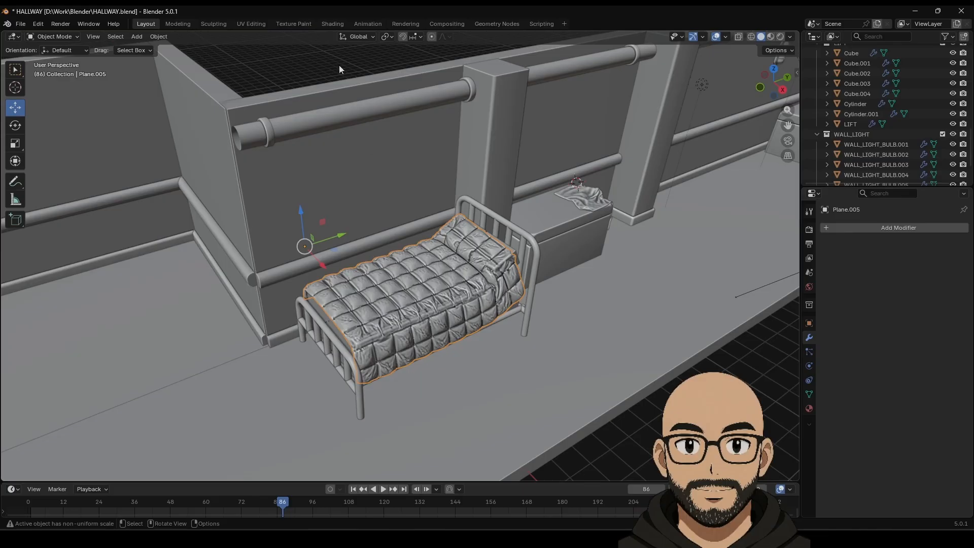
middle_drag(339, 65, 453, 258)
scroll(455, 260, down, 3)
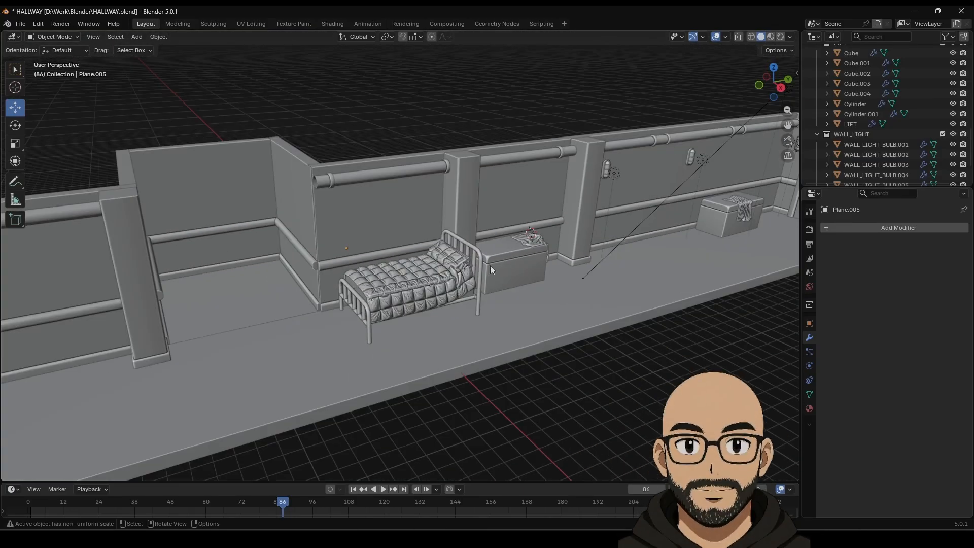
Step: Preview the baked quilt in Rendered shading, return to Solid, and orbit around the bed
click(780, 37)
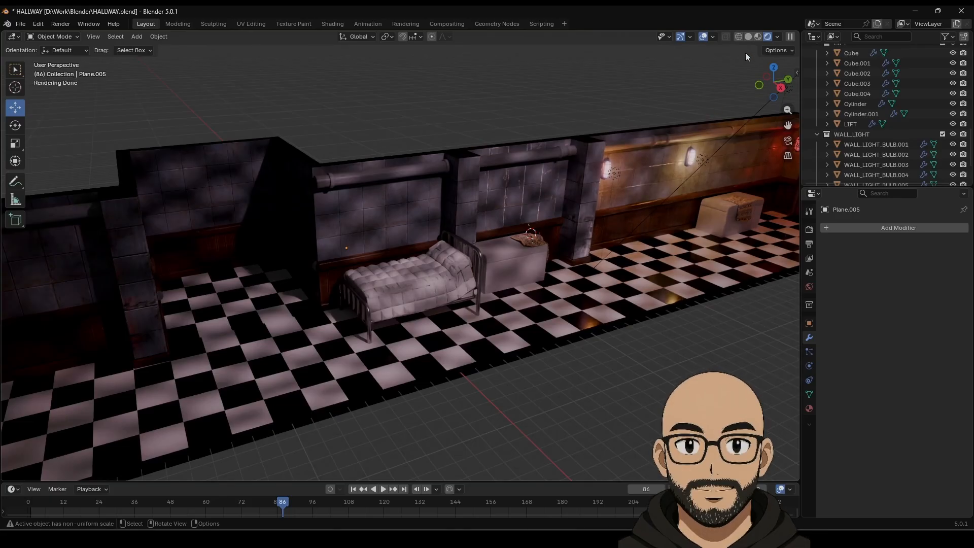
click(749, 36)
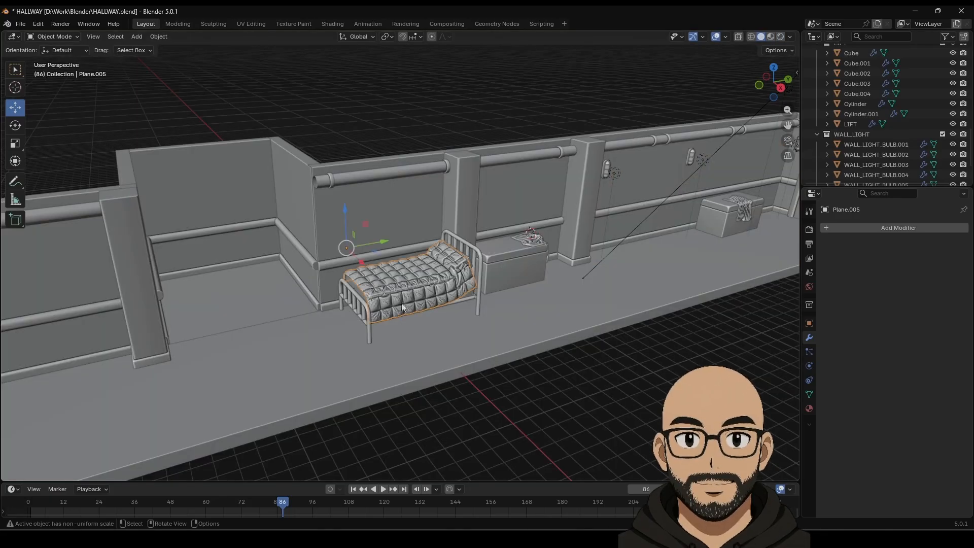
middle_drag(433, 185, 475, 263)
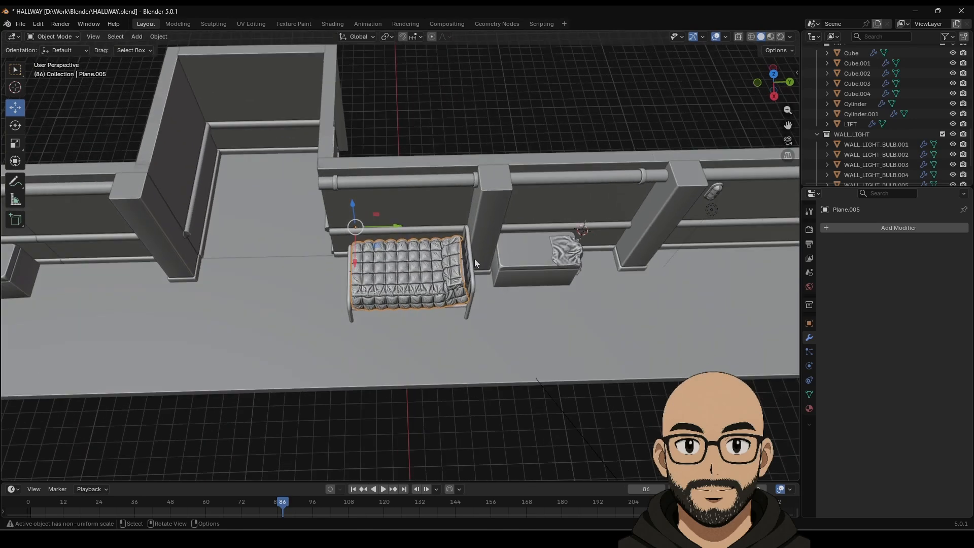
middle_drag(391, 278, 430, 263)
scroll(478, 277, up, 2)
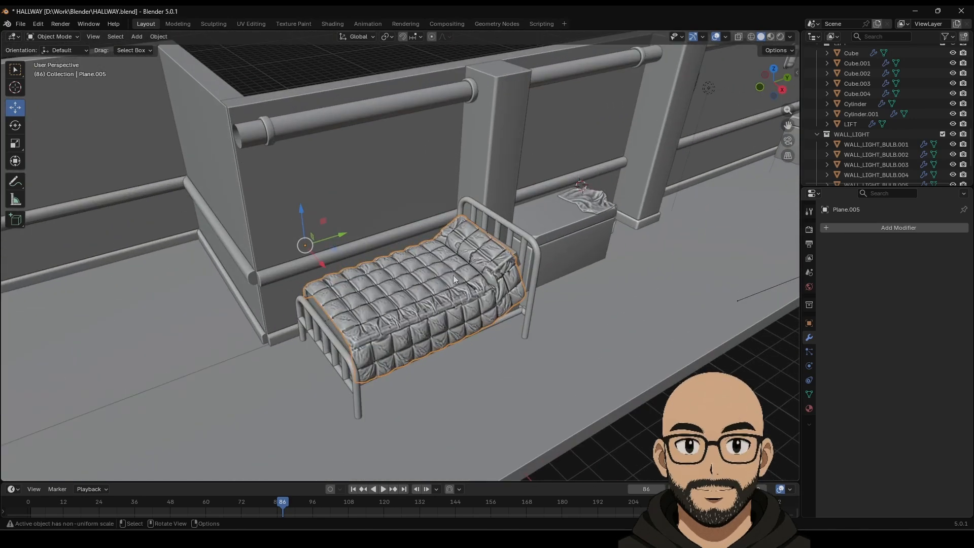
scroll(384, 144, up, 3)
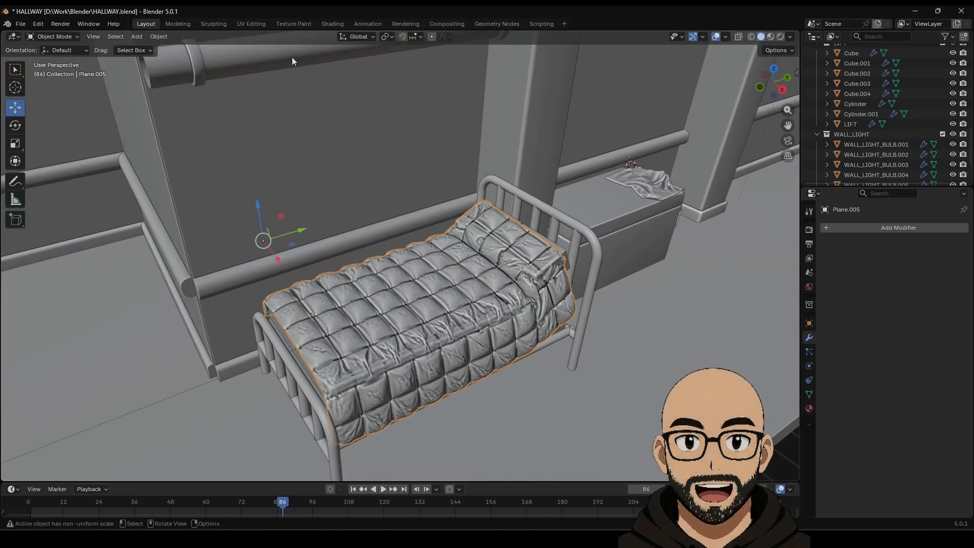
Step: Enter Sculpt Mode on the quilt and smooth a patch of its surface
click(219, 23)
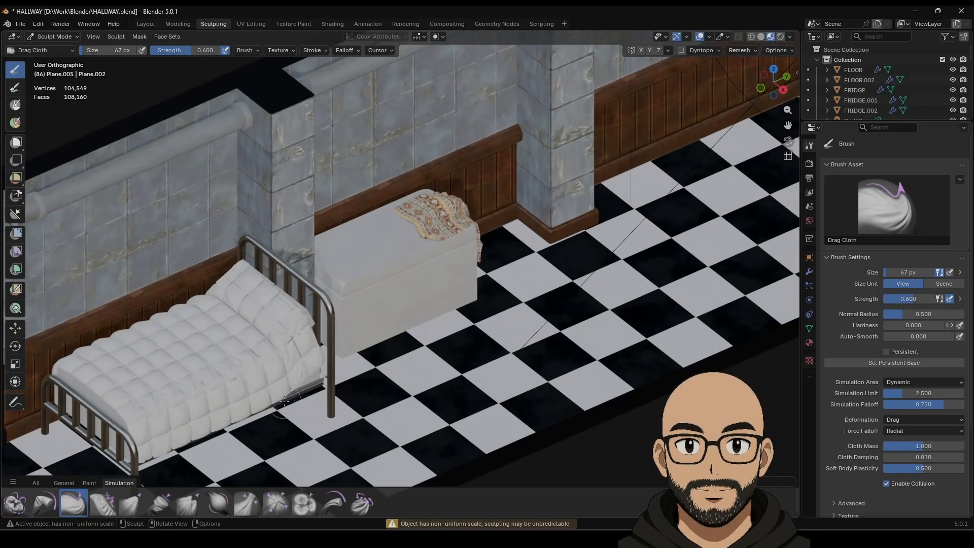
scroll(285, 401, up, 5)
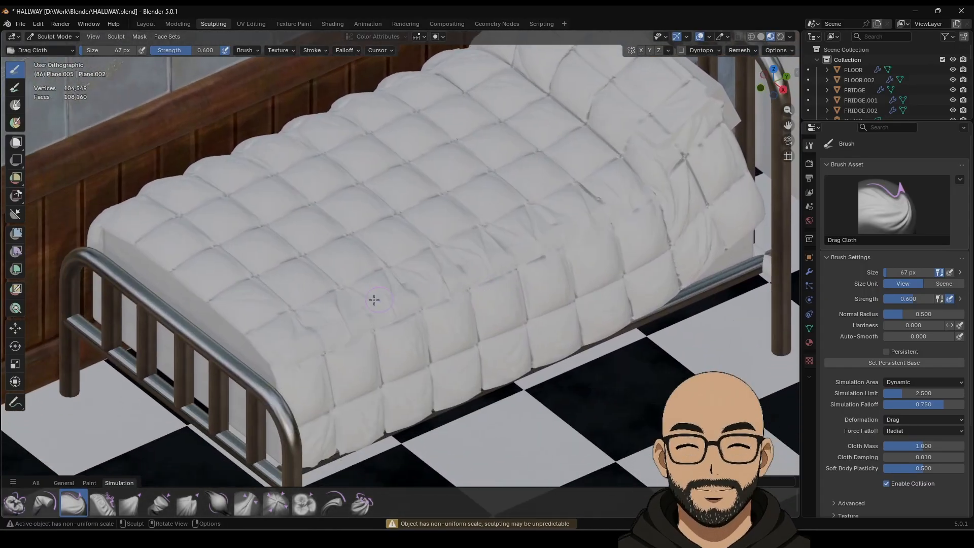
shift+drag(343, 318, 339, 309)
shift+drag(409, 290, 408, 290)
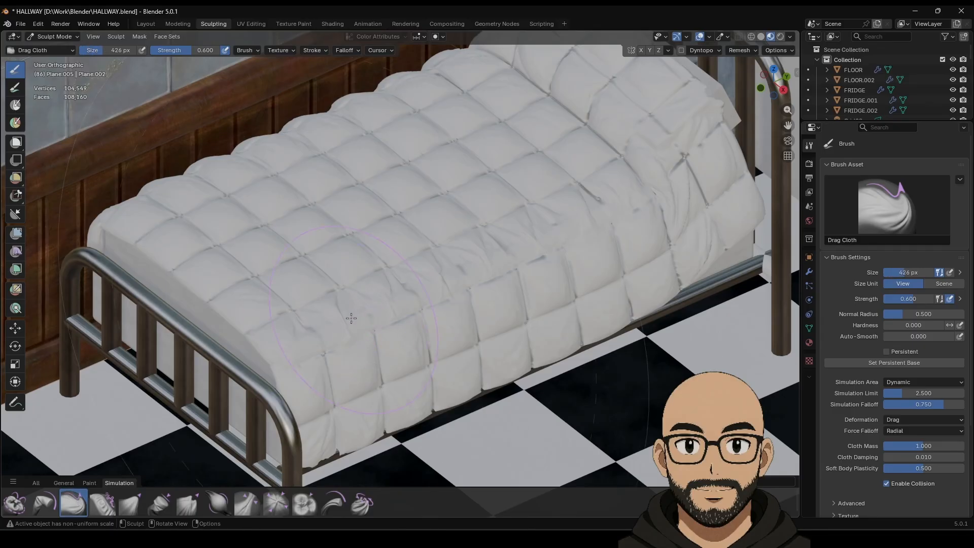
Step: With the brush enlarged to 797 px, pull the quilt's folds and back edge upward
key(f)
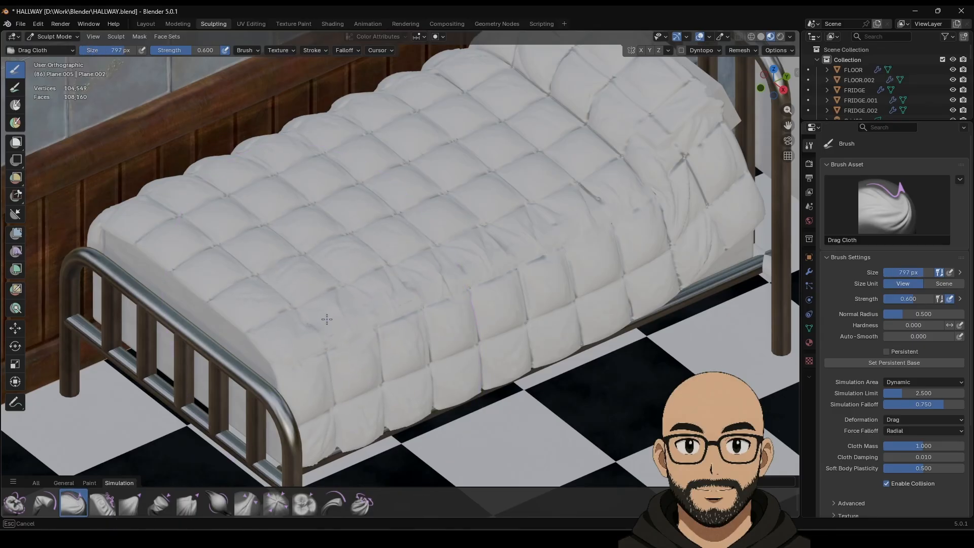
mouse_move(326, 319)
mouse_down()
mouse_move(388, 233)
mouse_move(389, 203)
mouse_up()
drag(388, 263, 374, 115)
drag(364, 213, 350, 119)
drag(330, 218, 299, 130)
drag(284, 228, 223, 127)
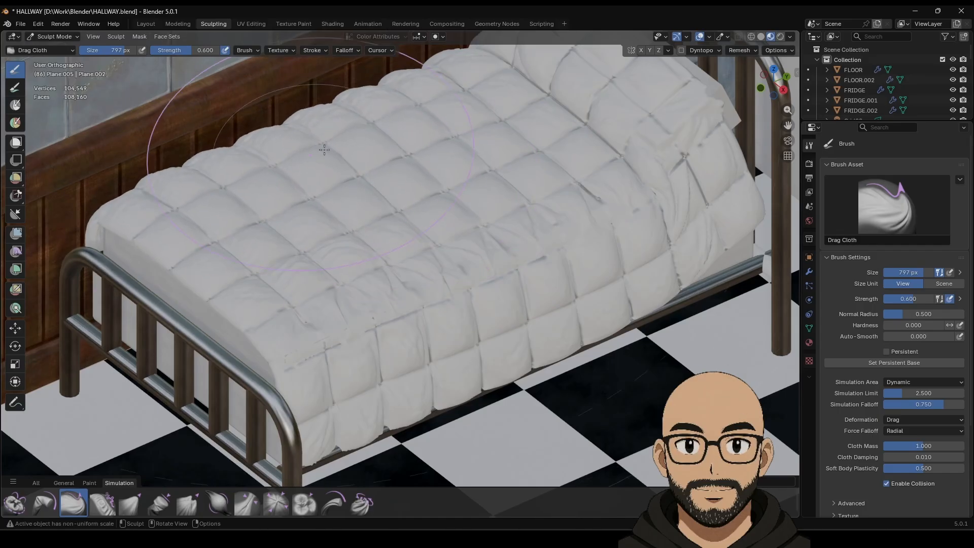
drag(330, 148, 333, 113)
scroll(512, 152, down, 2)
drag(499, 157, 476, 114)
Step: Shrink the brush to 469 px and pull the lower-right folds down and rightward
key(f)
click(486, 172)
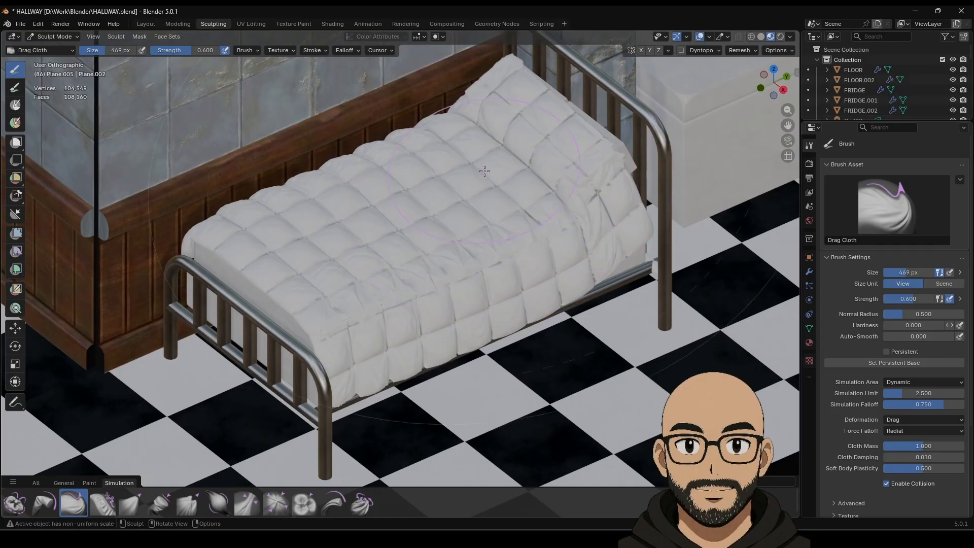
drag(526, 187, 514, 223)
drag(585, 250, 605, 245)
drag(588, 253, 604, 247)
drag(589, 248, 606, 242)
drag(597, 235, 614, 229)
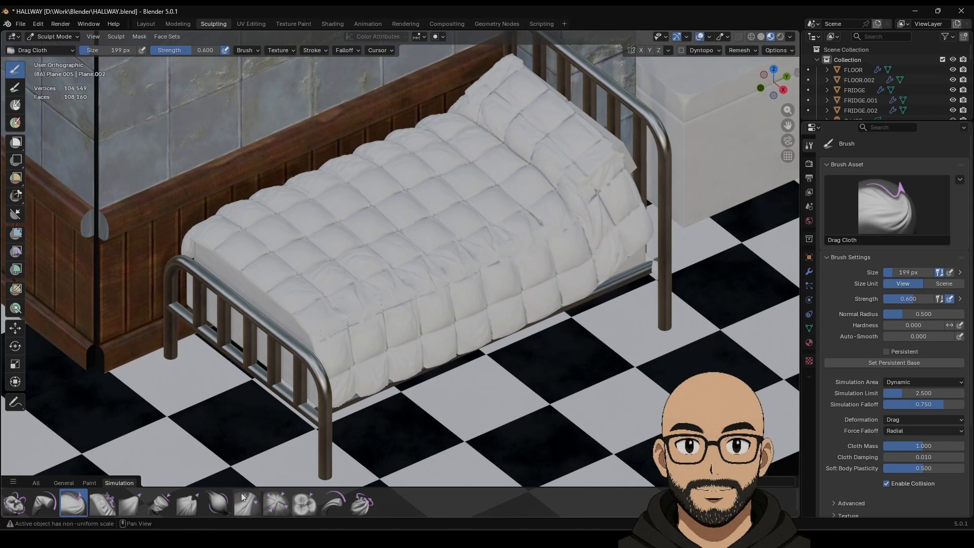
Step: Puff up the quilt with inflate, rumple it using Grab Random Cloth, then return to Layout
click(219, 503)
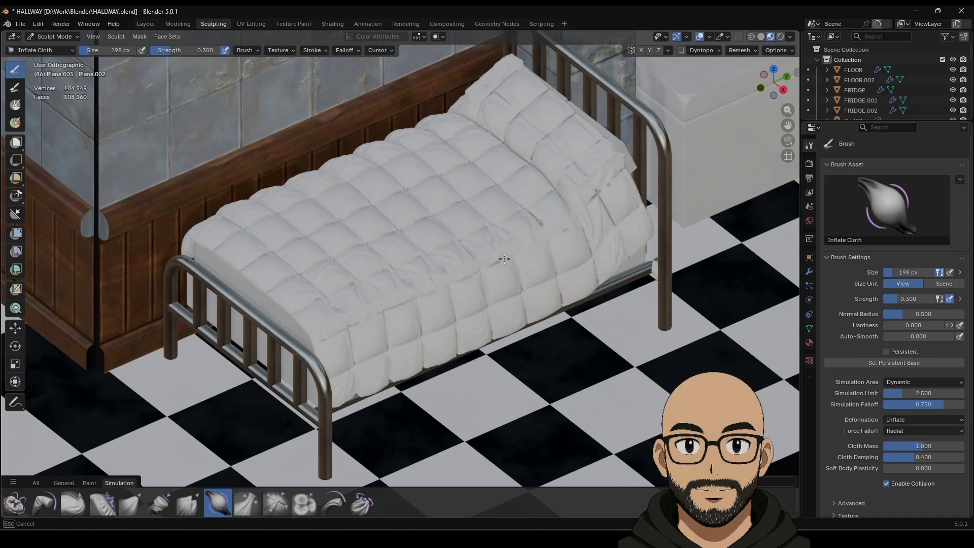
drag(504, 259, 516, 168)
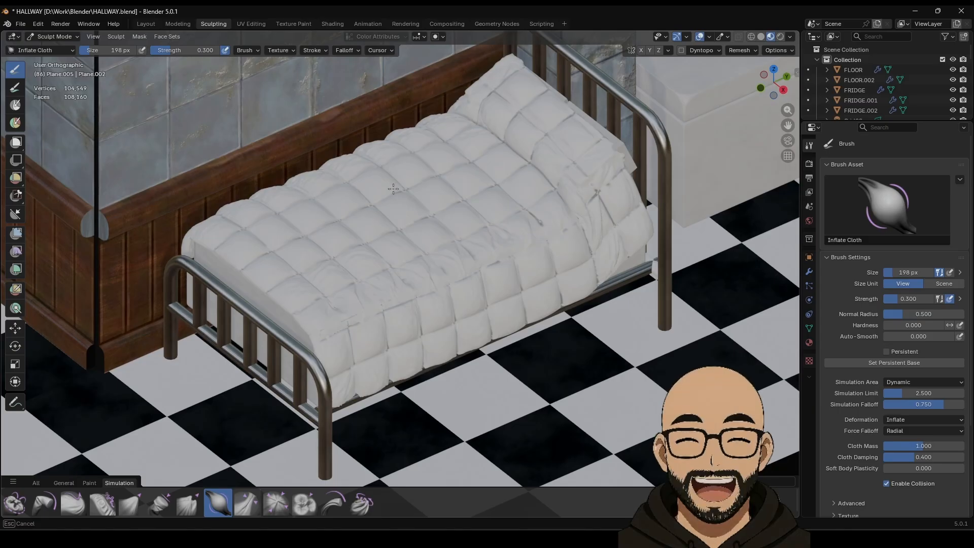
click(190, 503)
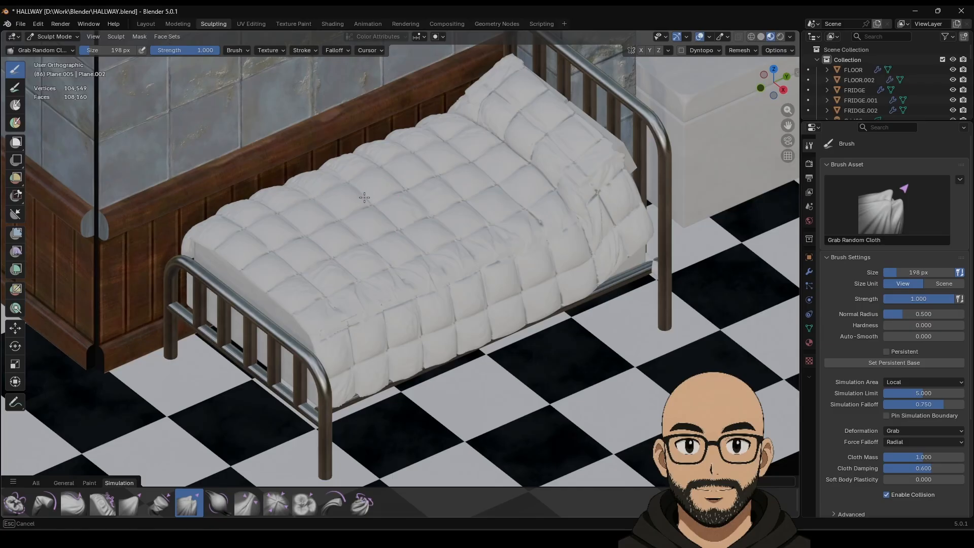
mouse_move(318, 222)
mouse_down()
mouse_move(326, 226)
mouse_move(289, 230)
mouse_up()
drag(471, 256, 493, 300)
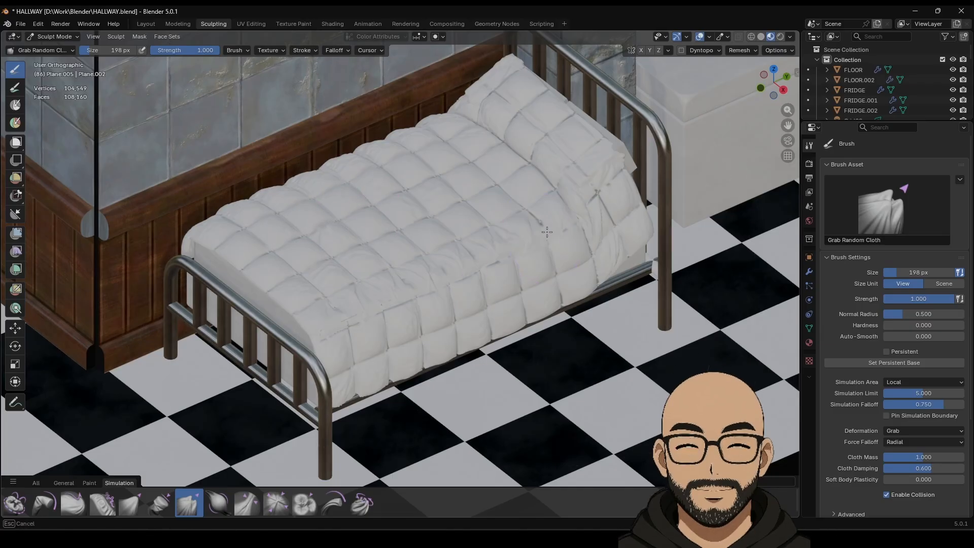
drag(507, 229, 511, 178)
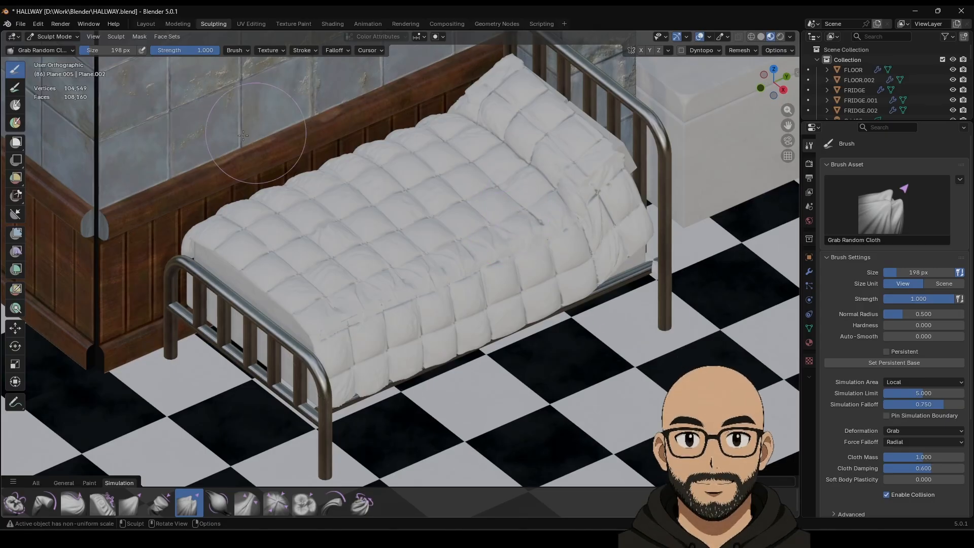
click(145, 24)
Step: Deselect the bed and save the scene as HALLWAY.blend
middle_drag(465, 269, 480, 273)
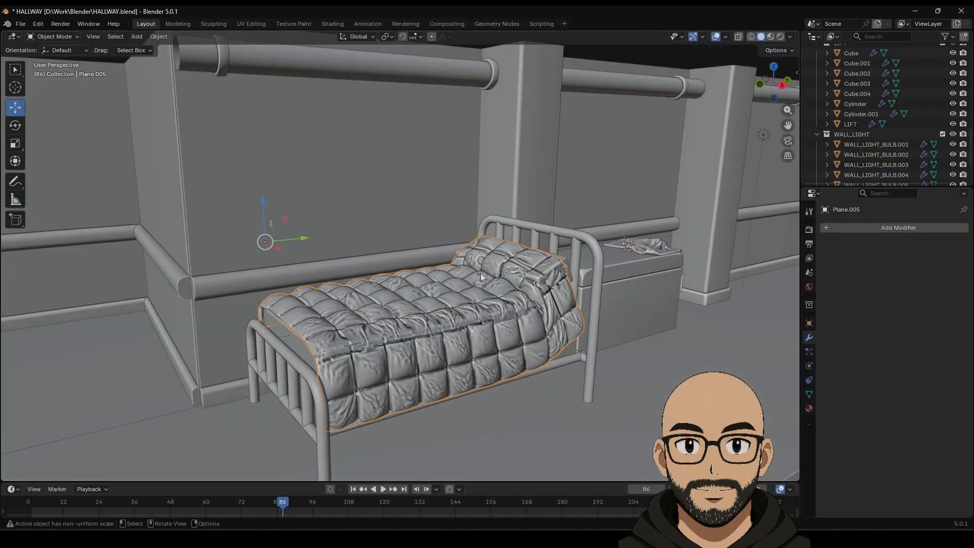
scroll(480, 293, down, 5)
click(455, 117)
middle_drag(454, 117, 538, 223)
click(20, 24)
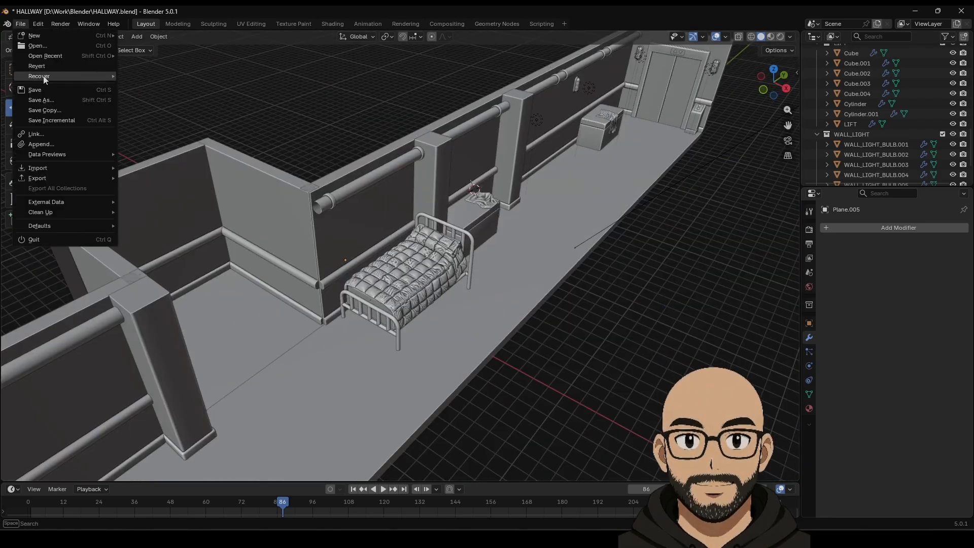
click(45, 92)
Step: Project the quilt's UVs from the top orthographic view in Edit Mode, then exit
middle_drag(418, 192, 427, 281)
scroll(427, 282, up, 5)
click(421, 305)
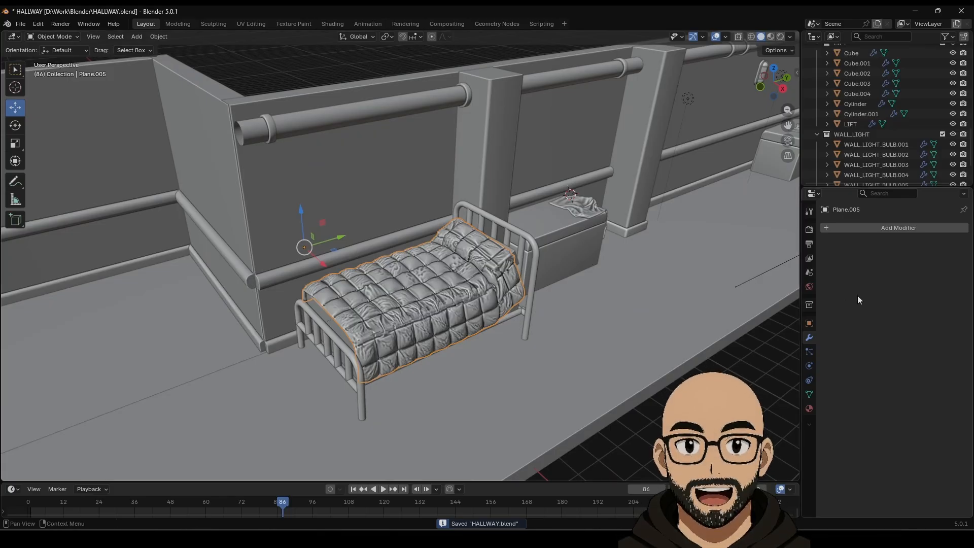
key(Tab)
middle_drag(521, 300, 582, 214)
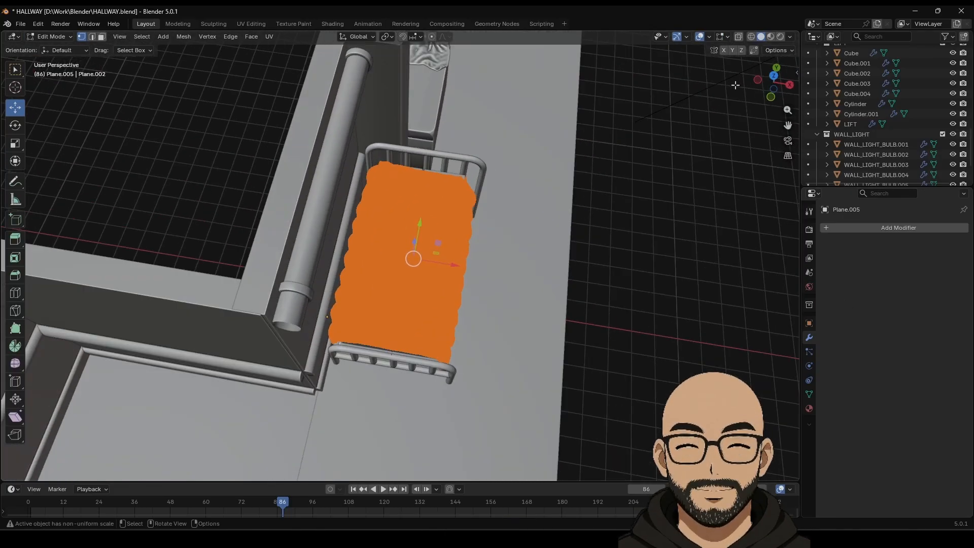
click(772, 77)
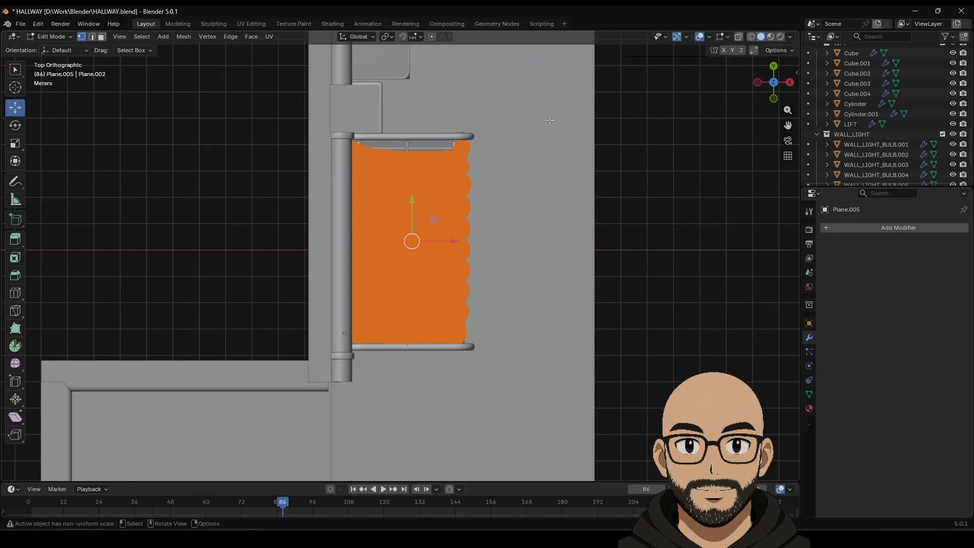
click(269, 38)
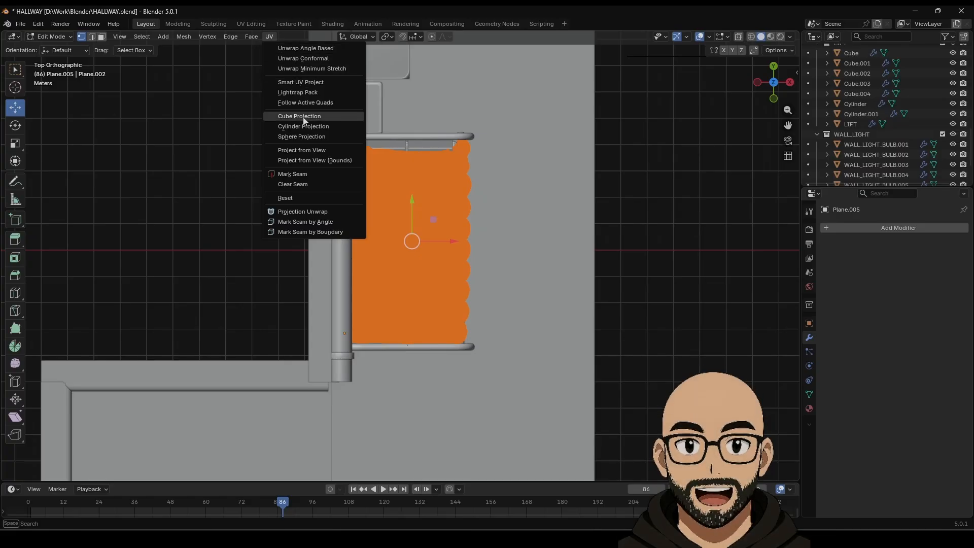
click(304, 154)
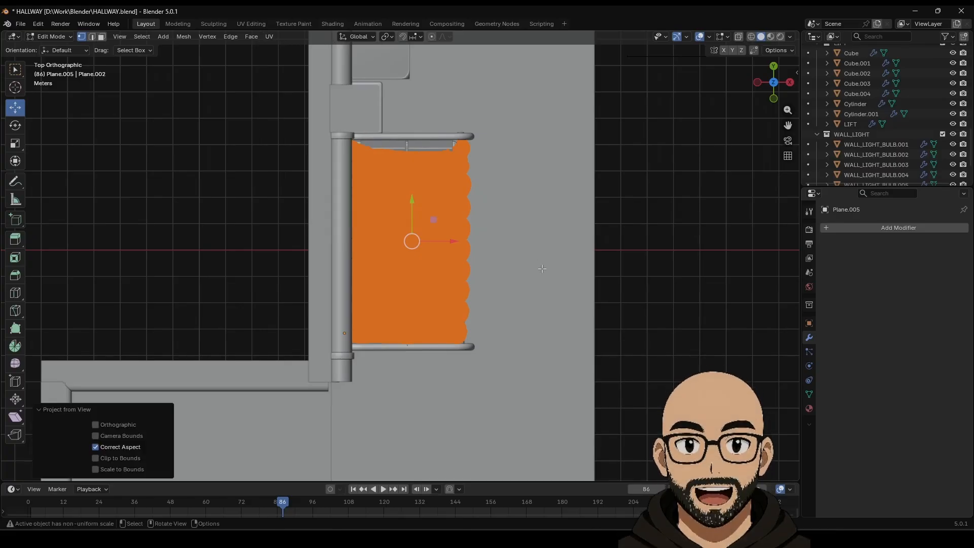
middle_drag(305, 154, 492, 203)
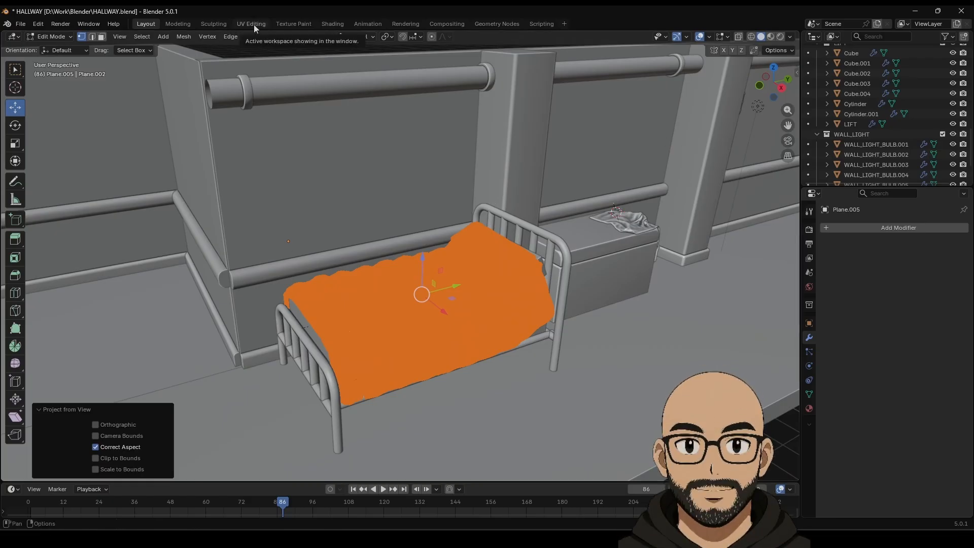
key(Tab)
Step: Create a new quilt material with an Image Texture driving its Base Color
click(810, 408)
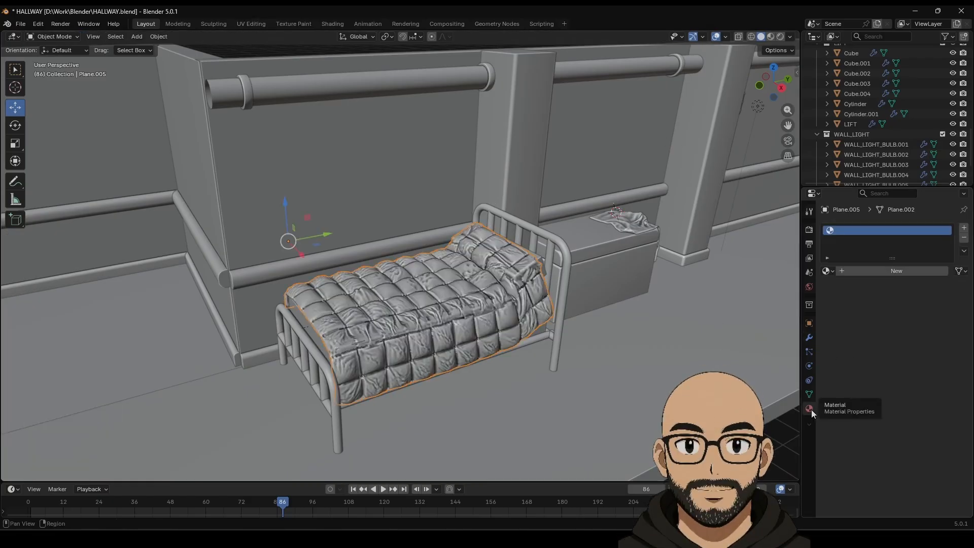
click(855, 272)
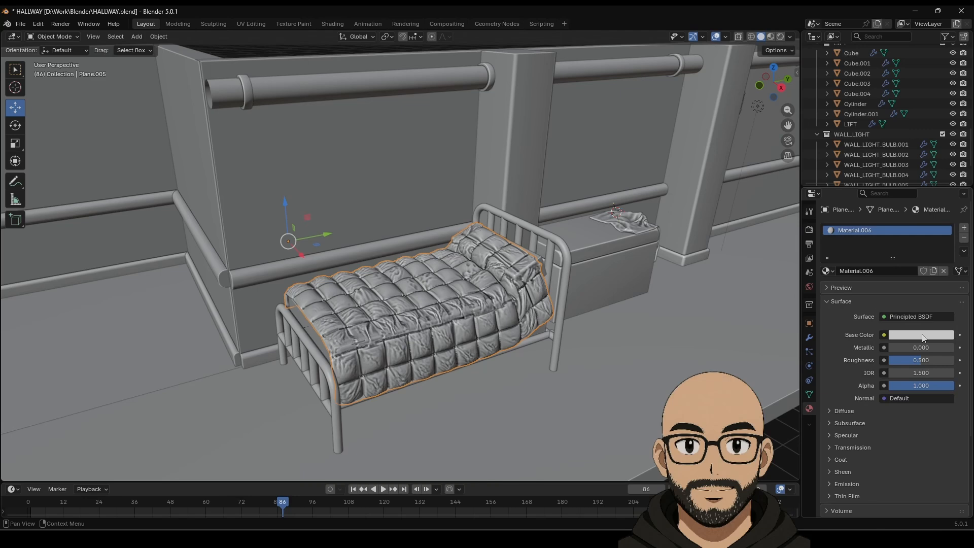
click(884, 337)
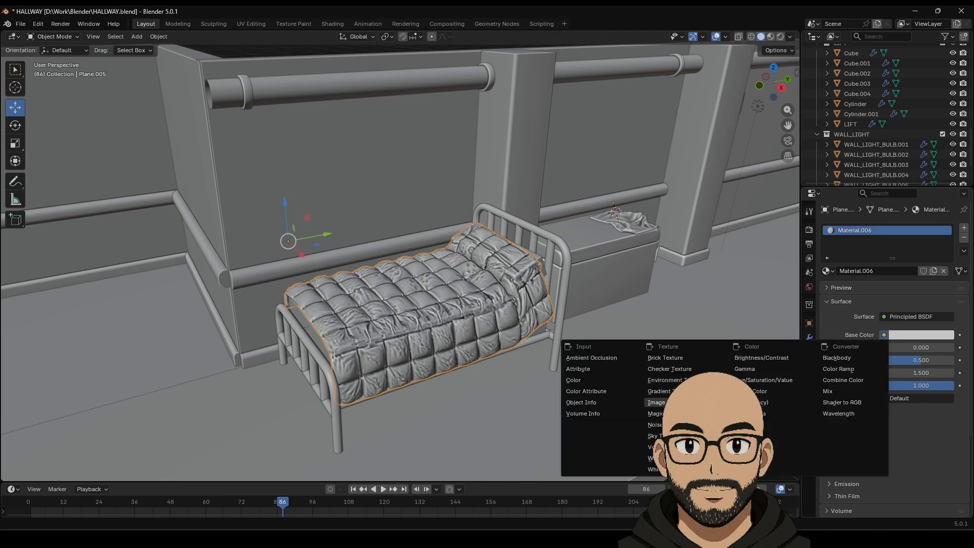
click(656, 402)
Step: Load pattern.jpg from Documents\YOUTUBE as the base colour image
click(945, 350)
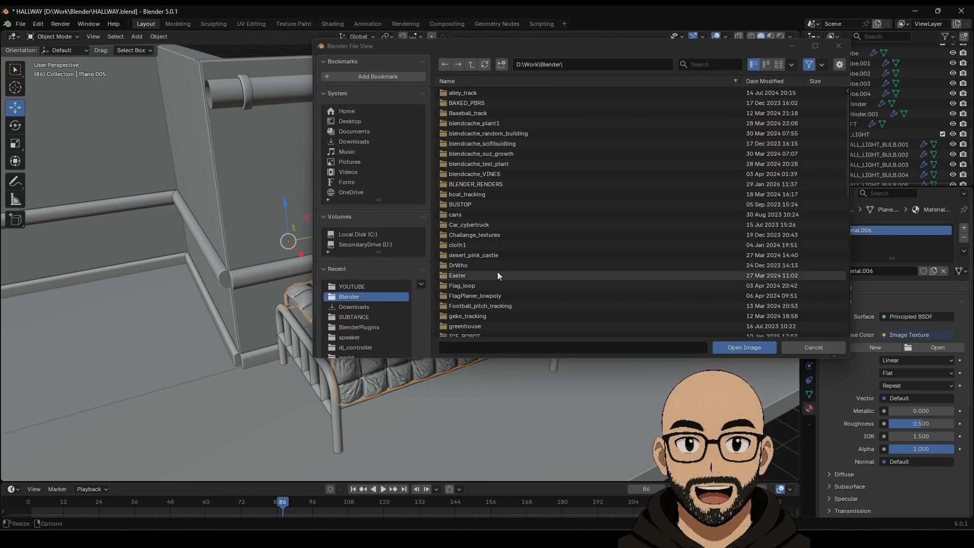
click(355, 132)
scroll(473, 304, down, 6)
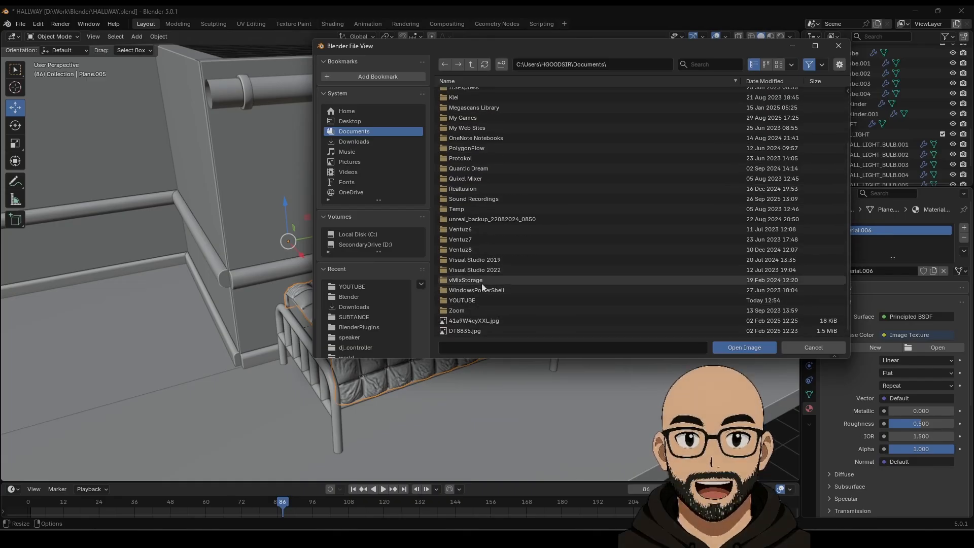
double_click(477, 300)
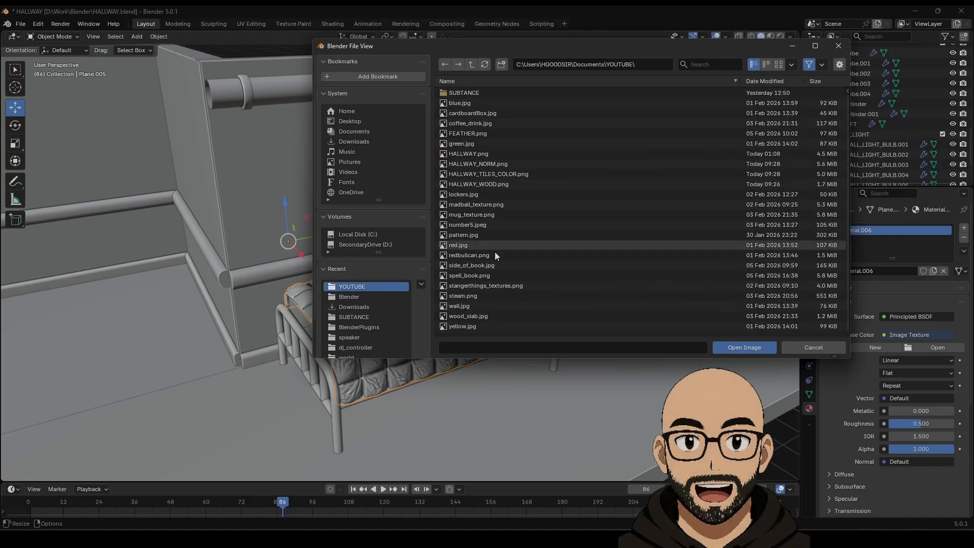
click(464, 234)
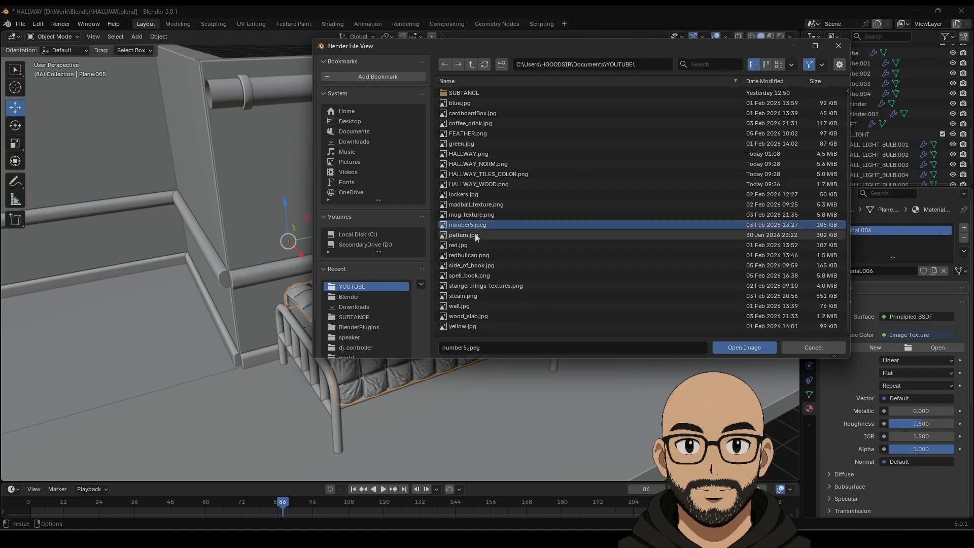
click(753, 349)
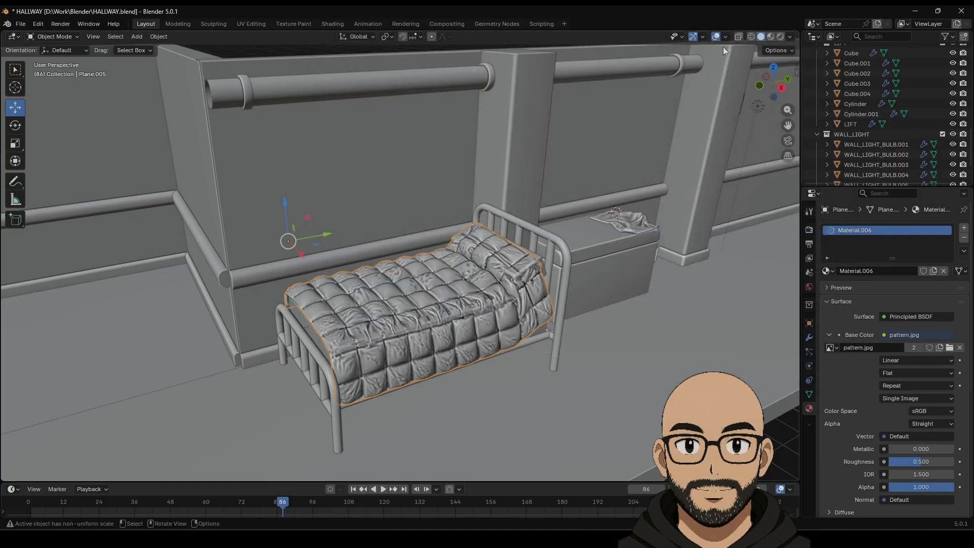
Step: Switch to Material Preview and put the blanket into Edit Mode
click(770, 36)
middle_drag(485, 277, 429, 302)
key(Tab)
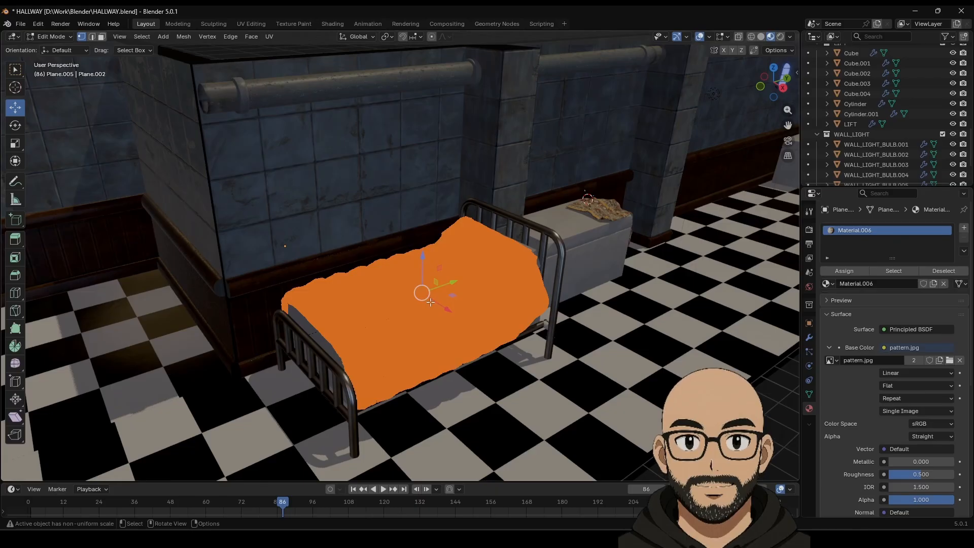
Step: In the UV Editing workspace, frame the blanket and scale its UV island up
click(251, 24)
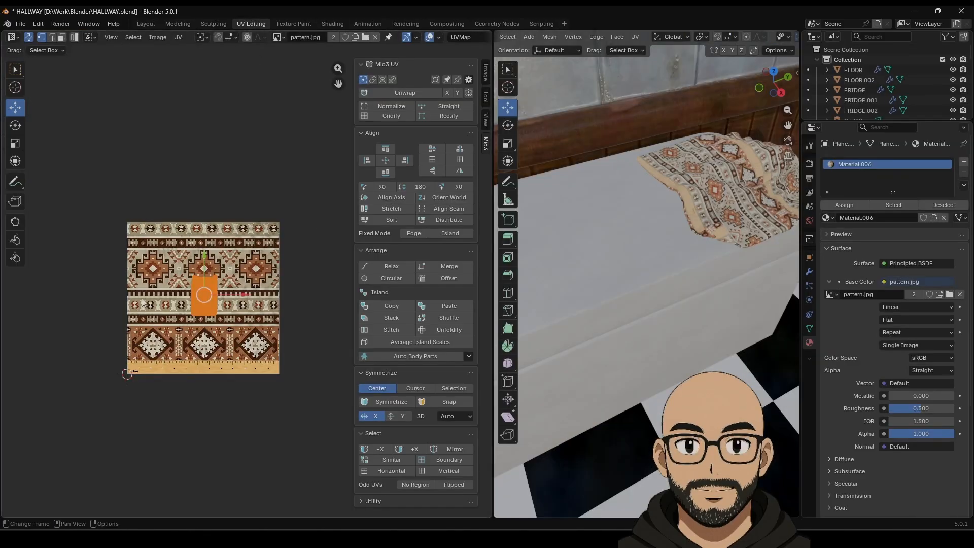
click(395, 118)
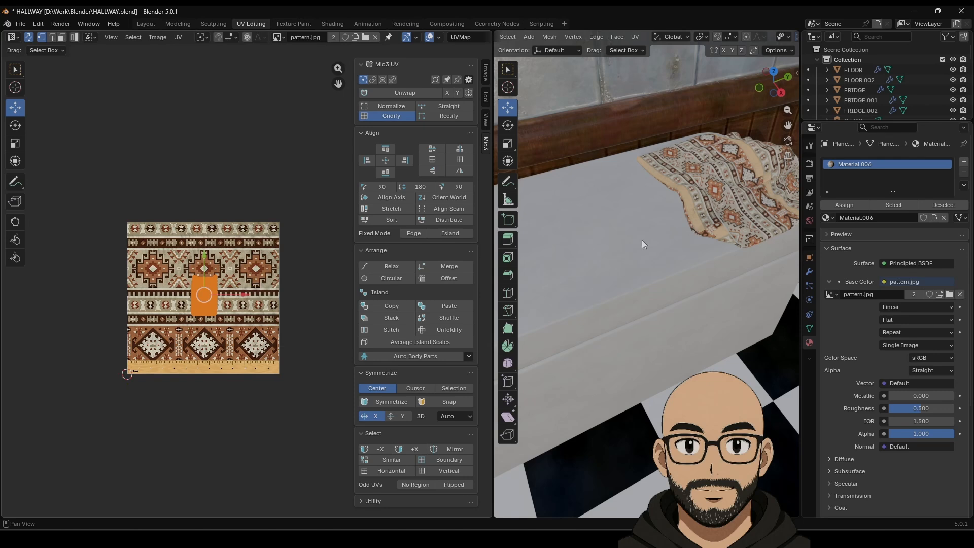
middle_drag(641, 239, 696, 261)
key(KP_Decimal)
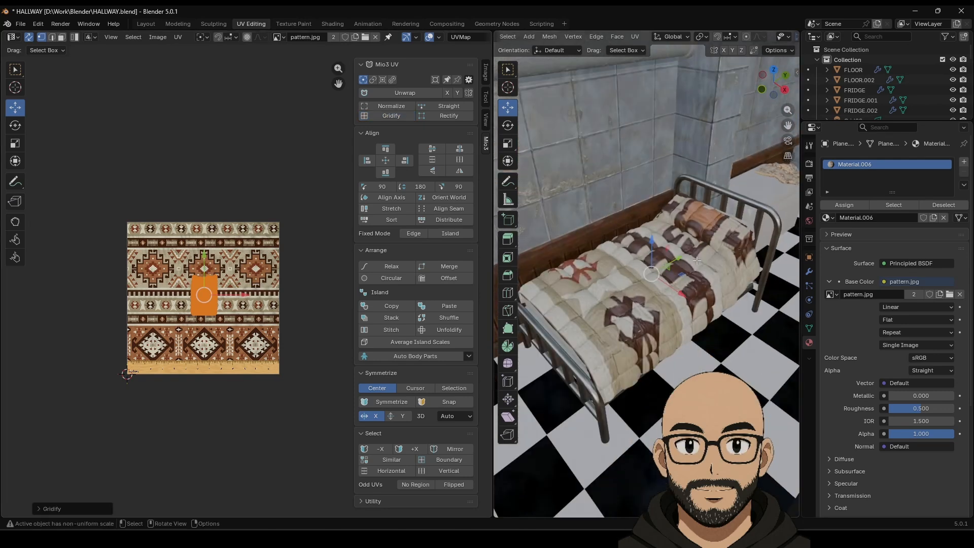
scroll(238, 300, up, 1)
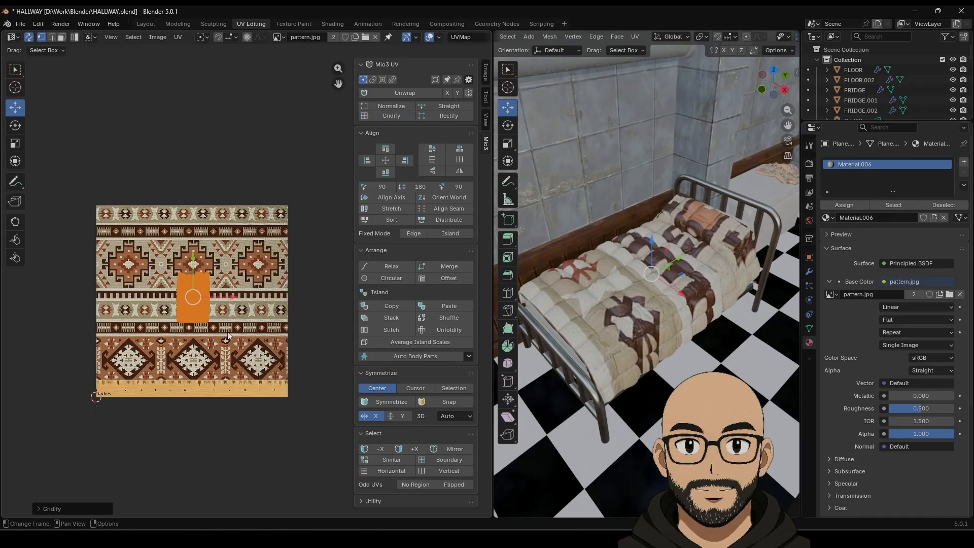
scroll(233, 322, up, 3)
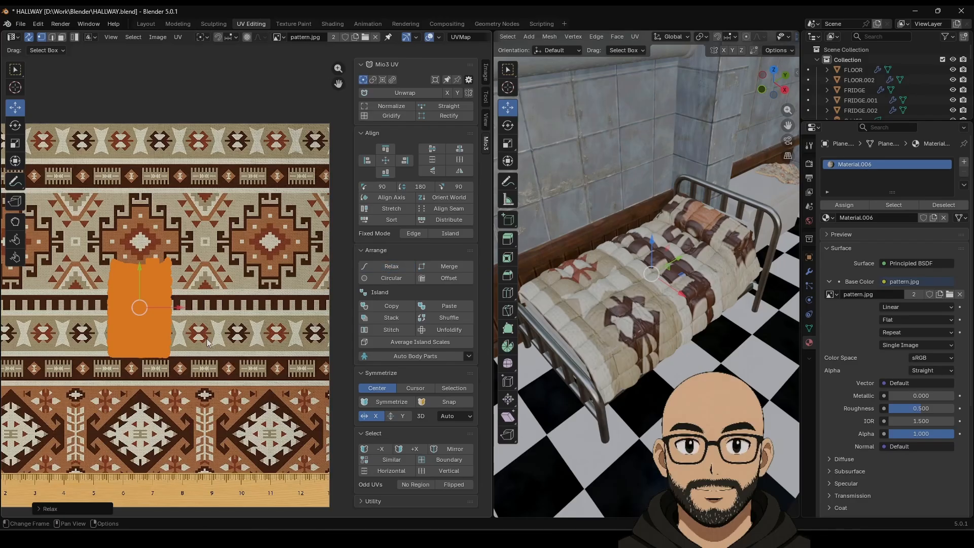
key(s)
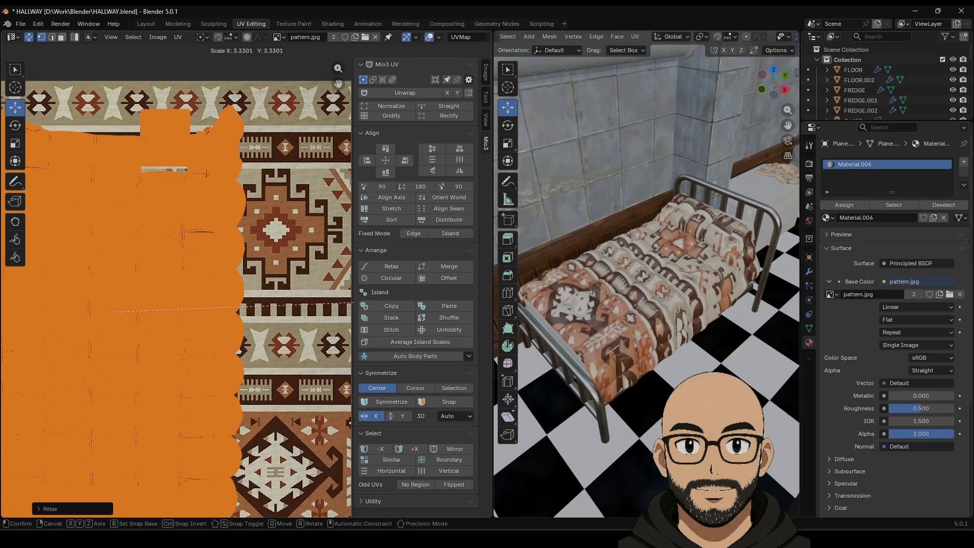
click(442, 303)
Step: Rescale the UV island, stretch it horizontally, and return to Object Mode
scroll(263, 319, down, 4)
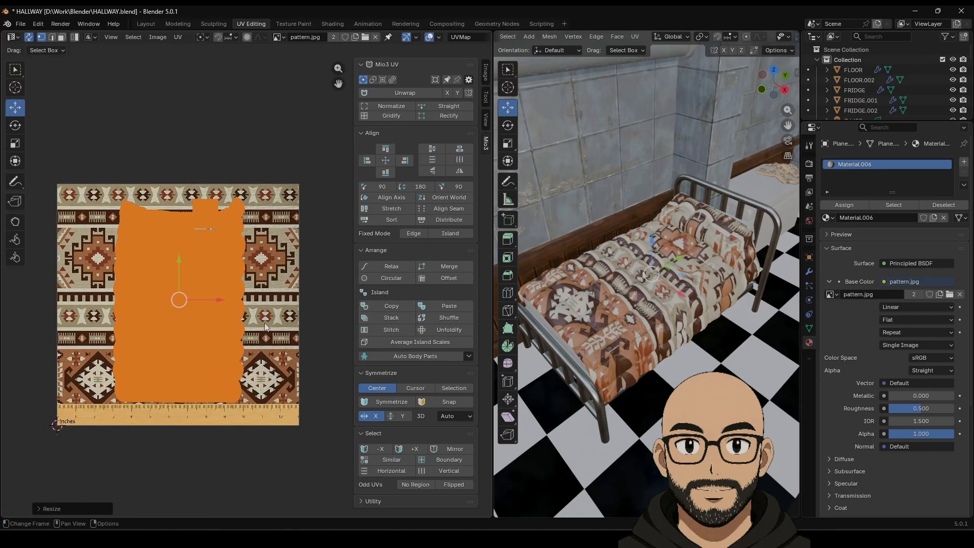
key(s)
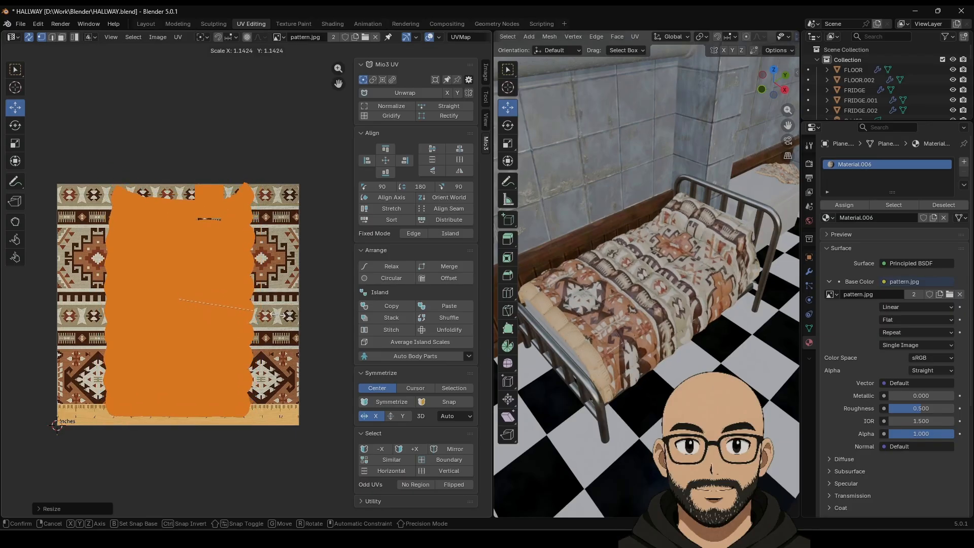
click(283, 316)
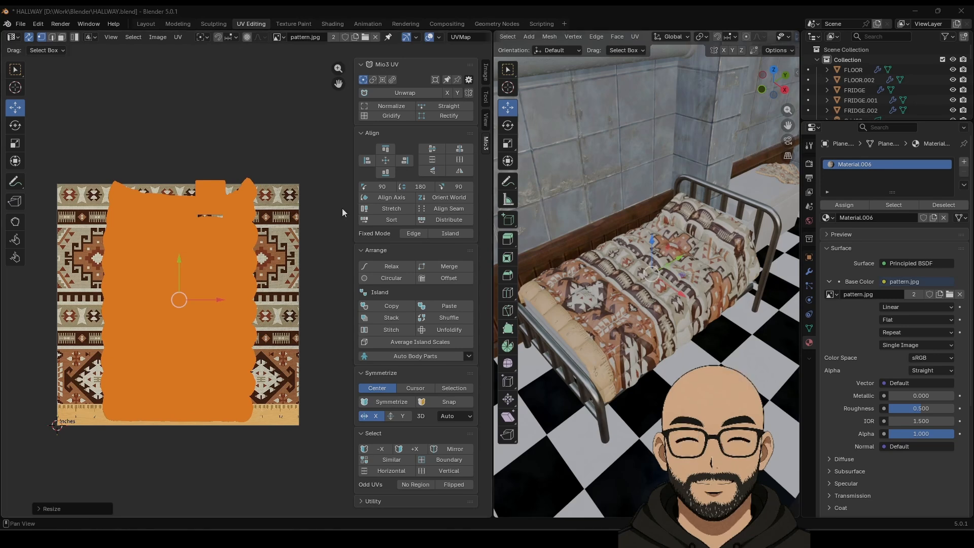
scroll(287, 271, up, 1)
middle_drag(227, 262, 269, 266)
click(10, 144)
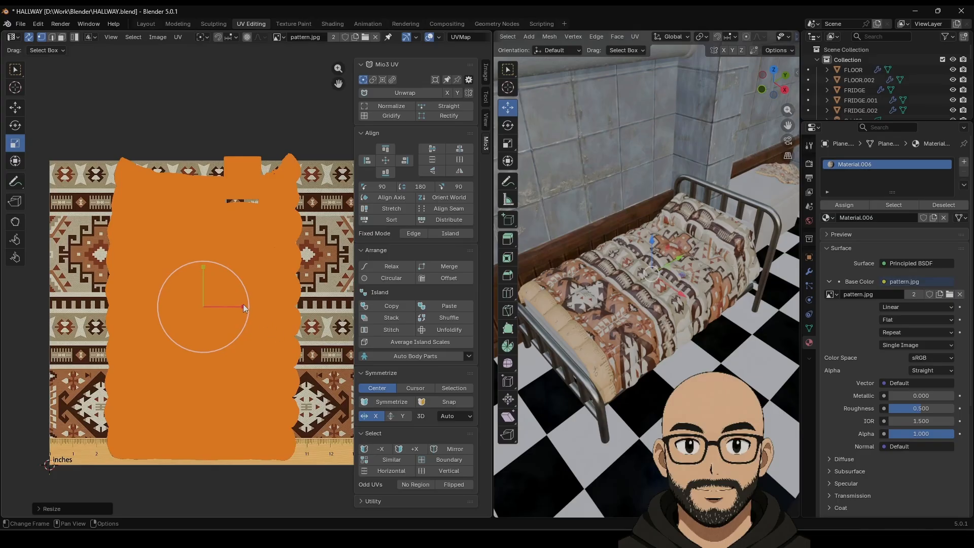
drag(242, 303, 254, 305)
key(Tab)
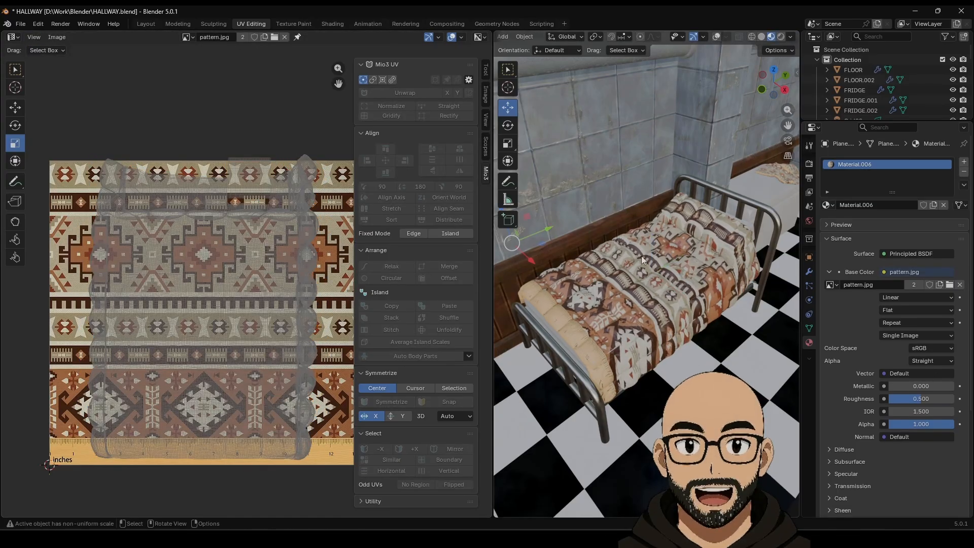
Step: Scale the UV island up to about 1.78 times around its centre
scroll(642, 261, down, 9)
middle_drag(641, 311, 689, 291)
scroll(683, 303, up, 5)
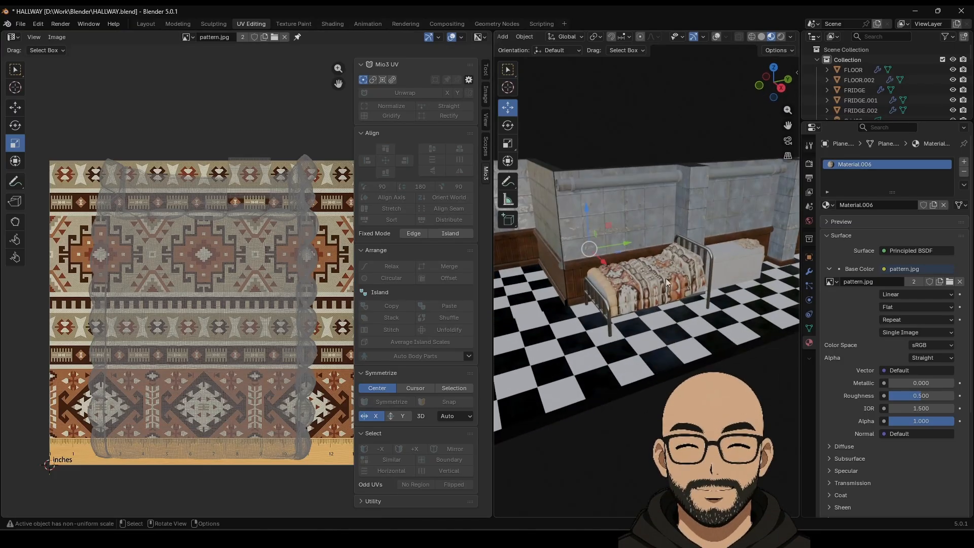
key(Tab)
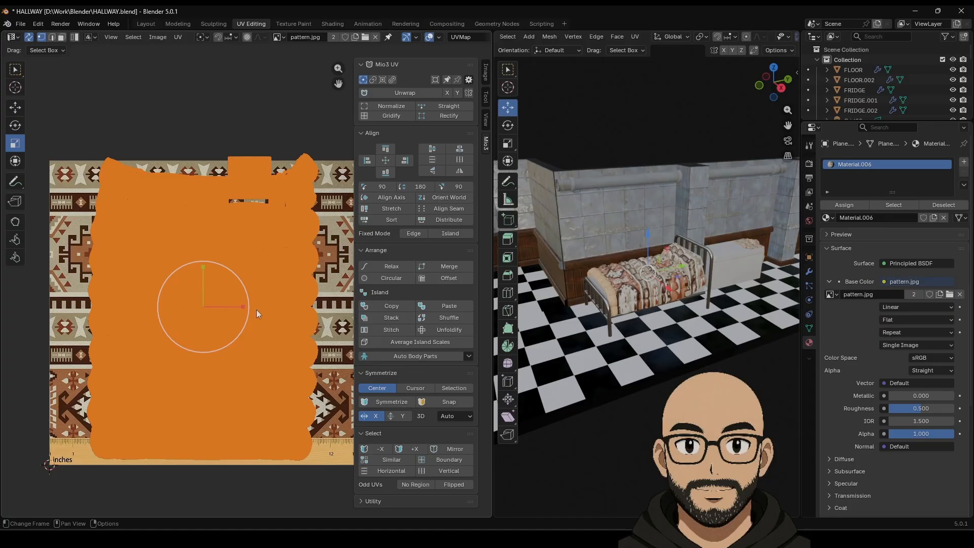
drag(241, 308, 271, 310)
key(Tab)
scroll(653, 288, down, 2)
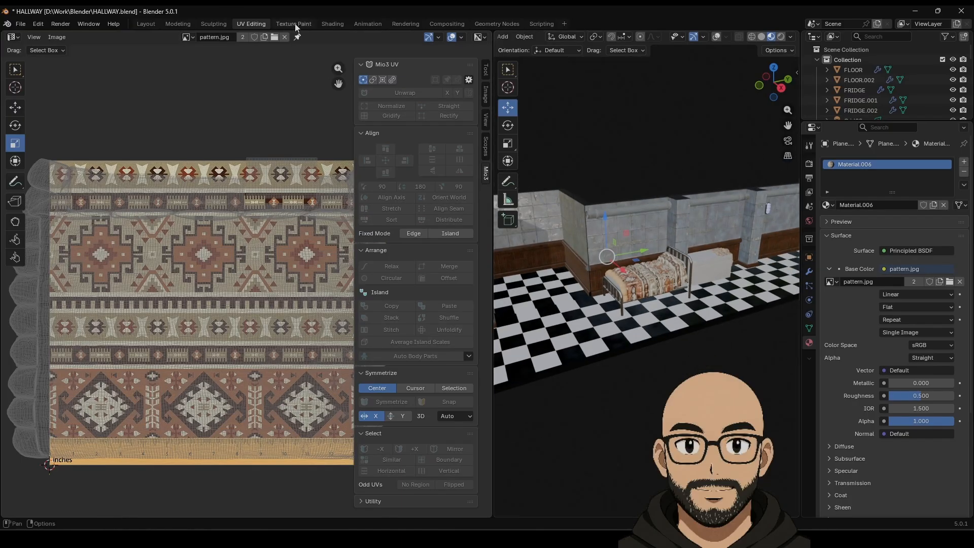
Step: Open the Shading workspace and bring the quilt's material nodes into view
click(333, 24)
middle_drag(380, 321, 561, 330)
scroll(537, 168, down, 4)
scroll(565, 115, up, 1)
key(KP_Decimal)
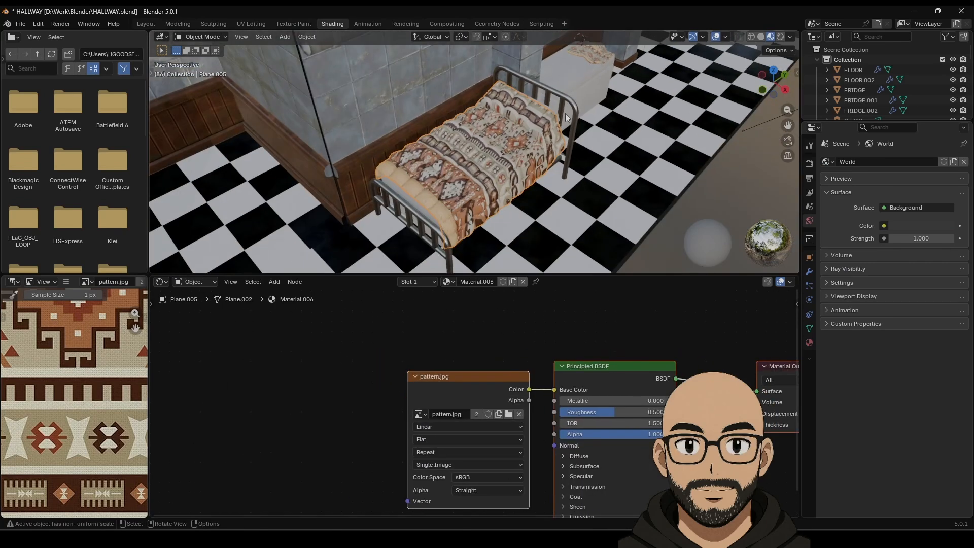
drag(485, 273, 495, 230)
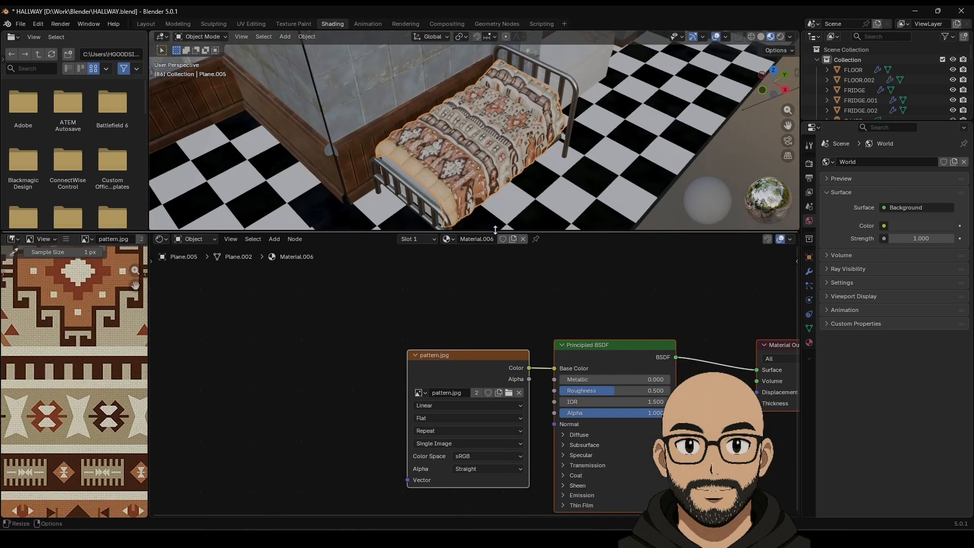
middle_drag(499, 325, 544, 268)
Step: Add Mapping and Texture Coordinate nodes to pattern.jpg, feeding Object coordinates, and adjust Scale
click(425, 303)
click(485, 307)
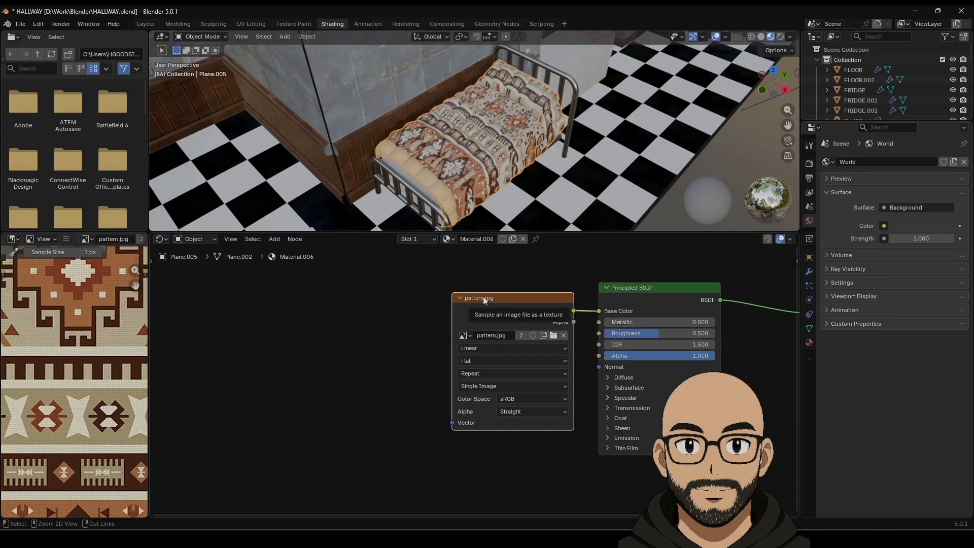
key(ctrl+t)
drag(327, 328, 359, 356)
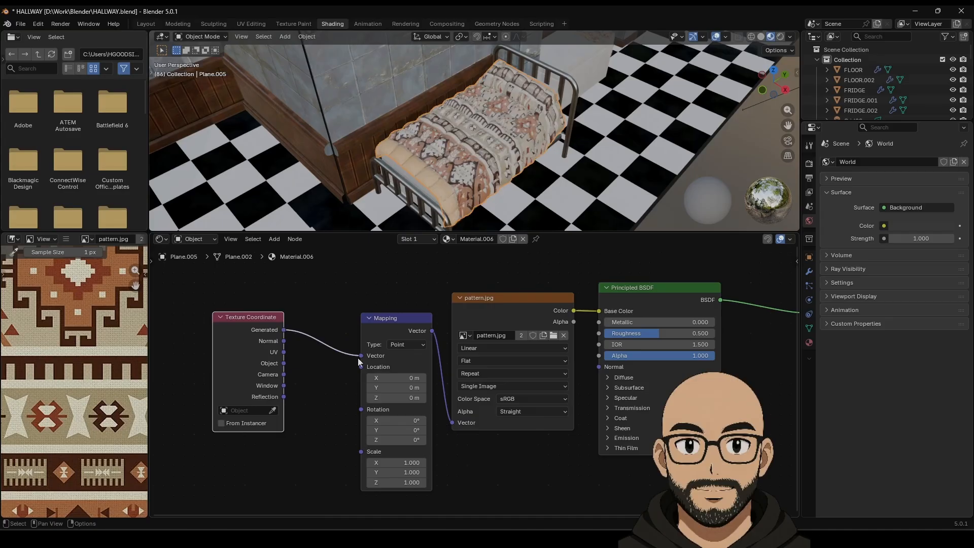
click(312, 370)
drag(284, 363, 360, 355)
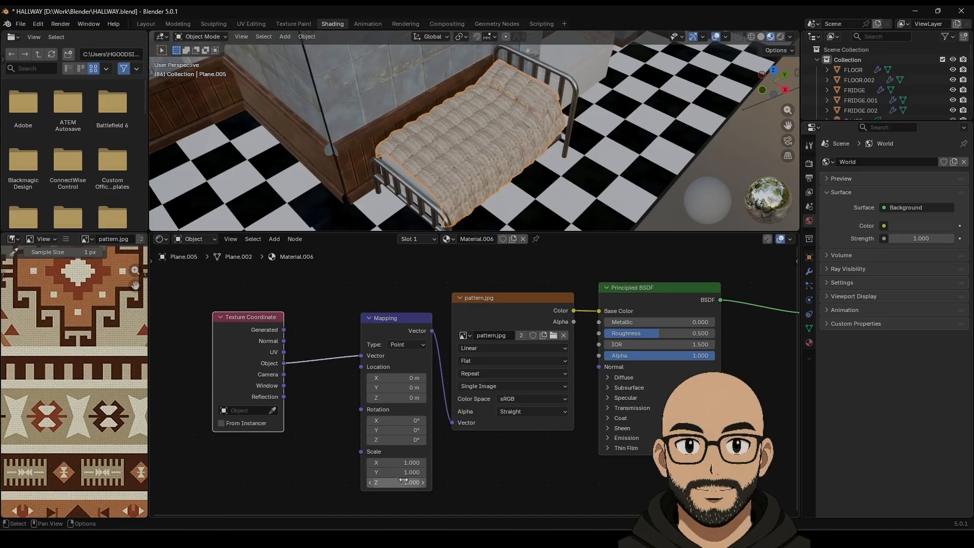
drag(300, 473, 300, 473)
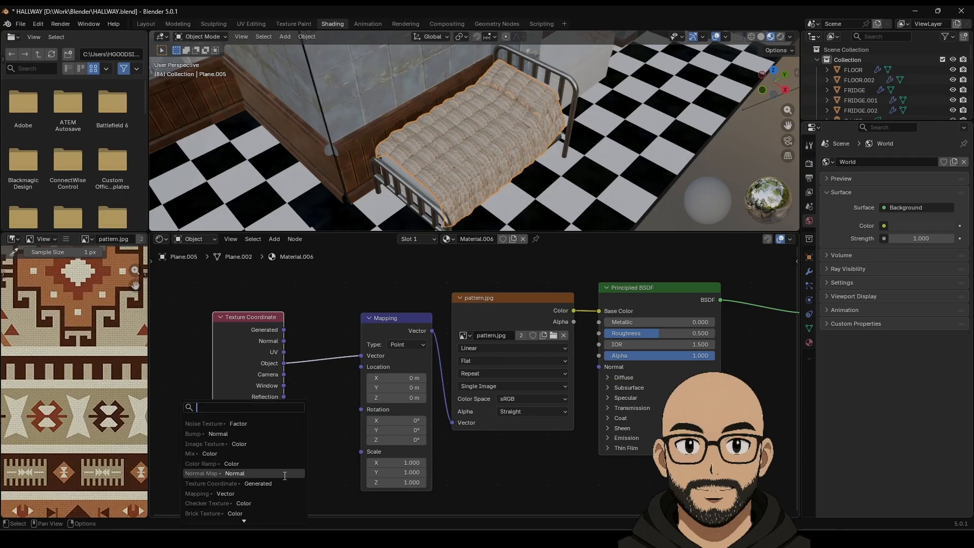
mouse_move(401, 462)
mouse_down()
mouse_move(389, 462)
mouse_move(422, 472)
mouse_move(407, 472)
mouse_up()
Step: Set Mapping Scale to -0.04, 0.04, 1.38, Location Y -0.68 m, Rotation Z 22.4°
drag(408, 483, 410, 462)
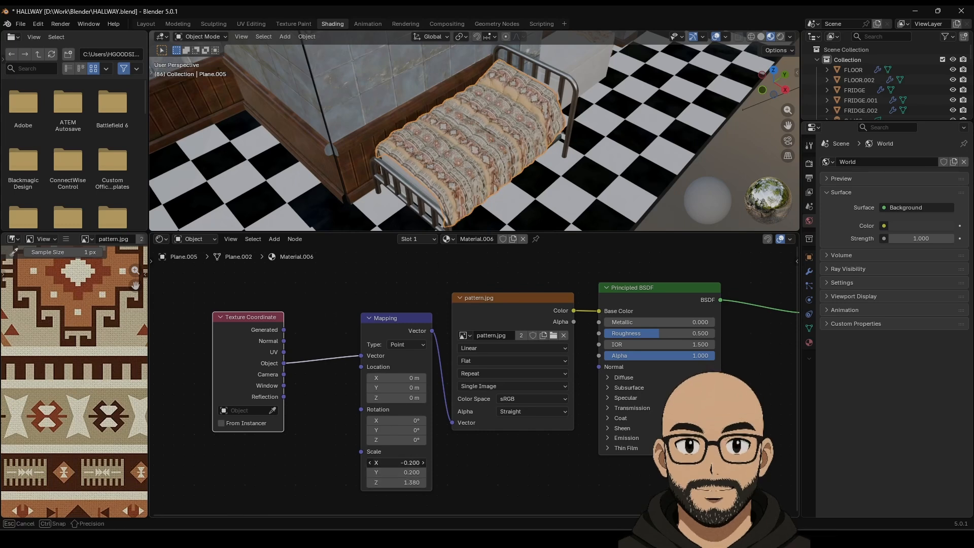
drag(411, 462, 400, 473)
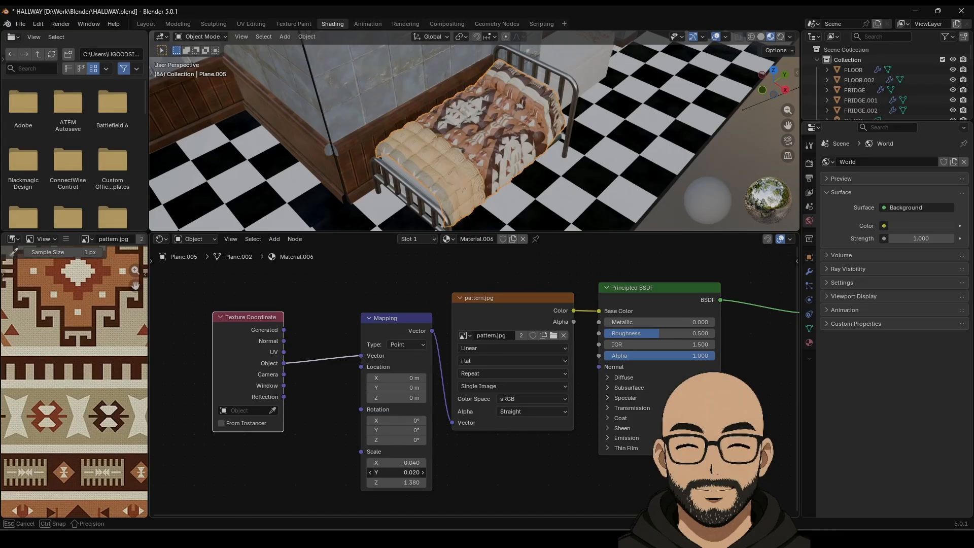
drag(400, 472, 400, 473)
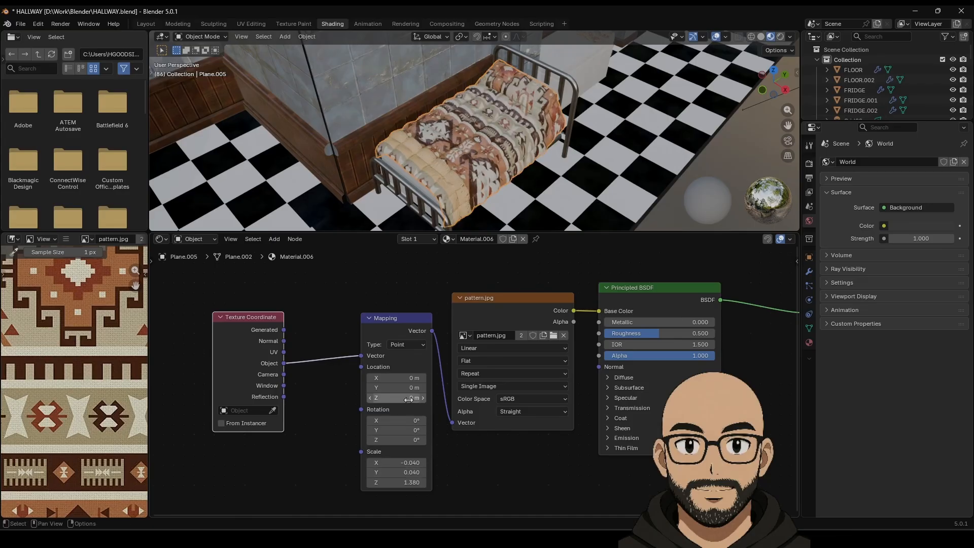
drag(400, 387, 401, 387)
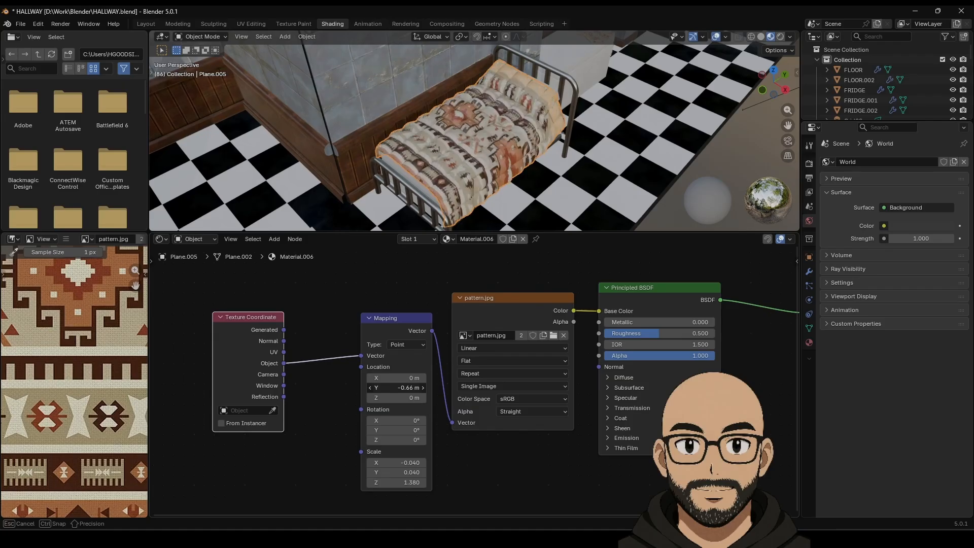
drag(400, 388, 400, 387)
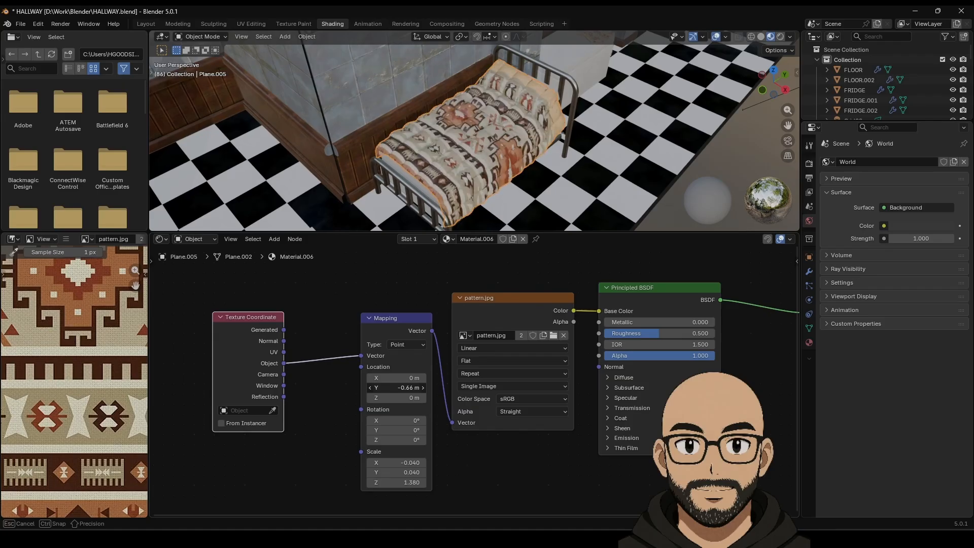
drag(400, 387, 401, 387)
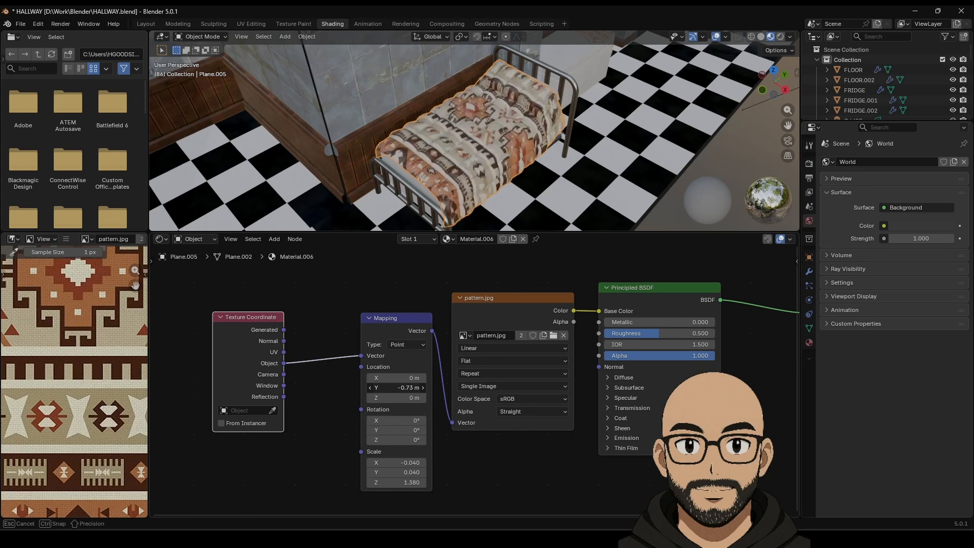
drag(400, 387, 400, 388)
drag(400, 439, 405, 440)
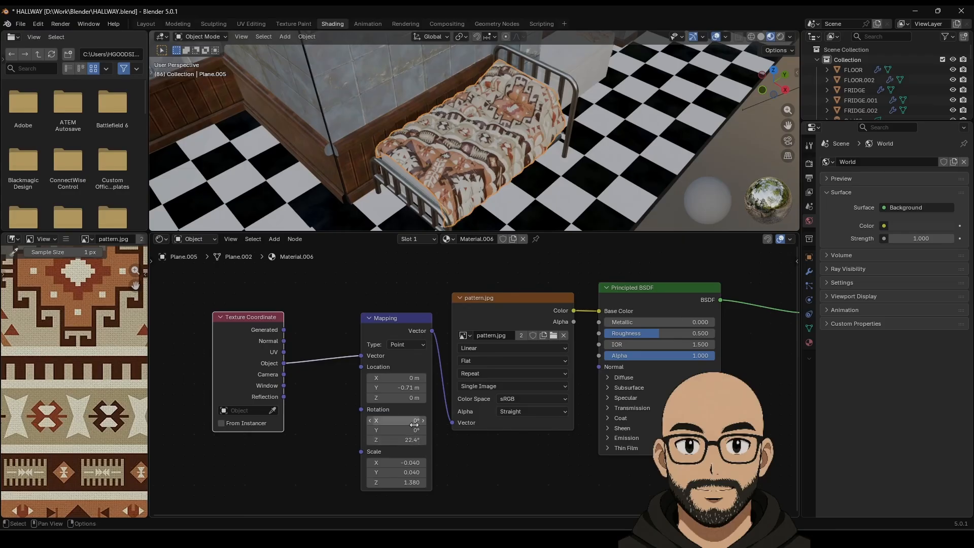
drag(400, 388, 400, 388)
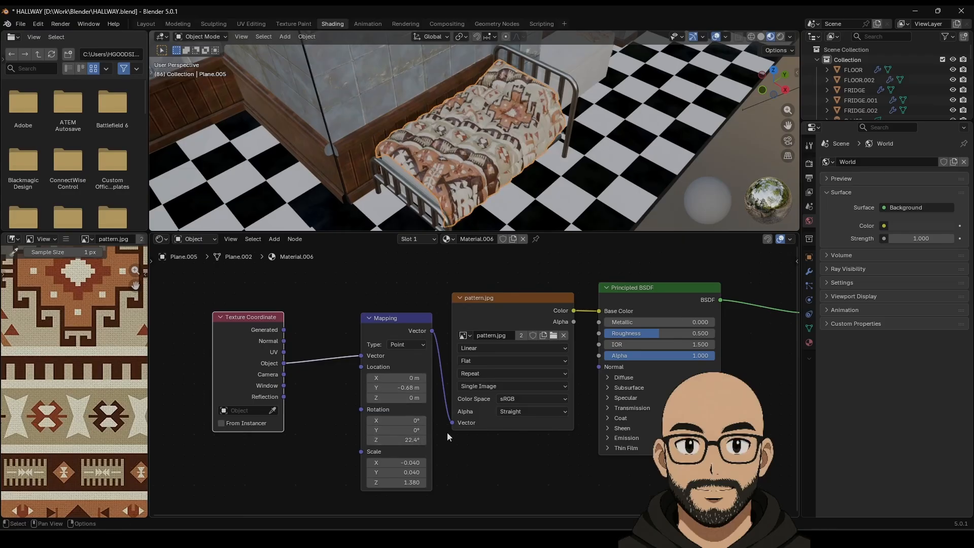
Step: Rearrange the mapping and texture nodes, then unlink the pattern from Base Color
drag(241, 277, 393, 339)
drag(403, 319, 299, 306)
drag(503, 298, 410, 290)
scroll(512, 299, down, 4)
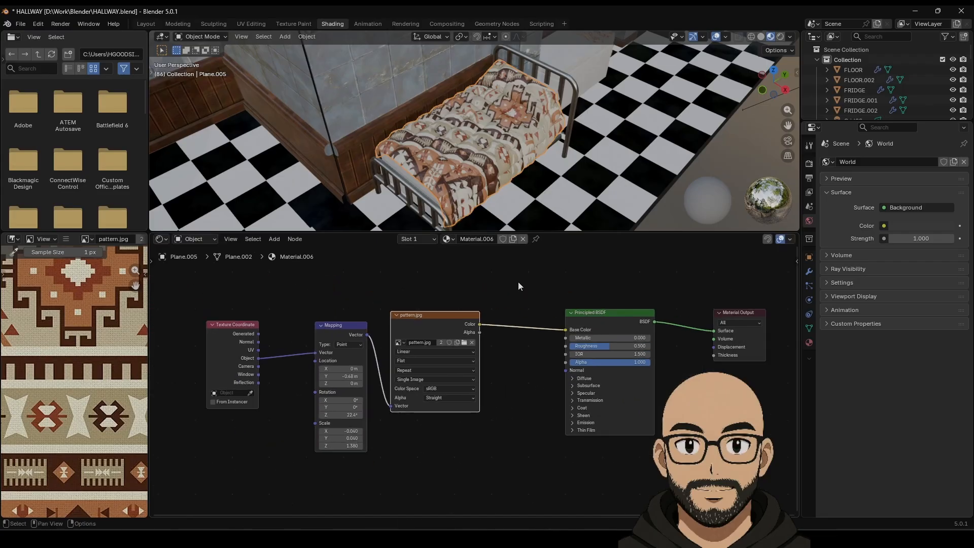
middle_drag(518, 282, 555, 334)
drag(602, 379, 524, 277)
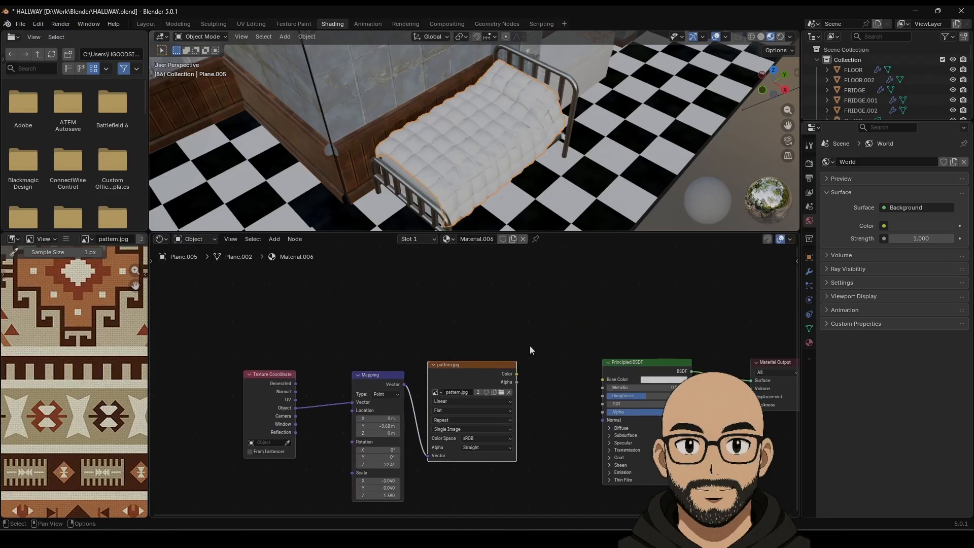
Step: Insert a Mix colour node between the pattern's Color and Base Color
drag(516, 373, 562, 286)
text(MIX C)
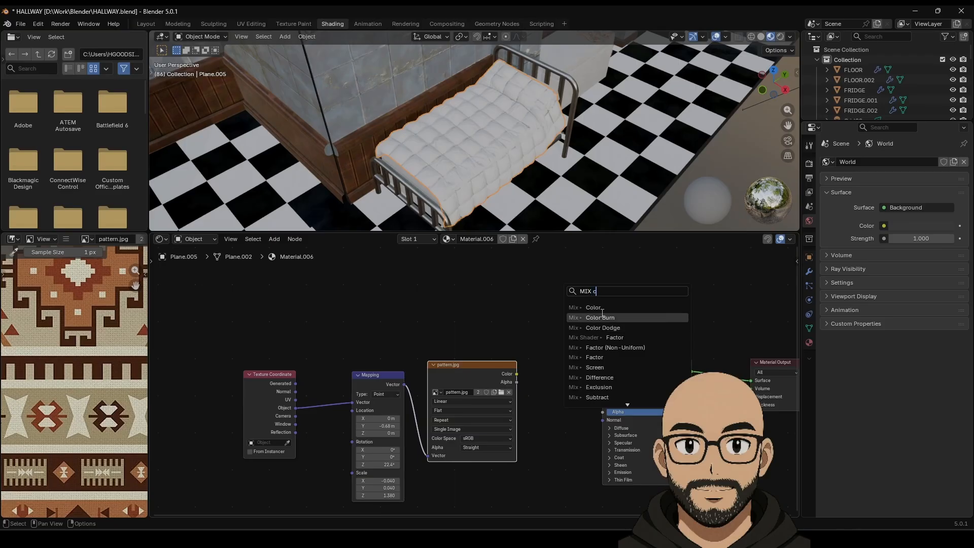
click(588, 306)
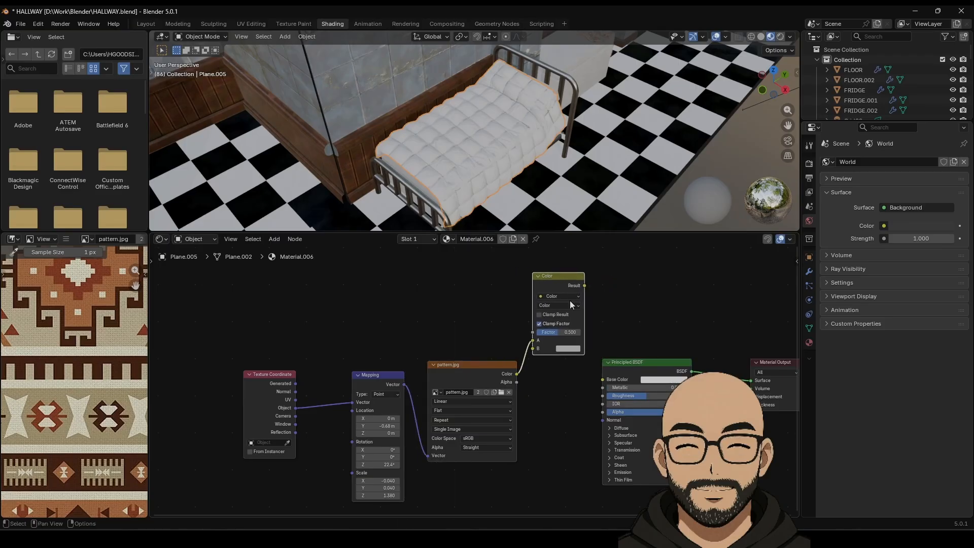
drag(595, 320, 596, 382)
Step: Set the Mix node's second colour to dark red with Mix blend mode at Factor 1.000
click(571, 349)
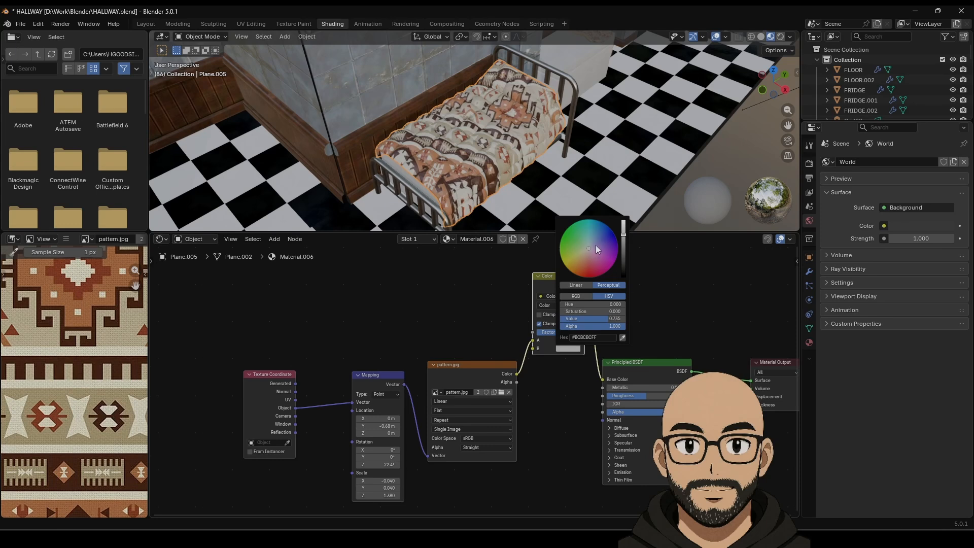
mouse_move(596, 249)
mouse_down()
mouse_move(609, 242)
mouse_move(617, 252)
mouse_move(596, 242)
mouse_up()
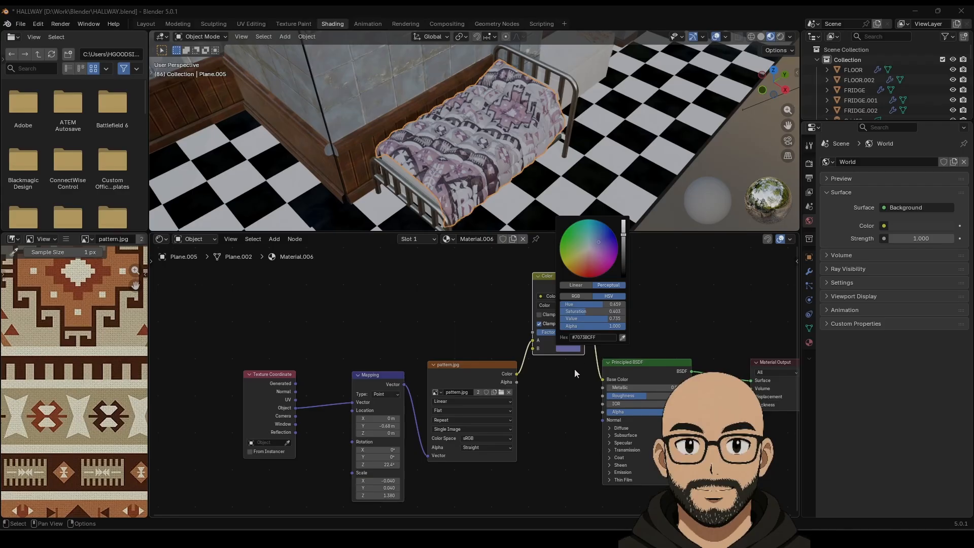
mouse_move(600, 245)
mouse_down()
mouse_move(617, 244)
mouse_move(563, 263)
mouse_move(612, 267)
mouse_move(588, 219)
mouse_up()
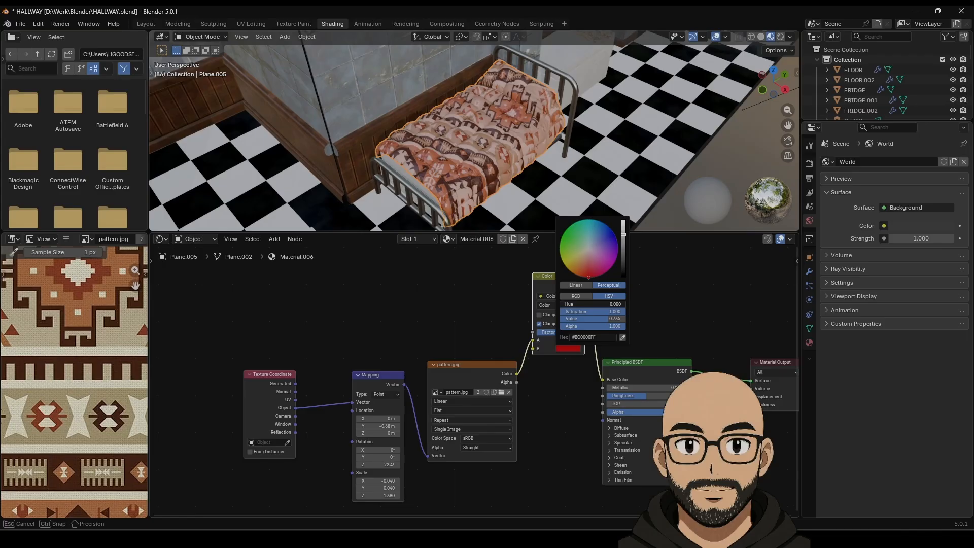
drag(588, 304, 578, 332)
click(562, 306)
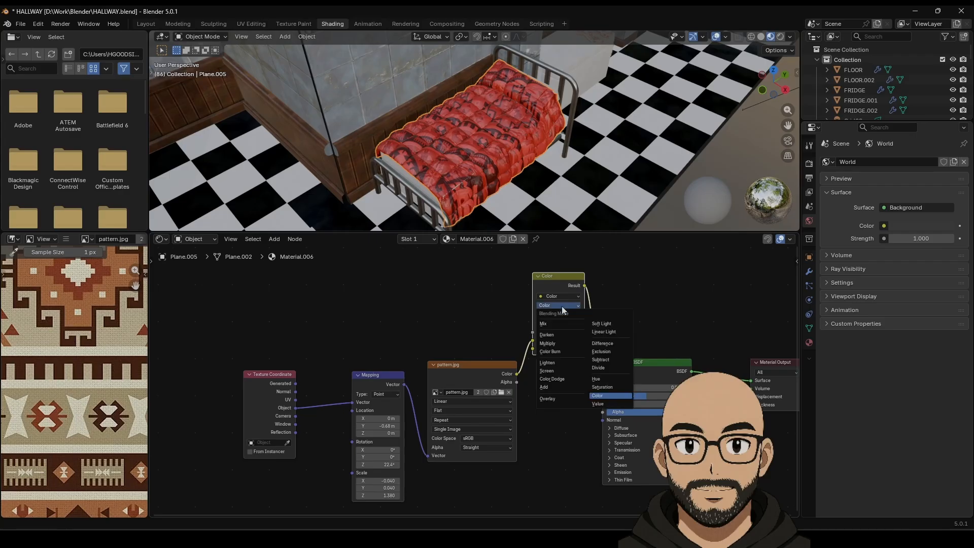
click(556, 325)
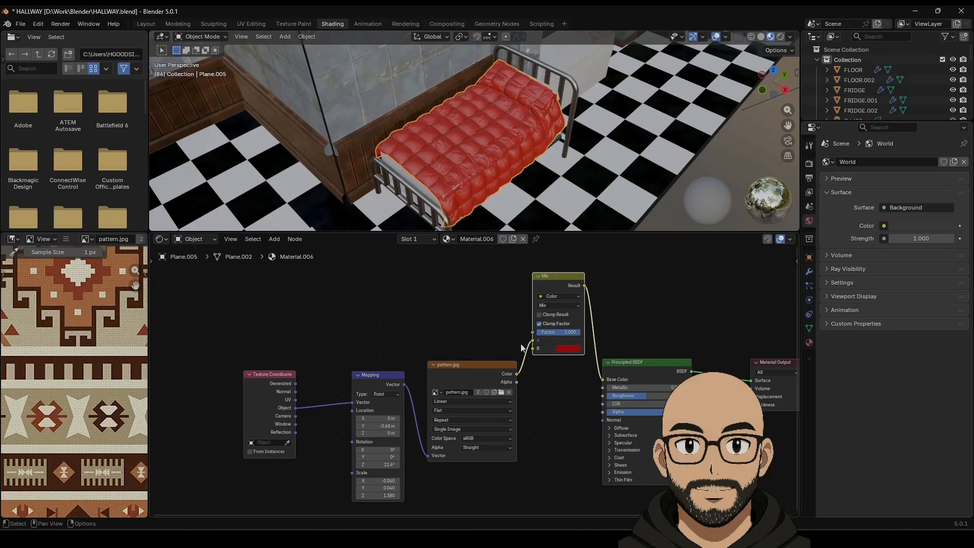
click(567, 348)
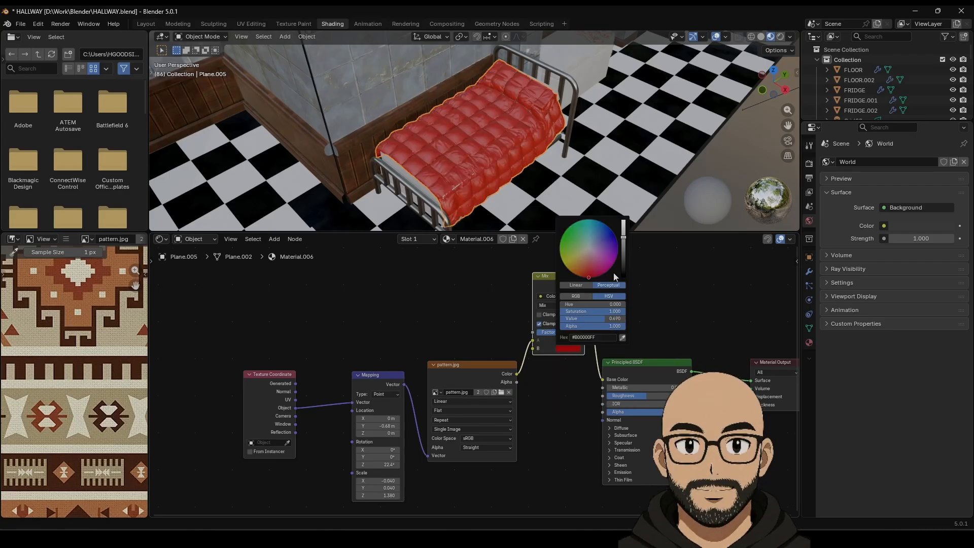
drag(623, 245, 623, 247)
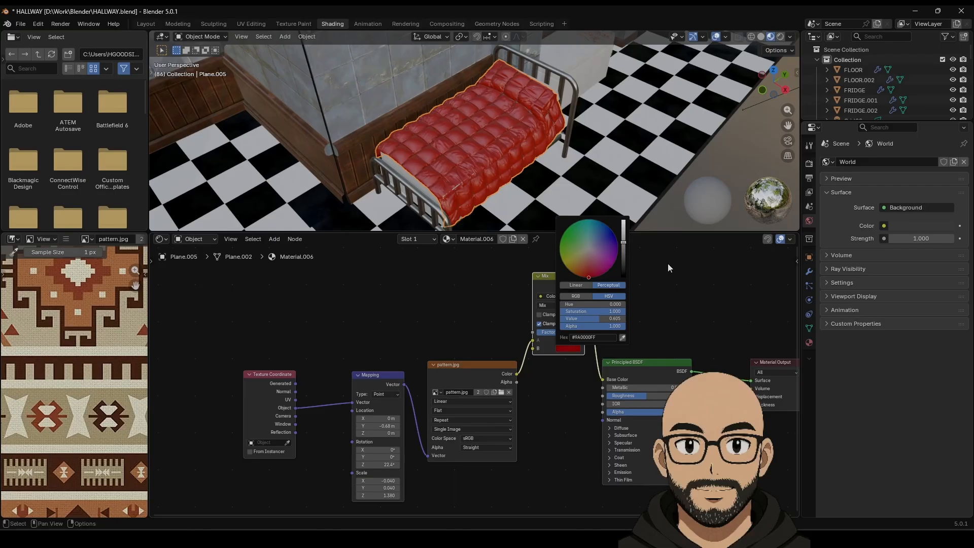
mouse_move(558, 330)
mouse_down()
mouse_move(542, 331)
mouse_move(570, 331)
mouse_up()
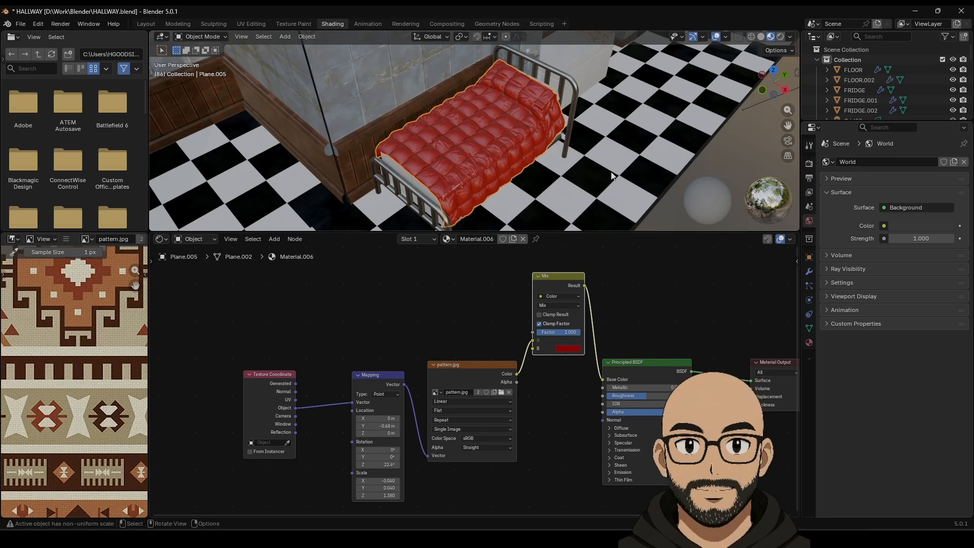
middle_drag(611, 176, 559, 185)
scroll(555, 175, down, 4)
scroll(574, 203, down, 3)
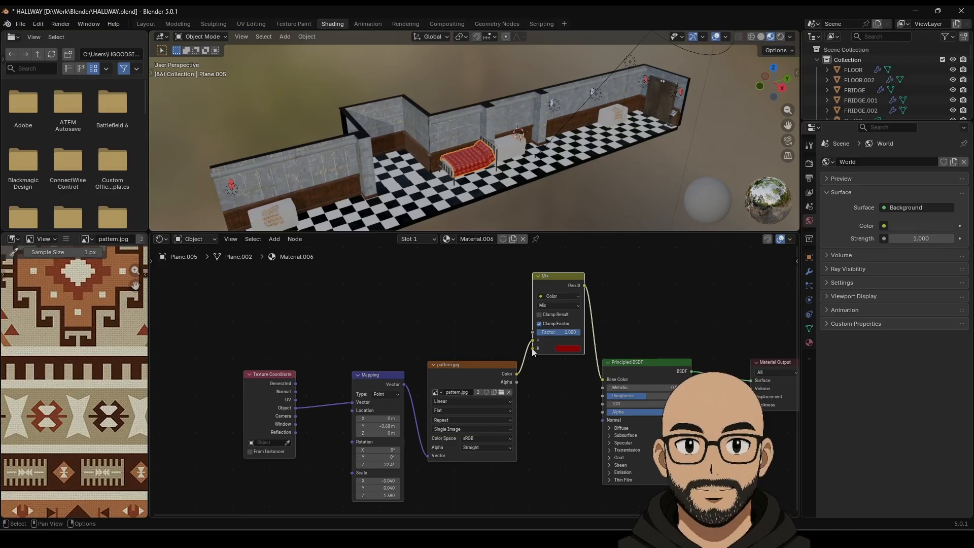
Step: Feed the Mix B input from a new Color Ramp driven by a Noise Texture
drag(532, 350, 462, 283)
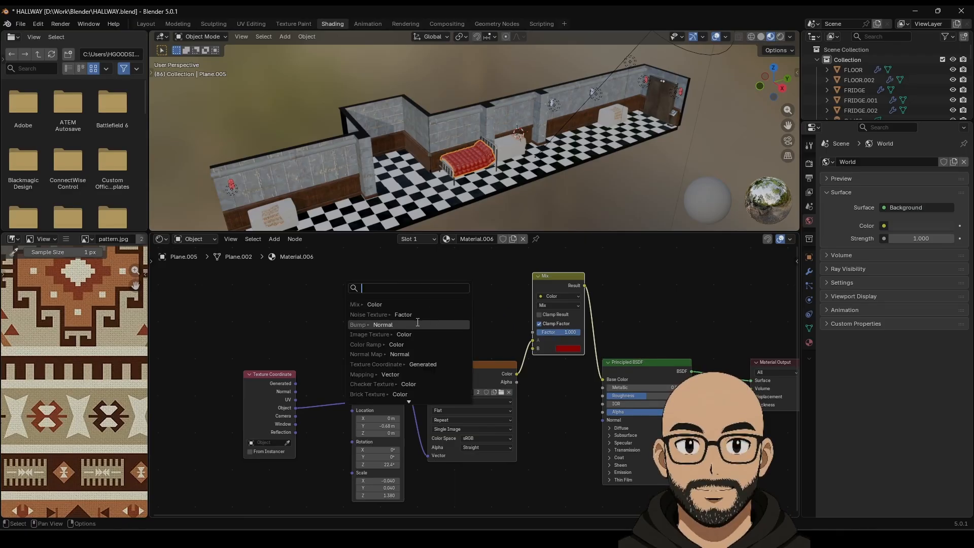
click(413, 344)
click(442, 320)
drag(407, 324, 335, 254)
click(239, 295)
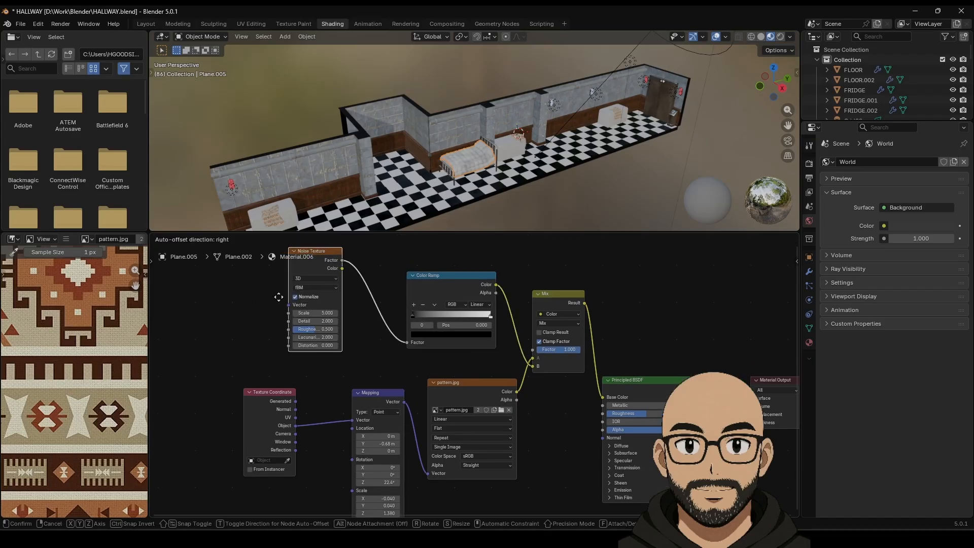
click(259, 296)
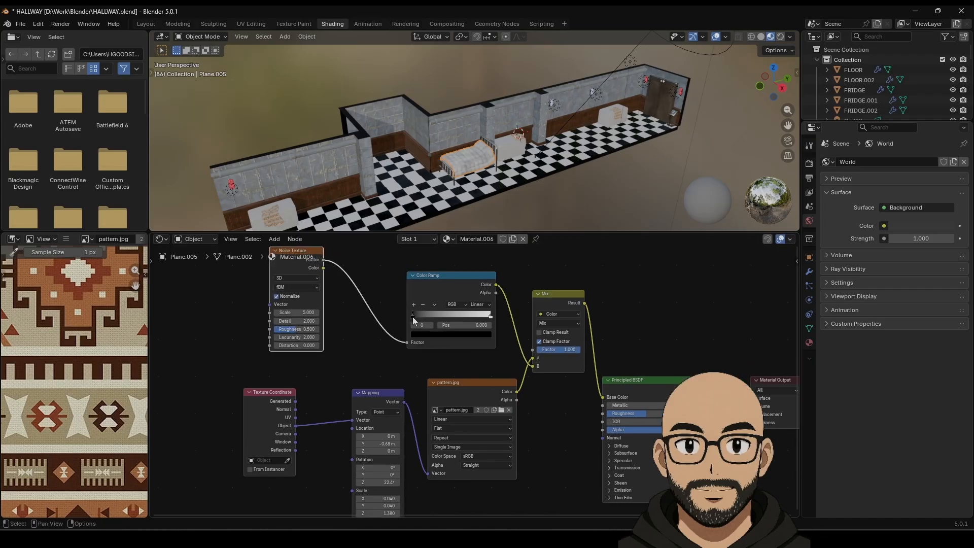
Step: Move the ramp's black stop to 0.405 and recolour it deep red
drag(412, 316, 445, 318)
click(448, 335)
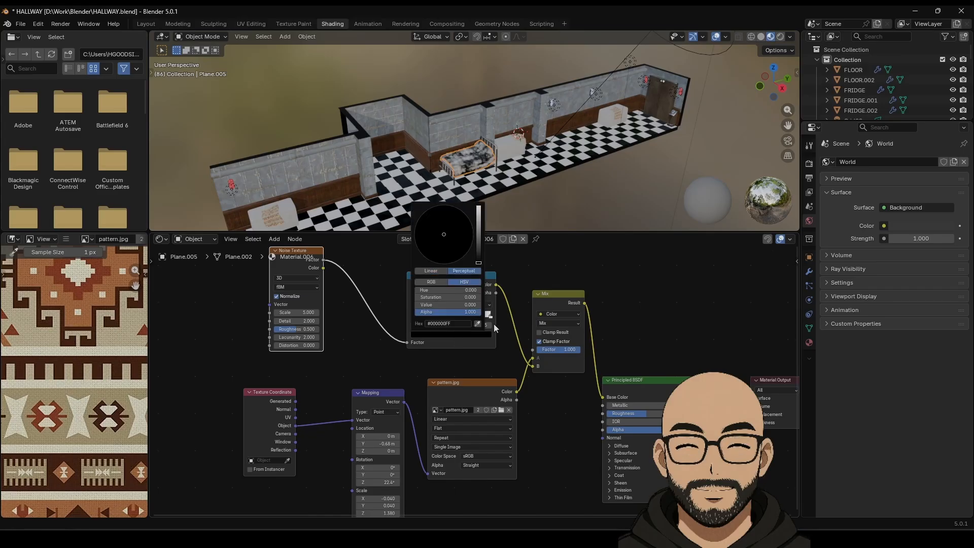
drag(479, 262, 481, 241)
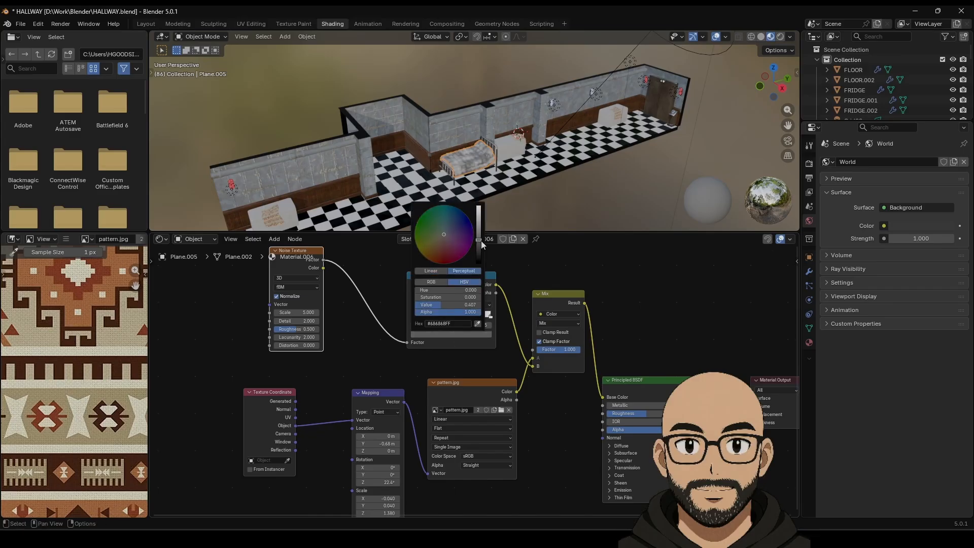
mouse_move(446, 299)
mouse_down()
mouse_move(481, 298)
mouse_move(438, 304)
mouse_move(448, 305)
mouse_up()
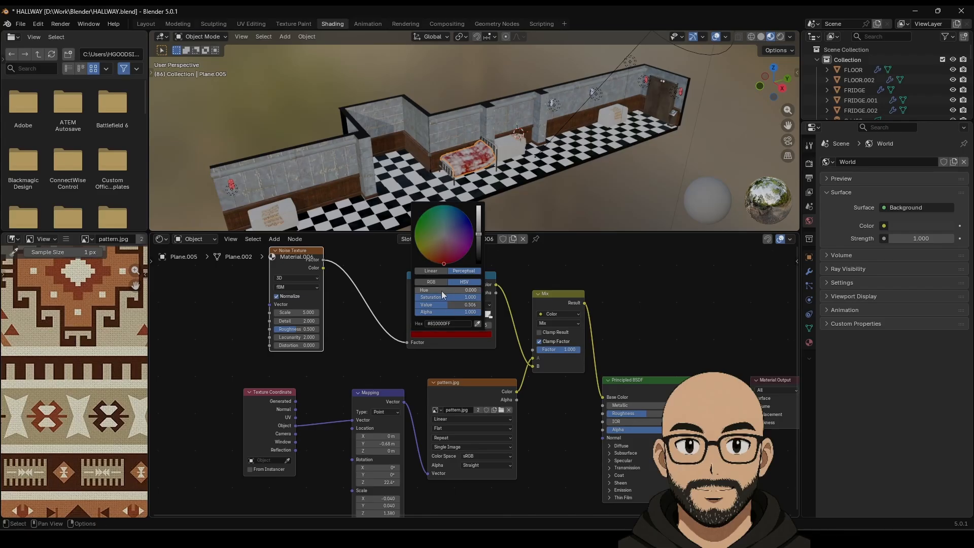
Step: Raise the noise scale to 10.2 and the Mix factor to 0.758
drag(302, 314, 334, 314)
scroll(520, 351, up, 2)
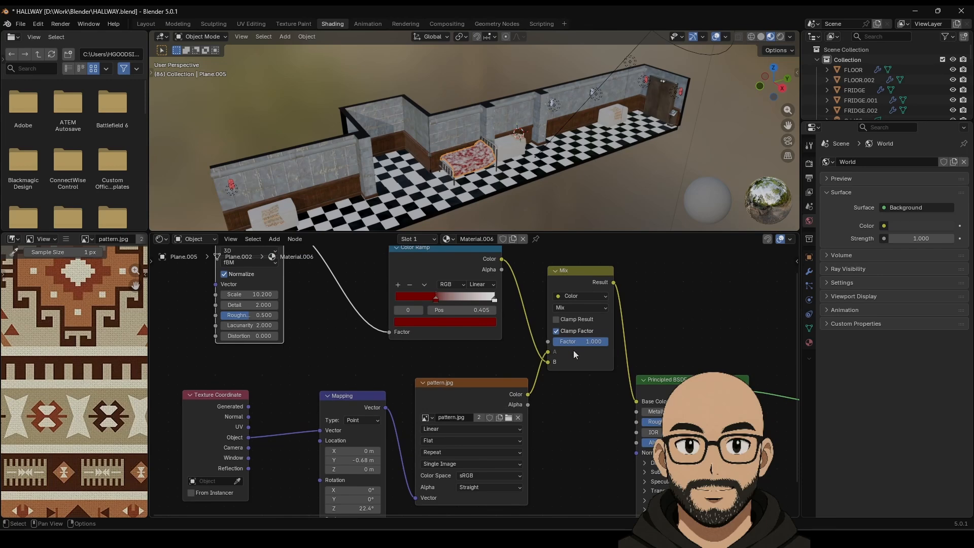
drag(583, 341, 594, 341)
scroll(504, 190, up, 5)
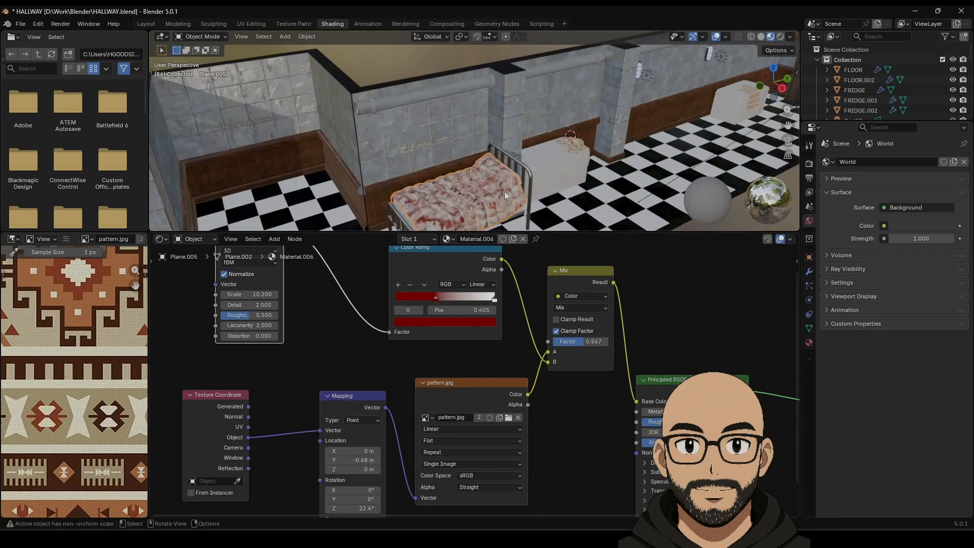
scroll(531, 137, up, 4)
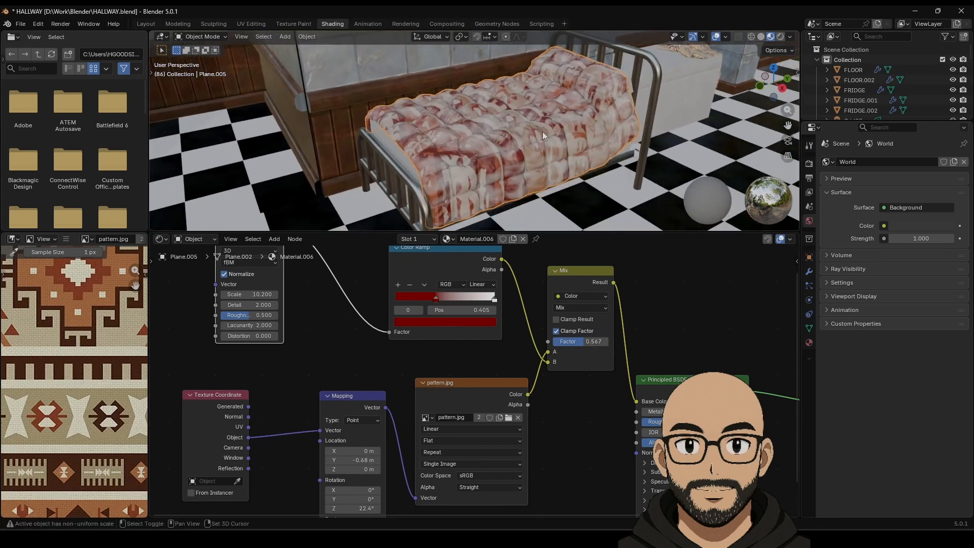
drag(588, 340, 599, 340)
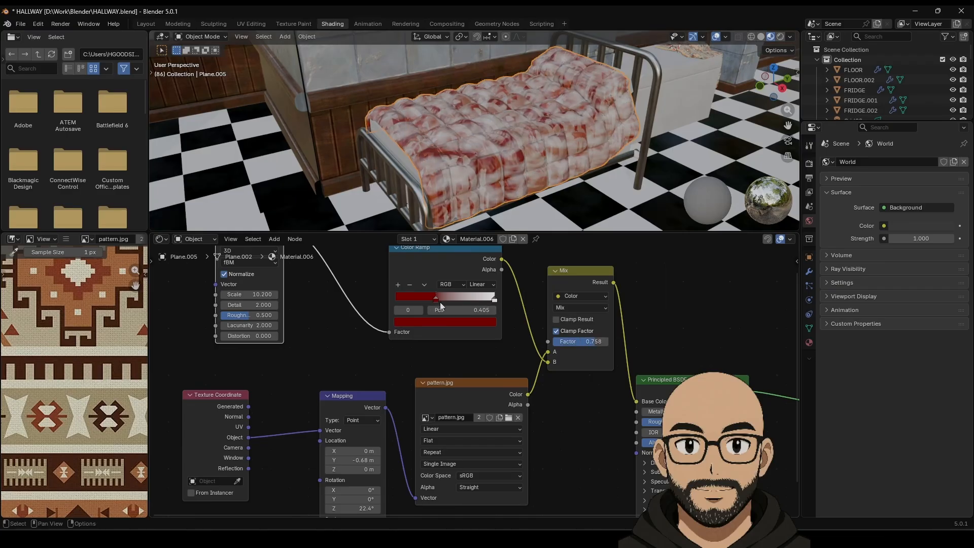
Step: Move the red ramp stop to 0.586 and make the right-hand stop black
drag(439, 301, 445, 300)
click(495, 299)
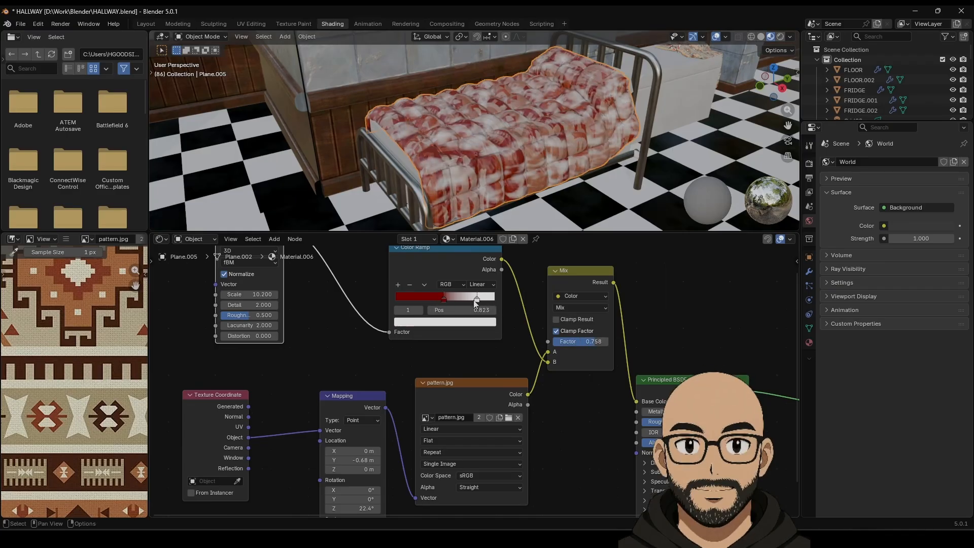
click(467, 322)
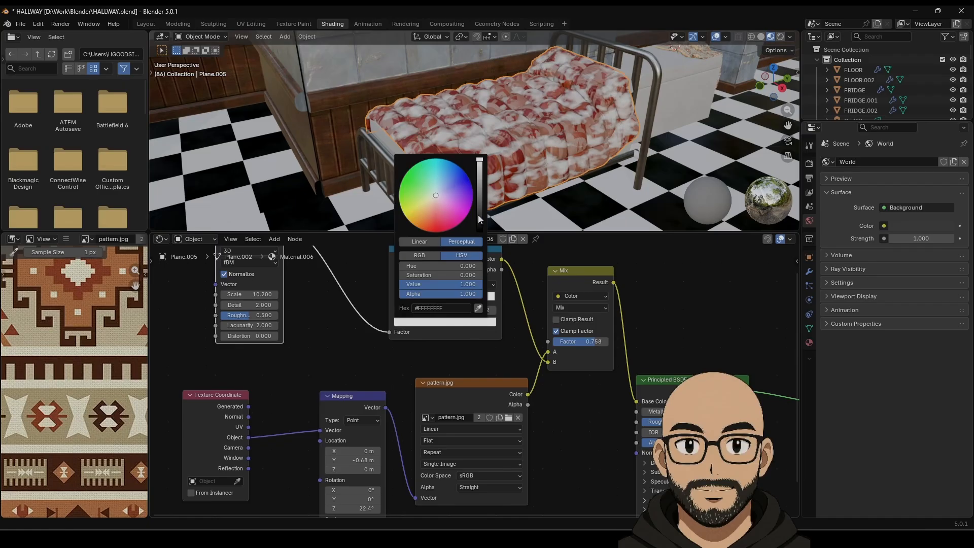
drag(478, 215, 479, 231)
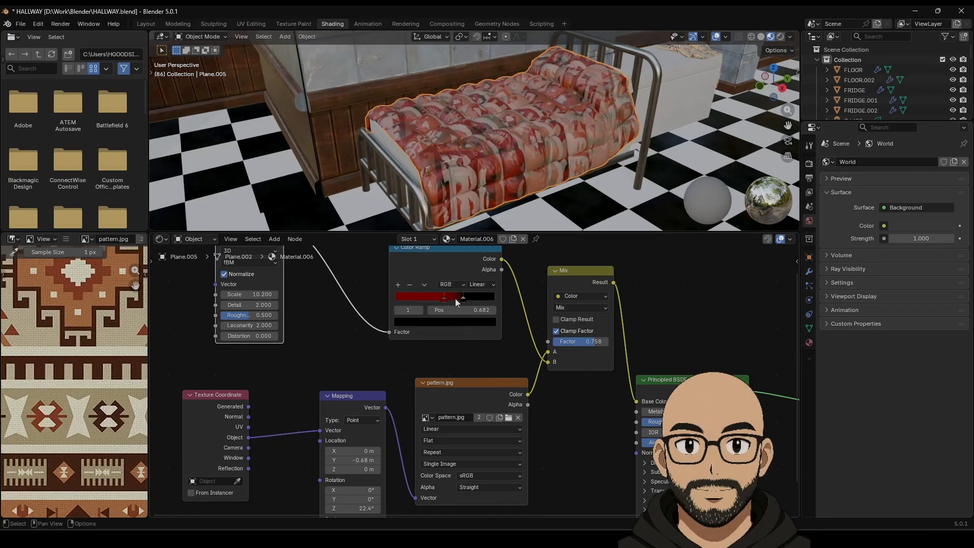
drag(445, 300, 455, 300)
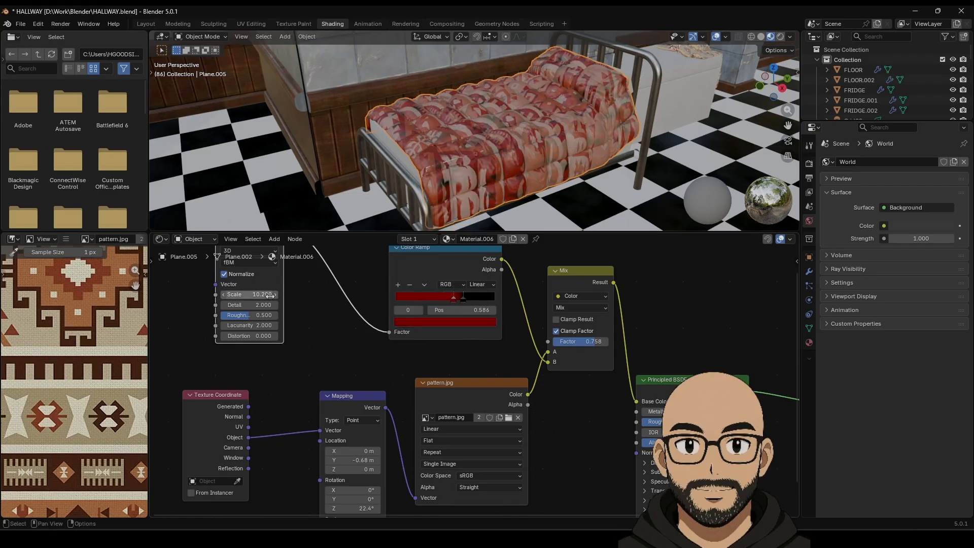
Step: Set the noise scale to 3.0 and link its Vector to Texture Coordinate Object
drag(270, 295, 309, 296)
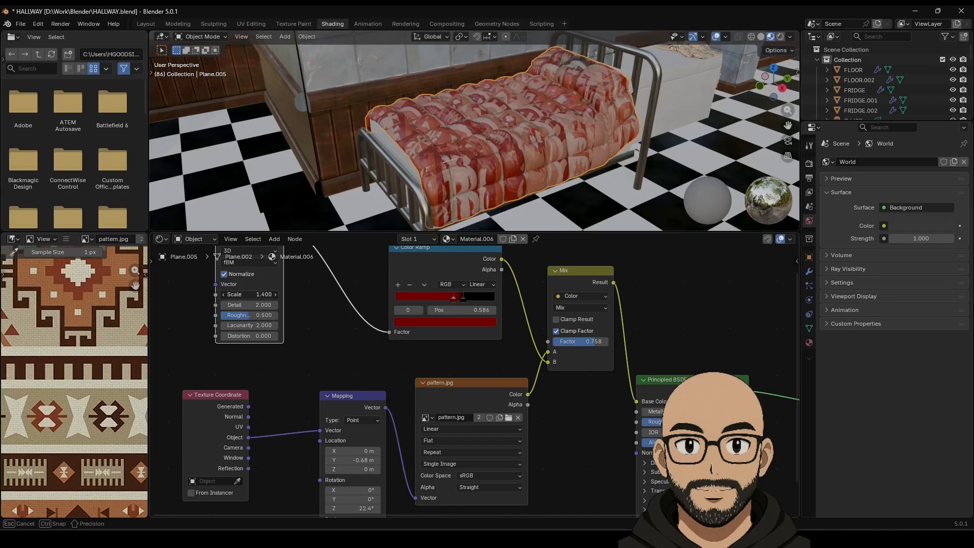
drag(248, 295, 256, 295)
middle_drag(308, 339, 439, 341)
middle_drag(457, 303, 461, 350)
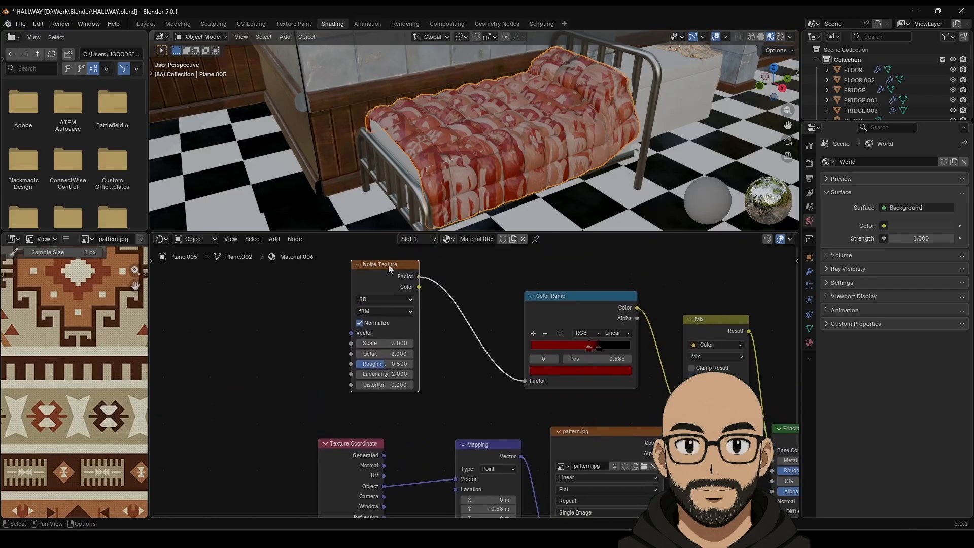
drag(388, 268, 437, 274)
drag(399, 337, 384, 486)
middle_drag(456, 355, 383, 338)
Step: Set noise scale to 0.400 and Mix factor to 1.0, sliding the middle stop left
mouse_move(358, 331)
mouse_down()
mouse_move(410, 331)
mouse_move(406, 341)
mouse_move(361, 341)
mouse_move(386, 352)
mouse_move(341, 341)
mouse_move(359, 331)
mouse_up()
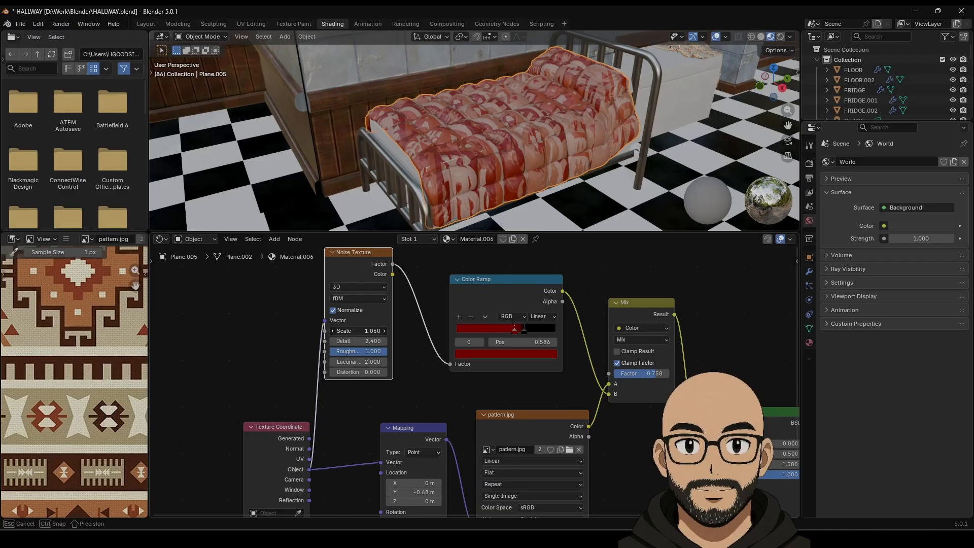
drag(360, 330, 361, 330)
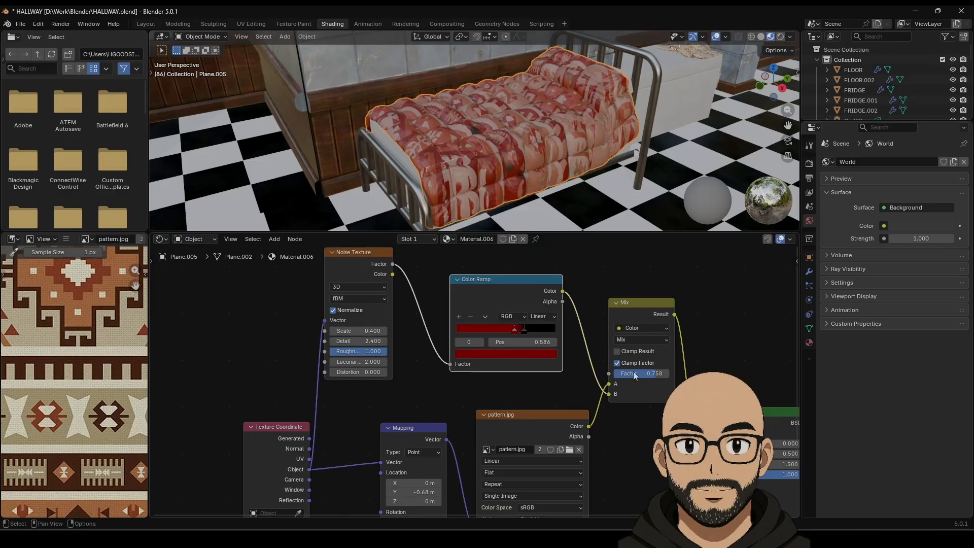
drag(642, 373, 659, 373)
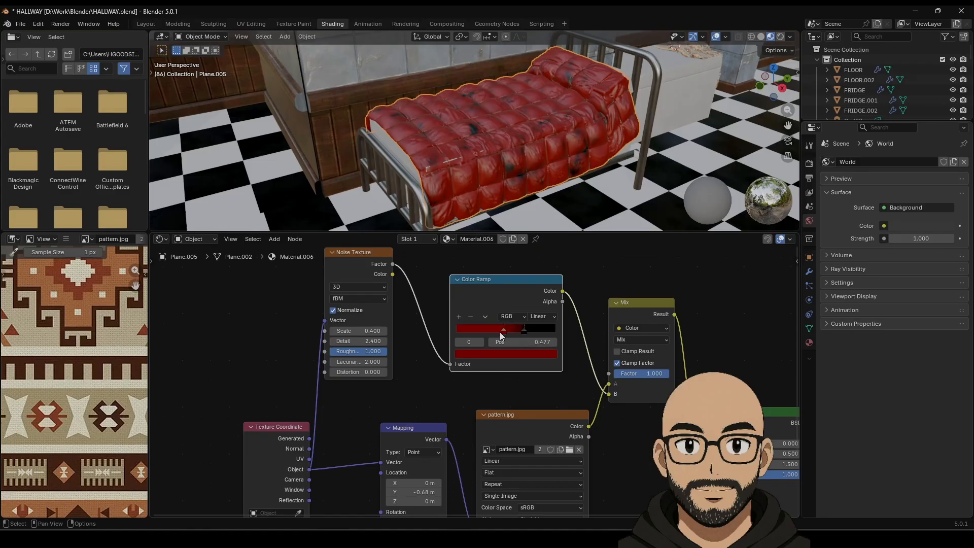
drag(500, 331, 557, 332)
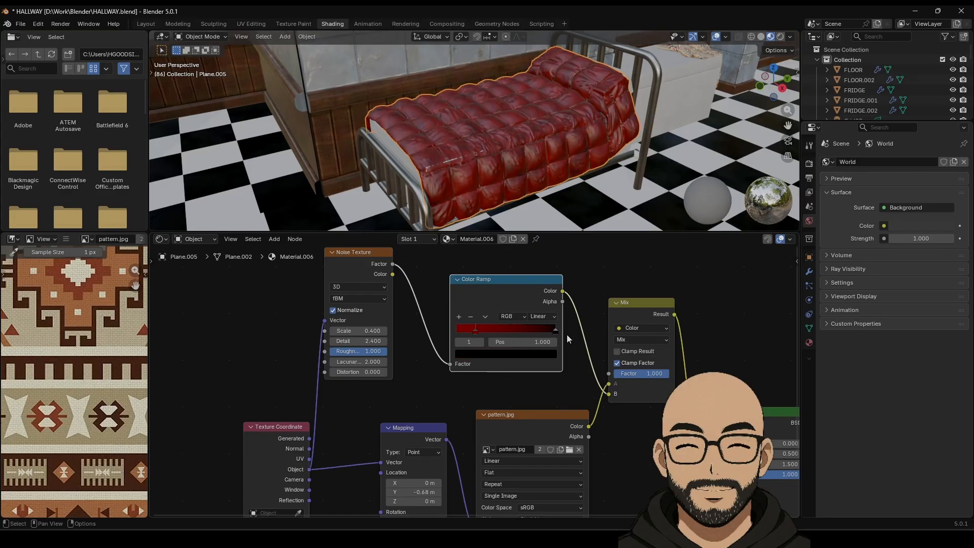
Step: Darken and desaturate the red ramp stop to a brownish red
click(475, 333)
click(483, 354)
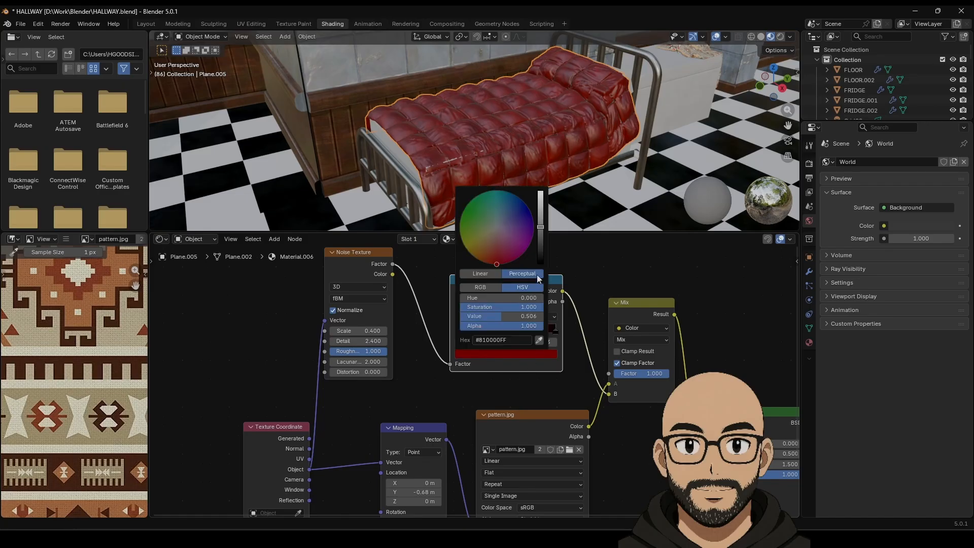
drag(527, 307, 484, 307)
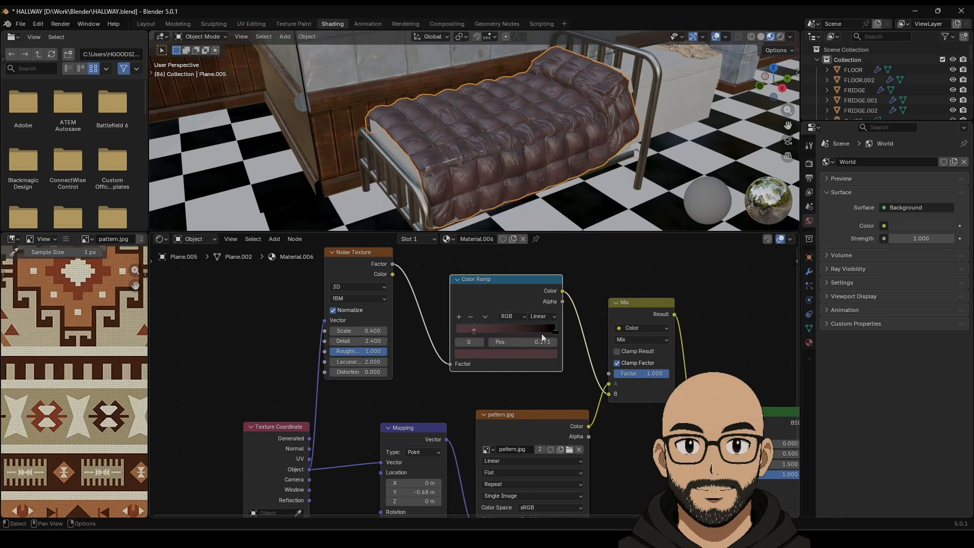
Step: Place the ramp stops at 0.923 and 0.177 and lower the Mix factor
click(554, 330)
mouse_move(554, 332)
mouse_down()
mouse_move(530, 333)
mouse_move(547, 334)
mouse_up()
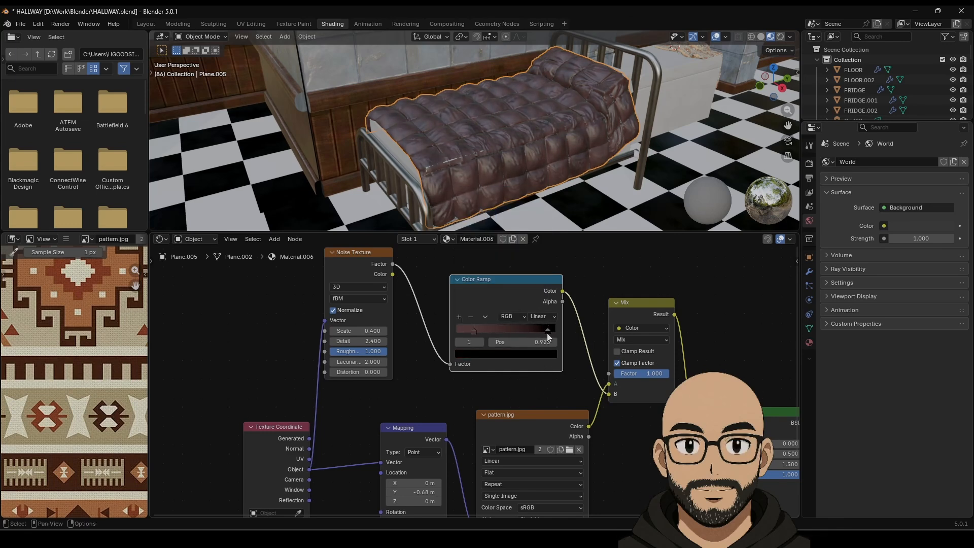
drag(667, 374, 652, 373)
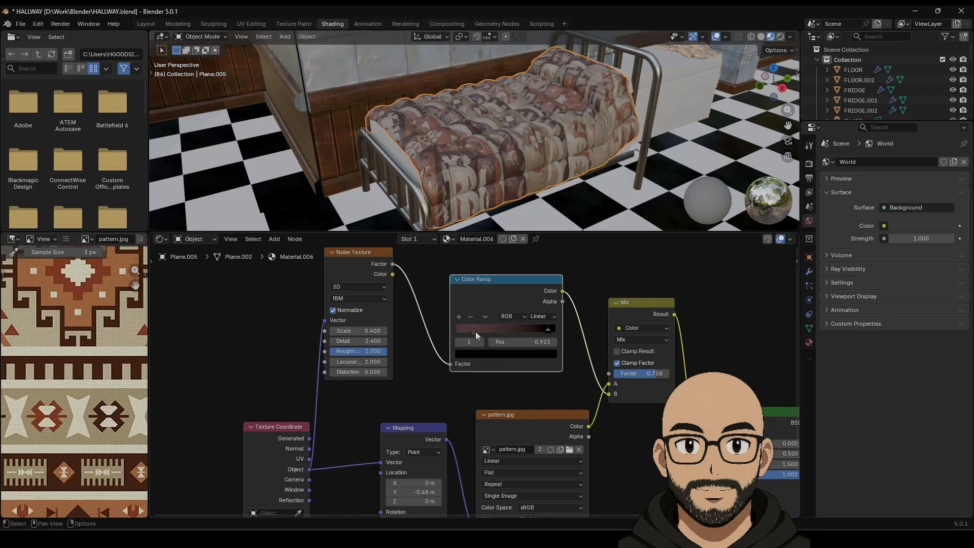
drag(474, 331, 533, 333)
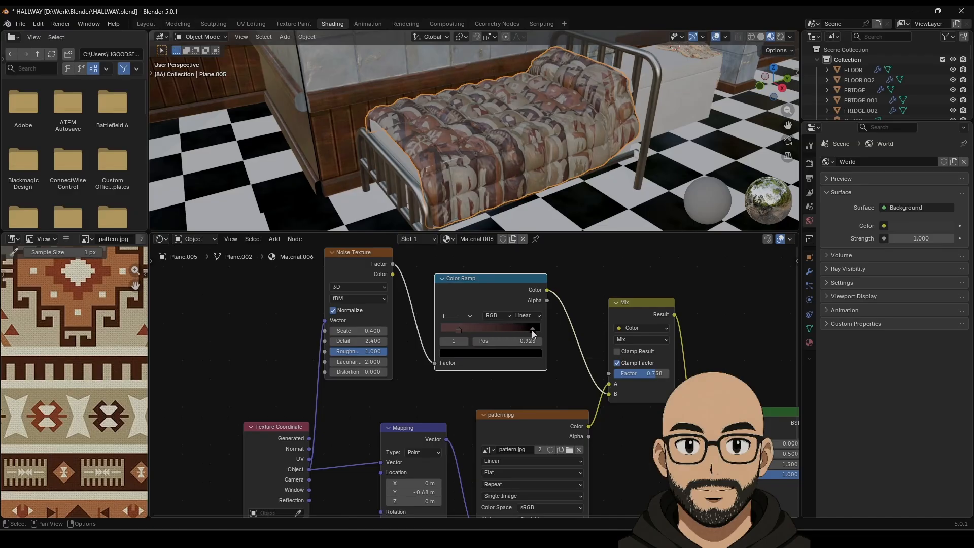
mouse_move(461, 331)
mouse_down()
mouse_move(483, 331)
mouse_move(461, 331)
mouse_up()
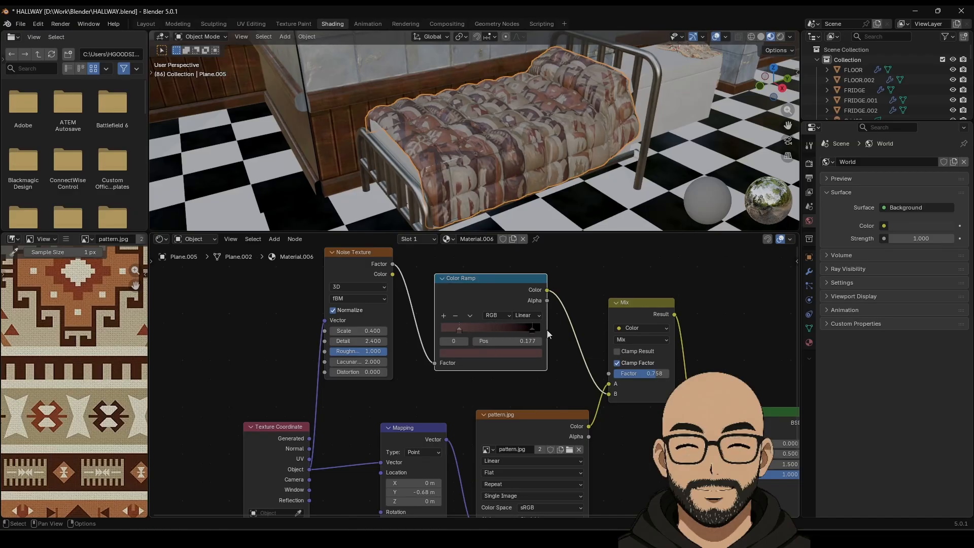
scroll(615, 388, down, 3)
middle_drag(619, 393, 601, 244)
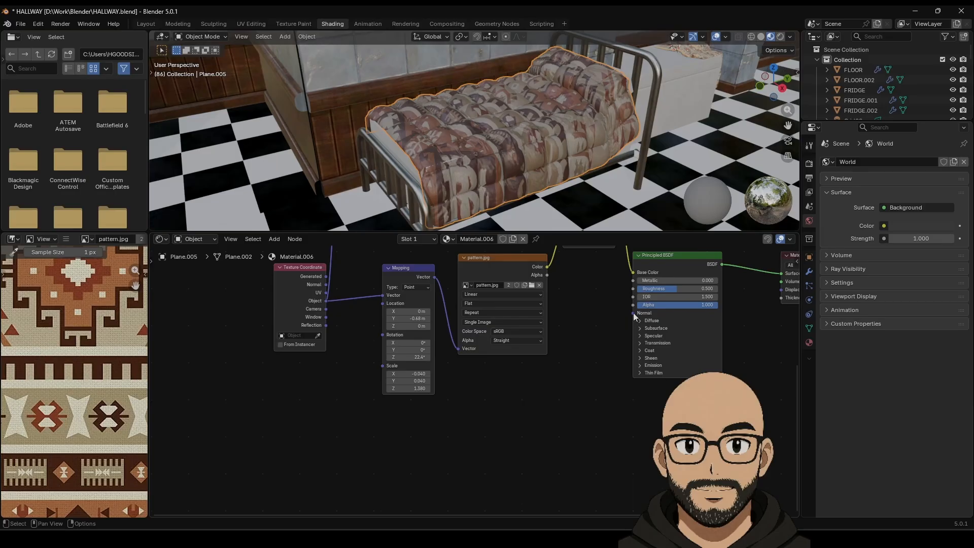
Step: Add a Bump node into the shader Normal, its Height fed by a Noise Texture
drag(633, 313, 598, 415)
click(537, 453)
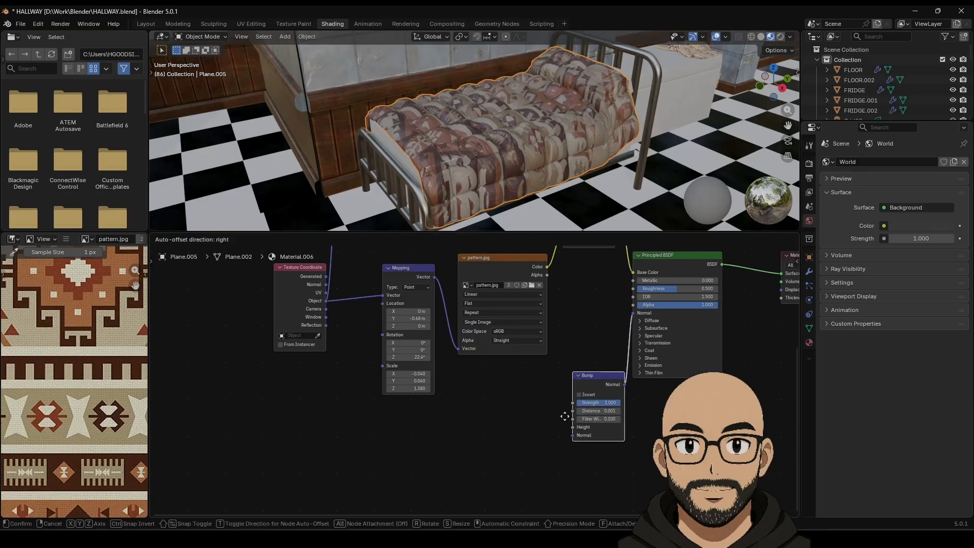
click(552, 432)
drag(568, 431, 461, 434)
click(461, 434)
click(468, 433)
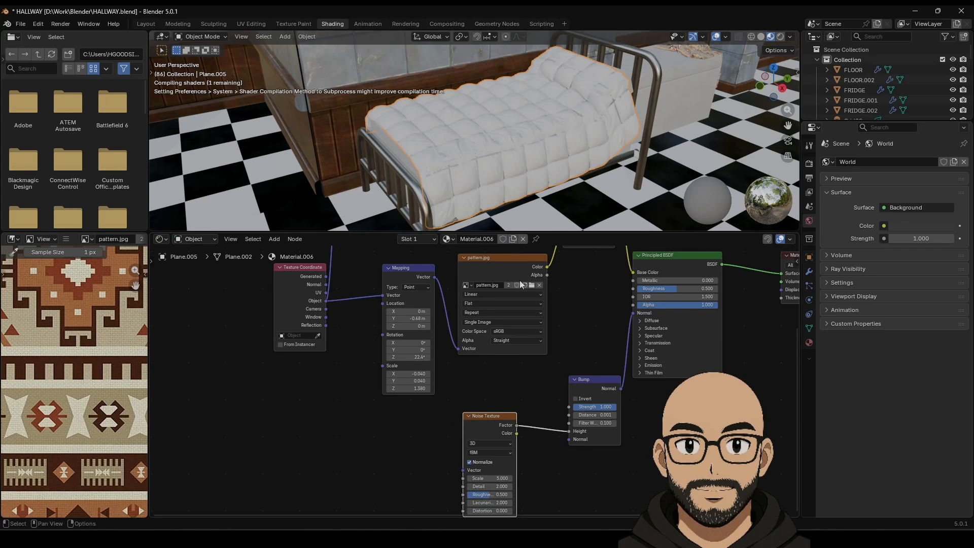
Step: Set bump noise scale to 61 and detail 8.9, weaken the bump, and lower roughness
scroll(518, 199, up, 6)
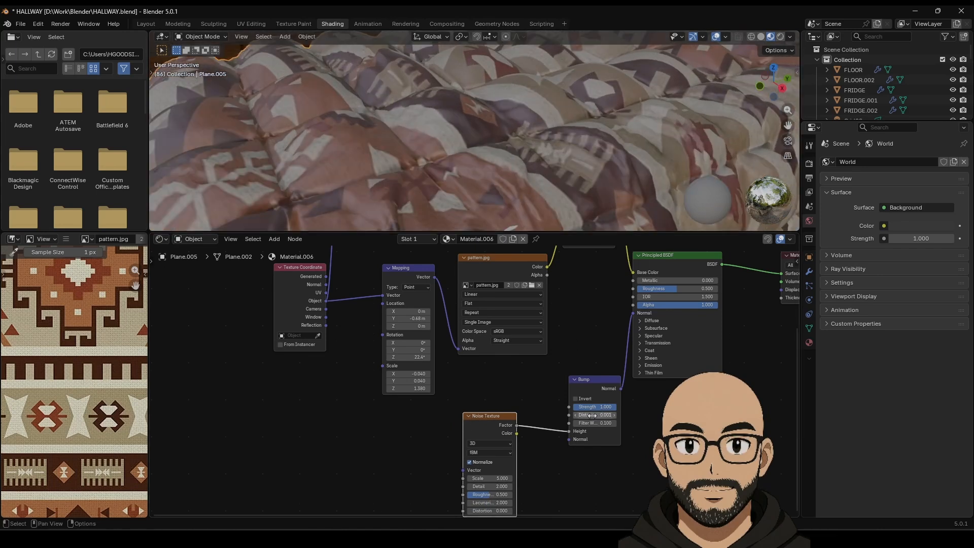
drag(594, 415, 611, 415)
scroll(581, 163, down, 5)
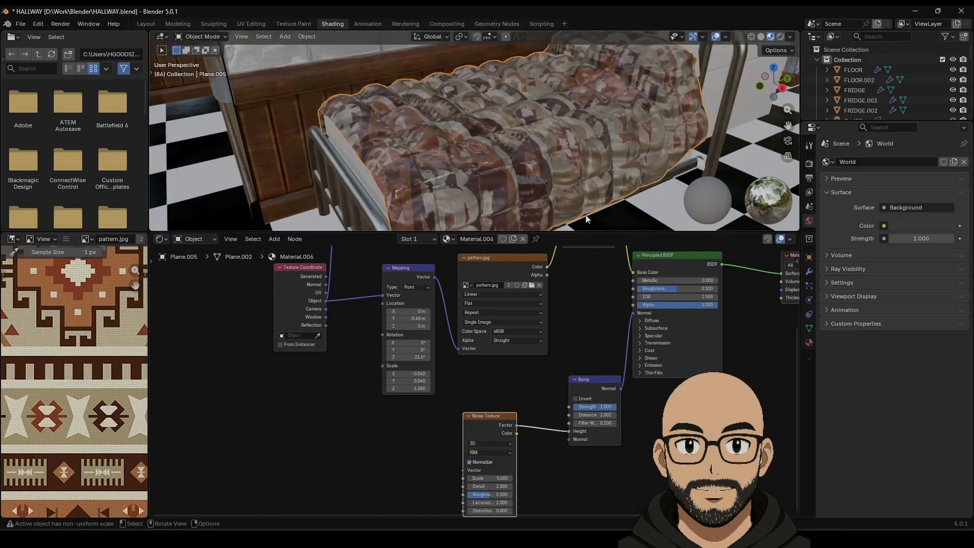
drag(489, 477, 616, 478)
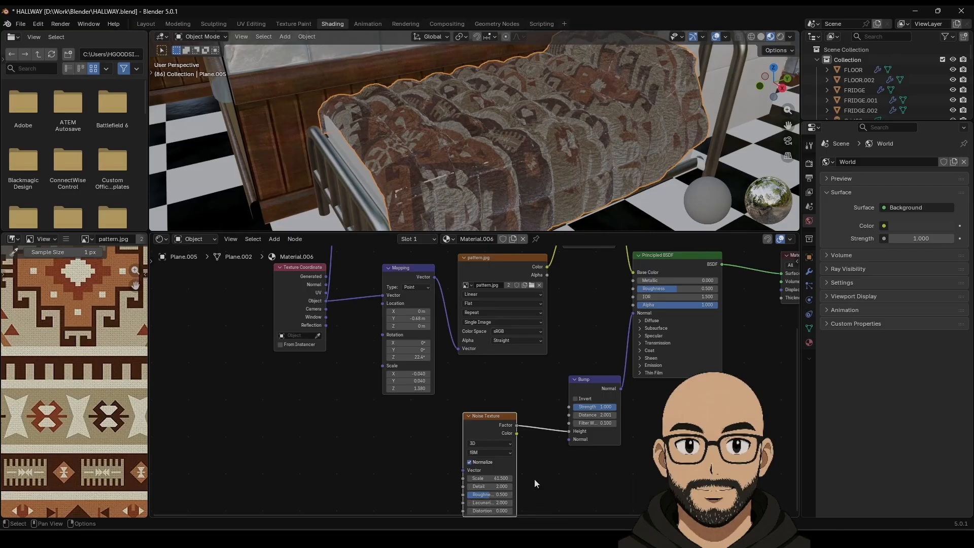
mouse_move(494, 486)
mouse_down()
mouse_move(530, 486)
mouse_move(499, 495)
mouse_move(509, 494)
mouse_up()
scroll(558, 175, up, 6)
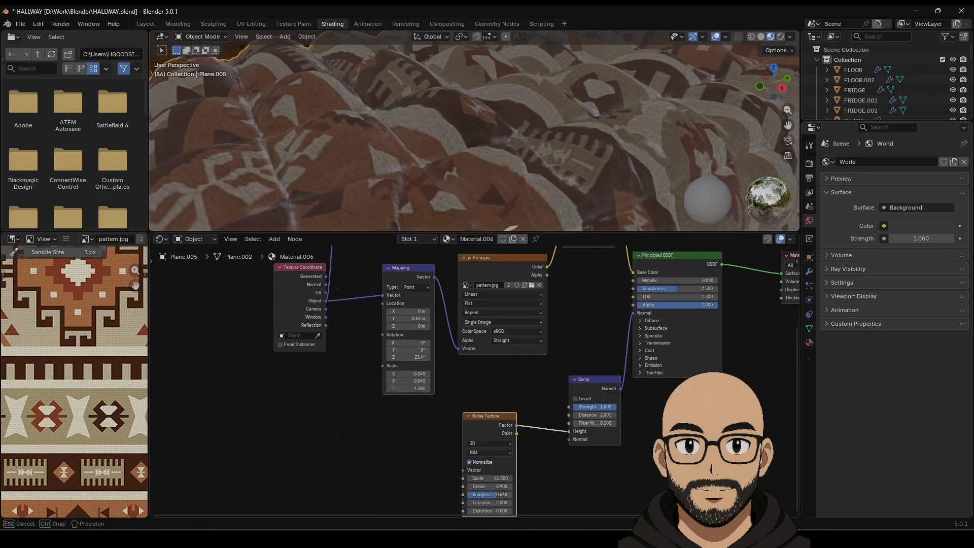
drag(595, 407, 563, 406)
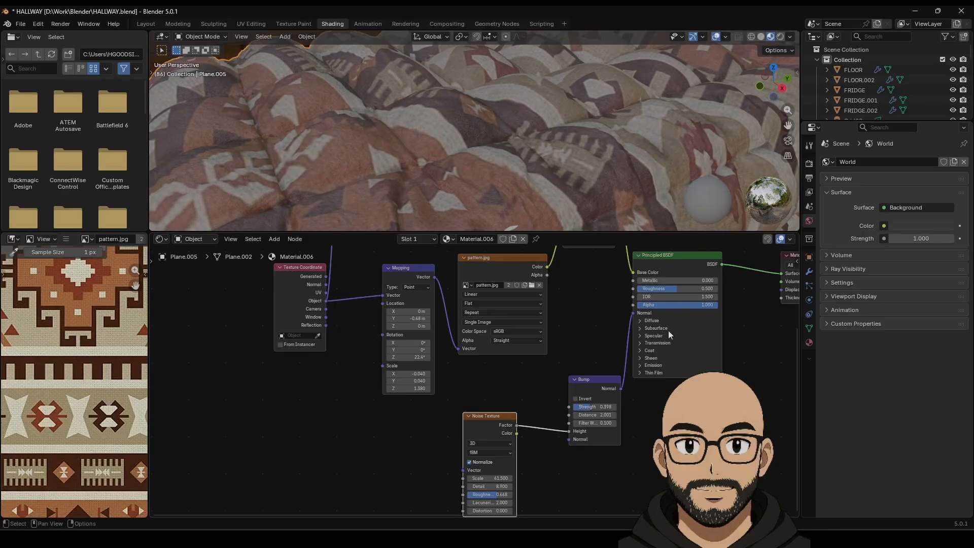
drag(677, 288, 692, 288)
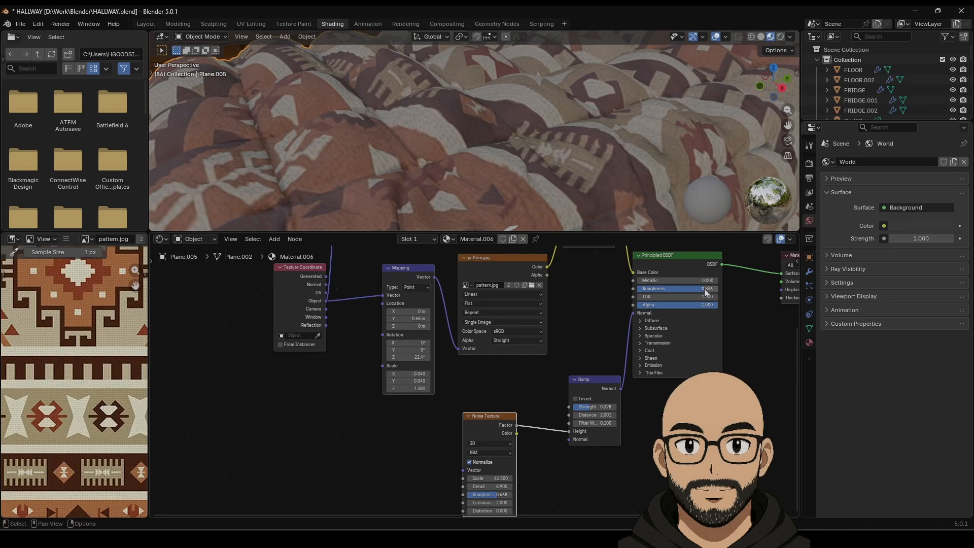
scroll(567, 308, down, 2)
scroll(595, 203, down, 6)
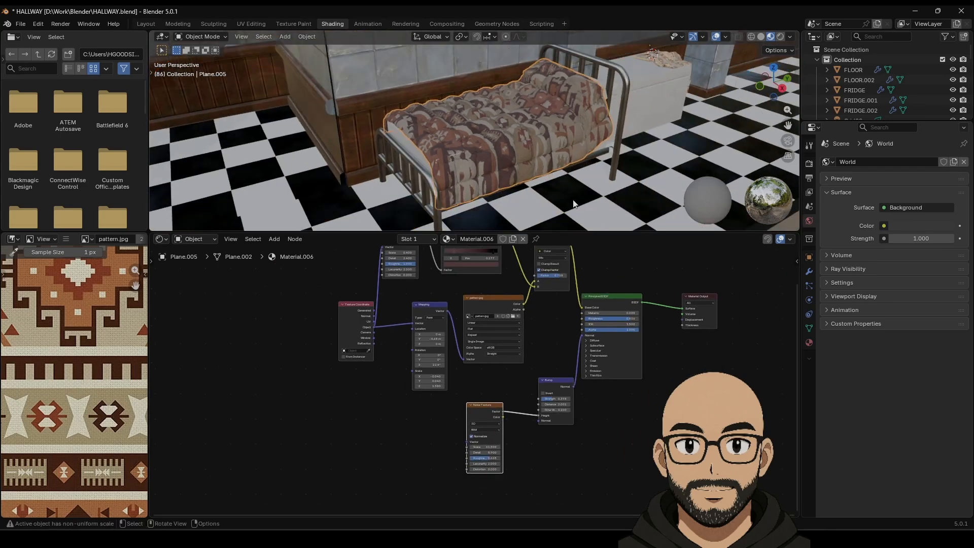
Step: Lower the quilt's specular IOR level to about 0.083
scroll(534, 181, up, 4)
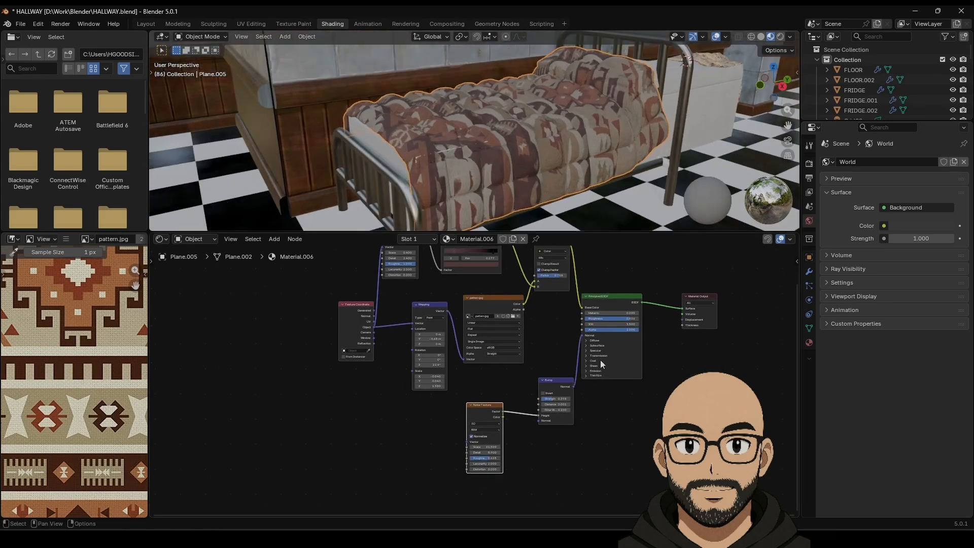
scroll(588, 347, up, 1)
scroll(571, 203, up, 4)
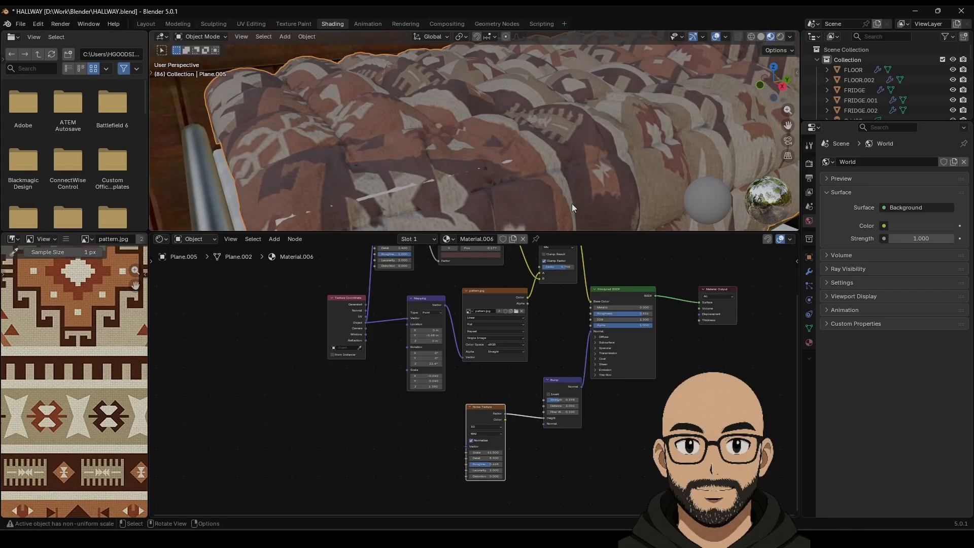
click(596, 348)
mouse_move(621, 360)
mouse_down()
mouse_move(611, 361)
mouse_move(621, 360)
mouse_up()
scroll(552, 205, down, 6)
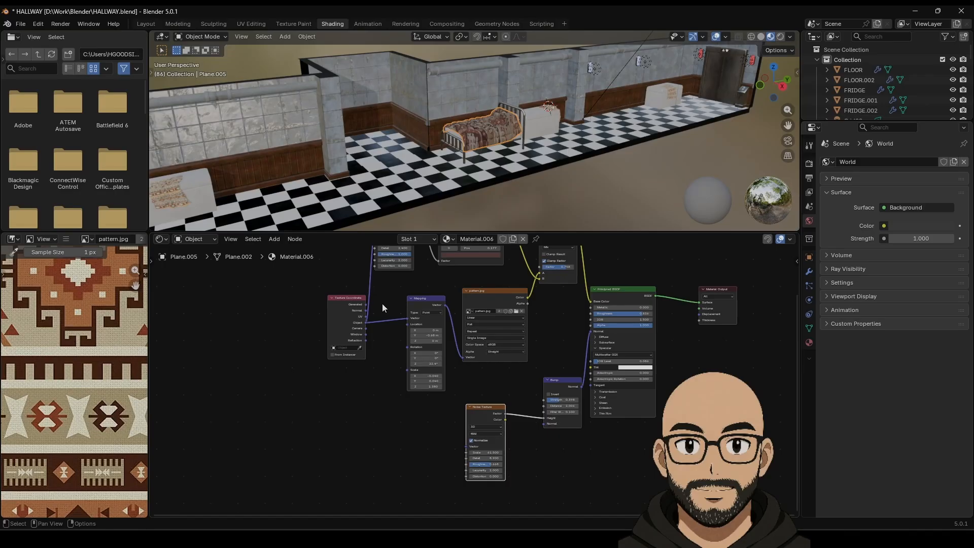
scroll(395, 324, up, 1)
Step: Map the pattern from UV coordinates with Y scale 0.050, X scale 0.810, rotation -1.1°
mouse_move(426, 381)
mouse_down()
mouse_move(434, 388)
mouse_move(421, 374)
mouse_up()
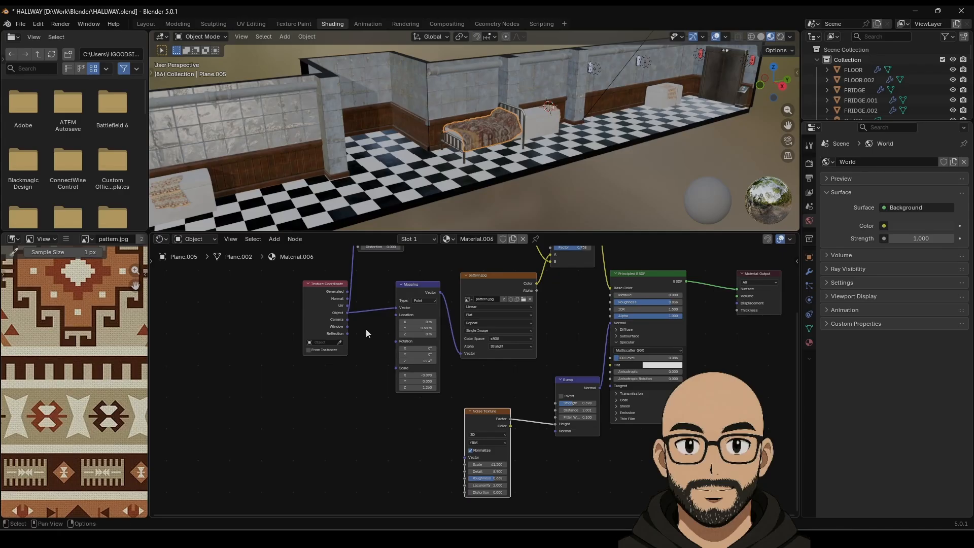
drag(345, 305, 397, 308)
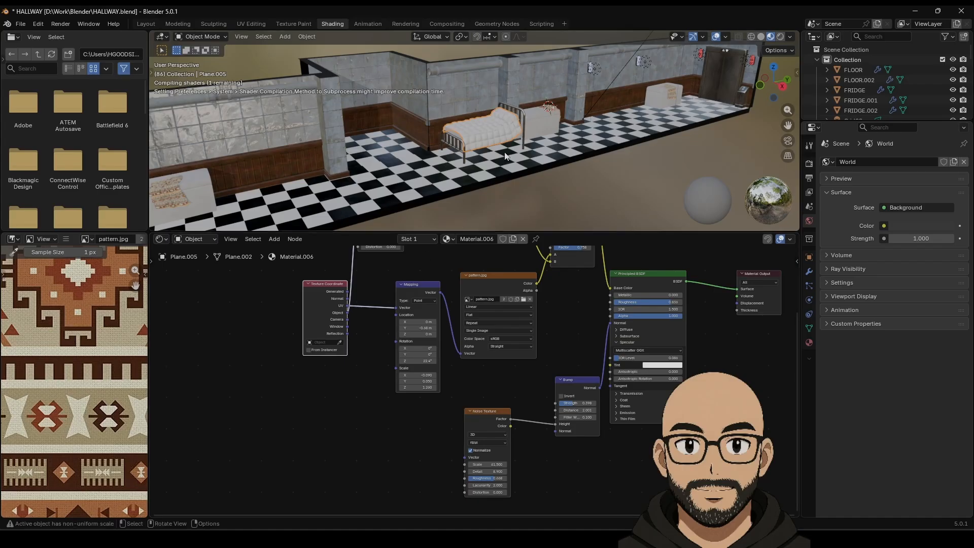
scroll(506, 171, up, 5)
mouse_move(506, 172)
middle_down()
mouse_move(518, 158)
mouse_move(522, 176)
middle_up()
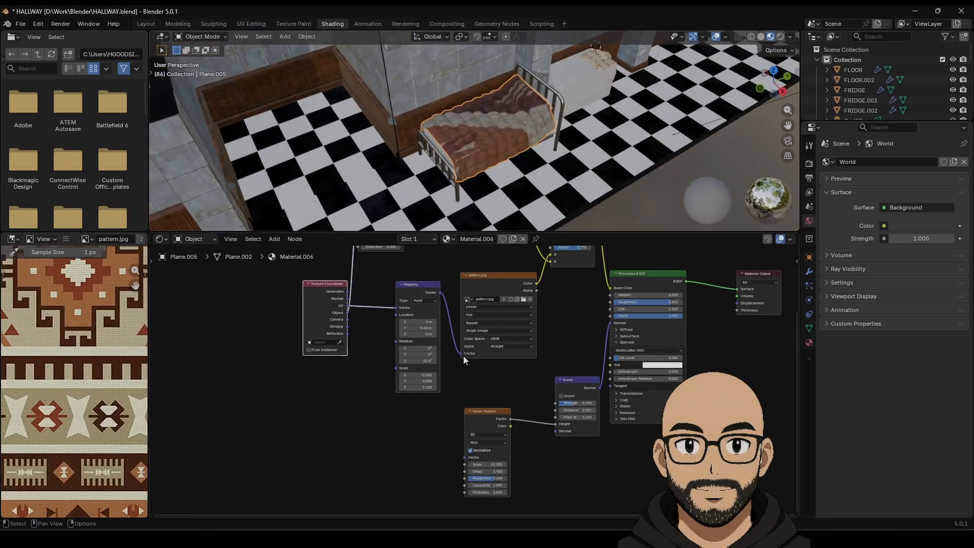
drag(426, 360, 403, 361)
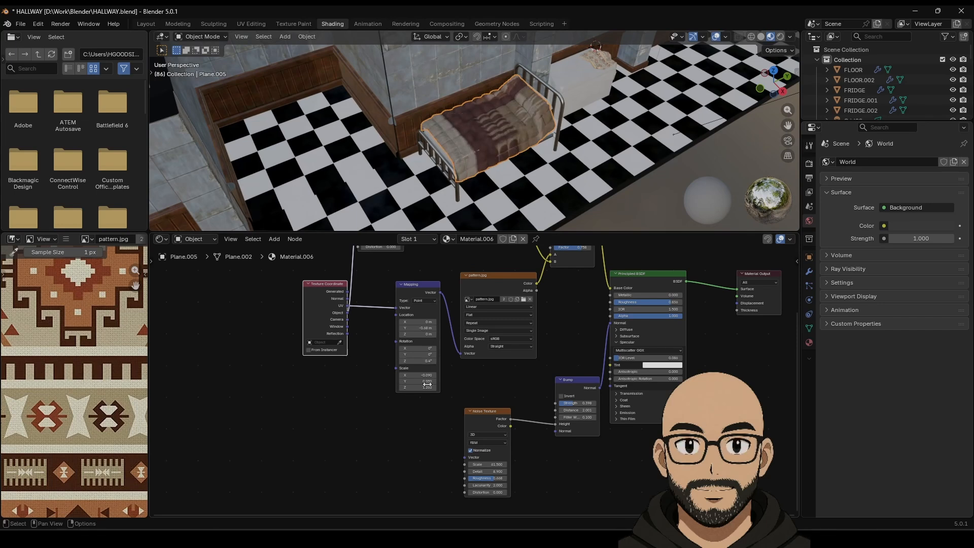
drag(426, 375, 489, 381)
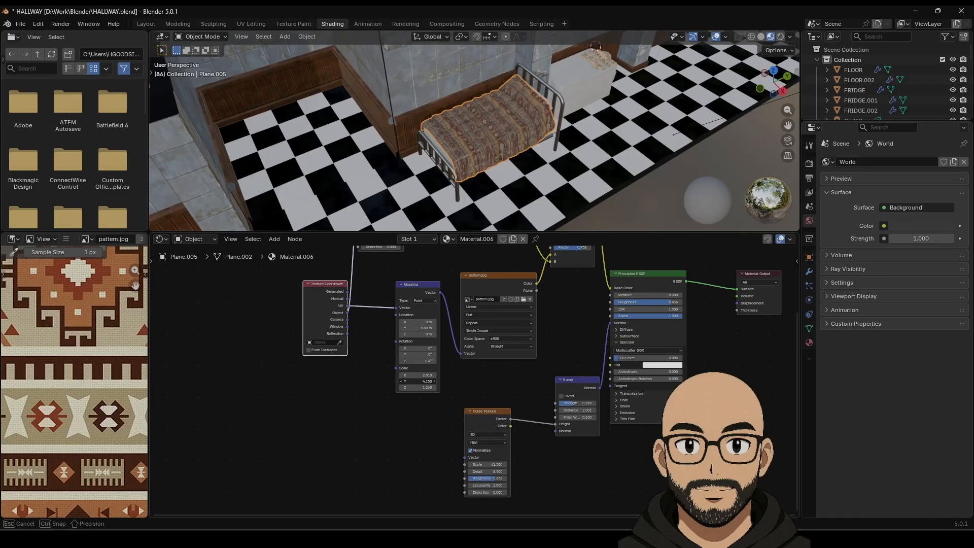
middle_drag(511, 115, 559, 145)
scroll(506, 130, up, 4)
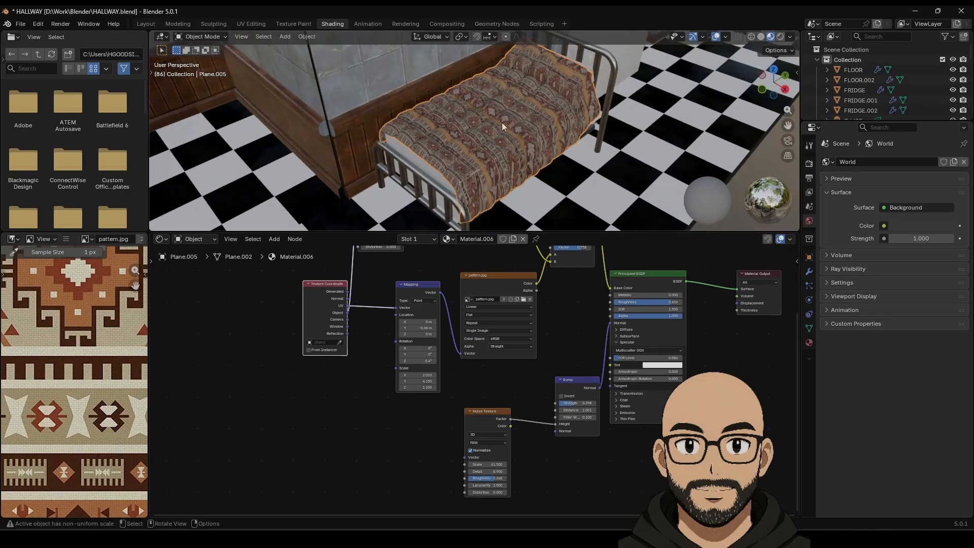
Step: Cylinder-project the quilt's UVs and raise the pattern's X scale to 3.110
key(Tab)
click(417, 37)
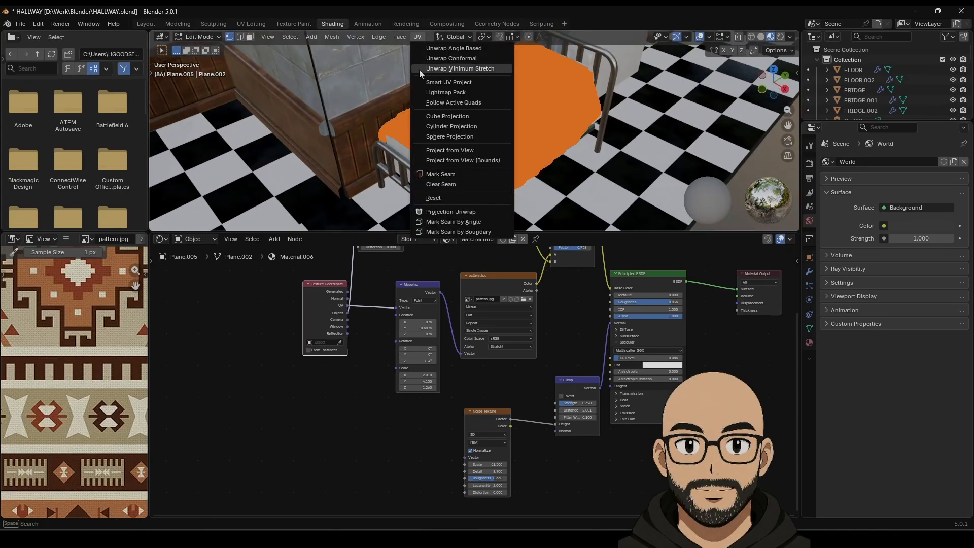
click(451, 126)
key(Tab)
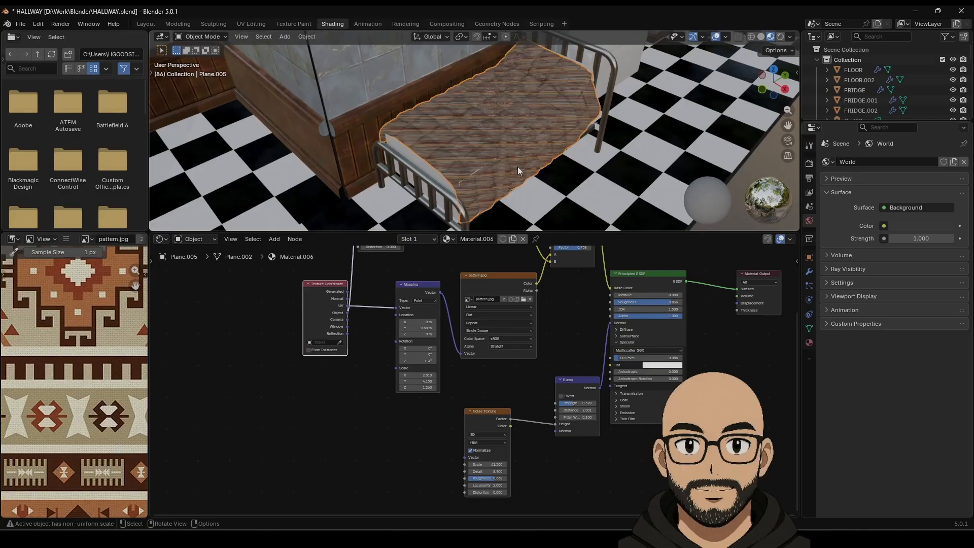
mouse_move(421, 375)
mouse_down()
mouse_move(449, 383)
mouse_move(416, 383)
mouse_move(411, 360)
mouse_up()
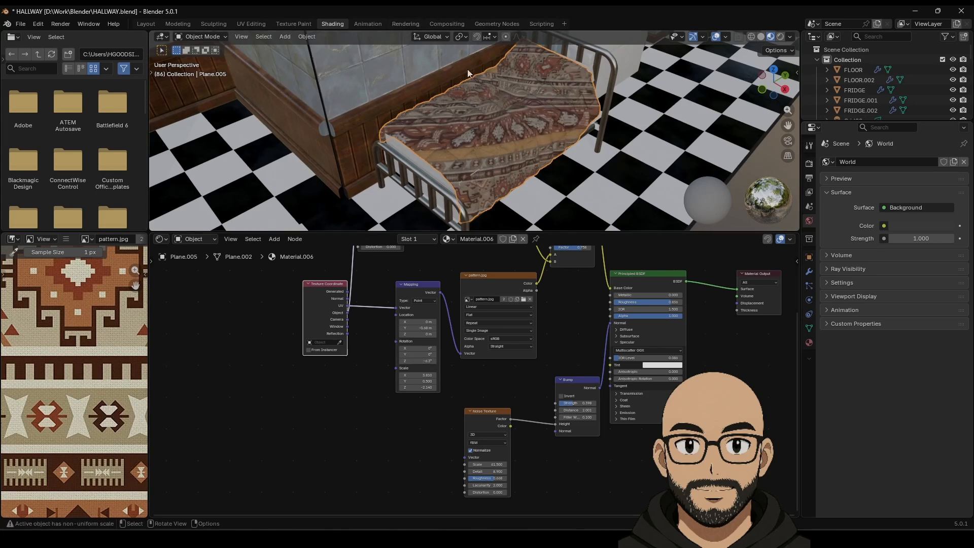
Step: Unwrap the quilt angle-based, then offset the pattern about -0.44 m on Y with X scale near 4.17
key(Tab)
click(417, 39)
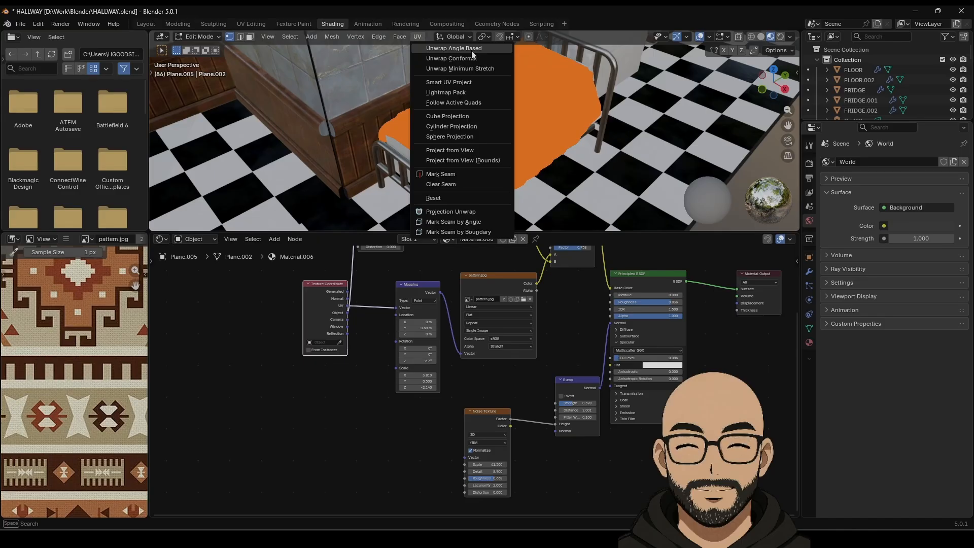
key(Return)
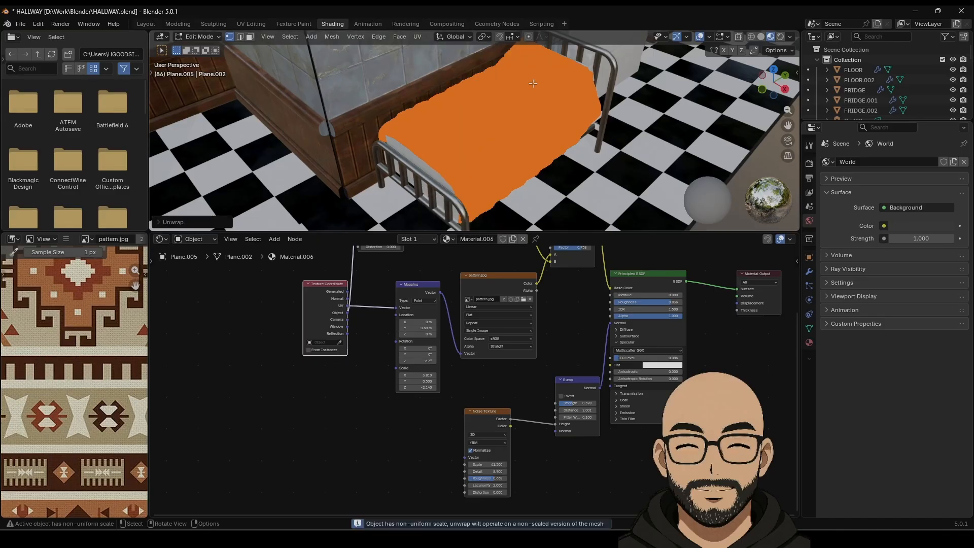
key(Tab)
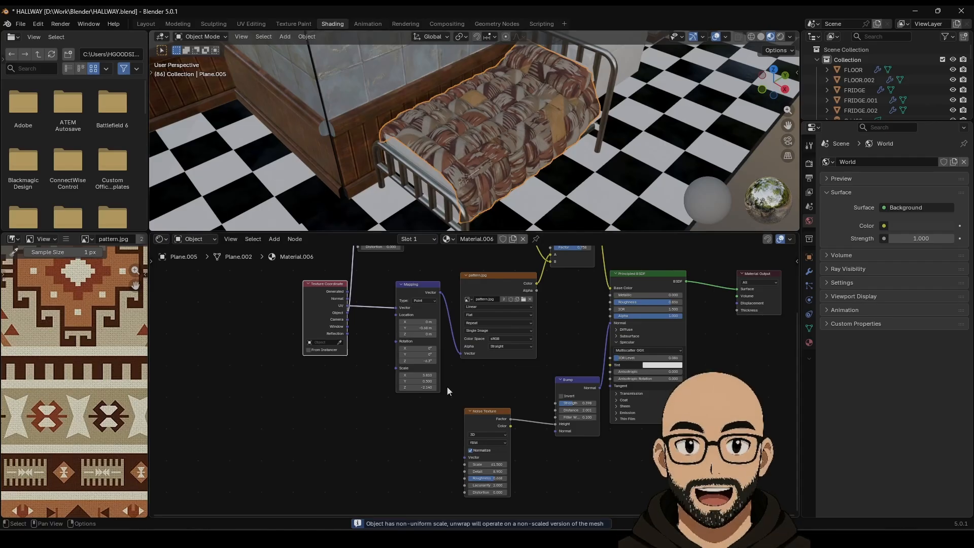
drag(421, 374, 404, 387)
drag(418, 328, 446, 328)
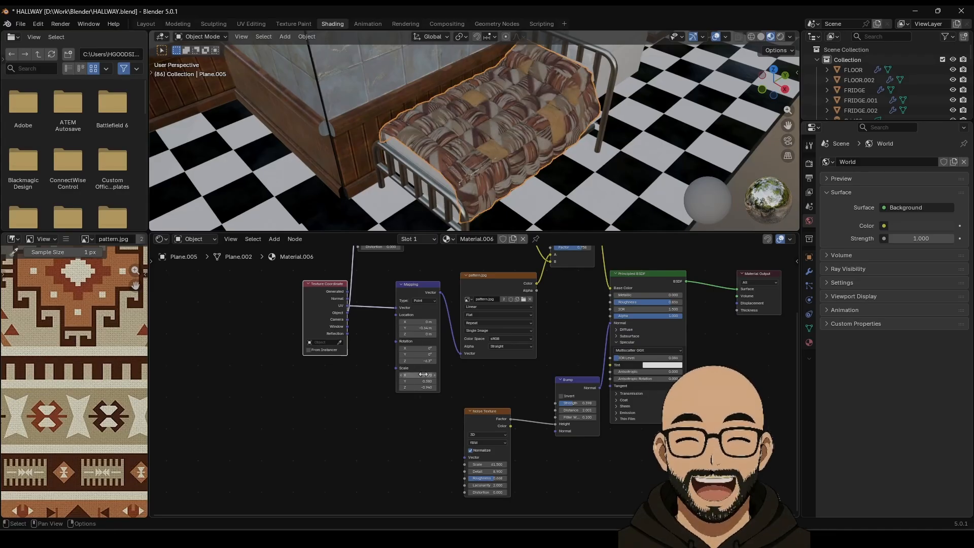
mouse_move(417, 375)
mouse_down()
mouse_move(403, 375)
mouse_move(417, 375)
mouse_move(404, 387)
mouse_up()
scroll(558, 183, down, 3)
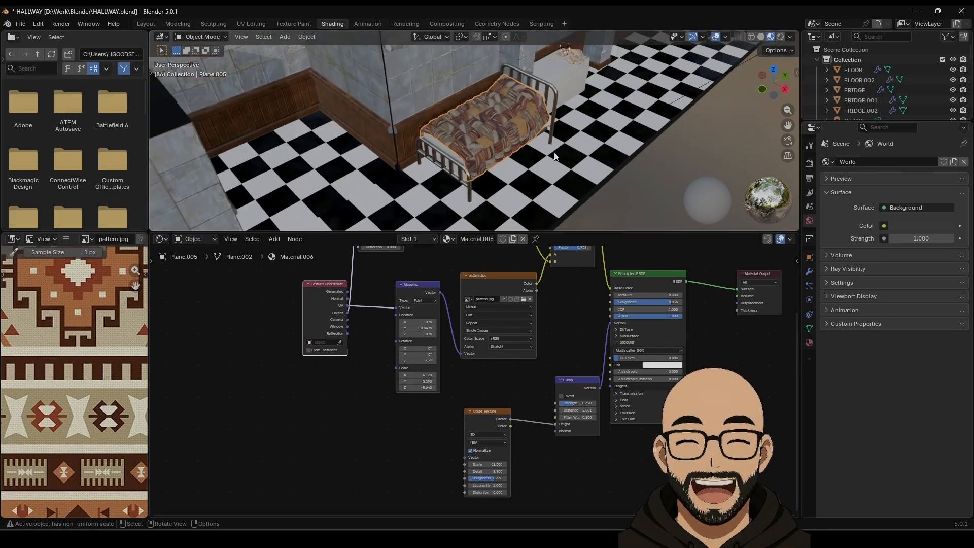
key(Tab)
key(Tab)
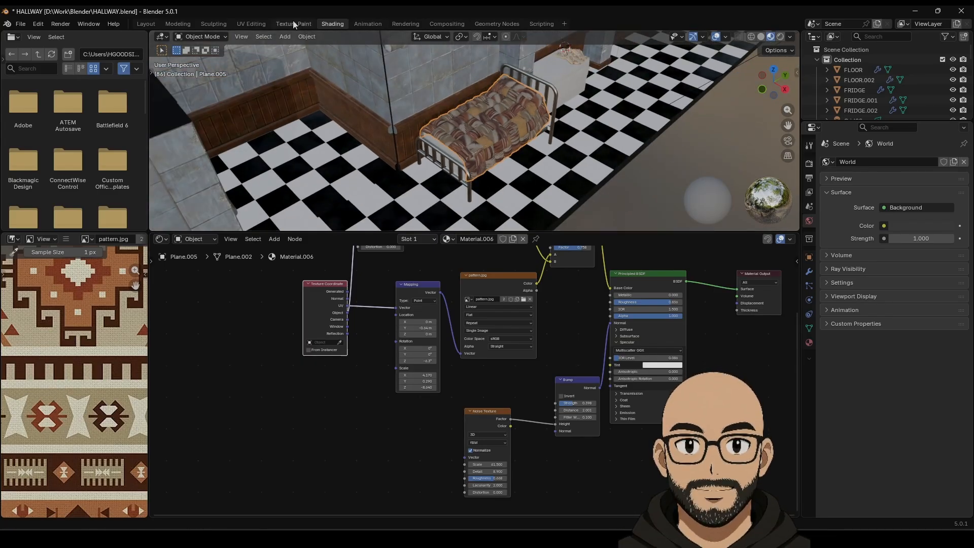
Step: Switch to the Layout workspace and save HALLWAY.blend
click(145, 24)
scroll(516, 266, down, 6)
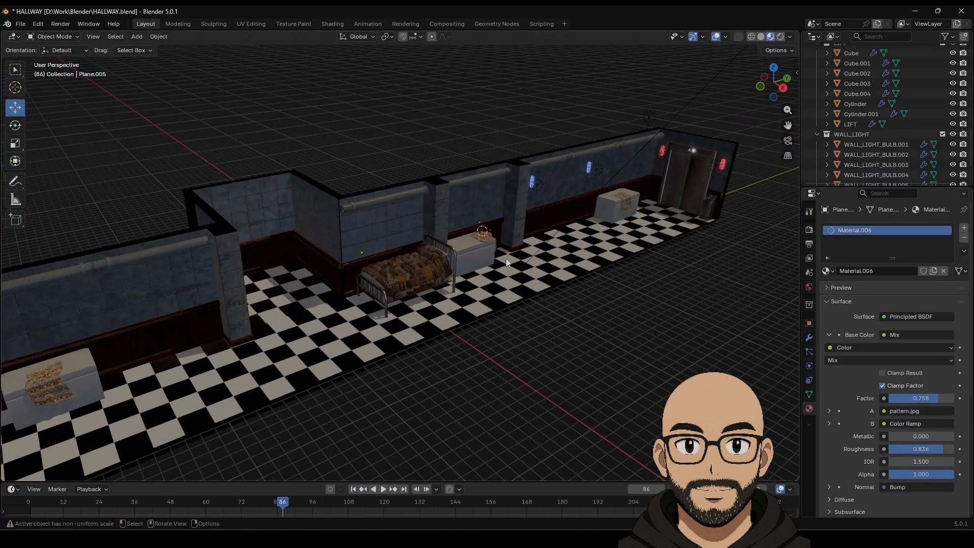
click(20, 24)
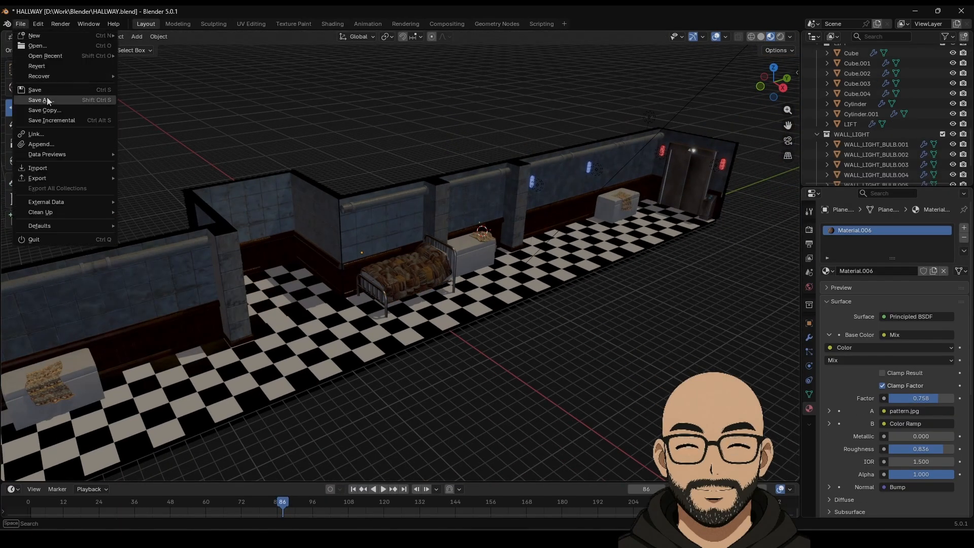
click(31, 92)
Step: Select the pillow Cube.008 and show its modifier properties
scroll(435, 241, up, 4)
scroll(495, 262, up, 3)
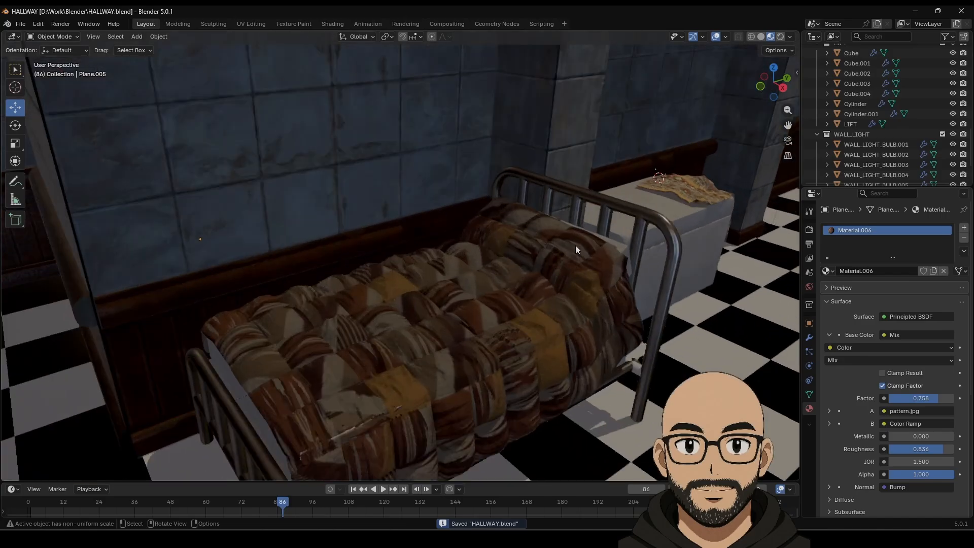
middle_drag(575, 245, 512, 266)
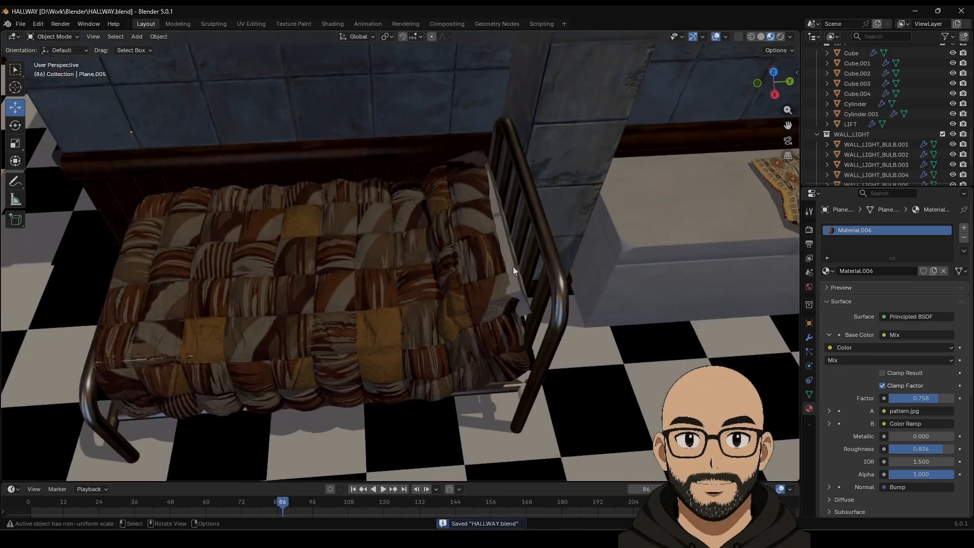
click(512, 267)
click(809, 337)
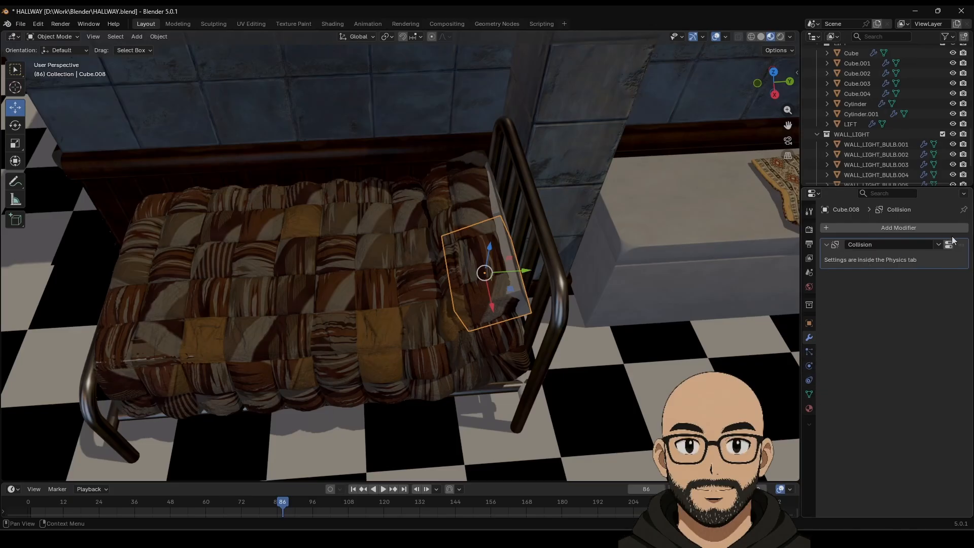
Step: Remove the collision physics from the pillow Cube.008
click(809, 364)
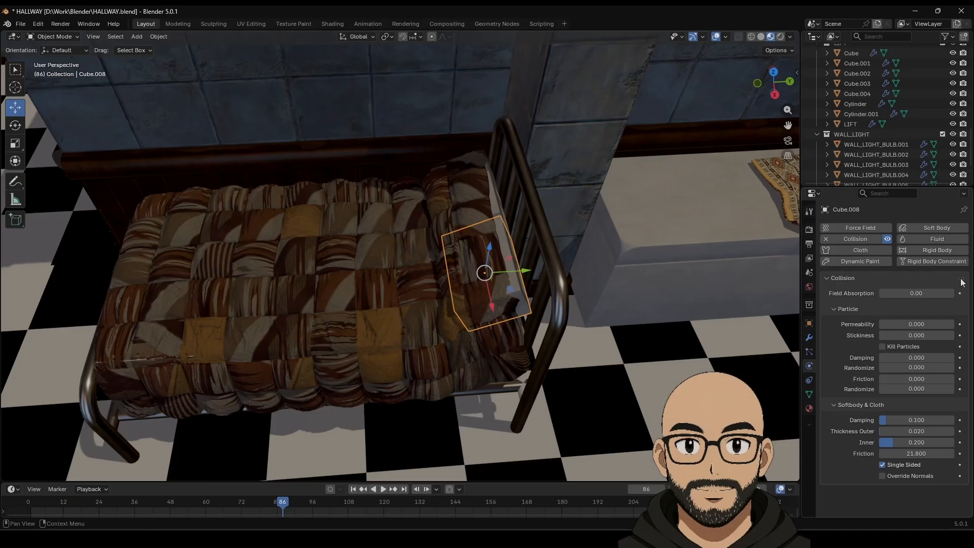
click(887, 238)
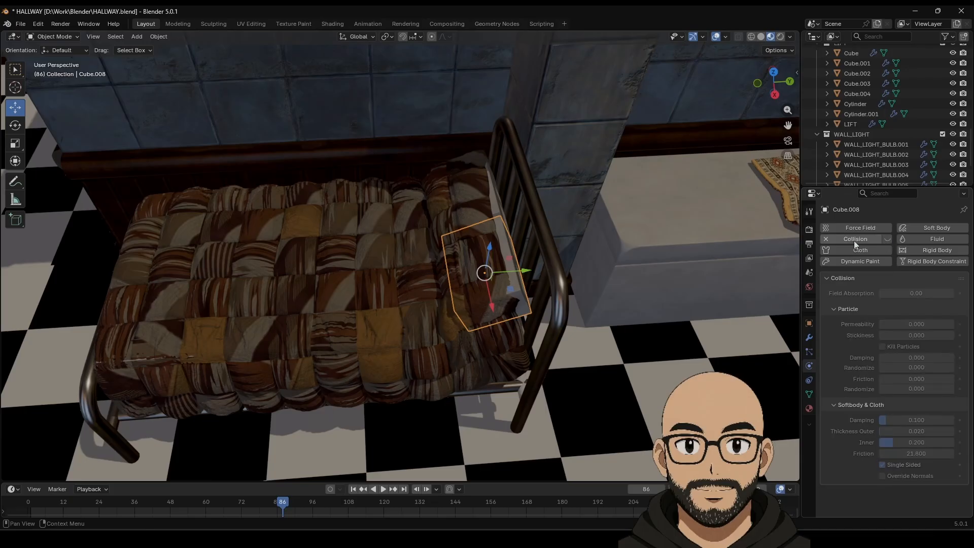
click(827, 239)
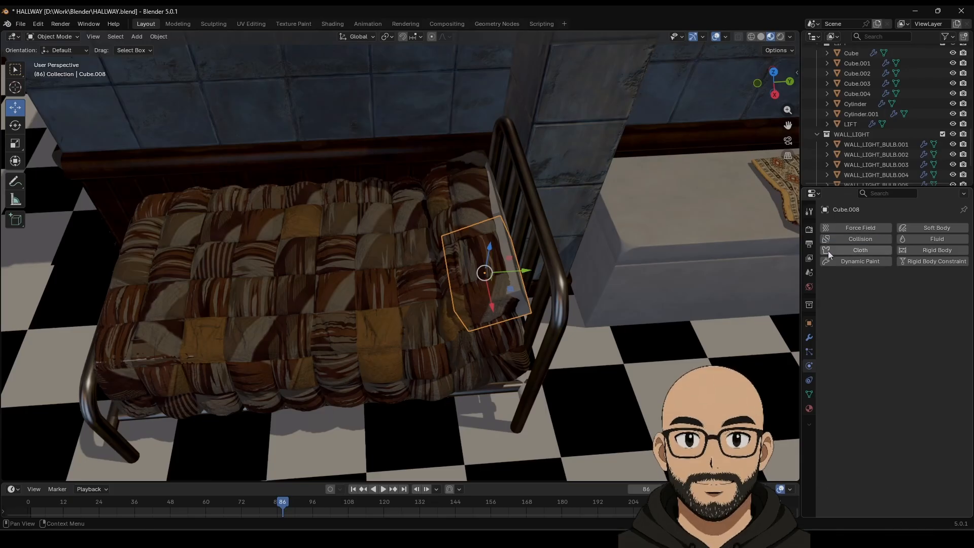
Step: Remove the collision physics from the mattress pieces Cube.005 and Cube.006
click(497, 210)
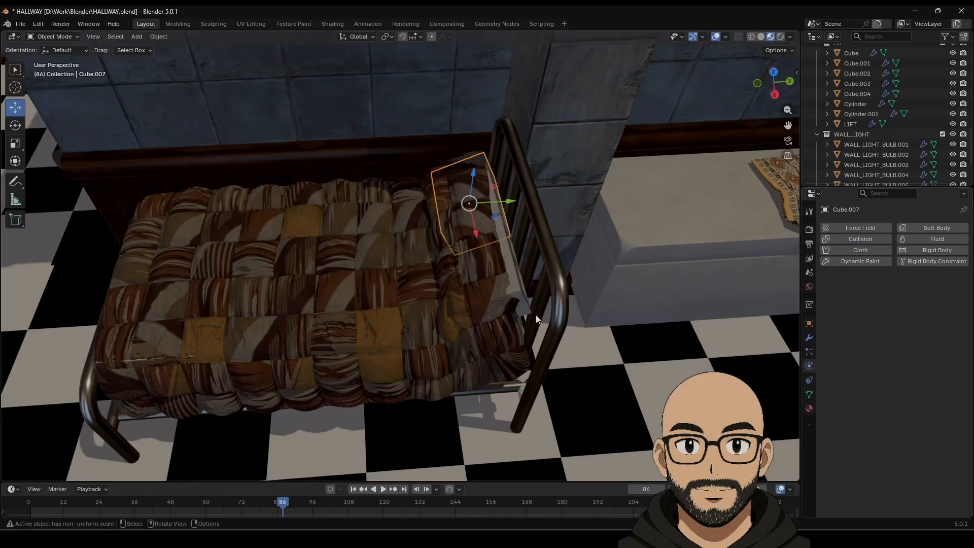
middle_drag(535, 315, 513, 376)
click(513, 376)
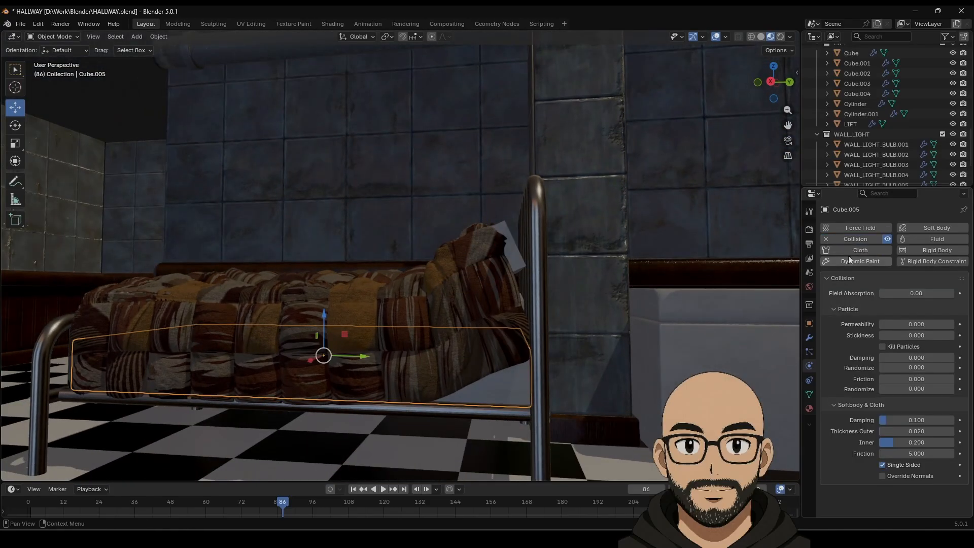
click(826, 239)
middle_drag(658, 287, 440, 374)
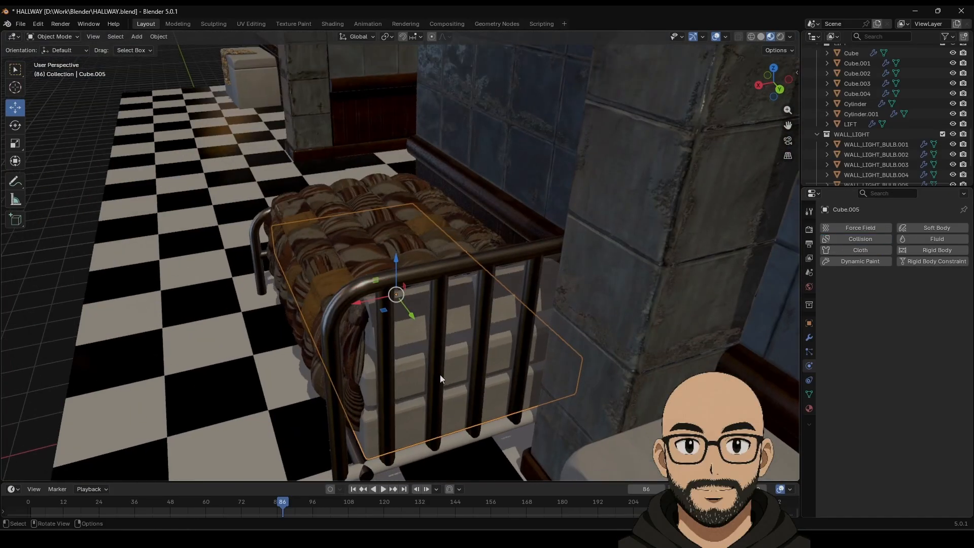
click(440, 374)
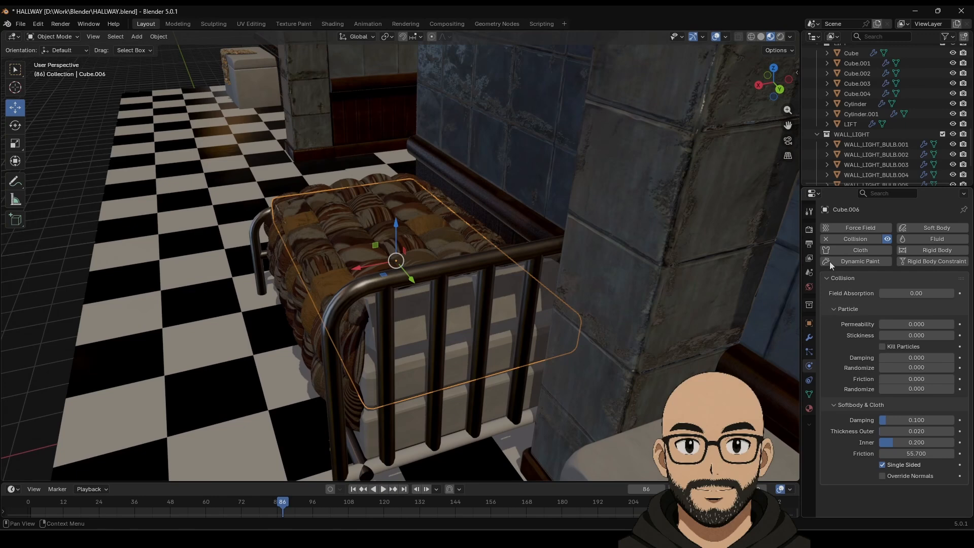
click(827, 239)
Step: Select the draped blanket, then the pillow Cube.008 by the headboard
middle_drag(773, 264, 534, 303)
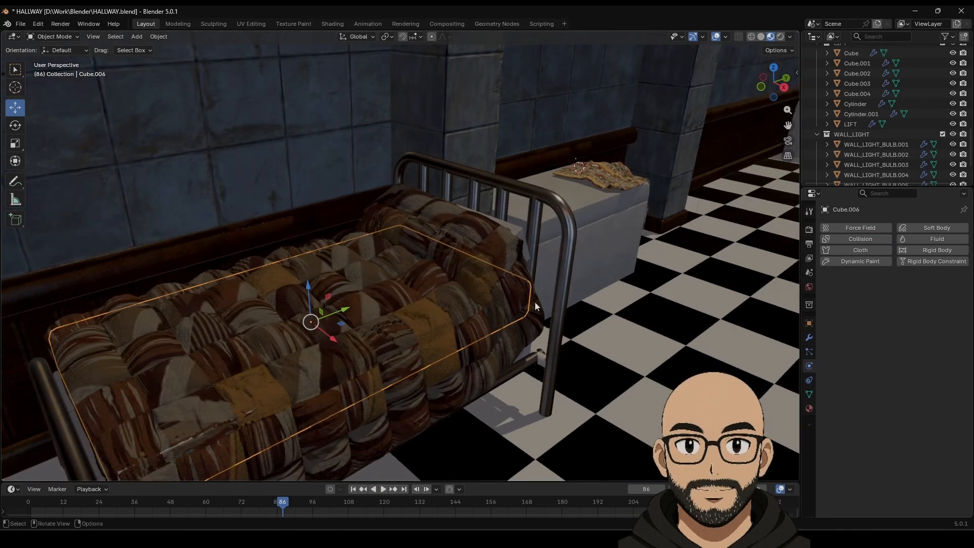
scroll(535, 302, down, 1)
click(477, 253)
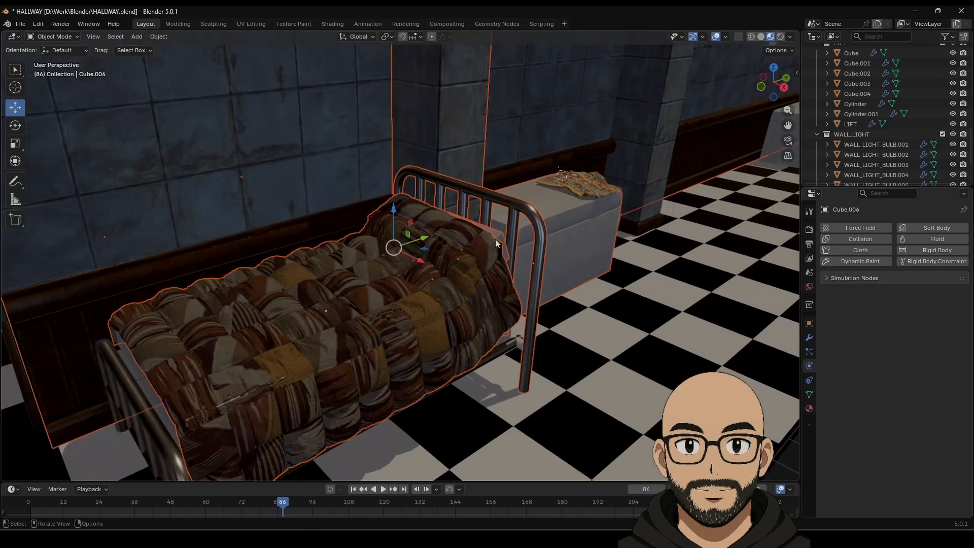
middle_drag(500, 233, 494, 250)
click(494, 250)
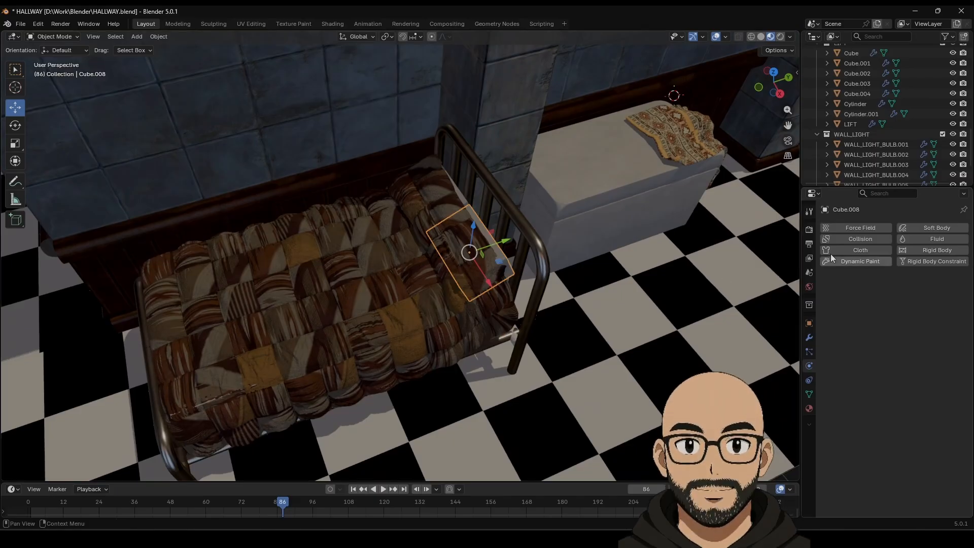
Step: Add Bevel (amount 0.21 m) and Subdivision Surface modifiers to the pillow Cube.008
click(810, 339)
click(890, 231)
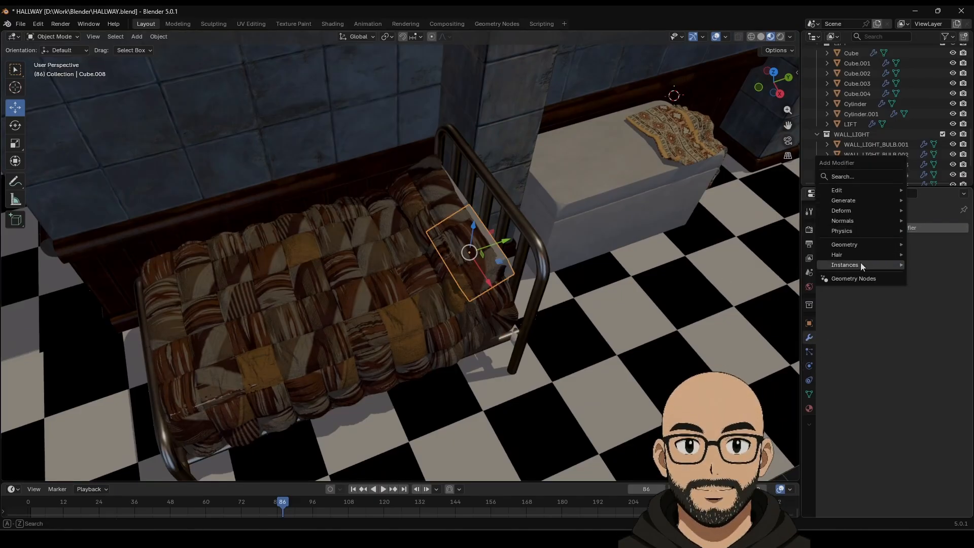
mouse_move(855, 202)
click(749, 220)
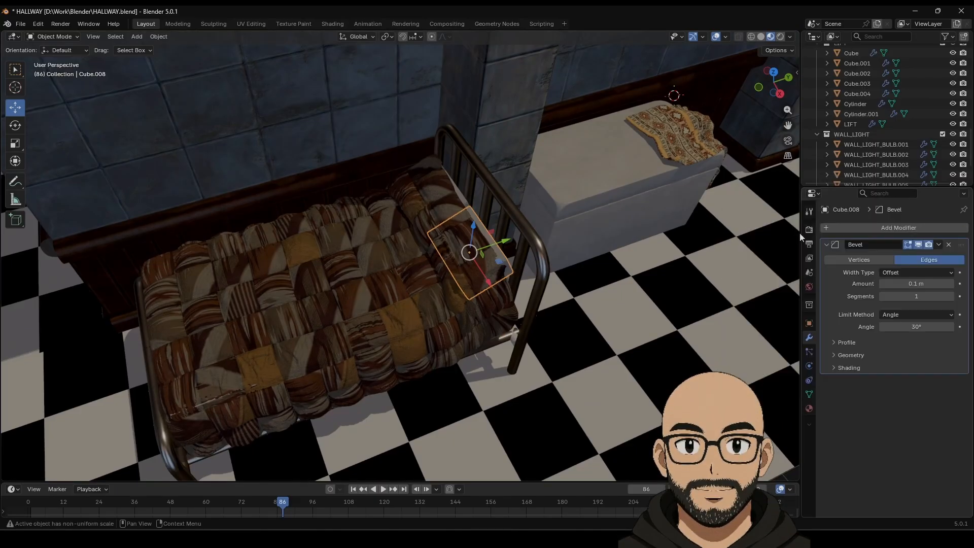
click(872, 228)
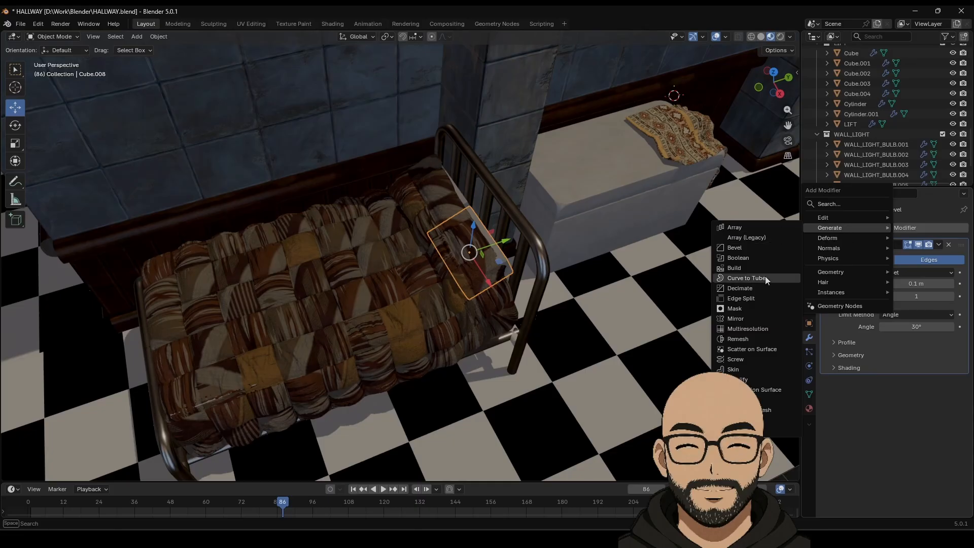
click(765, 390)
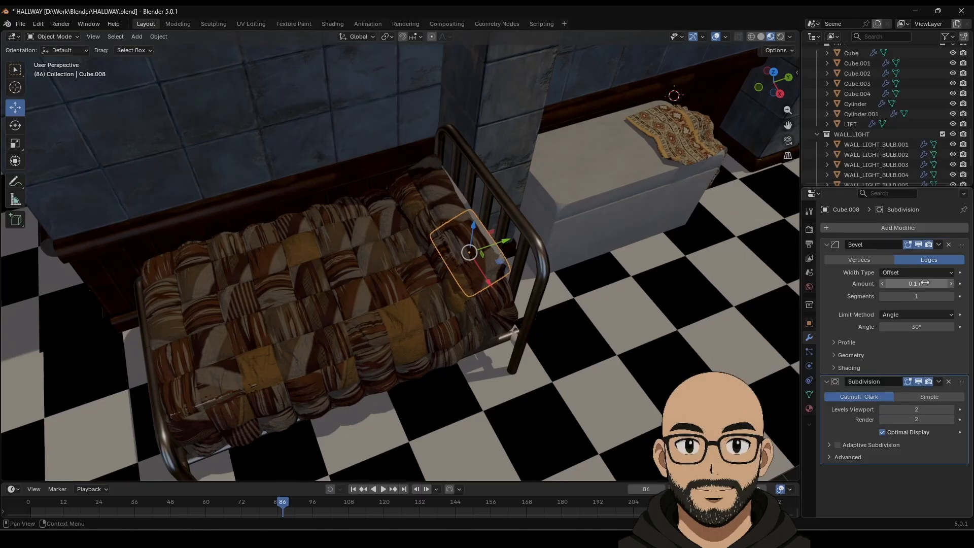
drag(924, 283, 924, 283)
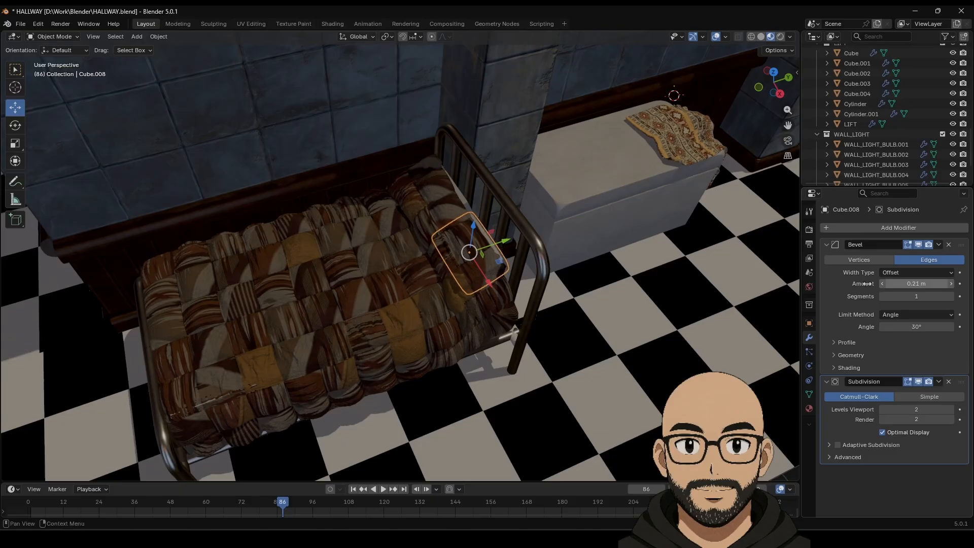
Step: Assign the mattress's Material.006 to both pillows, Cube.008 and Cube.007
middle_drag(599, 293, 571, 283)
scroll(570, 283, up, 2)
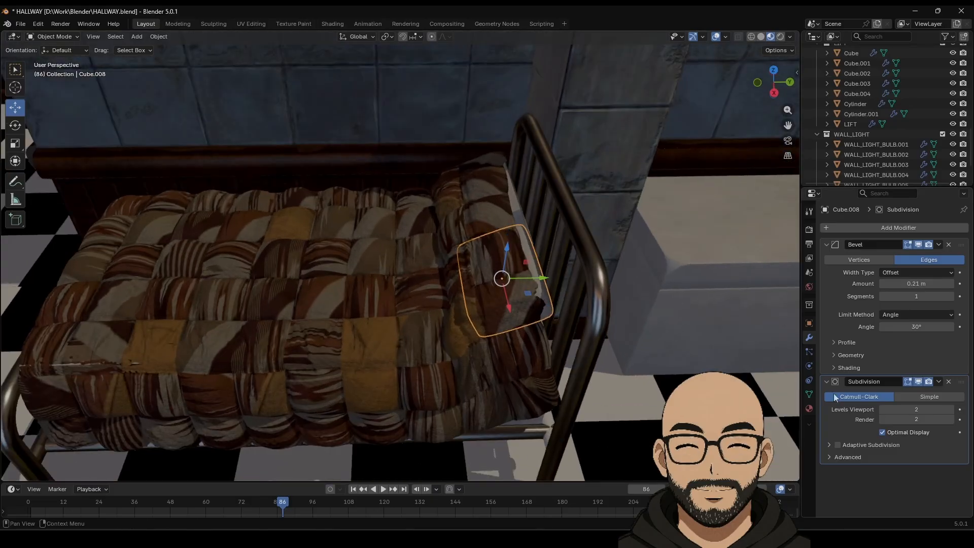
click(809, 409)
click(450, 356)
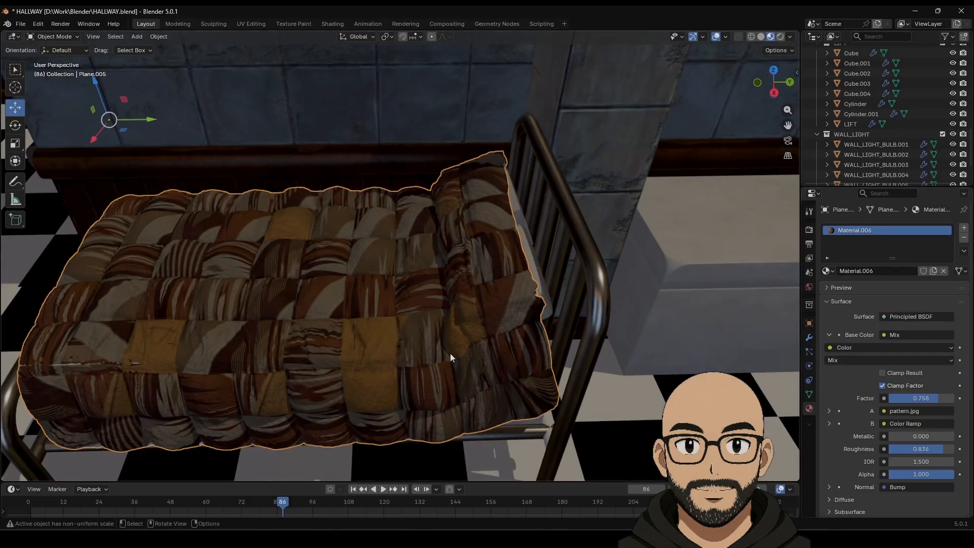
click(547, 298)
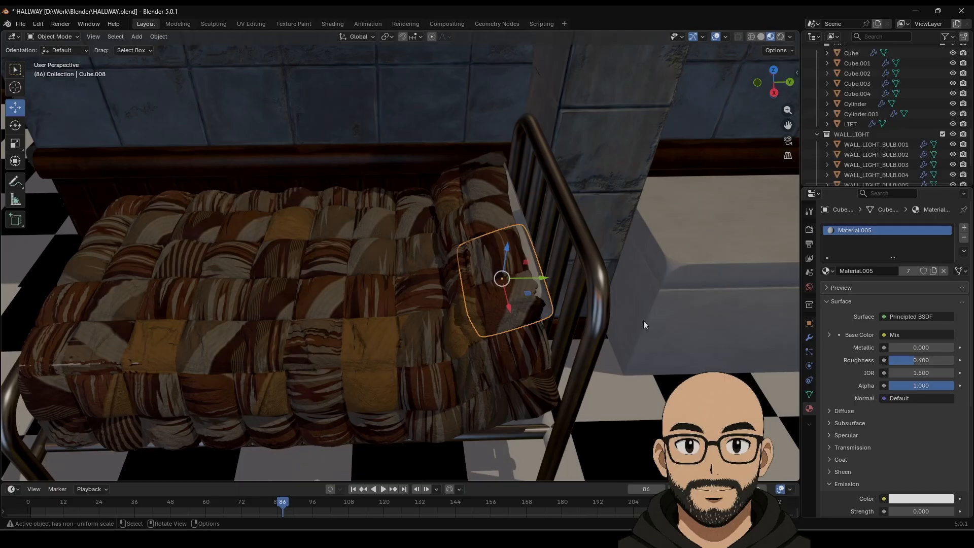
click(827, 271)
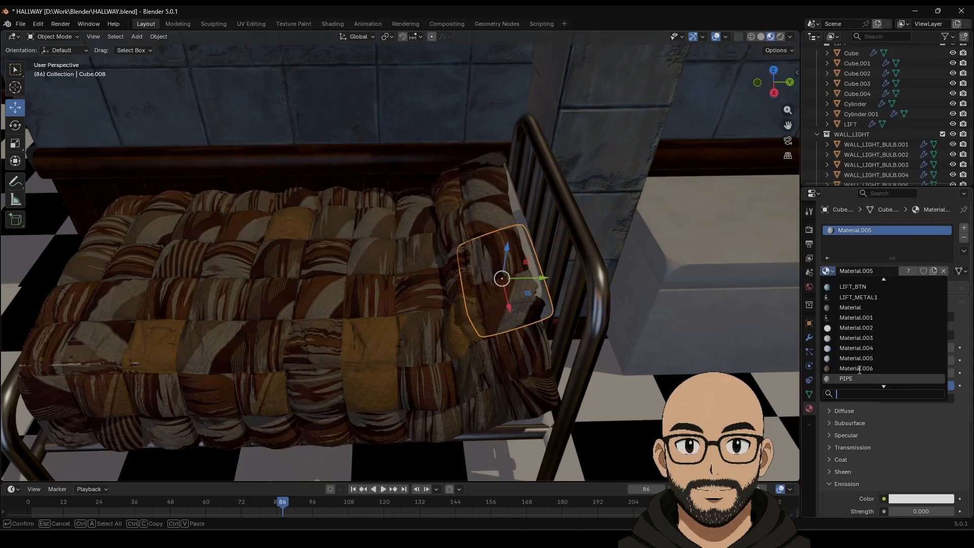
click(857, 368)
click(516, 210)
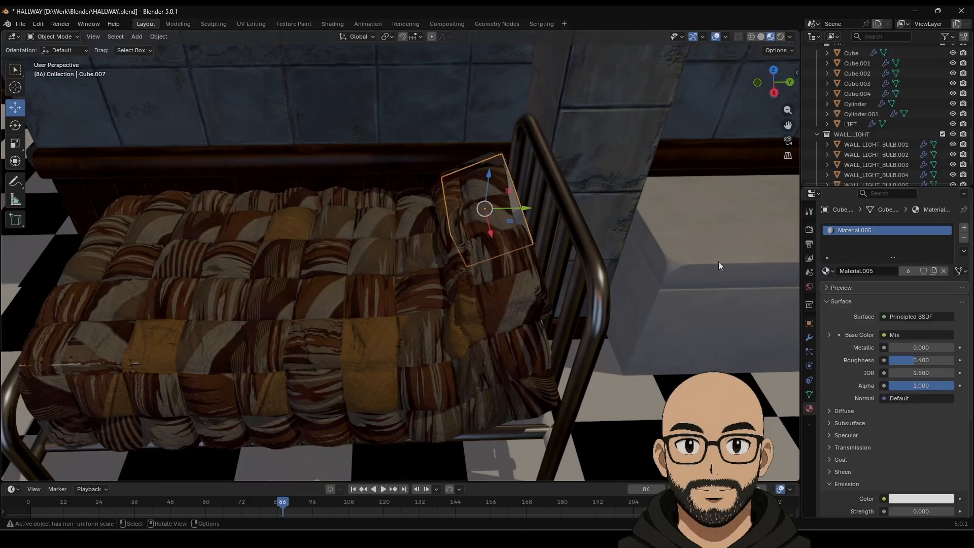
click(828, 271)
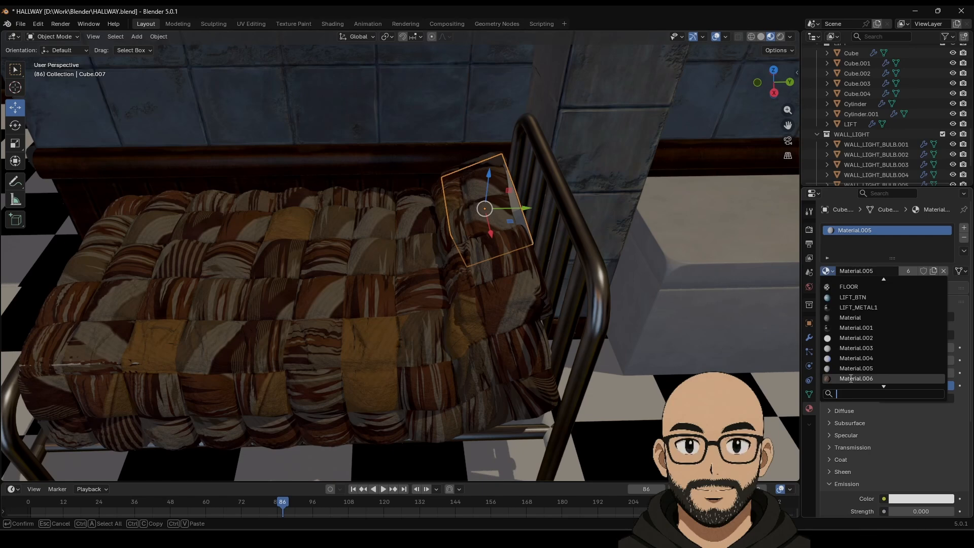
click(850, 378)
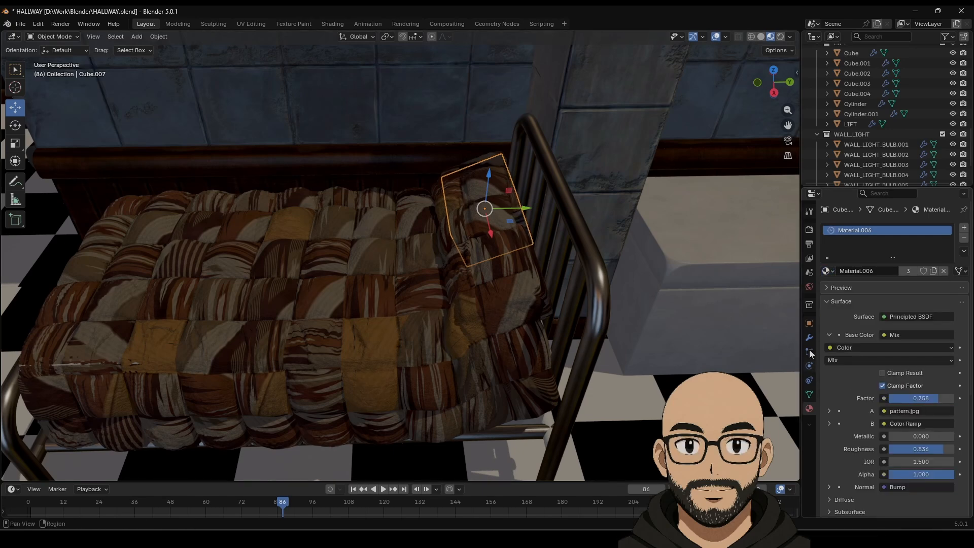
middle_drag(511, 236, 488, 278)
Step: Delete the unwanted piece beside the pillow
click(497, 329)
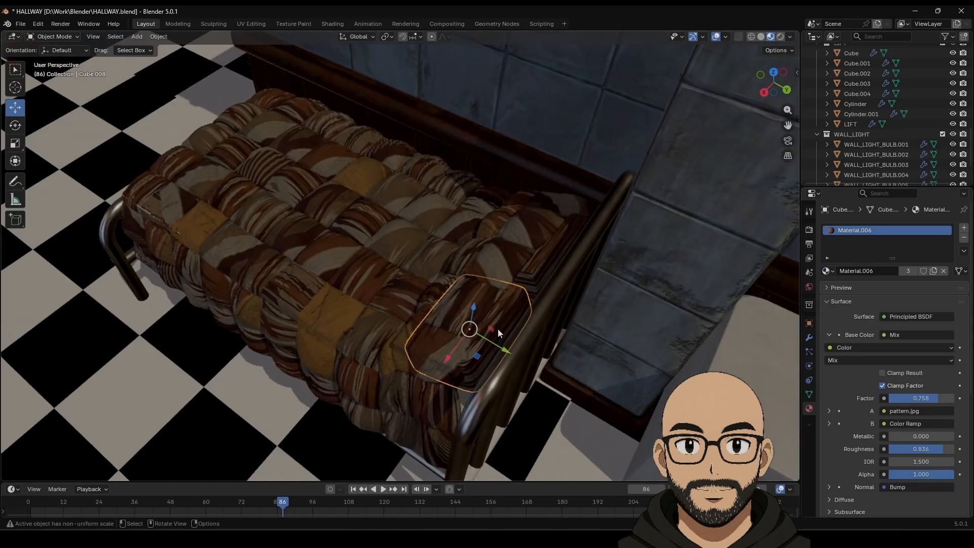
click(536, 276)
key(Delete)
Step: Duplicate the pillow Cube.008 and slide the copy -1.6581 m along X
click(509, 309)
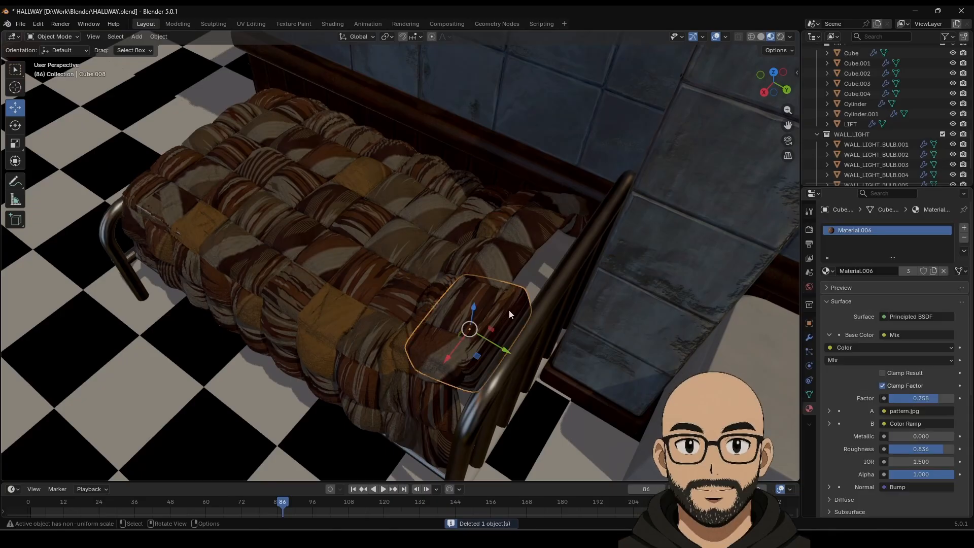
key(shift+d)
key(x)
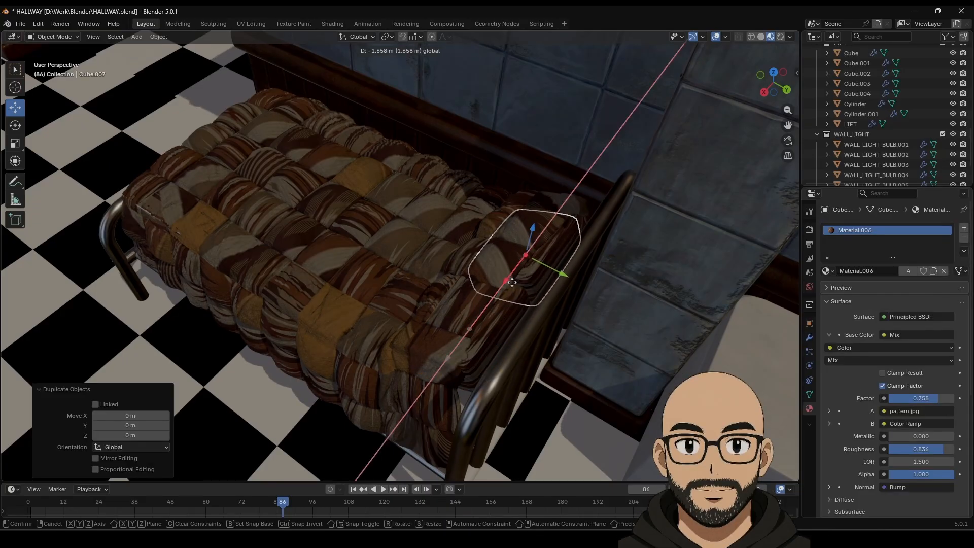
drag(512, 282, 511, 282)
scroll(406, 257, down, 5)
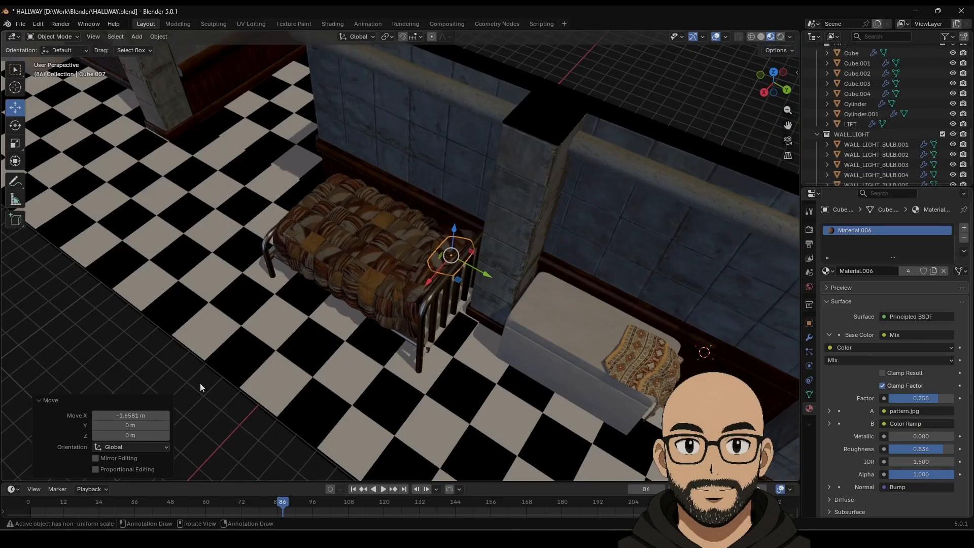
click(201, 383)
Step: Switch the hallway view to solid shading and save HALLWAY.blend
middle_drag(364, 346, 428, 309)
scroll(428, 310, down, 6)
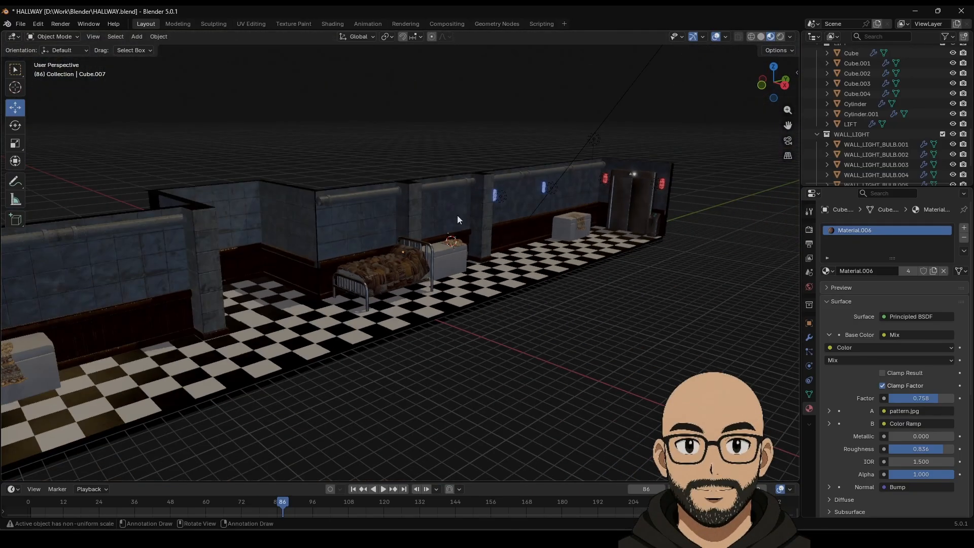
click(761, 36)
middle_drag(502, 230, 462, 265)
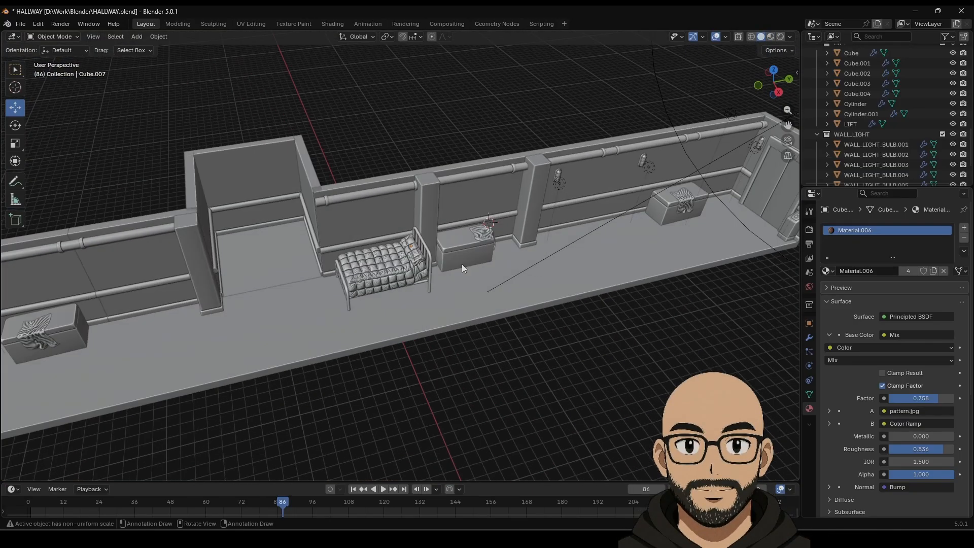
click(21, 24)
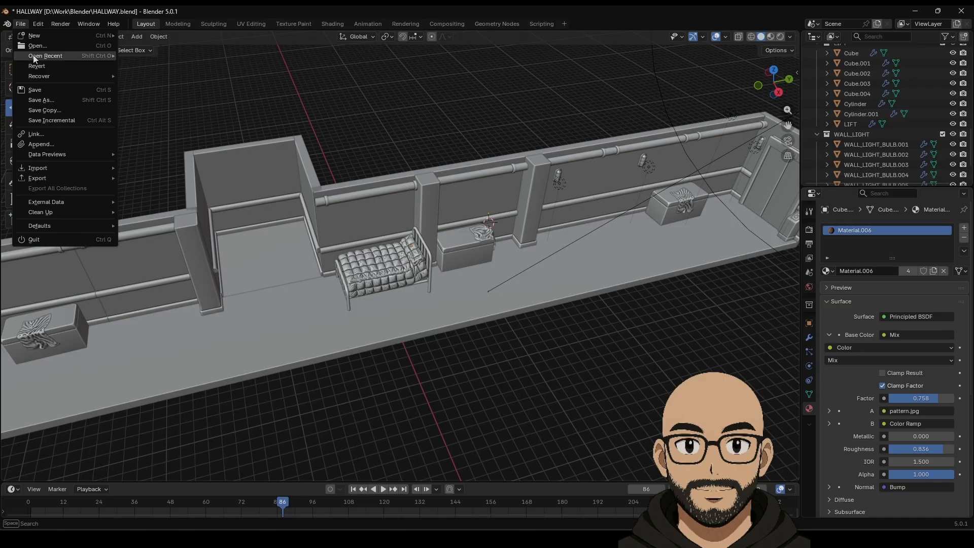
click(48, 92)
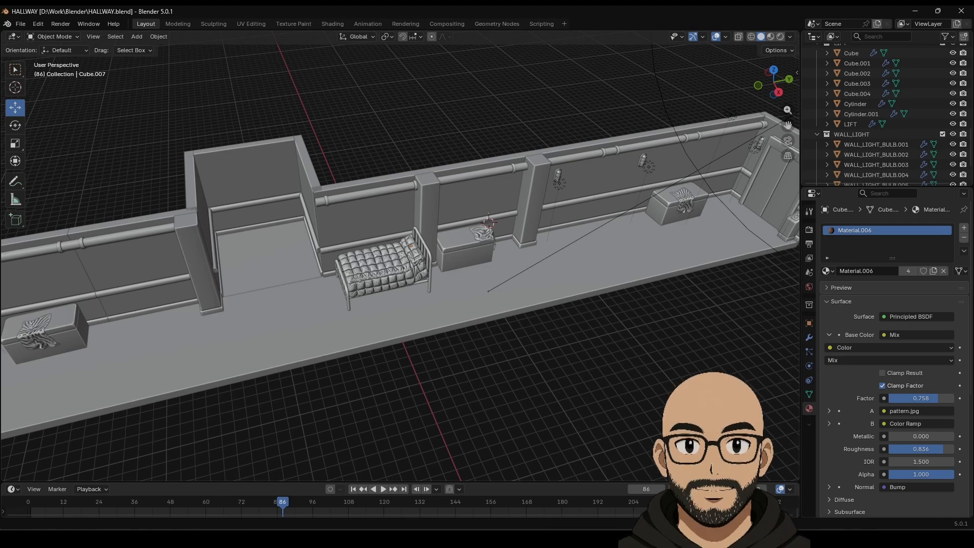
Step: Switch the viewport to User Orthographic and preview it in Rendered shading
key(KP_5)
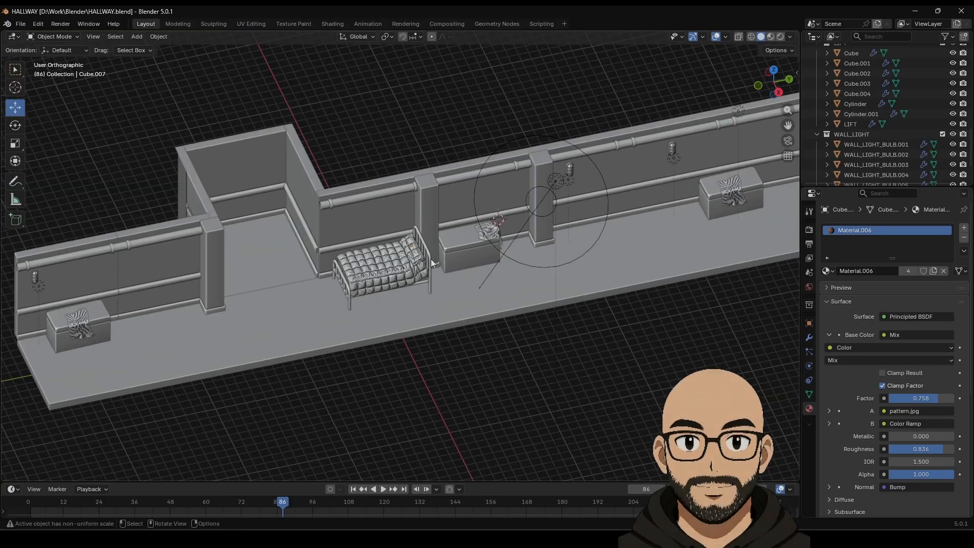
middle_drag(430, 261, 449, 251)
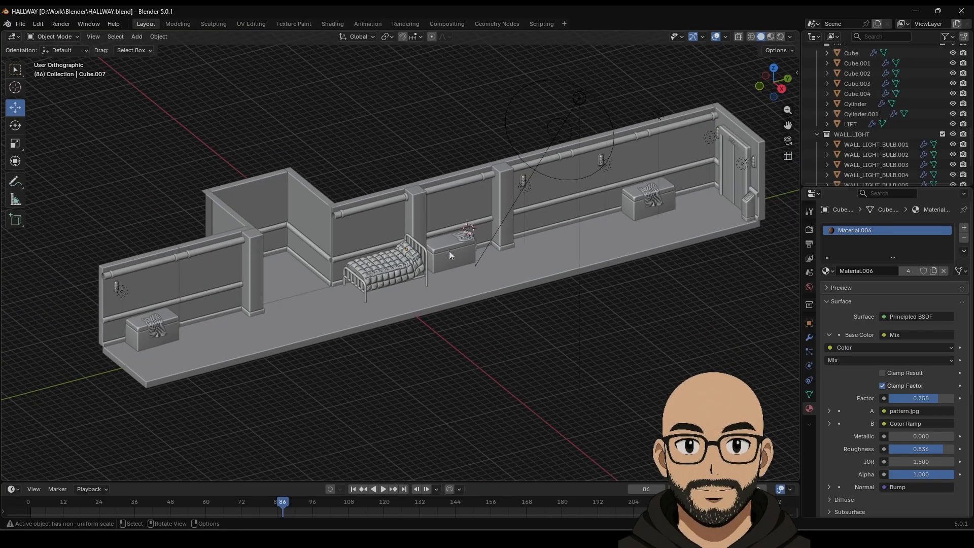
click(780, 36)
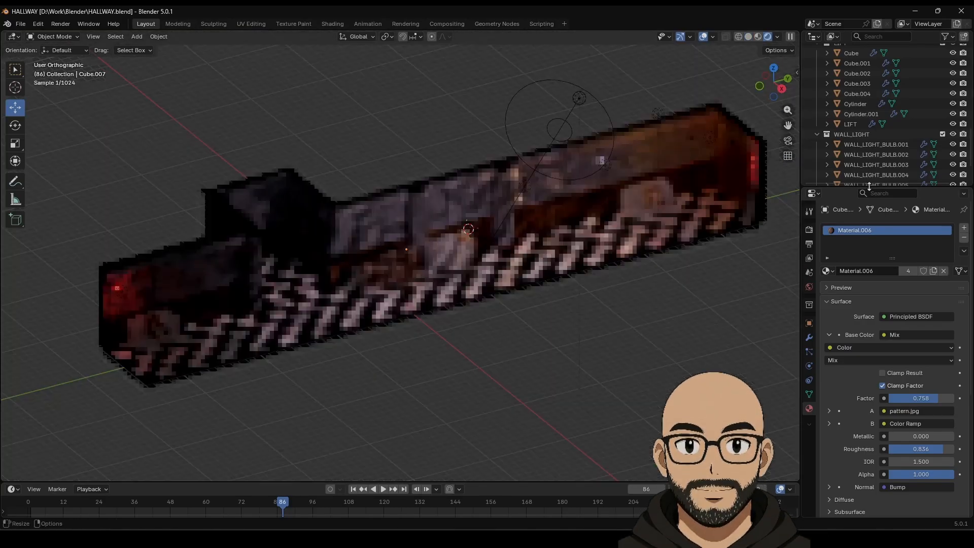
Step: Return to Solid shading and set the render engine from Cycles to EEVEE
click(808, 230)
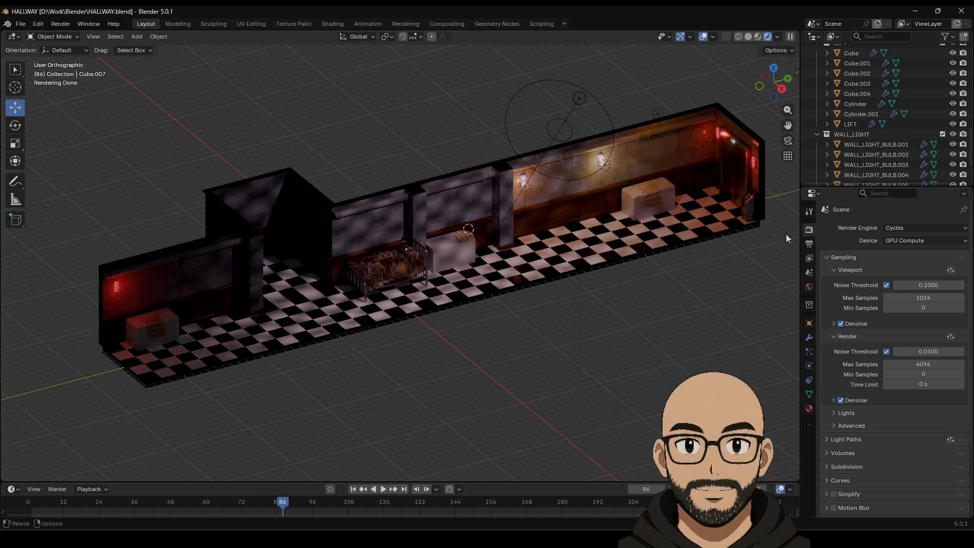
click(750, 37)
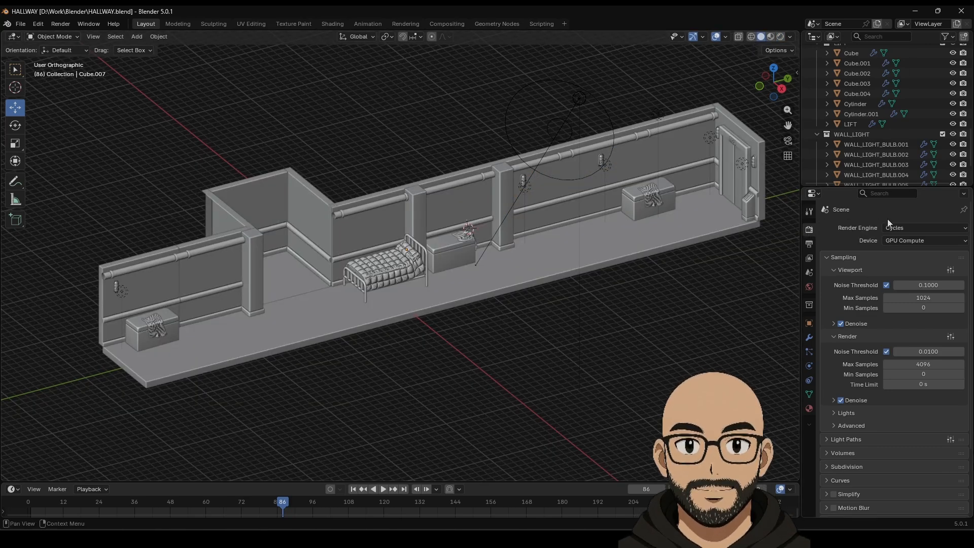
click(896, 227)
click(899, 241)
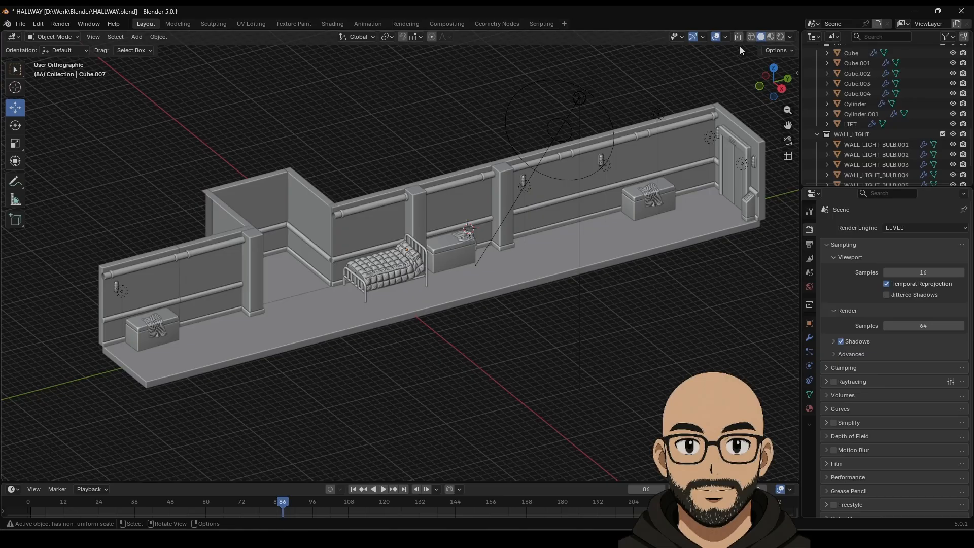
click(769, 37)
scroll(482, 359, up, 6)
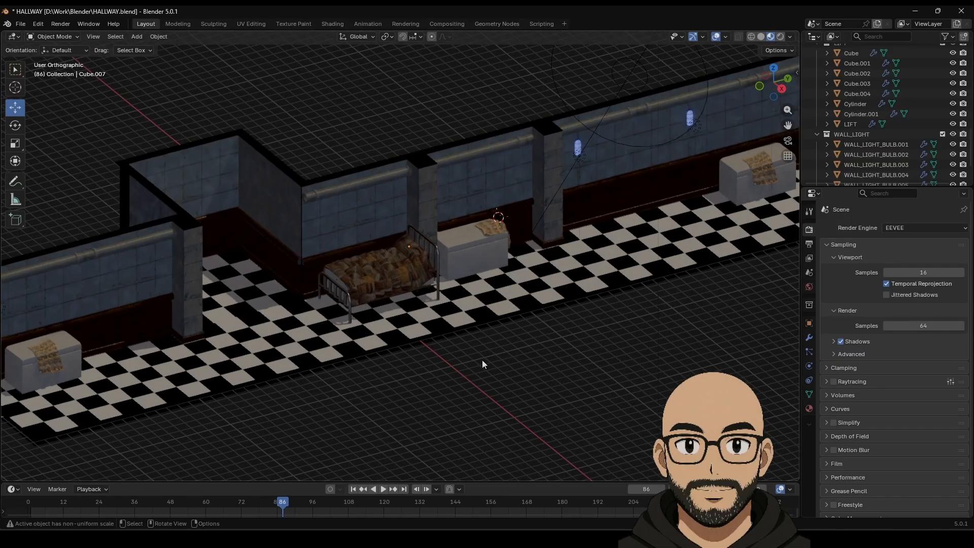
middle_drag(484, 357, 224, 187)
scroll(334, 279, down, 5)
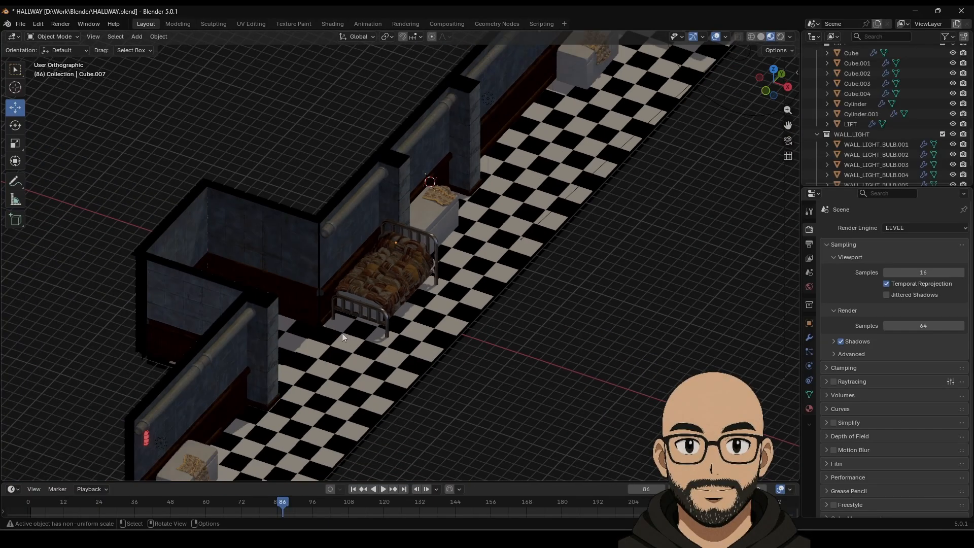
scroll(419, 318, down, 3)
middle_drag(418, 318, 458, 251)
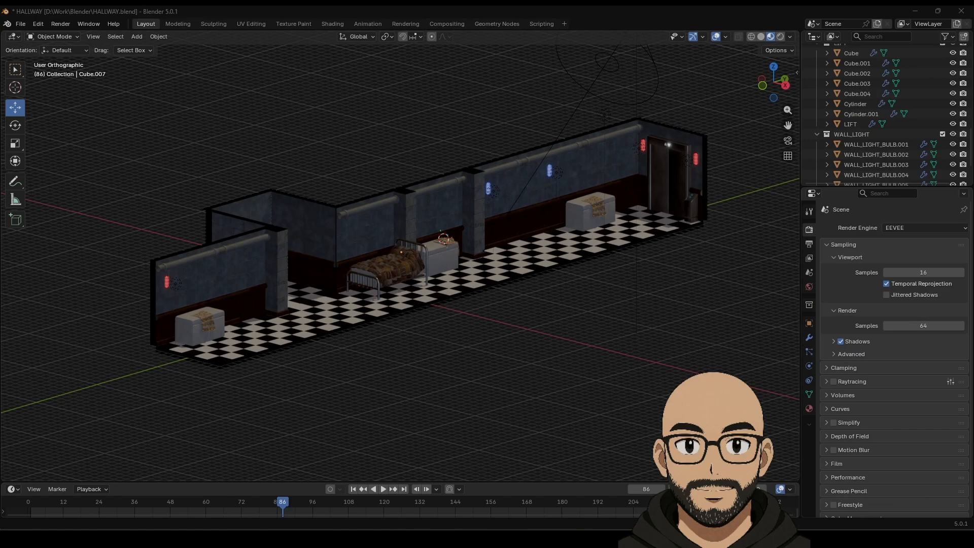
middle_drag(480, 183, 536, 227)
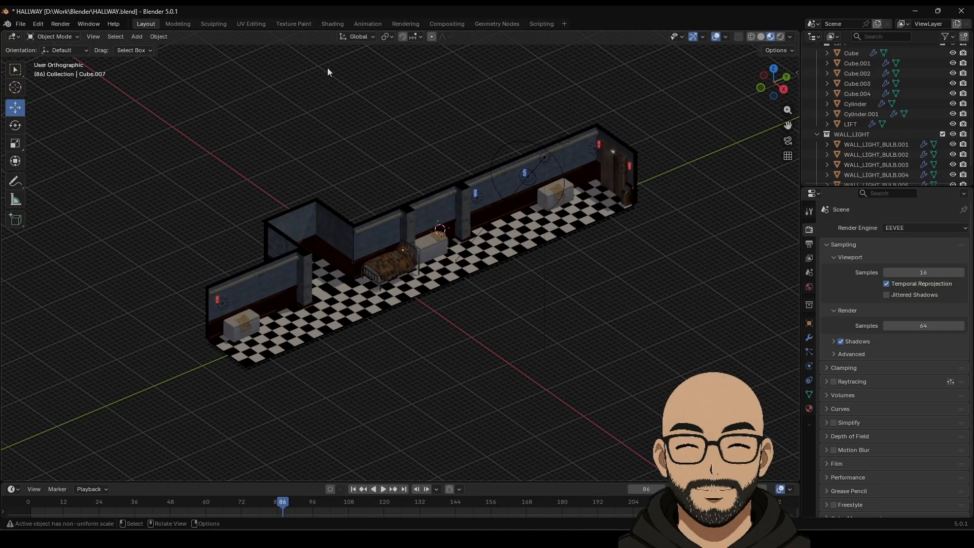
key(KP_5)
middle_drag(404, 270, 449, 214)
key(n)
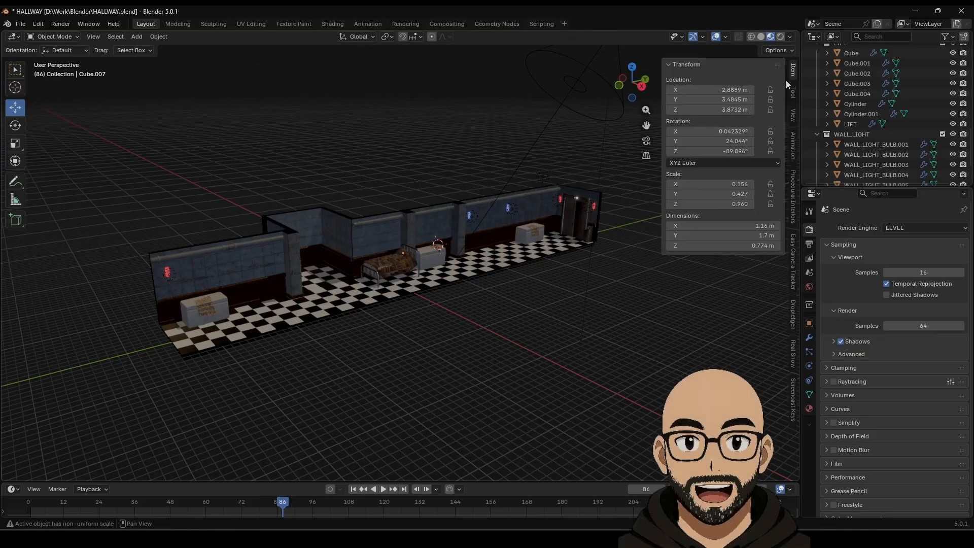
click(793, 388)
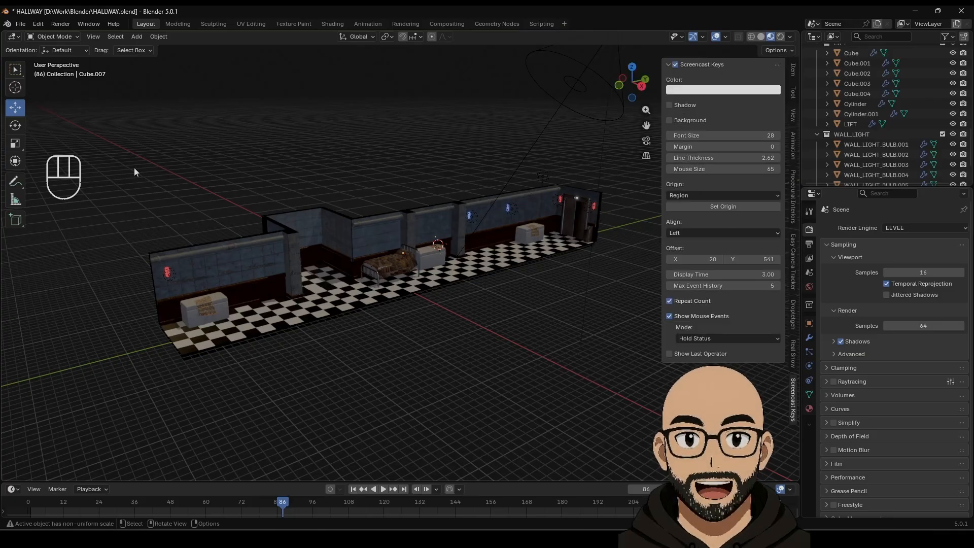
key(n)
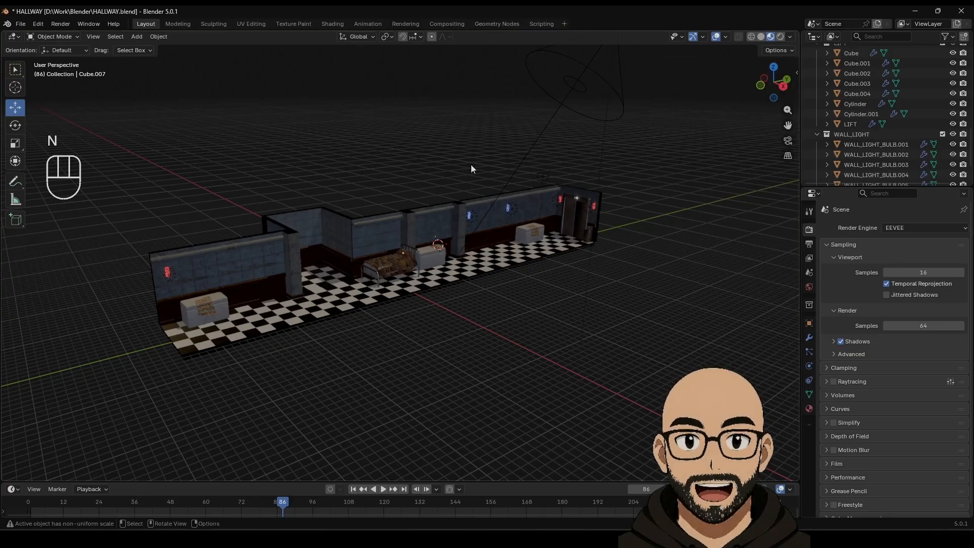
click(760, 37)
middle_drag(330, 179, 471, 278)
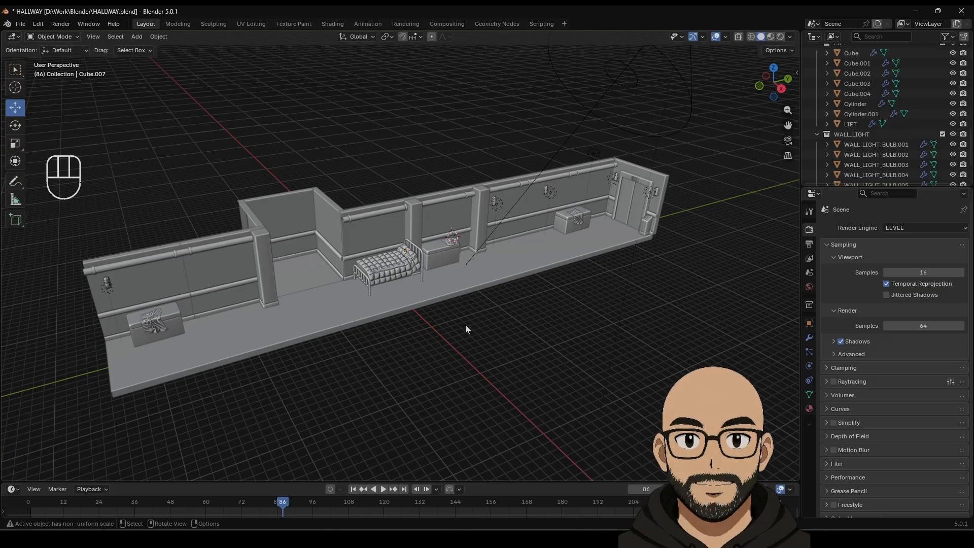
mouse_move(497, 314)
middle_down()
mouse_move(459, 308)
mouse_move(482, 307)
middle_up()
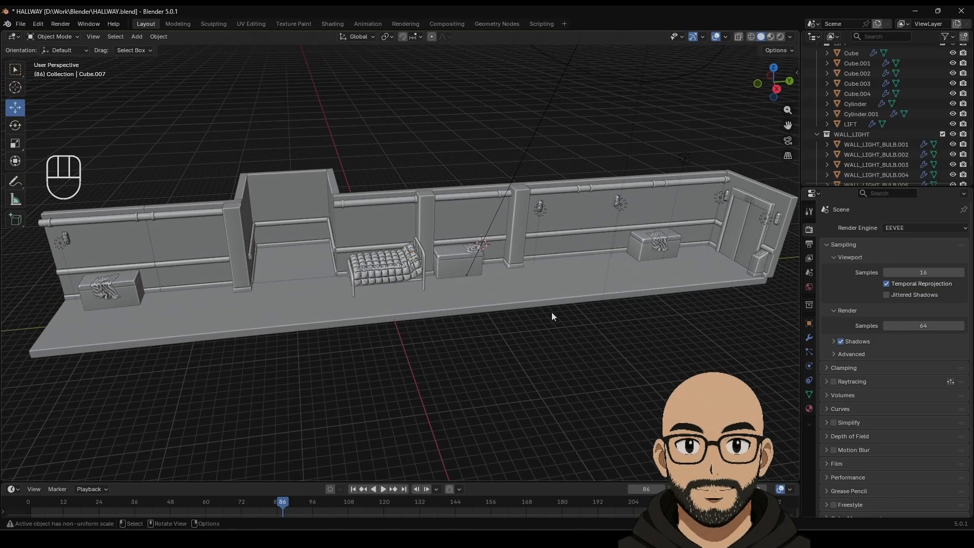
Step: Slide the first wall light bulb together with its point light along the wall
shift+middle_drag(552, 312, 422, 314)
scroll(421, 313, up, 4)
shift+middle_drag(488, 225, 457, 306)
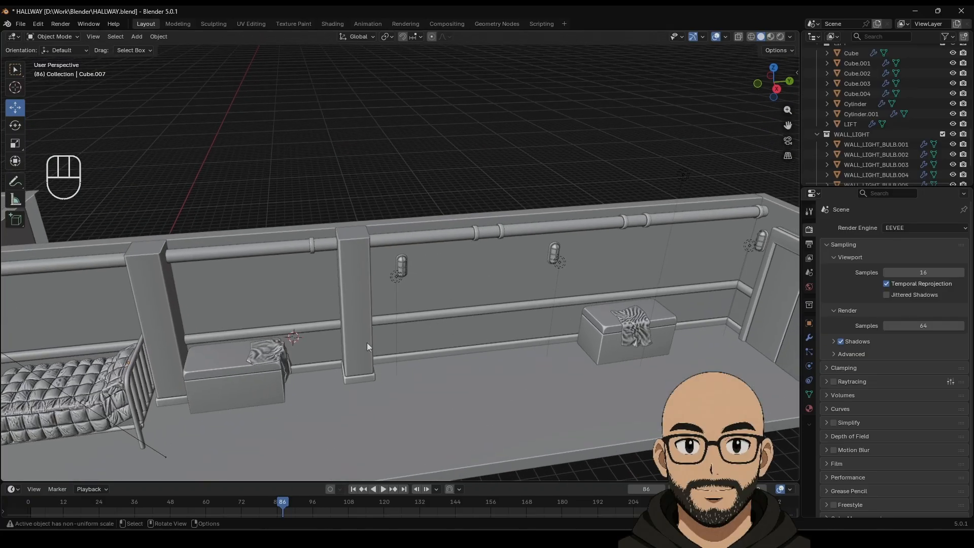
click(403, 262)
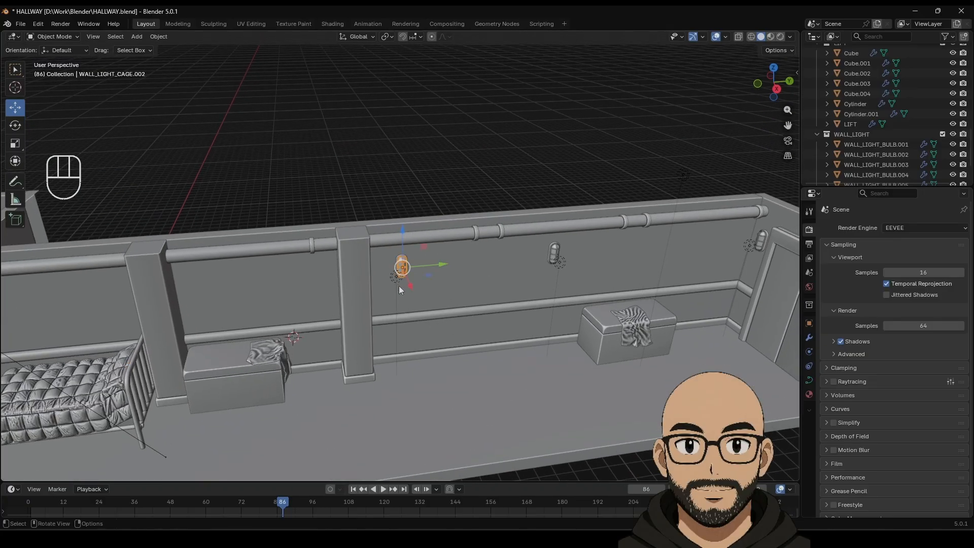
scroll(399, 285, up, 10)
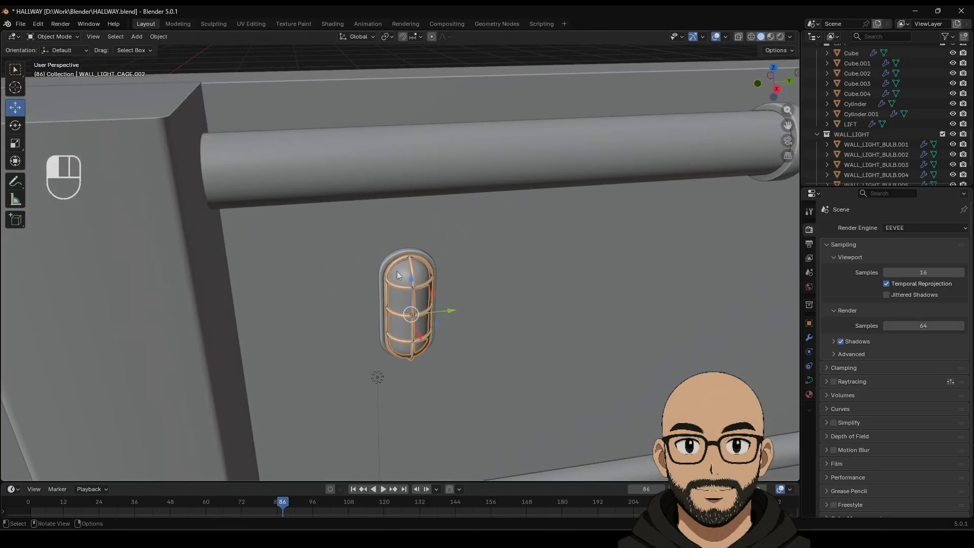
click(397, 271)
shift+click(376, 376)
scroll(421, 400, down, 8)
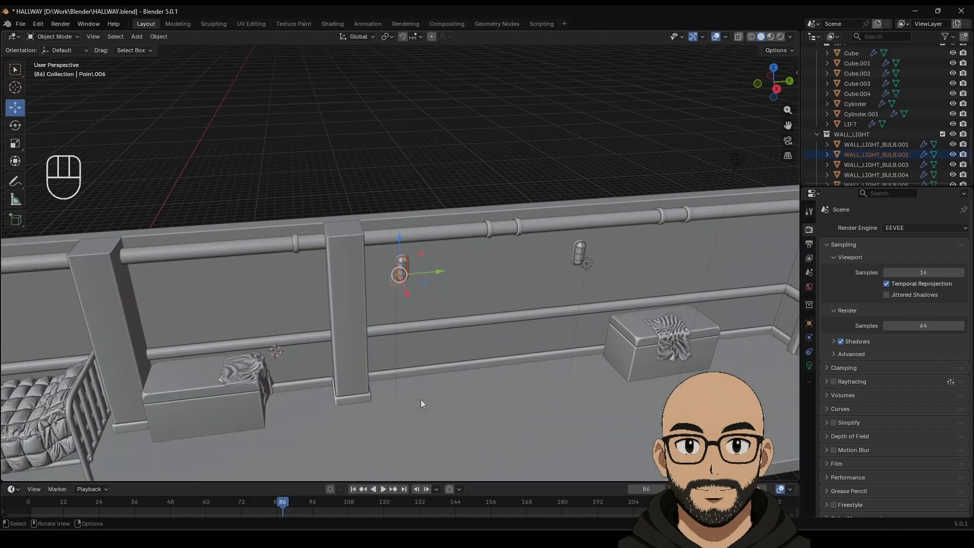
middle_drag(420, 403, 413, 386)
drag(437, 270, 492, 265)
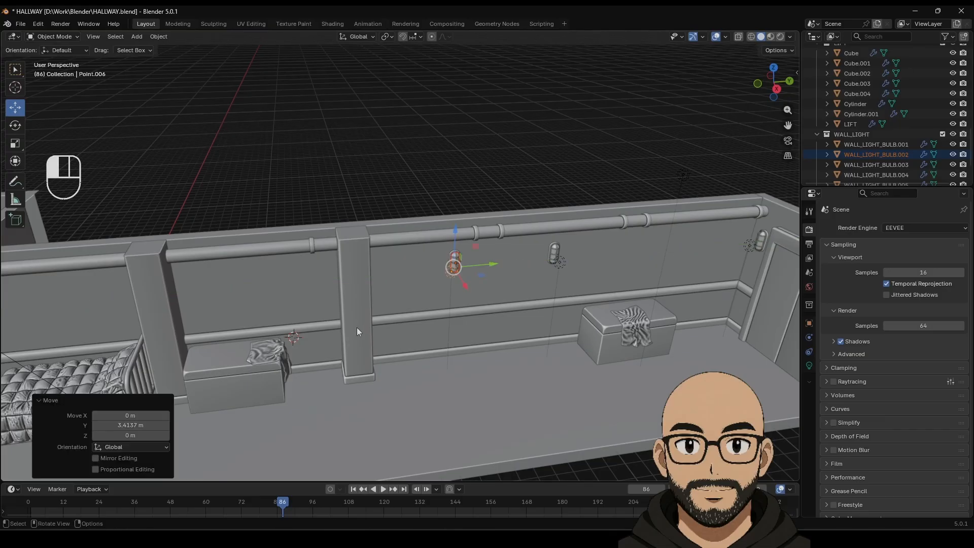
Step: Slide the wall pillar along the wall to Y 4.0344 m
click(357, 327)
drag(394, 347, 457, 345)
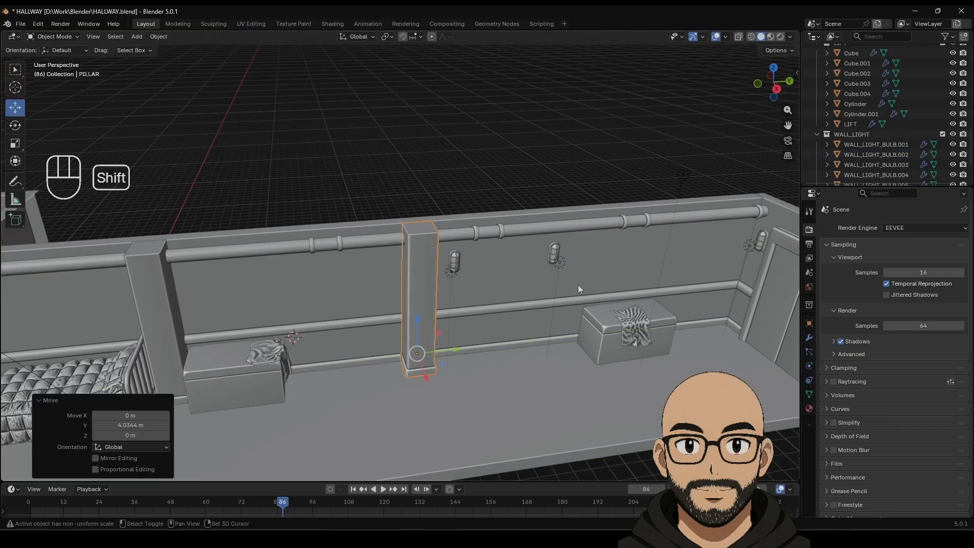
shift+middle_drag(577, 285, 456, 279)
scroll(547, 275, up, 4)
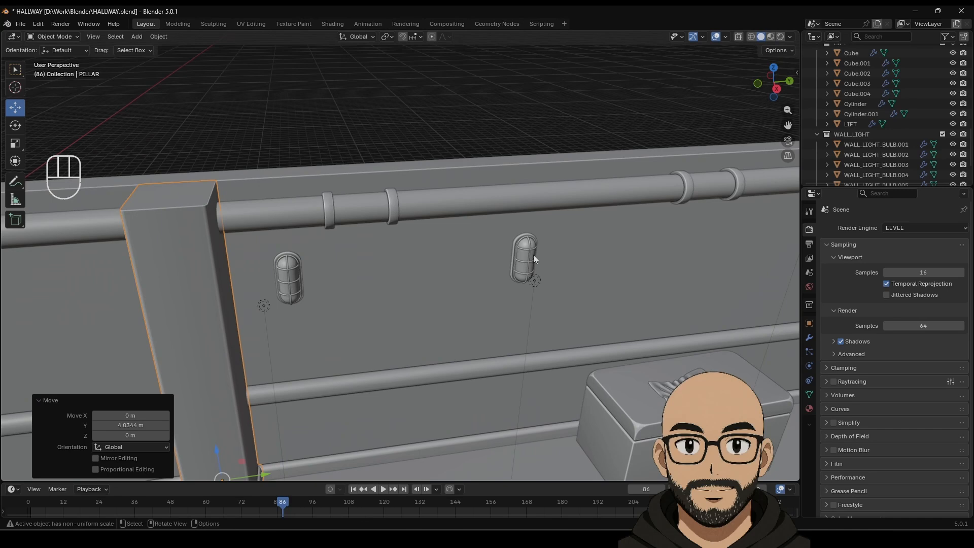
Step: Move the next wall light bulb and its point light further along the wall
click(524, 254)
shift+click(536, 281)
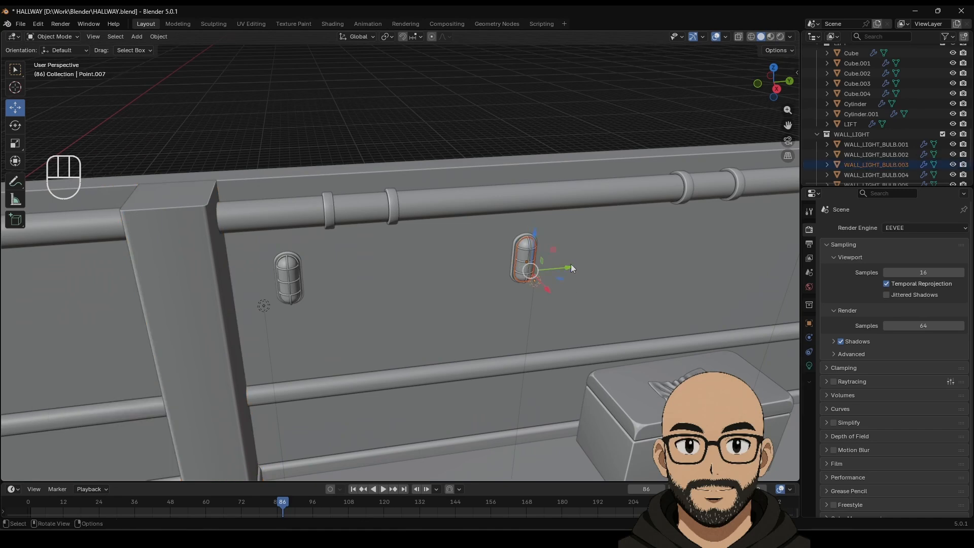
drag(572, 265, 654, 254)
scroll(654, 255, down, 4)
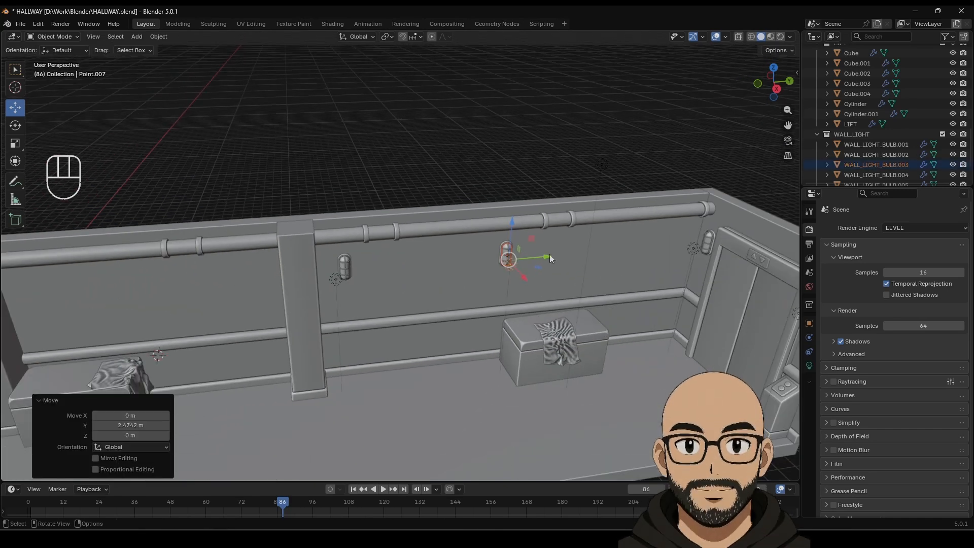
drag(549, 254, 556, 254)
click(527, 133)
scroll(474, 321, down, 5)
middle_drag(474, 320, 494, 313)
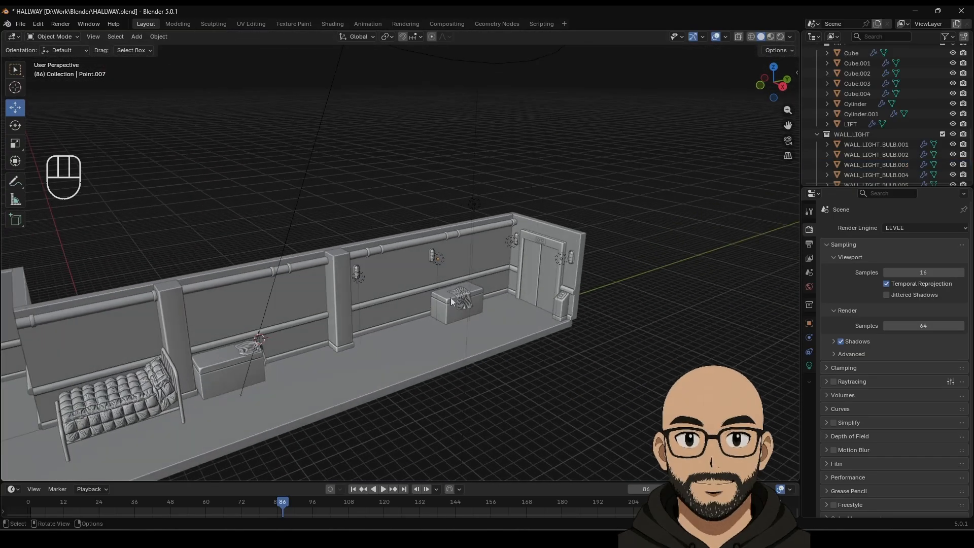
mouse_move(397, 312)
shift+middle_down()
mouse_move(476, 268)
mouse_move(495, 274)
mouse_move(482, 282)
shift+middle_up()
click(780, 37)
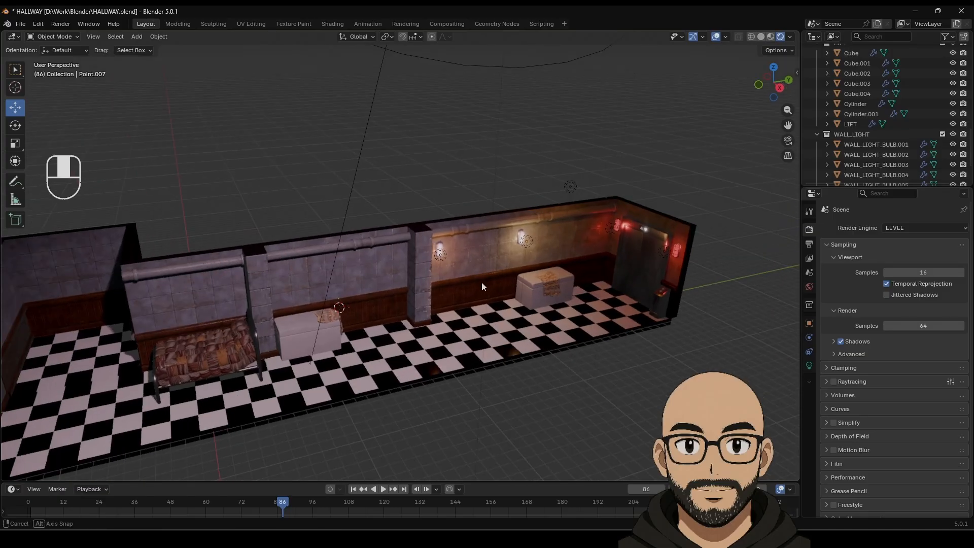
shift+middle_drag(430, 314, 537, 299)
scroll(489, 299, down, 1)
scroll(537, 303, down, 3)
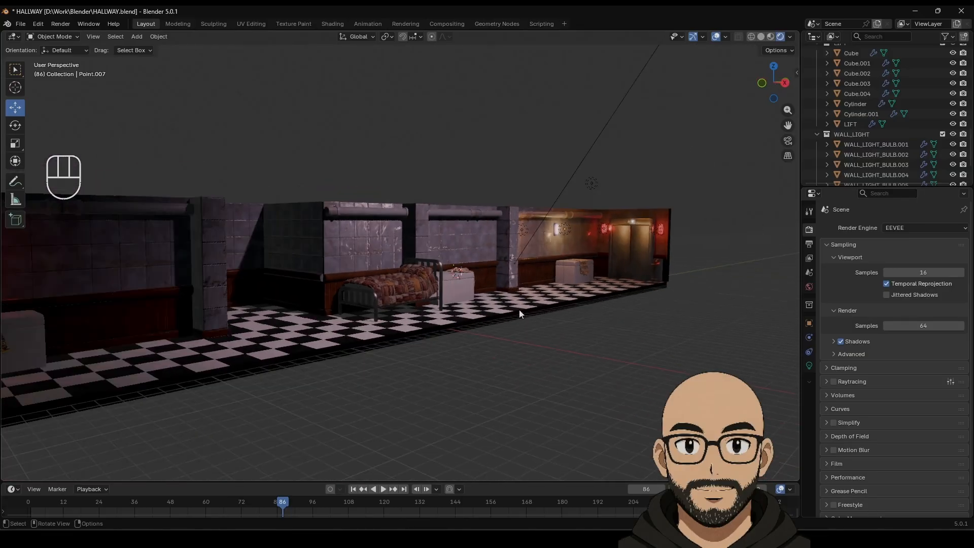
middle_drag(333, 299, 357, 290)
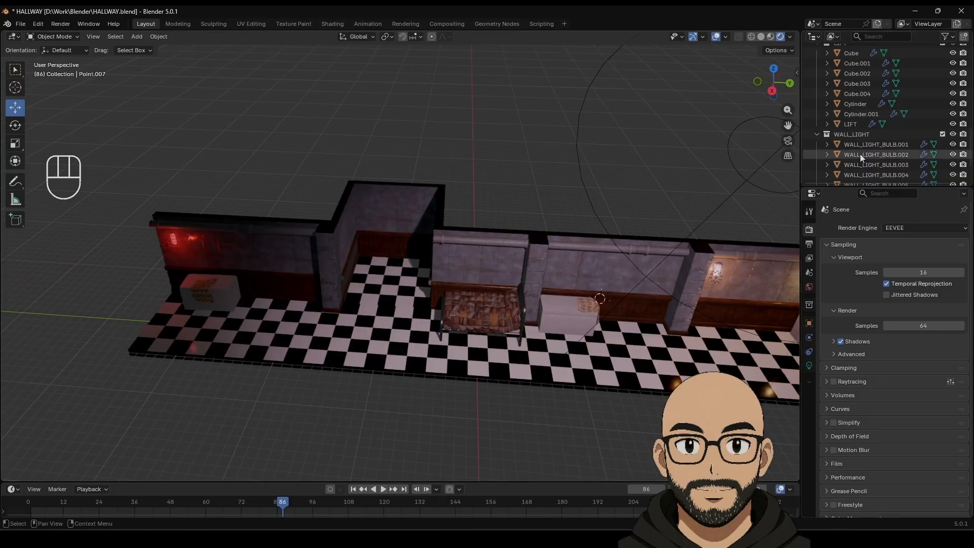
Step: Return to solid shading and save the hallway file
click(761, 37)
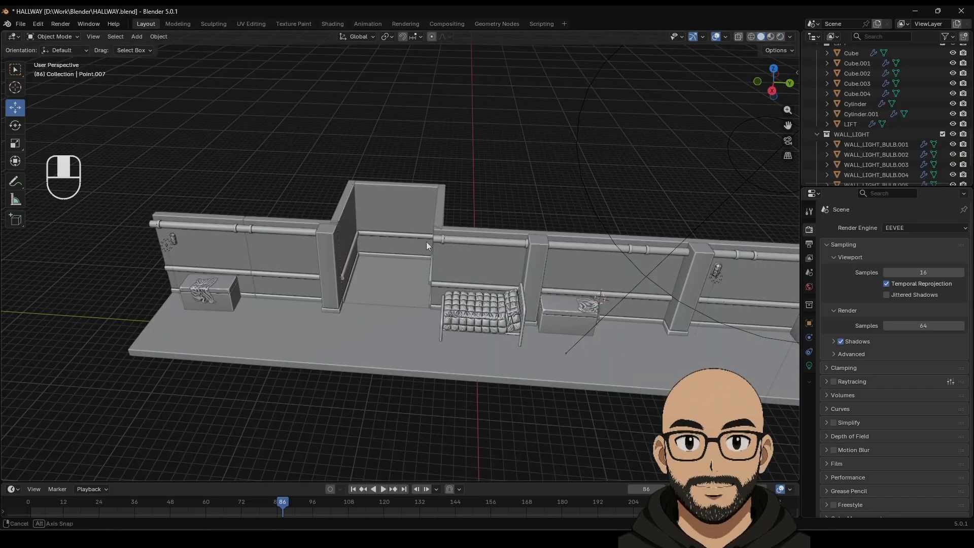
mouse_move(426, 241)
middle_down()
mouse_move(475, 214)
mouse_move(433, 246)
middle_up()
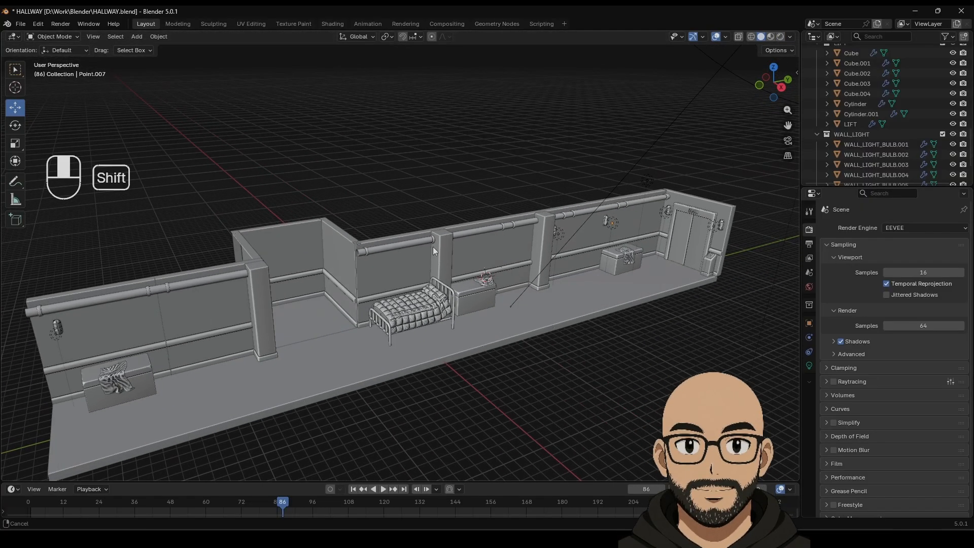
click(20, 24)
click(51, 90)
Step: Rename the blanket object Plane.005 to BLANKET
scroll(403, 352, up, 3)
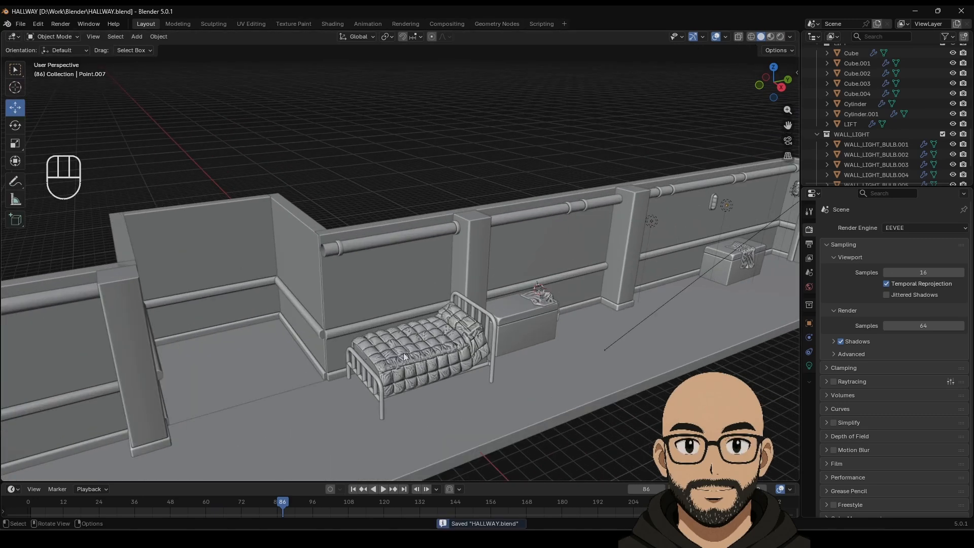
click(405, 360)
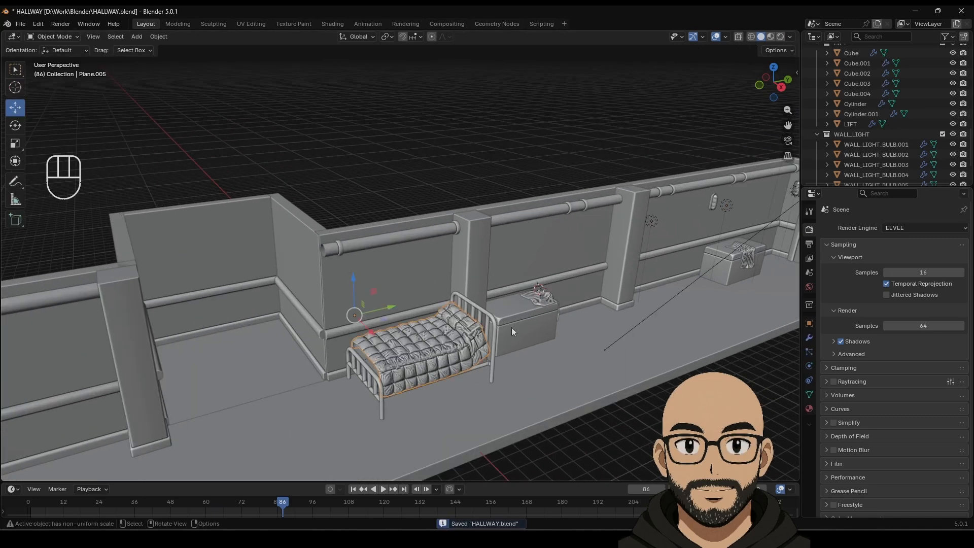
click(809, 324)
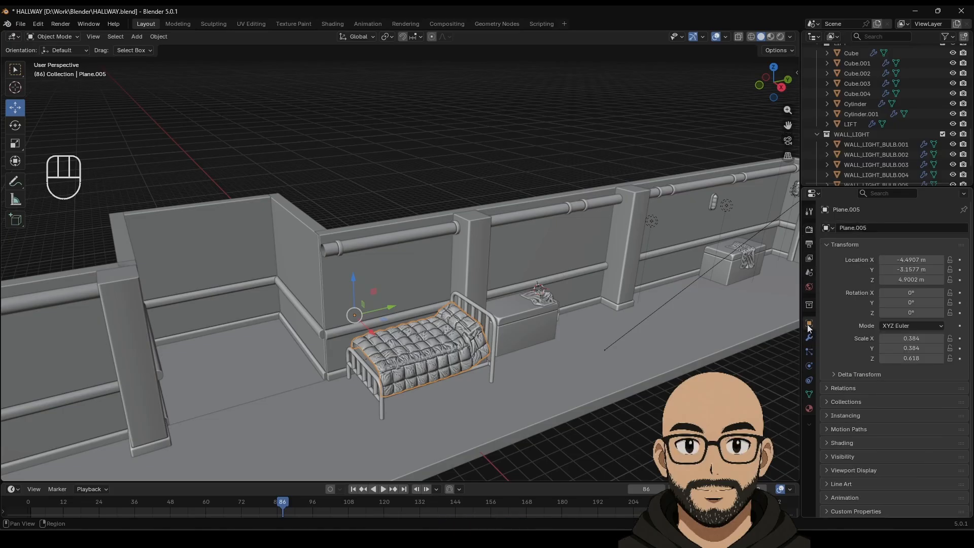
click(888, 227)
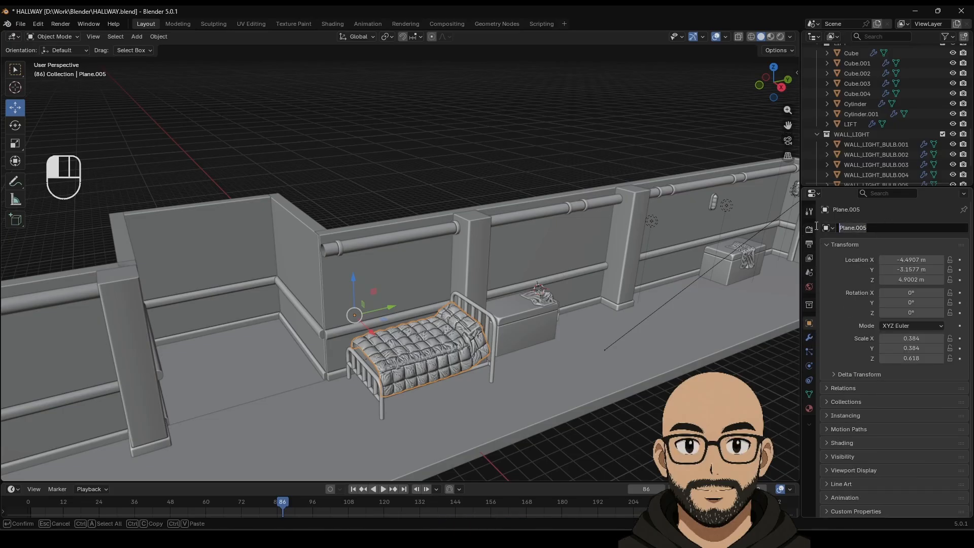
text(BLANKET)
key(Return)
Step: Move the BLANKET object into the BED collection
right_click(440, 346)
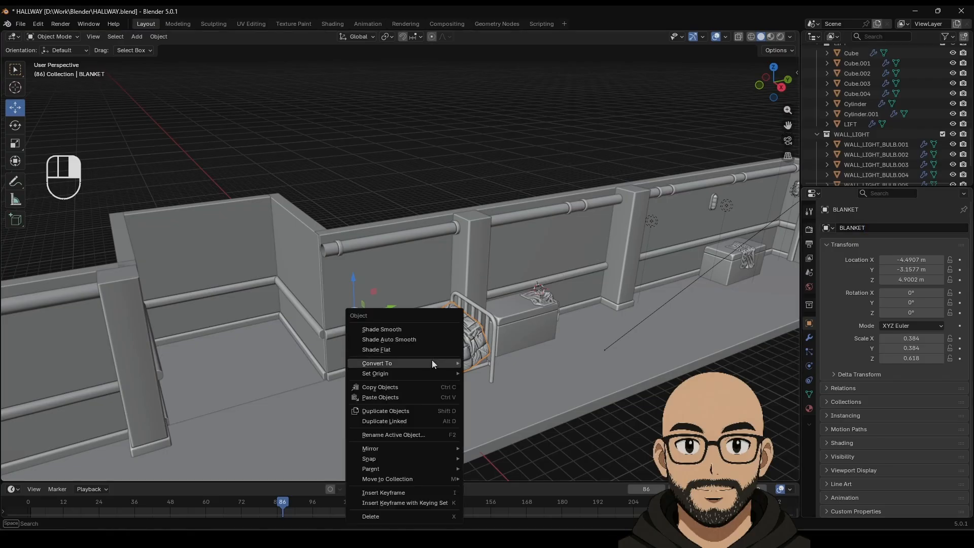
mouse_move(443, 479)
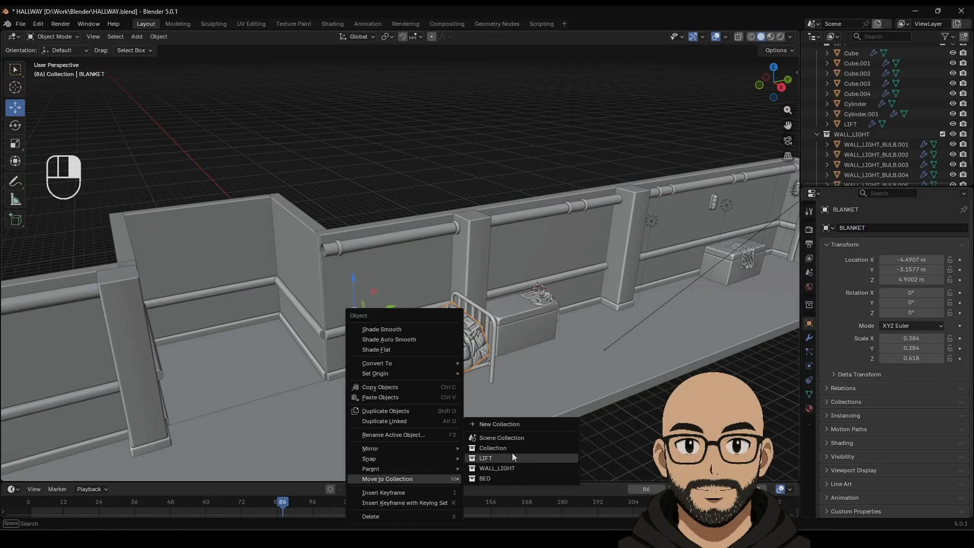
click(504, 478)
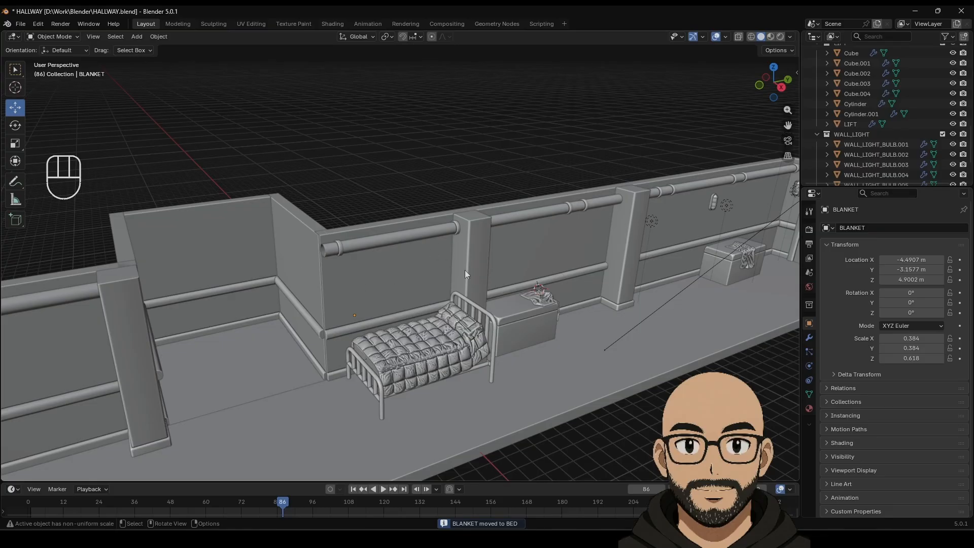
click(861, 113)
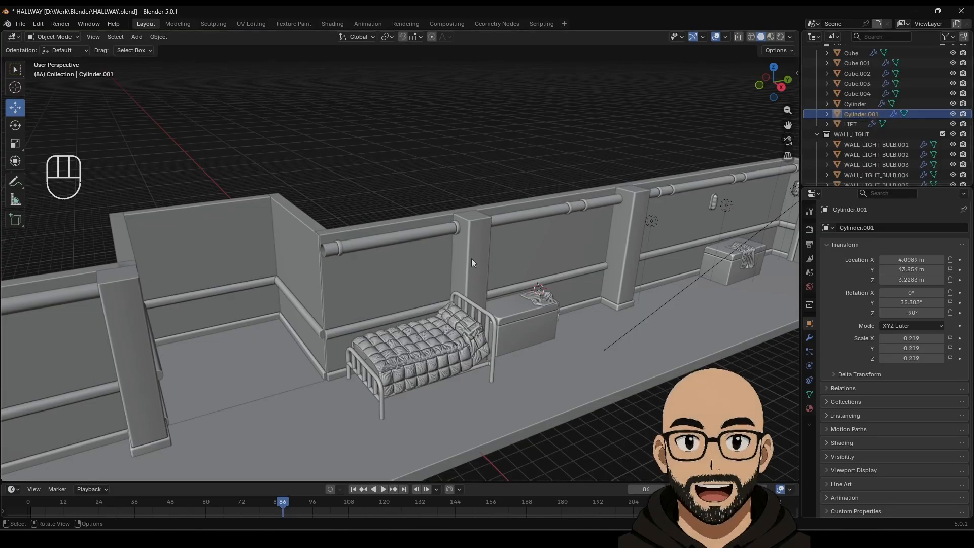
Step: Rename the two round lift buttons LIFT_BTN_DOWN and LIFT_BTN_UP
key(KP_Decimal)
scroll(436, 304, down, 5)
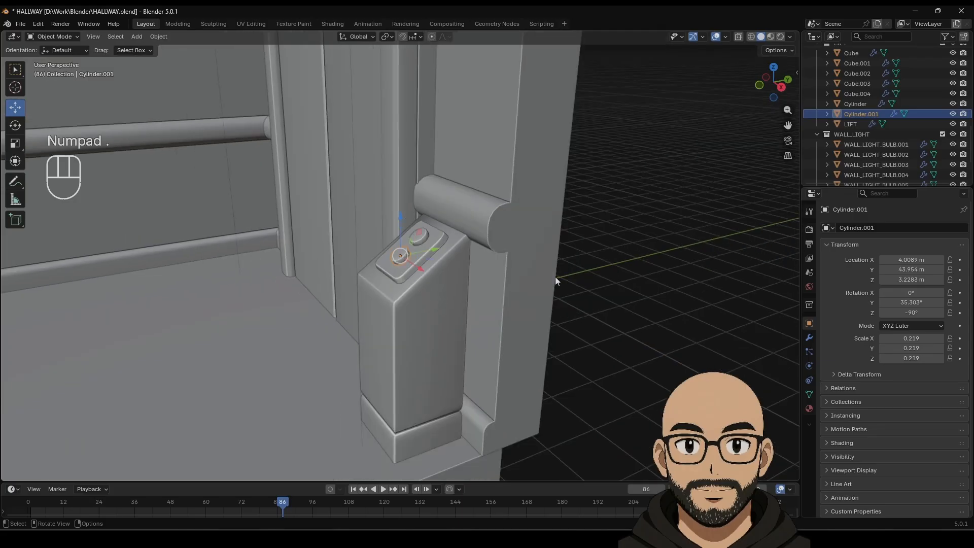
double_click(857, 115)
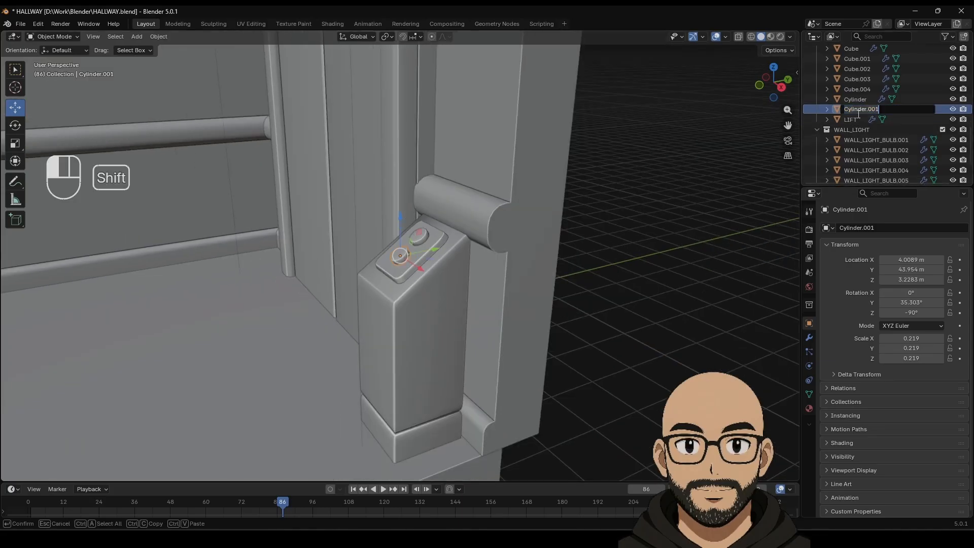
text(LITF)
key(shift+BackSpace)
key(shift+BackSpace)
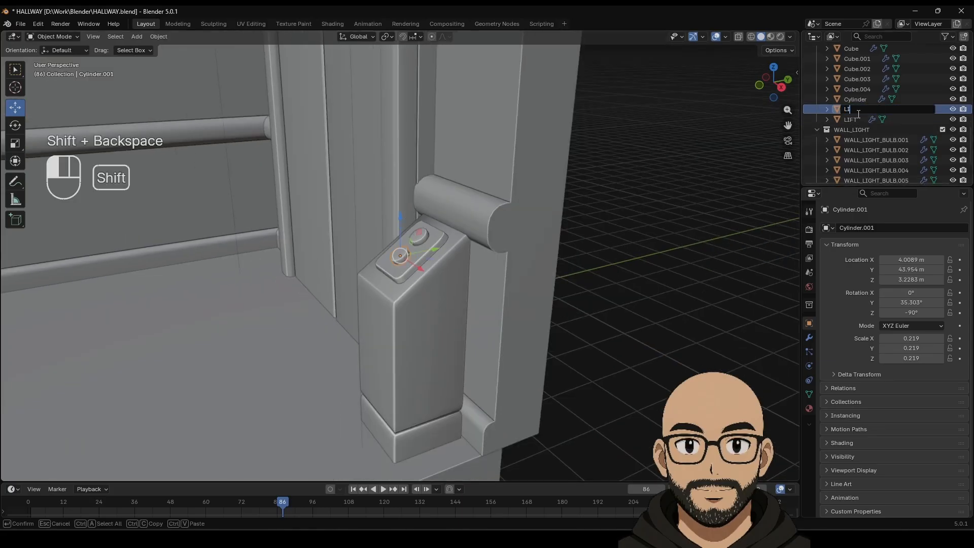
text(FT_)
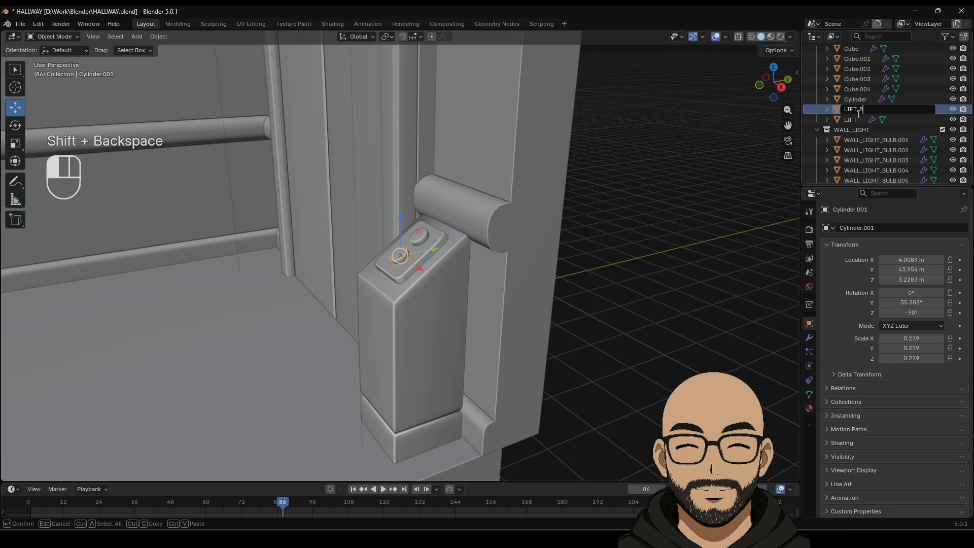
text(BTN+_)
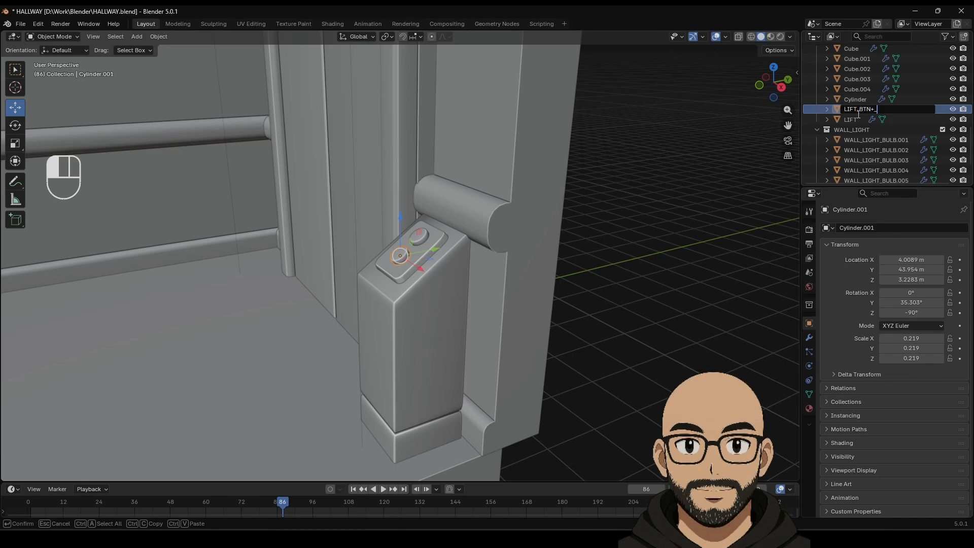
key(BackSpace)
key(BackSpace)
text(_)
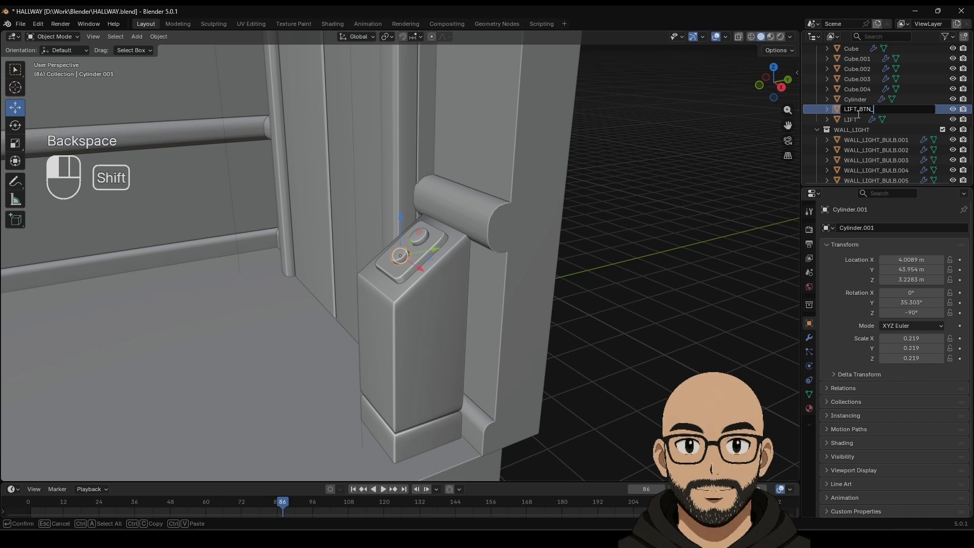
text(DOWN)
key(Return)
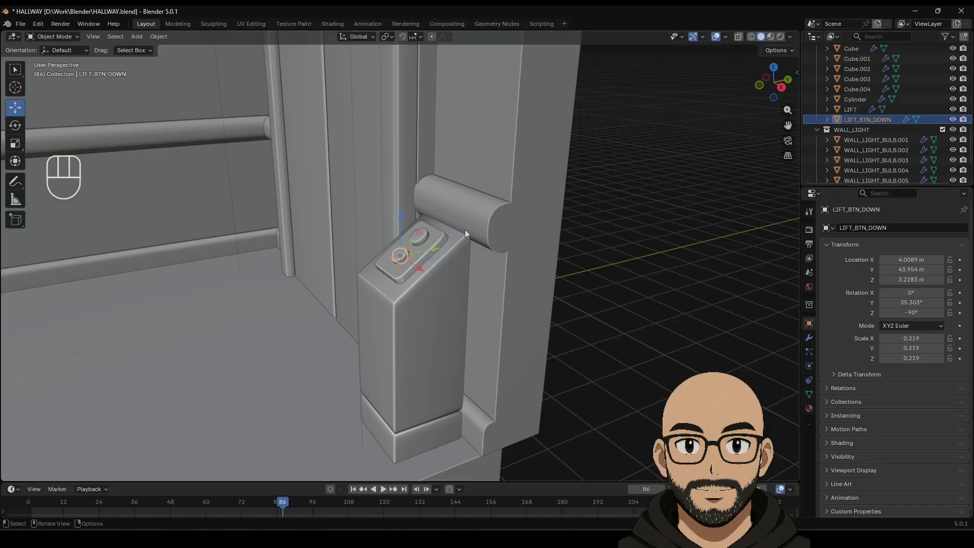
click(425, 239)
double_click(858, 98)
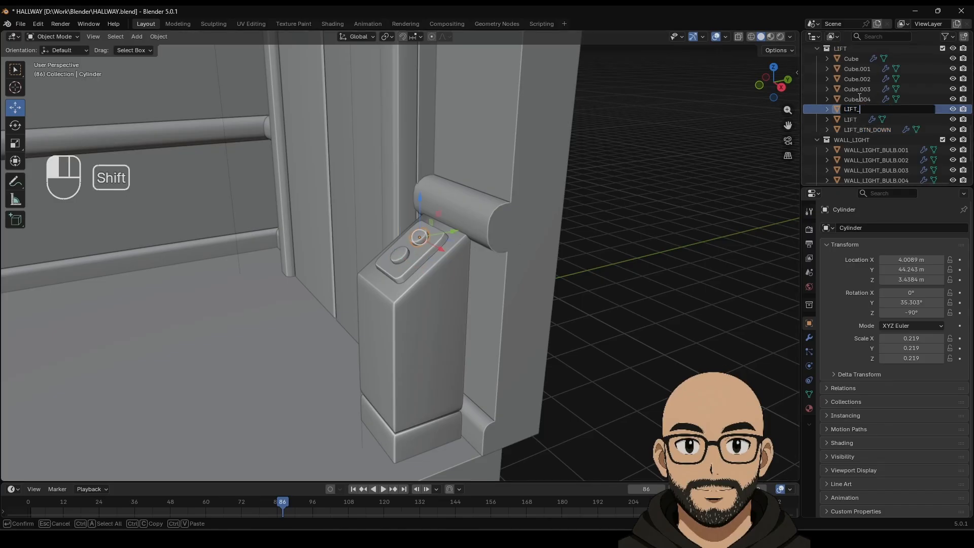
text(LIFT_BTN_)
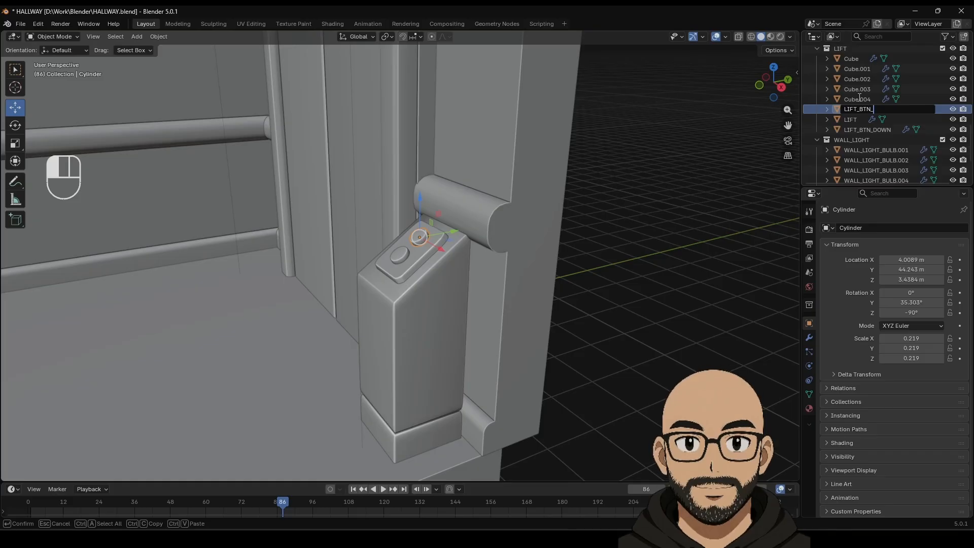
text(UP)
key(Return)
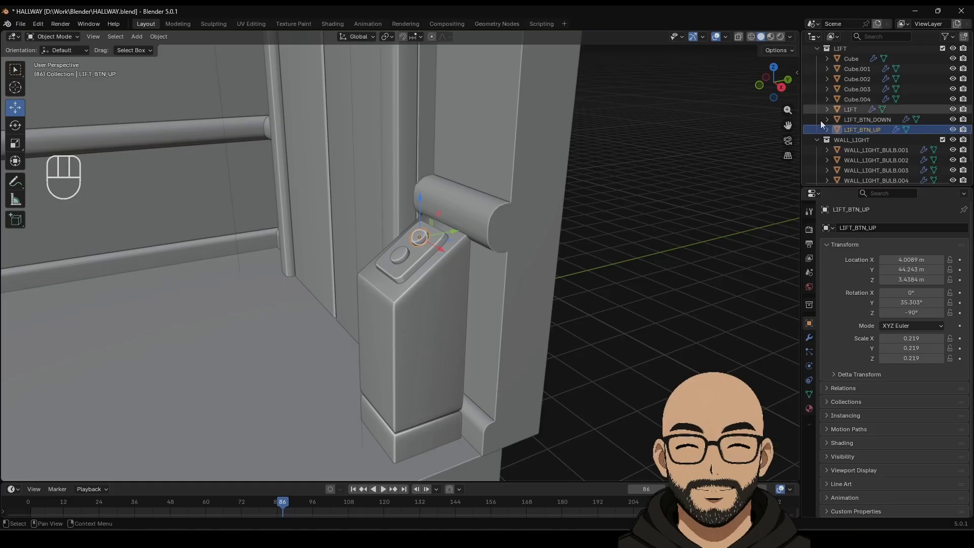
Step: Rename the button plate LIFT_BTN_PANEL and Cube.003 LIFT_BTN_BOX
click(403, 259)
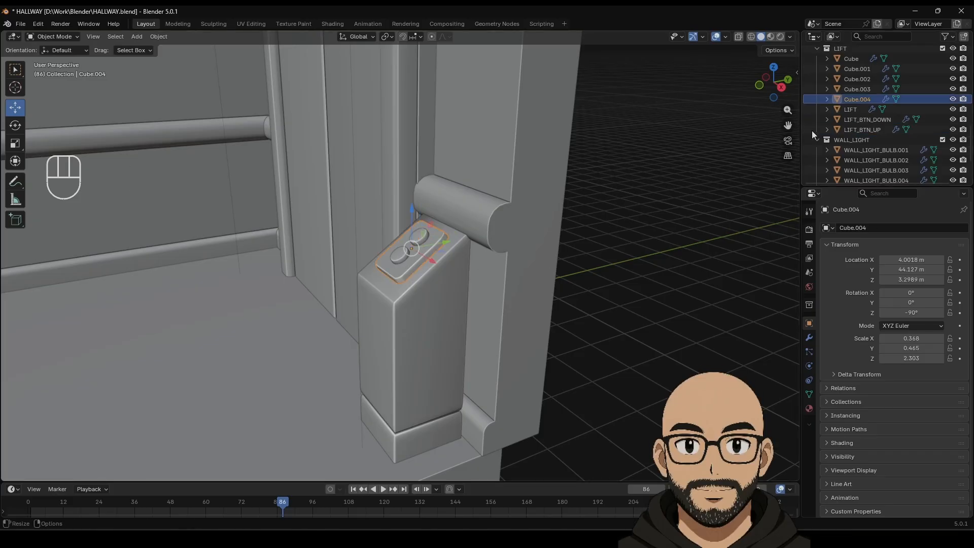
double_click(856, 99)
text(LI)
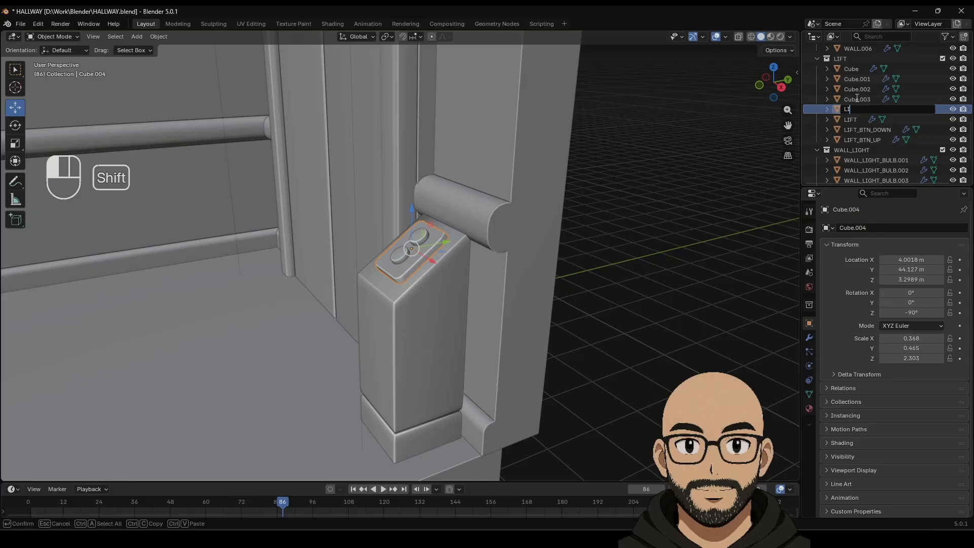
text(FT_)
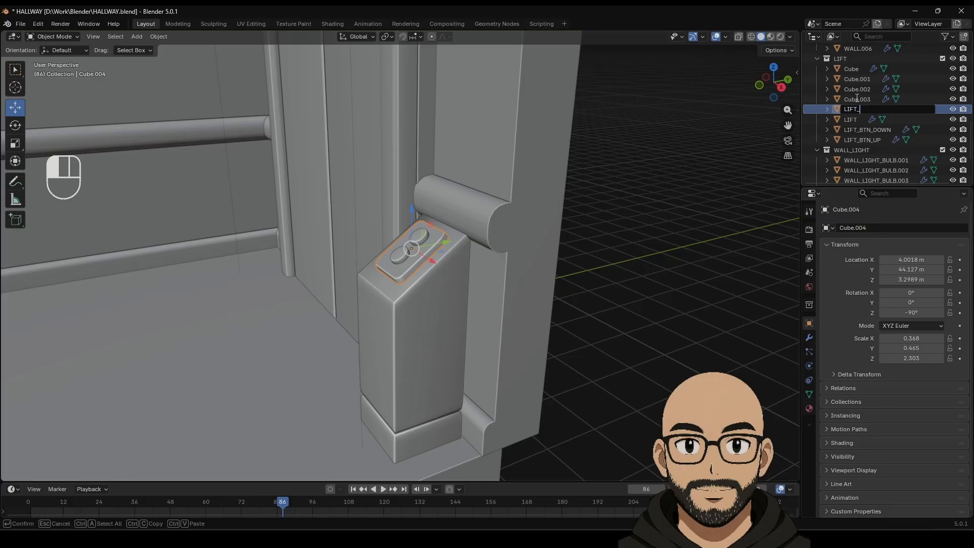
text(BTN_PANNEL)
key(BackSpace)
key(BackSpace)
key(BackSpace)
text(EL)
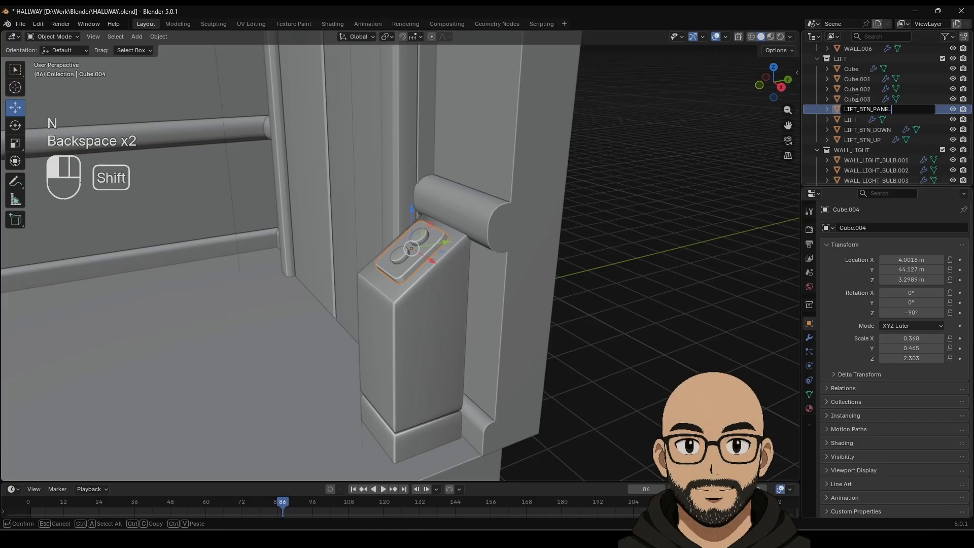
key(Return)
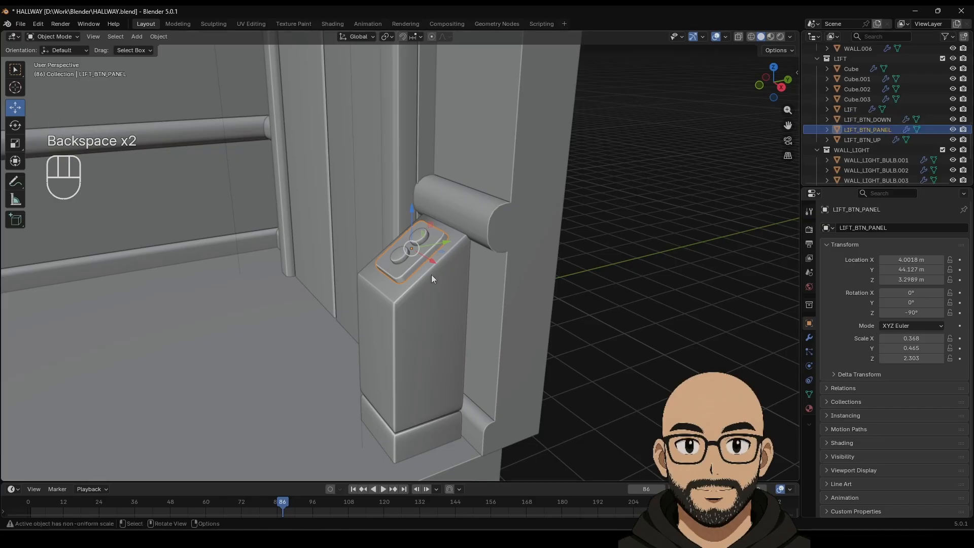
click(856, 99)
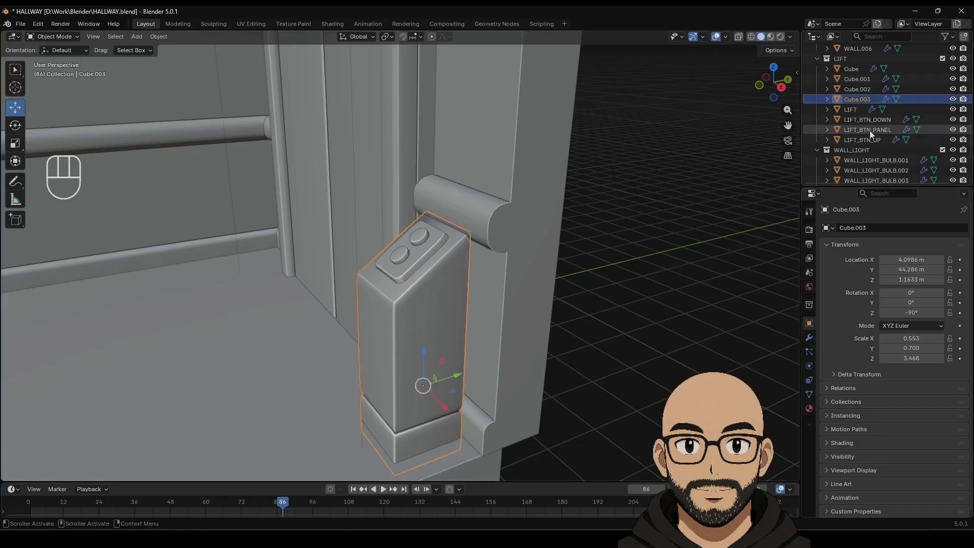
double_click(856, 99)
text(LIFT_)
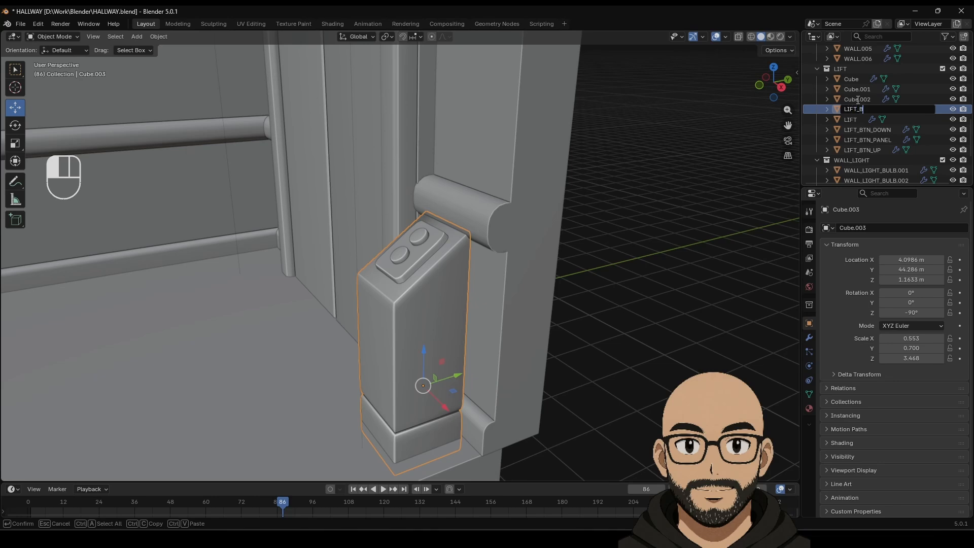
text(BTN_BOX)
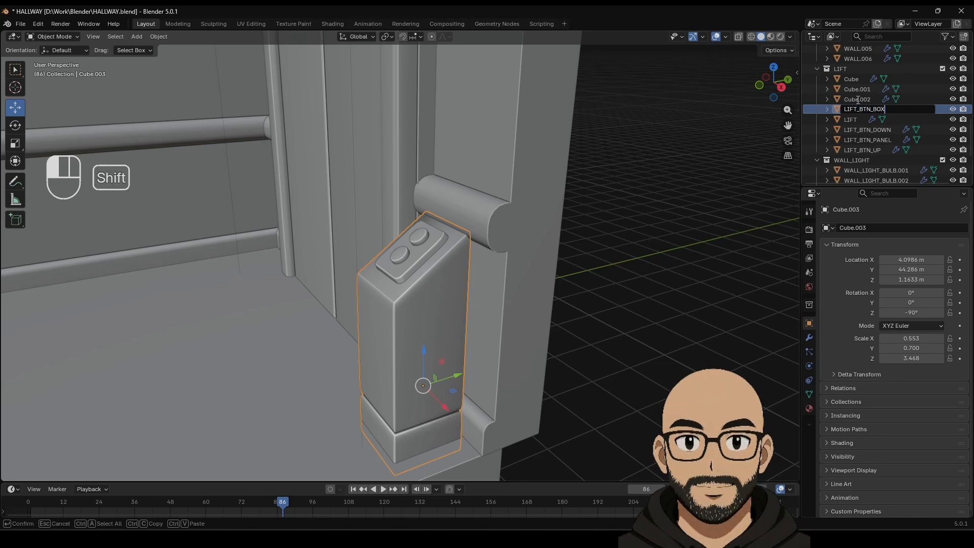
key(Return)
Step: Rename the arrow pieces Cube.002 and Cube.001 to LIFT_DOWN and LIFT_UP
click(856, 99)
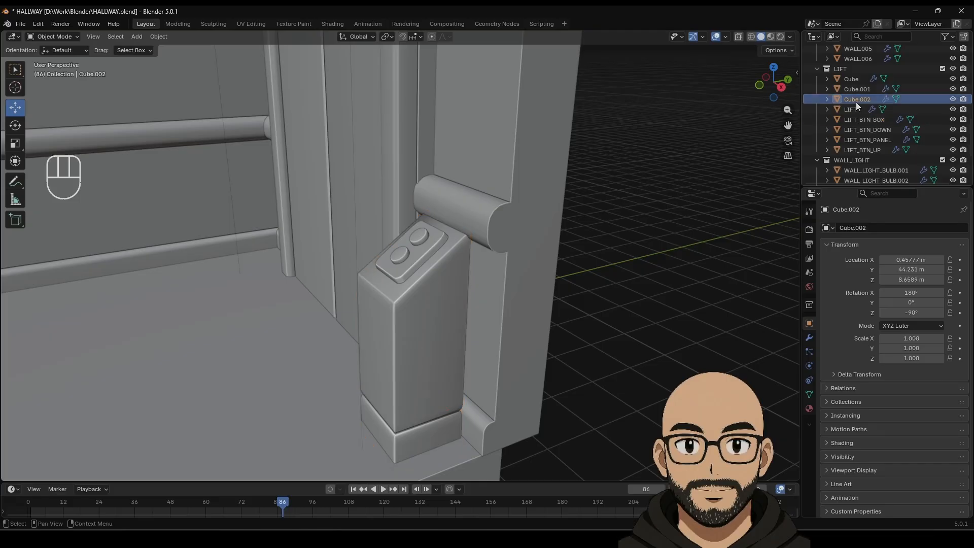
key(KP_Decimal)
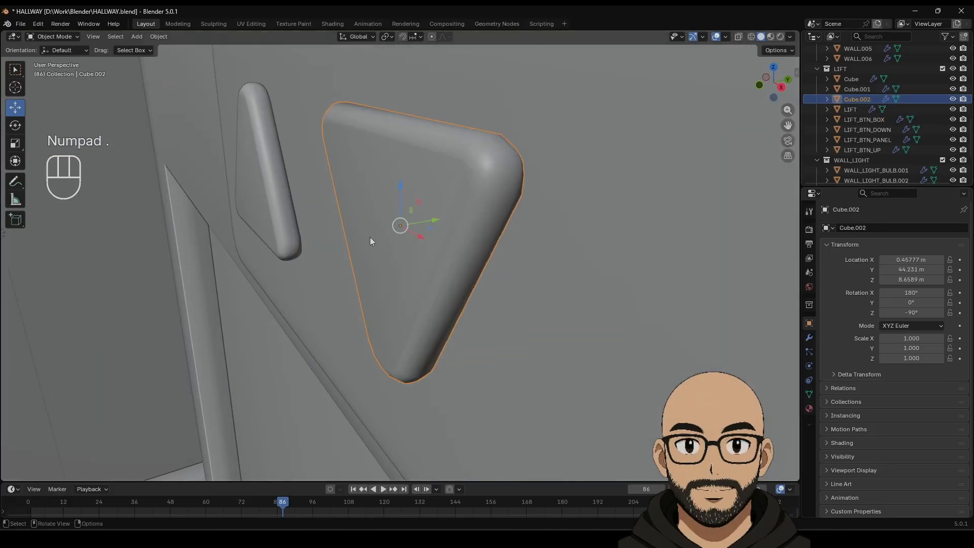
click(857, 100)
double_click(857, 99)
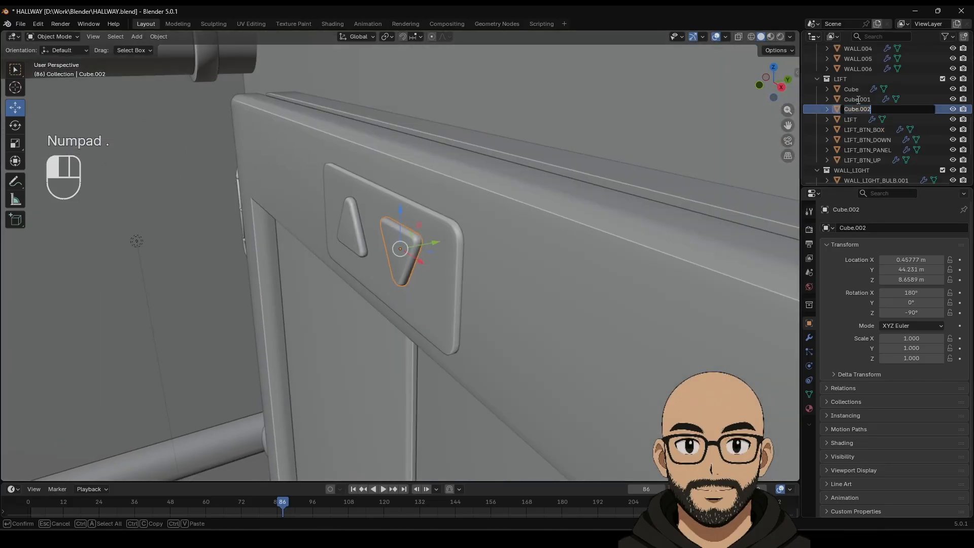
text(LIFT)
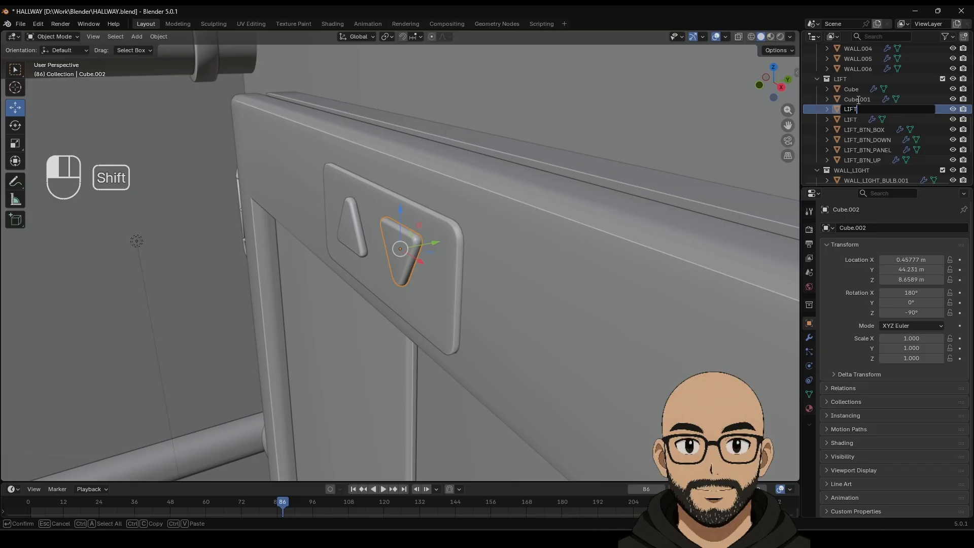
text(_DOWN)
key(Return)
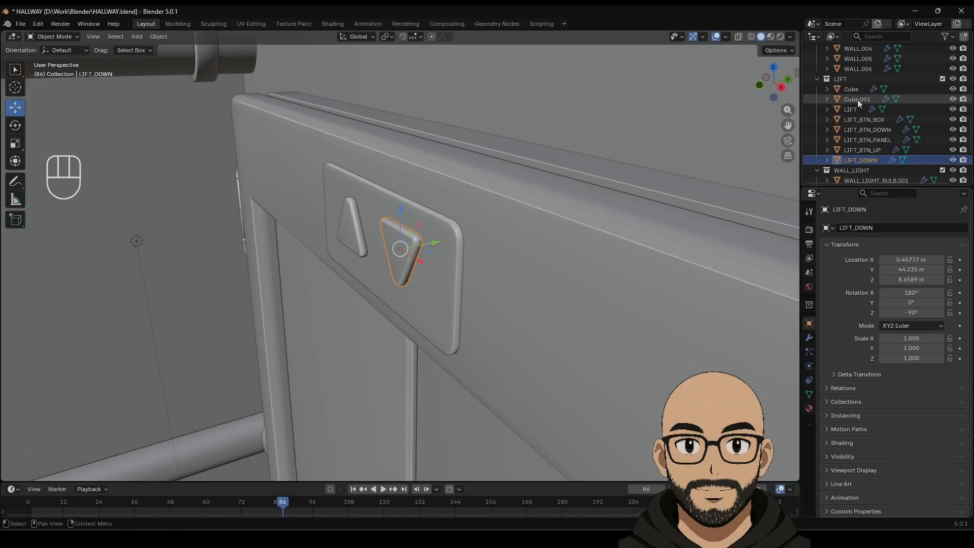
click(857, 100)
double_click(857, 99)
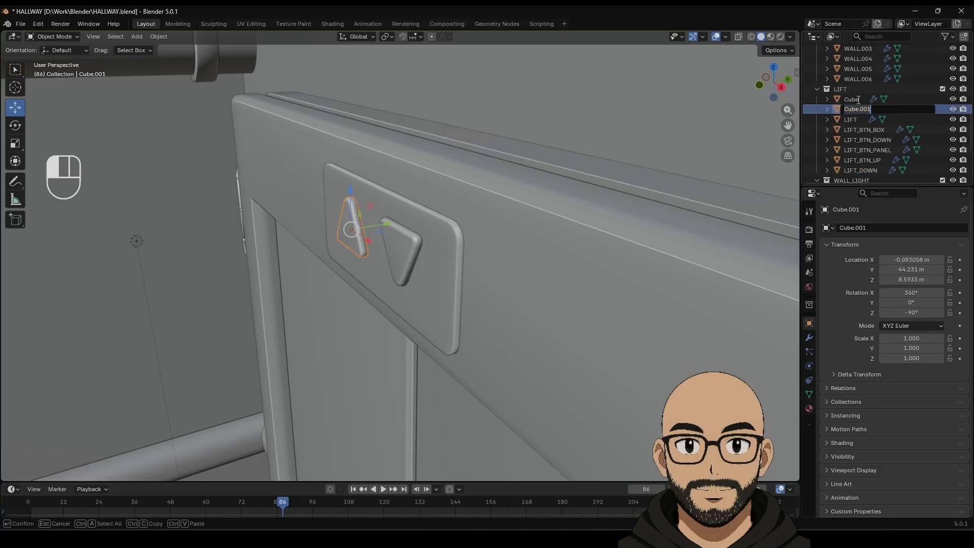
text(LIFT_UP)
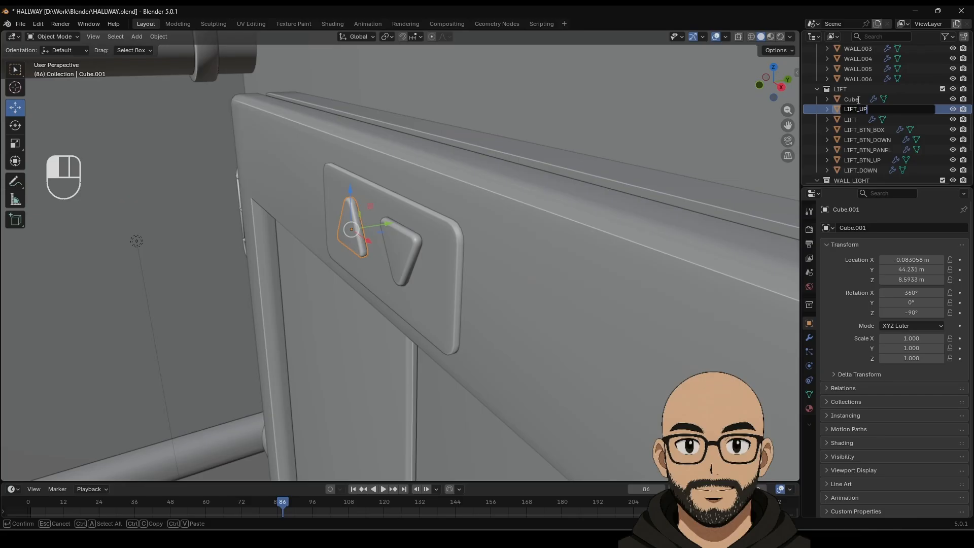
key(Return)
Step: Rename the Cube plate LIFT_PLATE, then deselect and bring the bed back into view
click(857, 100)
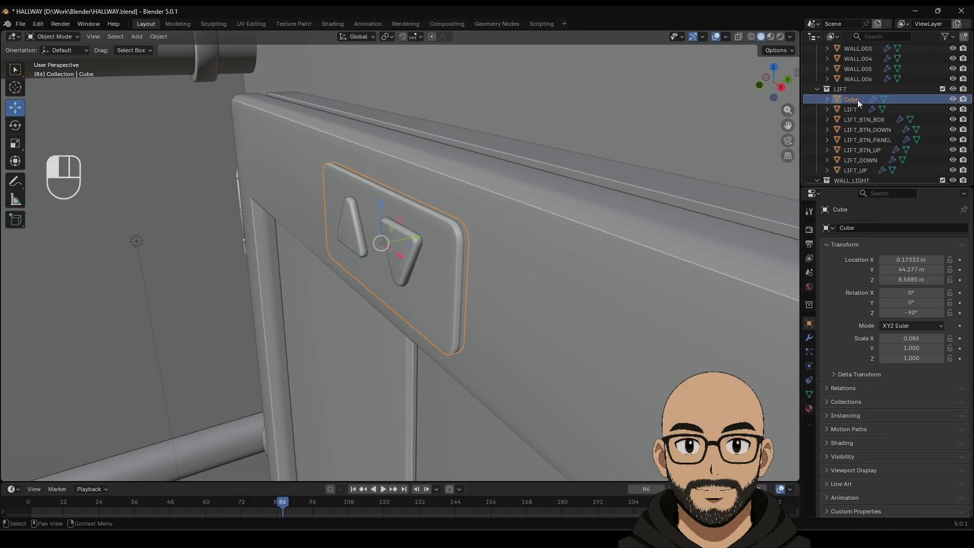
double_click(857, 99)
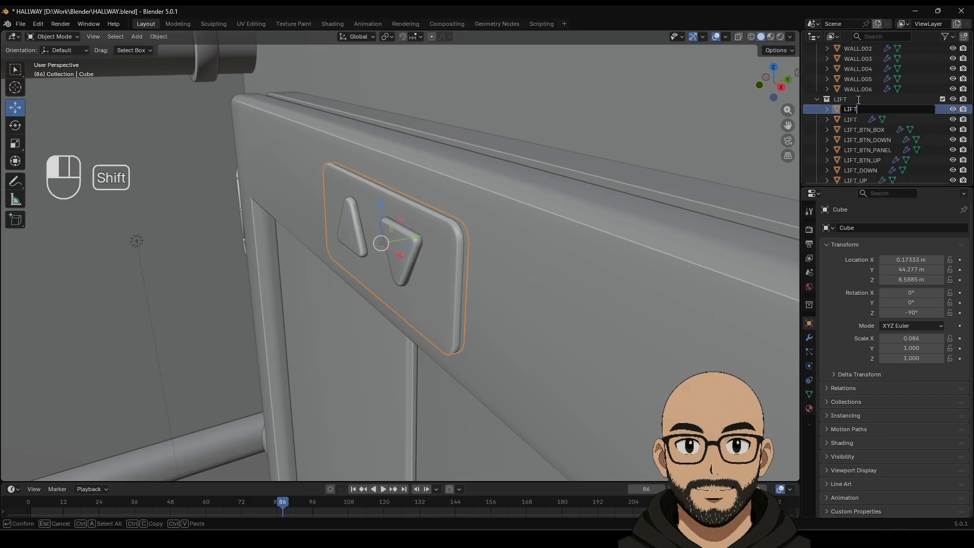
text(LIFT_PLATE)
key(Return)
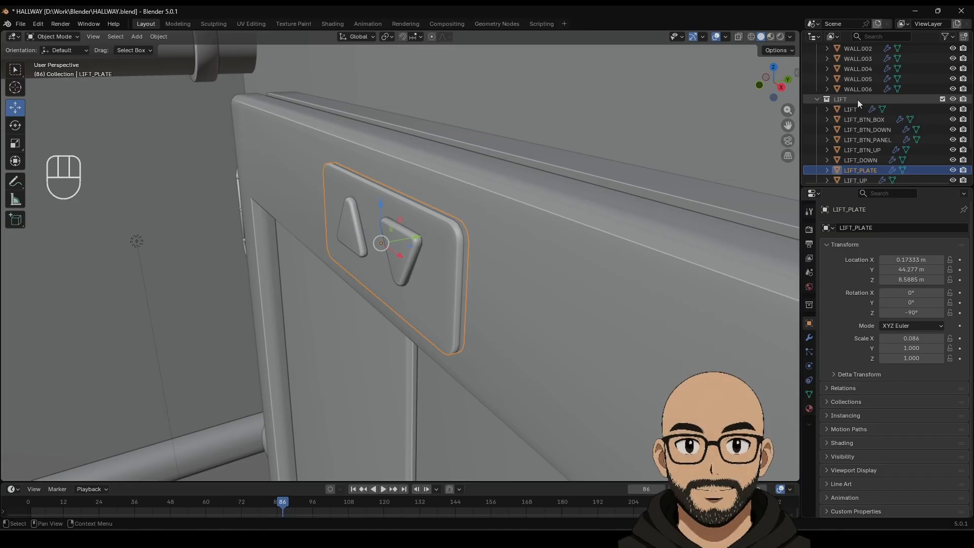
middle_drag(378, 261, 390, 276)
scroll(393, 280, down, 12)
key(alt+a)
shift+middle_drag(274, 350, 449, 286)
scroll(440, 288, down, 1)
scroll(441, 286, down, 2)
middle_drag(347, 330, 378, 319)
shift+middle_drag(315, 340, 469, 290)
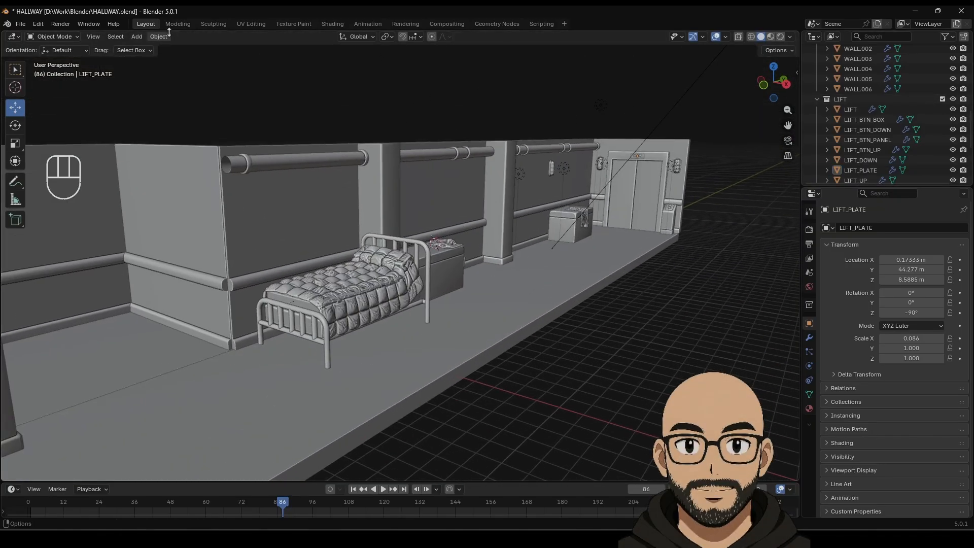
Step: Save HALLWAY.blend to keep the renamed lift objects
click(24, 25)
click(51, 91)
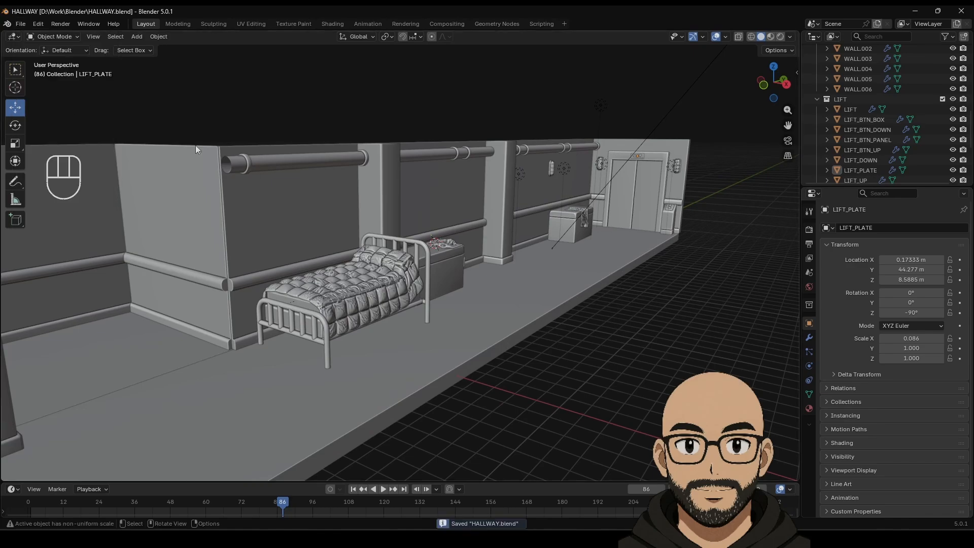
scroll(406, 228, down, 7)
Step: Orbit and pan over the hallway to survey the bed, boxes, wall lamps and lift door
middle_drag(507, 239, 482, 254)
scroll(477, 257, up, 3)
shift+middle_drag(418, 285, 542, 263)
scroll(552, 229, up, 2)
scroll(523, 261, down, 1)
scroll(521, 260, down, 1)
shift+middle_drag(402, 266, 418, 282)
scroll(442, 261, up, 2)
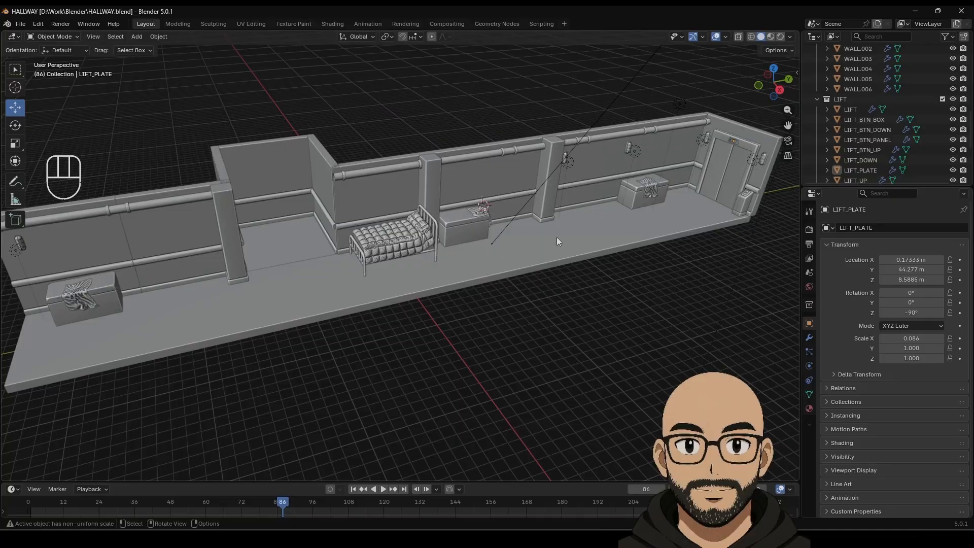
middle_drag(556, 242, 373, 204)
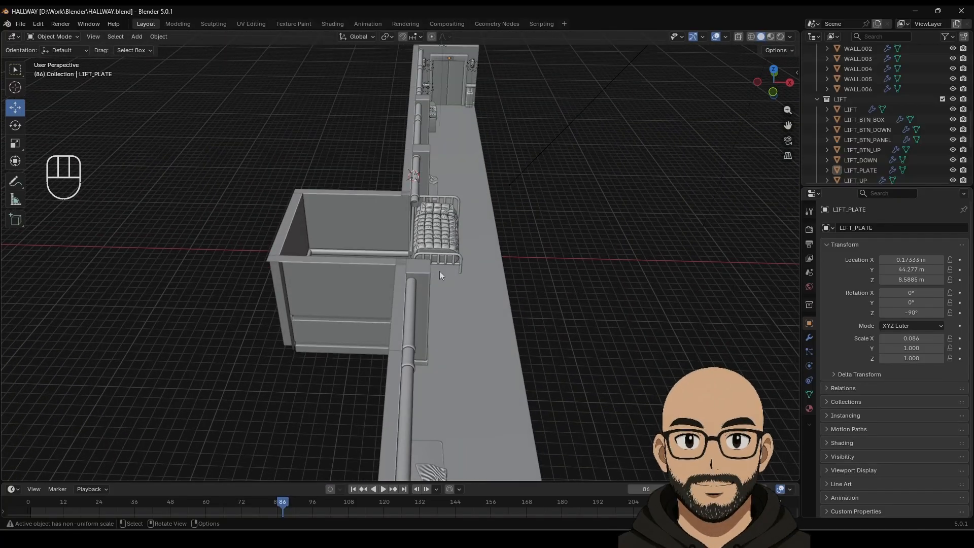
middle_drag(439, 270, 380, 273)
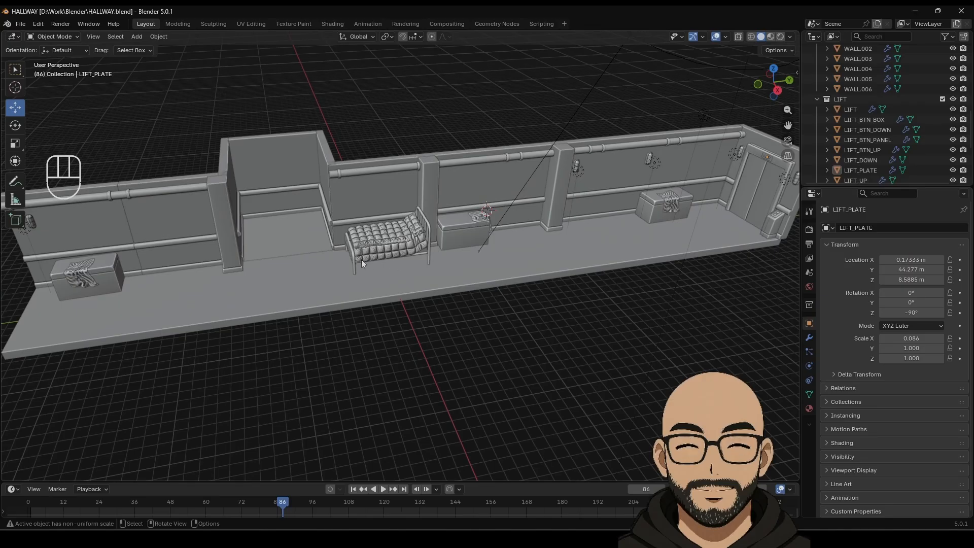
Step: Add a Circle mesh and move it along X to 16.995 m beside the hallway
click(136, 37)
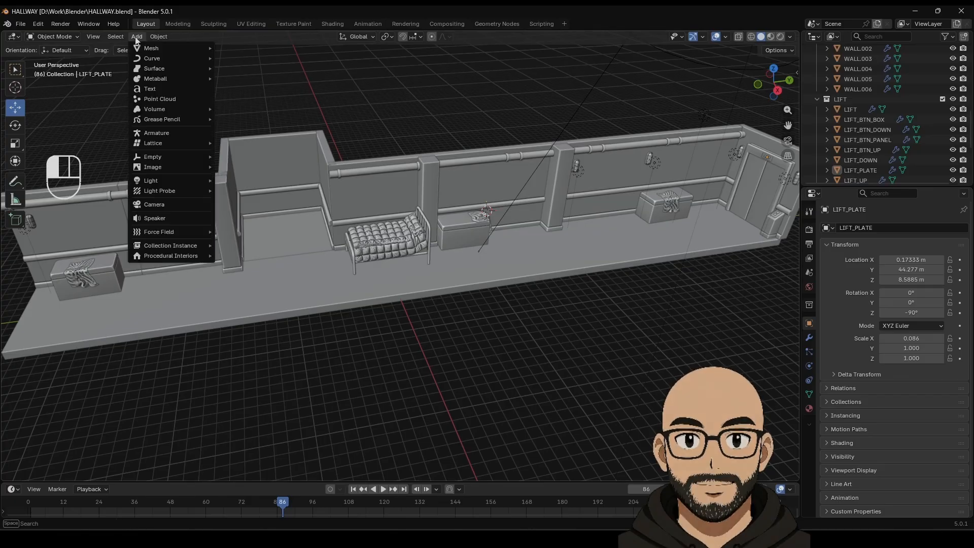
mouse_move(148, 49)
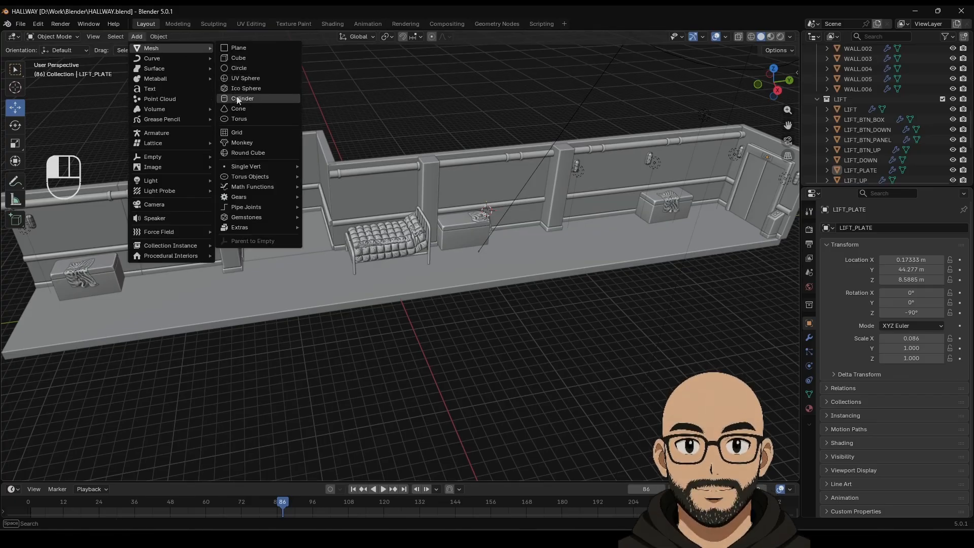
click(245, 69)
drag(500, 230, 574, 367)
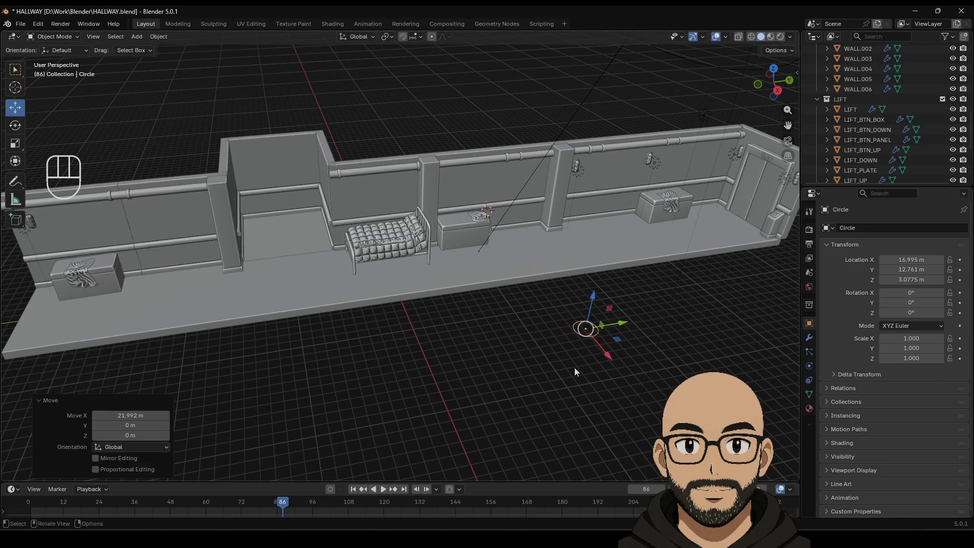
Step: Fill the circle with a single face and frame the view on it
key(Tab)
key(f)
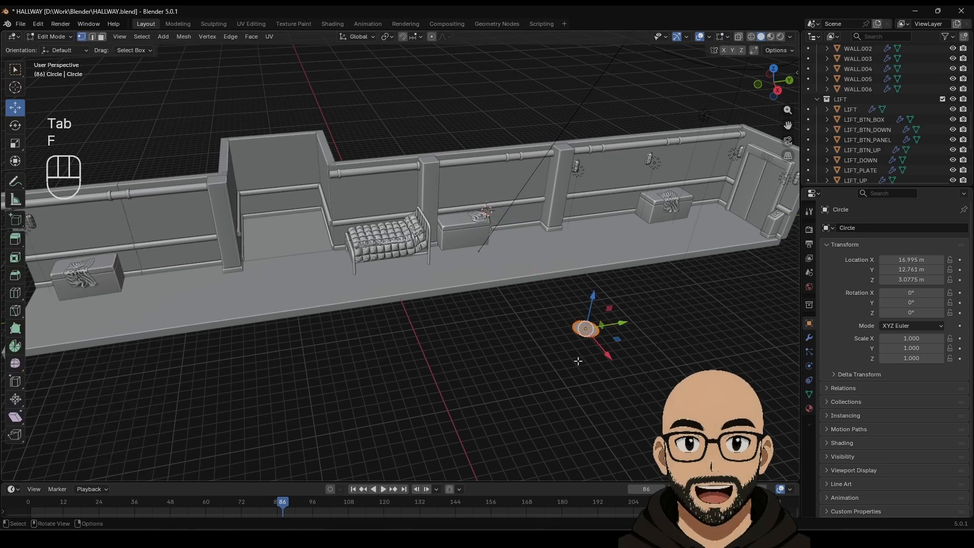
key(Tab)
key(KP_Decimal)
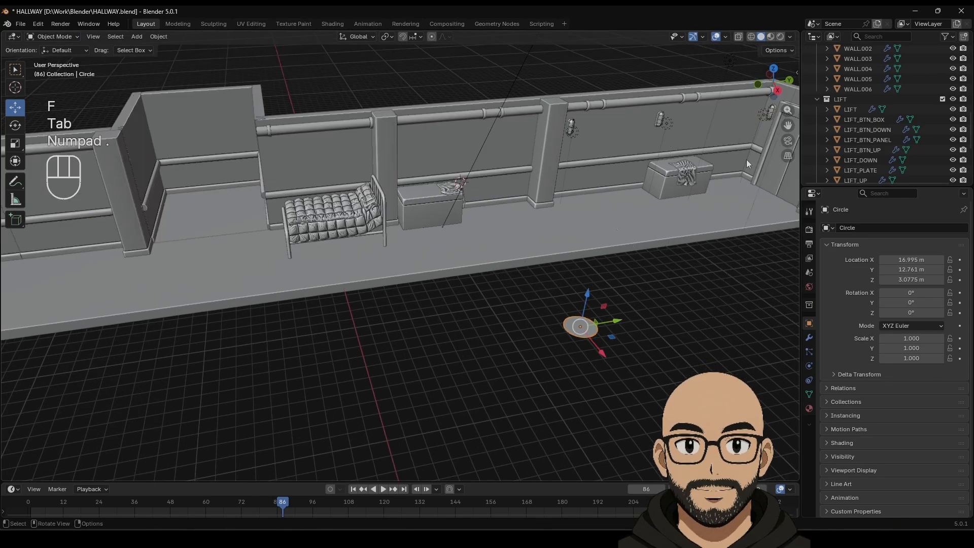
Step: Try subdividing the circle's face, then undo it and return to Object Mode
right_click(463, 250)
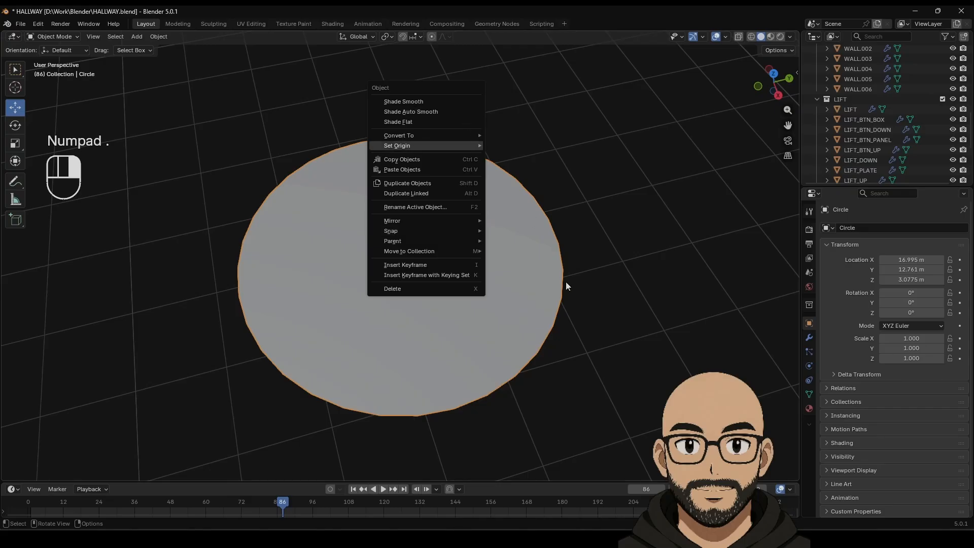
key(Tab)
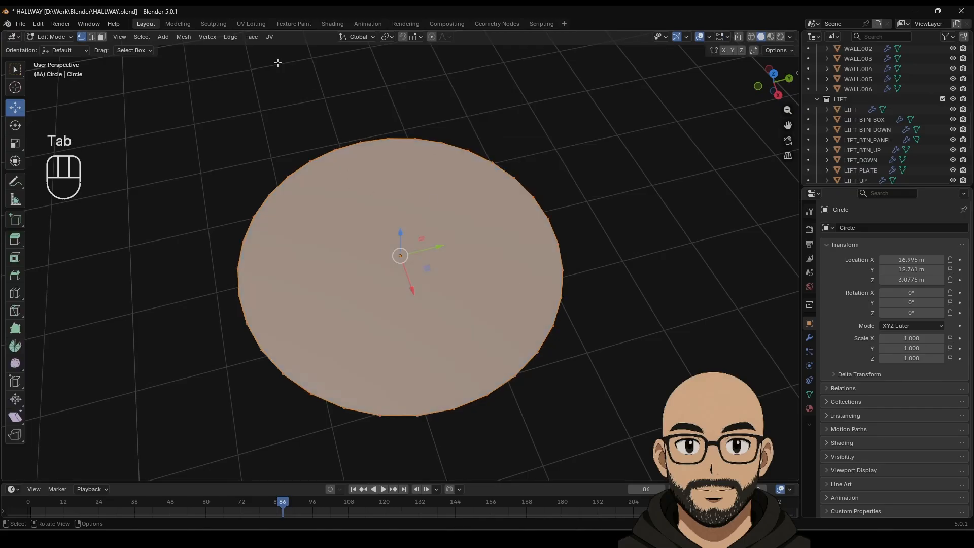
right_click(369, 238)
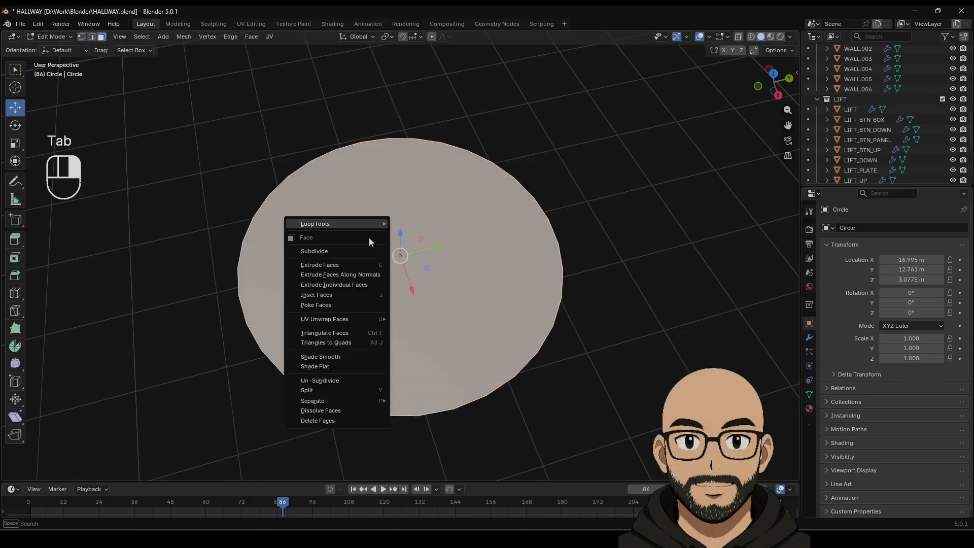
click(342, 246)
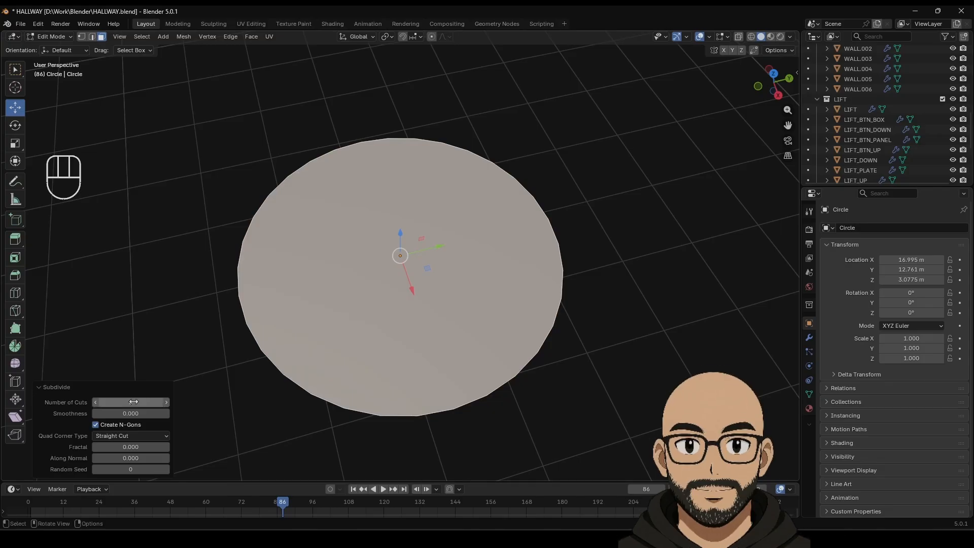
key(ctrl+z)
key(ctrl+z)
key(Tab)
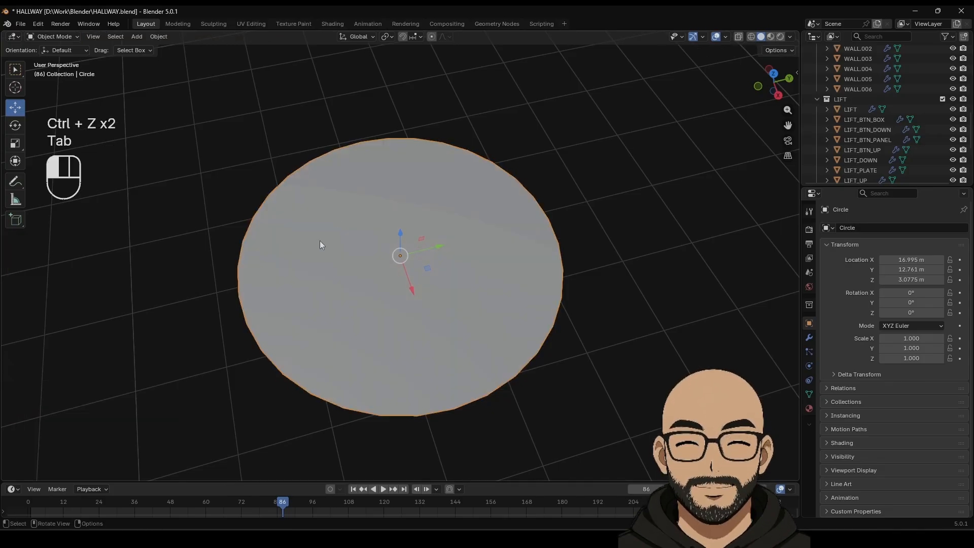
Step: Inset the disc face into an outer ring about 0.16 m wide
key(Tab)
click(14, 258)
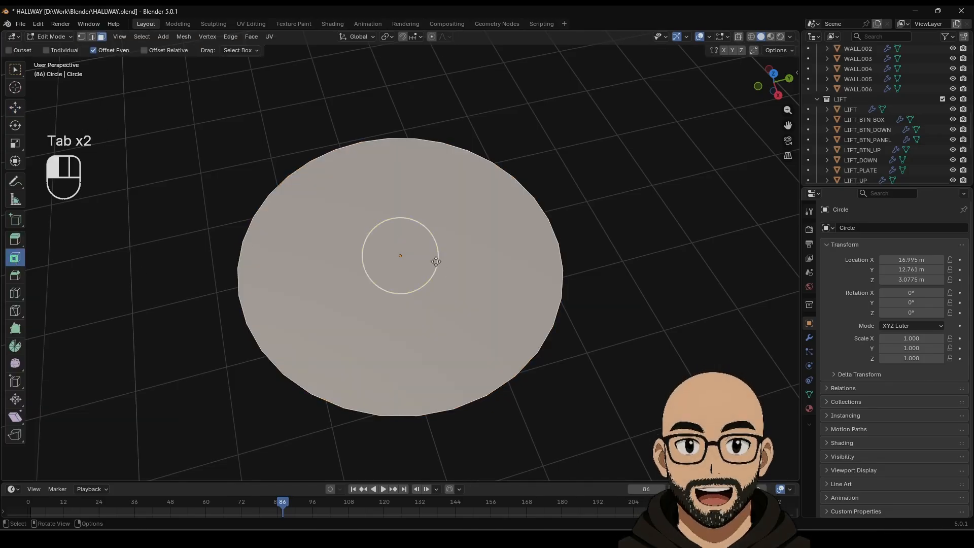
drag(435, 258, 418, 256)
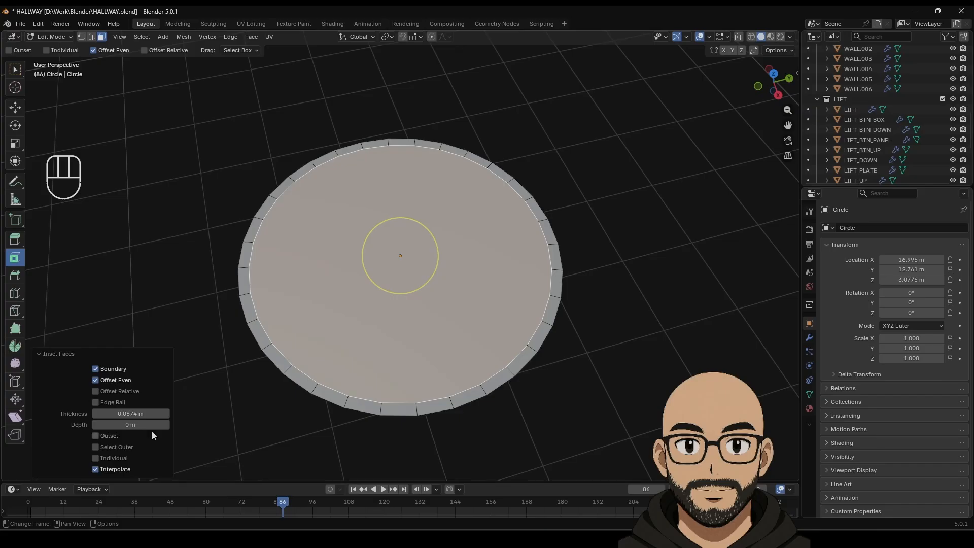
drag(134, 413, 162, 413)
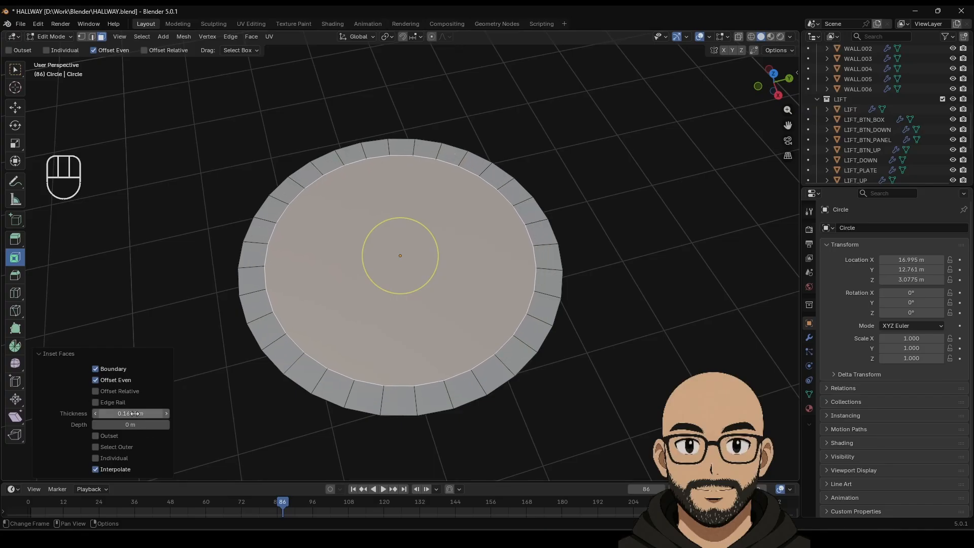
click(376, 256)
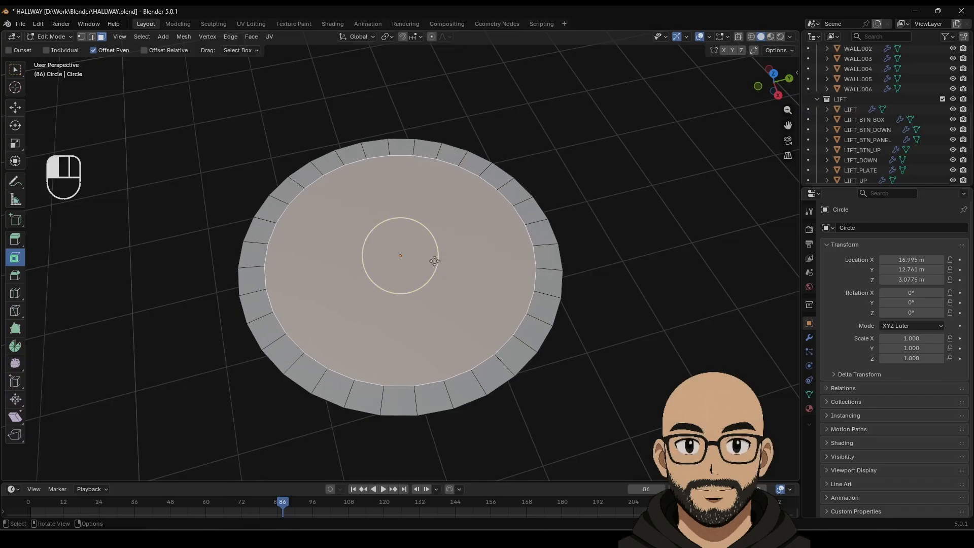
Step: Inset further rings toward the centre, scaling the inner face down between insets
drag(434, 261, 405, 260)
key(s)
click(437, 259)
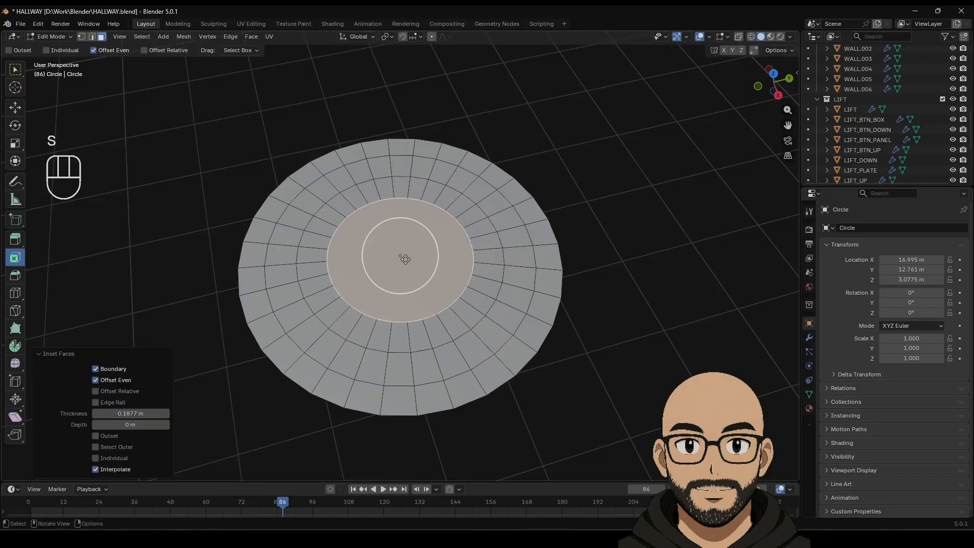
key(s)
click(452, 277)
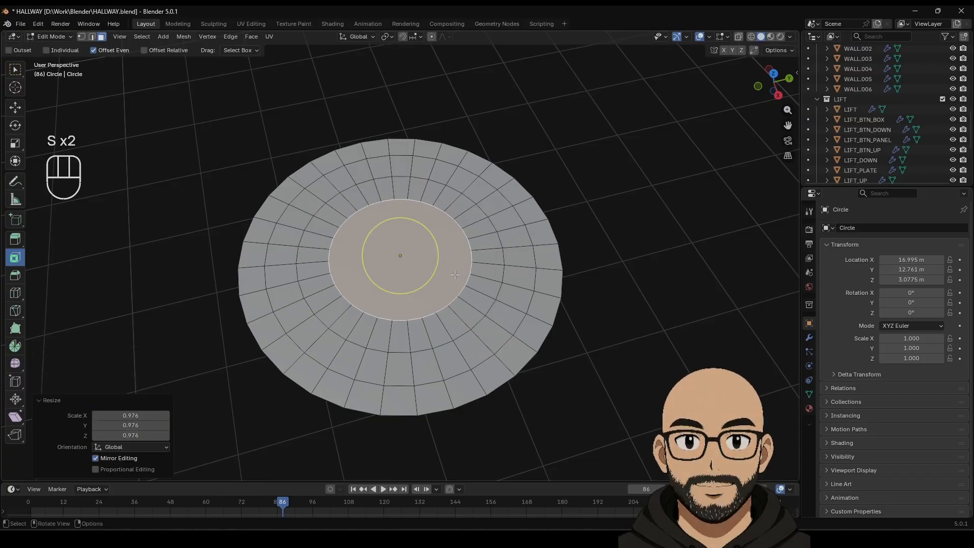
key(s)
click(462, 260)
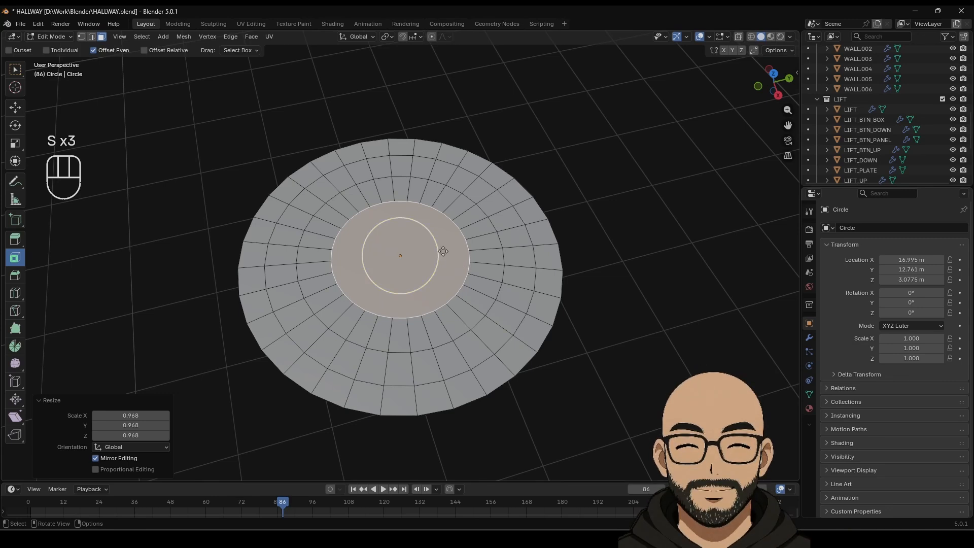
drag(435, 253, 408, 255)
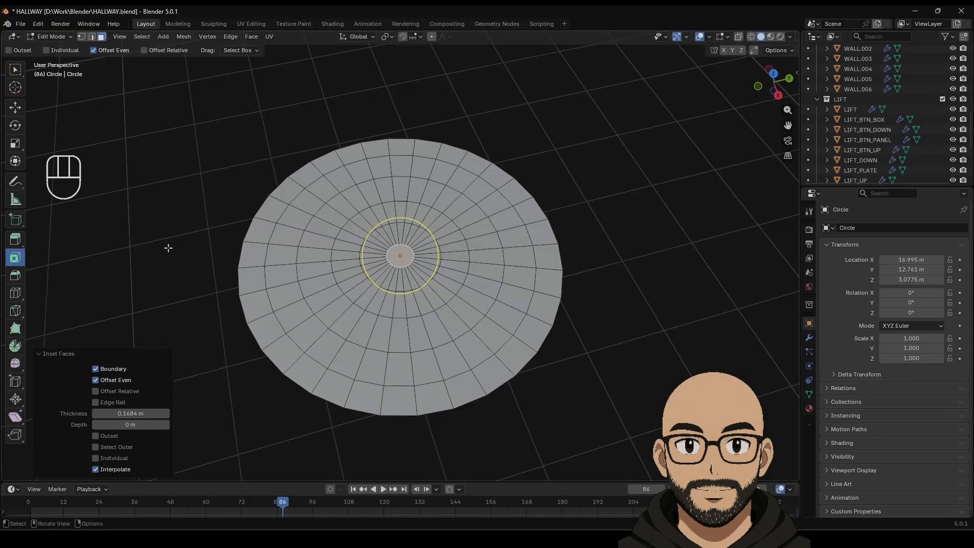
Step: Delete the disc's centre face to open a small hole
key(Delete)
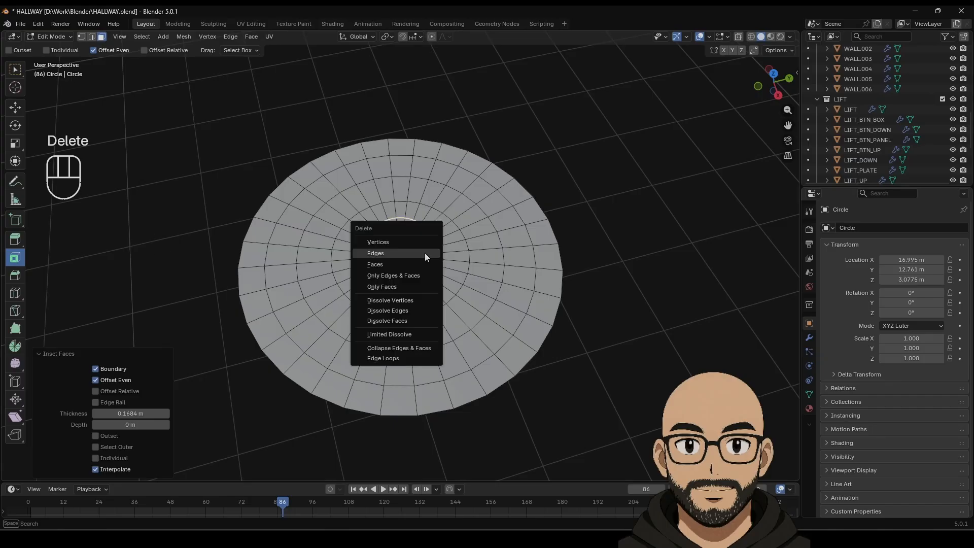
click(419, 260)
middle_drag(475, 293, 446, 256)
scroll(409, 229, up, 2)
scroll(373, 243, down, 1)
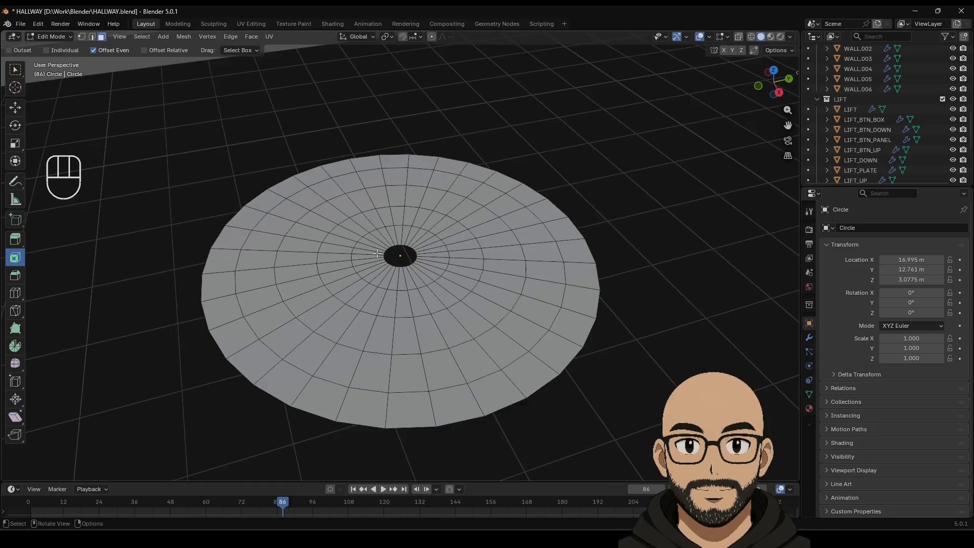
scroll(292, 253, down, 2)
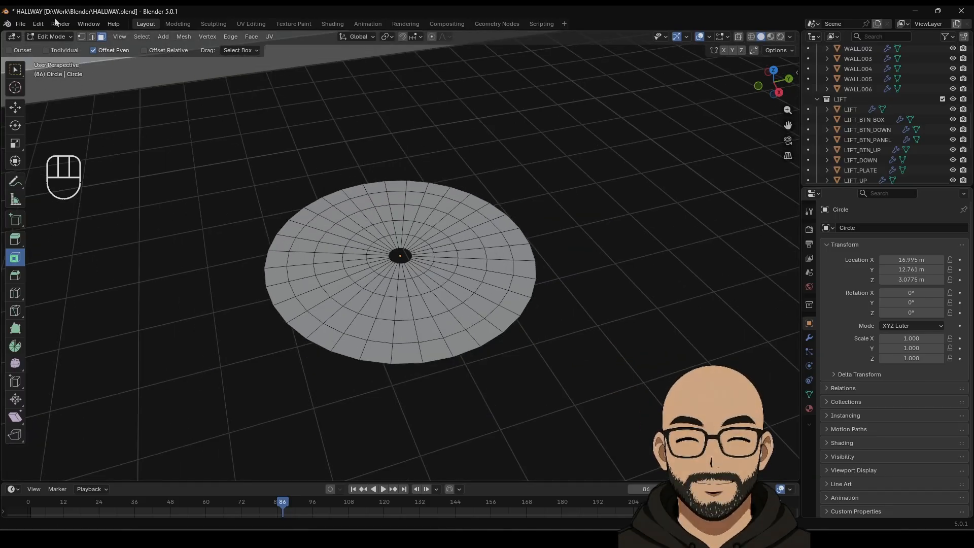
Step: Test selecting the centre edge ring and a radial edge loop, then deselect them
click(92, 37)
alt+click(390, 293)
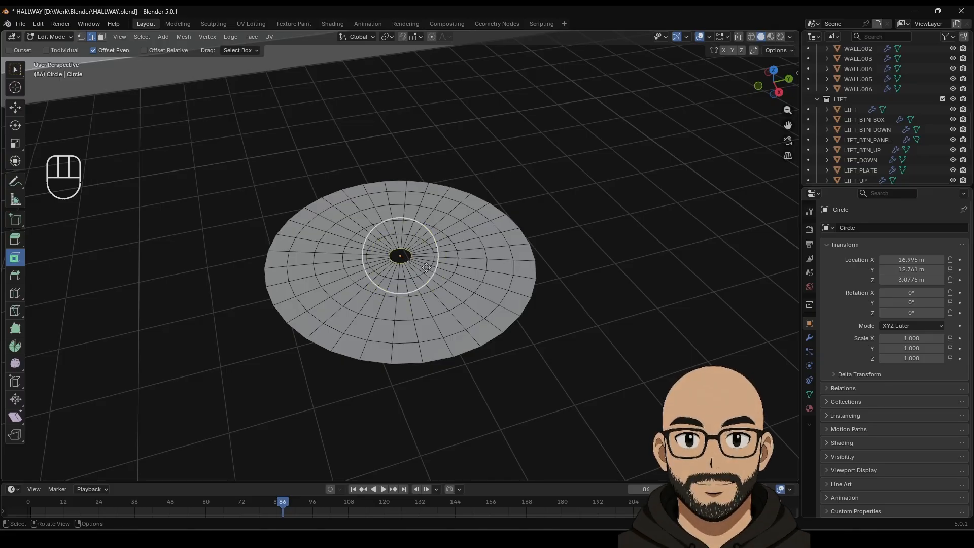
alt+shift+click(360, 357)
alt+shift+click(359, 355)
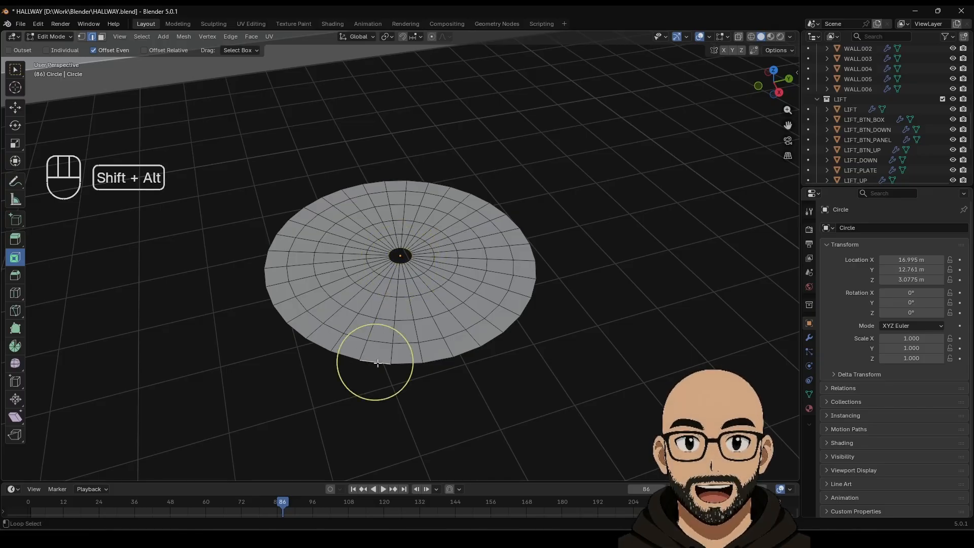
middle_drag(437, 280, 483, 286)
key(Tab)
key(Tab)
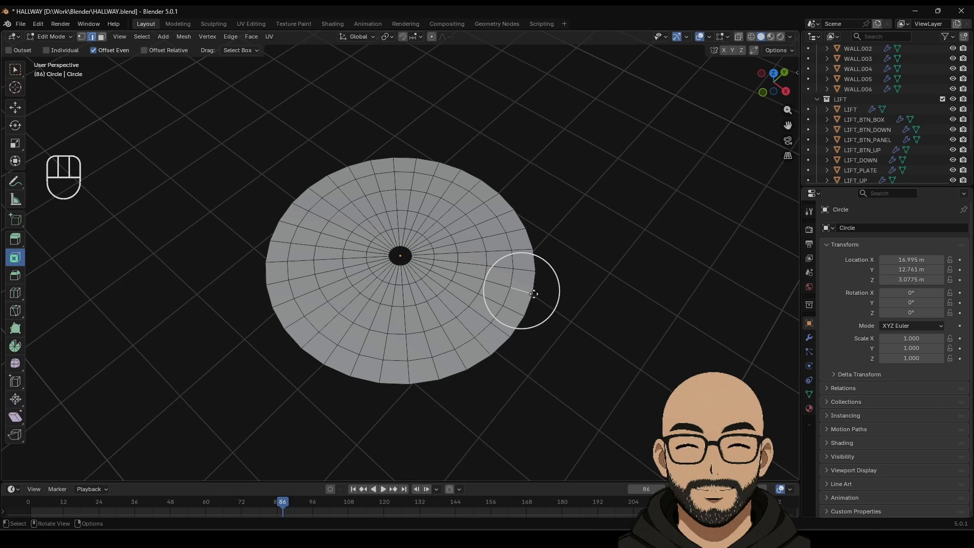
Step: Select several ring and radial strips of faces, then clear the selection
alt+click(529, 303)
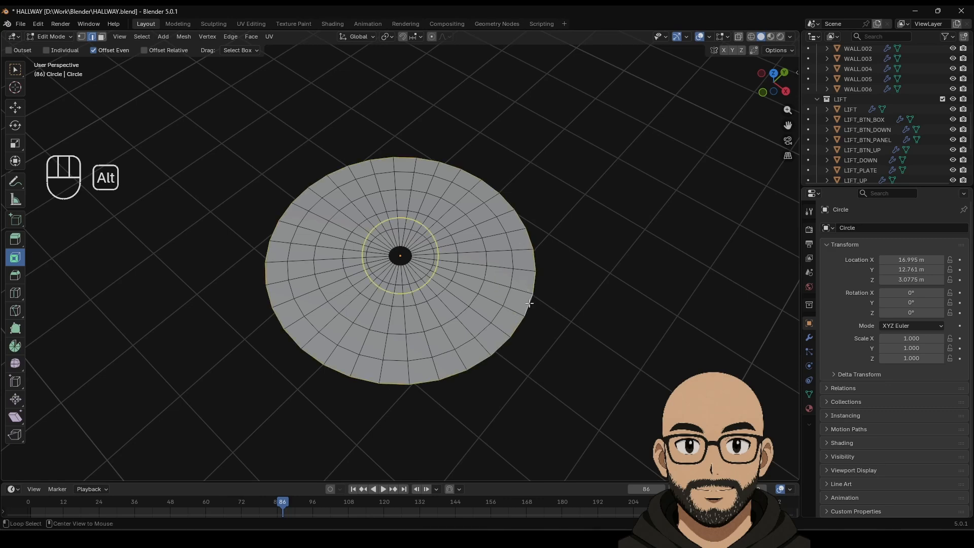
alt+shift+click(500, 309)
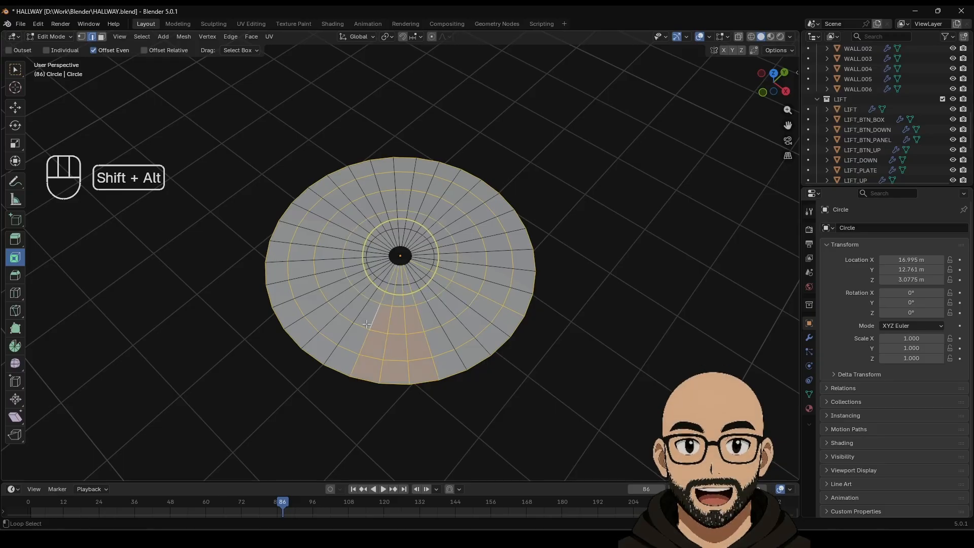
alt+shift+click(343, 308)
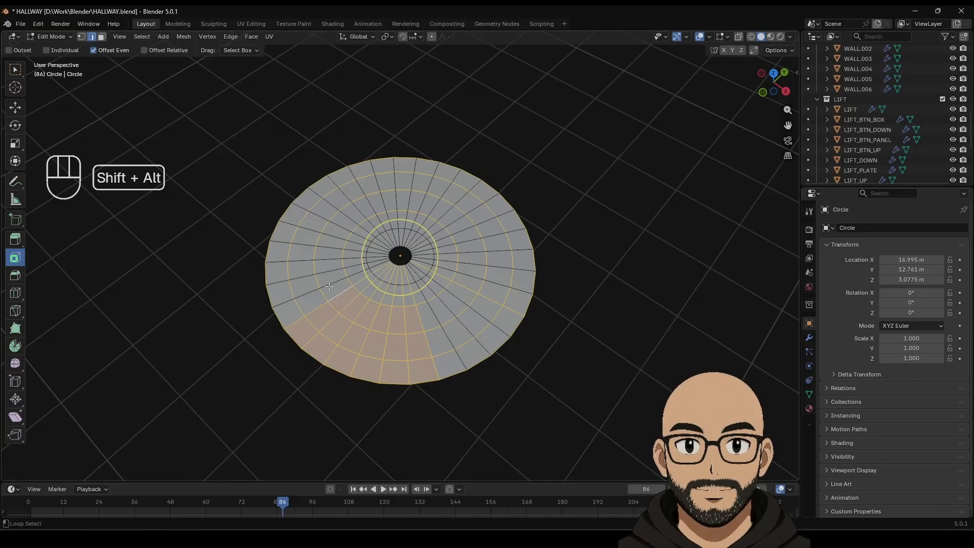
alt+shift+click(327, 261)
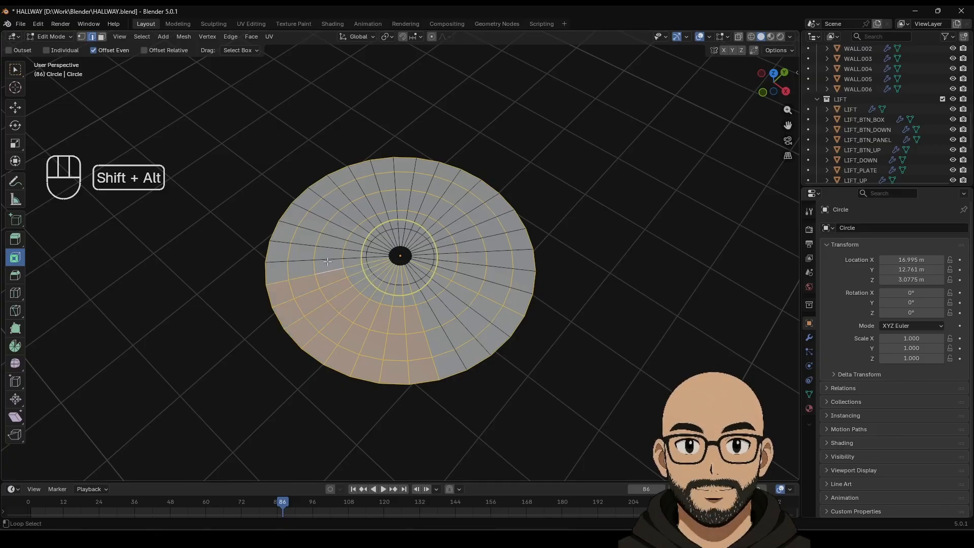
alt+shift+click(341, 230)
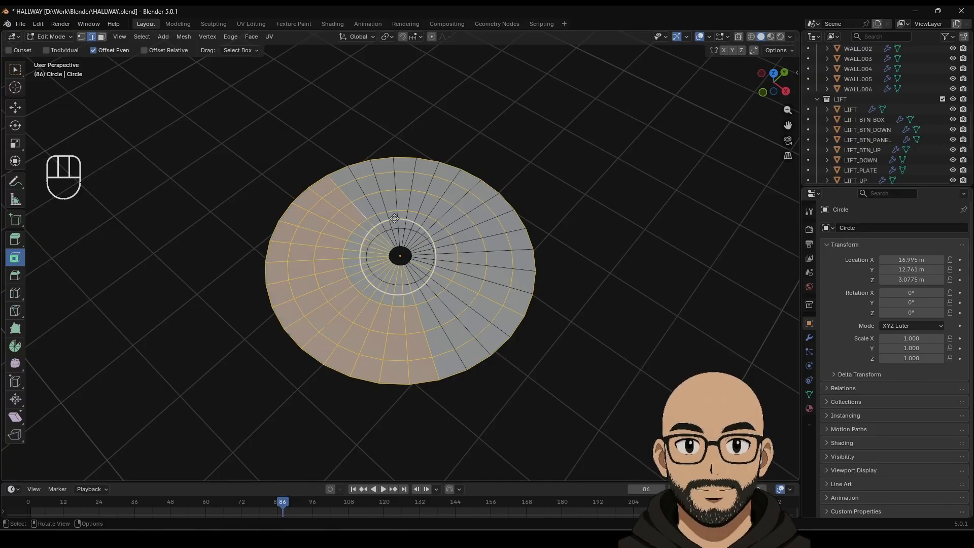
key(Tab)
key(Tab)
middle_drag(465, 291, 477, 270)
click(534, 310)
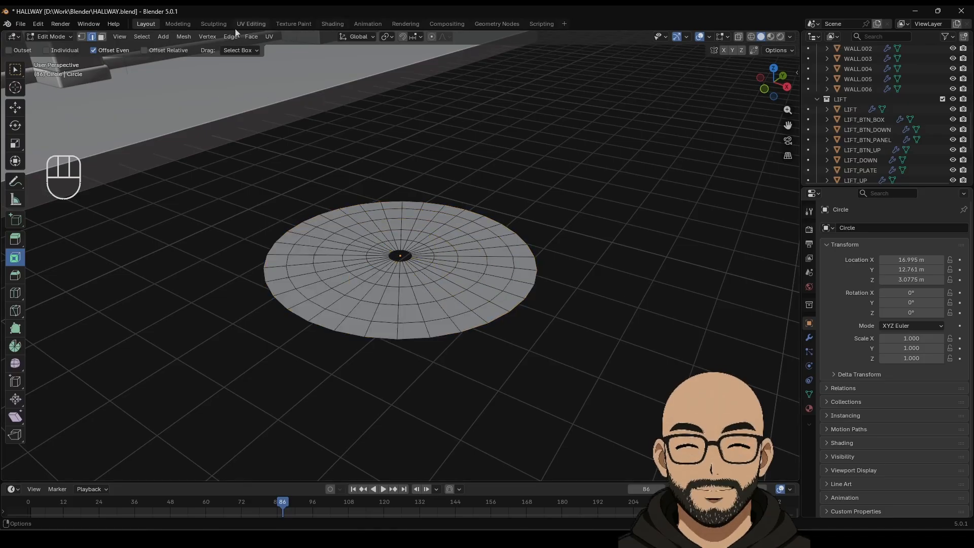
Step: Switch to the Sculpting workspace and centre the whole disc in view
click(213, 24)
shift+middle_drag(688, 279, 567, 341)
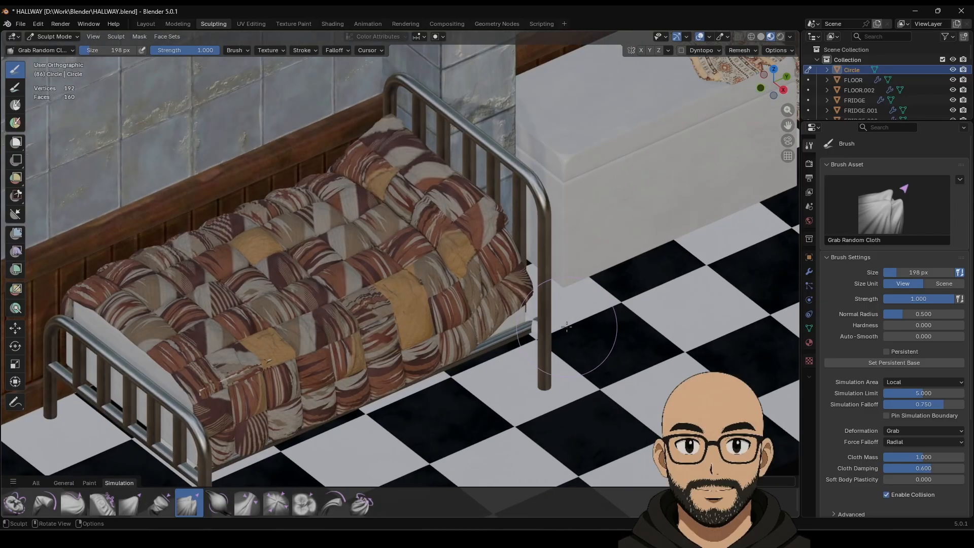
scroll(435, 347, down, 6)
shift+middle_drag(702, 369, 459, 303)
scroll(528, 341, up, 9)
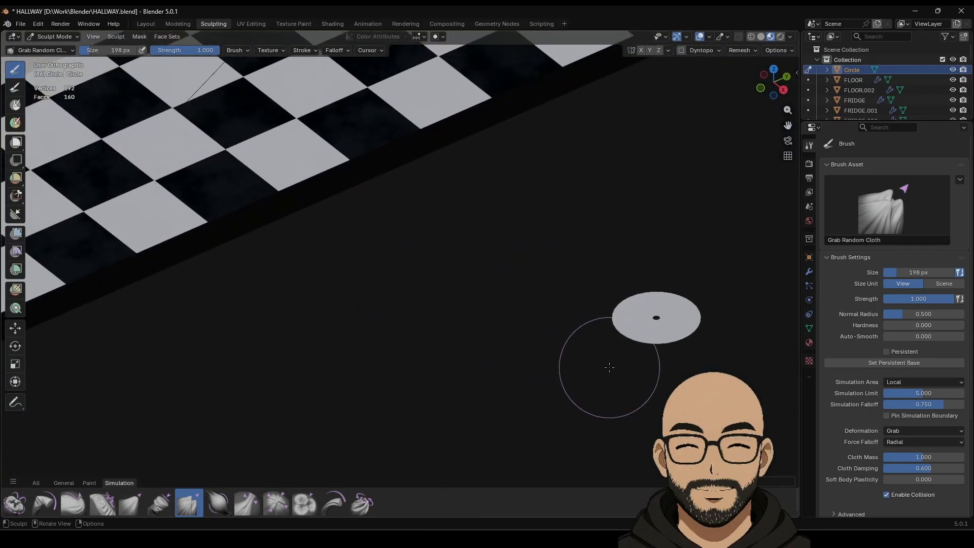
shift+middle_drag(611, 348, 256, 245)
scroll(568, 314, up, 3)
shift+middle_drag(683, 333, 480, 277)
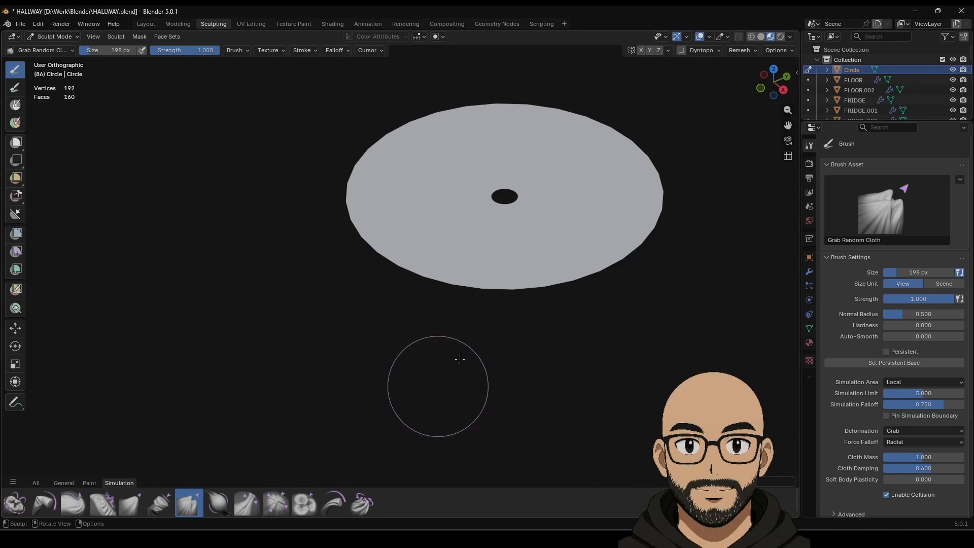
Step: Crumple the disc with Grab Random Cloth strokes, pulling and folding its edges
mouse_move(550, 178)
mouse_down()
mouse_move(533, 206)
mouse_move(552, 224)
mouse_move(419, 267)
mouse_move(454, 286)
mouse_up()
mouse_move(587, 182)
mouse_down()
mouse_move(529, 239)
mouse_move(632, 261)
mouse_up()
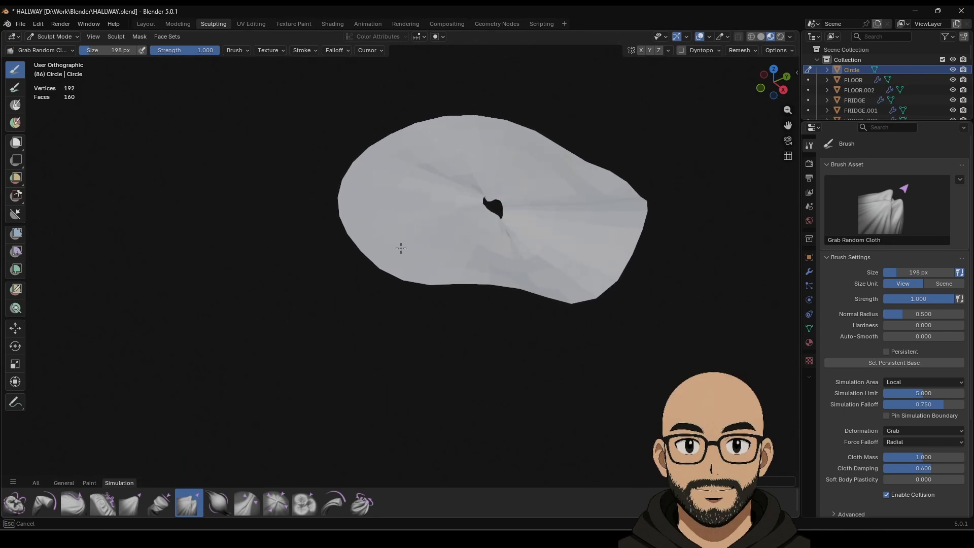
mouse_move(400, 248)
mouse_down()
mouse_move(412, 238)
mouse_move(383, 205)
mouse_move(444, 66)
mouse_up()
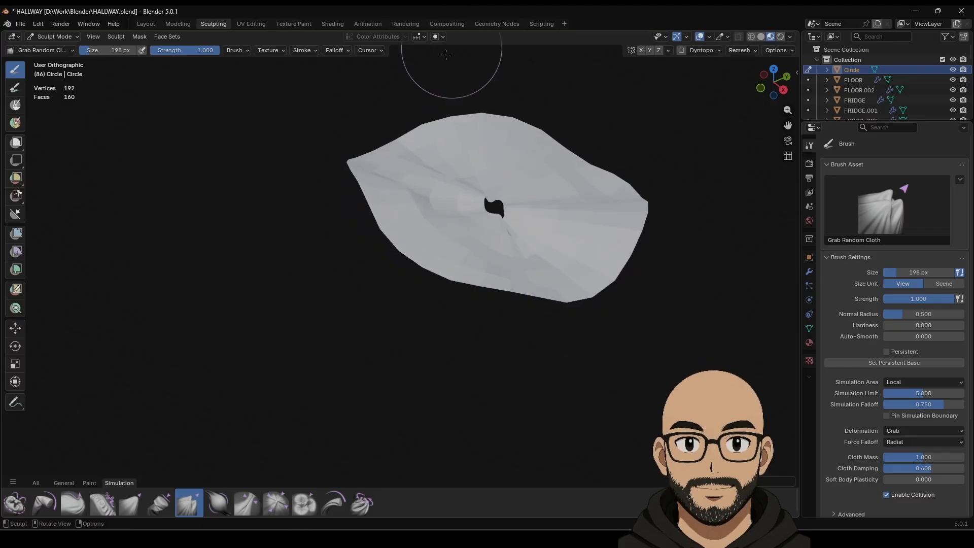
mouse_move(456, 262)
mouse_down()
mouse_move(499, 203)
mouse_move(703, 216)
mouse_move(630, 322)
mouse_move(622, 409)
mouse_move(482, 384)
mouse_up()
Step: Check the disc's modifier stack, then go back to the Layout workspace
key(Tab)
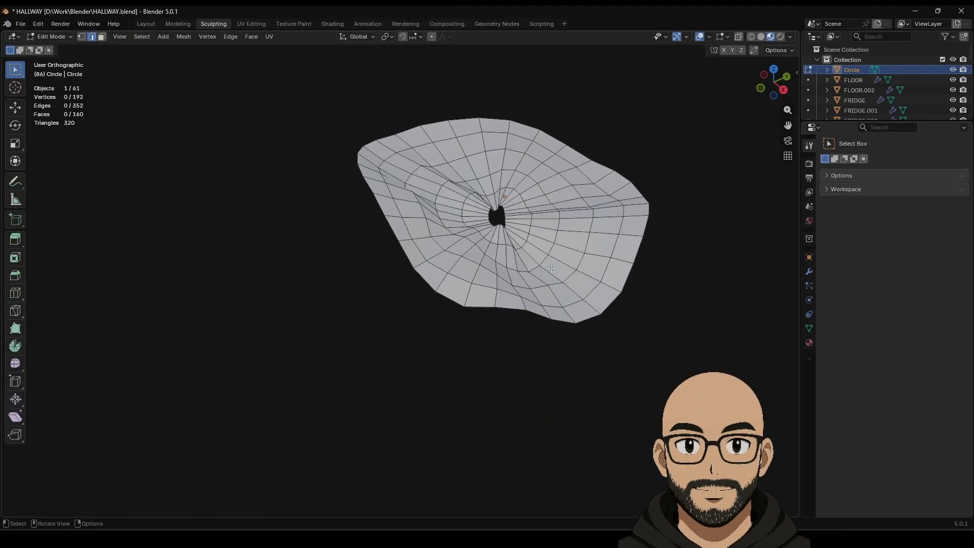
click(808, 273)
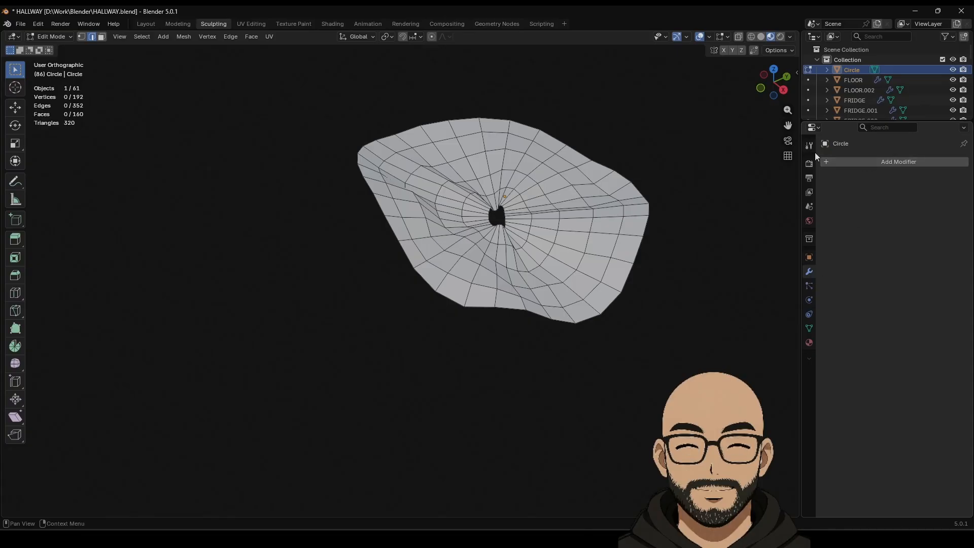
key(Tab)
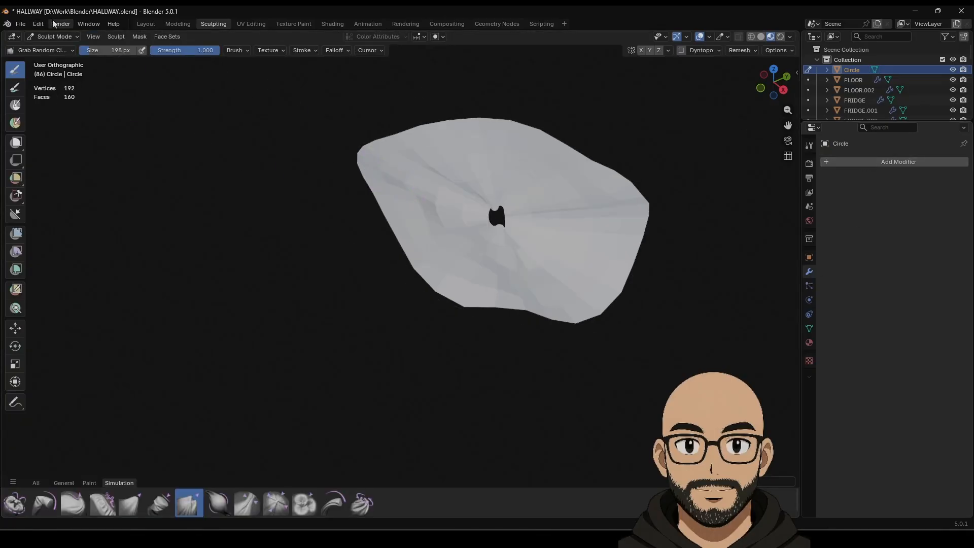
click(146, 25)
Step: Give the crumpled disc auto smooth shading
scroll(470, 324, up, 3)
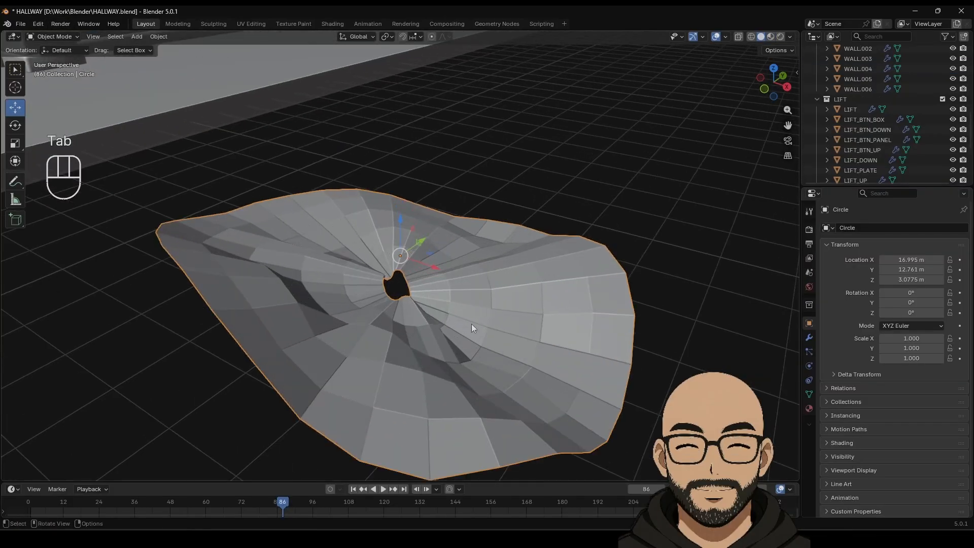
middle_drag(471, 324, 482, 303)
right_click(519, 318)
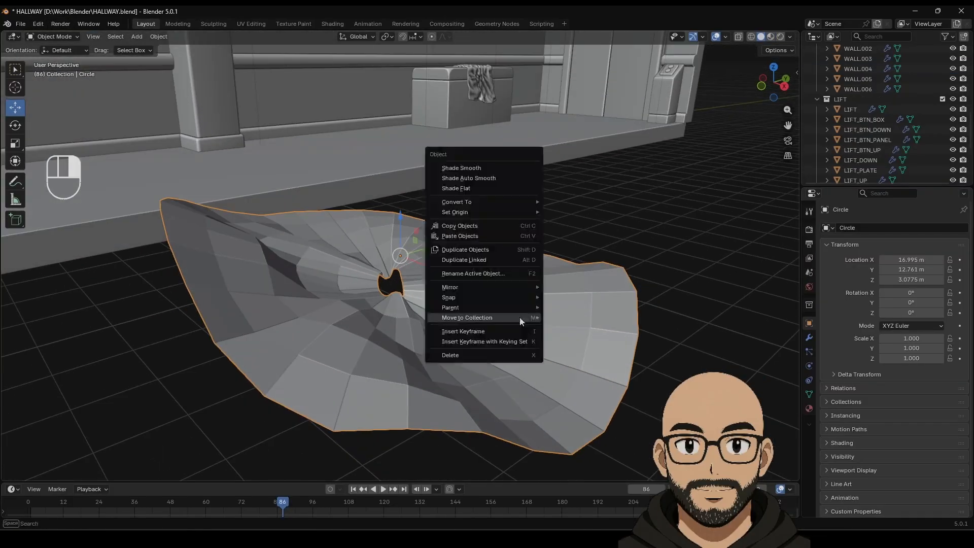
click(492, 178)
Step: Add a Wireframe modifier with 0.034 m strand thickness to the disc
click(809, 338)
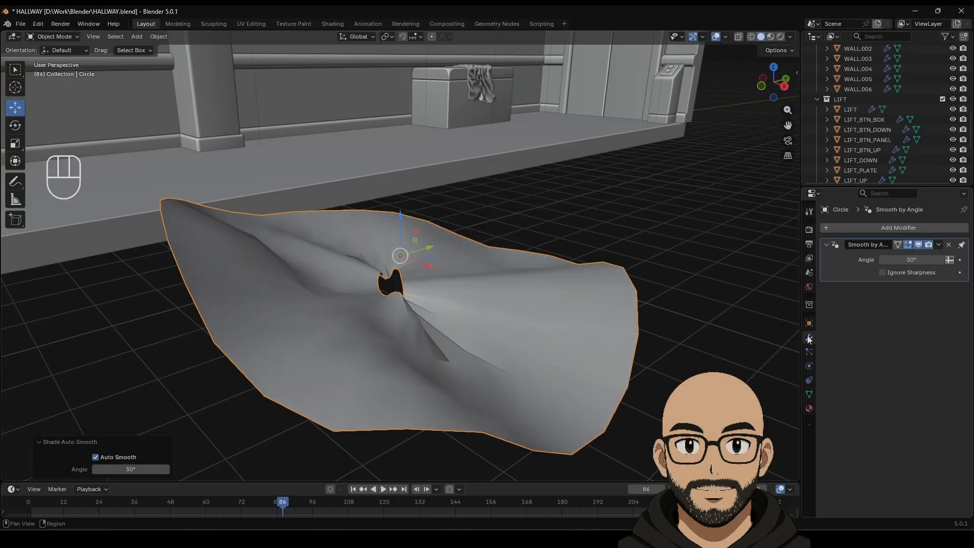
click(884, 231)
mouse_move(851, 231)
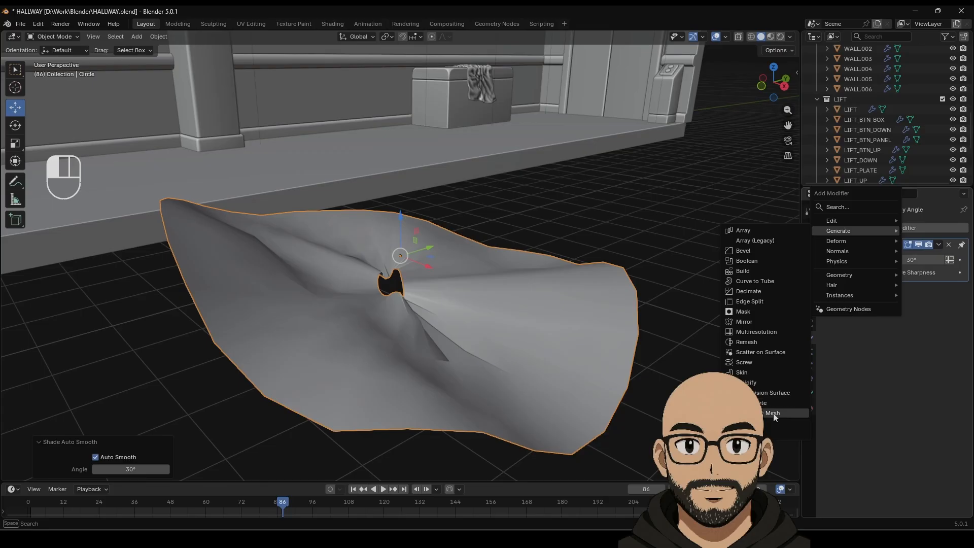
click(772, 431)
middle_drag(593, 282, 552, 303)
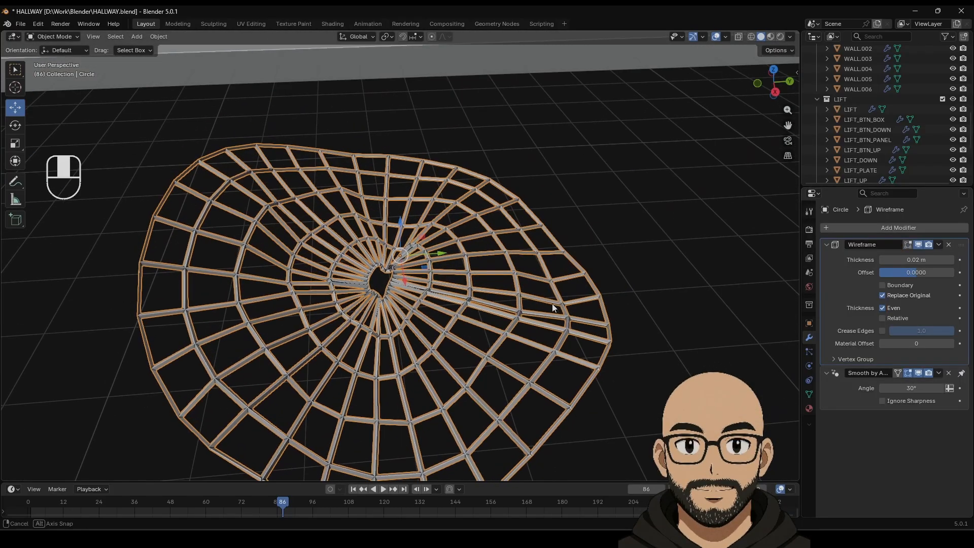
click(620, 288)
scroll(517, 285, down, 5)
scroll(517, 285, up, 4)
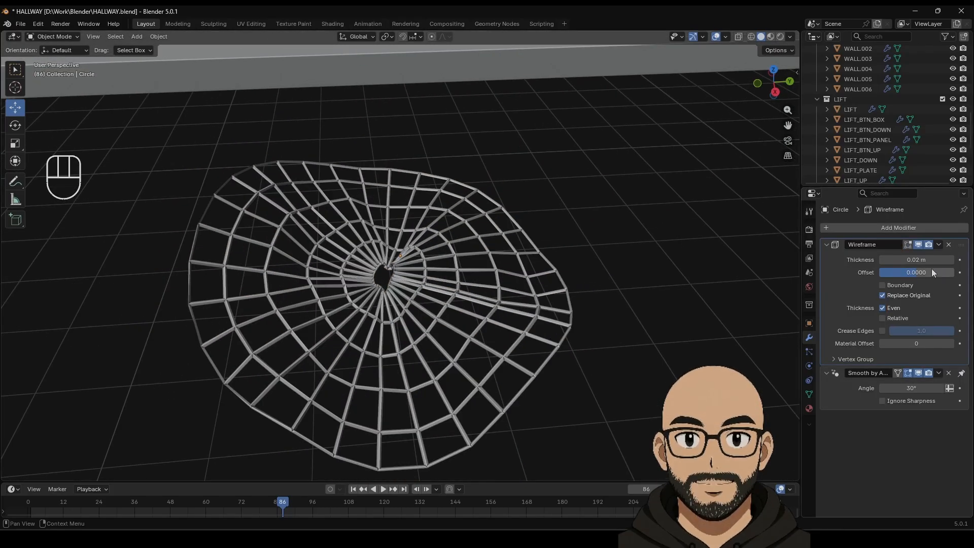
drag(913, 260, 932, 259)
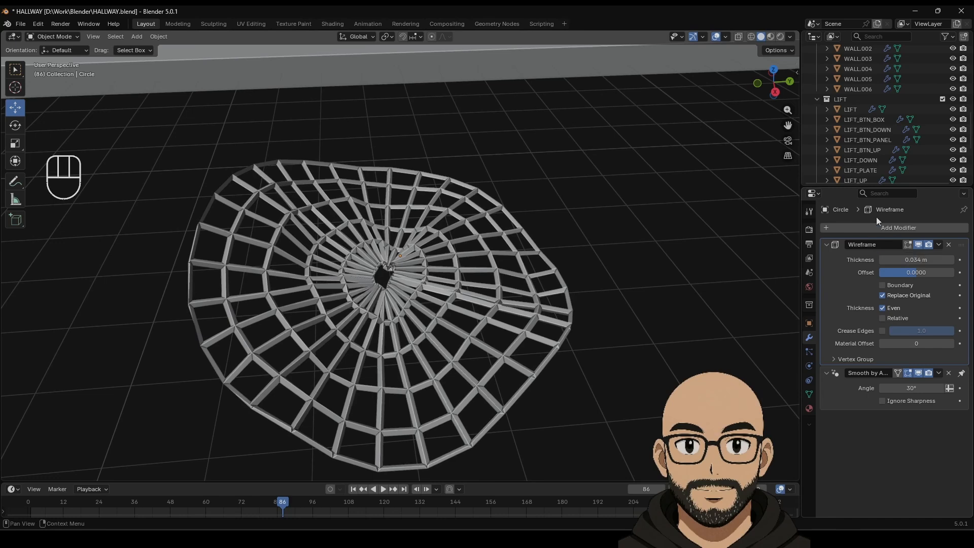
Step: Add a Subdivision Surface modifier with viewport level 2
click(883, 229)
mouse_move(854, 227)
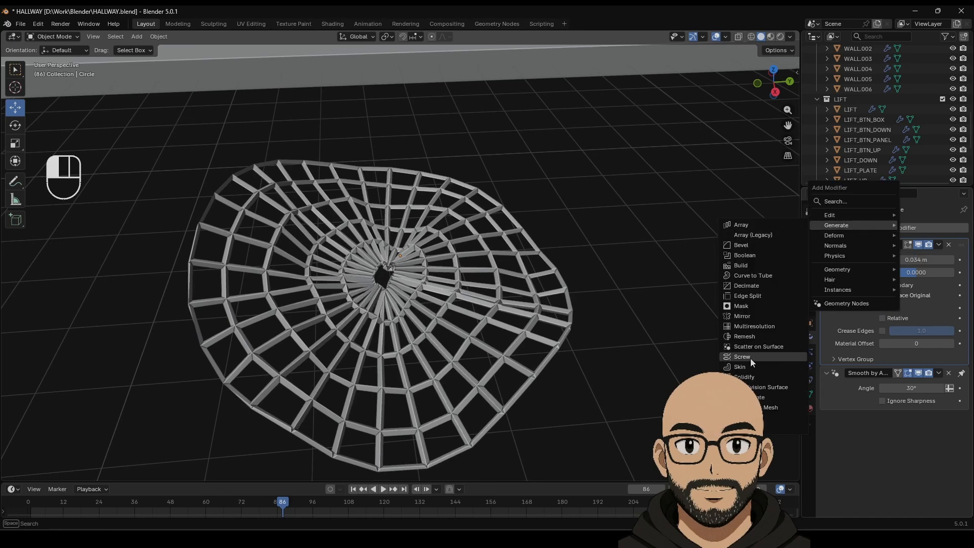
click(766, 387)
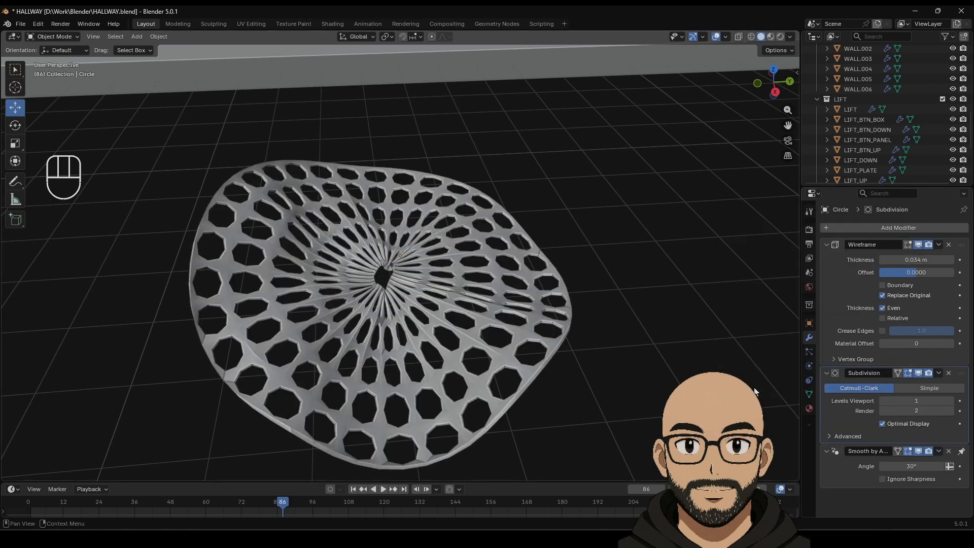
click(950, 401)
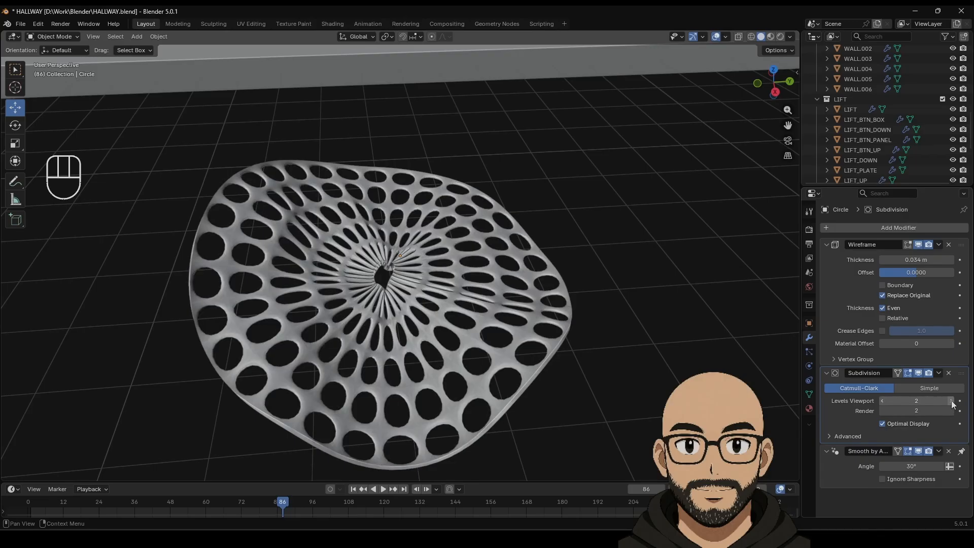
Step: Add a Bevel modifier and move it above Subdivision in the stack
click(899, 227)
mouse_move(884, 229)
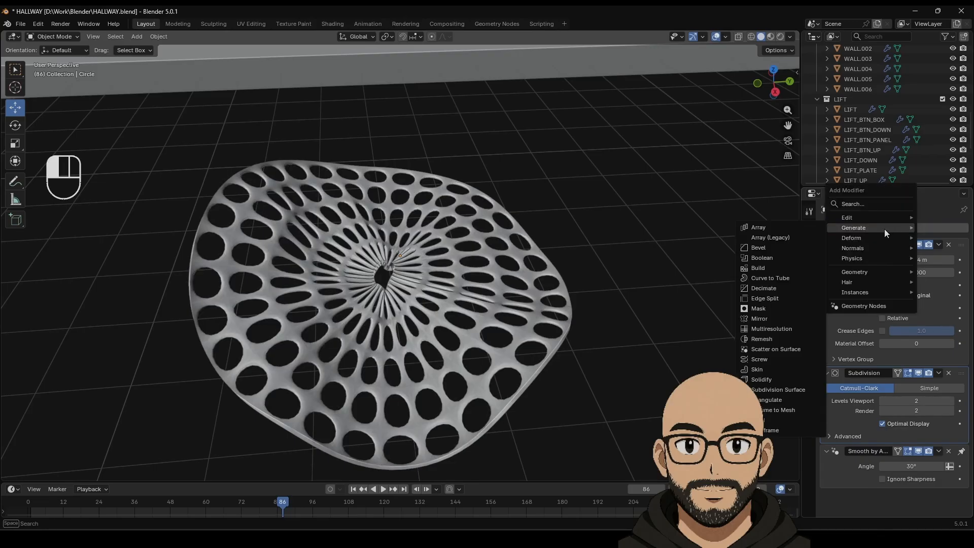
click(768, 249)
drag(960, 427, 952, 365)
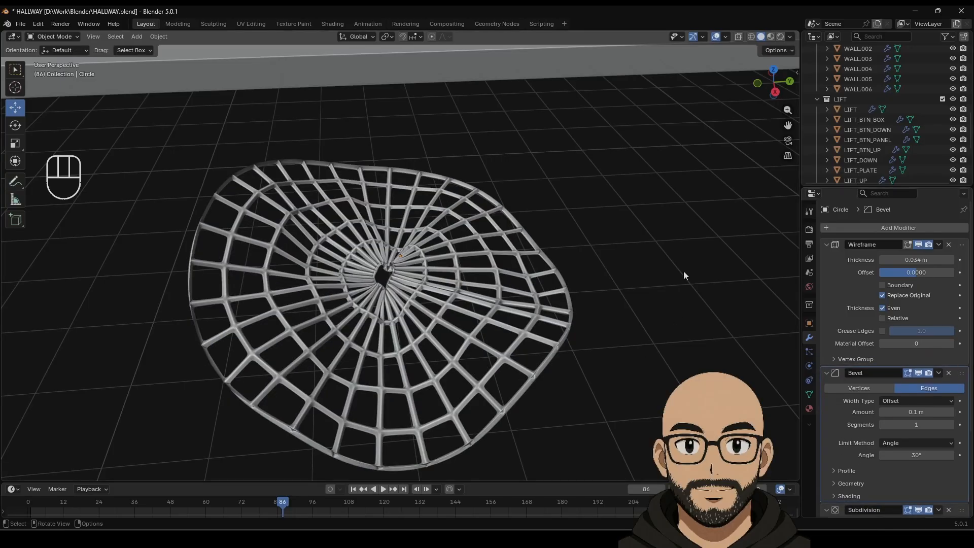
middle_drag(683, 275, 444, 292)
Step: Delete a wedge of faces from the web's lower right
key(Tab)
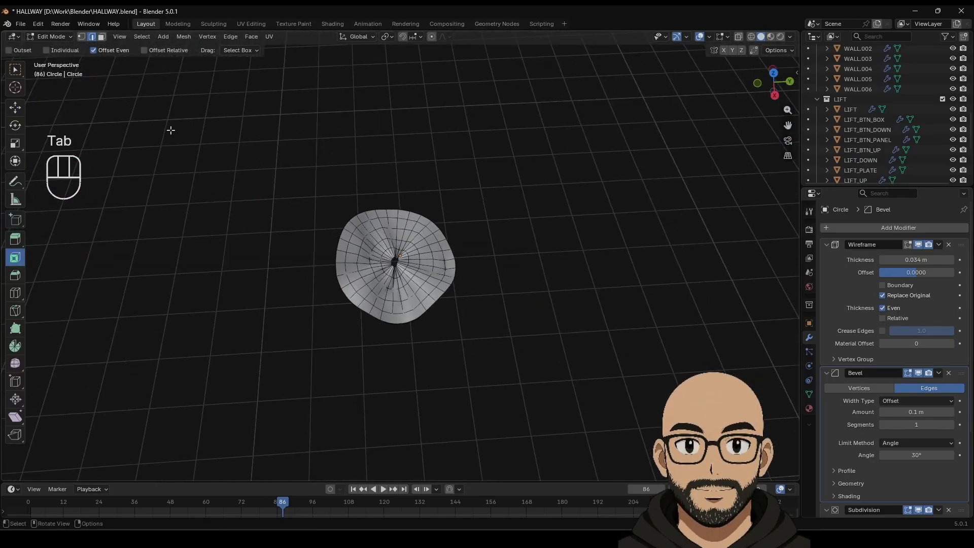
drag(405, 261, 481, 305)
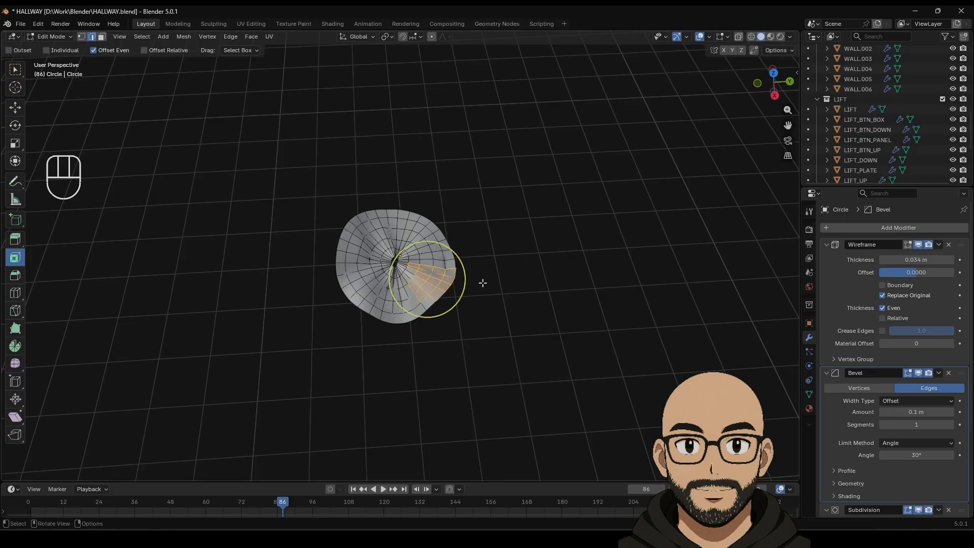
key(Delete)
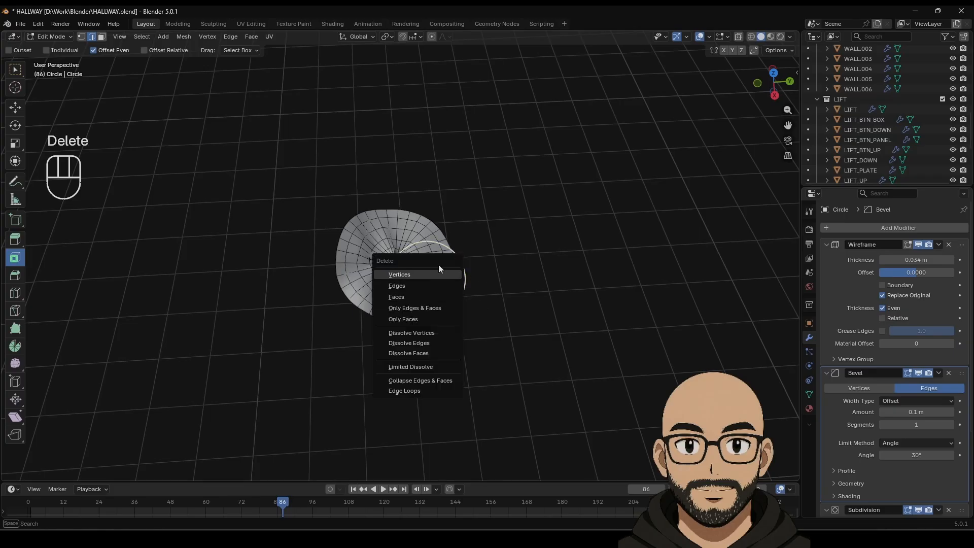
click(421, 297)
key(Delete)
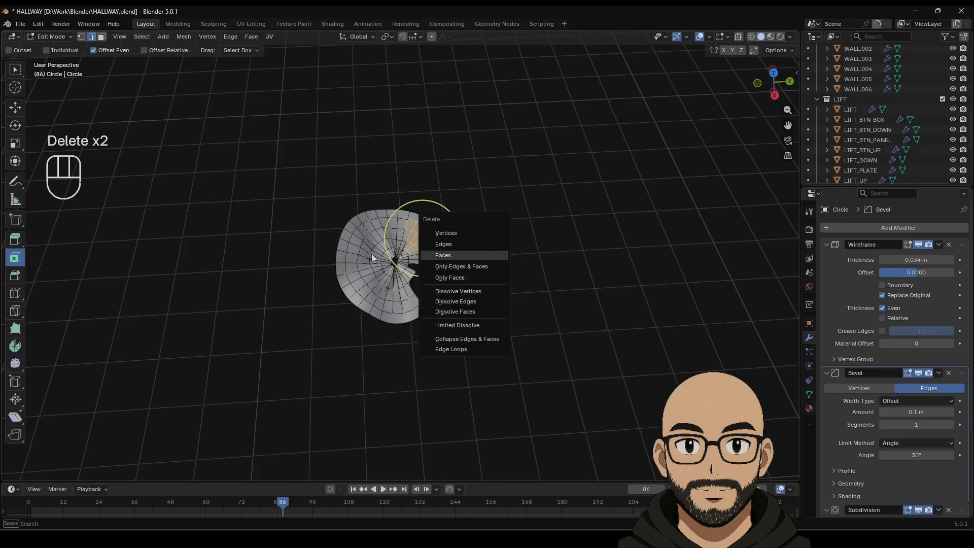
click(444, 256)
Step: Delete another group of faces on the upper left and return to Object Mode
drag(343, 185, 380, 251)
key(Delete)
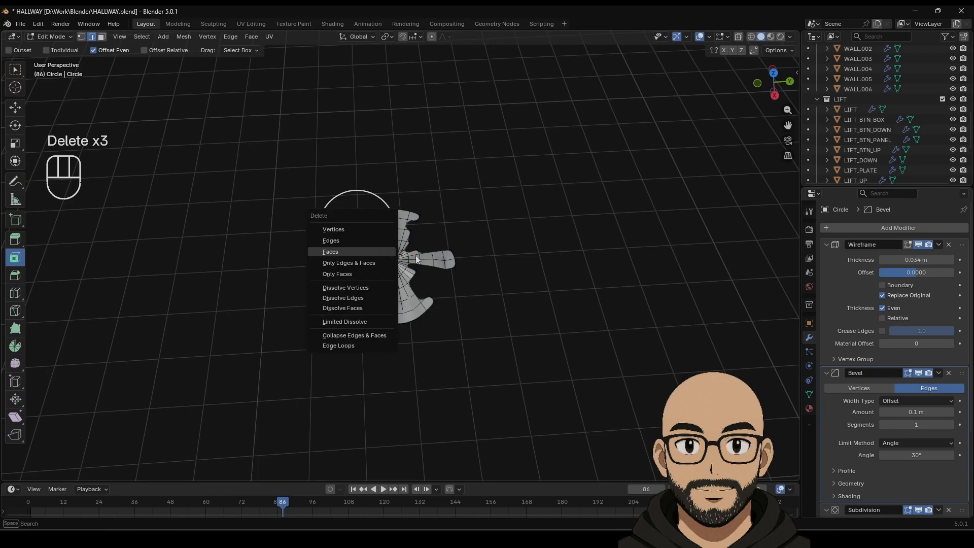
click(415, 252)
key(Tab)
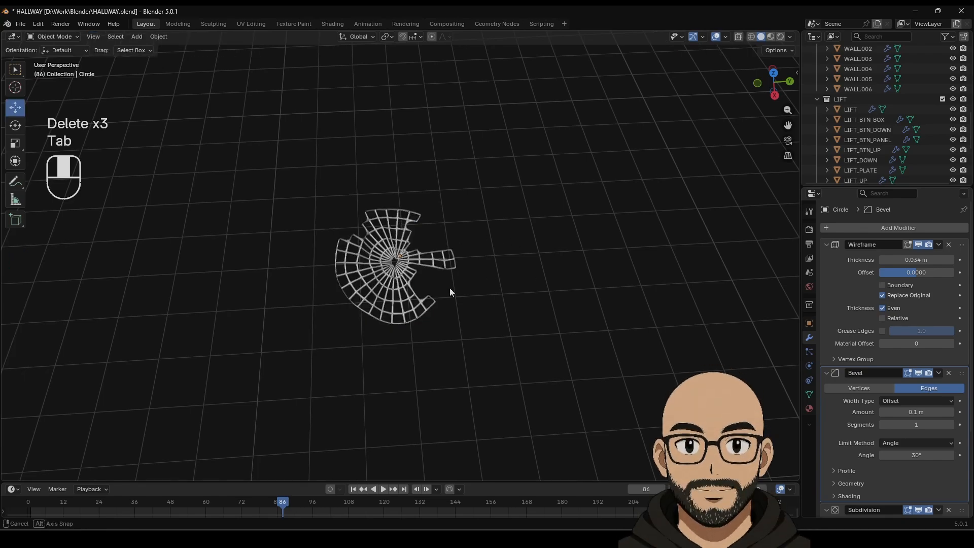
middle_drag(449, 288, 458, 239)
scroll(439, 272, up, 4)
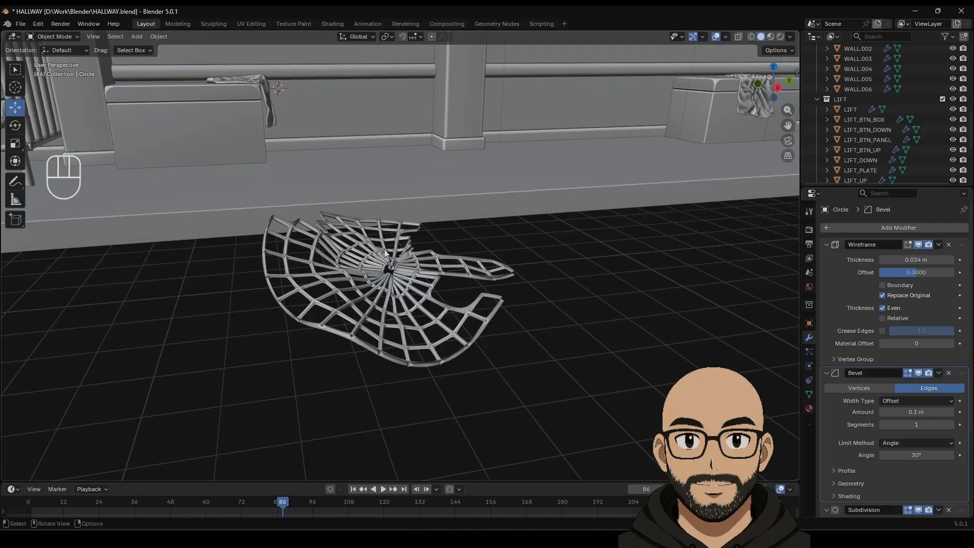
Step: In Sculpting, pull the web's centre and lower-left edge with Grab Random Cloth
click(225, 28)
drag(549, 235, 591, 227)
drag(520, 199, 592, 210)
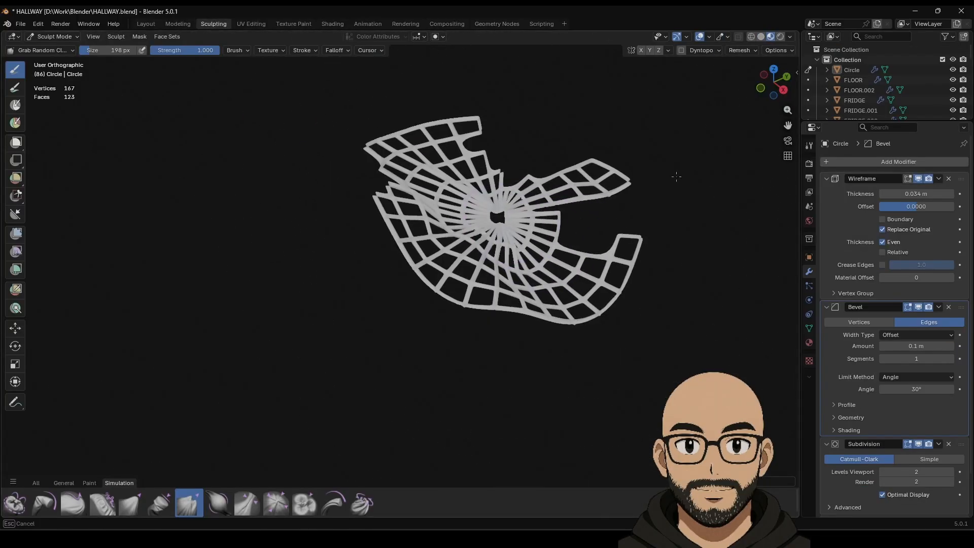
drag(676, 177, 706, 145)
drag(425, 191, 437, 203)
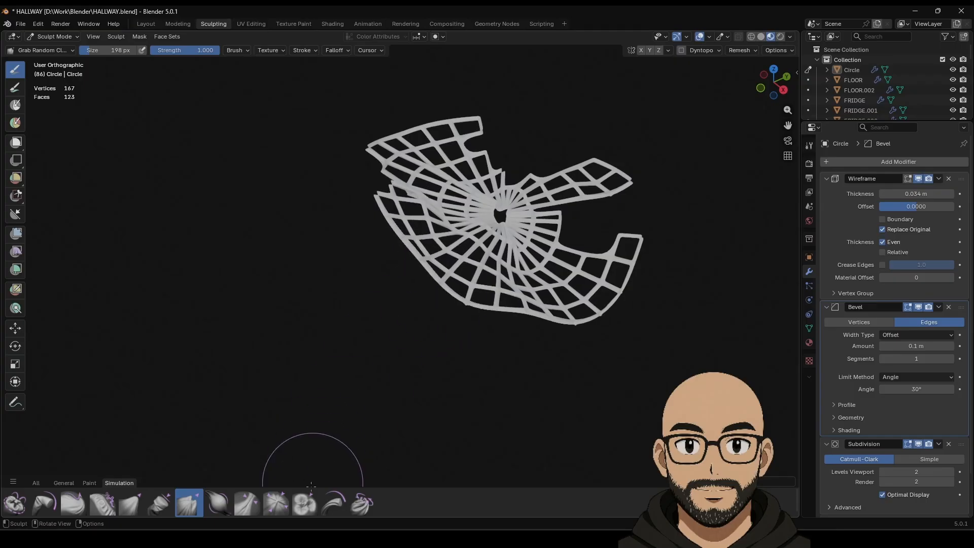
Step: Crumple the web's centre and left edge with Grab Cloth, then return to Layout
click(130, 503)
mouse_move(426, 259)
mouse_down()
mouse_move(359, 349)
mouse_move(397, 311)
mouse_move(393, 284)
mouse_up()
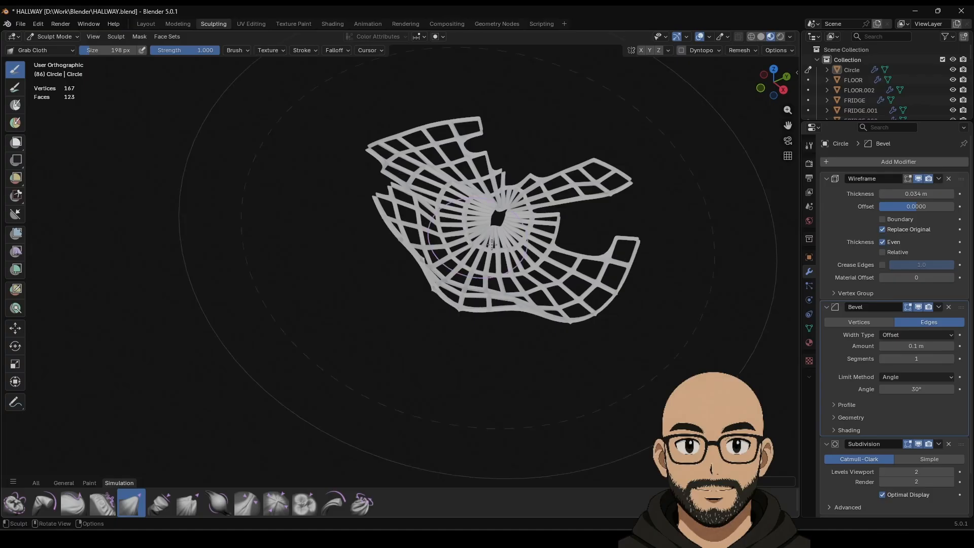
mouse_move(491, 245)
middle_down()
mouse_move(530, 257)
mouse_move(502, 221)
mouse_move(501, 288)
middle_up()
mouse_move(348, 179)
mouse_down()
mouse_move(367, 139)
mouse_move(312, 314)
mouse_move(307, 451)
mouse_move(304, 419)
mouse_move(446, 205)
mouse_move(469, 198)
mouse_up()
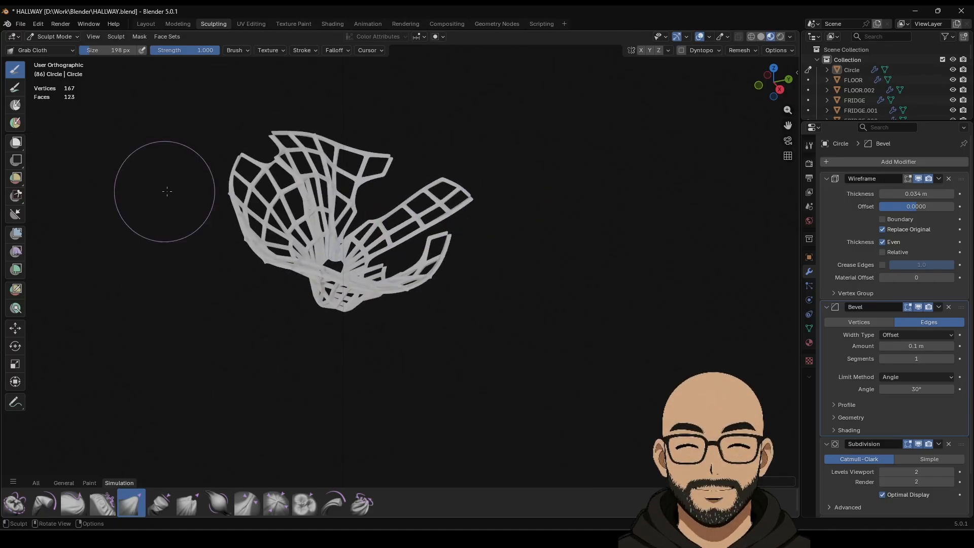
mouse_move(234, 190)
mouse_down()
mouse_move(181, 195)
mouse_move(341, 150)
mouse_up()
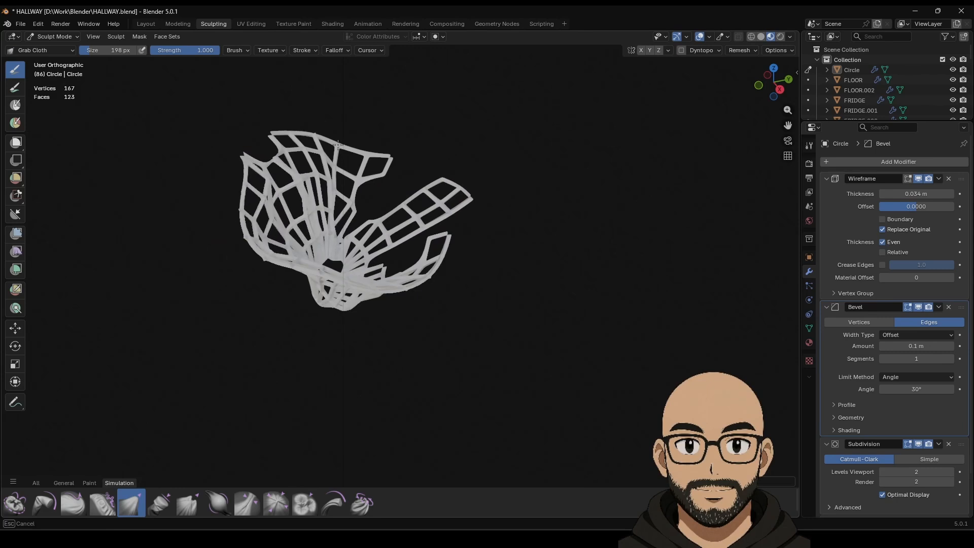
drag(255, 181, 197, 167)
drag(244, 168, 189, 148)
key(Tab)
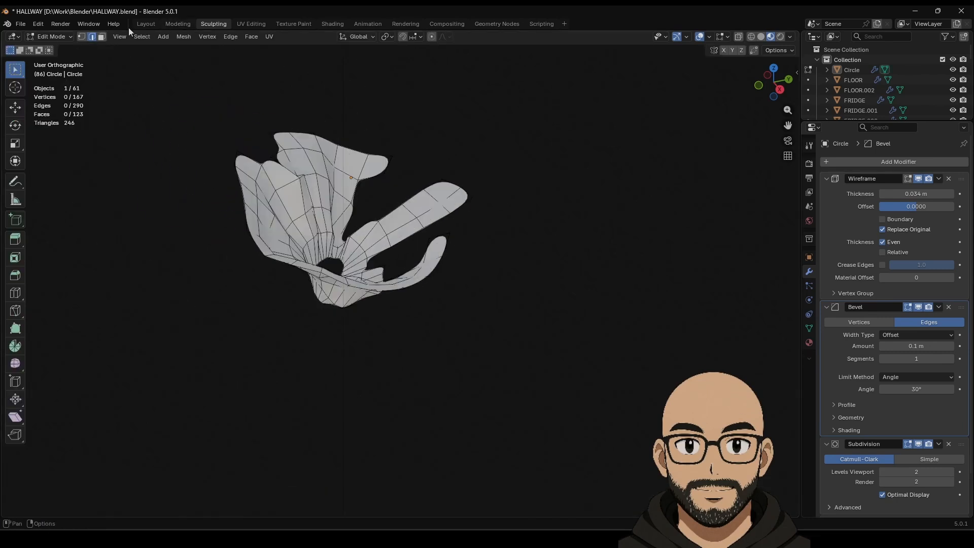
click(145, 24)
Step: Scale the web up by 2.703
scroll(480, 324, down, 10)
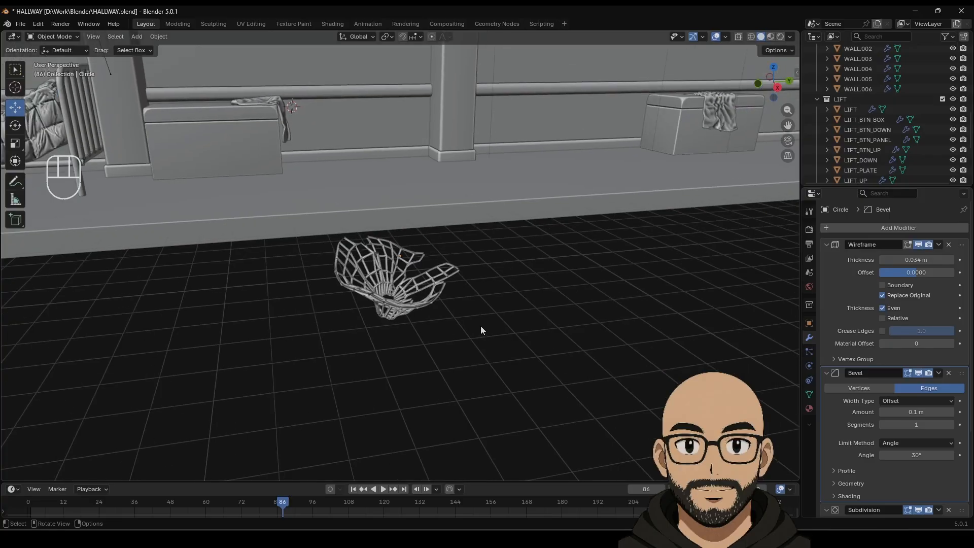
middle_drag(477, 282, 447, 294)
key(s)
click(556, 270)
middle_drag(558, 269, 439, 303)
Step: Move the web along X and Y into the hallway toward the wall
drag(419, 280, 435, 172)
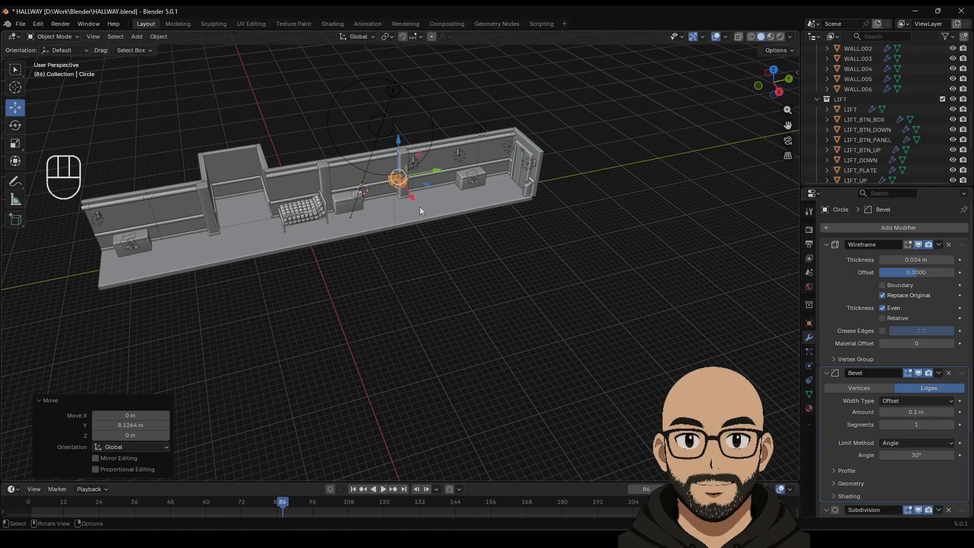
scroll(430, 250, up, 6)
shift+middle_drag(439, 181, 517, 407)
scroll(461, 282, up, 3)
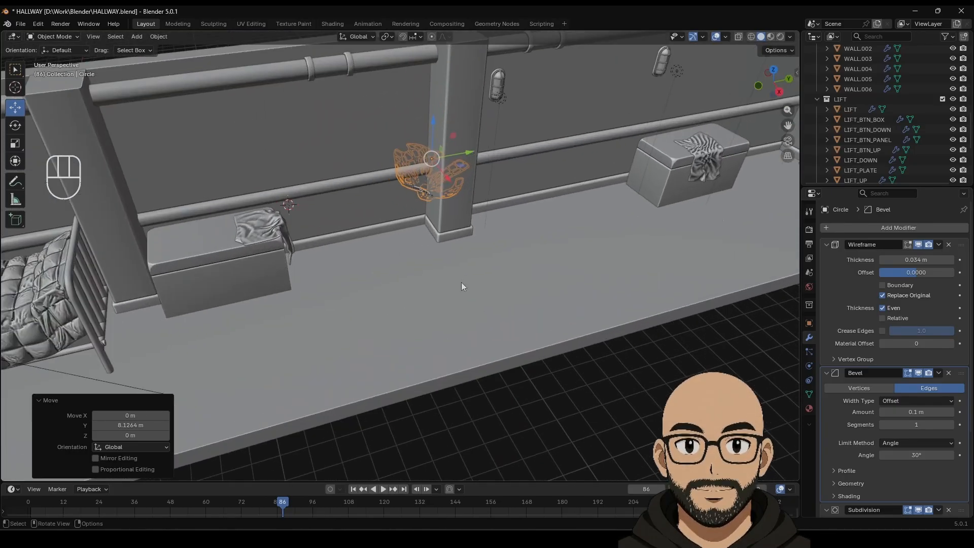
scroll(461, 282, up, 1)
mouse_move(449, 175)
mouse_down()
mouse_move(465, 192)
mouse_move(445, 184)
mouse_up()
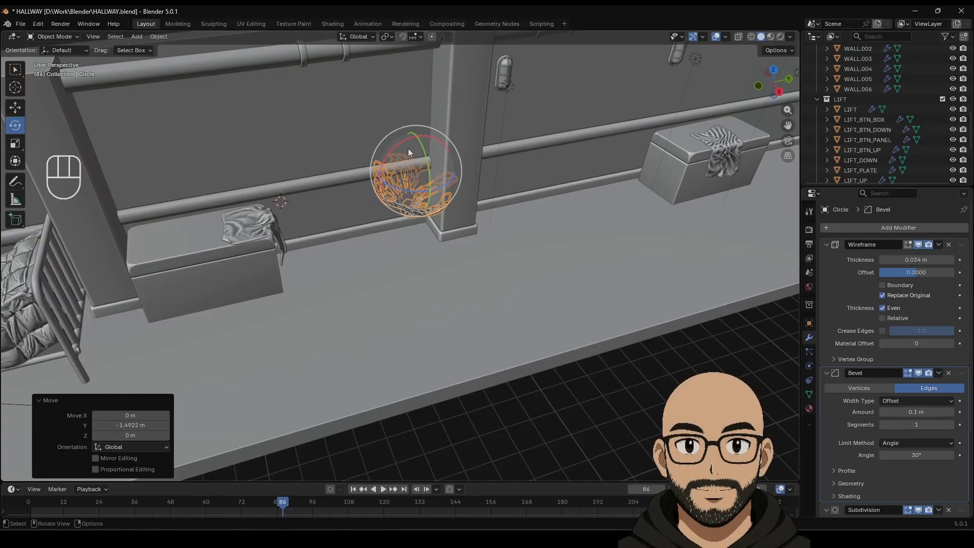
Step: Rotate the web 101° and 48.2° against the pillar, then view in Material Preview
drag(408, 148, 445, 204)
shift+middle_drag(453, 250, 638, 136)
click(18, 108)
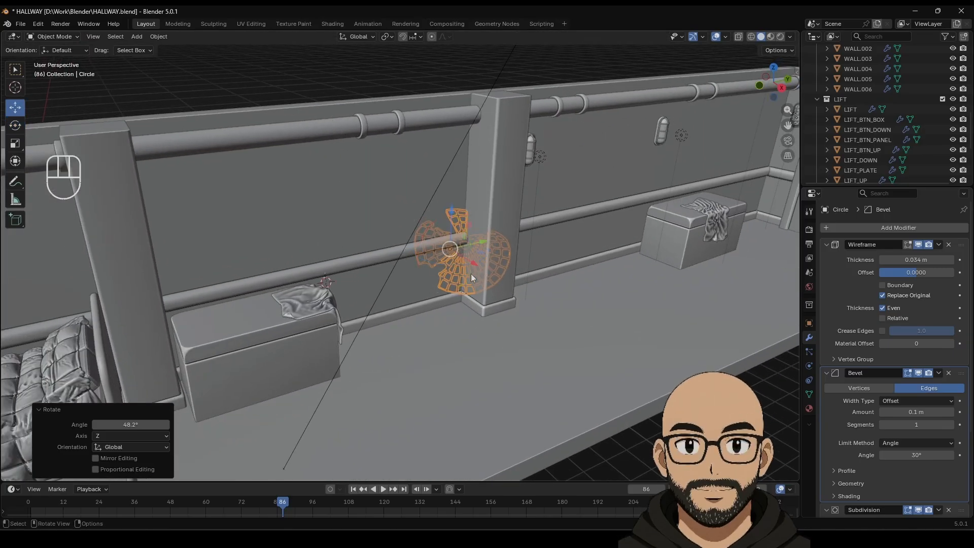
mouse_move(473, 263)
mouse_down()
mouse_move(510, 289)
mouse_move(461, 267)
mouse_move(472, 261)
mouse_up()
click(770, 36)
Step: Give the cobweb a new white Material.007 and scale it down
click(809, 408)
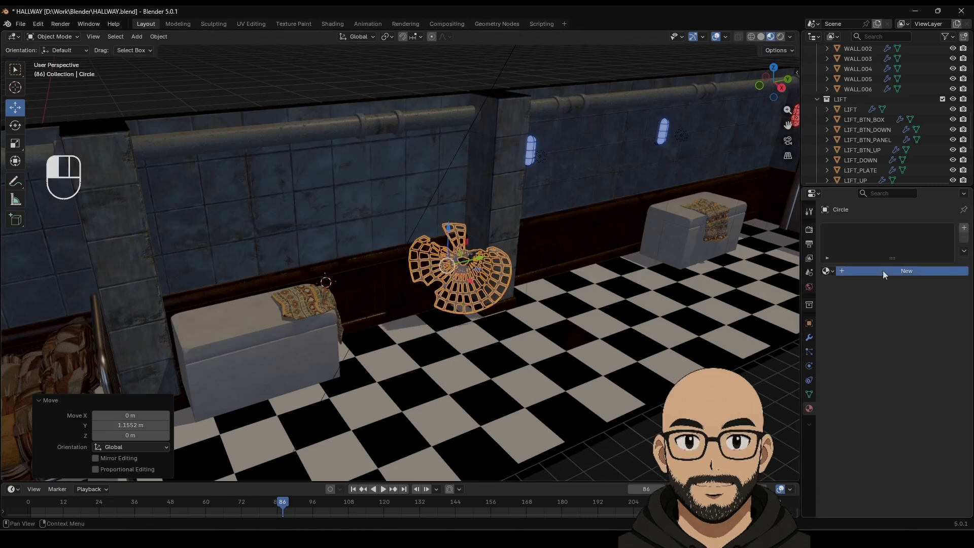
click(882, 271)
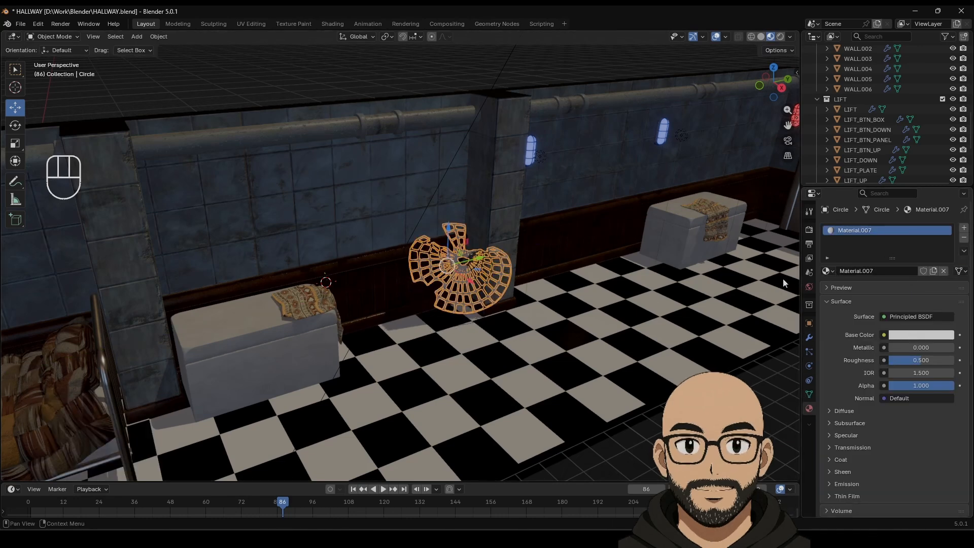
key(s)
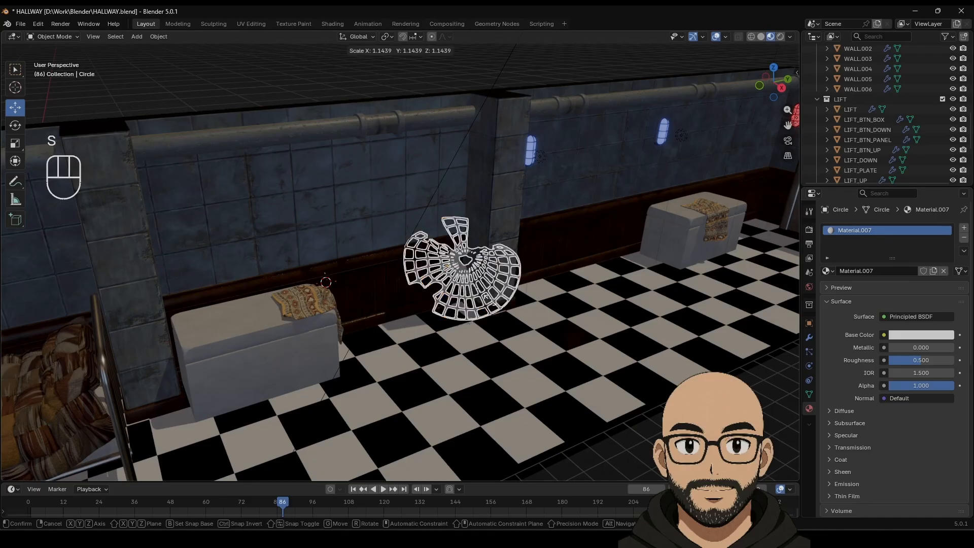
click(461, 286)
Step: Shift the cobweb sideways and lower along the wall, rescaling it to 1.607
drag(479, 268, 487, 274)
drag(457, 236, 458, 268)
key(s)
click(517, 314)
drag(480, 319, 491, 278)
click(526, 313)
Step: Move the cobweb along the X axis with G X
click(453, 300)
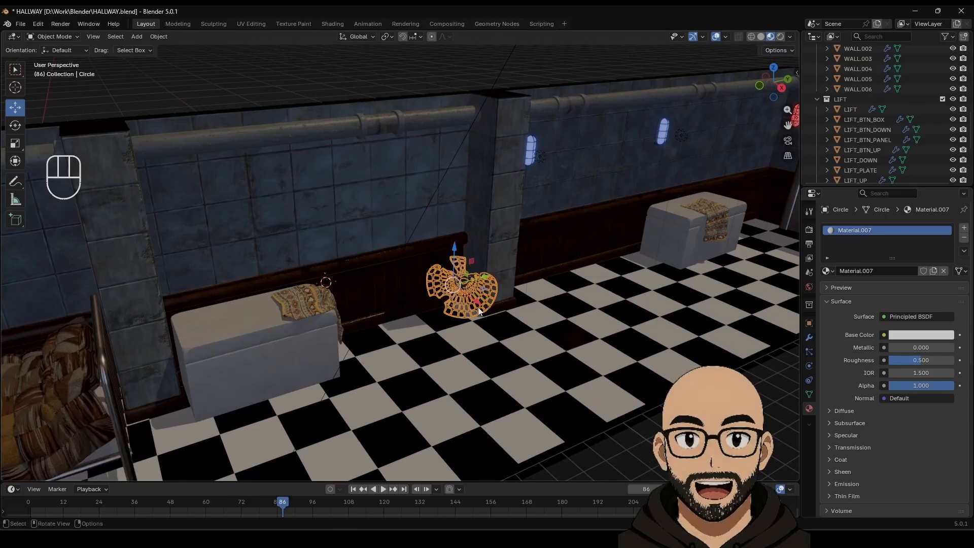
key(g)
key(x)
click(399, 78)
click(506, 337)
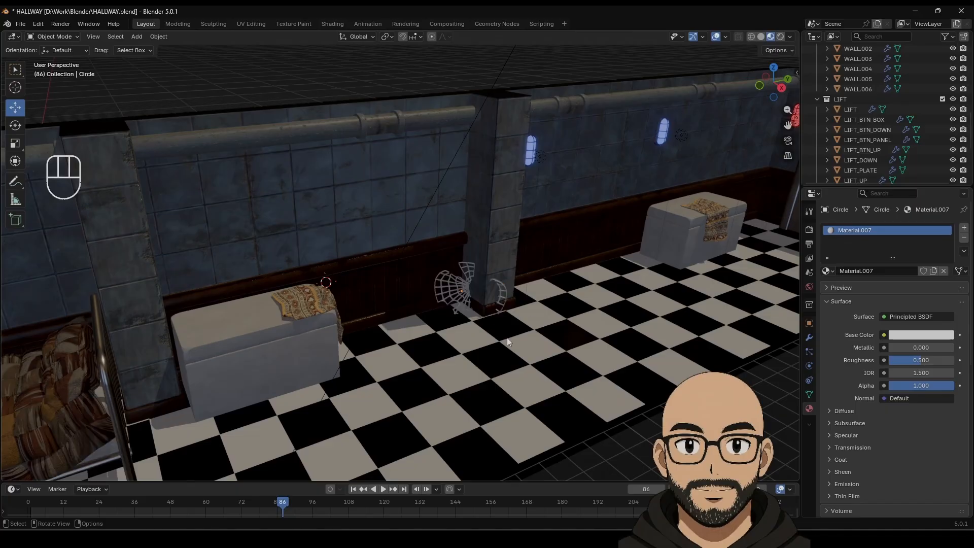
Step: In a high orthographic view, shift the cobweb along Y and shrink it to 0.685
scroll(510, 319, down, 10)
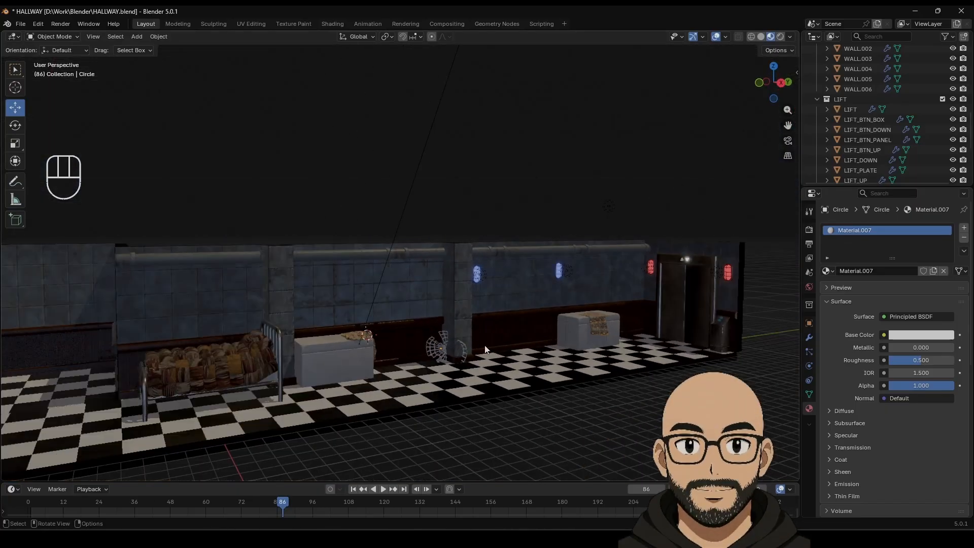
key(KP_5)
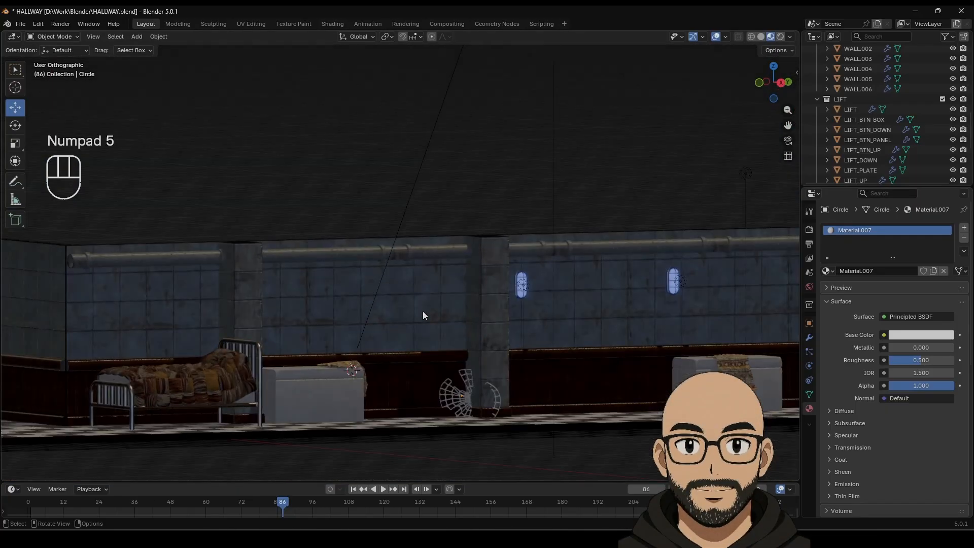
middle_drag(424, 315, 446, 316)
scroll(469, 316, down, 5)
click(469, 219)
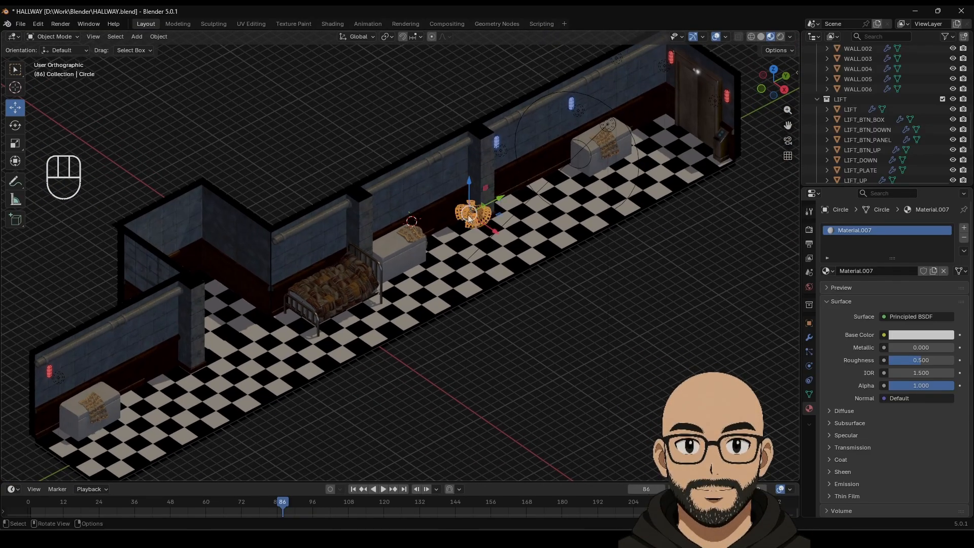
drag(492, 203, 484, 199)
key(s)
click(503, 235)
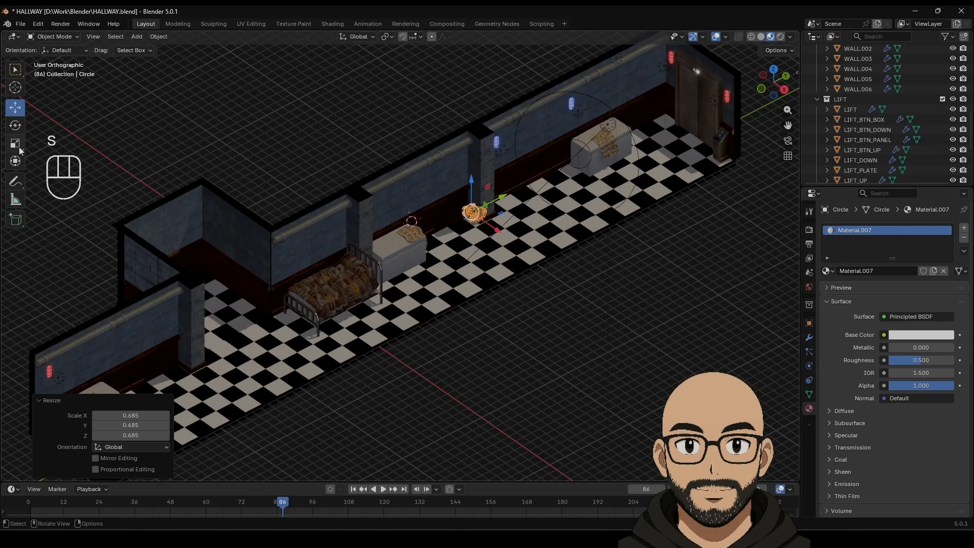
Step: Stretch the cobweb to 1.898 along Z, slightly along Y, and slide it along X
drag(472, 178, 476, 136)
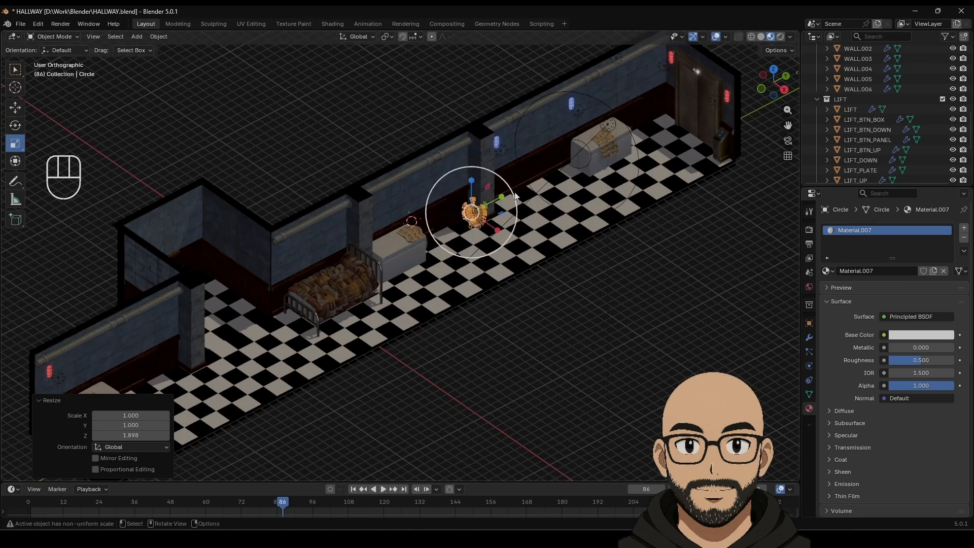
drag(499, 202, 506, 198)
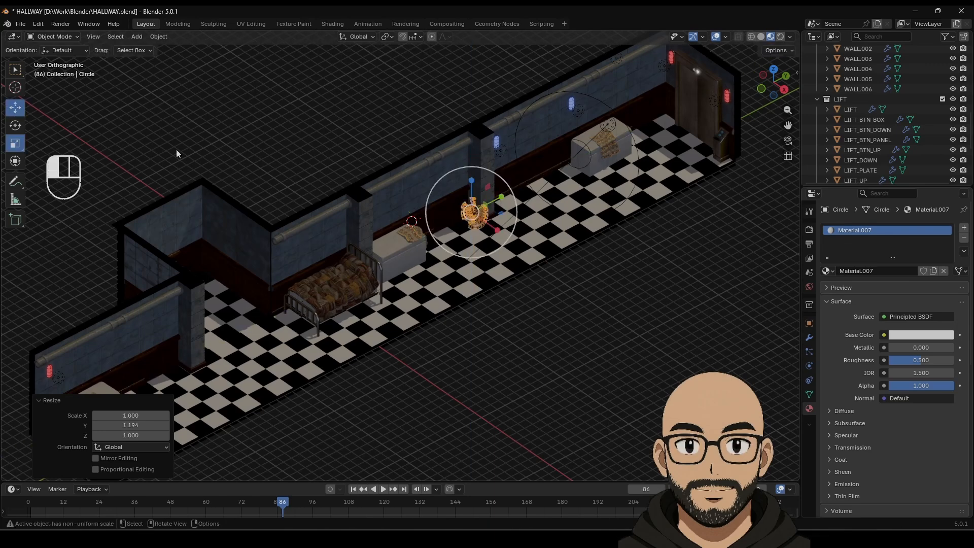
mouse_move(495, 231)
mouse_down()
mouse_move(485, 225)
mouse_move(512, 252)
mouse_move(501, 230)
mouse_up()
click(592, 347)
click(474, 212)
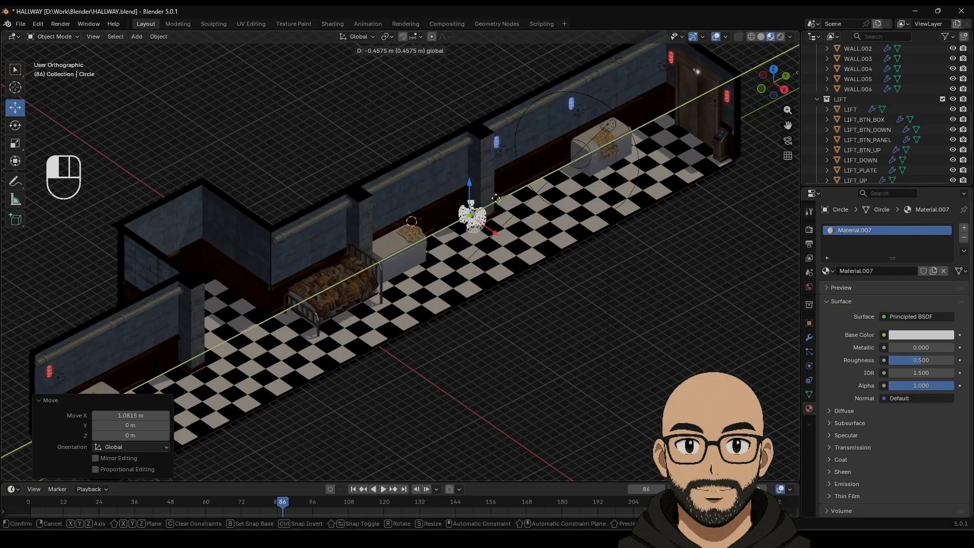
click(576, 351)
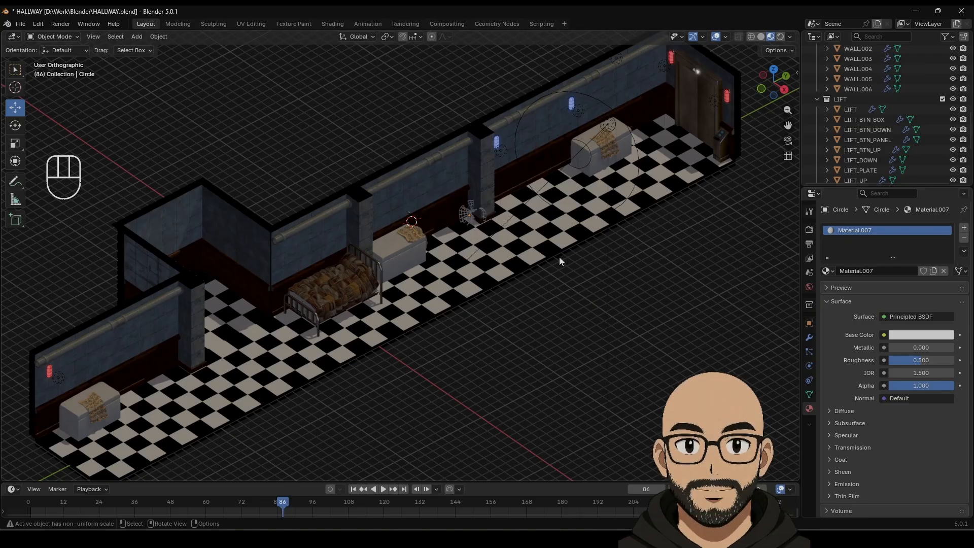
Step: Raise the cobweb up the wall into the pillar corner and enlarge it to 1.208
click(469, 208)
drag(470, 180, 477, 104)
click(420, 116)
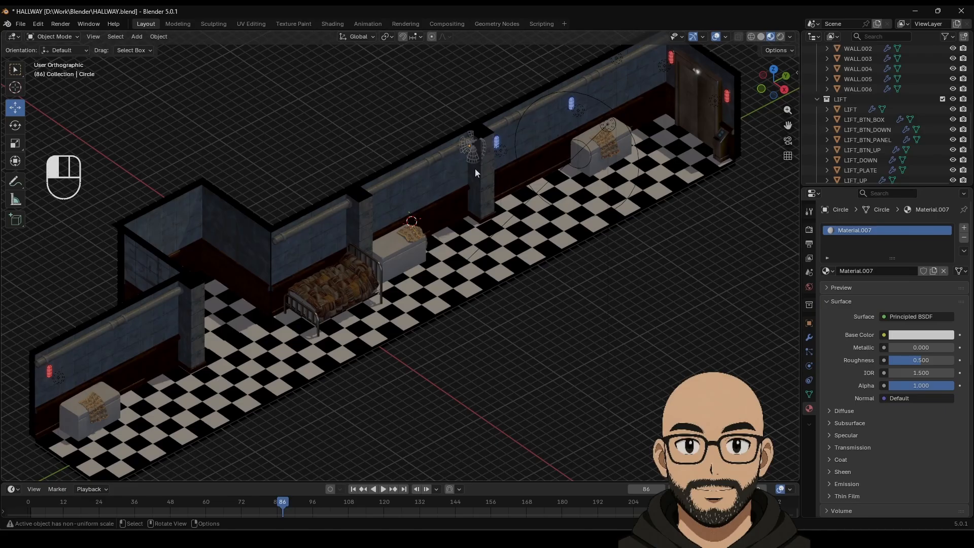
drag(499, 167, 470, 130)
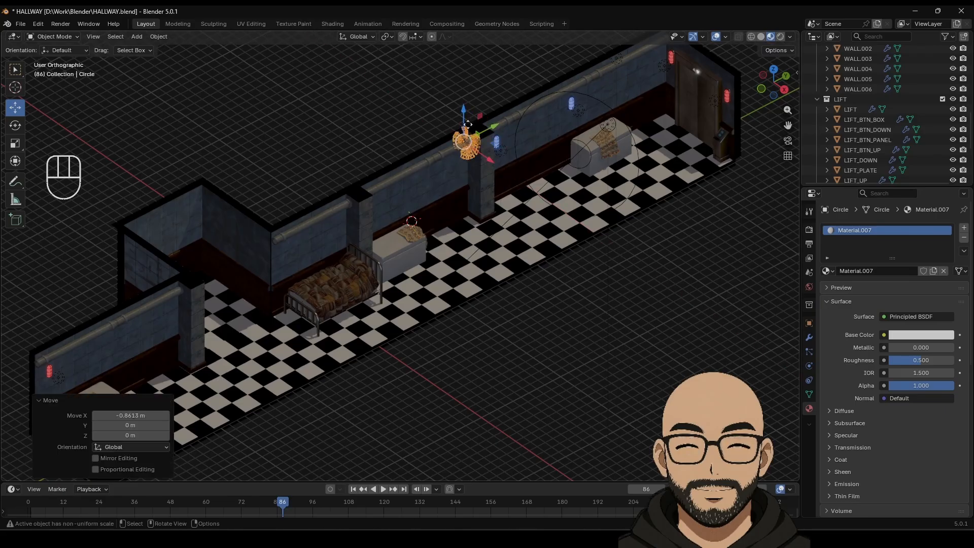
key(s)
click(468, 116)
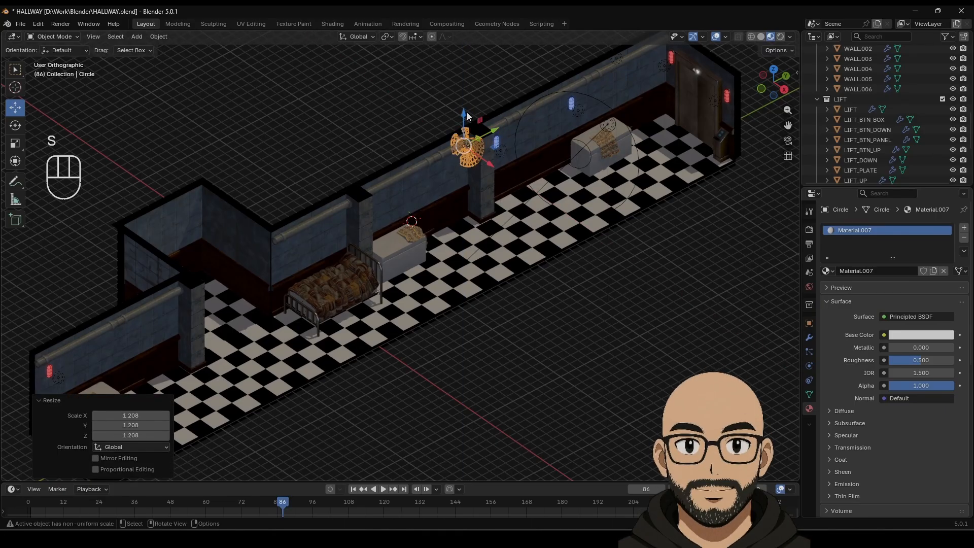
drag(464, 114, 493, 136)
click(589, 259)
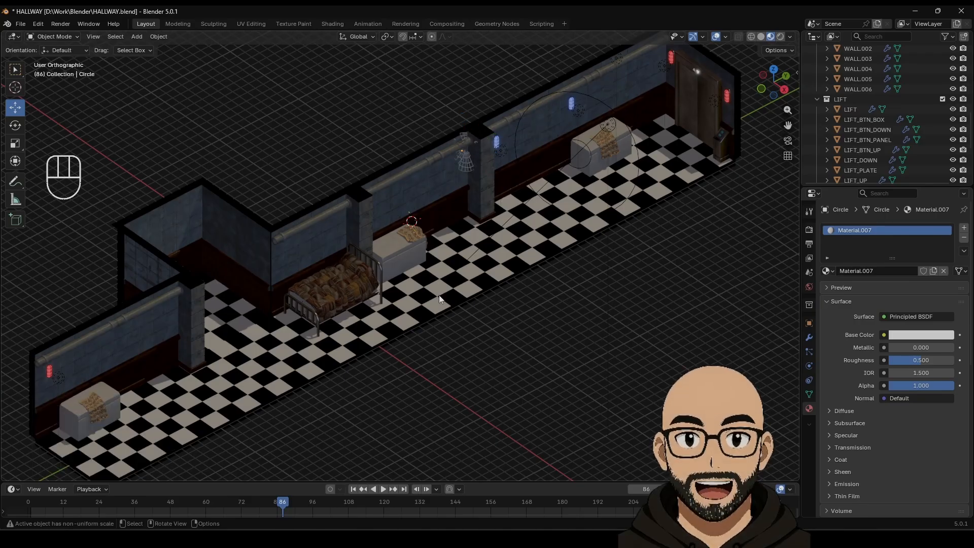
Step: Use the Scale gizmo to stretch the cobweb along Y and narrow it along X, undoing the Z scaling
middle_drag(530, 269, 497, 286)
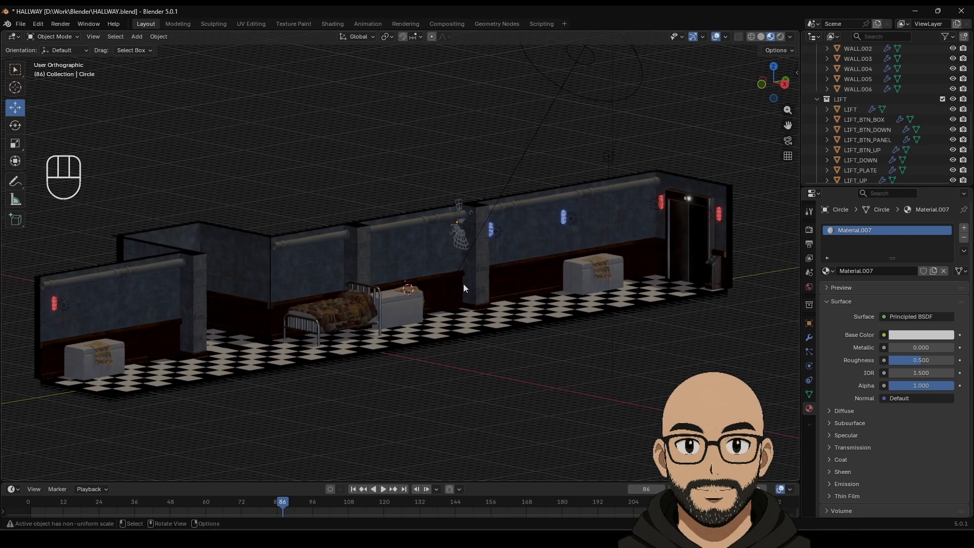
click(15, 143)
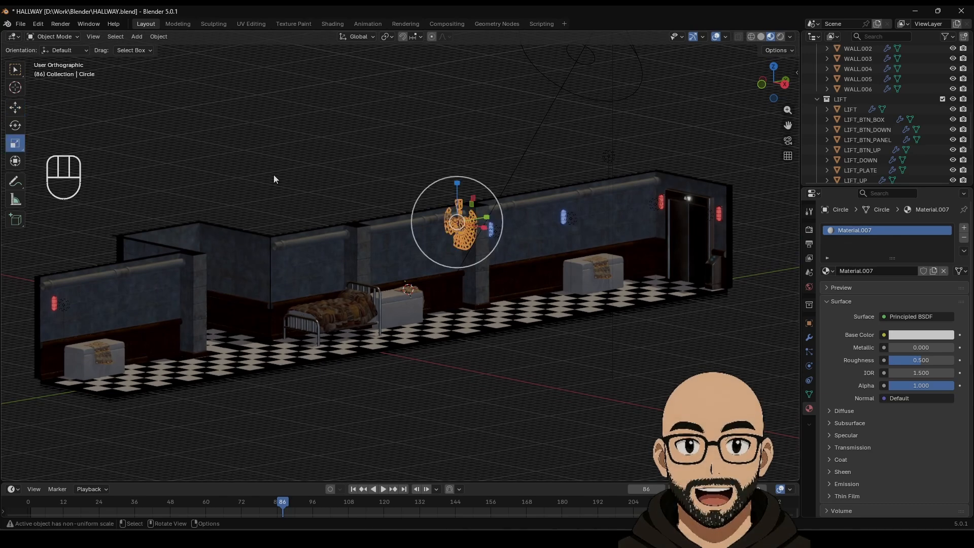
drag(488, 217, 493, 215)
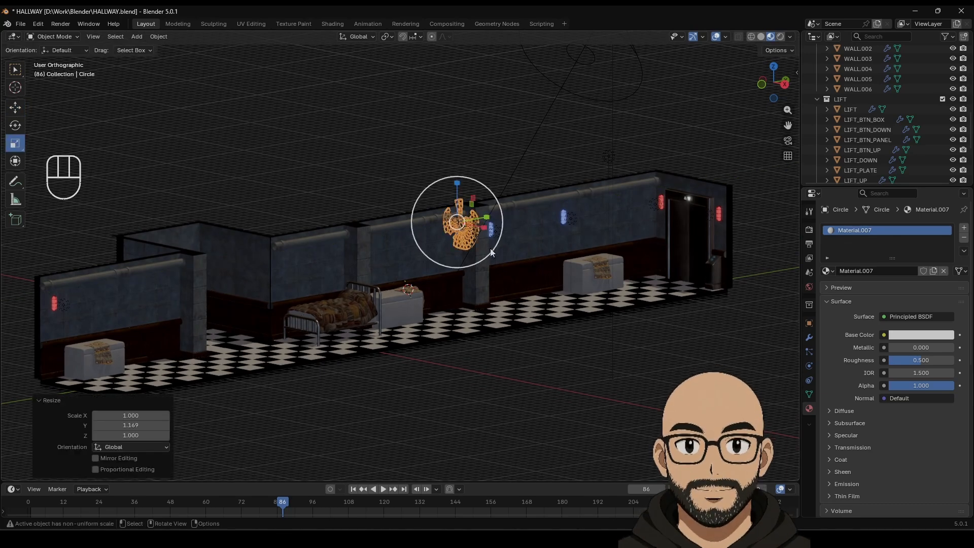
middle_drag(491, 251, 483, 315)
mouse_move(505, 141)
mouse_down()
mouse_move(511, 107)
mouse_move(499, 131)
mouse_up()
key(ctrl+z)
middle_drag(489, 133, 495, 79)
drag(470, 167, 469, 164)
middle_drag(442, 157, 490, 264)
key(ctrl+z)
key(ctrl+z)
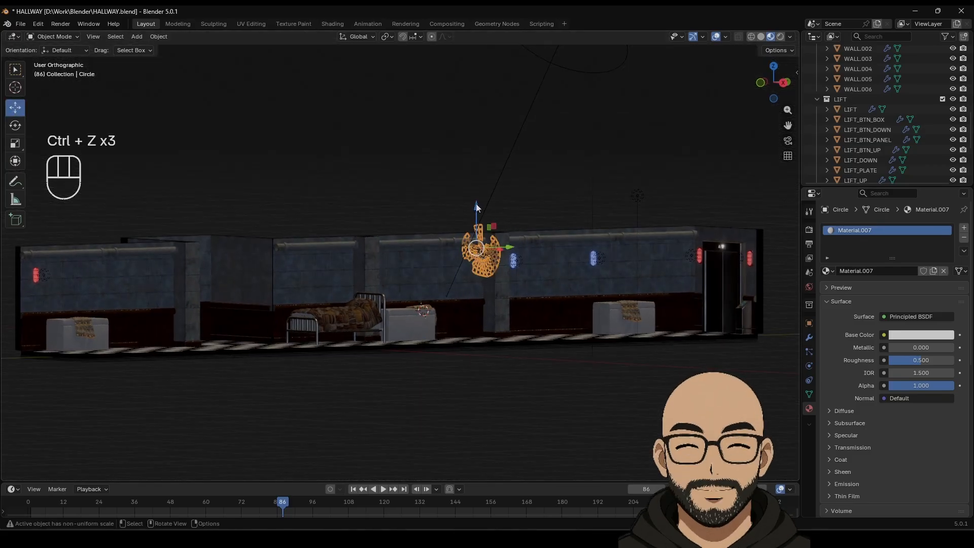
Step: Flatten the cobweb along Z and lower it slightly down the wall
middle_drag(476, 207, 459, 197)
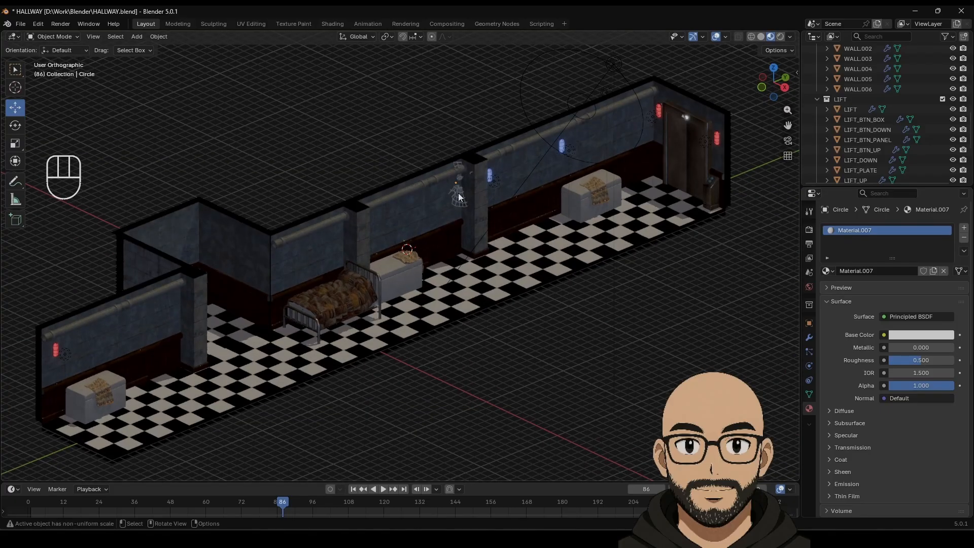
click(459, 197)
key(shift+space)
key(s)
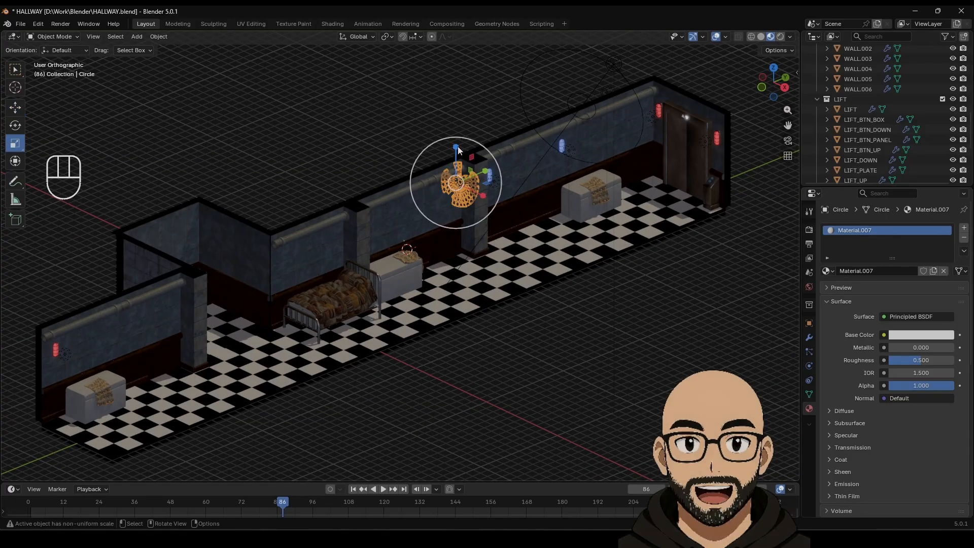
drag(458, 149, 456, 151)
click(406, 122)
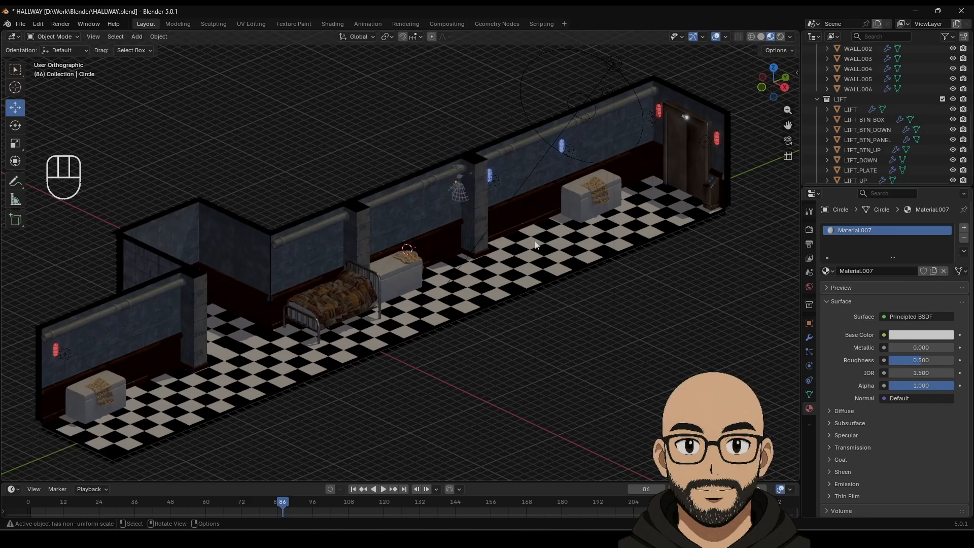
middle_drag(534, 242, 517, 203)
Step: Push the cobweb along Y toward the wall and shrink it to 0.797
click(516, 207)
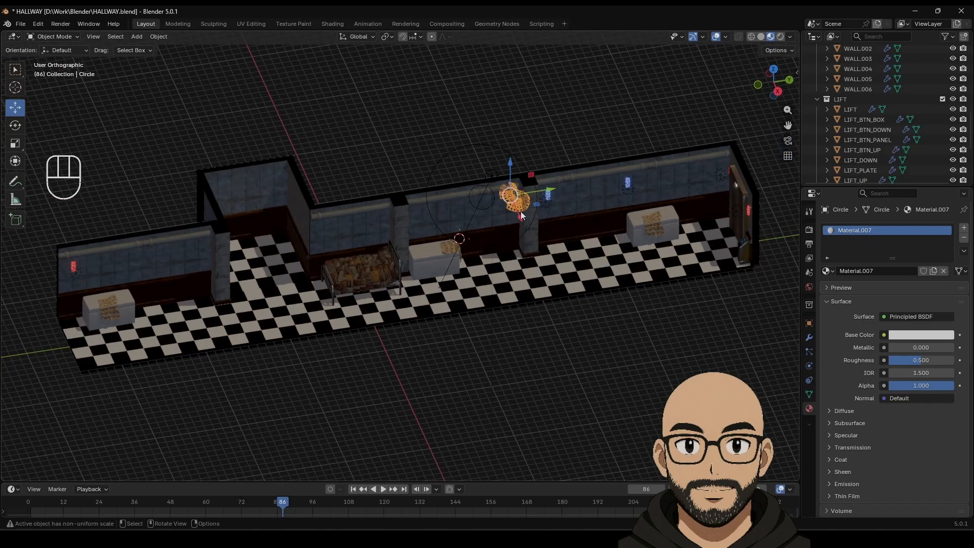
drag(550, 190, 548, 193)
key(s)
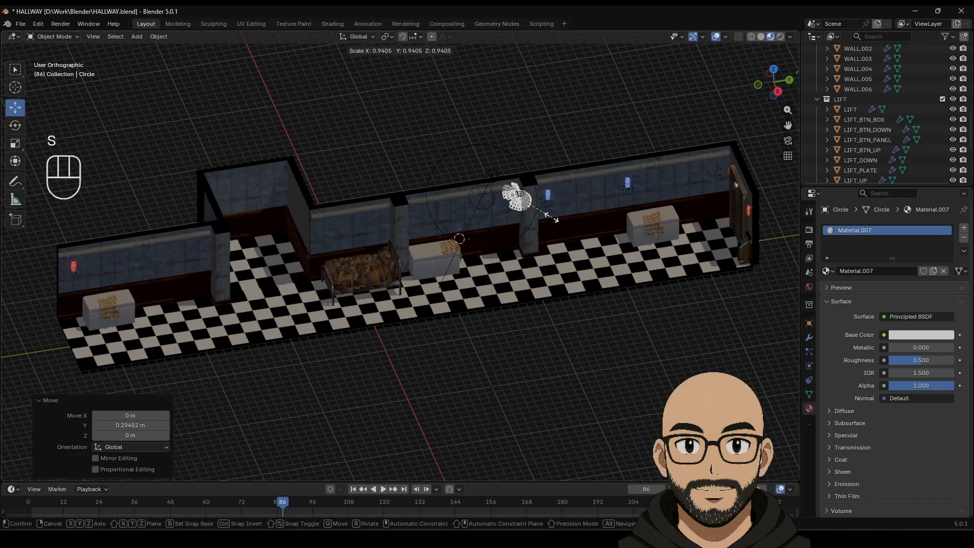
click(546, 215)
click(537, 139)
middle_drag(536, 140, 561, 122)
scroll(535, 272, up, 4)
Step: Raise the cobweb toward the top of the wall and reselect it
click(521, 193)
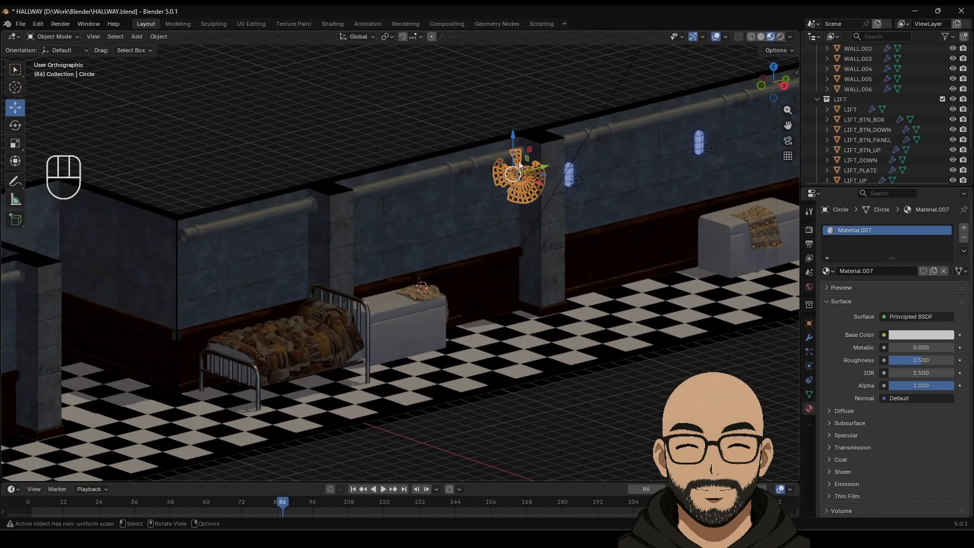
drag(512, 136, 512, 130)
click(503, 144)
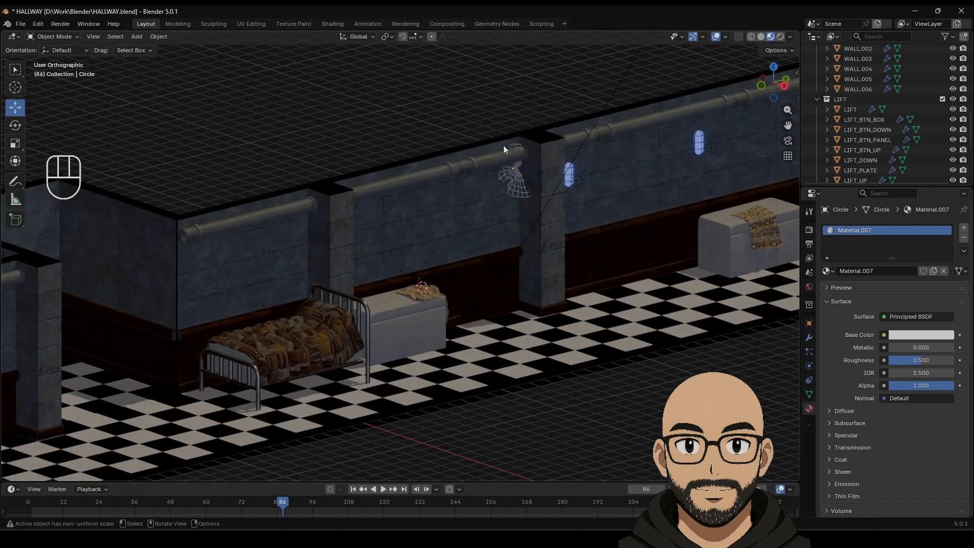
scroll(518, 267, down, 6)
middle_drag(516, 269, 485, 275)
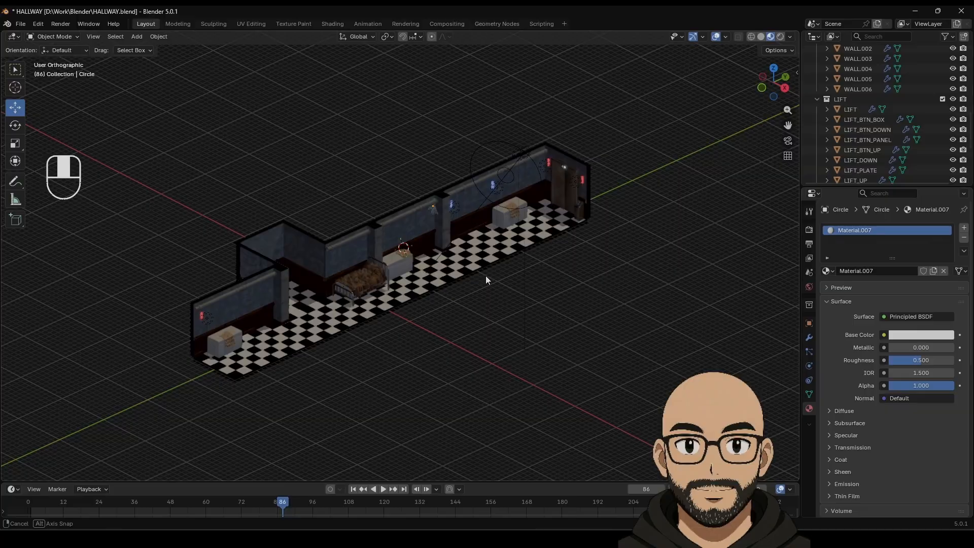
click(434, 207)
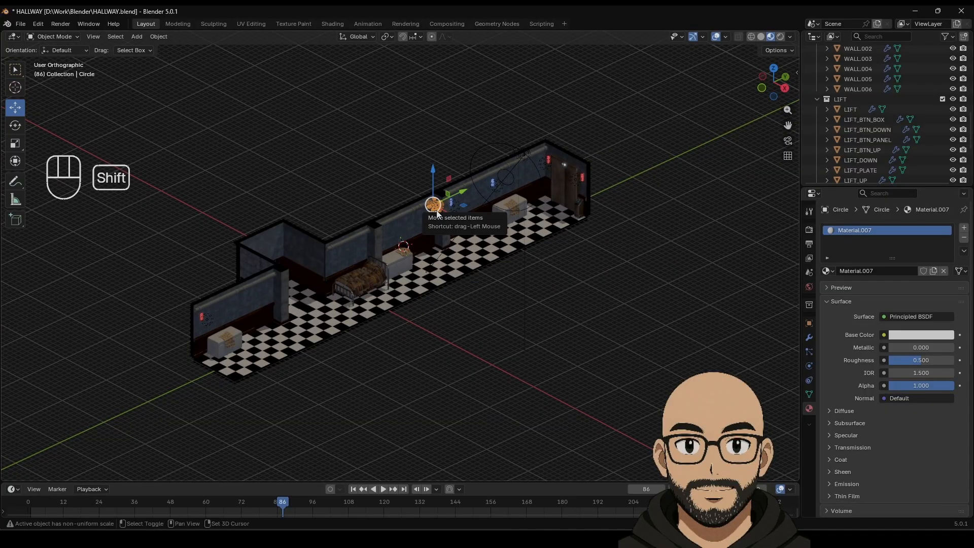
Step: Duplicate the cobweb and carry the copy into the far left corner, turning it around
key(shift+d)
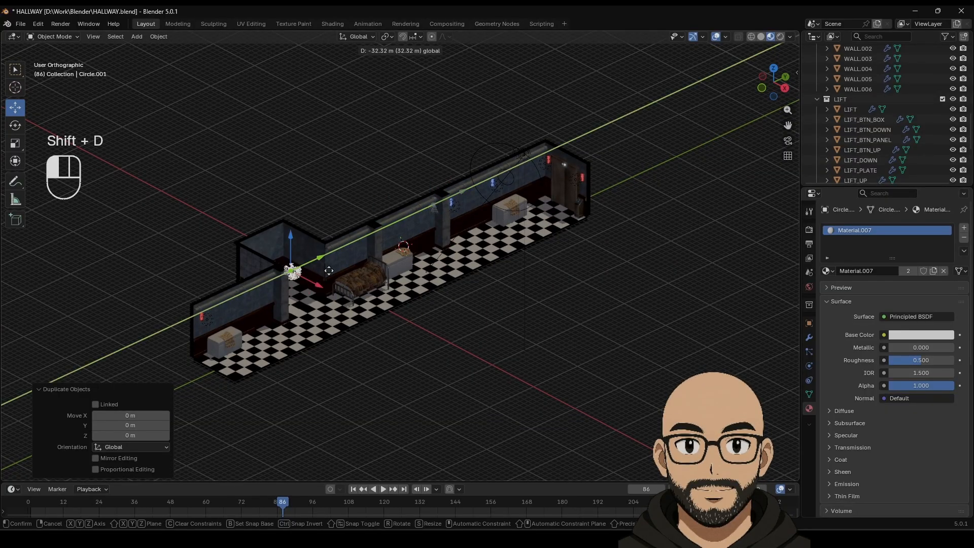
drag(330, 268, 309, 219)
key(KP_Decimal)
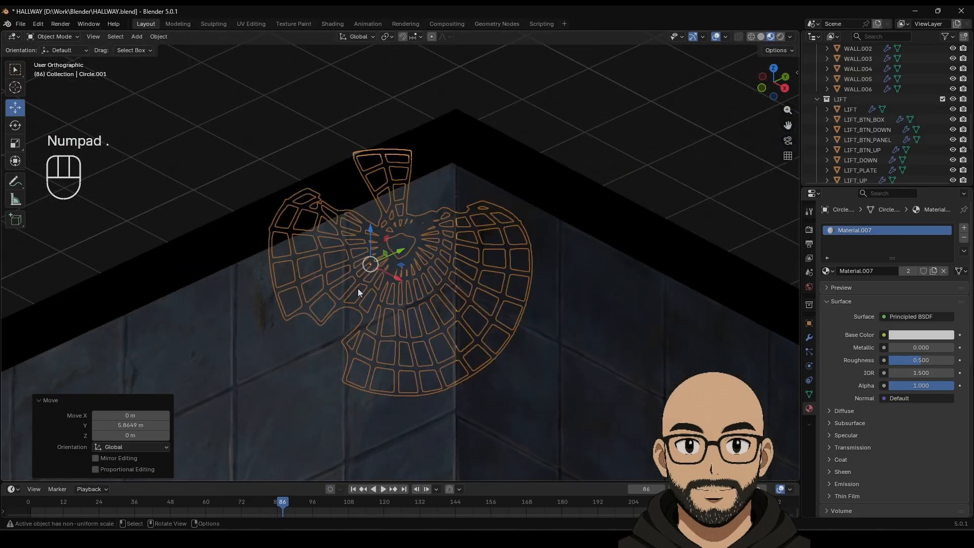
drag(401, 288, 497, 369)
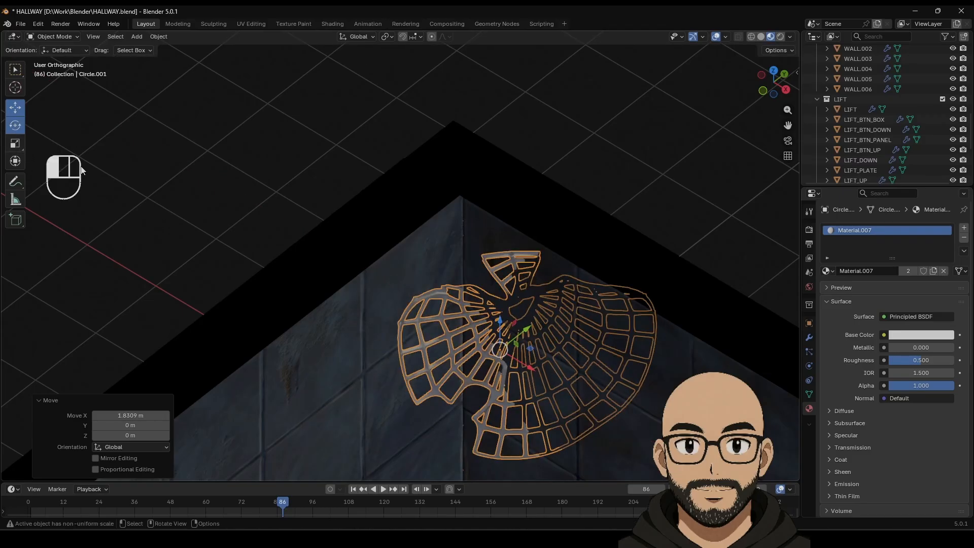
drag(516, 374, 489, 369)
click(16, 108)
Step: Move the copy along Y and X and raise it up the wall corner
shift+middle_drag(535, 343, 538, 266)
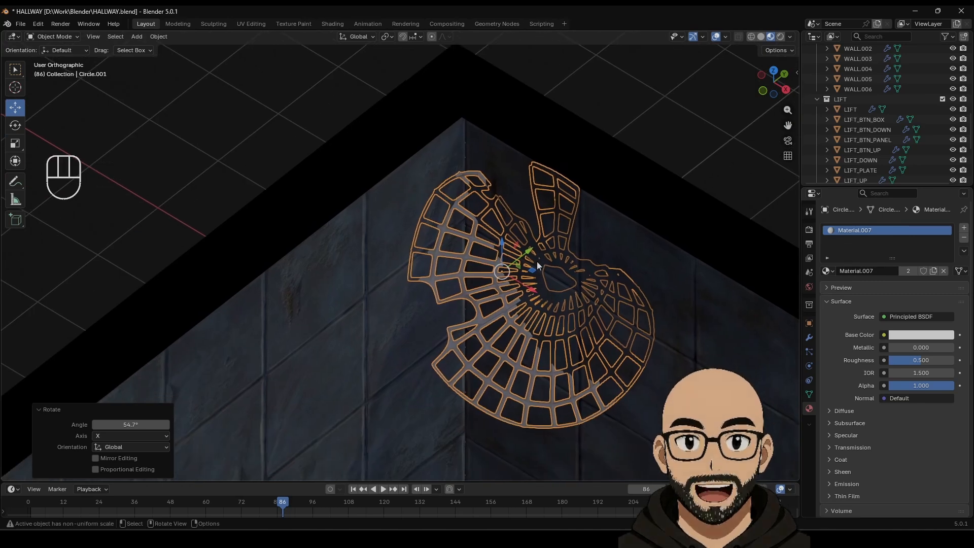
drag(528, 251, 497, 275)
drag(498, 312, 454, 271)
middle_drag(428, 286, 419, 203)
drag(414, 172, 478, 517)
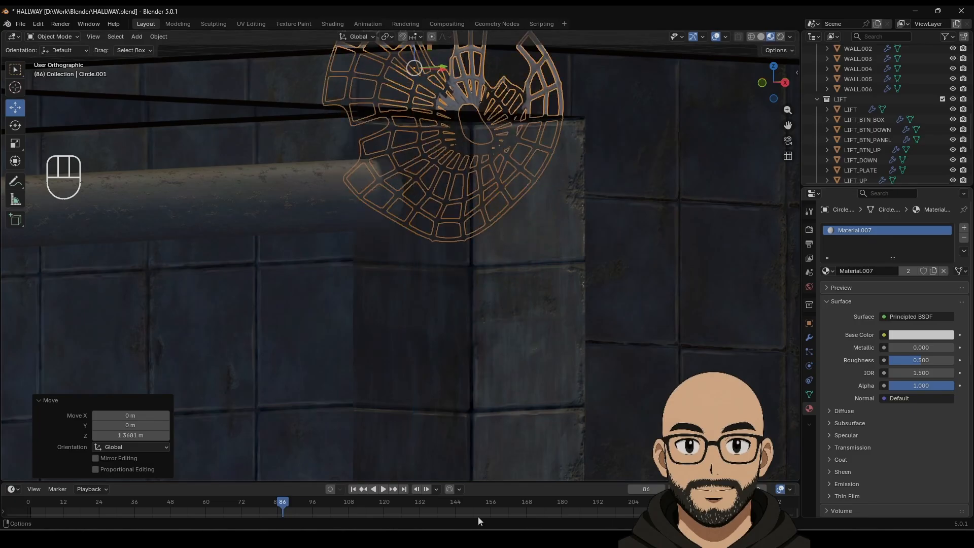
middle_drag(546, 130, 482, 193)
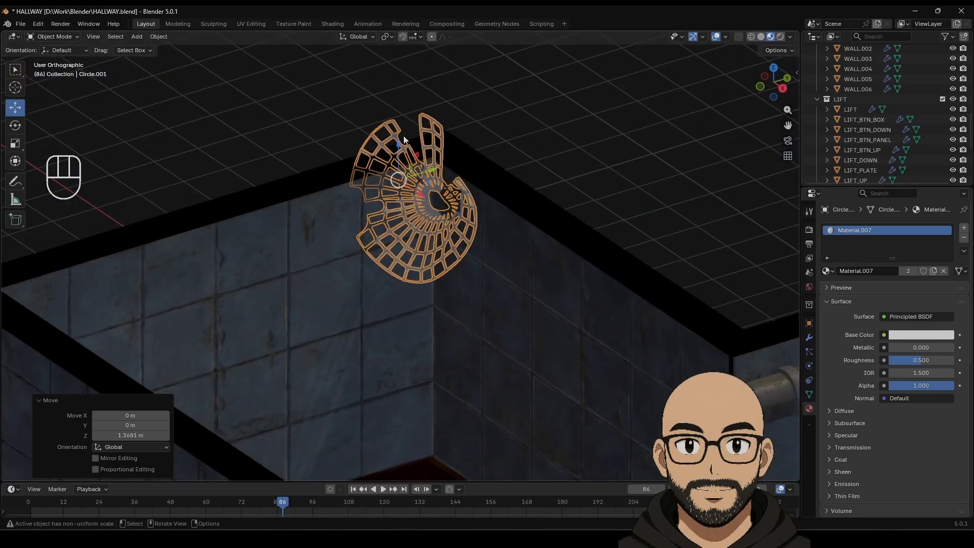
Step: Tilt the copy about the X axis and lower it down the wall corner
click(19, 125)
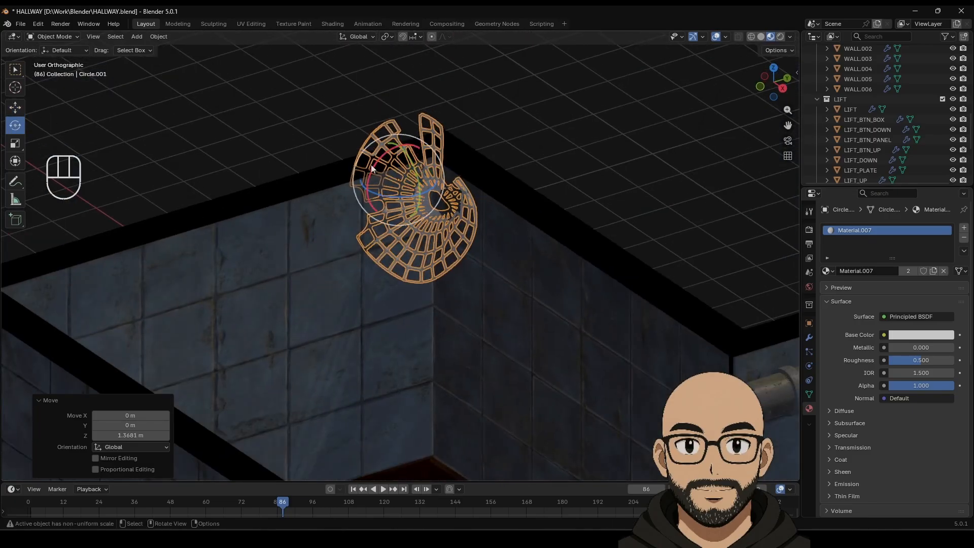
drag(372, 168, 160, 181)
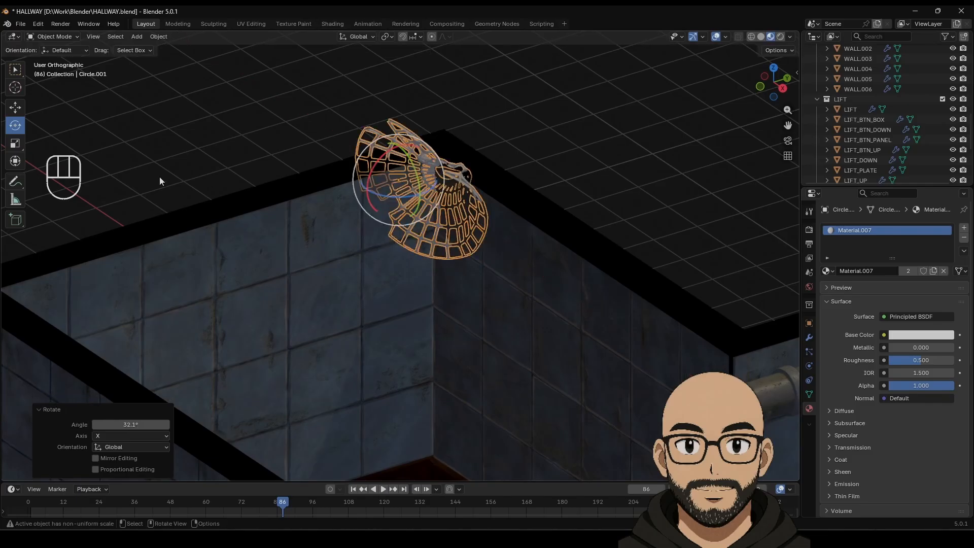
click(15, 107)
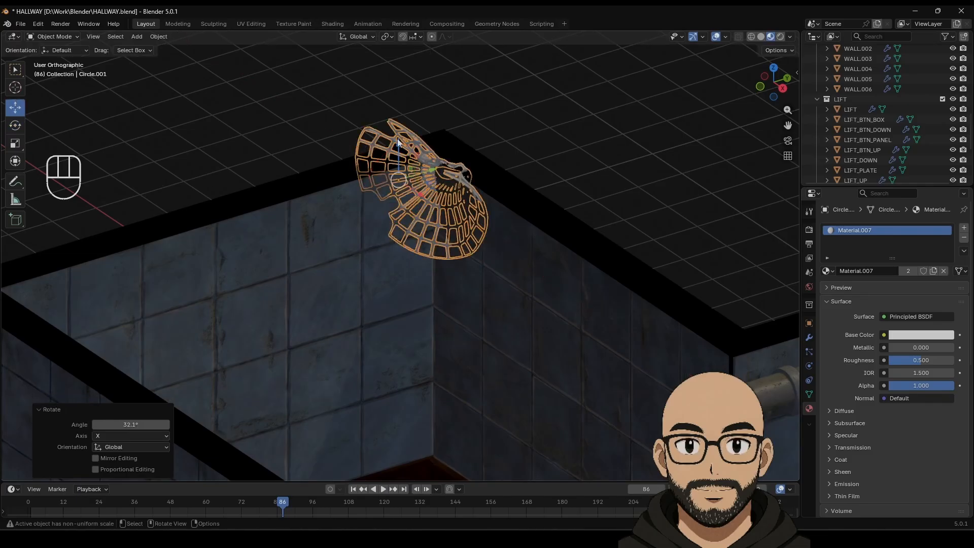
drag(398, 142, 399, 196)
click(808, 230)
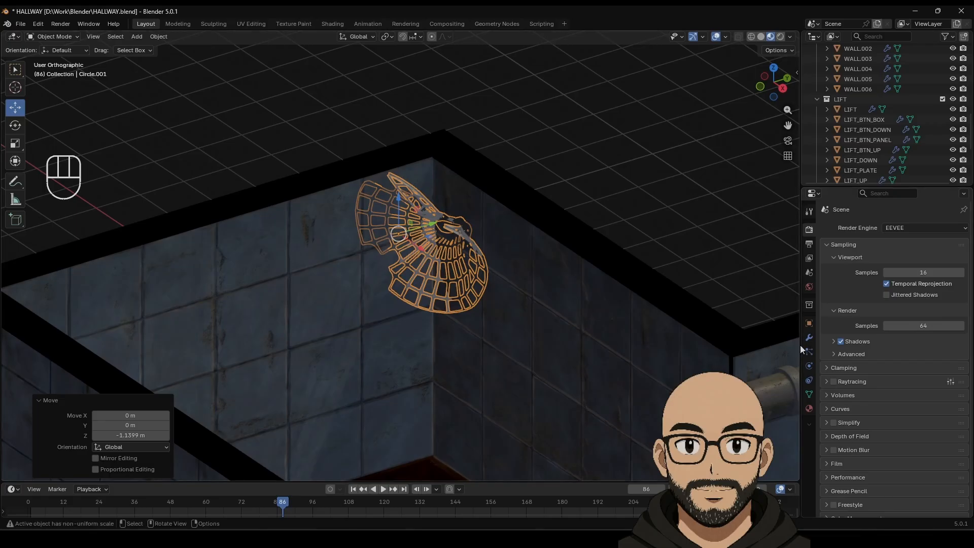
click(489, 254)
middle_drag(489, 254, 463, 220)
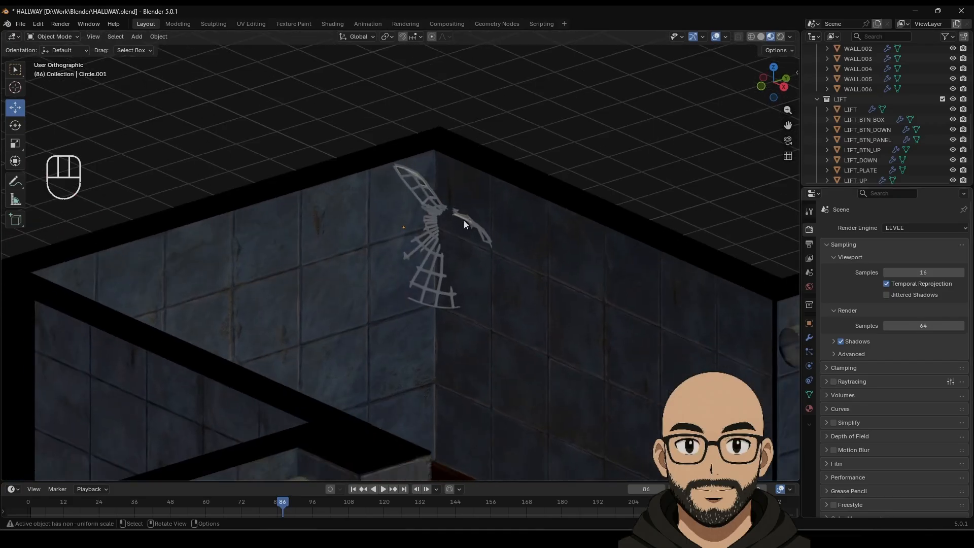
Step: Spin Circle.001 -153° about Z and move it up into the wall corner
click(464, 217)
click(20, 130)
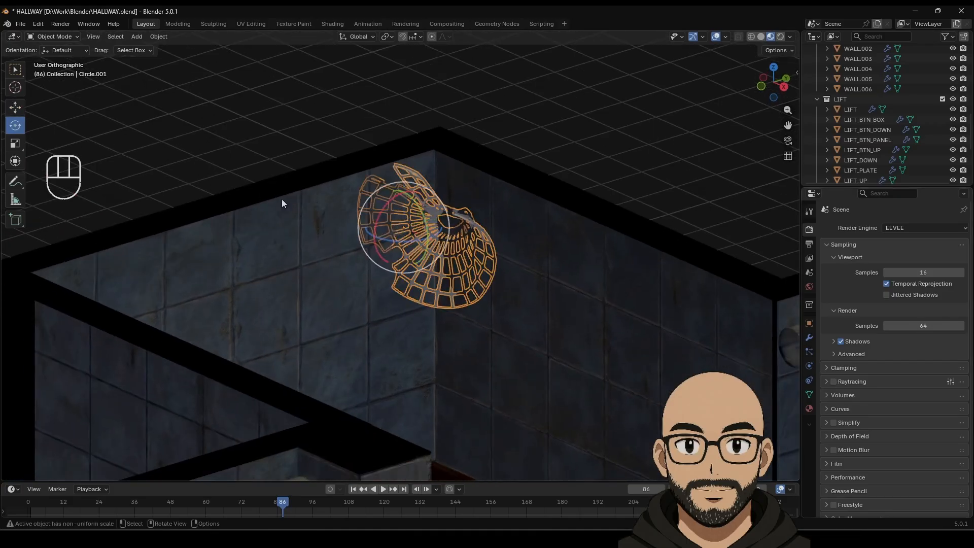
drag(427, 239, 264, 203)
drag(413, 264, 469, 228)
click(586, 134)
middle_drag(585, 133, 497, 197)
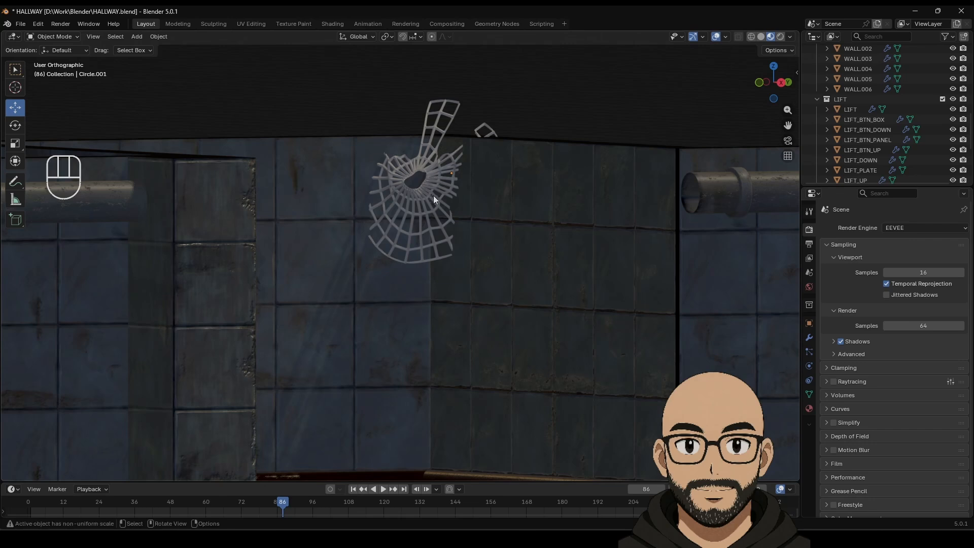
click(421, 190)
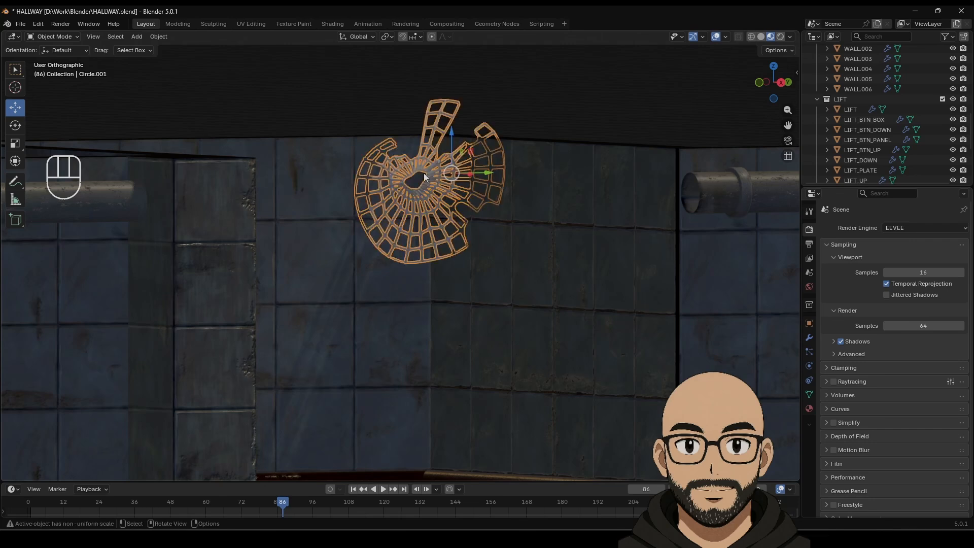
click(213, 25)
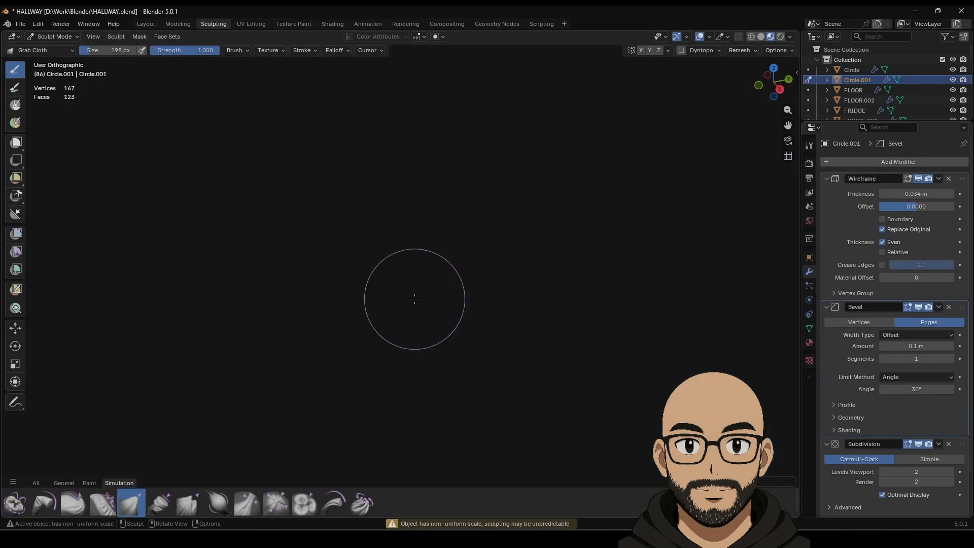
Step: With the Grab Cloth brush, pull the web's upper strip down, then up to stretch the ring open
scroll(414, 305, down, 8)
shift+middle_drag(403, 86, 464, 389)
shift+middle_drag(436, 268, 781, 248)
shift+middle_drag(249, 189, 495, 241)
scroll(494, 249, up, 4)
shift+middle_drag(456, 102, 517, 434)
scroll(503, 261, up, 1)
shift+middle_drag(502, 253, 469, 182)
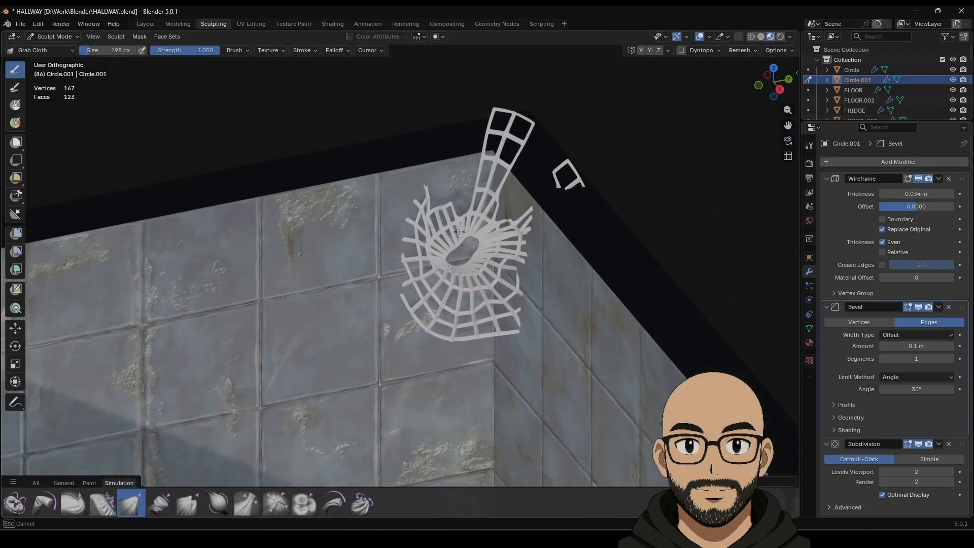
drag(512, 124, 492, 172)
drag(454, 205, 468, 92)
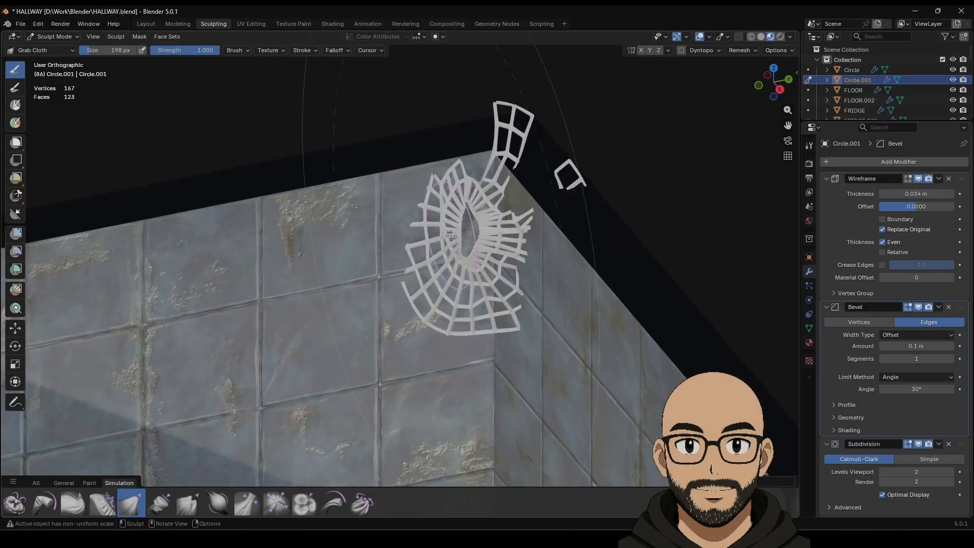
Step: Pull the web's left side outward and draw the detached right piece back in
drag(534, 227, 409, 276)
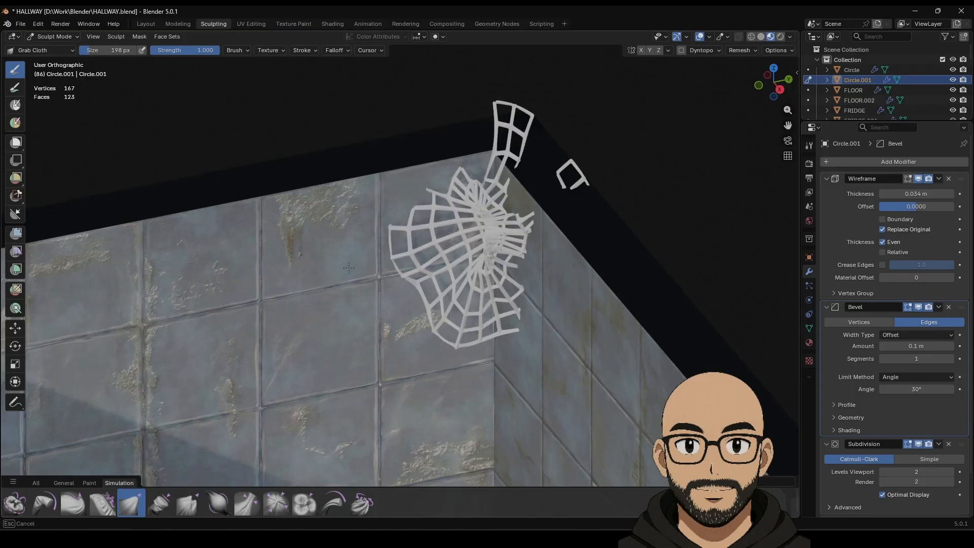
middle_drag(332, 320, 351, 330)
shift+middle_drag(227, 150, 566, 334)
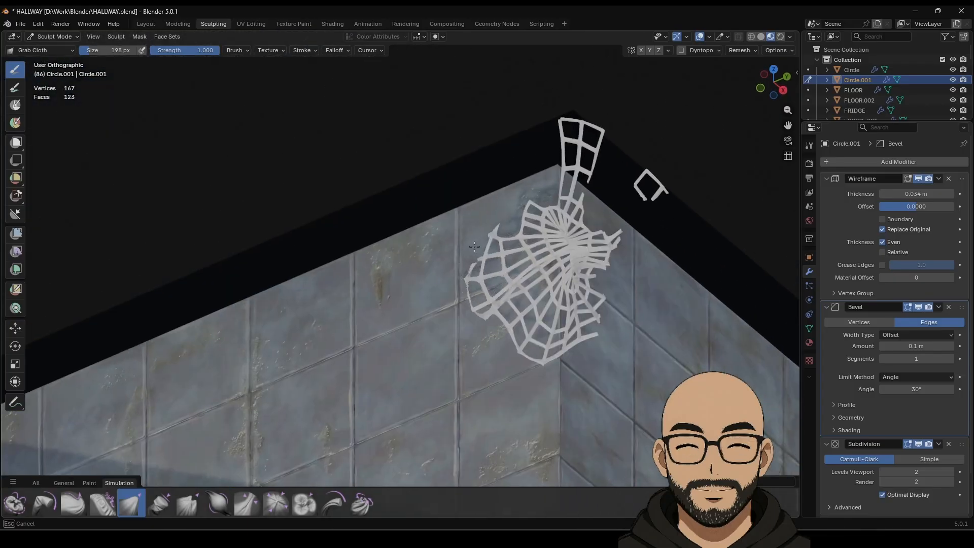
drag(382, 198, 384, 197)
drag(606, 244, 651, 252)
drag(650, 191, 639, 231)
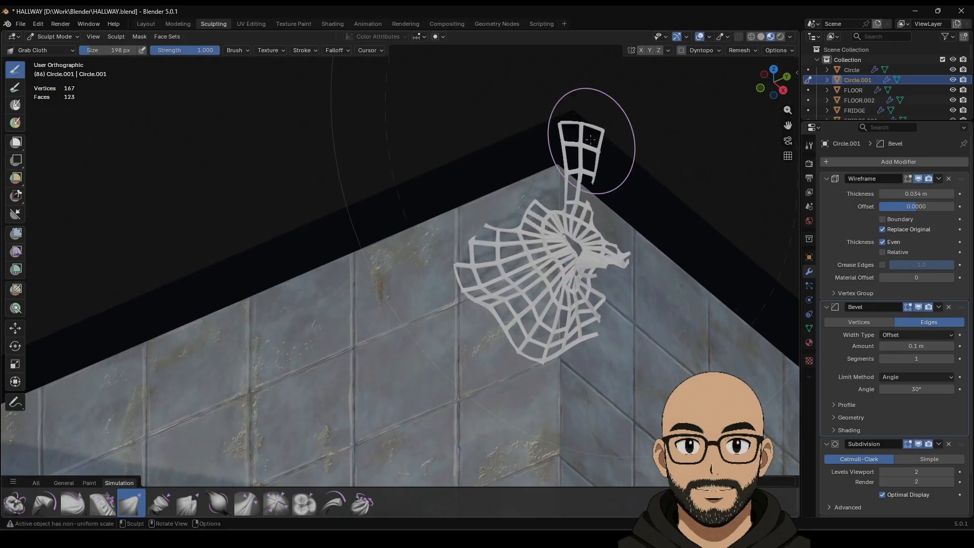
Step: Straighten the web's top strip upward and lift its centre toward the right
drag(582, 141, 580, 193)
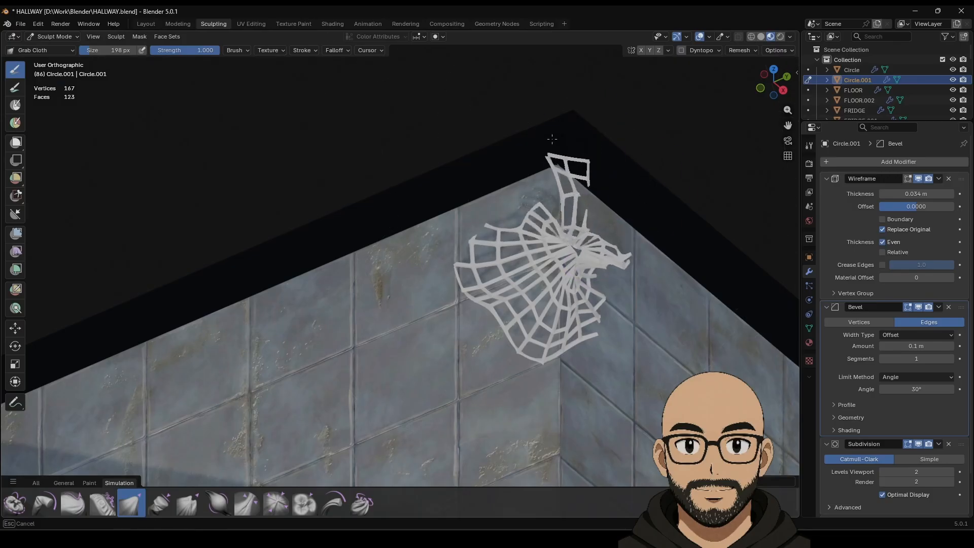
drag(558, 101, 579, 63)
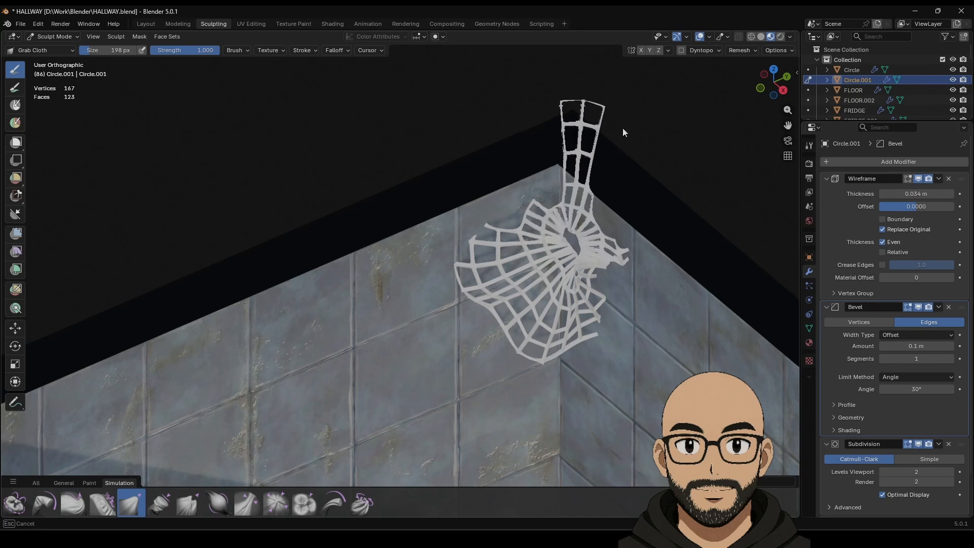
mouse_move(584, 207)
mouse_down()
mouse_move(550, 101)
mouse_move(529, 103)
mouse_up()
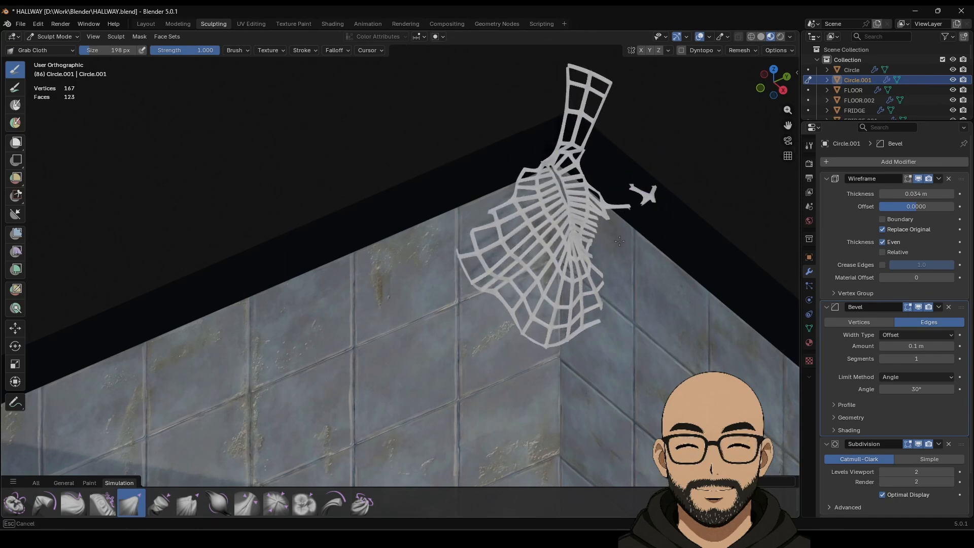
mouse_move(619, 241)
mouse_down()
mouse_move(604, 247)
mouse_move(602, 159)
mouse_up()
drag(581, 120, 593, 126)
middle_drag(685, 189, 630, 178)
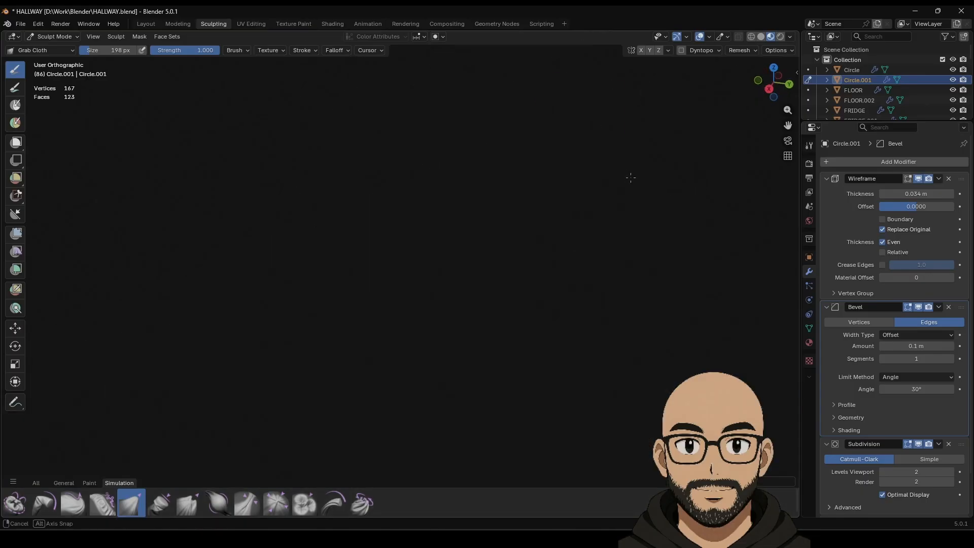
key(KP_Decimal)
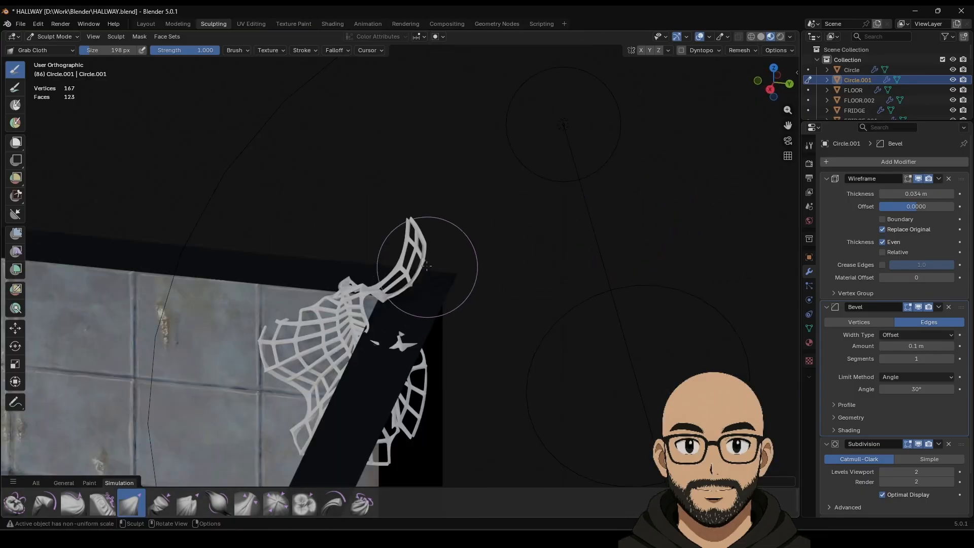
Step: Drag the web's top and right strips down and reshape its top-right corner
drag(417, 338, 416, 351)
drag(357, 287, 415, 354)
drag(430, 265, 423, 318)
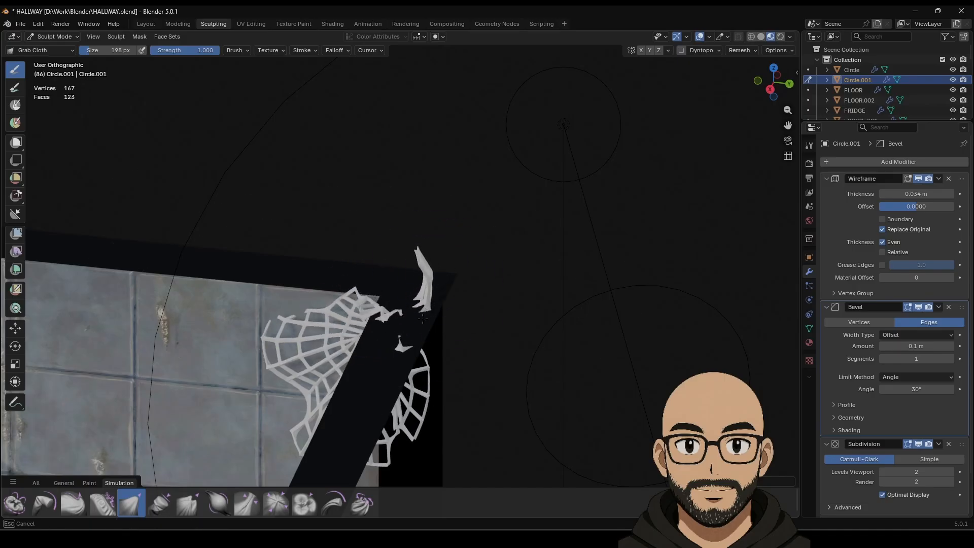
drag(423, 402, 430, 416)
drag(372, 310, 352, 331)
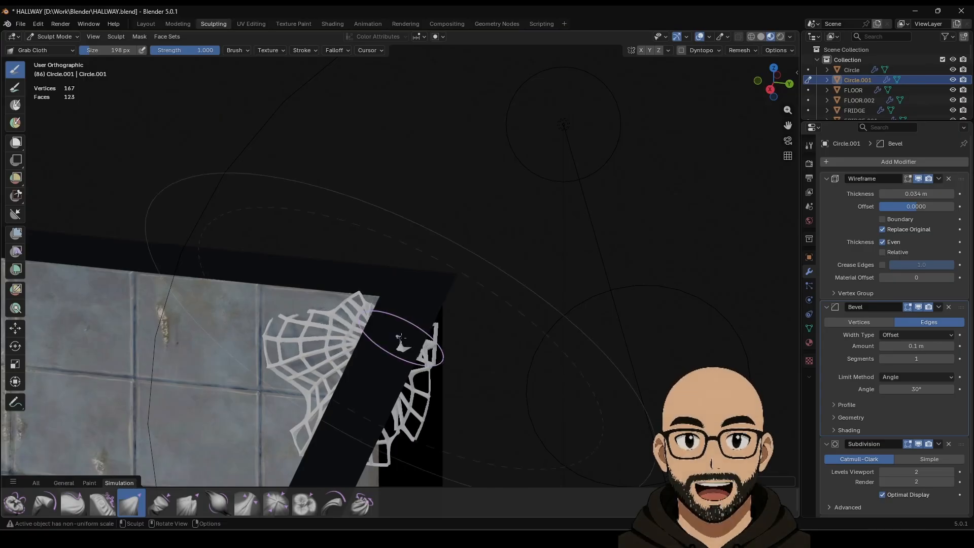
drag(422, 352, 414, 372)
drag(377, 325, 376, 335)
Step: Drape the web left and down around the corner into its final shape
mouse_move(382, 356)
middle_down()
mouse_move(402, 361)
mouse_move(456, 321)
mouse_move(435, 326)
mouse_move(365, 413)
middle_up()
mouse_move(318, 424)
mouse_down()
mouse_move(301, 409)
mouse_move(418, 318)
mouse_move(382, 351)
mouse_move(406, 332)
mouse_move(465, 324)
mouse_move(442, 354)
mouse_move(452, 342)
mouse_up()
middle_drag(455, 343, 407, 345)
drag(366, 353, 398, 374)
Step: Leave sculpting, return to the Layout workspace and orbit to an isometric hallway view
key(Tab)
scroll(535, 332, down, 3)
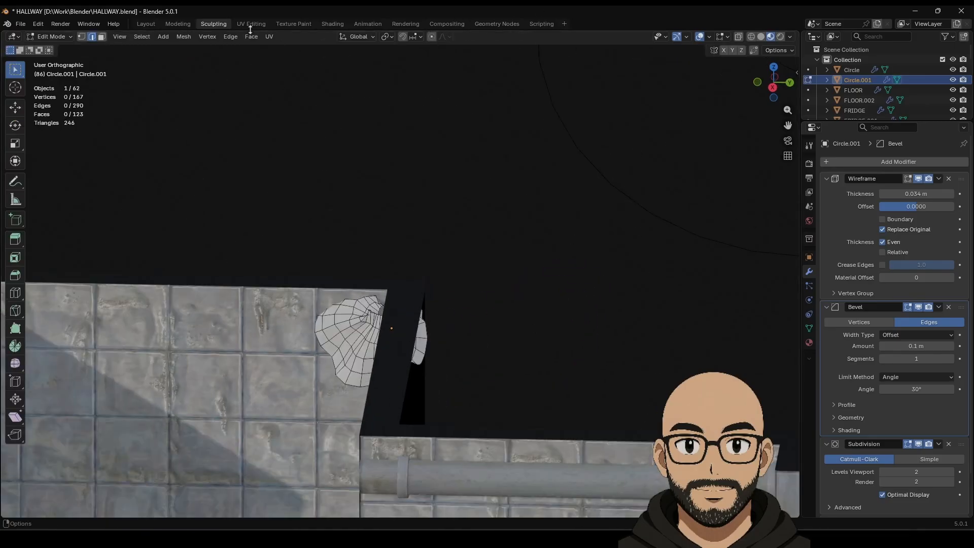
click(149, 24)
scroll(509, 264, down, 1)
click(554, 88)
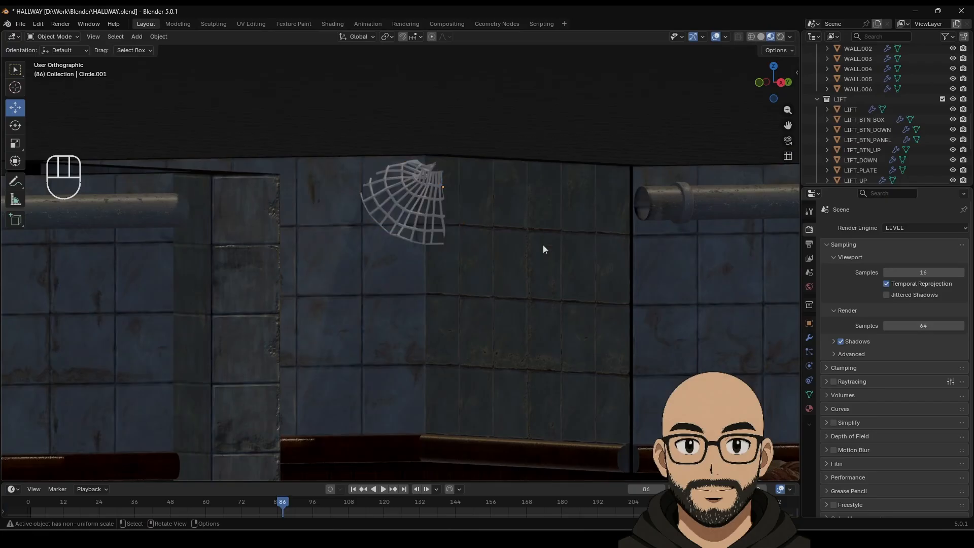
scroll(518, 261, down, 6)
middle_drag(519, 261, 401, 233)
scroll(503, 293, up, 4)
scroll(458, 249, down, 1)
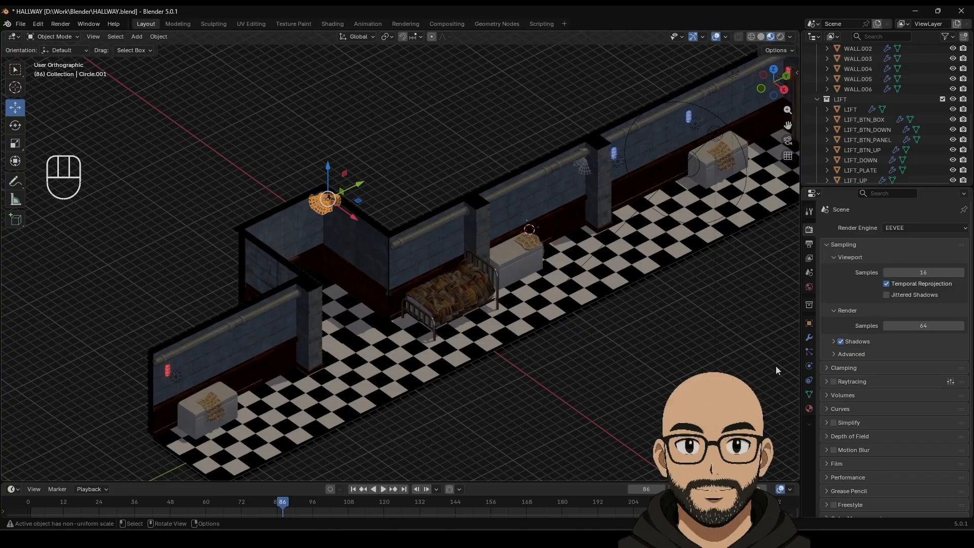
Step: Lower Circle.001's Wireframe modifier thickness from 0.034 m to 0.0158 m
click(809, 337)
scroll(336, 229, up, 6)
shift+middle_drag(336, 229, 479, 260)
scroll(403, 248, up, 5)
shift+middle_drag(371, 205, 415, 249)
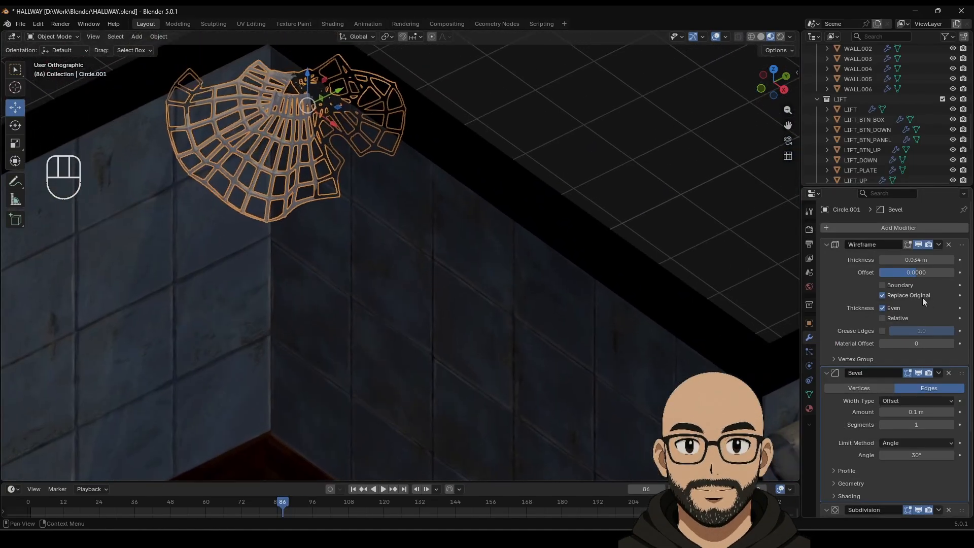
shift+drag(911, 261, 882, 262)
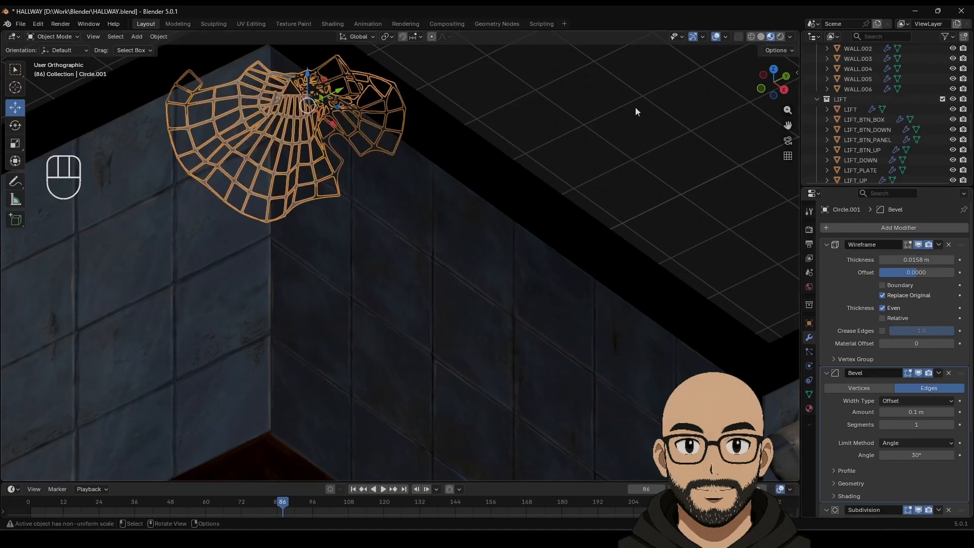
click(591, 201)
scroll(562, 255, down, 8)
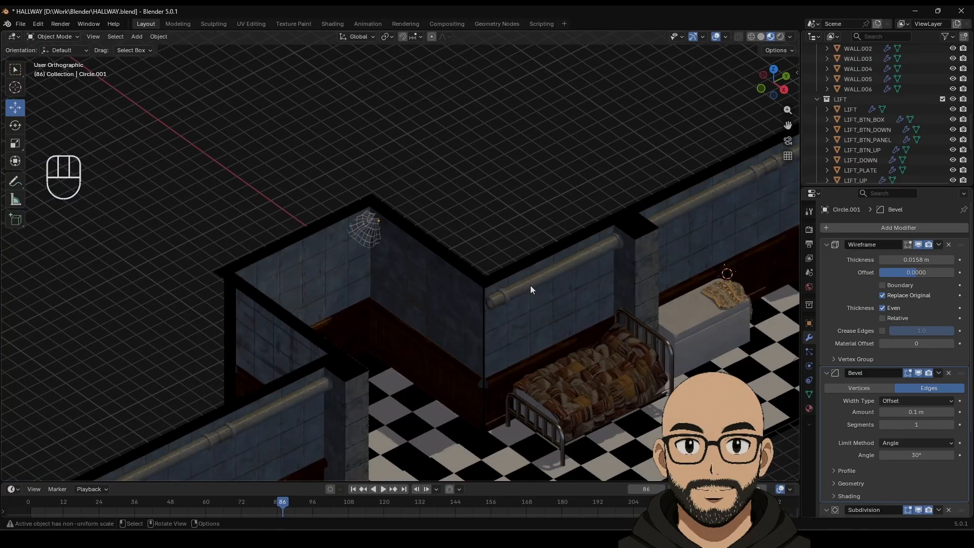
scroll(530, 290, down, 2)
shift+middle_drag(529, 305, 436, 285)
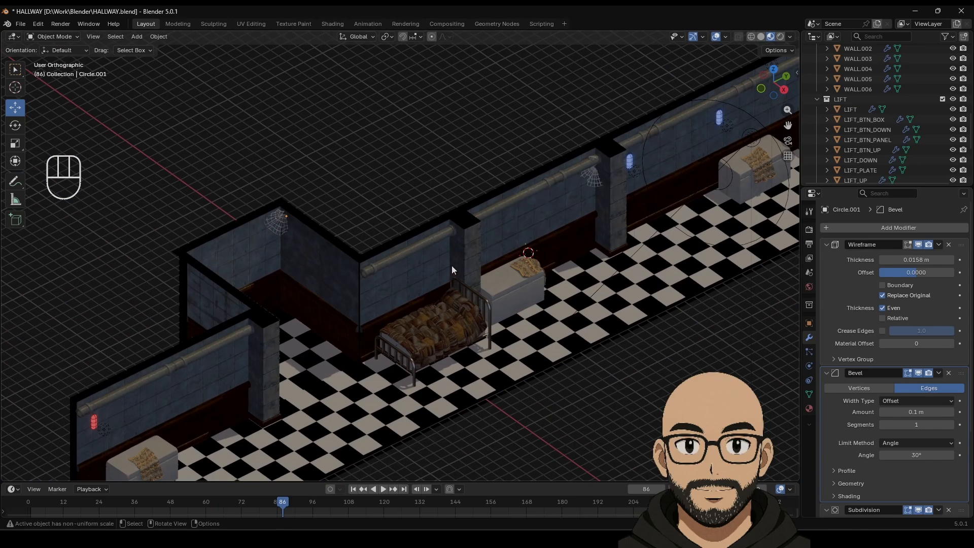
Step: Lower Material.007's Alpha from 0.854 to 0.831 on the corner cobweb
click(808, 407)
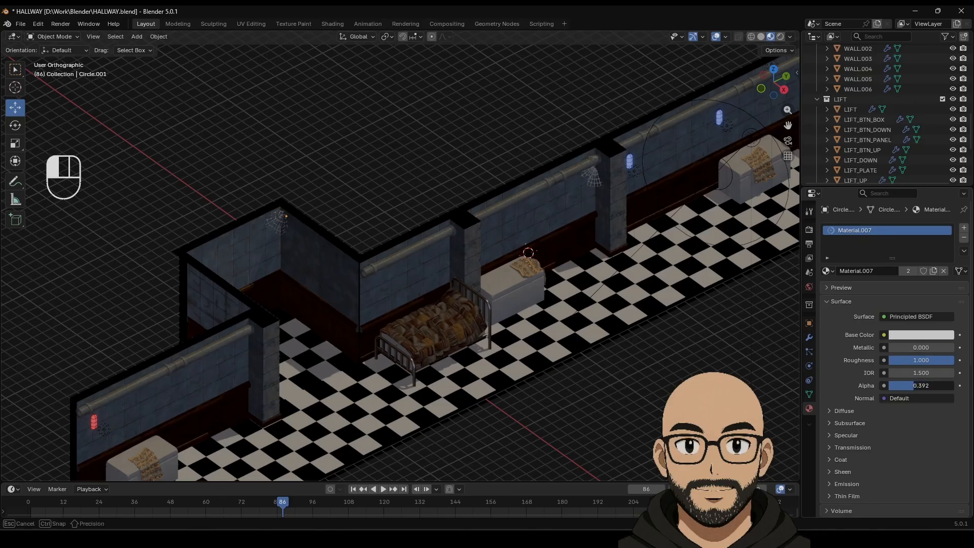
drag(921, 386, 932, 390)
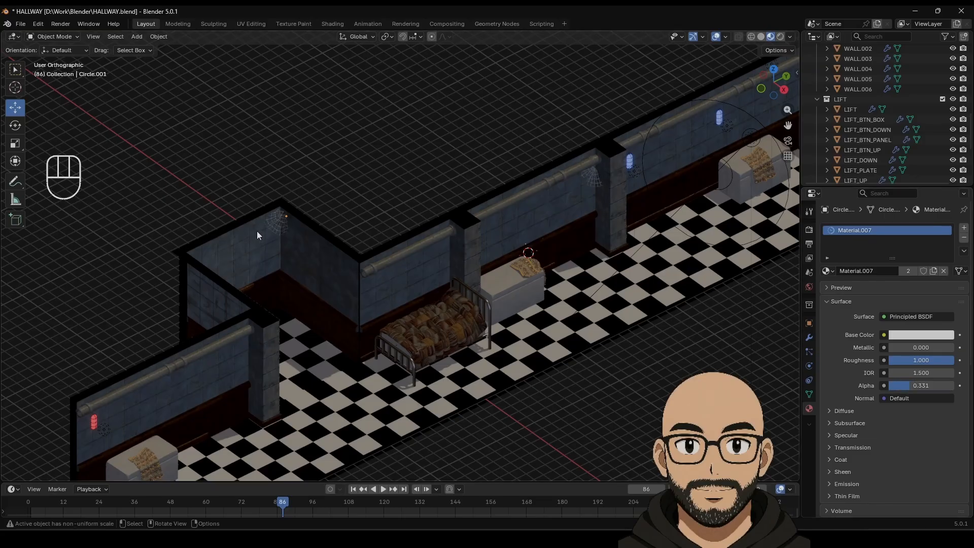
click(598, 180)
middle_drag(605, 252, 539, 267)
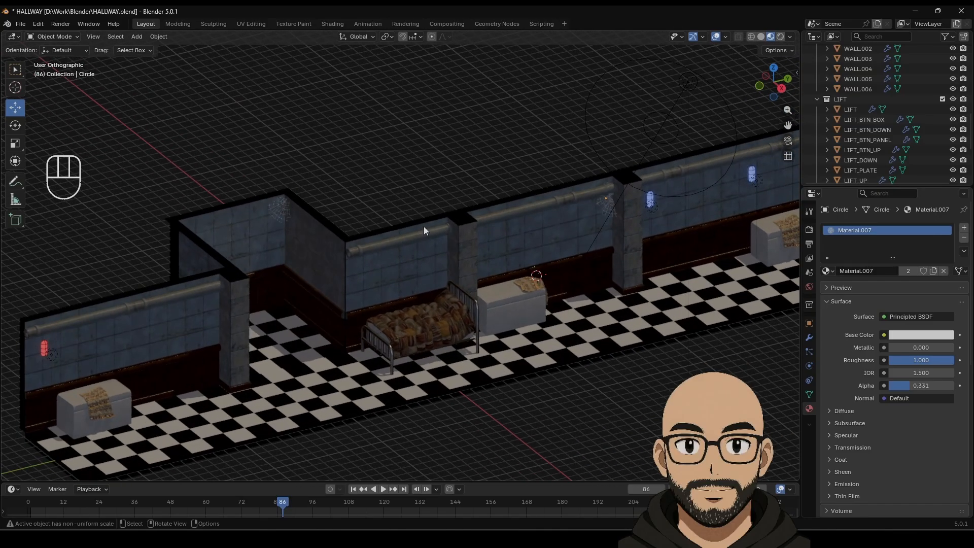
scroll(446, 254, down, 5)
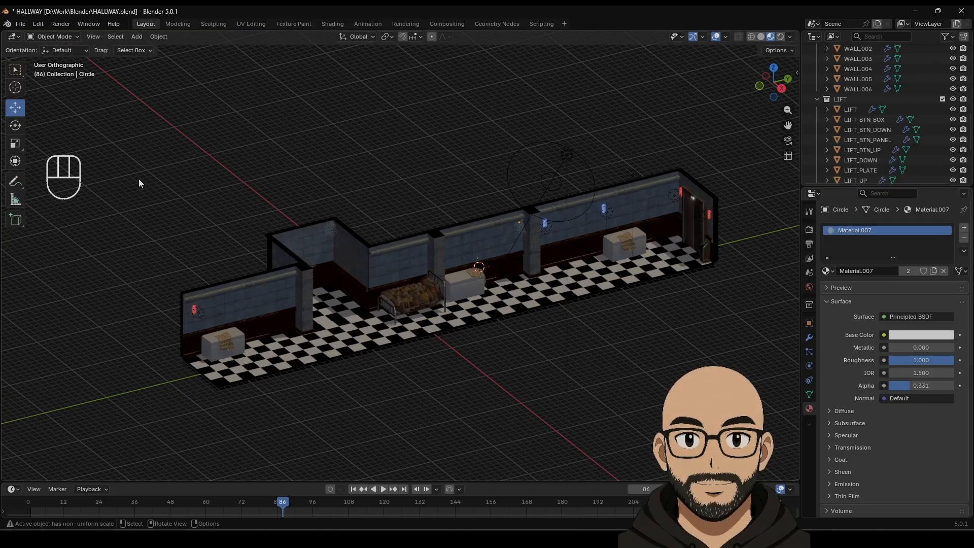
Step: Save HALLWAY.blend and switch the viewport to rendered shading
click(20, 24)
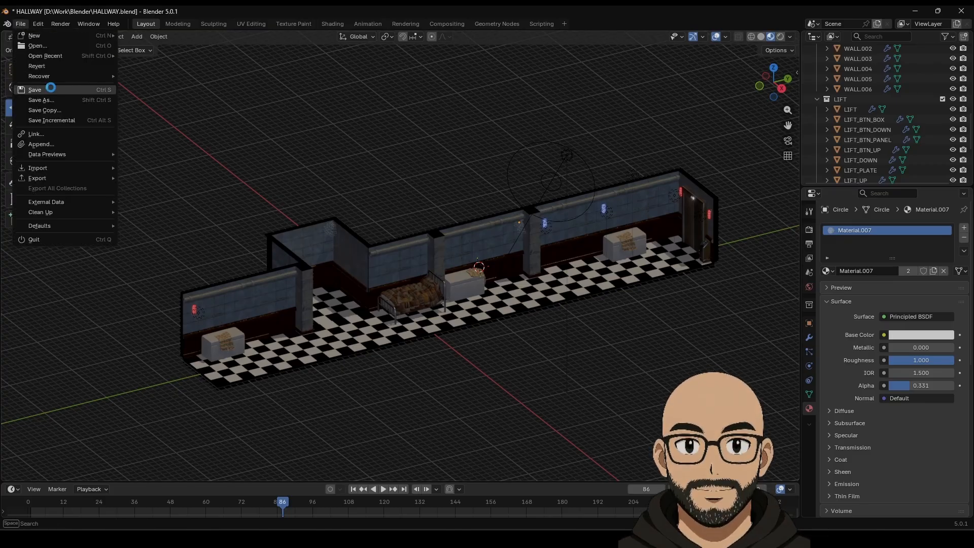
click(50, 90)
click(780, 36)
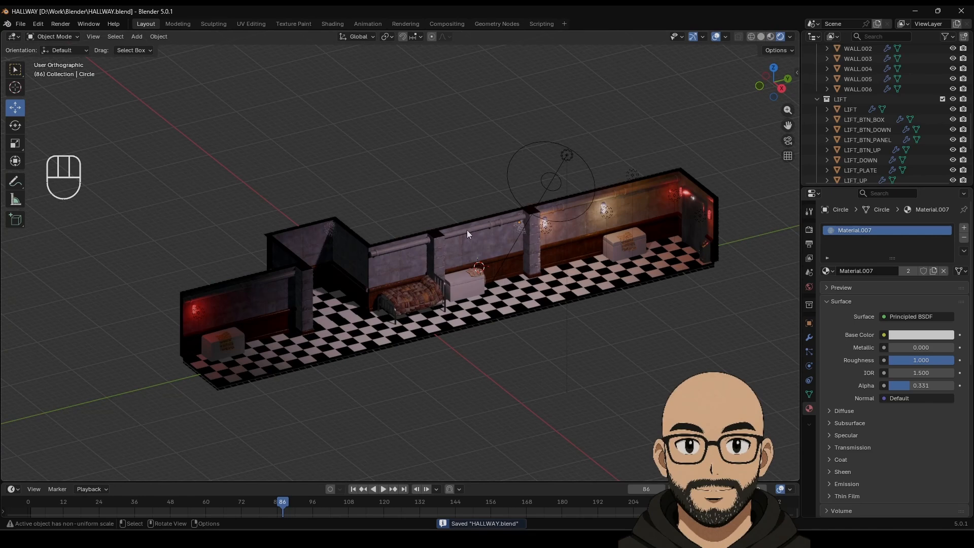
scroll(588, 176, up, 1)
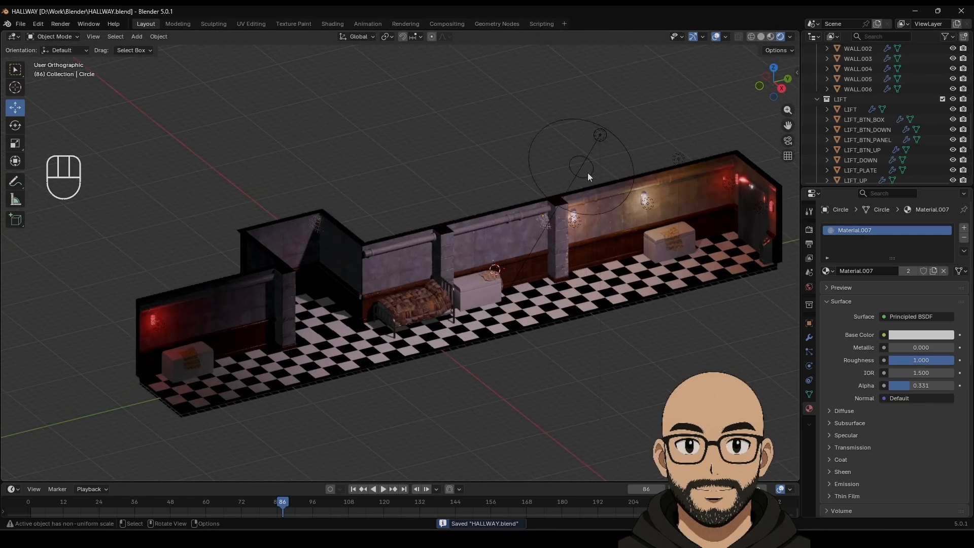
Step: Preview the cobwebs with the Cycles render engine, then set it back to EEVEE
click(810, 230)
click(893, 228)
click(898, 259)
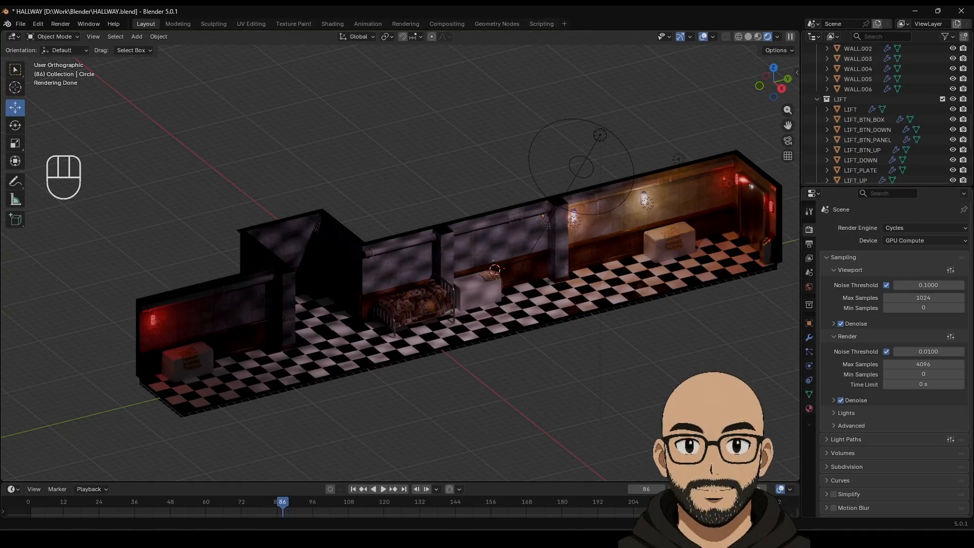
click(917, 226)
click(913, 238)
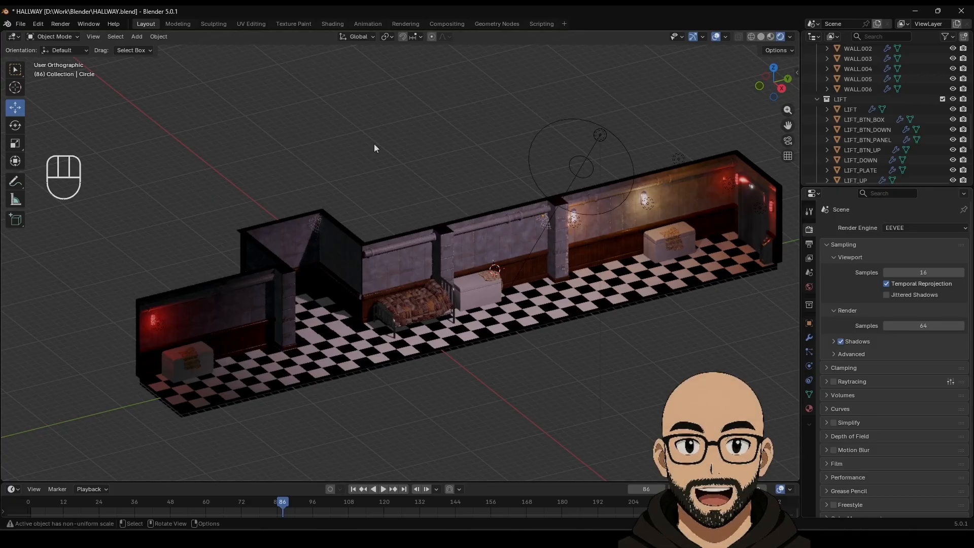
Step: Save HALLWAY.blend with the EEVEE renderer restored
click(20, 24)
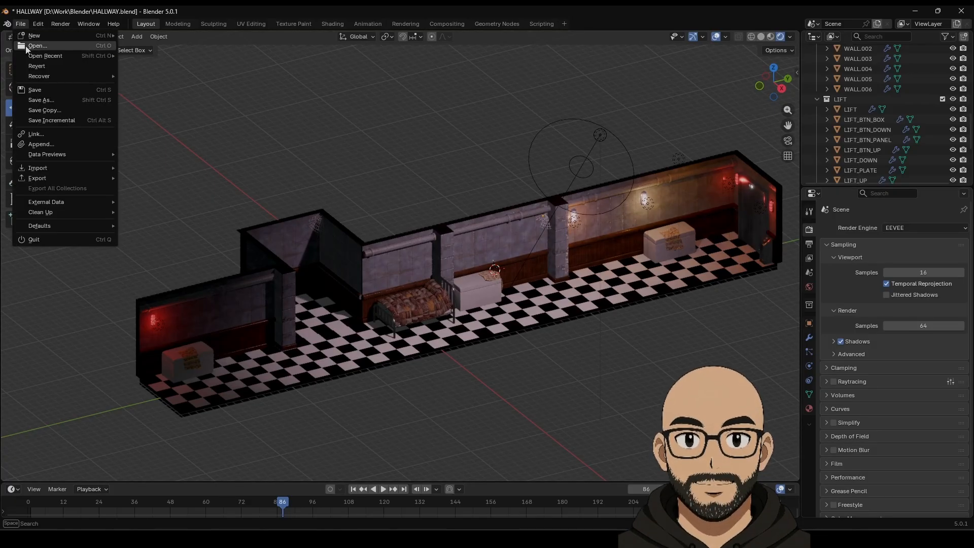
click(43, 91)
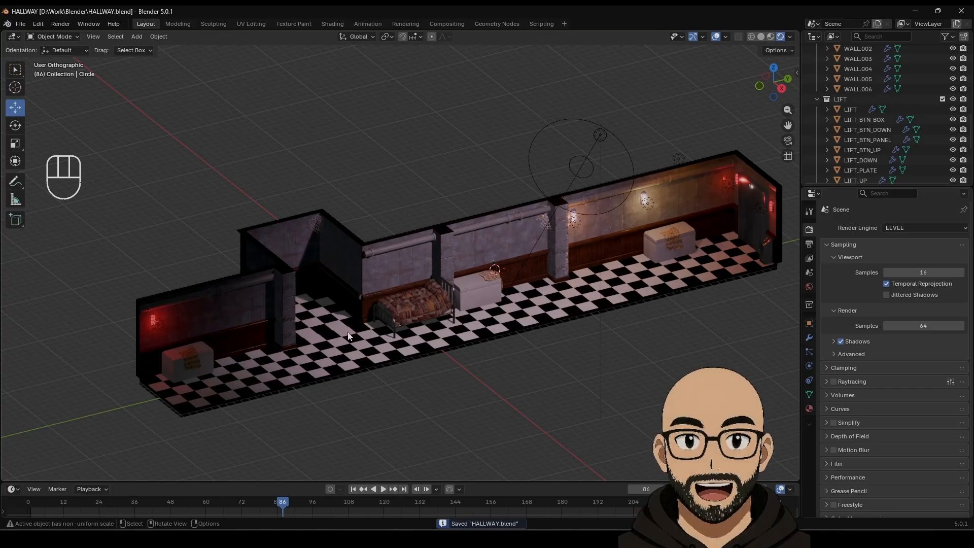
mouse_move(446, 288)
middle_down()
mouse_move(416, 296)
mouse_move(438, 303)
middle_up()
scroll(438, 303, up, 2)
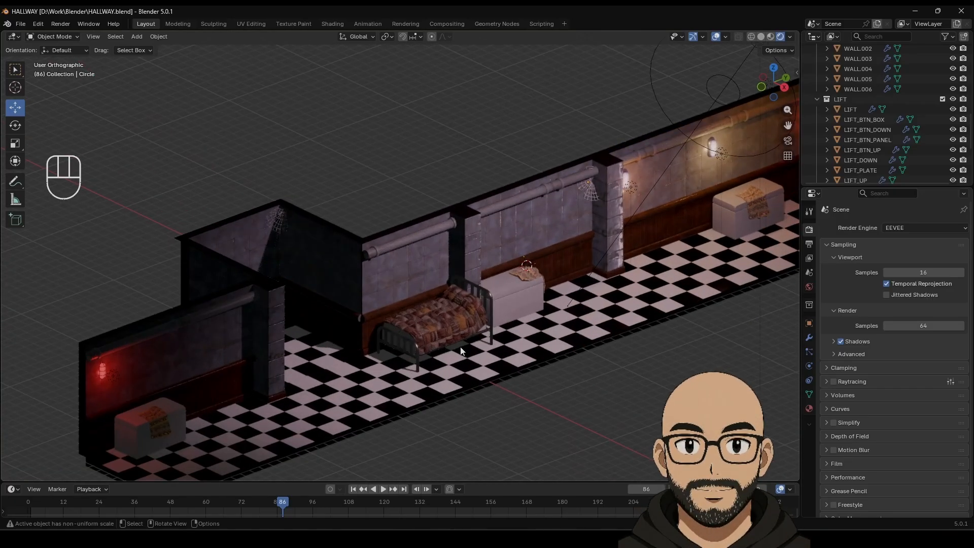
scroll(470, 343, up, 2)
Step: Duplicate the cobweb into the left wall's upper corner, then make a second copy
key(shift+d)
click(281, 236)
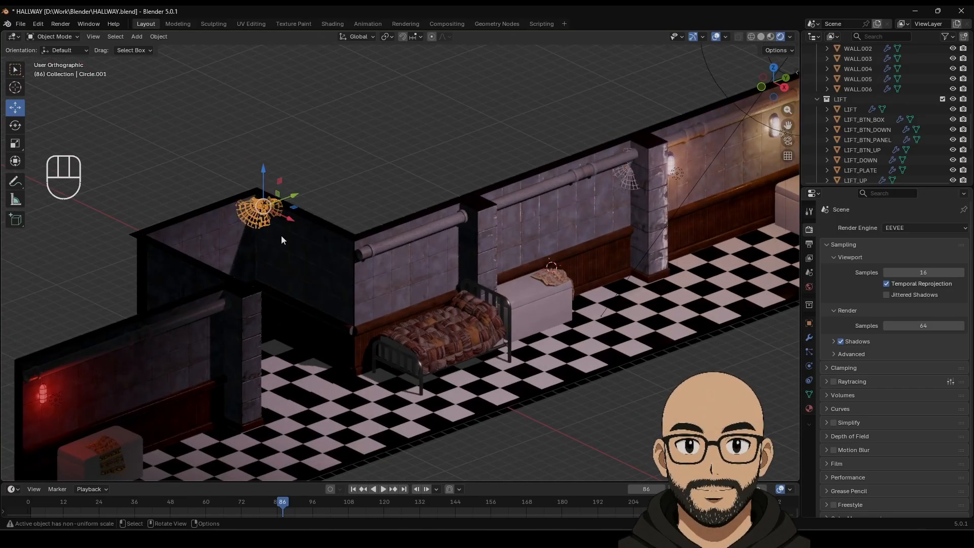
key(shift+d)
right_click(288, 224)
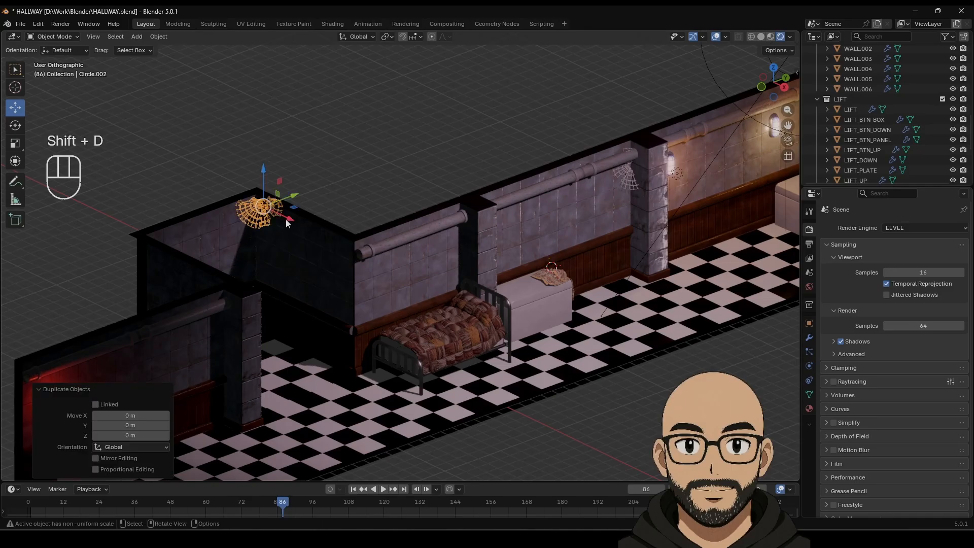
drag(288, 225, 440, 357)
Step: Lower the new cobweb copy toward the floor and slide it under the bed along Y and X
scroll(449, 370, up, 2)
shift+middle_drag(484, 419, 411, 254)
scroll(410, 254, up, 3)
scroll(410, 253, up, 4)
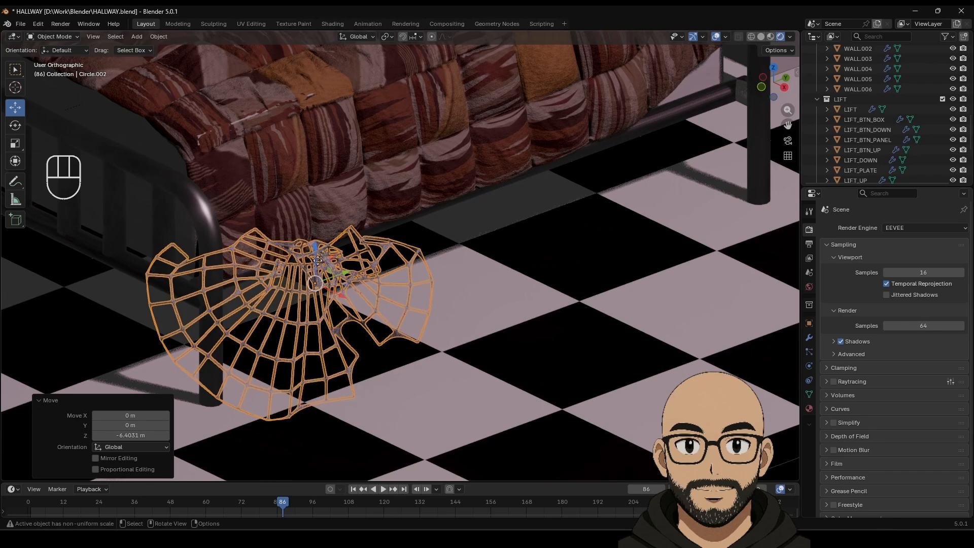
drag(317, 258, 321, 383)
scroll(379, 351, down, 1)
middle_drag(382, 361, 705, 332)
drag(674, 312, 469, 371)
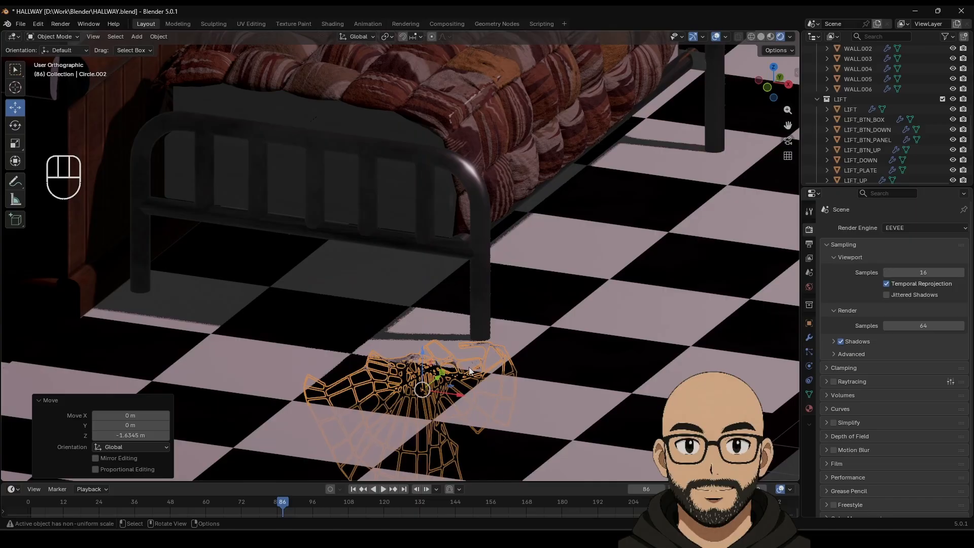
click(438, 382)
key(ctrl+z)
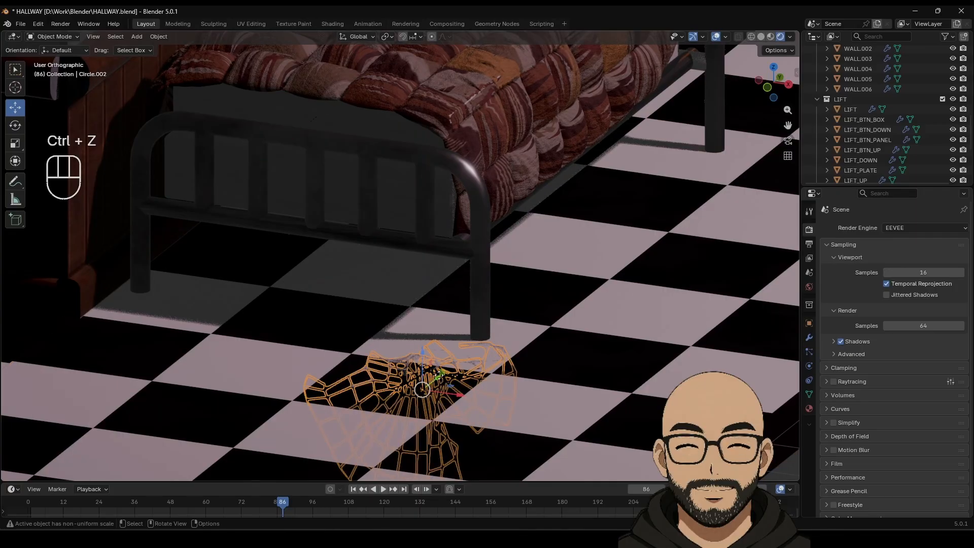
drag(439, 373, 527, 252)
middle_drag(547, 267, 499, 239)
drag(431, 181, 435, 94)
Step: Refine the under-bed cobweb's position: sideways, further along Y and lower toward the floor
scroll(472, 181, down, 7)
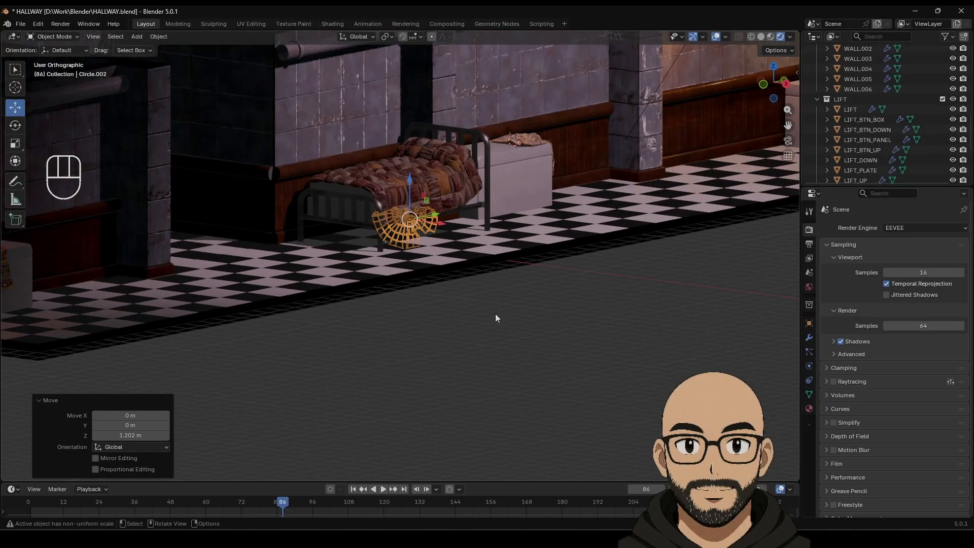
click(495, 314)
middle_drag(479, 297, 412, 255)
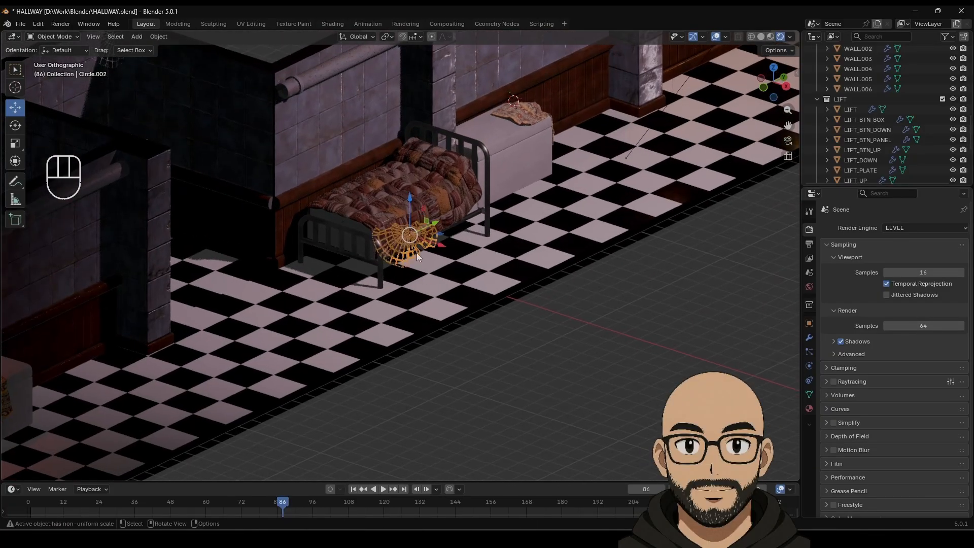
drag(435, 225, 465, 223)
click(548, 344)
drag(439, 180, 440, 203)
click(537, 354)
scroll(513, 351, up, 7)
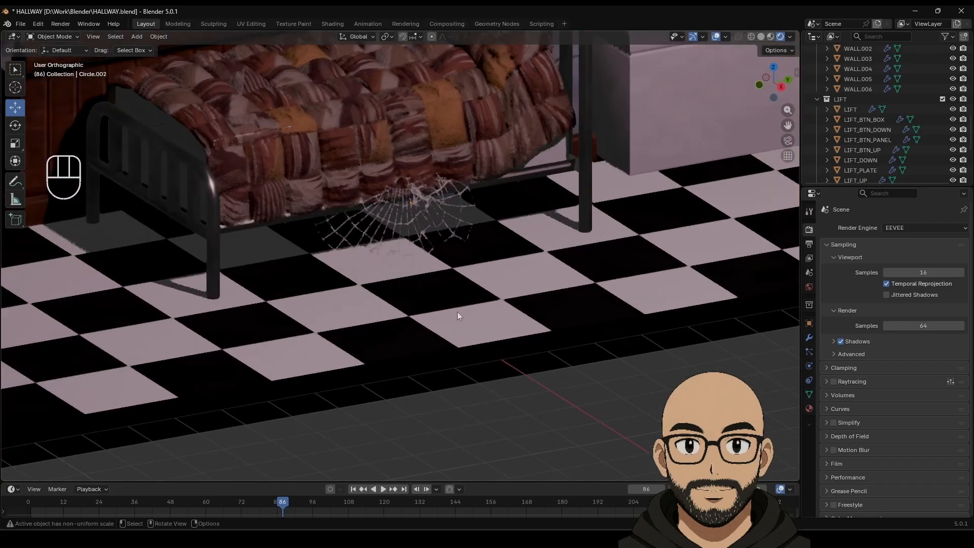
click(421, 217)
scroll(406, 239, up, 5)
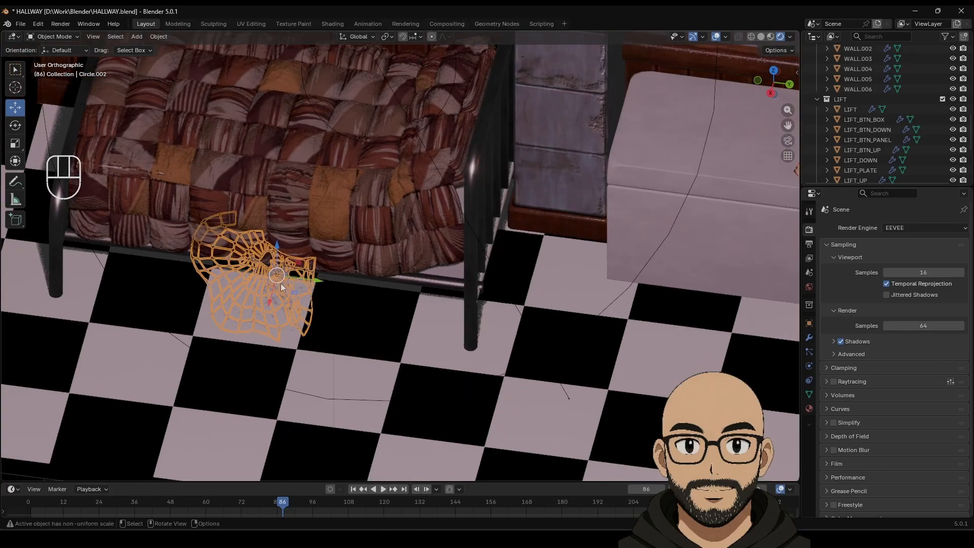
drag(270, 305, 276, 280)
drag(320, 257, 484, 295)
middle_drag(485, 295, 545, 251)
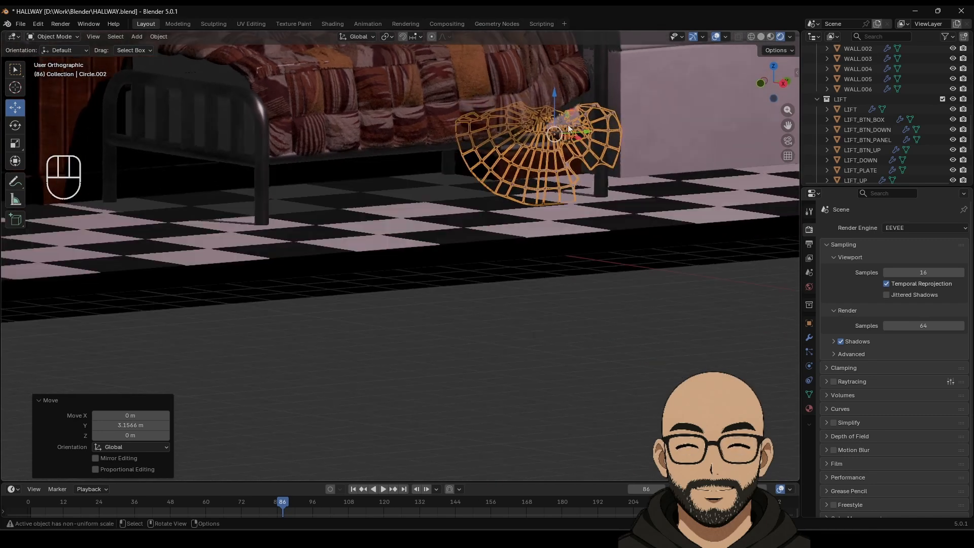
drag(555, 116, 555, 136)
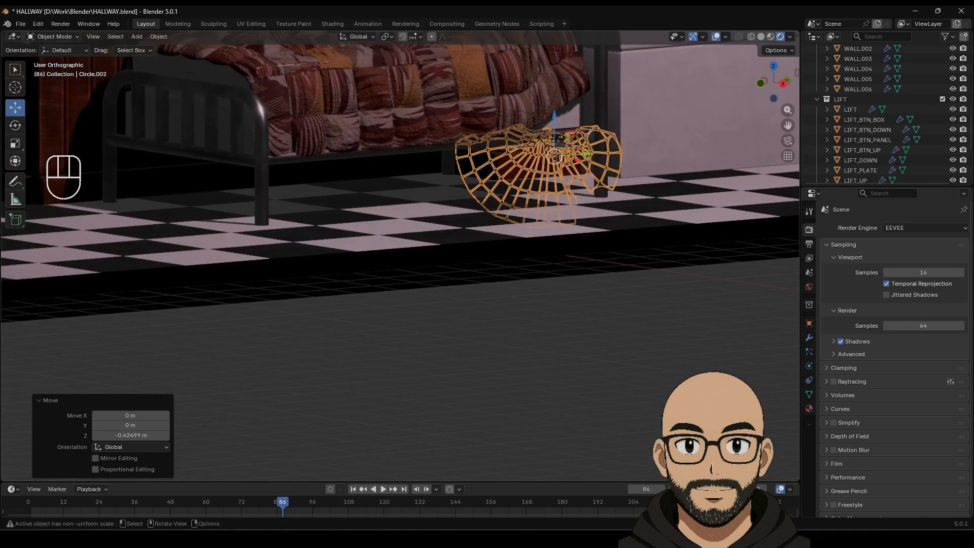
click(615, 278)
Step: Nudge Circle.002 slightly along X to -0.21233 m and inspect its placement under the bed
middle_drag(615, 296, 573, 239)
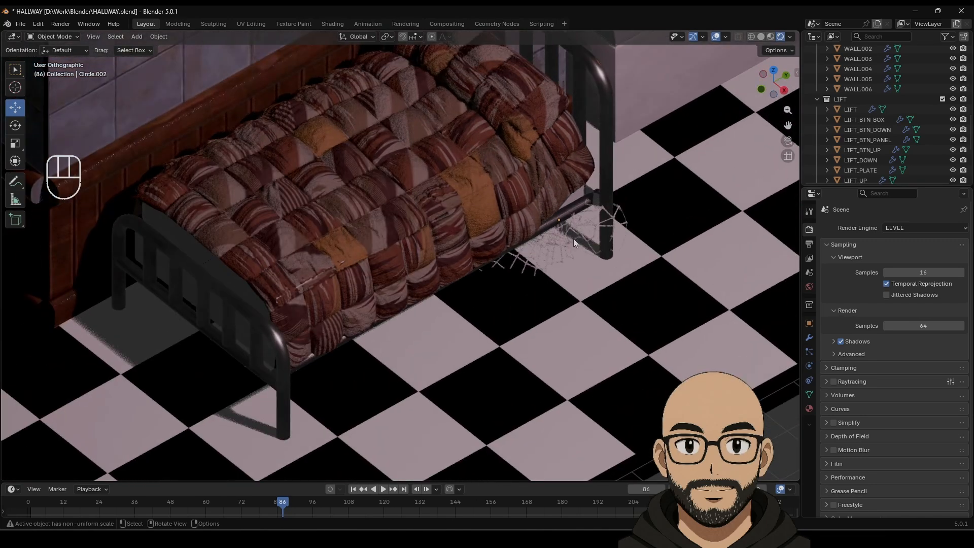
click(573, 239)
drag(586, 246, 579, 239)
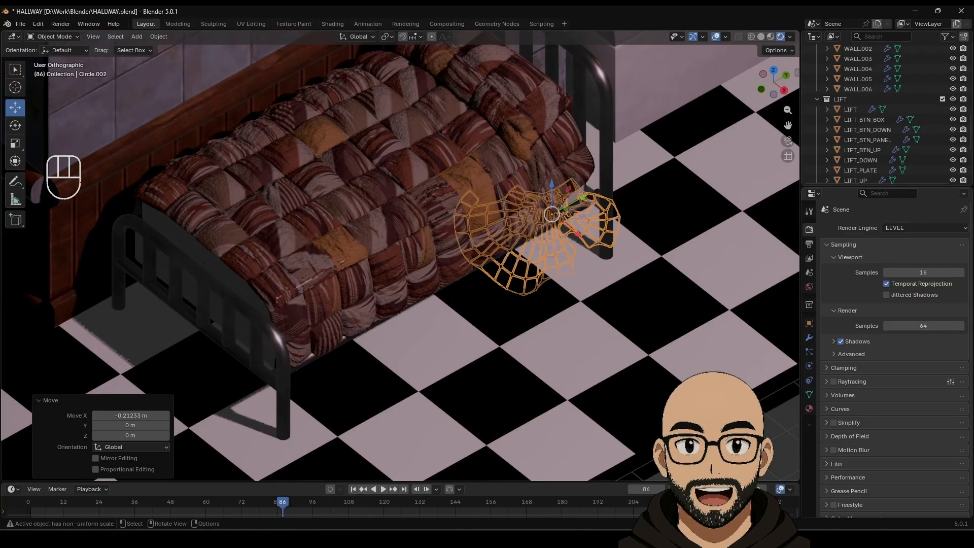
click(621, 348)
scroll(621, 348, down, 4)
middle_drag(539, 310, 516, 268)
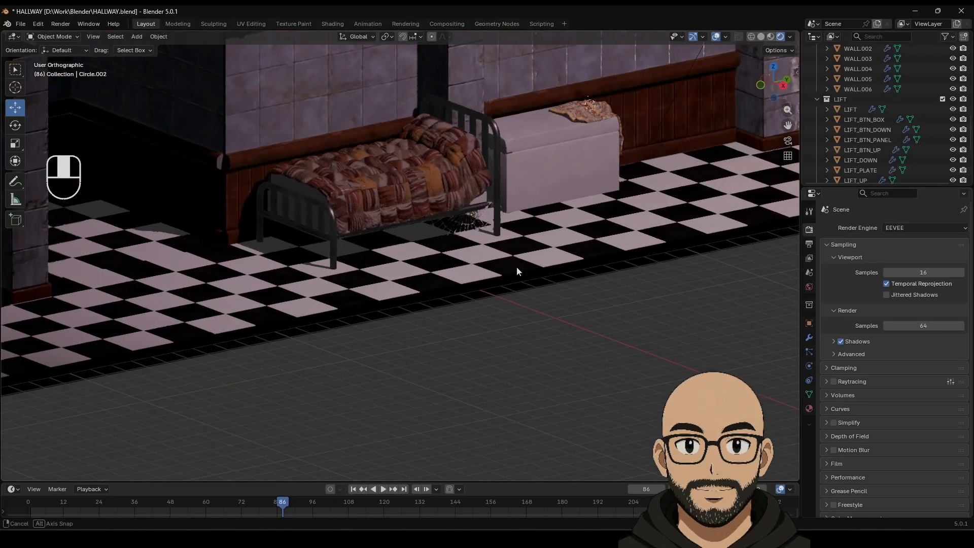
scroll(470, 272, down, 4)
middle_drag(426, 269, 431, 281)
scroll(433, 283, up, 2)
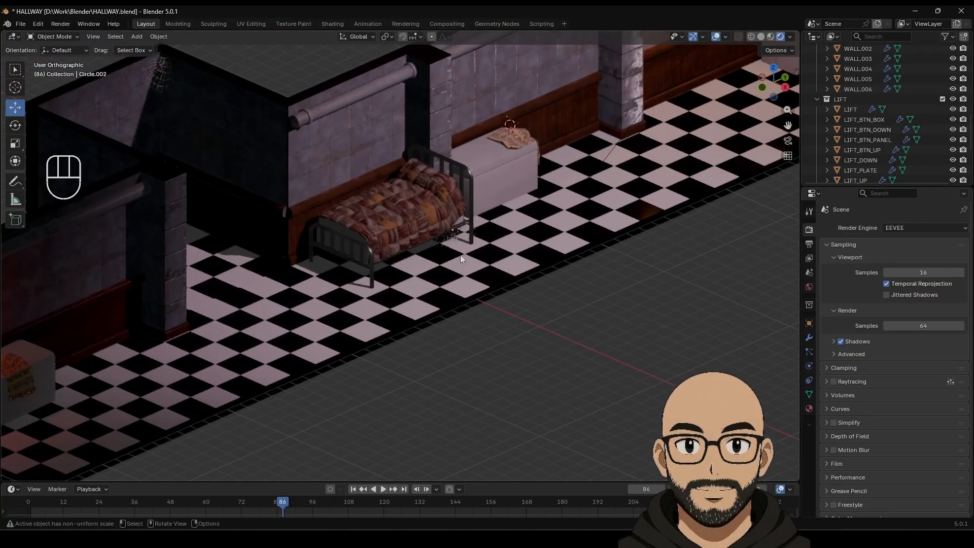
shift+middle_drag(486, 241, 447, 280)
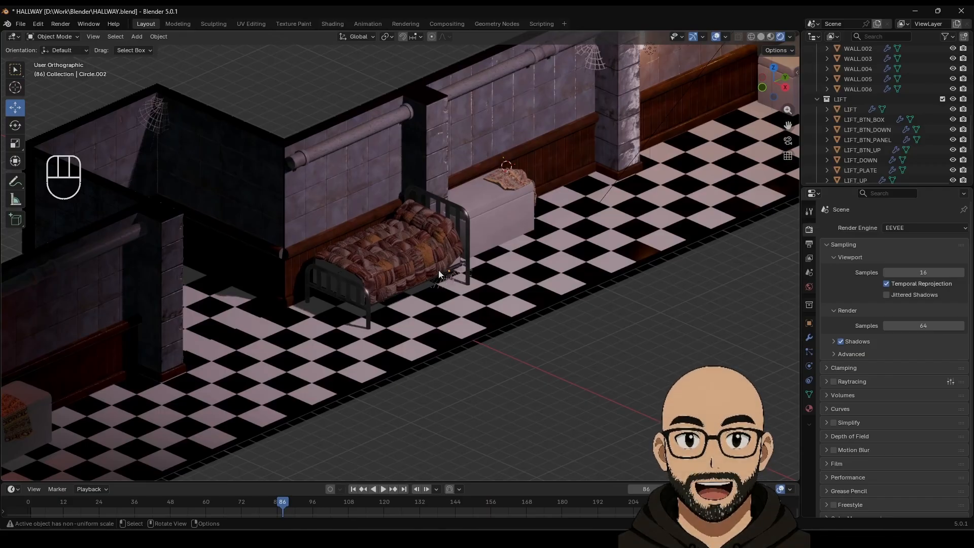
shift+middle_drag(550, 211, 530, 232)
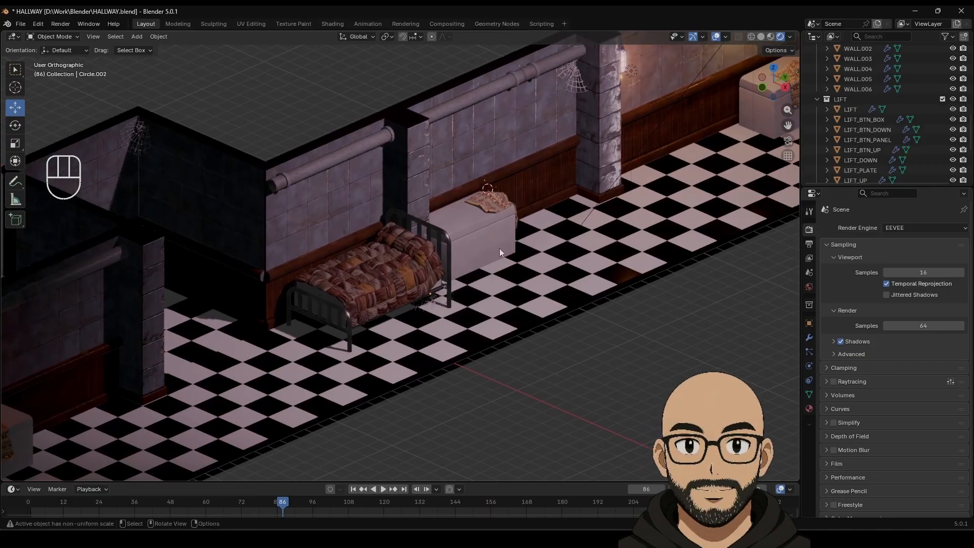
scroll(564, 263, down, 3)
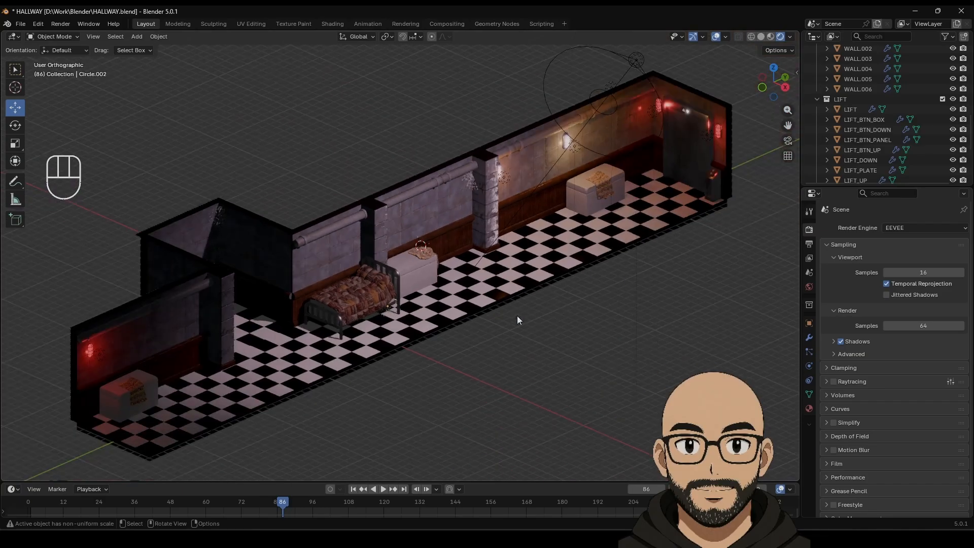
Step: Orbit around the hallway to check the cobwebs, then save HALLWAY.blend
shift+middle_drag(498, 296, 426, 410)
middle_drag(511, 345, 367, 384)
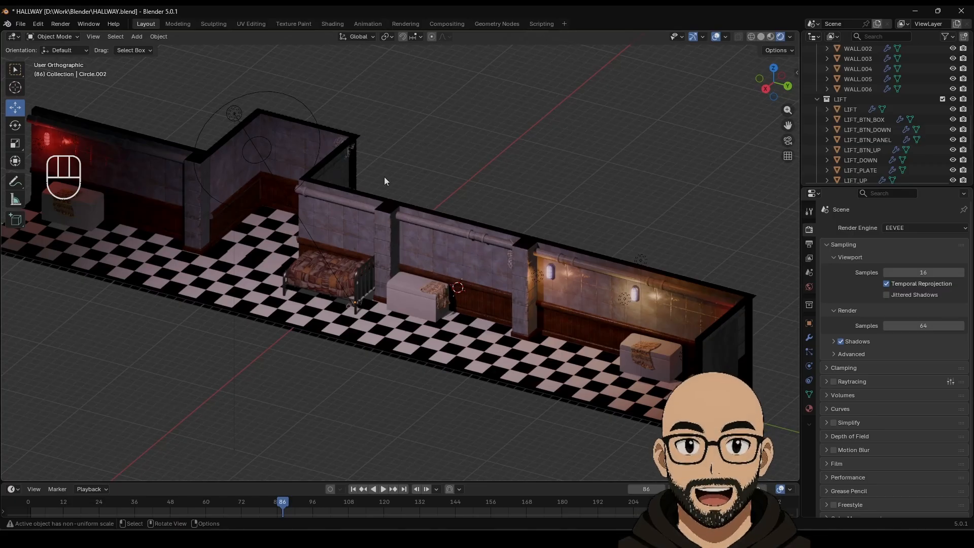
middle_drag(379, 273, 418, 296)
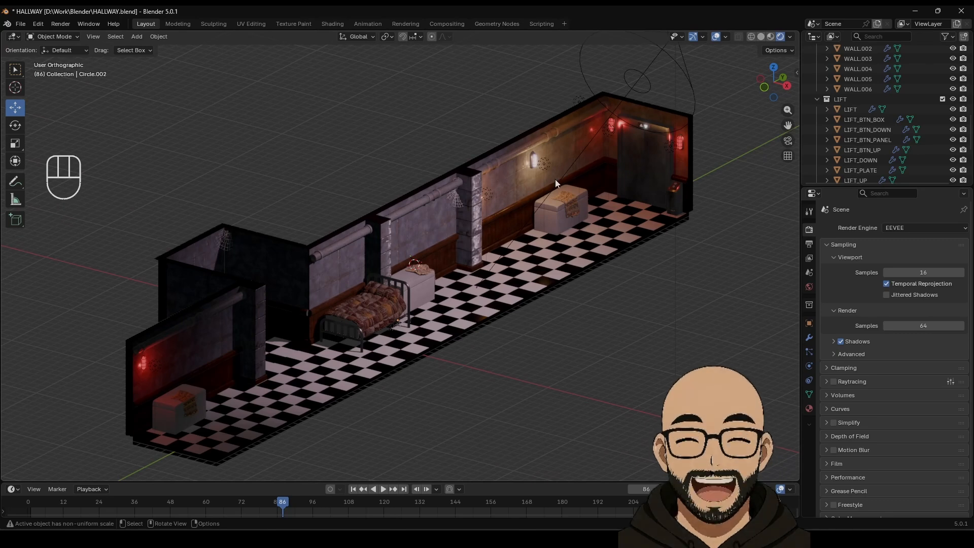
click(21, 25)
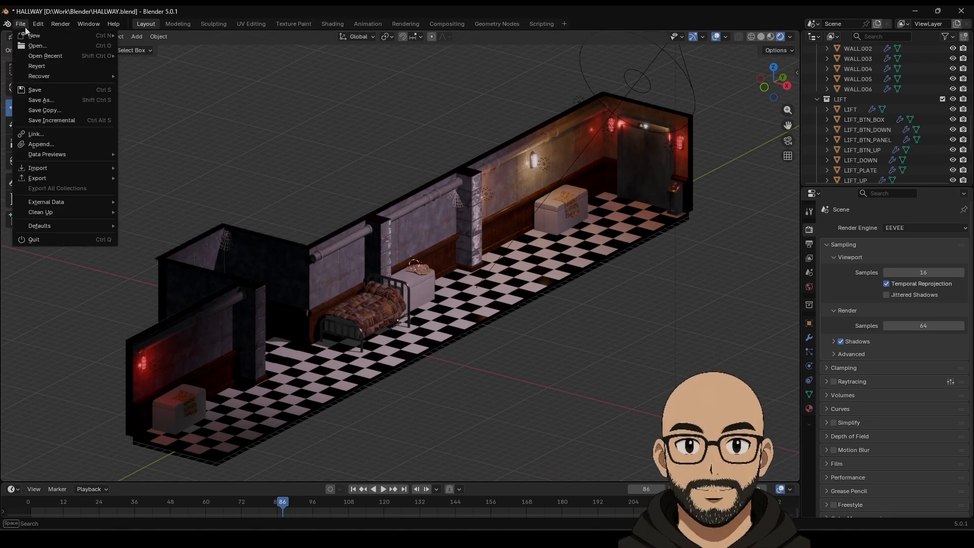
click(42, 91)
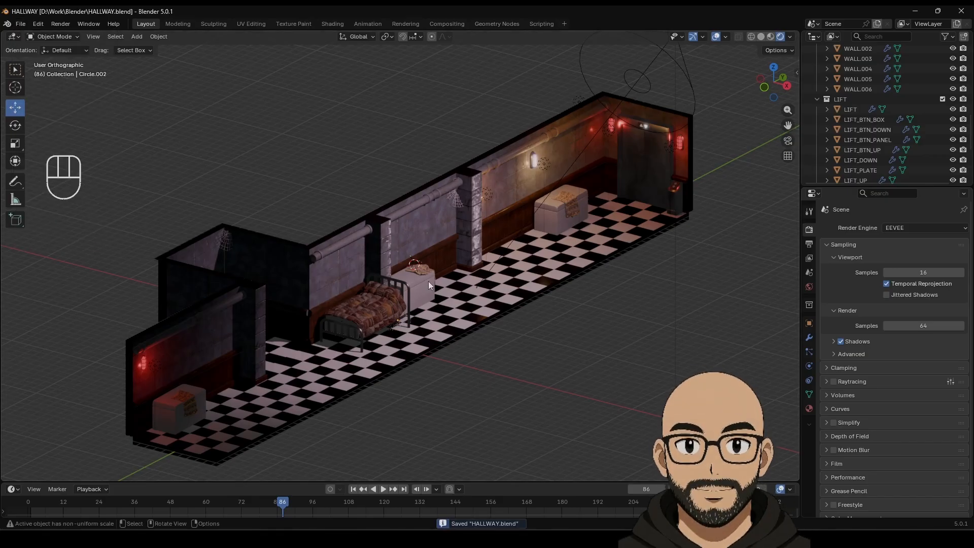
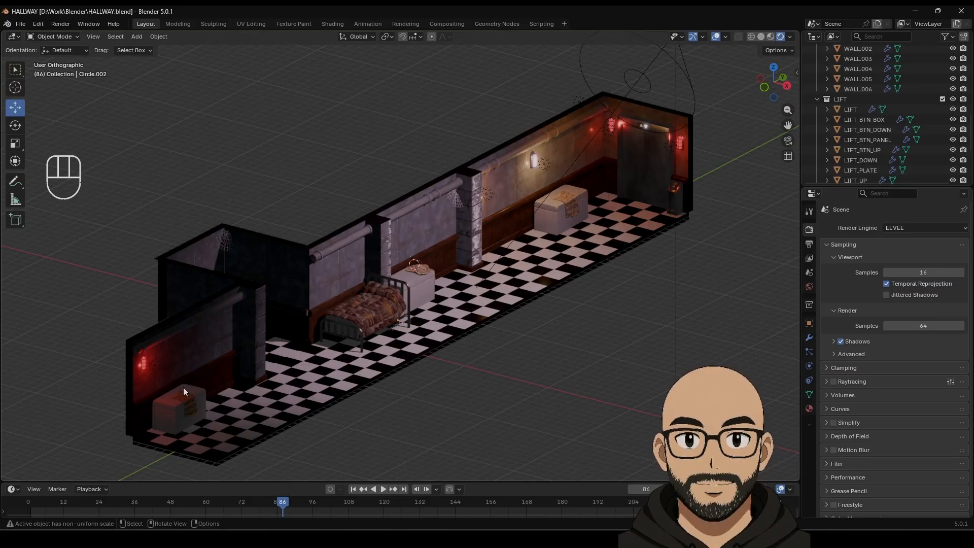
Step: Zoom and pan the viewport so the metal bed and fridge chest fill the view
scroll(599, 274, up, 5)
shift+middle_drag(603, 287, 388, 294)
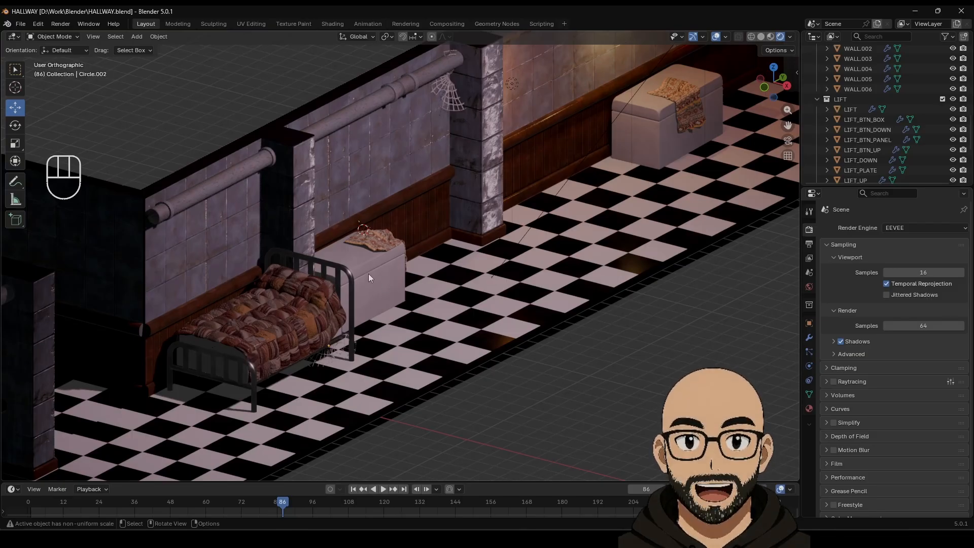
scroll(450, 266, up, 4)
click(332, 275)
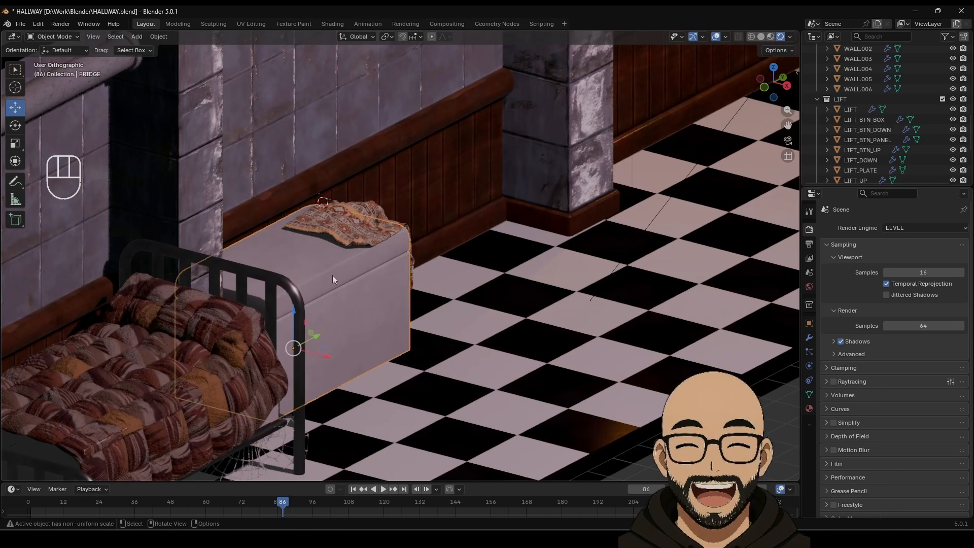
key(Tab)
middle_drag(350, 289, 375, 284)
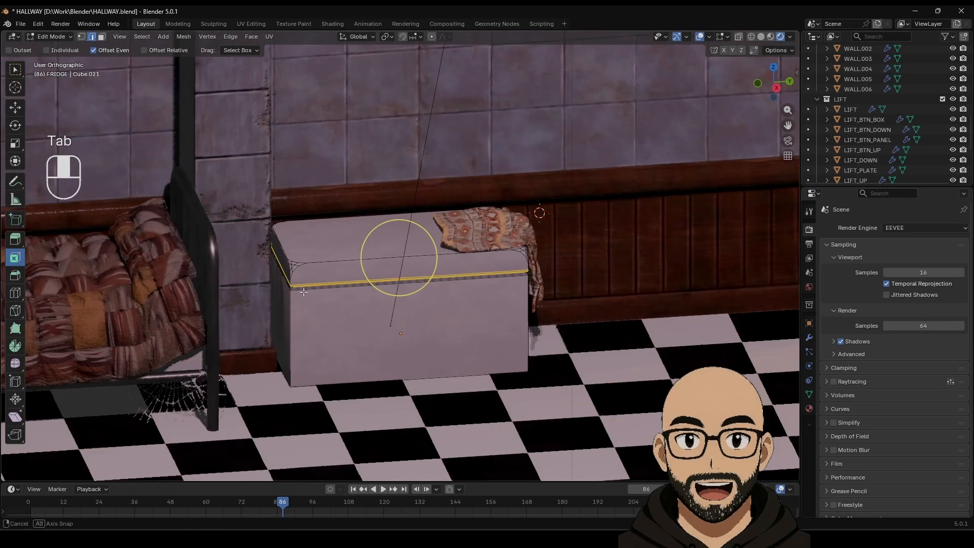
scroll(375, 284, up, 3)
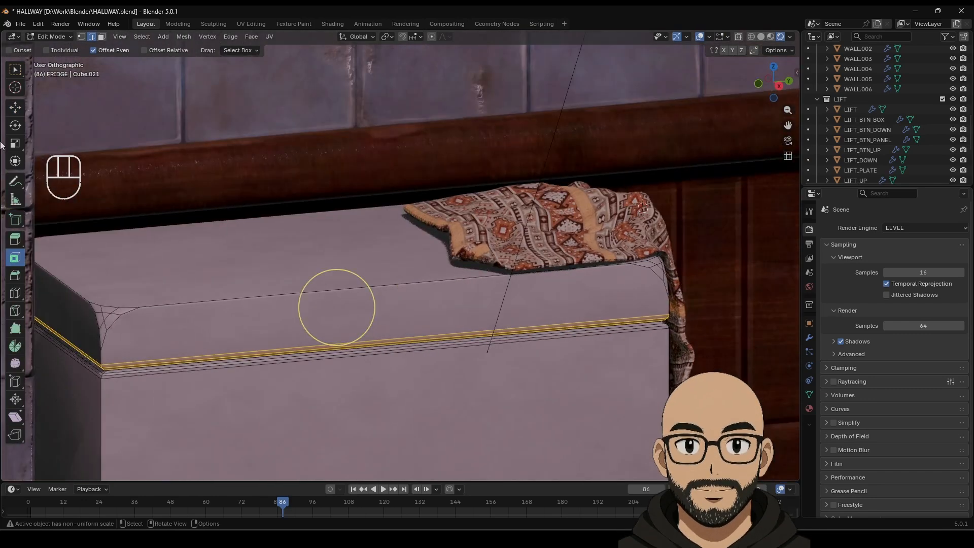
click(15, 293)
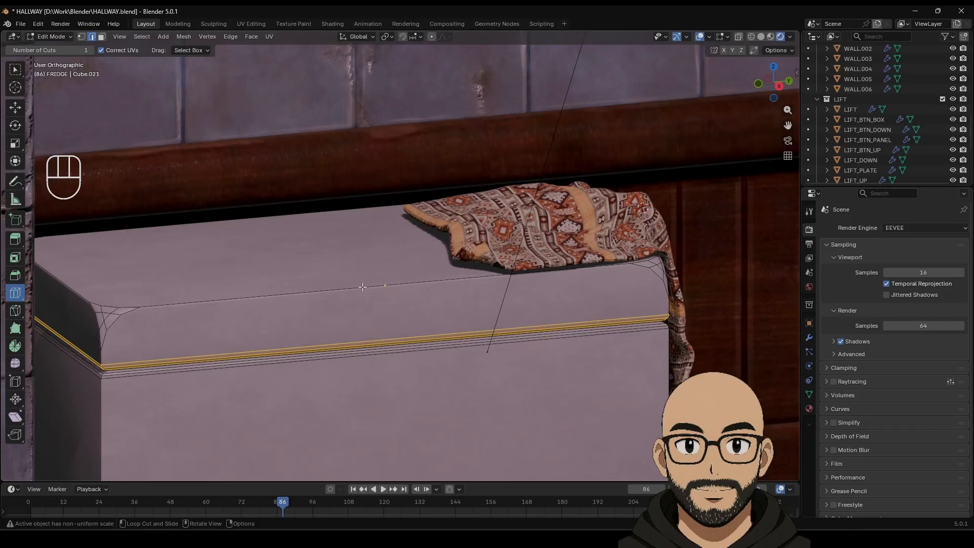
click(15, 107)
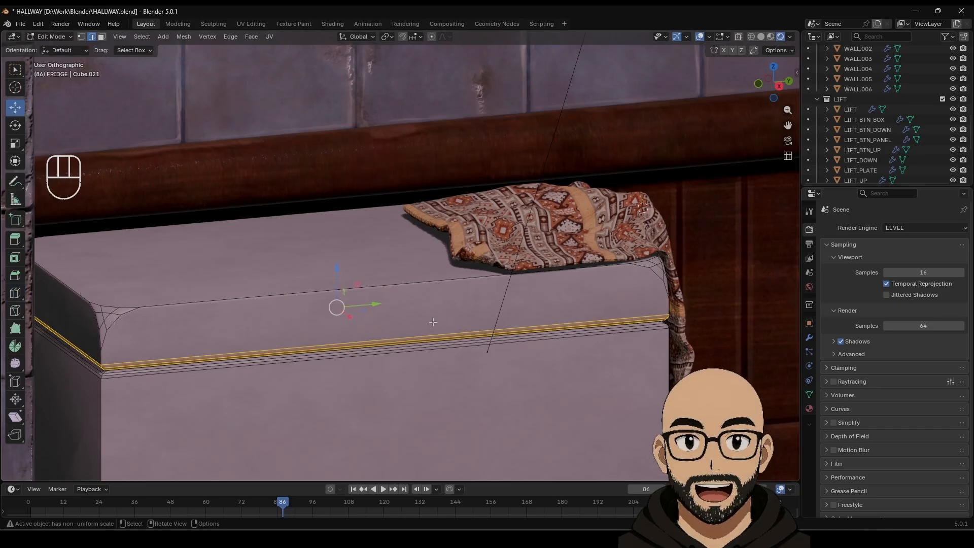
scroll(412, 337, down, 5)
key(Tab)
scroll(421, 317, down, 5)
middle_drag(430, 298, 470, 401)
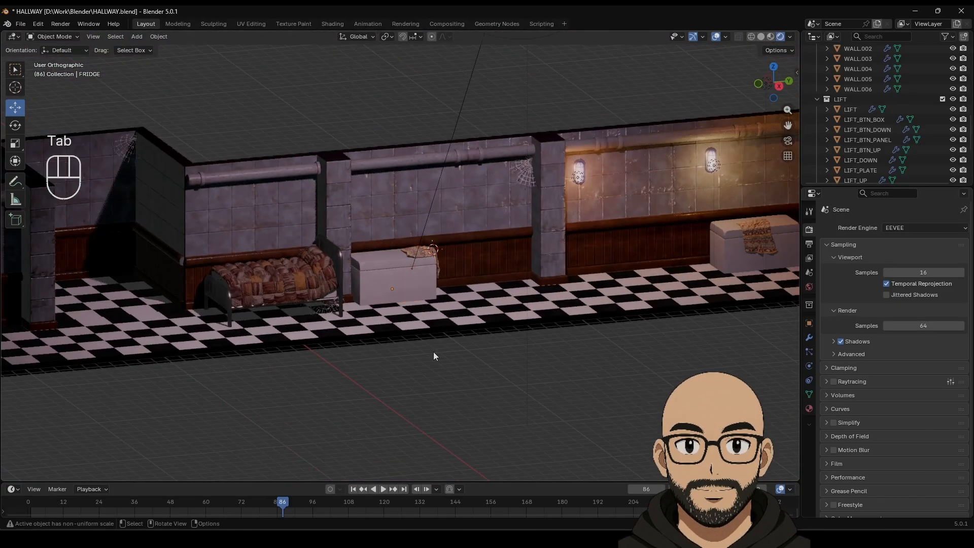
middle_drag(433, 352, 397, 266)
scroll(516, 276, down, 5)
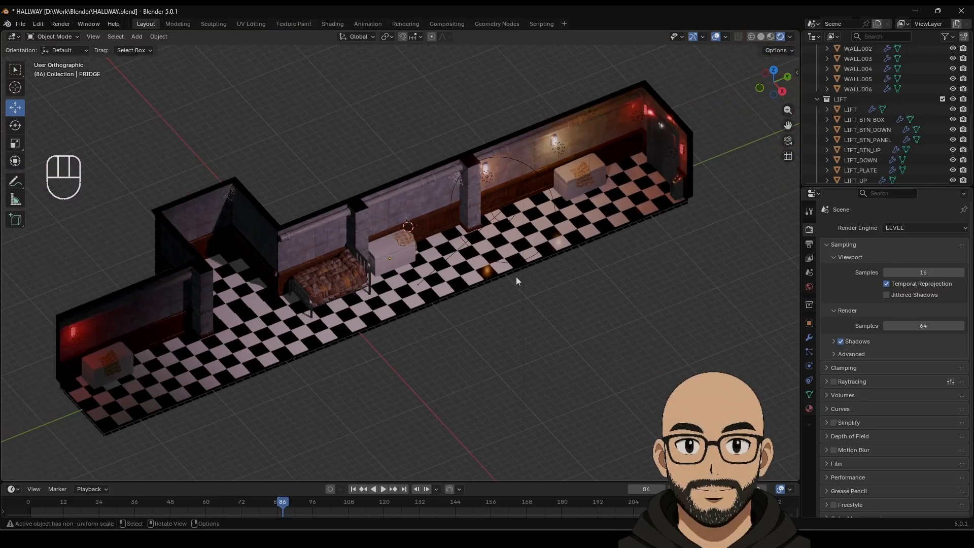
scroll(433, 292, up, 4)
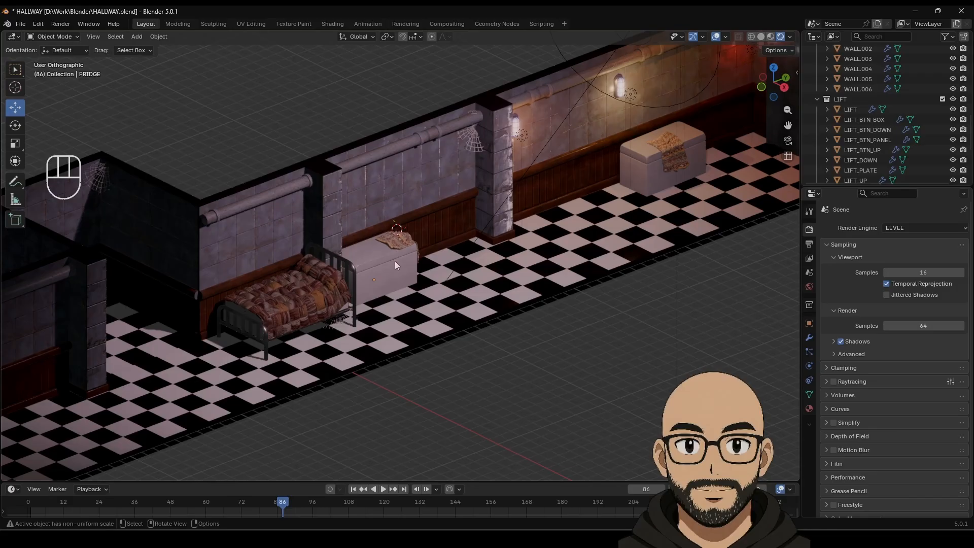
Step: Set the FRIDGE chest's material (Material.005) to Metallic 0.038 and Roughness 0.469
click(395, 283)
click(810, 409)
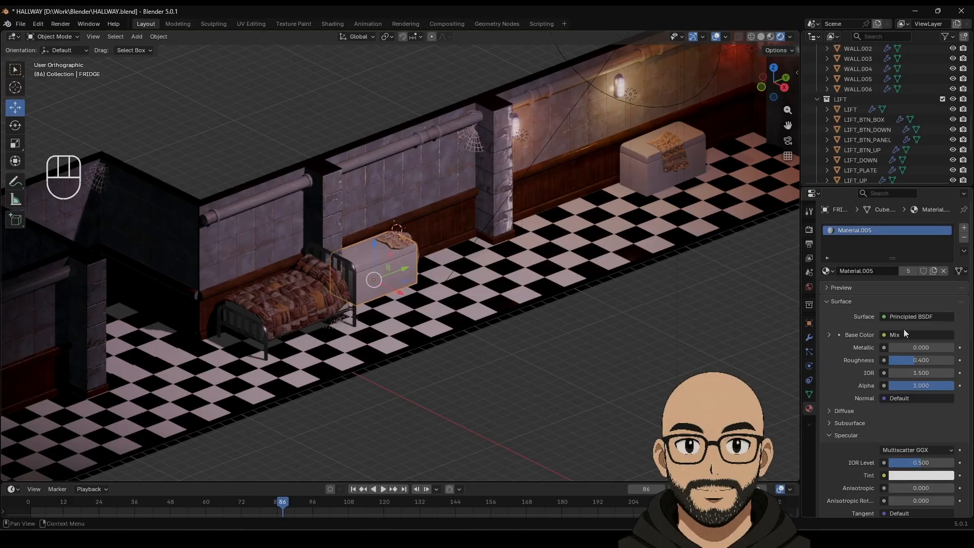
mouse_move(913, 361)
mouse_down()
mouse_move(928, 360)
mouse_move(908, 349)
mouse_up()
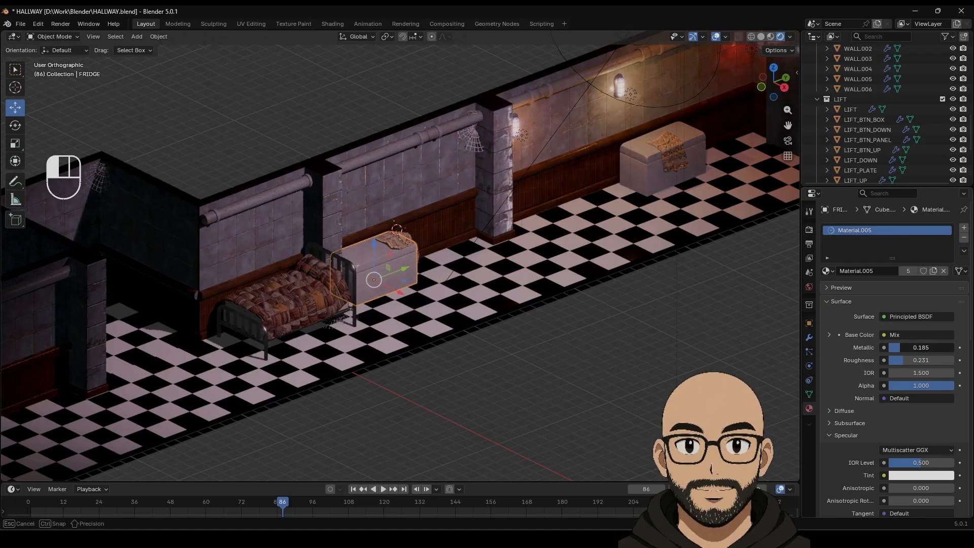
mouse_move(908, 349)
mouse_down()
mouse_move(894, 360)
mouse_move(910, 359)
mouse_up()
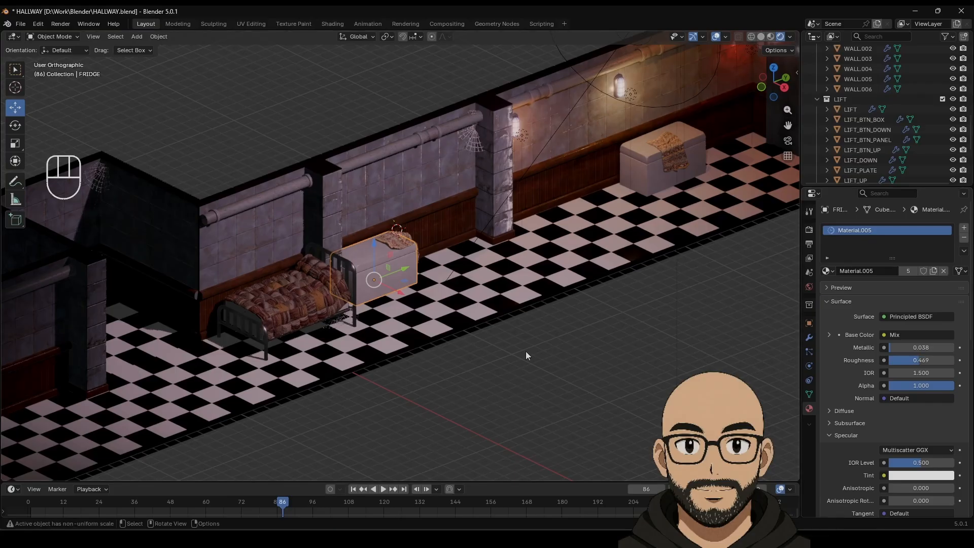
click(526, 351)
scroll(477, 326, down, 2)
middle_drag(410, 306, 424, 306)
Step: Try Cycles as the render engine, then switch back to EEVEE
scroll(425, 309, up, 1)
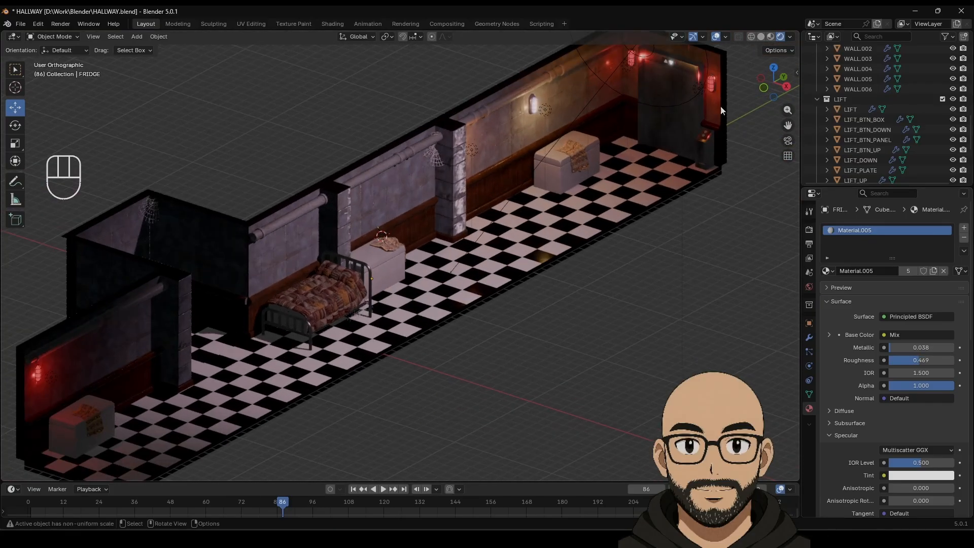
middle_drag(530, 258, 524, 241)
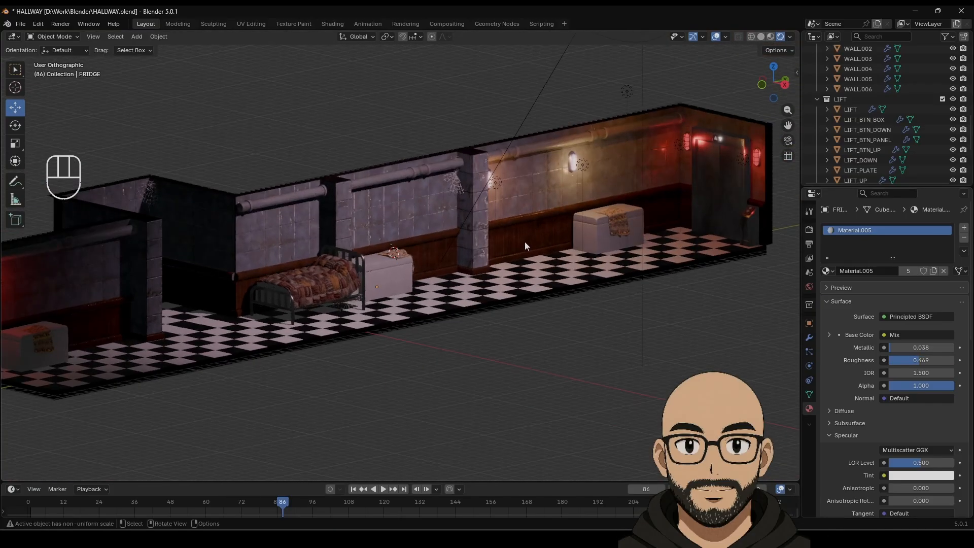
scroll(524, 241, down, 2)
click(809, 230)
click(913, 228)
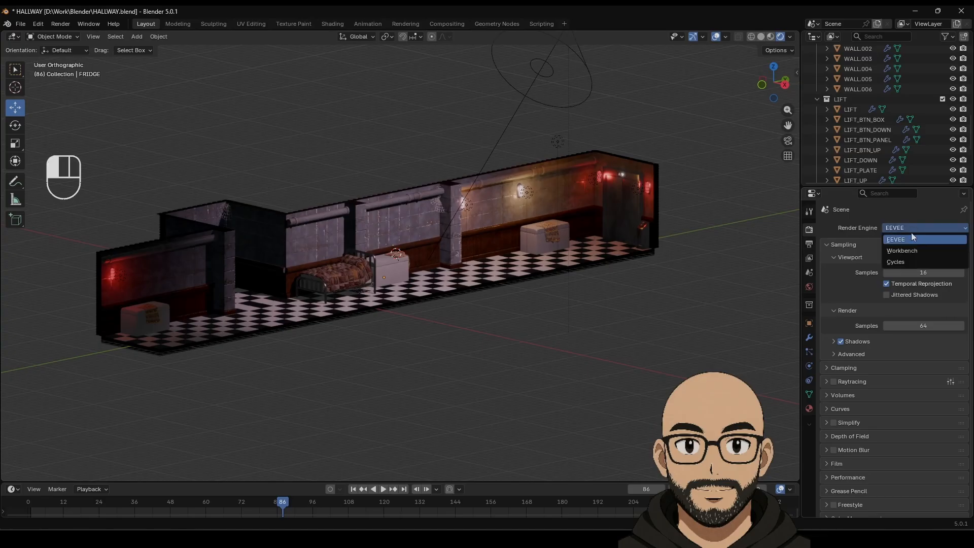
click(904, 260)
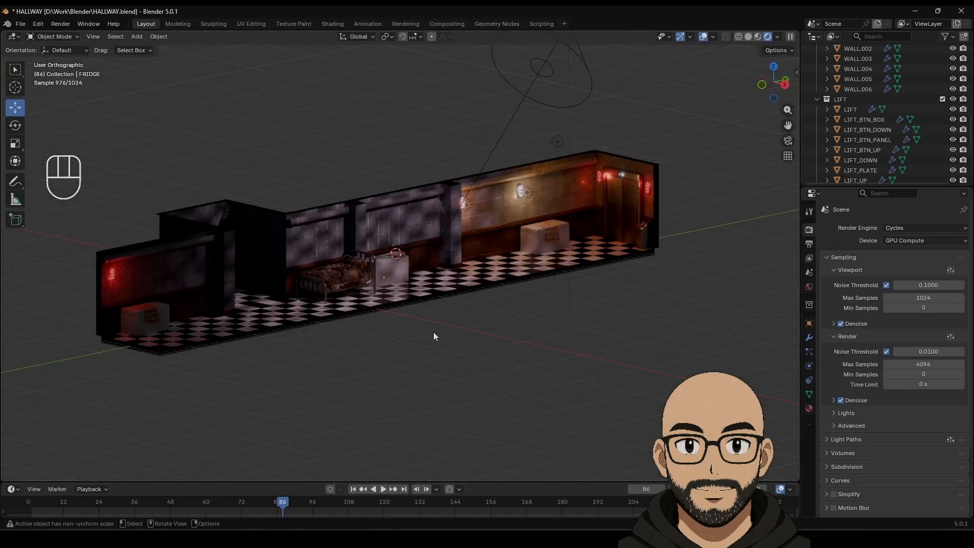
click(905, 227)
click(902, 238)
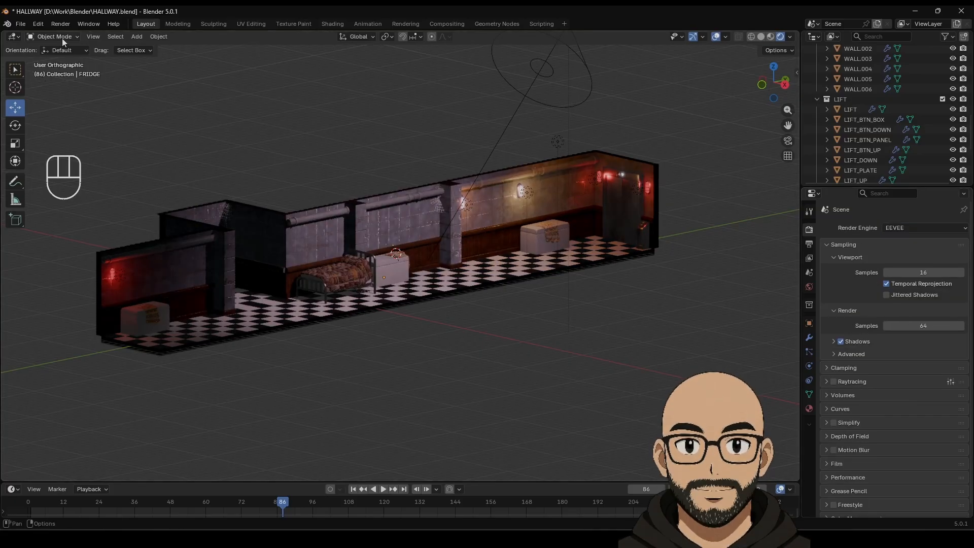
Step: Set the viewport to Solid shading and save HALLWAY.blend
click(761, 36)
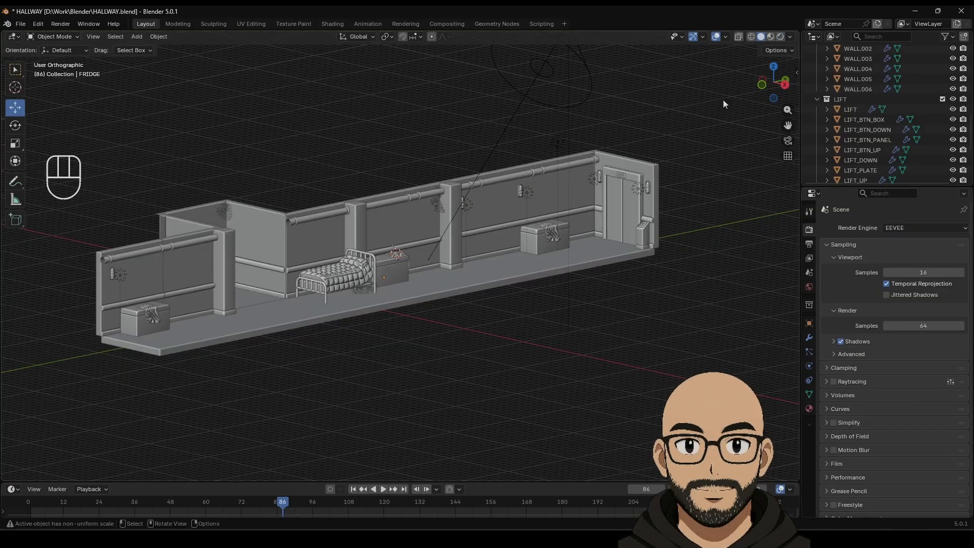
click(23, 25)
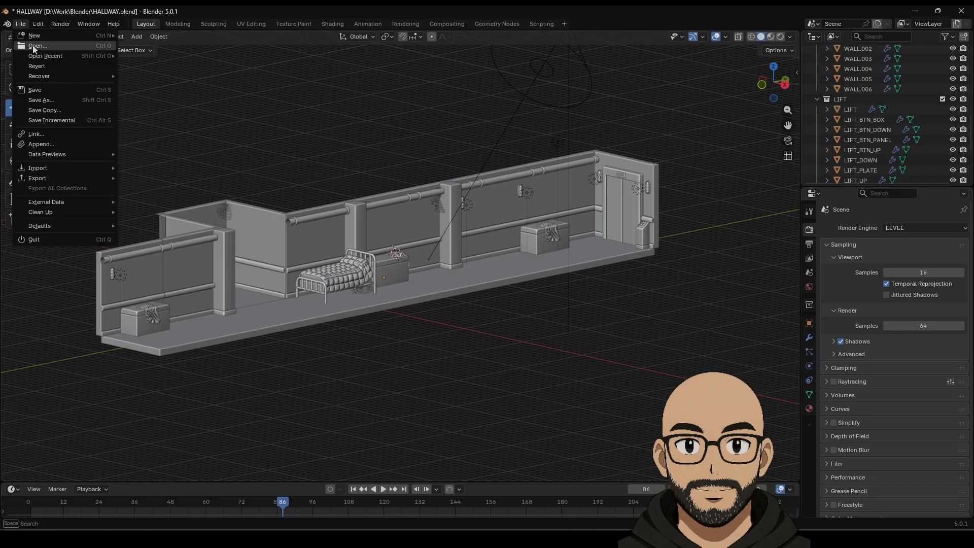
click(46, 89)
Step: Switch to perspective, navigate along the hallway and browse the Object menu
key(KP_5)
scroll(373, 241, up, 2)
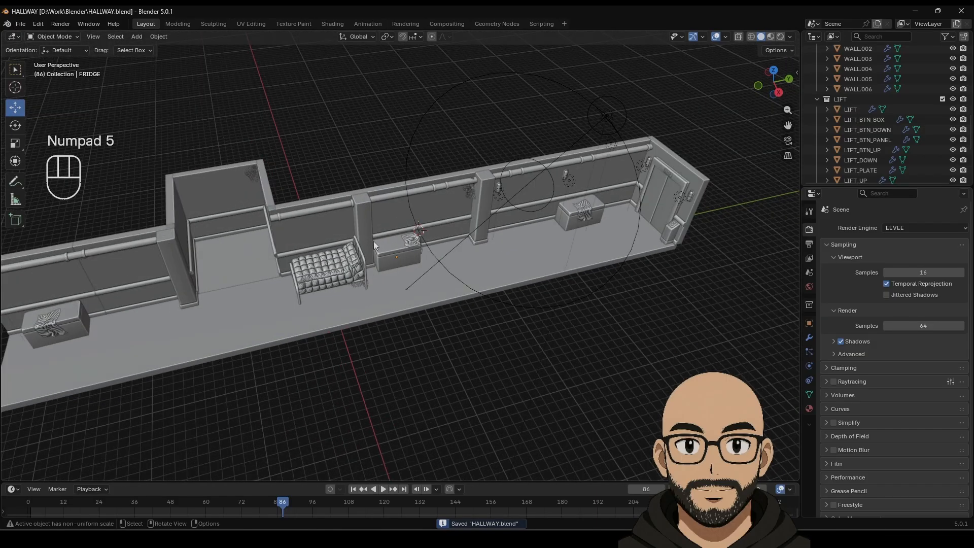
scroll(334, 315, up, 3)
shift+middle_drag(388, 227, 301, 289)
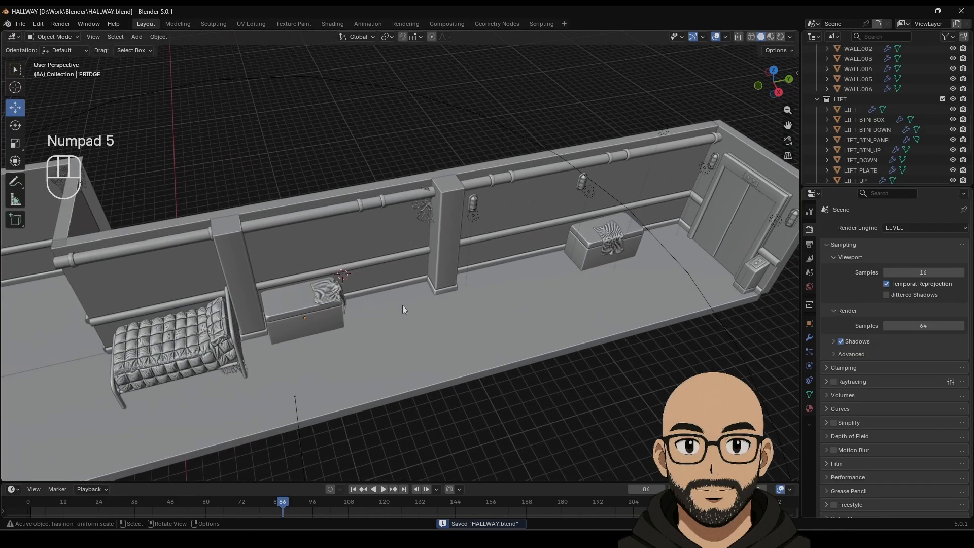
scroll(403, 305, down, 2)
shift+middle_drag(390, 294, 407, 261)
shift+middle_drag(512, 234, 443, 256)
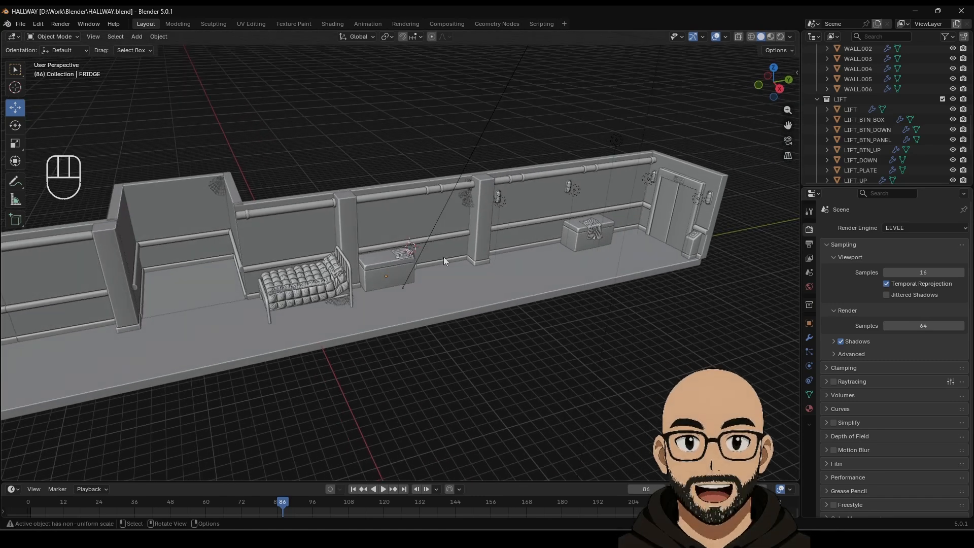
click(149, 40)
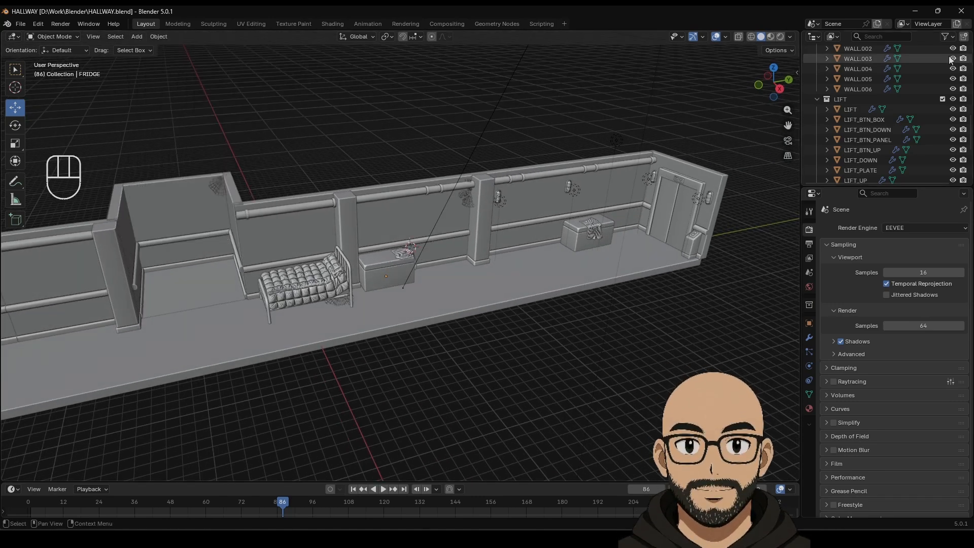
scroll(881, 123, up, 10)
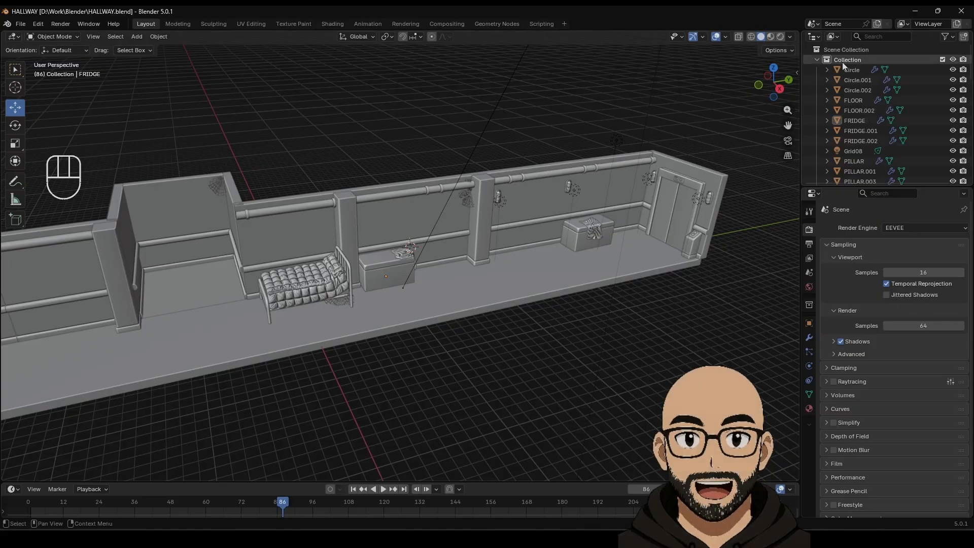
Step: Add a cube to the main Collection and place it on the hallway floor
click(844, 62)
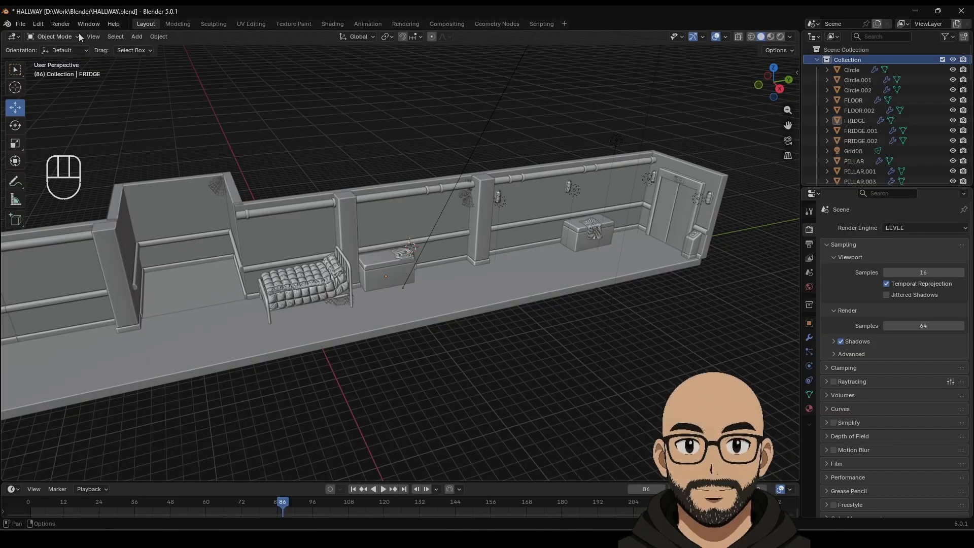
click(136, 37)
mouse_move(167, 47)
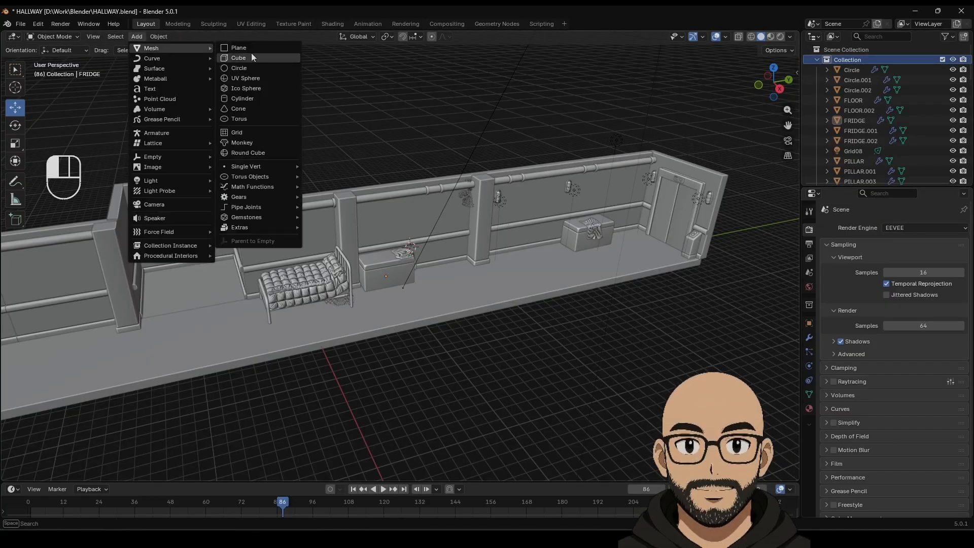
click(254, 54)
key(g)
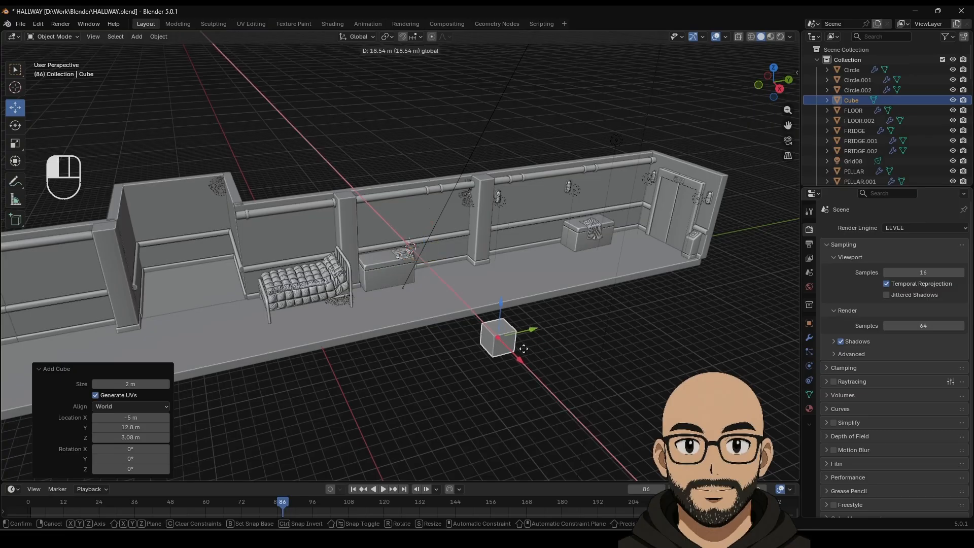
click(494, 298)
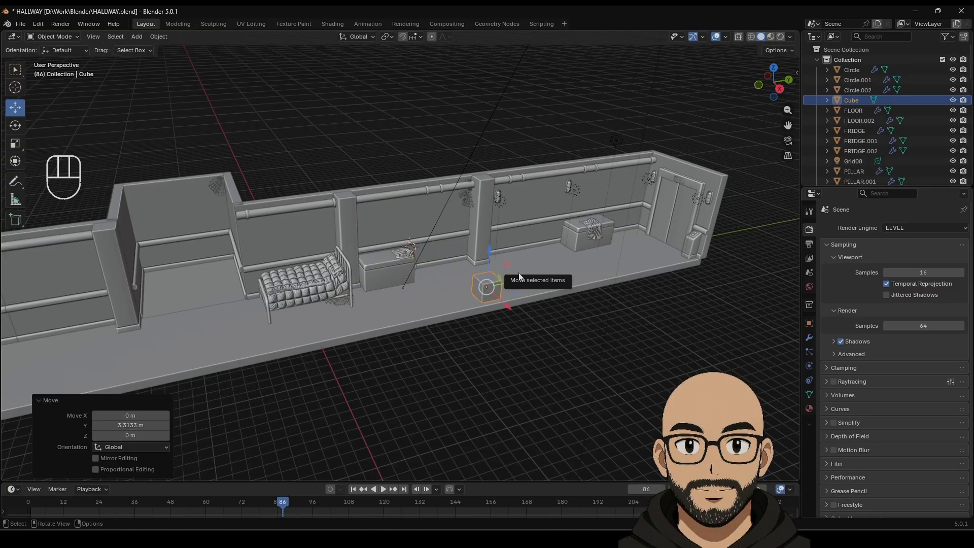
Step: Move the cube to -10.819 m X and slide it along the railing
key(KP_Decimal)
scroll(518, 272, down, 8)
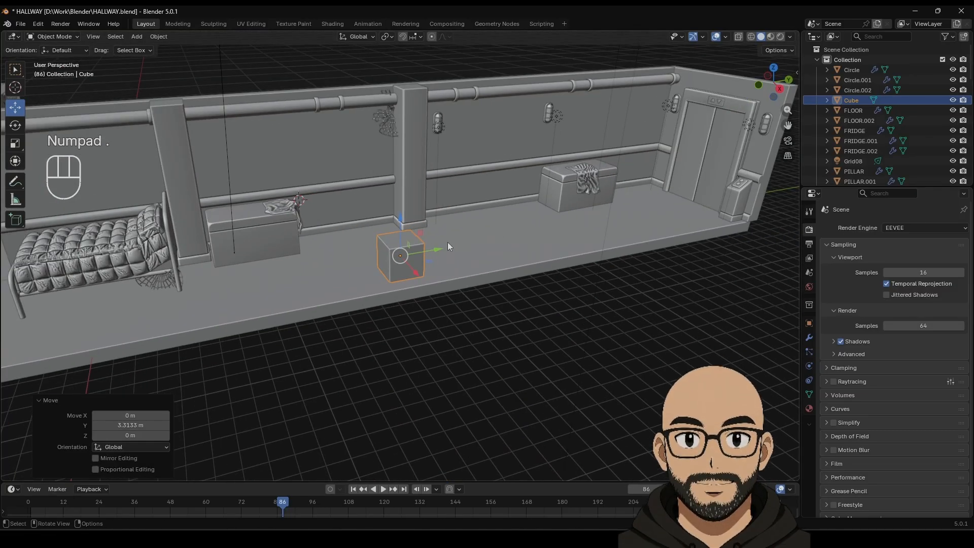
shift+middle_drag(448, 242, 352, 278)
drag(363, 275, 290, 252)
middle_drag(290, 252, 320, 257)
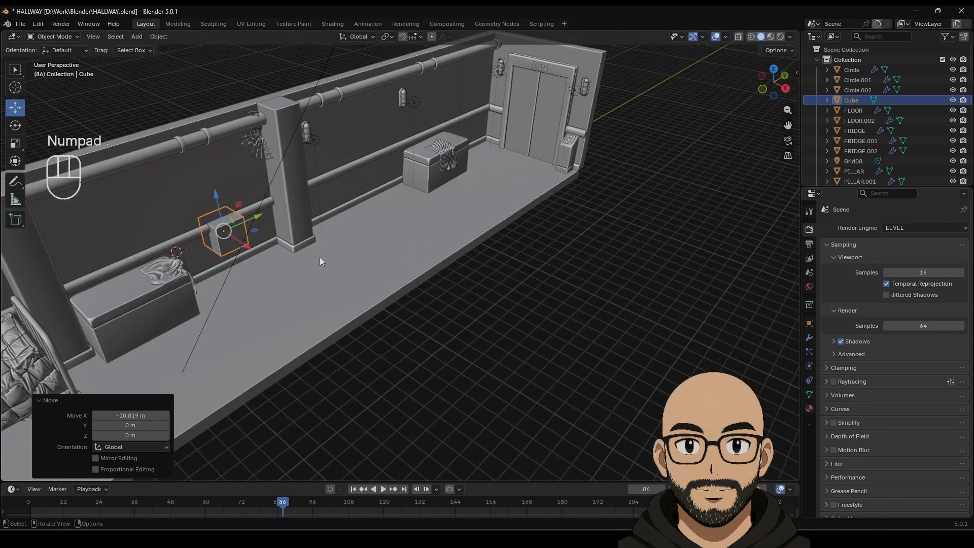
key(KP_Decimal)
scroll(365, 285, down, 6)
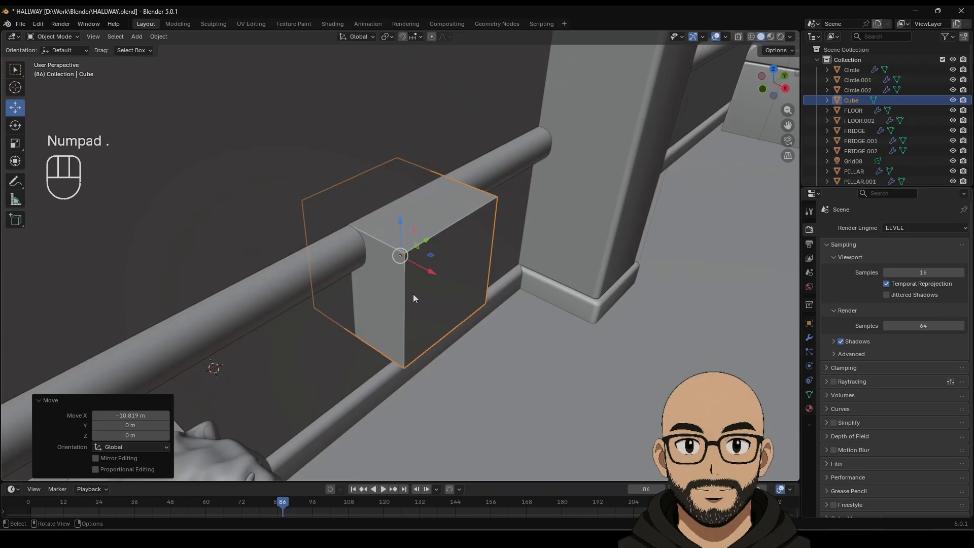
drag(430, 273, 492, 316)
scroll(499, 325, down, 5)
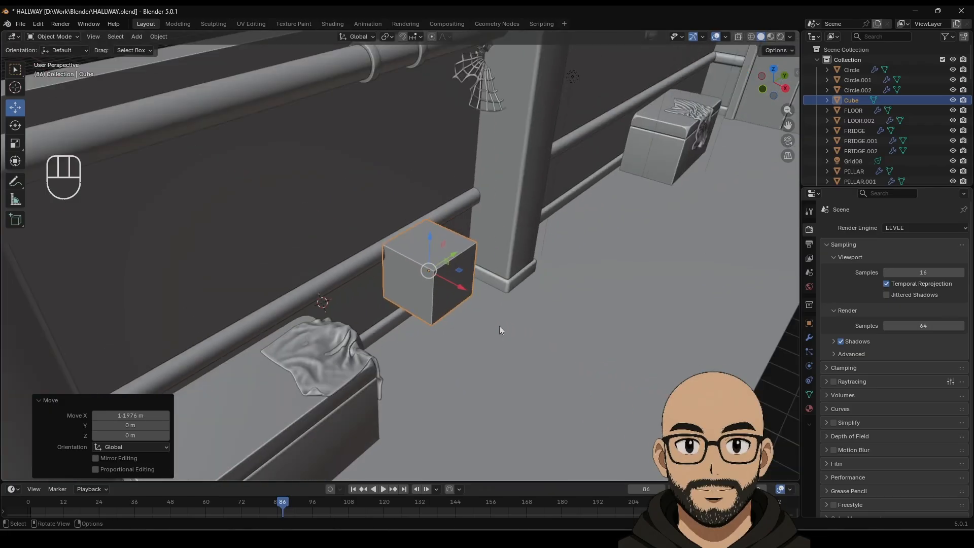
middle_drag(499, 326, 423, 302)
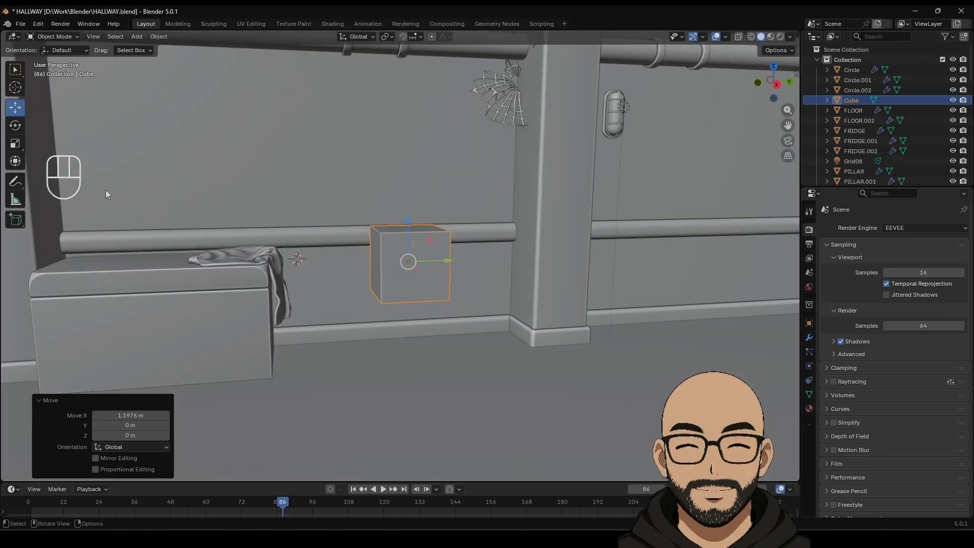
Step: Flatten the cube vertically and stretch it lengthwise into a thin board
click(18, 146)
drag(409, 223, 534, 259)
middle_drag(482, 274, 415, 234)
drag(414, 234, 416, 242)
Step: Add an Array modifier with X offset 0 and a Z offset stacking three shelves
click(808, 337)
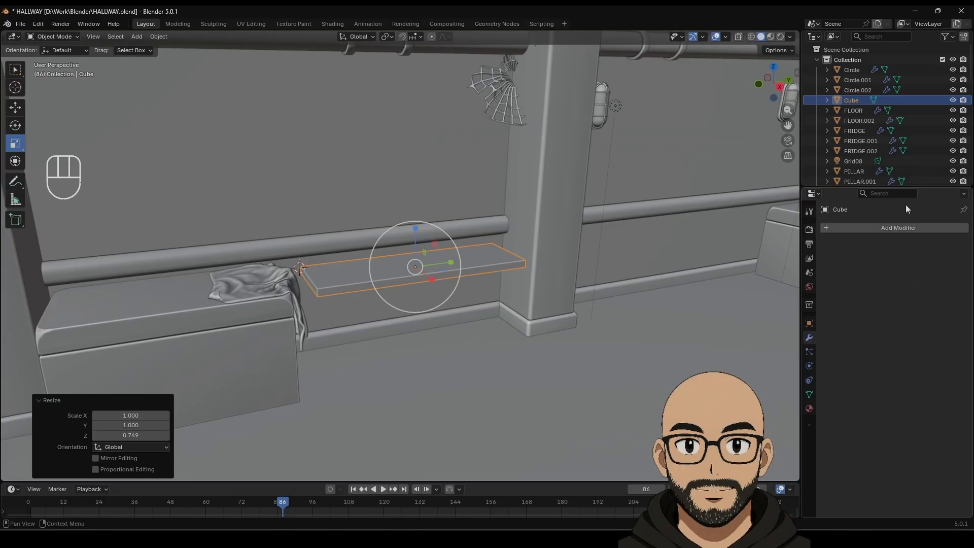
click(893, 228)
mouse_move(844, 225)
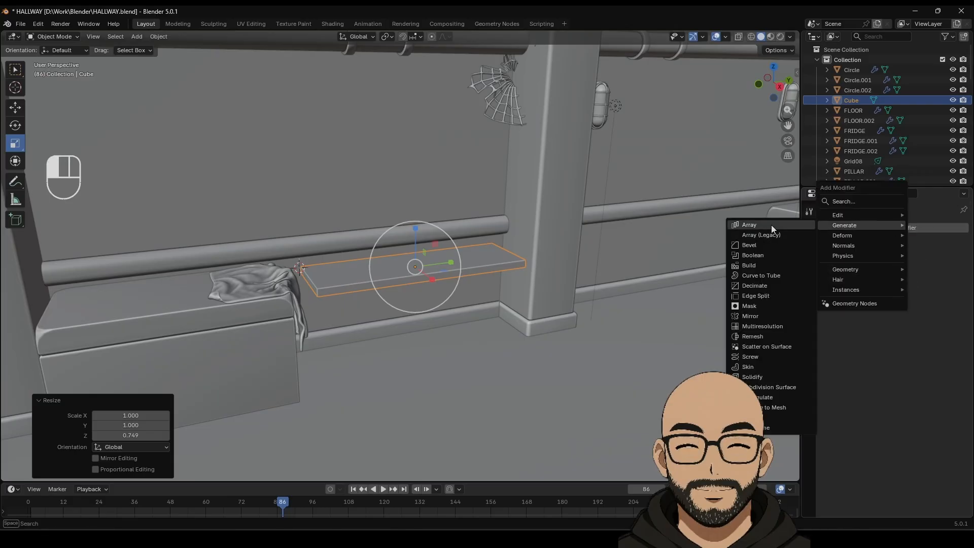
click(761, 225)
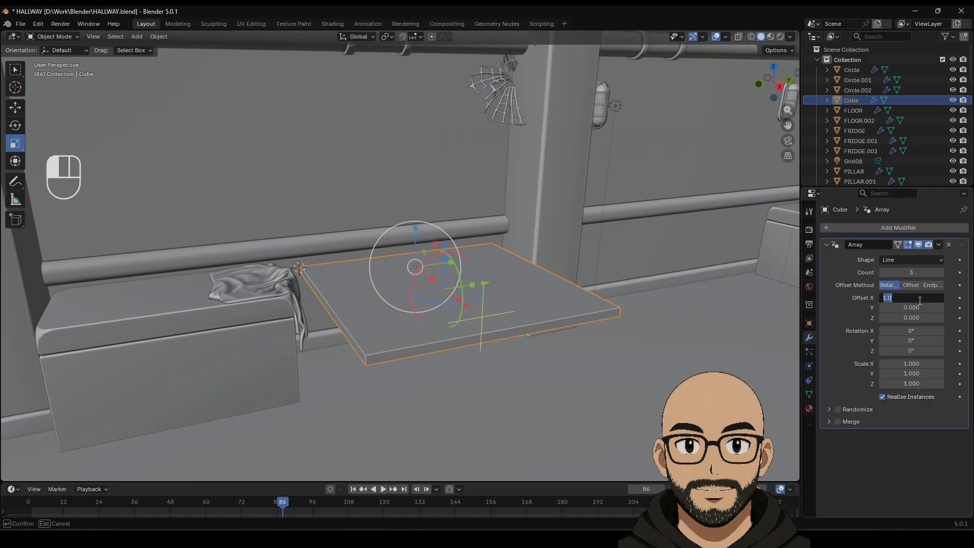
text(0)
key(Return)
drag(910, 318, 948, 318)
Step: Lower the three-shelf stack with the Move tool, checking it from the front
click(16, 107)
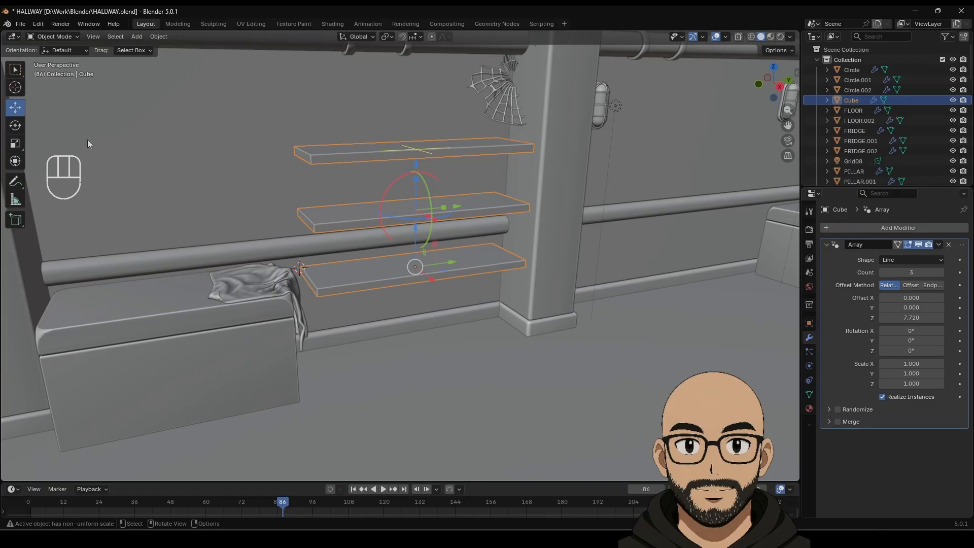
drag(417, 232, 425, 293)
middle_drag(436, 343, 408, 345)
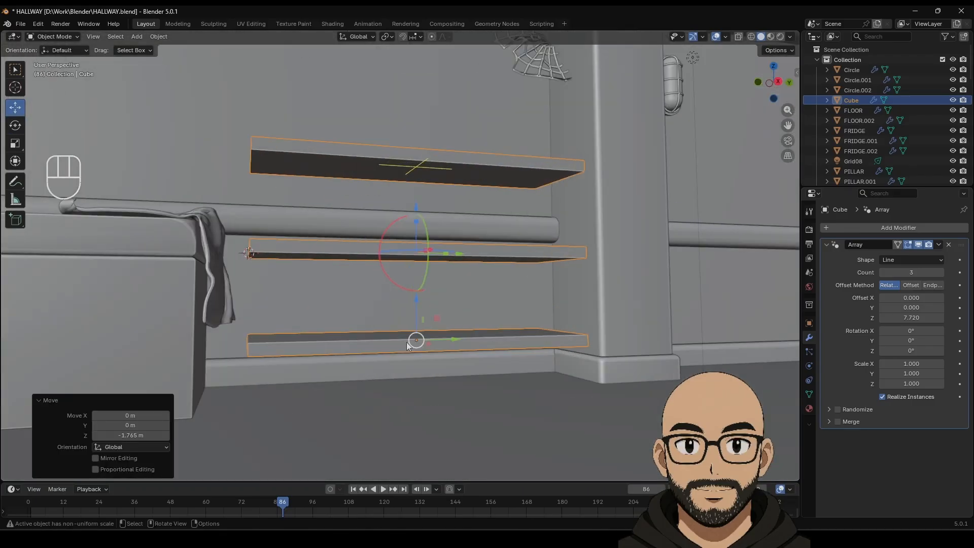
drag(416, 303, 428, 323)
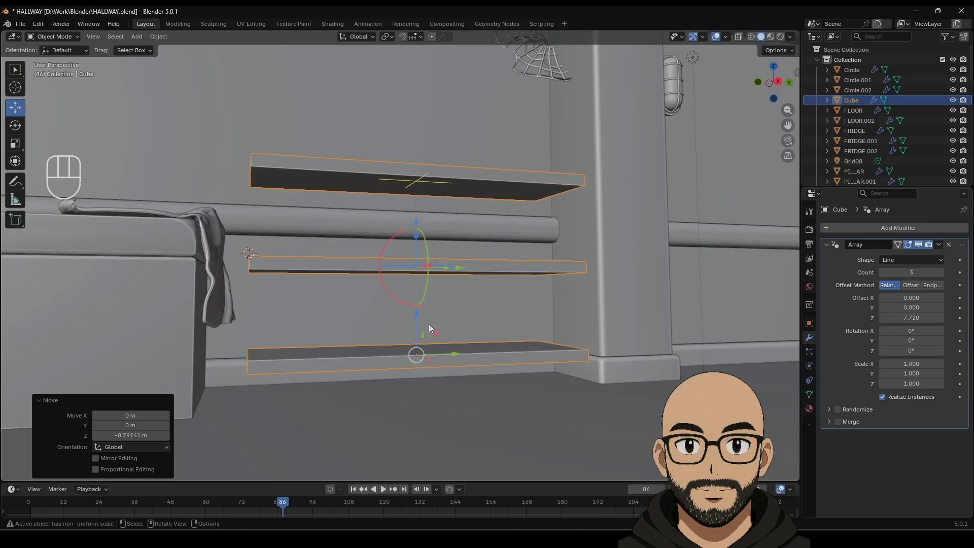
middle_drag(428, 323, 442, 342)
scroll(467, 351, down, 2)
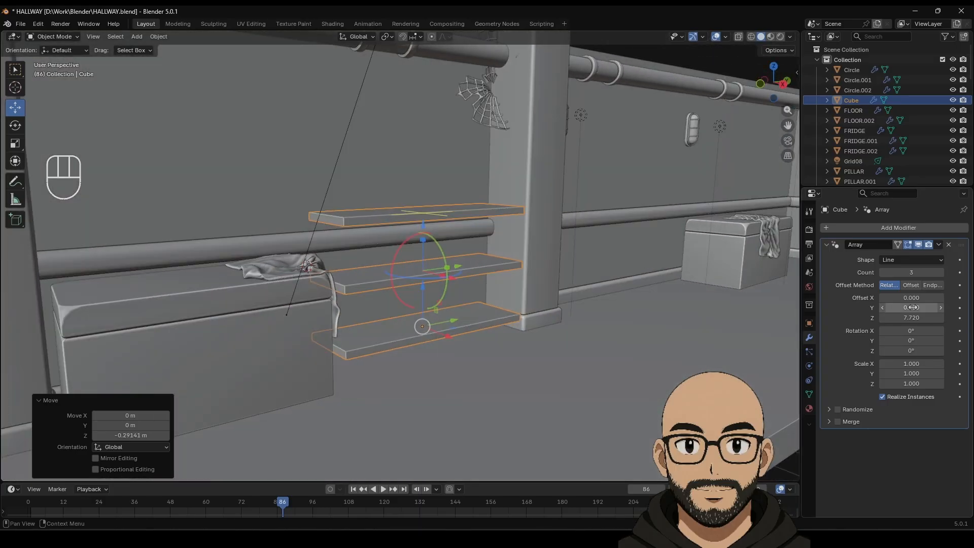
drag(911, 317, 939, 317)
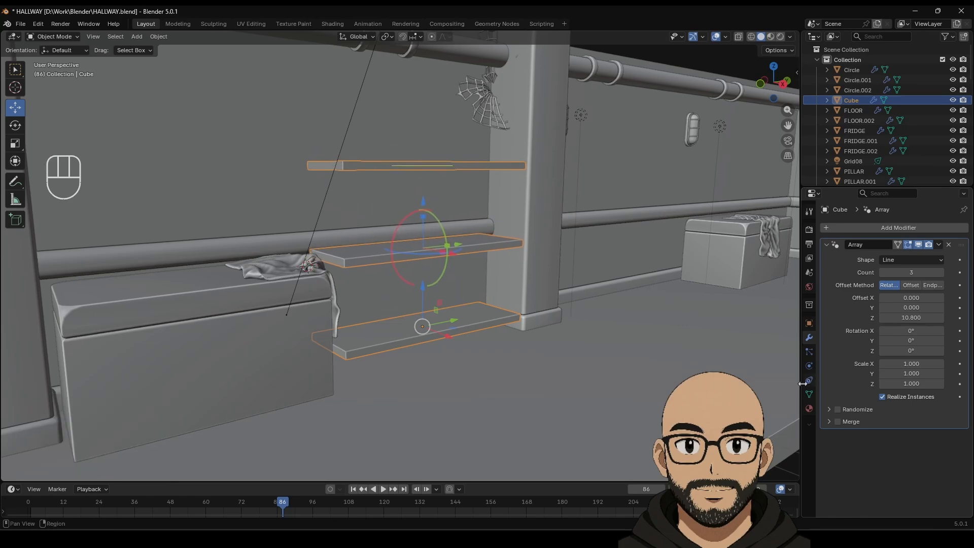
Step: Raise the Array's Offset Z to 10.800 for wider shelf spacing, then duplicate the shelf
middle_drag(512, 366, 545, 375)
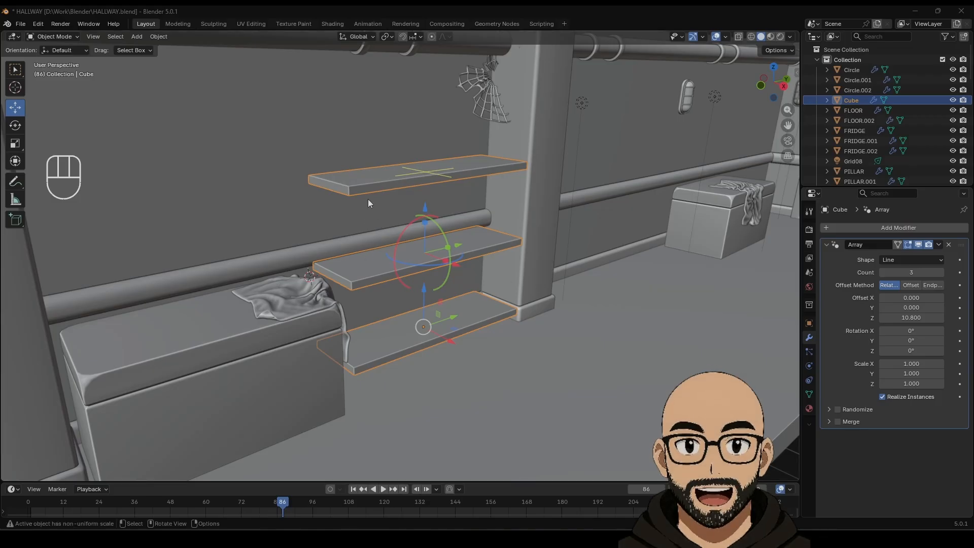
key(shift+d)
Step: Keep the duplicate in place, delete its Array modifier, and scale it thin in Y and tall in Z
right_click(371, 258)
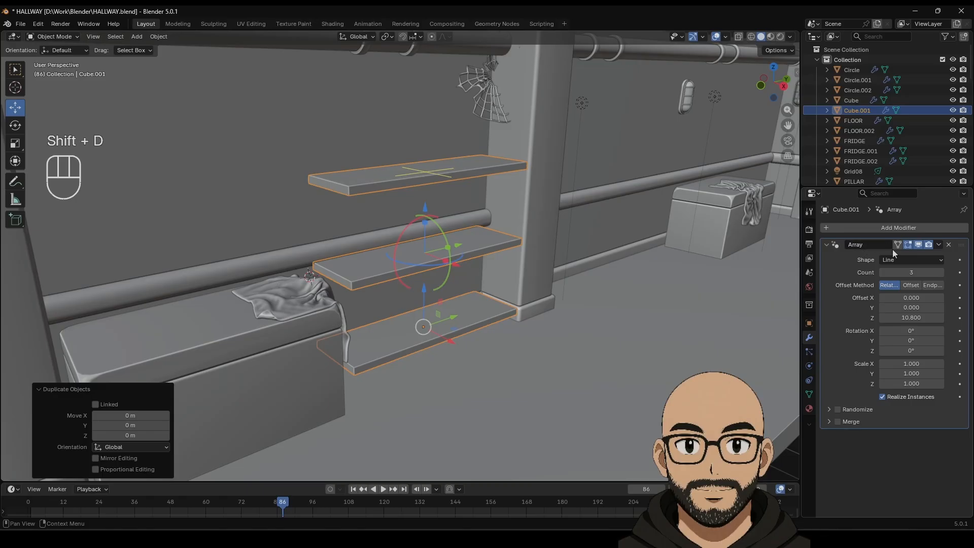
click(948, 245)
middle_drag(288, 273, 395, 302)
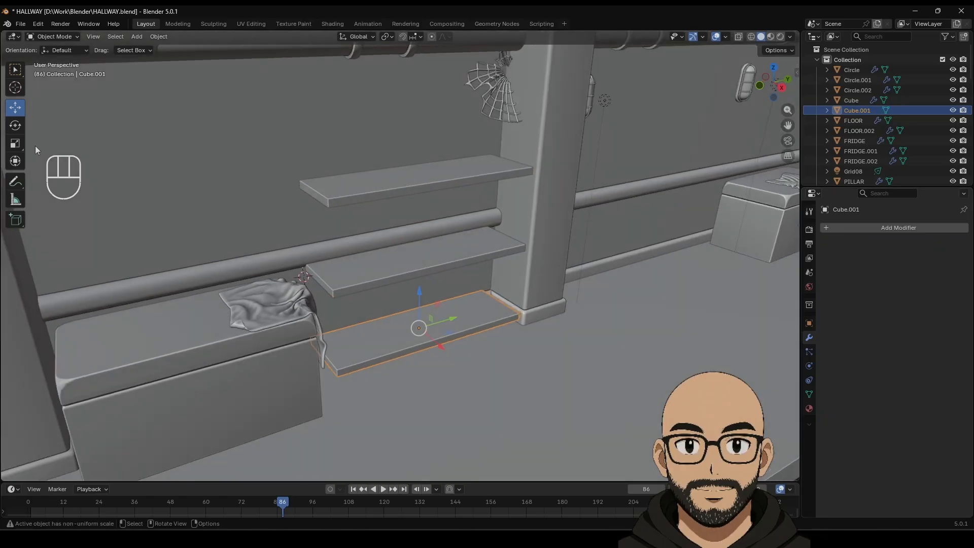
click(15, 146)
drag(452, 317, 431, 339)
drag(425, 286, 427, 435)
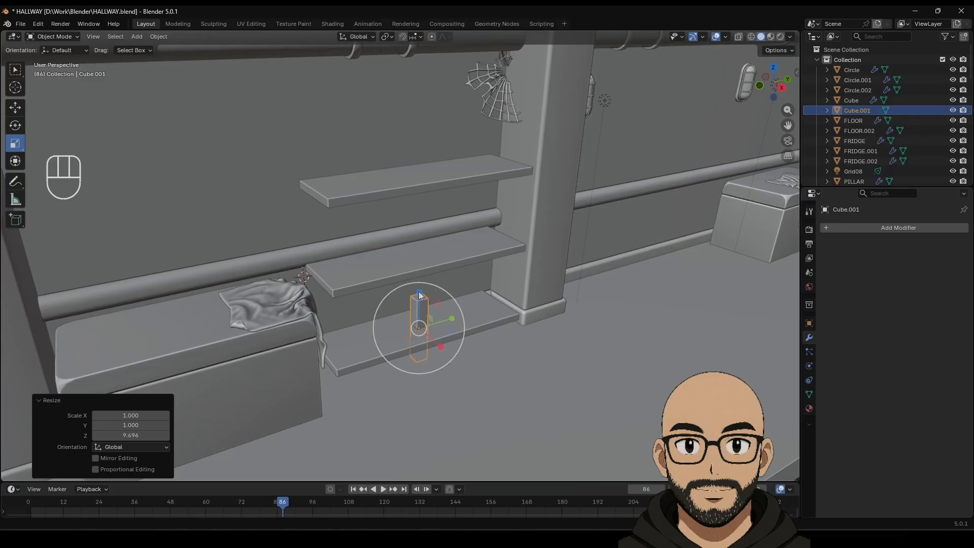
drag(418, 295, 425, 252)
Step: Raise the post and refine its size with repeated uniform scaling and vertical stretching
click(15, 107)
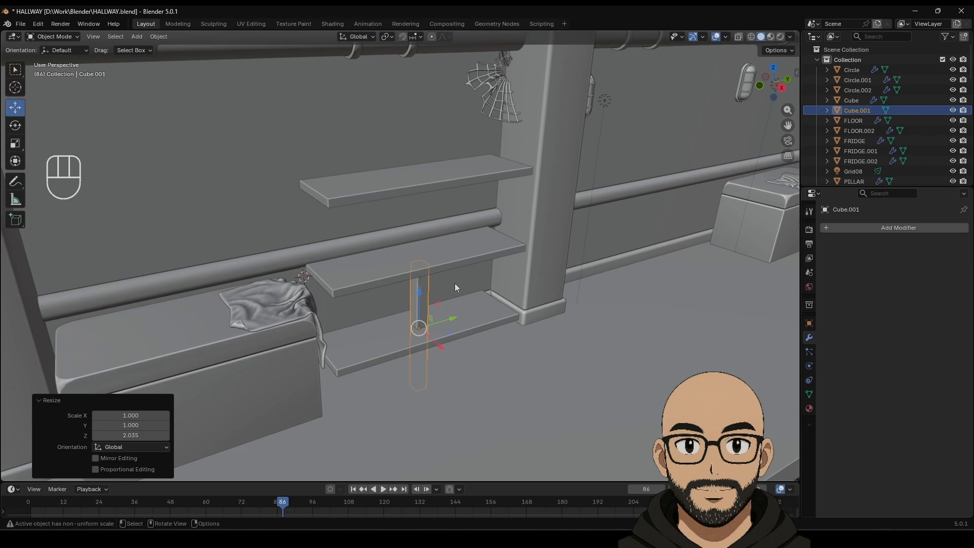
drag(420, 293, 420, 219)
key(s)
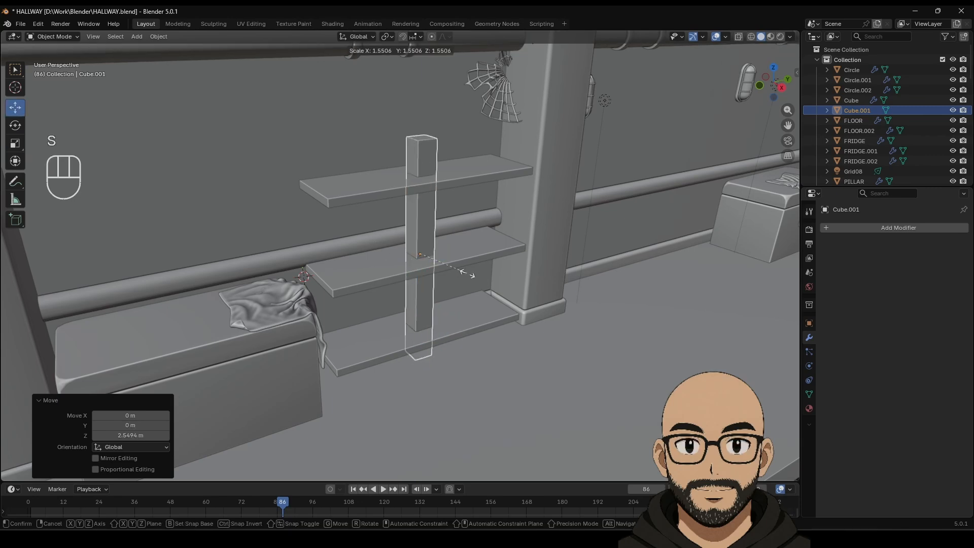
click(468, 278)
middle_drag(468, 278, 477, 303)
key(s)
key(s)
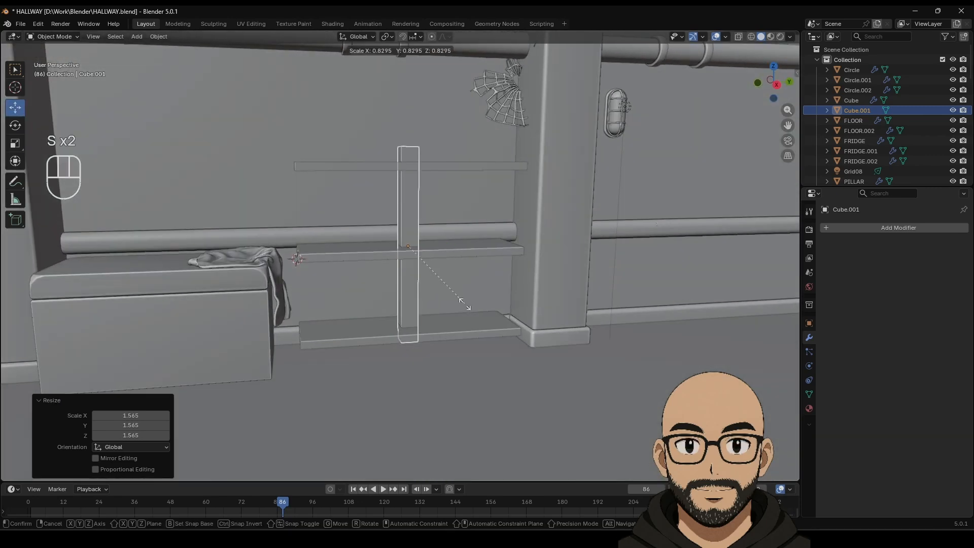
click(452, 306)
click(15, 143)
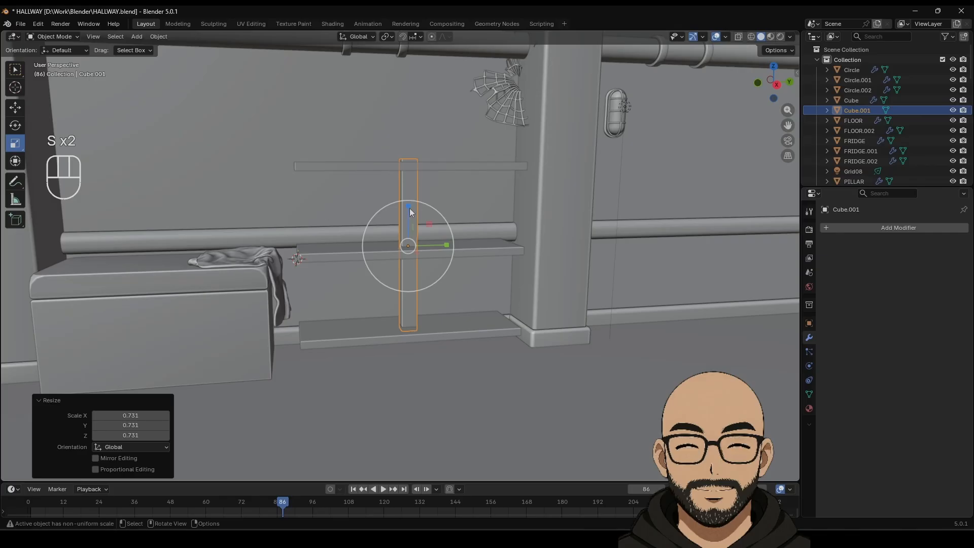
drag(409, 208, 411, 197)
key(s)
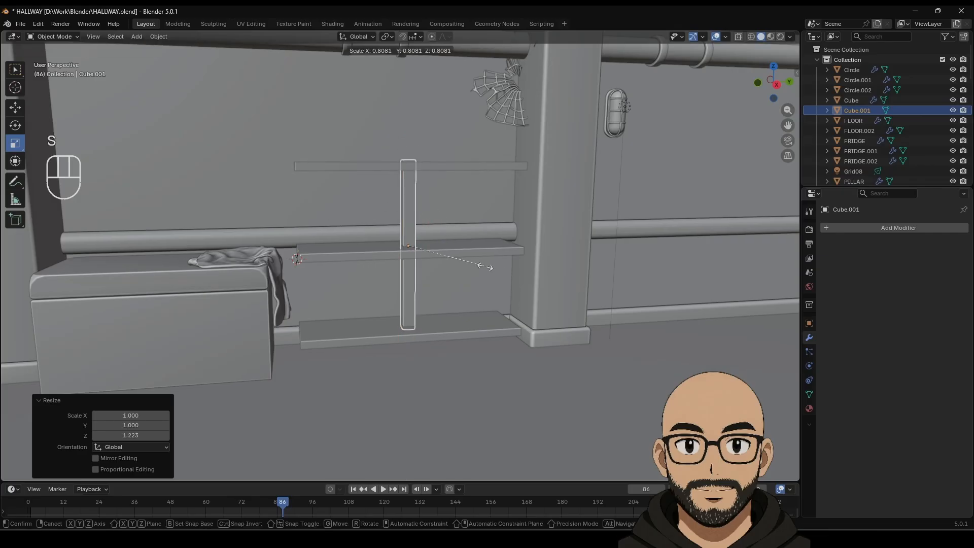
click(487, 266)
key(s)
click(503, 268)
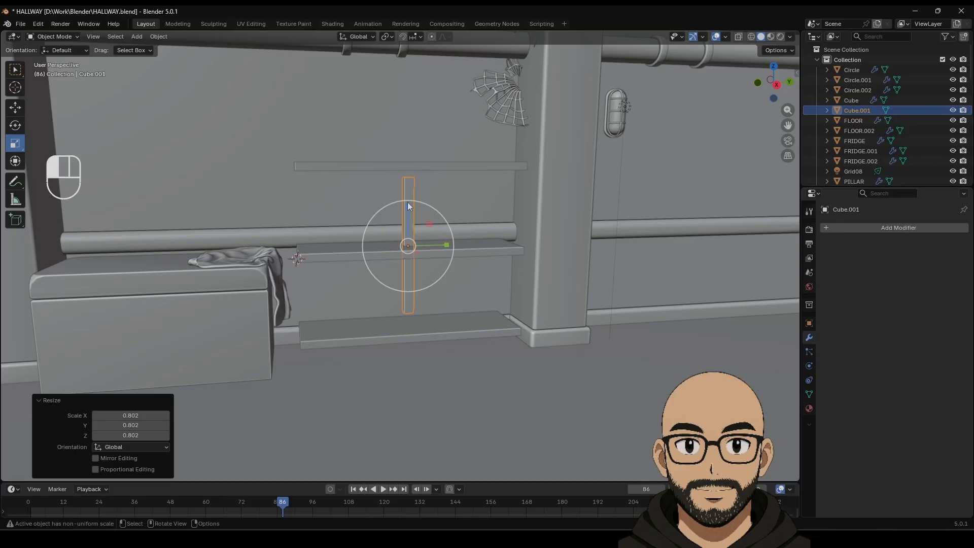
Step: Stretch the post taller, scale it to 0.899, and move it -3.0885 m along Y
drag(408, 203, 409, 184)
key(s)
click(473, 217)
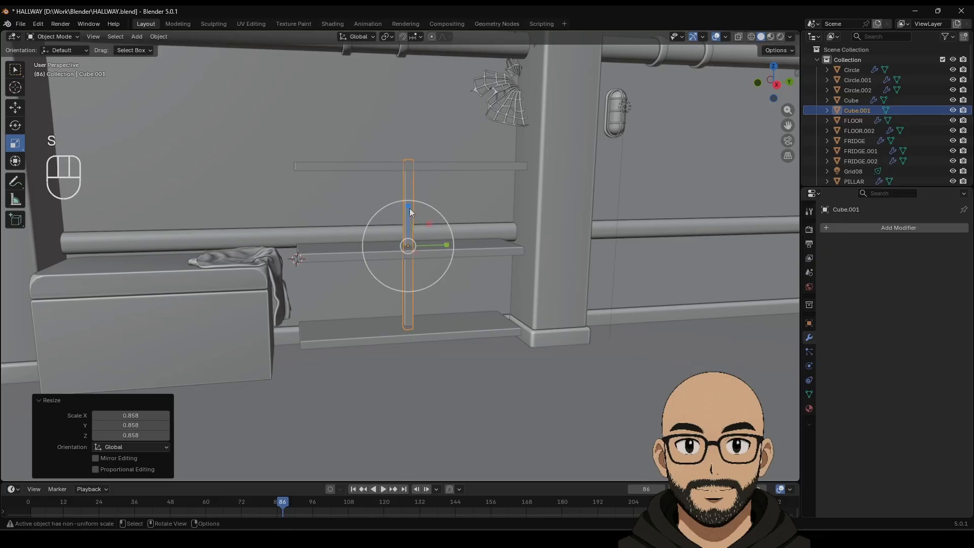
key(s)
click(385, 242)
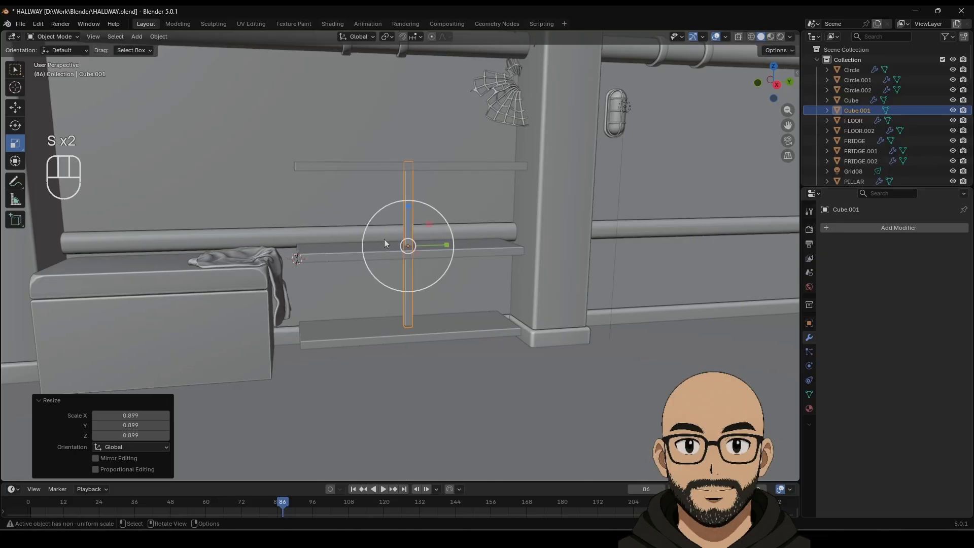
drag(406, 202, 406, 199)
middle_drag(419, 238, 430, 260)
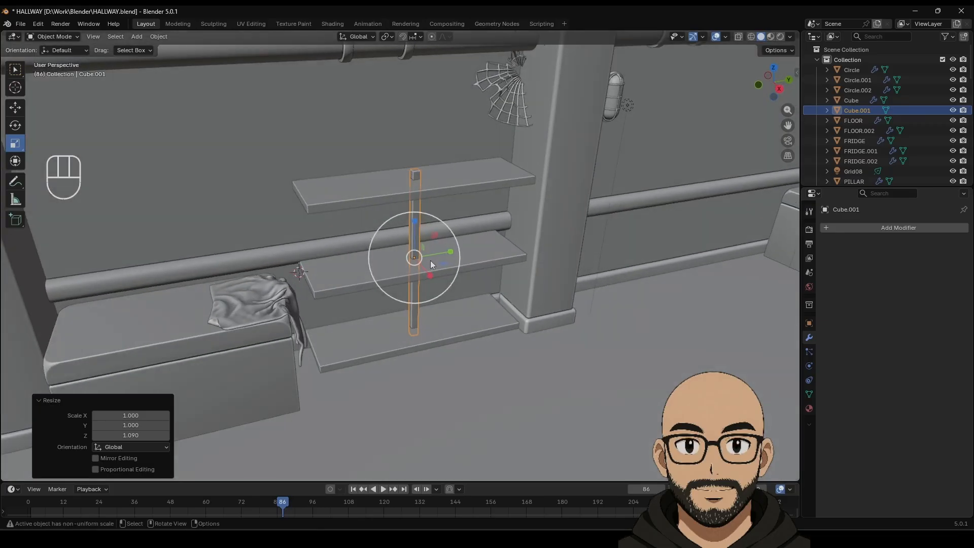
click(16, 113)
drag(450, 252, 353, 268)
Step: In top view with X-ray on, nudge the post's X and Y position beside the shelves
click(772, 68)
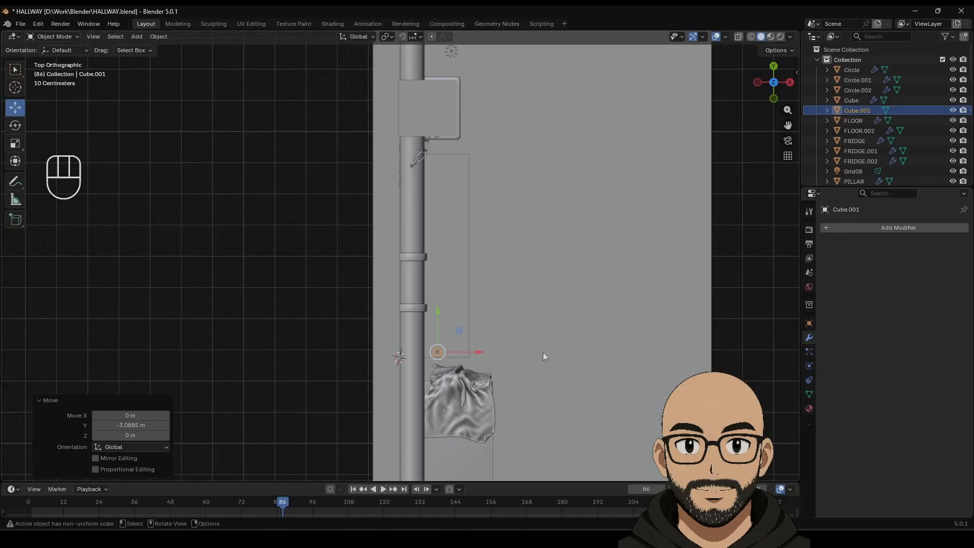
shift+middle_drag(542, 352, 541, 227)
scroll(533, 277, up, 3)
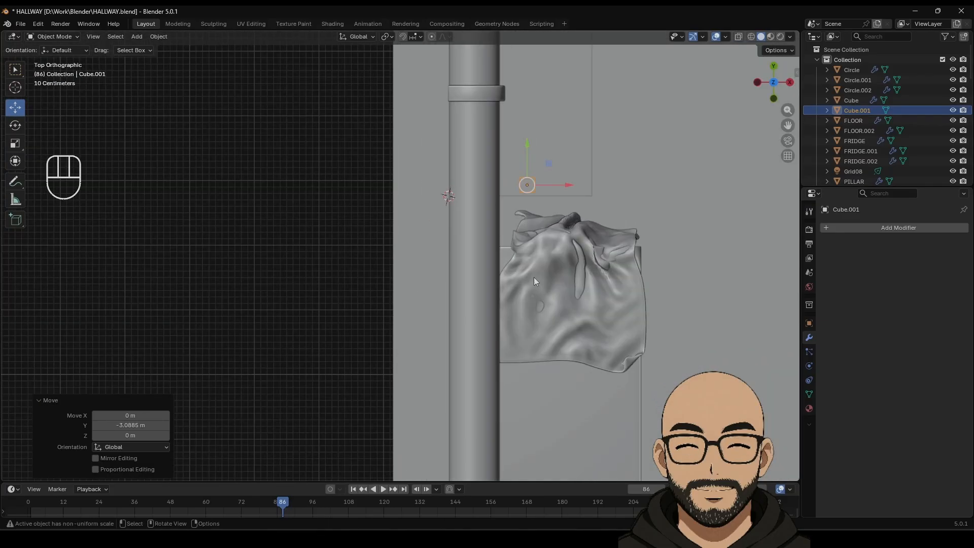
click(739, 37)
shift+middle_drag(594, 245, 546, 287)
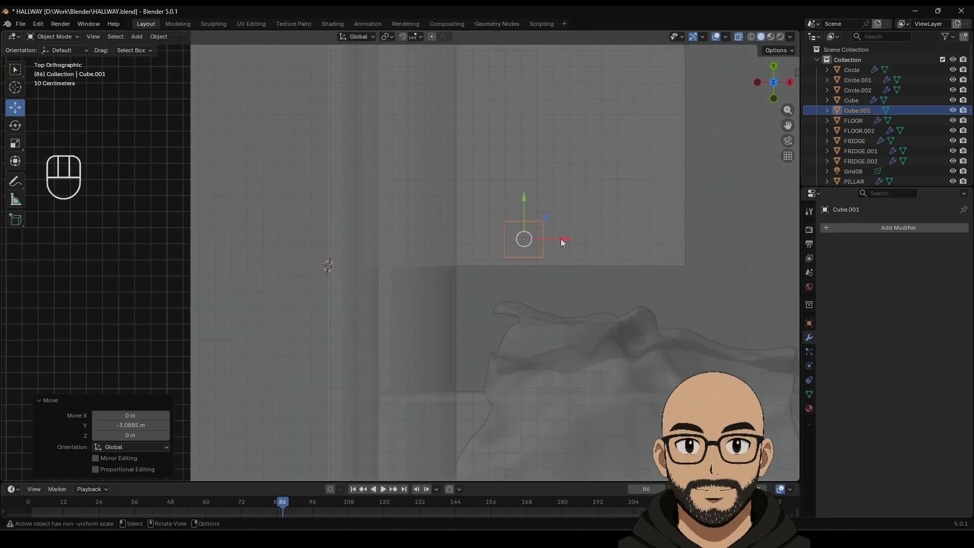
drag(561, 239, 423, 245)
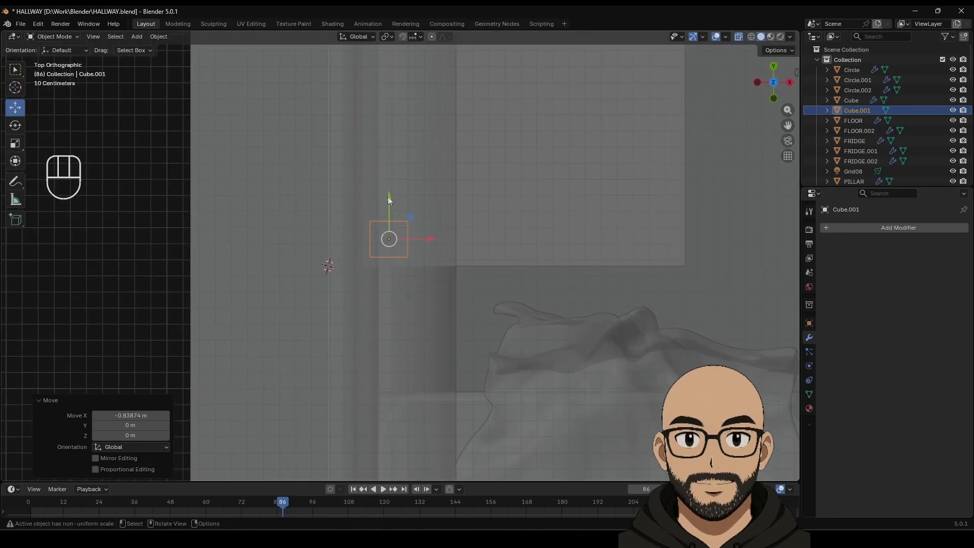
drag(389, 197, 388, 203)
drag(416, 244, 413, 244)
drag(385, 202, 386, 205)
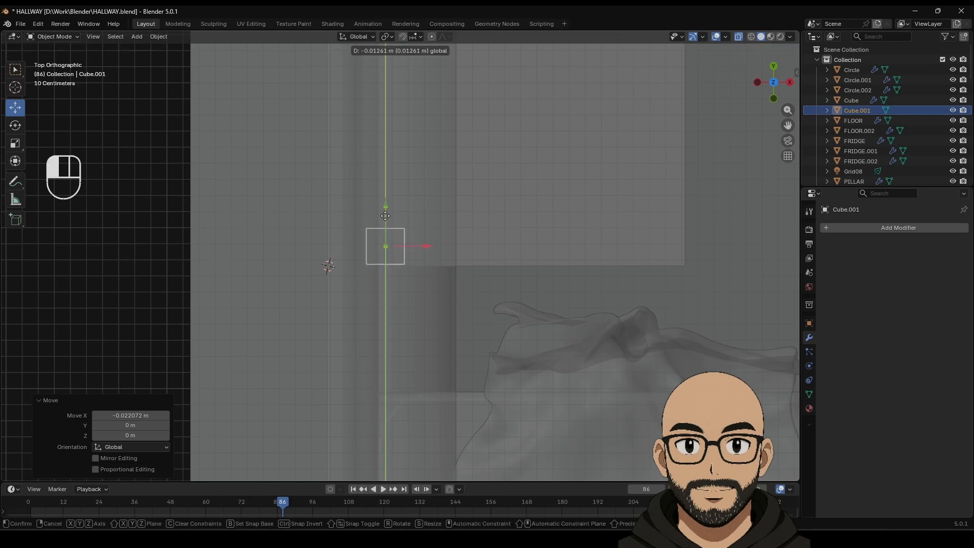
middle_drag(634, 313, 556, 230)
scroll(552, 293, down, 4)
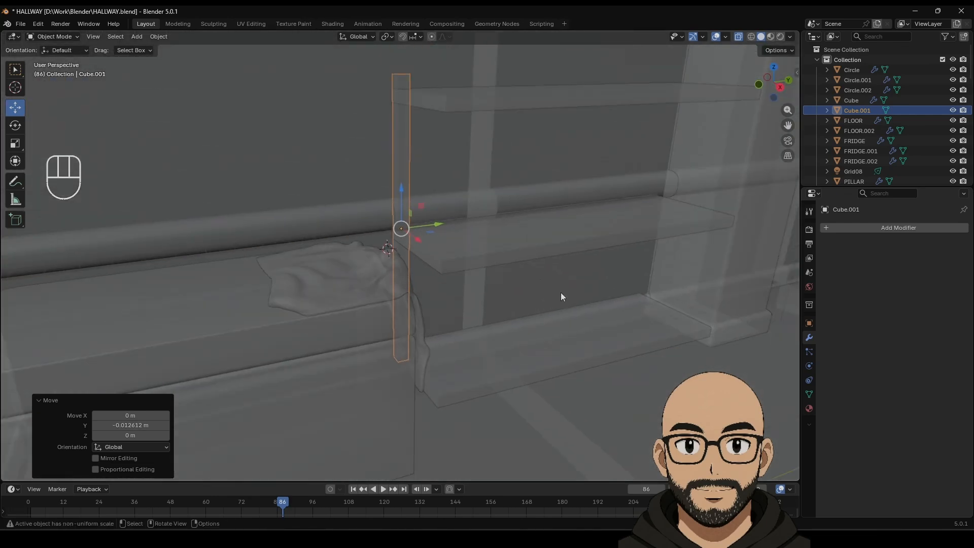
click(784, 90)
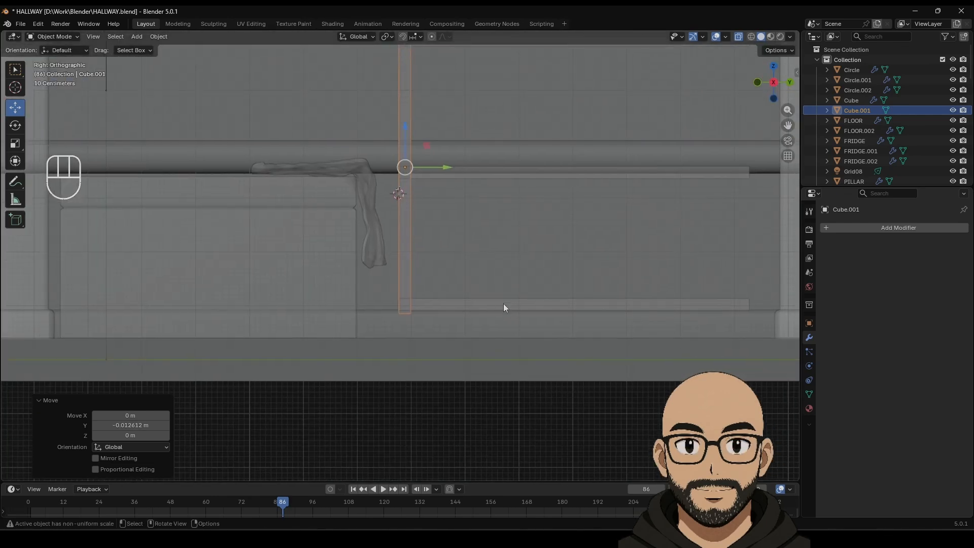
Step: In Edit Mode, lower the post's bottom vertices about 0.45 m and raise its top about 1.02 m
key(Tab)
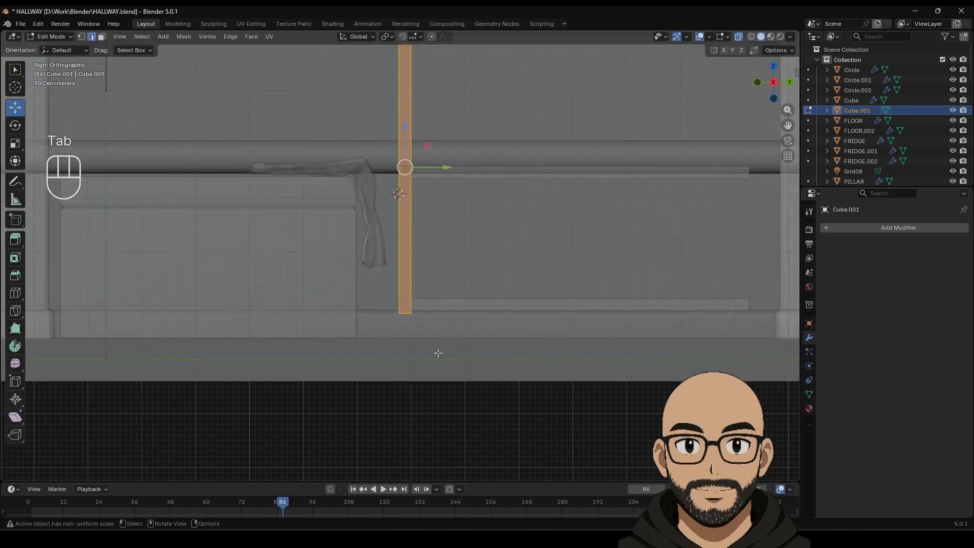
click(83, 36)
drag(343, 259, 446, 350)
drag(407, 275, 412, 299)
shift+middle_drag(472, 159, 444, 244)
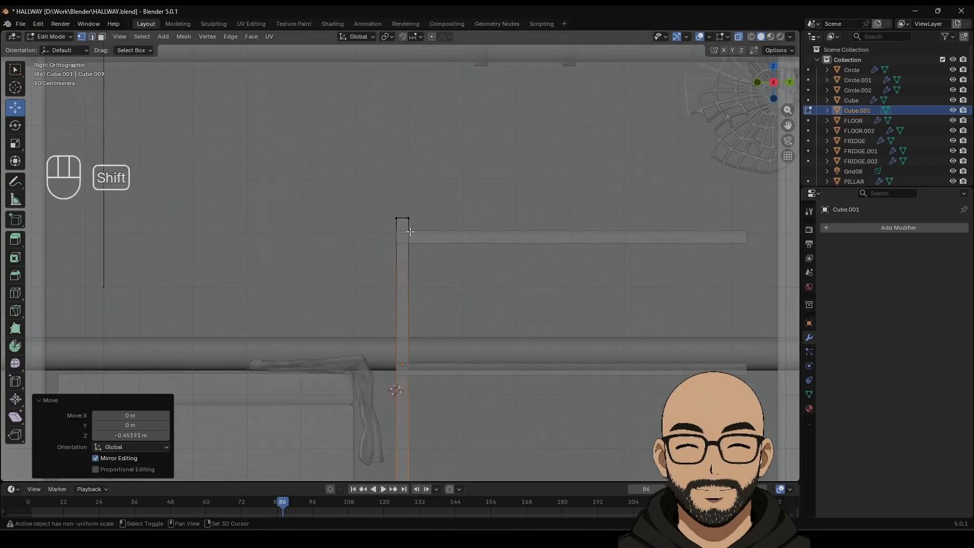
drag(404, 197, 403, 128)
key(Tab)
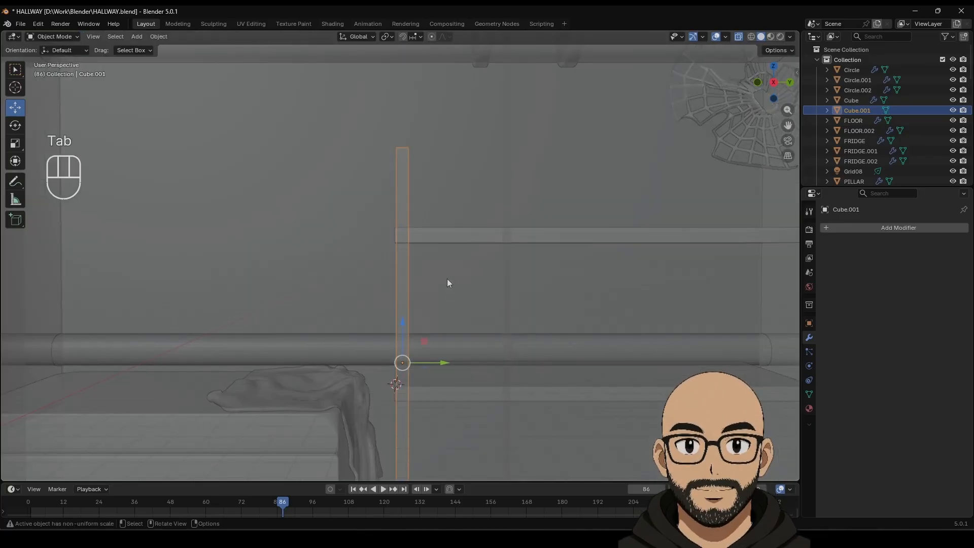
middle_drag(447, 278, 483, 328)
key(ctrl+a)
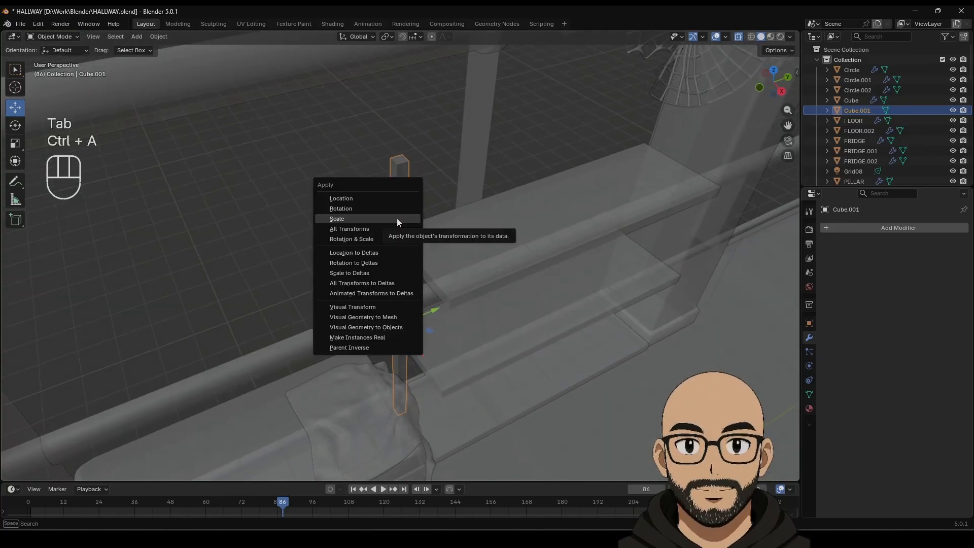
Step: Apply the post's scale
click(397, 220)
key(Tab)
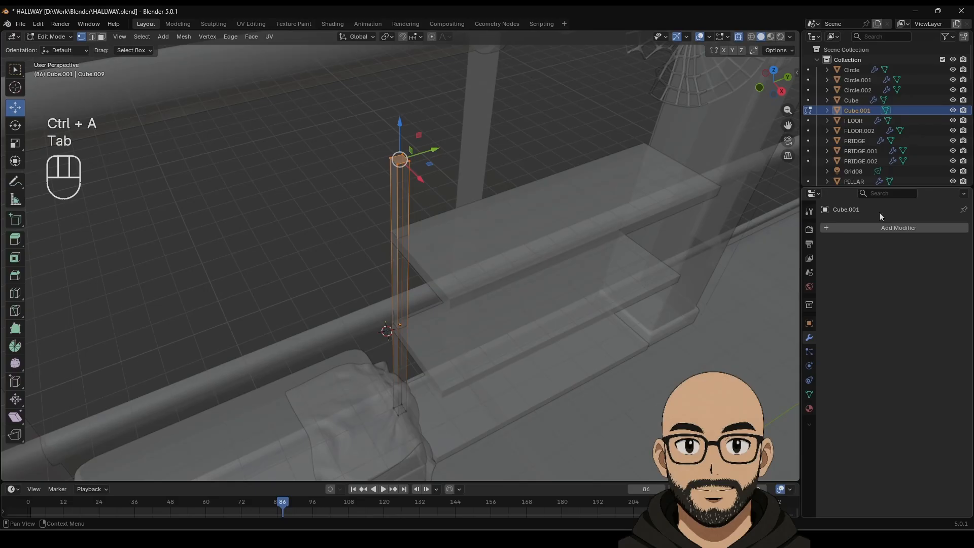
key(Tab)
Step: Add a 2-segment 0.048 m Bevel, shade auto smooth at 30°, and turn off X-ray
click(853, 229)
mouse_move(857, 230)
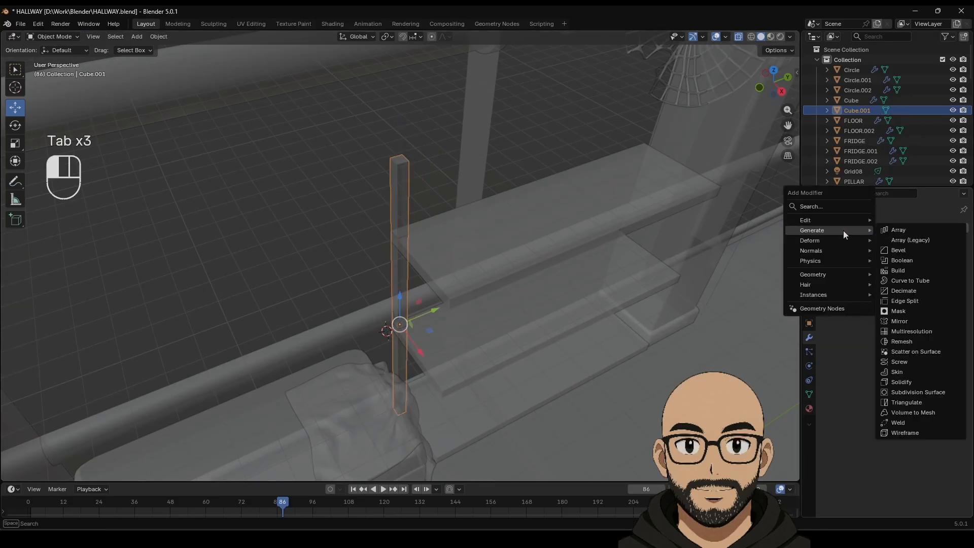
click(895, 248)
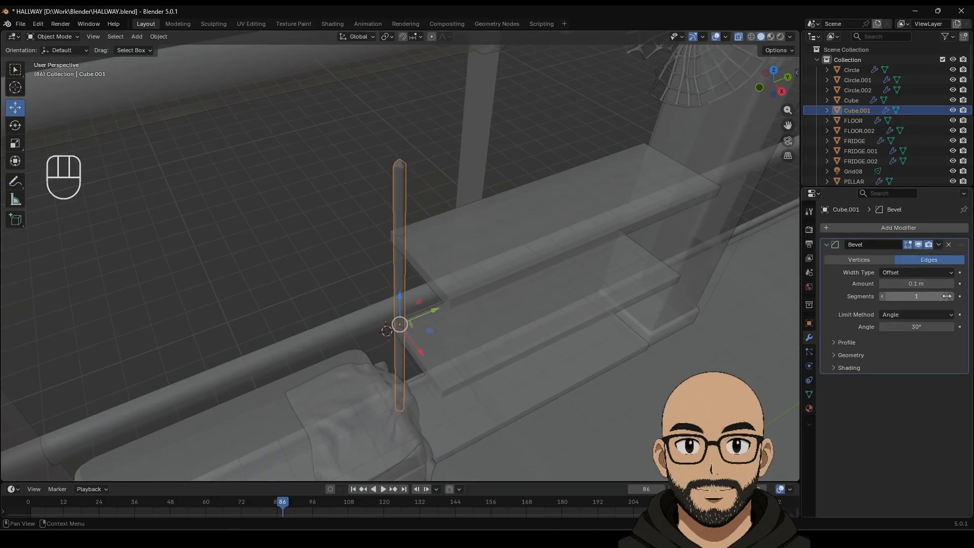
mouse_move(915, 284)
shift+mouse_down()
mouse_move(902, 284)
mouse_move(915, 284)
shift+mouse_up()
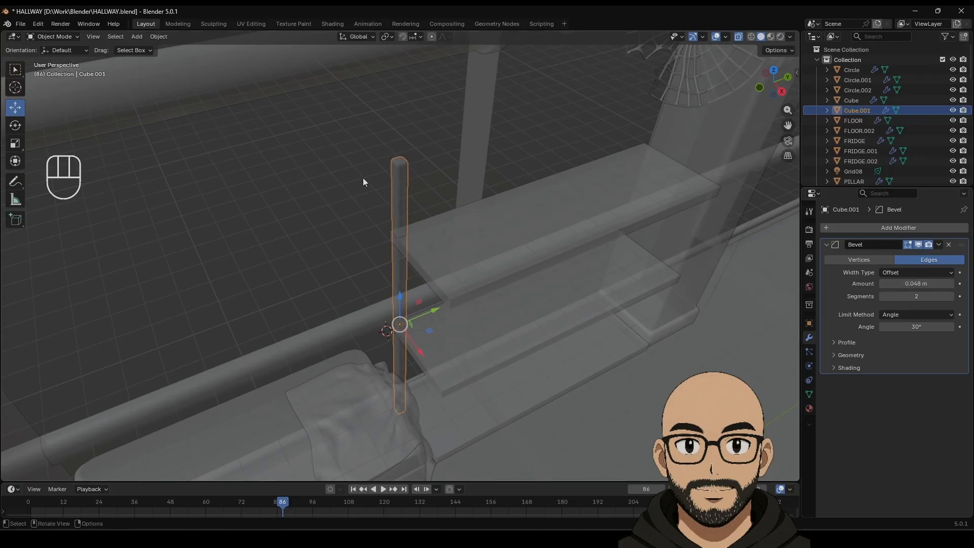
right_click(401, 176)
click(396, 179)
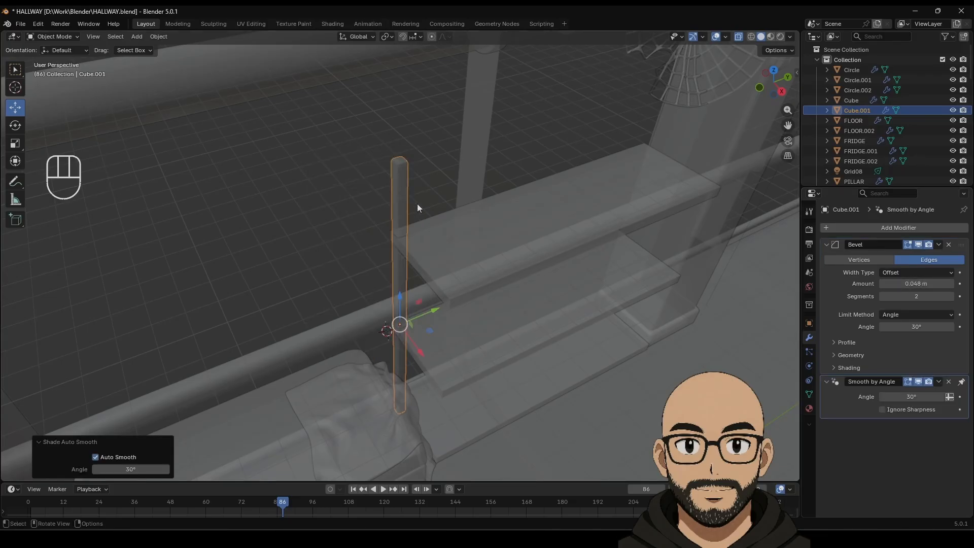
click(738, 36)
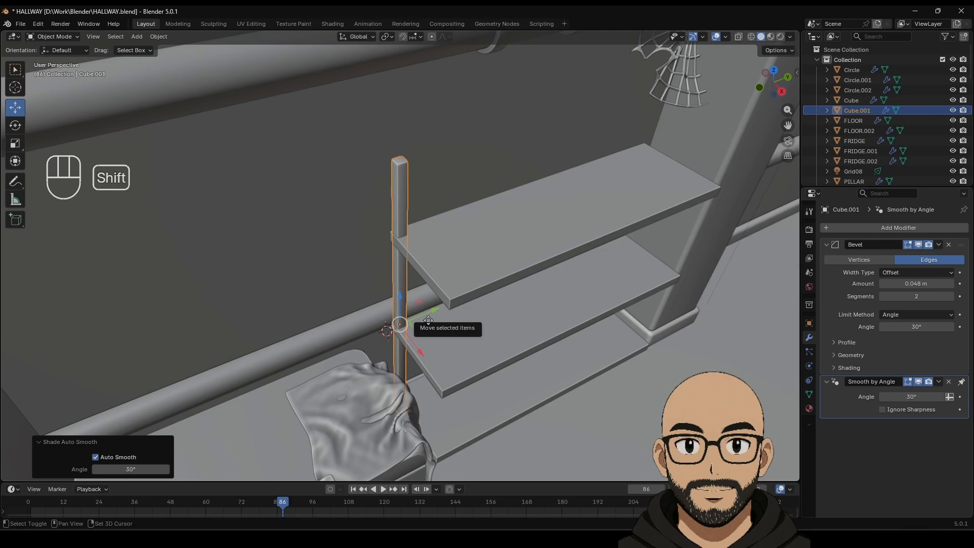
Step: Duplicate the post along X and join both posts into one object
key(shift+d)
key(x)
click(448, 316)
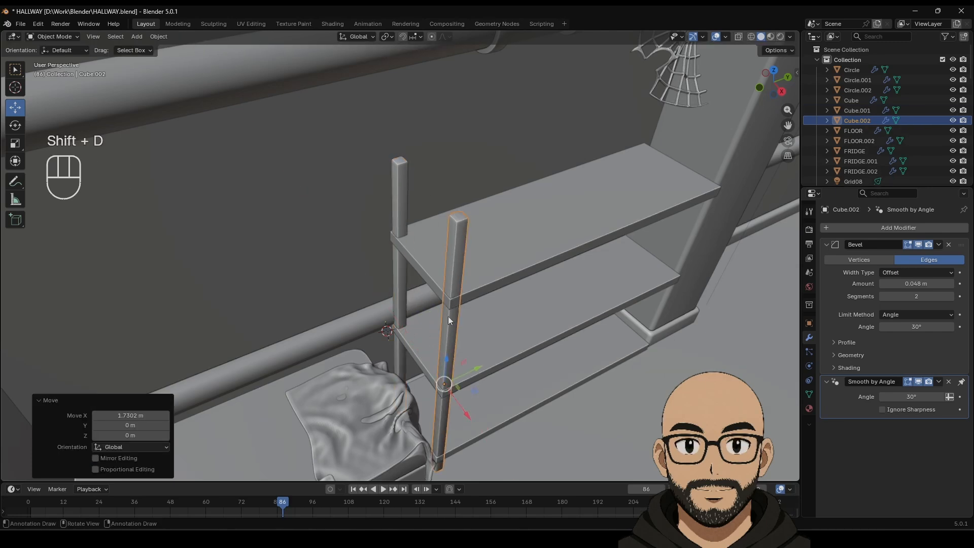
shift+click(404, 199)
right_click(405, 199)
click(383, 224)
middle_drag(503, 277, 484, 269)
Step: Add an Array modifier to the posts with X and Z offsets of 0
click(857, 228)
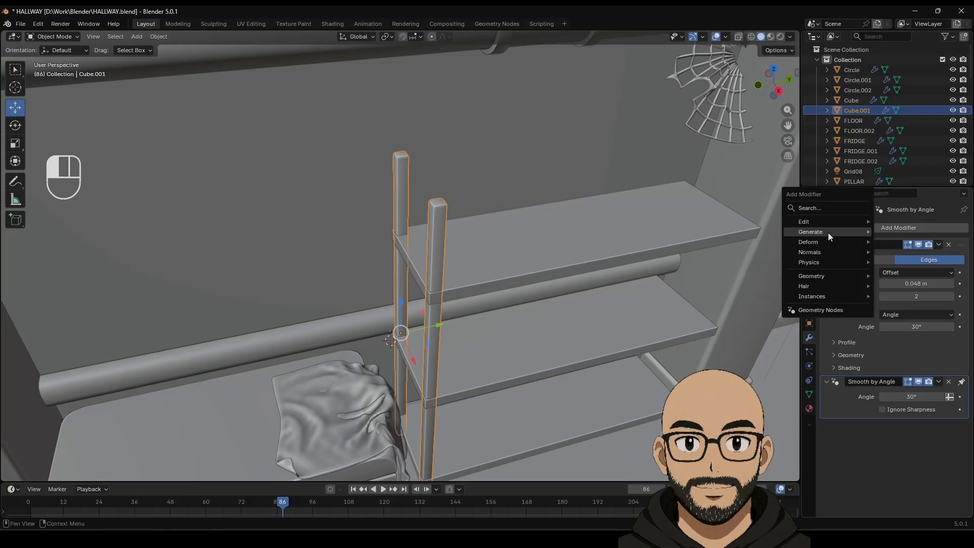
mouse_move(827, 233)
click(905, 236)
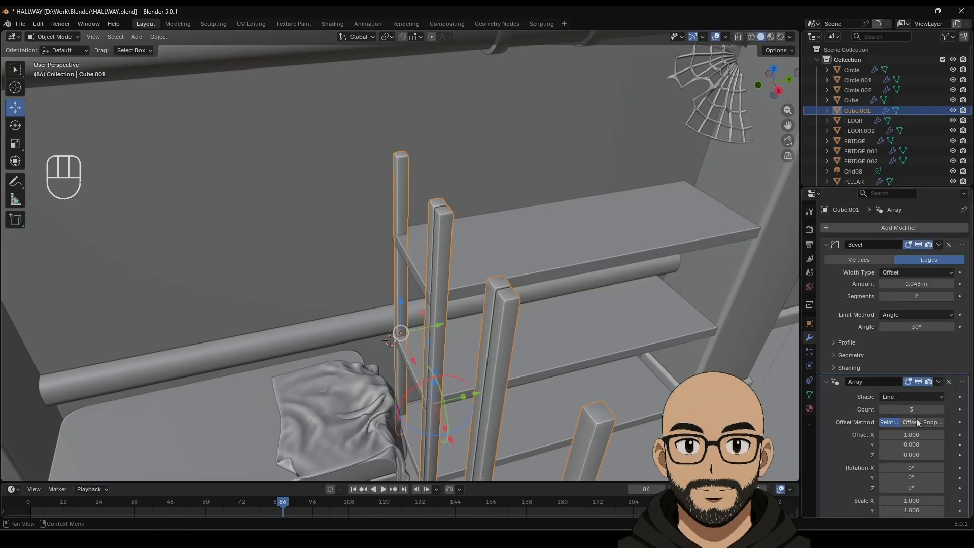
click(913, 435)
text(0)
key(Return)
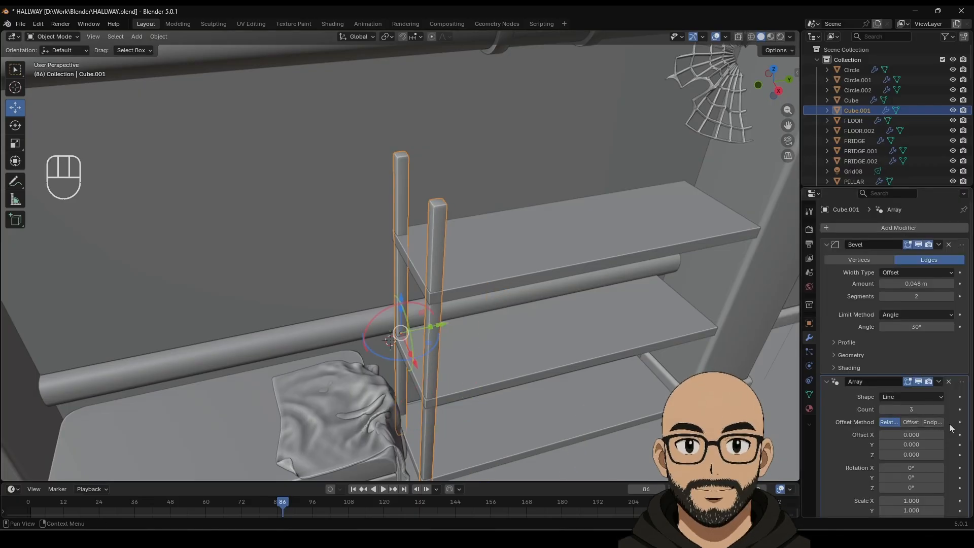
drag(912, 454, 947, 444)
click(913, 456)
text(0)
key(Return)
Step: Adjust the post bevel segments and set the array to 2 copies, offset 27.61 along Y
click(881, 296)
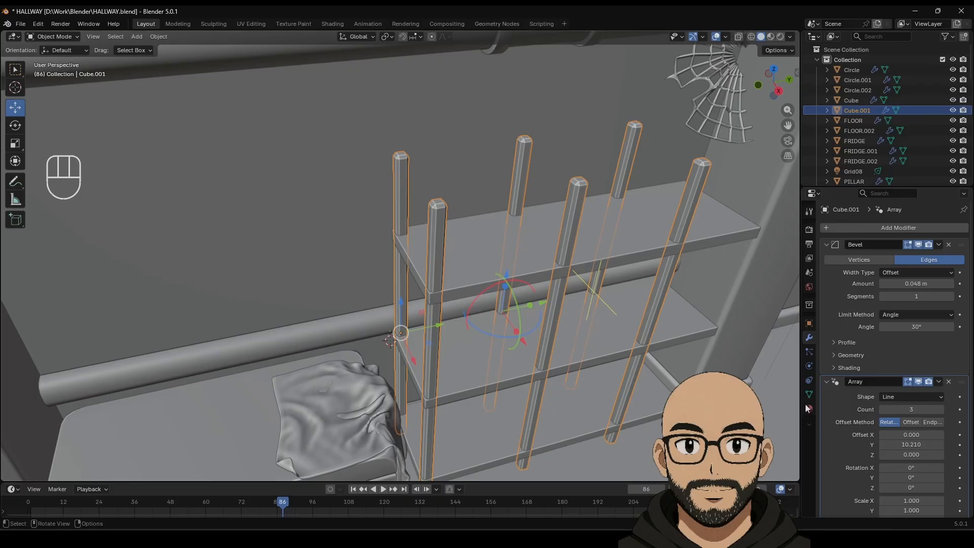
click(951, 296)
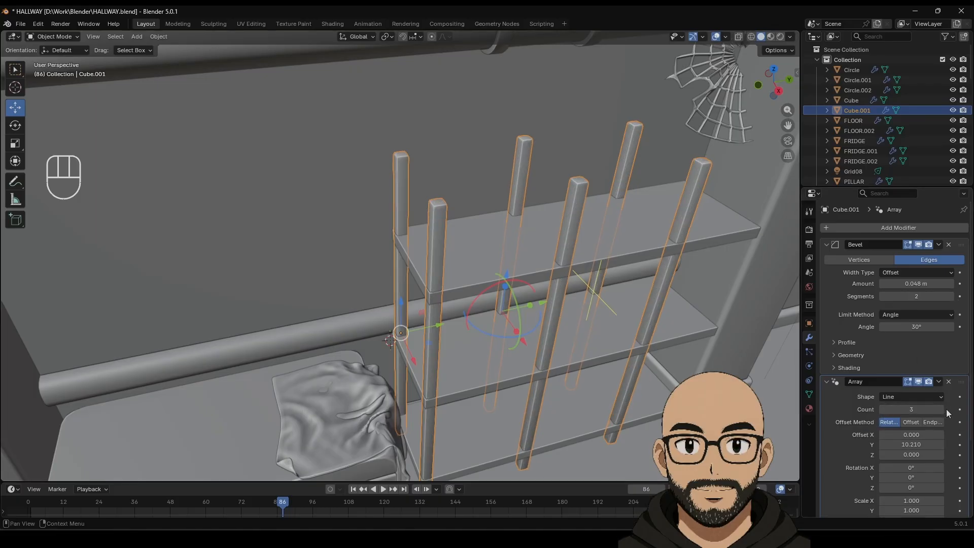
click(940, 409)
click(883, 410)
click(882, 410)
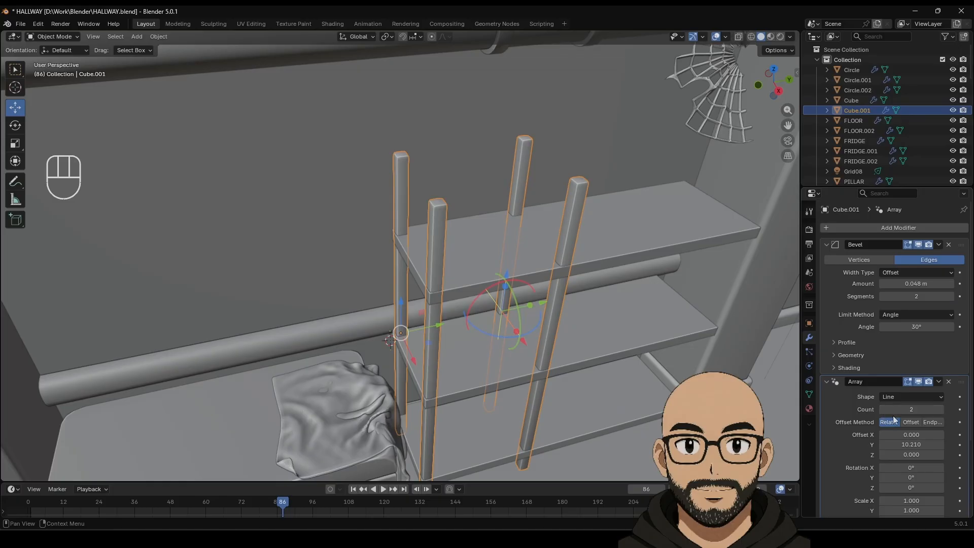
mouse_move(908, 444)
mouse_down()
mouse_move(951, 444)
mouse_move(911, 444)
mouse_up()
scroll(534, 268, down, 4)
middle_drag(534, 268, 522, 306)
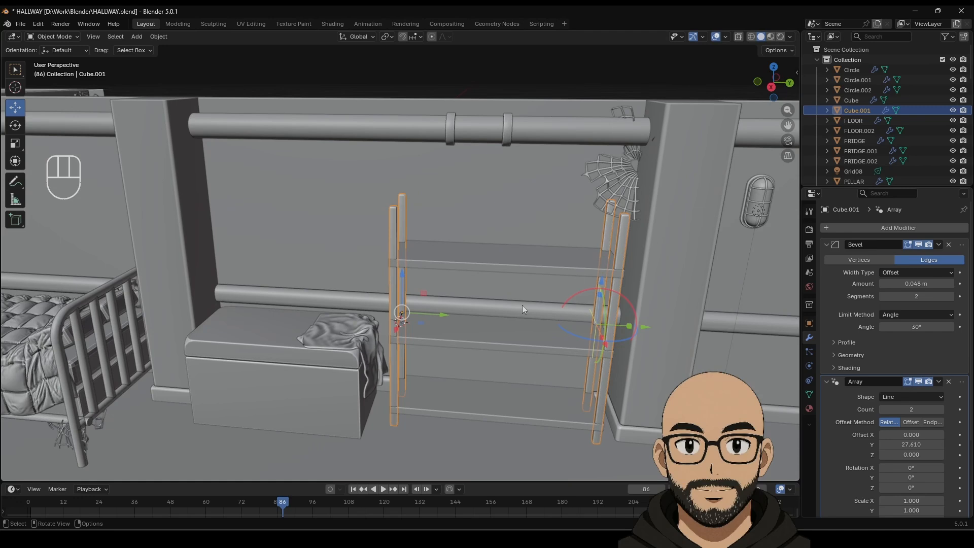
Step: Apply the post Array modifier and select the shelf boards
click(941, 384)
click(930, 392)
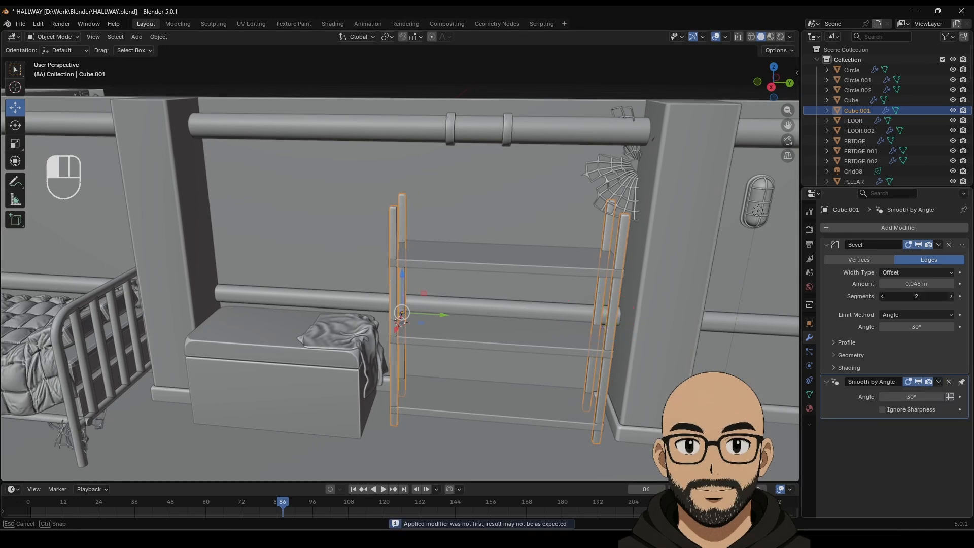
middle_drag(532, 261, 463, 291)
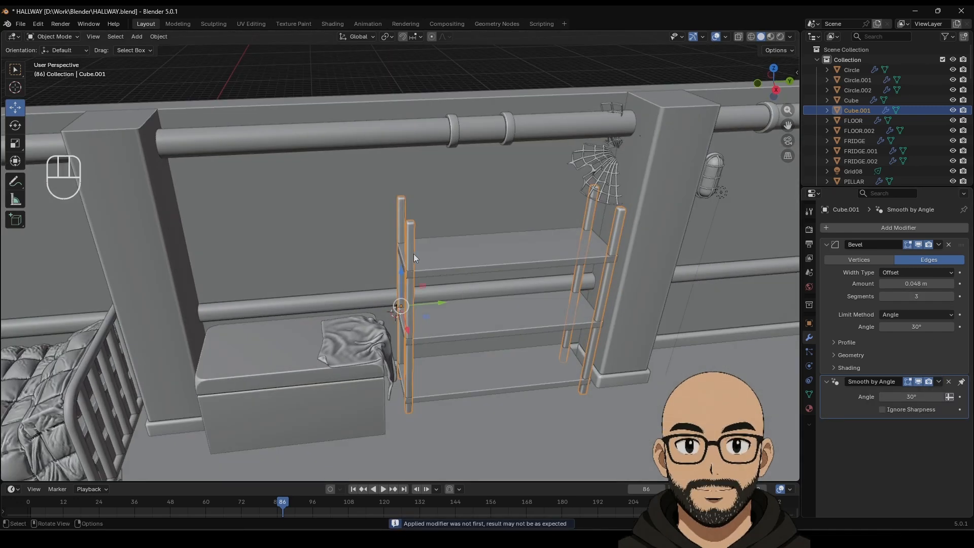
shift+click(434, 263)
click(422, 263)
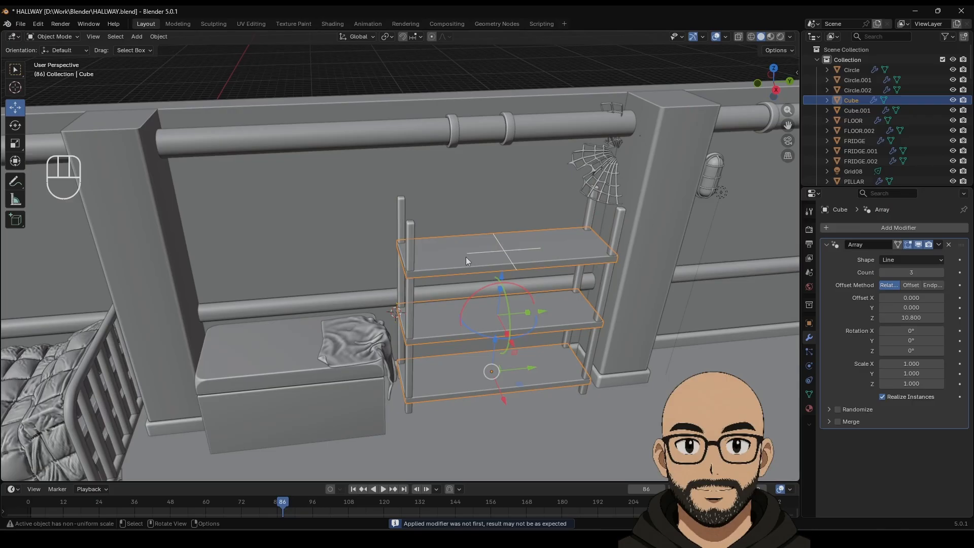
Step: Add a Bevel modifier to the shelf boards and apply their scale
click(885, 228)
mouse_move(850, 233)
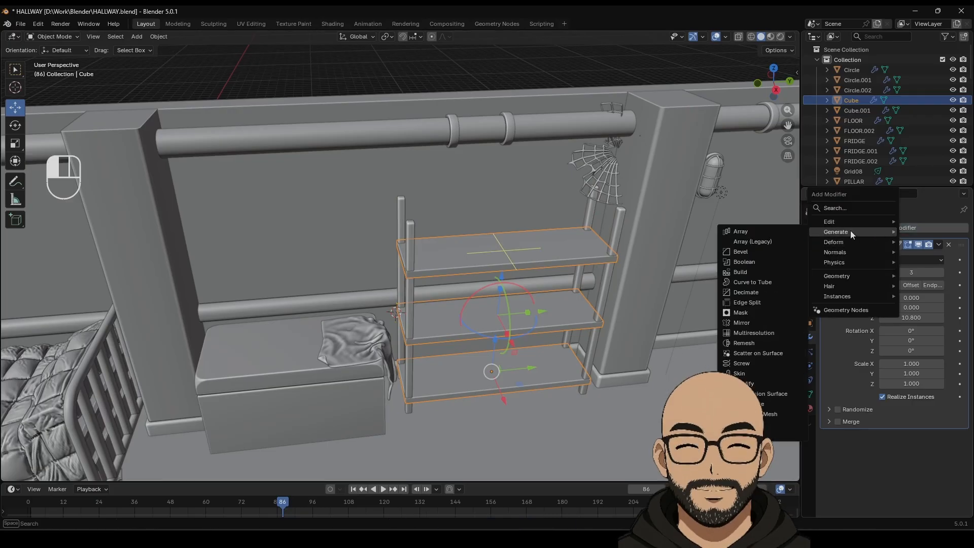
click(766, 252)
key(ctrl+a)
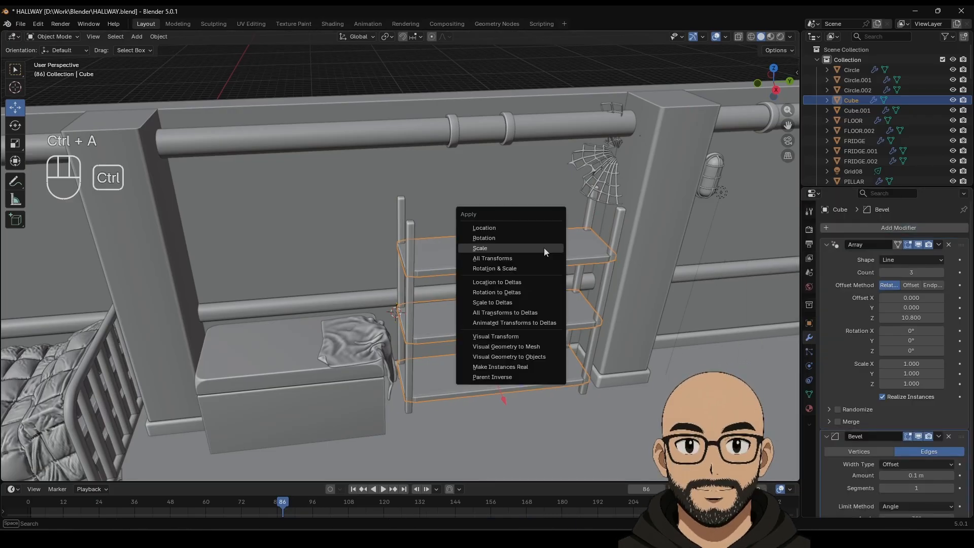
click(545, 248)
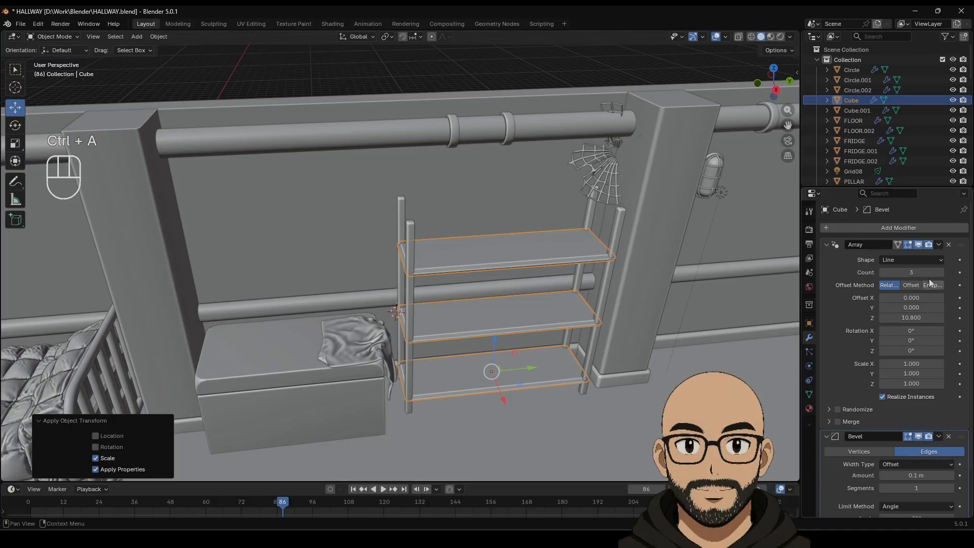
Step: Move the Bevel above the Array, set 3 segments and 0.064 m, stretch the unit taller, and reduce the Array Z offset to 7.051
drag(960, 436, 962, 246)
click(951, 296)
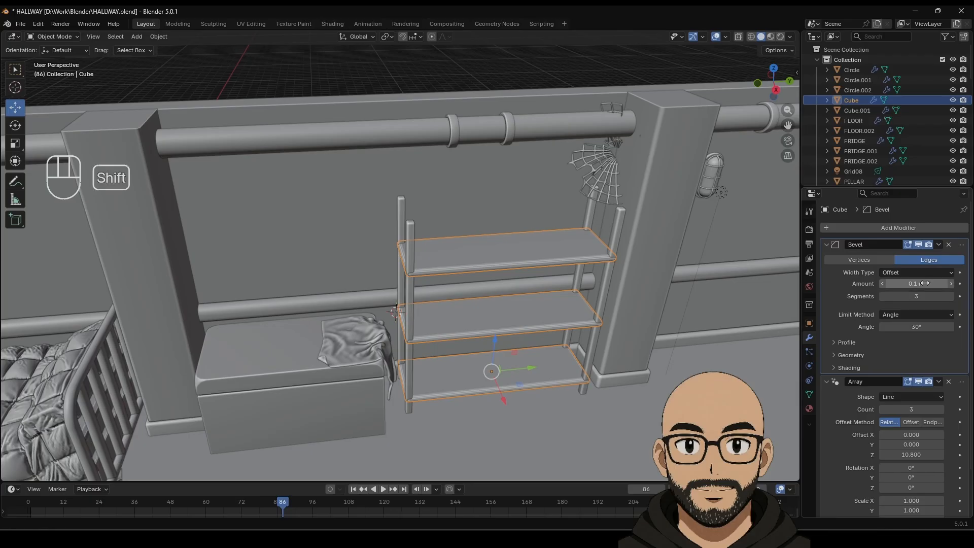
shift+drag(924, 283, 912, 283)
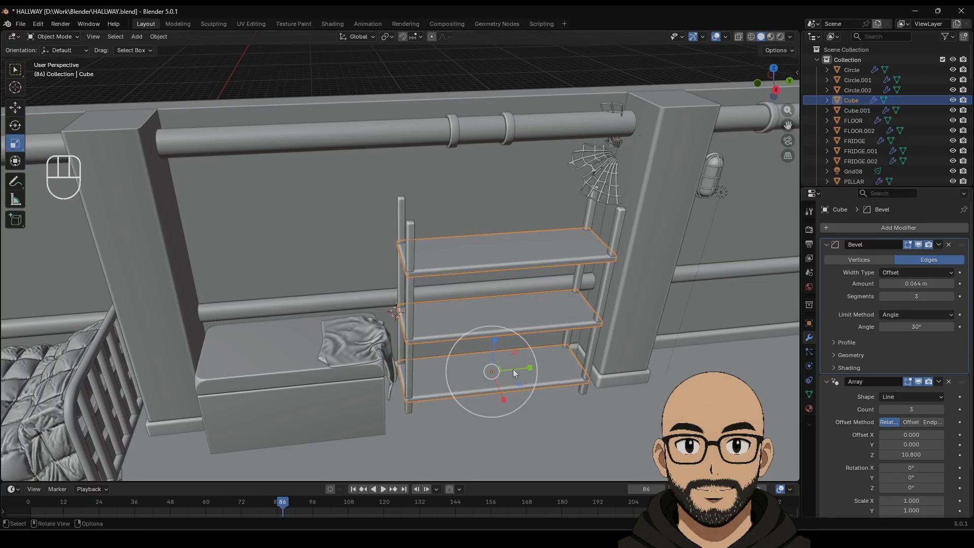
drag(495, 339, 495, 316)
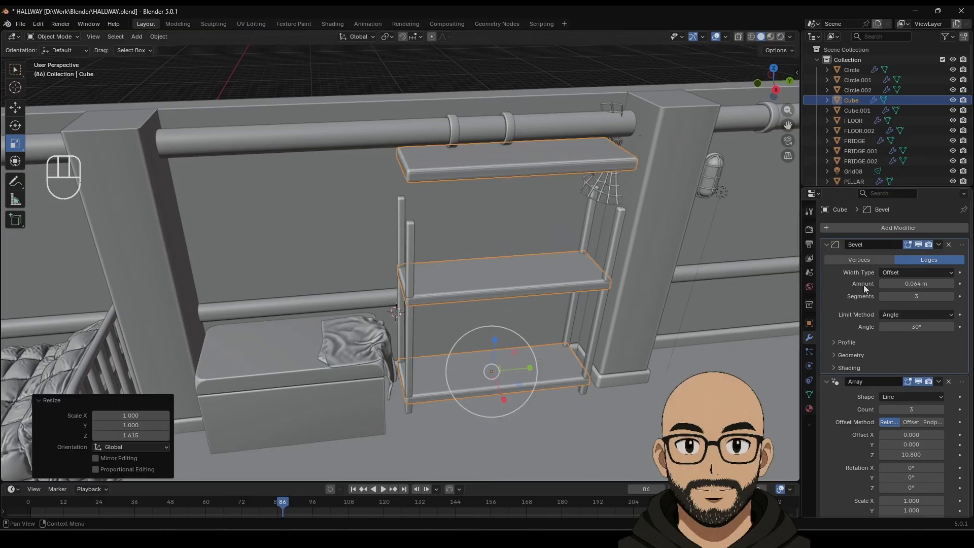
shift+drag(911, 454, 879, 454)
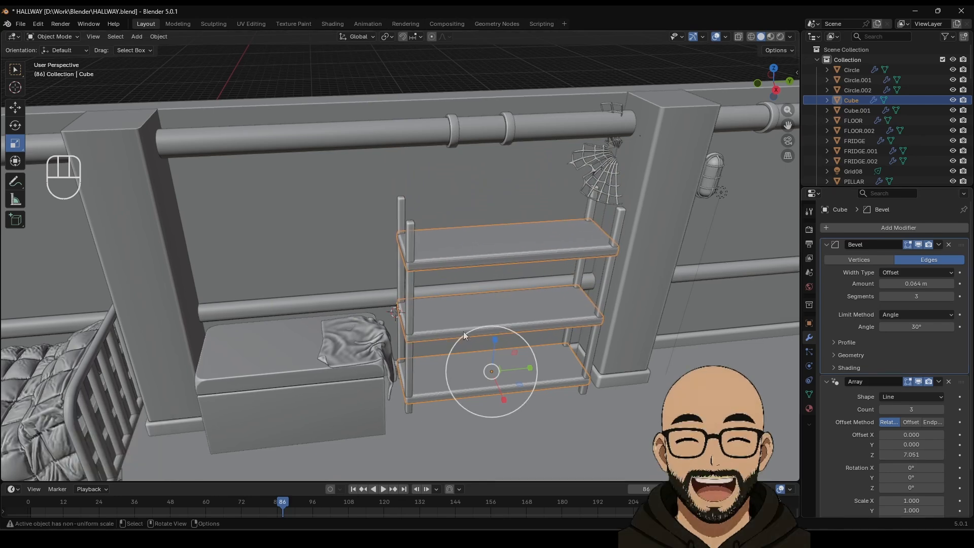
Step: Apply the Array and Bevel modifiers on the shelf boards and the posts
click(939, 381)
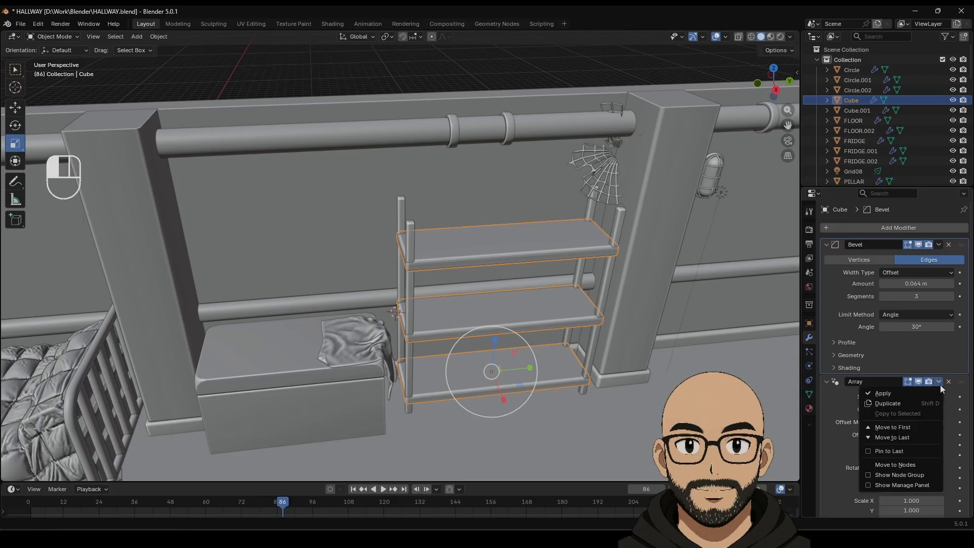
click(935, 391)
click(939, 245)
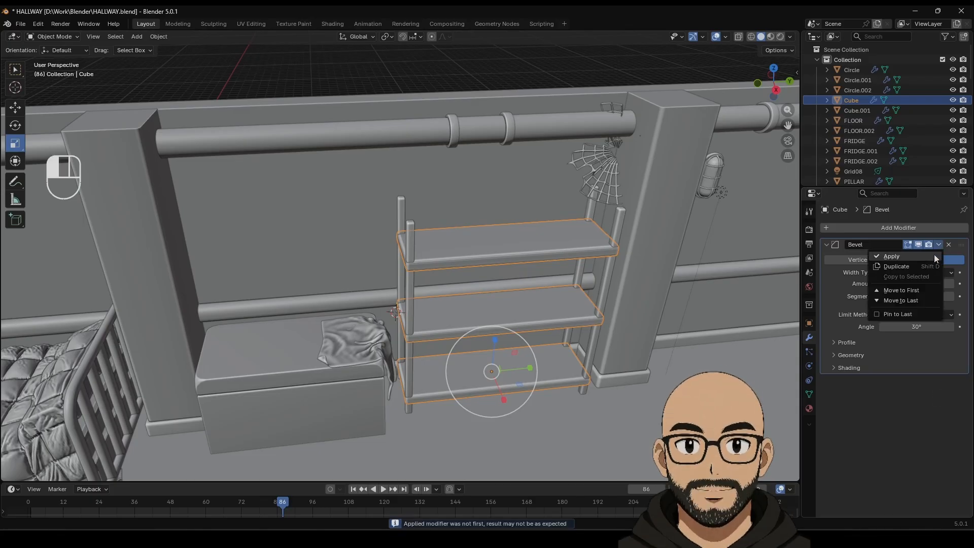
click(934, 254)
click(406, 230)
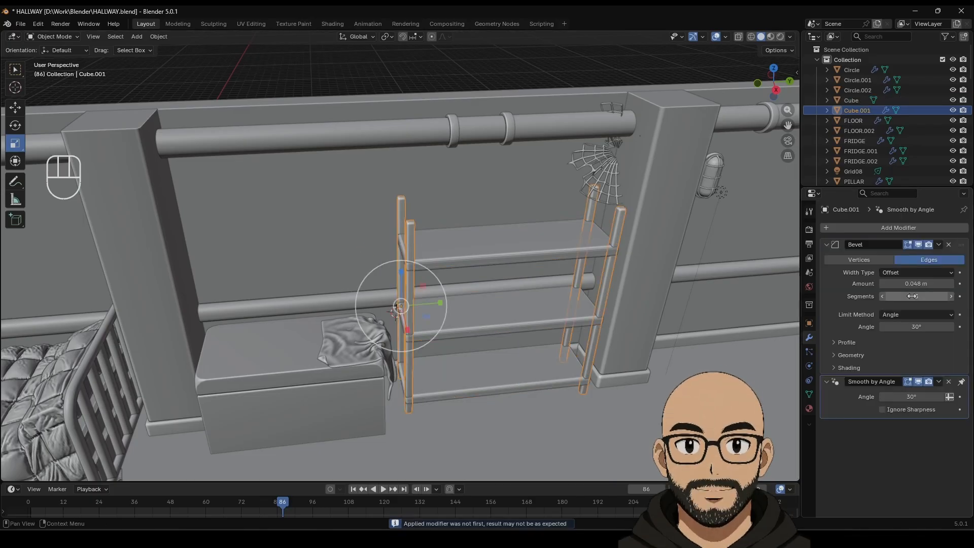
click(939, 244)
click(931, 253)
Step: Join the two shelf parts and set the origin to Center of Mass (Surface)
shift+click(470, 248)
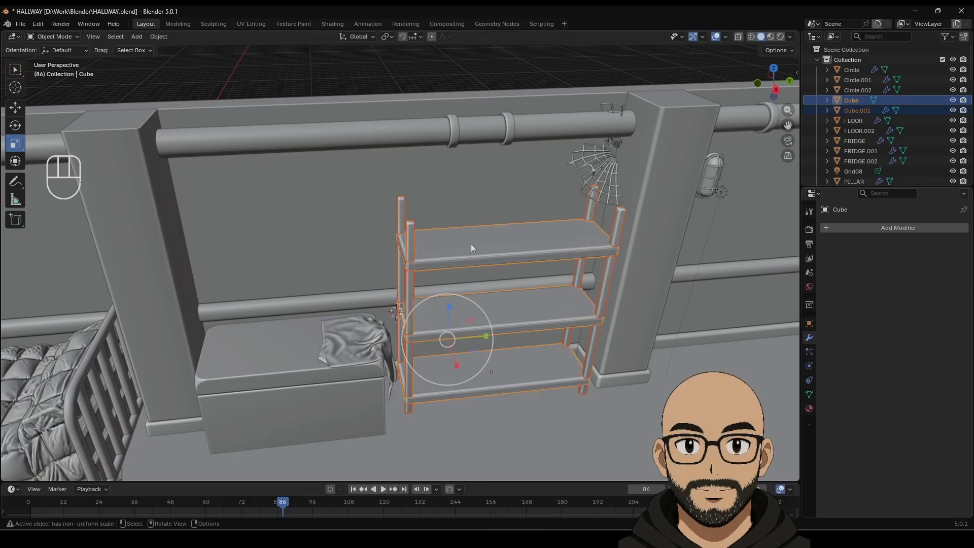
right_click(471, 248)
click(436, 247)
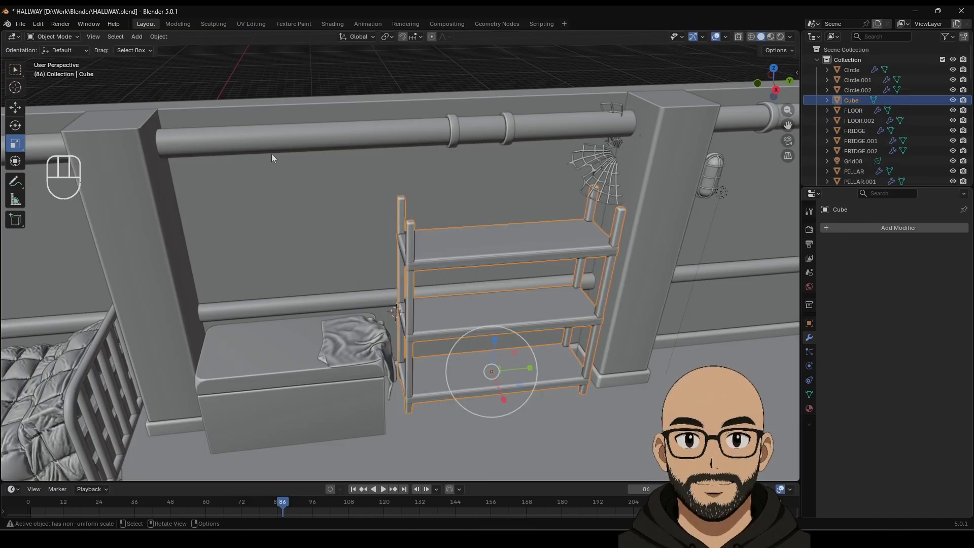
click(158, 37)
mouse_move(161, 58)
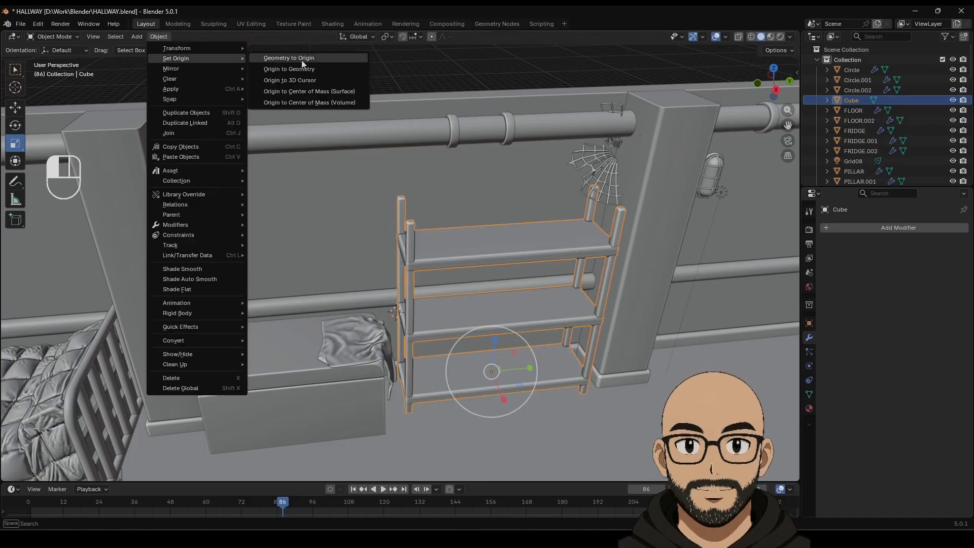
click(329, 90)
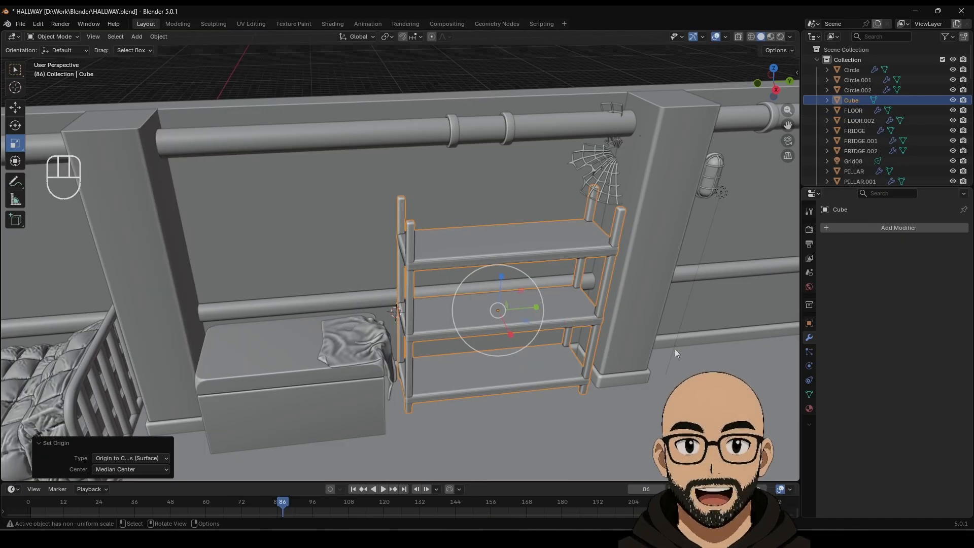
click(808, 409)
click(826, 271)
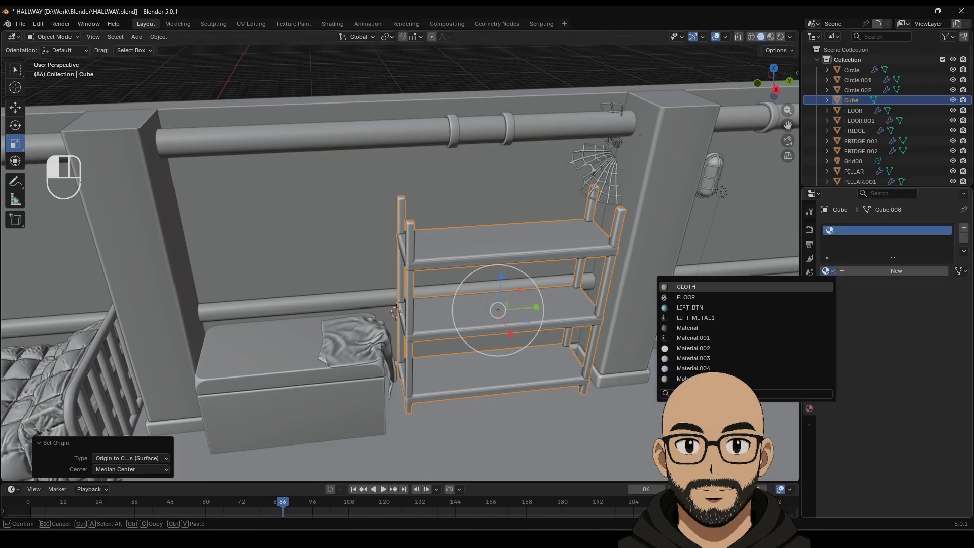
Step: Assign LIFT_METAL1 to the shelf and view the hallway in Material Preview
click(757, 318)
click(489, 72)
click(770, 37)
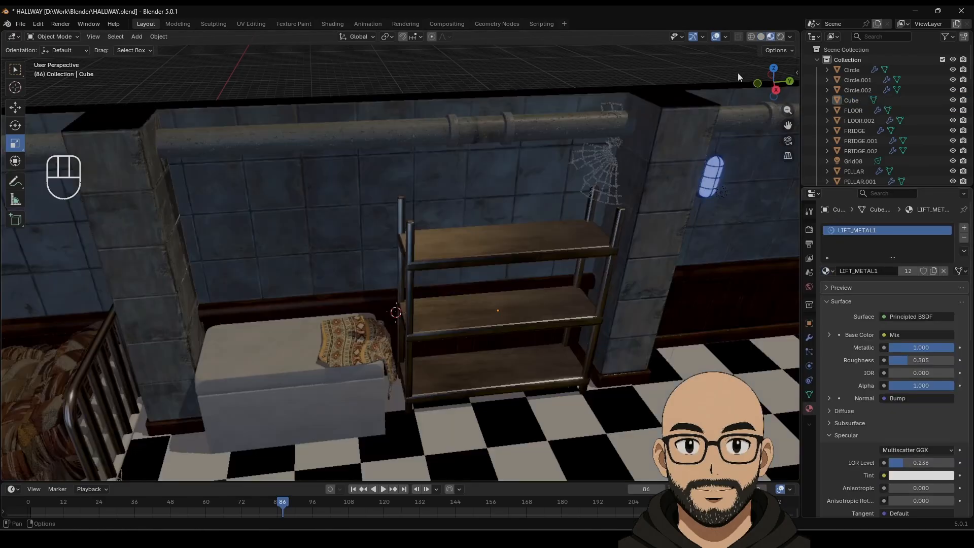
mouse_move(738, 72)
middle_down()
mouse_move(534, 309)
mouse_move(473, 152)
mouse_move(455, 258)
mouse_move(504, 333)
mouse_move(497, 347)
mouse_move(499, 315)
mouse_move(490, 356)
mouse_move(458, 352)
mouse_move(497, 360)
middle_up()
scroll(491, 356, up, 5)
scroll(498, 369, down, 5)
scroll(497, 369, down, 4)
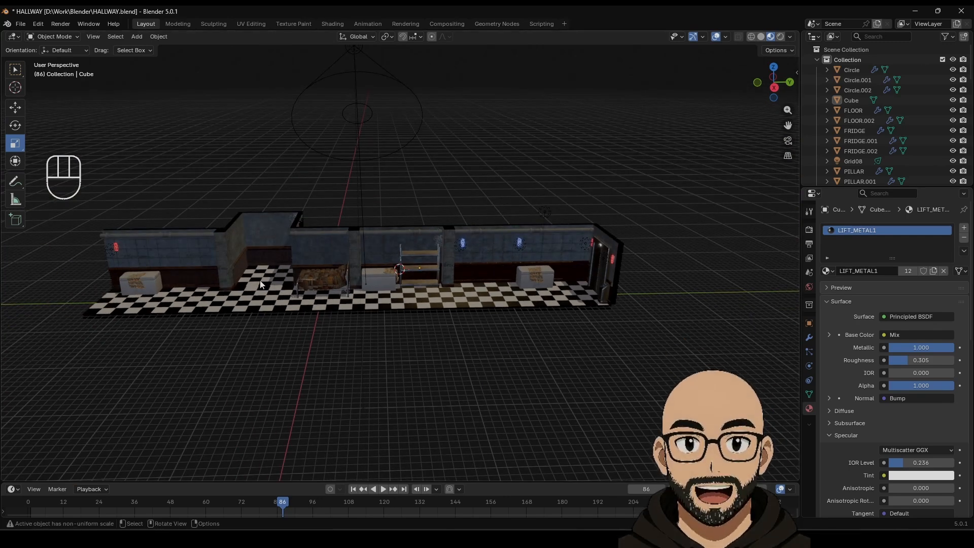
shift+middle_drag(260, 280, 429, 282)
Step: Duplicate the metal shelf, move the copy along Y and rotate it -90° on Z
click(480, 261)
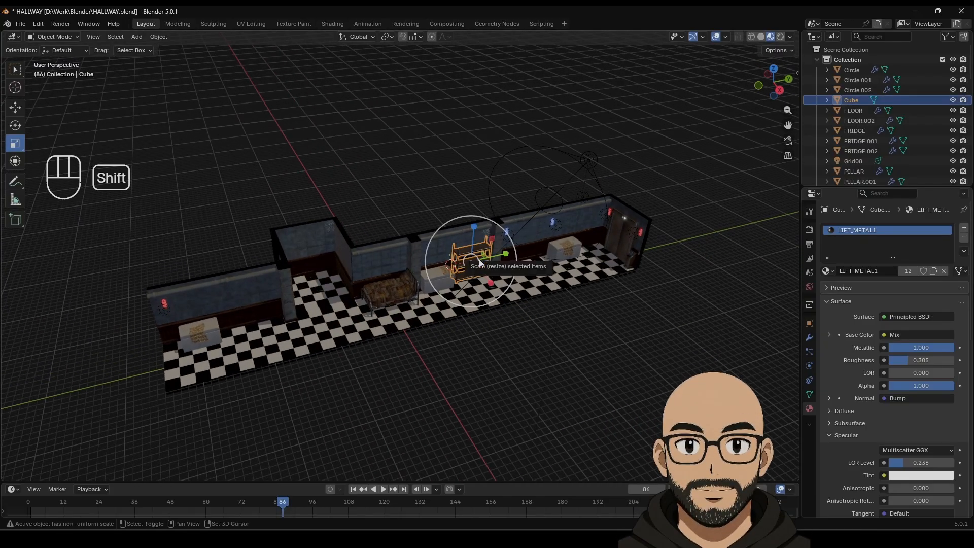
key(shift+d)
click(480, 261)
click(15, 107)
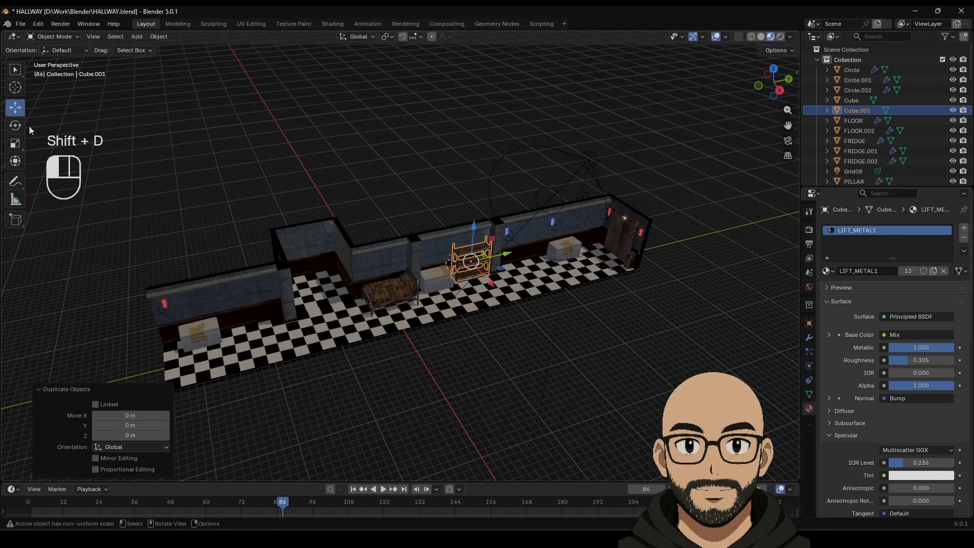
drag(508, 263, 269, 294)
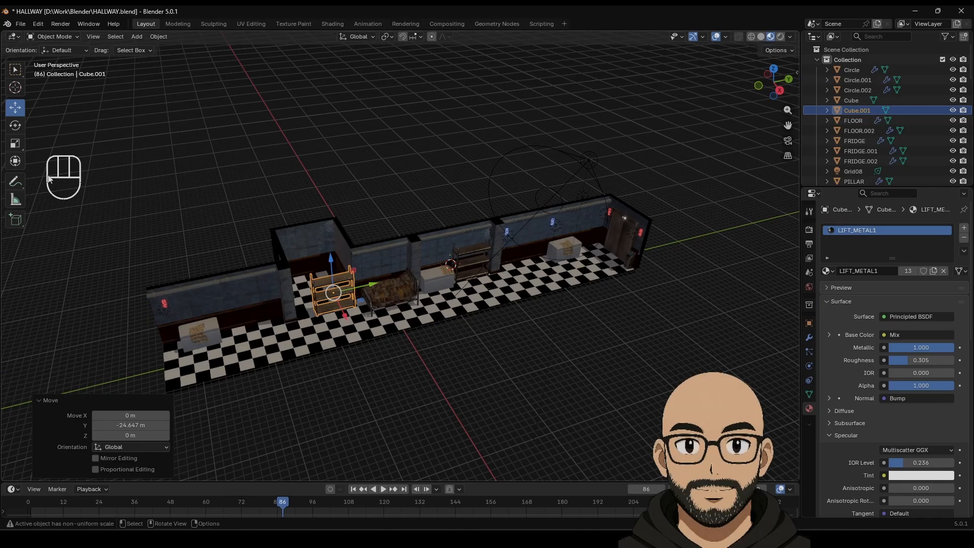
click(16, 124)
ctrl+drag(365, 305, 320, 318)
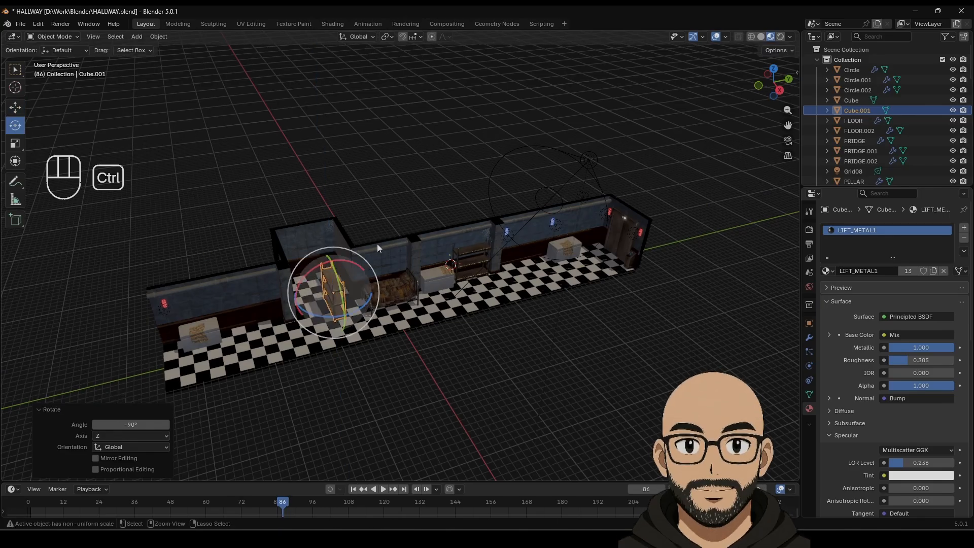
Step: In Top view, slide the shelf copy against the wall beside the bed
click(17, 109)
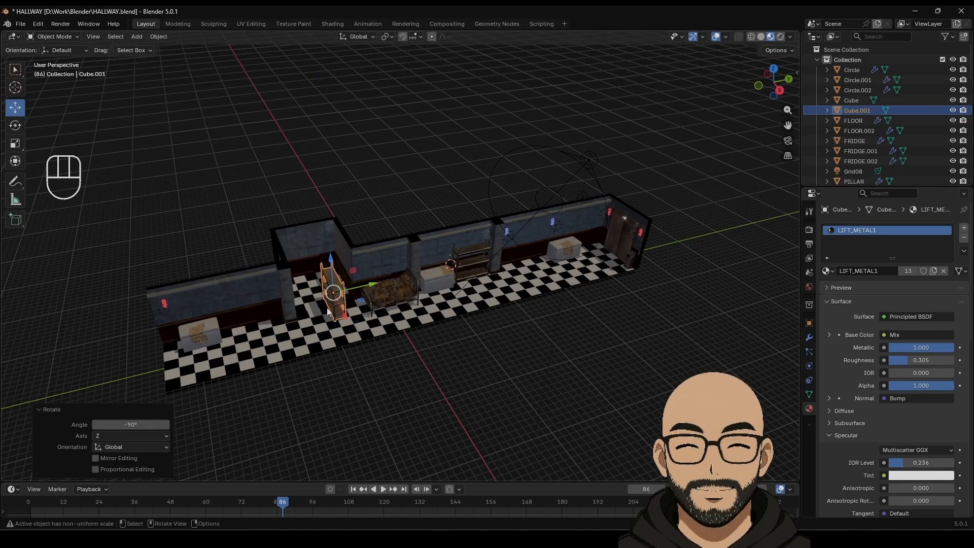
click(773, 69)
scroll(410, 385, up, 4)
shift+middle_drag(410, 384, 496, 294)
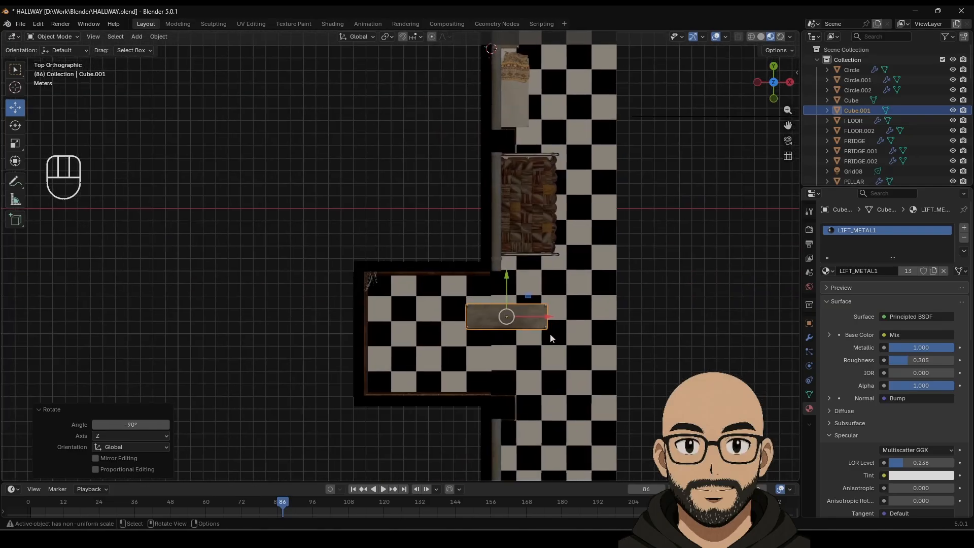
drag(521, 313, 464, 313)
drag(449, 266, 453, 238)
middle_drag(452, 237, 426, 285)
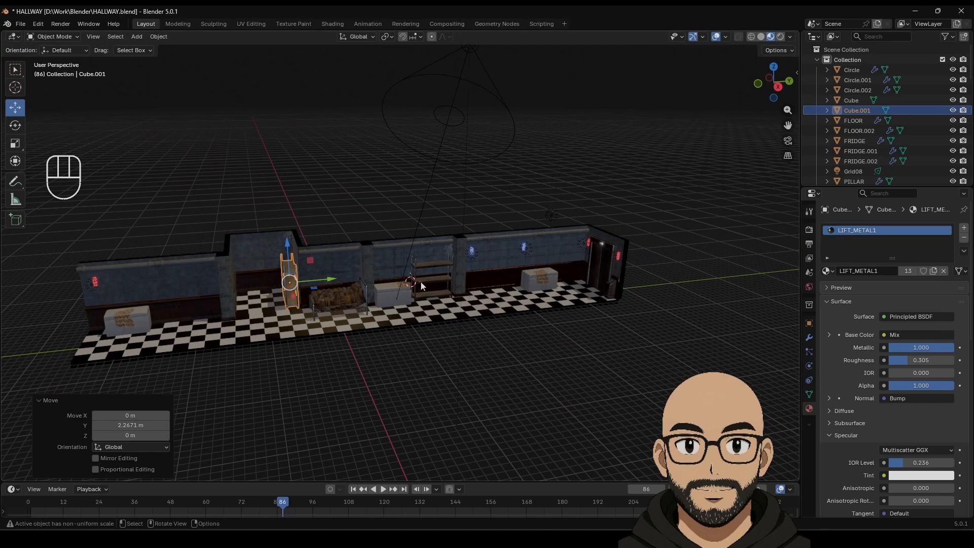
Step: Duplicate the metal shelf and place the copy beside the lift door
click(440, 263)
key(shift+d)
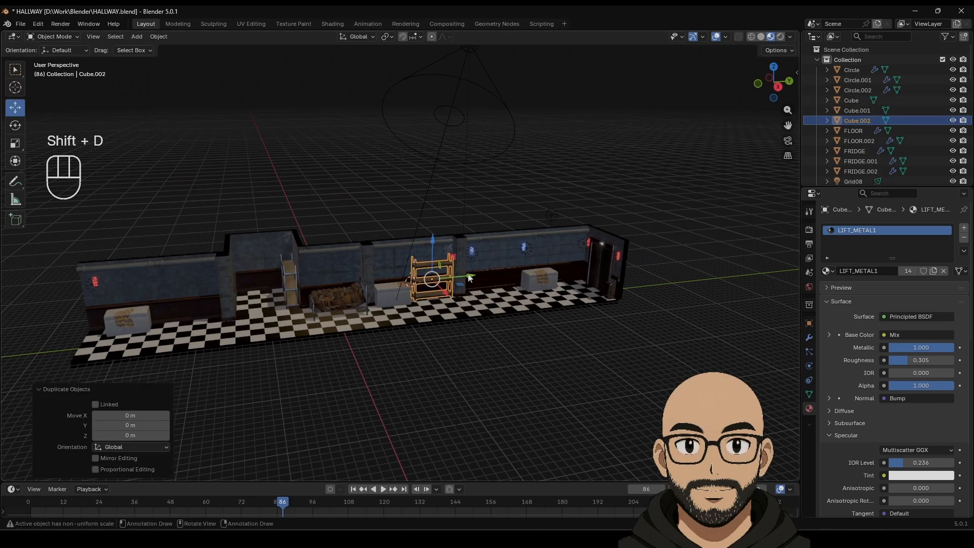
click(607, 264)
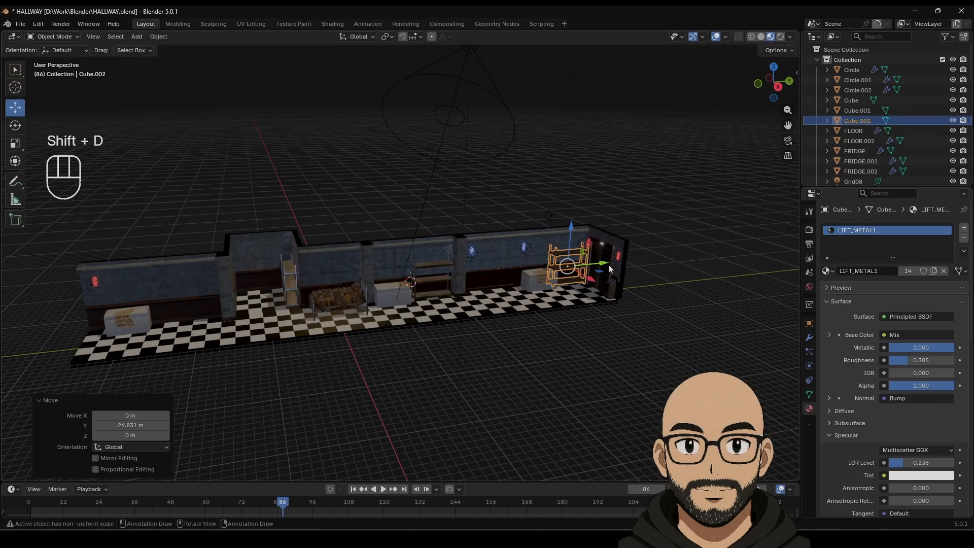
key(KP_Decimal)
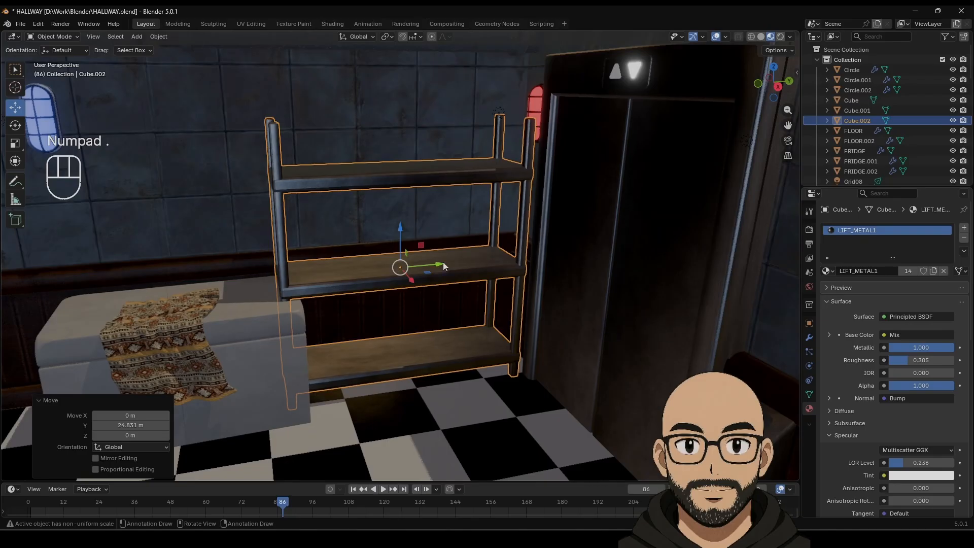
drag(442, 265, 451, 264)
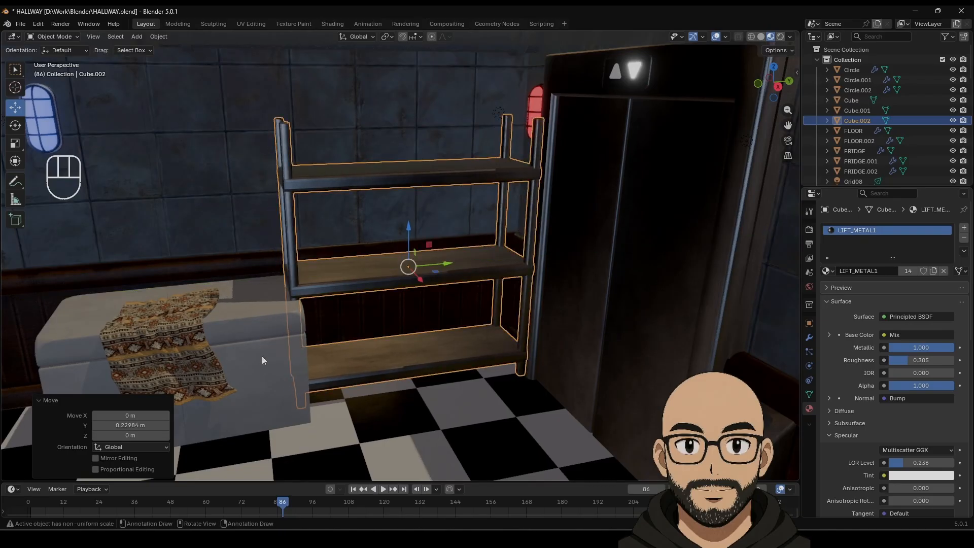
Step: Move the cloth and the FRIDGE.002 chest -0.5 m along Y
click(189, 311)
shift+click(235, 346)
drag(206, 334, 177, 335)
scroll(296, 334, down, 5)
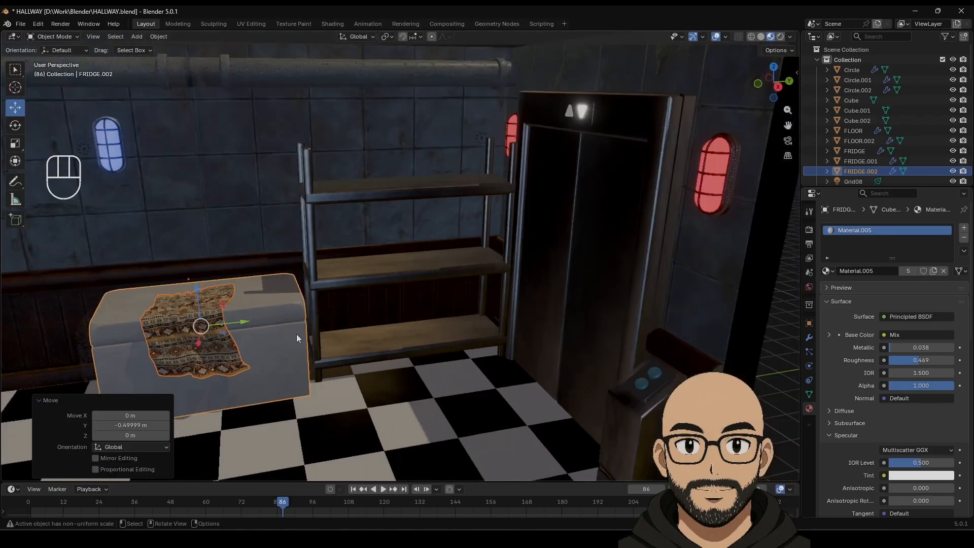
click(379, 403)
scroll(283, 351, down, 3)
middle_drag(282, 351, 350, 351)
shift+middle_drag(350, 351, 467, 265)
key(KP_5)
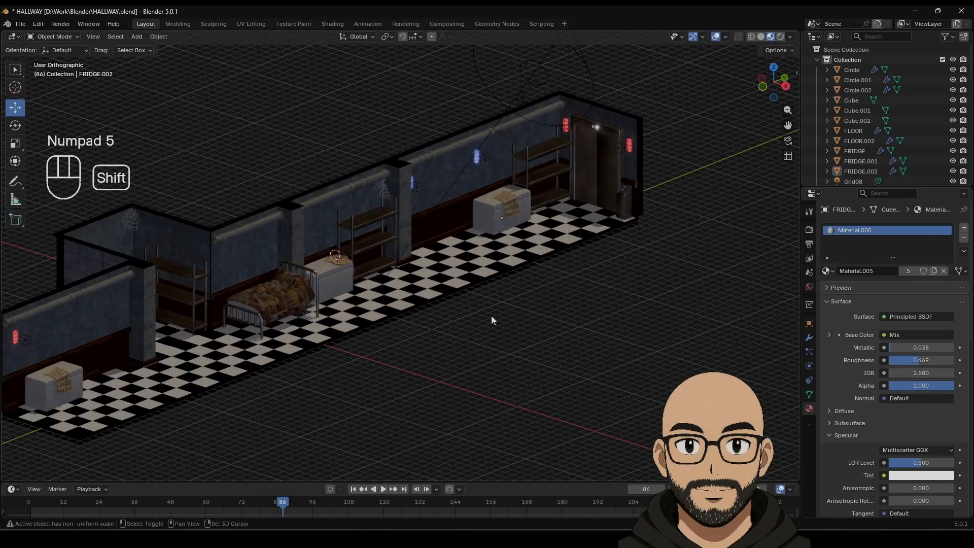
shift+middle_drag(491, 315, 527, 293)
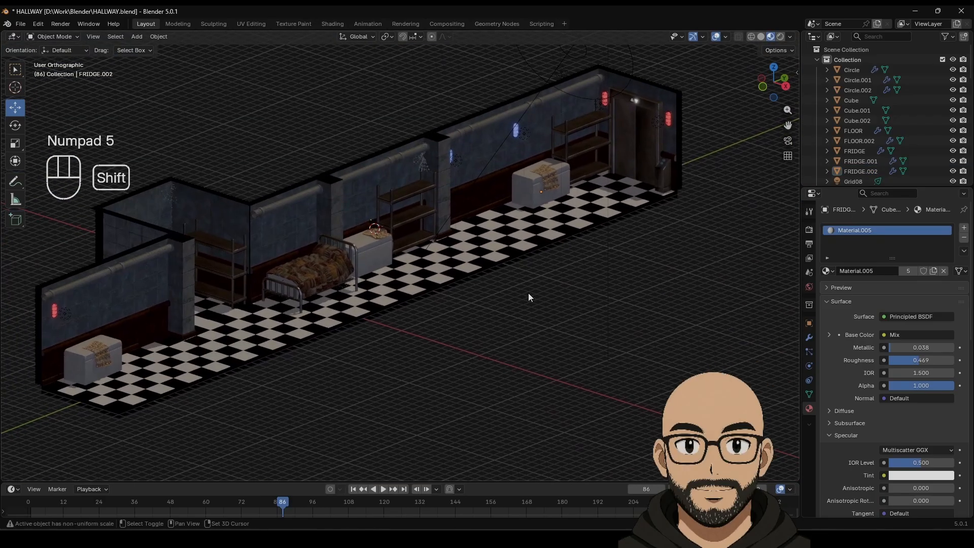
Step: Select the three metal shelves and set the pivot point to Individual Origins
click(583, 118)
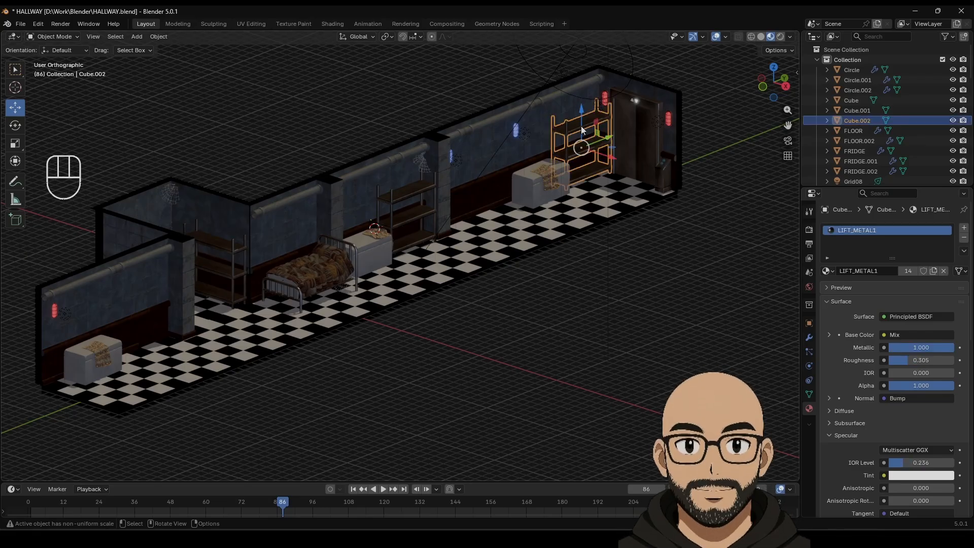
shift+click(403, 206)
click(220, 244)
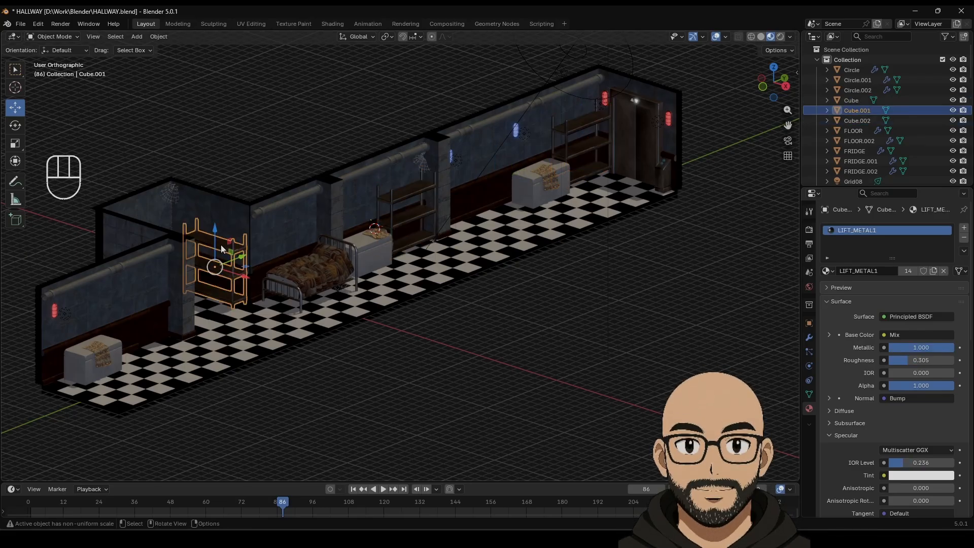
shift+click(431, 183)
shift+click(589, 128)
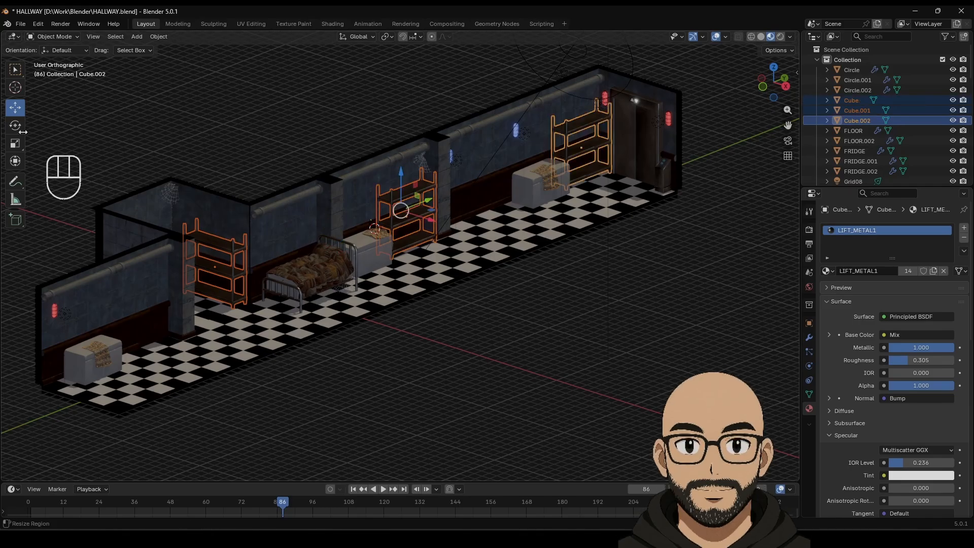
click(15, 145)
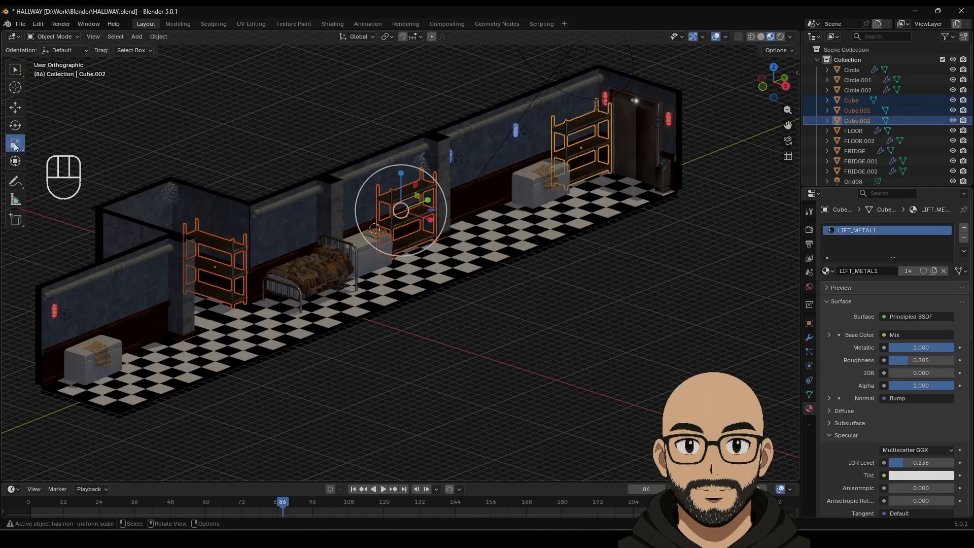
click(363, 38)
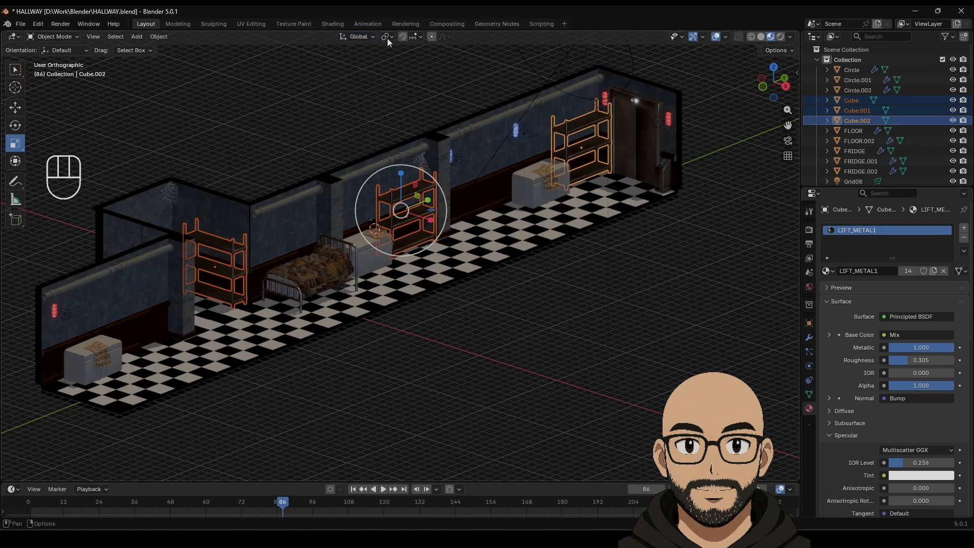
click(388, 37)
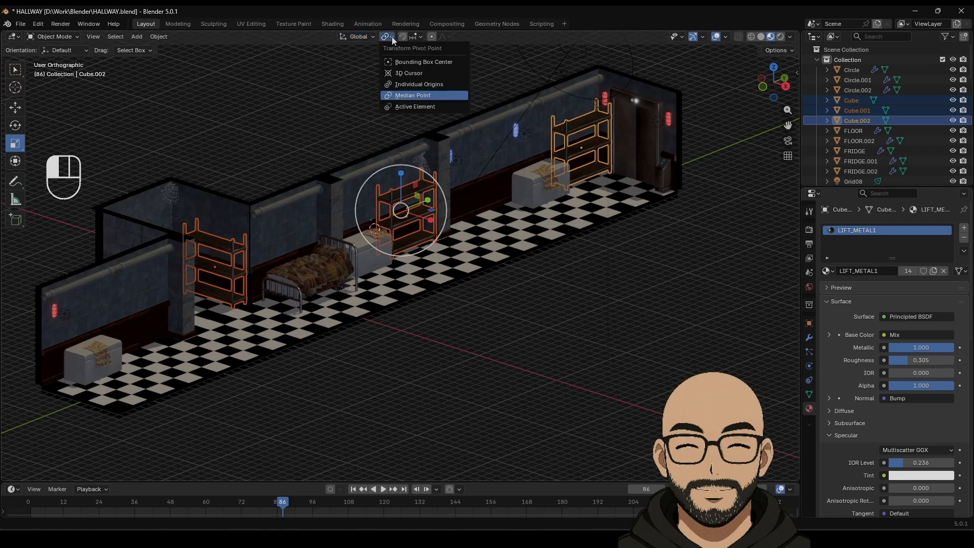
click(424, 85)
Step: Scale the shelves to 0.771 and lower them onto the floor
key(s)
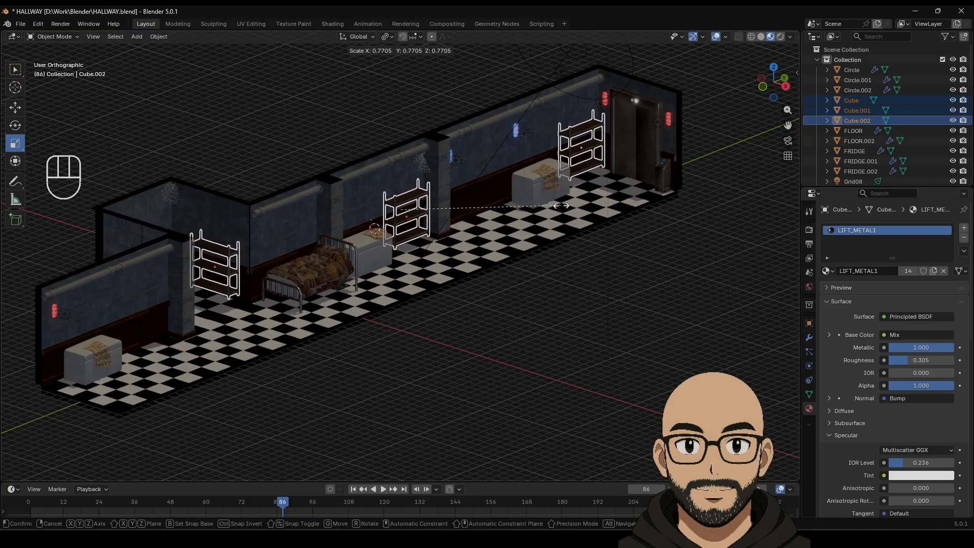
click(561, 205)
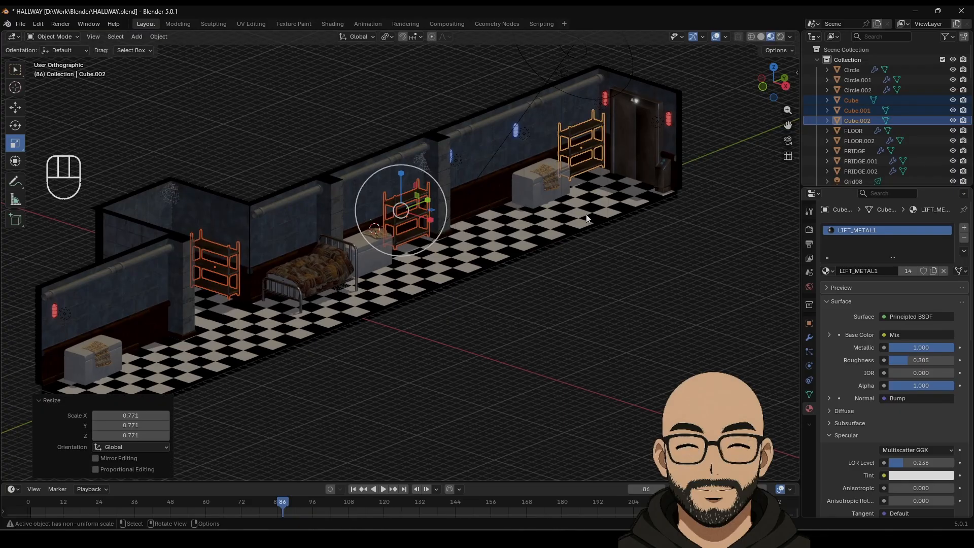
click(13, 108)
drag(401, 172, 405, 187)
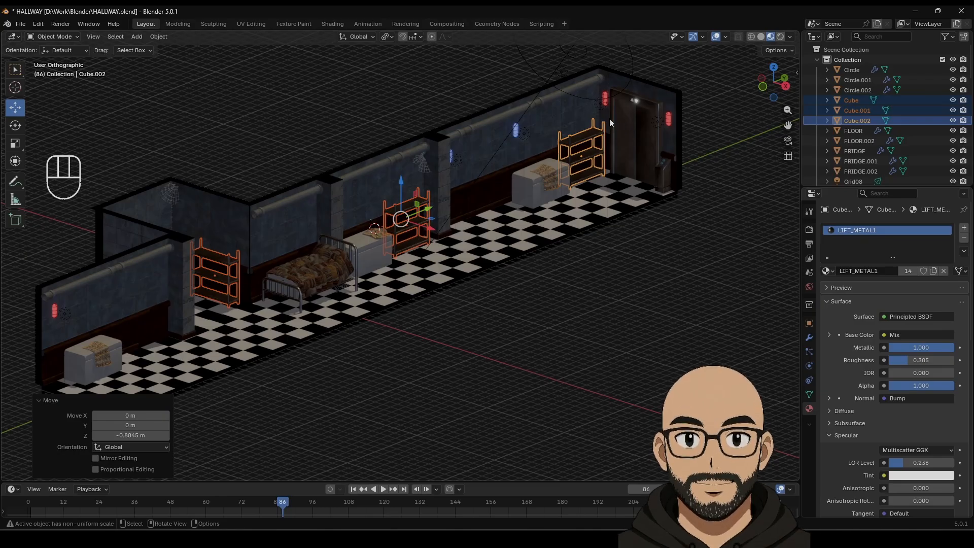
click(364, 109)
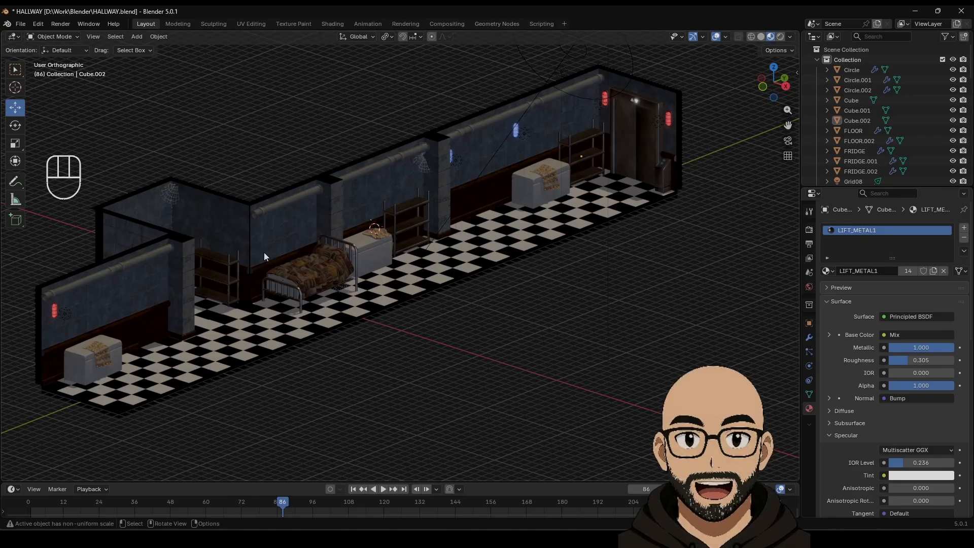
middle_drag(264, 284, 310, 290)
mouse_move(394, 300)
middle_down()
mouse_move(370, 290)
mouse_move(398, 283)
middle_up()
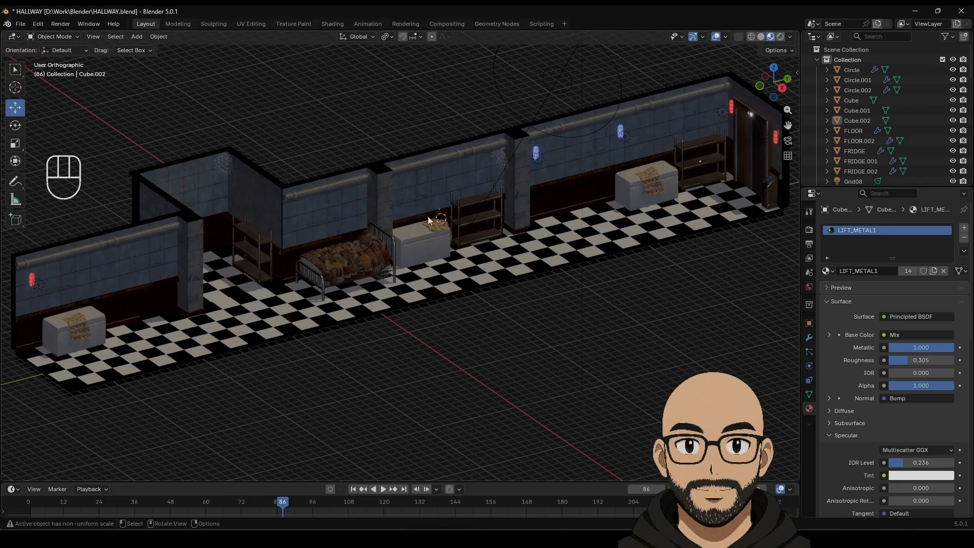
Step: Save the hallway file and view it with Rendered shading in perspective
click(20, 26)
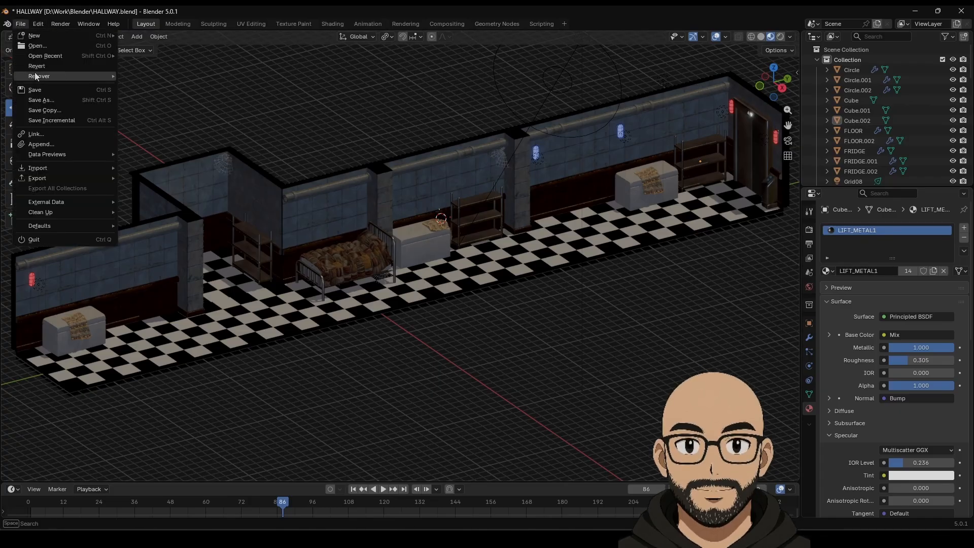
click(31, 91)
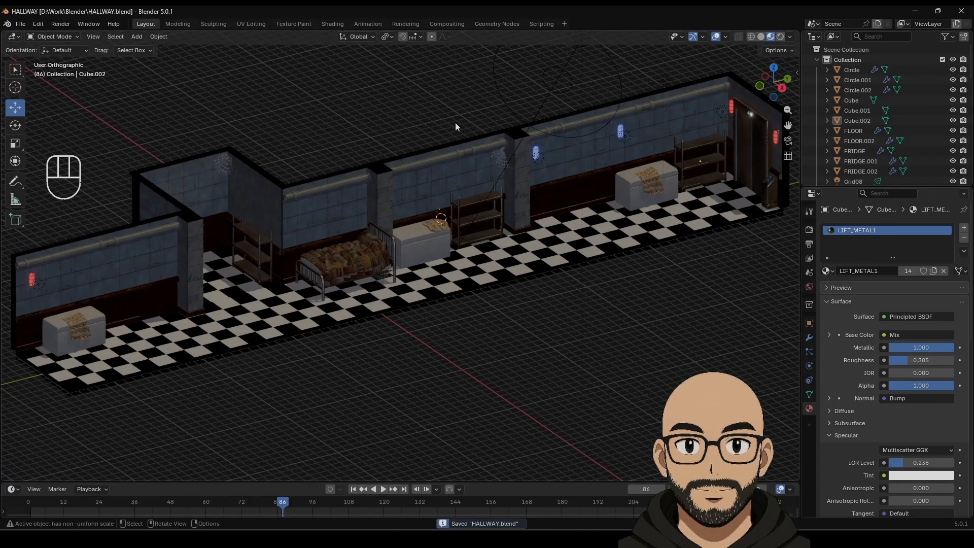
click(779, 36)
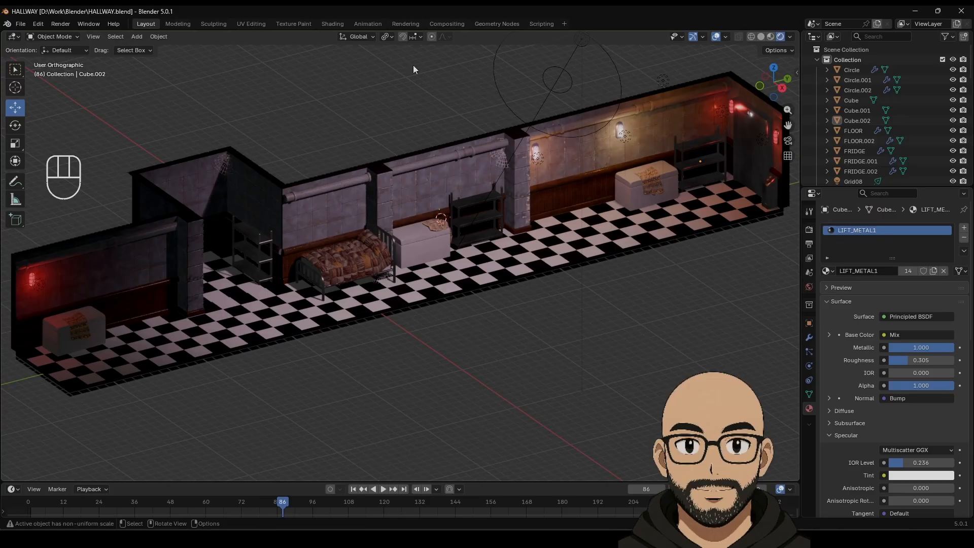
key(KP_5)
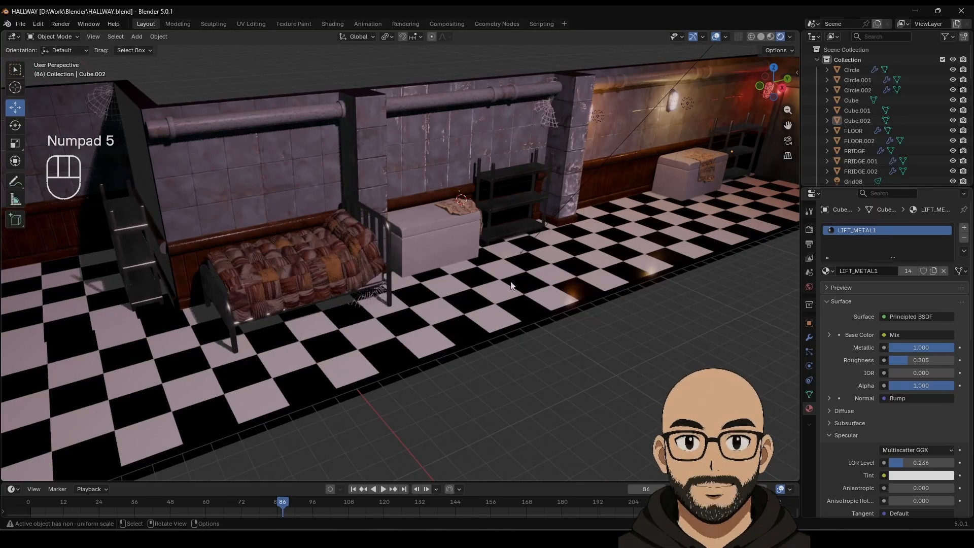
scroll(507, 289, down, 5)
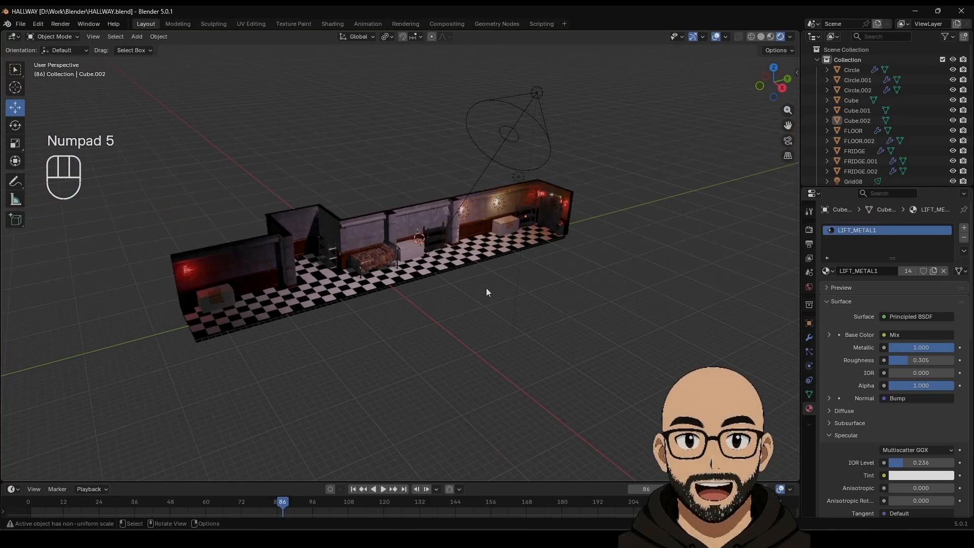
middle_drag(509, 278, 402, 287)
scroll(462, 283, up, 4)
middle_drag(462, 281, 562, 144)
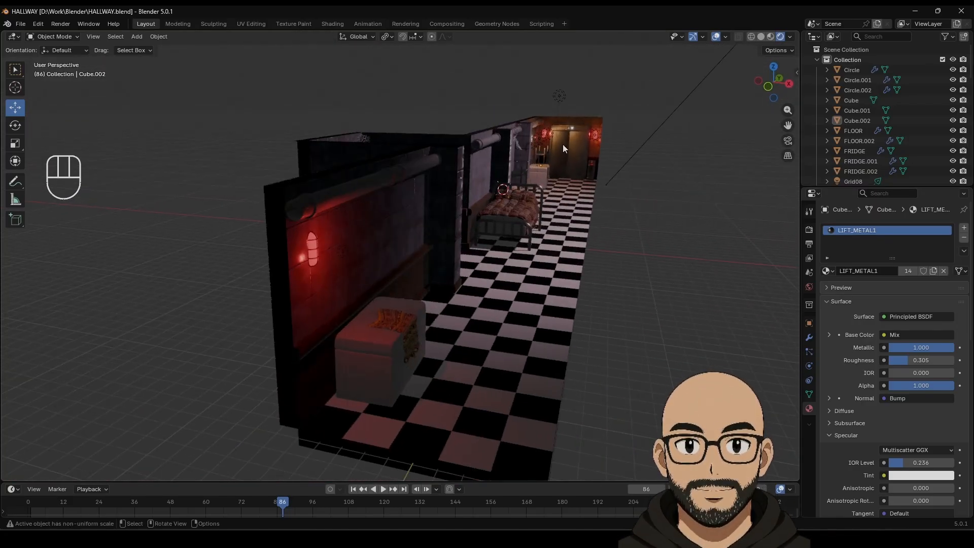
Step: Add a trial cone, move it toward the hallway's left end, then delete it
click(137, 36)
mouse_move(169, 50)
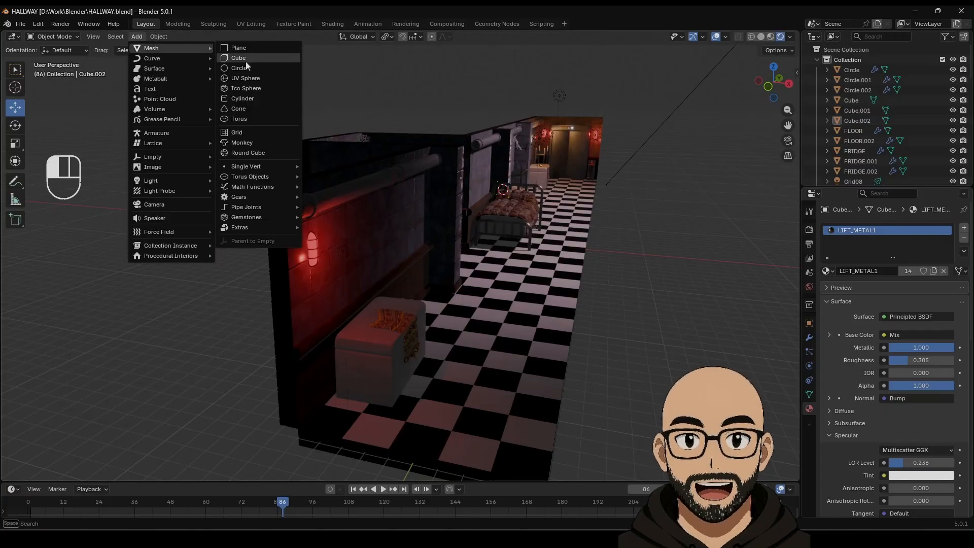
click(243, 109)
middle_drag(527, 321, 487, 319)
drag(457, 225, 305, 337)
key(KP_Decimal)
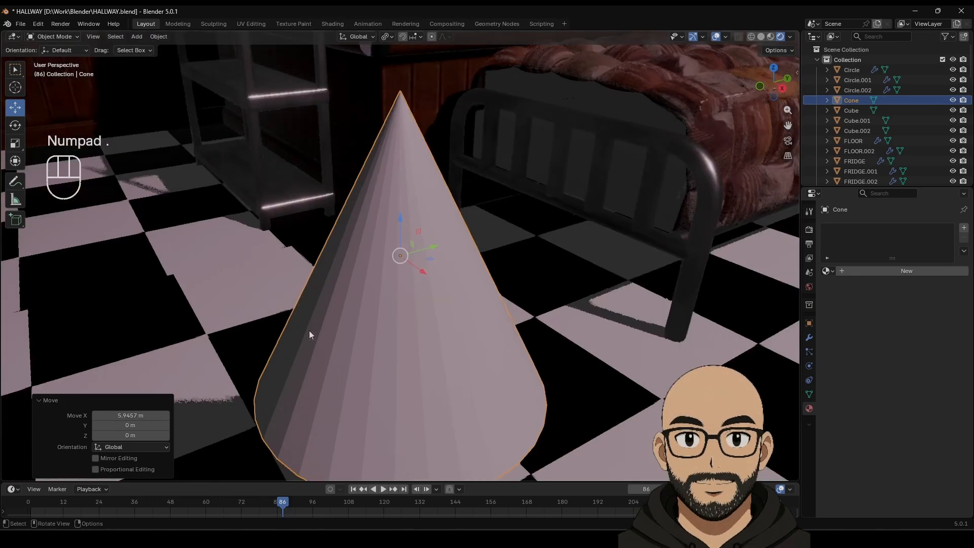
scroll(309, 330, down, 2)
key(Tab)
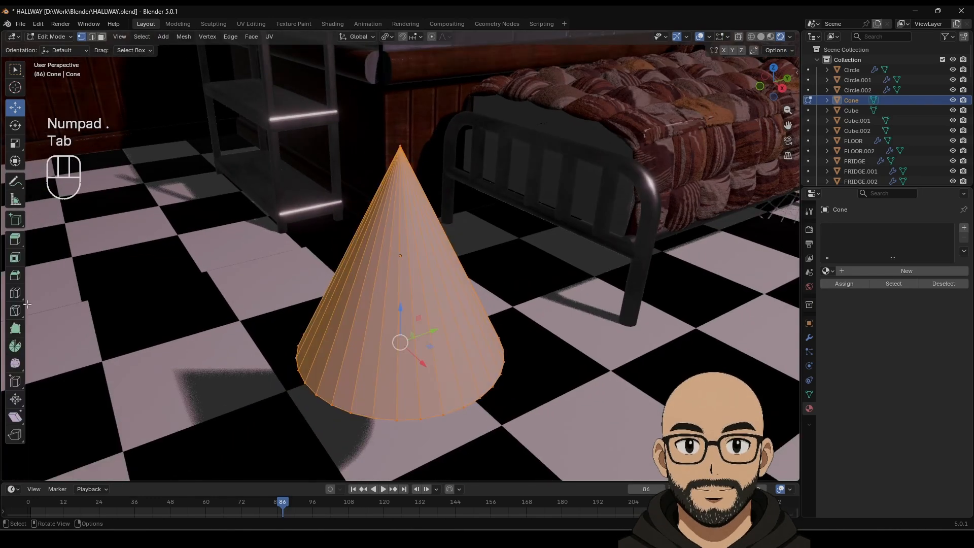
click(16, 293)
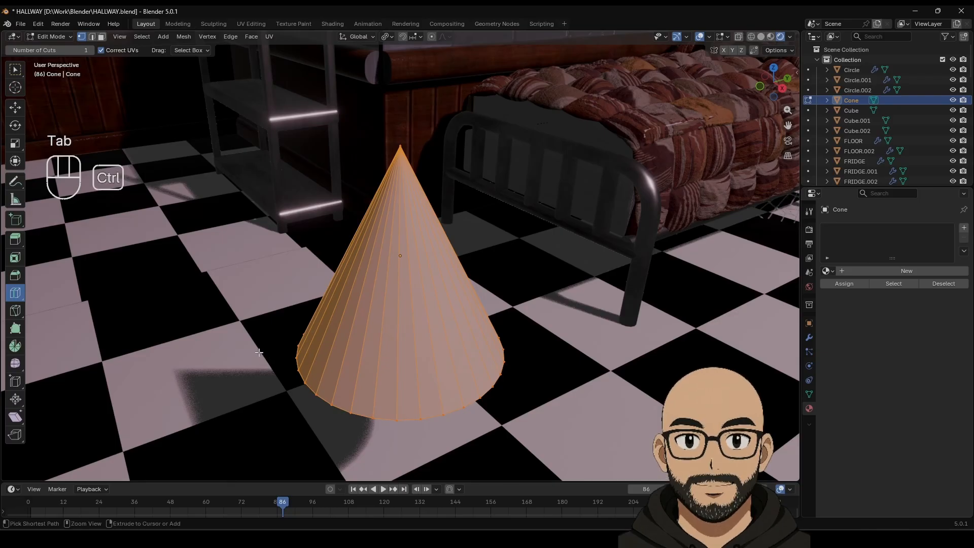
key(ctrl+z)
key(Delete)
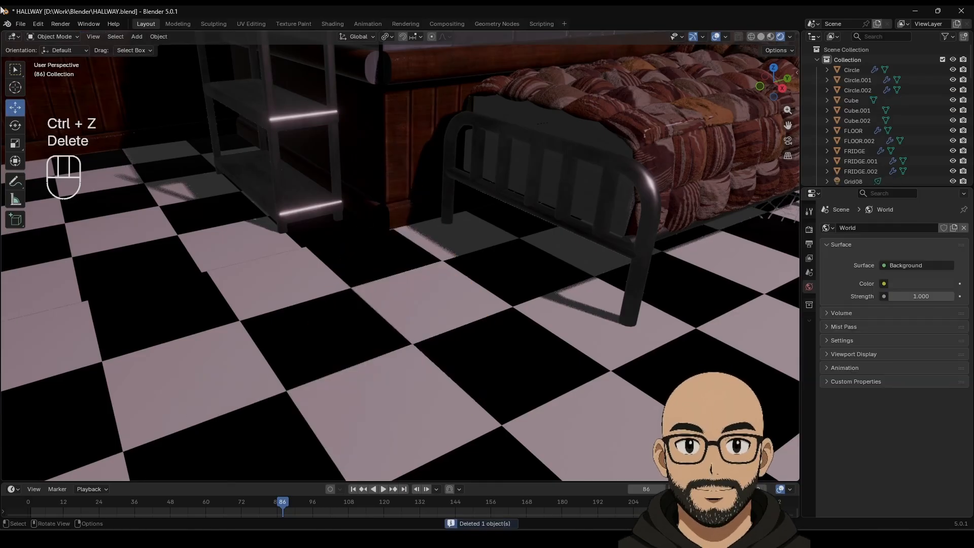
Step: Add a second cone, reduce its depth to 1.93 m, then delete it
click(137, 37)
mouse_move(168, 49)
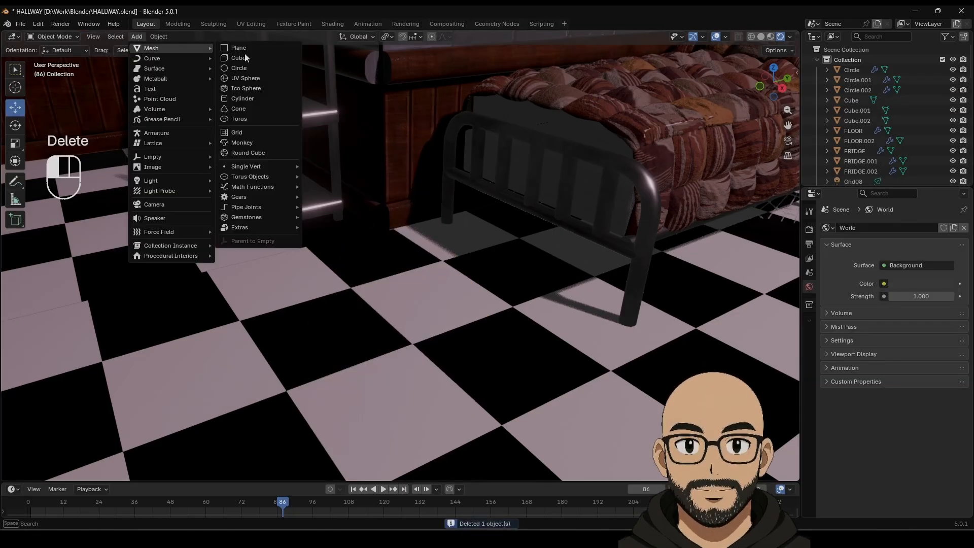
click(241, 112)
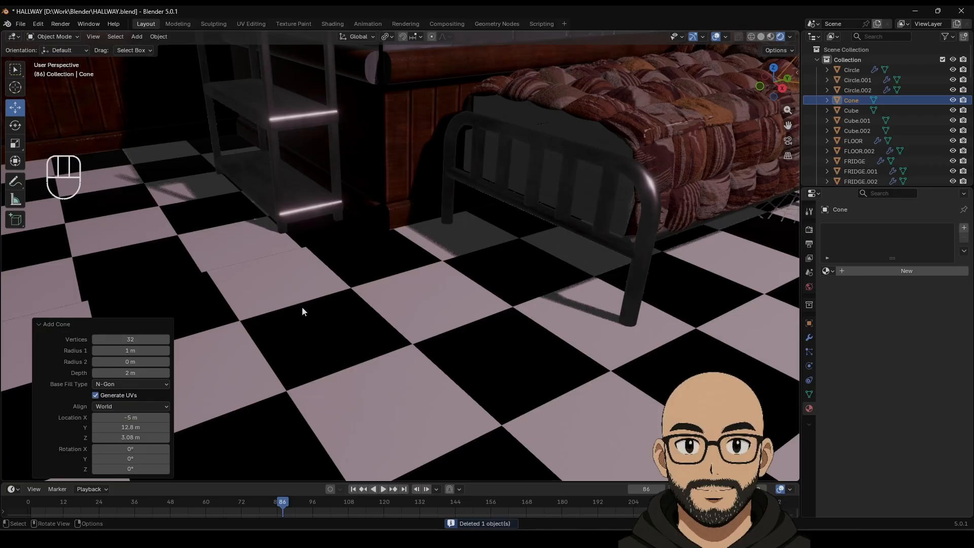
key(KP_Decimal)
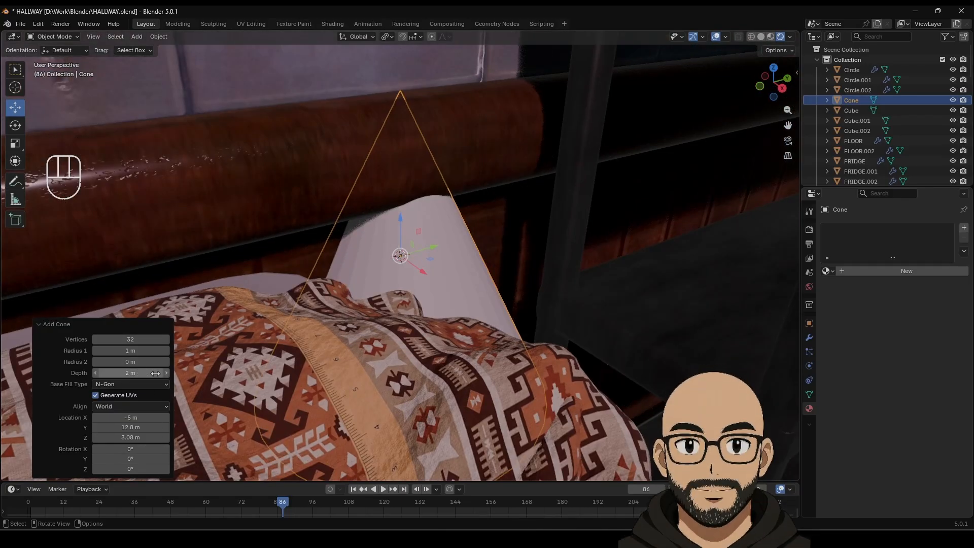
drag(130, 373, 128, 372)
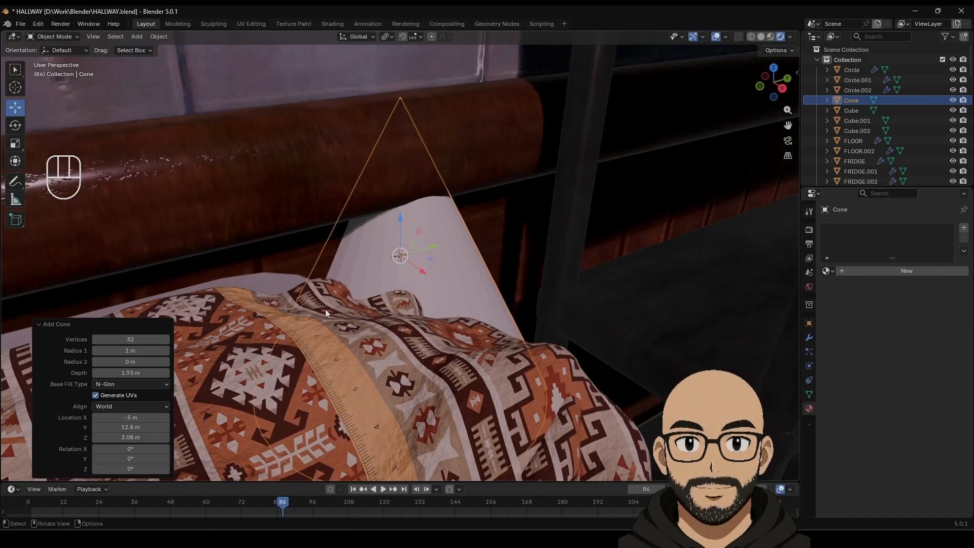
scroll(376, 351, down, 5)
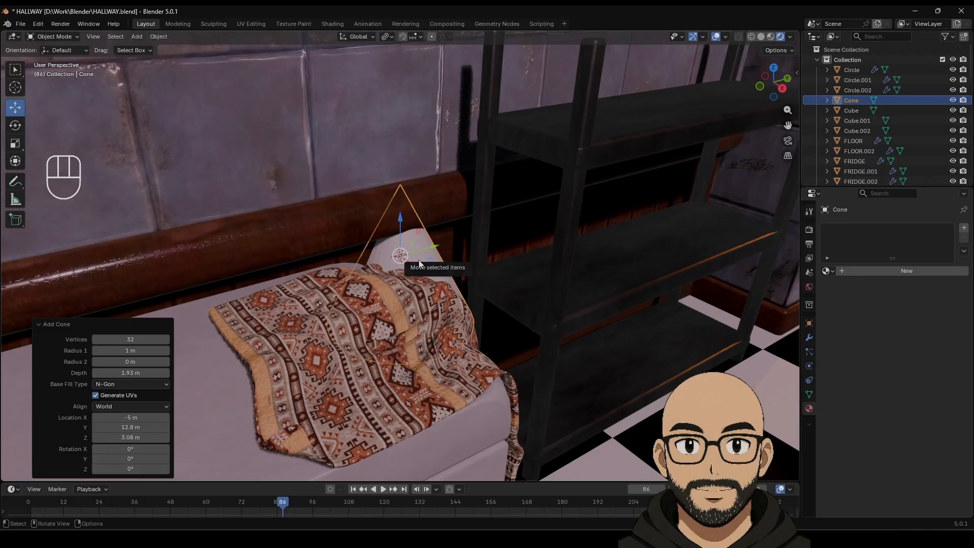
key(Delete)
scroll(333, 291, down, 10)
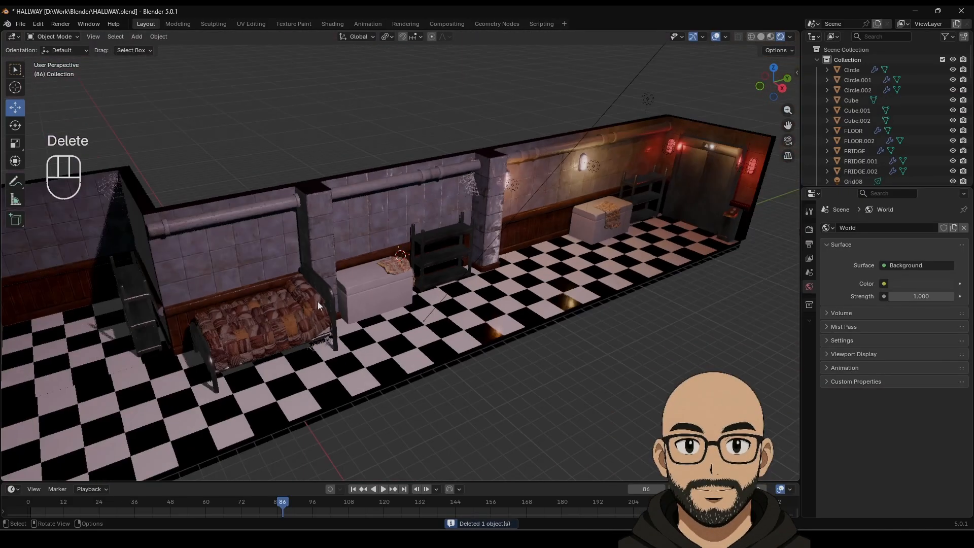
Step: Add and discard a third trial cone
click(136, 37)
mouse_move(192, 47)
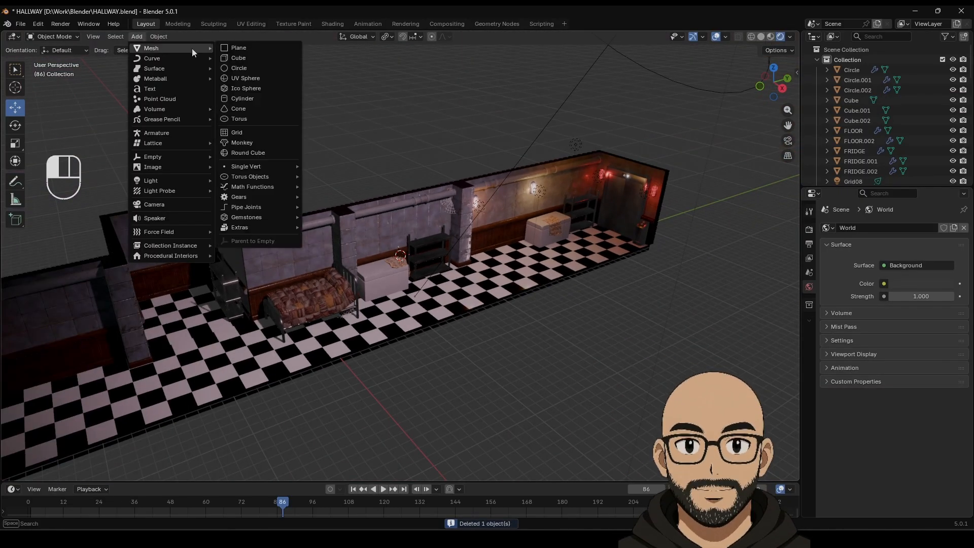
click(238, 107)
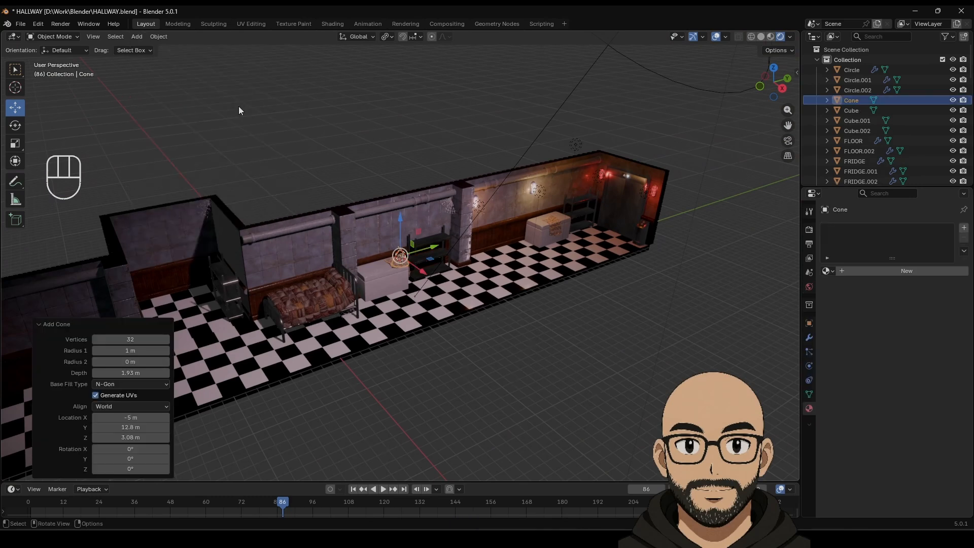
key(Delete)
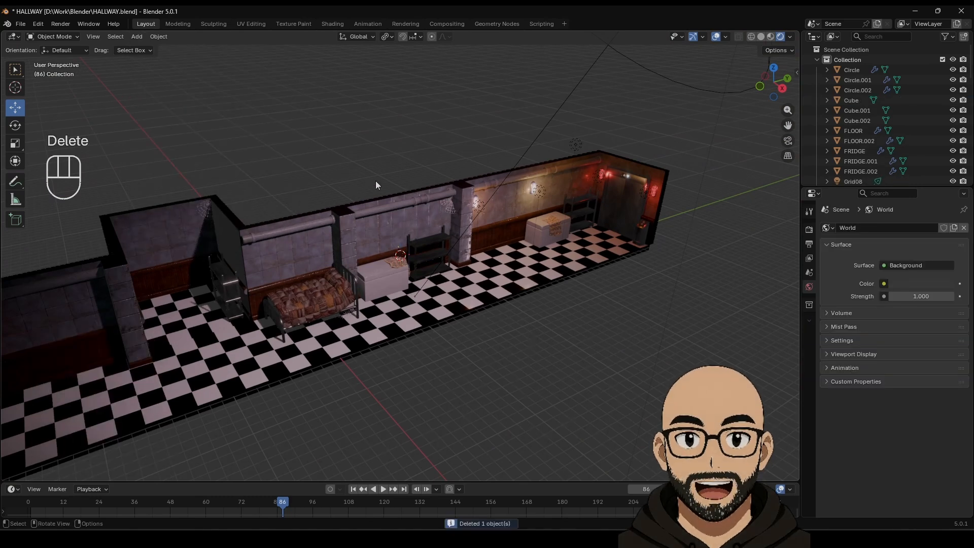
click(138, 37)
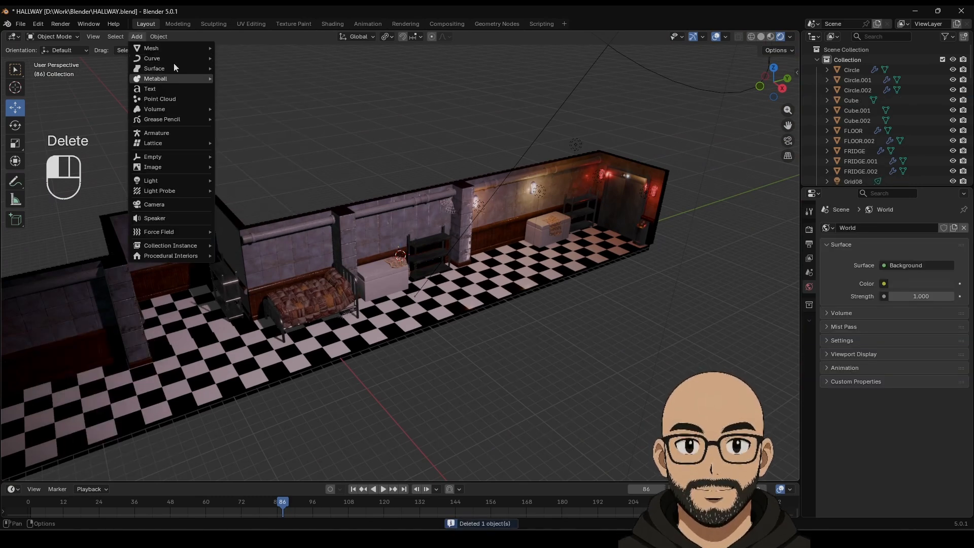
Step: Add a cylinder, move it along X onto open floor, and frame the view on it
mouse_move(178, 48)
click(243, 99)
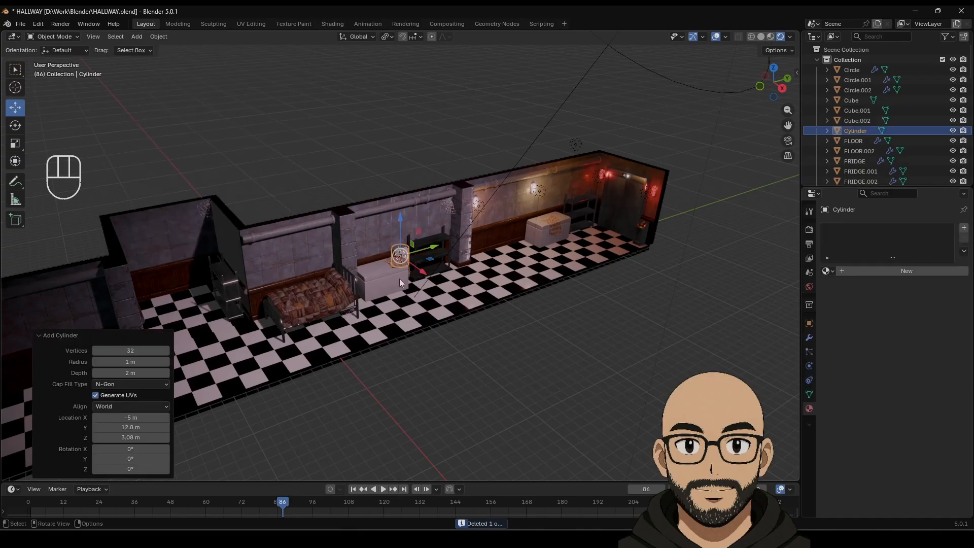
drag(422, 271, 537, 345)
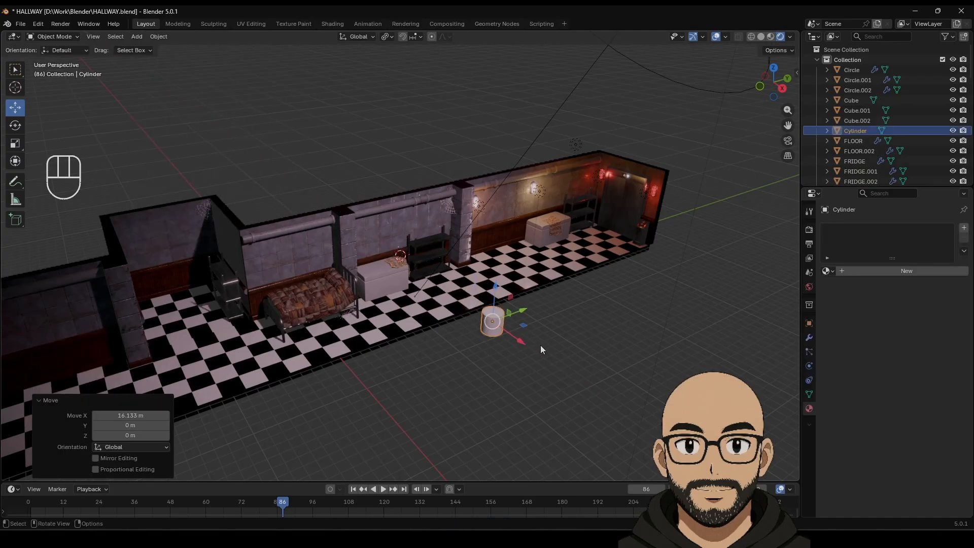
key(KP_Decimal)
scroll(416, 320, down, 2)
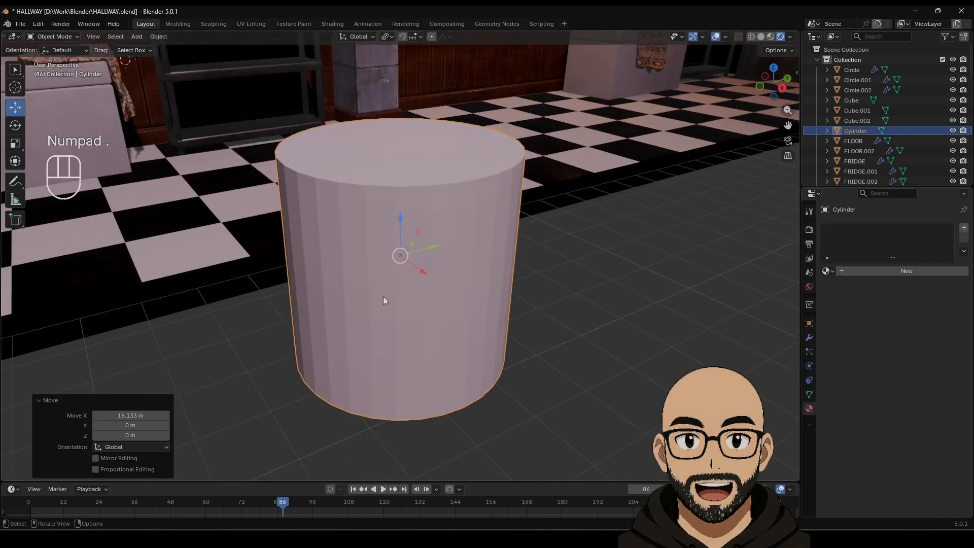
Step: In Edit Mode, shrink the cylinder's top edge loop and lower it into a lampshade shape
key(Tab)
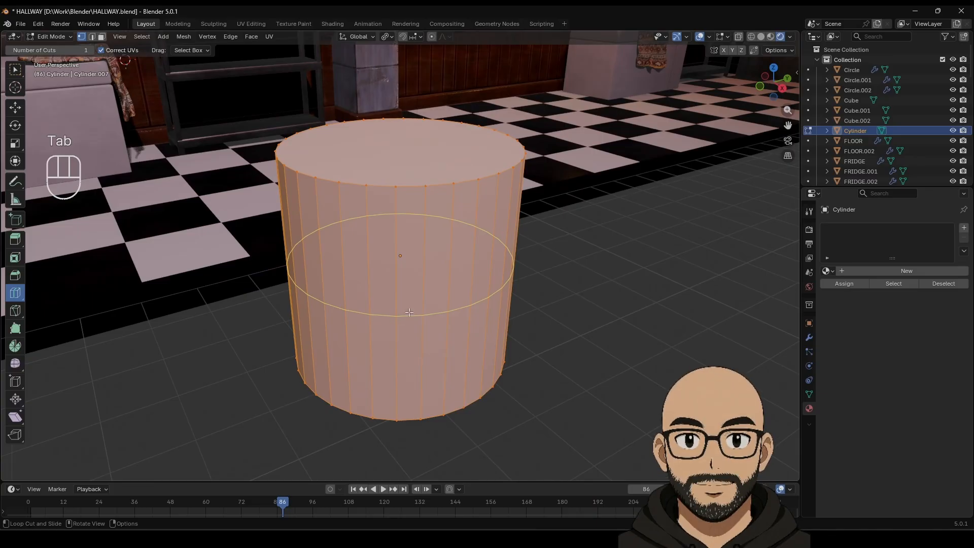
click(15, 107)
click(92, 36)
click(407, 187)
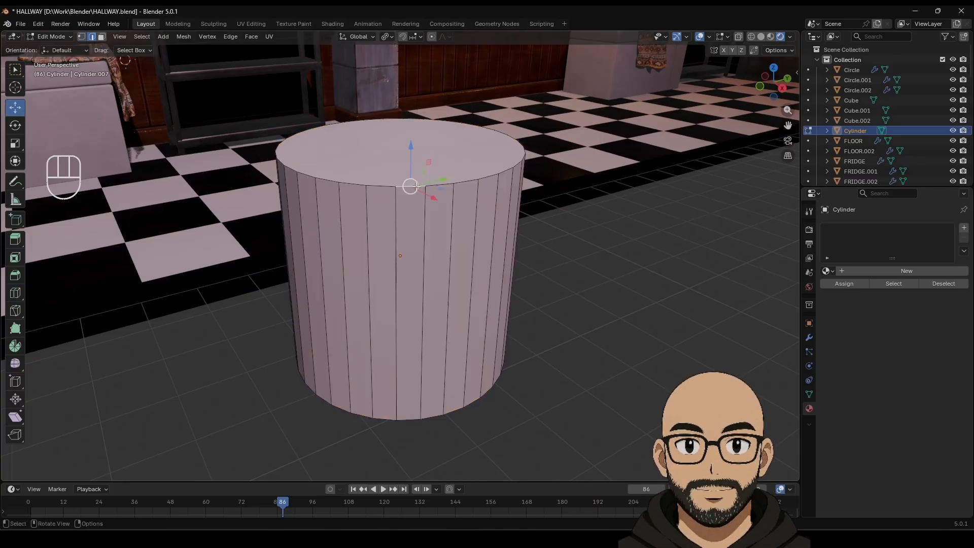
alt+click(400, 147)
key(s)
click(467, 187)
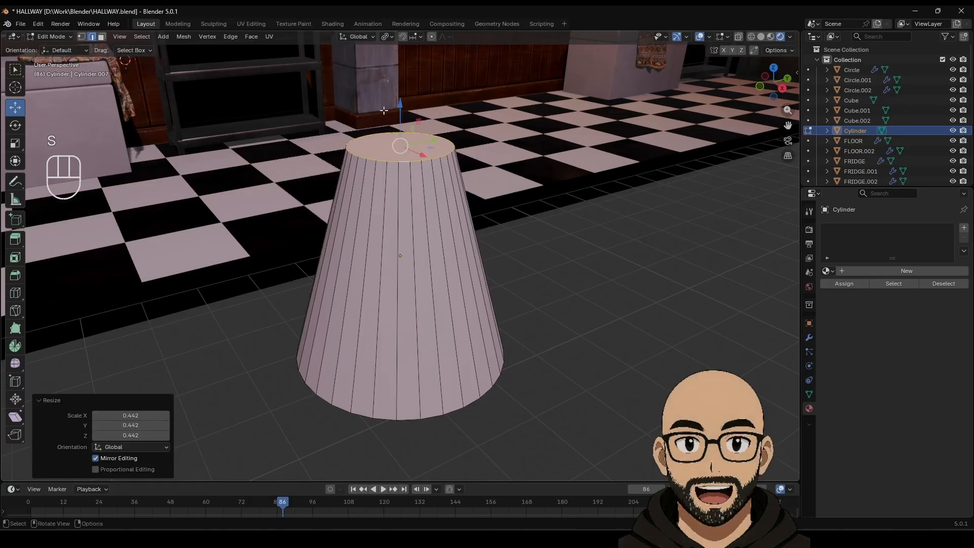
drag(415, 133, 414, 263)
key(s)
click(463, 326)
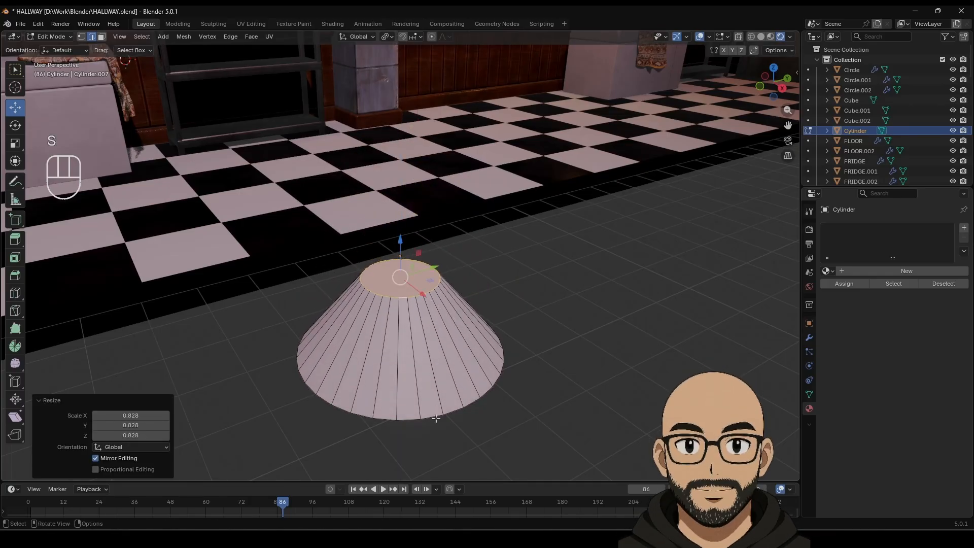
Step: Scale the bottom edge loop inward to about 0.696 and raise it to shorten the shade
click(435, 418)
alt+click(436, 417)
key(s)
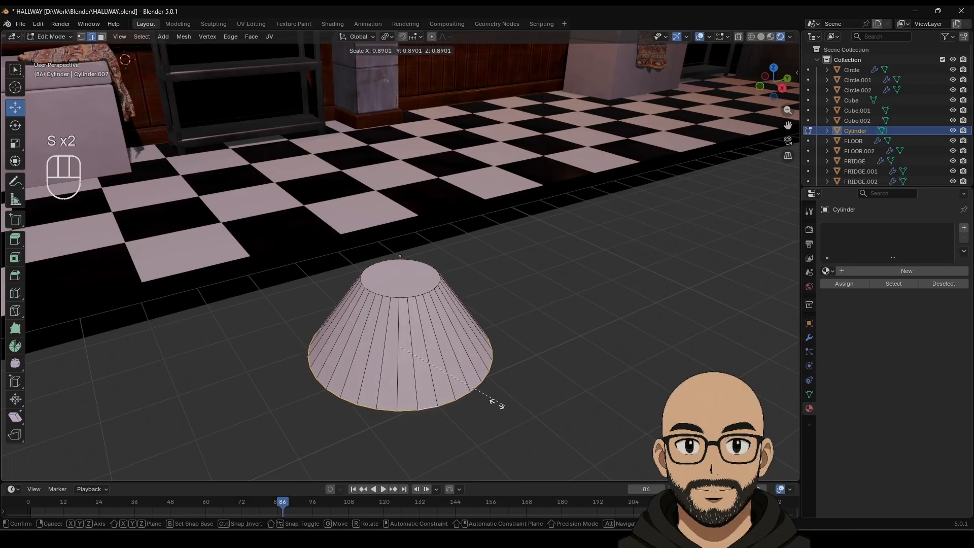
click(482, 391)
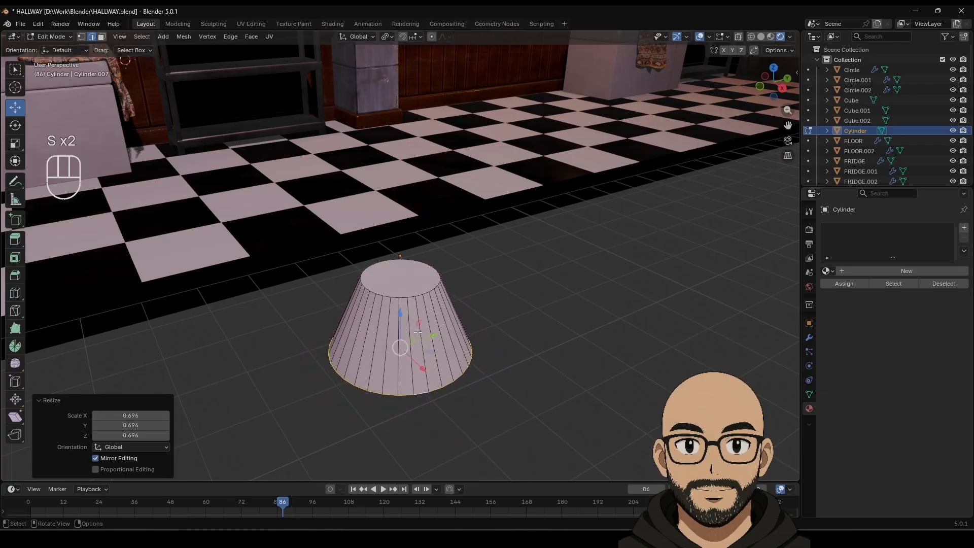
drag(400, 313, 400, 262)
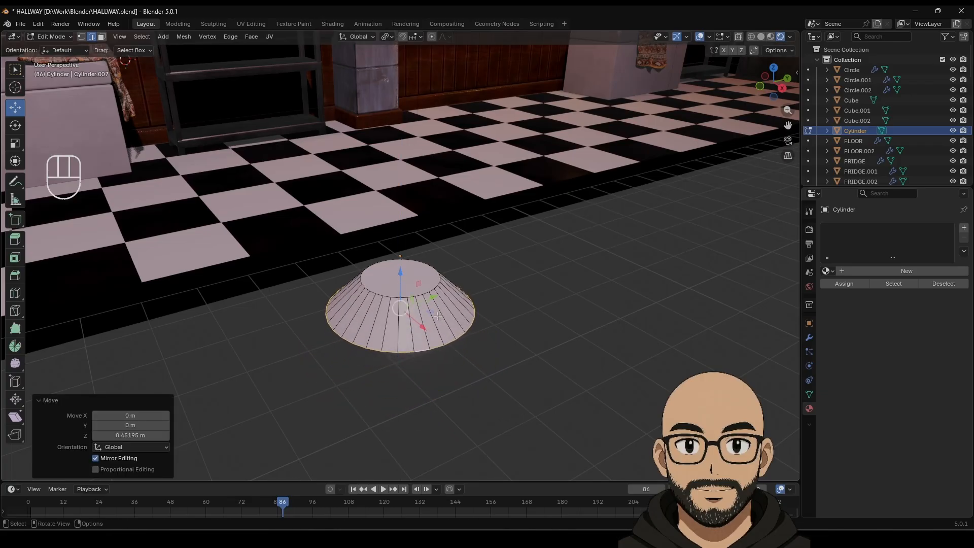
key(s)
click(433, 316)
Step: Shrink the top edge loop to 0.761 and raise it slightly on Z
alt+click(416, 295)
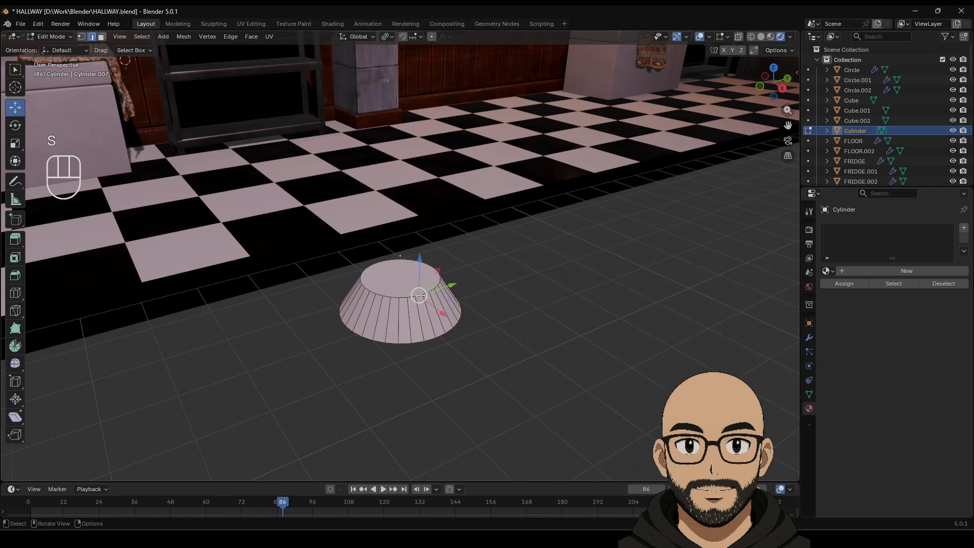
key(s)
click(353, 273)
middle_drag(354, 272, 390, 254)
drag(399, 249, 399, 247)
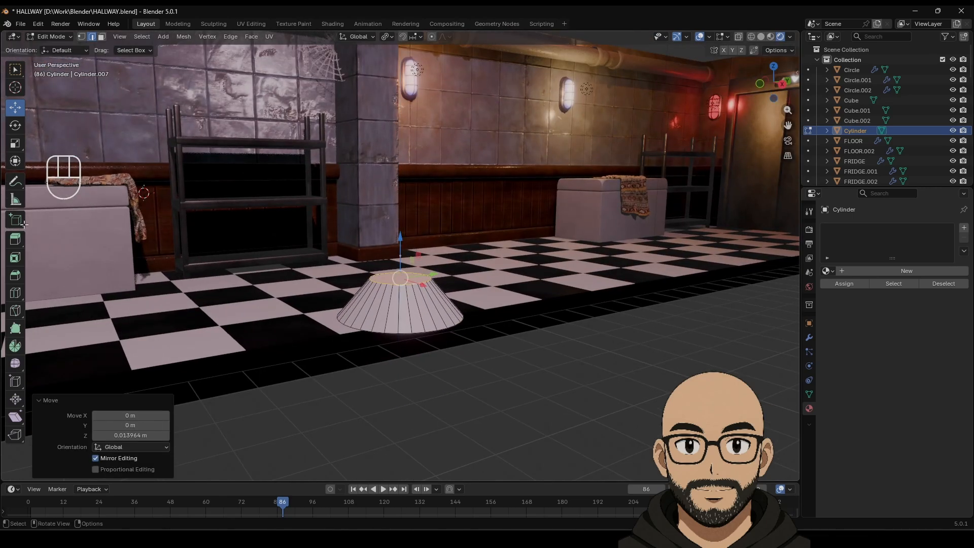
Step: Inset the cone's top face, shrink it, and extrude it upward into a thin pole
click(15, 257)
middle_drag(408, 269, 416, 293)
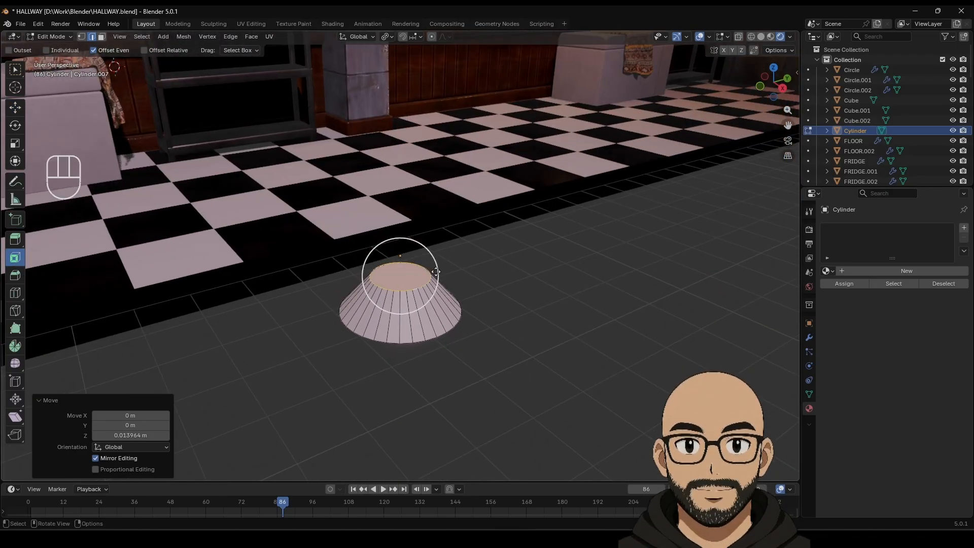
drag(422, 292, 405, 278)
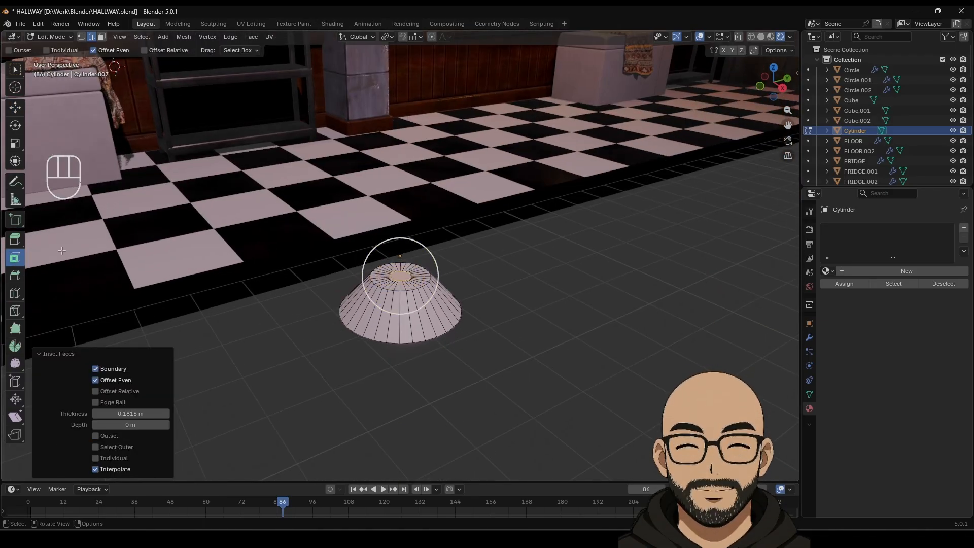
click(15, 239)
drag(400, 245, 422, 124)
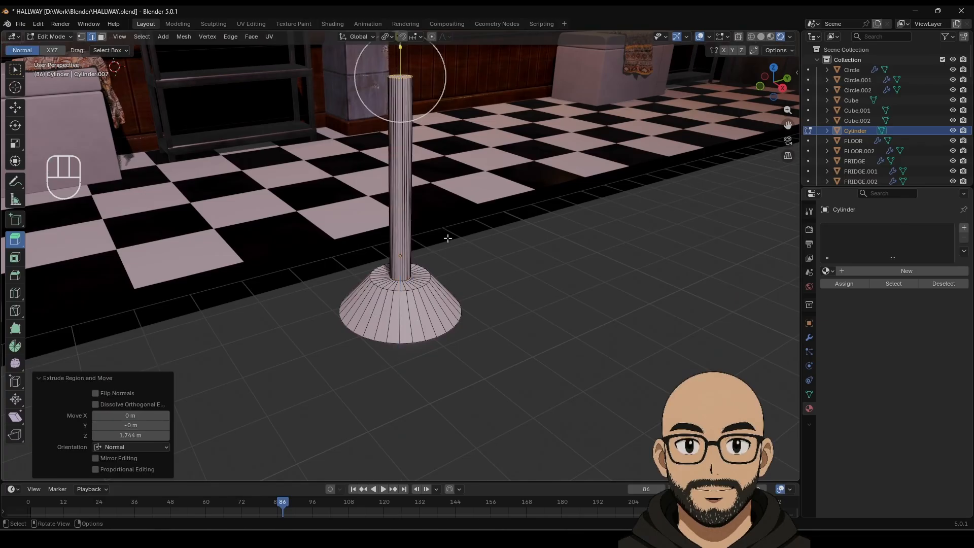
key(ctrl+z)
key(s)
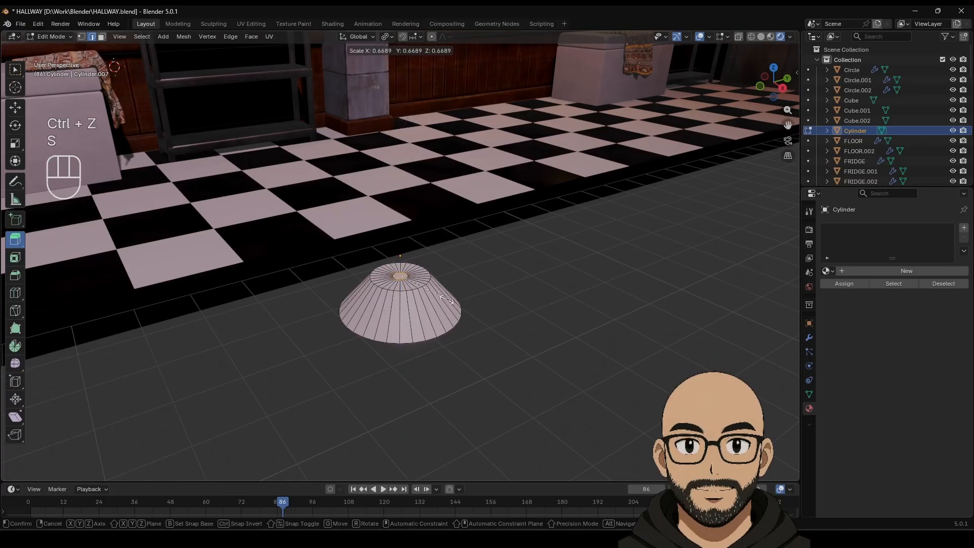
click(442, 297)
drag(399, 225, 400, 60)
Step: Return to Object Mode and apply Shade Auto Smooth to the lamp
key(Tab)
middle_drag(444, 293, 436, 303)
right_click(436, 305)
click(429, 315)
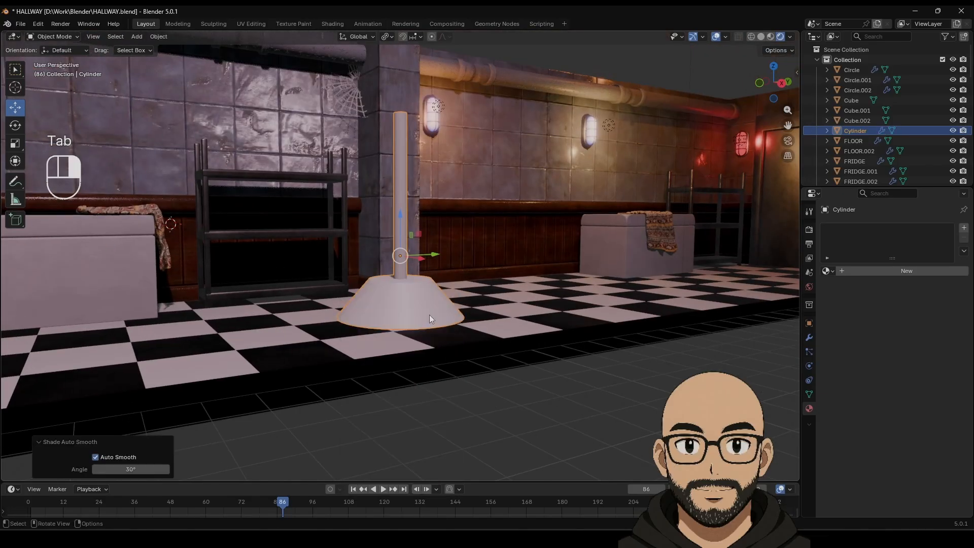
Step: Give the lamp a new pale off-white material with raised roughness
click(872, 272)
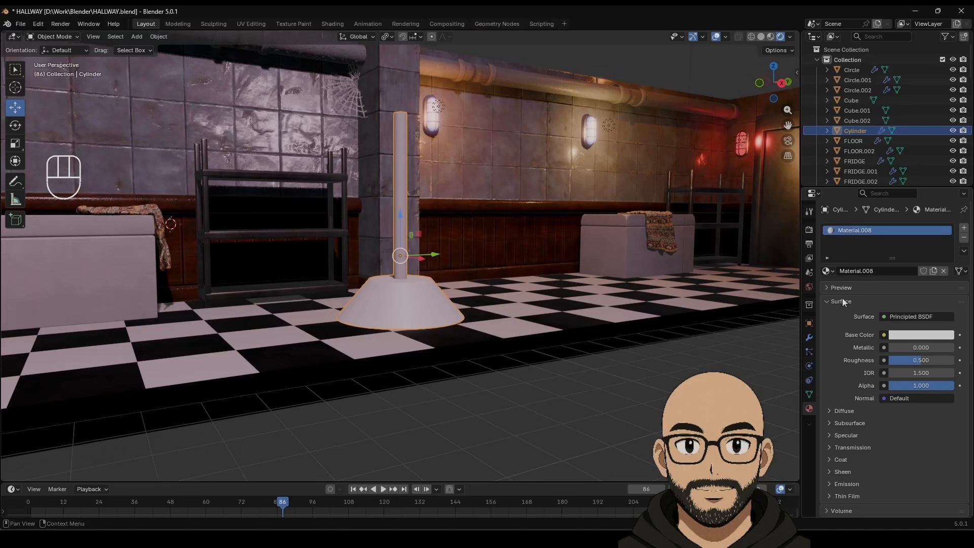
click(921, 335)
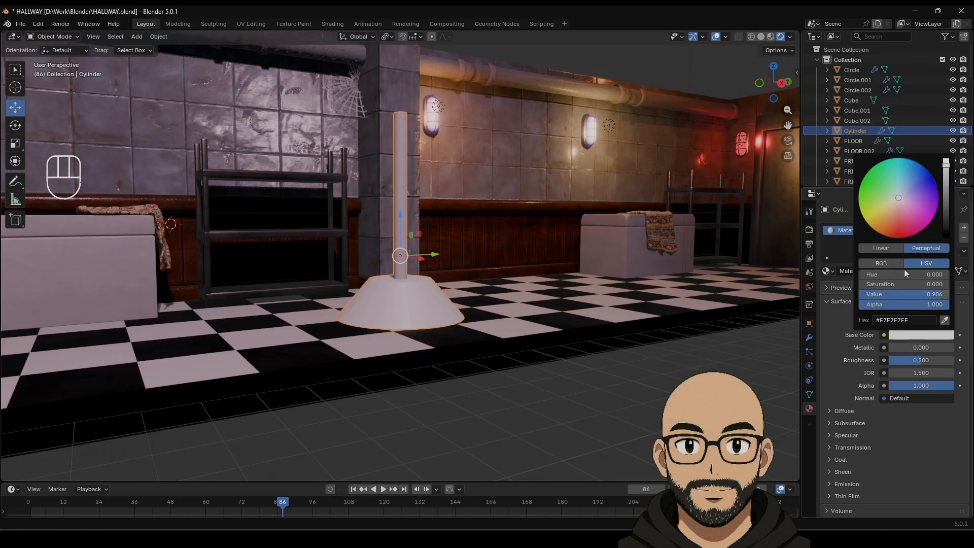
drag(904, 194, 889, 206)
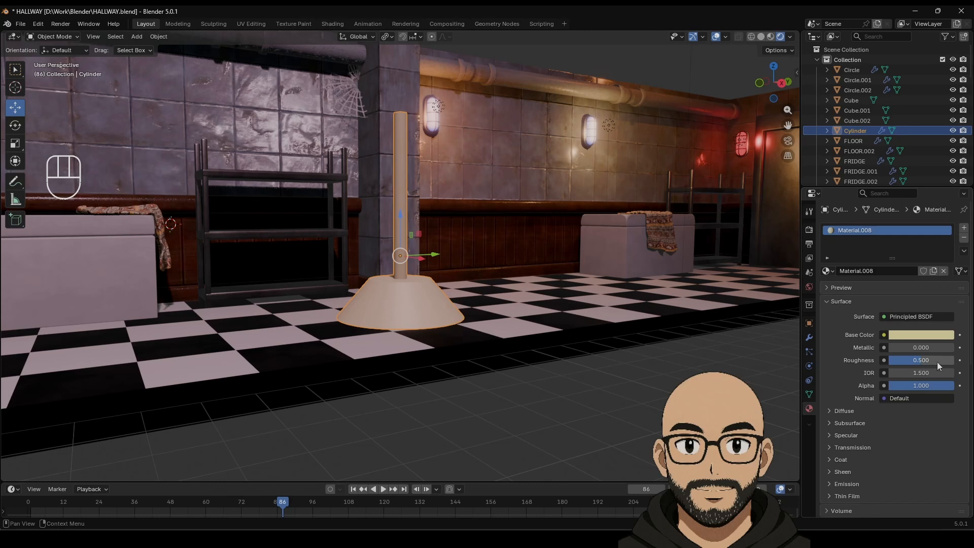
drag(936, 361, 943, 361)
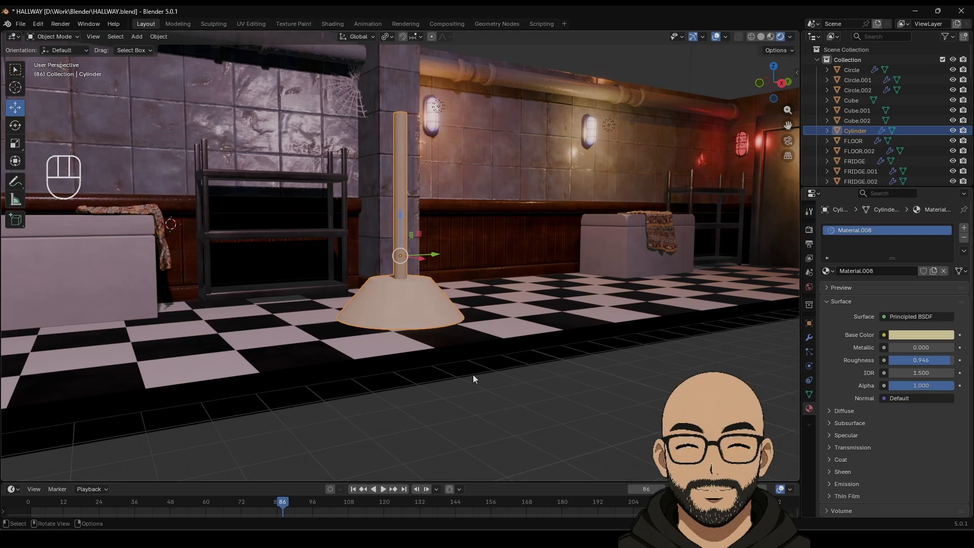
Step: Reselect the lamp in Edit Mode and grow the selection over the pole's faces
click(461, 361)
key(Tab)
key(Tab)
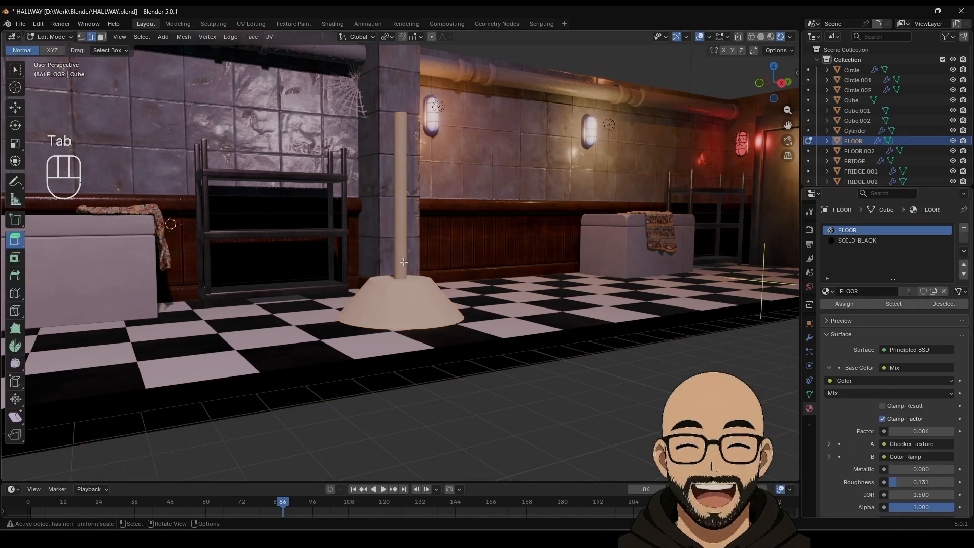
middle_drag(393, 271, 407, 303)
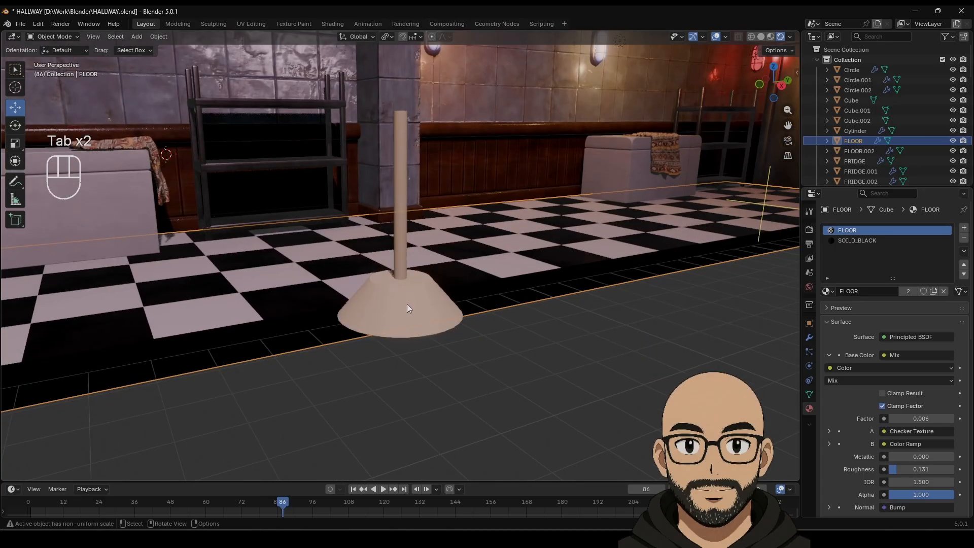
click(407, 299)
key(Tab)
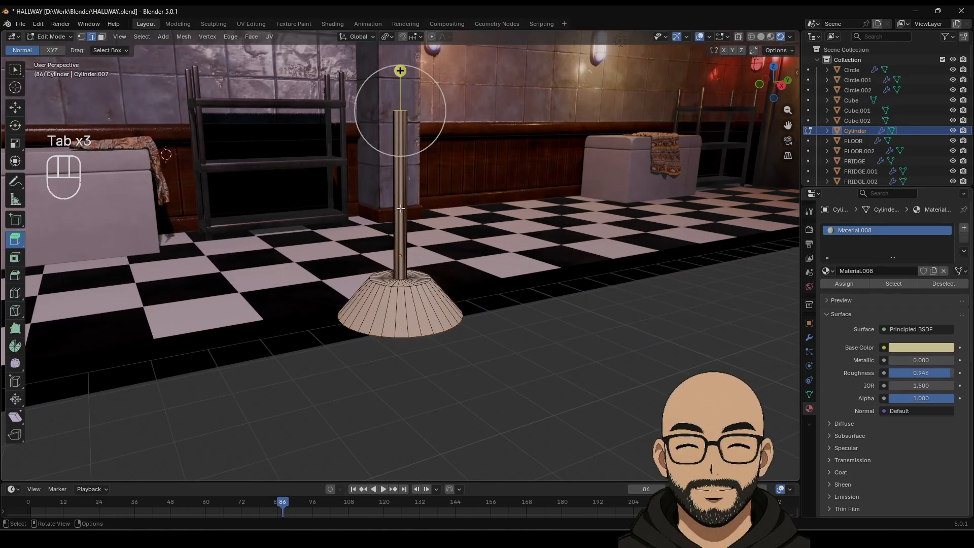
key(ctrl+KP_Add)
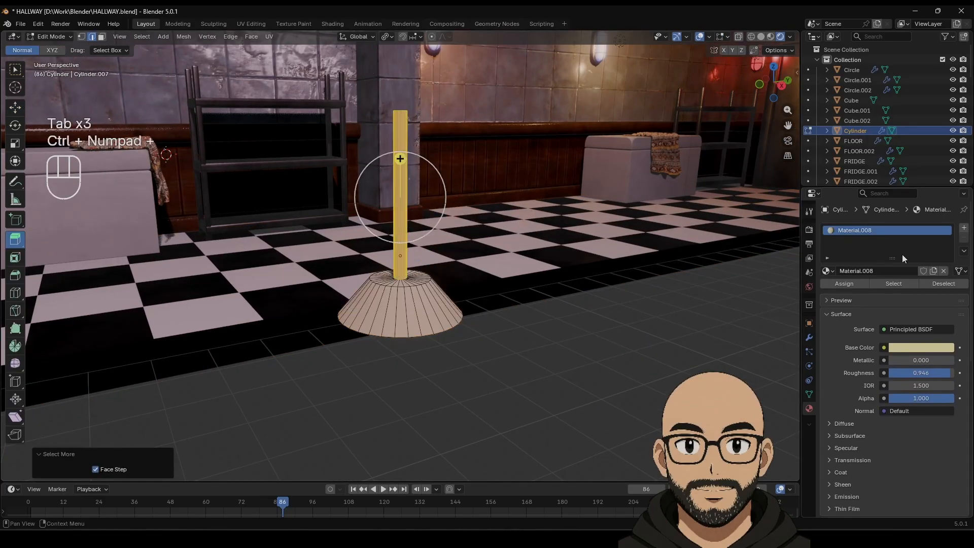
Step: Assign the pole a second material, Material.009, black with 0.385 roughness
click(964, 228)
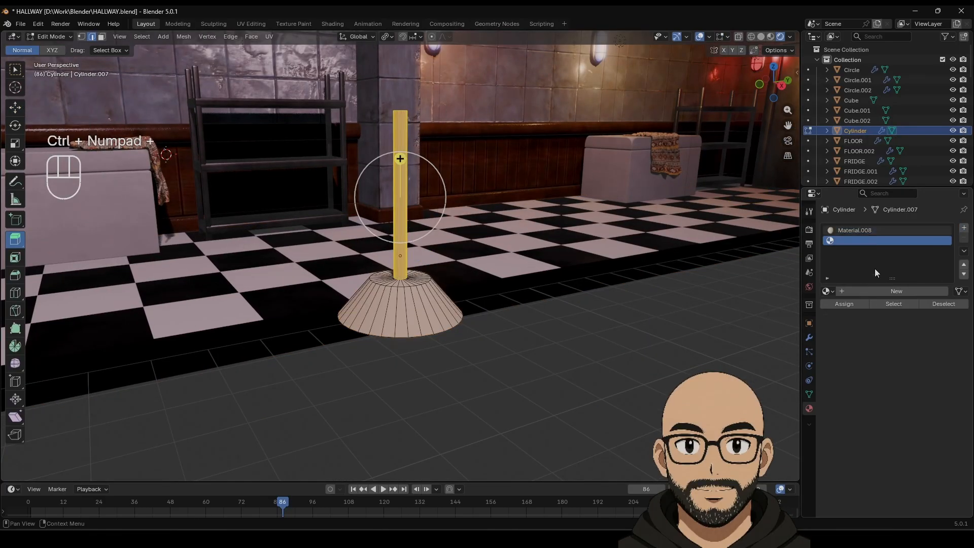
click(857, 292)
click(913, 368)
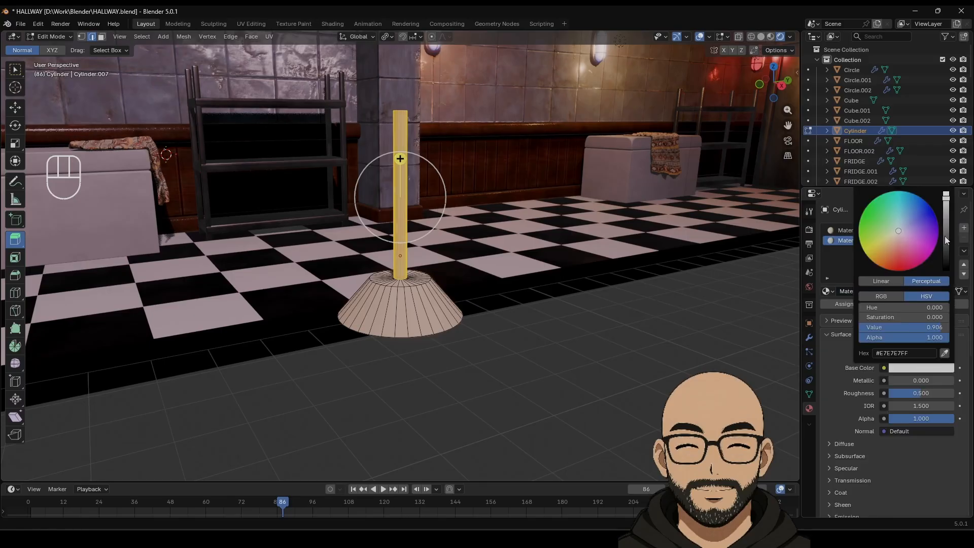
drag(944, 236, 946, 272)
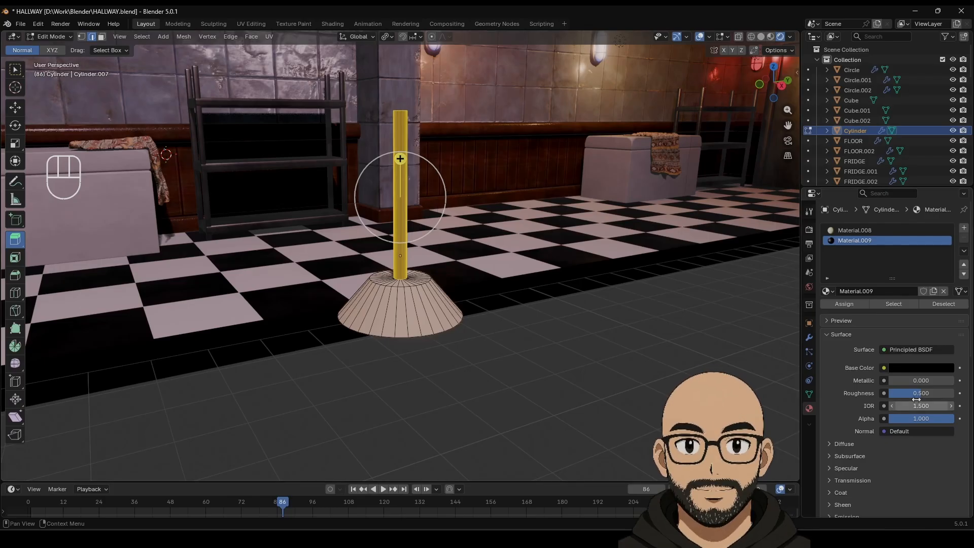
mouse_move(917, 393)
mouse_down()
mouse_move(948, 396)
mouse_move(906, 395)
mouse_move(920, 395)
mouse_up()
key(Tab)
key(Tab)
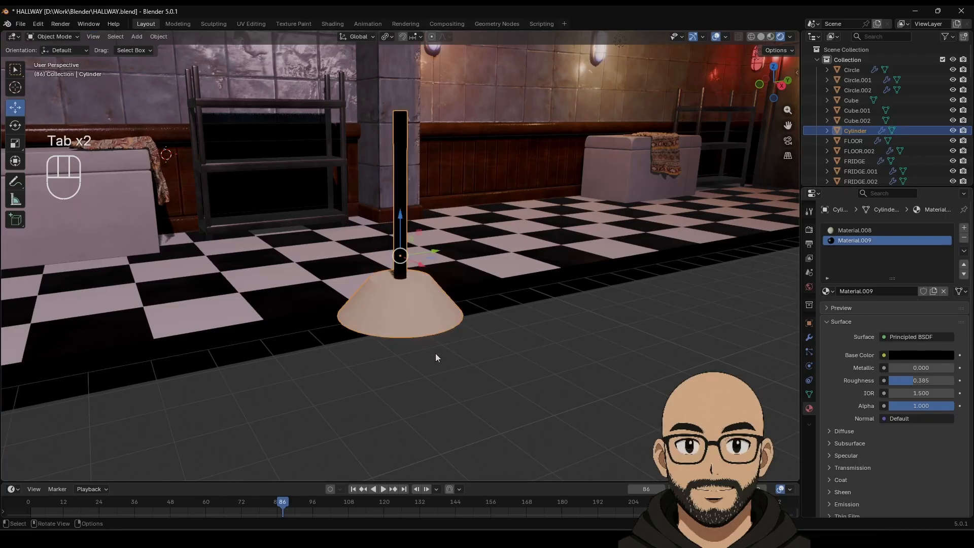
mouse_move(427, 319)
middle_down()
mouse_move(433, 296)
mouse_move(412, 319)
middle_up()
key(Tab)
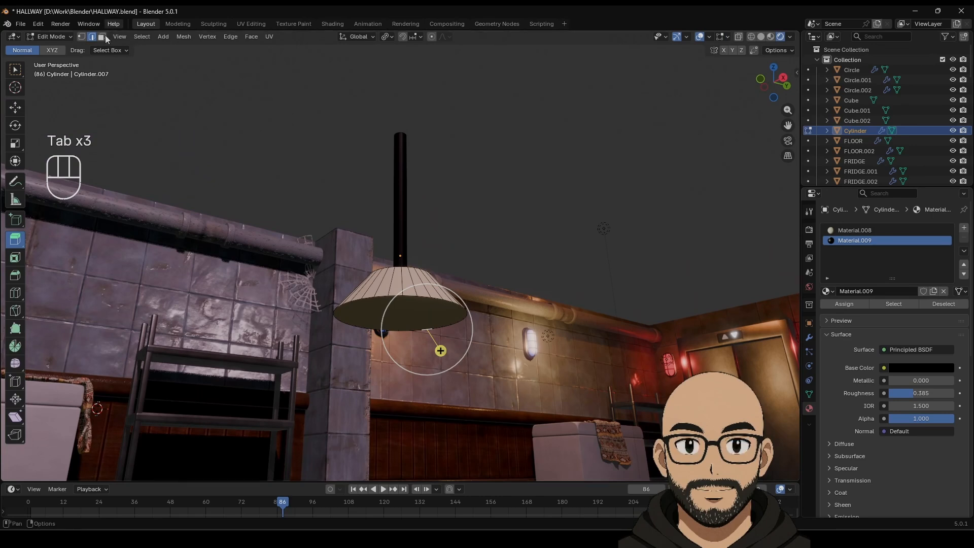
Step: Delete the shade's bottom face so it is open underneath
key(3)
click(393, 312)
key(Delete)
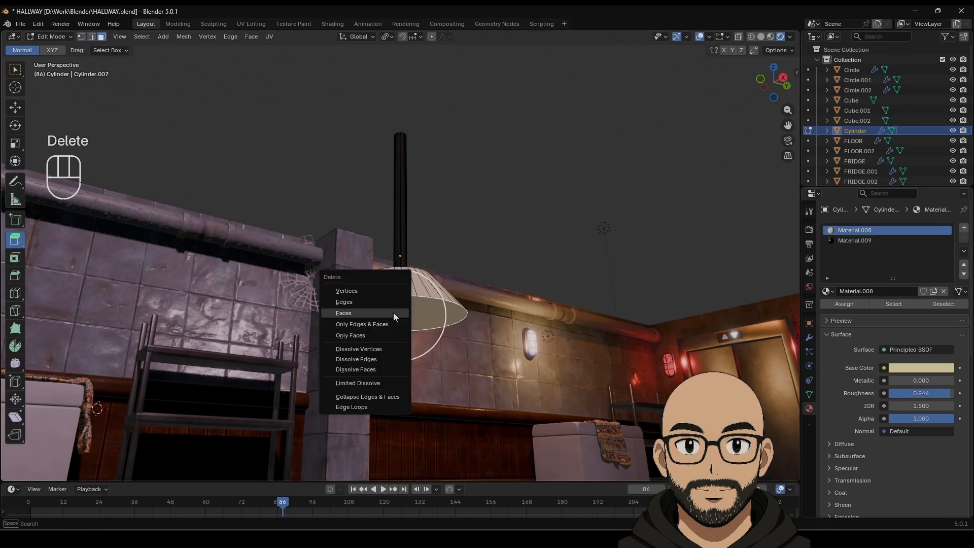
click(420, 301)
Step: Add a 0.1 m Bevel modifier to the lamp with 2 segments
key(Tab)
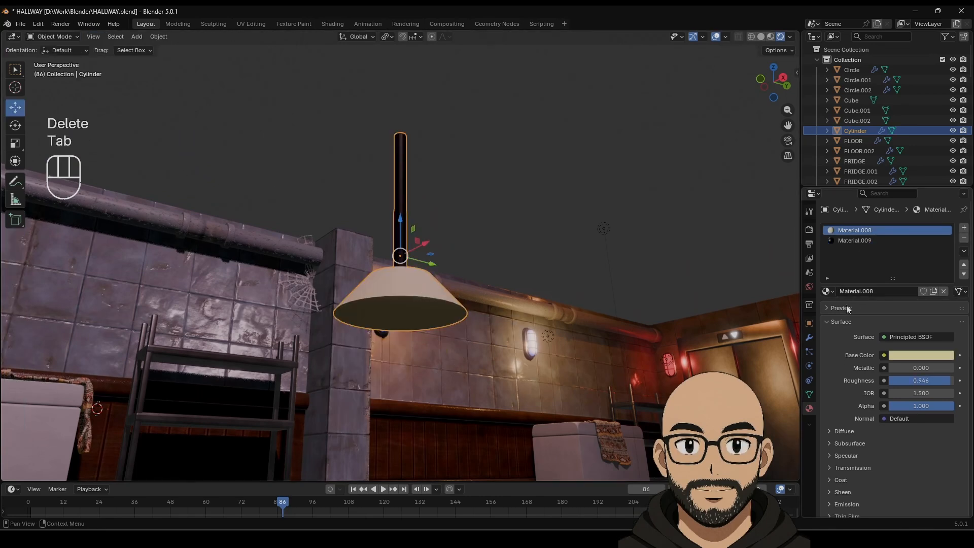
click(809, 337)
click(869, 227)
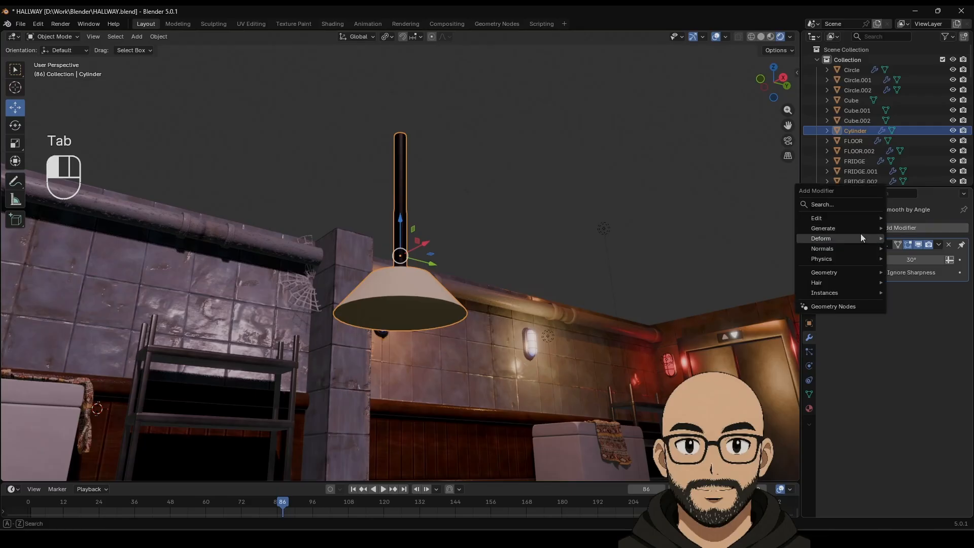
mouse_move(860, 231)
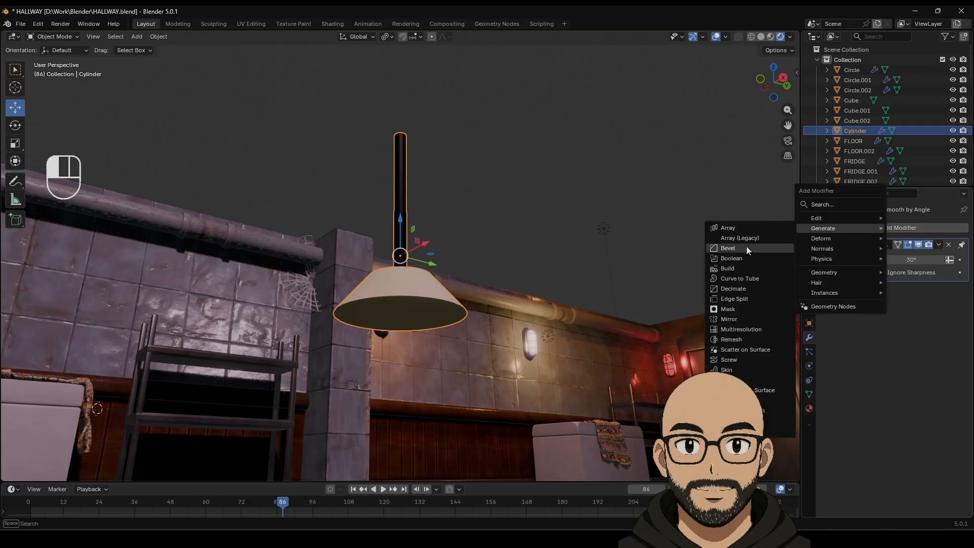
click(747, 247)
click(949, 297)
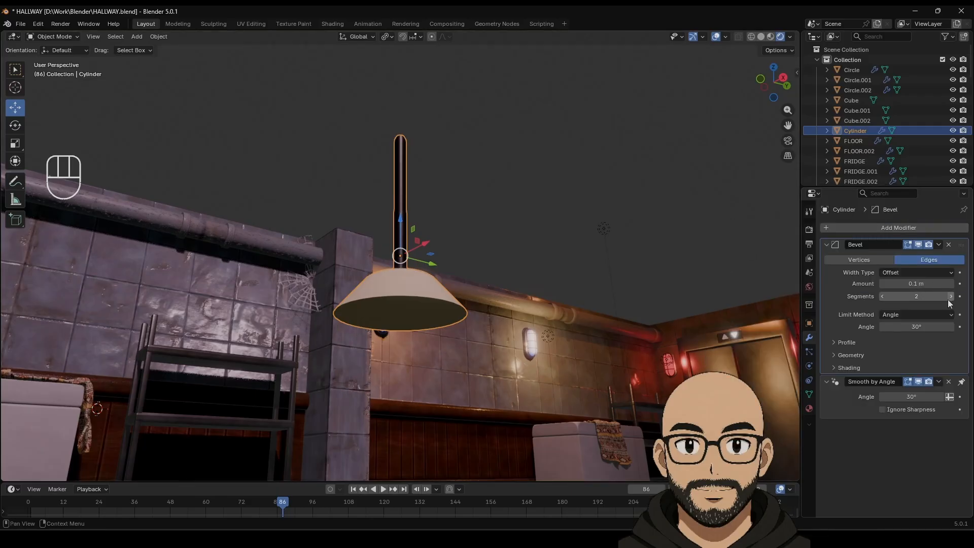
middle_drag(490, 243, 450, 285)
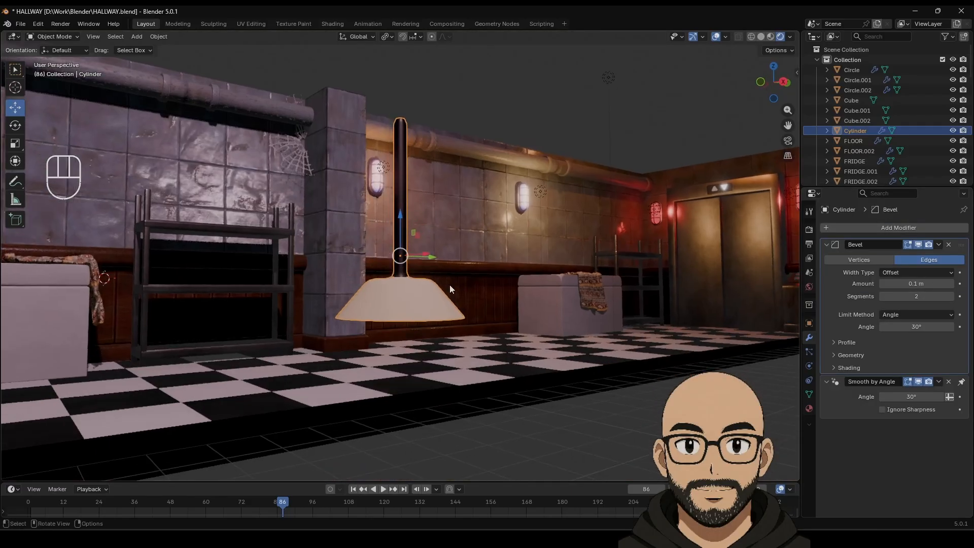
Step: Lower and shrink a strip of the shade's faces
click(412, 319)
click(91, 37)
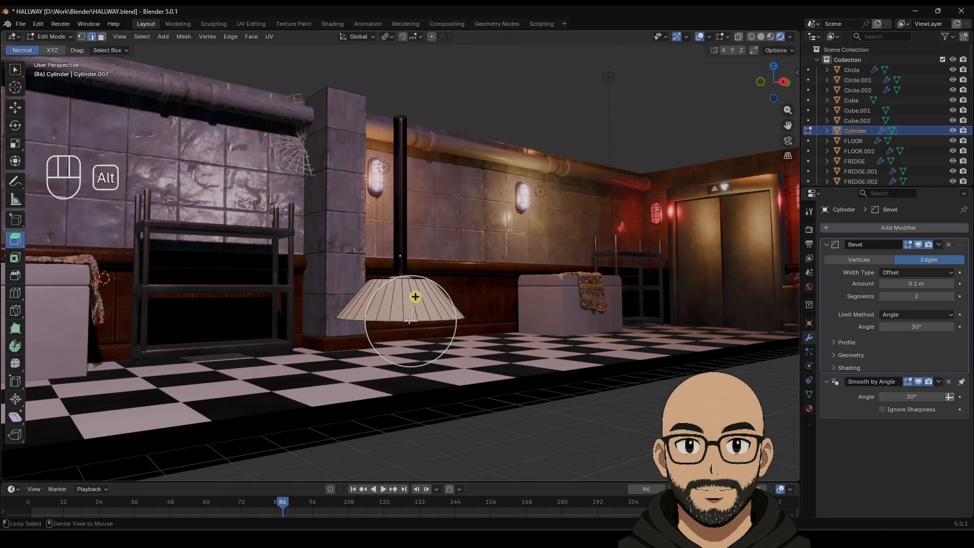
click(15, 108)
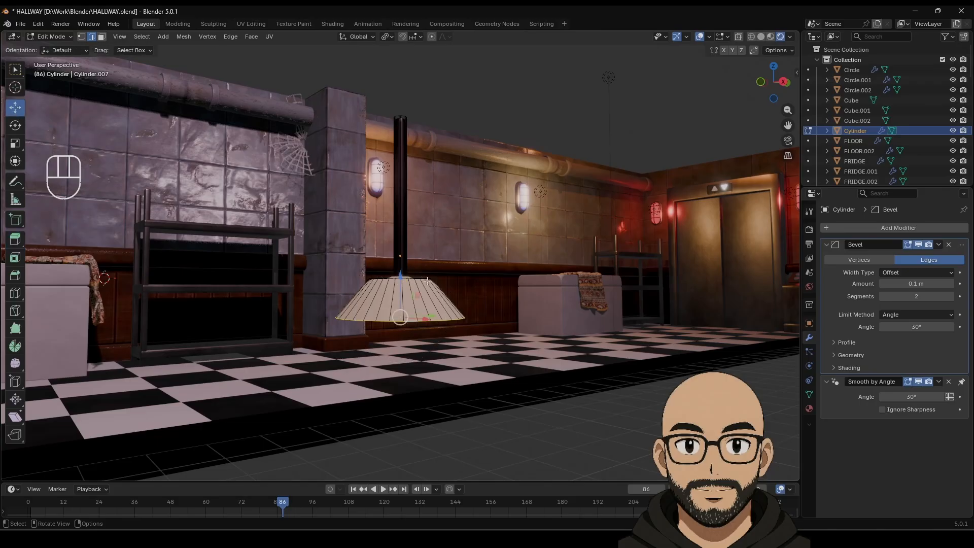
drag(400, 277, 403, 291)
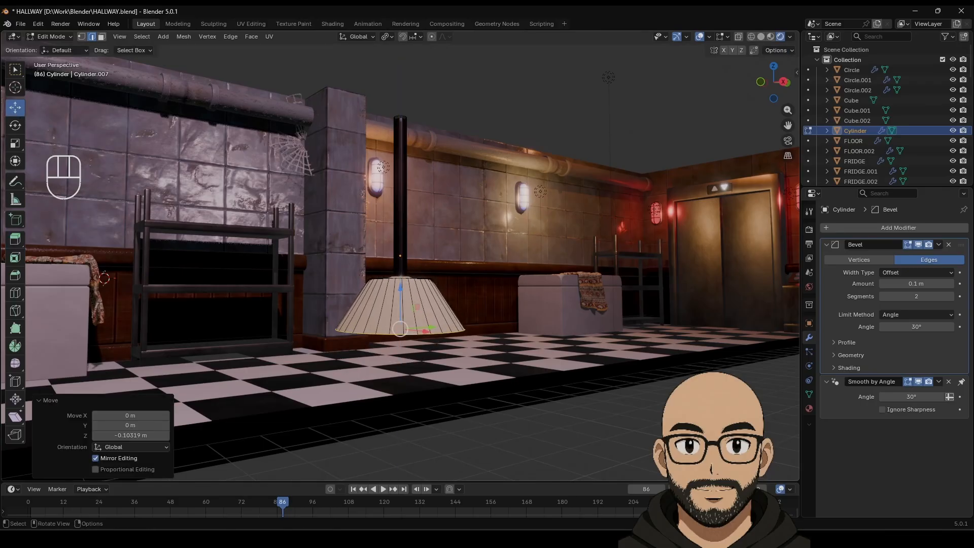
key(s)
click(447, 322)
middle_drag(447, 322, 419, 291)
Step: Enlarge and lower the shade's top loop, resize a loop to 1.101, and raise the middle loop
alt+click(415, 287)
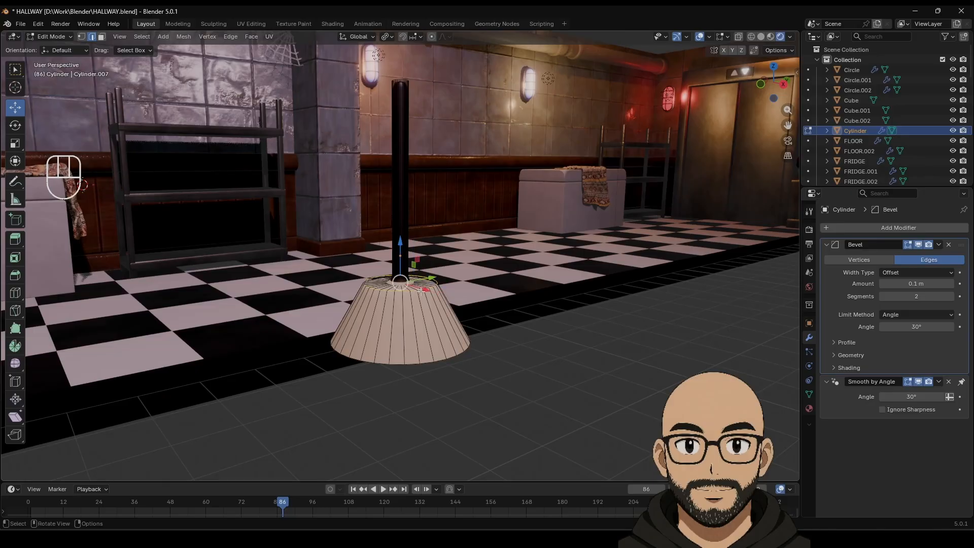
key(s)
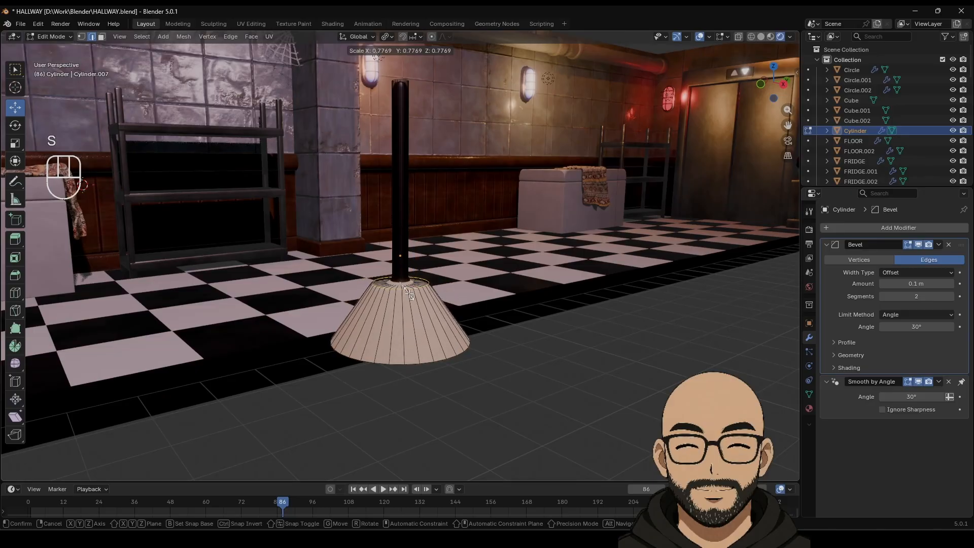
click(406, 290)
drag(400, 244, 400, 298)
key(s)
click(400, 281)
key(s)
click(428, 298)
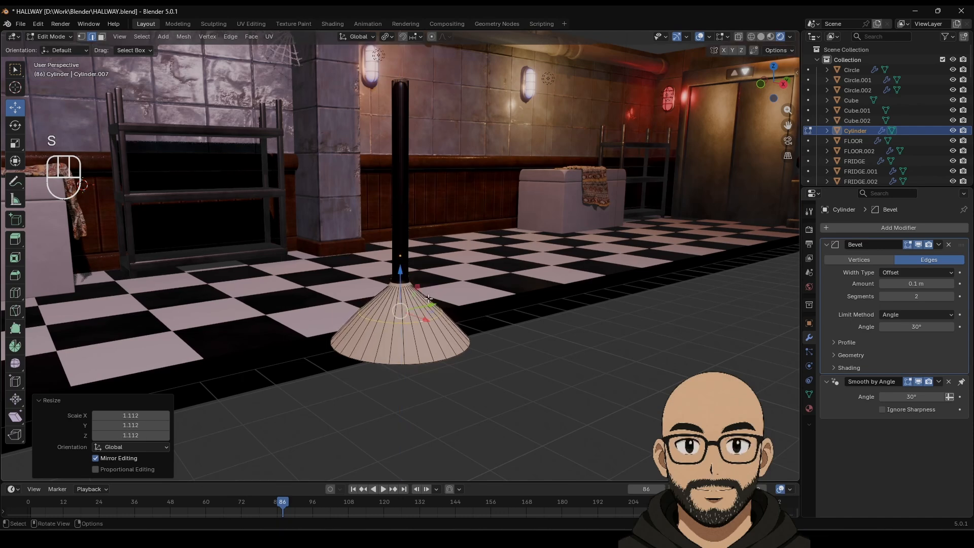
key(s)
click(400, 287)
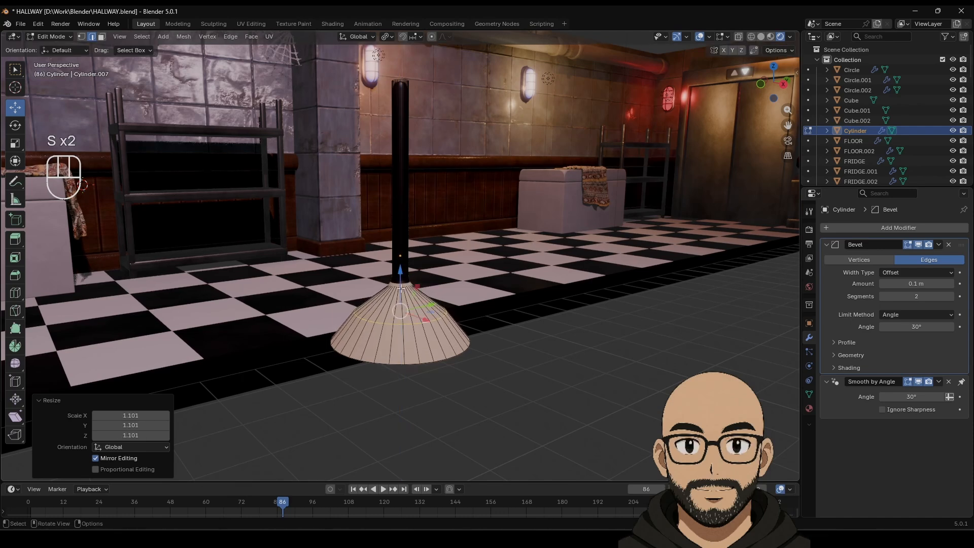
drag(400, 272, 400, 269)
Step: Try selecting and circularizing the edge loop at the shade's neck
click(401, 285)
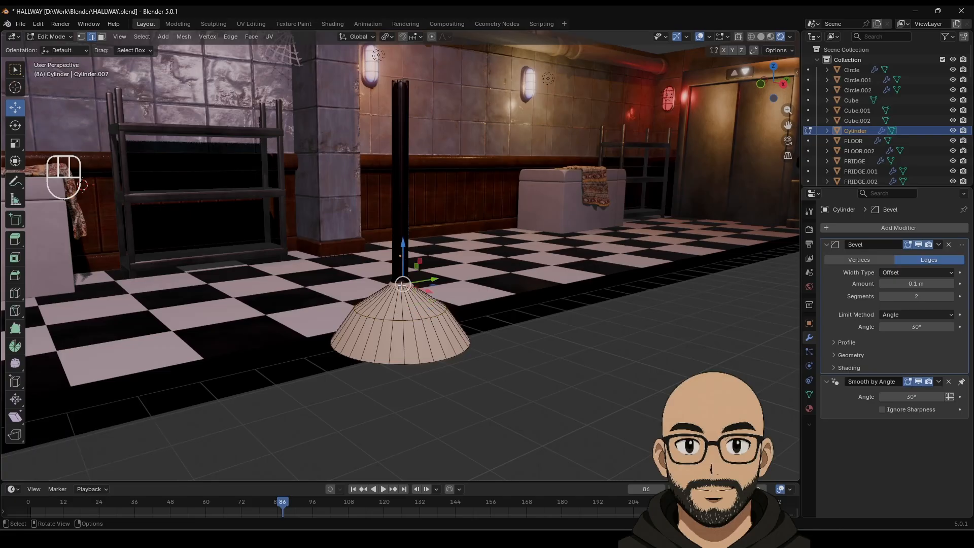
alt+click(397, 283)
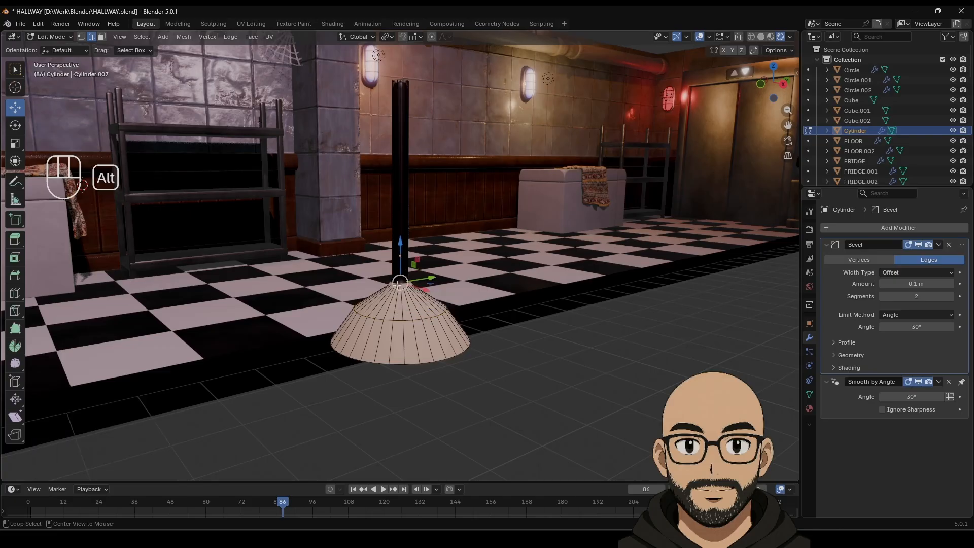
key(shift+alt+s)
alt+shift+click(404, 79)
click(390, 288)
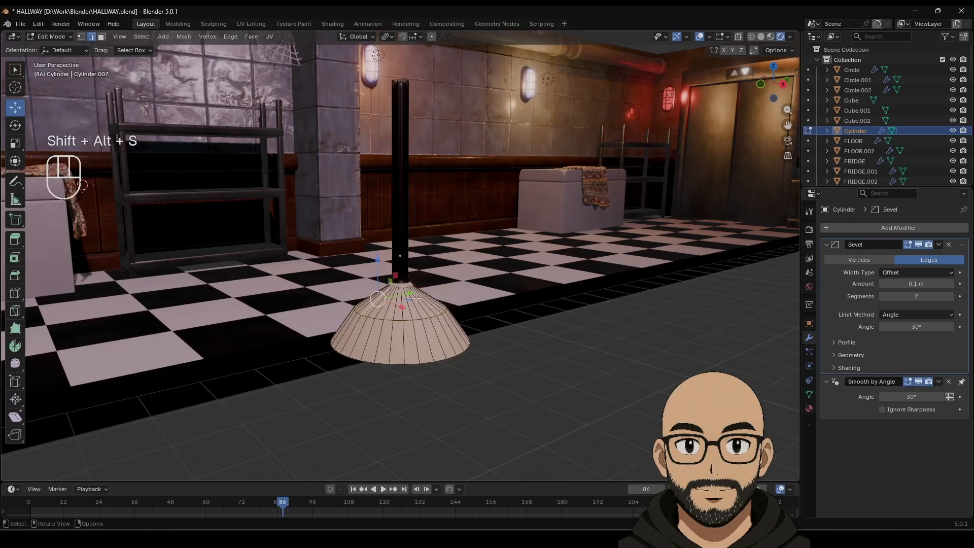
scroll(413, 312, up, 3)
Step: Try several vertical edge loops, then select the ring around the pole base
alt+click(403, 300)
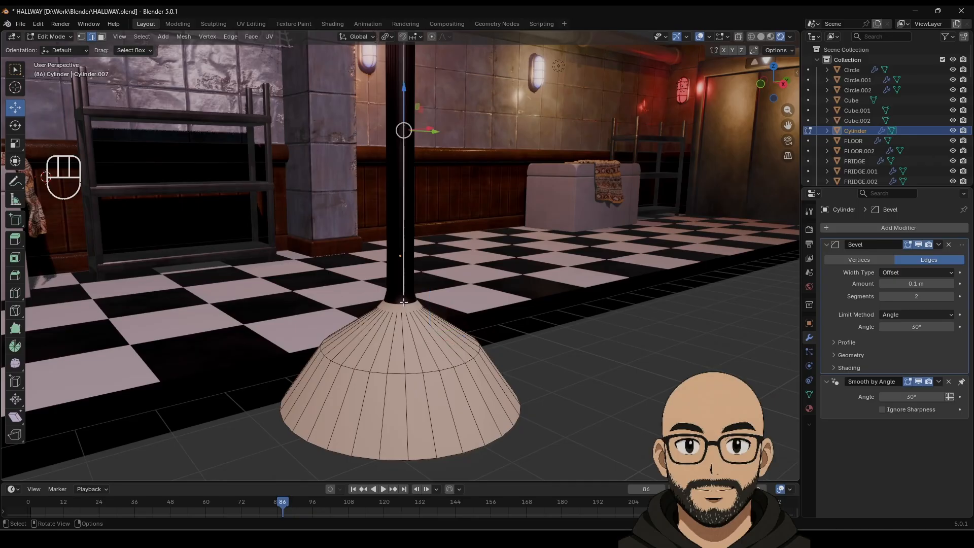
alt+click(411, 302)
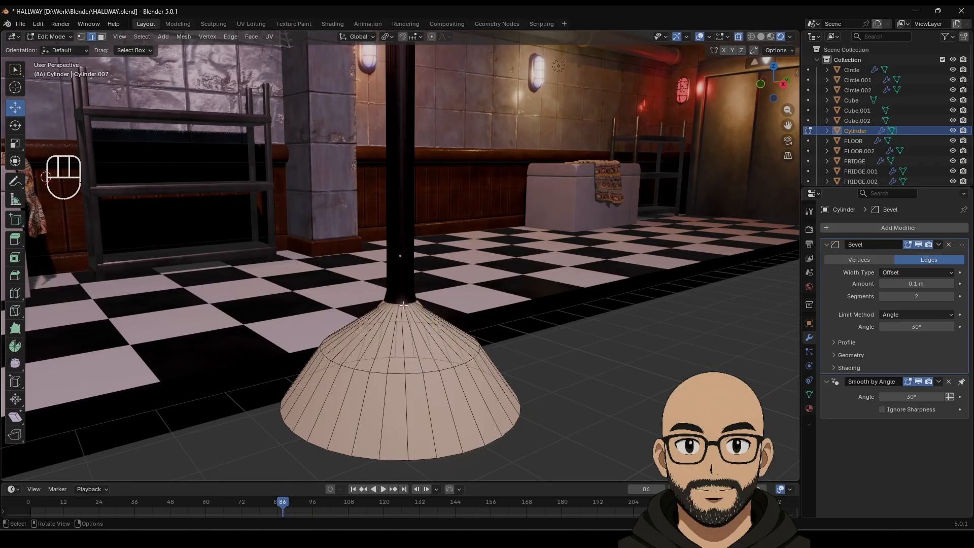
alt+click(408, 307)
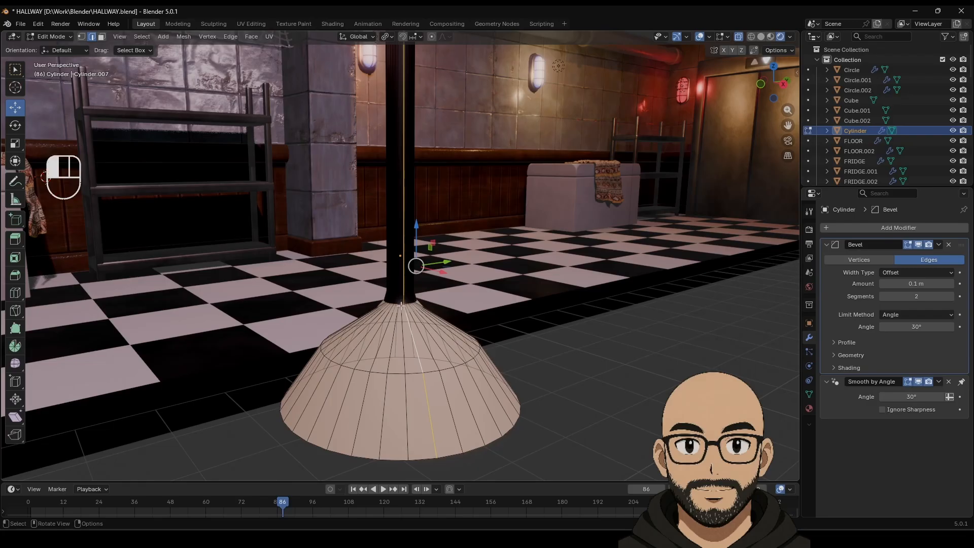
alt+click(402, 306)
scroll(457, 349, up, 4)
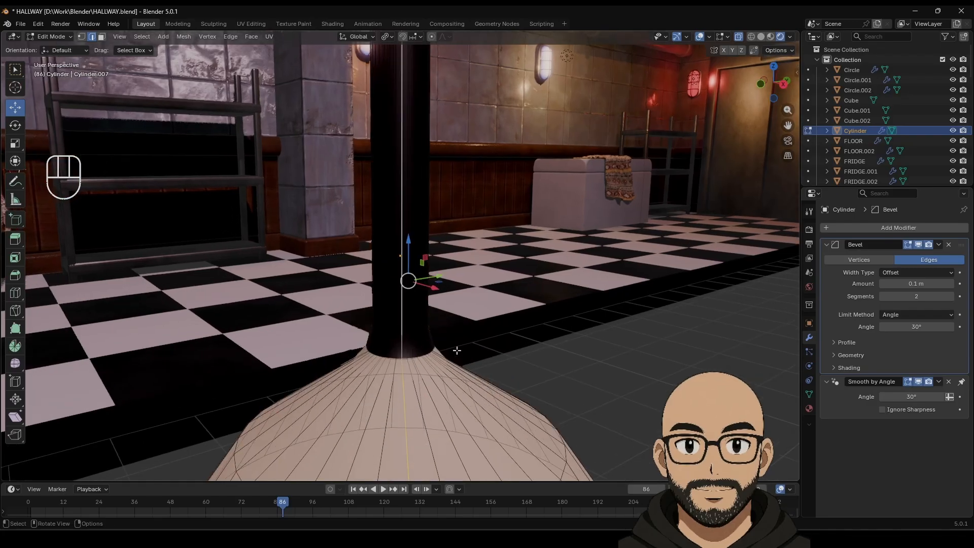
alt+click(416, 356)
alt+click(417, 358)
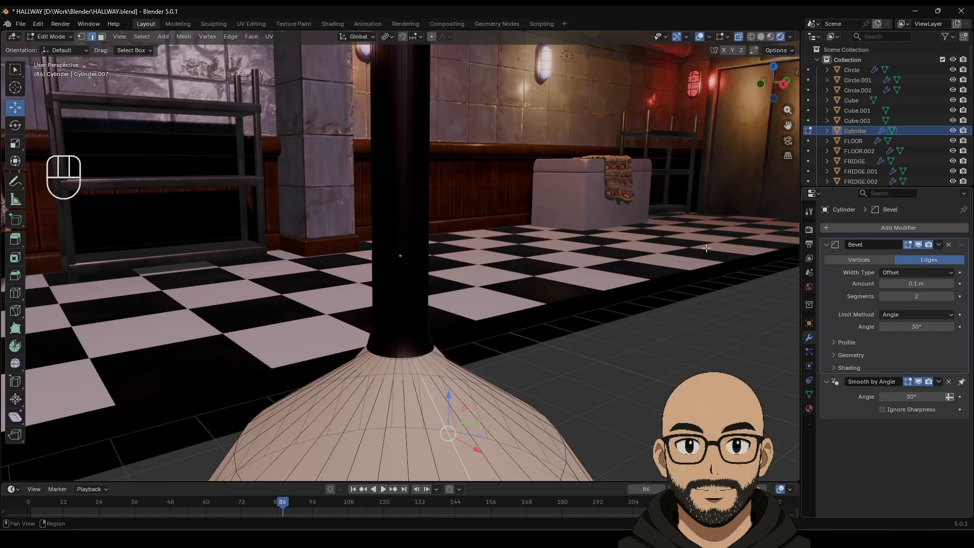
middle_drag(705, 248, 435, 315)
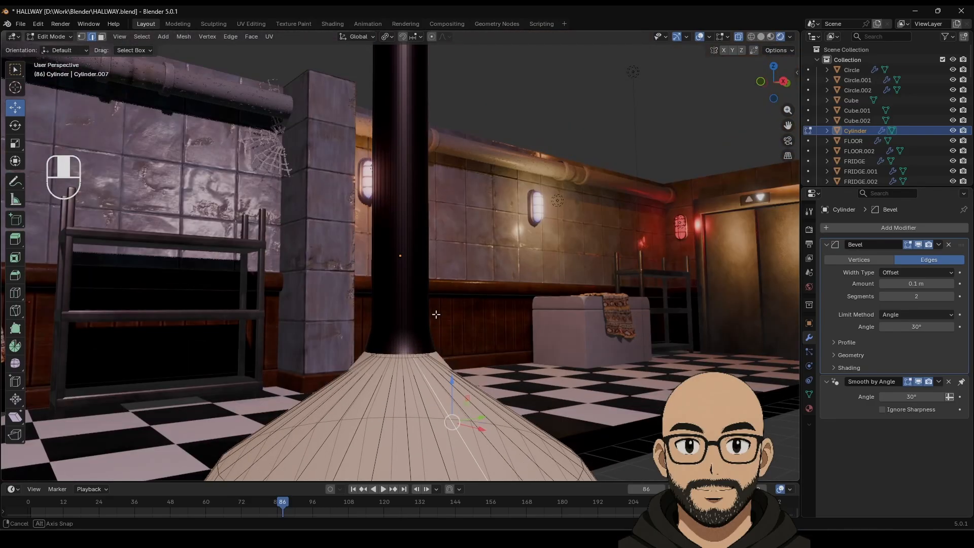
click(405, 358)
alt+click(404, 357)
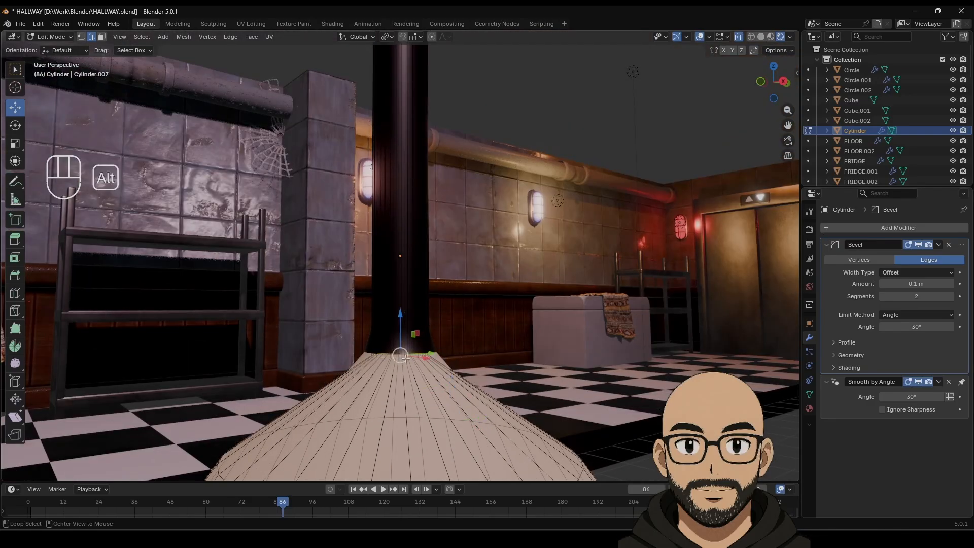
scroll(458, 187, down, 6)
shift+middle_drag(412, 94, 421, 201)
Step: Thin the pole's rings to 0.458, raise its top ring 0.12276 m, and lower its base about 0.034 m
alt+shift+click(414, 183)
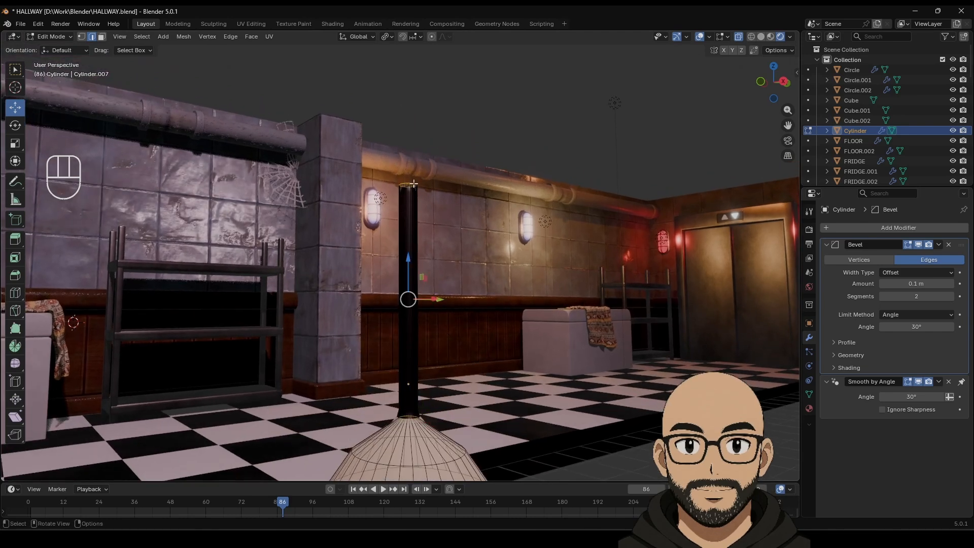
key(s)
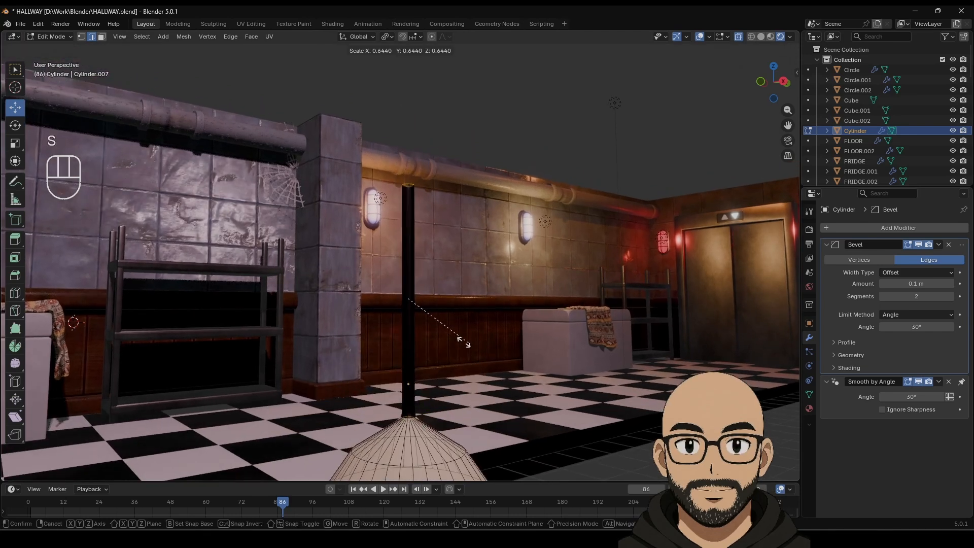
click(434, 332)
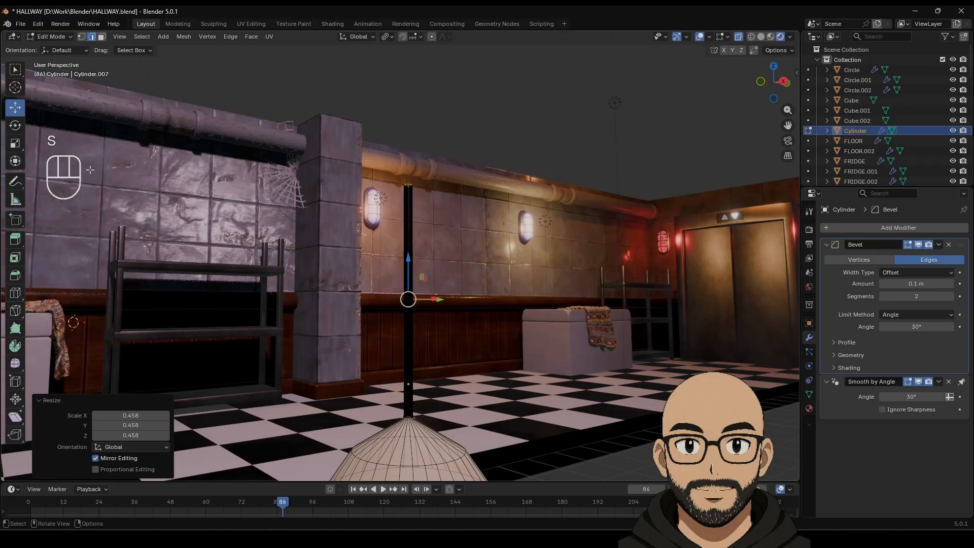
click(15, 144)
drag(408, 259, 409, 256)
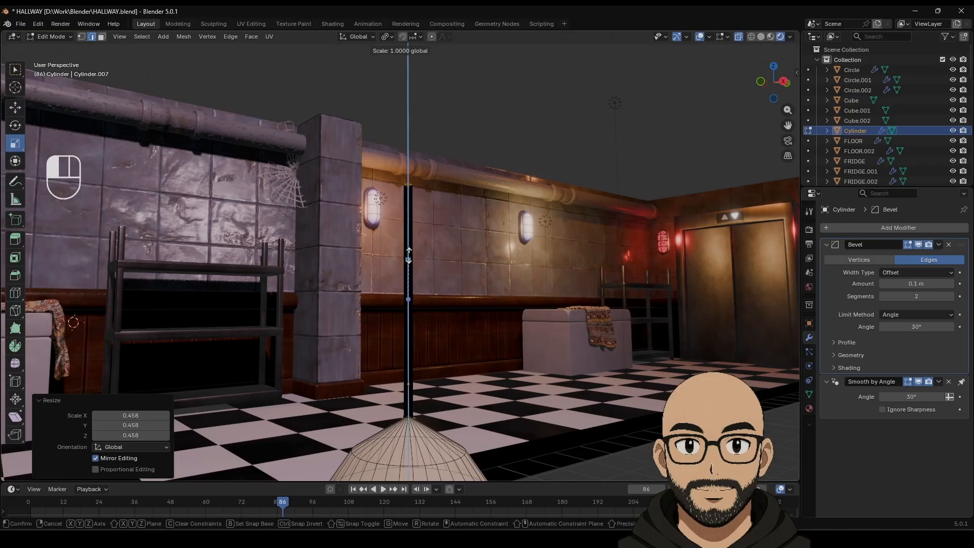
drag(412, 186, 411, 188)
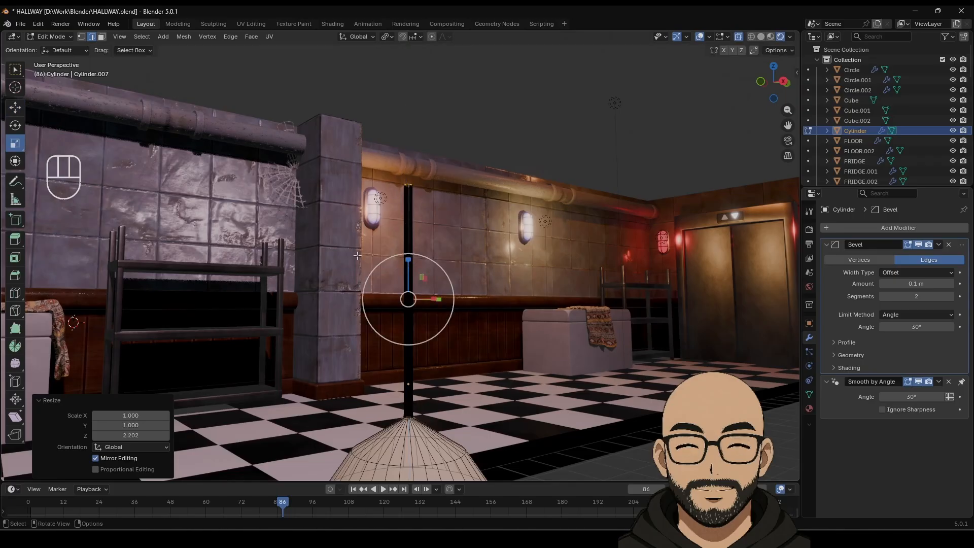
key(ctrl+z)
key(ctrl+z)
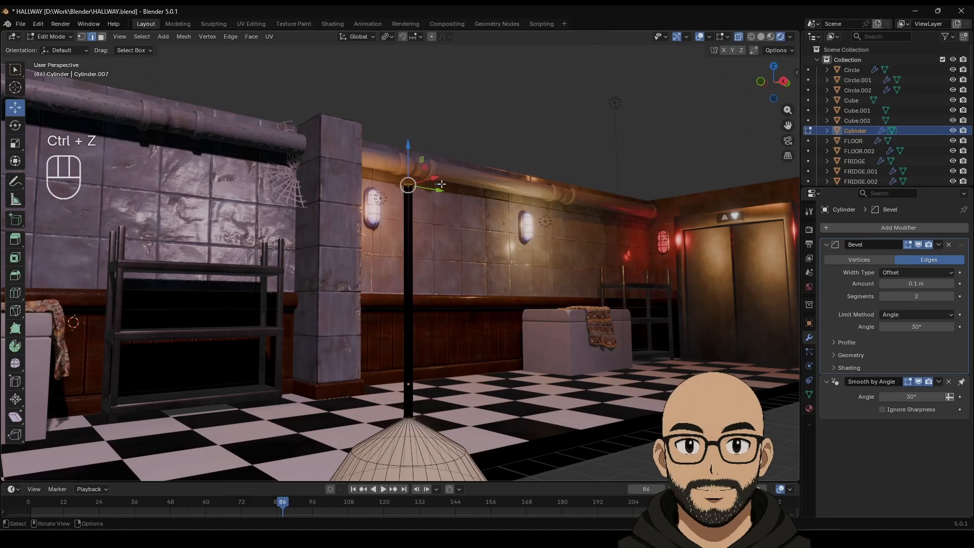
drag(408, 148, 409, 130)
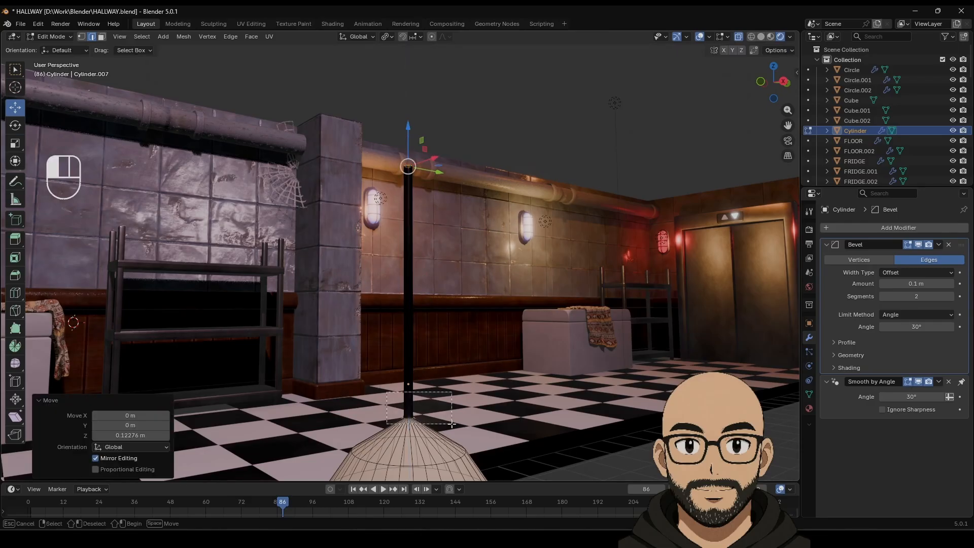
alt+click(425, 416)
drag(410, 387, 410, 391)
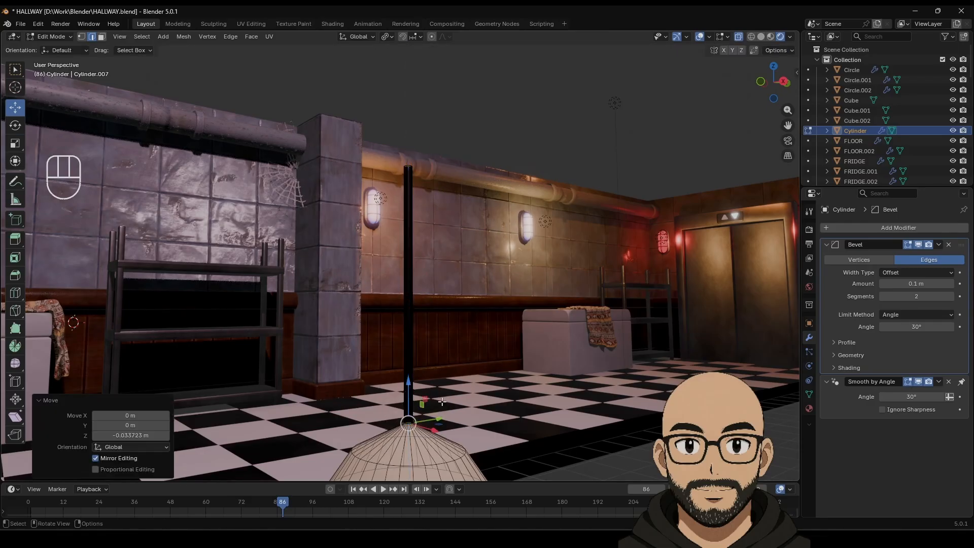
Step: In Object Mode, select the lamp and shift it along X using the top view
scroll(431, 406, down, 4)
key(Tab)
scroll(537, 457, down, 11)
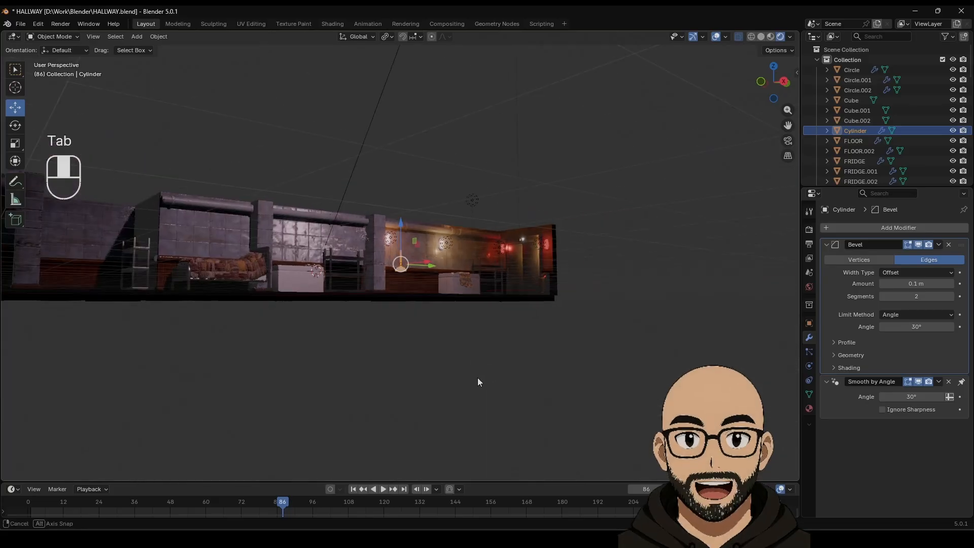
middle_drag(476, 378, 471, 416)
click(547, 229)
click(401, 266)
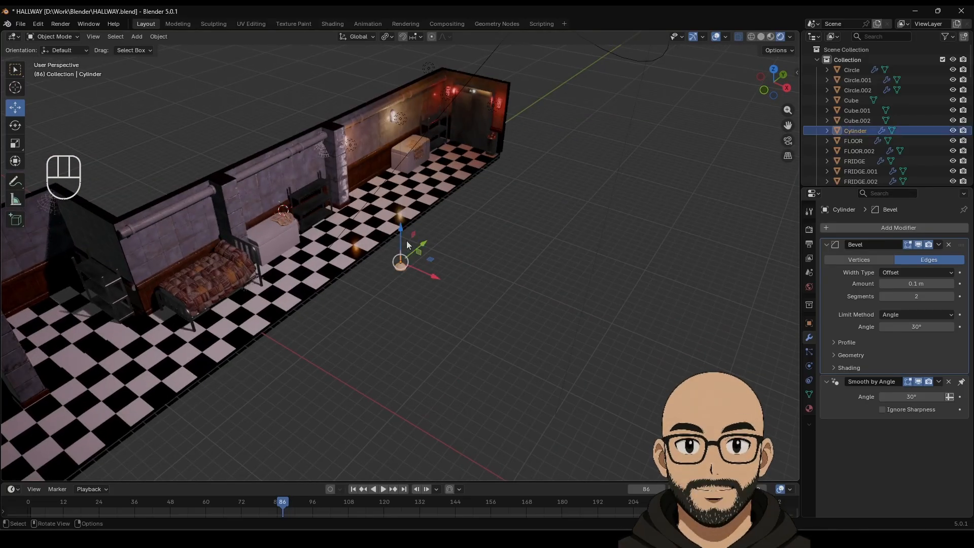
drag(428, 277, 298, 221)
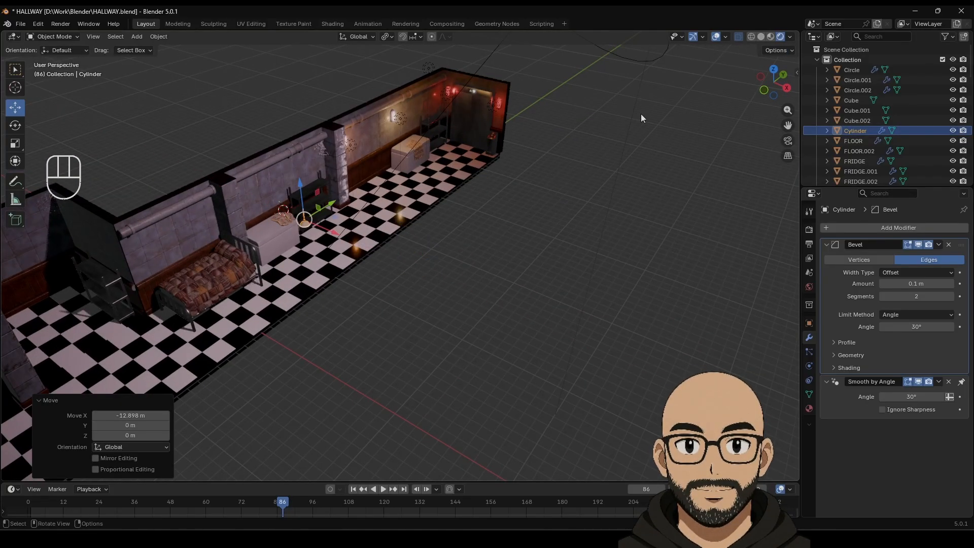
click(771, 70)
drag(306, 260, 330, 256)
Step: Lift the lamp to 6.9279 m ceiling height and slide it along the hallway
middle_drag(331, 256, 394, 230)
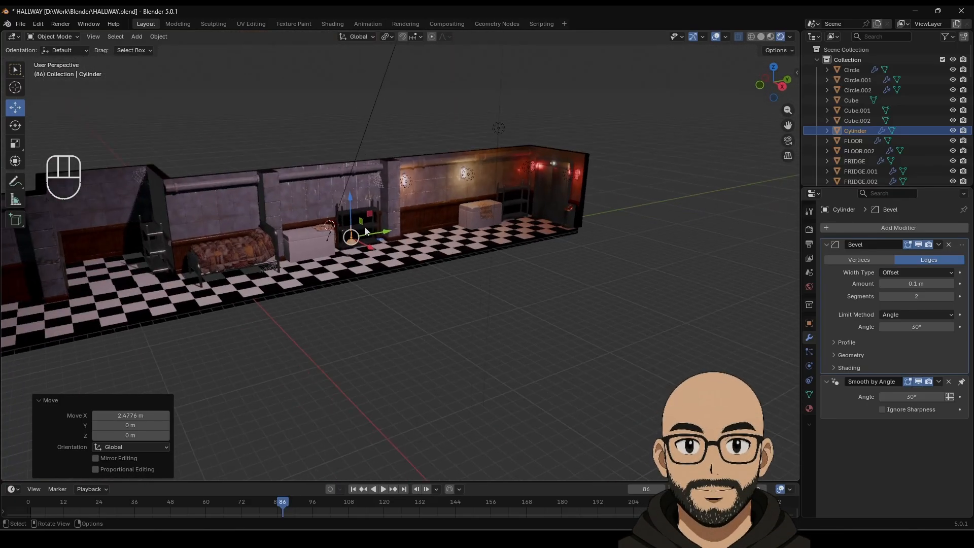
drag(349, 202, 353, 126)
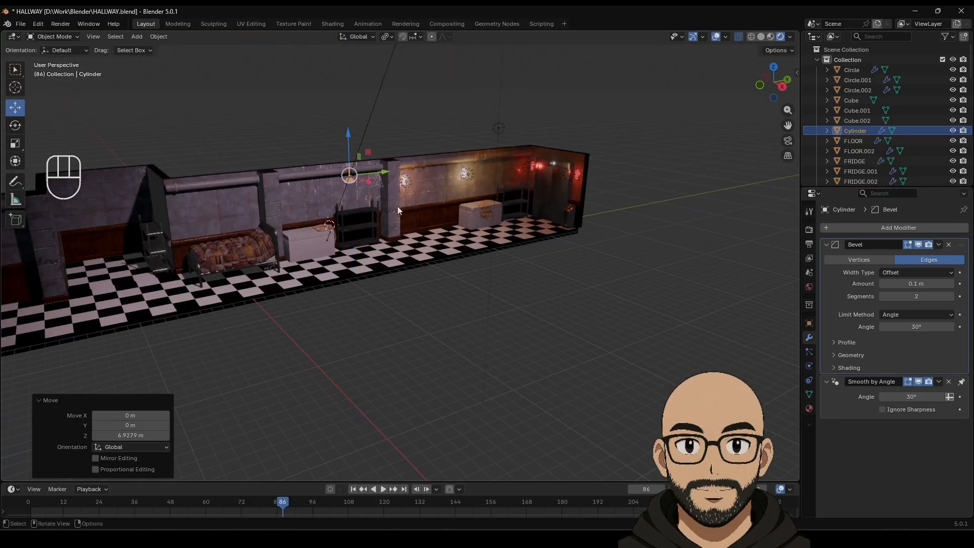
middle_drag(397, 206, 425, 201)
drag(425, 202, 205, 222)
shift+middle_drag(205, 222, 431, 192)
drag(432, 195, 275, 206)
Step: Duplicate the lamp along Y and place the copy further down the hallway
key(shift+d)
key(y)
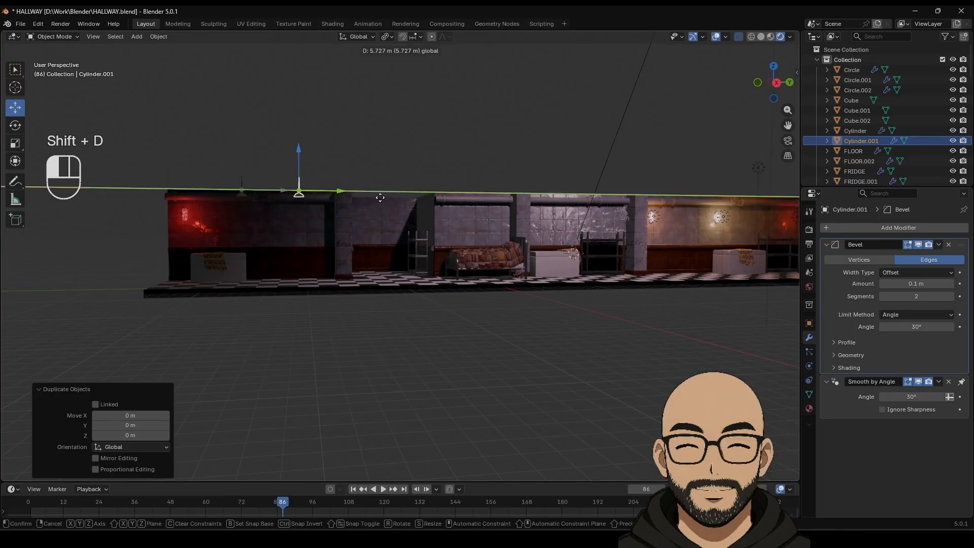
click(433, 203)
middle_drag(431, 208, 583, 203)
click(773, 77)
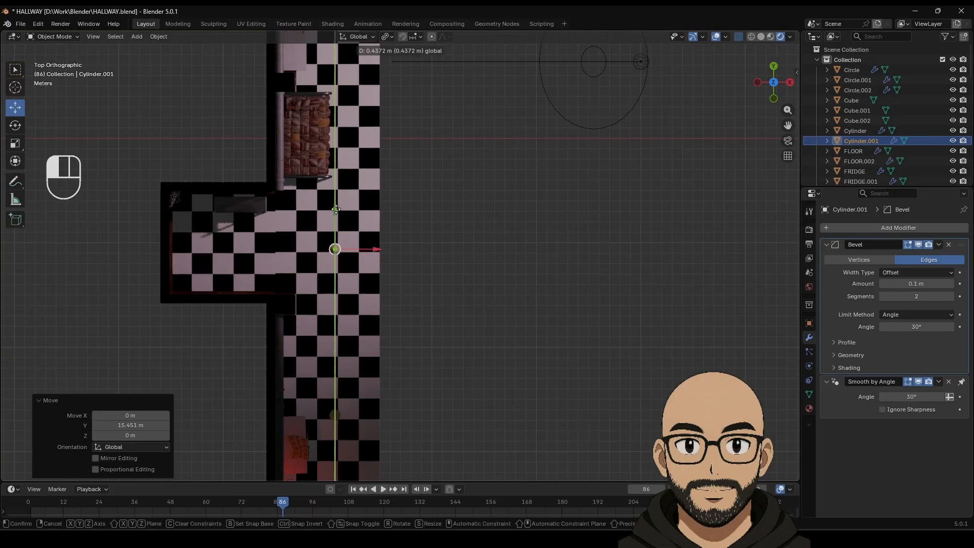
Step: Copy one lamp into the side room and another further up the corridor
key(shift+d)
drag(376, 252, 244, 247)
click(335, 251)
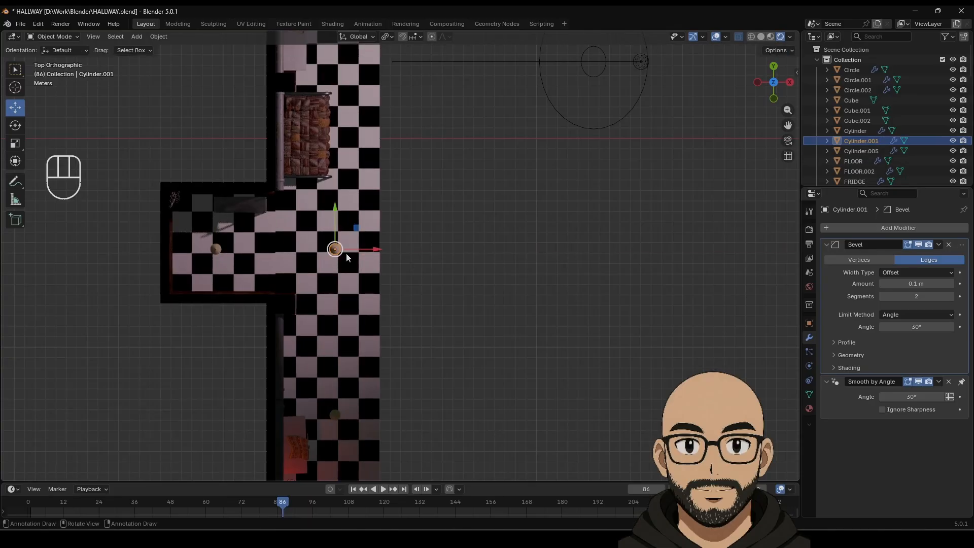
key(shift+d)
key(y)
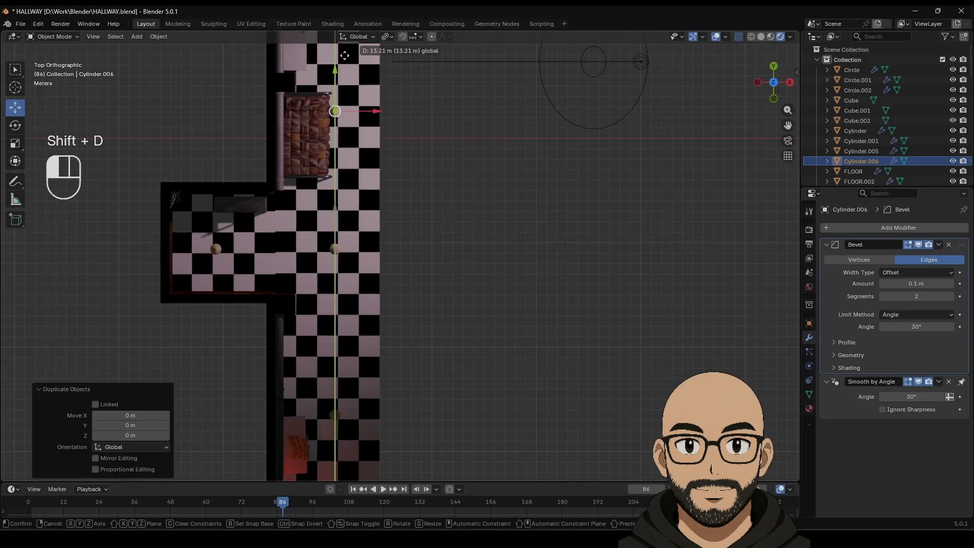
click(344, 55)
scroll(428, 245, down, 3)
shift+middle_drag(425, 197, 415, 312)
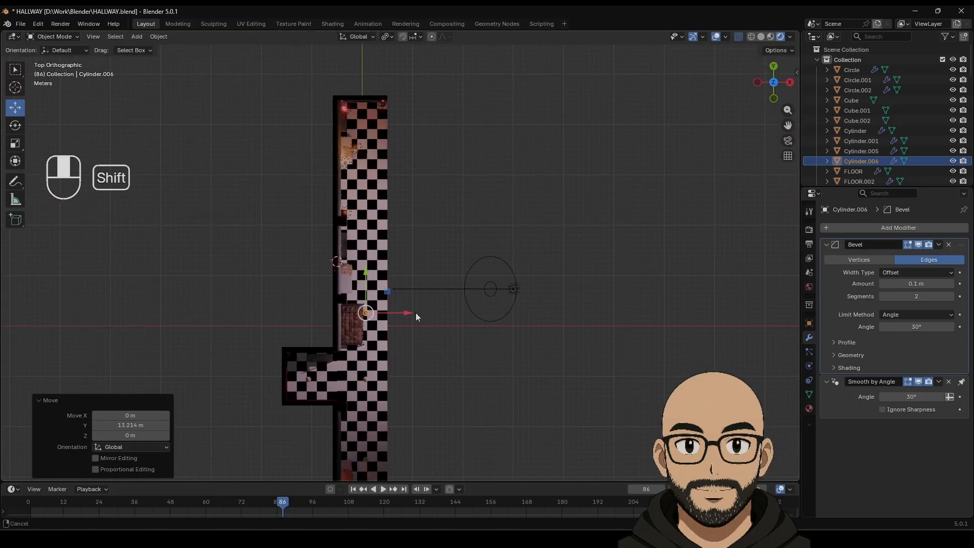
Step: Add two more Y-constrained lamp copies further along the hallway
key(shift+d)
key(y)
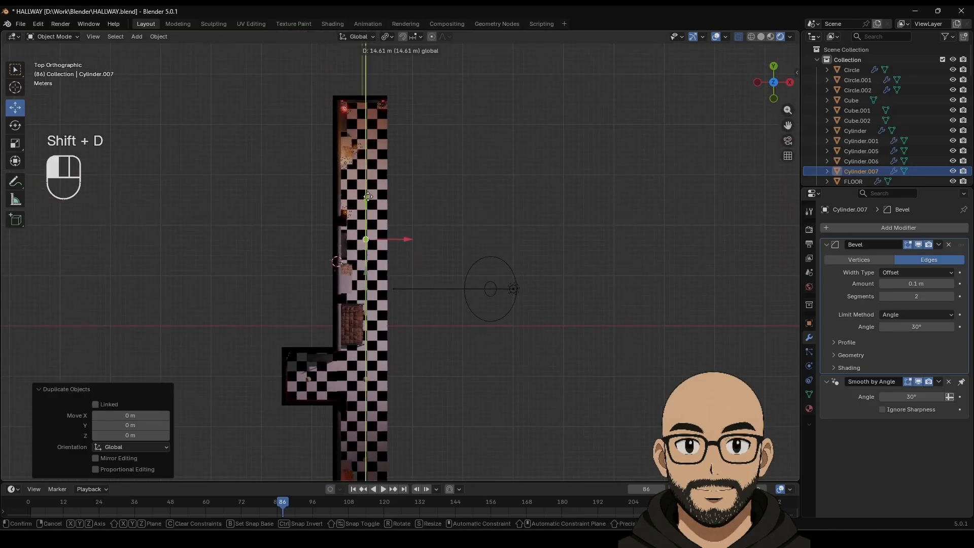
click(371, 205)
key(shift+d)
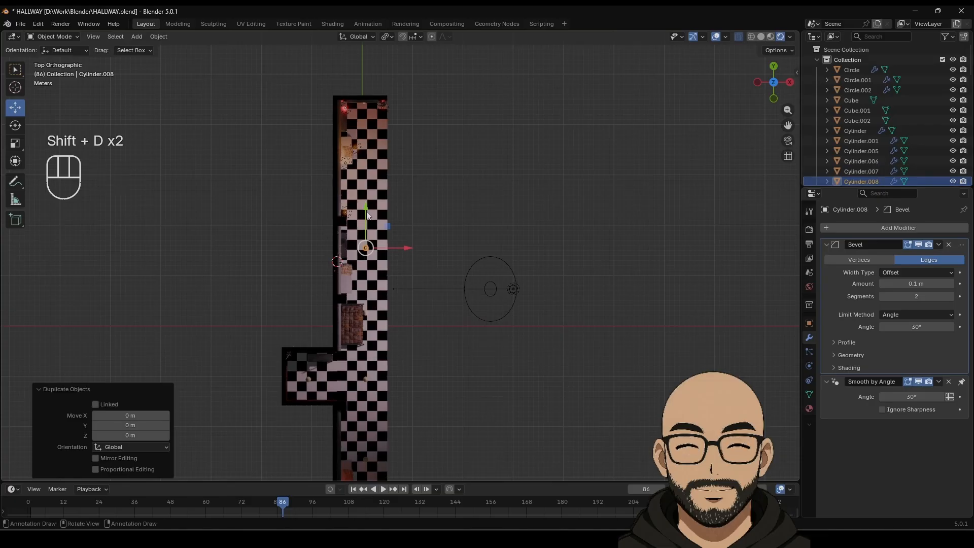
key(y)
click(373, 105)
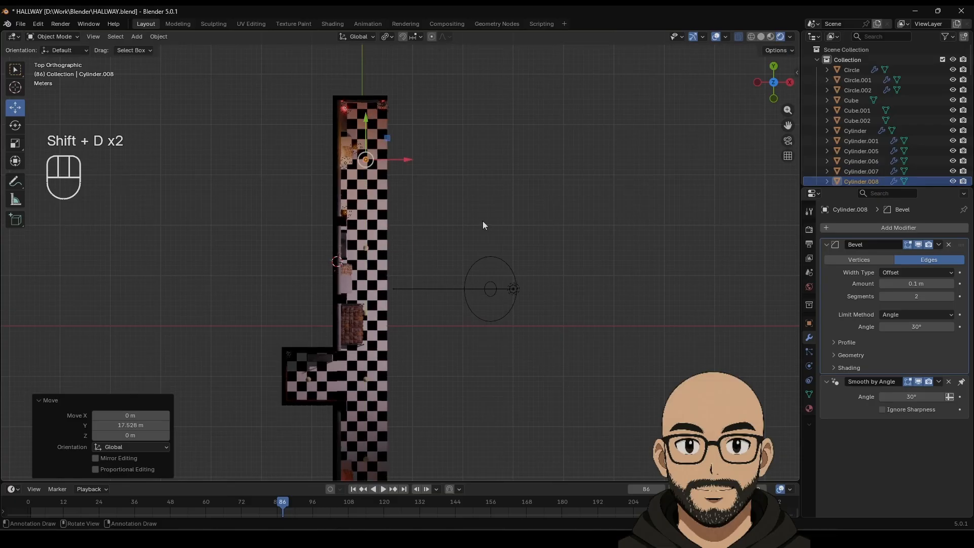
middle_drag(482, 221, 369, 266)
scroll(368, 267, up, 3)
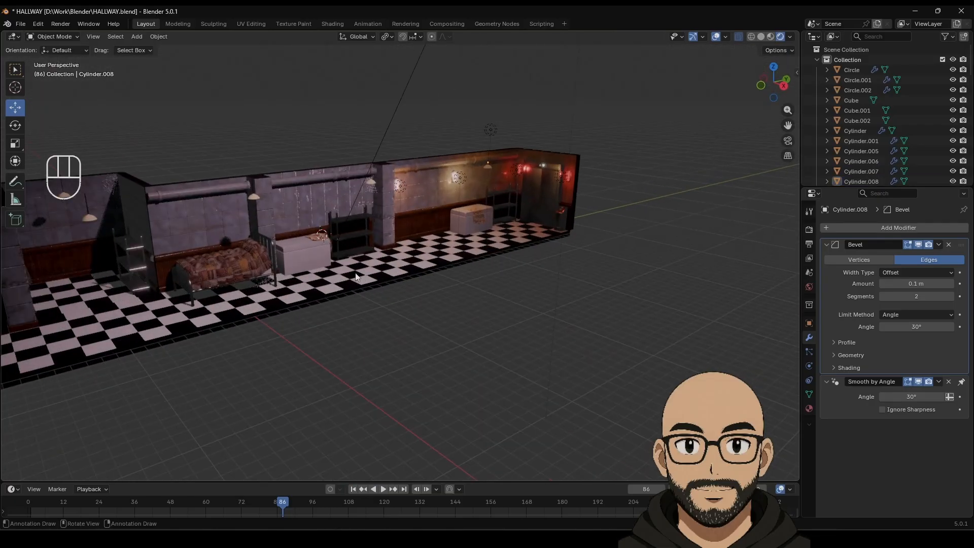
shift+middle_drag(315, 290, 433, 253)
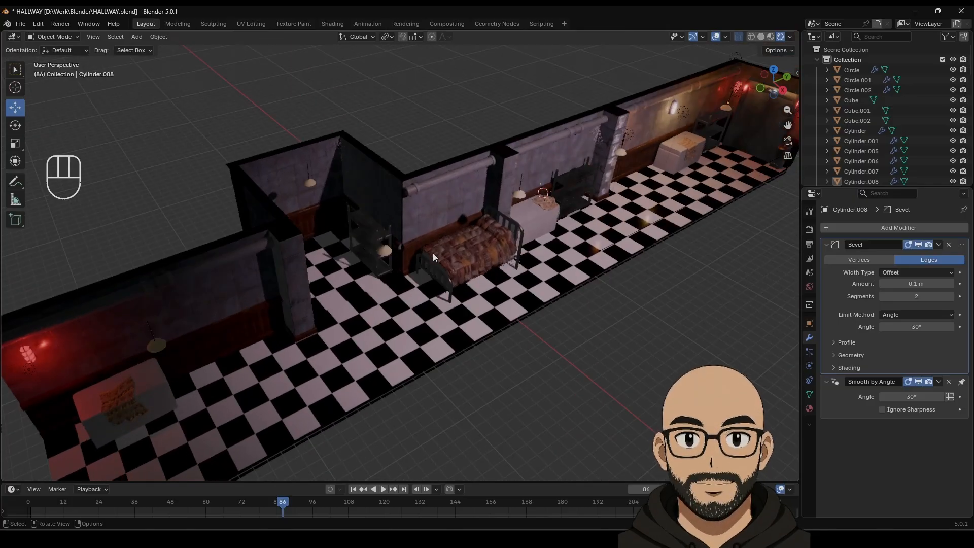
Step: Give the pendant lamp material a white base colour, Metallic 1.000 and Roughness 0.554
key(KP_5)
middle_drag(495, 314, 470, 293)
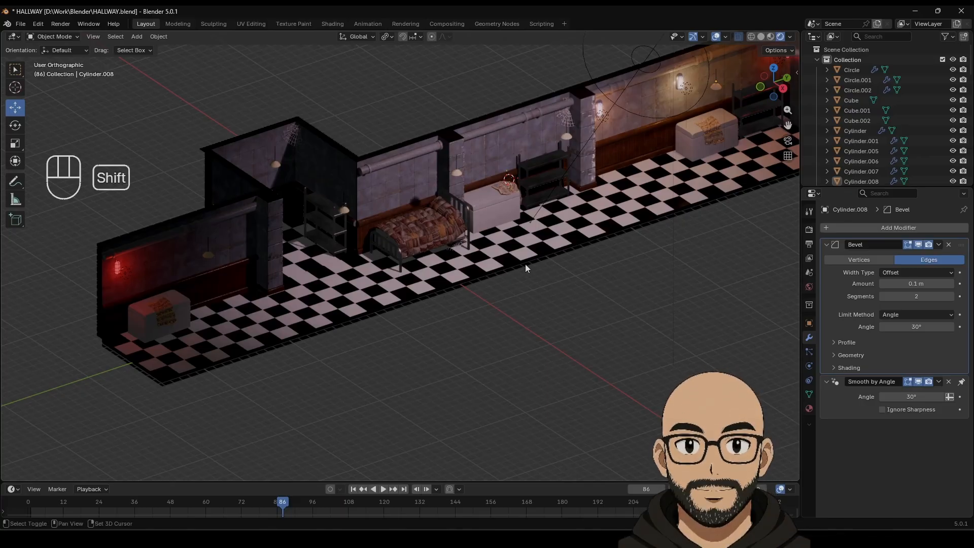
shift+middle_drag(525, 264, 468, 260)
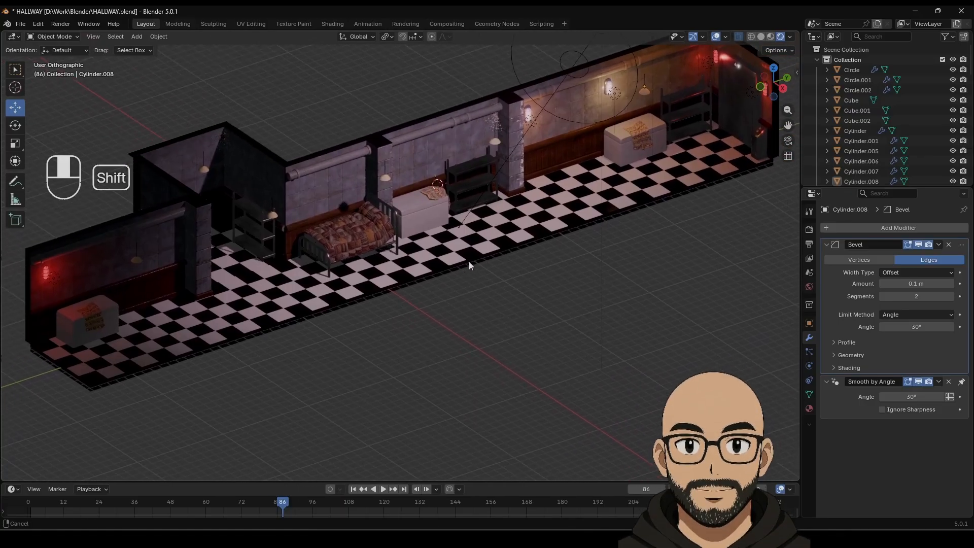
click(389, 177)
click(809, 408)
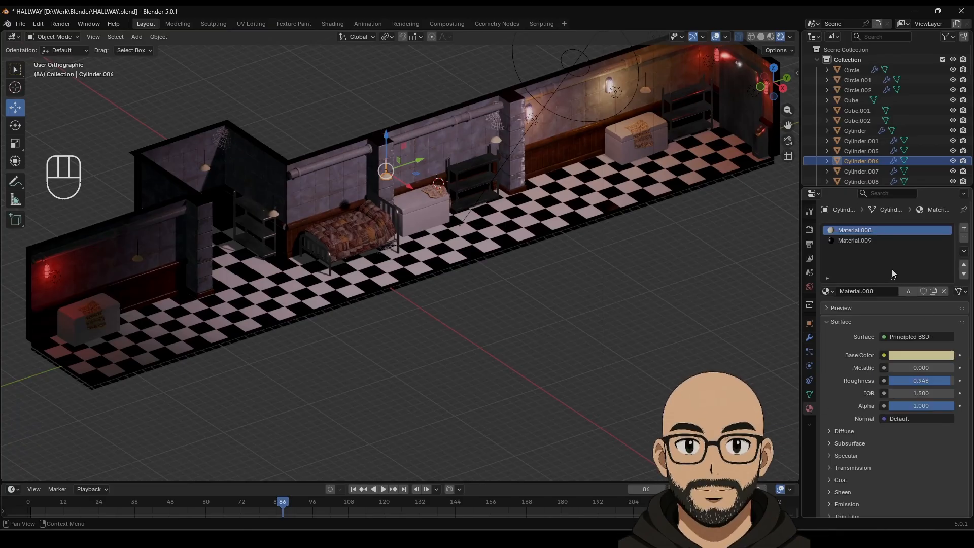
click(927, 355)
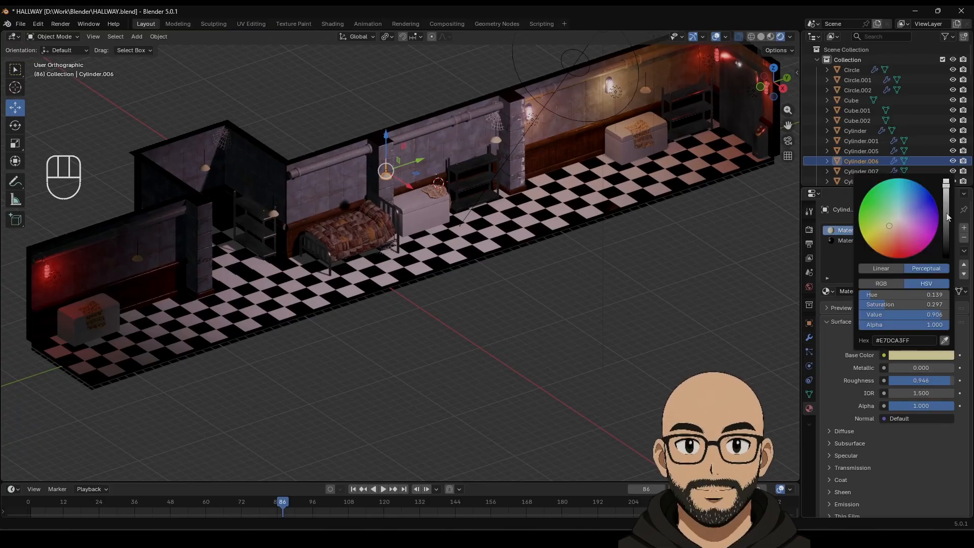
drag(879, 305, 859, 304)
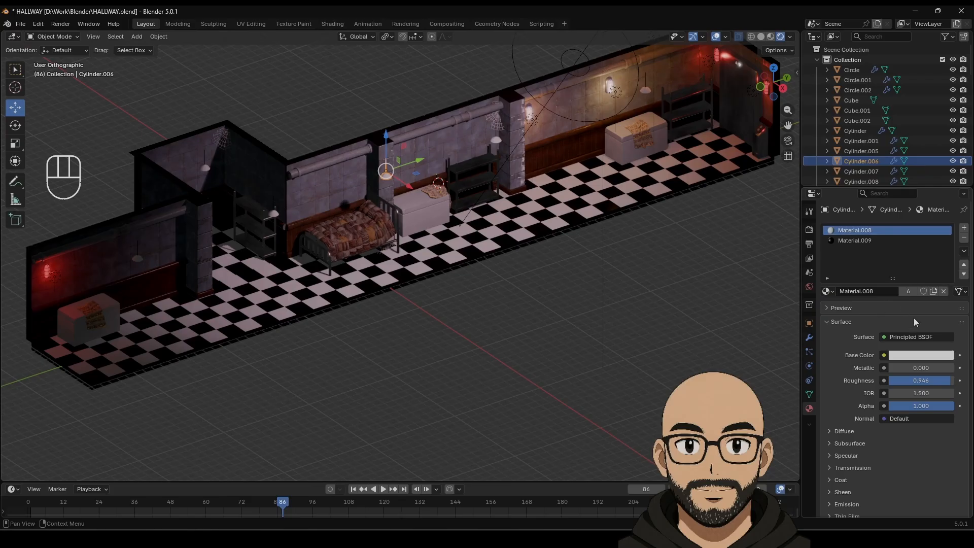
scroll(867, 441, down, 2)
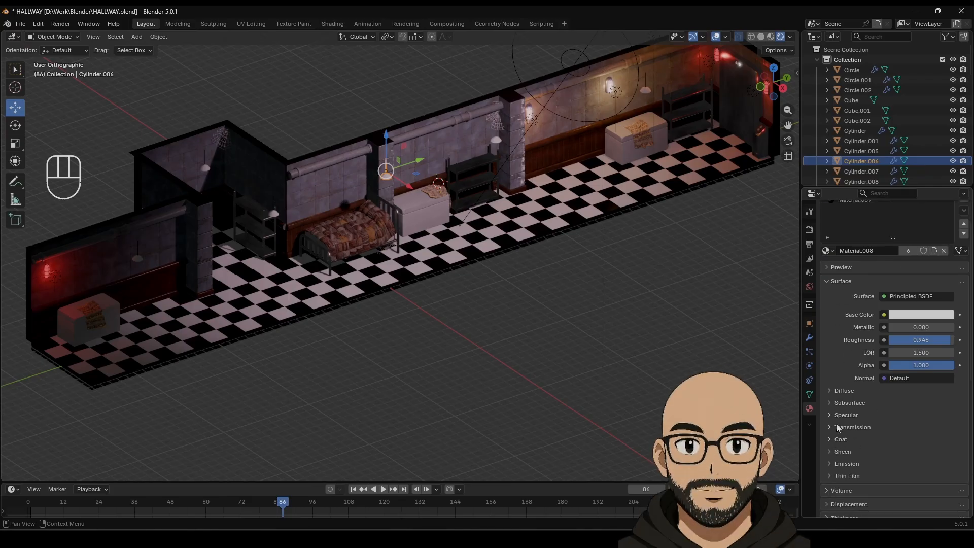
mouse_move(919, 342)
mouse_down()
mouse_move(971, 328)
mouse_move(883, 340)
mouse_move(922, 340)
mouse_up()
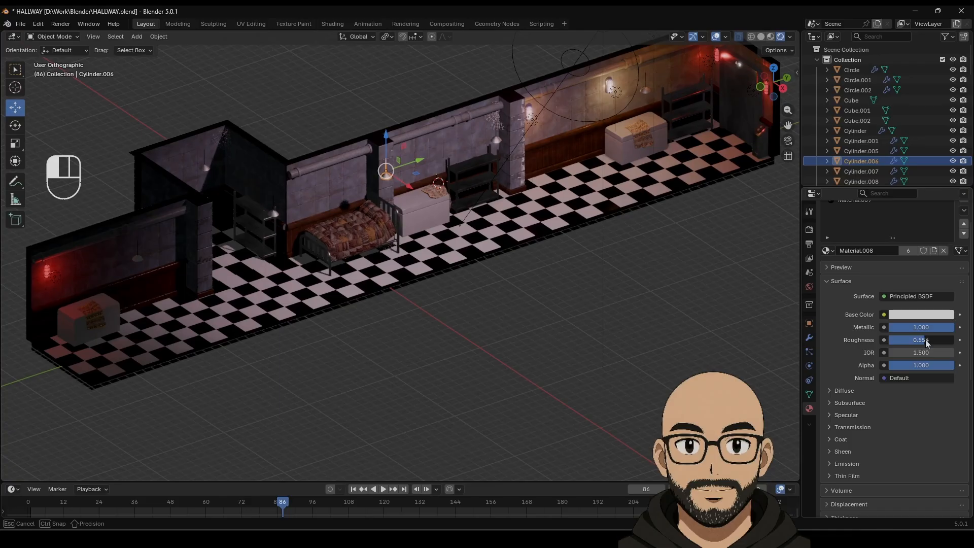
click(537, 325)
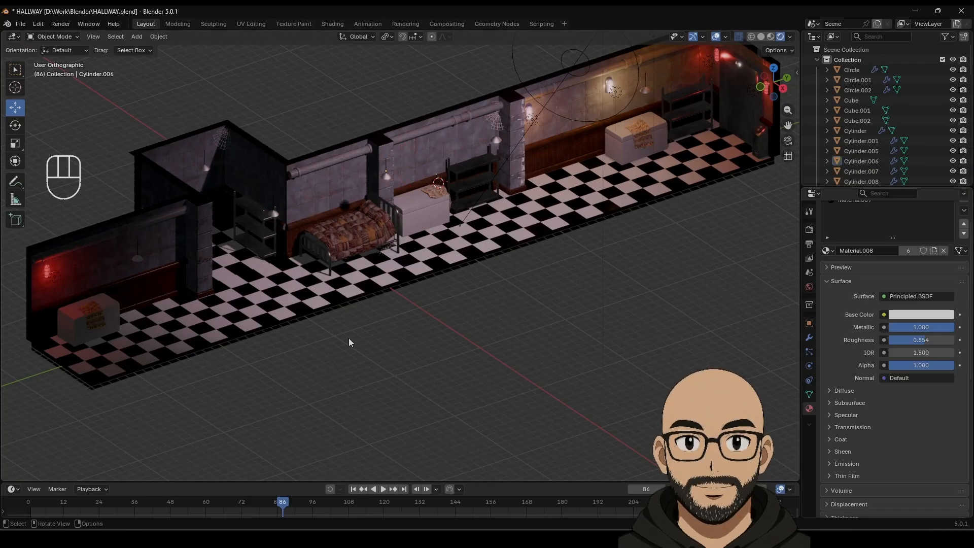
Step: Delete the four extra lamp copies, Cylinder.005 through Cylinder.008
click(647, 89)
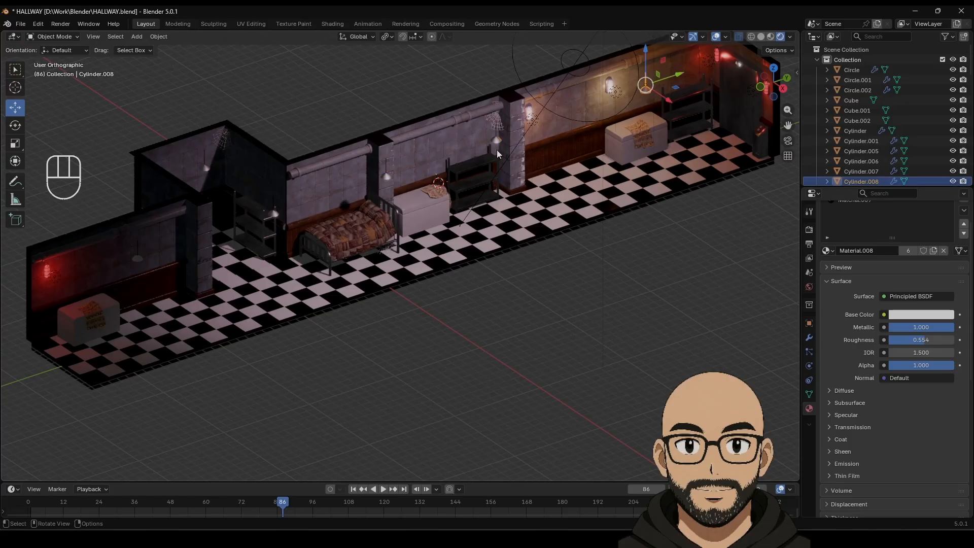
key(Delete)
click(494, 144)
key(Delete)
click(384, 177)
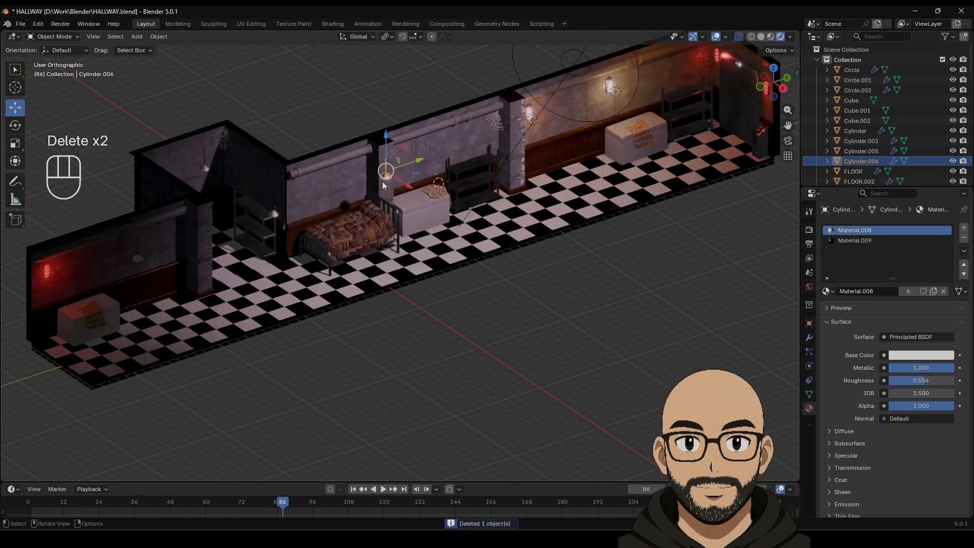
key(Delete)
click(204, 169)
key(Delete)
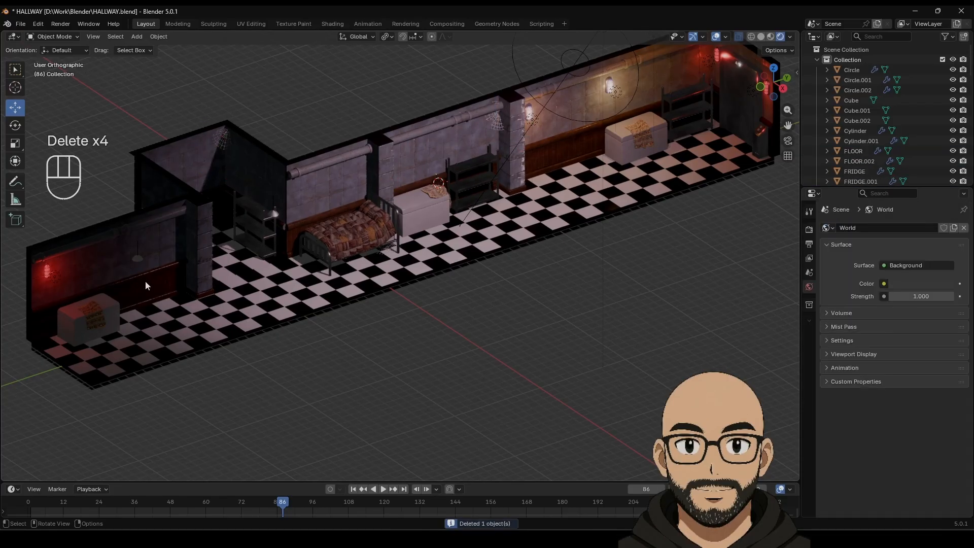
Step: Frame the original Cylinder lamp in perspective, solid shading with X-ray off
click(138, 256)
key(KP_Decimal)
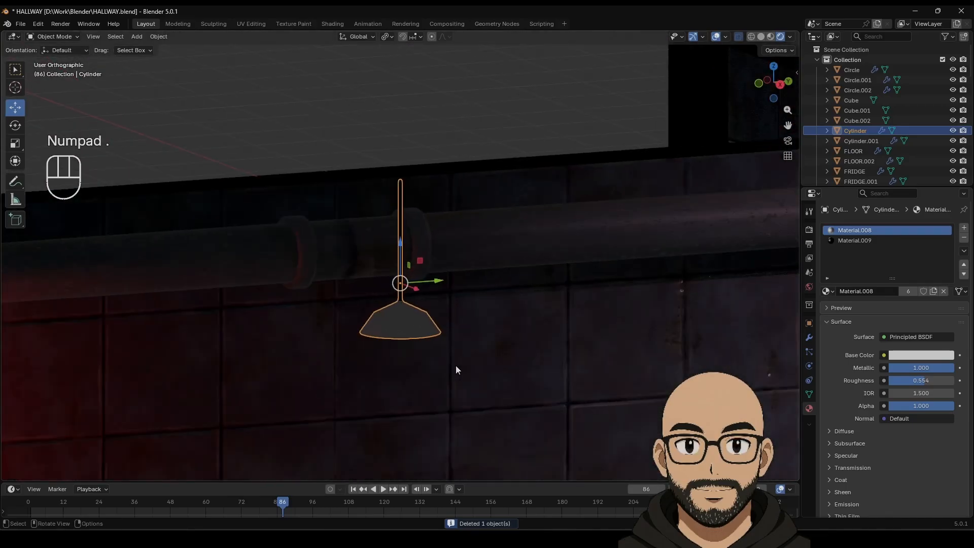
shift+middle_drag(456, 365, 506, 385)
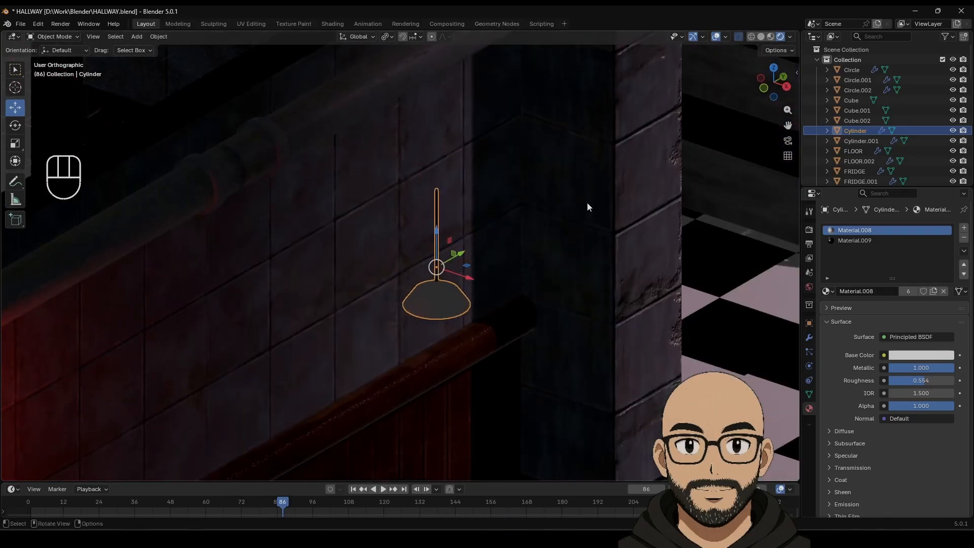
key(KP_5)
click(761, 36)
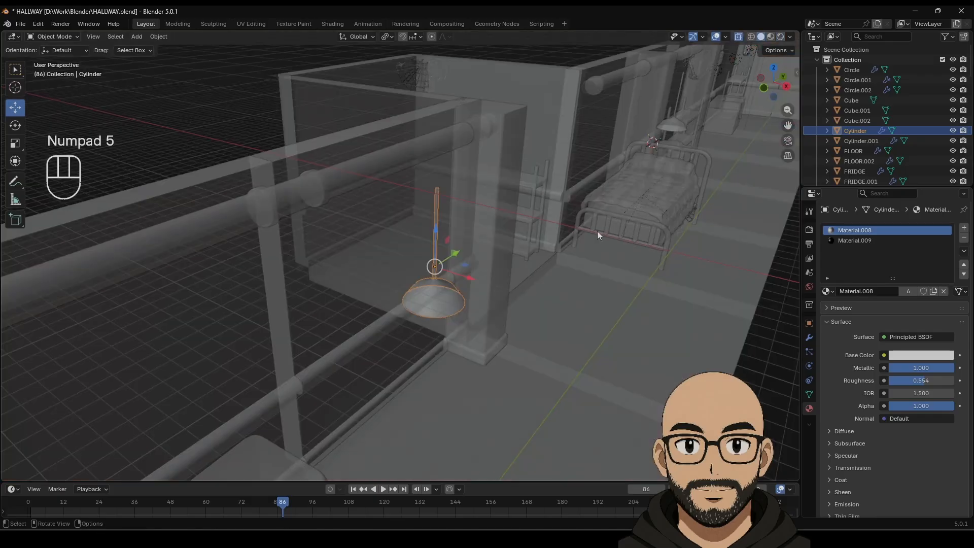
shift+middle_drag(597, 230, 628, 138)
click(737, 36)
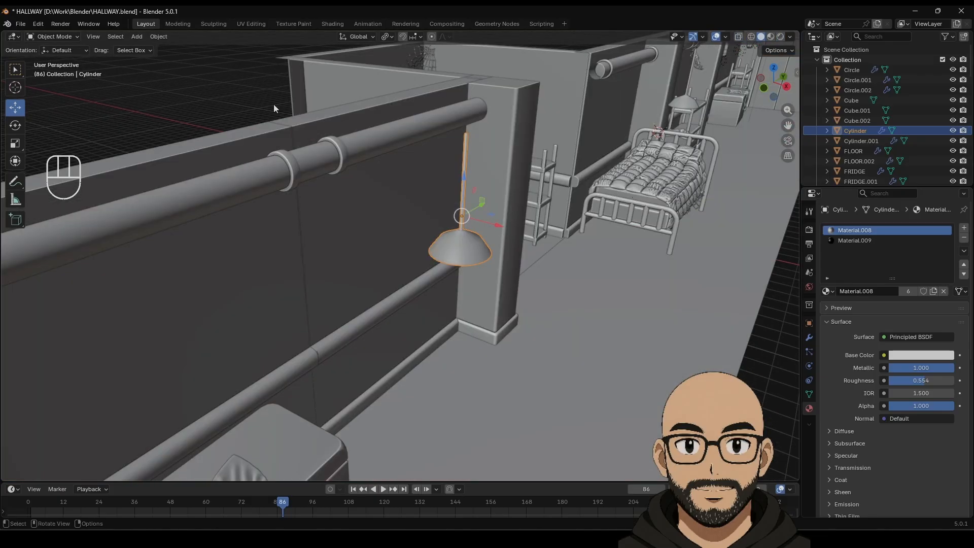
Step: Save HALLWAY.blend and bring up the Add > Mesh list
click(21, 24)
click(45, 92)
middle_drag(418, 240, 382, 232)
middle_drag(461, 283, 415, 254)
scroll(409, 283, down, 4)
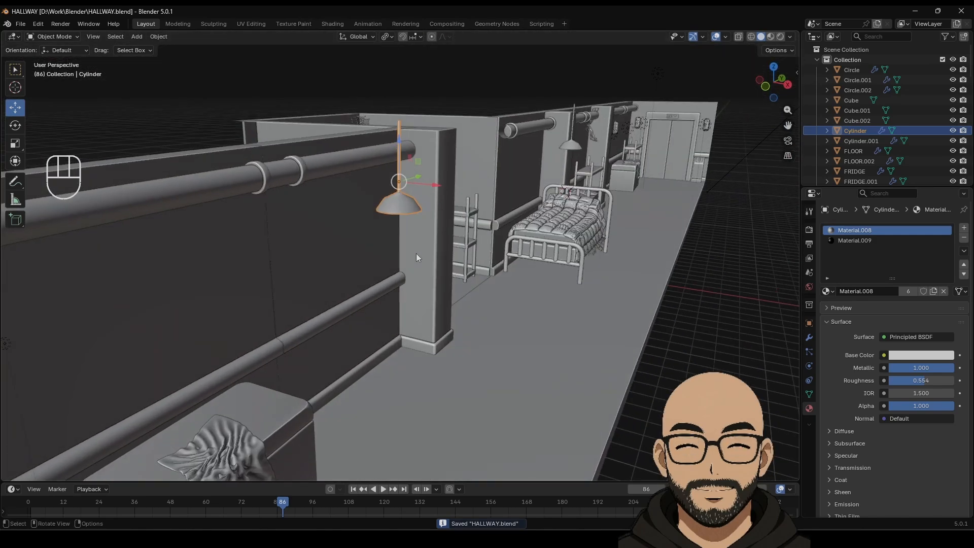
click(137, 36)
mouse_move(180, 47)
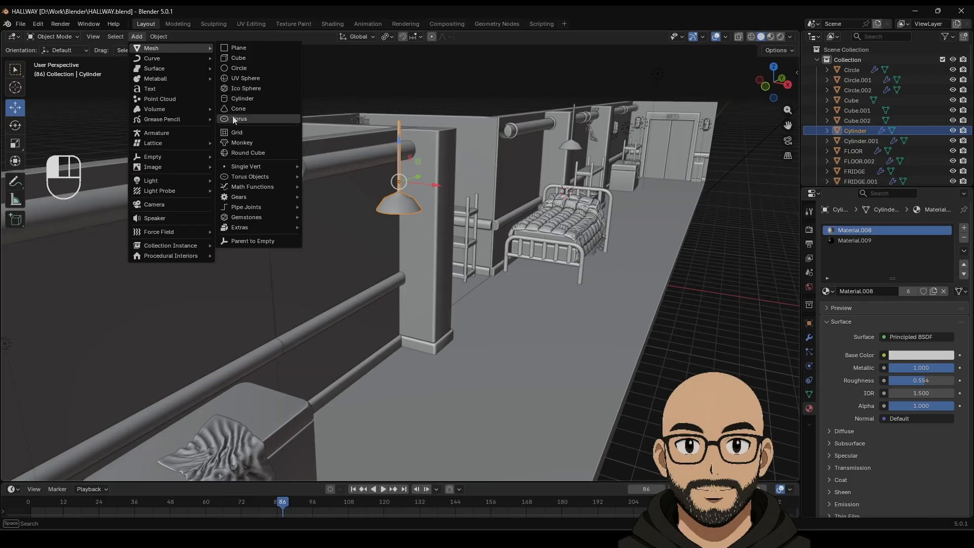
Step: Add a UV sphere and move it along the hallway, 4.543 m along X
click(258, 76)
scroll(550, 261, down, 6)
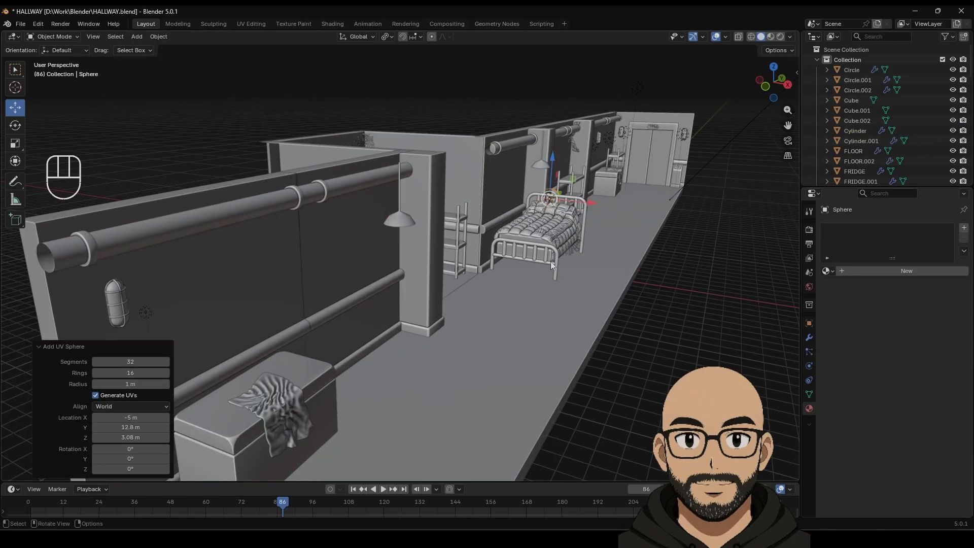
middle_drag(564, 243, 619, 191)
drag(622, 177, 429, 261)
drag(438, 277, 476, 292)
scroll(476, 293, up, 4)
shift+middle_drag(526, 296, 469, 220)
scroll(443, 220, up, 1)
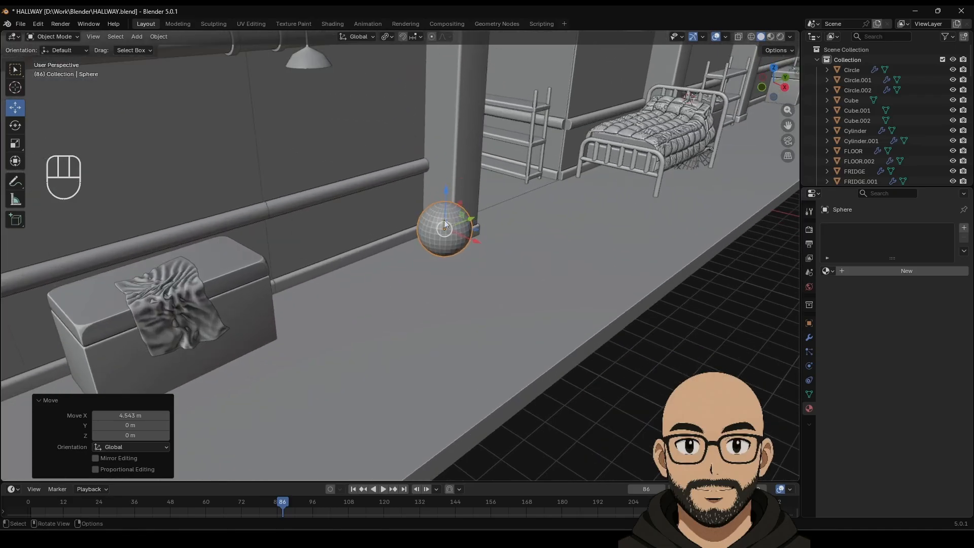
key(KP_Decimal)
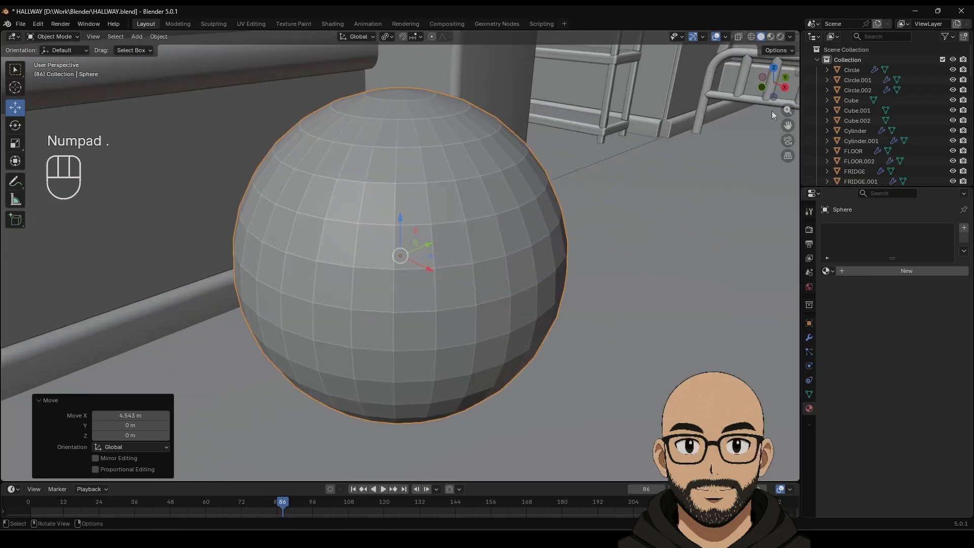
Step: In a right side X-ray view, delete the sphere's top cap faces in Edit Mode
click(785, 88)
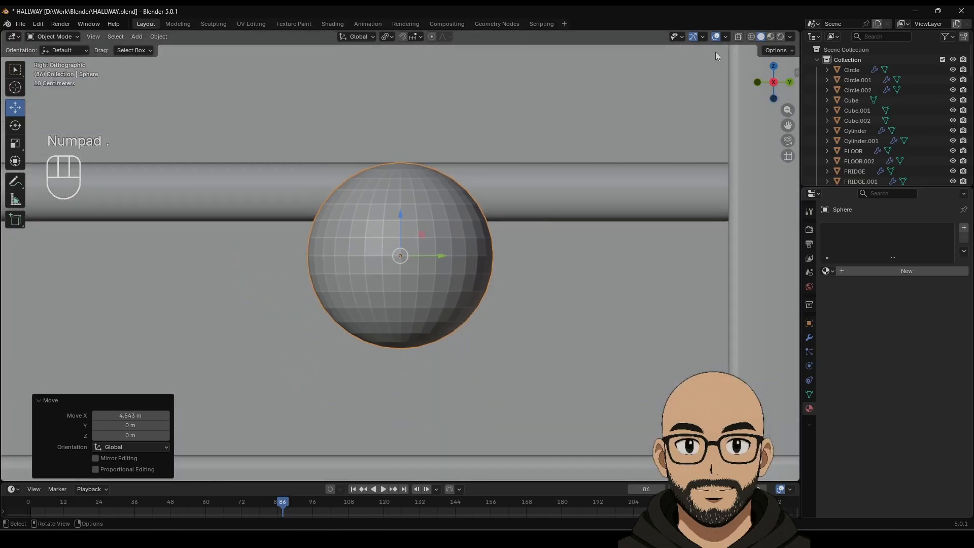
click(738, 37)
key(Tab)
drag(224, 106, 550, 233)
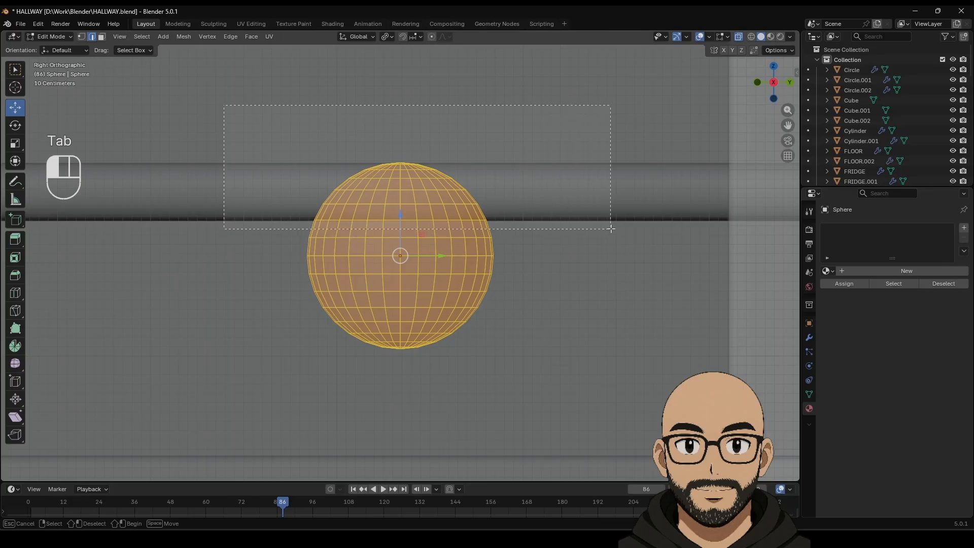
drag(618, 225, 625, 196)
key(Delete)
click(623, 195)
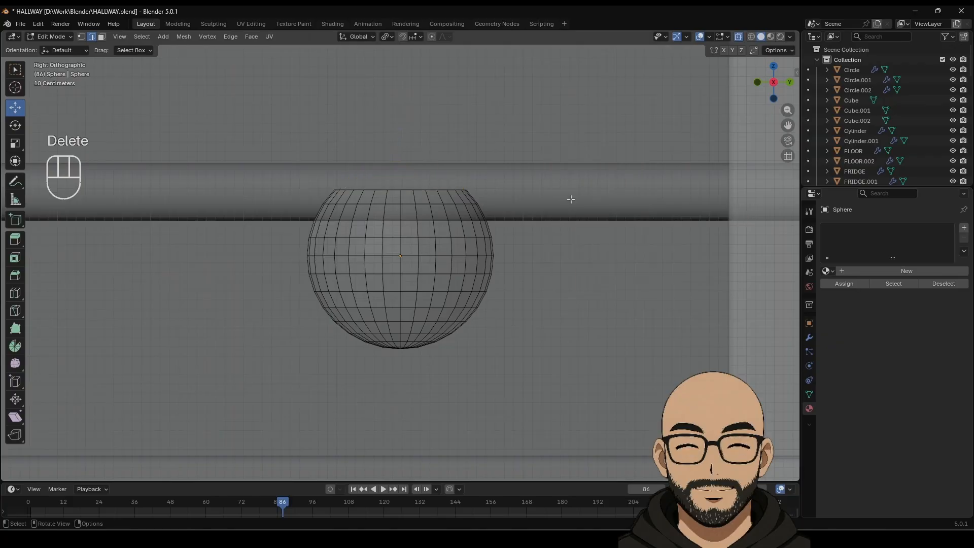
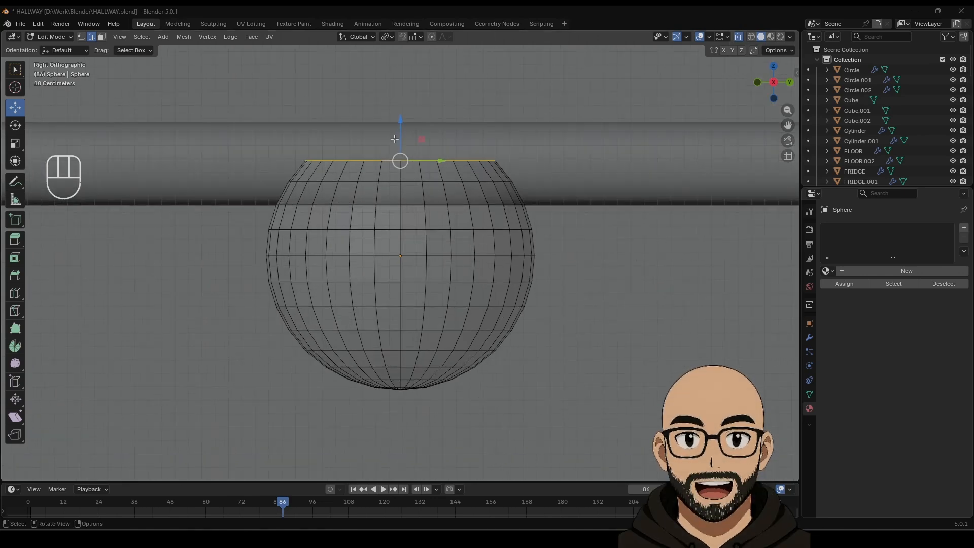
Step: Extrude the sphere's top edge loop upward and narrow it to start the bulb's neck
shift+middle_drag(413, 206, 420, 290)
drag(408, 205, 411, 202)
key(e)
key(s)
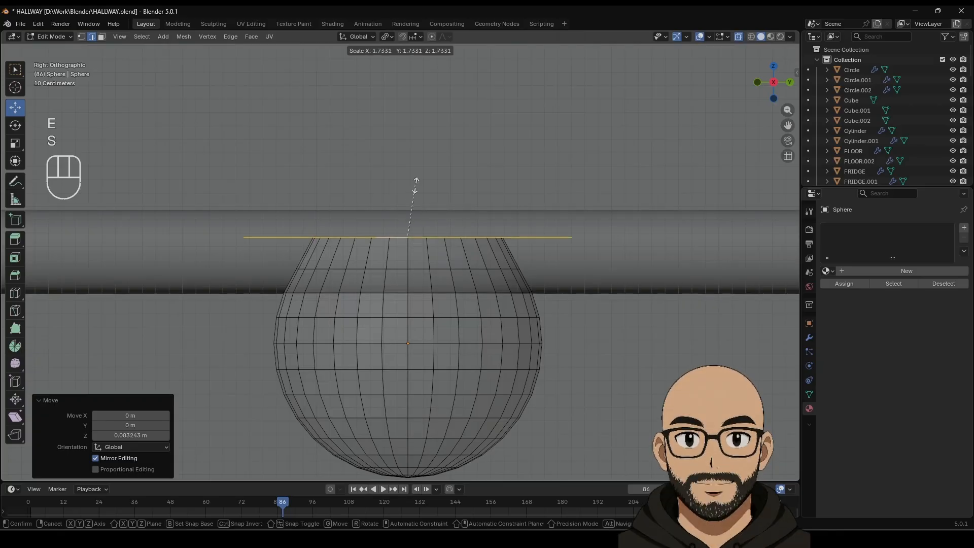
click(417, 204)
key(ctrl+z)
drag(408, 207, 410, 206)
key(e)
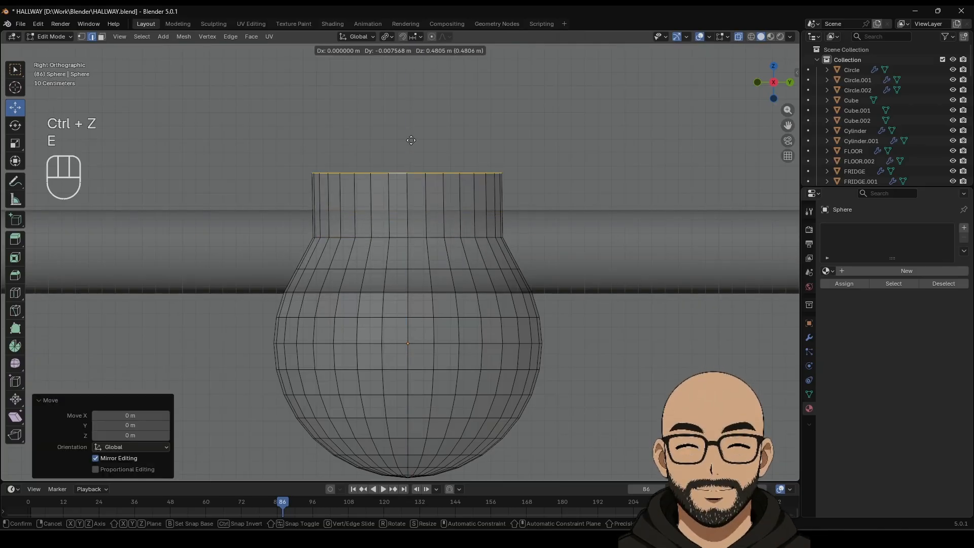
click(409, 175)
key(s)
click(418, 178)
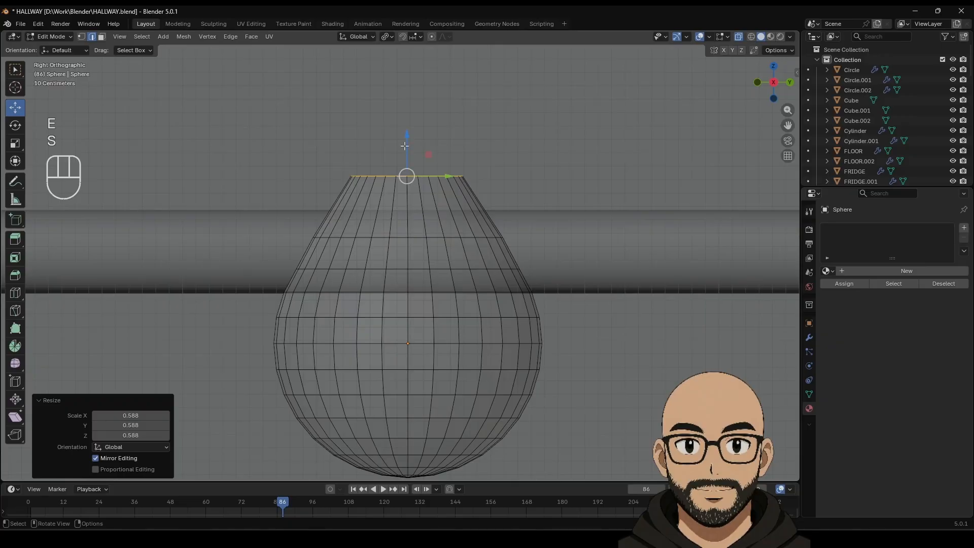
drag(404, 146, 405, 154)
Step: Extrude a taller neck from the top loop and adjust its width
key(e)
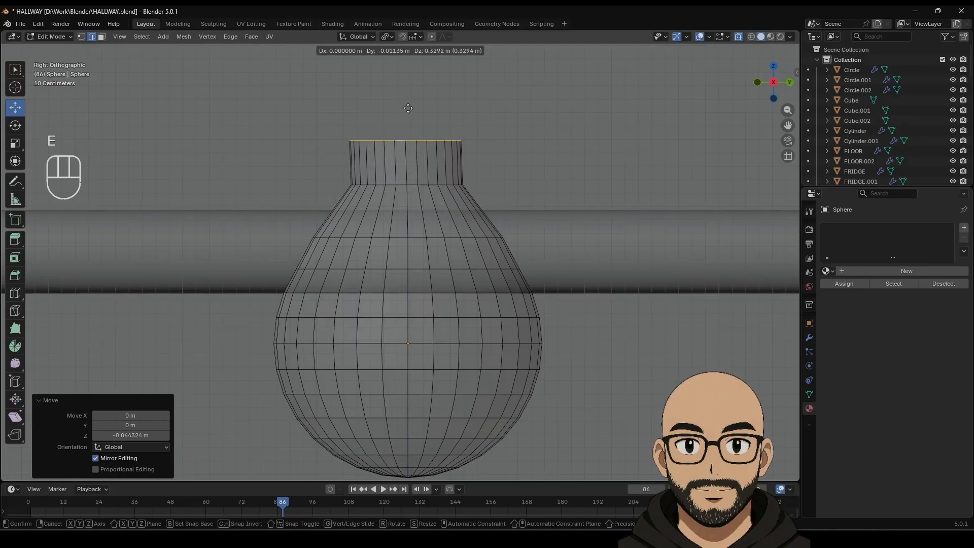
click(409, 111)
key(s)
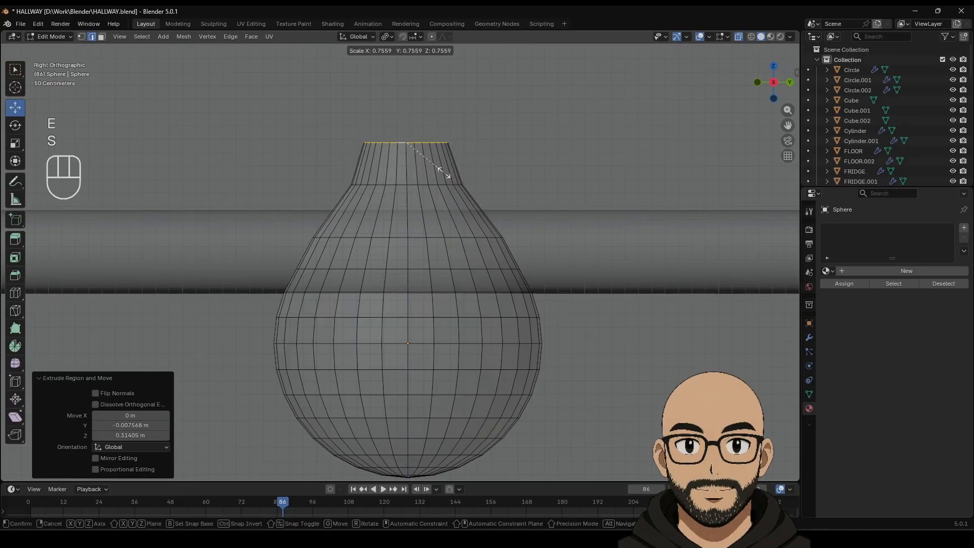
click(435, 167)
drag(406, 109, 408, 126)
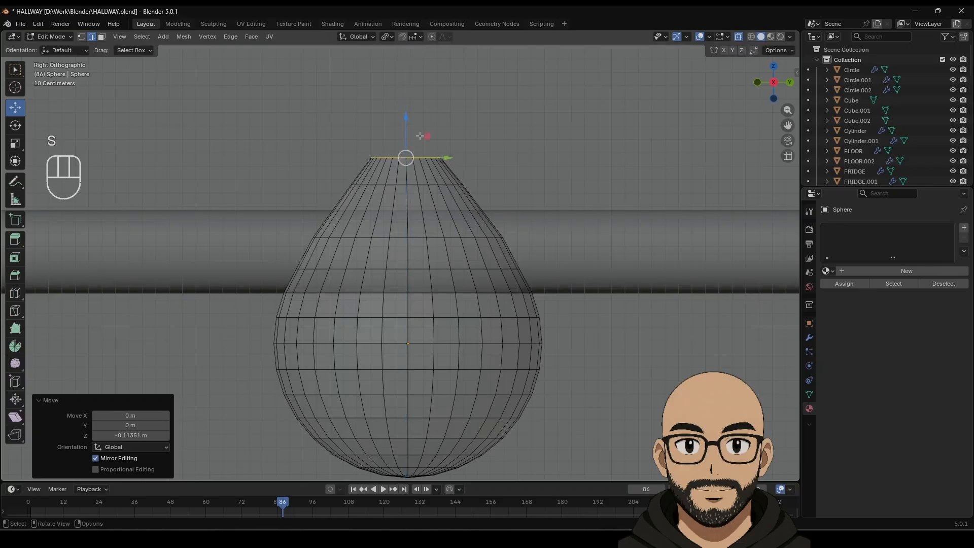
key(s)
click(435, 136)
key(s)
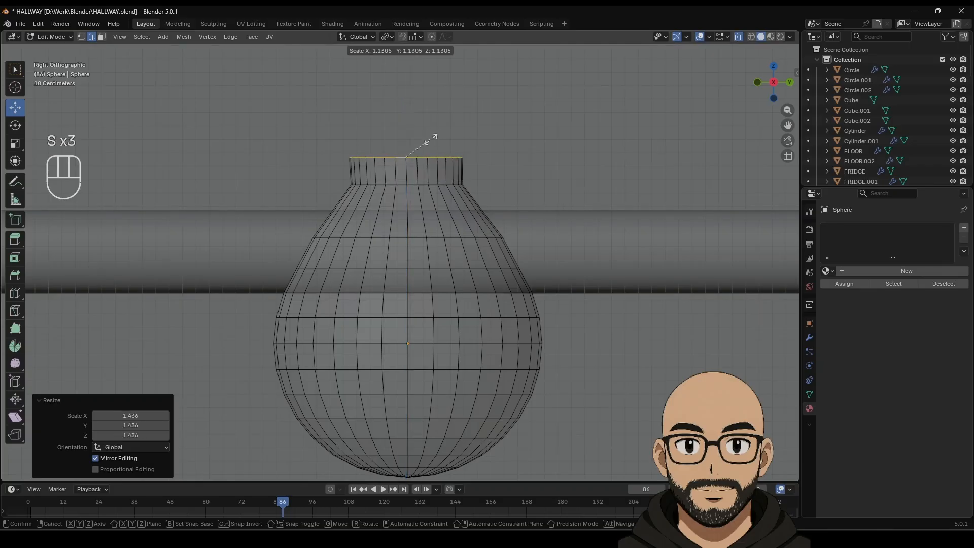
click(426, 138)
Step: Extrude a short straight cap on top and return to Object Mode
key(e)
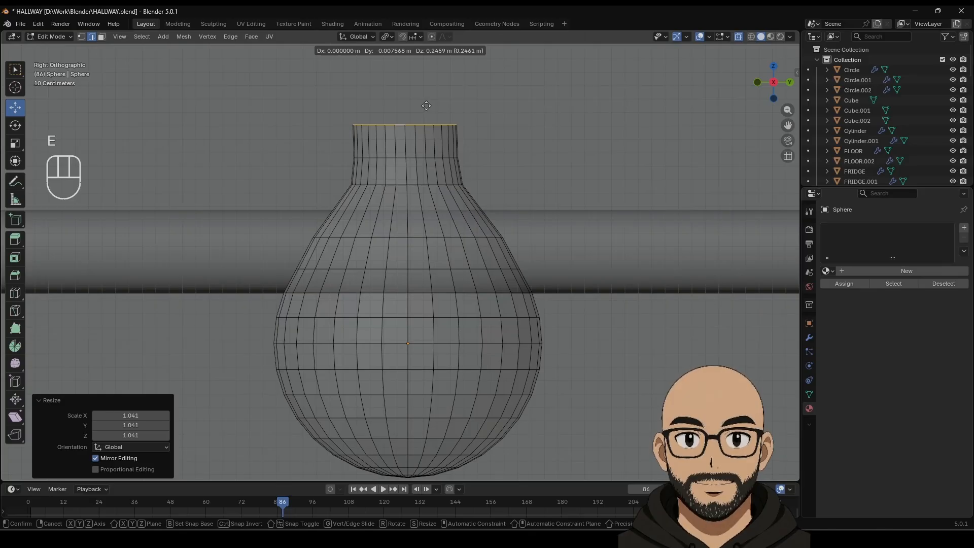
key(ctrl+z)
click(426, 106)
key(Tab)
Step: Undo back to the straight cylindrical neck, then narrow and lower the top loop
scroll(431, 263, down, 7)
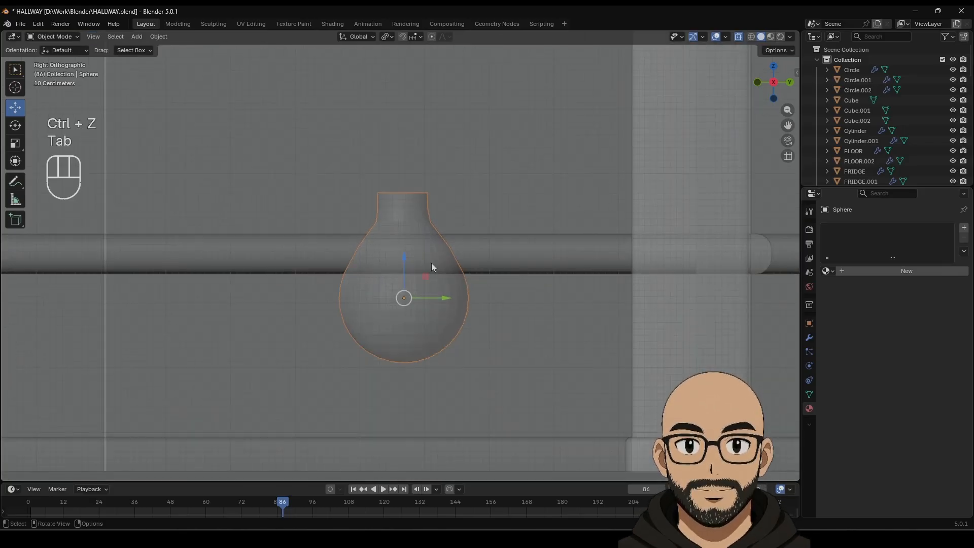
key(ctrl+z)
key(ctrl+z)
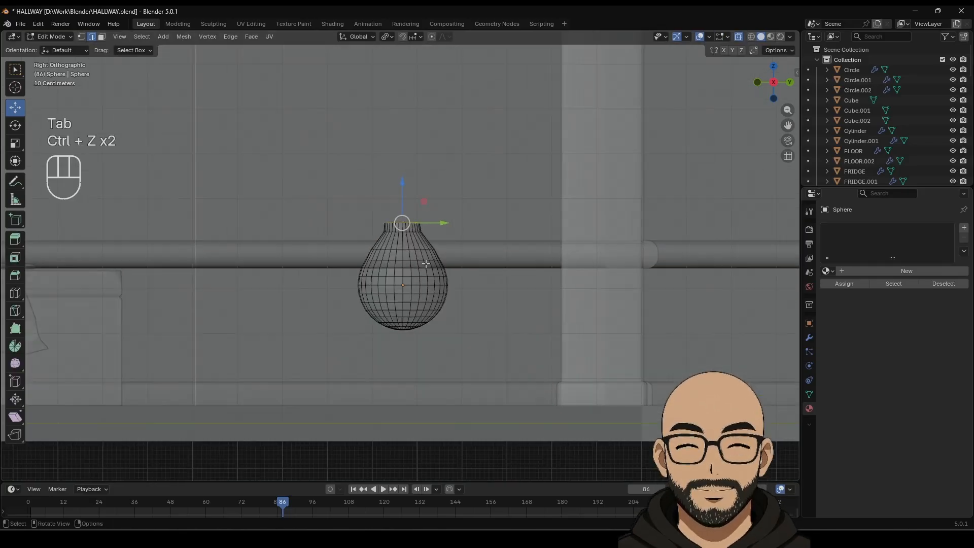
scroll(430, 266, up, 8)
key(ctrl+z)
key(ctrl+z)
key(ctrl+z)
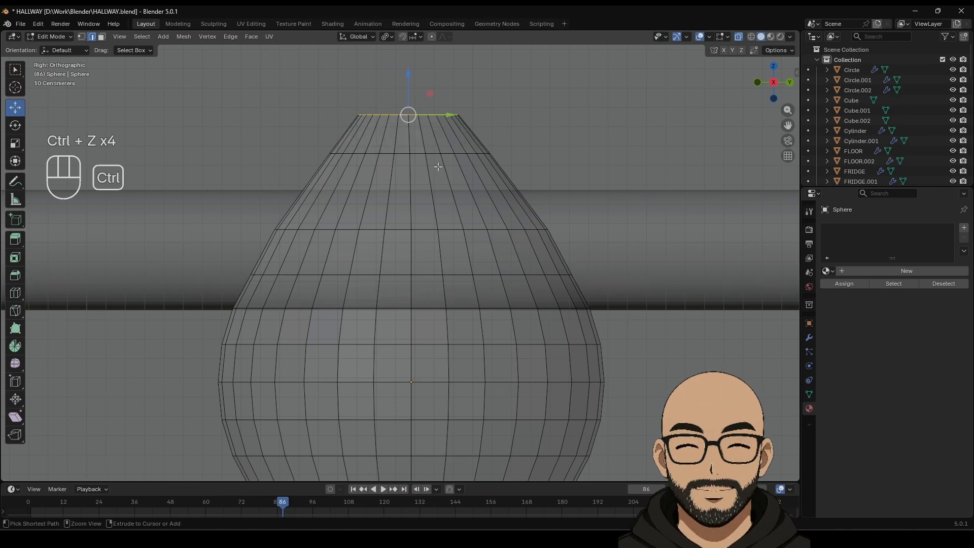
key(ctrl+z)
shift+middle_drag(436, 131, 432, 227)
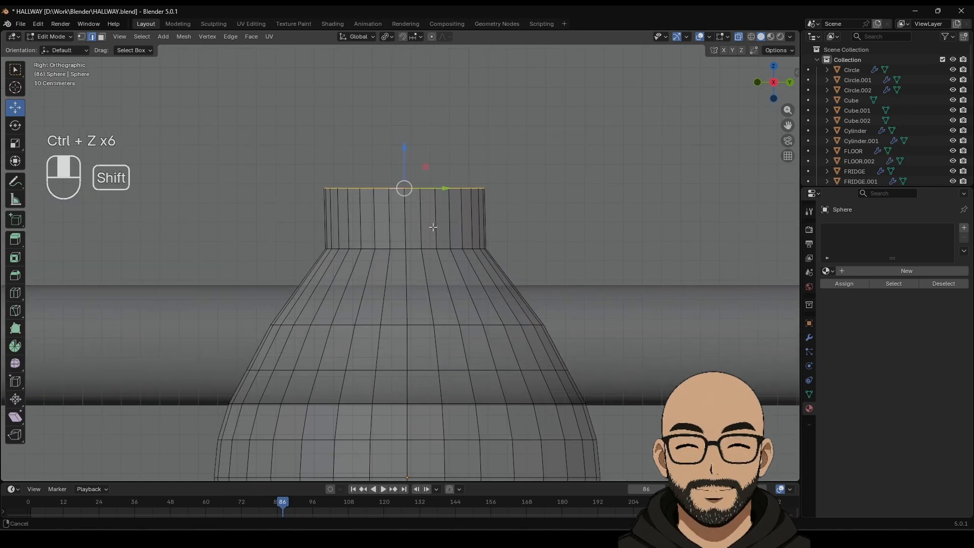
key(s)
click(448, 225)
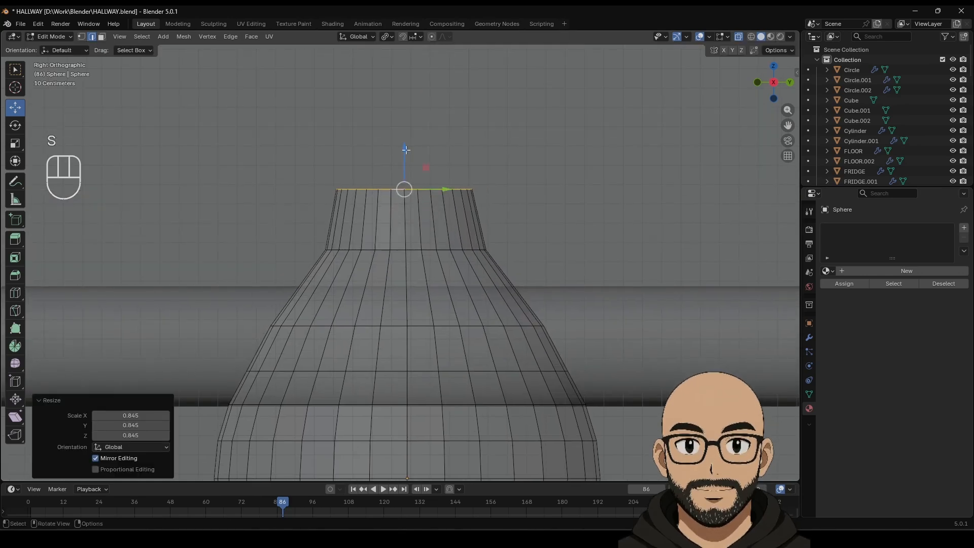
drag(406, 149, 407, 157)
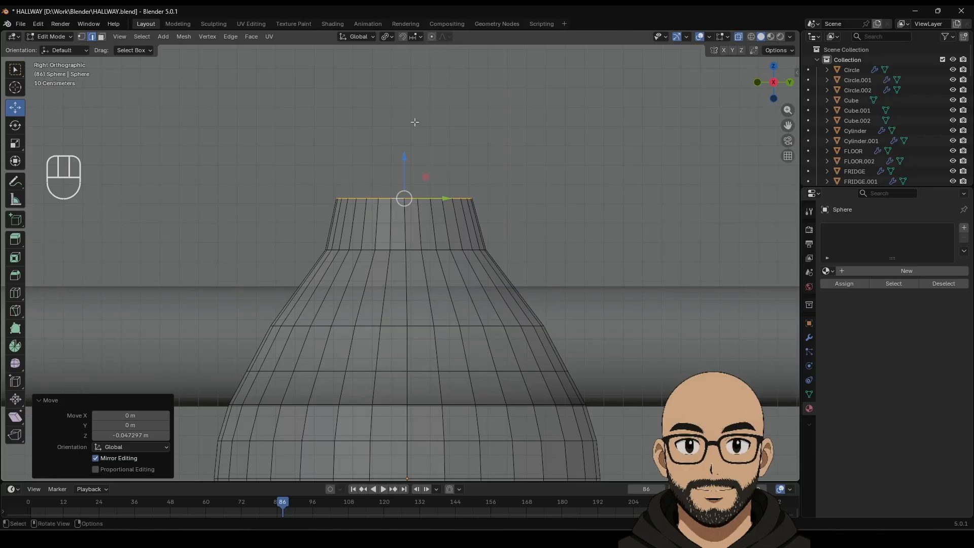
Step: With Individual Origins pivot, extrude a slimmer tapered cap and resize the neck's base loop
click(394, 36)
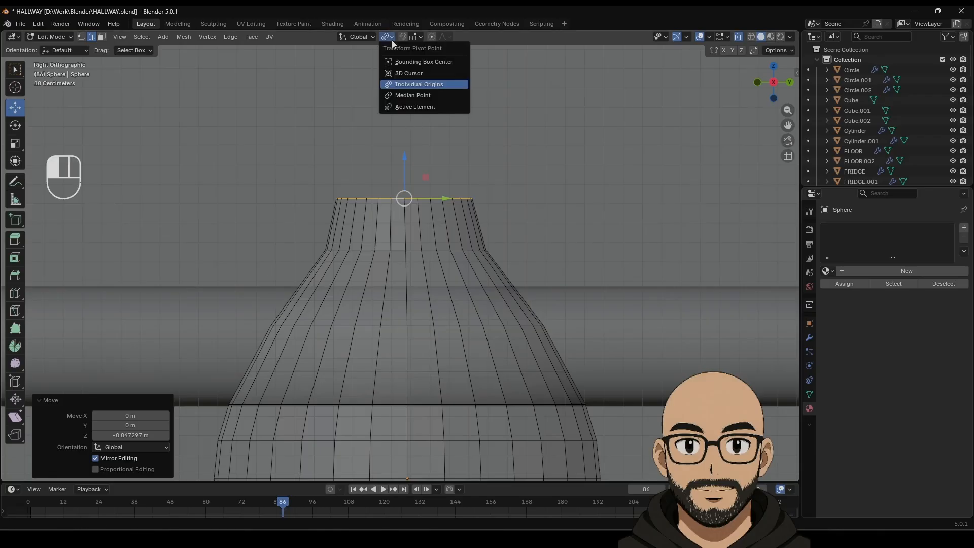
click(428, 87)
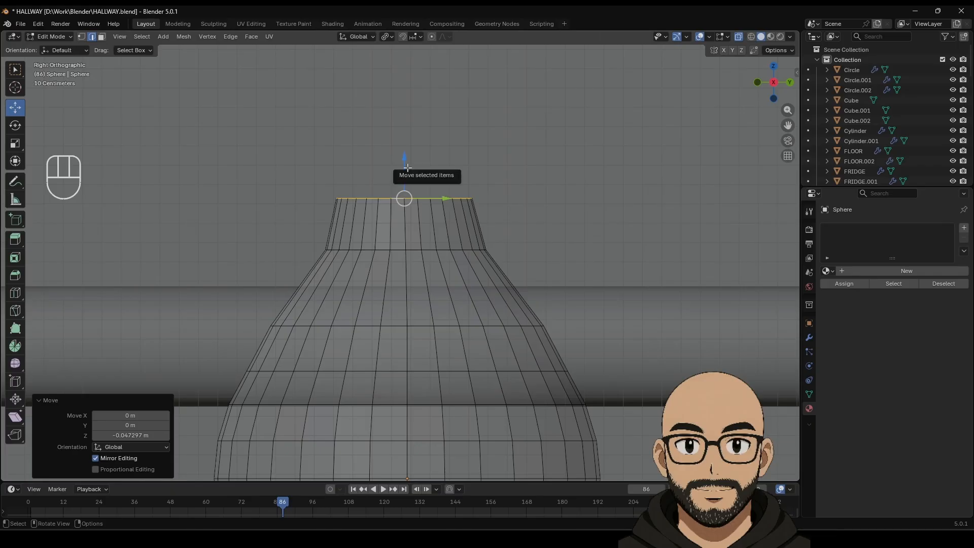
key(e)
drag(406, 163, 402, 110)
key(s)
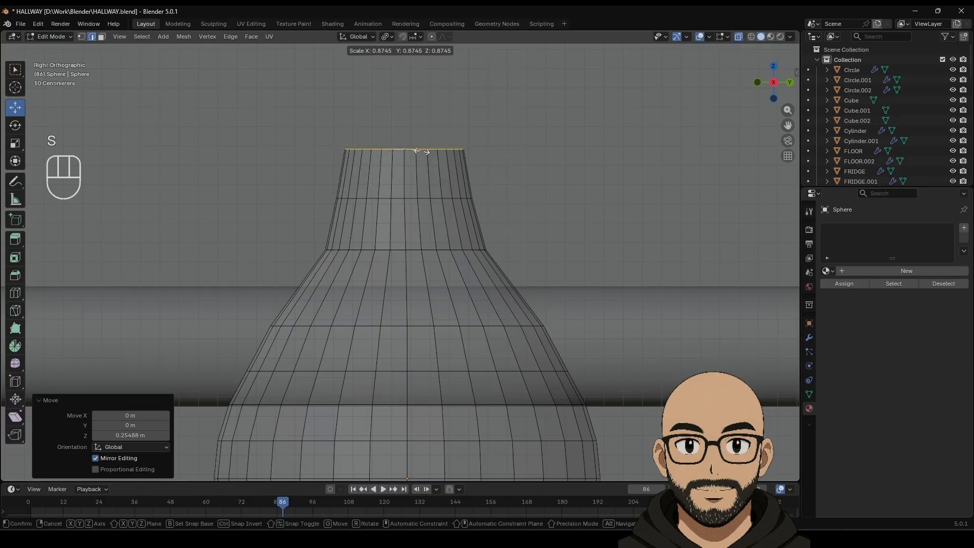
click(421, 151)
click(377, 250)
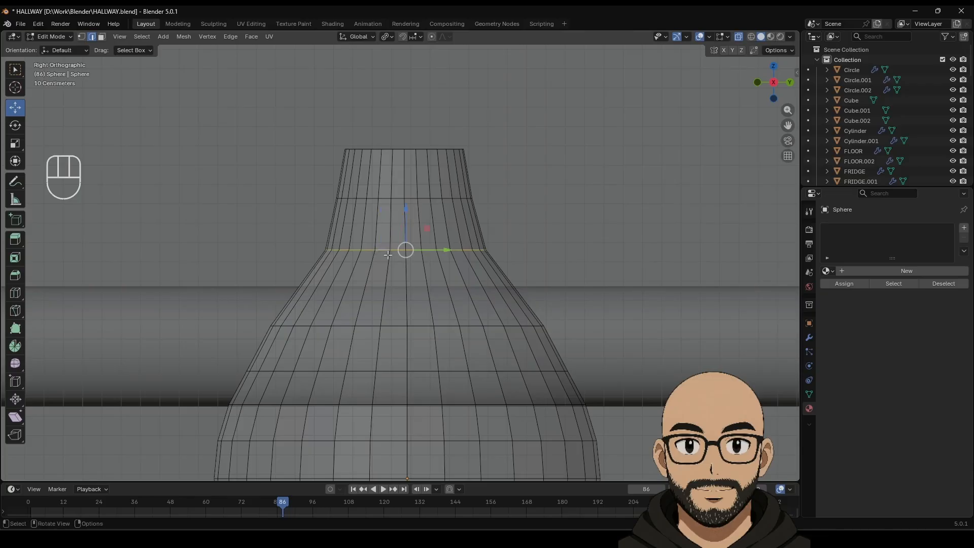
key(s)
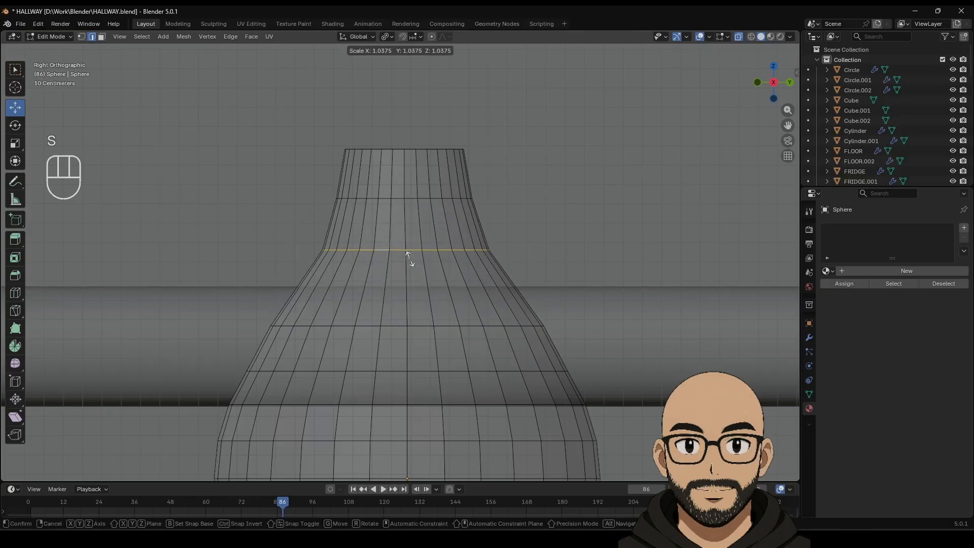
click(408, 256)
key(Tab)
scroll(464, 362, down, 6)
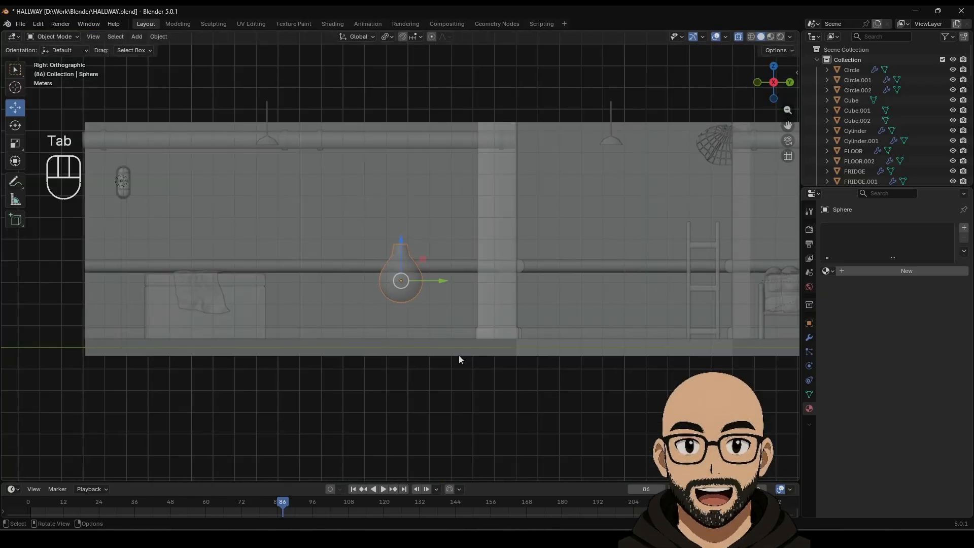
Step: Shade the bulb smooth from its right-click menu
scroll(459, 355, down, 3)
middle_drag(433, 376, 426, 352)
scroll(412, 289, up, 5)
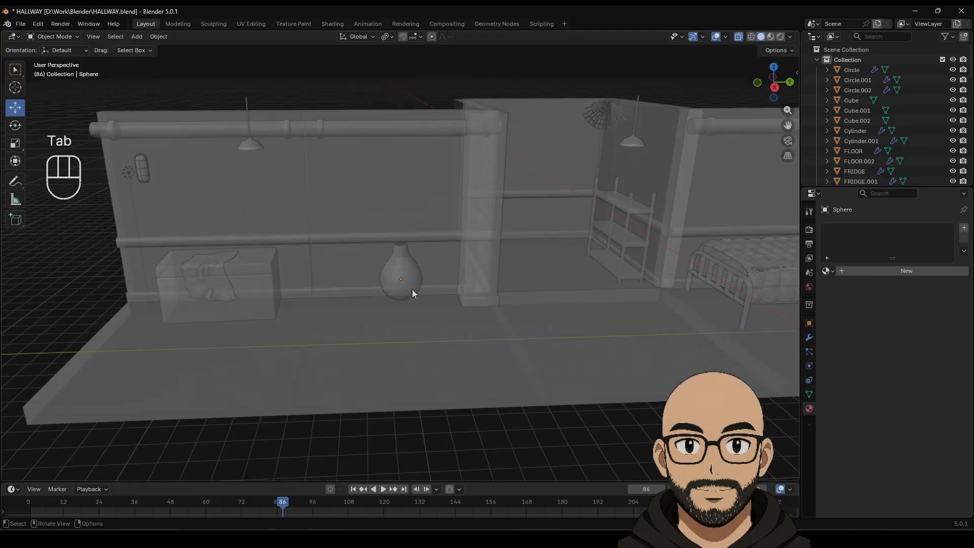
right_click(411, 276)
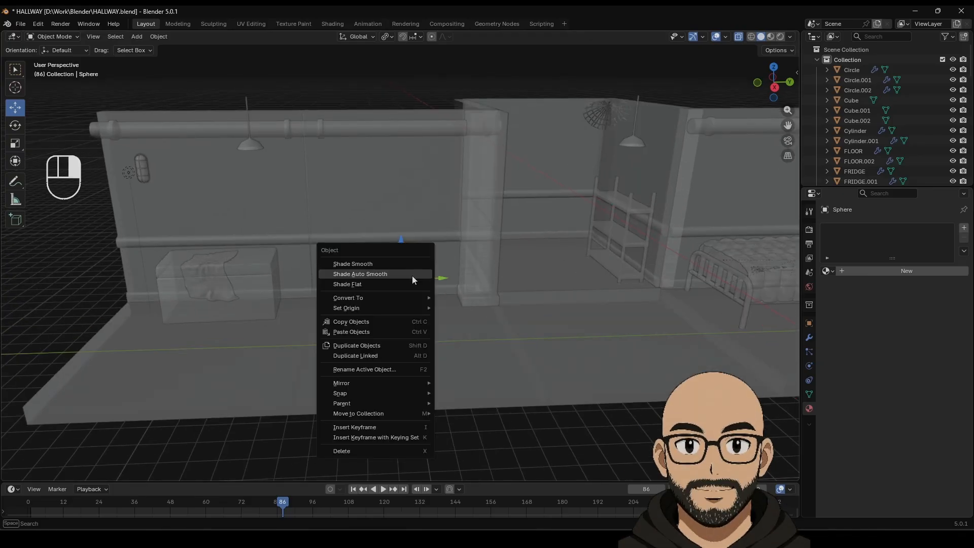
click(395, 264)
Step: Create a new material for the bulb, expand Emission, and name it LIGHTBULB
click(885, 270)
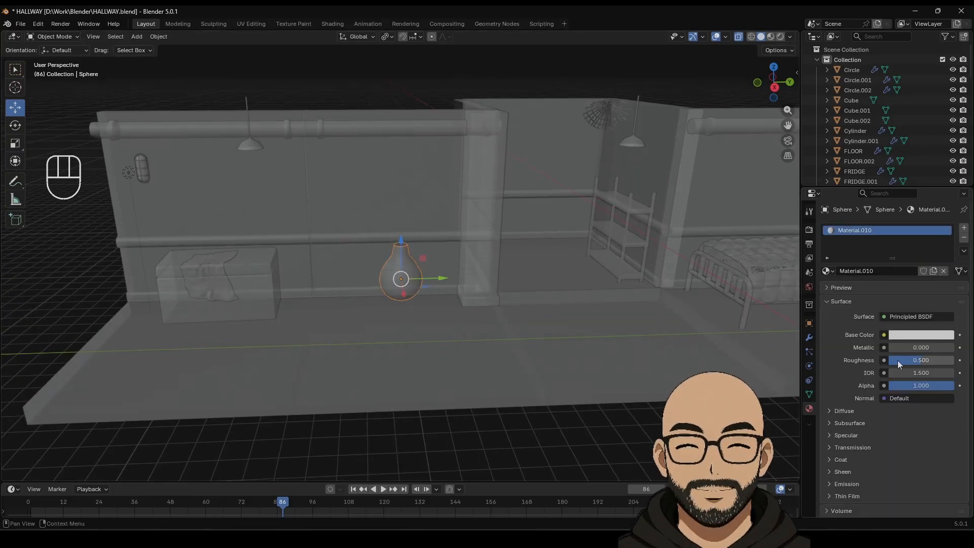
scroll(847, 441, down, 4)
click(832, 403)
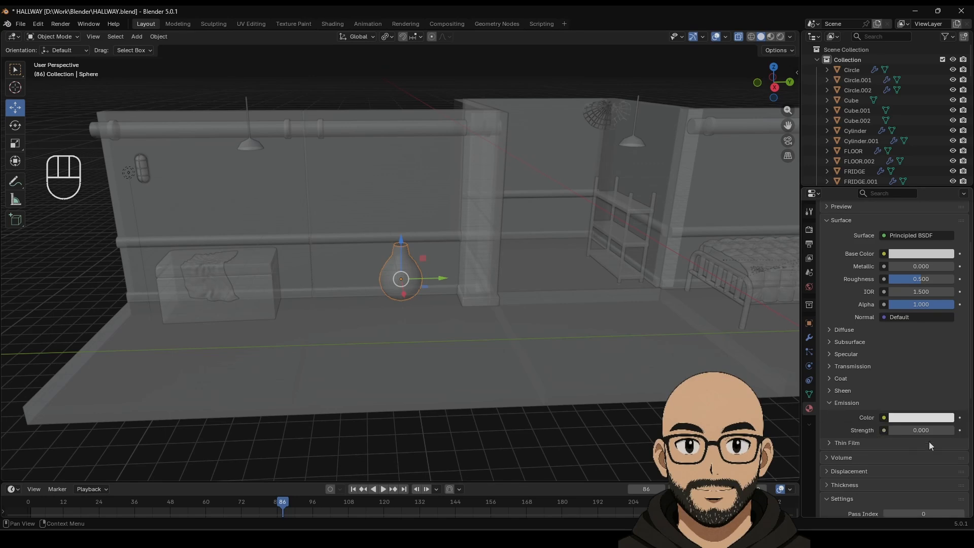
scroll(908, 244, up, 4)
click(884, 270)
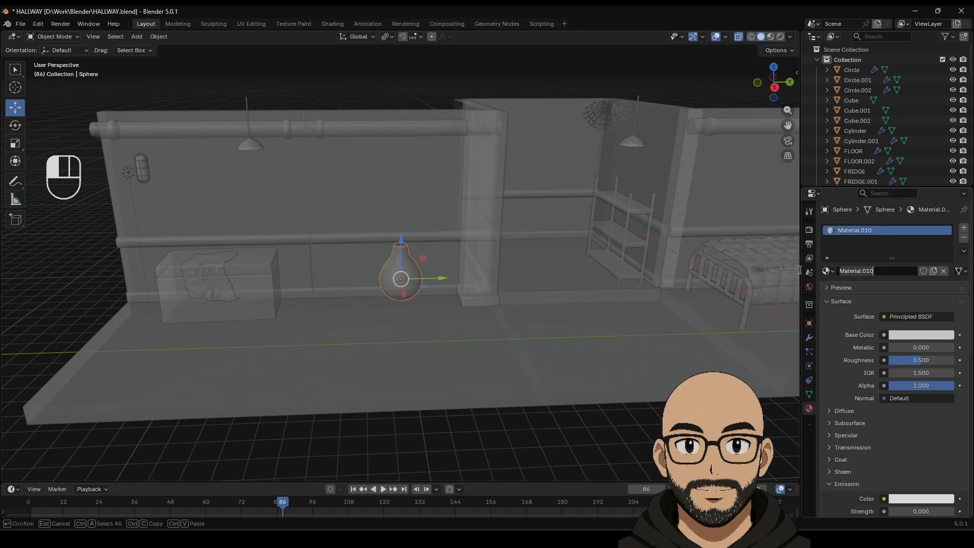
text(LIGHT)
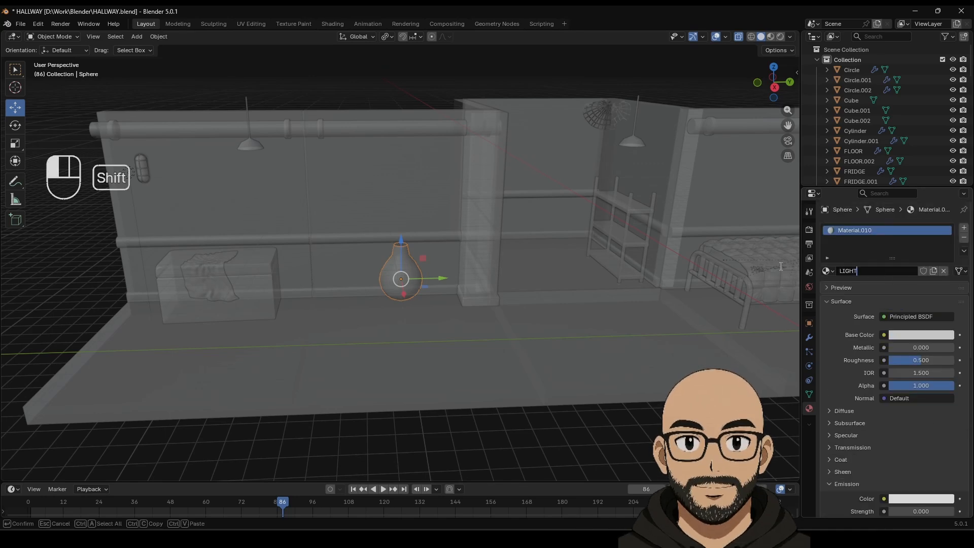
text(BULB)
click(781, 265)
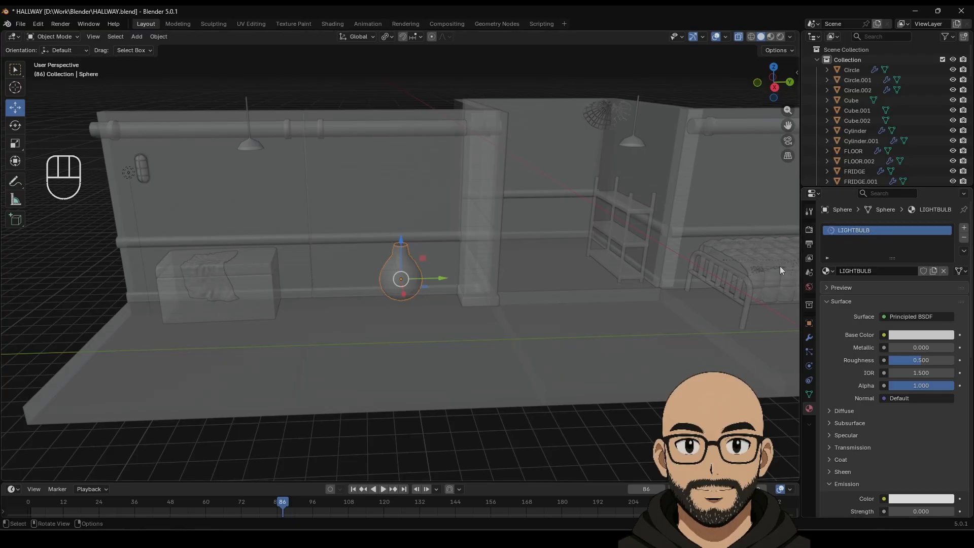
click(389, 281)
Step: Rename the Sphere object to LIGHT_BULB in Object properties
scroll(865, 132, down, 10)
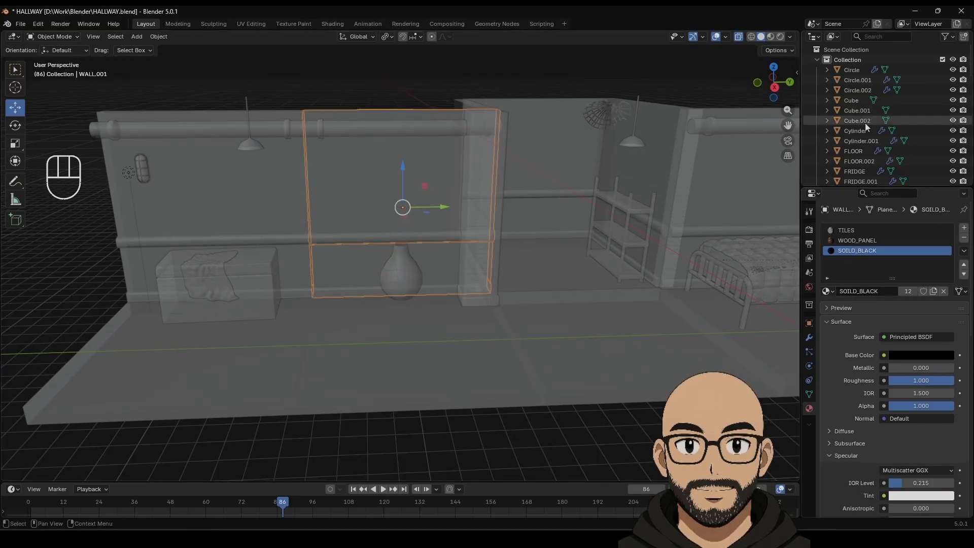
scroll(863, 159, down, 4)
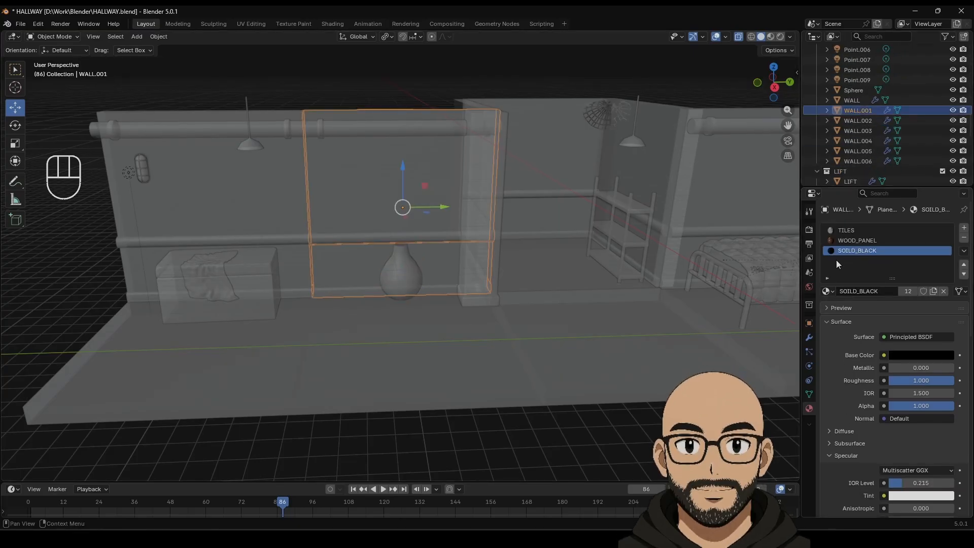
click(809, 325)
click(407, 278)
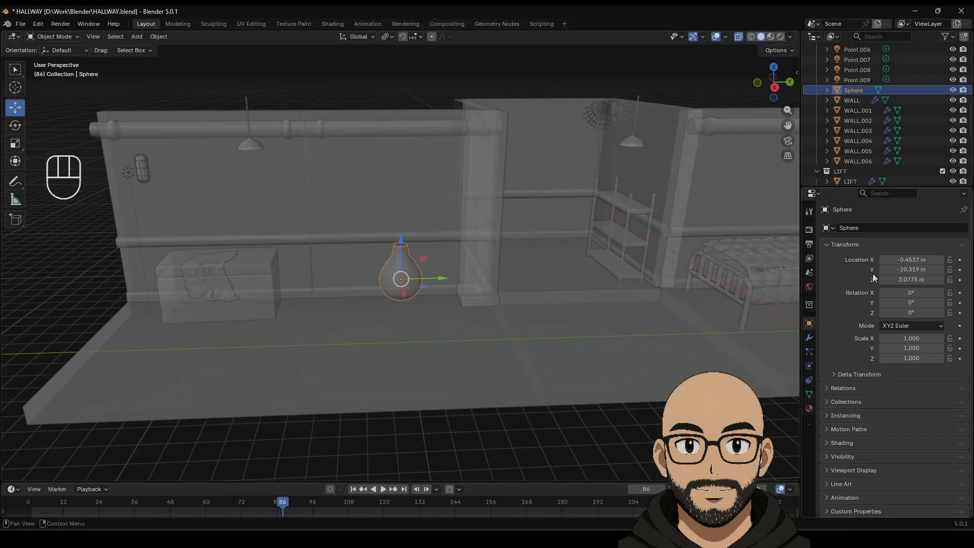
double_click(874, 228)
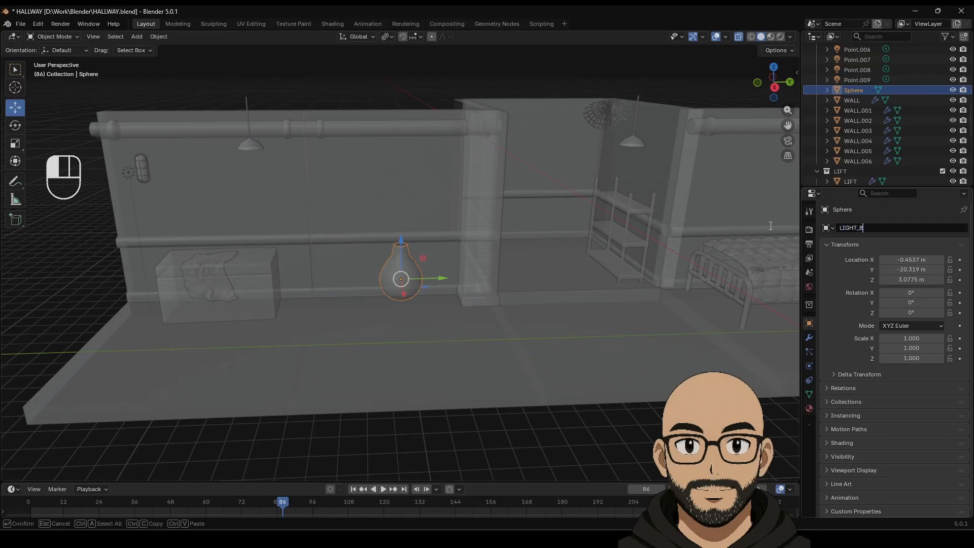
key(BackSpace)
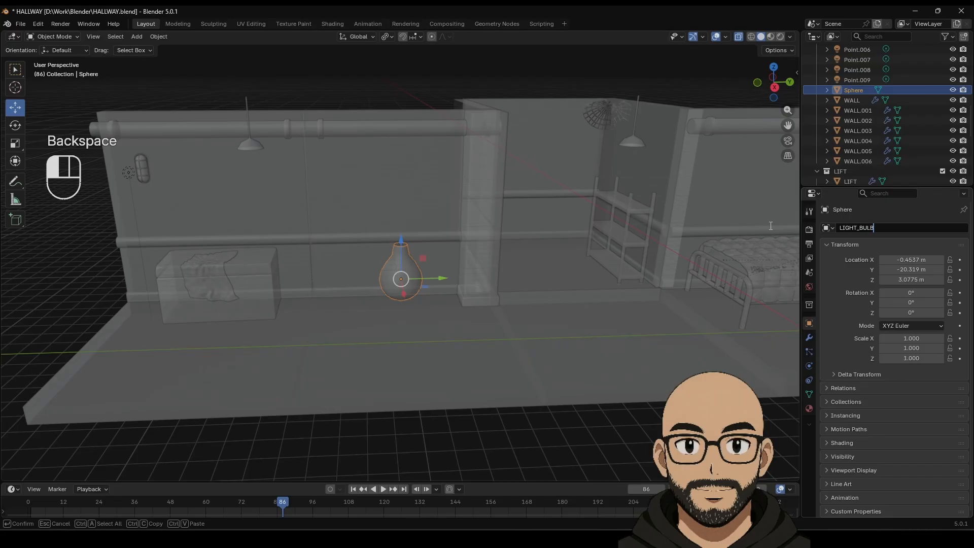
click(770, 226)
Step: Move the bulb down the hallway toward the ceiling lamp and delete Cylinder.001
drag(435, 280, 281, 280)
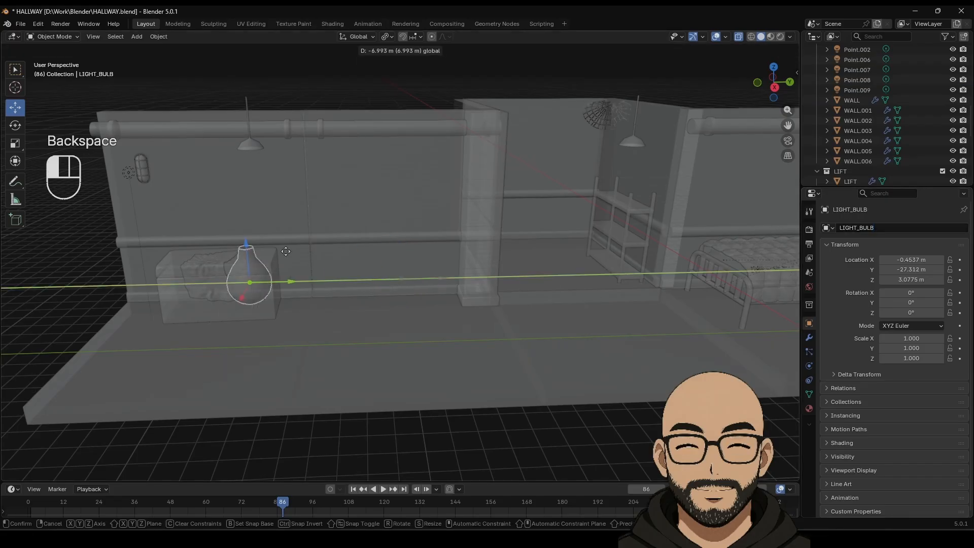
middle_drag(281, 280, 421, 297)
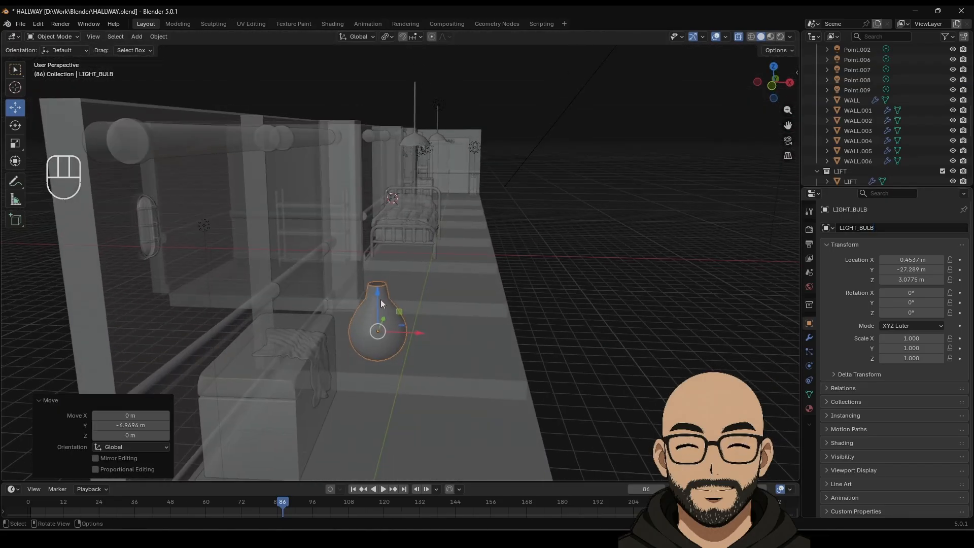
drag(380, 301, 423, 135)
click(441, 136)
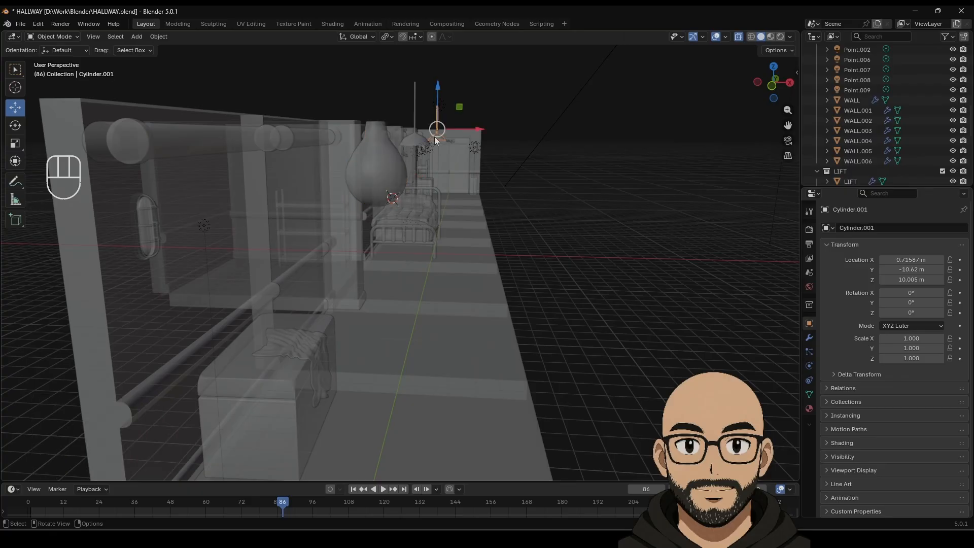
key(Delete)
Step: Select LIGHT_BULB, frame it, and inspect it from top, front and side views
middle_drag(449, 153, 413, 154)
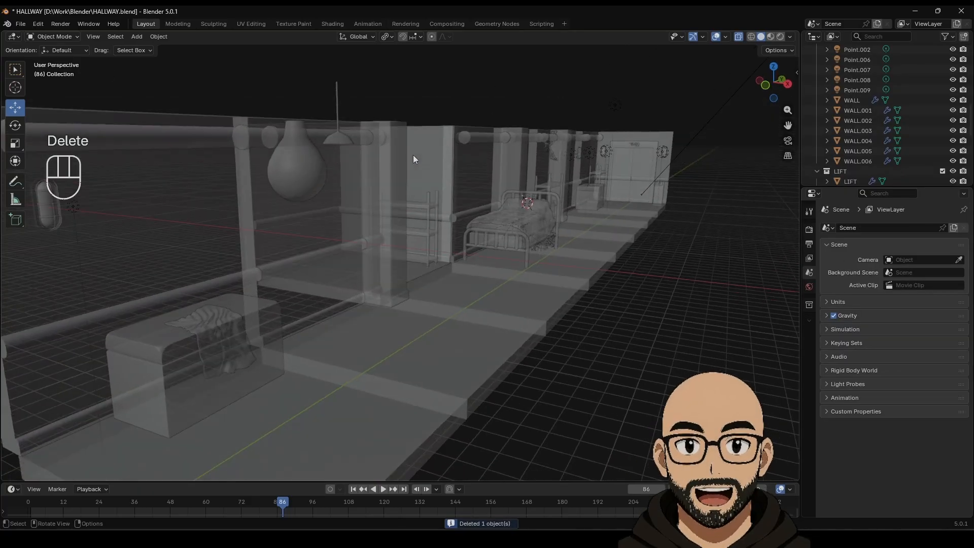
click(336, 135)
click(775, 66)
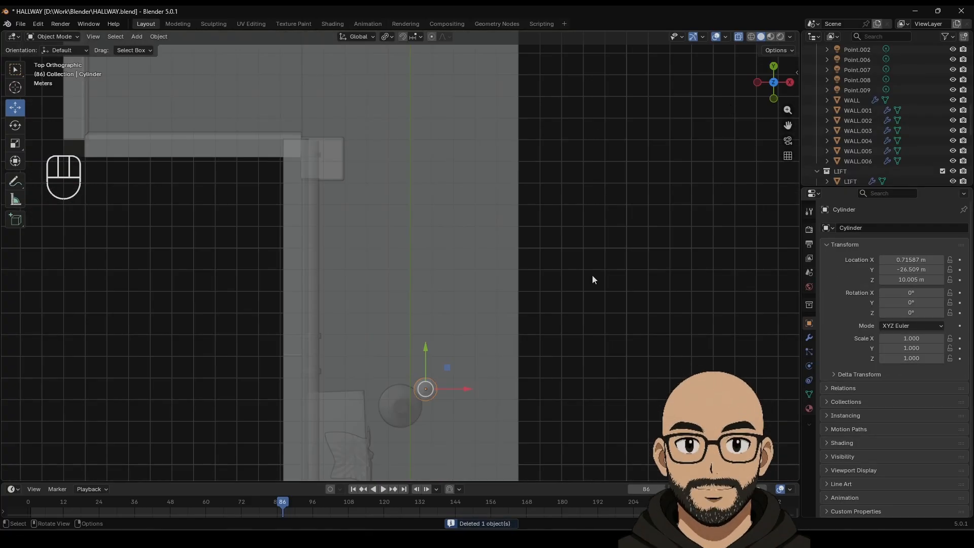
click(405, 407)
key(KP_3)
key(KP_Decimal)
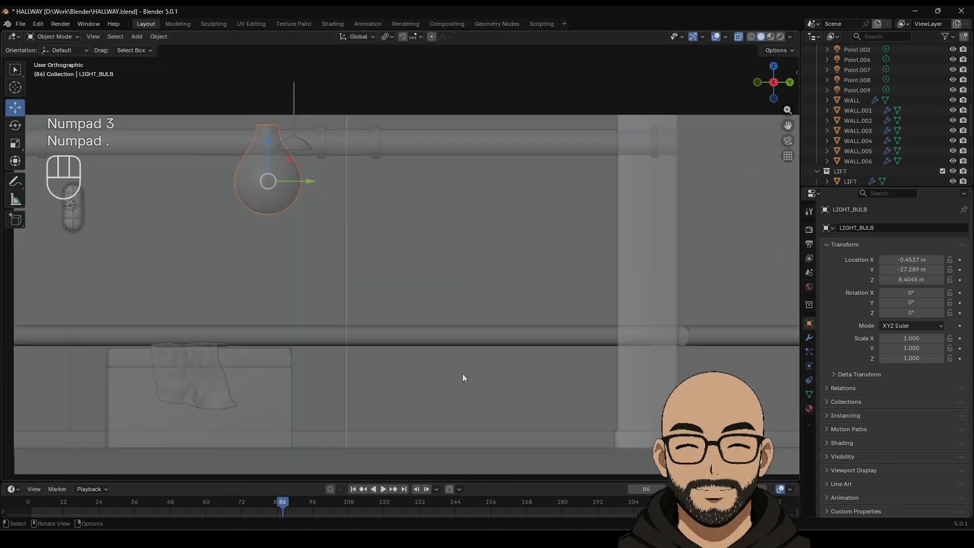
click(772, 67)
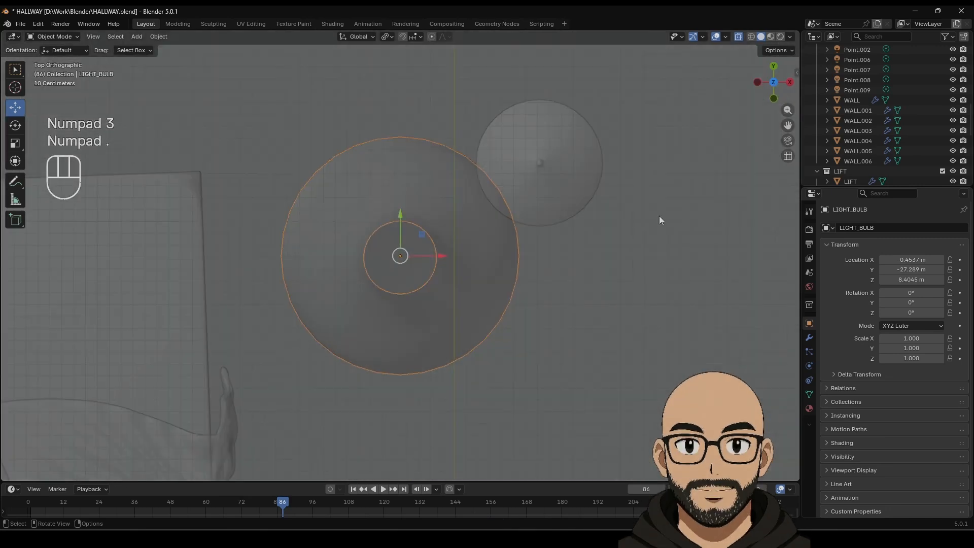
key(KP_1)
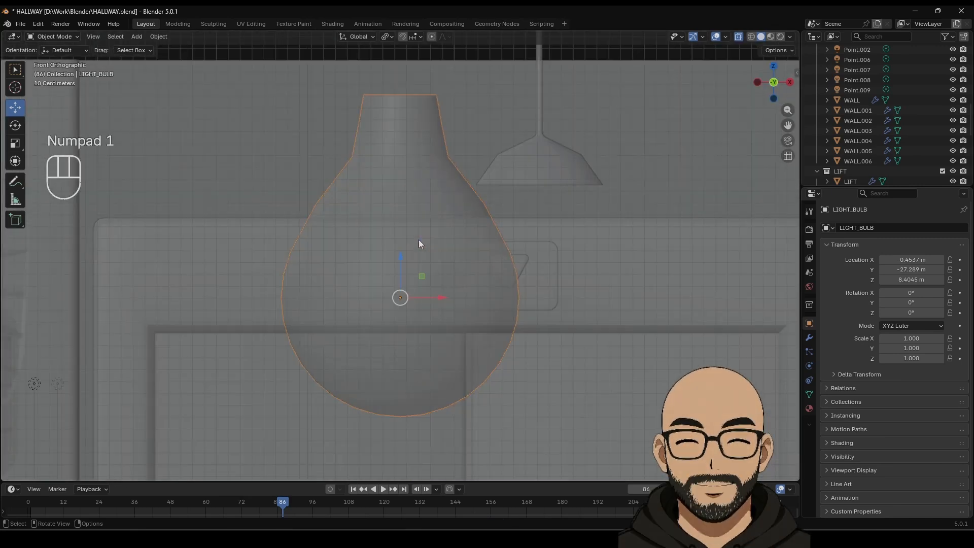
key(KP_2)
key(KP_3)
key(KP_6)
key(KP_4)
key(KP_5)
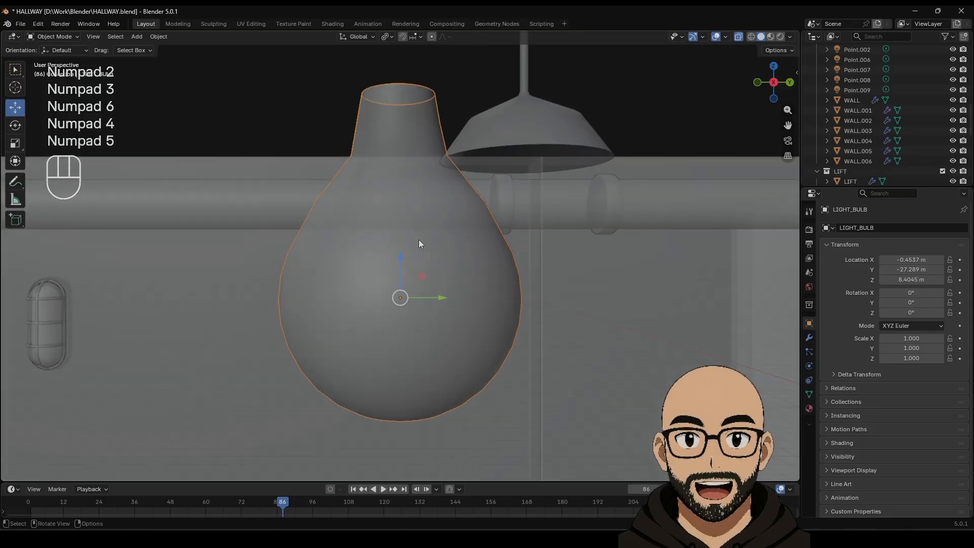
key(KP_6)
key(KP_9)
key(KP_8)
key(KP_7)
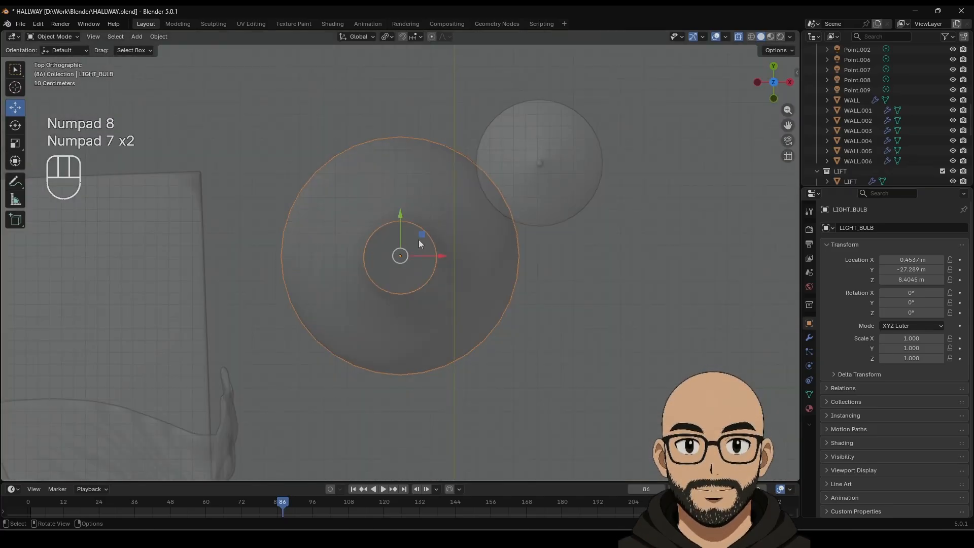
Step: Move the bulb beneath the lamp shade and shrink it to 0.155 scale
drag(400, 220, 406, 135)
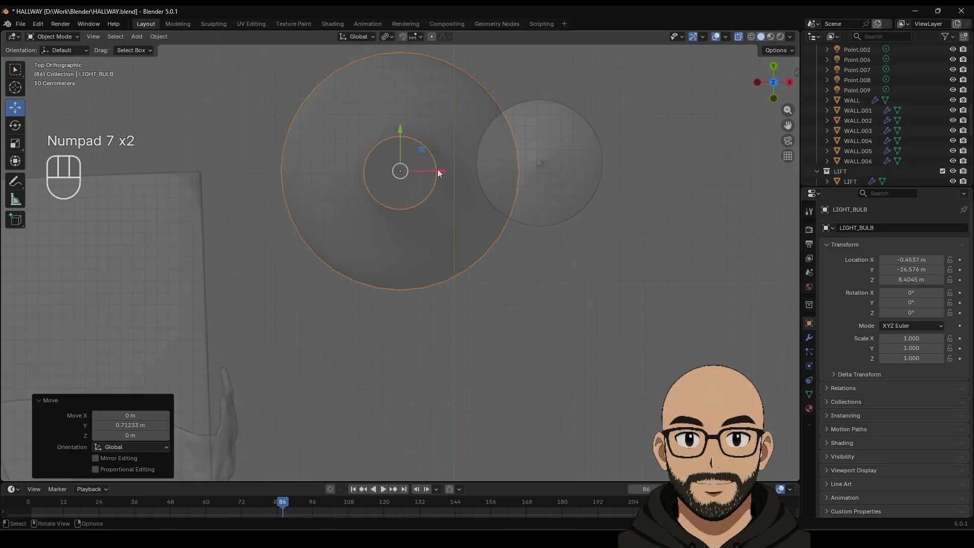
drag(439, 173, 570, 166)
key(s)
click(539, 177)
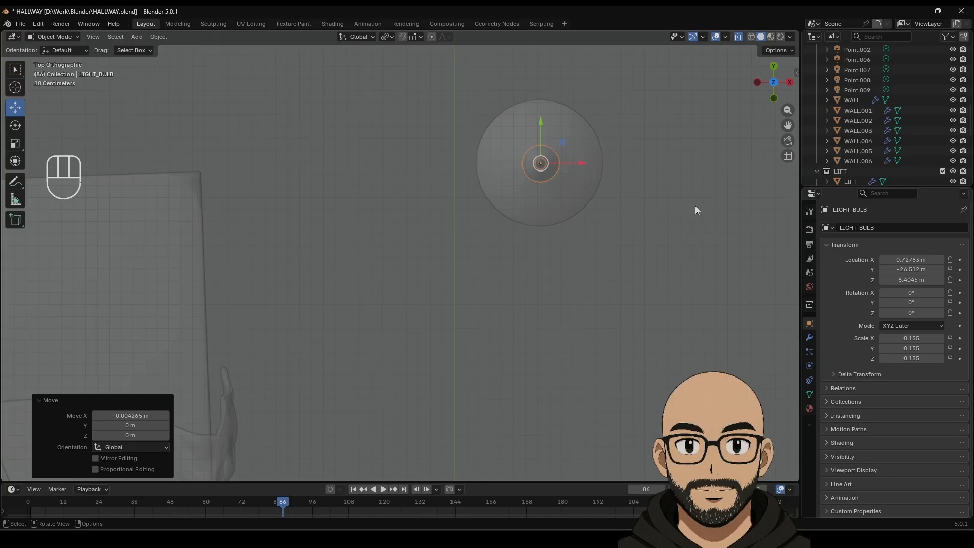
Step: Raise the bulb into the lamp shade and shrink it further to 0.120
middle_drag(695, 209, 355, 144)
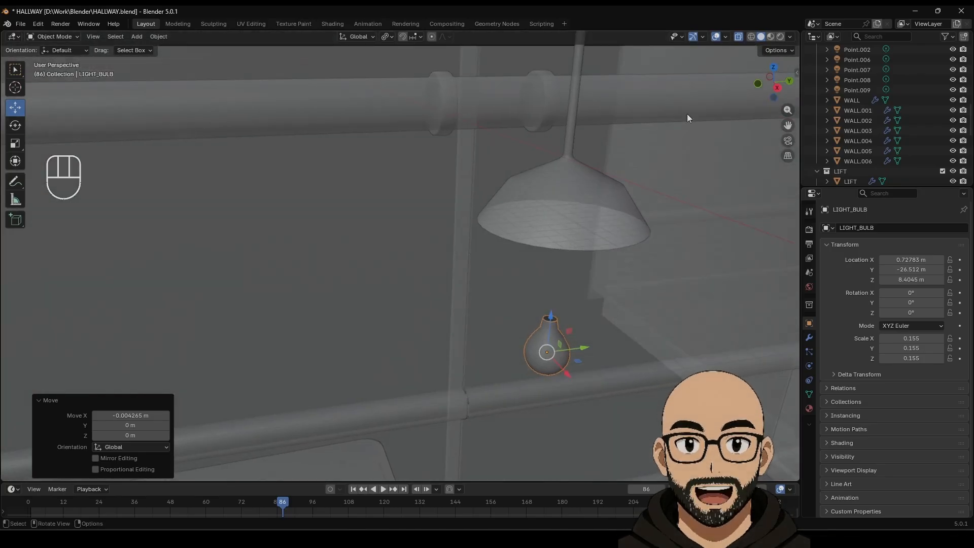
drag(552, 319, 577, 174)
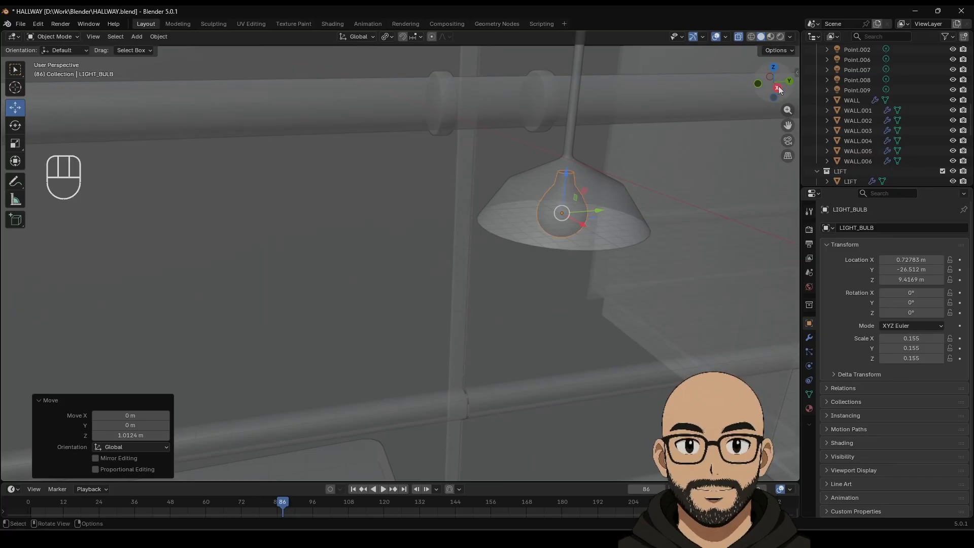
click(778, 87)
drag(493, 149, 497, 143)
key(s)
click(540, 190)
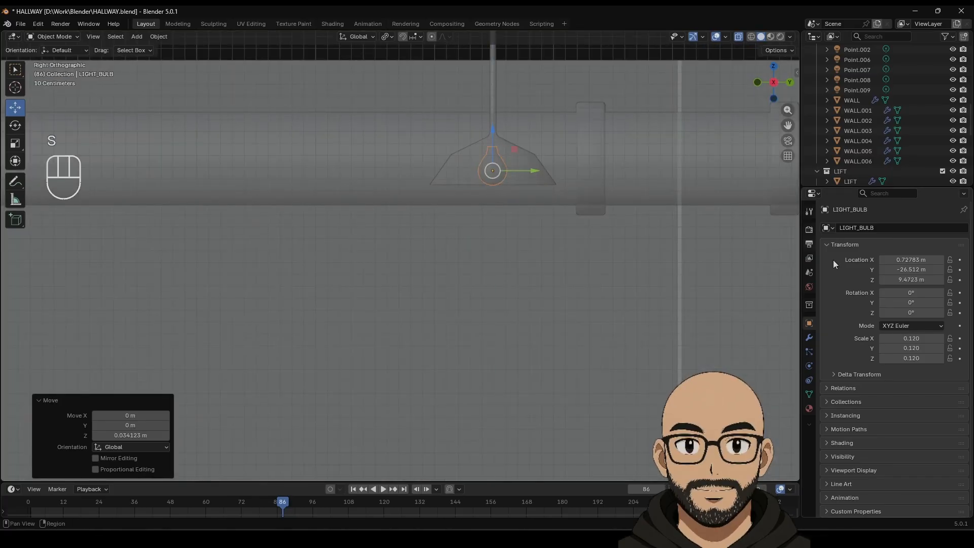
Step: Give LIGHTBULB emission colour #FFF1C8 at strength 1.5 and switch to Material Preview shading
click(809, 408)
scroll(923, 414, down, 10)
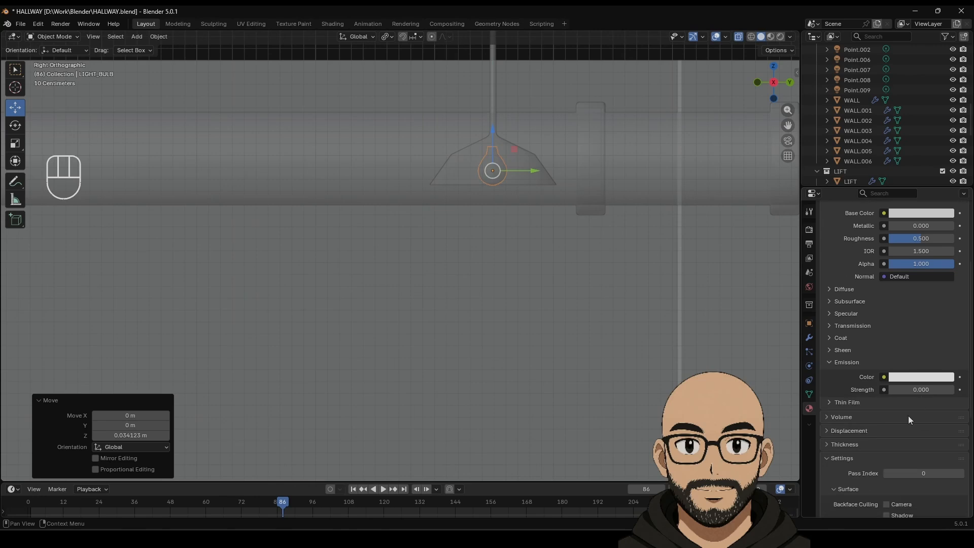
scroll(875, 436, down, 3)
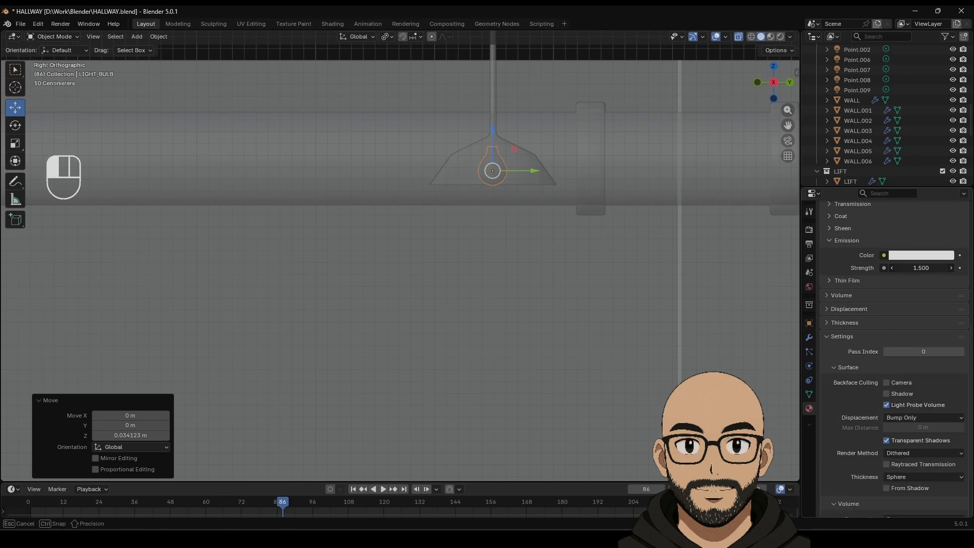
click(920, 255)
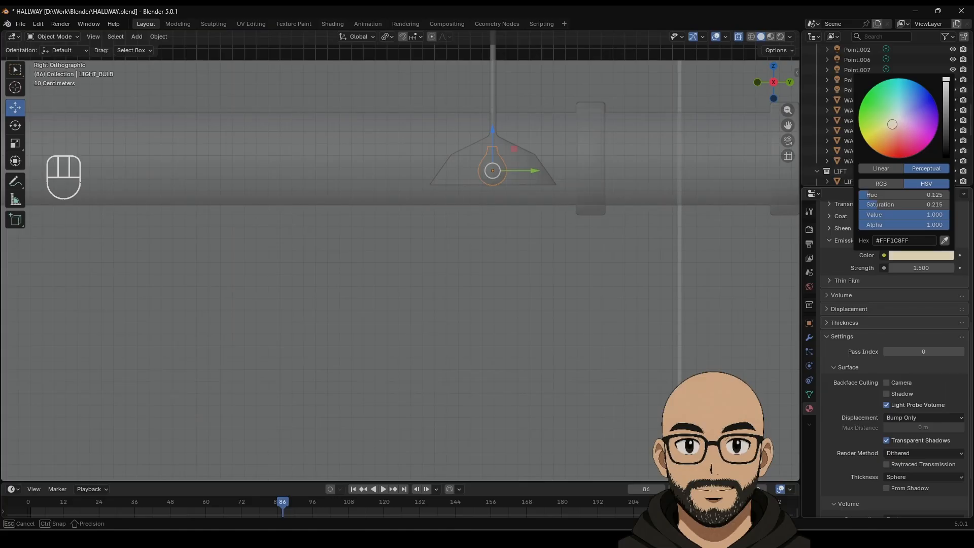
scroll(535, 300, down, 8)
click(503, 138)
middle_drag(504, 140, 565, 191)
click(770, 37)
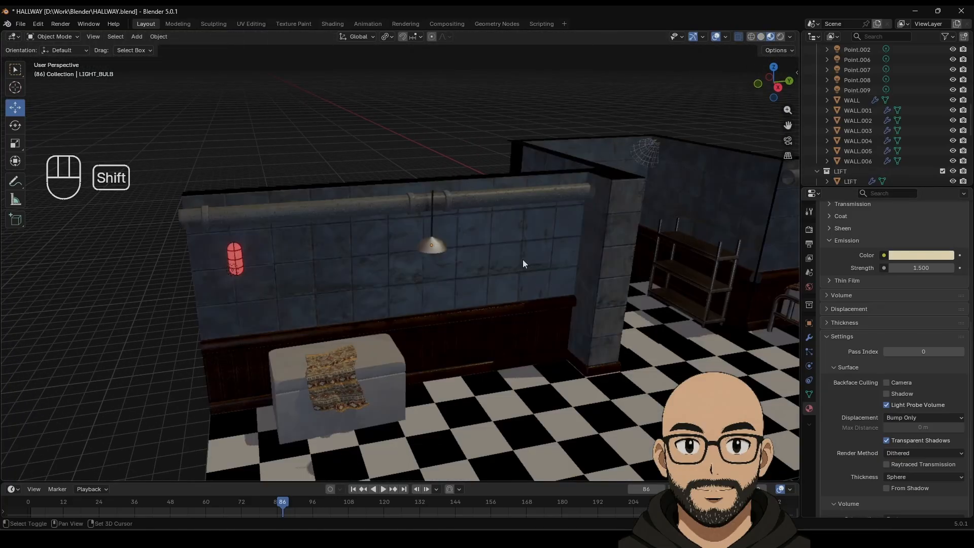
Step: Select the bulb in the hanging lamp and lower it 0.134 m
shift+middle_drag(523, 259, 476, 264)
scroll(482, 269, down, 4)
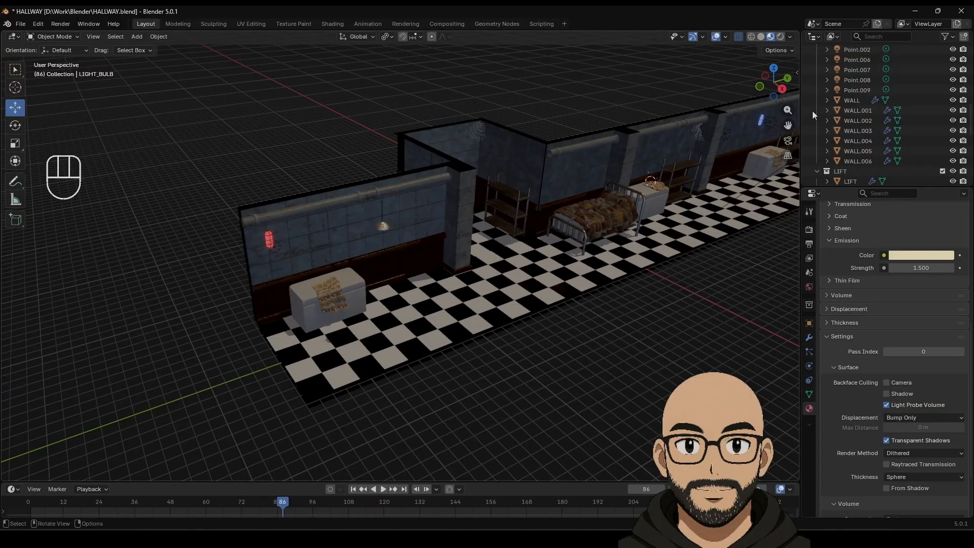
middle_drag(497, 223, 422, 222)
scroll(408, 238, up, 6)
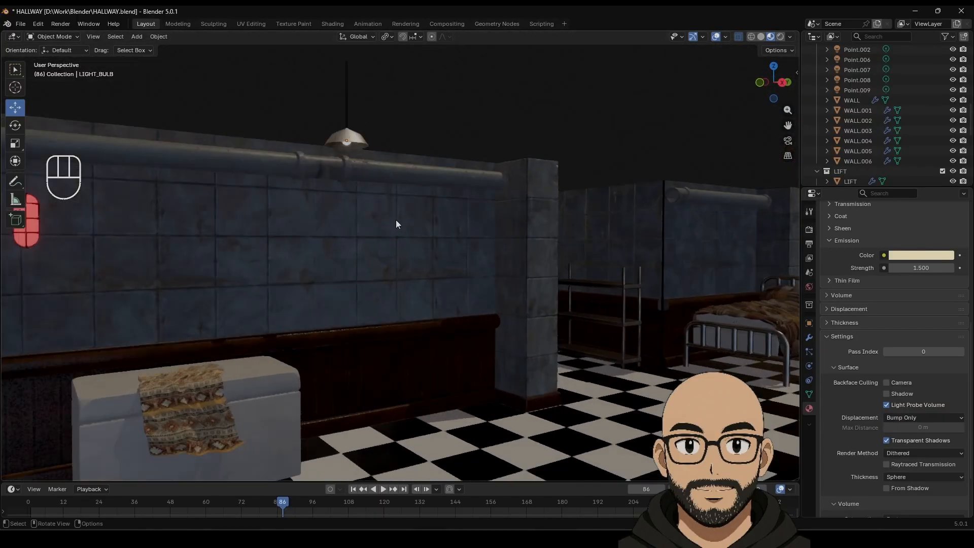
click(346, 145)
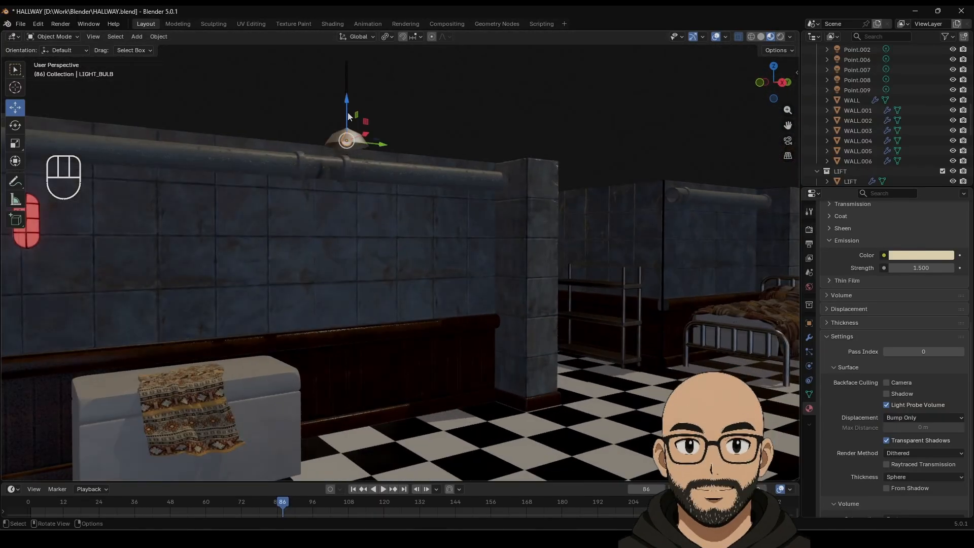
drag(350, 114, 408, 117)
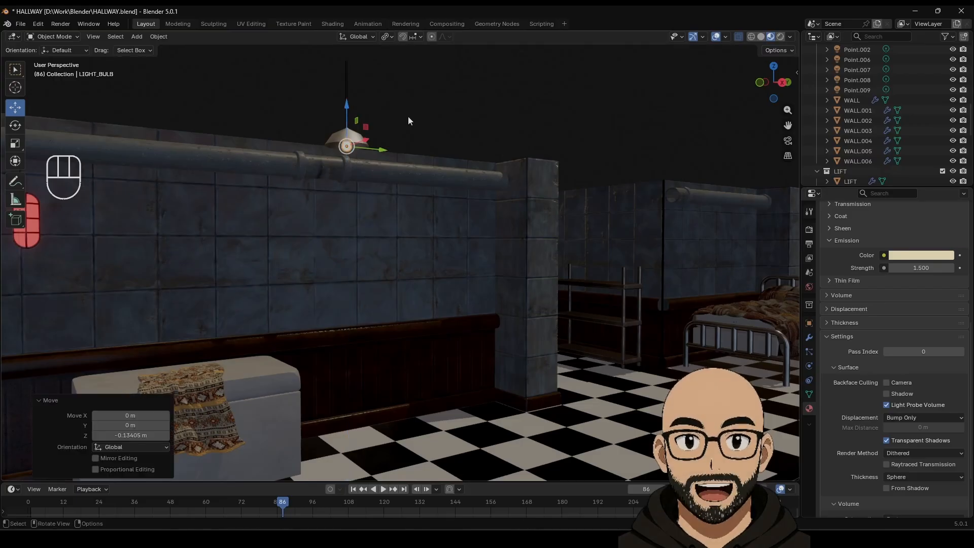
Step: Raise the hanging lamp shade slightly on Z and switch to an orthographic view
scroll(421, 194, down, 10)
middle_drag(446, 227, 471, 129)
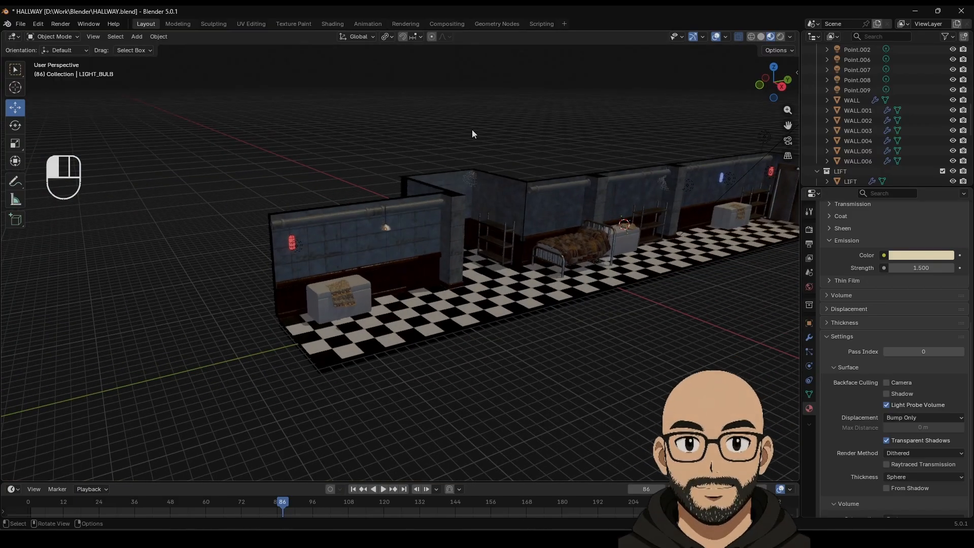
click(517, 304)
scroll(366, 189, up, 5)
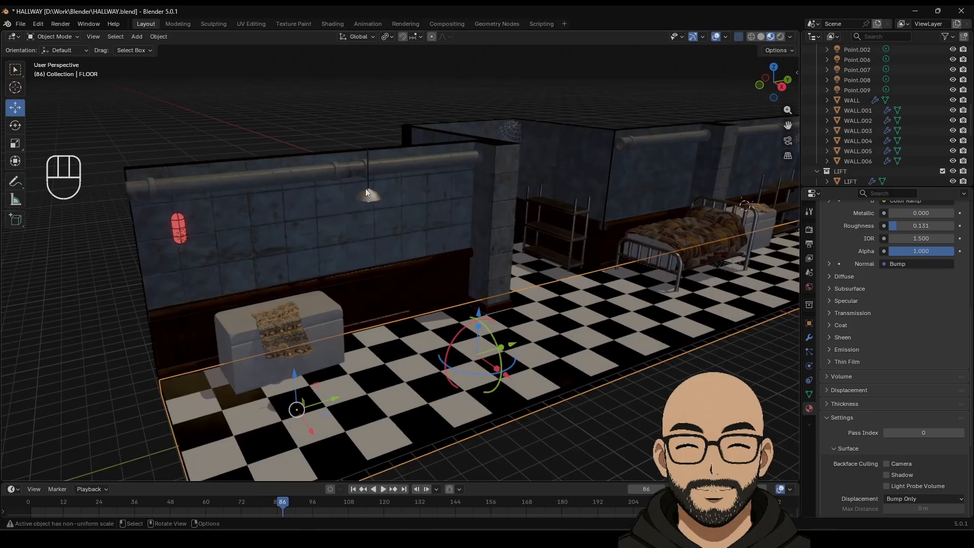
click(367, 192)
drag(367, 150, 367, 136)
scroll(504, 252, down, 5)
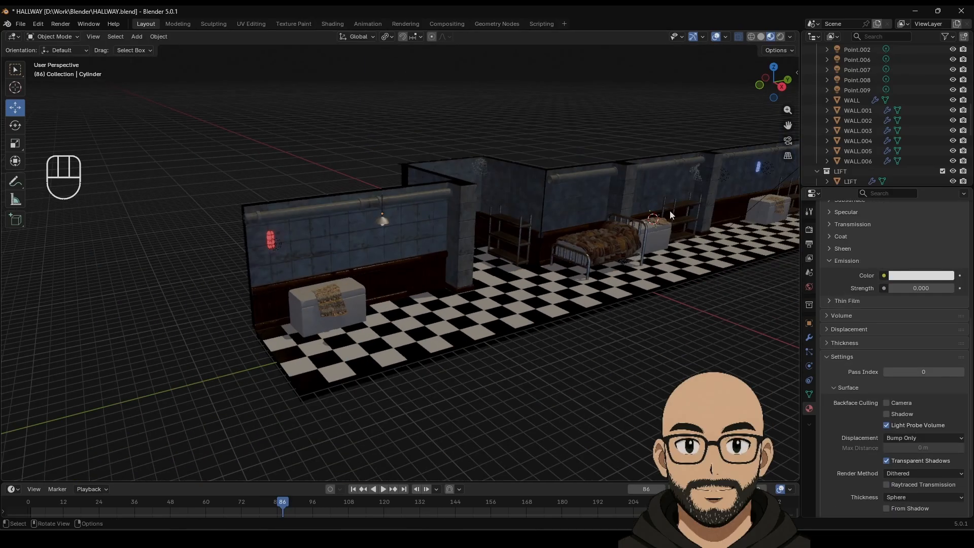
key(KP_5)
shift+middle_drag(675, 206, 345, 233)
Step: Switch to Rendered shading and set LIGHT_BULB's emission strength to 6.3
click(780, 36)
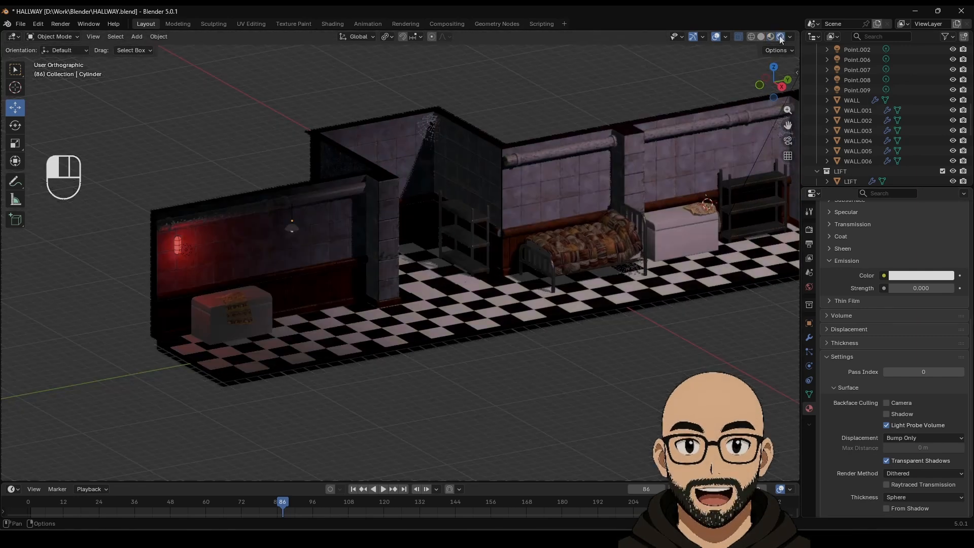
shift+middle_drag(622, 348, 558, 355)
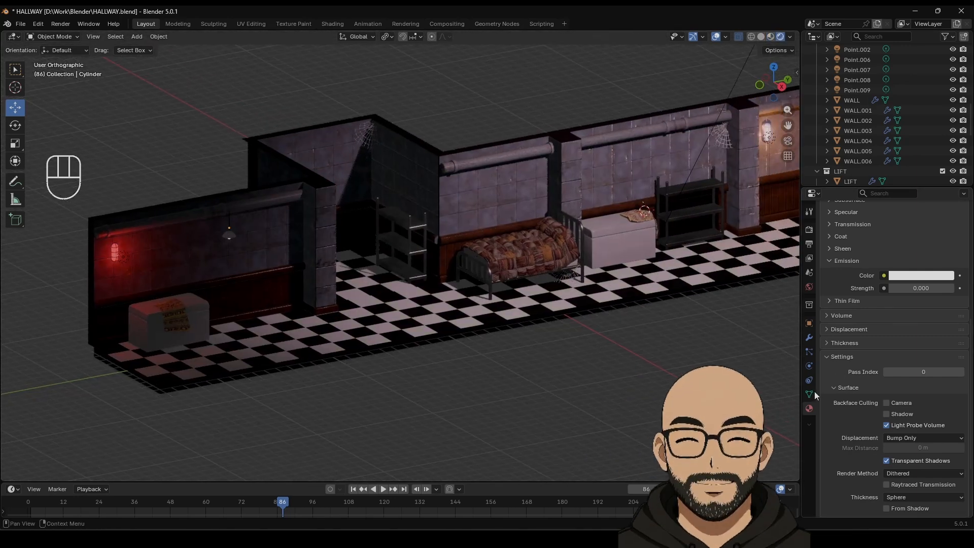
scroll(226, 272, up, 6)
shift+middle_drag(180, 253, 498, 192)
click(207, 145)
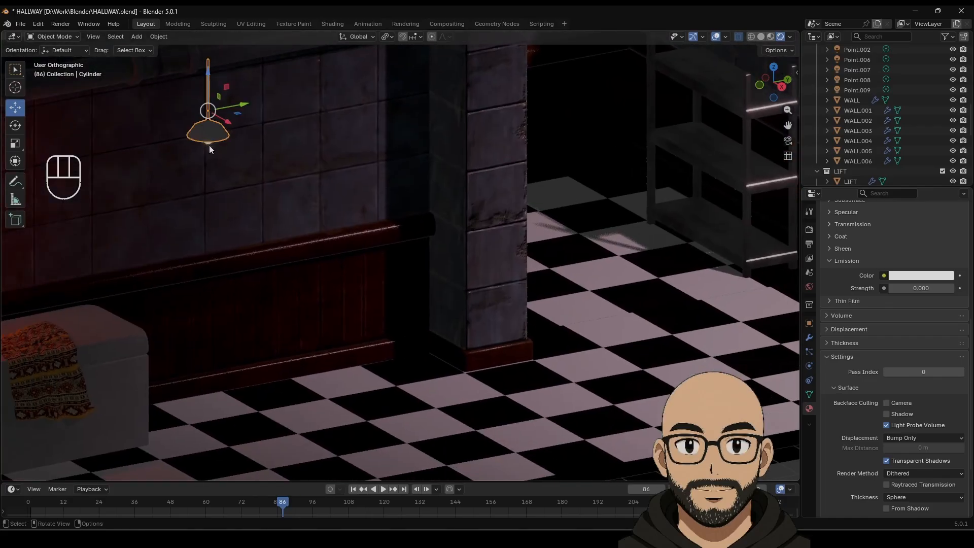
scroll(381, 187, down, 6)
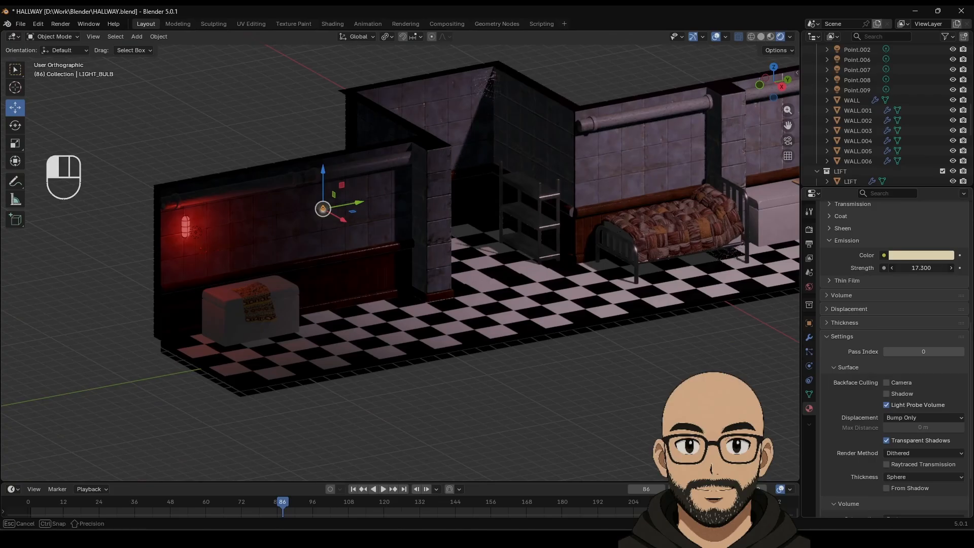
mouse_move(920, 267)
mouse_down()
mouse_move(908, 268)
mouse_move(923, 267)
mouse_up()
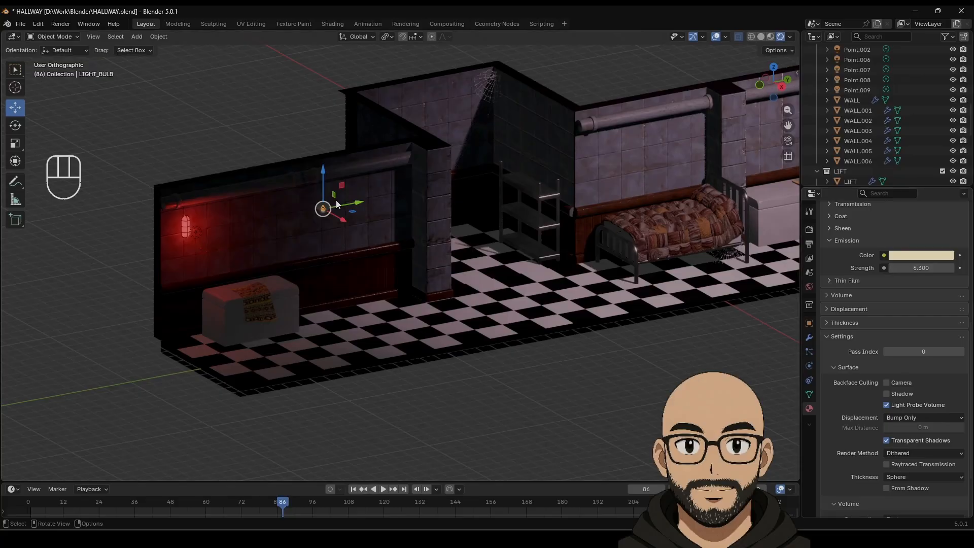
shift+middle_drag(557, 307, 517, 334)
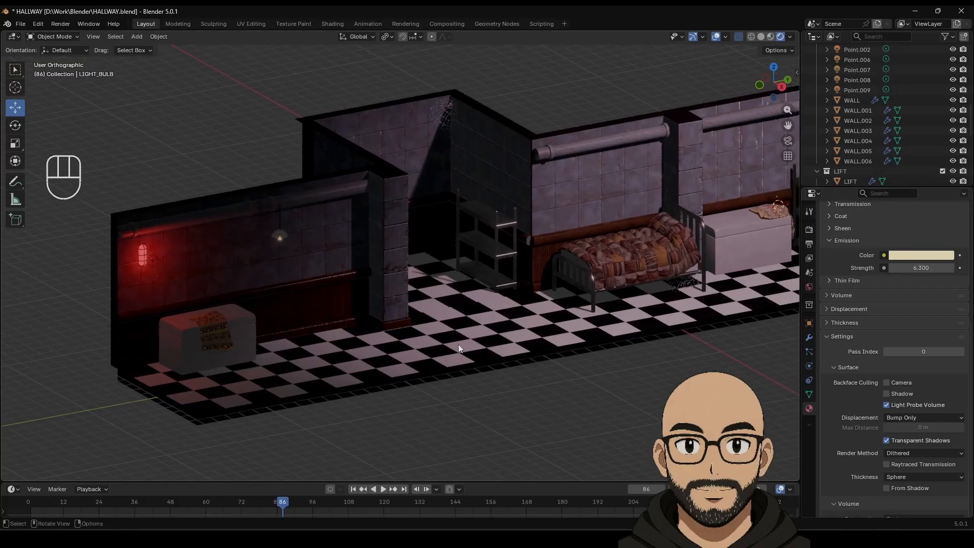
Step: Select the floor and pan along the hallway to review the rendered lighting
shift+middle_drag(527, 285, 478, 330)
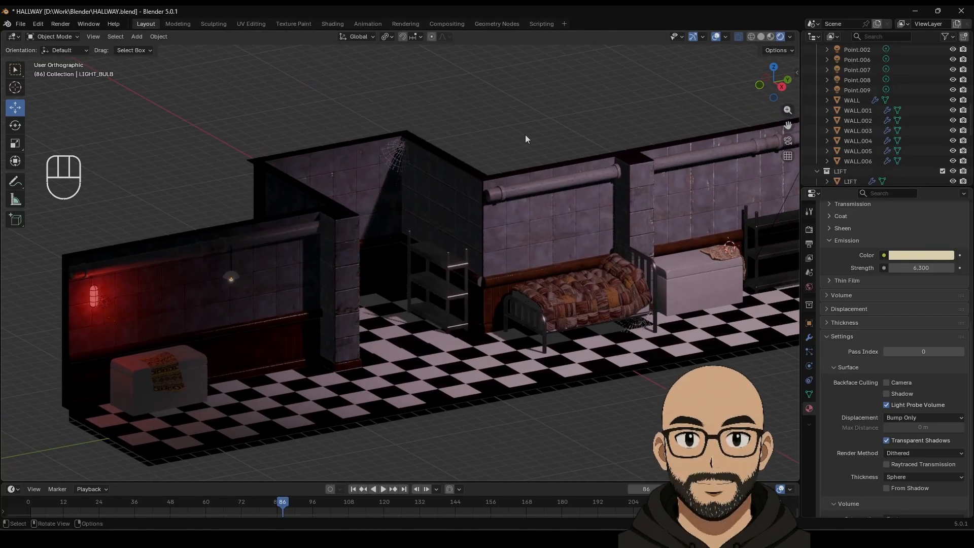
click(575, 377)
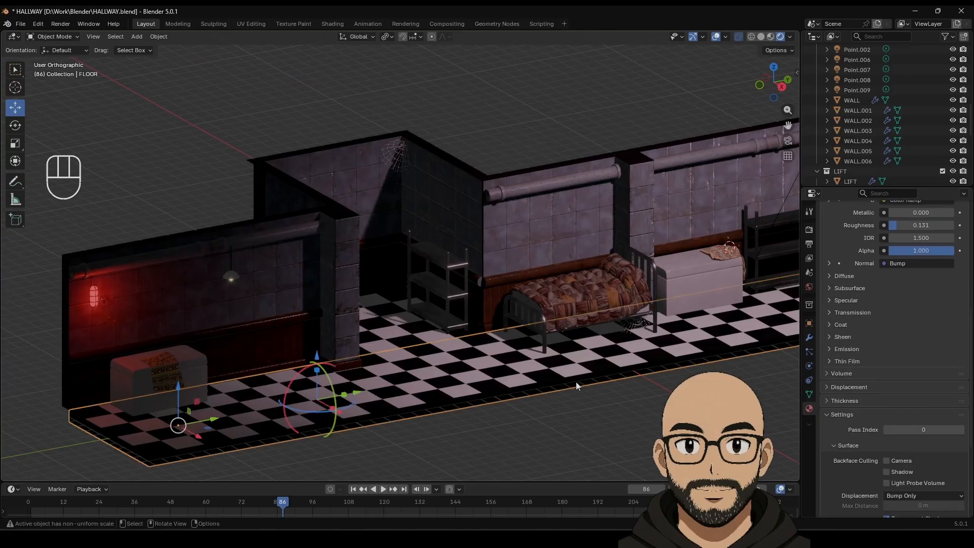
scroll(606, 440, down, 3)
shift+middle_drag(656, 387, 519, 402)
scroll(519, 406, down, 2)
scroll(513, 402, up, 1)
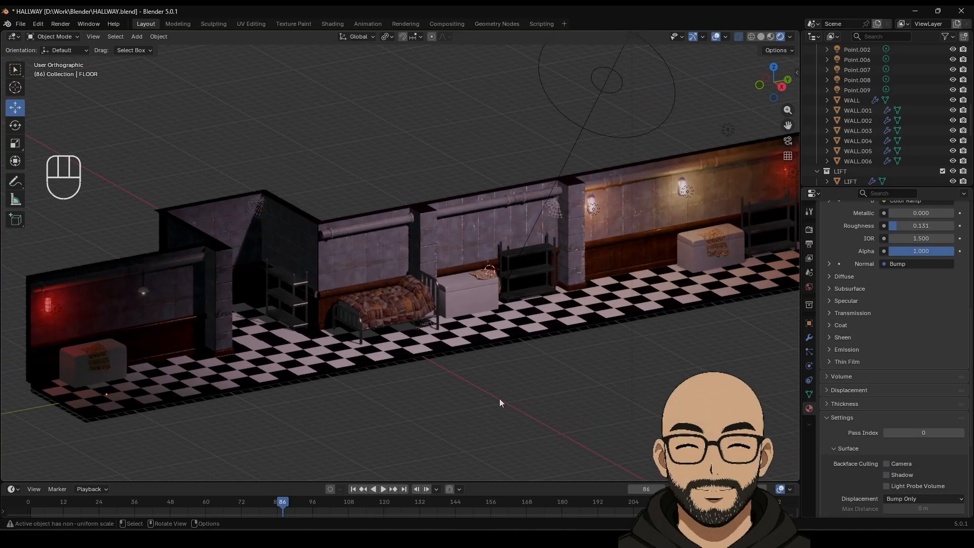
scroll(487, 395, up, 3)
shift+middle_drag(446, 382, 570, 370)
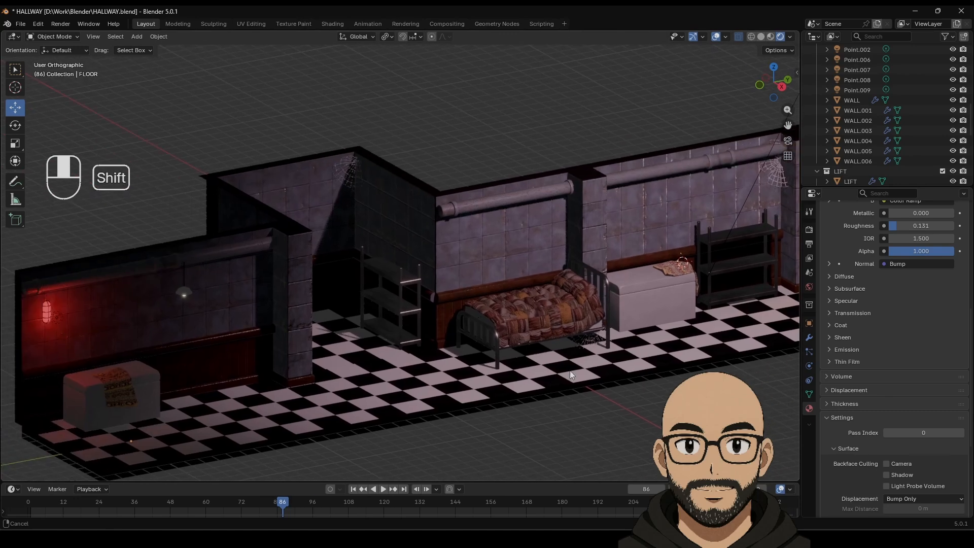
Step: Try Cycles as the render engine, then switch back to EEVEE
click(809, 229)
click(923, 220)
click(893, 257)
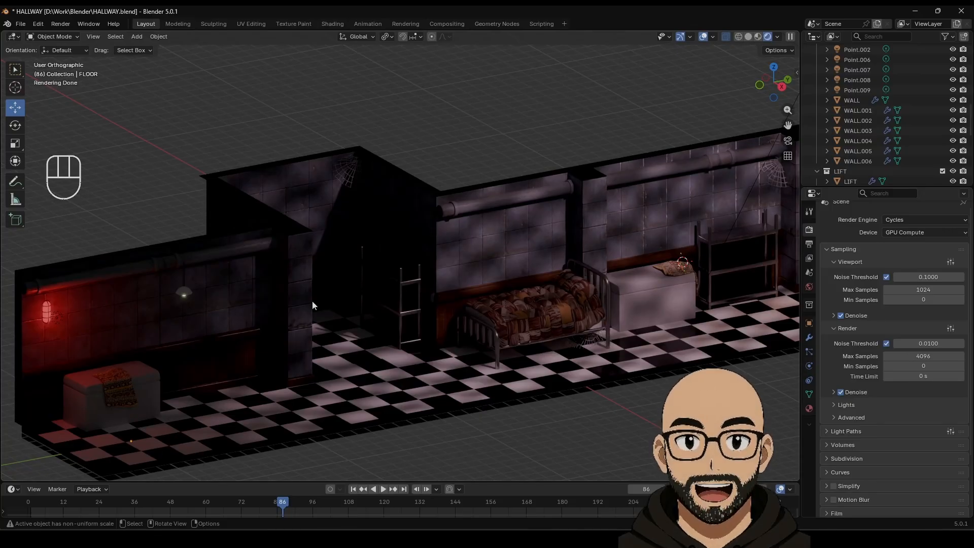
click(898, 220)
click(905, 231)
Step: Save HALLWAY.blend from a lower perspective view and show the scene in Solid shading
middle_drag(386, 333, 385, 316)
key(KP_5)
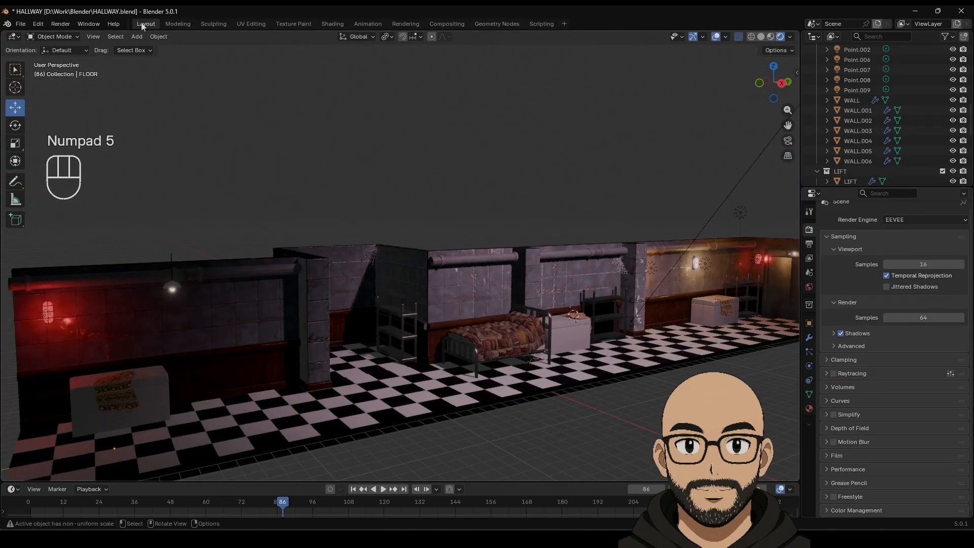
click(21, 27)
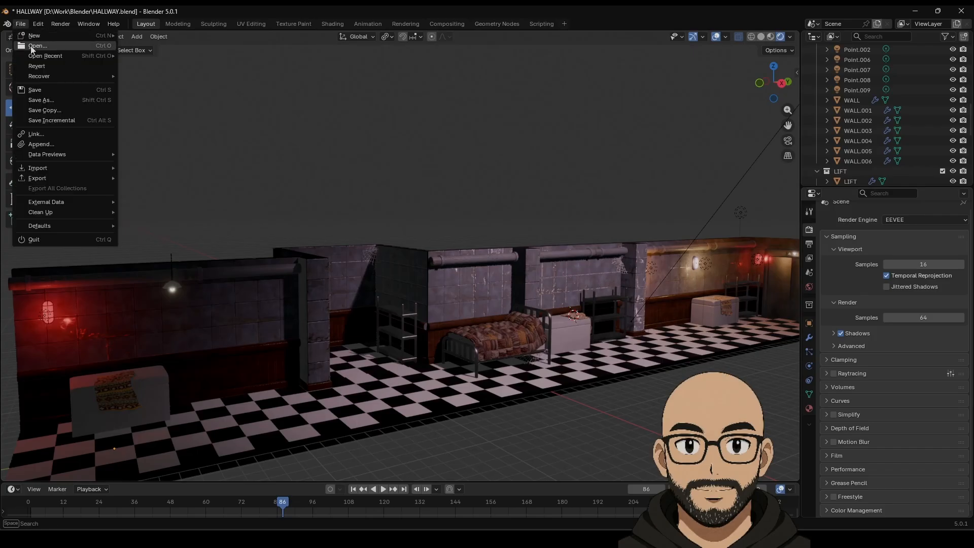
click(35, 90)
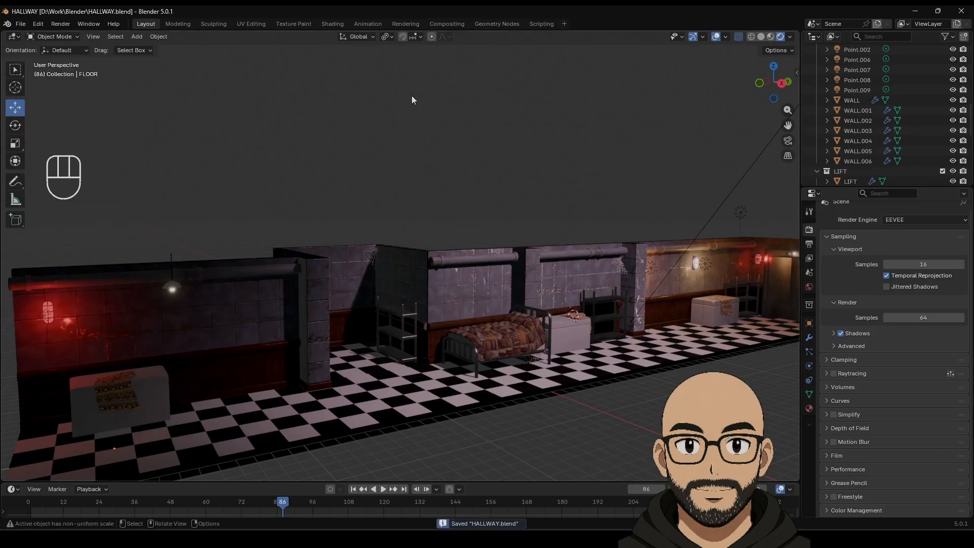
click(771, 37)
click(762, 37)
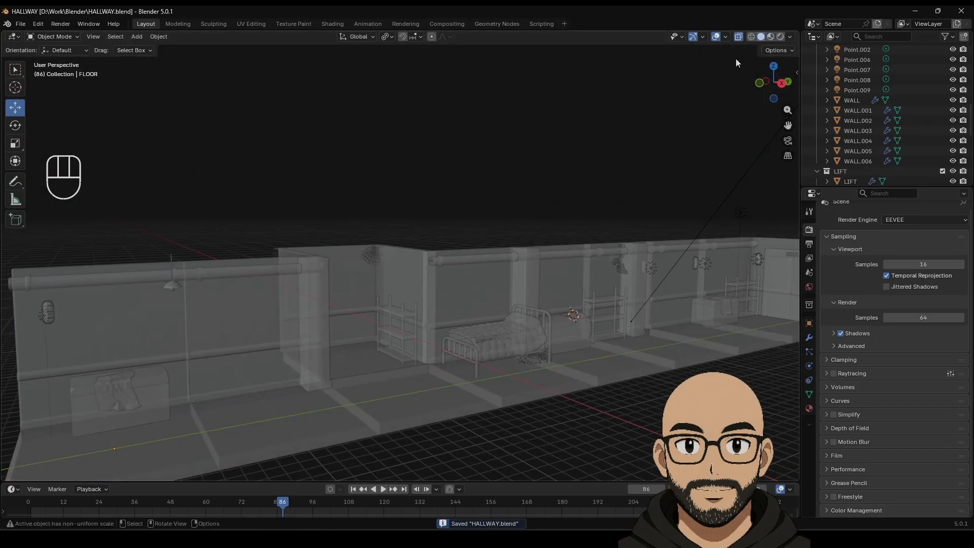
Step: Turn off X-ray, zoom in on the hanging lamp, select it and enter Edit Mode
click(741, 38)
middle_drag(490, 167, 475, 203)
middle_drag(327, 205, 367, 241)
shift+middle_drag(317, 272, 449, 186)
click(328, 279)
scroll(350, 297, up, 2)
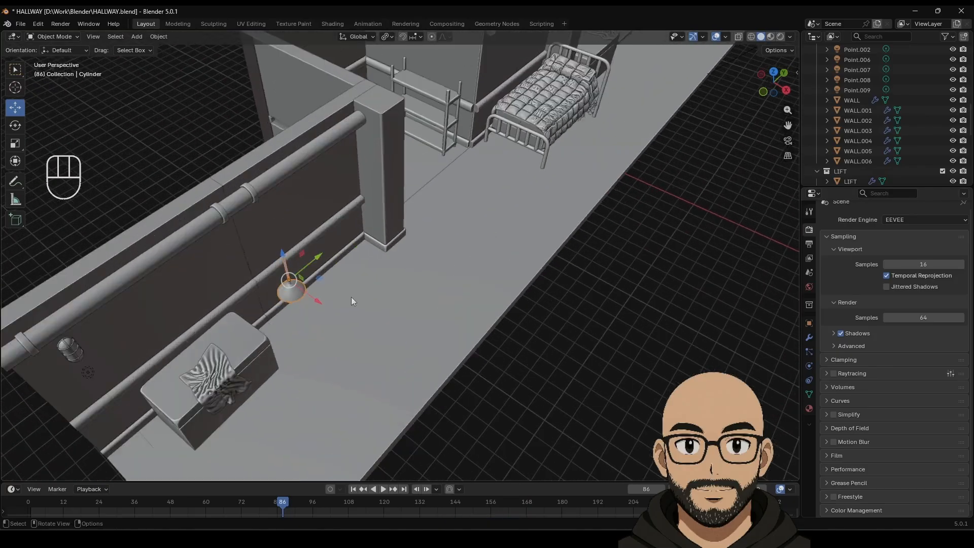
scroll(351, 297, up, 2)
shift+middle_drag(296, 310, 425, 370)
scroll(434, 265, up, 4)
scroll(382, 236, up, 2)
shift+middle_drag(327, 213, 349, 221)
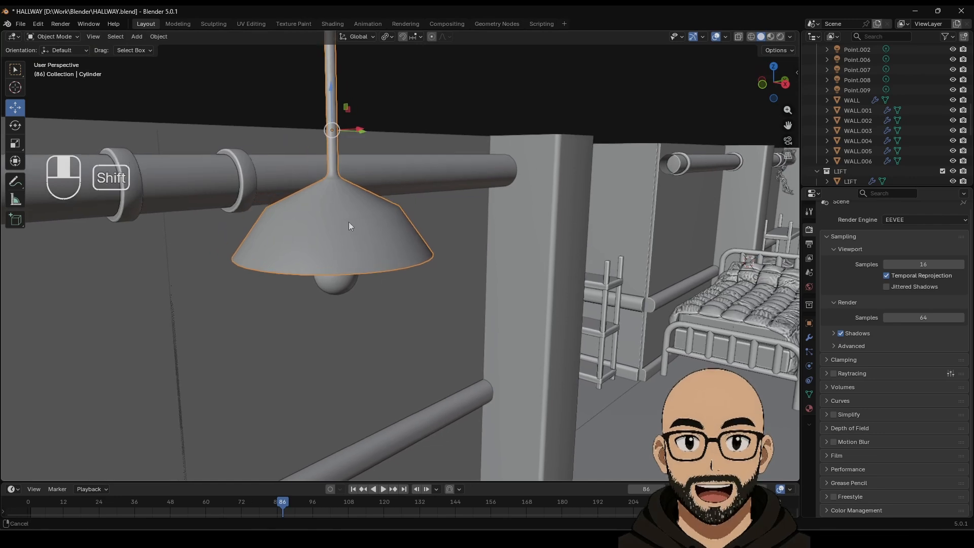
scroll(370, 249, up, 5)
scroll(369, 221, down, 3)
key(Tab)
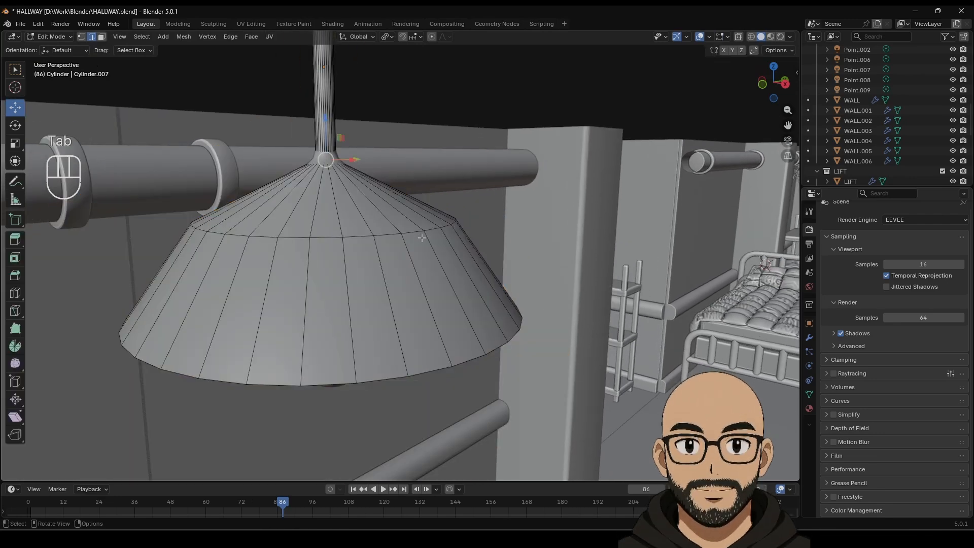
Step: Bevel the lampshade's upper edge loop with 3 segments and widen the bevel
alt+click(415, 233)
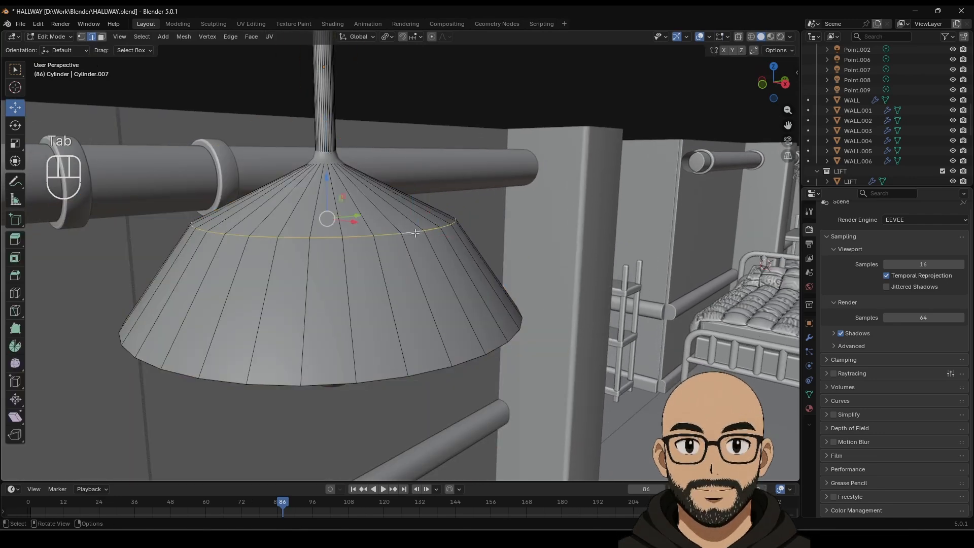
right_click(414, 233)
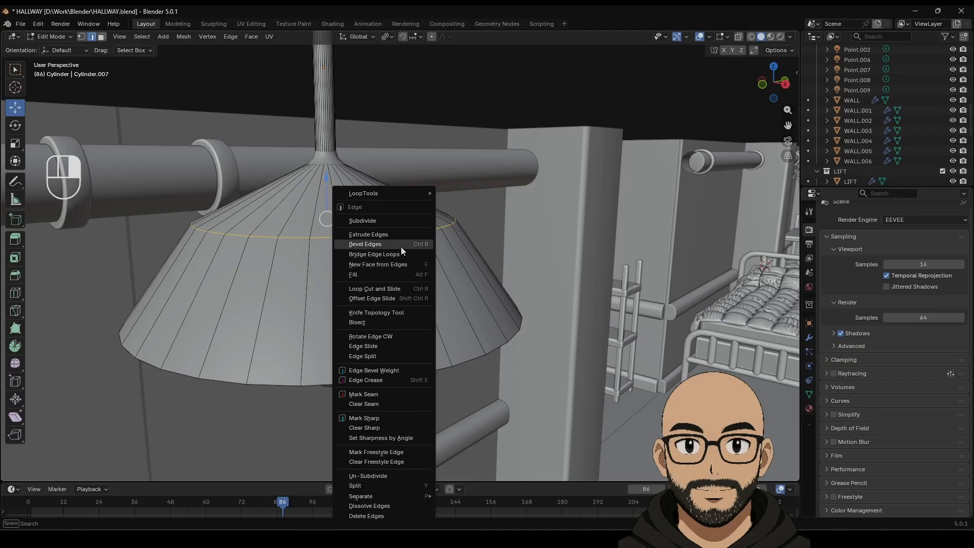
click(400, 246)
click(437, 235)
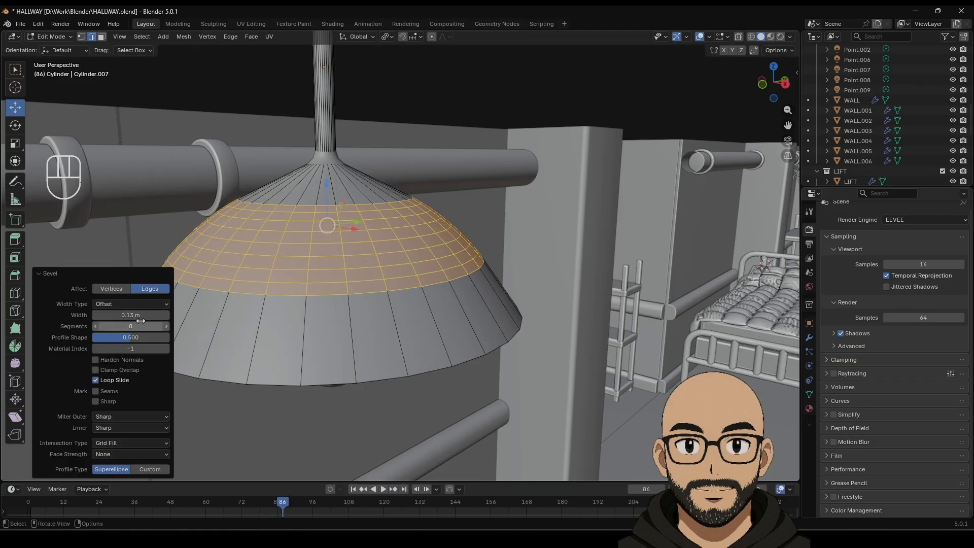
drag(140, 325, 99, 325)
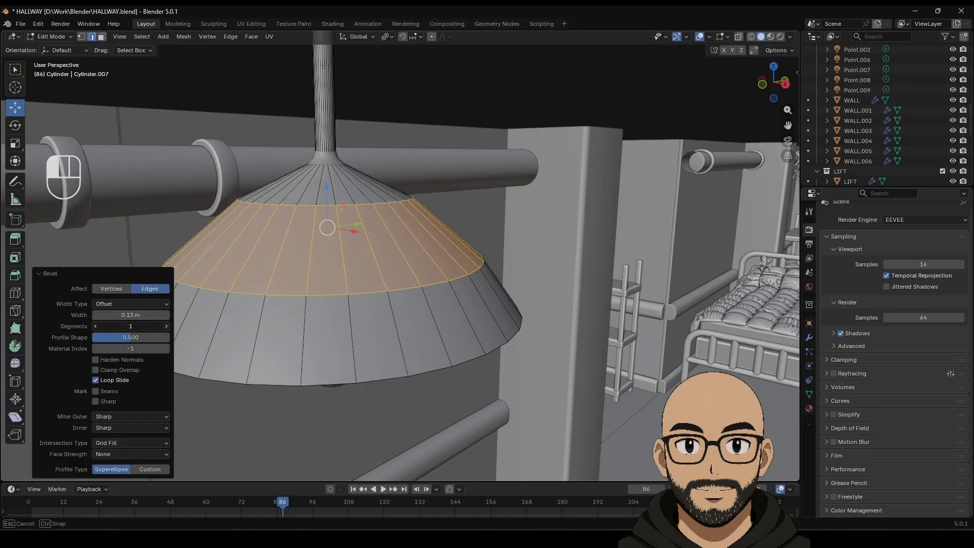
click(166, 326)
click(166, 326)
shift+drag(156, 316, 132, 315)
Step: Rescale the beveled ring, ending at 0.94, and nudge it up along Z
key(s)
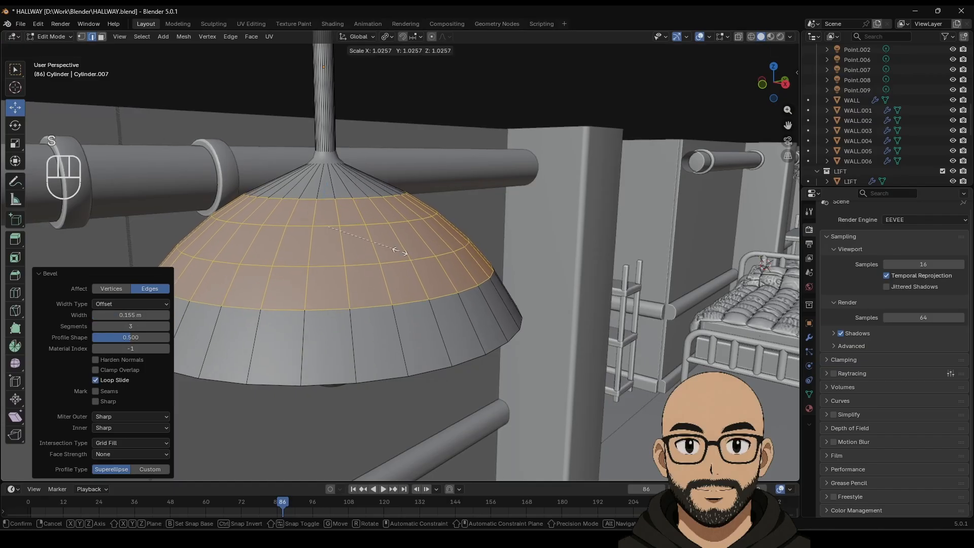
click(404, 250)
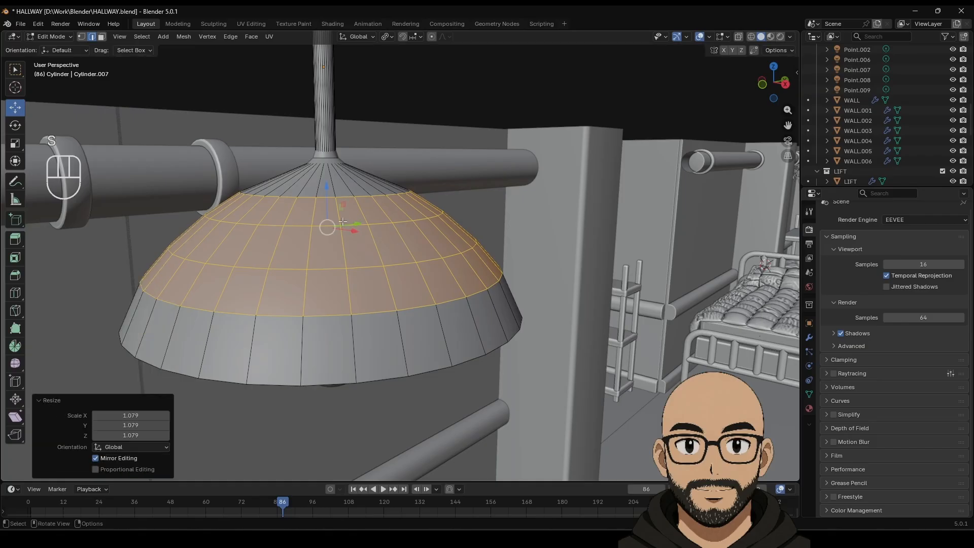
key(g)
key(z)
click(355, 207)
key(s)
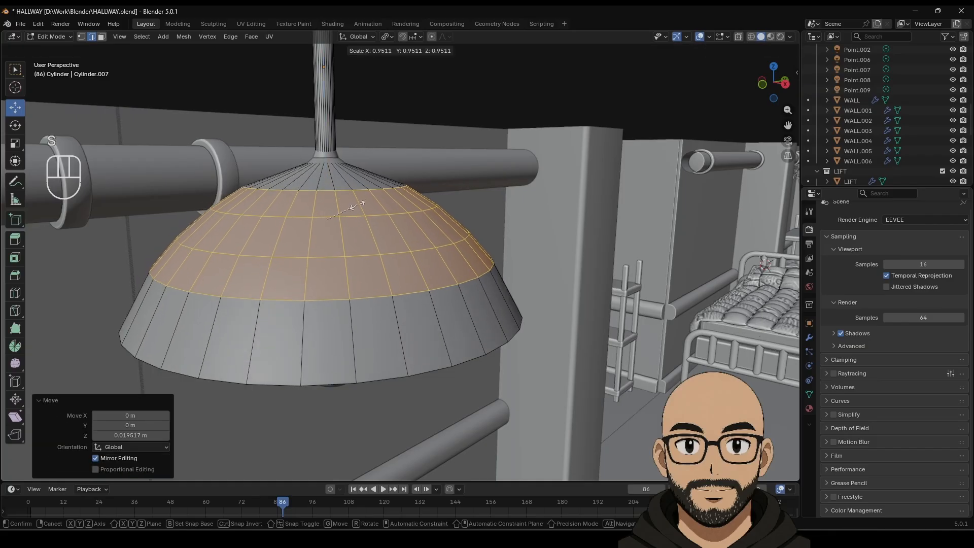
click(349, 208)
key(g)
key(z)
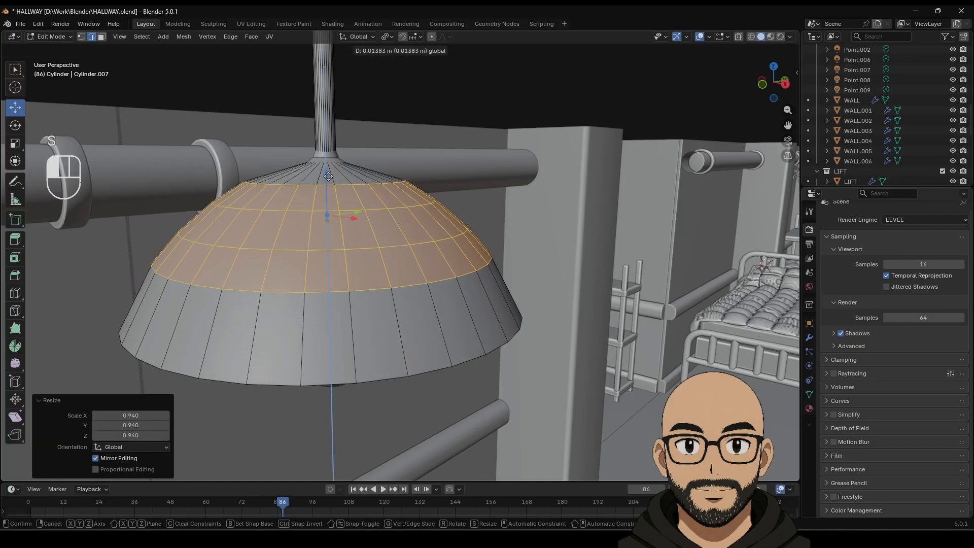
click(328, 176)
Step: Return to Object Mode, then reselect the lamp and recheck the rounded shade in Edit Mode
key(Tab)
click(393, 96)
scroll(360, 213, down, 5)
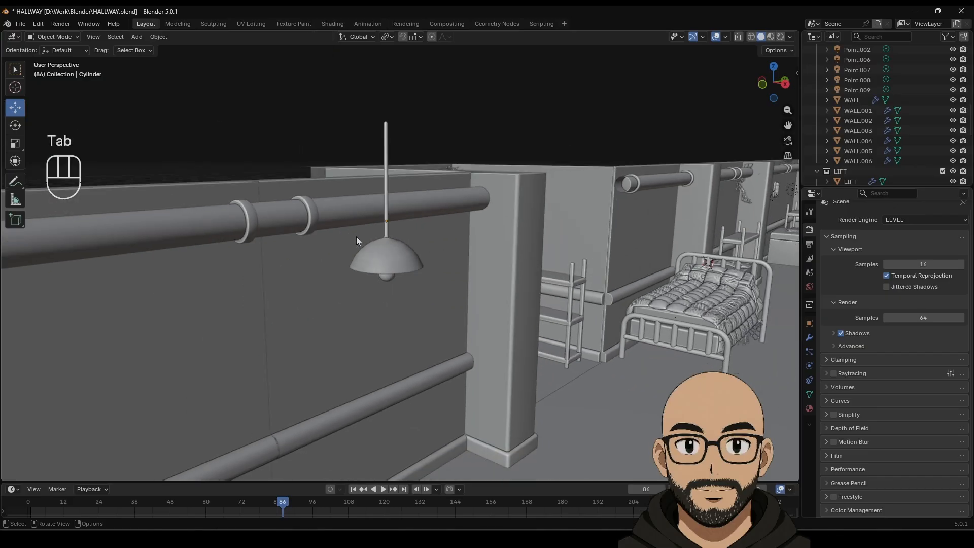
scroll(371, 248, up, 3)
click(378, 259)
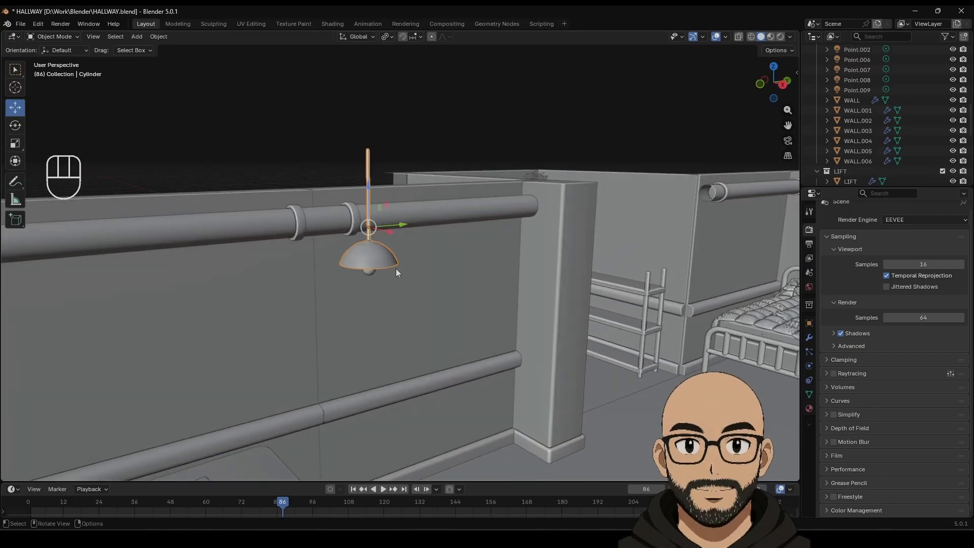
key(Tab)
key(Tab)
scroll(385, 275, up, 8)
shift+middle_drag(376, 291, 379, 258)
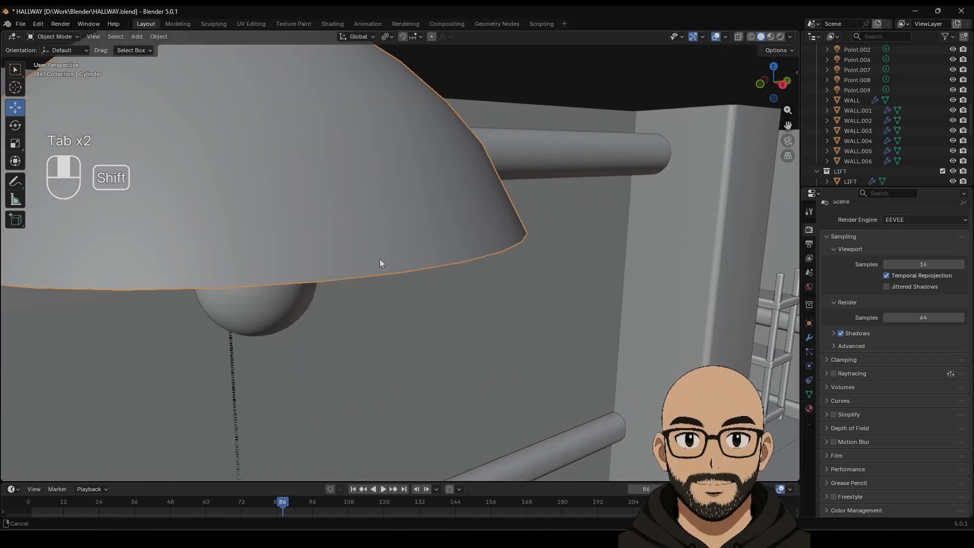
scroll(390, 256, down, 4)
key(Tab)
Step: Shrink the bottom rim loop to 0.967, extrude it flared out to 1.07, and lower it slightly
click(427, 249)
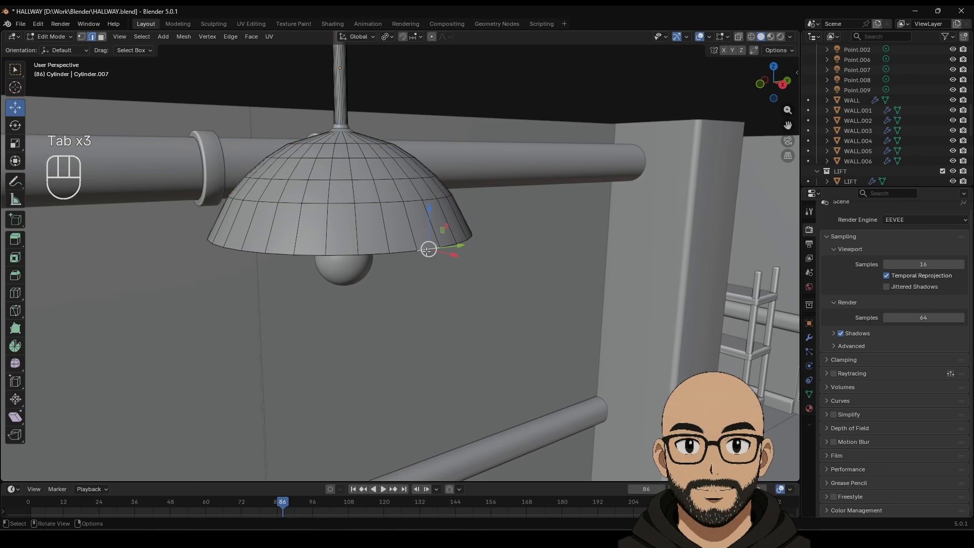
alt+click(436, 252)
key(s)
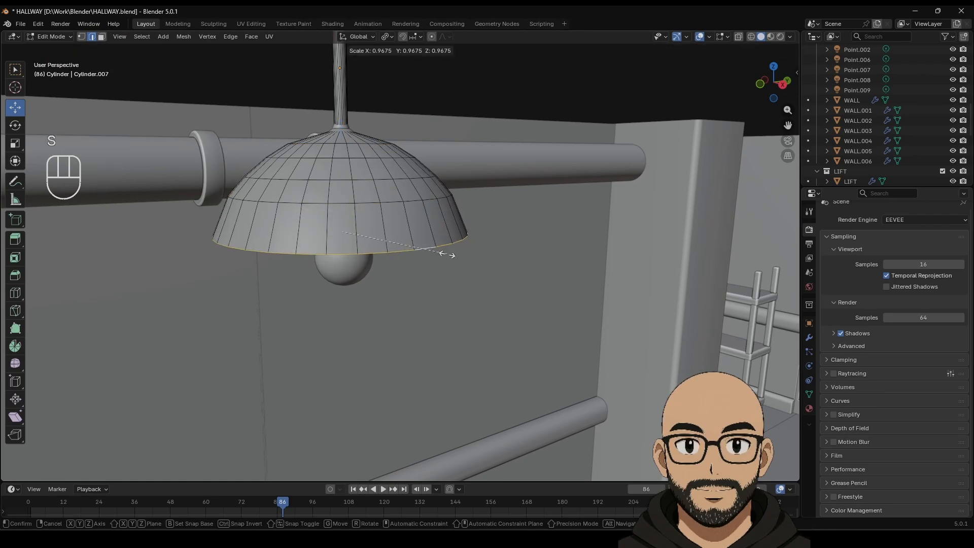
click(446, 254)
key(e)
key(s)
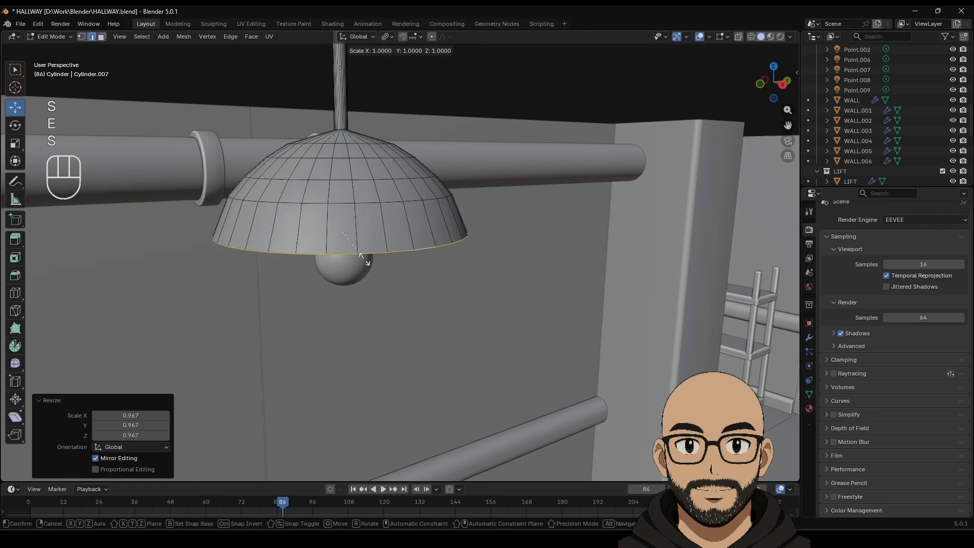
click(371, 256)
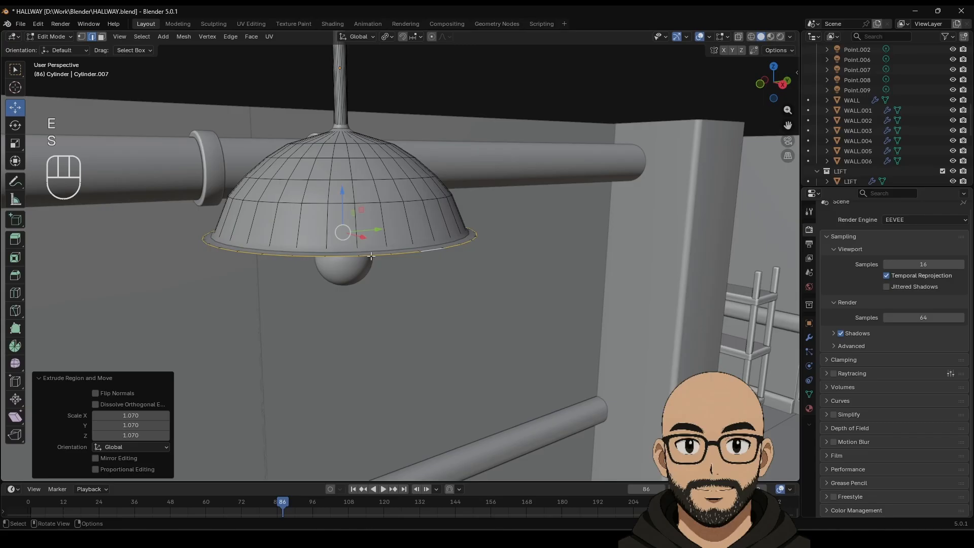
key(g)
key(z)
click(344, 196)
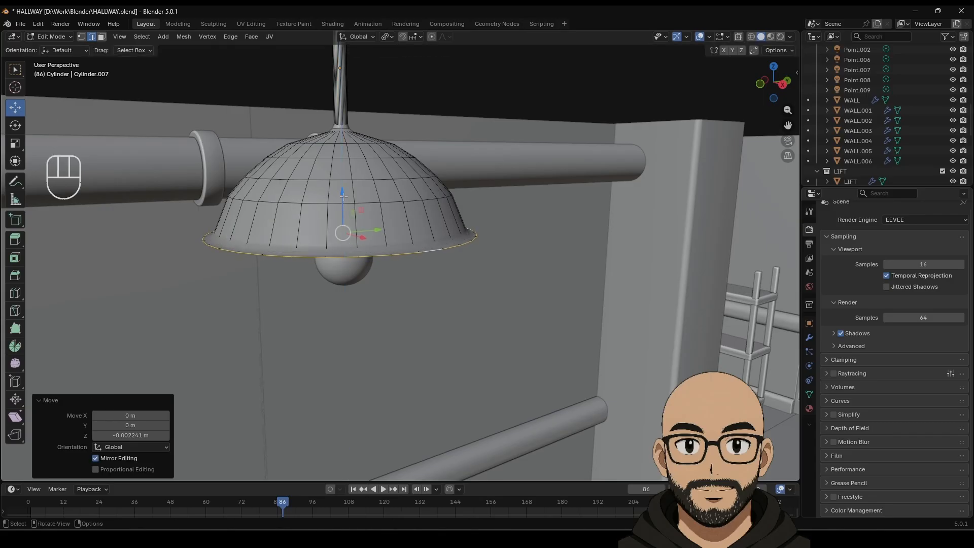
Step: Extrude the rim downward, then extrude it inward at 0.937 scale and return to Object Mode
key(e)
click(361, 216)
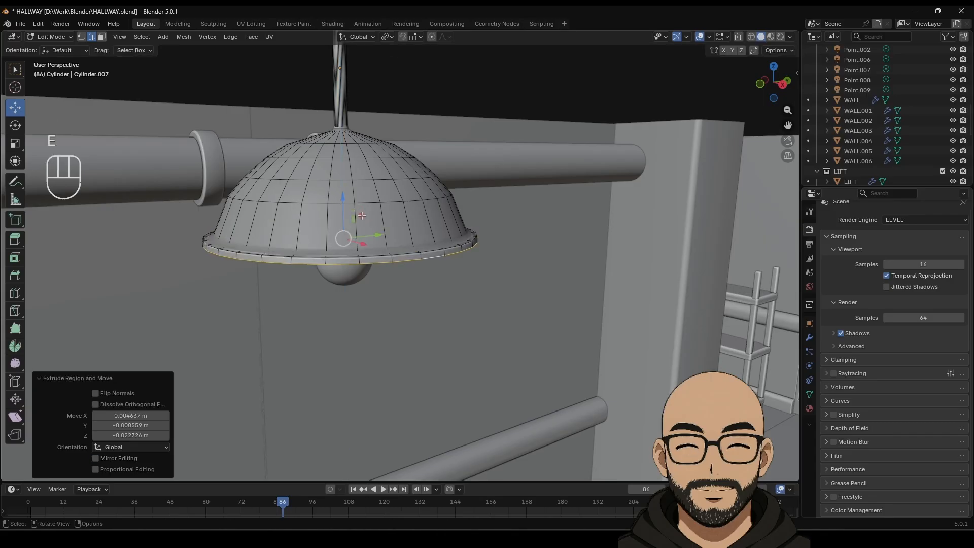
key(e)
key(s)
click(443, 263)
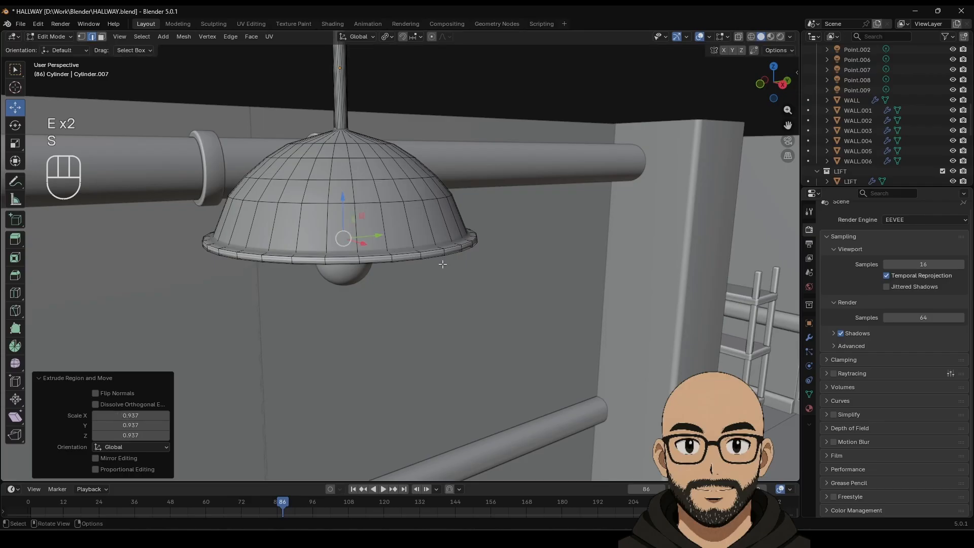
key(Tab)
scroll(469, 178, down, 10)
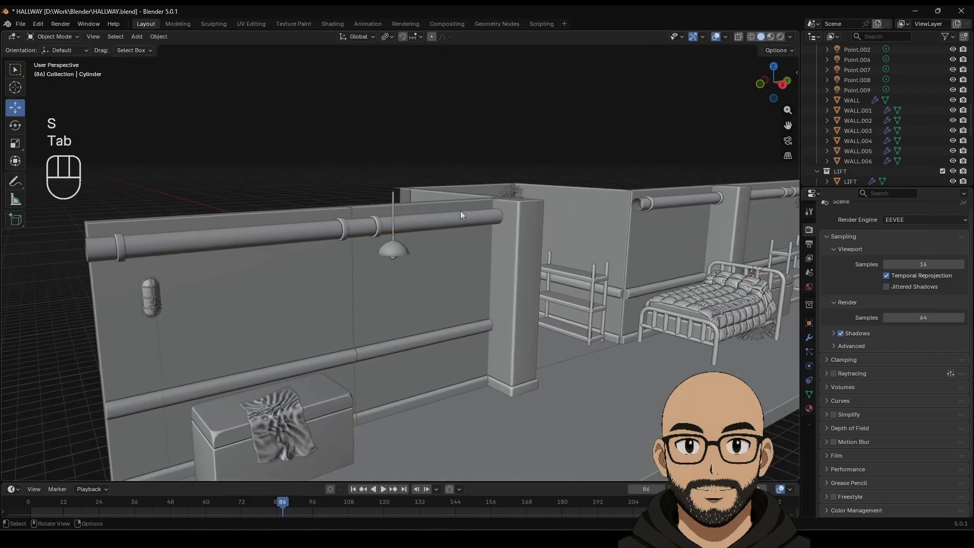
Step: Select the lamp shade, bulb and rod and join them into one object
scroll(448, 242, up, 5)
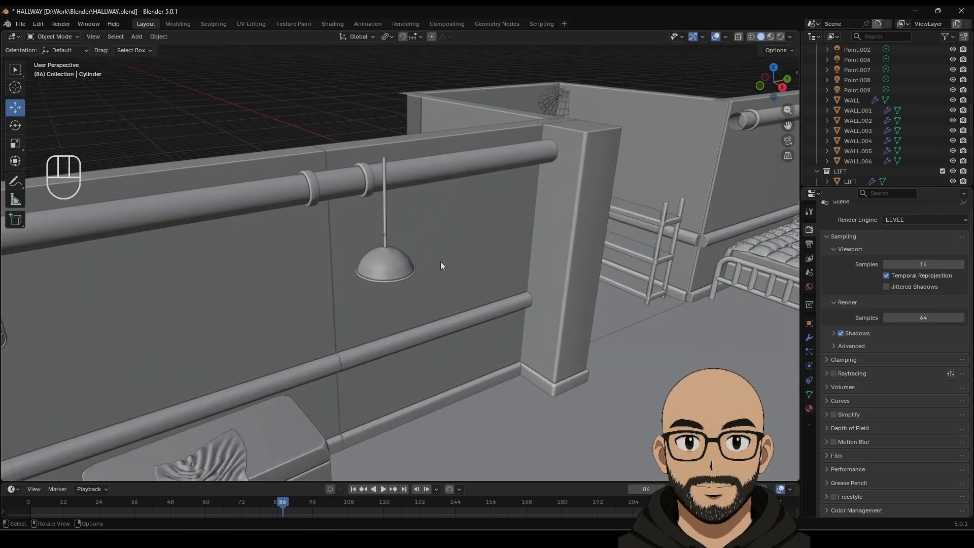
middle_drag(440, 261, 421, 249)
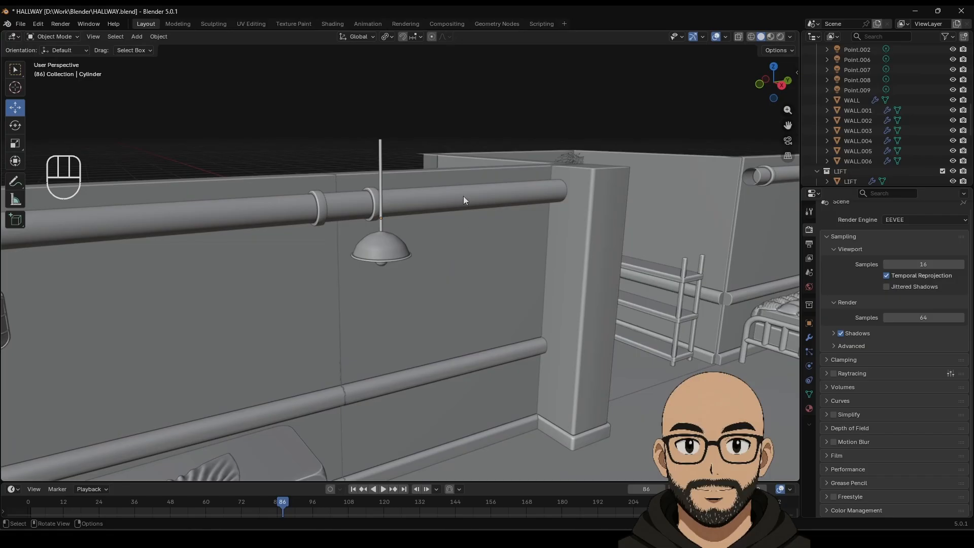
key(KP_5)
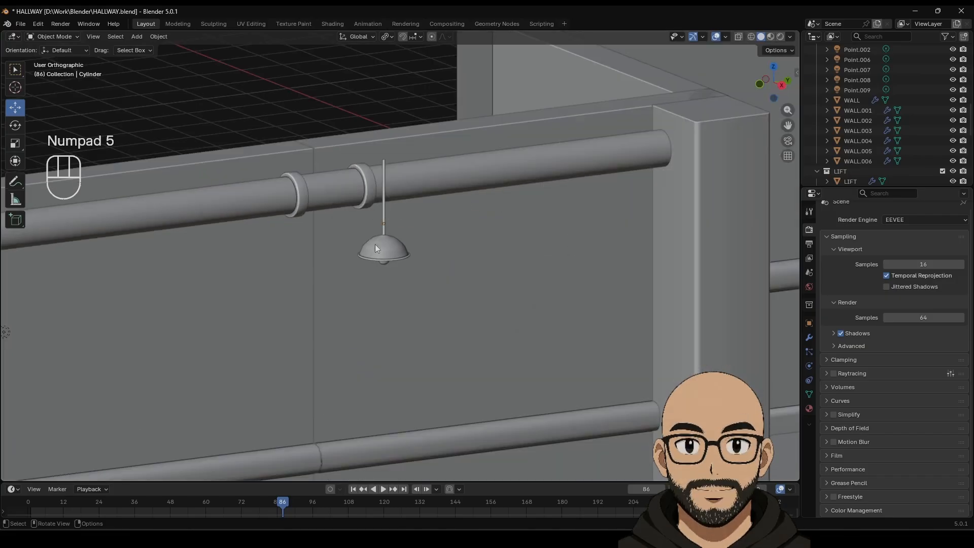
click(388, 257)
scroll(389, 263, up, 3)
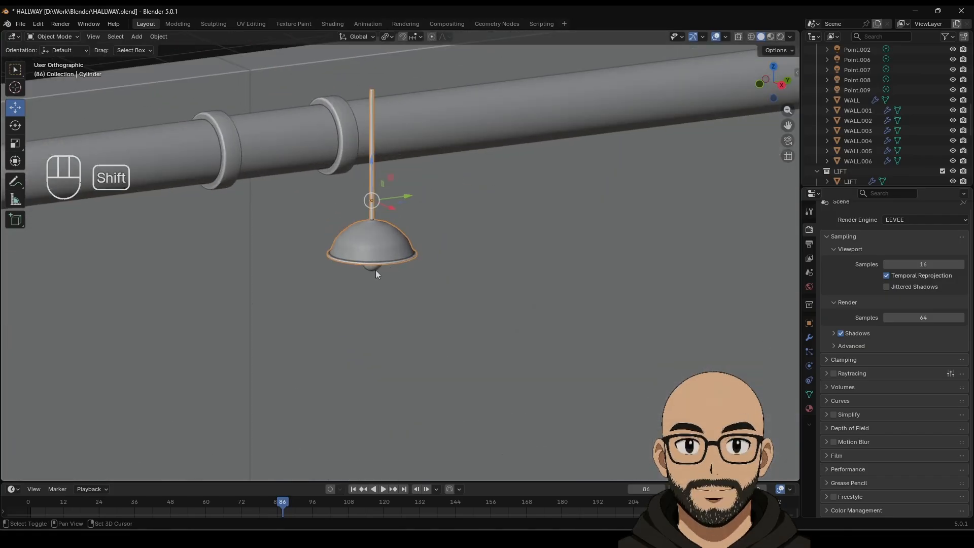
shift+click(376, 271)
click(374, 273)
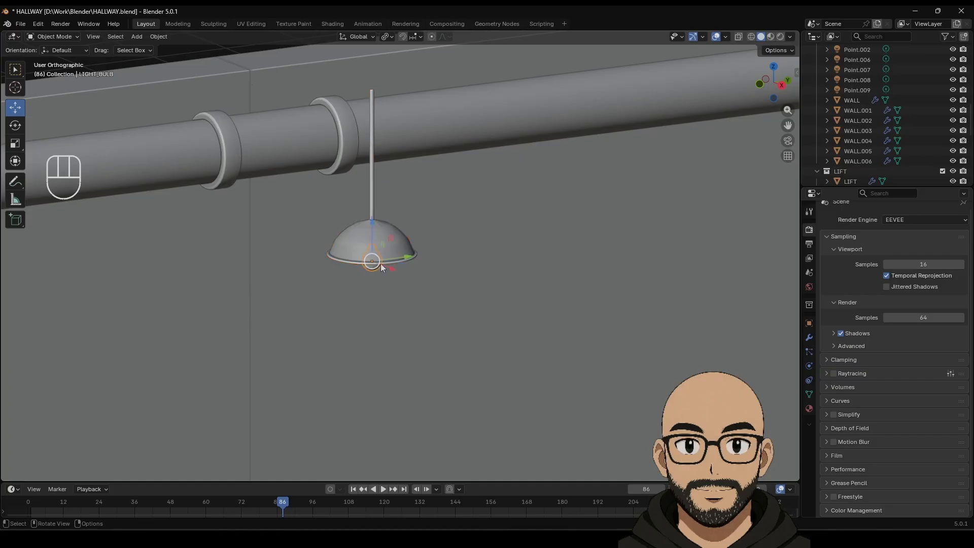
shift+click(374, 227)
right_click(387, 229)
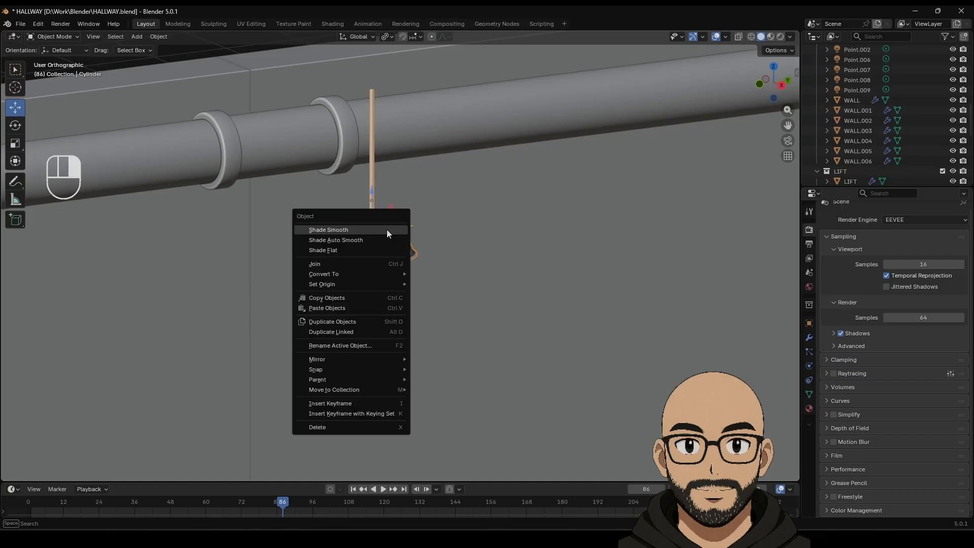
click(358, 263)
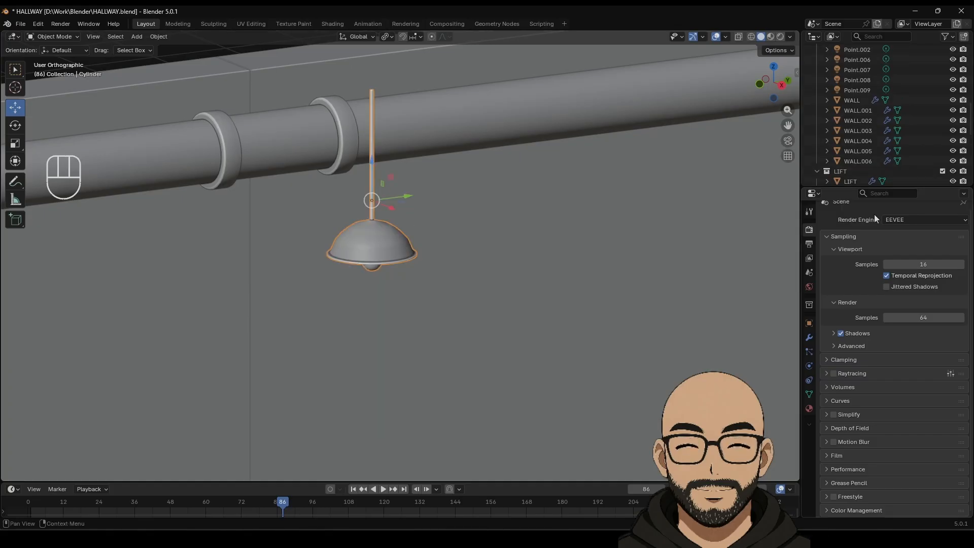
Step: Rename the joined lamp object to CELING_LIGHT in Object Properties
click(809, 323)
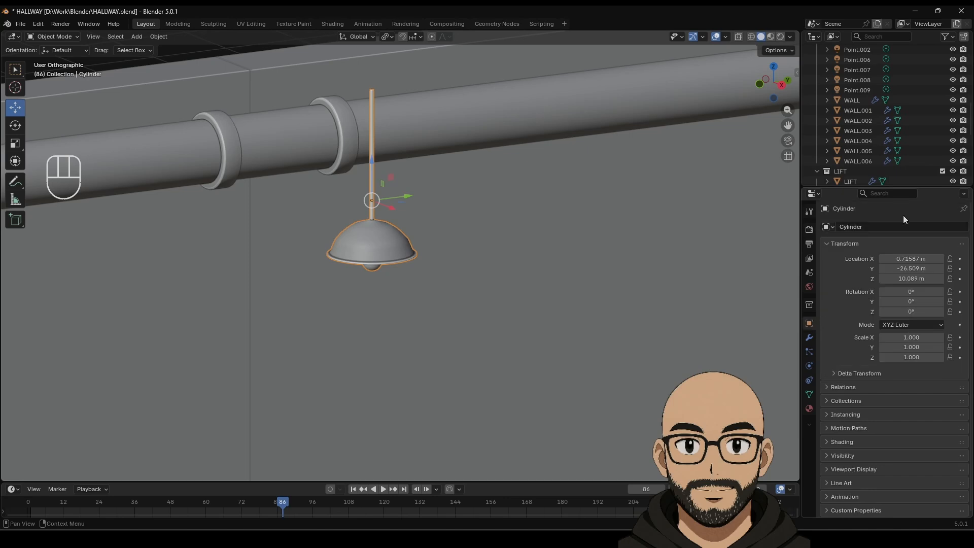
click(900, 226)
text(L)
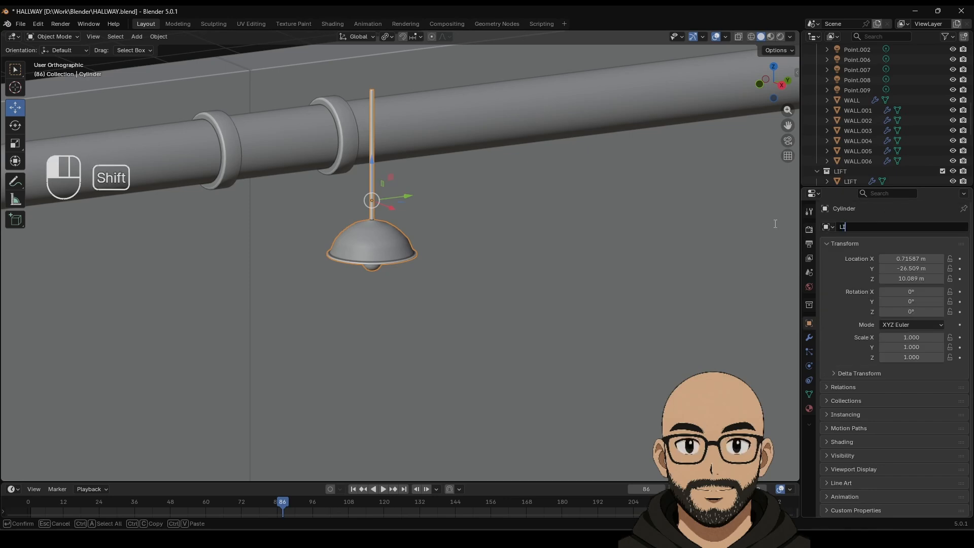
text(IGHT_)
key(BackSpace)
key(BackSpace)
key(BackSpace)
key(BackSpace)
key(BackSpace)
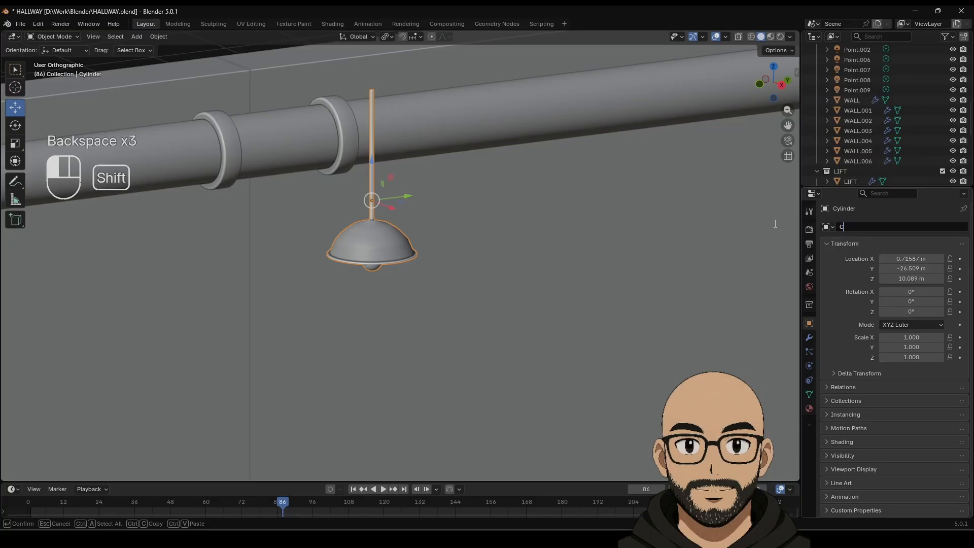
text(LING_L)
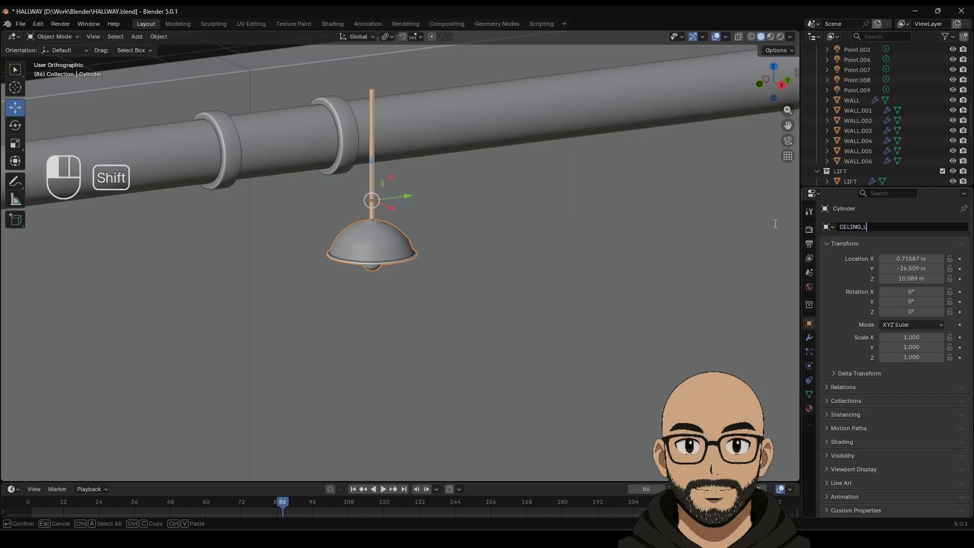
text(IGHT)
click(774, 223)
Step: Deselect the ceiling light and frame the whole hallway in a perspective view
scroll(318, 203, down, 6)
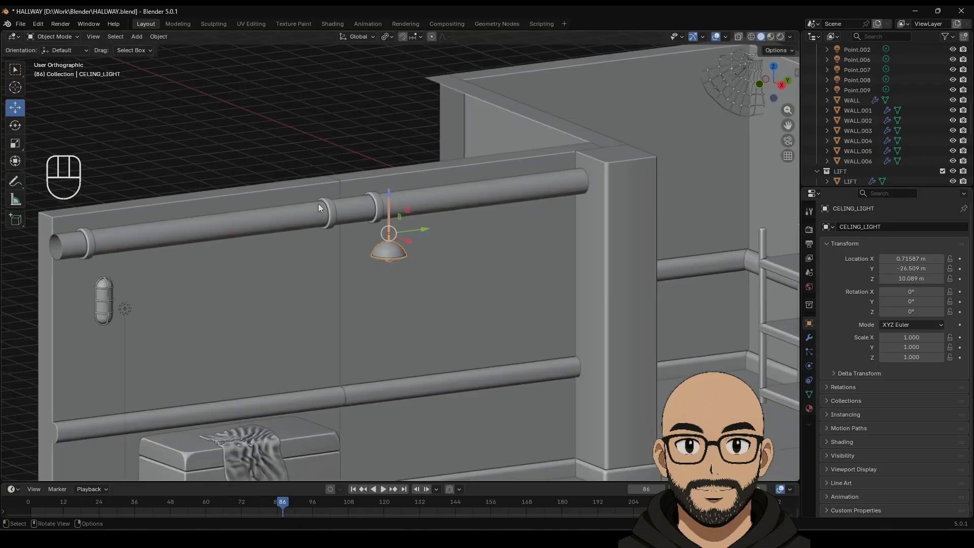
click(316, 127)
scroll(407, 279, down, 3)
shift+middle_drag(449, 291, 373, 260)
middle_drag(373, 261, 371, 275)
scroll(429, 254, down, 2)
scroll(401, 257, up, 3)
scroll(371, 260, down, 2)
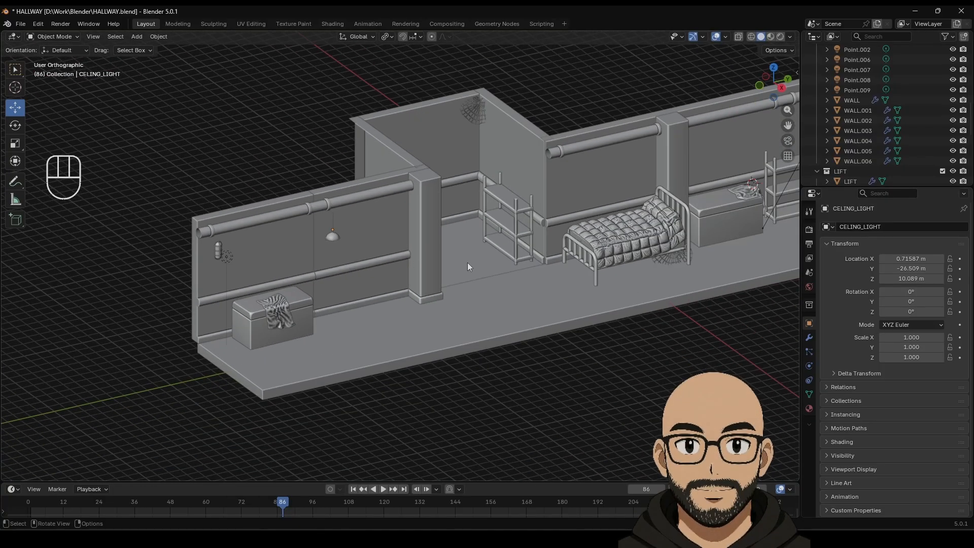
key(KP_5)
shift+middle_drag(519, 194, 417, 245)
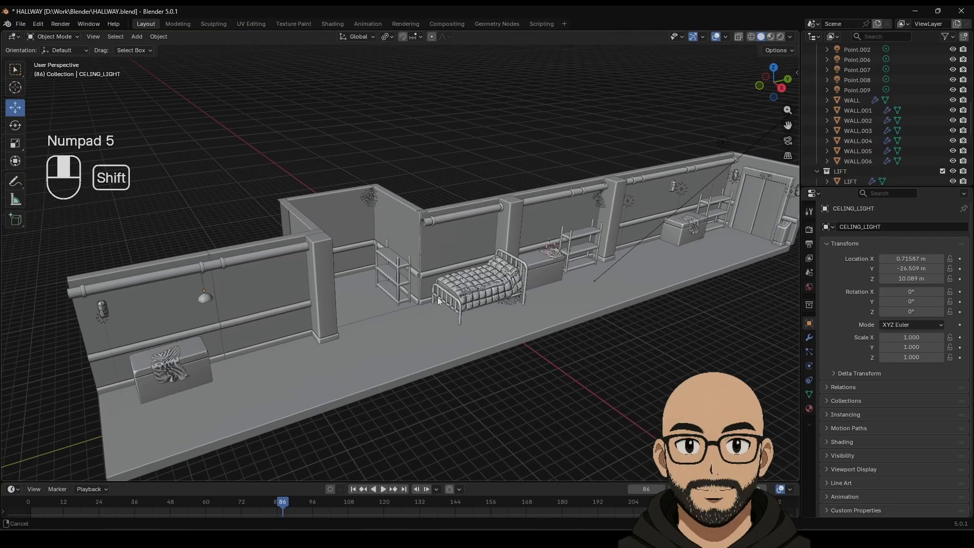
scroll(465, 278, down, 2)
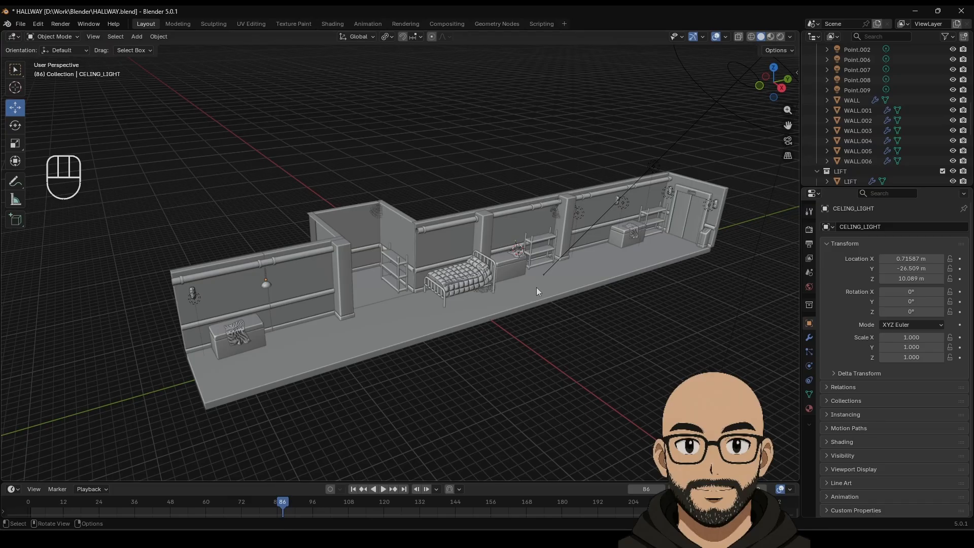
mouse_move(441, 301)
shift+middle_down()
mouse_move(385, 287)
mouse_move(360, 298)
mouse_move(438, 308)
shift+middle_up()
shift+middle_drag(414, 276, 461, 286)
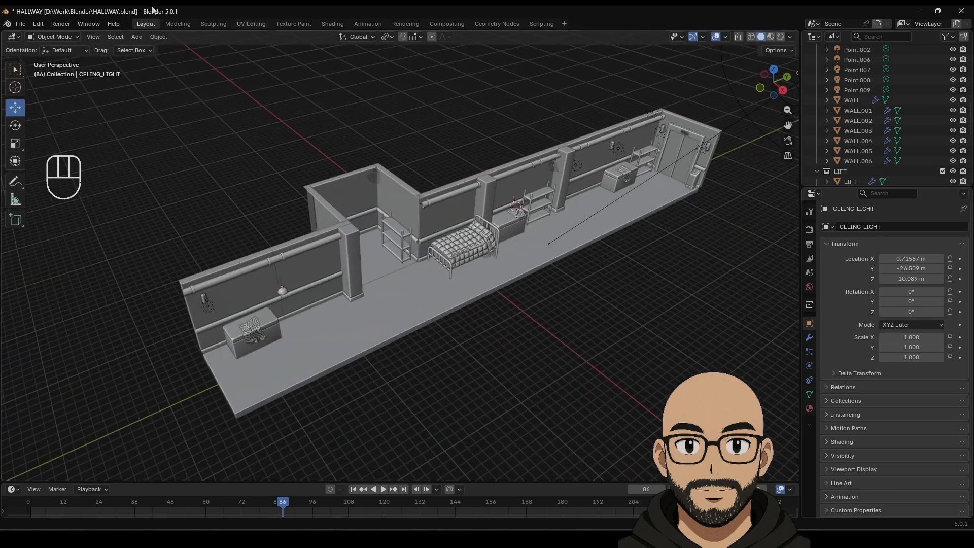
Step: Save HALLWAY.blend, then flatten the view so the hallway fills the screen
click(21, 24)
click(32, 93)
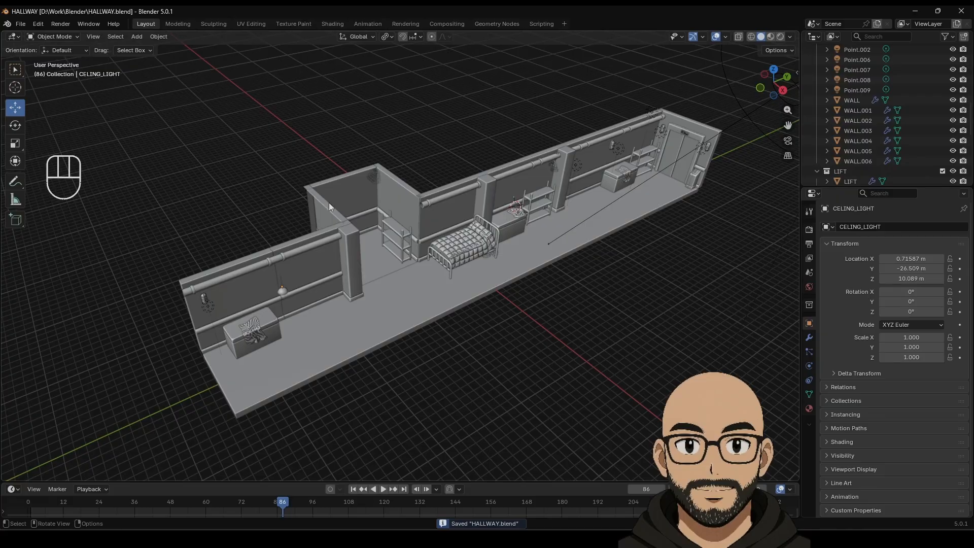
middle_drag(568, 277, 525, 300)
shift+middle_drag(552, 253, 351, 258)
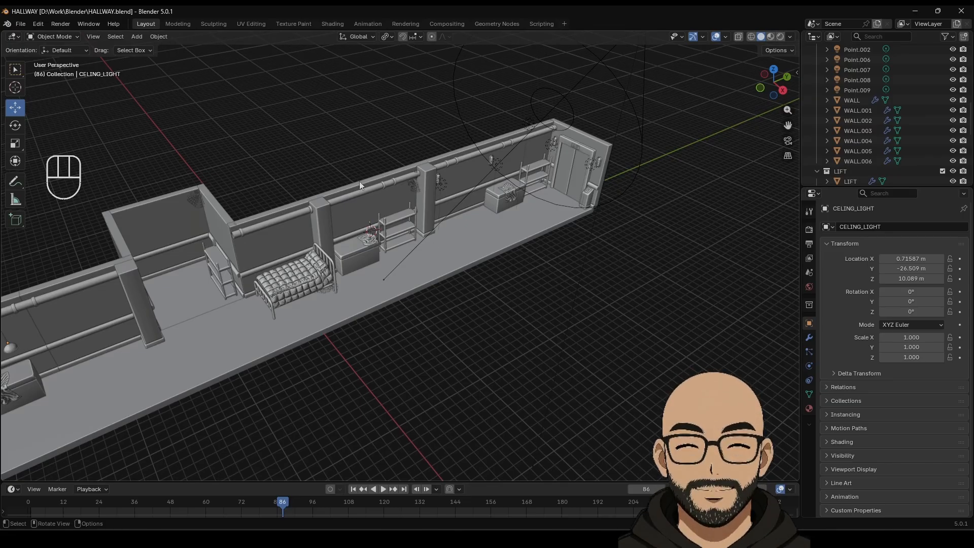
Step: Add a cylinder and move it along X beside the hallway
click(139, 39)
mouse_move(154, 49)
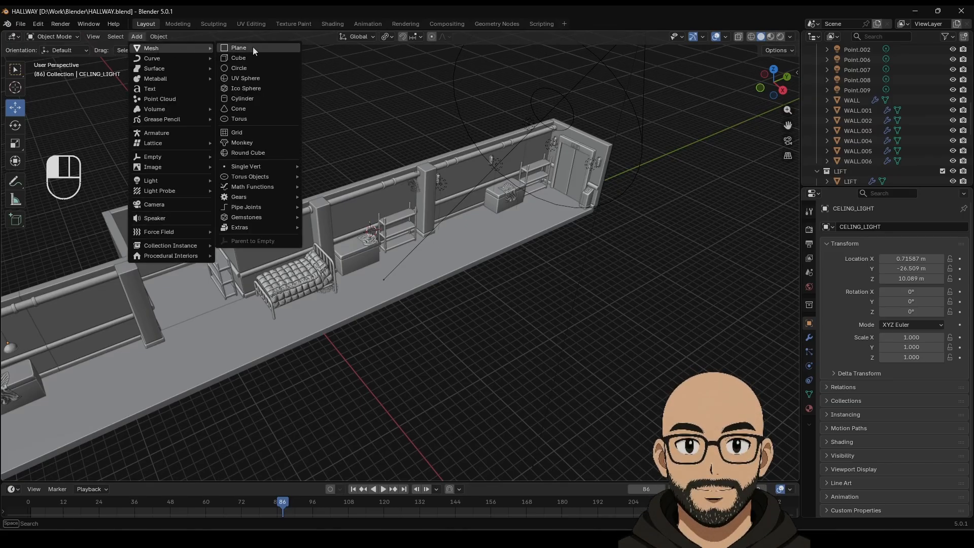
click(249, 99)
drag(394, 250, 508, 321)
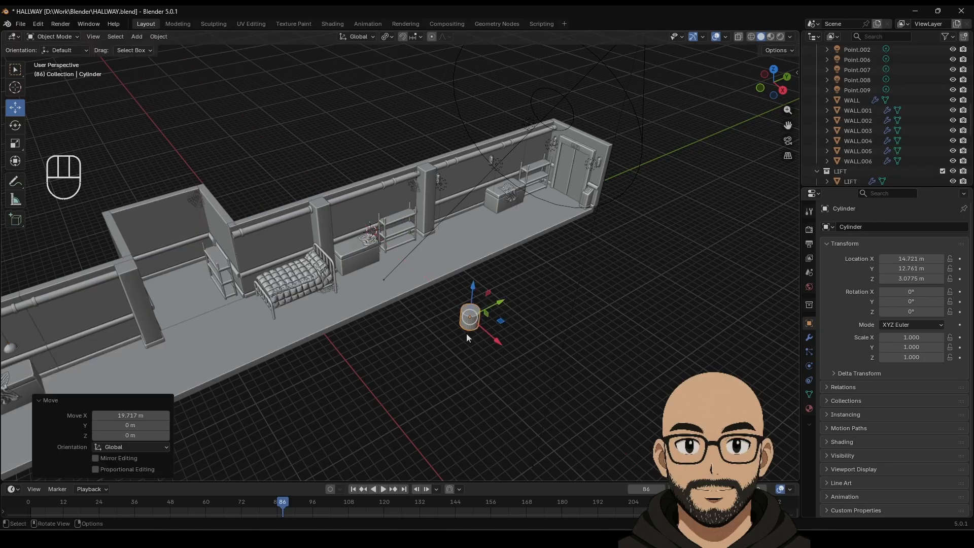
key(KP_Decimal)
scroll(452, 300, down, 10)
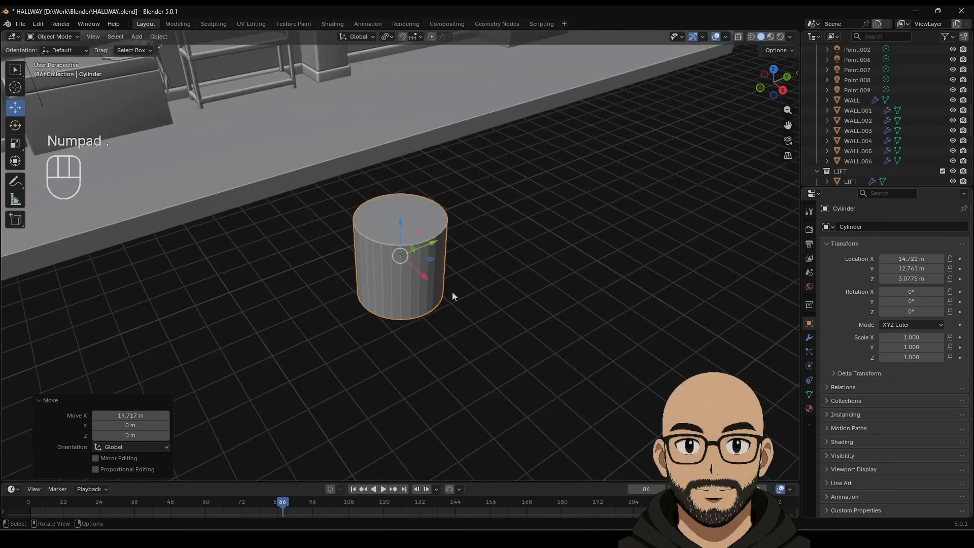
middle_drag(412, 285, 413, 258)
scroll(418, 266, up, 2)
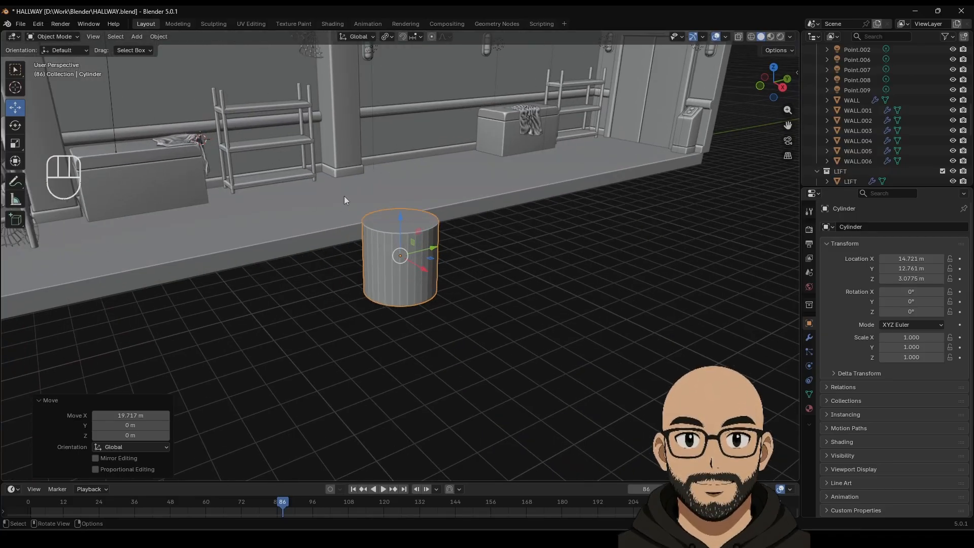
Step: In Edit Mode, narrow the cylinder's bottom face to 0.728 and raise it upward
key(Tab)
middle_drag(449, 318, 454, 270)
click(381, 301)
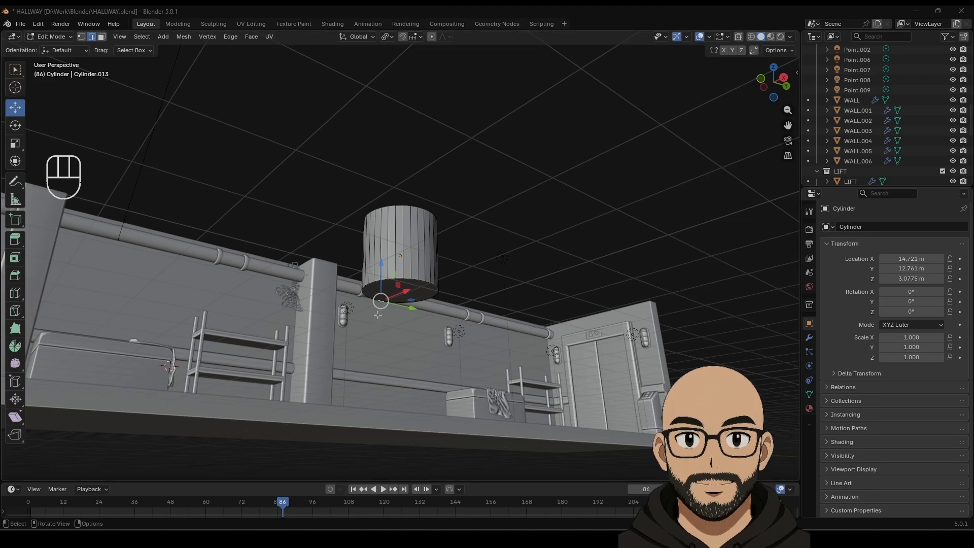
click(101, 37)
click(401, 292)
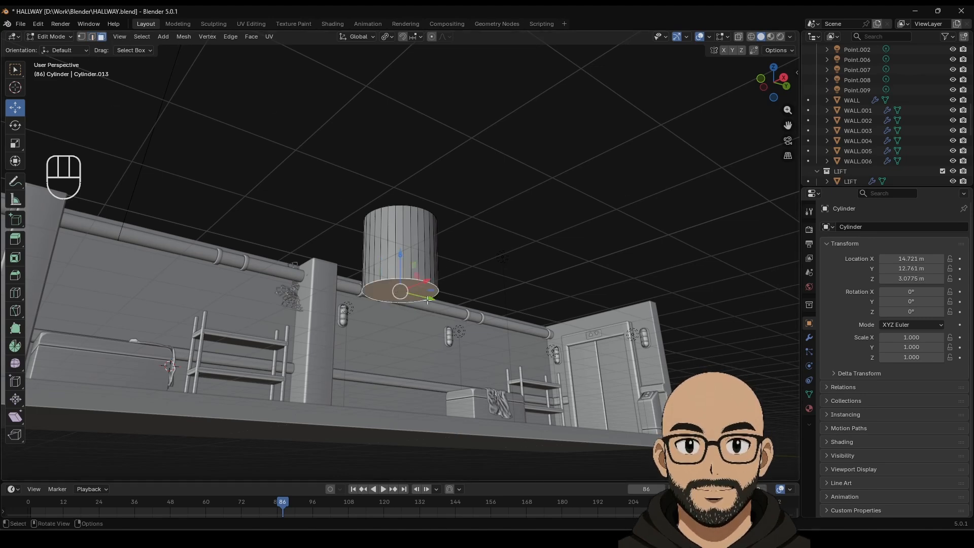
key(s)
click(447, 307)
middle_drag(447, 308, 442, 336)
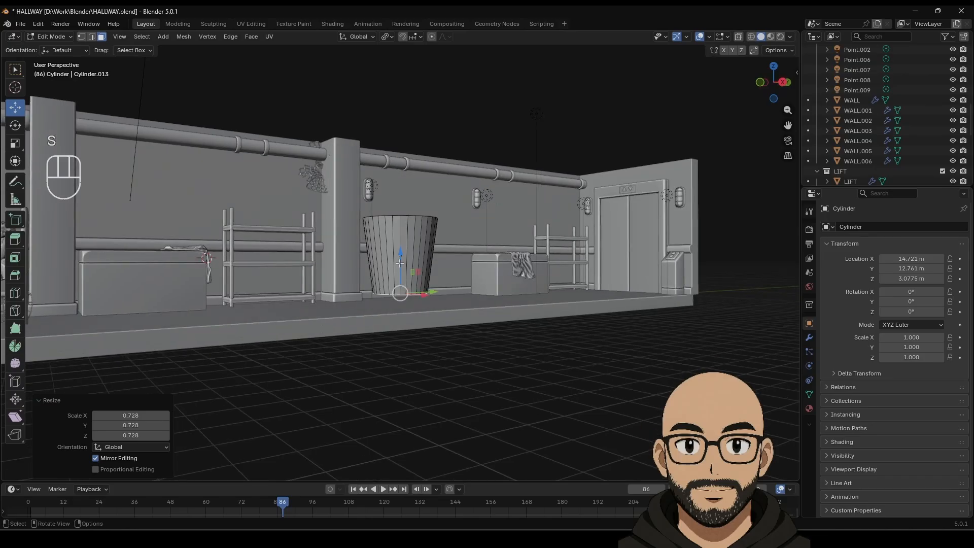
drag(399, 256, 390, 235)
middle_drag(401, 233, 410, 259)
scroll(411, 259, up, 4)
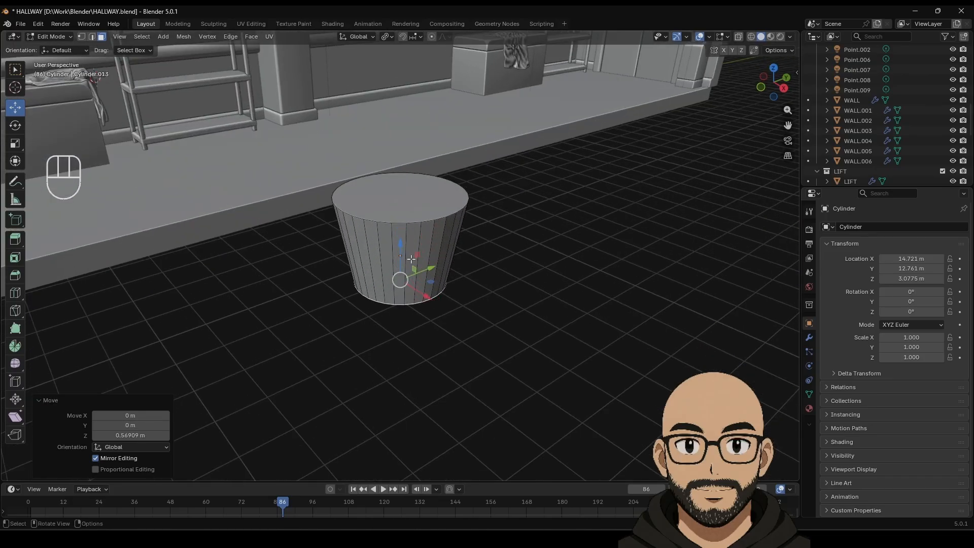
Step: Widen the top face to 1.347 and rescale the bottom face to taper the pot
click(409, 224)
click(409, 209)
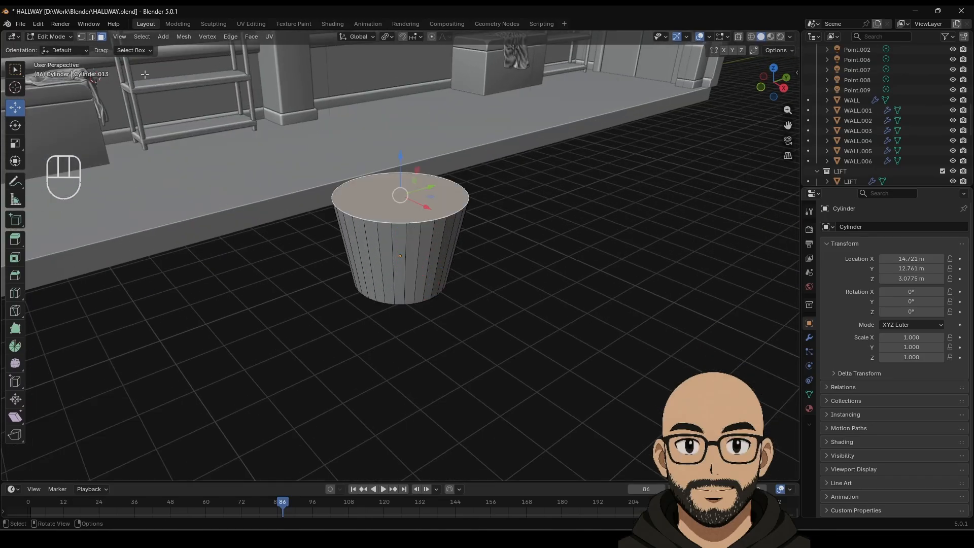
key(s)
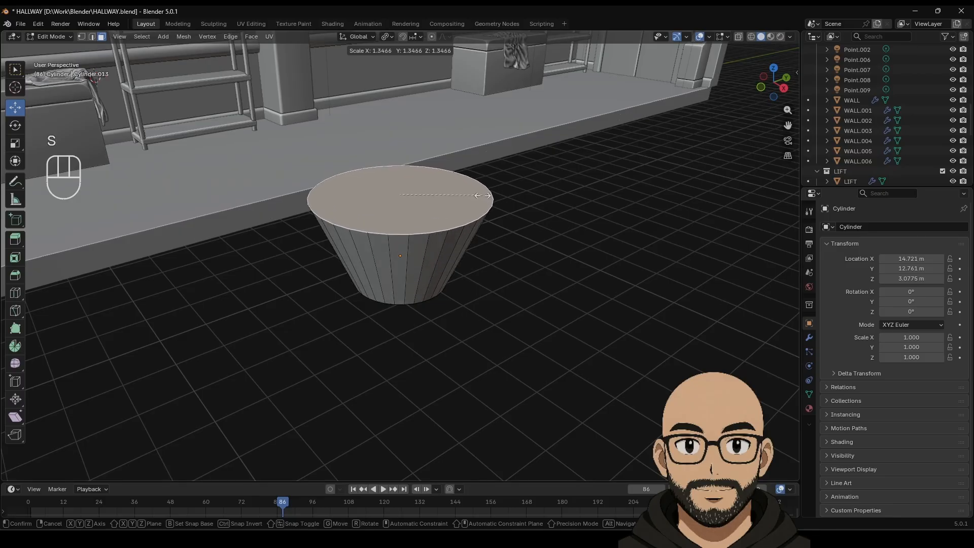
click(436, 259)
middle_drag(436, 259, 439, 217)
click(400, 282)
key(s)
click(411, 282)
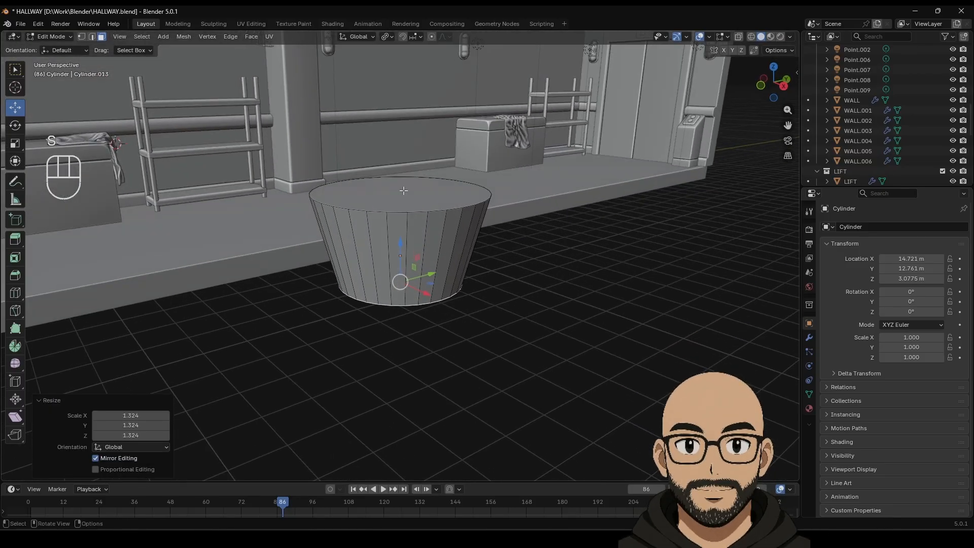
Step: Extrude the top face up about 0.5 m, then extrude that band along normals into a thick rim
click(439, 215)
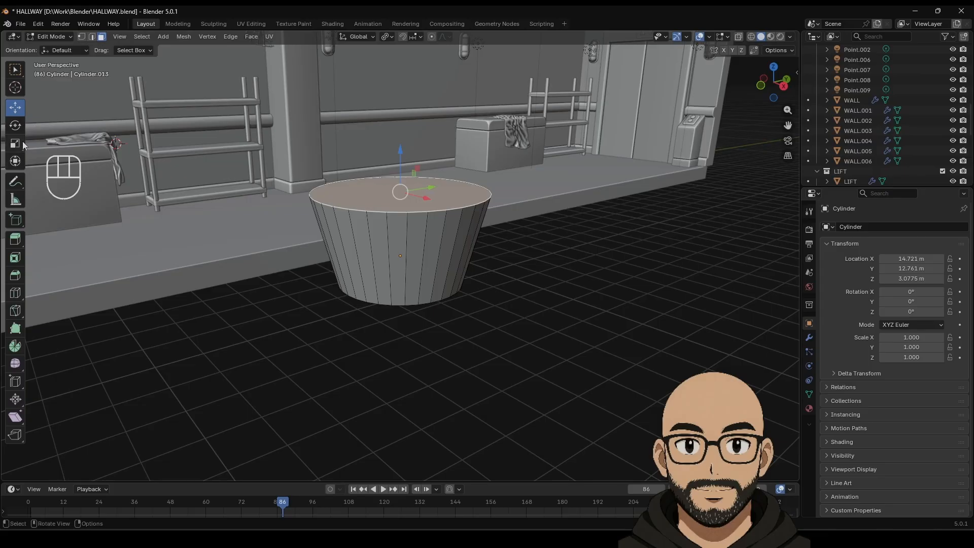
click(15, 238)
drag(401, 152, 400, 118)
click(15, 107)
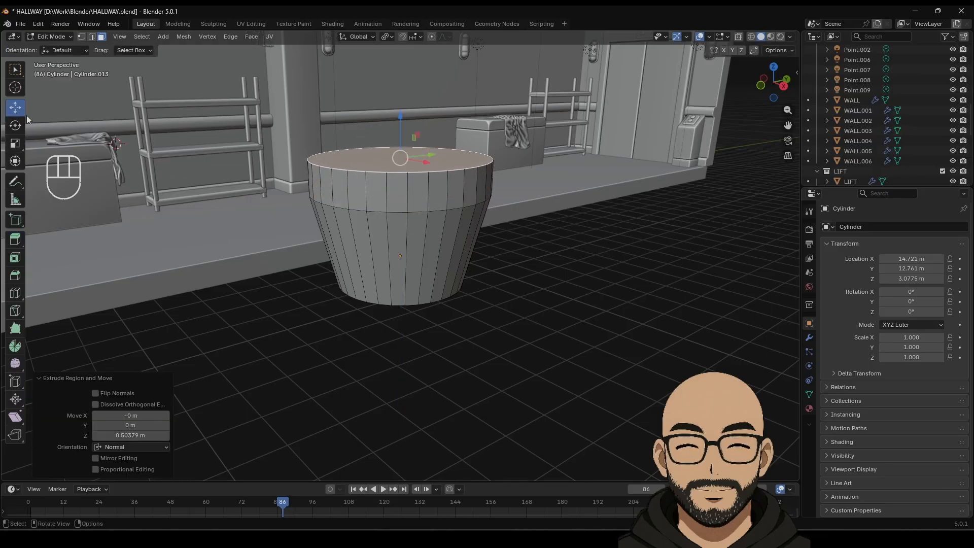
alt+click(387, 194)
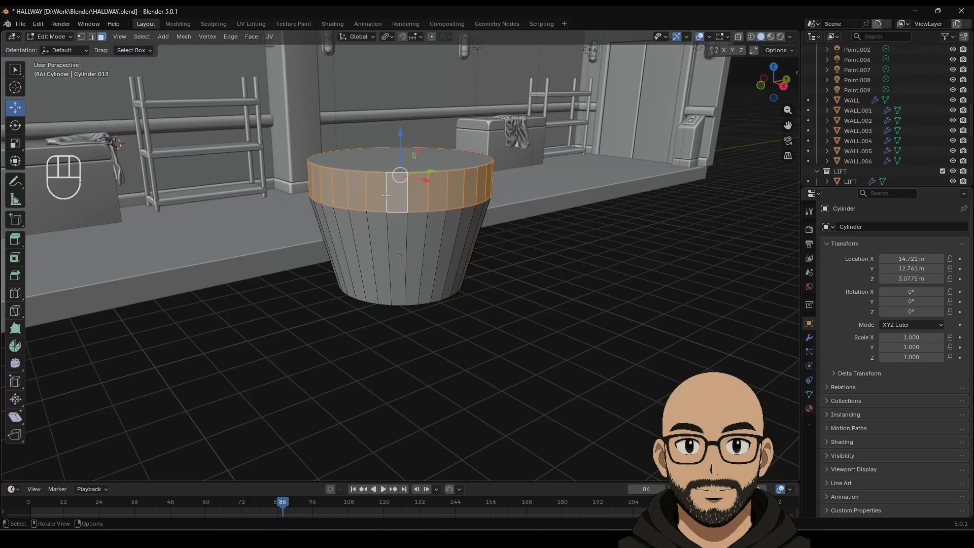
drag(15, 239, 50, 284)
drag(421, 157, 424, 149)
Step: Delete the rim's top face loop and inner top face to open the pot, then return to Object Mode
middle_drag(326, 187, 325, 221)
click(15, 107)
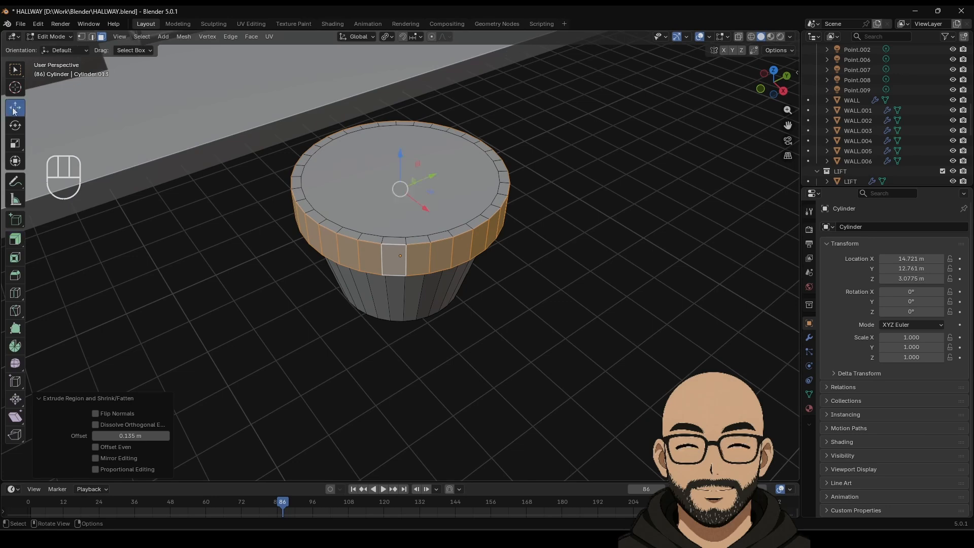
click(323, 219)
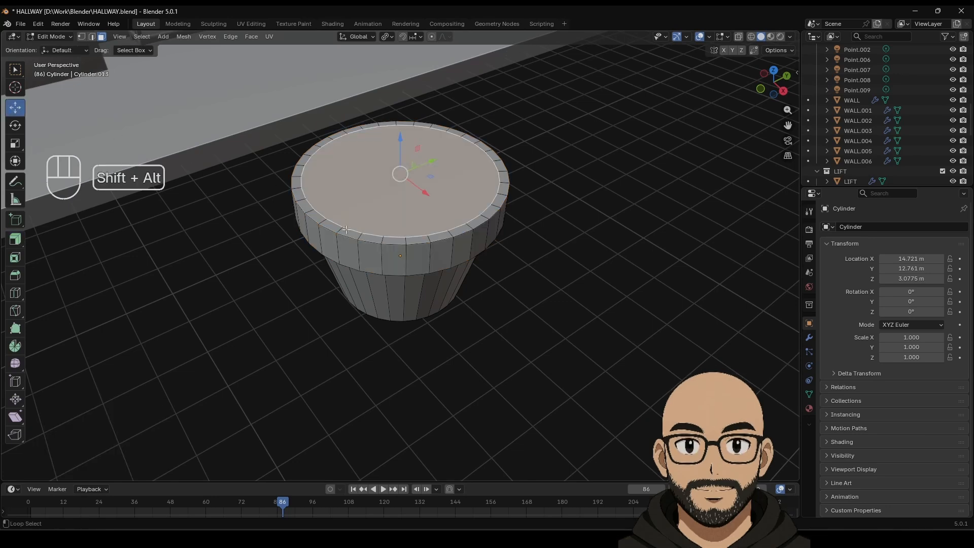
alt+shift+click(347, 231)
click(348, 232)
alt+shift+click(363, 238)
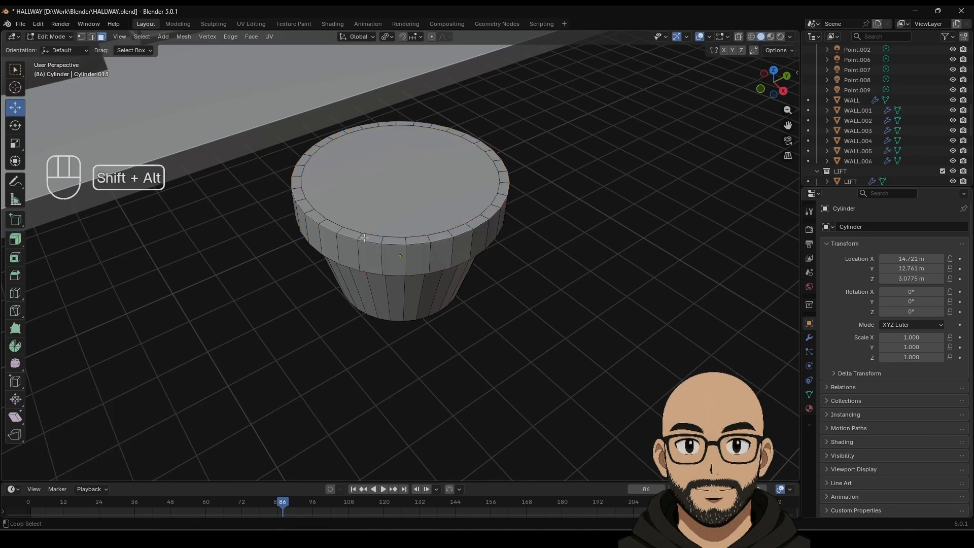
alt+click(364, 236)
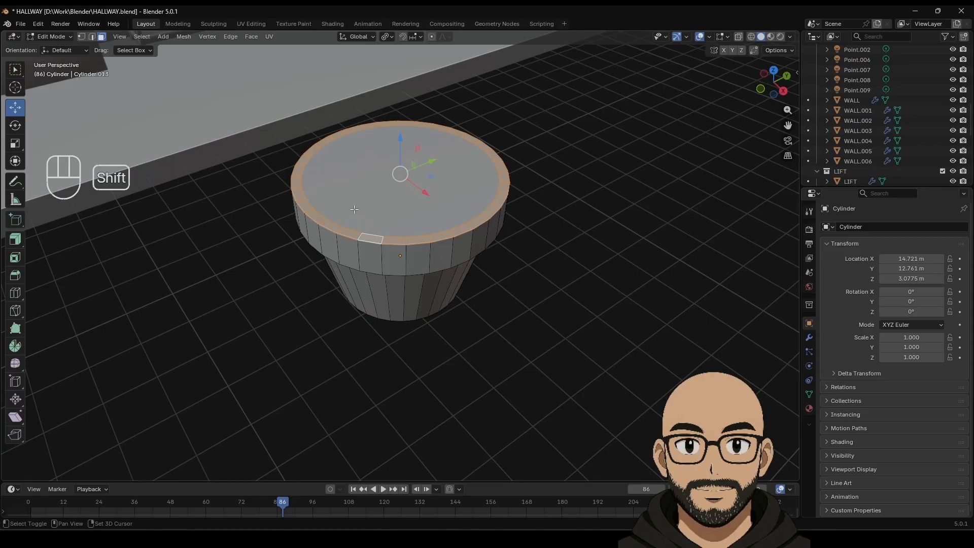
shift+click(354, 209)
key(Delete)
click(354, 208)
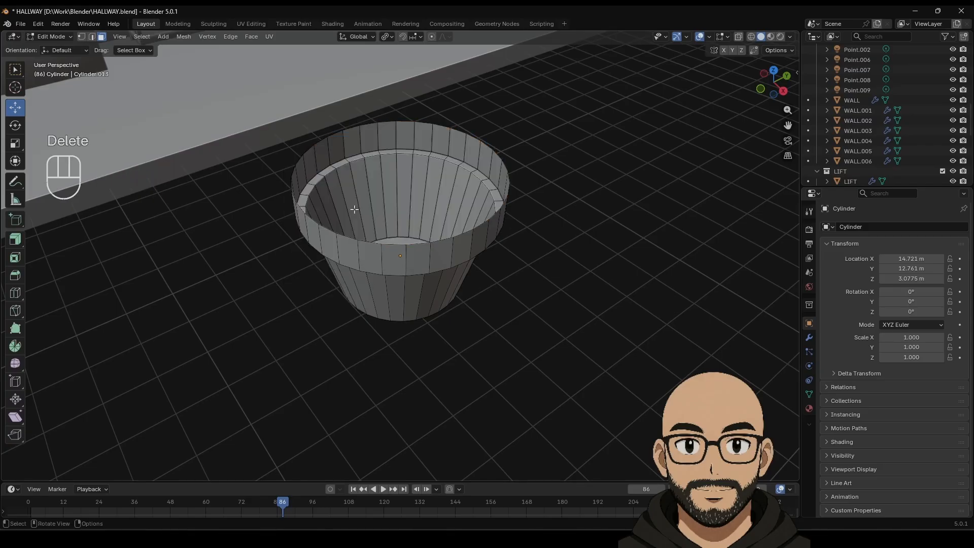
key(Tab)
Step: Add a Solidify modifier with 0.2 m thickness to the pot
click(809, 338)
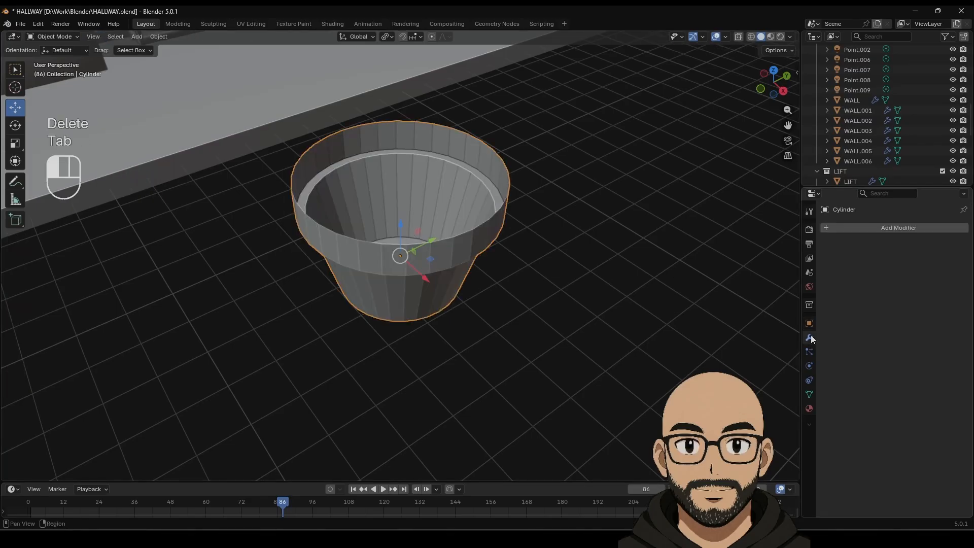
click(875, 231)
mouse_move(852, 232)
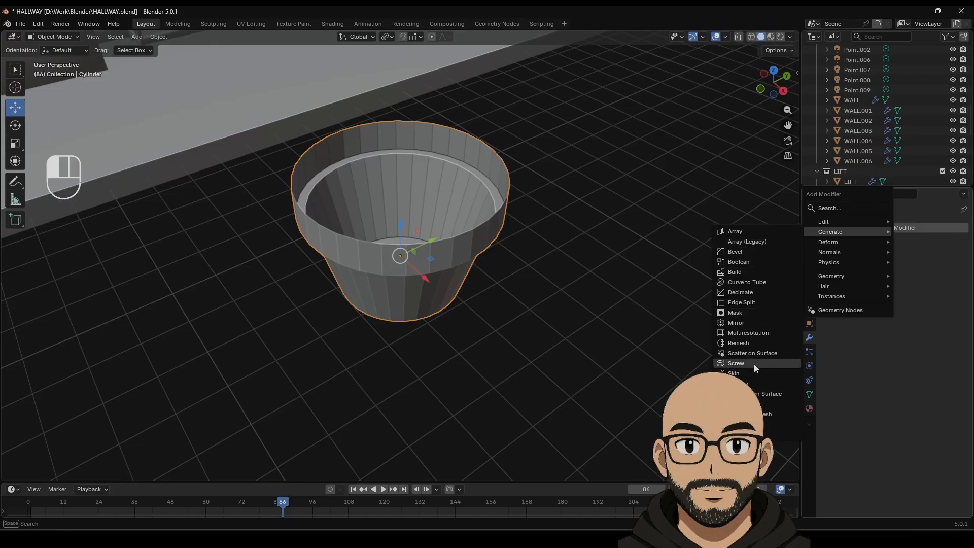
click(748, 384)
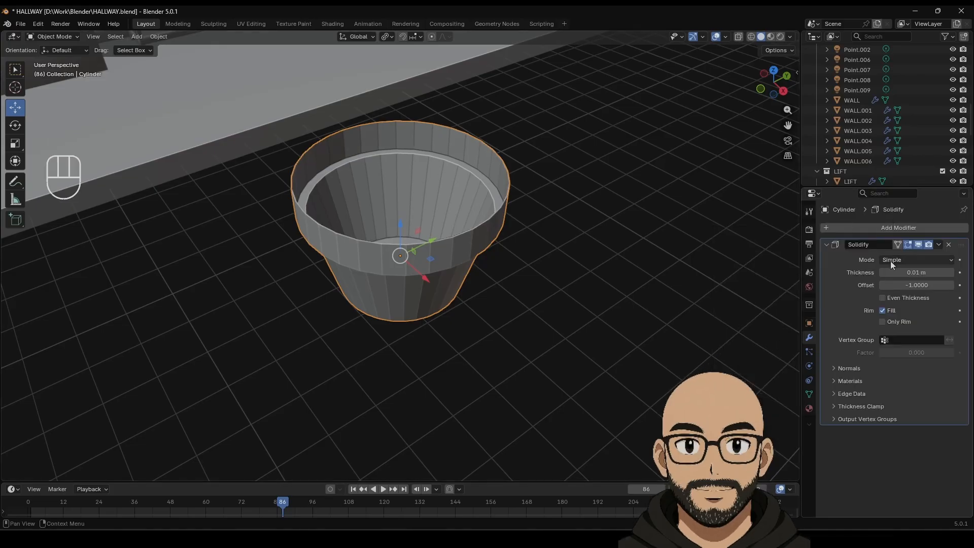
drag(910, 268, 939, 268)
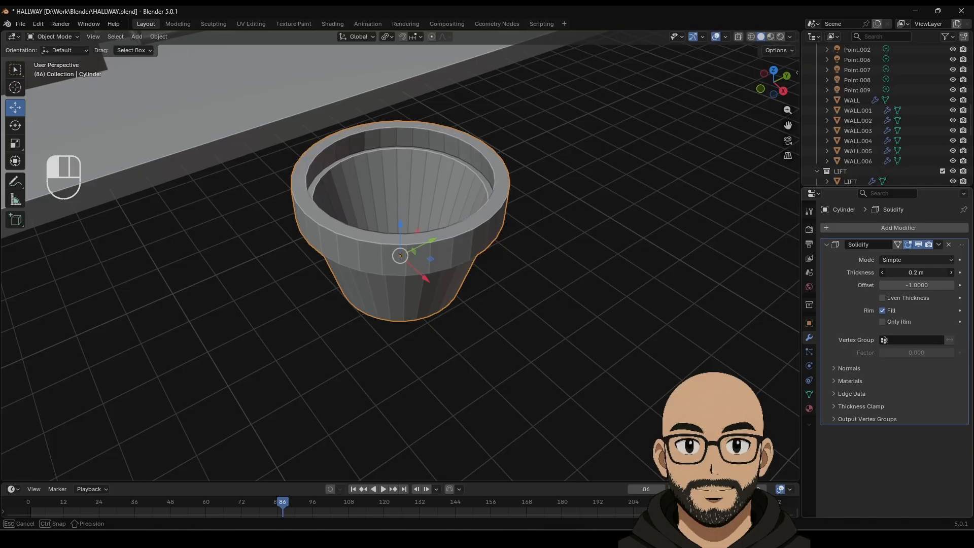
Step: Add a Bevel modifier with 2 segments
click(883, 229)
mouse_move(865, 228)
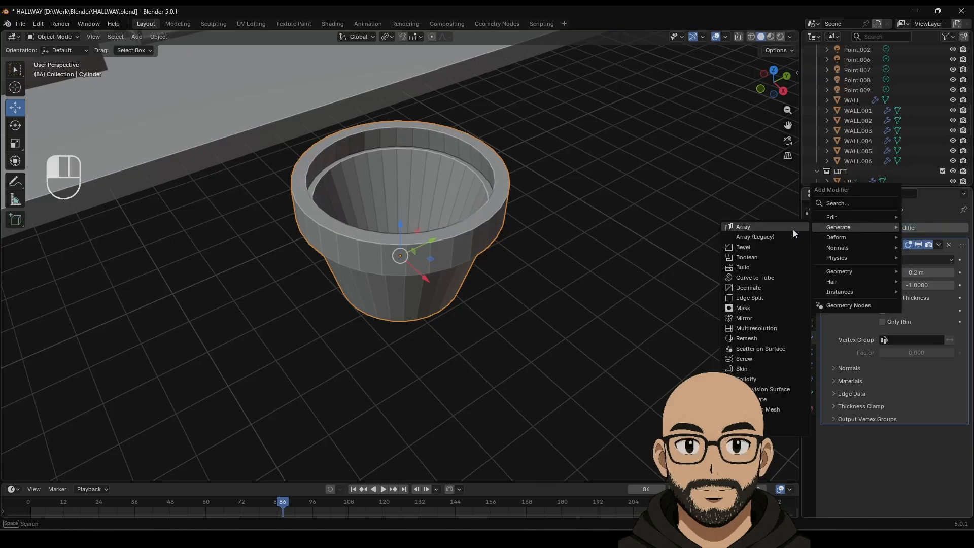
click(759, 247)
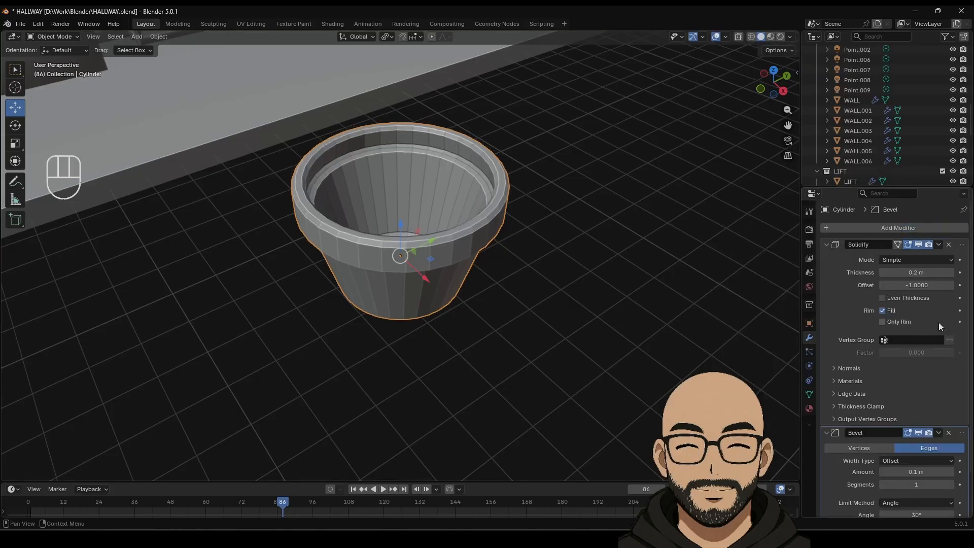
click(952, 484)
Step: Apply Shade Auto Smooth to the pot and deselect it
right_click(478, 237)
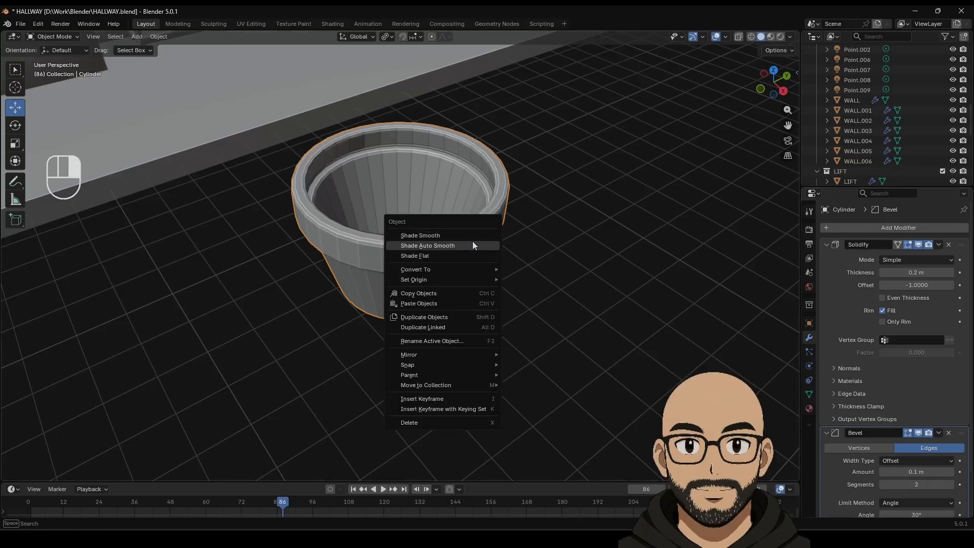
click(473, 245)
scroll(594, 236, down, 3)
middle_drag(594, 237, 525, 203)
click(510, 288)
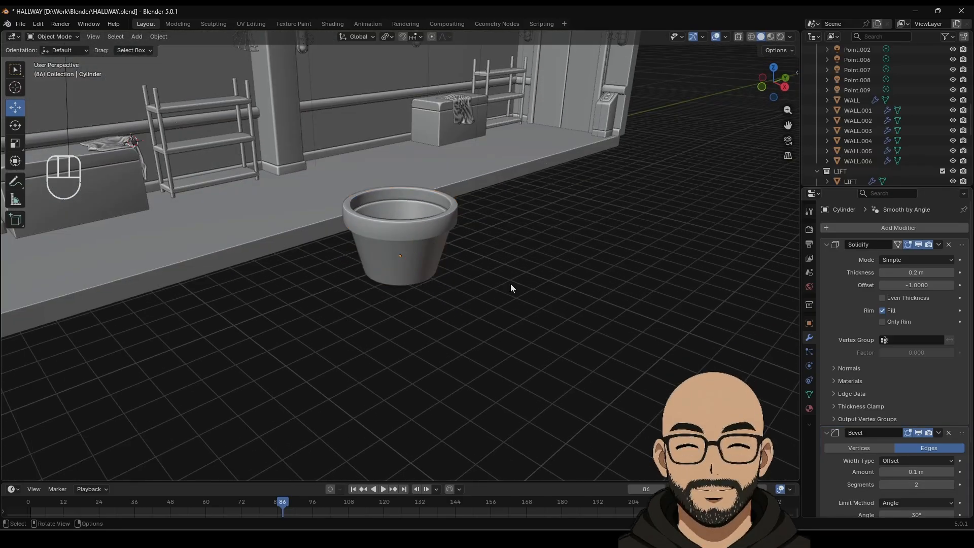
Step: Rename the pot object to PLANT_POT
click(809, 408)
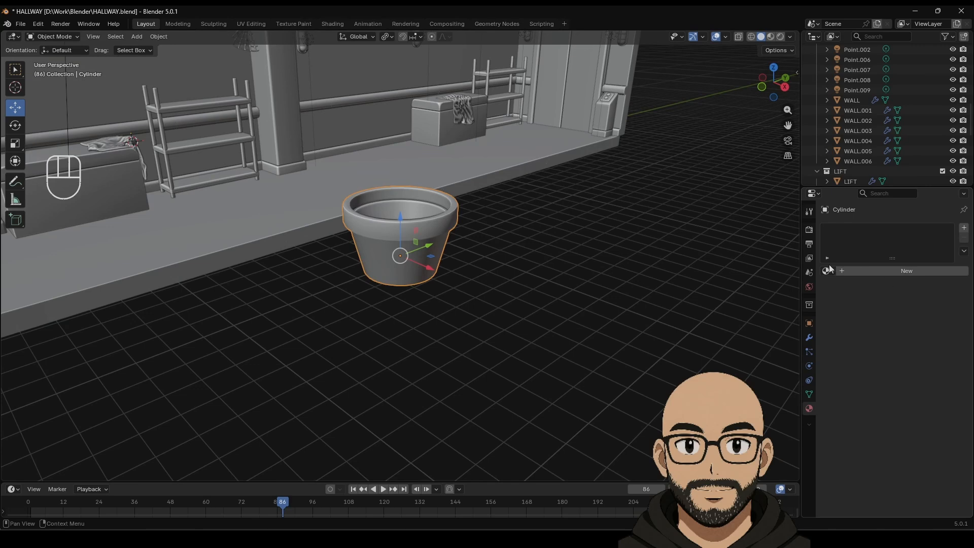
click(810, 323)
click(875, 227)
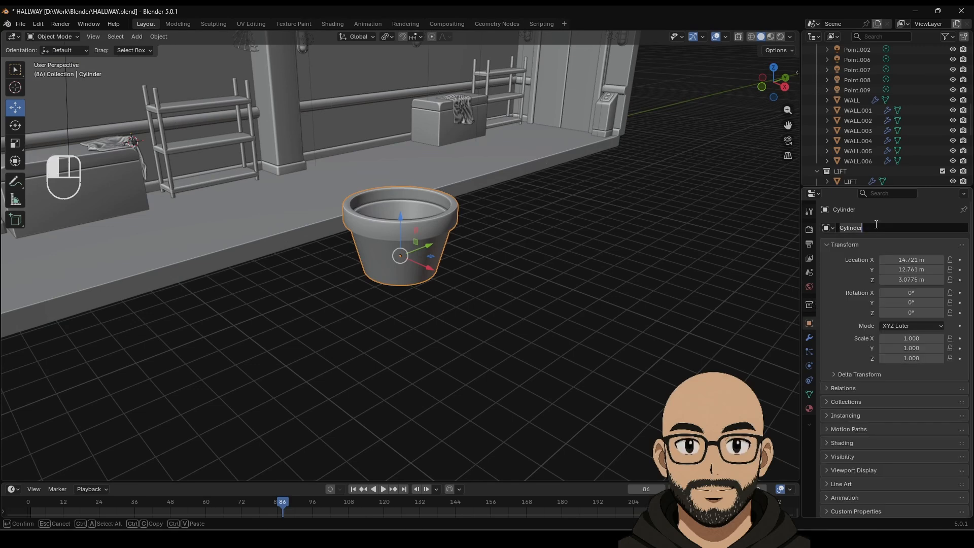
text(PLANT)
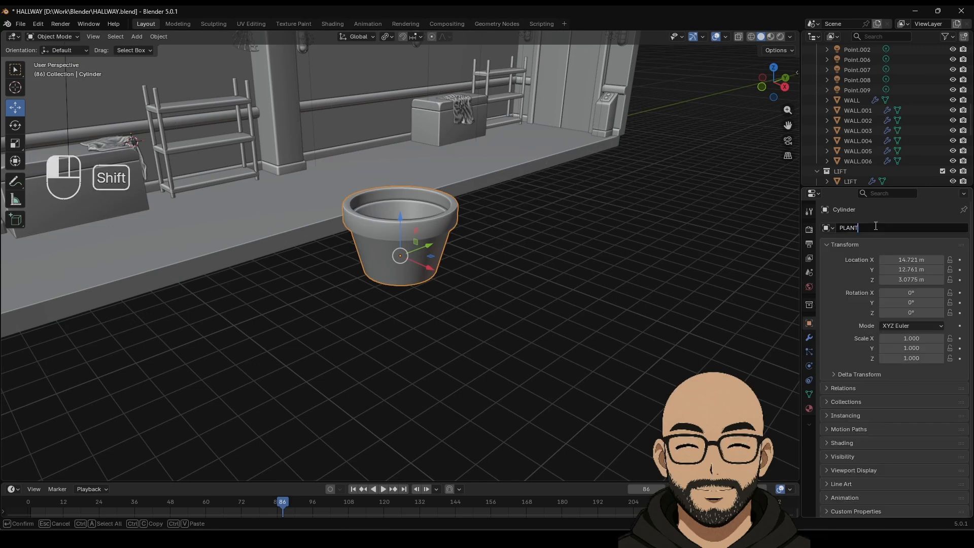
text(_PO)
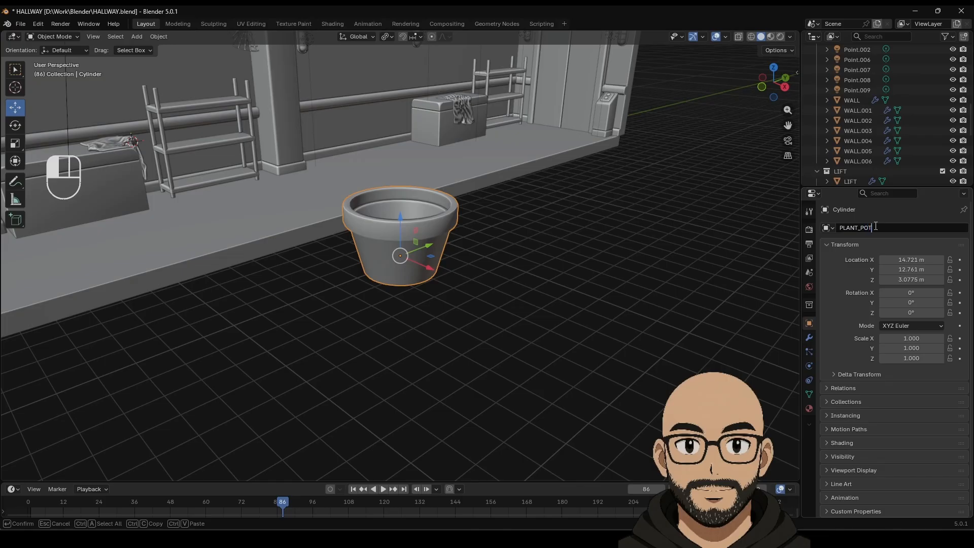
text(T)
key(Return)
Step: Create a PLANT_POT material with dark terracotta base colour (#5B2E0F) and roughness 0.862, viewed in Material Preview
click(809, 408)
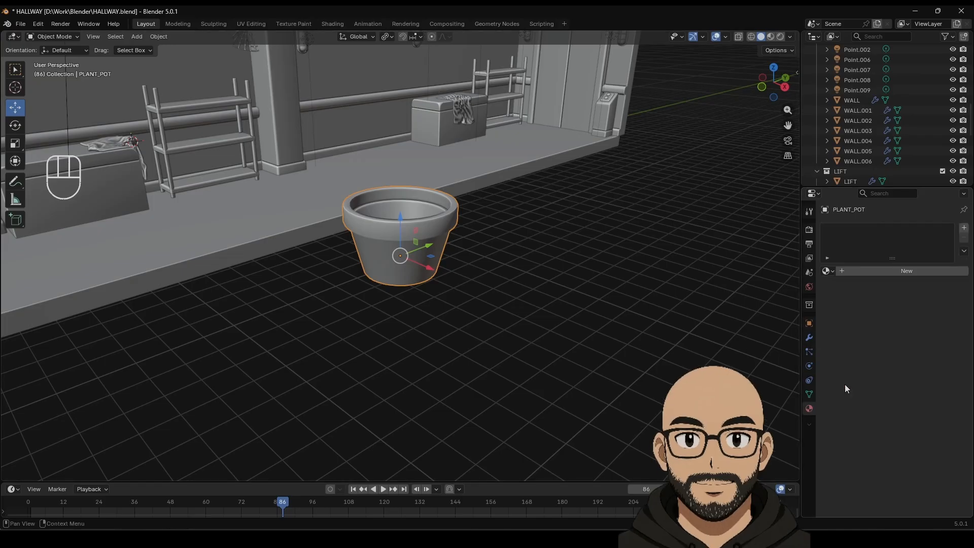
click(889, 274)
click(888, 273)
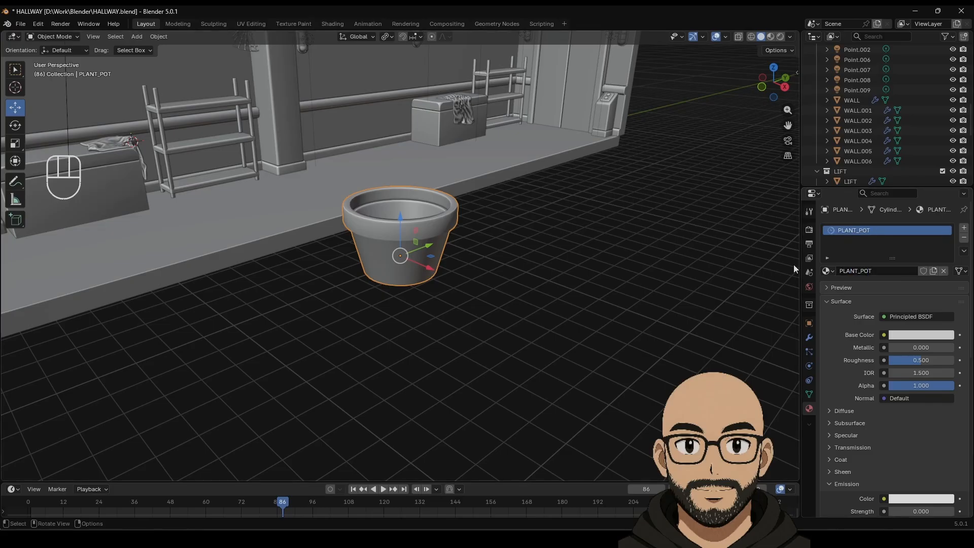
click(931, 335)
drag(890, 219, 887, 222)
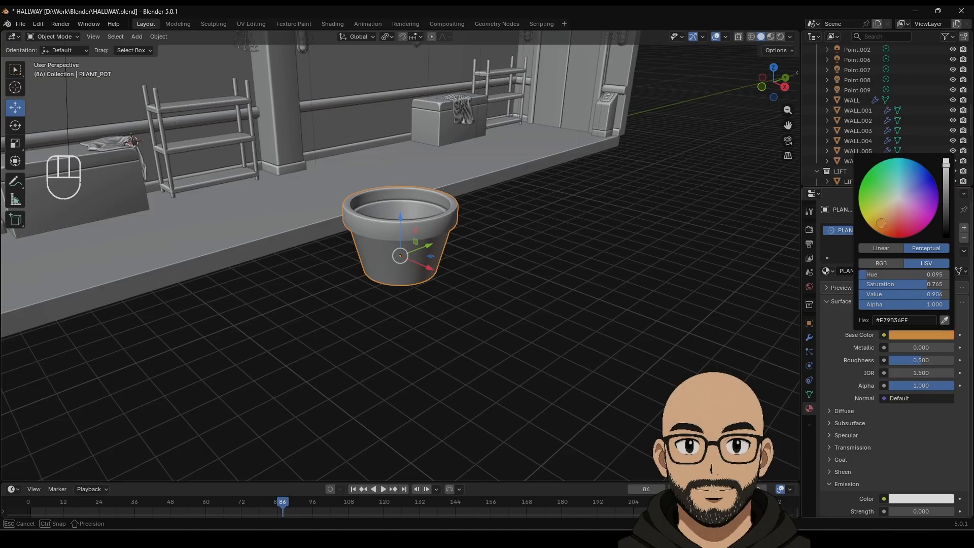
click(771, 37)
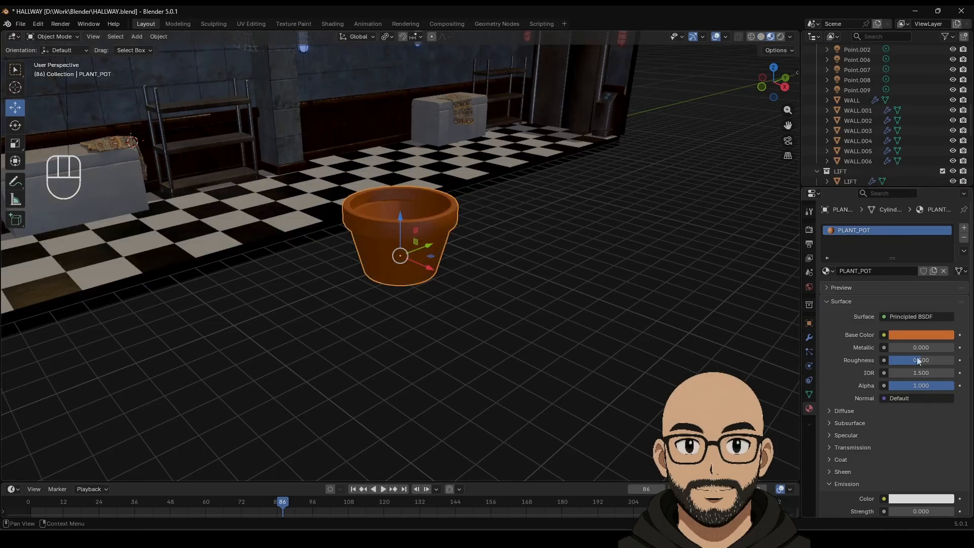
click(910, 335)
drag(920, 296, 890, 294)
drag(919, 360, 949, 360)
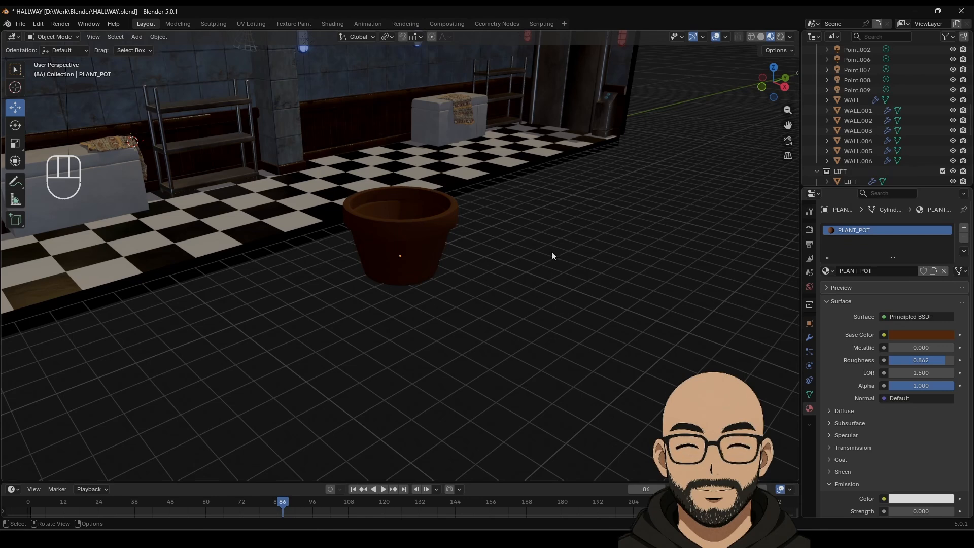
click(427, 227)
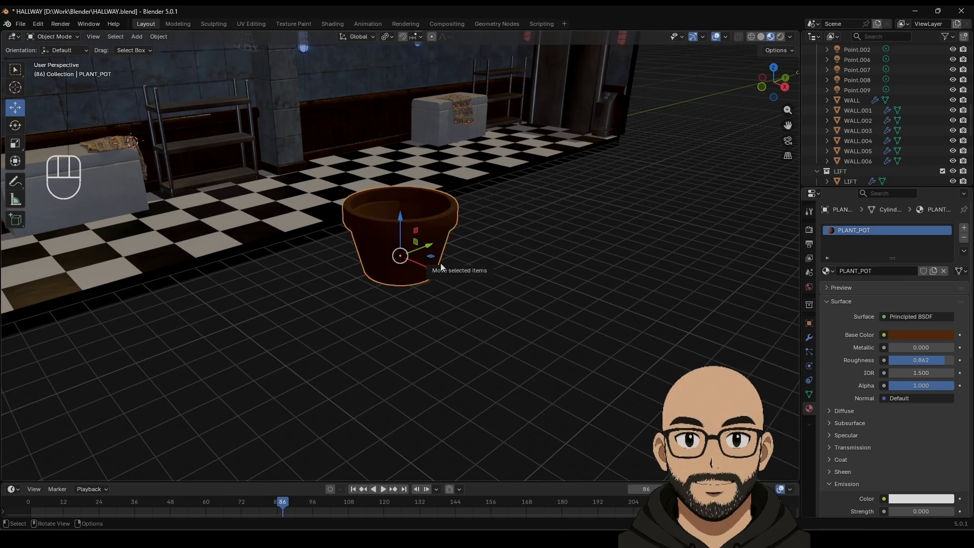
Step: Duplicate one pot beside the original along Y and stack two copies on the original
key(shift+d)
key(y)
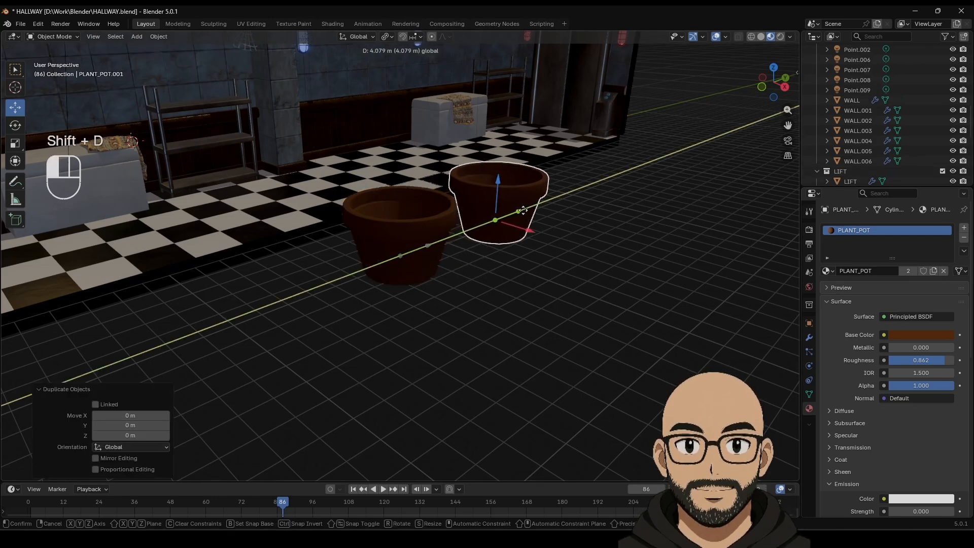
click(522, 213)
click(400, 235)
key(shift+d)
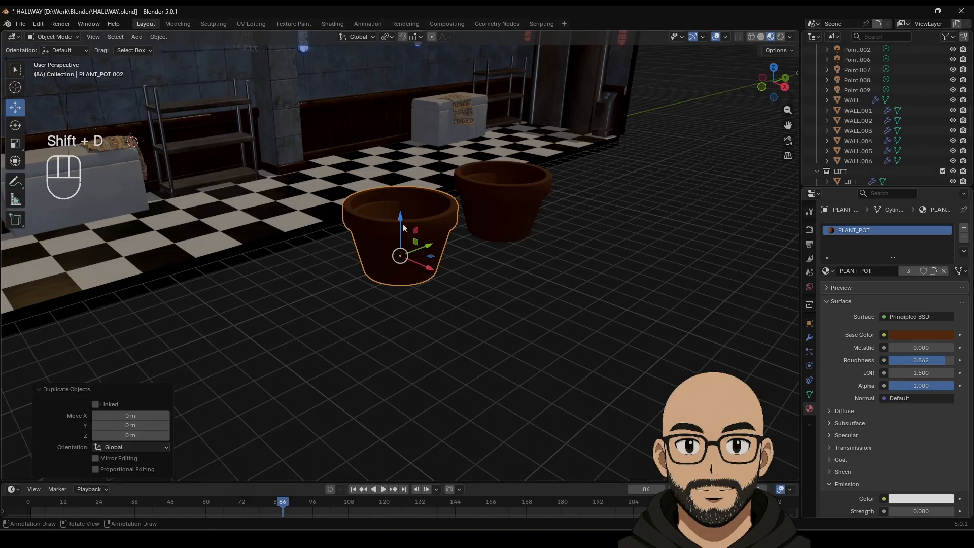
key(z)
click(401, 189)
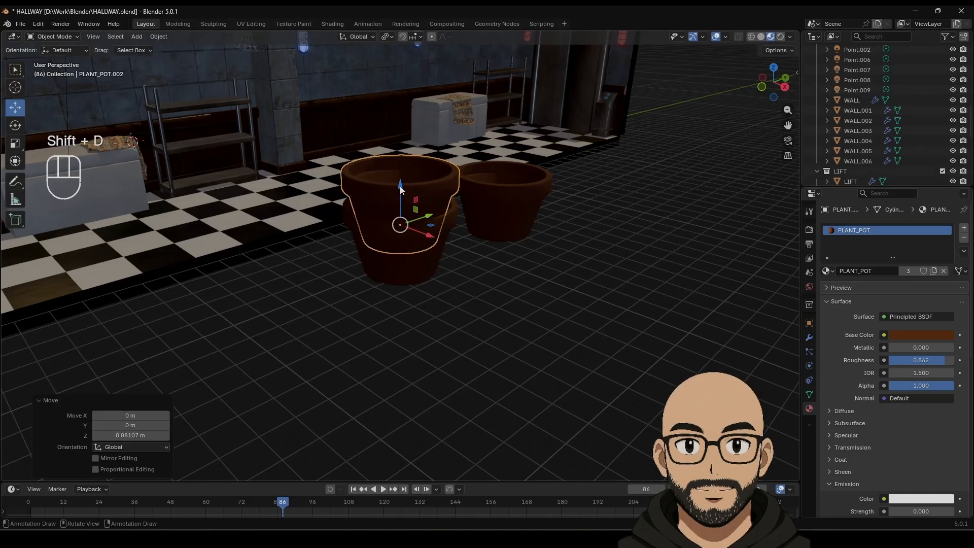
key(shift+d)
key(z)
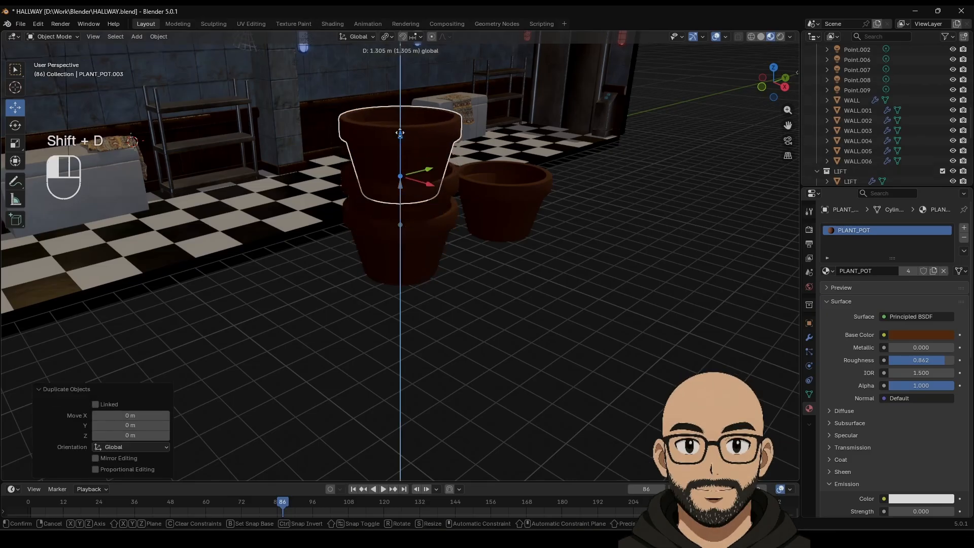
click(371, 161)
Step: Tilt the third pot about 8 degrees and lower it onto the pot below
click(15, 127)
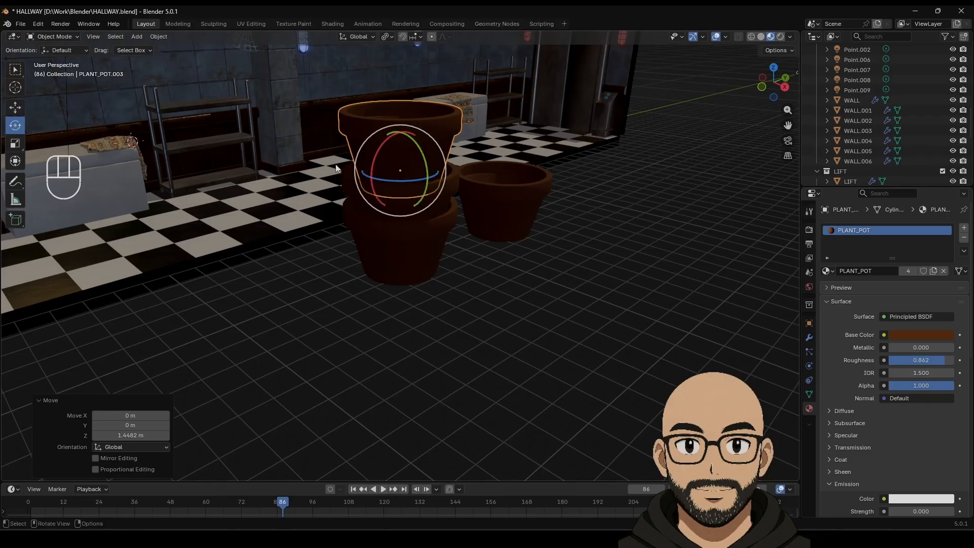
drag(378, 155, 391, 156)
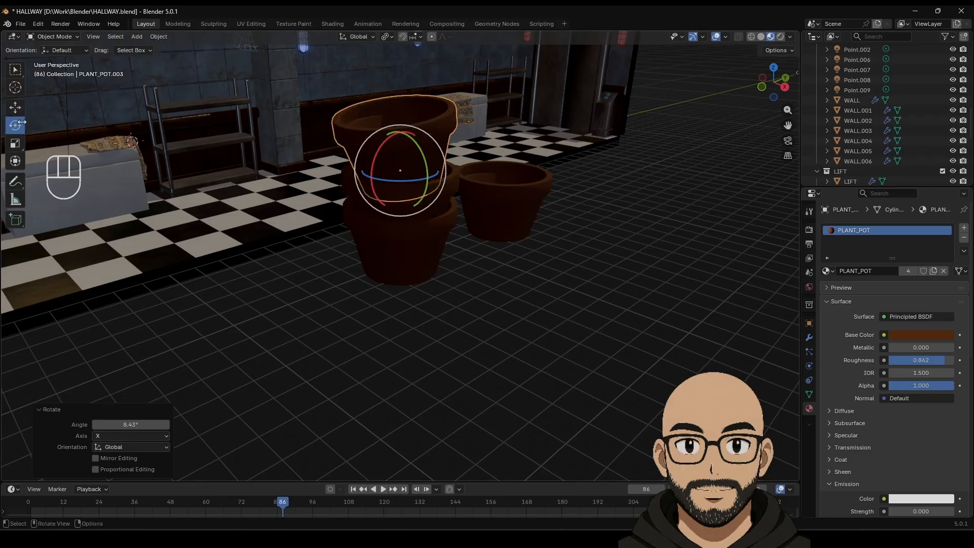
click(15, 107)
middle_drag(360, 190, 366, 170)
drag(401, 133, 407, 146)
Step: Add a fourth pot on top, tilted the other way and shifted along Y onto the stack
key(shift+d)
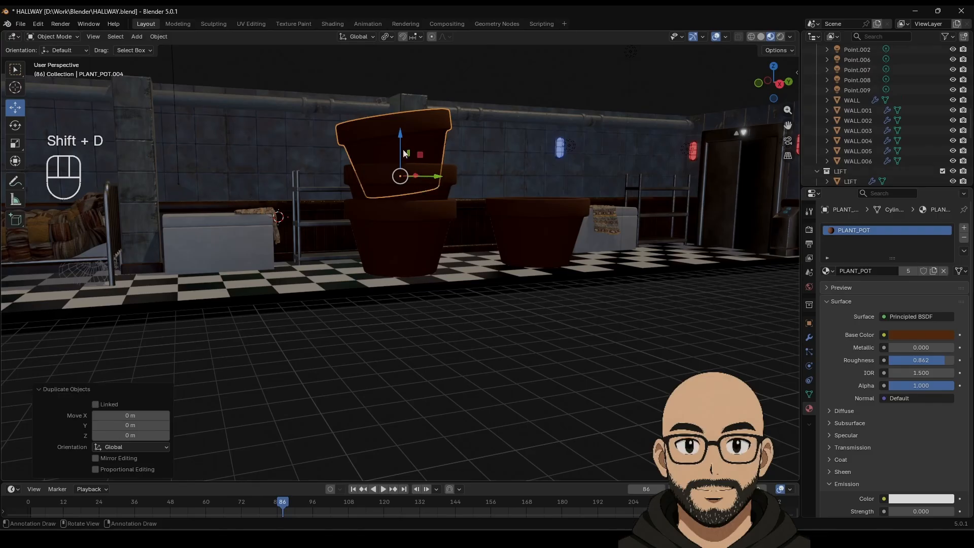
click(409, 118)
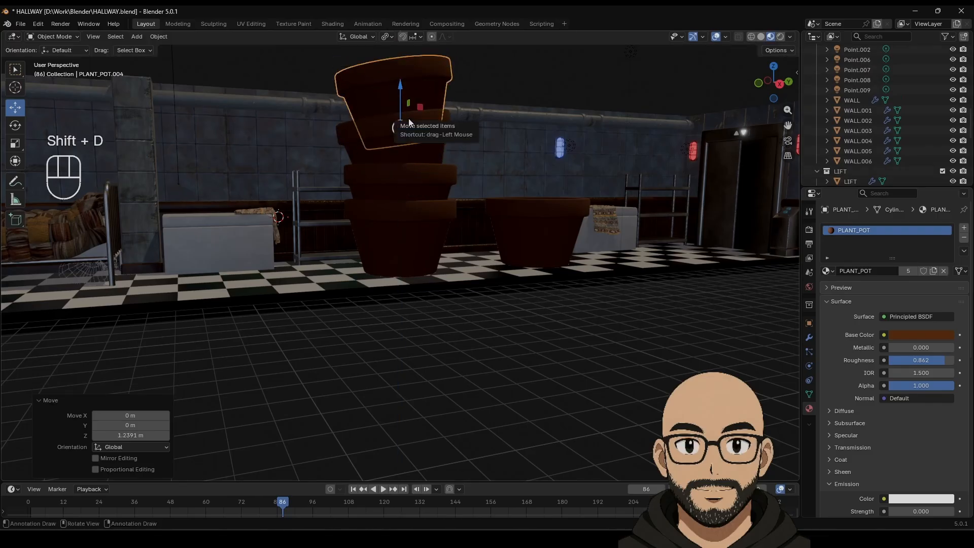
key(KP_Decimal)
shift+middle_drag(385, 189, 383, 176)
drag(418, 295, 406, 296)
click(15, 125)
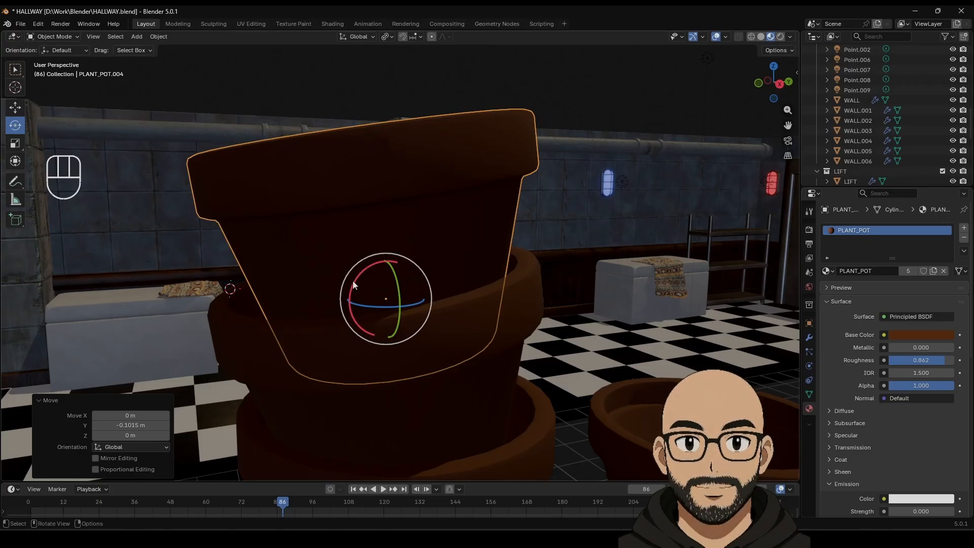
drag(350, 286, 346, 270)
click(15, 107)
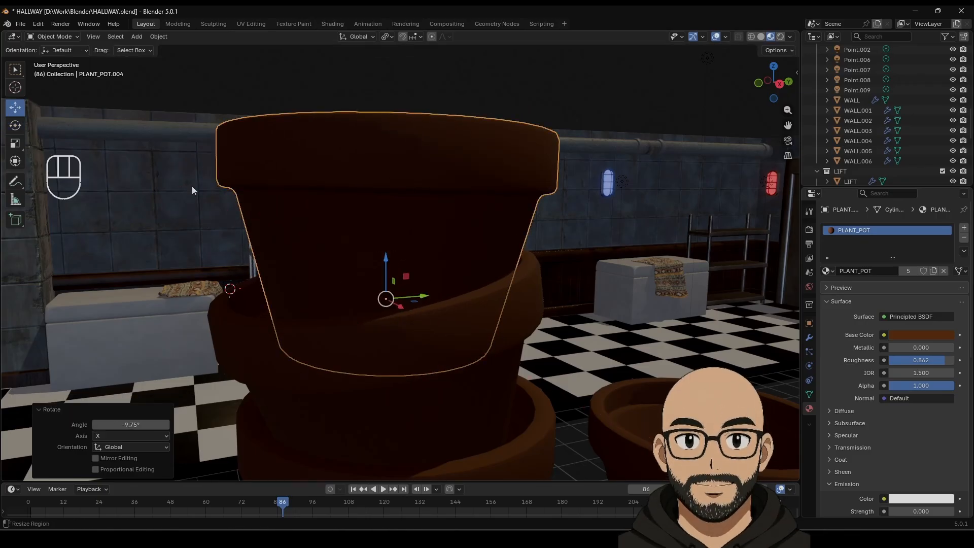
scroll(427, 314, down, 3)
drag(420, 278, 416, 276)
drag(375, 247, 382, 252)
Step: Select all four stacked pots, try a scale, then undo it
scroll(420, 311, down, 3)
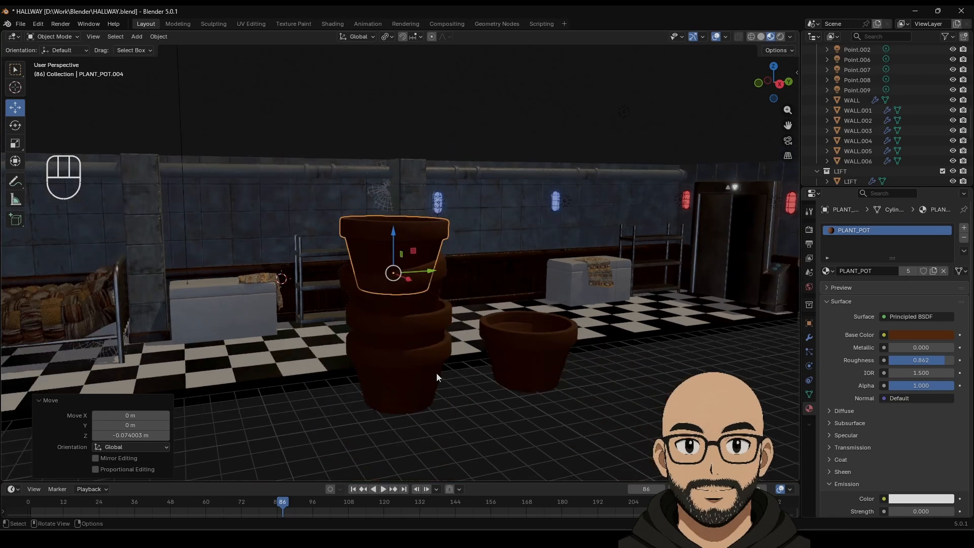
click(430, 348)
shift+click(438, 309)
shift+click(433, 262)
shift+click(427, 251)
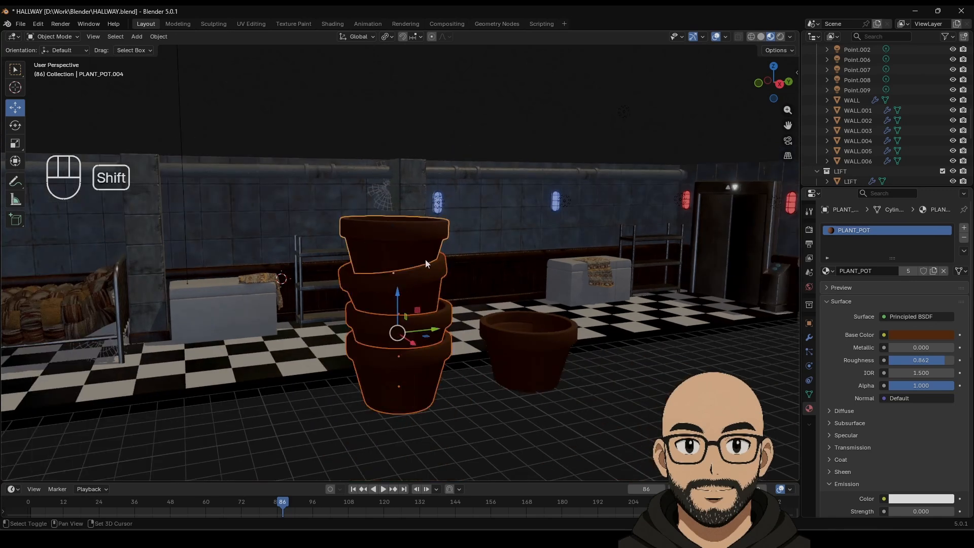
middle_drag(425, 260, 500, 368)
key(s)
click(522, 364)
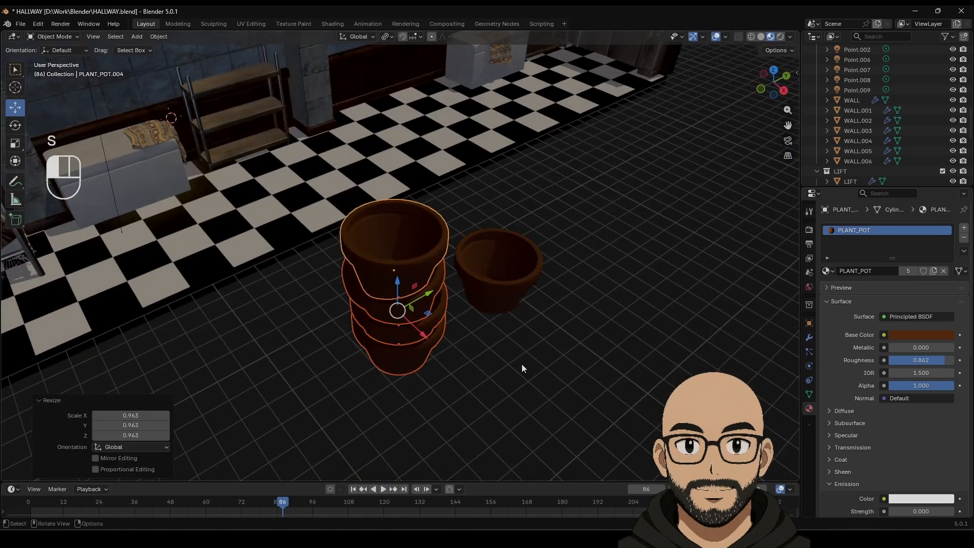
key(ctrl+z)
Step: Set the pivot point to Median Point and scale the pot stack down
click(391, 36)
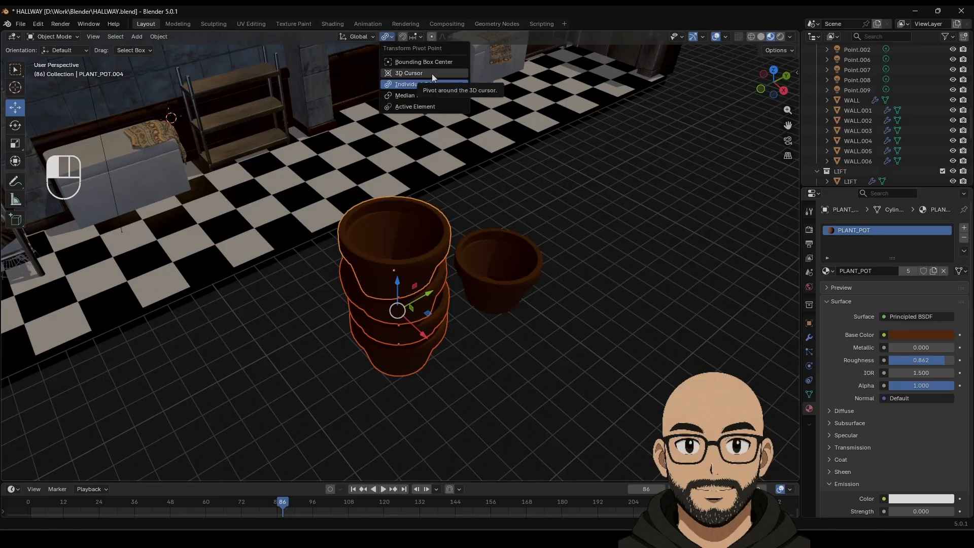
click(431, 100)
key(s)
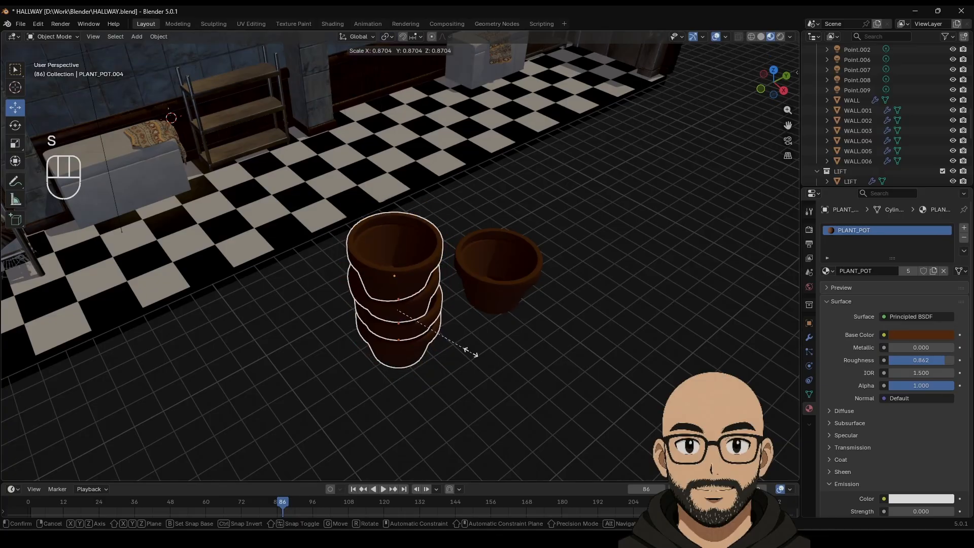
click(390, 346)
Step: In top view with solid shading, slide the stack along X and Y over the shelf
drag(377, 284, 218, 140)
click(765, 74)
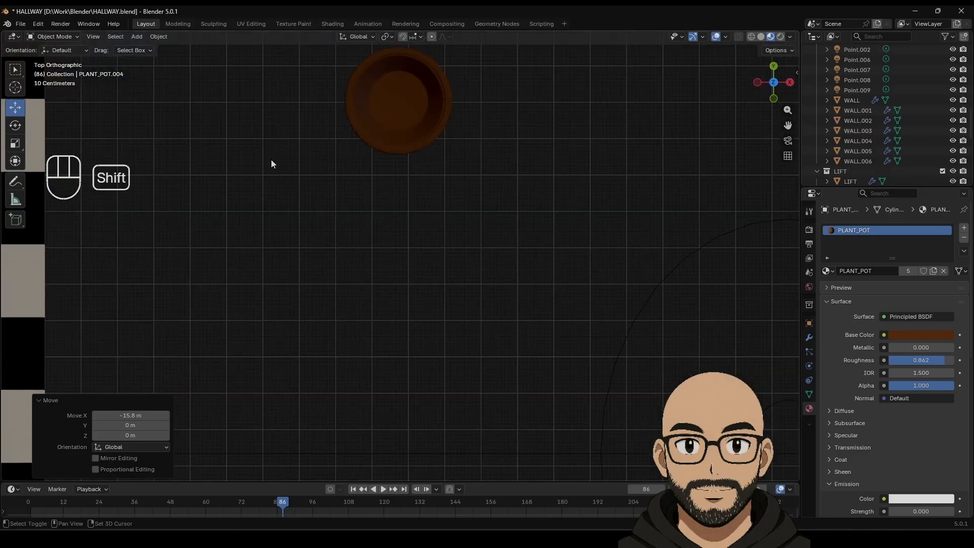
shift+middle_drag(270, 161, 518, 214)
key(KP_Decimal)
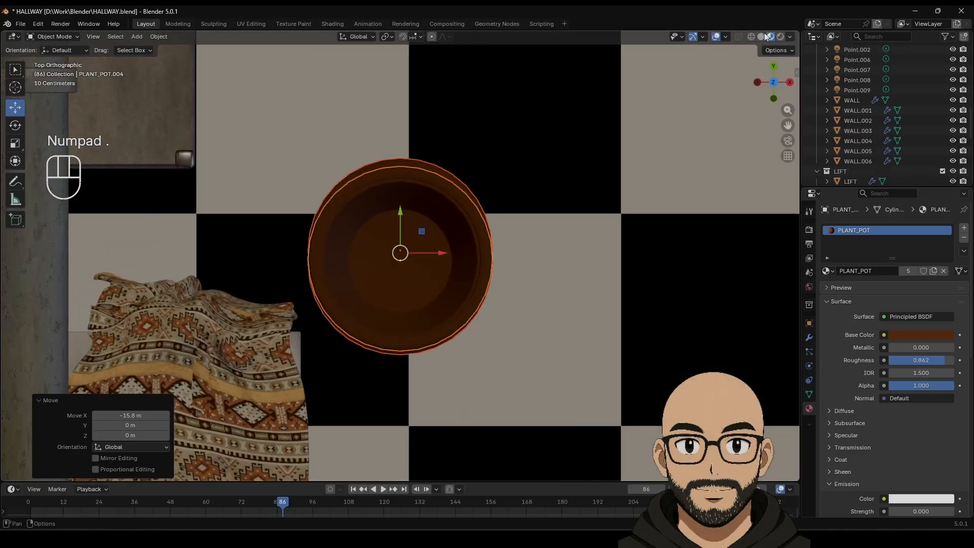
click(760, 36)
scroll(494, 266, down, 3)
shift+middle_drag(471, 278, 552, 284)
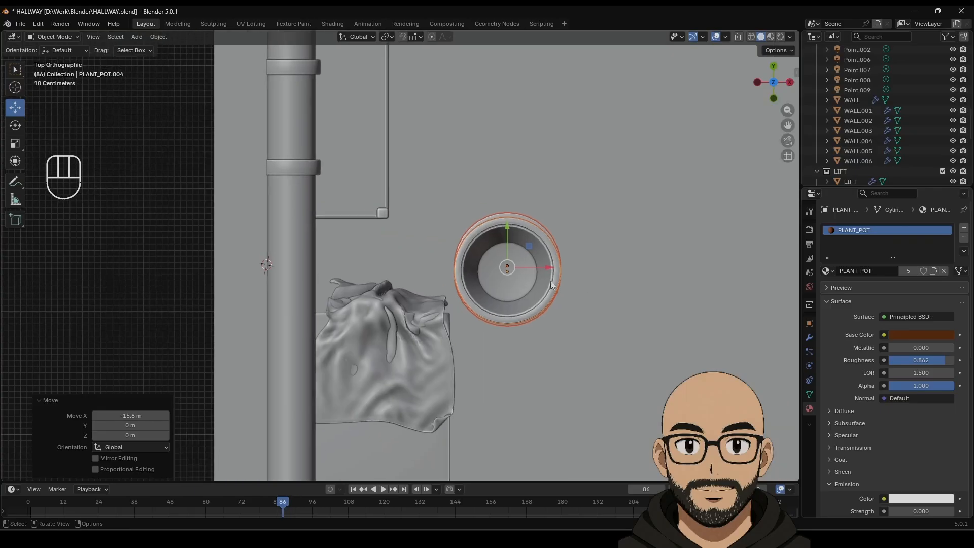
drag(551, 269, 382, 267)
drag(340, 231, 342, 76)
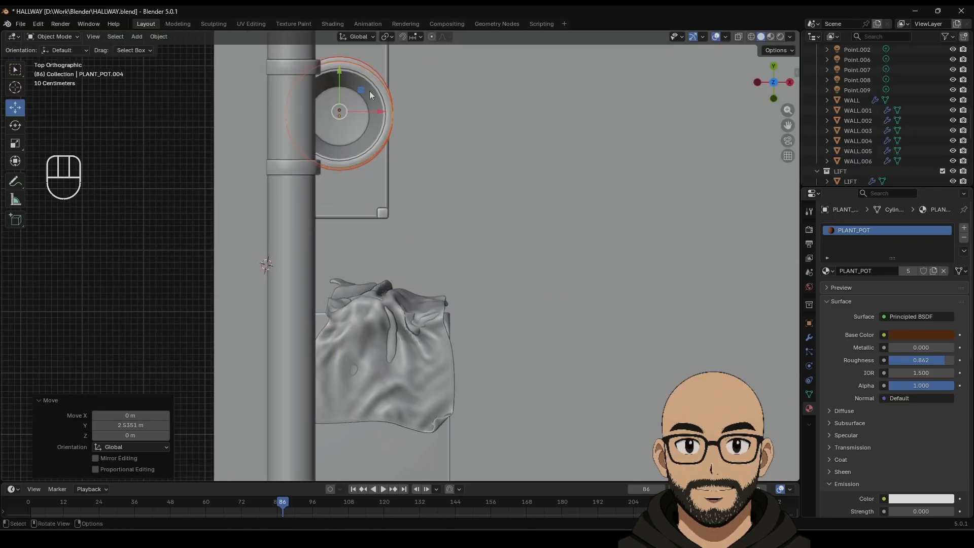
middle_drag(456, 193, 556, 296)
Step: Shrink the stack to about 0.45 scale and seat it on the top shelf
key(s)
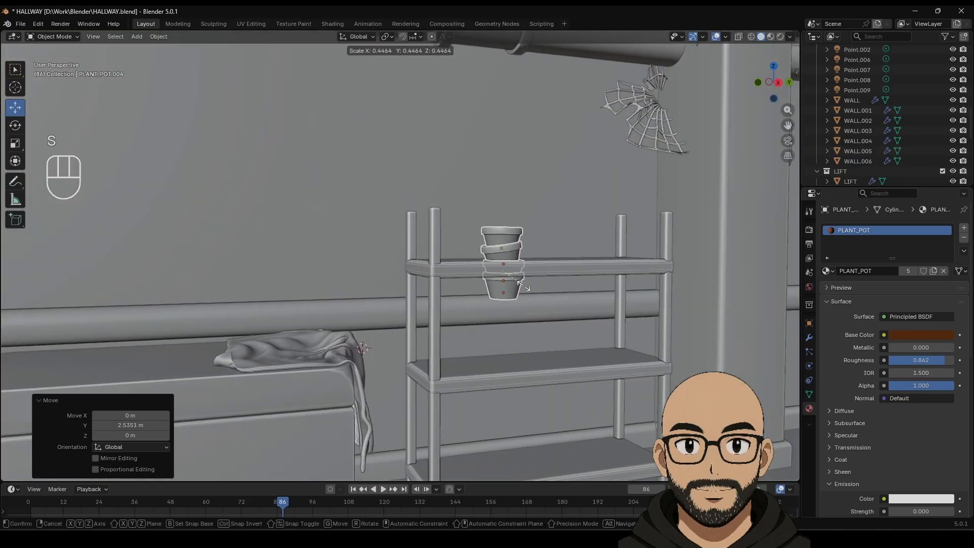
click(528, 277)
drag(503, 232, 504, 194)
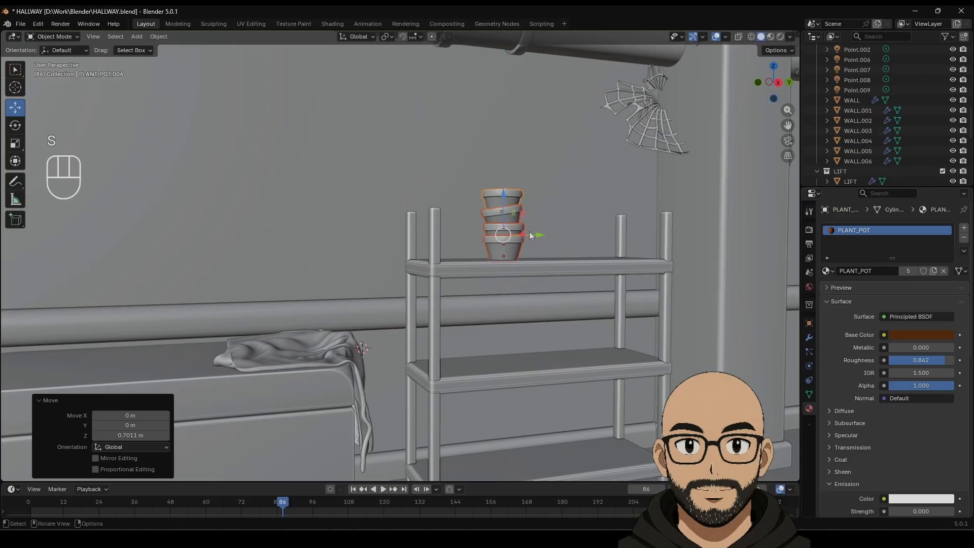
drag(536, 235, 522, 234)
drag(490, 195, 489, 193)
drag(527, 232, 510, 232)
scroll(578, 357, down, 4)
shift+middle_drag(604, 353, 464, 369)
Step: Duplicate the pot stack along Y onto the other shelf and seat it on the shelf
scroll(519, 357, down, 3)
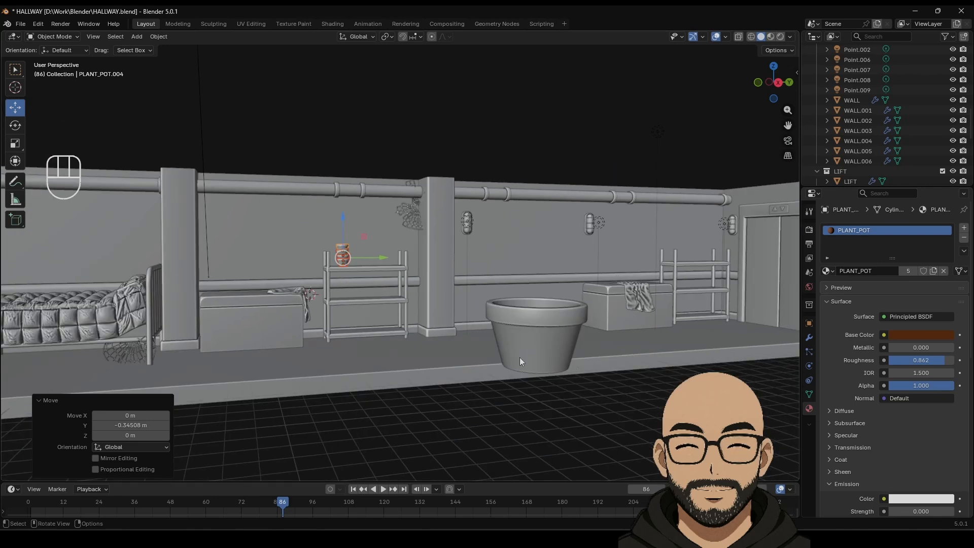
key(shift+d)
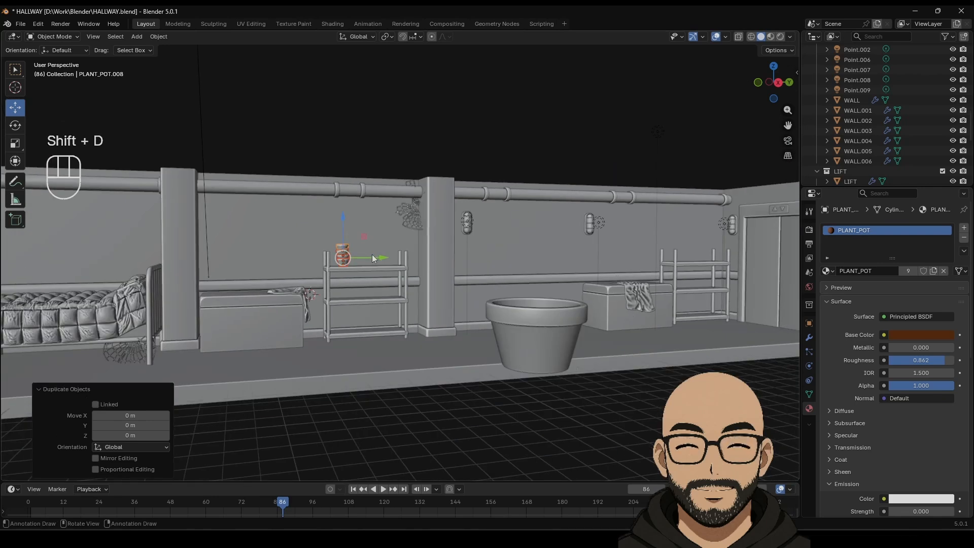
key(y)
click(690, 248)
drag(684, 229, 686, 281)
key(KP_Decimal)
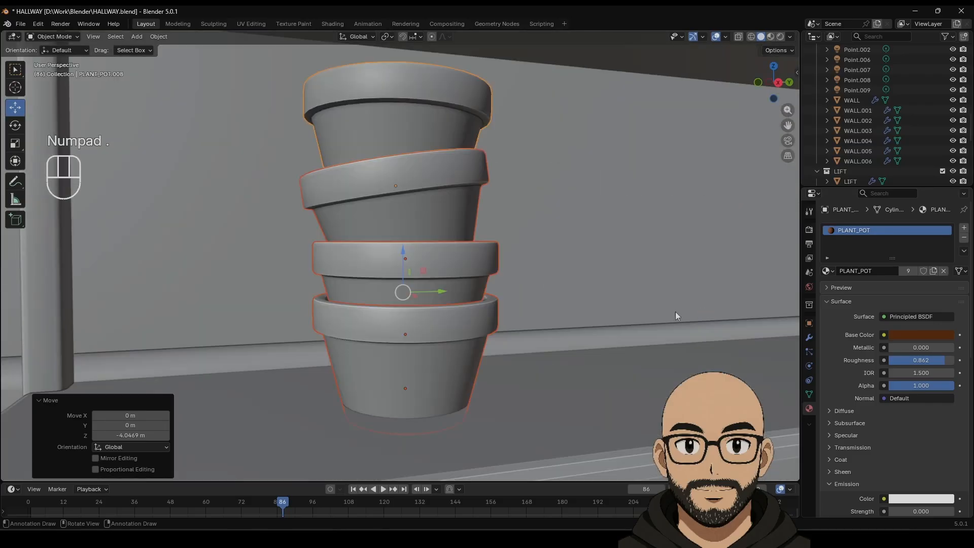
middle_drag(495, 333, 444, 332)
drag(402, 251, 402, 235)
drag(446, 283, 350, 280)
Step: Delete the top pot and the extra pots on the right shelf
scroll(355, 284, down, 4)
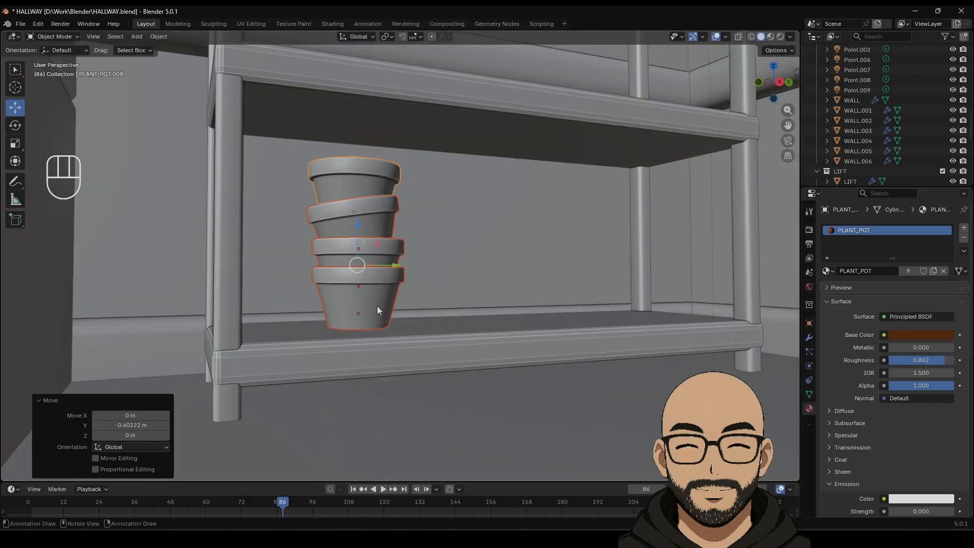
click(372, 188)
key(x)
click(372, 188)
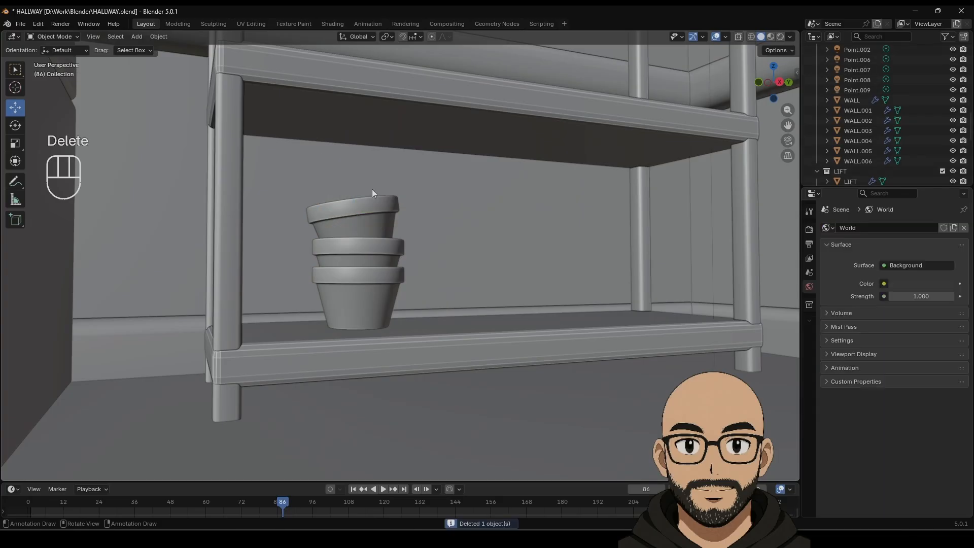
scroll(346, 312, down, 3)
scroll(347, 312, down, 4)
middle_drag(298, 251, 533, 277)
scroll(533, 278, down, 5)
click(532, 276)
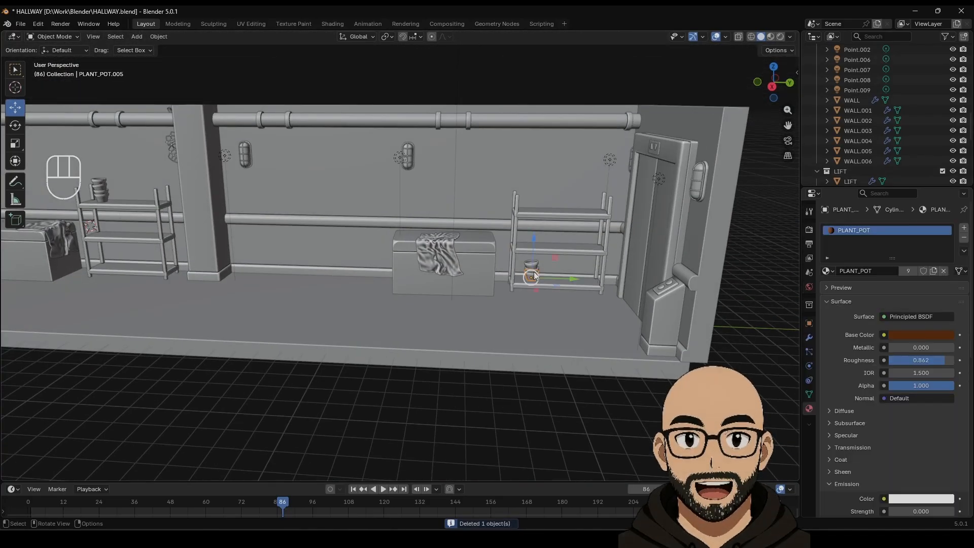
shift+click(532, 269)
key(Delete)
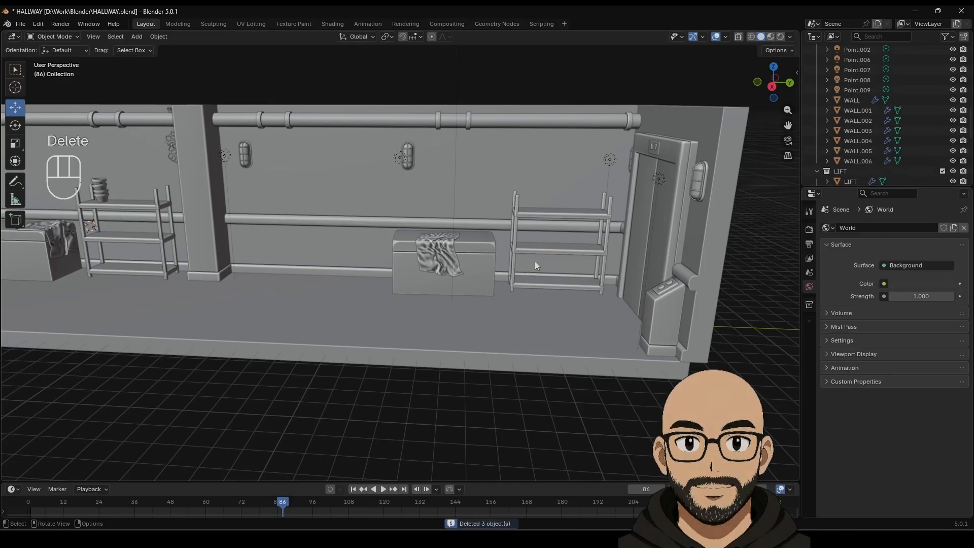
Step: Delete the three upper pots of the remaining stack
shift+middle_drag(127, 225, 603, 311)
scroll(537, 312, up, 5)
shift+middle_drag(604, 311, 464, 318)
scroll(463, 315, up, 5)
click(529, 300)
shift+click(536, 260)
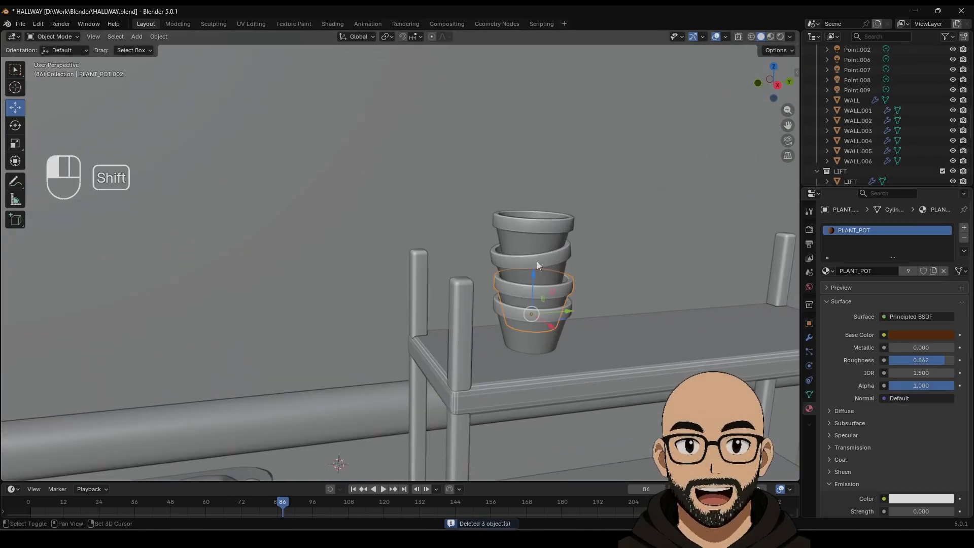
shift+click(531, 233)
key(Delete)
Step: Nudge the last PLANT_POT up about 0.010 m onto the shelf
shift+click(546, 318)
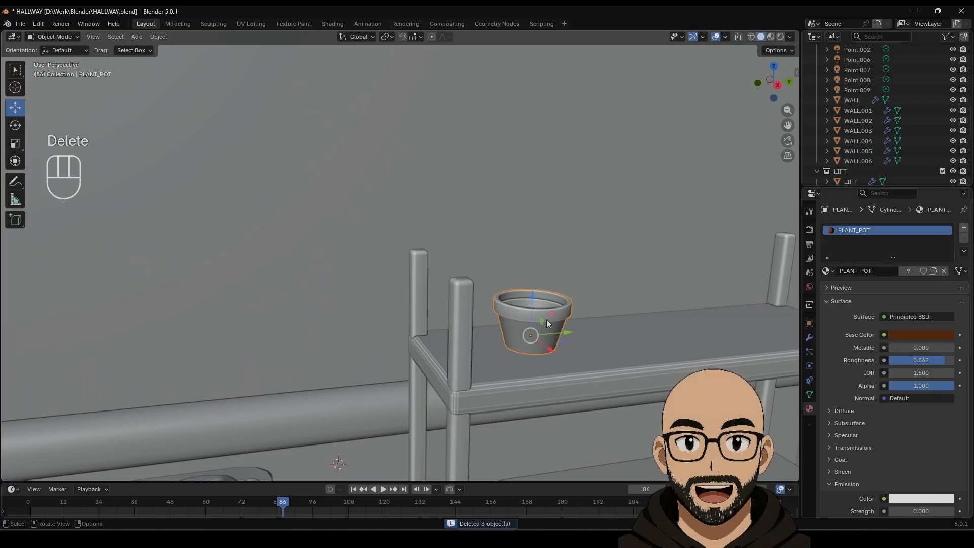
shift+middle_drag(546, 318, 461, 293)
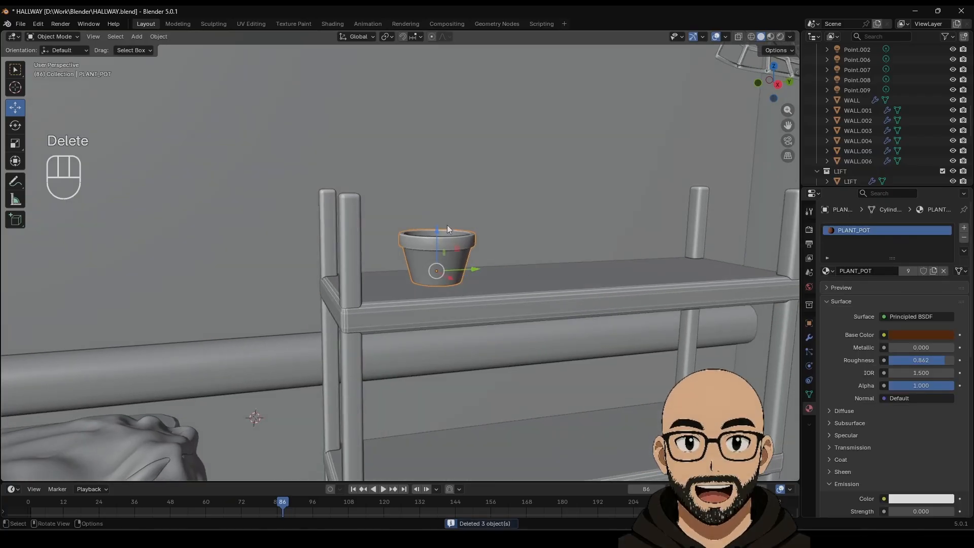
drag(436, 232, 437, 228)
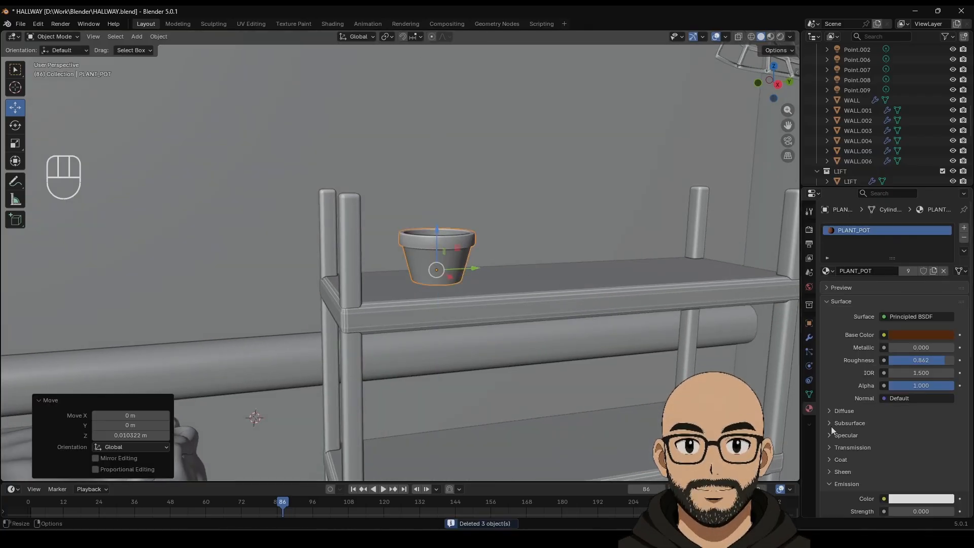
Step: Add an Array modifier to PLANT_POT with relative offset X 0 and Z 0.52
click(808, 337)
scroll(883, 336, down, 4)
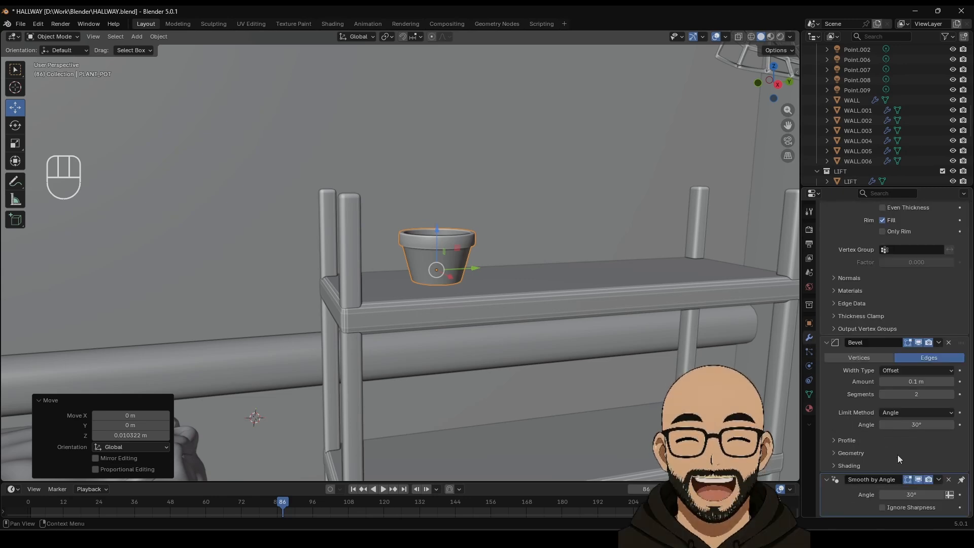
scroll(883, 336, up, 4)
scroll(884, 336, down, 4)
scroll(884, 337, up, 4)
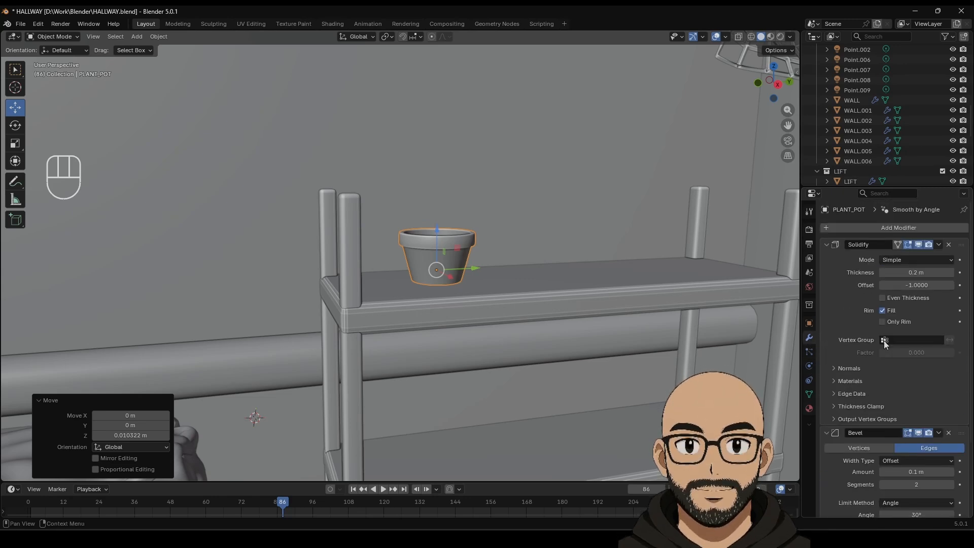
click(880, 227)
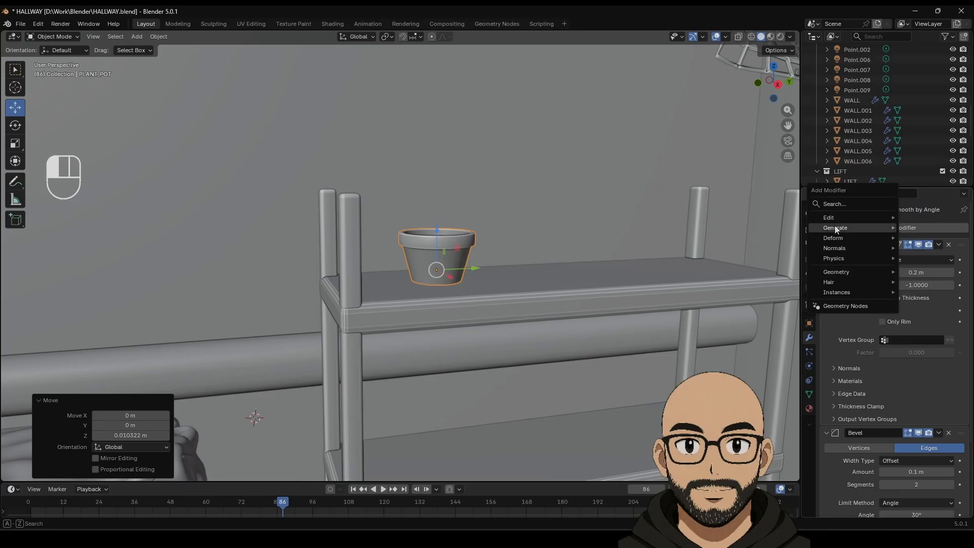
mouse_move(829, 227)
click(771, 229)
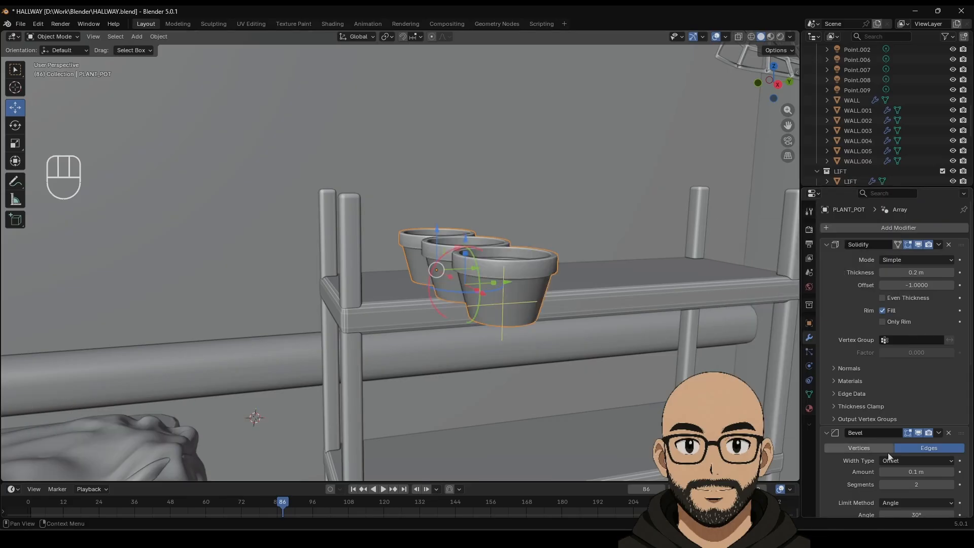
scroll(888, 456, down, 4)
scroll(916, 447, down, 5)
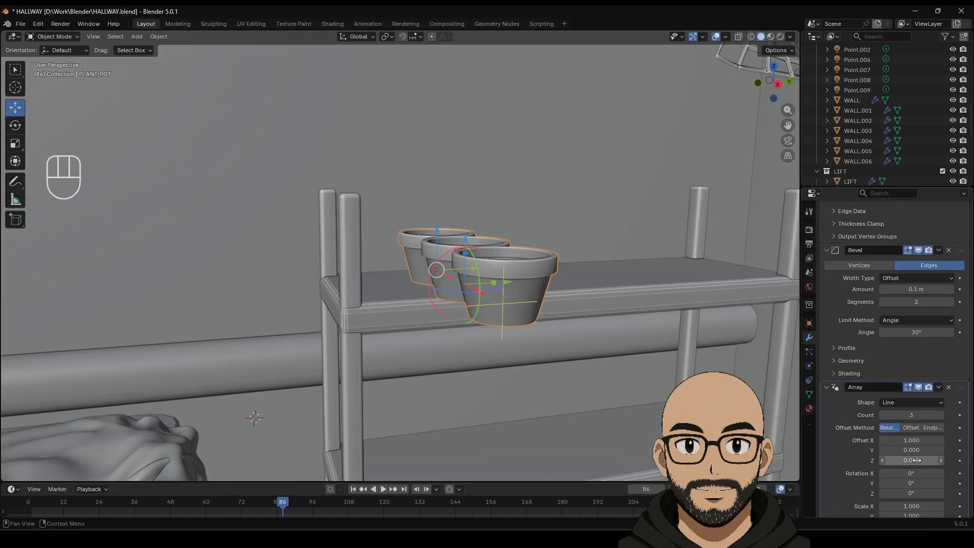
key(Return)
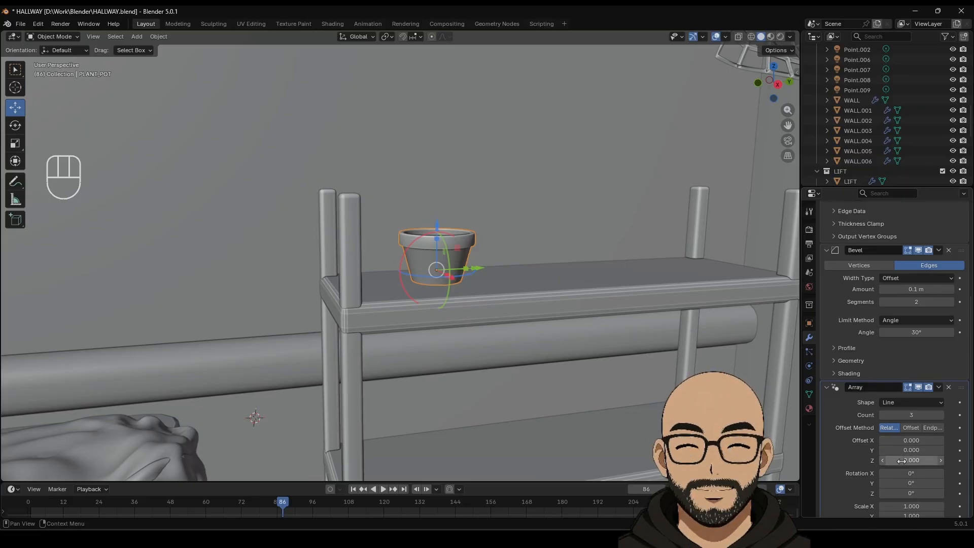
scroll(892, 431, down, 2)
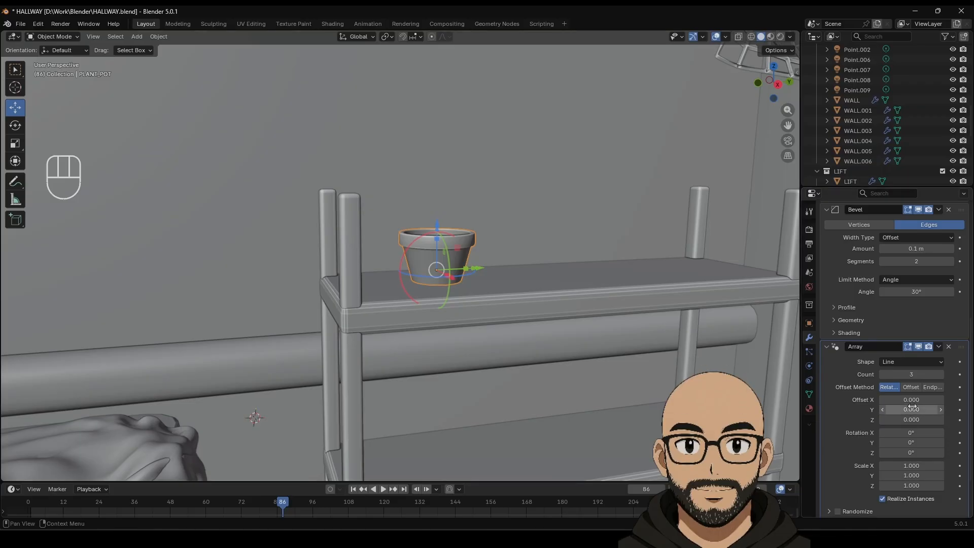
drag(910, 419, 940, 418)
Step: Enable Randomize with random Z rotation up to 23.6° and set Count to 4
scroll(865, 485, down, 2)
click(839, 469)
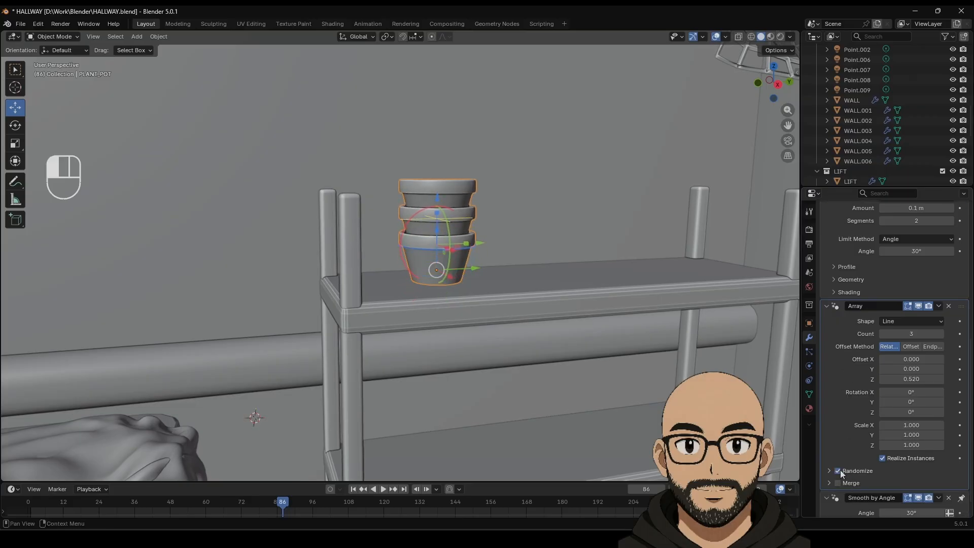
scroll(840, 469, down, 1)
click(829, 452)
scroll(871, 464, down, 2)
scroll(871, 463, down, 2)
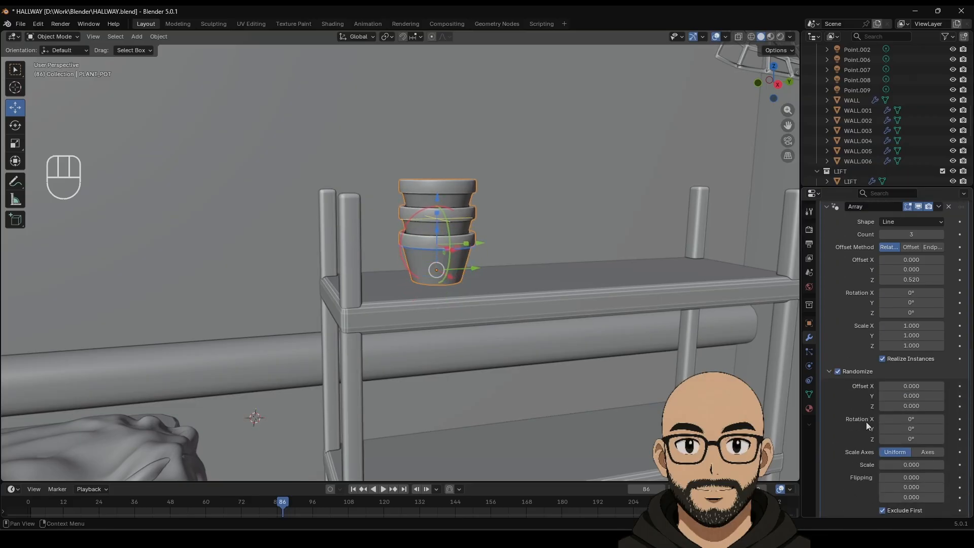
drag(911, 438, 912, 418)
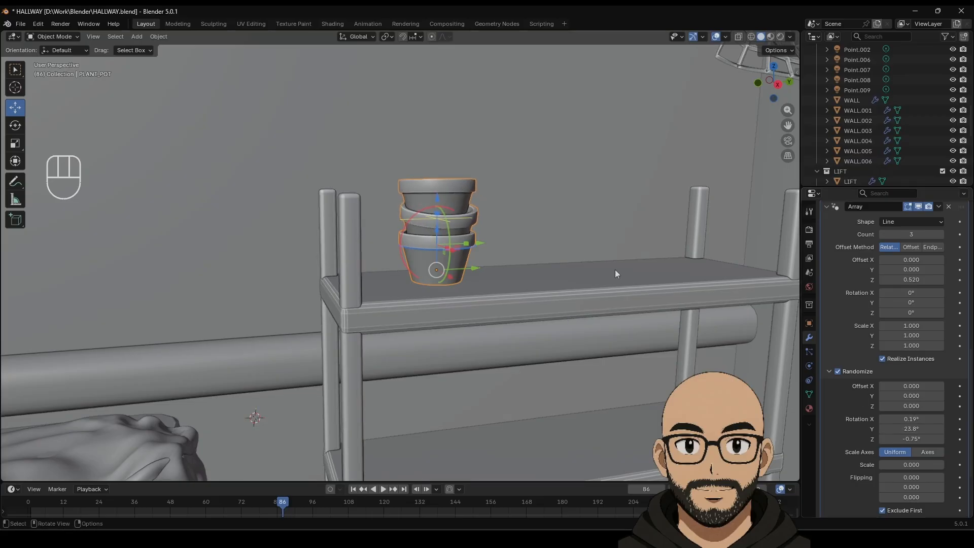
click(939, 234)
scroll(512, 278, down, 6)
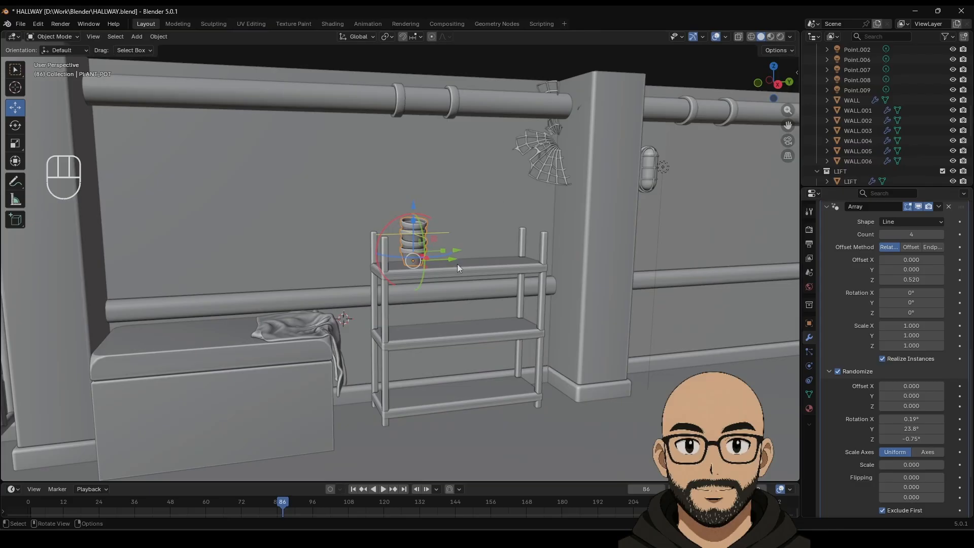
Step: Rotate the pot stack to -33.3° around the vertical axis
click(12, 130)
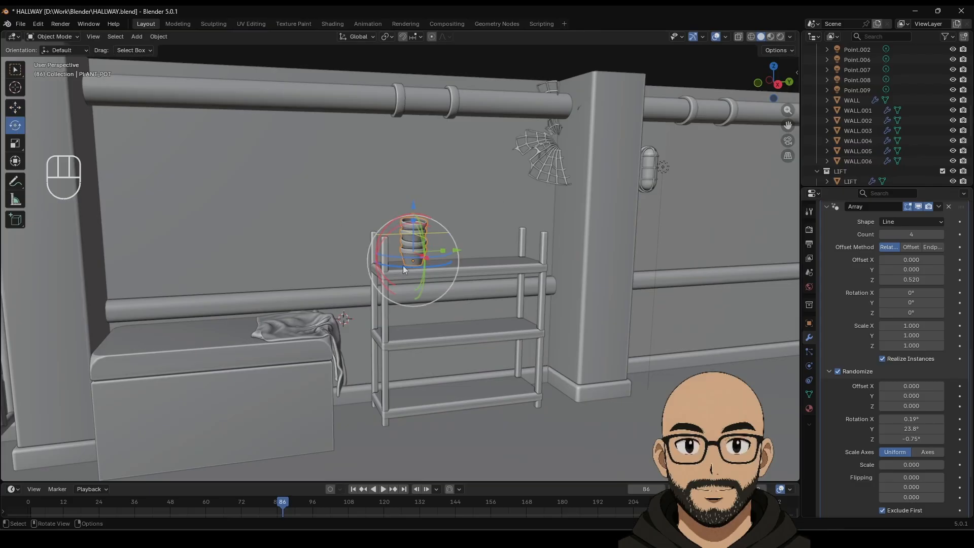
drag(405, 269, 384, 267)
drag(339, 238, 170, 174)
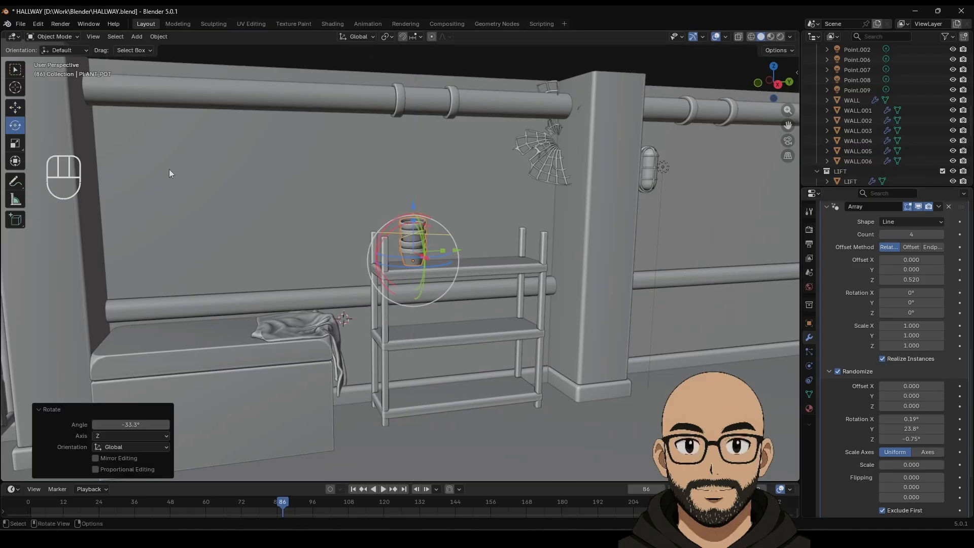
click(15, 107)
Step: Duplicate the pot stack and slide the copy along the hallway toward the lift
key(shift+d)
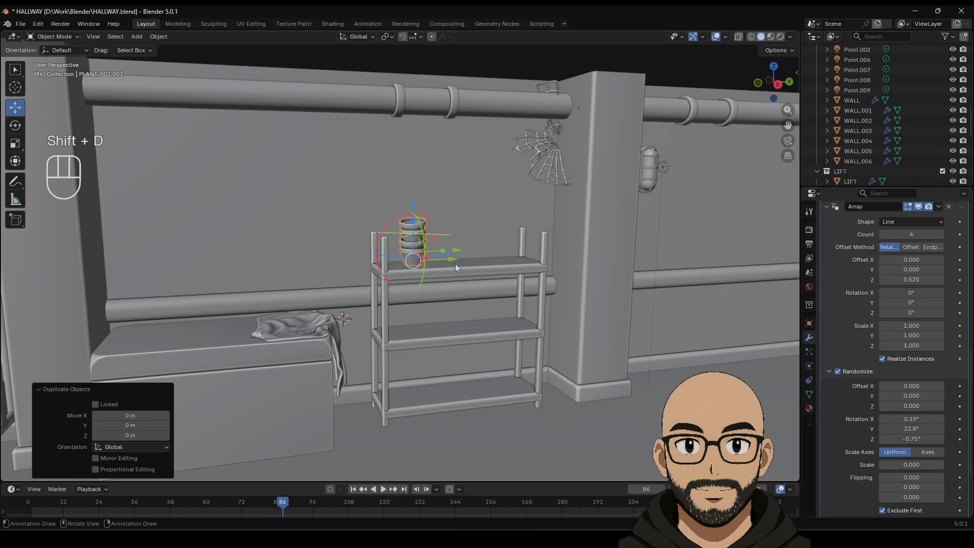
drag(455, 267, 723, 263)
shift+middle_drag(689, 288, 187, 288)
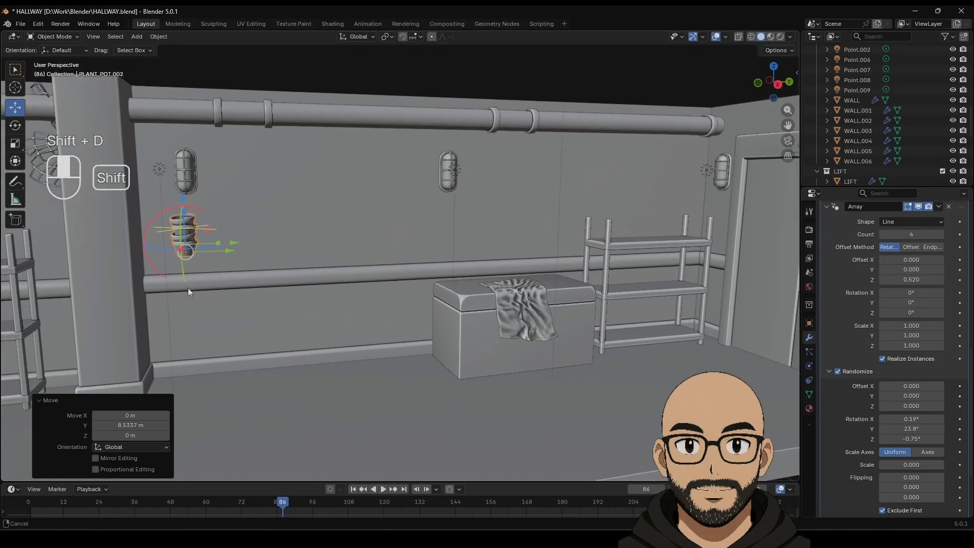
drag(229, 248, 638, 201)
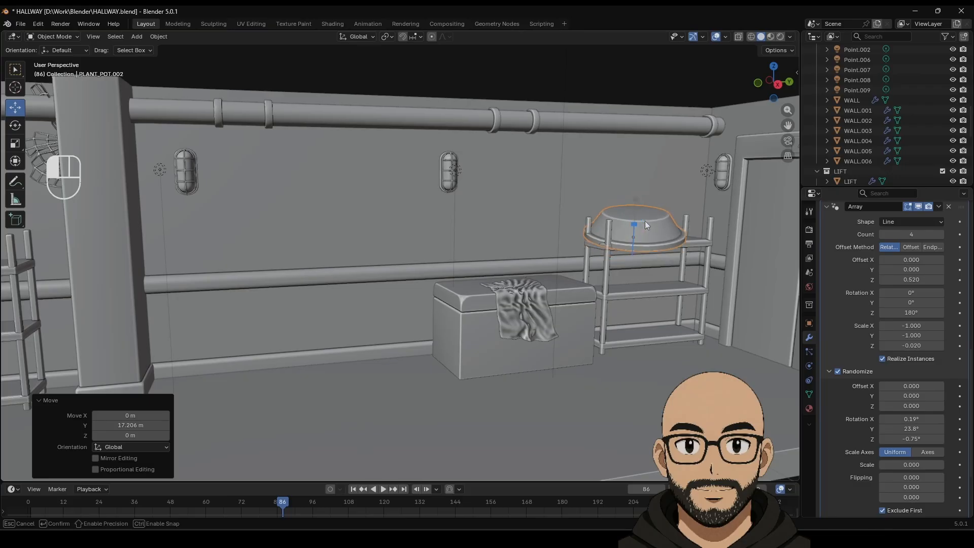
key(ctrl+z)
shift+middle_drag(655, 284, 552, 232)
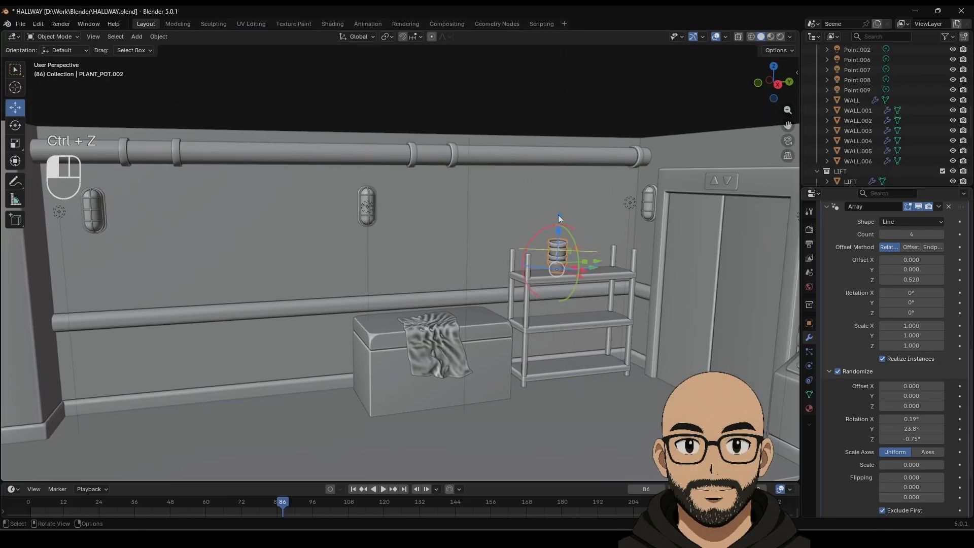
key(ctrl+z)
scroll(567, 257, up, 3)
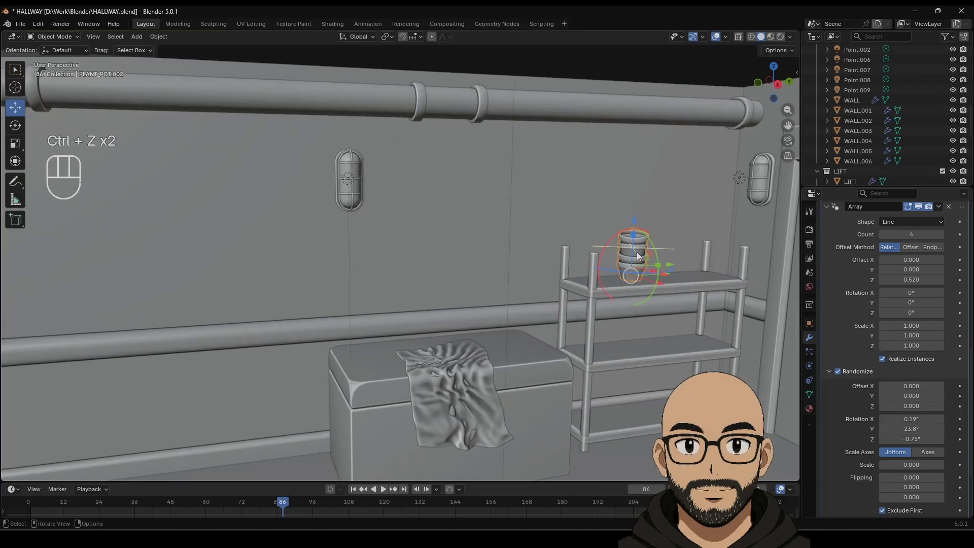
scroll(637, 256, up, 4)
shift+middle_drag(636, 282, 456, 271)
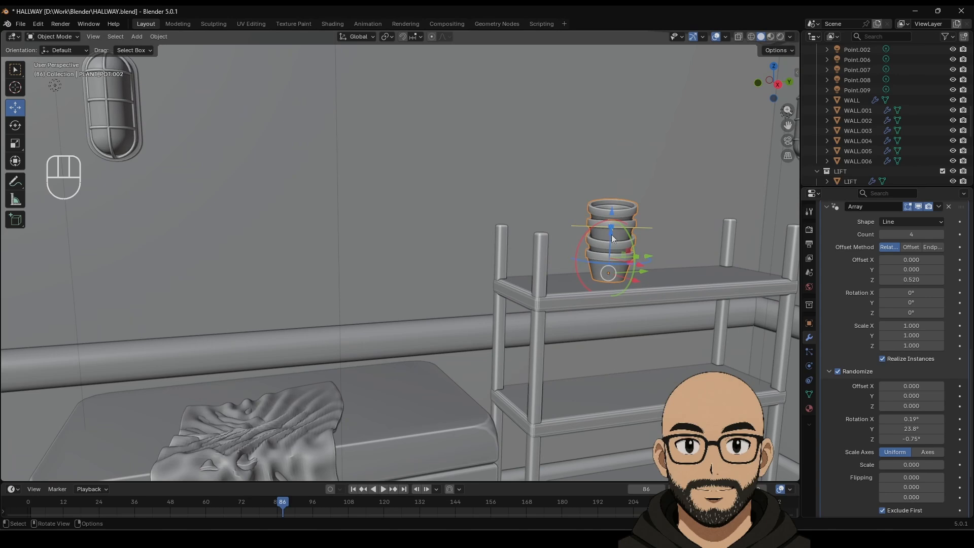
drag(612, 234, 573, 388)
key(ctrl+z)
key(ctrl+z)
Step: Lower the copied stack onto the lower shelf surface by the lift
shift+middle_drag(589, 424, 533, 185)
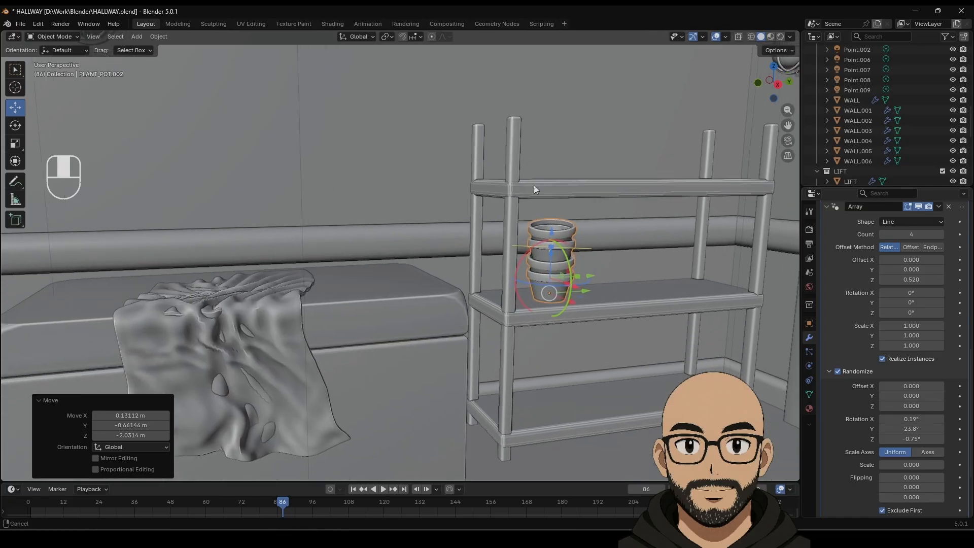
drag(550, 294, 543, 403)
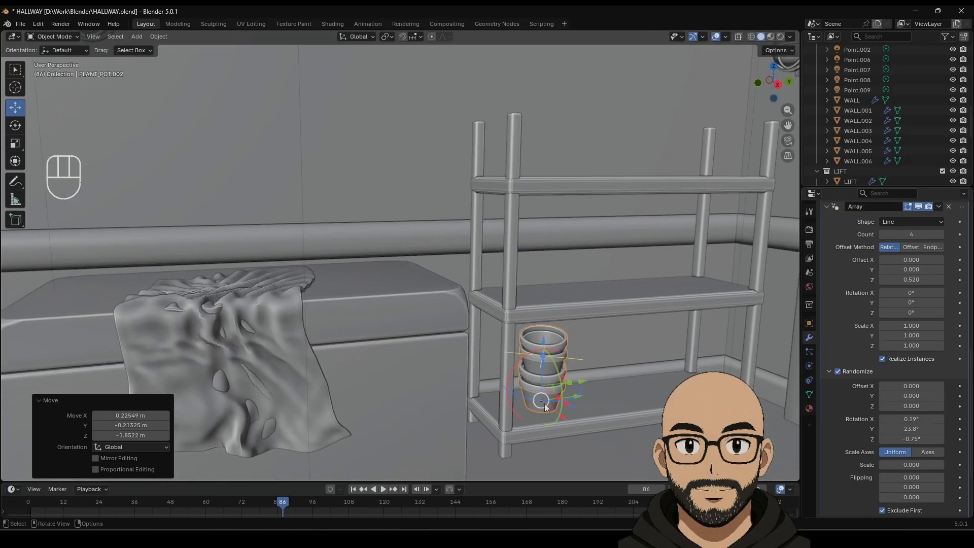
key(KP_Decimal)
middle_drag(449, 397, 722, 275)
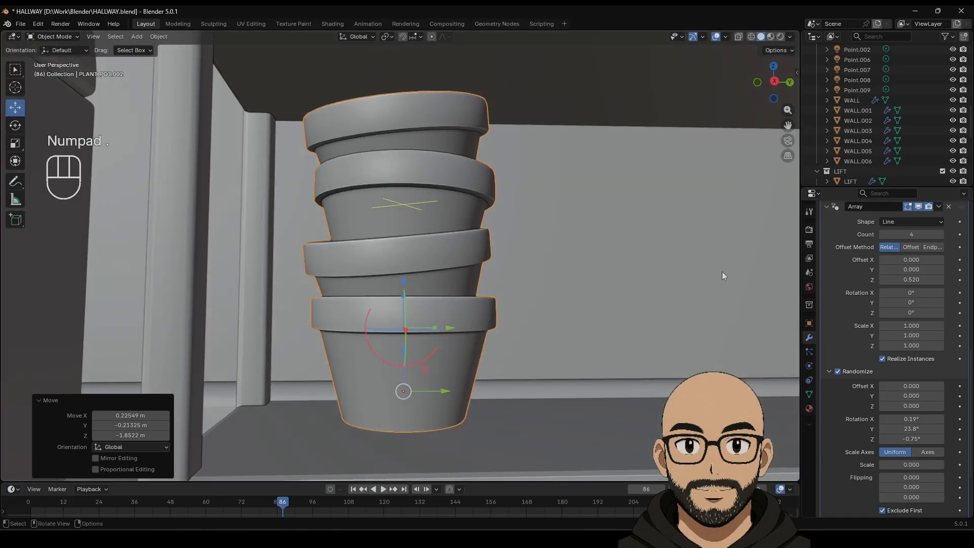
click(774, 82)
drag(405, 396, 404, 414)
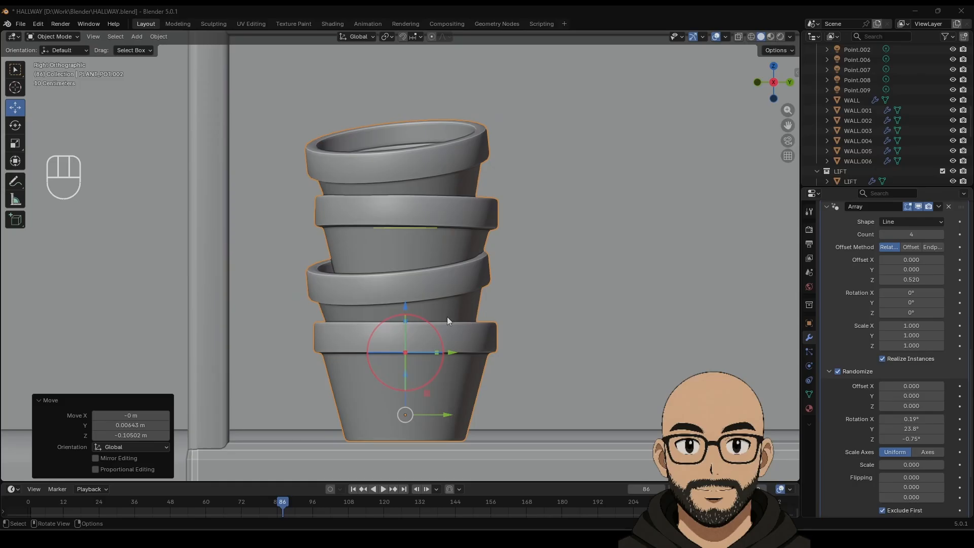
Step: Set the copy's Array Count to 3, with stronger random tilt and offsets of 0.050 X, 0.020 Z
scroll(446, 316, down, 7)
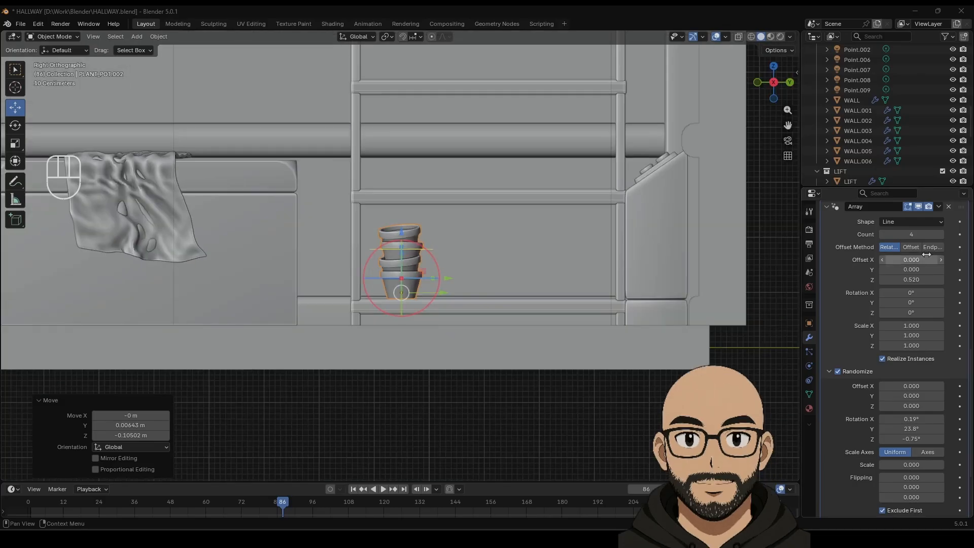
click(883, 235)
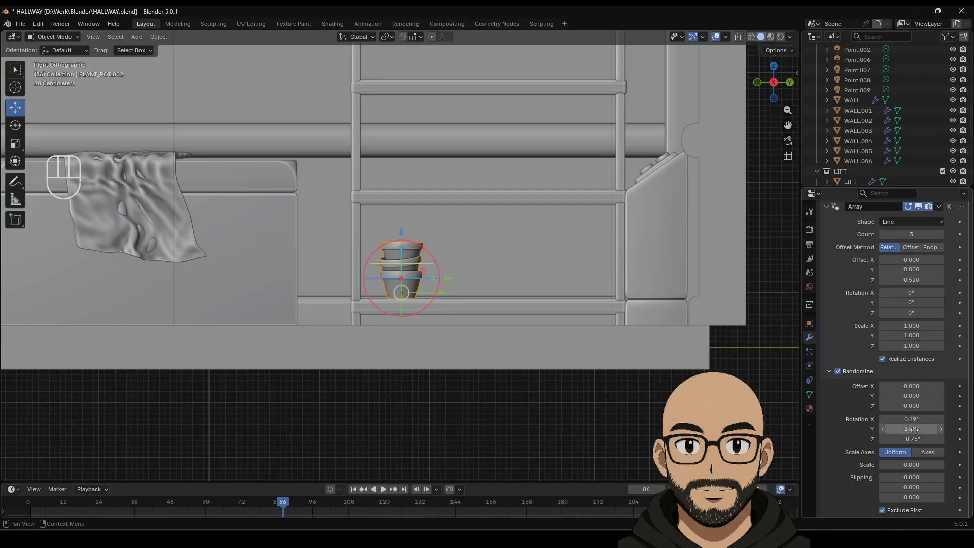
drag(912, 429, 890, 419)
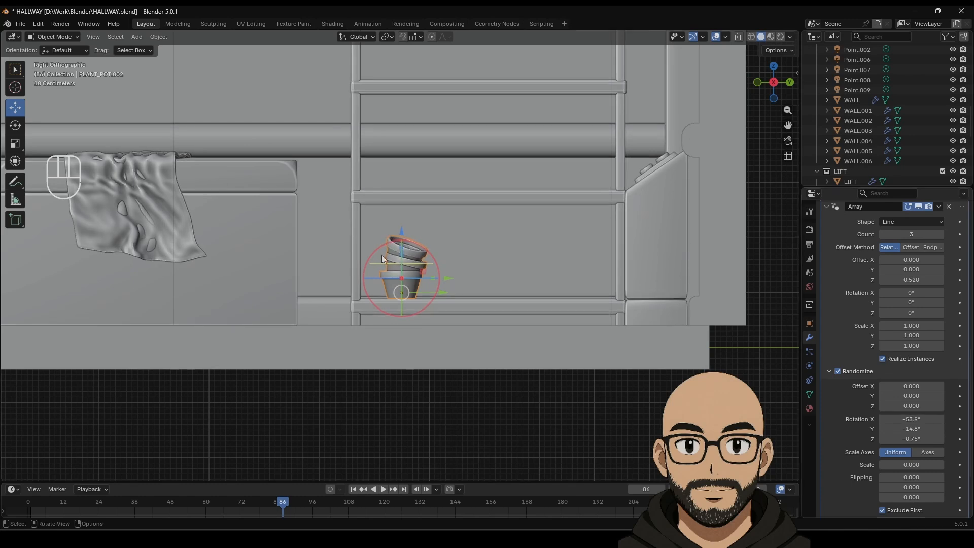
drag(913, 385, 908, 406)
scroll(382, 373, down, 6)
middle_drag(306, 292, 538, 275)
scroll(540, 287, down, 2)
shift+middle_drag(434, 273, 701, 234)
Step: Duplicate the original four-pot stack and drop it by the shelf near the bed
scroll(628, 281, down, 4)
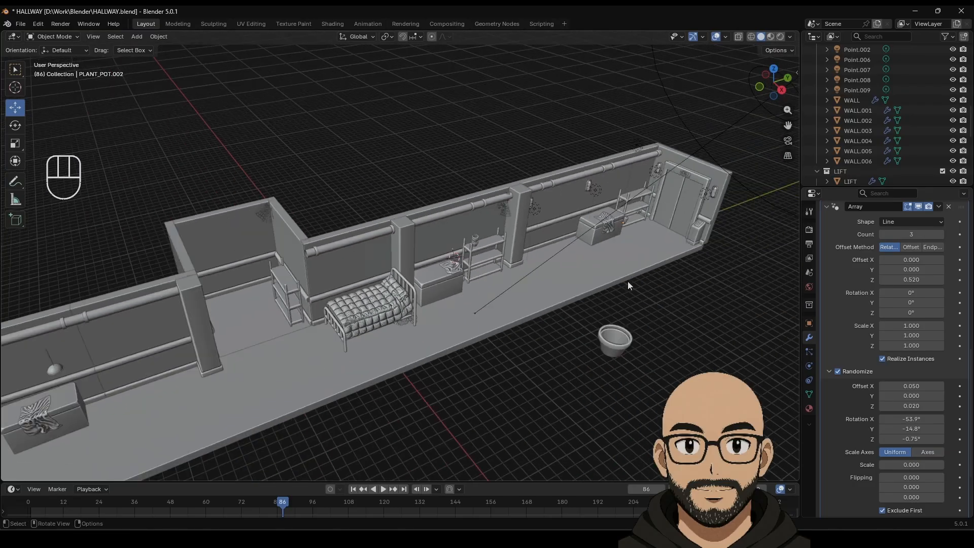
shift+middle_drag(543, 282, 477, 267)
middle_drag(415, 272, 444, 249)
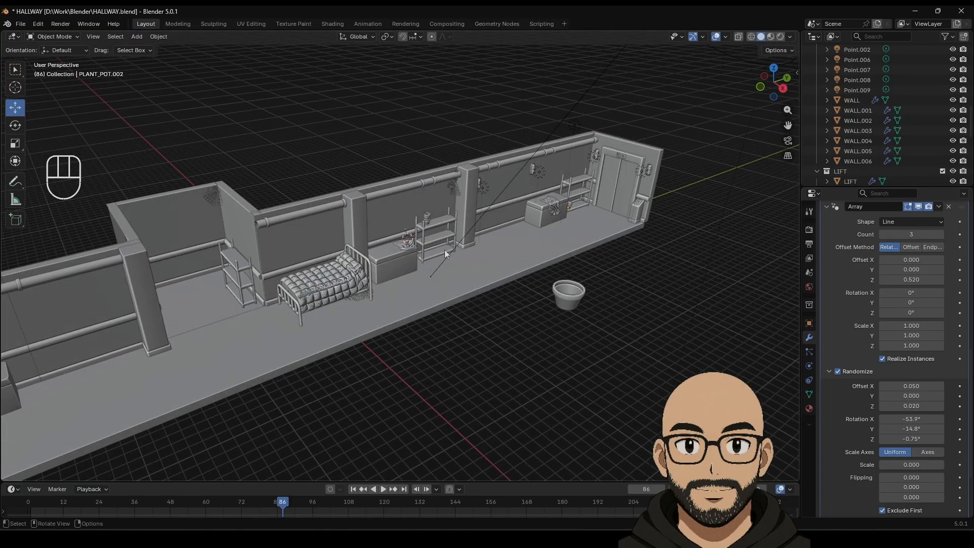
click(428, 220)
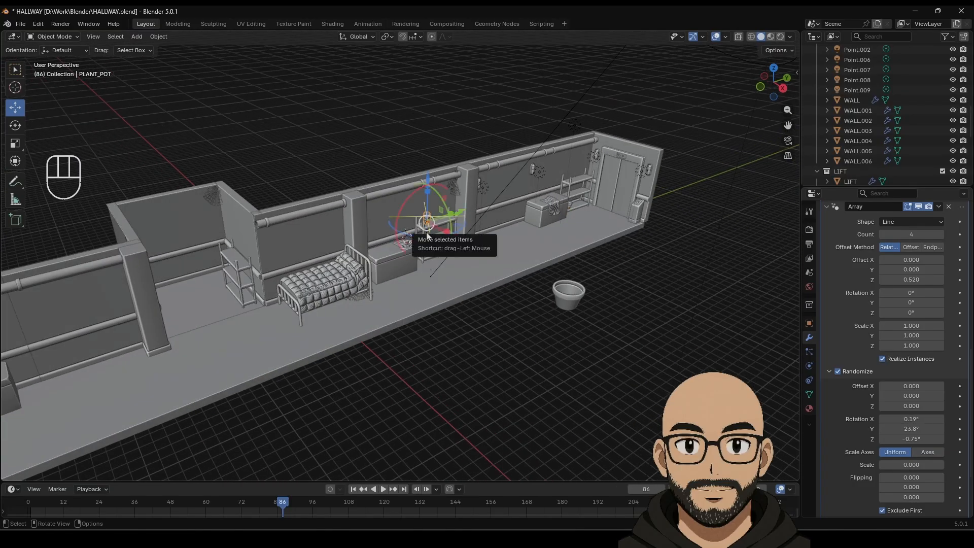
key(shift+d)
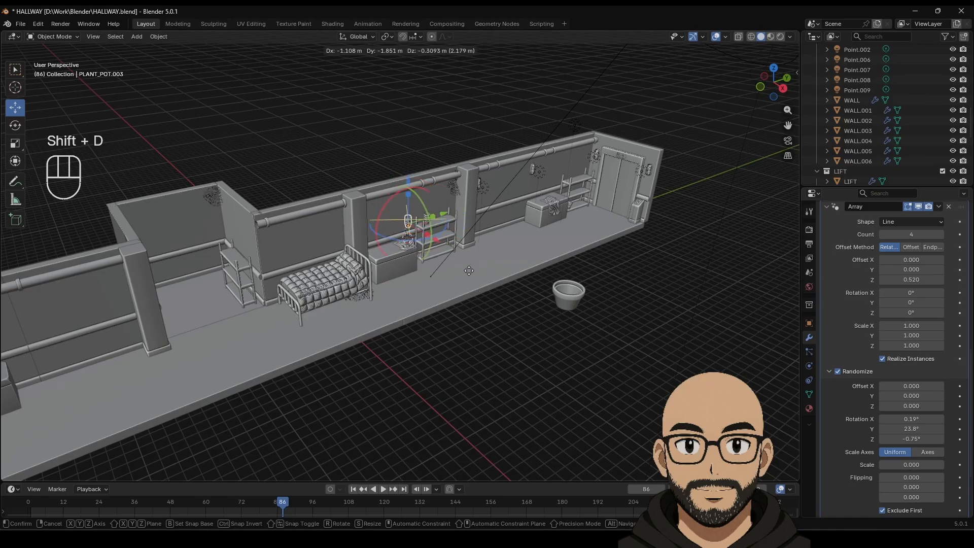
click(306, 330)
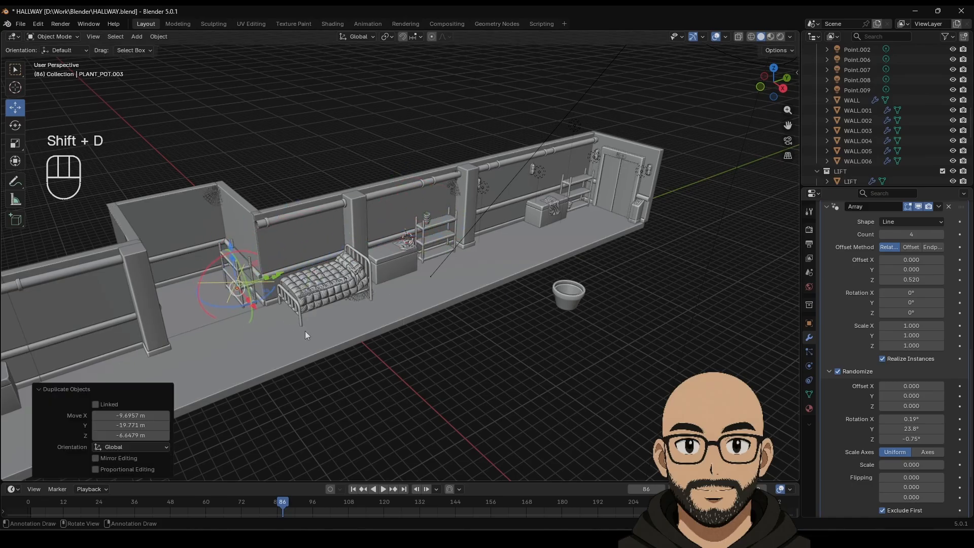
Step: Move the copied stack, PLANT_POT.003, over the shelf in top view
middle_drag(305, 331, 315, 299)
click(775, 68)
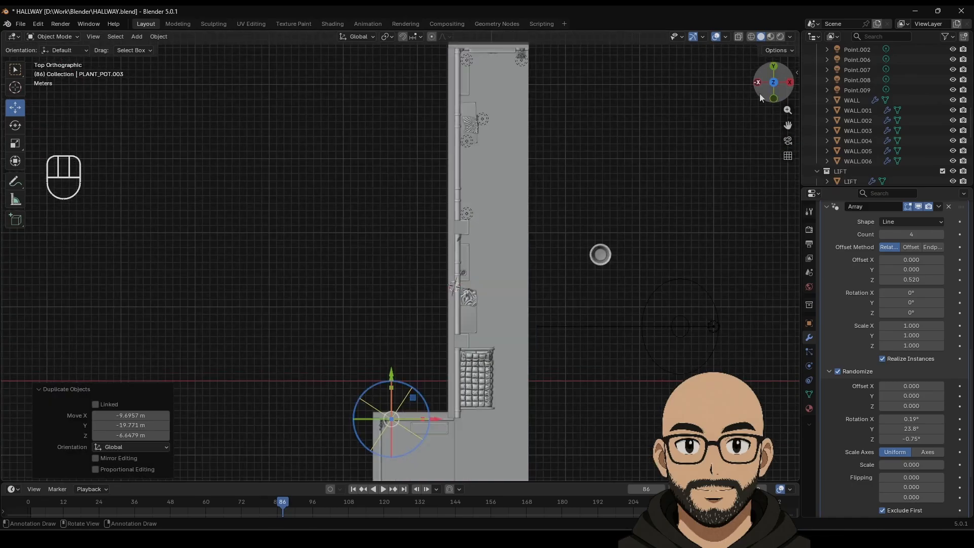
shift+middle_drag(441, 430, 457, 203)
scroll(479, 272, up, 7)
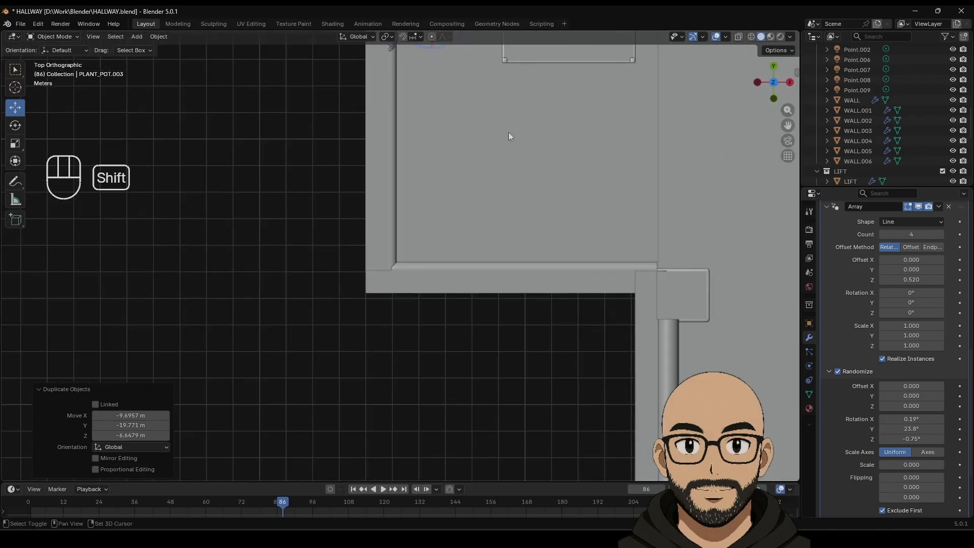
shift+middle_drag(508, 133, 405, 215)
scroll(425, 383, up, 5)
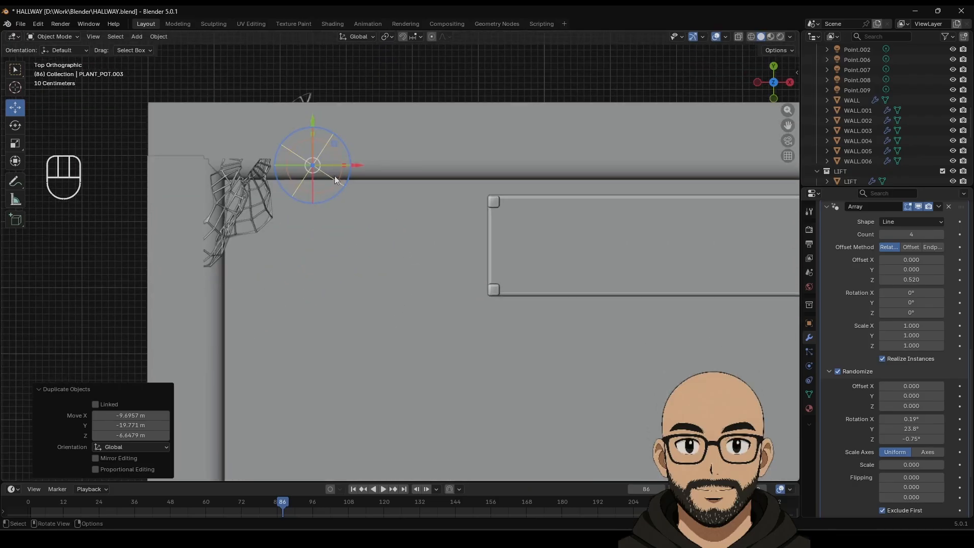
key(g)
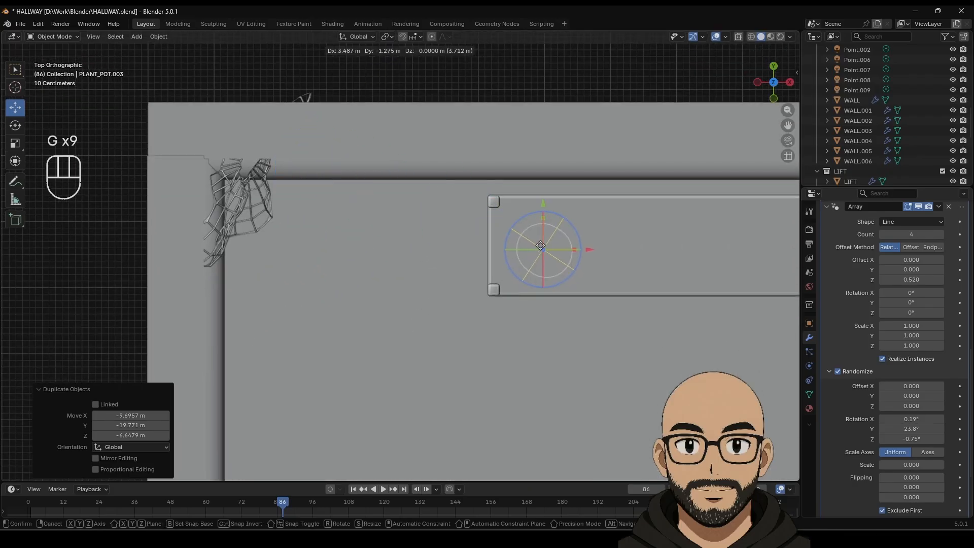
click(540, 246)
Step: Stretch the stack to Z scale 1.147 with 0.590 Z offset and lift it onto the shelf
middle_drag(611, 298, 461, 286)
drag(460, 282, 462, 169)
shift+middle_drag(463, 169, 471, 323)
drag(467, 291, 470, 232)
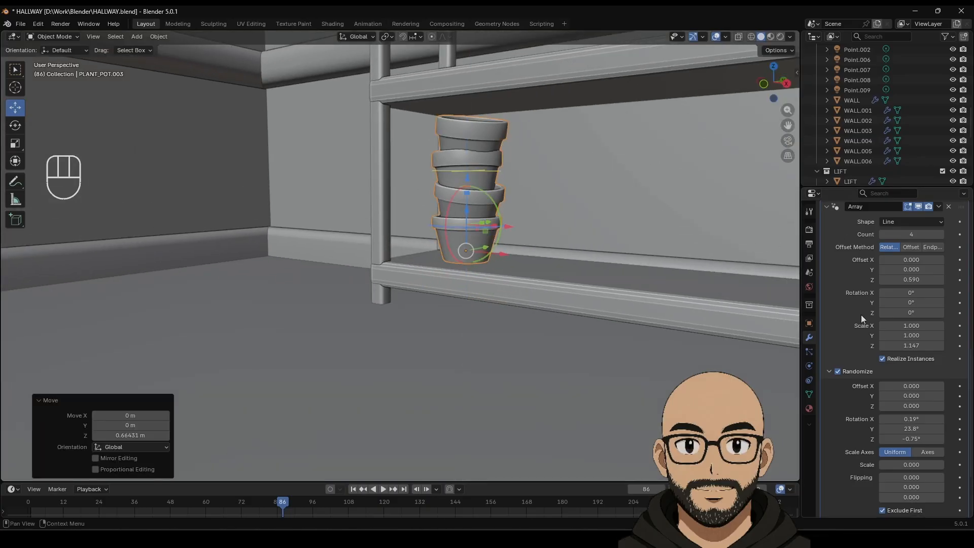
Step: Set the array to five pots with tighter 0.195 Z spacing and a slight Z twist
click(940, 235)
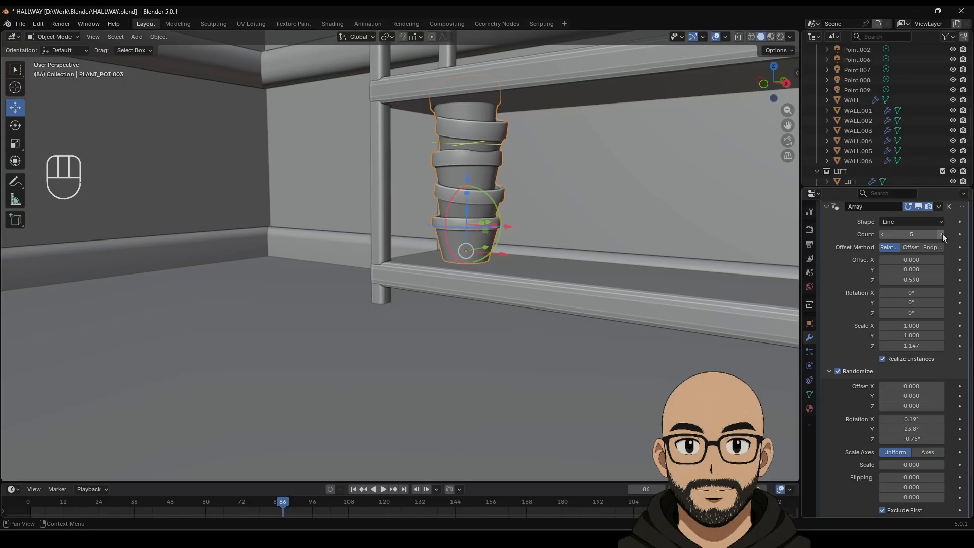
mouse_move(469, 190)
mouse_down()
mouse_move(467, 177)
mouse_move(468, 187)
mouse_up()
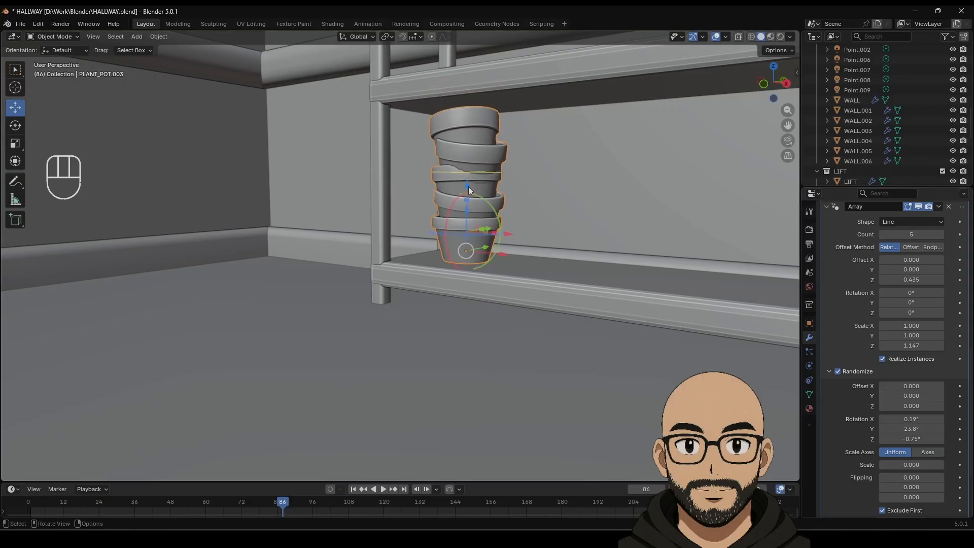
drag(507, 236, 494, 245)
middle_drag(495, 245, 503, 279)
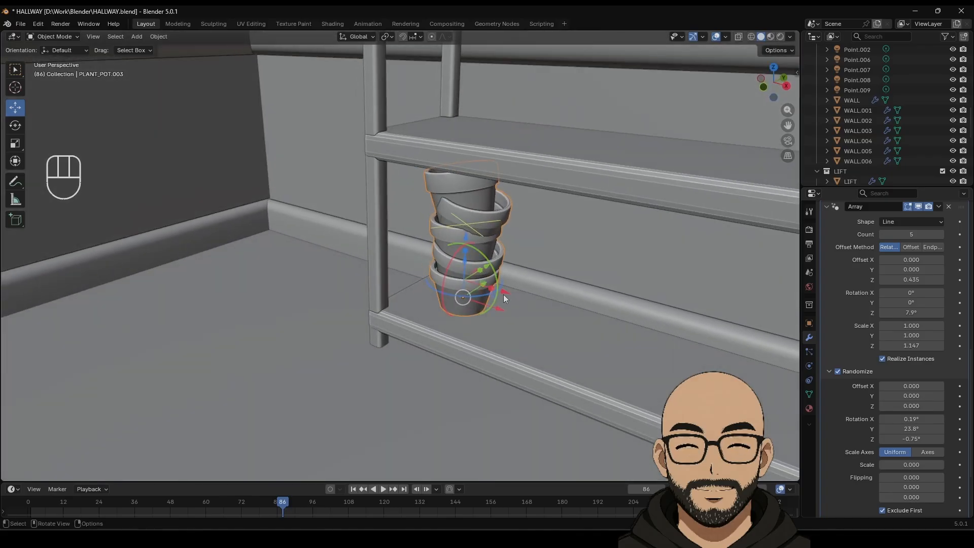
drag(503, 293, 444, 270)
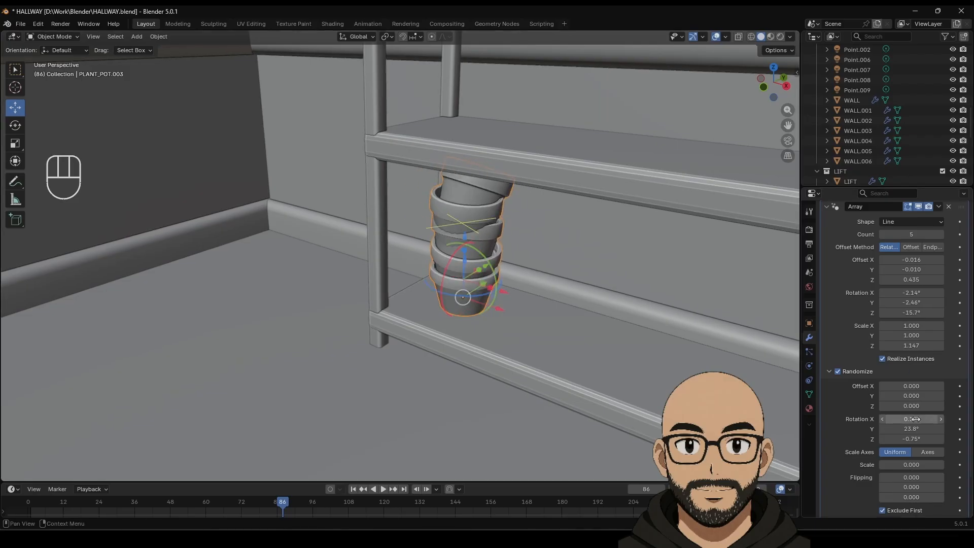
Step: Adjust the pots' sideways offset and the random height and twist values
scroll(905, 376, up, 1)
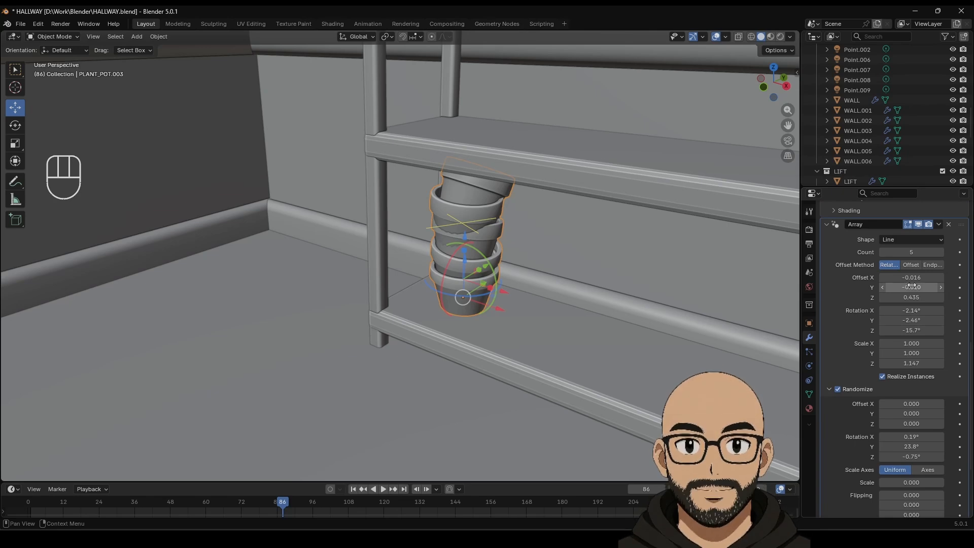
mouse_move(912, 286)
mouse_down()
mouse_move(932, 286)
mouse_move(919, 296)
mouse_up()
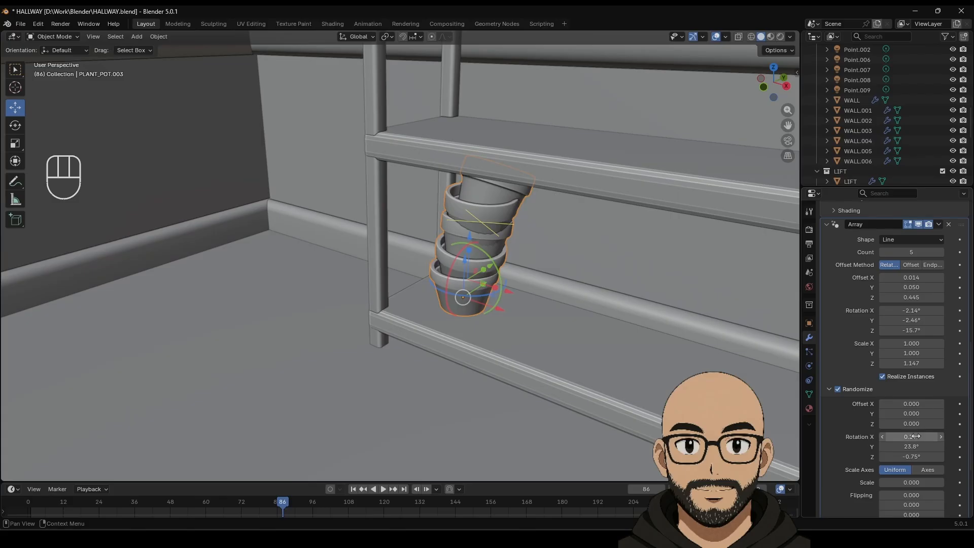
drag(916, 422, 924, 422)
drag(912, 456, 915, 457)
drag(140, 125, 134, 125)
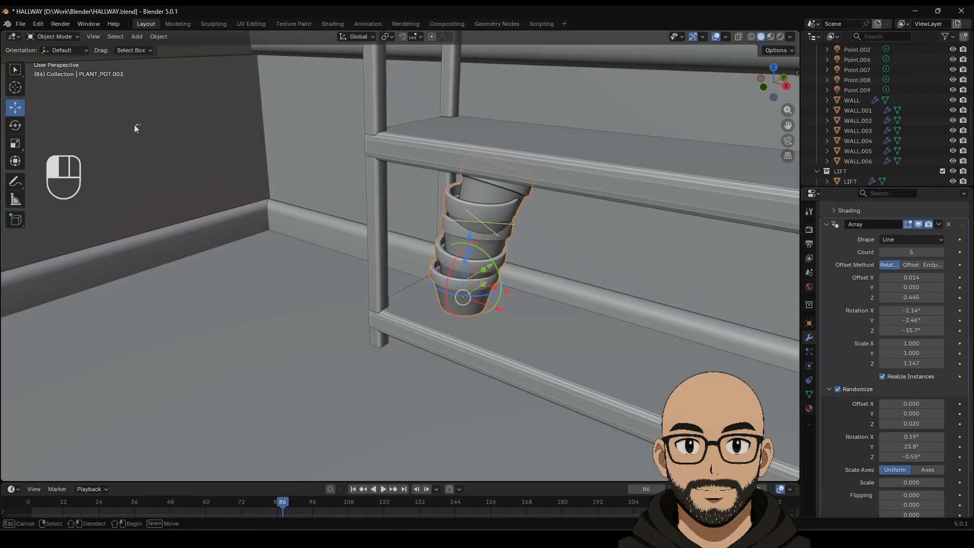
drag(913, 457, 919, 457)
Step: Zero the random X/Y/Z rotation, set Offset X to -0.156, and move the stack onto the upper shelf
click(906, 437)
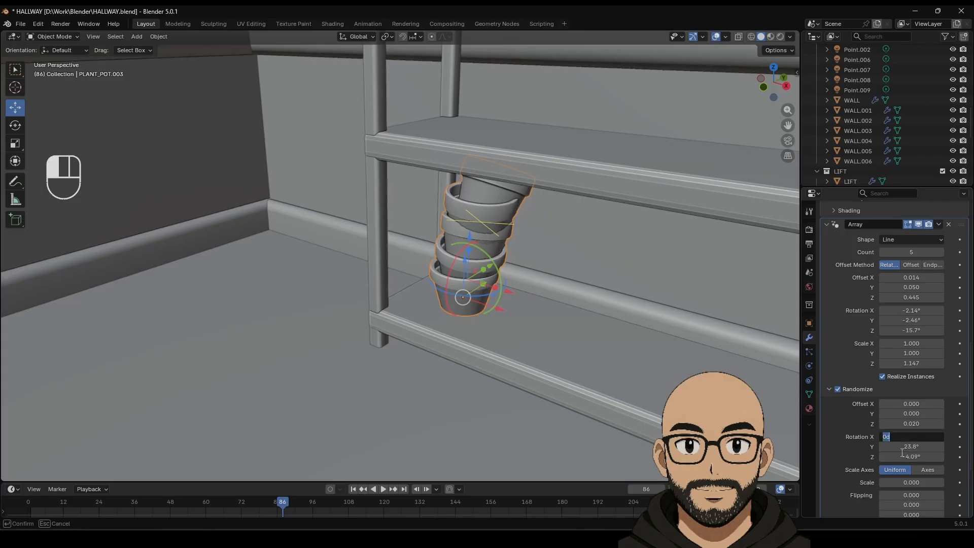
key(Return)
click(911, 446)
text(0)
key(Return)
click(916, 456)
text(0)
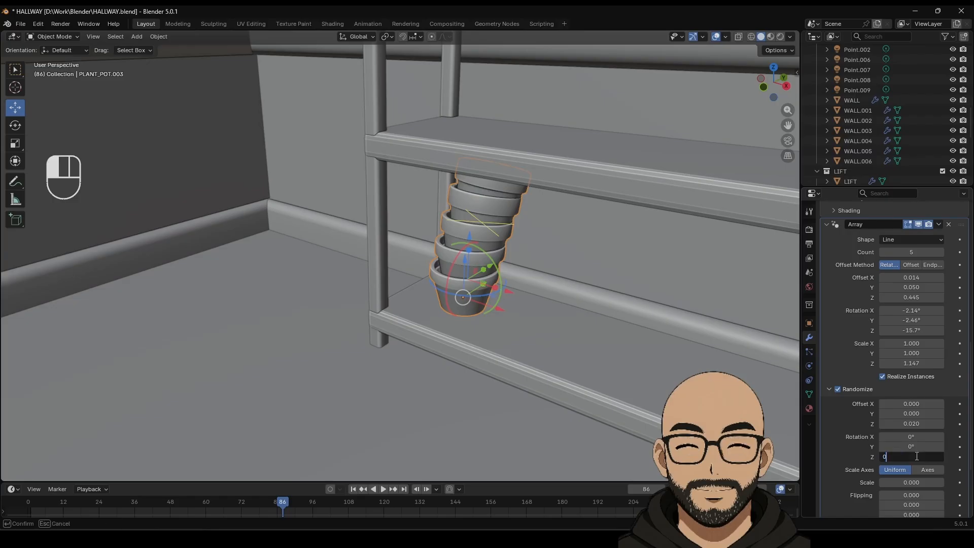
key(Return)
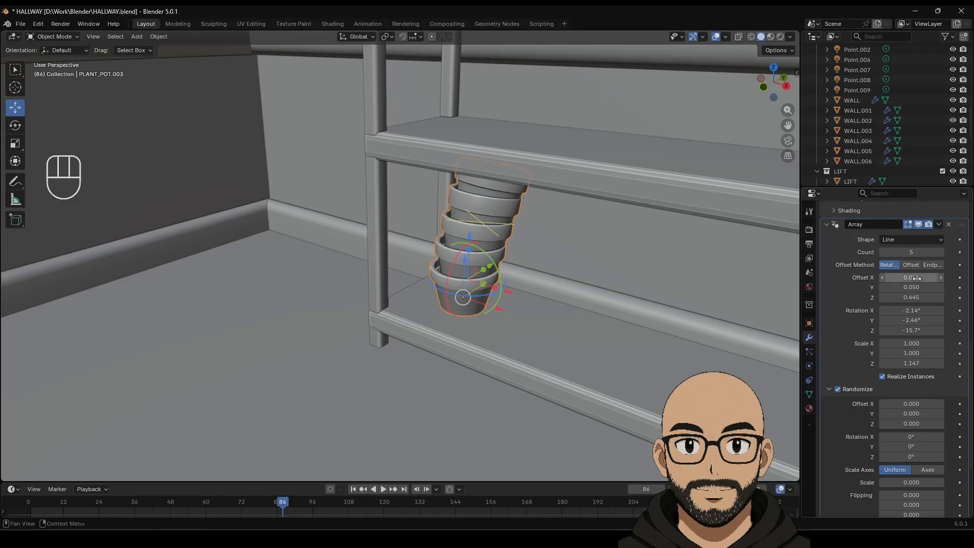
drag(915, 278, 673, 288)
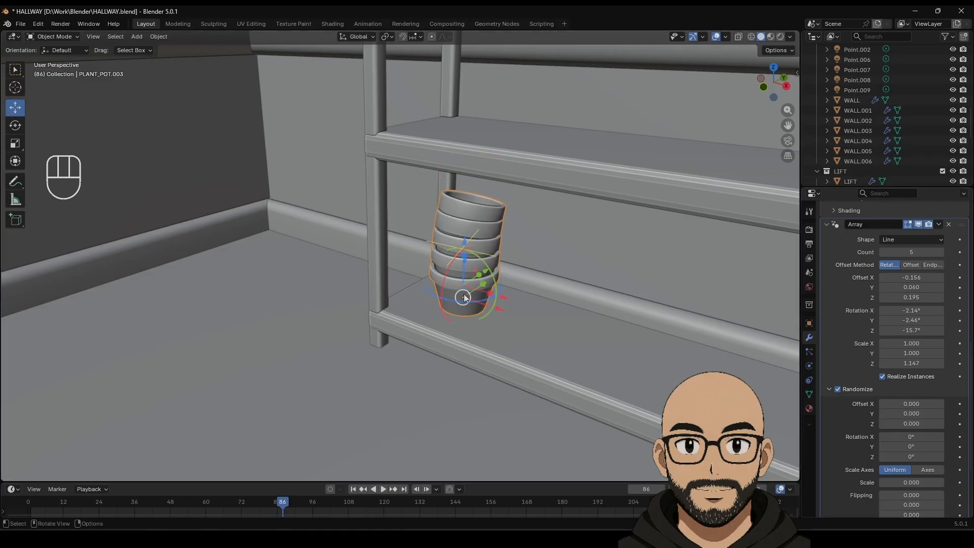
drag(464, 298, 468, 138)
Step: Drag the array offset gizmo so the pots stack upright, undoing an accidental narrowing of the upper pots
shift+middle_drag(468, 138, 460, 272)
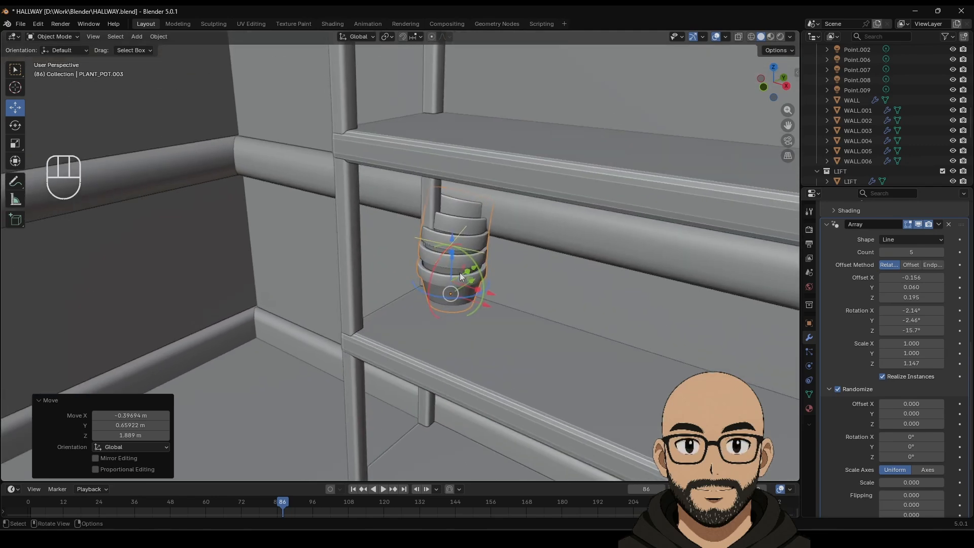
mouse_move(451, 288)
mouse_down()
mouse_move(452, 279)
mouse_move(442, 291)
mouse_move(458, 288)
mouse_move(440, 299)
mouse_up()
key(ctrl+z)
middle_drag(469, 317, 395, 335)
scroll(360, 286, up, 3)
scroll(384, 313, up, 2)
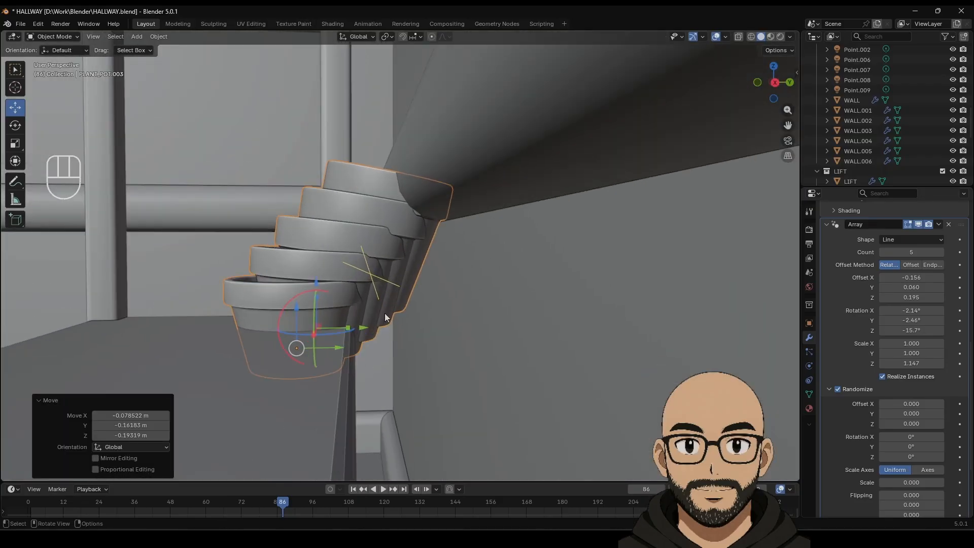
drag(367, 332, 203, 300)
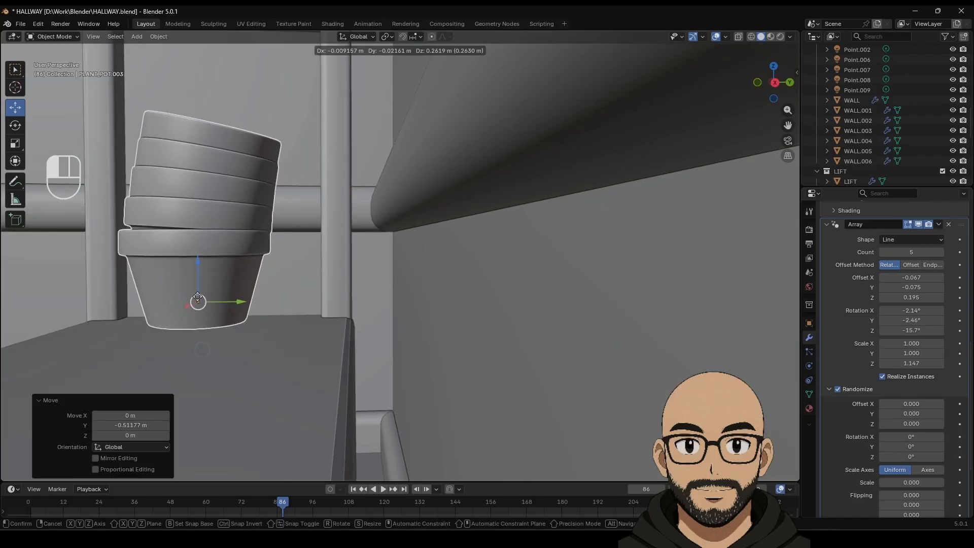
middle_drag(203, 300, 565, 287)
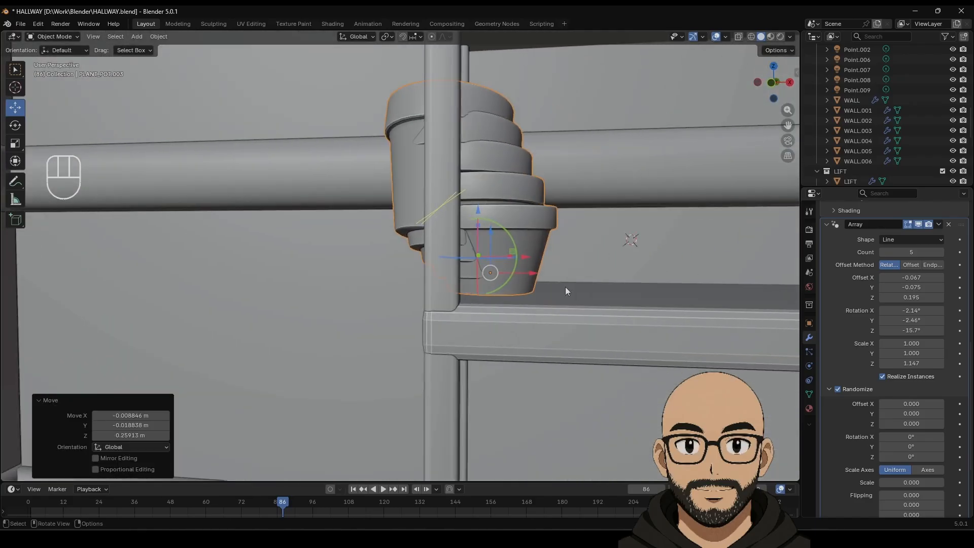
Step: Fine-tune the pots' stacking offset and slide the five-pot stack into place on the shelf
drag(526, 258, 540, 254)
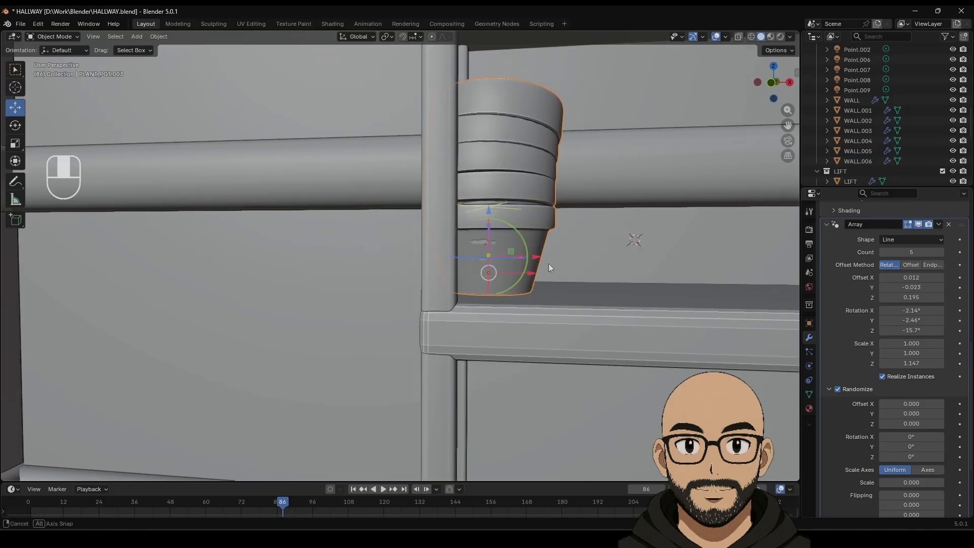
middle_drag(549, 263, 510, 272)
drag(495, 274, 540, 275)
middle_drag(540, 275, 357, 293)
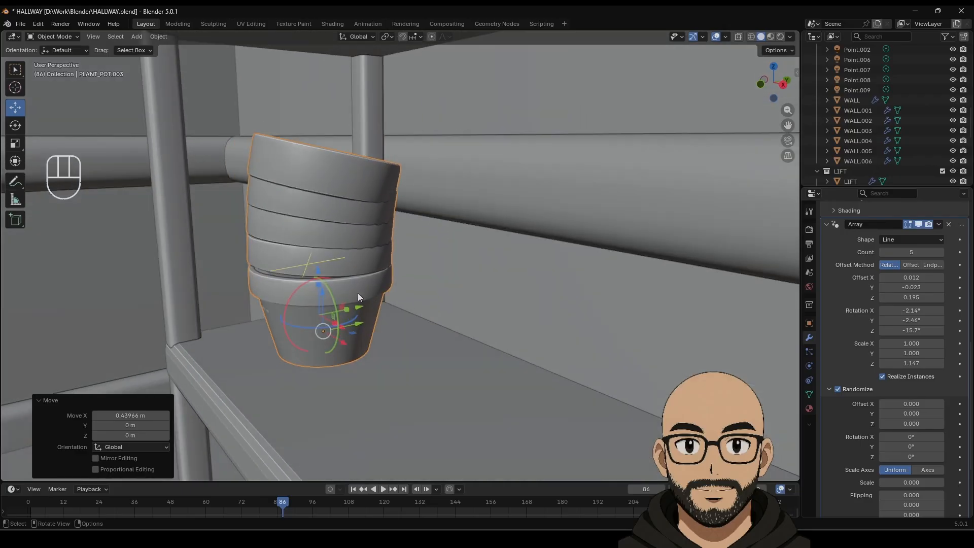
drag(359, 307, 363, 305)
middle_drag(363, 305, 439, 328)
Step: Zoom out over the hallway and select the lone PLANT_POT.001 on the floor to show its Solidify and Bevel modifiers
scroll(484, 315, down, 15)
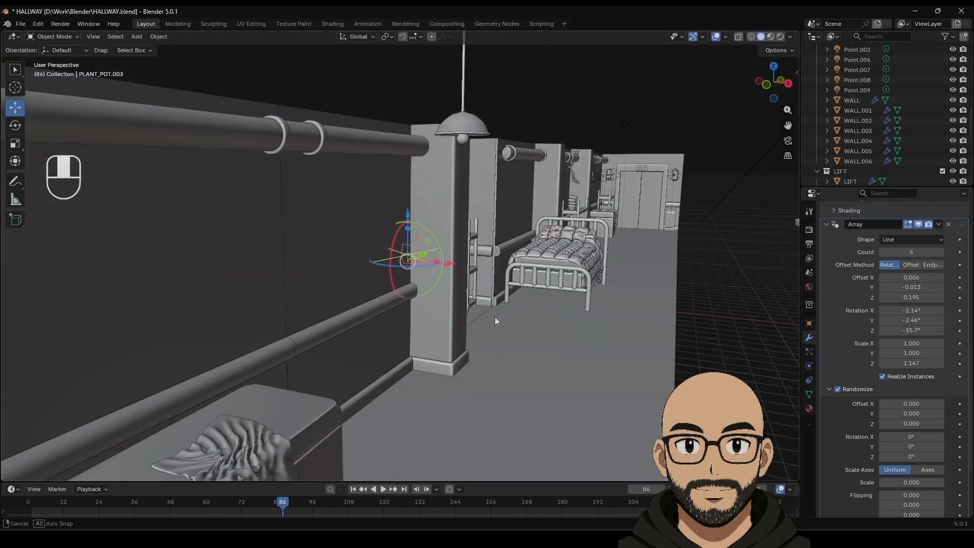
middle_drag(494, 317, 513, 319)
middle_drag(625, 409, 455, 301)
key(Tab)
key(Tab)
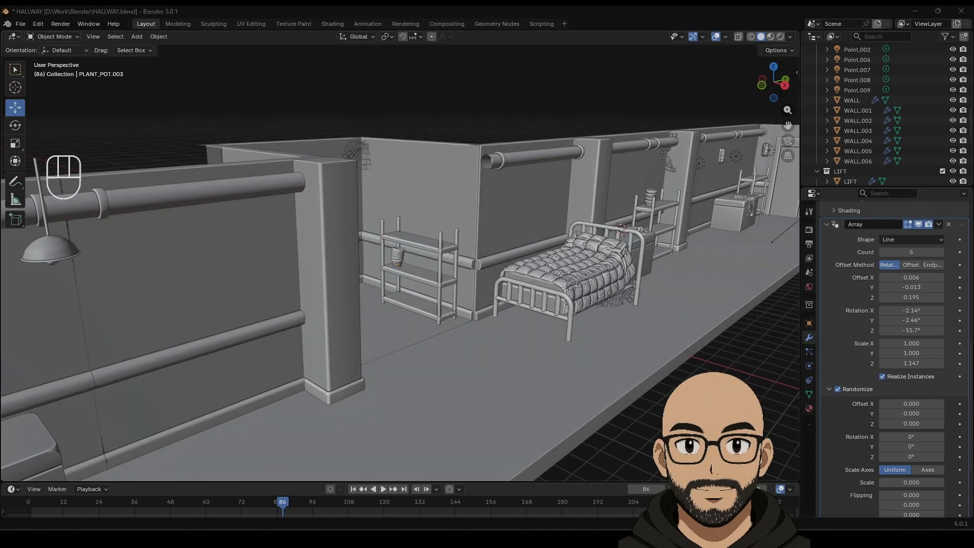
middle_drag(677, 283, 652, 291)
scroll(651, 291, down, 4)
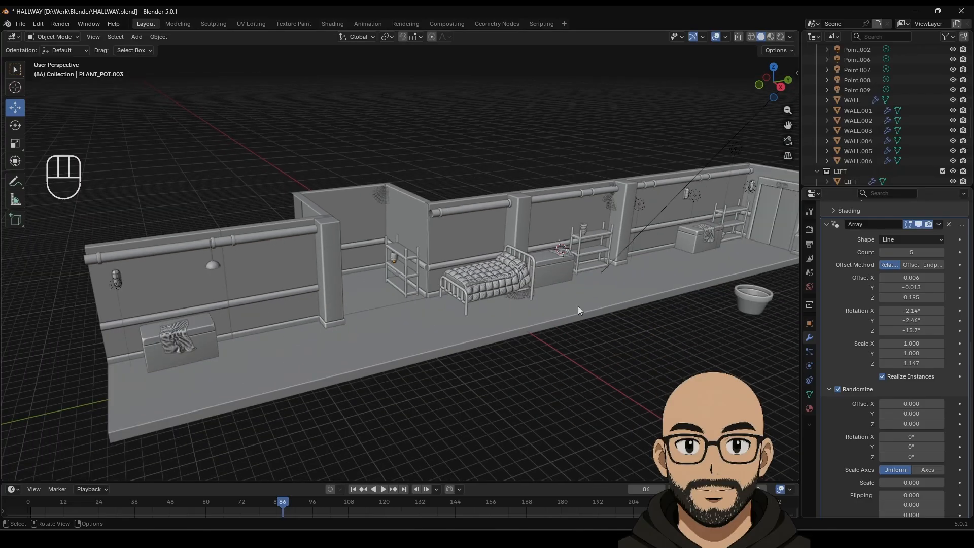
shift+middle_drag(577, 306, 434, 272)
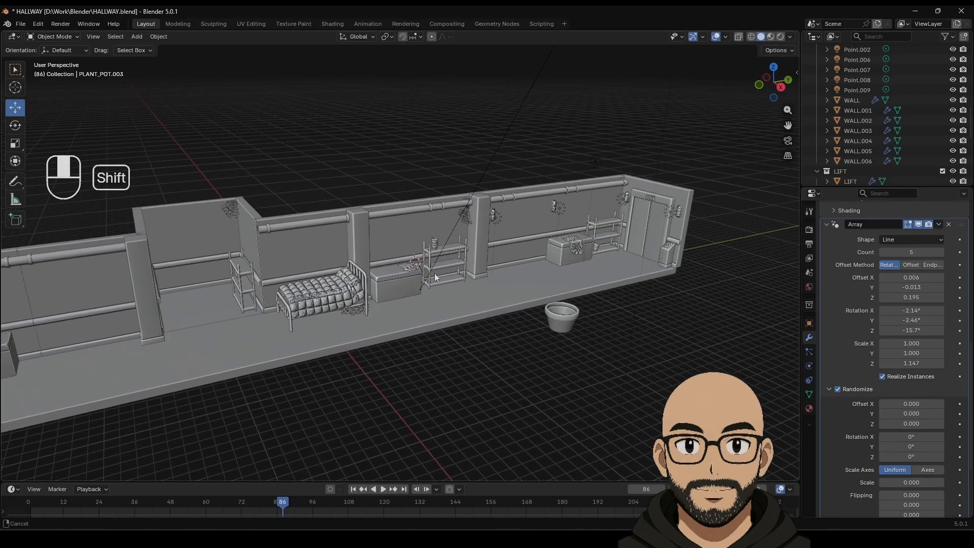
scroll(610, 314, up, 2)
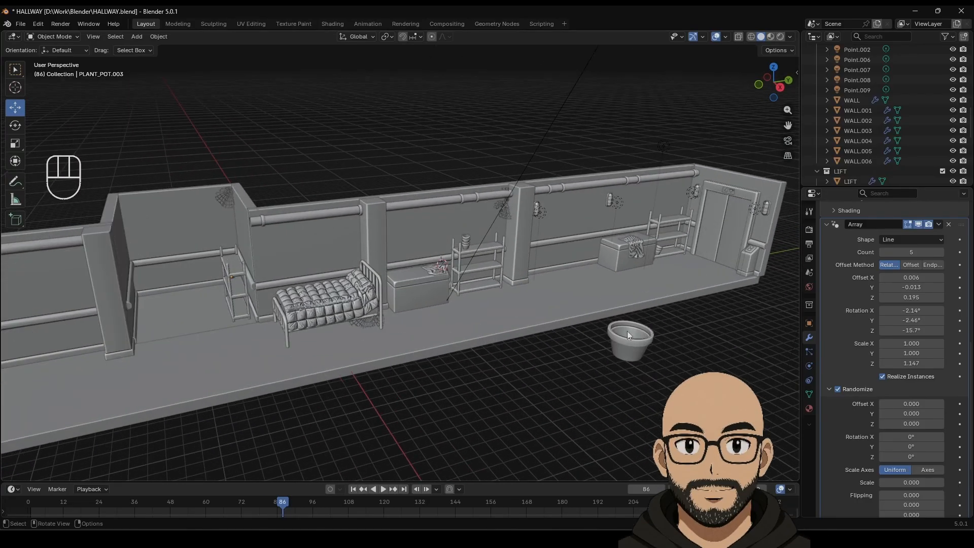
shift+middle_drag(626, 331, 522, 302)
click(515, 314)
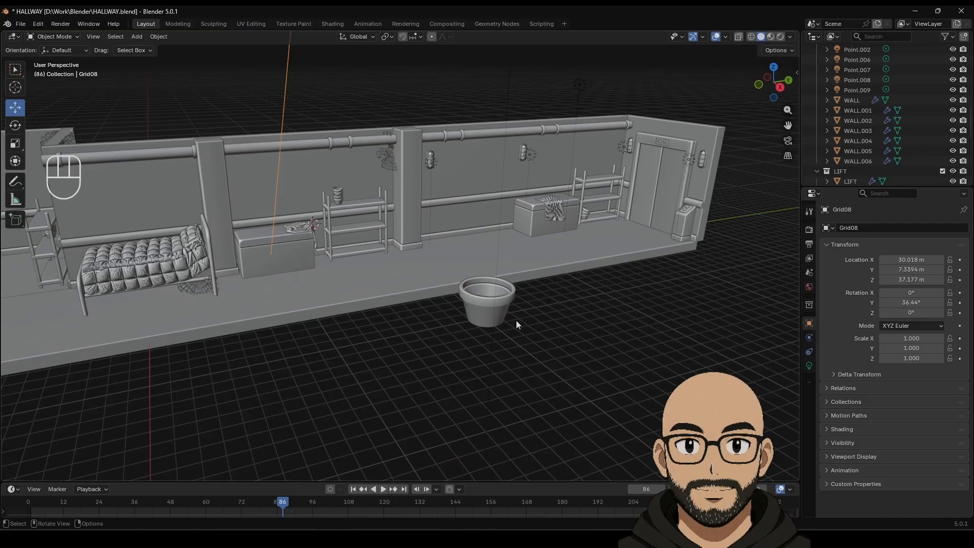
click(516, 321)
scroll(523, 318, up, 4)
shift+middle_drag(525, 321, 533, 351)
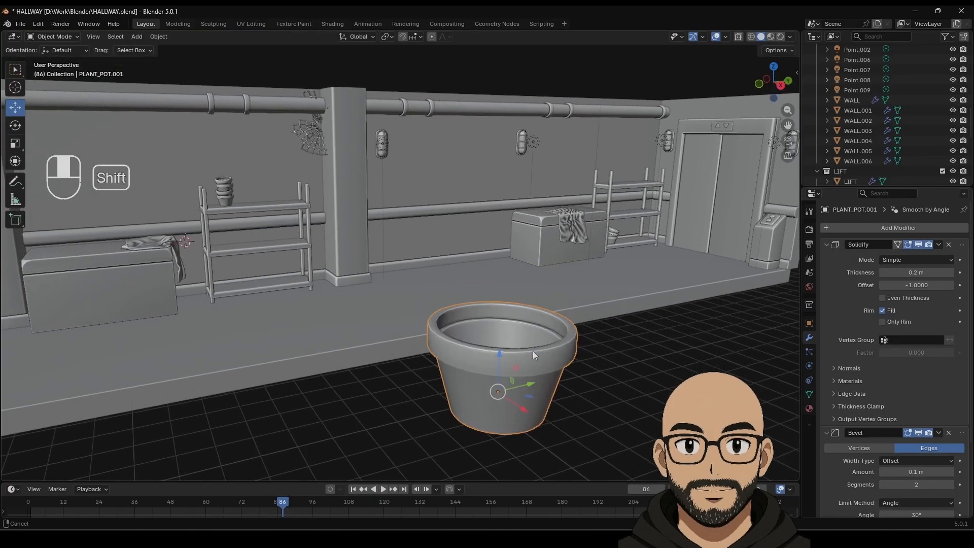
scroll(548, 353, down, 4)
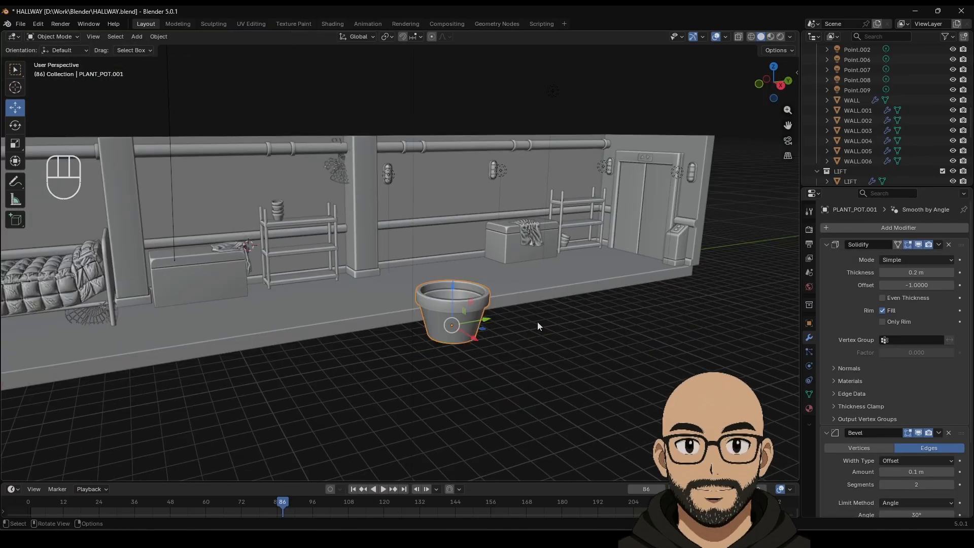
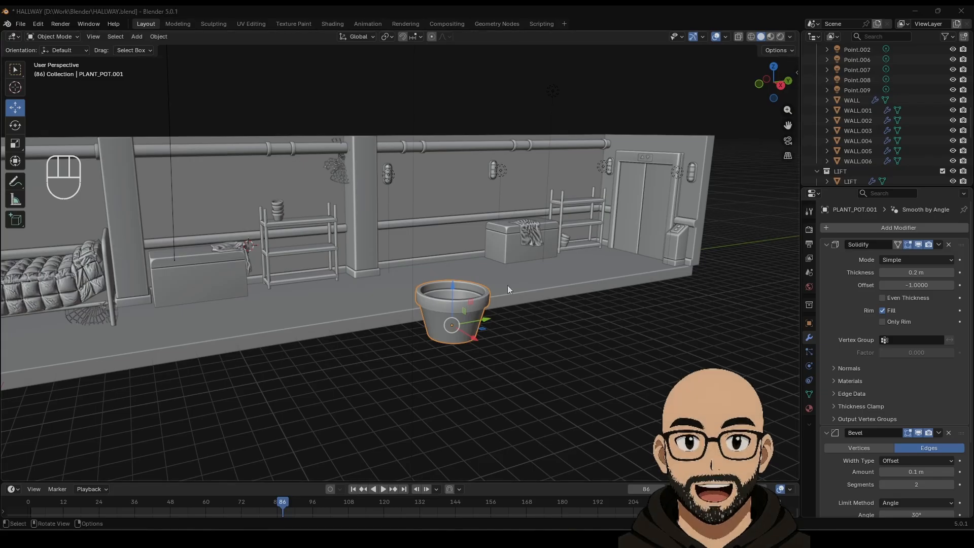
Step: Add a plane and move it along Y to sit beside the flower pot
middle_drag(406, 306, 412, 284)
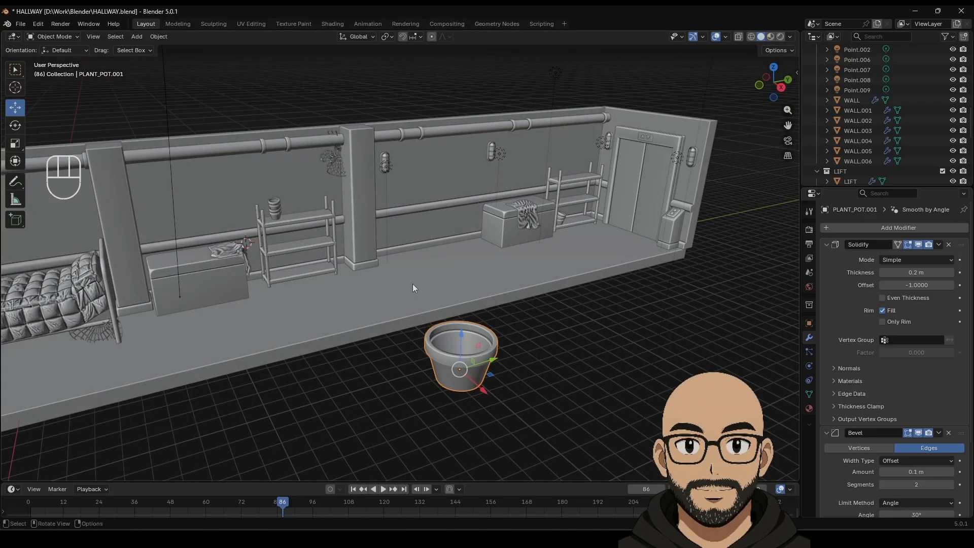
click(137, 37)
mouse_move(153, 48)
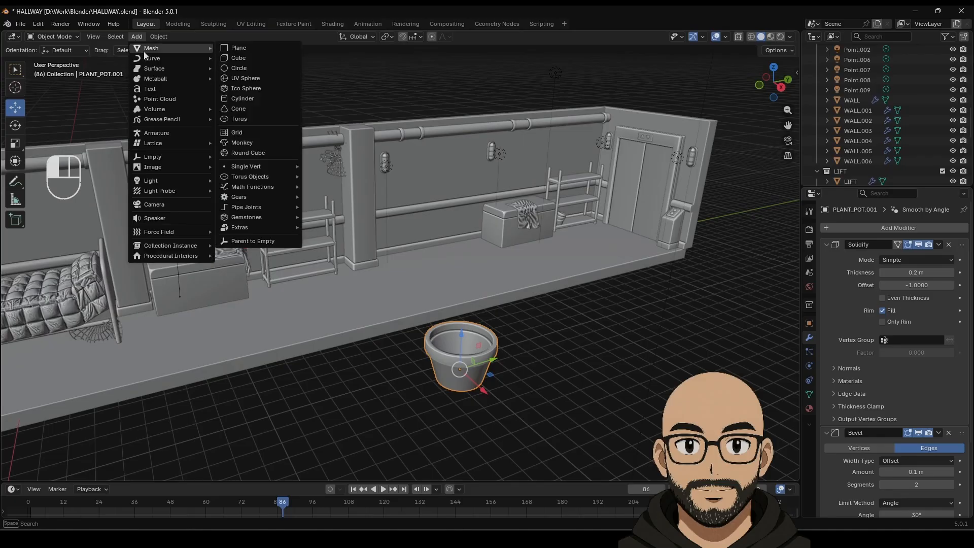
click(239, 49)
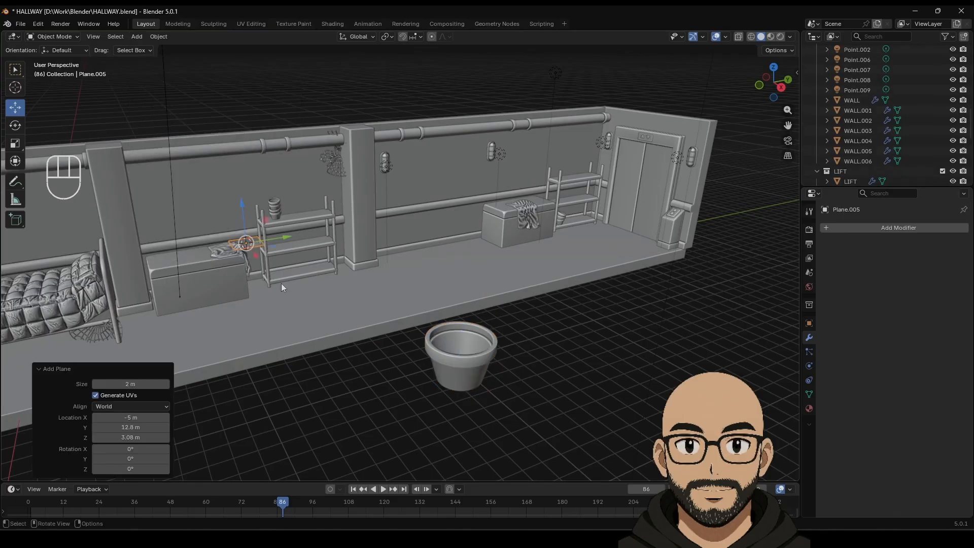
key(g)
key(y)
click(520, 404)
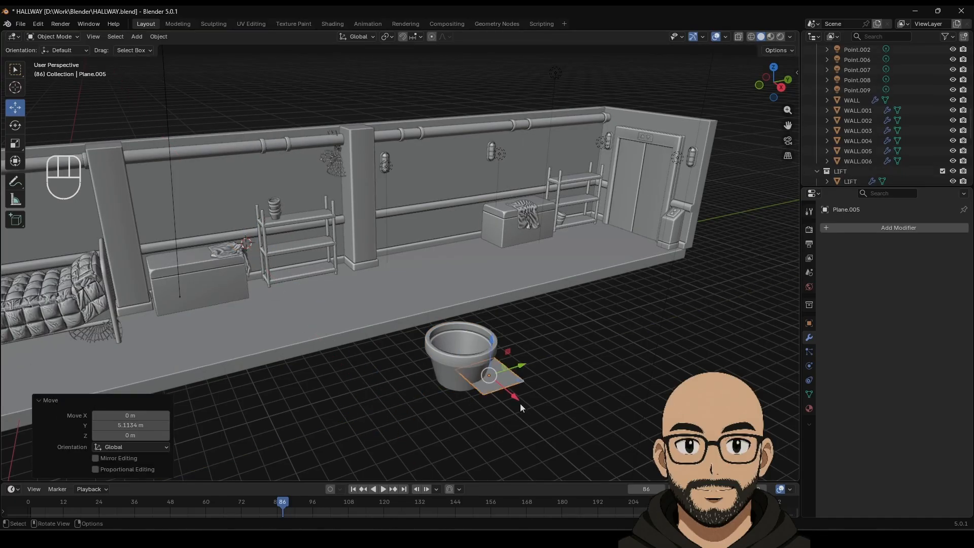
drag(516, 396, 526, 400)
middle_drag(525, 400, 538, 391)
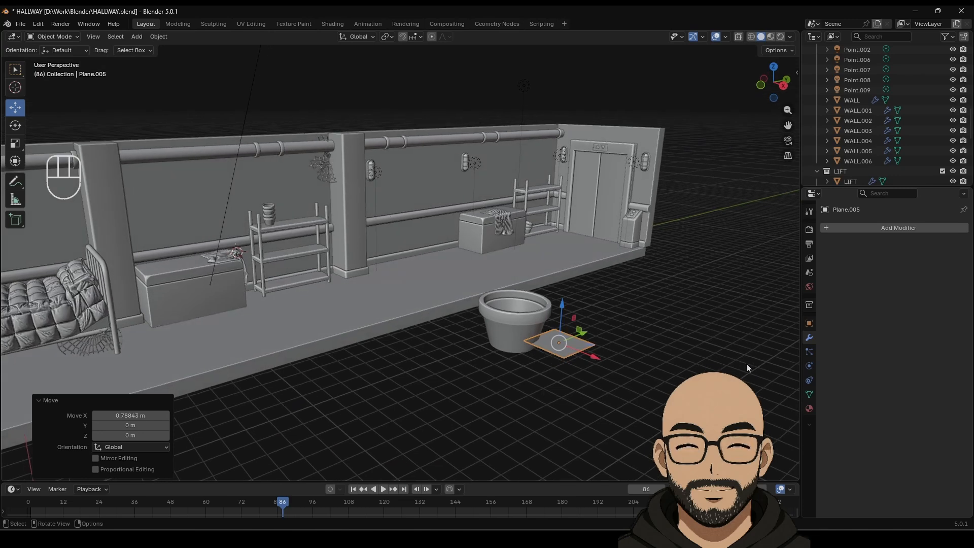
Step: In Edit Mode, add three loop cuts across the plane and stretch it moderately along X
key(Tab)
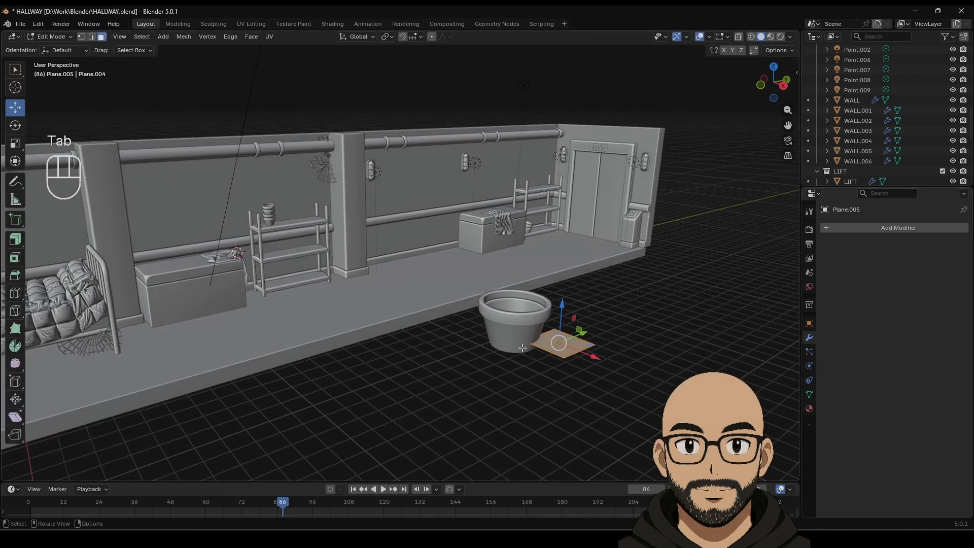
click(21, 295)
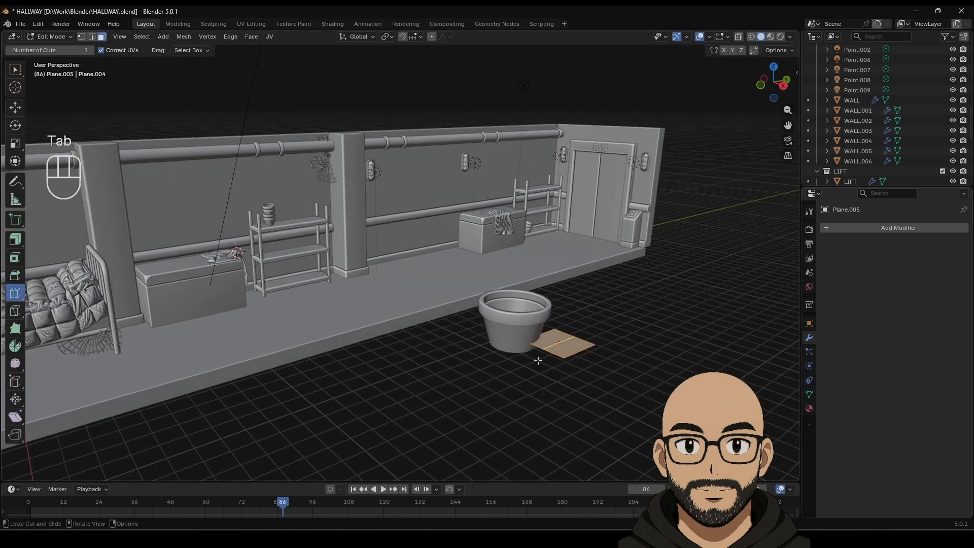
click(575, 348)
click(552, 343)
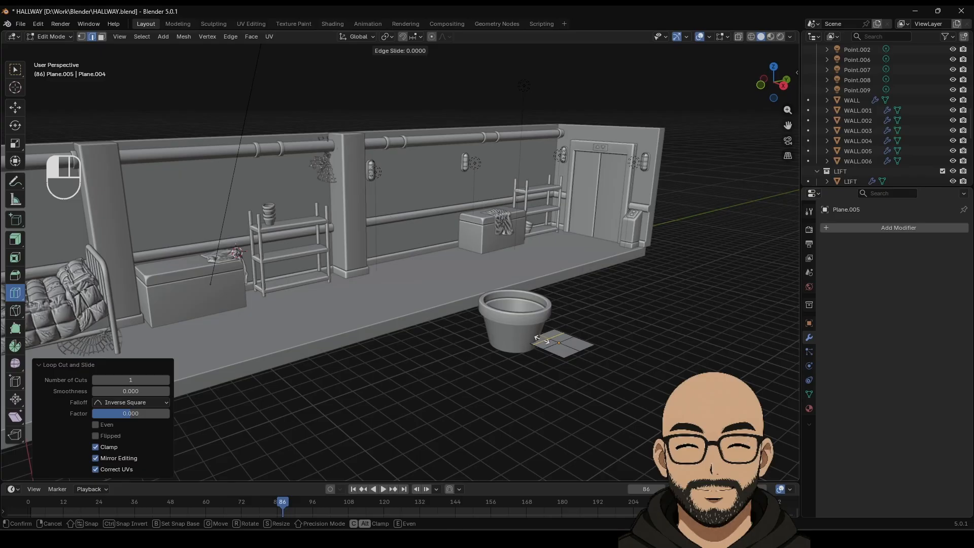
click(571, 347)
click(15, 107)
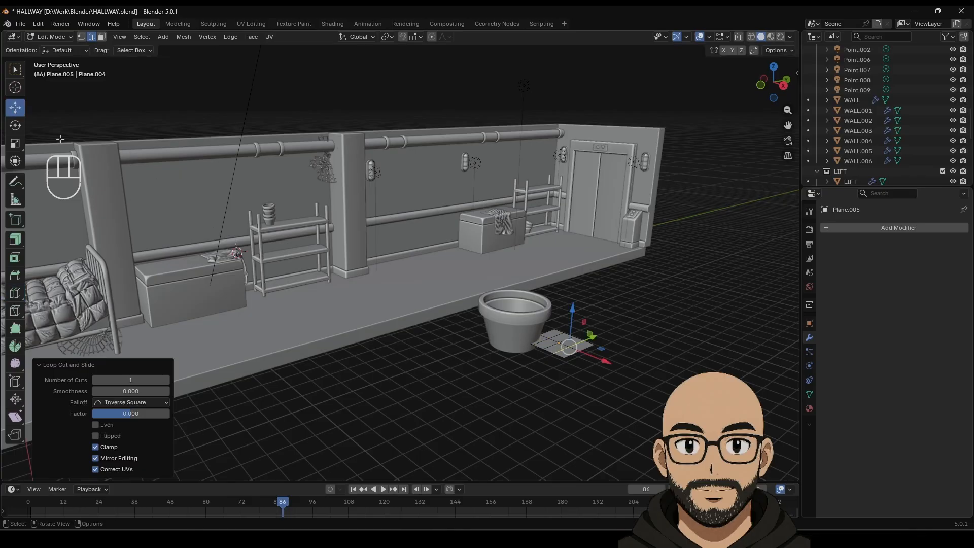
click(607, 404)
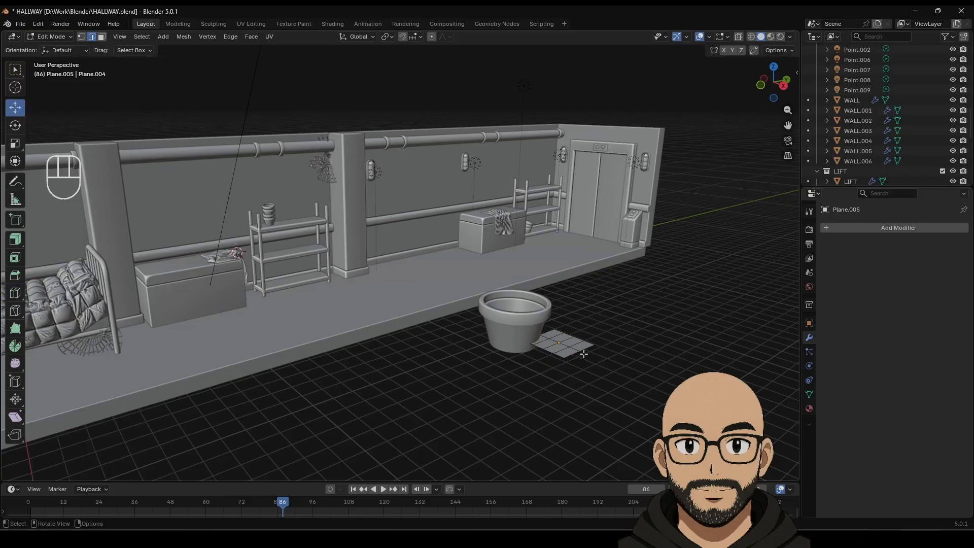
key(shift)
drag(606, 365, 637, 378)
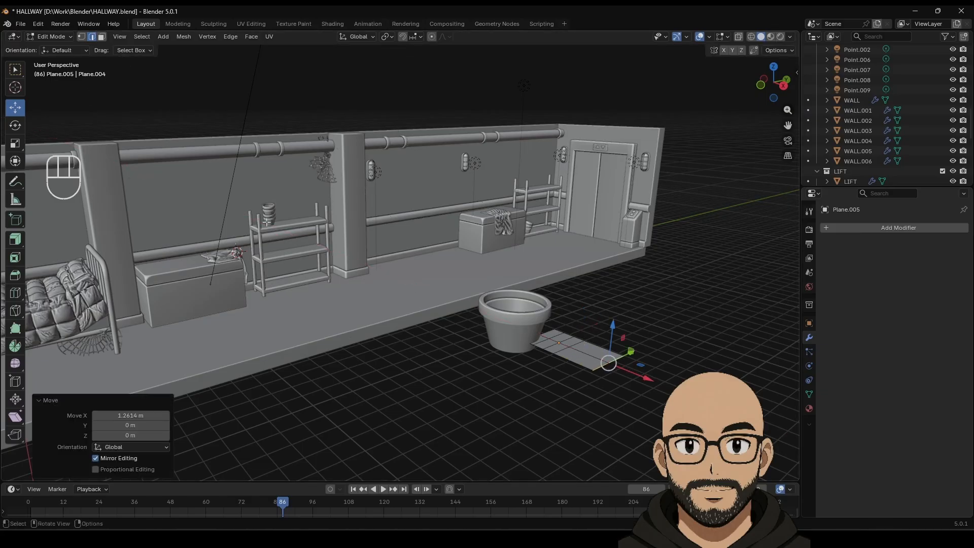
key(ctrl+z)
drag(591, 356, 612, 368)
Step: Scale the plane's right and left end loops narrower to form pointed ends
click(553, 345)
middle_drag(582, 354, 555, 283)
scroll(555, 284, up, 5)
shift+middle_drag(589, 337, 519, 346)
alt+click(560, 311)
key(s)
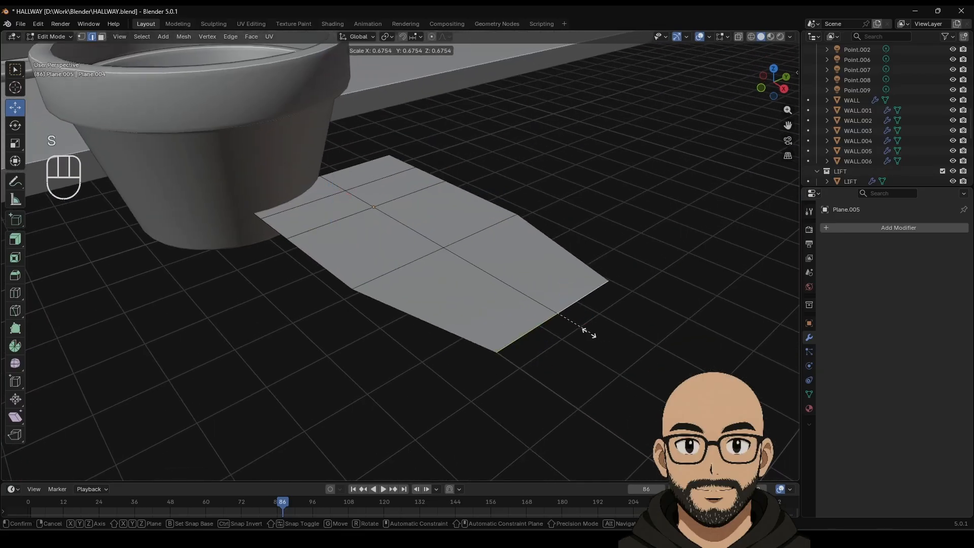
click(567, 330)
alt+shift+click(339, 170)
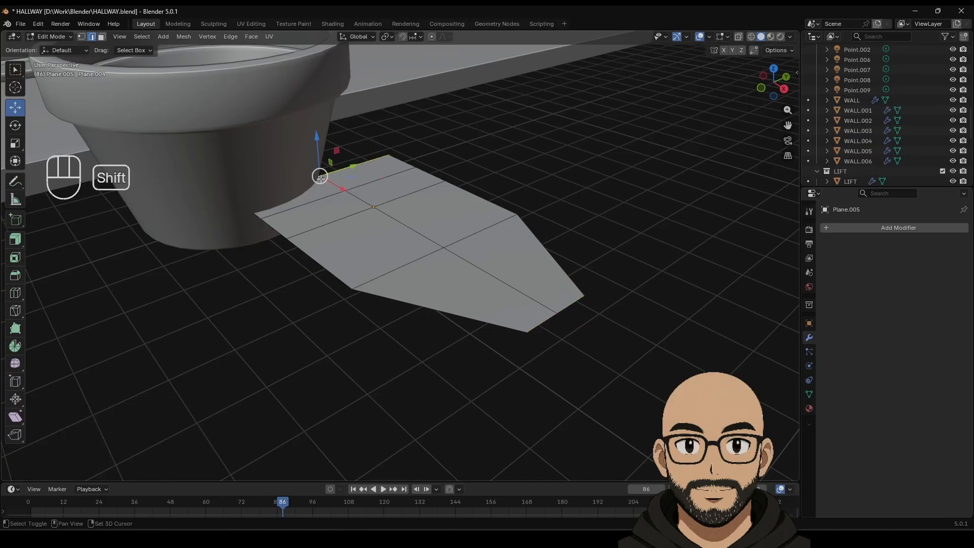
key(s)
click(340, 181)
Step: Narrow the two pairs of inner edges, the second to 0.823 scale
click(362, 187)
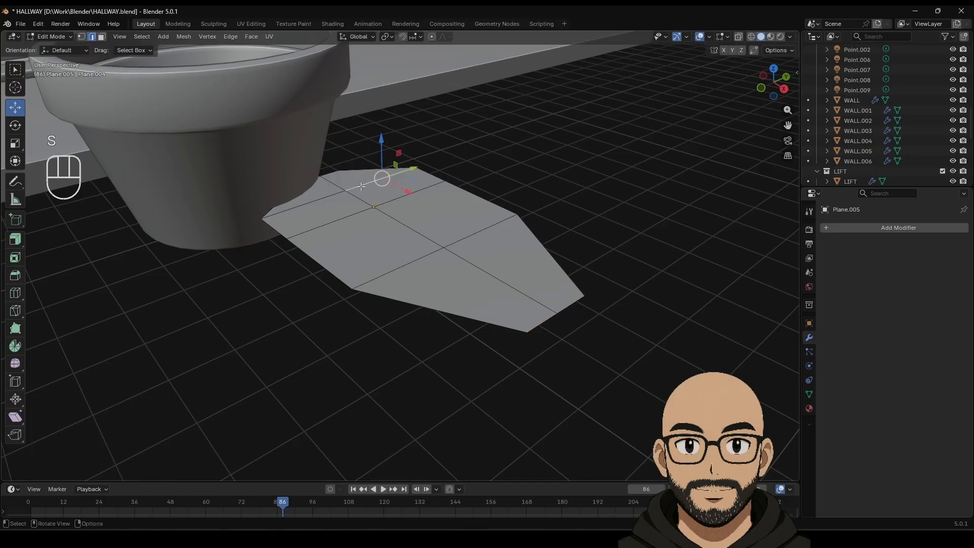
shift+click(332, 195)
key(s)
click(379, 202)
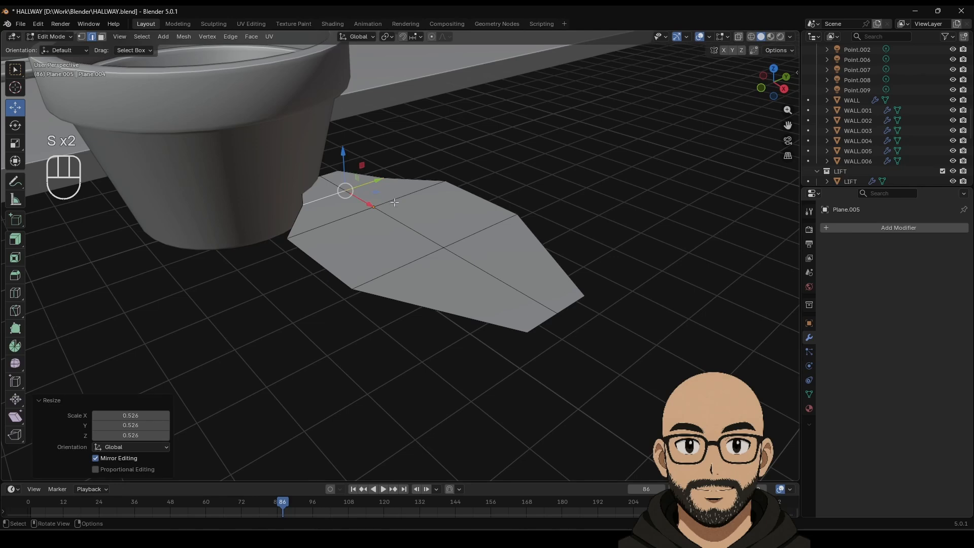
click(401, 197)
shift+click(342, 218)
key(s)
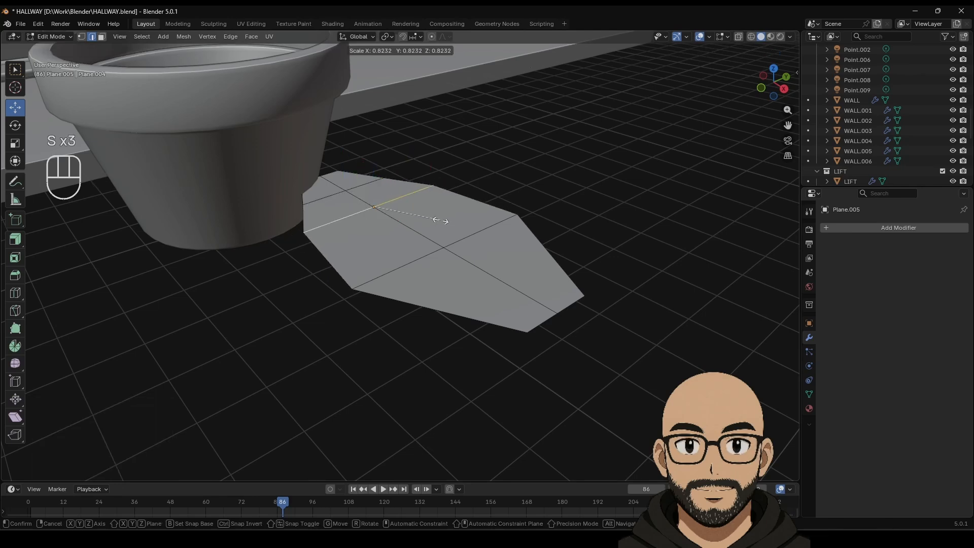
click(440, 220)
Step: Raise the inner edges about 0.24 m along Z into a central ridge
shift+middle_drag(440, 220, 513, 330)
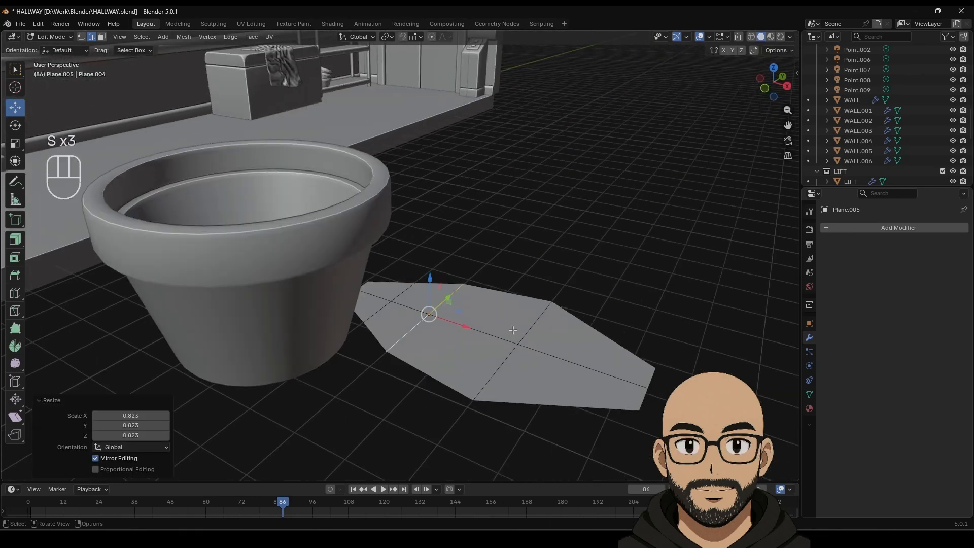
shift+click(507, 366)
key(g)
key(z)
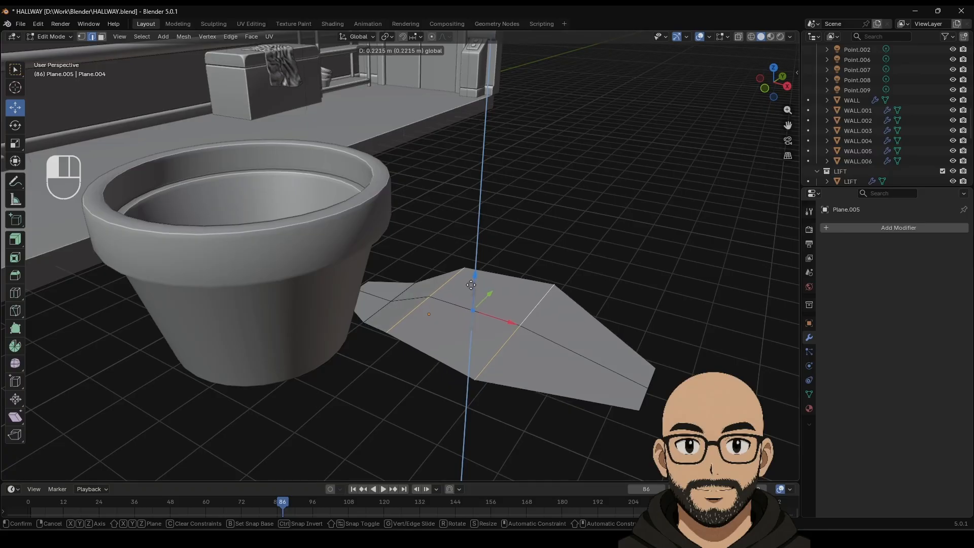
drag(471, 285, 471, 282)
mouse_move(497, 322)
middle_down()
mouse_move(498, 308)
mouse_move(498, 322)
middle_up()
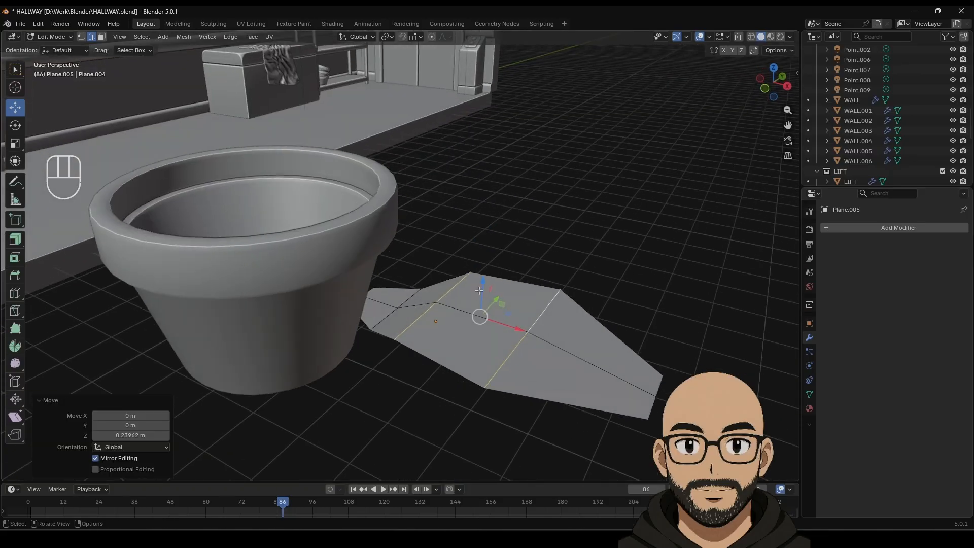
drag(481, 288, 483, 283)
click(391, 312)
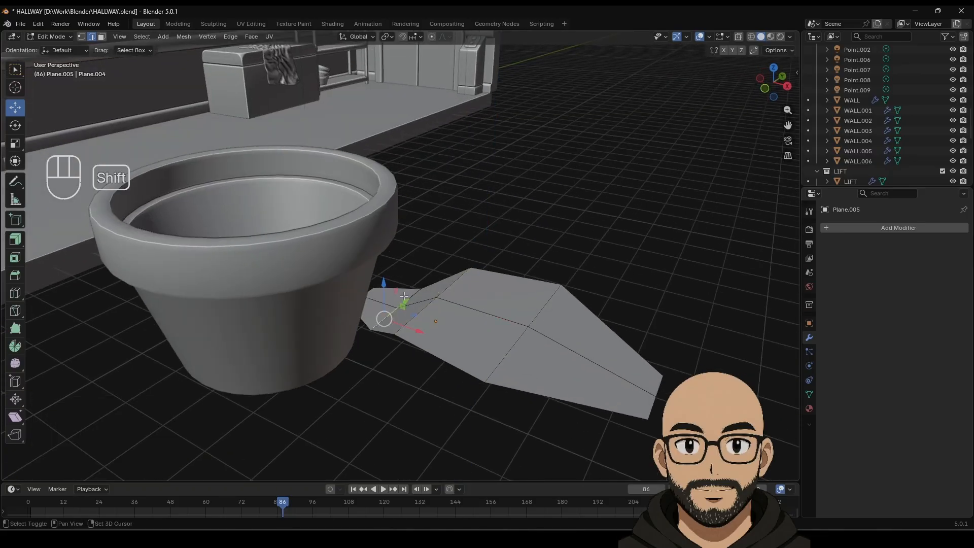
mouse_move(397, 285)
mouse_down()
mouse_move(397, 270)
mouse_move(395, 287)
mouse_up()
click(504, 320)
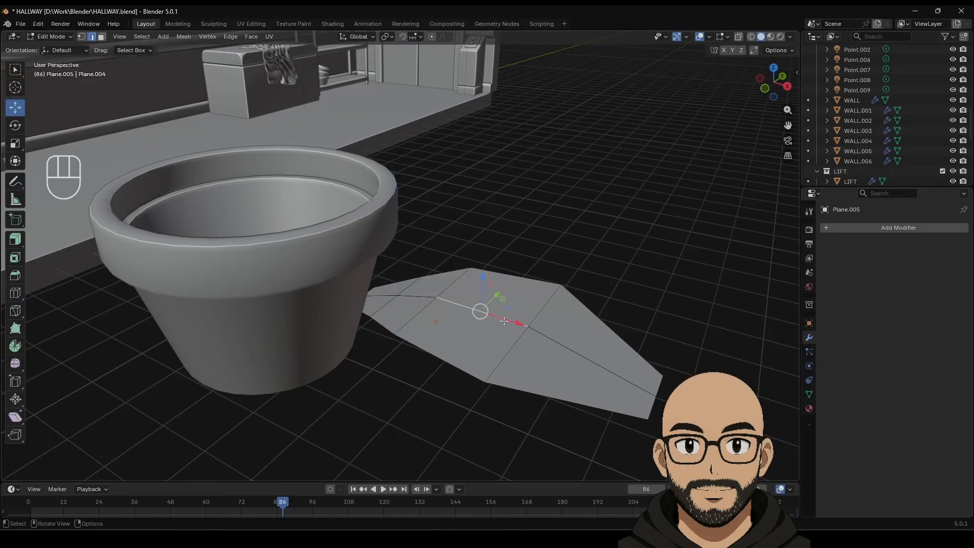
alt+click(545, 333)
Step: Try beveling the edge loop at two segments and 0.214 m width, then undo it
right_click(527, 337)
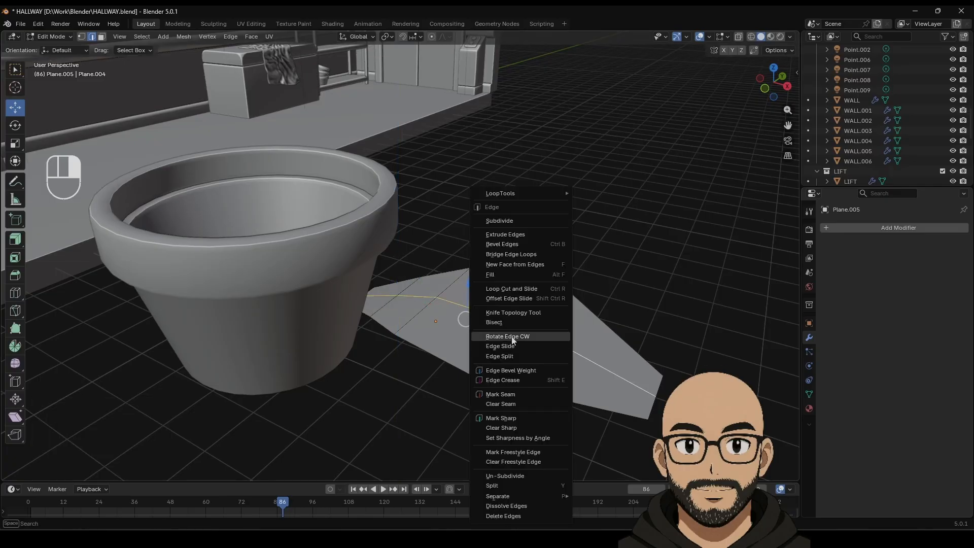
click(514, 248)
click(550, 255)
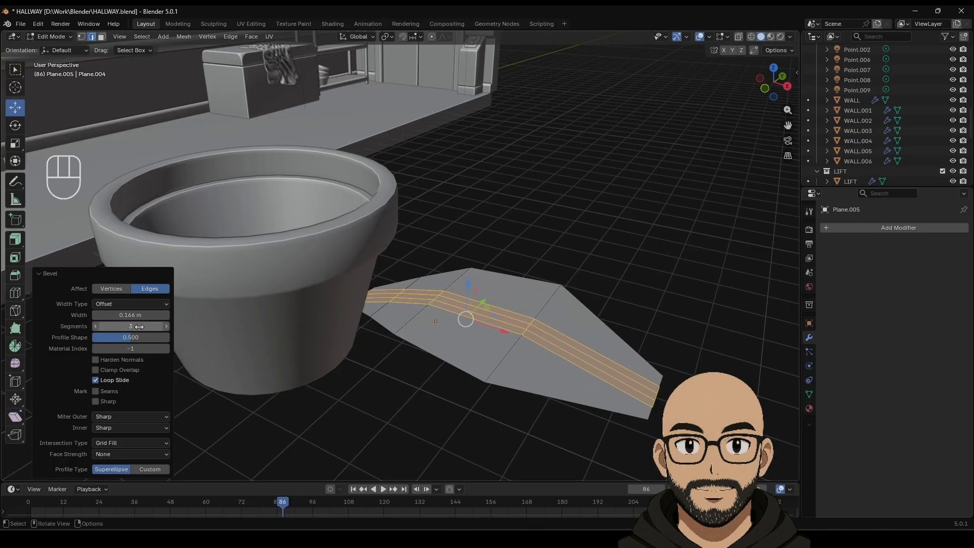
drag(139, 326, 116, 326)
click(166, 326)
shift+drag(141, 318, 155, 317)
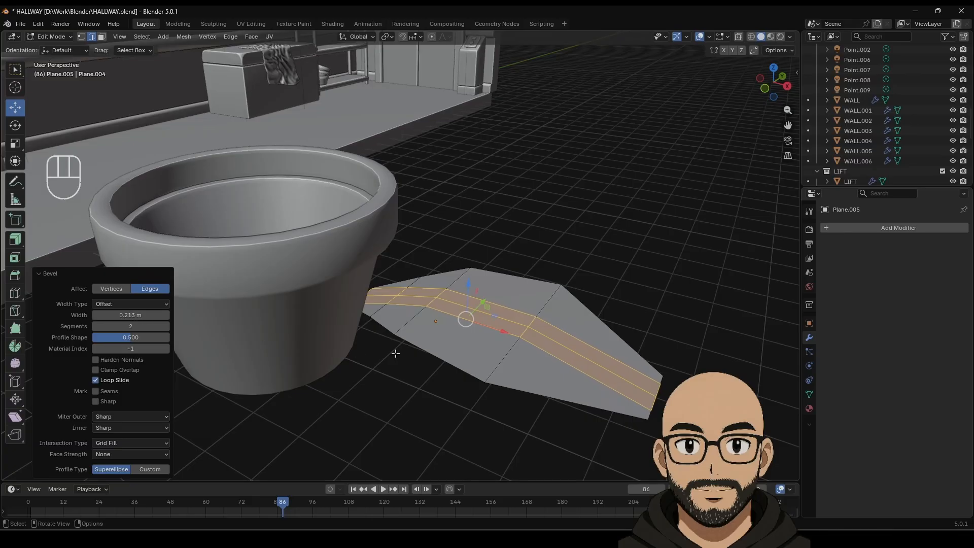
key(ctrl+z)
Step: Widen the leaf's edge loop and lower it about 0.21 m along Z
alt+click(475, 281)
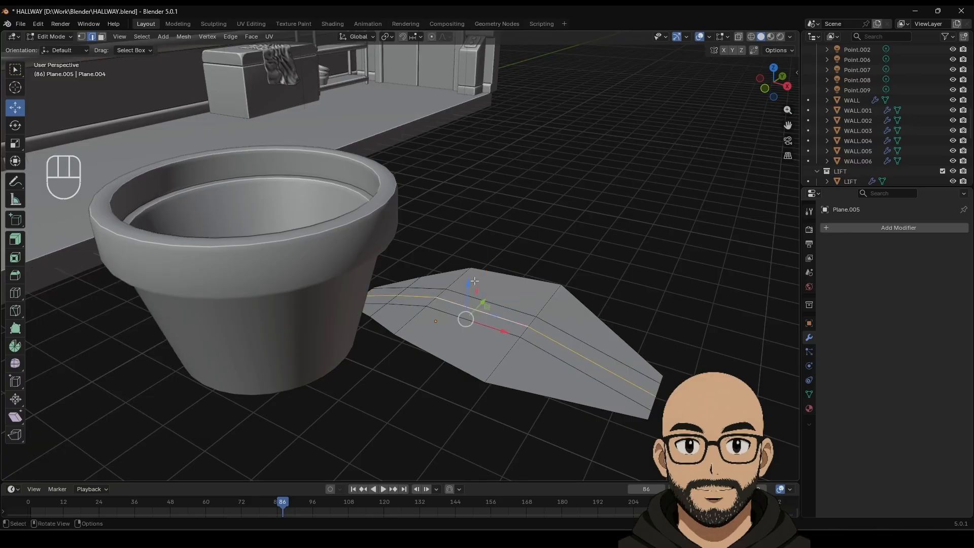
key(s)
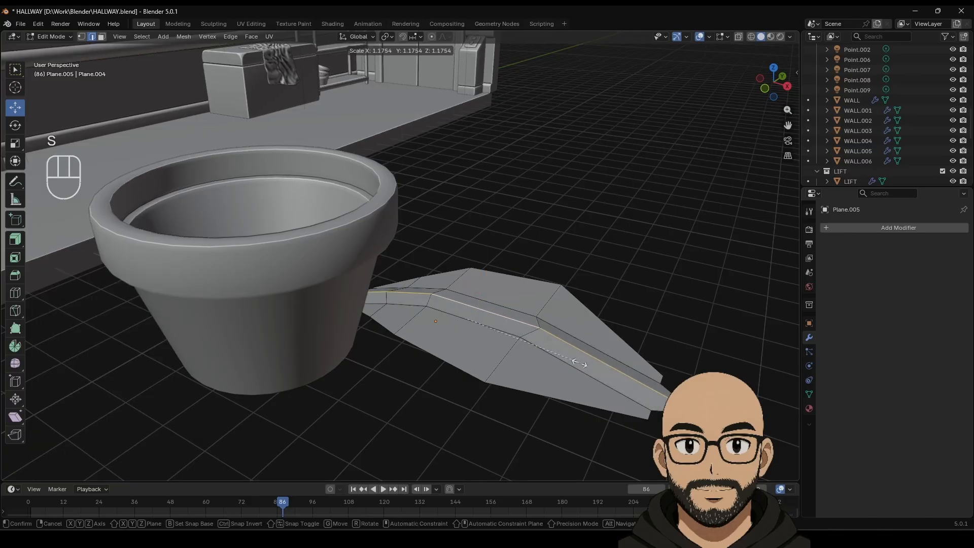
click(581, 364)
middle_drag(497, 346, 514, 362)
drag(523, 336, 523, 351)
middle_drag(524, 352, 550, 396)
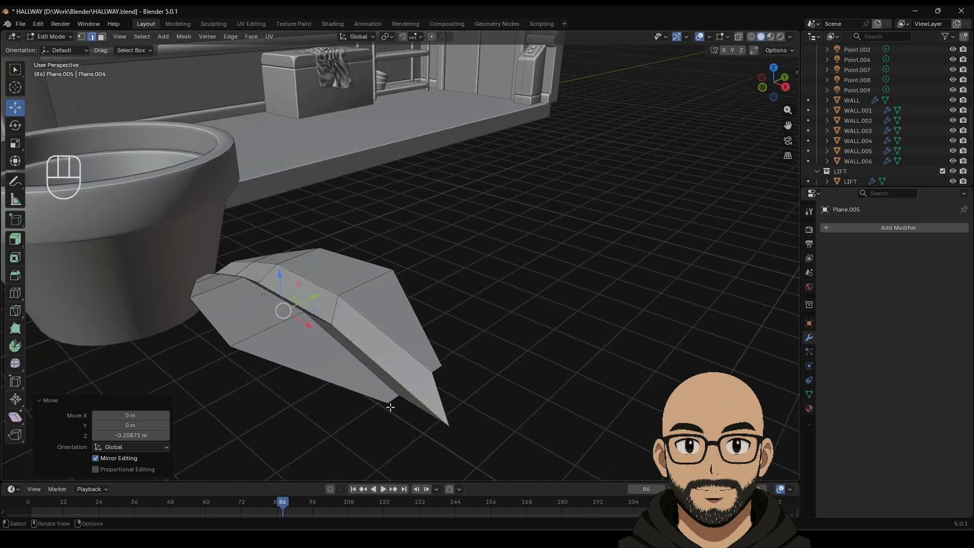
Step: Shift the two tip vertices along X, scale them 1.158, and return to Object Mode
click(81, 36)
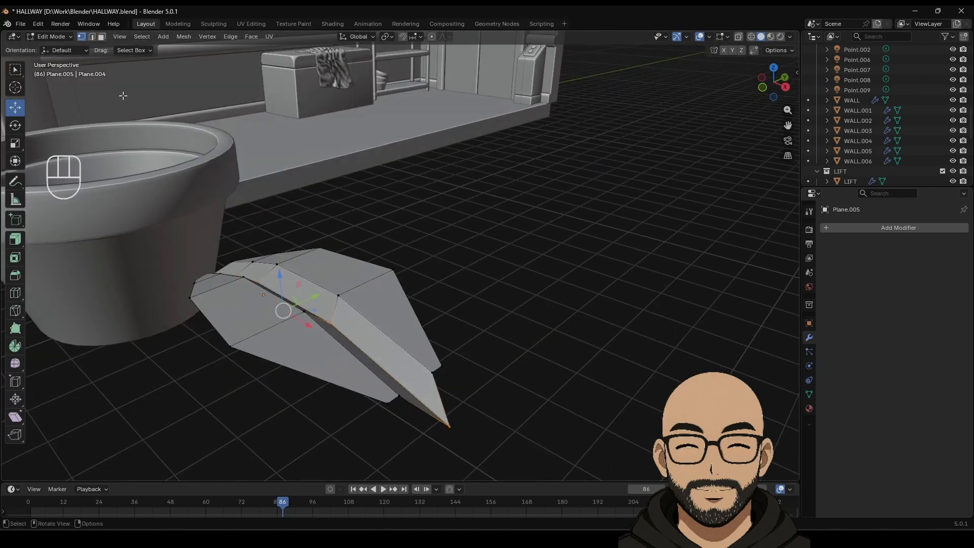
click(386, 403)
shift+click(444, 366)
drag(449, 403, 431, 381)
key(s)
click(456, 373)
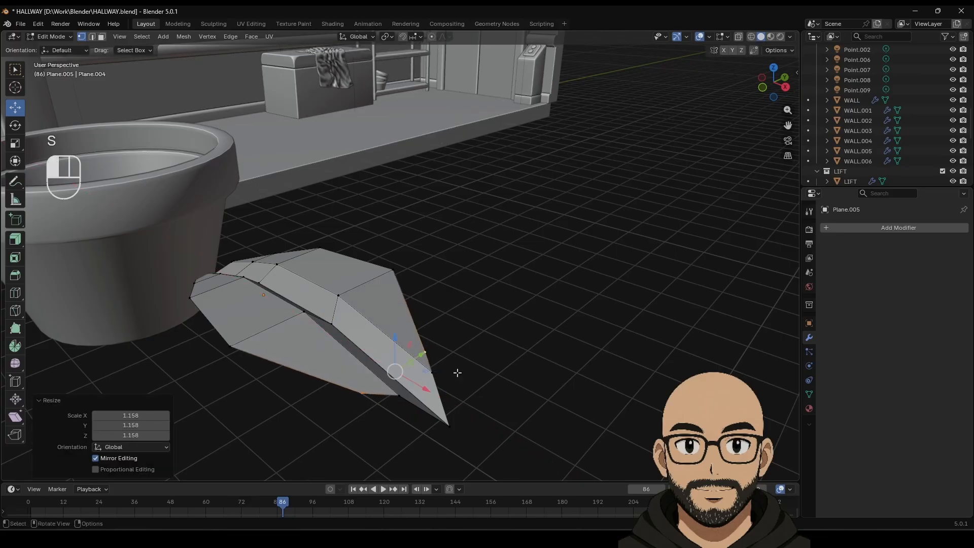
middle_drag(414, 378, 428, 391)
key(Tab)
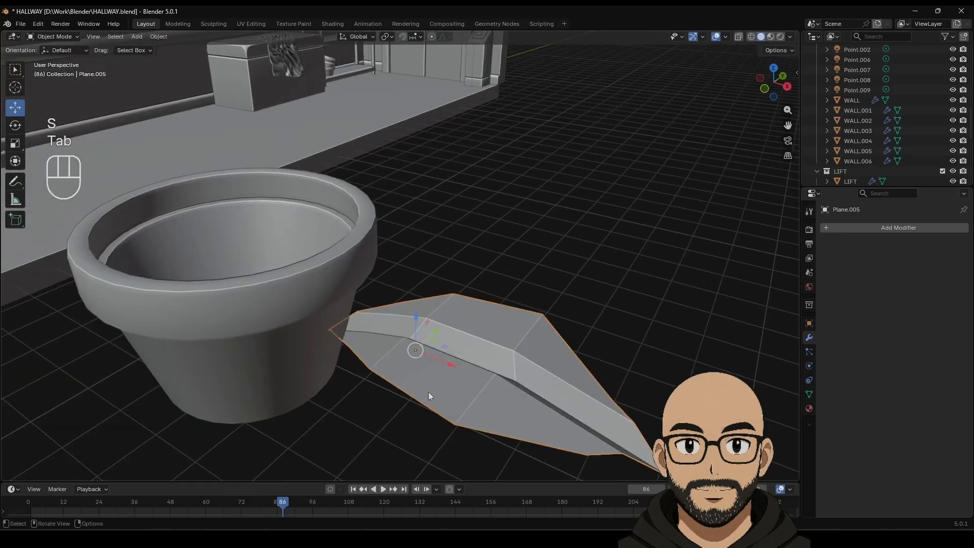
Step: Add Bevel and Solidify modifiers, move Solidify on top at 0.22 m thickness, and delete Bevel
click(874, 227)
mouse_move(847, 228)
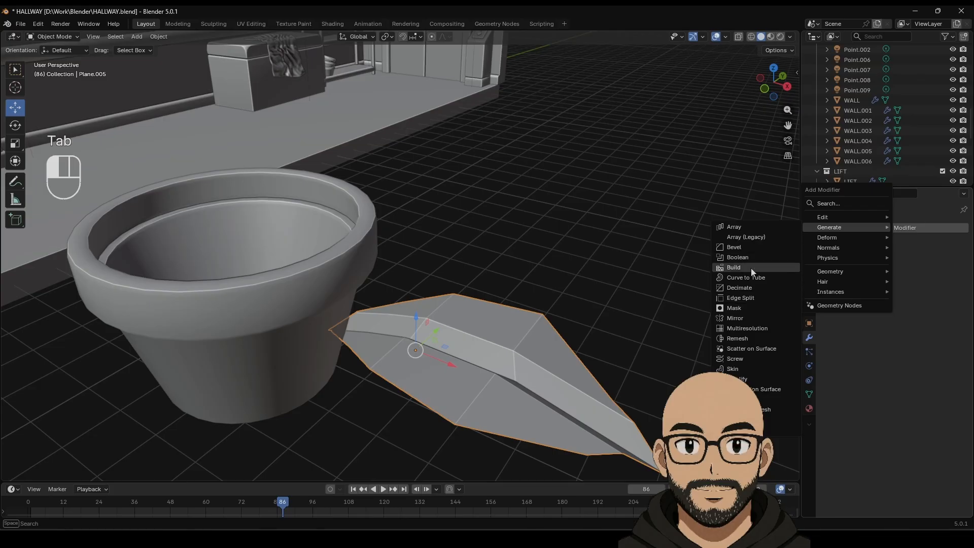
click(747, 248)
click(857, 232)
mouse_move(840, 233)
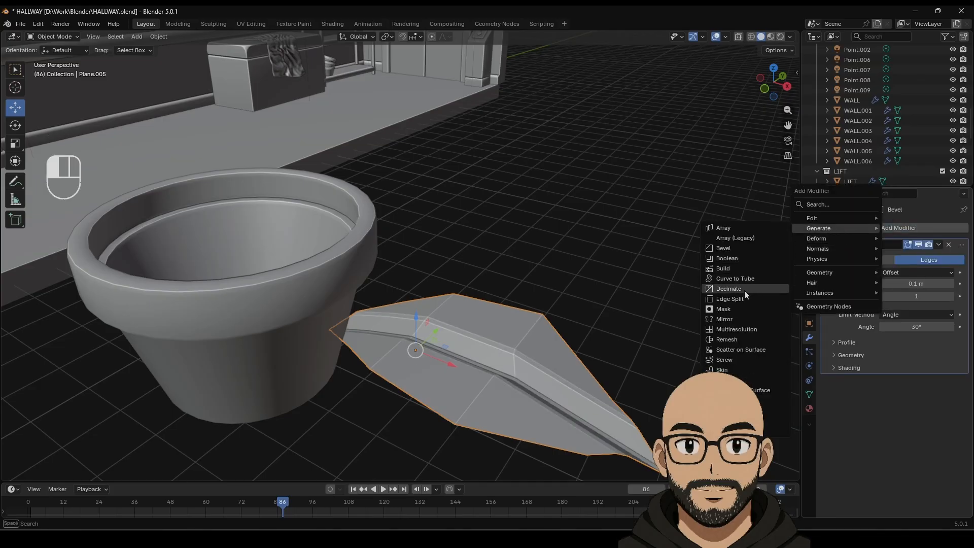
click(741, 379)
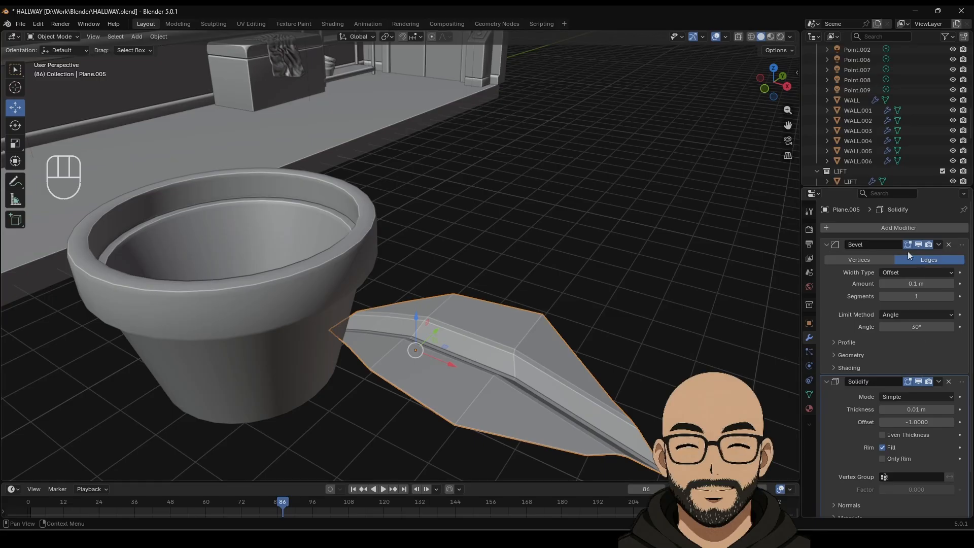
drag(962, 382, 961, 244)
drag(916, 273, 919, 282)
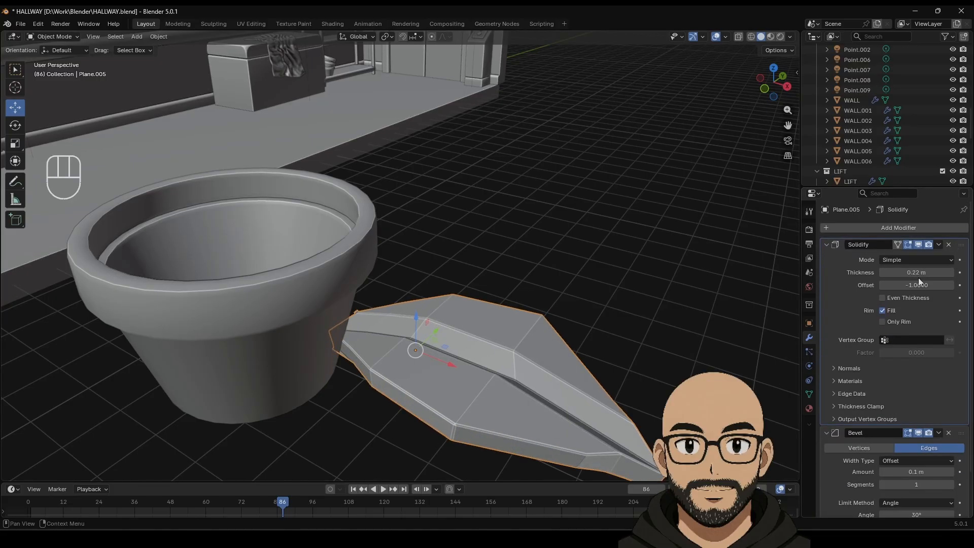
click(947, 434)
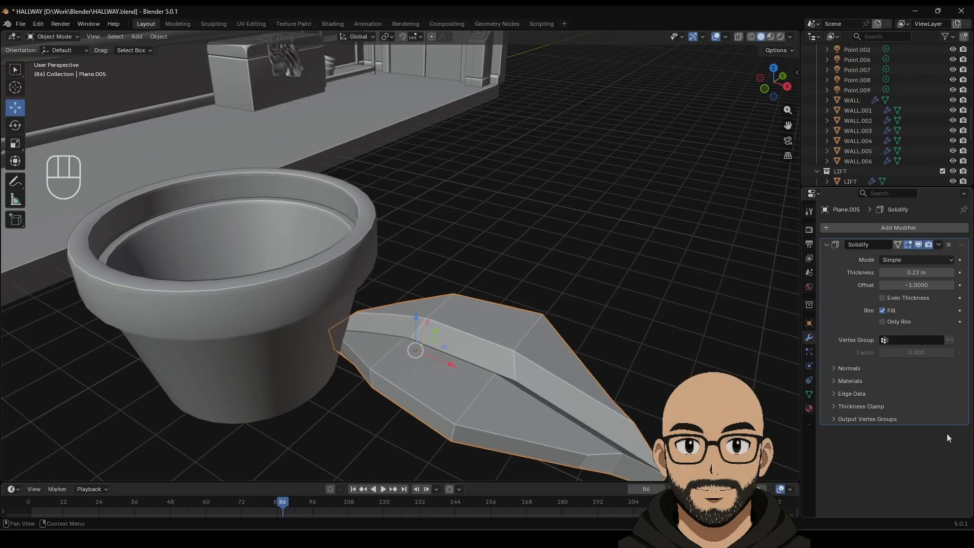
Step: Add a level-2 Subdivision Surface modifier and apply Shade Auto Smooth to the leaf
click(884, 230)
mouse_move(885, 231)
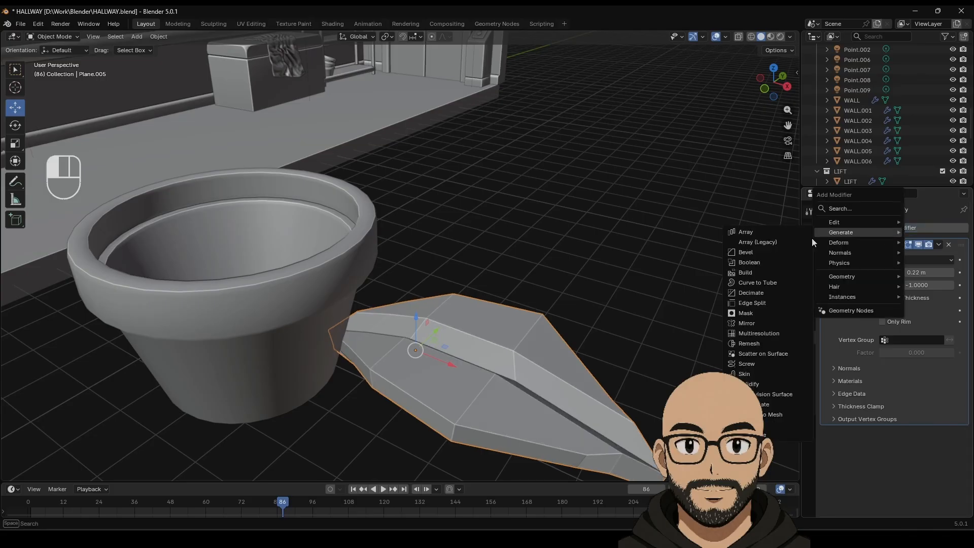
click(762, 397)
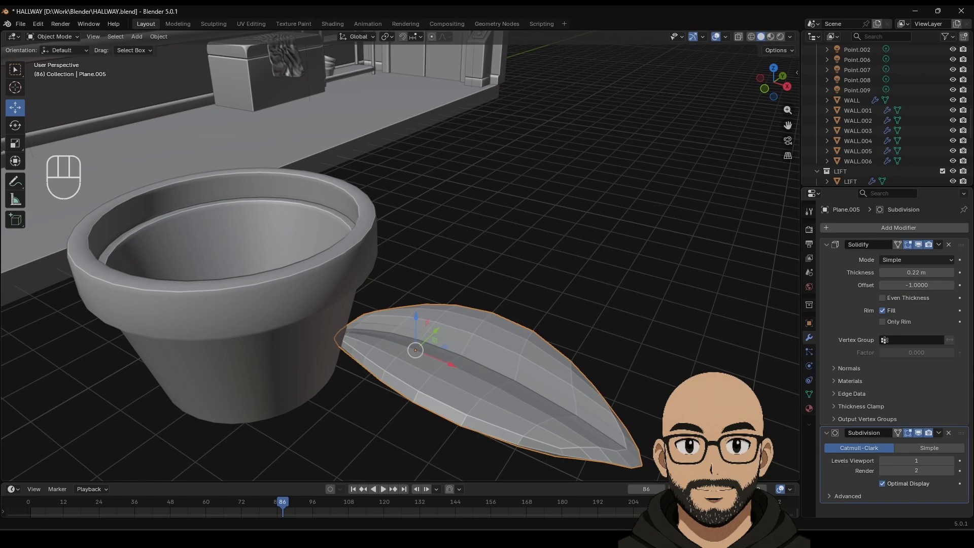
click(951, 461)
right_click(527, 383)
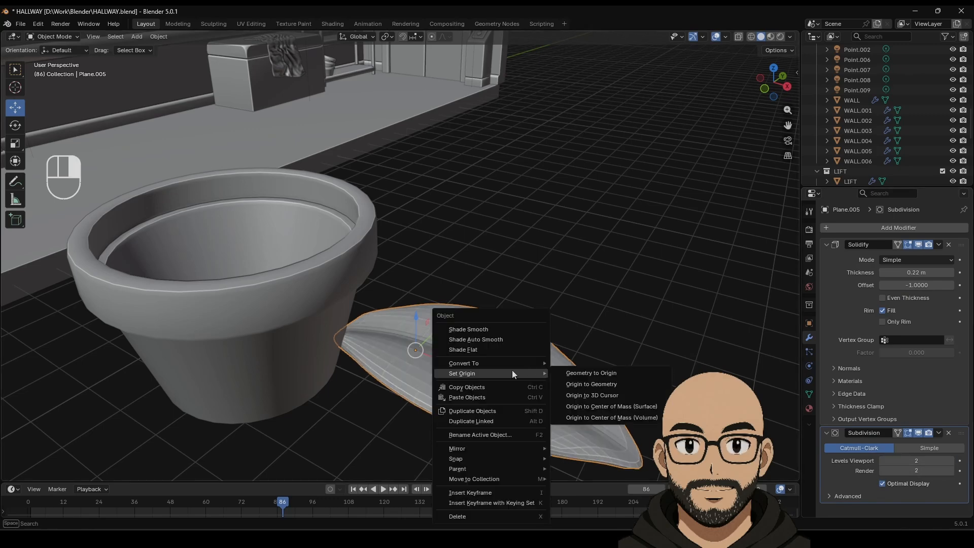
click(490, 341)
middle_drag(520, 373, 557, 293)
Step: Box-select the leaf's tip vertices in Edit Mode and pull them down about 0.48 m
key(KP_Decimal)
key(Tab)
drag(542, 233, 616, 355)
middle_drag(589, 252, 668, 232)
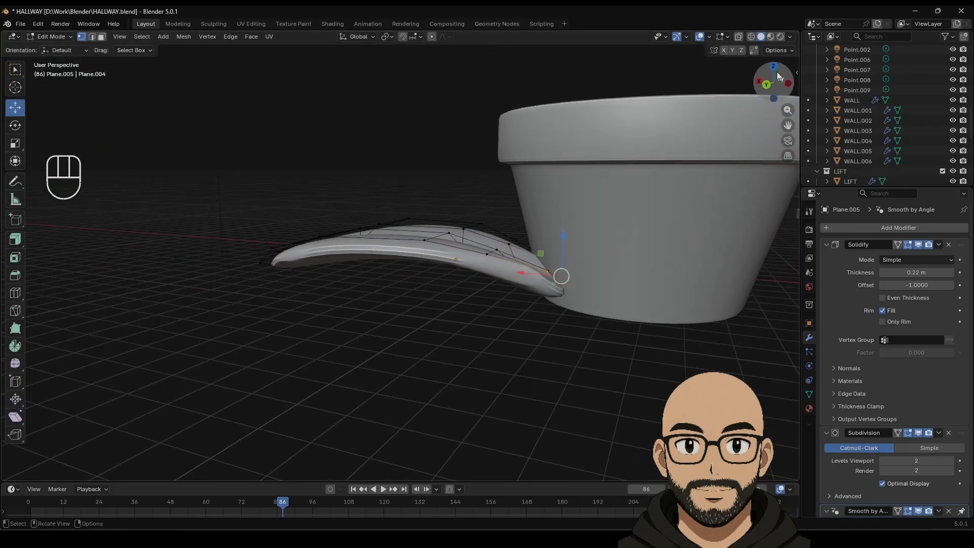
middle_drag(581, 364, 604, 362)
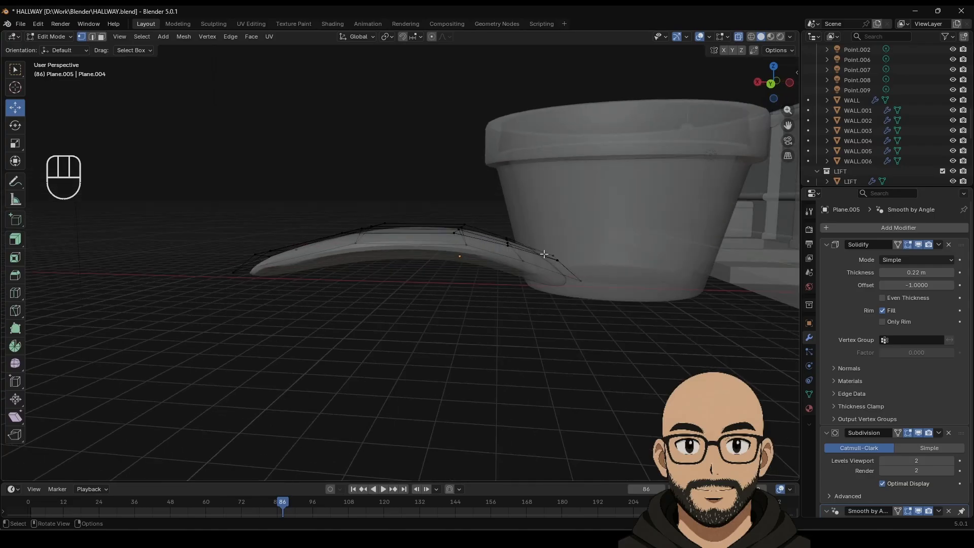
drag(544, 250, 617, 356)
drag(562, 237, 571, 259)
click(15, 125)
Step: Turn off X-ray, raise the leaf to pot height and slide it over the pot
key(Tab)
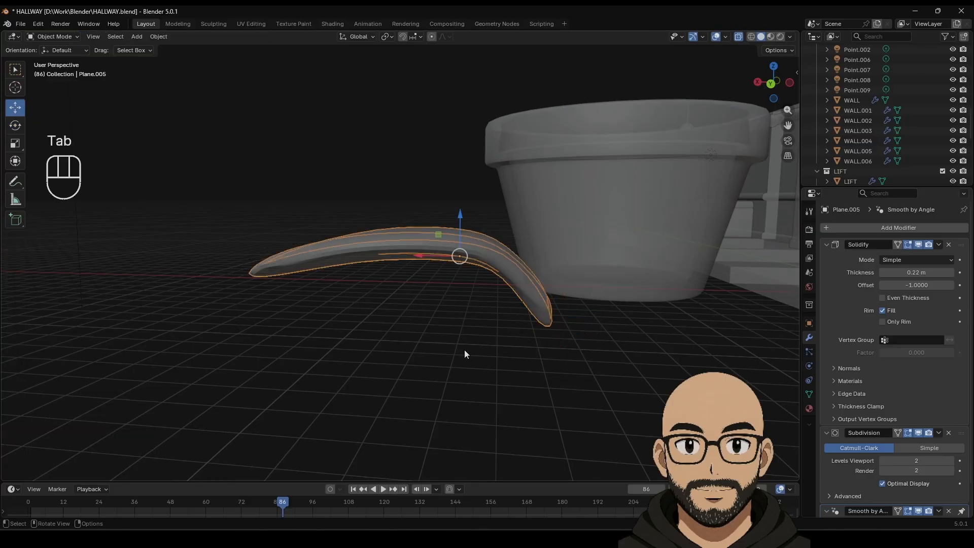
middle_drag(464, 349, 500, 378)
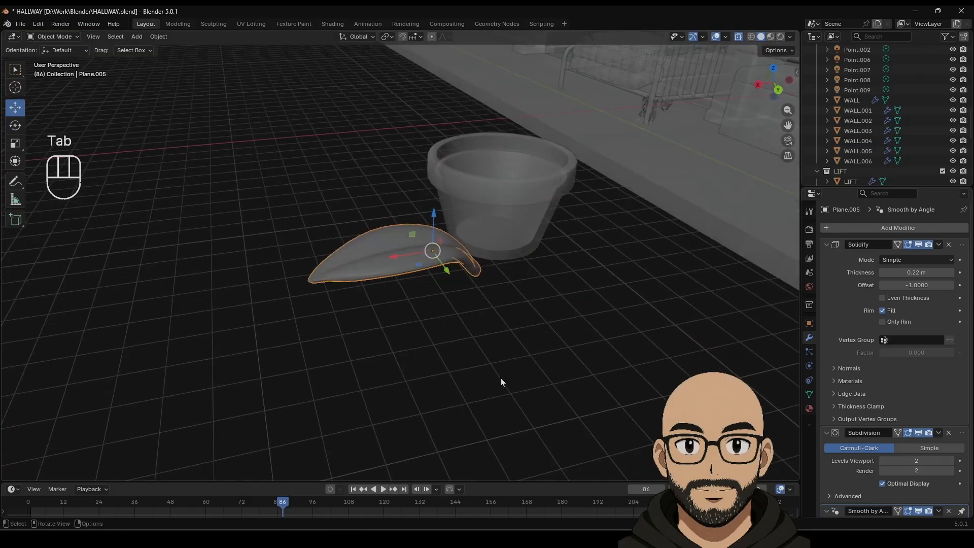
click(738, 36)
middle_drag(532, 223, 461, 289)
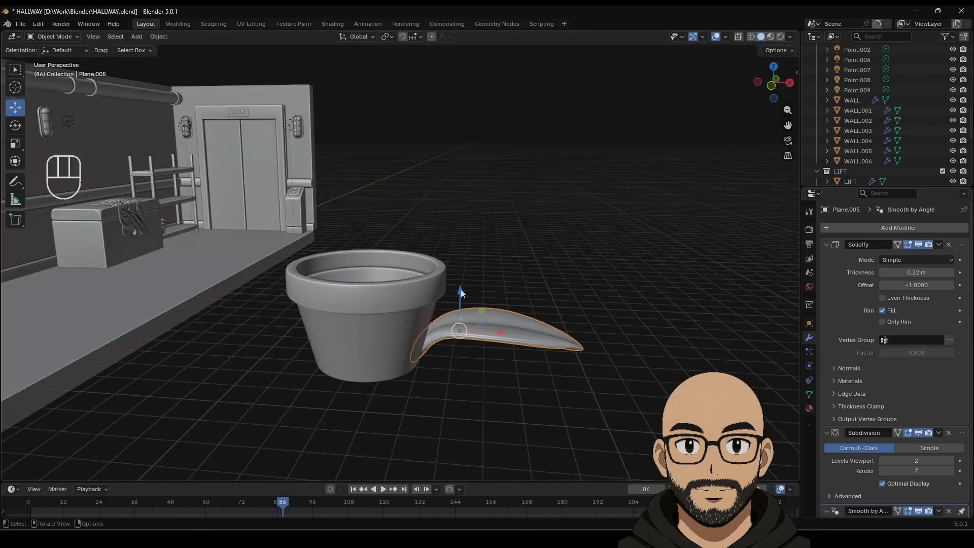
drag(460, 289, 464, 223)
middle_drag(465, 224, 716, 170)
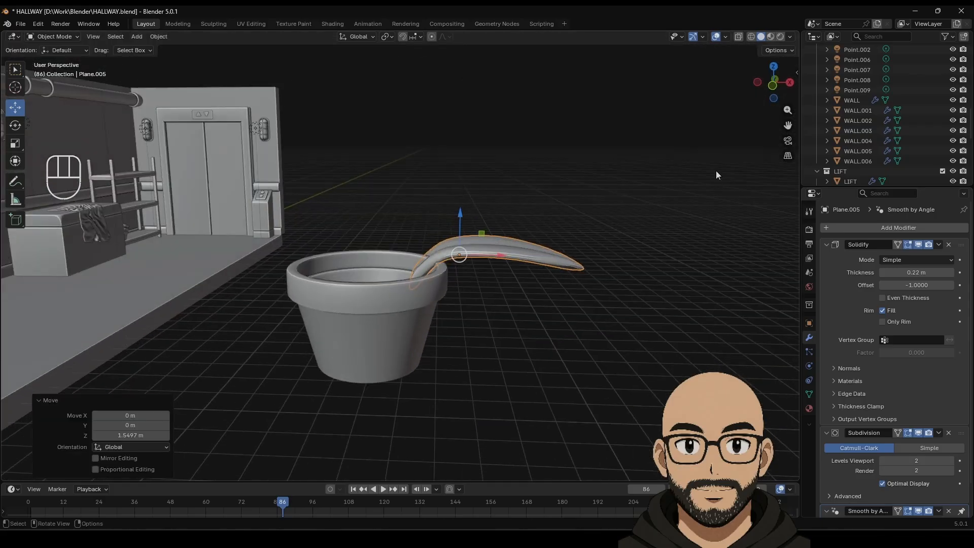
click(773, 67)
drag(460, 193, 462, 238)
drag(491, 277, 458, 287)
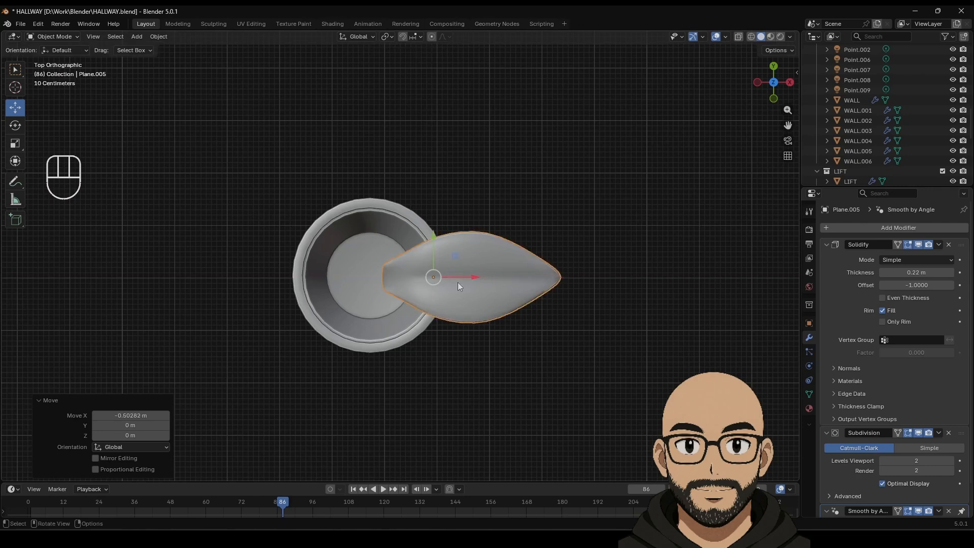
Step: Using Affect Only Origins, move the leaf's origin 1.199 m to the pot's centre
click(785, 51)
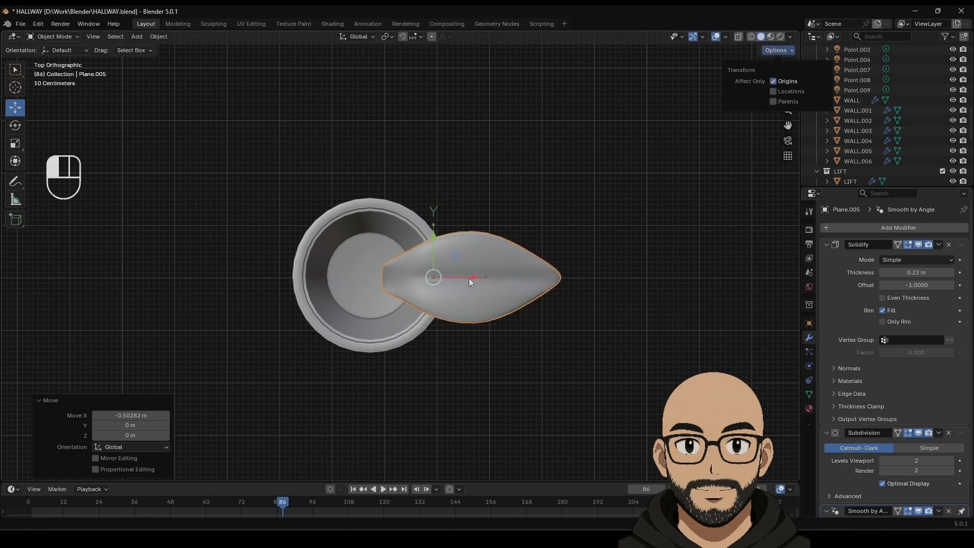
drag(463, 278, 402, 281)
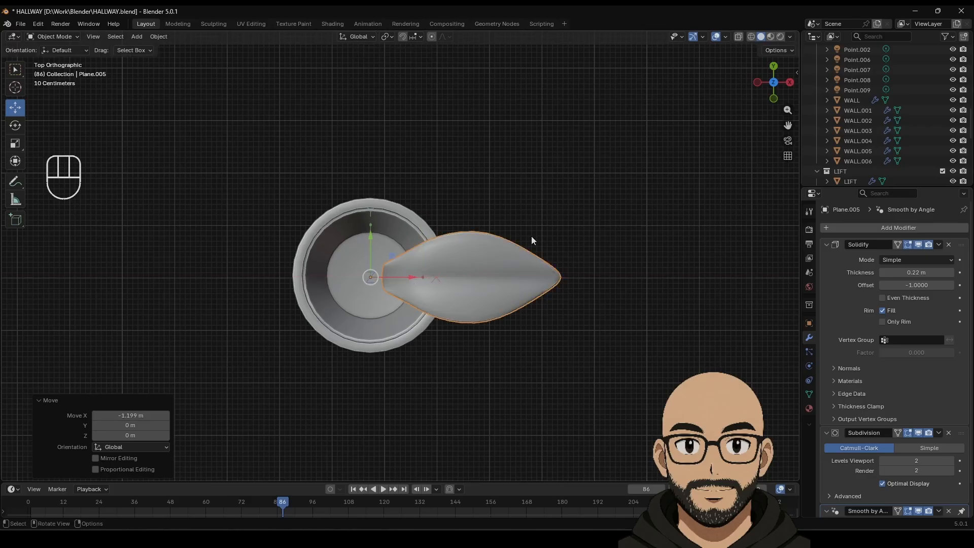
click(790, 52)
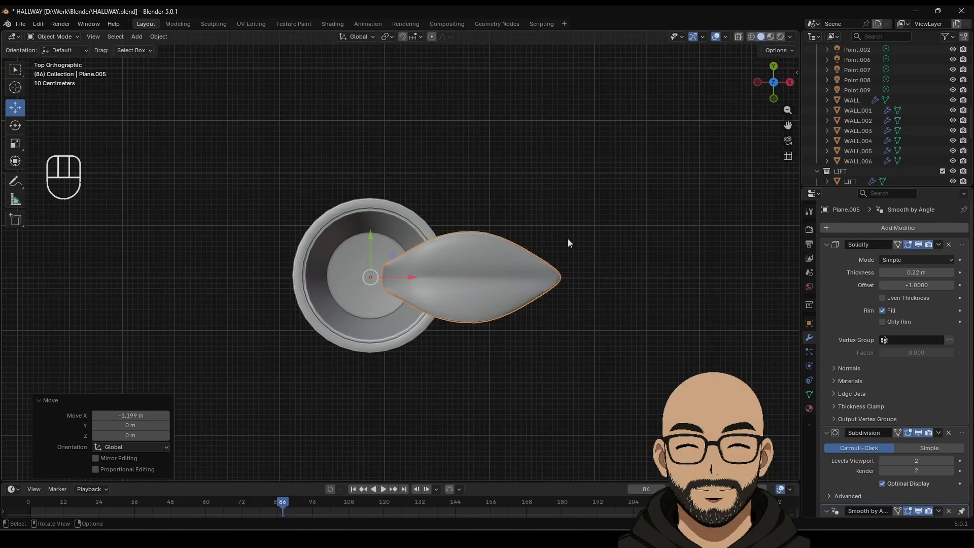
middle_drag(567, 239, 485, 254)
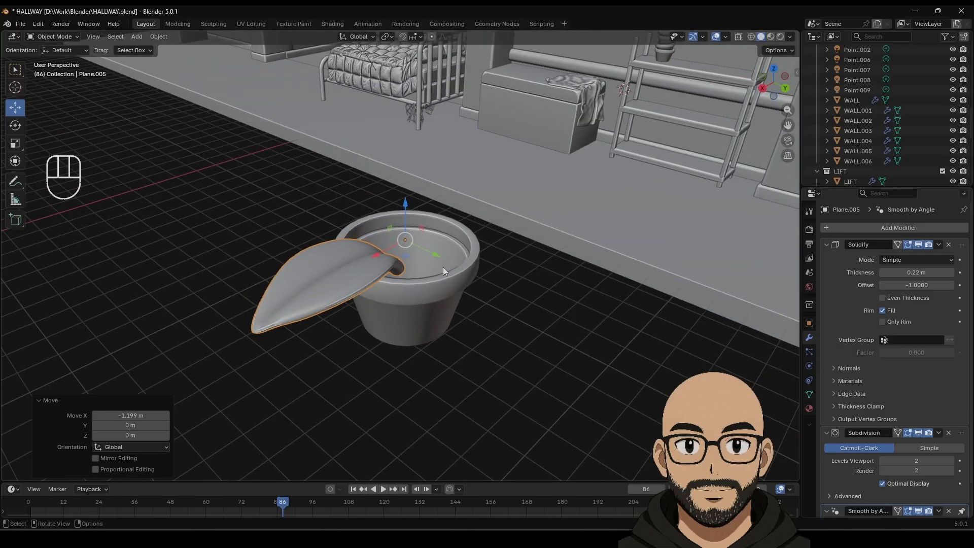
Step: Create Material.010 for the leaf with a green base colour darkened to a deep leaf tone
key(shift+d)
right_click(443, 267)
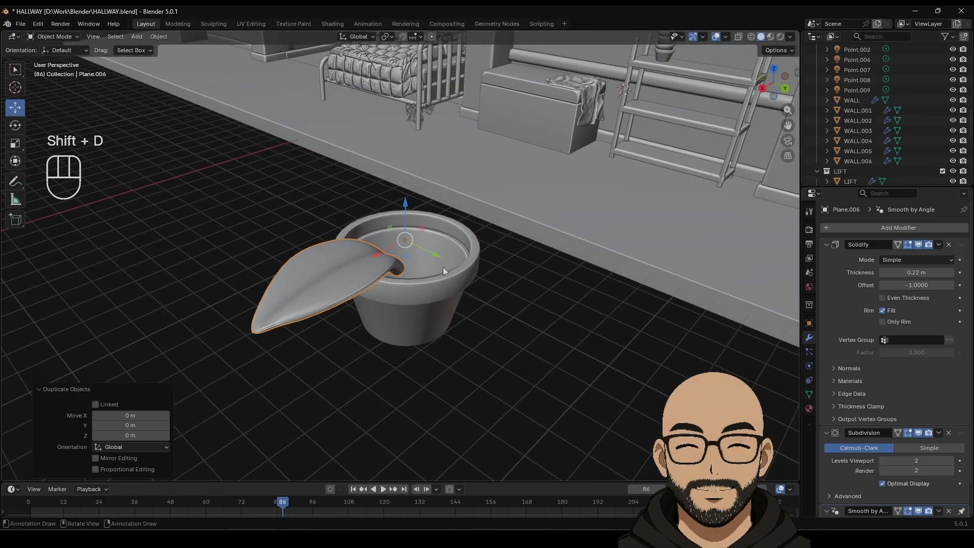
key(Delete)
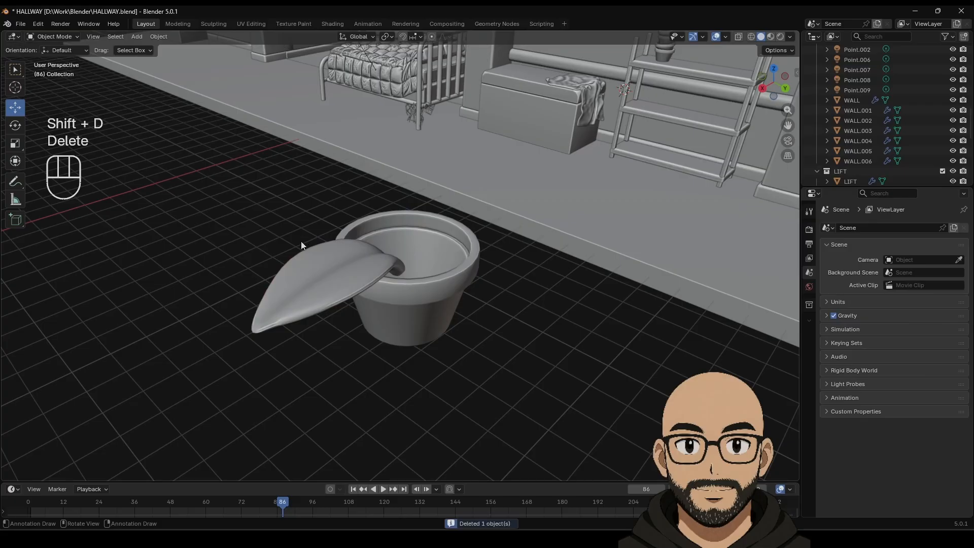
click(809, 408)
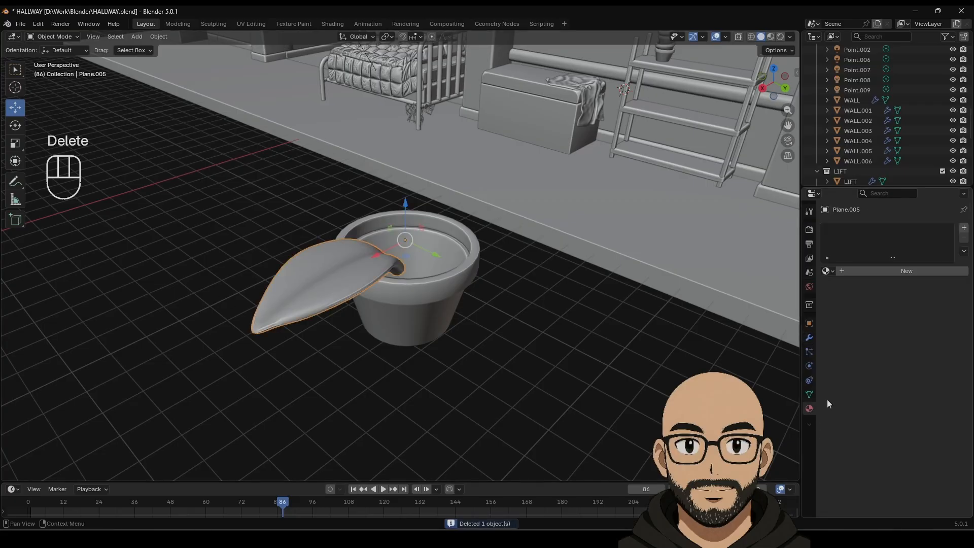
click(911, 272)
click(907, 338)
drag(923, 197, 873, 186)
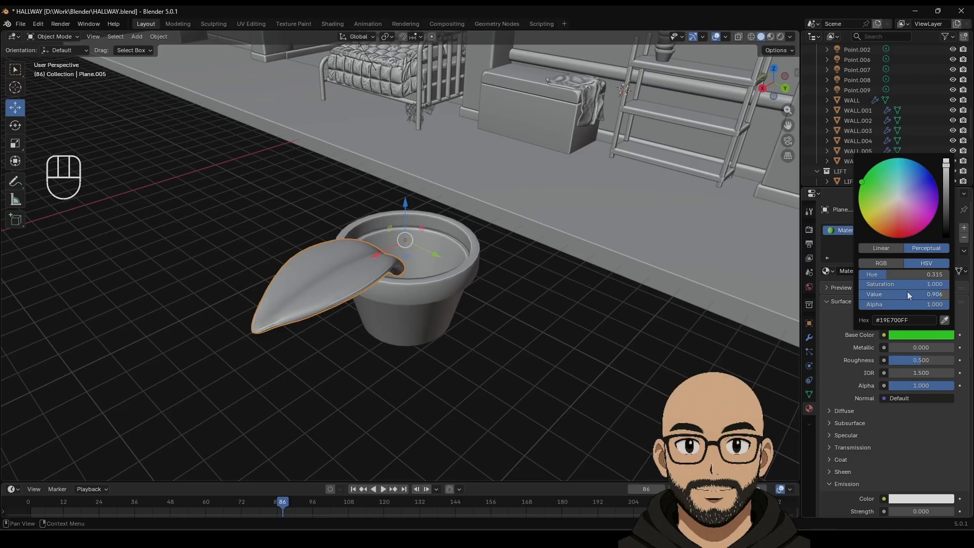
click(932, 294)
click(929, 295)
click(926, 306)
drag(932, 294, 860, 285)
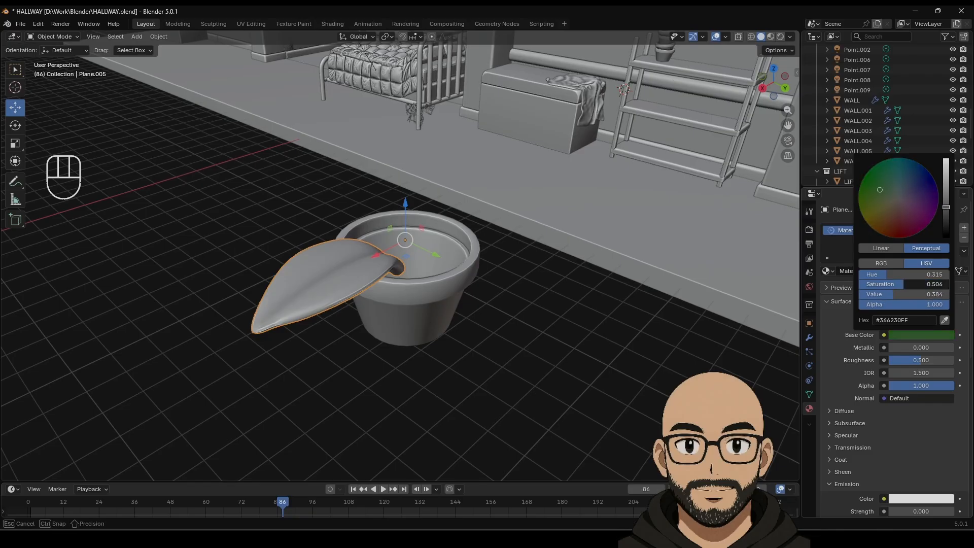
Step: Switch to Material Preview and collapse the leaf's Solidify and Subdivision modifier panels
click(770, 37)
mouse_move(506, 282)
middle_down()
mouse_move(627, 270)
mouse_move(571, 287)
middle_up()
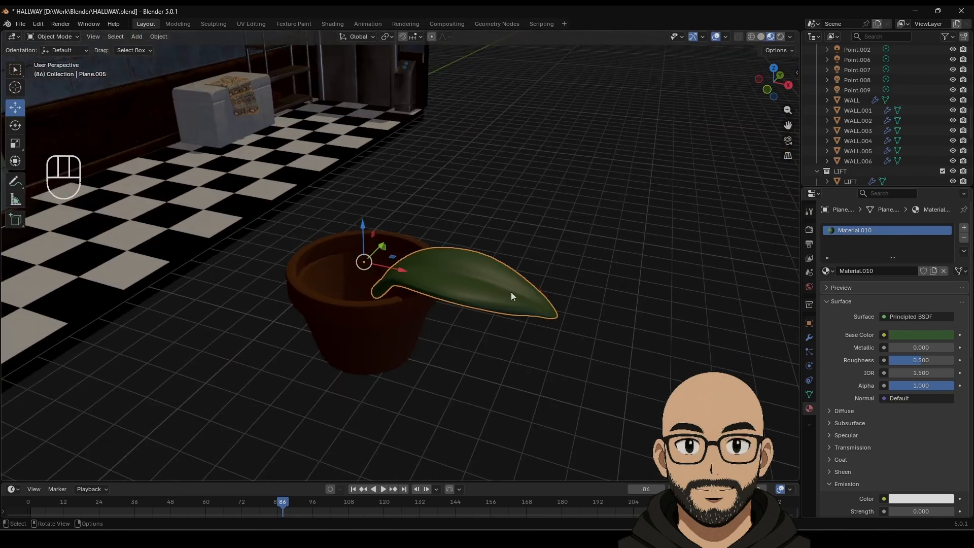
shift+middle_drag(511, 296, 568, 318)
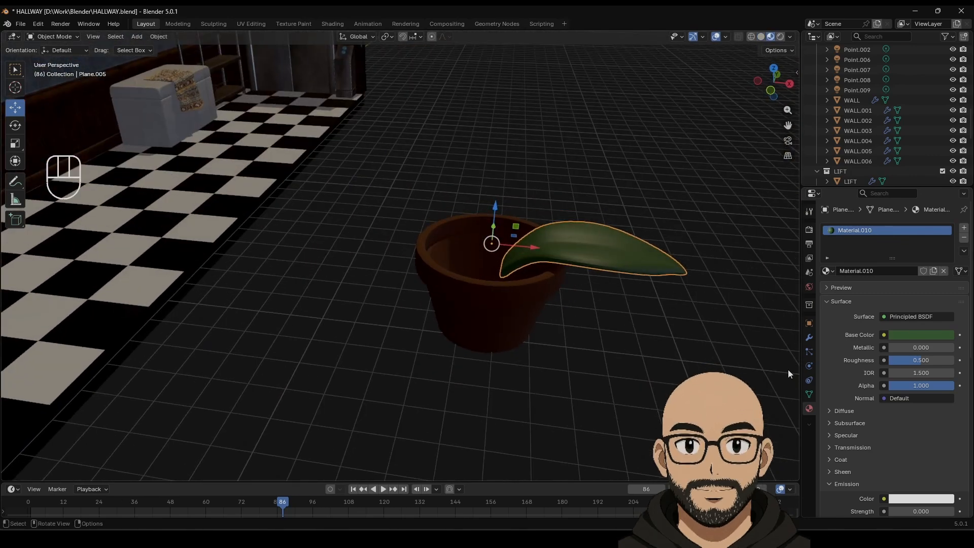
click(809, 337)
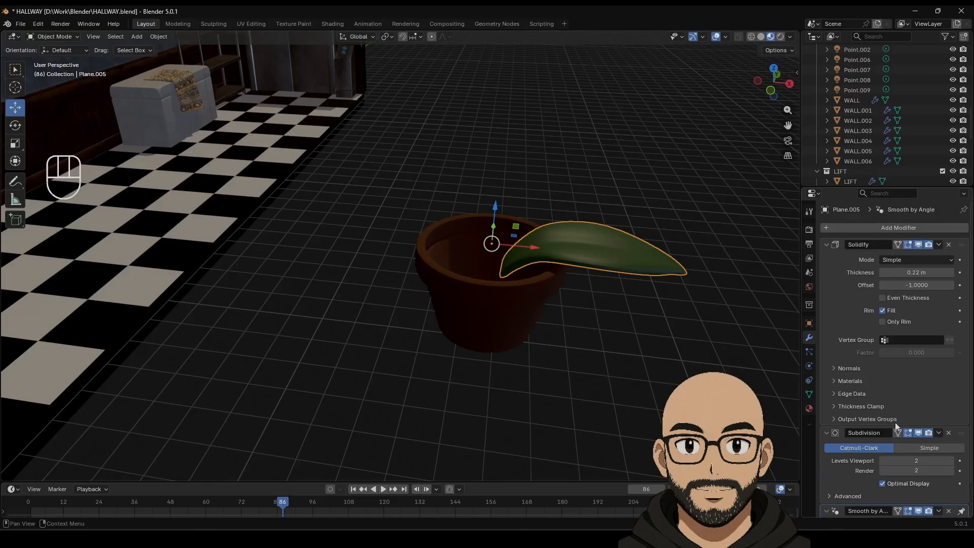
scroll(839, 370, down, 2)
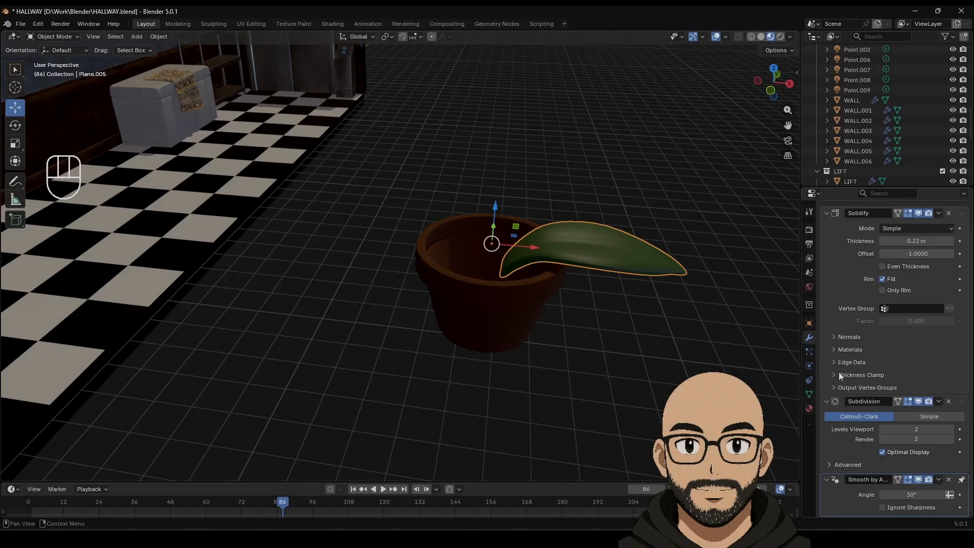
scroll(866, 340, up, 2)
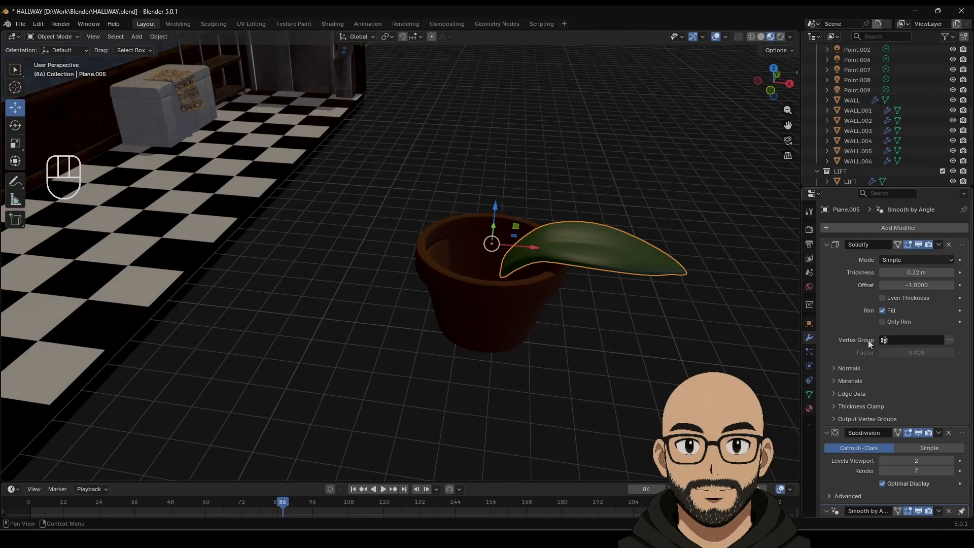
click(649, 276)
click(630, 250)
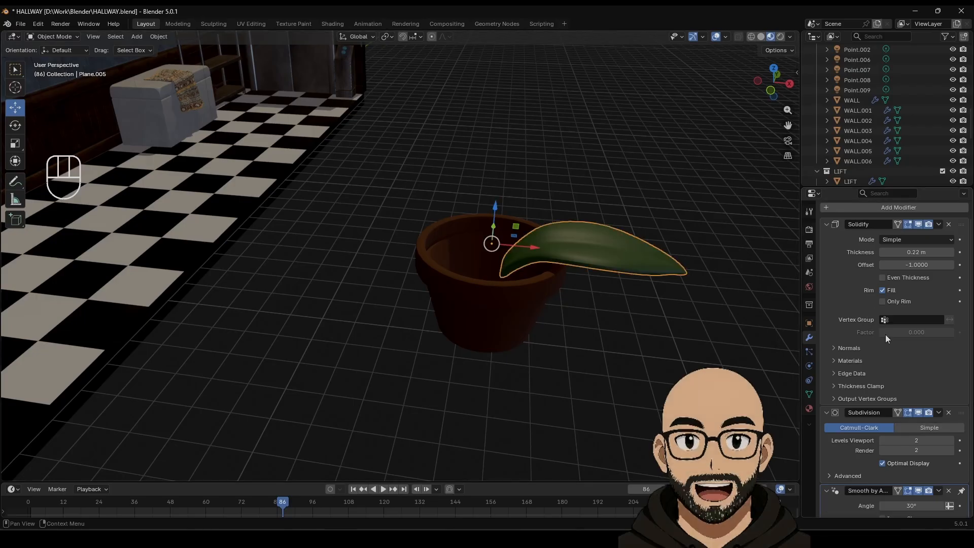
click(826, 244)
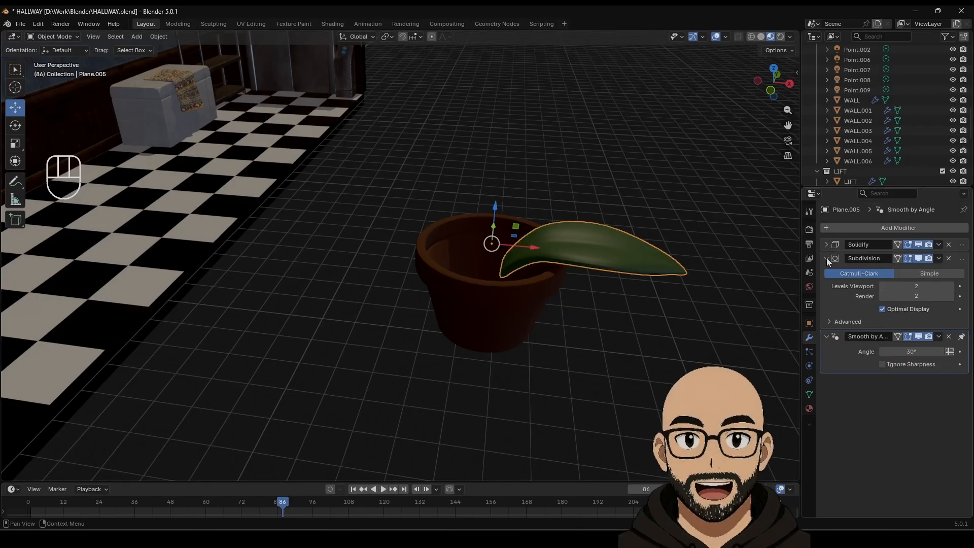
click(827, 258)
Step: Add an Array modifier to the leaf with Shape set to Circle, giving four leaves
click(893, 228)
mouse_move(846, 232)
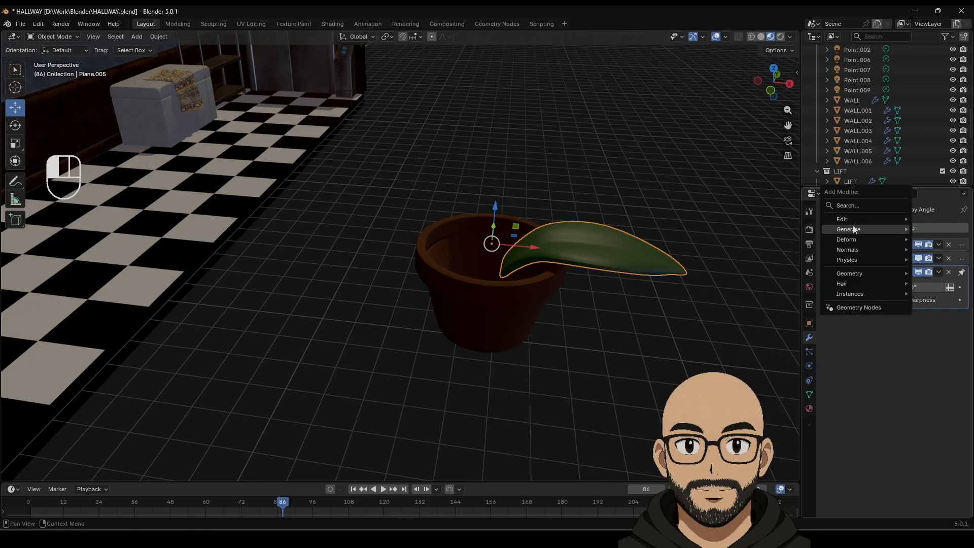
click(786, 229)
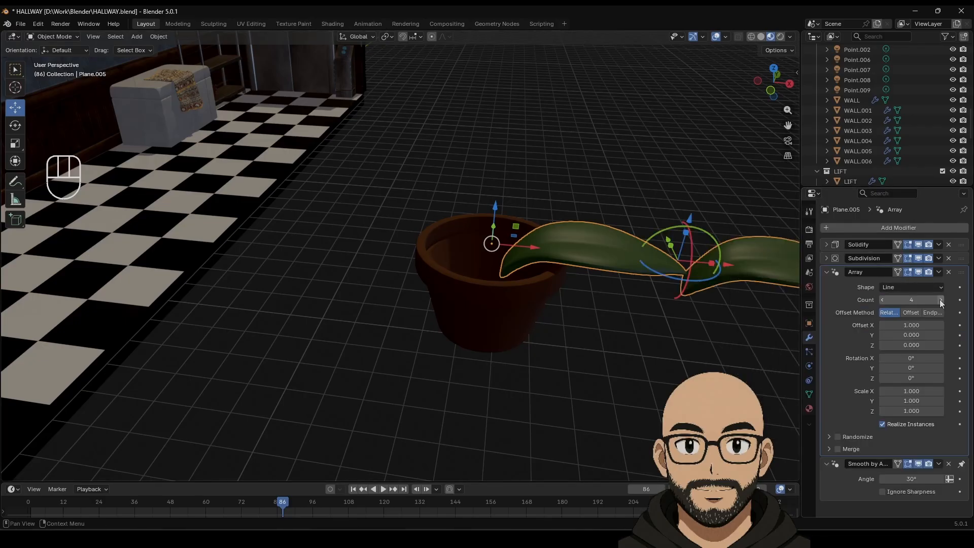
click(931, 287)
click(912, 306)
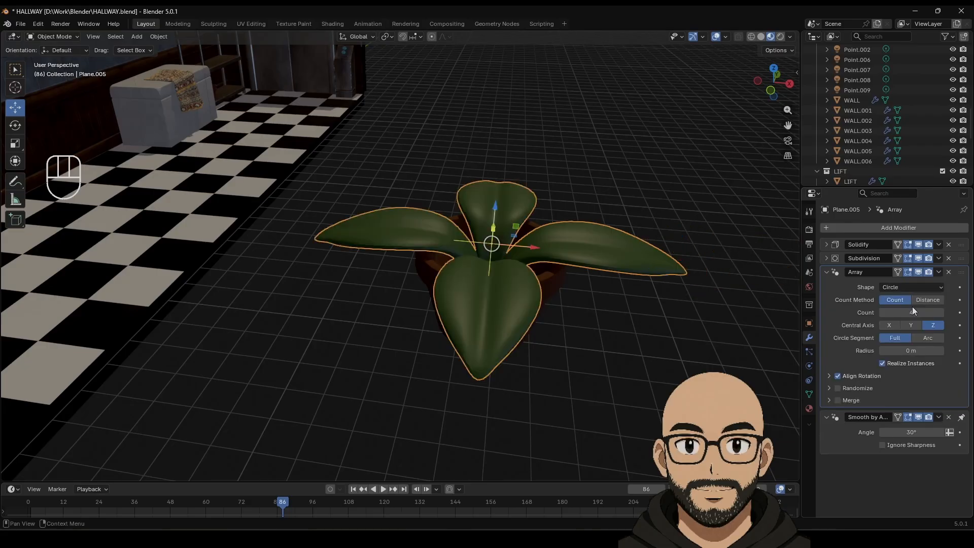
middle_drag(635, 331, 581, 340)
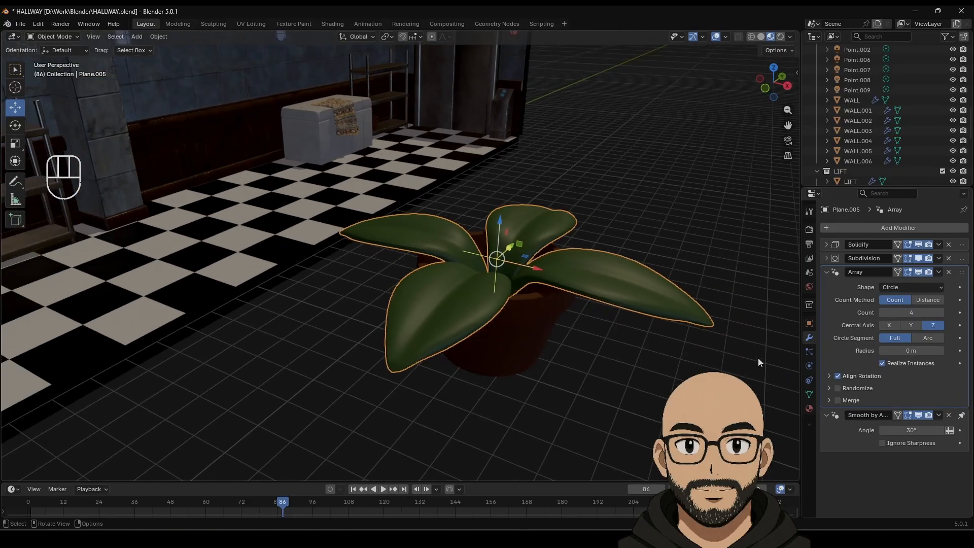
Step: Add a second fixed-count Array modifier to the leaves with relative offset X 0 and Z 1
click(827, 272)
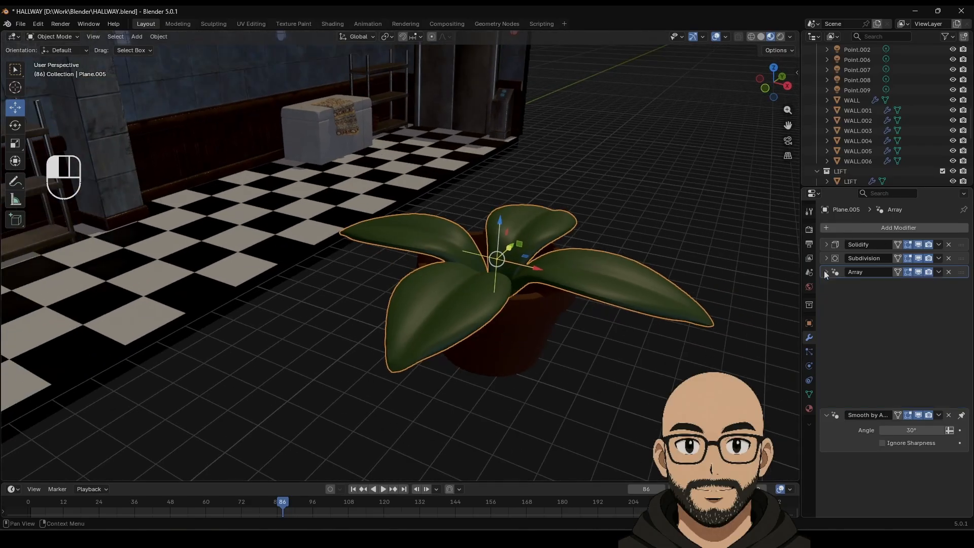
click(825, 228)
mouse_move(809, 224)
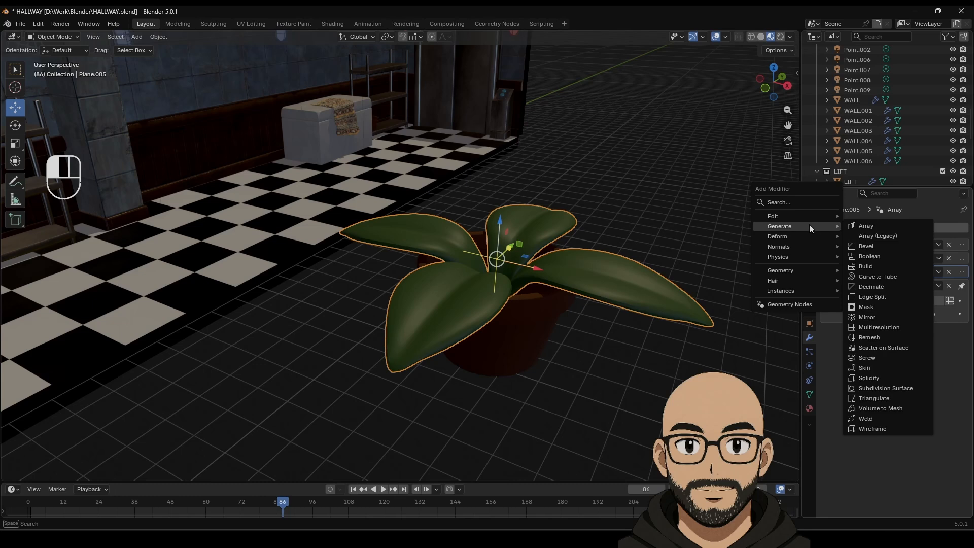
click(875, 228)
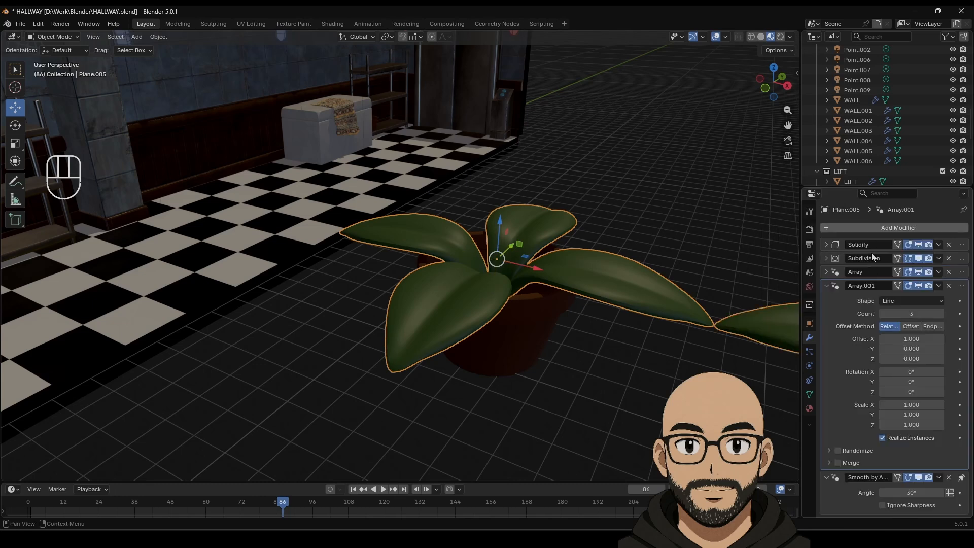
click(926, 301)
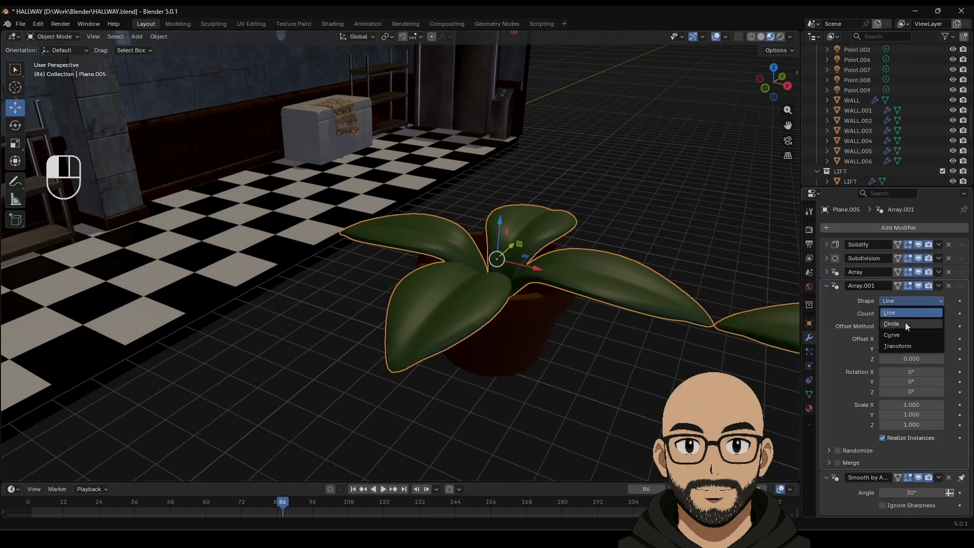
click(932, 313)
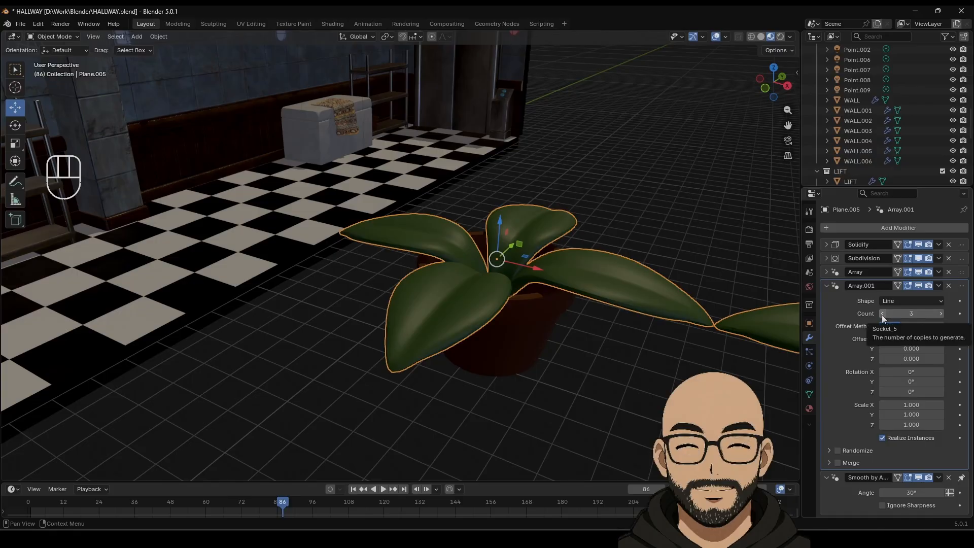
click(920, 339)
text(0)
key(Return)
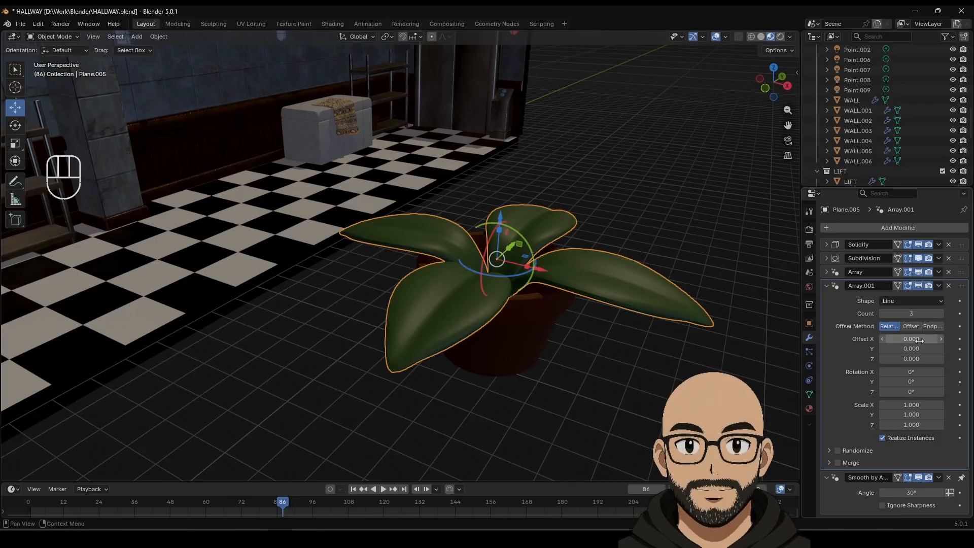
click(911, 359)
text(1)
key(Return)
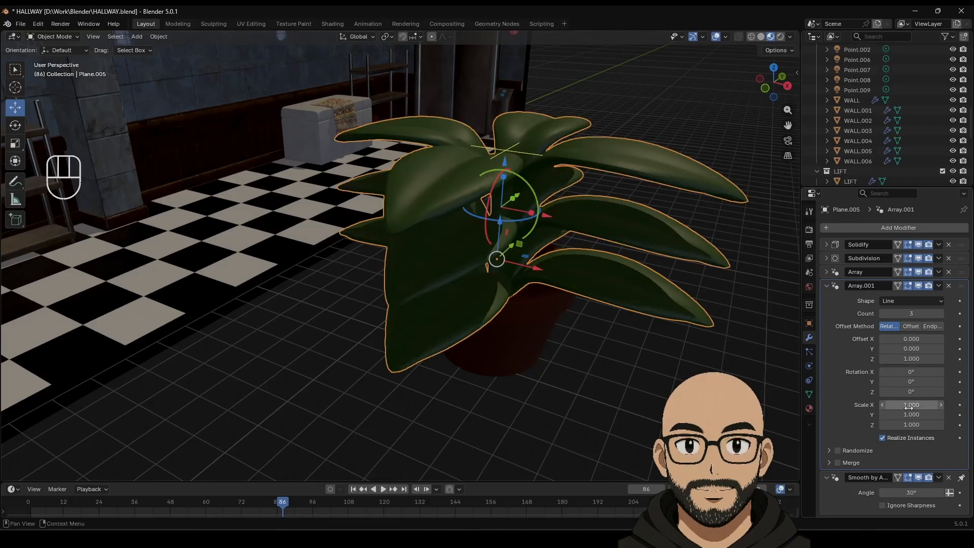
Step: Enable Randomize on the second array and twist the layers randomly around Z (about -104°)
click(837, 451)
click(828, 452)
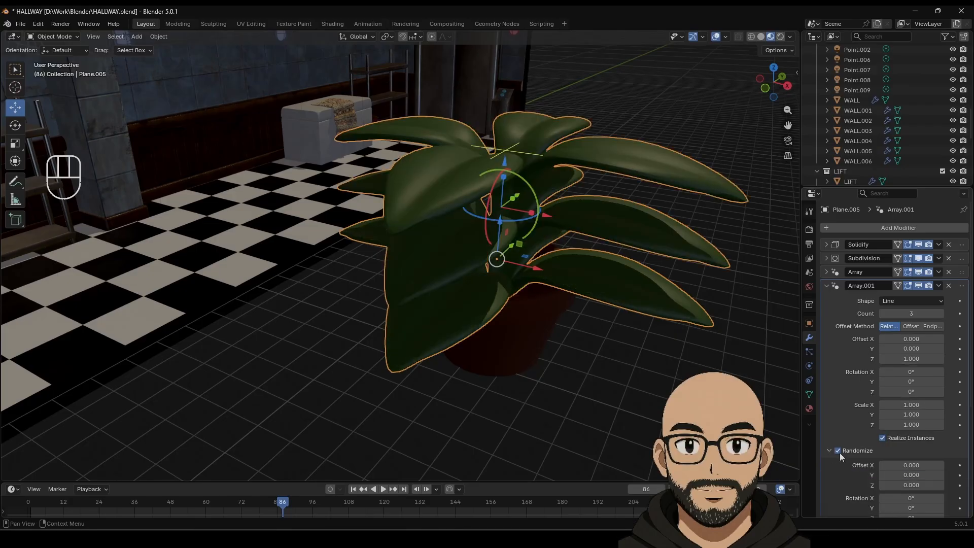
scroll(857, 454, down, 5)
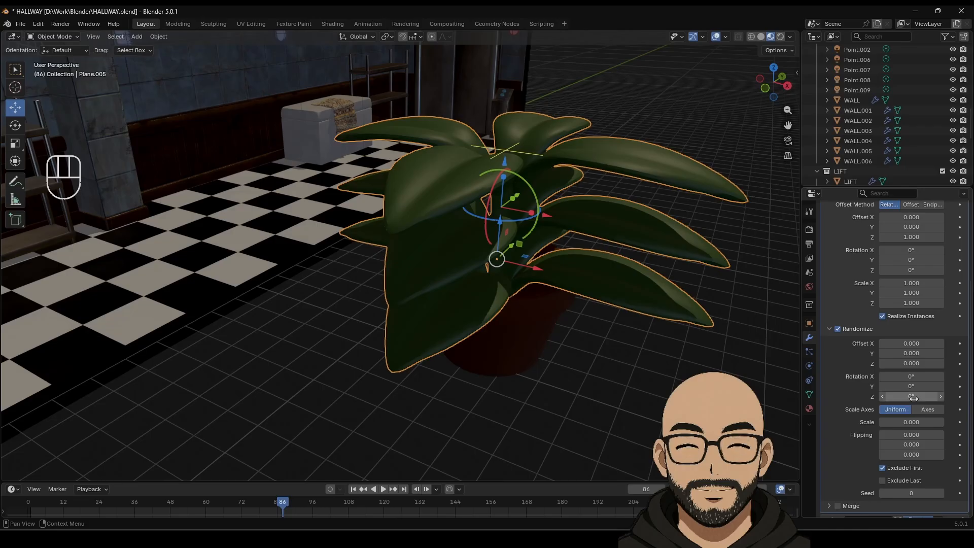
drag(911, 396, 759, 396)
scroll(882, 304, up, 6)
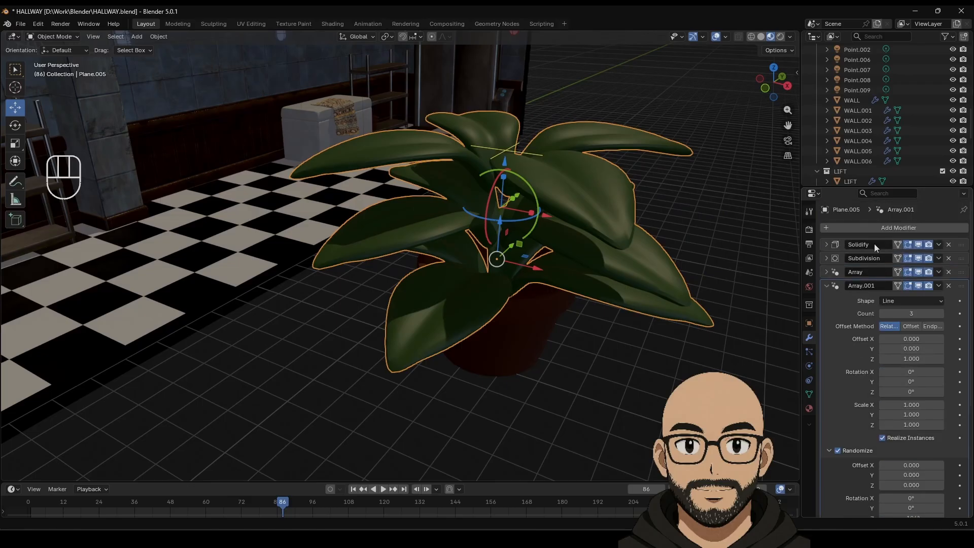
Step: Lower the Subdivision modifier's render level to 1 and apply it to the leaf mesh
click(825, 244)
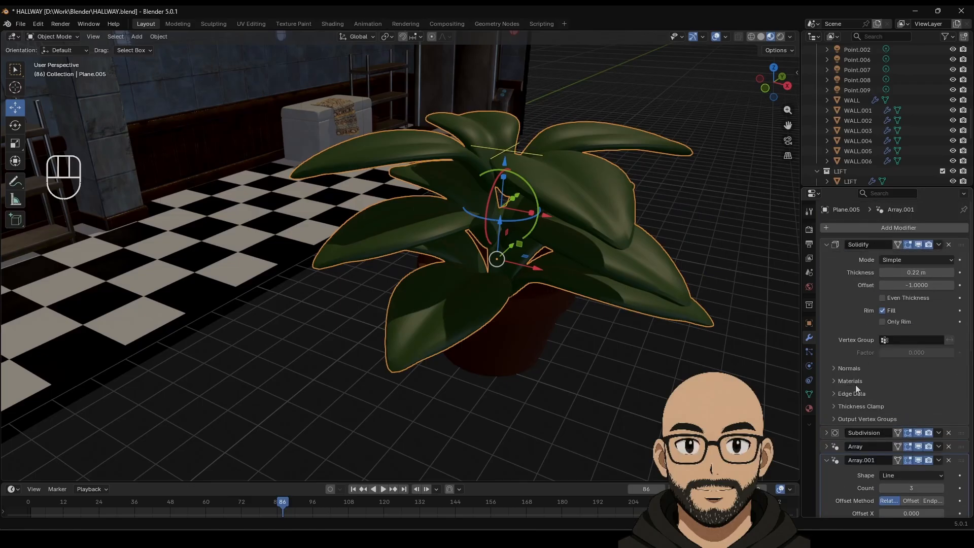
click(828, 248)
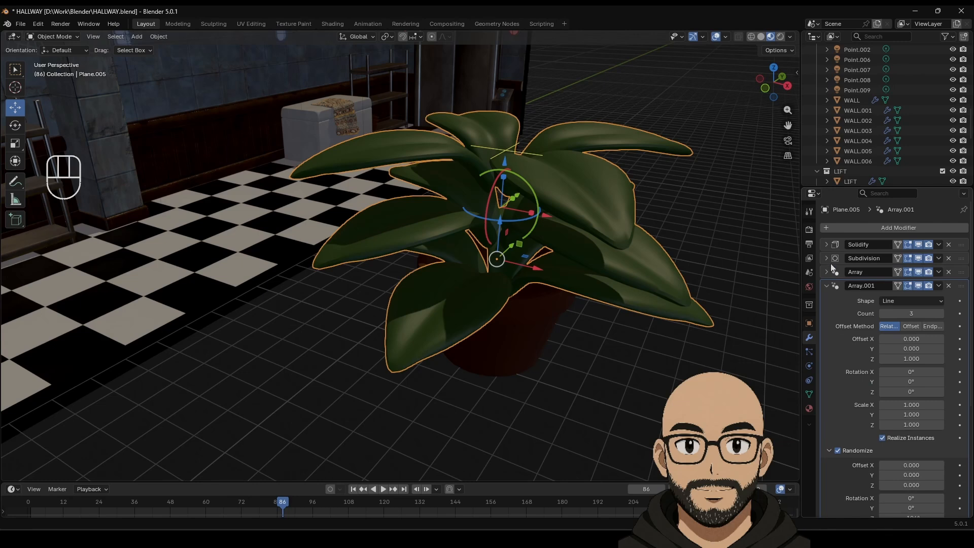
click(826, 258)
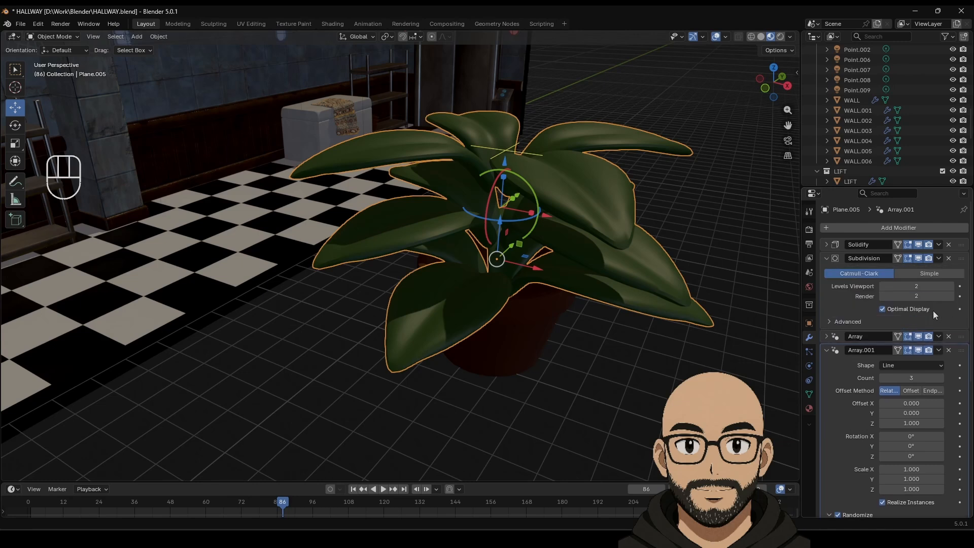
click(882, 296)
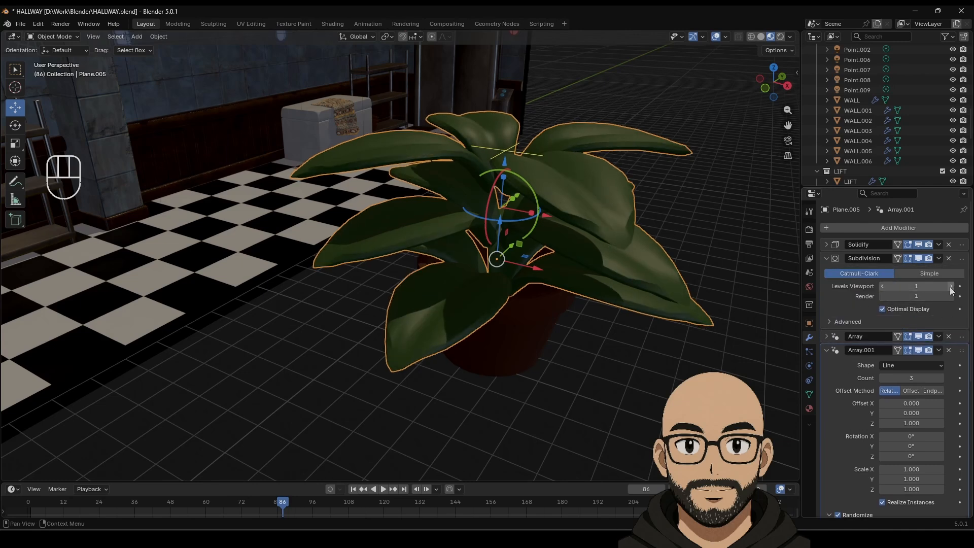
click(939, 258)
click(882, 270)
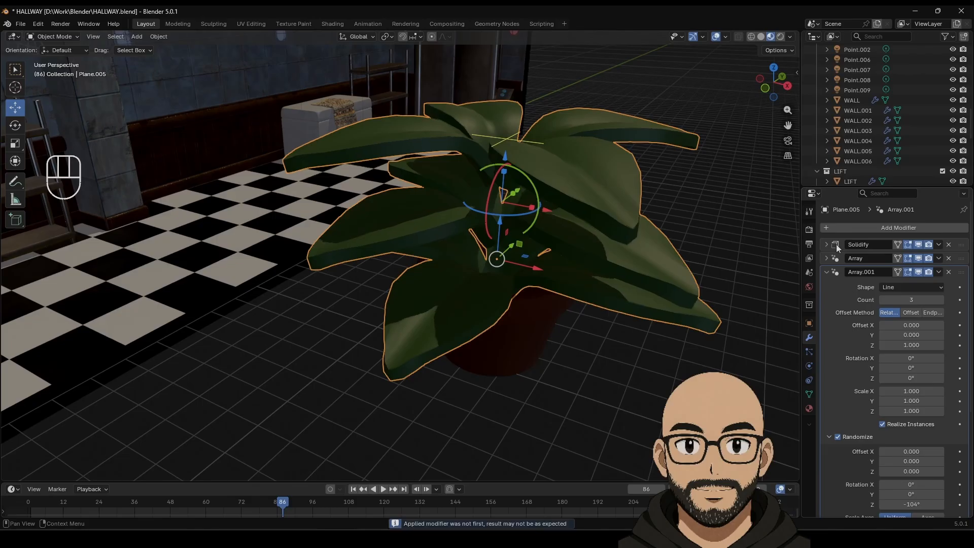
Step: Orbit around the plant to inspect the result, then reselect the leaves
middle_drag(787, 289, 677, 257)
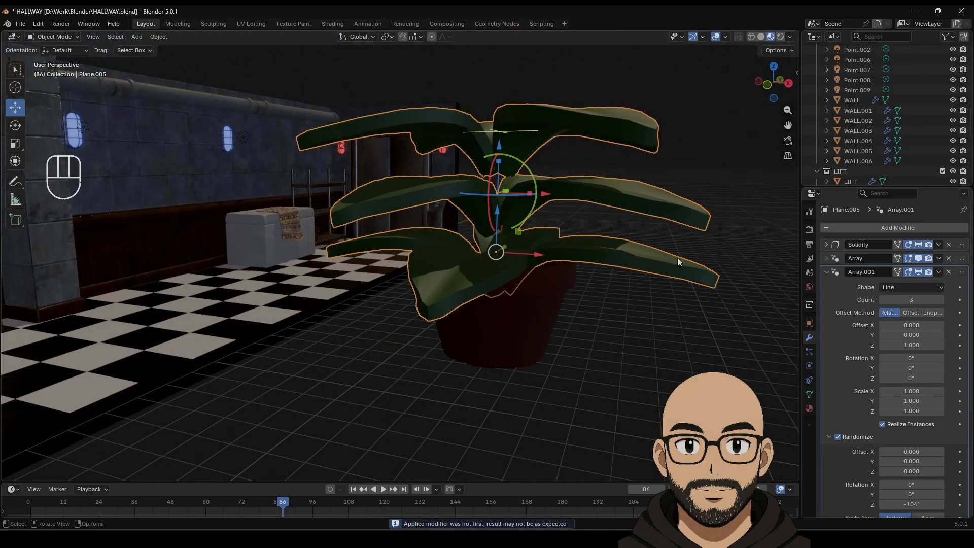
click(661, 320)
middle_drag(657, 288, 632, 239)
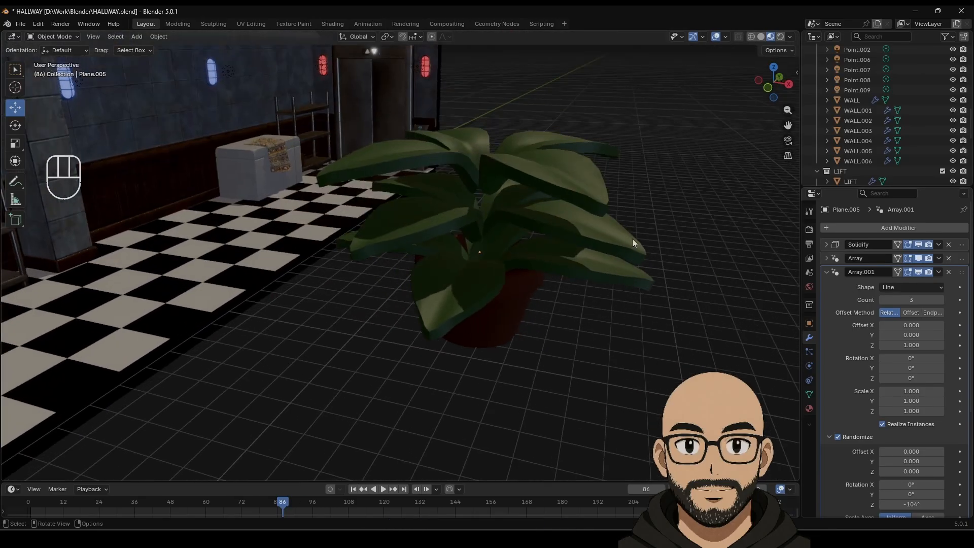
click(826, 272)
click(610, 253)
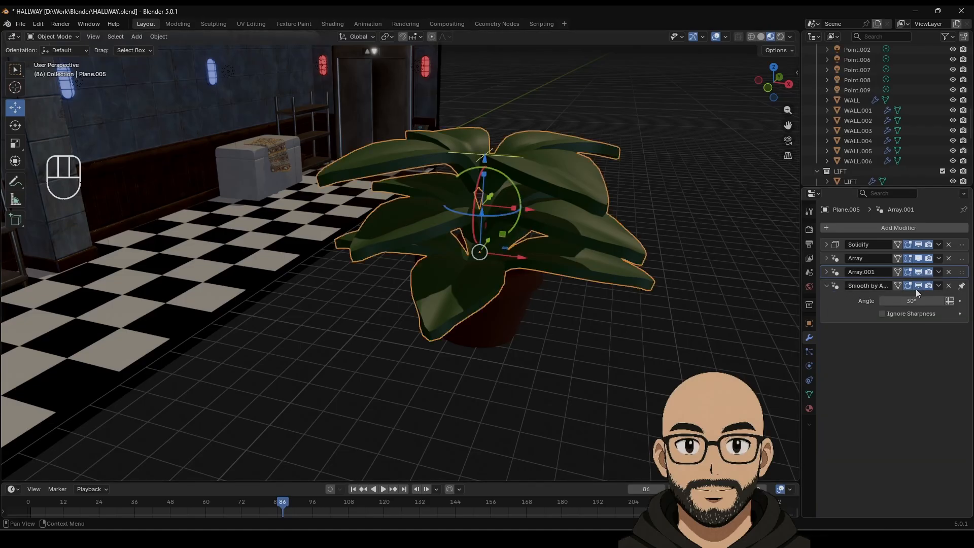
Step: Give the stacked leaf layers random X and Y tilts of about 21° and 19°
click(826, 272)
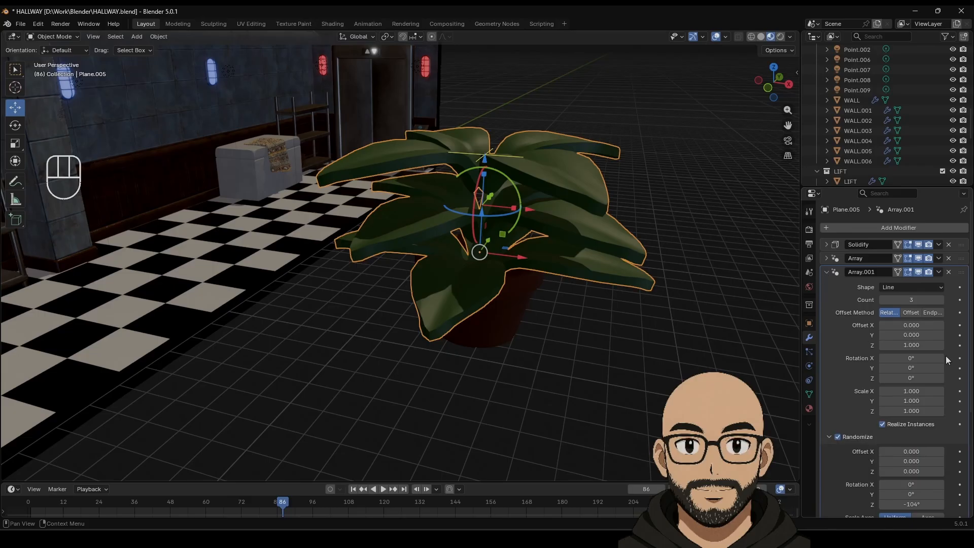
scroll(904, 441, down, 1)
scroll(903, 458, down, 3)
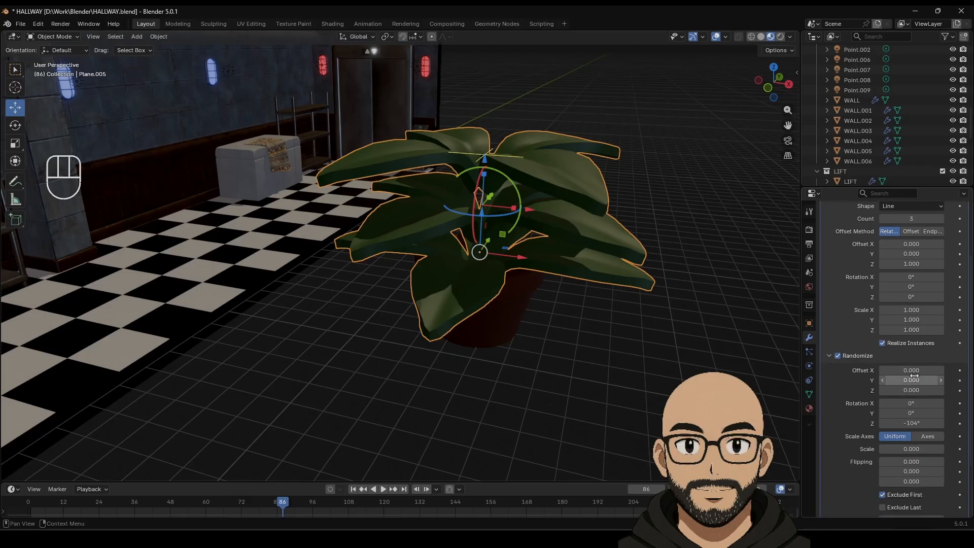
drag(910, 409, 929, 412)
middle_drag(616, 392, 509, 355)
Step: Reduce the second array's Z offset to 0.560 so the leaf layers sit closer together
scroll(532, 353, down, 3)
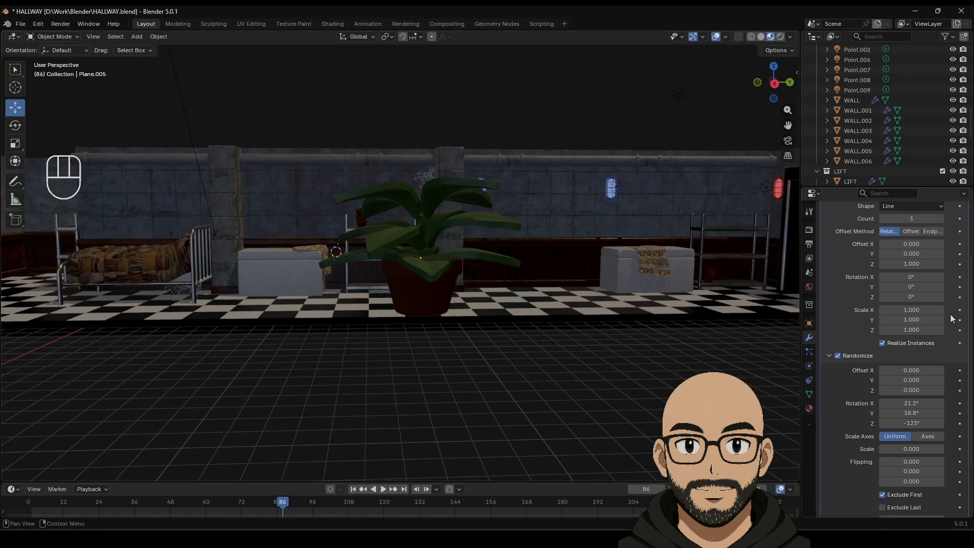
drag(915, 263, 893, 264)
middle_drag(564, 334, 445, 315)
click(445, 315)
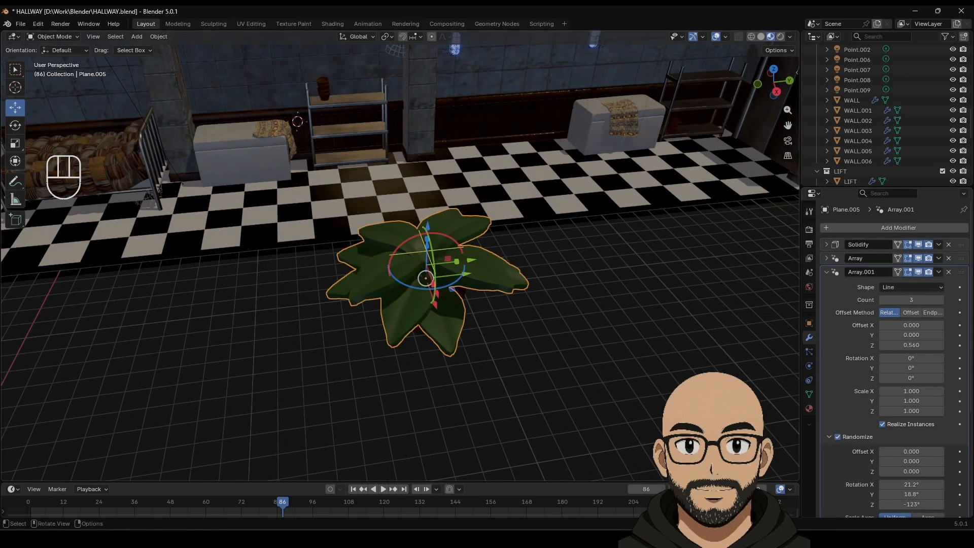
click(824, 271)
Step: Add a level-1 Subdivision Surface modifier on top of the leaf modifier stack
click(851, 227)
mouse_move(850, 228)
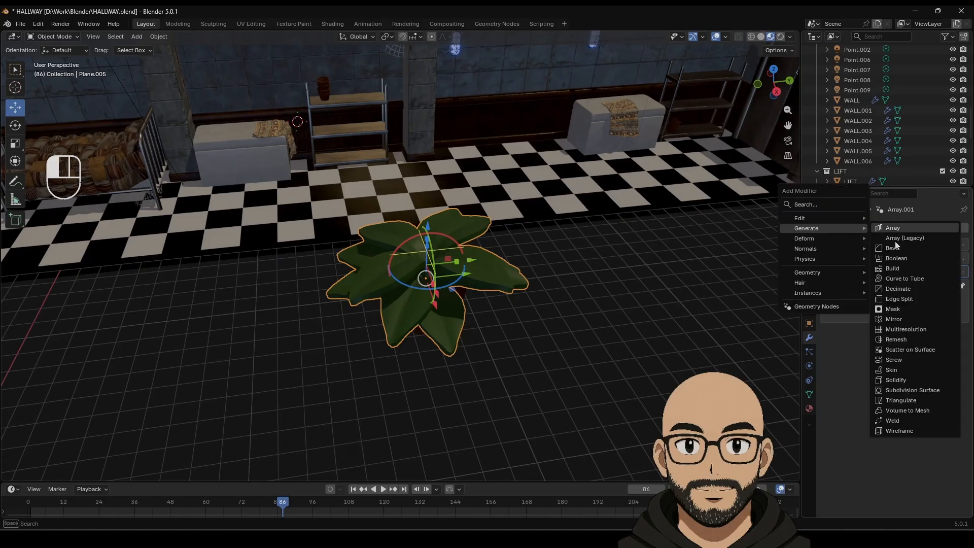
click(904, 391)
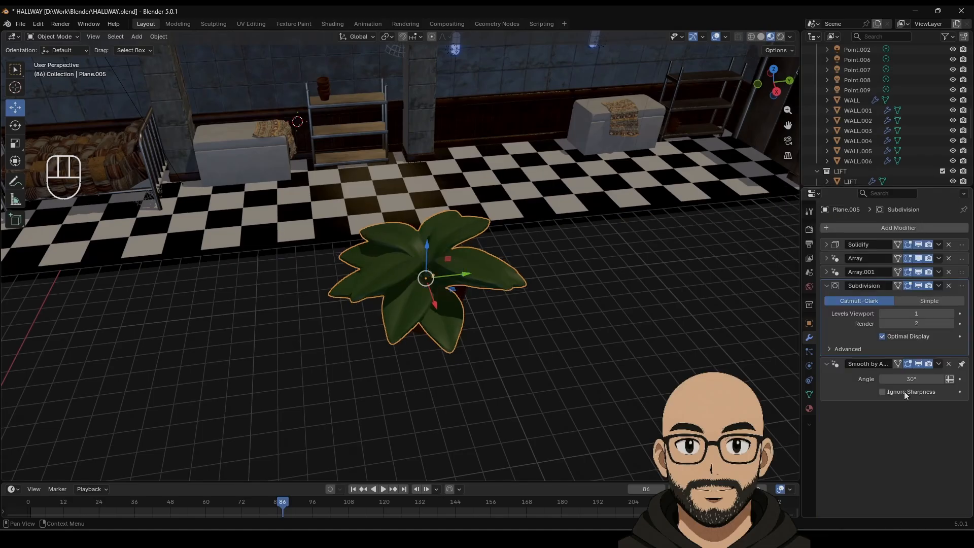
Step: Select the pot together with the leaves from a low side view, then clear the selection
click(621, 364)
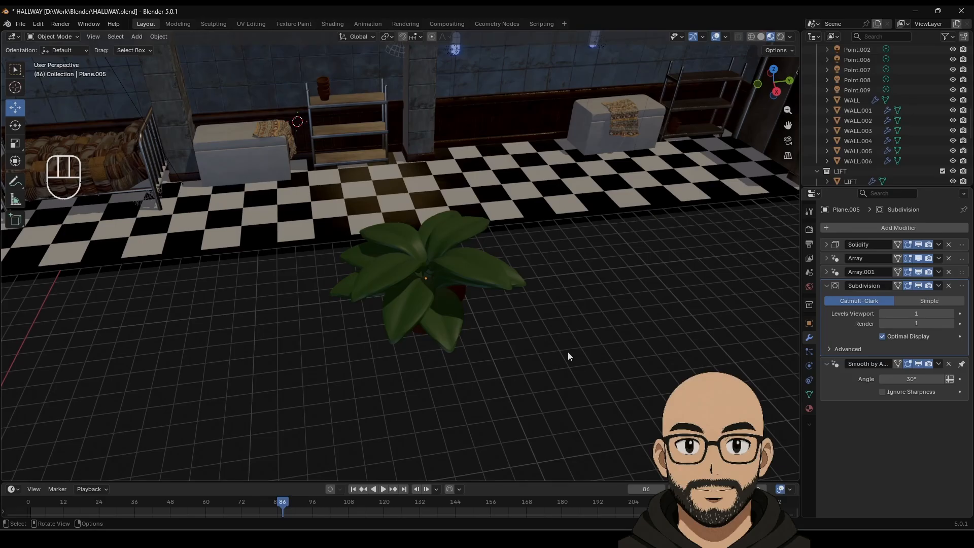
middle_drag(567, 351, 578, 312)
click(446, 303)
shift+click(452, 250)
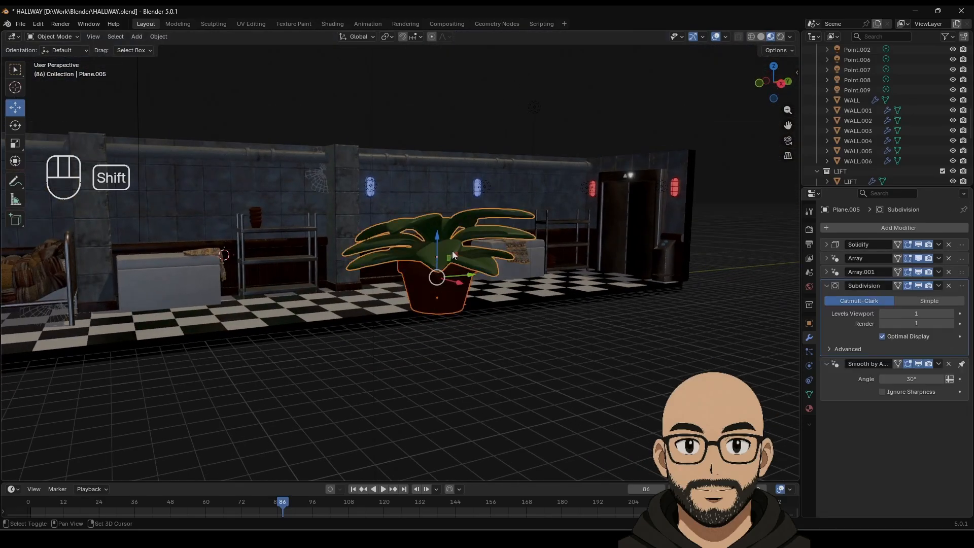
middle_drag(480, 275, 478, 289)
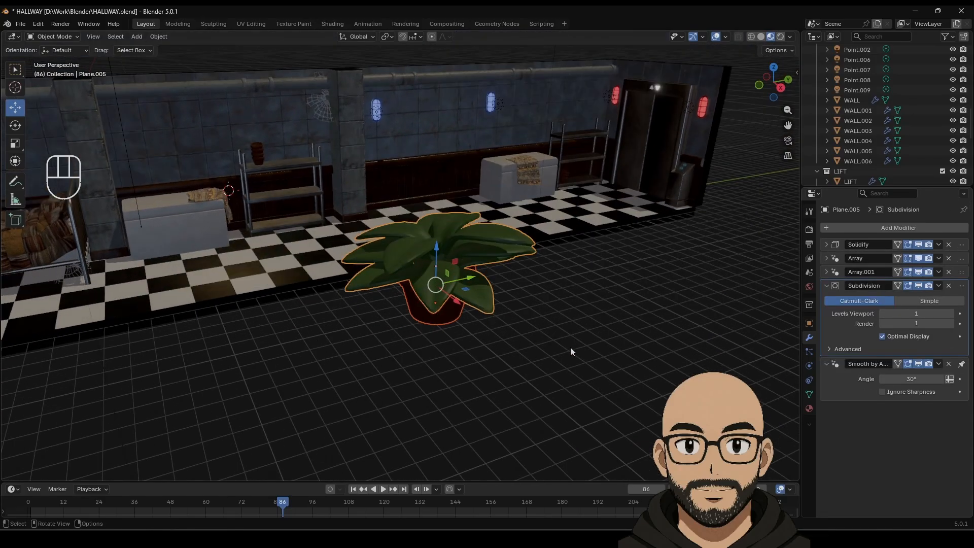
click(495, 343)
Step: Move the leaves and pot into a new collection named PLANT1
click(461, 246)
shift+click(439, 309)
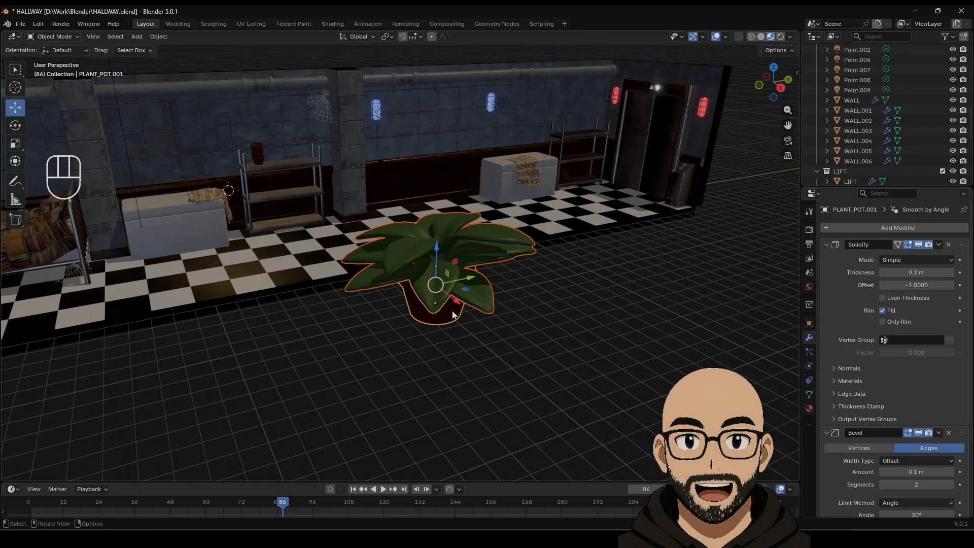
right_click(444, 320)
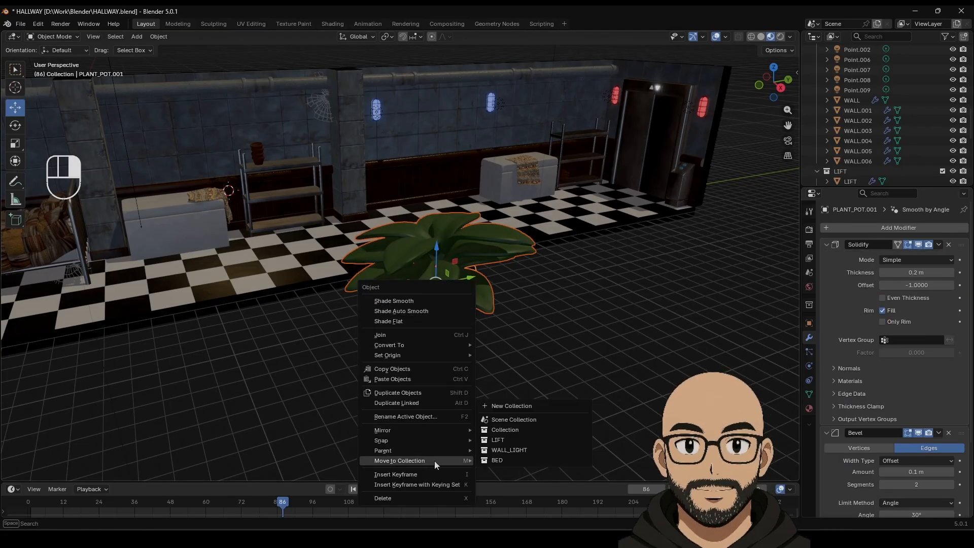
click(526, 406)
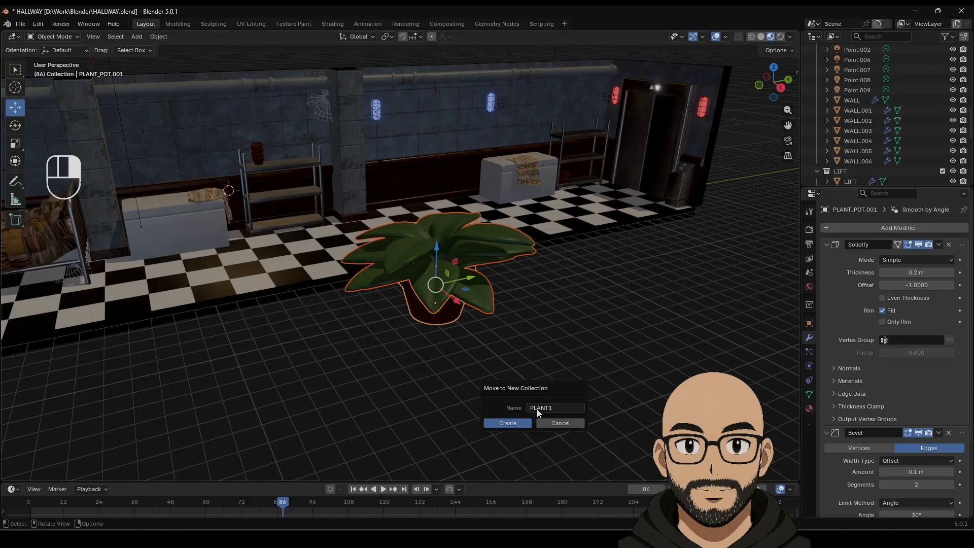
click(507, 422)
Step: Parent the leaves to the pot with the pot as active object
click(459, 339)
click(449, 315)
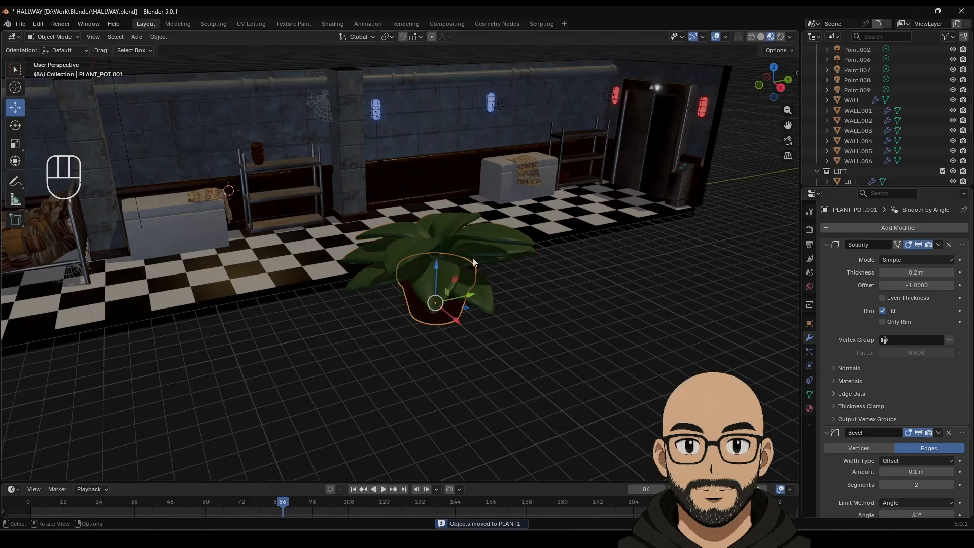
click(464, 284)
shift+click(448, 316)
right_click(448, 316)
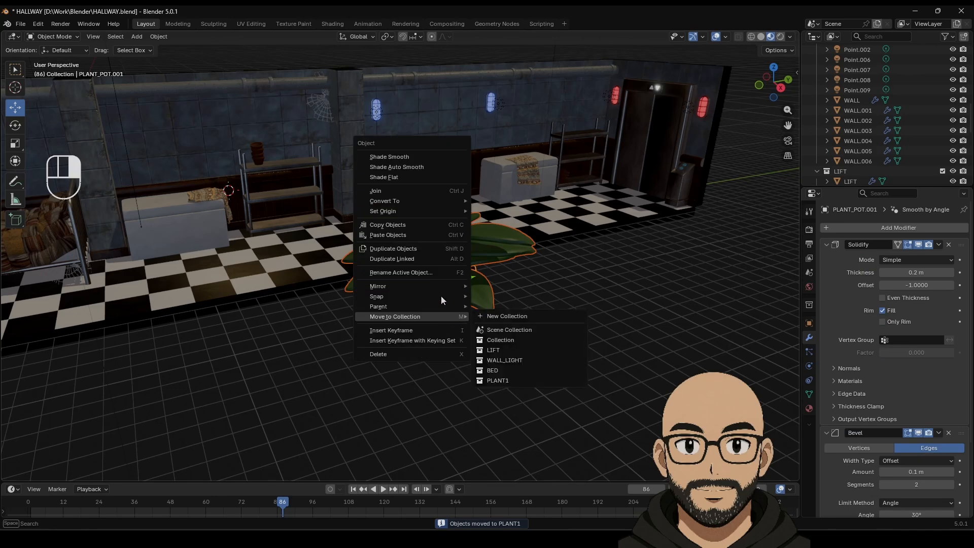
mouse_move(434, 306)
click(494, 307)
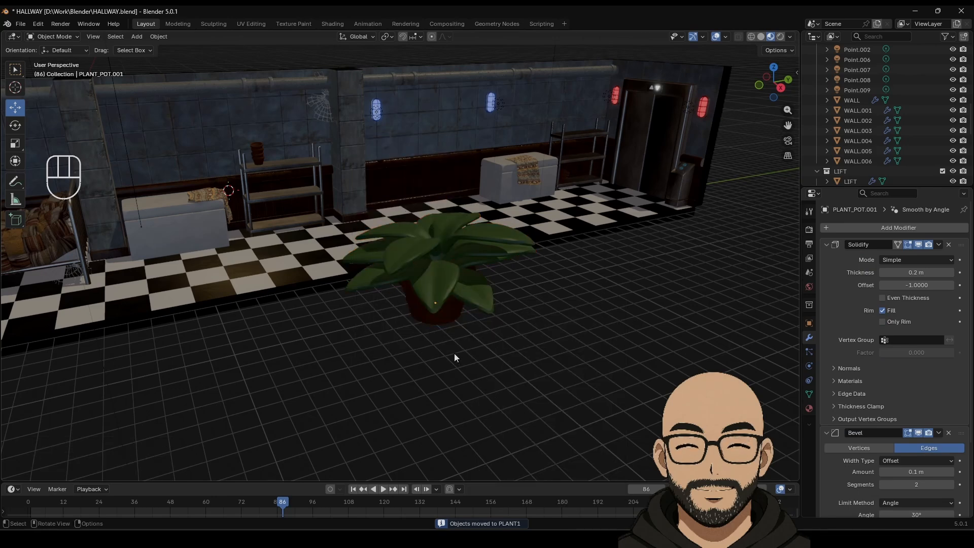
click(449, 321)
Step: Shrink the potted plant to about half size and lift it onto the top shelf
drag(459, 321, 323, 168)
key(KP_Decimal)
key(s)
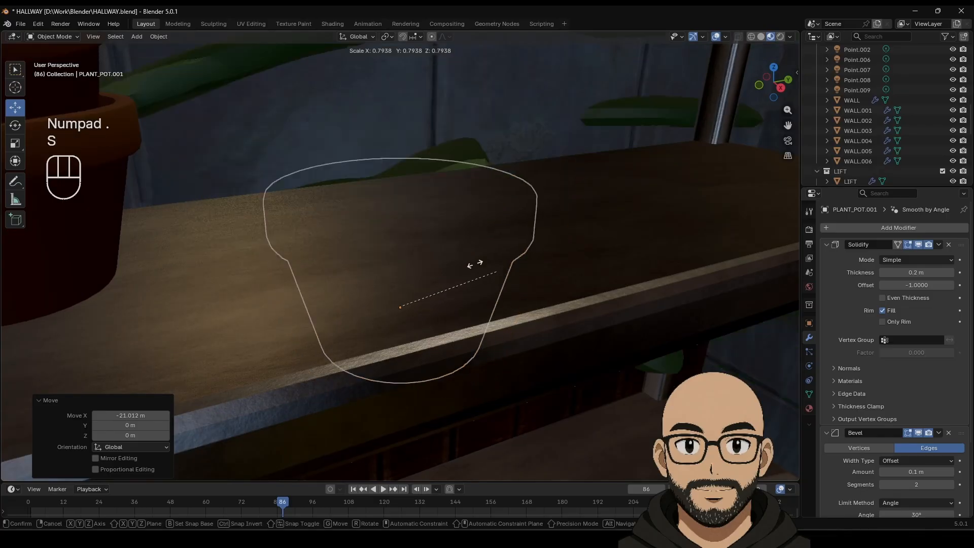
click(417, 327)
drag(417, 327, 553, 391)
scroll(552, 391, down, 6)
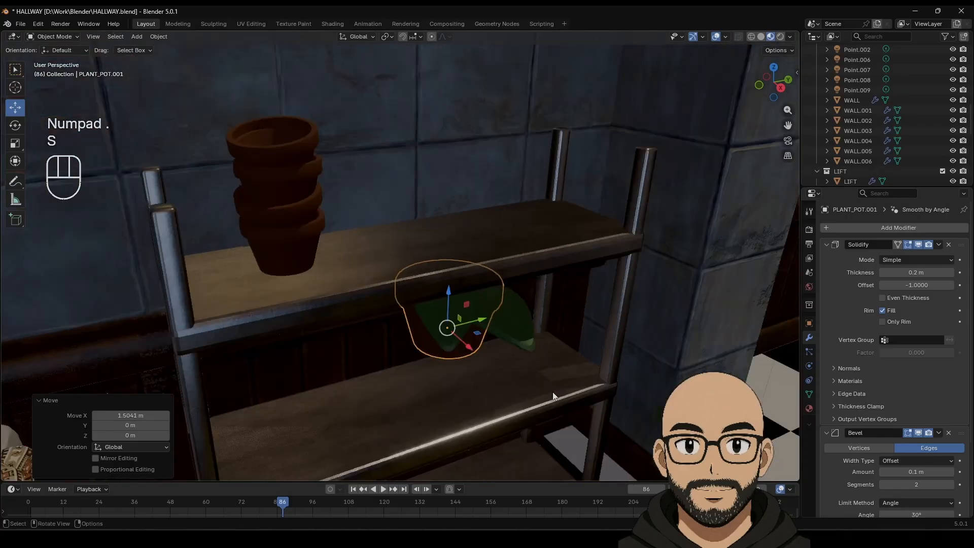
drag(432, 265, 433, 180)
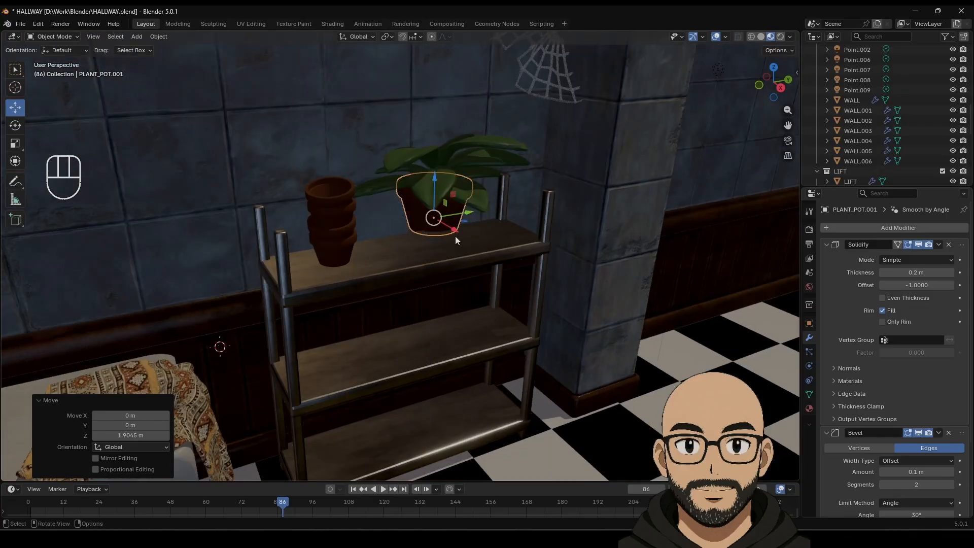
drag(455, 235, 466, 241)
drag(445, 194, 445, 216)
Step: Reposition the pot along Y and X, rescale it to 0.570 and settle it on the shelf
middle_drag(520, 272, 476, 218)
drag(476, 218, 496, 222)
middle_drag(477, 224, 470, 255)
drag(490, 257, 482, 198)
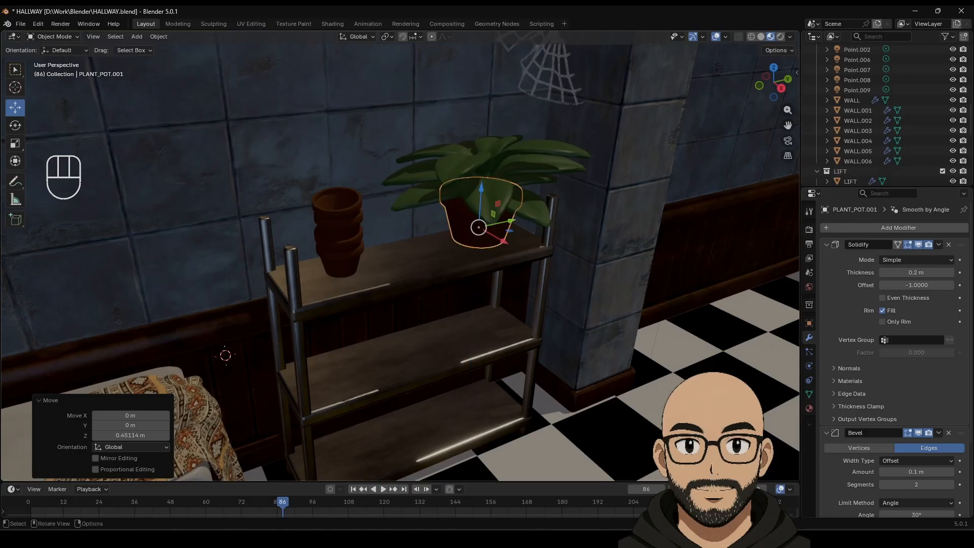
key(s)
click(521, 275)
middle_drag(521, 275, 483, 260)
scroll(485, 257, up, 3)
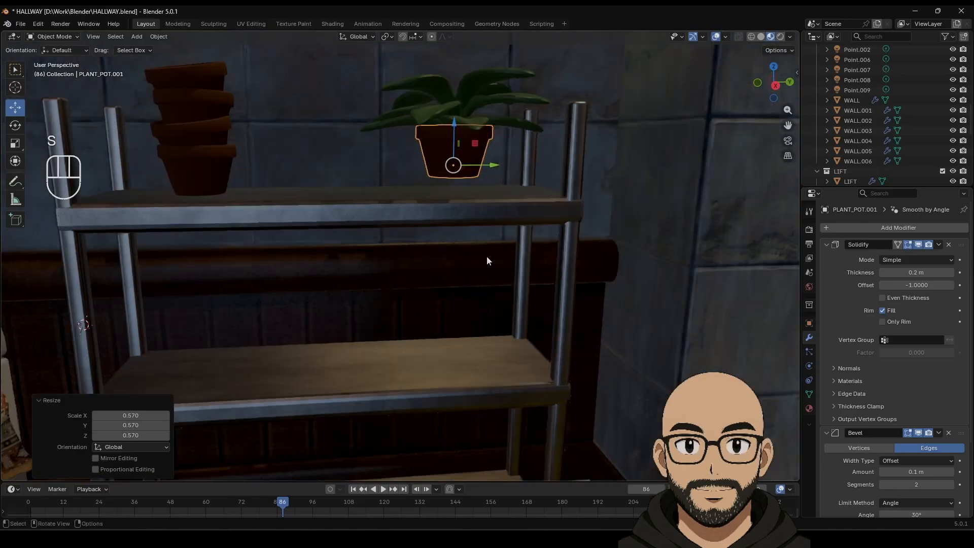
drag(455, 124, 455, 142)
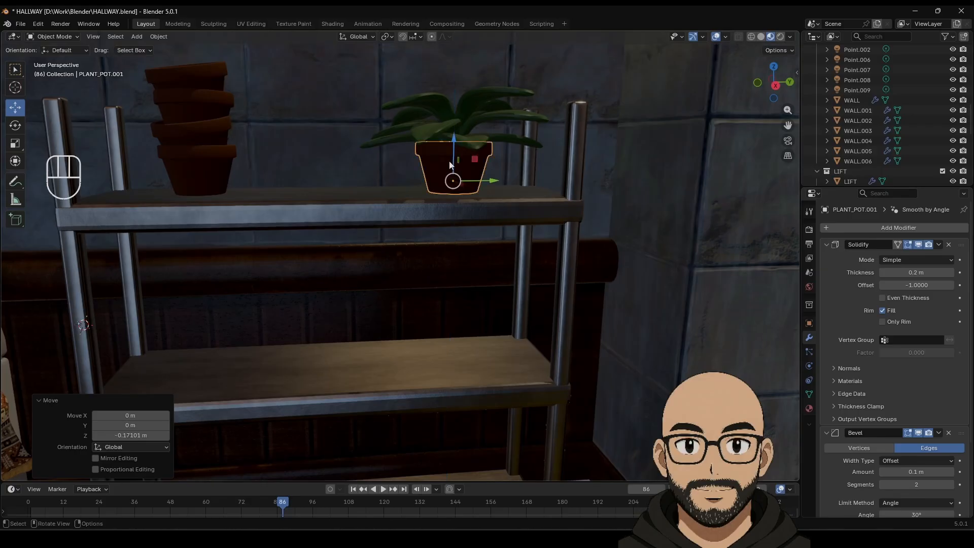
middle_drag(456, 152, 486, 246)
drag(484, 210, 400, 252)
Step: Duplicate the plant, stretching the copy's leaves 1.678 on Z, spinning -173° and raising 0.235 m
shift+click(534, 202)
key(shift+d)
right_click(534, 215)
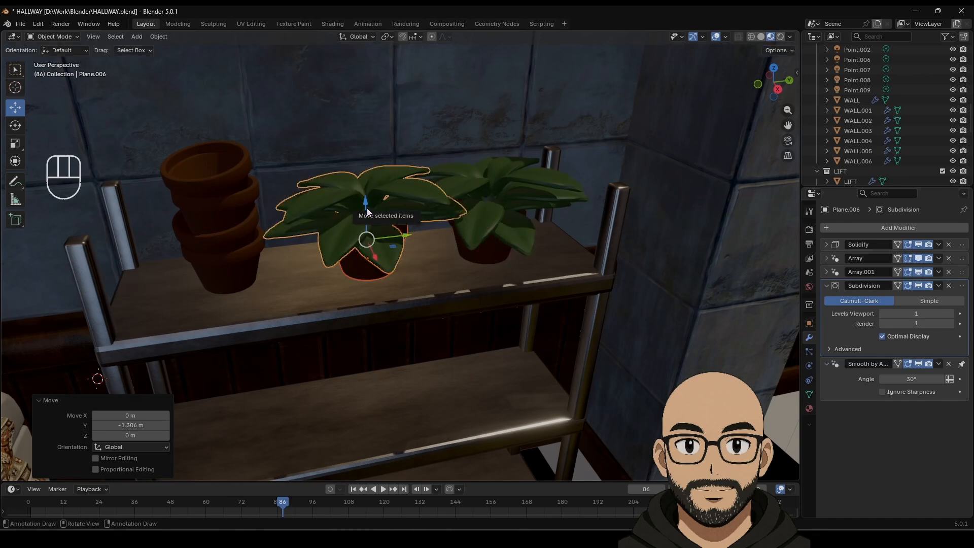
middle_drag(391, 270, 314, 143)
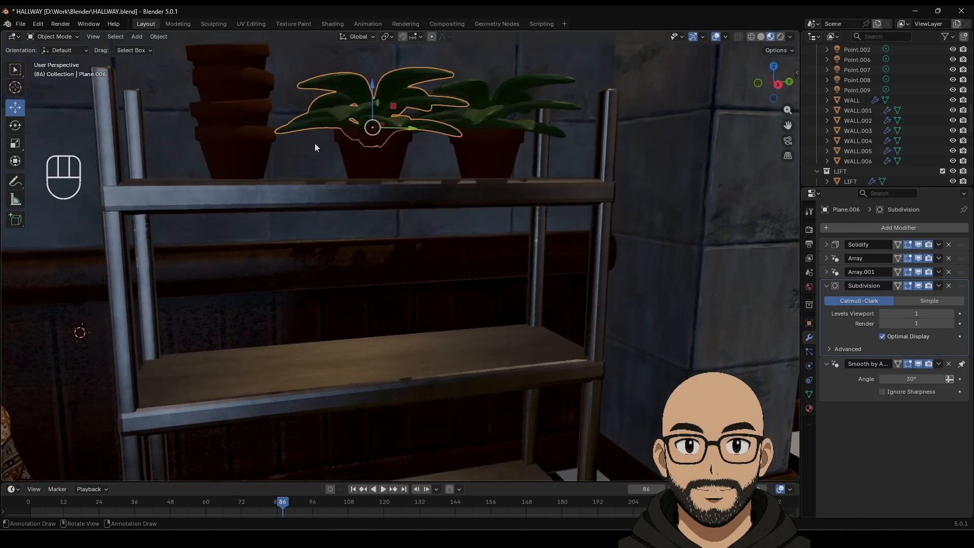
click(16, 145)
shift+middle_drag(425, 105, 415, 203)
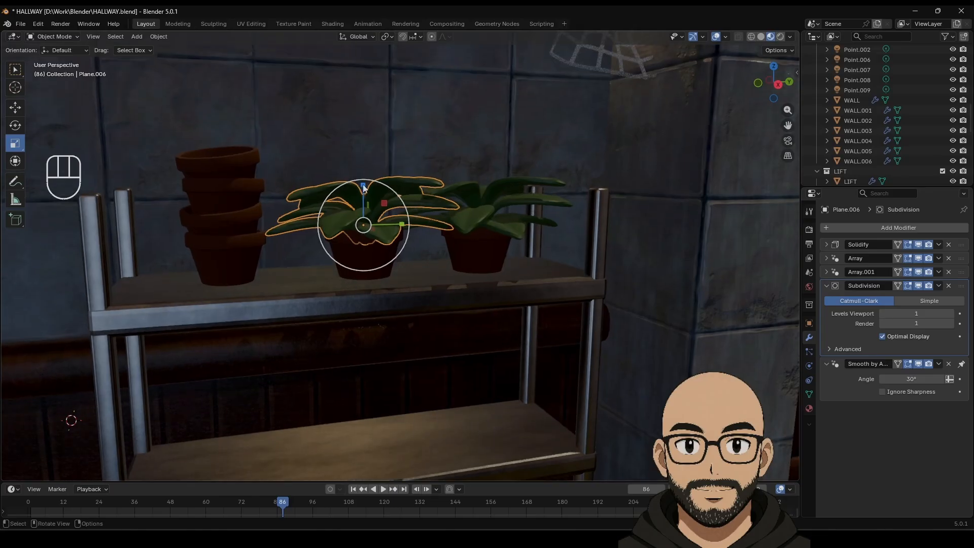
drag(363, 180, 361, 144)
drag(389, 231, 210, 166)
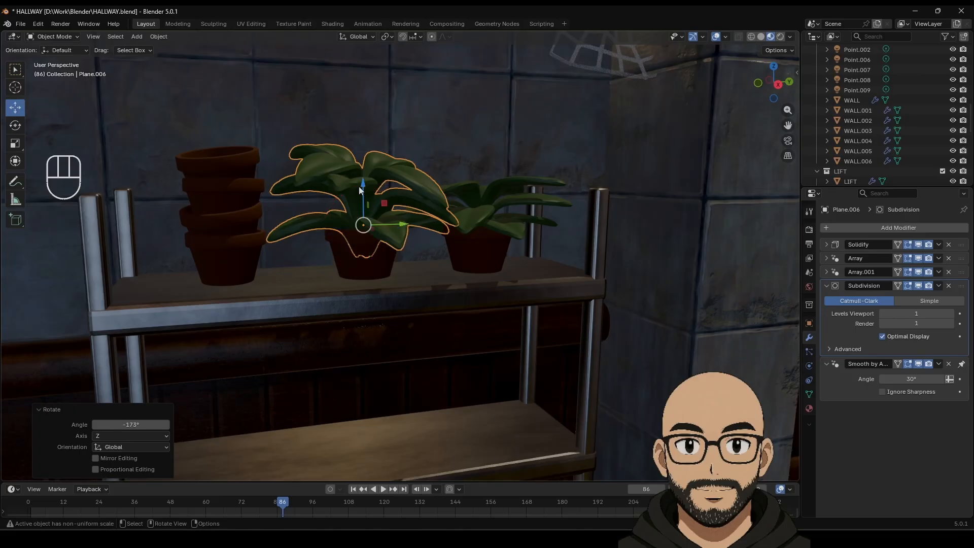
drag(359, 188, 362, 166)
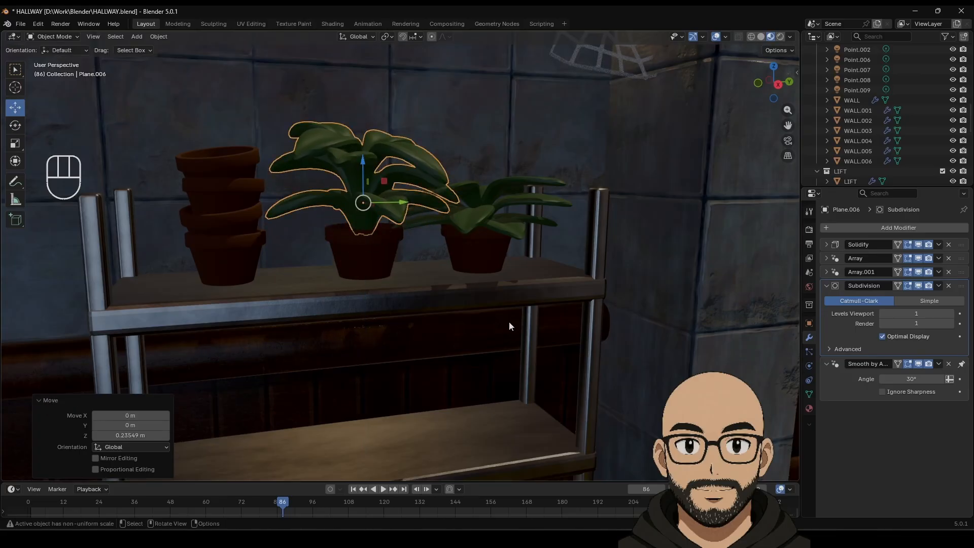
Step: Select both plants' pots and leaves together
scroll(509, 321, down, 8)
middle_drag(499, 300, 450, 252)
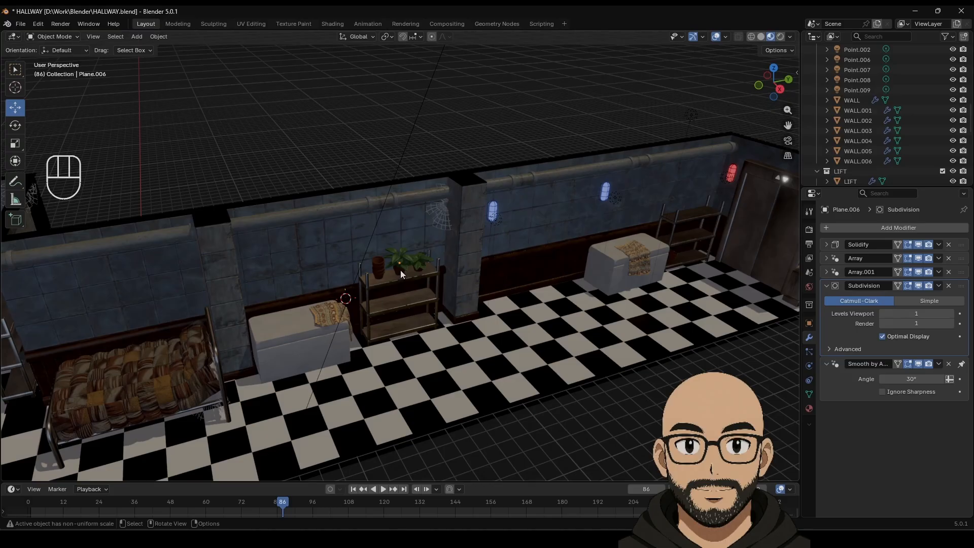
scroll(403, 289, up, 4)
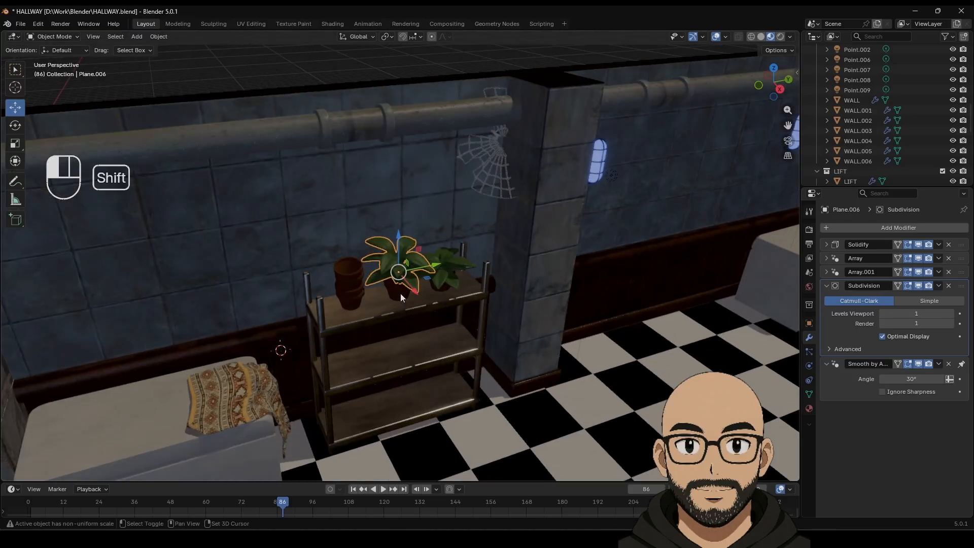
shift+click(400, 293)
shift+click(442, 289)
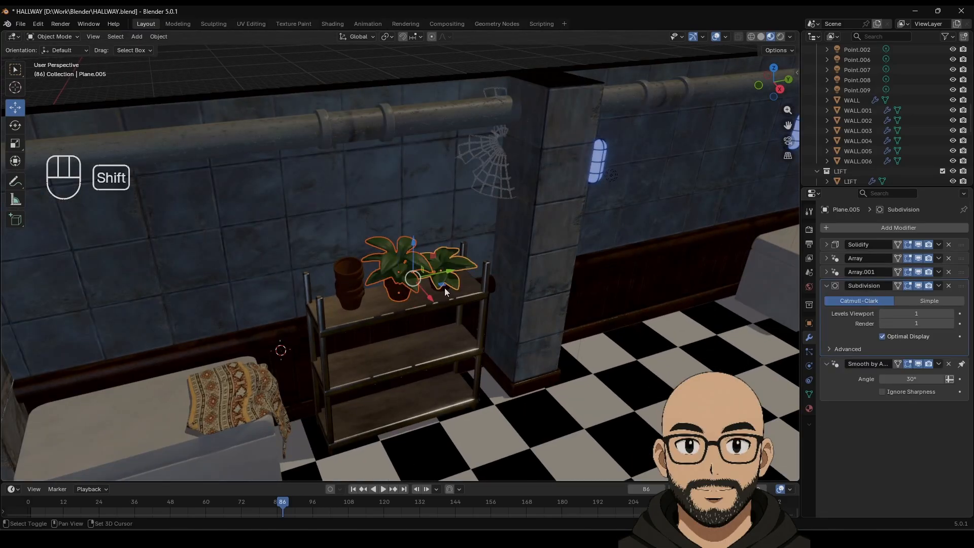
shift+click(444, 289)
Step: Duplicate both plants, move them along Y to the lift shelf, scale to 0.630 and lower them
key(shift+d)
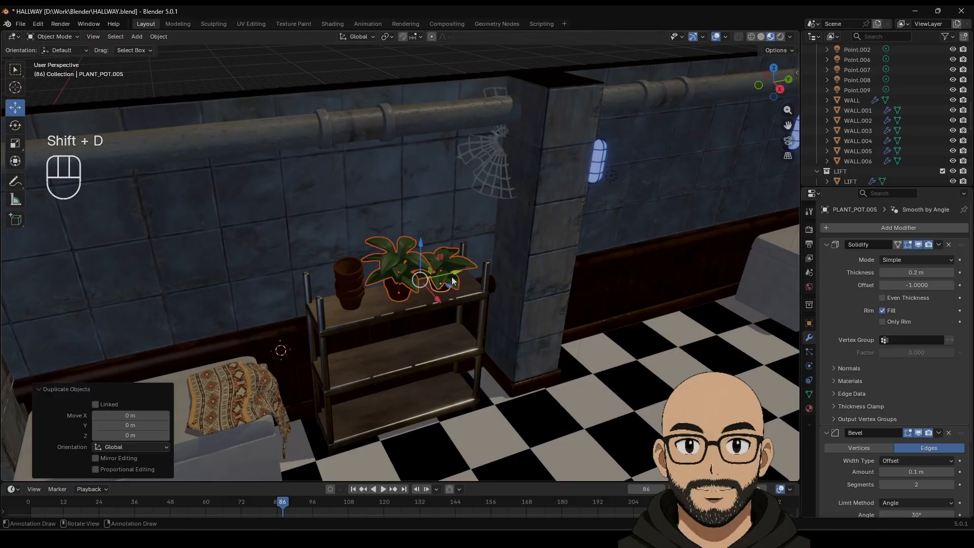
click(1, 256)
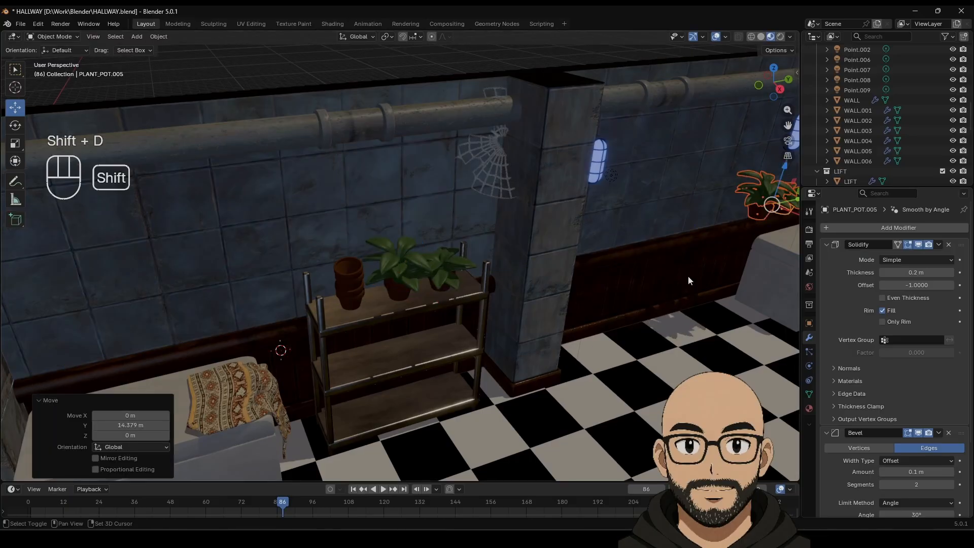
shift+middle_drag(690, 281, 353, 218)
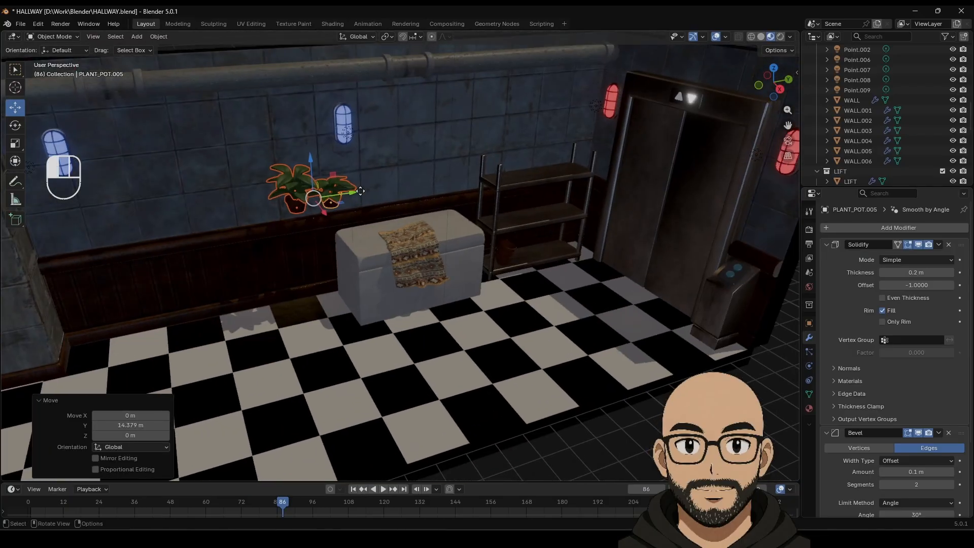
key(g)
key(y)
click(568, 195)
key(s)
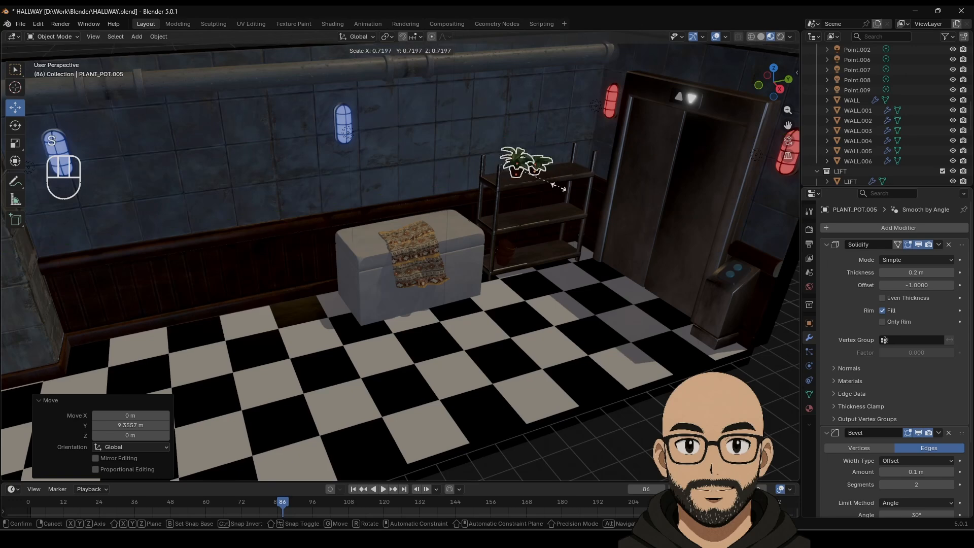
click(558, 189)
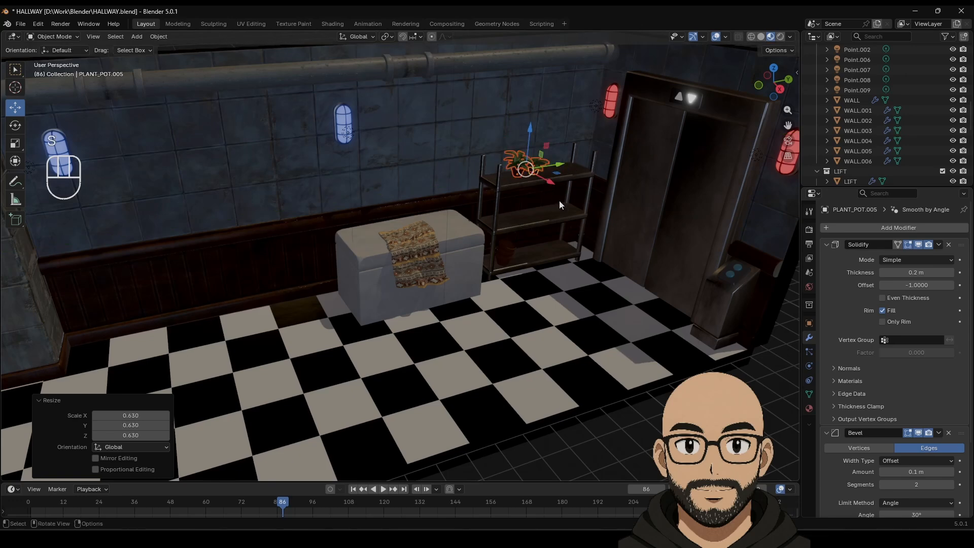
key(KP_Decimal)
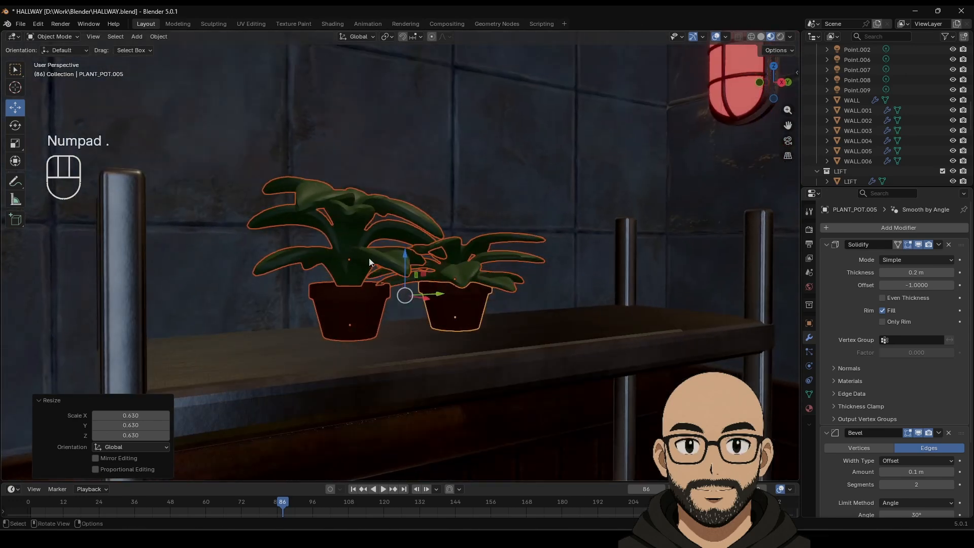
drag(409, 261, 414, 263)
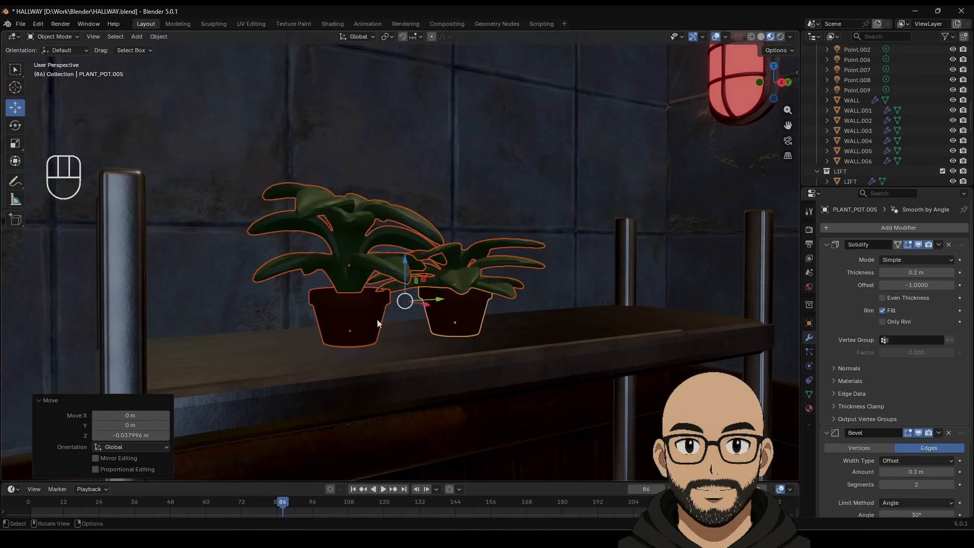
Step: Turn each copied plant around Z (right one -55.7°) and slide the right one 0.41 m along Y
click(377, 320)
shift+click(356, 270)
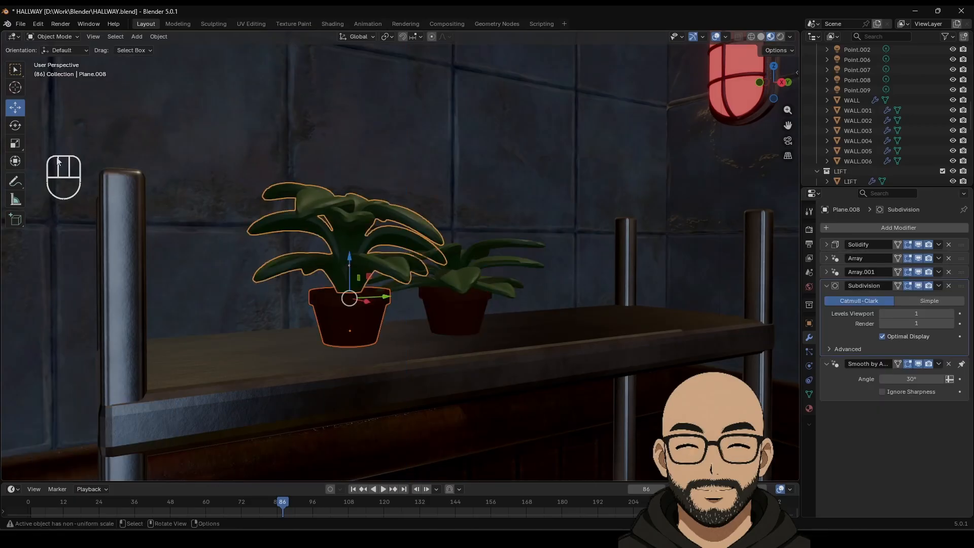
click(15, 126)
drag(385, 298, 352, 299)
click(473, 319)
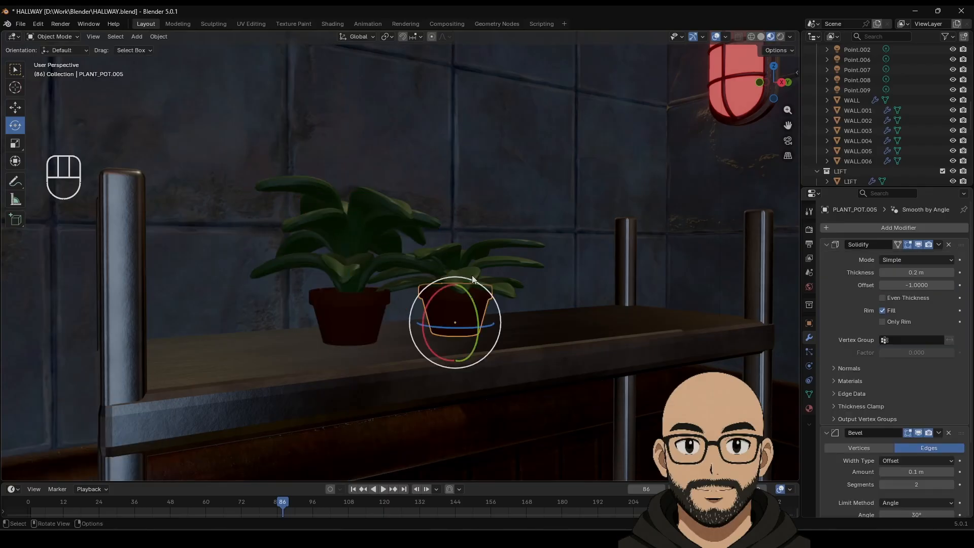
shift+click(473, 280)
drag(490, 312, 500, 293)
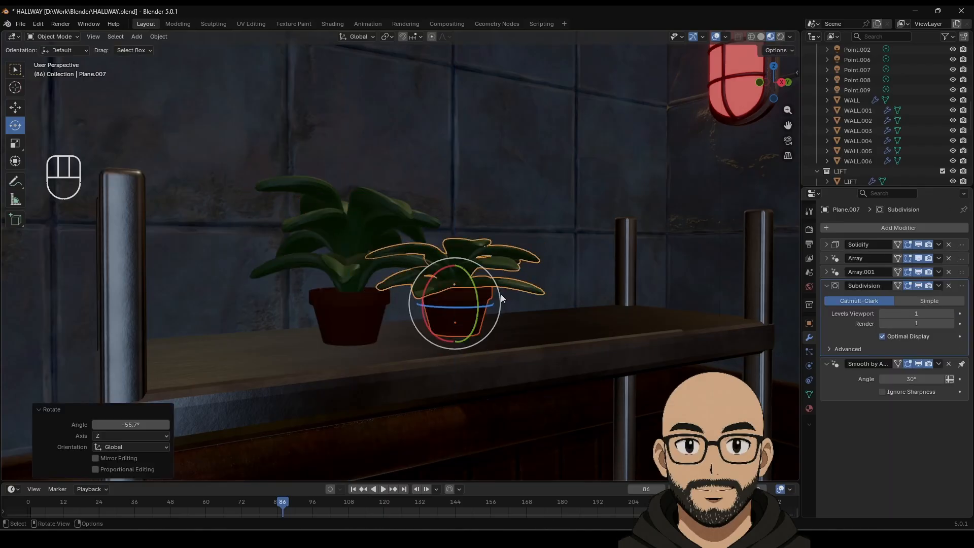
middle_drag(501, 293, 487, 279)
scroll(488, 281, down, 5)
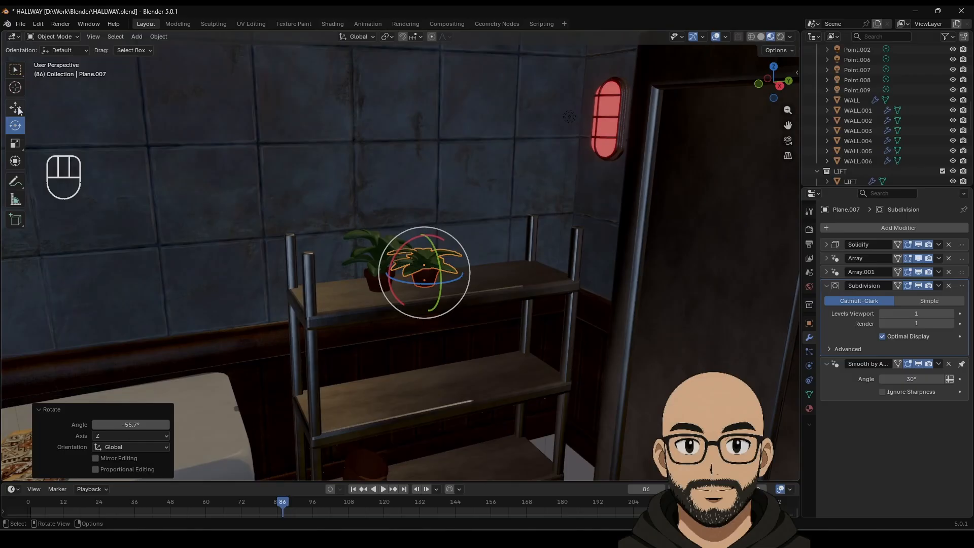
click(15, 108)
drag(474, 265, 500, 264)
scroll(428, 368, down, 5)
Step: Select both shelf plants and the right pot and duplicate them in place
shift+middle_drag(361, 300, 465, 288)
scroll(425, 284, down, 6)
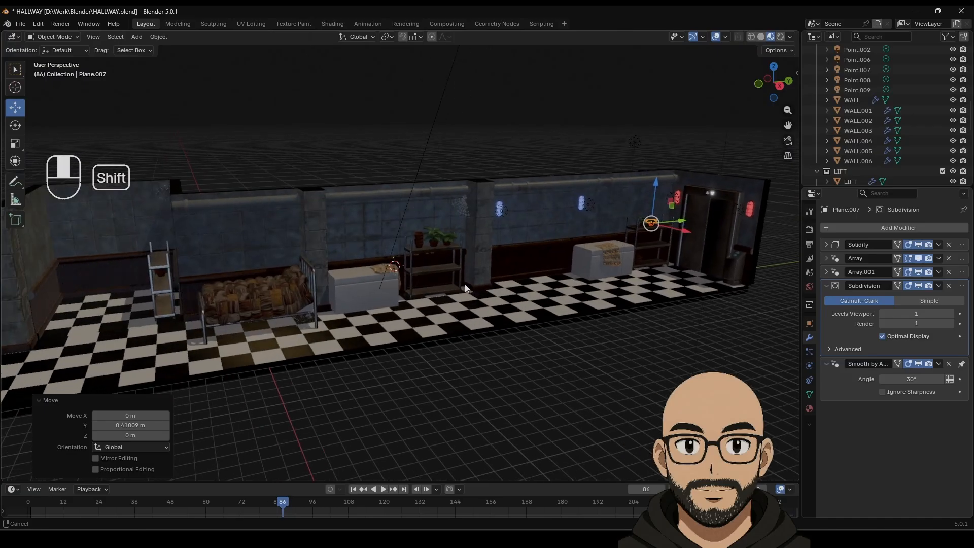
click(434, 244)
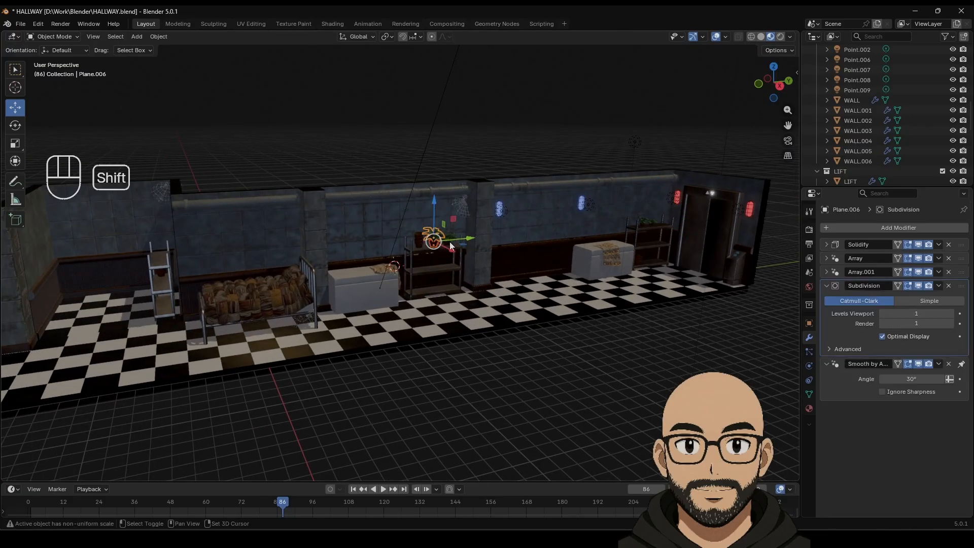
shift+click(446, 243)
key(KP_Decimal)
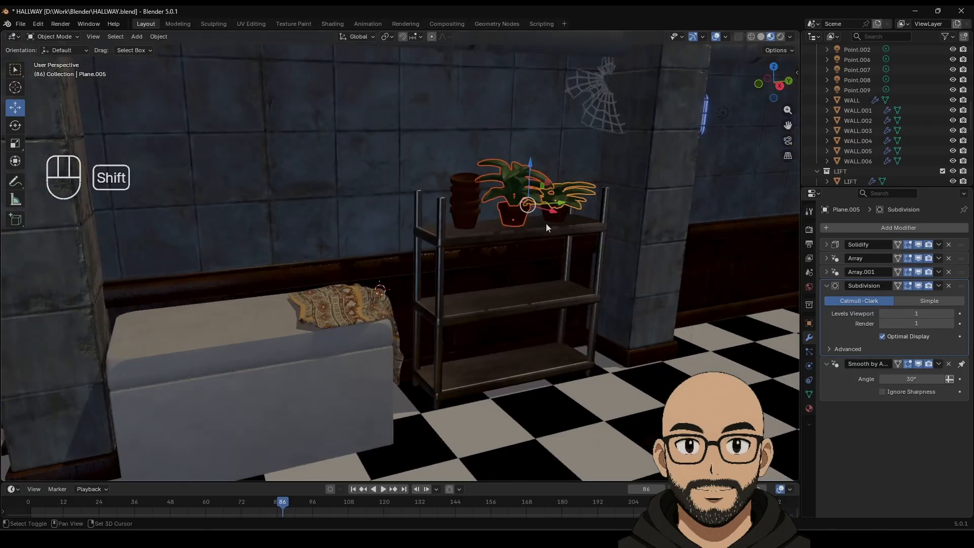
shift+click(551, 220)
key(shift+d)
right_click(563, 239)
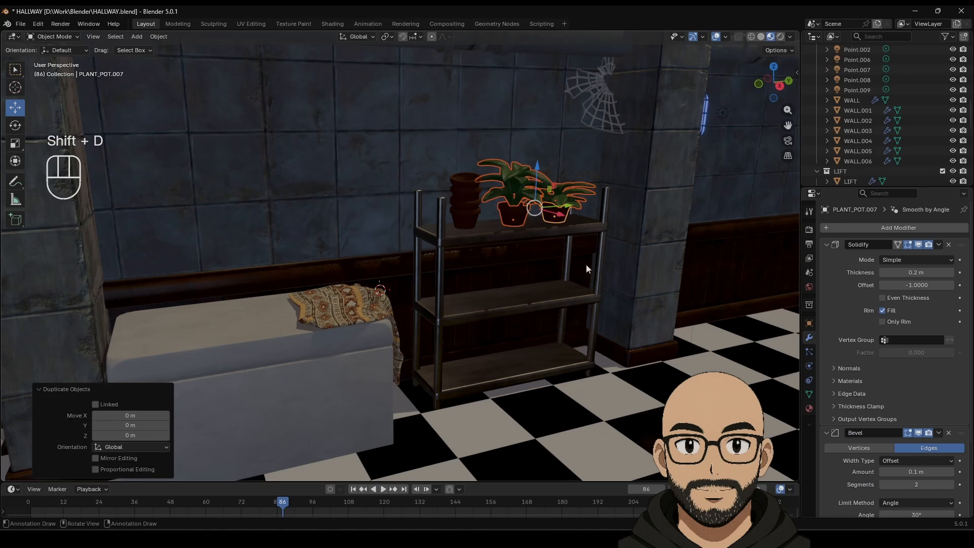
Step: Slide the copied plants along Y onto the shelf beside the bed
scroll(584, 277, down, 7)
scroll(583, 289, down, 5)
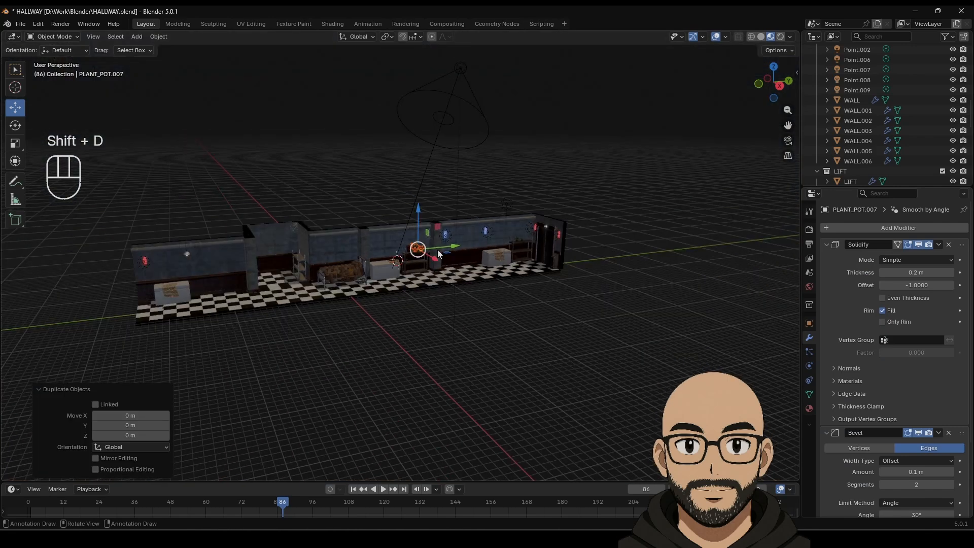
drag(449, 244, 332, 256)
scroll(309, 297, up, 11)
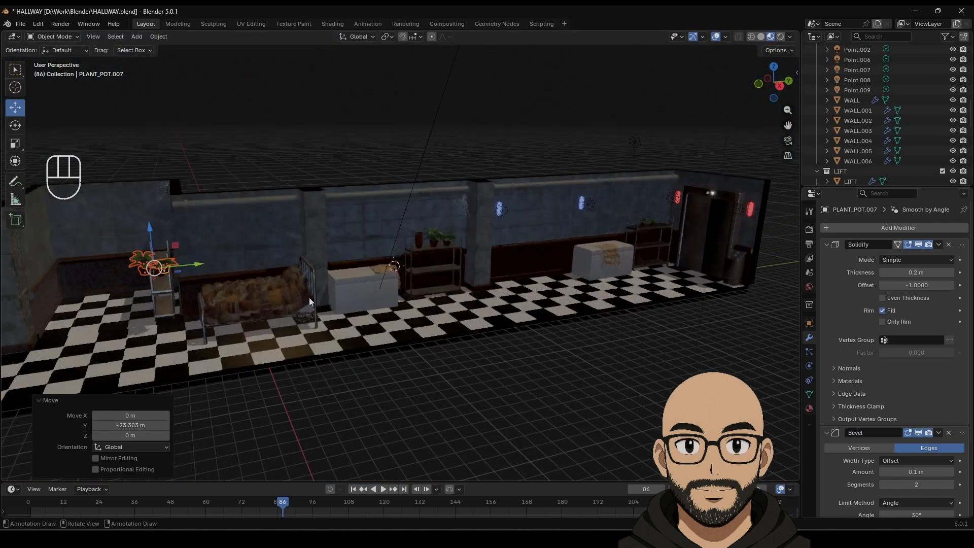
shift+middle_drag(168, 299, 674, 256)
middle_drag(361, 254, 325, 260)
drag(531, 272, 304, 195)
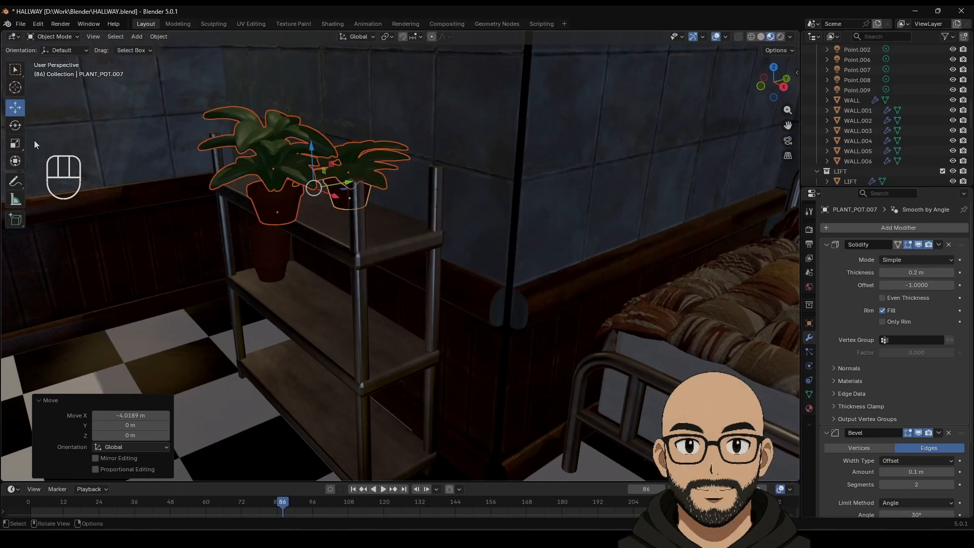
Step: Rotate the copied plants −89.3° about Z and nudge them 0.136 m along Y
click(10, 126)
drag(325, 238, 348, 174)
key(ctrl+z)
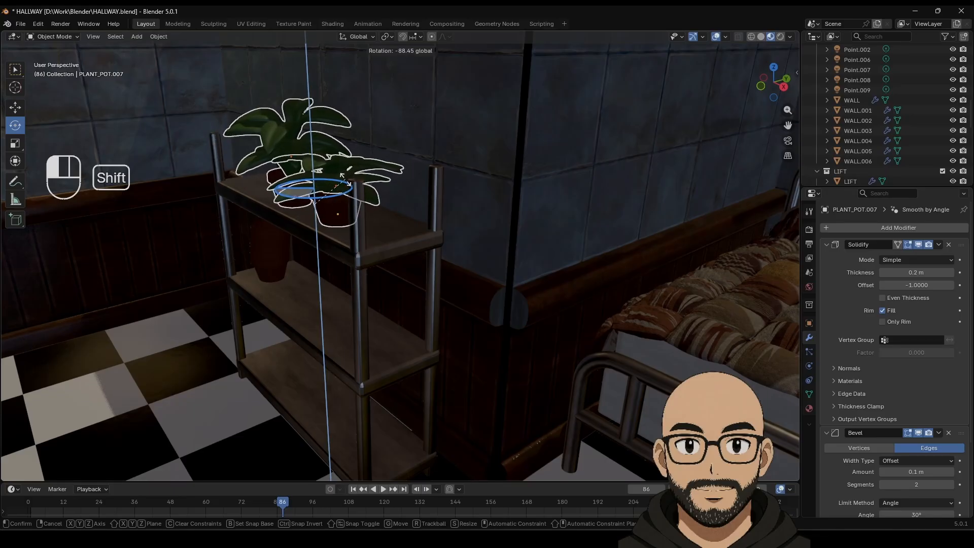
shift+drag(343, 174, 340, 176)
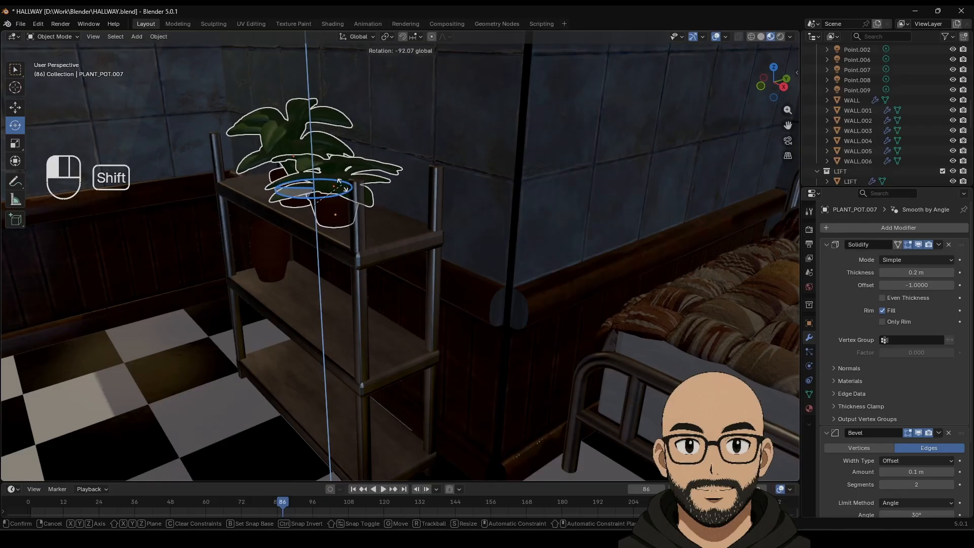
shift+drag(340, 180, 341, 178)
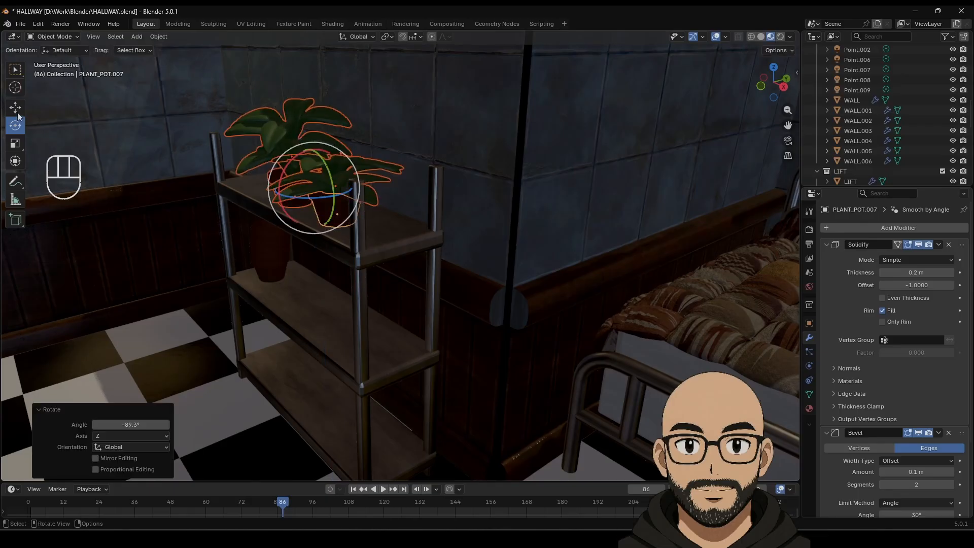
mouse_move(293, 225)
middle_down()
mouse_move(300, 213)
mouse_move(302, 236)
middle_up()
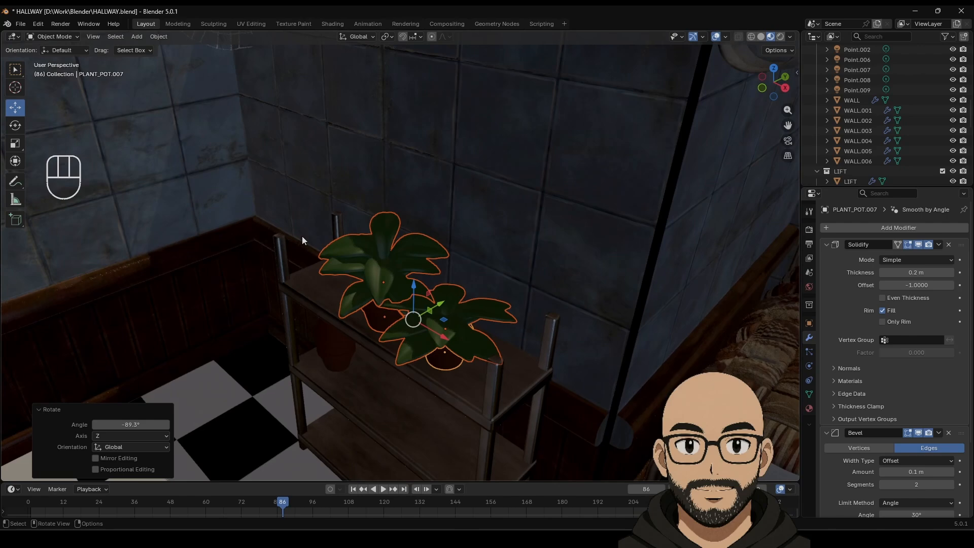
key(KP_Decimal)
middle_drag(435, 258, 536, 297)
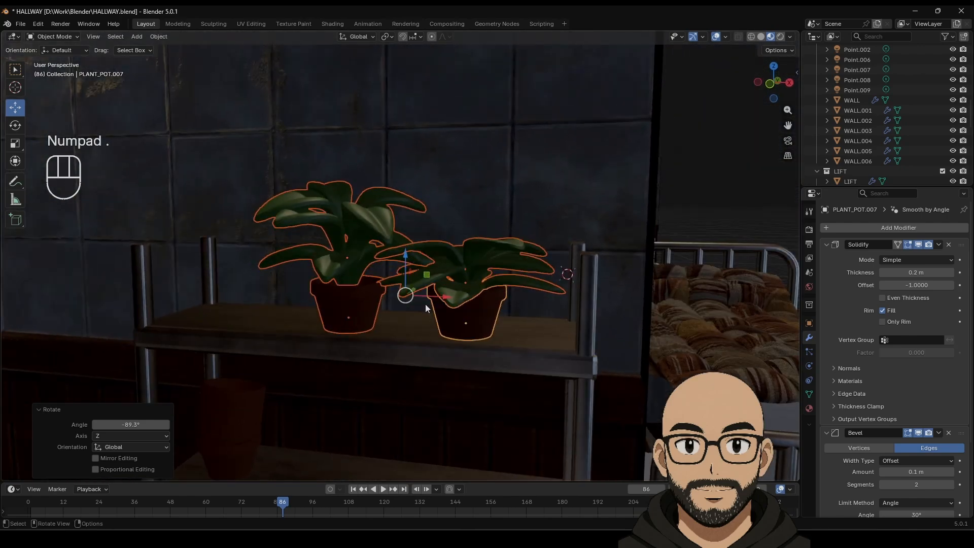
drag(440, 299, 448, 300)
mouse_move(452, 302)
middle_down()
mouse_move(397, 295)
mouse_move(449, 303)
middle_up()
drag(448, 304, 443, 307)
middle_drag(443, 307, 440, 324)
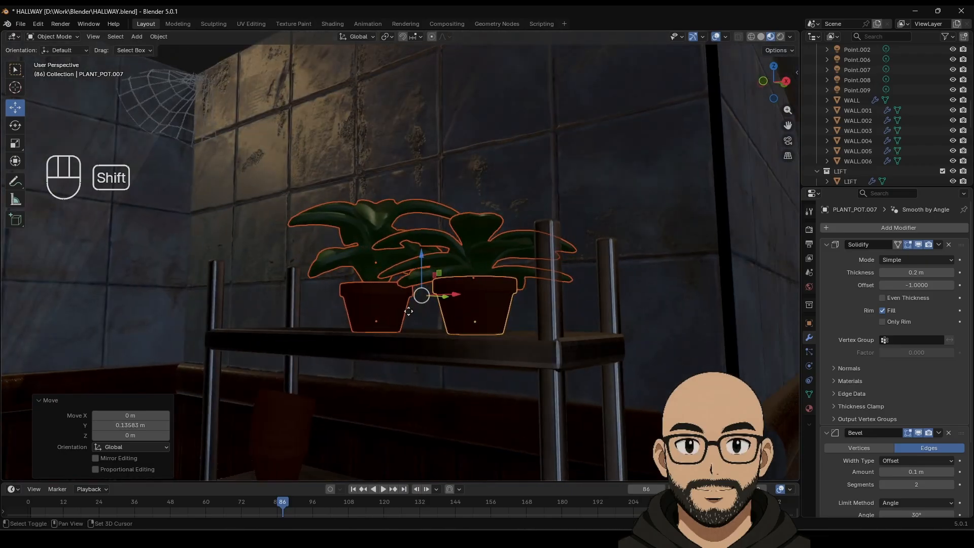
Step: Duplicate the plants, drop the copy down a shelf and shrink it to about 0.7
key(shift+d)
key(z)
click(422, 437)
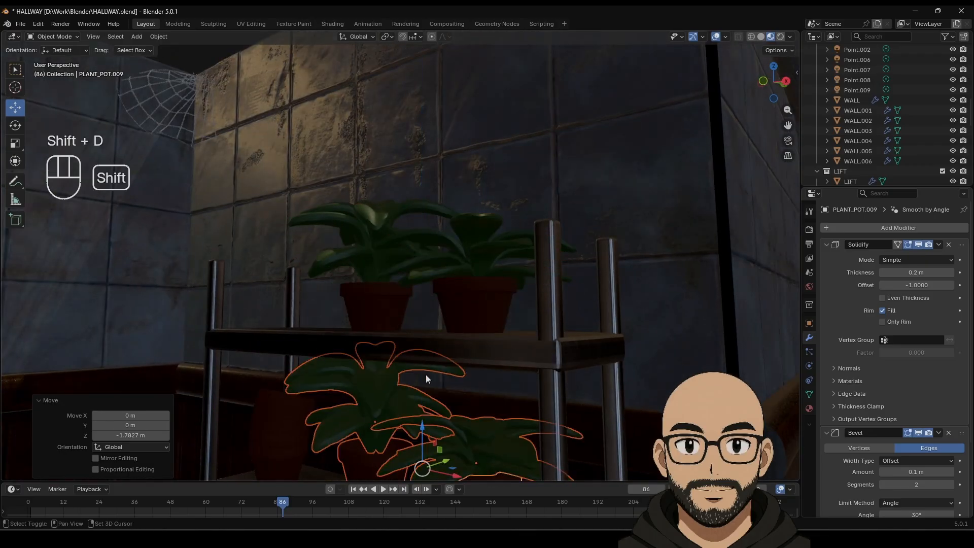
shift+middle_drag(425, 374, 422, 275)
key(s)
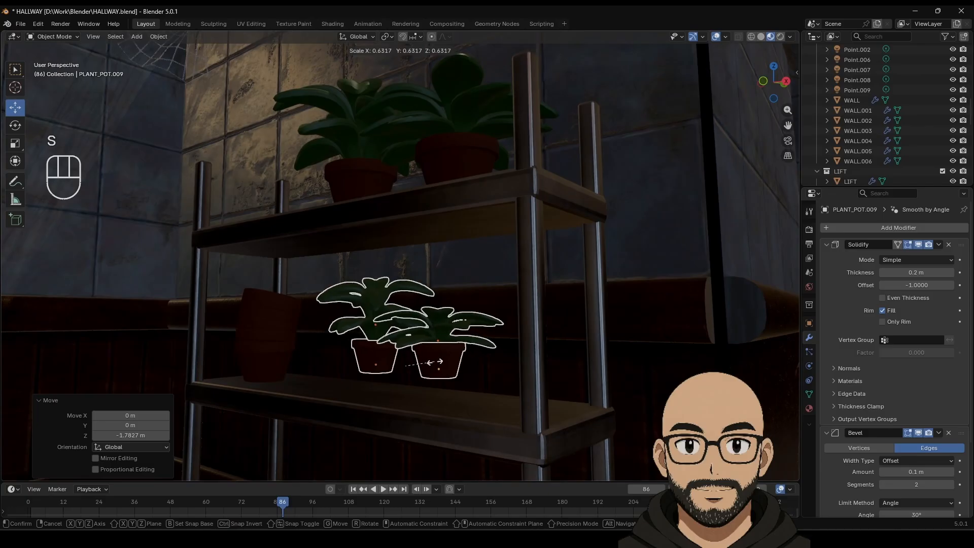
click(440, 366)
drag(405, 313, 442, 388)
Step: Move the right copied pot and its leaves further along X on the shelf
click(464, 363)
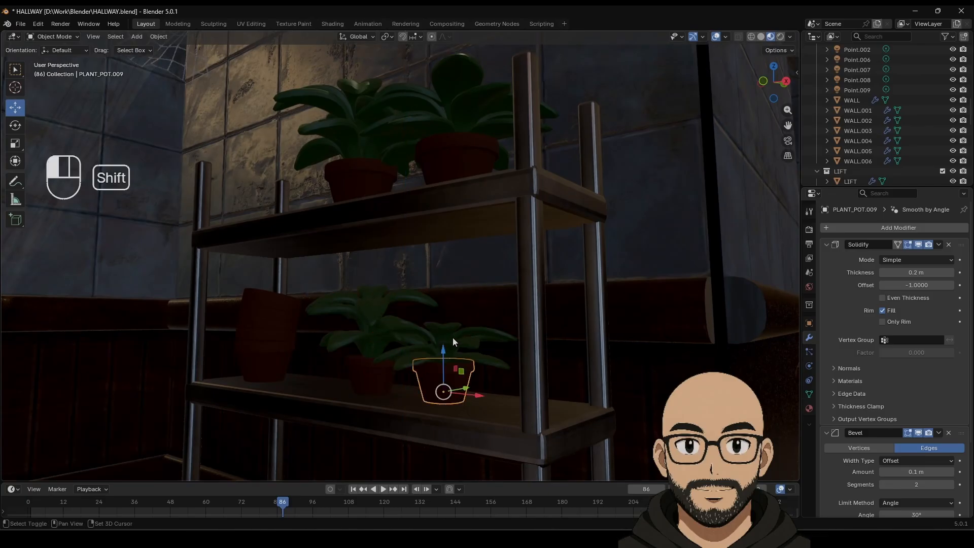
shift+click(454, 341)
key(g)
key(x)
click(384, 369)
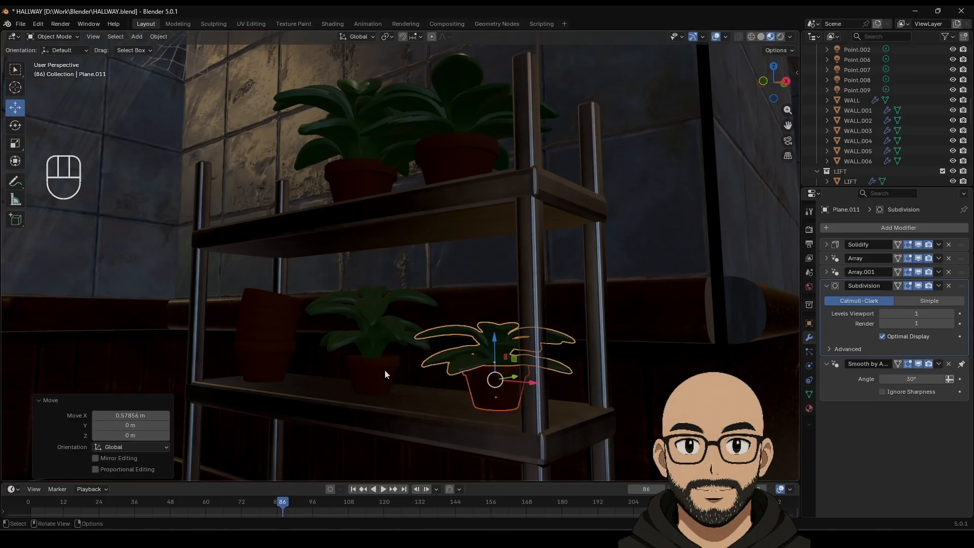
Step: Lower the left copied pot and leaves to the bottom shelf and slide them left along X
click(384, 369)
shift+click(373, 324)
middle_drag(413, 393, 385, 335)
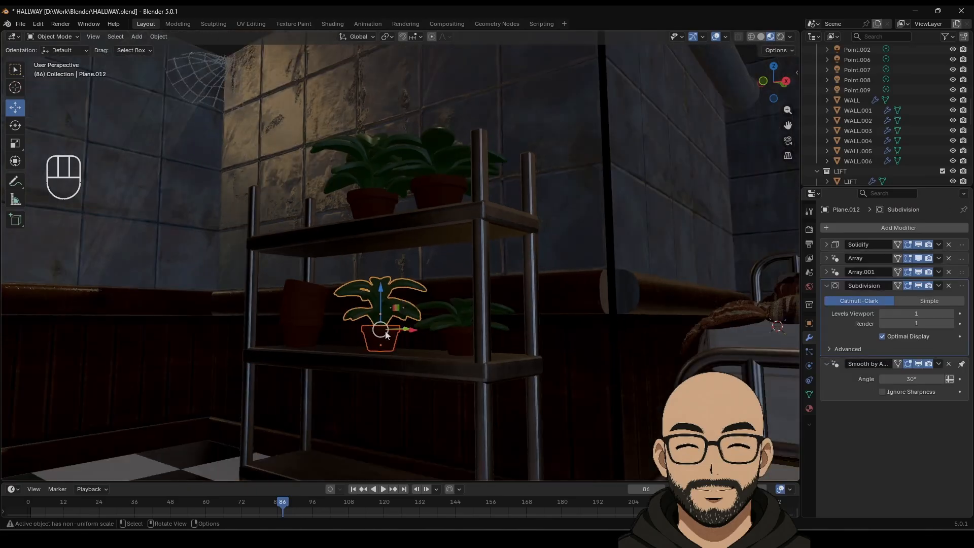
key(g)
key(z)
click(384, 401)
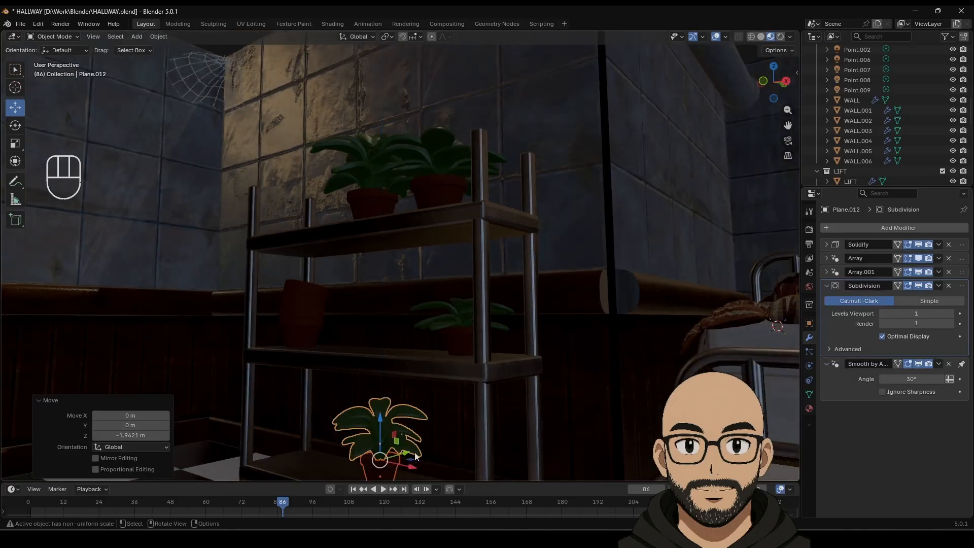
shift+middle_drag(403, 412, 401, 385)
key(g)
key(x)
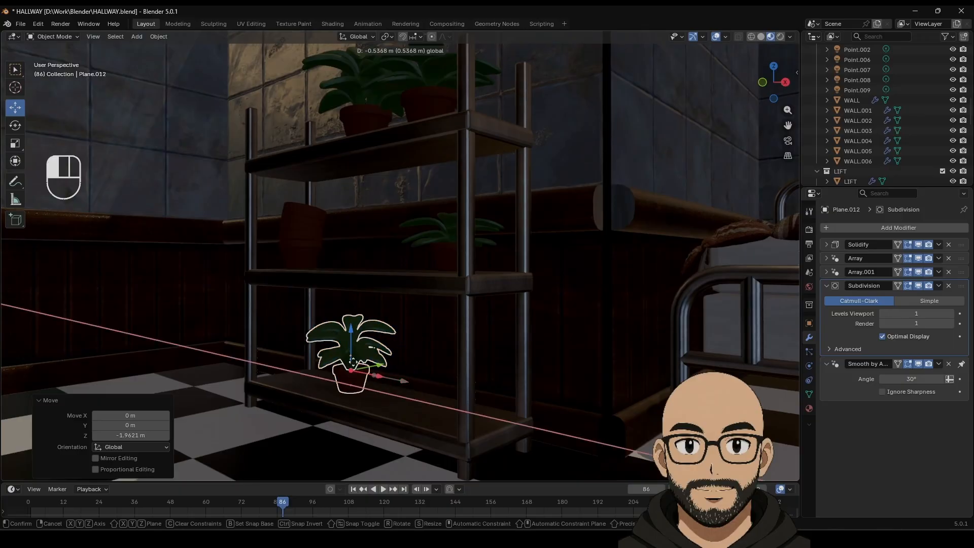
click(373, 409)
scroll(420, 298, down, 8)
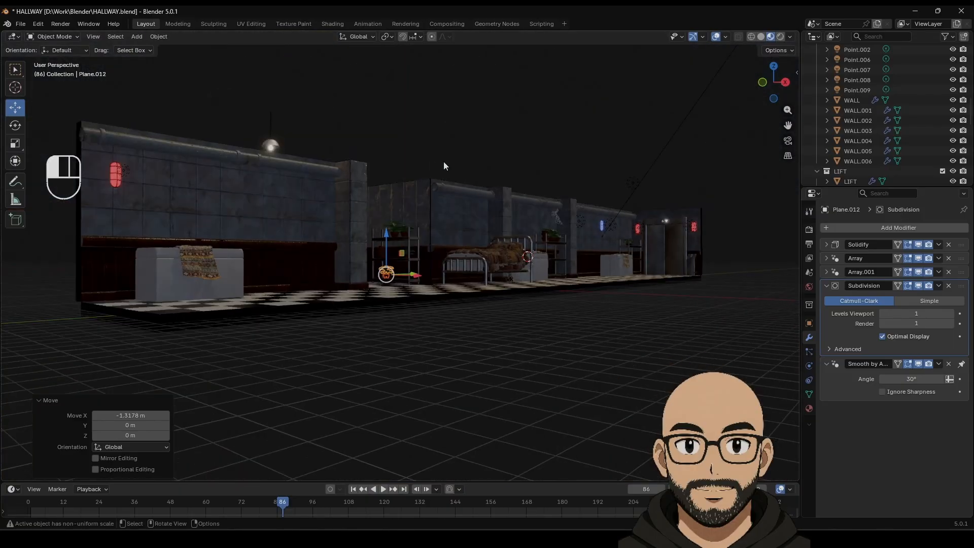
middle_drag(443, 161, 480, 273)
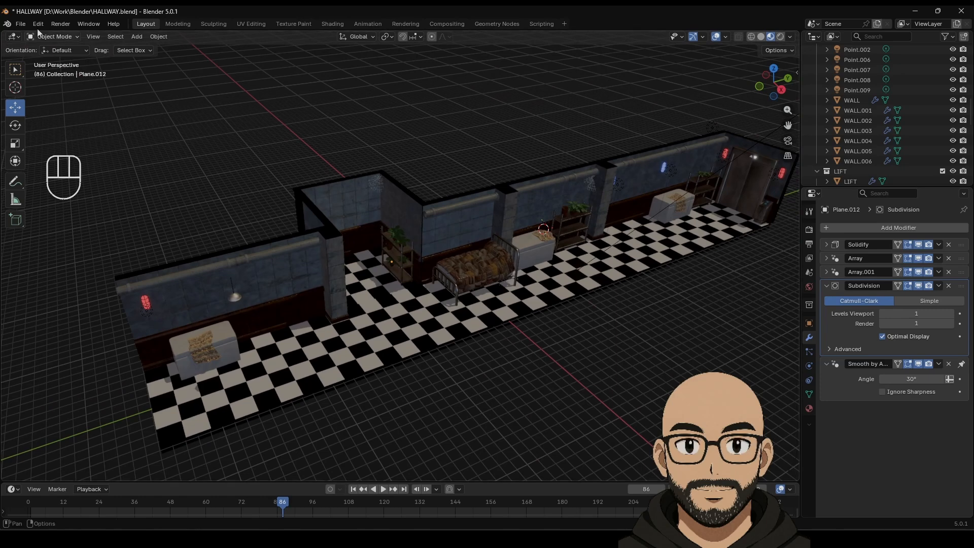
Step: Save HALLWAY.blend
click(21, 24)
click(41, 87)
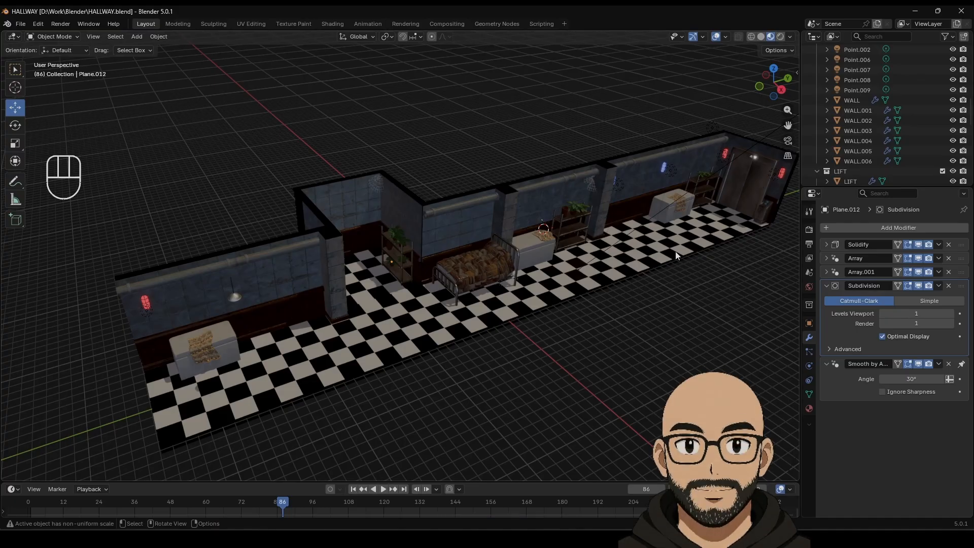
shift+middle_drag(665, 252, 501, 300)
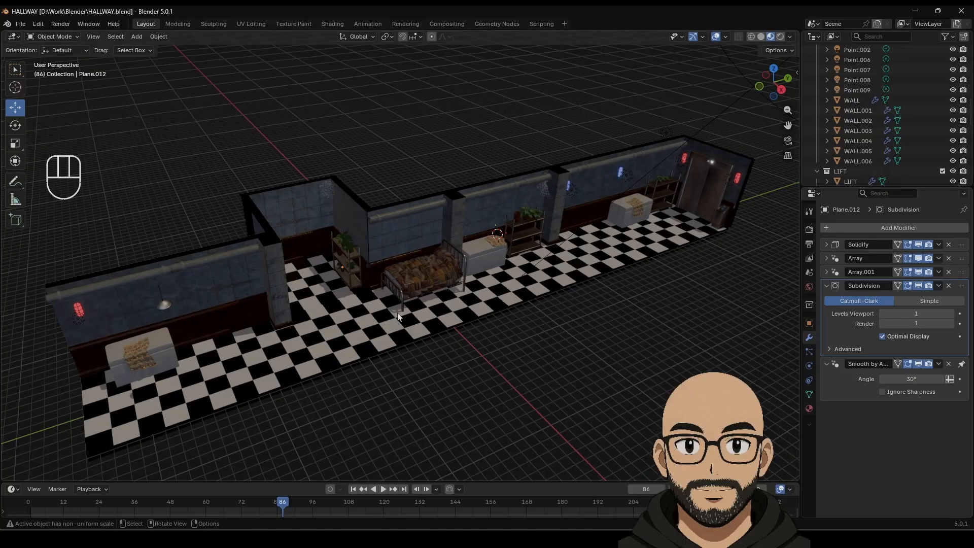
click(21, 24)
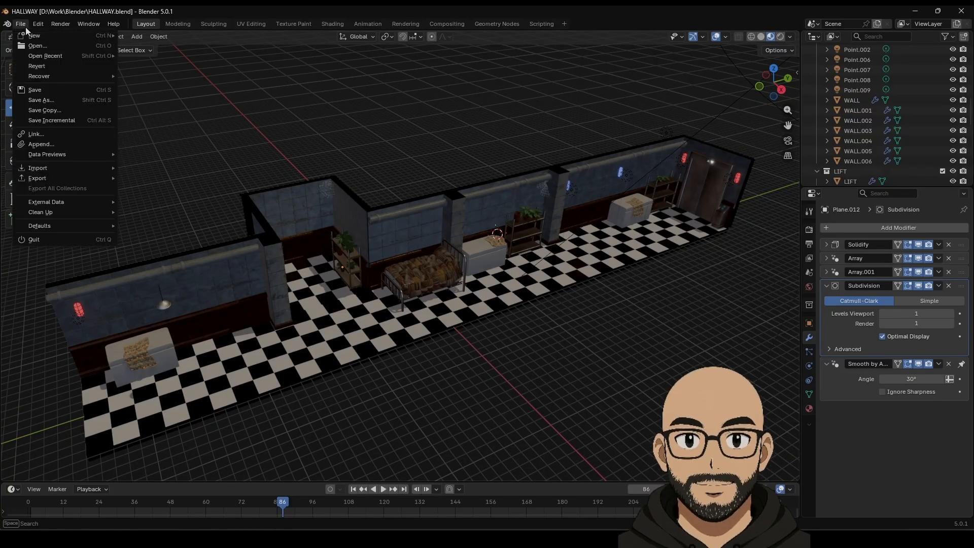
click(44, 89)
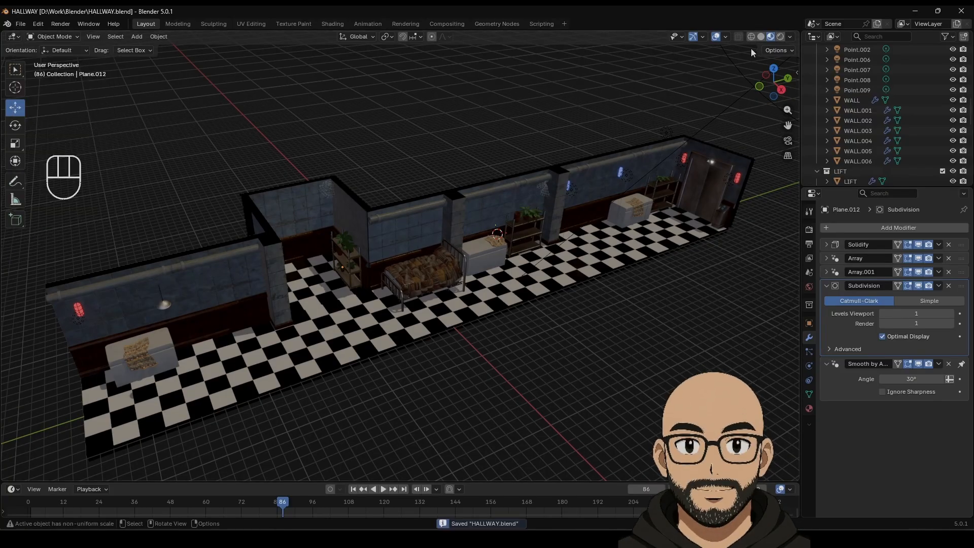
Step: Switch the viewport to Solid shading and orbit around the hallway
click(716, 38)
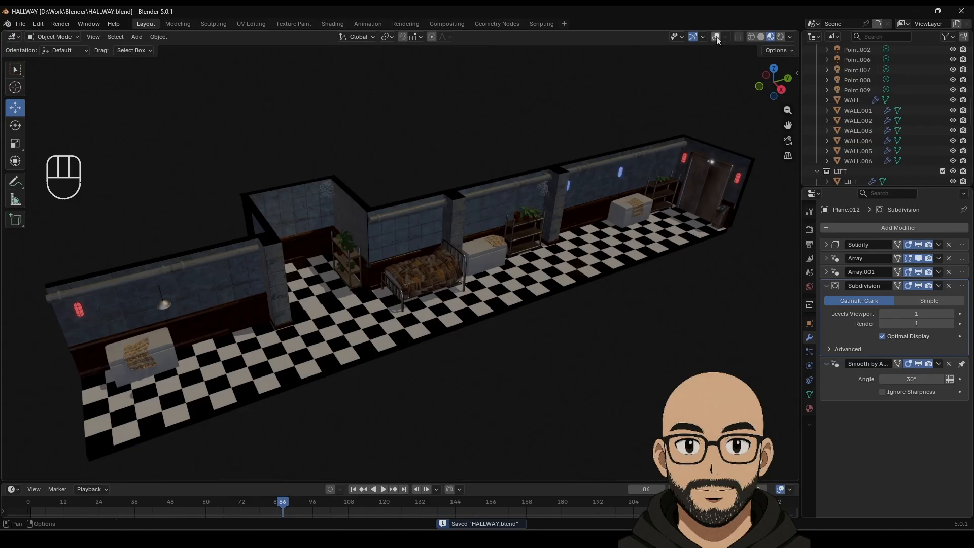
click(716, 37)
click(760, 38)
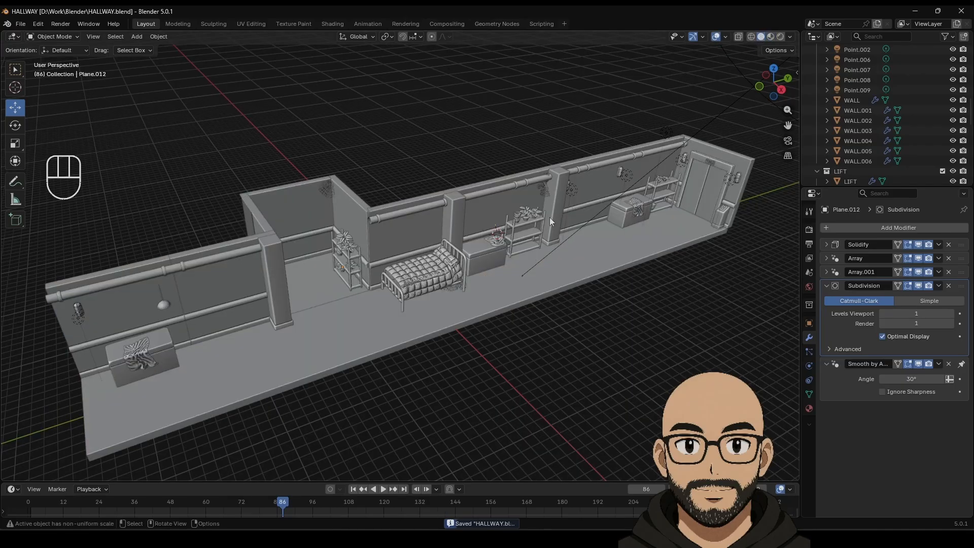
middle_drag(550, 217, 475, 219)
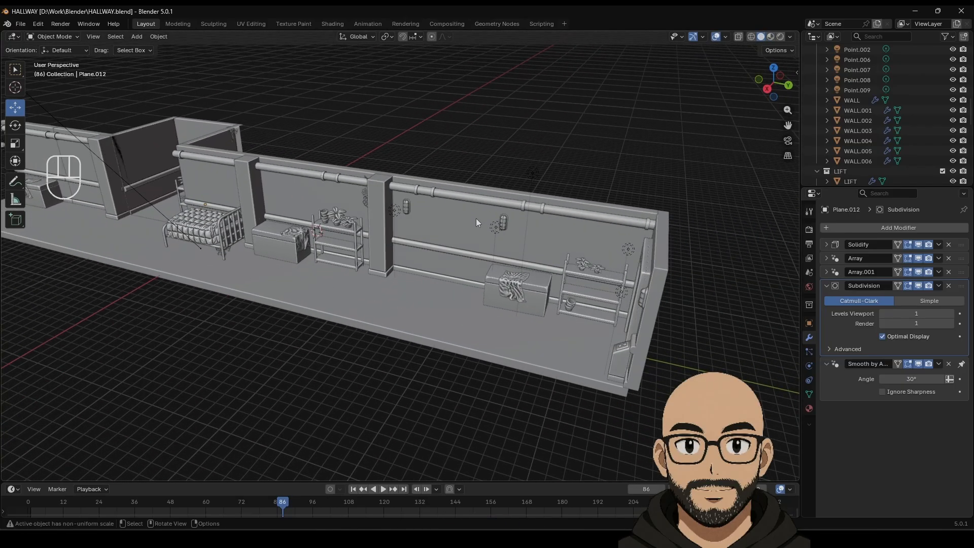
middle_drag(470, 252, 587, 248)
middle_drag(439, 227, 500, 242)
scroll(500, 242, down, 3)
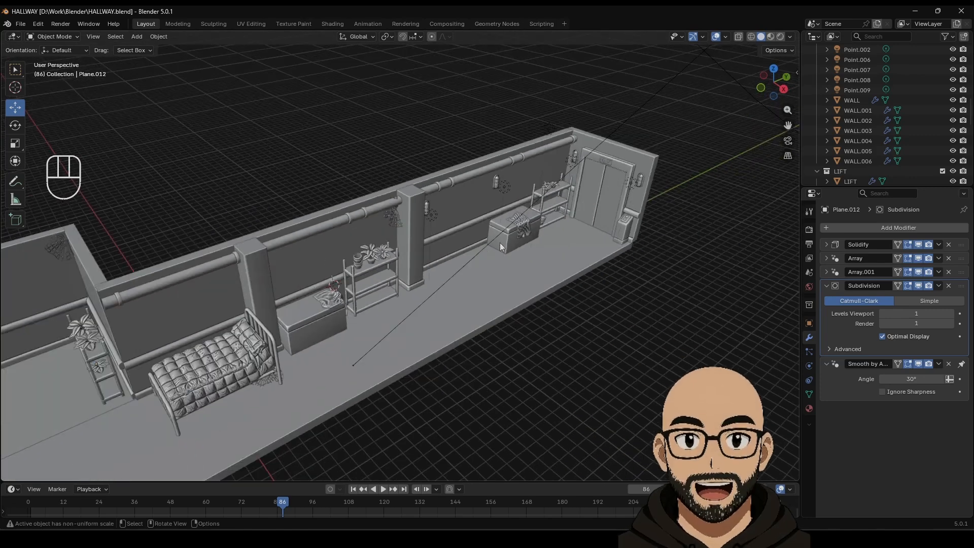
shift+middle_drag(568, 214, 522, 240)
Step: Add a new cube and move it along X into the hallway
mouse_move(162, 48)
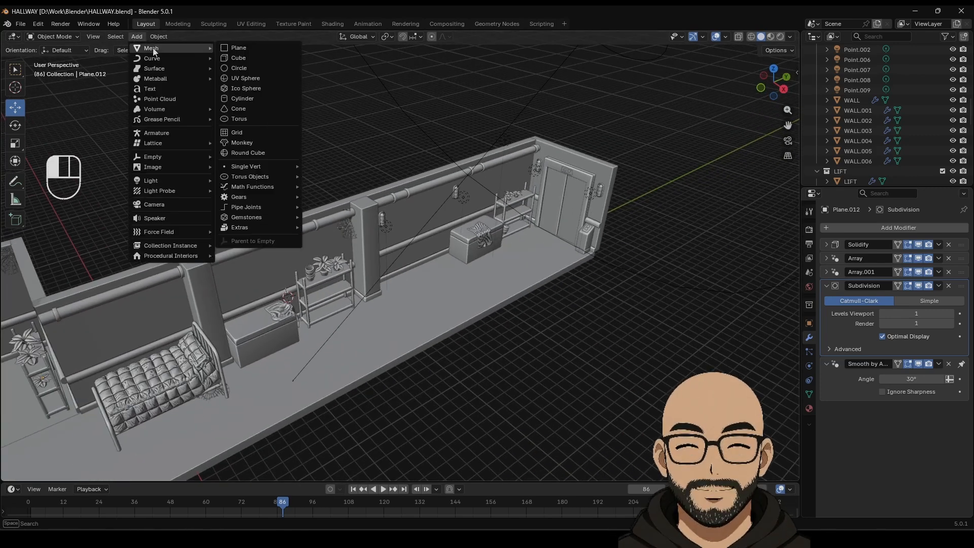
click(244, 57)
drag(308, 318, 454, 390)
shift+middle_drag(455, 391, 483, 285)
Step: Scale the cube into a tall book block, 0.890 thick along Y
click(16, 143)
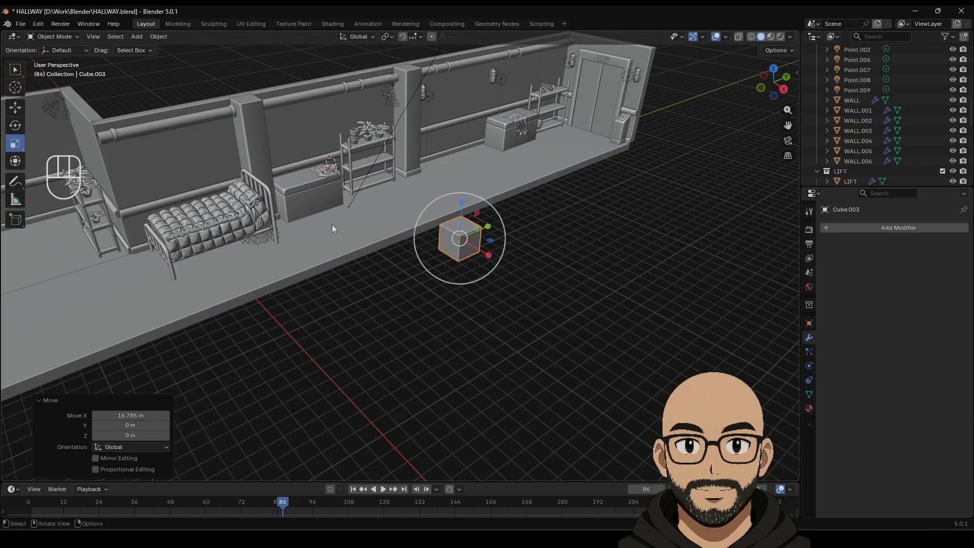
drag(491, 224, 463, 185)
drag(490, 228, 486, 230)
scroll(491, 247, up, 7)
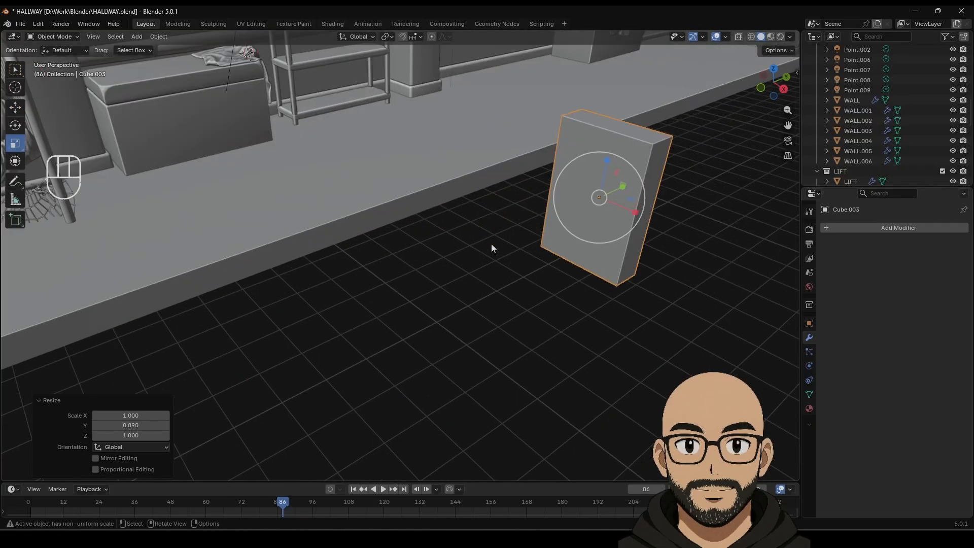
shift+middle_drag(491, 247, 469, 260)
Step: Enter Edit Mode and select the block's narrow side face
key(Tab)
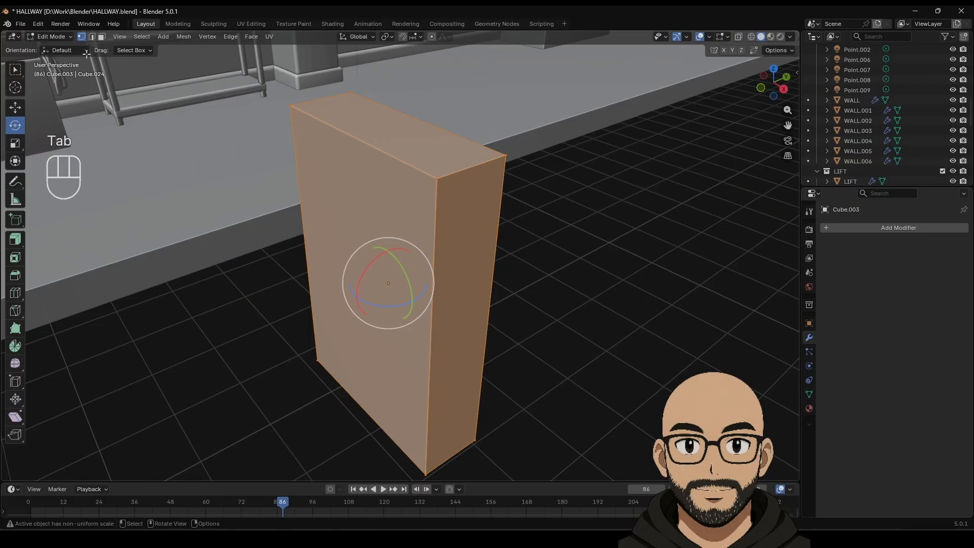
click(455, 315)
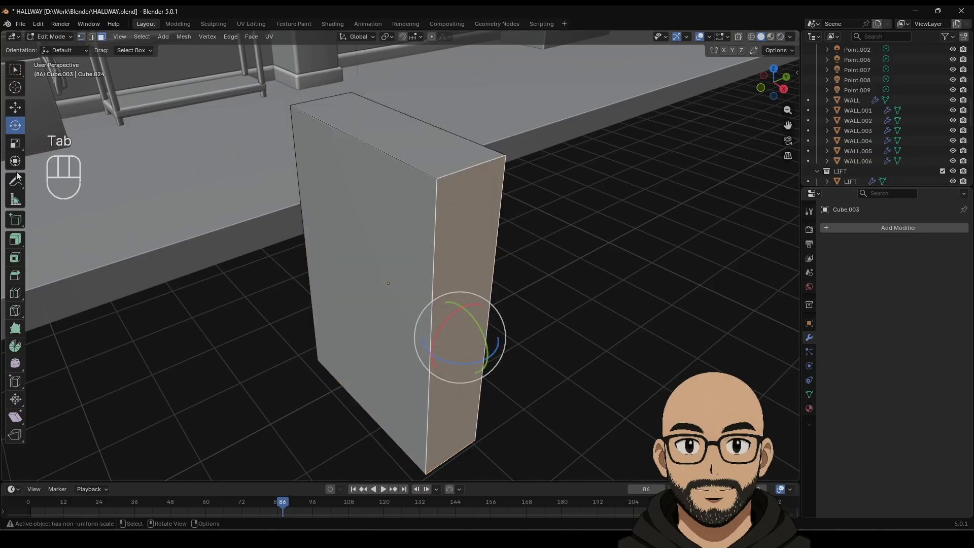
click(16, 107)
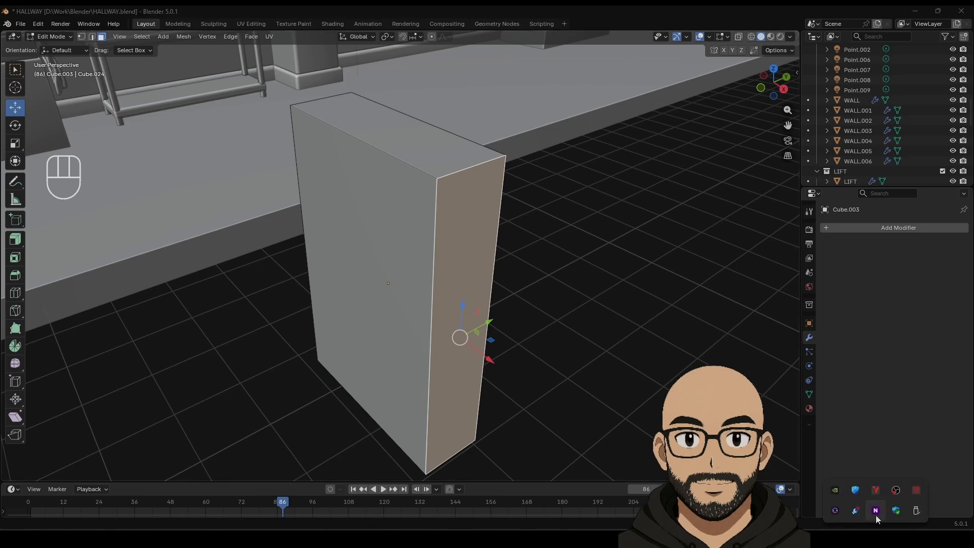
click(875, 512)
drag(831, 117, 665, 114)
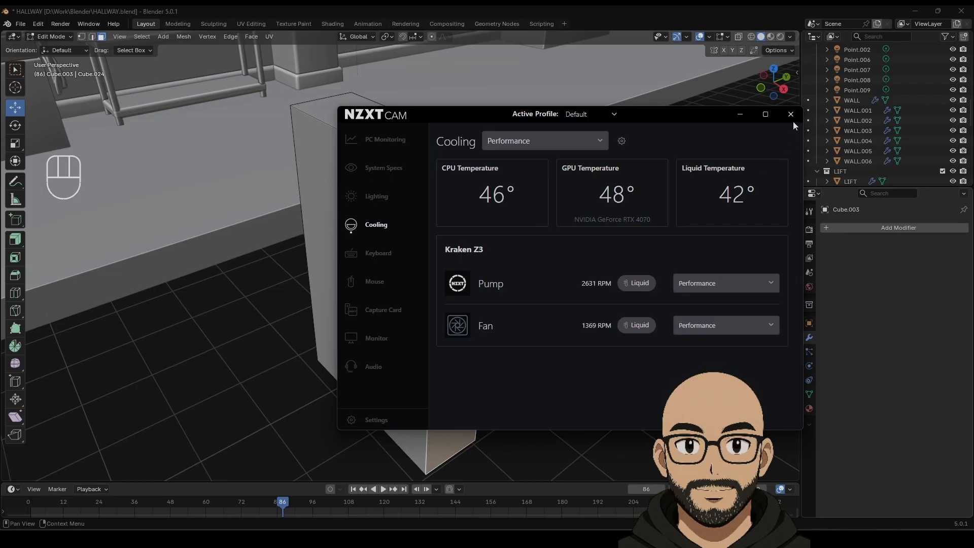
click(400, 141)
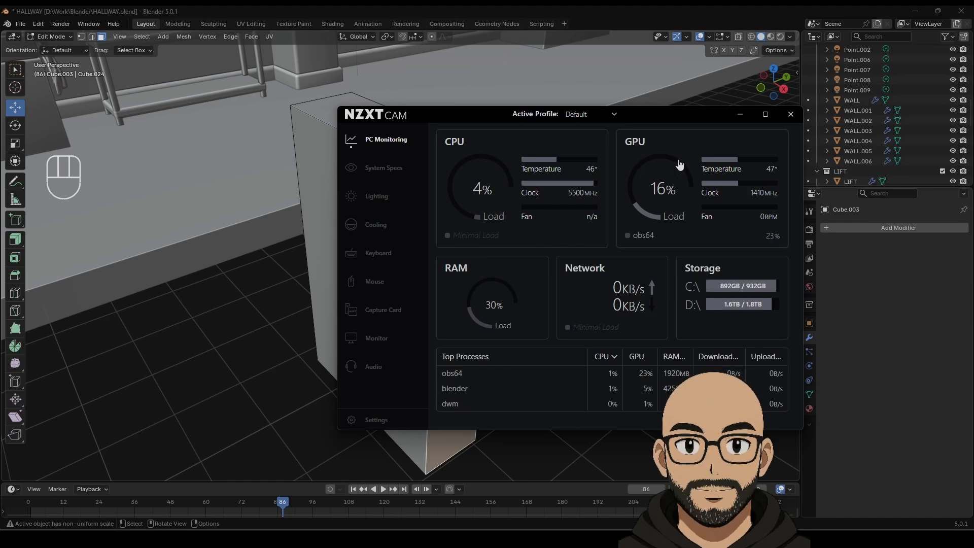
click(790, 115)
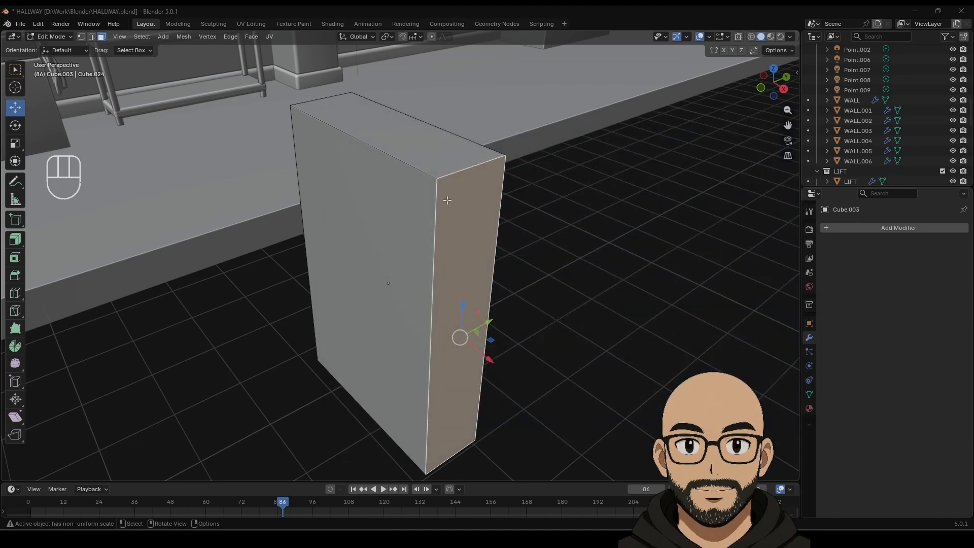
Step: Extrude the narrow side face 0.105 m outward to form the raised spine
drag(16, 239, 33, 244)
click(34, 244)
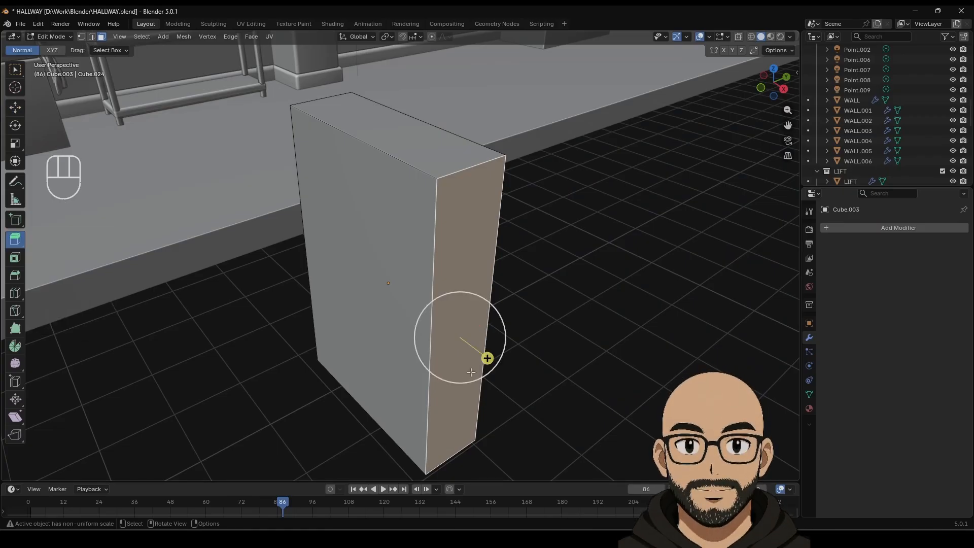
drag(488, 356, 490, 327)
click(16, 150)
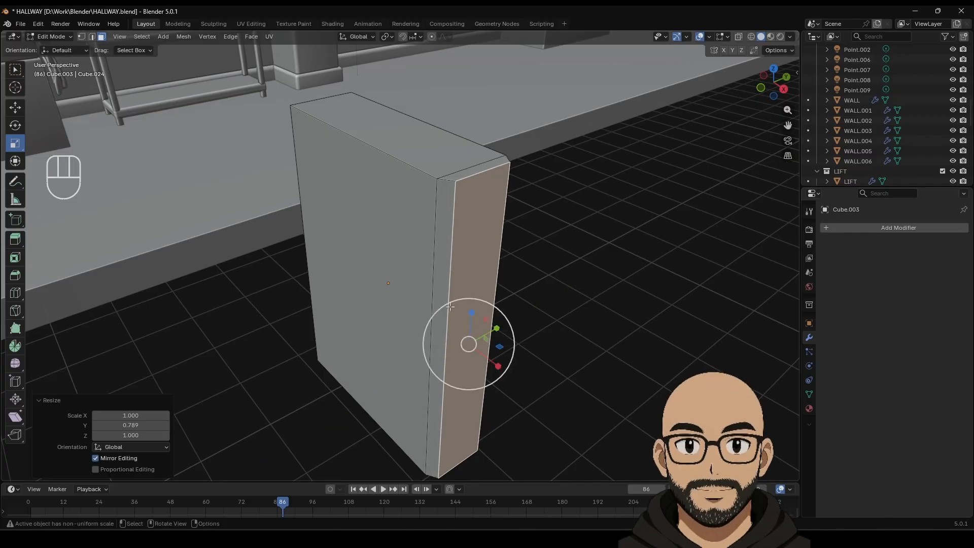
key(Tab)
scroll(460, 279, down, 6)
scroll(435, 277, up, 6)
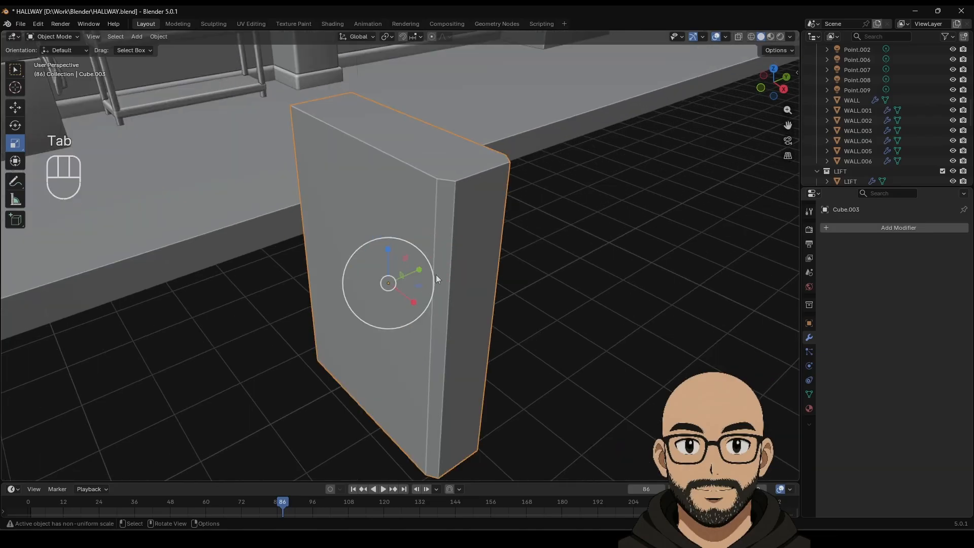
key(Tab)
Step: Select the book's top, bottom and open-side page faces
click(437, 176)
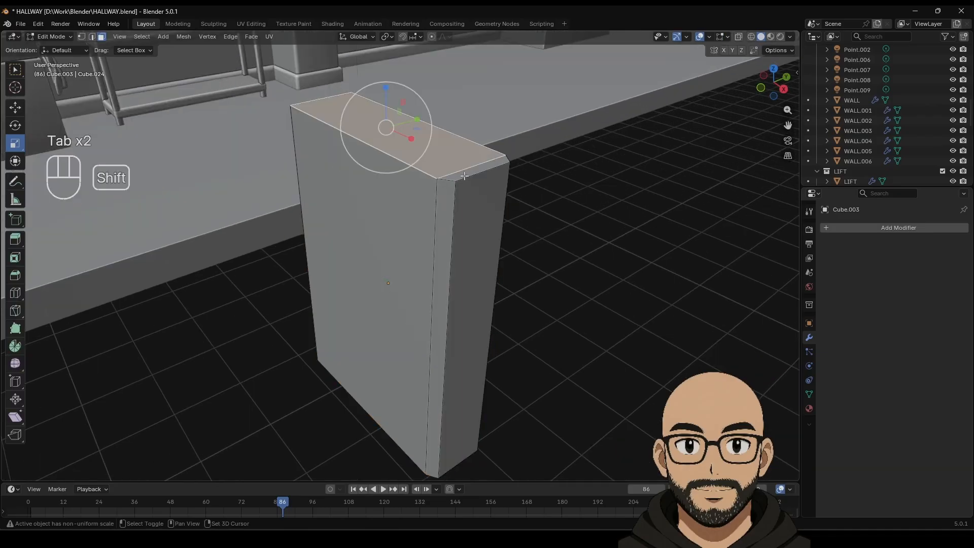
mouse_move(437, 176)
shift+middle_down()
mouse_move(436, 196)
mouse_move(452, 160)
mouse_move(461, 180)
mouse_move(448, 181)
shift+middle_up()
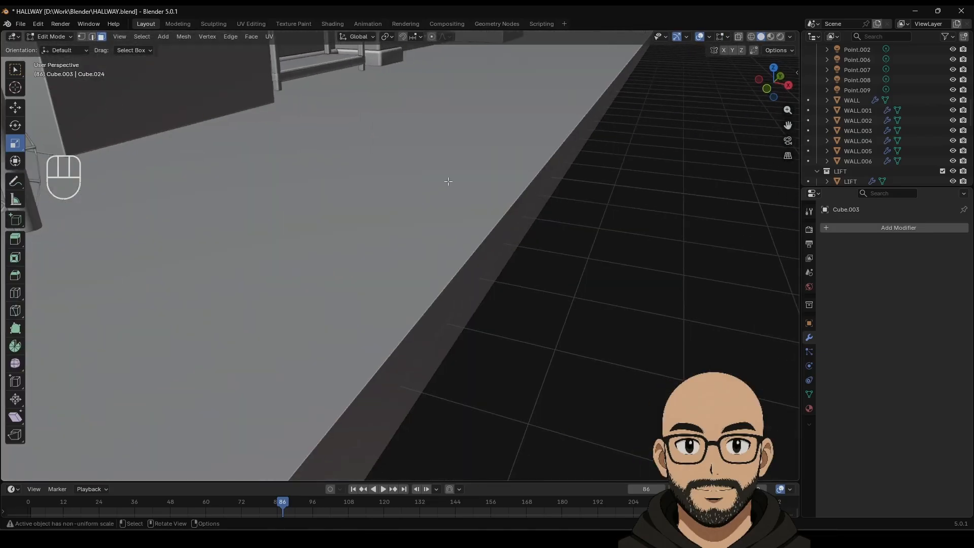
key(KP_Decimal)
middle_drag(400, 262, 487, 230)
shift+click(283, 317)
shift+middle_drag(394, 334, 399, 95)
middle_drag(433, 336, 420, 267)
shift+click(351, 397)
shift+middle_drag(535, 441, 511, 369)
shift+click(552, 352)
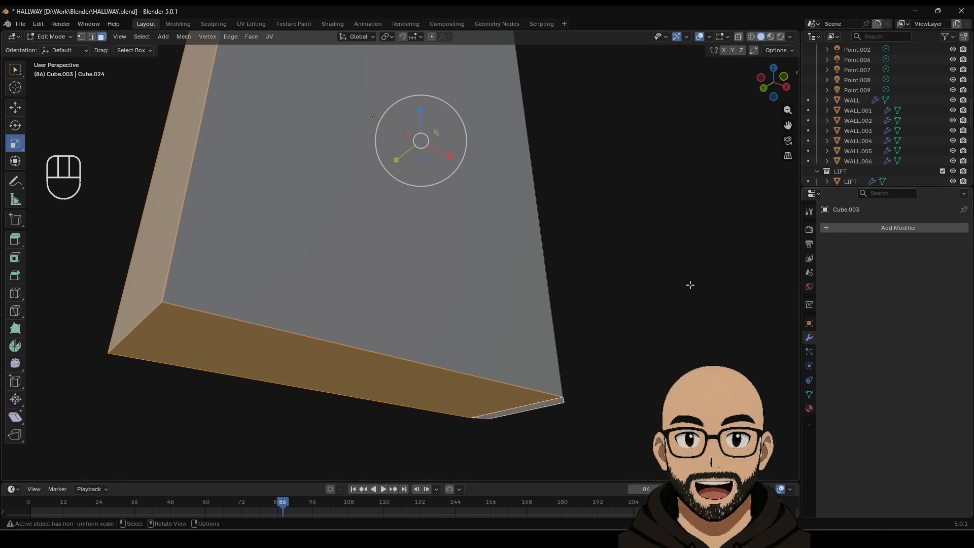
Step: Inset the page faces 0.084 m and push them inward -0.031 m
click(15, 258)
drag(424, 133, 429, 126)
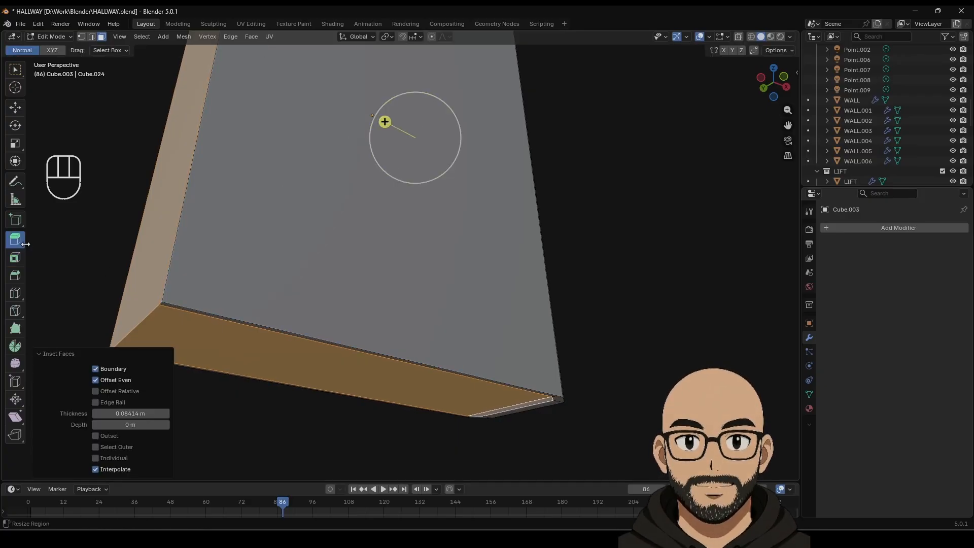
drag(15, 239, 78, 281)
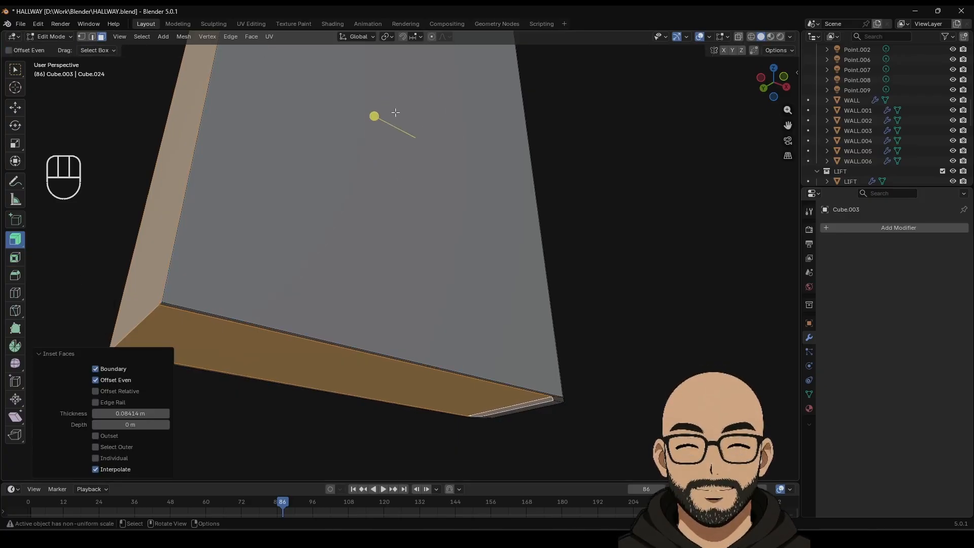
drag(378, 114, 381, 122)
Step: Add a Bevel modifier to the book with 0.1 m width and two segments
key(Tab)
scroll(514, 211, down, 5)
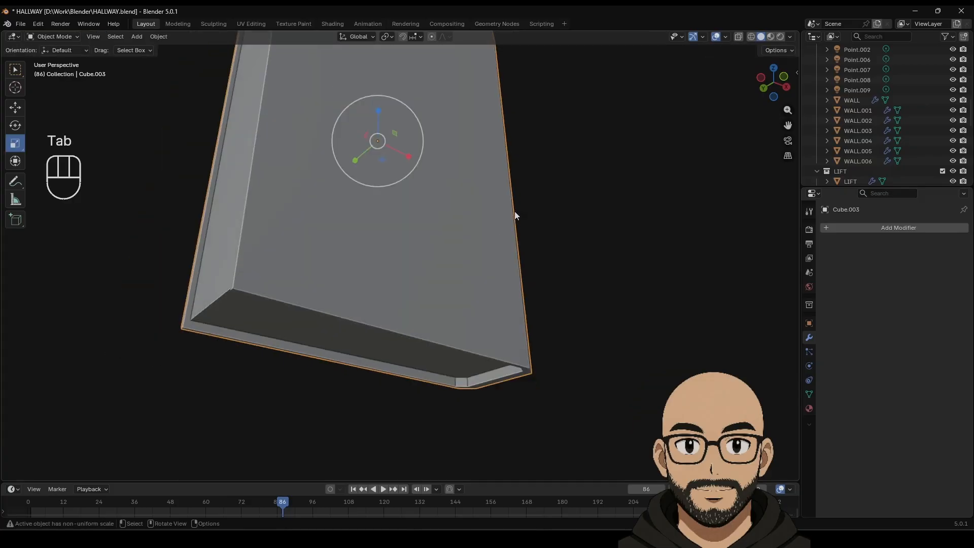
middle_drag(506, 227, 390, 272)
scroll(389, 272, down, 4)
mouse_move(389, 228)
middle_down()
mouse_move(388, 215)
mouse_move(401, 233)
middle_up()
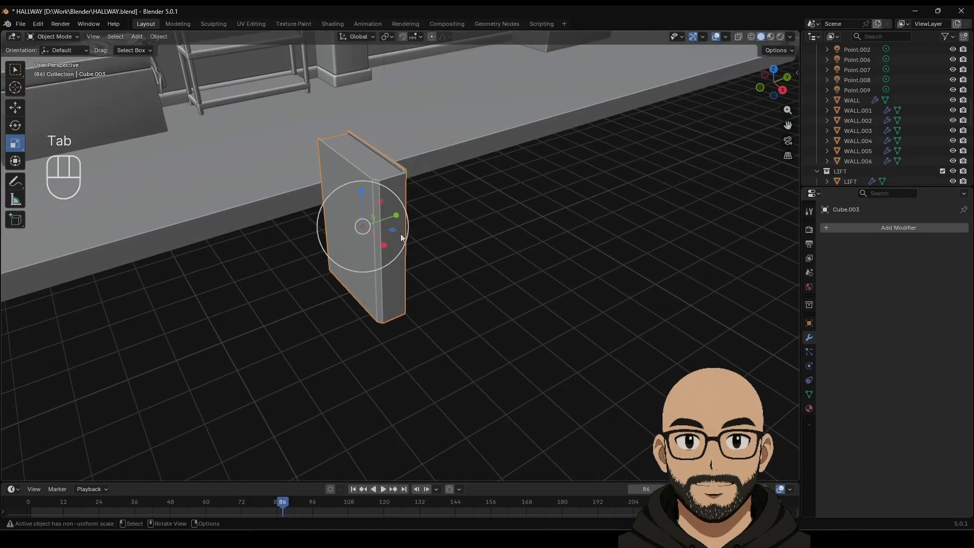
click(846, 230)
mouse_move(838, 224)
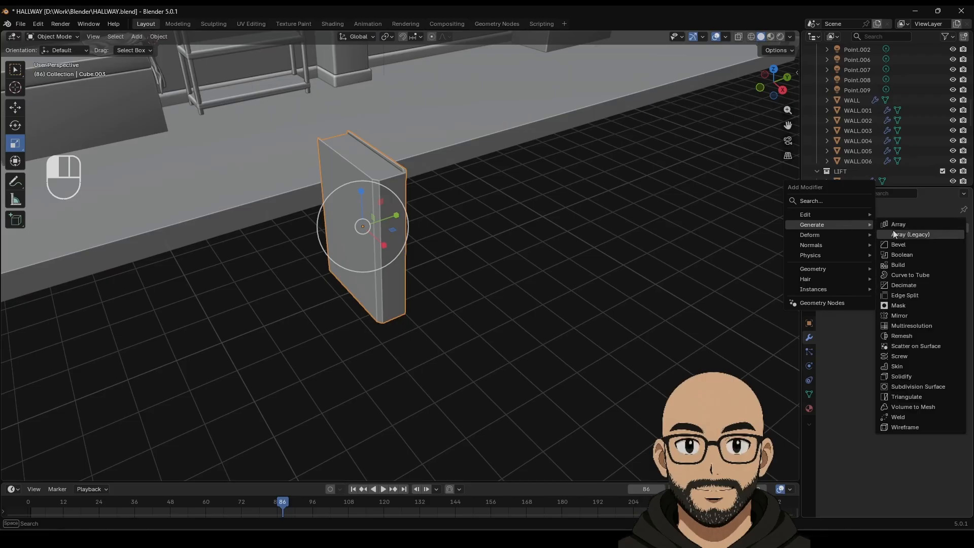
click(898, 240)
scroll(446, 228, up, 2)
shift+middle_drag(460, 222, 465, 271)
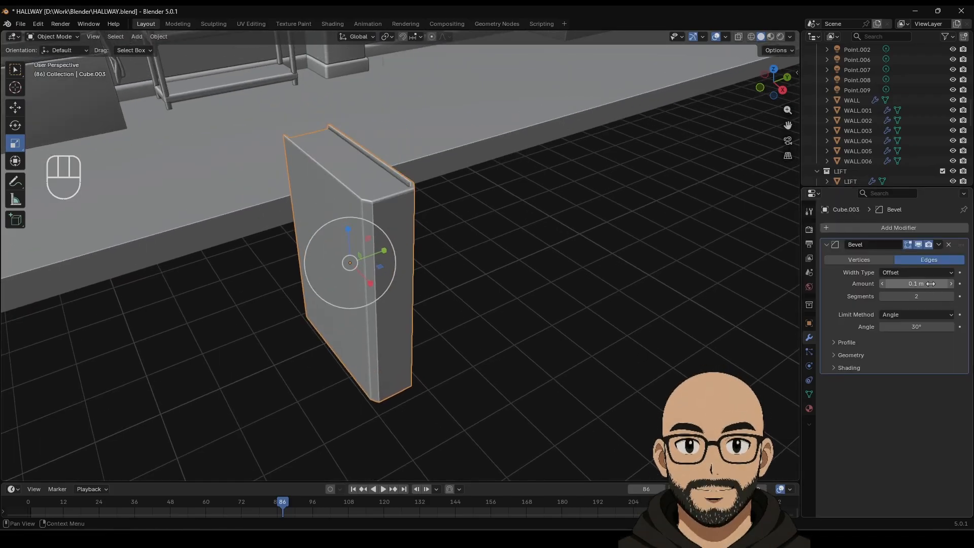
Step: Apply Shade Auto Smooth to the book with a 42.9° angle
click(881, 230)
mouse_move(866, 233)
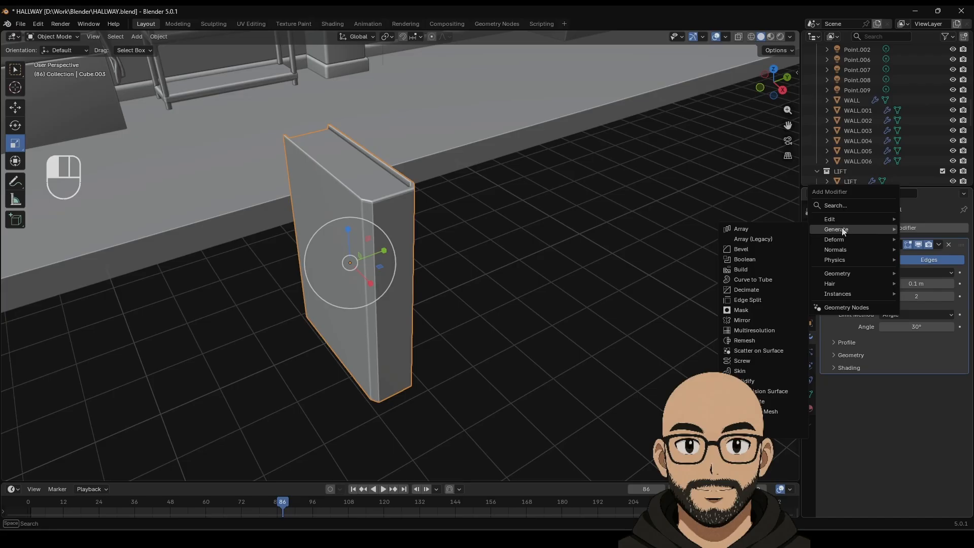
mouse_move(507, 251)
middle_down()
mouse_move(440, 267)
mouse_move(502, 264)
middle_up()
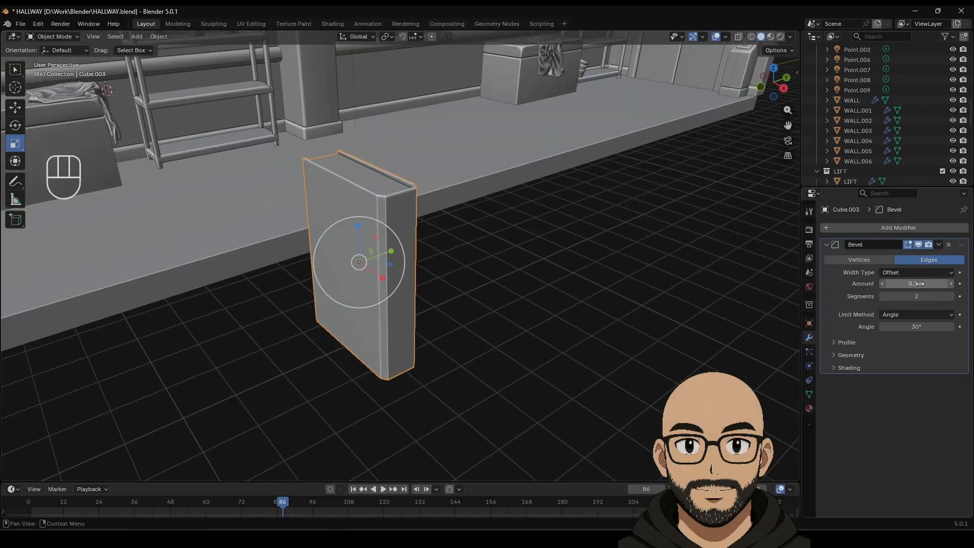
right_click(394, 285)
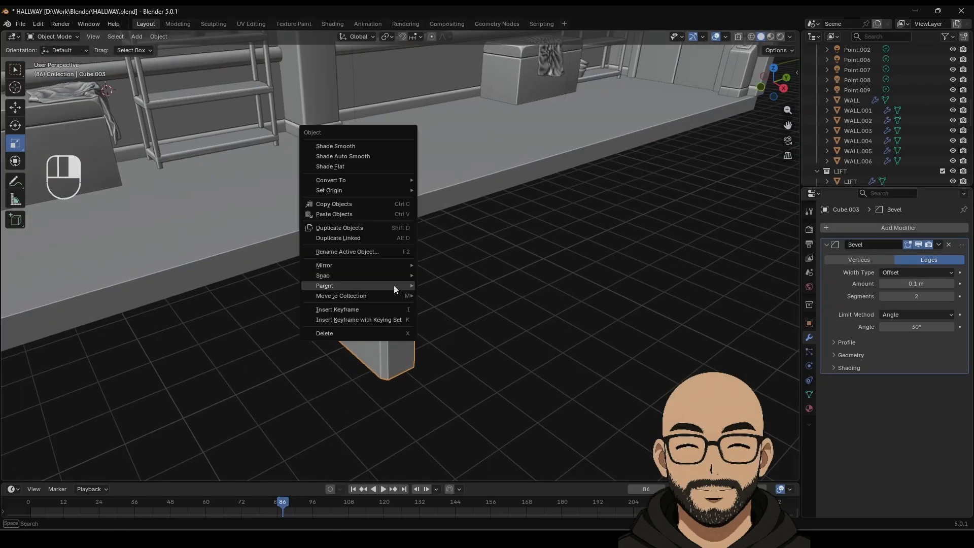
click(382, 154)
middle_drag(461, 287, 470, 330)
click(460, 307)
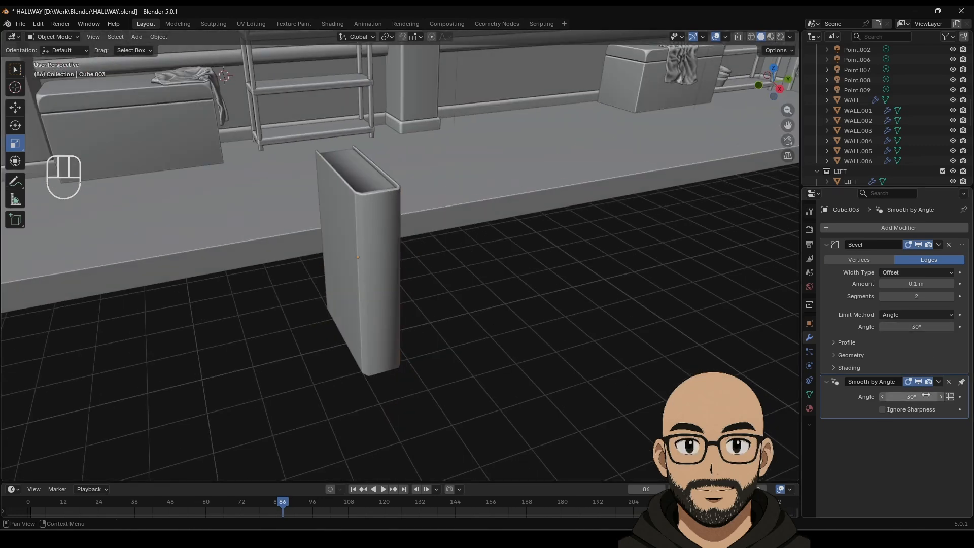
mouse_move(911, 397)
mouse_down()
mouse_move(893, 396)
mouse_move(934, 396)
mouse_up()
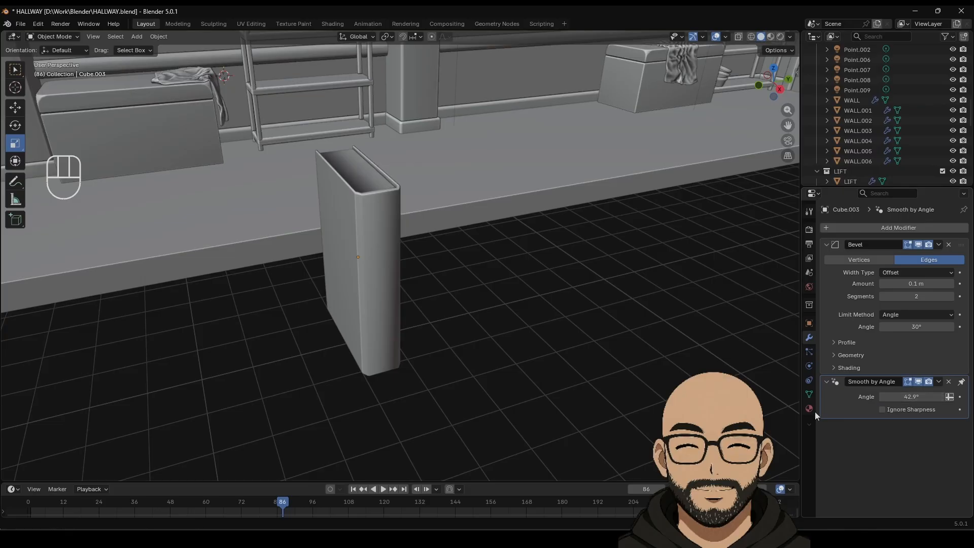
middle_drag(522, 346, 358, 203)
Step: Shade the book's faces smooth in Edit Mode and return to Object Mode
key(Tab)
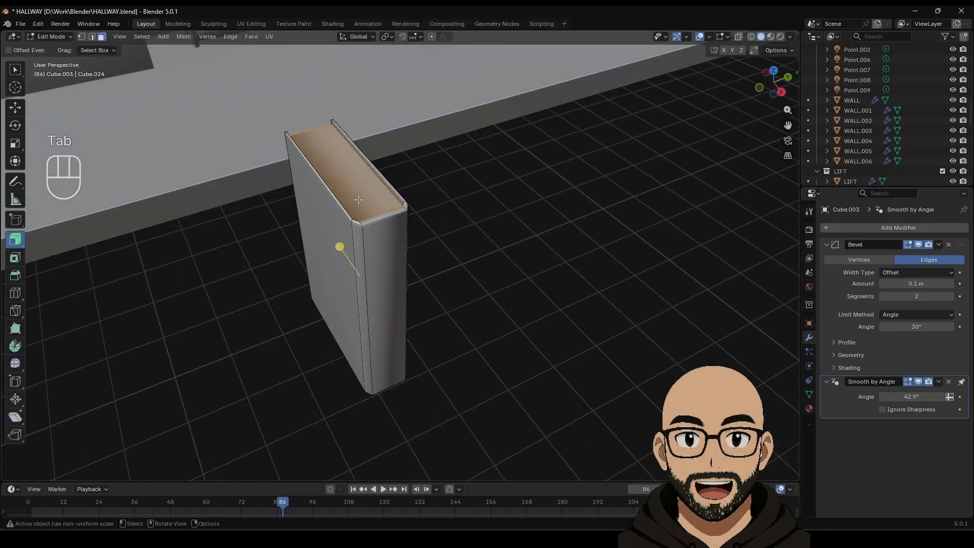
click(379, 207)
key(ctrl+z)
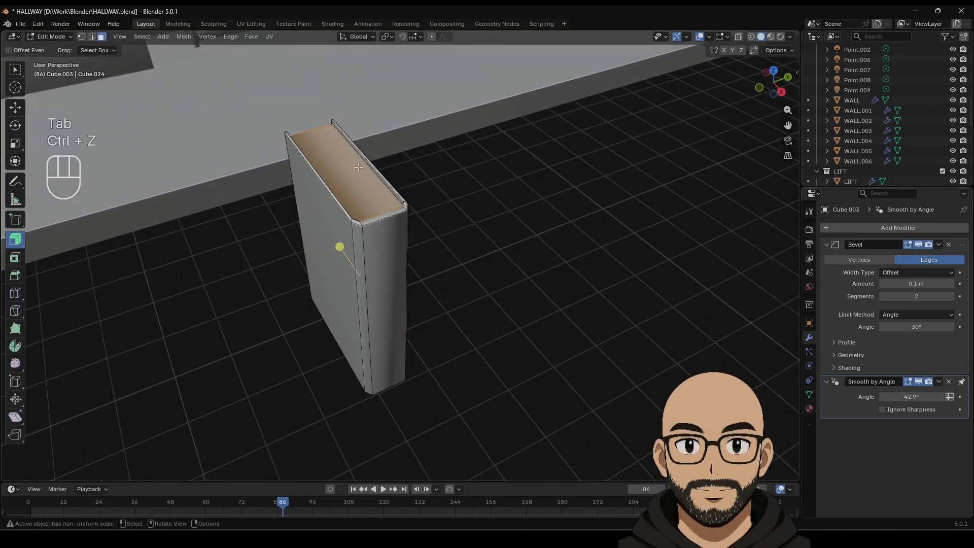
right_click(338, 183)
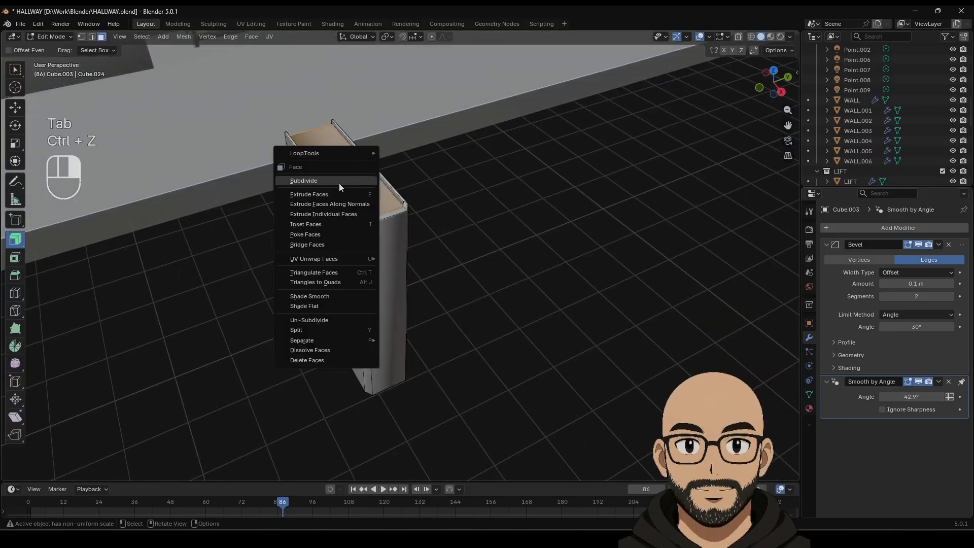
click(318, 297)
key(Tab)
middle_drag(495, 271, 449, 304)
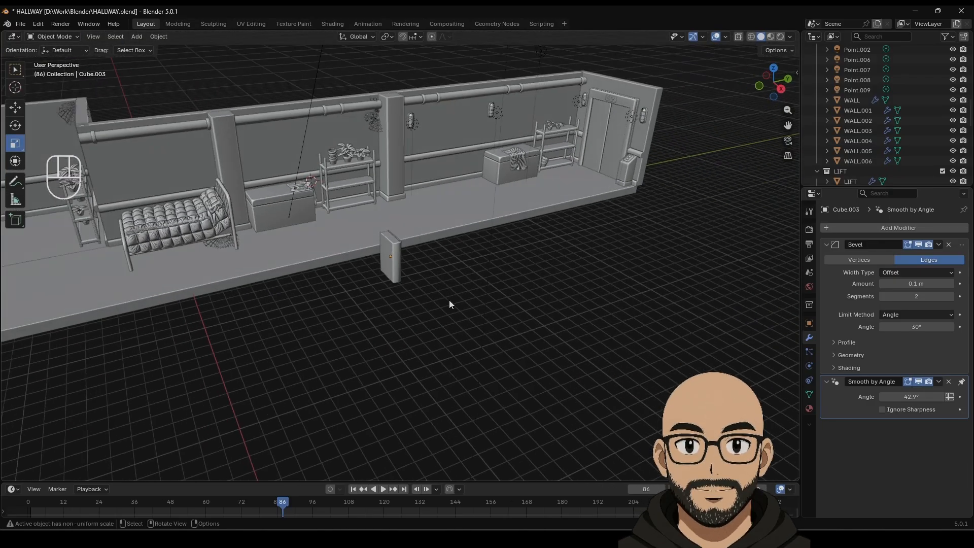
Step: Create Material.011 with a red base colour desaturated to about 0.467 for salmon pink
click(809, 408)
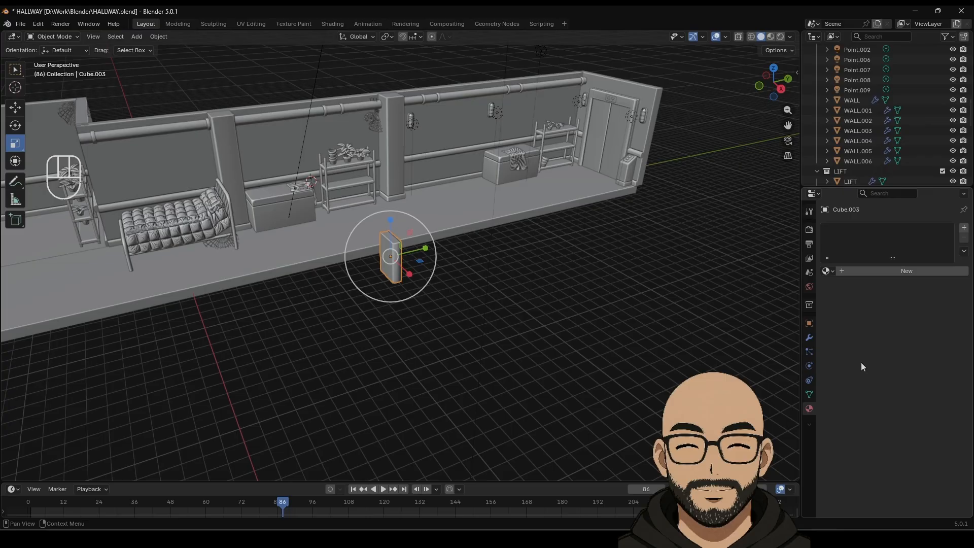
click(883, 272)
click(921, 334)
mouse_move(900, 237)
mouse_down()
mouse_move(900, 213)
mouse_move(895, 238)
mouse_up()
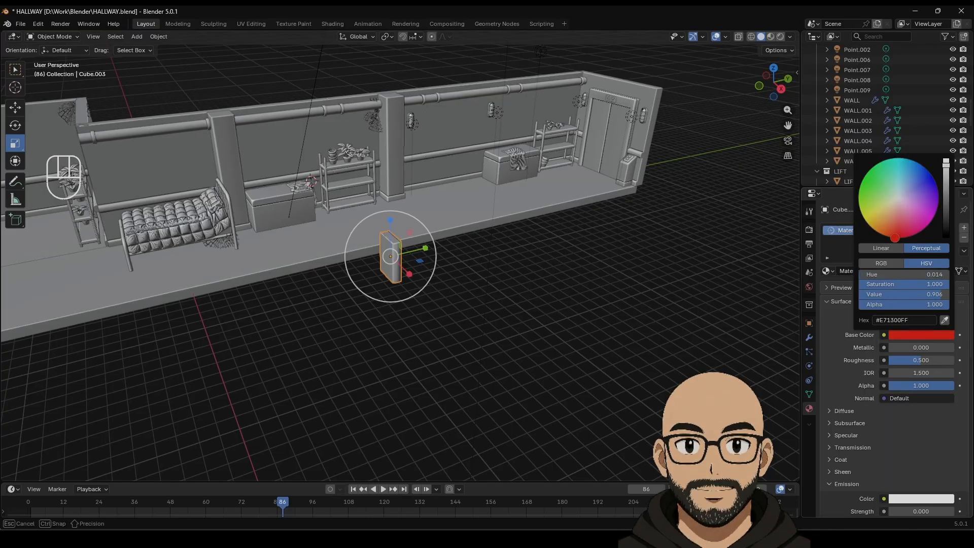
drag(908, 284, 863, 284)
Step: Duplicate the red book as Cube.004
scroll(548, 367, up, 8)
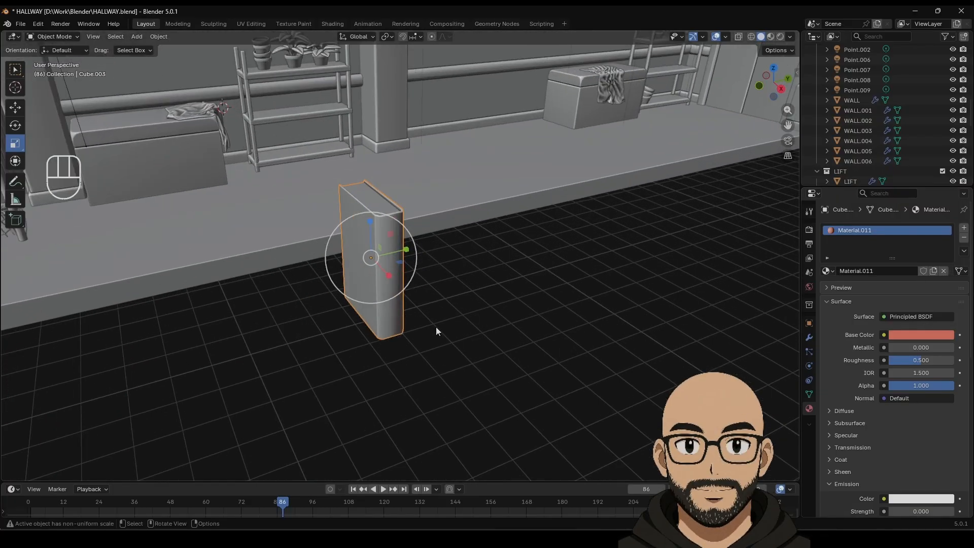
click(384, 283)
key(shift+d)
Step: Slide the book copy beside the red book and give it a new dark navy material
right_click(156, 165)
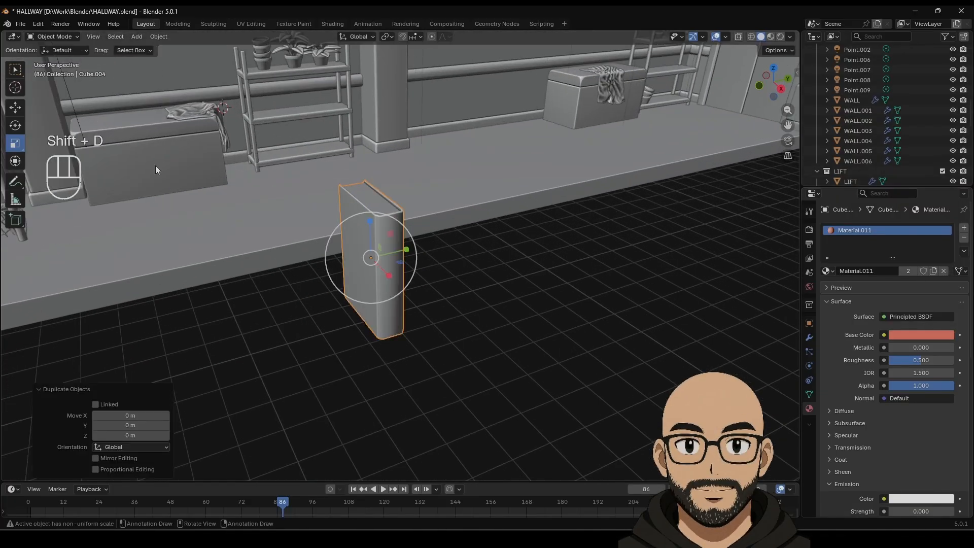
click(15, 107)
drag(432, 235, 462, 228)
click(963, 238)
click(884, 271)
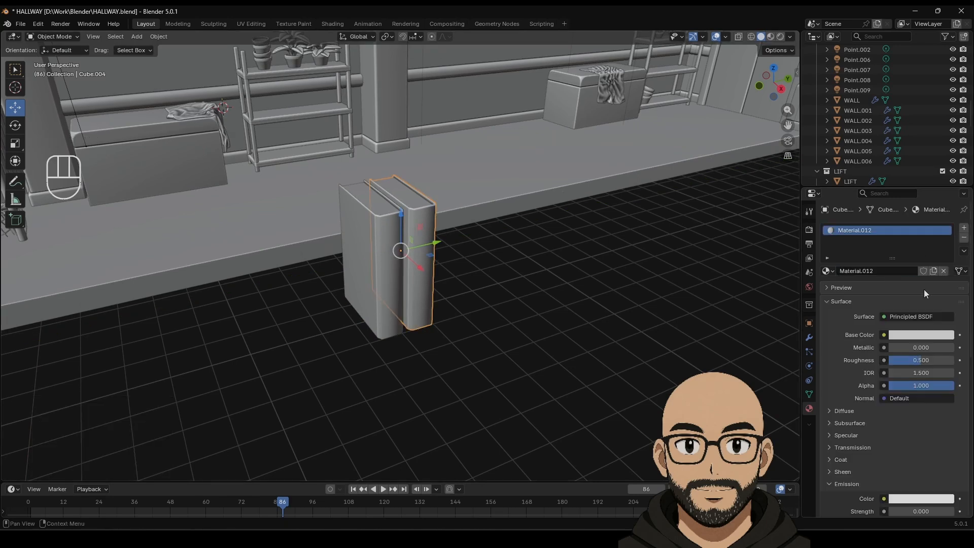
click(914, 335)
drag(912, 222, 931, 175)
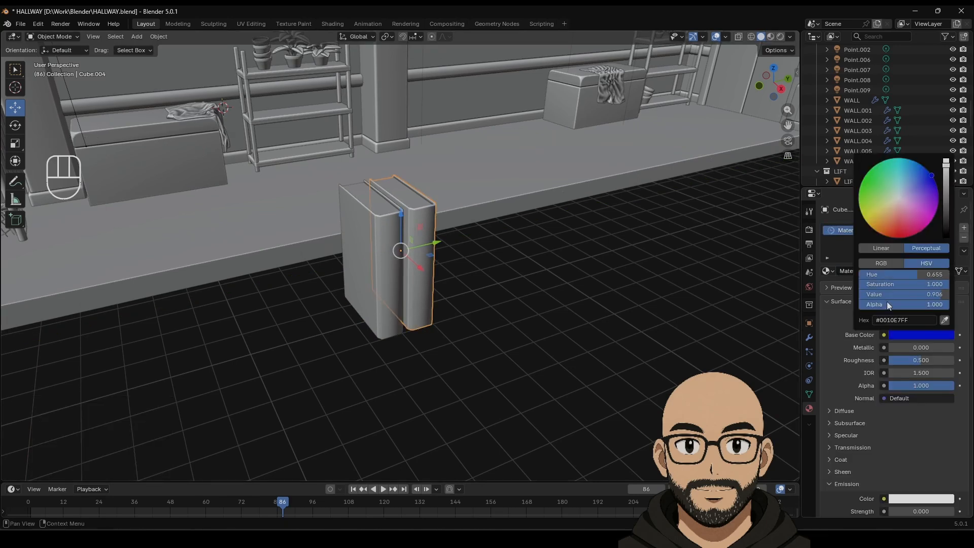
drag(933, 284, 880, 294)
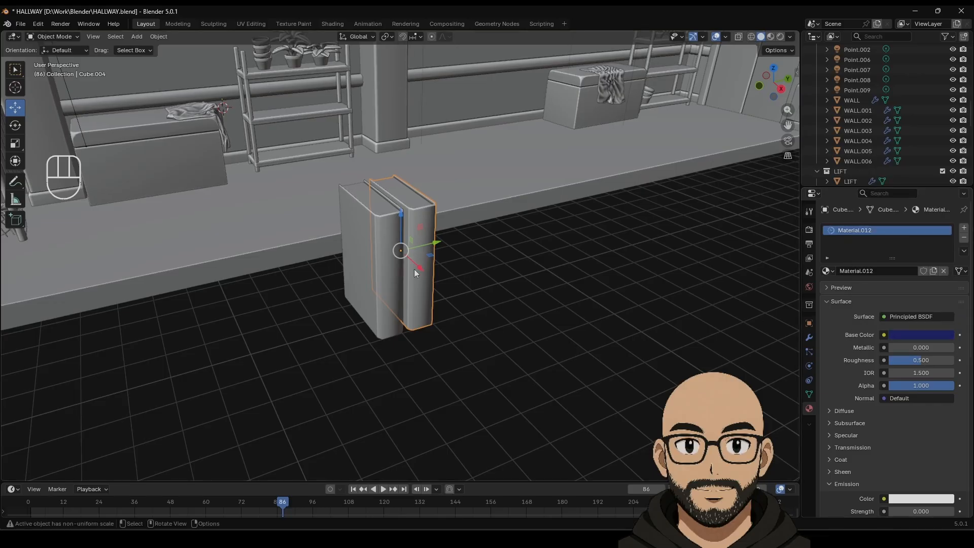
Step: Duplicate the navy book and give the third copy a new brown material with roughness 1
key(shift+d)
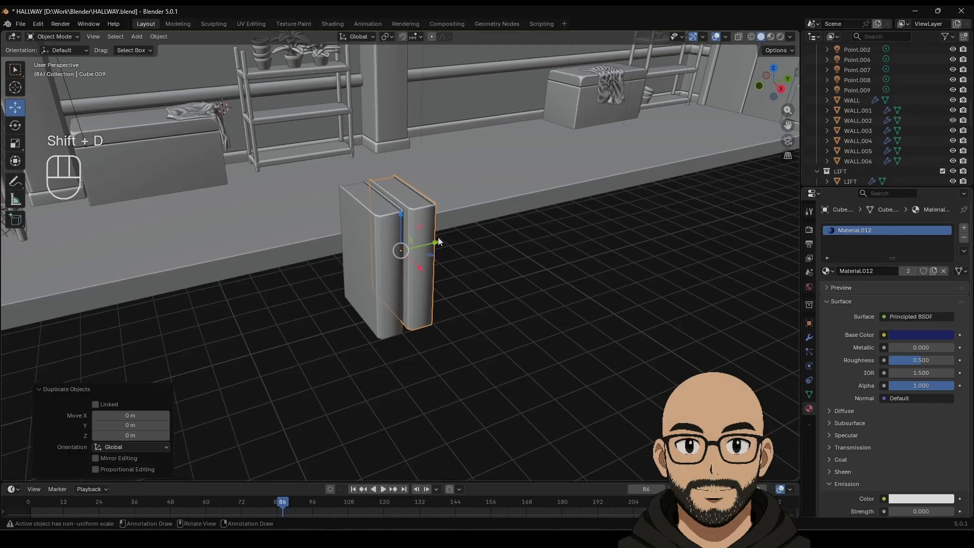
click(459, 236)
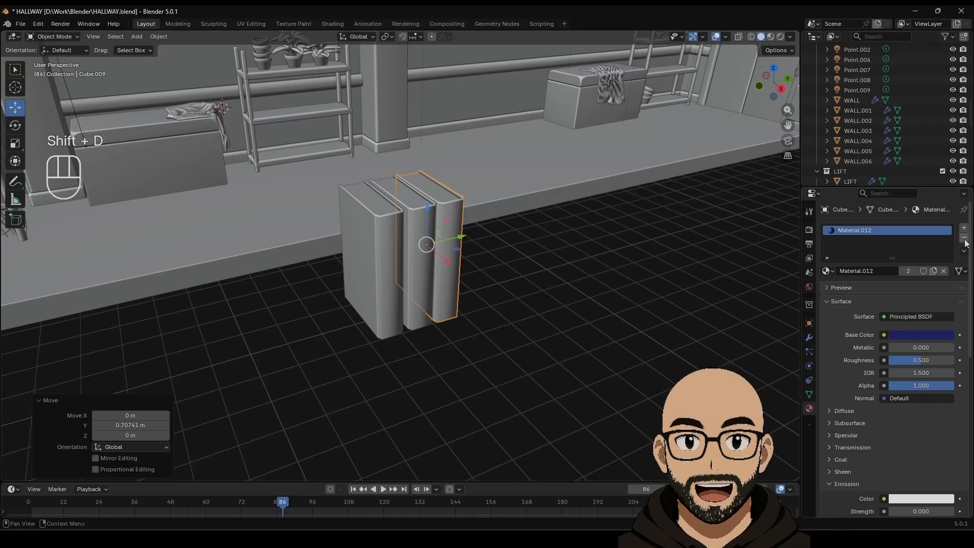
click(943, 270)
click(905, 270)
click(921, 335)
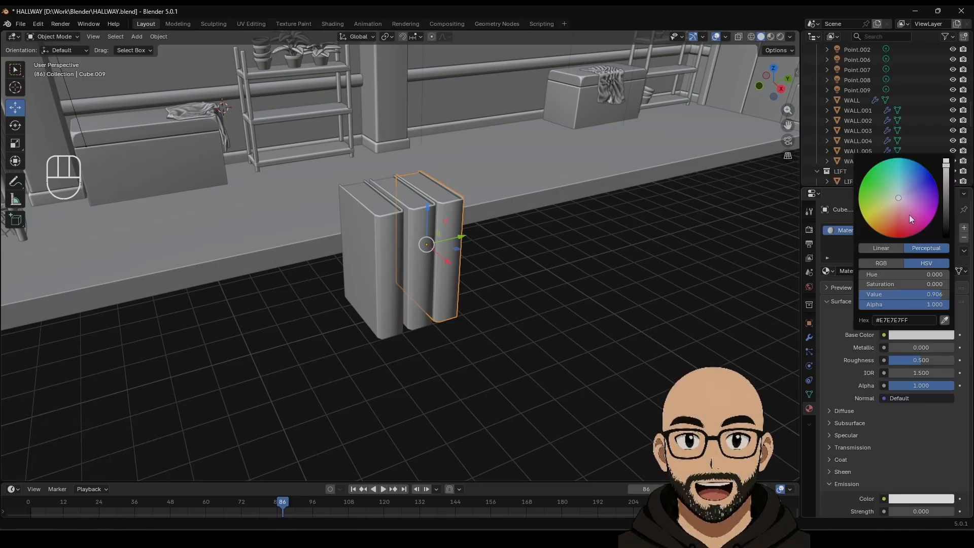
drag(909, 214, 881, 224)
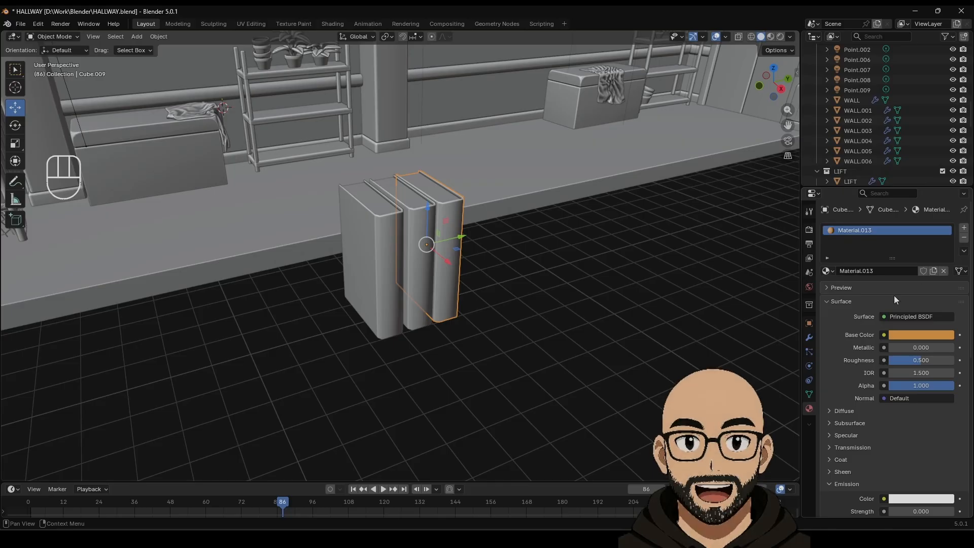
drag(919, 360, 953, 360)
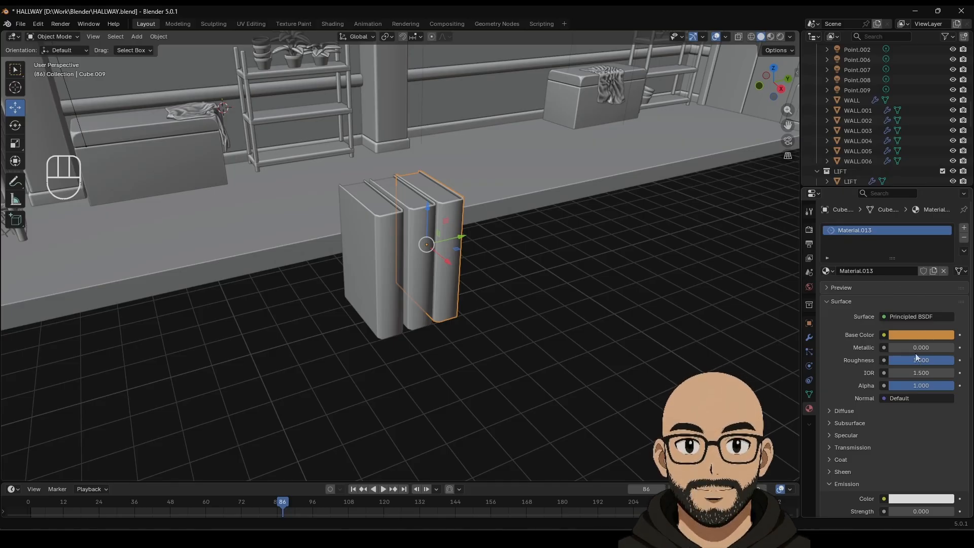
click(921, 335)
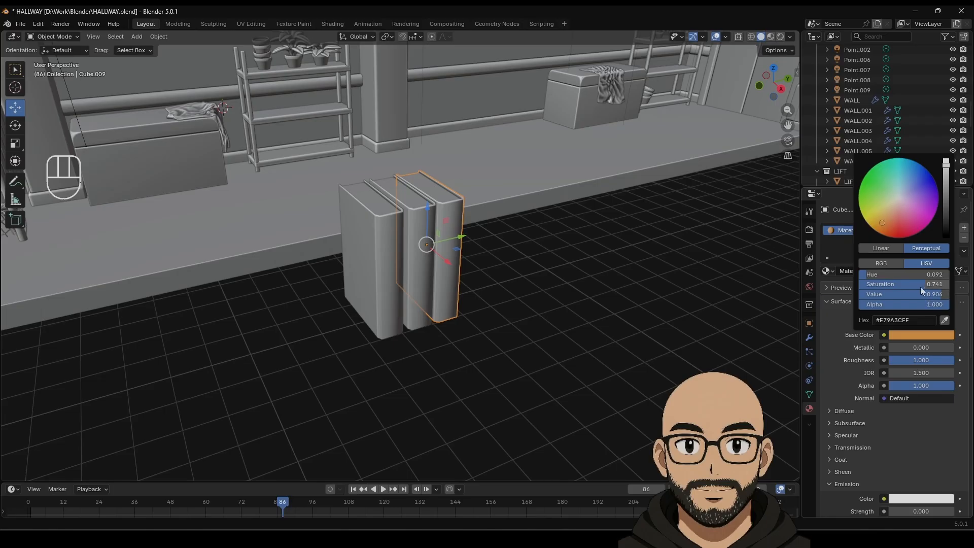
drag(921, 285, 868, 296)
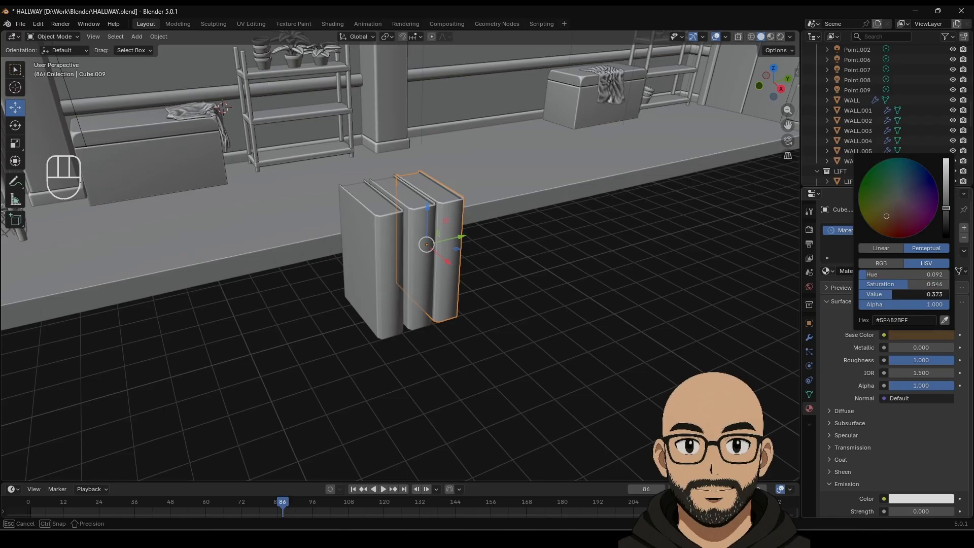
Step: Duplicate the brown book and slide the fourth copy along Y beside the others
key(shift+d)
right_click(479, 298)
drag(460, 236, 483, 229)
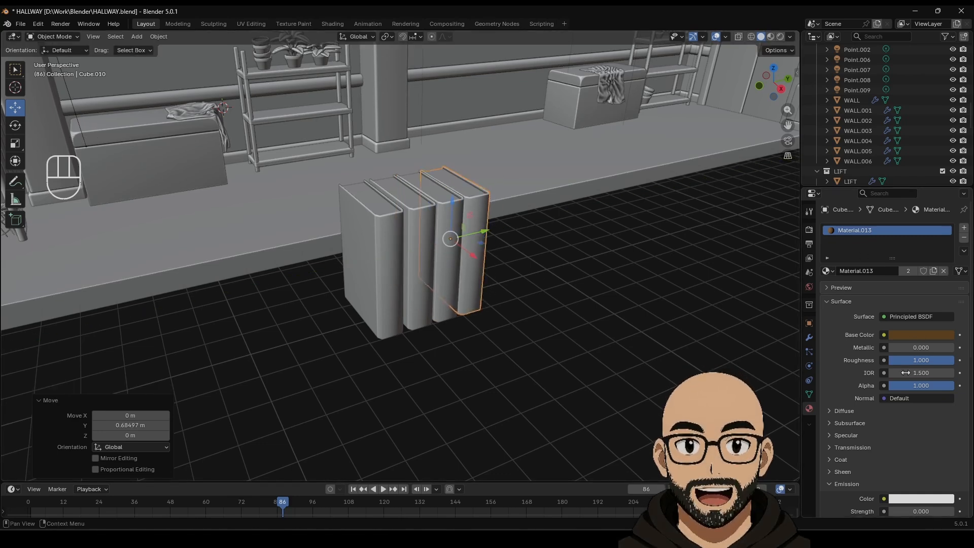
Step: Give the fourth book its own new dark slate-grey material (#3F4751)
click(963, 237)
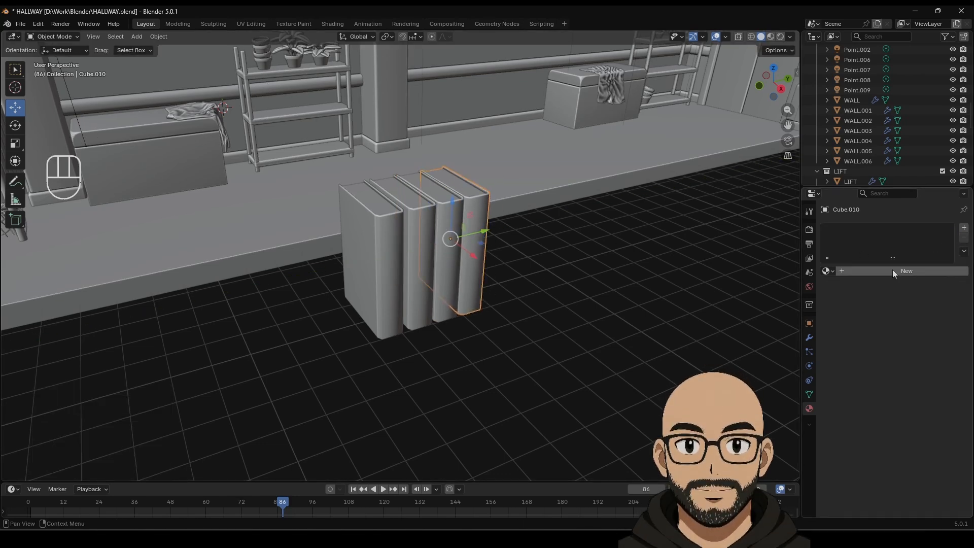
click(893, 269)
click(924, 335)
click(924, 336)
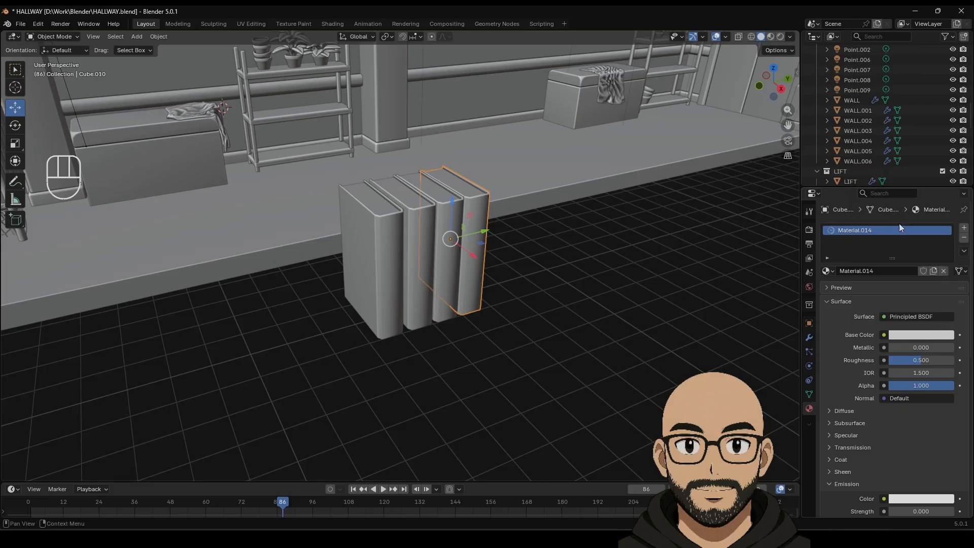
click(920, 335)
drag(901, 199, 946, 215)
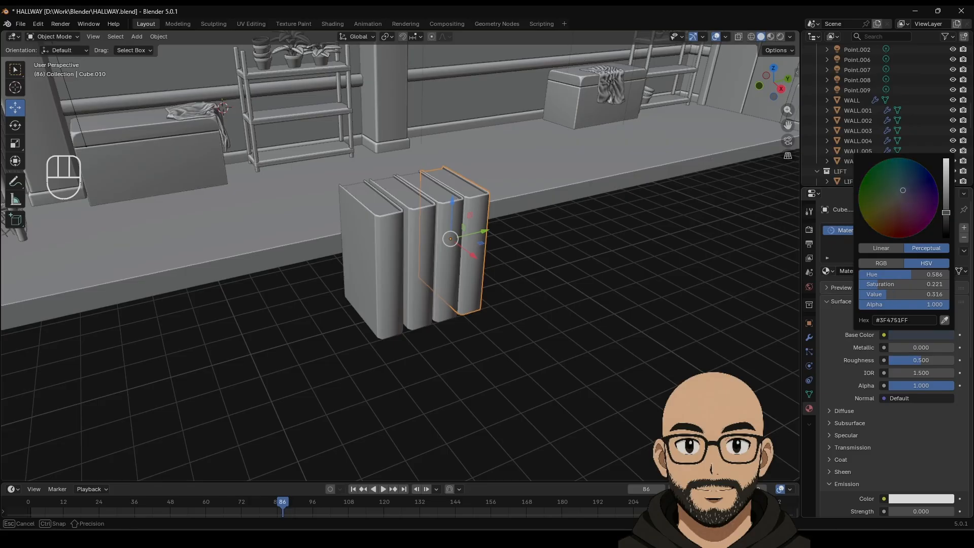
Step: In Material Preview, scale the blue, brown and dark slate books so their heights differ
click(578, 321)
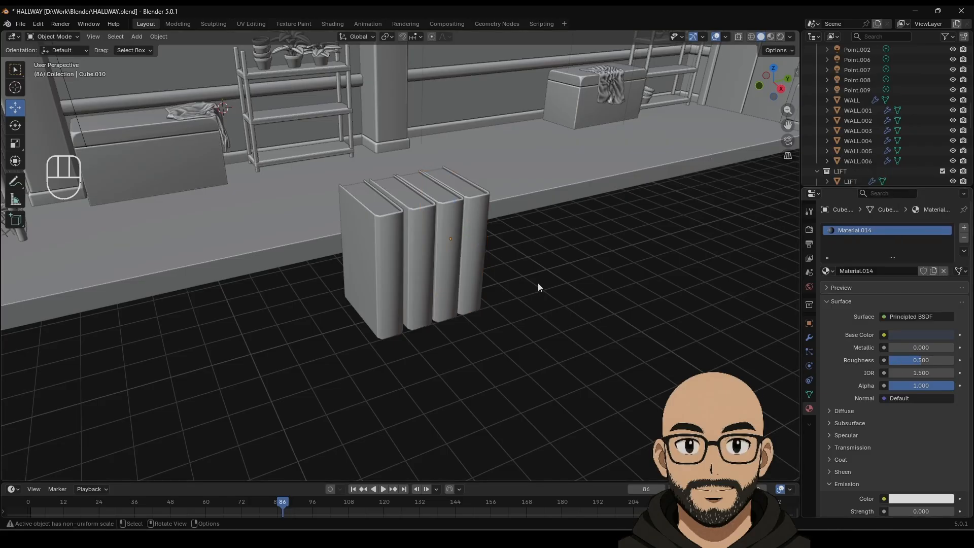
click(770, 37)
mouse_move(476, 243)
middle_down()
mouse_move(518, 291)
mouse_move(454, 271)
mouse_move(398, 276)
middle_up()
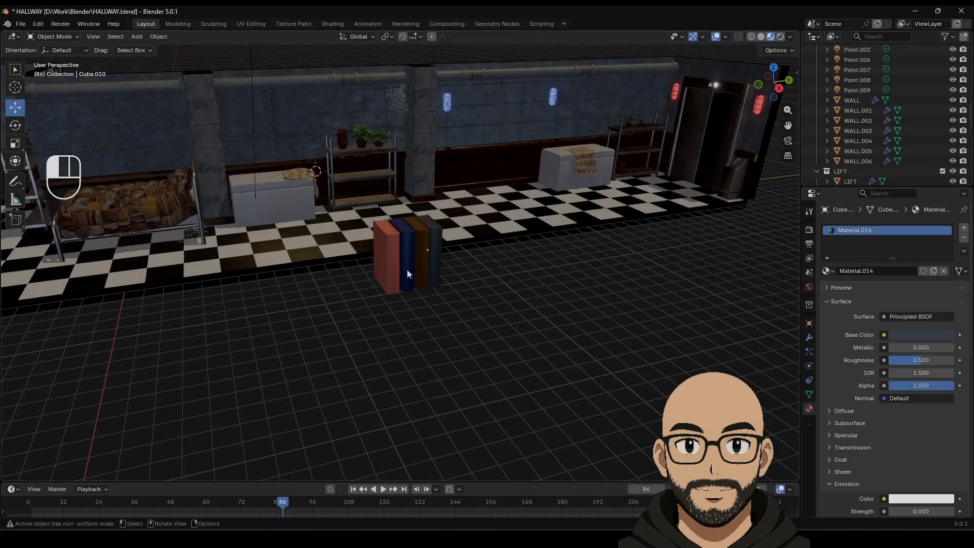
click(407, 269)
key(s)
click(422, 257)
click(436, 272)
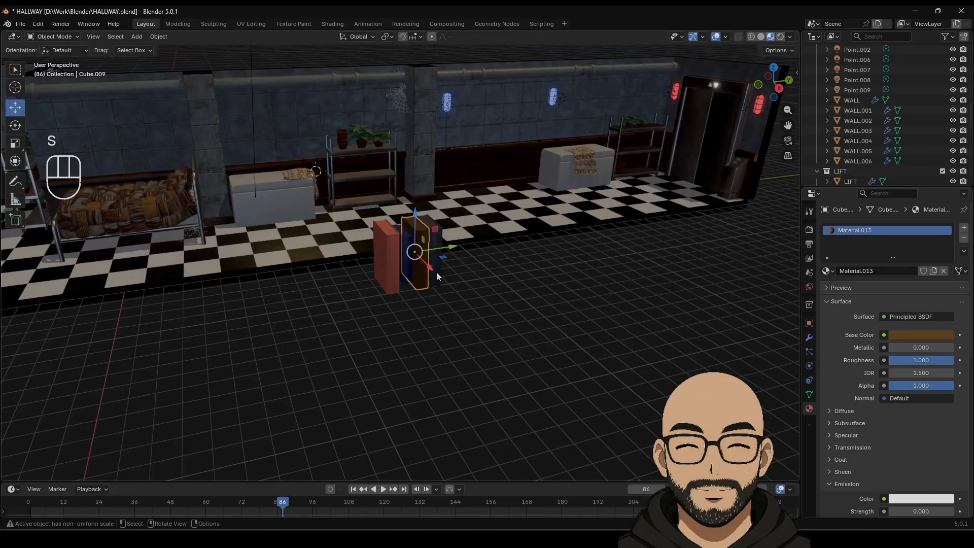
key(s)
click(443, 263)
key(s)
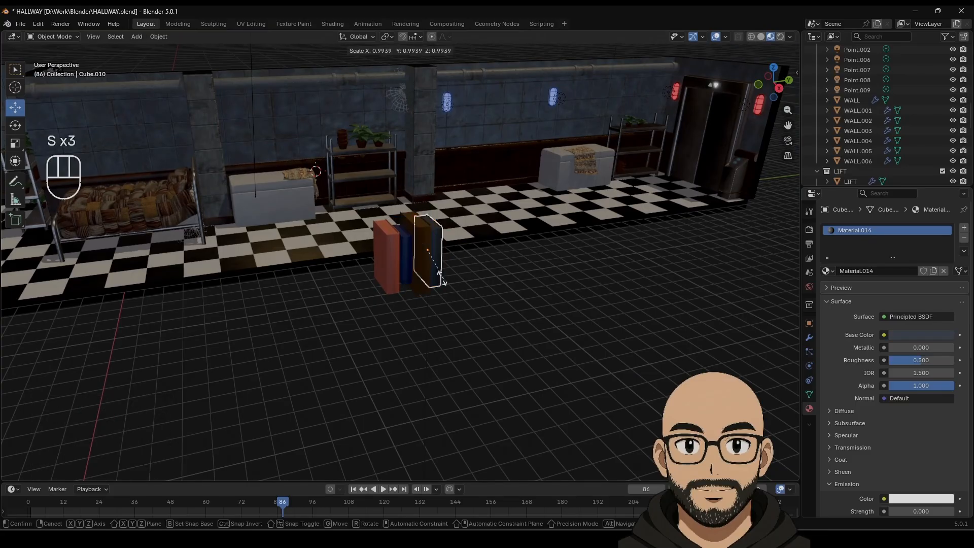
click(440, 279)
Step: Nudge the dark book along X, then select all four books and join them
drag(444, 267, 449, 273)
click(413, 314)
click(388, 266)
shift+click(405, 265)
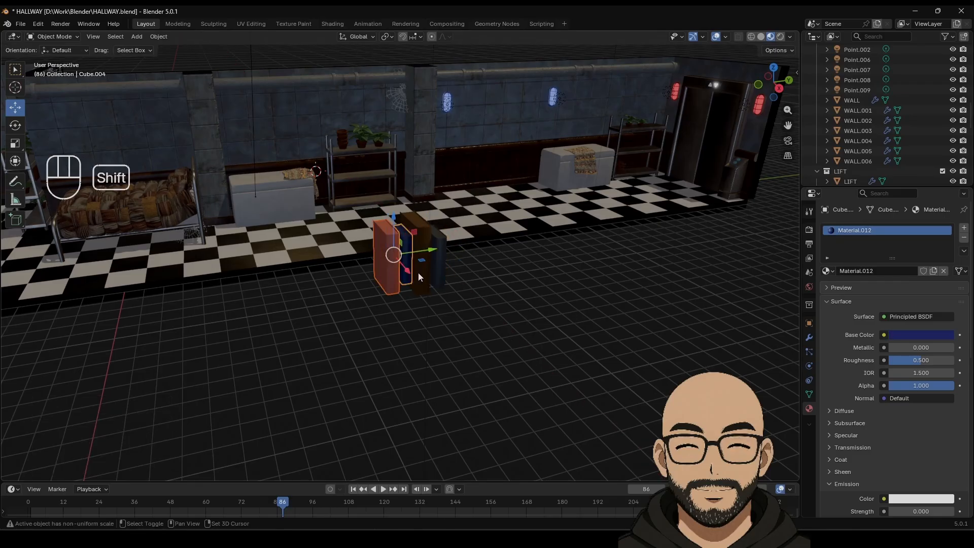
shift+click(418, 273)
shift+click(440, 268)
right_click(440, 267)
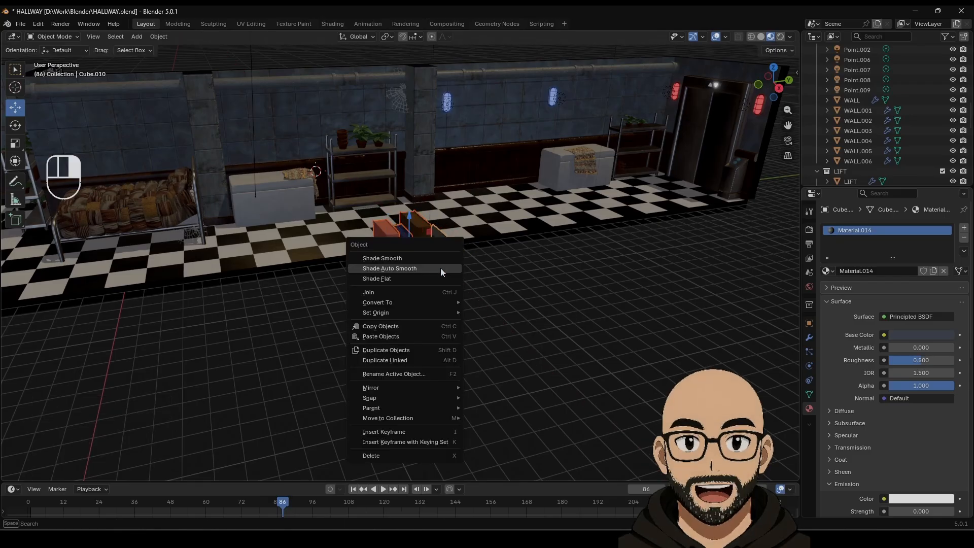
click(400, 294)
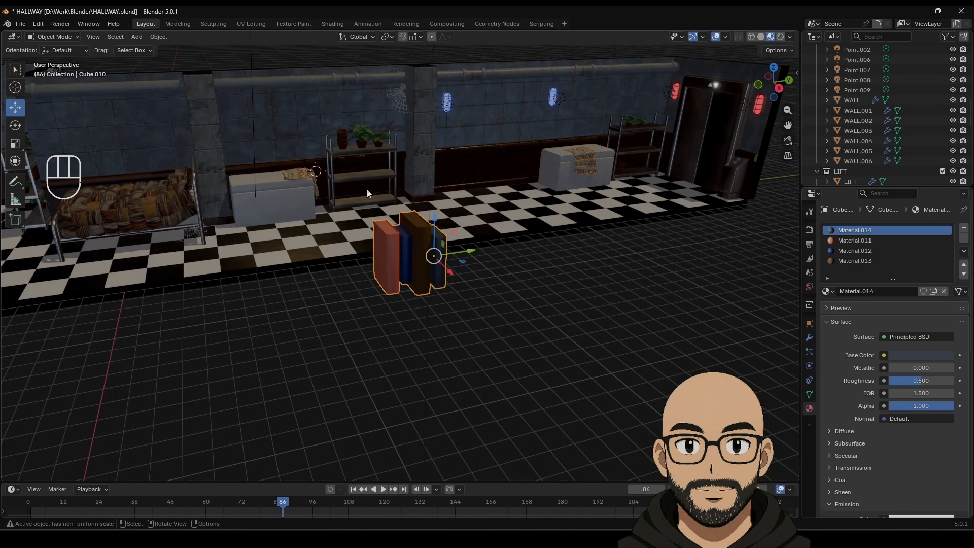
Step: Set the joined books' origin to Center of Mass (Surface)
click(159, 37)
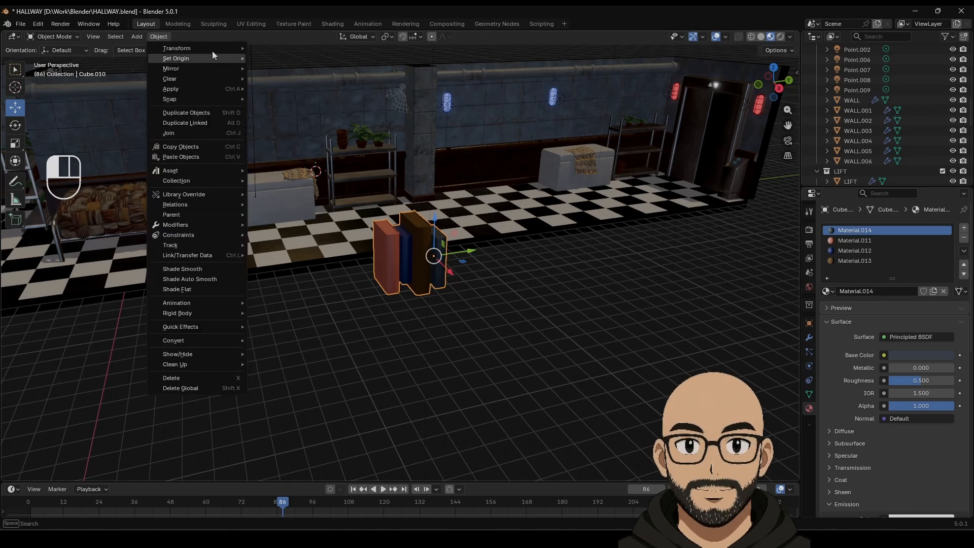
mouse_move(213, 58)
click(308, 92)
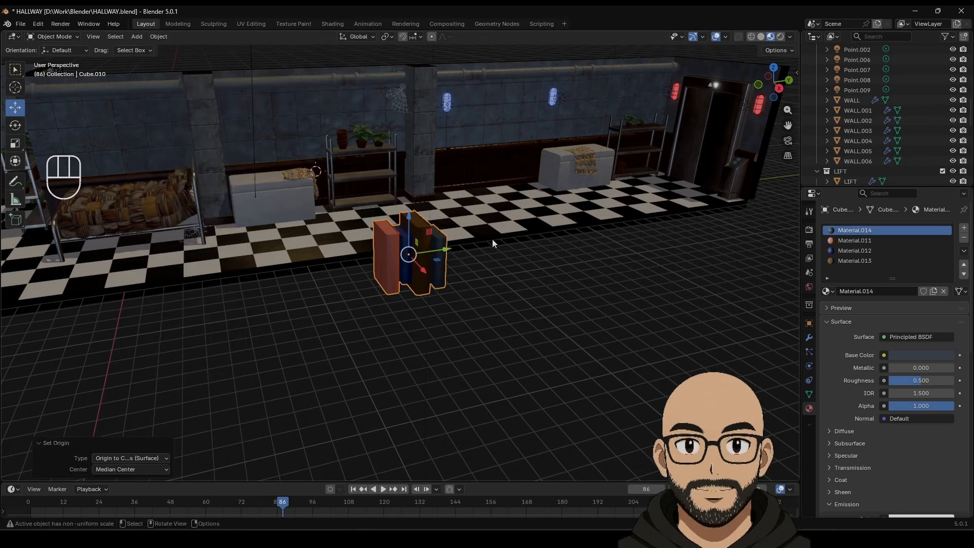
middle_drag(492, 239, 478, 295)
Step: Move the joined books along X onto the metal shelf and shrink them to 0.401
key(g)
key(x)
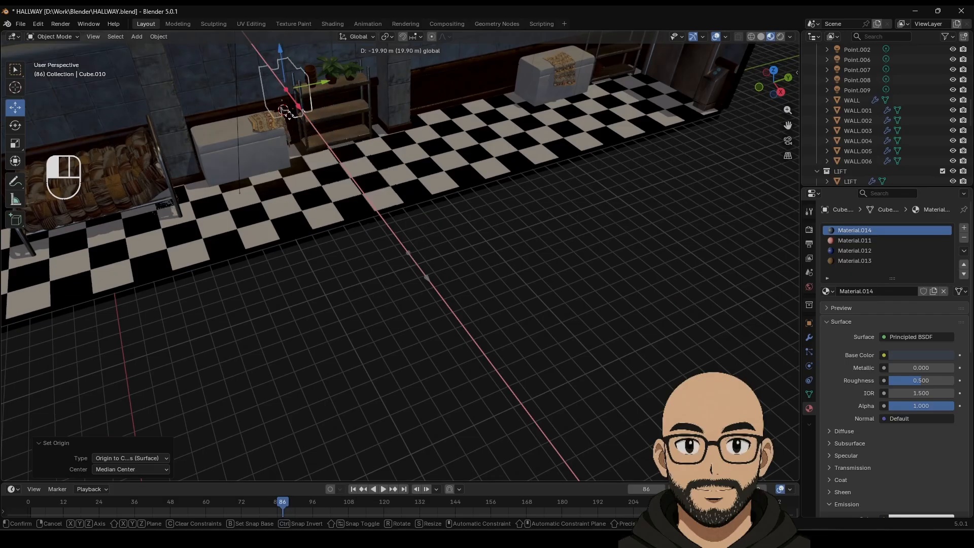
drag(299, 122, 366, 96)
key(s)
click(353, 110)
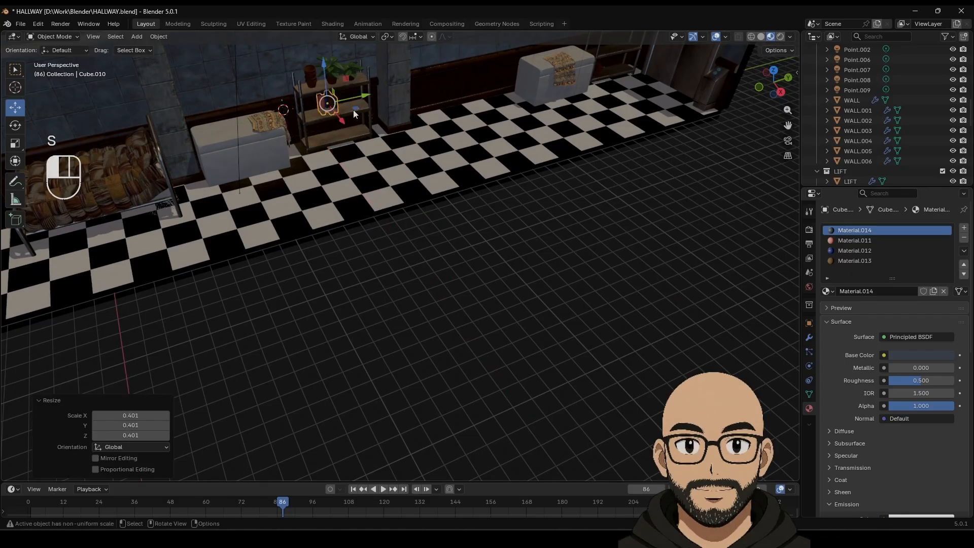
Step: Slide the book group along X and raise it 0.436 m onto the shelf surface
key(KP_Decimal)
middle_drag(419, 196, 435, 231)
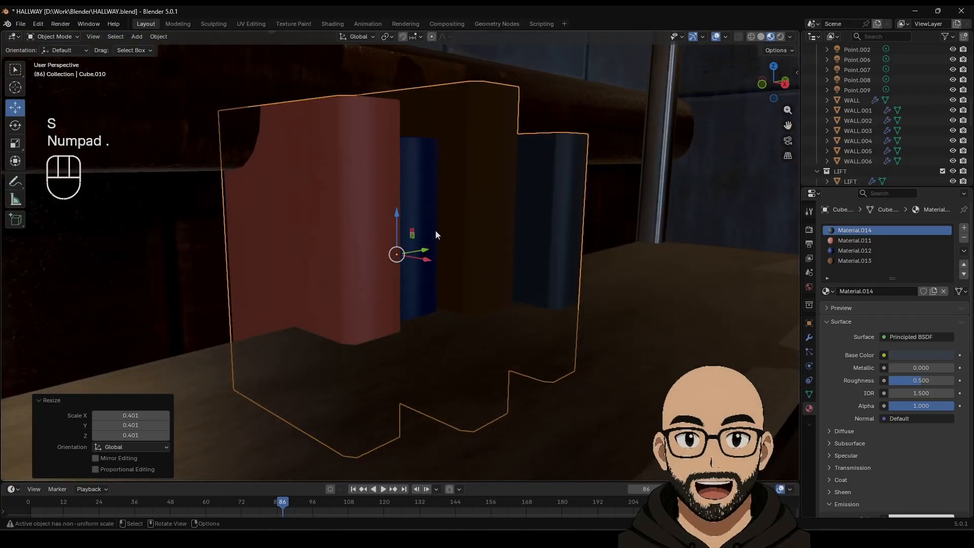
scroll(438, 243, down, 4)
drag(429, 262, 500, 282)
drag(469, 234, 491, 160)
middle_drag(492, 165, 446, 219)
scroll(442, 215, up, 2)
scroll(441, 226, down, 3)
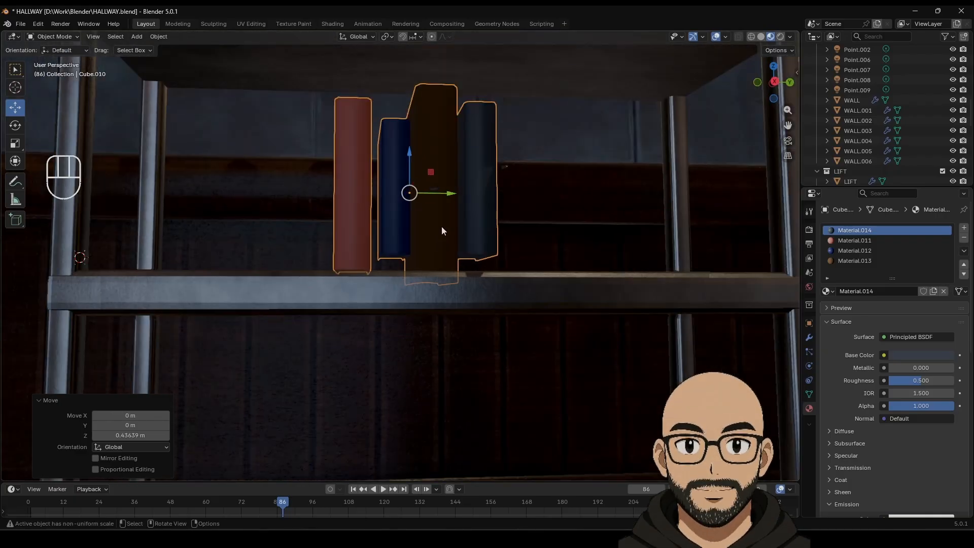
Step: In Edit Mode with X-ray from the right view, drop the blue book's bottom faces onto the shelf
key(Tab)
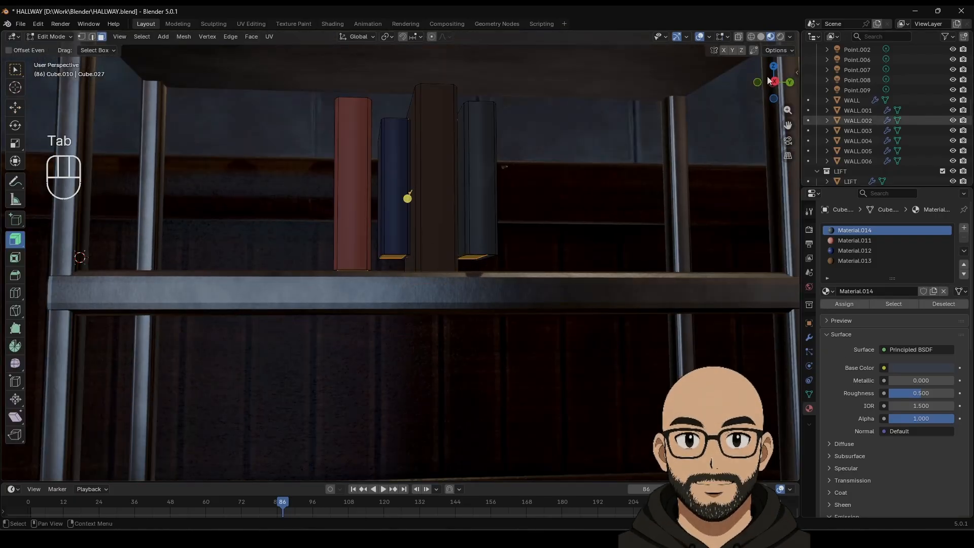
click(737, 36)
click(774, 82)
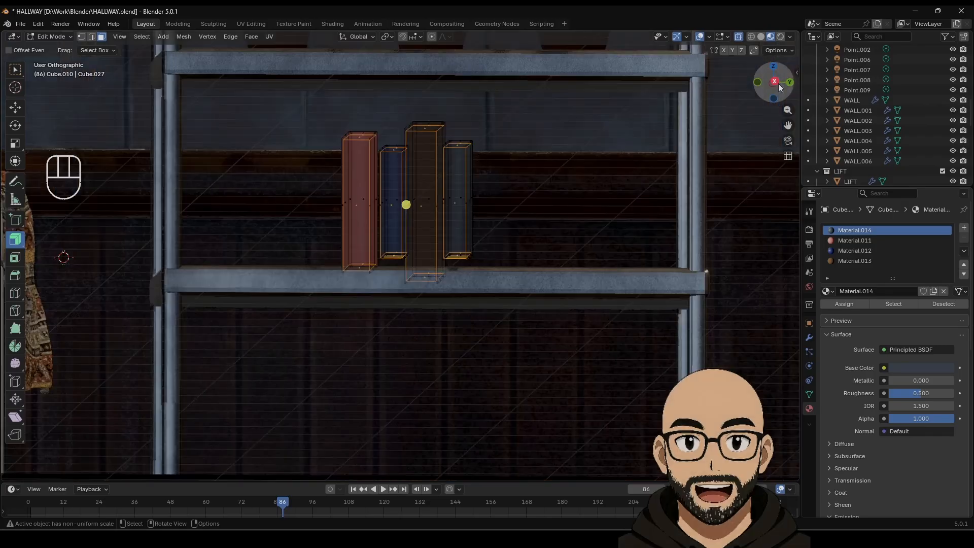
drag(307, 239, 549, 330)
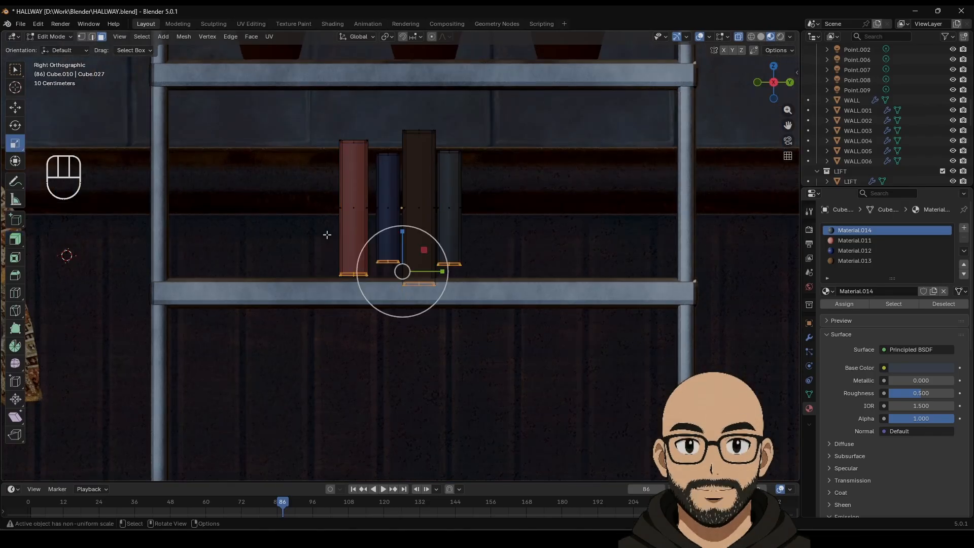
drag(410, 241, 406, 237)
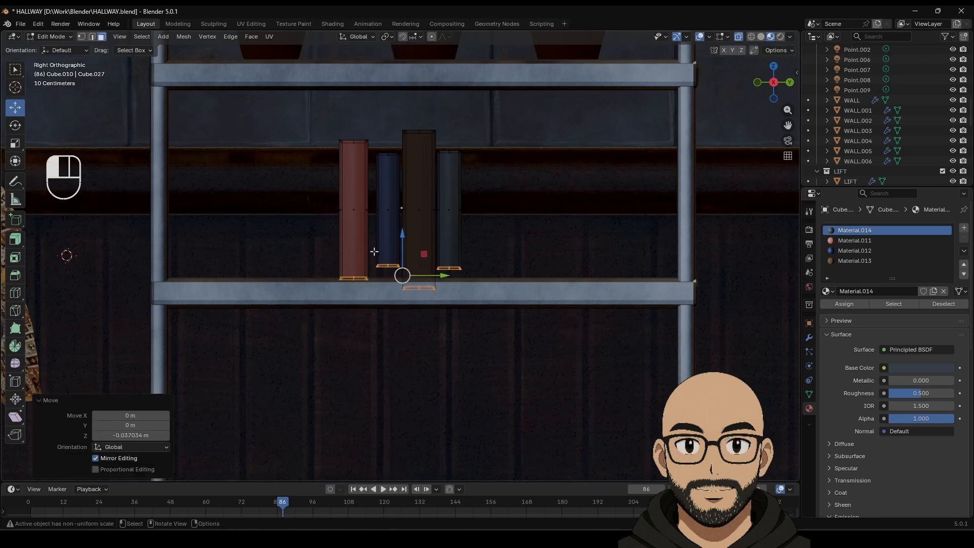
drag(404, 271, 578, 228)
Step: Back in Object Mode, turn the book group about 46° around Z and duplicate it in place
key(Tab)
scroll(488, 254, down, 3)
drag(497, 227, 506, 227)
scroll(502, 288, down, 3)
middle_drag(492, 266, 499, 306)
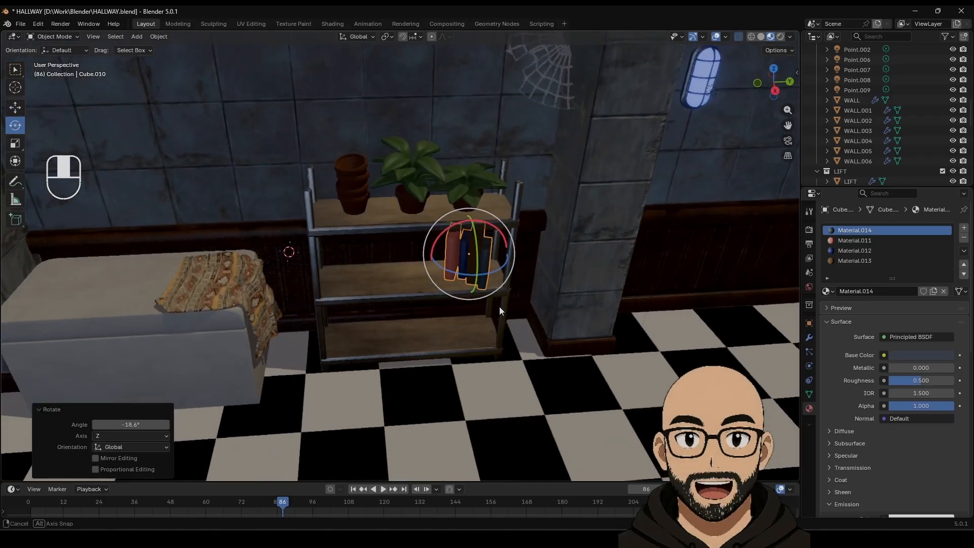
drag(469, 275, 488, 274)
scroll(491, 310, down, 2)
scroll(536, 310, down, 4)
shift+middle_drag(545, 314, 472, 309)
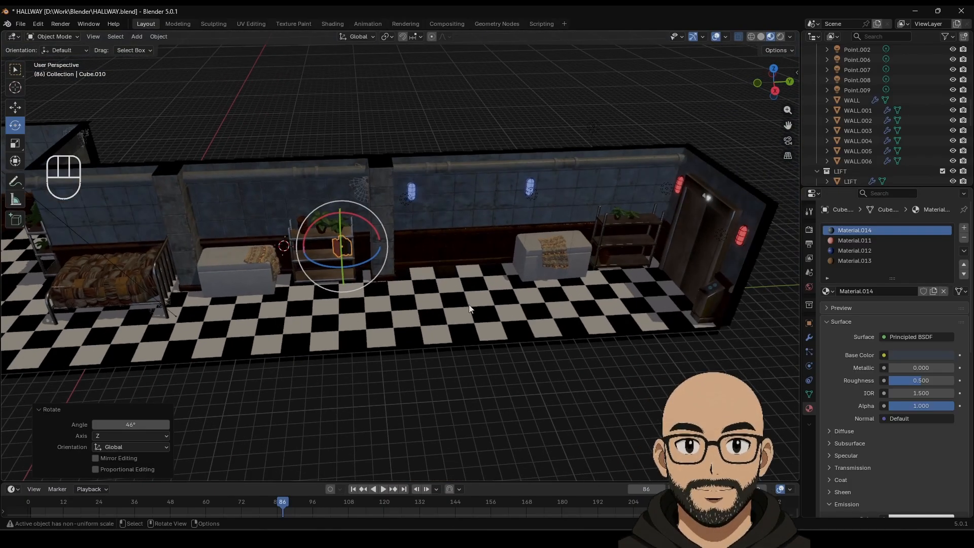
key(shift+d)
right_click(468, 308)
Step: Move the copied books to the far shelf and tip them over onto their side
click(15, 108)
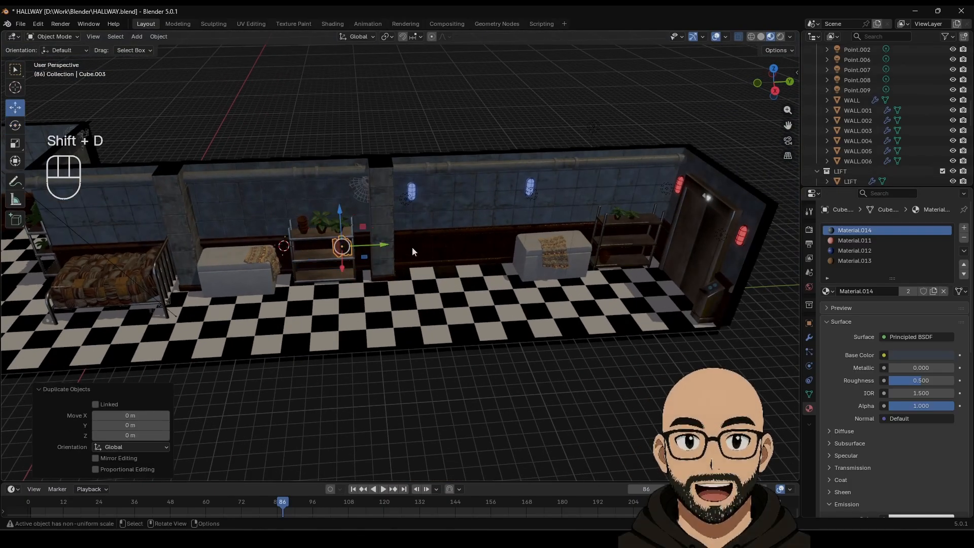
drag(384, 245, 687, 254)
click(16, 125)
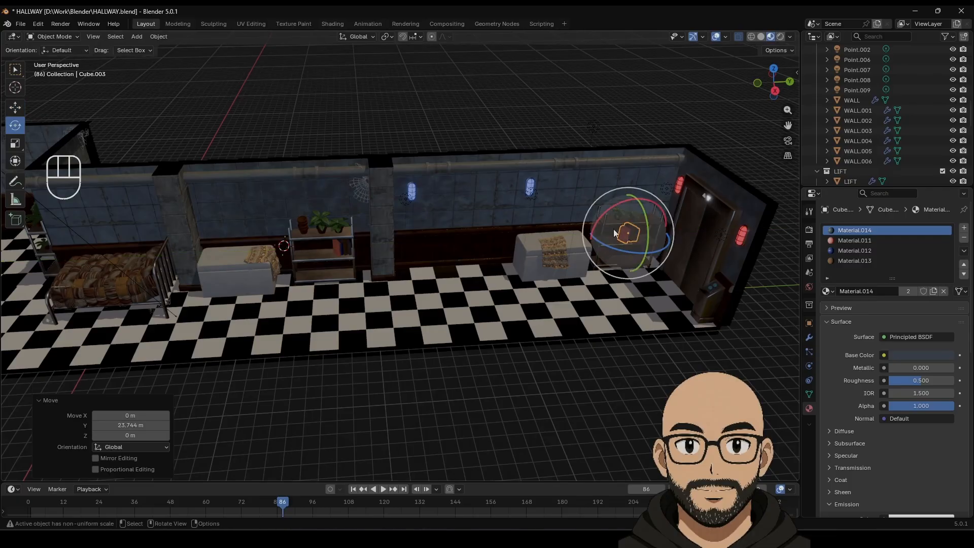
drag(606, 205, 668, 184)
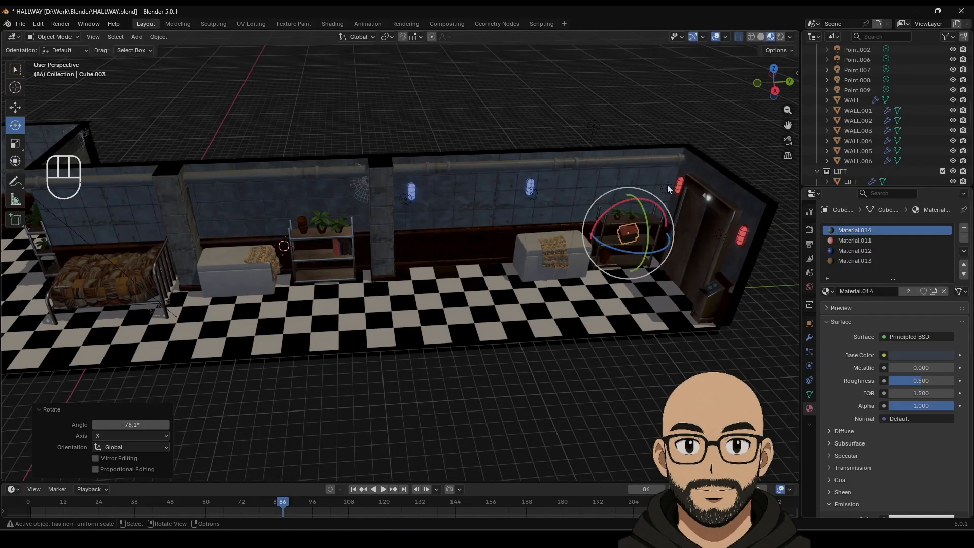
key(KP_Decimal)
middle_drag(485, 318, 481, 285)
drag(396, 235, 410, 276)
key(ctrl+z)
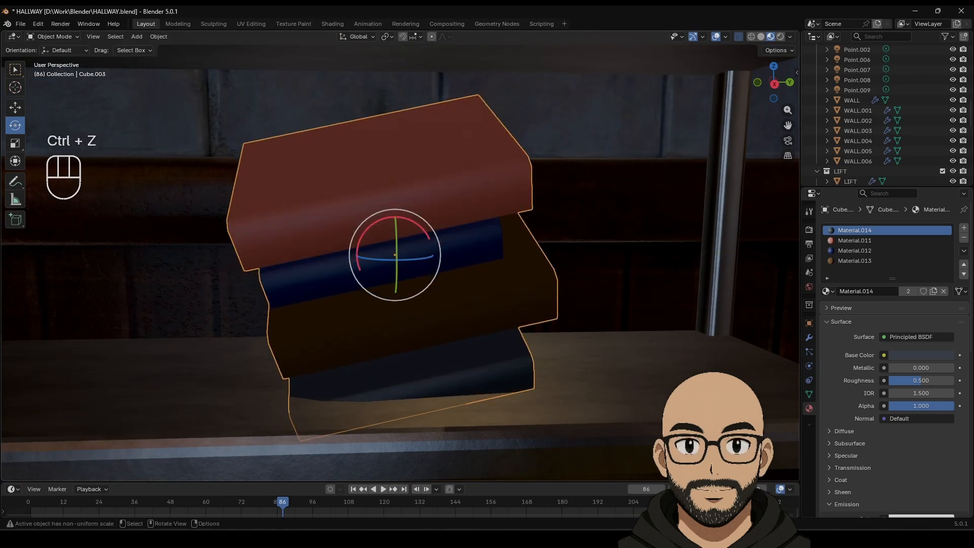
drag(372, 224, 384, 217)
Step: In the Item panel set rotation X -90, Y 0, Z 0, then turn the stack about -9° on Z
key(n)
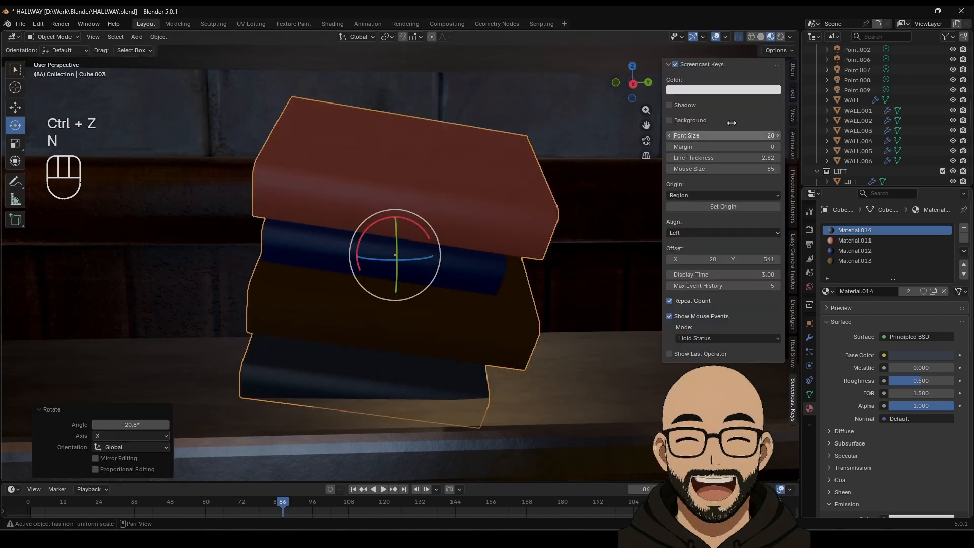
click(794, 69)
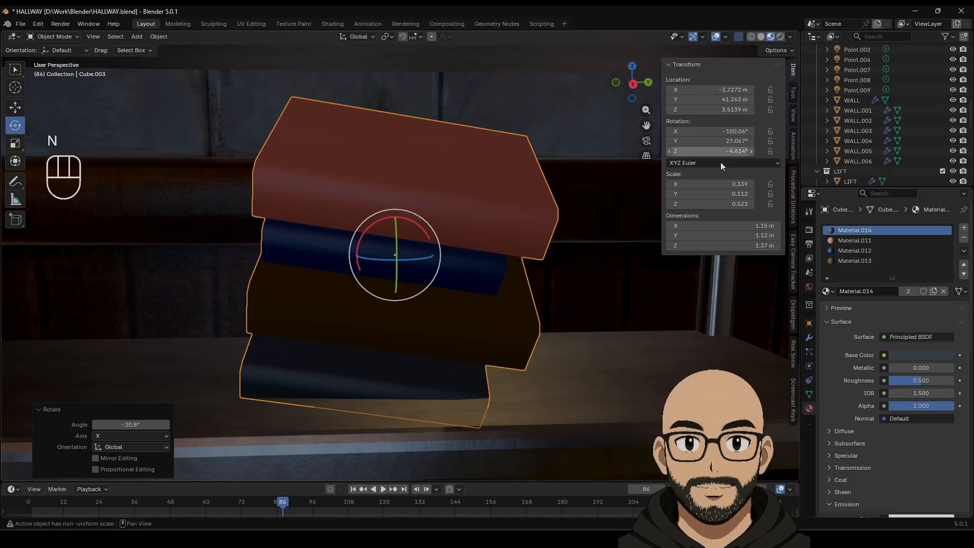
double_click(727, 133)
text(-90)
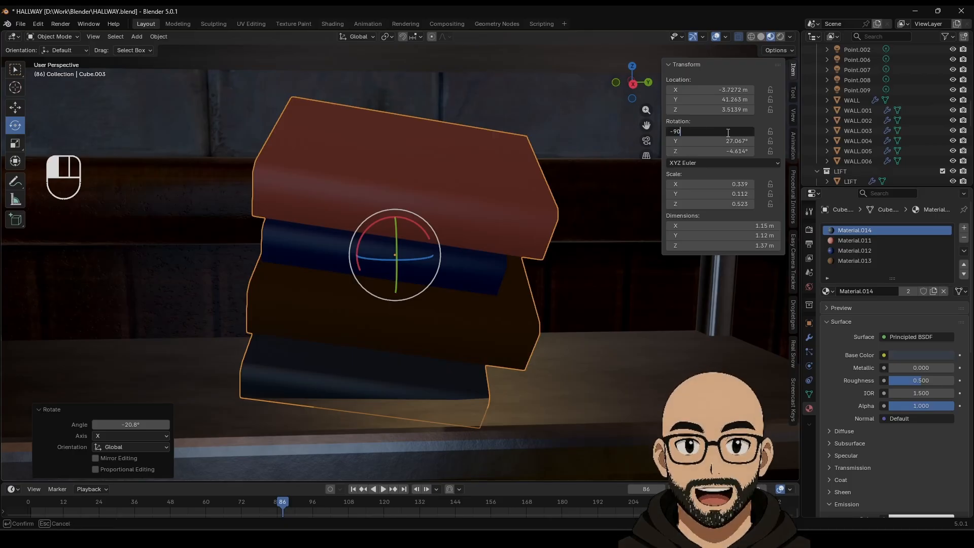
key(Return)
double_click(733, 141)
text(0)
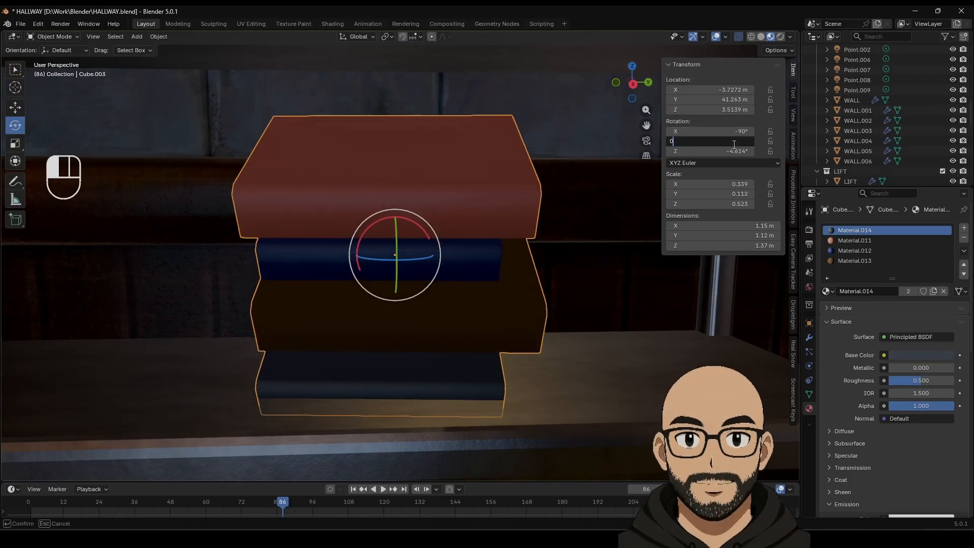
key(Return)
double_click(728, 153)
text(0)
key(Return)
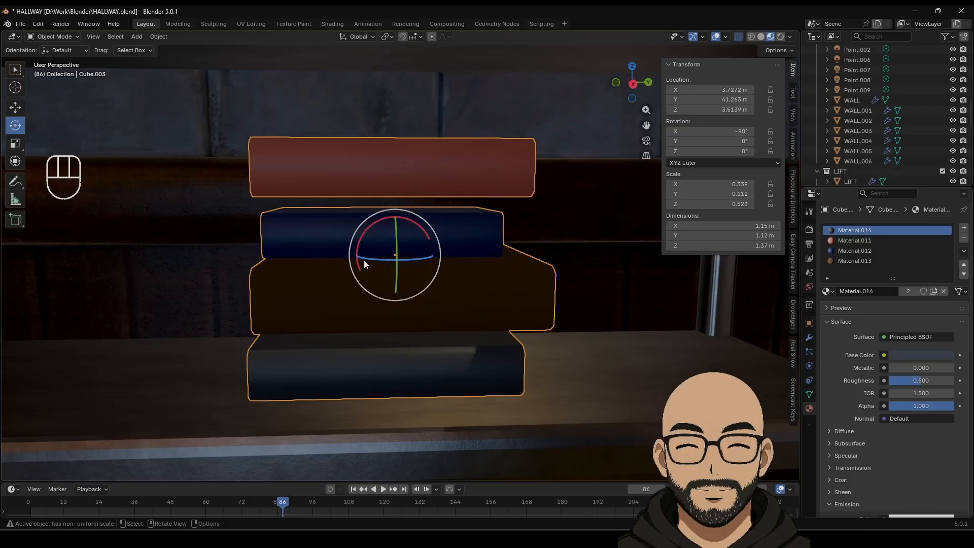
drag(364, 260, 410, 285)
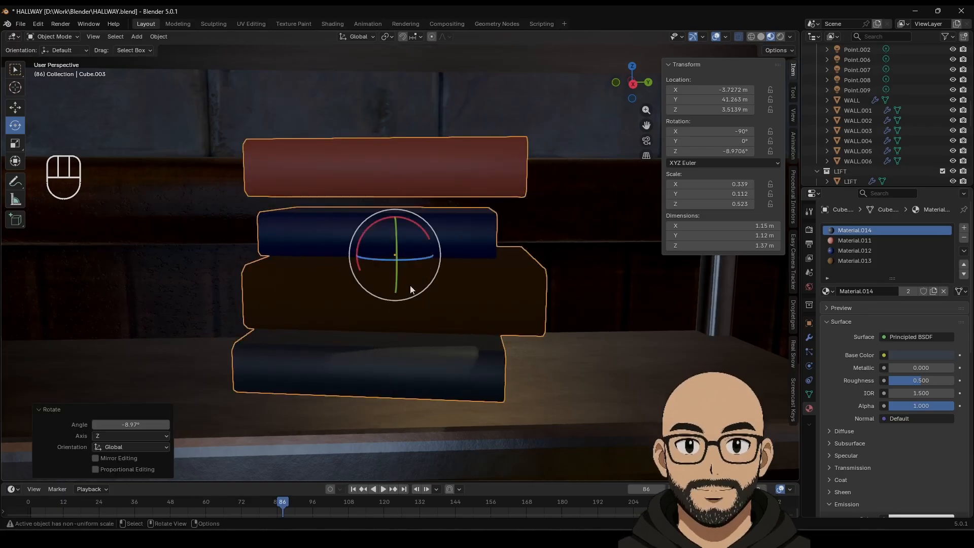
scroll(410, 285, down, 5)
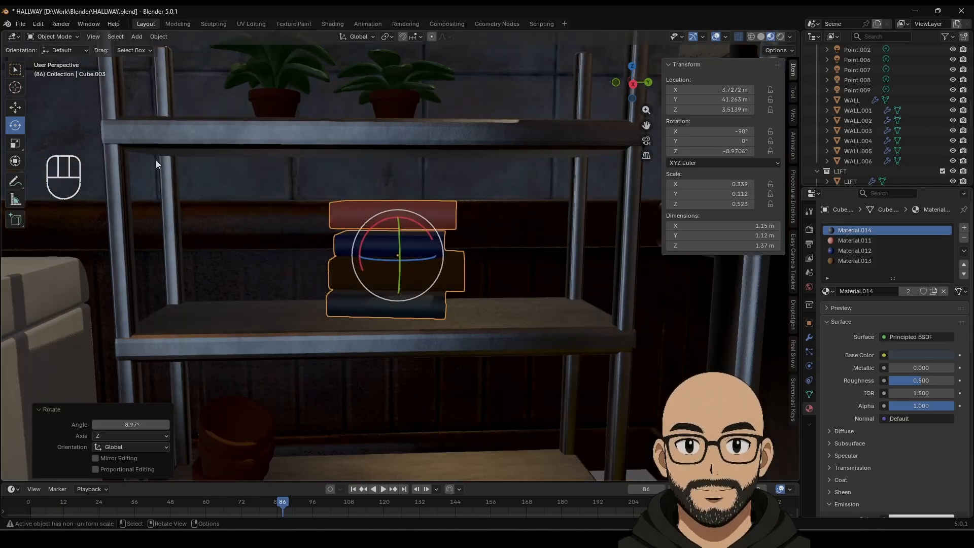
Step: Duplicate the book stack, lower the copy onto the lower shelf and scale it smaller
click(15, 114)
drag(431, 257, 458, 257)
key(shift+d)
right_click(544, 258)
drag(420, 220, 424, 373)
shift+middle_drag(464, 384, 482, 264)
drag(445, 283, 377, 365)
key(s)
click(446, 348)
Step: Add a second small stack beside it, set rotation X 90 and turn it about -8° on Z
key(shift+d)
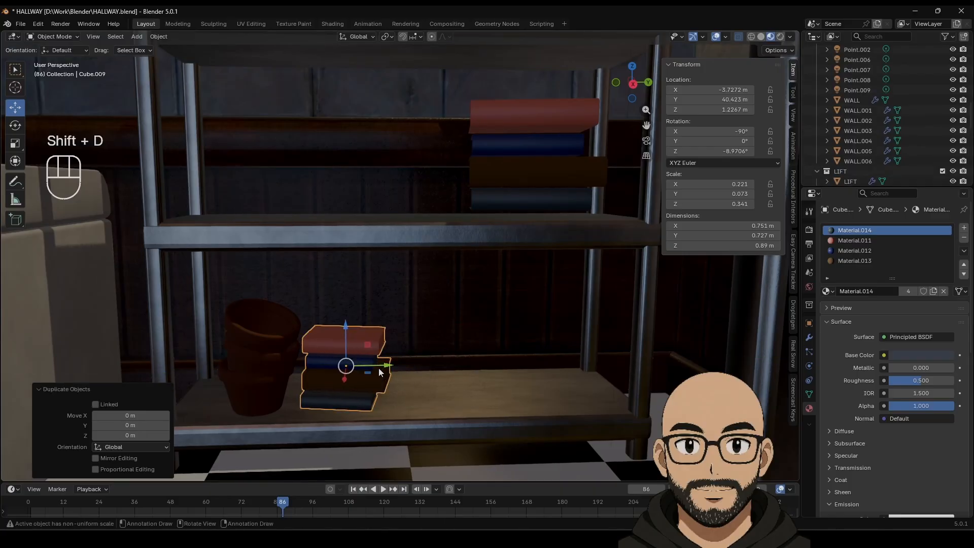
click(475, 364)
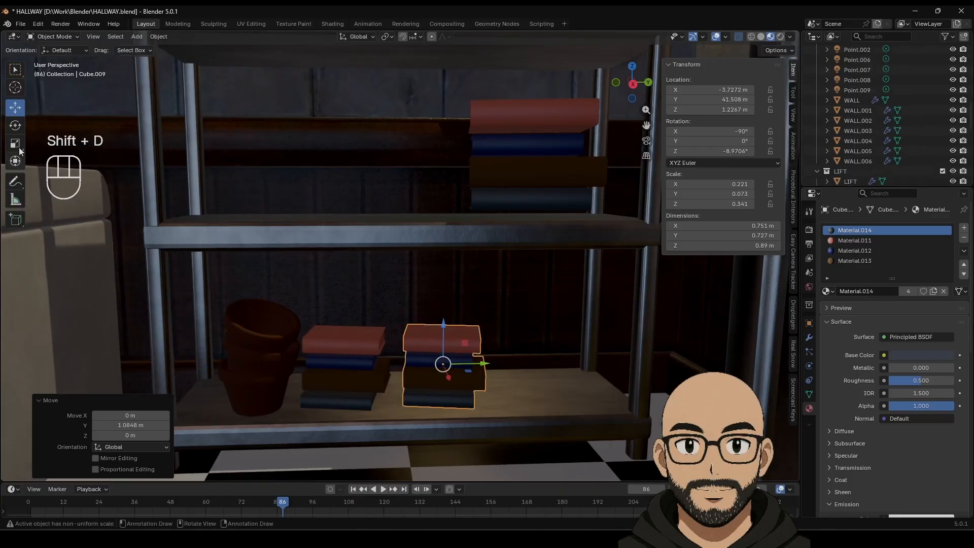
click(18, 128)
drag(473, 374, 487, 365)
drag(425, 330, 476, 184)
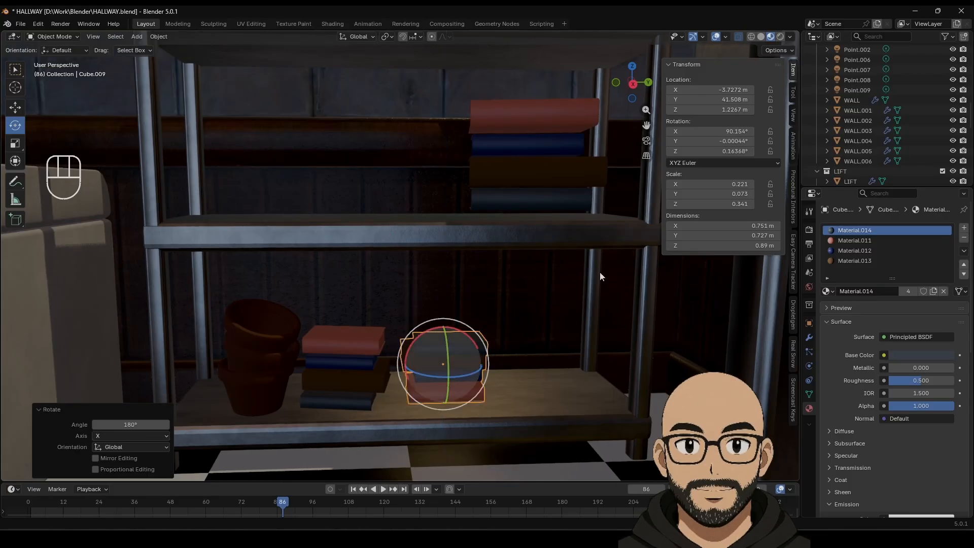
click(736, 131)
text(90)
key(Return)
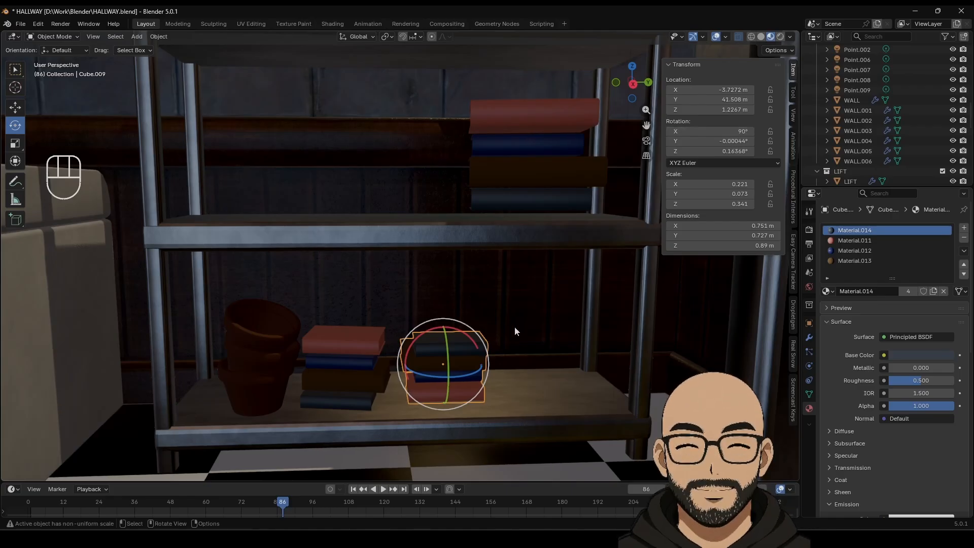
drag(474, 372, 457, 370)
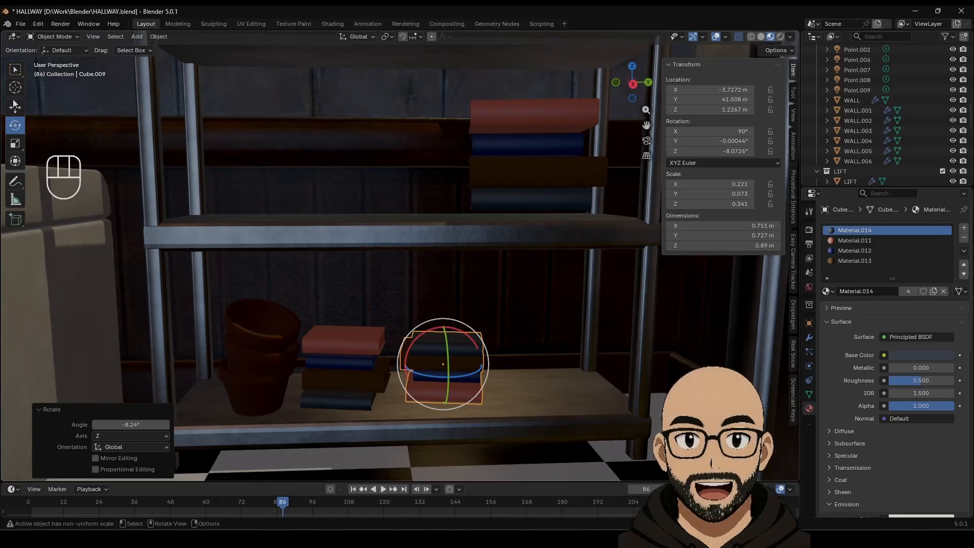
key(shift+space)
key(g)
scroll(461, 366, down, 9)
click(556, 375)
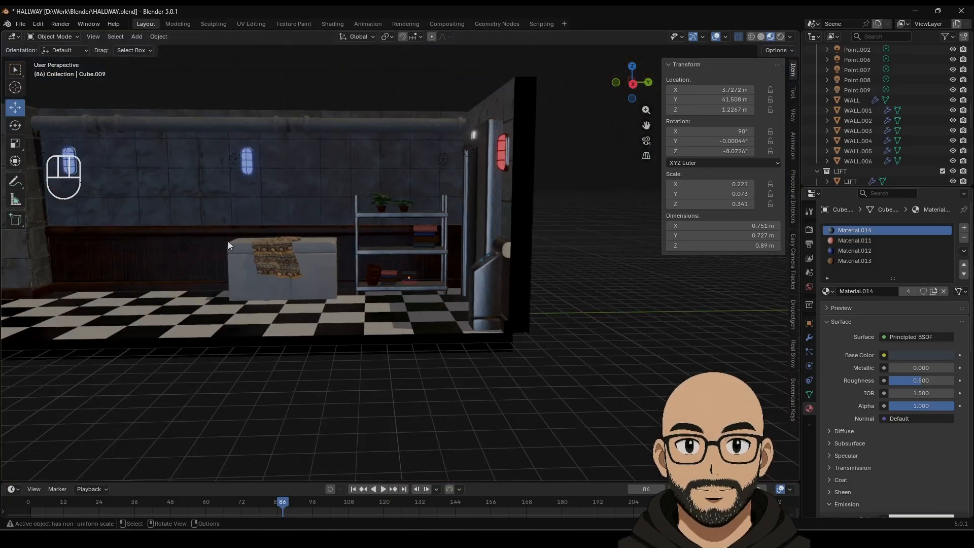
shift+middle_drag(178, 219, 520, 283)
scroll(355, 300, down, 3)
shift+middle_drag(389, 309, 394, 239)
scroll(395, 240, up, 4)
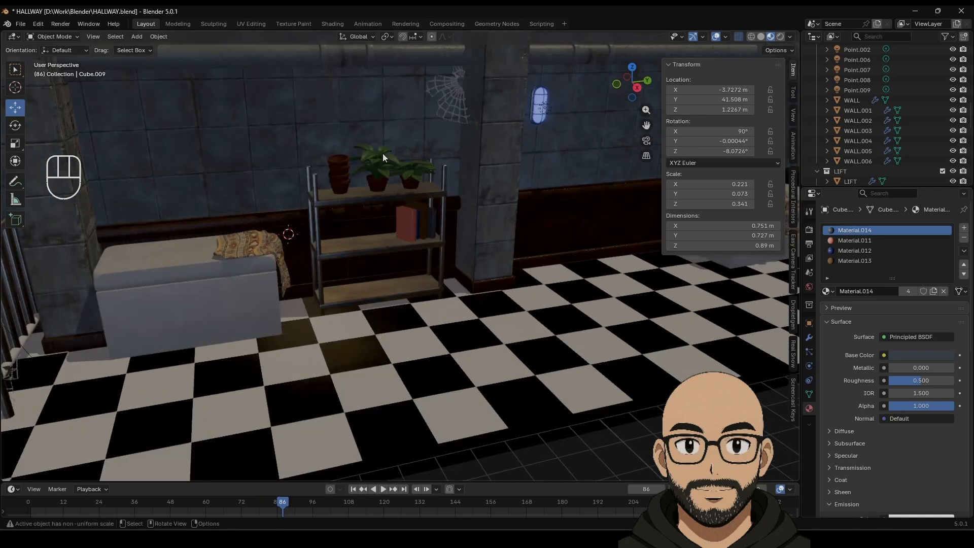
click(405, 172)
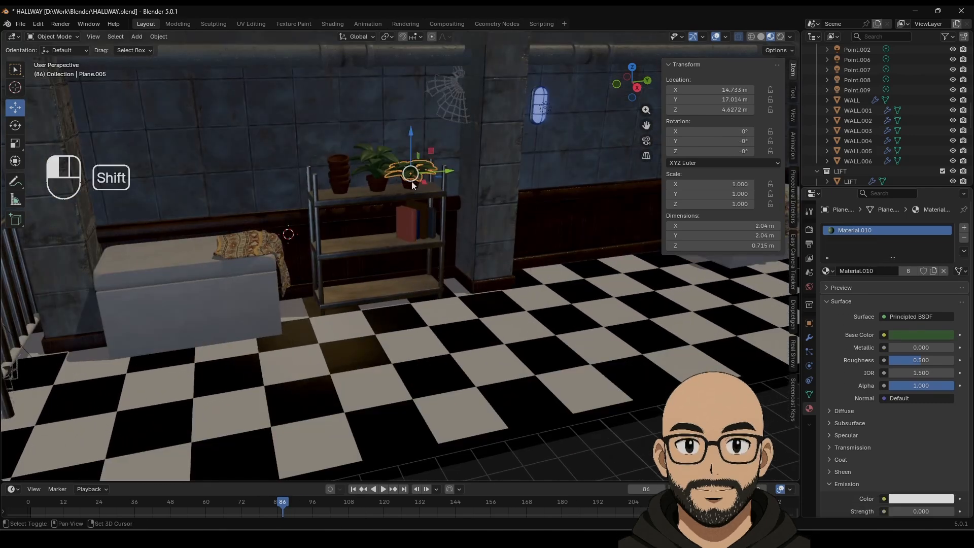
Step: Duplicate the potted plant and settle the copy on the rack's bottom shelf at Z 0.960 m
shift+click(411, 182)
key(shift+d)
right_click(412, 182)
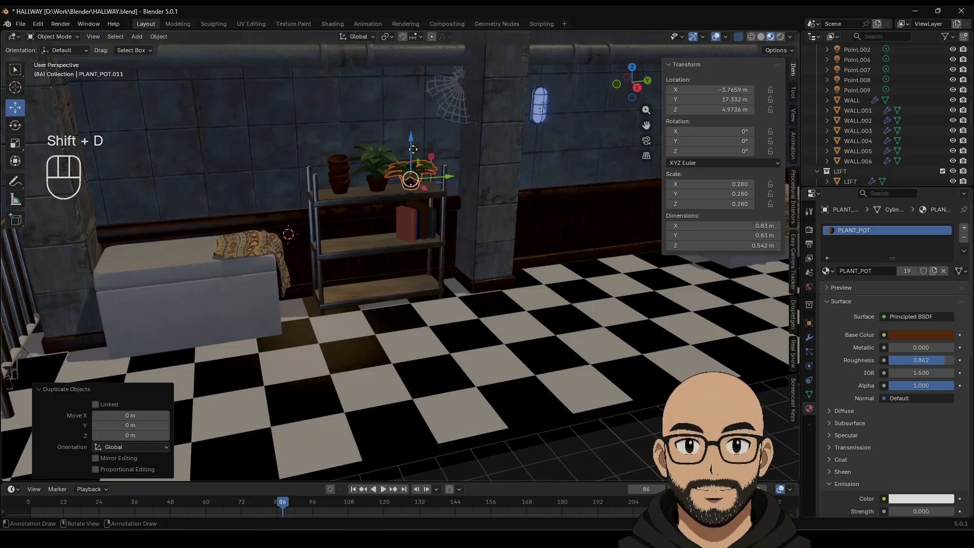
drag(413, 149, 415, 241)
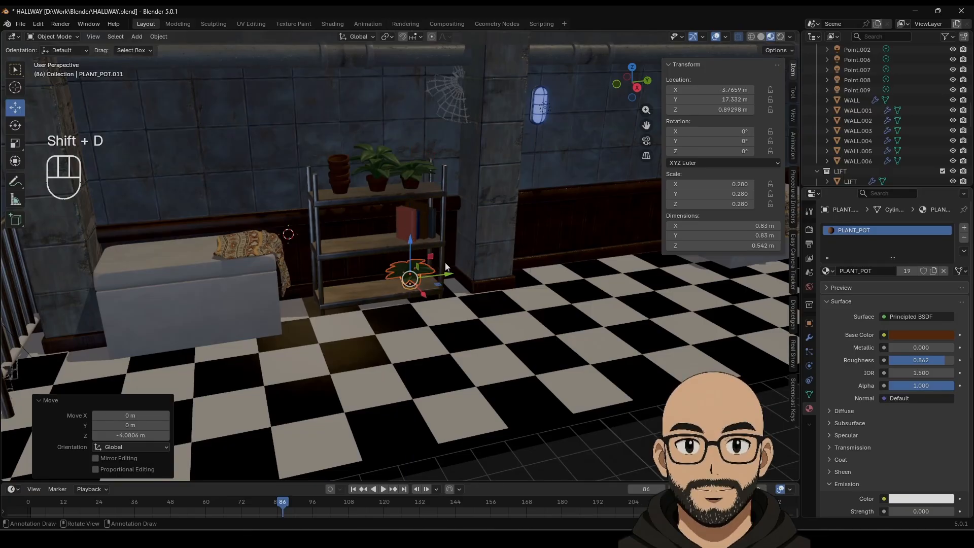
drag(419, 276, 387, 283)
key(KP_Decimal)
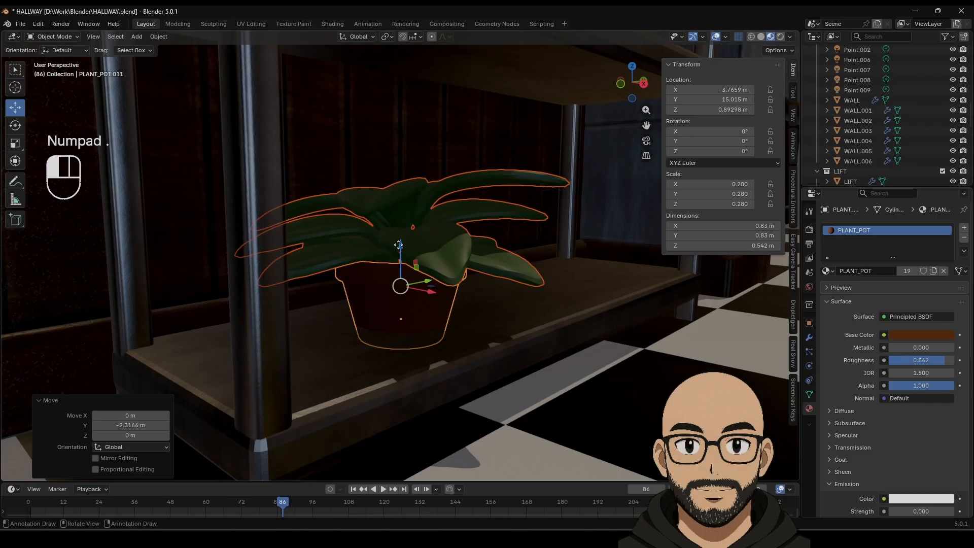
drag(398, 245, 399, 237)
scroll(472, 301, down, 3)
scroll(485, 340, down, 6)
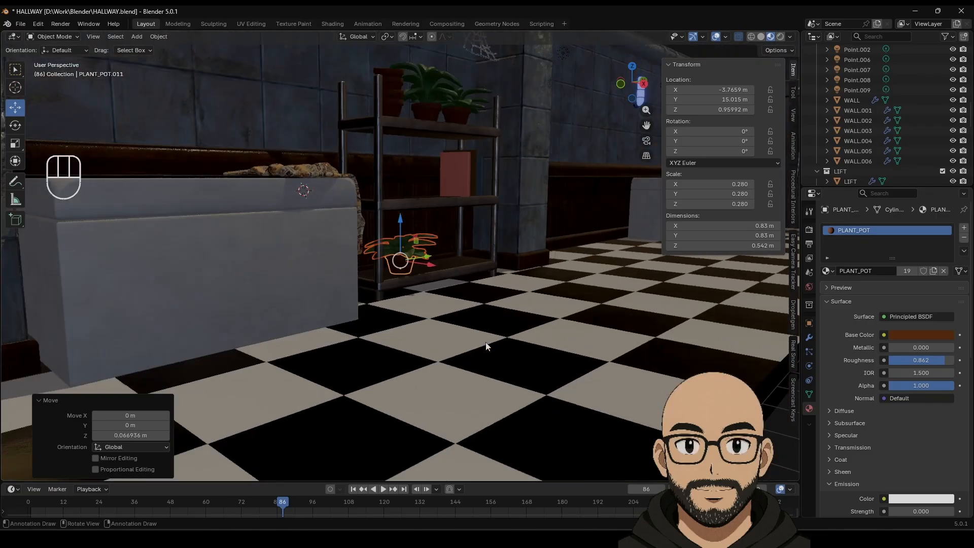
middle_drag(588, 360, 462, 287)
shift+middle_drag(389, 299, 442, 257)
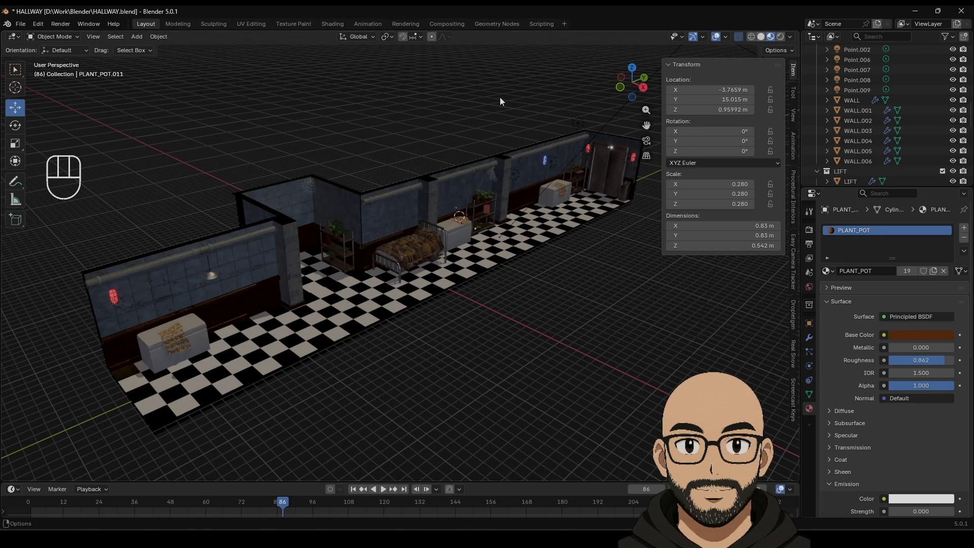
Step: Save HALLWAY.blend and hide the transform sidebar
click(22, 24)
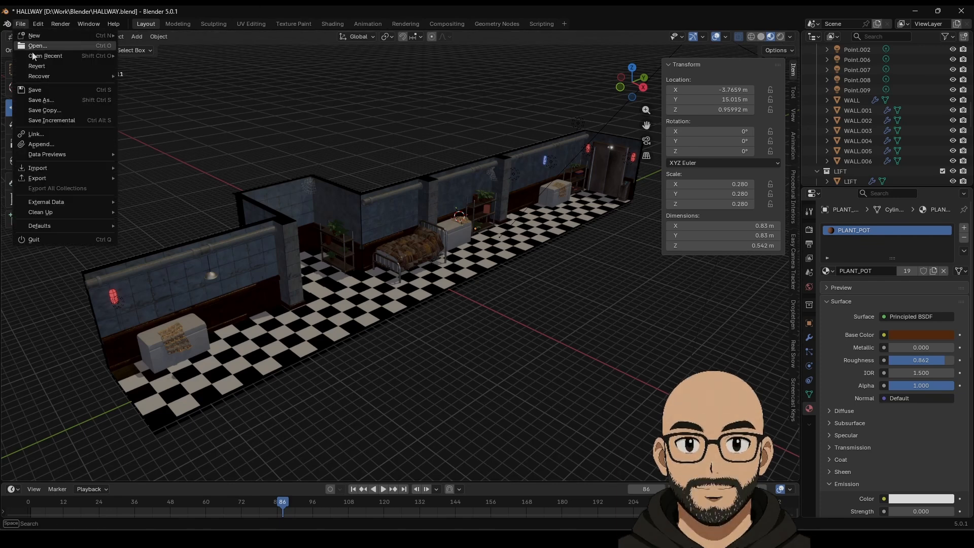
click(40, 91)
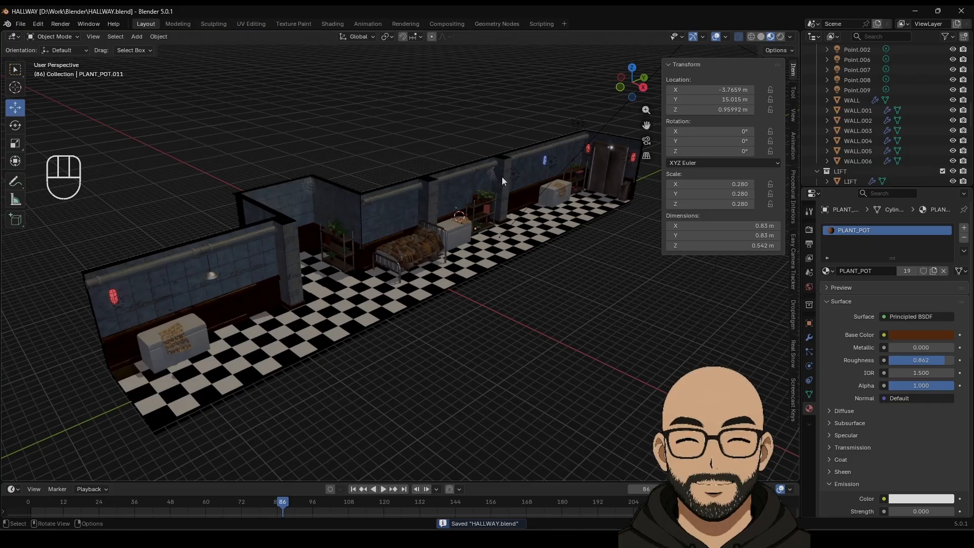
key(n)
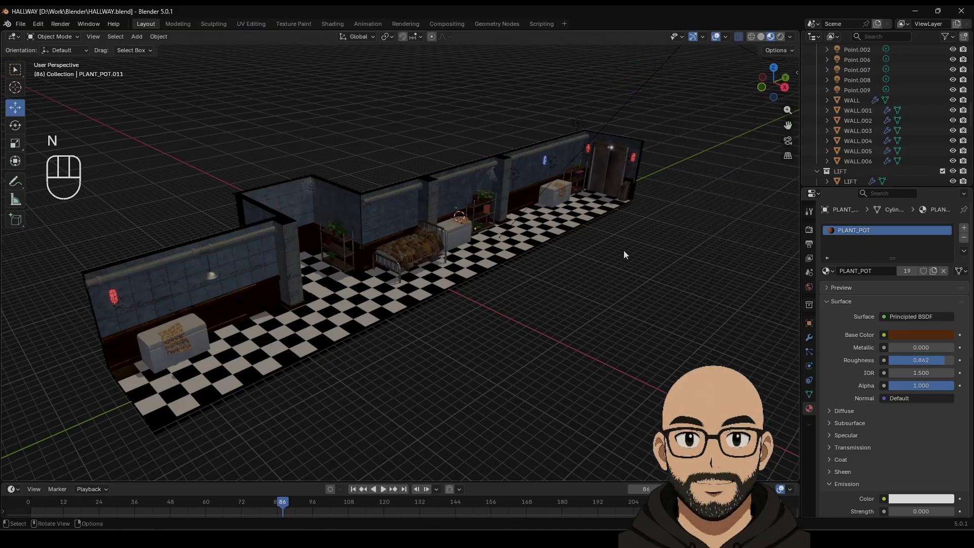
Step: Orbit and pan the view across the hallway toward the alcove
middle_drag(623, 250, 512, 255)
scroll(524, 236, up, 6)
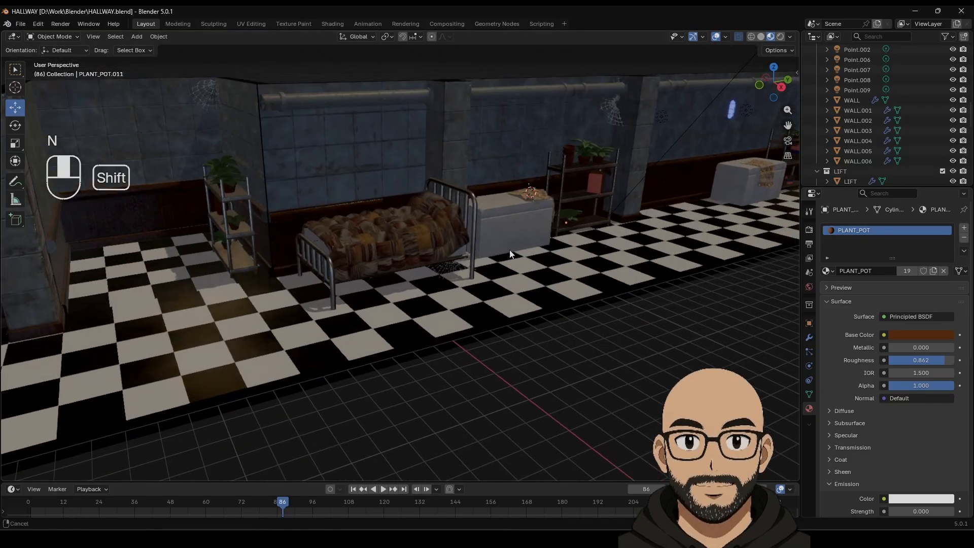
shift+middle_drag(629, 223, 517, 257)
middle_drag(590, 250, 325, 237)
shift+middle_drag(555, 248, 731, 249)
shift+middle_drag(438, 234, 689, 238)
shift+middle_drag(437, 223, 634, 238)
mouse_move(432, 222)
shift+middle_down()
mouse_move(513, 227)
mouse_move(421, 232)
mouse_move(416, 246)
mouse_move(424, 227)
mouse_move(532, 213)
mouse_move(567, 196)
mouse_move(443, 208)
shift+middle_up()
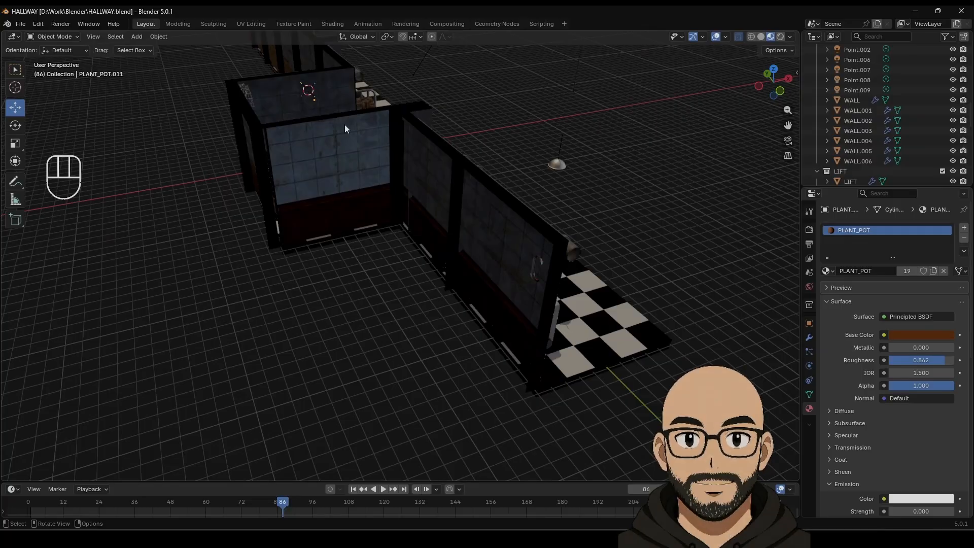
Step: Edit WALL.006 in edge select mode and select its vertical edges
key(Tab)
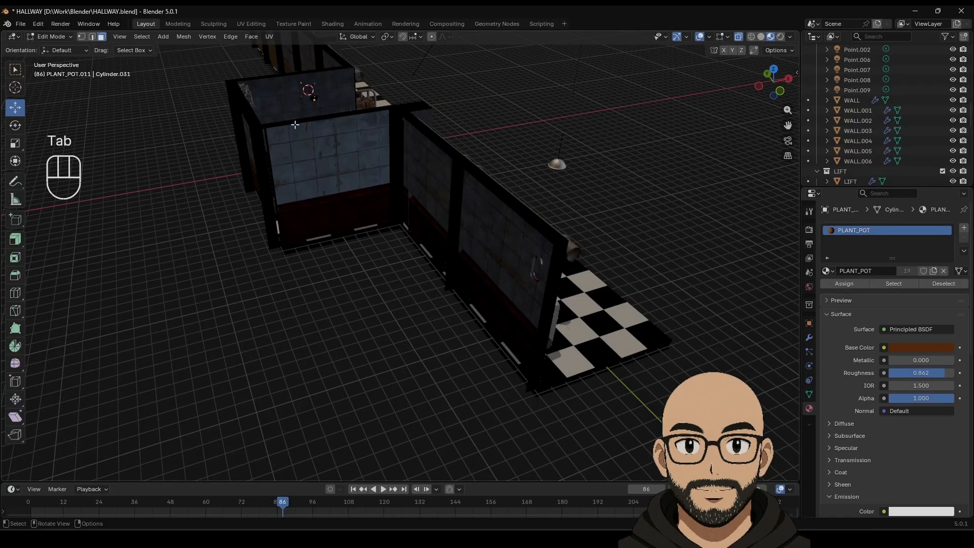
key(Tab)
click(513, 205)
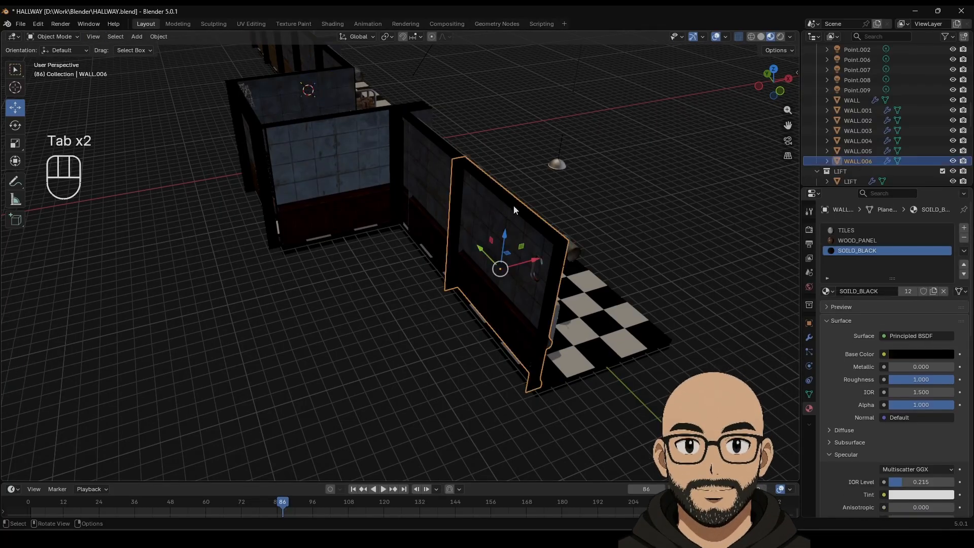
key(Tab)
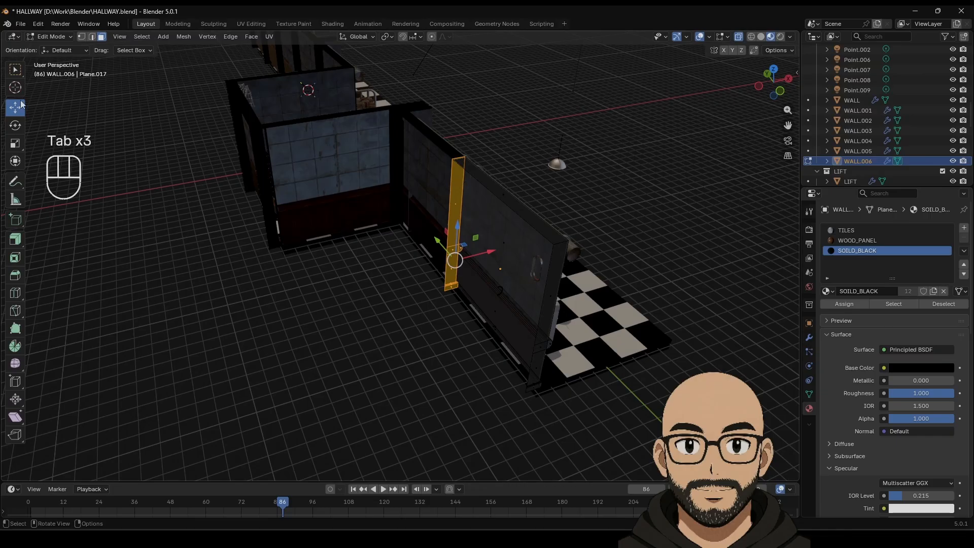
click(92, 37)
click(448, 205)
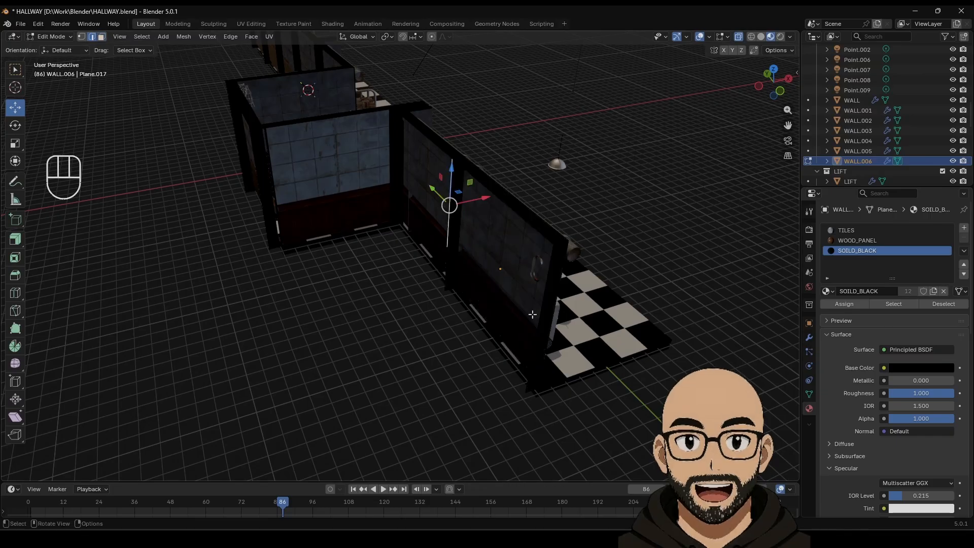
shift+click(515, 361)
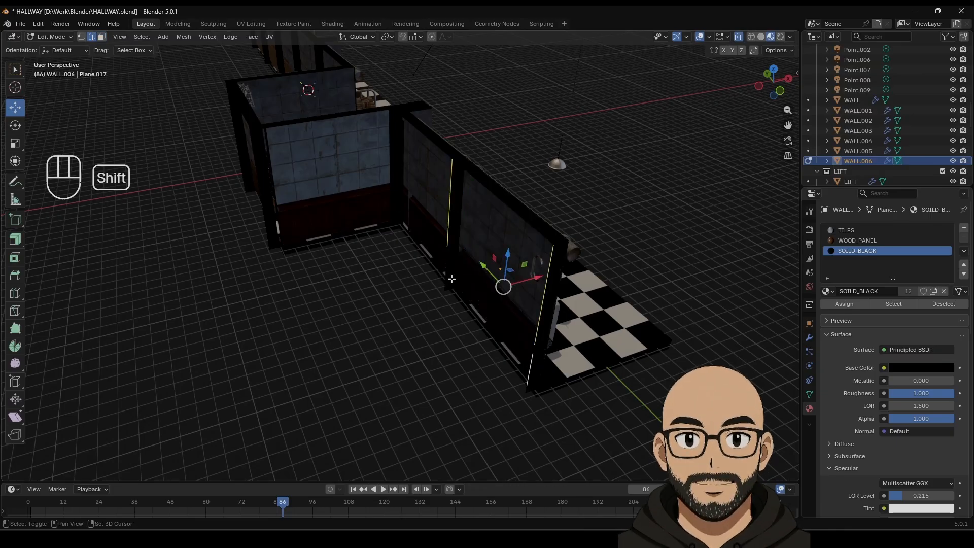
middle_drag(515, 361, 584, 288)
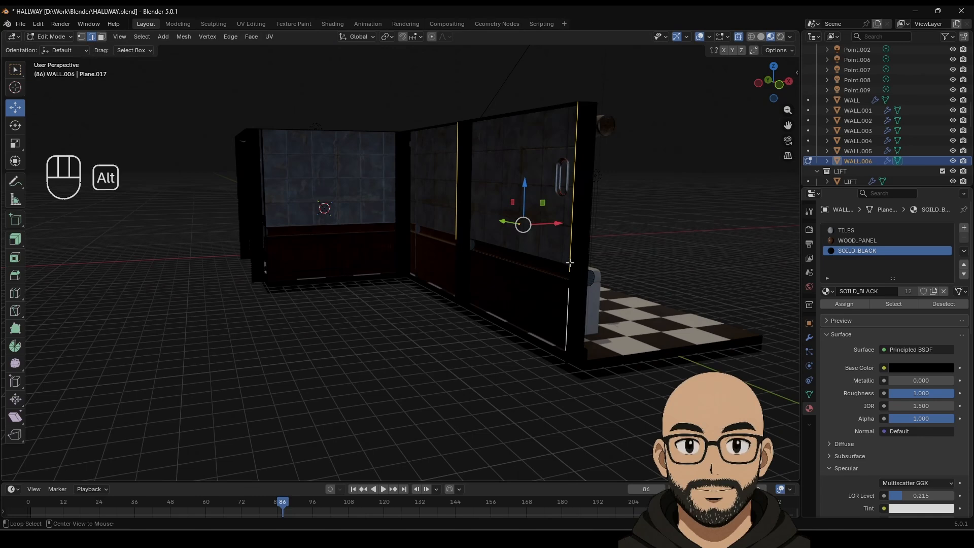
Step: Bridge WALL.006's two vertical edges with Bridge Edge Loops to fill the gap
shift+click(500, 116)
key(ctrl+z)
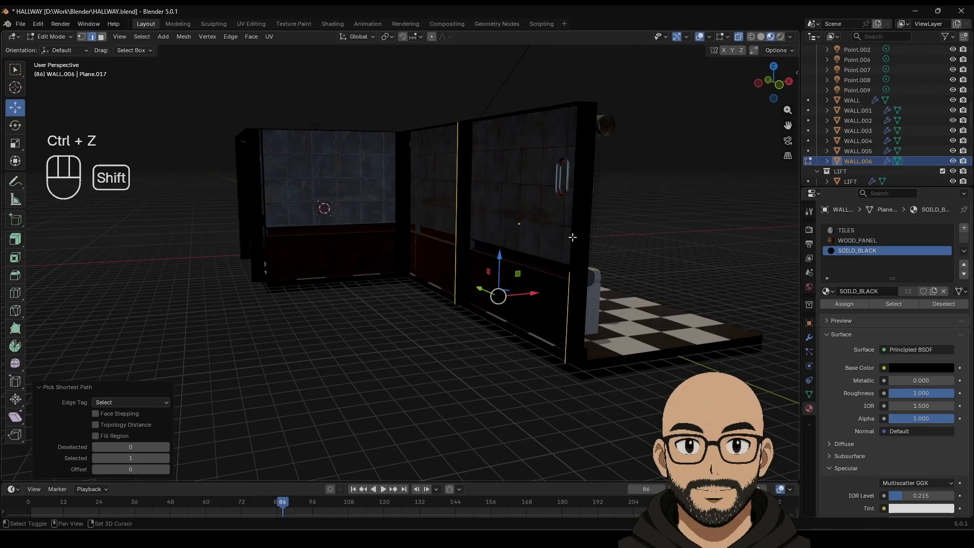
shift+click(572, 258)
middle_drag(531, 279, 464, 284)
right_click(464, 284)
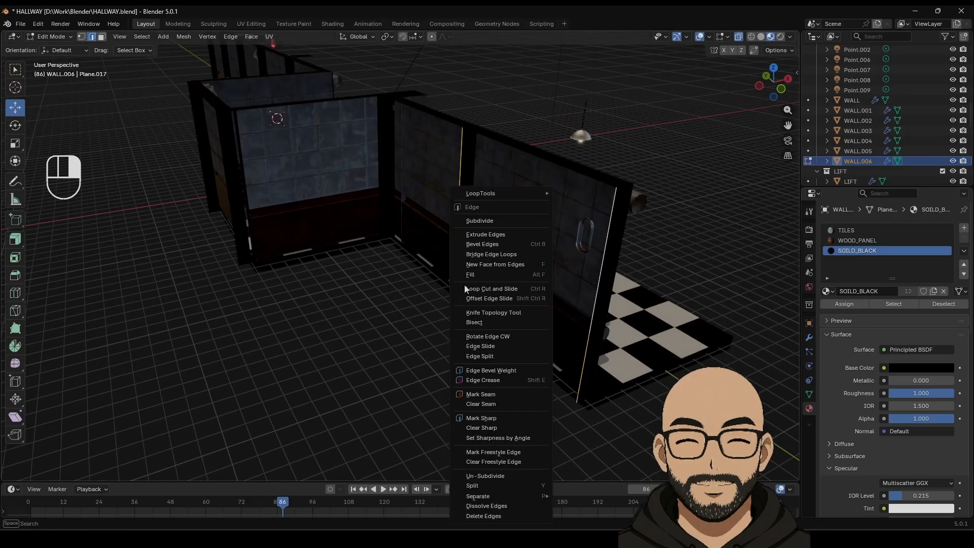
click(504, 254)
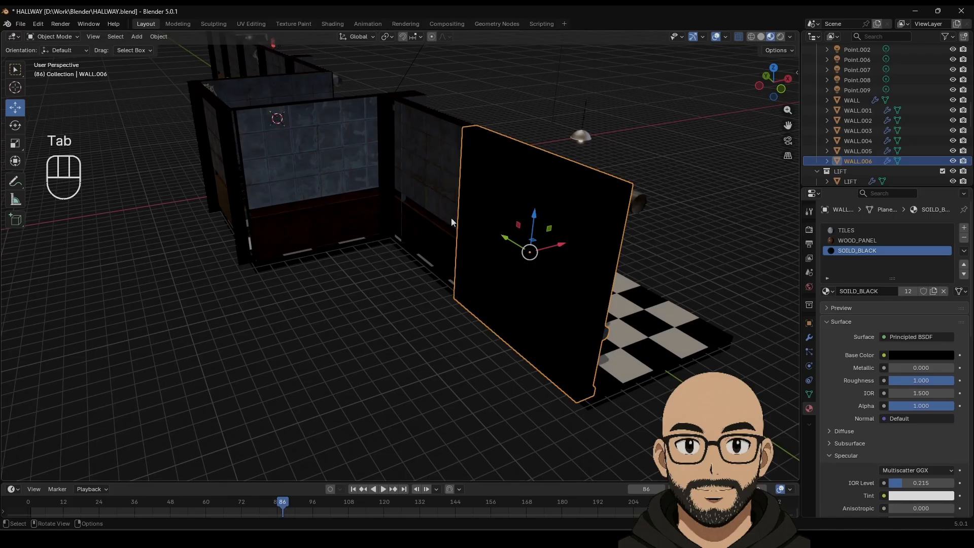
middle_drag(451, 218, 420, 238)
scroll(411, 251, up, 3)
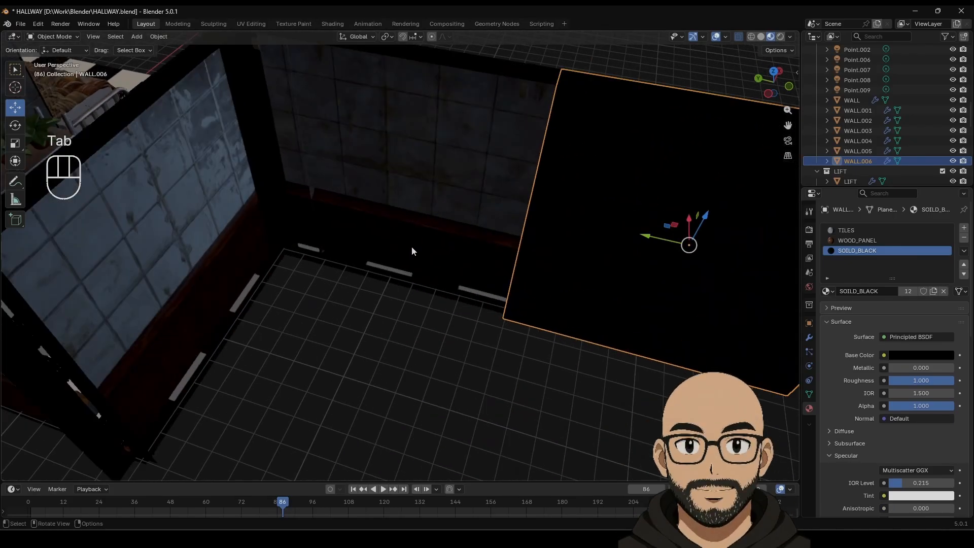
Step: Open back wall WALL.001 in Edit Mode and select a vertical corner edge
click(462, 68)
key(Tab)
middle_drag(462, 68, 490, 179)
key(Tab)
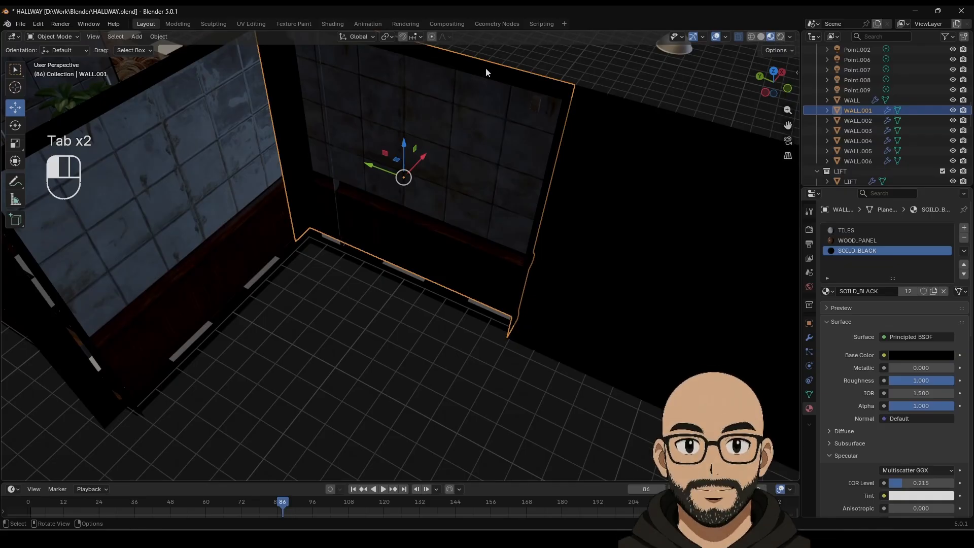
key(Tab)
click(296, 142)
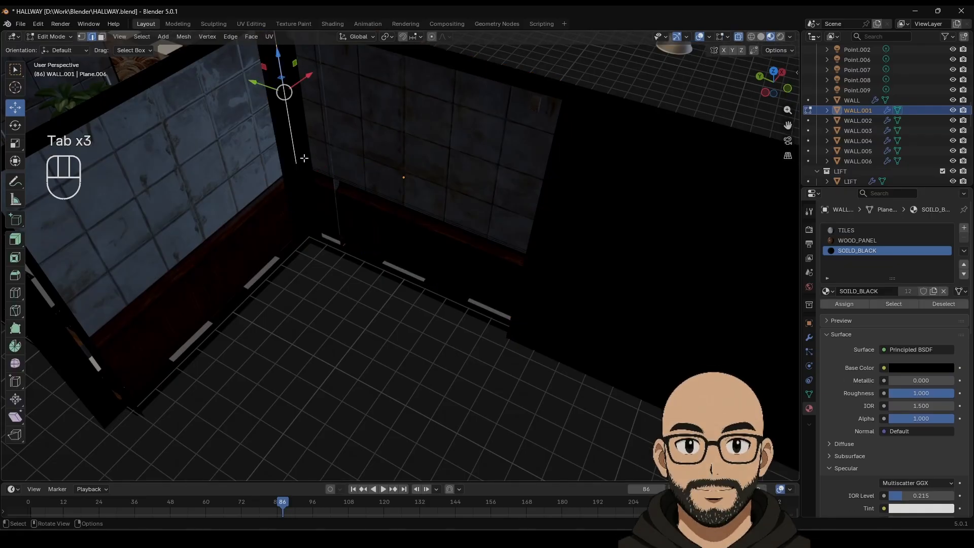
mouse_move(304, 158)
middle_down()
mouse_move(299, 141)
mouse_move(305, 159)
middle_up()
shift+middle_drag(322, 198, 326, 300)
middle_drag(435, 245, 391, 238)
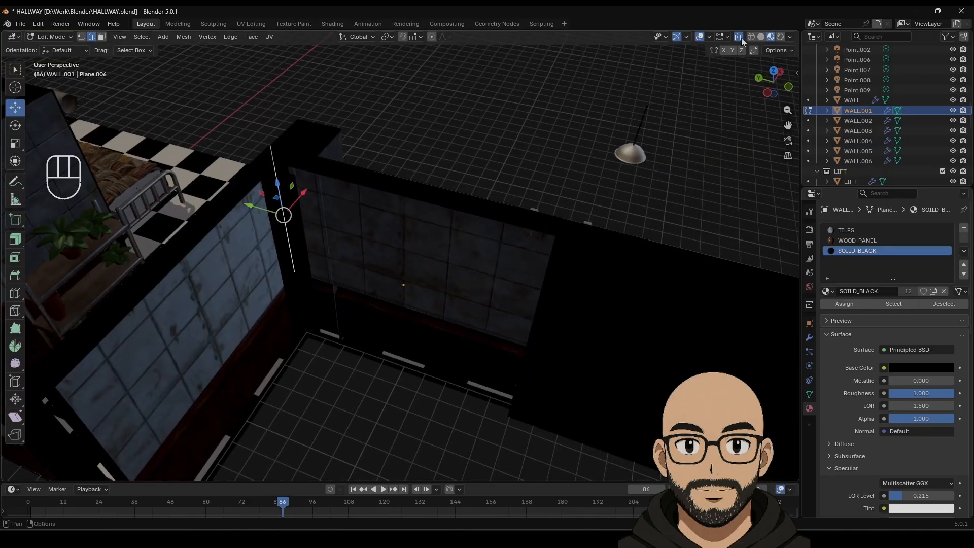
Step: Turn on X-ray solid shading and select WALL.001's top edge and edge path
click(478, 164)
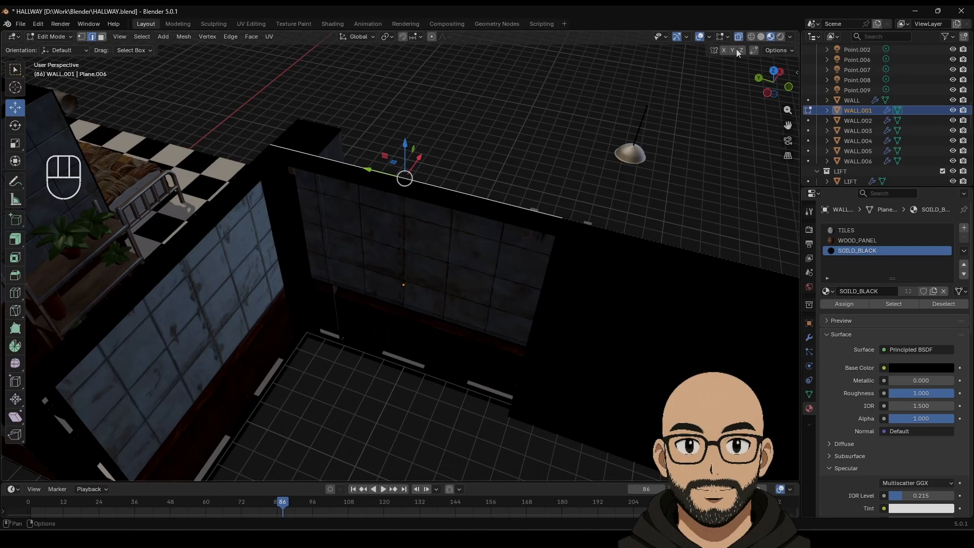
click(760, 37)
middle_drag(339, 234, 486, 302)
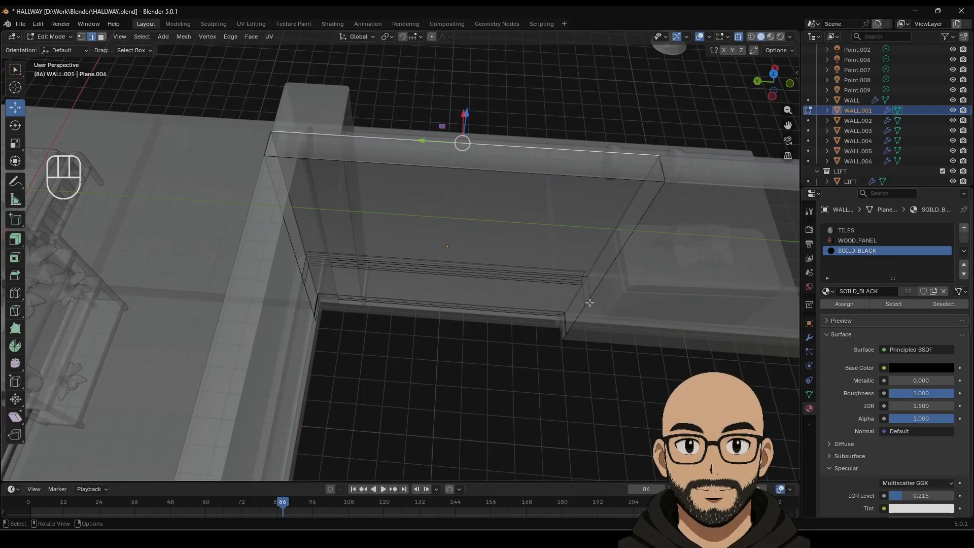
alt+click(600, 280)
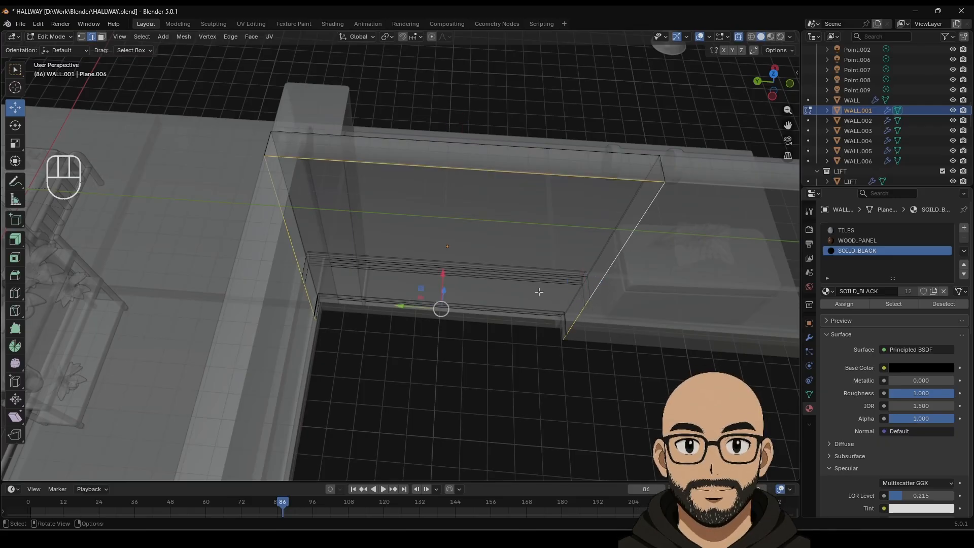
middle_drag(538, 292, 496, 236)
ctrl+click(468, 178)
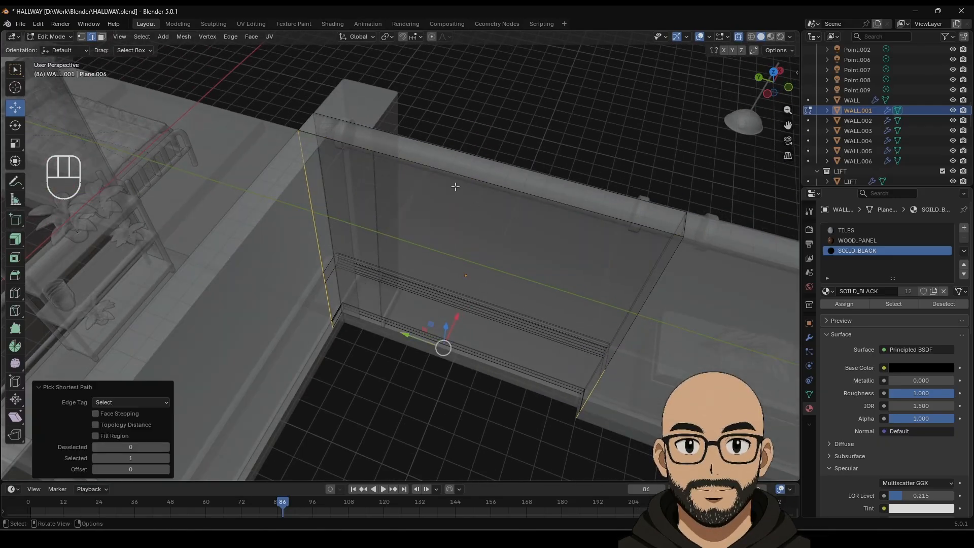
middle_drag(455, 187, 424, 242)
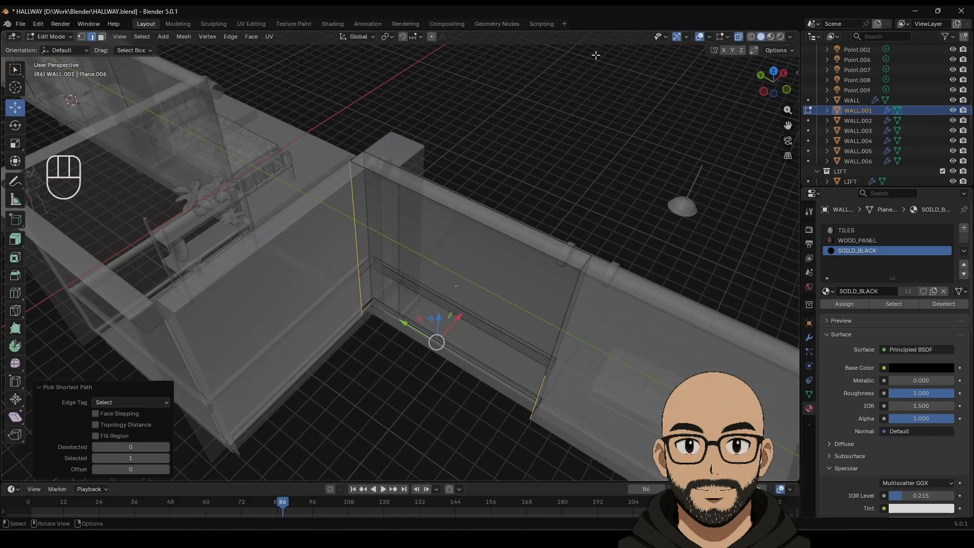
Step: Try Bridge Edge Loops on the edges, undo it, and turn X-ray off
right_click(447, 254)
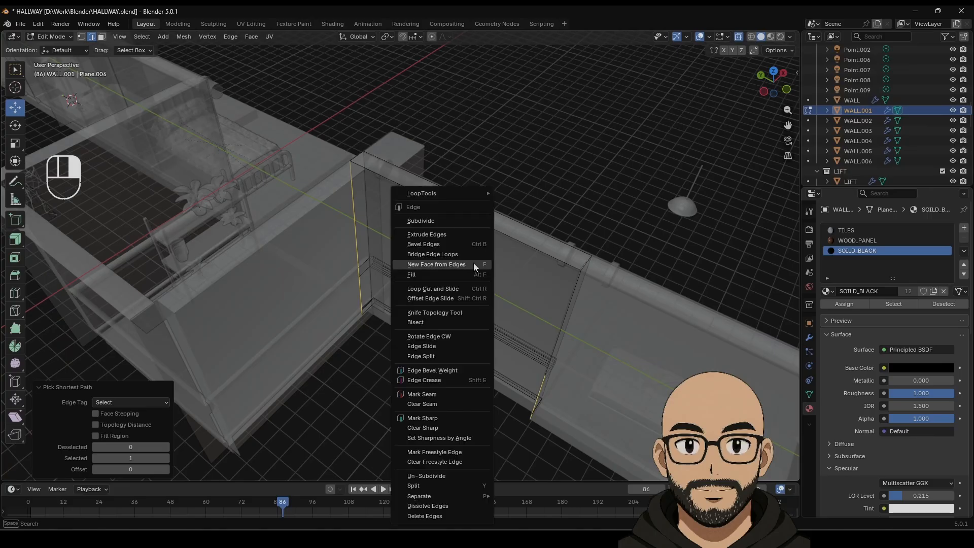
click(439, 254)
key(ctrl+z)
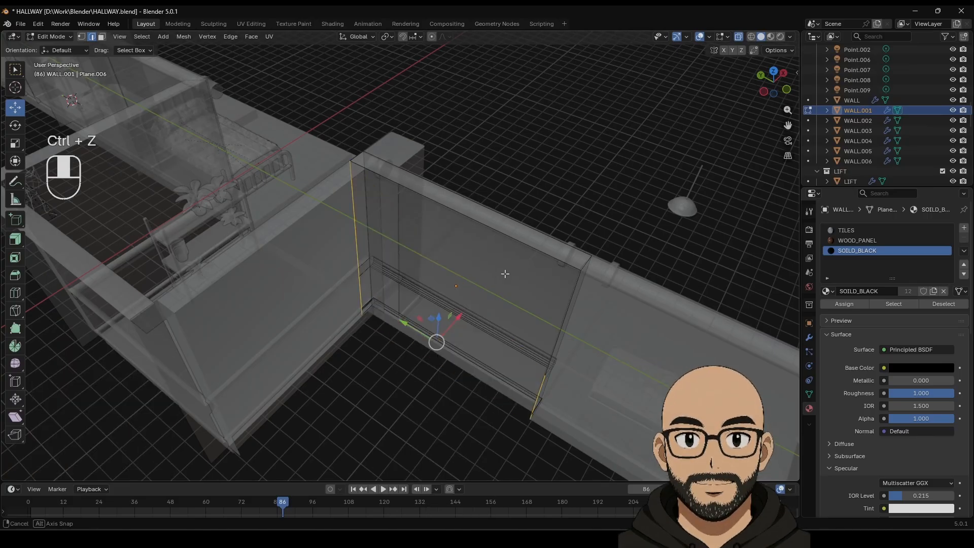
mouse_move(504, 274)
middle_down()
mouse_move(489, 218)
mouse_move(447, 231)
mouse_move(474, 260)
mouse_move(516, 269)
mouse_move(497, 256)
middle_up()
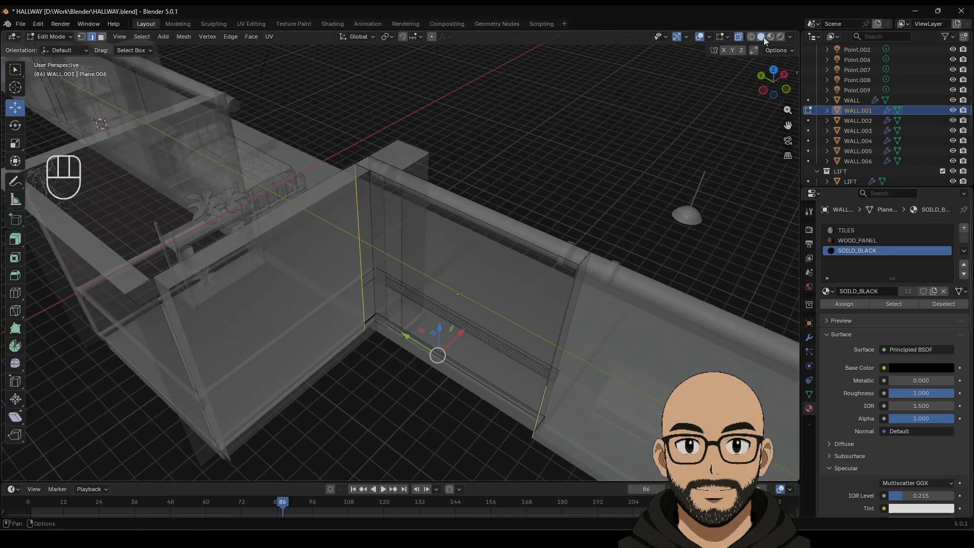
click(739, 38)
Step: Extrude WALL.001's top edge 9.97 m down to the floor
scroll(376, 260, up, 2)
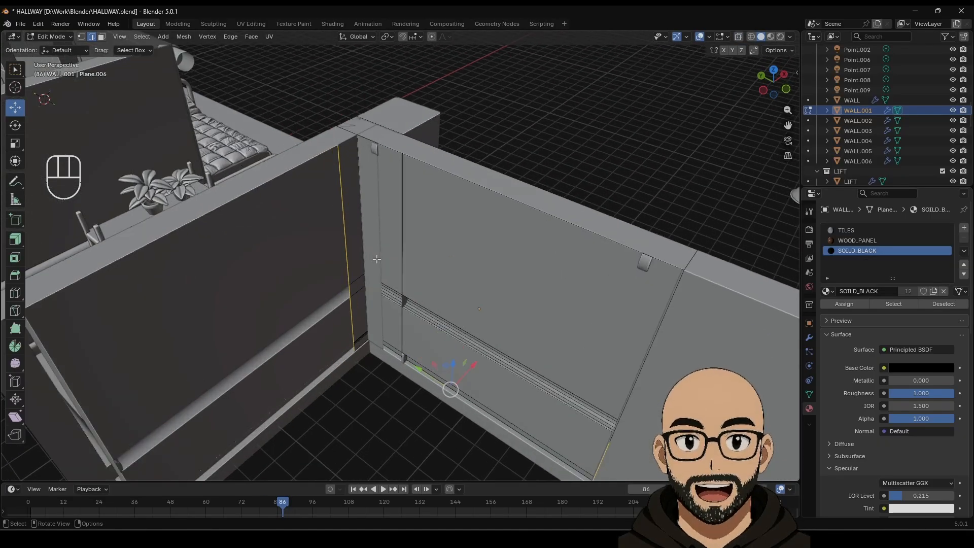
middle_drag(376, 261, 332, 251)
scroll(332, 251, down, 4)
mouse_move(456, 224)
middle_down()
mouse_move(464, 248)
mouse_move(470, 194)
mouse_move(437, 226)
mouse_move(440, 218)
middle_up()
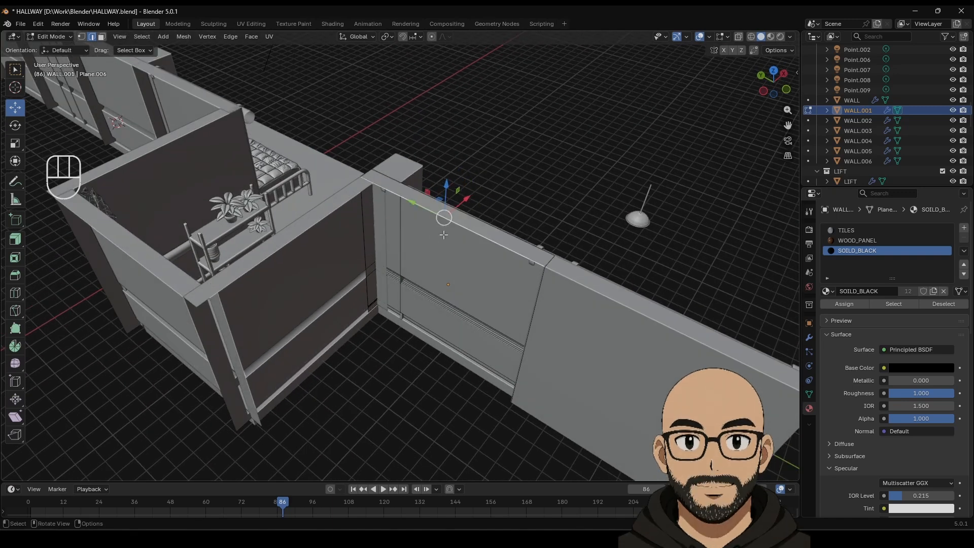
key(e)
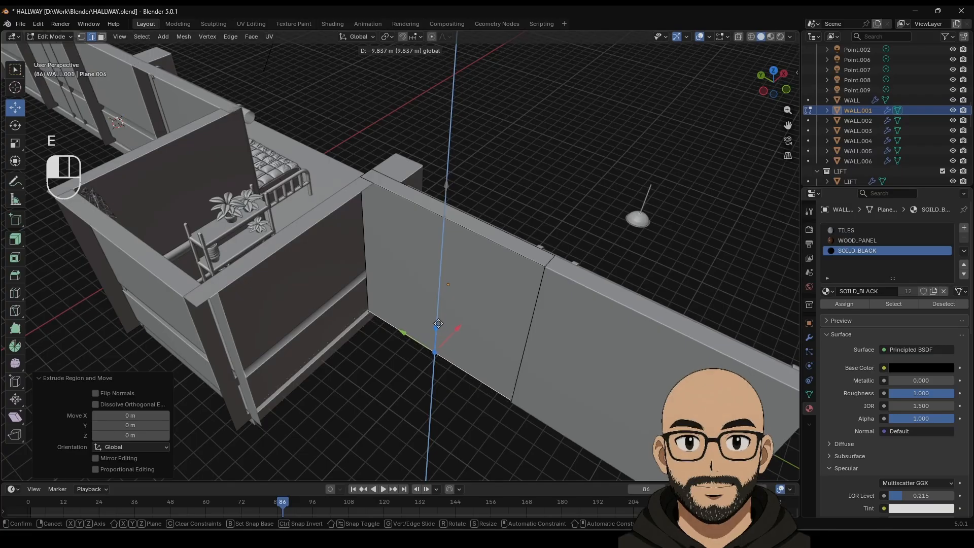
drag(439, 325, 439, 327)
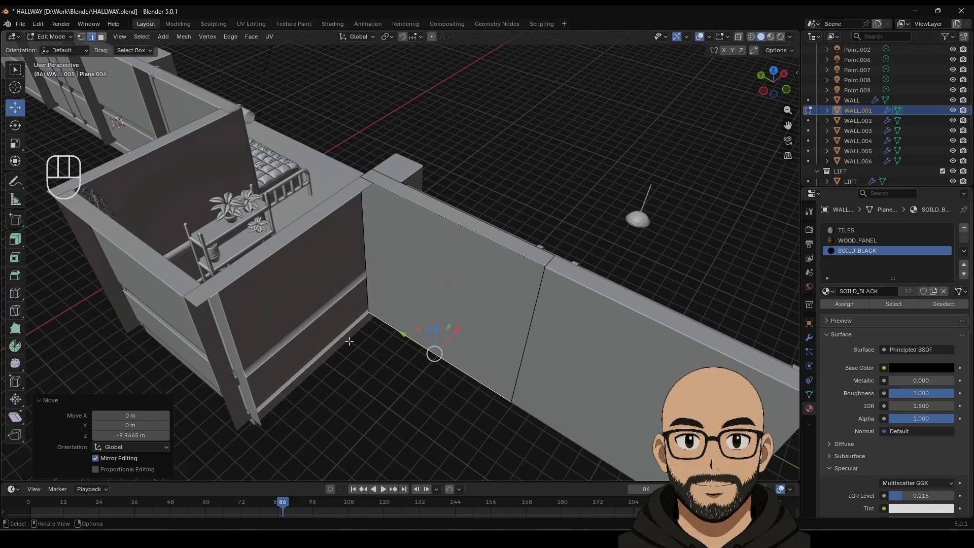
Step: Leave WALL.001 and start editing the inner wall WALL.002
click(357, 239)
key(Tab)
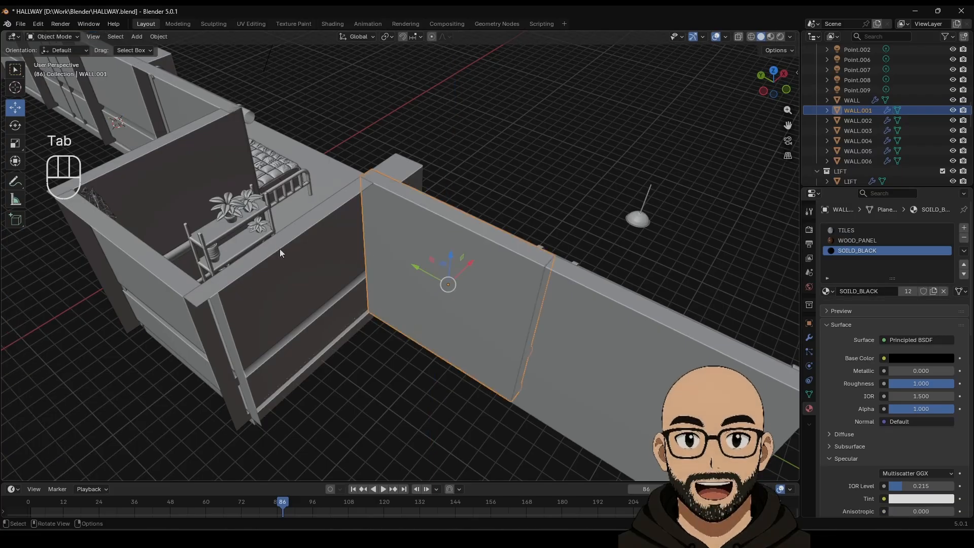
click(281, 242)
key(Tab)
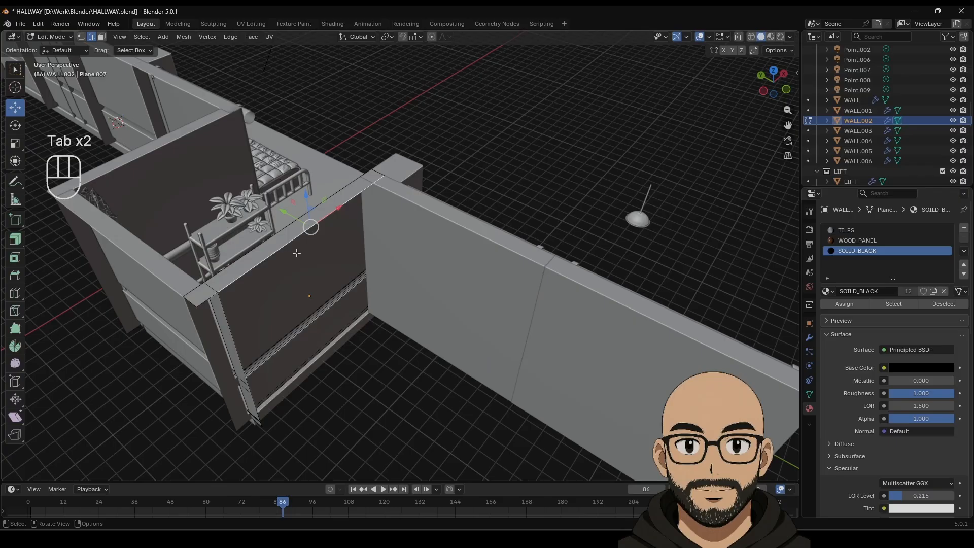
Step: Extrude WALL.002's top edge down to the floor, redoing a misplaced first attempt
key(e)
right_click(327, 252)
drag(311, 196, 315, 333)
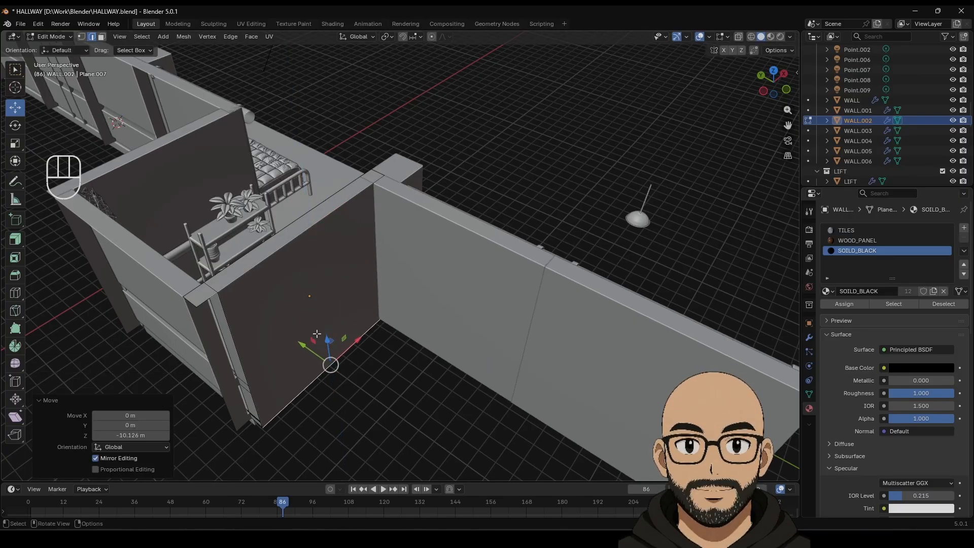
key(ctrl+z)
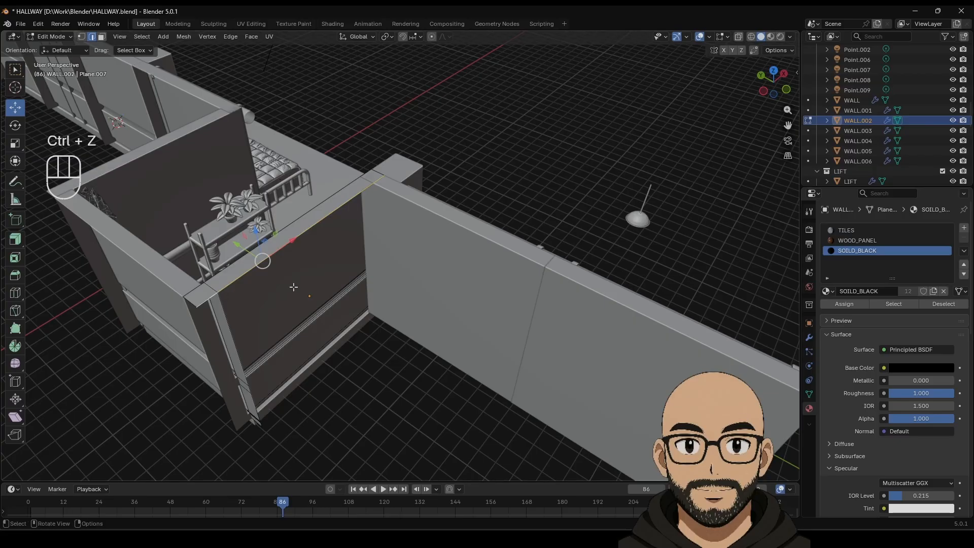
key(e)
right_click(262, 243)
drag(257, 237, 281, 360)
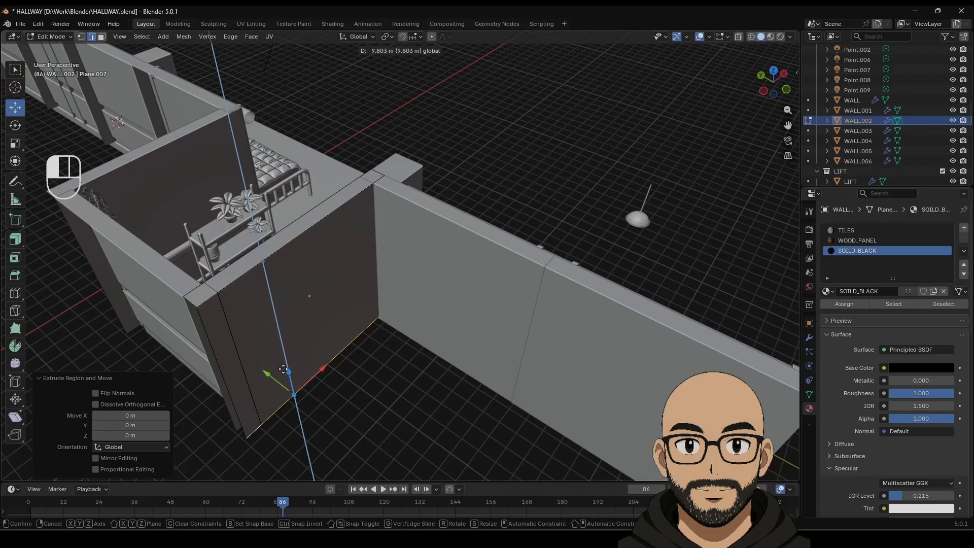
drag(283, 370, 284, 370)
shift+middle_drag(332, 305, 469, 306)
middle_drag(322, 312, 406, 280)
key(Tab)
Step: Extrude WALL.003's top edge down to the floor
click(410, 268)
key(Tab)
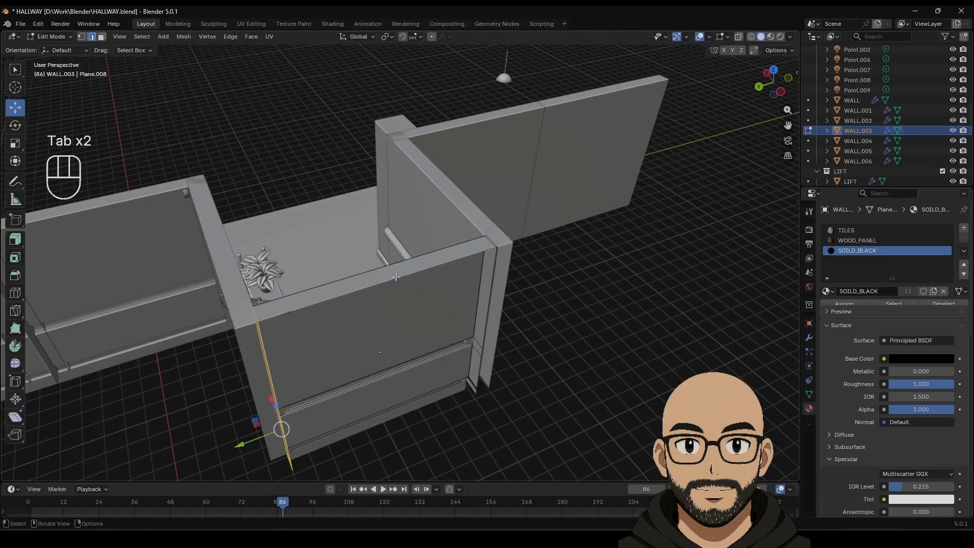
key(e)
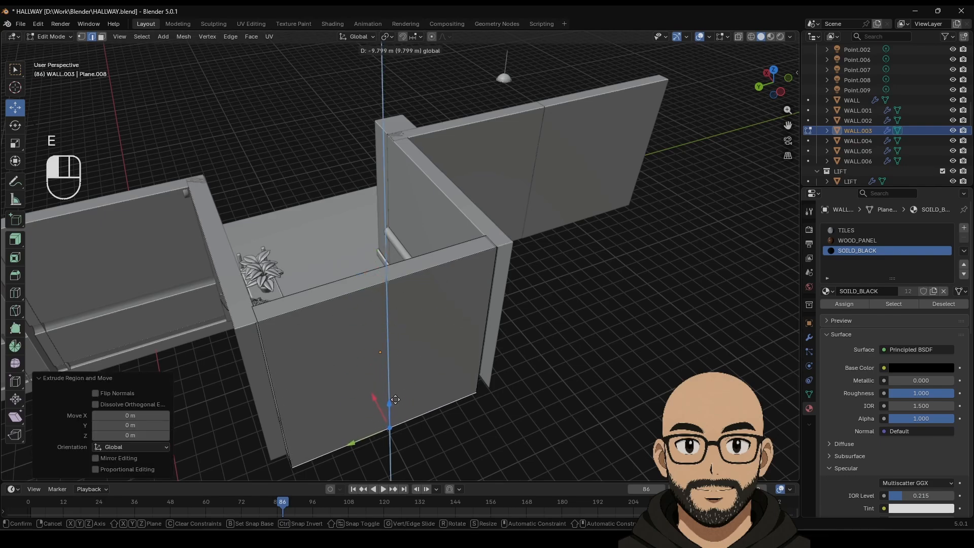
drag(396, 402, 395, 403)
middle_drag(456, 299, 401, 296)
key(Tab)
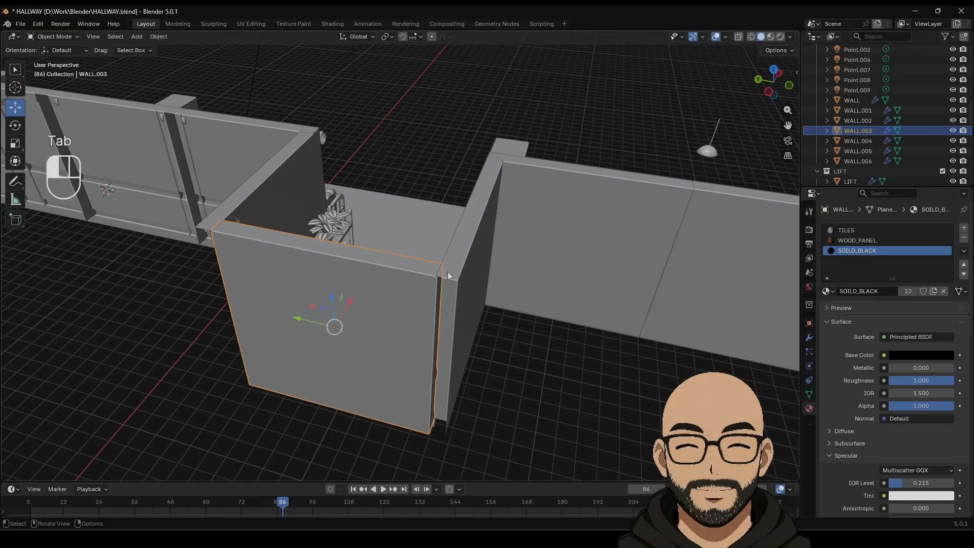
Step: Extrude WALL.002's short corner top edge down to the floor
click(448, 276)
key(Tab)
click(452, 281)
key(e)
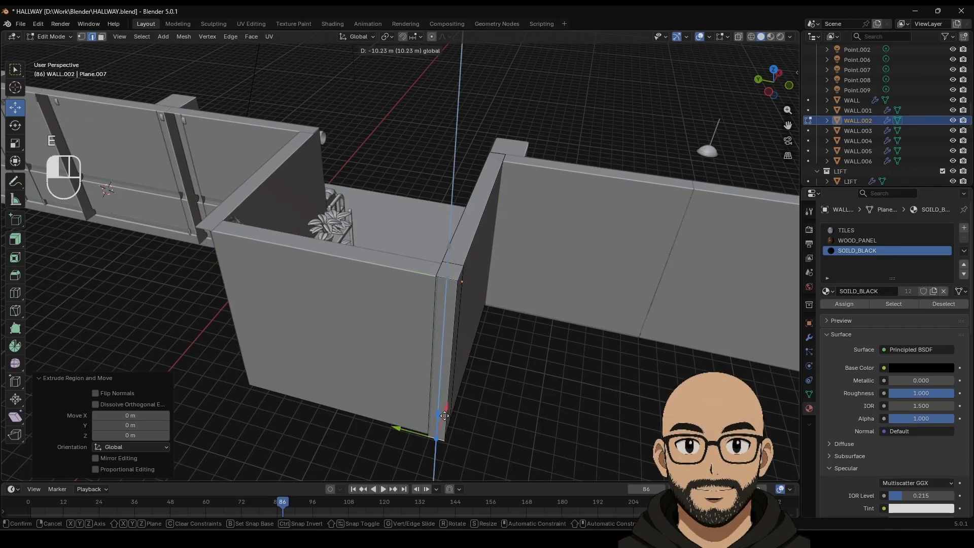
drag(444, 414, 444, 414)
middle_drag(280, 303, 365, 307)
click(319, 350)
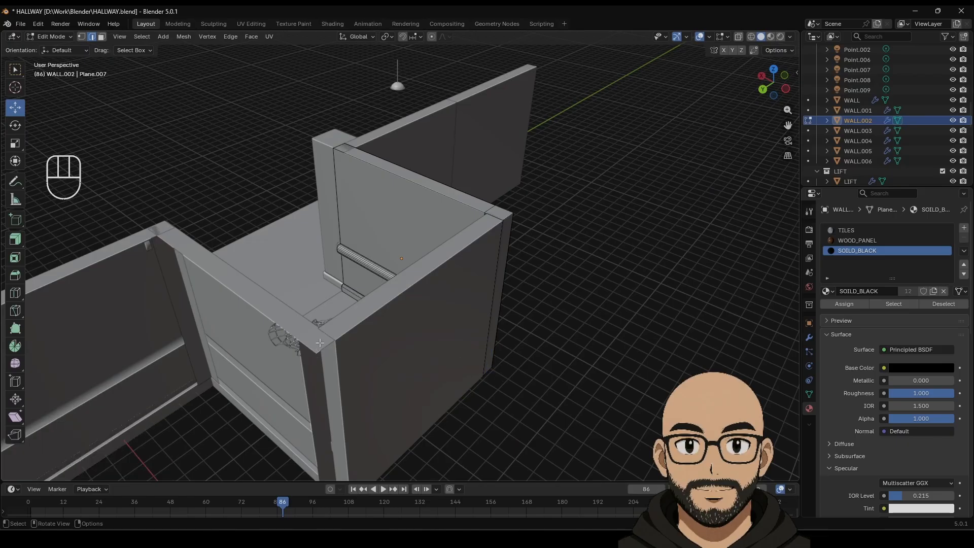
key(Tab)
Step: Extrude WALL.004's vertical corner edge about 10 m down
click(319, 350)
key(Tab)
shift+middle_drag(351, 362, 381, 263)
click(379, 262)
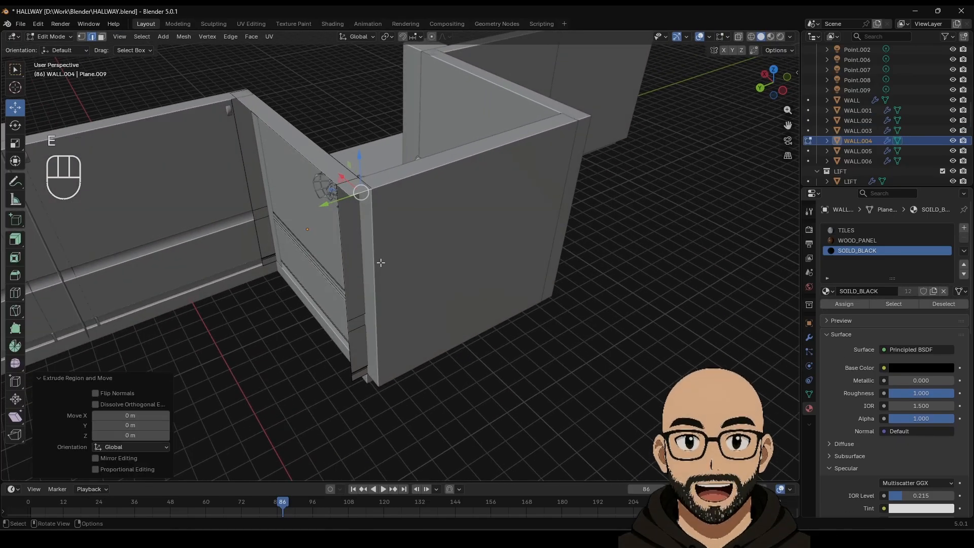
key(e)
drag(367, 367, 367, 370)
shift+middle_drag(316, 297, 387, 286)
Step: Extrude both of WALL.004's top edges down to the floor
click(441, 180)
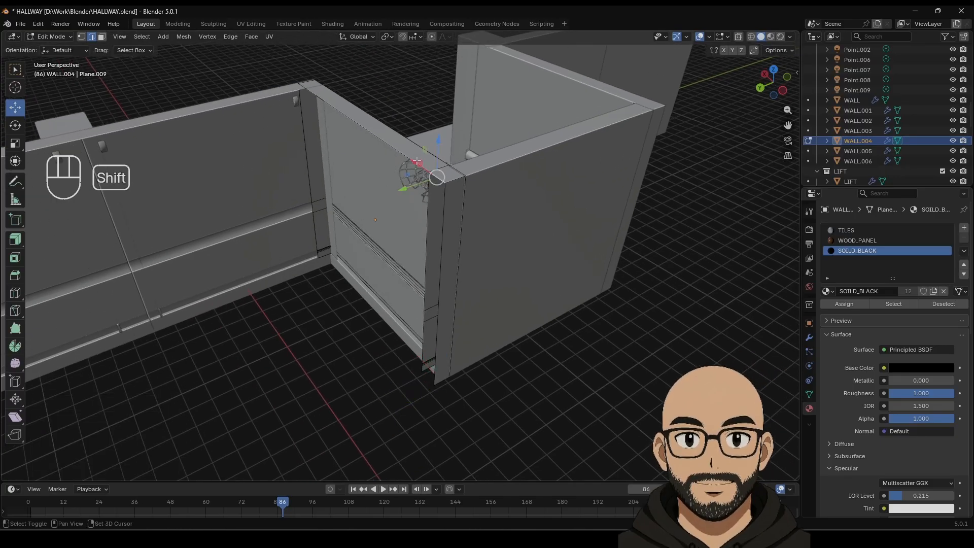
shift+click(406, 157)
key(e)
right_click(331, 162)
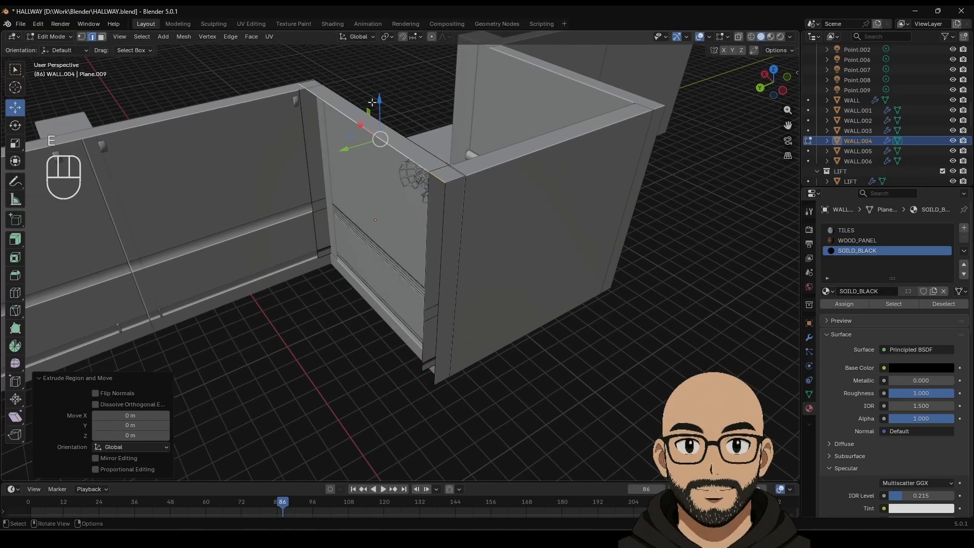
drag(372, 103, 370, 233)
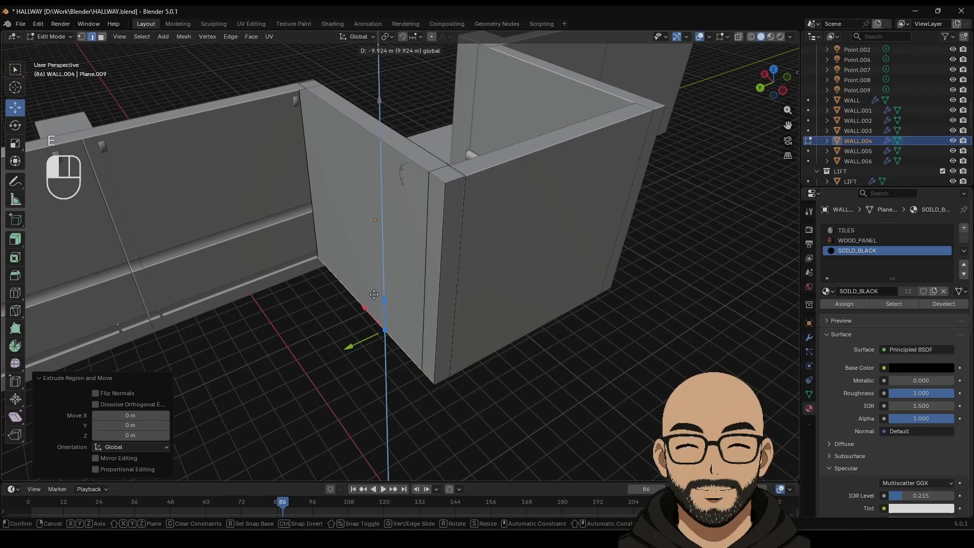
drag(374, 295, 365, 324)
key(Tab)
Step: Extrude the long left wall WALL's top edge down to the floor
middle_drag(281, 260, 398, 244)
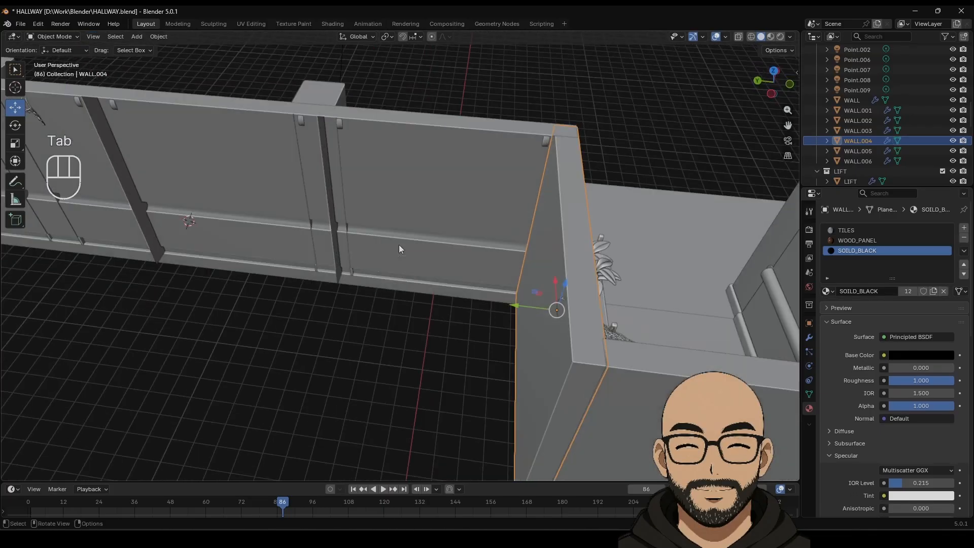
click(366, 198)
scroll(375, 213, down, 4)
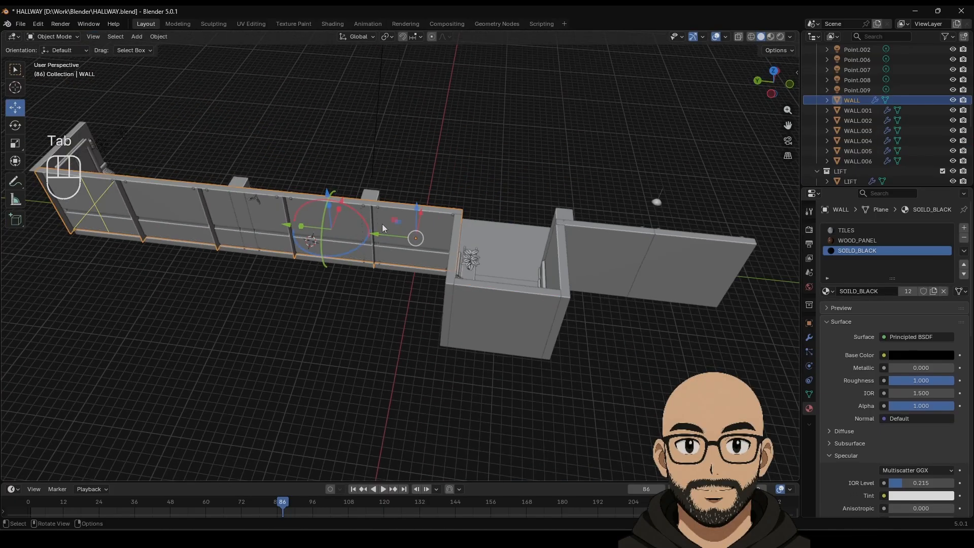
key(Tab)
click(405, 209)
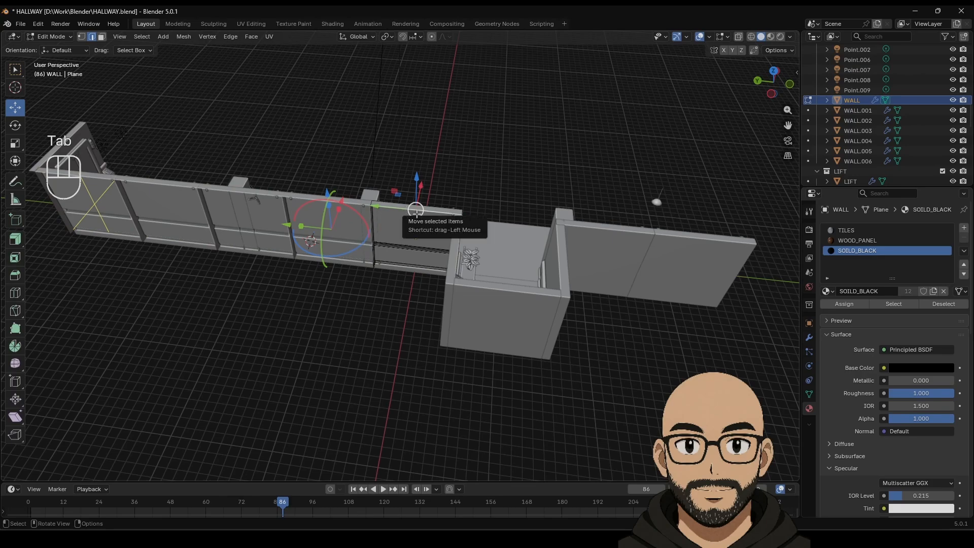
key(e)
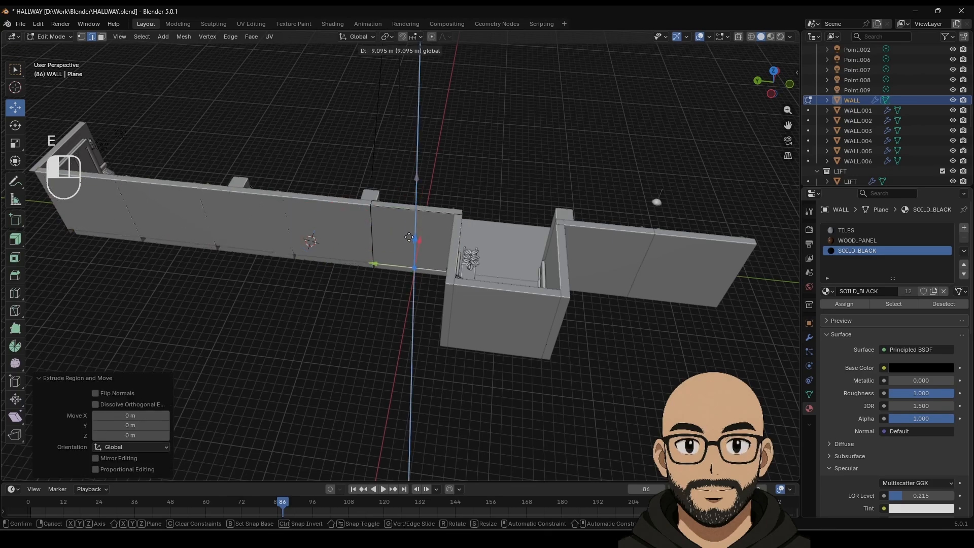
drag(409, 243, 409, 243)
key(Tab)
Step: Extrude end wall WALL.005's top edge 10.338 m down to the floor
middle_drag(244, 254, 476, 200)
click(466, 170)
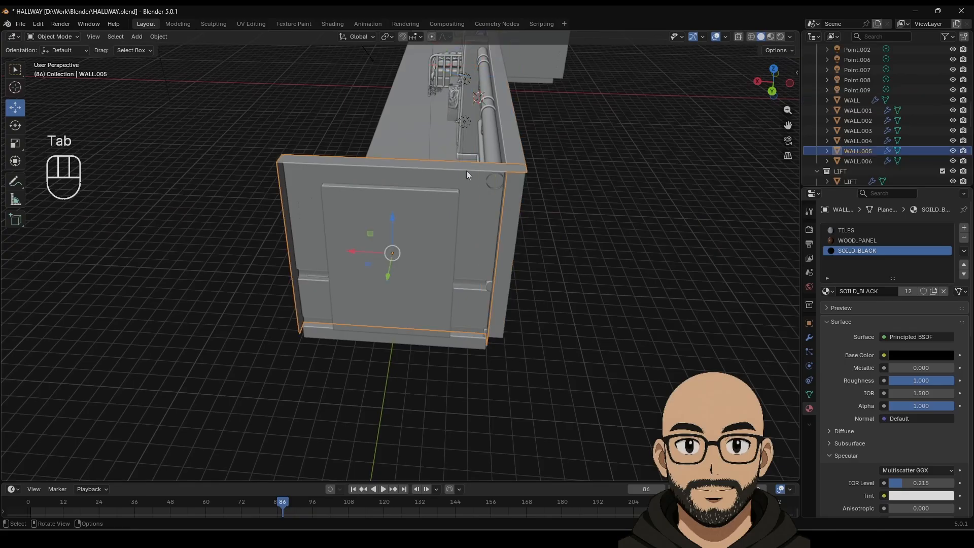
key(Tab)
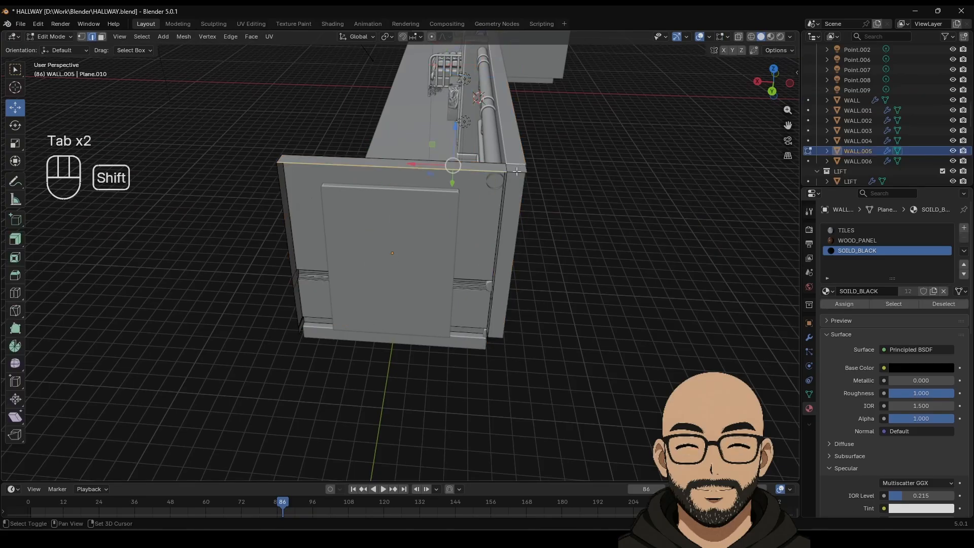
key(e)
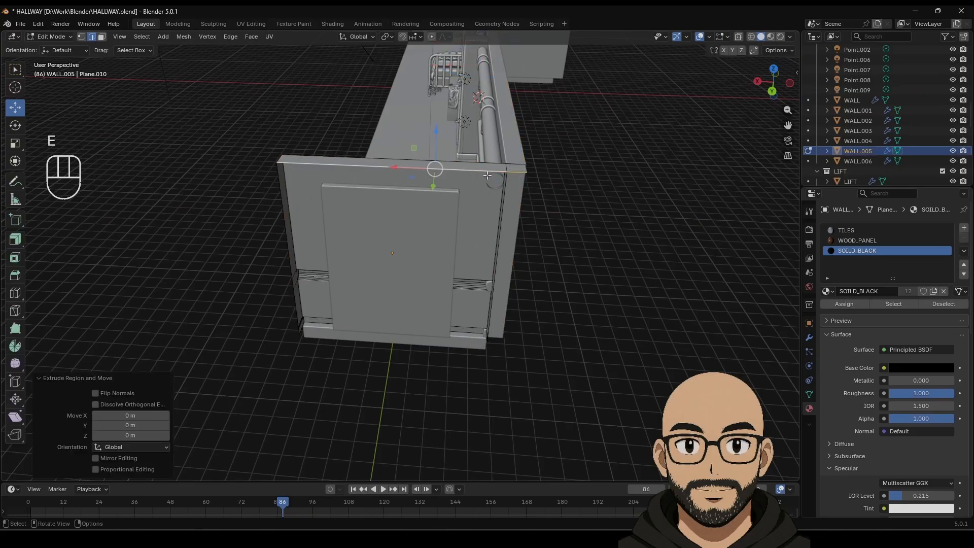
drag(439, 138, 431, 240)
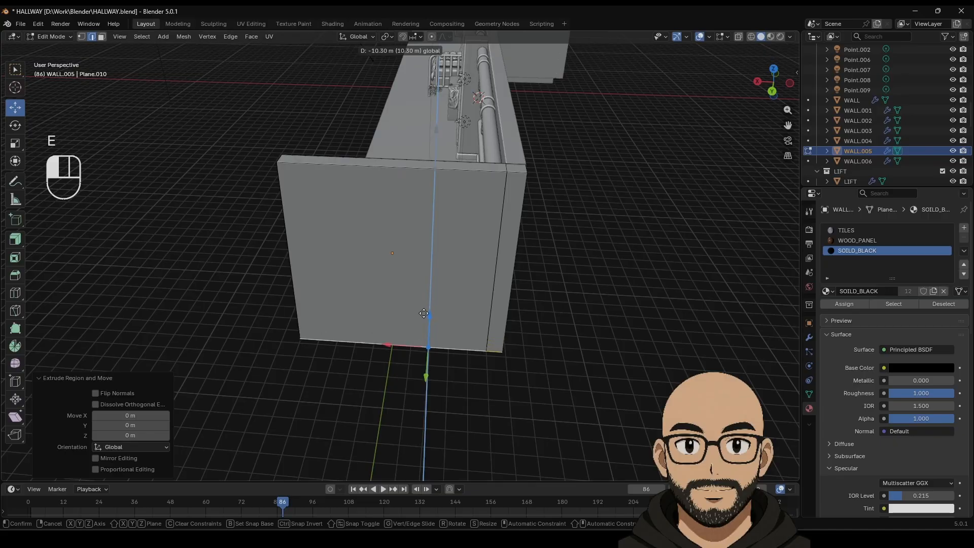
drag(424, 314, 423, 315)
Step: Raise WALL.005's new bottom edge slightly, then view the whole hallway
middle_drag(378, 332, 419, 304)
shift+middle_drag(563, 196, 507, 261)
mouse_move(507, 262)
middle_down()
mouse_move(471, 268)
mouse_move(495, 264)
middle_up()
scroll(584, 290, up, 2)
shift+middle_drag(584, 290, 538, 278)
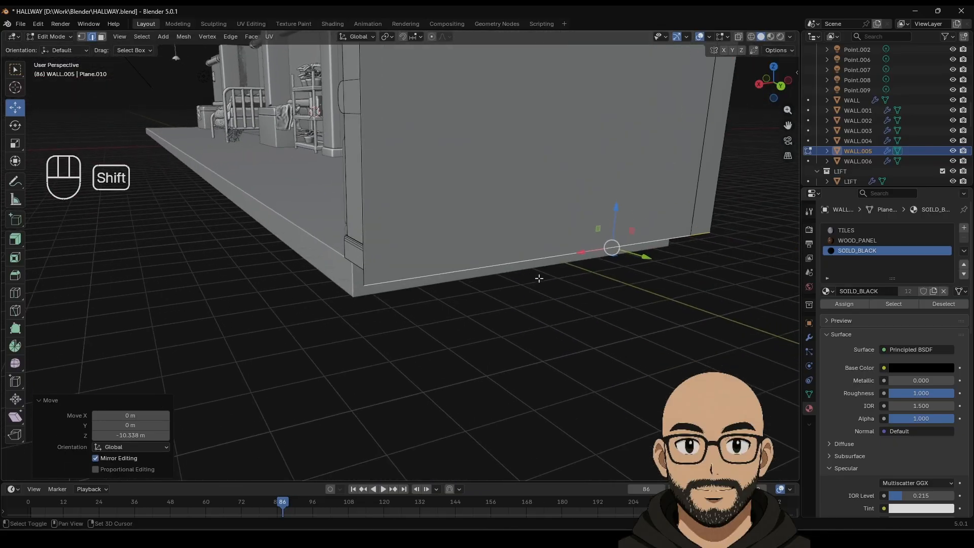
drag(614, 226, 614, 205)
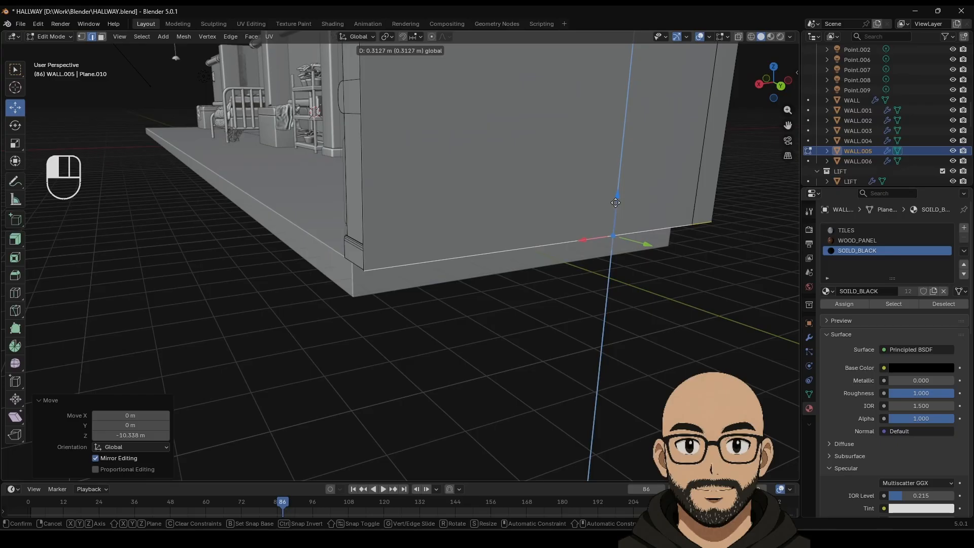
drag(621, 202, 620, 203)
key(Tab)
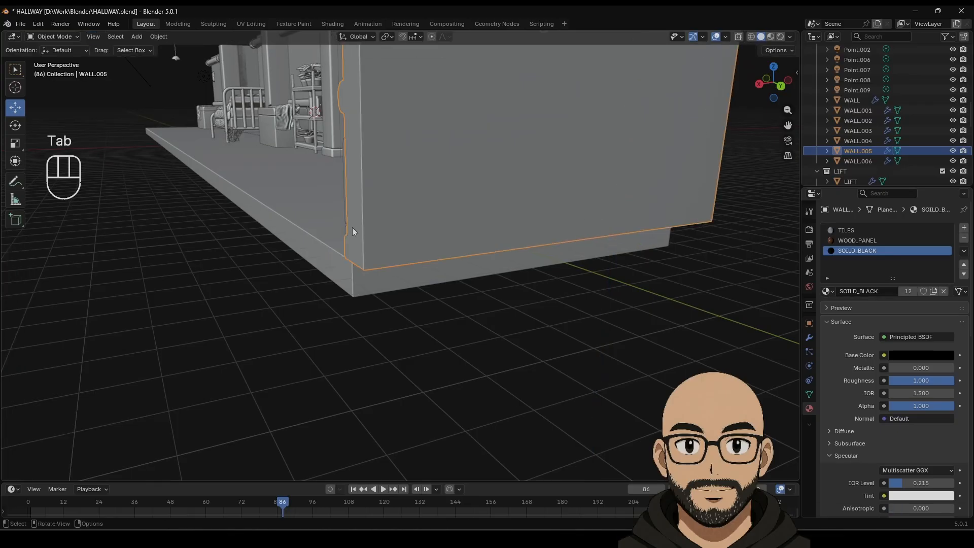
scroll(355, 233, down, 6)
middle_drag(363, 244, 489, 276)
Step: Switch to Material Preview and orbit around the textured hallway to inspect it
shift+middle_drag(424, 347, 435, 267)
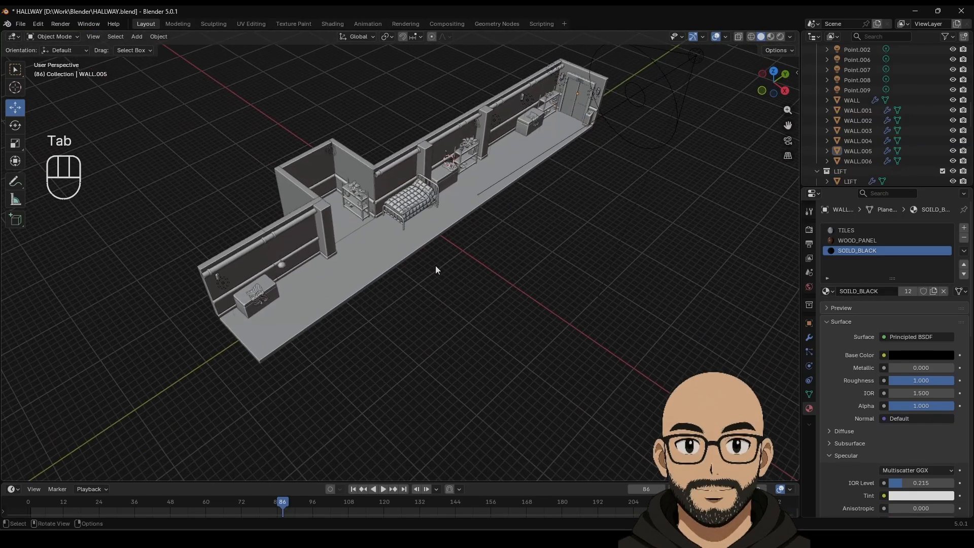
scroll(446, 280, up, 3)
scroll(446, 280, down, 5)
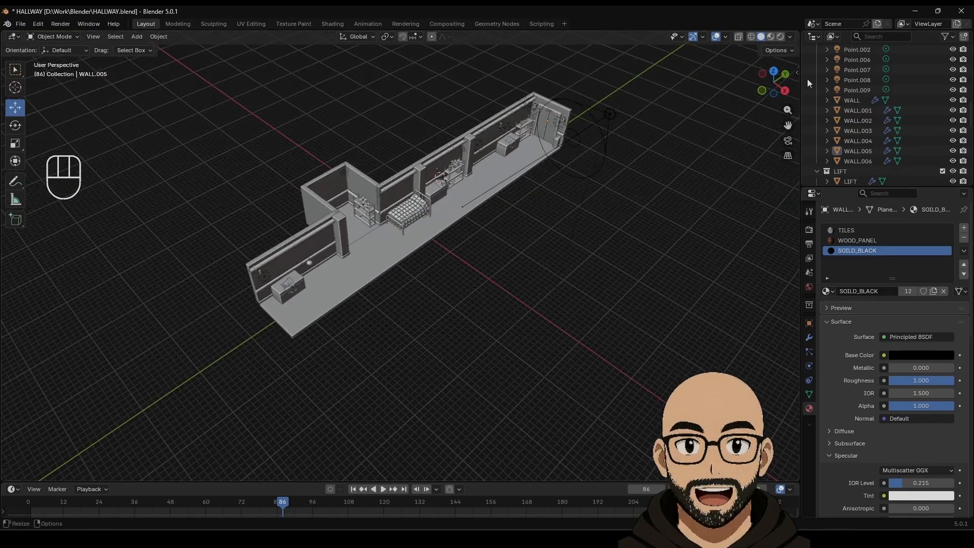
click(770, 37)
mouse_move(355, 228)
middle_down()
mouse_move(403, 229)
mouse_move(422, 289)
mouse_move(430, 286)
middle_up()
scroll(406, 236, up, 3)
middle_drag(314, 178, 344, 187)
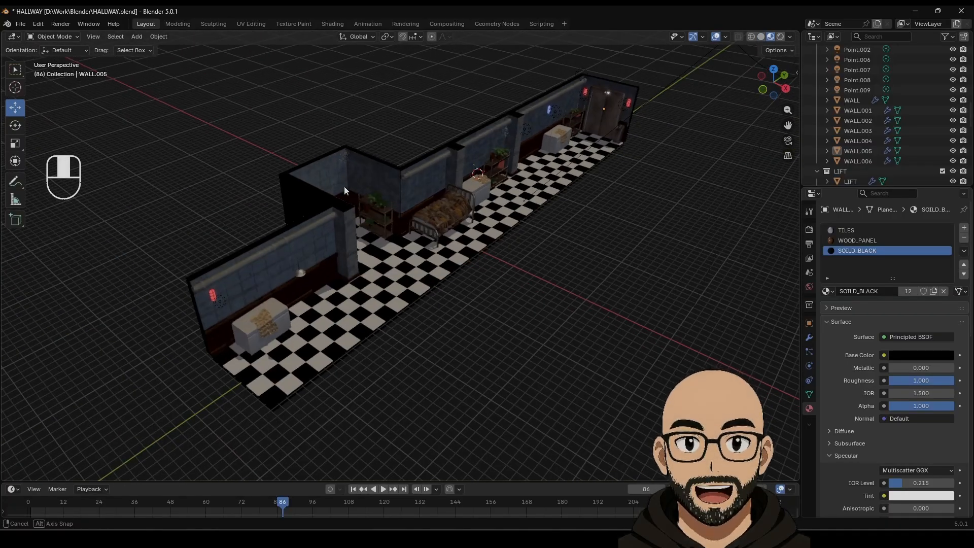
middle_drag(588, 117, 342, 166)
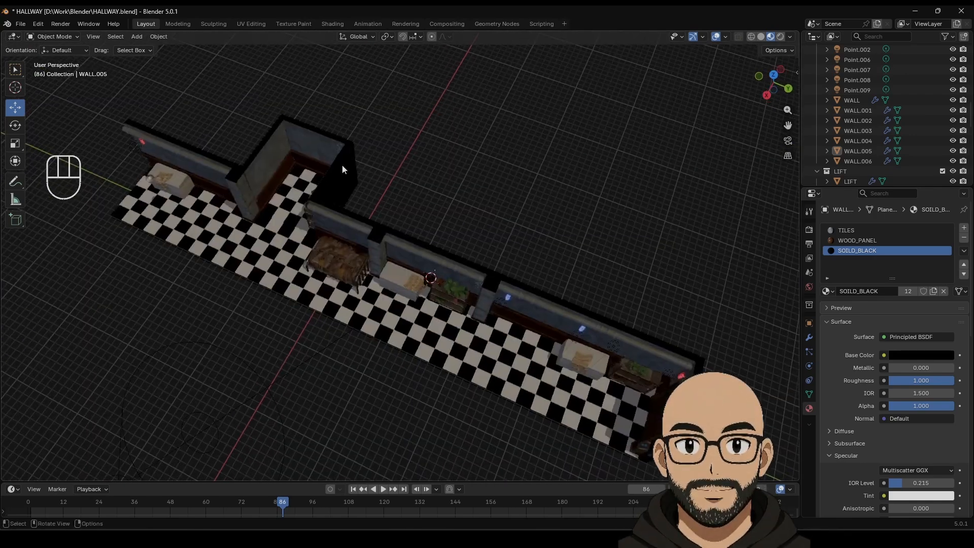
scroll(342, 165, up, 7)
shift+middle_drag(348, 89, 439, 210)
Step: Nudge the Circle.001 cloth mesh about −0.169 m along Y in Edit Mode
click(412, 133)
scroll(433, 157, up, 3)
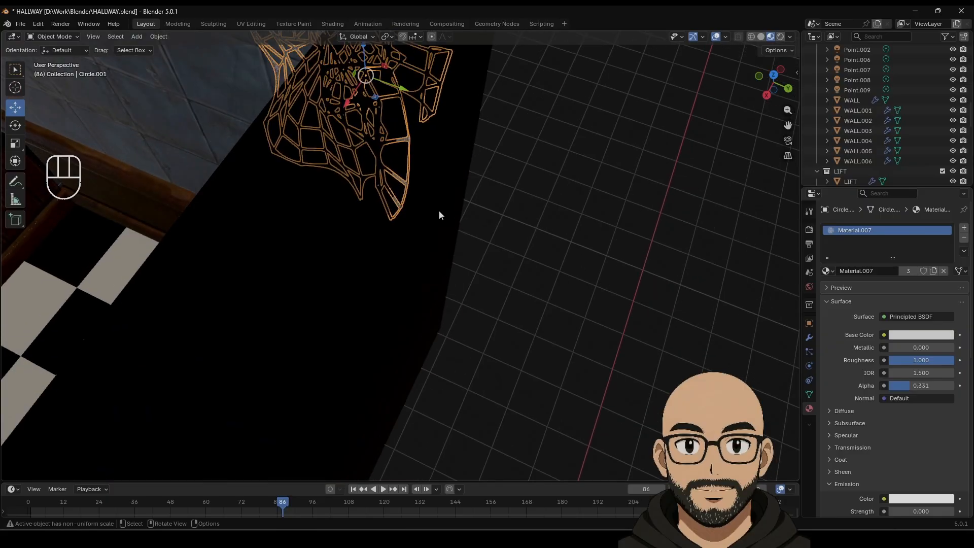
key(Tab)
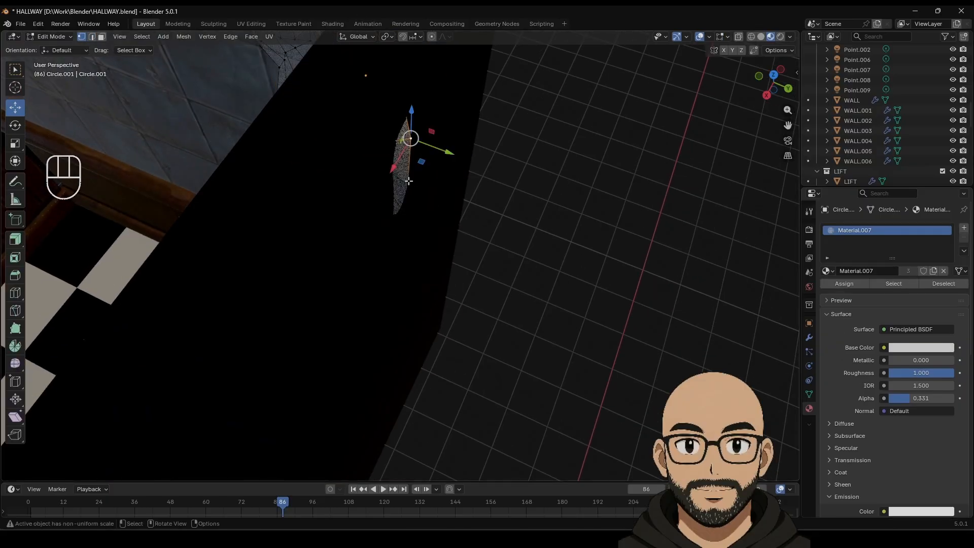
drag(443, 193, 420, 187)
scroll(431, 203, down, 6)
middle_drag(437, 211, 544, 179)
key(Tab)
Step: Return the viewport to plain grey Solid shading
scroll(571, 208, down, 5)
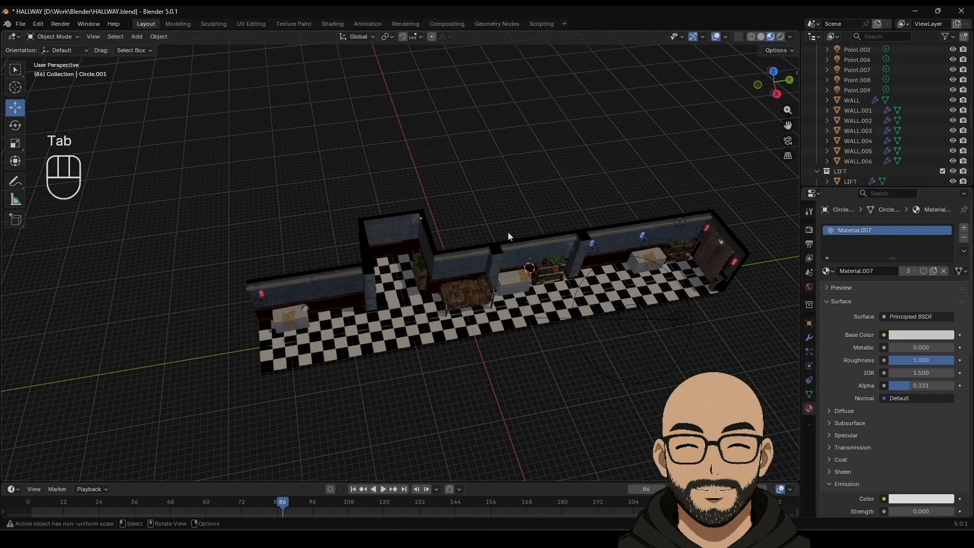
middle_drag(508, 233, 484, 224)
scroll(530, 215, up, 4)
scroll(485, 224, down, 4)
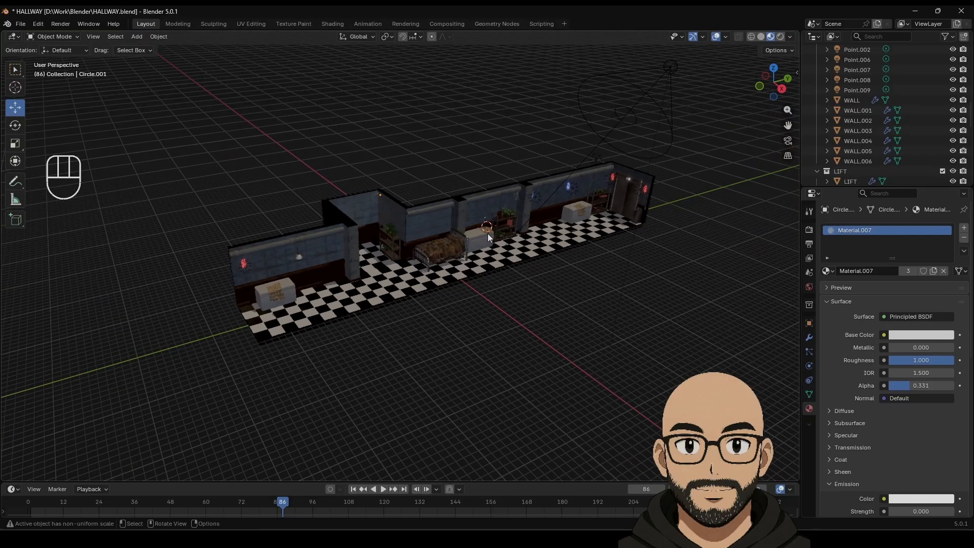
scroll(488, 233, up, 3)
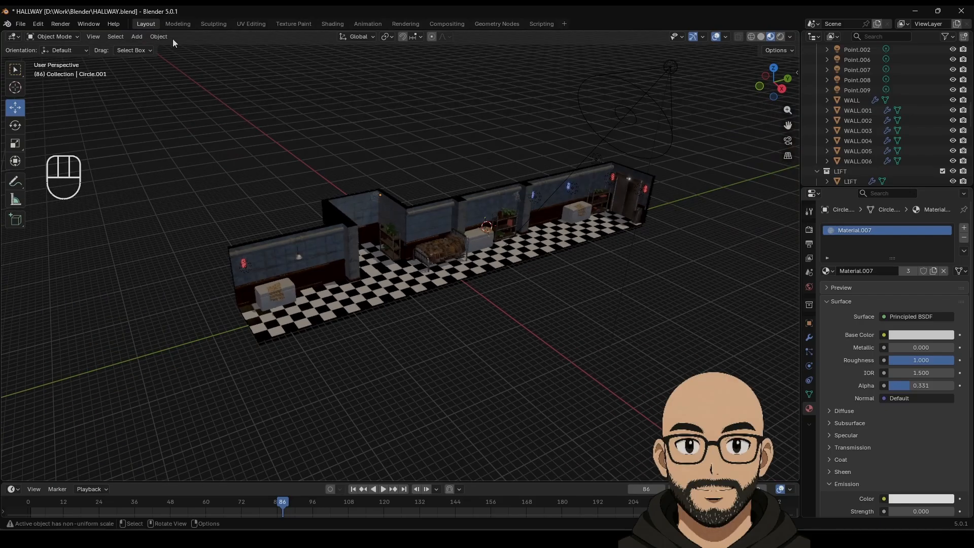
click(760, 38)
scroll(439, 163, up, 2)
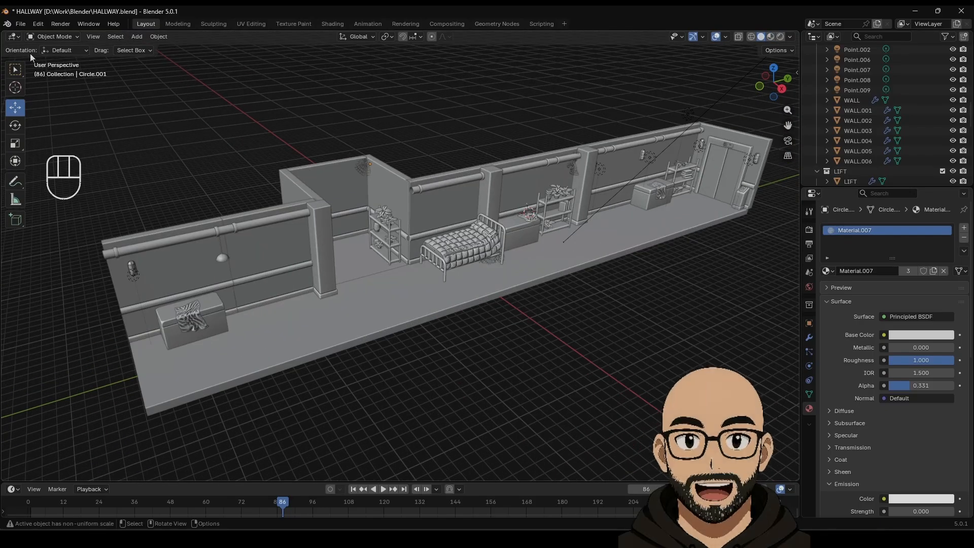
Step: Save the hallway scene to HALLWAY.blend
click(20, 23)
click(34, 89)
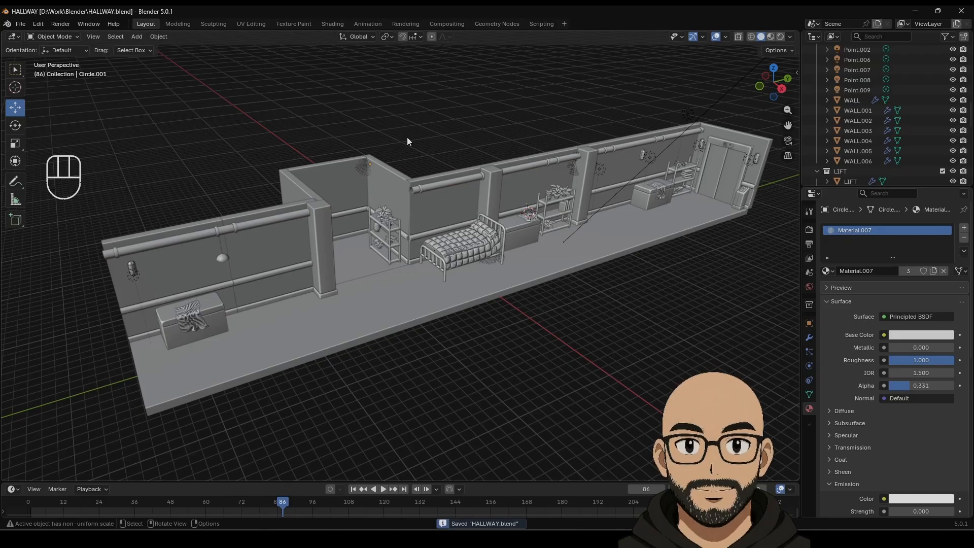
middle_drag(407, 138, 423, 154)
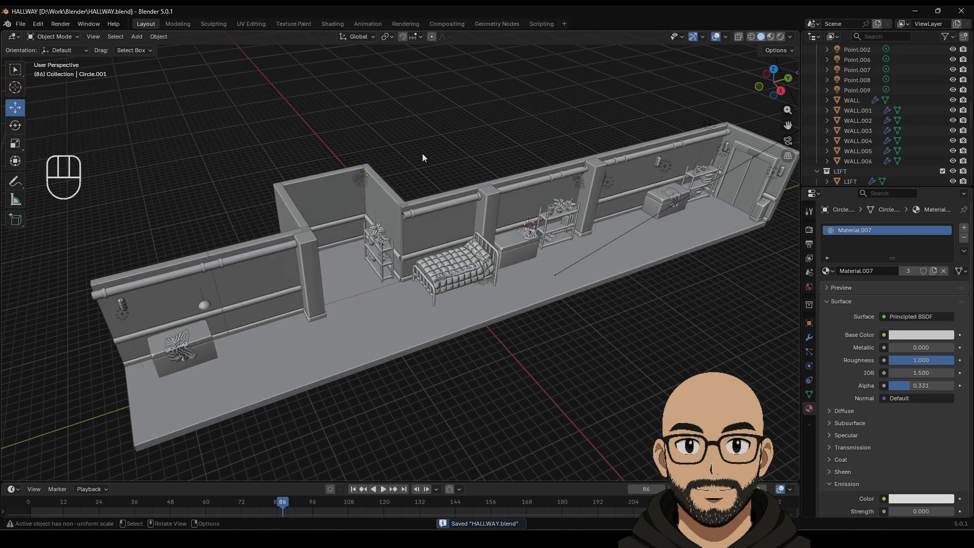
scroll(447, 185, up, 2)
scroll(447, 186, down, 2)
Step: Orbit around the hallway and select the long pipe on the back wall
shift+middle_drag(458, 193, 435, 191)
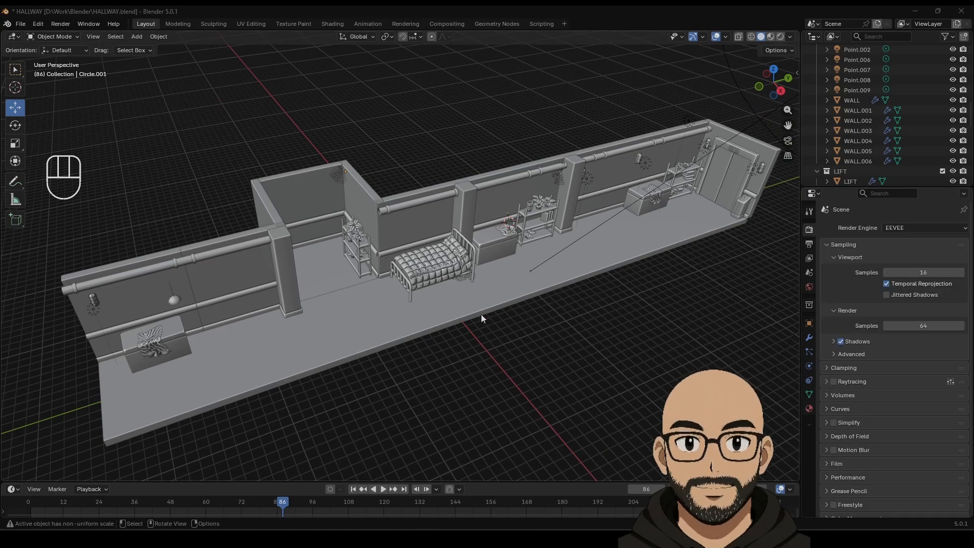
middle_drag(480, 315, 482, 290)
scroll(462, 301, up, 4)
scroll(462, 300, down, 2)
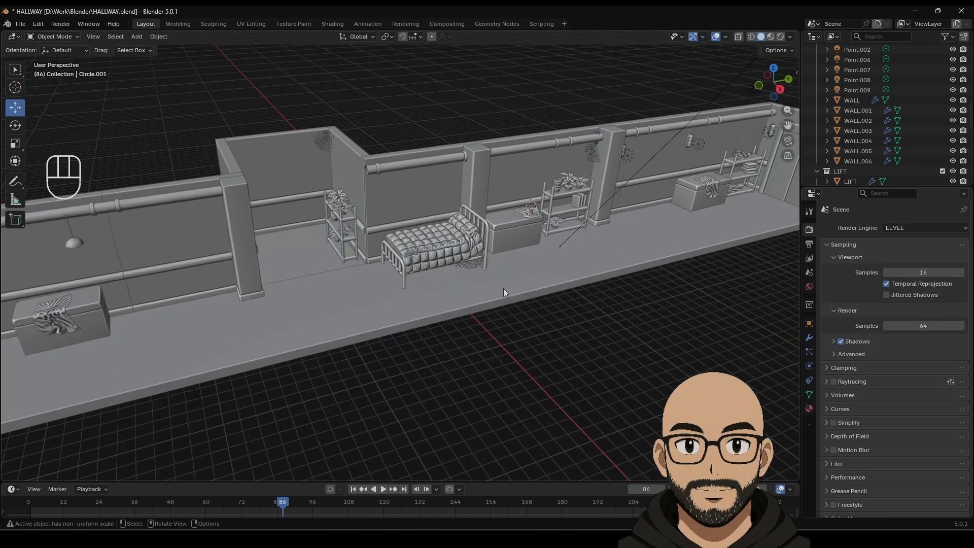
middle_drag(555, 303, 437, 305)
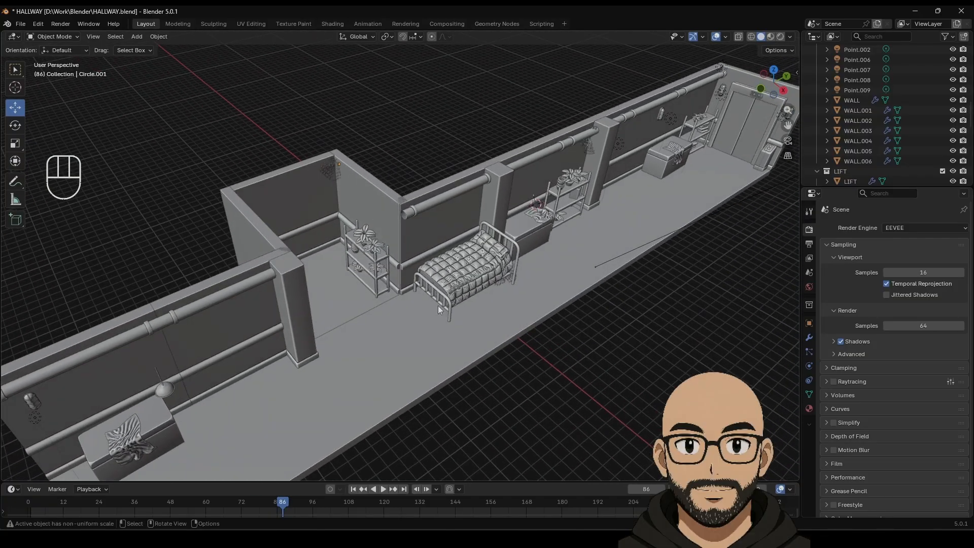
scroll(448, 303, down, 2)
scroll(403, 211, up, 4)
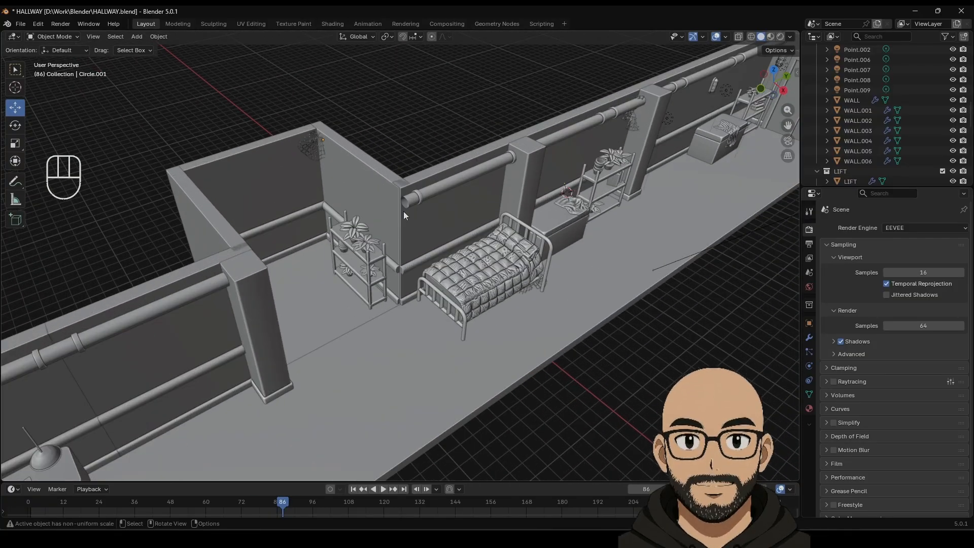
middle_drag(332, 269, 380, 251)
click(421, 209)
scroll(434, 246, down, 3)
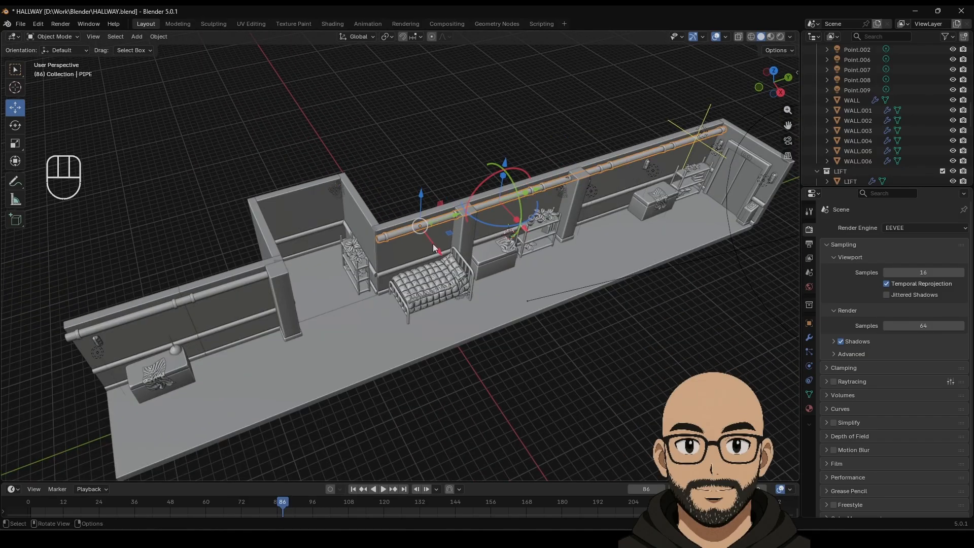
Step: Duplicate the back-wall pipe and move the copy over to the side room
key(shift+d)
right_click(443, 250)
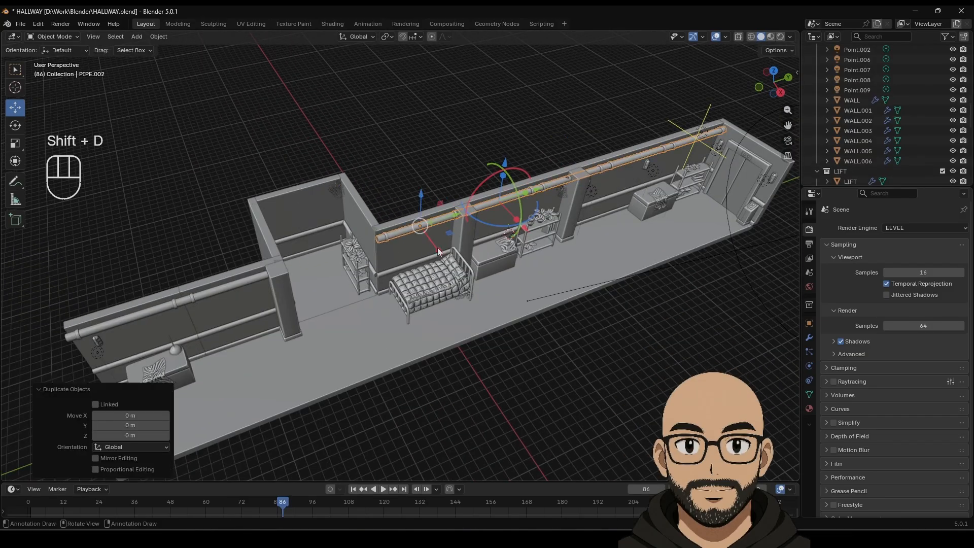
drag(439, 251, 404, 168)
drag(325, 193, 325, 194)
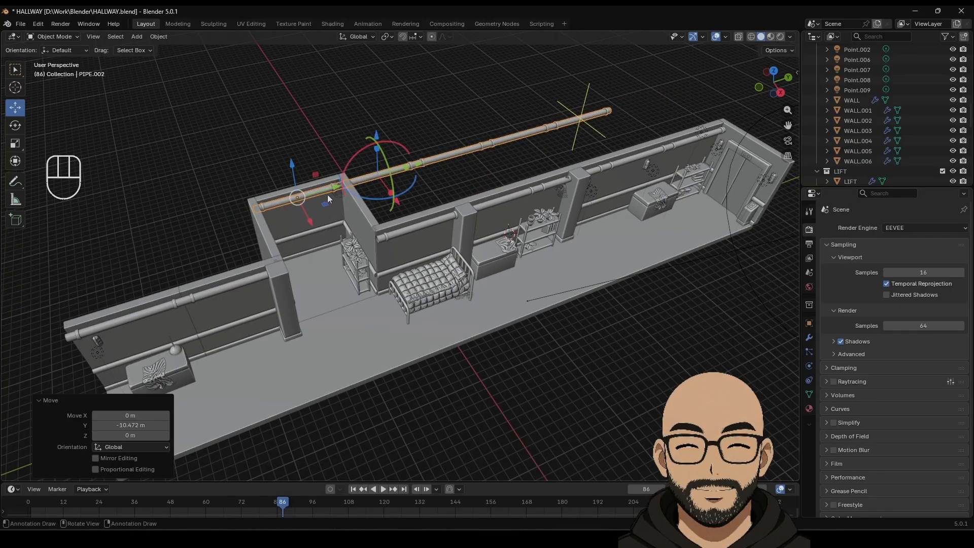
Step: Delete the copy's Array modifier and slide the single pipe along the side room's back wall
click(808, 338)
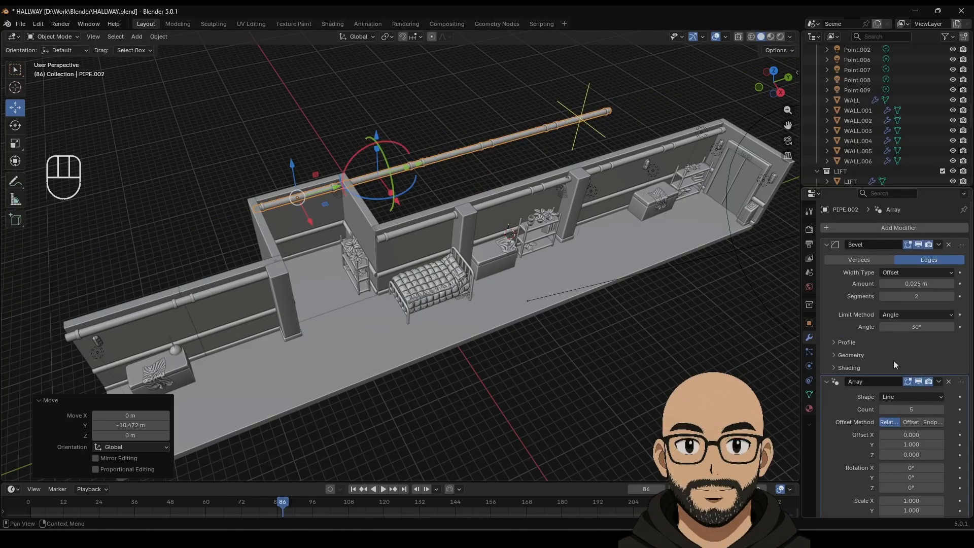
click(949, 382)
scroll(394, 260, up, 4)
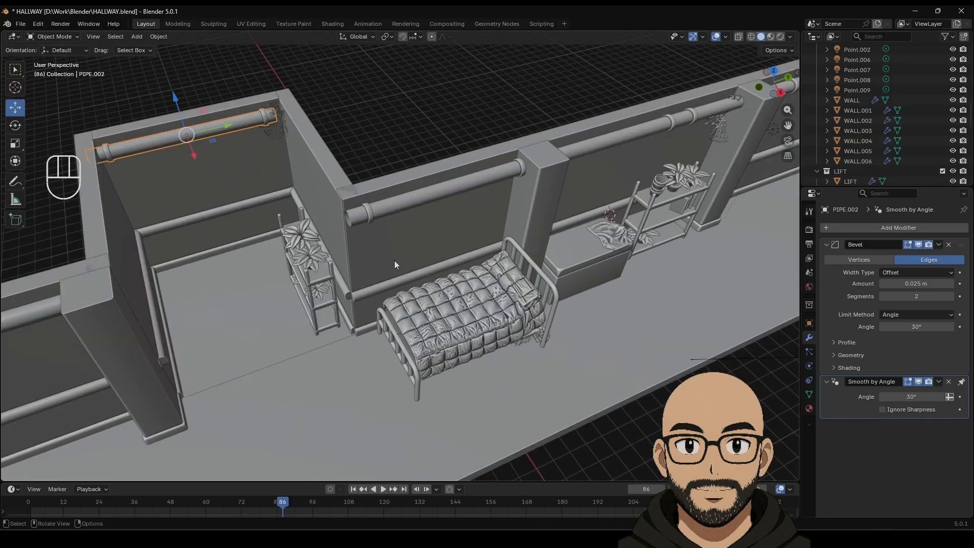
shift+middle_drag(242, 139, 380, 236)
scroll(391, 243, up, 5)
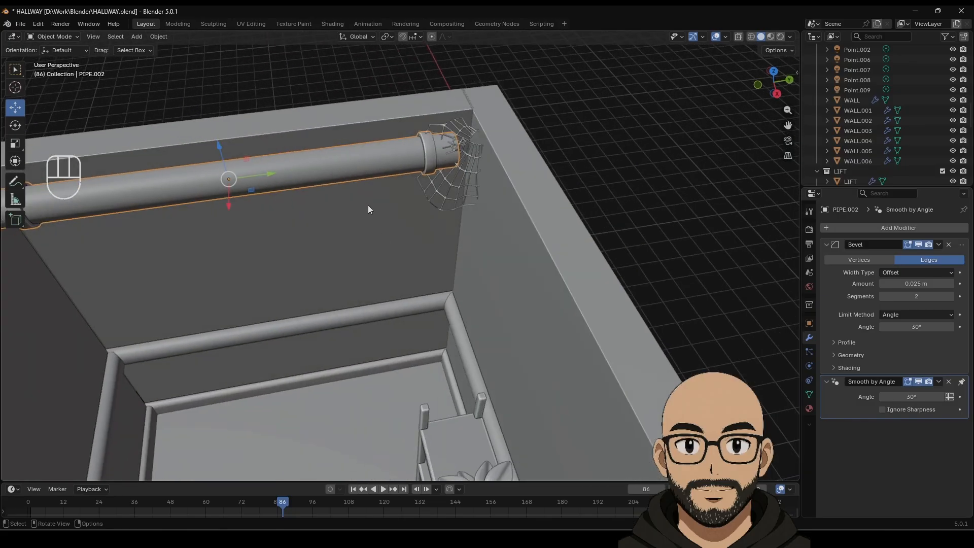
scroll(291, 198, down, 2)
drag(314, 202, 329, 198)
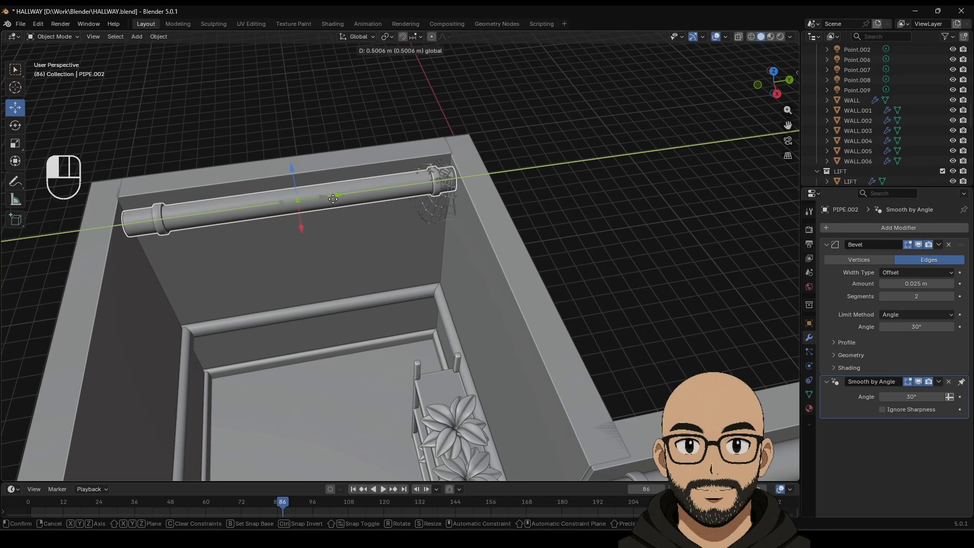
middle_drag(585, 218, 390, 210)
scroll(455, 254, up, 2)
Step: Duplicate the side-room pipe, rotate the copy -90° around vertical and slide it along the side wall
click(391, 210)
key(shift+d)
right_click(391, 210)
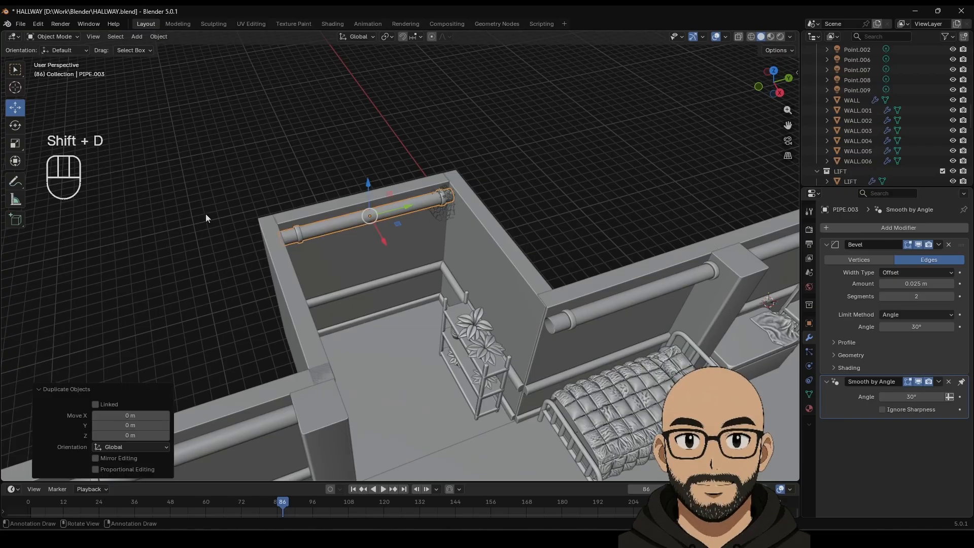
click(16, 125)
drag(395, 243, 358, 247)
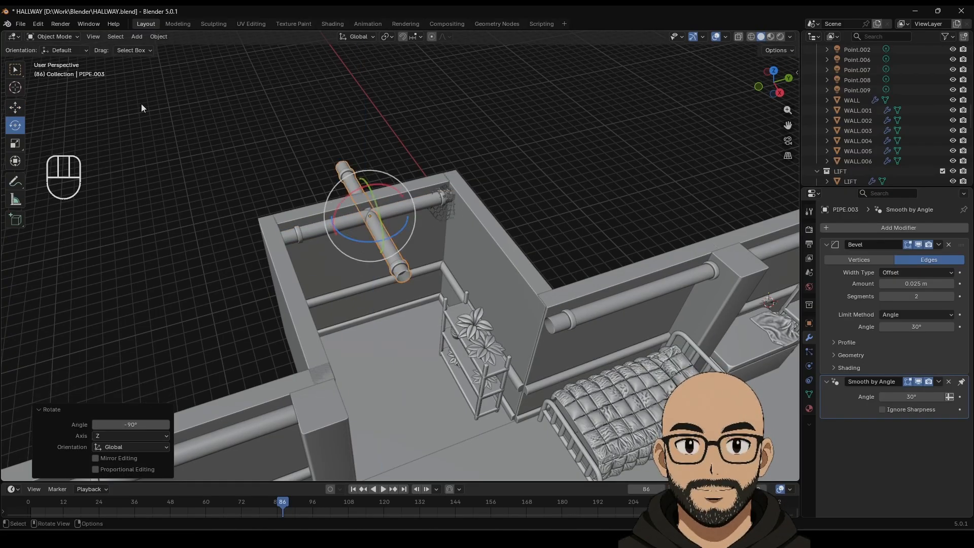
click(15, 107)
drag(408, 214, 497, 275)
Step: Nudge the turned pipe copy into the wall corner
click(591, 207)
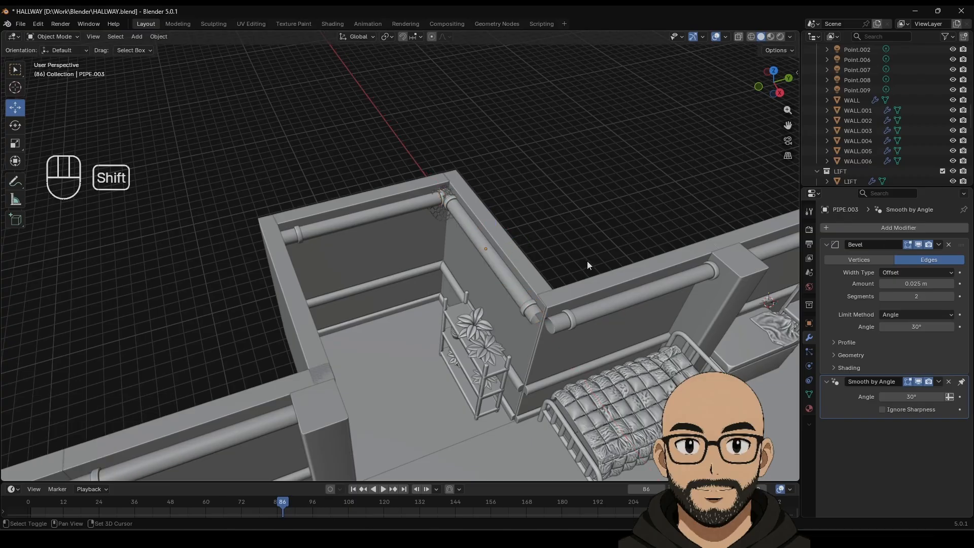
shift+middle_drag(586, 263, 525, 177)
scroll(528, 192, up, 4)
shift+middle_drag(532, 227, 495, 300)
click(445, 281)
drag(449, 215, 442, 218)
scroll(527, 272, down, 8)
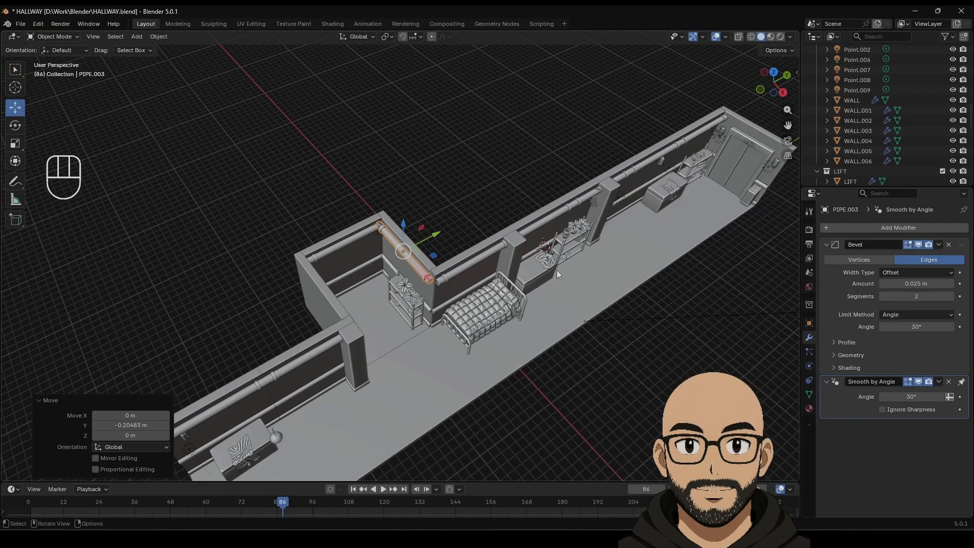
scroll(457, 287, up, 4)
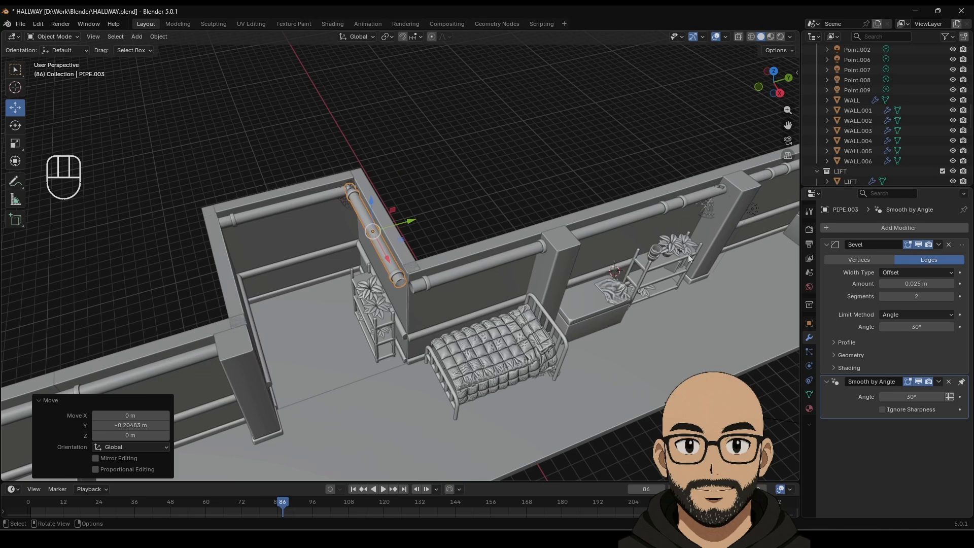
middle_drag(458, 291, 501, 272)
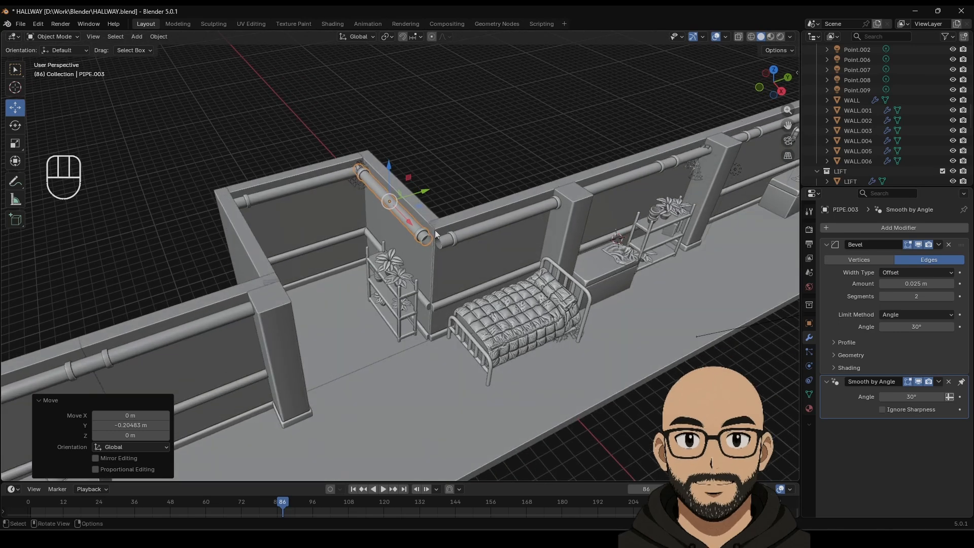
Step: Duplicate the pillar beside the bed and slide the copy toward the side-room corner
click(581, 215)
key(shift+d)
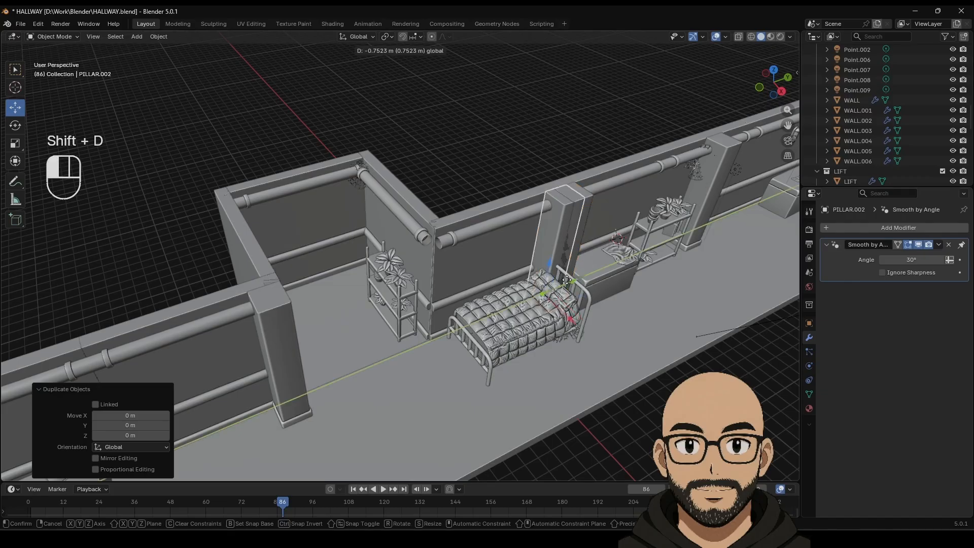
drag(567, 280, 449, 301)
scroll(453, 306, up, 4)
middle_drag(458, 309, 474, 327)
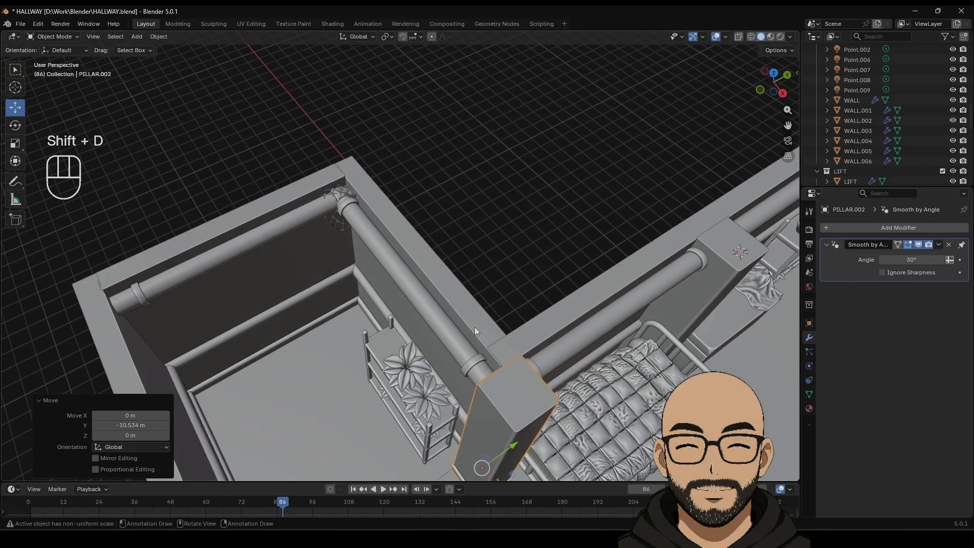
scroll(503, 389, down, 4)
drag(473, 413, 464, 391)
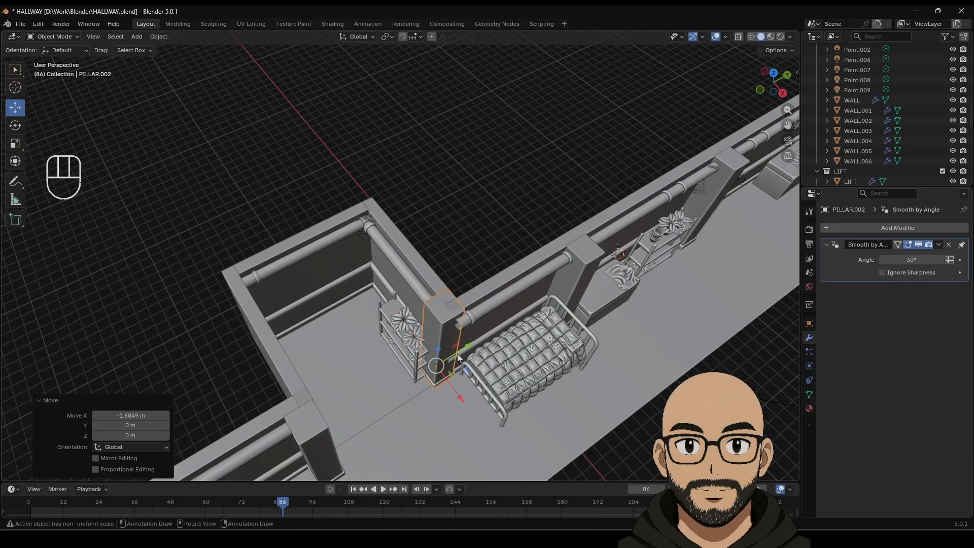
drag(458, 347, 466, 341)
Step: Fine-tune the pillar copy's position along the hallway and sideways
key(ctrl+z)
scroll(490, 336, up, 5)
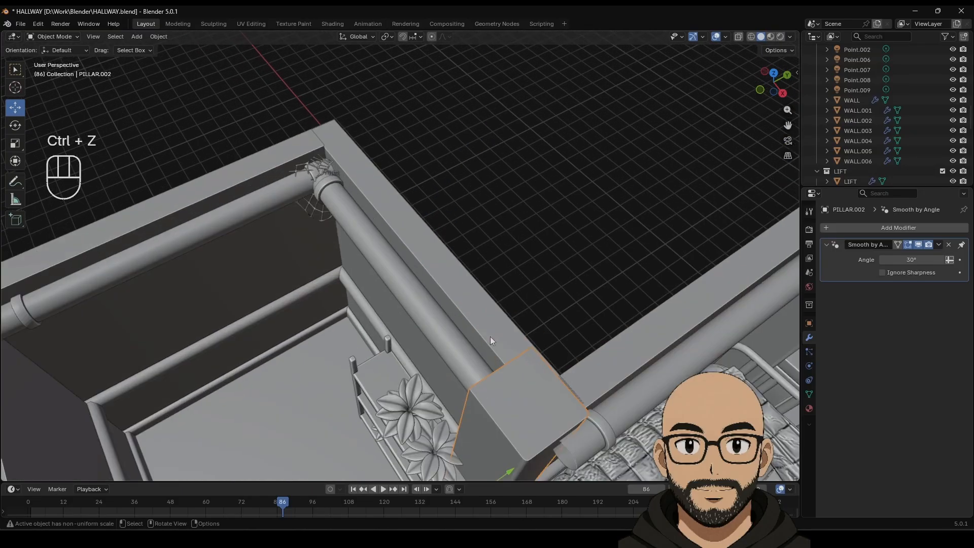
shift+middle_drag(490, 336, 442, 226)
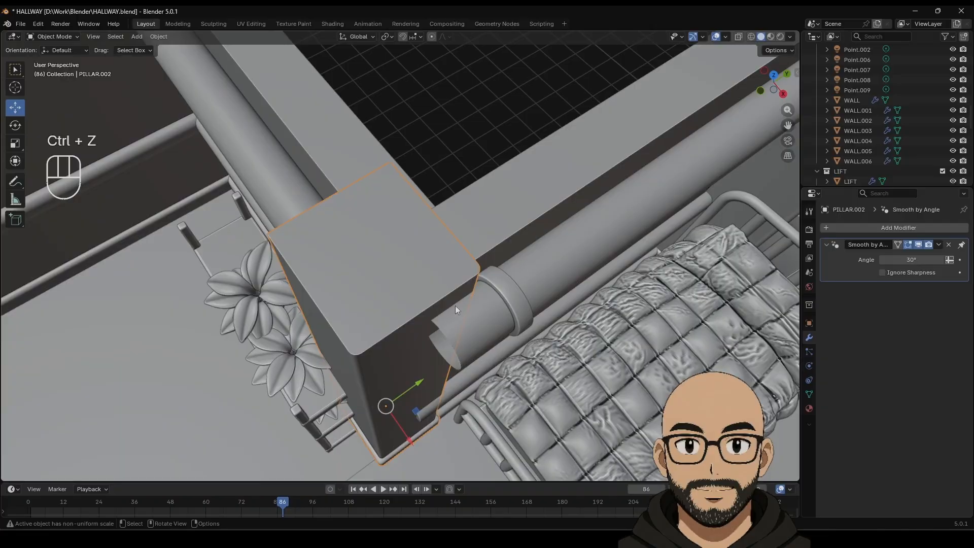
drag(411, 442, 416, 450)
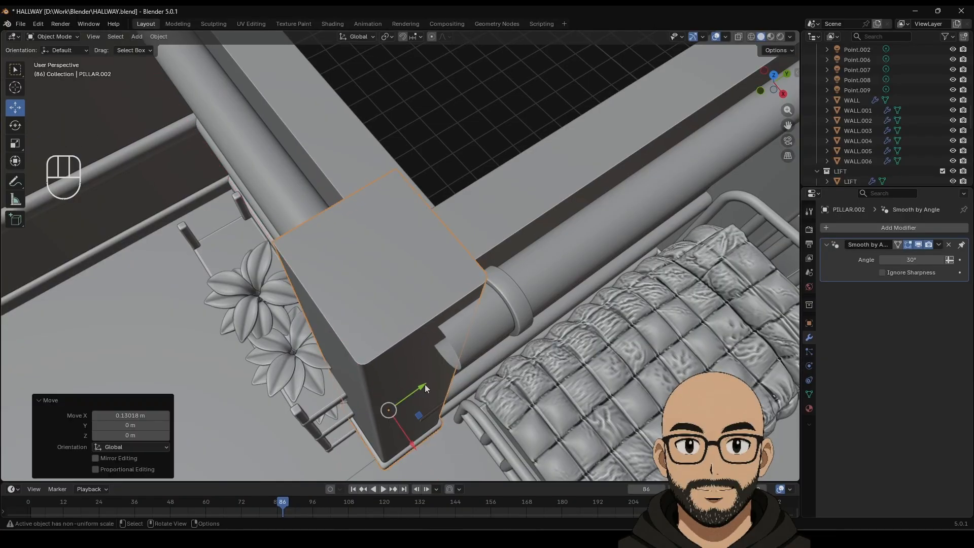
drag(425, 384, 449, 370)
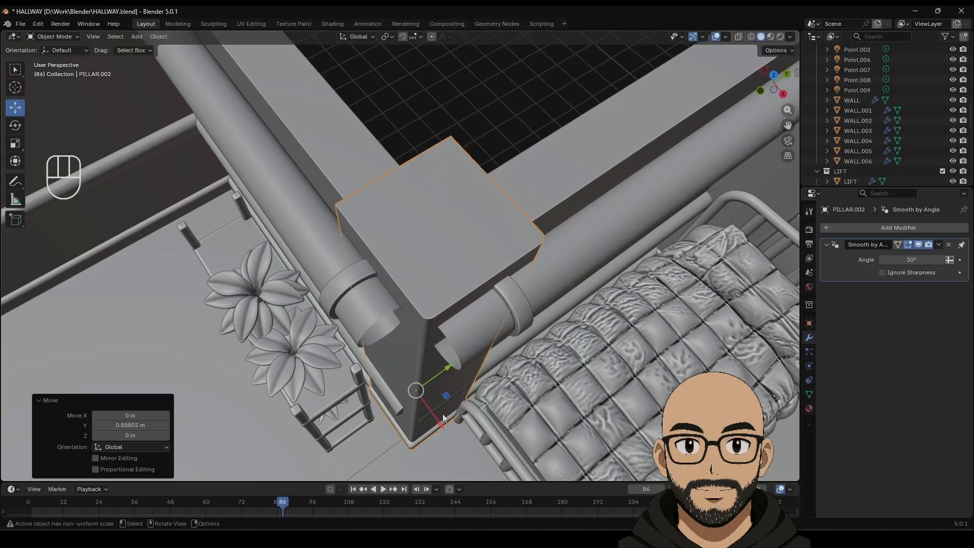
drag(439, 424, 441, 427)
Step: In orthographic view, delete PILLAR.002 to expose the bare wall corner by the bed
click(491, 151)
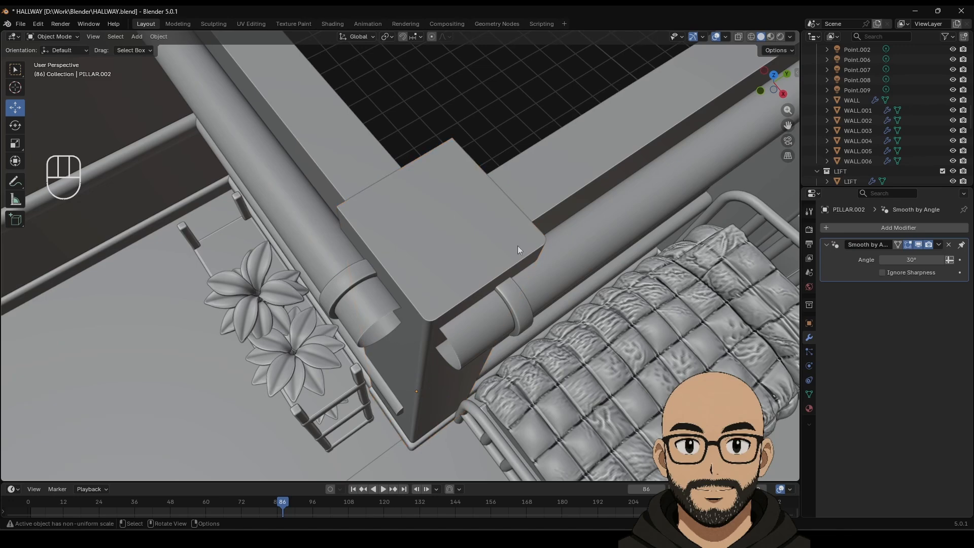
mouse_move(517, 246)
middle_down()
mouse_move(515, 223)
mouse_move(510, 229)
middle_up()
scroll(516, 239, down, 5)
scroll(516, 239, down, 3)
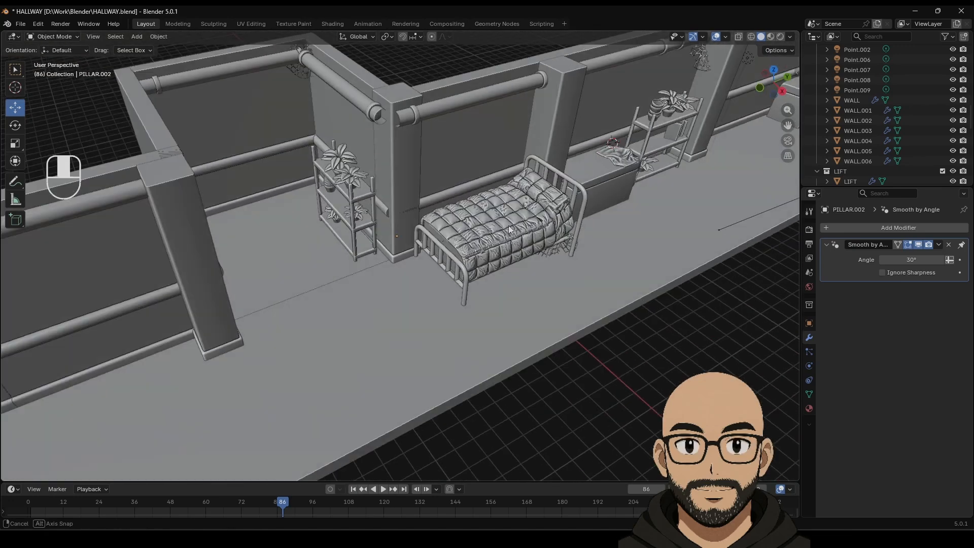
key(KP_5)
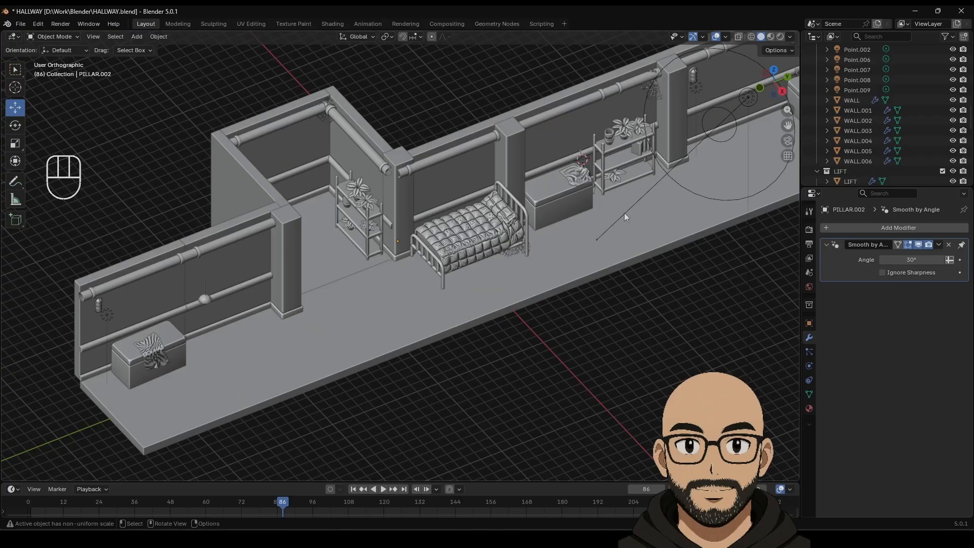
scroll(406, 218, up, 2)
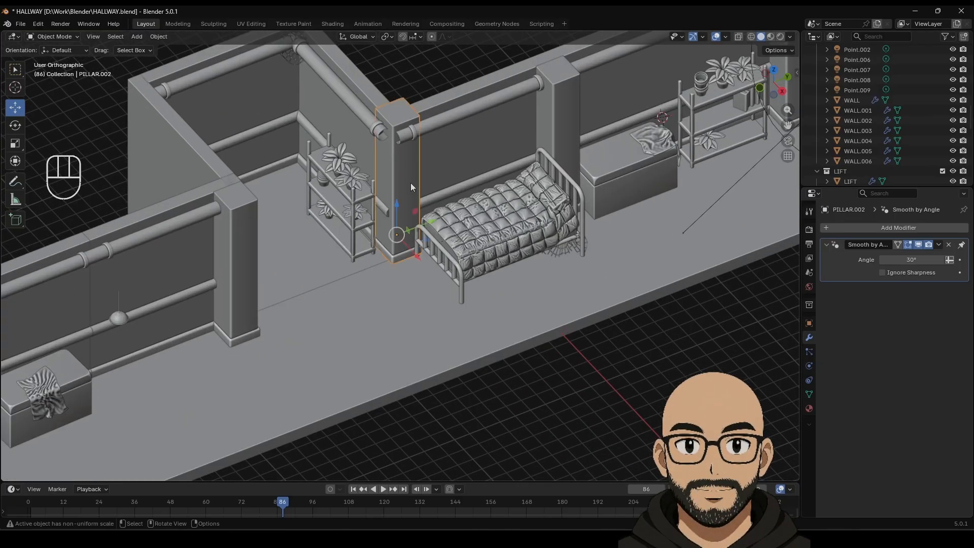
key(Delete)
scroll(386, 195, up, 4)
shift+middle_drag(403, 166, 430, 315)
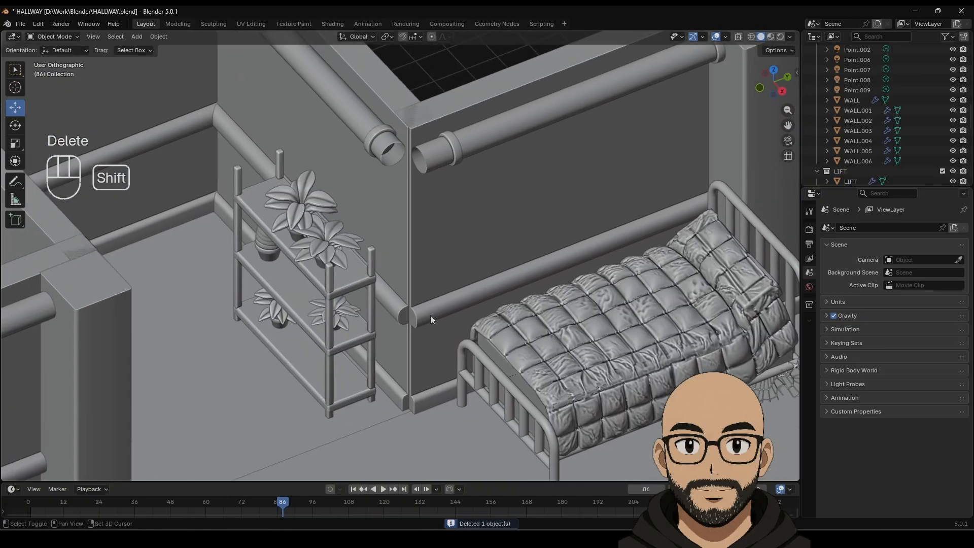
Step: Extend the back wall's left-end vertices along Y to close the corner gap
click(394, 244)
click(447, 211)
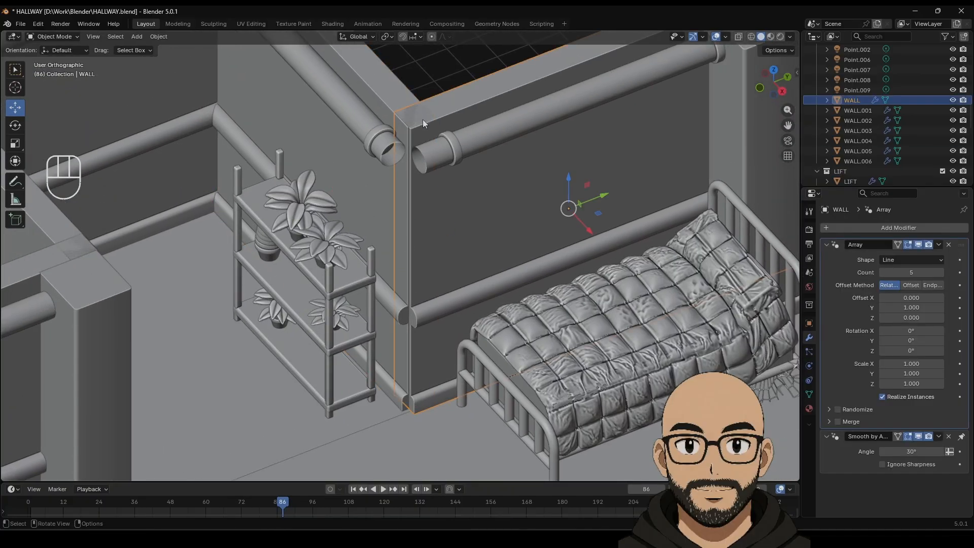
key(Tab)
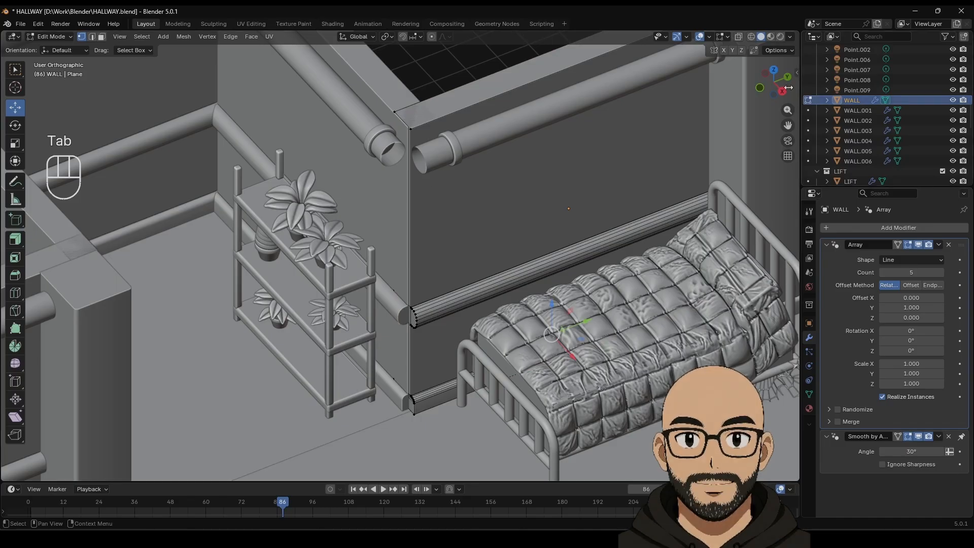
click(738, 36)
scroll(509, 229, down, 1)
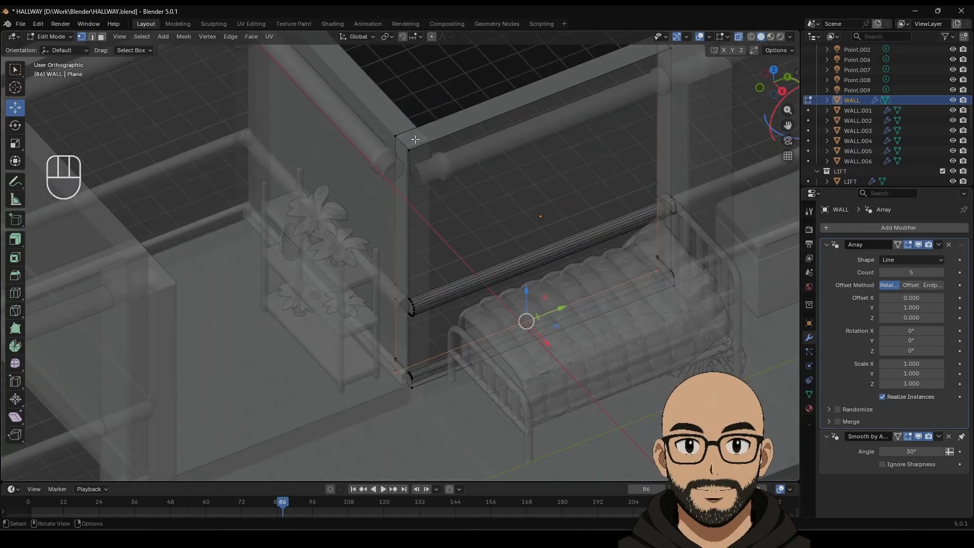
drag(377, 108, 455, 422)
drag(442, 311, 456, 300)
click(738, 36)
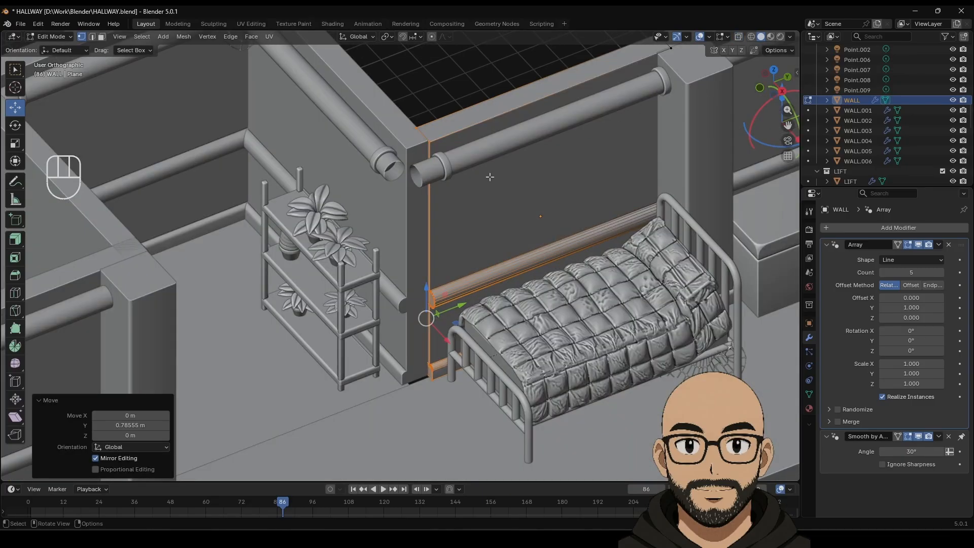
drag(394, 94, 465, 440)
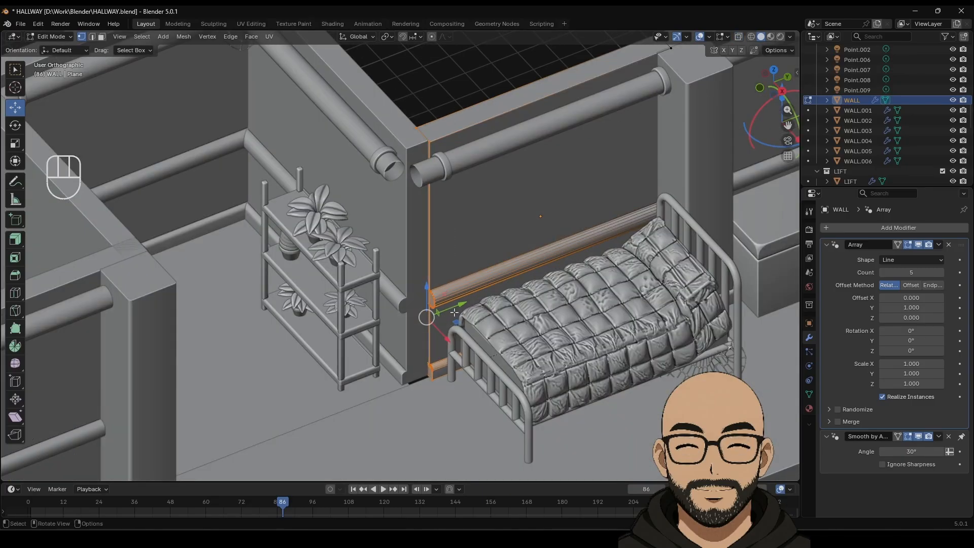
drag(458, 300, 457, 299)
key(Tab)
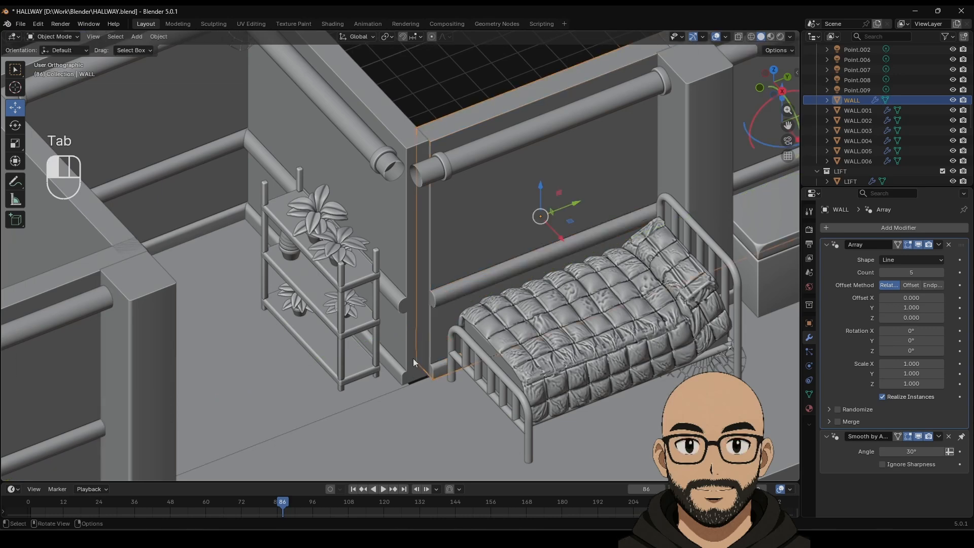
Step: Edit WALL.004 and select all its geometry with X-ray on
click(413, 358)
key(Tab)
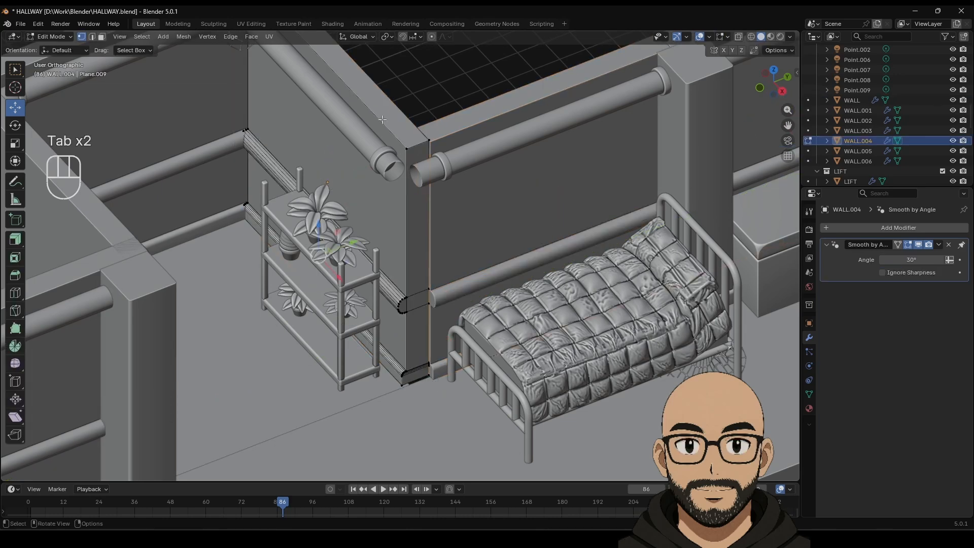
drag(383, 119, 444, 386)
drag(435, 345, 441, 341)
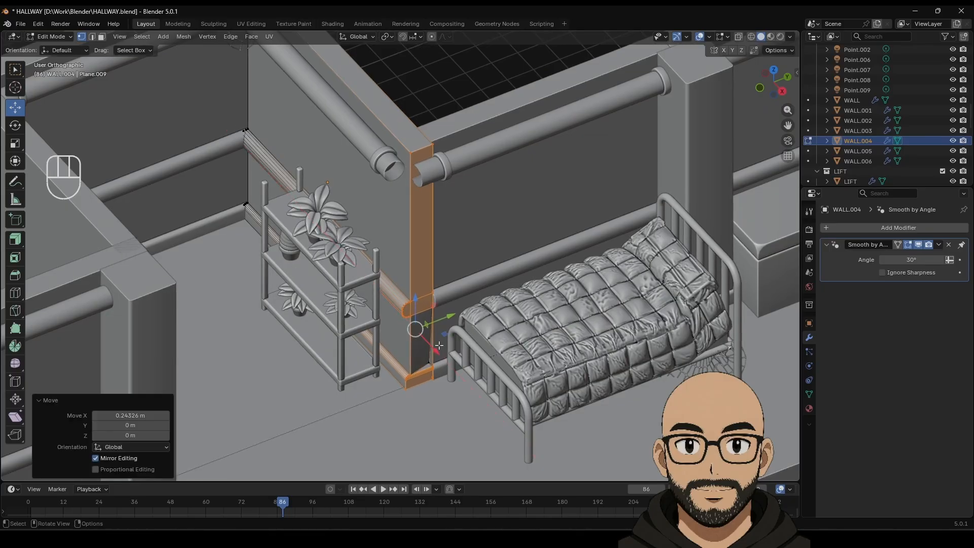
key(ctrl+z)
key(ctrl+z)
key(ctrl+z)
key(ctrl+z)
key(ctrl+z)
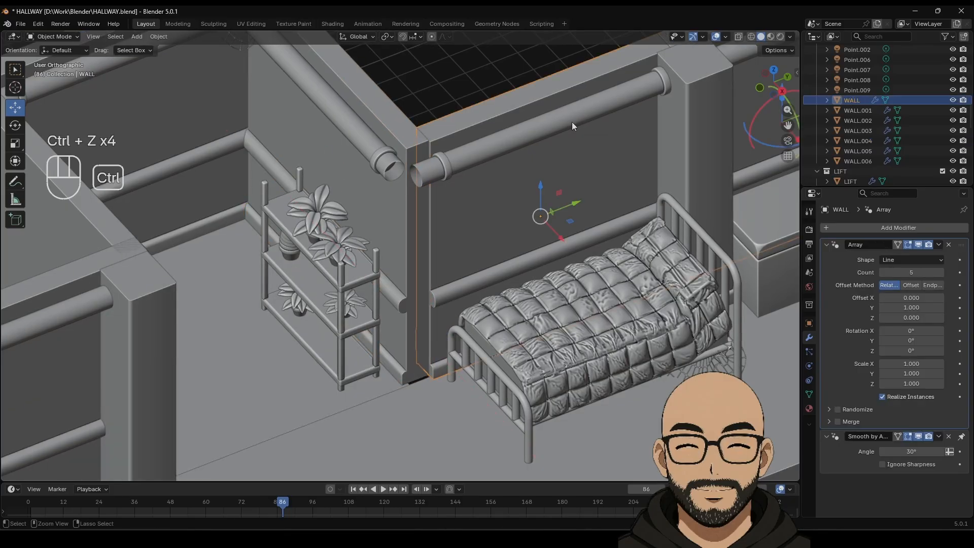
click(739, 36)
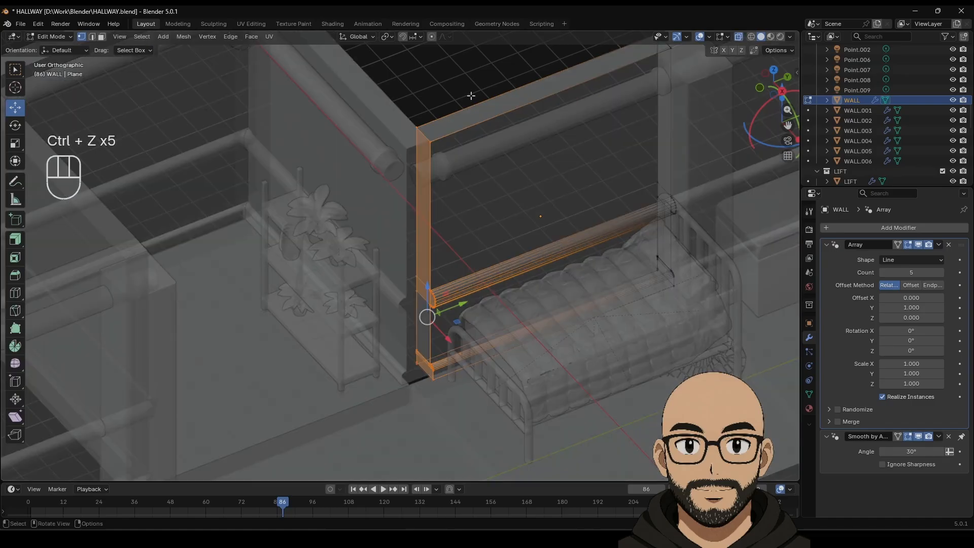
drag(381, 105, 465, 400)
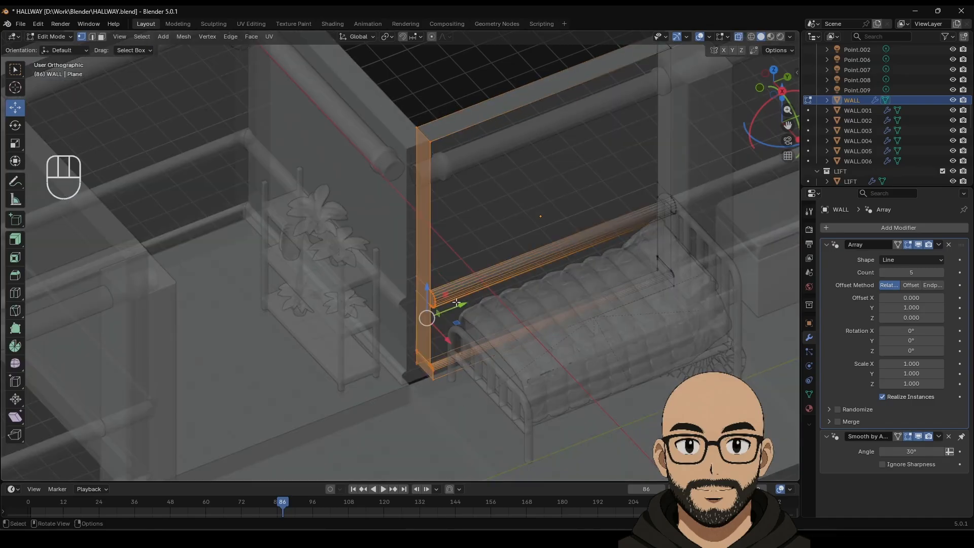
Step: Shift WALL.004 along X to line up with the back wall, then view it in Material Preview
key(Tab)
click(398, 146)
key(Tab)
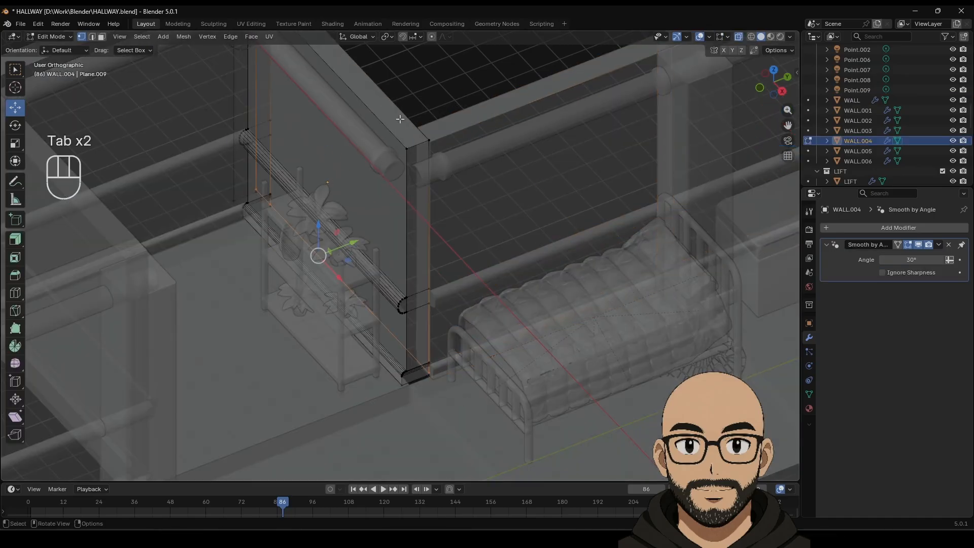
drag(400, 119, 462, 386)
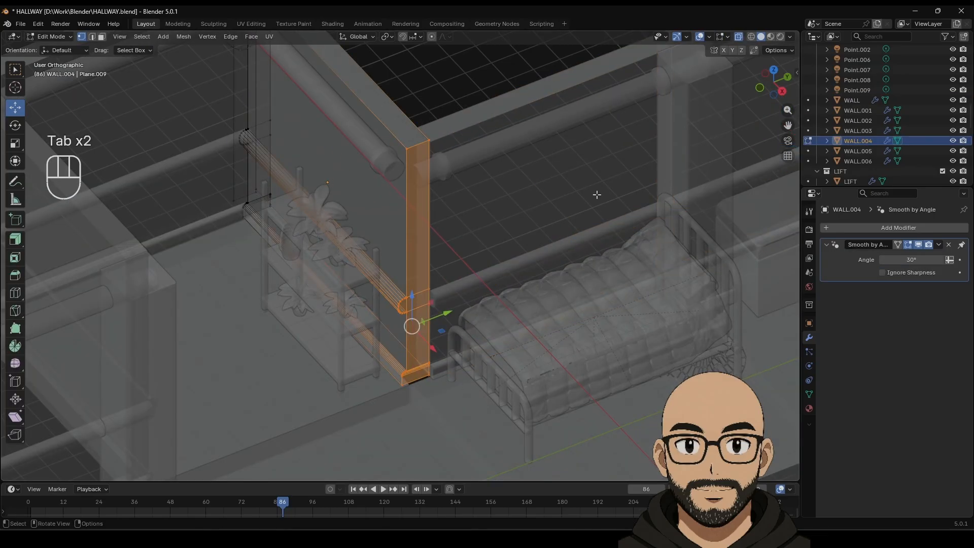
click(739, 37)
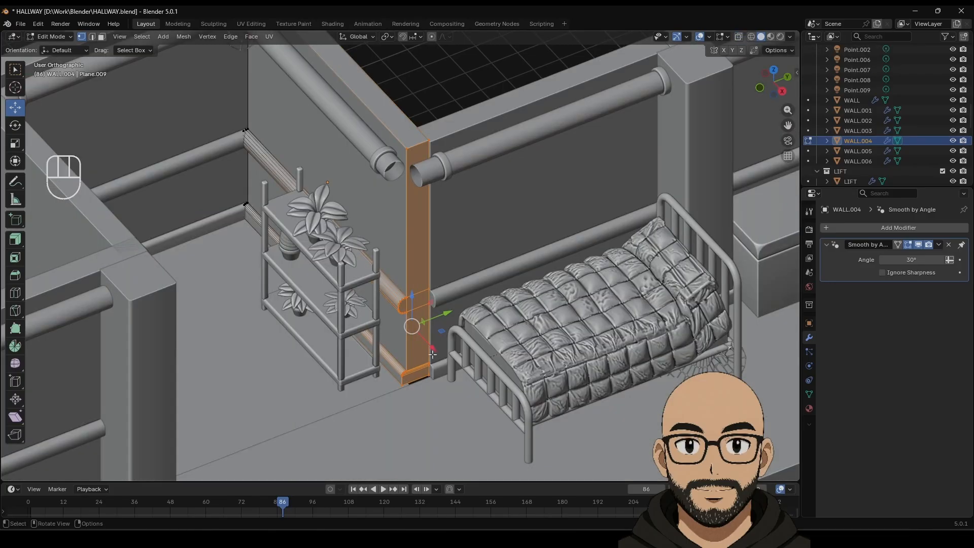
drag(432, 354, 434, 348)
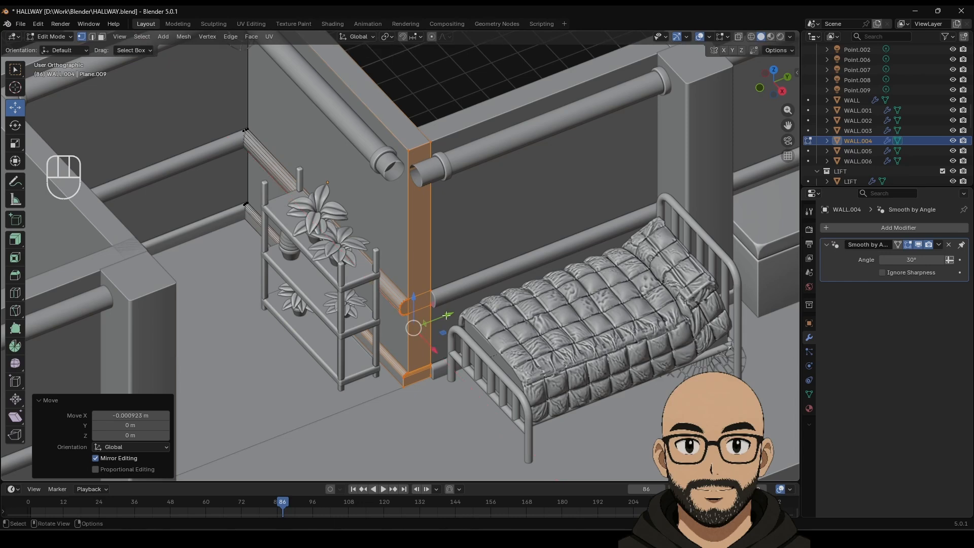
key(Tab)
click(439, 100)
scroll(439, 248, down, 4)
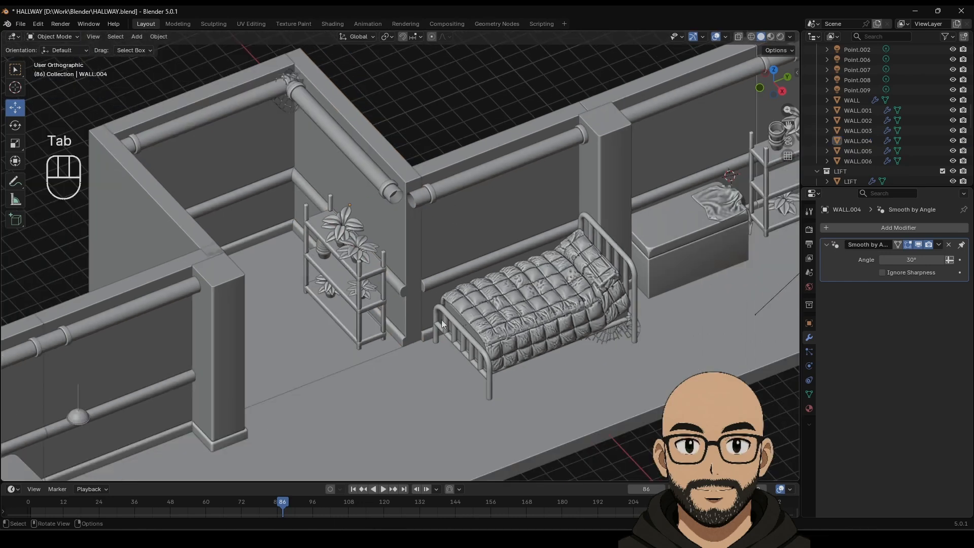
click(770, 37)
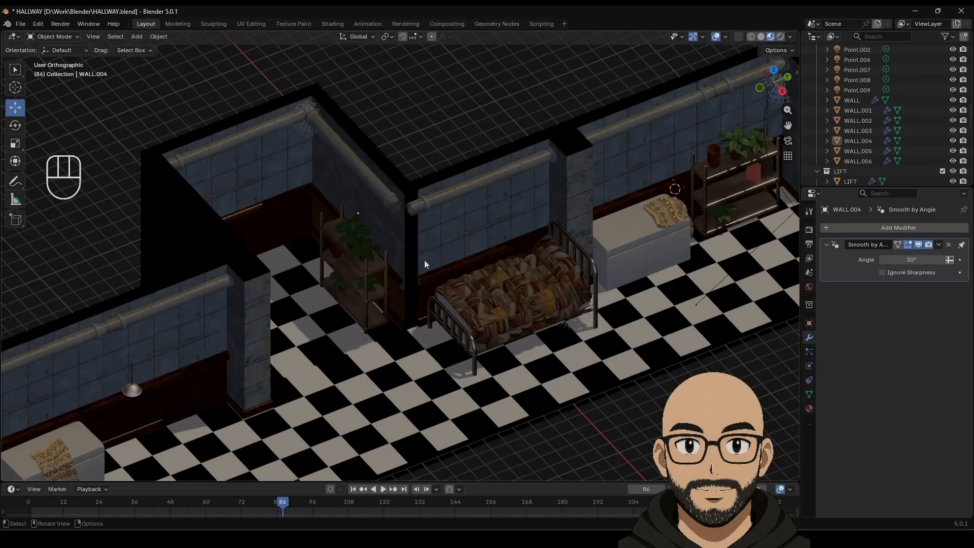
Step: Slide the back wall's front and back corner edges along Y toward the hallway corner
click(424, 259)
key(Tab)
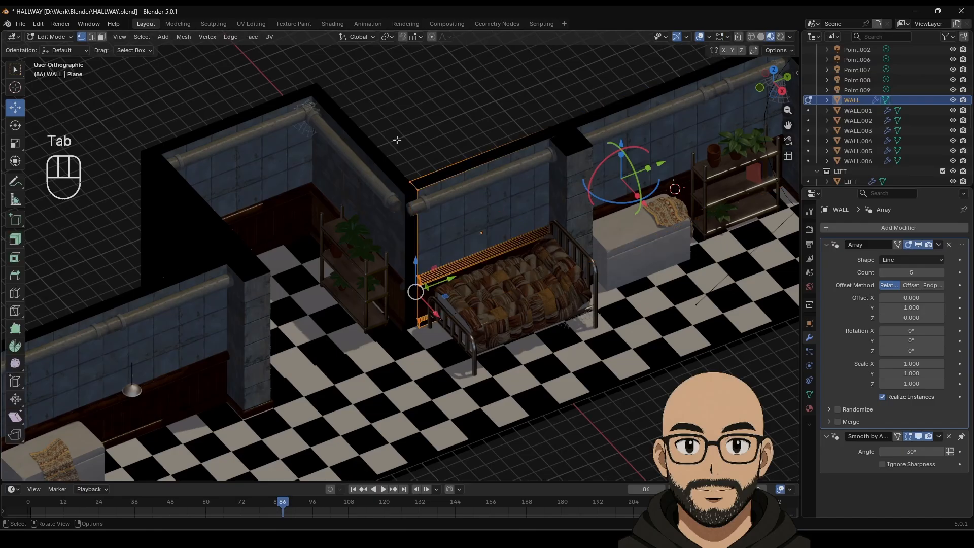
drag(391, 130, 451, 366)
click(741, 41)
drag(381, 147, 451, 391)
click(738, 36)
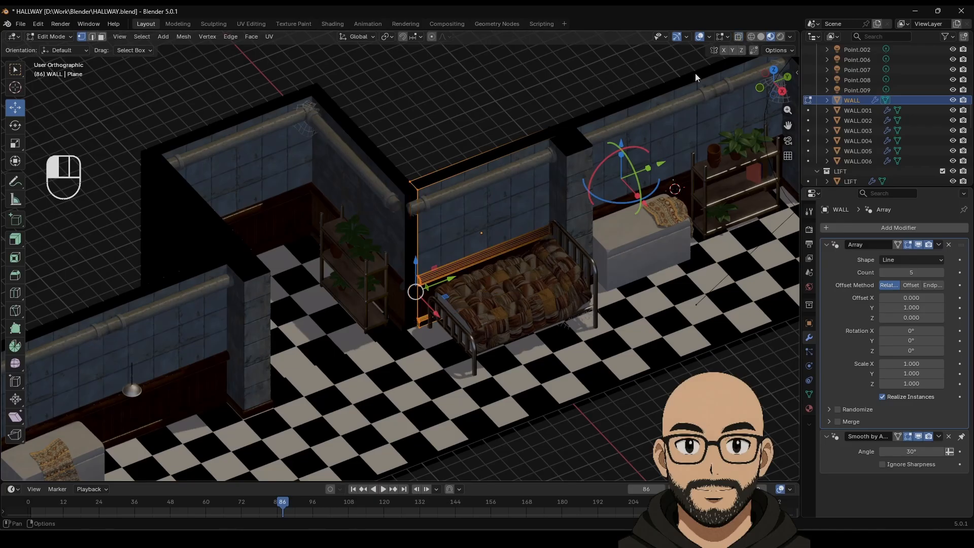
scroll(421, 331, up, 3)
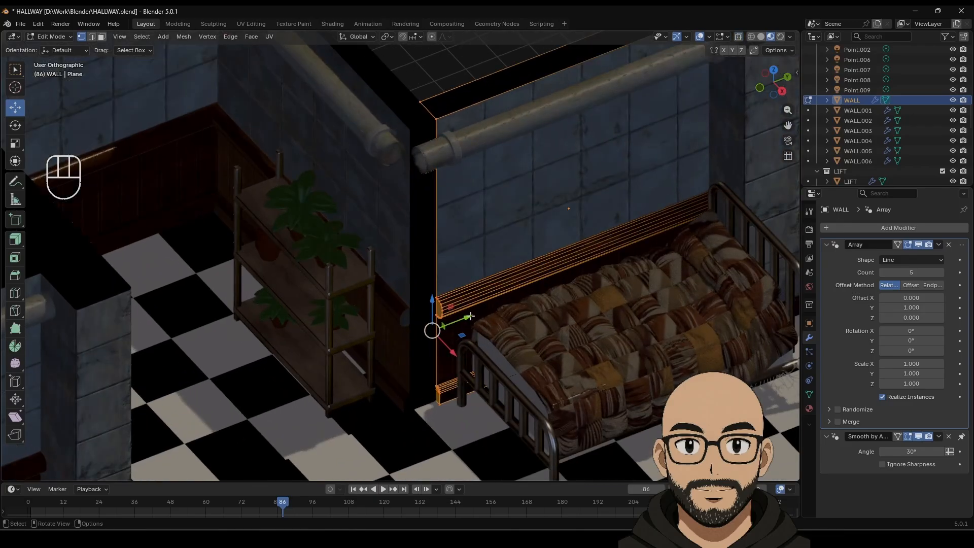
drag(434, 330, 446, 320)
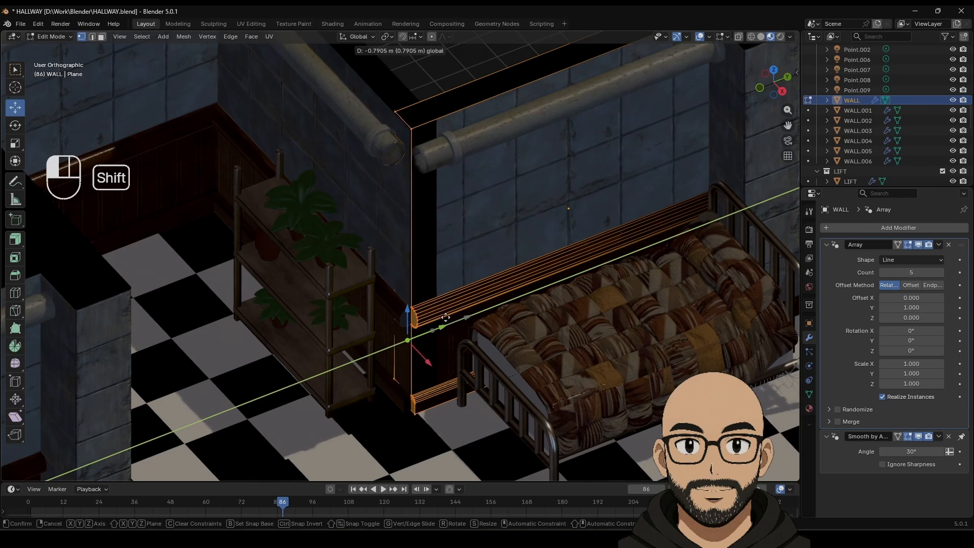
shift+drag(442, 318, 435, 315)
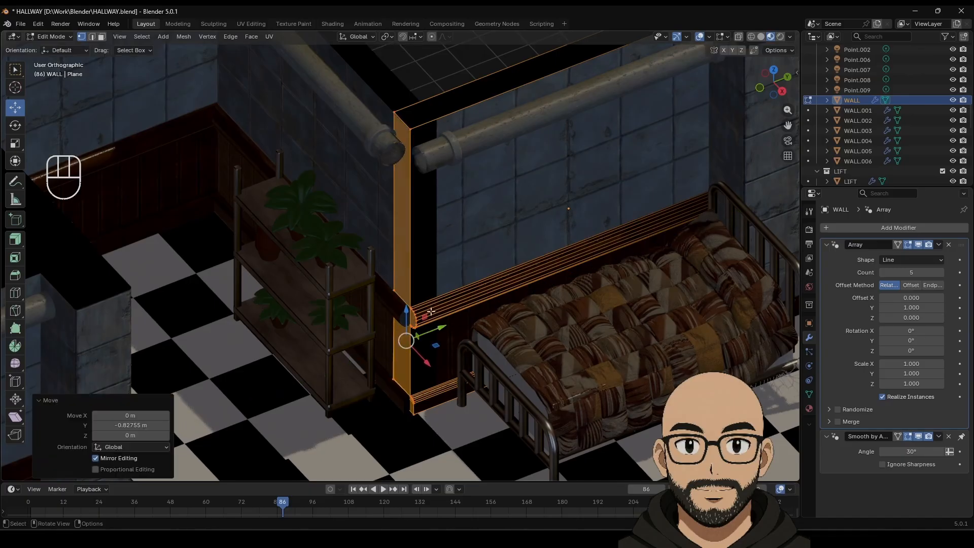
key(Tab)
Step: Shift a face of the WALL.004 pillar piece slightly along X
click(399, 90)
key(Tab)
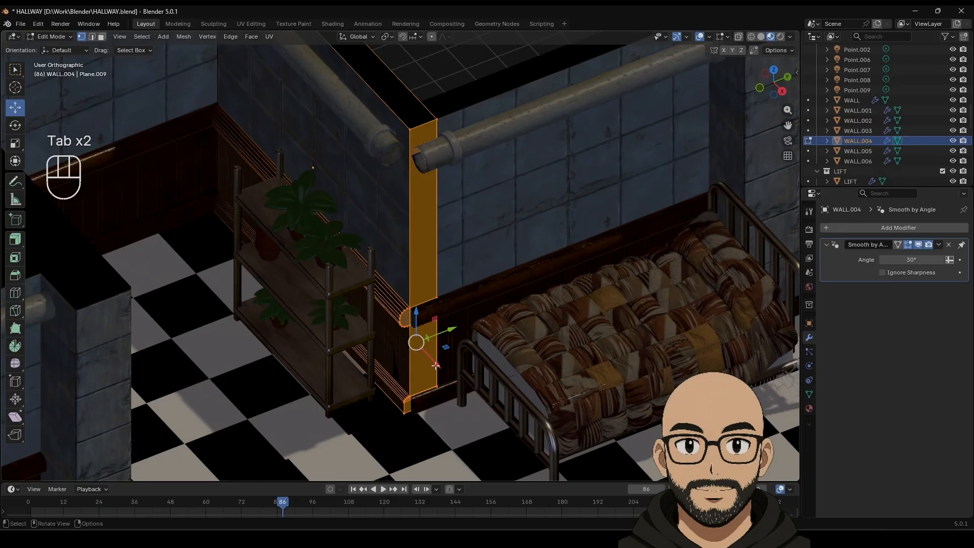
drag(435, 365, 433, 364)
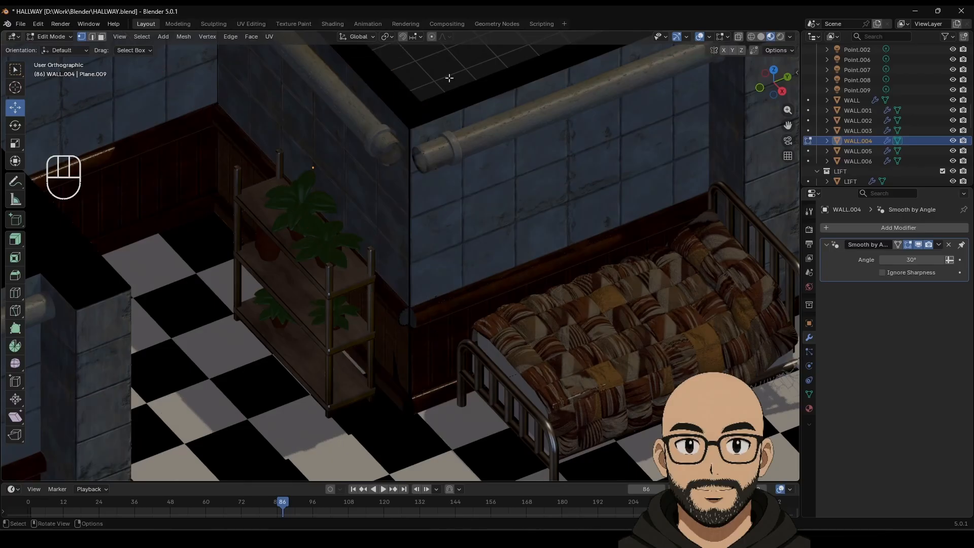
key(Tab)
click(443, 99)
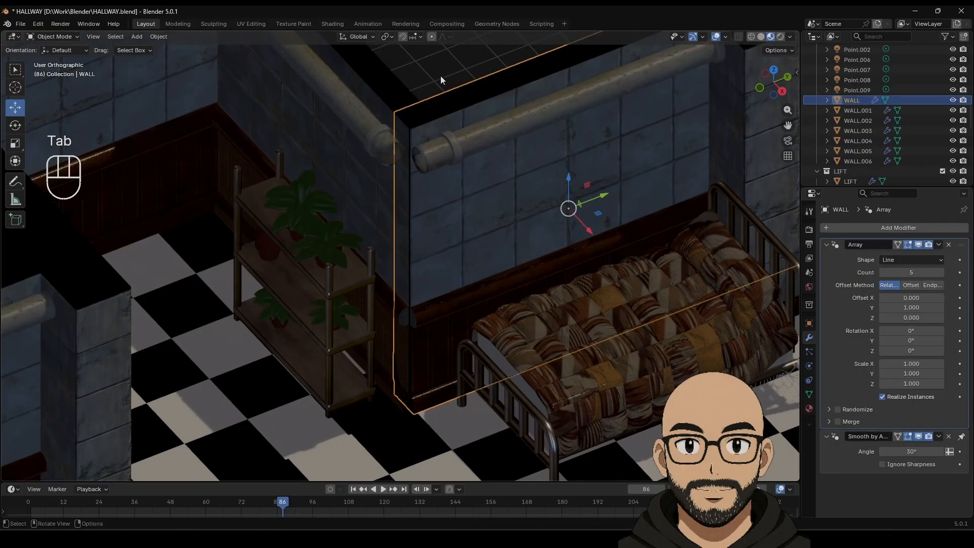
click(440, 75)
scroll(422, 337, down, 5)
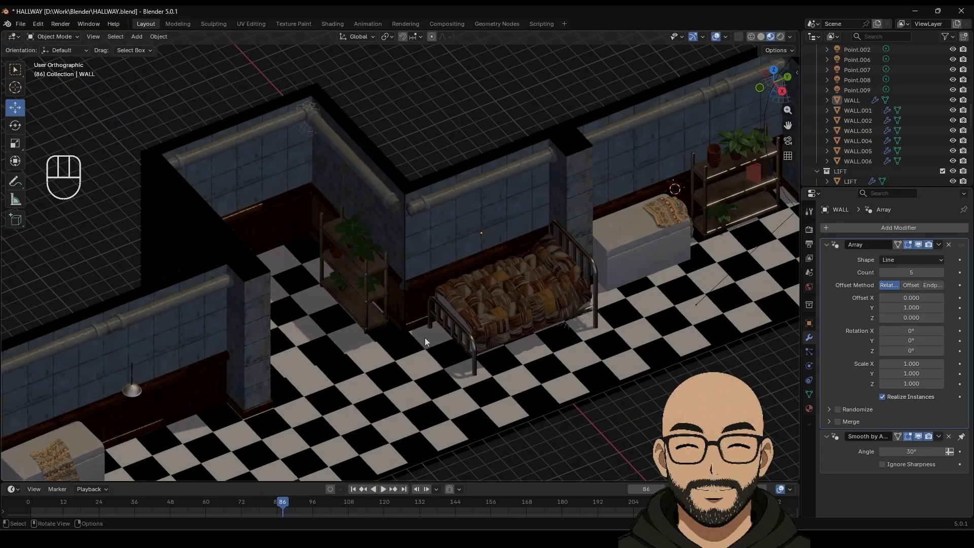
middle_drag(421, 335, 434, 251)
scroll(397, 348, down, 1)
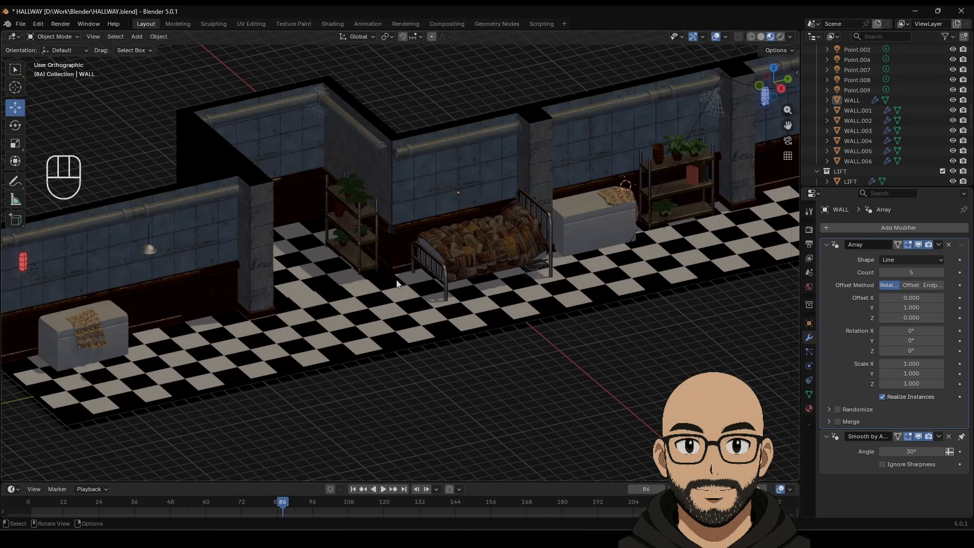
scroll(400, 274, up, 4)
Step: Push the back wall's end edges about 0.11 m along Y, flush against the corner
click(418, 117)
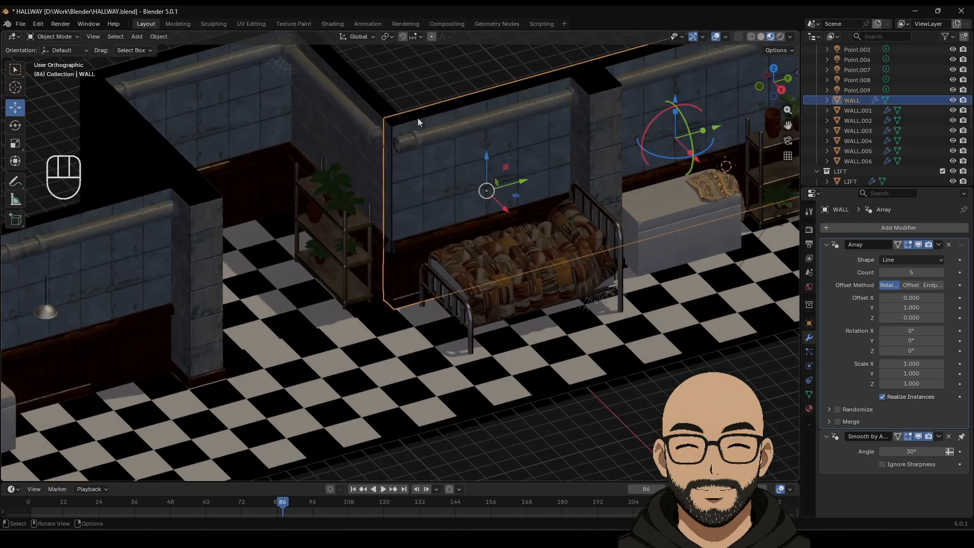
key(Tab)
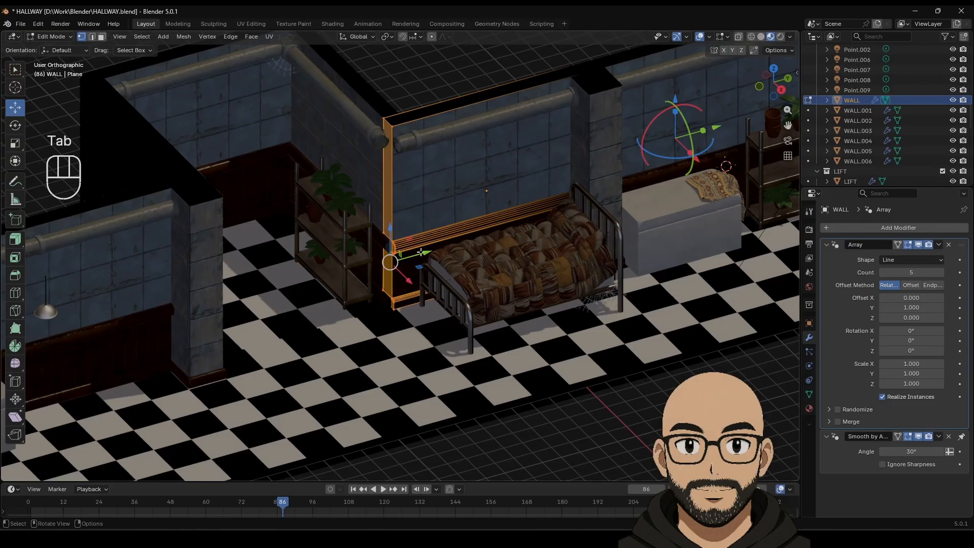
drag(420, 252, 425, 252)
key(ctrl+z)
key(ctrl+z)
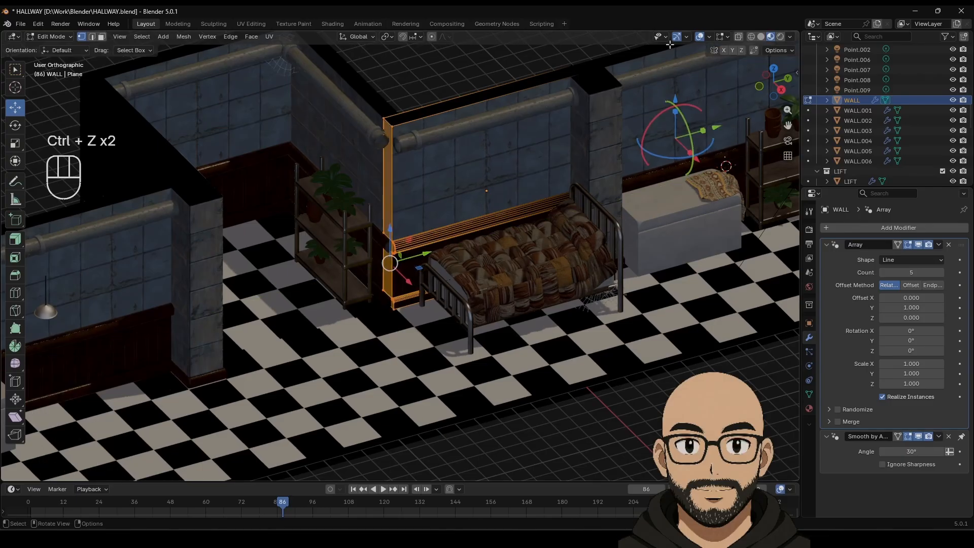
click(738, 37)
drag(342, 101, 417, 352)
drag(424, 252, 434, 254)
key(Tab)
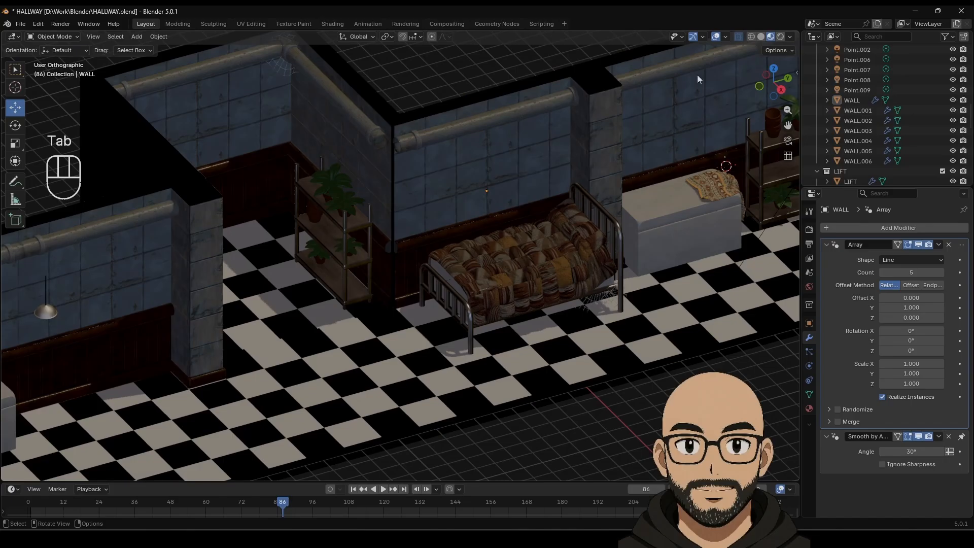
key(alt+z)
scroll(399, 243, down, 2)
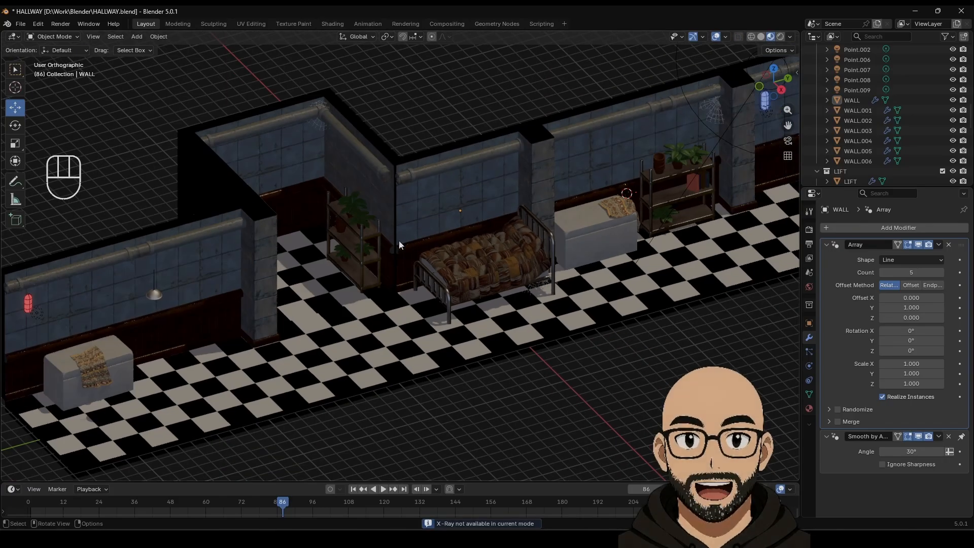
shift+middle_drag(398, 244, 400, 282)
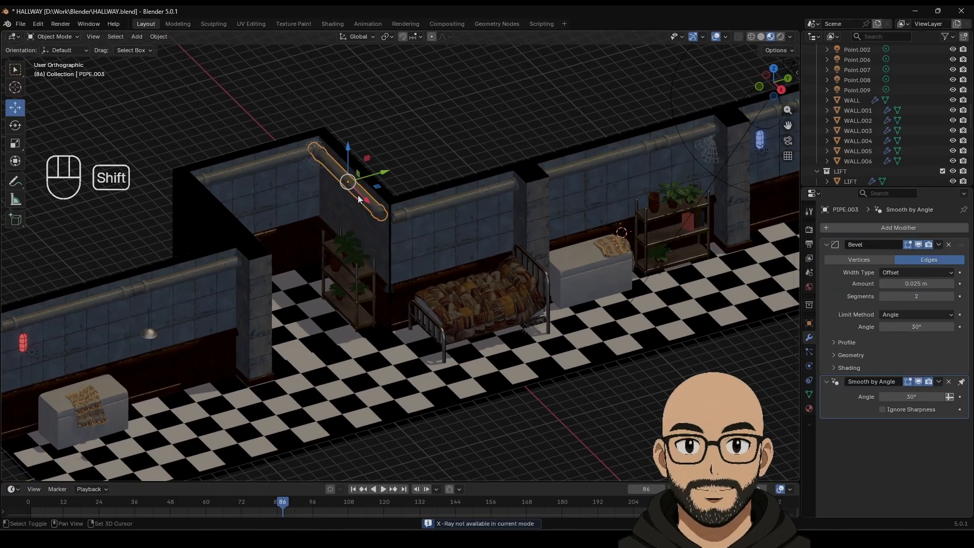
Step: Duplicate the wall pipe, rotate the copy 90° upright and move it into the corner
key(shift+d)
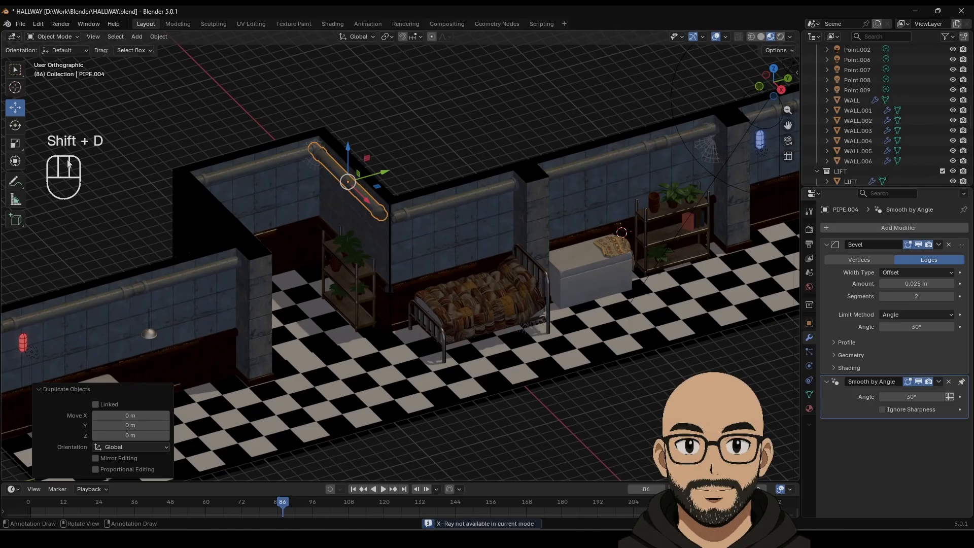
click(16, 124)
ctrl+drag(378, 213, 412, 242)
click(16, 107)
drag(388, 190, 394, 252)
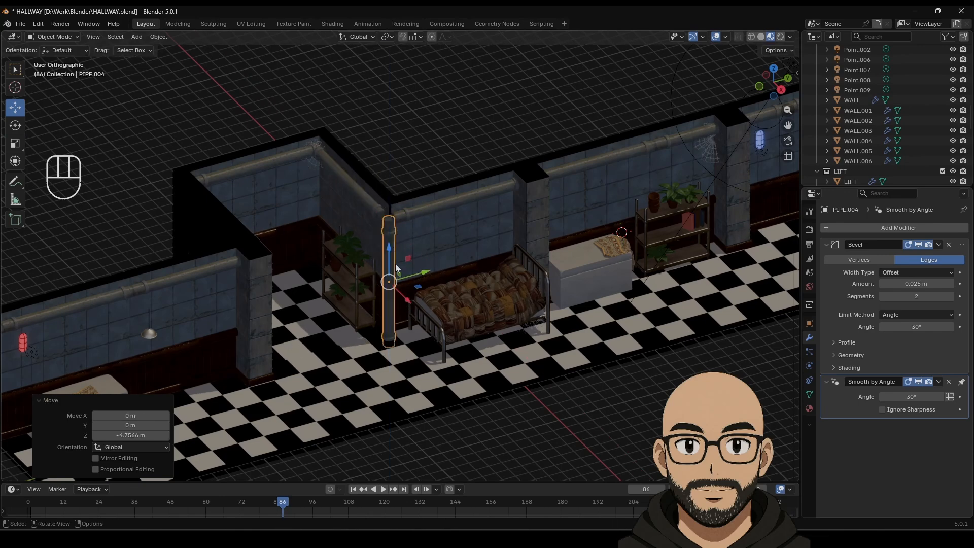
scroll(405, 300, up, 8)
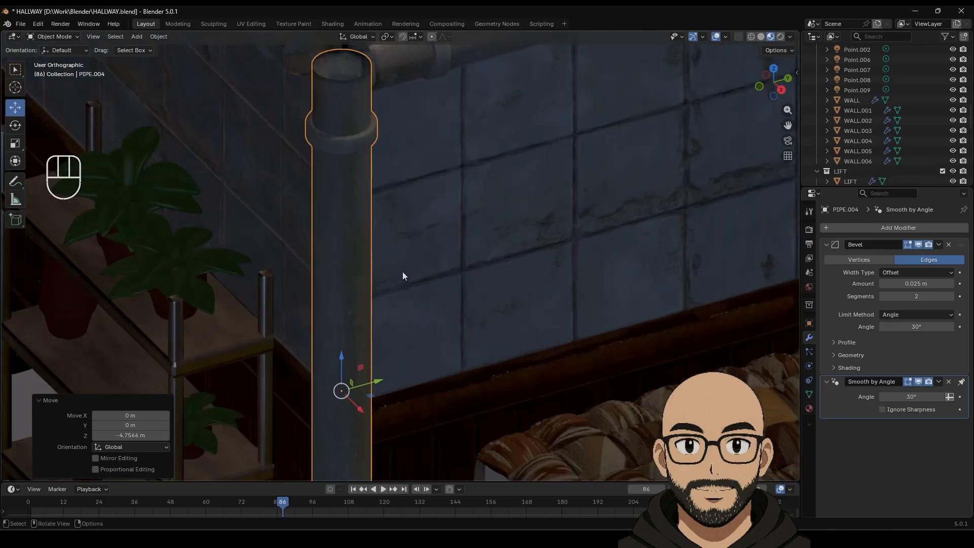
scroll(380, 259, down, 2)
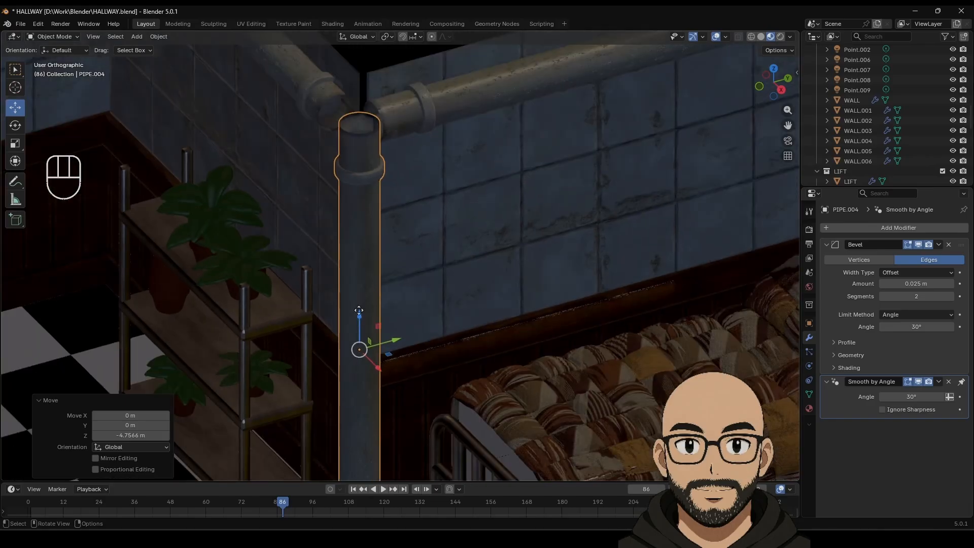
drag(358, 310, 358, 259)
scroll(373, 318, down, 3)
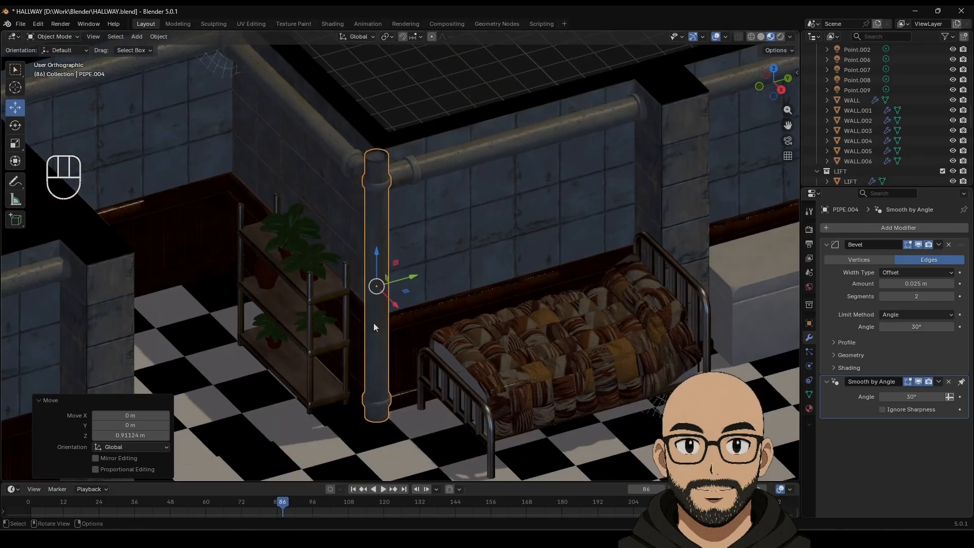
key(s)
click(399, 223)
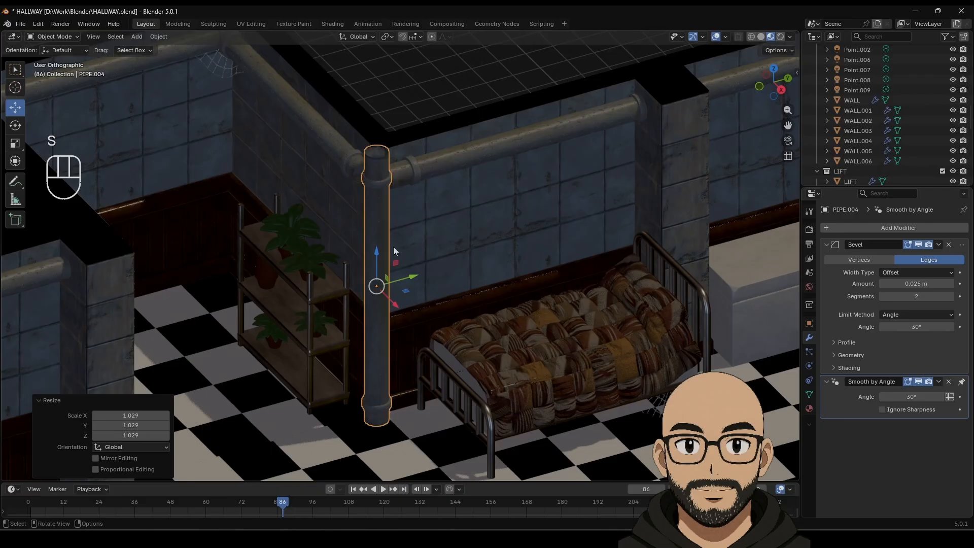
key(ctrl+z)
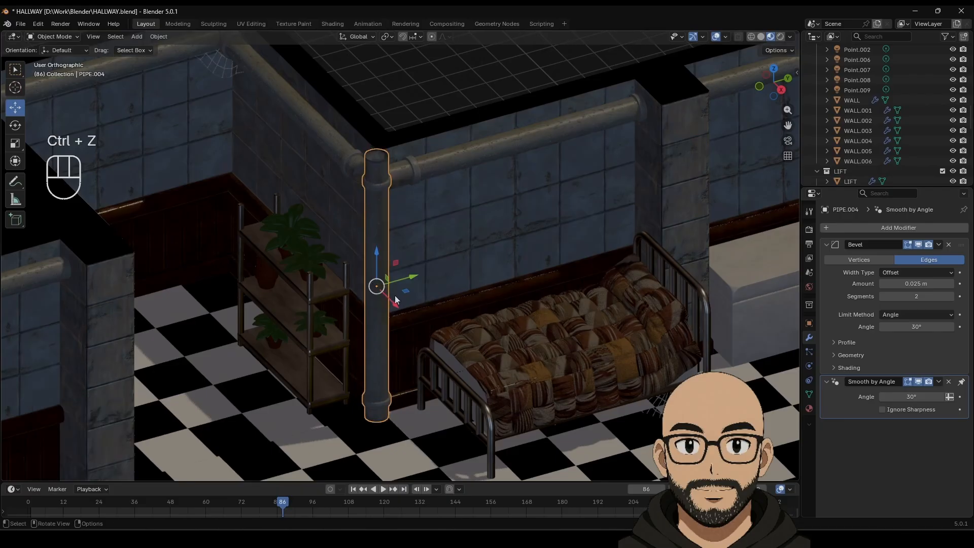
Step: In Top view, slide upright PIPE.004 −0.44843 m along X into the shelf-bed corner
click(695, 83)
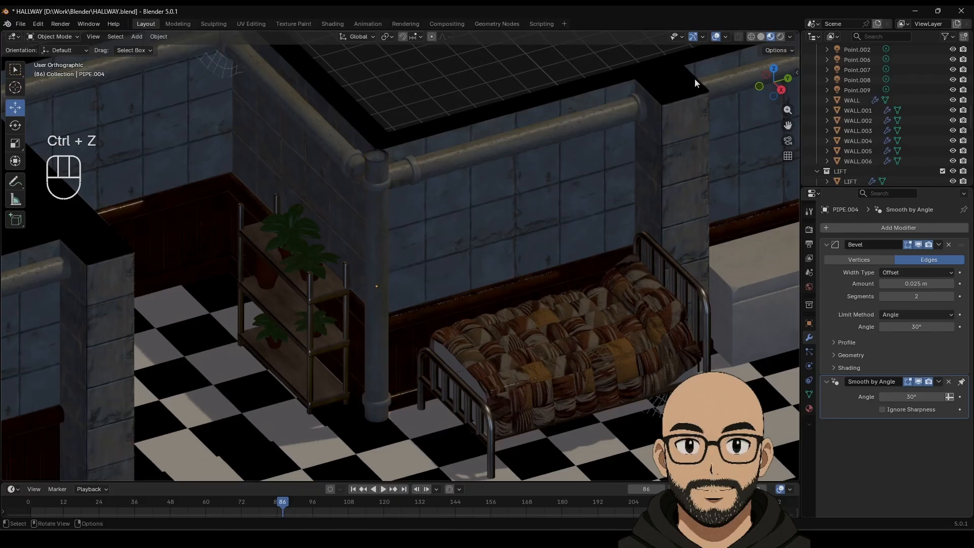
click(773, 68)
shift+middle_drag(628, 289, 414, 234)
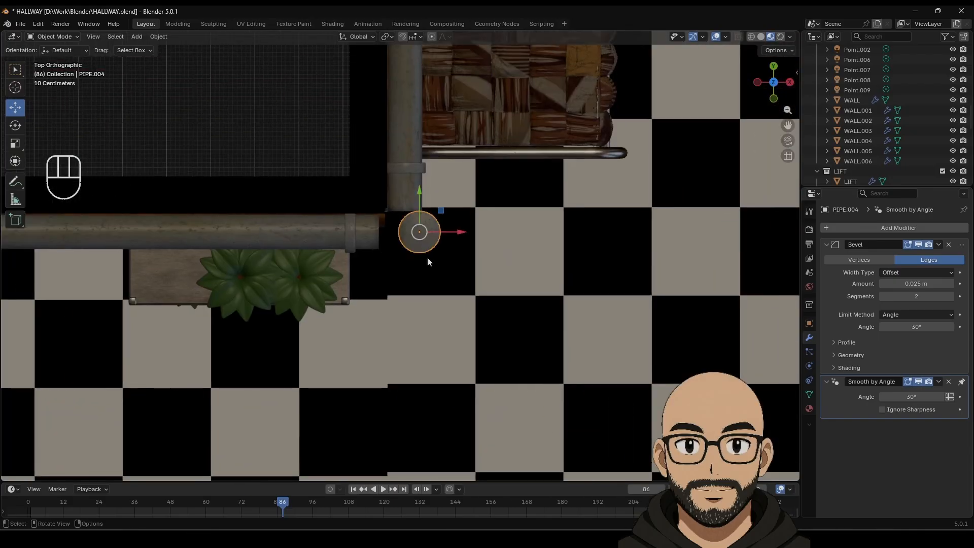
drag(454, 236, 426, 231)
middle_drag(422, 293, 444, 167)
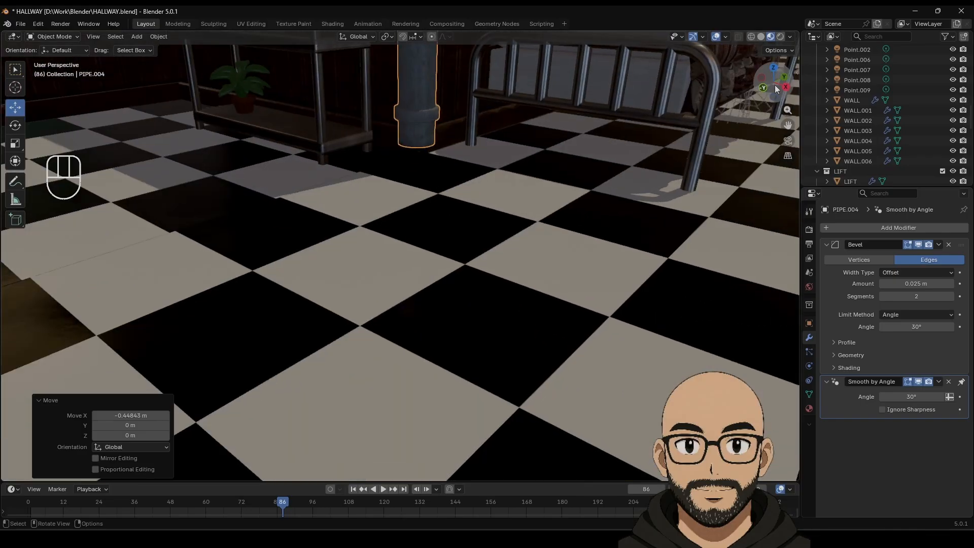
scroll(377, 323, down, 8)
shift+middle_drag(440, 268, 430, 321)
scroll(421, 341, up, 4)
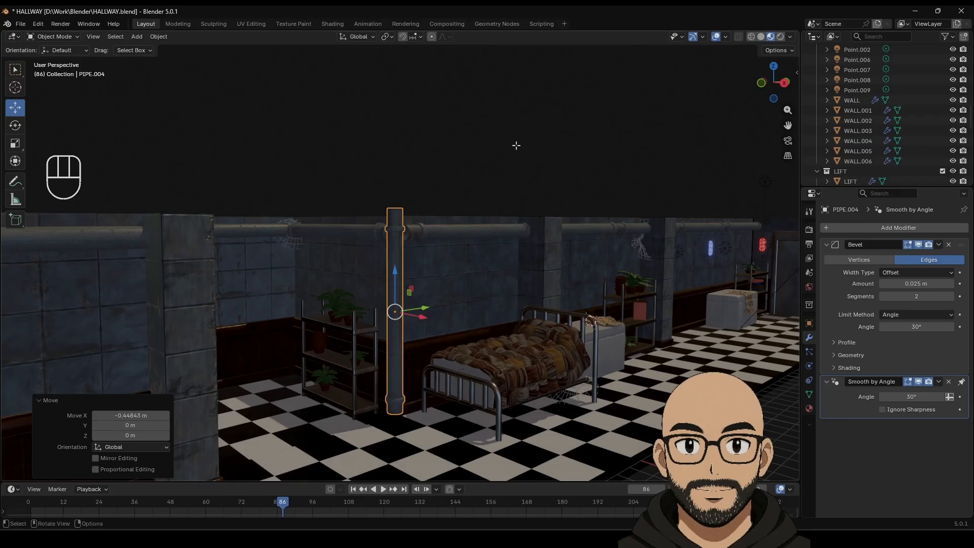
Step: Drop PIPE.004's bottom ring 0.84168 m and lower its top ring about 1.691 m
key(Tab)
click(739, 38)
click(439, 154)
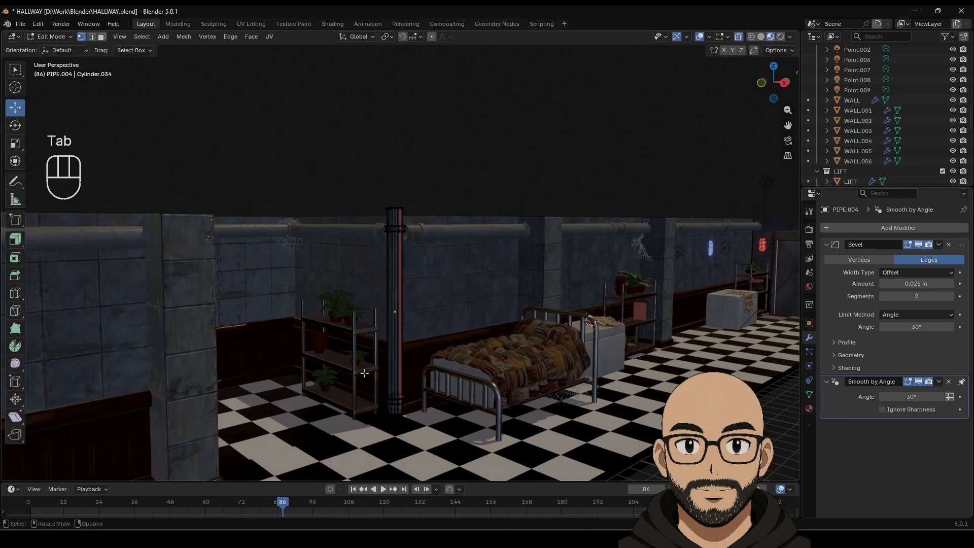
drag(356, 365, 454, 450)
drag(399, 373, 399, 384)
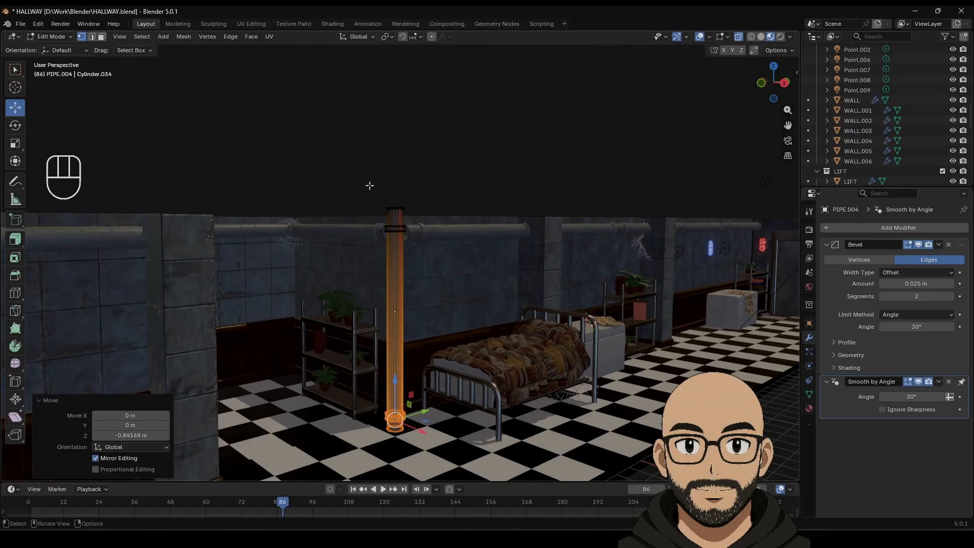
drag(369, 184, 428, 232)
drag(395, 183, 397, 216)
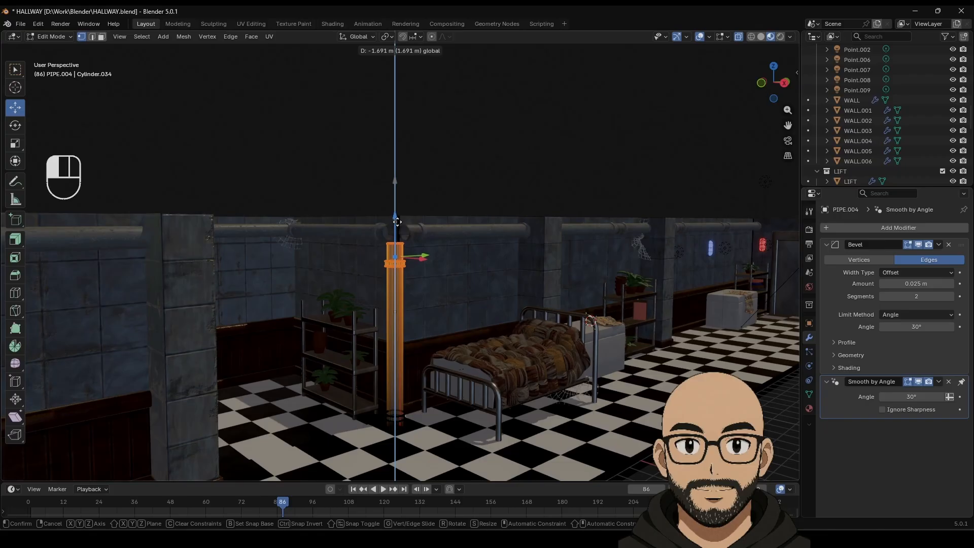
drag(397, 221, 397, 221)
key(Tab)
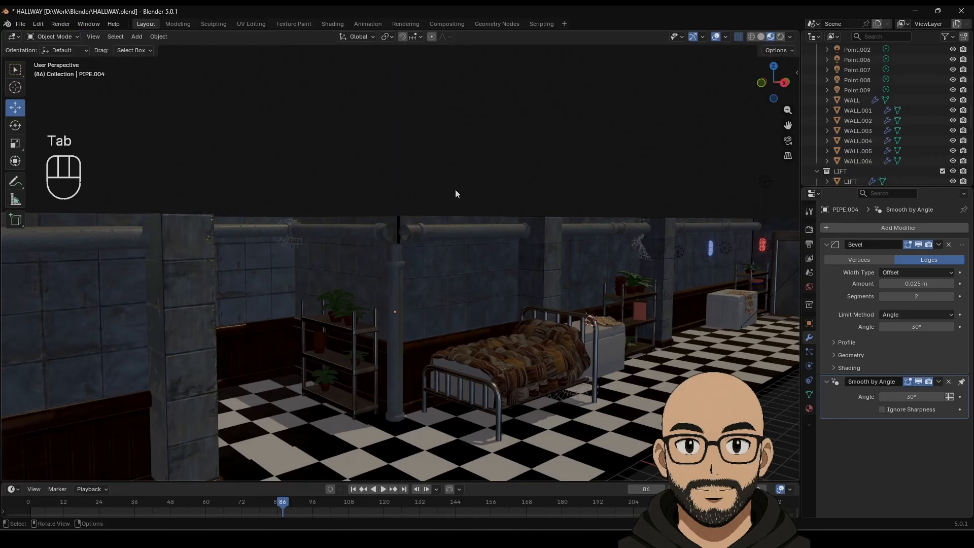
middle_drag(434, 254, 416, 336)
scroll(416, 340, up, 8)
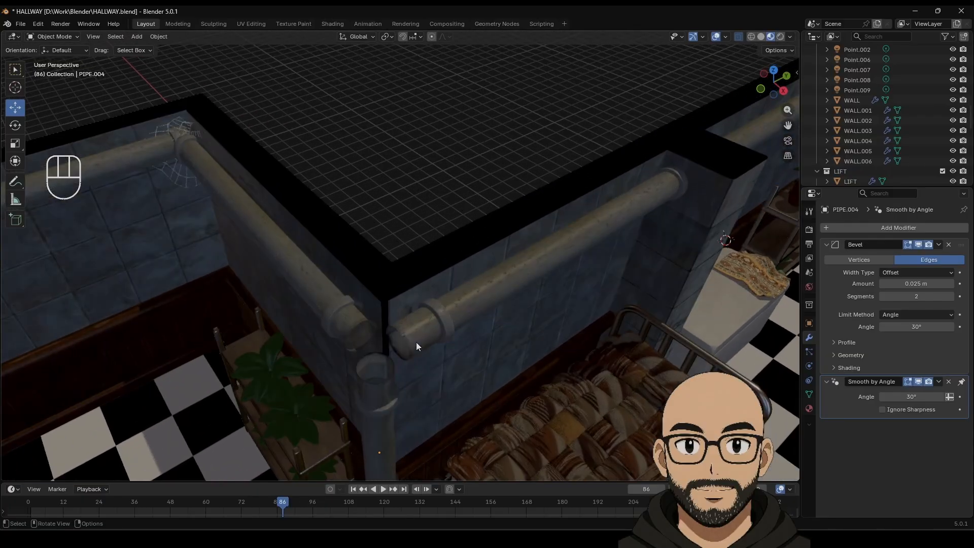
Step: Open PIPE.003's mesh for editing in edge select mode, zoomed in on its end
click(336, 316)
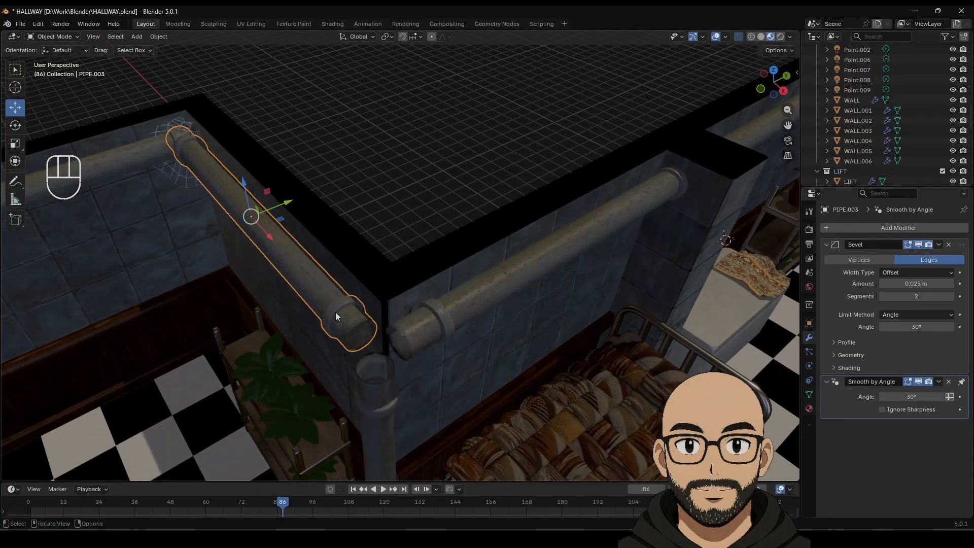
key(Tab)
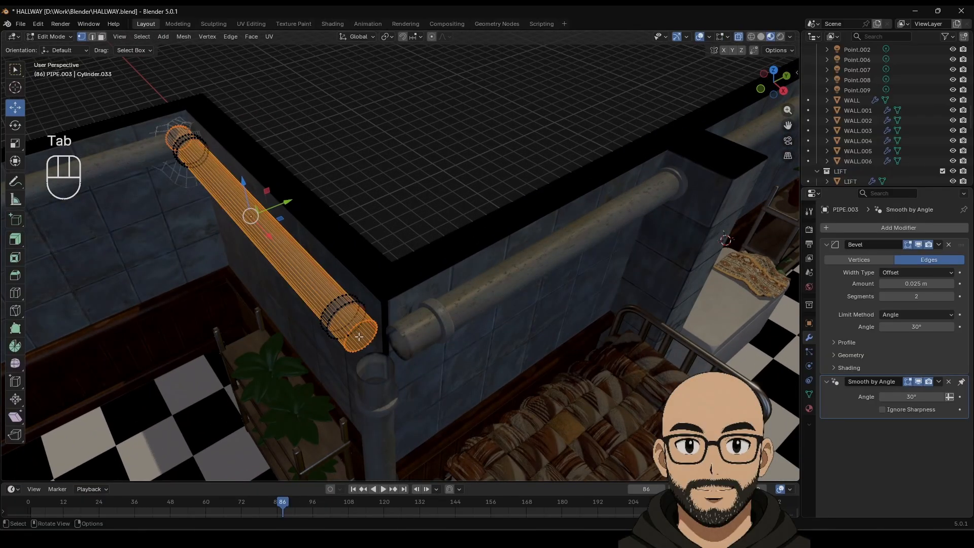
click(356, 332)
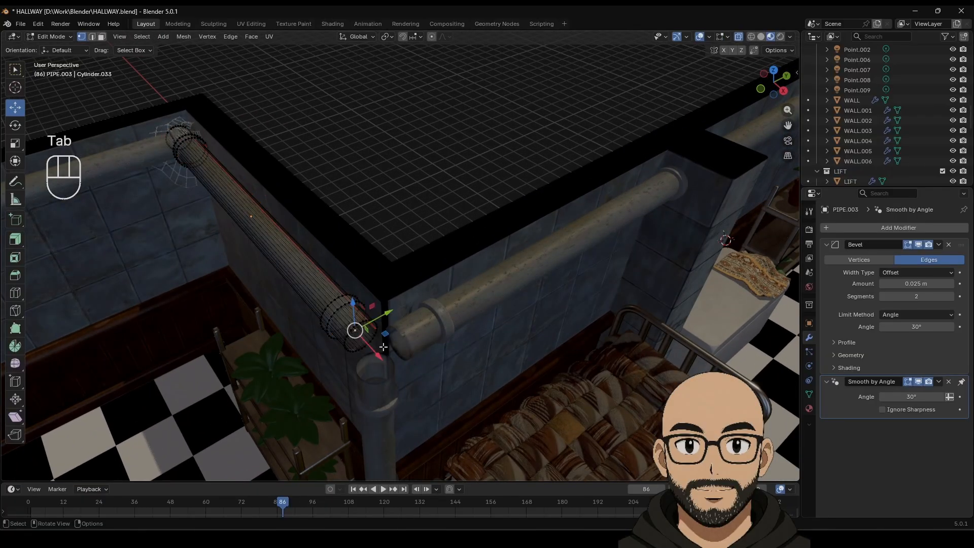
click(102, 39)
click(92, 37)
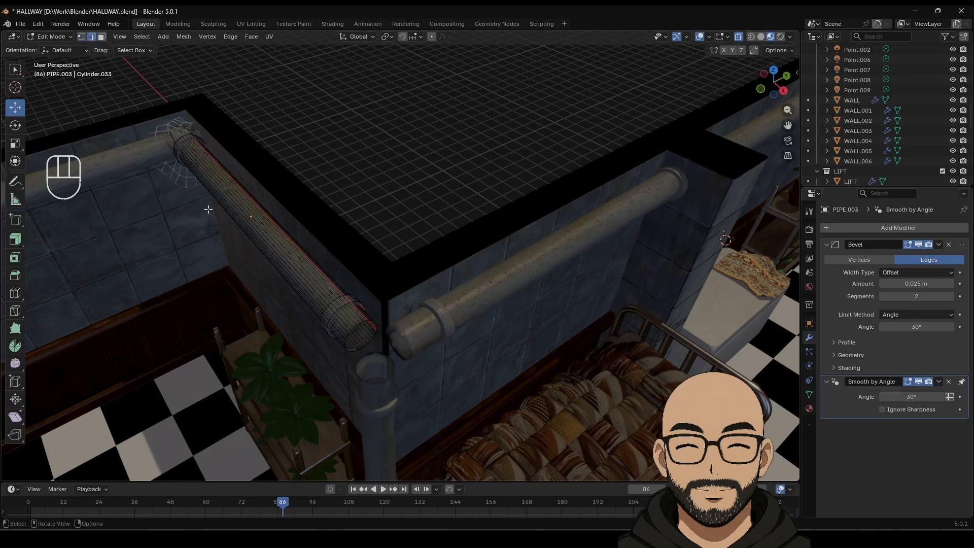
click(349, 344)
middle_drag(364, 297, 400, 311)
shift+middle_drag(502, 365, 450, 337)
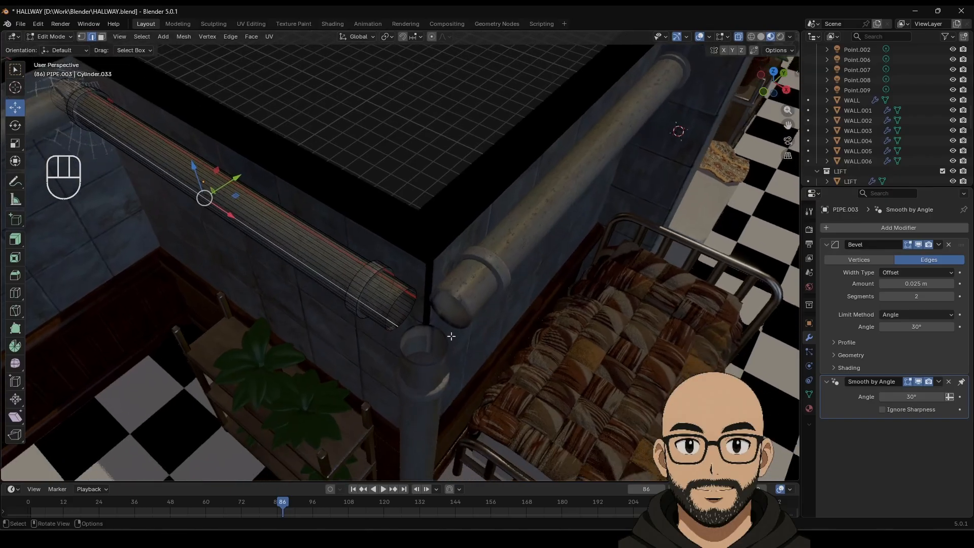
scroll(451, 336, up, 3)
Step: Select the circular edge loop at the wall pipe's open end, ready for spinning
click(391, 345)
click(389, 342)
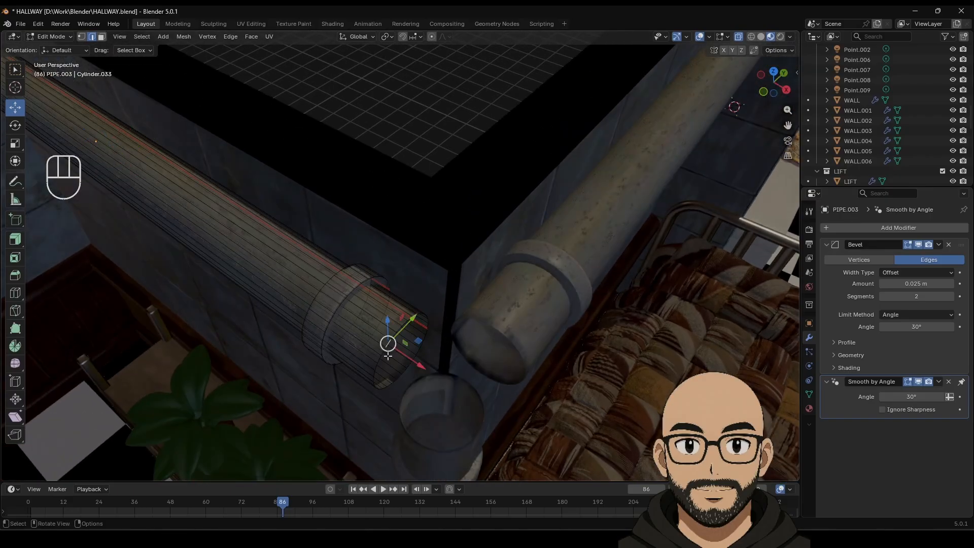
alt+click(388, 346)
click(386, 348)
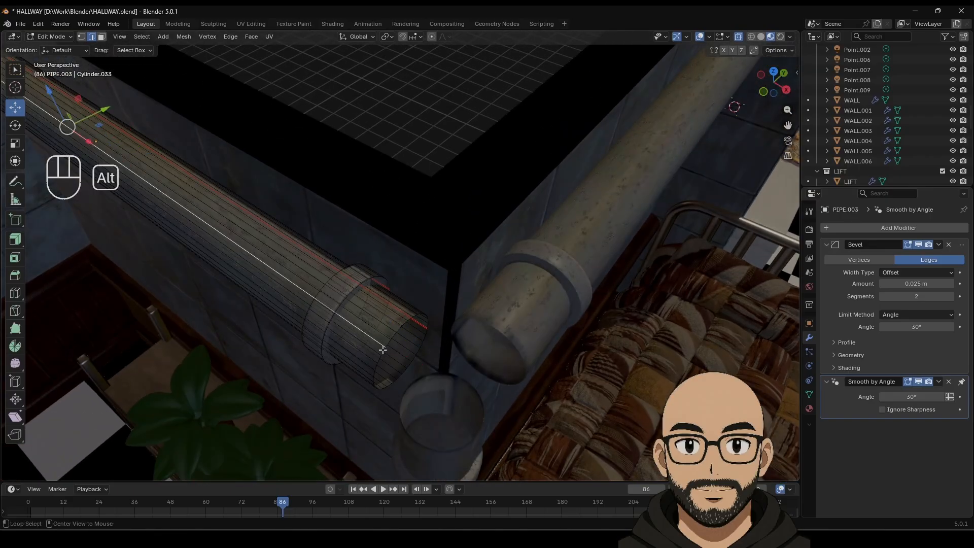
alt+click(383, 351)
scroll(386, 367, up, 2)
alt+click(417, 399)
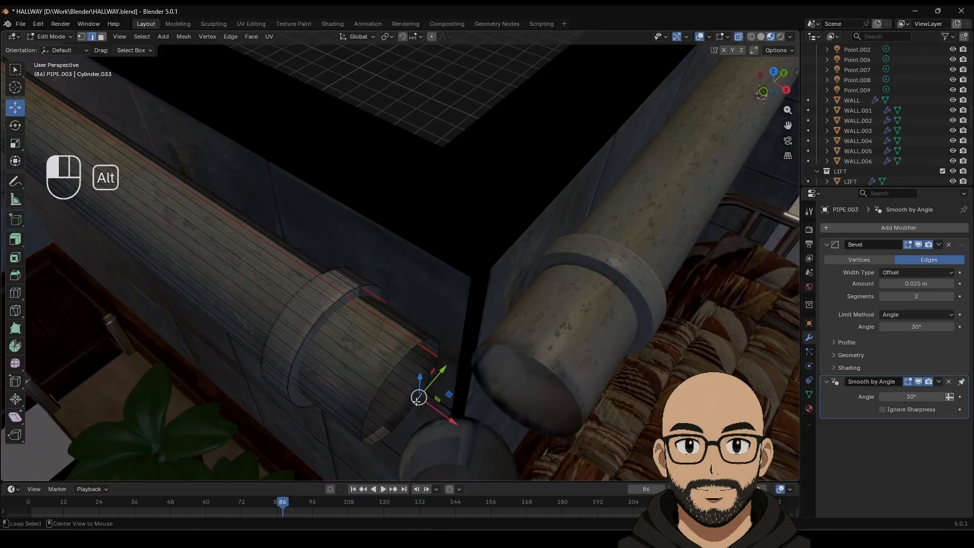
scroll(402, 391, down, 4)
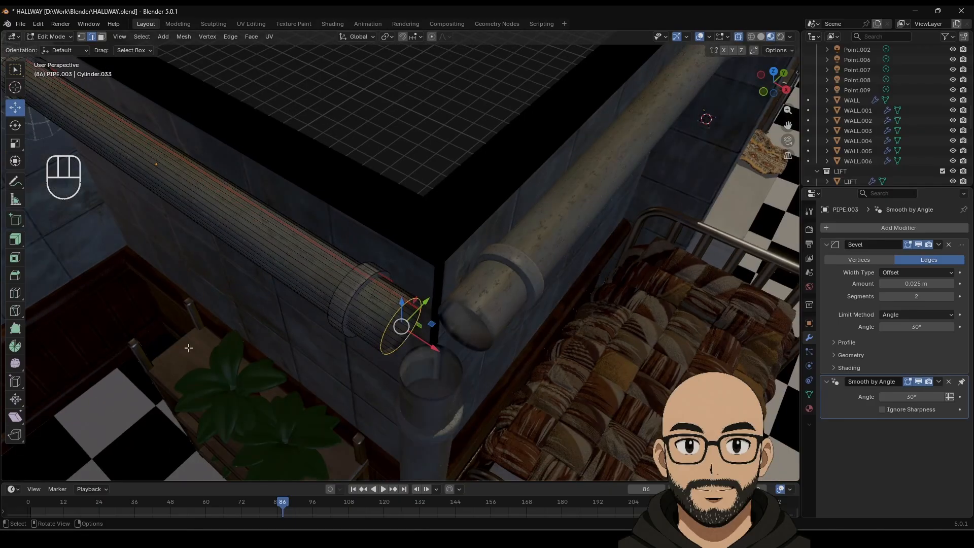
click(22, 347)
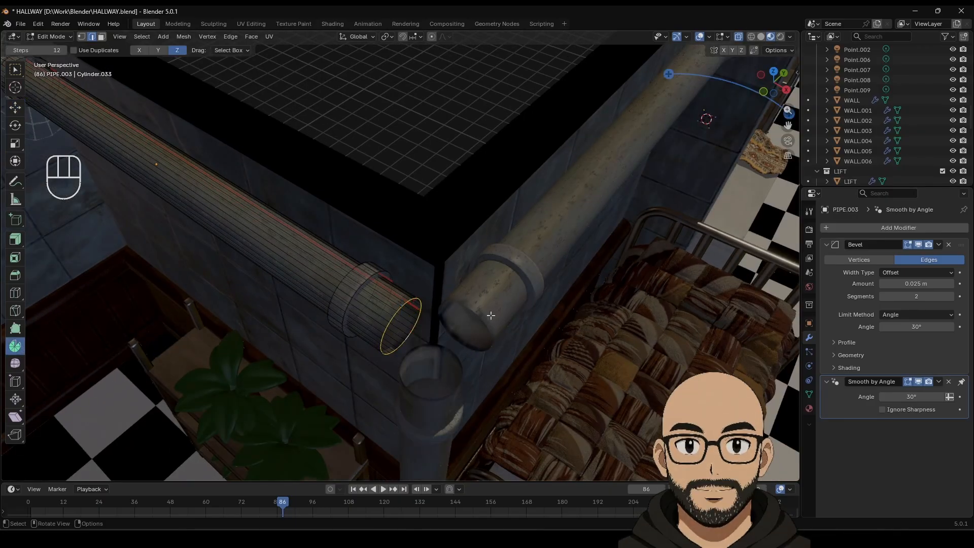
Step: Spin-extrude the pipe's end ring 10.9° in 6 steps, centring the bend at Y −5.03 m
scroll(490, 315, down, 3)
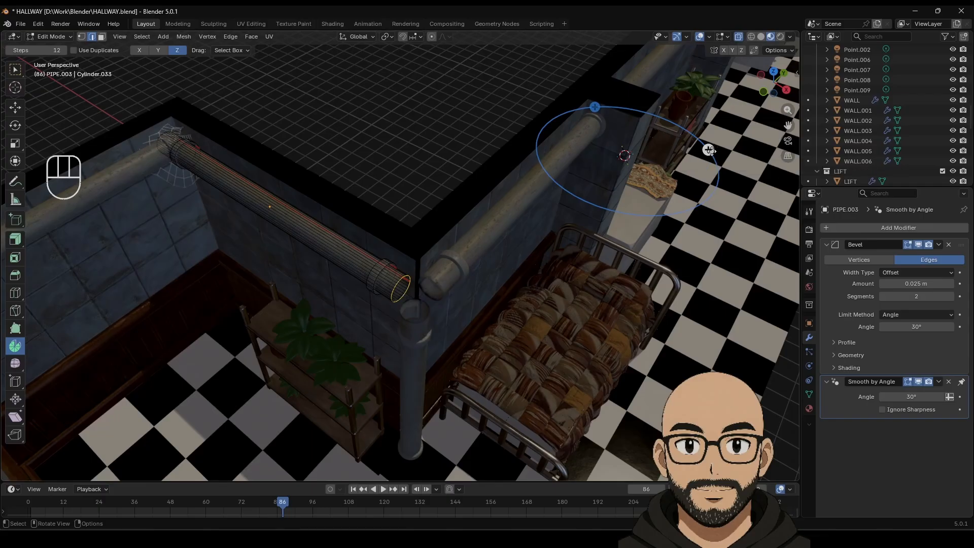
drag(708, 150, 573, 232)
drag(139, 359, 148, 384)
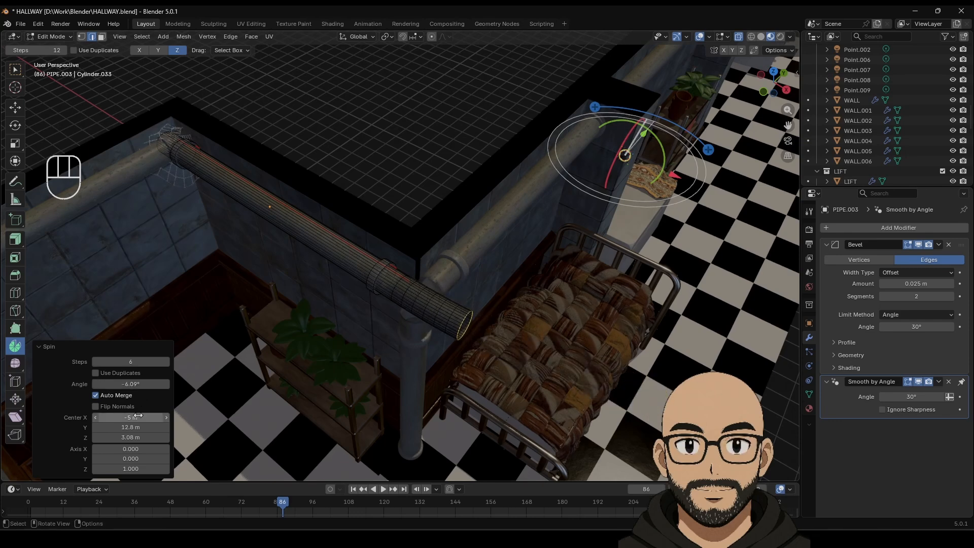
drag(130, 417, 132, 437)
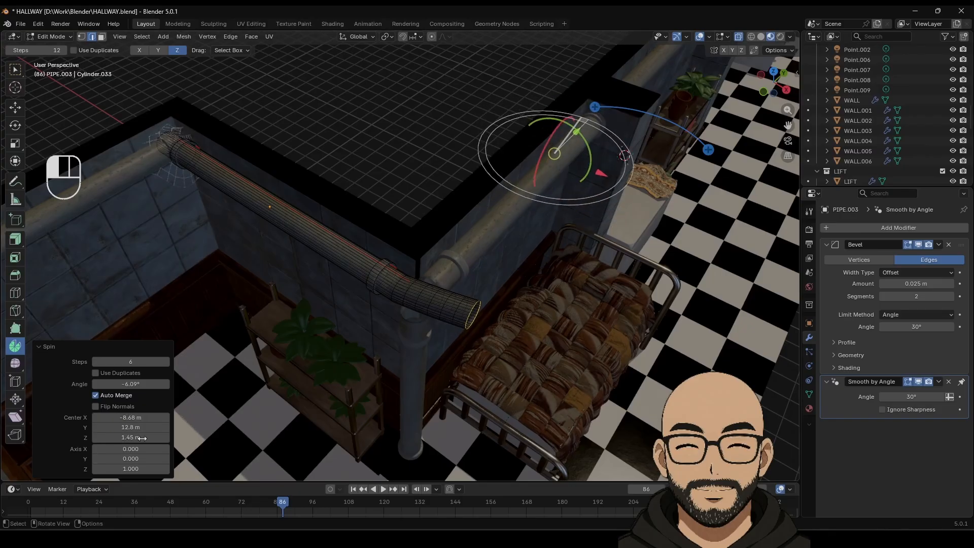
key(ctrl+z)
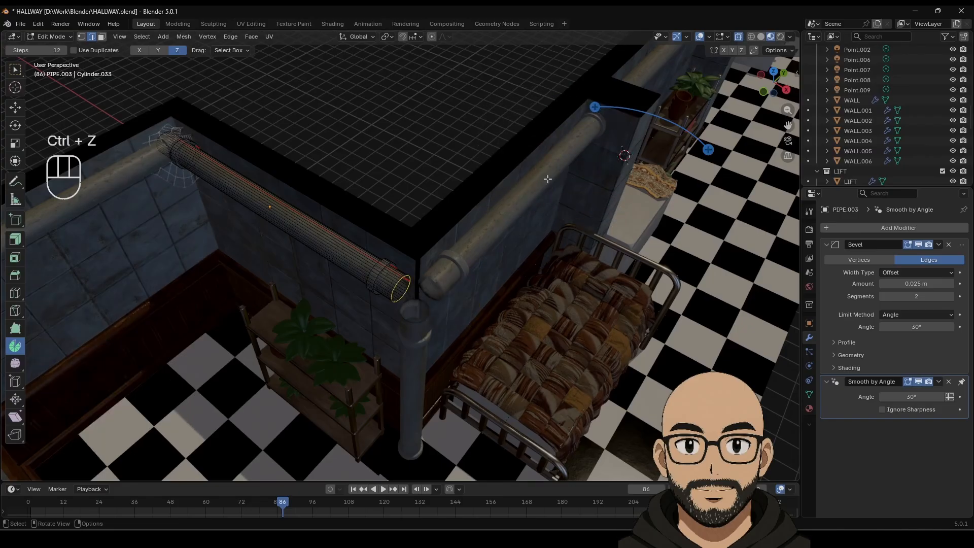
drag(595, 107, 609, 172)
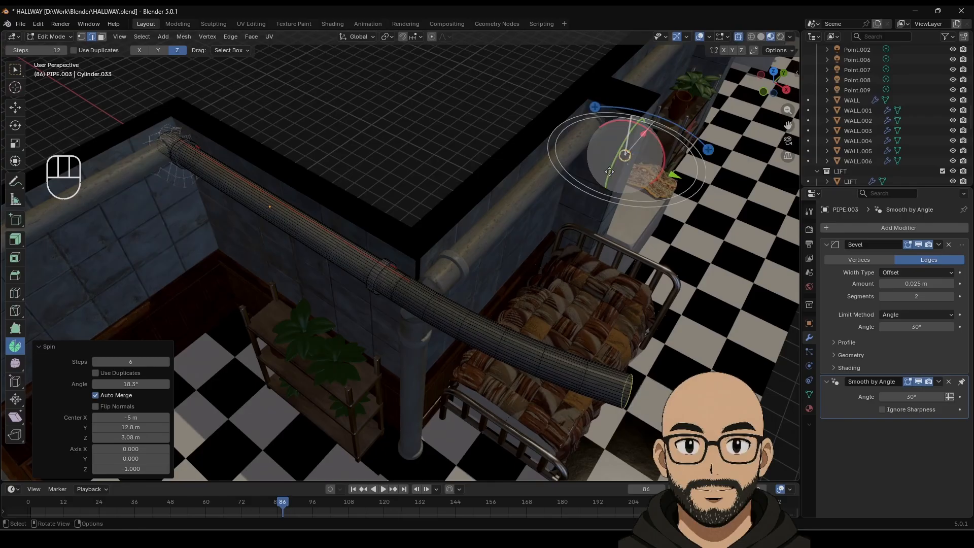
middle_drag(650, 159, 711, 273)
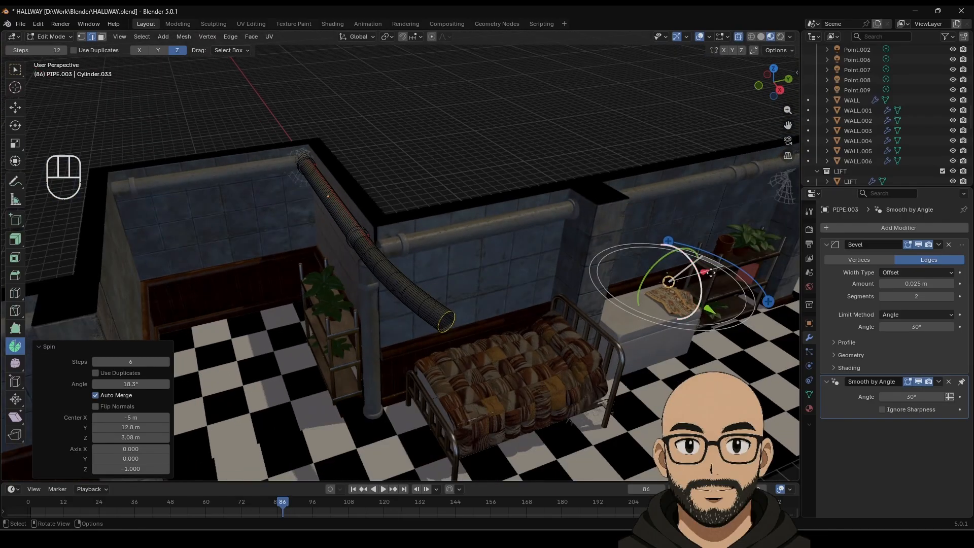
mouse_move(697, 274)
mouse_down()
mouse_move(676, 277)
mouse_move(710, 272)
mouse_up()
key(ctrl+z)
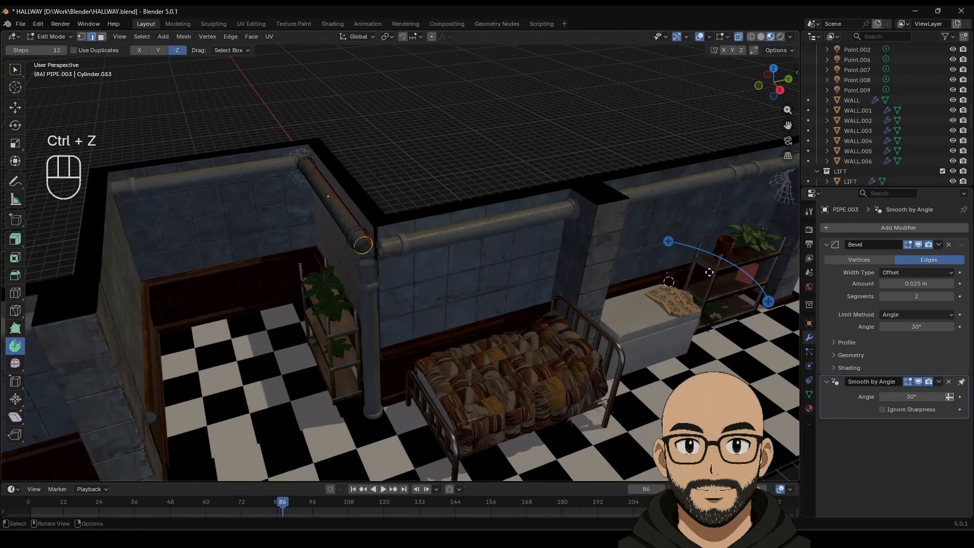
drag(668, 242, 700, 272)
drag(499, 305, 432, 316)
Step: Try out different pivot positions and axis tilts for the bend, undoing unsuccessful spins
middle_drag(391, 378, 284, 375)
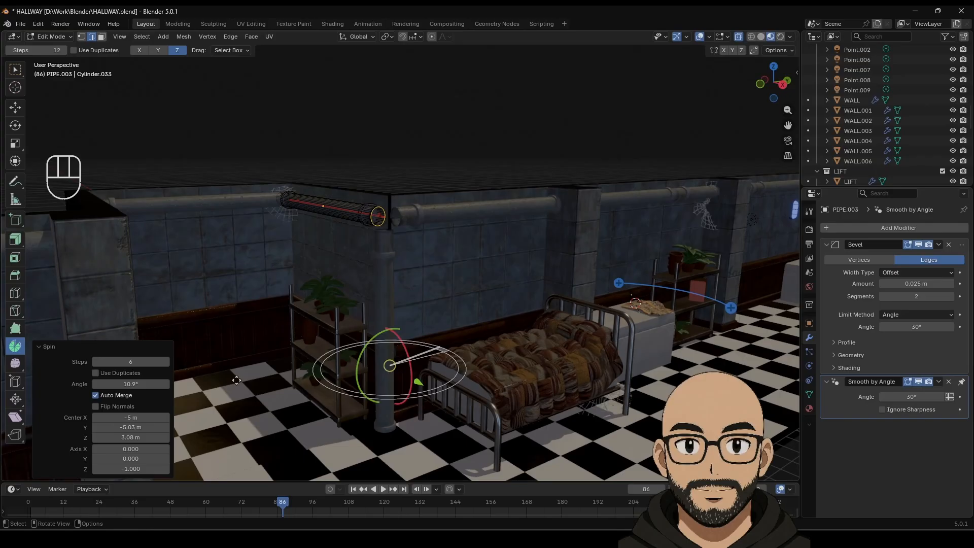
mouse_move(125, 459)
mouse_down()
mouse_move(142, 458)
mouse_move(126, 458)
mouse_up()
key(ctrl+z)
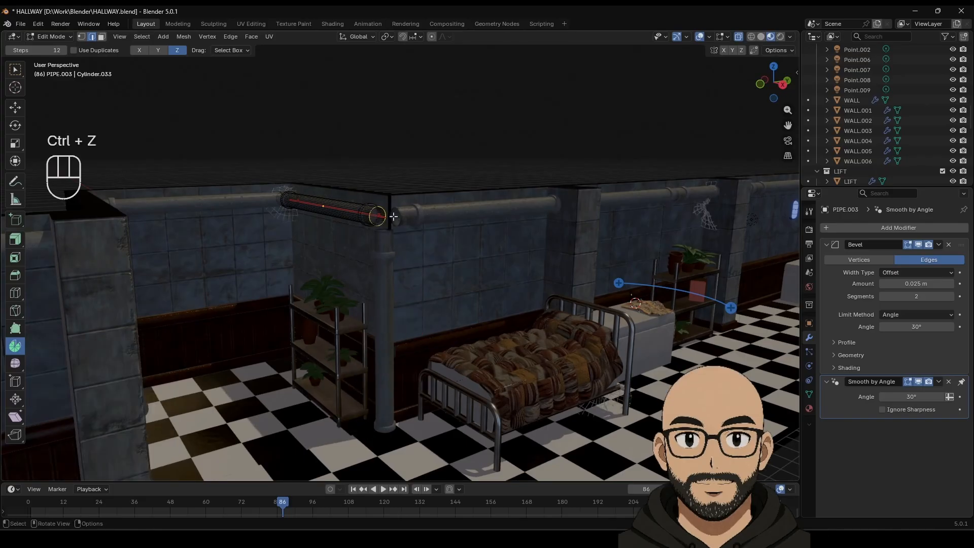
drag(618, 282, 583, 286)
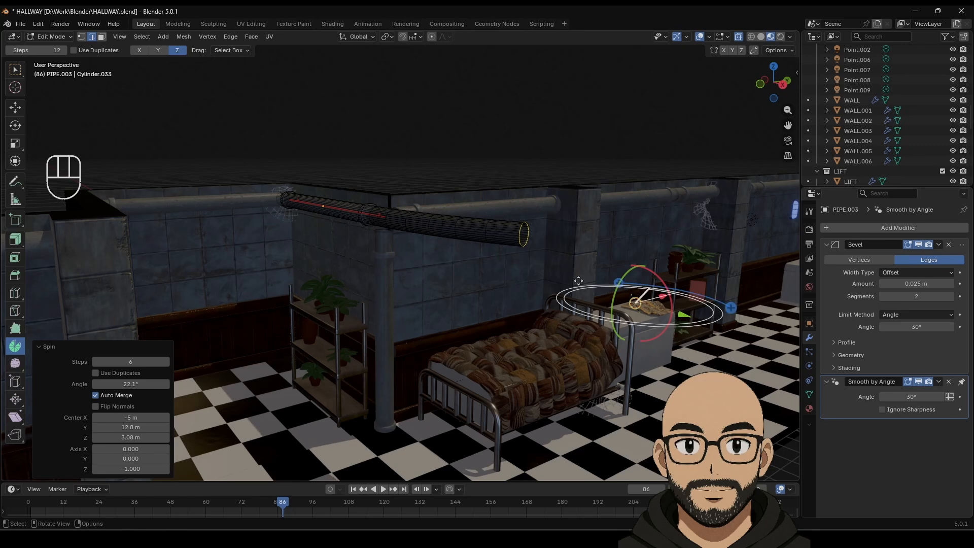
key(ctrl+z)
key(Tab)
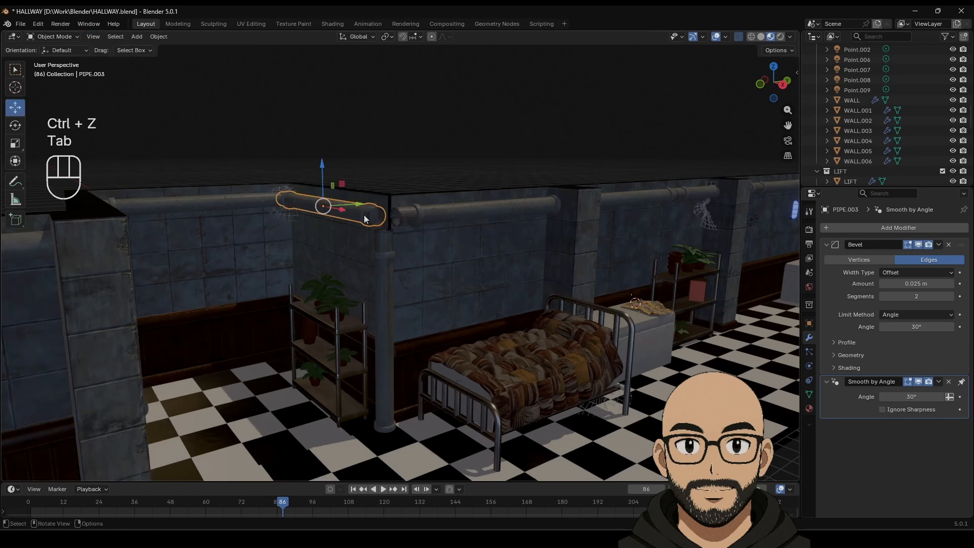
key(Tab)
drag(616, 279, 592, 285)
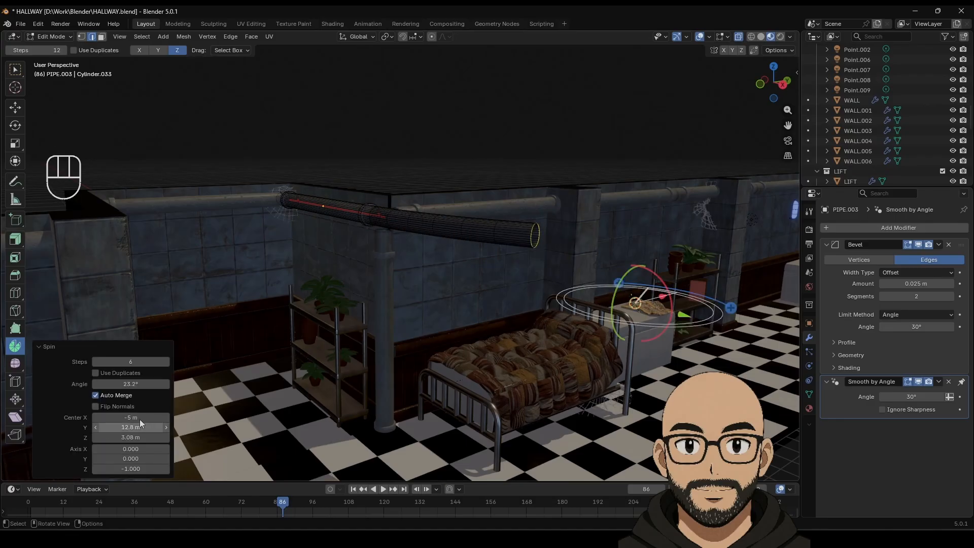
drag(141, 417, 83, 418)
middle_drag(350, 325, 374, 384)
drag(134, 436, 143, 437)
key(ctrl+z)
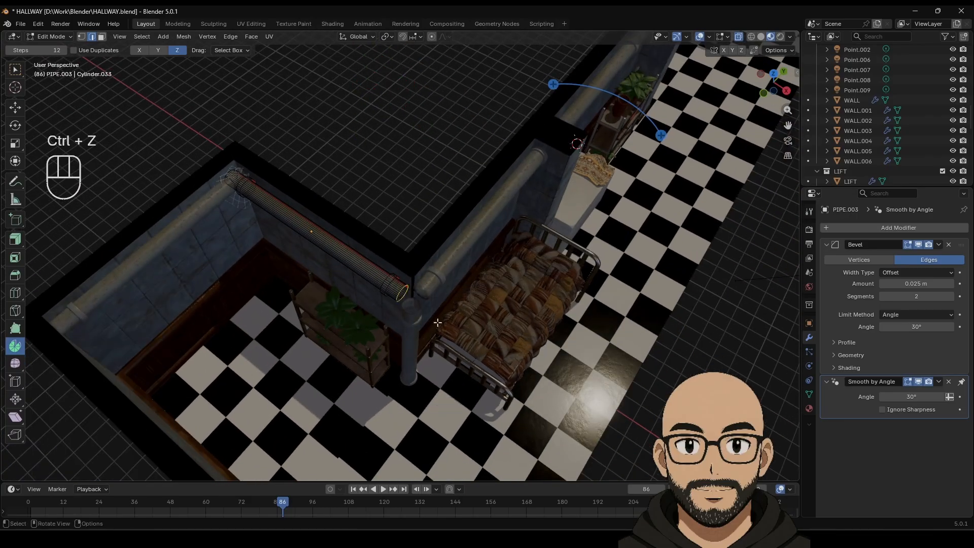
Step: Spin the end ring into a 78.1° elbow centred at −5.19, −4.86, 9.48 m
drag(553, 84, 502, 98)
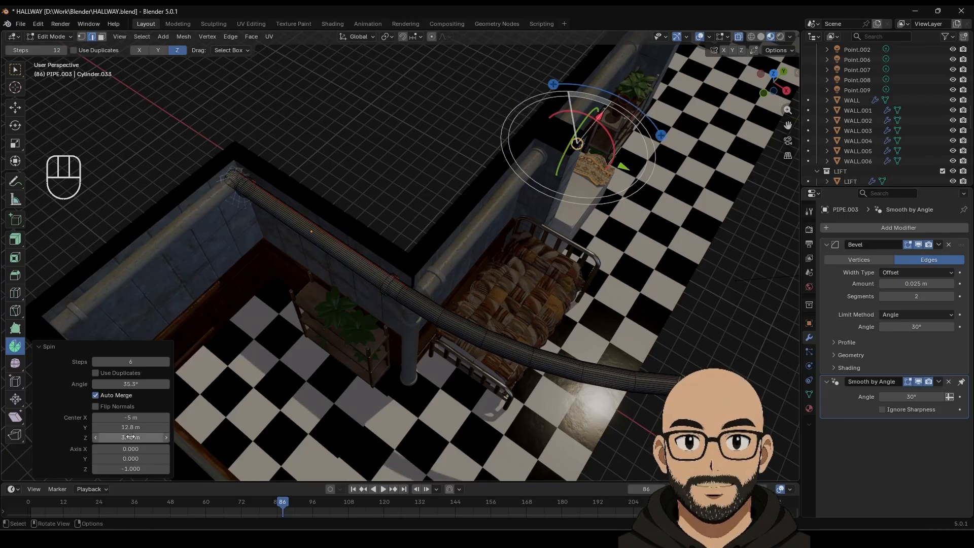
drag(114, 427, 64, 427)
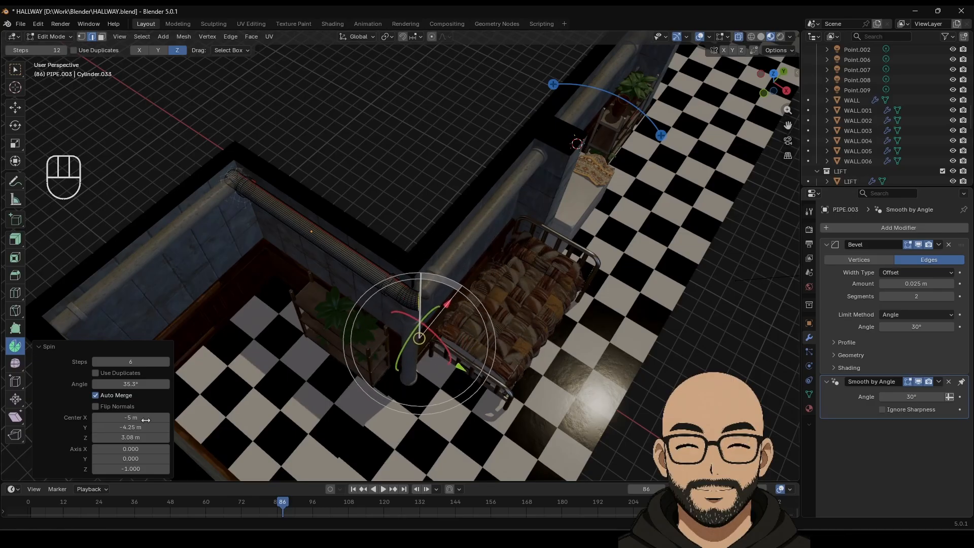
drag(127, 417, 120, 417)
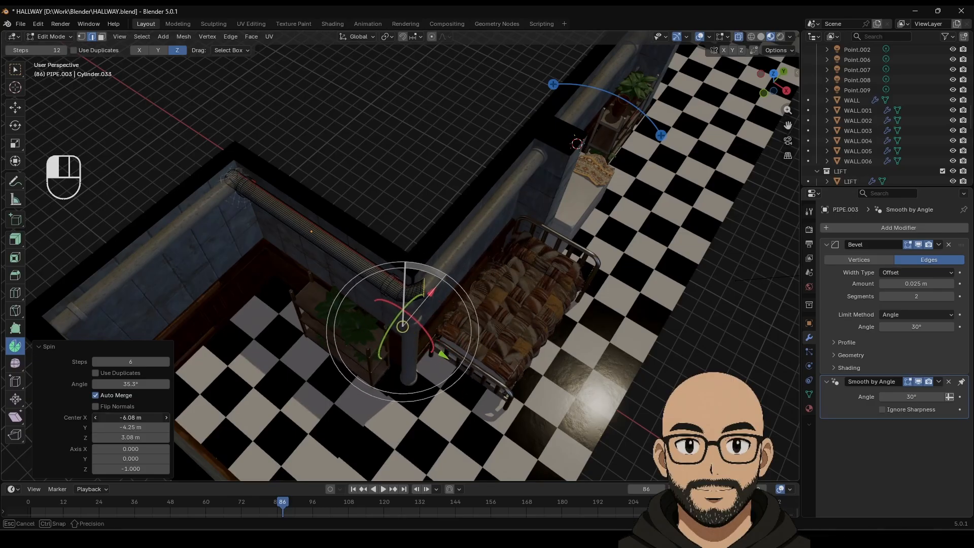
drag(130, 384, 133, 384)
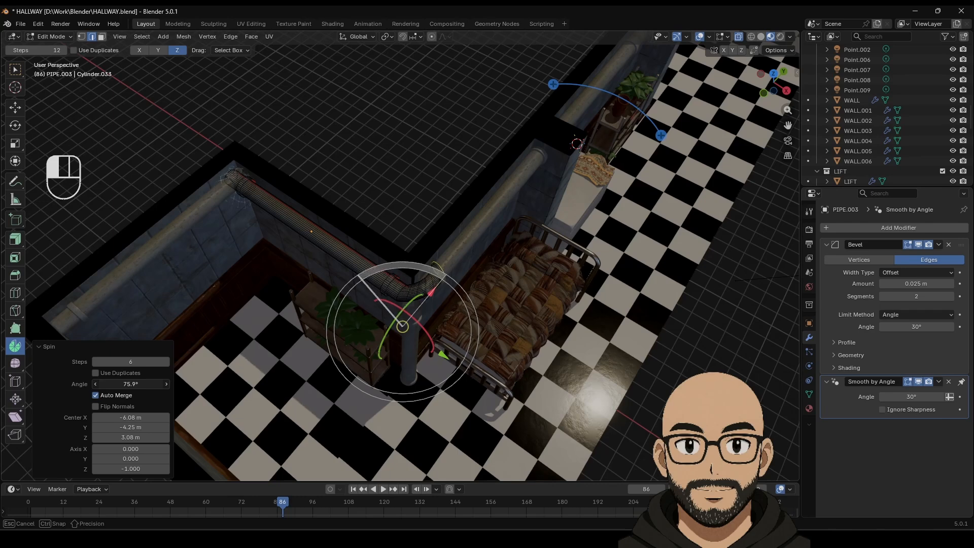
drag(133, 384, 130, 384)
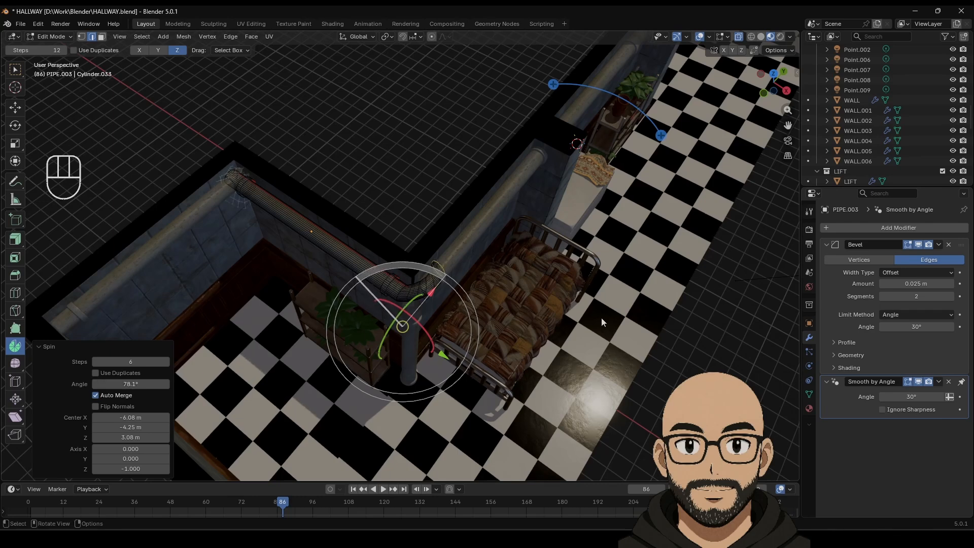
middle_drag(601, 318, 250, 382)
scroll(429, 283, up, 8)
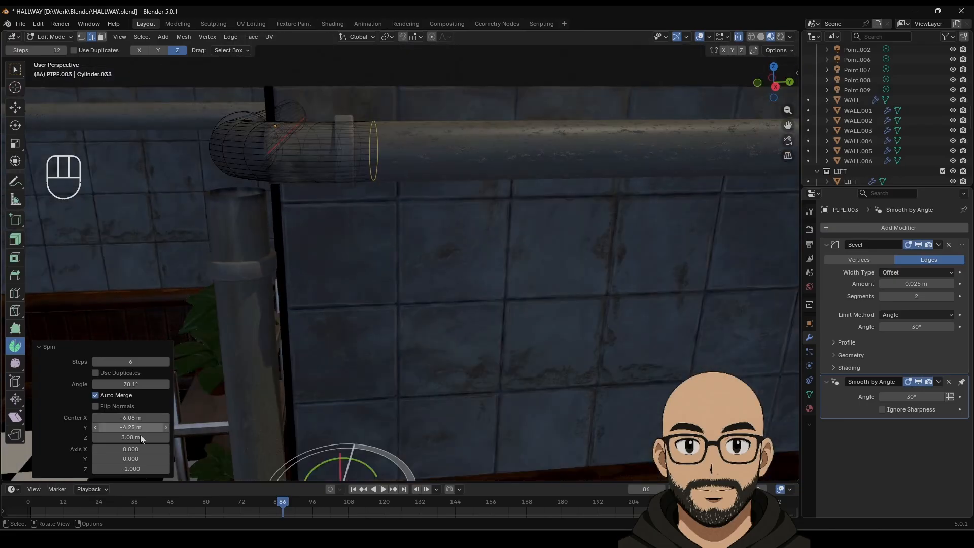
scroll(467, 315, down, 5)
scroll(456, 337, up, 3)
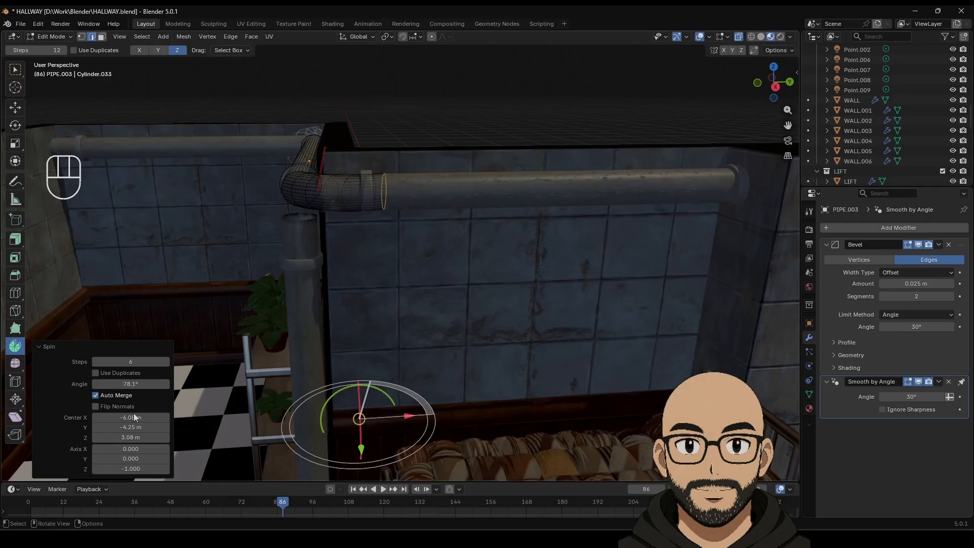
drag(135, 417, 177, 437)
middle_drag(361, 266, 361, 388)
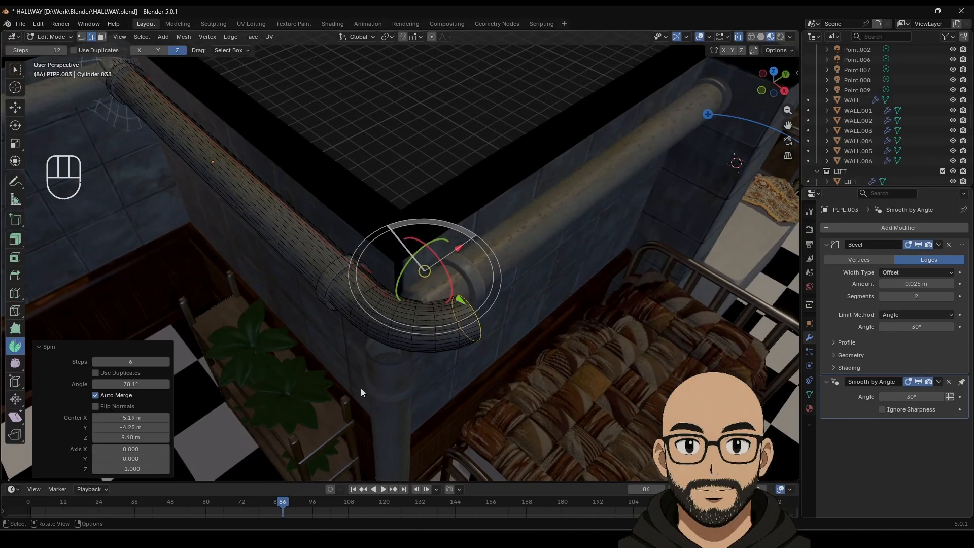
drag(138, 430, 116, 430)
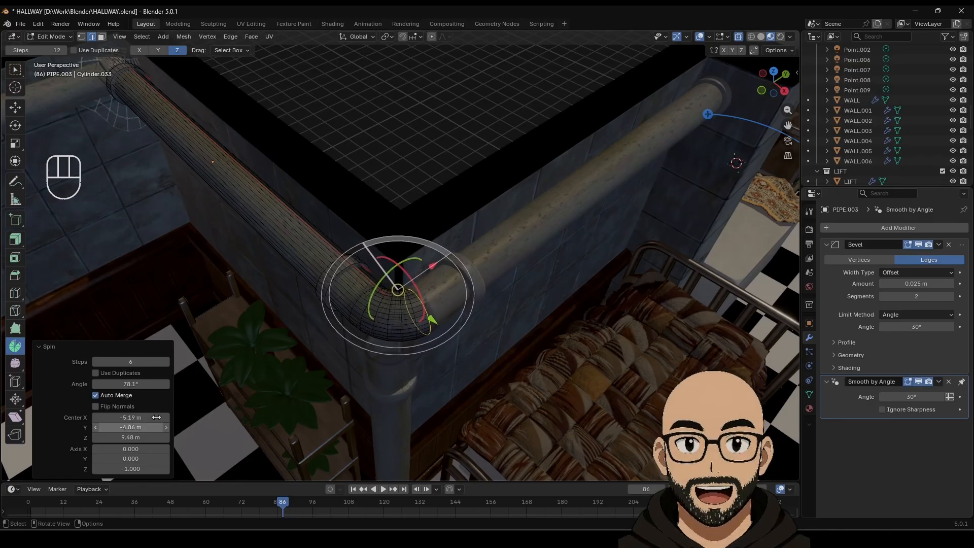
Step: Leave Edit Mode on the finished elbow and view the hallway from higher up
click(419, 141)
key(Tab)
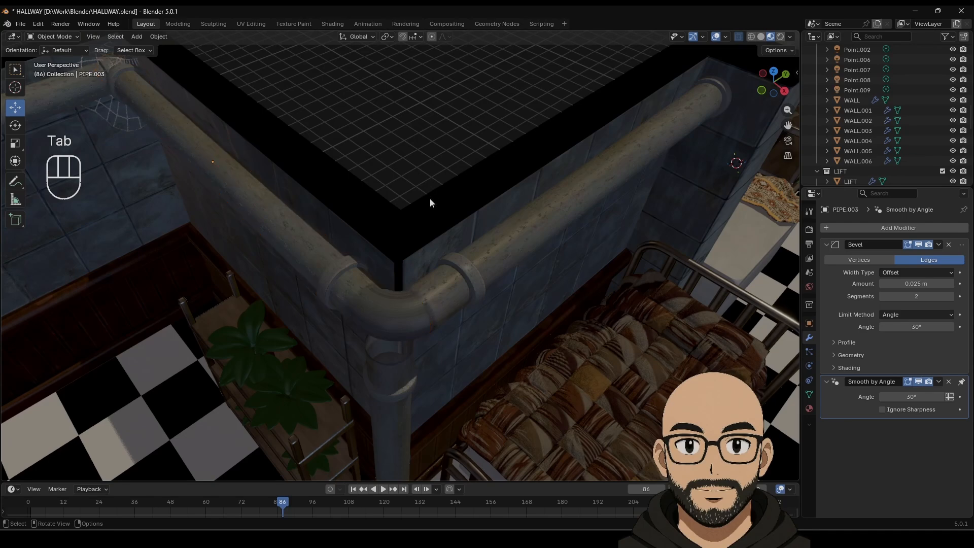
middle_drag(430, 199, 409, 239)
scroll(403, 261, down, 5)
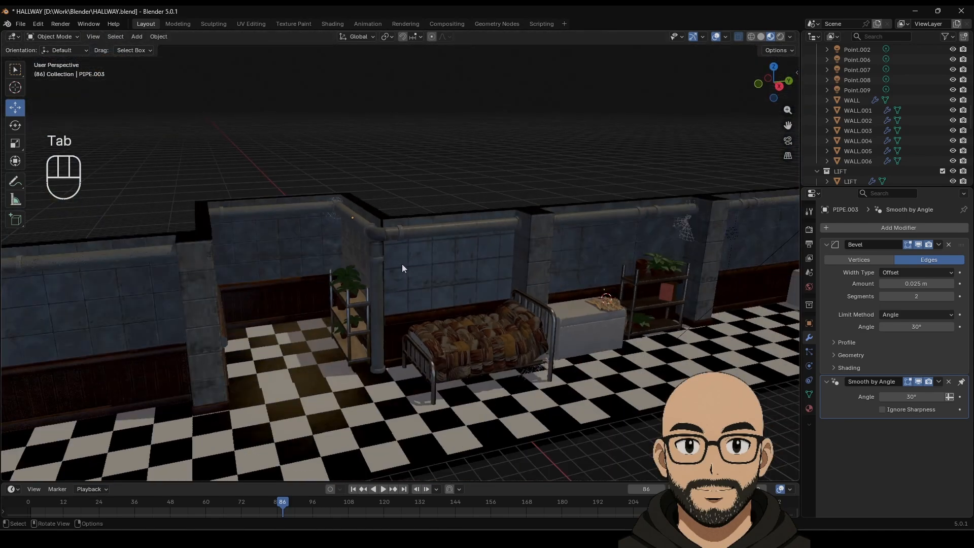
scroll(398, 275, up, 6)
scroll(399, 278, up, 2)
scroll(394, 264, down, 2)
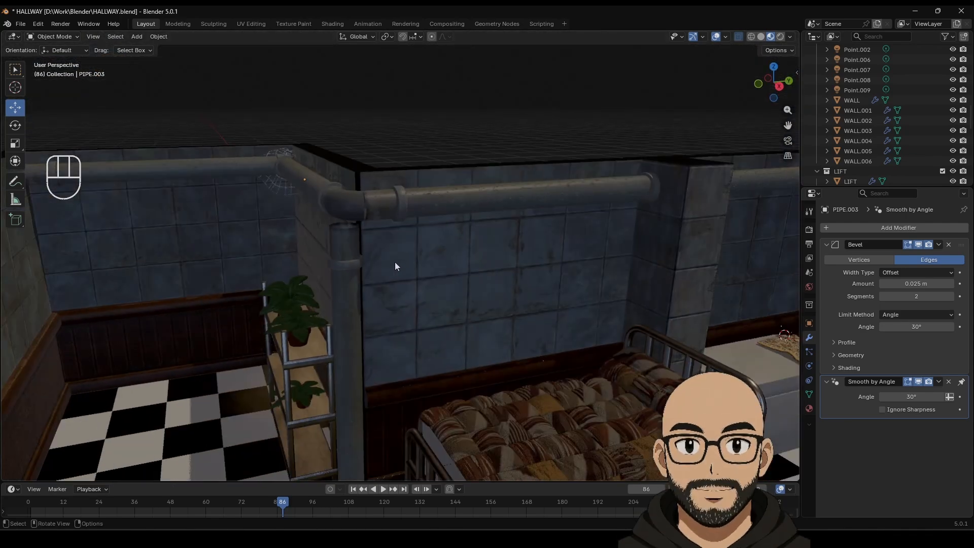
Step: Duplicate the straight pipe's collar faces and place the copy at its corner end
click(400, 209)
key(Tab)
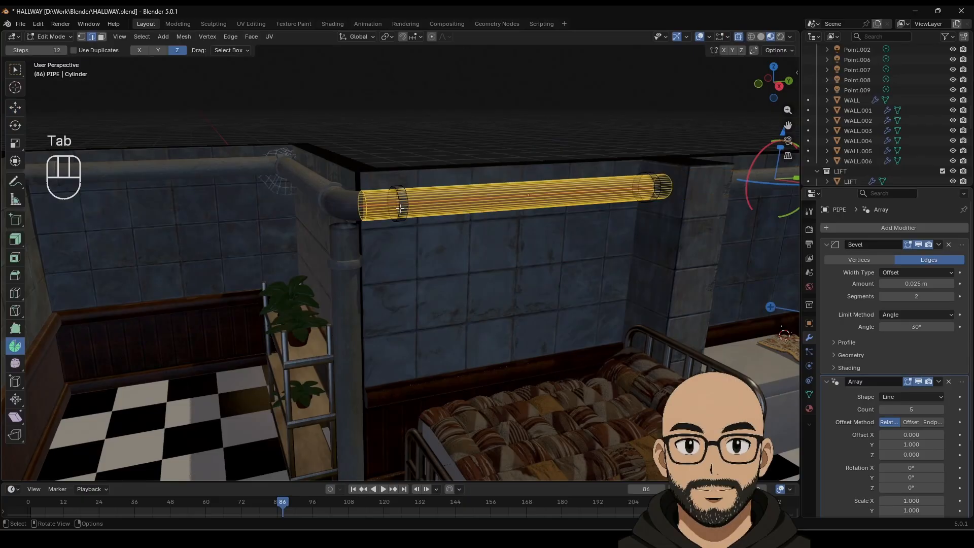
click(103, 38)
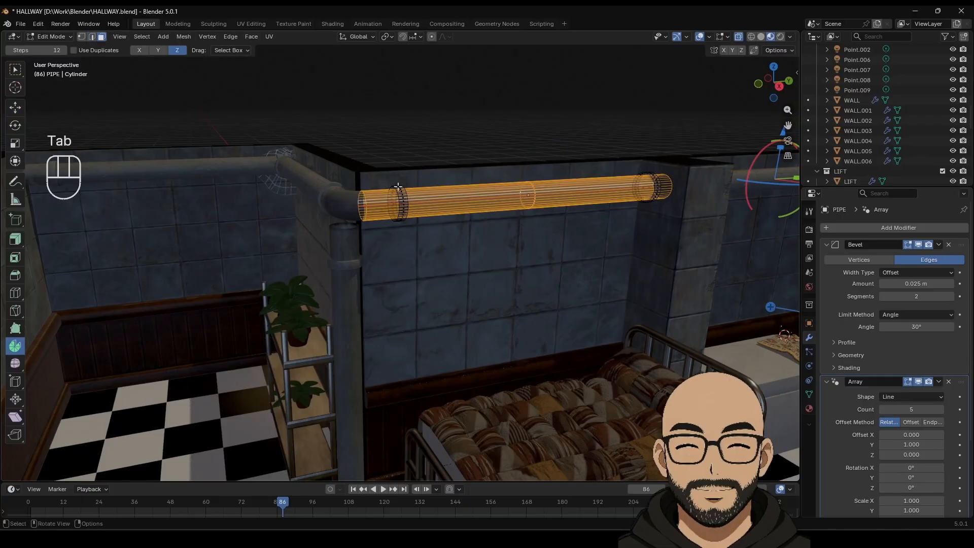
drag(374, 160, 422, 245)
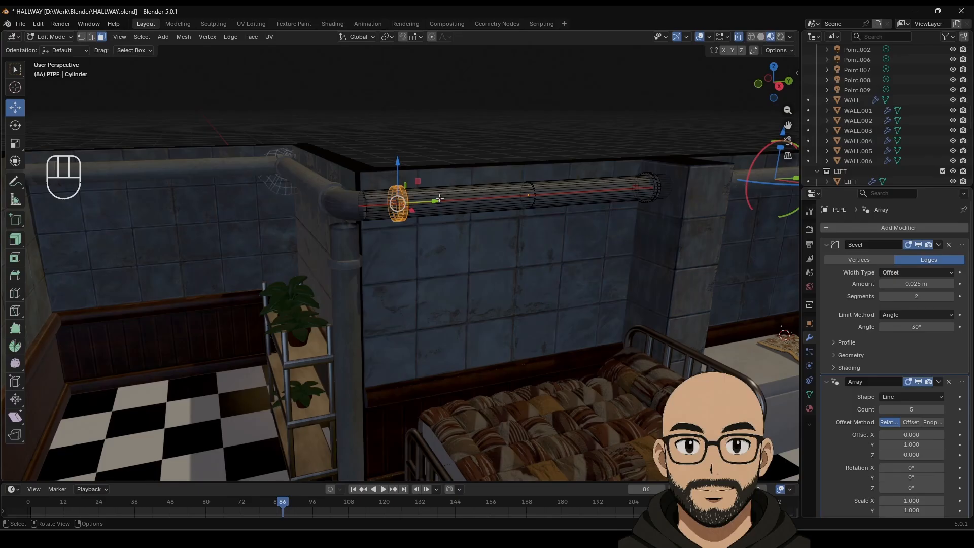
key(Tab)
key(Tab)
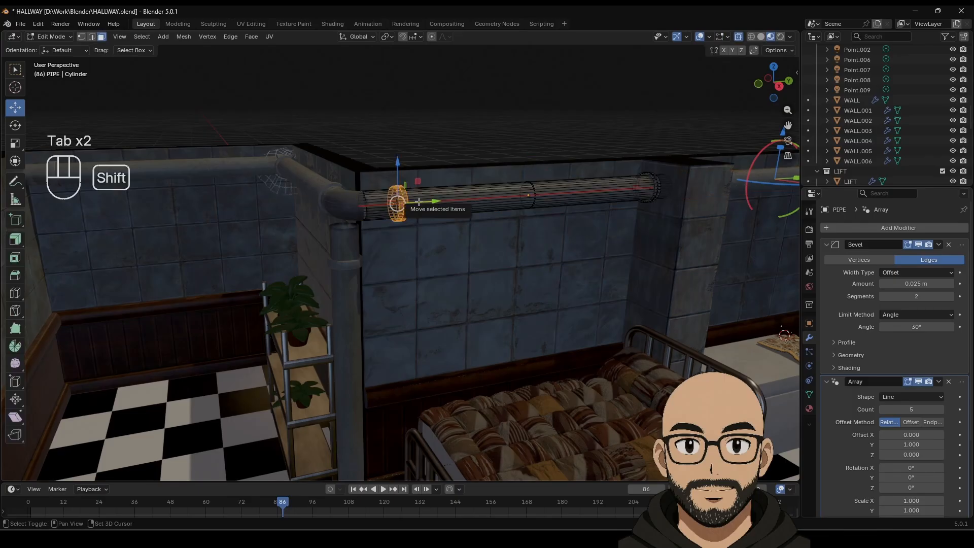
key(shift+d)
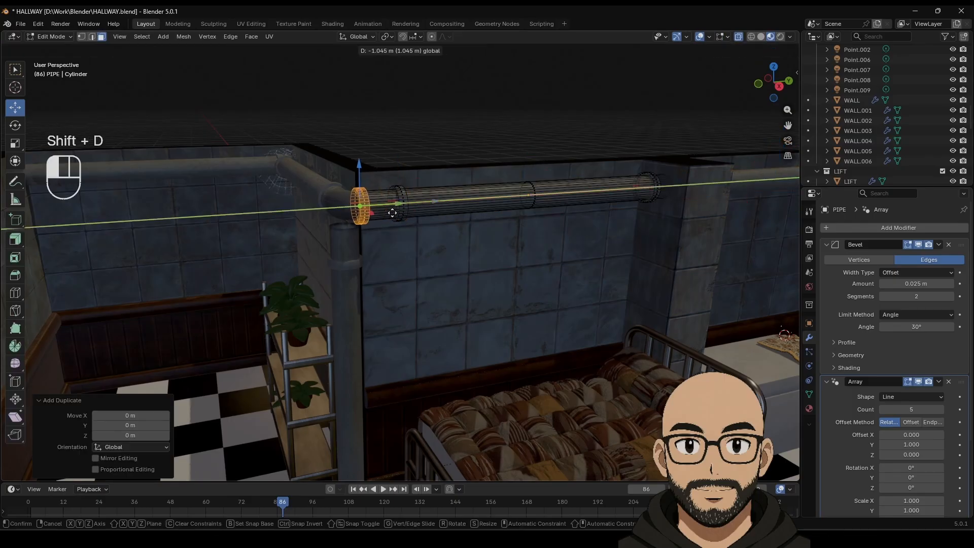
click(392, 212)
key(Tab)
scroll(379, 282, down, 6)
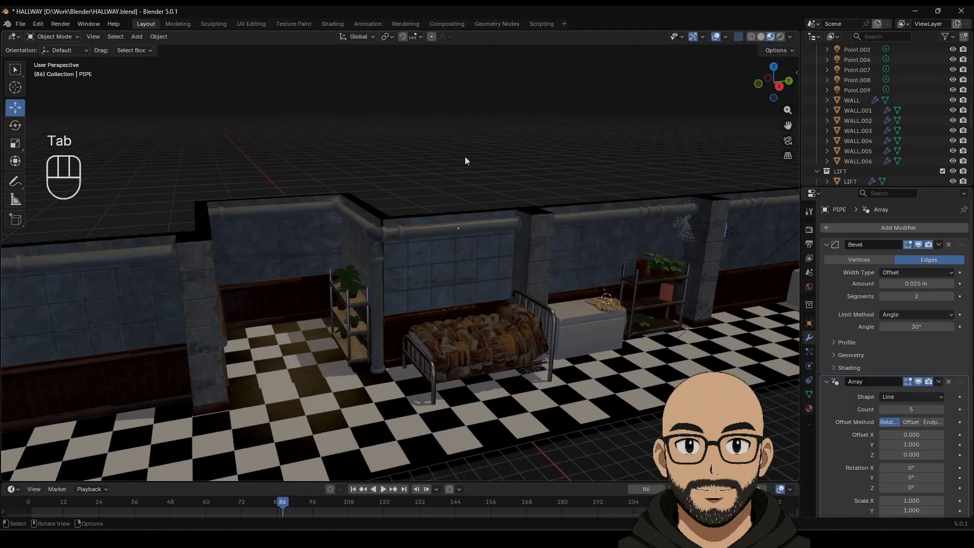
Step: Select the vertical pipe PIPE.004 and move it along -X to sit under the elbow
scroll(440, 212, down, 5)
middle_drag(416, 270, 418, 344)
scroll(423, 301, up, 5)
click(391, 290)
drag(418, 343, 420, 321)
click(773, 73)
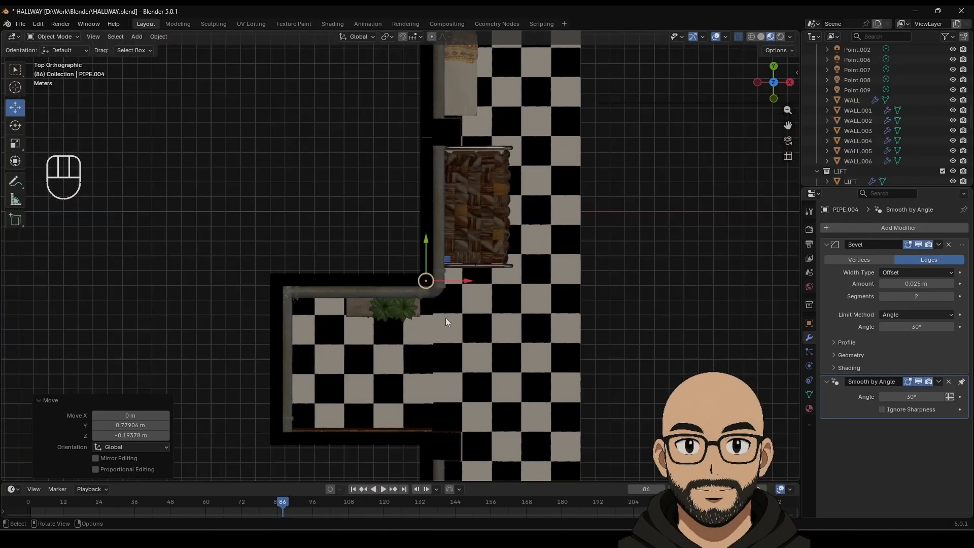
scroll(445, 317, up, 3)
drag(487, 306, 460, 291)
middle_drag(460, 291, 430, 303)
Step: Raise, nudge along X and Y toward the wall, and lower the vertical pipe into line
drag(396, 303, 402, 248)
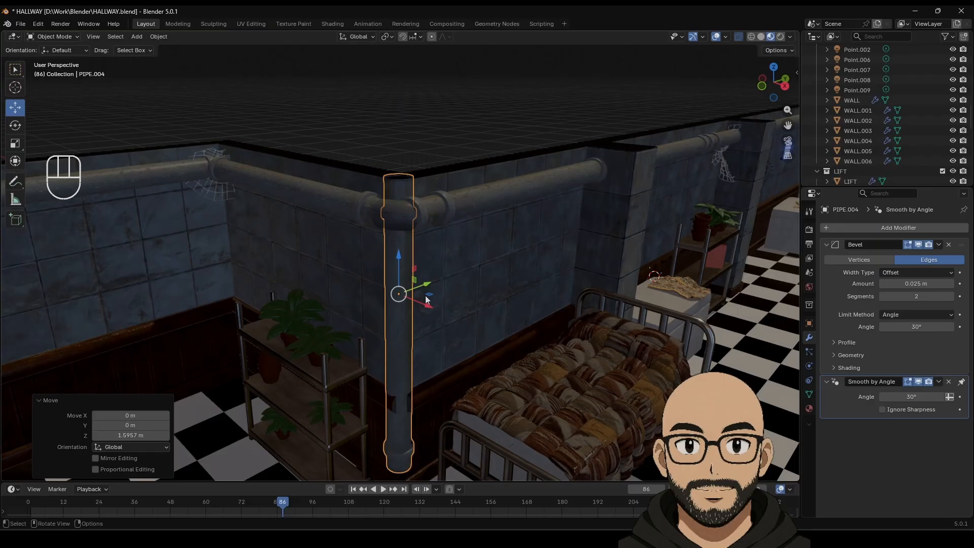
middle_drag(426, 299, 440, 260)
drag(441, 260, 429, 238)
middle_drag(429, 237, 391, 306)
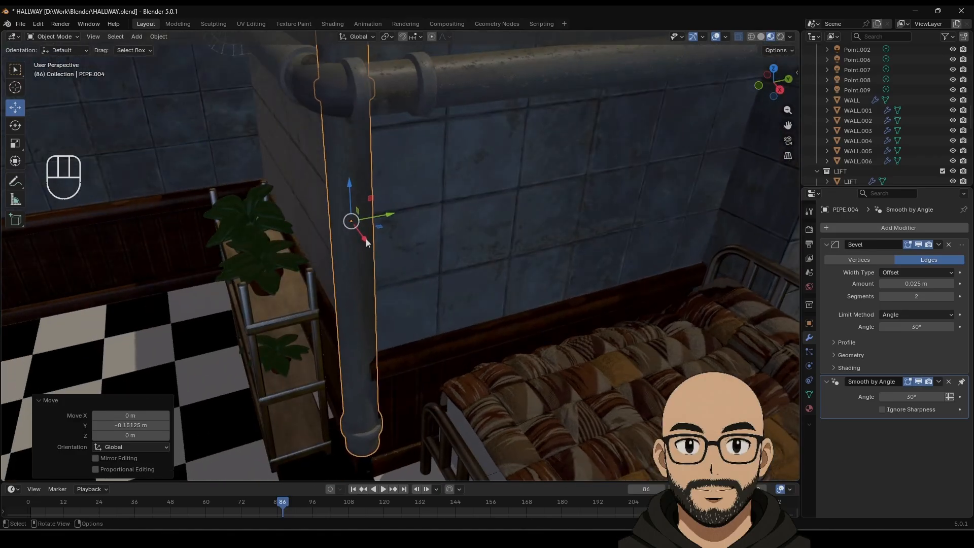
drag(366, 238, 378, 289)
middle_drag(379, 289, 401, 258)
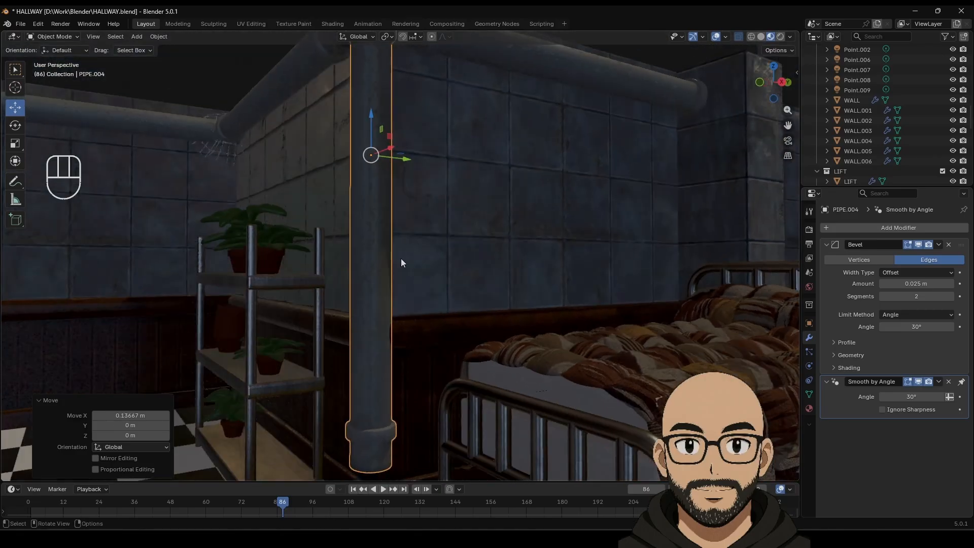
scroll(402, 262, down, 3)
drag(379, 158, 379, 188)
middle_drag(403, 150, 404, 191)
Step: Raise the pipe's top ring 0.92559 m into the elbow and cap it with a face
key(Tab)
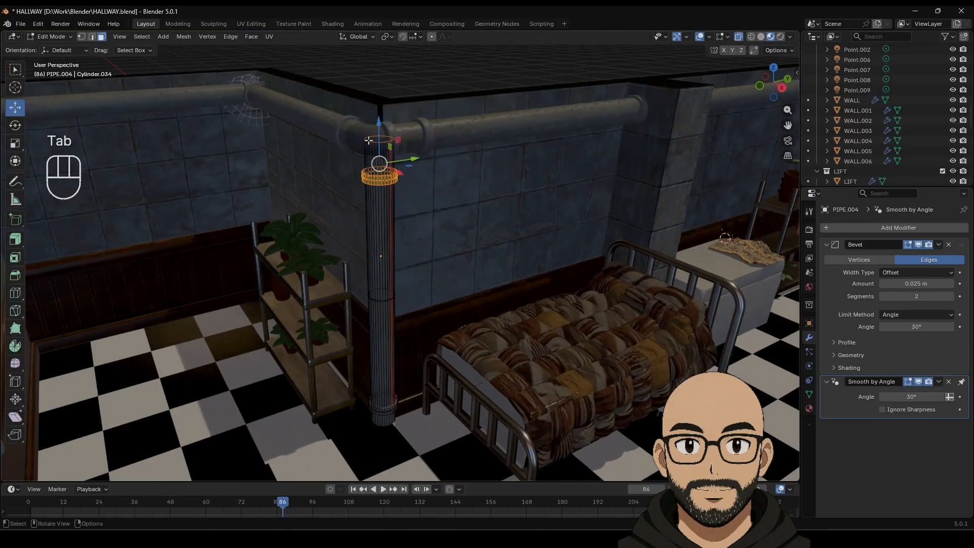
drag(332, 94, 423, 151)
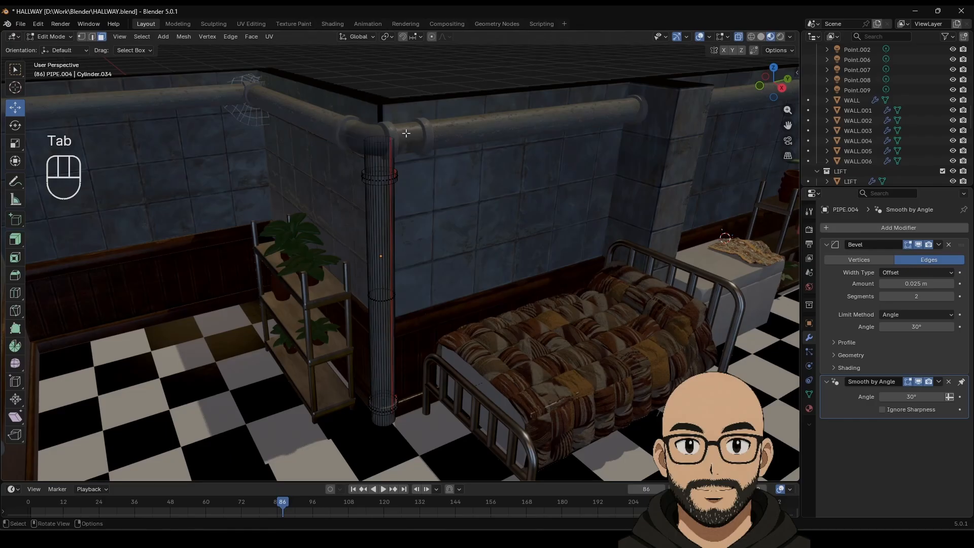
drag(323, 114, 446, 149)
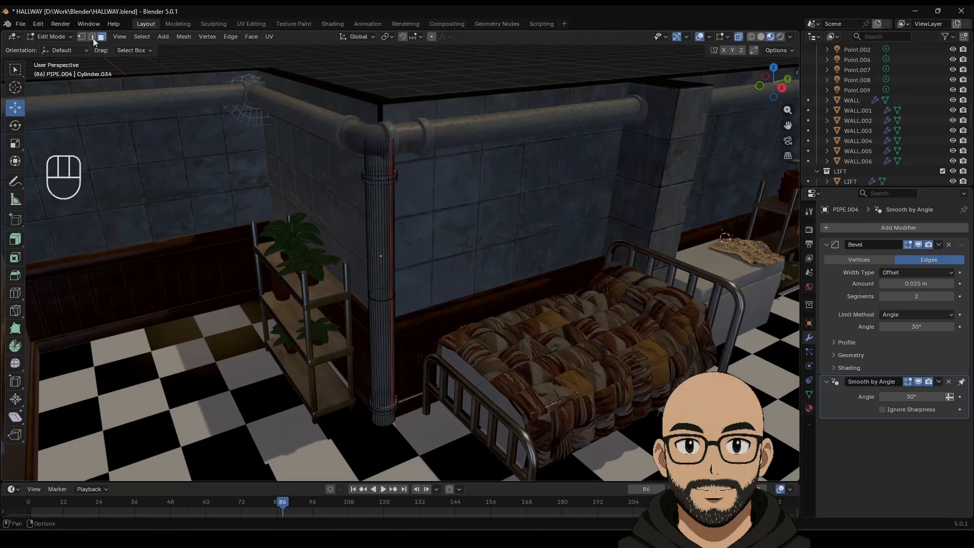
drag(331, 106, 435, 150)
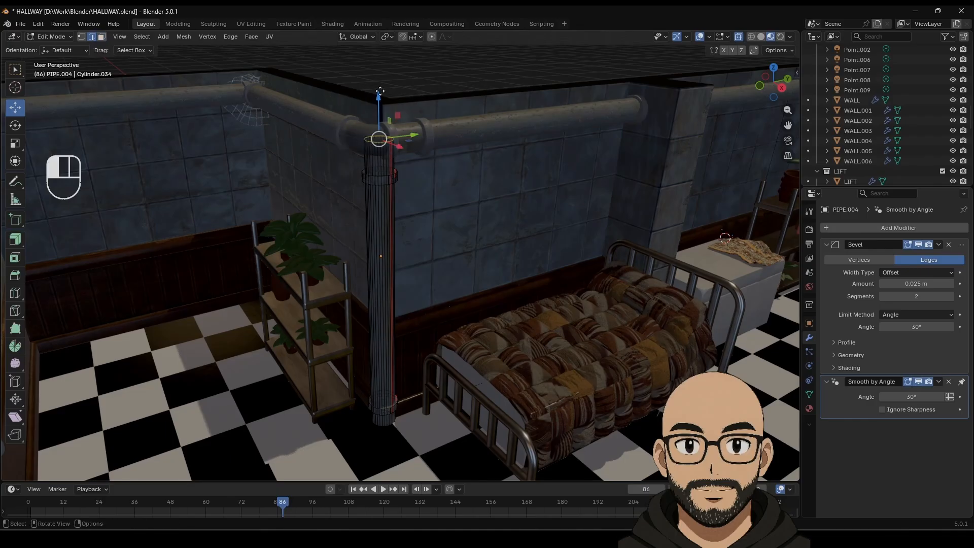
drag(380, 91, 381, 65)
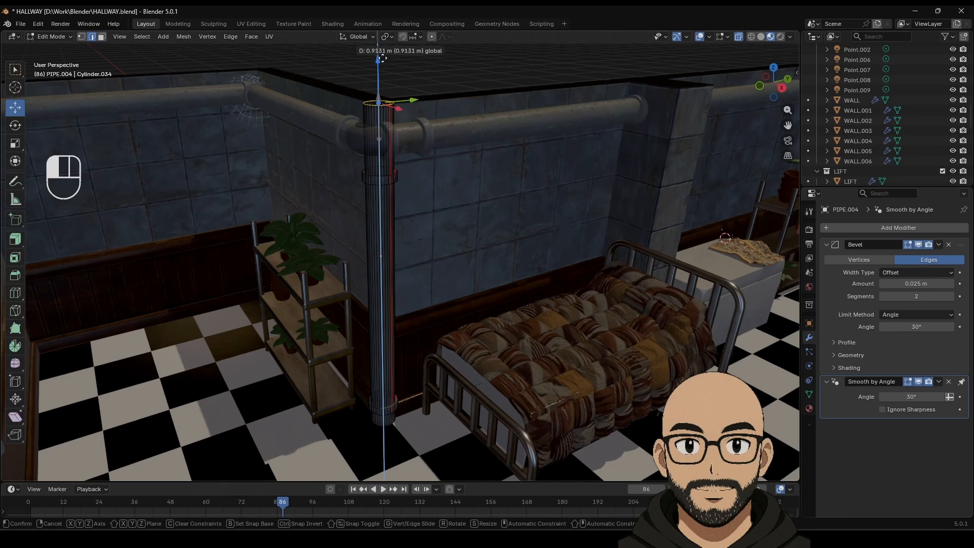
drag(381, 59, 381, 59)
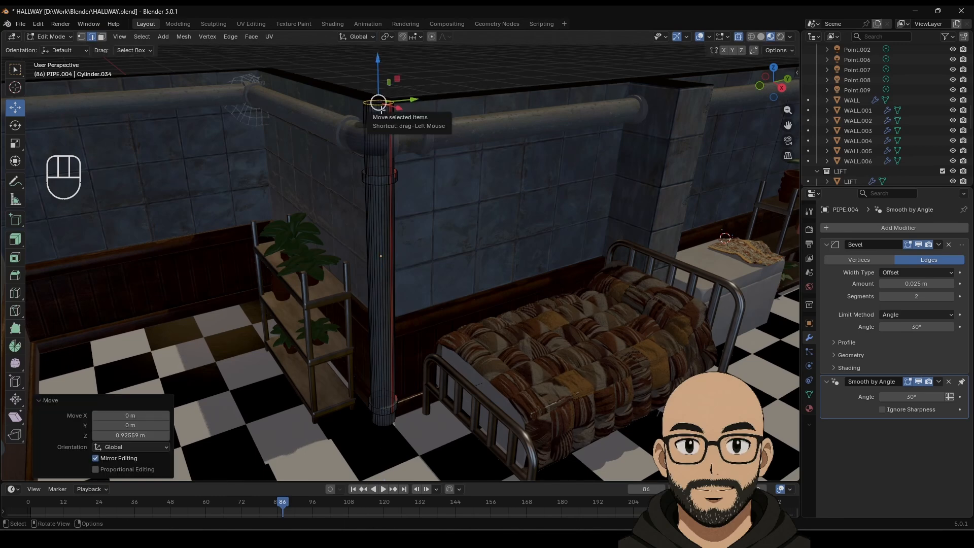
key(f)
key(Tab)
Step: Orbit around the hallway and inspect the vertical corner pipe and top pipe PIPE.002
click(430, 81)
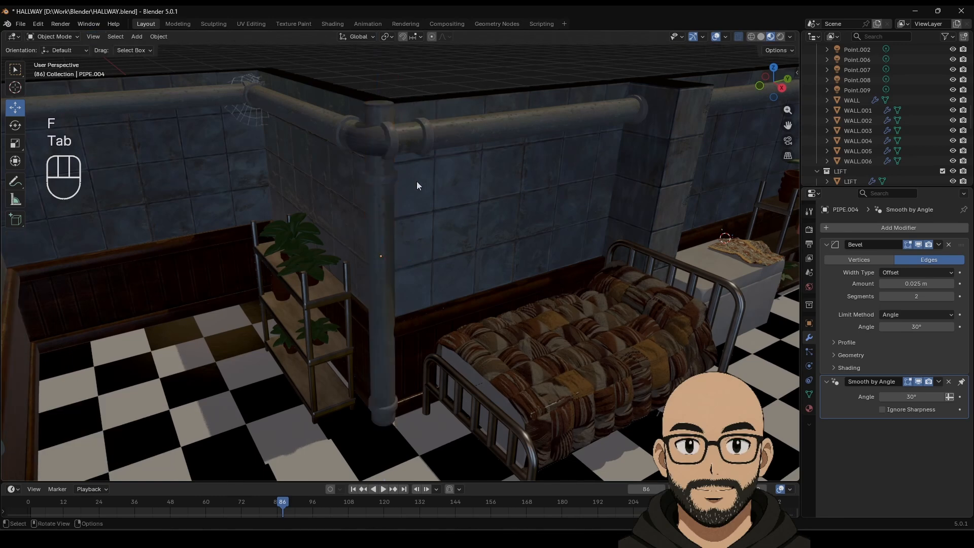
scroll(411, 248, down, 6)
middle_drag(410, 308, 419, 326)
scroll(418, 333, up, 2)
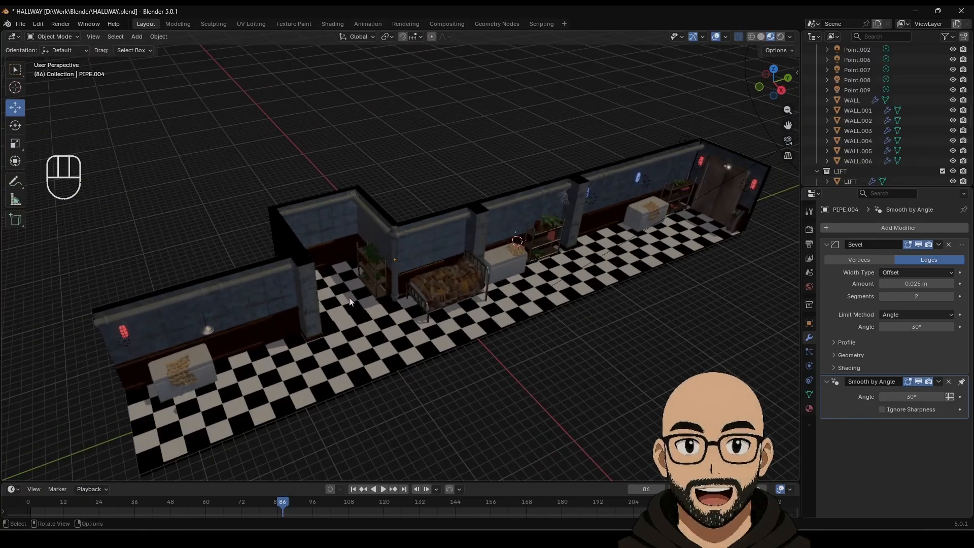
scroll(356, 312, up, 2)
middle_drag(373, 299, 350, 314)
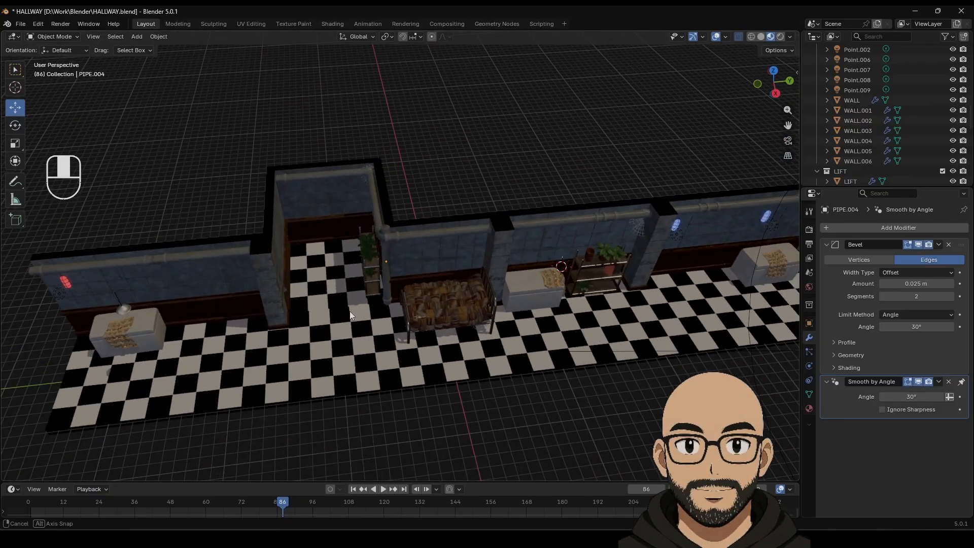
click(374, 199)
click(308, 176)
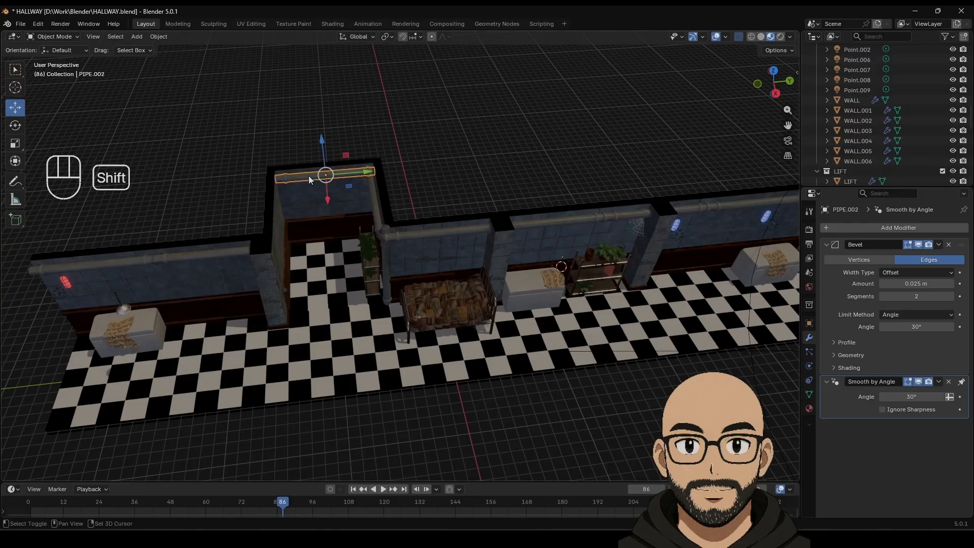
middle_drag(433, 156, 414, 266)
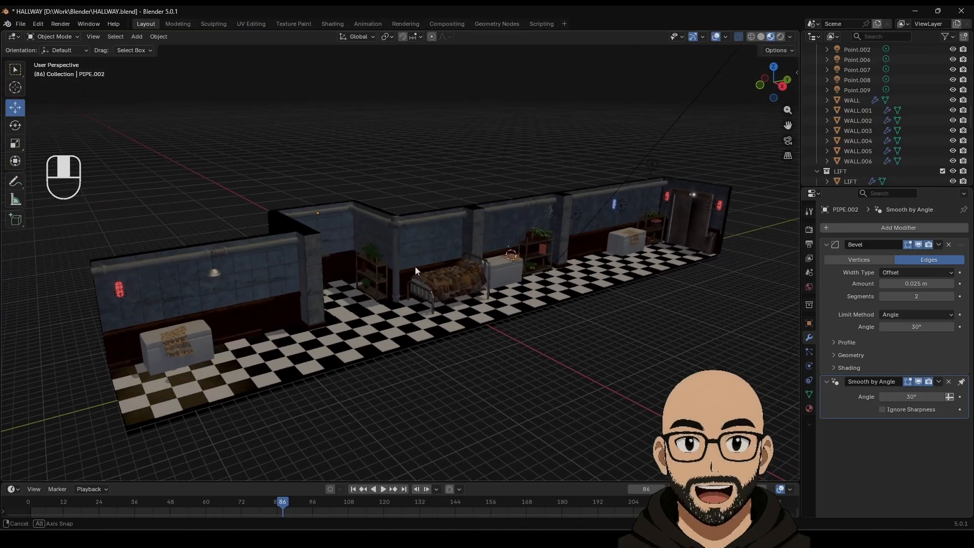
Step: Save HALLWAY.blend, then pan along the hallway and select the ceiling lamp CELING_LIGHT
click(21, 24)
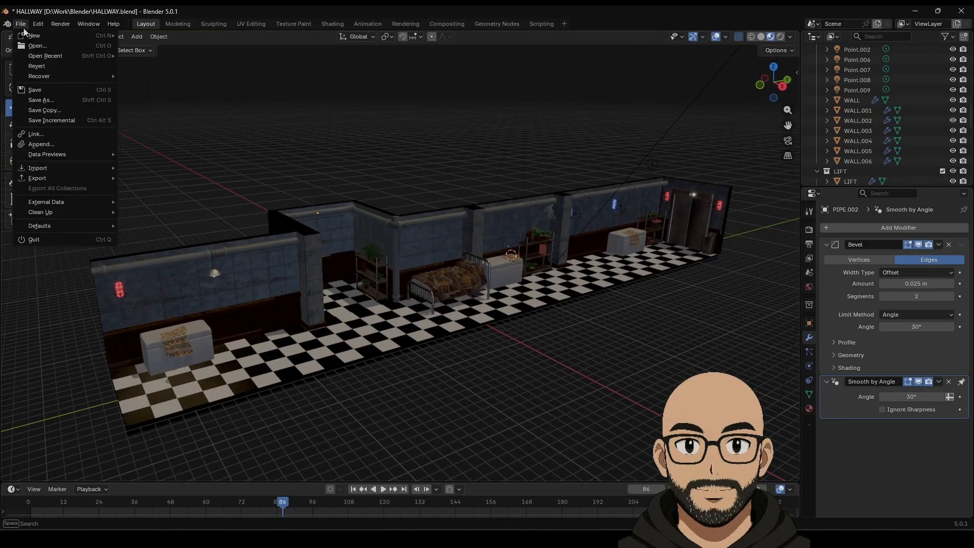
click(44, 85)
middle_drag(537, 304, 521, 315)
shift+middle_drag(591, 311, 439, 305)
scroll(175, 314, up, 3)
shift+middle_drag(248, 297, 446, 287)
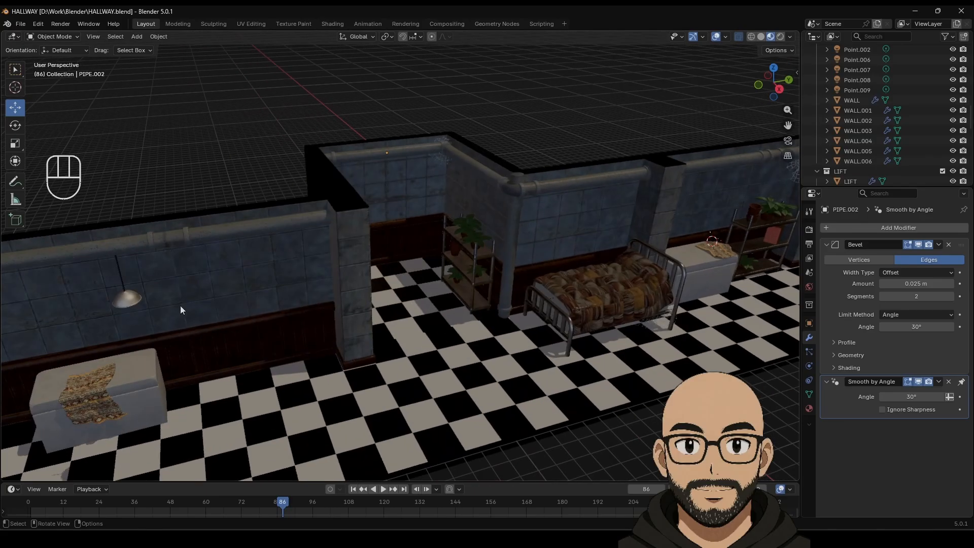
click(130, 298)
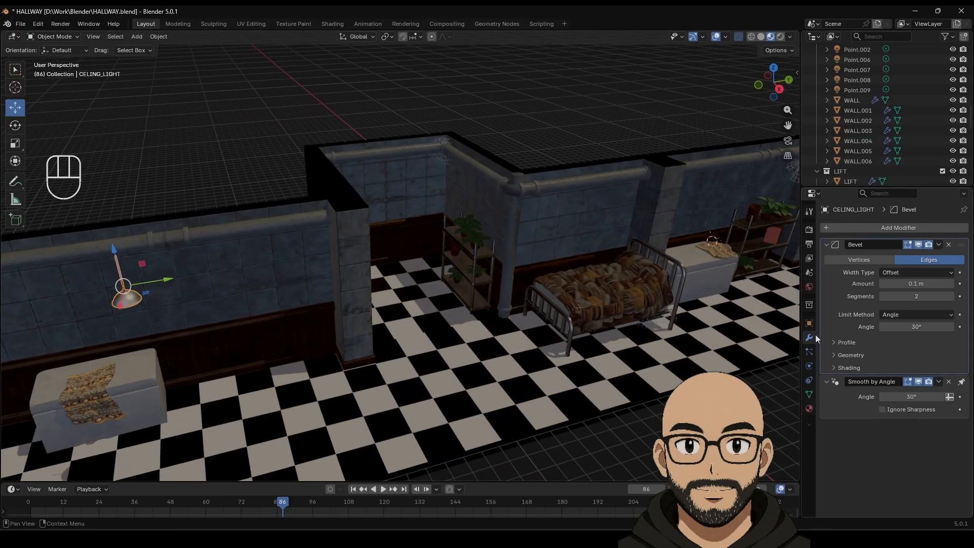
Step: Give CELING_LIGHT an Array modifier: count 5, offset X 0, Y 14.140, row shifted 2.406 m along Y
click(856, 227)
mouse_move(848, 227)
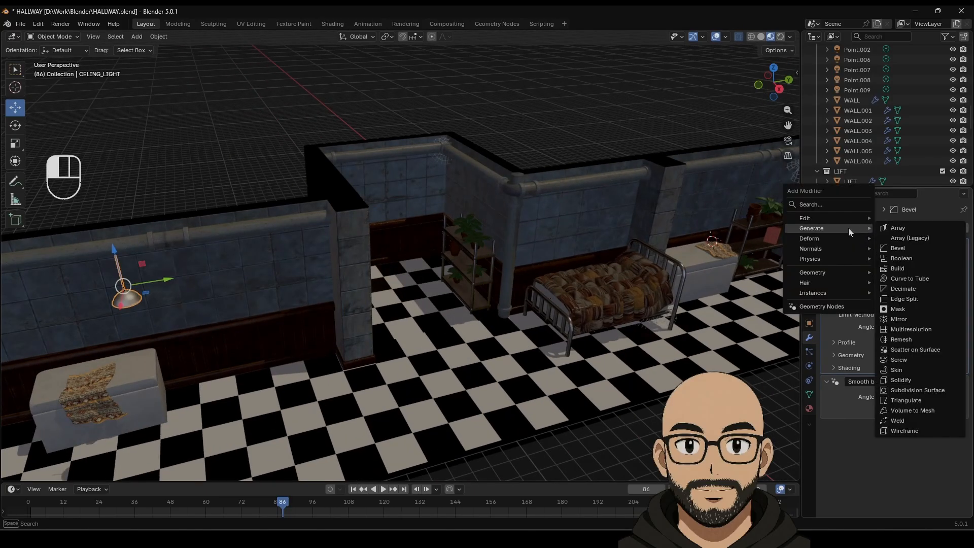
click(888, 234)
scroll(590, 293, down, 3)
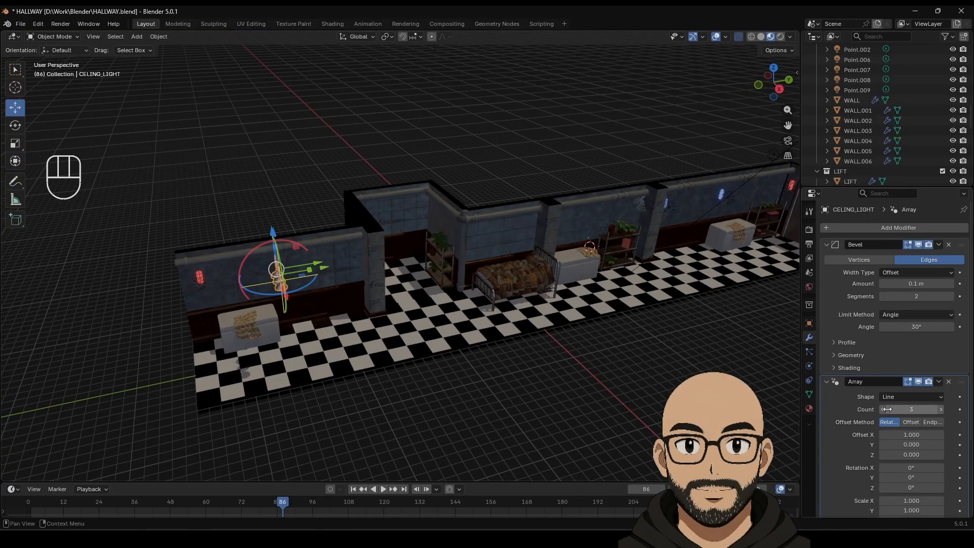
key(Return)
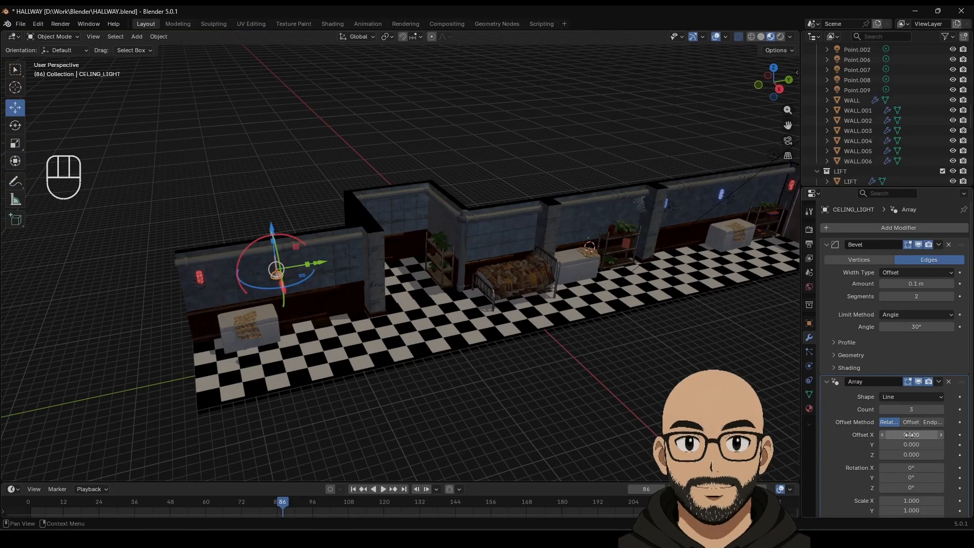
mouse_move(909, 444)
mouse_down()
mouse_move(967, 444)
mouse_move(907, 455)
mouse_up()
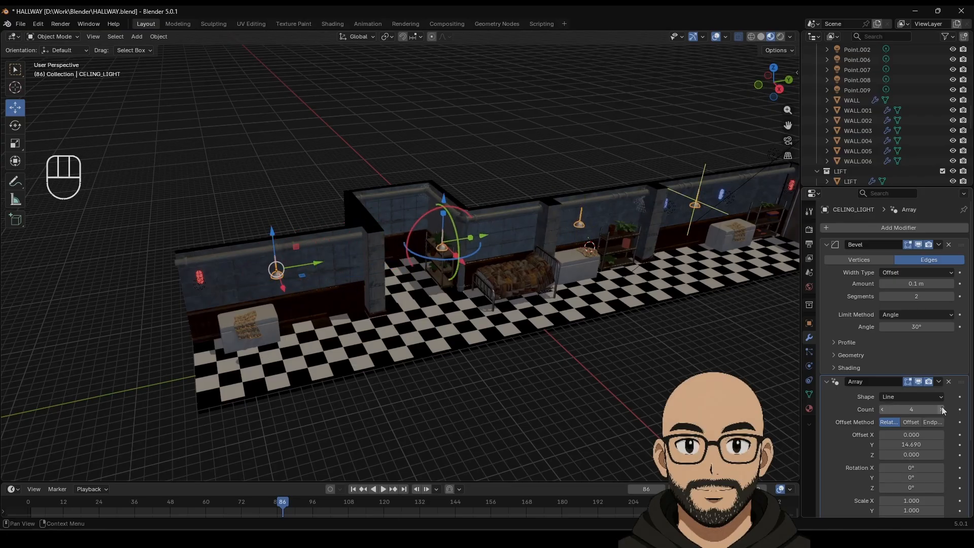
scroll(596, 346, down, 3)
middle_drag(598, 347, 582, 323)
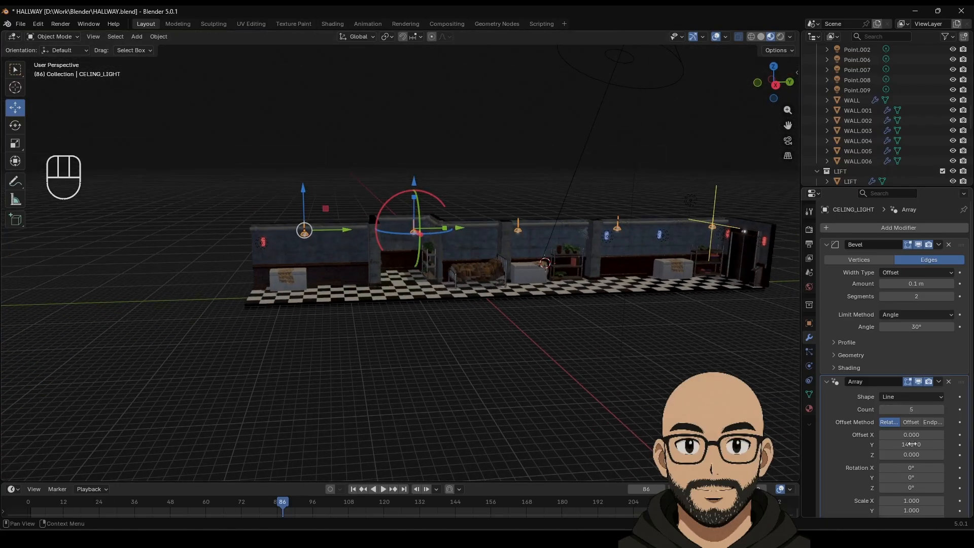
drag(73, 118, 286, 174)
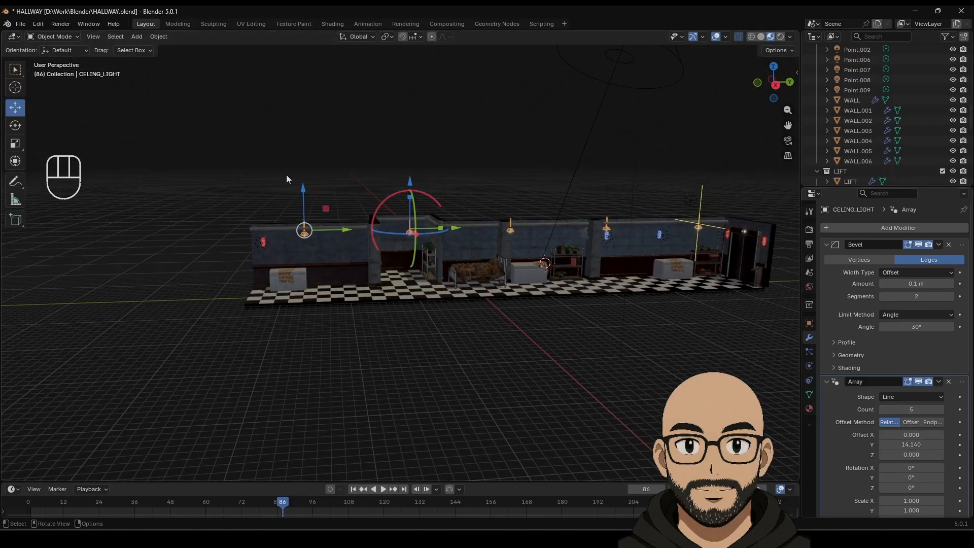
drag(333, 233, 316, 230)
Step: Show the hallway in Solid shading with X-ray off and save HALLWAY.blend
click(380, 128)
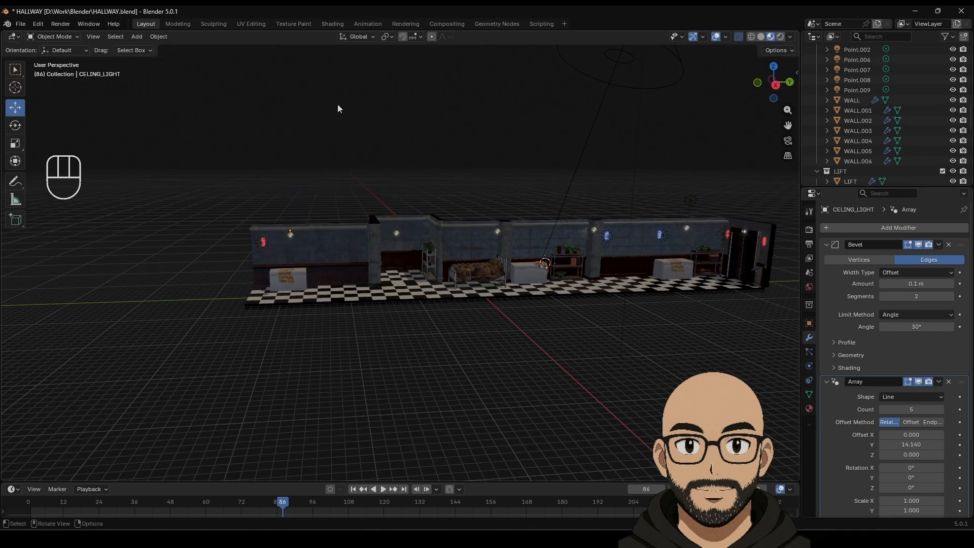
middle_drag(337, 105, 383, 142)
scroll(411, 155, up, 3)
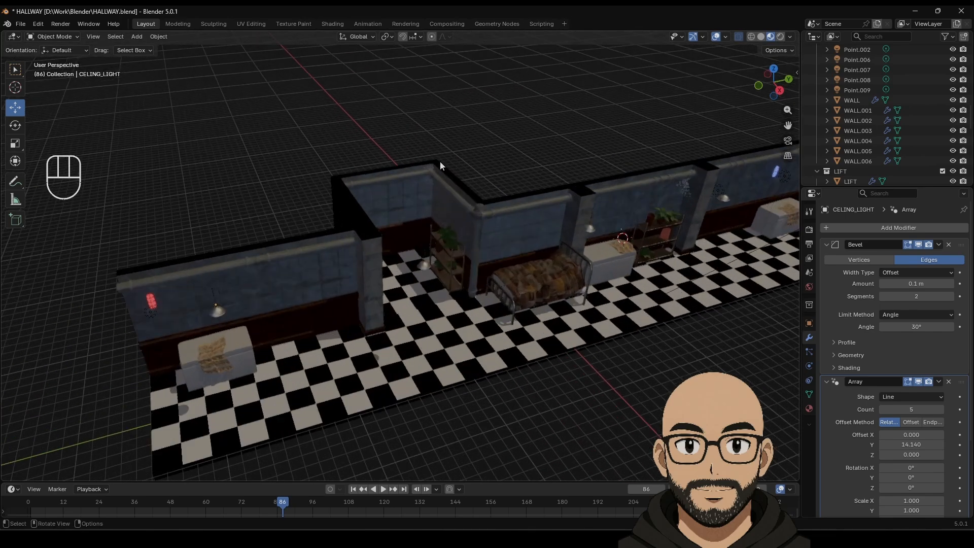
click(761, 37)
click(739, 37)
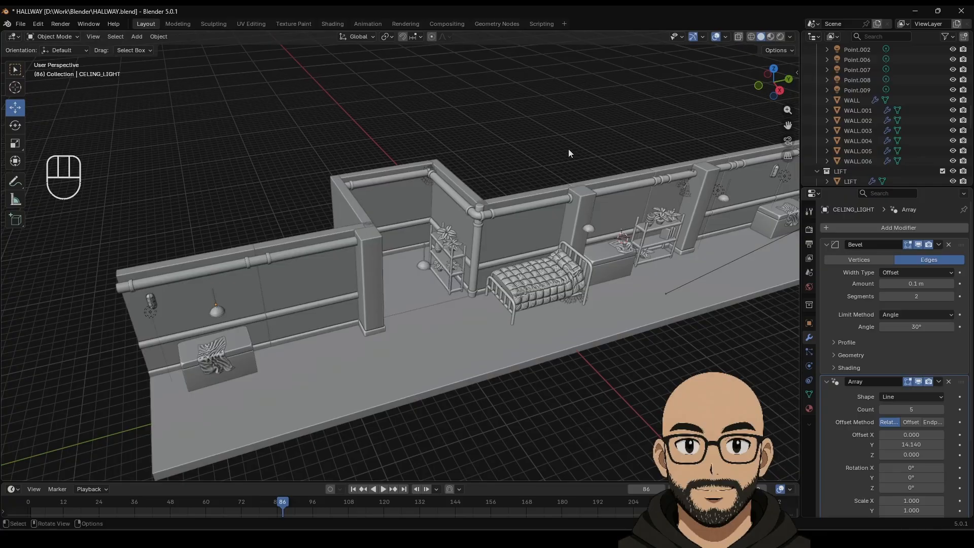
shift+middle_drag(569, 151, 447, 183)
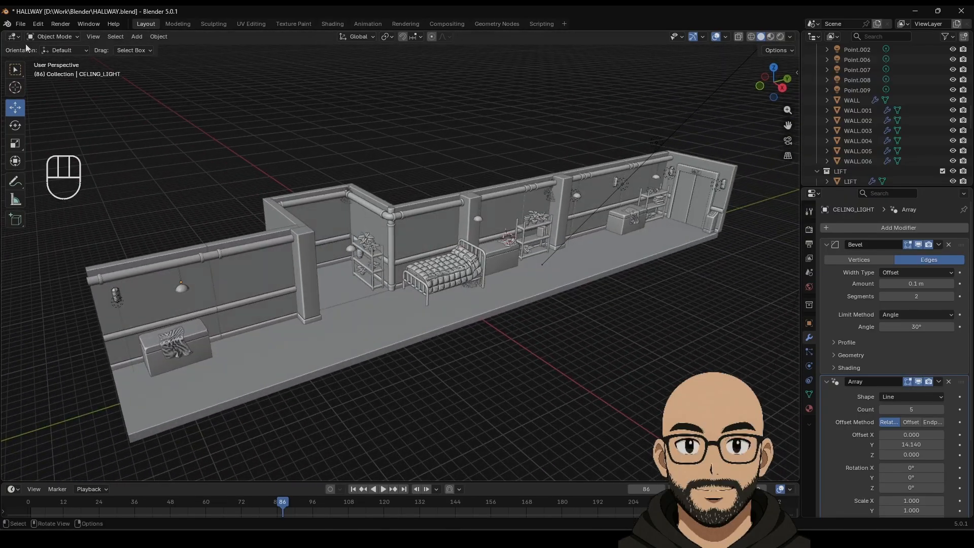
click(20, 24)
click(30, 91)
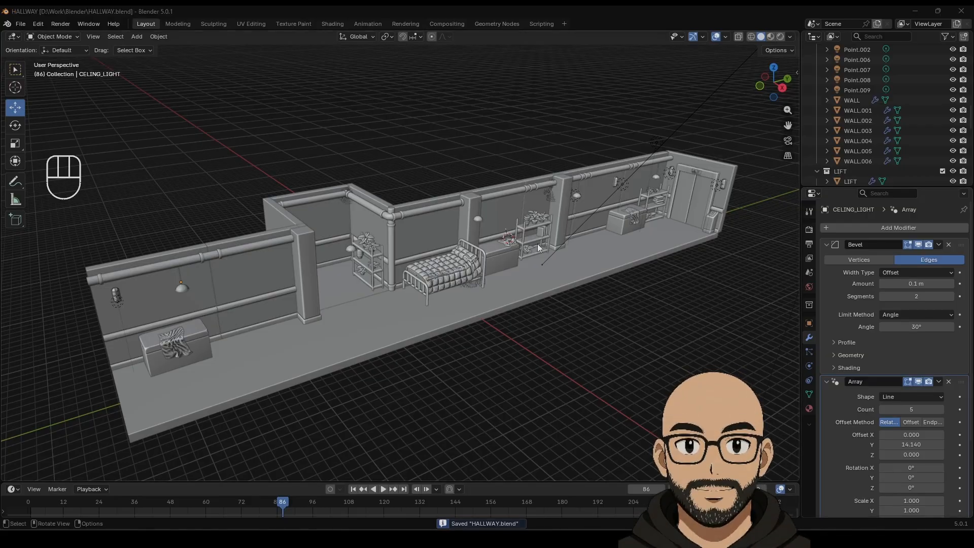
Step: Return to Material Preview and set the FLOOR material's roughness to 0.292
click(770, 36)
click(507, 299)
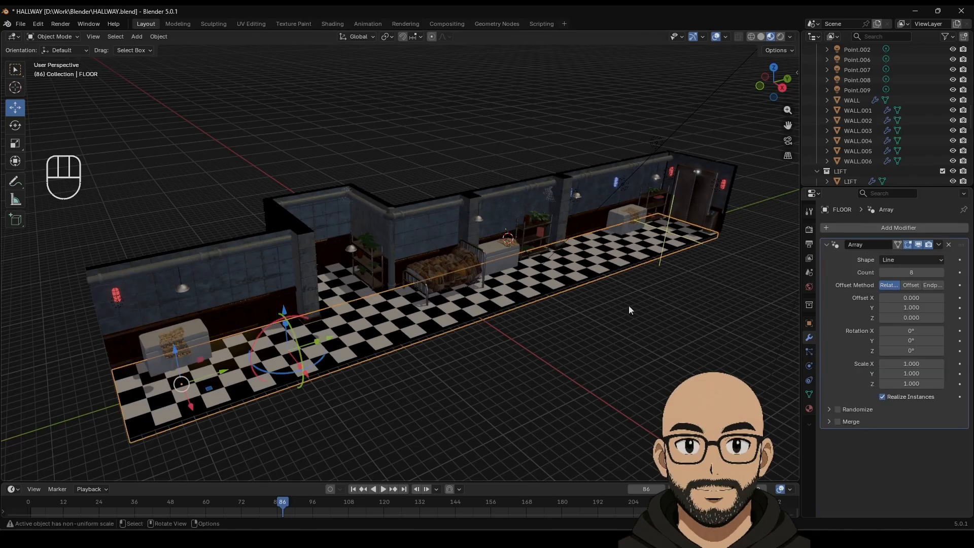
click(808, 408)
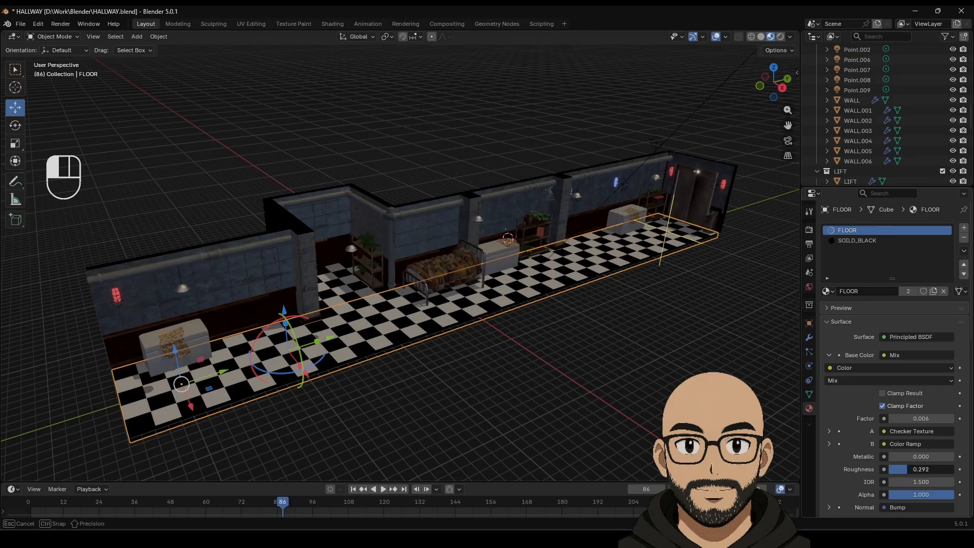
click(577, 357)
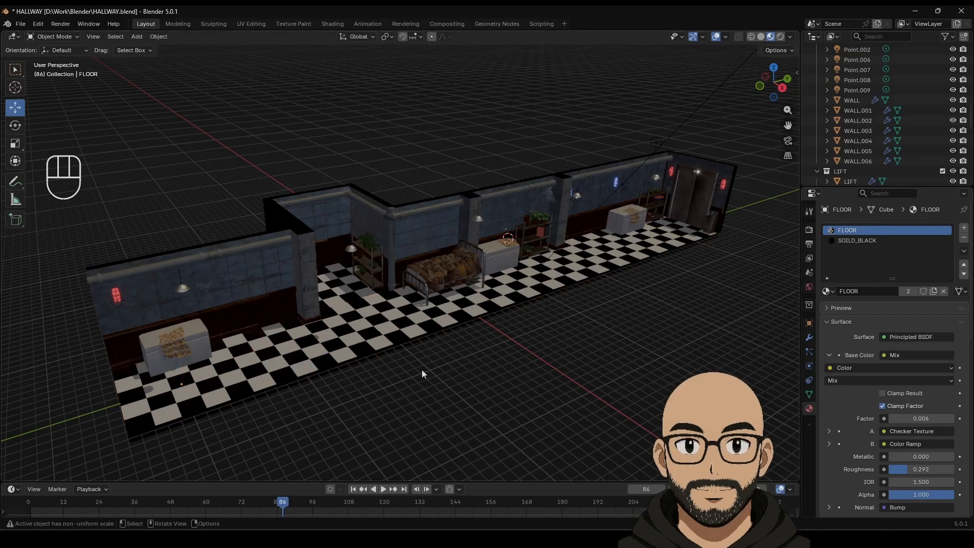
middle_drag(543, 384, 543, 378)
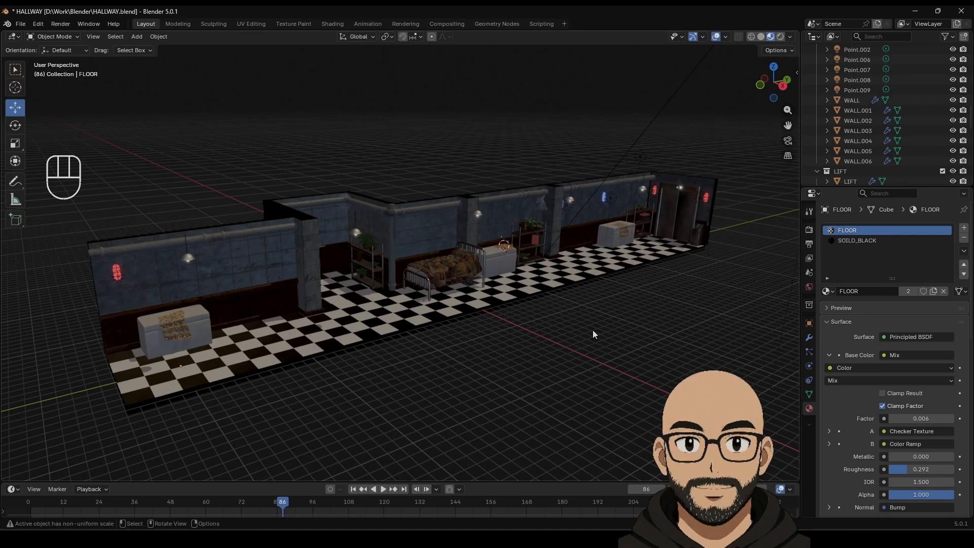
middle_drag(592, 333, 331, 318)
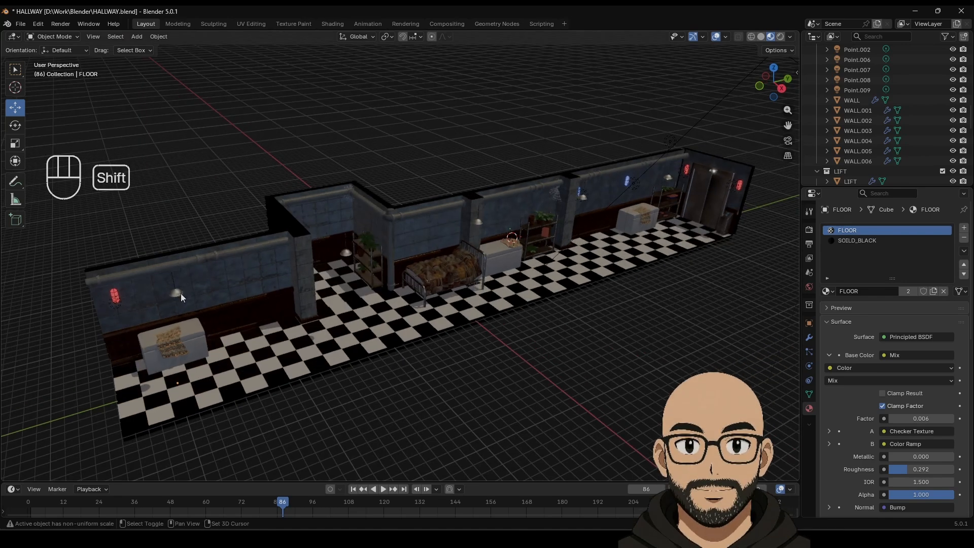
shift+middle_drag(180, 294, 386, 282)
scroll(445, 296, up, 4)
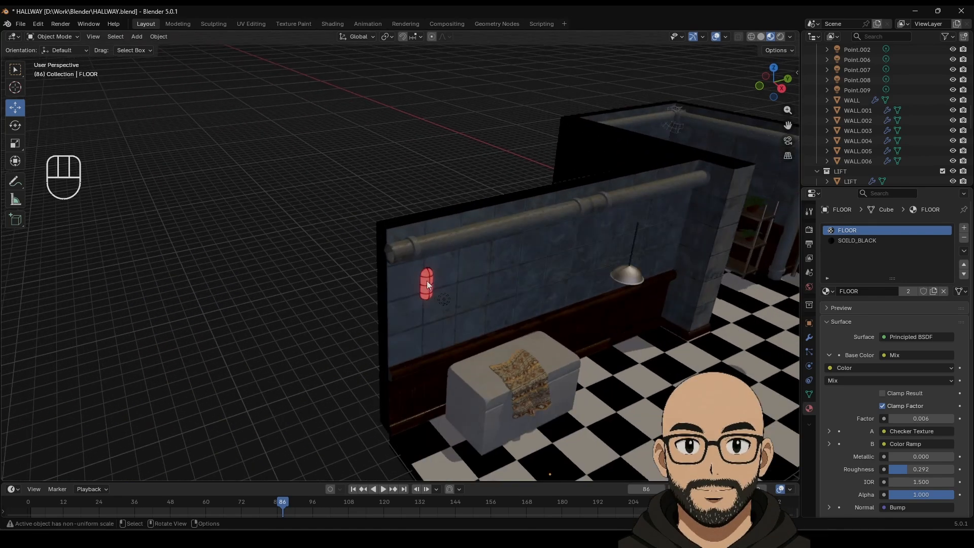
Step: Select the red bulb WALL_LIGHT_BULB.001 and nudge it 0.10494 m along X
click(429, 285)
scroll(443, 300, up, 2)
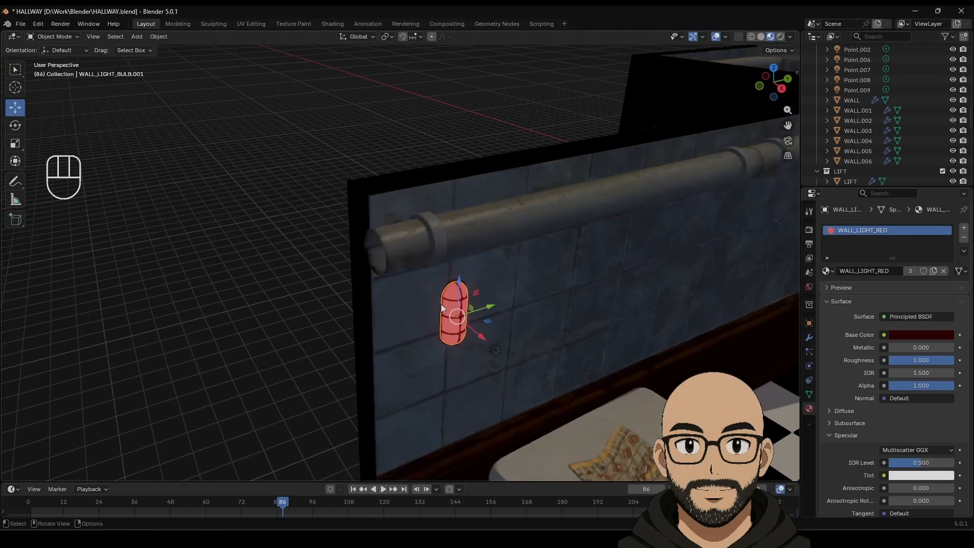
scroll(442, 307, up, 2)
drag(521, 377, 529, 385)
scroll(528, 360, down, 7)
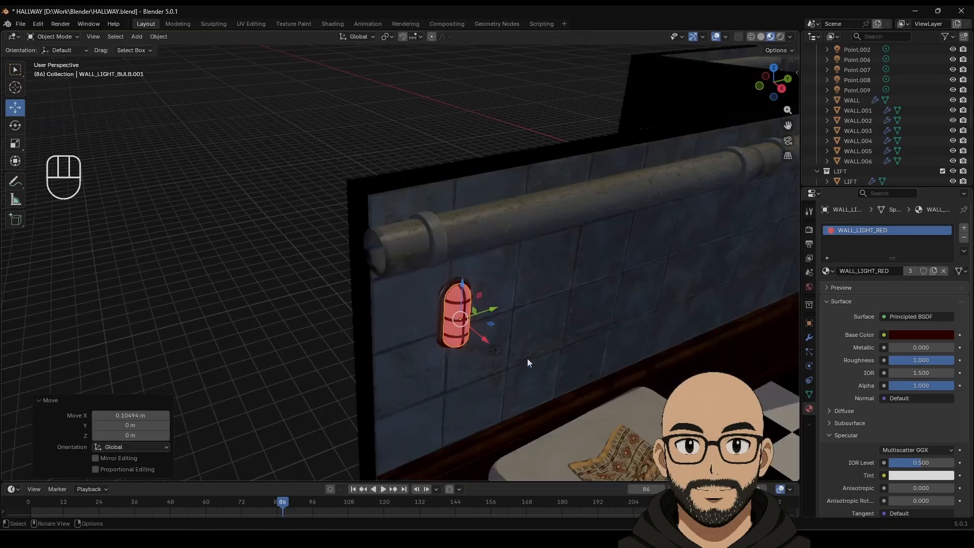
scroll(473, 332, up, 2)
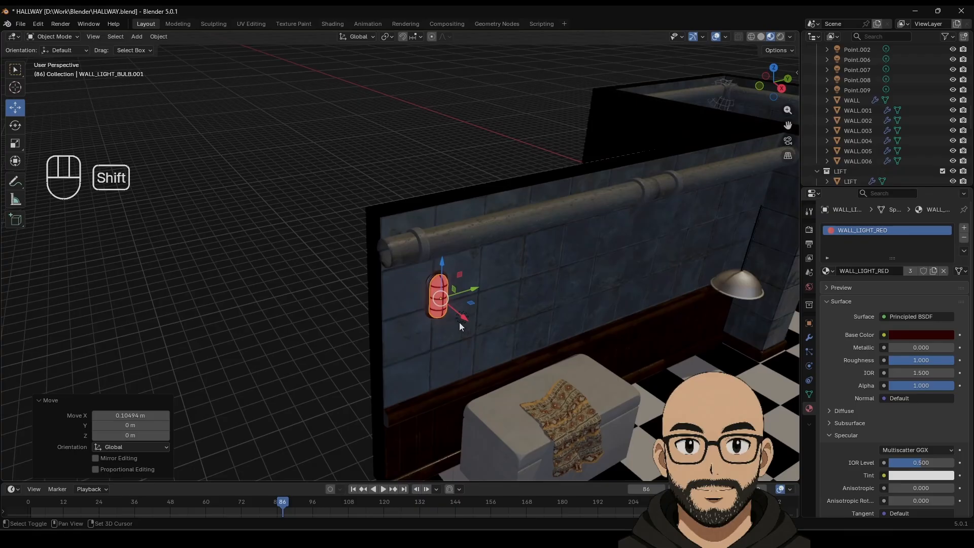
scroll(440, 311, up, 4)
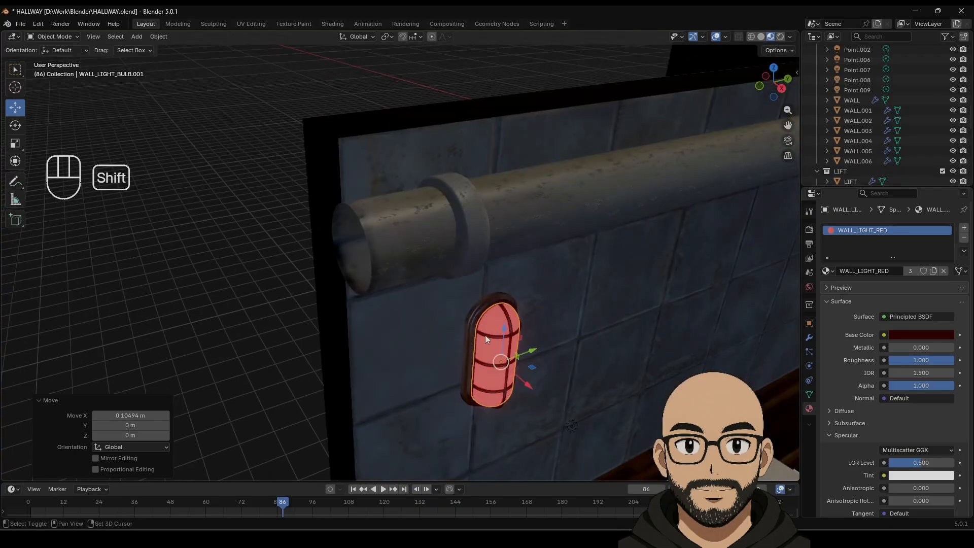
Step: Add the wall light's frame and red point light to the bulb selection
shift+click(486, 338)
shift+click(470, 324)
scroll(543, 408, down, 4)
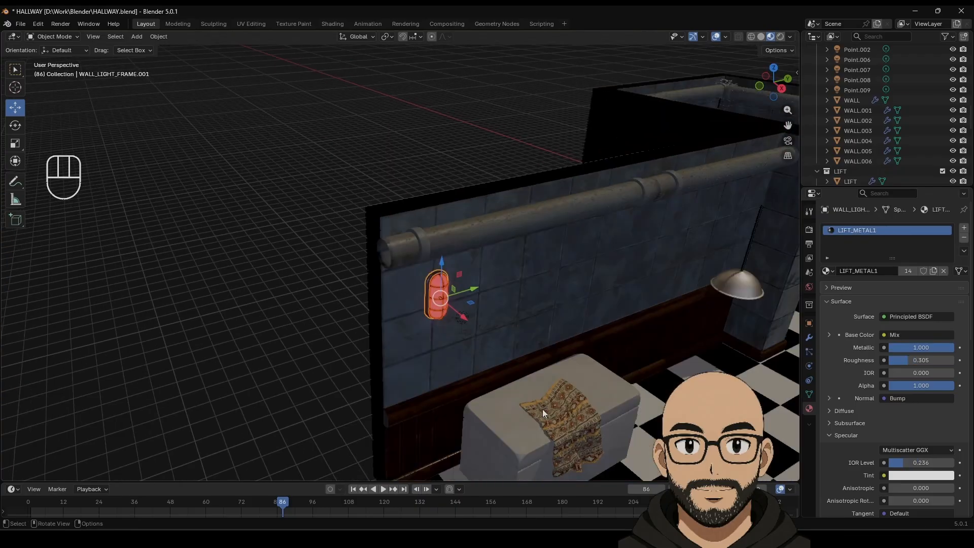
shift+click(461, 319)
Step: Duplicate the red wall light and carry the copy down the hallway toward the alcove wall
scroll(482, 339, down, 5)
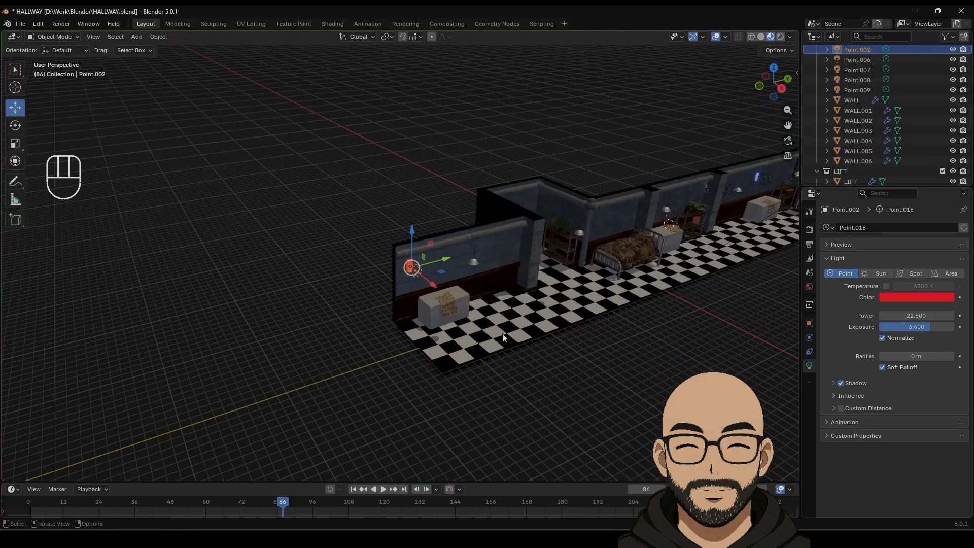
key(shift+d)
drag(446, 261, 580, 230)
scroll(585, 234, up, 3)
shift+middle_drag(636, 237, 448, 349)
drag(463, 328, 415, 280)
key(KP_Decimal)
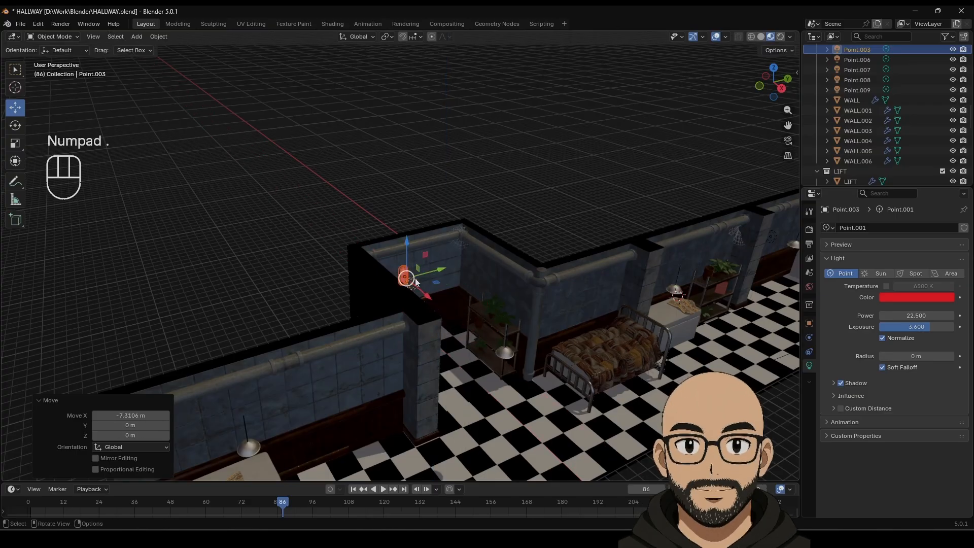
shift+middle_drag(415, 278, 410, 361)
Step: Slide the copied light to the pipe's end, lower it down the wall and fine-tune sideways
drag(391, 394, 236, 229)
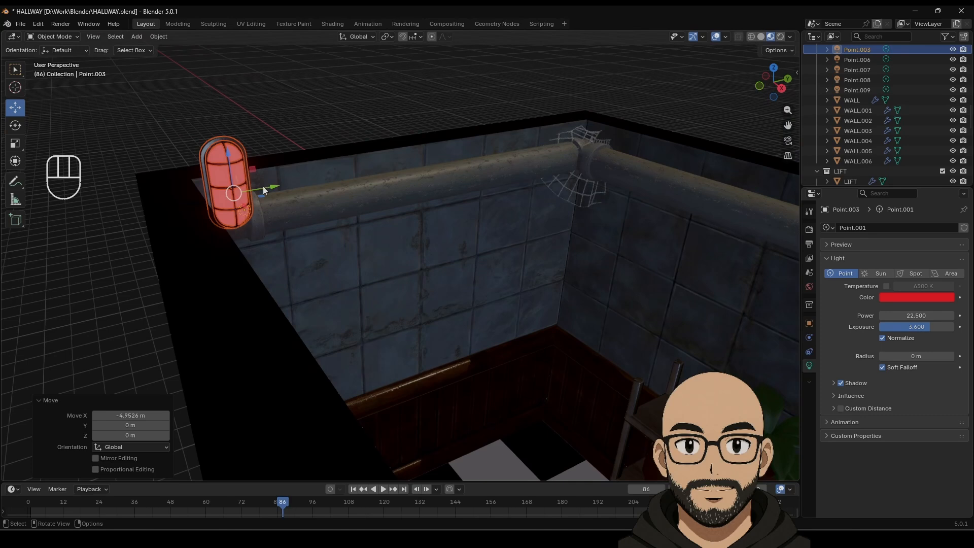
drag(264, 190, 459, 158)
drag(439, 122, 413, 257)
key(KP_Decimal)
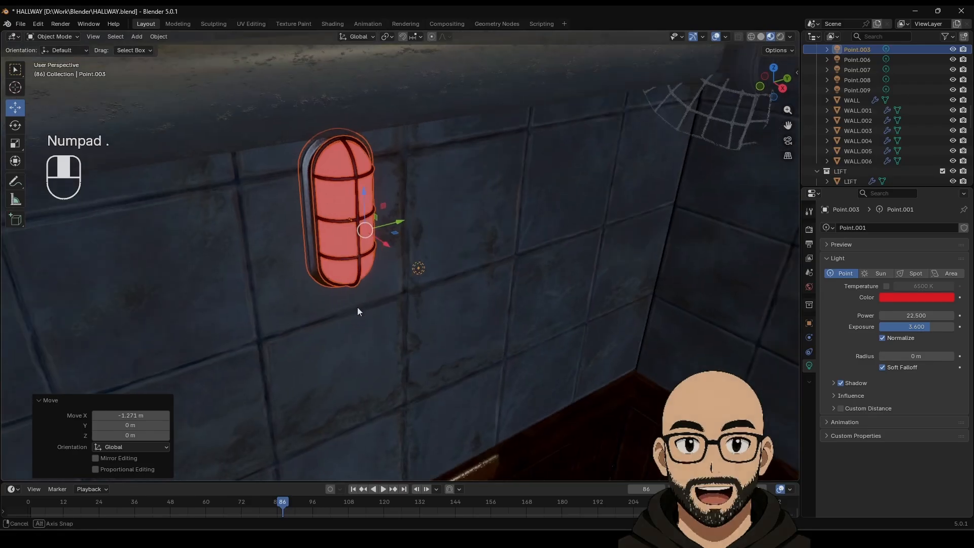
scroll(345, 289, up, 1)
drag(353, 253, 353, 251)
scroll(224, 300, up, 4)
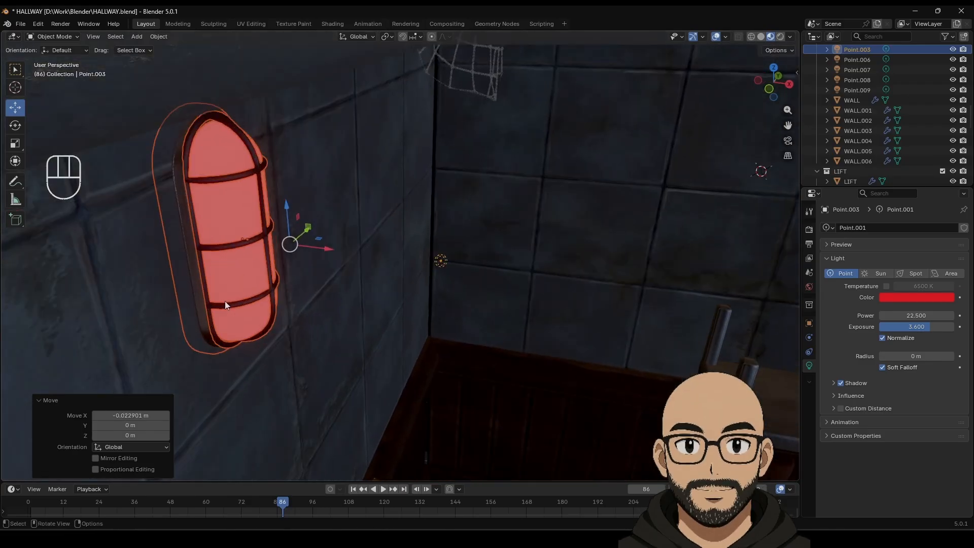
shift+middle_drag(221, 293, 363, 285)
drag(400, 231, 422, 233)
scroll(390, 302, down, 13)
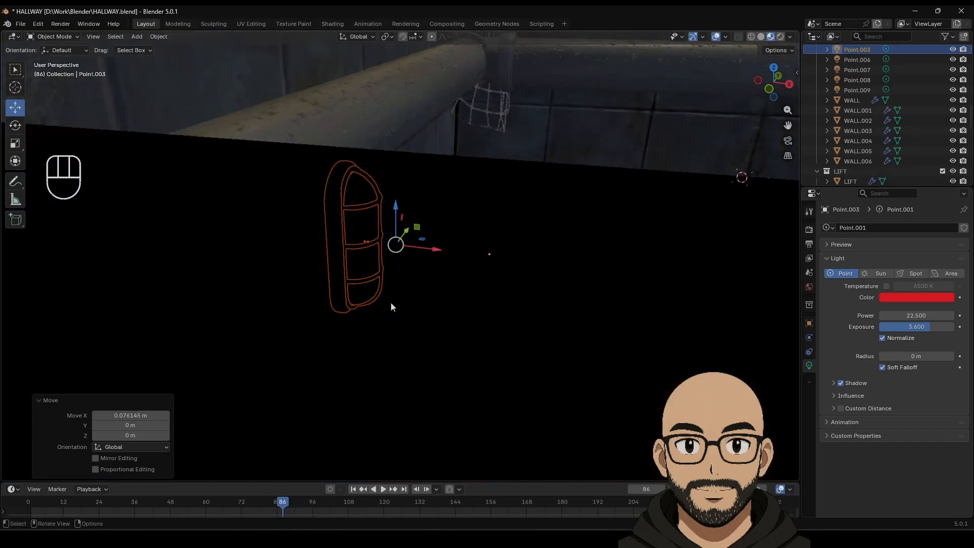
Step: Reselect the copied light and shift it slightly along the alcove wall beside the pipe
click(357, 223)
middle_drag(461, 259, 362, 246)
shift+middle_drag(550, 312, 482, 260)
key(ctrl+z)
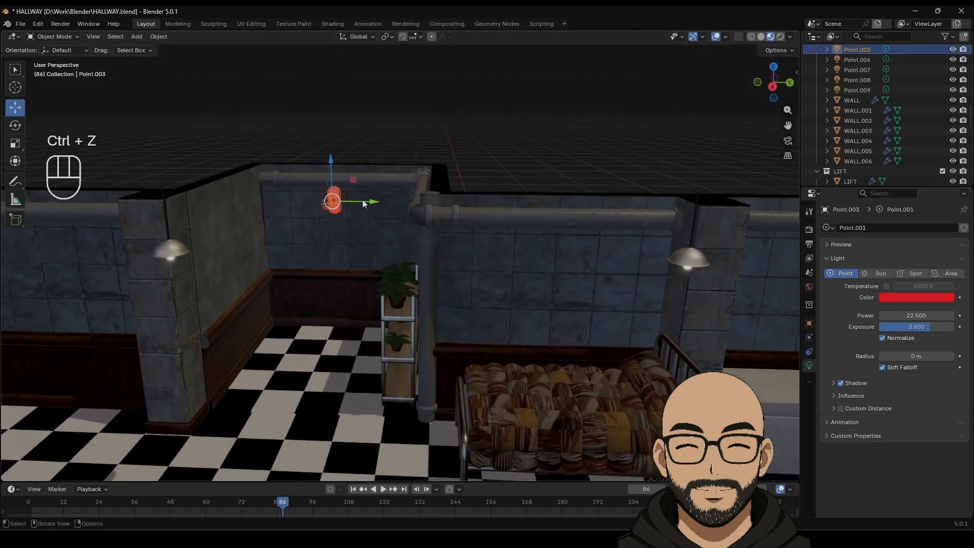
drag(372, 200, 383, 199)
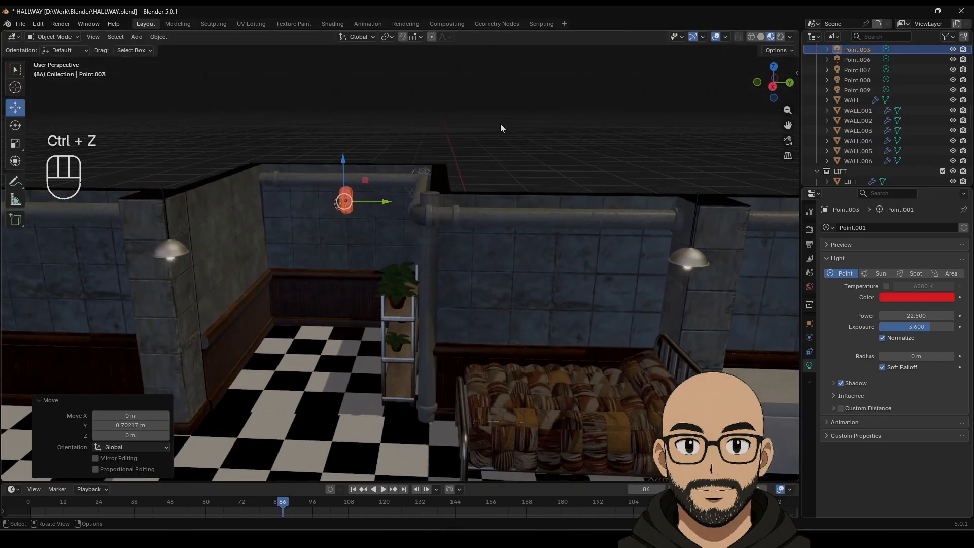
click(500, 137)
scroll(501, 254, down, 7)
shift+middle_drag(550, 283, 330, 267)
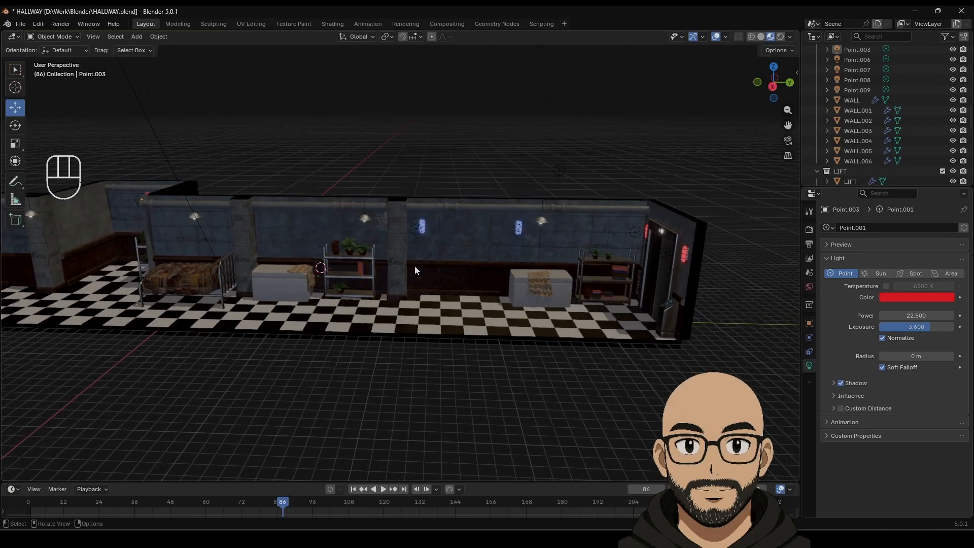
Step: Orbit around the room and select the patterned cloth Plane.001 on the chest
scroll(451, 278, up, 5)
middle_drag(489, 239, 581, 273)
scroll(581, 273, down, 6)
shift+middle_drag(632, 290, 512, 255)
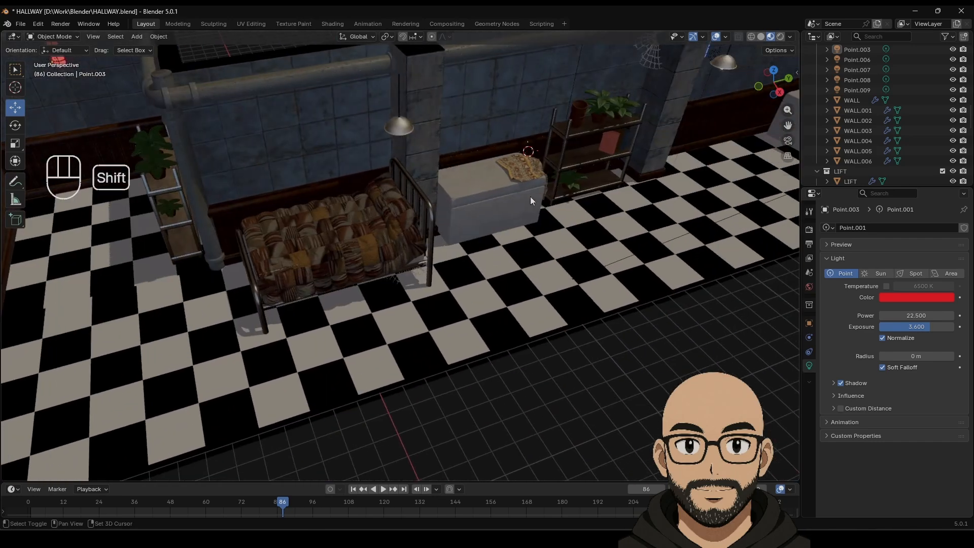
click(523, 176)
shift+middle_drag(522, 176, 489, 232)
scroll(461, 228, up, 3)
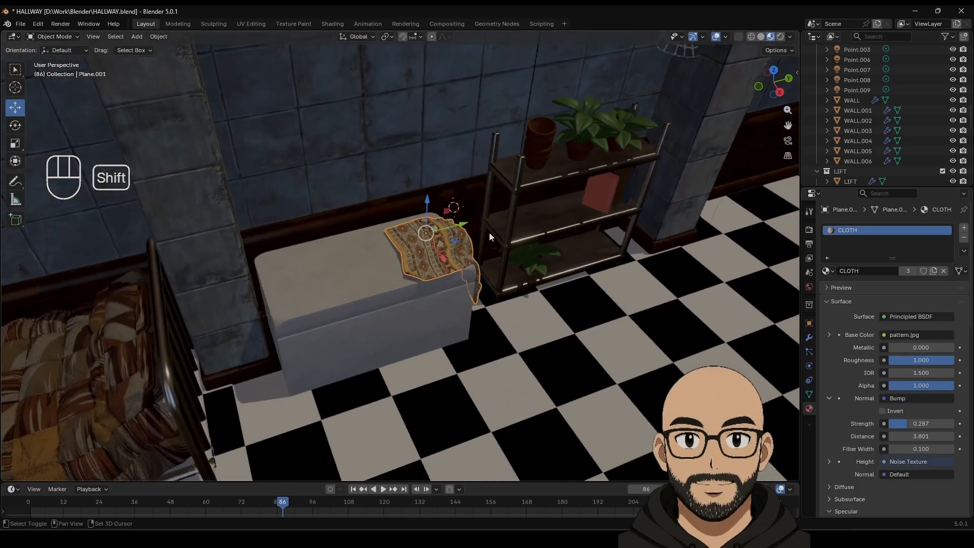
Step: Save HALLWAY.blend, switch to Solid shading and enter the Sculpting workspace
click(21, 24)
click(40, 94)
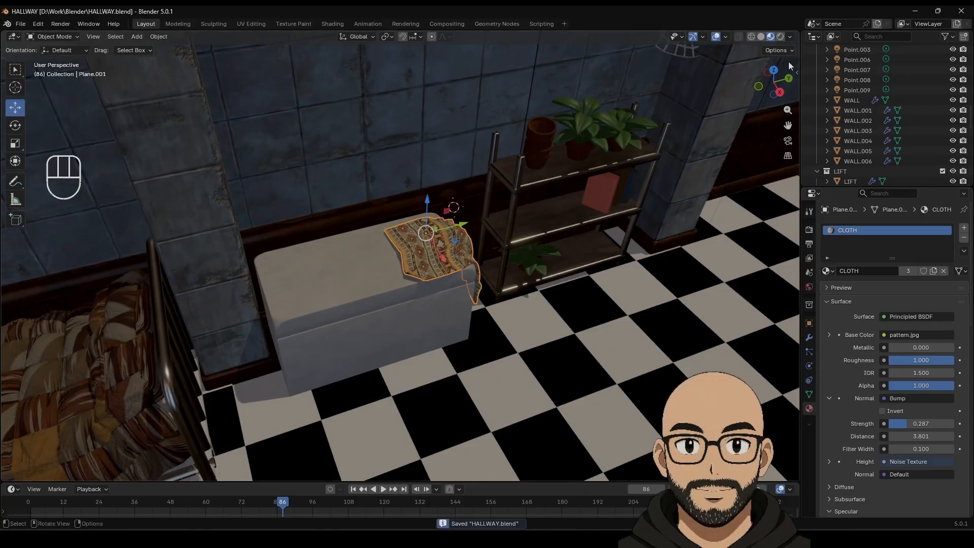
click(760, 37)
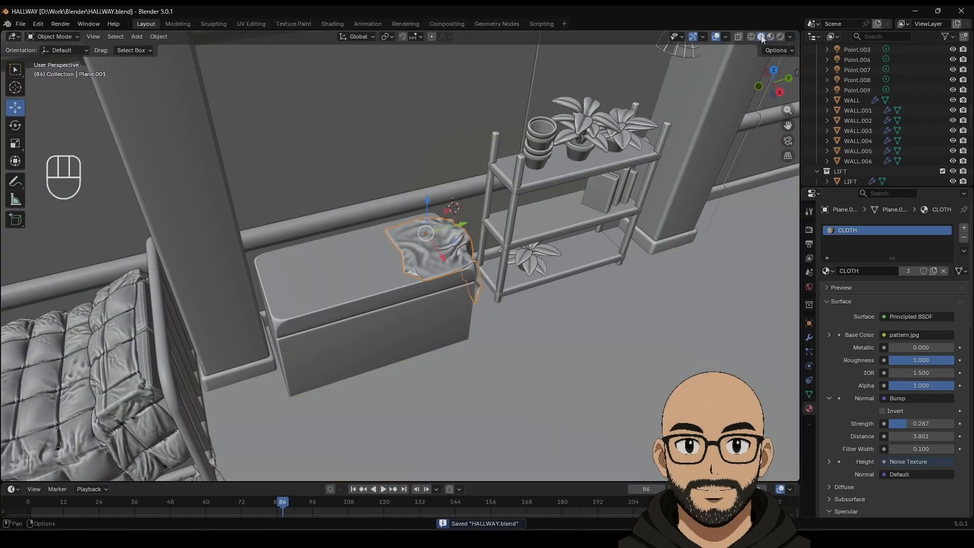
click(212, 24)
Step: With the Grab Cloth brush, pull the cloth's left and right edges outward
middle_drag(438, 245, 438, 246)
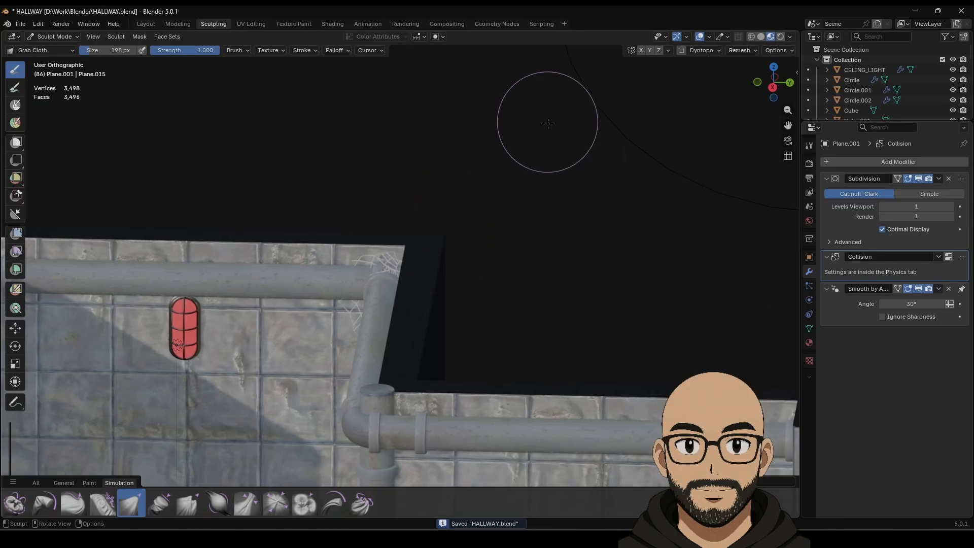
middle_drag(547, 123, 248, 110)
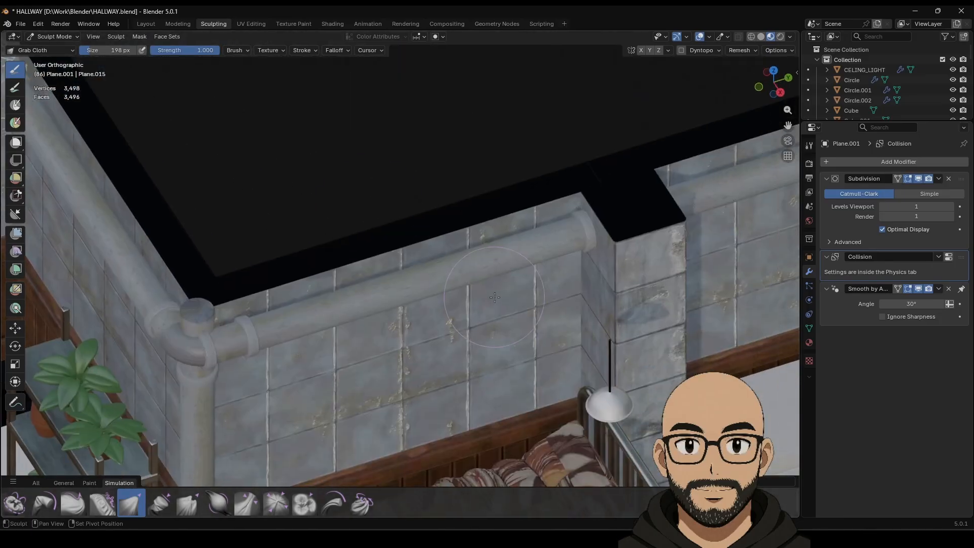
shift+middle_drag(452, 322, 343, 107)
shift+middle_drag(635, 229, 319, 297)
mouse_move(406, 263)
middle_down()
mouse_move(440, 359)
mouse_move(447, 300)
middle_up()
scroll(474, 351, up, 4)
mouse_move(406, 274)
mouse_down()
mouse_move(342, 285)
mouse_move(304, 301)
mouse_move(311, 305)
mouse_up()
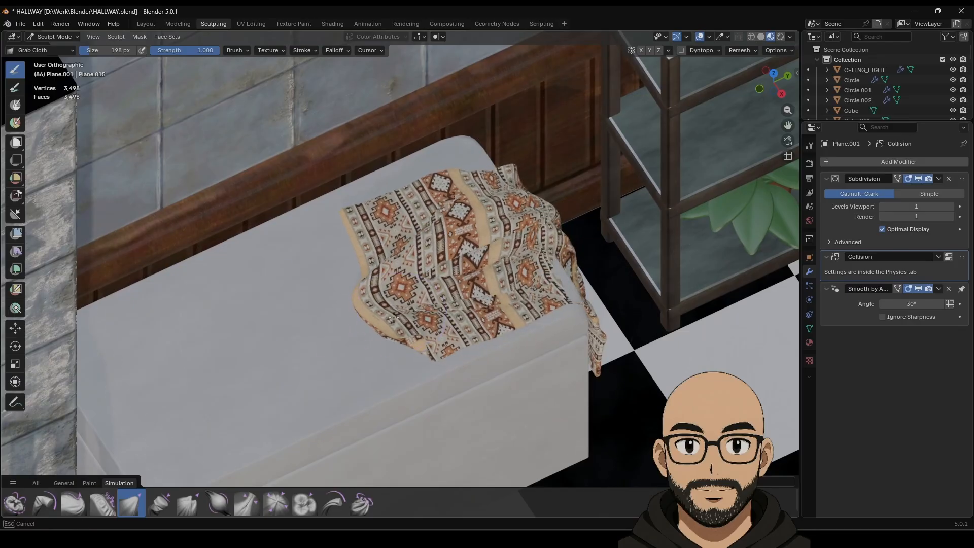
drag(393, 318, 397, 316)
drag(547, 275, 566, 269)
Step: Shape the cloth's lower-left corner, then tuck and shorten its hanging end against the chest
mouse_move(477, 281)
middle_down()
mouse_move(463, 279)
mouse_move(462, 253)
middle_up()
drag(409, 378, 407, 366)
mouse_move(572, 331)
middle_down()
mouse_move(553, 302)
mouse_move(572, 307)
mouse_move(608, 244)
mouse_move(618, 271)
middle_up()
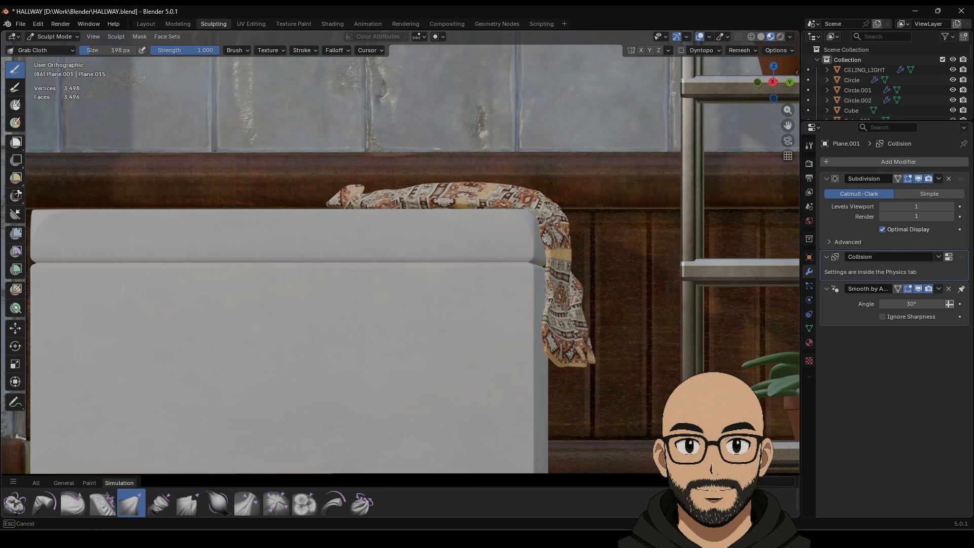
mouse_move(557, 336)
mouse_down()
mouse_move(574, 350)
mouse_move(569, 292)
mouse_up()
drag(557, 236, 574, 211)
middle_drag(557, 249, 552, 309)
Step: Puff up the cloth on top and its hanging part with Inflate Cloth, then return to Layout
click(221, 504)
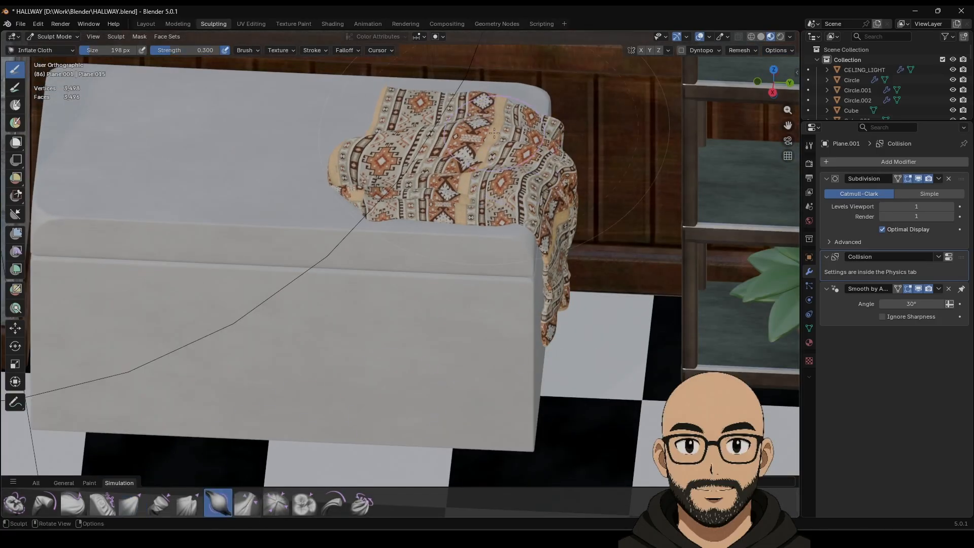
mouse_move(493, 133)
mouse_down()
mouse_move(504, 127)
mouse_move(426, 178)
mouse_move(542, 197)
mouse_move(546, 224)
mouse_up()
middle_drag(545, 225, 516, 200)
mouse_move(524, 204)
mouse_down()
mouse_move(573, 226)
mouse_move(587, 277)
mouse_move(584, 211)
mouse_move(597, 324)
mouse_up()
middle_drag(573, 331, 645, 308)
scroll(631, 307, down, 4)
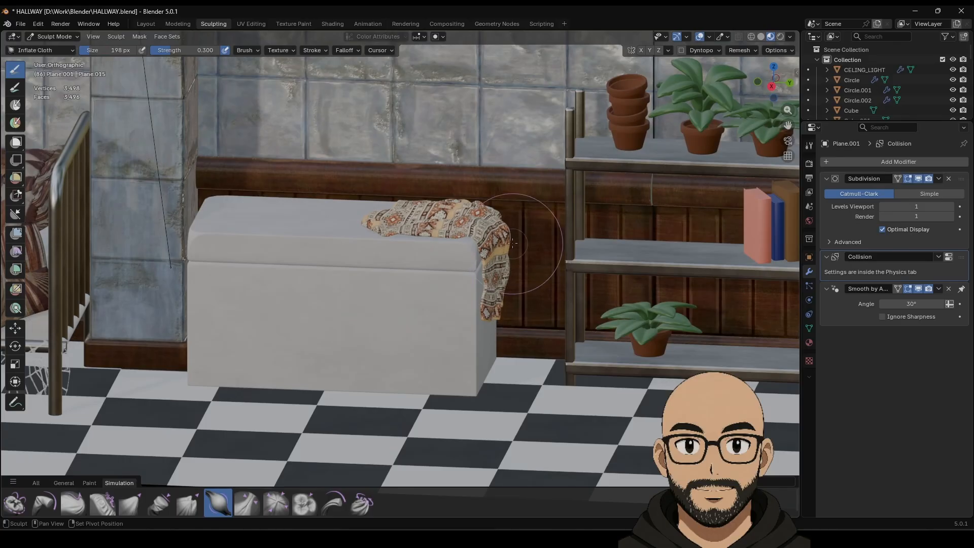
shift+drag(511, 232, 495, 276)
scroll(534, 293, down, 2)
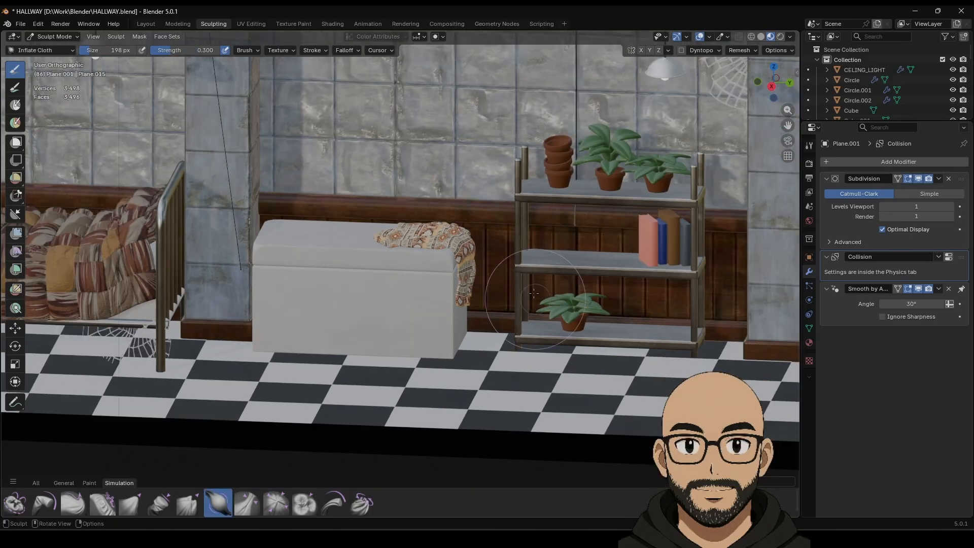
click(157, 24)
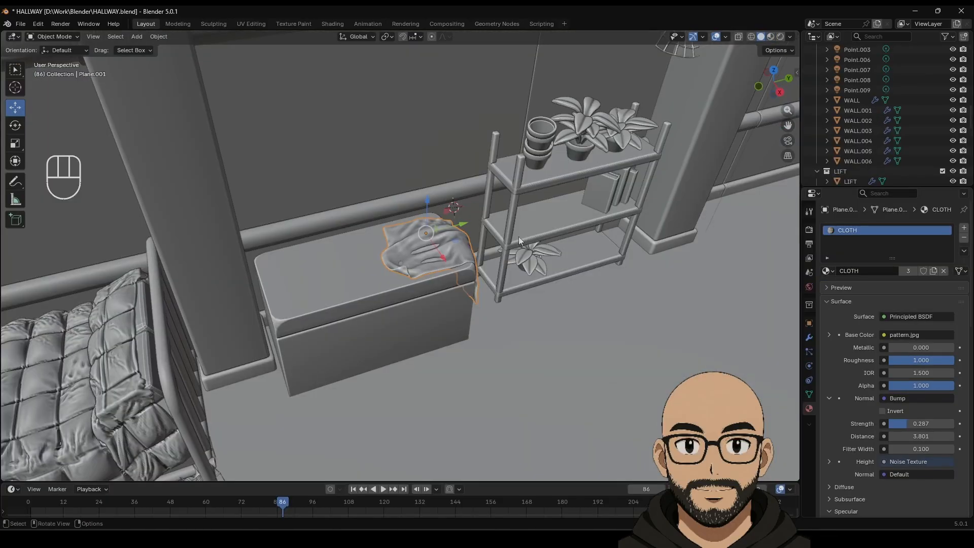
Step: Raise the cloth slightly off the chest and view it in material preview shading
scroll(518, 240, down, 2)
drag(420, 213, 418, 207)
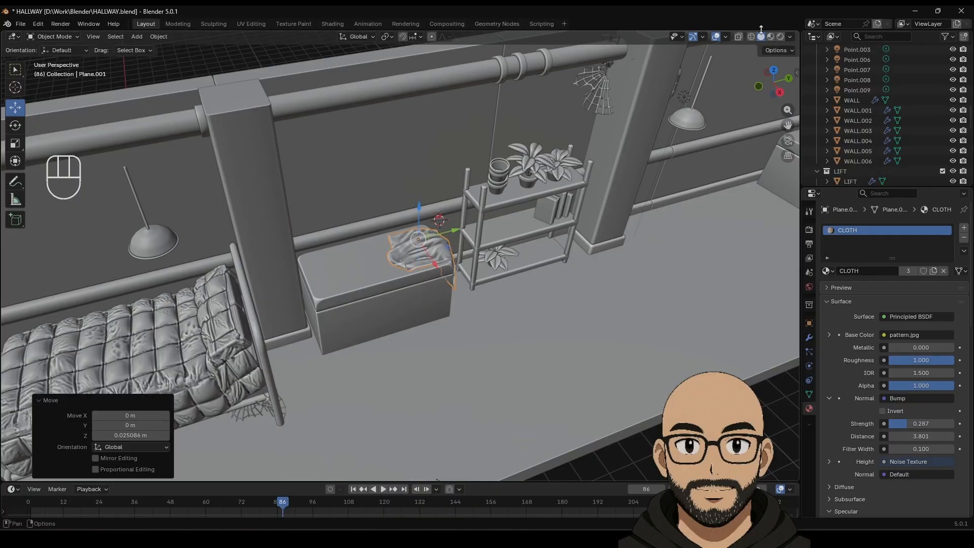
click(770, 38)
click(588, 456)
Step: Frame the hallway in an orthographic view and save HALLWAY.blend
scroll(507, 295, down, 6)
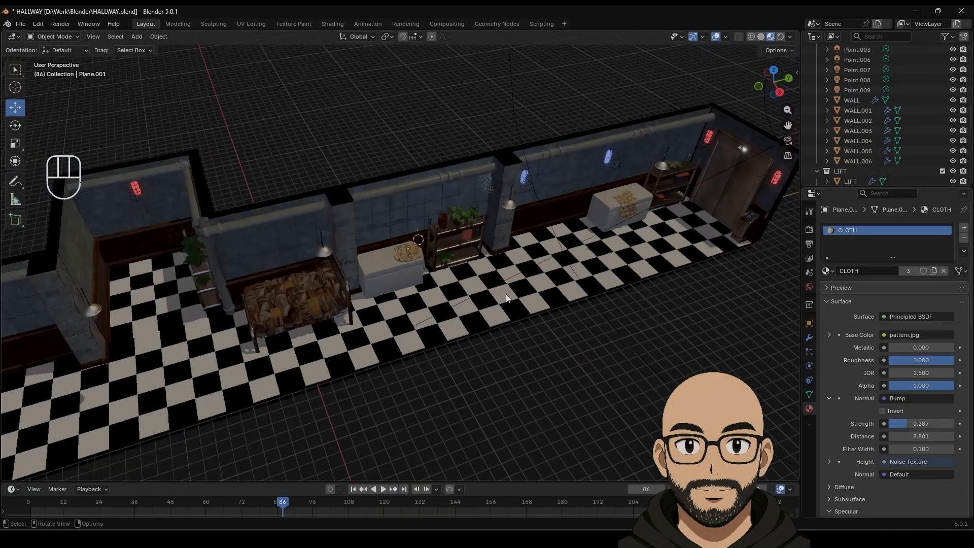
mouse_move(444, 290)
shift+middle_down()
mouse_move(491, 270)
mouse_move(443, 303)
shift+middle_up()
key(KP_5)
scroll(476, 275, up, 2)
scroll(443, 304, down, 1)
scroll(444, 303, up, 1)
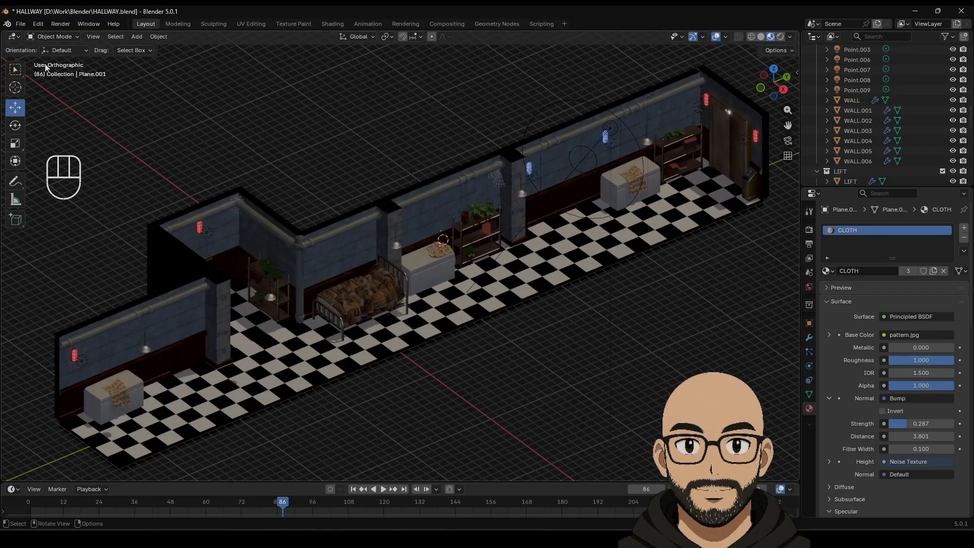
click(21, 26)
click(35, 92)
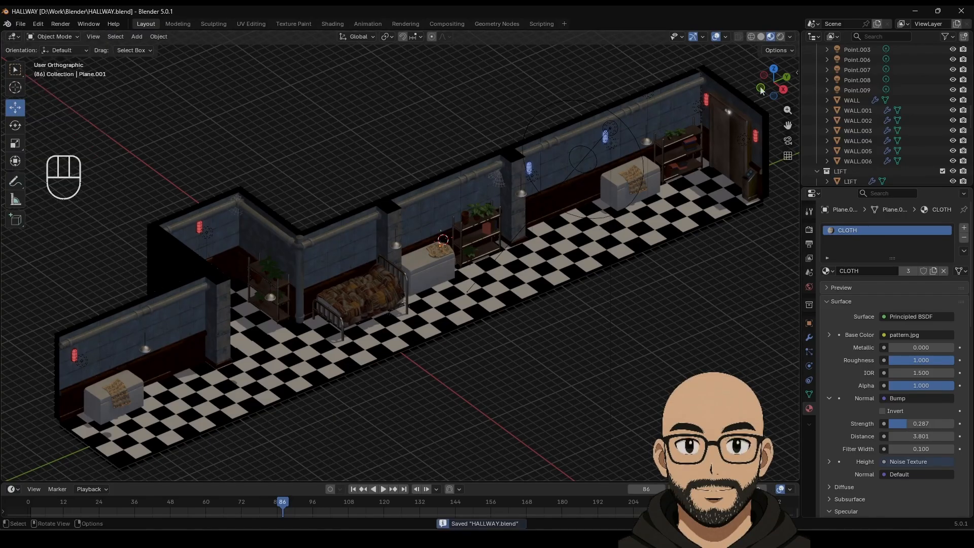
Step: Toggle the viewport overlays off and on, then display the hallway in Solid shading
click(715, 37)
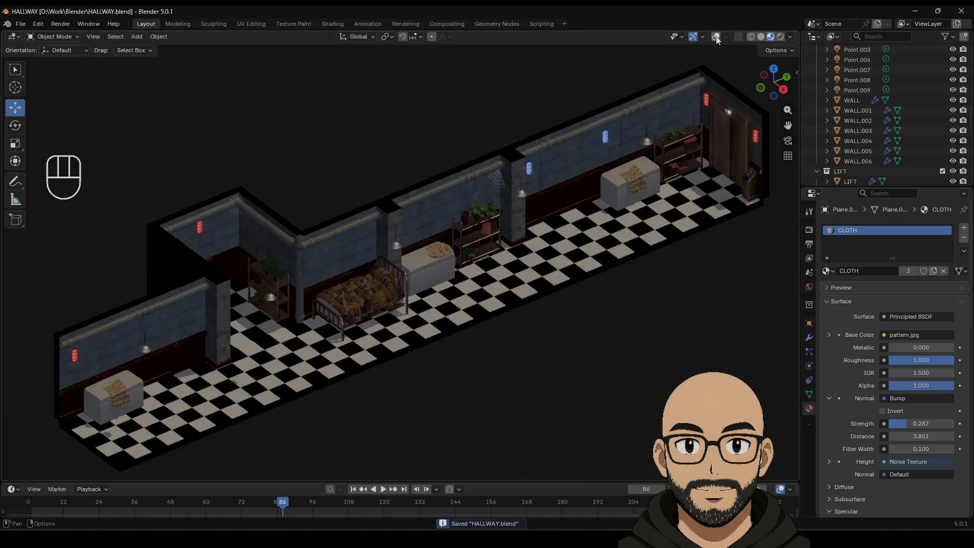
click(715, 37)
click(761, 37)
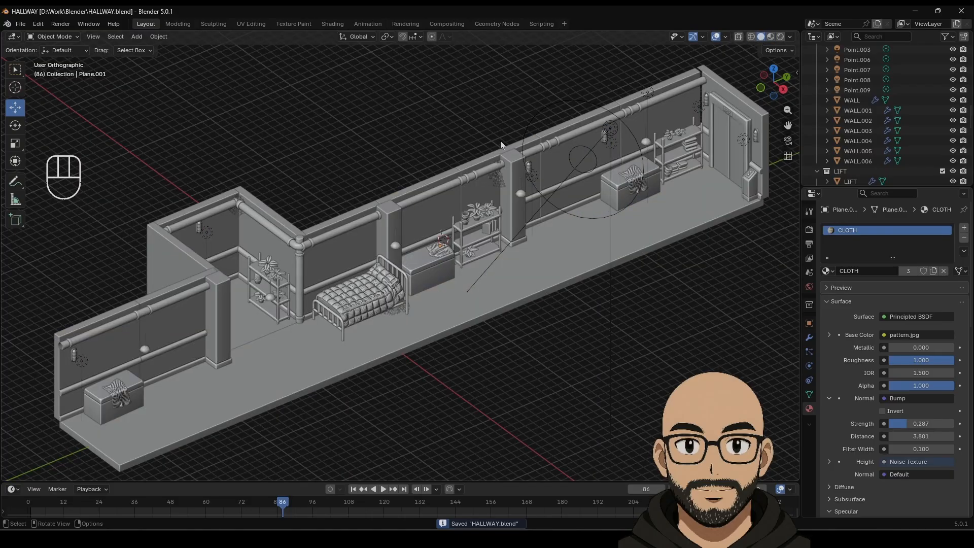
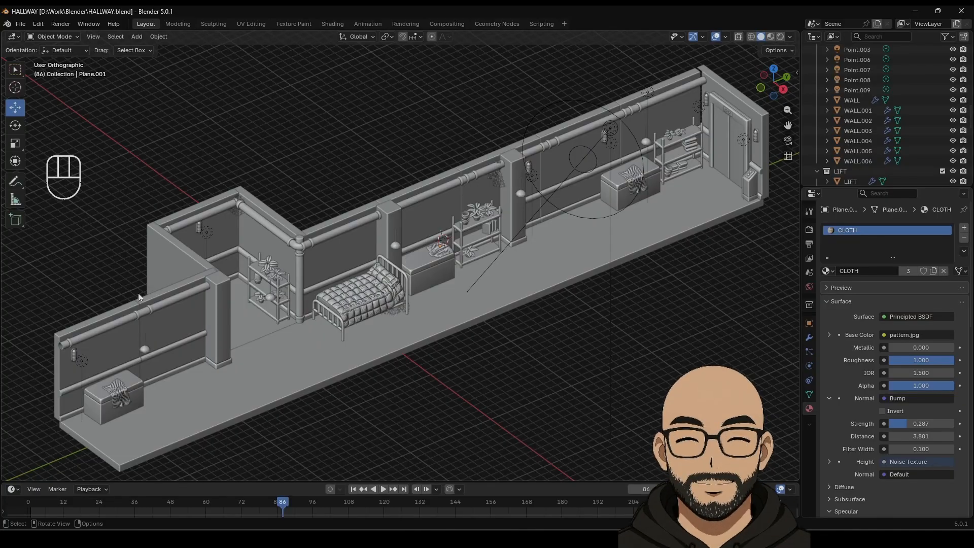
Step: Duplicate the wooden pillar and move the copy along Y to the hallway's near left end
click(223, 318)
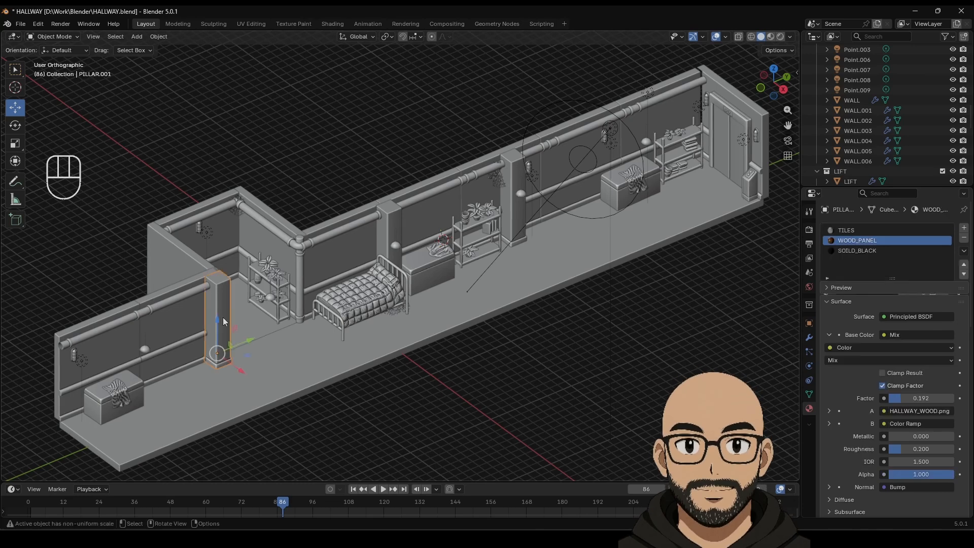
key(shift+d)
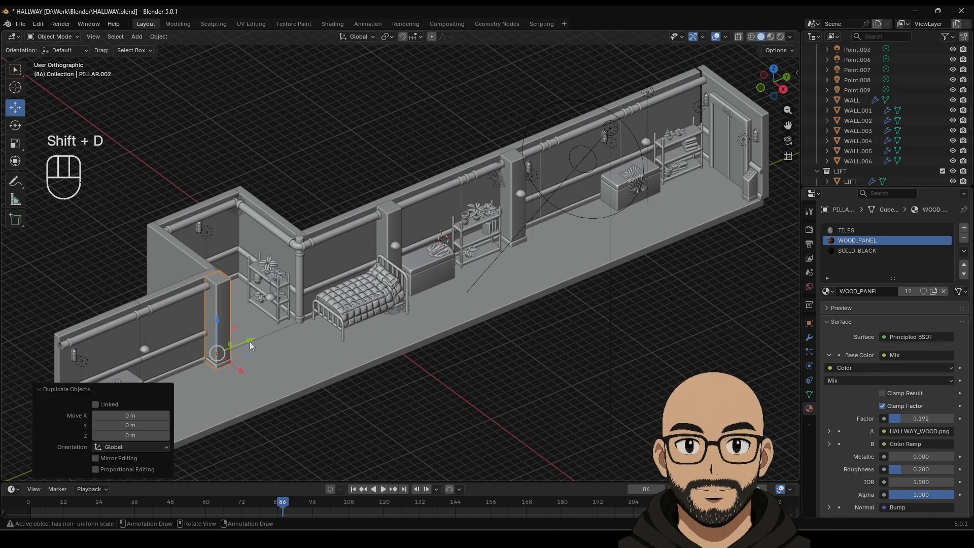
drag(249, 341, 89, 407)
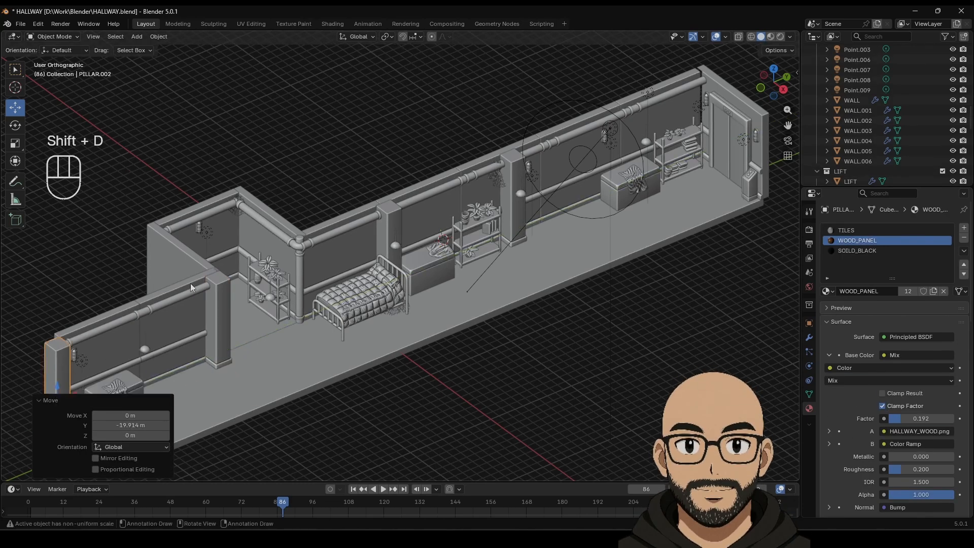
click(271, 414)
shift+middle_drag(221, 389, 285, 343)
middle_drag(222, 338, 264, 349)
Step: Shift the pillar copy slightly sideways along X, then select the floor
drag(392, 471, 385, 459)
click(482, 365)
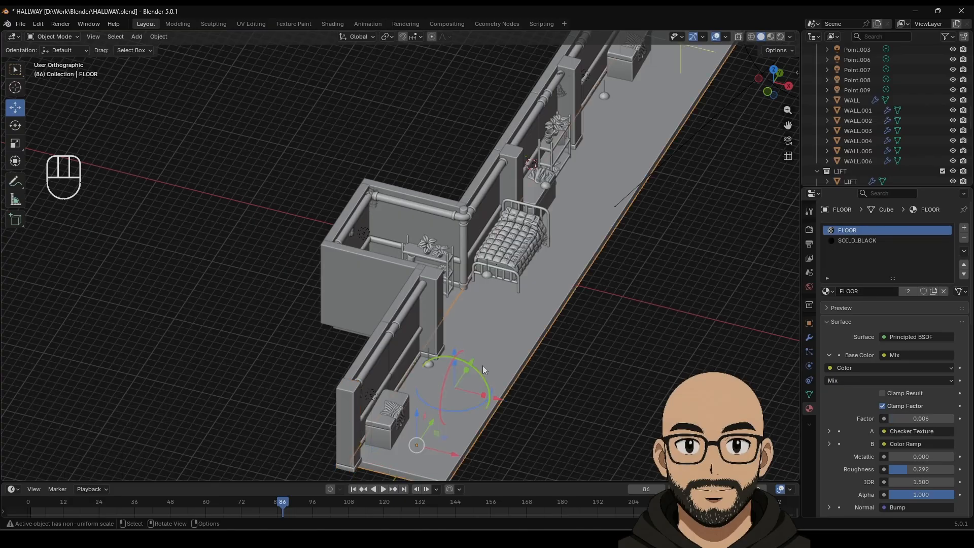
middle_drag(635, 348, 587, 344)
click(141, 361)
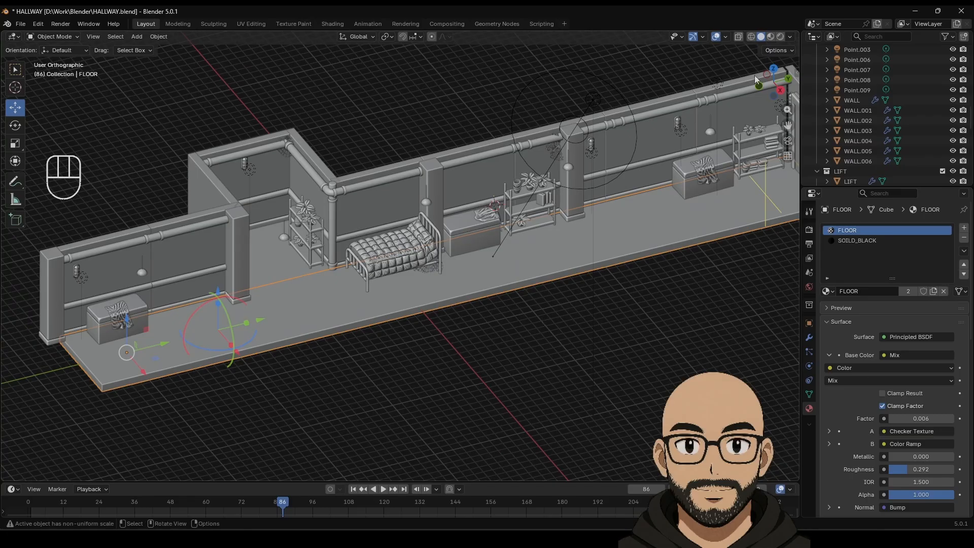
Step: Switch the viewport to Material Preview and frame the hallway's near end
click(770, 37)
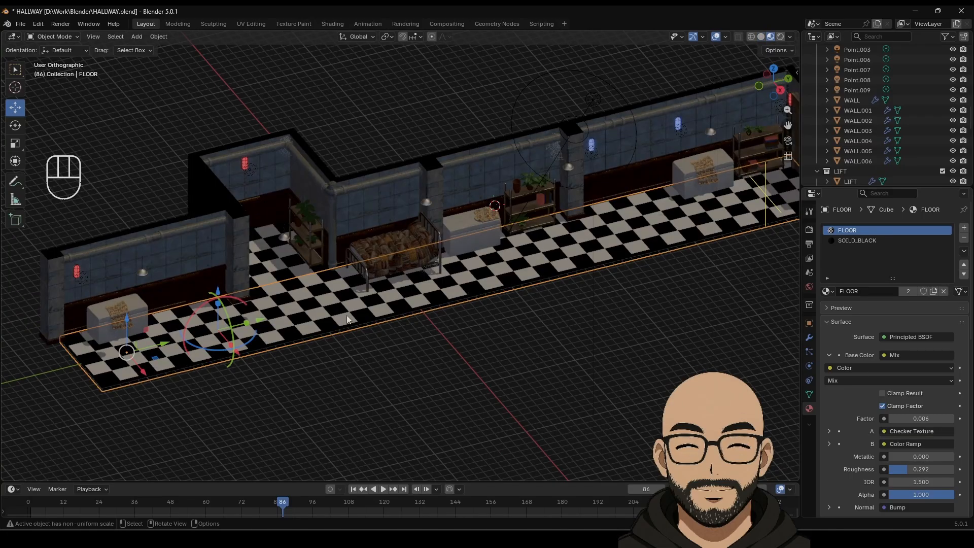
scroll(543, 364, down, 1)
scroll(516, 349, down, 2)
scroll(405, 333, up, 3)
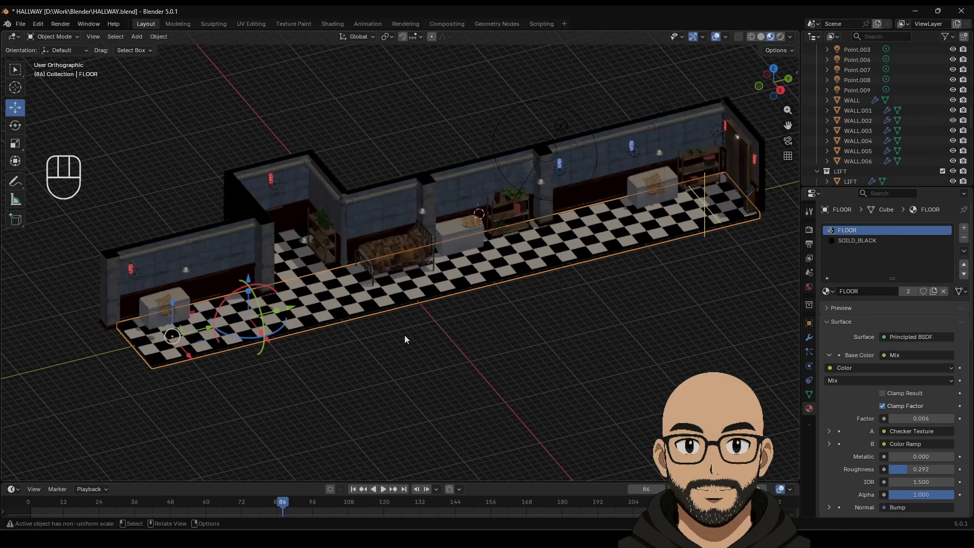
shift+middle_drag(204, 333, 309, 298)
scroll(294, 319, up, 3)
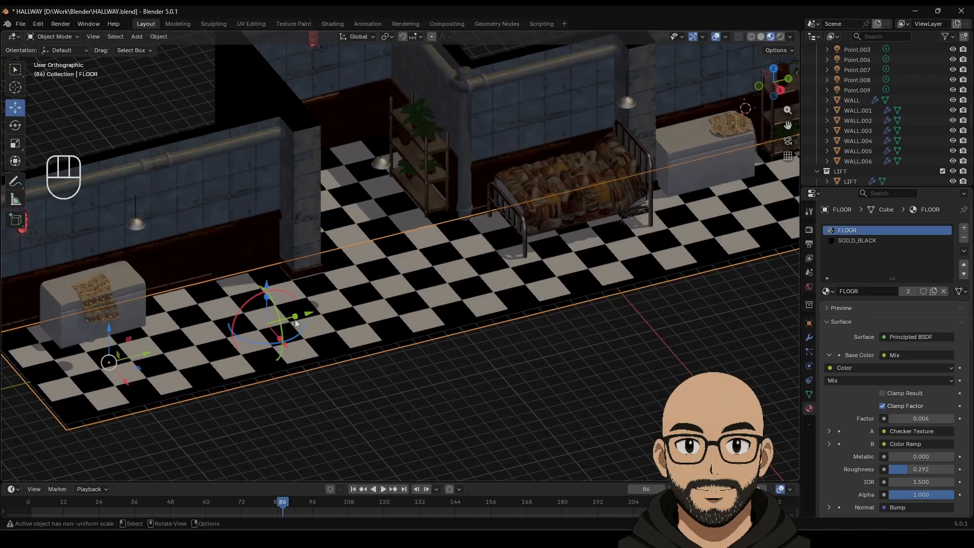
Step: Undo an accidental light move, slide the floor about 2.08 m along negative Y, and show its modifiers
drag(308, 315, 256, 319)
key(ctrl+z)
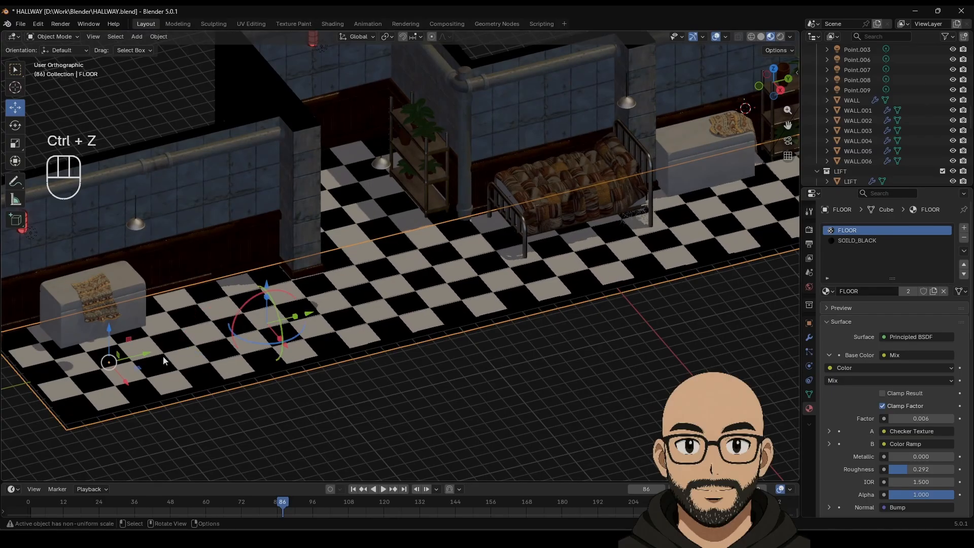
drag(146, 353, 111, 359)
scroll(303, 346, down, 3)
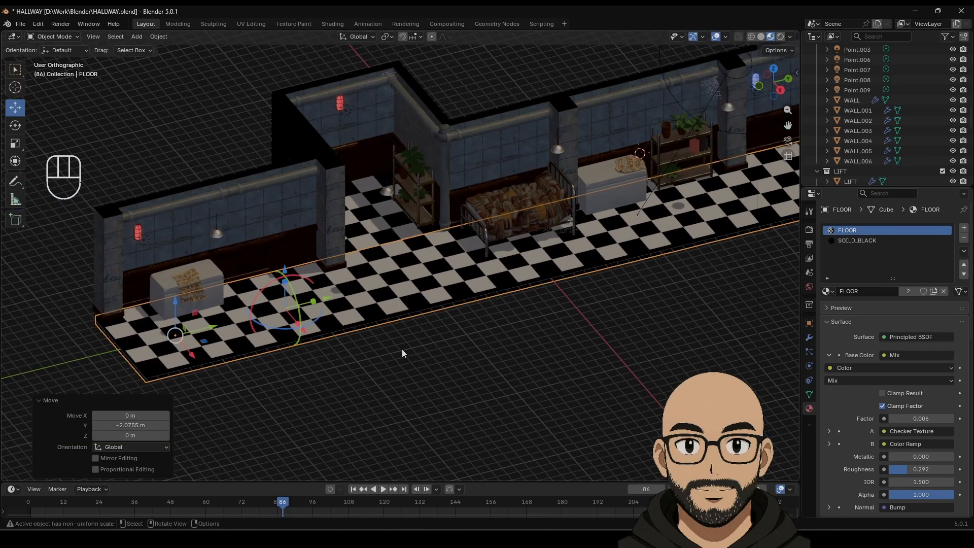
shift+middle_drag(403, 348, 467, 324)
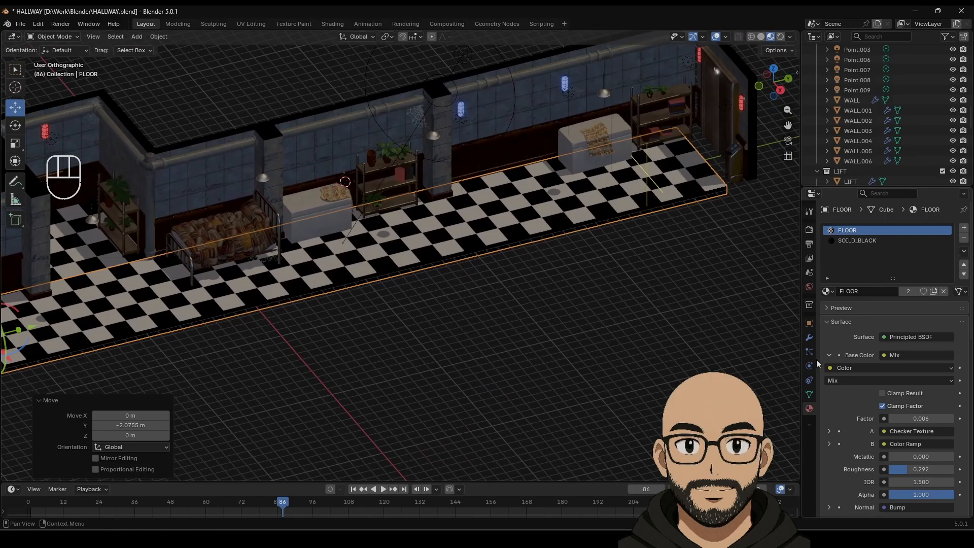
click(809, 337)
Step: Raise the floor's Array count to 9, then set it back to 8
click(940, 273)
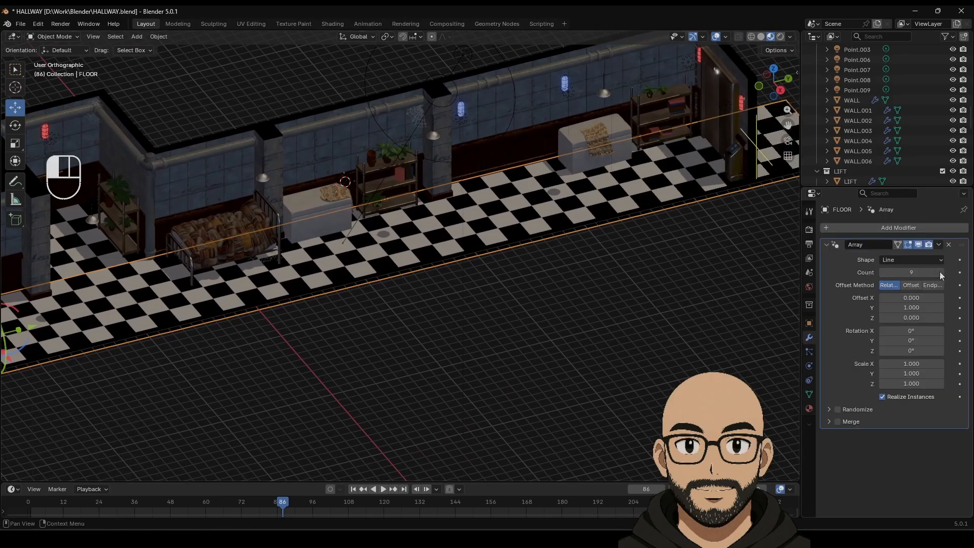
middle_drag(508, 272, 592, 248)
scroll(557, 256, down, 4)
click(557, 284)
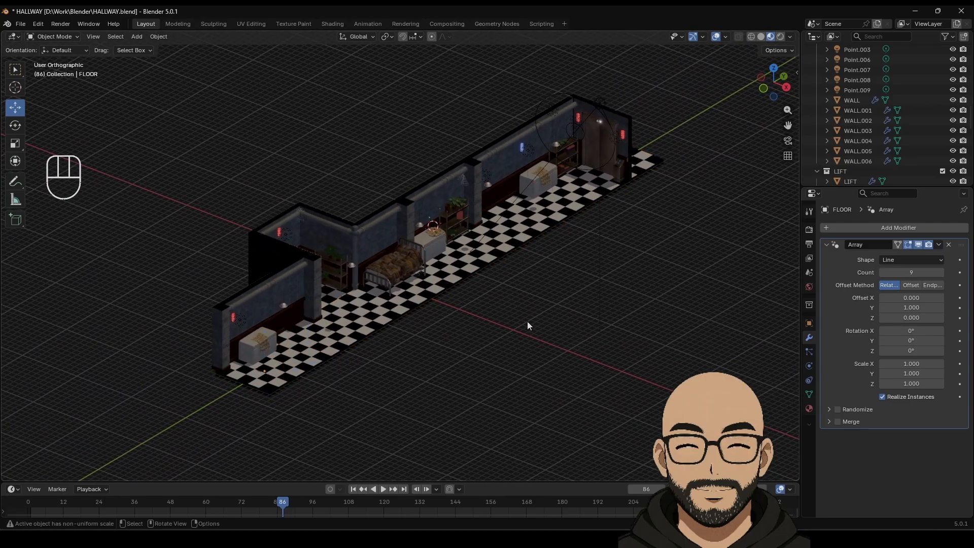
middle_drag(527, 321, 494, 339)
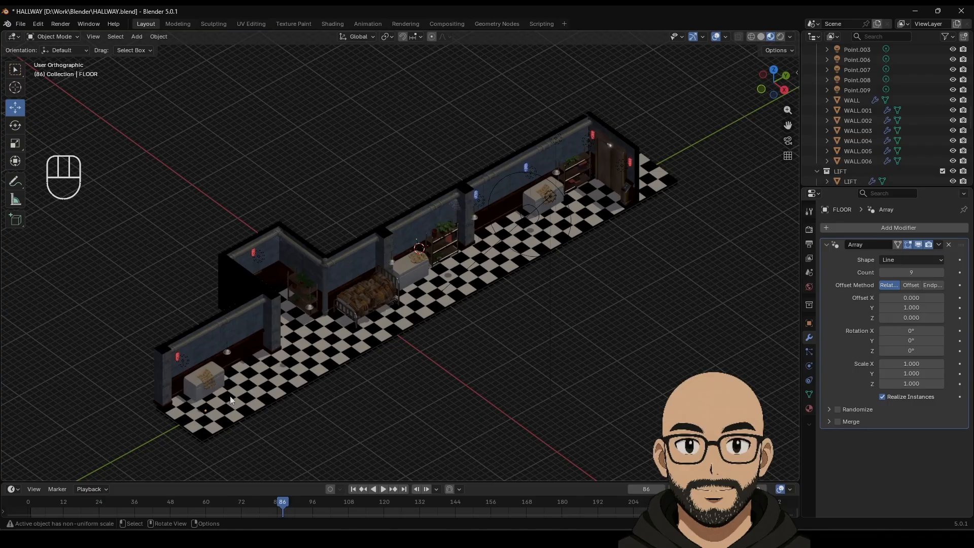
click(882, 272)
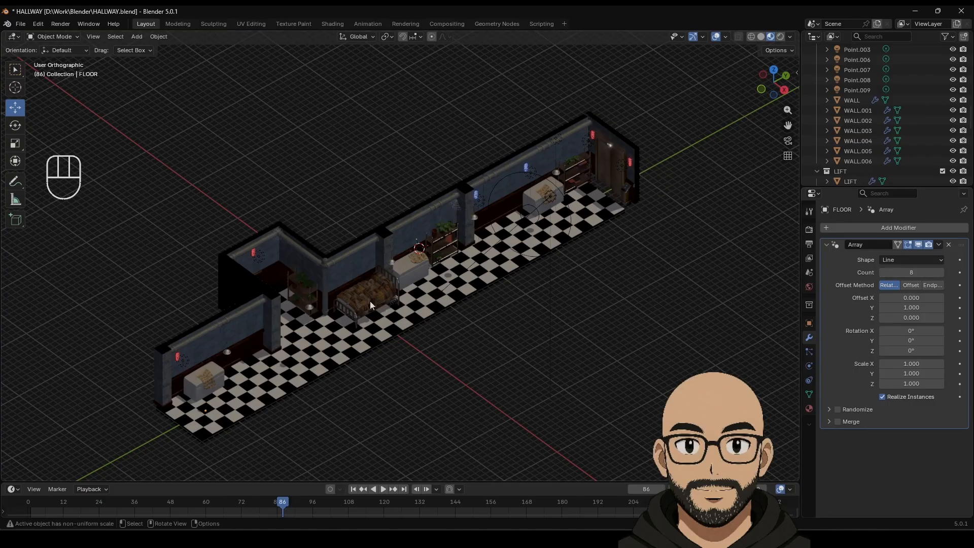
Step: Move the floor along the hallway and switch to a top orthographic Solid view
click(209, 432)
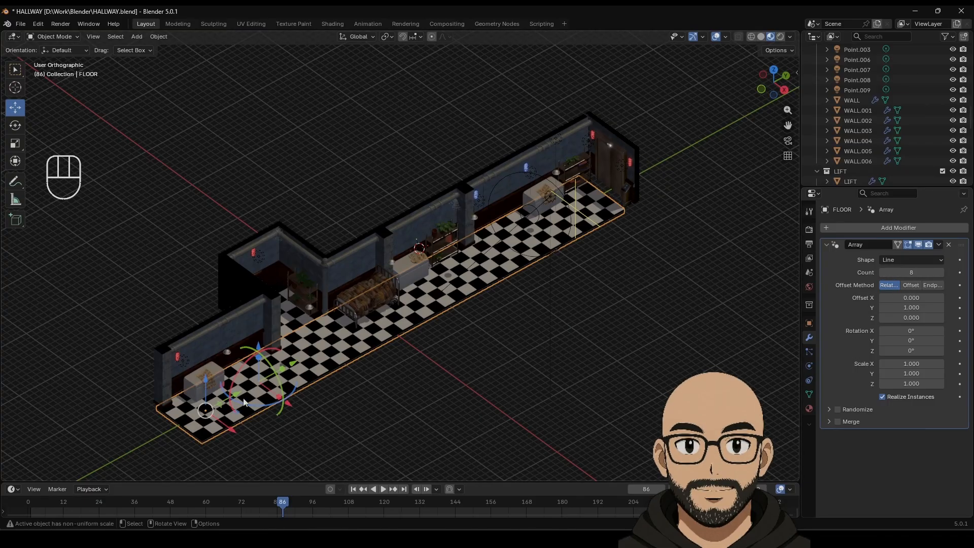
drag(233, 400, 247, 384)
click(774, 70)
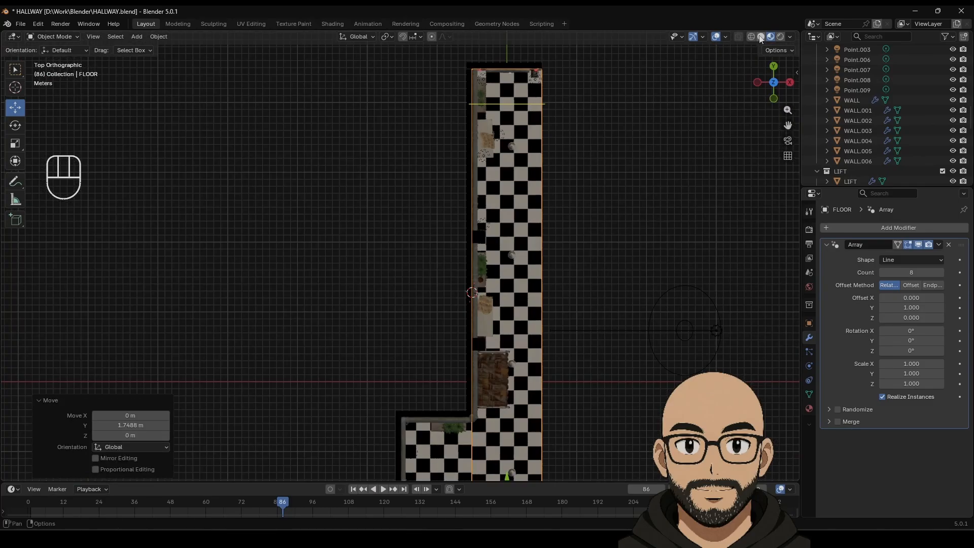
click(760, 36)
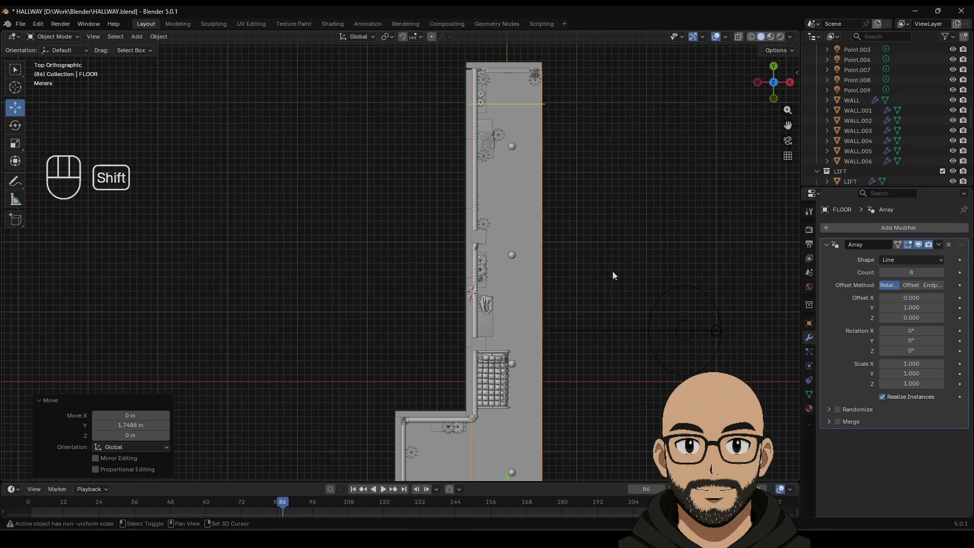
shift+middle_drag(612, 271, 563, 88)
shift+middle_drag(552, 320, 513, 264)
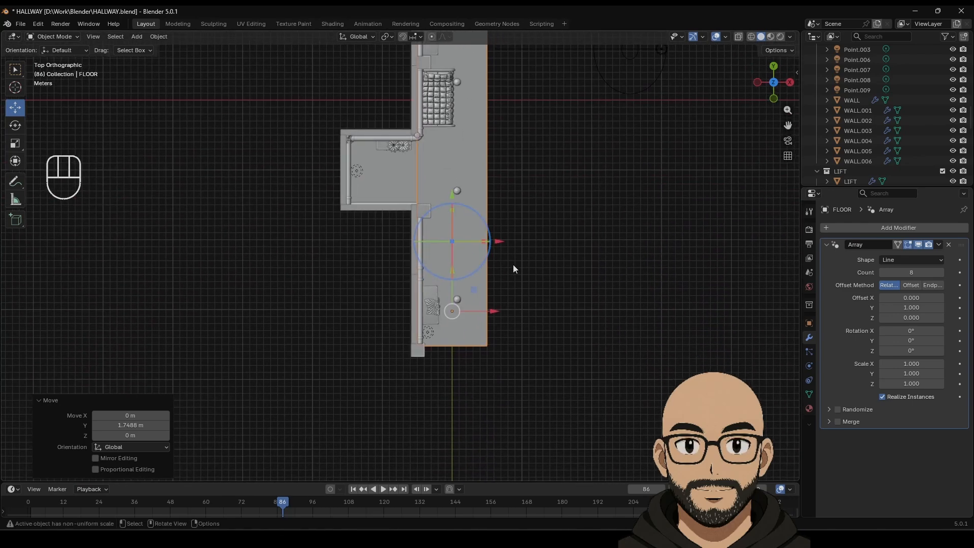
scroll(539, 297, up, 4)
shift+middle_drag(579, 320, 518, 290)
scroll(524, 269, up, 1)
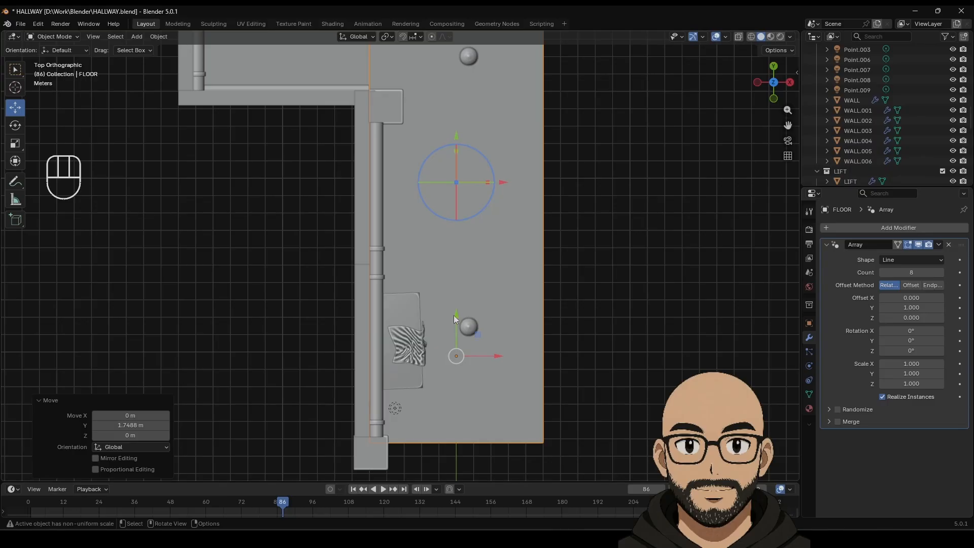
Step: Slide the floor along Y in top view to line it up, with materials shown again
drag(455, 315, 458, 308)
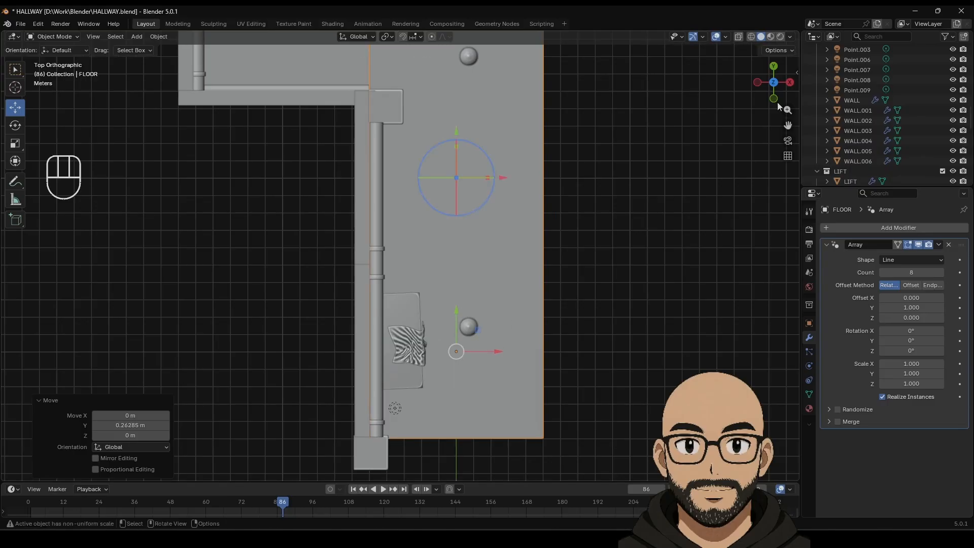
click(769, 37)
shift+middle_drag(577, 138, 566, 263)
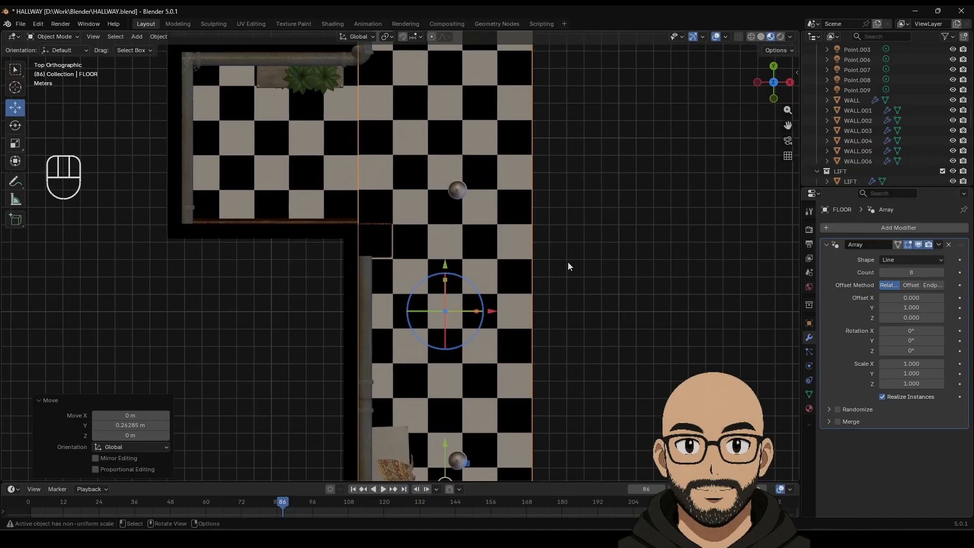
click(628, 190)
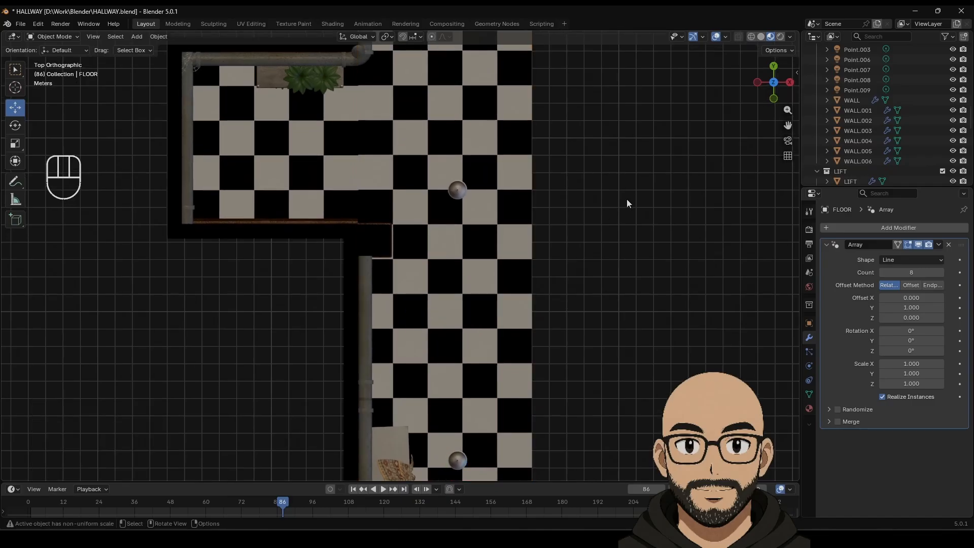
click(500, 425)
shift+middle_drag(573, 304, 527, 246)
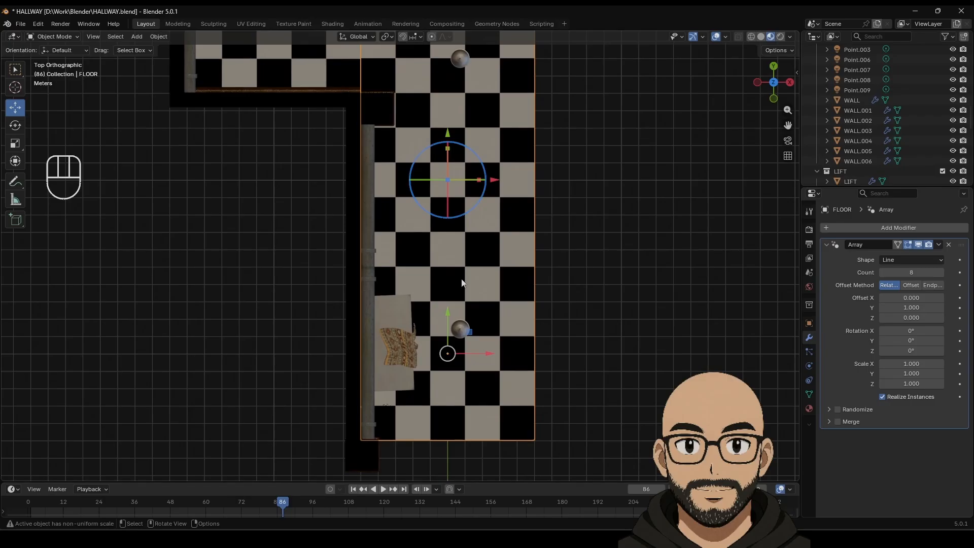
drag(447, 311, 447, 315)
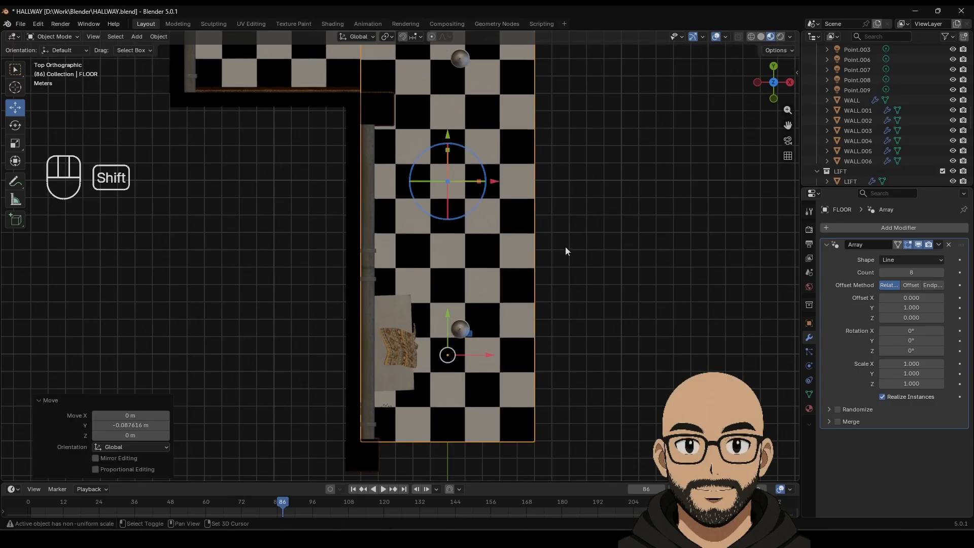
Step: Give the floor a final small Y nudge under the walls, then orbit to a side view
middle_drag(565, 246, 564, 262)
click(776, 82)
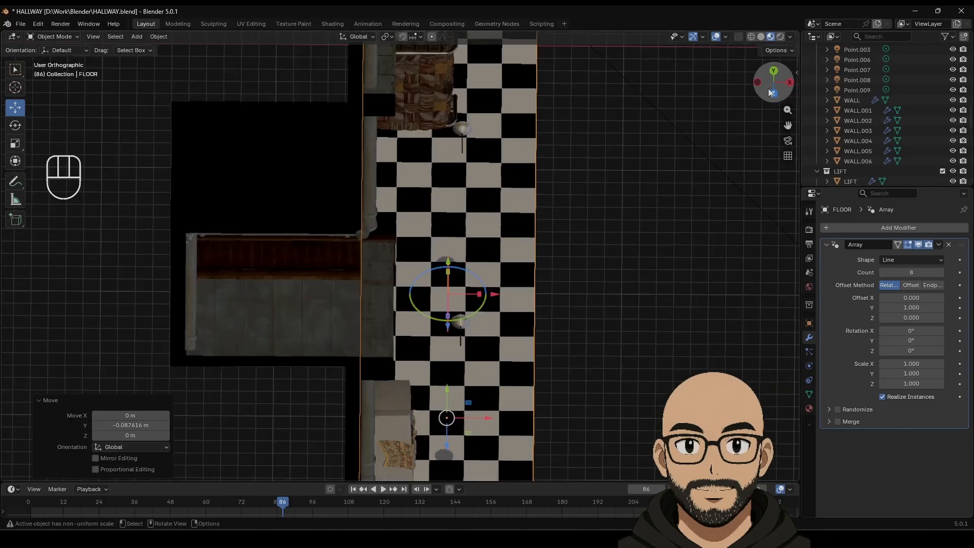
click(776, 82)
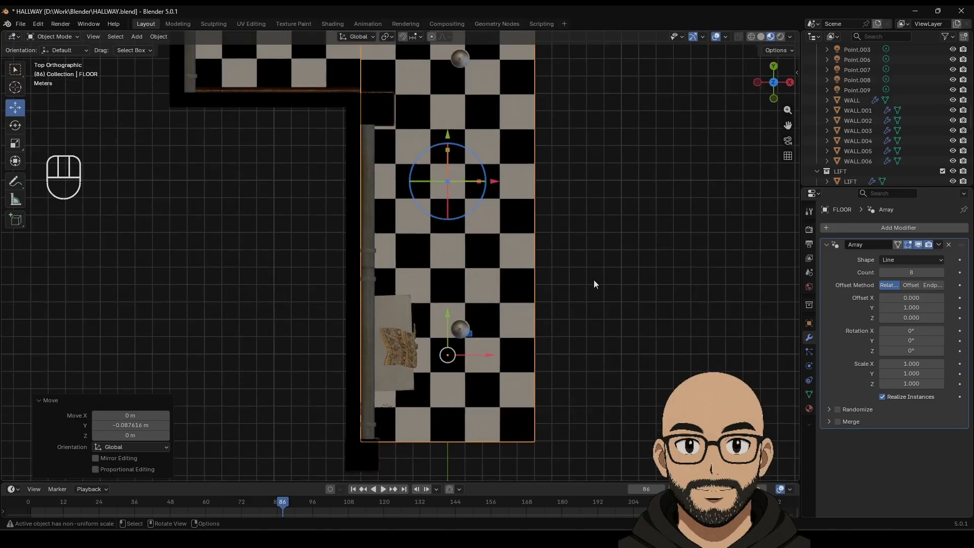
shift+middle_drag(461, 168, 458, 217)
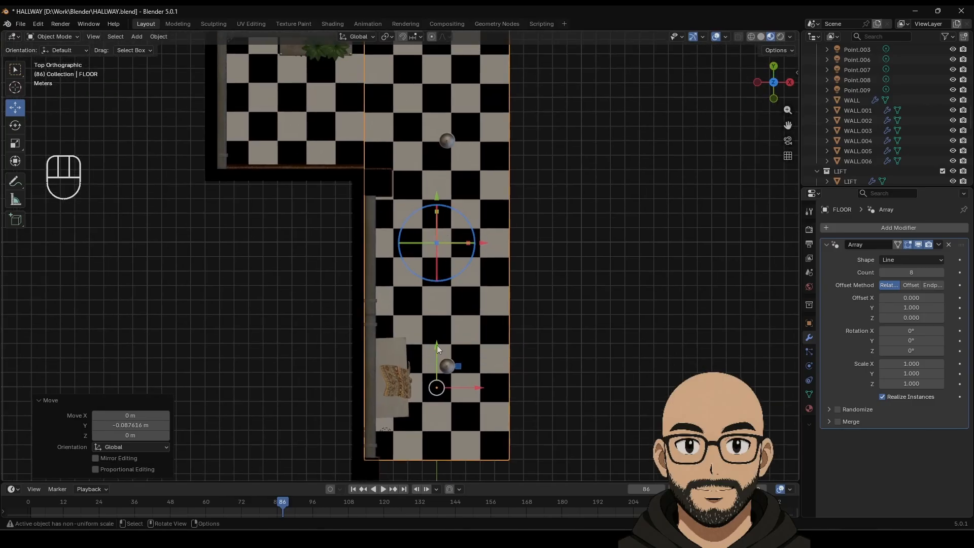
drag(437, 345, 436, 344)
middle_drag(614, 349, 505, 196)
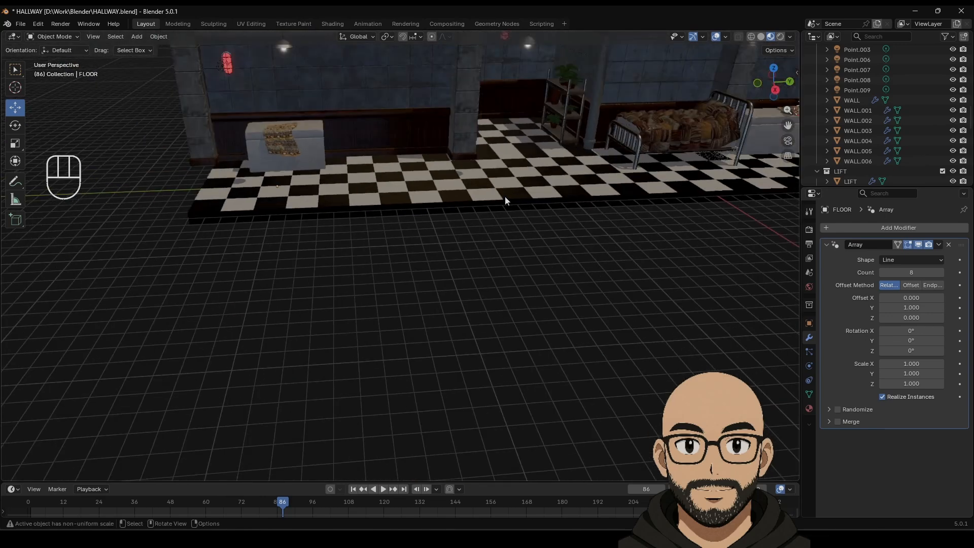
Step: Delete the pillar PILLAR.002 from the hallway
click(202, 148)
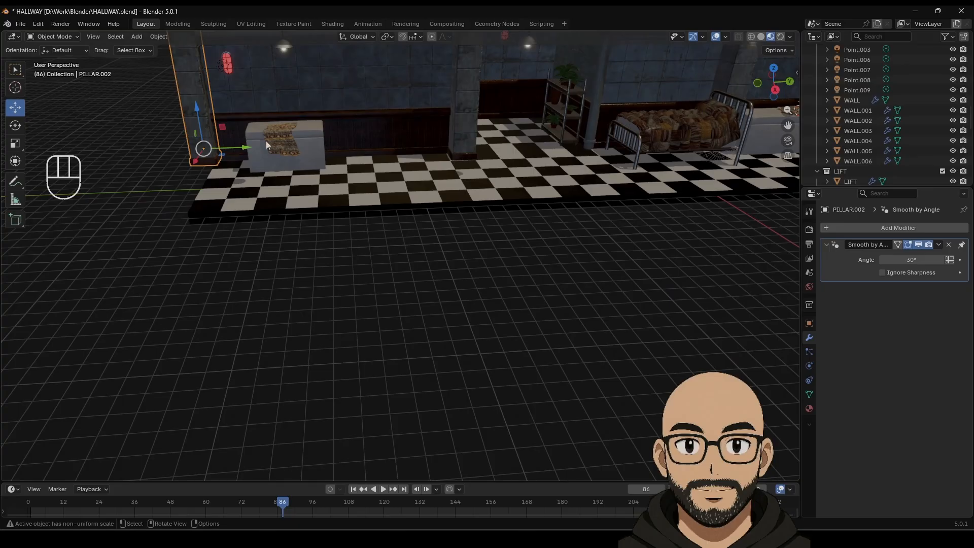
shift+middle_drag(232, 77, 374, 285)
key(Delete)
scroll(375, 285, down, 2)
middle_drag(449, 275, 443, 286)
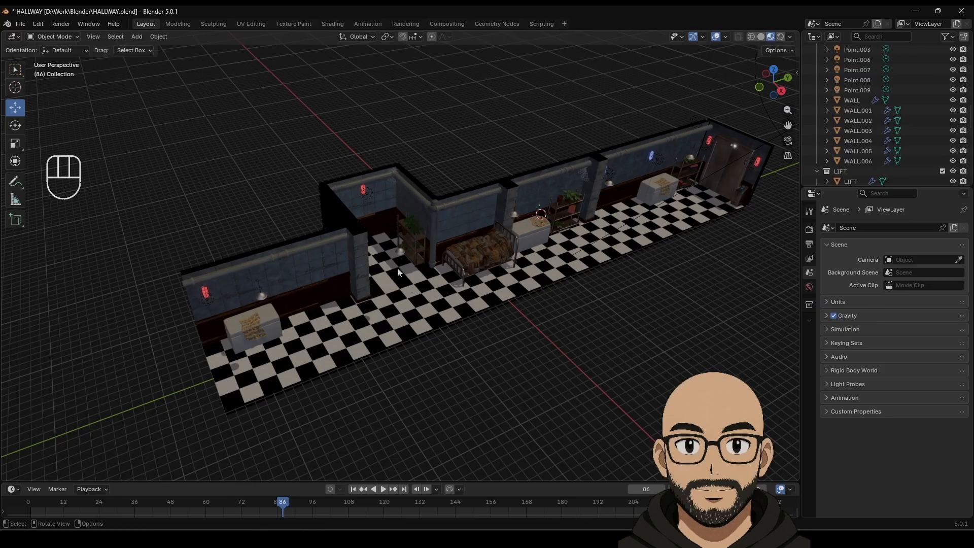
middle_drag(398, 272, 410, 275)
scroll(412, 271, up, 1)
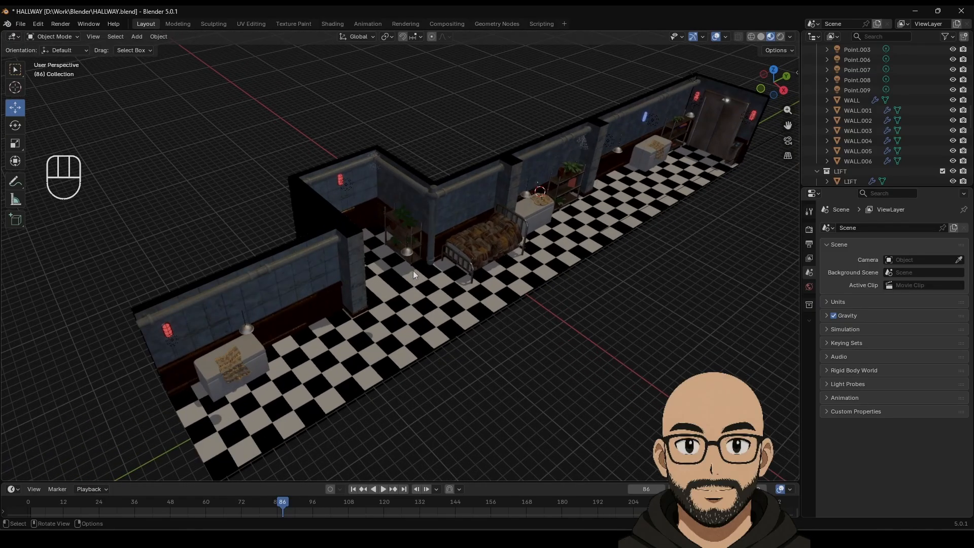
Step: Slide the floor section FLOOR.002 a little along Y
click(384, 272)
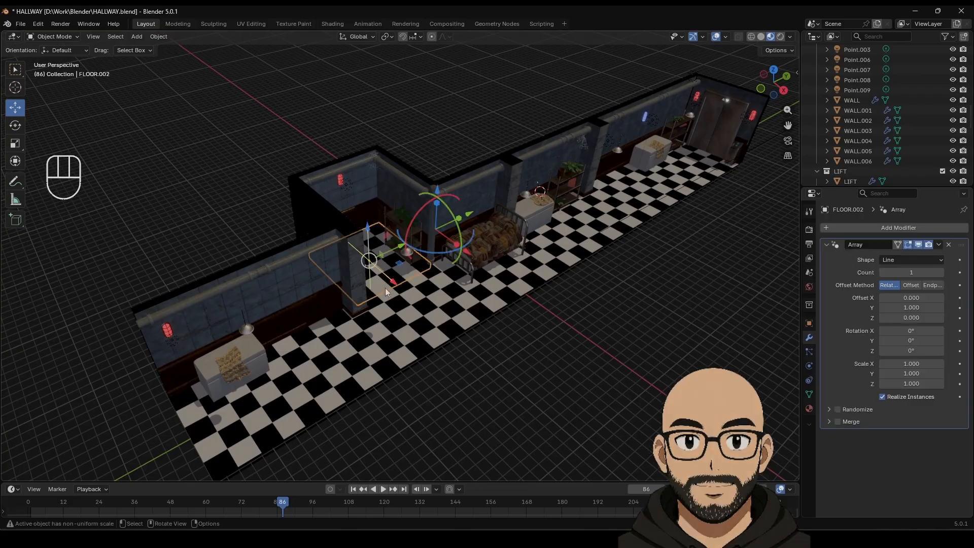
drag(386, 248, 379, 250)
scroll(468, 260, up, 3)
middle_drag(458, 262, 429, 266)
scroll(417, 260, up, 1)
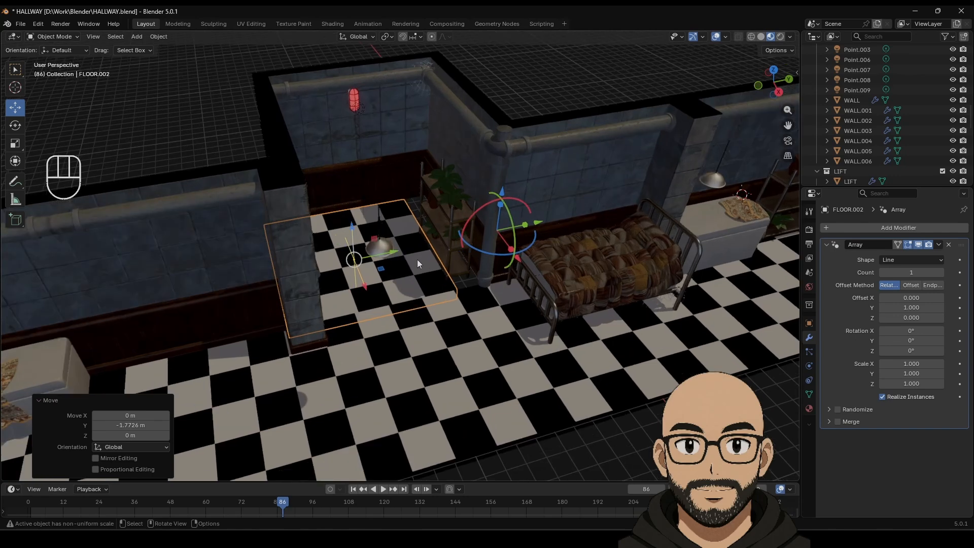
drag(390, 248, 387, 249)
scroll(442, 293, up, 5)
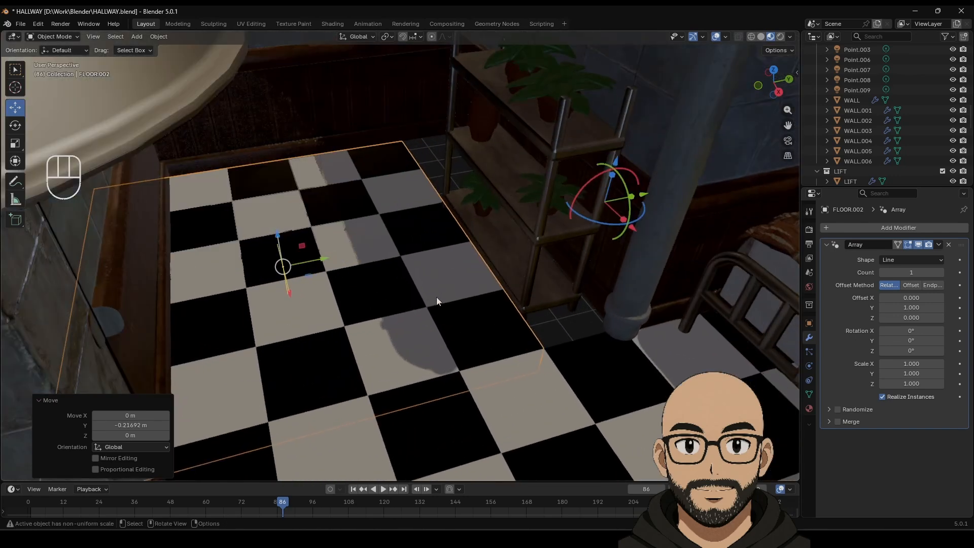
Step: Duplicate the floor section as FLOOR.001 and move the copy further along the hallway
key(shift+d)
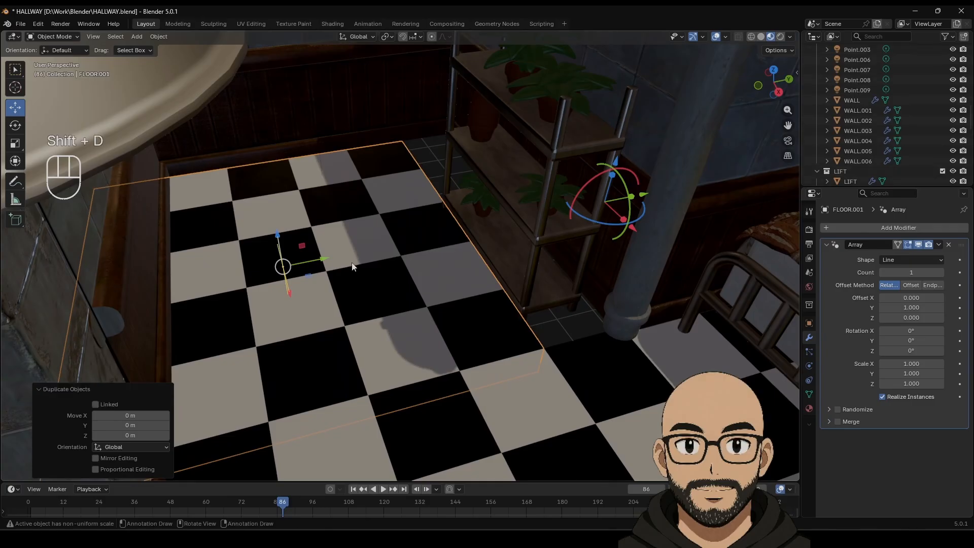
drag(340, 254, 583, 205)
scroll(576, 241, down, 5)
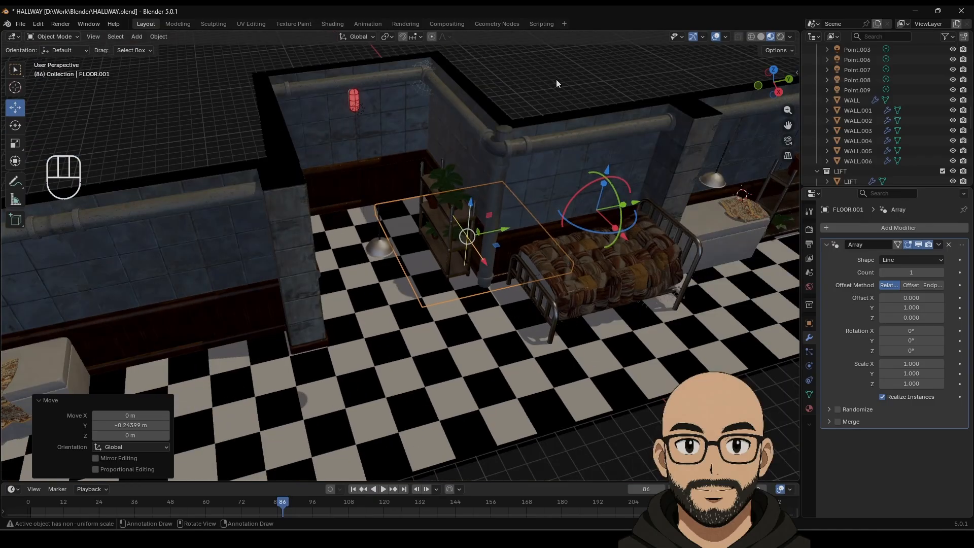
click(555, 79)
scroll(512, 233, down, 5)
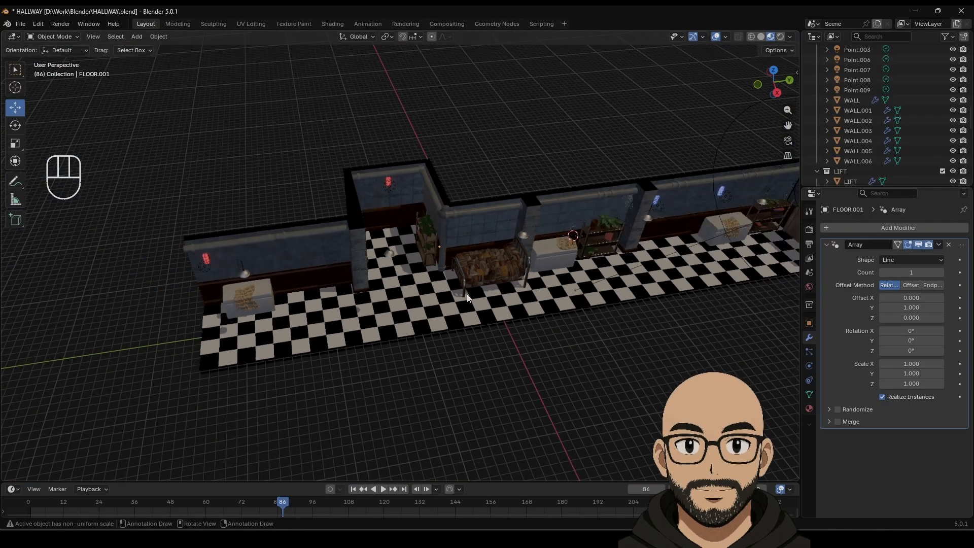
middle_drag(467, 297, 492, 282)
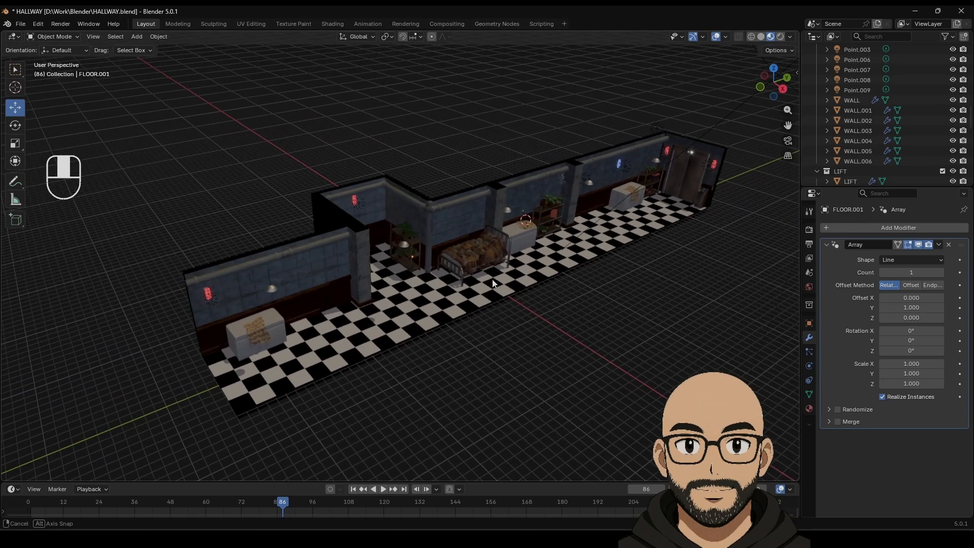
Step: Save the hallway file HALLWAY.blend
click(23, 25)
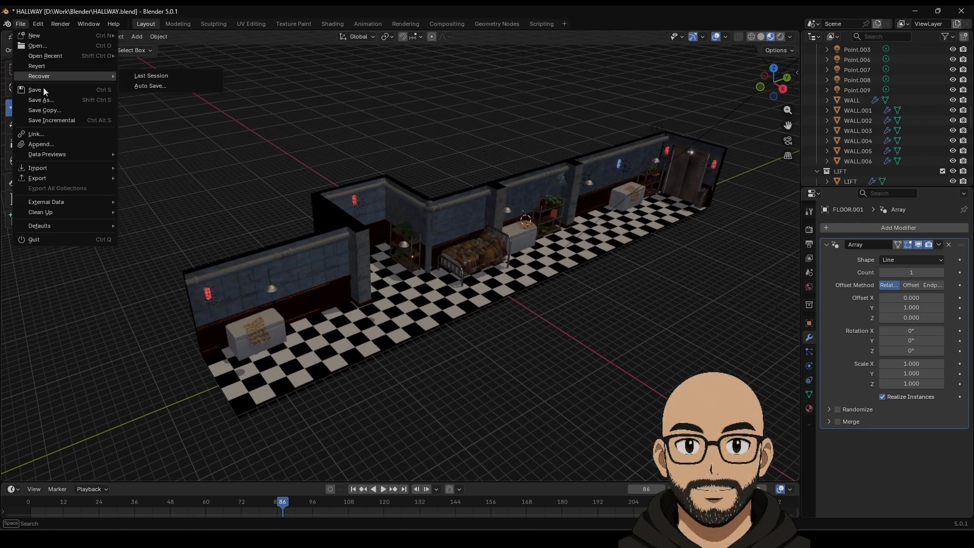
click(44, 90)
middle_drag(490, 229, 463, 244)
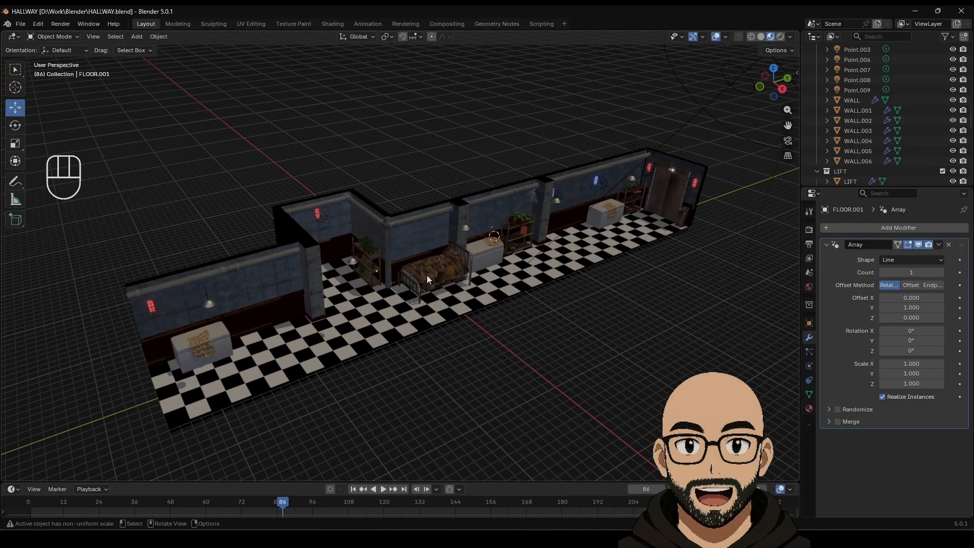
middle_drag(426, 269, 424, 264)
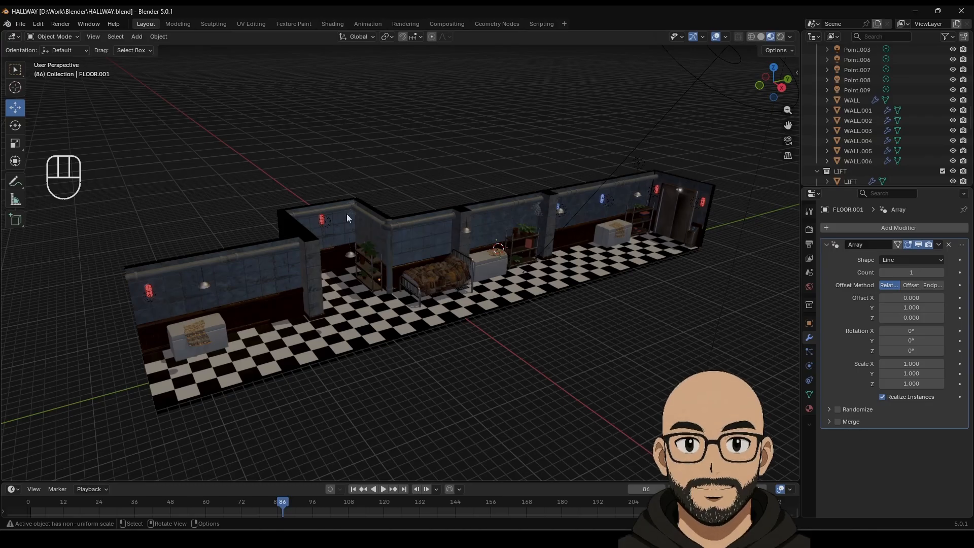
Step: Switch the viewport to Rendered shading and select the spot light Grid08
click(780, 37)
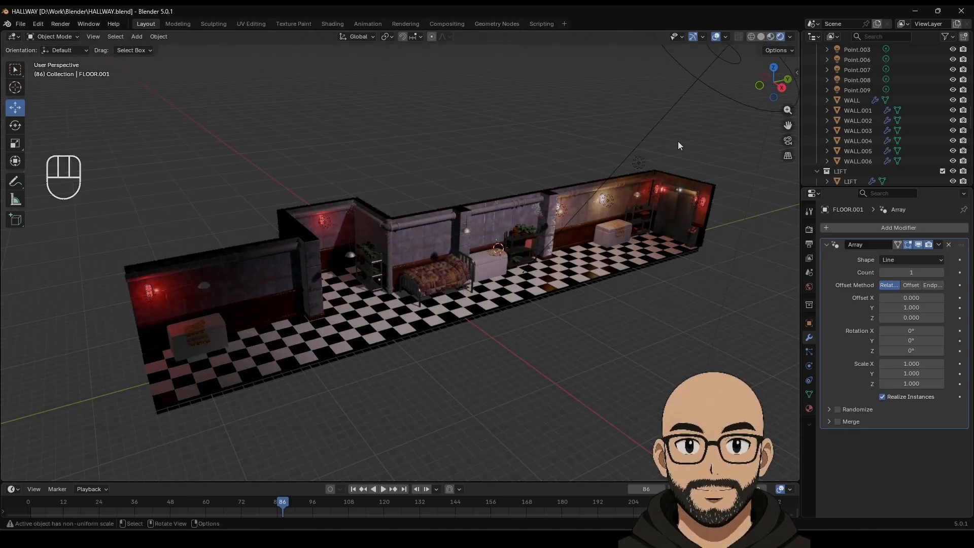
click(809, 230)
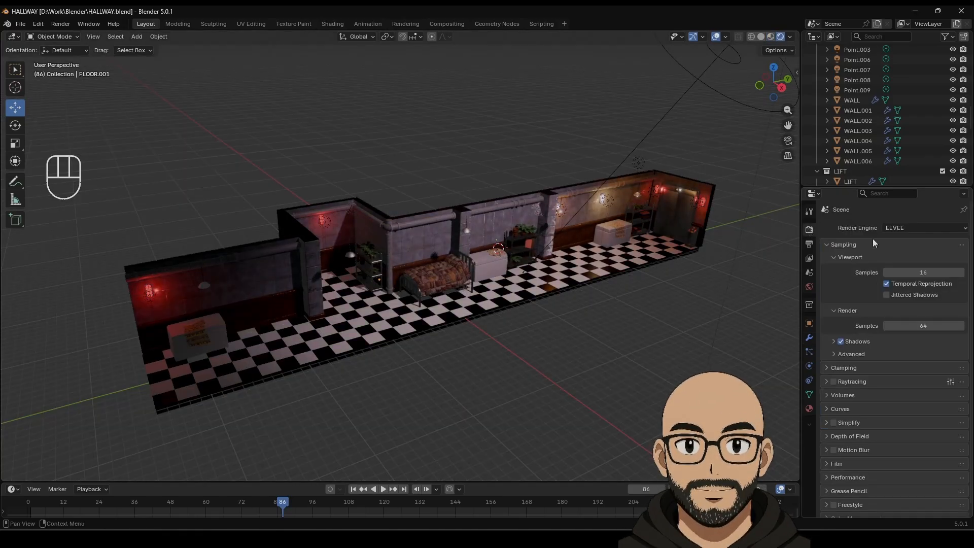
click(745, 262)
scroll(591, 302, down, 5)
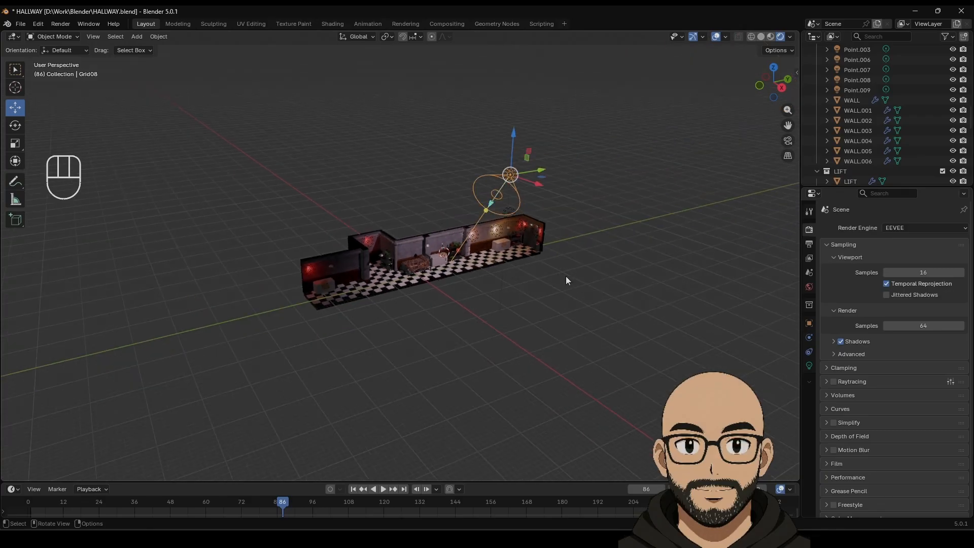
Step: Add a plane and scale it up to 106.159 around the hallway
click(137, 37)
mouse_move(151, 47)
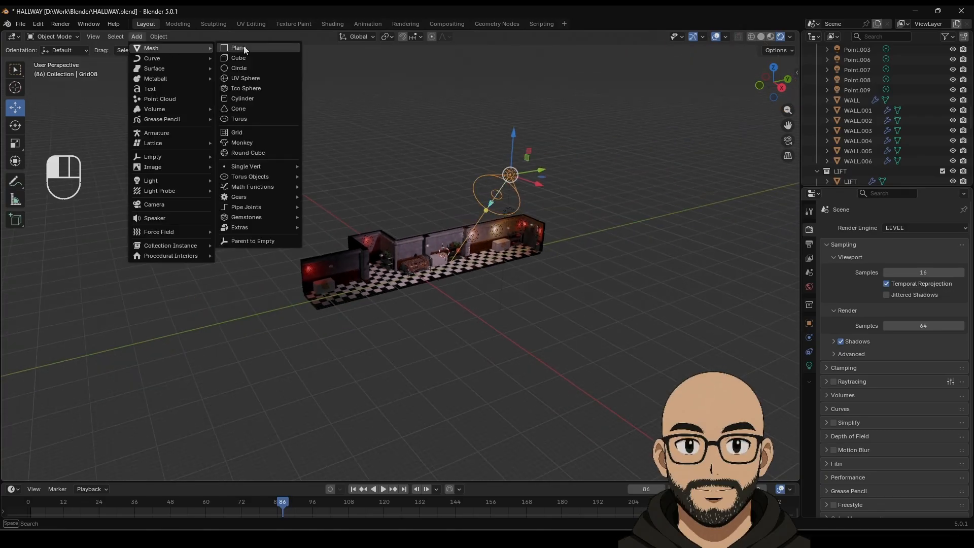
click(236, 48)
key(s)
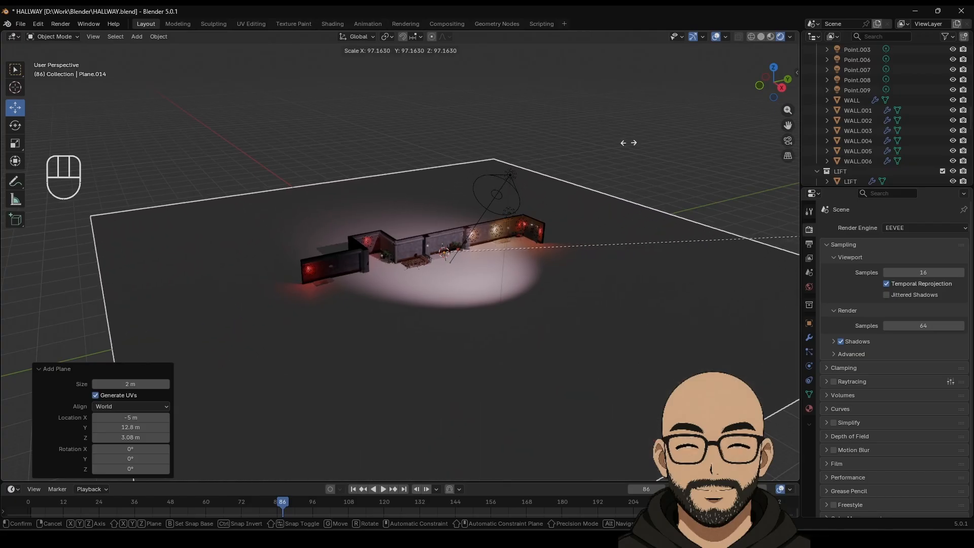
click(728, 144)
key(g)
key(z)
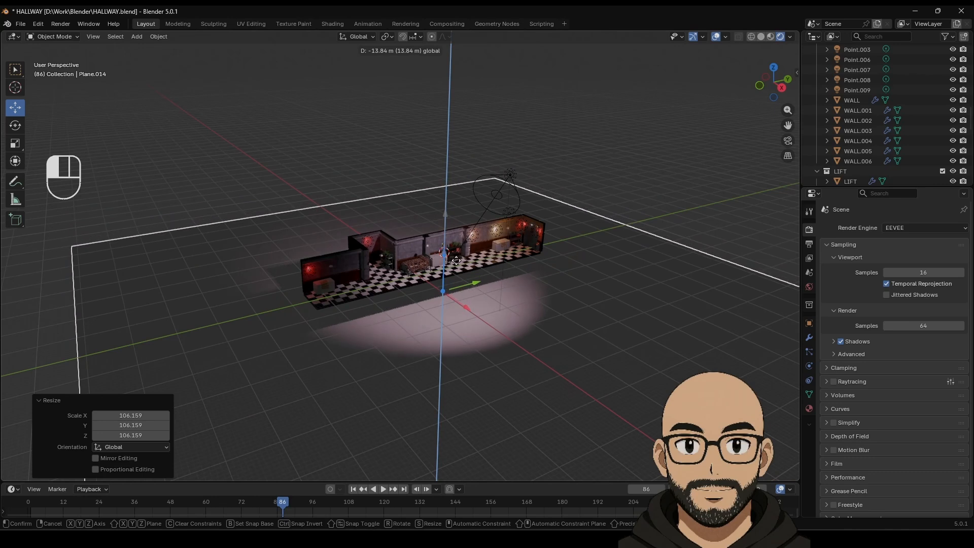
Step: Lower the plane to -13.84 m and extrude its far edge upward into a wall
click(403, 271)
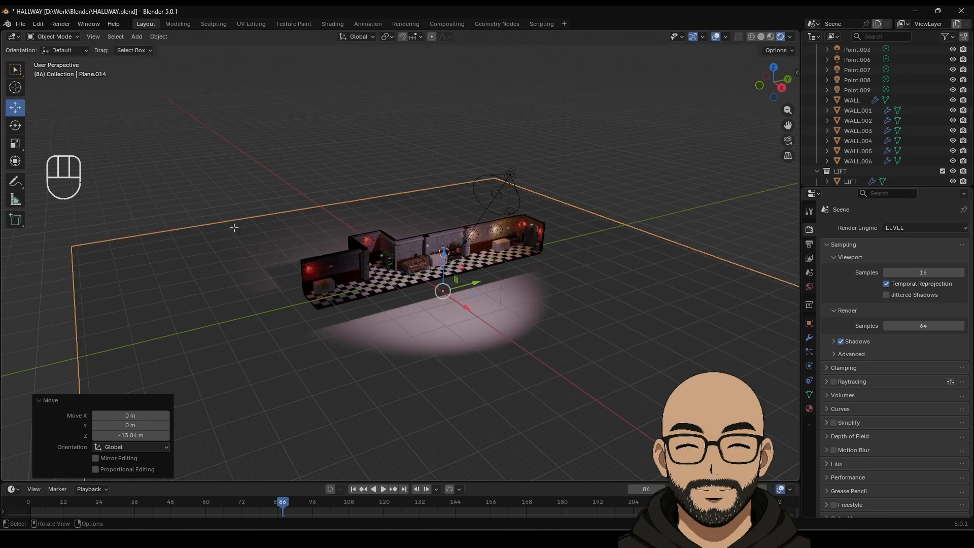
key(Tab)
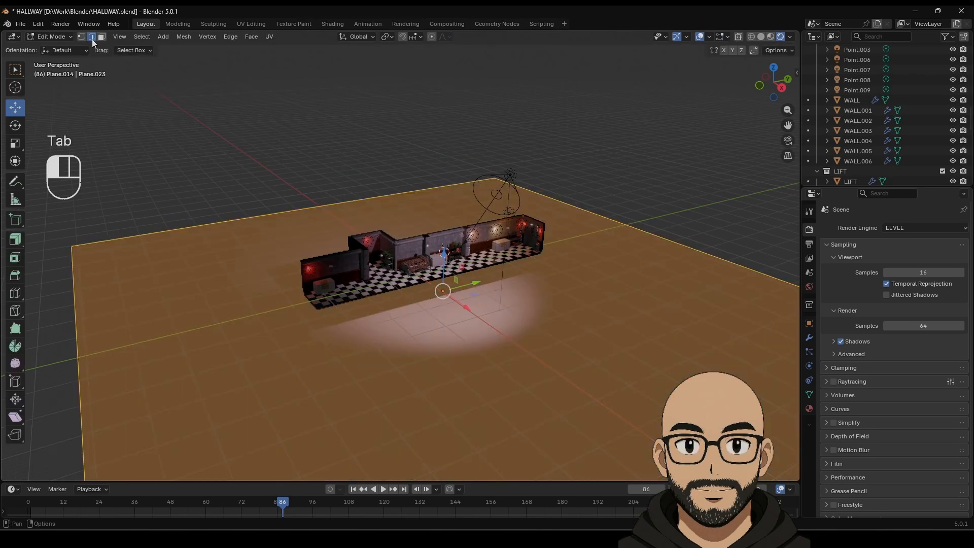
click(215, 223)
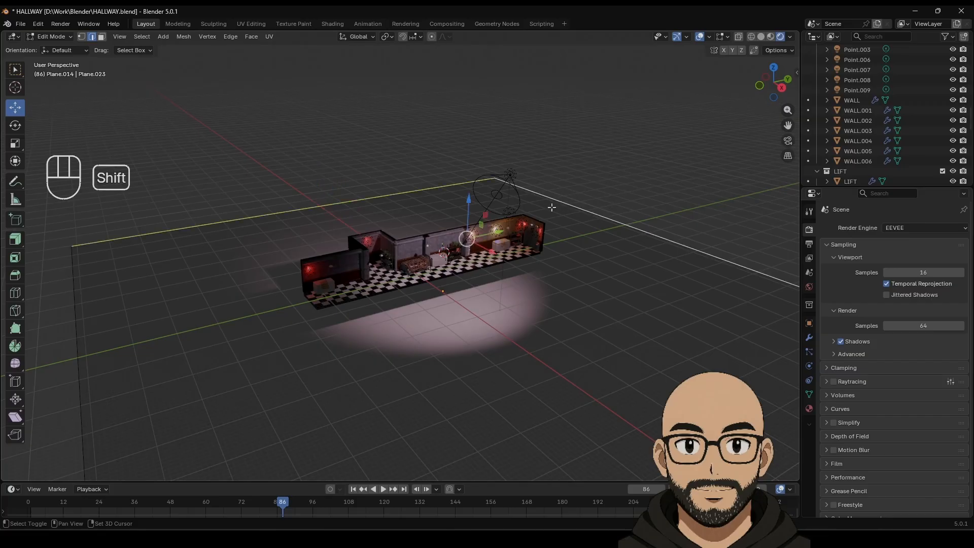
key(e)
right_click(451, 205)
drag(467, 205, 463, 387)
key(Tab)
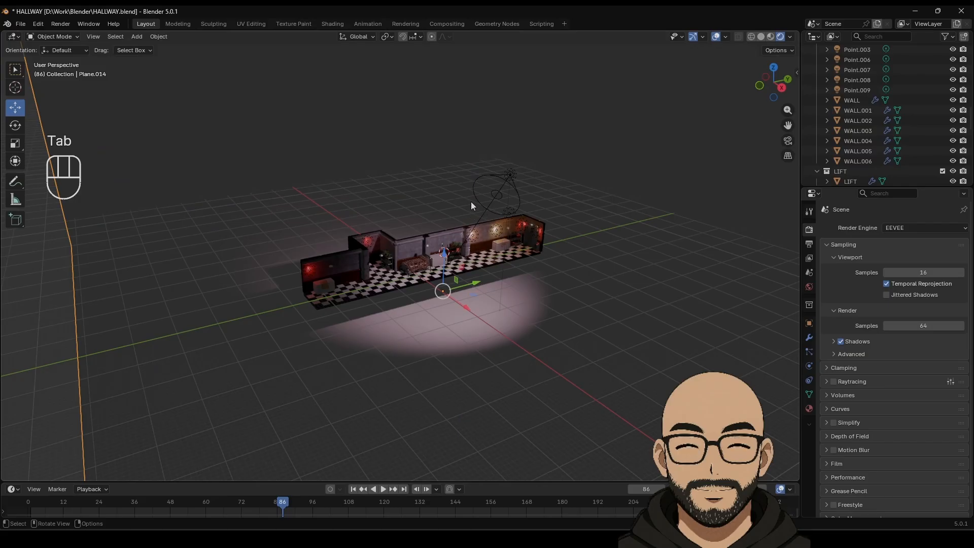
Step: Bevel the floor-to-wall corner edge with 6 segments and 0.282 m width
key(Tab)
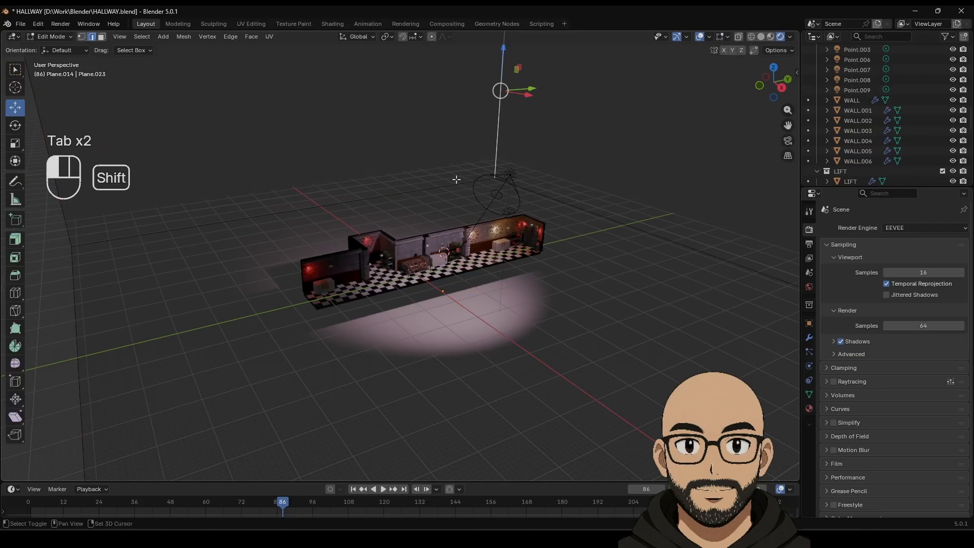
shift+click(545, 189)
right_click(548, 193)
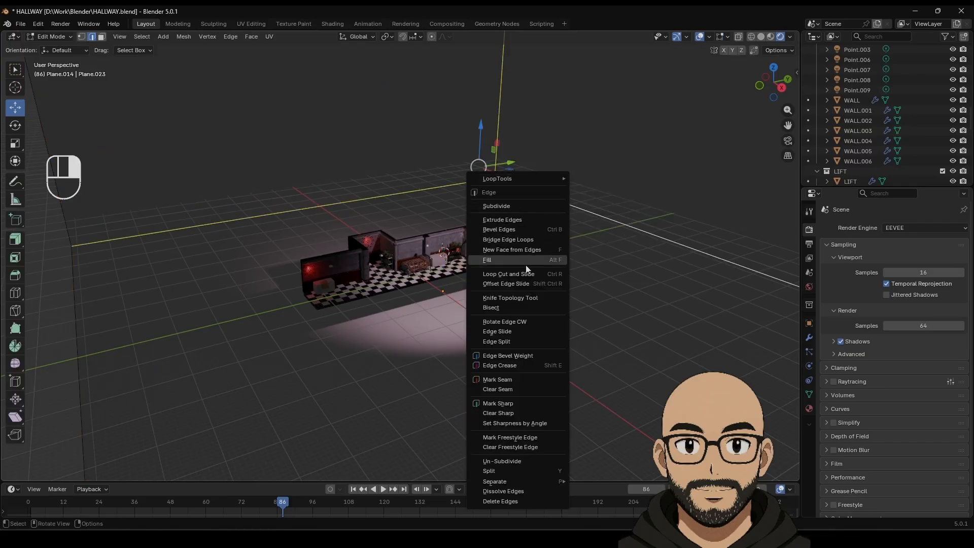
click(548, 232)
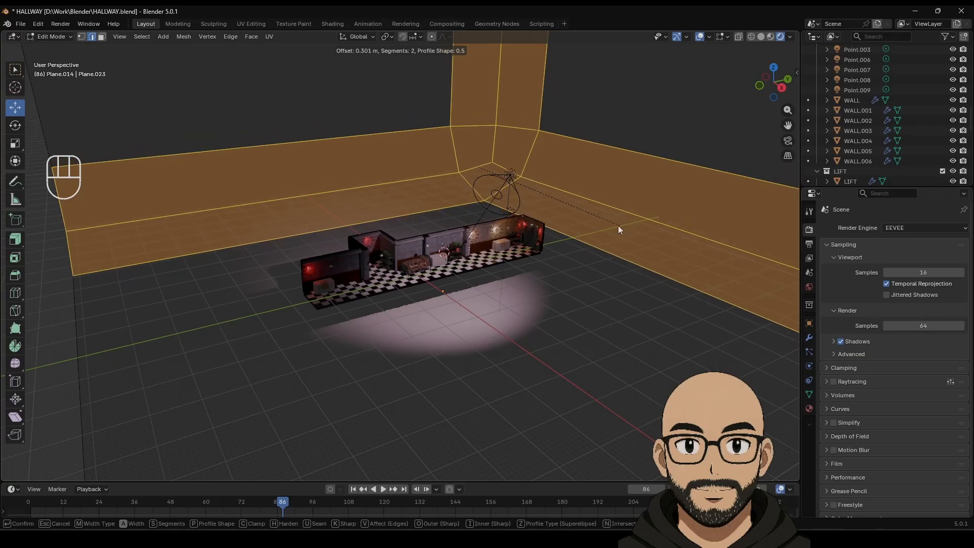
click(590, 220)
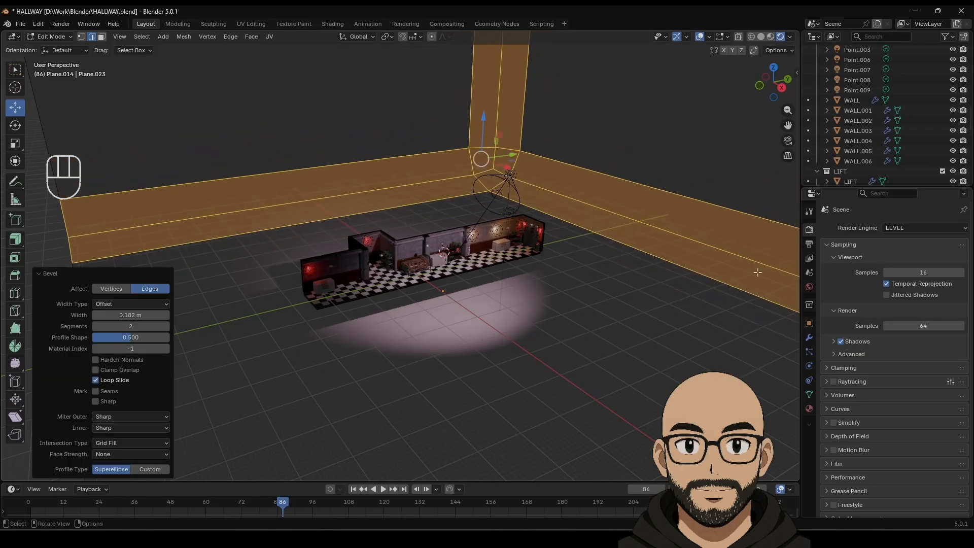
click(164, 328)
click(164, 327)
click(164, 327)
click(165, 328)
mouse_move(142, 315)
mouse_down()
mouse_move(153, 316)
mouse_move(143, 313)
mouse_up()
key(Tab)
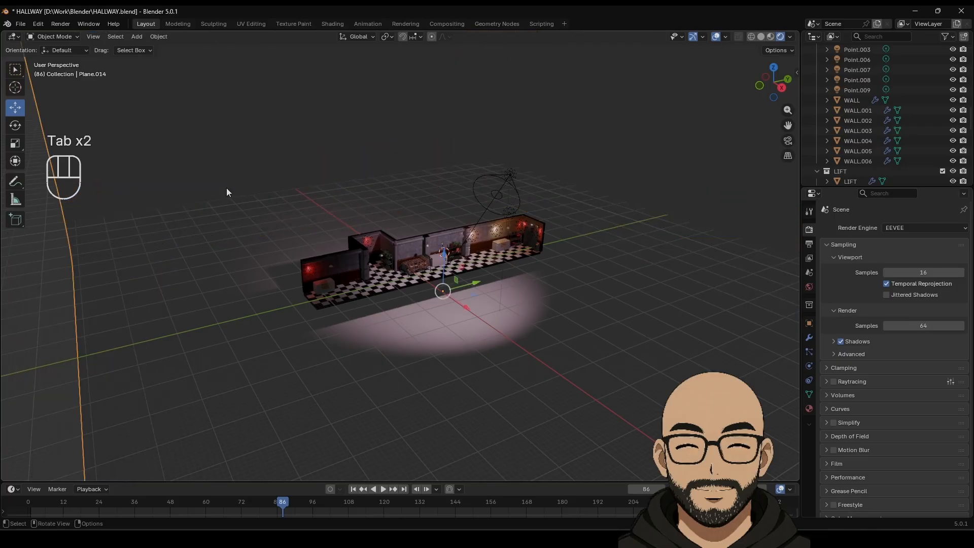
Step: Give the plane a new material, Material.015, with black base color and roughness 1.0
click(808, 410)
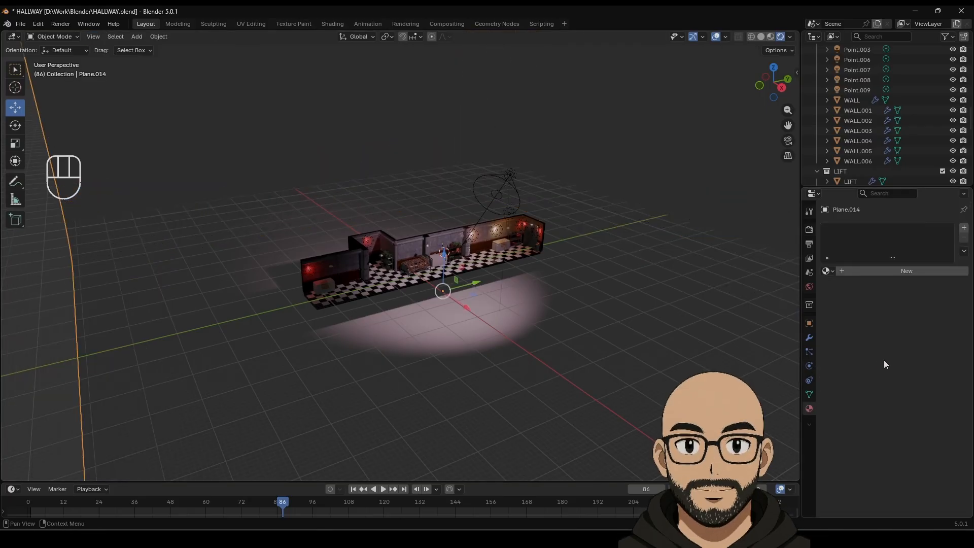
click(893, 272)
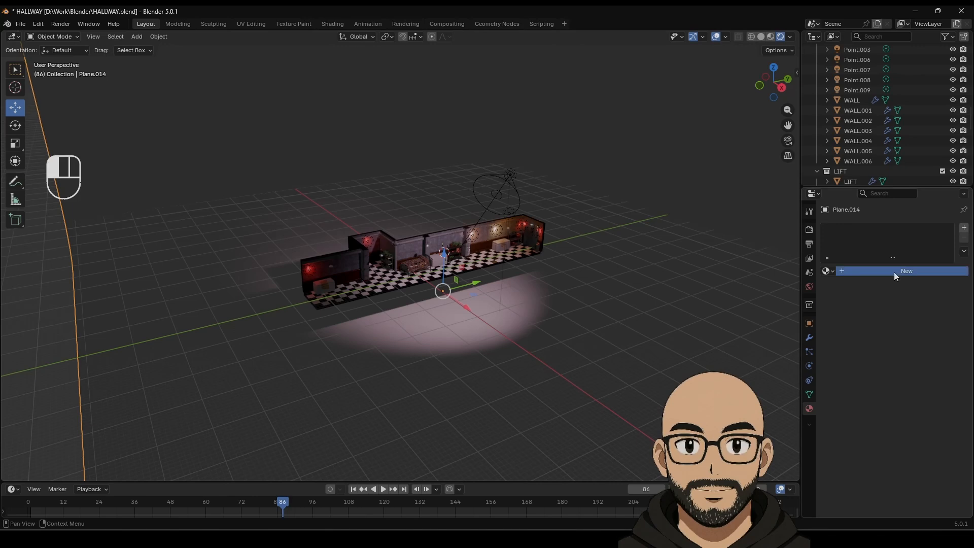
click(926, 335)
drag(946, 217, 946, 237)
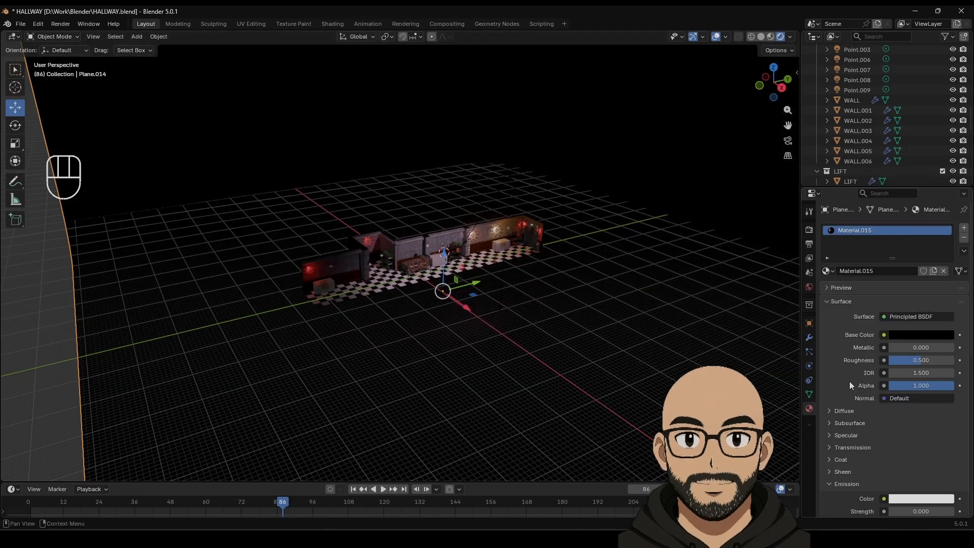
drag(921, 360, 944, 360)
scroll(591, 246, up, 4)
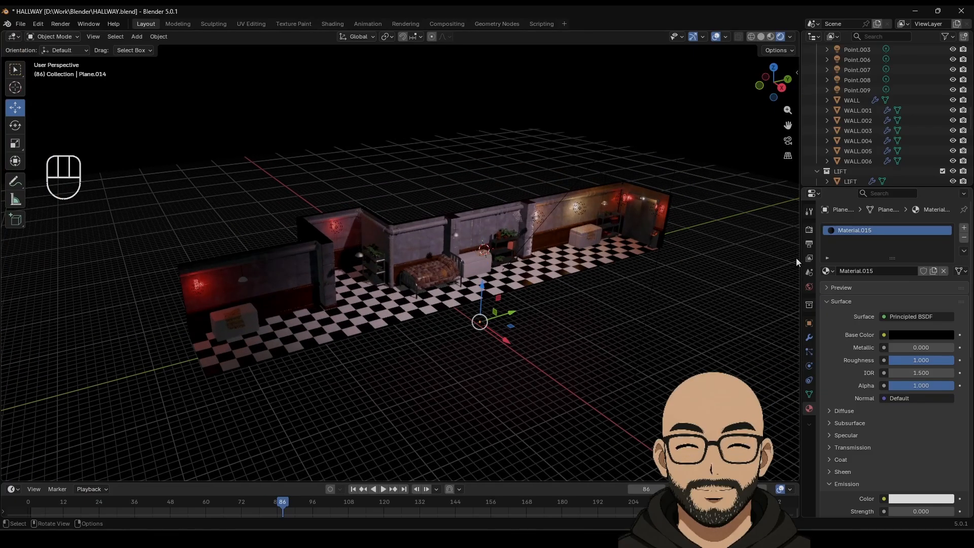
Step: In Solid view, apply Shade Smooth and Shade Auto Smooth at 30° to the backdrop plane
click(760, 37)
scroll(625, 281, down, 5)
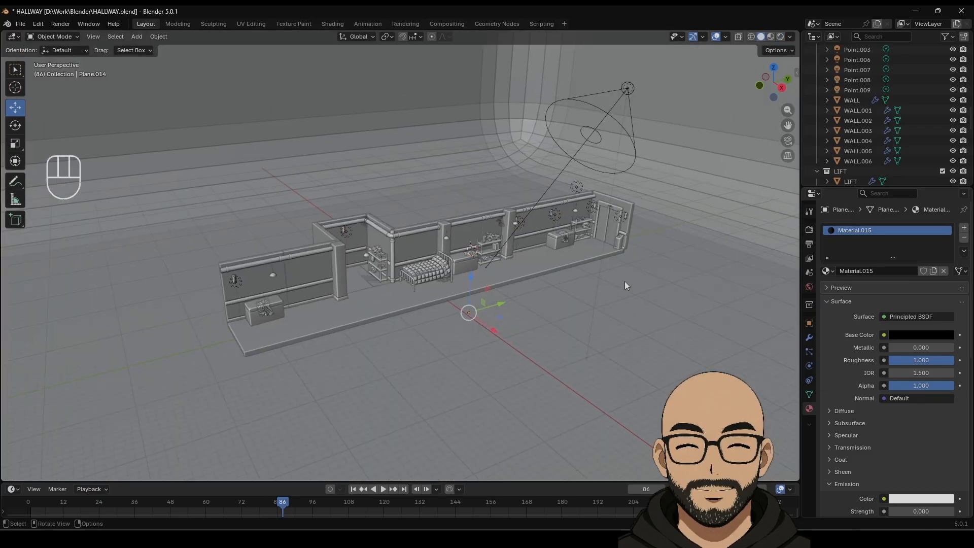
right_click(626, 194)
click(622, 197)
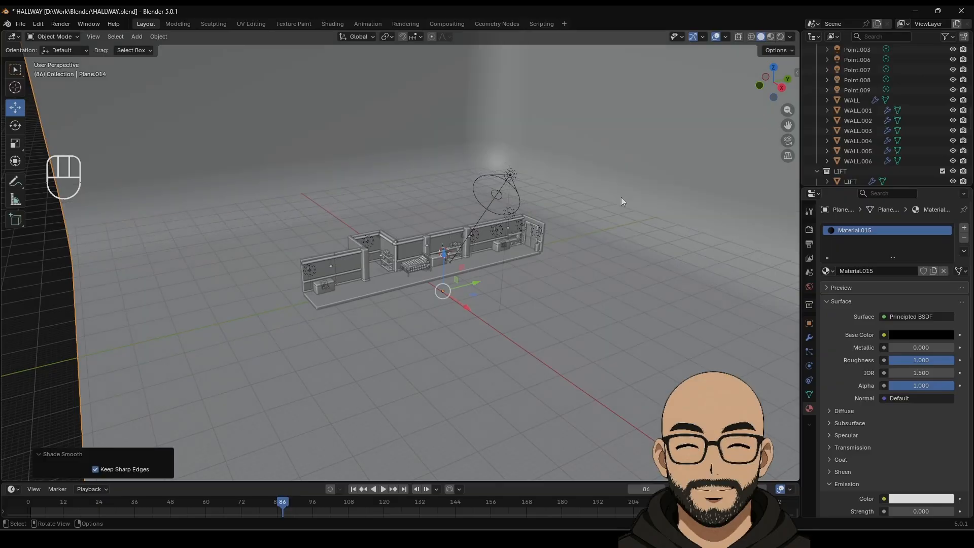
right_click(625, 199)
click(630, 208)
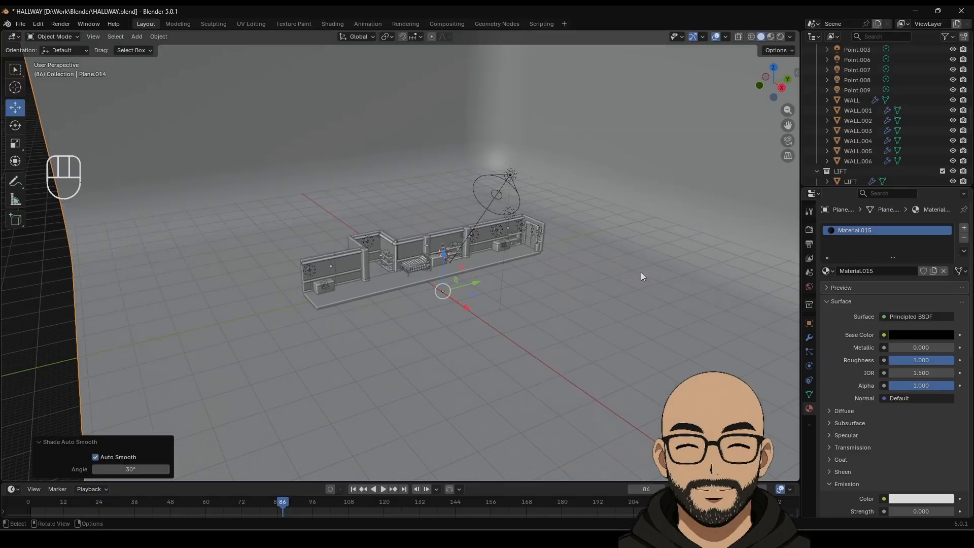
scroll(503, 323, down, 1)
scroll(516, 328, up, 5)
scroll(588, 352, down, 3)
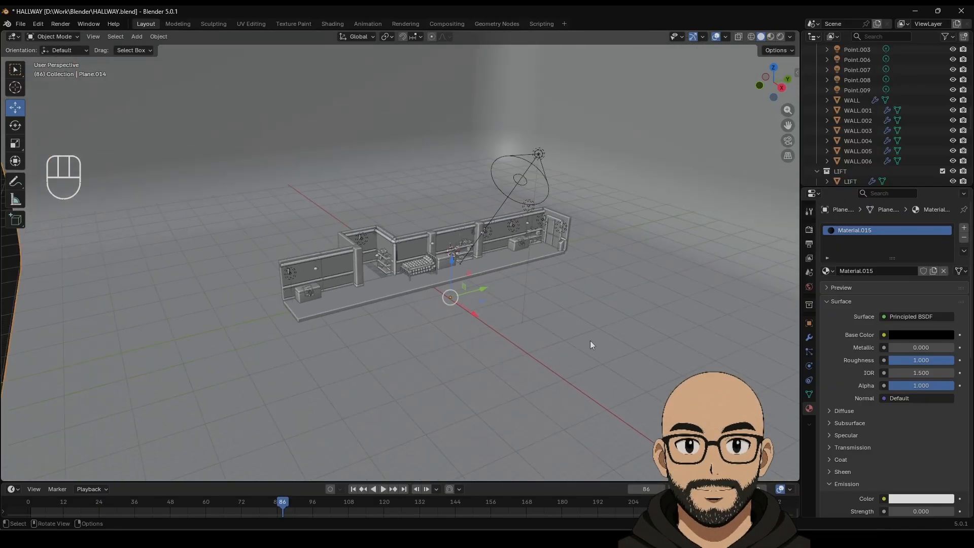
middle_drag(589, 340, 592, 357)
scroll(591, 358, up, 1)
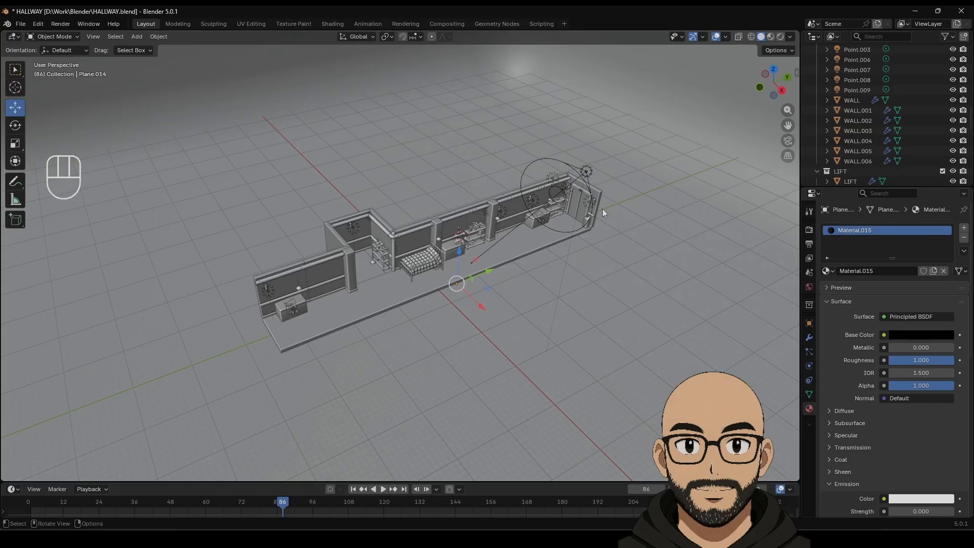
Step: Add a camera, move it about 32.8 m along X, and look through it
click(137, 36)
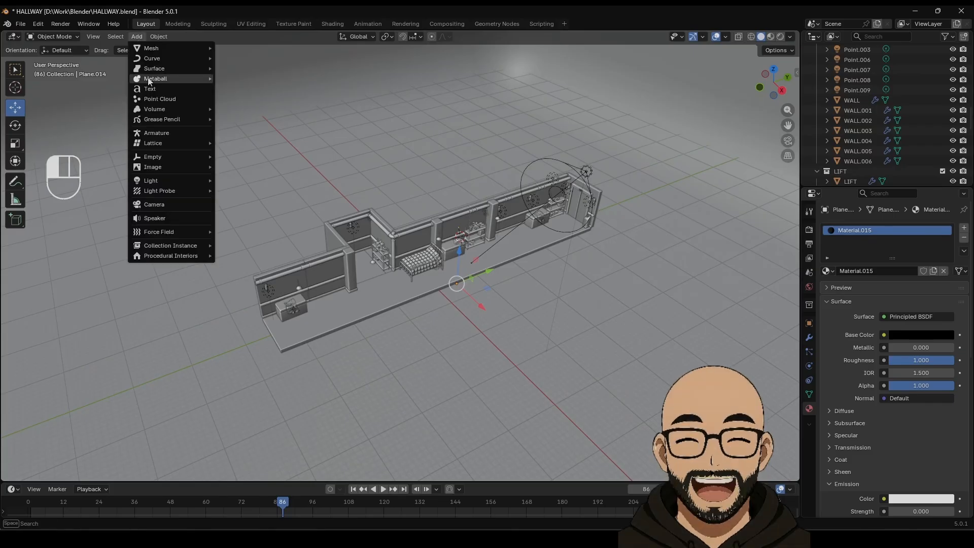
click(164, 205)
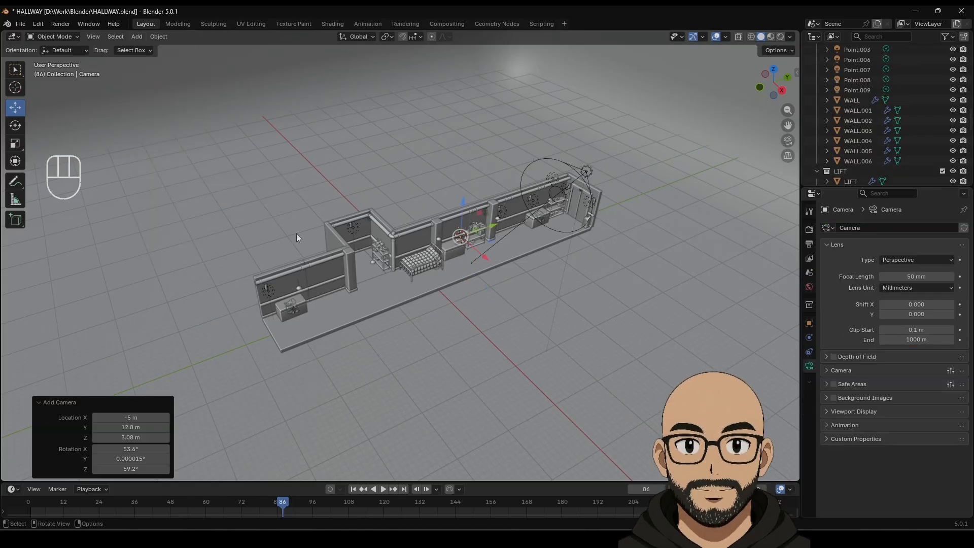
drag(488, 260, 600, 334)
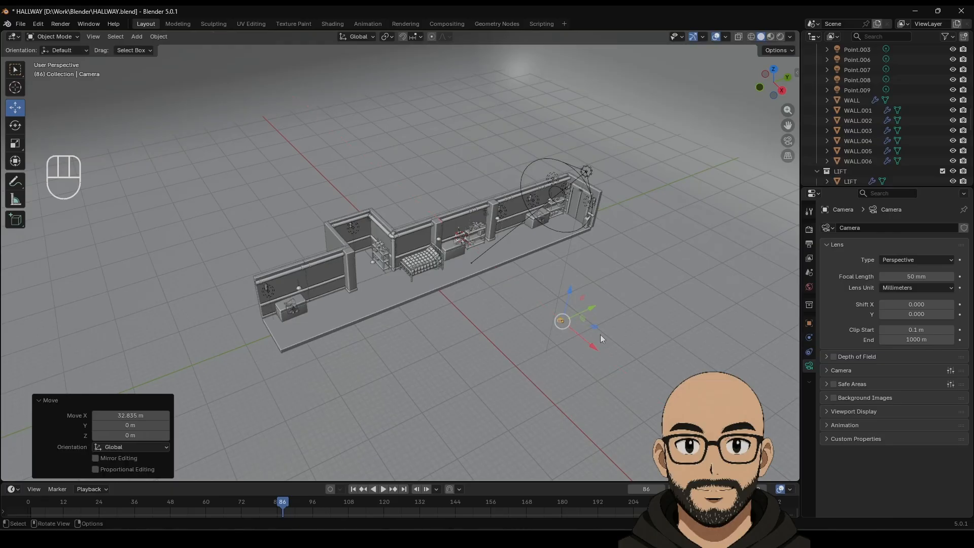
key(KP_0)
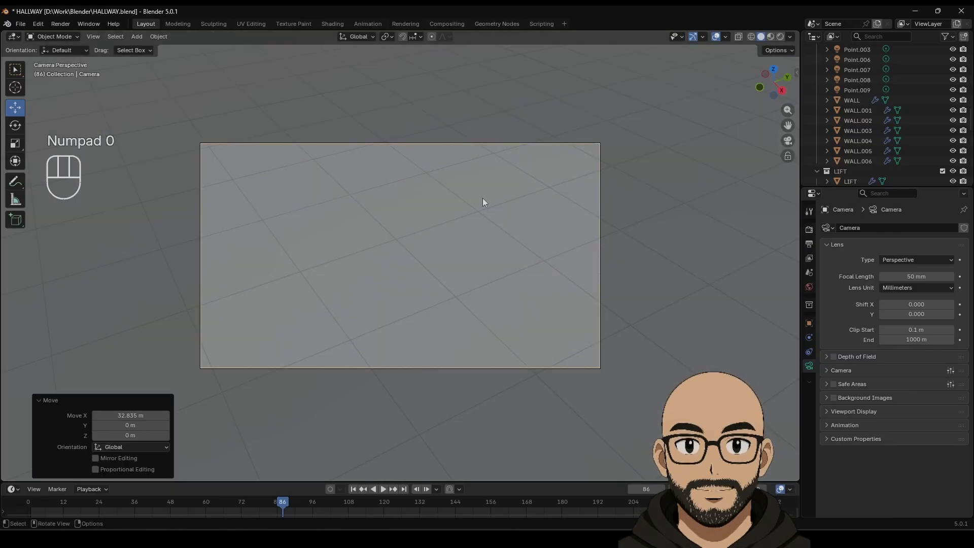
Step: Enable Lock Camera to View and move the camera until the hallway sits in frame
key(n)
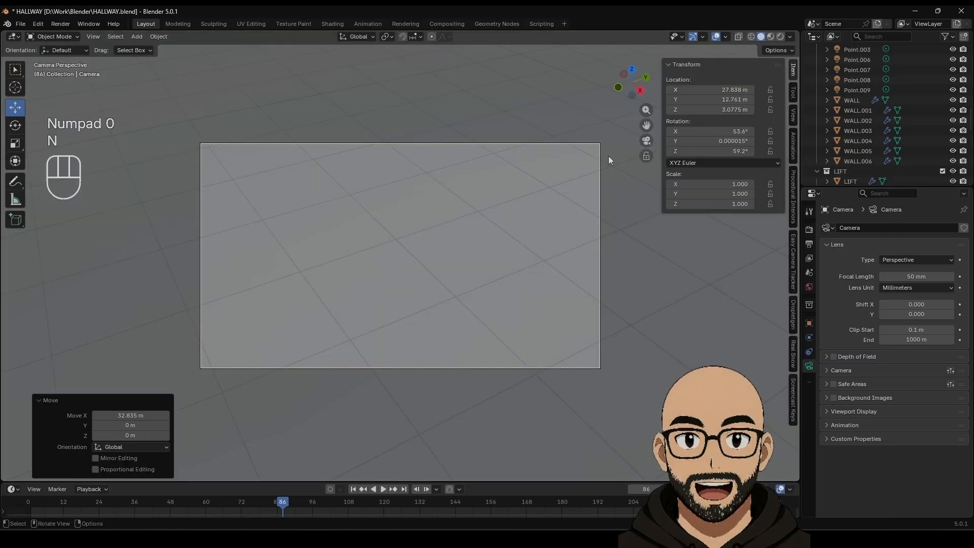
click(793, 114)
click(732, 205)
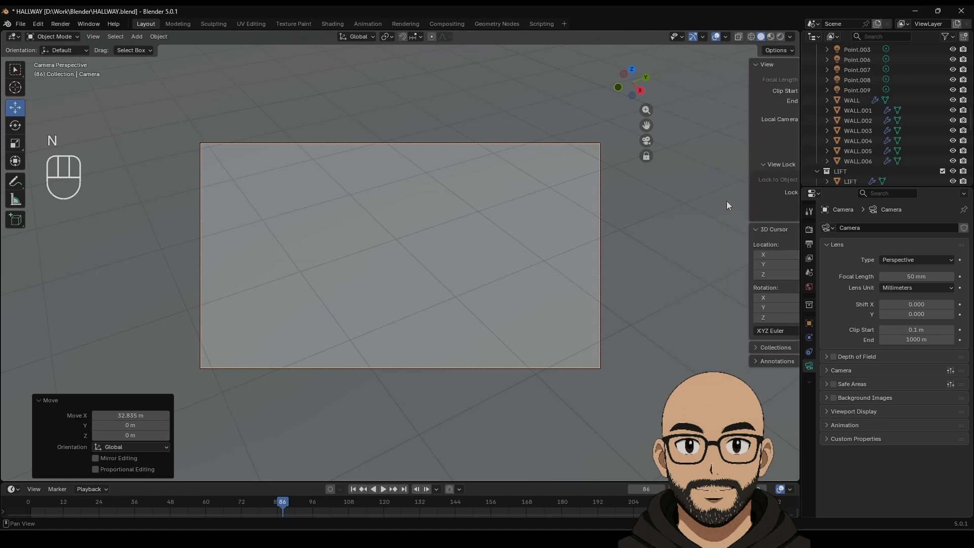
key(n)
shift+middle_drag(479, 305, 466, 285)
key(Home)
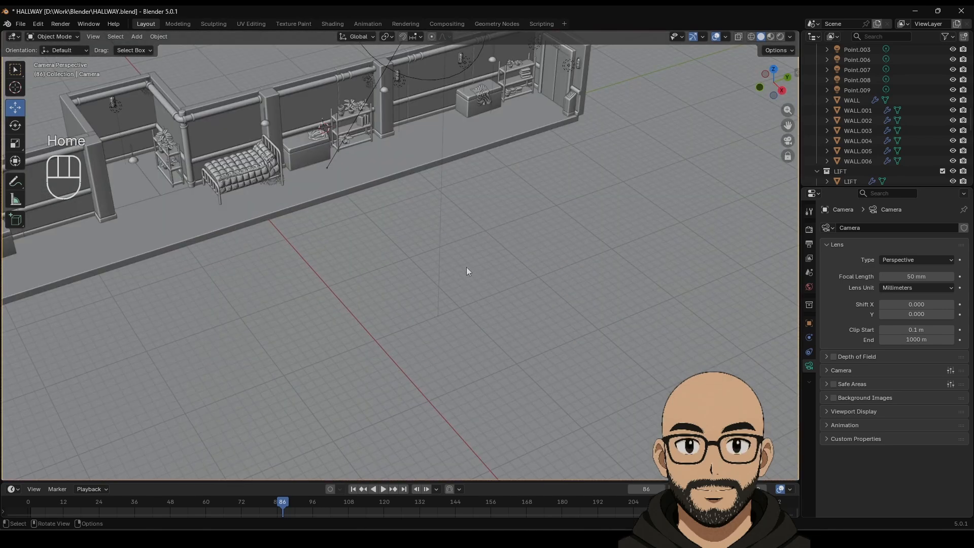
scroll(467, 274, down, 6)
scroll(467, 270, up, 3)
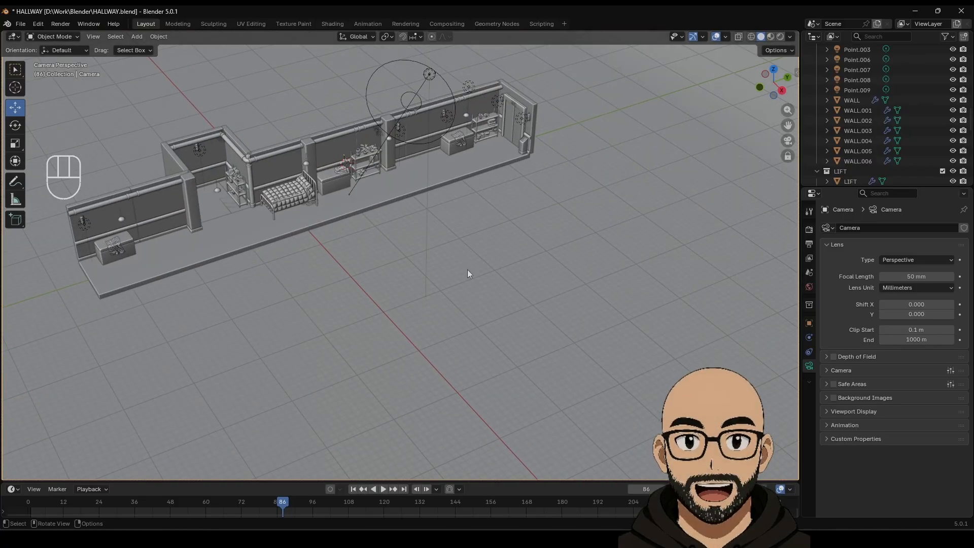
Step: Split the viewport vertically, taking the right view out of camera view and framing the left camera view
right_click(799, 219)
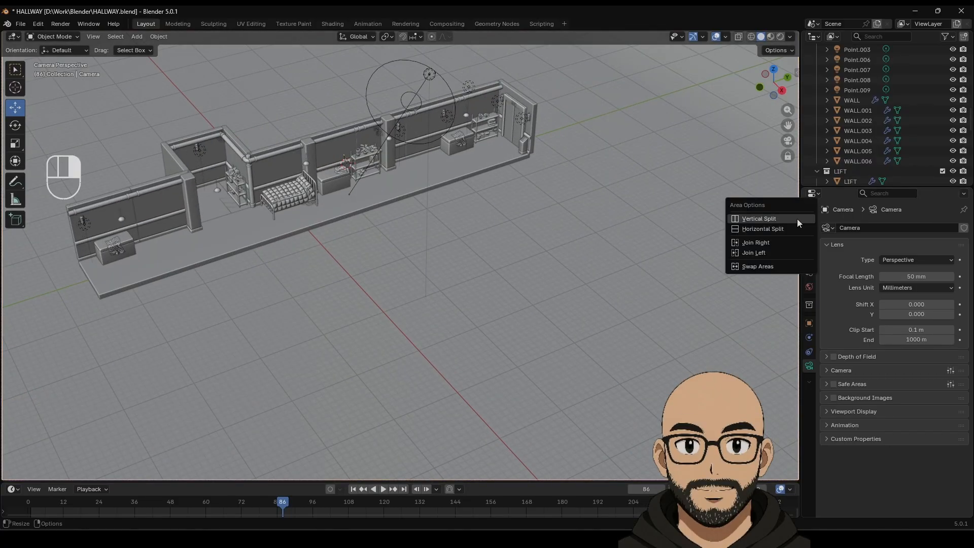
click(747, 219)
click(382, 230)
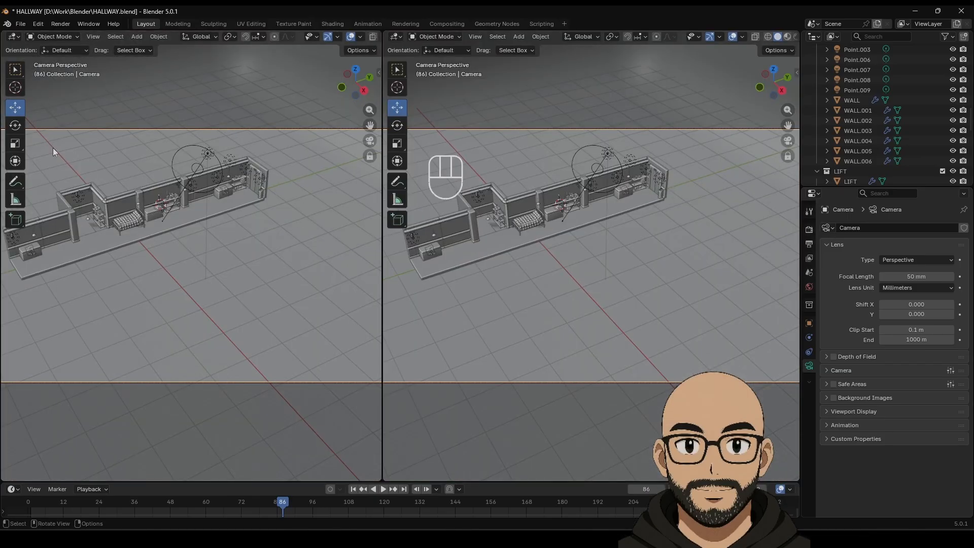
key(KP_0)
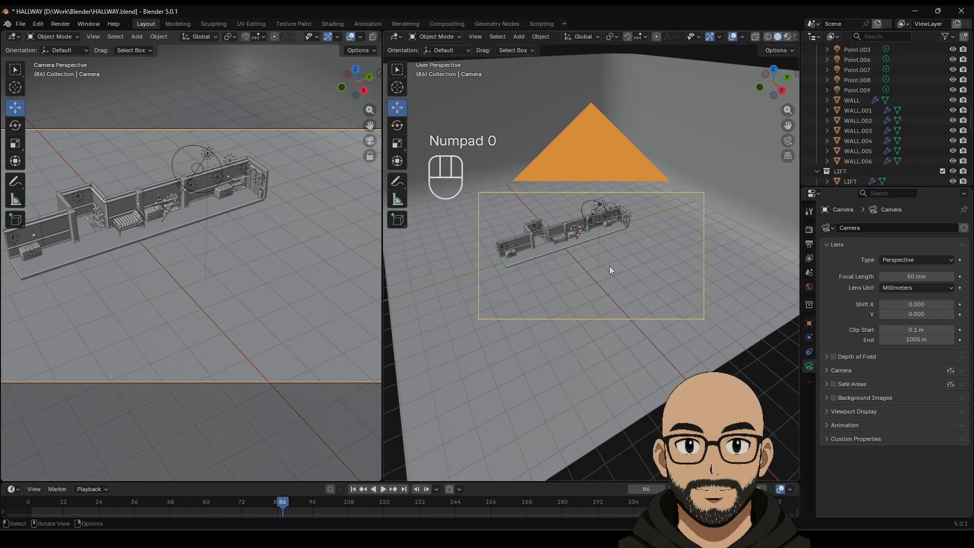
middle_drag(505, 217, 538, 237)
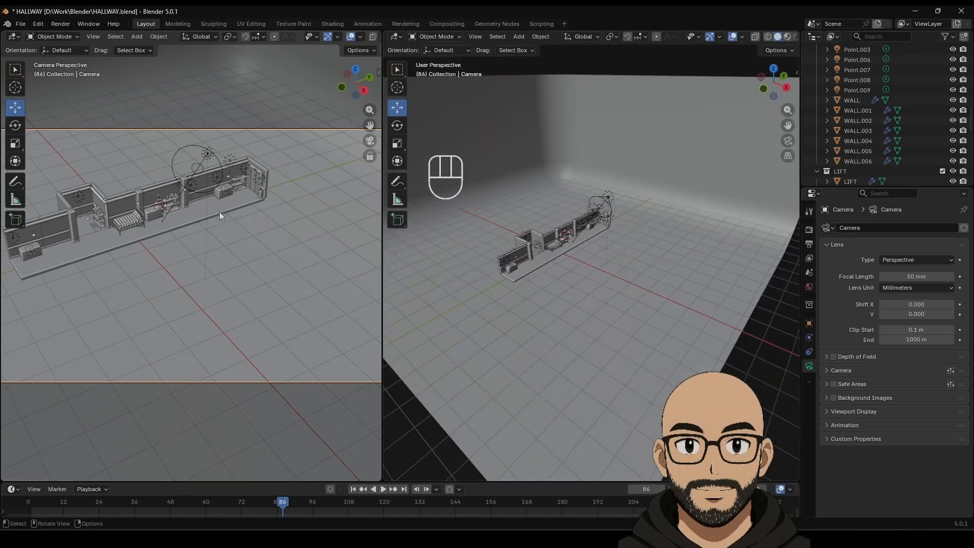
shift+middle_drag(201, 217, 239, 237)
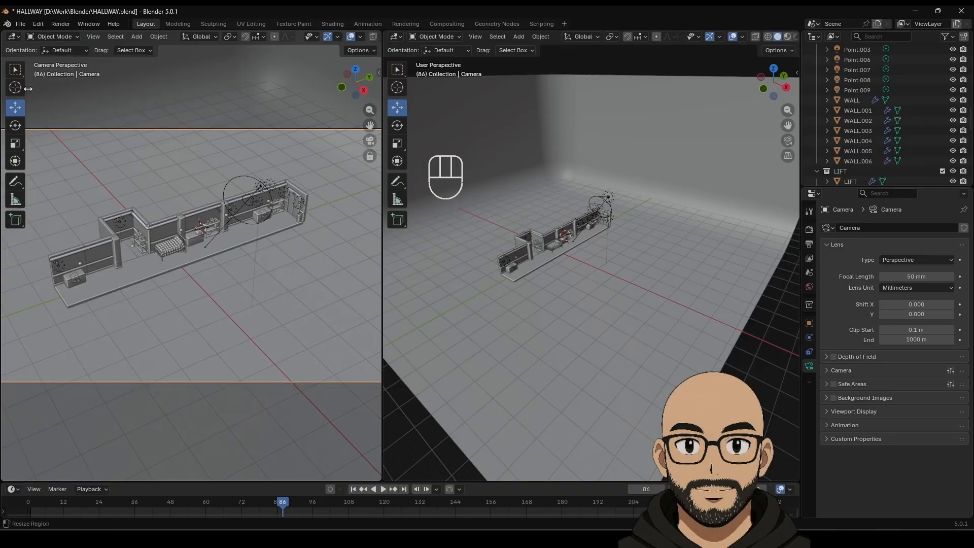
drag(24, 76, 2, 77)
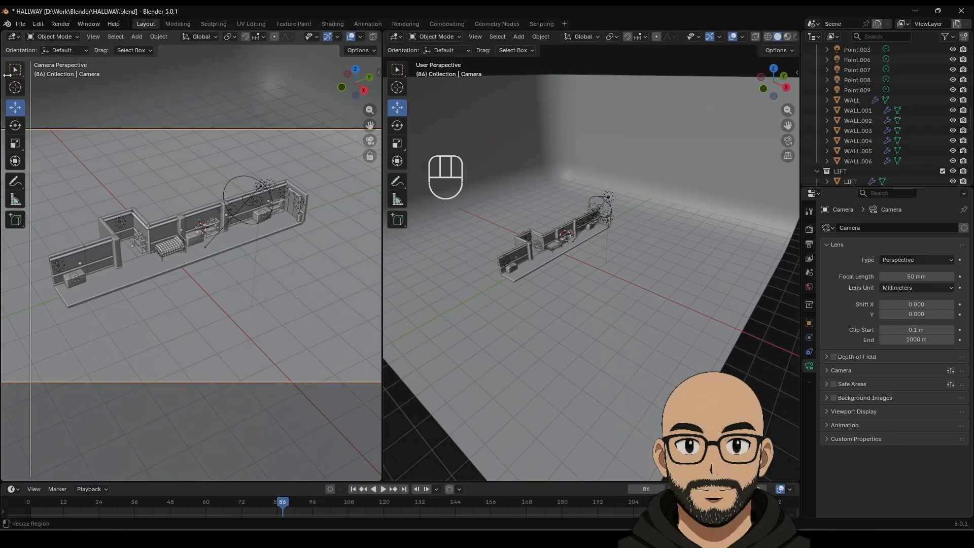
Step: Hide gizmos and overlays in the left view, switch it to Rendered shading and widen it
click(330, 36)
click(350, 37)
scroll(259, 32, right, 3)
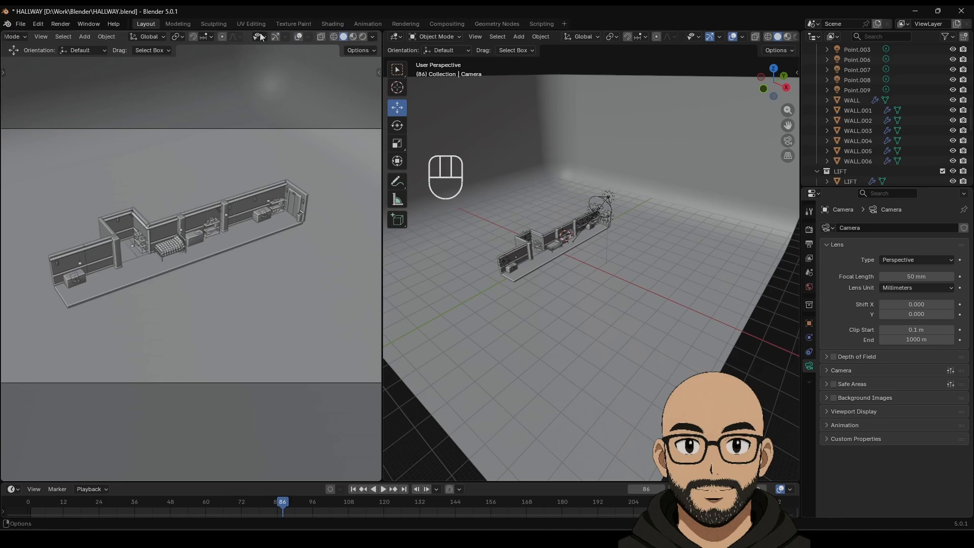
click(362, 37)
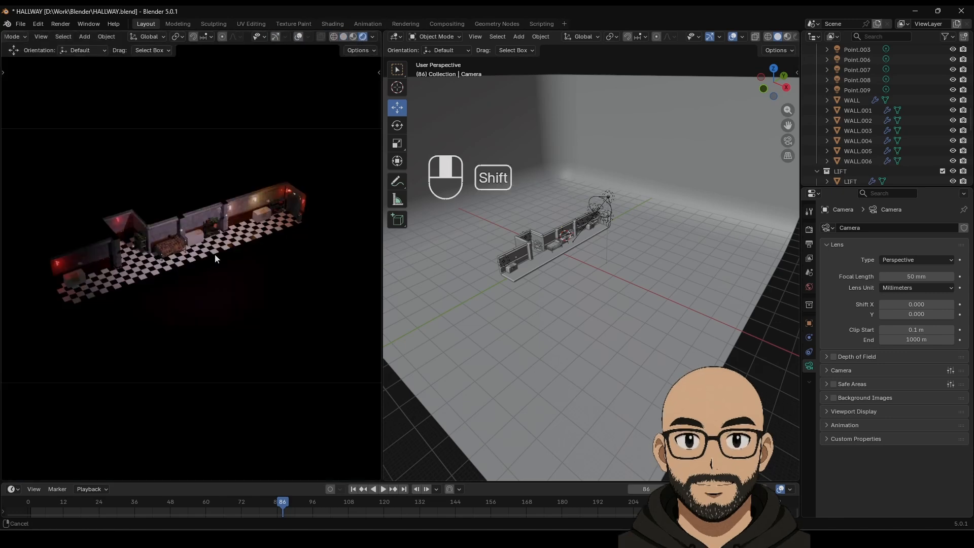
shift+middle_drag(215, 254, 207, 276)
scroll(224, 263, up, 2)
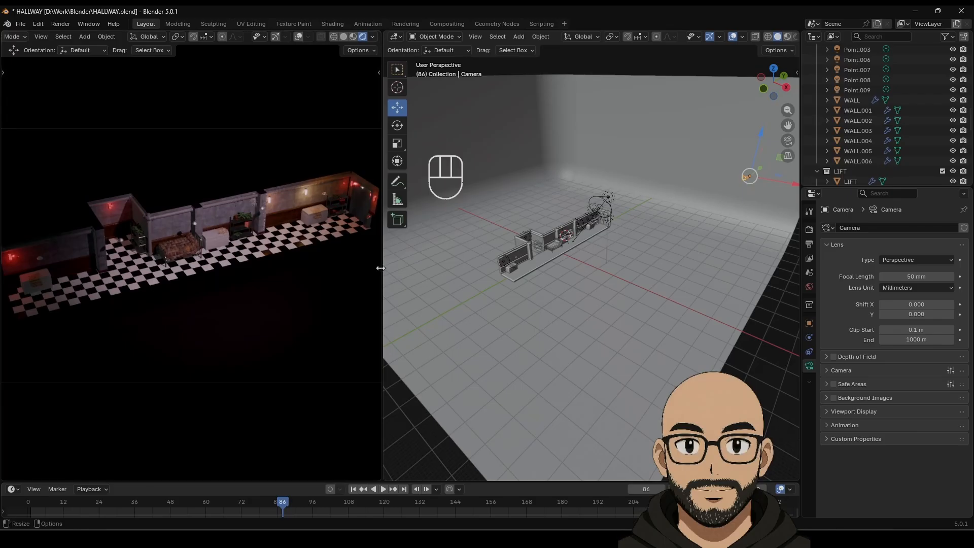
drag(380, 268, 480, 267)
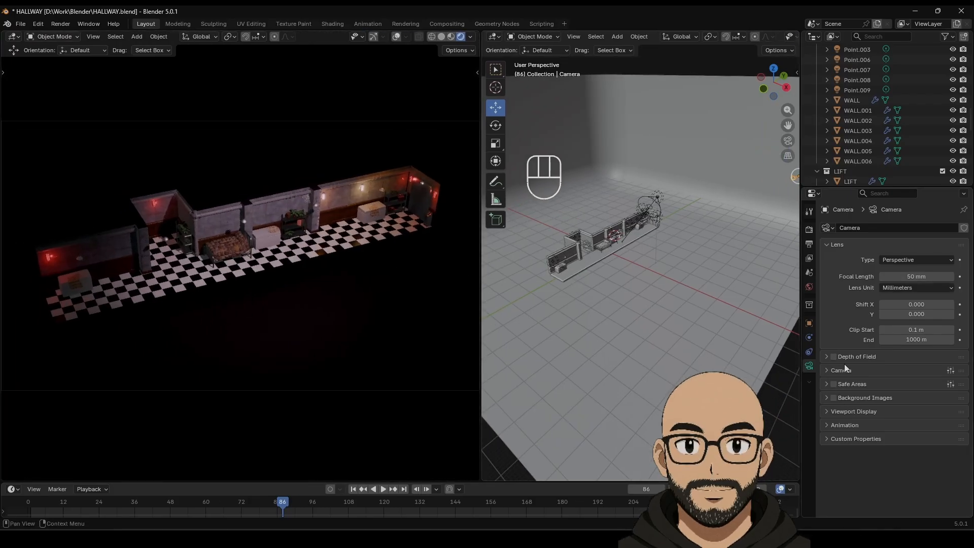
Step: Set the camera Lens Type to Orthographic with orthographic scale 86.6, then select the backdrop plane
click(832, 411)
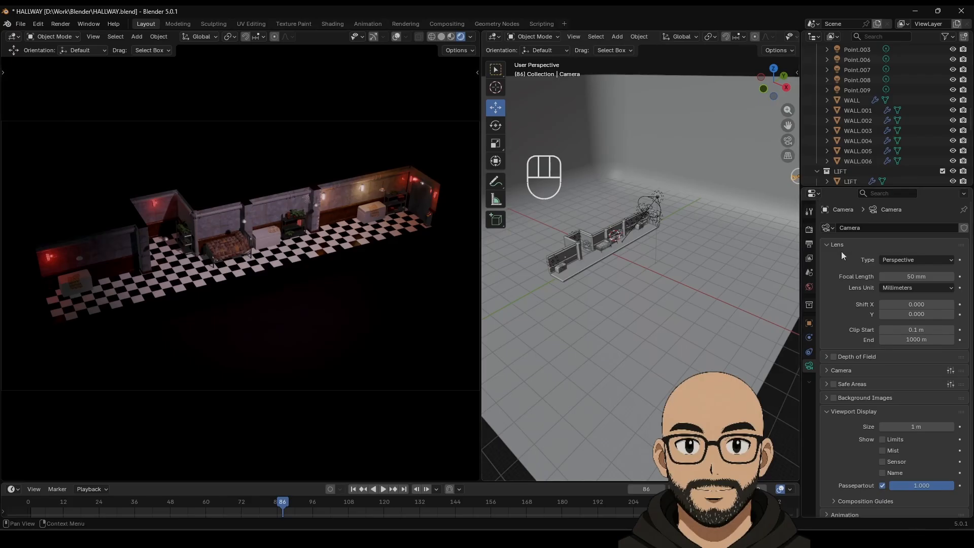
click(906, 259)
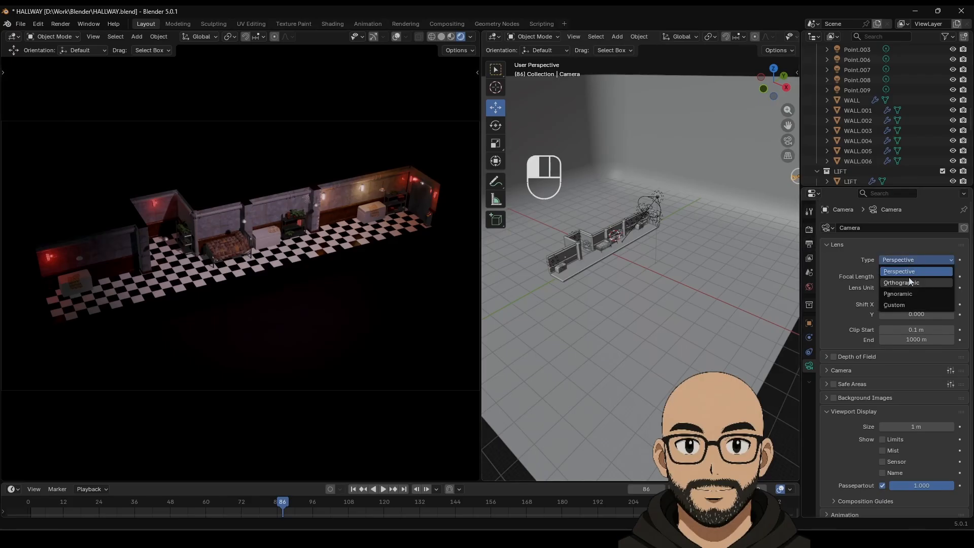
click(908, 282)
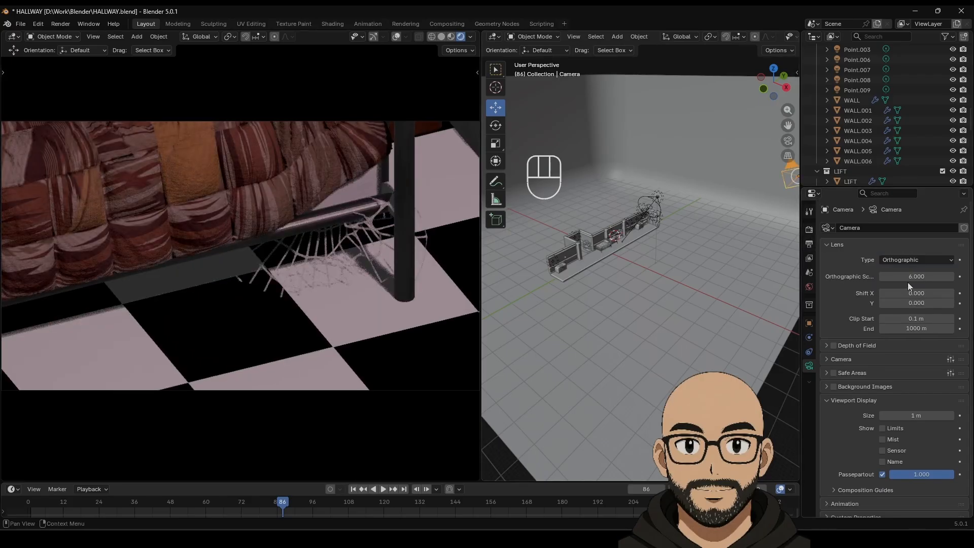
drag(908, 278, 973, 278)
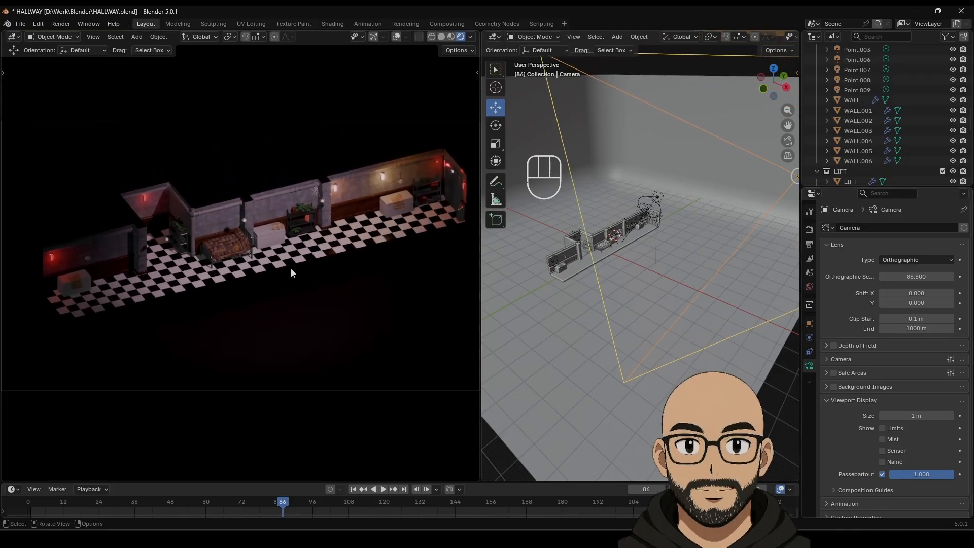
middle_drag(291, 268, 296, 243)
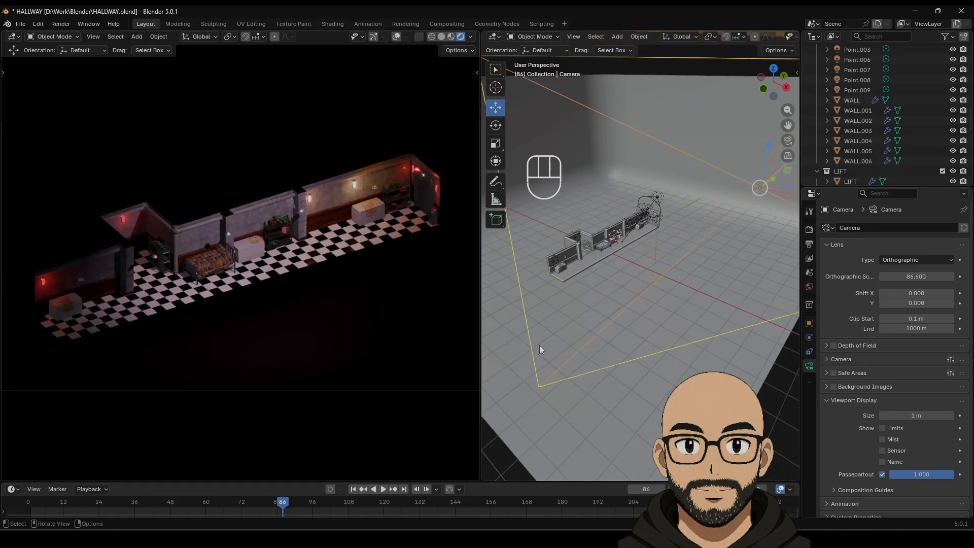
click(632, 422)
Step: Check the plane's Specular material settings and switch the render engine to Cycles
click(809, 408)
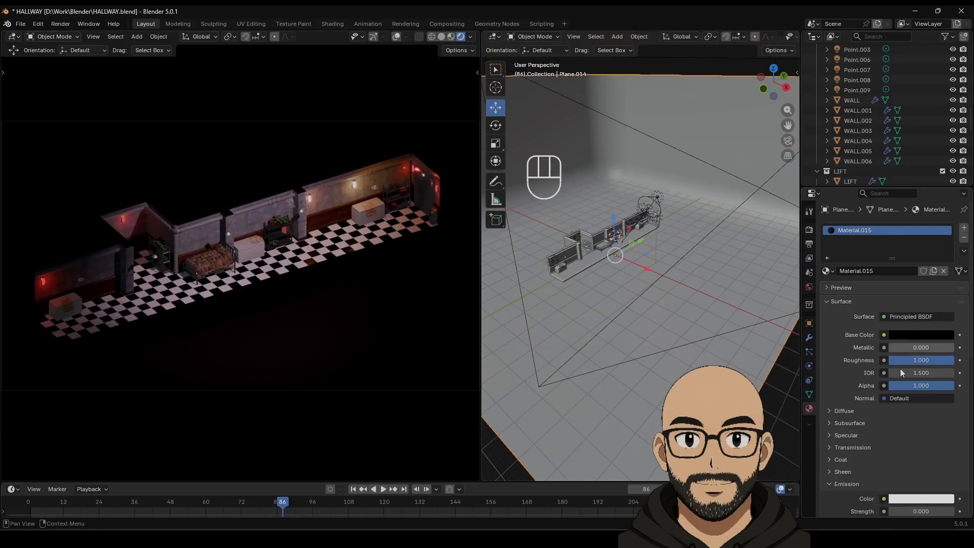
scroll(900, 368, down, 4)
click(836, 353)
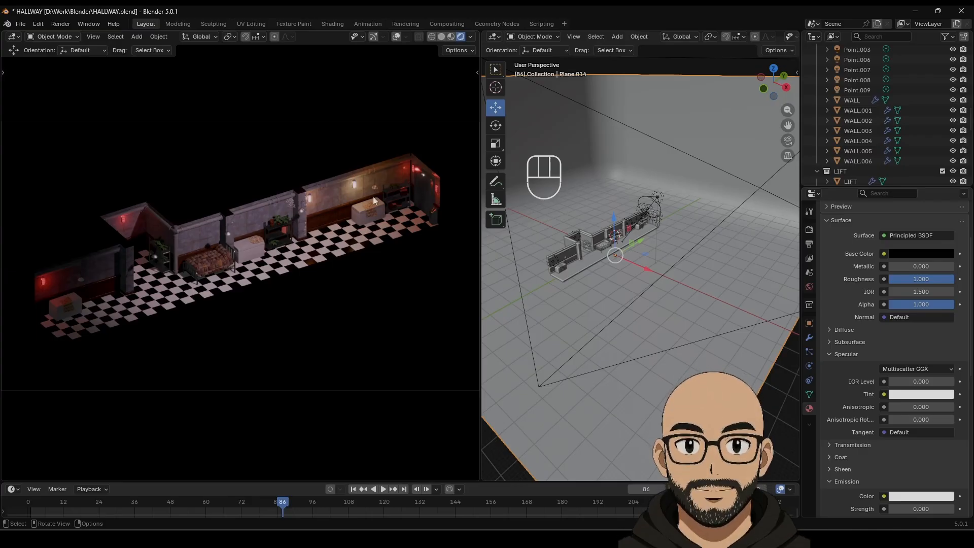
click(809, 230)
click(909, 219)
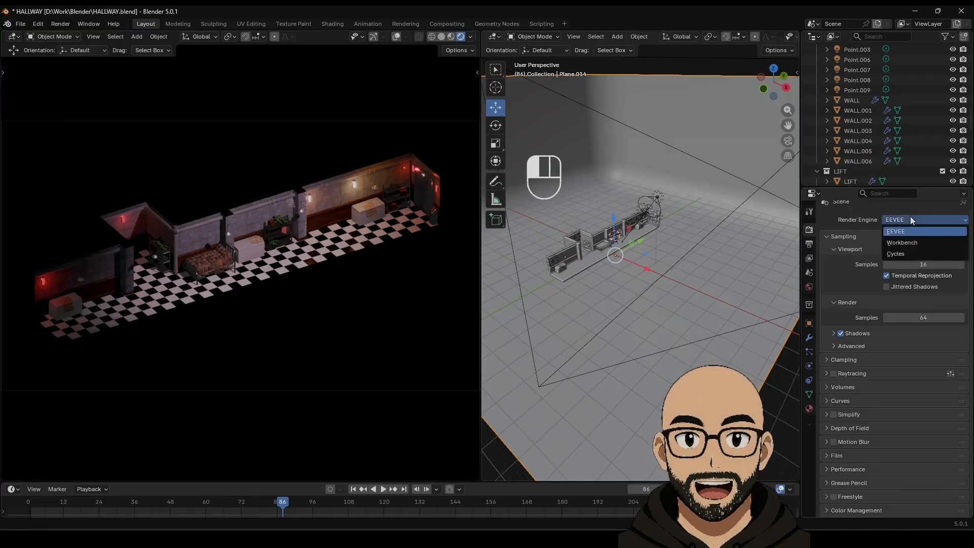
click(905, 254)
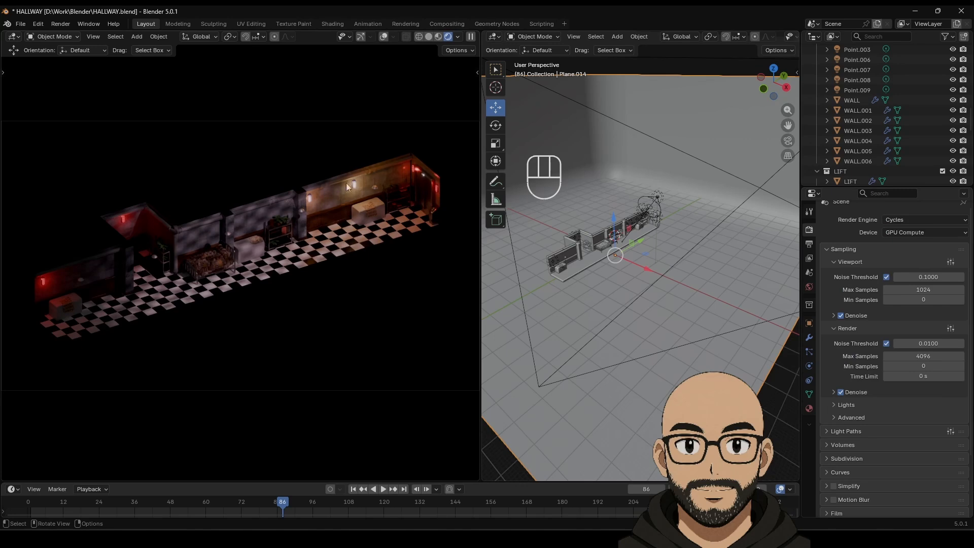
scroll(235, 284, up, 1)
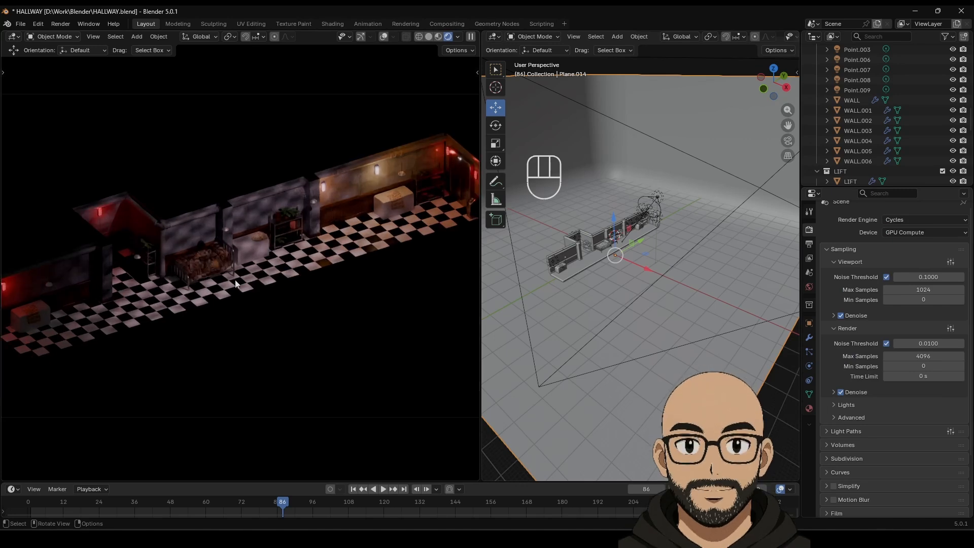
scroll(236, 284, down, 1)
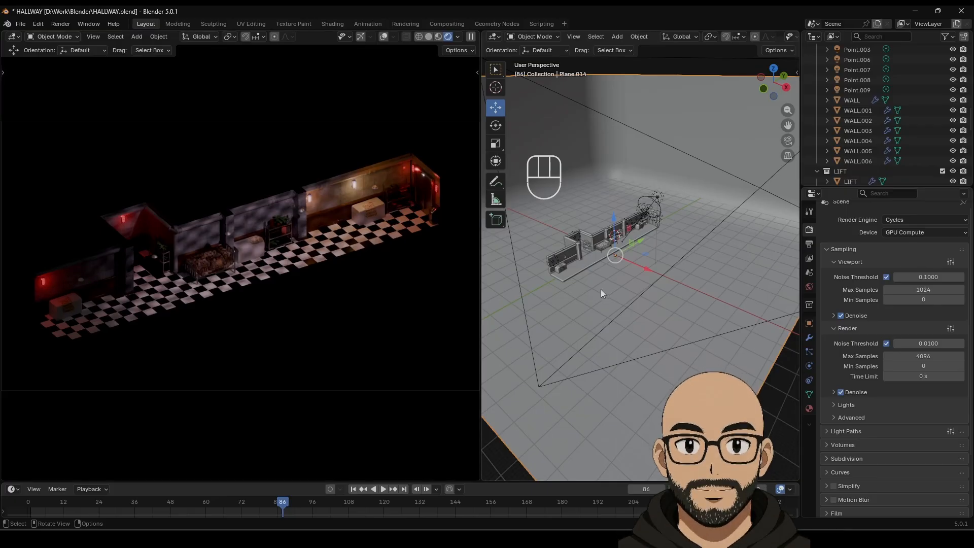
scroll(599, 289, up, 3)
scroll(631, 280, down, 3)
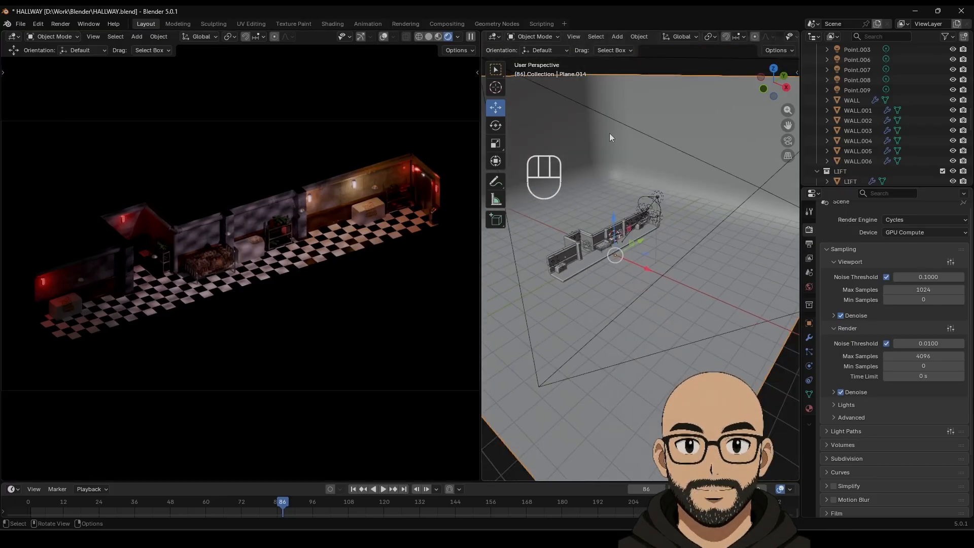
Step: Add an area light, raise it above the hallway and enlarge it
click(617, 37)
mouse_move(646, 180)
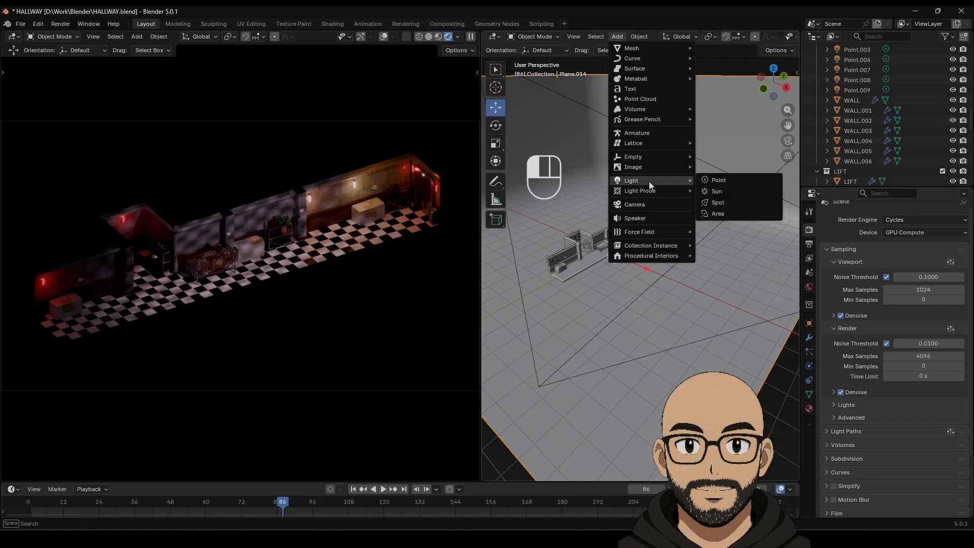
click(727, 214)
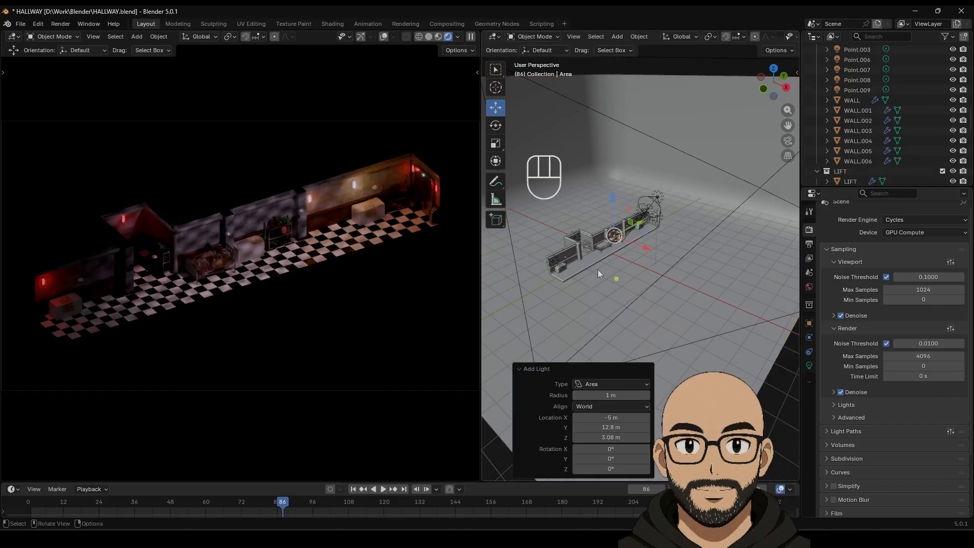
key(g)
key(z)
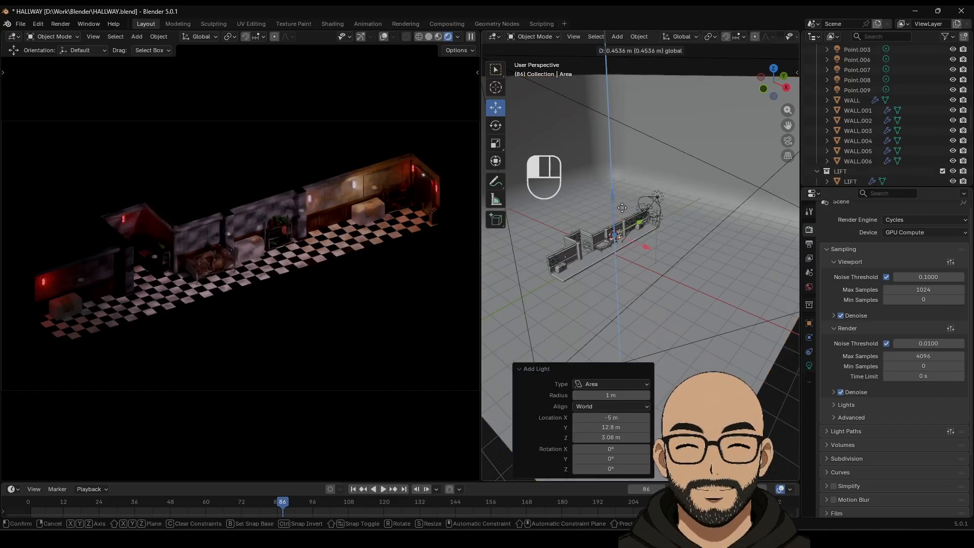
click(628, 175)
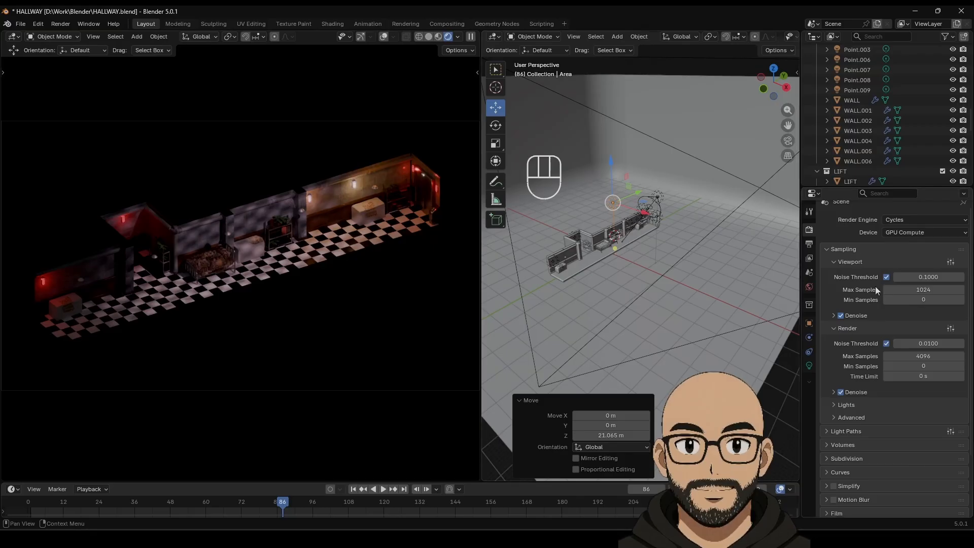
click(809, 364)
drag(912, 365, 948, 366)
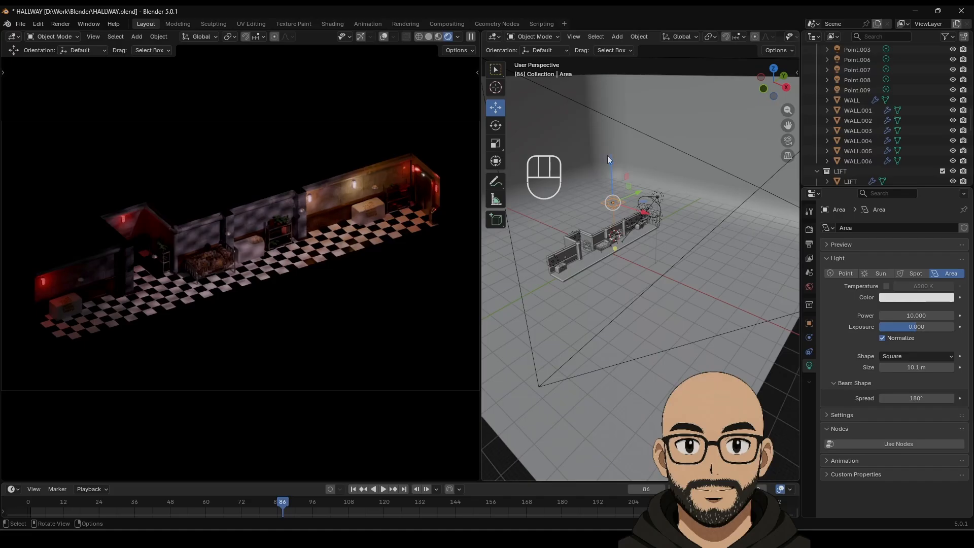
drag(609, 158, 634, 184)
Step: In top view, size the area light to 6.78 m and position it over the hallway
scroll(637, 244, up, 5)
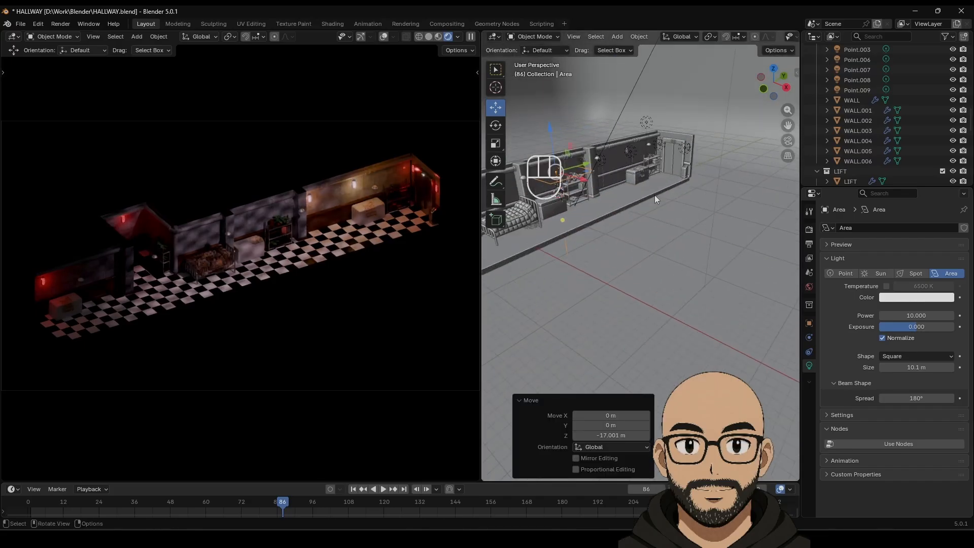
middle_drag(655, 196, 666, 319)
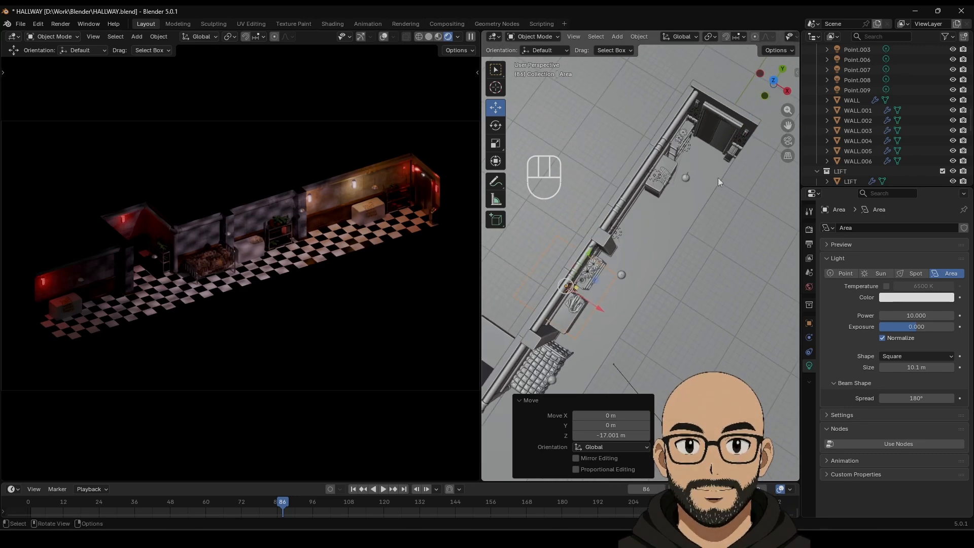
click(773, 81)
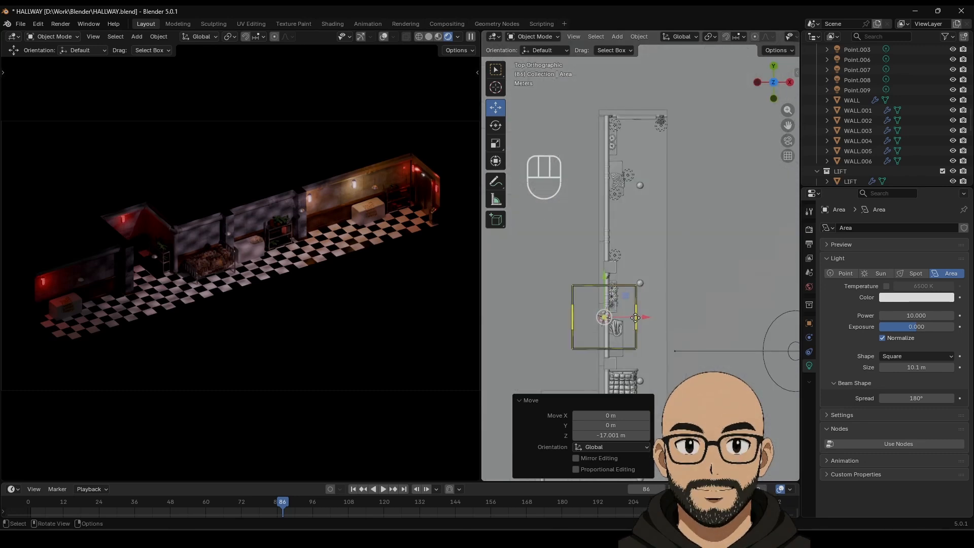
drag(635, 318, 685, 318)
drag(638, 275, 657, 135)
middle_drag(713, 263, 707, 177)
drag(707, 177, 710, 167)
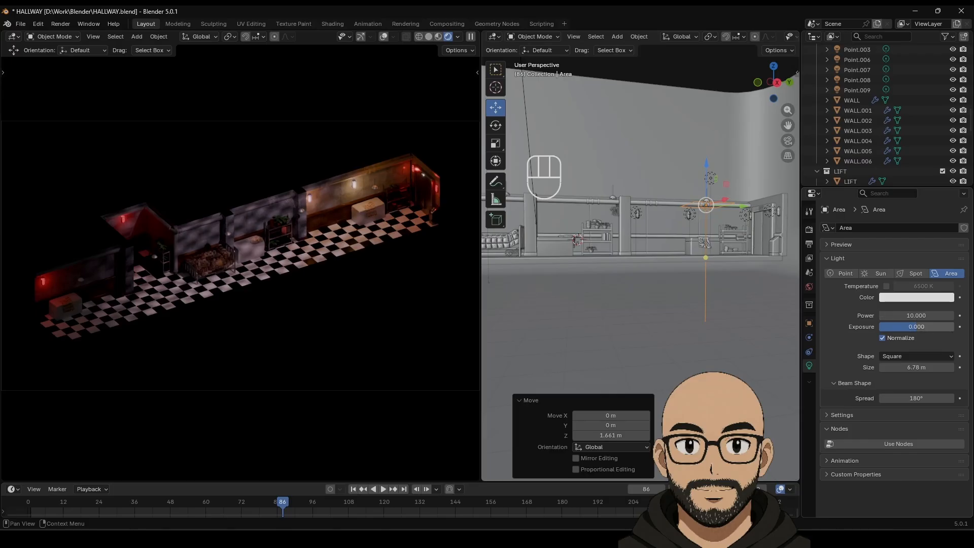
Step: Tint the area light warm orange and set its exposure to 5.733
drag(916, 326, 943, 327)
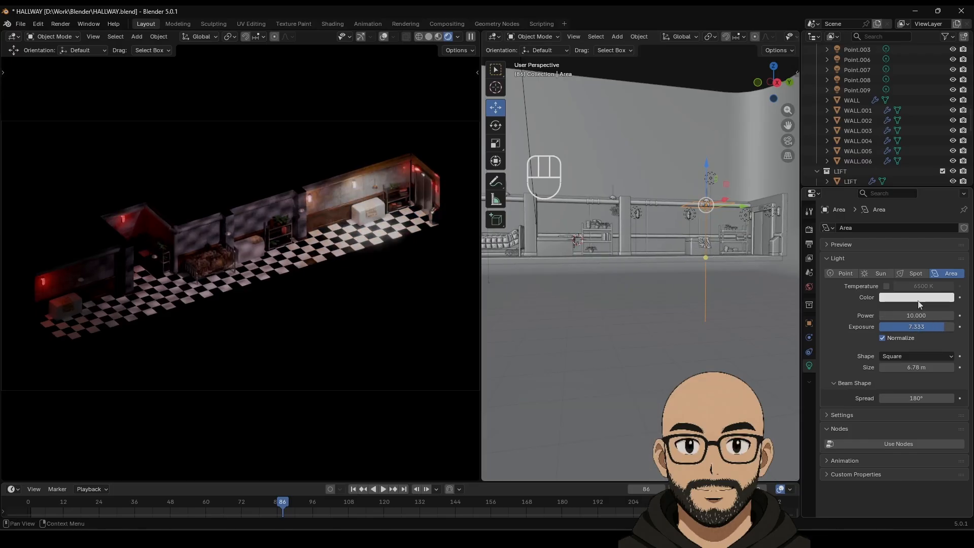
click(938, 297)
drag(898, 171, 891, 190)
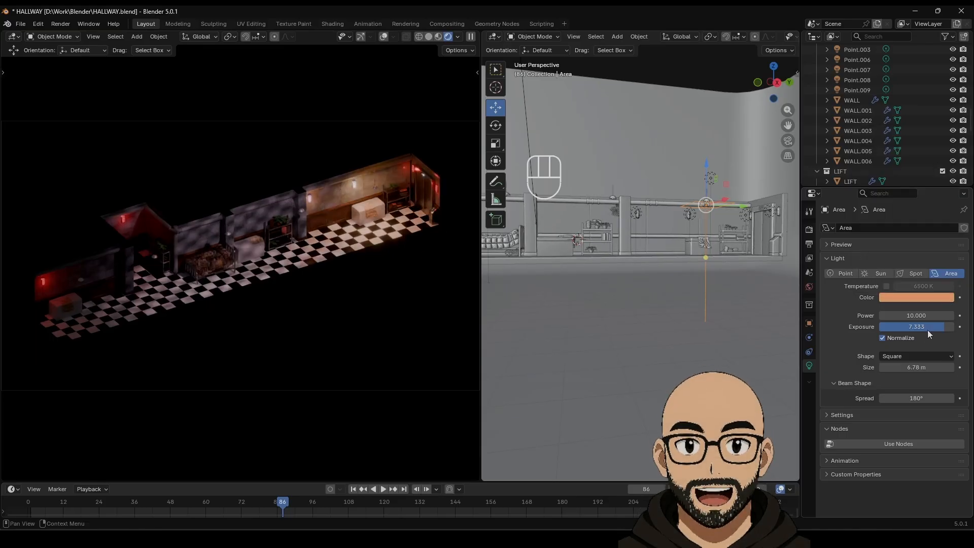
drag(944, 327, 943, 326)
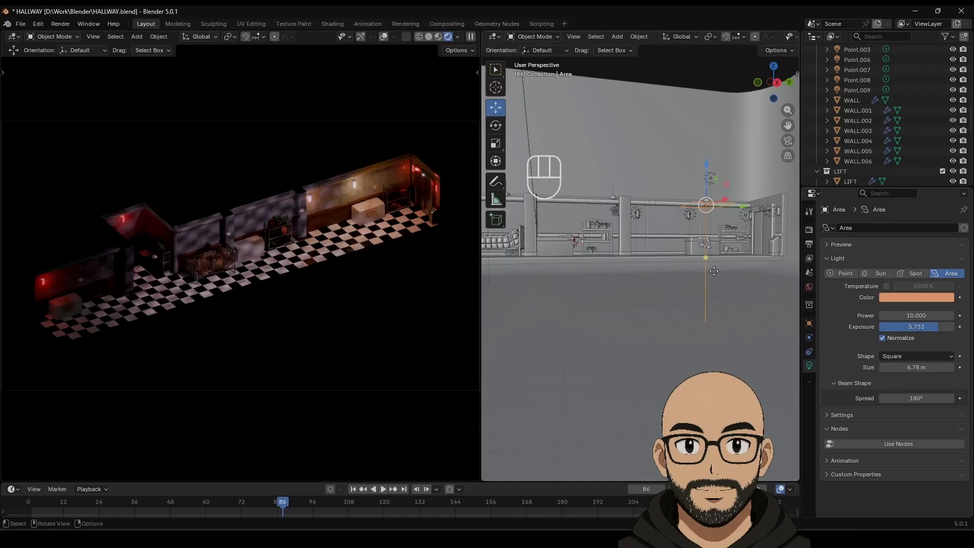
middle_drag(629, 325, 721, 238)
Step: Duplicate the warm area light twice, placing the copies further down the hallway
key(shift+d)
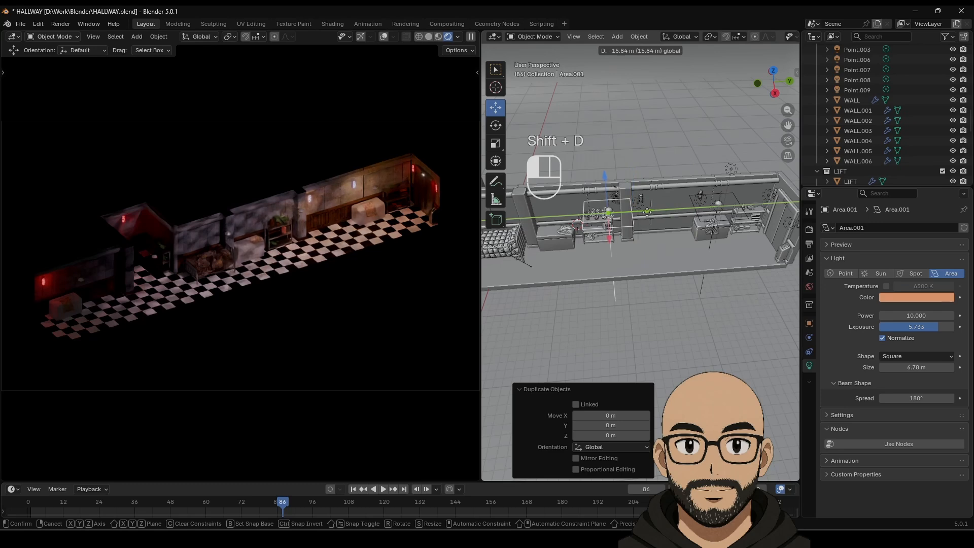
click(651, 212)
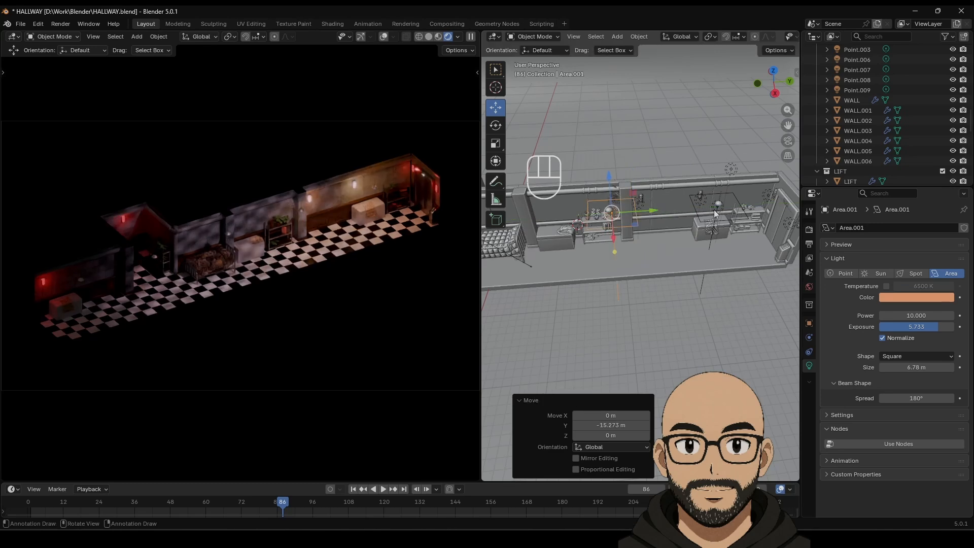
click(772, 71)
click(773, 71)
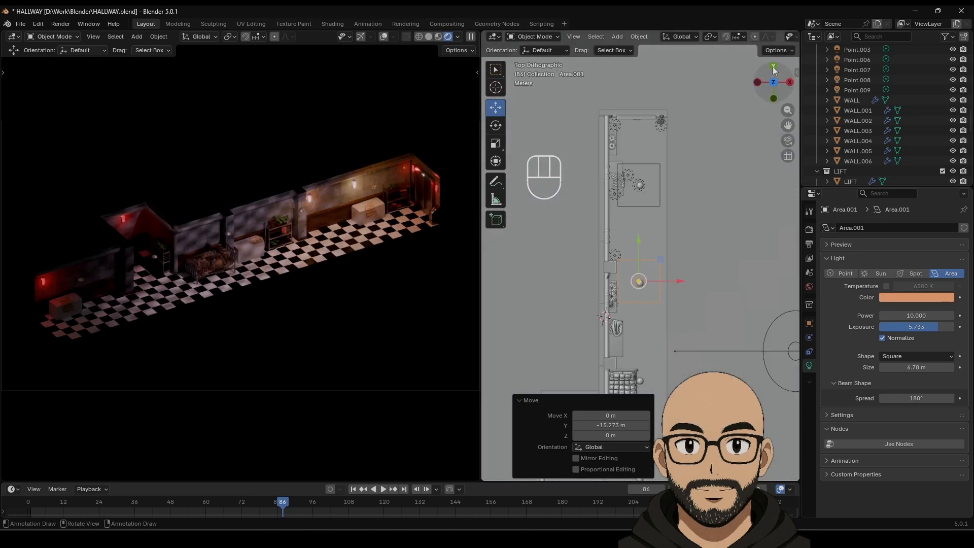
shift+middle_drag(641, 301, 674, 174)
key(shift+d)
right_click(674, 174)
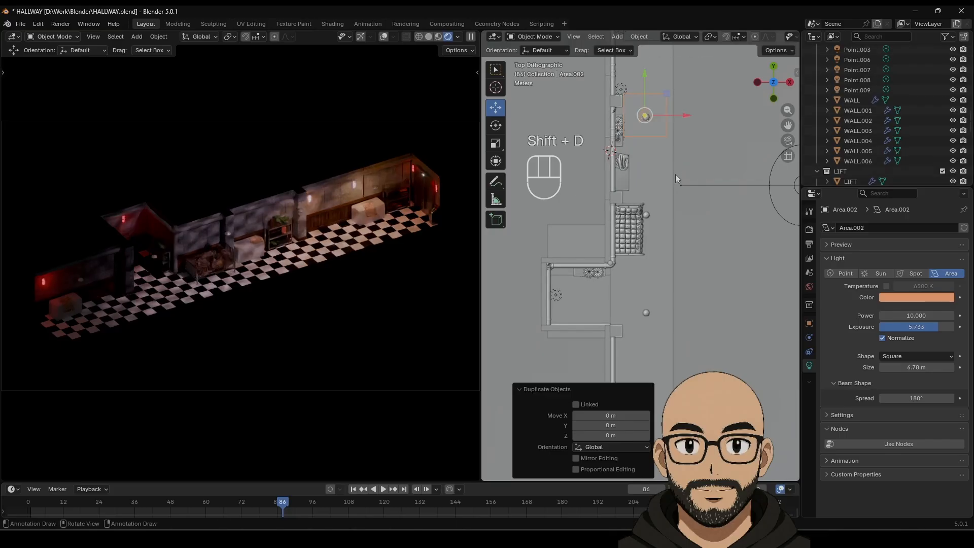
drag(649, 76, 689, 358)
Step: Make two more area light copies and move the last one further down the hallway
key(shift+d)
right_click(650, 196)
key(shift+d)
right_click(646, 281)
shift+middle_drag(689, 358, 668, 241)
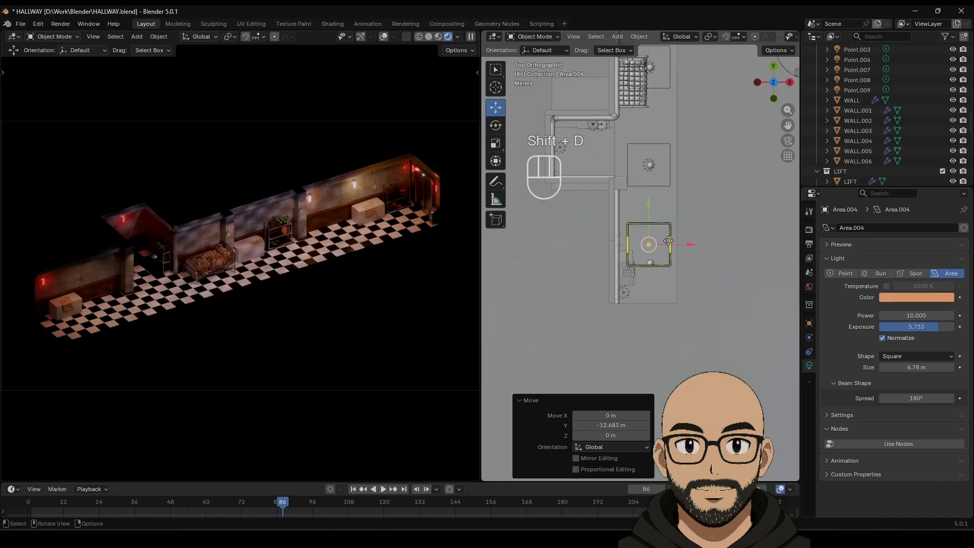
drag(649, 207, 656, 235)
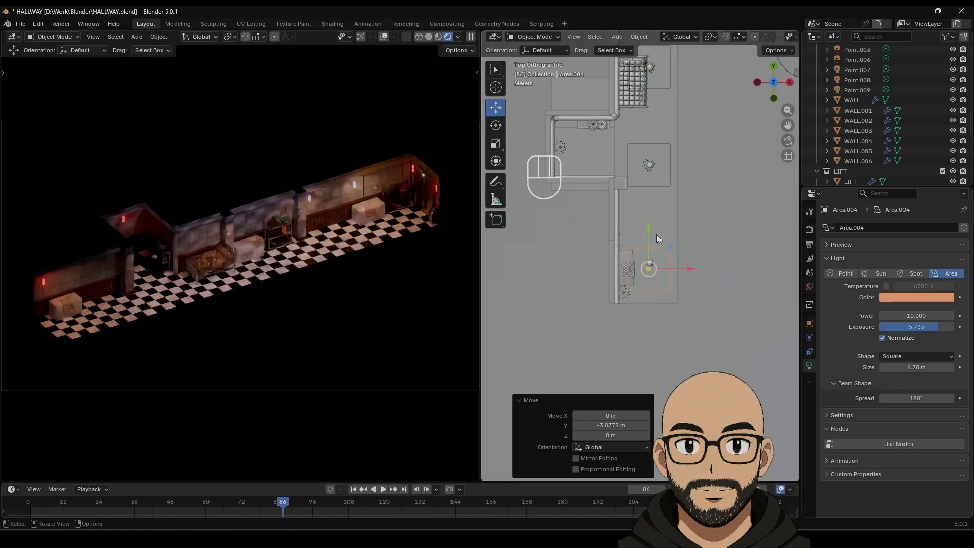
Step: Confirm the last light copy's position and pan the rendered view to the lit far end
click(379, 302)
scroll(382, 313, up, 6)
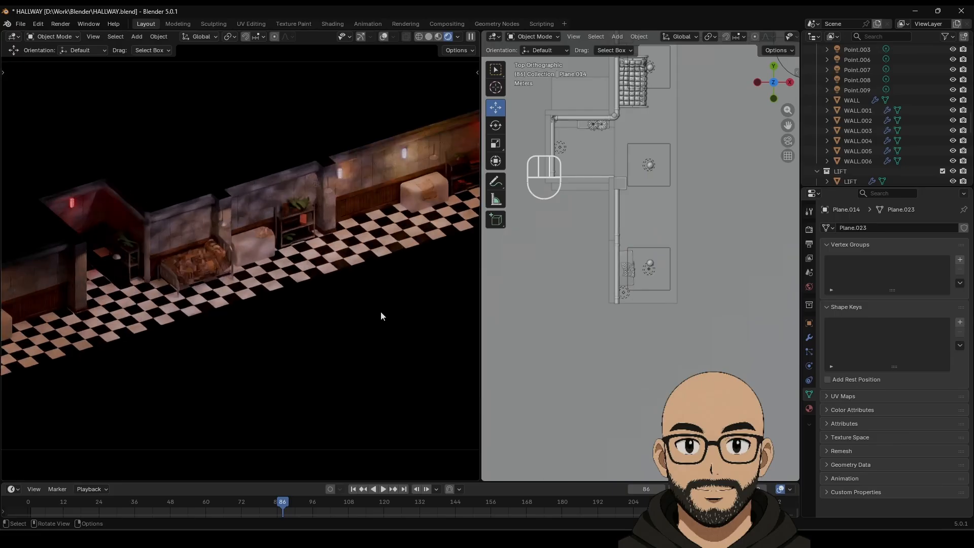
scroll(365, 313, down, 4)
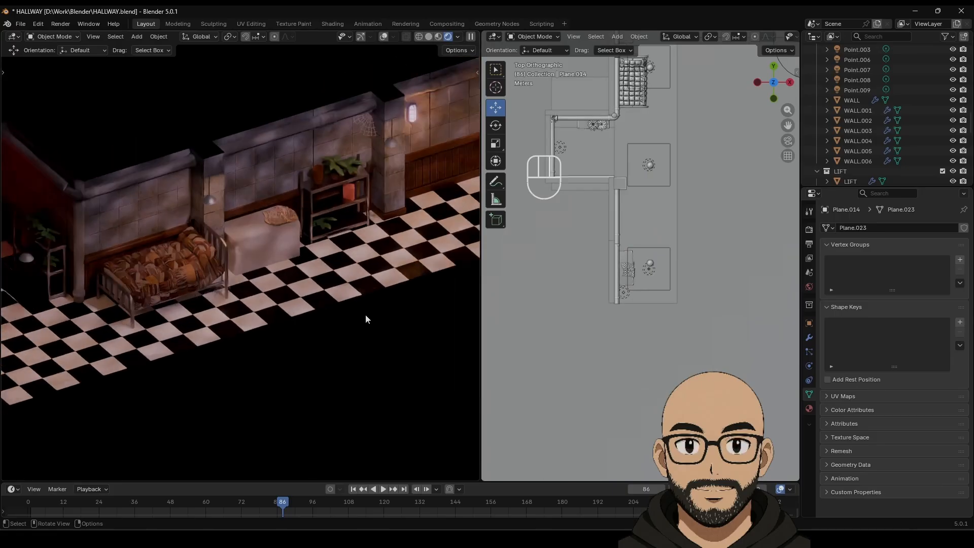
mouse_move(188, 299)
shift+middle_down()
mouse_move(370, 261)
mouse_move(198, 315)
shift+middle_up()
shift+middle_drag(375, 276, 251, 296)
shift+middle_drag(333, 264, 391, 245)
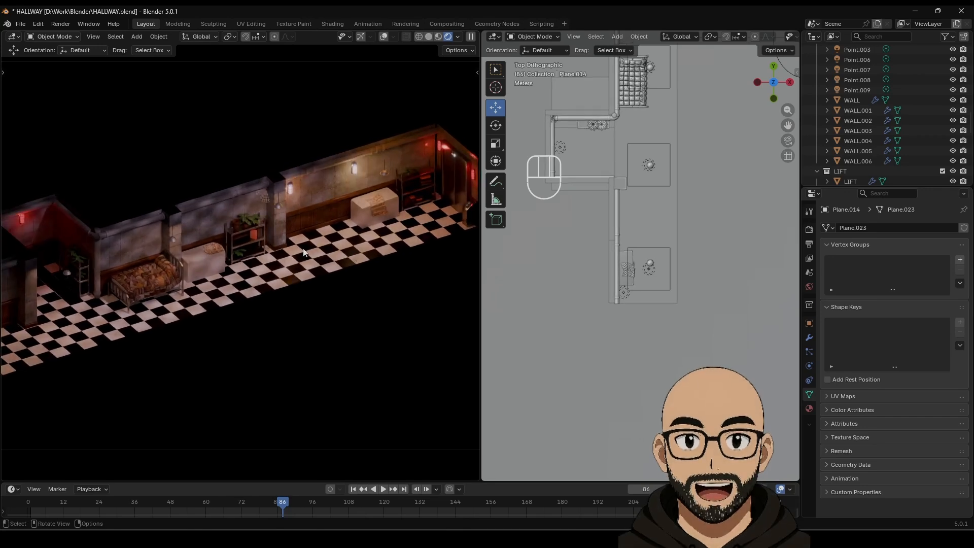
scroll(650, 283, down, 5)
Step: Change the spot light Grid08's colour from cyan to deeper blue #00AEFF
click(705, 183)
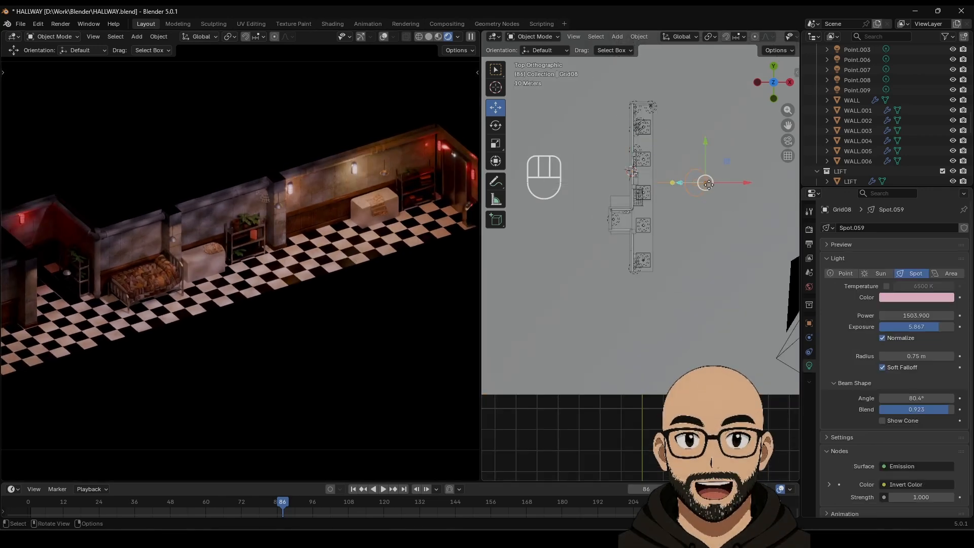
click(915, 297)
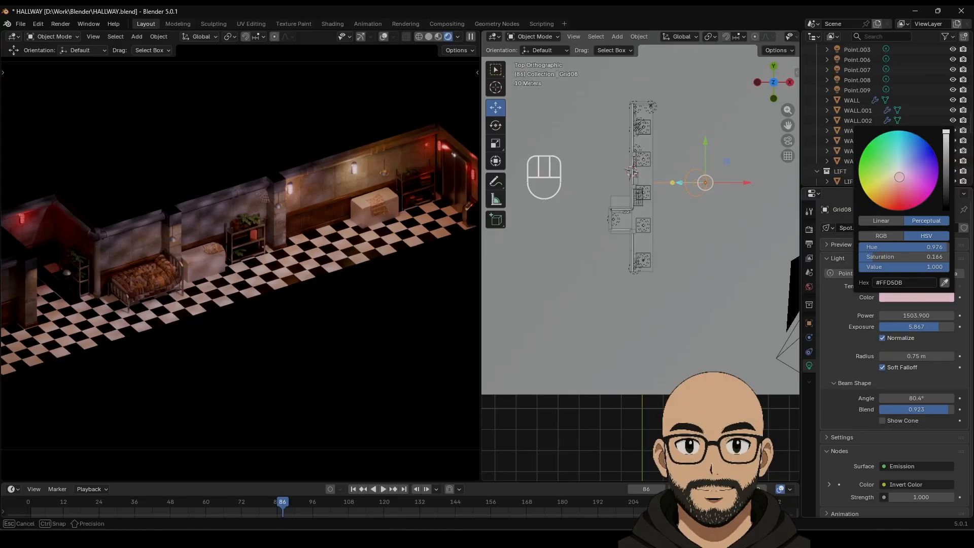
mouse_move(899, 177)
mouse_down()
mouse_move(888, 132)
mouse_move(911, 133)
mouse_up()
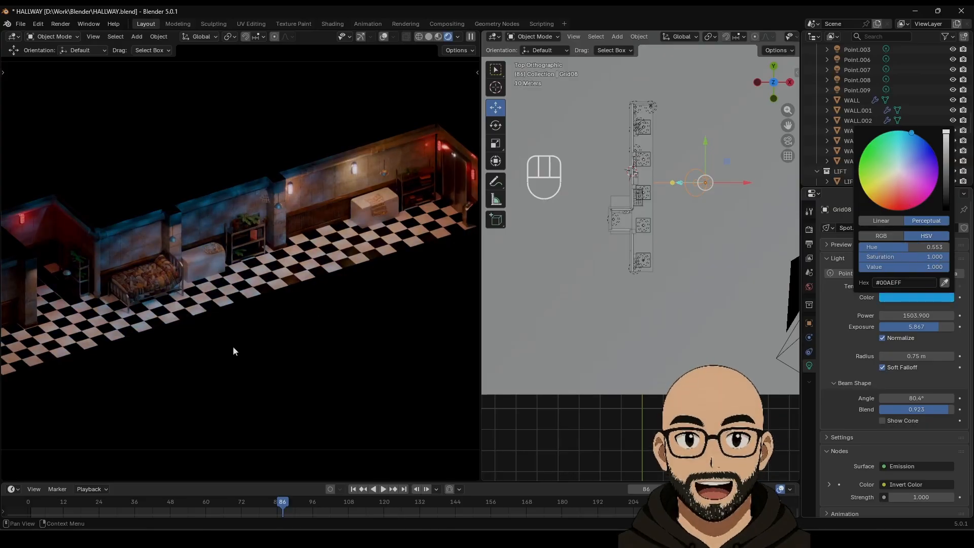
scroll(212, 372, down, 1)
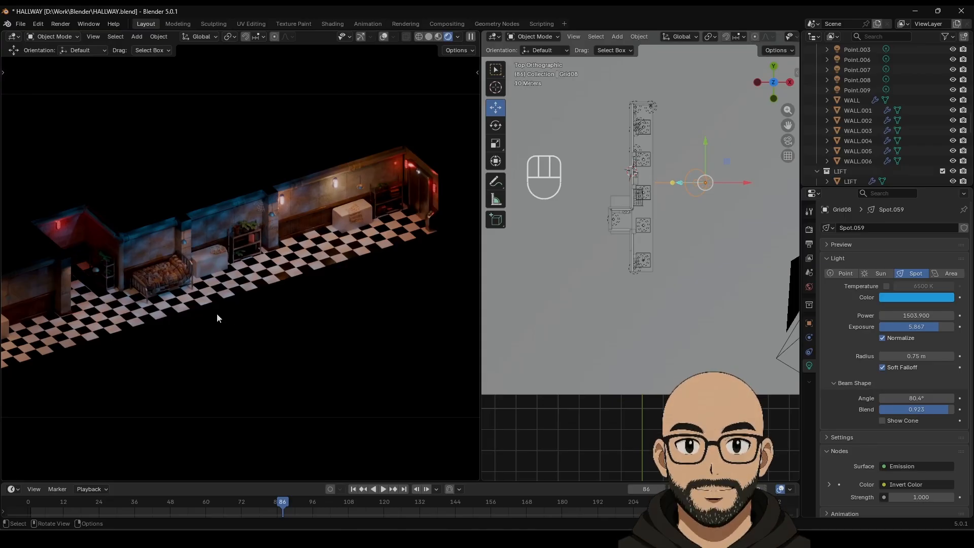
shift+middle_drag(214, 319, 271, 272)
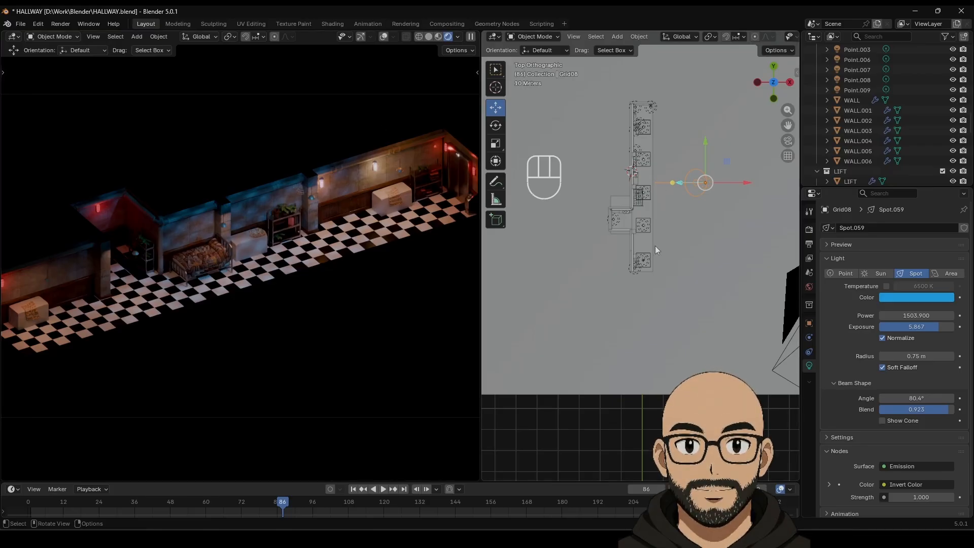
scroll(657, 249, up, 4)
Step: Reposition red point light Point.003, setting its exposure to 5.2 and radius to 1.31 m
click(588, 181)
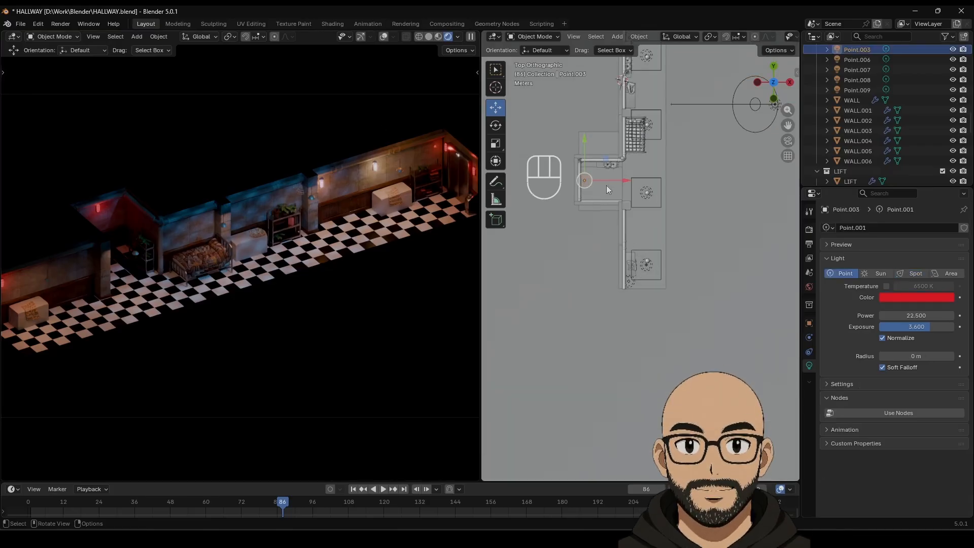
drag(617, 179, 619, 179)
drag(918, 328, 946, 328)
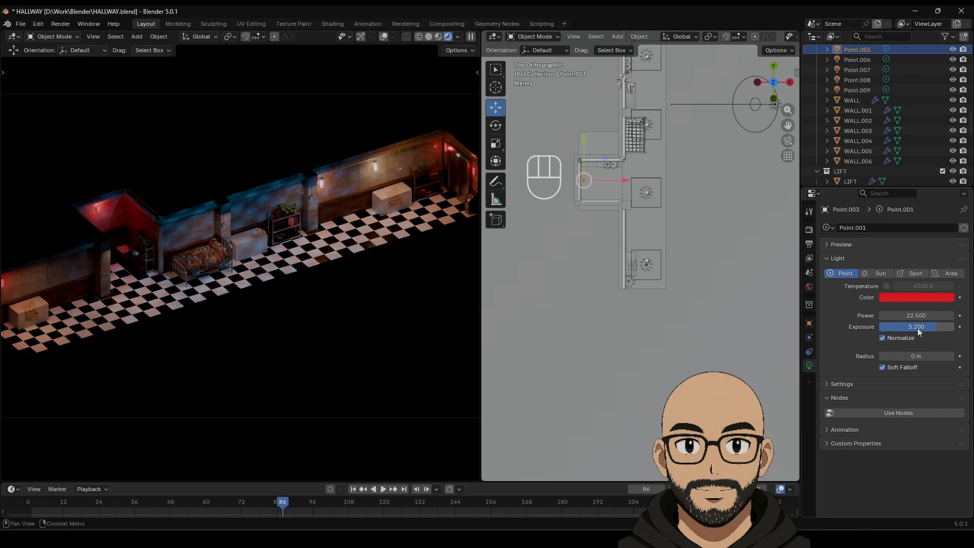
middle_drag(600, 190, 619, 139)
mouse_move(602, 124)
mouse_down()
mouse_move(608, 134)
mouse_move(612, 126)
mouse_up()
drag(634, 162, 647, 163)
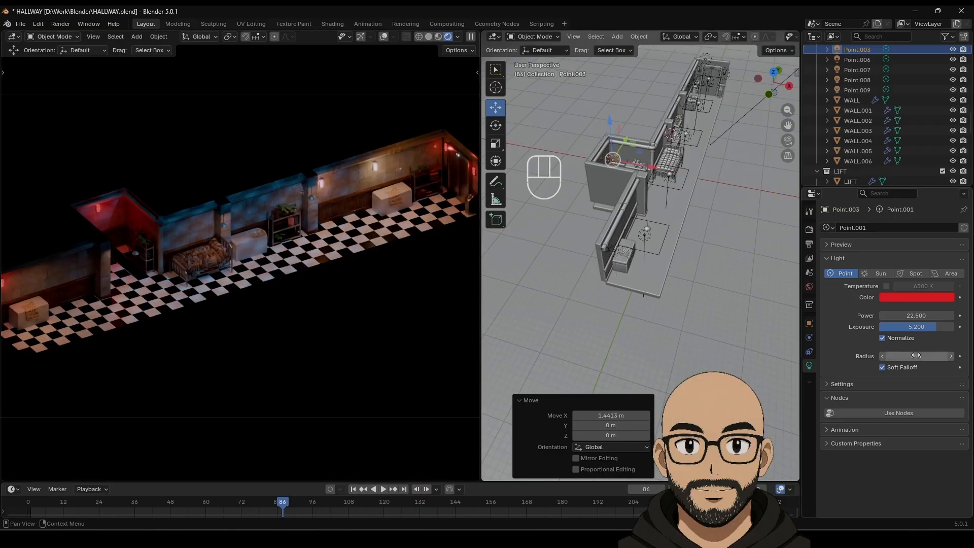
drag(915, 355, 919, 355)
Step: Select red point light Point.002 and raise its exposure to 4.8
scroll(276, 289, down, 2)
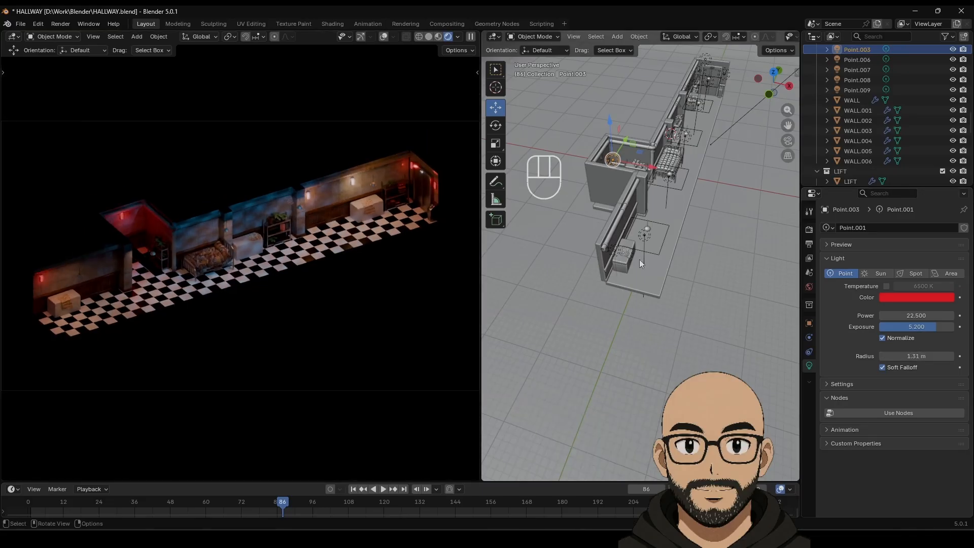
click(615, 250)
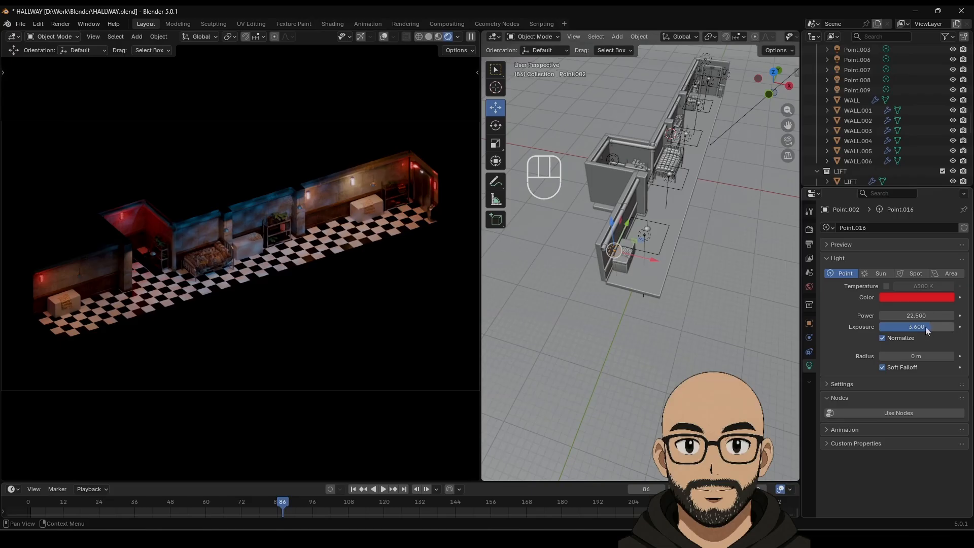
drag(925, 326, 936, 327)
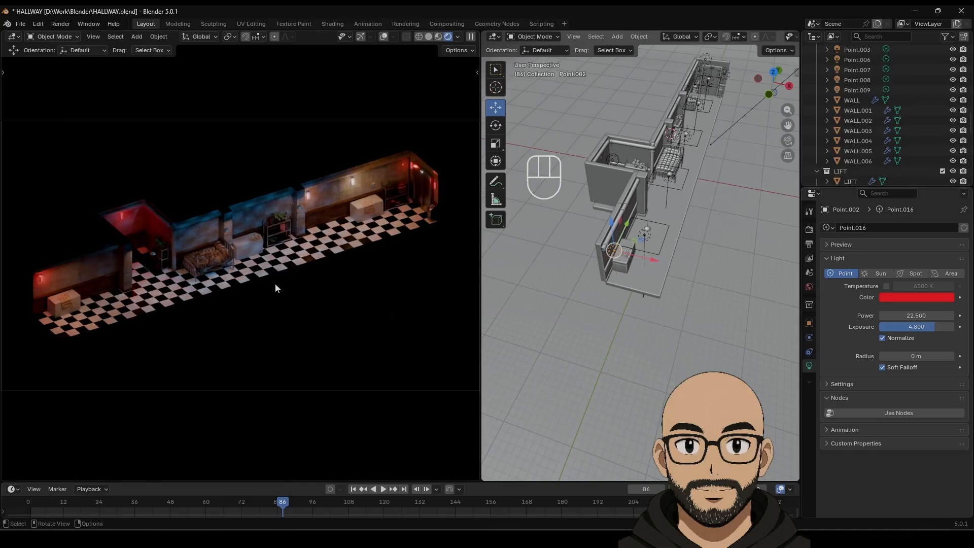
scroll(405, 248, up, 2)
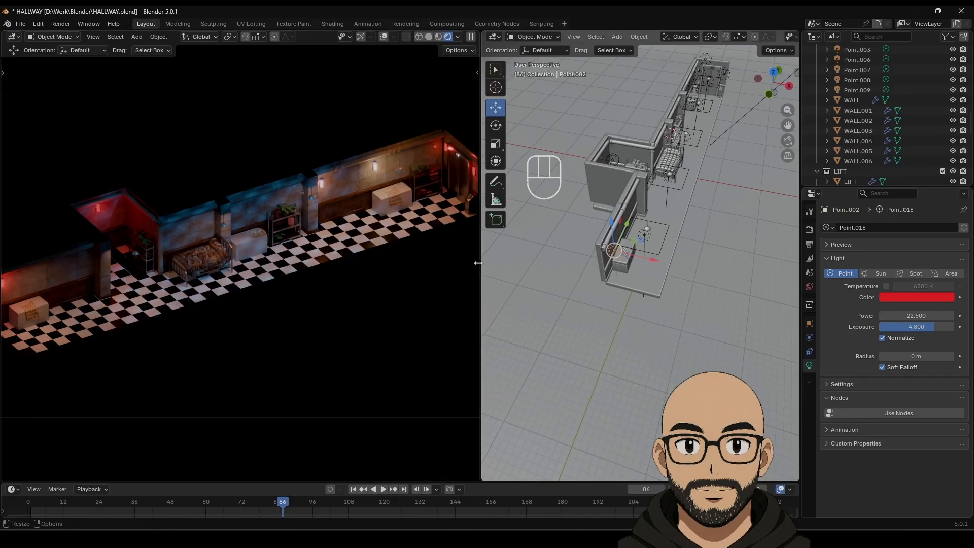
Step: Widen the rendered view and set backdrop Plane.014's base colour Value to 1.0, making it white
drag(478, 262, 646, 264)
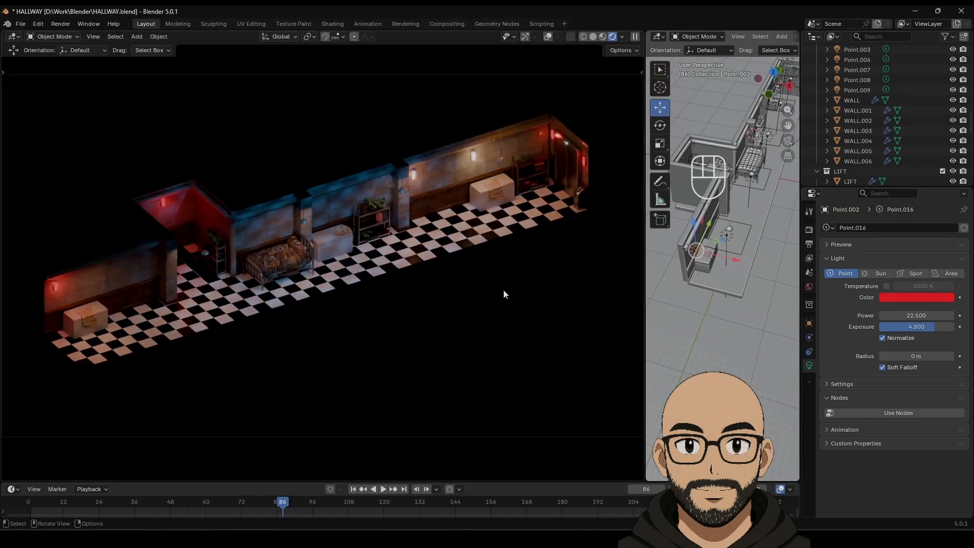
click(751, 175)
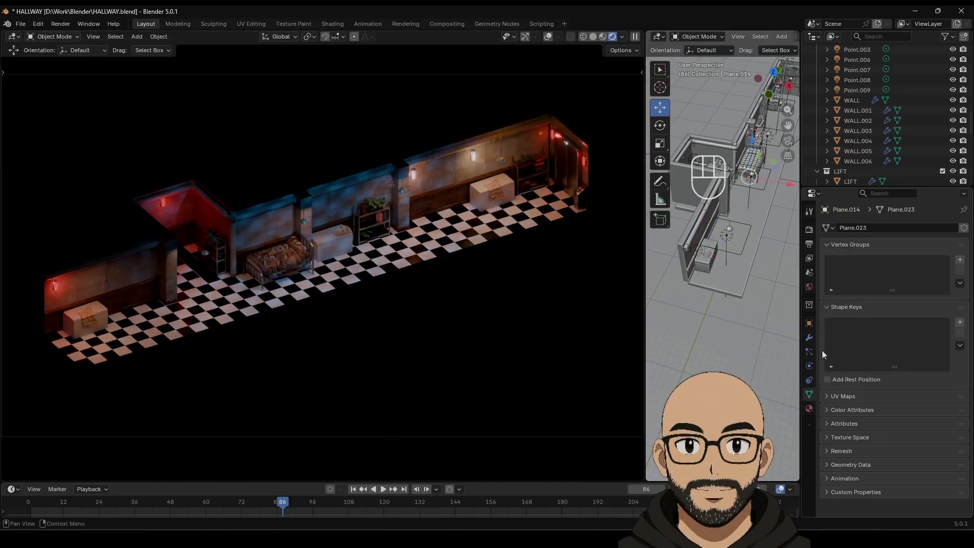
click(809, 408)
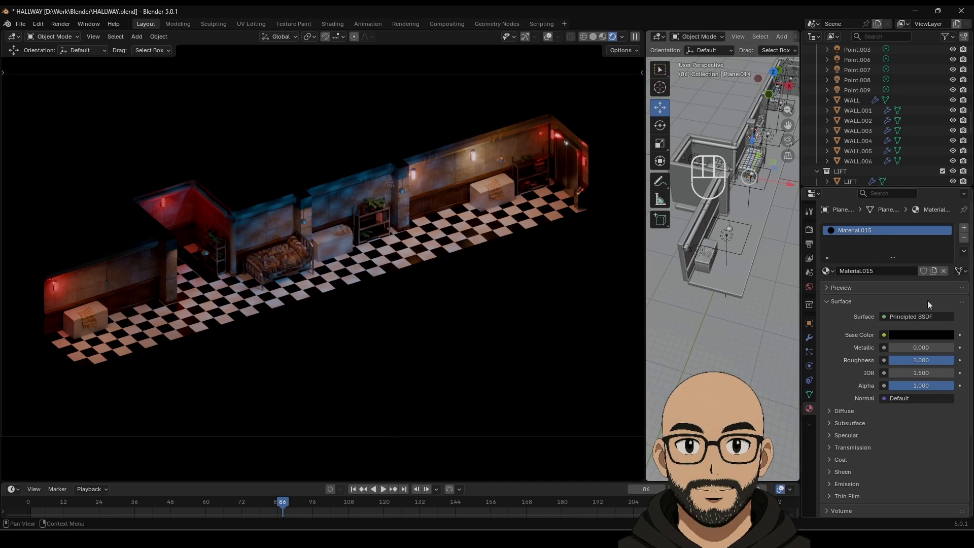
click(920, 335)
drag(903, 295, 917, 294)
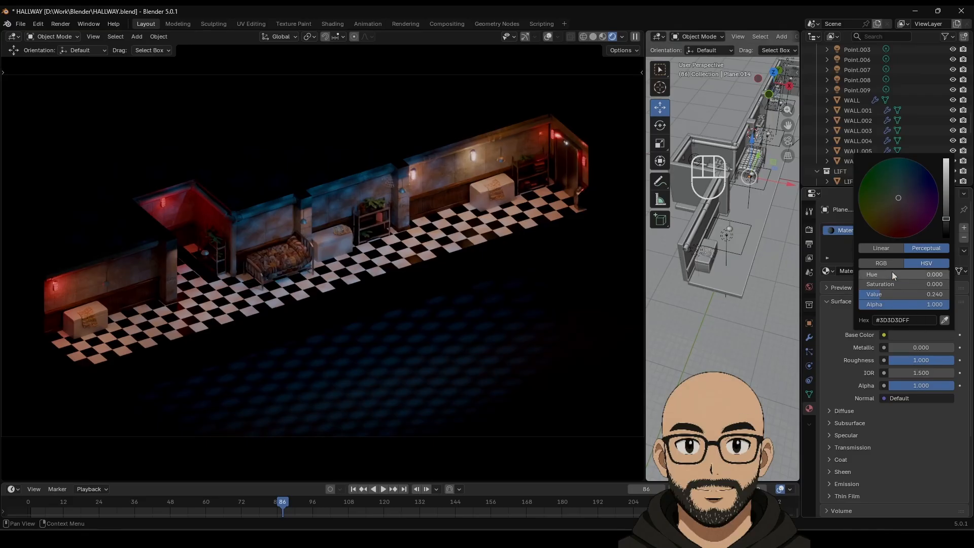
drag(892, 274, 936, 274)
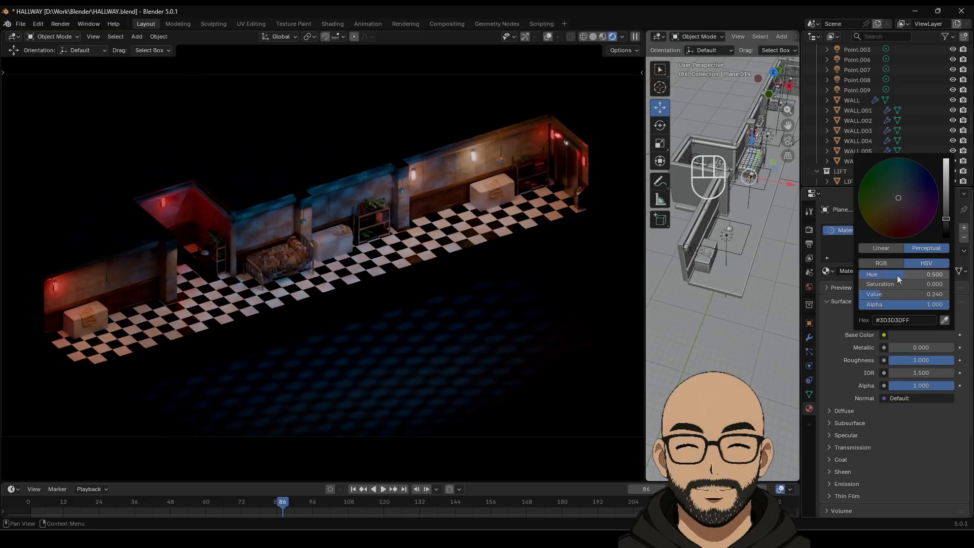
drag(880, 293, 949, 294)
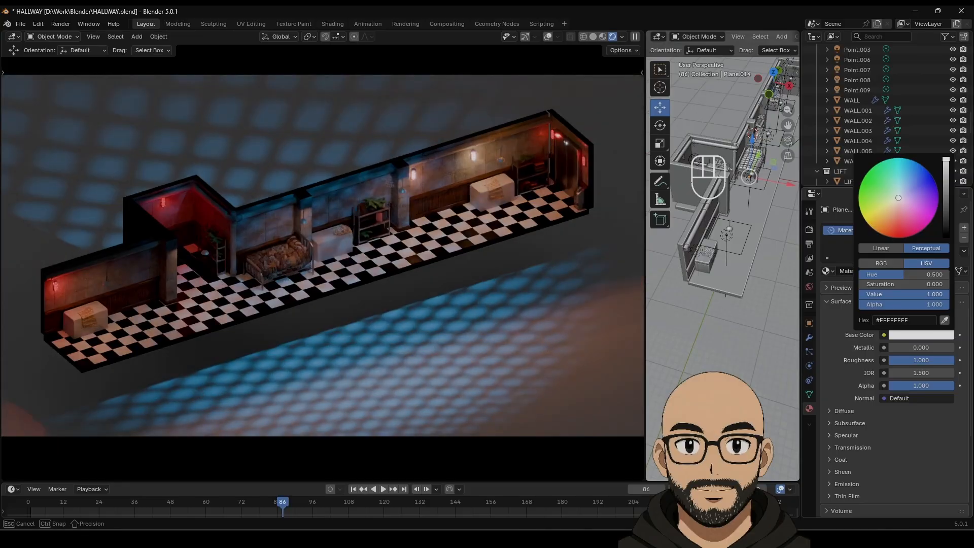
drag(892, 279, 949, 276)
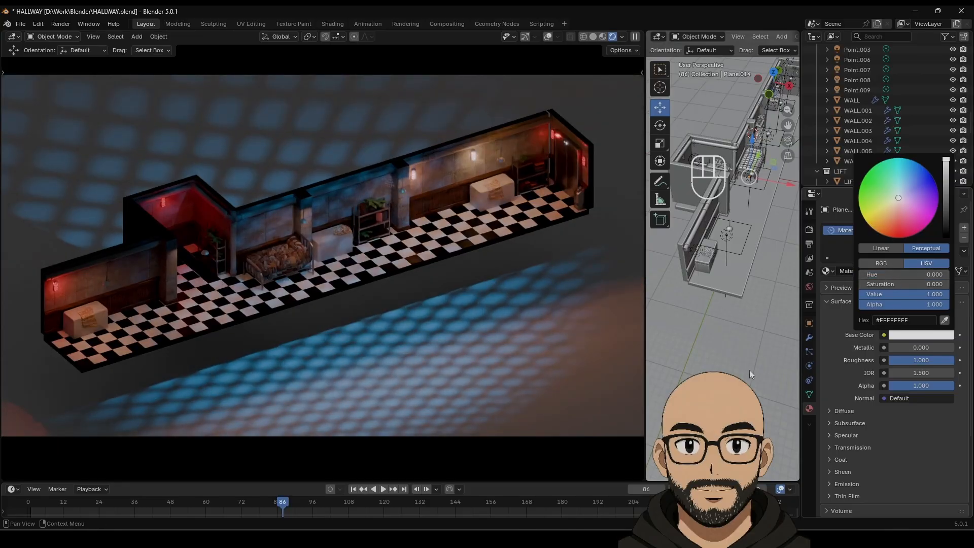
scroll(858, 420, down, 5)
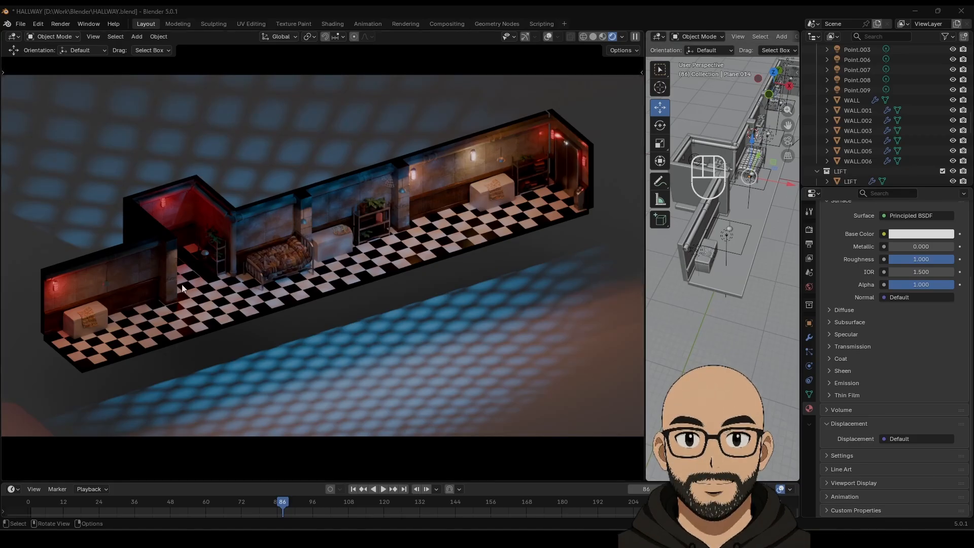
middle_drag(760, 202, 669, 296)
scroll(690, 312, up, 2)
scroll(731, 300, up, 4)
Step: Raise the checkered floor FLOOR.001 slightly along Z, undoing a stray sideways move
click(752, 214)
middle_drag(752, 212, 726, 262)
shift+drag(726, 262, 728, 267)
shift+drag(729, 276, 732, 260)
middle_drag(732, 259, 692, 271)
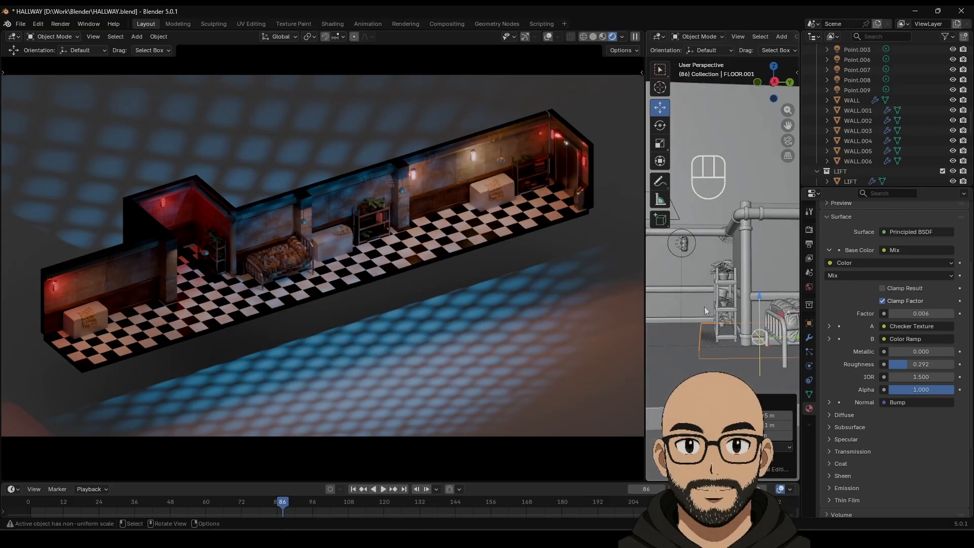
key(ctrl+z)
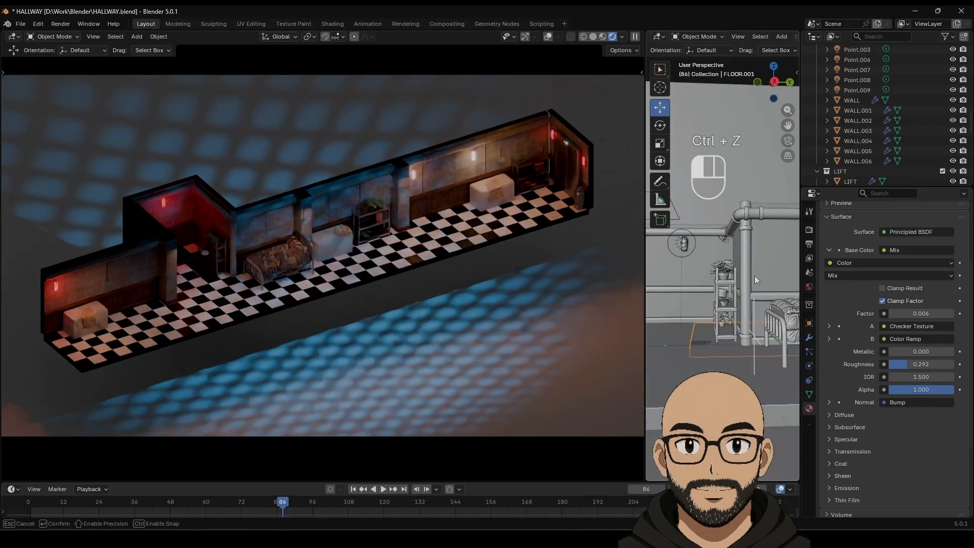
mouse_move(753, 294)
mouse_down()
mouse_move(760, 276)
mouse_move(761, 285)
mouse_up()
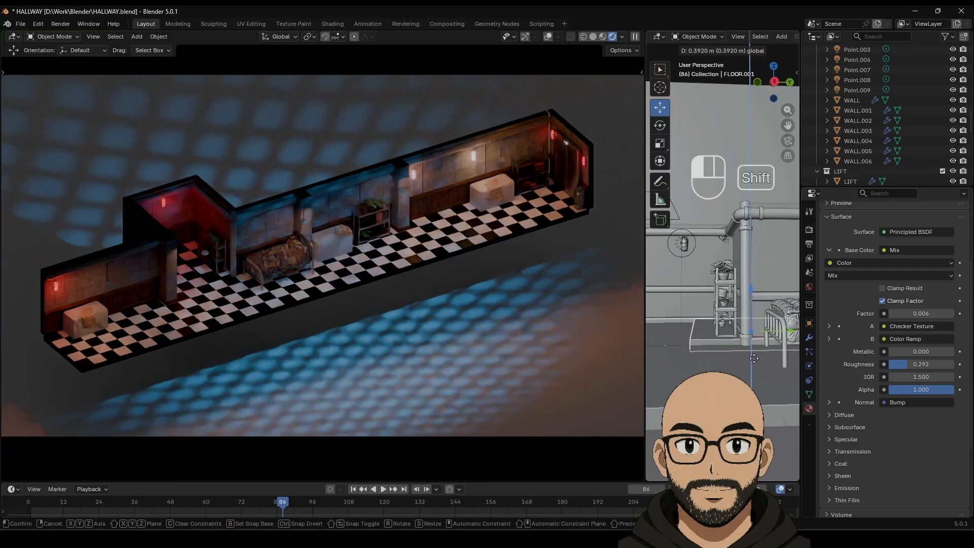
shift+drag(754, 358, 753, 407)
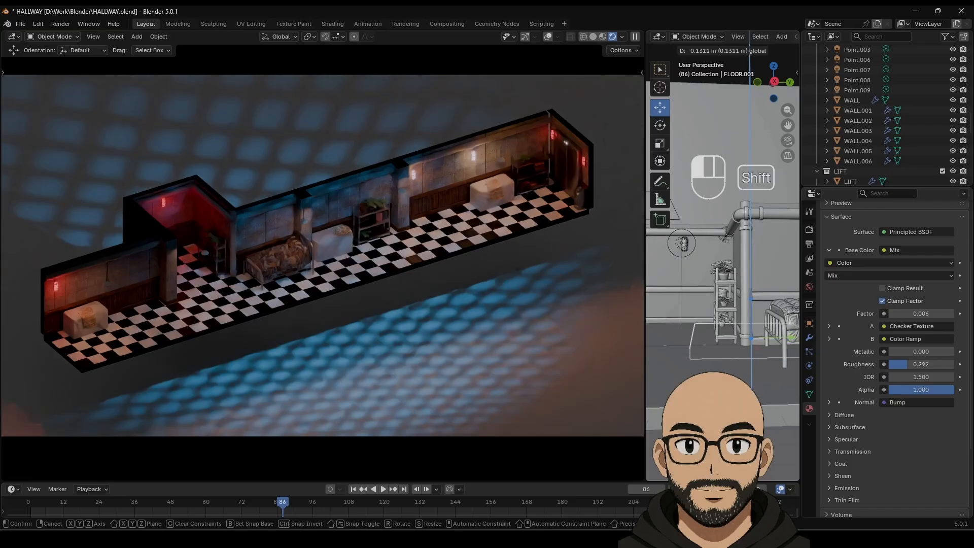
shift+drag(761, 382, 763, 348)
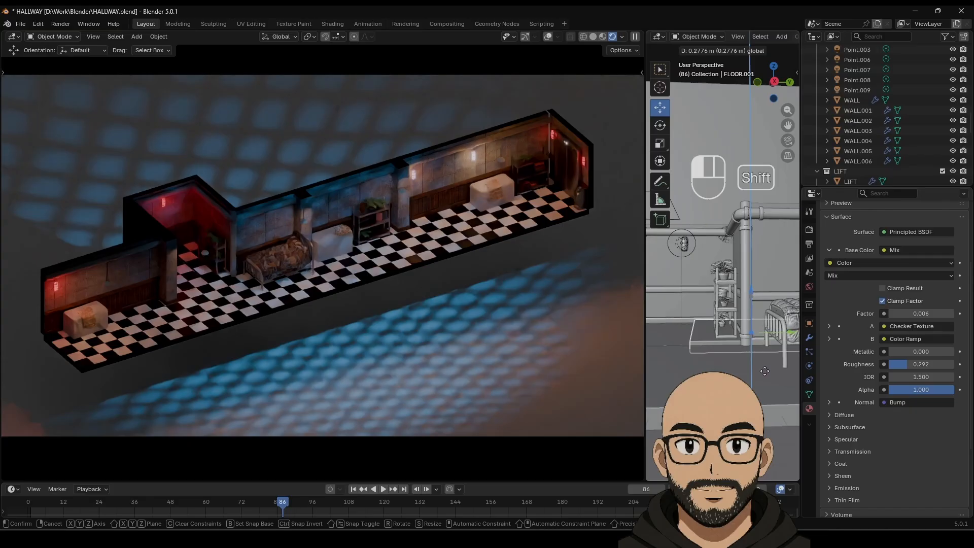
shift+drag(765, 386, 766, 398)
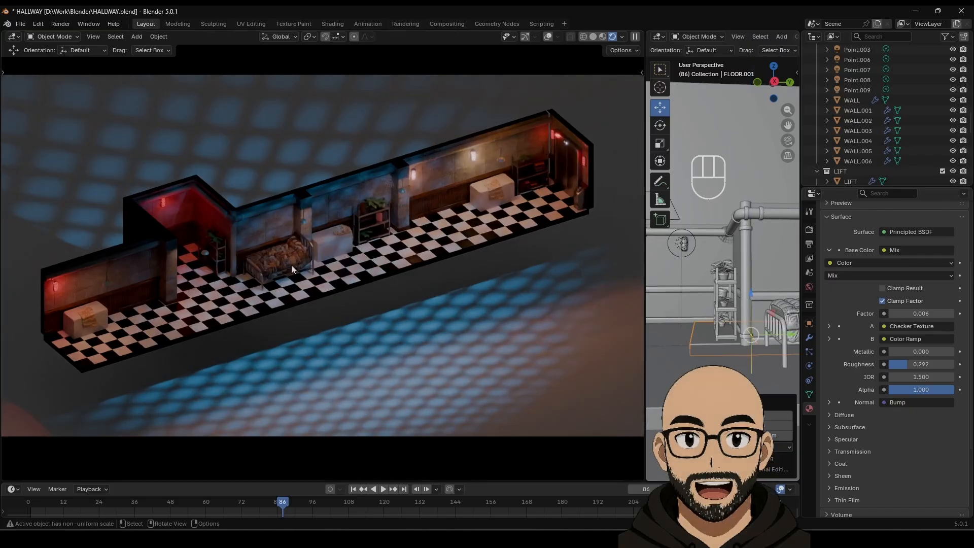
Step: Set backdrop Plane.014's base colour to saturated blue #0094FF
click(764, 170)
middle_drag(730, 296, 740, 355)
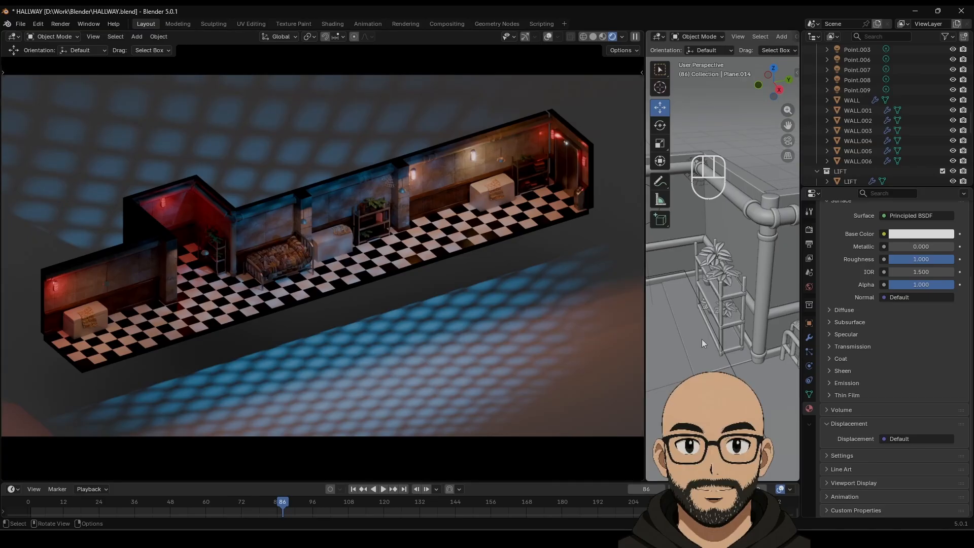
click(903, 234)
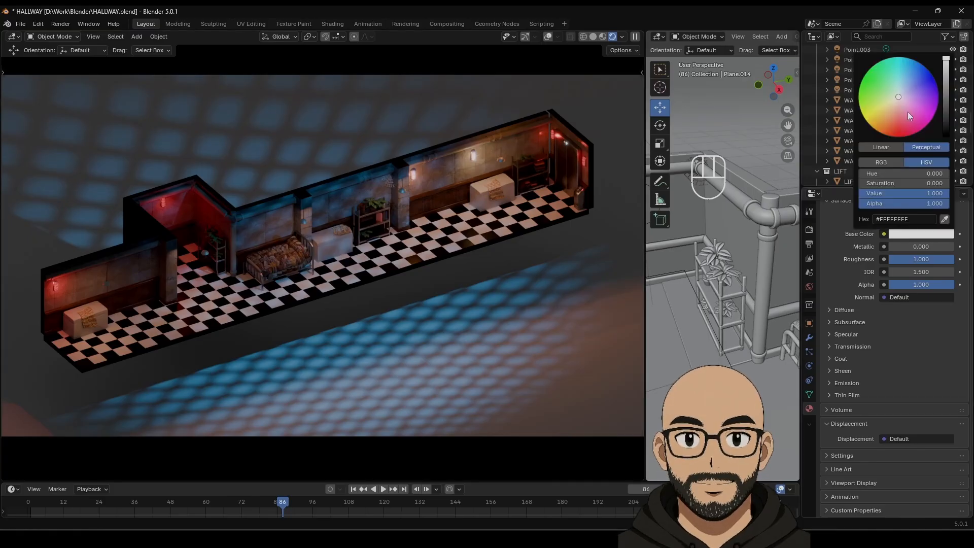
drag(908, 111, 917, 62)
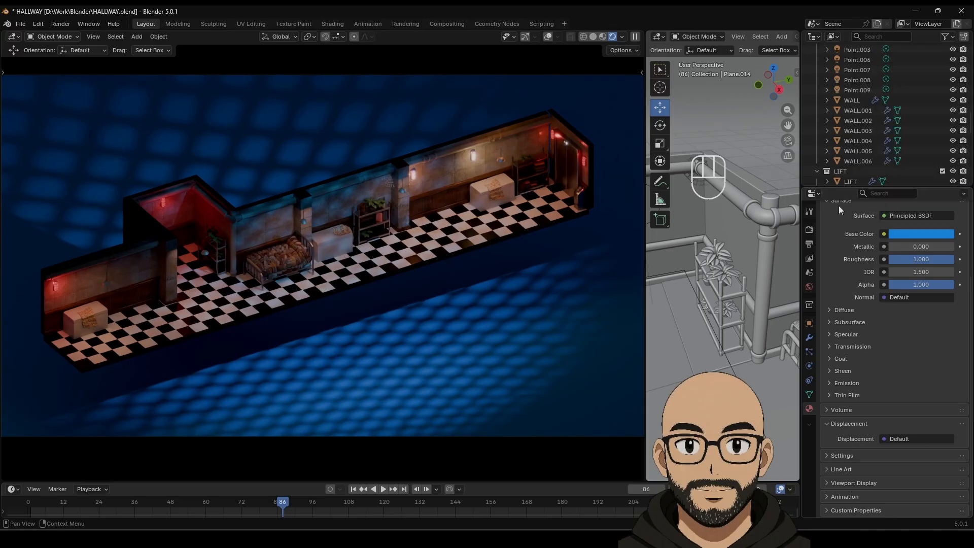
Step: Darken the backdrop's base colour to a deep blue (hue 0.608, value 0.595)
click(925, 234)
mouse_move(916, 61)
mouse_down()
mouse_move(932, 76)
mouse_move(918, 61)
mouse_up()
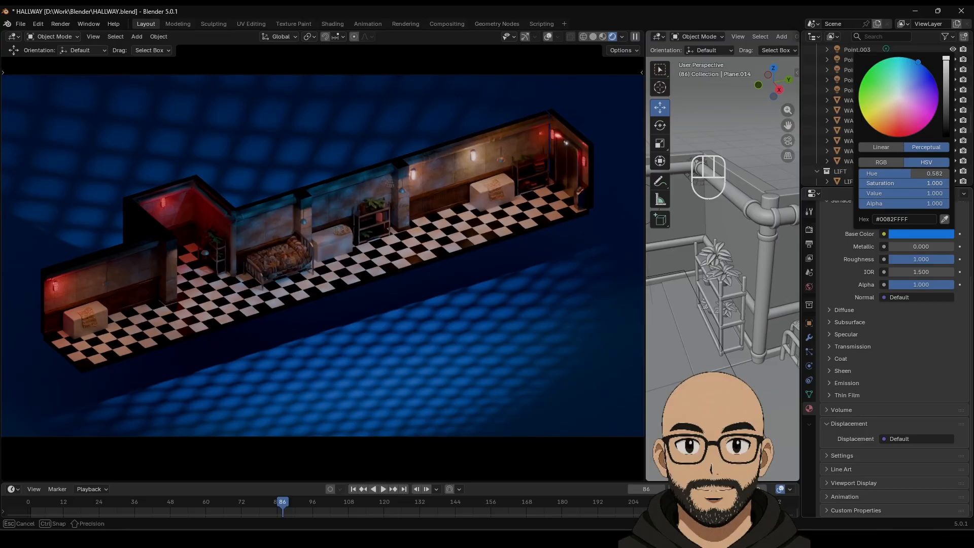
mouse_move(937, 183)
mouse_down()
mouse_move(952, 173)
mouse_move(912, 174)
mouse_move(947, 173)
mouse_move(936, 173)
mouse_up()
scroll(708, 355, down, 8)
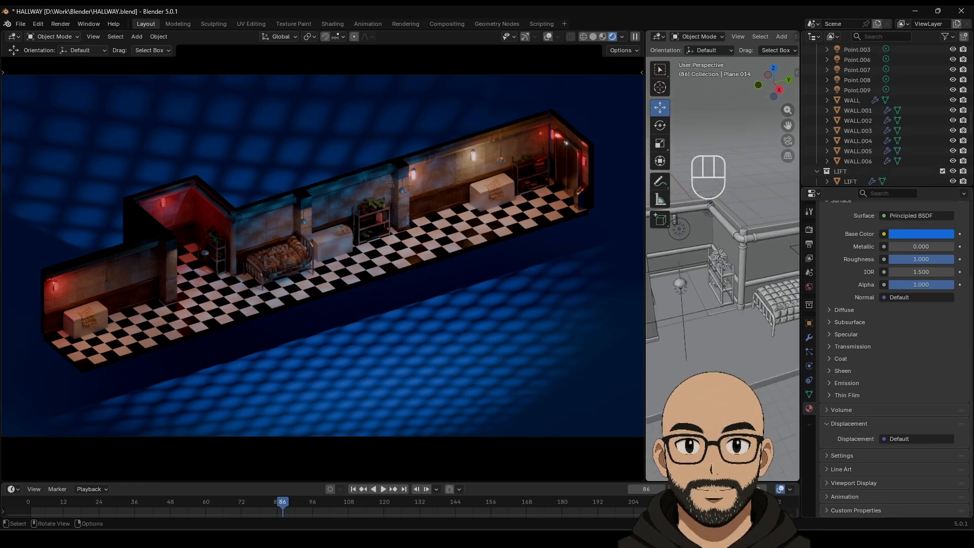
middle_drag(708, 355, 753, 309)
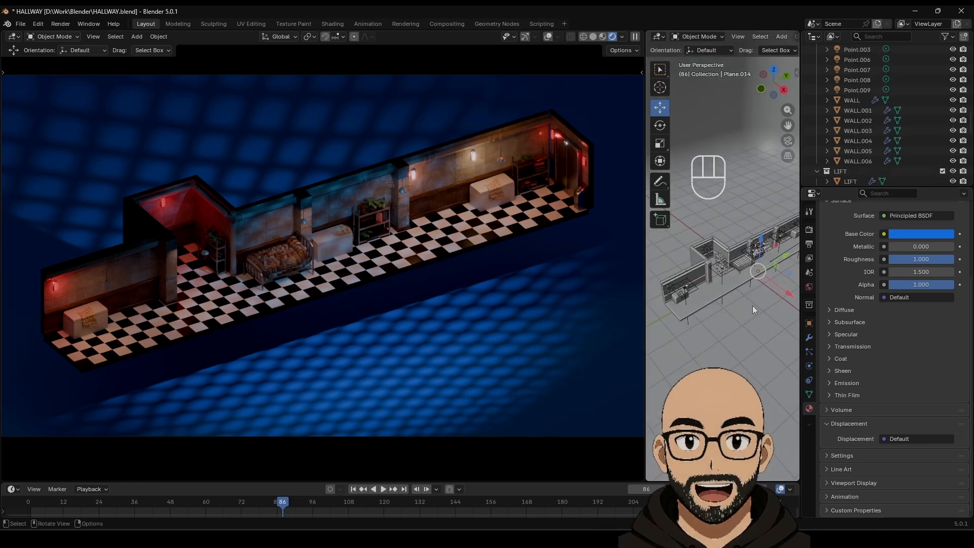
drag(800, 288, 854, 276)
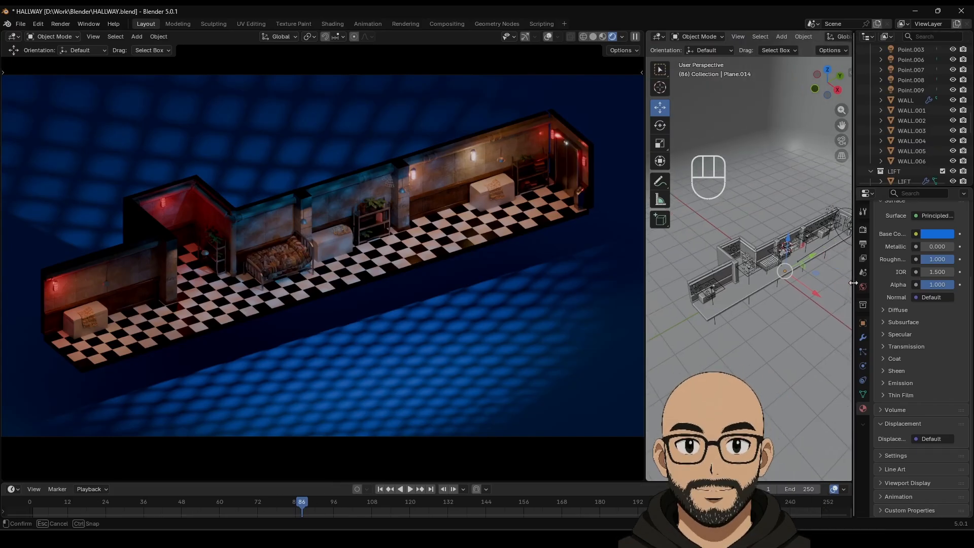
click(934, 236)
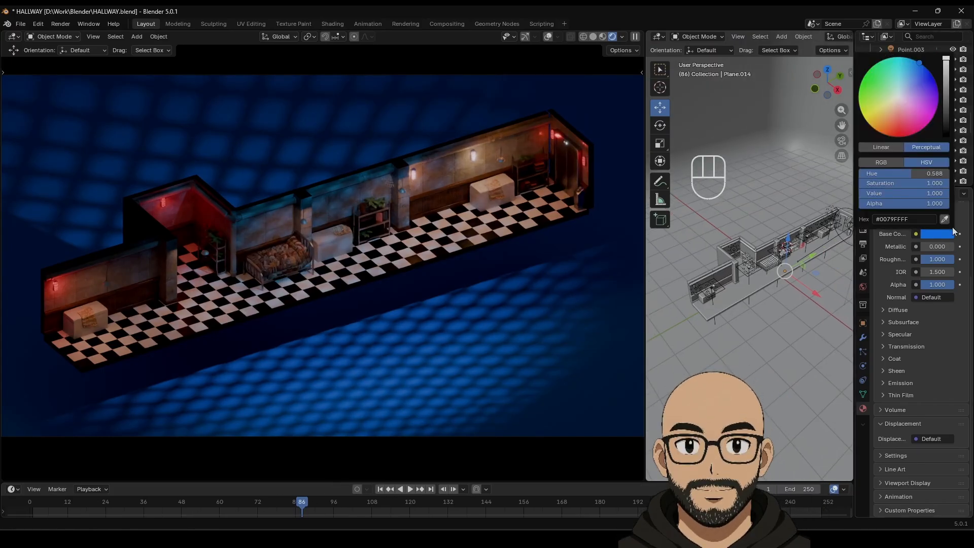
mouse_move(948, 121)
mouse_down()
mouse_move(947, 132)
mouse_move(947, 89)
mouse_move(922, 65)
mouse_up()
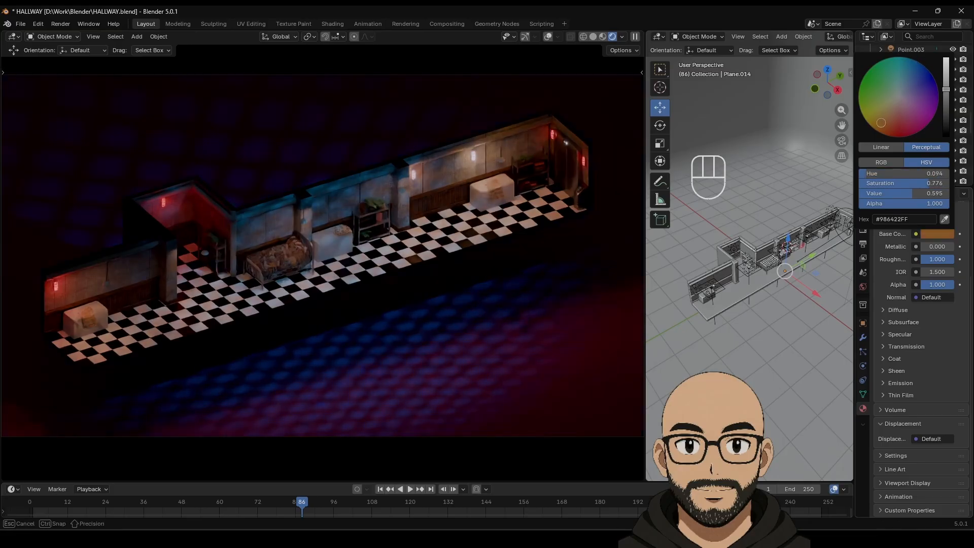
mouse_move(880, 122)
mouse_down()
mouse_move(864, 119)
mouse_move(868, 69)
mouse_move(913, 60)
mouse_up()
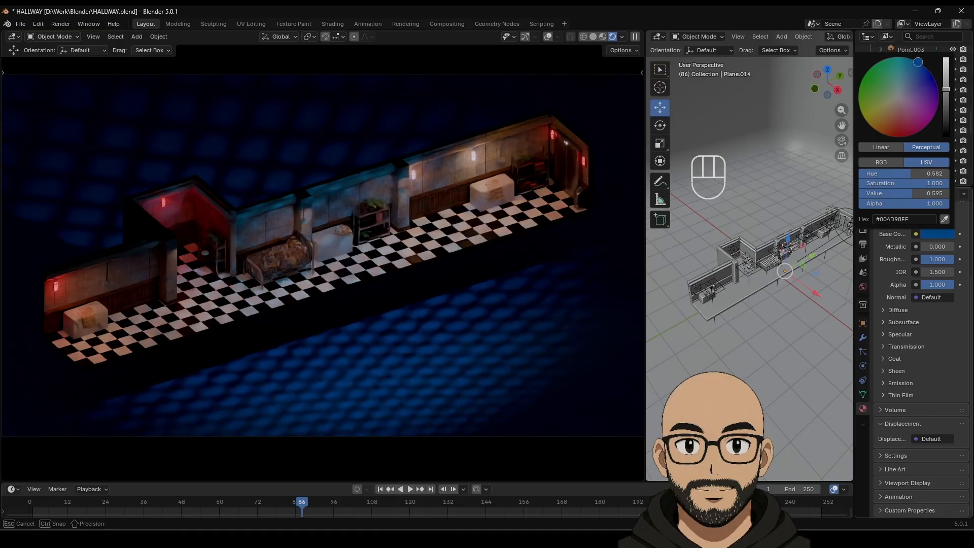
drag(918, 63, 923, 65)
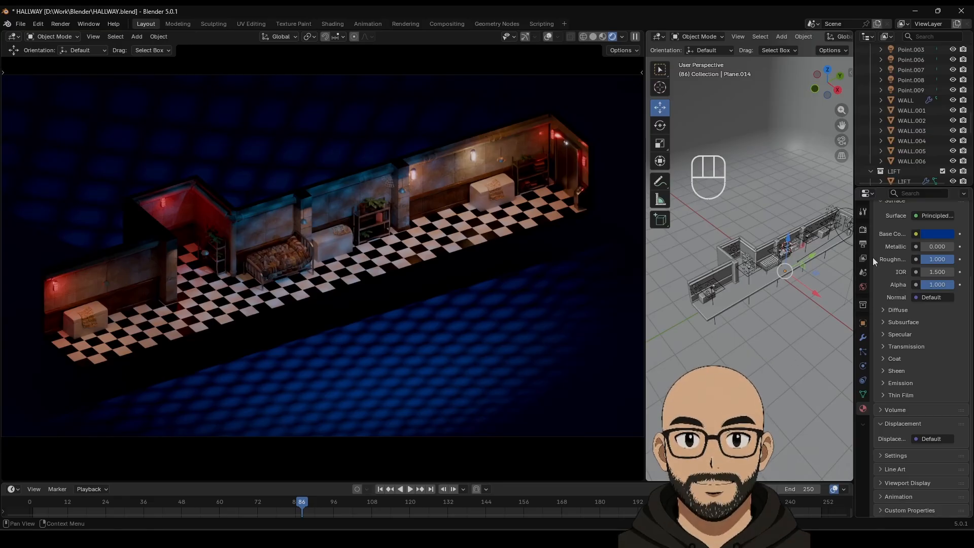
Step: Widen the properties editor and expand the material's Viewport Display panel
drag(854, 318, 781, 318)
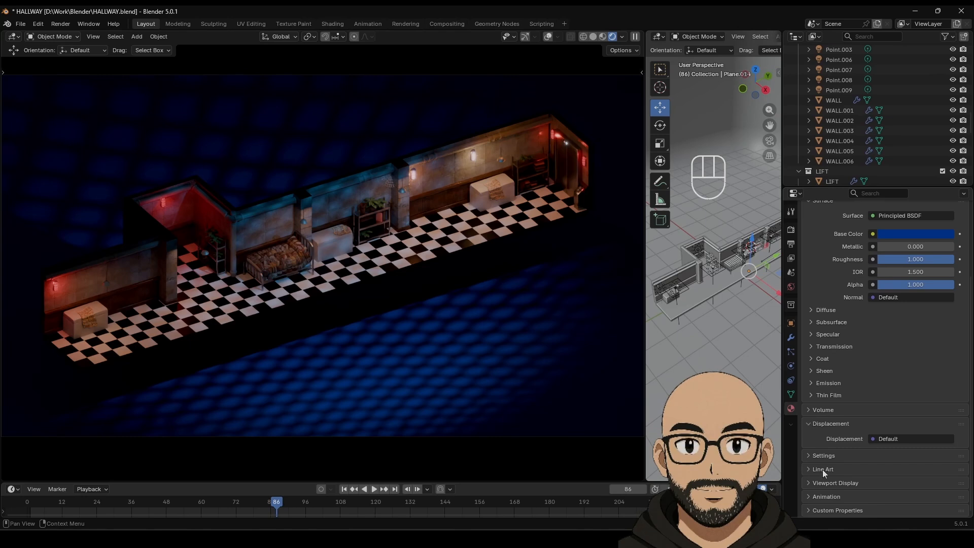
click(811, 483)
scroll(817, 488, down, 2)
click(818, 492)
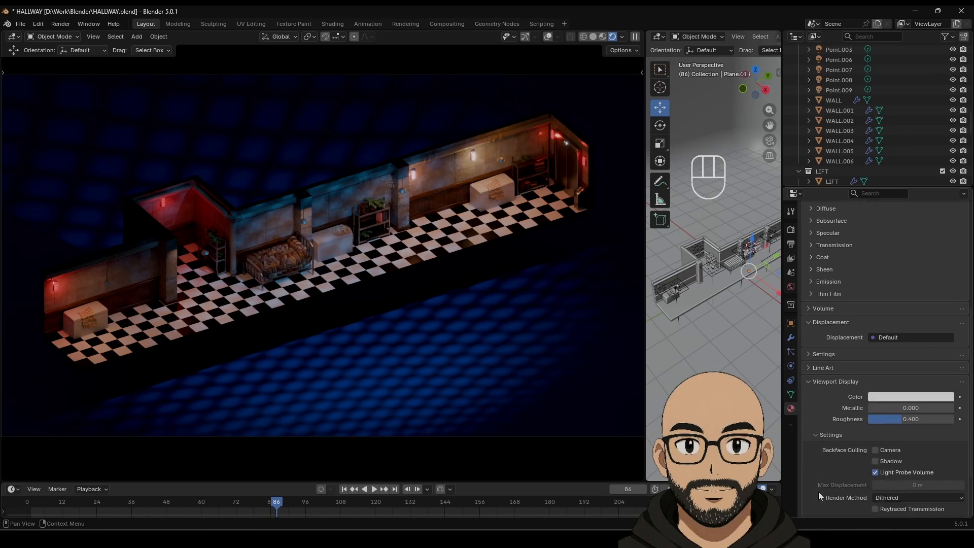
scroll(817, 476, down, 5)
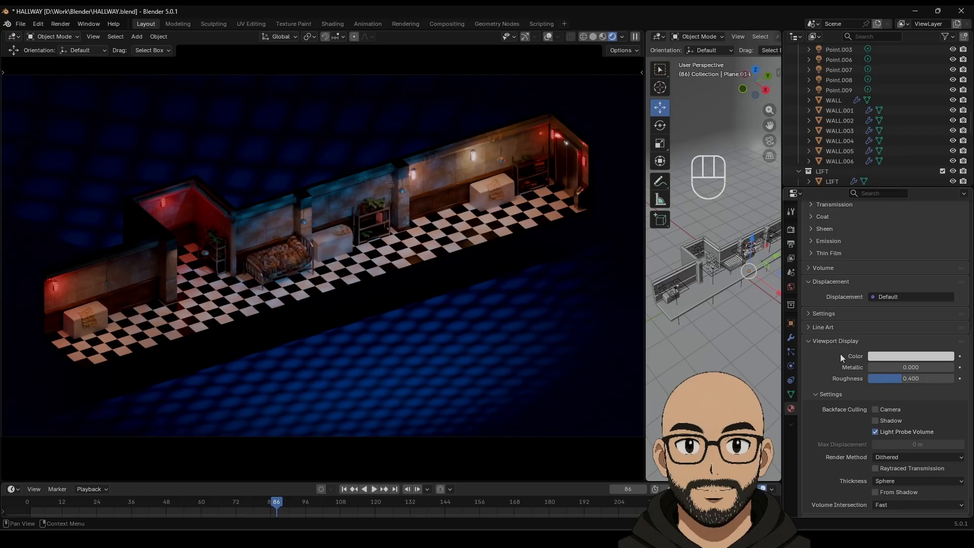
Step: Check the plane's Object Visibility options, toggling shadow ray visibility off and back on
click(791, 323)
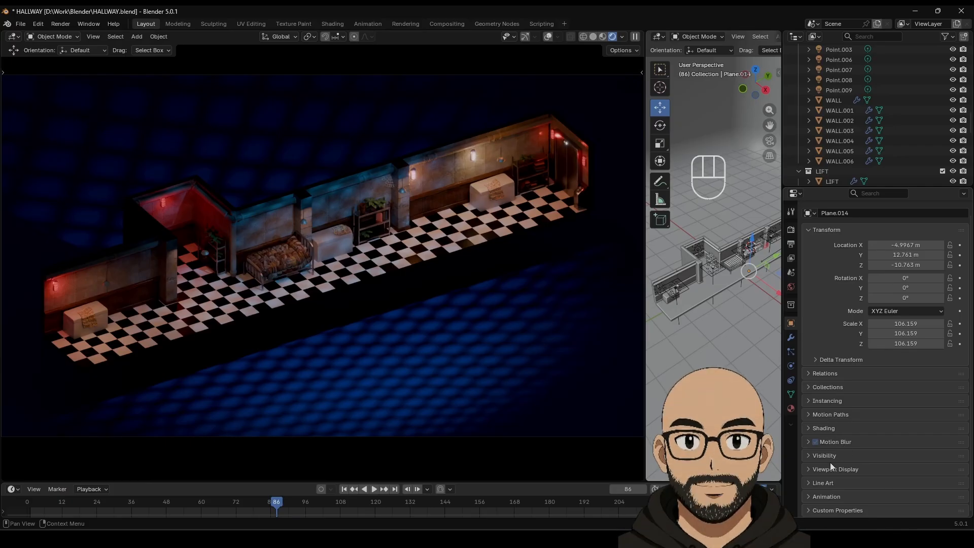
click(808, 456)
scroll(829, 474, down, 8)
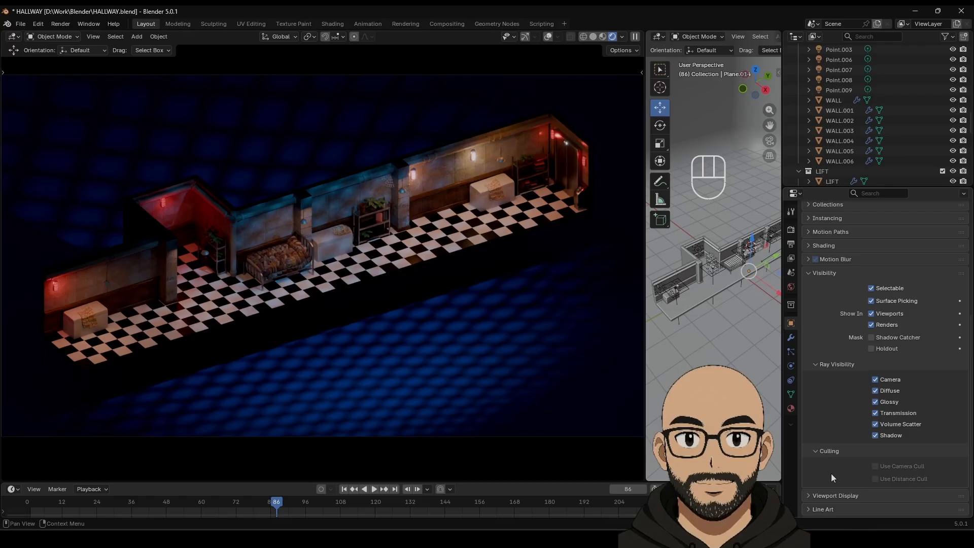
click(875, 435)
click(875, 435)
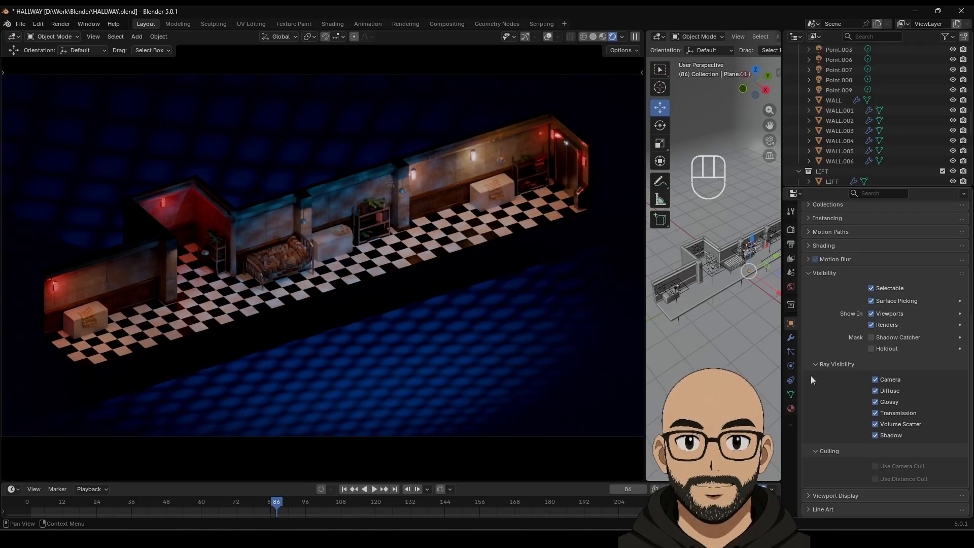
scroll(829, 409, down, 2)
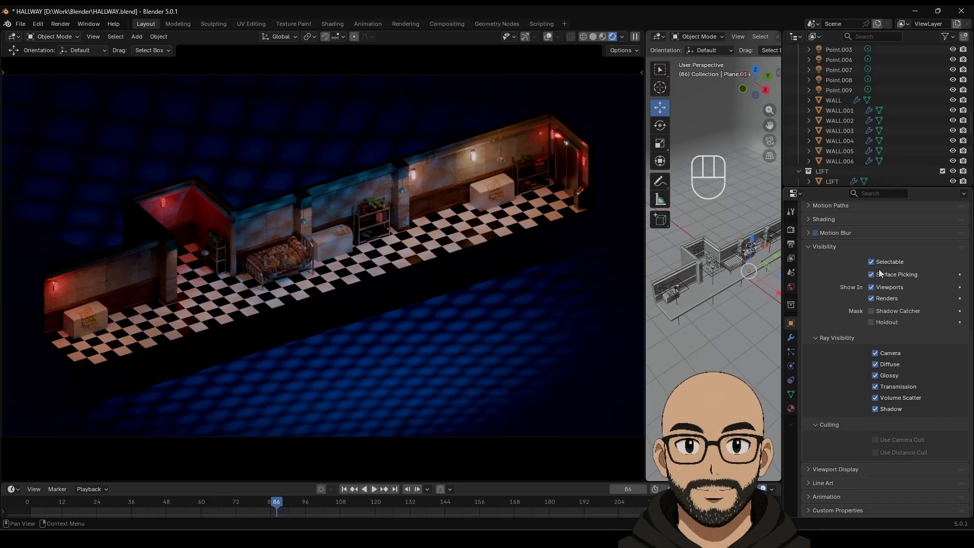
scroll(829, 316, up, 5)
scroll(859, 324, up, 1)
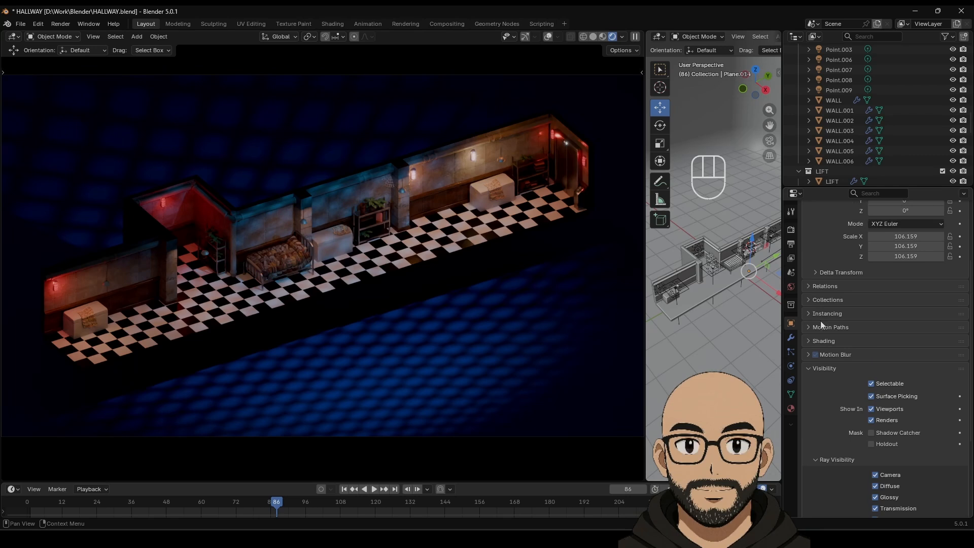
Step: Glance at the object's Shading panel, then expand the backdrop material's Settings section
click(810, 341)
click(810, 341)
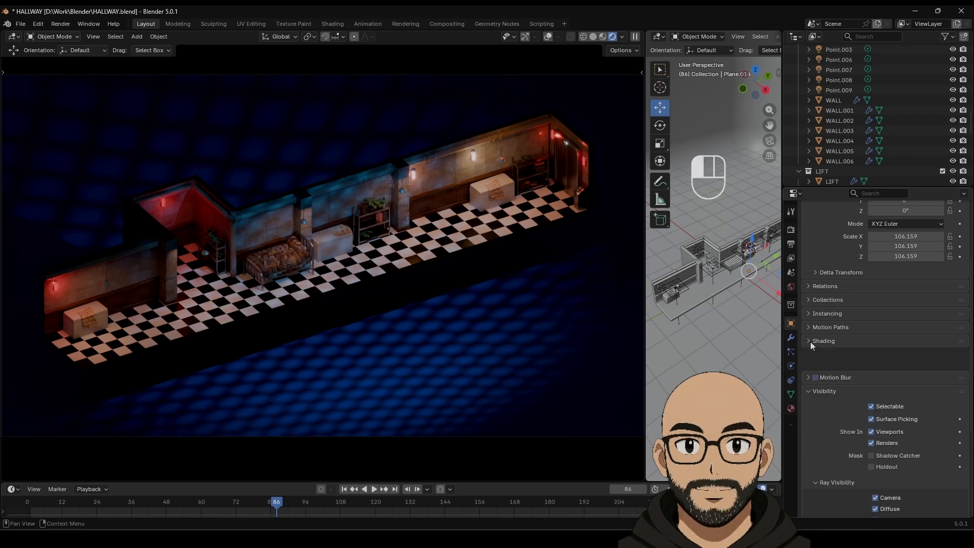
click(790, 408)
scroll(893, 325, down, 8)
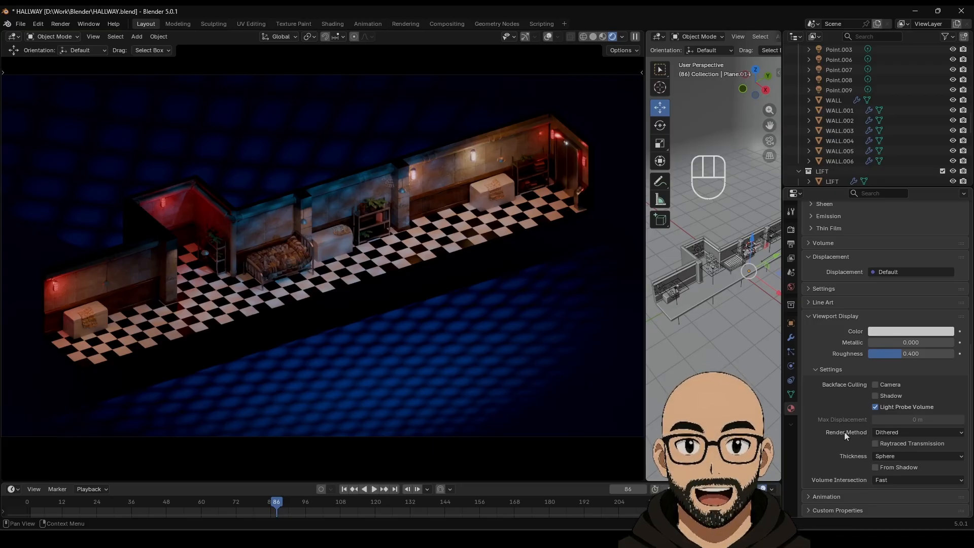
scroll(845, 388, up, 3)
scroll(848, 381, down, 1)
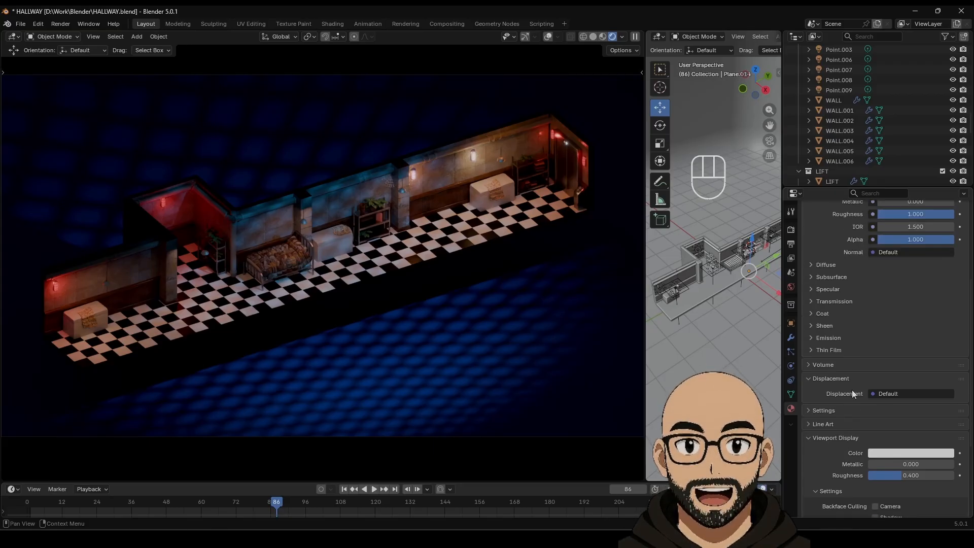
click(812, 329)
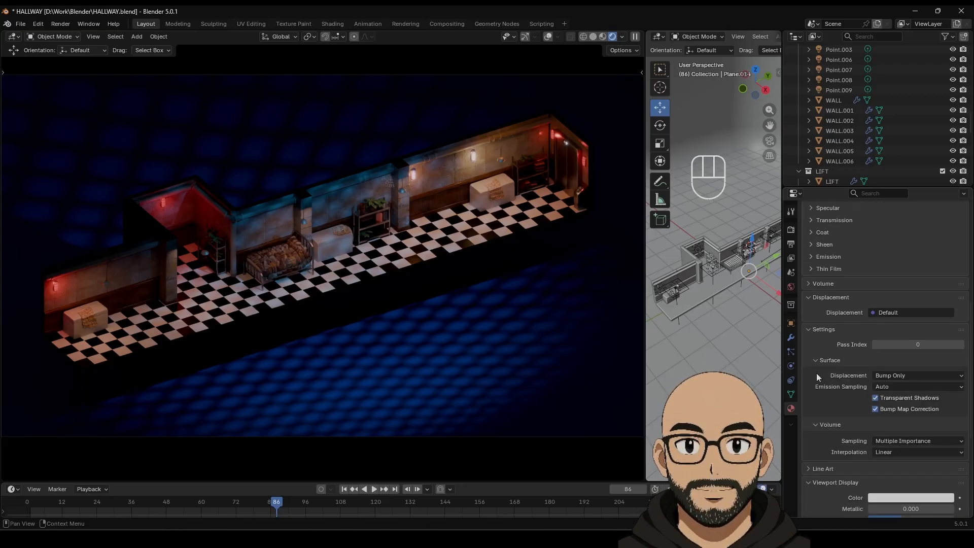
scroll(817, 381, down, 3)
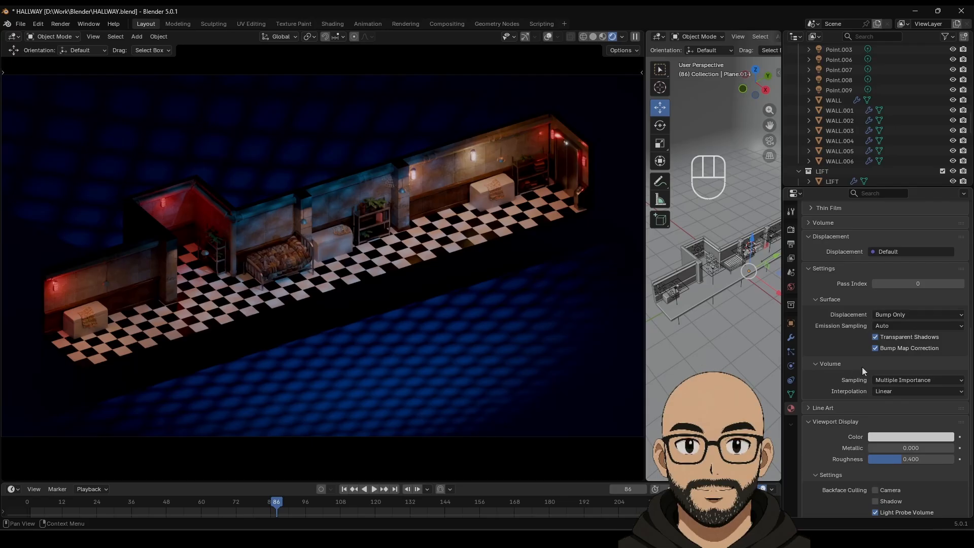
scroll(857, 375, down, 5)
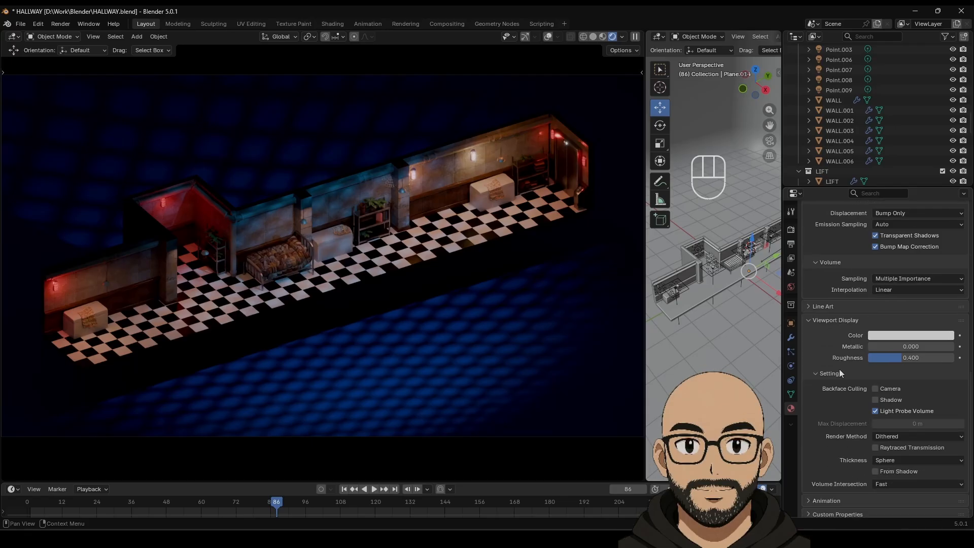
scroll(839, 370, down, 1)
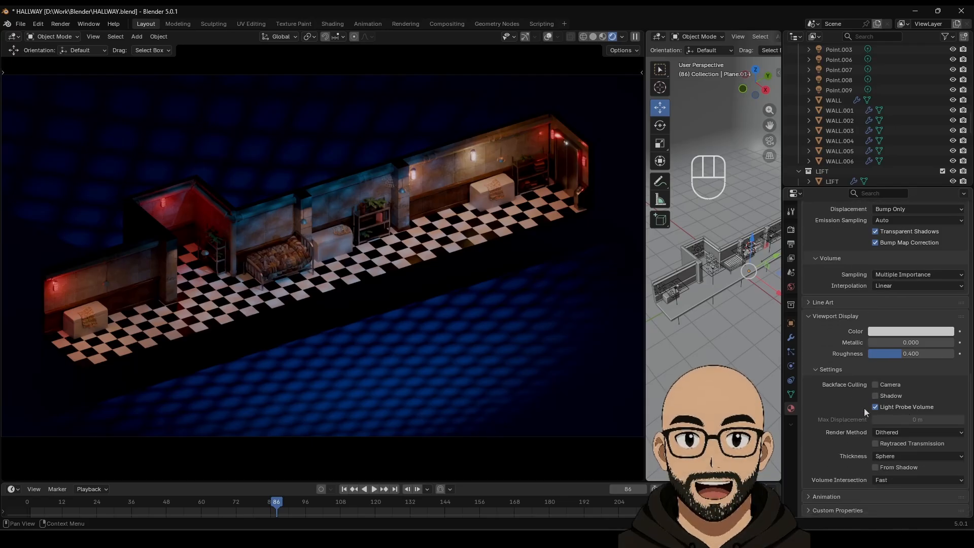
Step: Browse the plane's mesh data, modifier and collection properties, ending in Object Properties
click(791, 395)
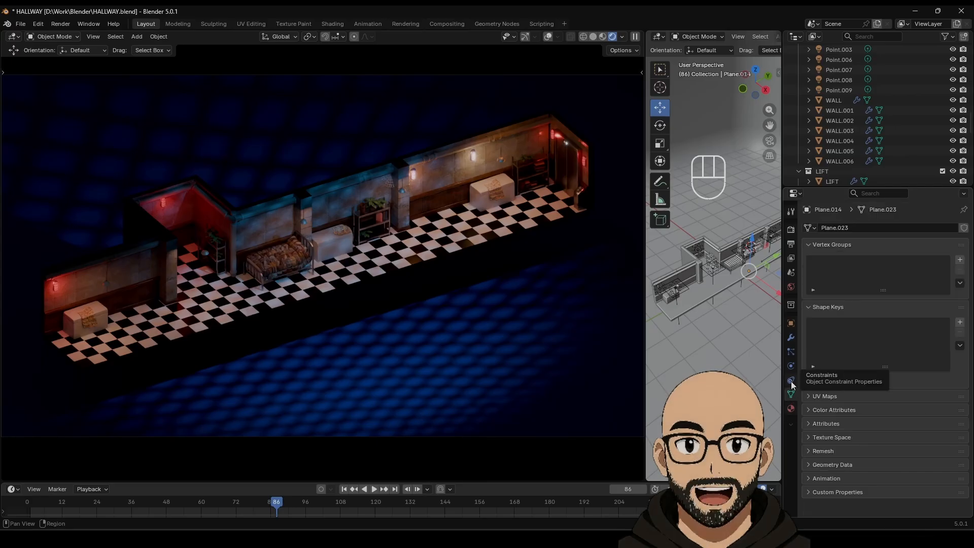
click(791, 382)
click(791, 366)
click(791, 352)
click(790, 337)
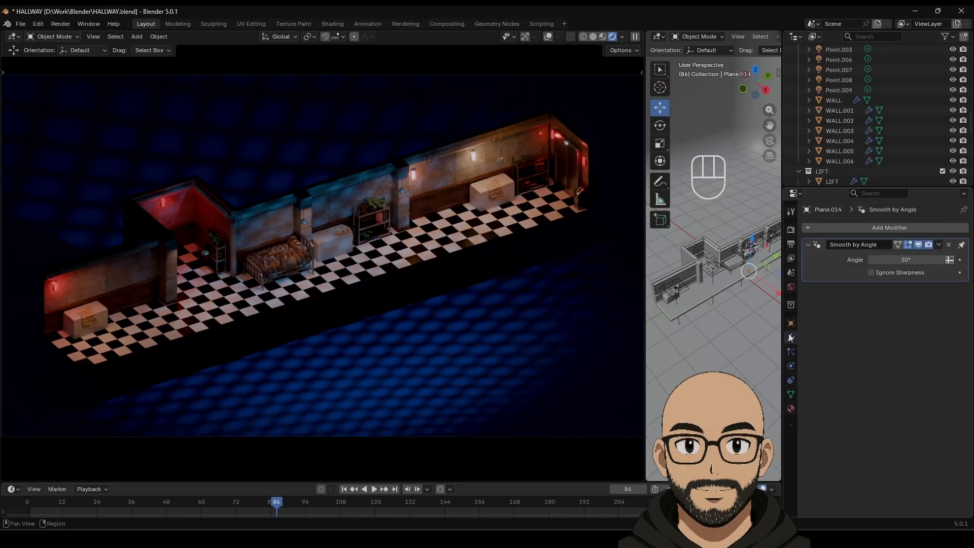
click(790, 325)
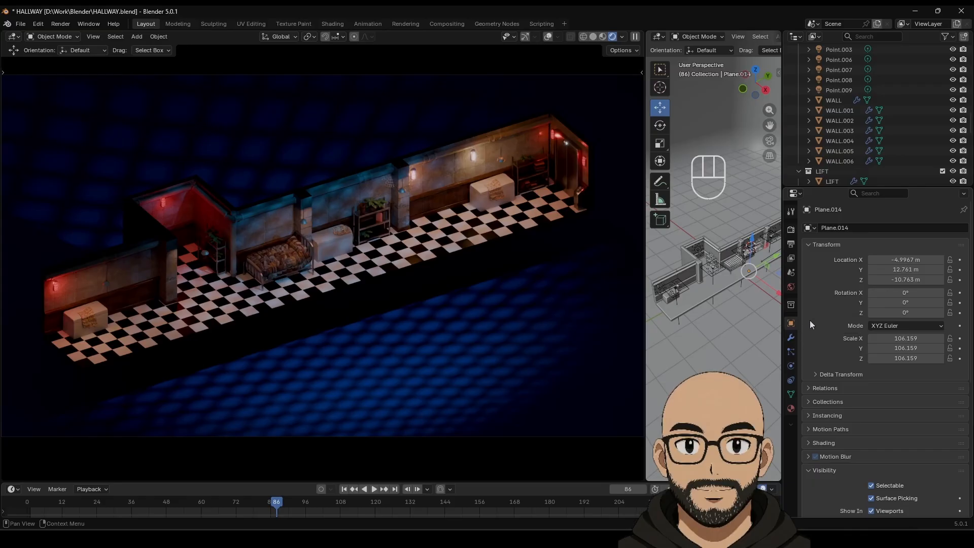
click(791, 305)
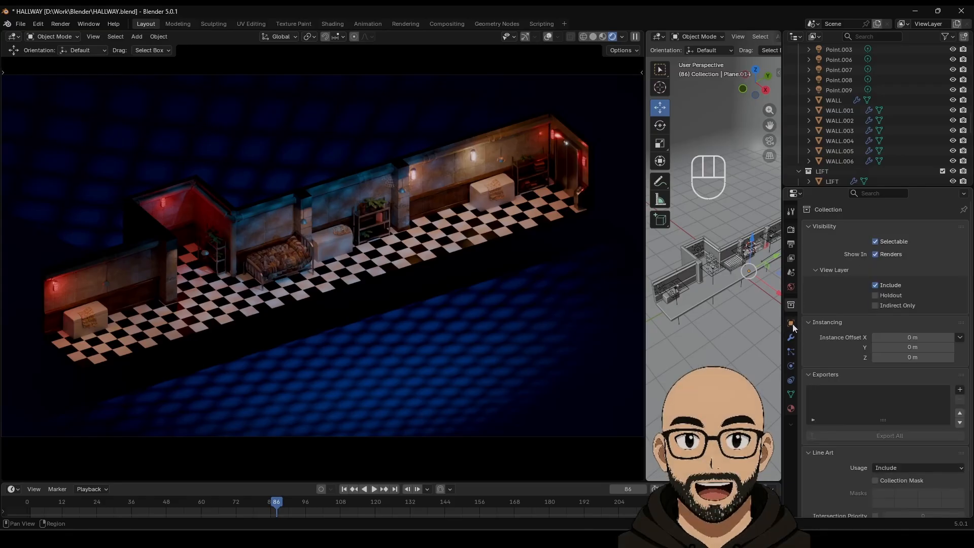
click(790, 324)
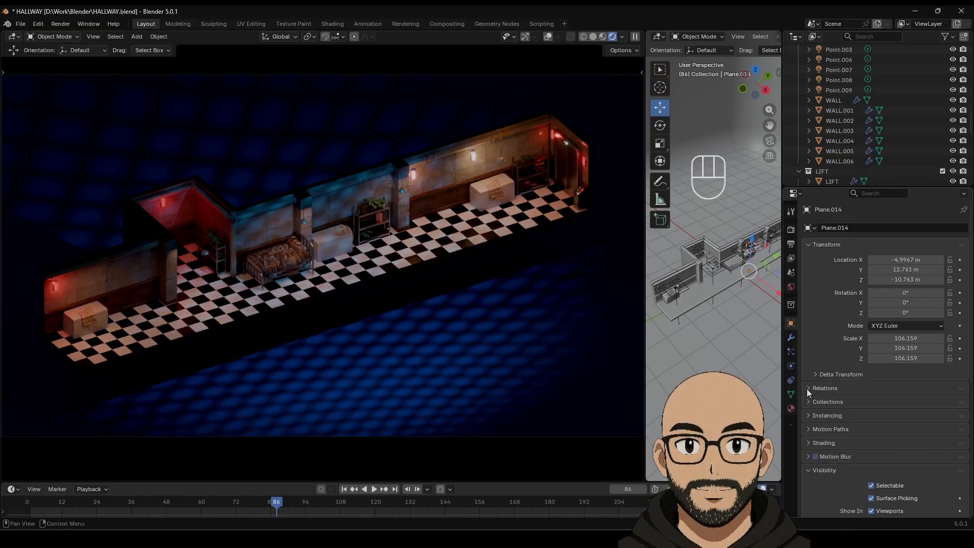
scroll(838, 429, down, 5)
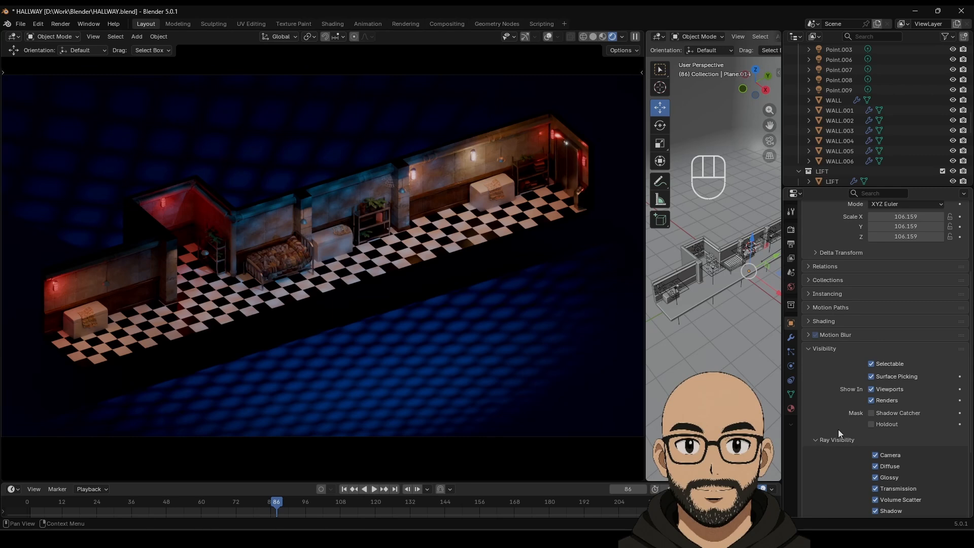
scroll(837, 429, down, 5)
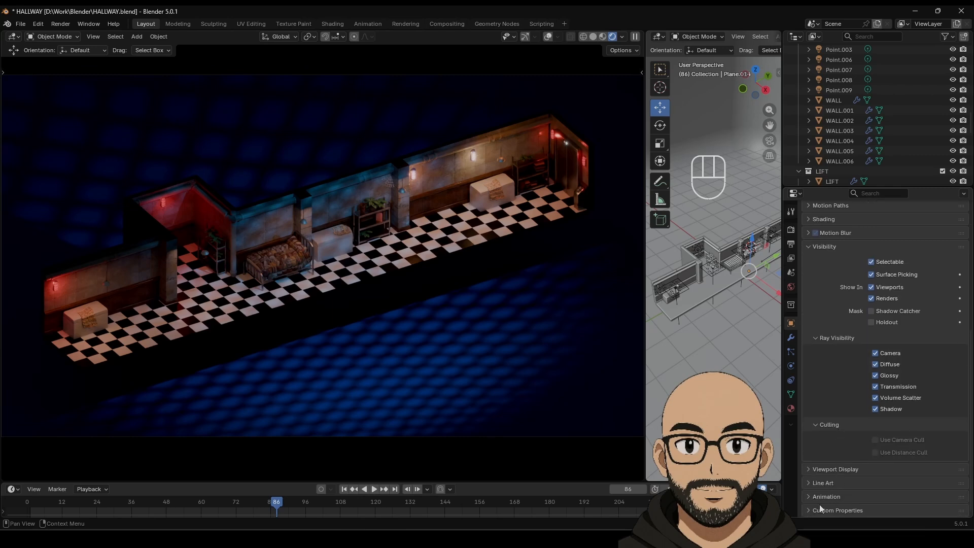
scroll(831, 409, up, 5)
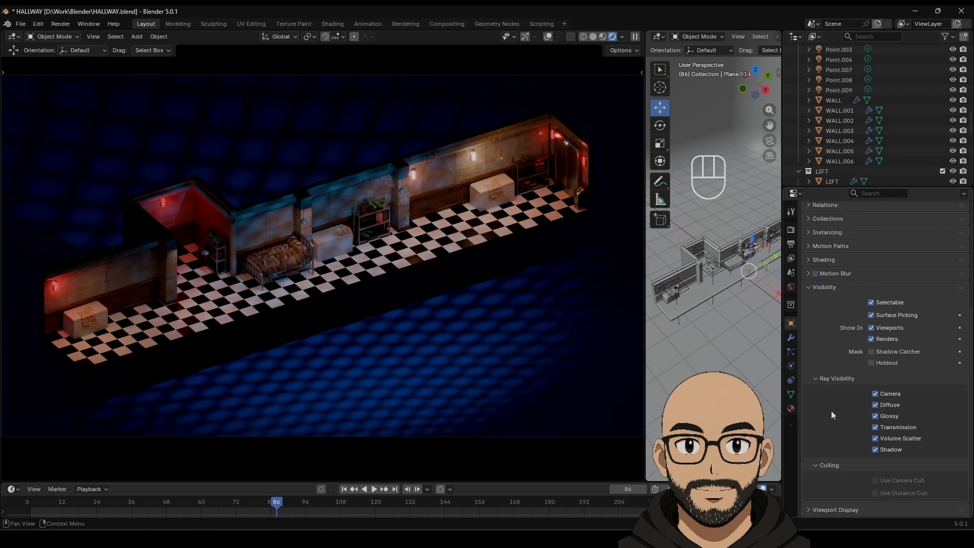
scroll(835, 409, up, 1)
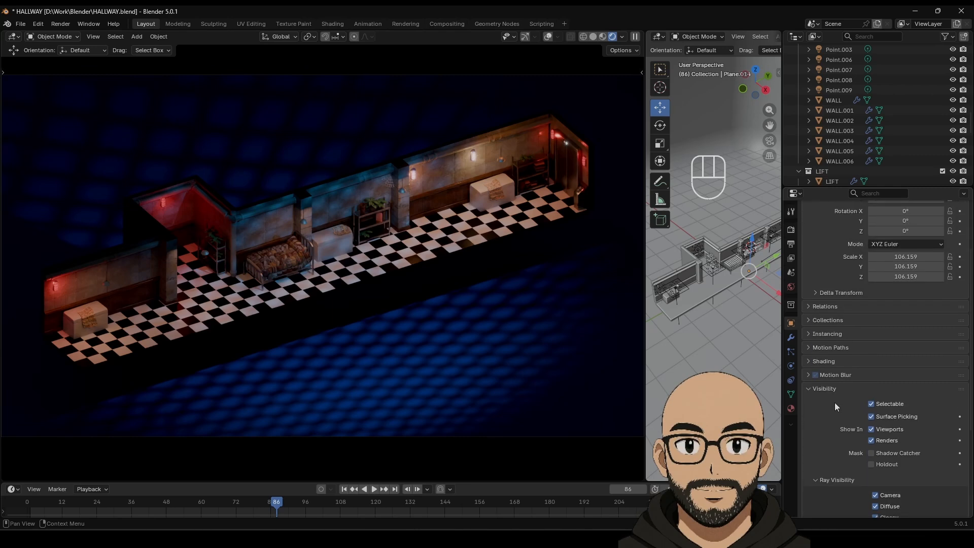
Step: Expand the object's Shading panel and inspect its Shadow Linking and Light Linking options
click(810, 361)
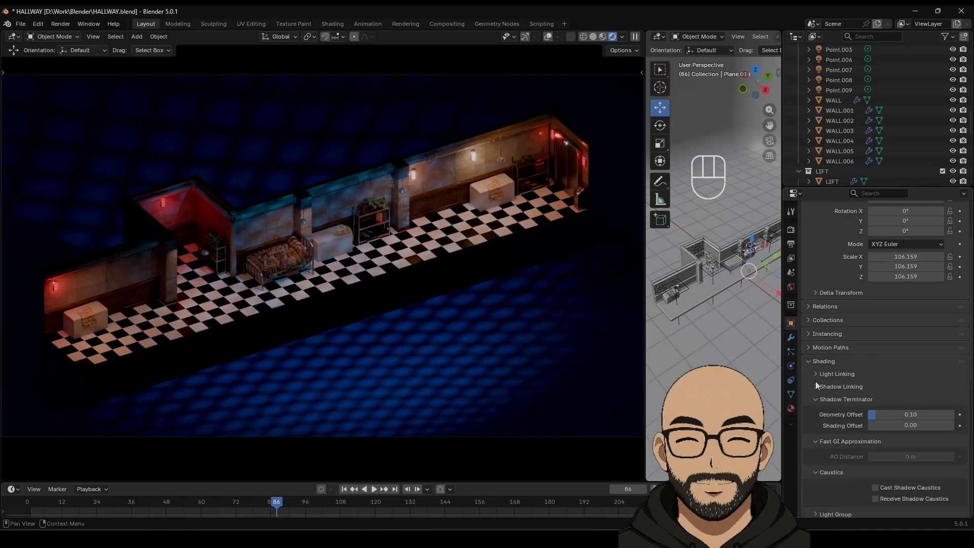
click(819, 386)
click(818, 387)
click(815, 374)
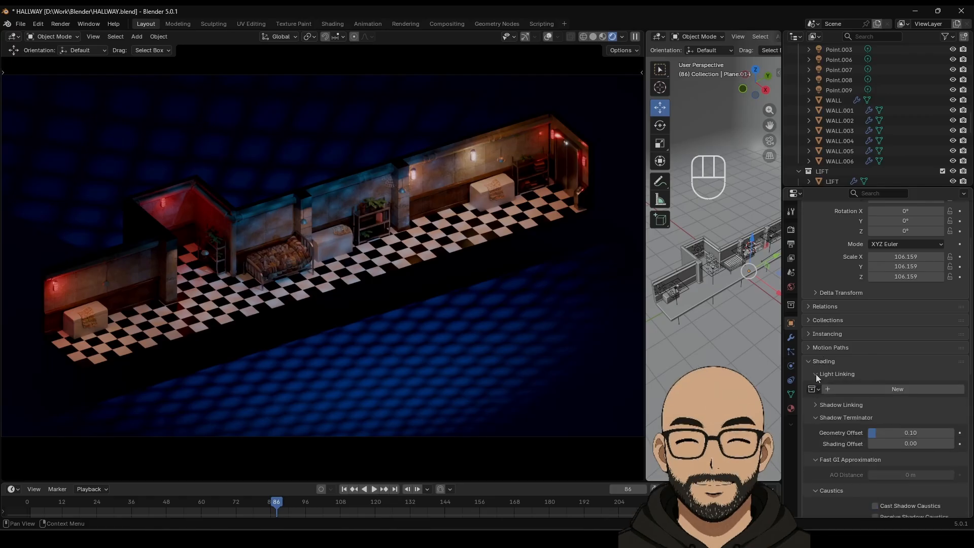
click(816, 374)
scroll(824, 439, down, 4)
scroll(817, 367, up, 3)
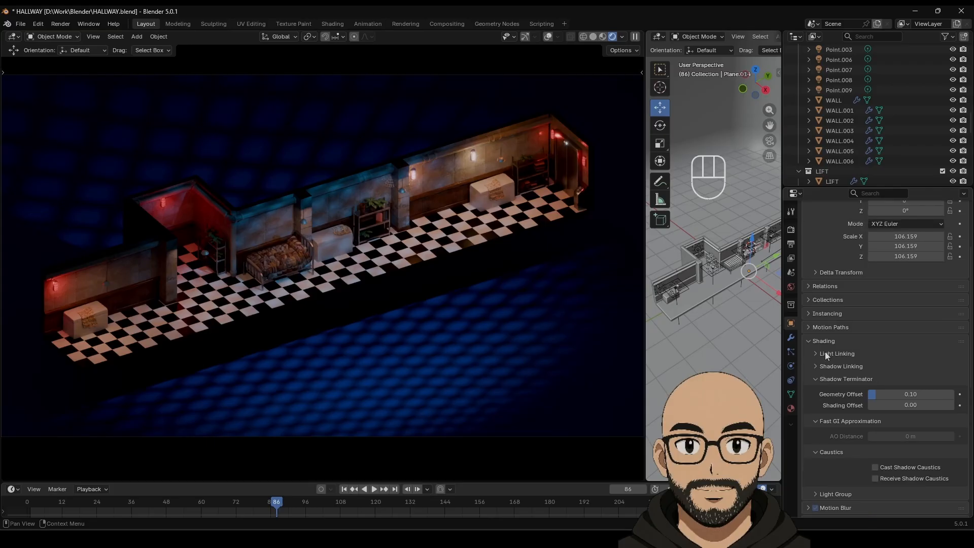
scroll(837, 419, down, 2)
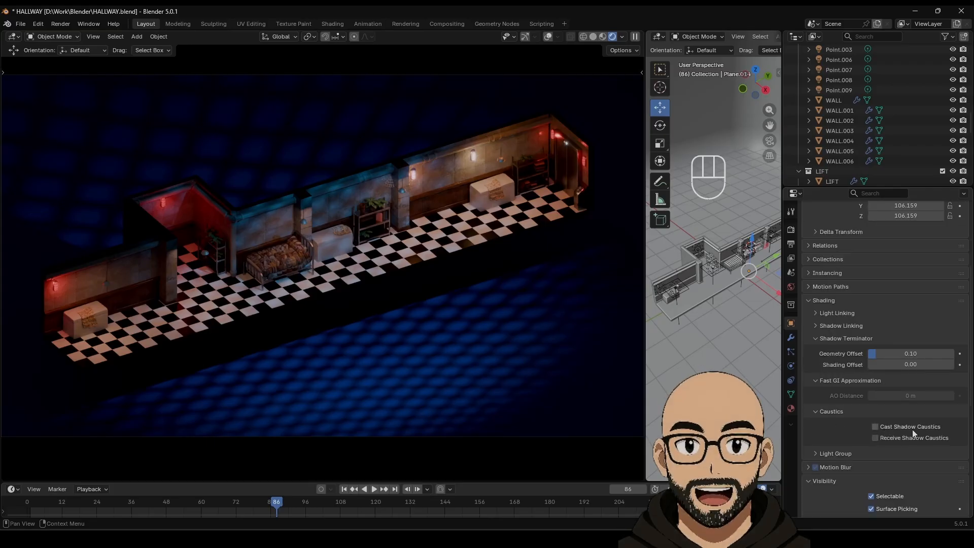
scroll(842, 416, down, 4)
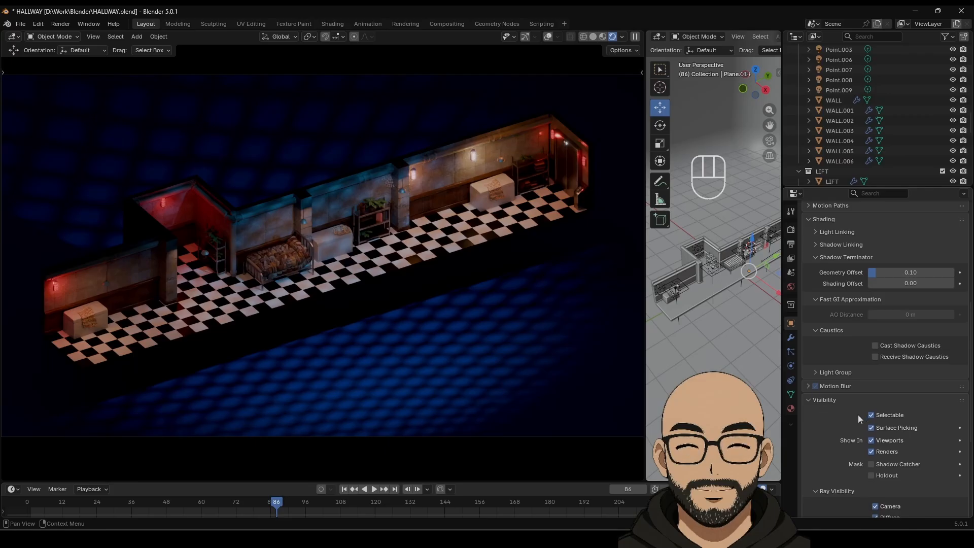
Step: Toggle the plane's viewport visibility off and back on
click(871, 442)
click(872, 442)
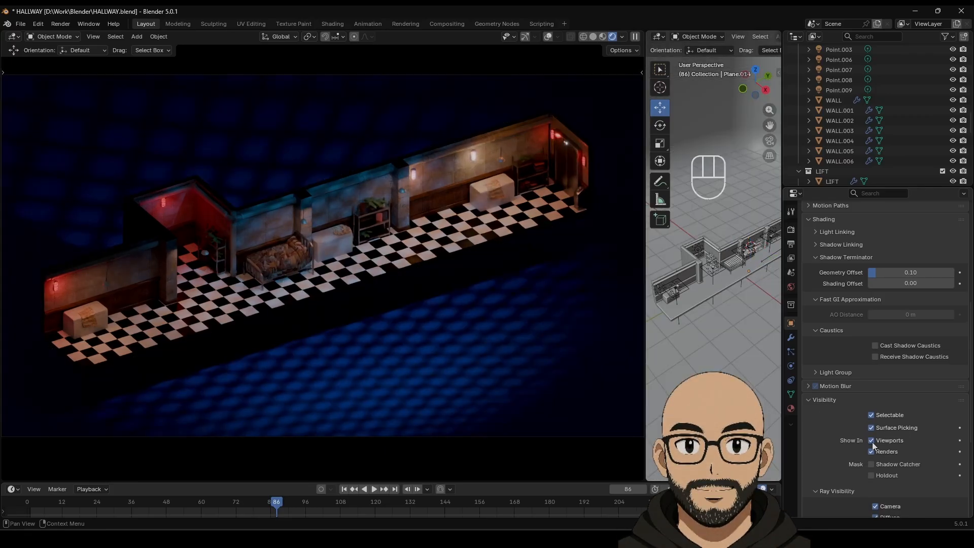
scroll(862, 446, down, 3)
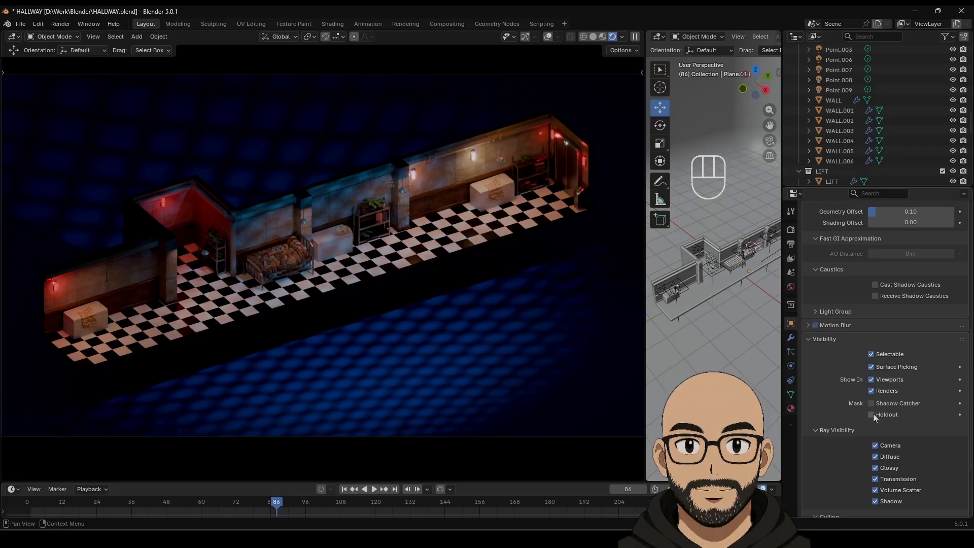
scroll(832, 440, down, 4)
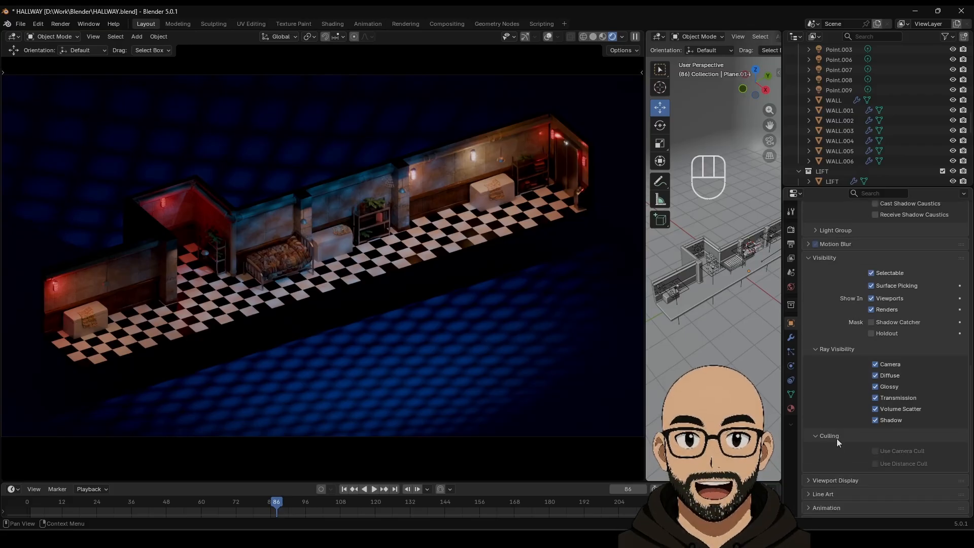
scroll(836, 436, down, 1)
Step: Tick Shadow in the plane's Viewport Display options
click(813, 468)
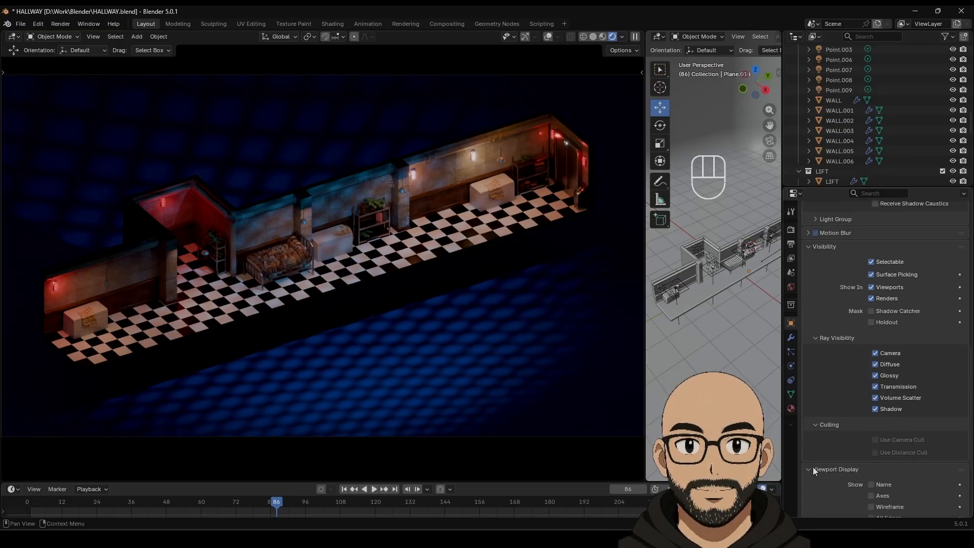
scroll(818, 462, down, 5)
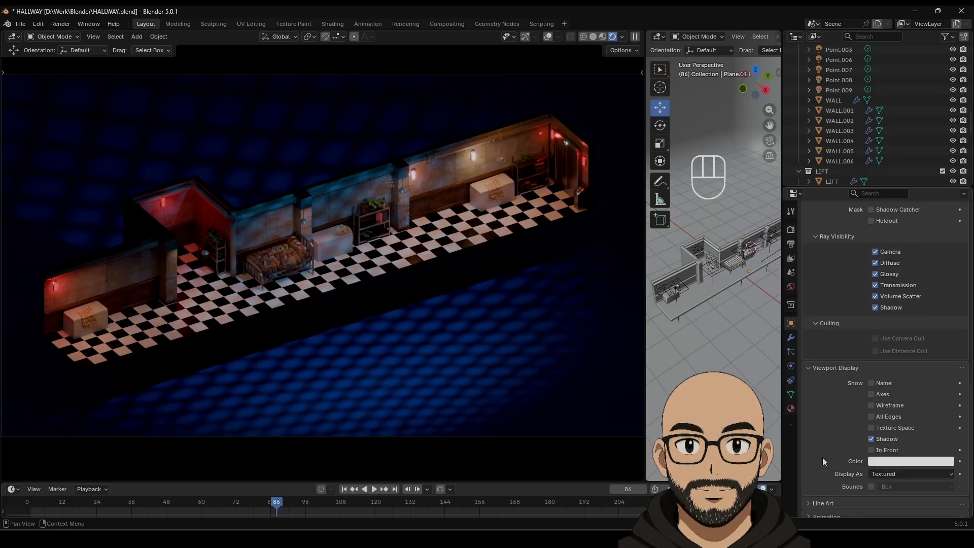
click(872, 439)
scroll(853, 420, down, 2)
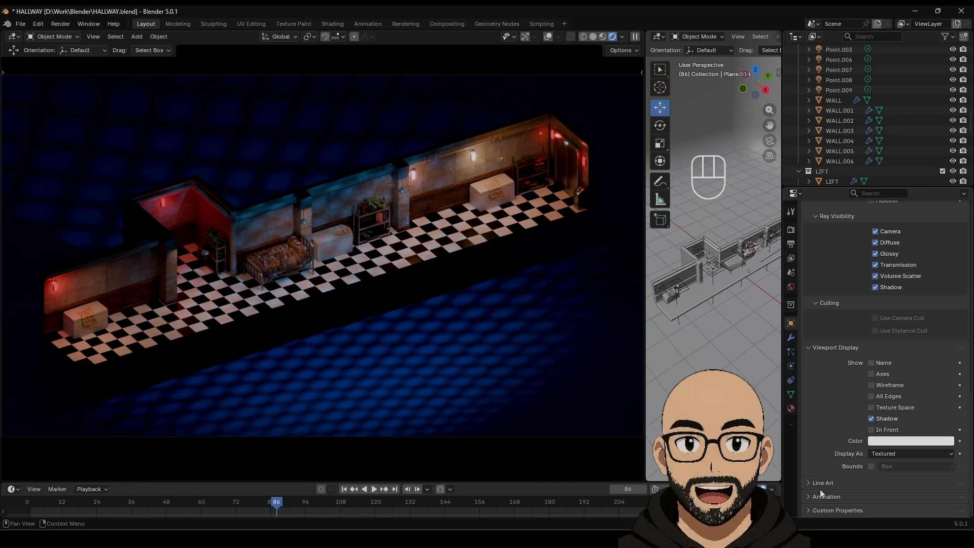
scroll(821, 485, up, 10)
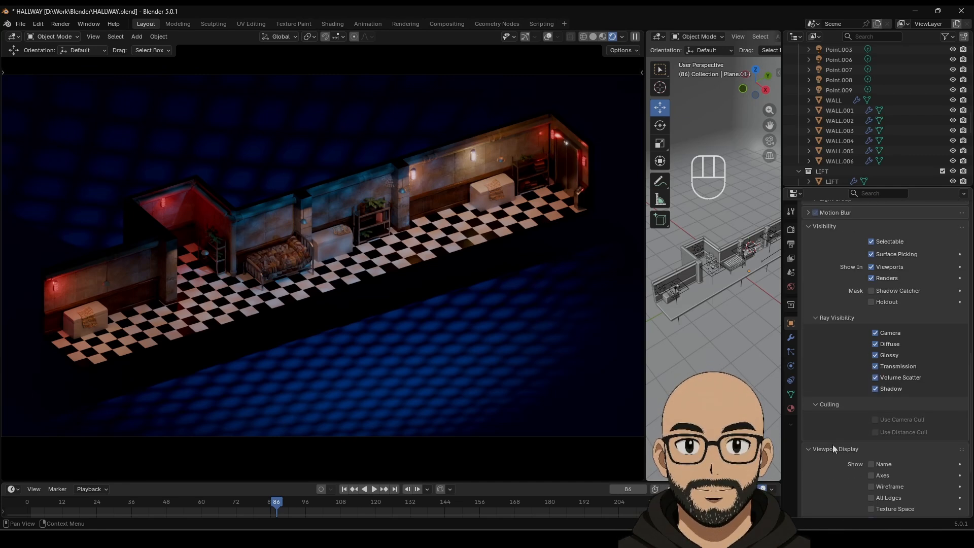
Step: Review Material.015's settings in the Material Properties tab
click(791, 408)
scroll(847, 336, up, 10)
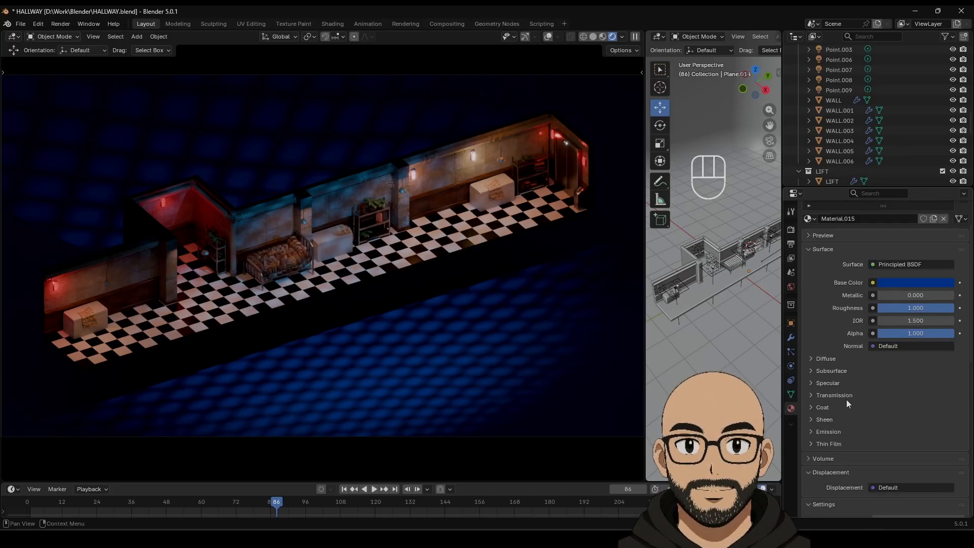
scroll(846, 400, down, 9)
scroll(856, 370, down, 6)
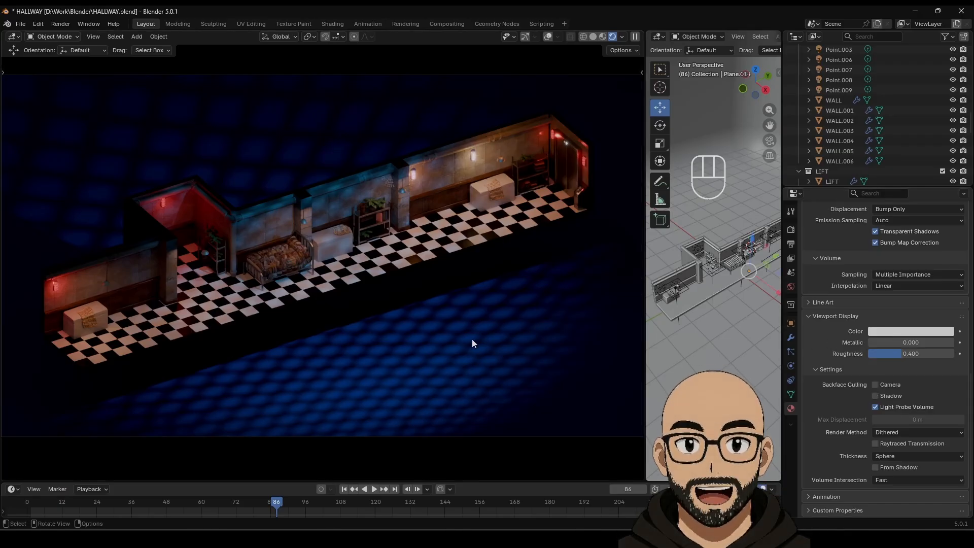
Step: In the Shading workspace, insert a Mix Shader between Principled BSDF and Material Output
click(335, 27)
mouse_move(408, 331)
middle_down()
mouse_move(460, 321)
mouse_move(395, 331)
middle_up()
drag(471, 362, 439, 317)
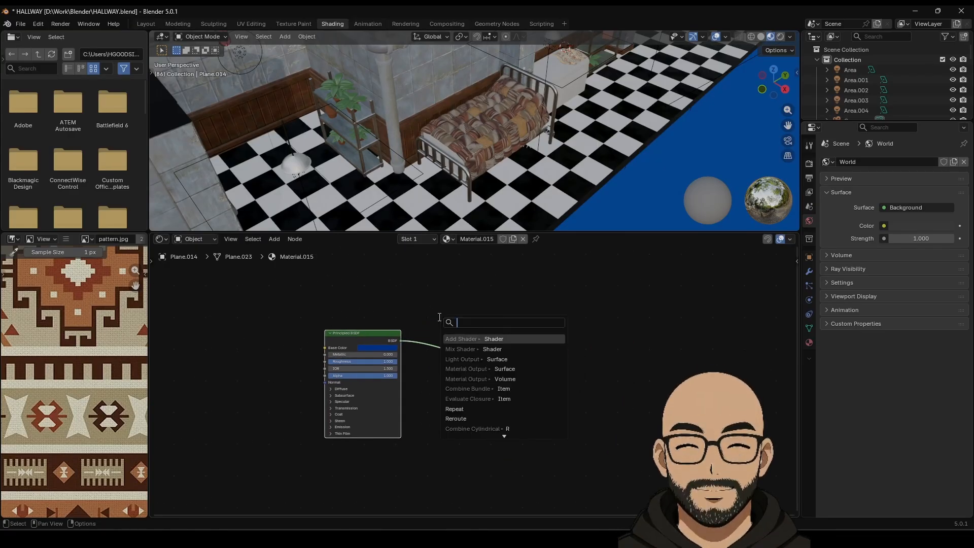
text(mix)
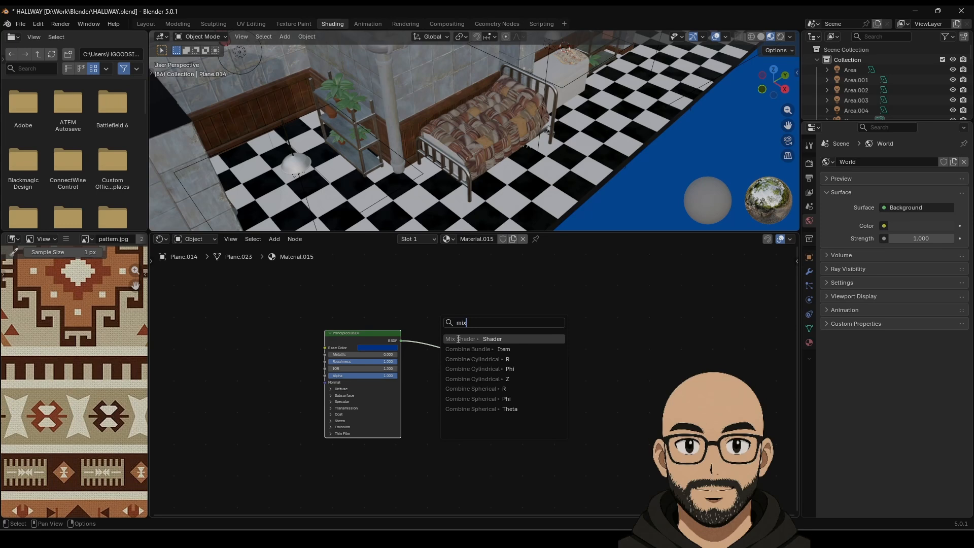
click(482, 338)
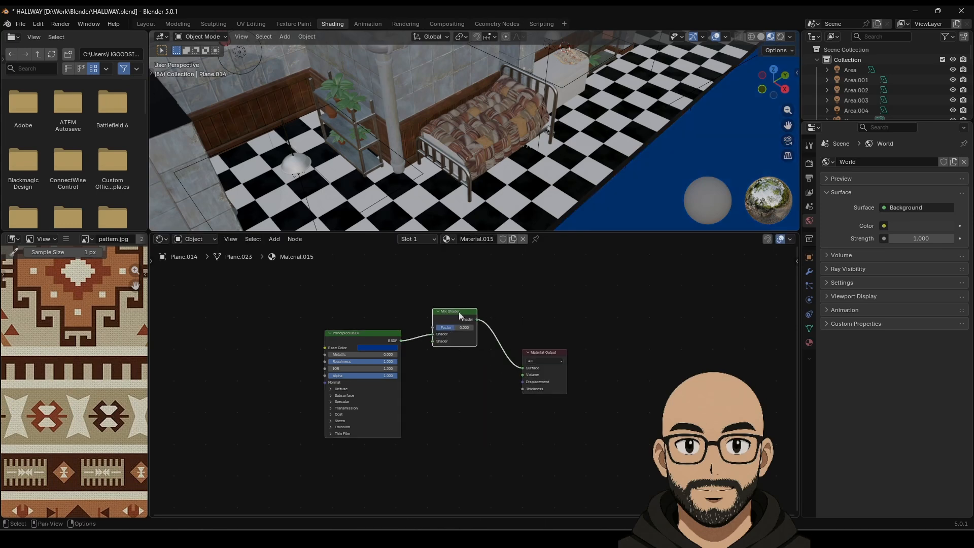
Step: Plug a Transparent BSDF into the Mix Shader's second shader input
drag(460, 315, 413, 297)
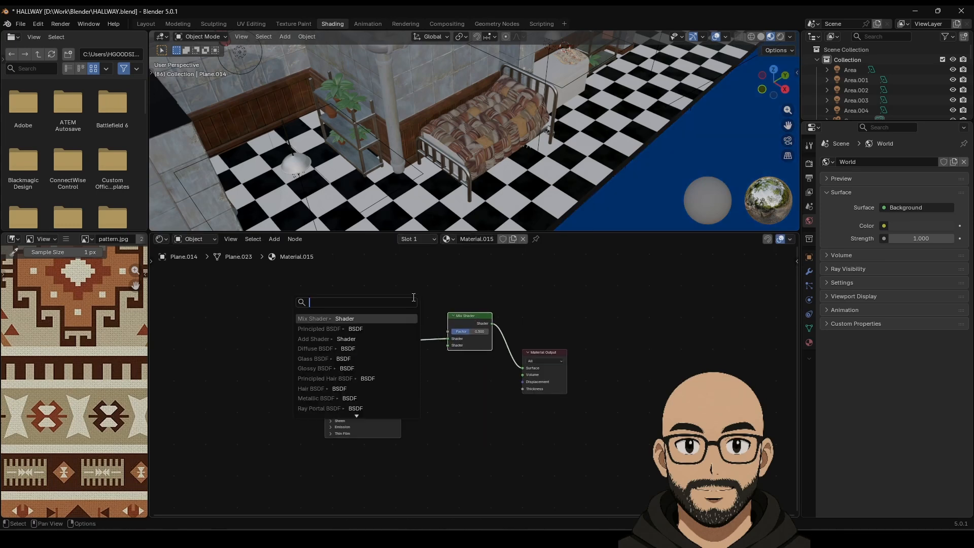
text(trans)
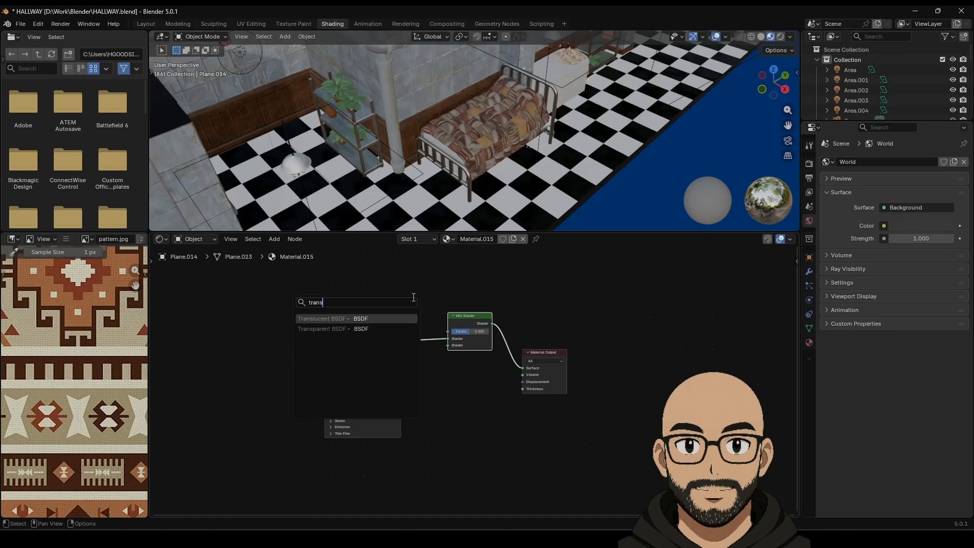
click(346, 328)
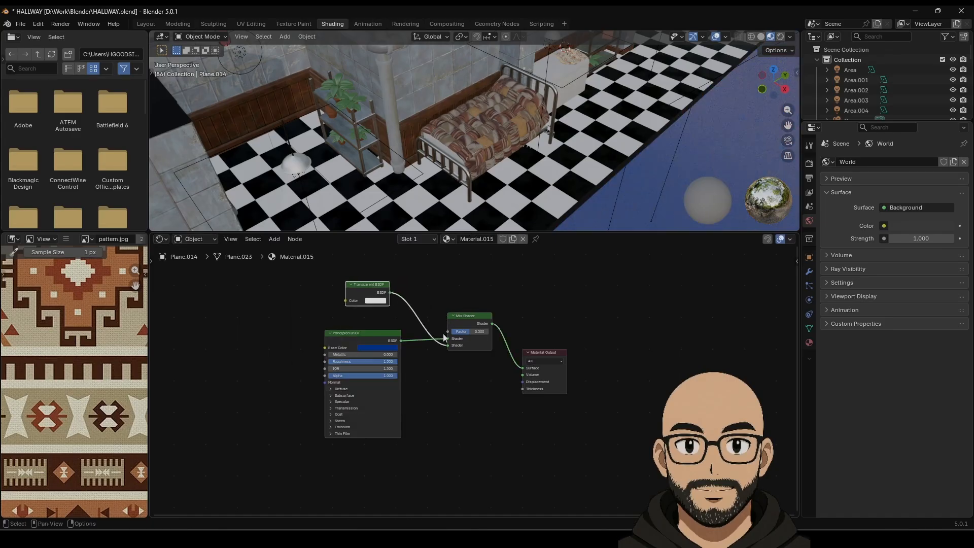
Step: Drive the Mix Shader Factor with Light Path's Is Shadow Ray and position that node
drag(447, 331, 416, 265)
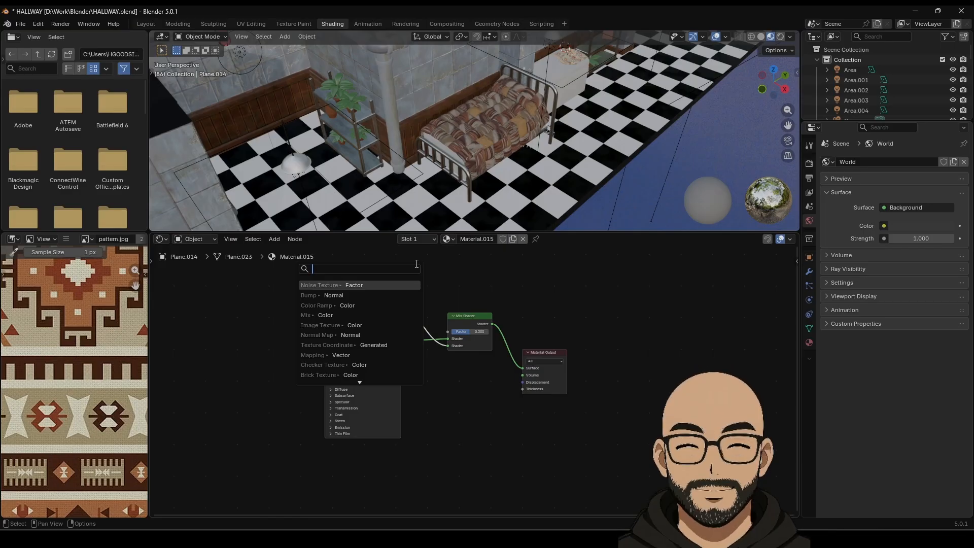
text(light)
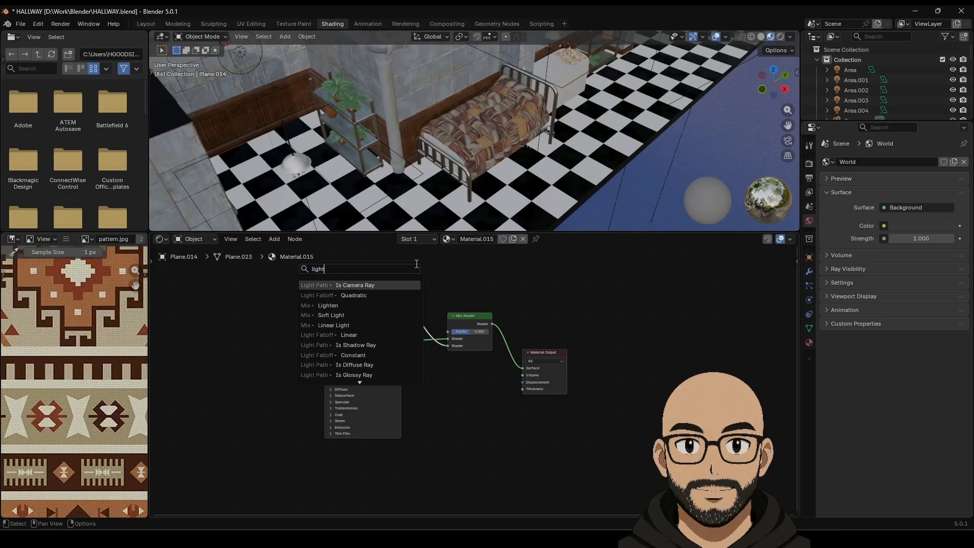
text( pat)
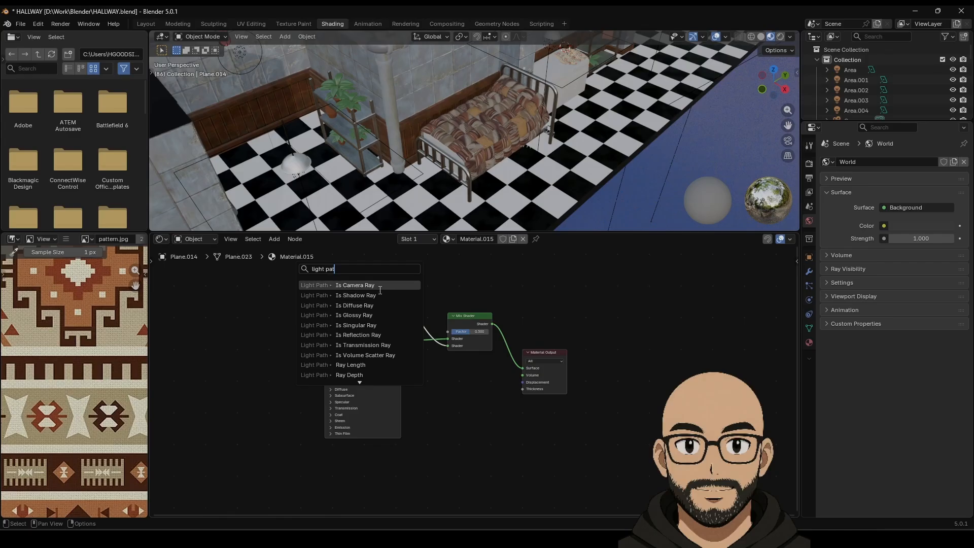
click(383, 294)
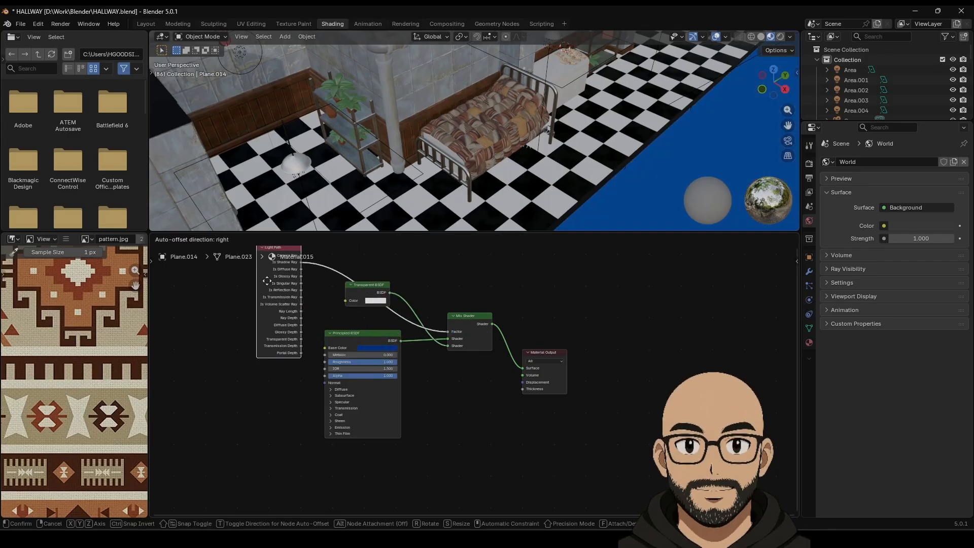
click(304, 286)
middle_drag(452, 296, 458, 356)
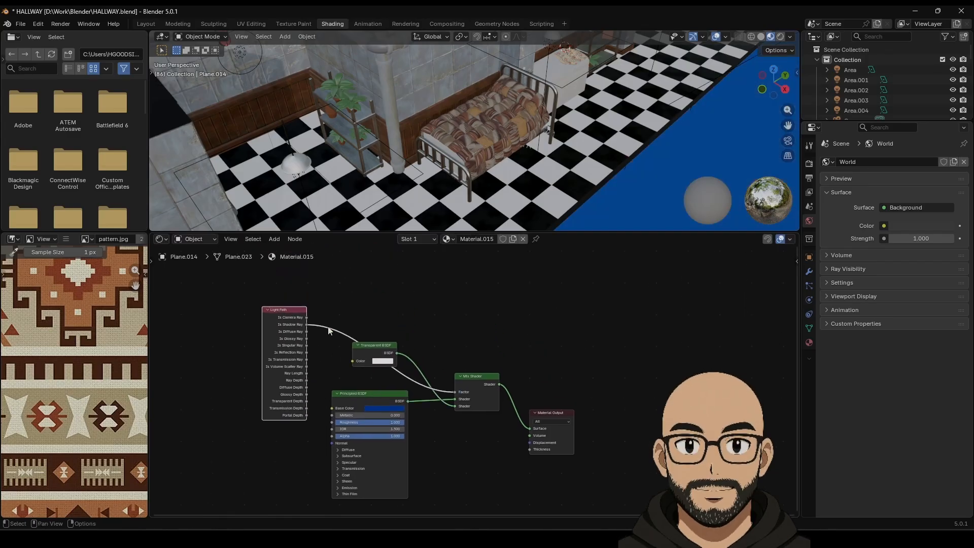
mouse_move(287, 308)
mouse_down()
mouse_move(358, 278)
mouse_move(335, 252)
mouse_move(299, 316)
mouse_up()
middle_drag(468, 346, 464, 277)
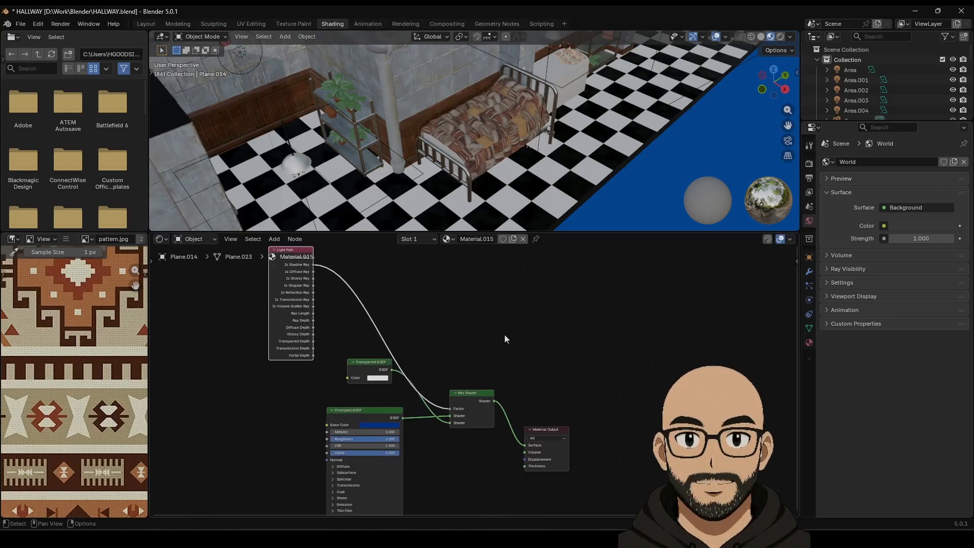
Step: Back in Layout, set the Transparent BSDF colour to black in Material Properties
click(151, 24)
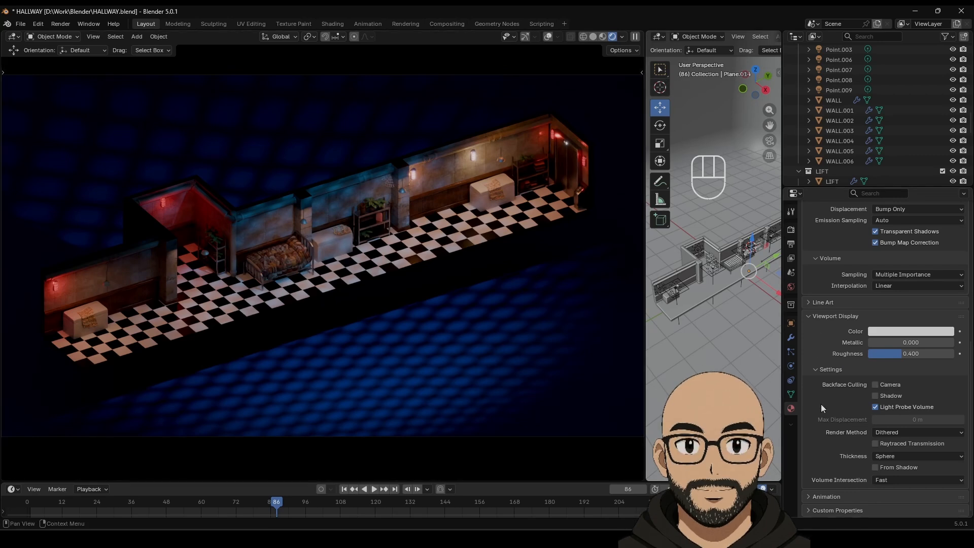
scroll(820, 403, up, 7)
scroll(842, 358, up, 5)
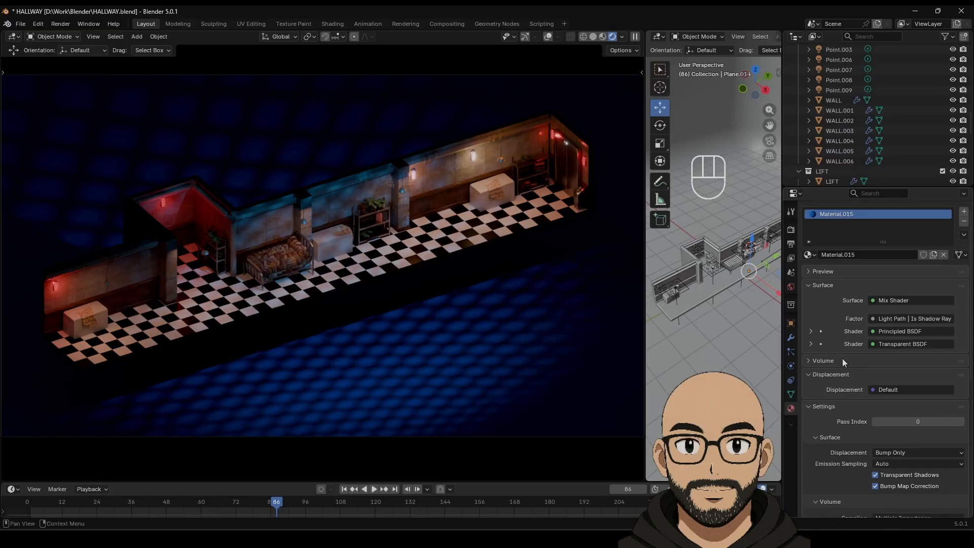
click(810, 360)
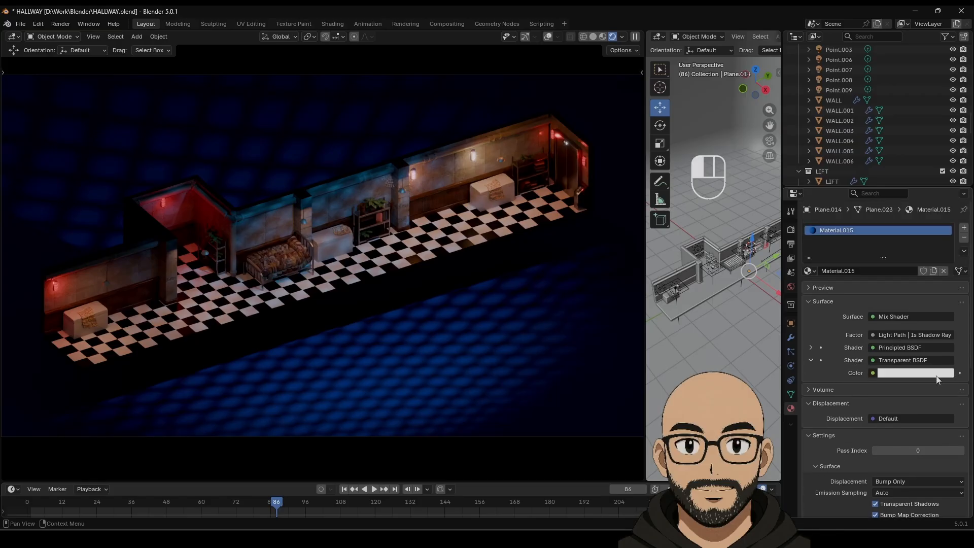
click(912, 373)
drag(945, 269, 946, 200)
click(811, 360)
Step: Inspect the Principled BSDF inputs, then return to the Shading workspace
click(808, 348)
click(810, 347)
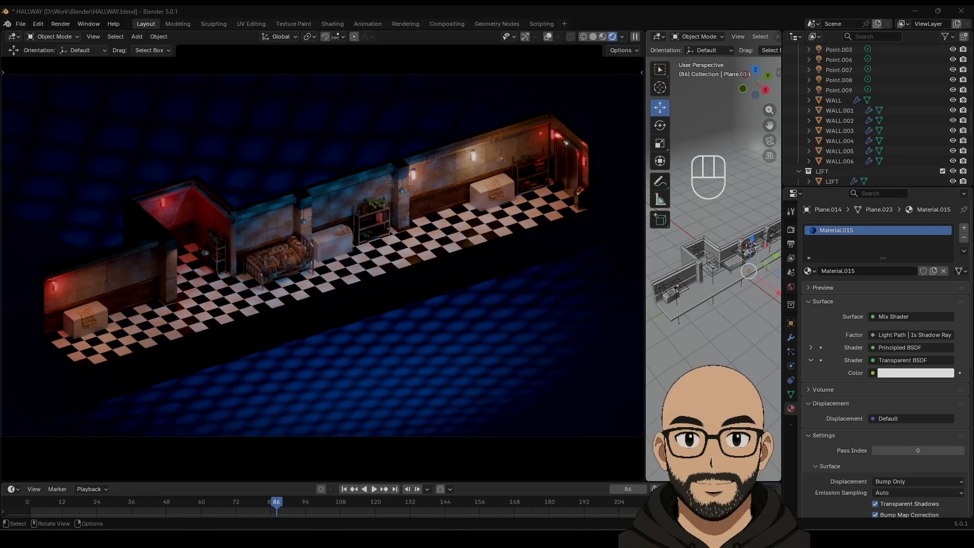
click(334, 21)
scroll(512, 363, up, 3)
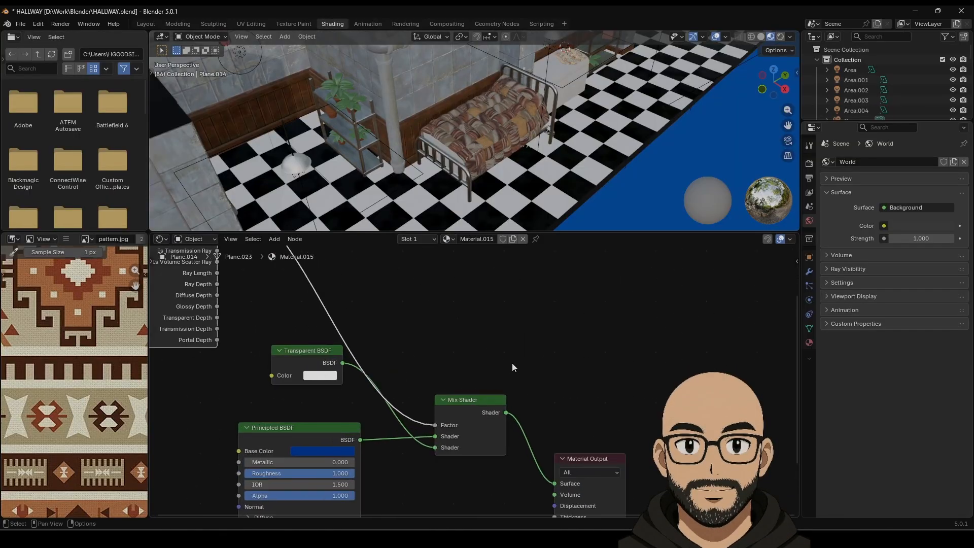
drag(301, 352, 286, 366)
middle_drag(512, 364, 568, 324)
scroll(563, 307, down, 2)
mouse_move(485, 365)
mouse_down()
mouse_move(496, 359)
mouse_move(477, 369)
mouse_move(484, 366)
mouse_up()
click(486, 317)
middle_drag(432, 309, 441, 355)
scroll(456, 341, down, 2)
middle_drag(390, 295, 400, 322)
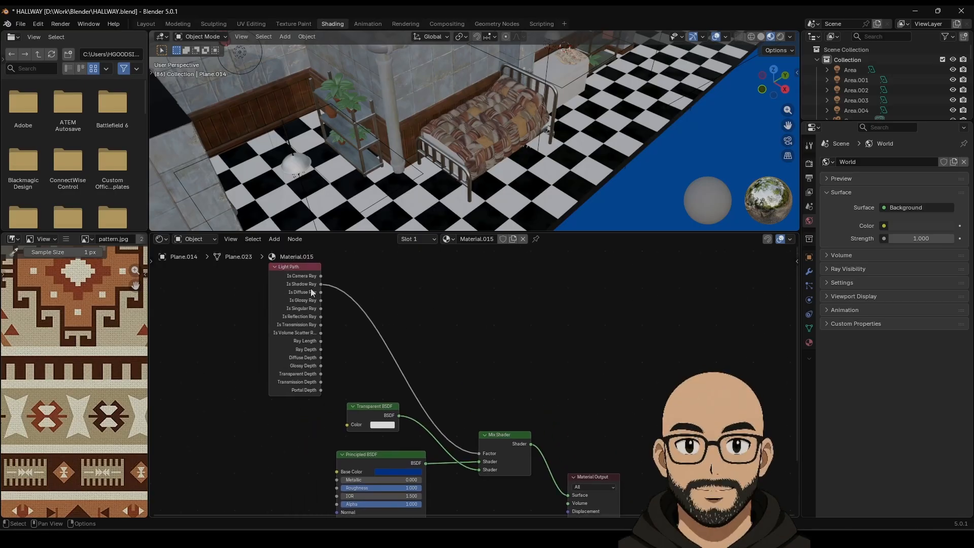
middle_drag(493, 375, 479, 335)
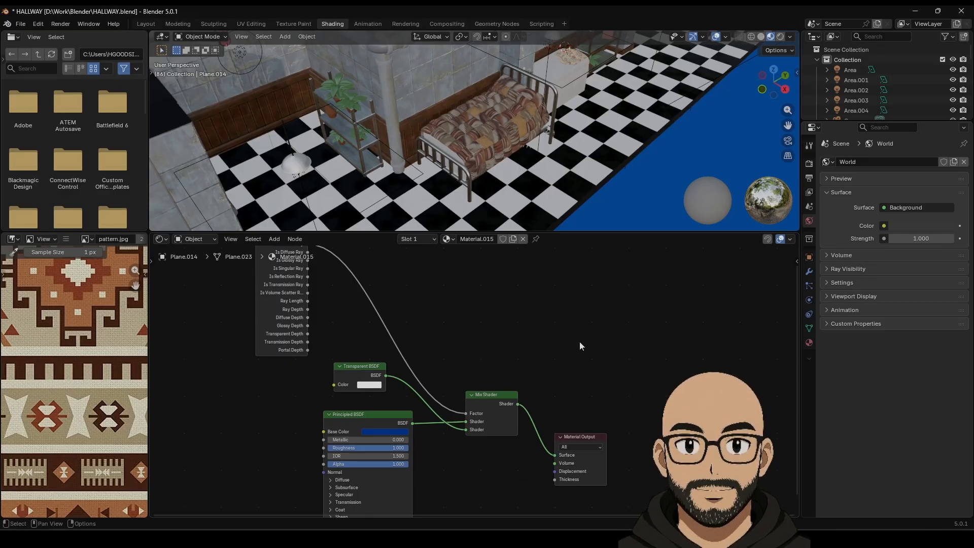
middle_drag(581, 346, 566, 318)
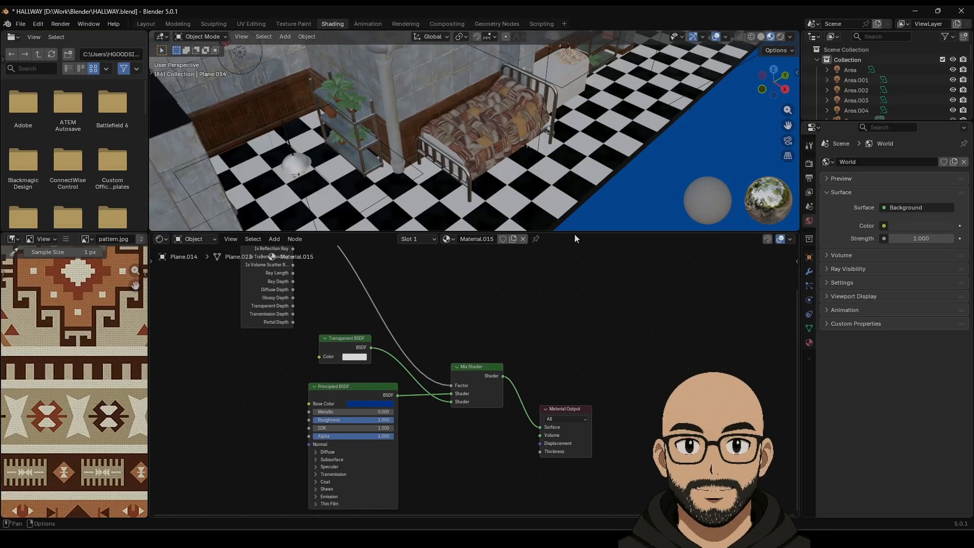
click(148, 26)
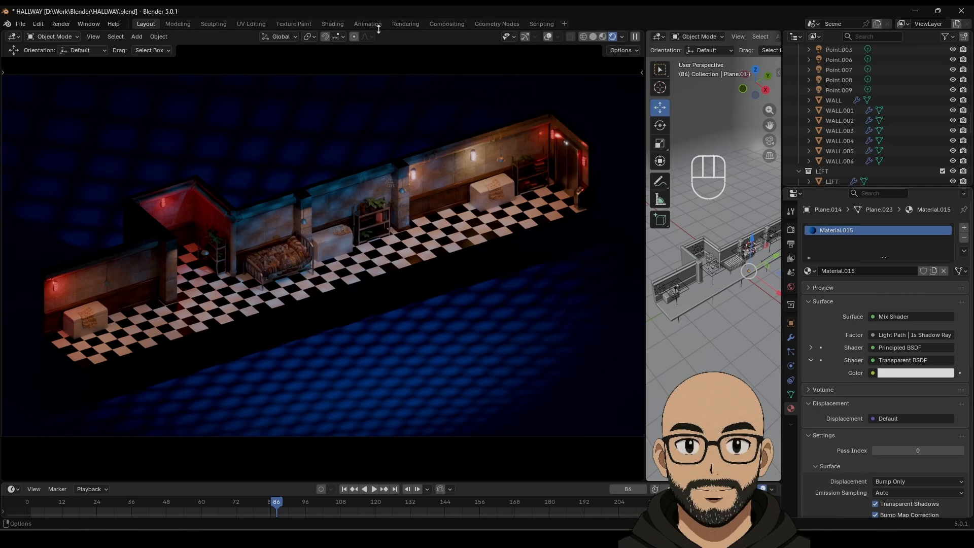
click(330, 25)
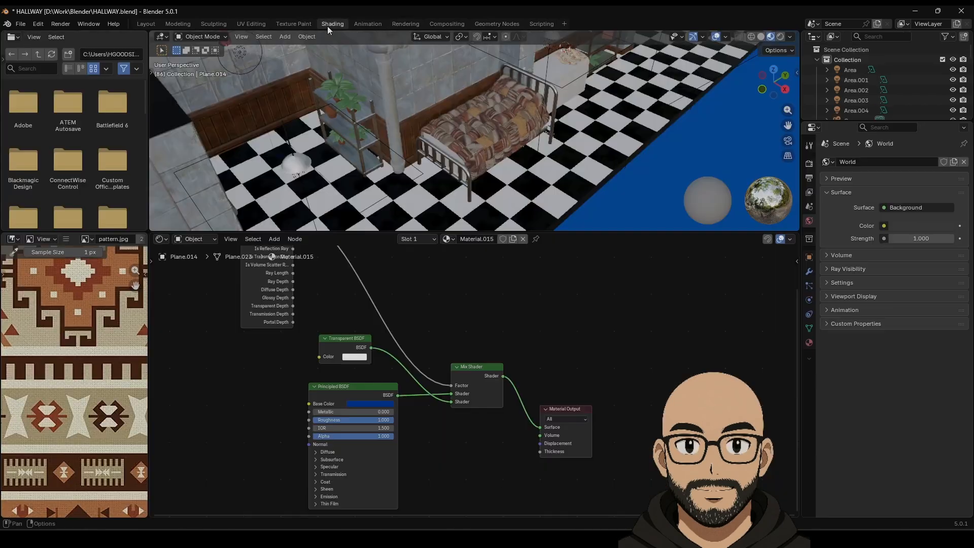
Step: Delete the Mix Shader and Transparent BSDF nodes from Material.015
click(474, 369)
key(x)
click(355, 342)
key(x)
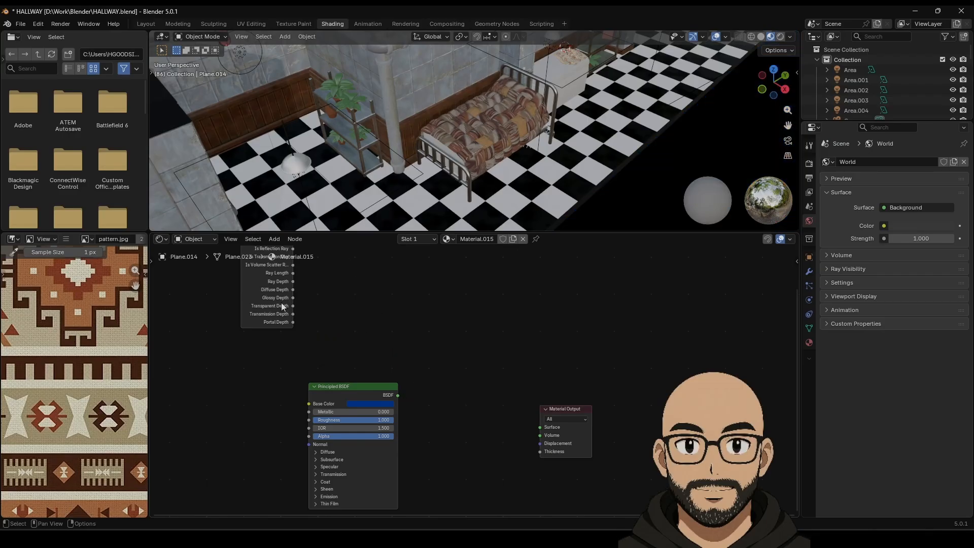
middle_drag(312, 306, 324, 358)
scroll(332, 336, down, 2)
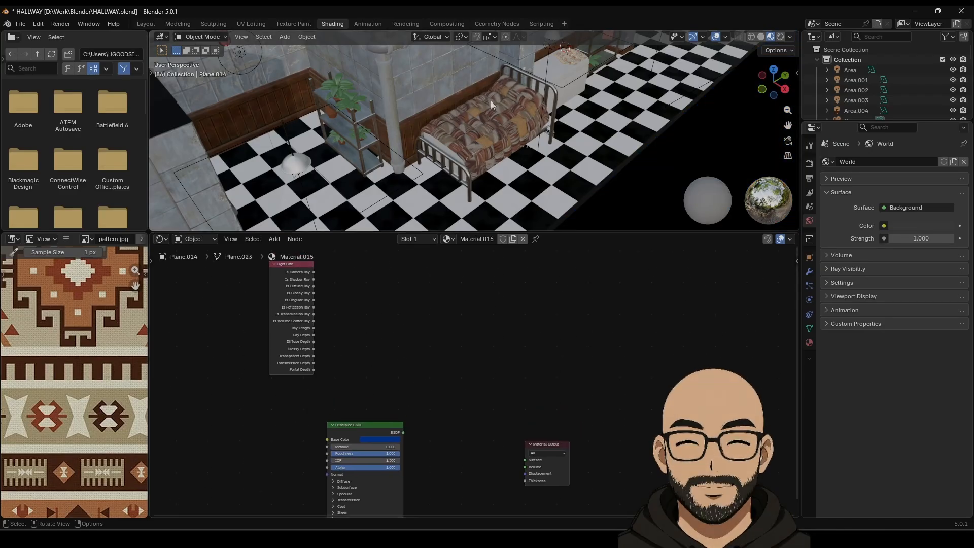
Step: Switch the viewport to Rendered shading and link Principled BSDF directly to Material Output Surface
click(780, 38)
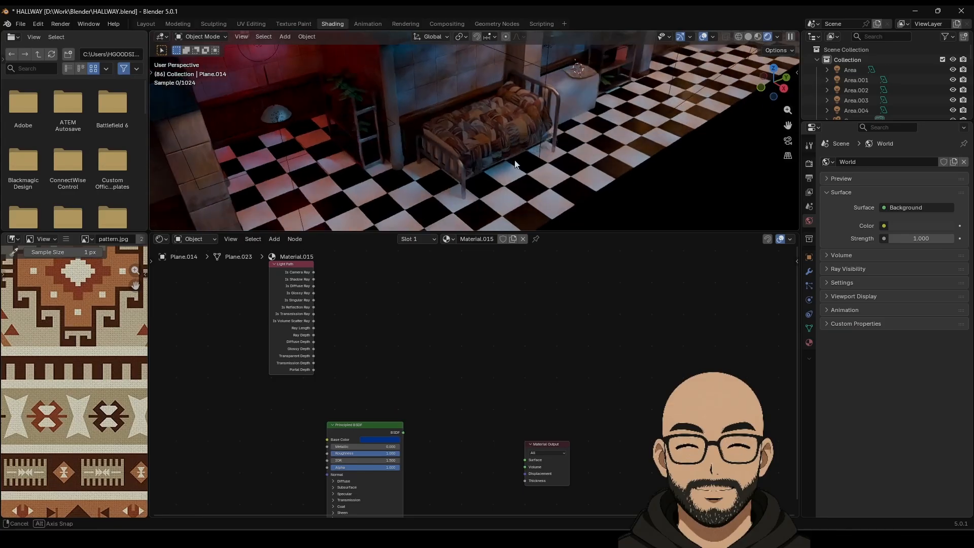
scroll(514, 173, down, 8)
shift+middle_drag(550, 193, 517, 163)
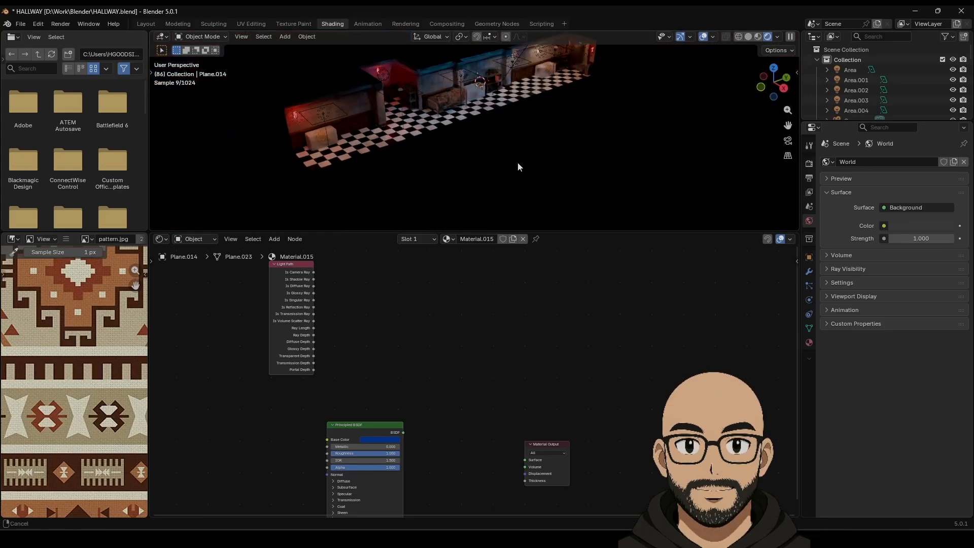
drag(403, 432, 525, 459)
middle_drag(519, 139, 518, 163)
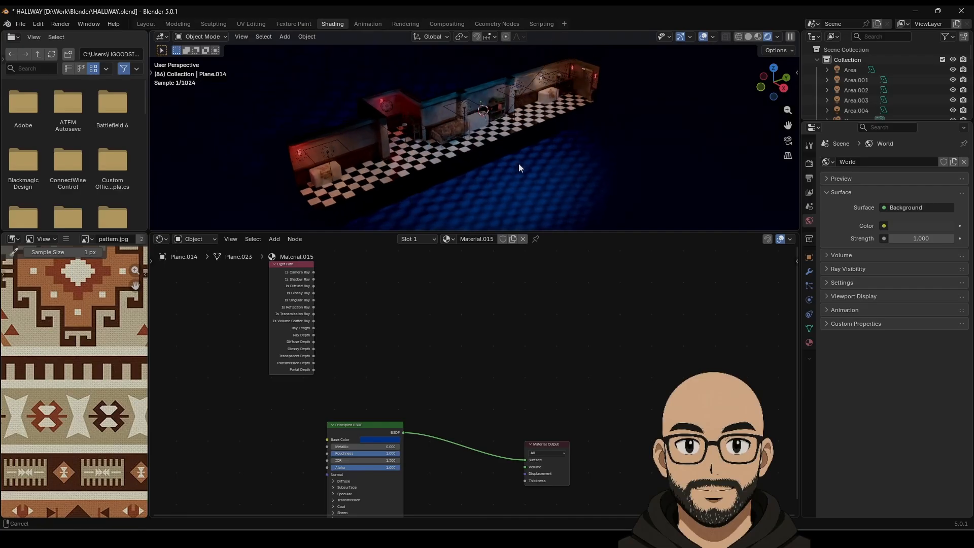
drag(487, 229, 492, 272)
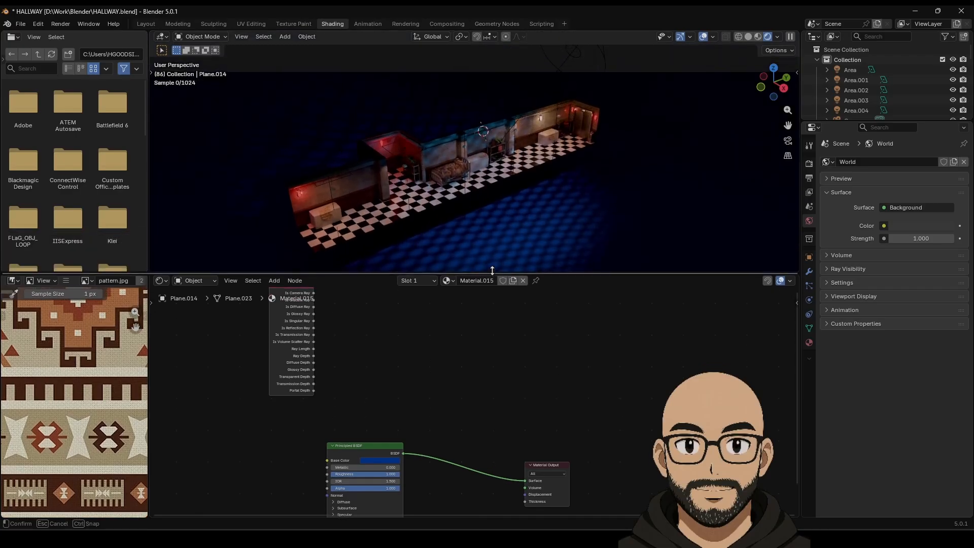
drag(303, 345, 398, 376)
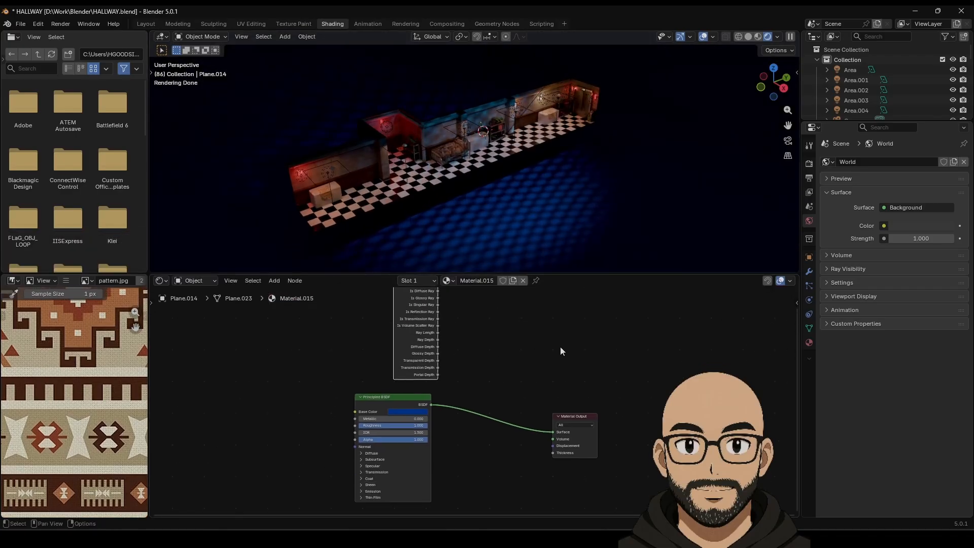
middle_drag(552, 413, 518, 422)
drag(396, 413, 457, 375)
Step: Add a Mix Shader combining Principled BSDF and a Transparent BSDF, wired into Material Output
click(481, 395)
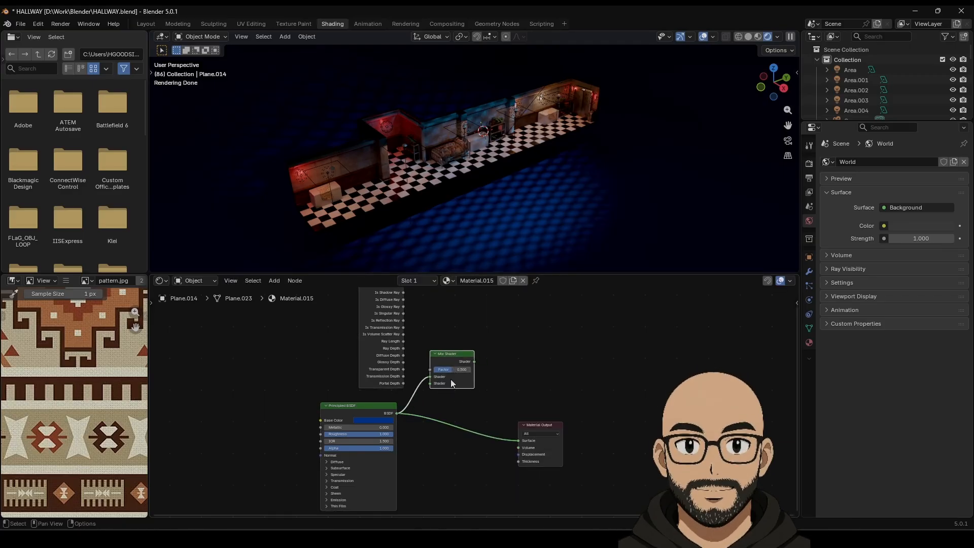
drag(449, 359, 467, 403)
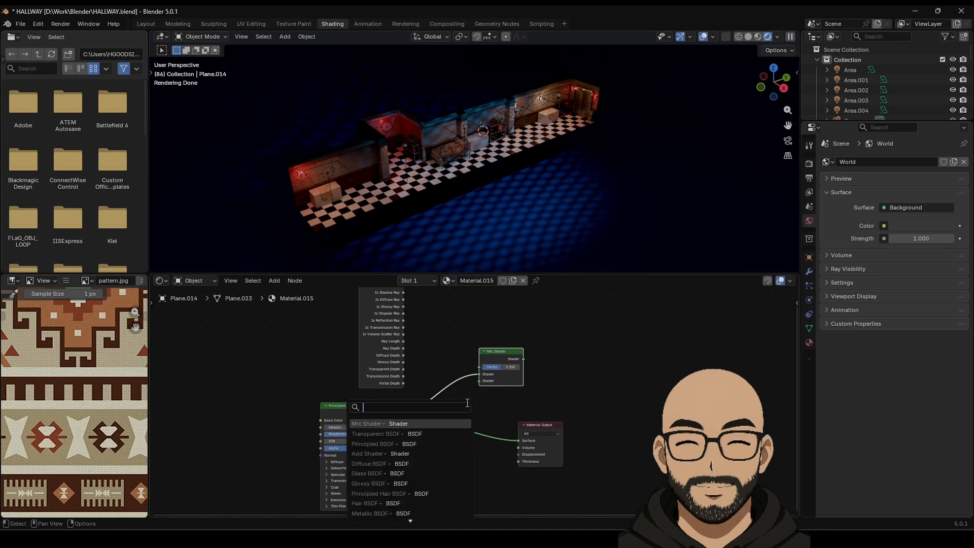
click(420, 432)
click(429, 427)
mouse_move(498, 368)
mouse_down()
mouse_move(521, 368)
mouse_move(513, 368)
mouse_up()
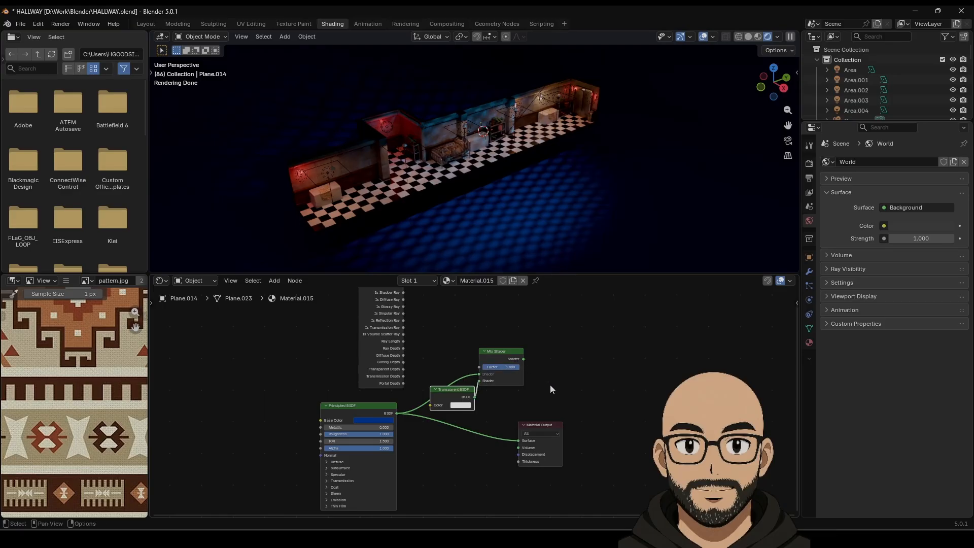
drag(518, 442, 602, 404)
mouse_move(510, 366)
mouse_down()
mouse_move(484, 367)
mouse_move(518, 367)
mouse_up()
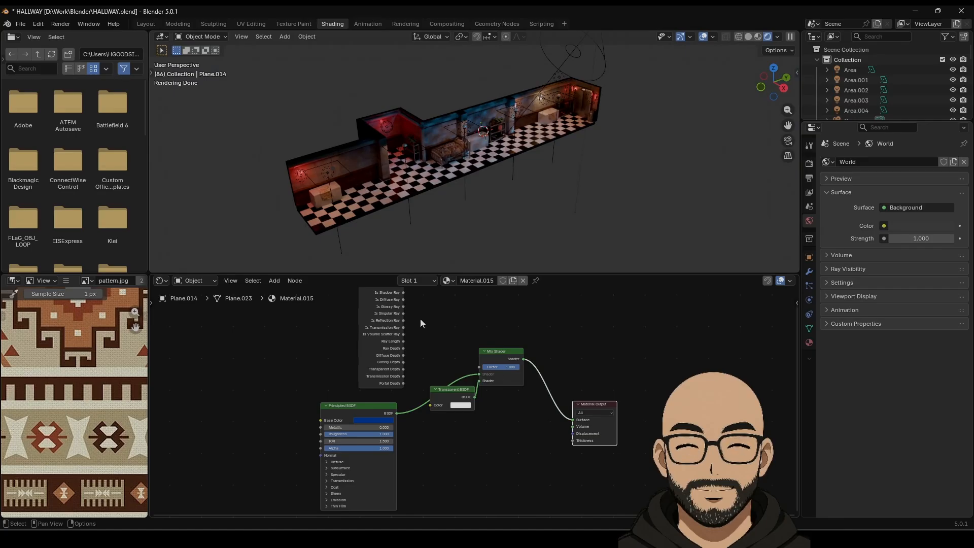
Step: Try several Light Path outputs on the mix Factor, settling on Is Shadow Ray
middle_drag(420, 318, 422, 333)
drag(402, 307, 478, 382)
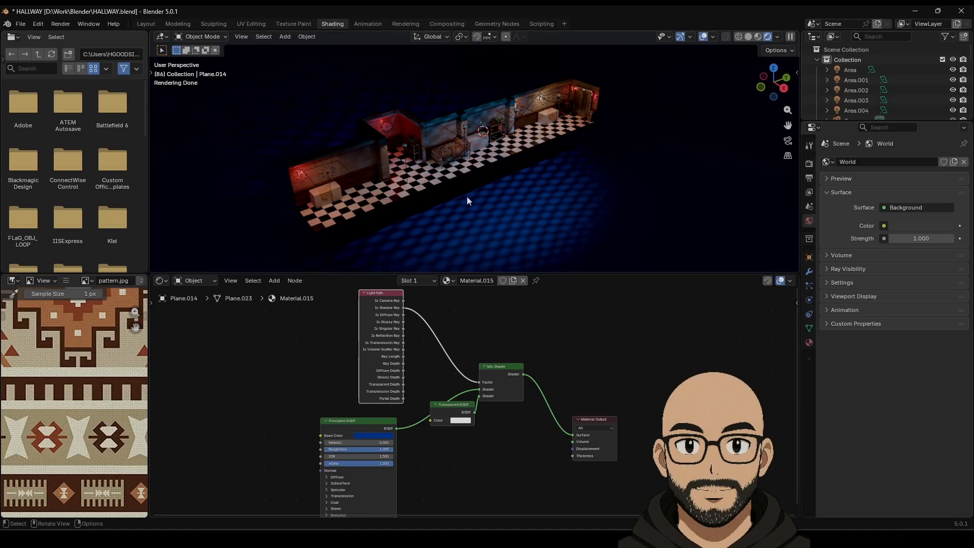
drag(403, 300, 441, 335)
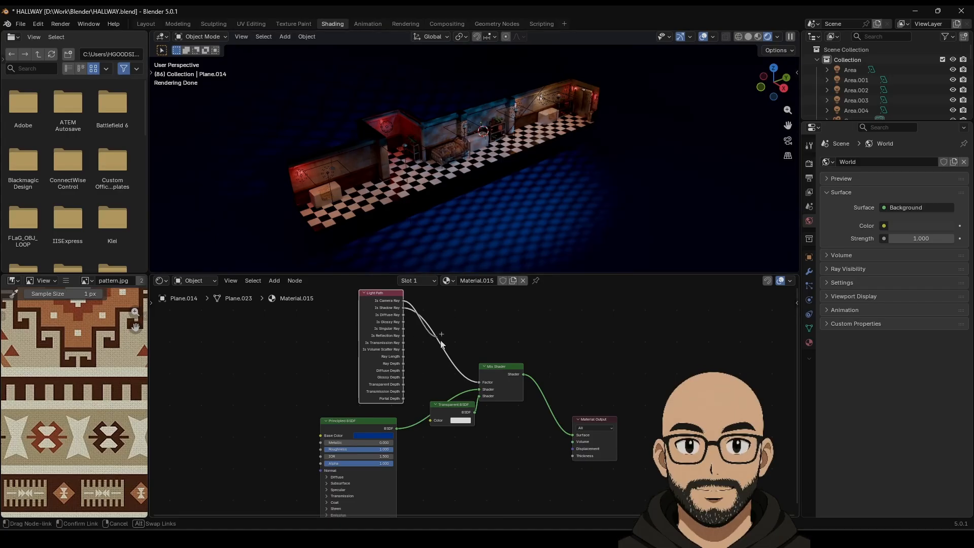
drag(482, 382, 405, 315)
drag(449, 364, 479, 381)
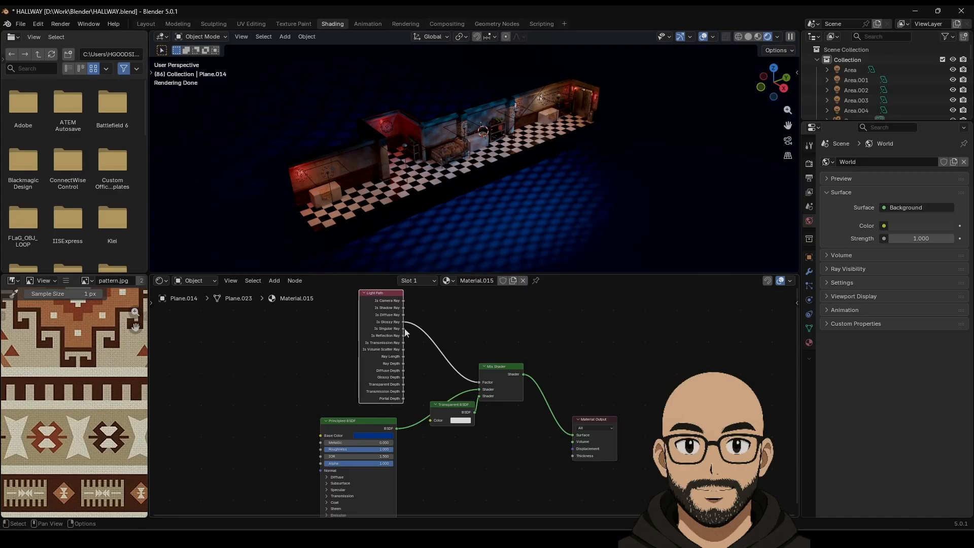
drag(404, 328, 472, 383)
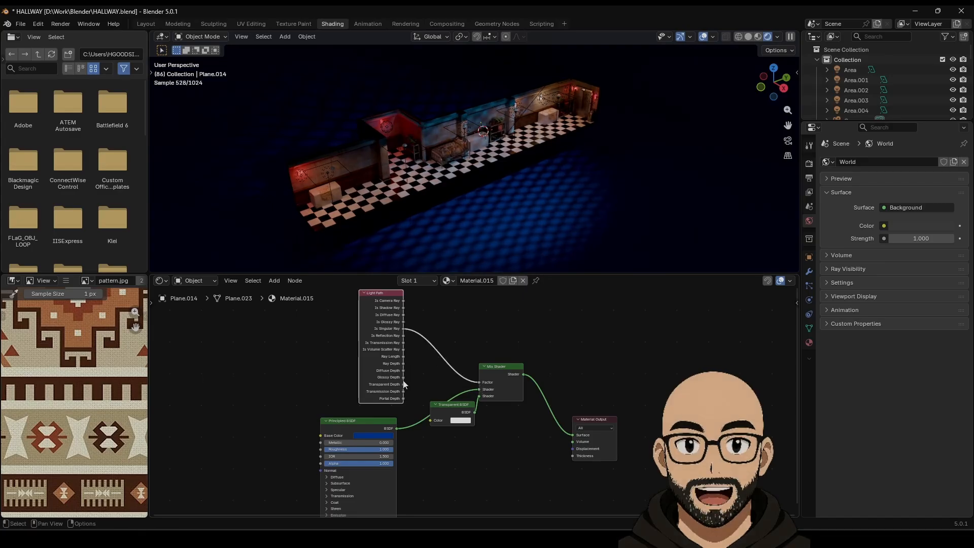
drag(399, 398, 479, 382)
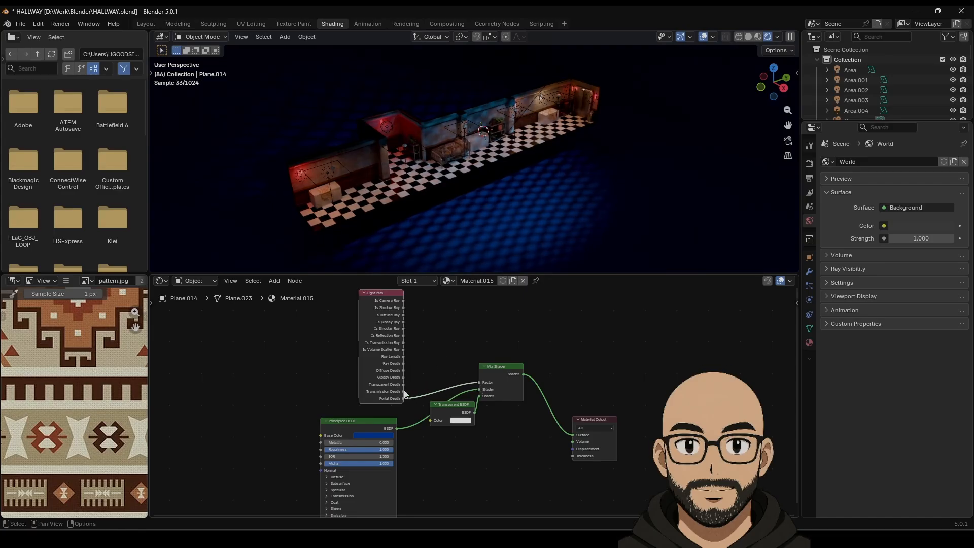
drag(403, 391, 487, 400)
drag(403, 300, 480, 382)
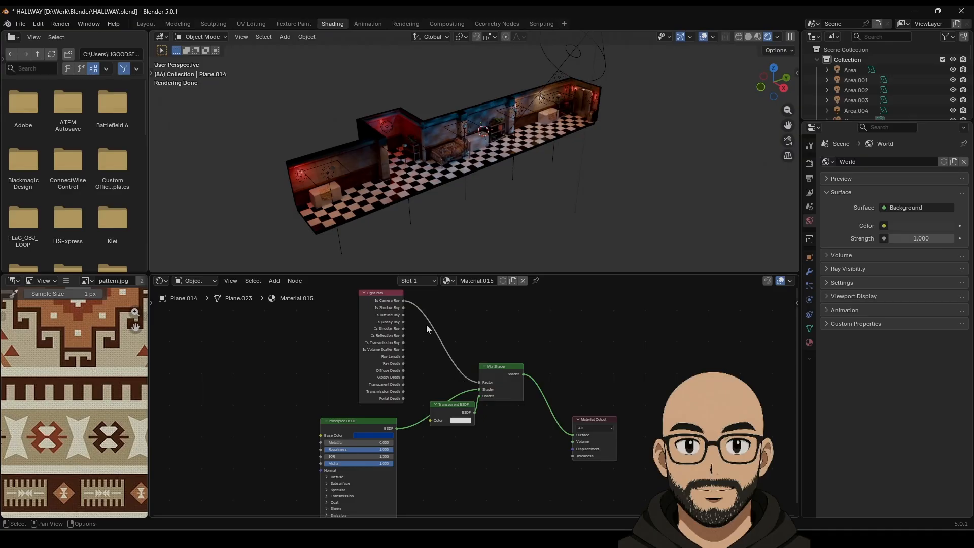
drag(404, 307, 479, 381)
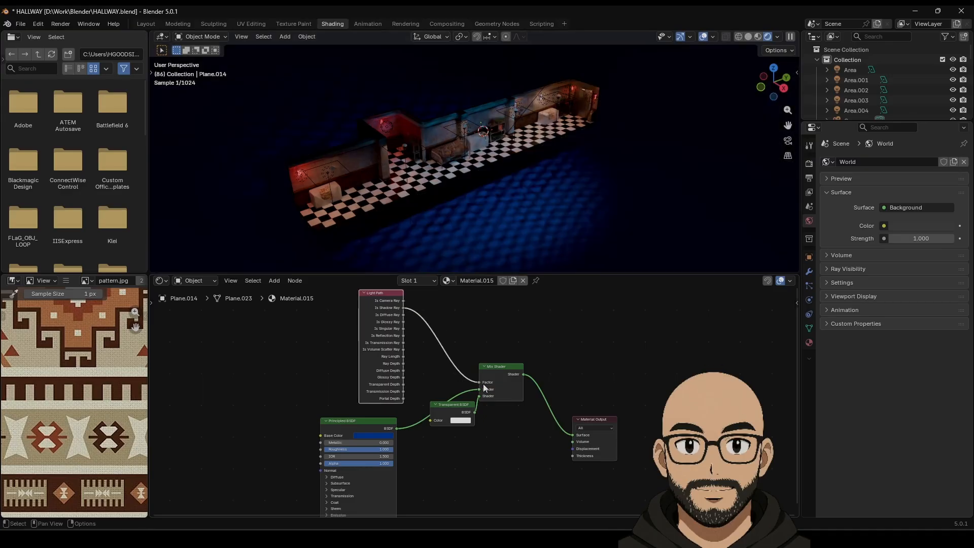
Step: Make the Transparent BSDF colour black and tidy the node layout
click(462, 420)
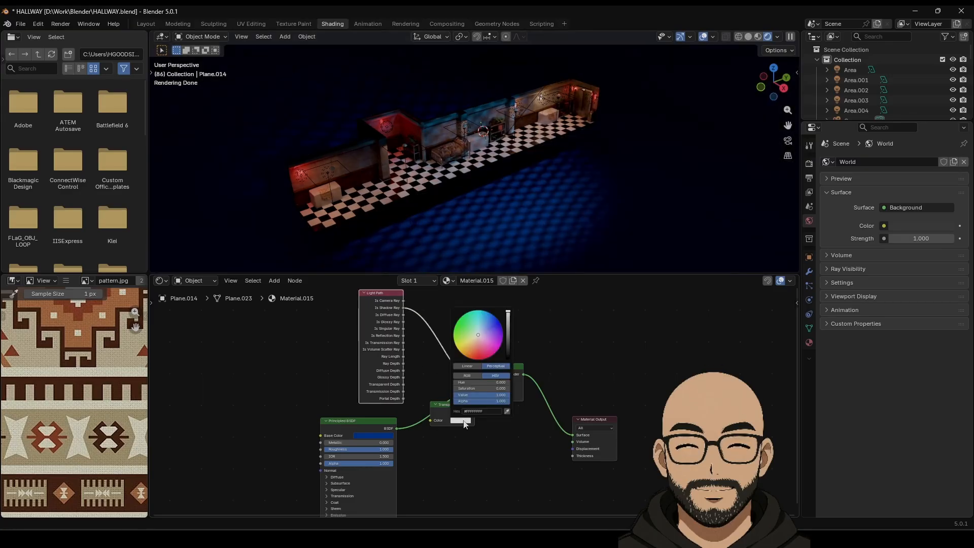
mouse_move(508, 315)
mouse_down()
mouse_move(507, 358)
mouse_move(507, 311)
mouse_up()
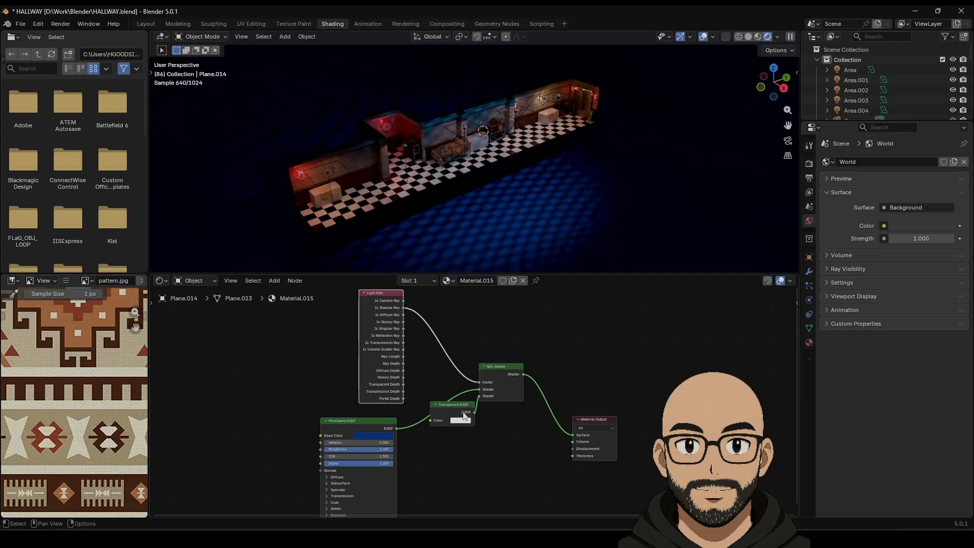
drag(462, 404, 483, 420)
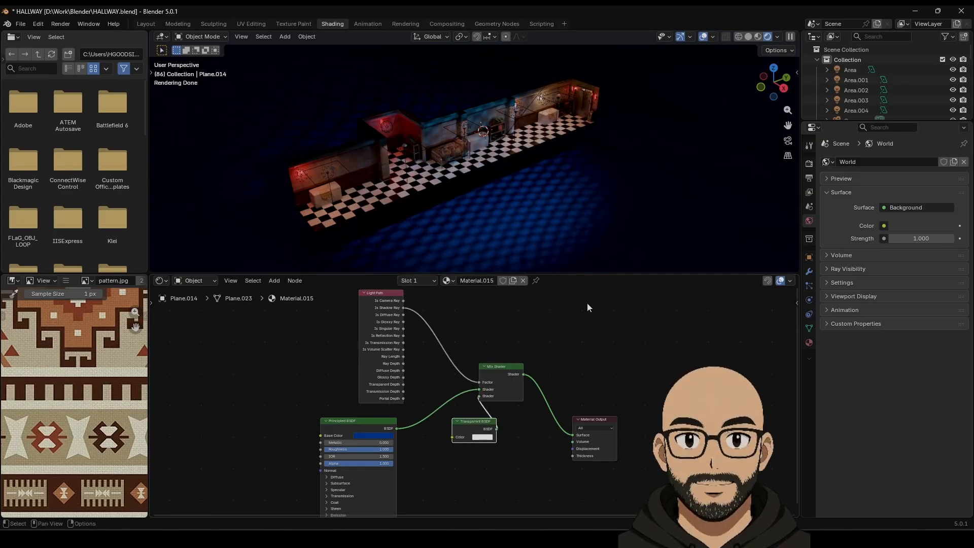
drag(389, 301, 406, 304)
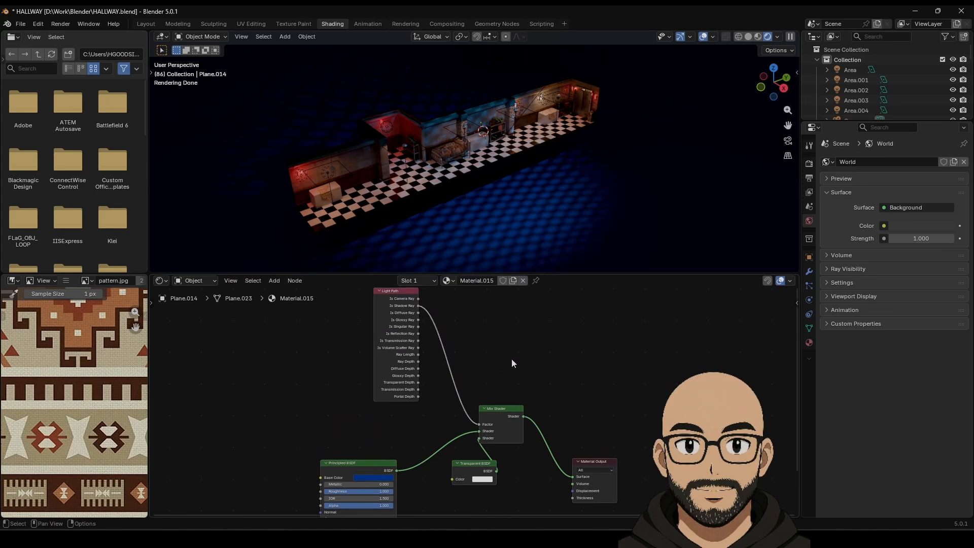
scroll(512, 358, down, 2)
drag(354, 331, 498, 417)
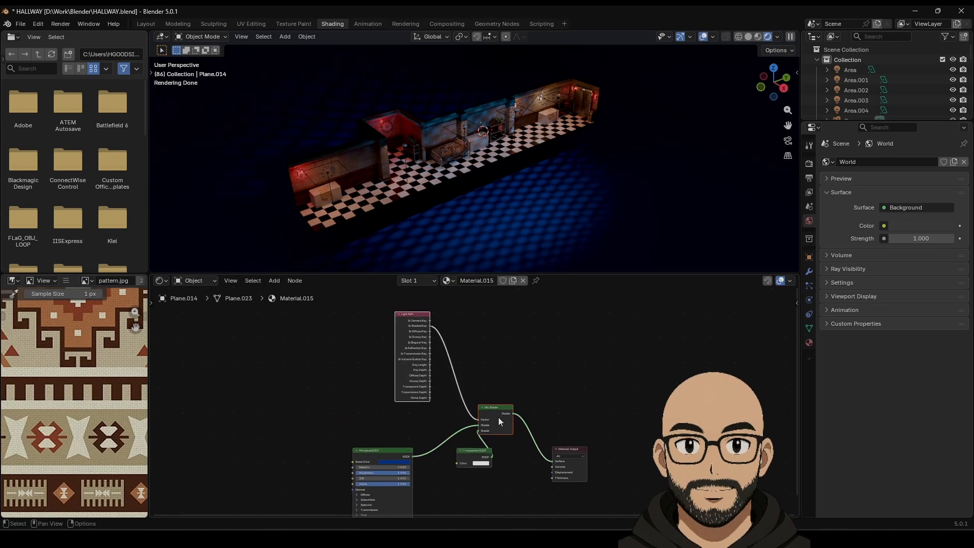
Step: Delete the Light Path, Mix Shader and Transparent BSDF nodes, relinking Principled BSDF to Surface
key(x)
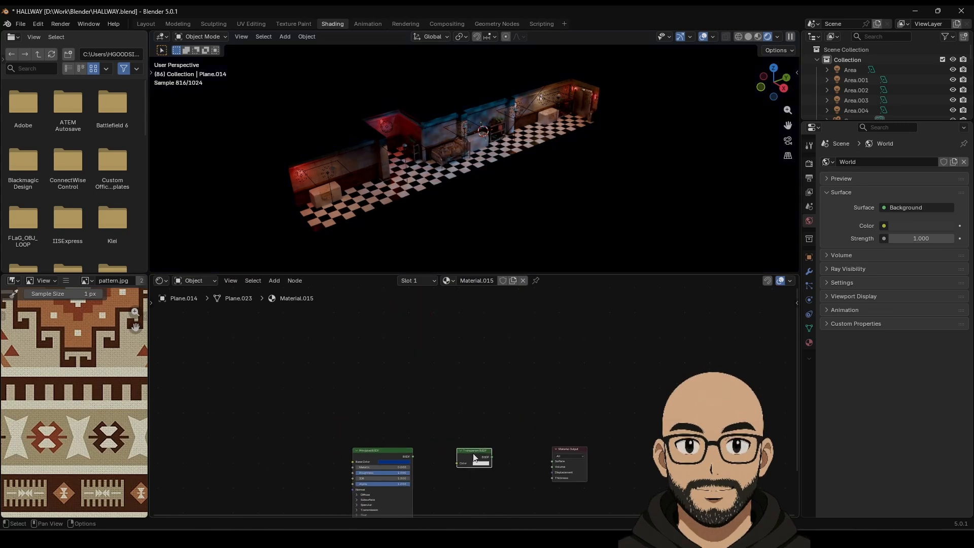
key(x)
mouse_move(413, 456)
mouse_down()
mouse_move(530, 451)
mouse_move(552, 461)
mouse_up()
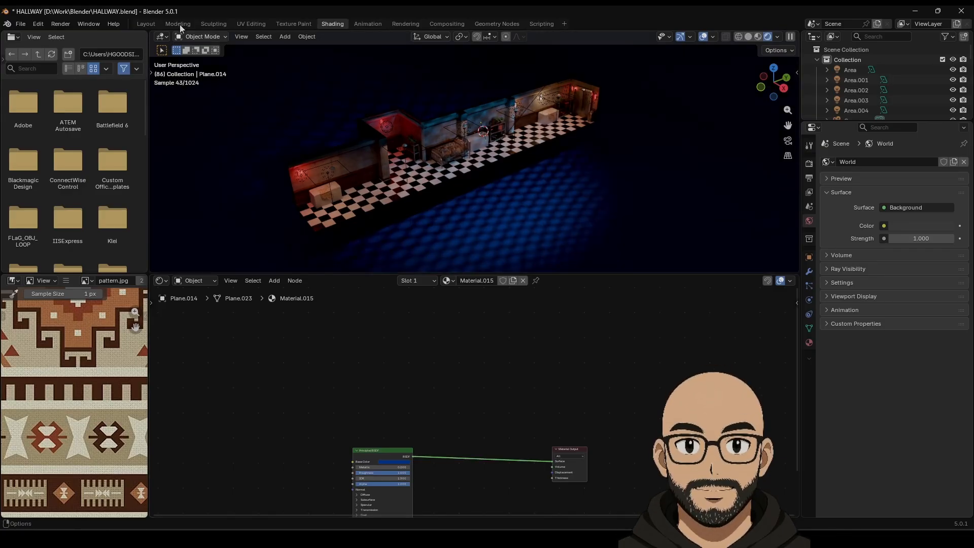
Step: In Layout, set the plane's Principled BSDF base colour to black (#000000)
click(142, 23)
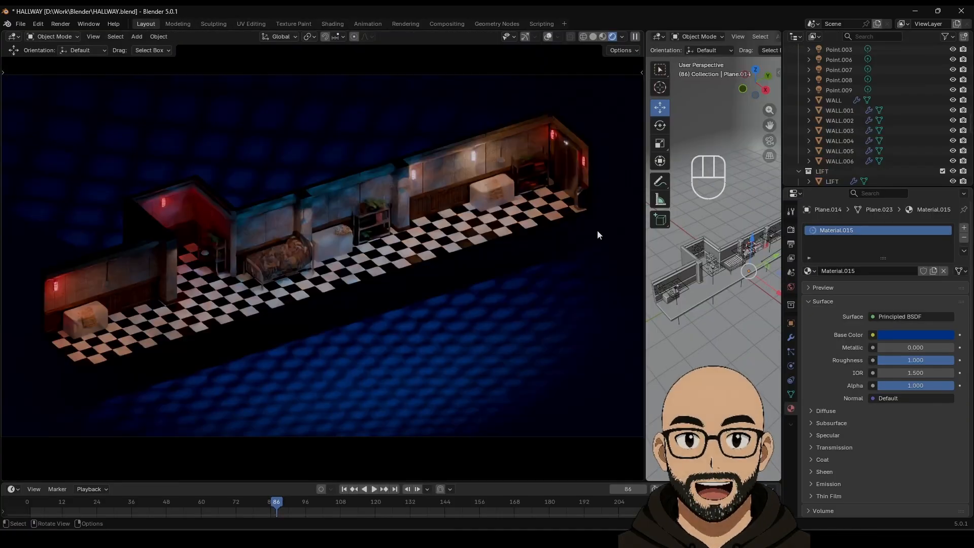
click(928, 335)
drag(945, 200, 946, 236)
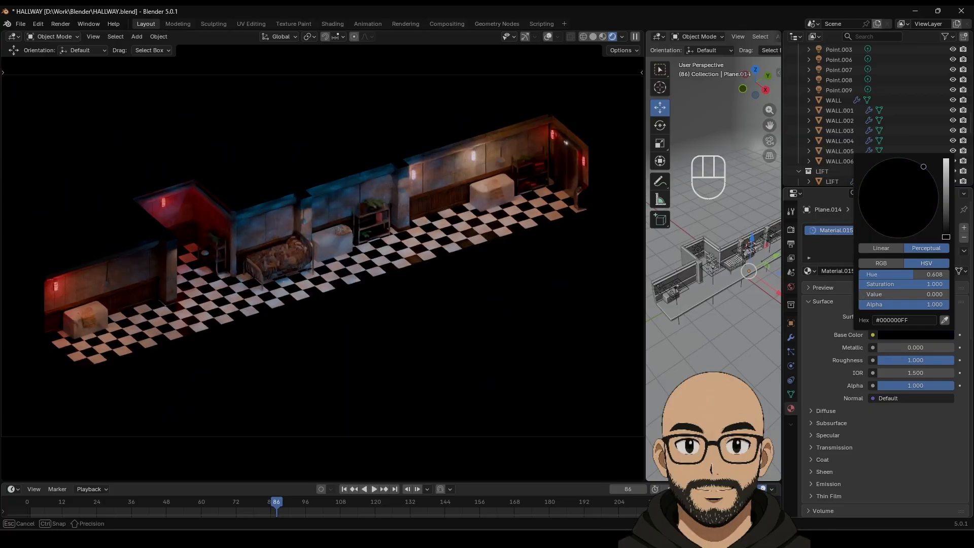
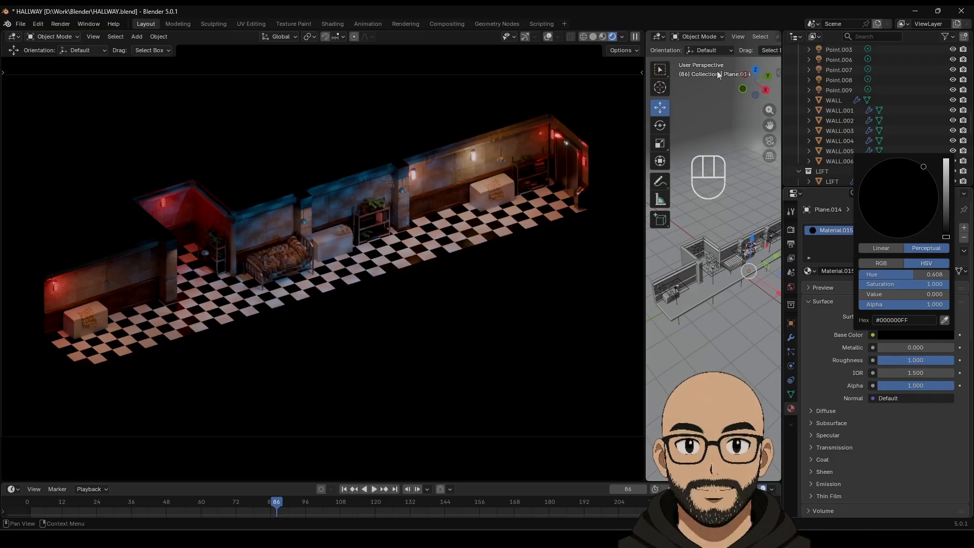
Step: Widen and pan the side 3D view, then select WALL to show its material slots
drag(644, 148, 579, 162)
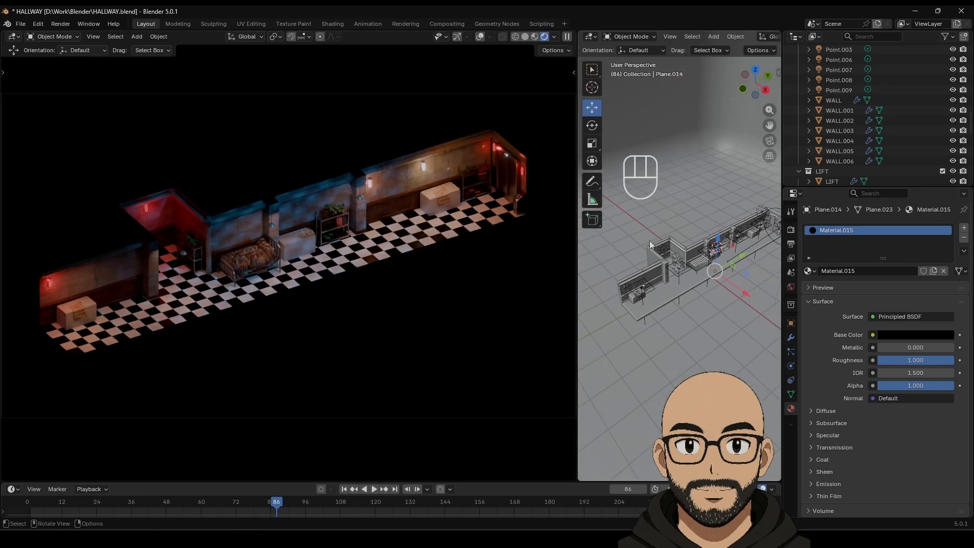
shift+middle_drag(649, 240, 648, 282)
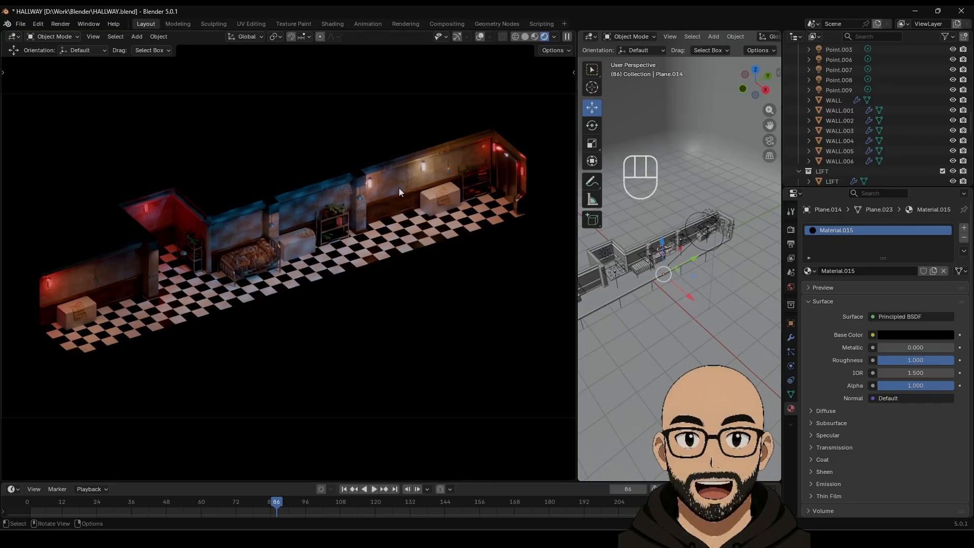
click(432, 201)
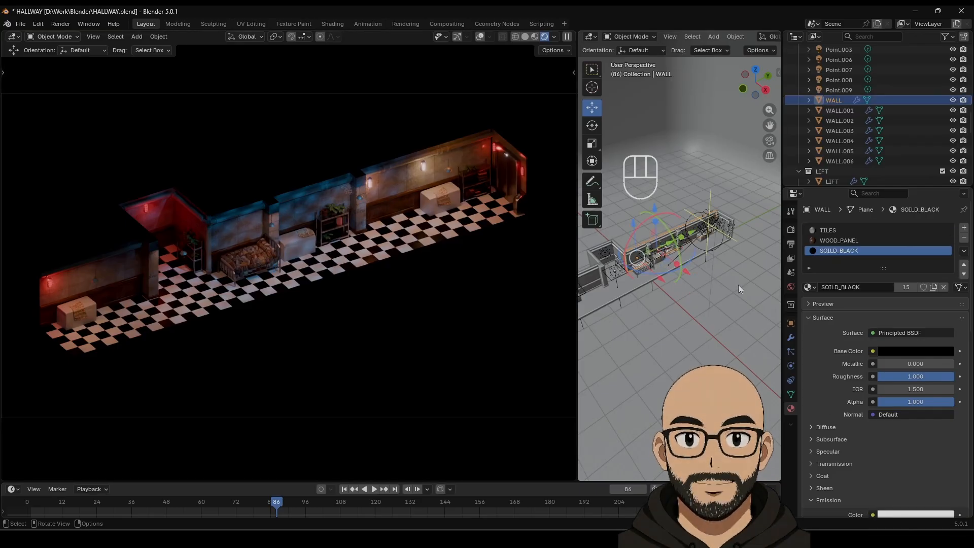
Step: Pick the TILES slot and rough in its roughness and metallic while orbiting the render
click(827, 230)
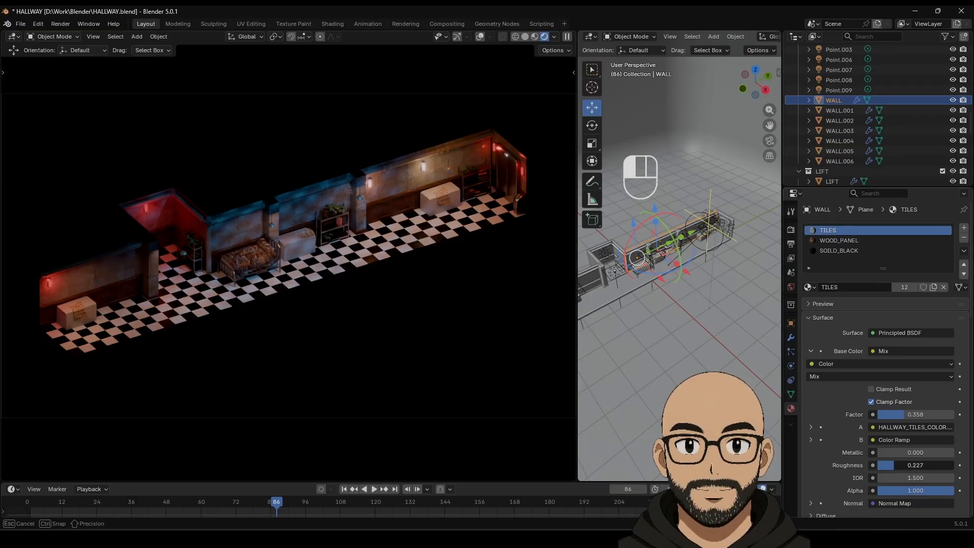
drag(892, 465, 953, 452)
middle_drag(273, 274, 248, 303)
scroll(248, 303, up, 8)
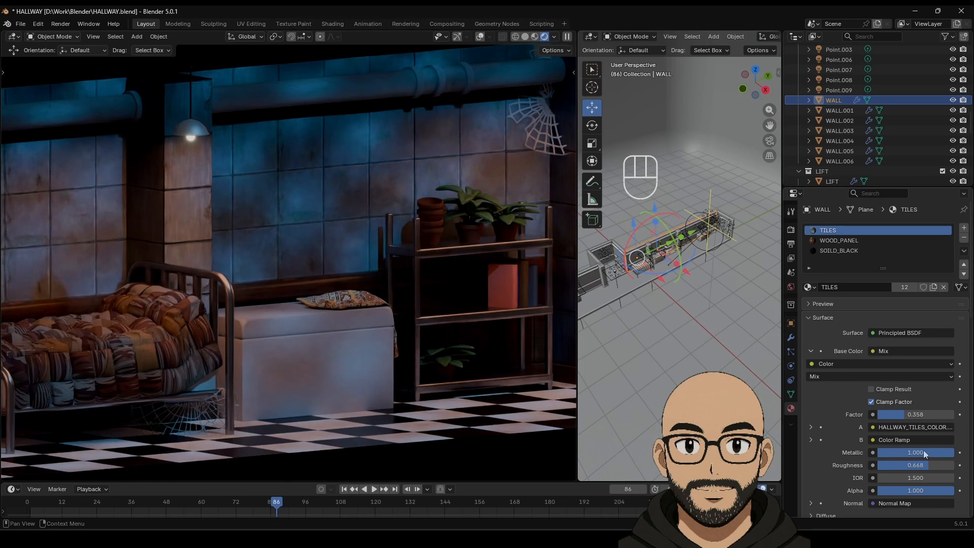
drag(946, 452, 886, 473)
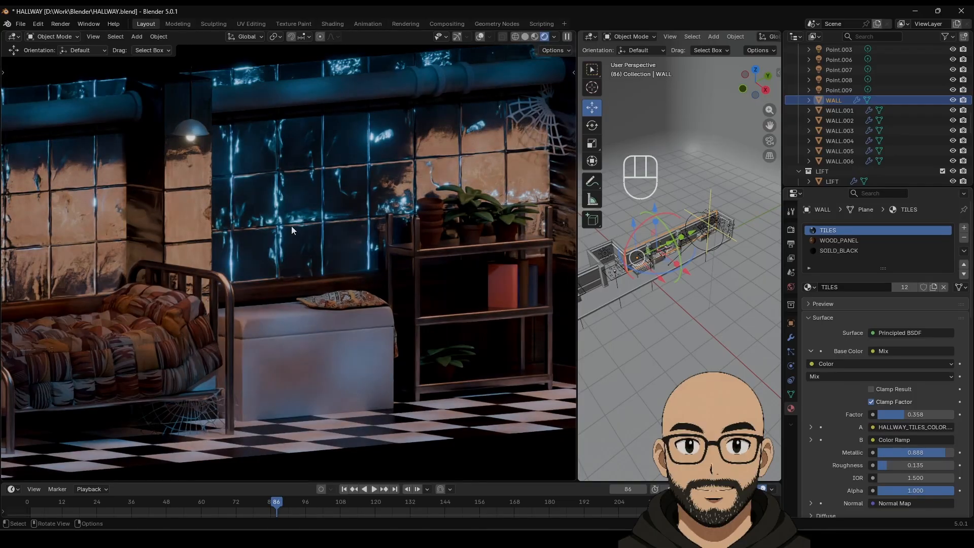
scroll(306, 253, down, 4)
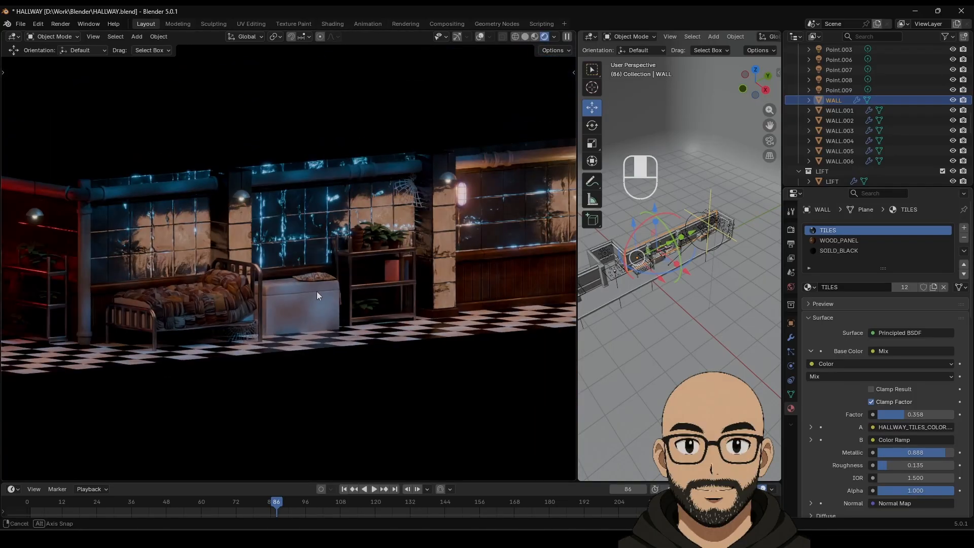
middle_drag(317, 296, 312, 305)
scroll(311, 308, down, 4)
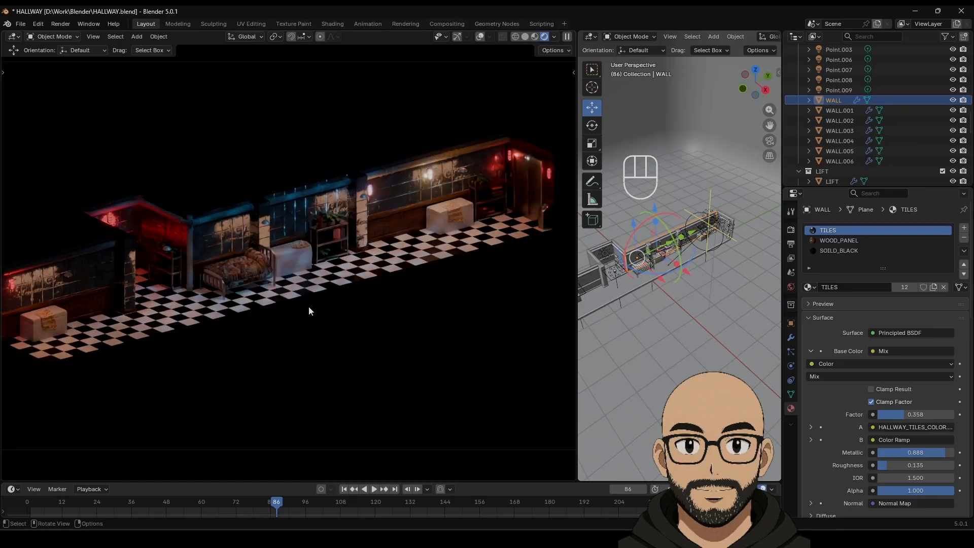
Step: Settle TILES at Metallic 0.112 and Roughness 0.306, checking the hallway from other angles
mouse_move(888, 467)
mouse_down()
mouse_move(904, 468)
mouse_move(894, 467)
mouse_up()
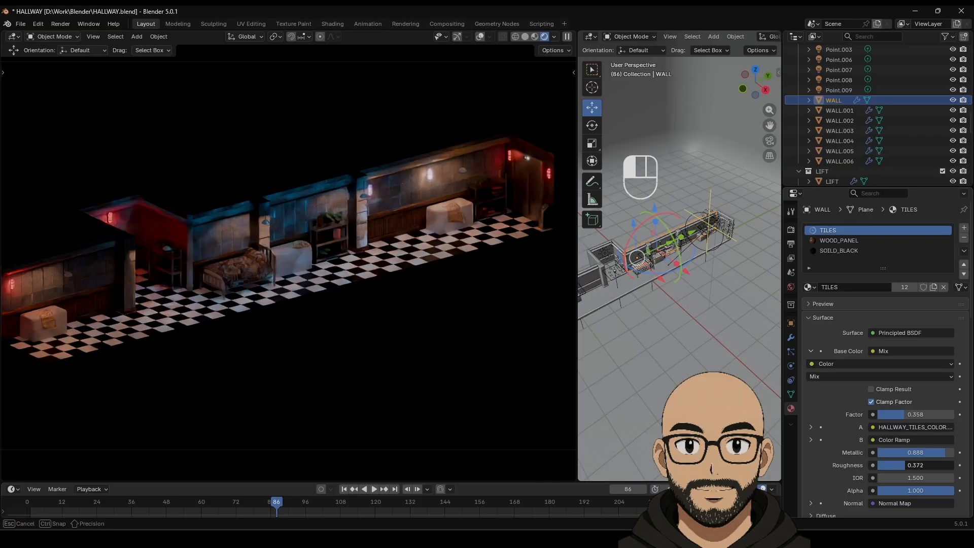
drag(905, 467, 915, 468)
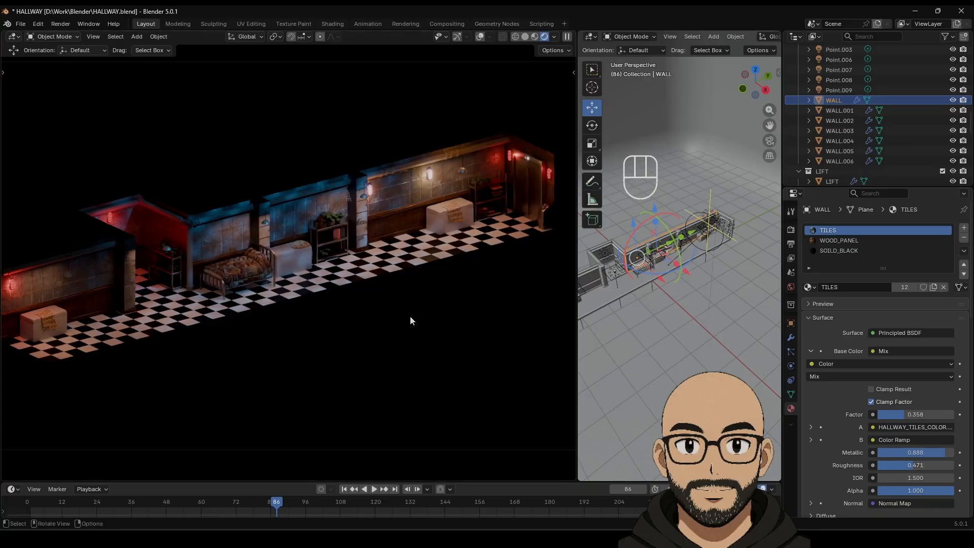
mouse_move(410, 315)
middle_down()
mouse_move(379, 309)
mouse_move(388, 328)
mouse_move(390, 303)
mouse_move(412, 287)
mouse_move(411, 300)
middle_up()
scroll(394, 334, up, 8)
drag(945, 452, 890, 465)
scroll(328, 257, down, 1)
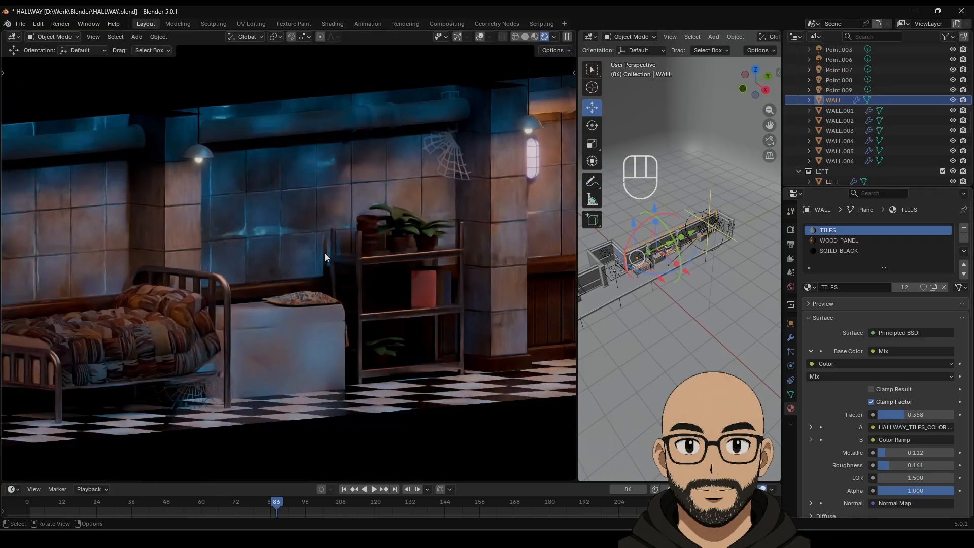
middle_drag(267, 262, 289, 262)
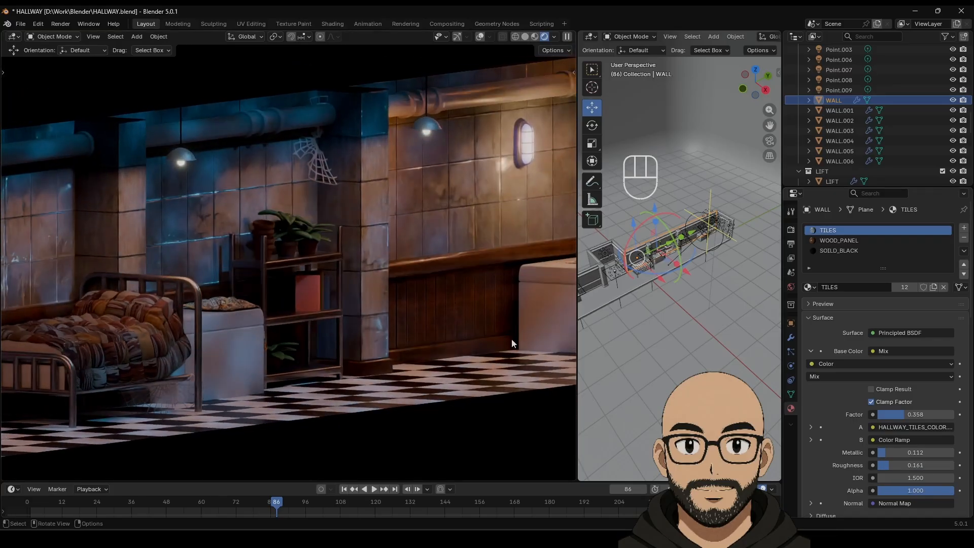
mouse_move(886, 469)
mouse_down()
mouse_move(877, 469)
mouse_move(902, 467)
mouse_up()
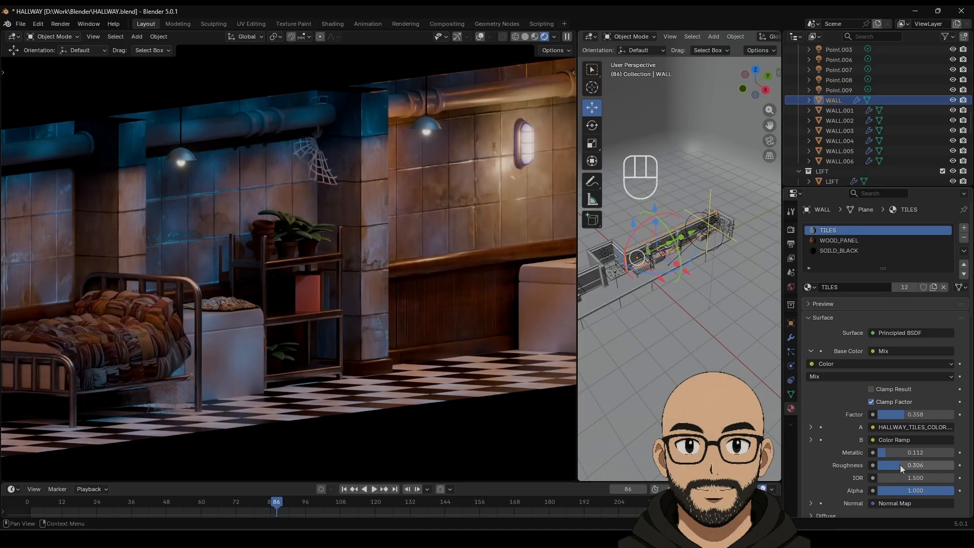
scroll(432, 324, down, 6)
mouse_move(431, 330)
middle_down()
mouse_move(401, 329)
mouse_move(428, 301)
mouse_move(428, 333)
middle_up()
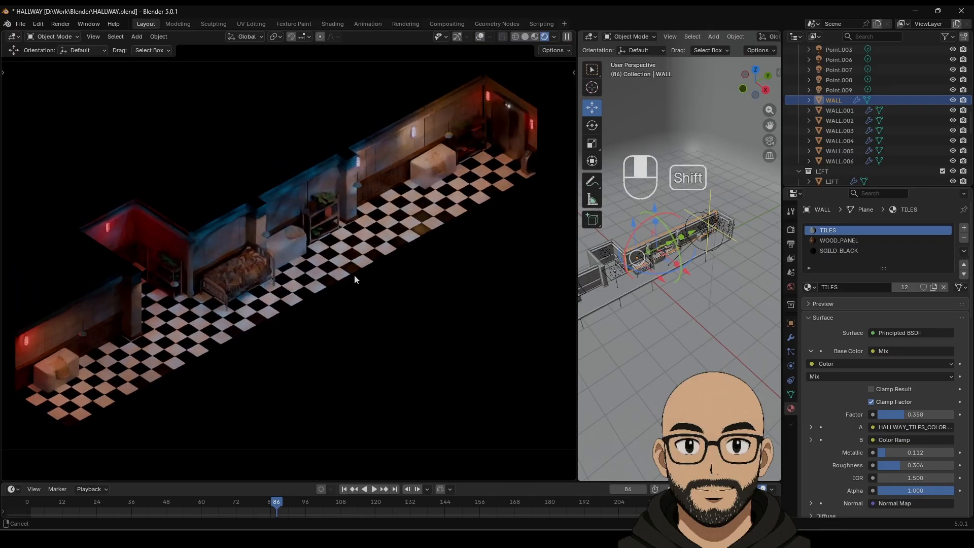
scroll(354, 280, up, 2)
scroll(355, 284, down, 2)
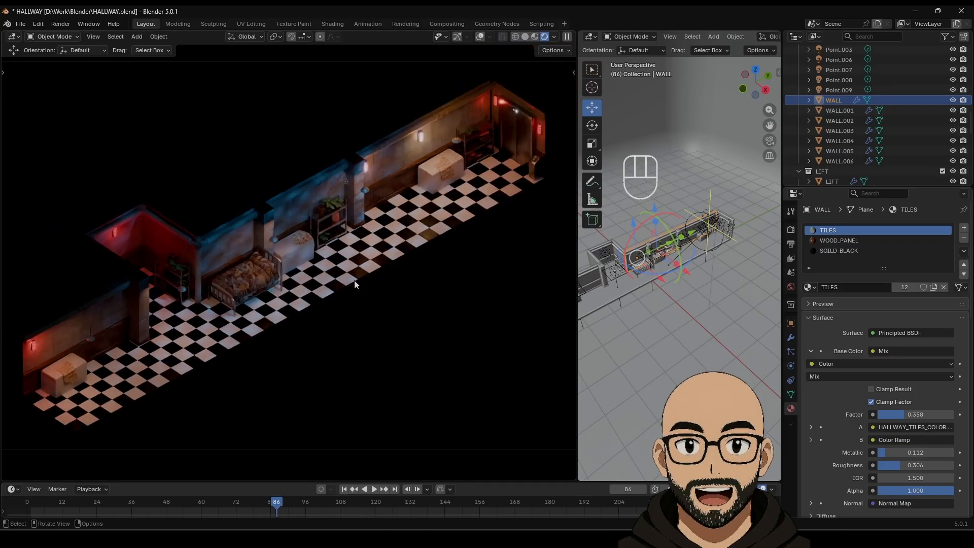
Step: Select Plane.014 and orbit the rendered hallway to inspect it
click(298, 165)
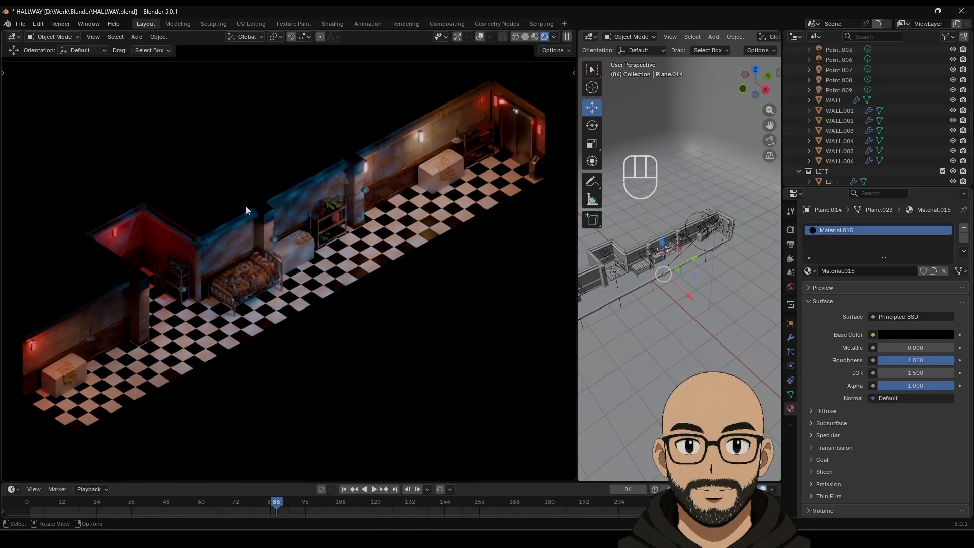
middle_drag(315, 304, 311, 295)
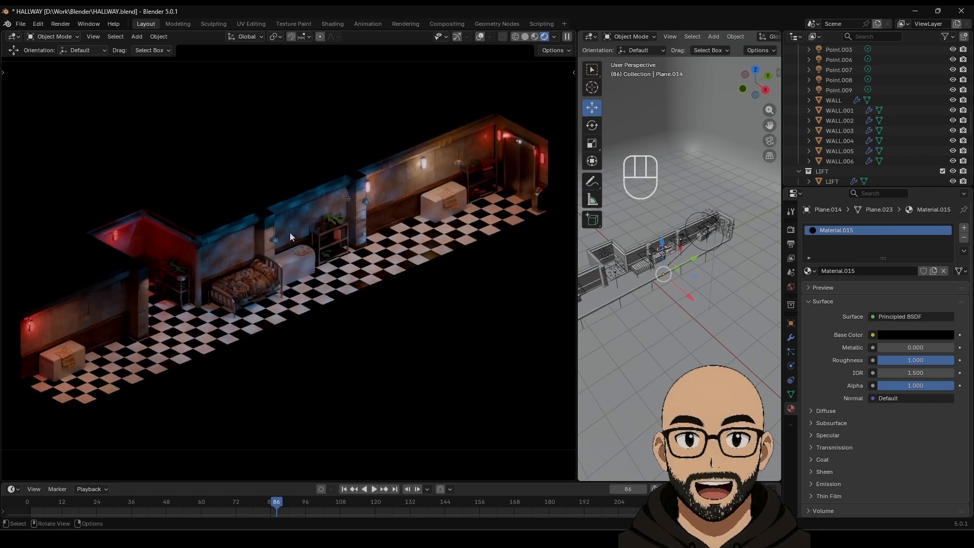
middle_drag(377, 259, 381, 261)
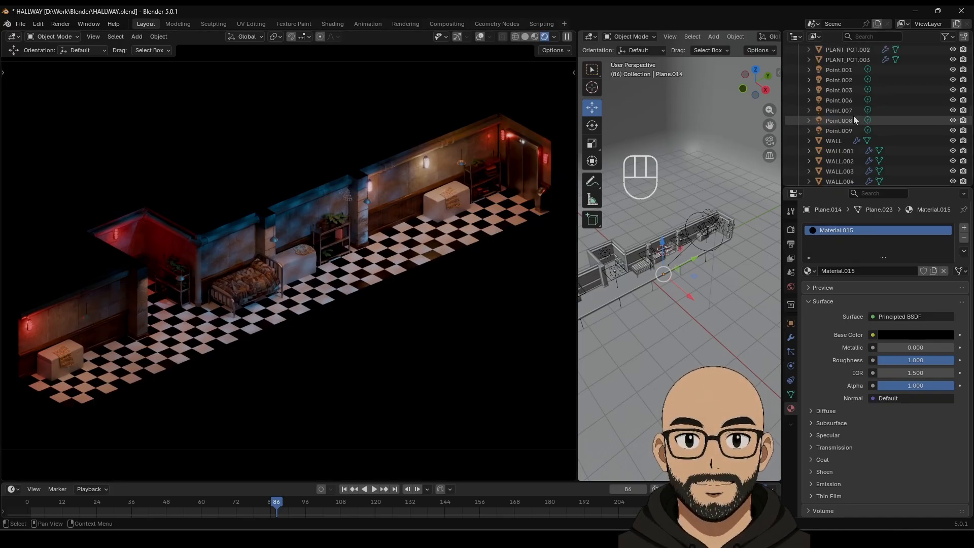
scroll(853, 116, up, 6)
scroll(862, 101, up, 5)
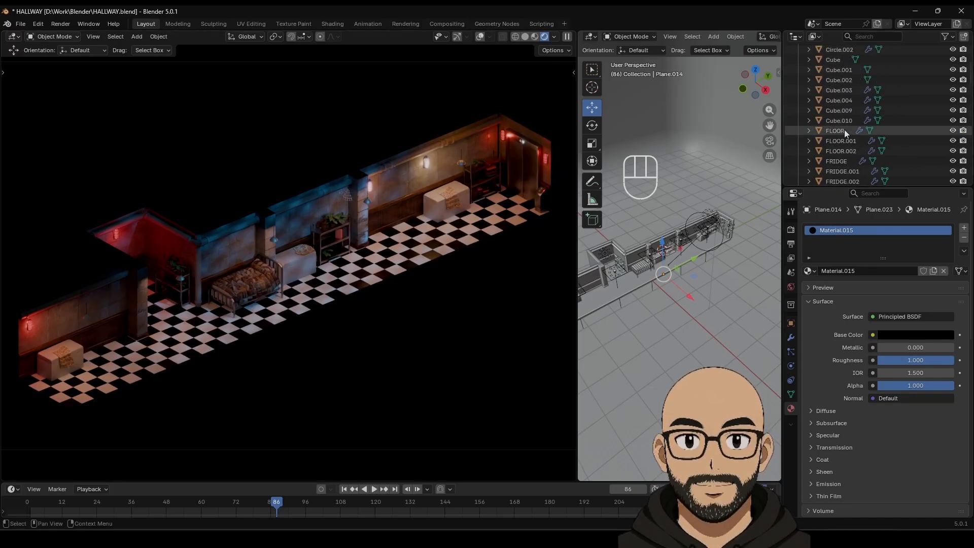
scroll(837, 114, down, 5)
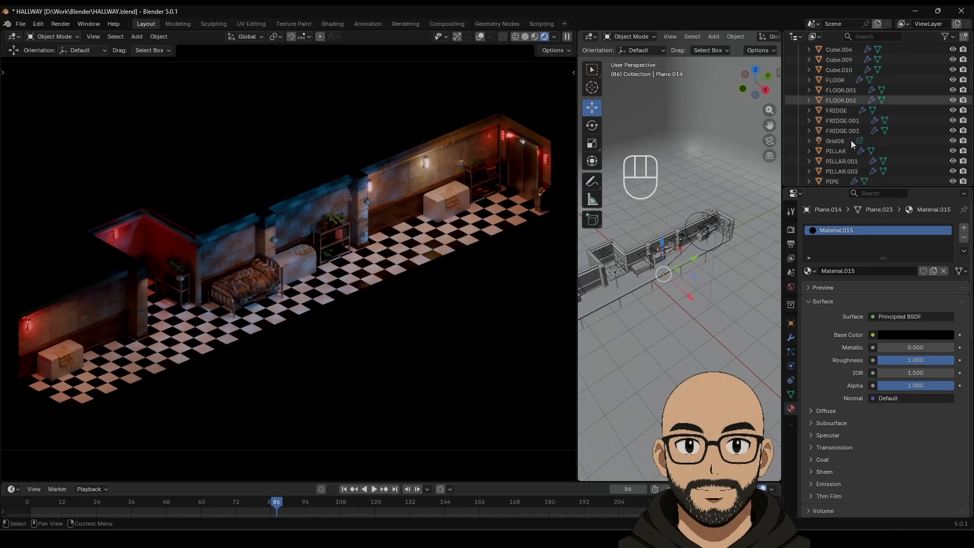
scroll(850, 147, down, 12)
Step: Enlarge the Outliner, reselect WALL and lower the TILES Mix Factor to 0.279
drag(832, 185, 832, 302)
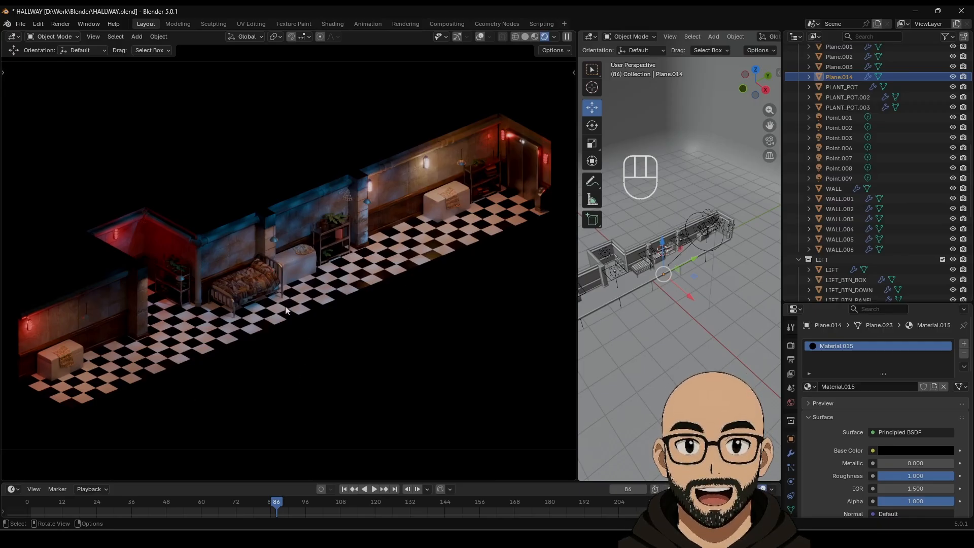
click(309, 210)
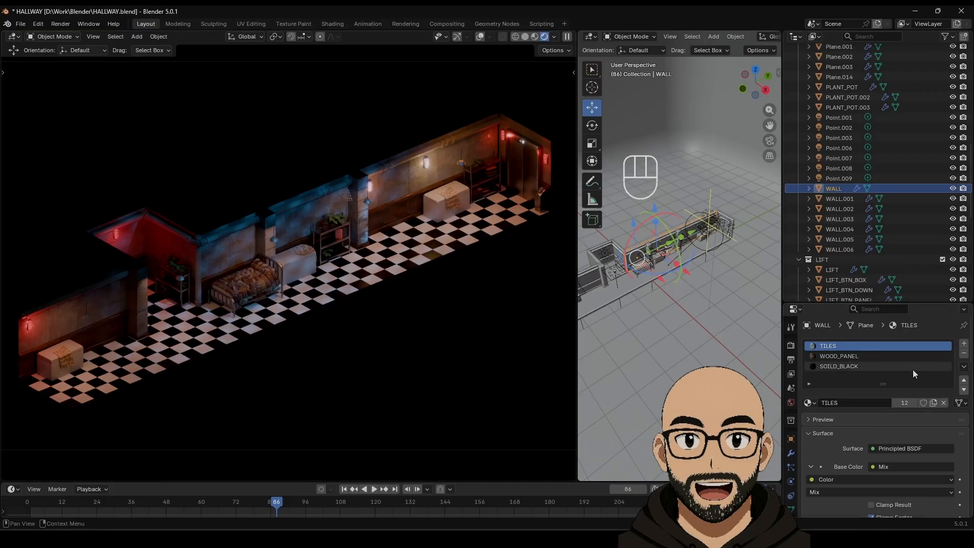
scroll(904, 458, down, 5)
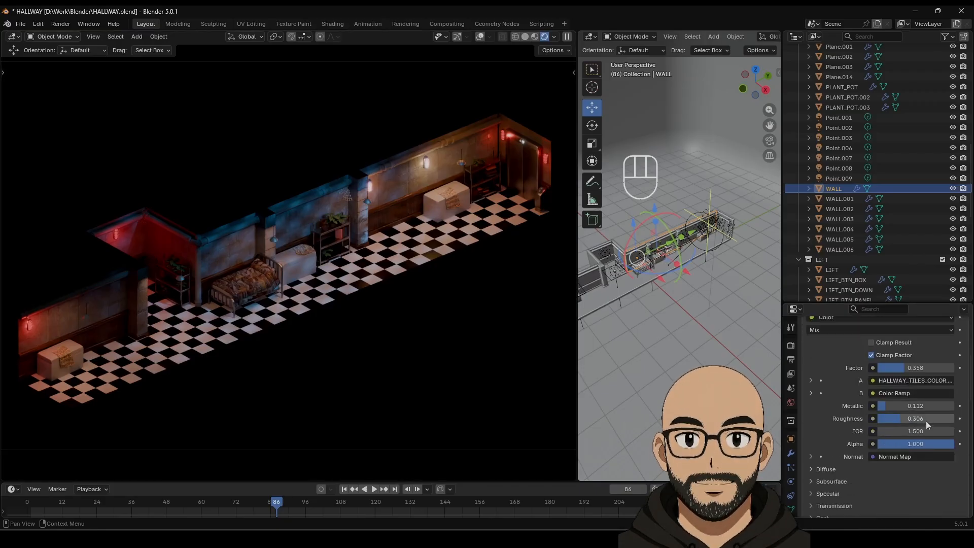
mouse_move(921, 429)
mouse_down()
mouse_move(885, 429)
mouse_move(898, 428)
mouse_up()
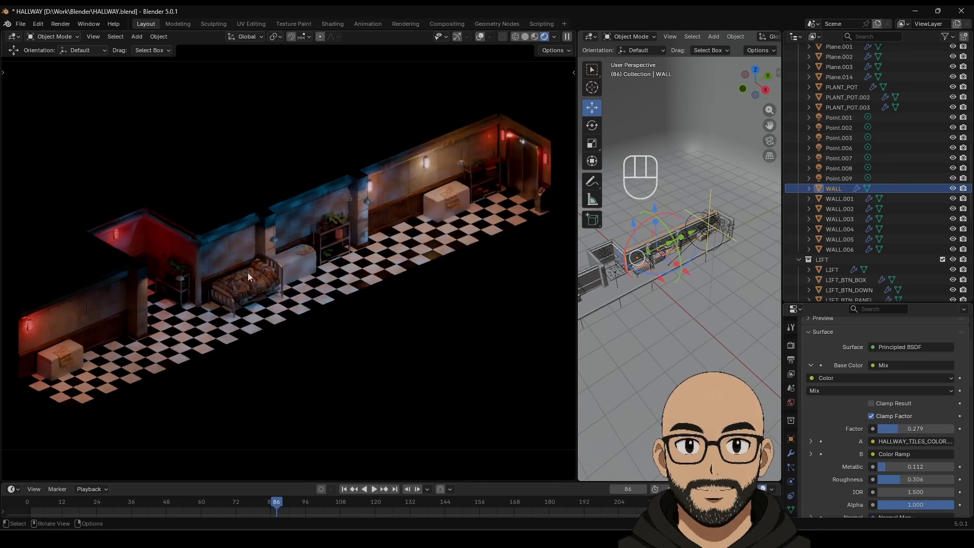
scroll(875, 461, up, 5)
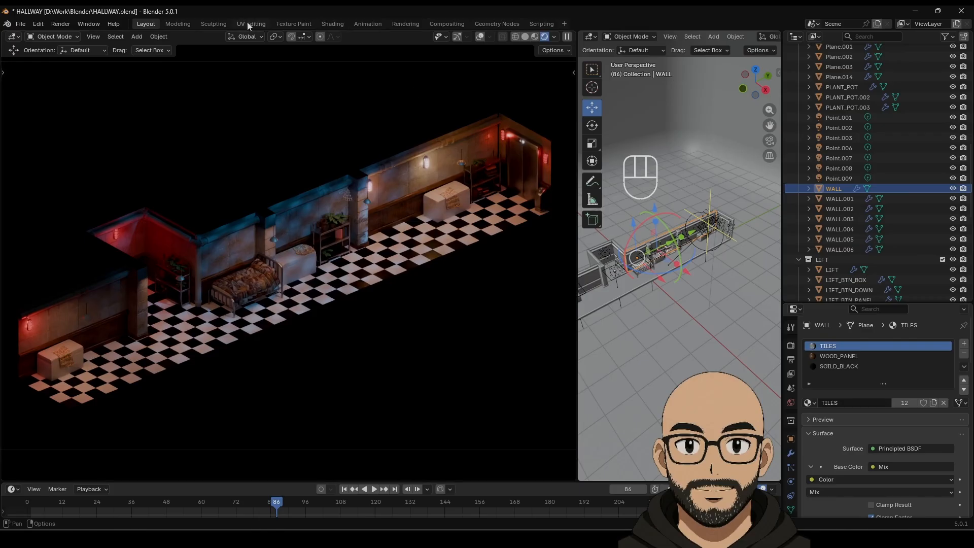
click(590, 36)
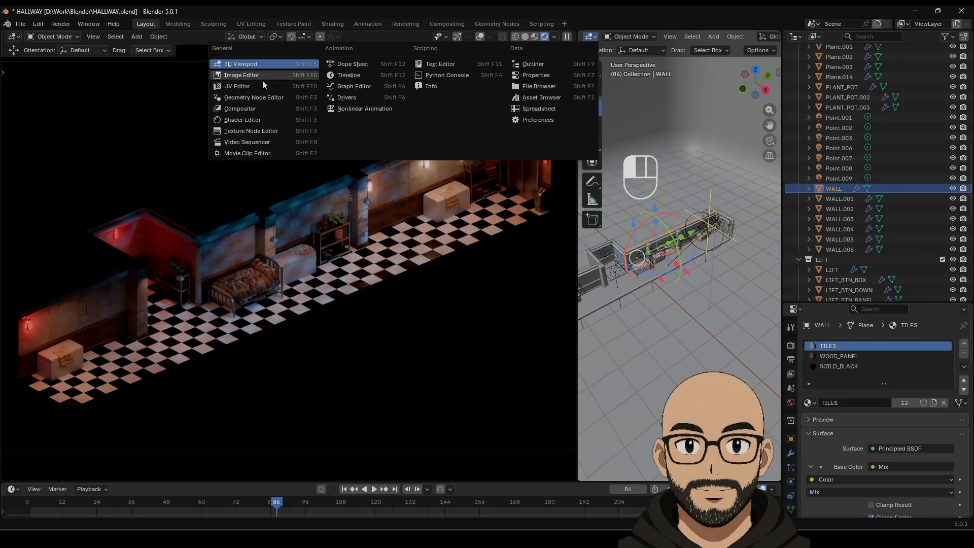
Step: Turn the side view into the Shader Editor and frame the TILES nodes around the Mix node
click(264, 119)
middle_drag(604, 276, 624, 372)
scroll(730, 223, up, 1)
scroll(726, 230, down, 10)
middle_drag(723, 242, 763, 325)
scroll(702, 279, up, 3)
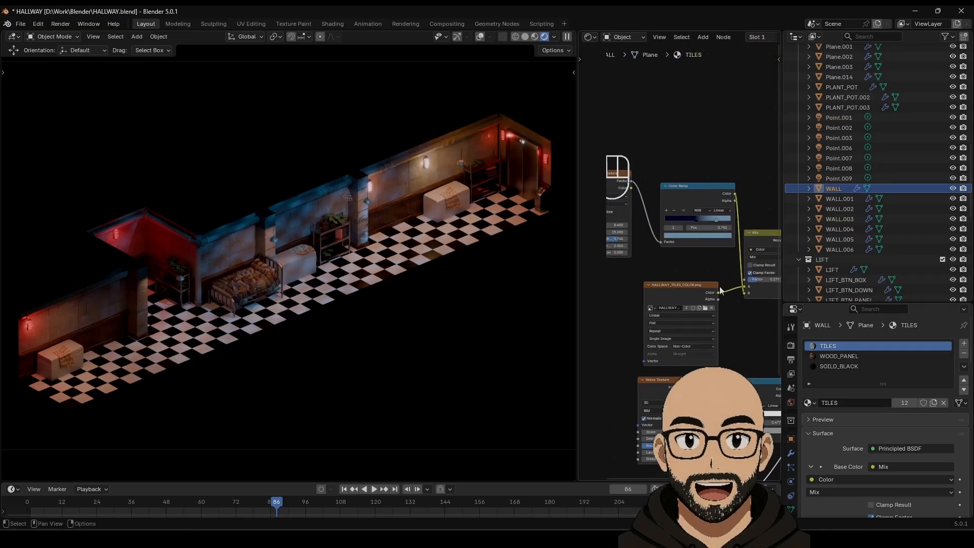
scroll(694, 264, up, 4)
middle_drag(709, 269, 537, 271)
scroll(694, 301, up, 4)
scroll(669, 371, down, 8)
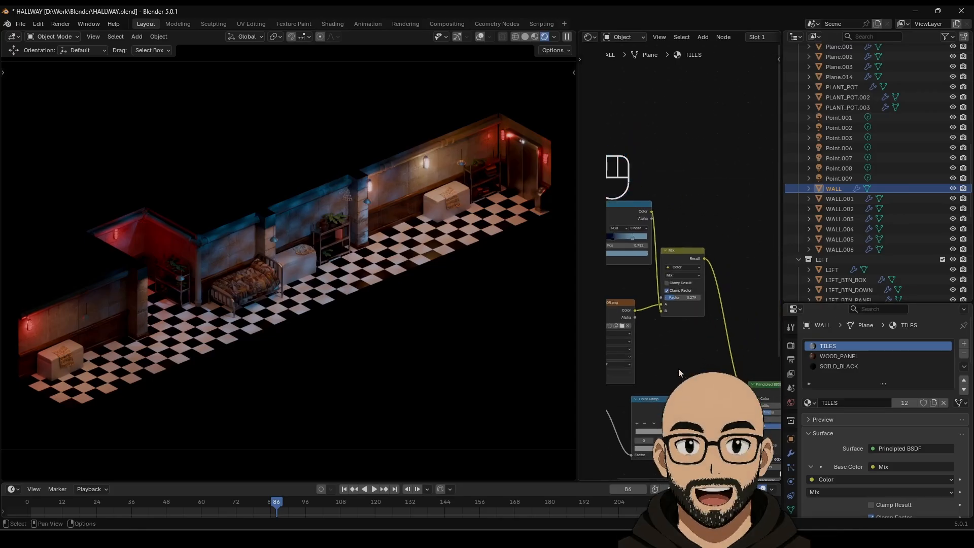
mouse_move(670, 319)
middle_down()
mouse_move(710, 333)
mouse_move(623, 299)
mouse_move(684, 331)
middle_up()
scroll(734, 354, up, 8)
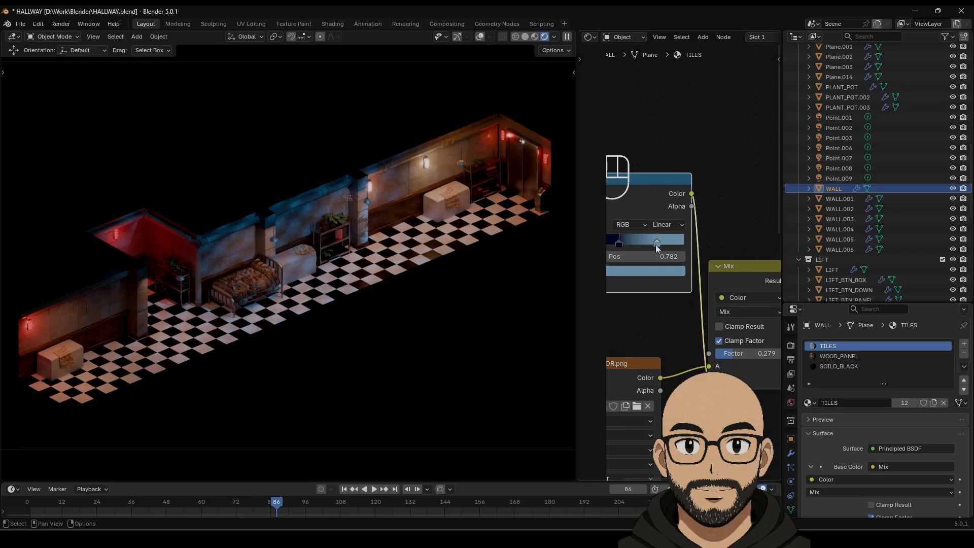
middle_drag(698, 334, 602, 278)
Step: Raise the Mix factor, then link HALLWAY_TILES_COLOR's Color straight to Base Color
drag(655, 297, 680, 296)
scroll(692, 340, down, 3)
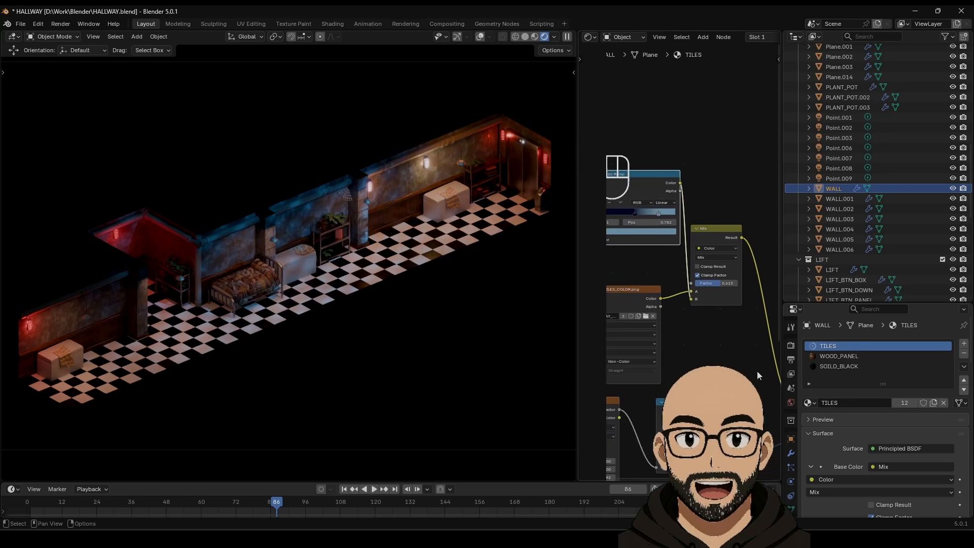
middle_drag(700, 344, 687, 332)
drag(649, 279, 758, 366)
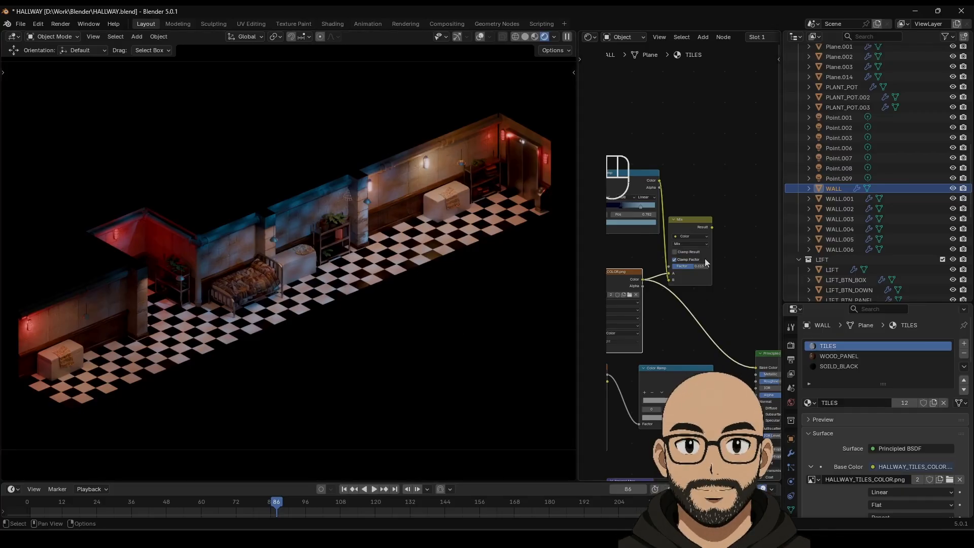
middle_drag(698, 177, 746, 190)
Step: Delete the Noise Texture node and set the wall's Metallic to 0 and Roughness to 0.543
click(674, 186)
key(Delete)
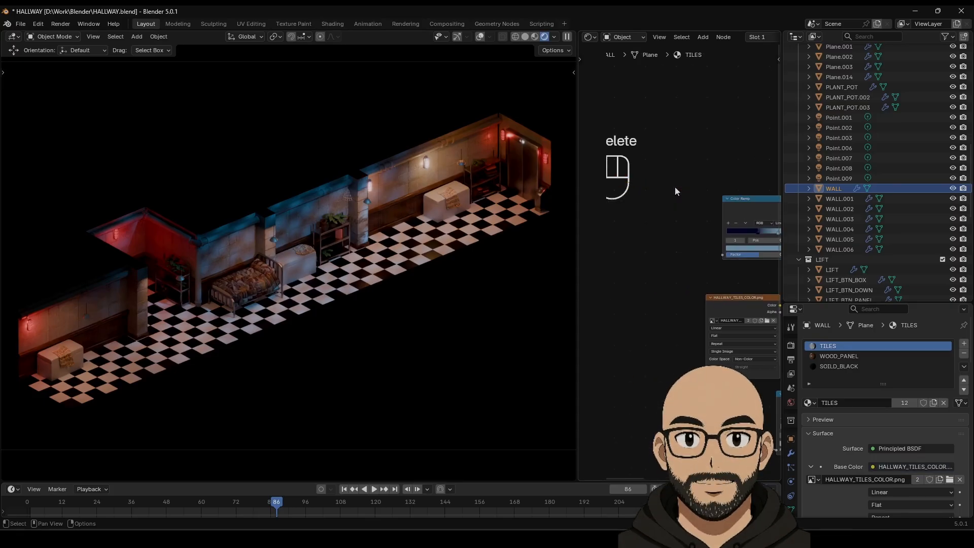
middle_drag(657, 282, 584, 206)
middle_drag(710, 228, 629, 212)
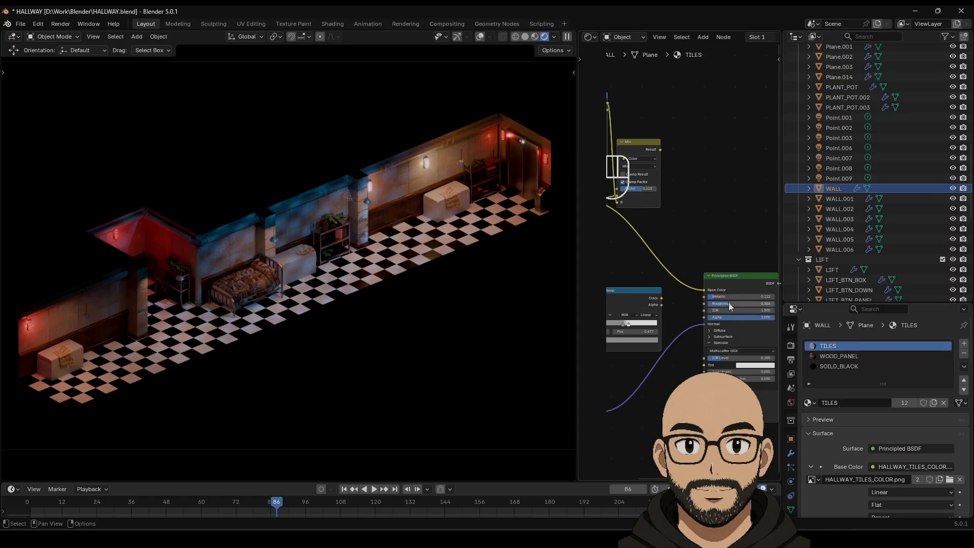
mouse_move(714, 296)
mouse_down()
mouse_move(705, 298)
mouse_move(752, 304)
mouse_up()
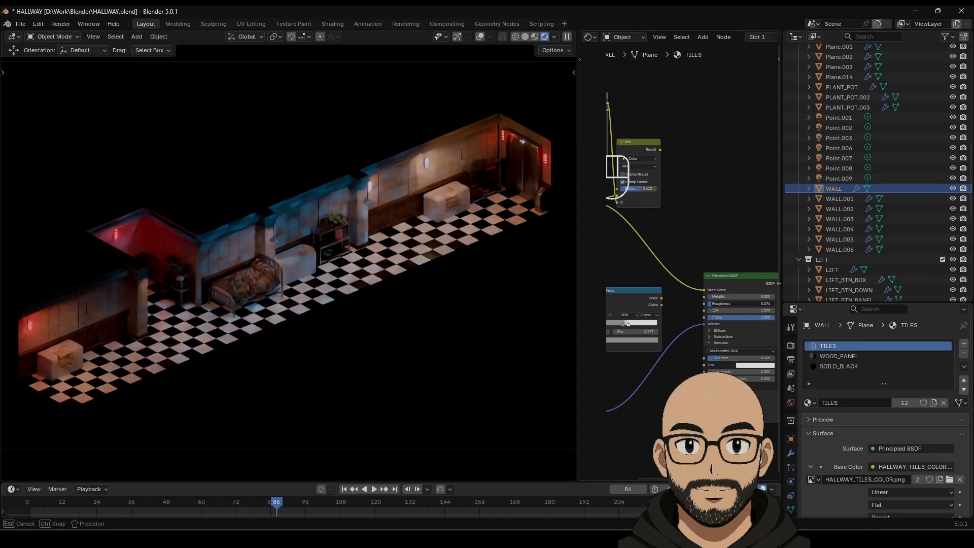
drag(743, 303, 743, 303)
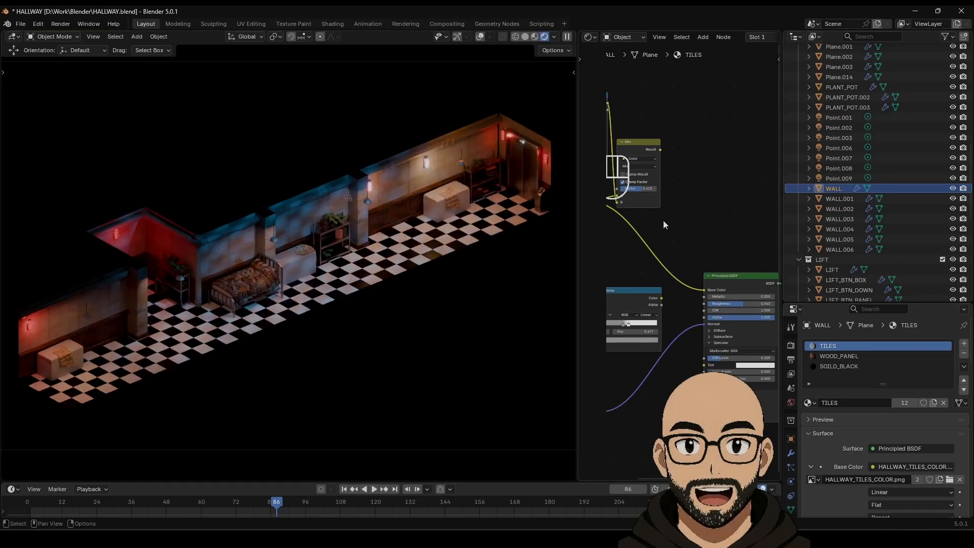
Step: Reconnect the Mix Result to Base Color and raise the Mix factor
scroll(666, 252, up, 1)
scroll(665, 253, up, 3)
middle_drag(681, 247, 760, 281)
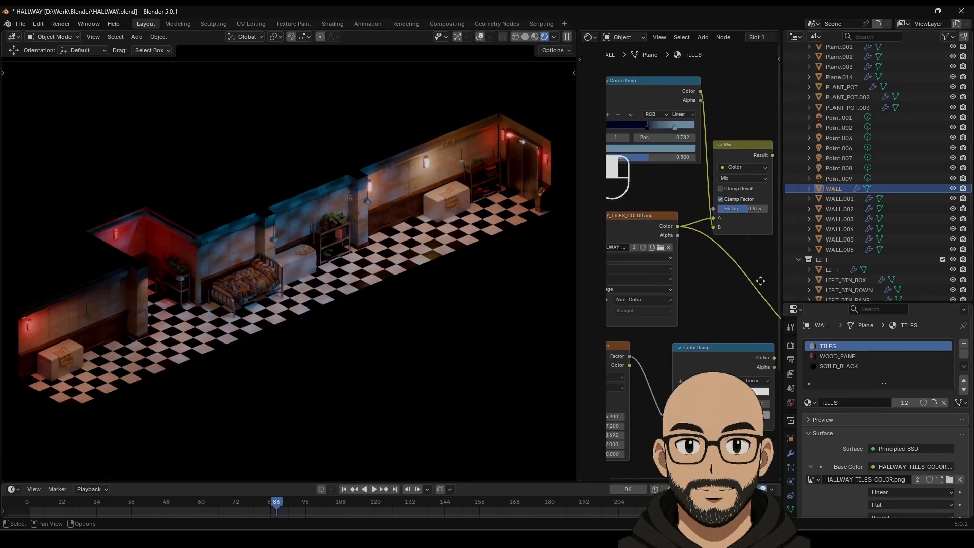
middle_drag(700, 274, 744, 283)
middle_drag(699, 280, 658, 274)
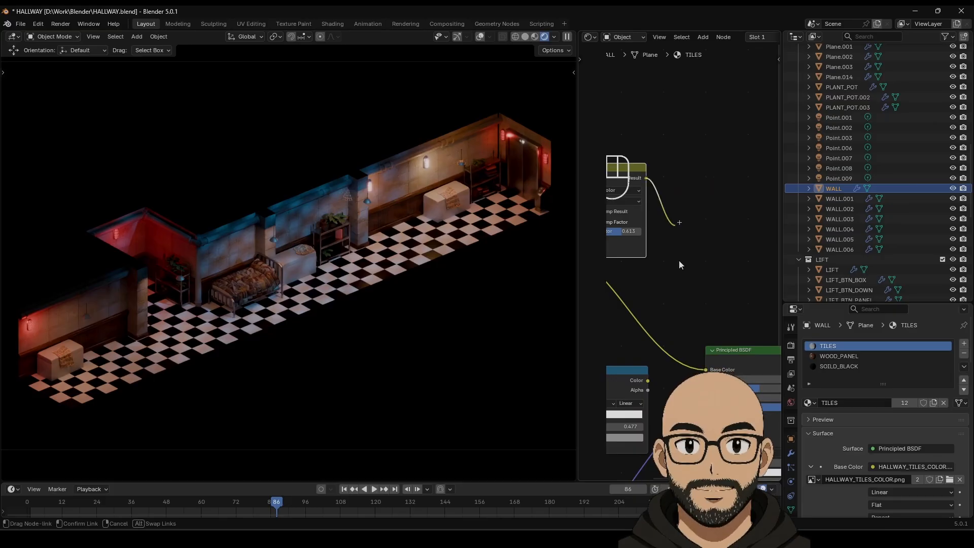
middle_drag(697, 244, 693, 281)
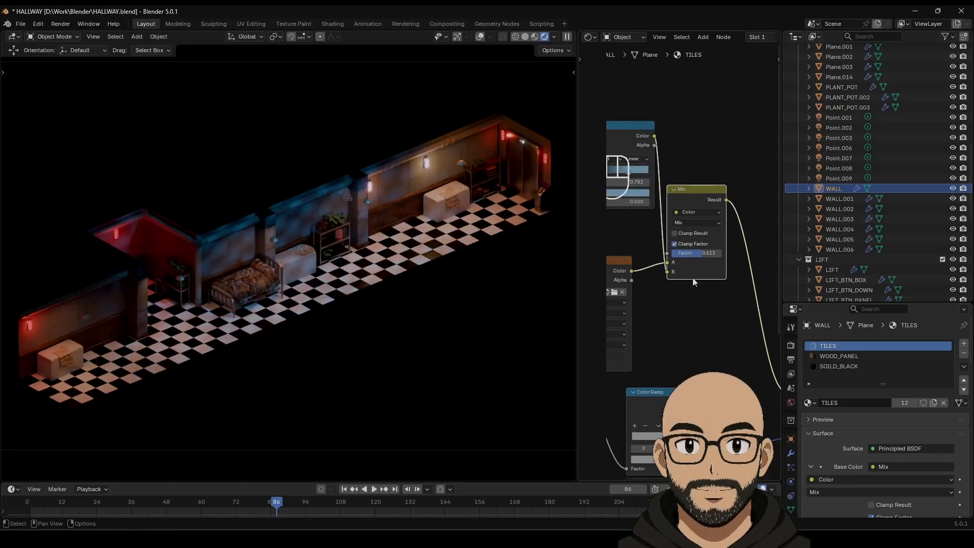
drag(703, 256, 709, 253)
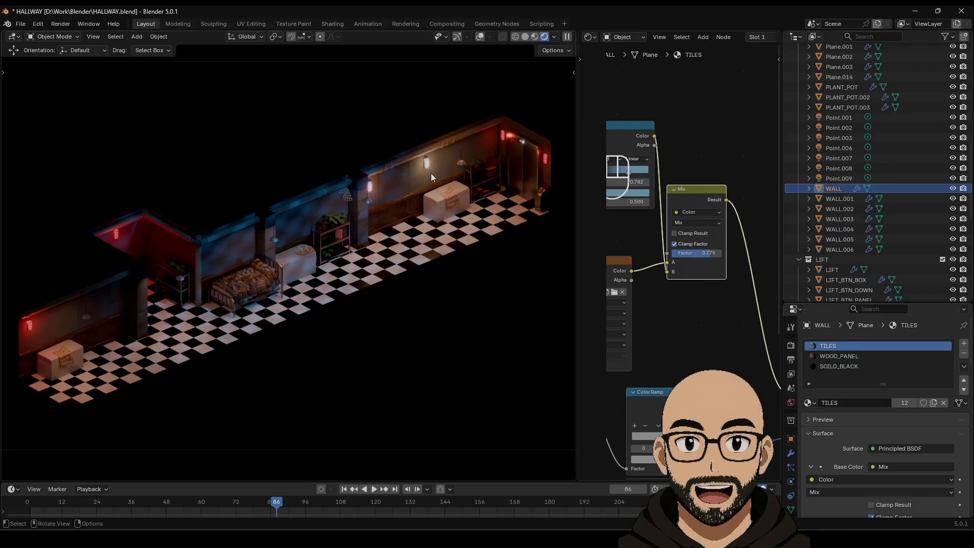
scroll(264, 275, up, 7)
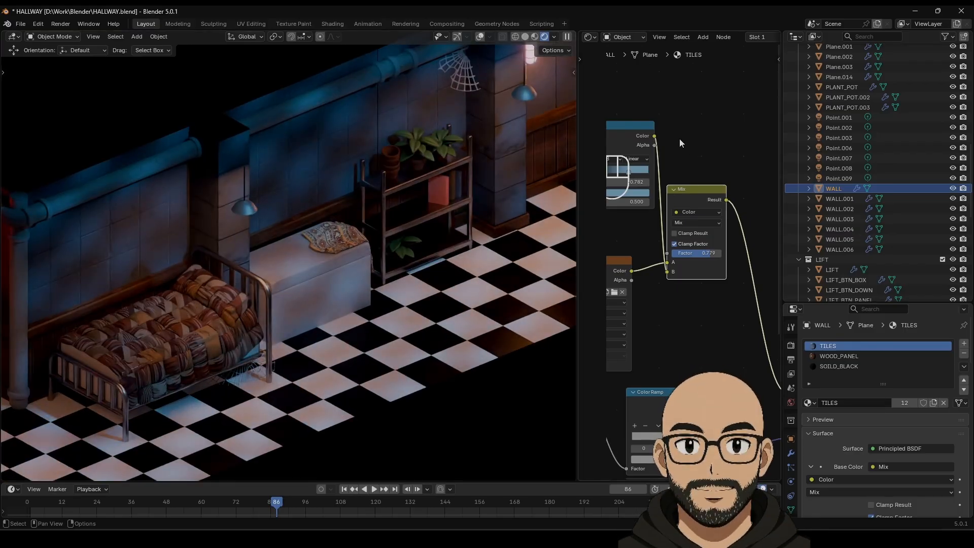
Step: Move both Color Ramp stops together at about 0.46
middle_drag(626, 187, 717, 232)
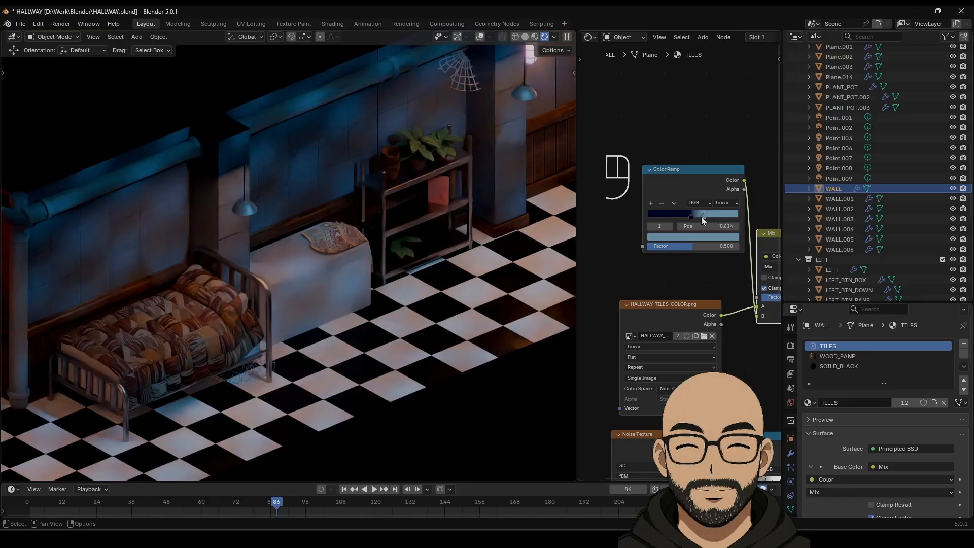
drag(717, 215, 692, 217)
click(714, 217)
click(683, 216)
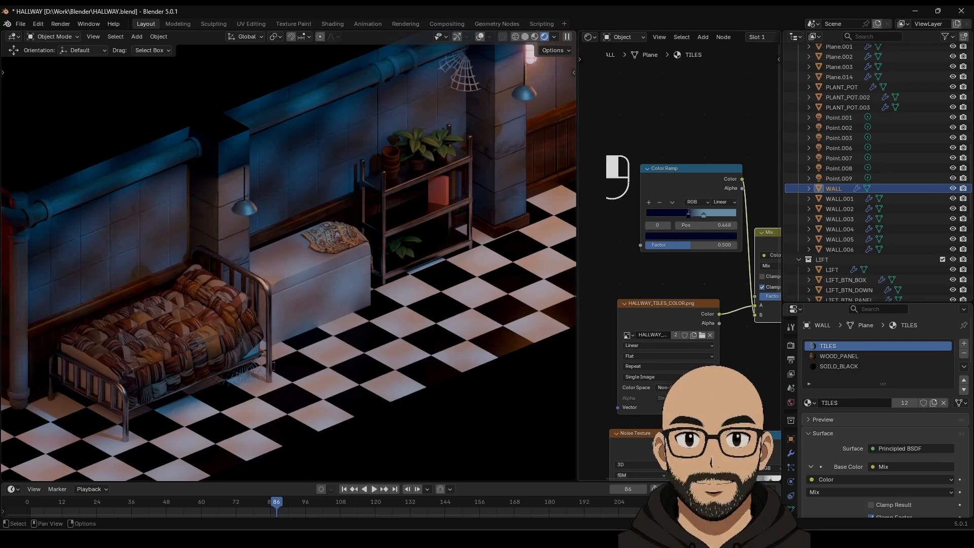
Step: Increase the wall's Normal Map Strength
middle_drag(754, 472, 682, 338)
middle_drag(685, 404, 619, 367)
middle_drag(704, 380, 689, 302)
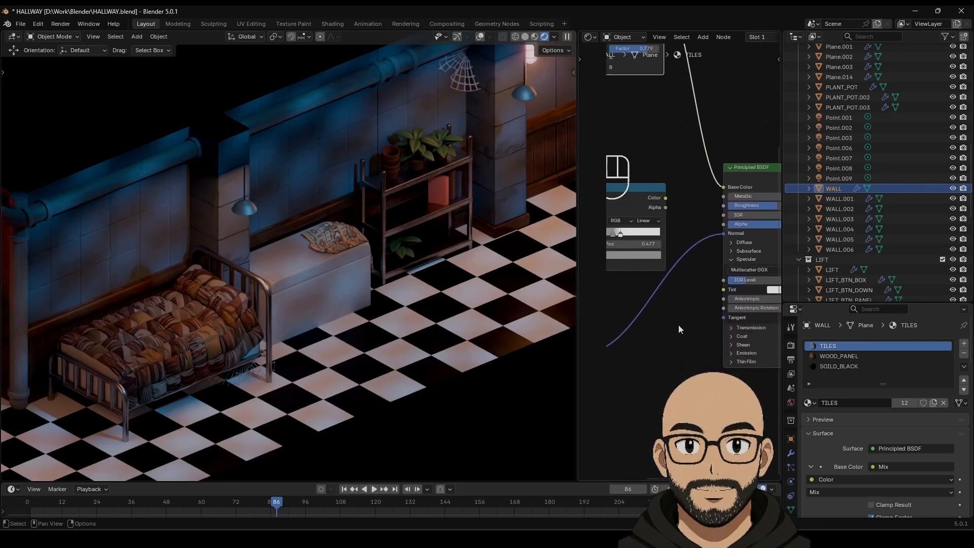
middle_drag(611, 385, 770, 355)
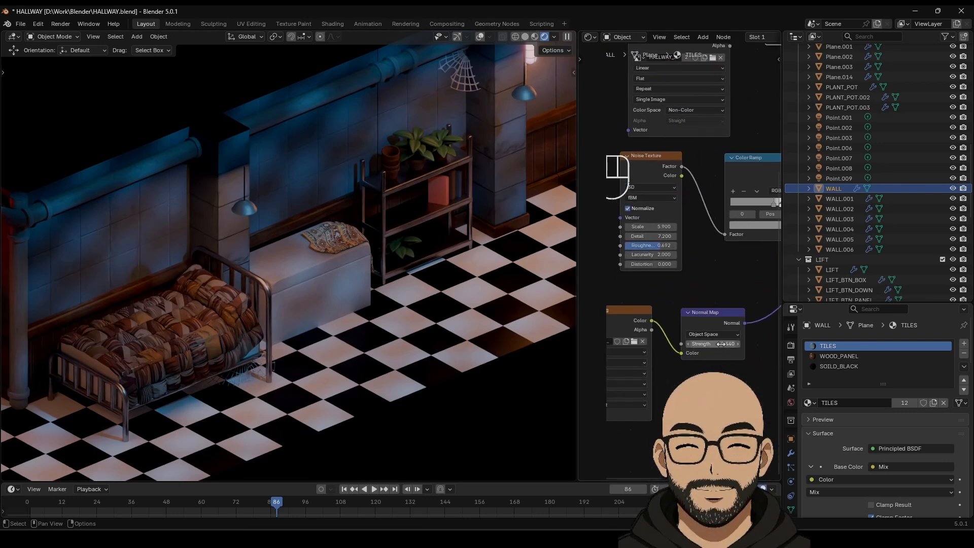
mouse_move(710, 344)
mouse_down()
mouse_move(761, 344)
mouse_move(711, 344)
mouse_up()
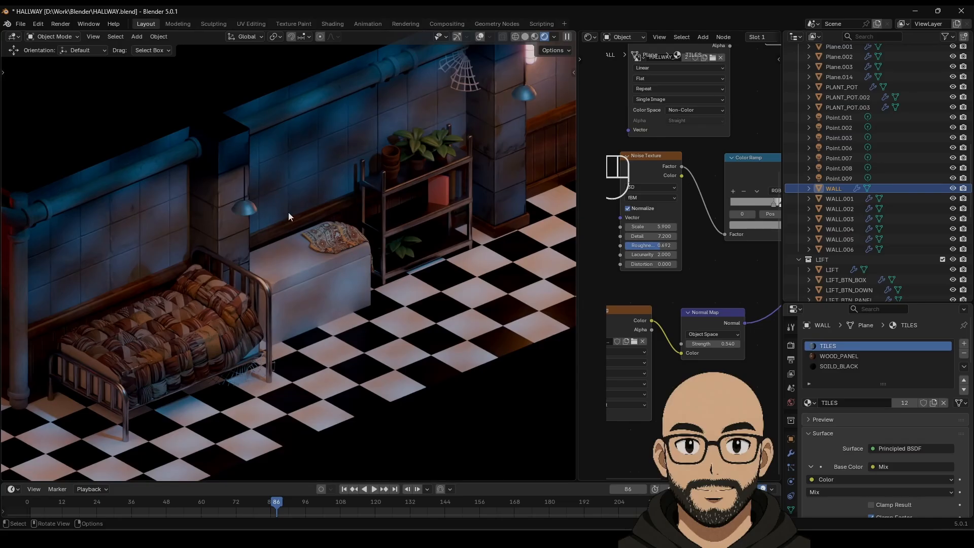
Step: Set the wall's Roughness to about 0.438 and lower IOR Level to 0.184
scroll(702, 280, down, 3)
middle_drag(700, 278, 537, 305)
middle_drag(679, 290, 677, 308)
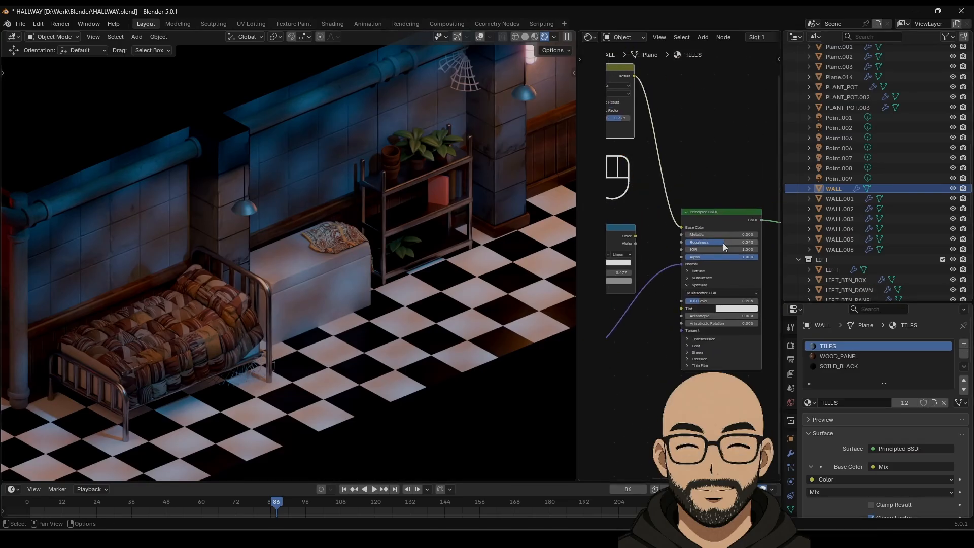
mouse_move(723, 242)
mouse_down()
mouse_move(733, 242)
mouse_move(716, 242)
mouse_up()
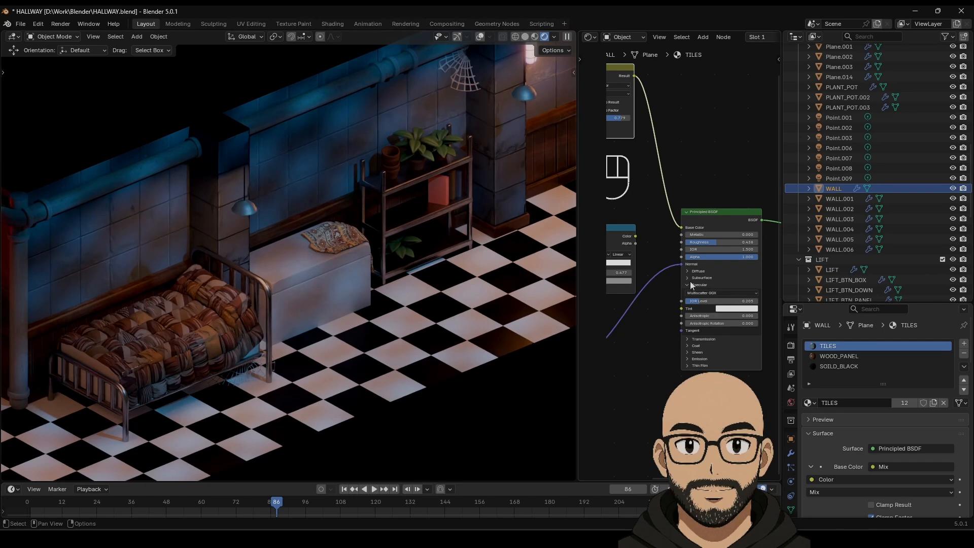
mouse_move(711, 299)
mouse_down()
mouse_move(748, 300)
mouse_move(735, 300)
mouse_up()
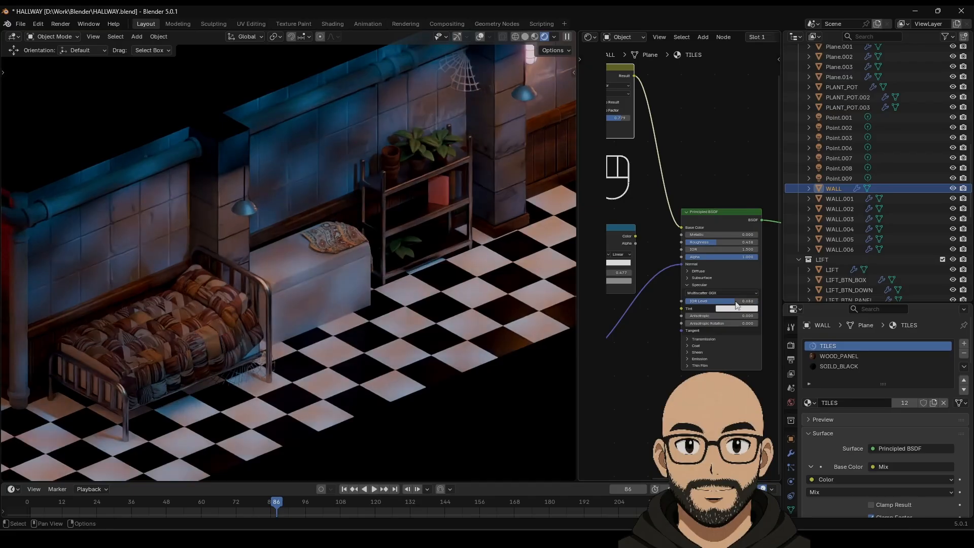
scroll(335, 277, down, 4)
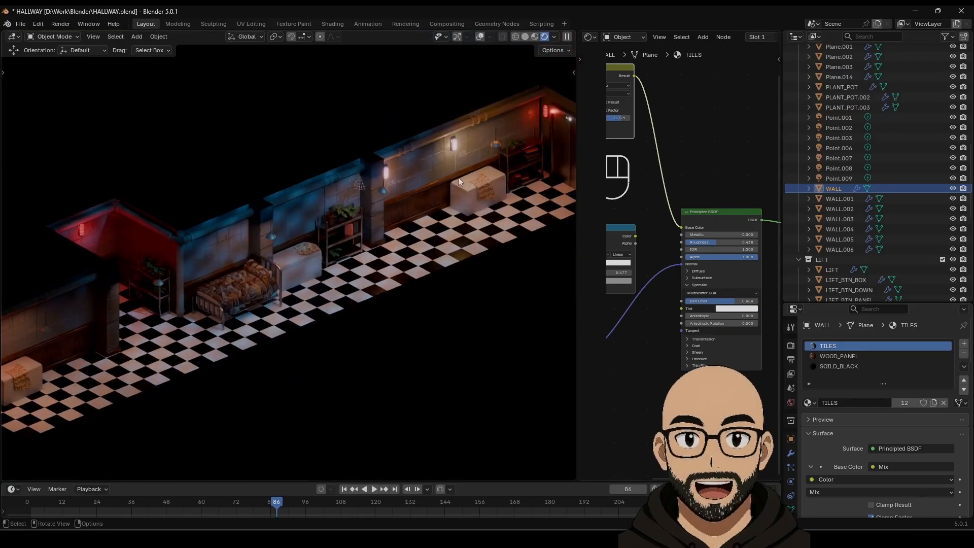
Step: Enter a Normal Map Strength of 0.55, then settle on 0.48
scroll(335, 239, down, 2)
scroll(222, 311, up, 2)
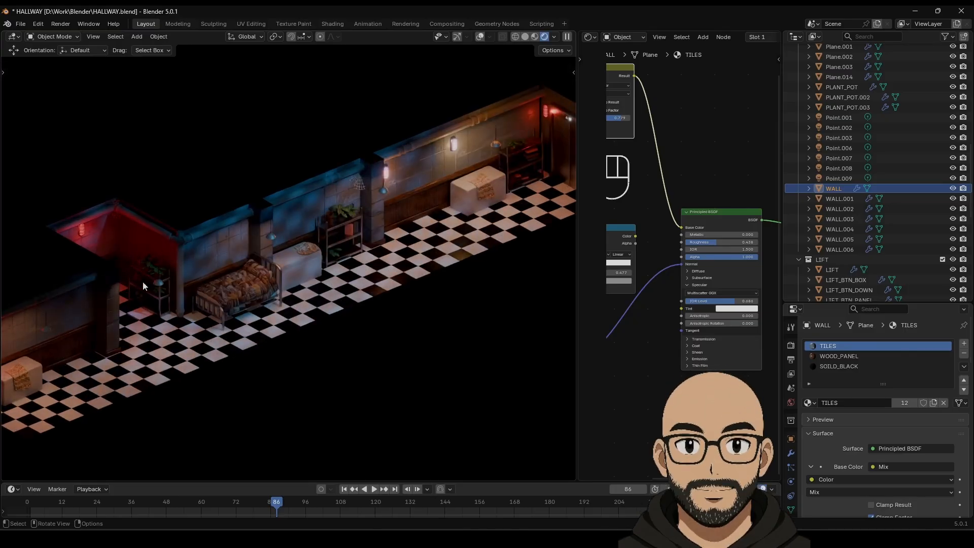
scroll(641, 358, up, 1)
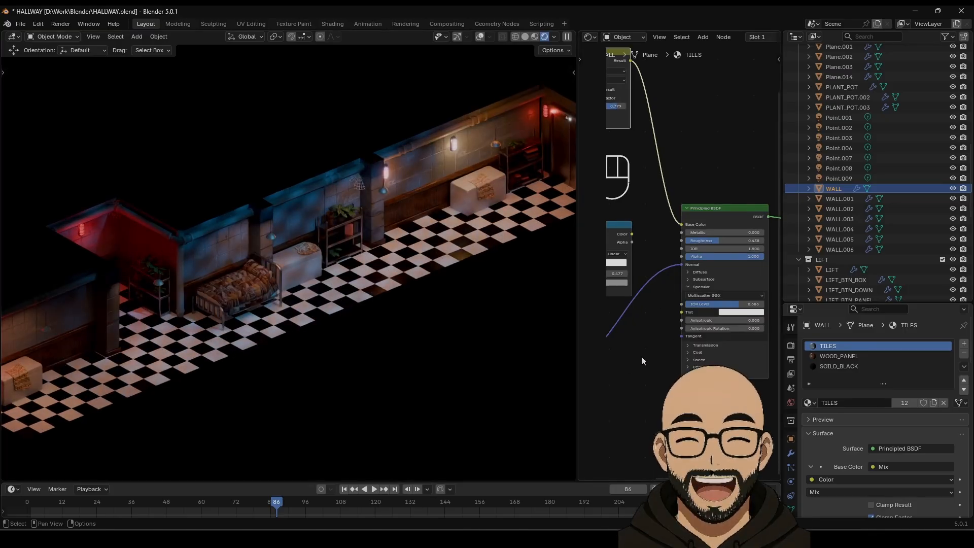
middle_drag(635, 364, 735, 295)
scroll(653, 315, up, 1)
mouse_move(637, 305)
mouse_down()
mouse_move(606, 304)
mouse_move(677, 304)
mouse_move(568, 305)
mouse_move(639, 304)
mouse_up()
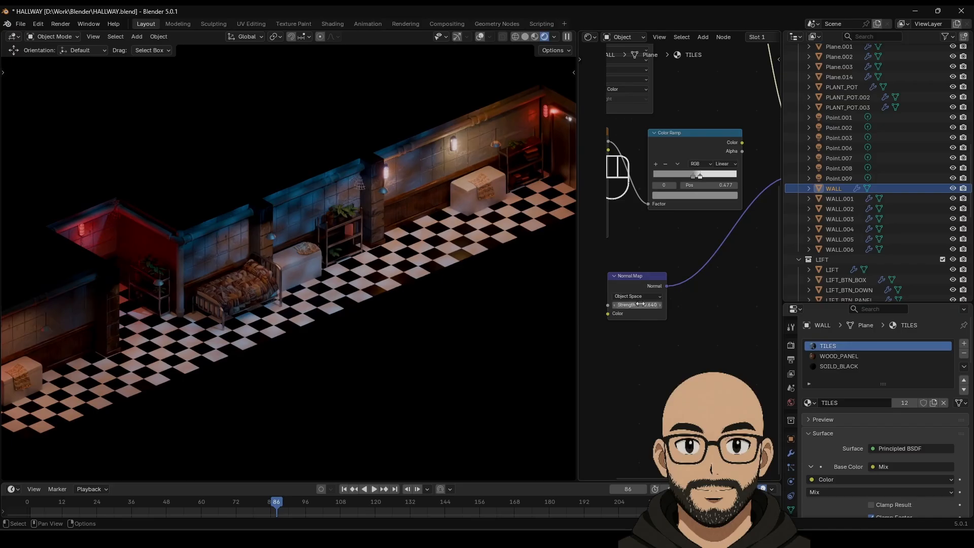
text(0.55)
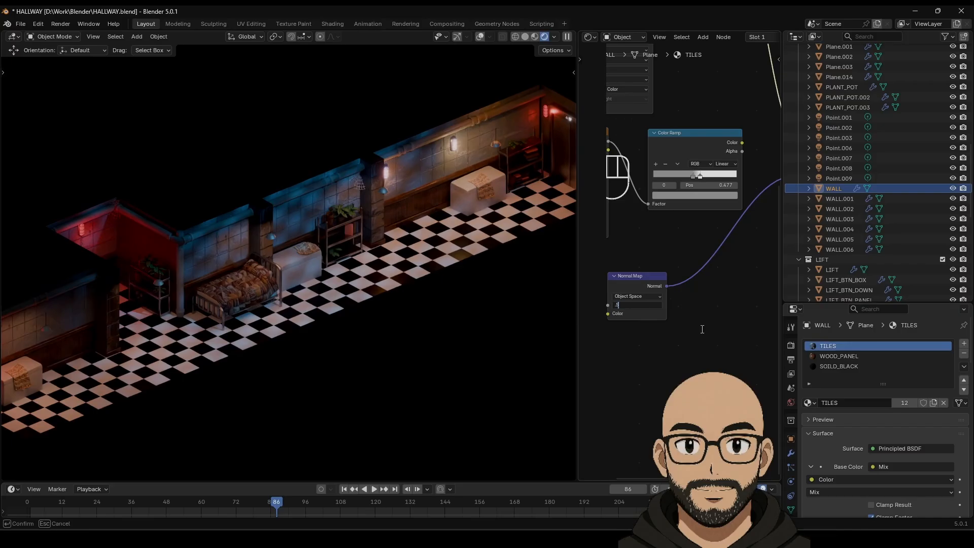
key(Return)
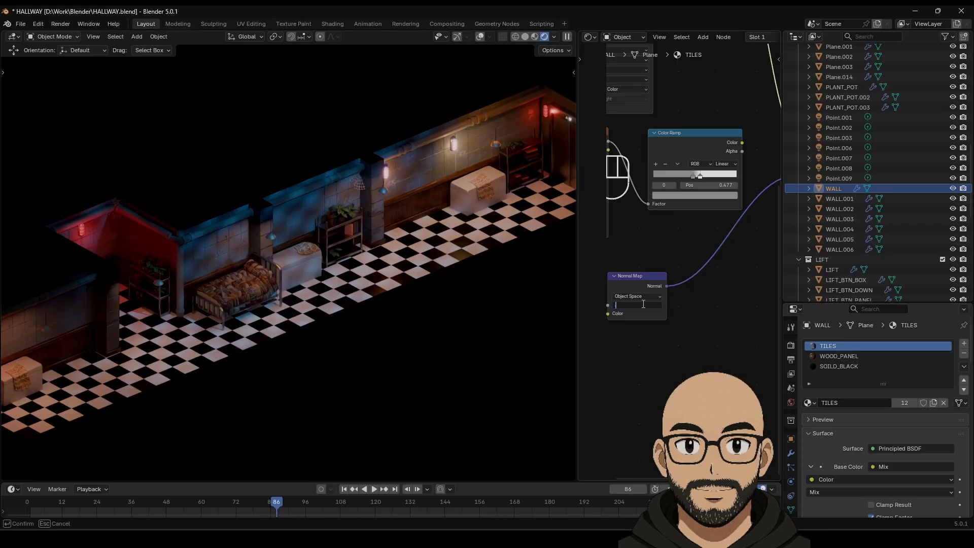
text(0.48)
key(Return)
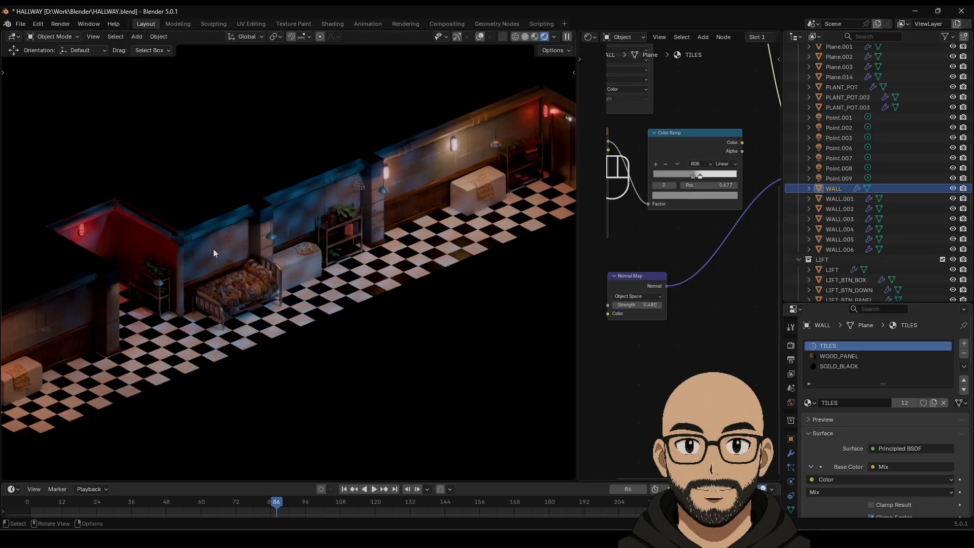
scroll(446, 243, down, 1)
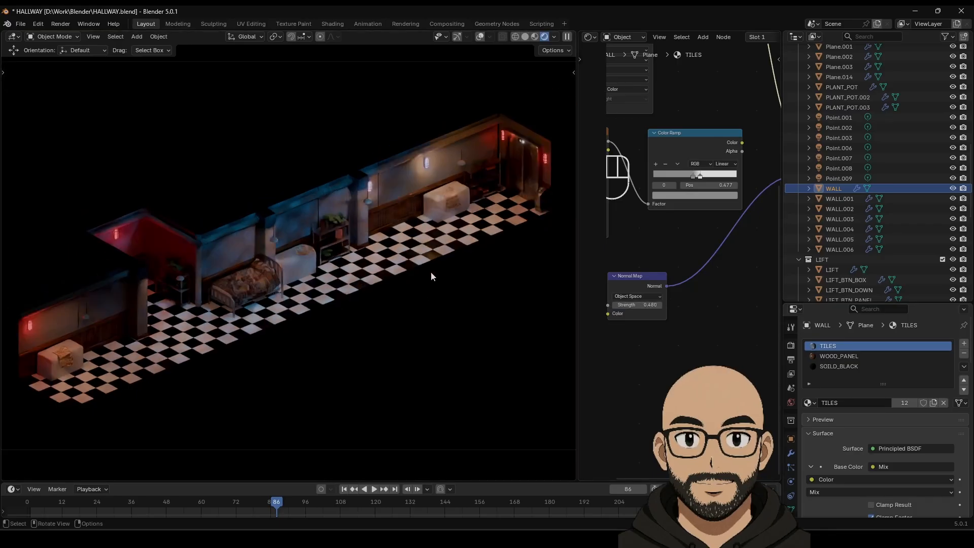
scroll(114, 306, up, 1)
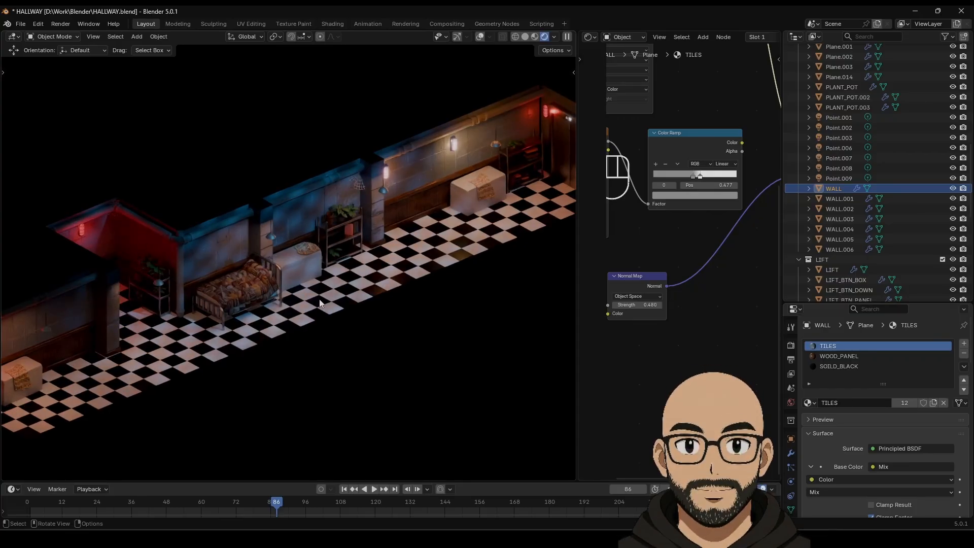
scroll(406, 264, down, 2)
scroll(393, 293, up, 2)
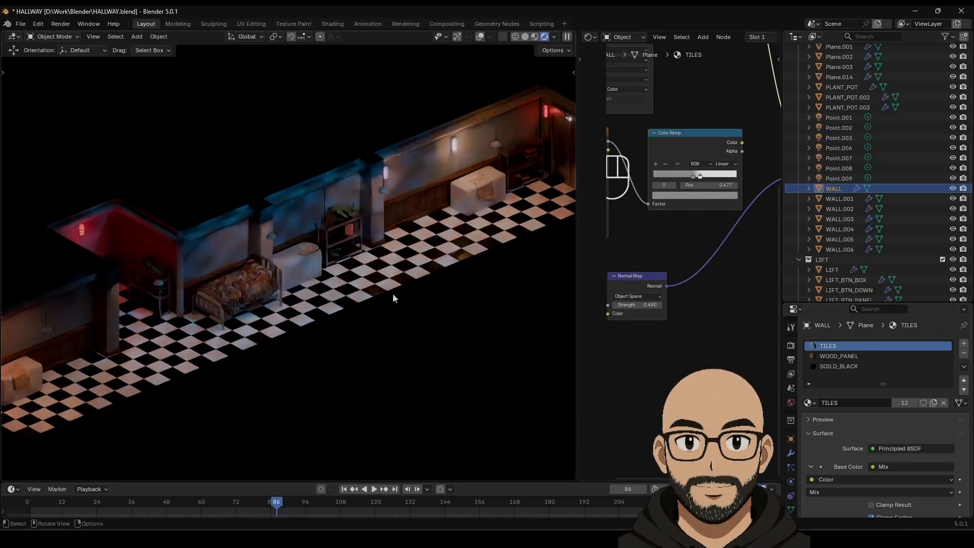
scroll(393, 293, down, 1)
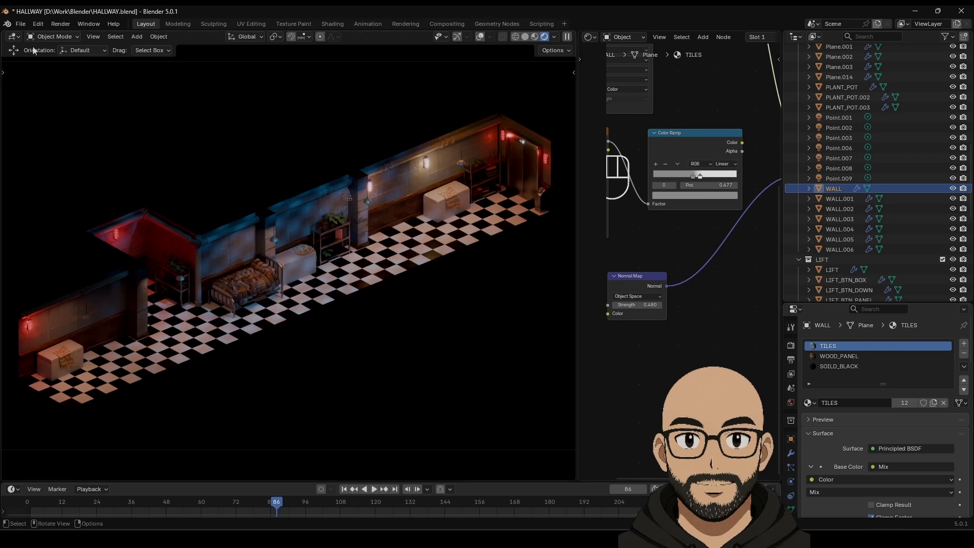
Step: Save HALLWAY.blend and switch the viewport to Material Preview shading
click(22, 27)
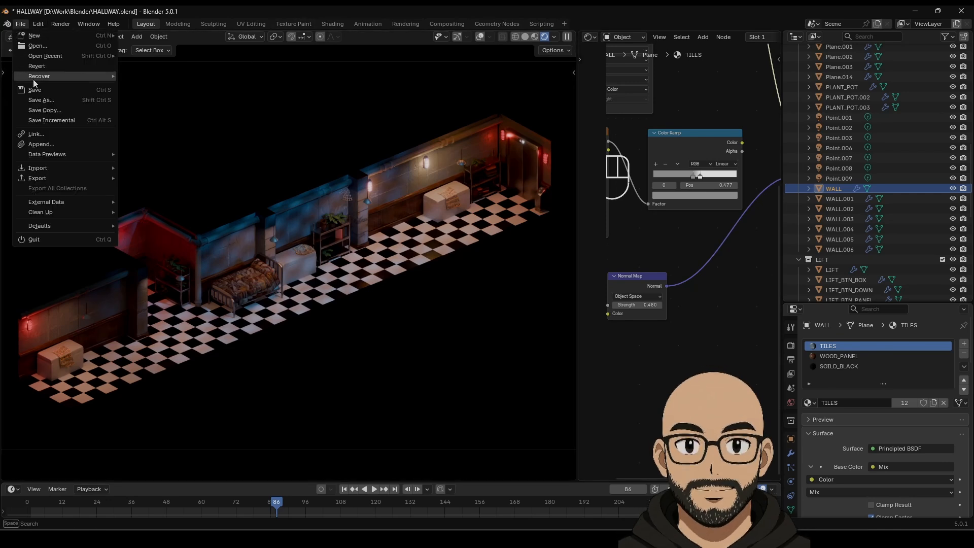
click(35, 94)
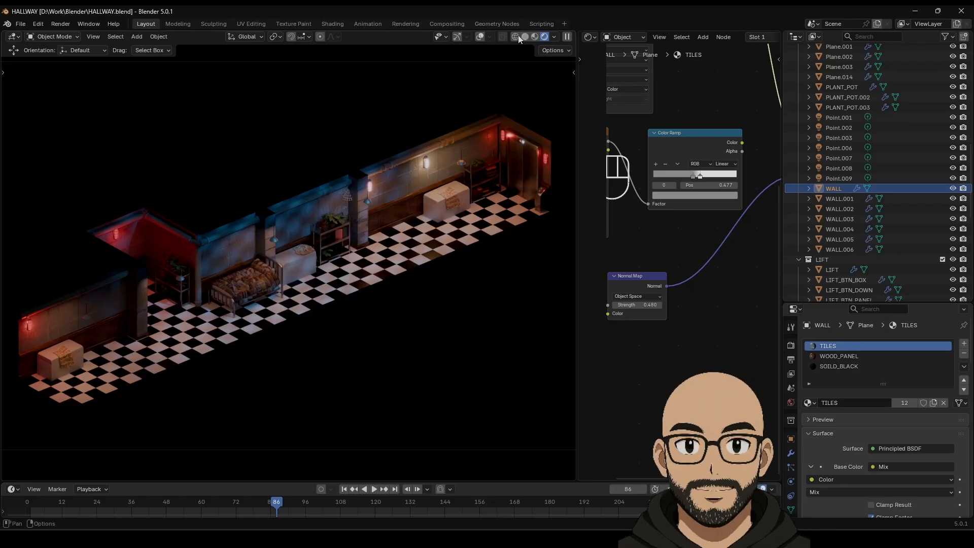
click(534, 37)
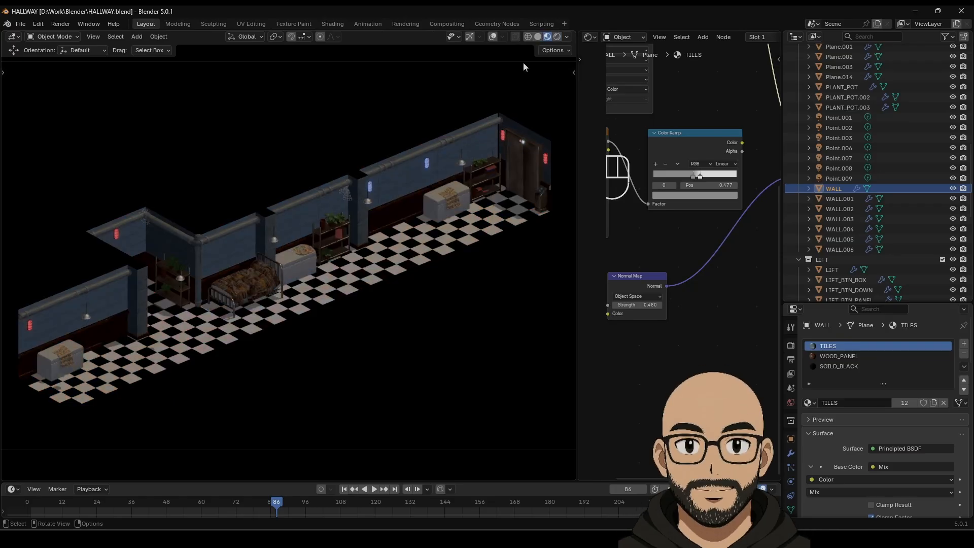
Step: Switch to Solid shading, frame the cloth-covered chest, and open the interaction mode menu
click(538, 37)
scroll(441, 238, up, 3)
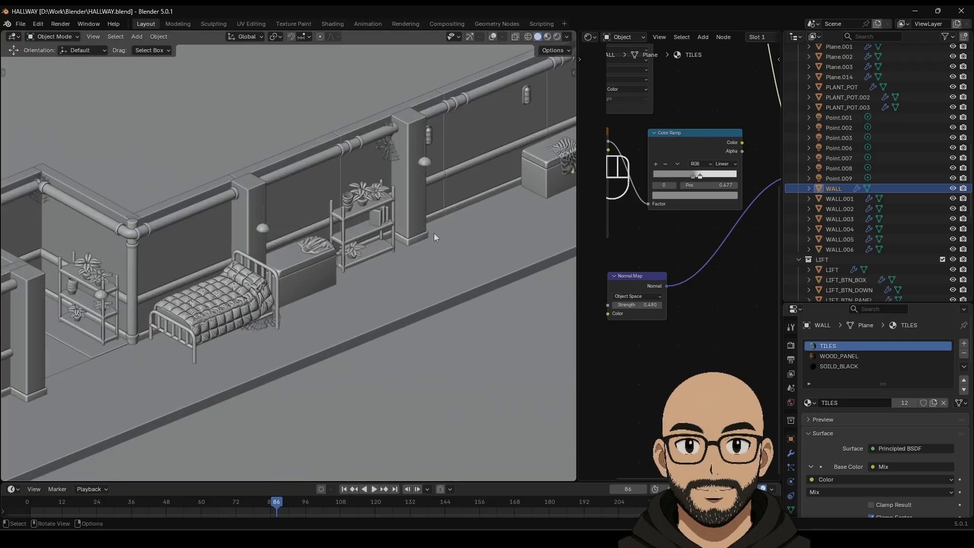
shift+middle_drag(433, 232, 151, 336)
scroll(278, 318, up, 4)
middle_drag(278, 317, 209, 336)
scroll(363, 340, up, 4)
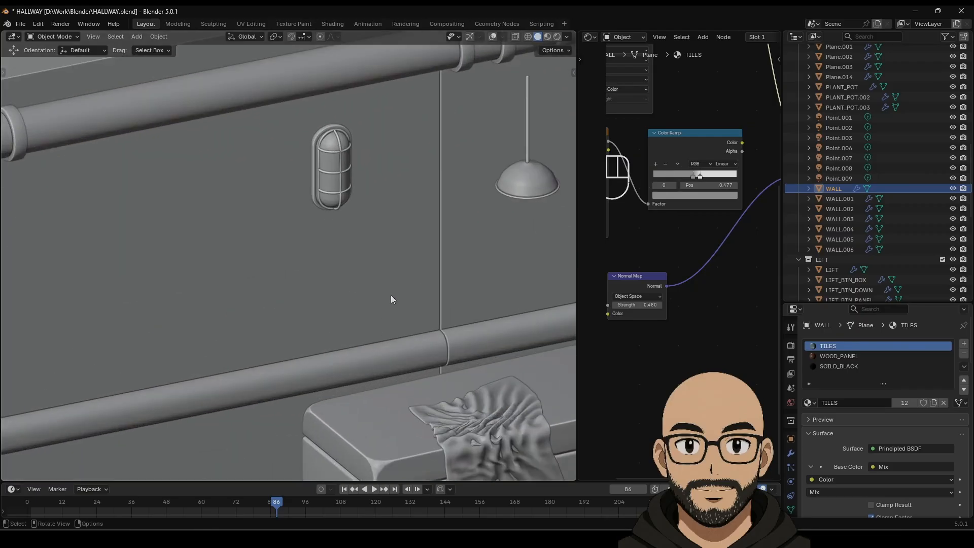
shift+middle_drag(354, 347, 348, 284)
scroll(383, 286, up, 2)
scroll(383, 289, up, 2)
middle_drag(340, 179, 87, 143)
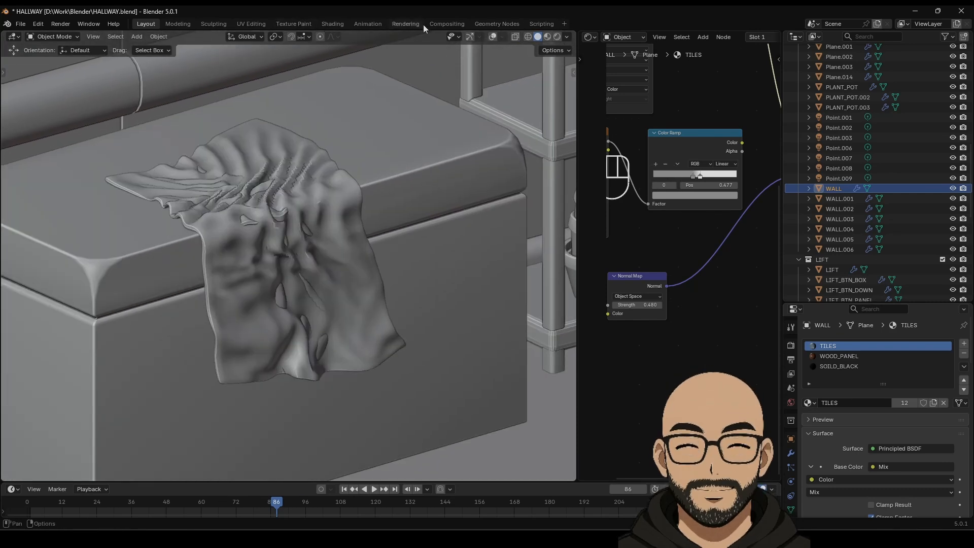
click(16, 38)
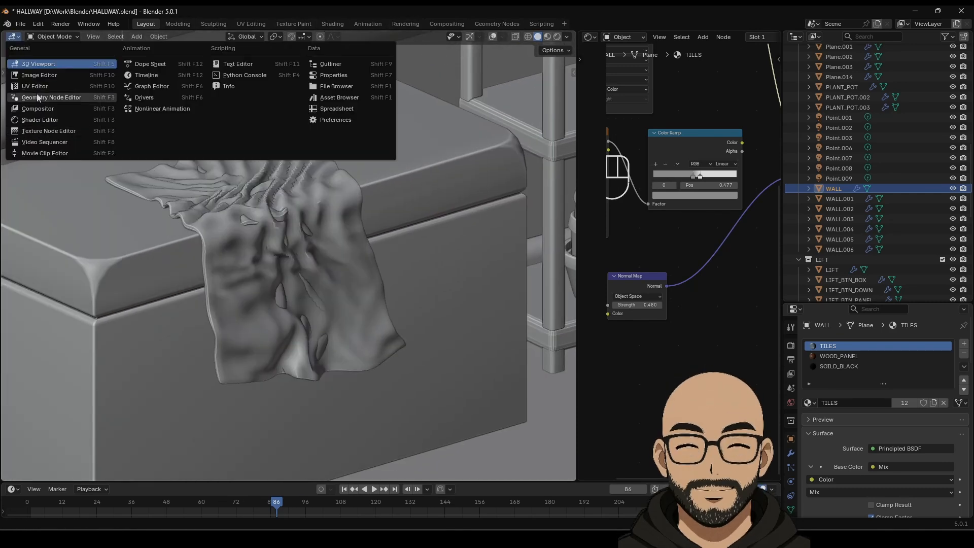
click(52, 36)
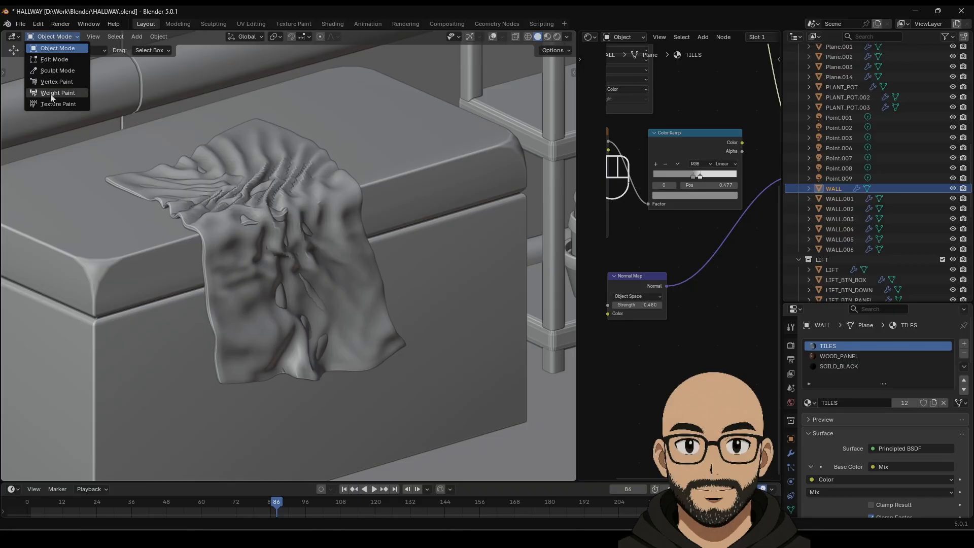
Step: Pick the Elastic Grab brush and put the draped cloth into Sculpt Mode
click(50, 67)
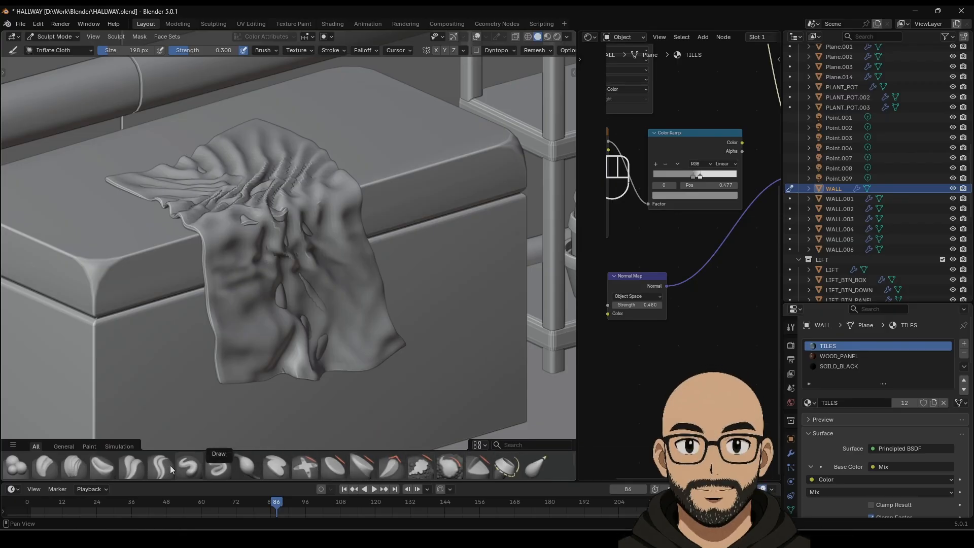
click(535, 468)
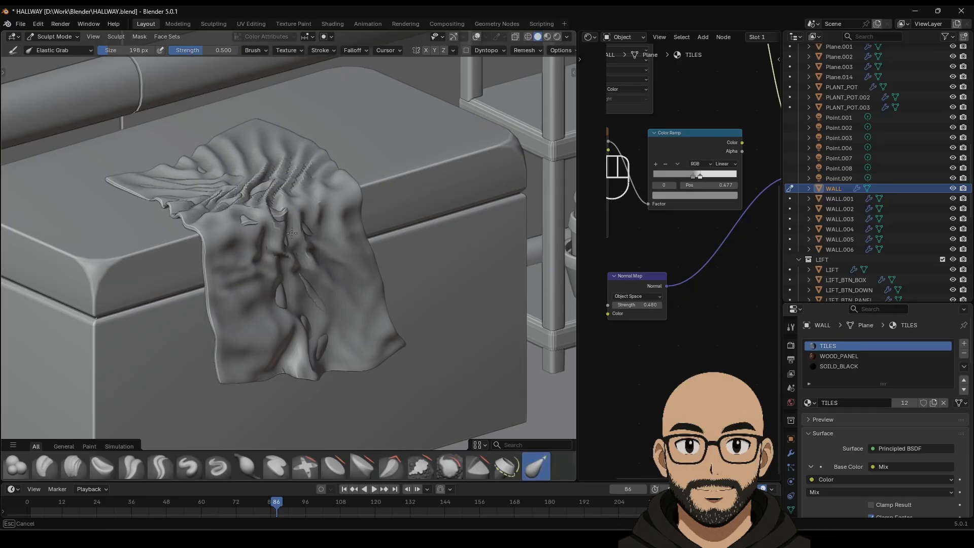
key(Tab)
key(Tab)
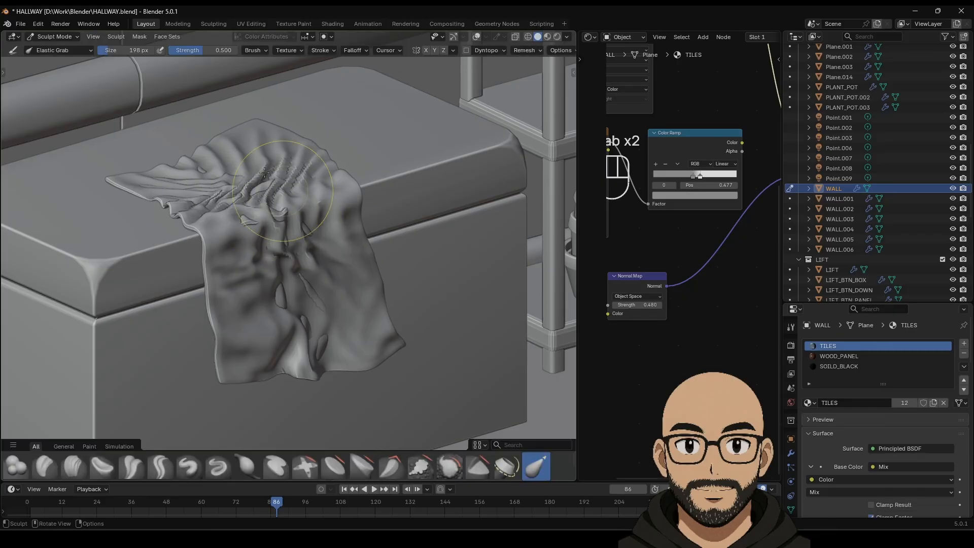
click(54, 37)
click(60, 50)
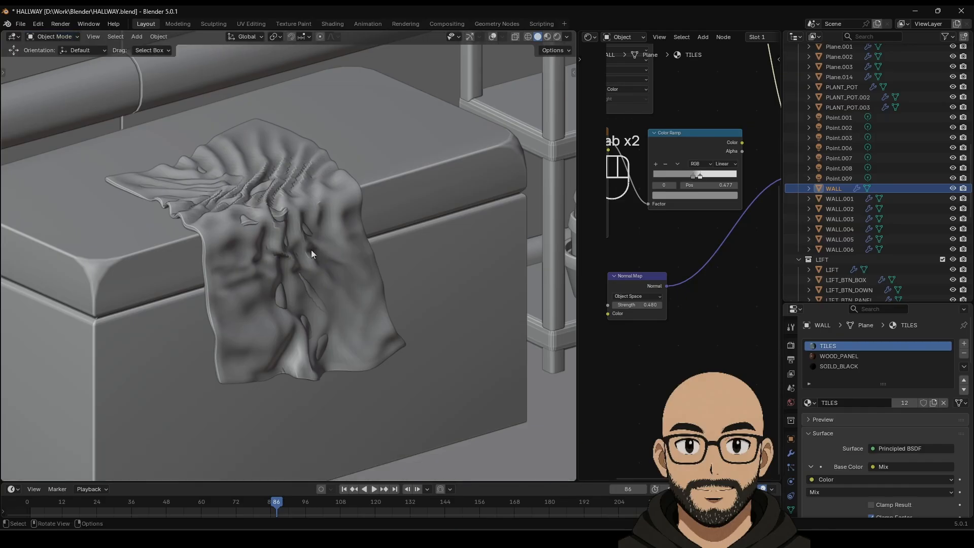
click(335, 266)
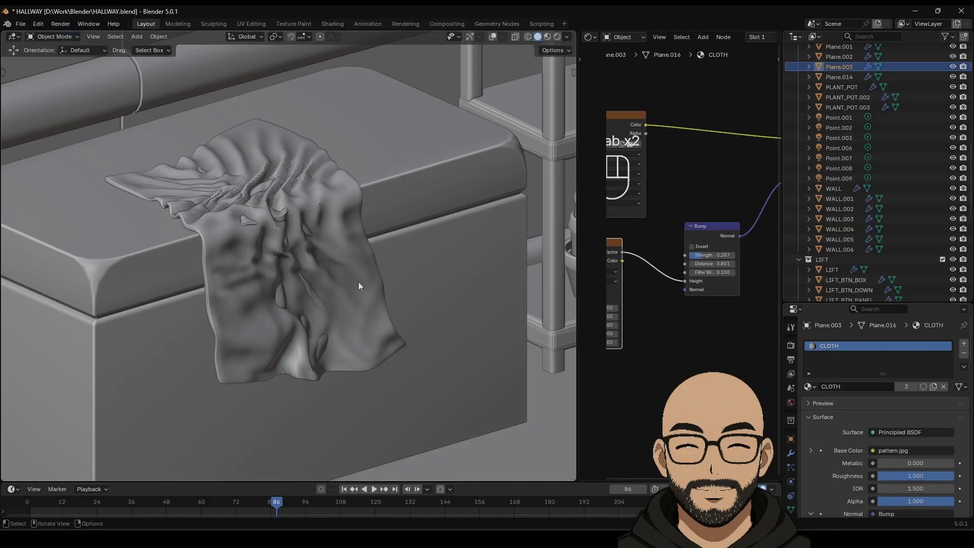
click(69, 38)
click(57, 71)
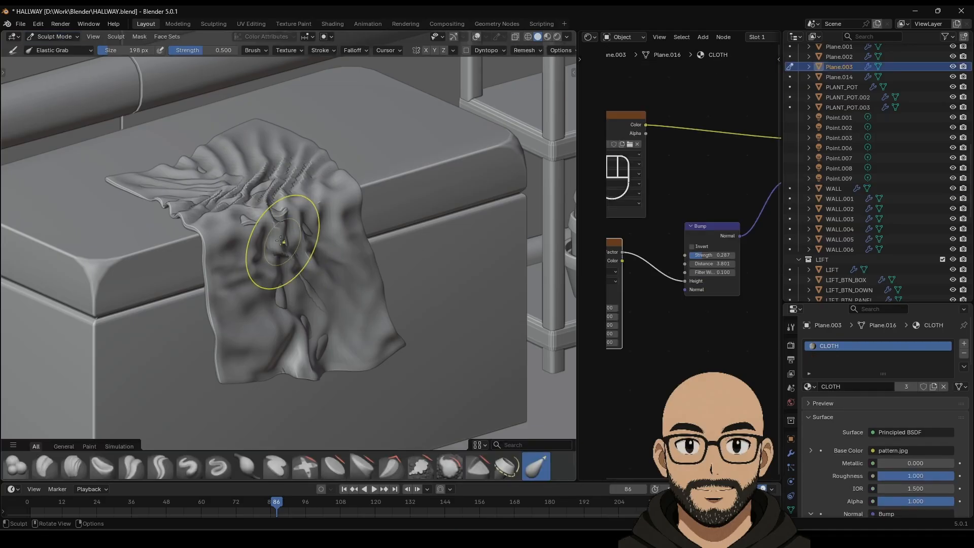
Step: Pull up and smooth the cloth's central and lower-right folds and left edge
mouse_move(282, 250)
mouse_down()
mouse_move(284, 180)
mouse_move(298, 243)
mouse_up()
drag(298, 269, 303, 254)
drag(398, 350, 314, 305)
mouse_move(310, 306)
shift+mouse_down()
mouse_move(293, 305)
mouse_move(297, 267)
mouse_move(282, 191)
mouse_move(195, 169)
mouse_move(206, 184)
mouse_move(249, 187)
mouse_move(208, 183)
mouse_move(196, 255)
shift+mouse_up()
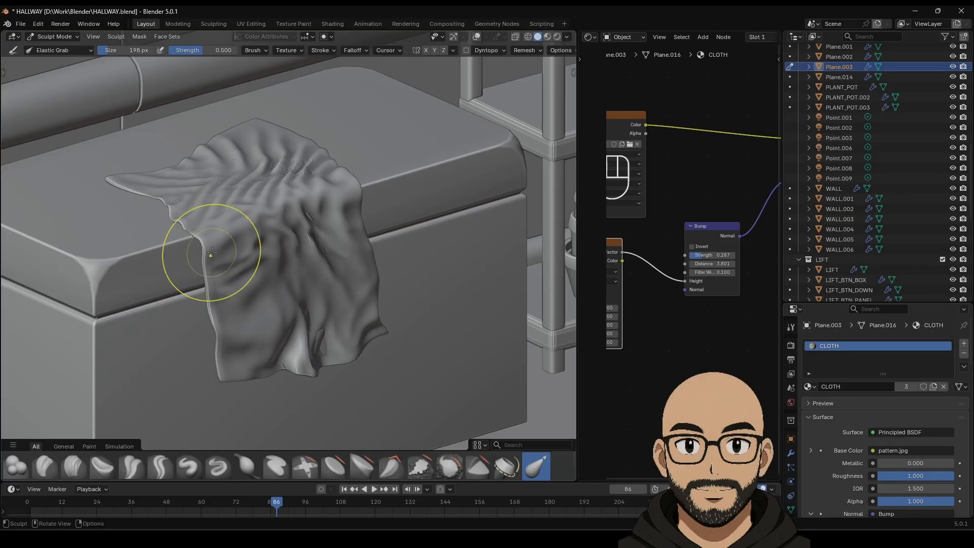
mouse_move(215, 251)
shift+middle_down()
mouse_move(107, 244)
mouse_move(230, 246)
shift+middle_up()
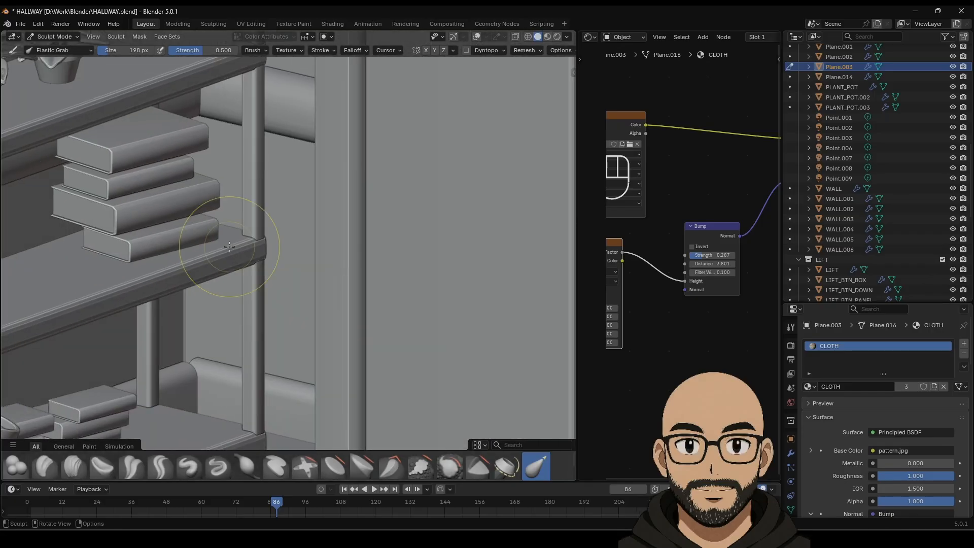
Step: In orthographic view, refine the cloth's lower edge, right folds, top and left edge
key(KP_5)
scroll(218, 325, up, 6)
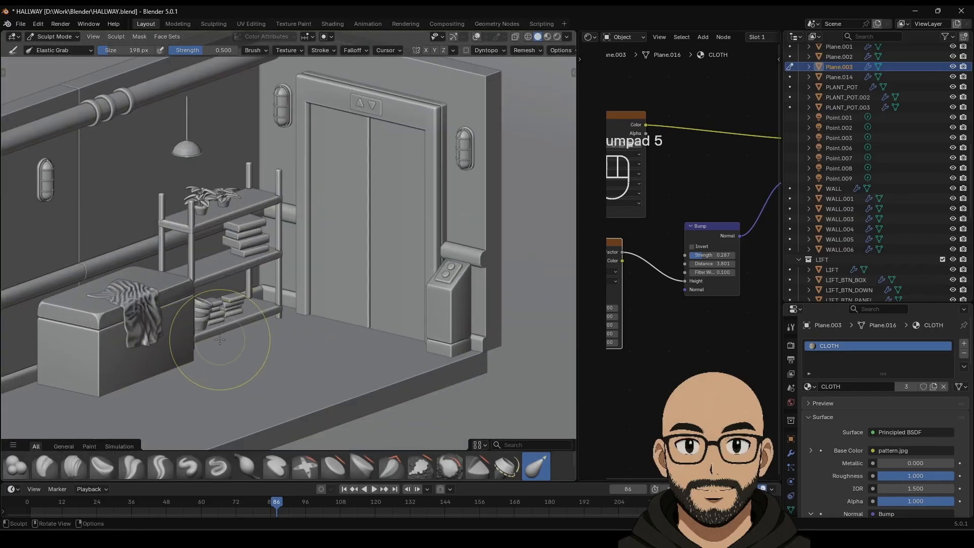
scroll(219, 339, up, 4)
shift+middle_drag(188, 341, 522, 242)
mouse_move(334, 327)
mouse_down()
mouse_move(317, 323)
mouse_move(326, 326)
mouse_up()
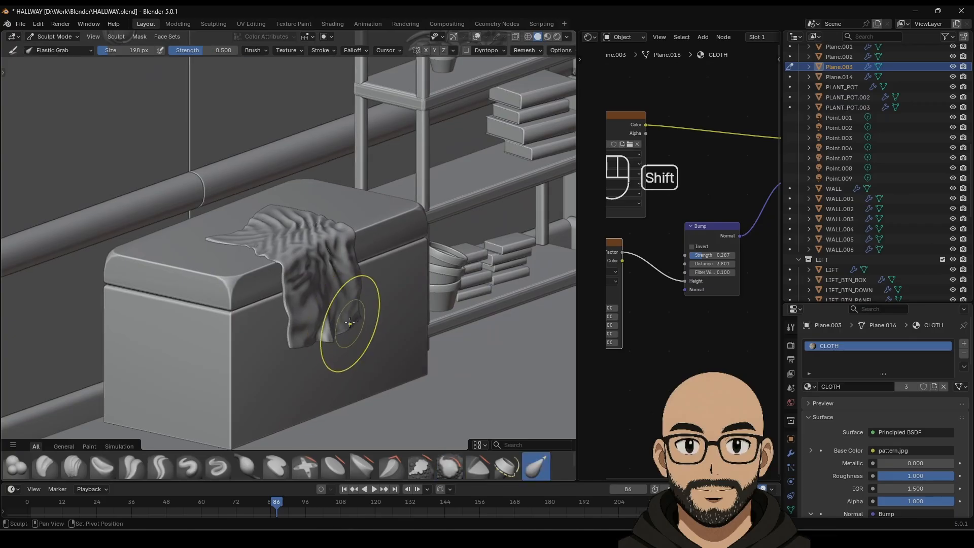
mouse_move(359, 243)
mouse_down()
mouse_move(321, 248)
mouse_move(351, 250)
mouse_up()
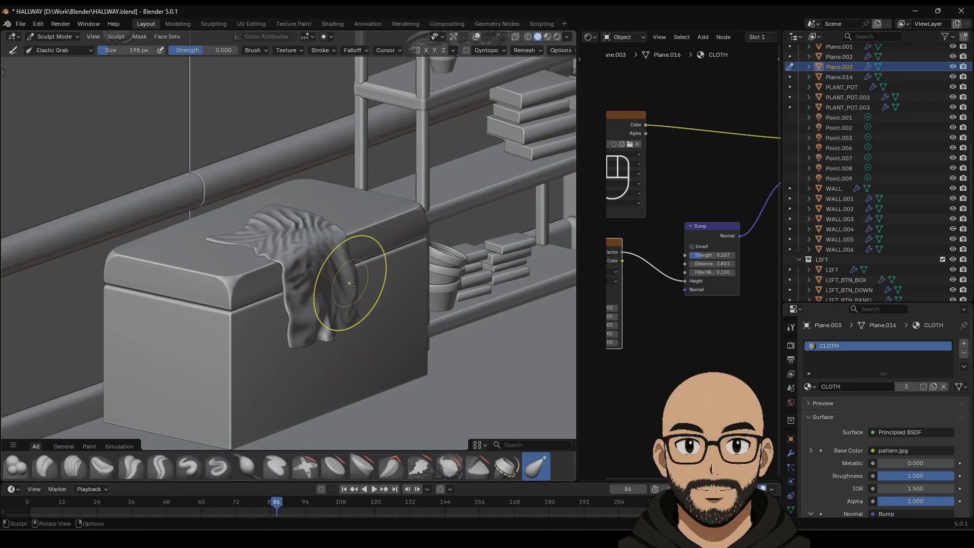
mouse_move(346, 313)
mouse_down()
mouse_move(330, 312)
mouse_move(354, 321)
mouse_up()
drag(287, 224, 286, 230)
drag(292, 272, 283, 269)
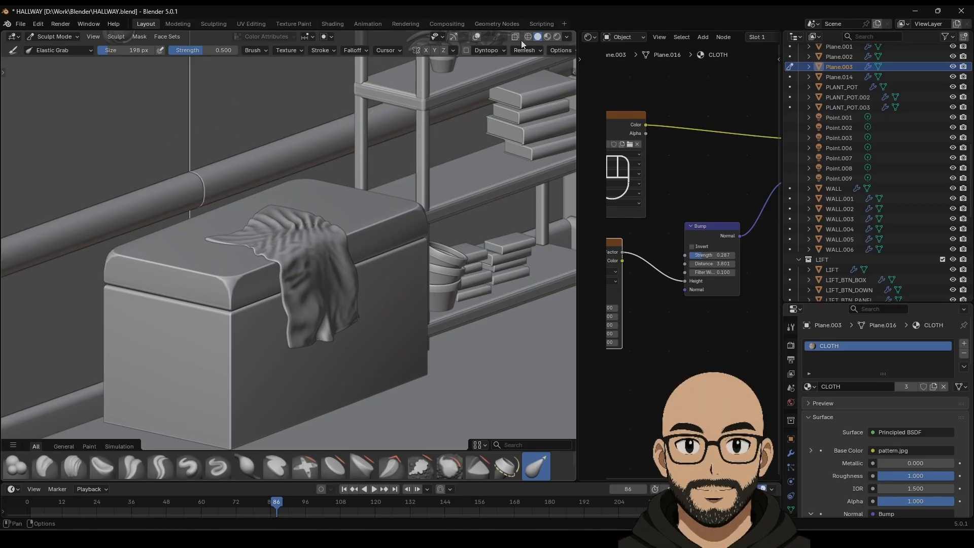
Step: Return to Object Mode and switch the hallway view from rendered to solid shading
click(55, 36)
click(48, 64)
scroll(339, 247, down, 8)
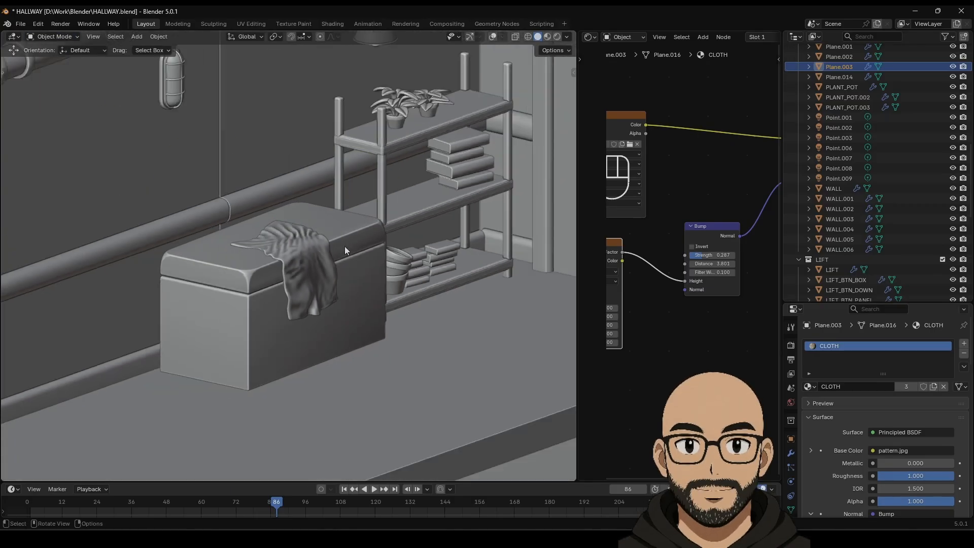
scroll(326, 251, down, 1)
click(556, 37)
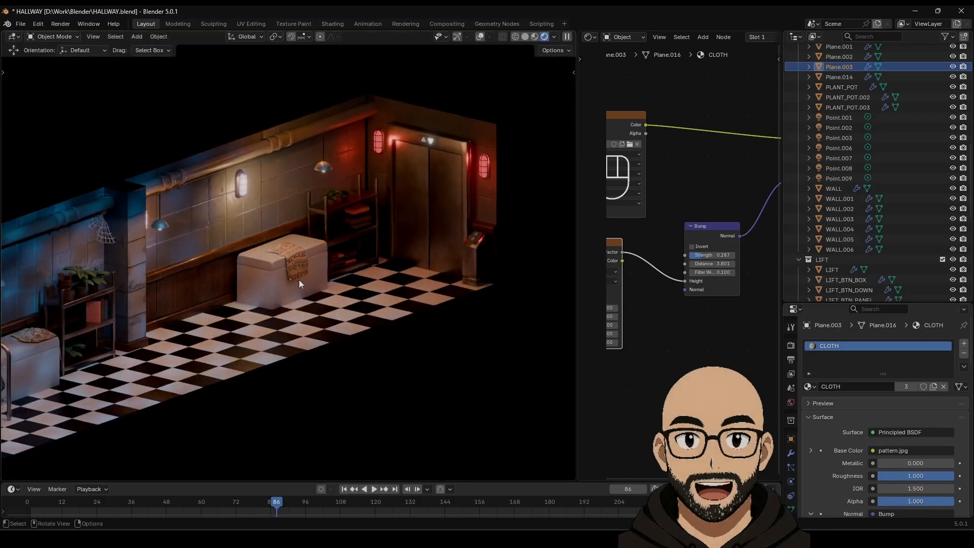
shift+middle_drag(277, 272, 341, 264)
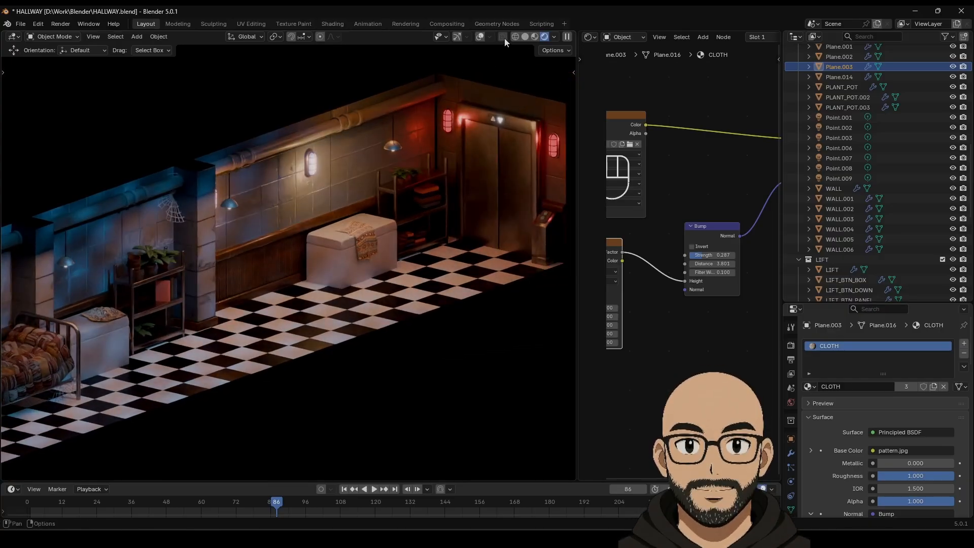
click(525, 37)
Step: Turn on viewport overlays and transform gizmos, framing the cloth-covered chest
click(490, 37)
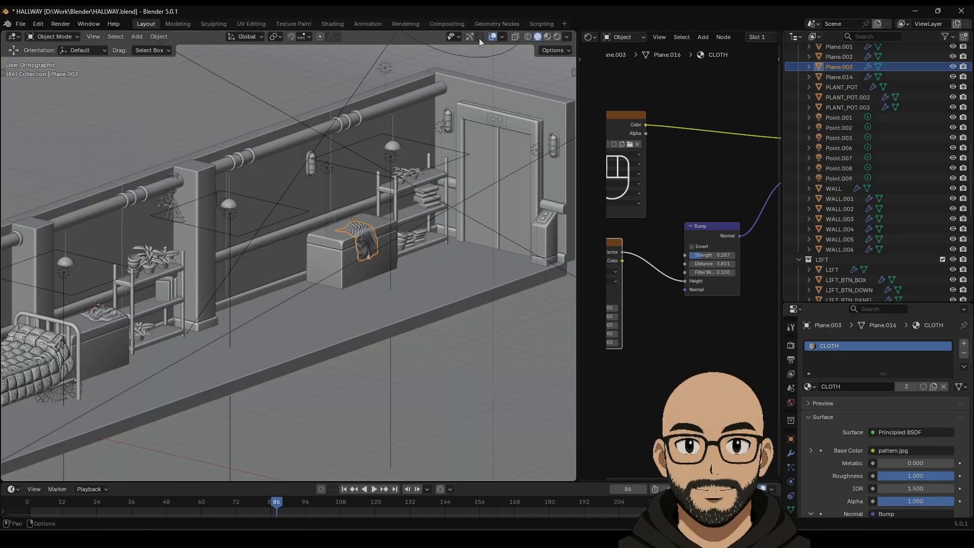
click(472, 38)
scroll(401, 240, up, 3)
shift+middle_drag(416, 235, 340, 245)
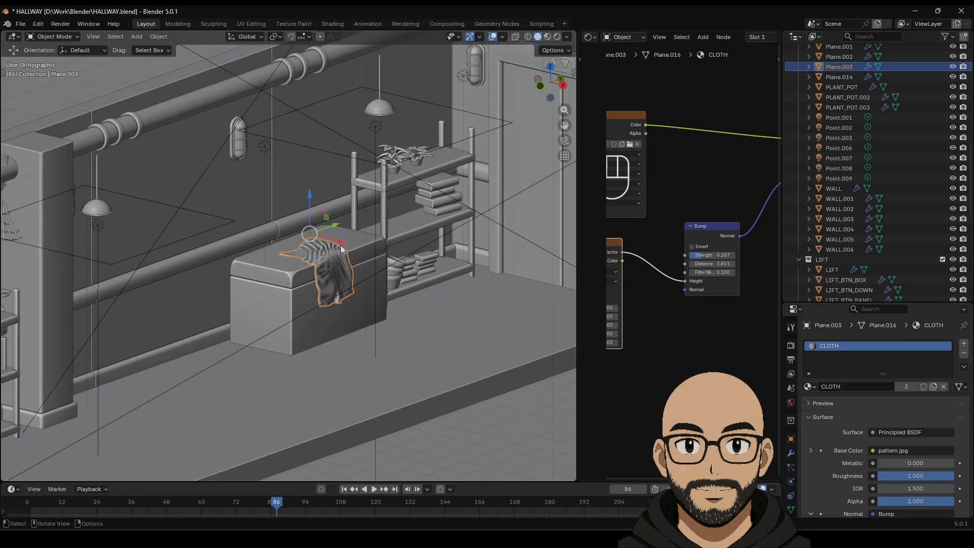
Step: Slide the cloth along Y, try and undo a rotation, then nudge it about 0.037 m along X
drag(339, 226, 307, 235)
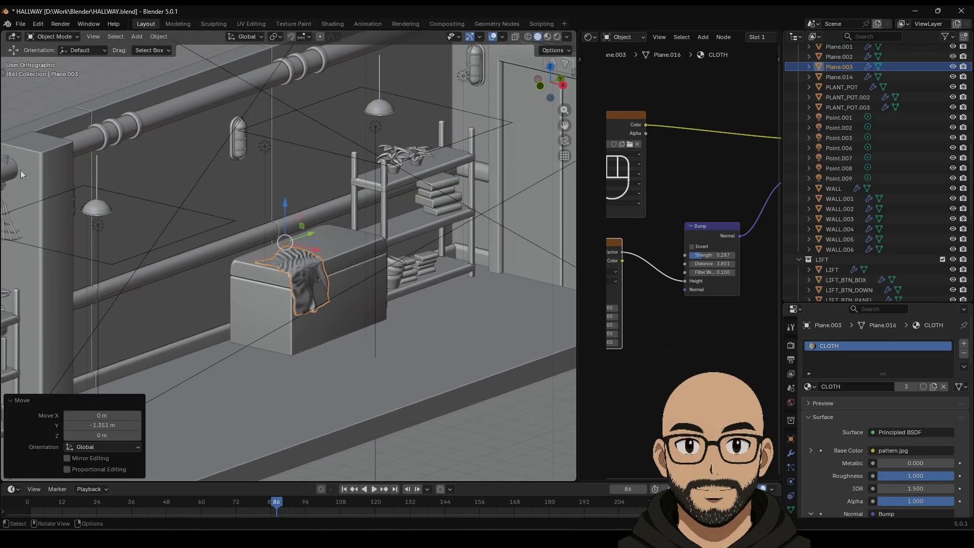
click(4, 74)
click(15, 125)
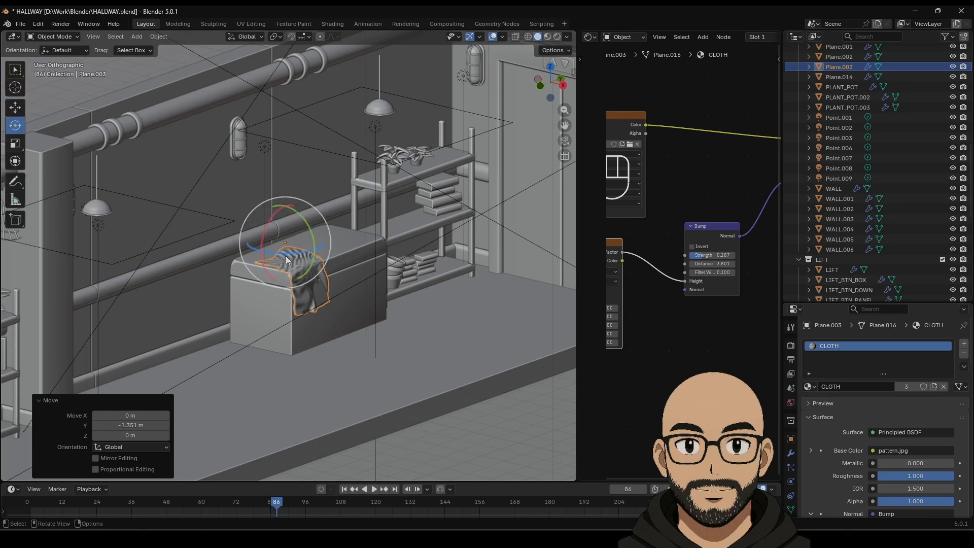
drag(285, 255, 286, 256)
key(ctrl+z)
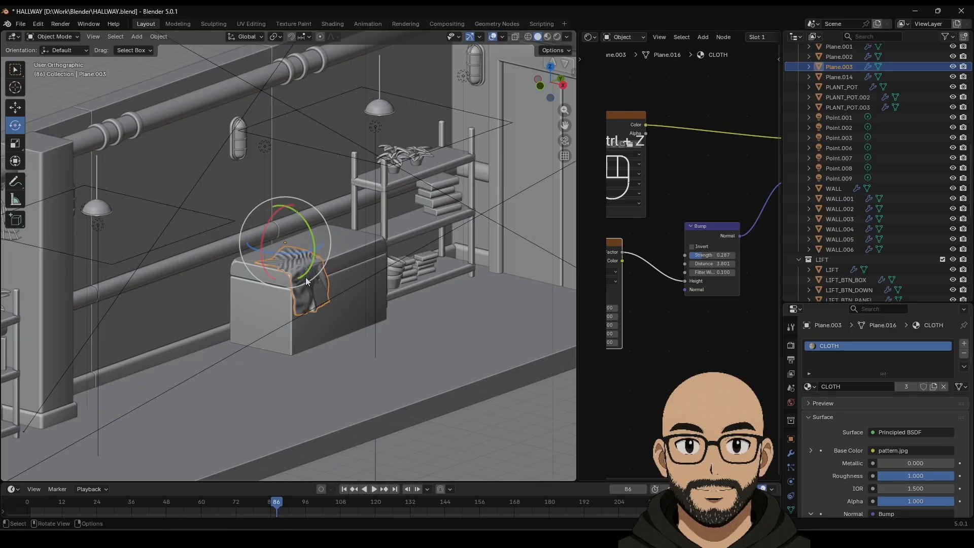
click(16, 107)
drag(315, 251, 316, 249)
shift+middle_drag(351, 307, 413, 253)
scroll(346, 322, down, 5)
shift+middle_drag(239, 284, 406, 233)
Step: Add a cube, move it to the chest and scale it into a thin bar under the lid
click(136, 36)
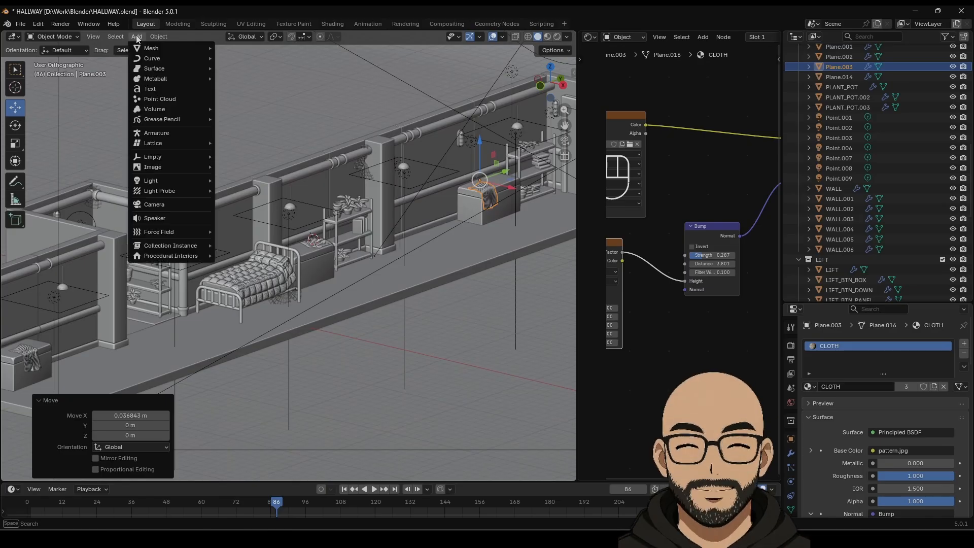
mouse_move(202, 48)
click(253, 57)
scroll(351, 251, up, 2)
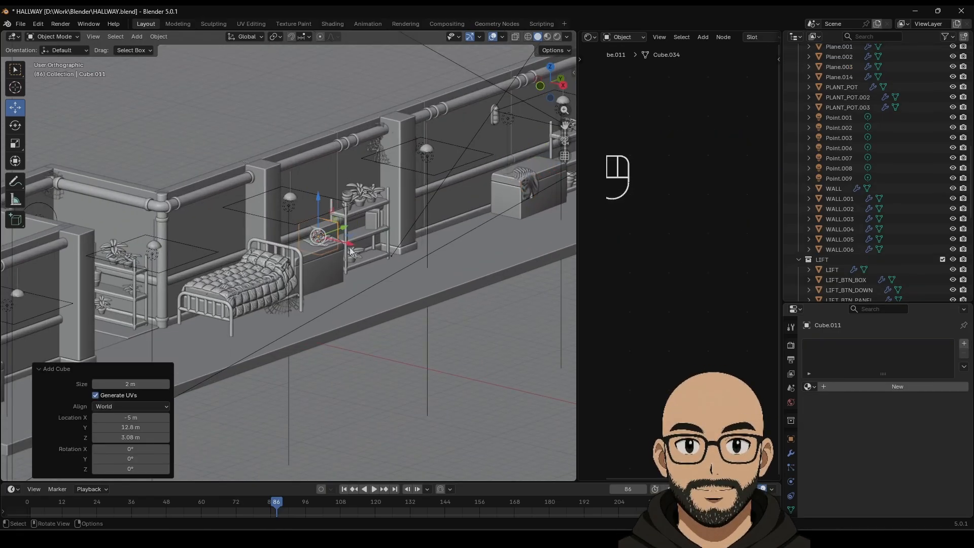
drag(347, 229, 531, 176)
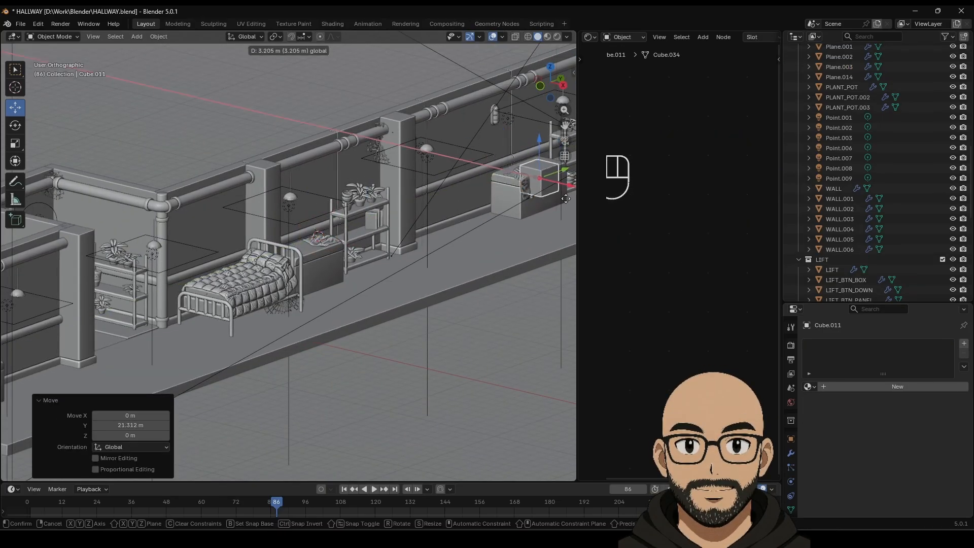
shift+middle_drag(542, 194, 355, 266)
scroll(378, 272, up, 4)
key(KP_Decimal)
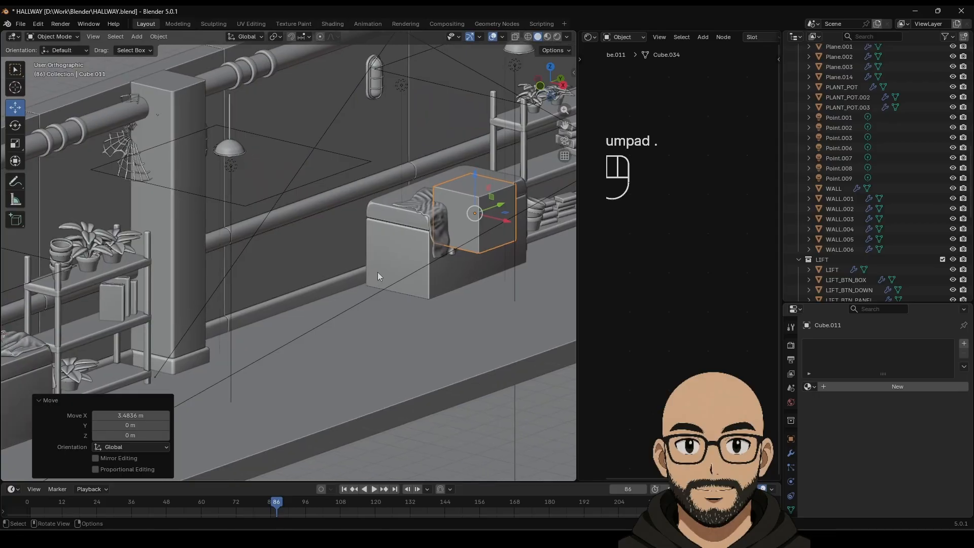
scroll(289, 271, down, 5)
click(15, 143)
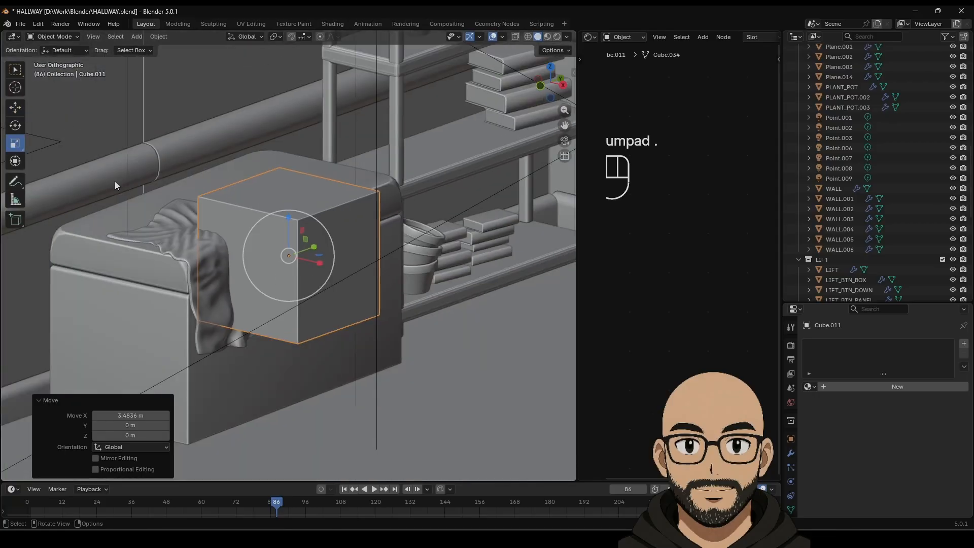
drag(288, 219, 317, 248)
click(15, 107)
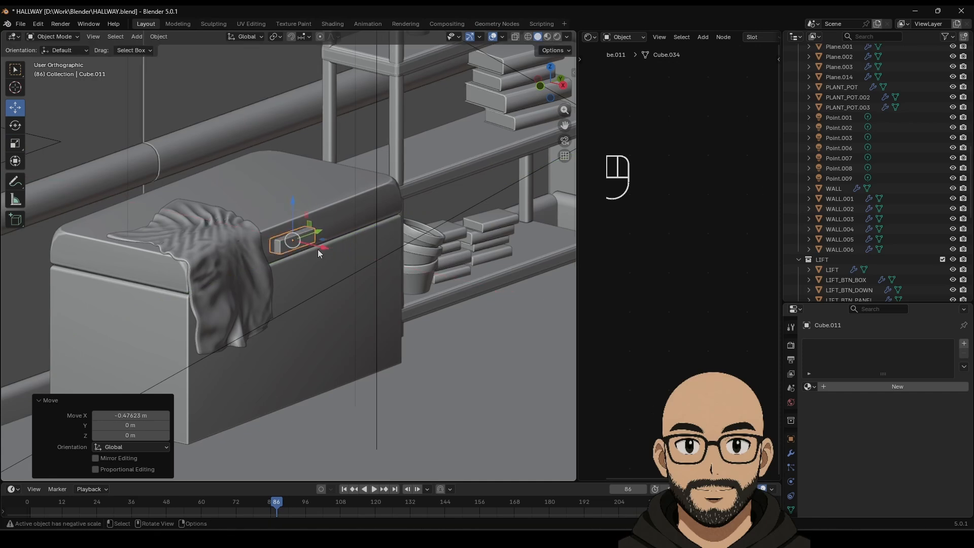
Step: Duplicate the bar, lower it down the chest's front and rescale it into a small upright plate
key(shift+d)
right_click(304, 223)
drag(293, 205, 292, 337)
click(15, 144)
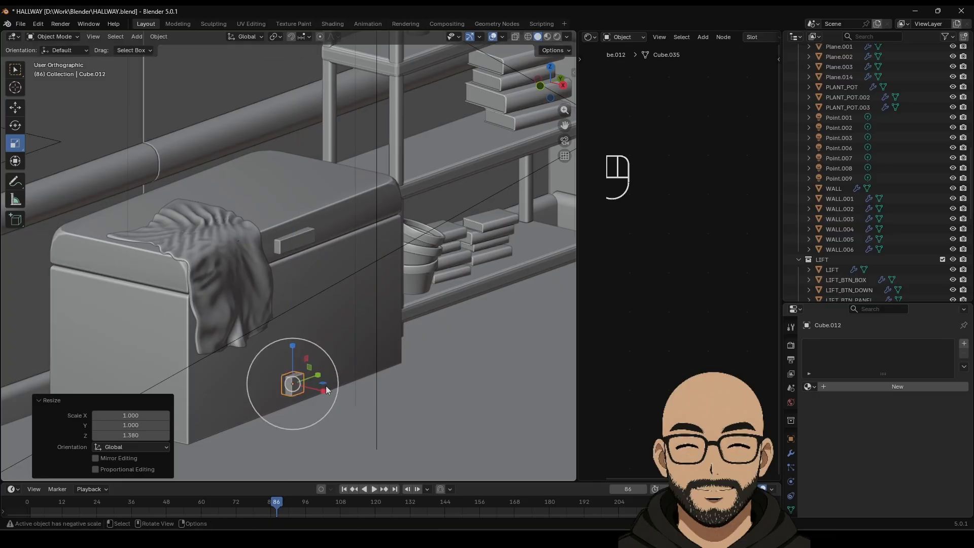
drag(324, 388, 305, 382)
drag(291, 345, 291, 336)
drag(319, 390, 399, 331)
click(15, 107)
key(ctrl+z)
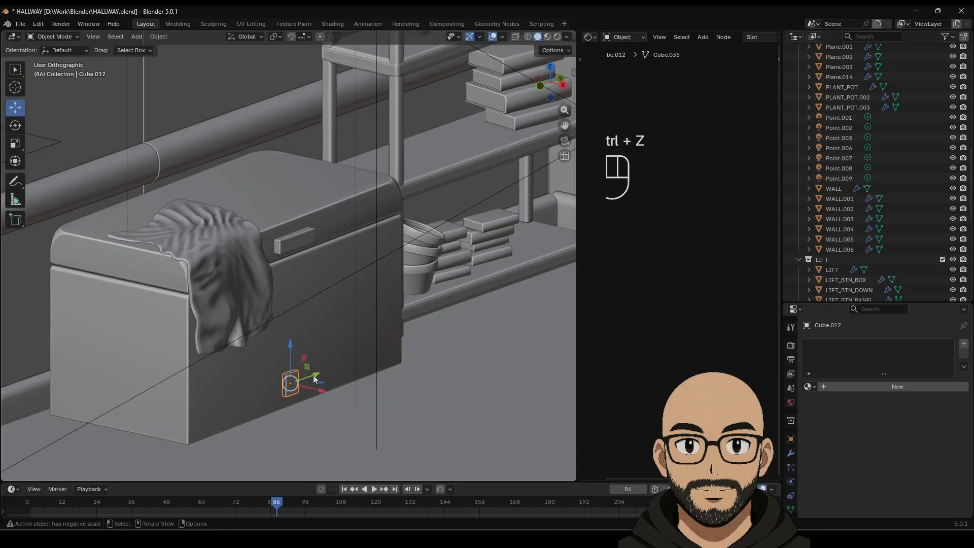
drag(315, 378, 391, 311)
key(ctrl+z)
Step: Join the two pieces into one latch, add a Bevel modifier and apply its scale
shift+click(286, 242)
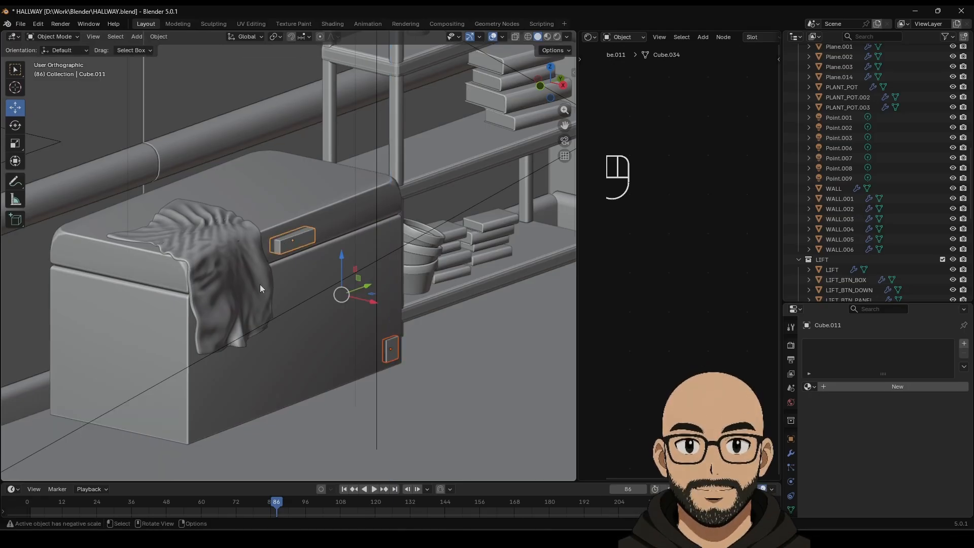
right_click(309, 236)
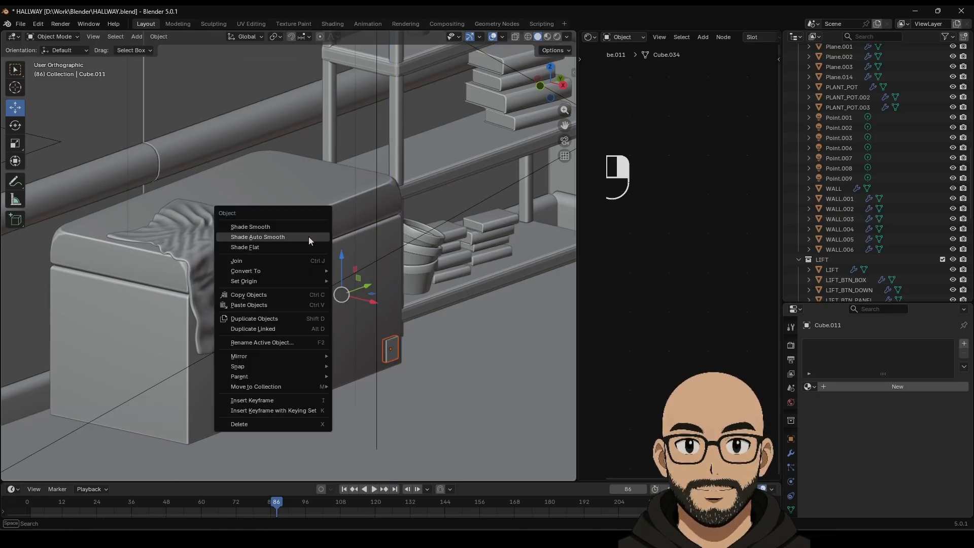
click(258, 262)
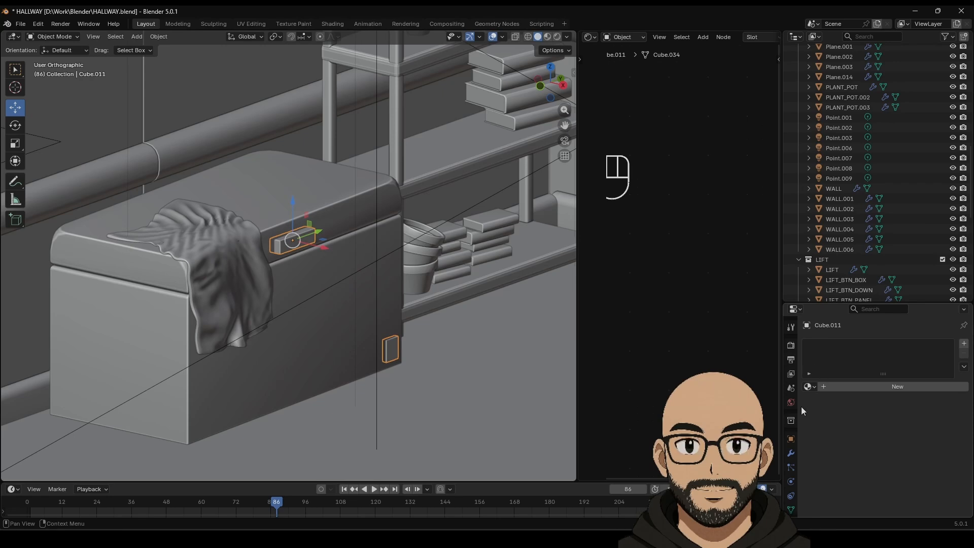
click(791, 453)
click(847, 347)
mouse_move(844, 346)
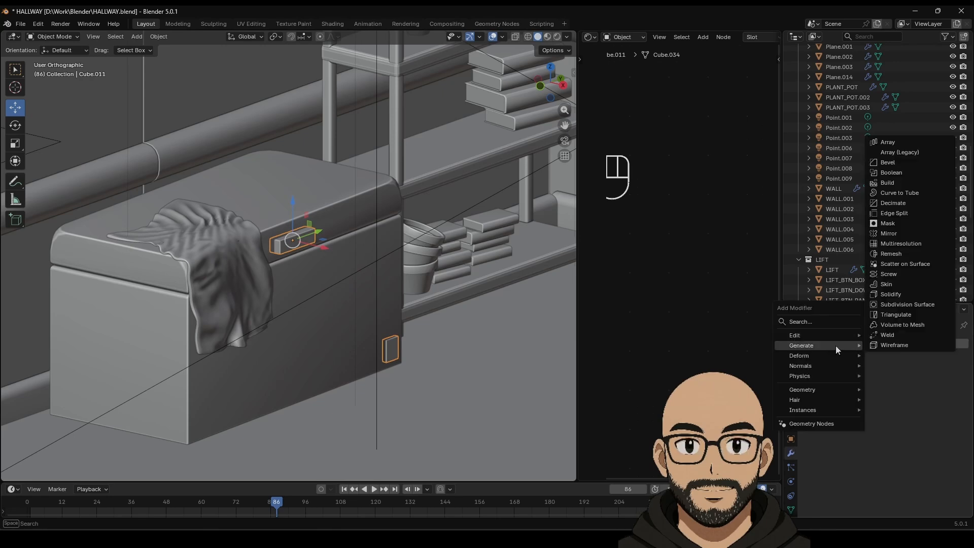
click(892, 162)
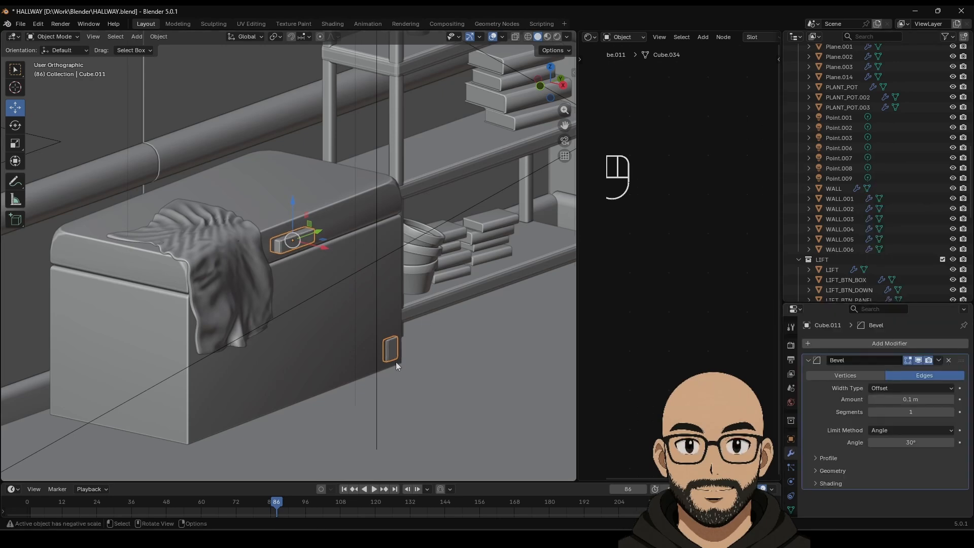
key(ctrl+a)
click(353, 325)
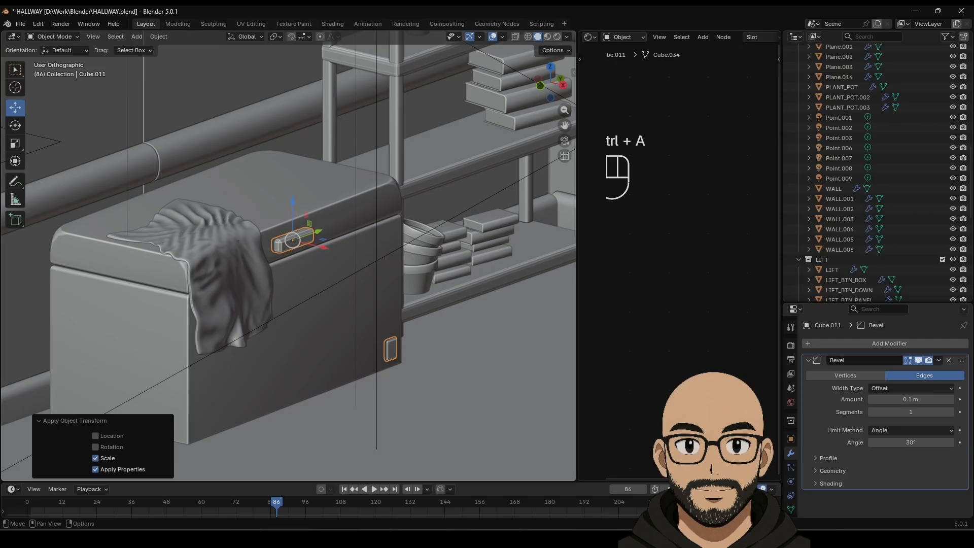
Step: Set the latch's bevel to 2 segments and assign it the LIFT_METAL1 material
mouse_move(913, 412)
mouse_down()
mouse_move(922, 412)
mouse_move(900, 399)
mouse_up()
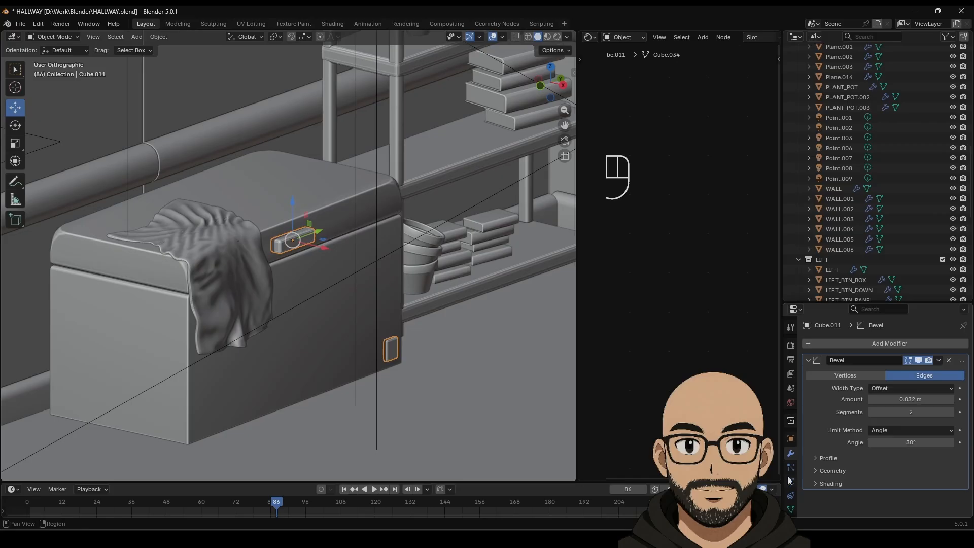
scroll(789, 479, down, 2)
click(790, 491)
click(816, 387)
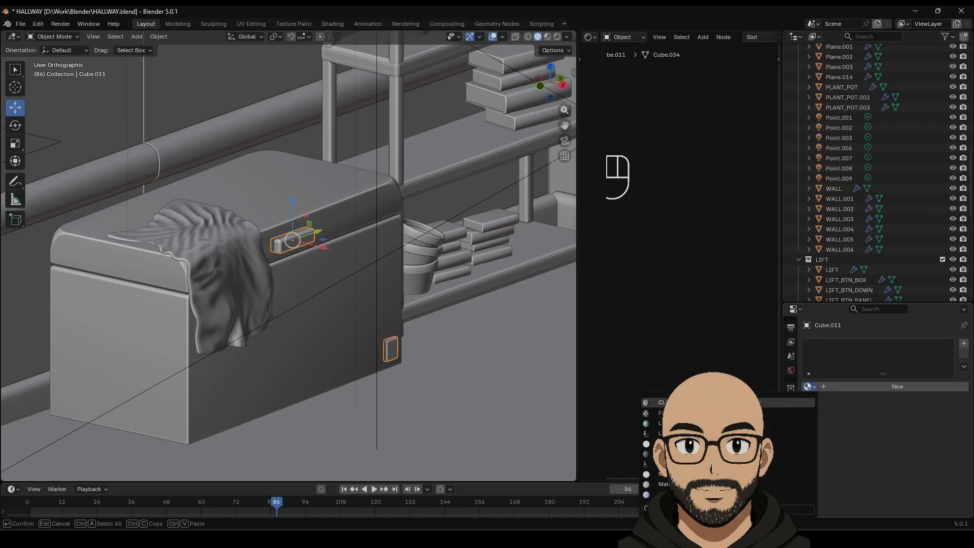
click(735, 433)
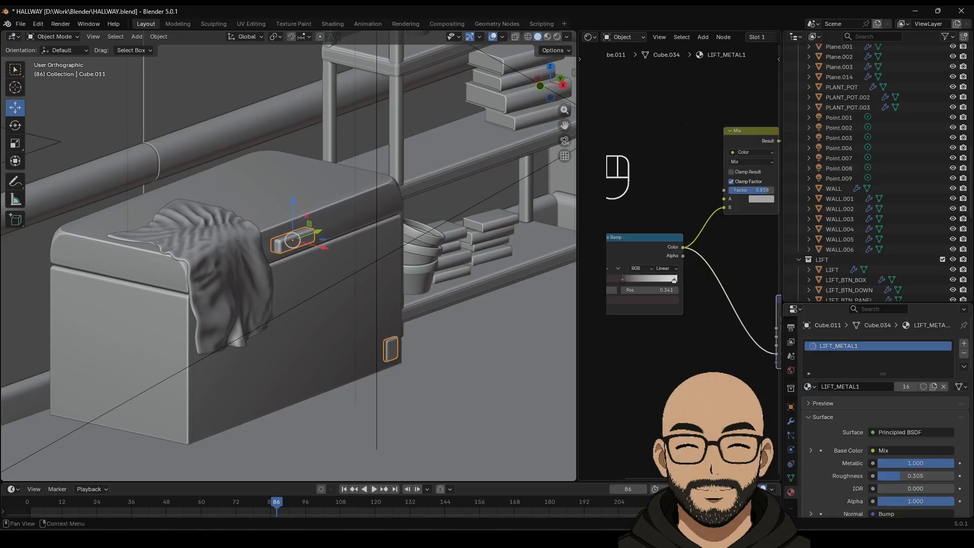
scroll(373, 321, down, 5)
scroll(377, 337, down, 3)
key(Tab)
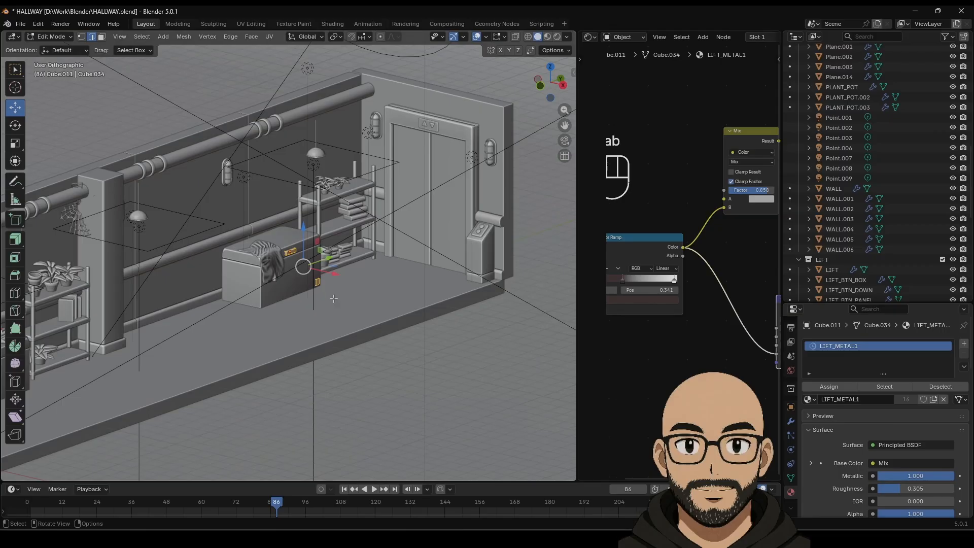
Step: Duplicate the latch and slide the copy along Y toward the bed
key(Tab)
scroll(341, 316, down, 1)
shift+middle_drag(342, 315, 394, 325)
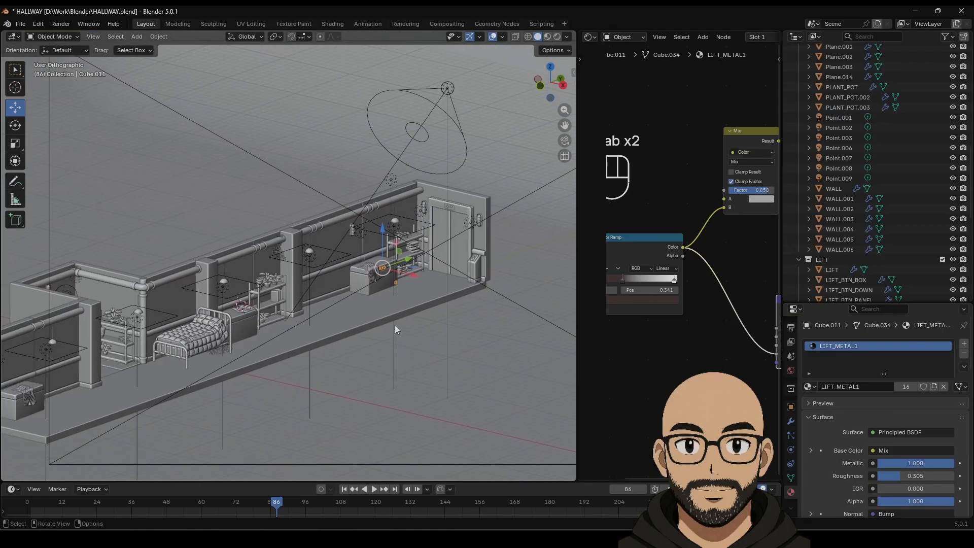
key(shift+d)
right_click(420, 274)
drag(407, 259, 262, 308)
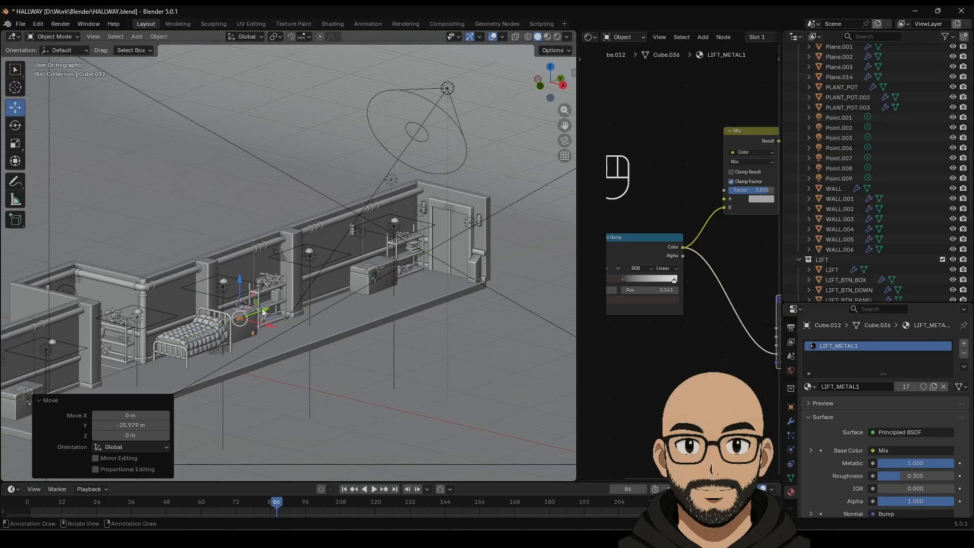
key(KP_Decimal)
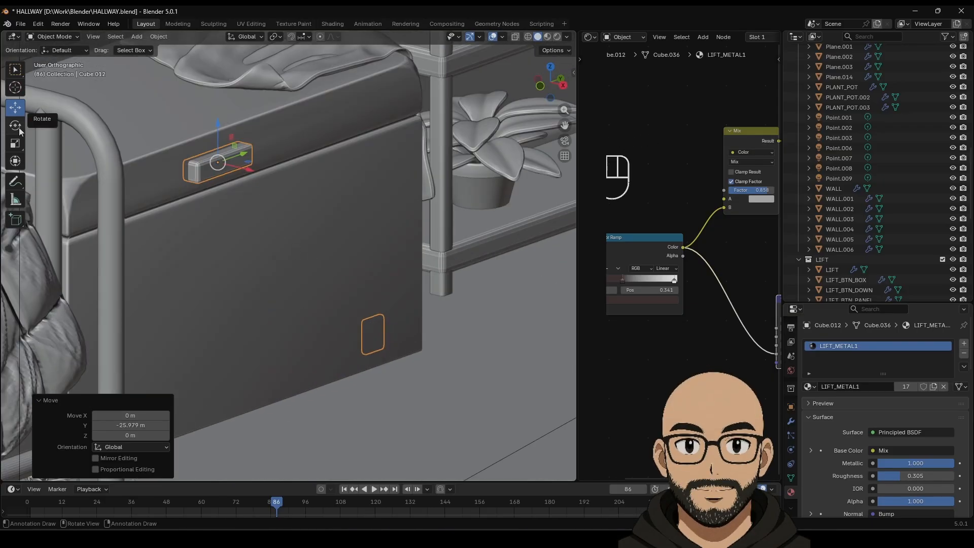
scroll(363, 305, down, 10)
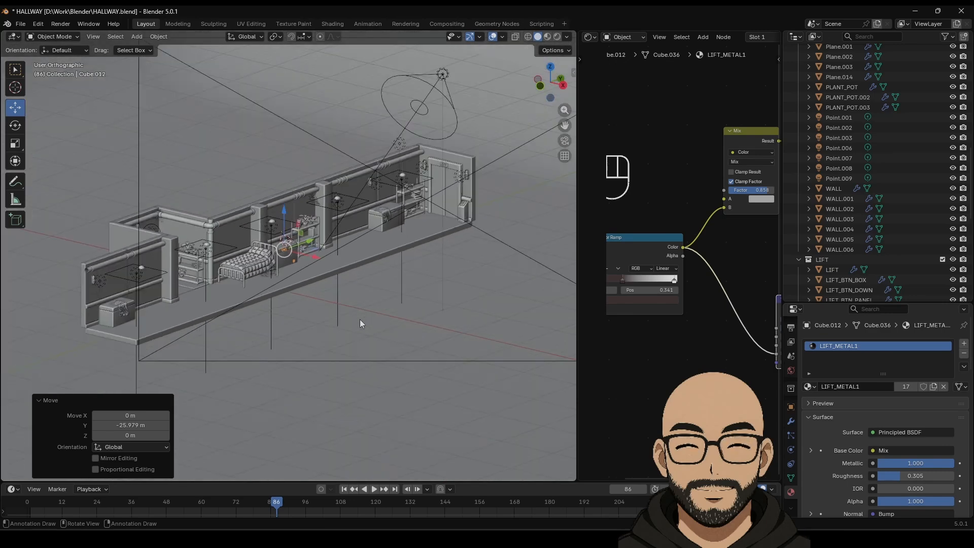
Step: Place another latch copy on a further chest and turn the near chest's latch slightly around Z
key(shift+d)
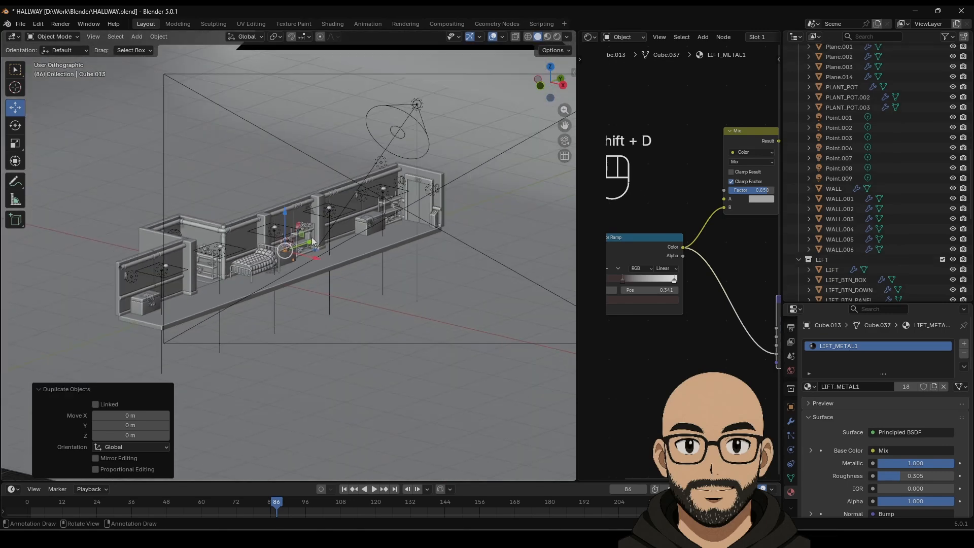
drag(313, 243, 179, 289)
scroll(287, 309, up, 10)
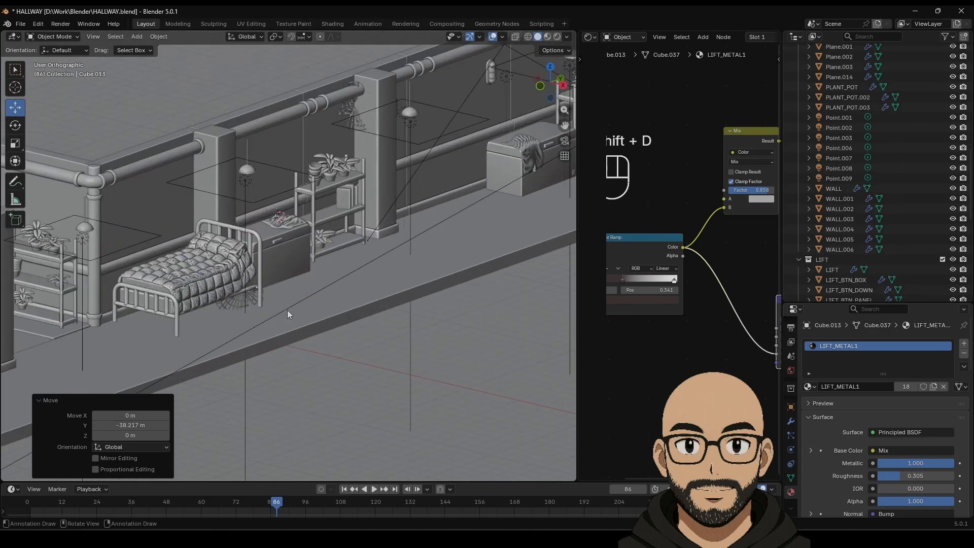
click(246, 203)
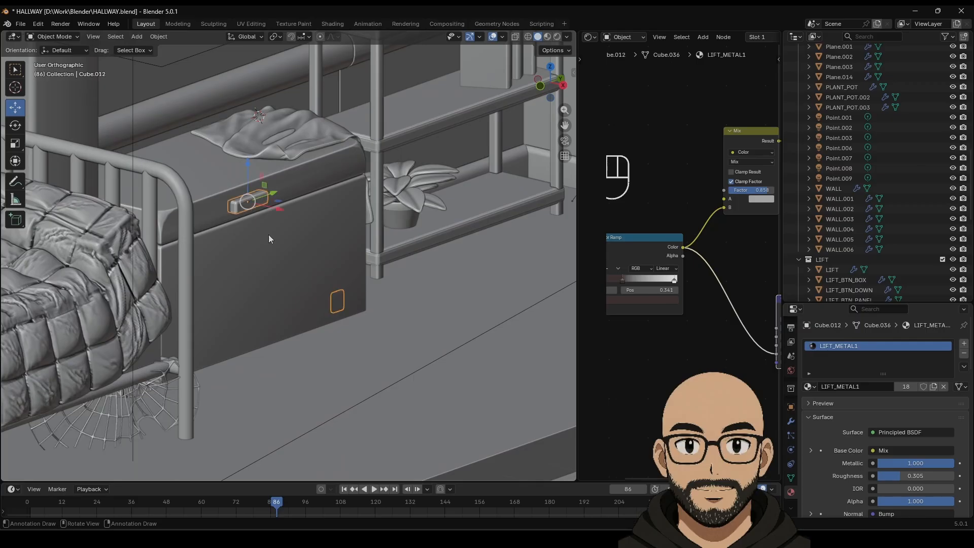
click(18, 125)
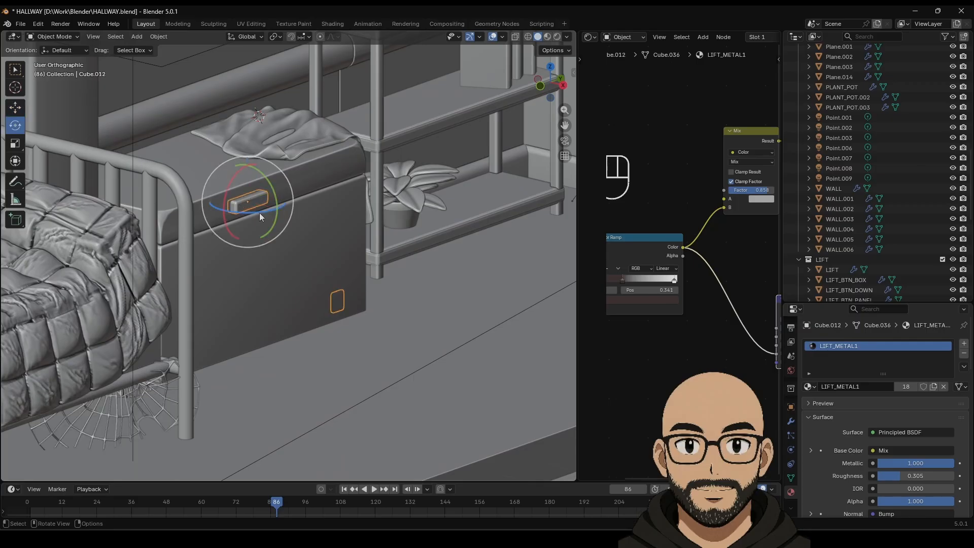
drag(260, 212, 287, 187)
click(15, 107)
Step: Turn the latch copy on the cloth-draped chest slightly around the vertical axis
scroll(267, 277, down, 4)
shift+middle_drag(268, 277, 491, 192)
click(319, 290)
scroll(317, 287, up, 4)
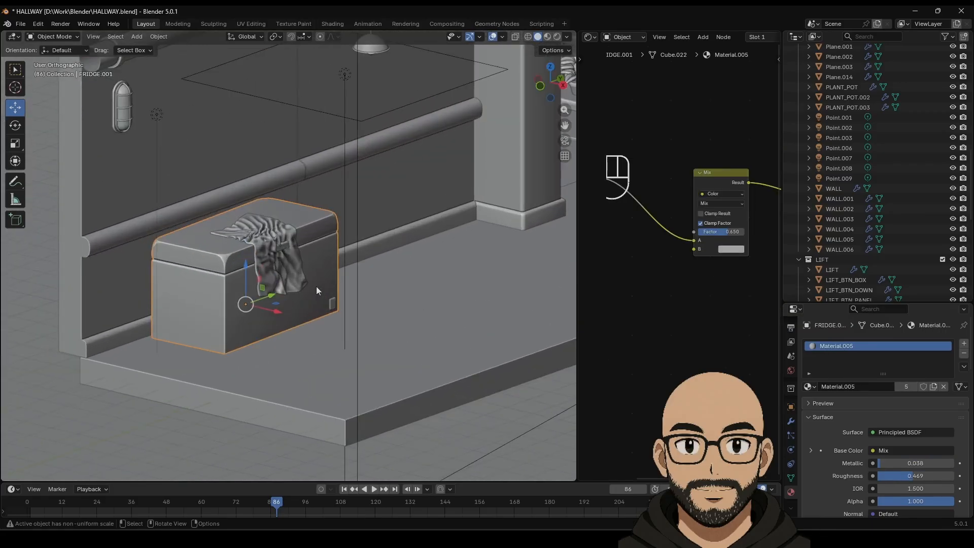
click(285, 240)
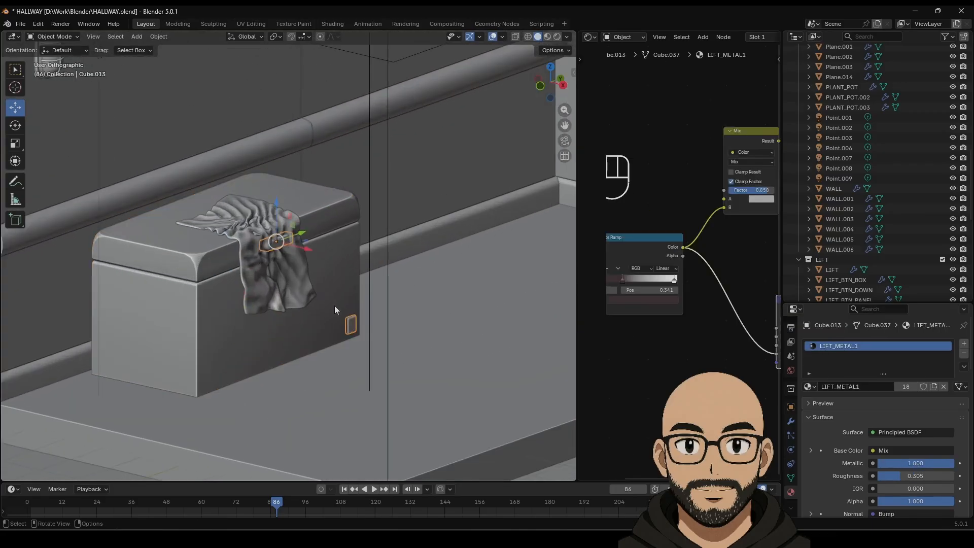
click(14, 127)
drag(287, 253, 290, 252)
Step: Delete the copy's extra upper part under the cloth in Edit Mode, keeping only the metal plate
key(Tab)
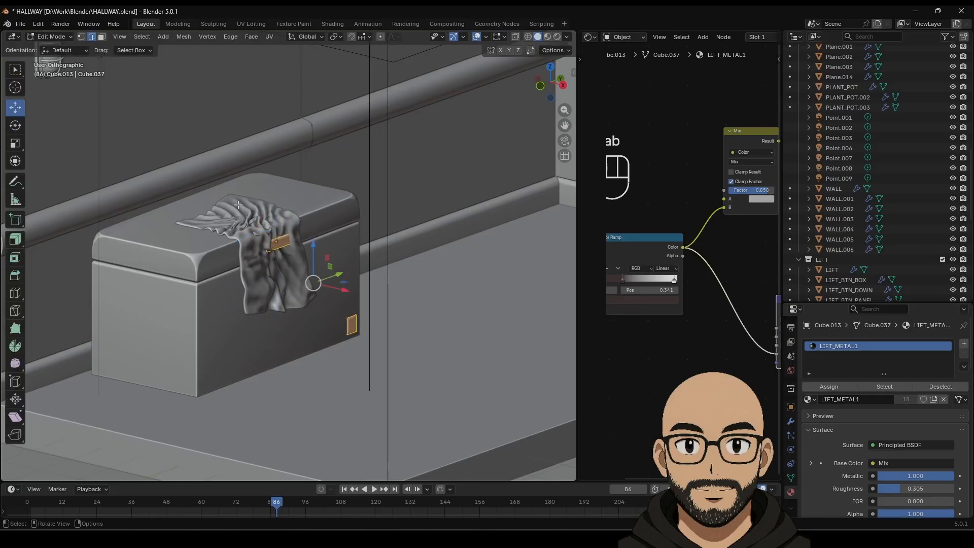
drag(239, 204, 313, 269)
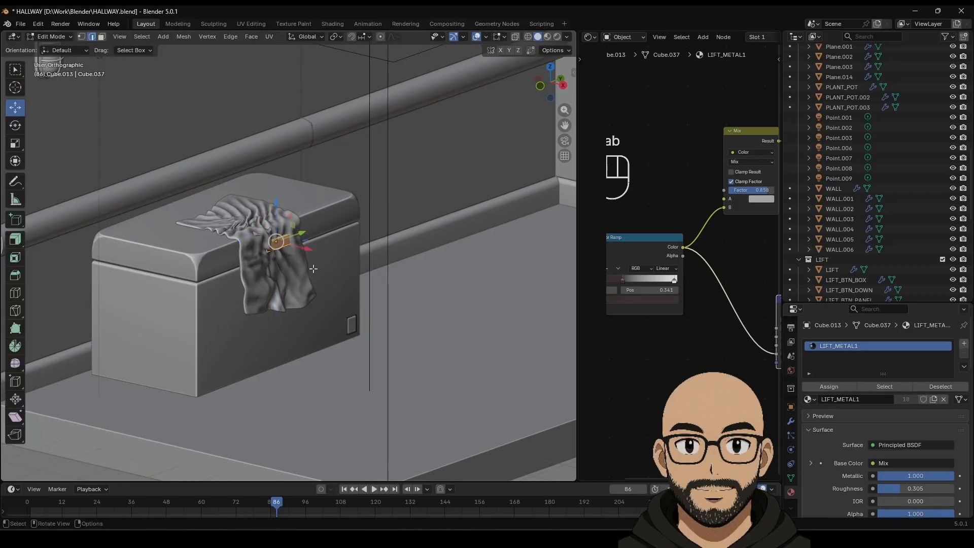
click(516, 36)
key(Delete)
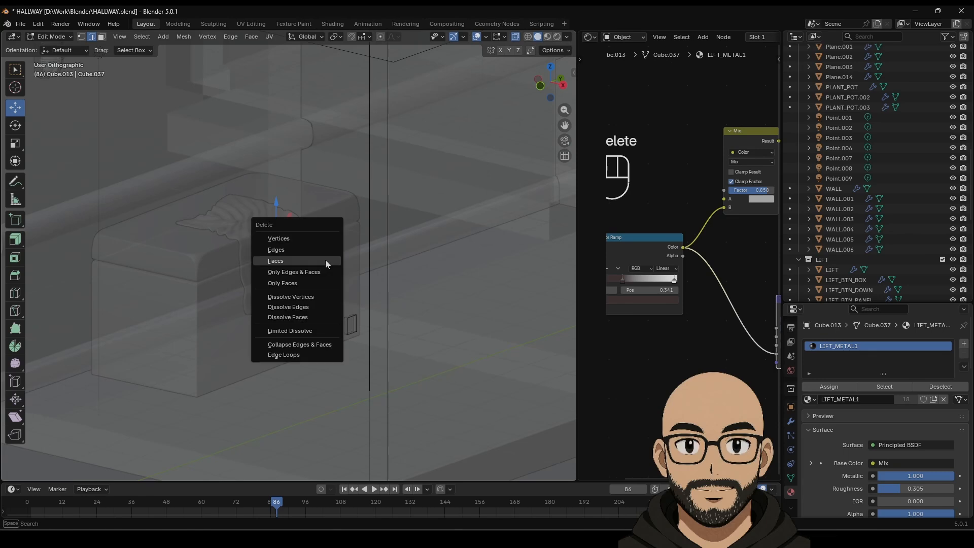
click(325, 260)
key(Tab)
Step: Make Plane.014 the active object and reframe the whole hallway in view
click(320, 252)
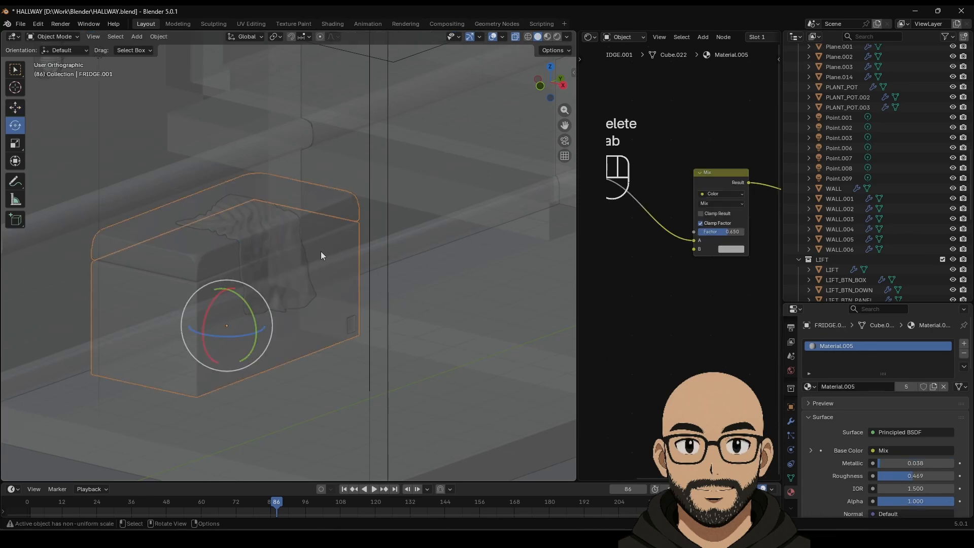
scroll(321, 251, down, 4)
scroll(324, 268, down, 4)
click(410, 261)
shift+middle_drag(470, 242, 195, 303)
shift+middle_drag(371, 238, 433, 275)
scroll(433, 275, down, 2)
scroll(435, 274, up, 1)
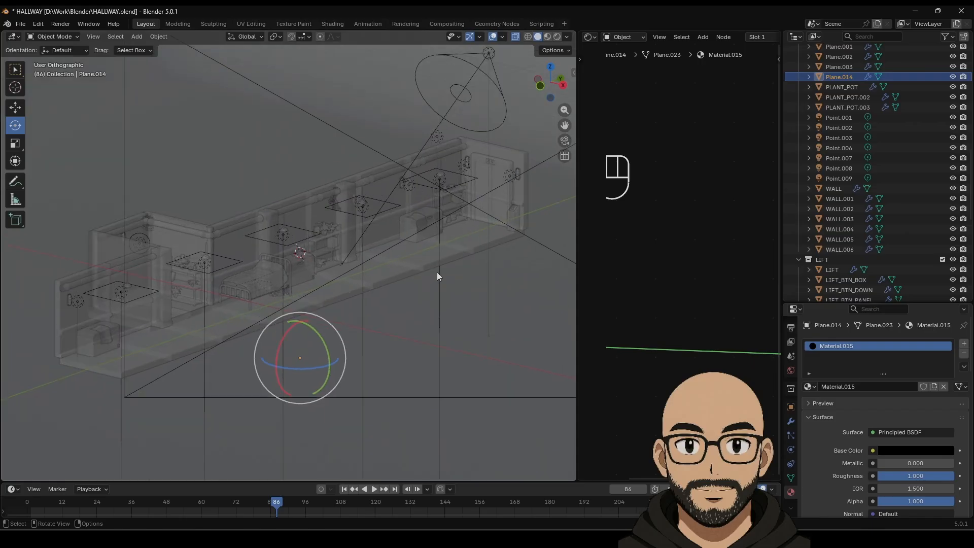
Step: Hide overlays and gizmos, switch to rendered Cycles shading and adjust the hallway's viewing angle
click(493, 37)
click(469, 38)
click(558, 36)
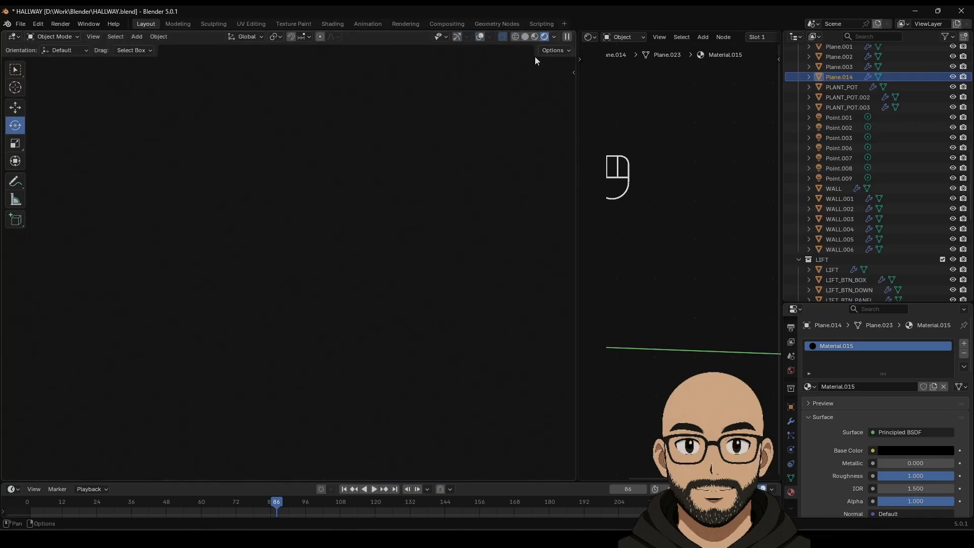
middle_drag(374, 279, 421, 212)
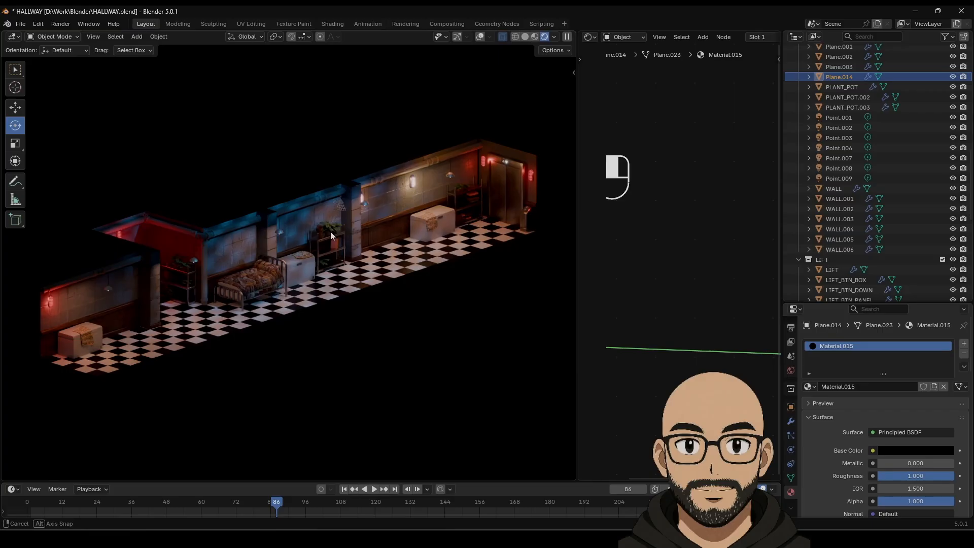
scroll(322, 252, up, 1)
middle_drag(321, 252, 319, 251)
scroll(320, 250, down, 1)
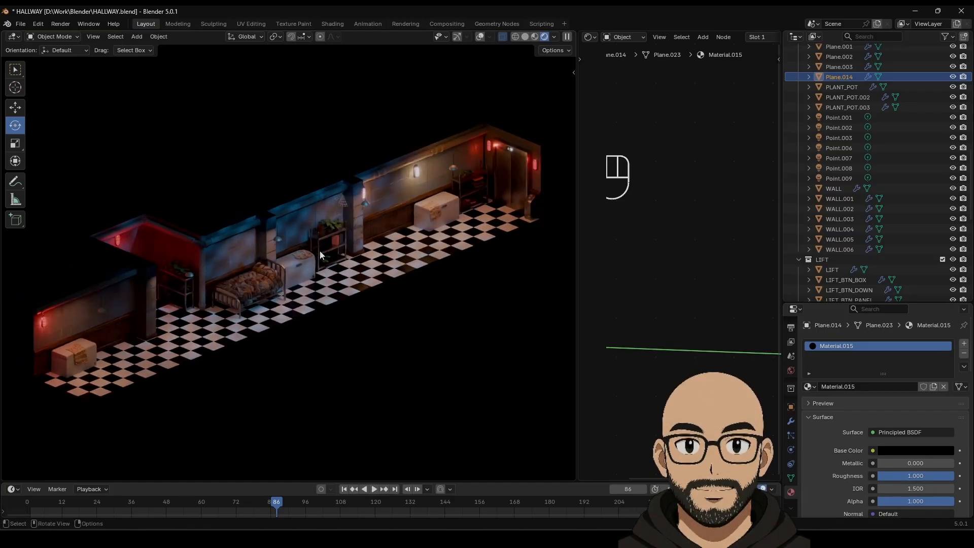
drag(576, 251, 613, 251)
middle_drag(401, 237, 403, 234)
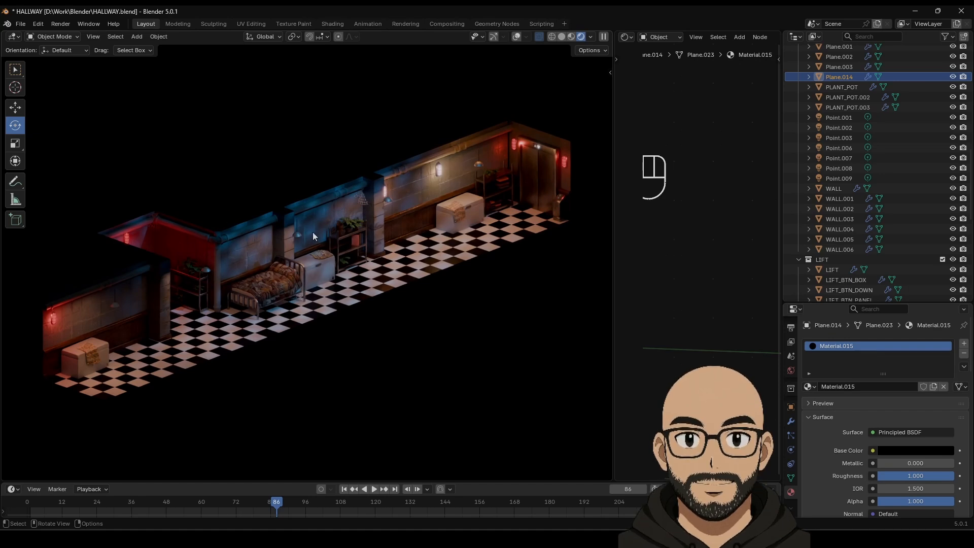
Step: Move the wall pipe PIPE.004 50.227 m along Y to the hallway's far end
click(224, 273)
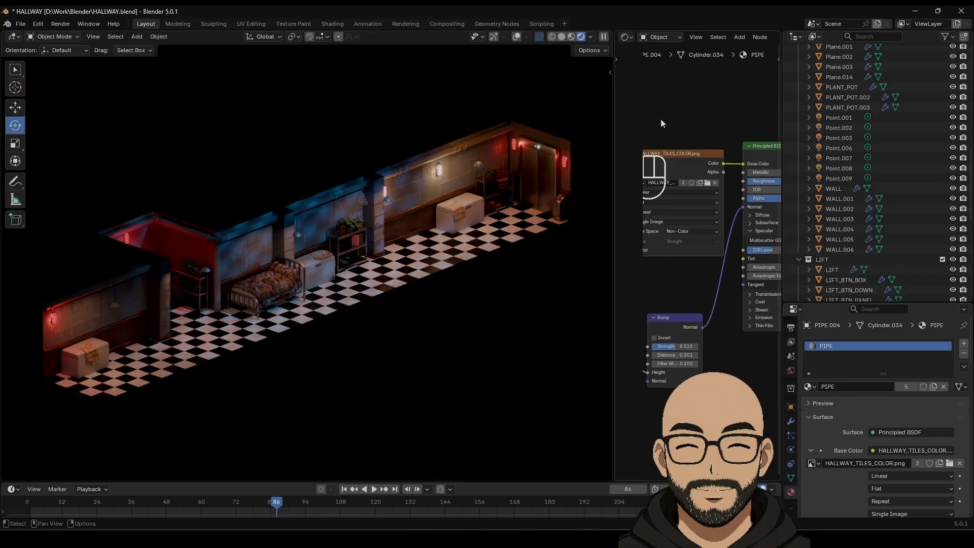
click(561, 37)
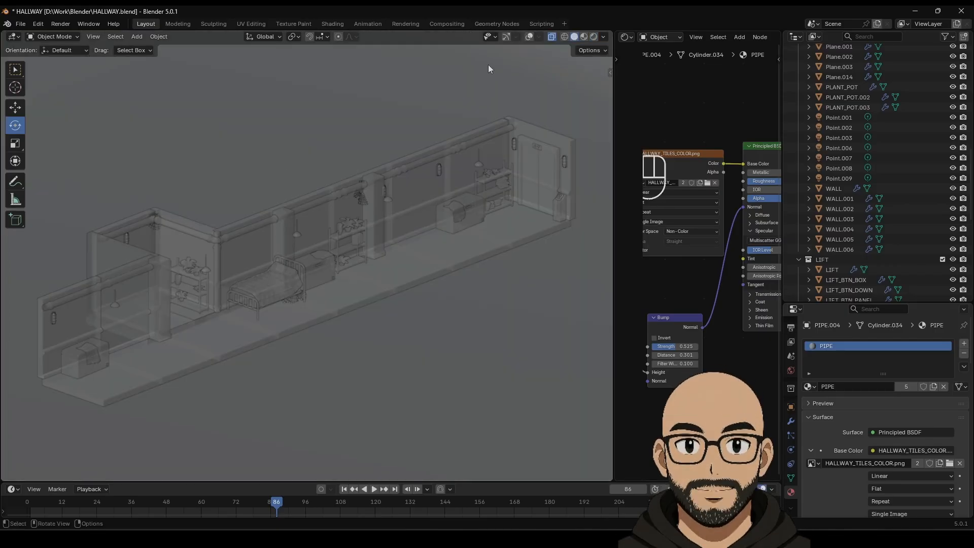
click(528, 36)
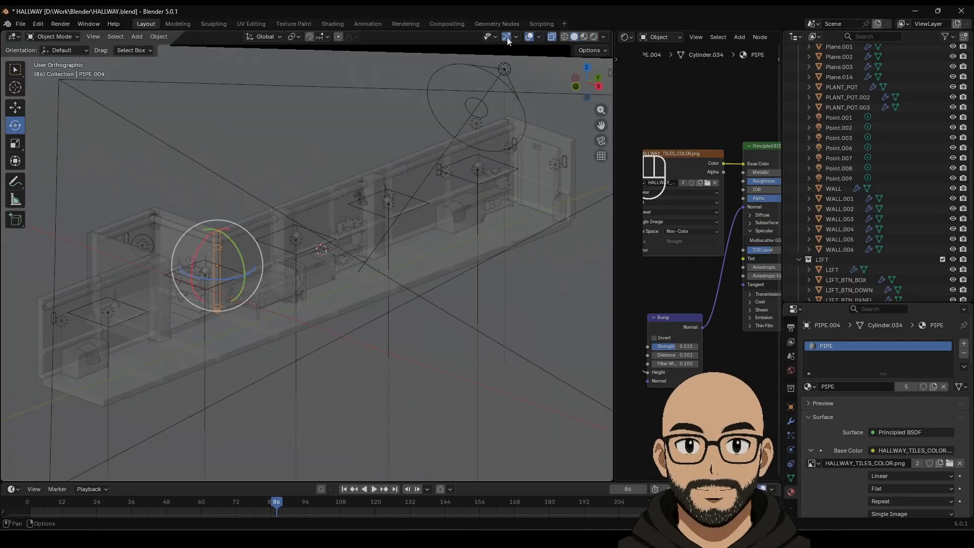
click(19, 108)
drag(248, 256, 547, 161)
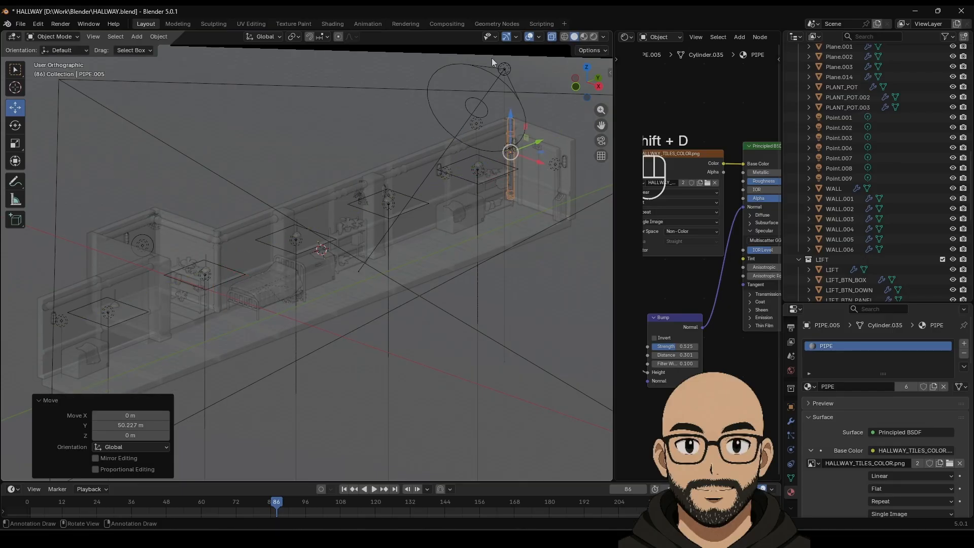
click(583, 36)
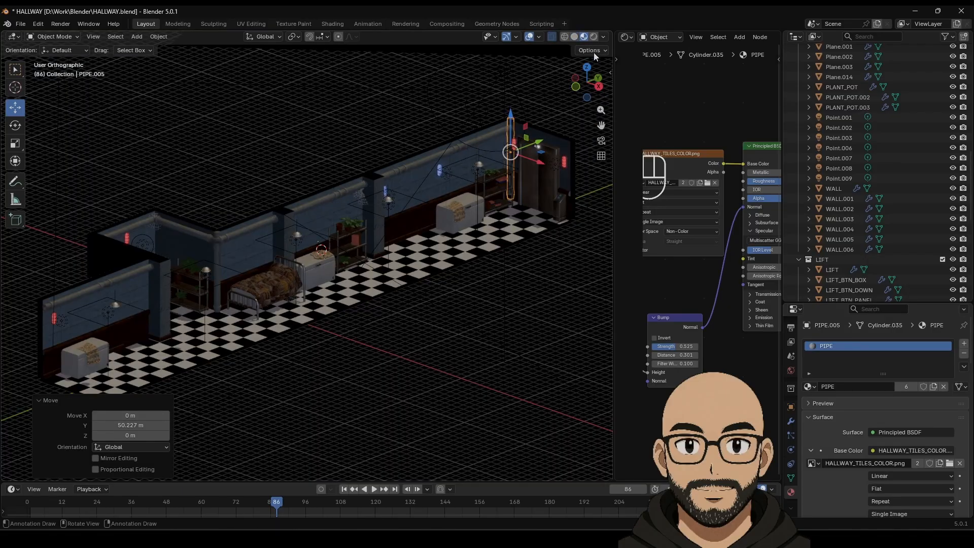
Step: Show the finished hallway in rendered view with Plane.014 active and overlays hidden
click(593, 37)
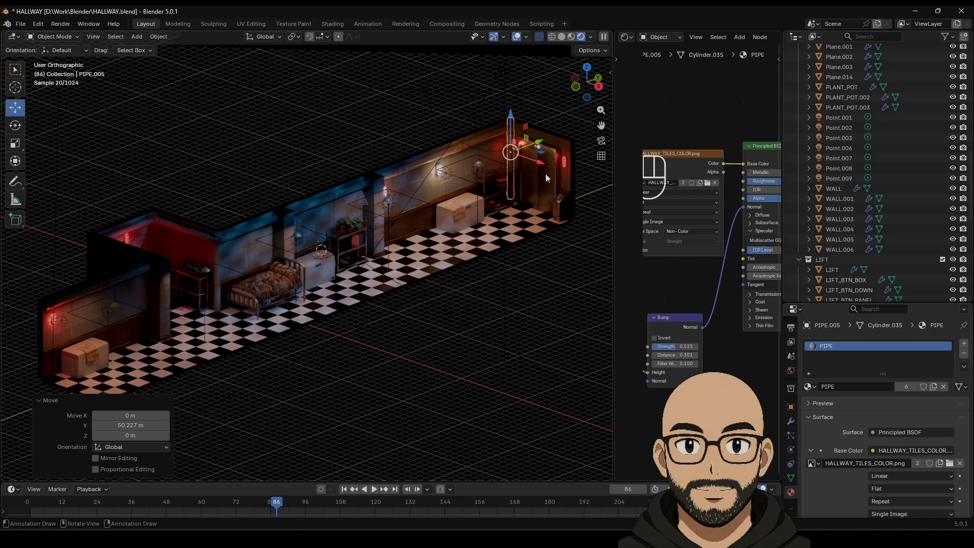
click(417, 114)
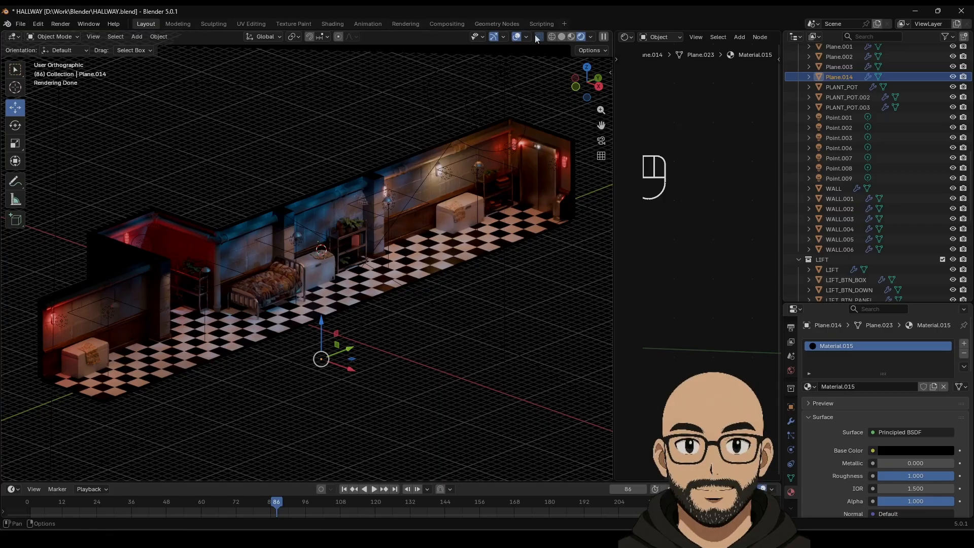
click(517, 36)
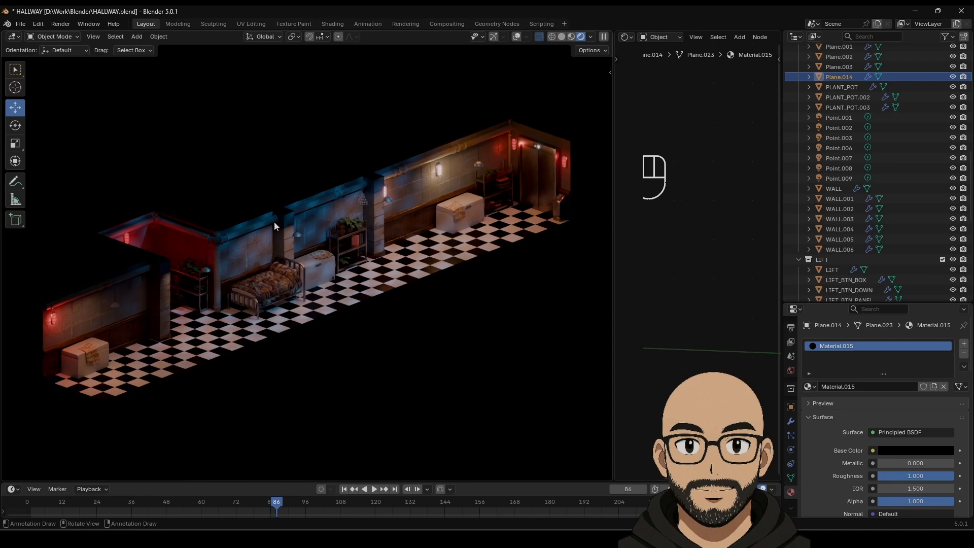